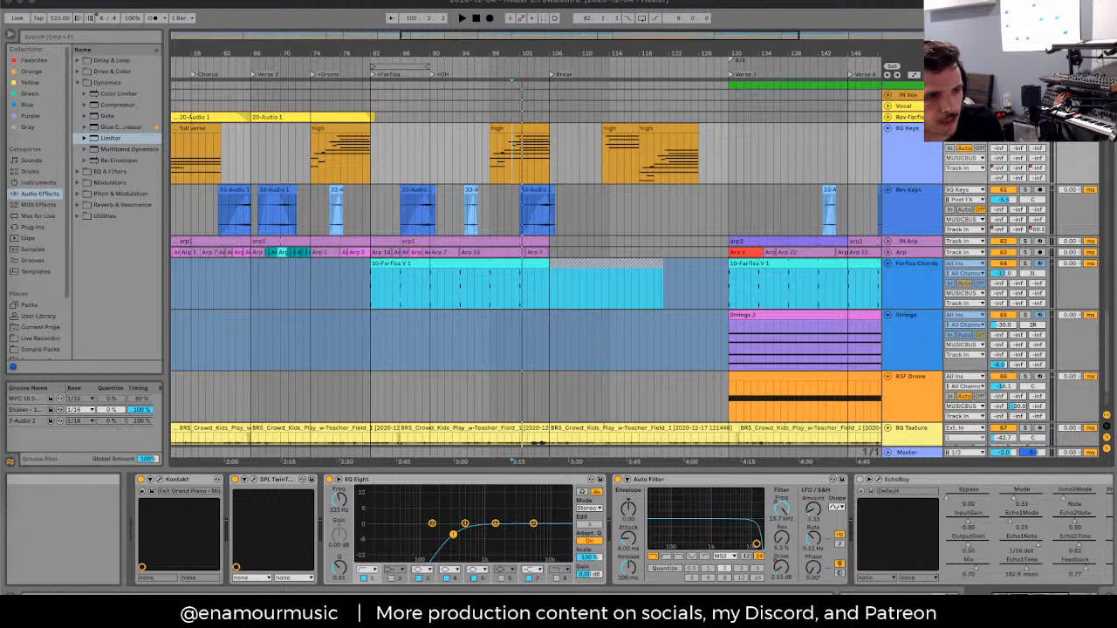
# Step: Play a short passage of the arrangement from around bar 90, just after the Farfisa section
pyautogui.click(428, 160)
pyautogui.scroll(1, 428, 160)
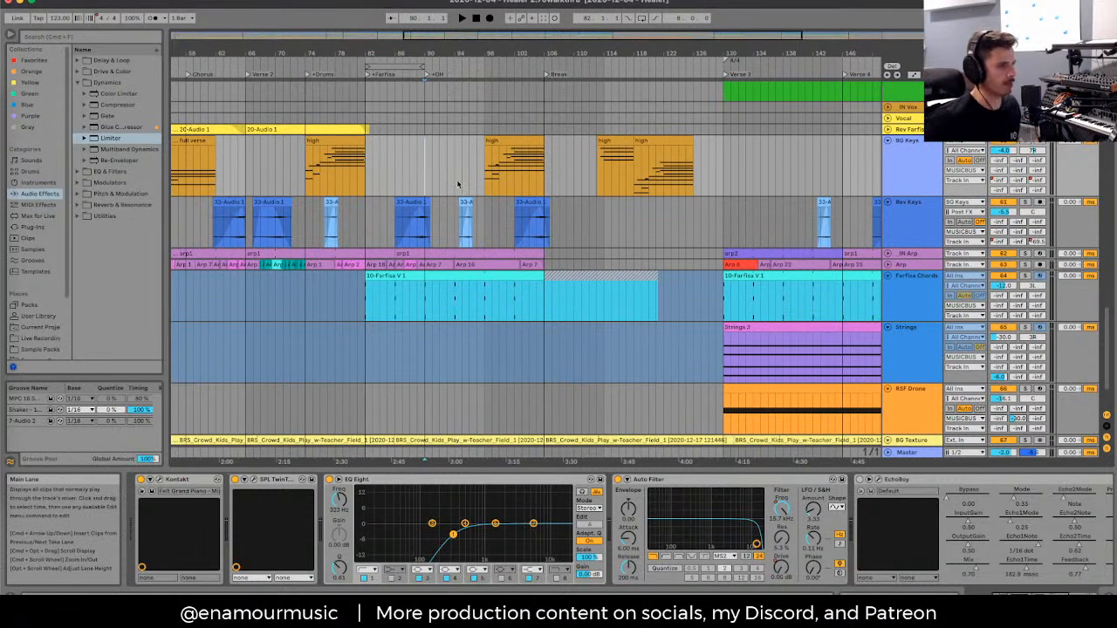
pyautogui.press('space')
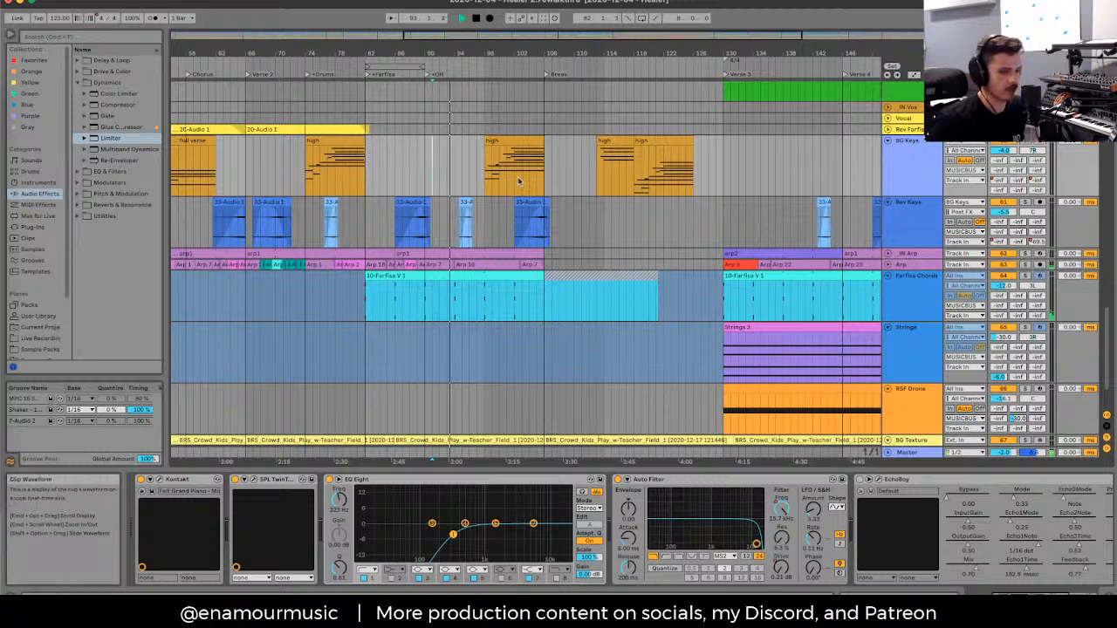
pyautogui.press('space')
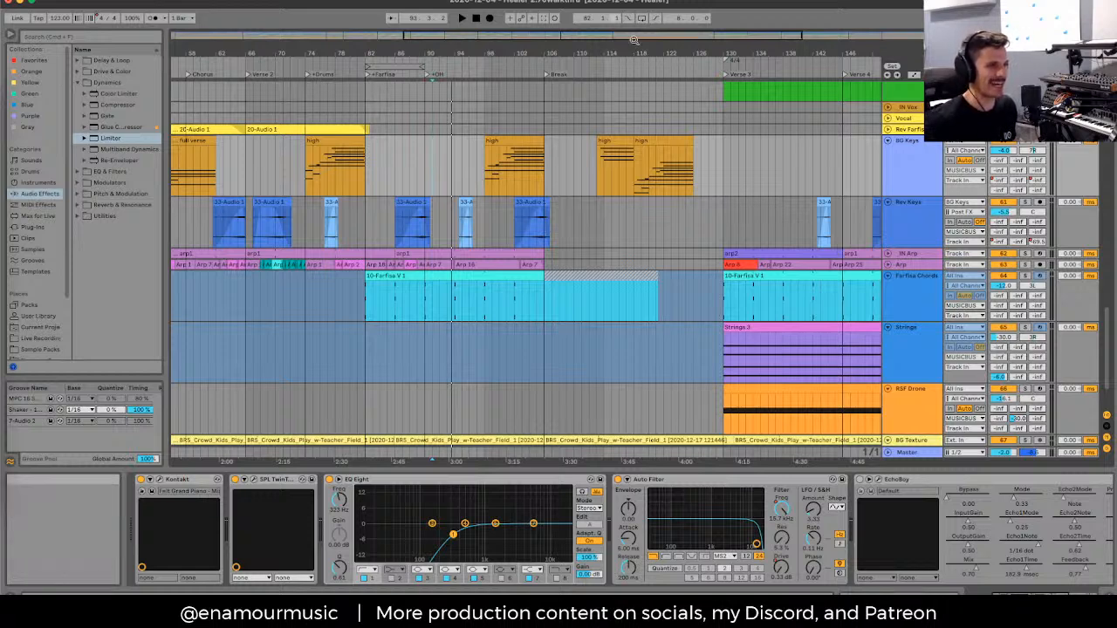
# Step: Fold the Bass, Mid Bass and Drop Synth tracks inside the Basses group
pyautogui.click(932, 172)
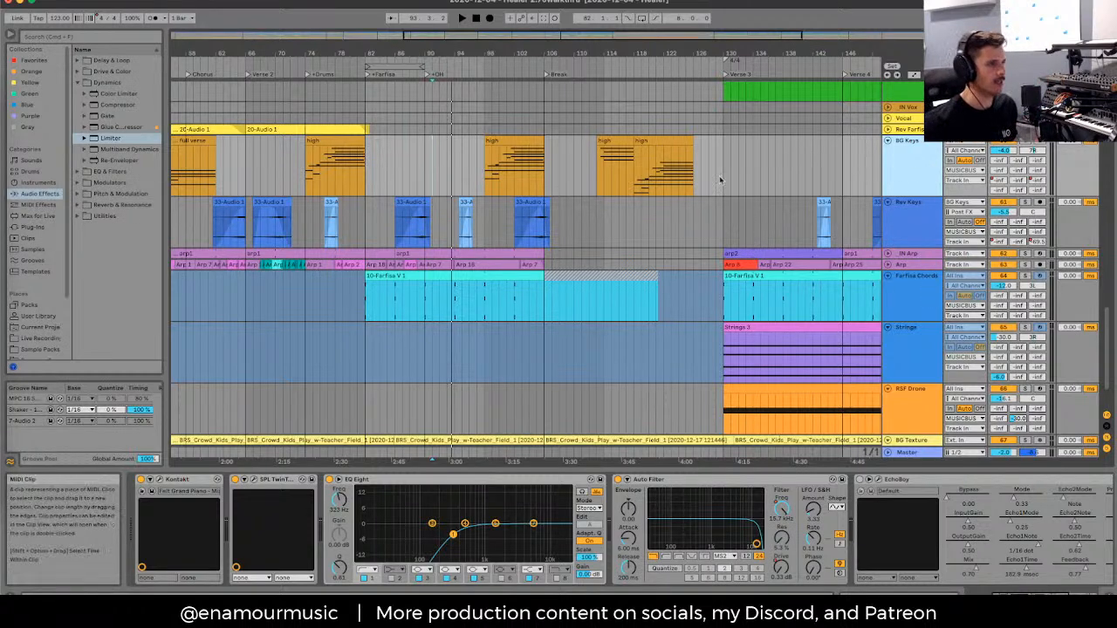
pyautogui.scroll(-15, 724, 182)
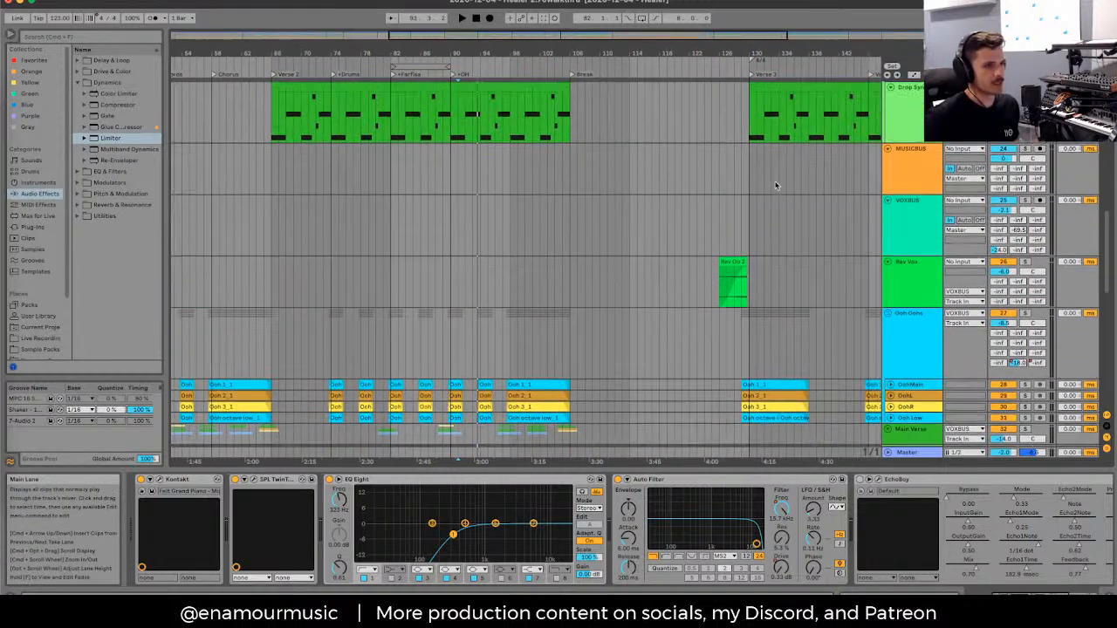
pyautogui.scroll(10, 775, 185)
pyautogui.click(719, 256)
pyautogui.scroll(5, 917, 237)
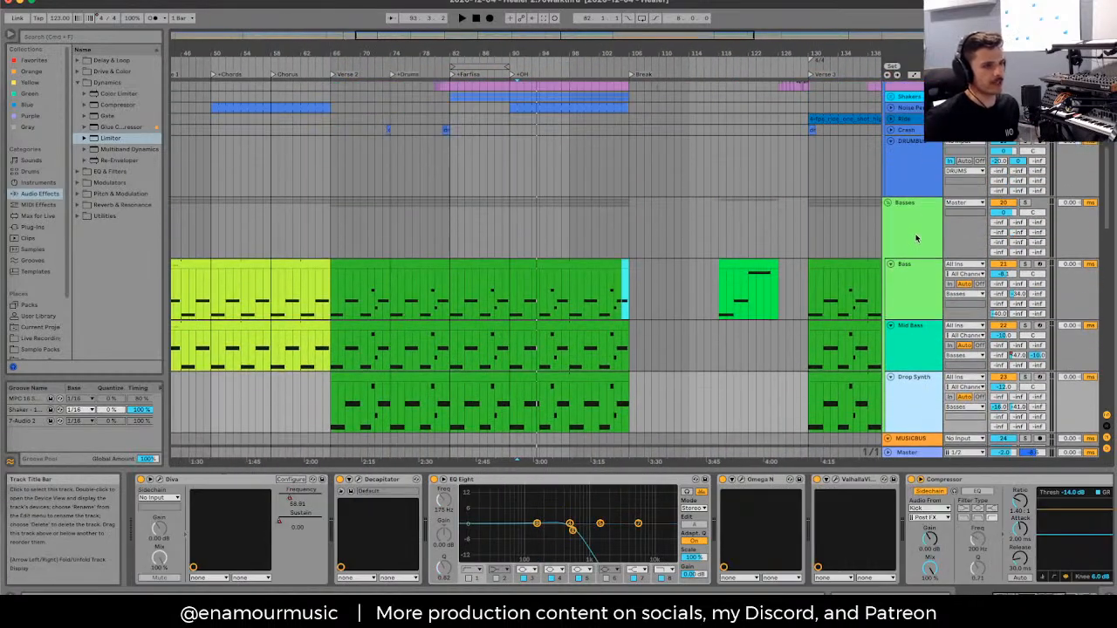
pyautogui.click(890, 263)
pyautogui.click(890, 275)
pyautogui.click(890, 286)
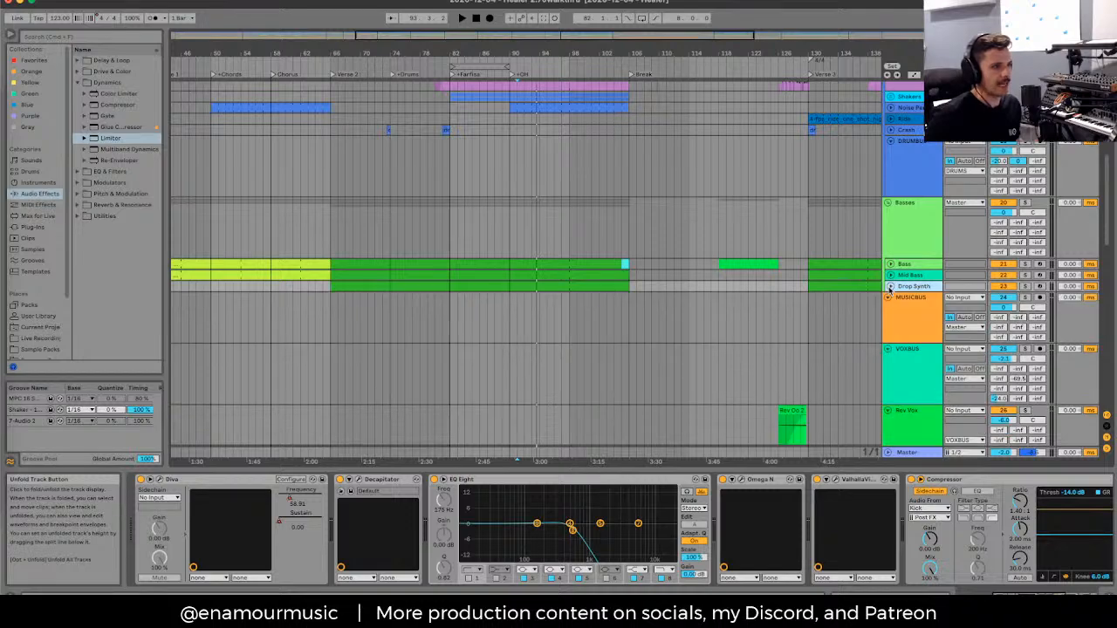
# Step: Bring the full song length into view and select the empty break on the Tom track from bar 106 to bar 130
pyautogui.click(534, 207)
pyautogui.press('-')
pyautogui.press('-')
pyautogui.press('-')
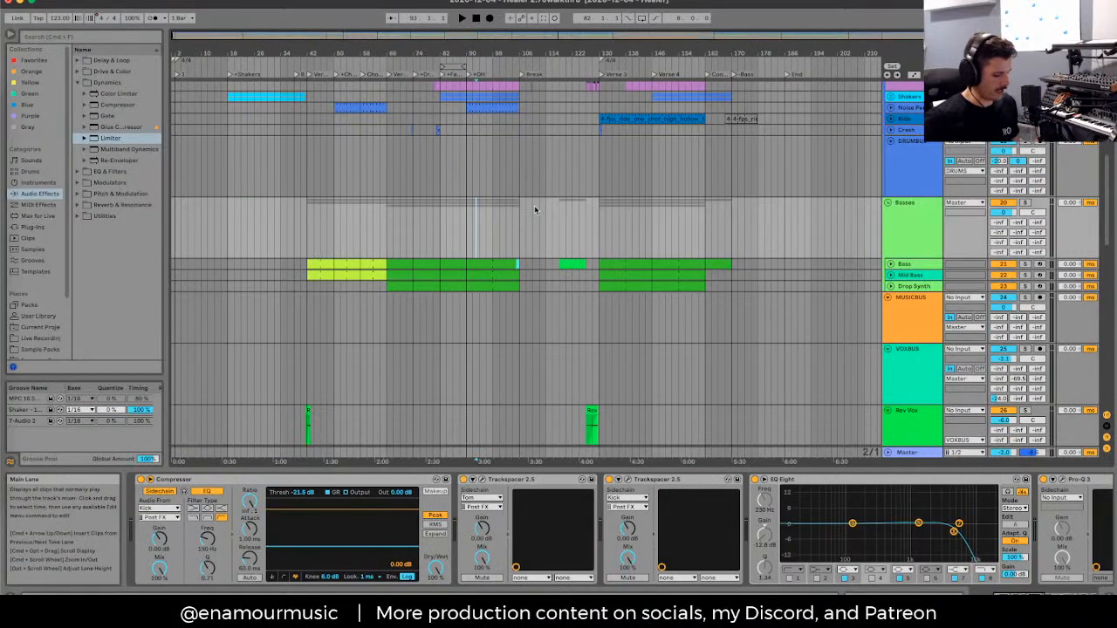
pyautogui.scroll(5, 535, 209)
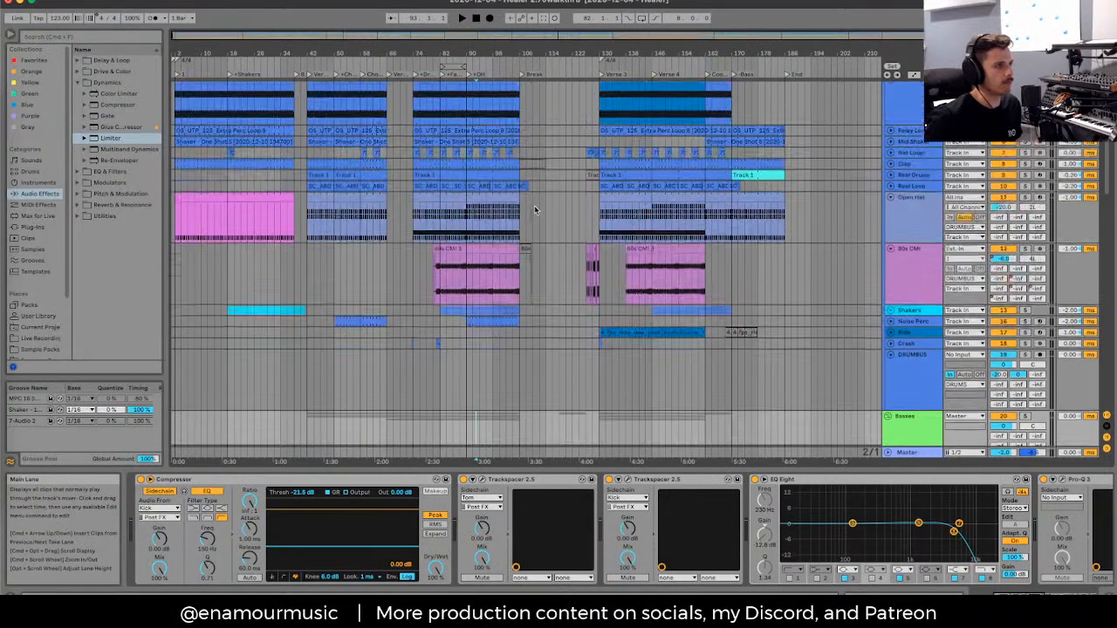
pyautogui.scroll(3, 535, 209)
pyautogui.scroll(1, 301, 178)
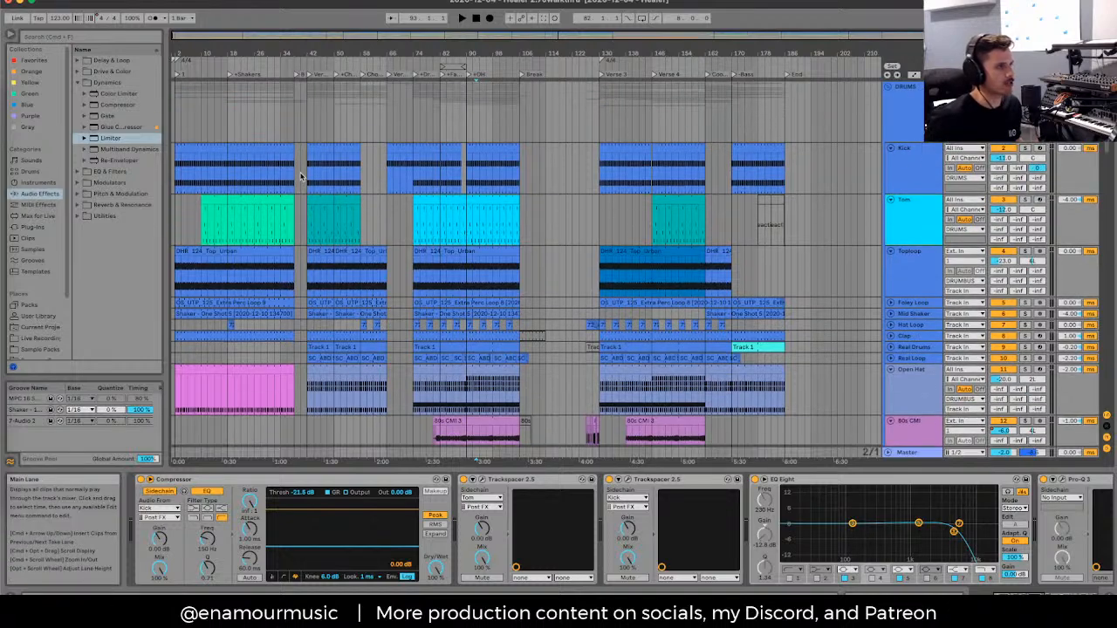
pyautogui.scroll(-1, 303, 177)
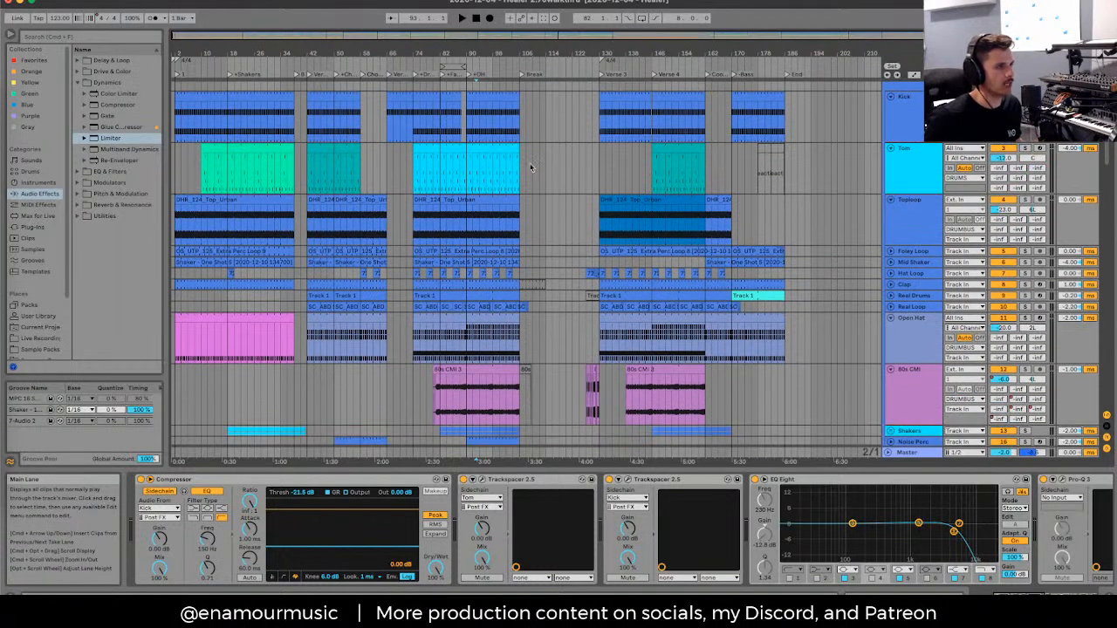
pyautogui.moveTo(520, 168); pyautogui.dragTo(599, 192)
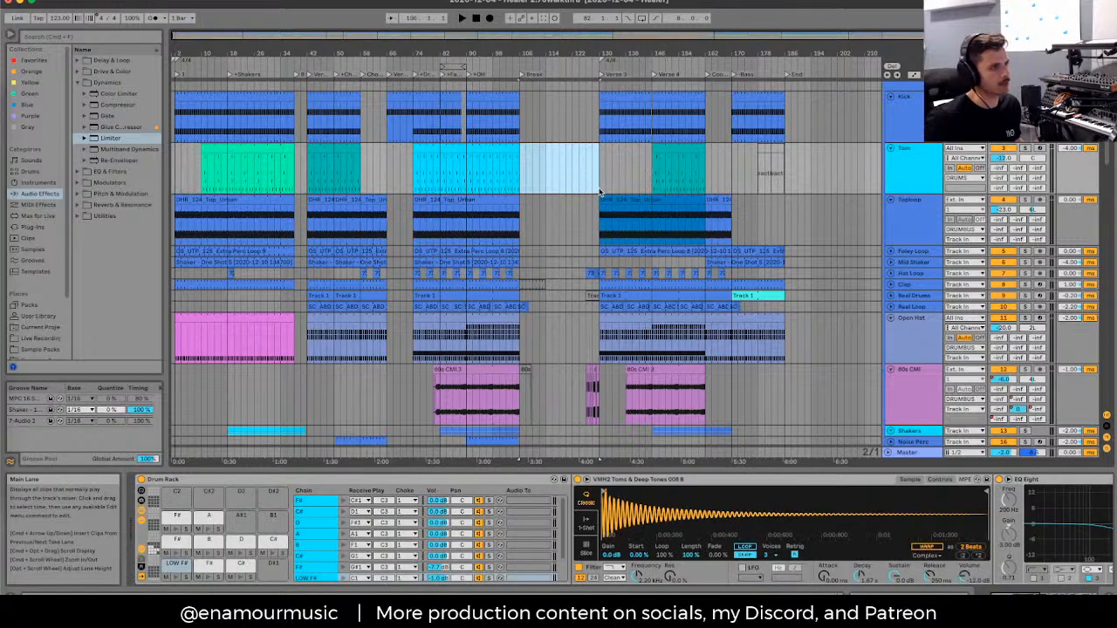
# Step: Select the break on the VOXBUS track from bar 106 up to just before the reversed vocal clip
pyautogui.scroll(-5, 600, 192)
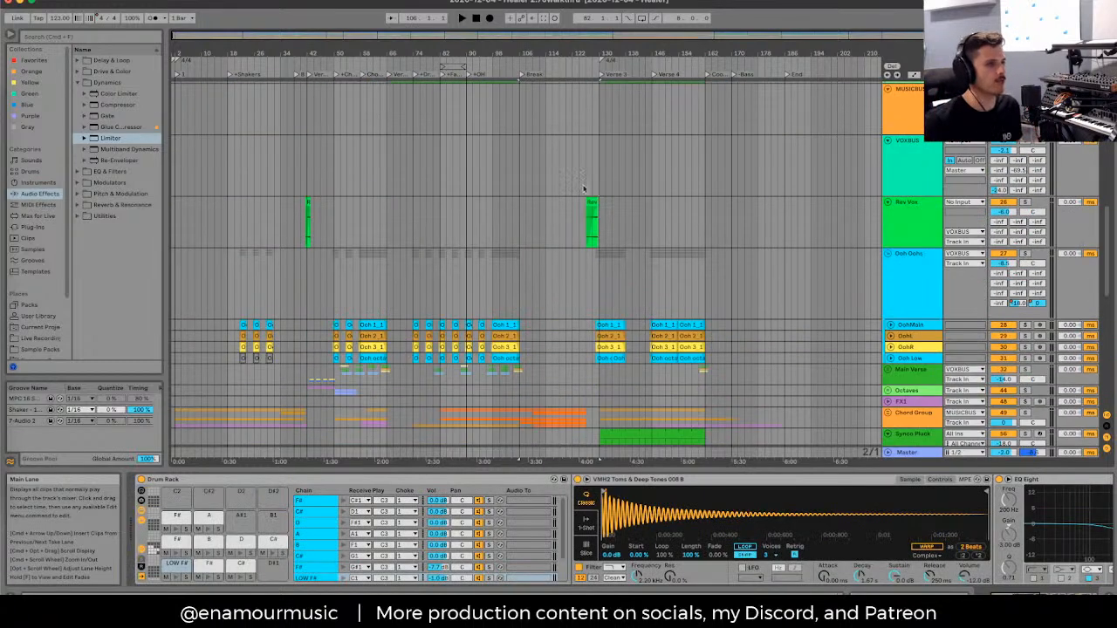
pyautogui.click(516, 155)
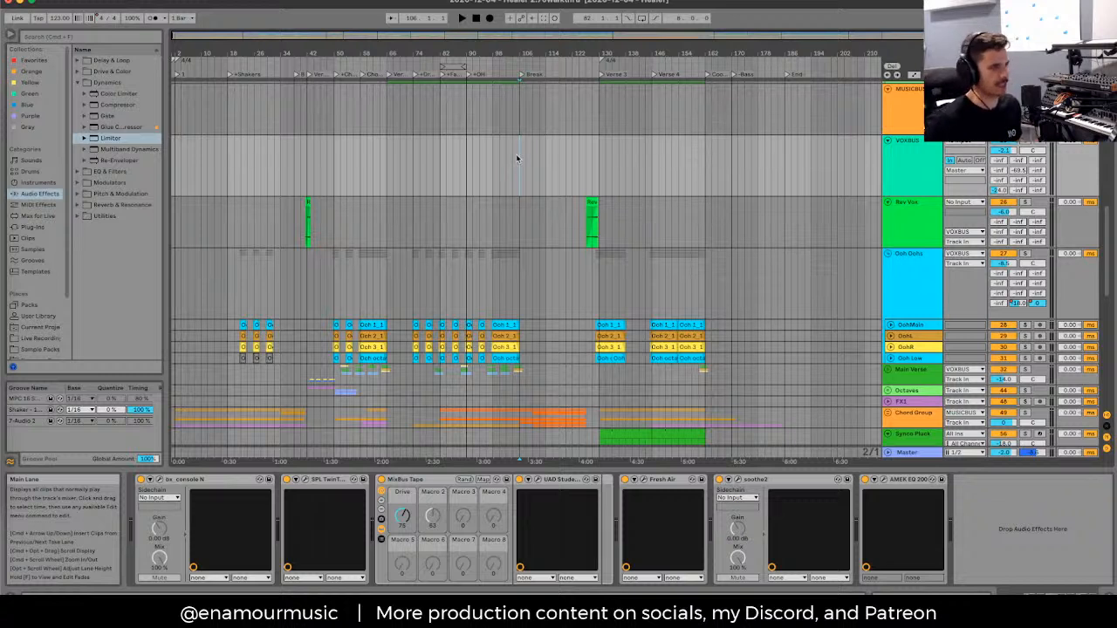
pyautogui.click(511, 171)
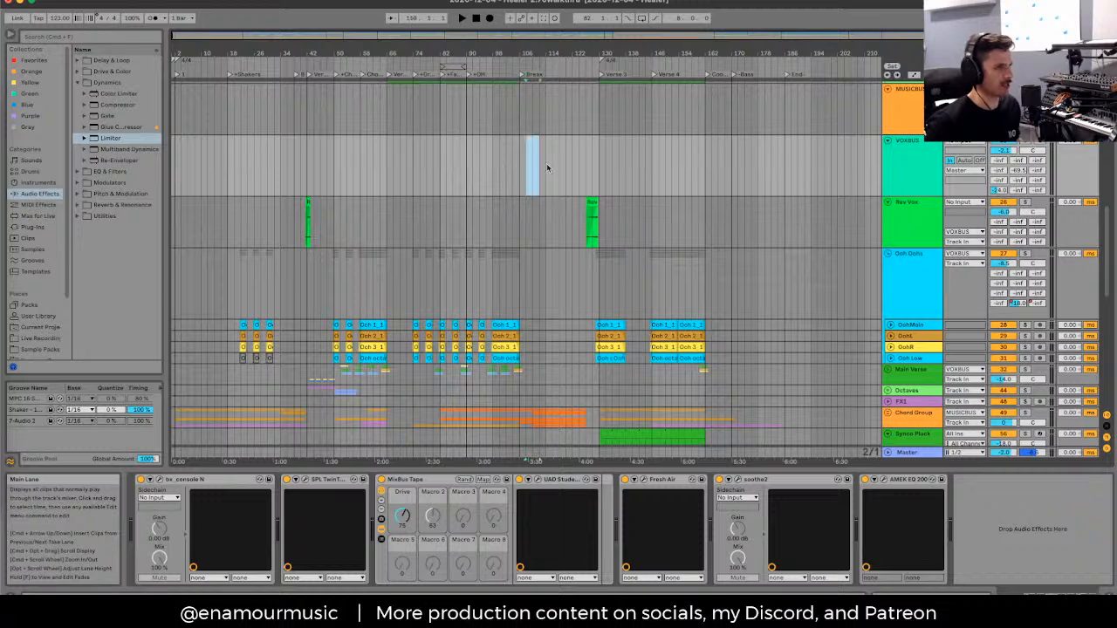
pyautogui.click(524, 169)
pyautogui.scroll(-3, 524, 169)
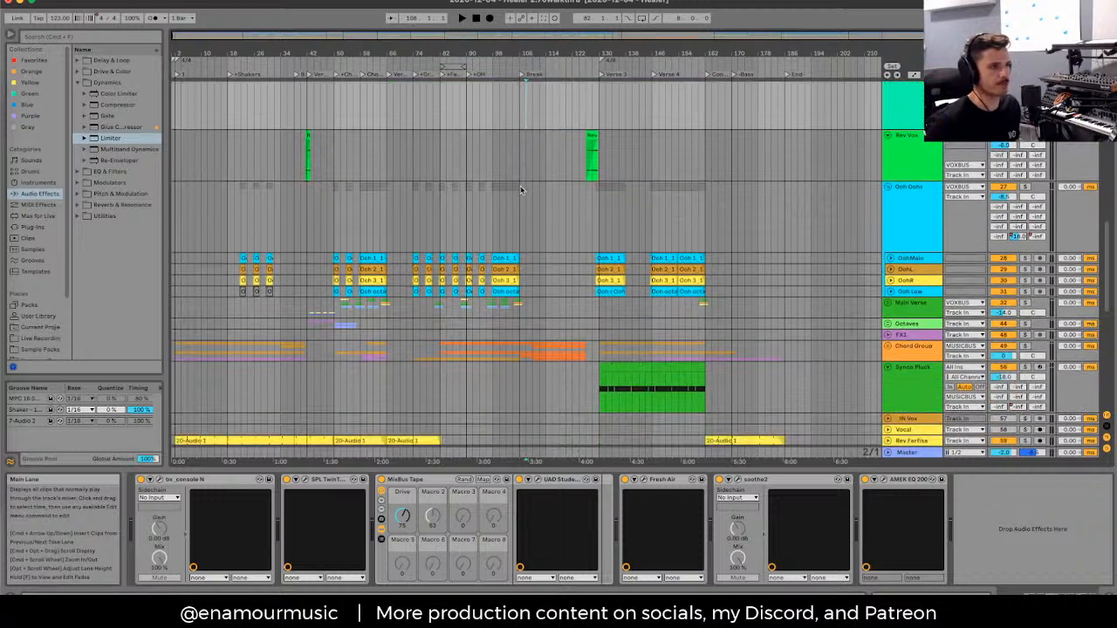
pyautogui.click(520, 105)
pyautogui.moveTo(520, 104); pyautogui.dragTo(578, 106)
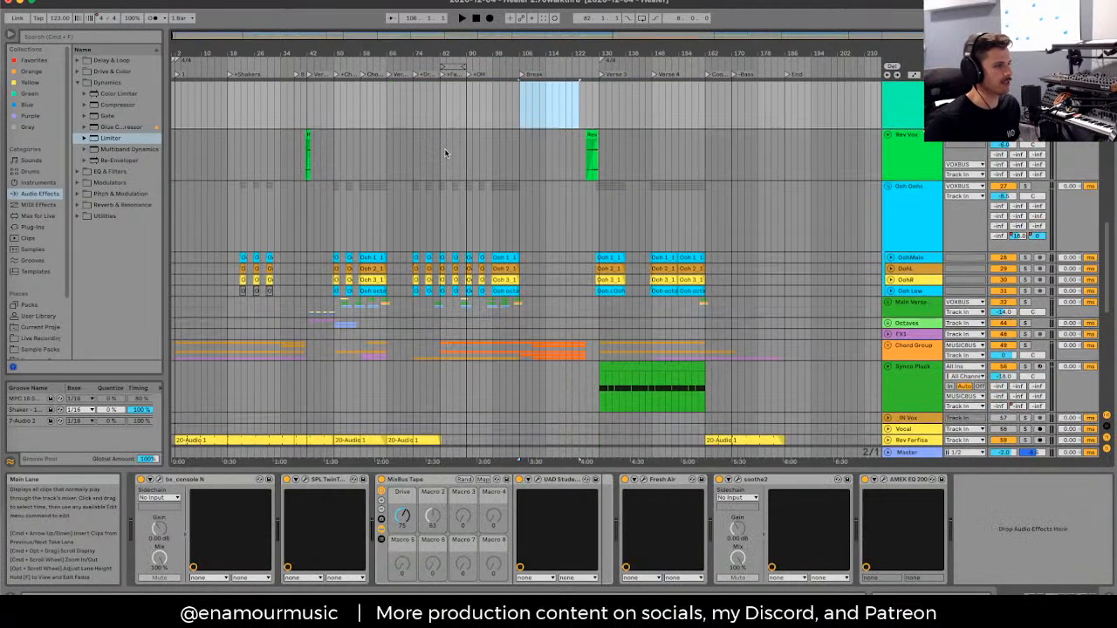
# Step: Collapse the Ooh Oohs group so that its member tracks are hidden
pyautogui.scroll(-2, 851, 243)
pyautogui.click(777, 232)
pyautogui.scroll(1, 776, 231)
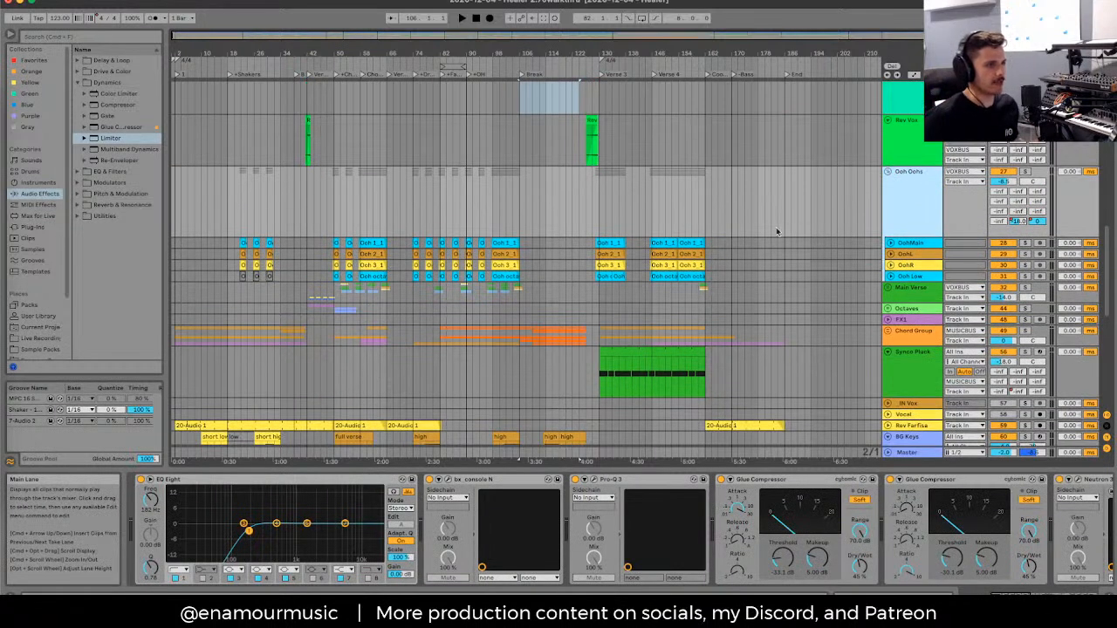
pyautogui.click(771, 230)
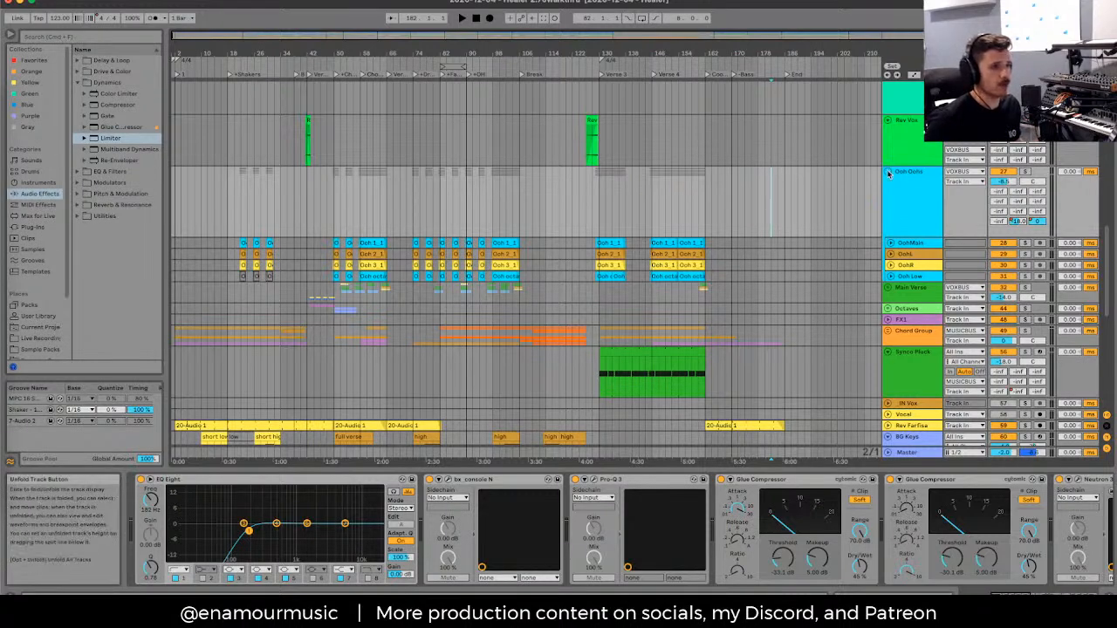
pyautogui.click(888, 172)
# Step: Fold all tracks inside the DRUMS group at once, from Kick through DRUMBUS
pyautogui.scroll(-15, 726, 231)
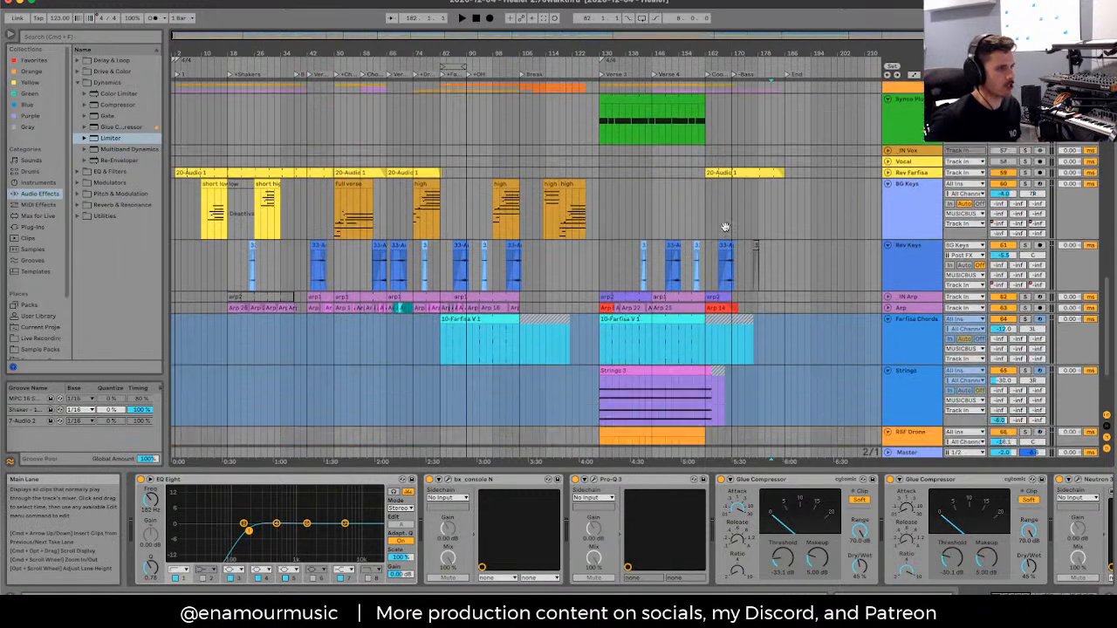
pyautogui.scroll(5, 726, 230)
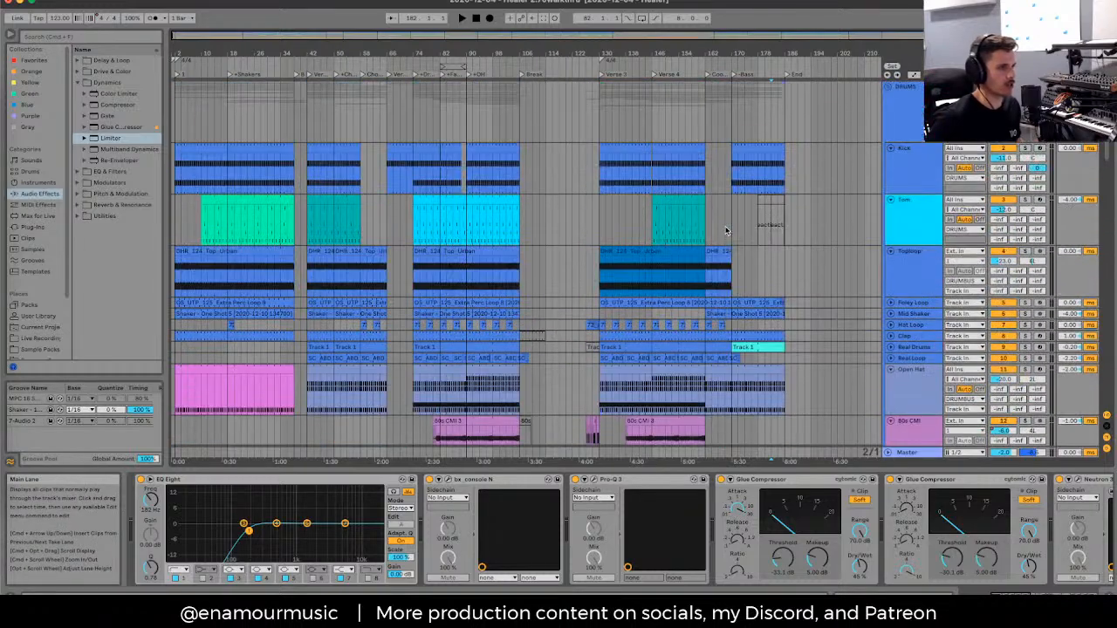
pyautogui.click(904, 166)
pyautogui.keyDown('alt'); pyautogui.click(890, 149); pyautogui.keyUp('alt')
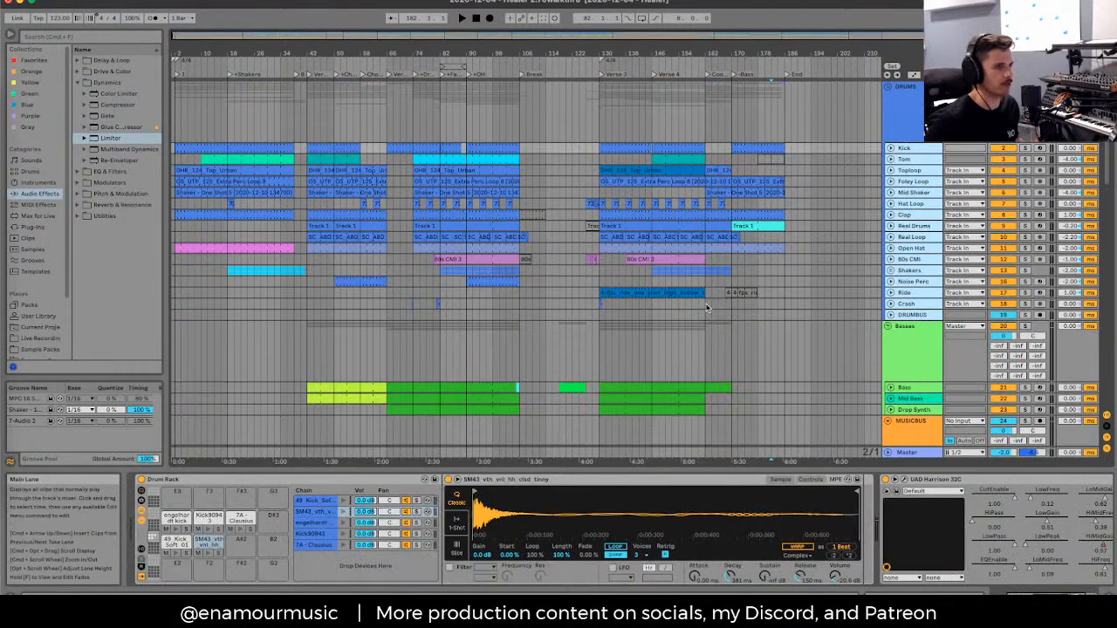
# Step: Select the Bass, Mid Bass and Drop Synth tracks together
pyautogui.scroll(-5, 918, 178)
pyautogui.click(918, 177)
pyautogui.click(906, 209)
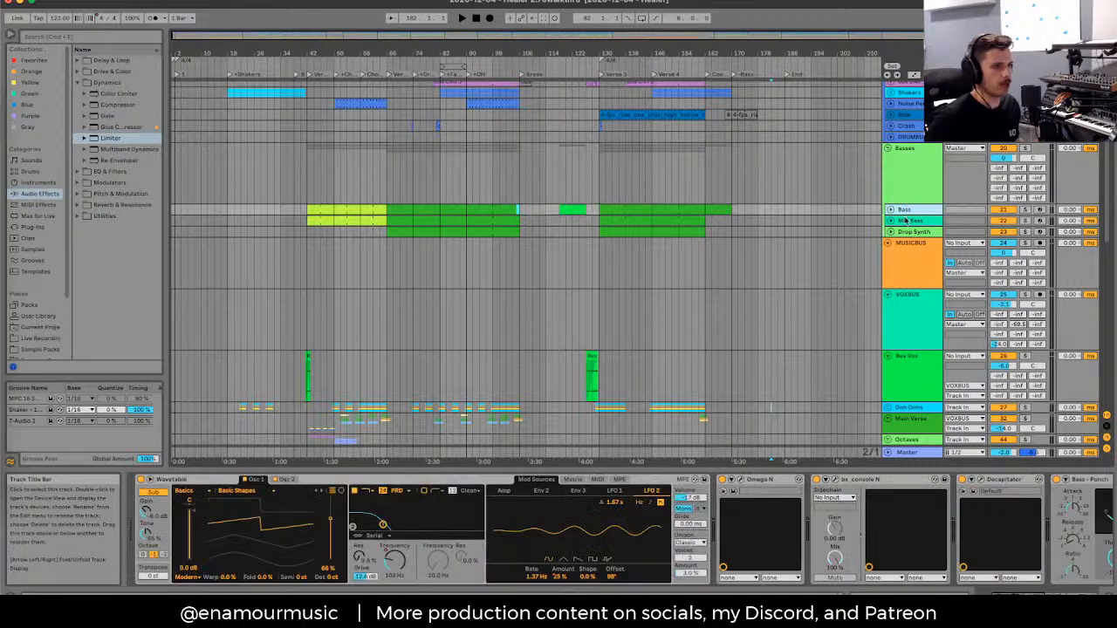
pyautogui.click(899, 232)
pyautogui.click(911, 212)
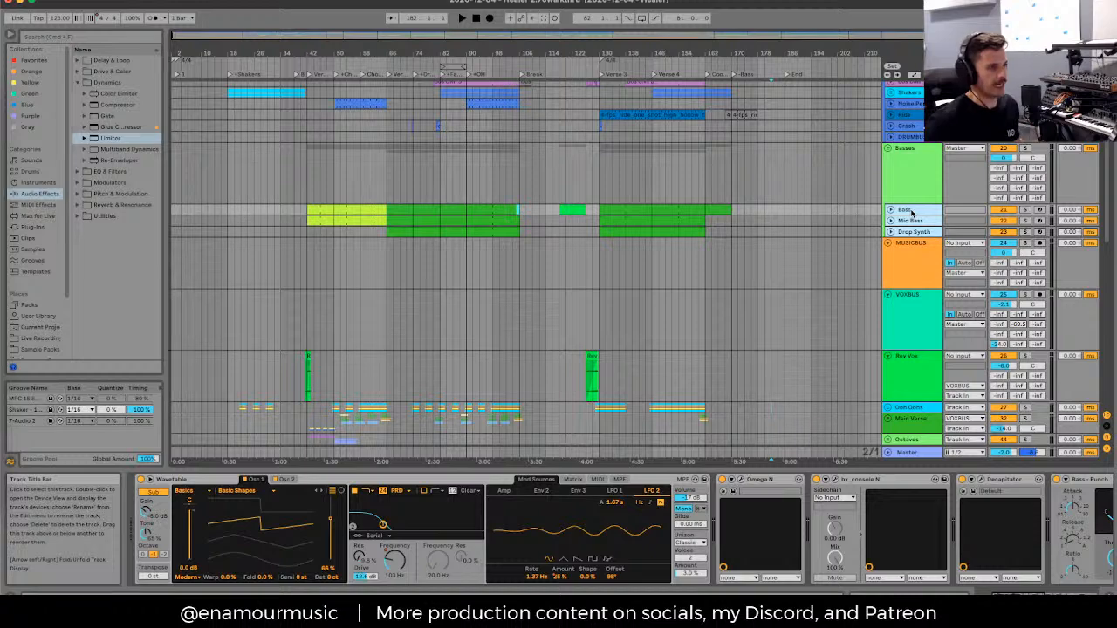
# Step: Look over the BG Keys clips and play the break from bar 118
pyautogui.scroll(-8, 724, 314)
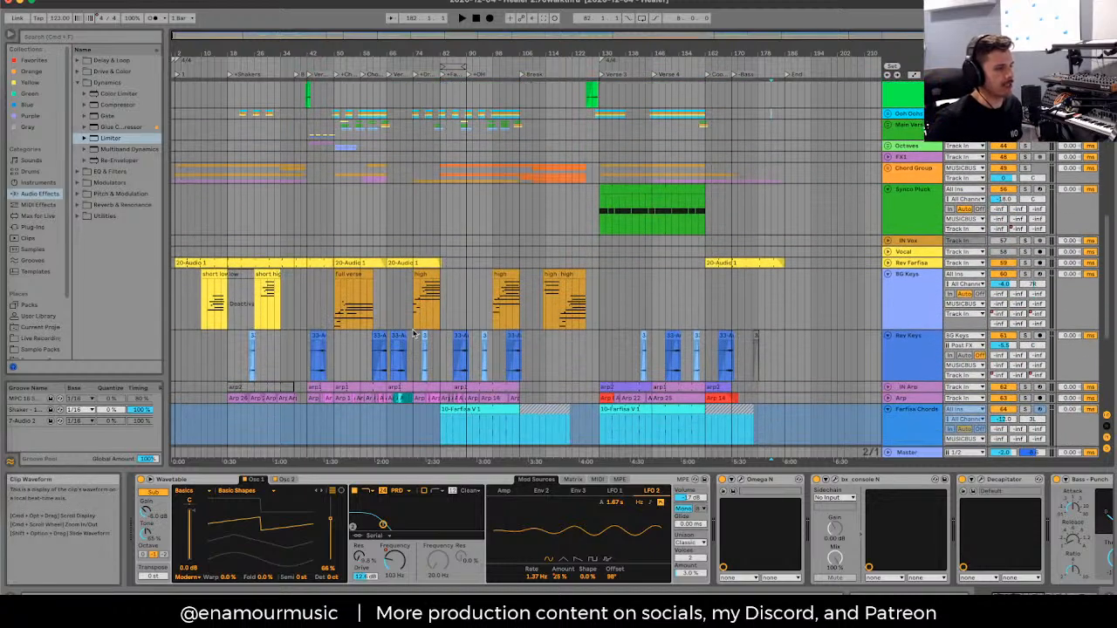
pyautogui.click(321, 323)
pyautogui.click(301, 307)
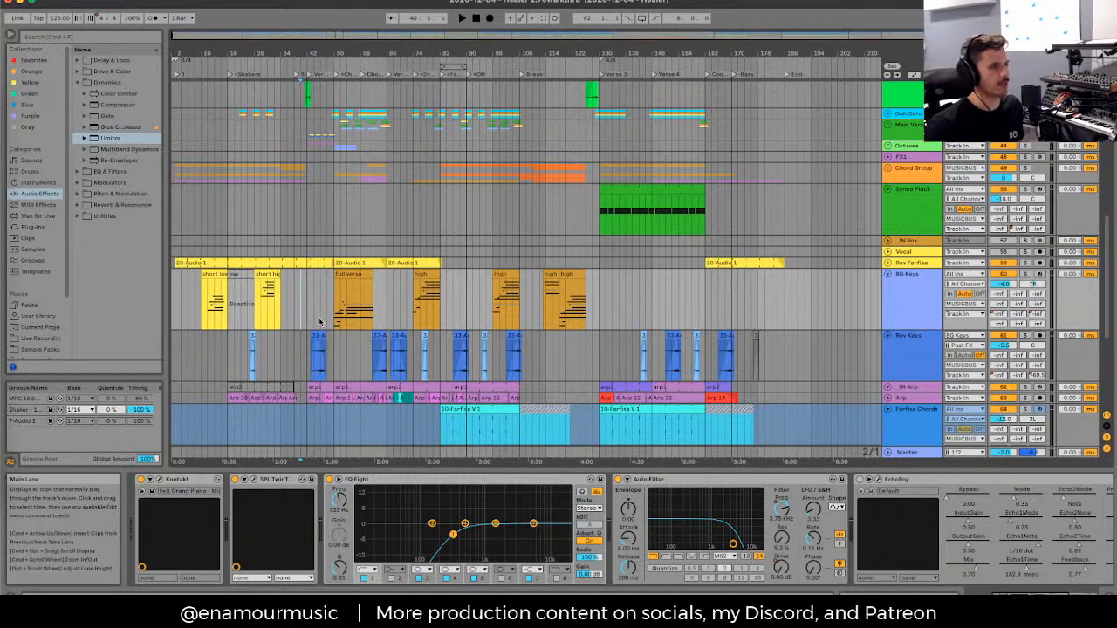
pyautogui.scroll(-3, 452, 295)
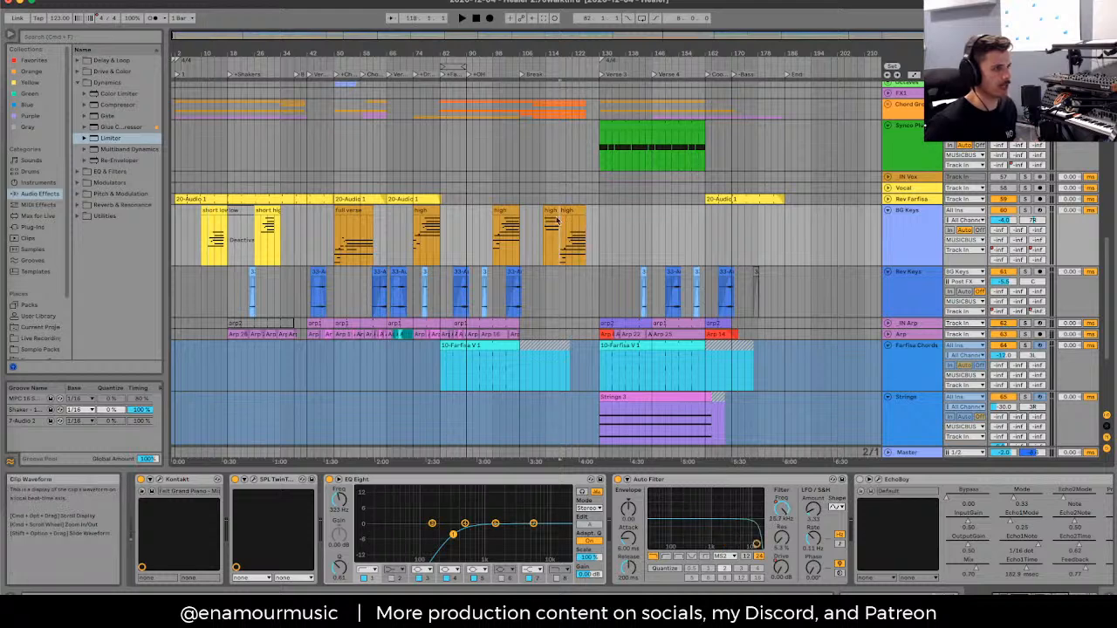
pyautogui.click(564, 164)
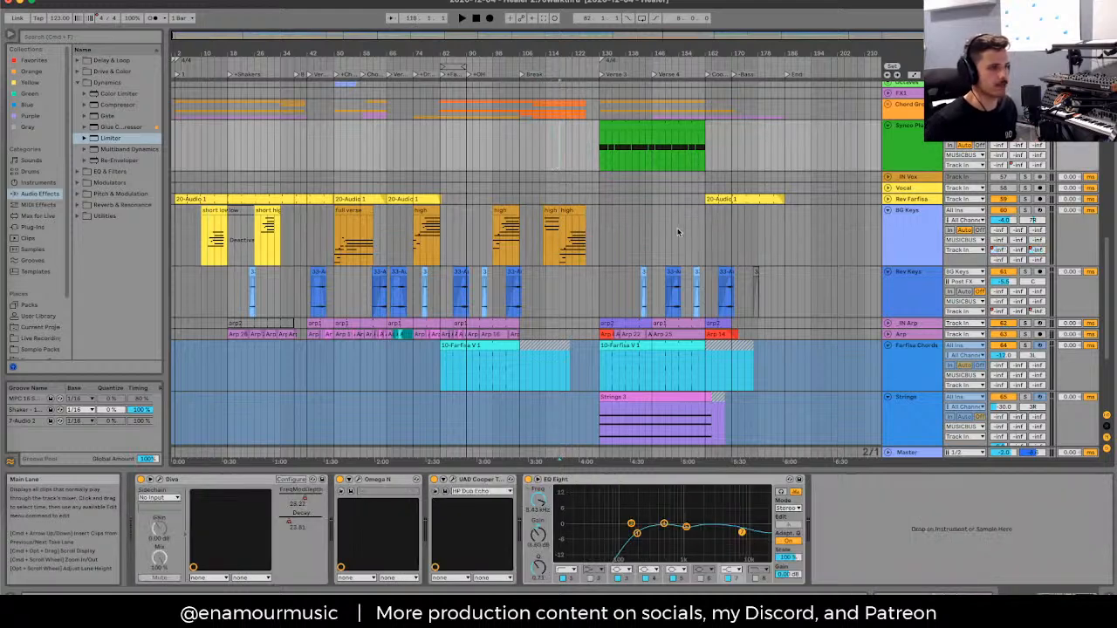
pyautogui.press('space')
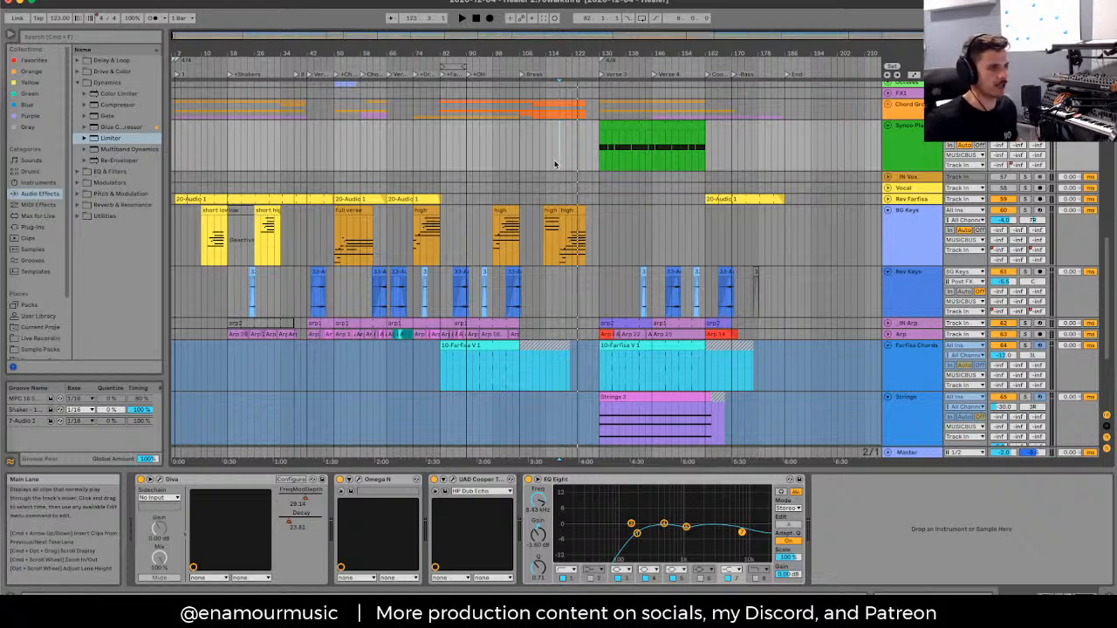
# Step: View the notes of the second "high" clip in the break on the BG Keys track, then clear the selection
pyautogui.moveTo(556, 164); pyautogui.dragTo(562, 251)
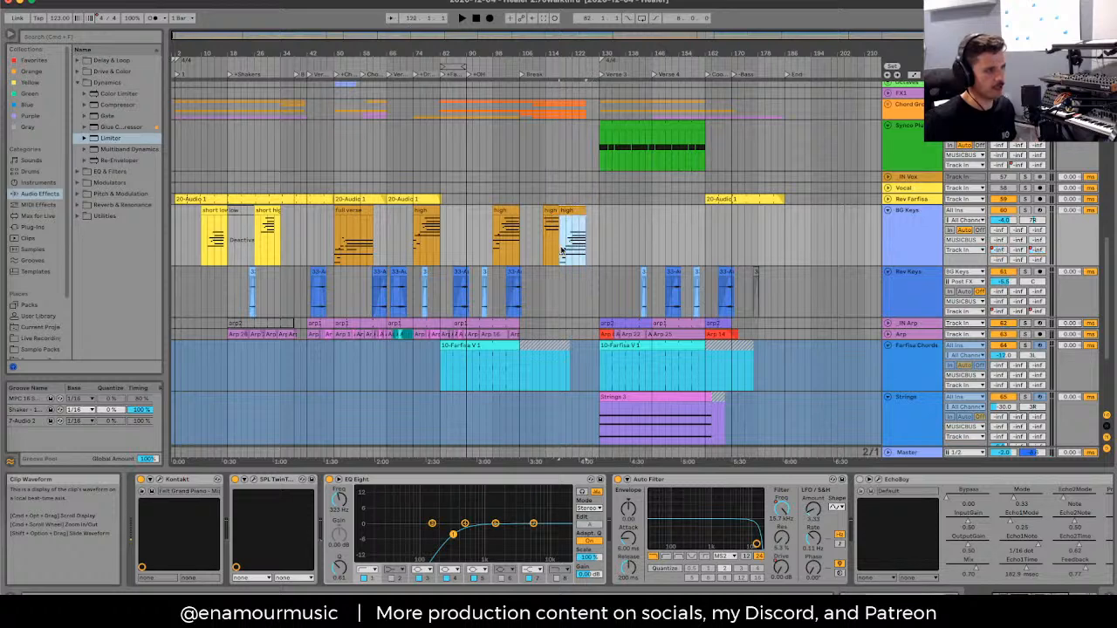
pyautogui.doubleClick(579, 212)
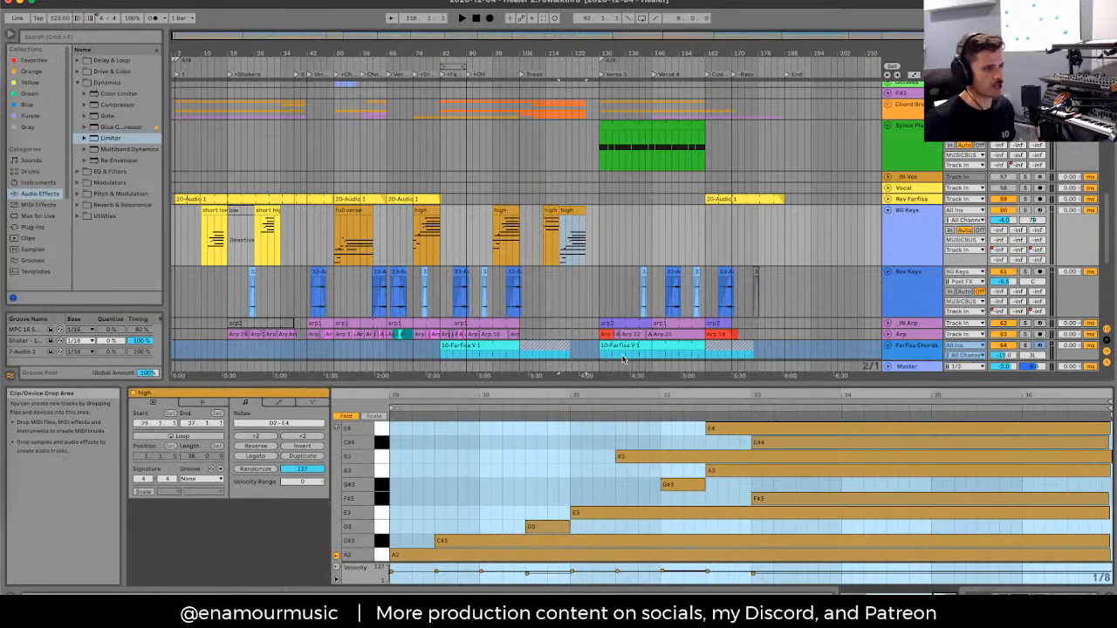
pyautogui.click(560, 163)
pyautogui.scroll(1, 518, 180)
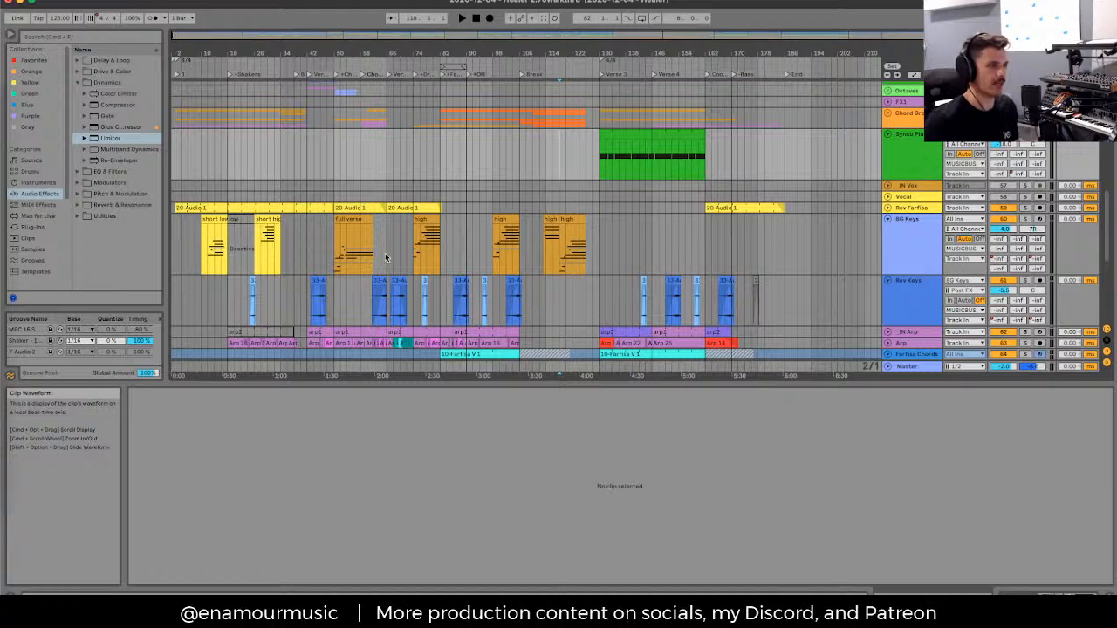
# Step: View the notes of the "full verse" clip and the first "short low" clip on the BG Keys track
pyautogui.click(354, 221)
pyautogui.scroll(-2, 357, 223)
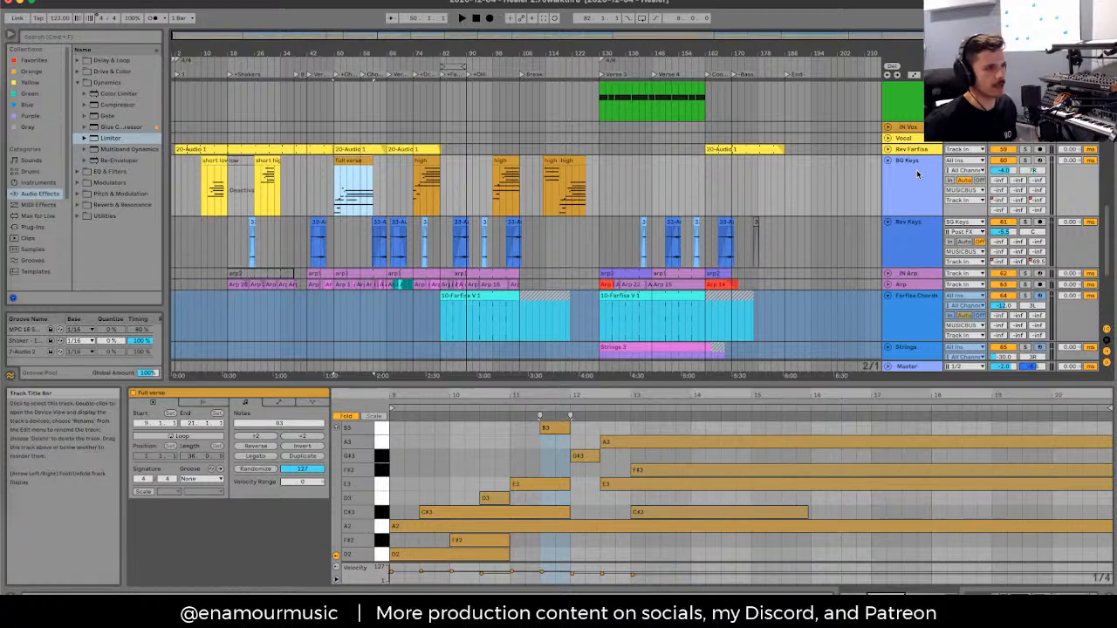
pyautogui.scroll(8, 892, 243)
pyautogui.scroll(-8, 892, 243)
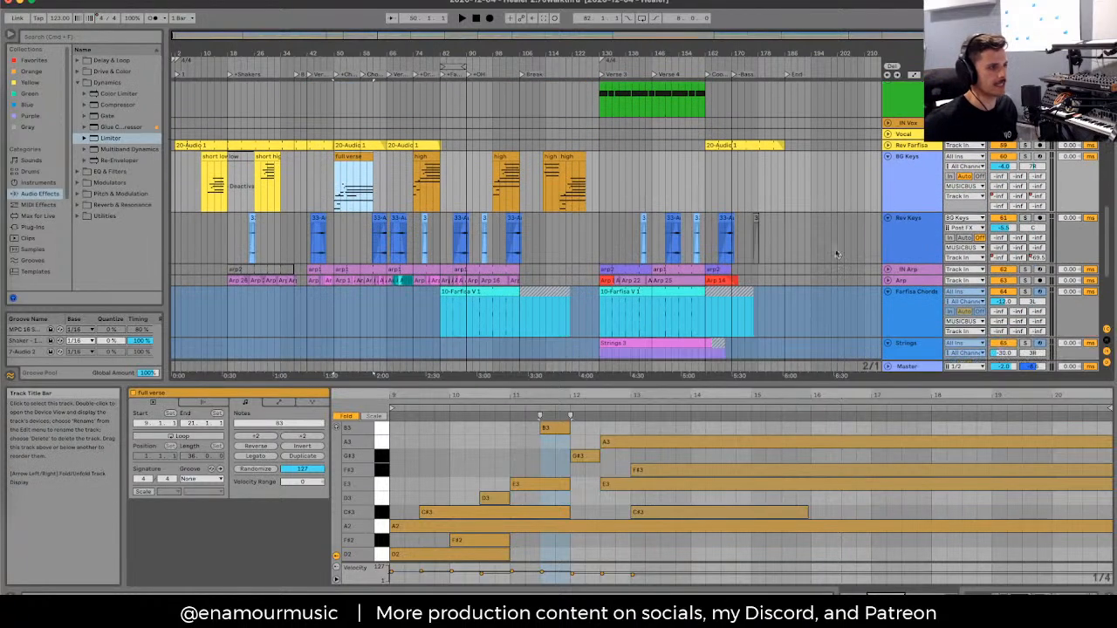
pyautogui.click(212, 161)
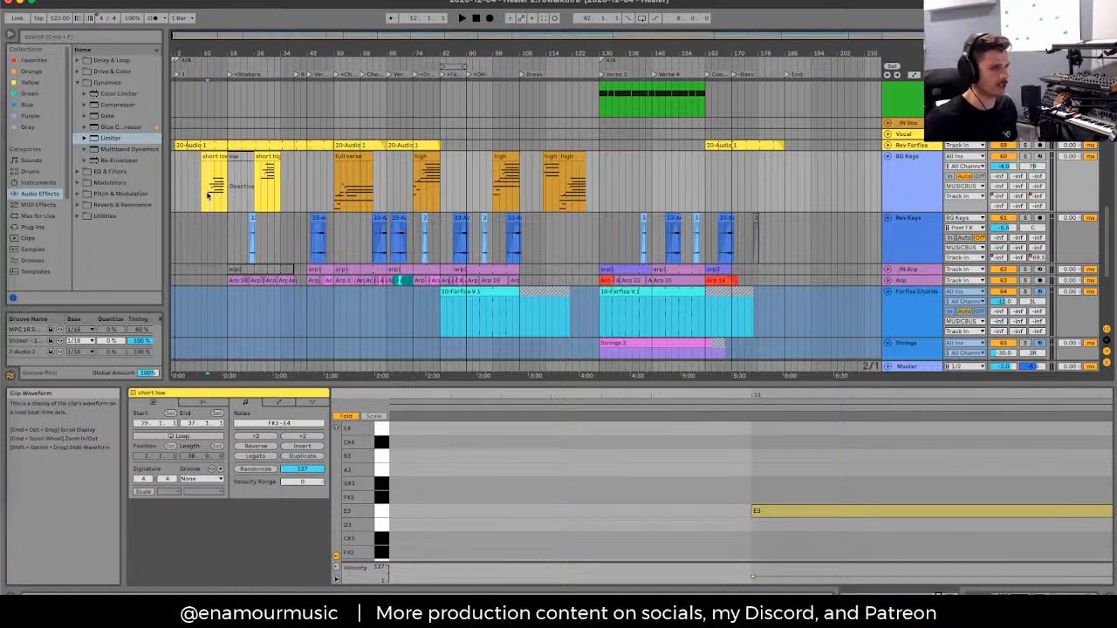
# Step: Play the first "short low" clip on the BG Keys track with the track's volume temporarily raised
pyautogui.press('space')
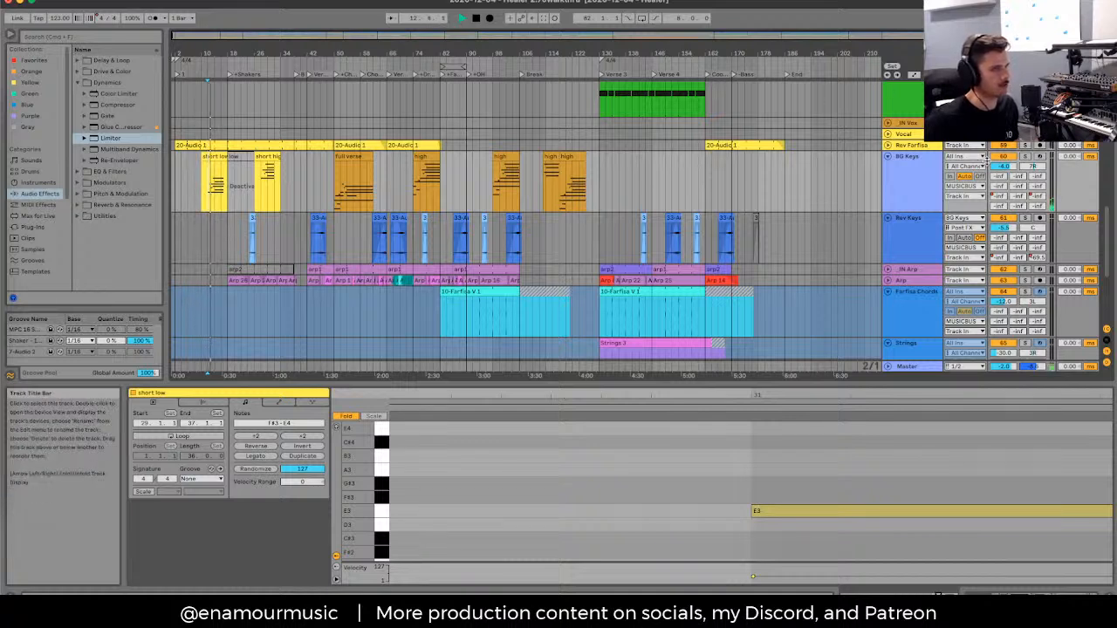
pyautogui.moveTo(1003, 166); pyautogui.dragTo(1004, 123)
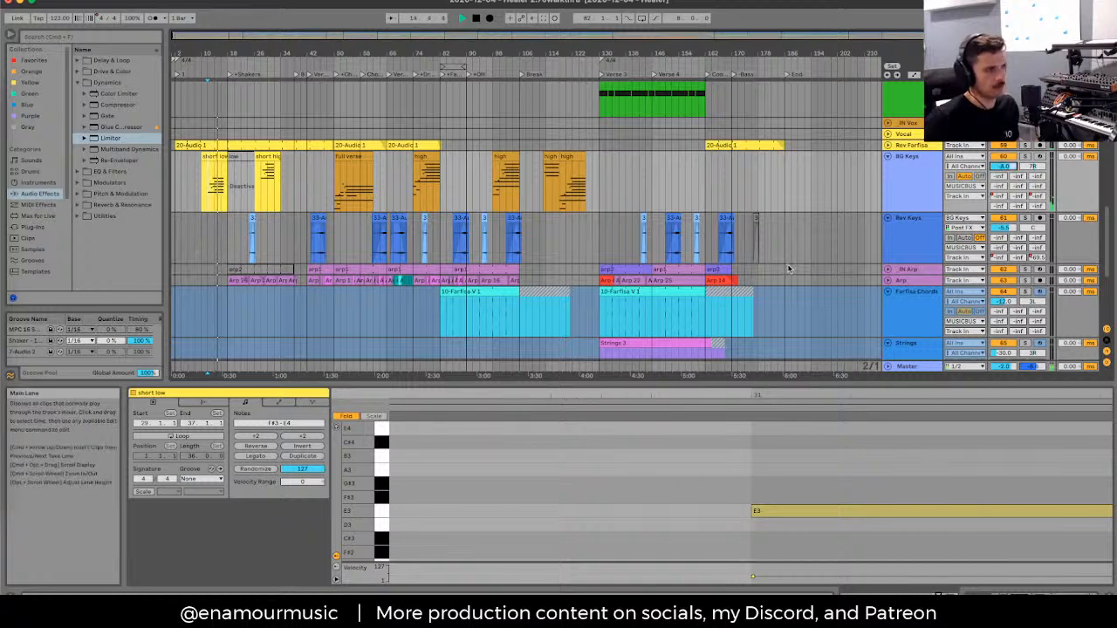
pyautogui.press('space')
# Step: Play the "full verse" clip on the BG Keys track from bar 50 while viewing its notes
pyautogui.click(340, 146)
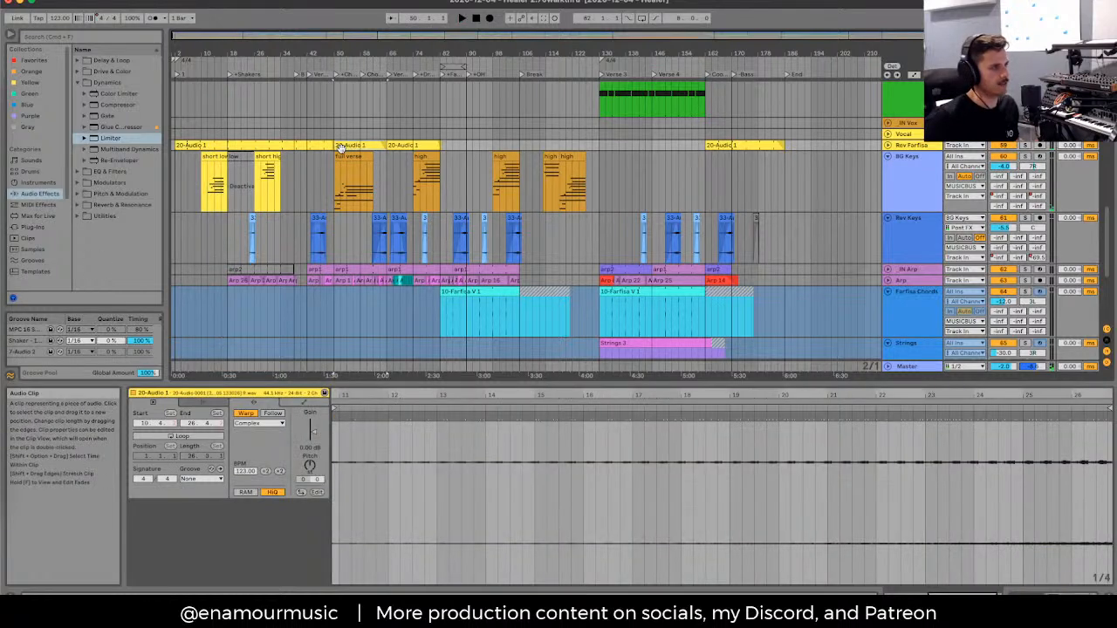
pyautogui.click(357, 185)
pyautogui.press('space')
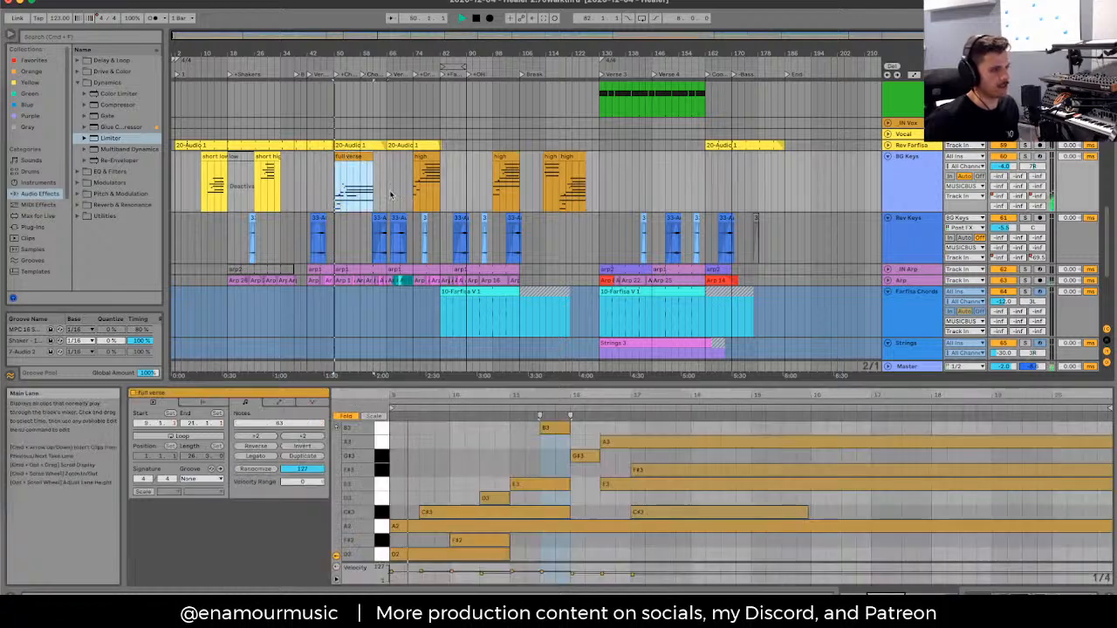
pyautogui.click(891, 184)
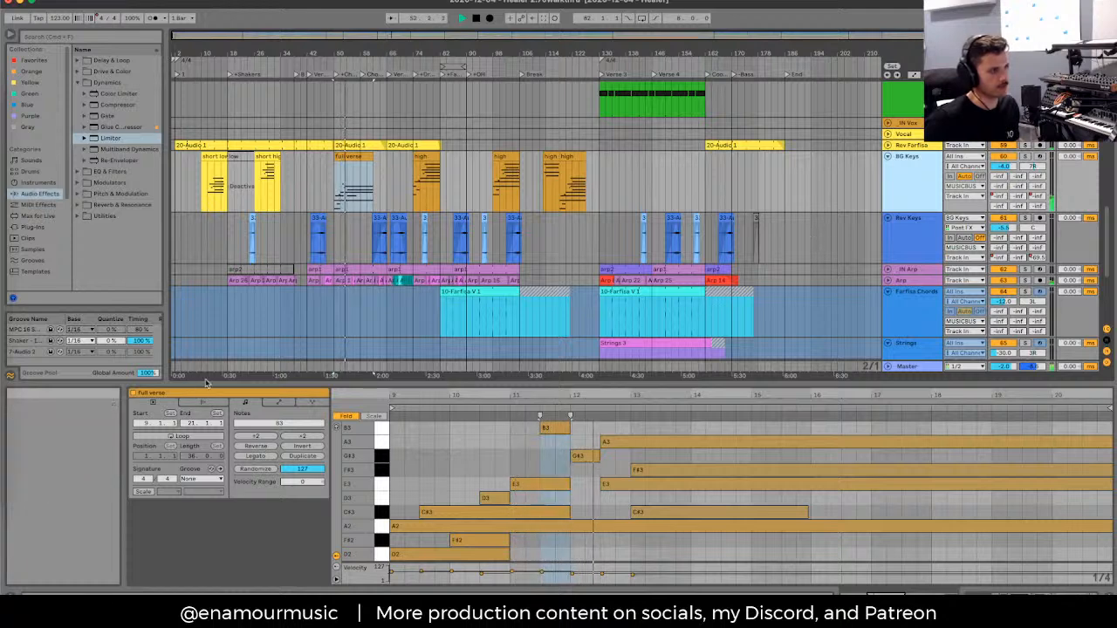
pyautogui.press('space')
# Step: Play the "high" clip at bar 74 on the BG Keys track with the track's volume temporarily raised
pyautogui.scroll(2, 420, 192)
pyautogui.click(420, 199)
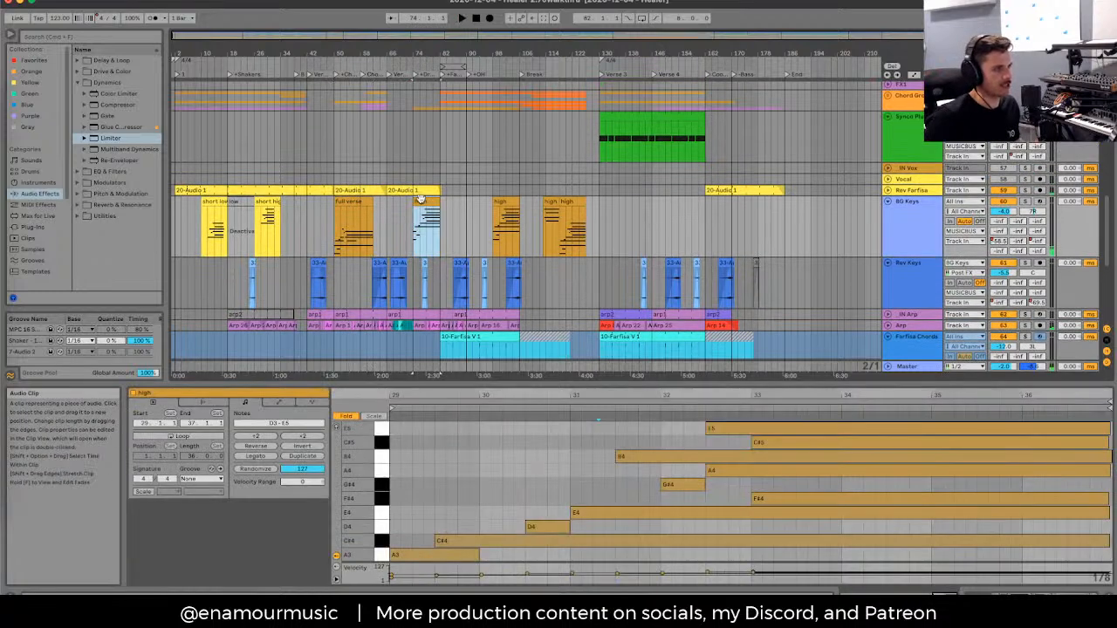
pyautogui.press('space')
pyautogui.click(914, 231)
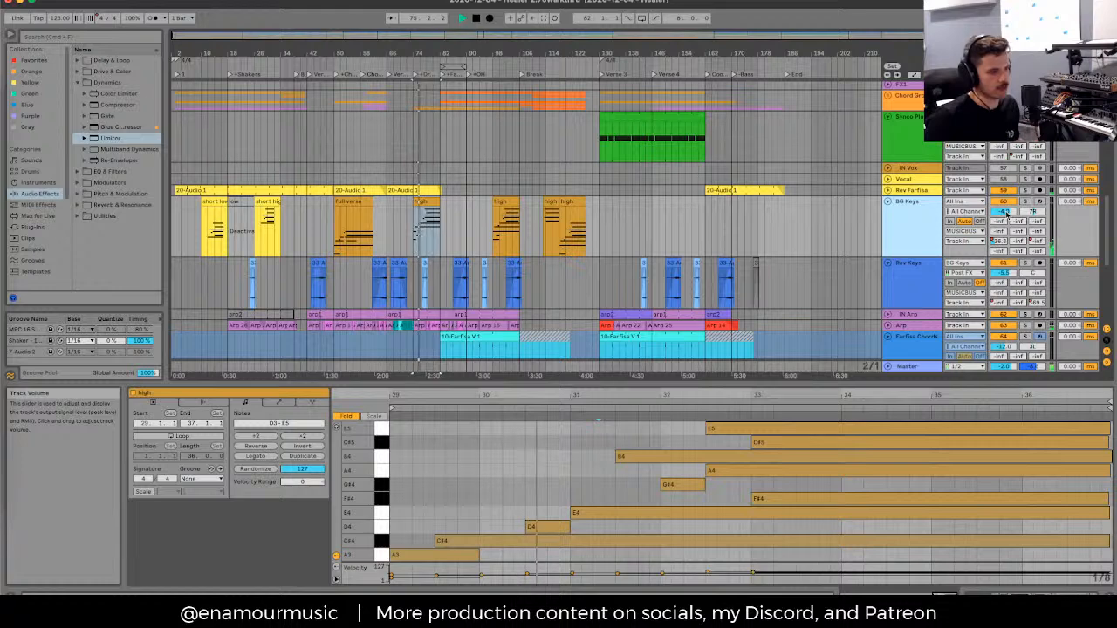
pyautogui.moveTo(1006, 212)
pyautogui.mouseDown()
pyautogui.moveTo(995, 240)
pyautogui.moveTo(1007, 214)
pyautogui.mouseUp()
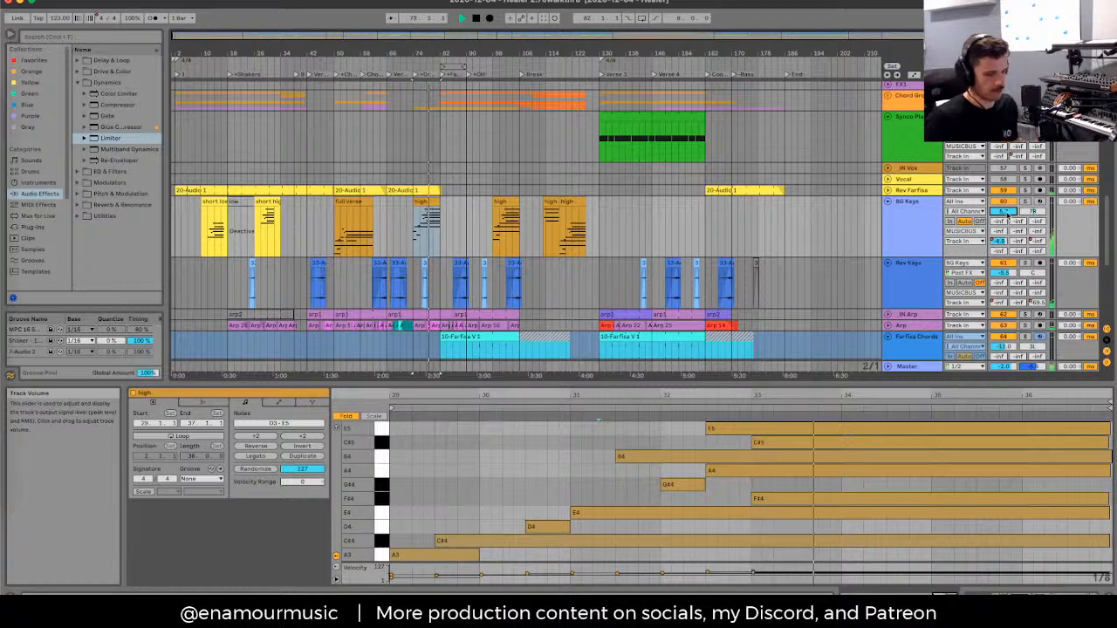
pyautogui.press('space')
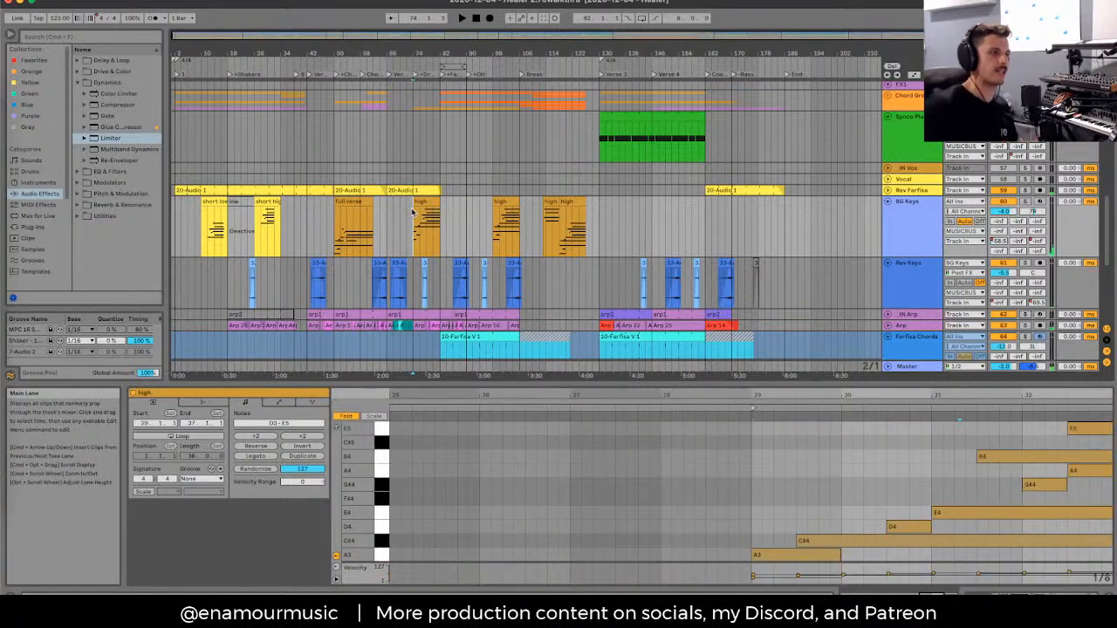
# Step: View the notes of all the BG Keys clips together, then clear the selection
pyautogui.moveTo(187, 229); pyautogui.dragTo(637, 245)
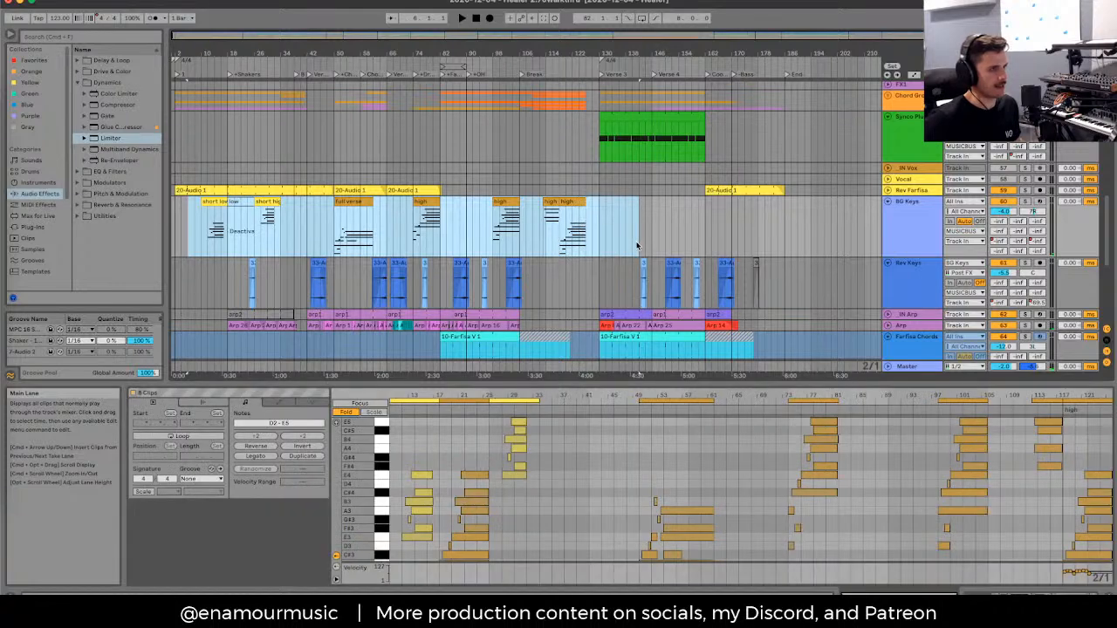
pyautogui.click(637, 246)
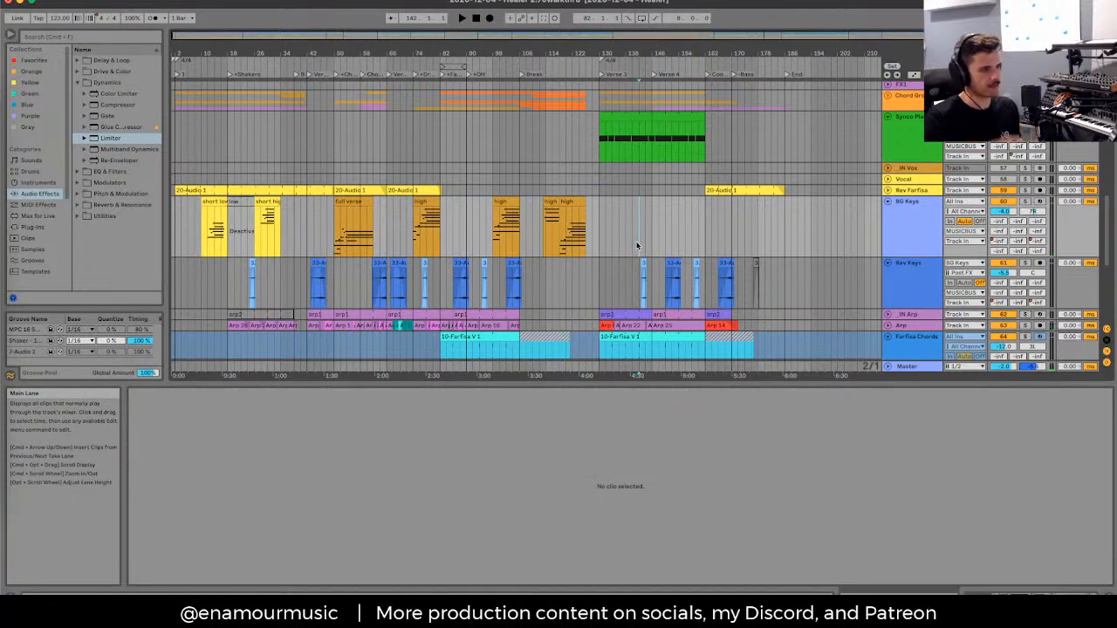
# Step: Unfold the Chord Group and view the notes of the "full verse" clip at bar 50 on the Pad Chords track
pyautogui.scroll(5, 635, 238)
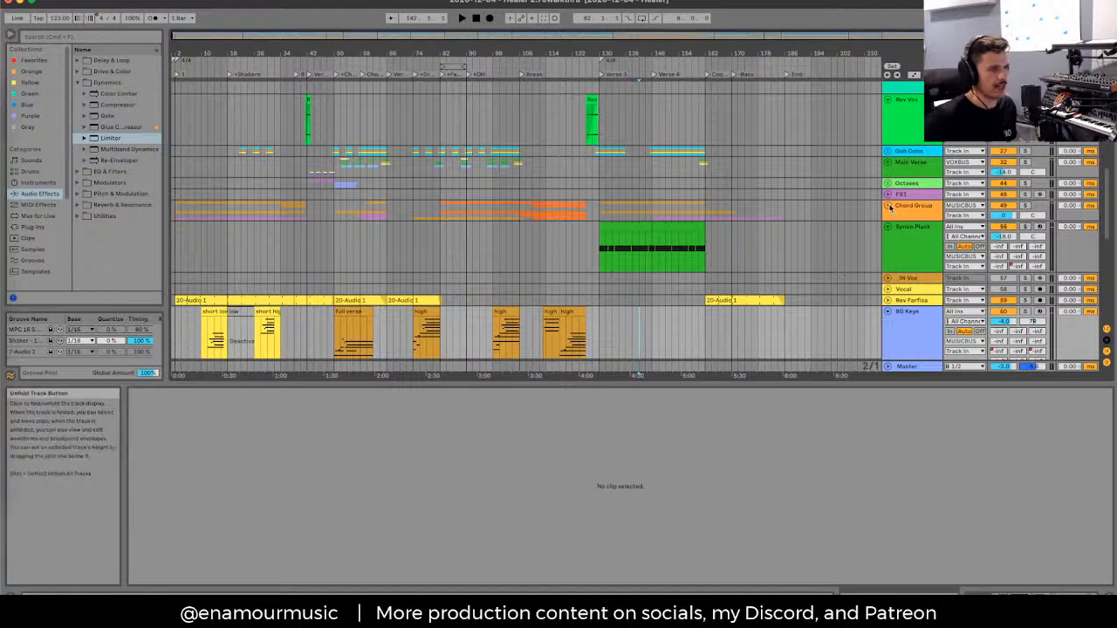
pyautogui.click(889, 207)
pyautogui.scroll(-5, 611, 218)
pyautogui.click(336, 195)
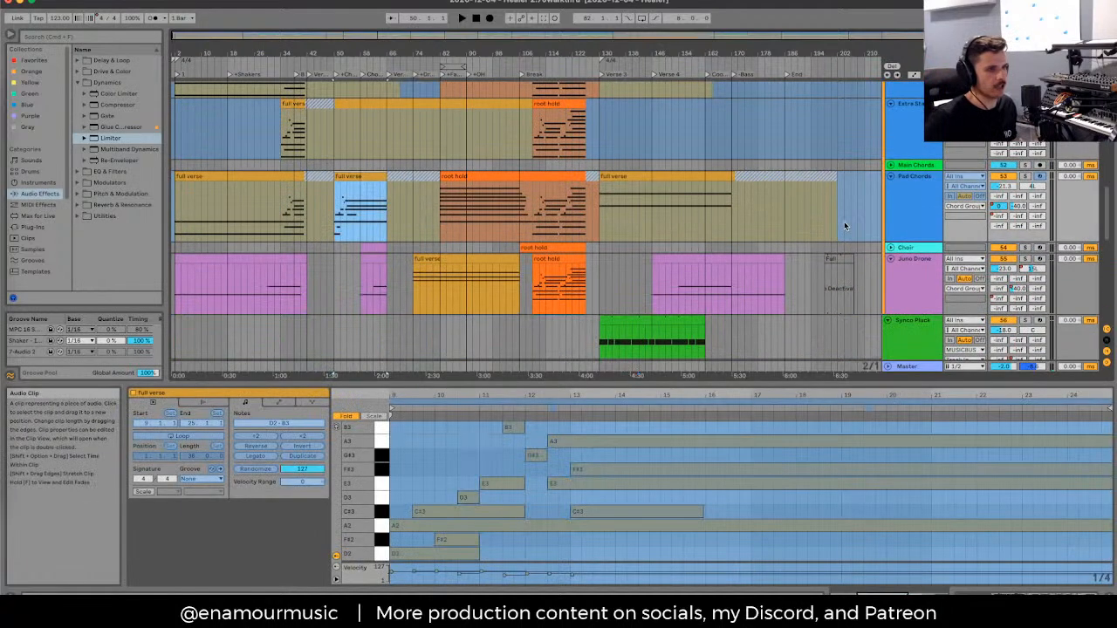
# Step: Fold the Pad Chords and Extra Stabs tracks
pyautogui.scroll(2, 851, 194)
pyautogui.click(890, 224)
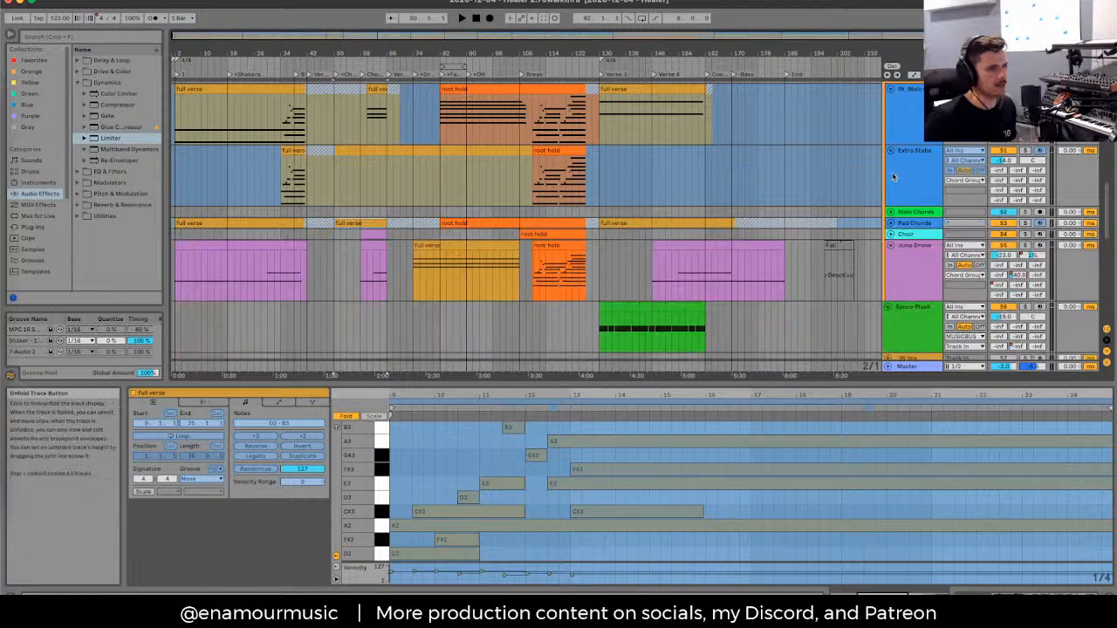
pyautogui.click(891, 150)
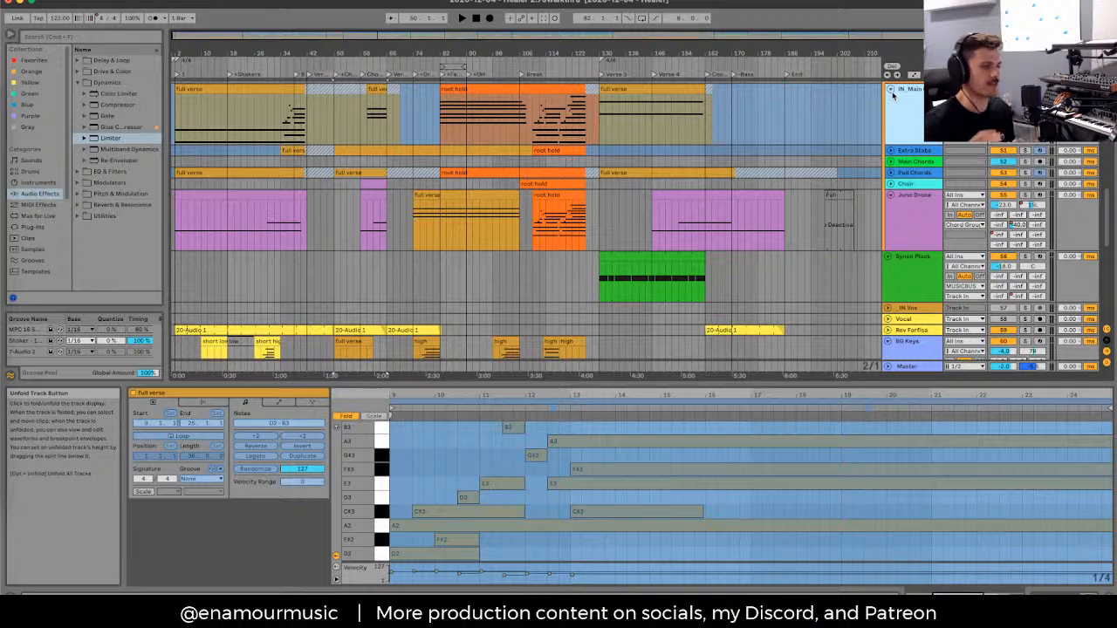
# Step: View the notes of the first "high" clip in the break on the BG Keys track, then clear the selection
pyautogui.scroll(-10, 539, 250)
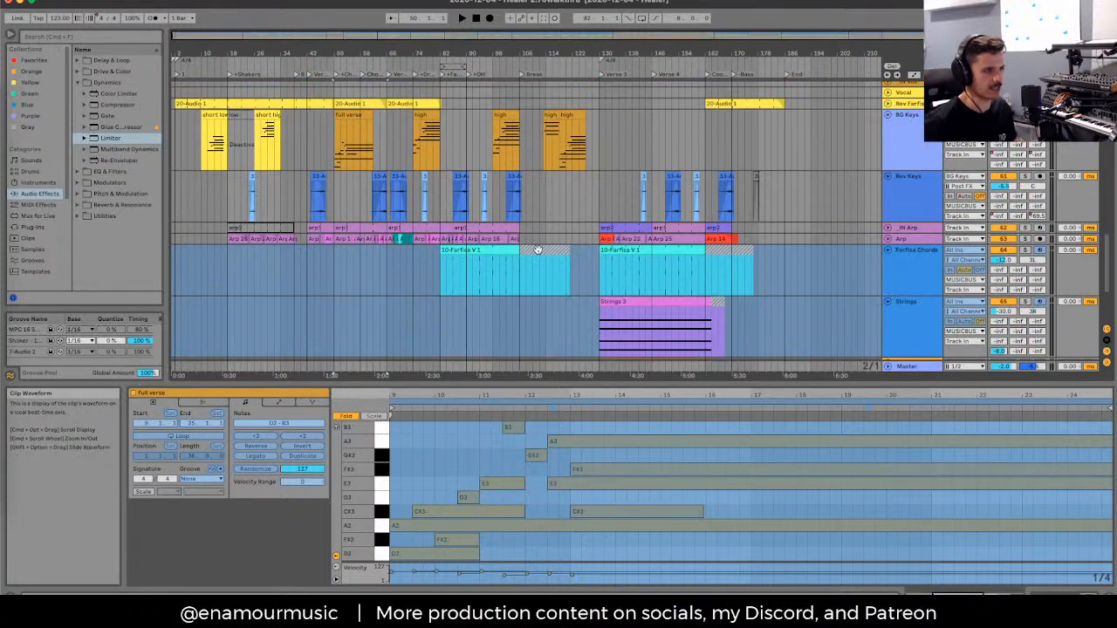
pyautogui.scroll(5, 538, 251)
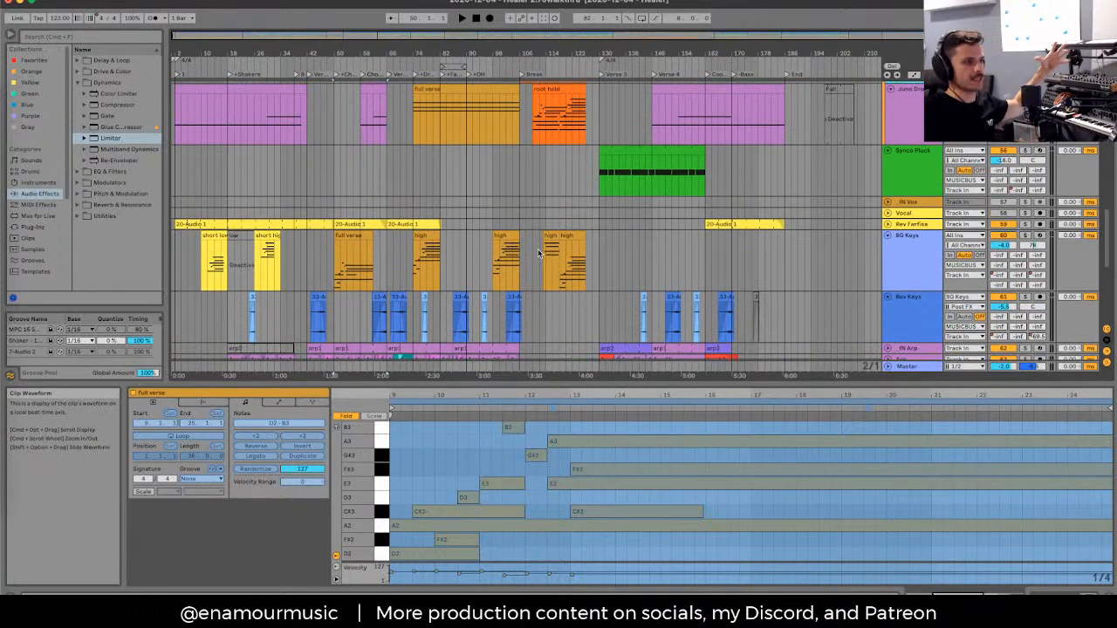
pyautogui.click(546, 238)
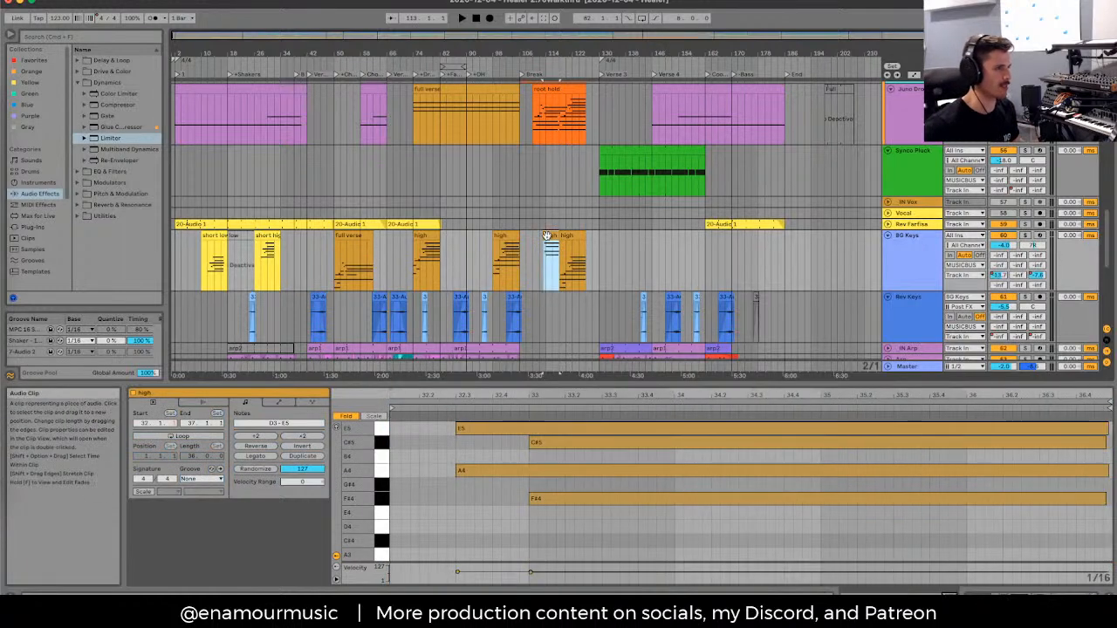
pyautogui.click(549, 245)
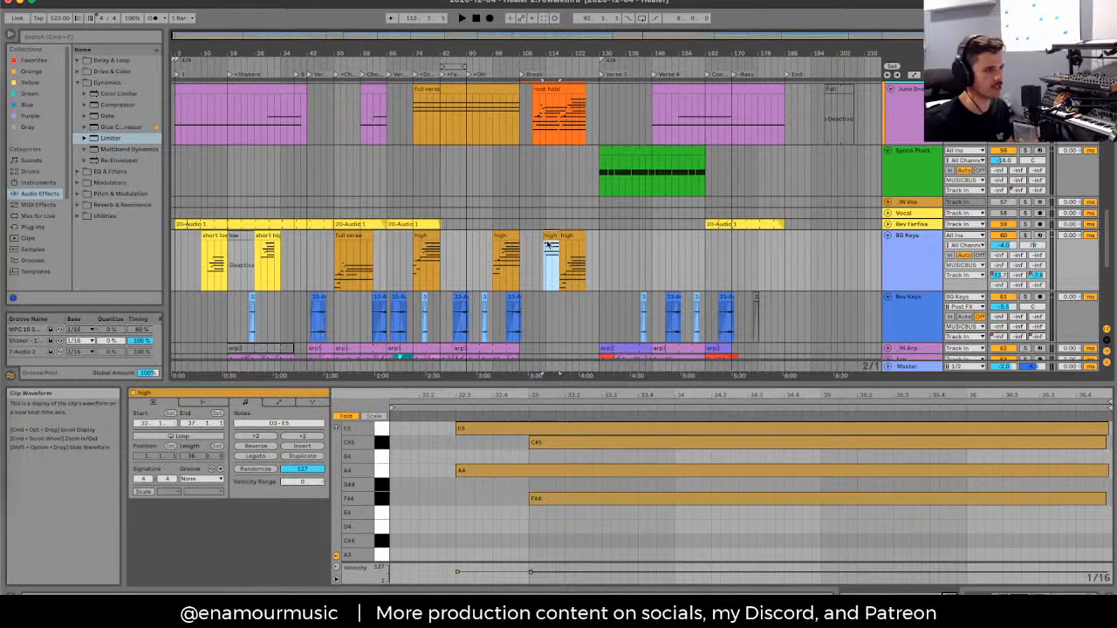
pyautogui.click(540, 185)
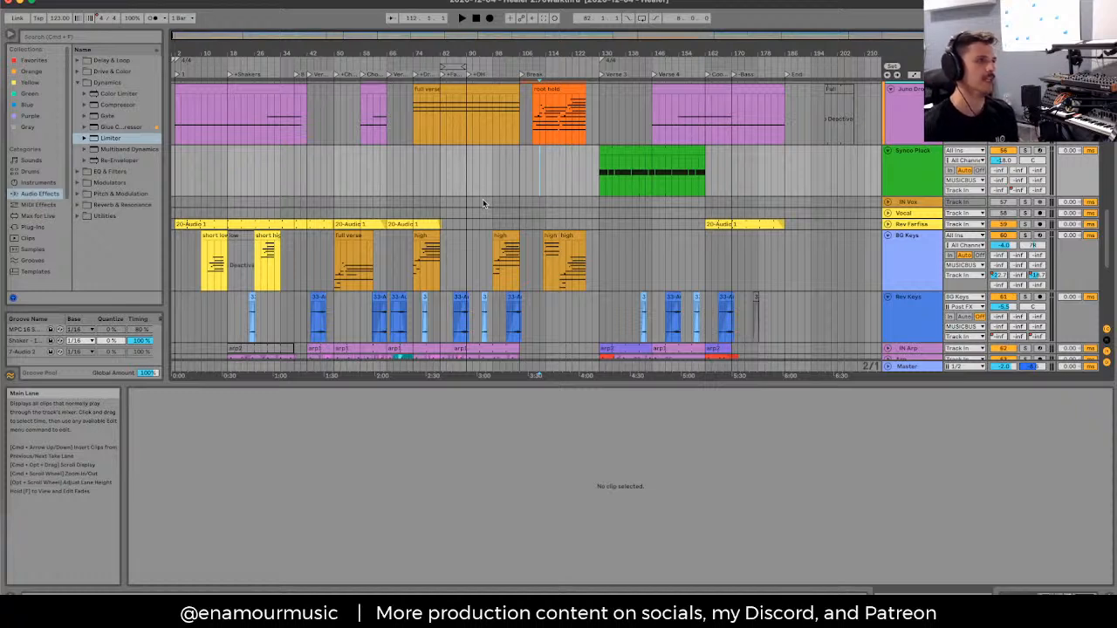
pyautogui.click(532, 175)
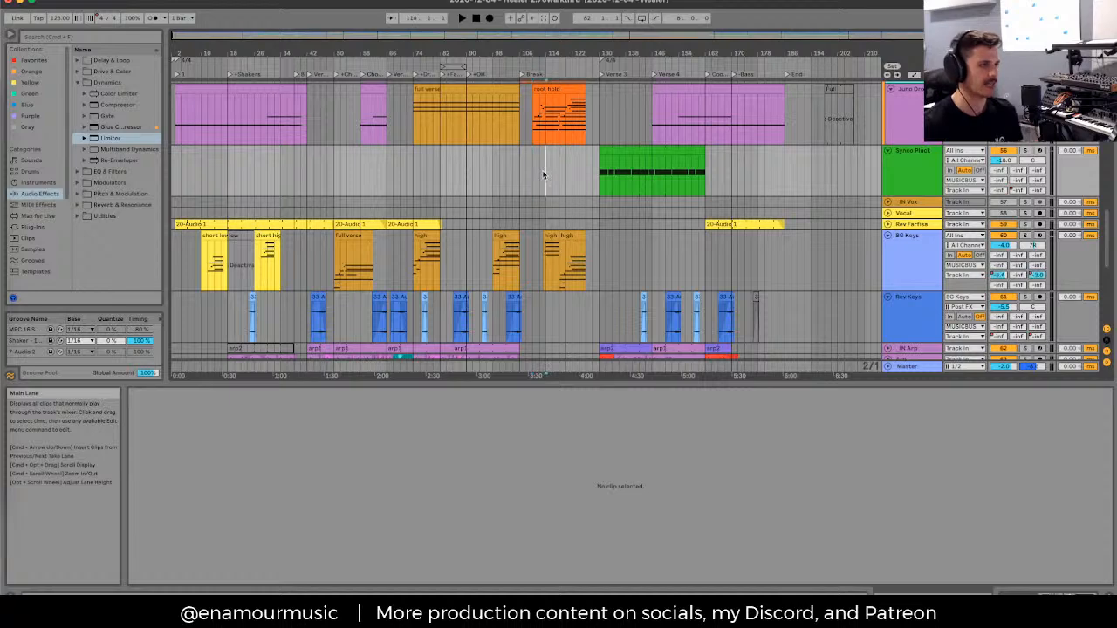
# Step: View the notes of the Juno Drone track's "root hold" clip in the break, then fold the IN_Main Chord and Juno Drone tracks
pyautogui.scroll(3, 531, 175)
pyautogui.click(534, 206)
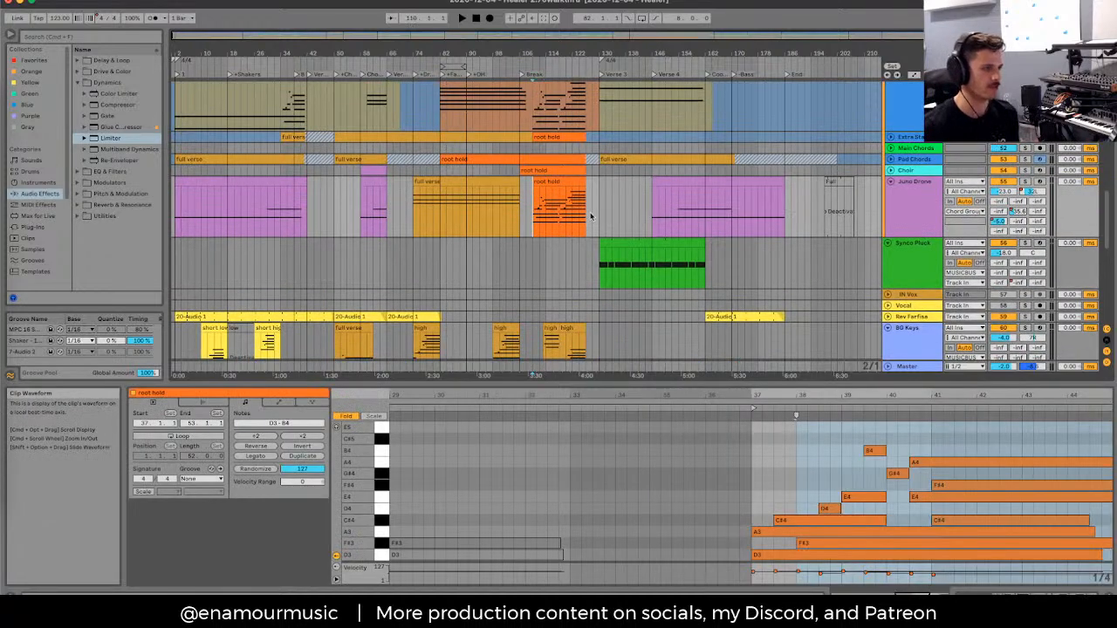
pyautogui.scroll(3, 591, 217)
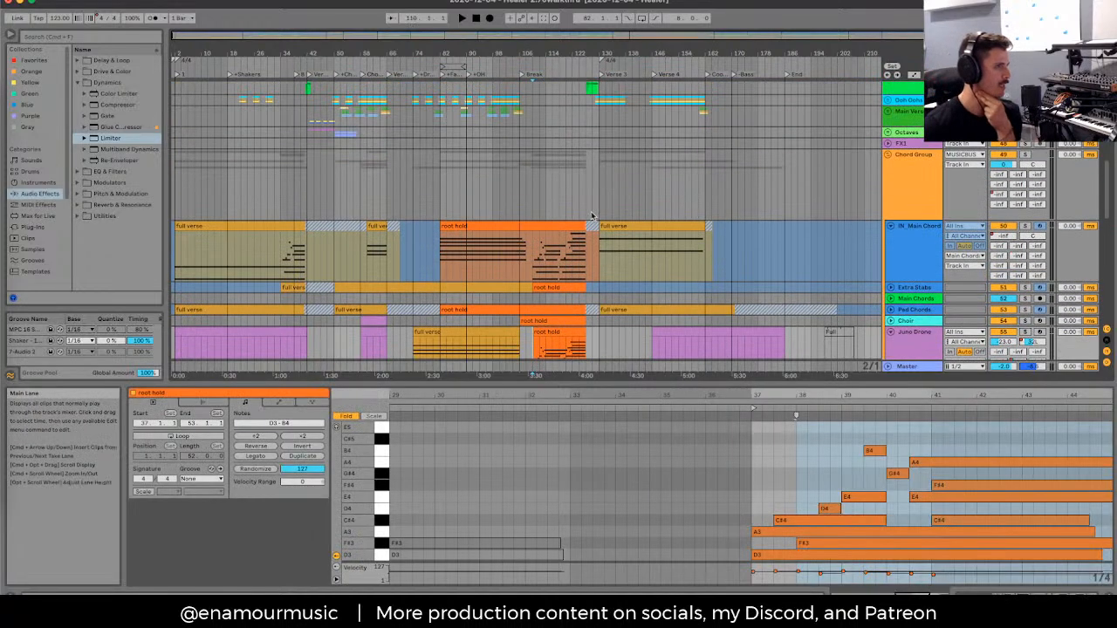
pyautogui.click(889, 227)
pyautogui.click(890, 282)
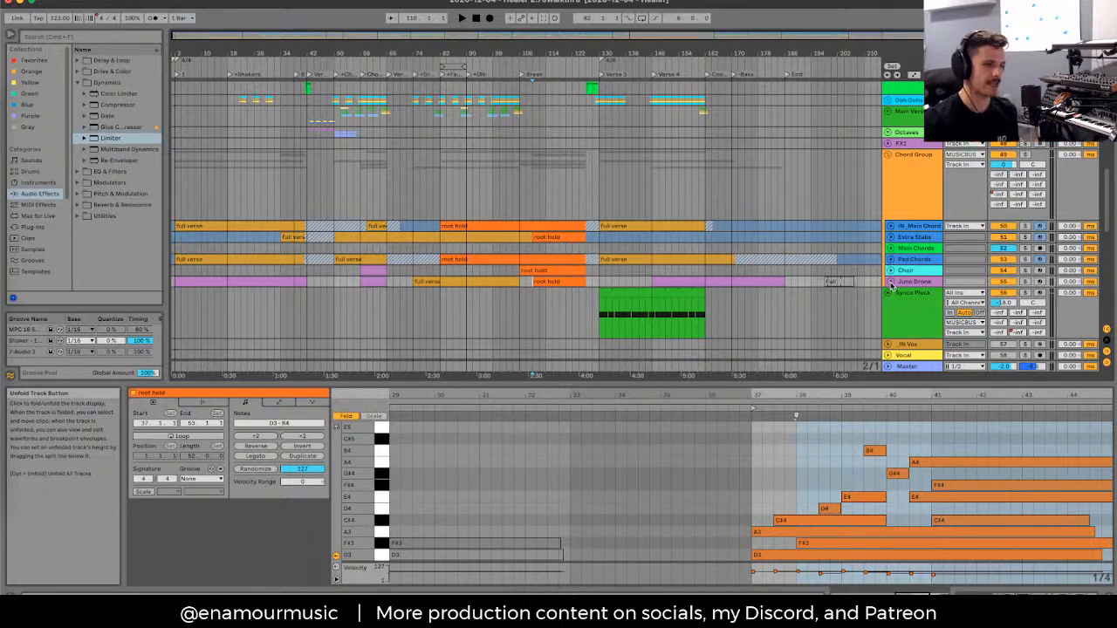
# Step: Place the insert marker on the Chord Group track at bar 130, in the break, and at bar 84
pyautogui.click(599, 187)
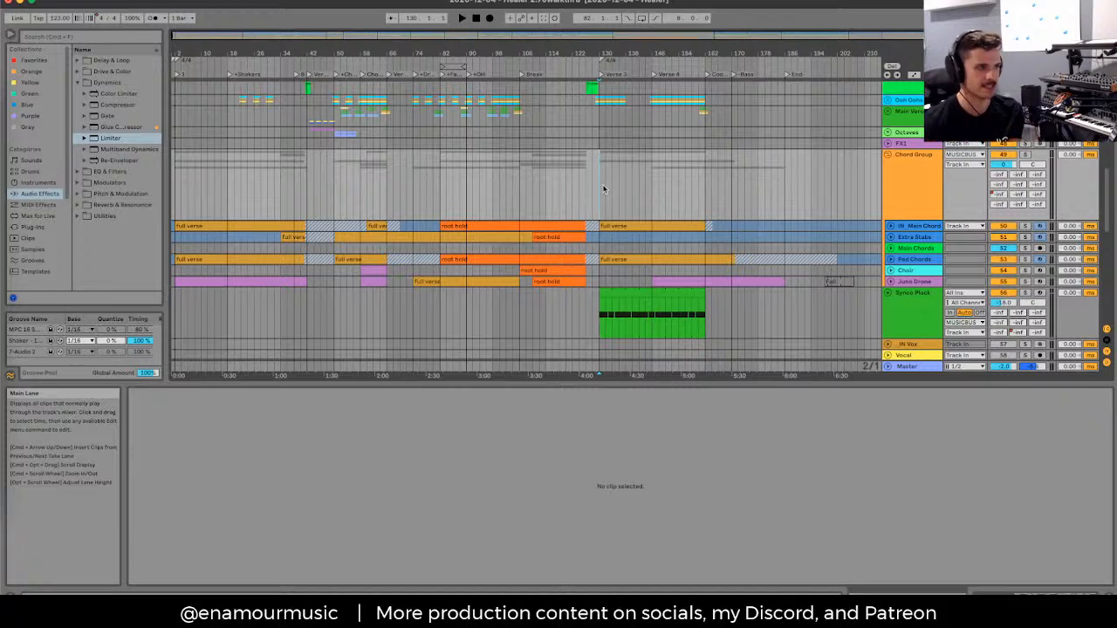
pyautogui.click(545, 200)
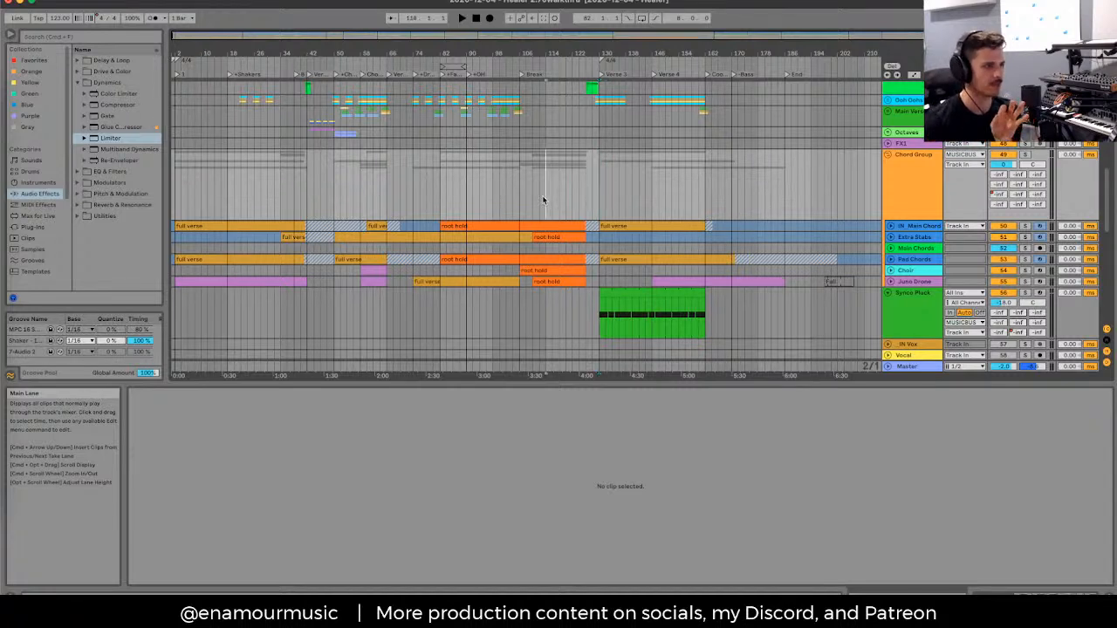
pyautogui.click(446, 189)
# Step: Unfold the Ooh Oohs and Main Verse vocal groups
pyautogui.scroll(2, 445, 189)
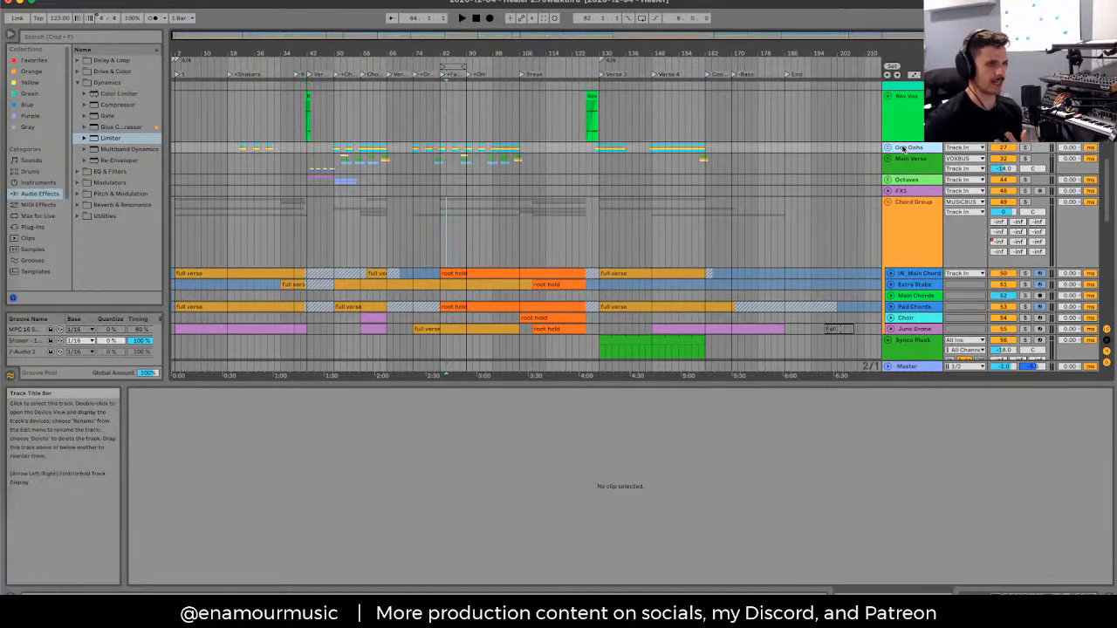
pyautogui.click(888, 147)
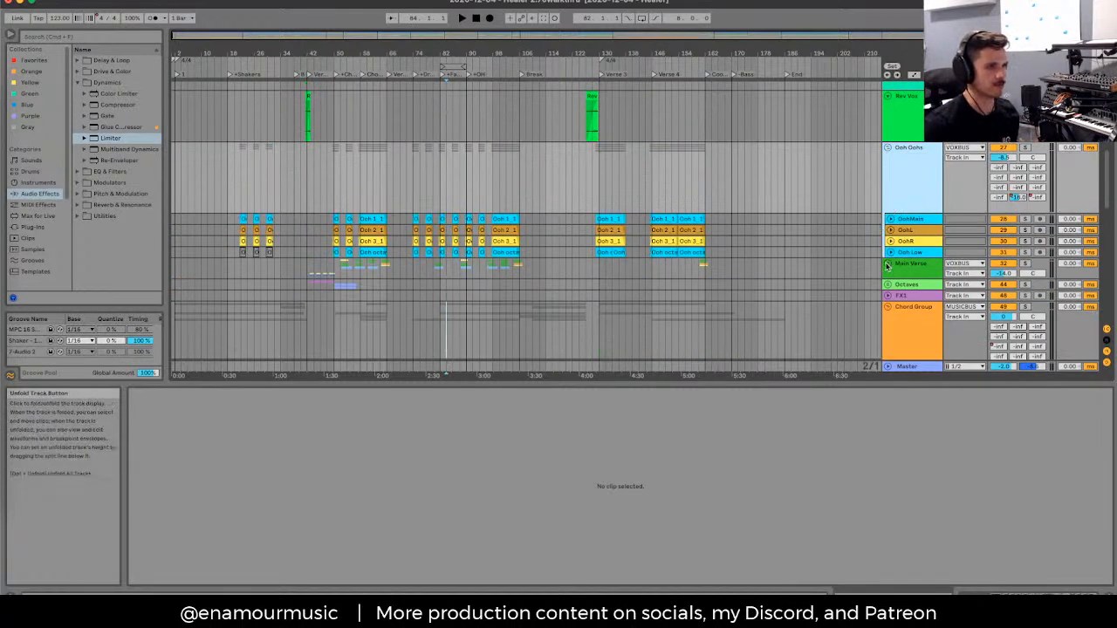
pyautogui.click(890, 262)
# Step: Look over the tracks inside the Doubles group, then fold the group
pyautogui.scroll(-3, 893, 227)
pyautogui.click(893, 207)
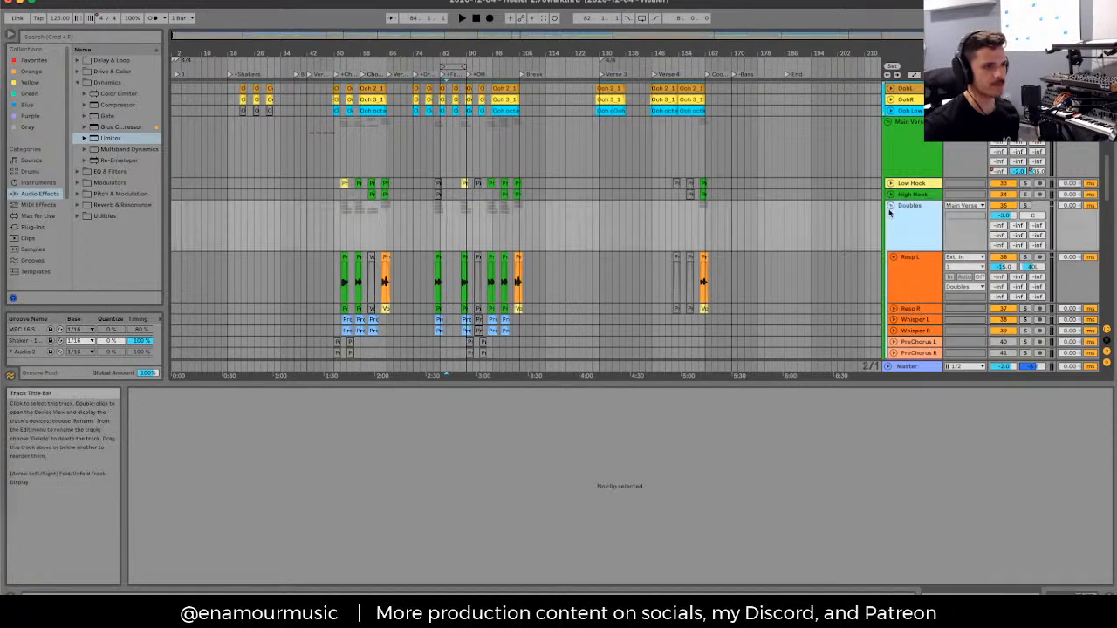
pyautogui.click(894, 206)
pyautogui.click(890, 207)
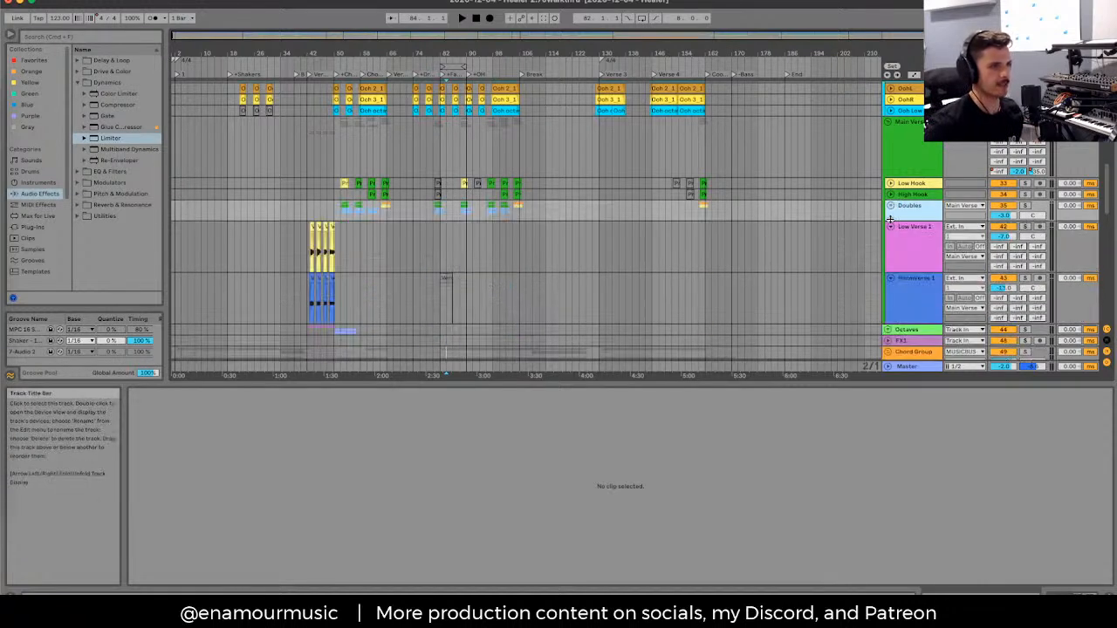
# Step: Enlarge the arrangement area by reducing the height of the clip view
pyautogui.scroll(5, 892, 227)
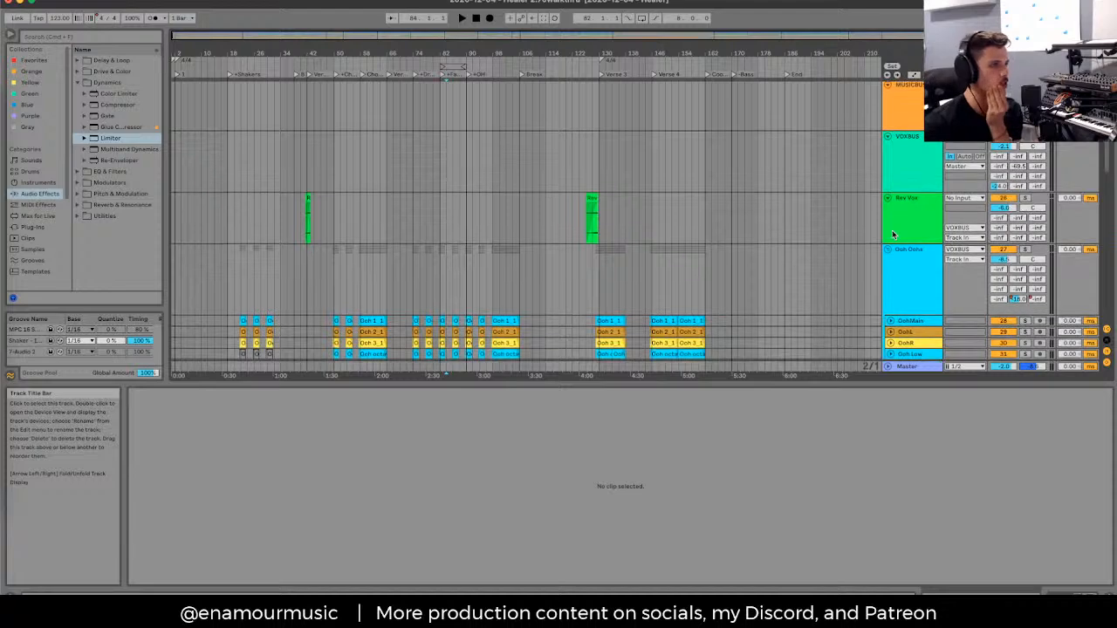
pyautogui.scroll(-5, 893, 234)
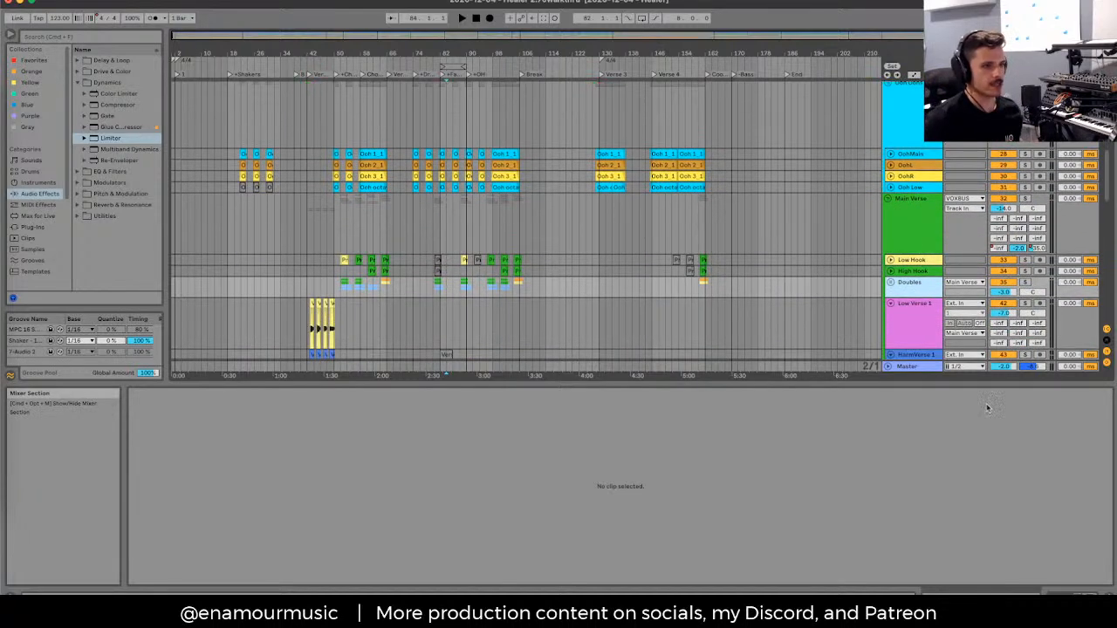
pyautogui.moveTo(981, 384); pyautogui.dragTo(986, 529)
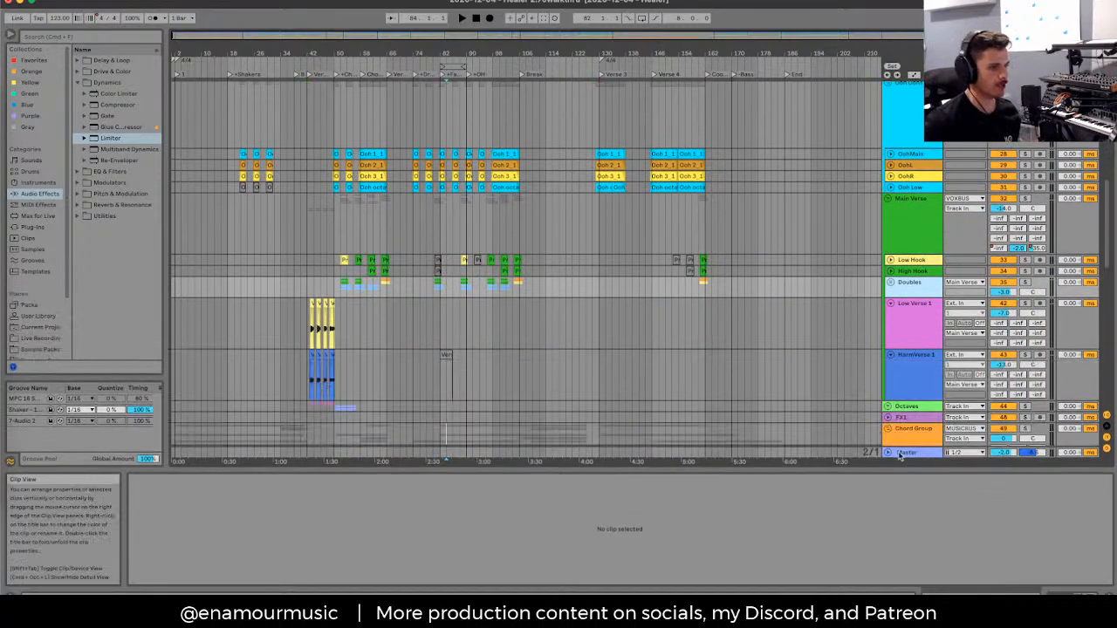
# Step: Unfold the Octaves group and select its Hi Verse1, Oct Pre L and Oct Pre R tracks together
pyautogui.click(887, 406)
pyautogui.scroll(-3, 911, 340)
pyautogui.click(911, 319)
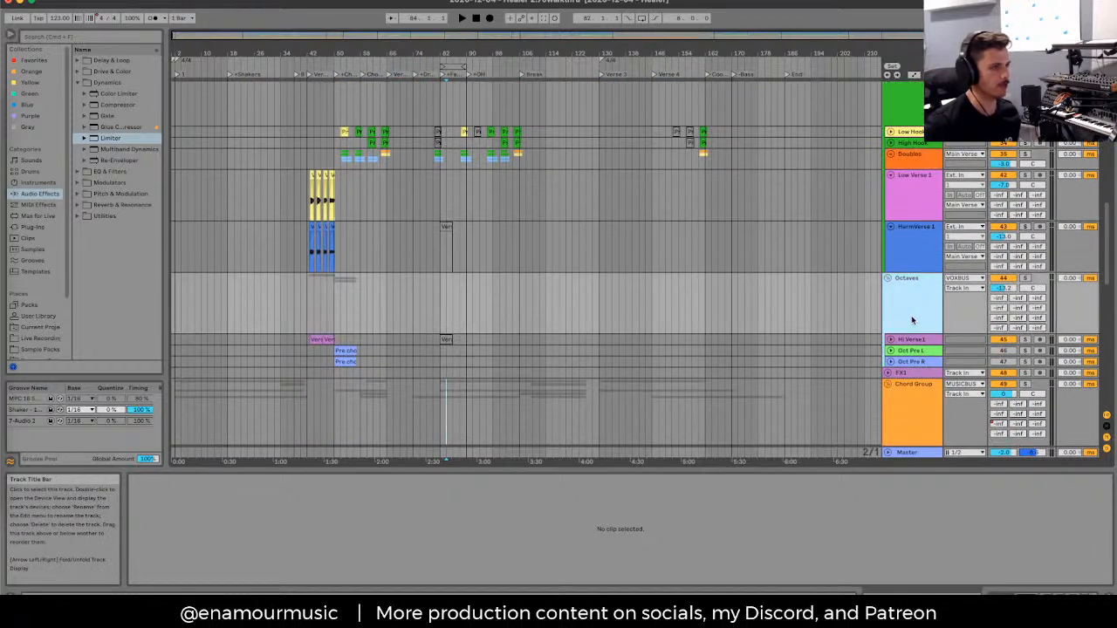
pyautogui.click(909, 341)
pyautogui.click(907, 363)
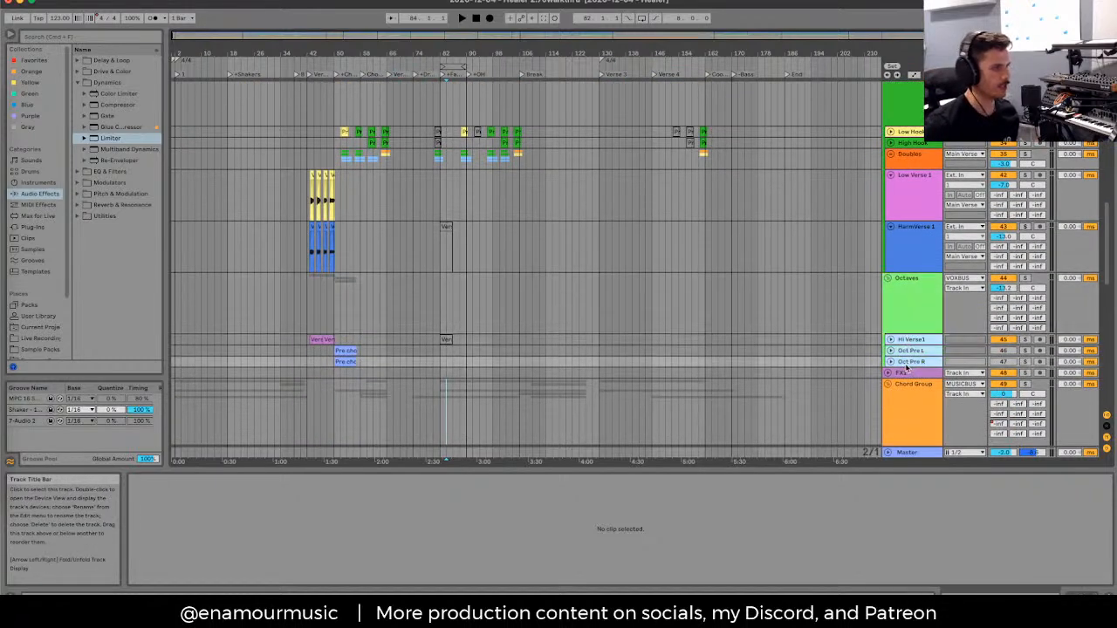
# Step: Fold the Low Verse 1 and HarmVerse 1 tracks
pyautogui.click(901, 220)
pyautogui.click(902, 229)
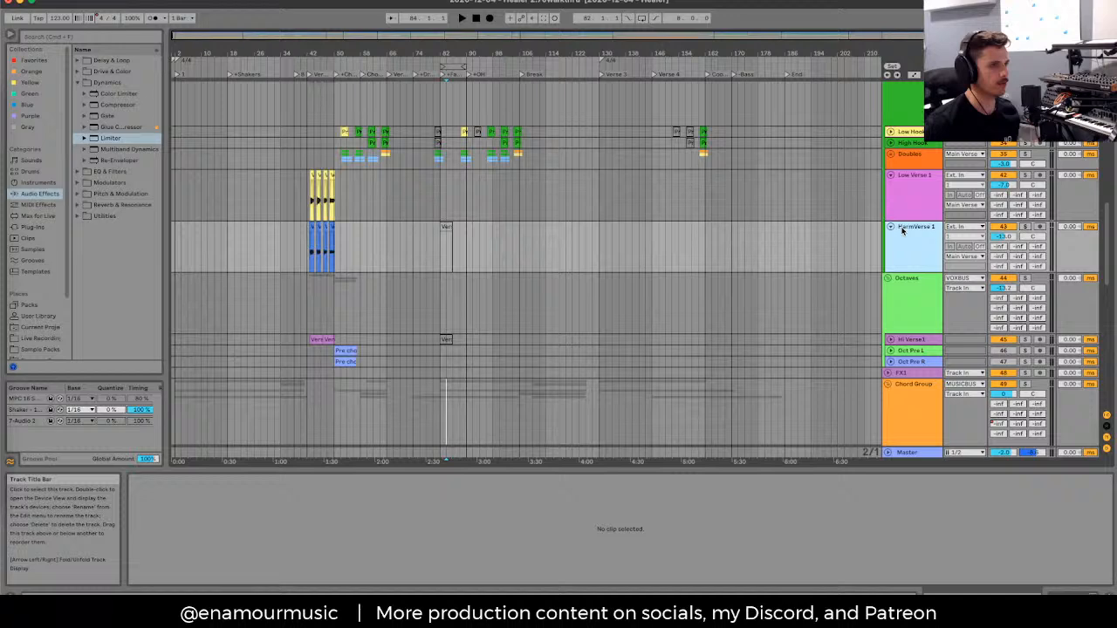
pyautogui.click(891, 175)
pyautogui.click(890, 186)
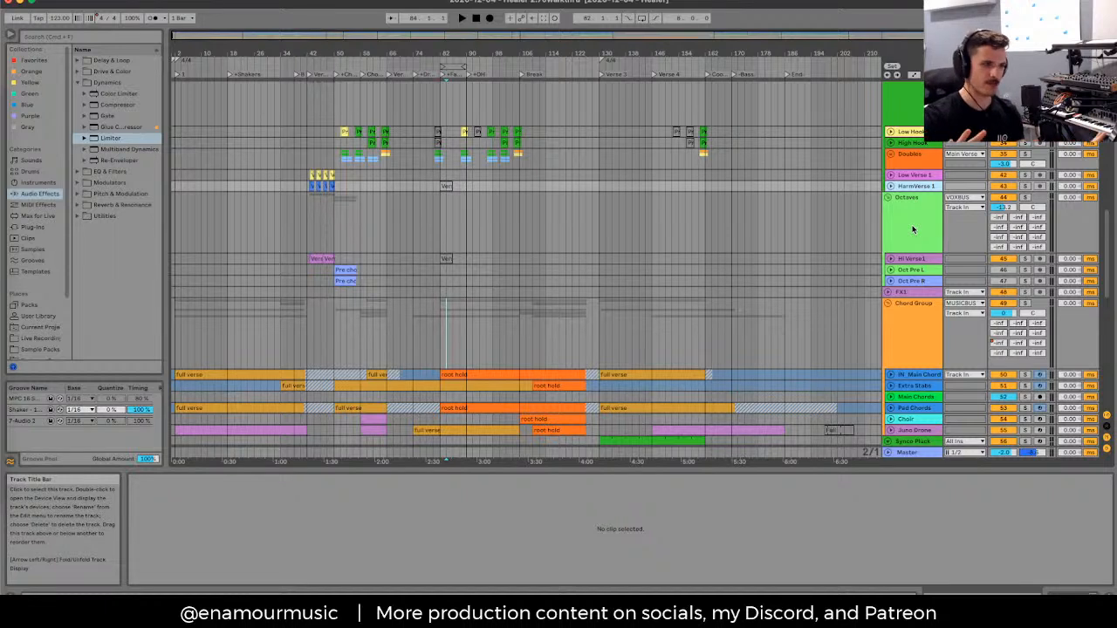
# Step: Unfold and solo the Low Verse 1 track and play its first vocal clip in Verse 1
pyautogui.click(345, 146)
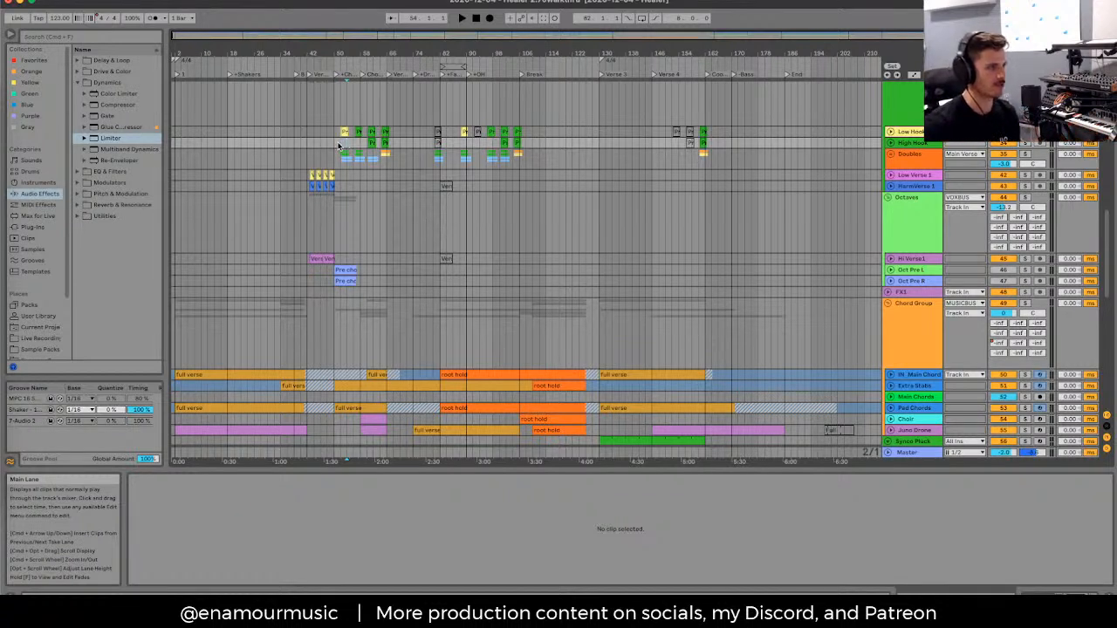
pyautogui.scroll(2, 341, 144)
pyautogui.scroll(2, 339, 145)
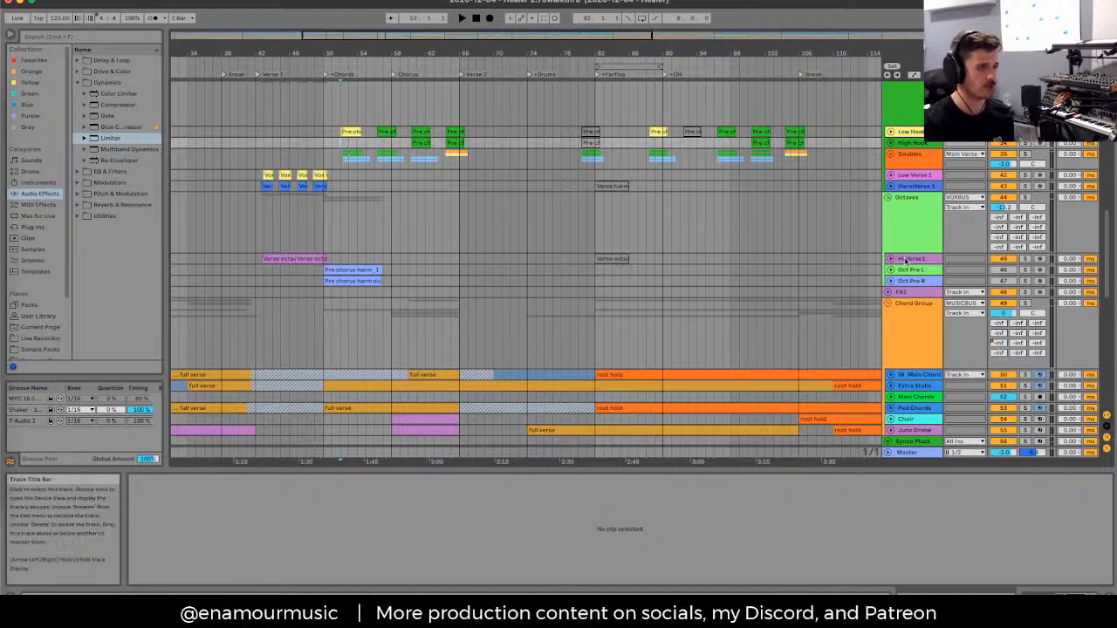
pyautogui.scroll(5, 900, 203)
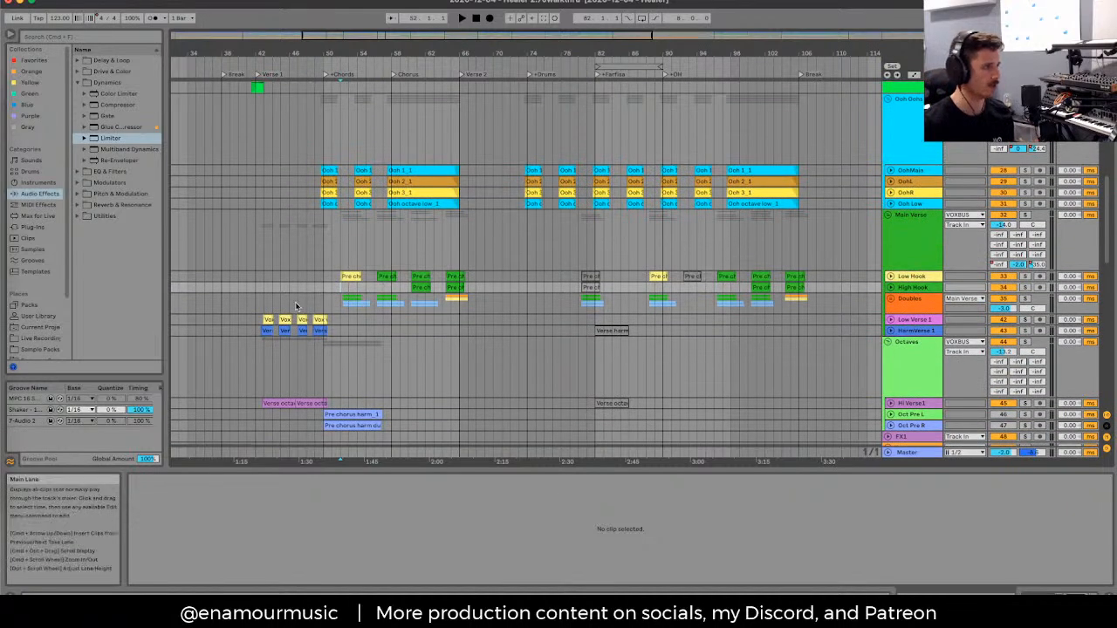
pyautogui.click(257, 328)
pyautogui.click(264, 329)
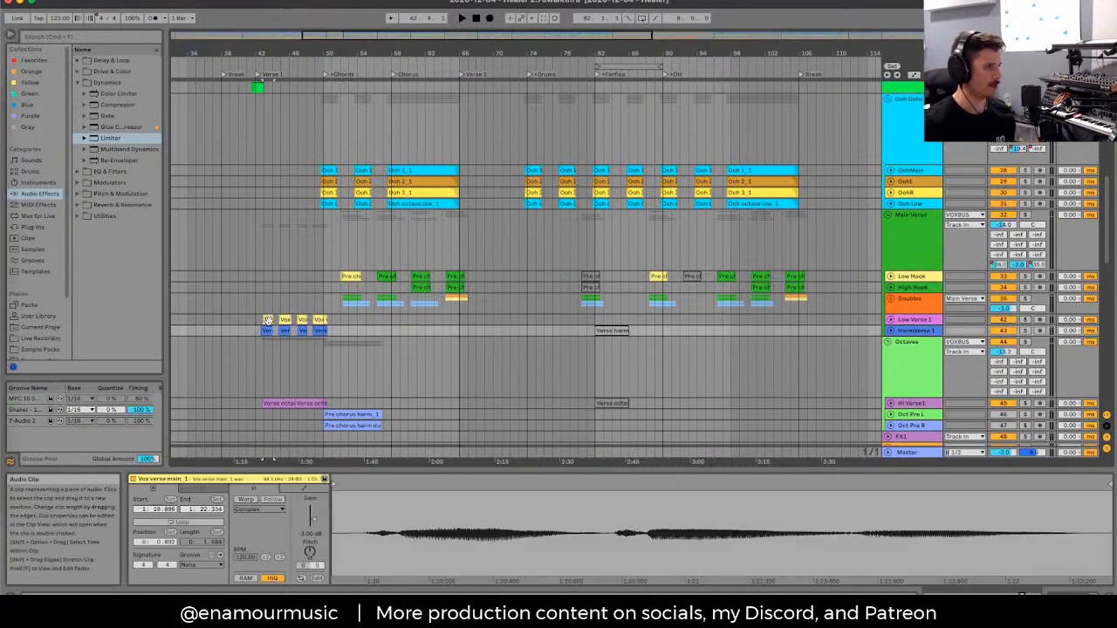
pyautogui.click(917, 326)
pyautogui.scroll(-2, 912, 315)
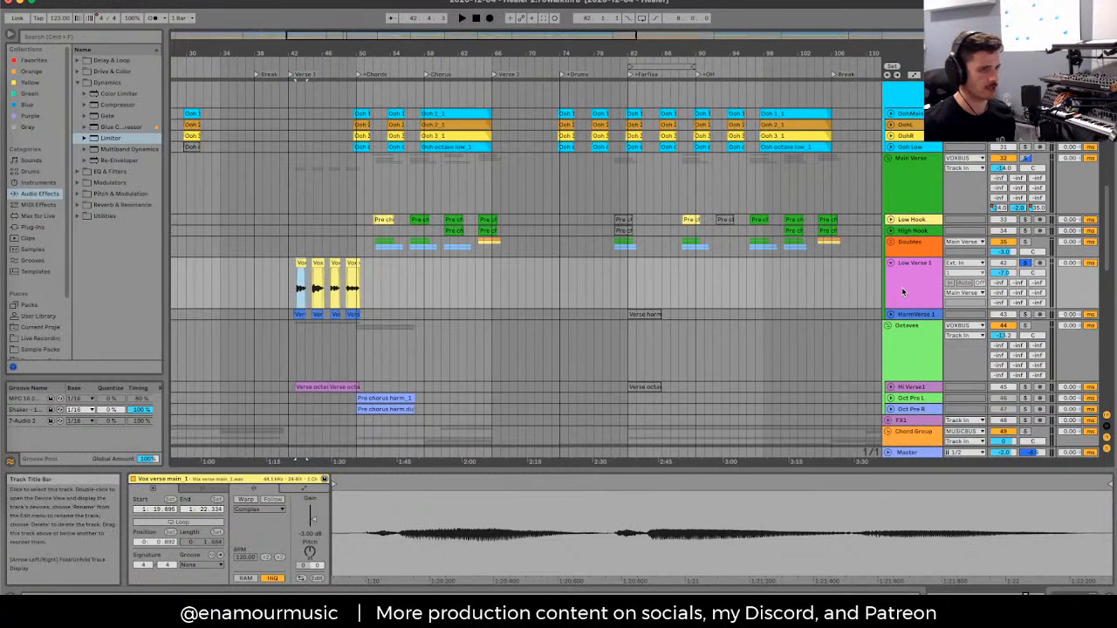
pyautogui.press('space')
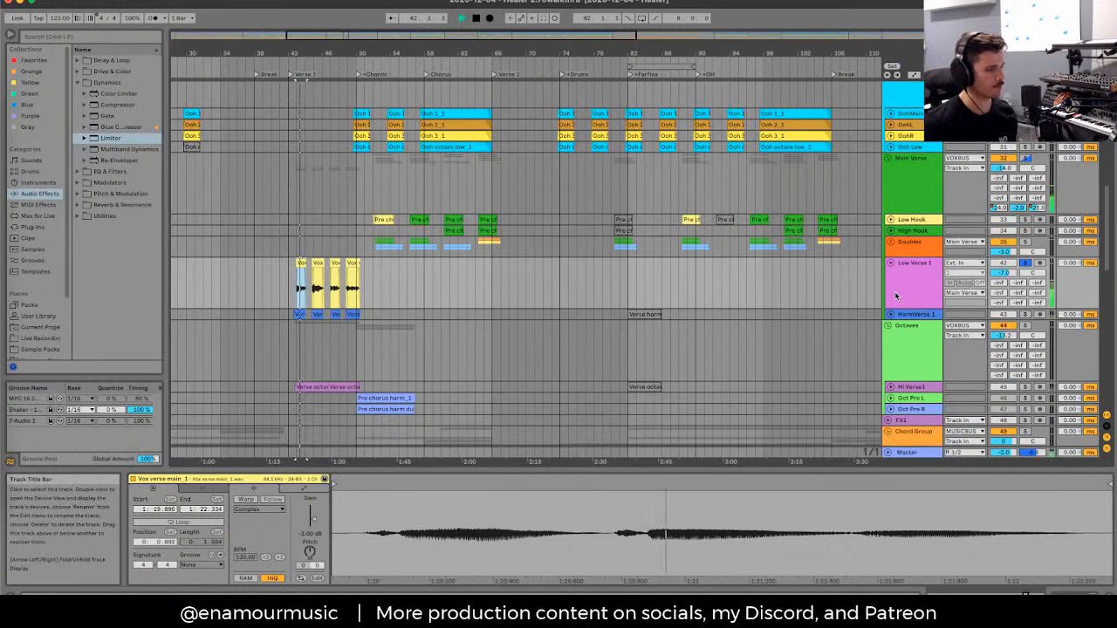
# Step: Unfold the HarmVerse 1 track and play the first Verse 1 phrase with only that harmony soloed
pyautogui.scroll(-1, 791, 324)
pyautogui.scroll(-1, 790, 324)
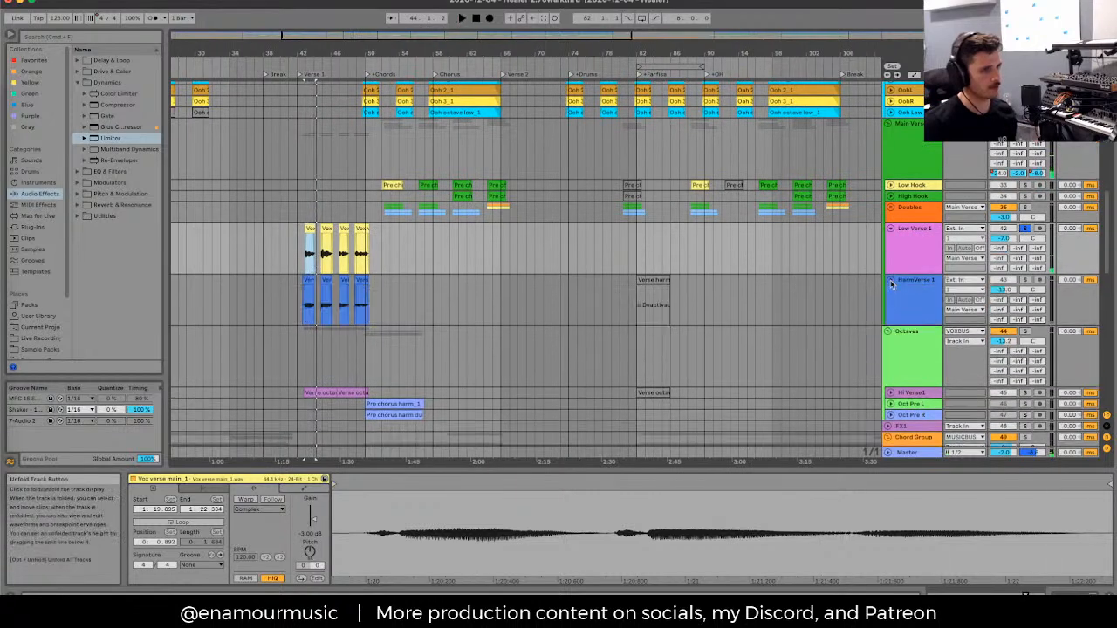
pyautogui.click(1026, 282)
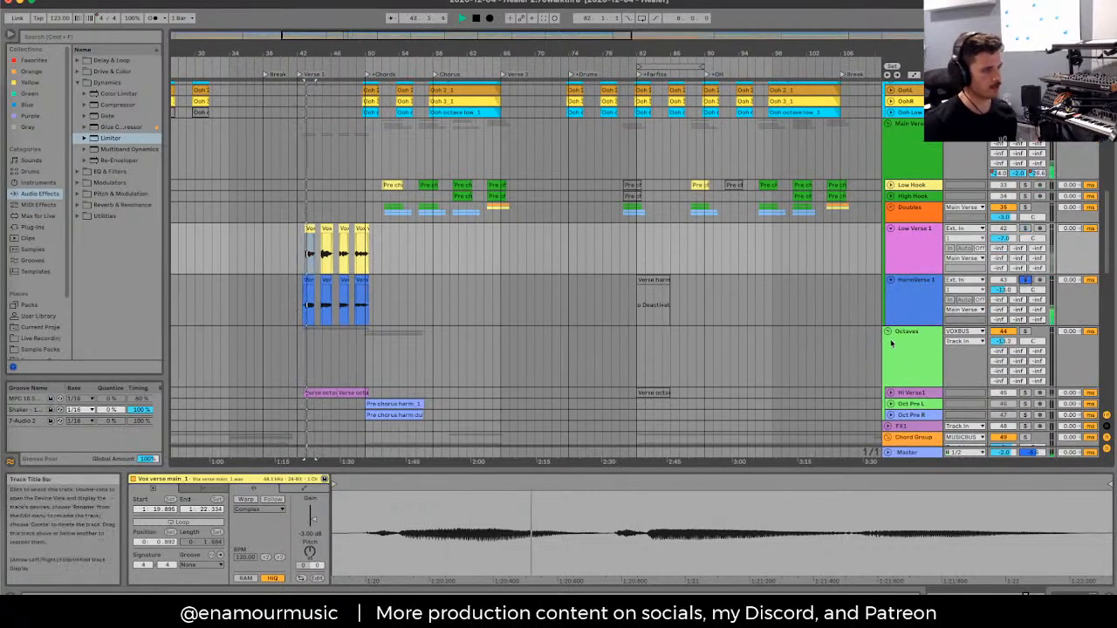
# Step: Unfold the Hi Verse1 track in the Octaves group, solo it and play the first Verse 1 phrase
pyautogui.scroll(-2, 891, 343)
pyautogui.scroll(-2, 891, 343)
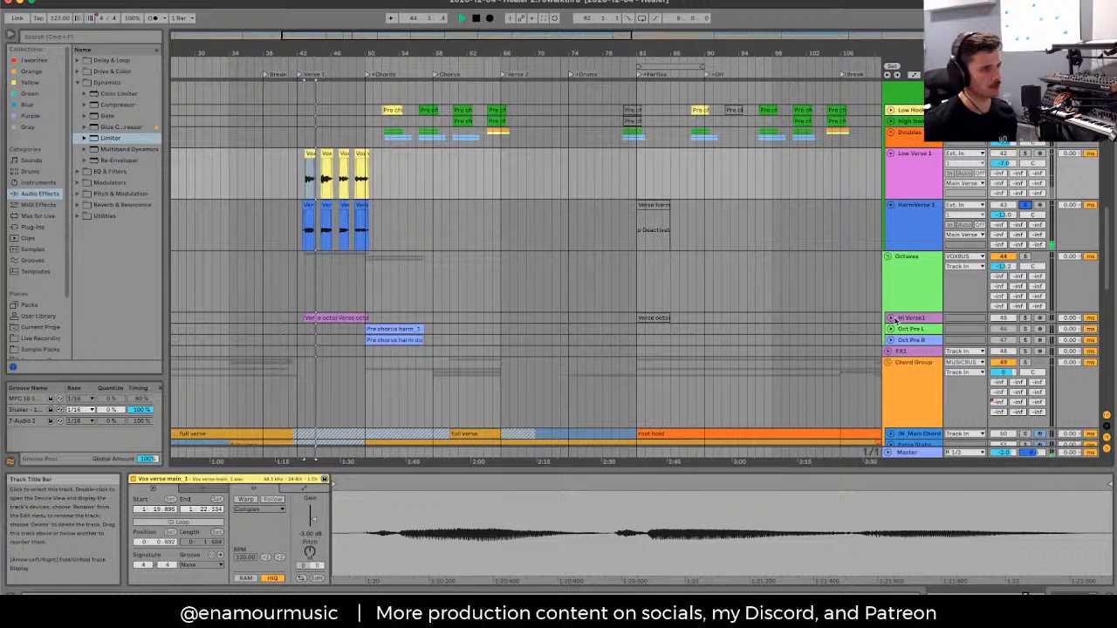
pyautogui.click(893, 321)
pyautogui.click(896, 322)
pyautogui.click(1027, 319)
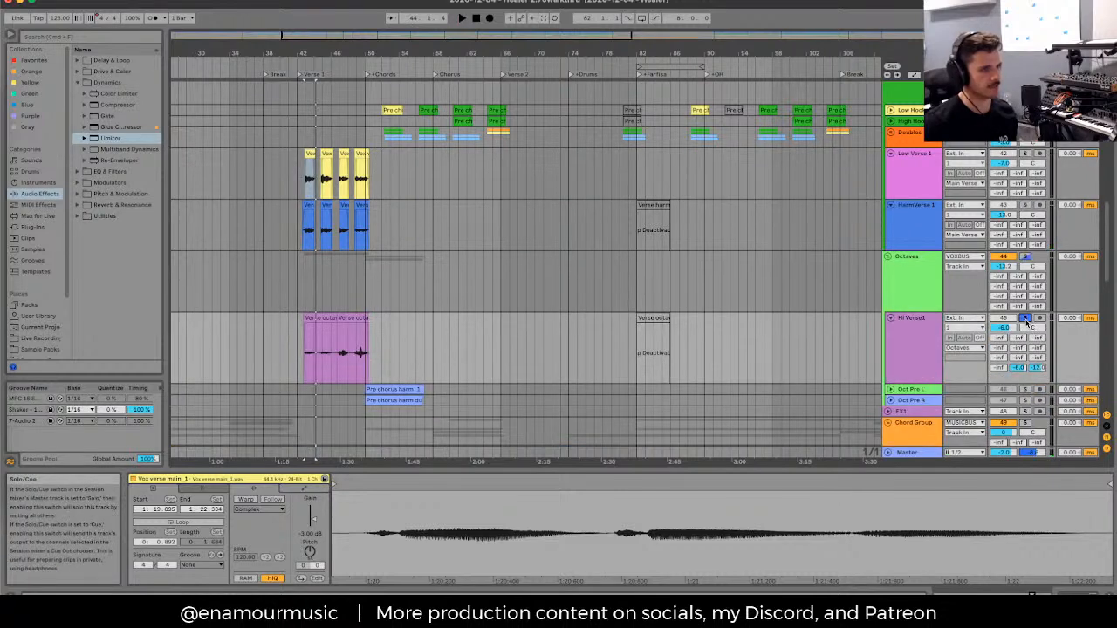
pyautogui.press('space')
pyautogui.scroll(-3, 1006, 328)
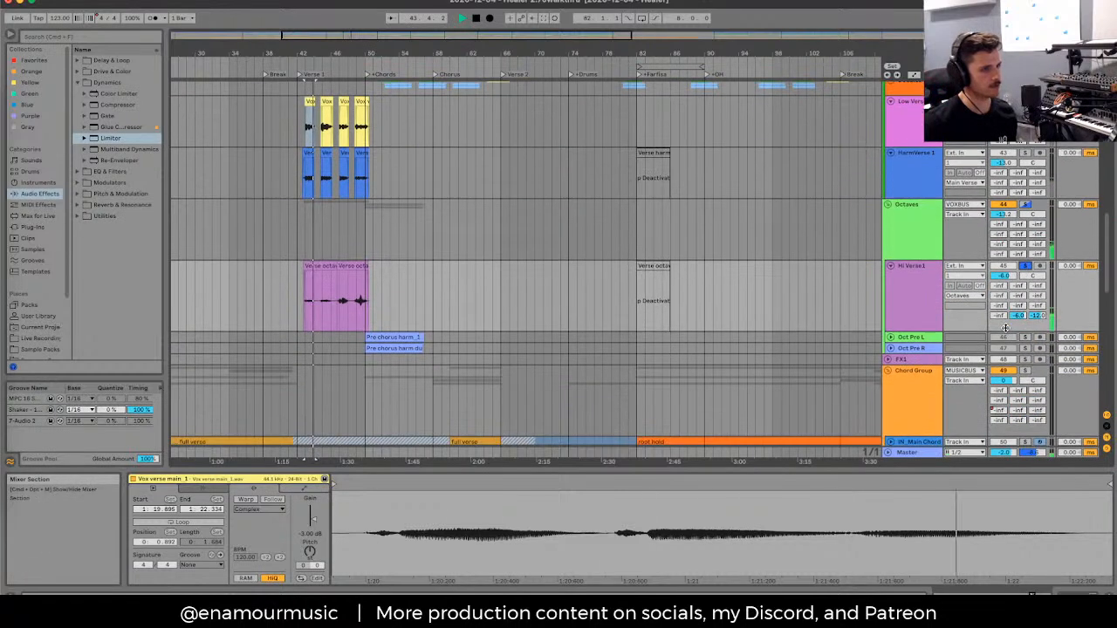
pyautogui.press('space')
# Step: Solo HarmVerse 1 and Low Verse 1 together with Hi Verse1 and play the combined vocal layers
pyautogui.scroll(4, 1005, 327)
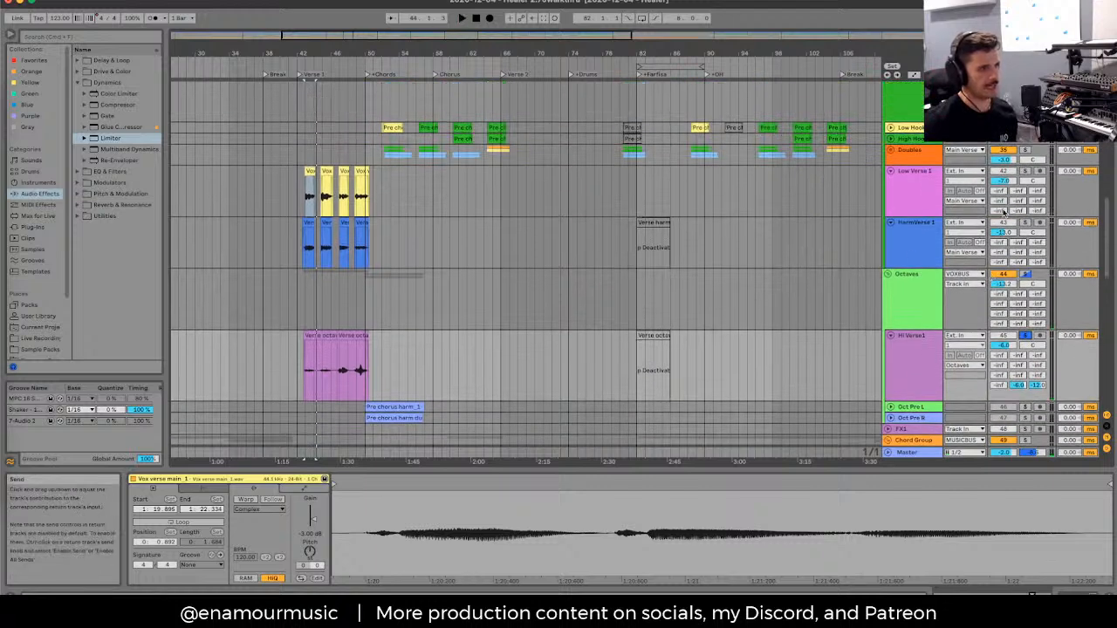
pyautogui.click(1026, 223)
pyautogui.click(1026, 171)
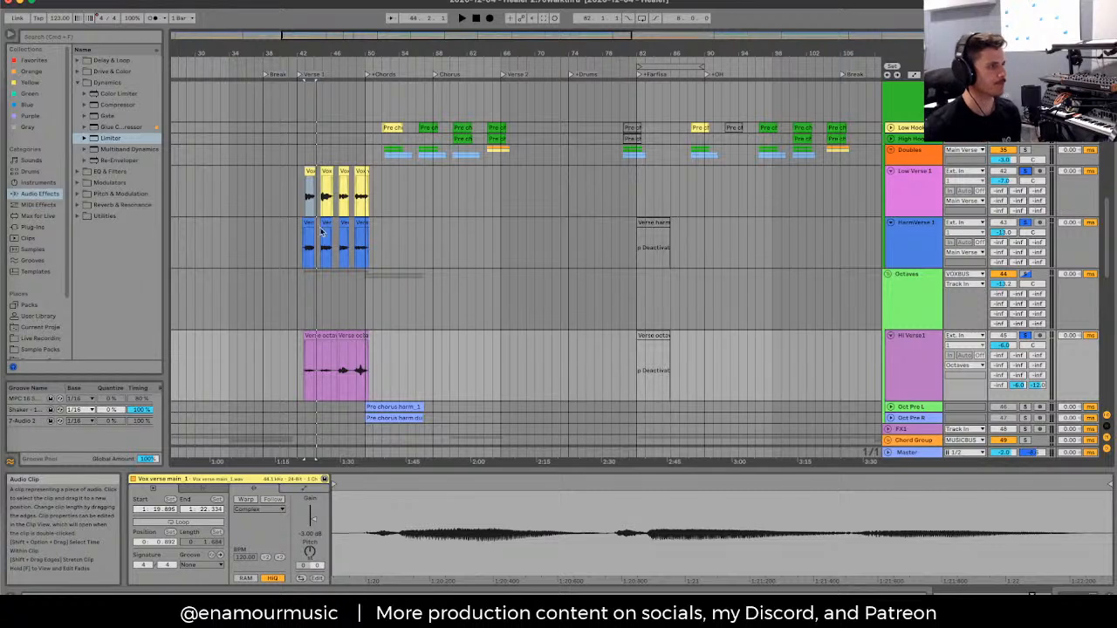
pyautogui.press('space')
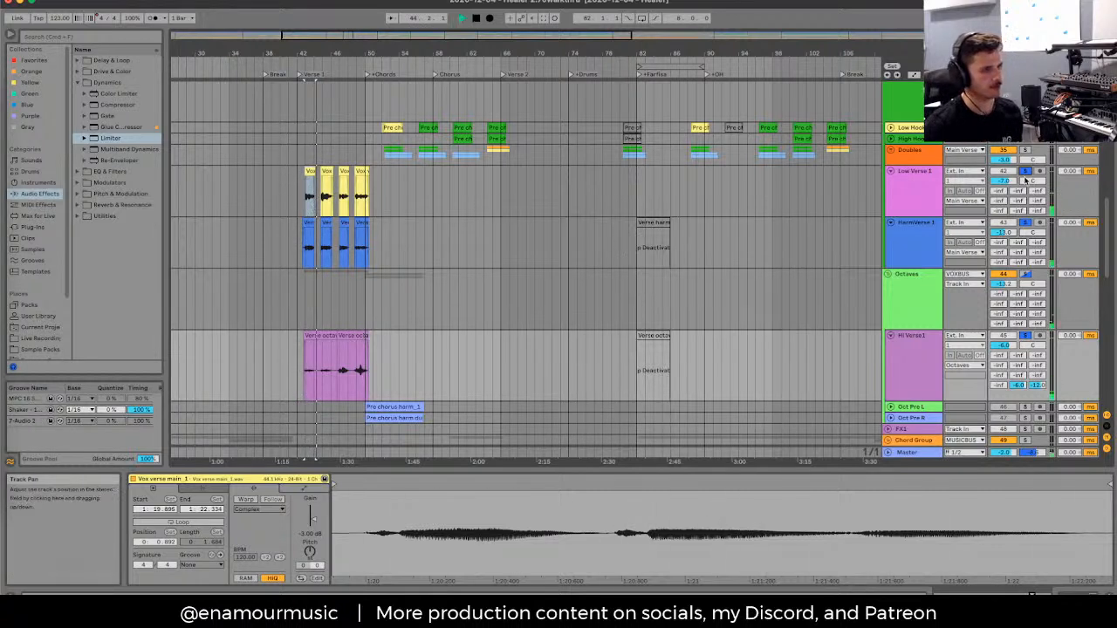
pyautogui.press('space')
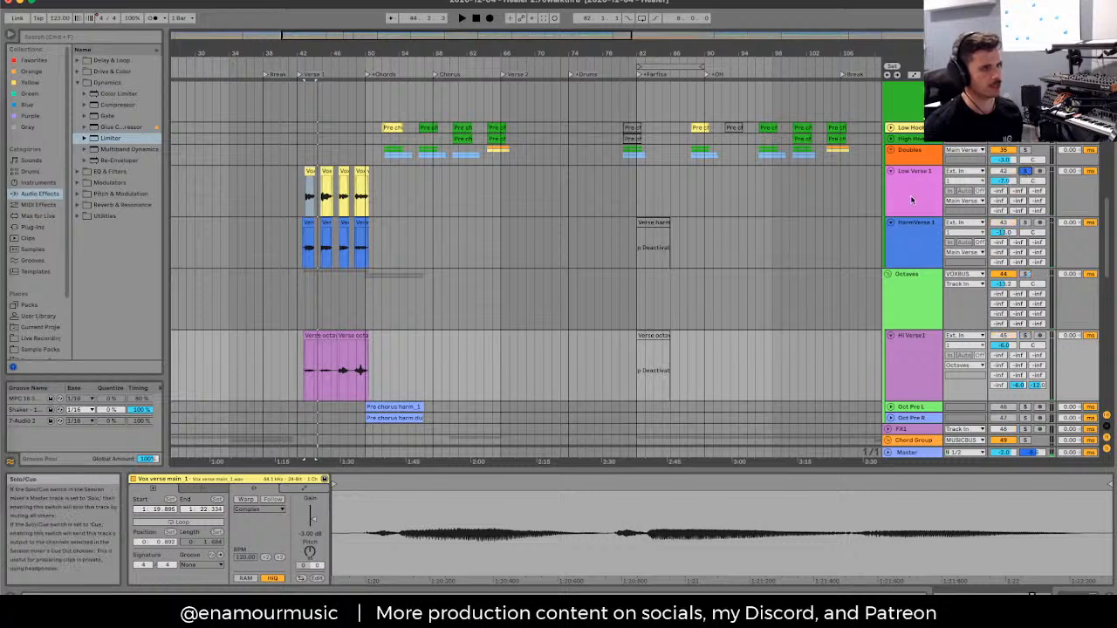
# Step: Compare Low Verse 1 soloed alone with all three verse layers, playing through to the second Hi Verse1 clip
pyautogui.press('space')
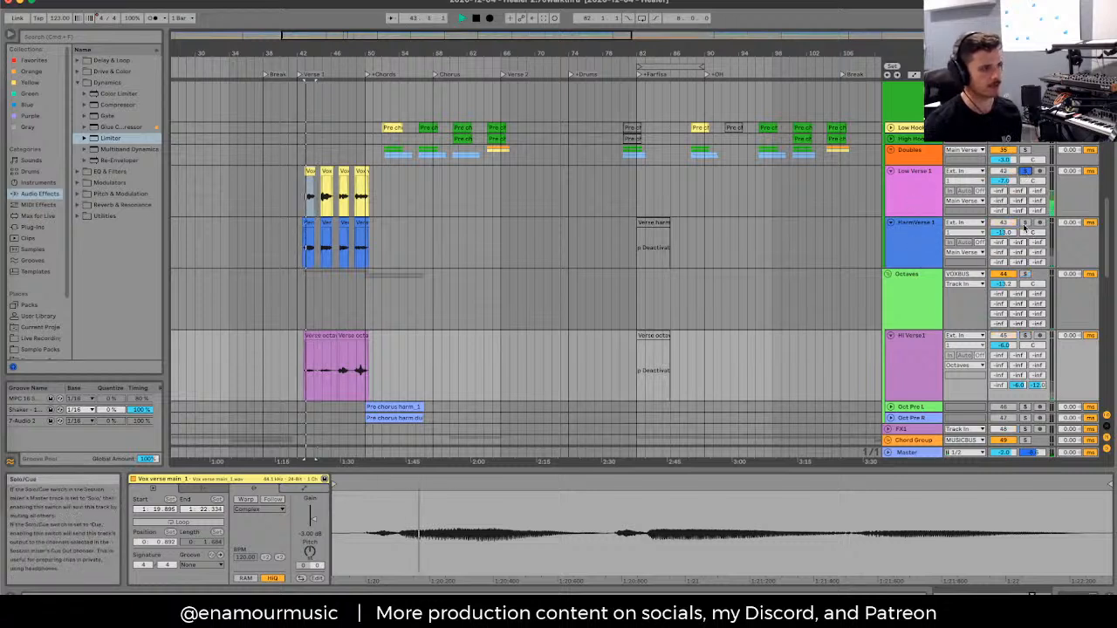
pyautogui.press('space')
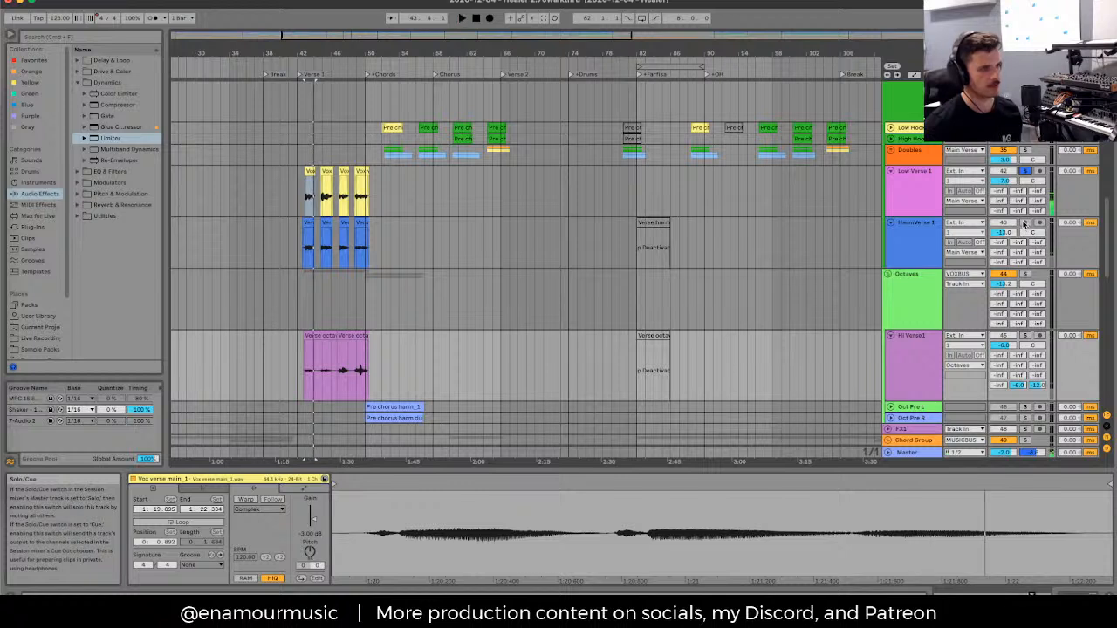
pyautogui.press('space')
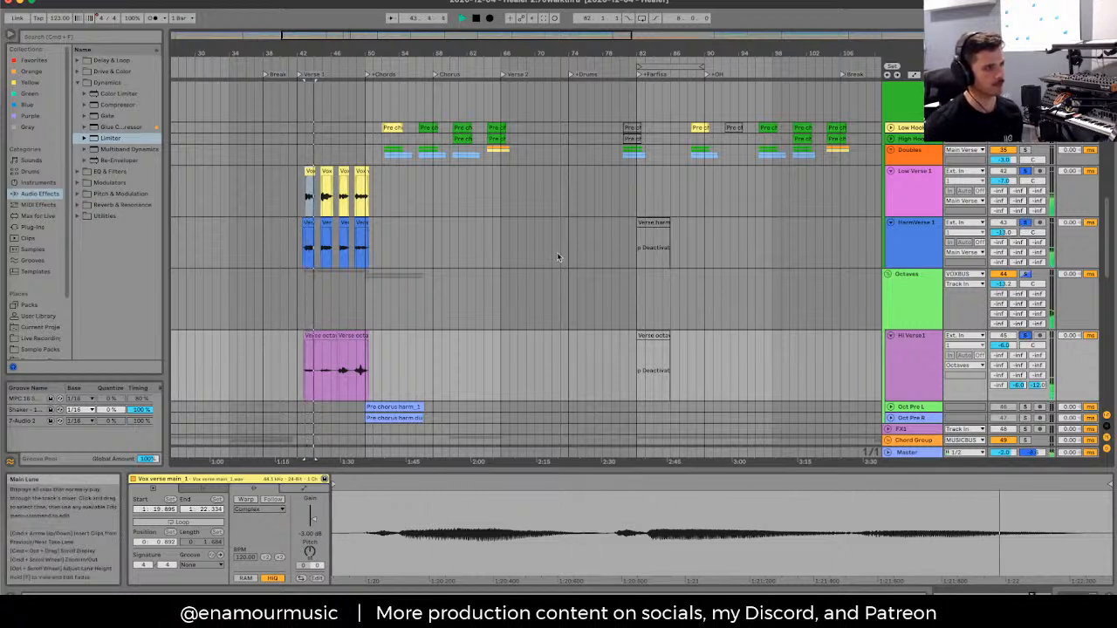
pyautogui.click(398, 224)
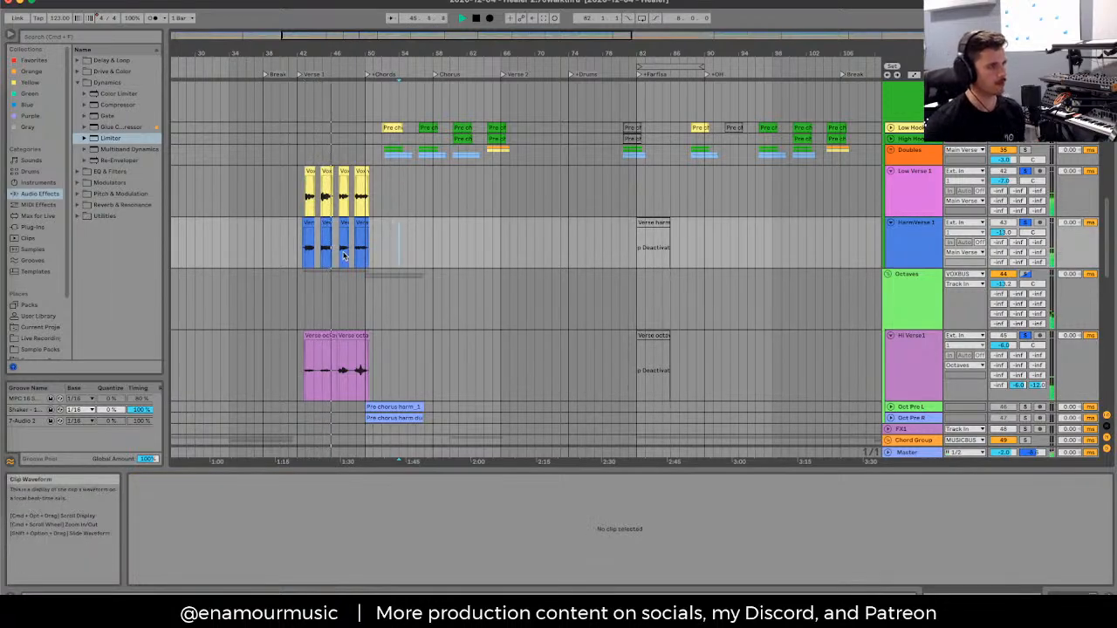
pyautogui.moveTo(346, 349); pyautogui.dragTo(453, 365)
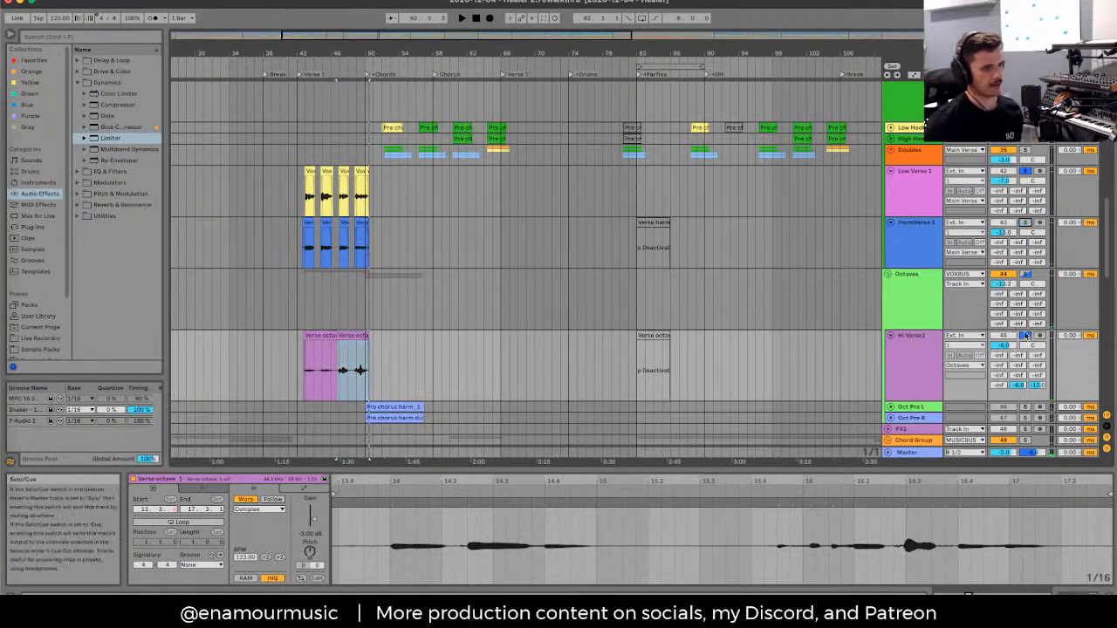
# Step: Clear the solos, select the last Low Verse 1 clip in Verse 1 and play that phrase in the full mix
pyautogui.click(405, 233)
pyautogui.click(361, 172)
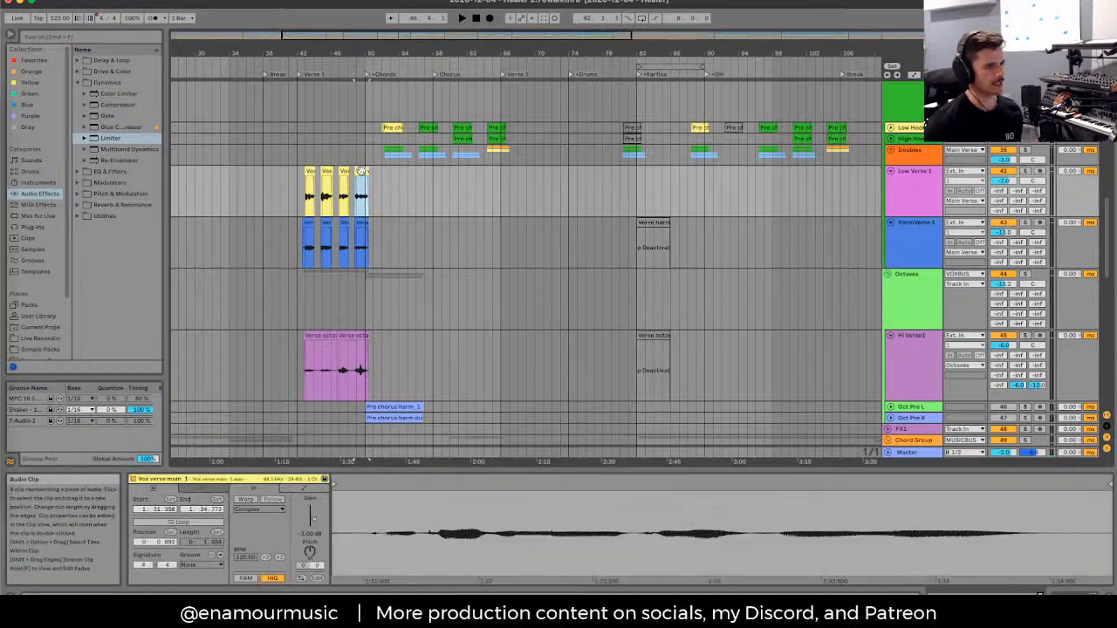
pyautogui.scroll(6, 413, 214)
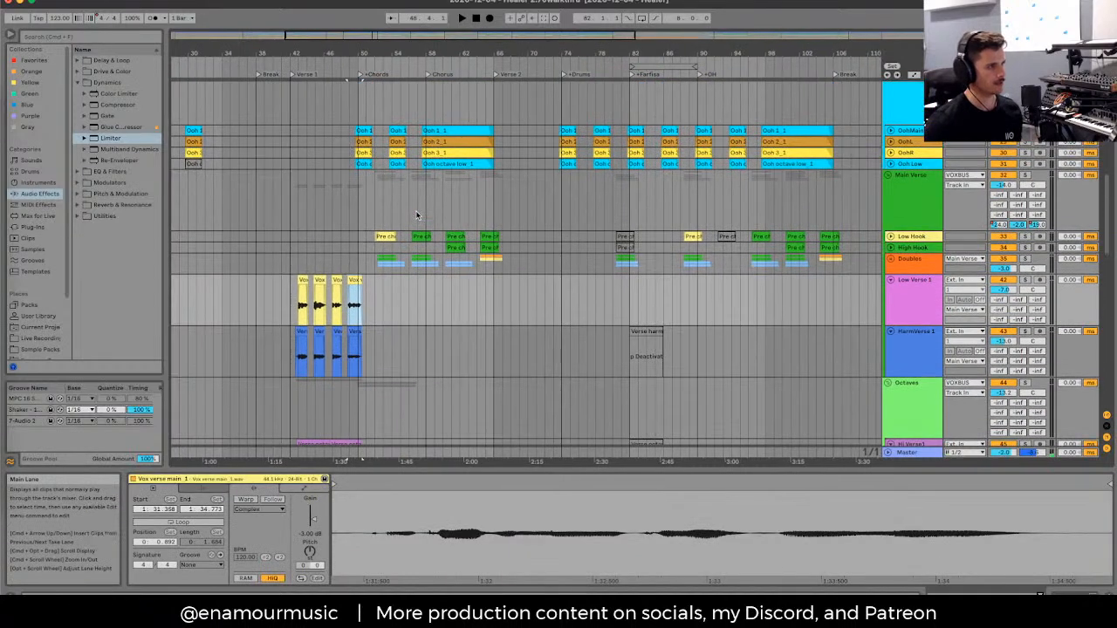
pyautogui.scroll(-3, 411, 211)
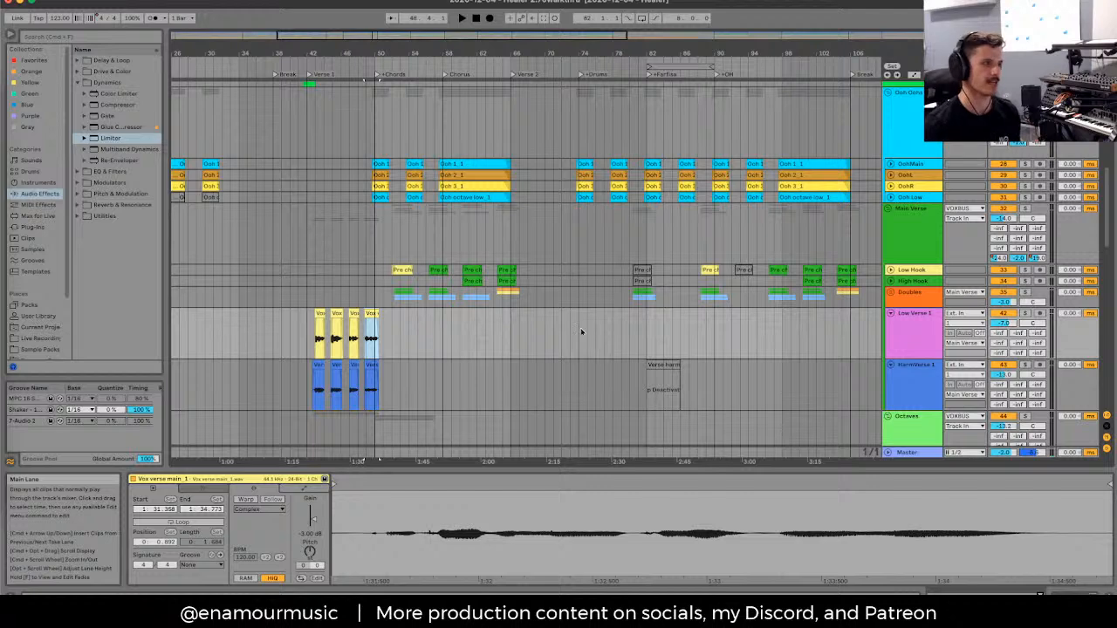
pyautogui.scroll(-2, 409, 286)
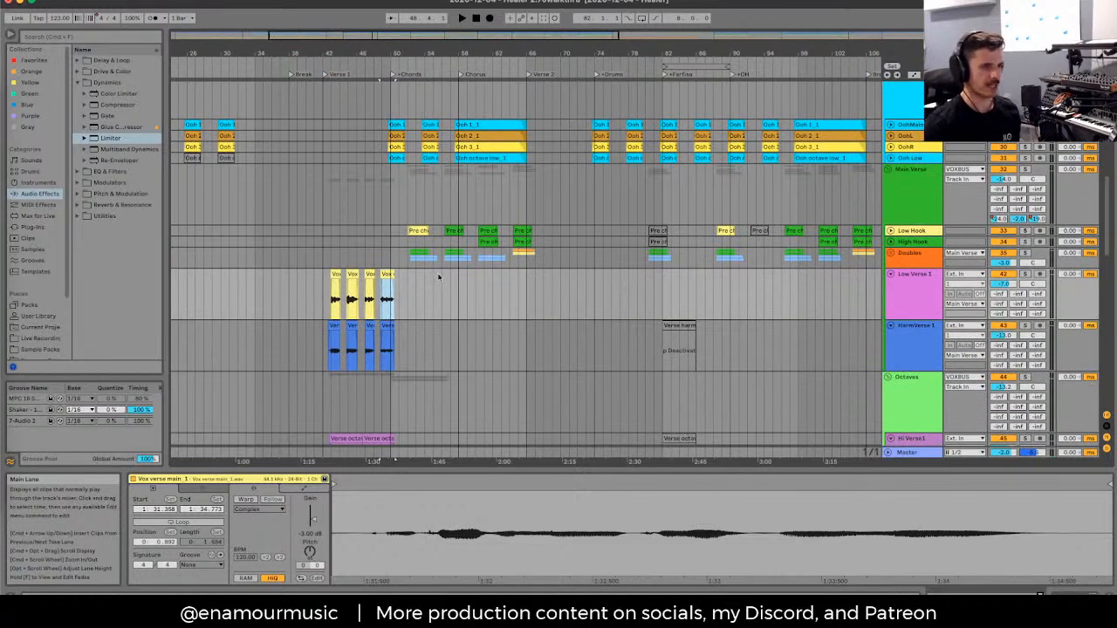
pyautogui.press('space')
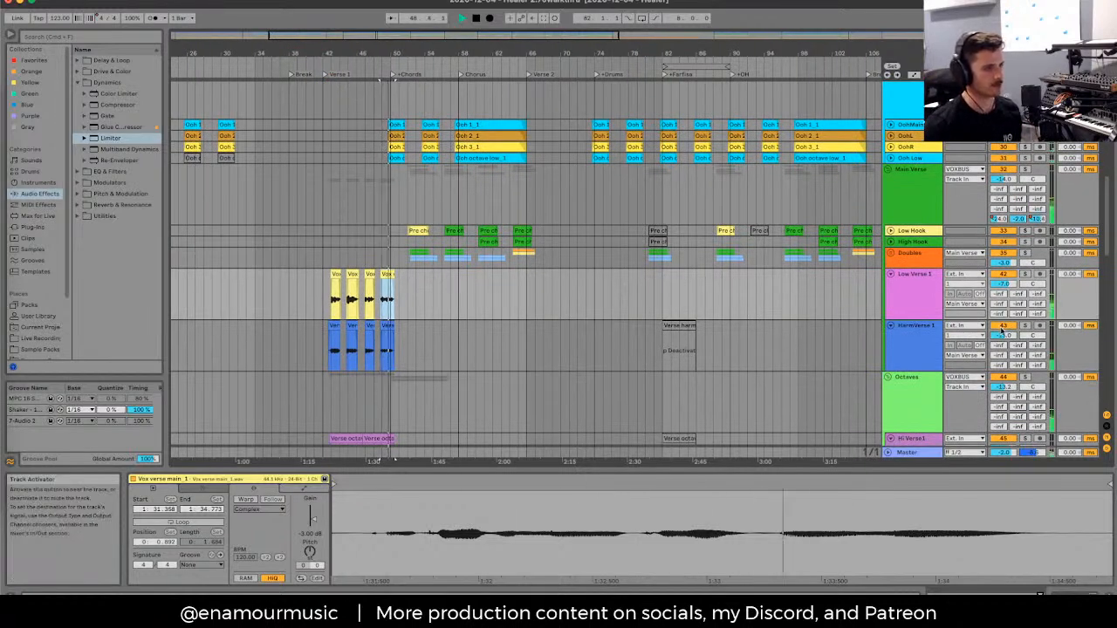
pyautogui.scroll(-3, 1006, 227)
pyautogui.press('space')
# Step: Mute the HarmVerse 1 and Hi Verse1 tracks and play the last Verse 1 phrase without those layers
pyautogui.click(1007, 229)
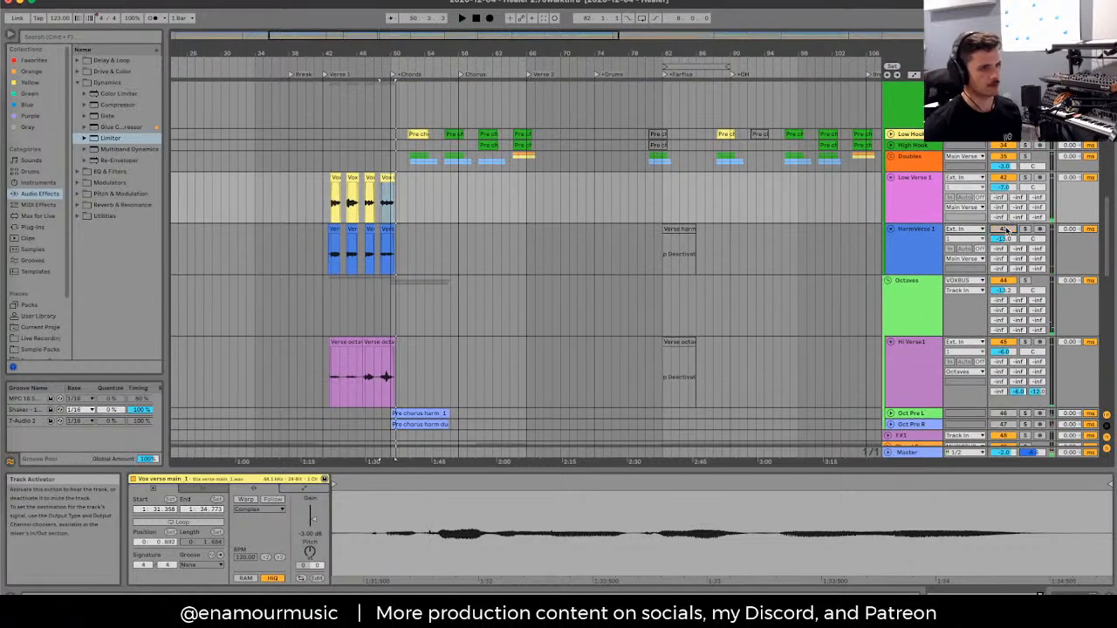
pyautogui.click(1003, 342)
pyautogui.press('space')
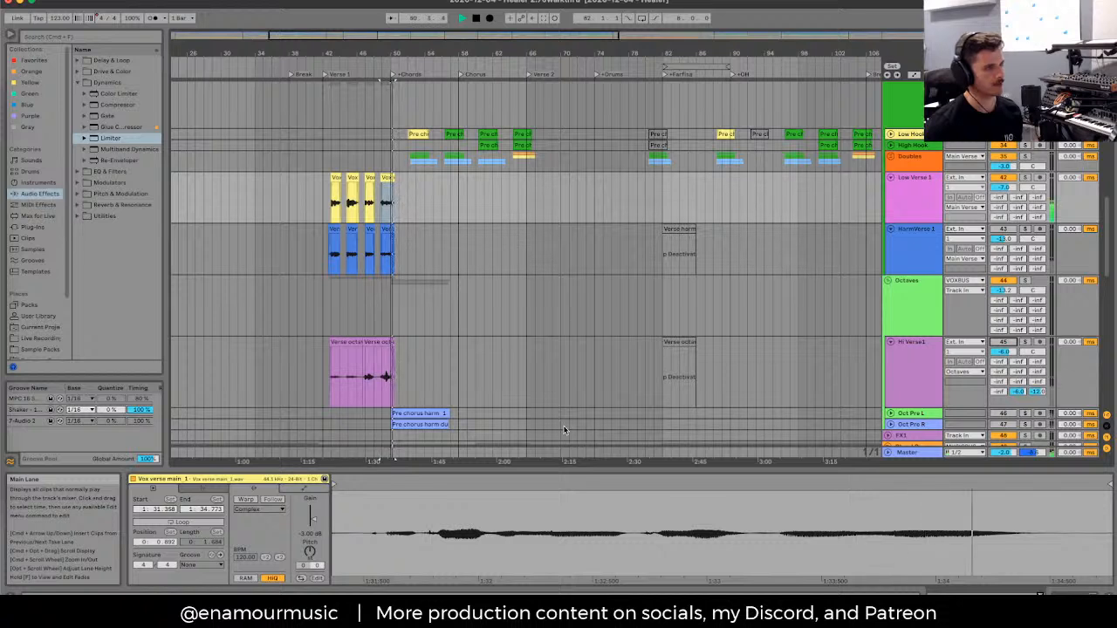
pyautogui.press('space')
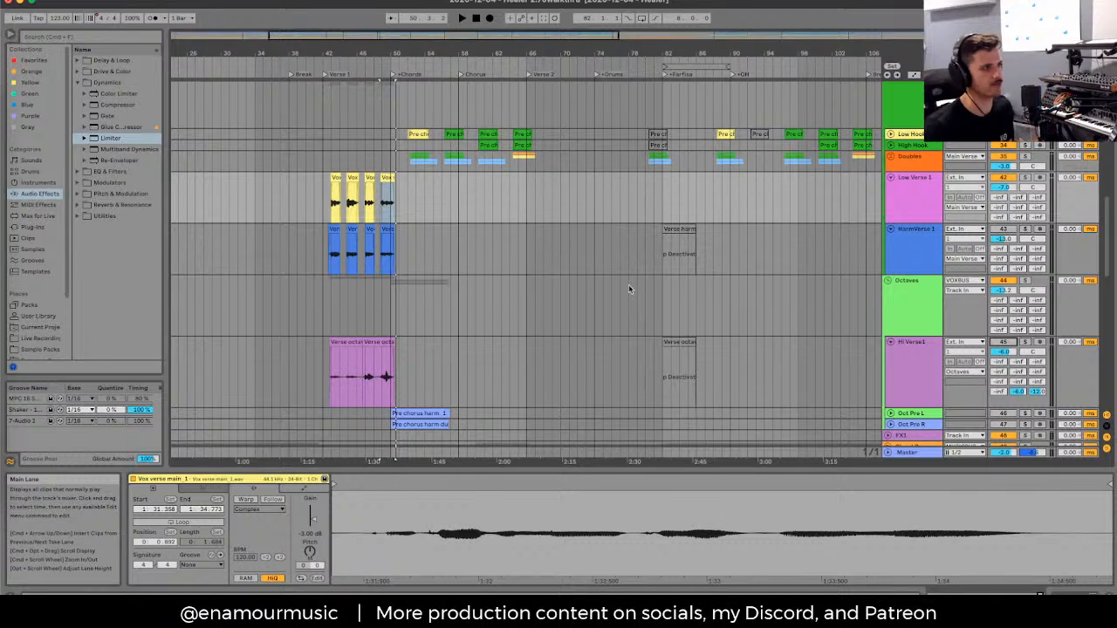
# Step: Unfold the Doubles group and place the insert marker at bar 49 on its lane
pyautogui.click(379, 163)
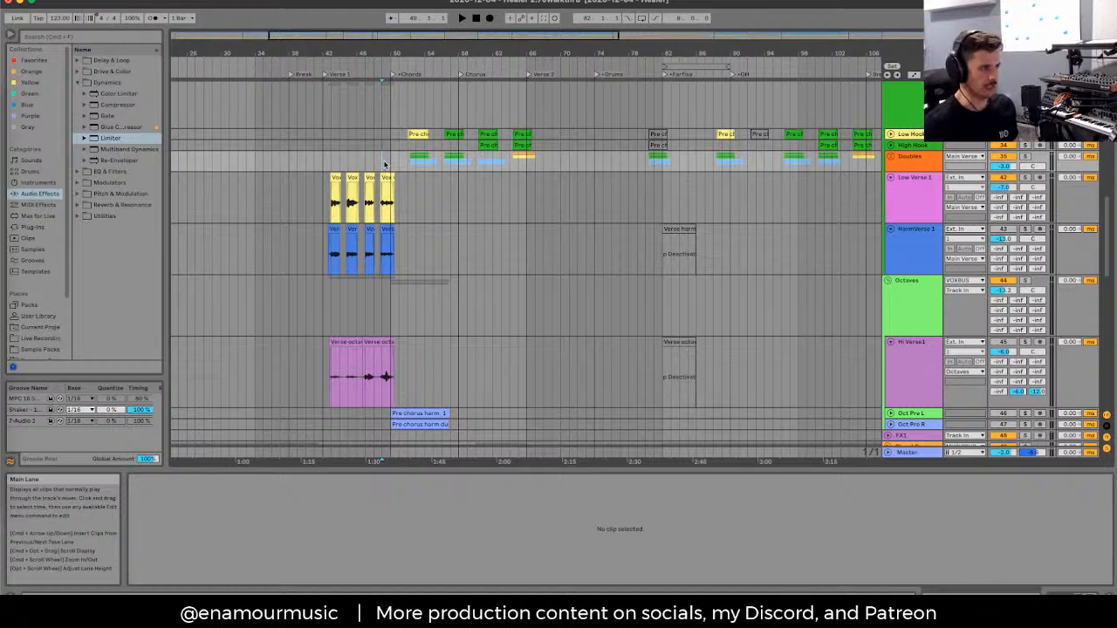
pyautogui.click(890, 156)
pyautogui.click(904, 209)
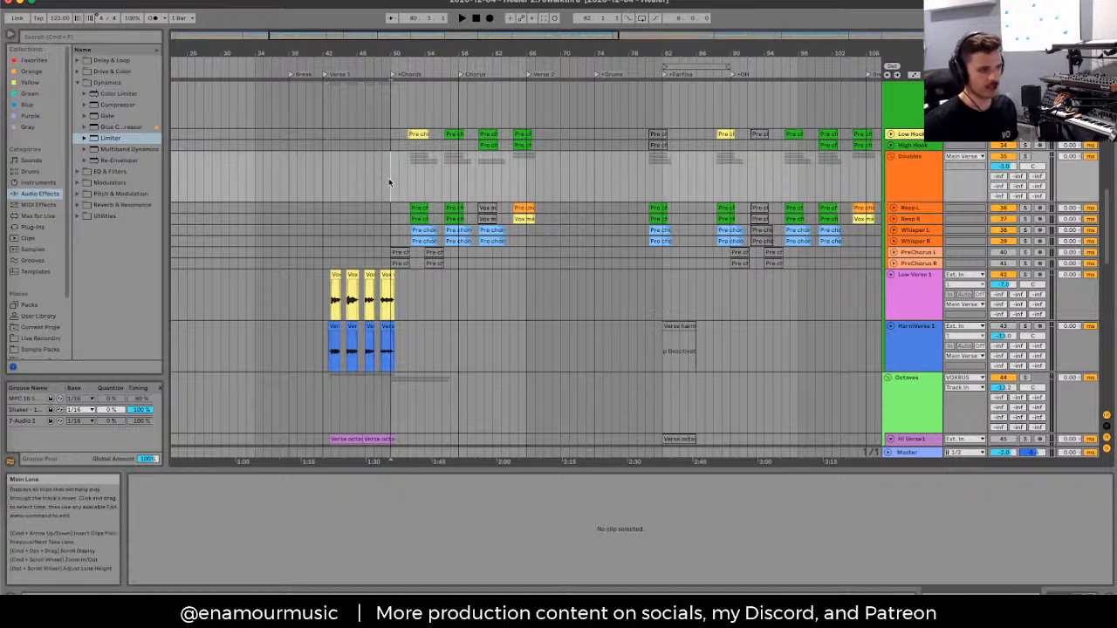
pyautogui.click(376, 181)
pyautogui.click(381, 185)
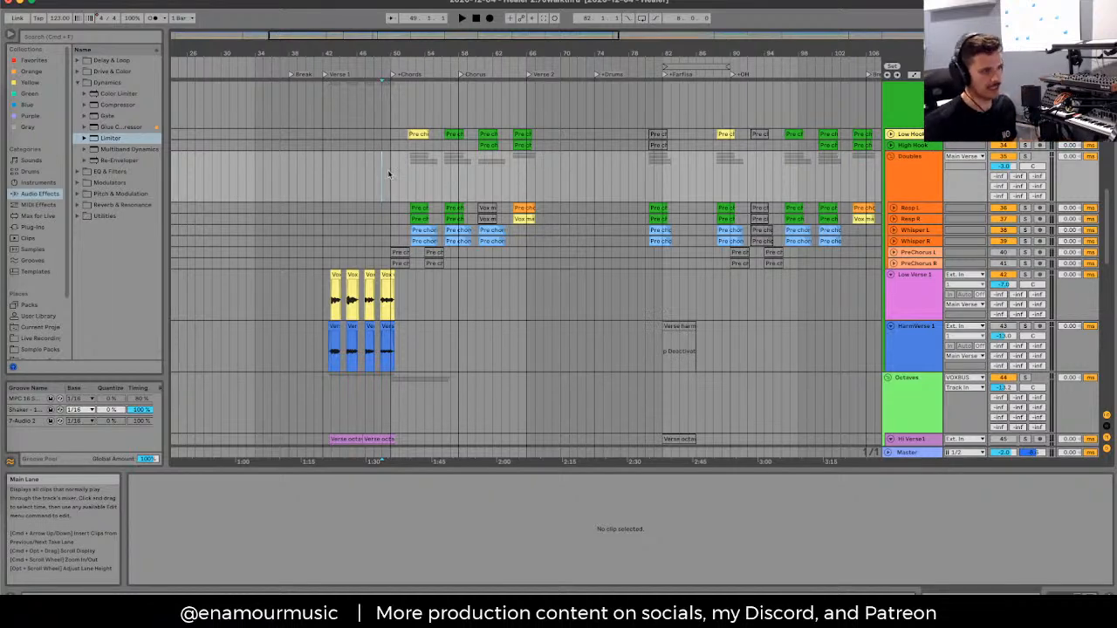
# Step: Place the insert marker inside the last Low Verse 1 clip and show that clip's properties
pyautogui.scroll(5, 382, 179)
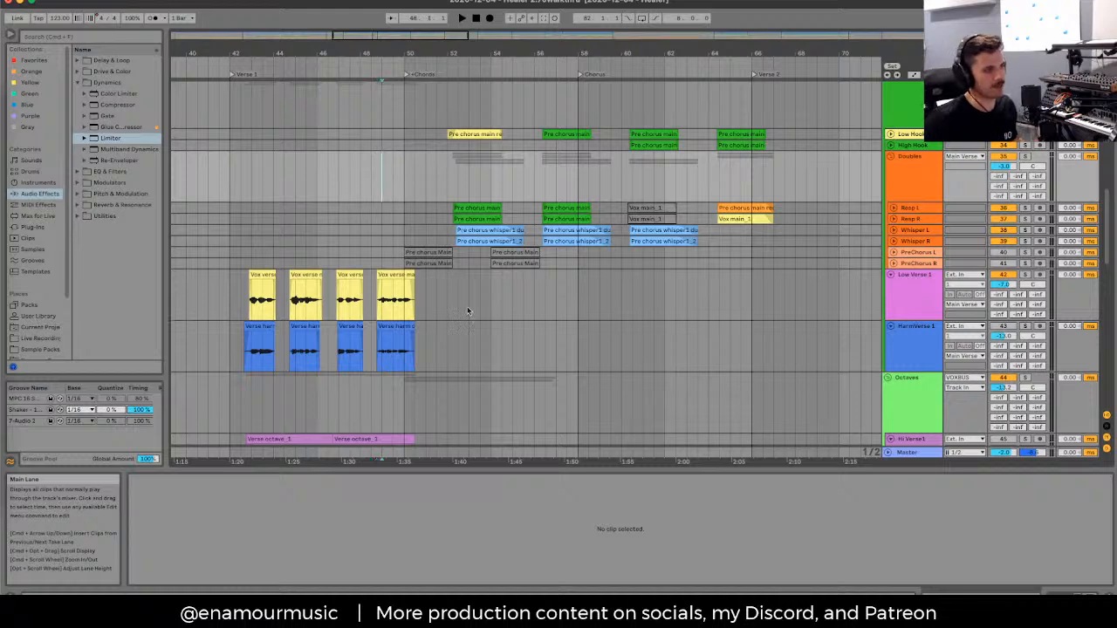
pyautogui.click(392, 311)
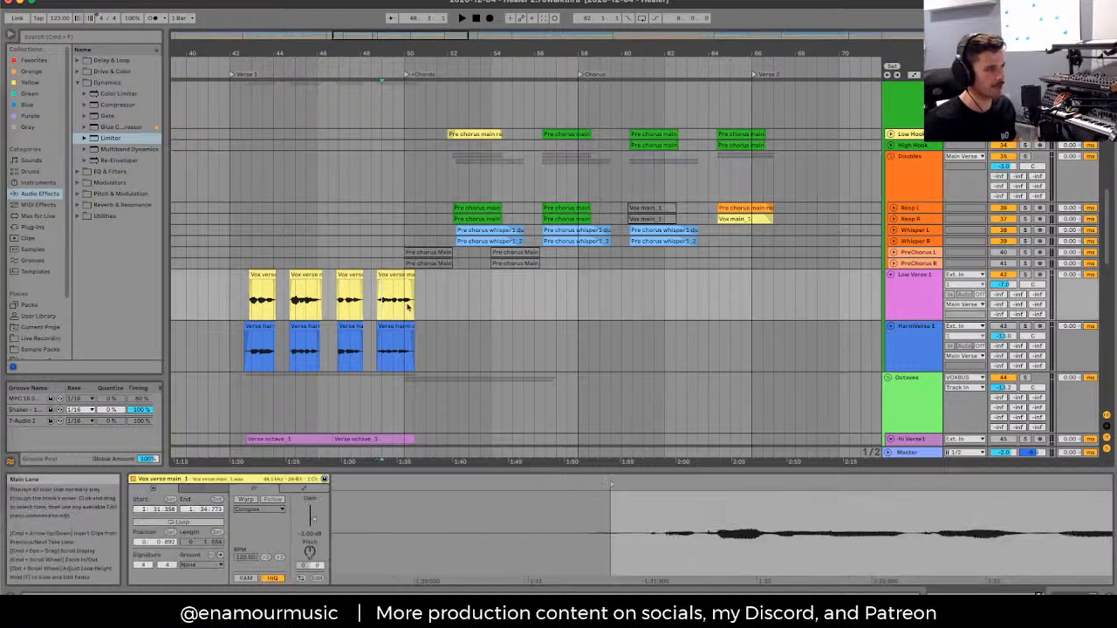
pyautogui.scroll(-5, 422, 337)
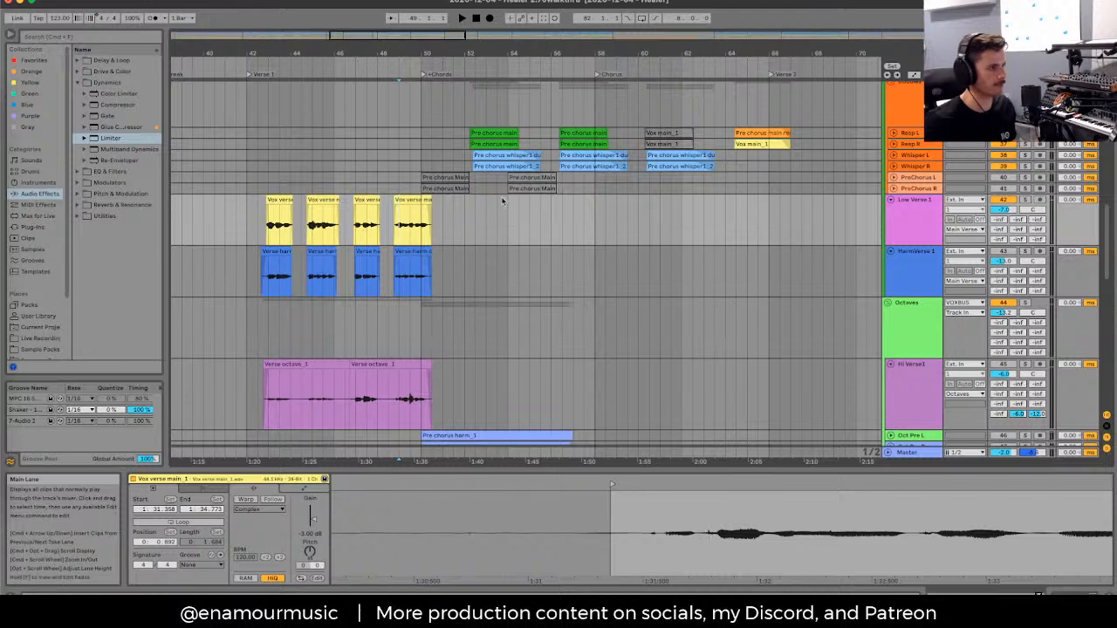
# Step: Expand the OohMain, OohL, OohR and Ooh Low tracks and select the Ooh Oohs group
pyautogui.scroll(4, 918, 183)
pyautogui.scroll(7, 918, 184)
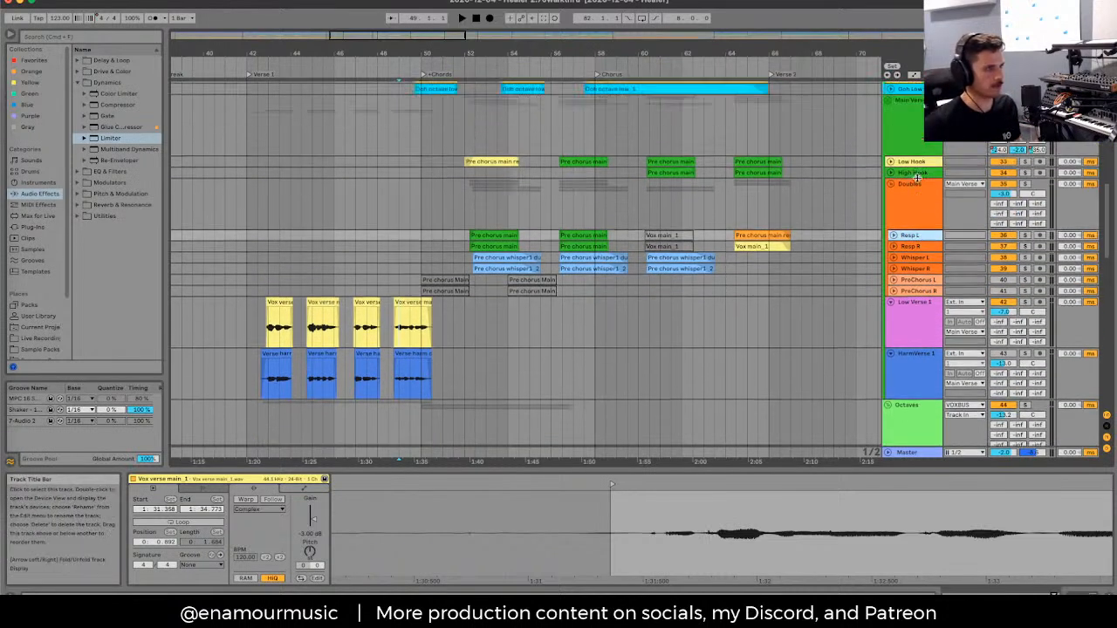
pyautogui.keyDown('shift'); pyautogui.click(910, 136); pyautogui.keyUp('shift')
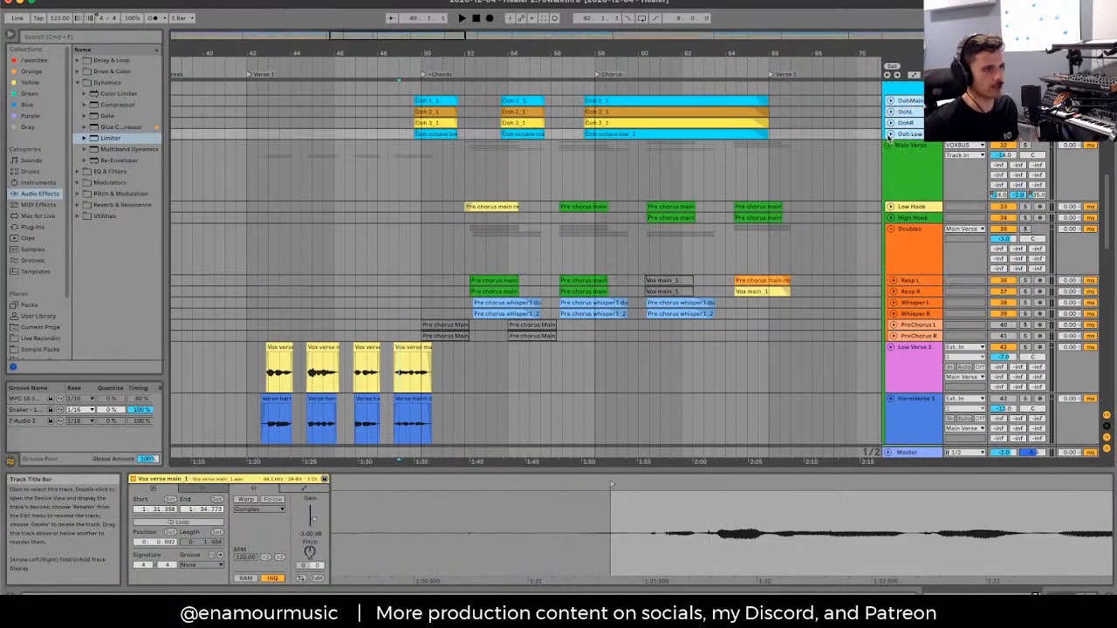
pyautogui.click(890, 135)
pyautogui.scroll(8, 915, 170)
pyautogui.click(918, 218)
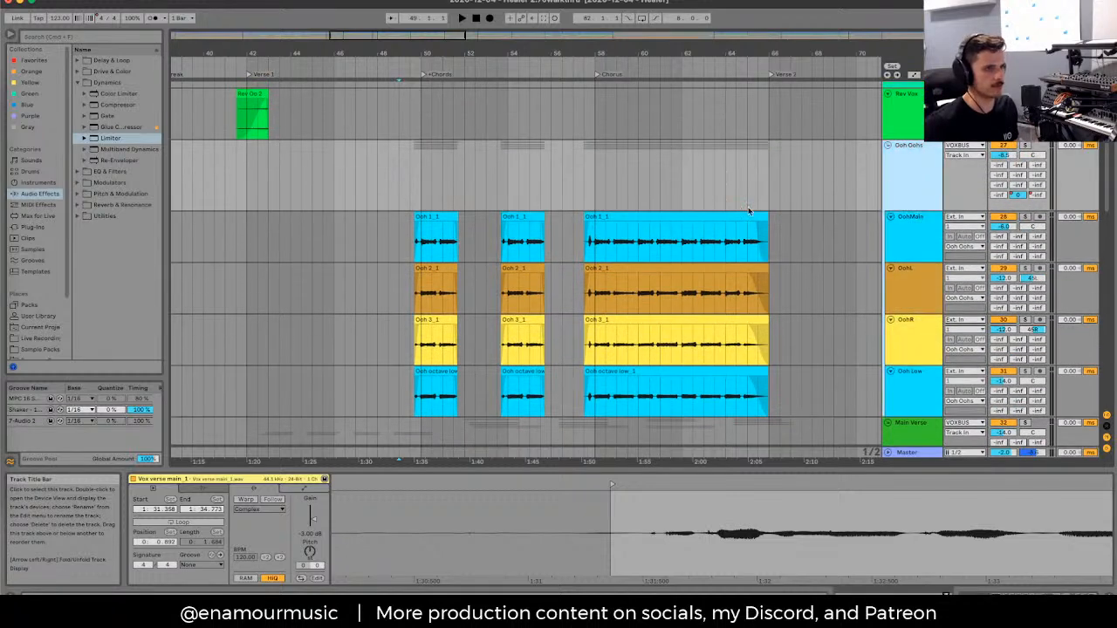
# Step: Solo the Ooh Oohs group and play it from bar 50, isolating the OohMain layer
pyautogui.click(421, 200)
pyautogui.scroll(-2, 421, 200)
pyautogui.scroll(-4, 422, 199)
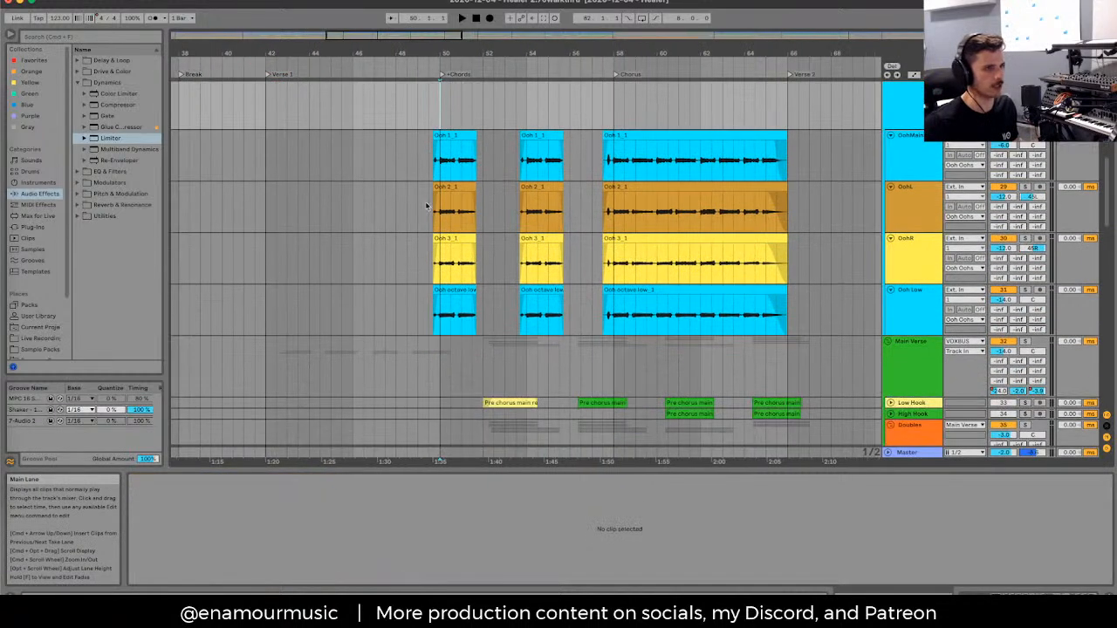
pyautogui.press('space')
pyautogui.scroll(3, 949, 199)
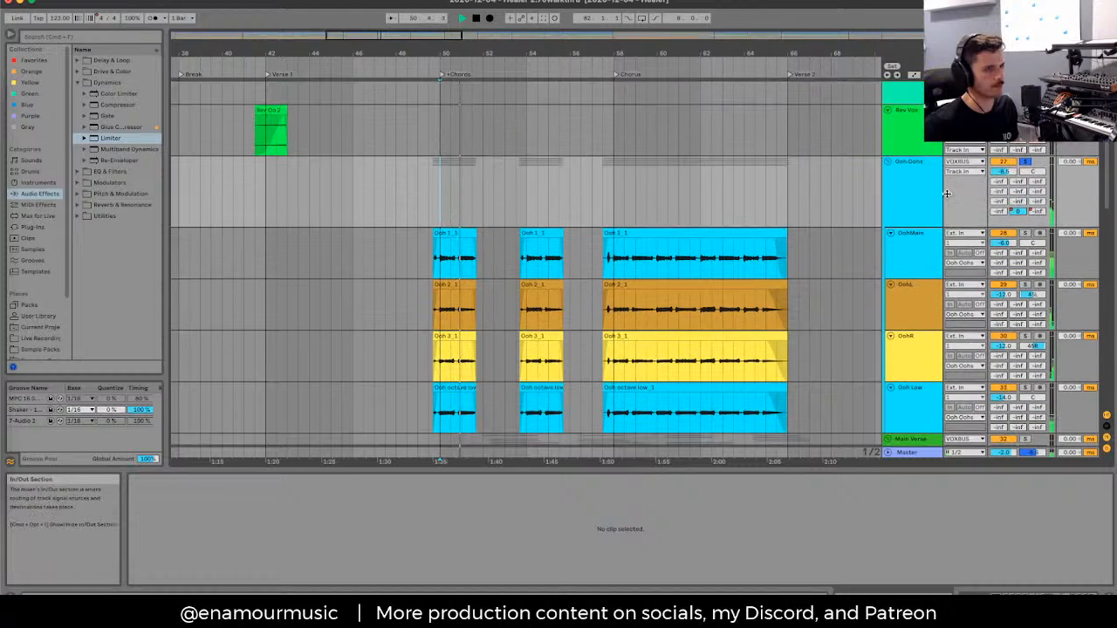
pyautogui.click(1026, 234)
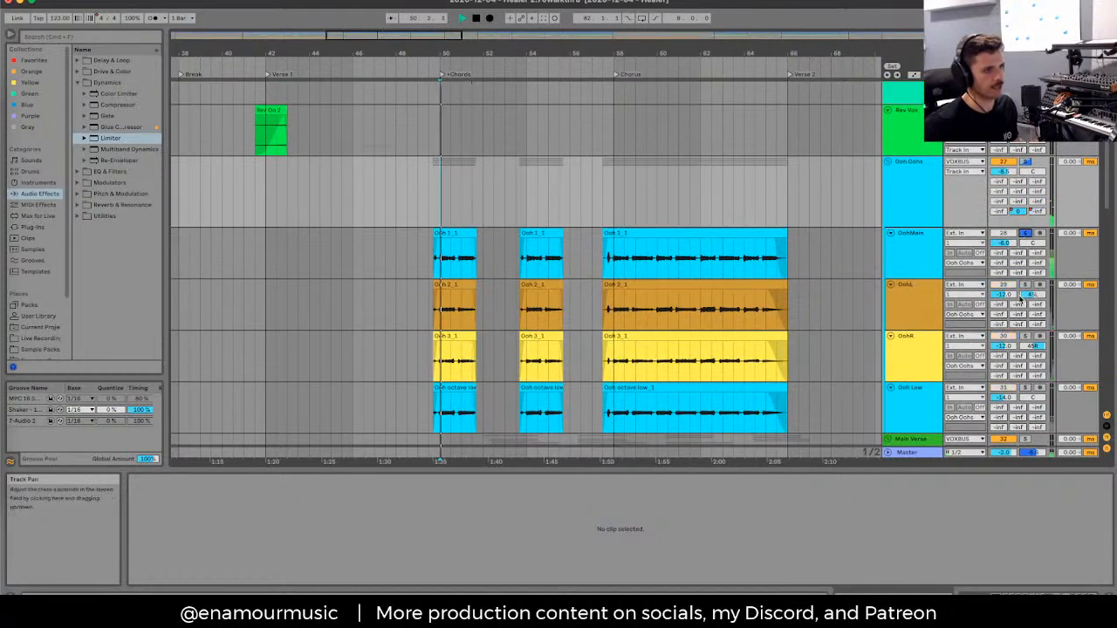
# Step: Solo OohL on its own and play its first phrase from bar 50
pyautogui.click(912, 301)
pyautogui.scroll(-2, 895, 276)
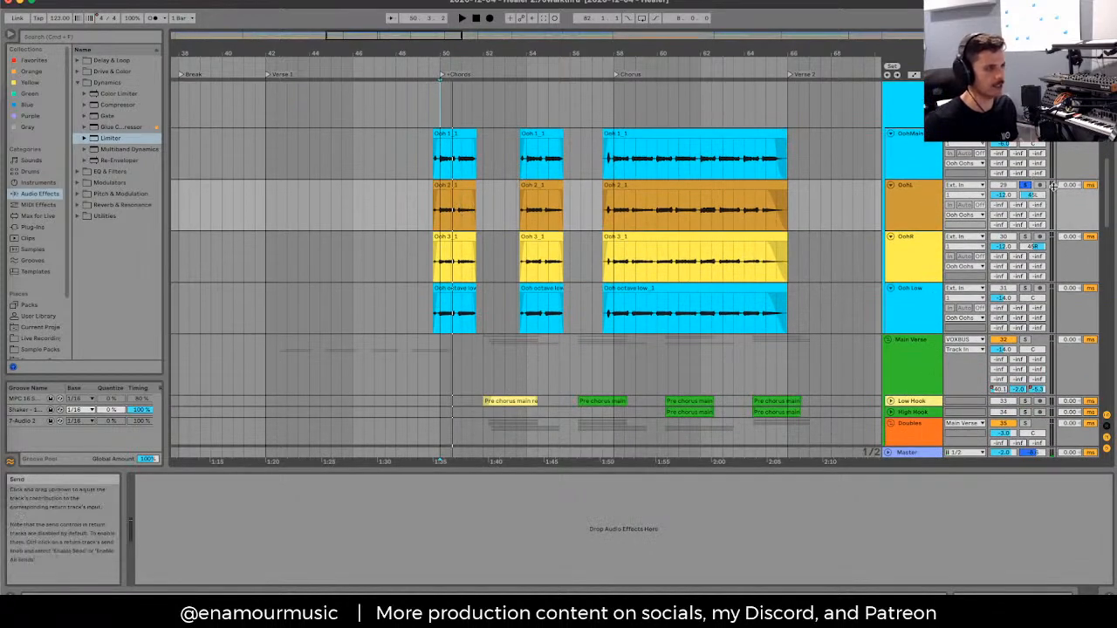
pyautogui.click(920, 209)
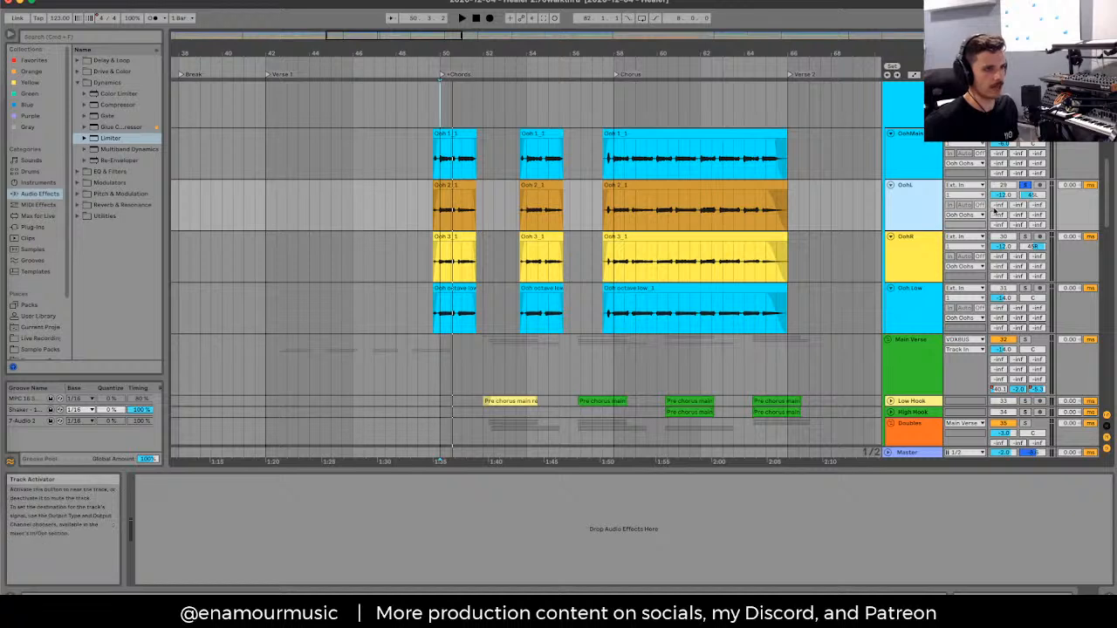
pyautogui.click(931, 258)
pyautogui.click(925, 205)
pyautogui.press('space')
pyautogui.press('space')
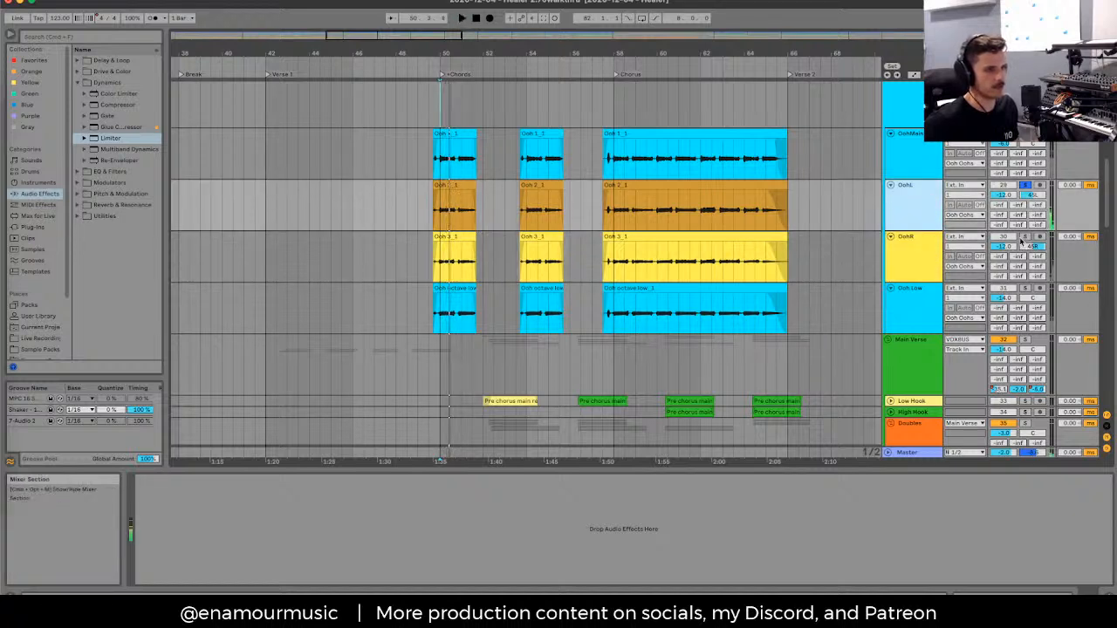
# Step: Solo OohR together with OohL and play the panned pair from bar 50 repeatedly
pyautogui.click(910, 263)
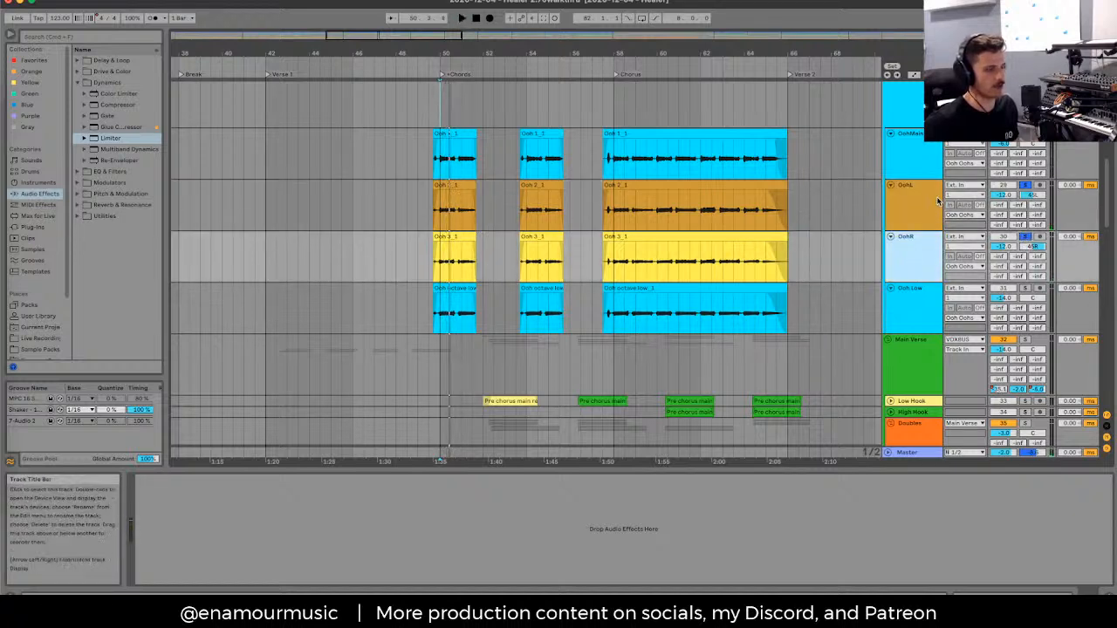
pyautogui.press('space')
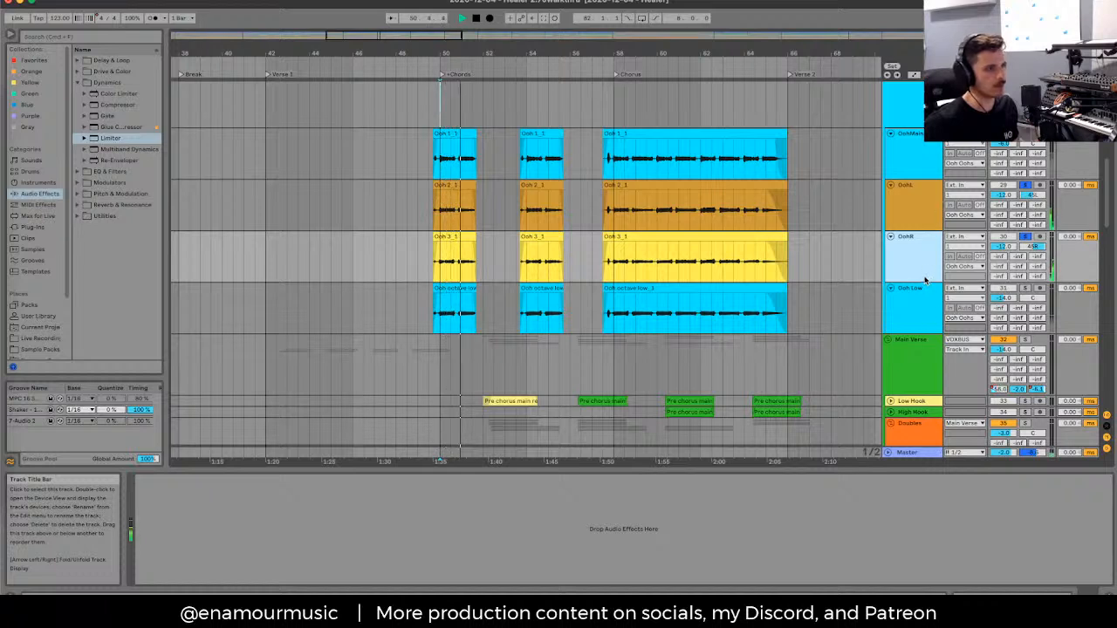
pyautogui.press('space')
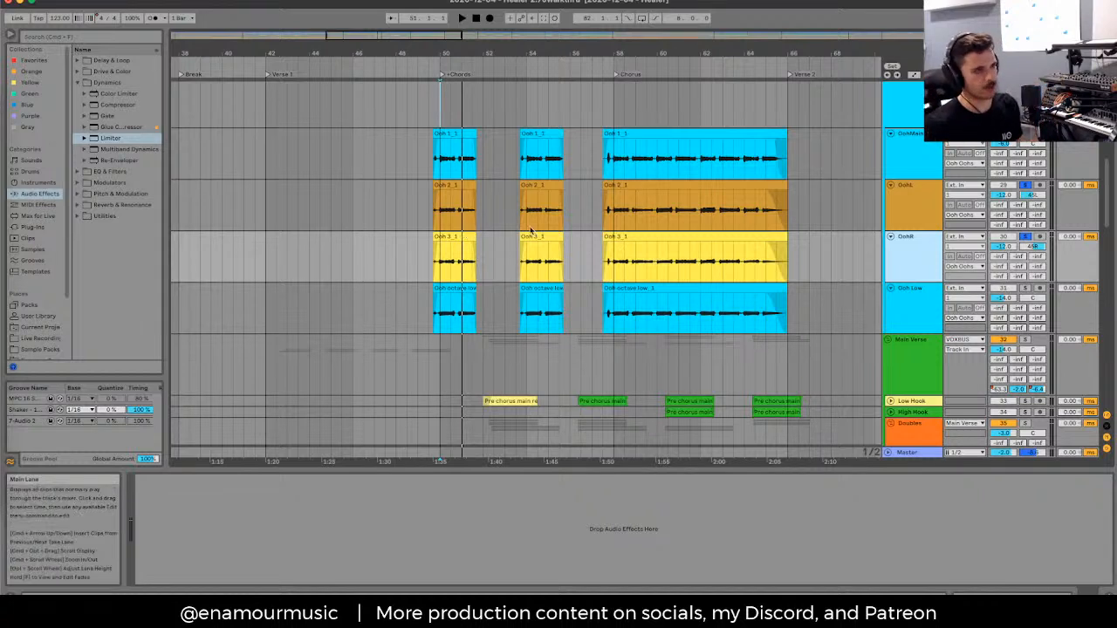
pyautogui.press('Up')
pyautogui.click(440, 214)
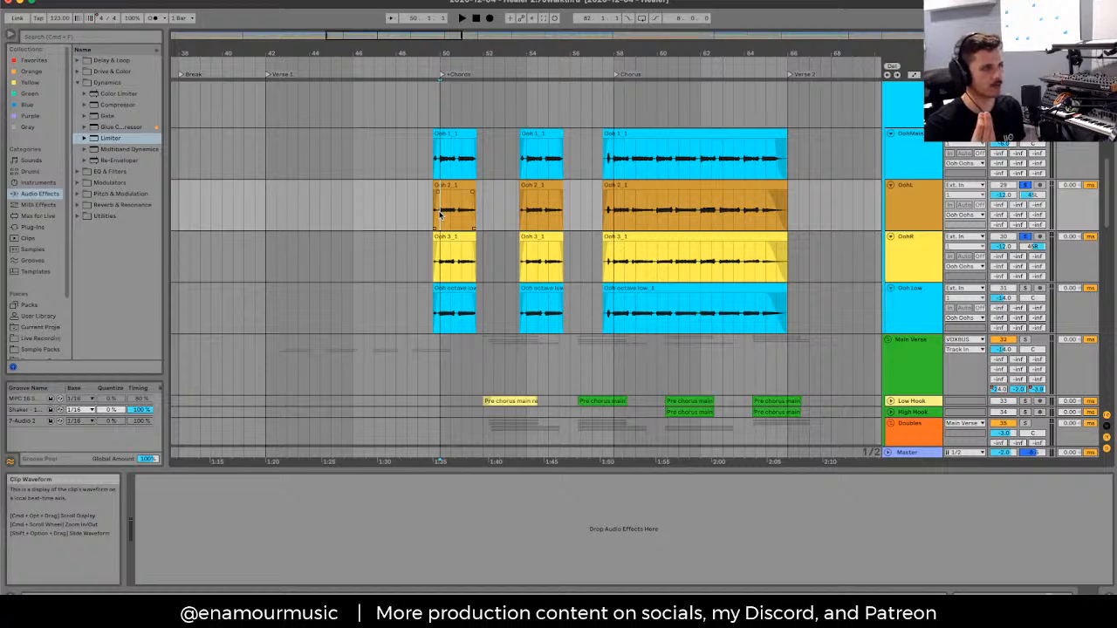
pyautogui.press('space')
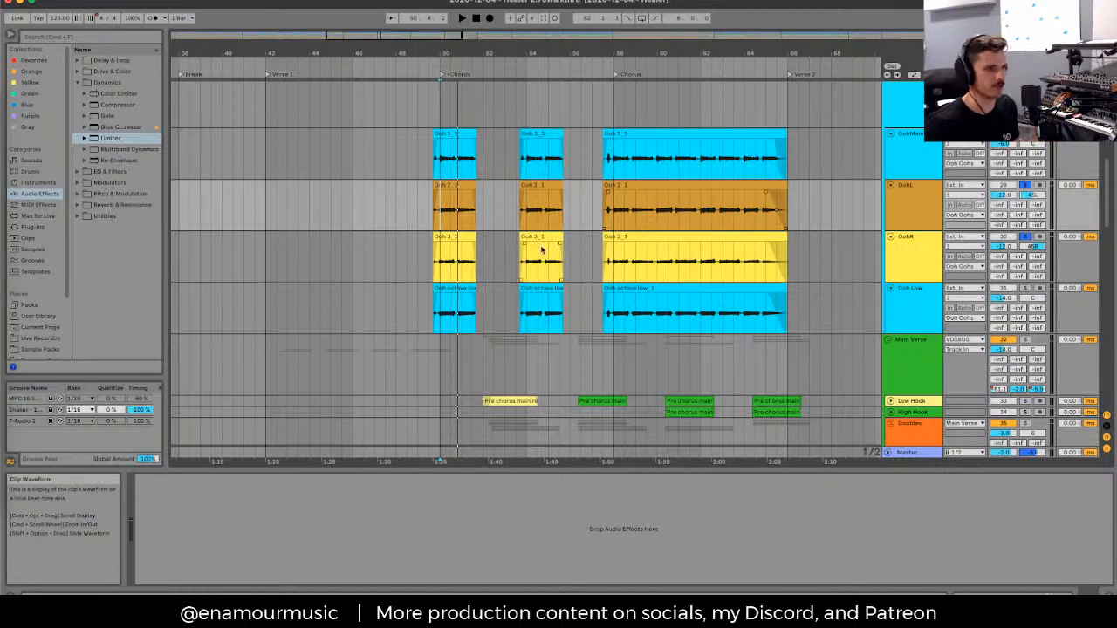
pyautogui.click(440, 217)
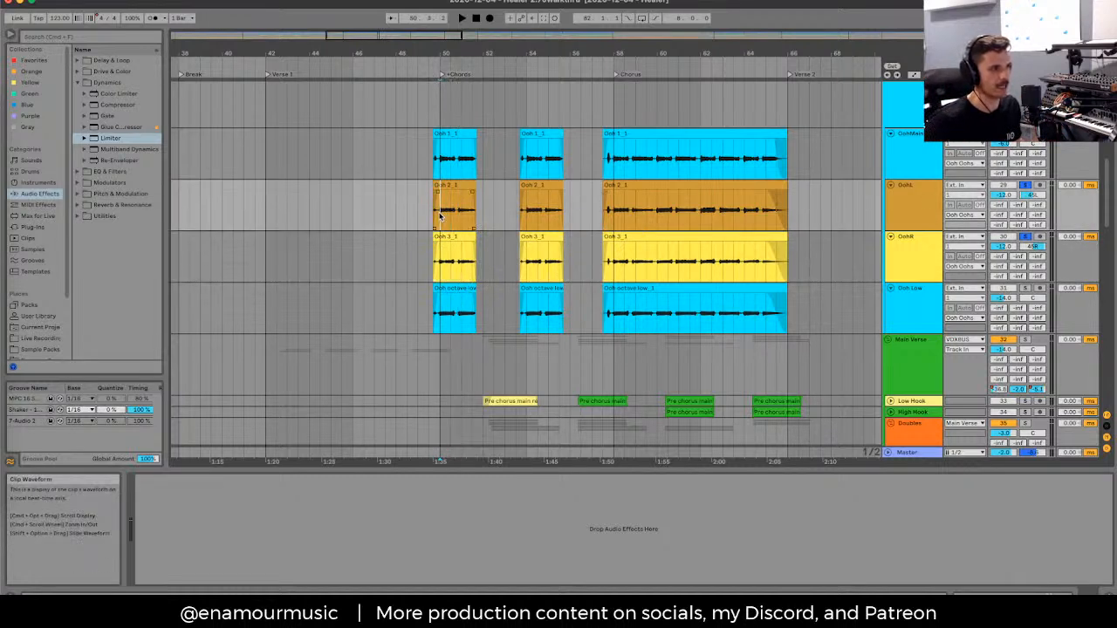
# Step: Select the first Ooh 2 clip on OohL, and display the Ooh Low track's device chain
pyautogui.click(446, 263)
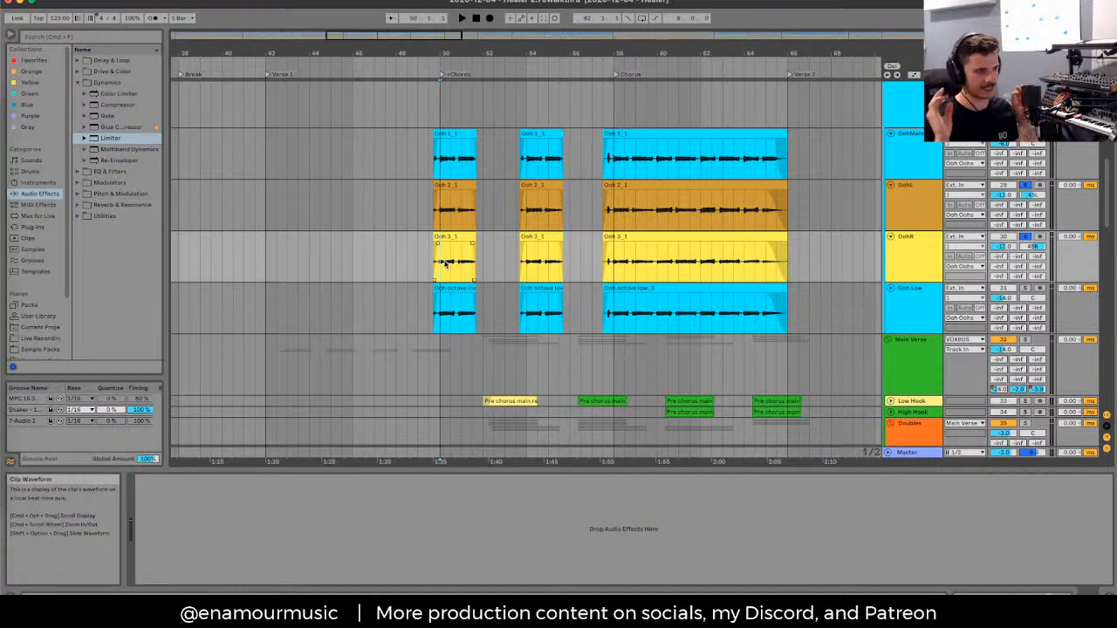
pyautogui.click(459, 186)
pyautogui.press('0')
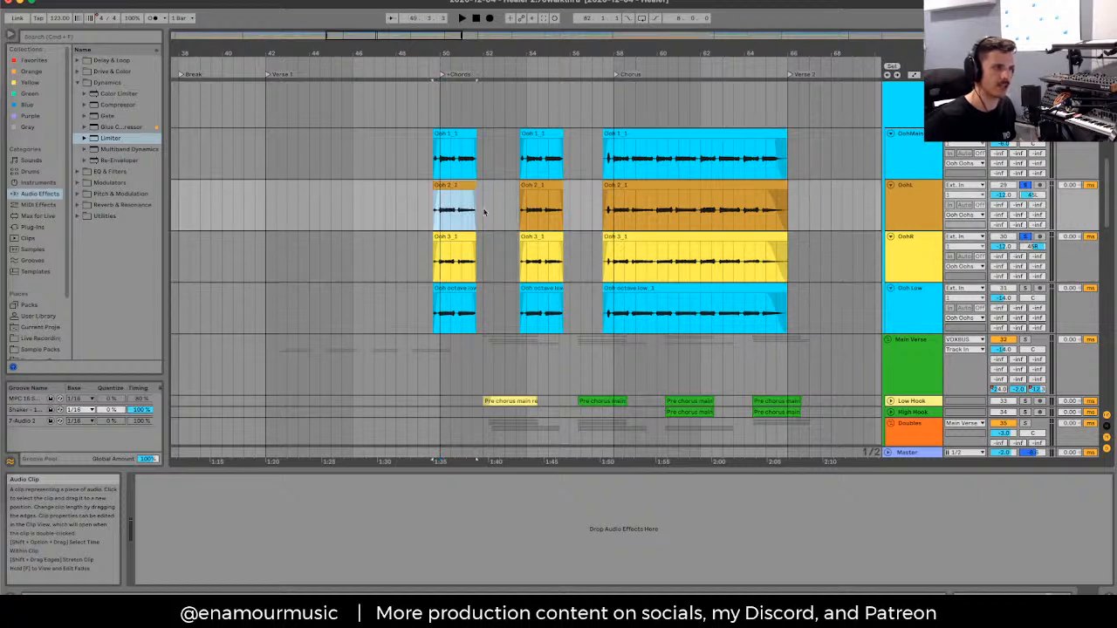
pyautogui.click(907, 246)
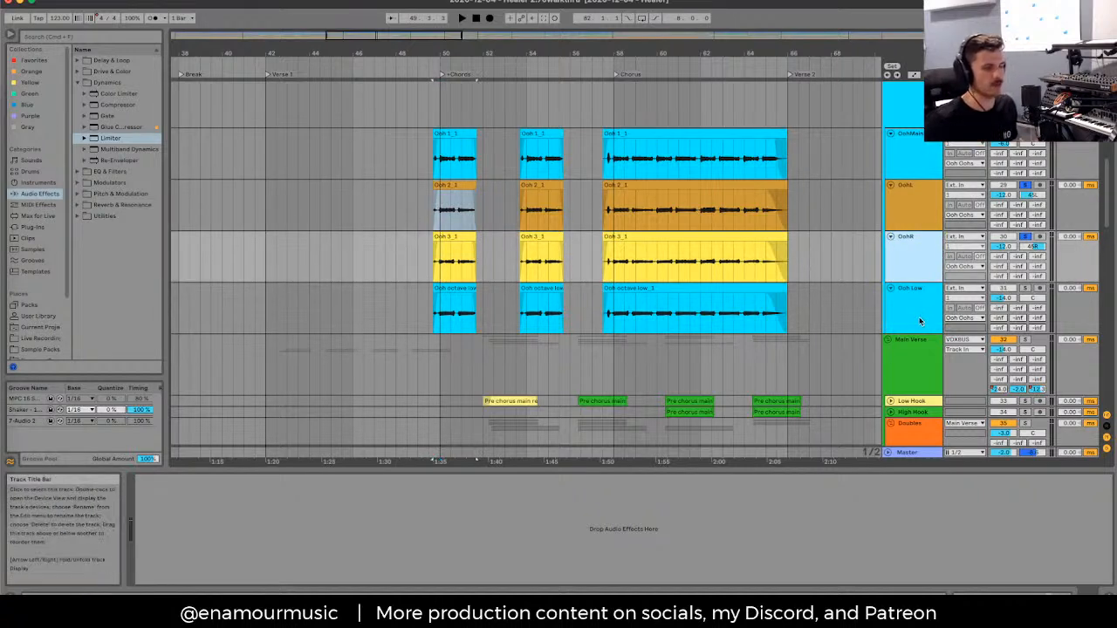
pyautogui.click(919, 322)
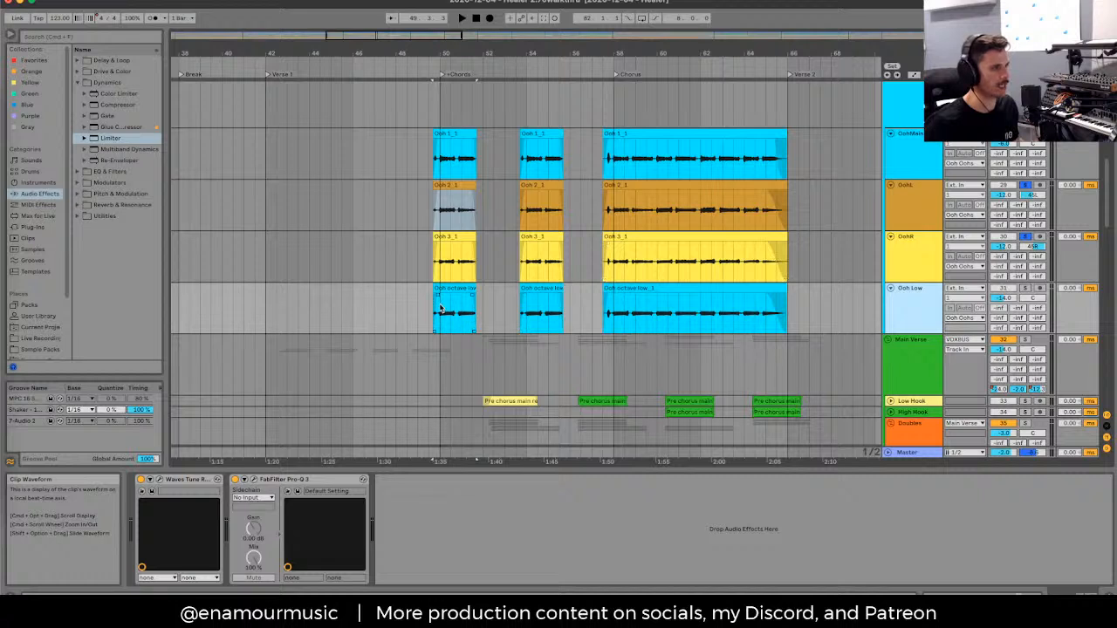
# Step: Solo Ooh Low and play its first clip, and highlight the clips of the other three Ooh tracks for reference
pyautogui.click(1023, 289)
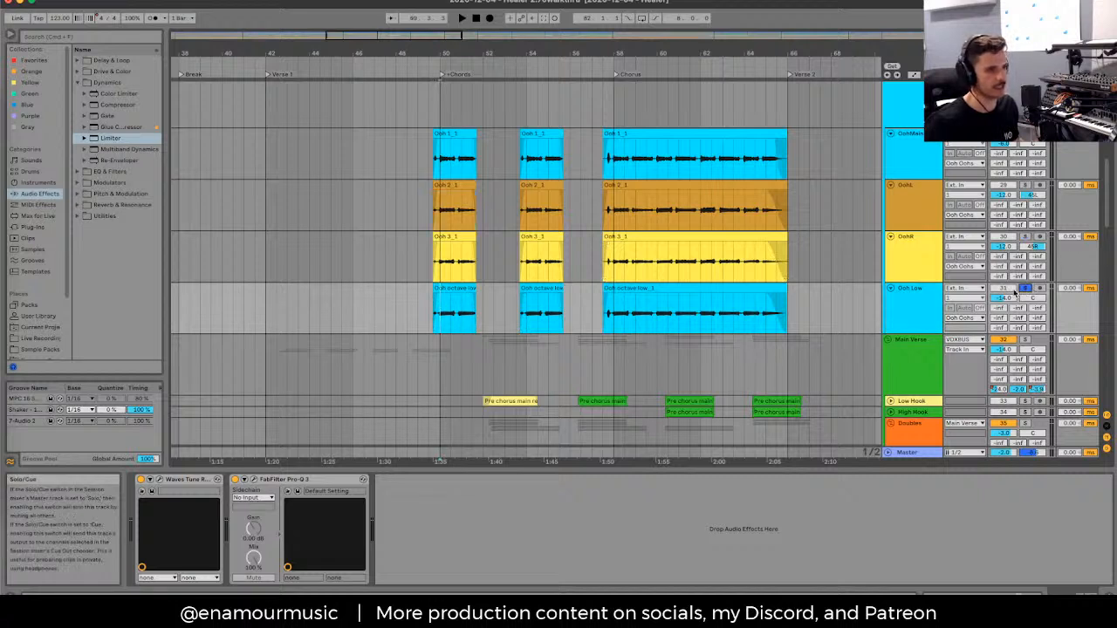
pyautogui.click(448, 304)
pyautogui.press('space')
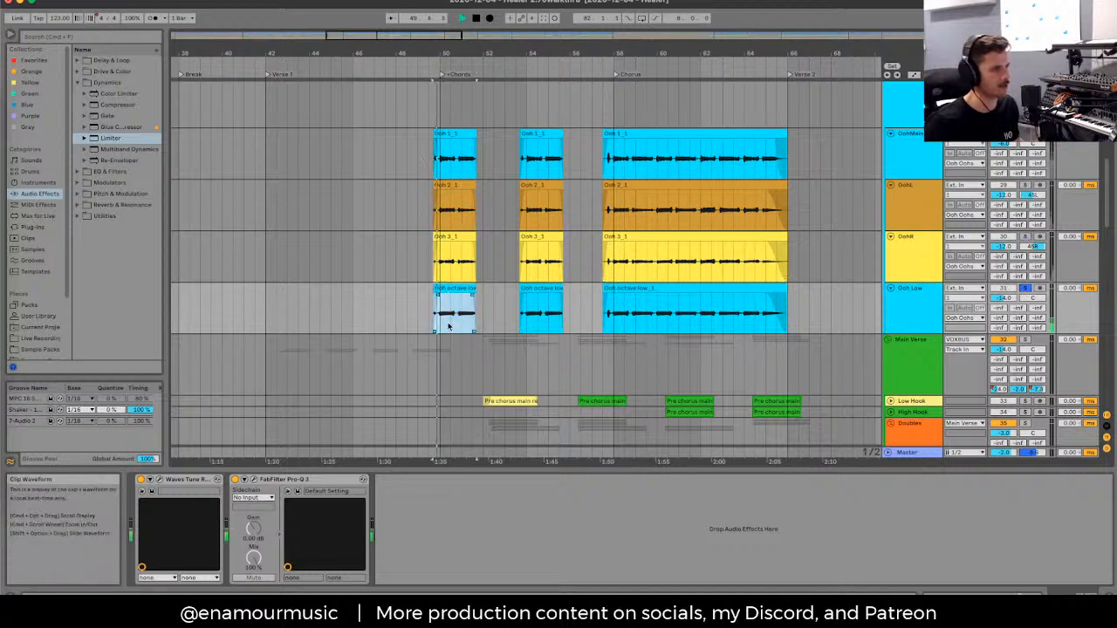
pyautogui.click(398, 312)
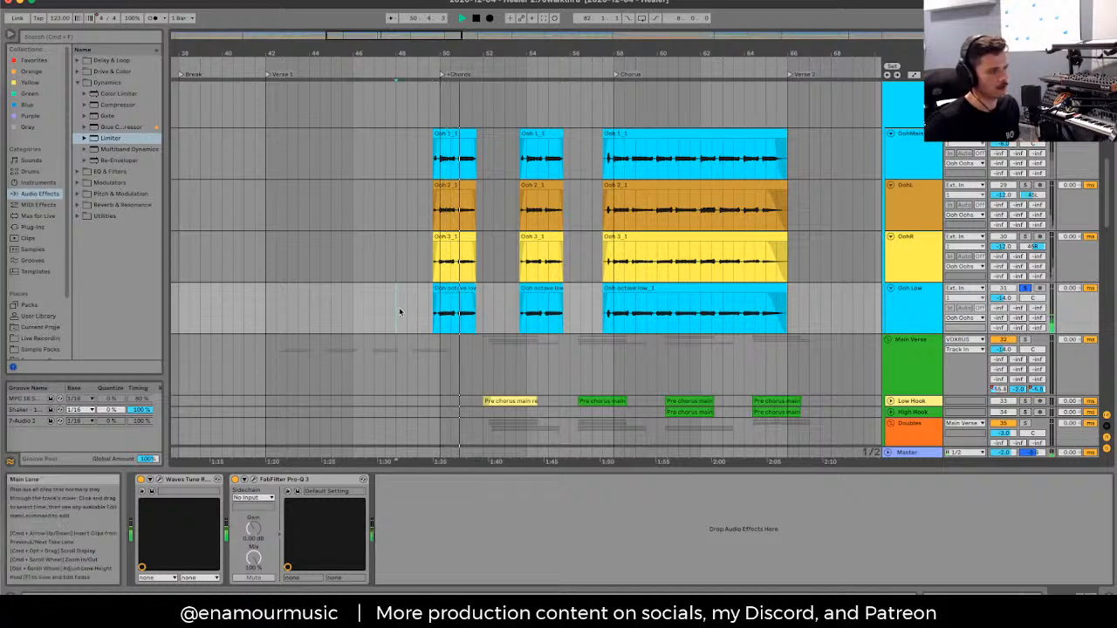
pyautogui.moveTo(399, 311); pyautogui.dragTo(422, 317)
pyautogui.press('space')
pyautogui.moveTo(397, 157); pyautogui.dragTo(819, 258)
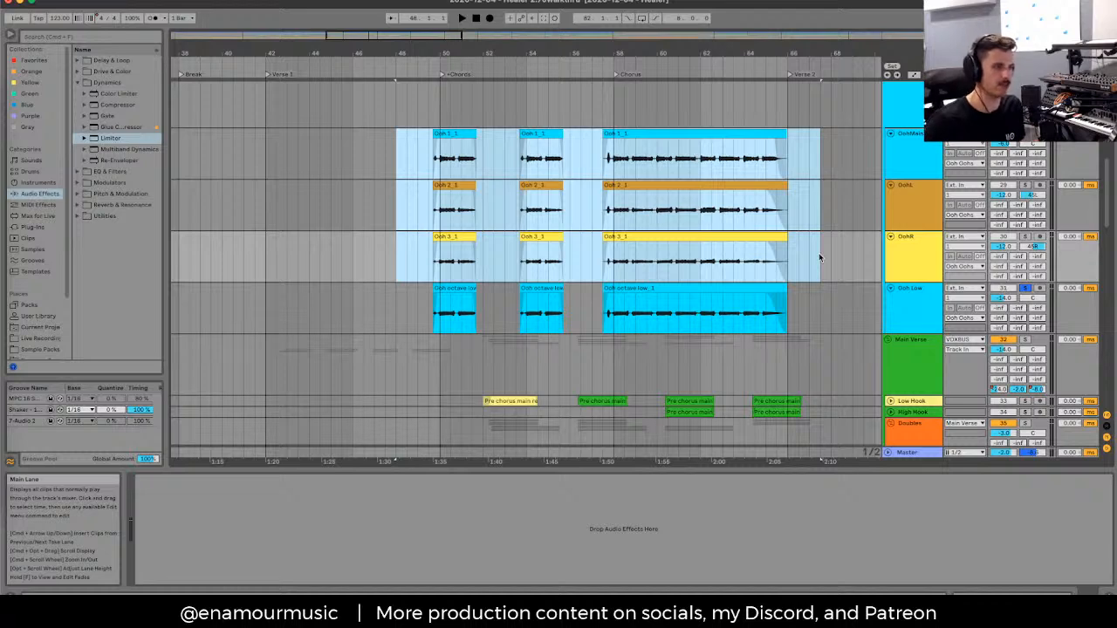
pyautogui.click(441, 291)
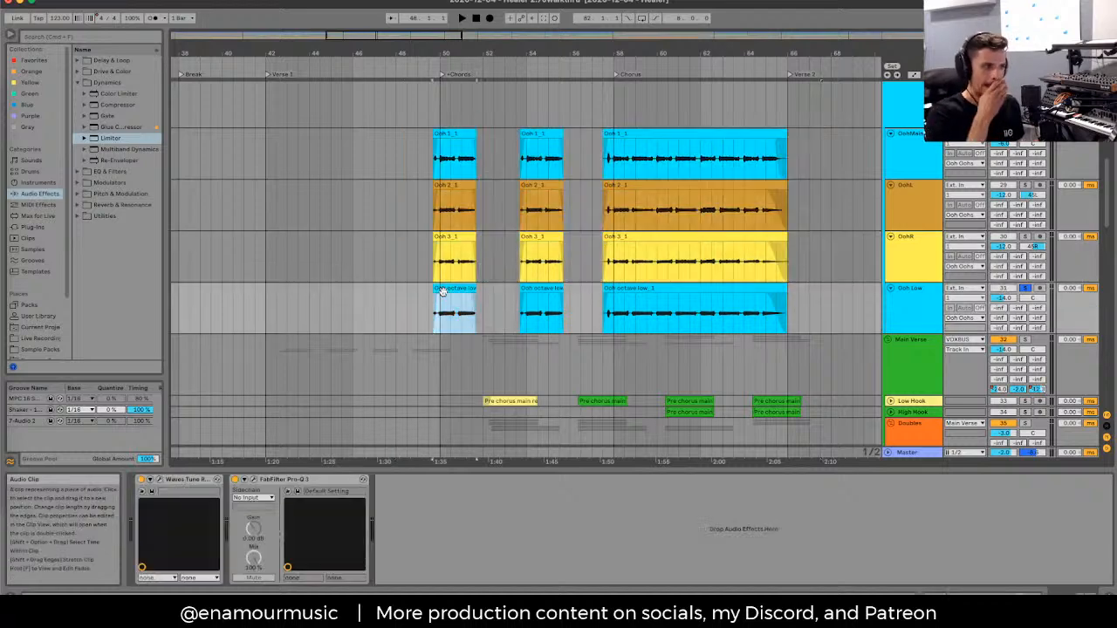
# Step: Compare the full ooh stack from the Chorus at bar 58 with Ooh Low muted and active
pyautogui.scroll(5, 1026, 180)
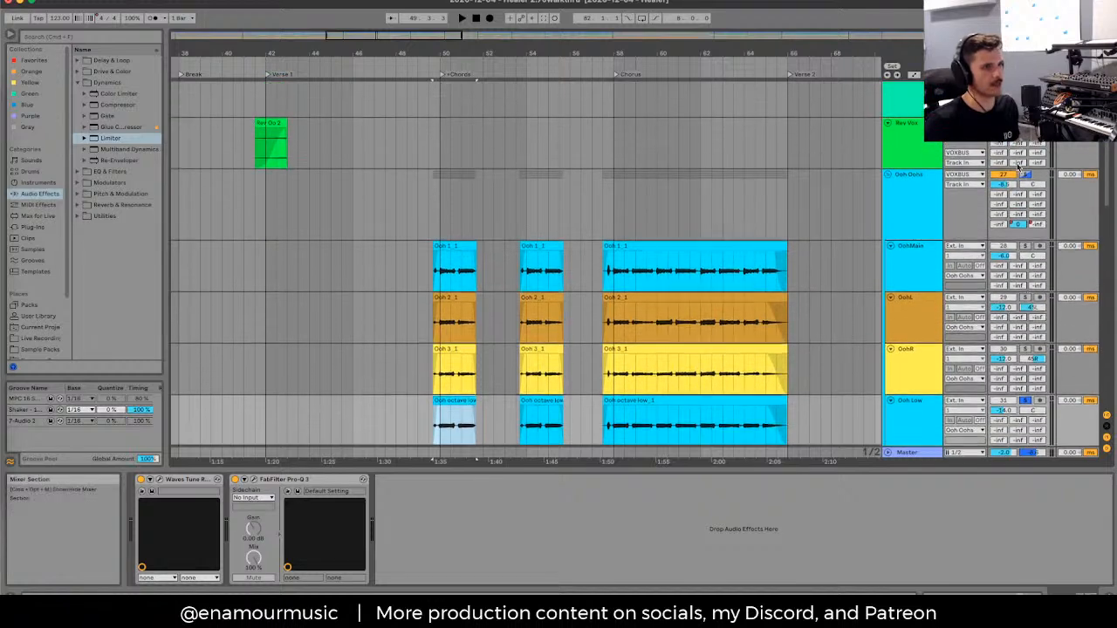
pyautogui.click(673, 299)
pyautogui.scroll(-3, 1021, 324)
pyautogui.press('space')
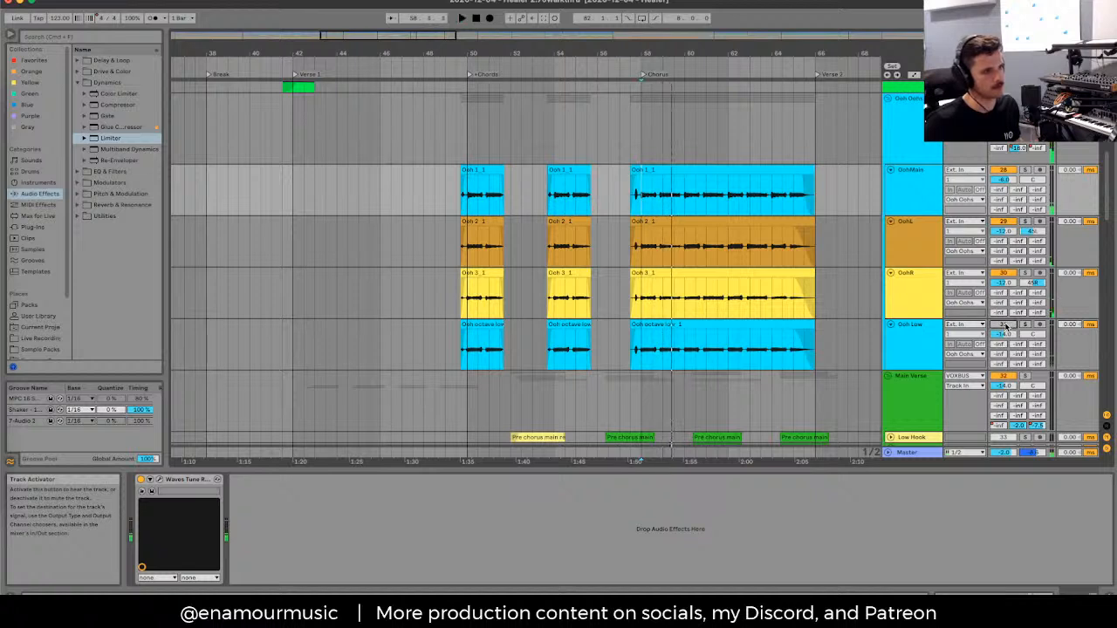
pyautogui.press('space')
pyautogui.press('space')
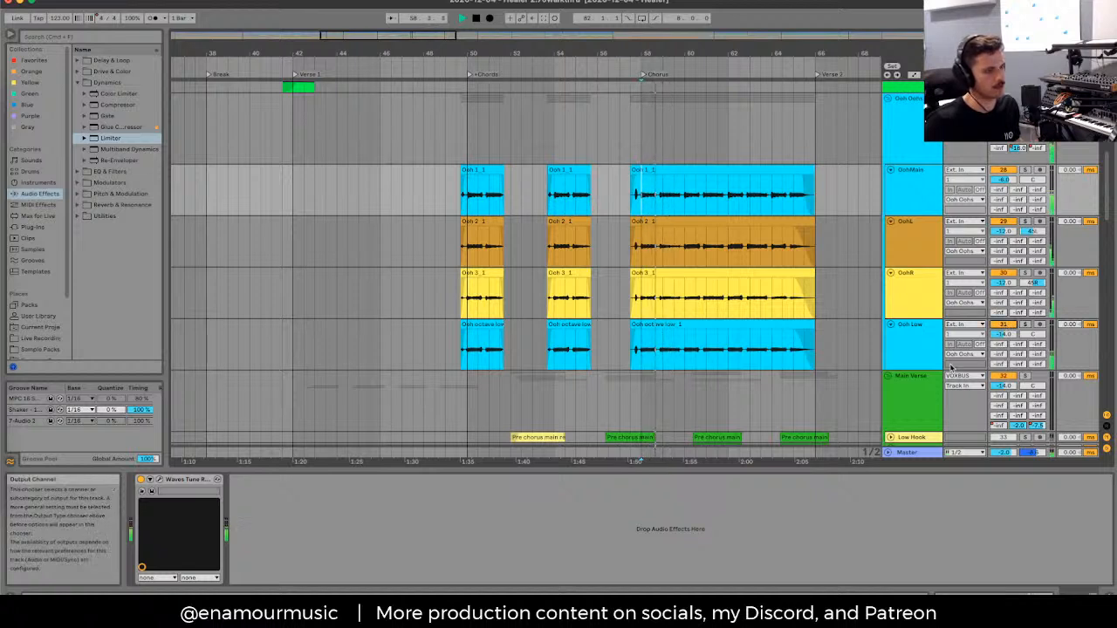
# Step: Show the Ooh Oohs group's device chain, and select its four tracks from OohMain through Ooh Low together
pyautogui.click(904, 152)
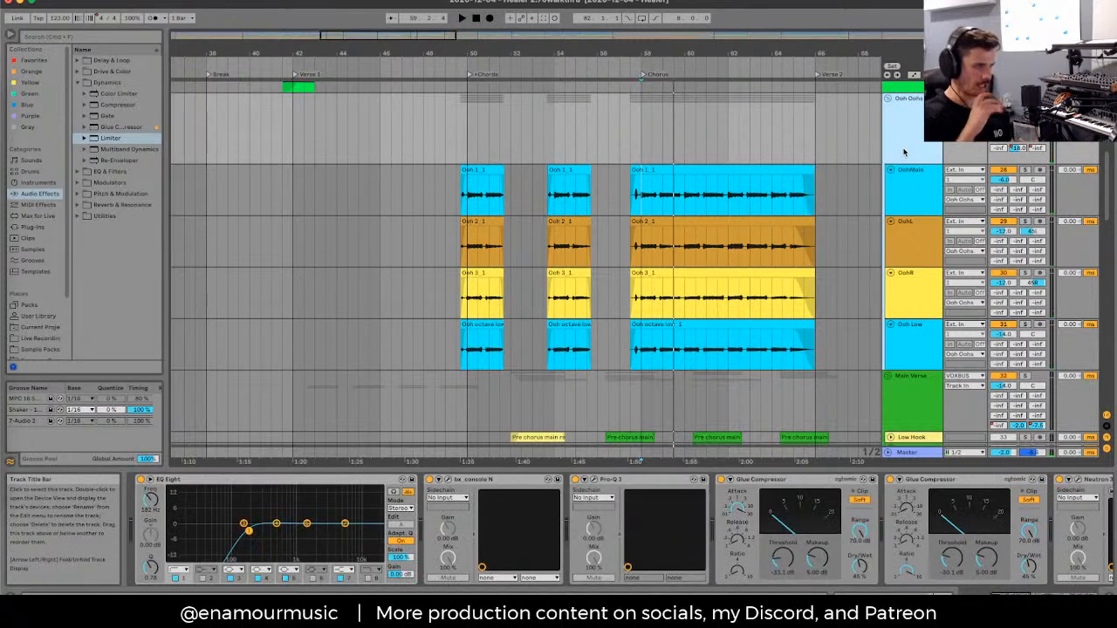
pyautogui.press('Left')
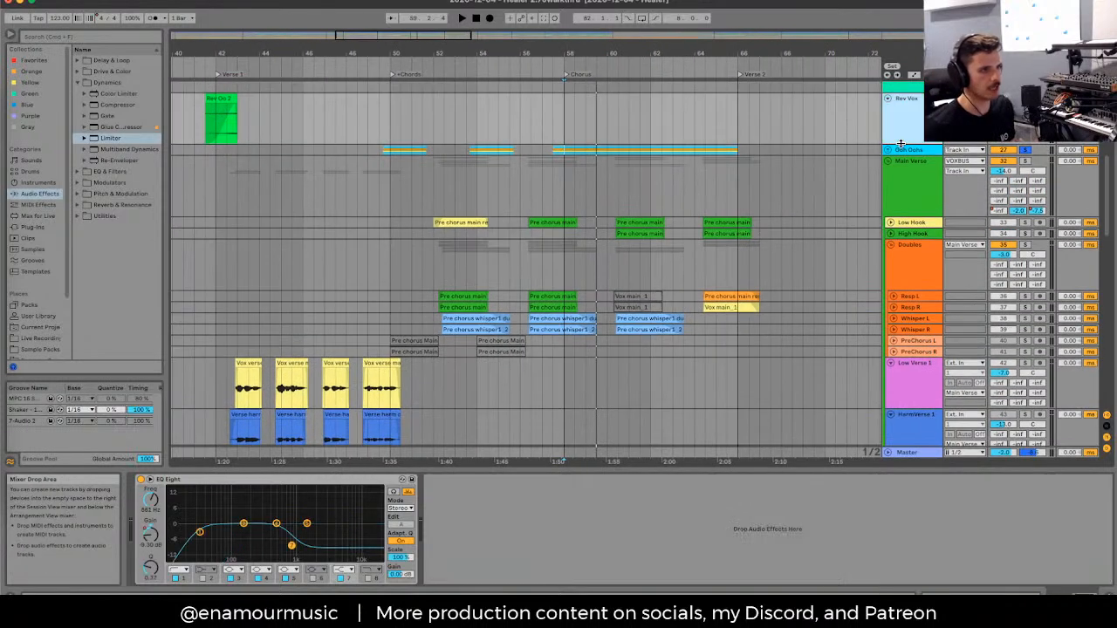
pyautogui.click(888, 150)
pyautogui.click(904, 228)
pyautogui.click(901, 395)
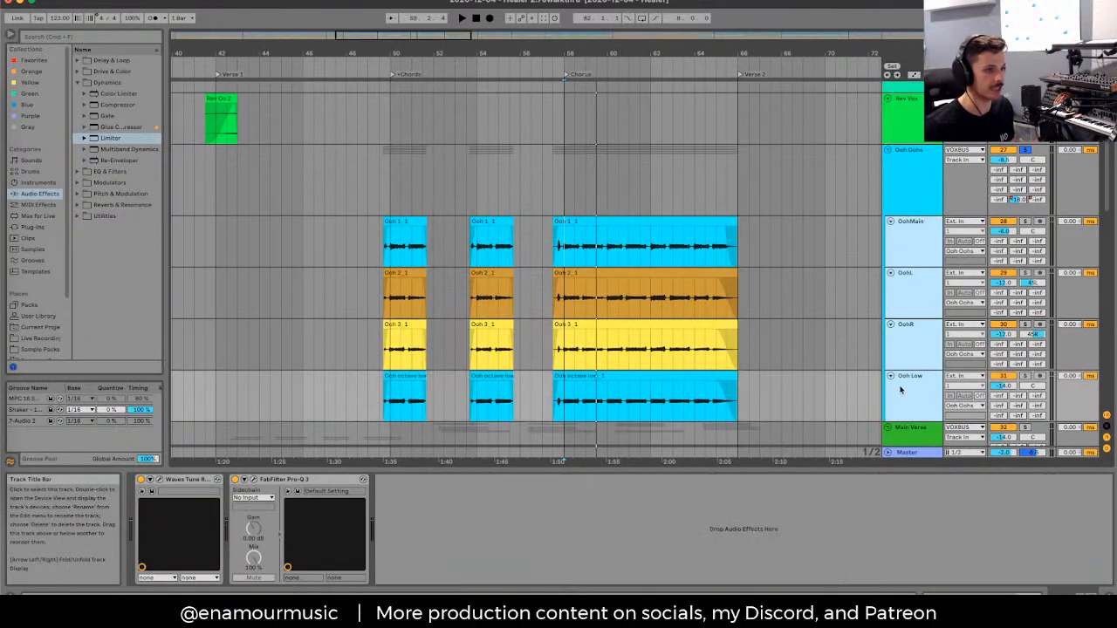
# Step: Place the insert marker at bar 58 on OohL, and display the OohMain track's device chain
pyautogui.click(563, 299)
pyautogui.scroll(-2, 563, 299)
pyautogui.hscroll(-2, 563, 299)
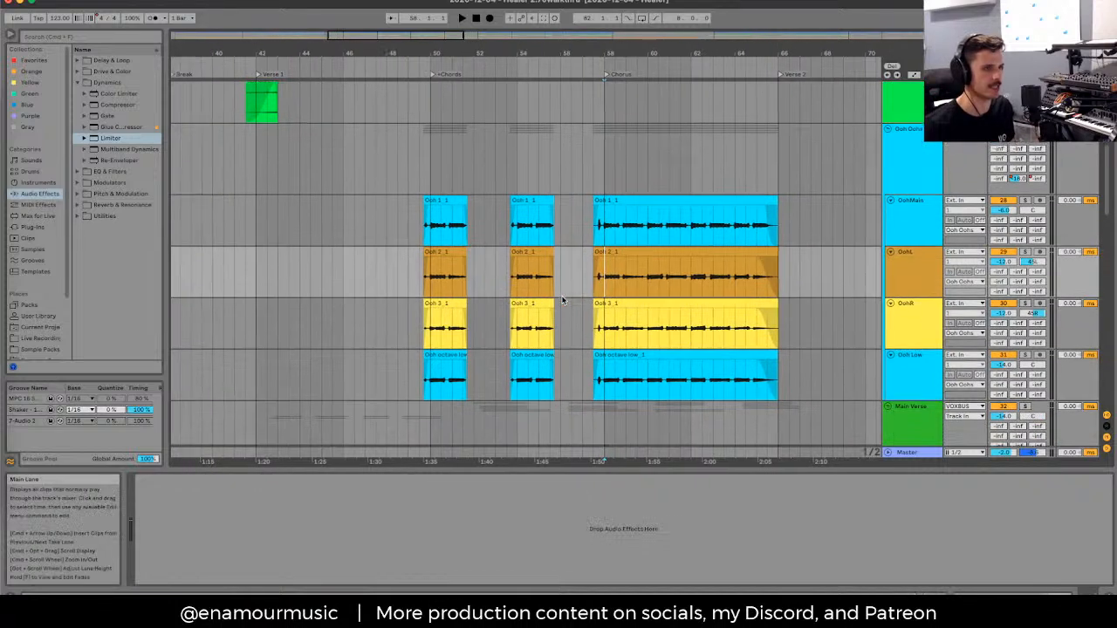
pyautogui.click(909, 194)
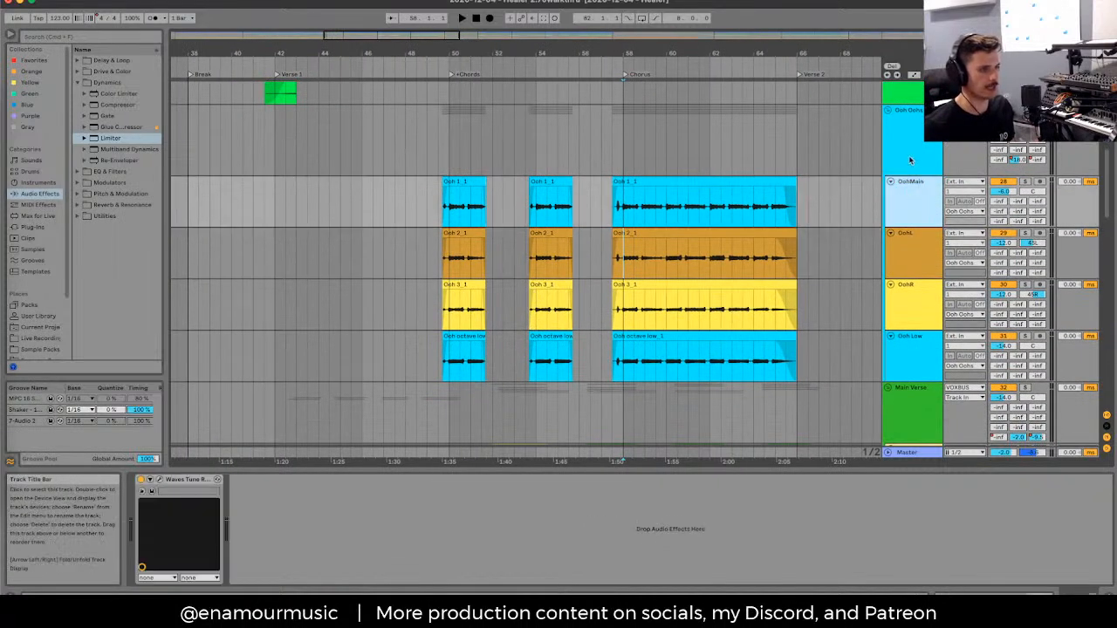
# Step: Check the OohL and OohR device chains, and play the ooh stack from bar 58 with the Ooh Oohs group's chain displayed
pyautogui.click(927, 240)
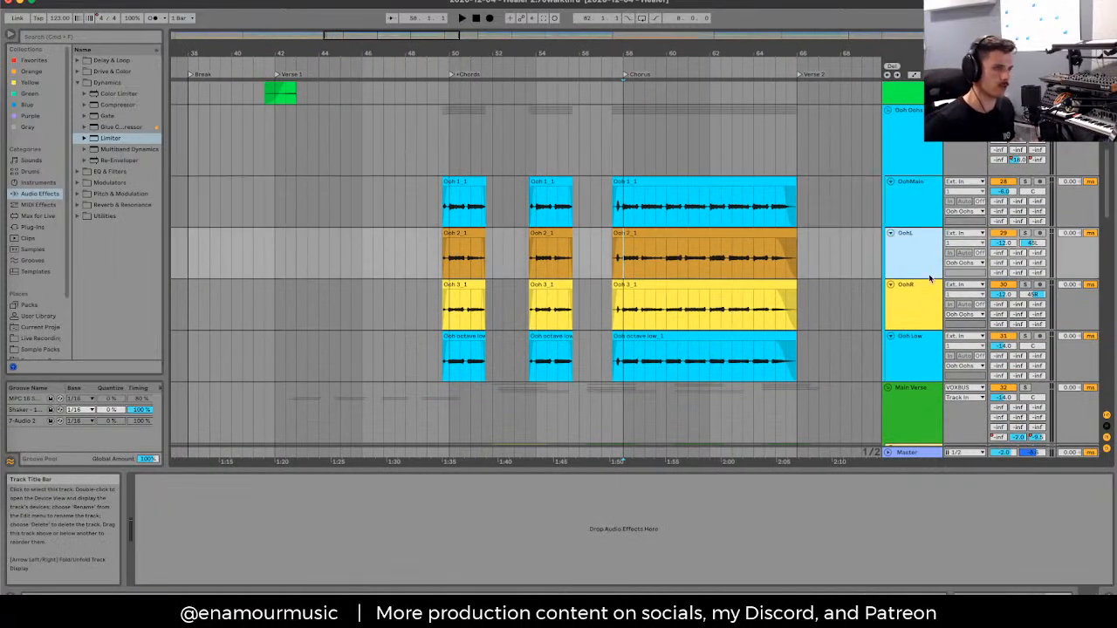
pyautogui.click(925, 285)
pyautogui.click(912, 258)
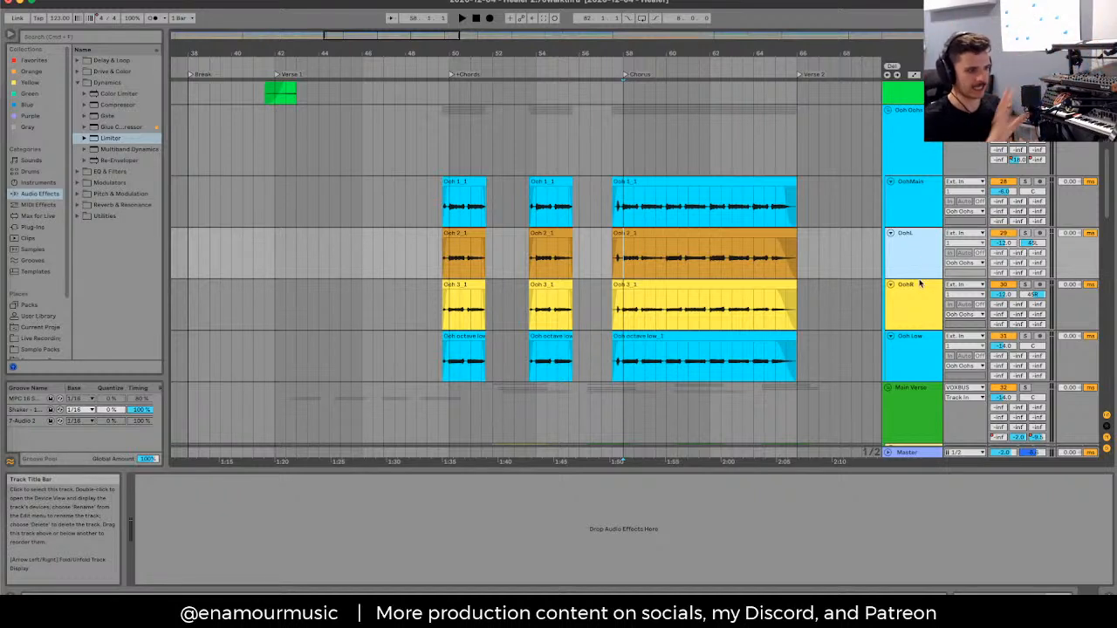
pyautogui.click(906, 119)
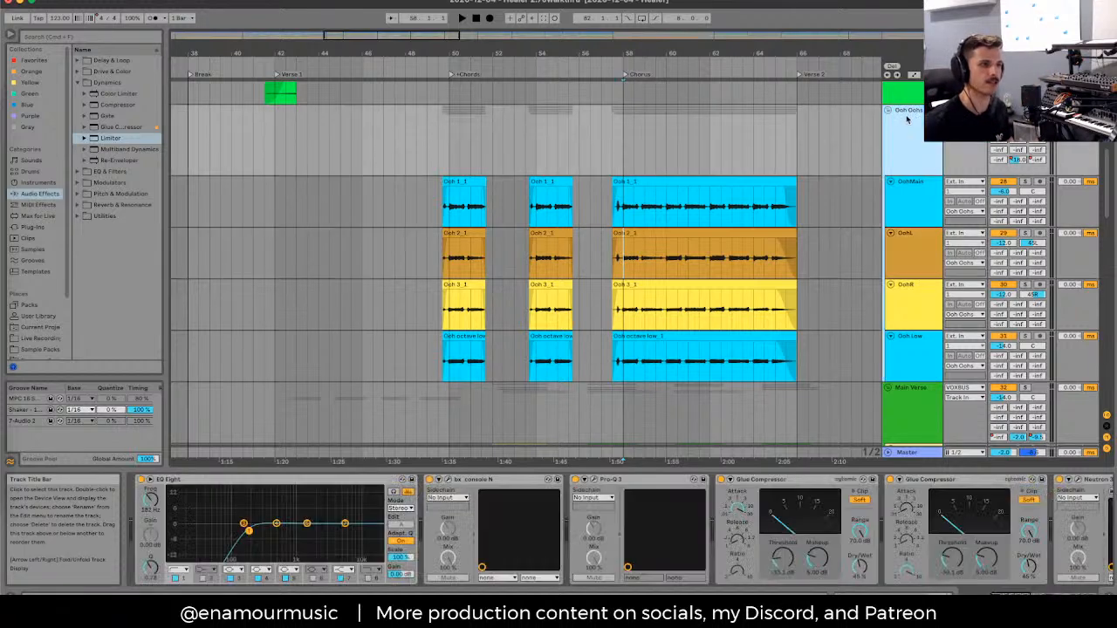
pyautogui.scroll(-5, 780, 317)
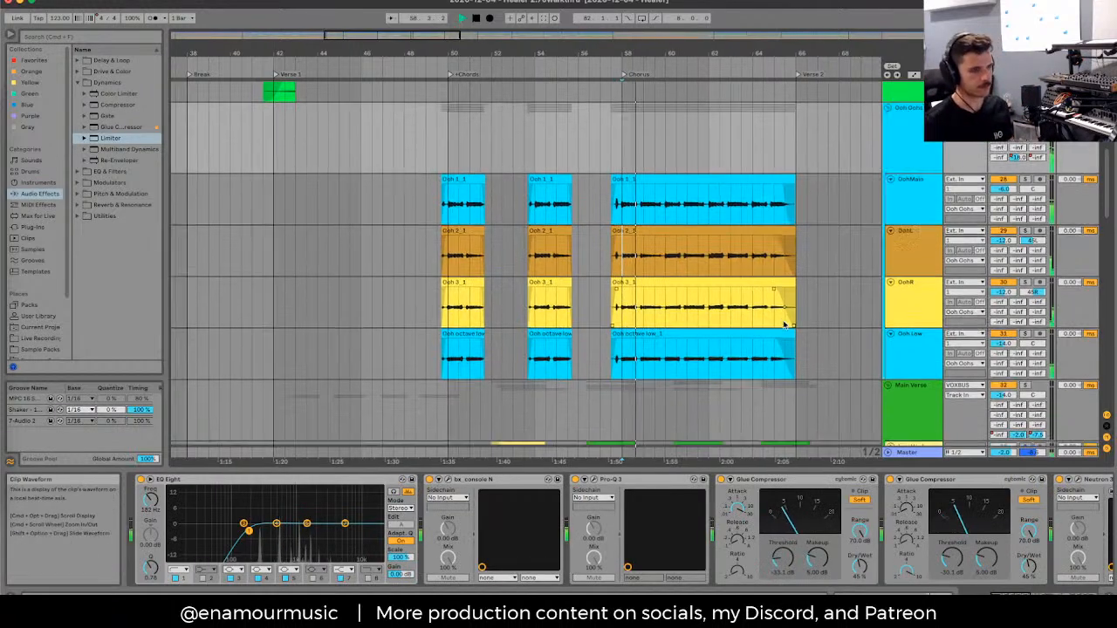
# Step: Unfold the Low Hook and High Hook tracks in the Main Verse group, and display the group's device chain
pyautogui.click(910, 253)
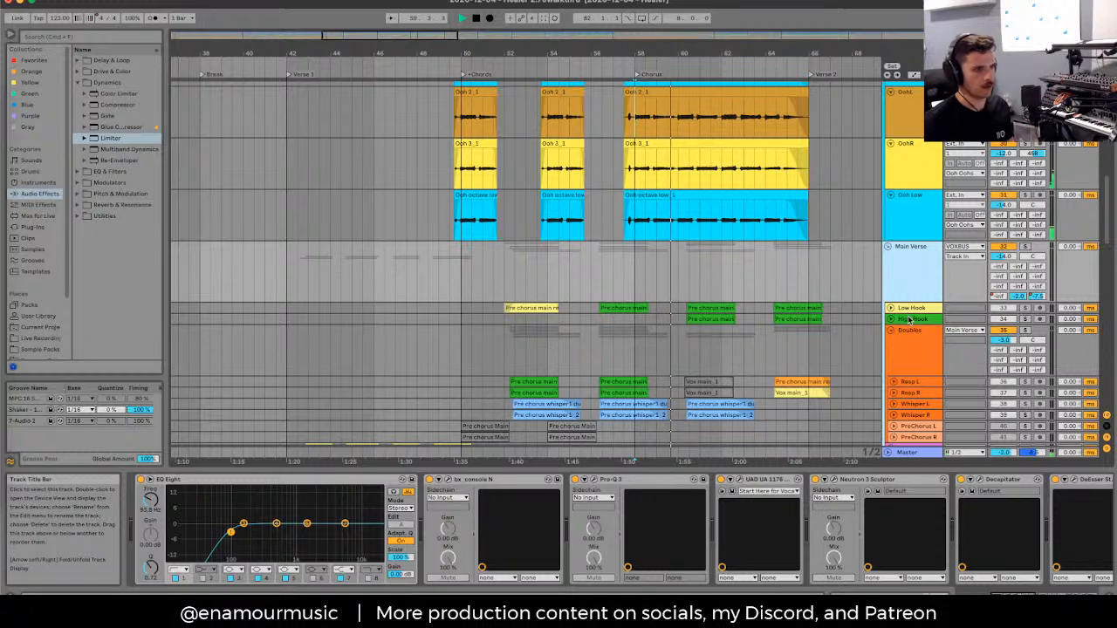
pyautogui.scroll(-3, 907, 300)
pyautogui.click(912, 236)
pyautogui.click(908, 224)
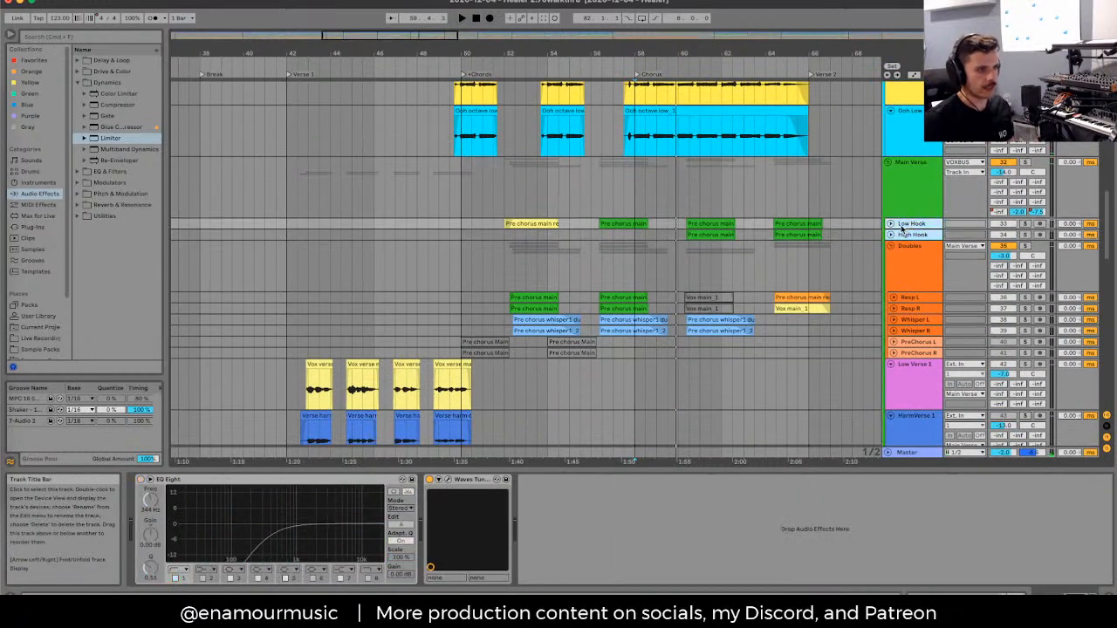
pyautogui.click(890, 224)
pyautogui.click(891, 284)
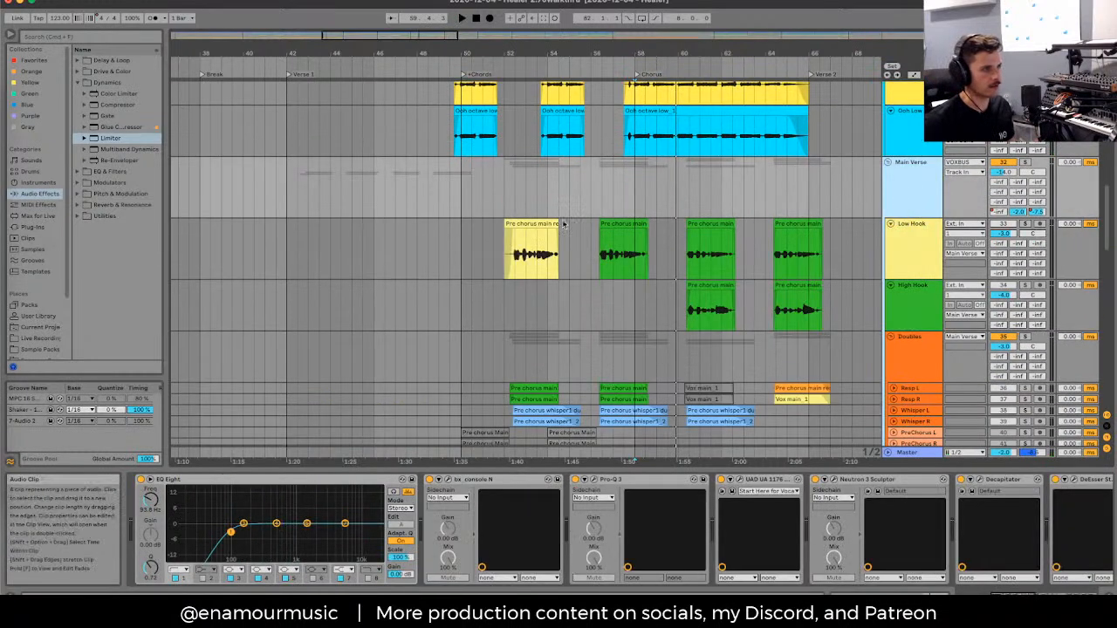
# Step: Play the third Low Hook clip with the track soloed, and compare it with the High Hook layer
pyautogui.click(705, 223)
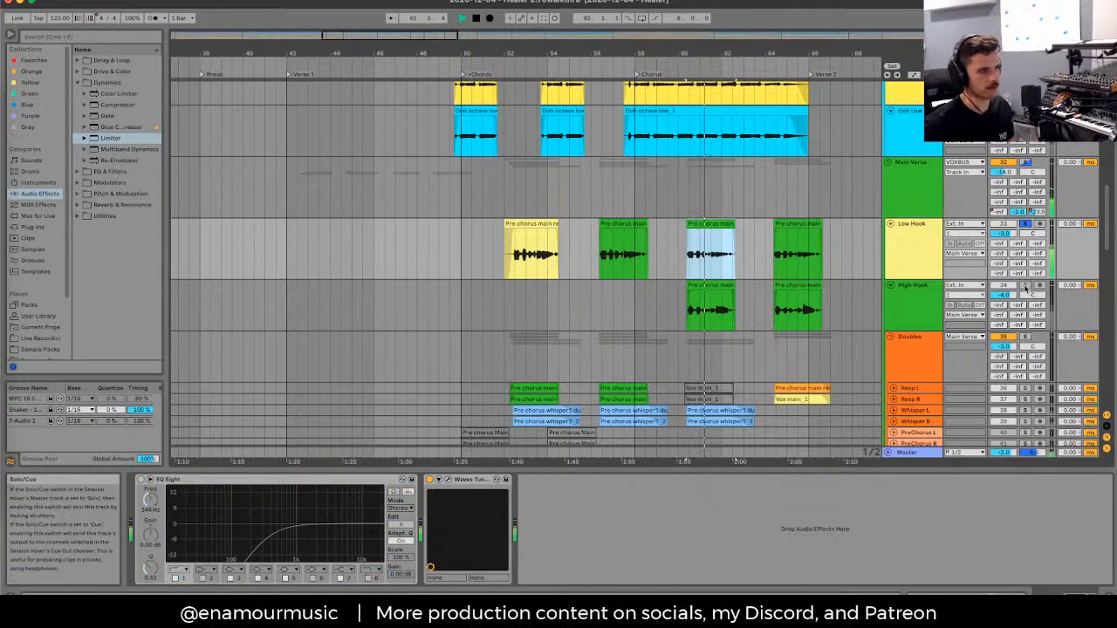
pyautogui.click(1027, 286)
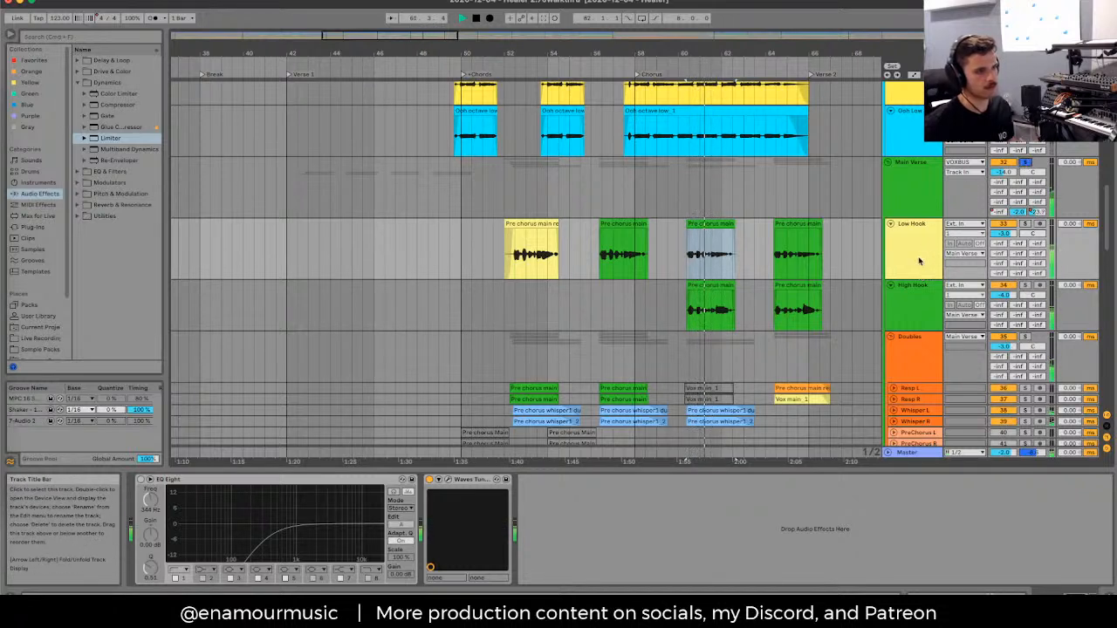
pyautogui.scroll(-3, 909, 286)
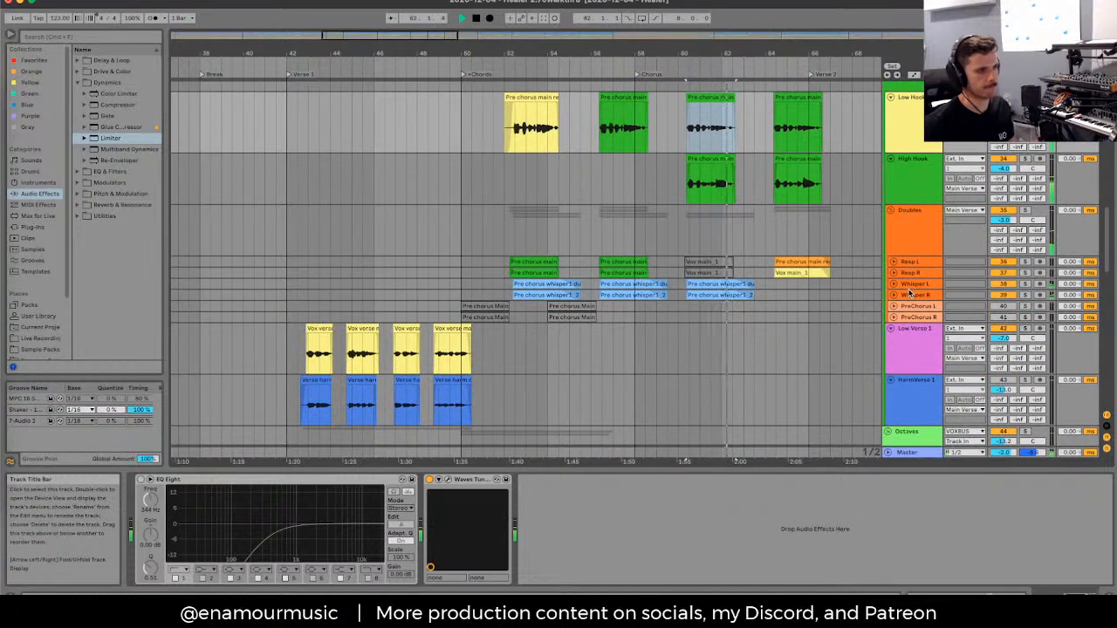
# Step: Select the Doubles group's tracks from Resp L through PreChorus R and unfold them all
pyautogui.click(916, 285)
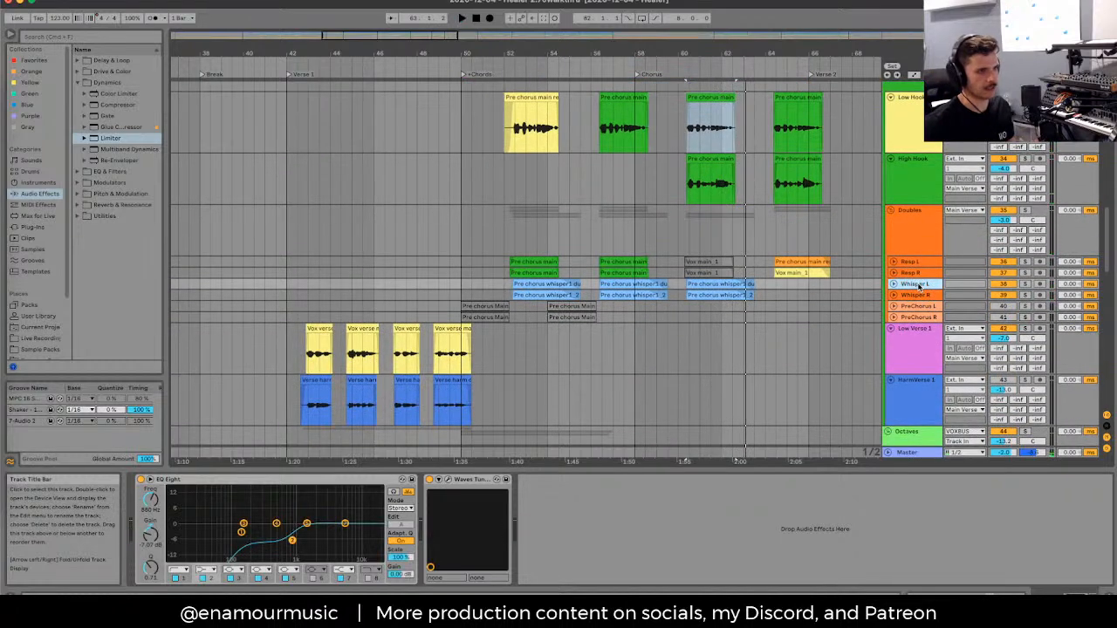
pyautogui.click(909, 296)
pyautogui.click(910, 318)
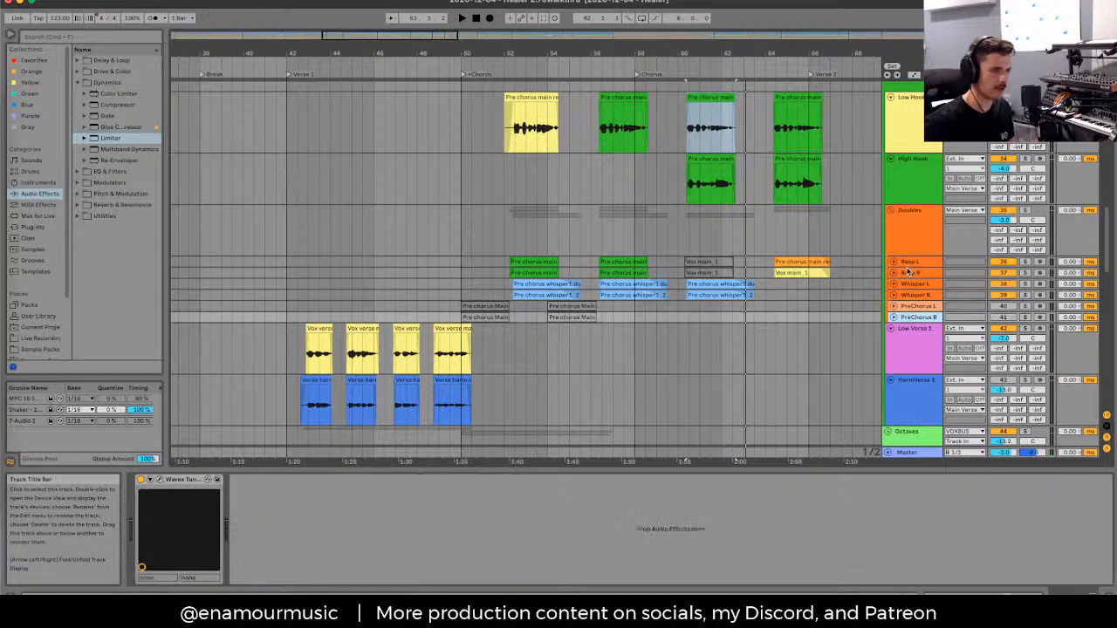
pyautogui.keyDown('shift'); pyautogui.click(908, 262); pyautogui.keyUp('shift')
pyautogui.click(893, 262)
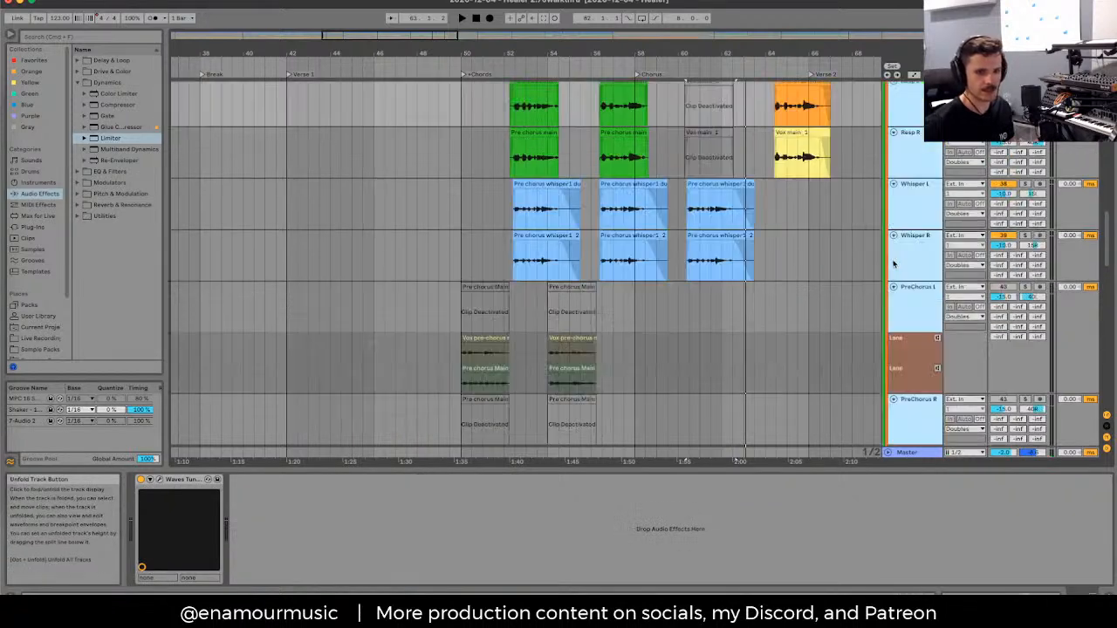
# Step: Play the second response clips just after bar 56, soloing Resp L and Resp R in turn
pyautogui.scroll(3, 590, 245)
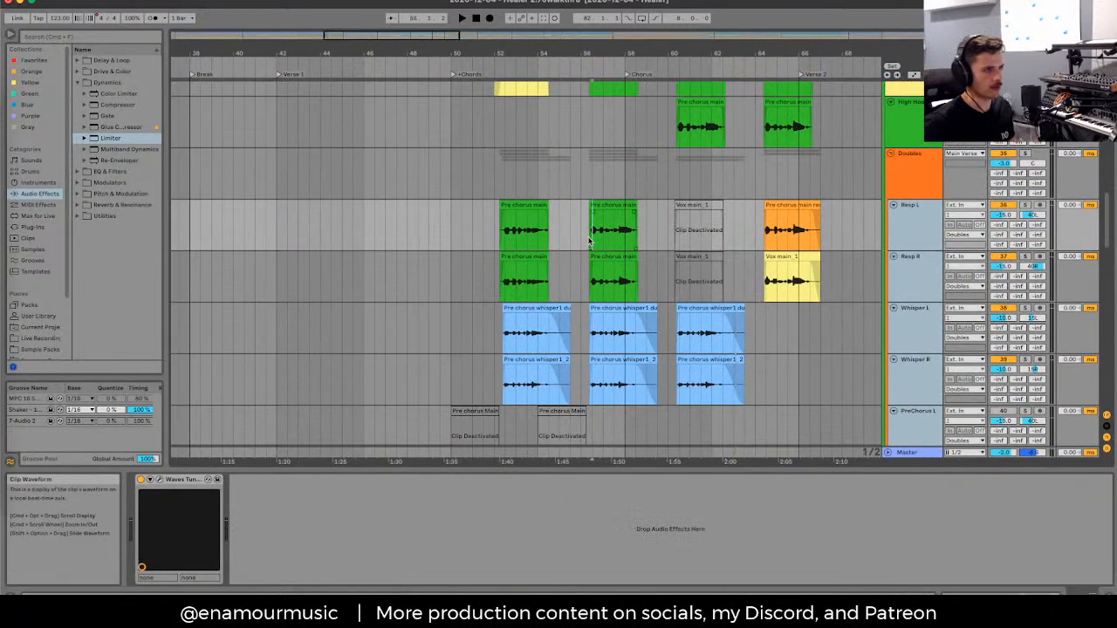
pyautogui.scroll(3, 594, 262)
pyautogui.scroll(-3, 593, 300)
pyautogui.press('space')
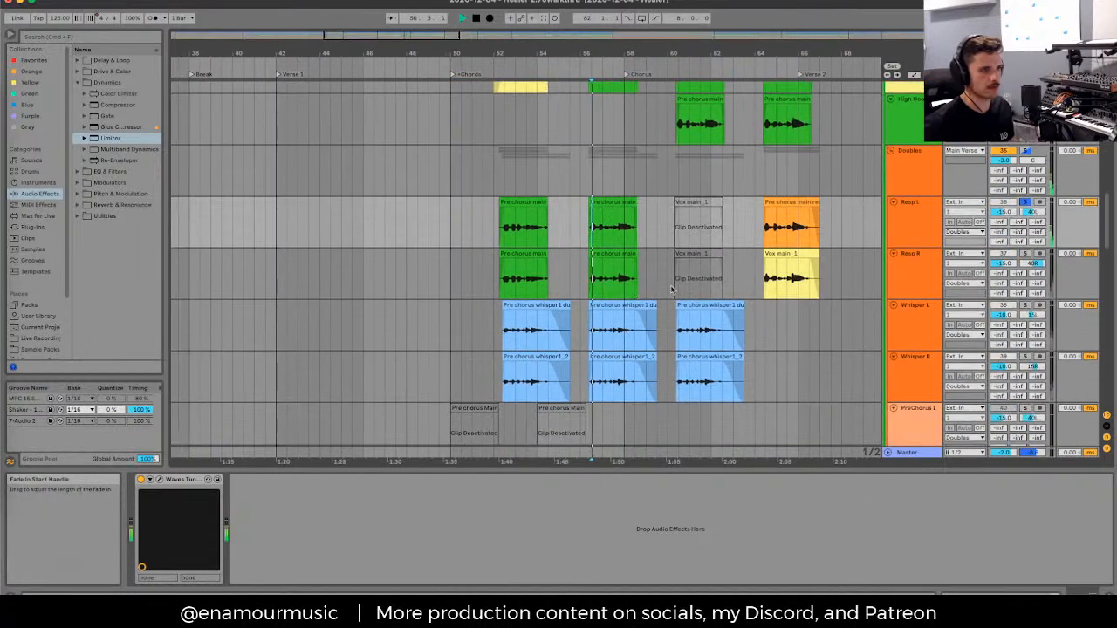
pyautogui.press('space')
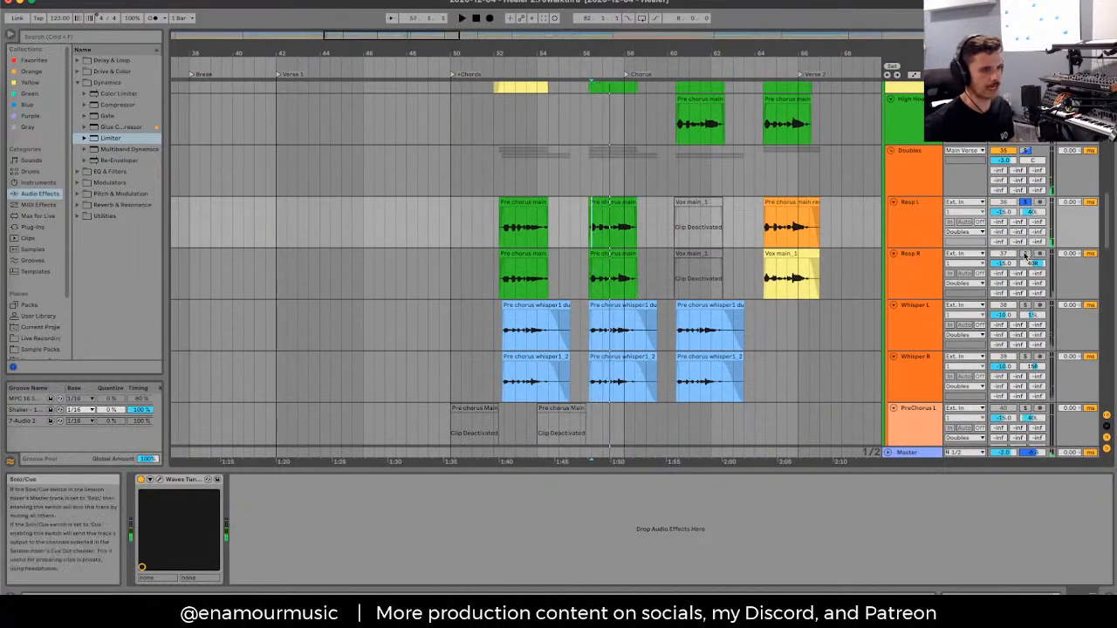
pyautogui.press('space')
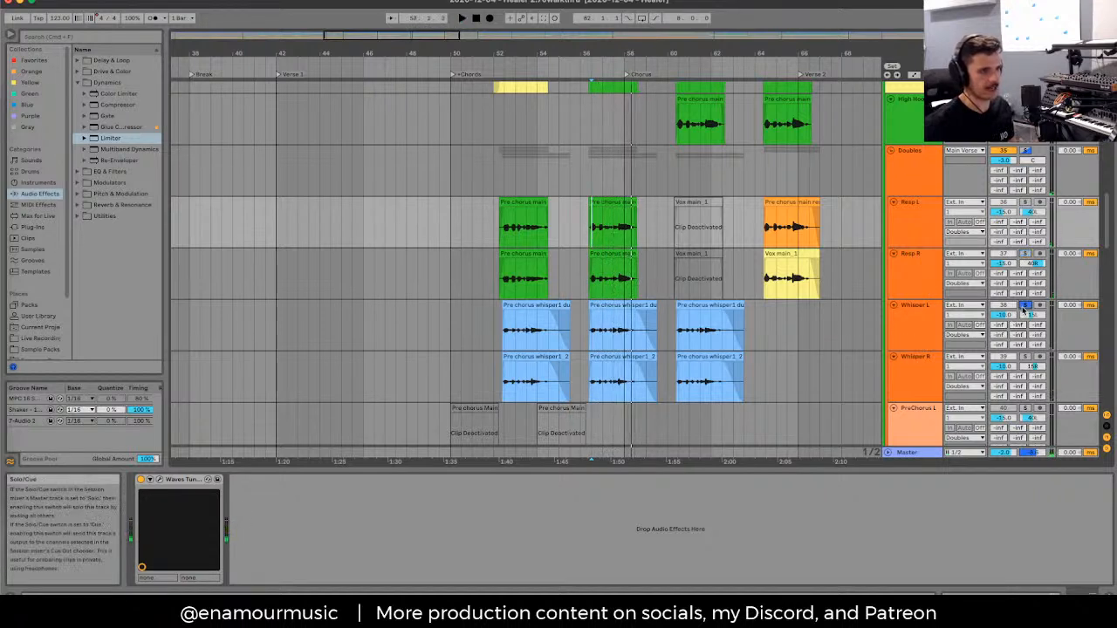
# Step: Play the second whisper clip with Whisper L soloed, and switch the solo to Whisper R for comparison
pyautogui.click(617, 305)
pyautogui.click(817, 367)
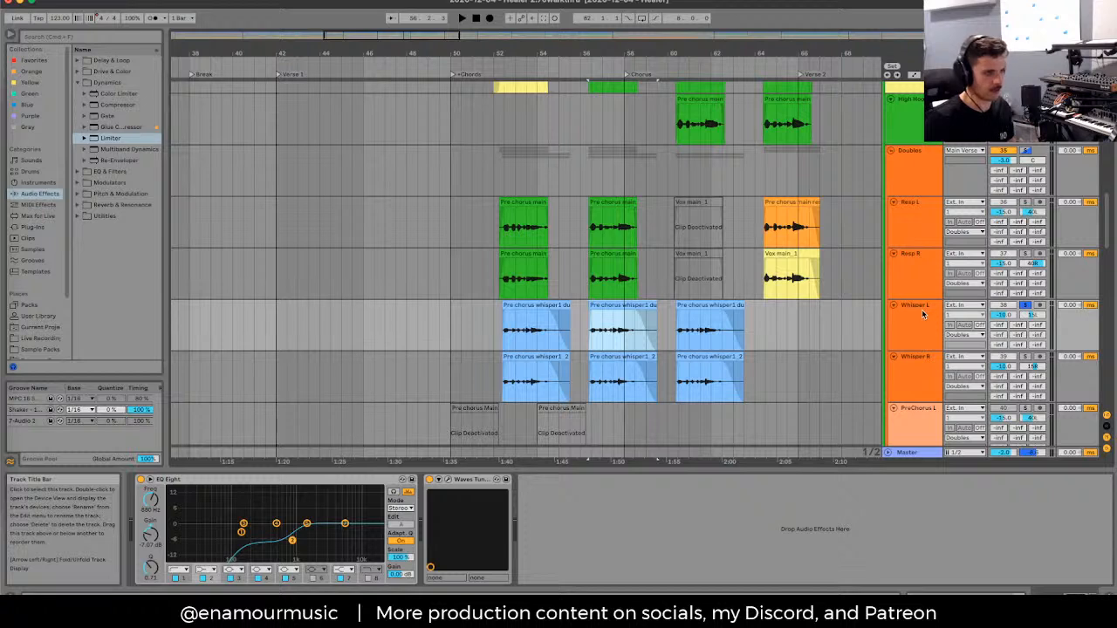
pyautogui.press('space')
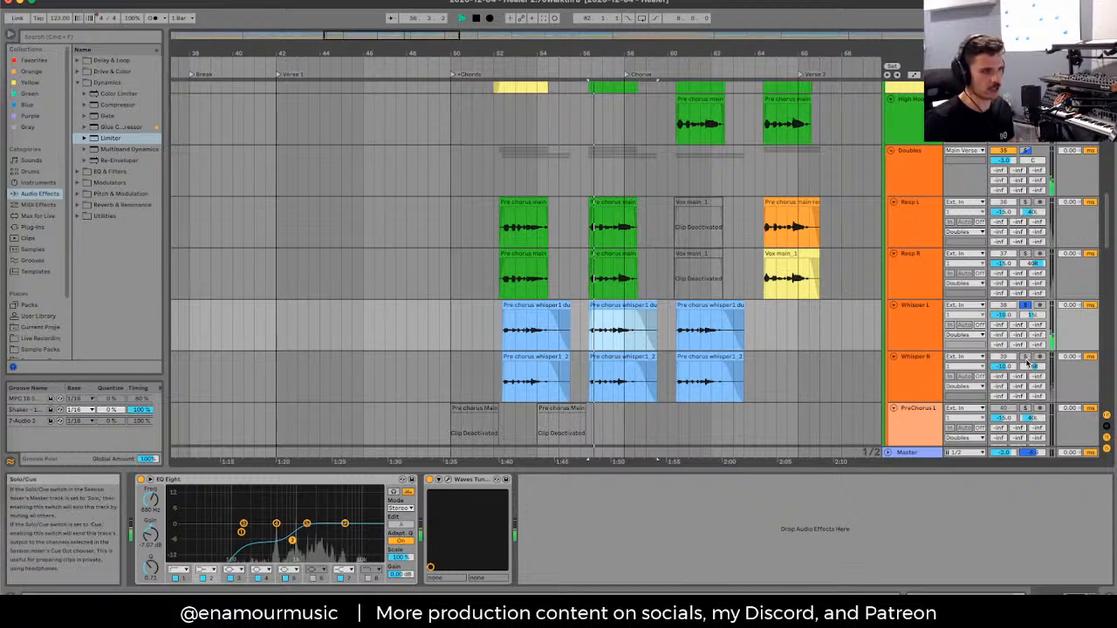
pyautogui.click(1026, 358)
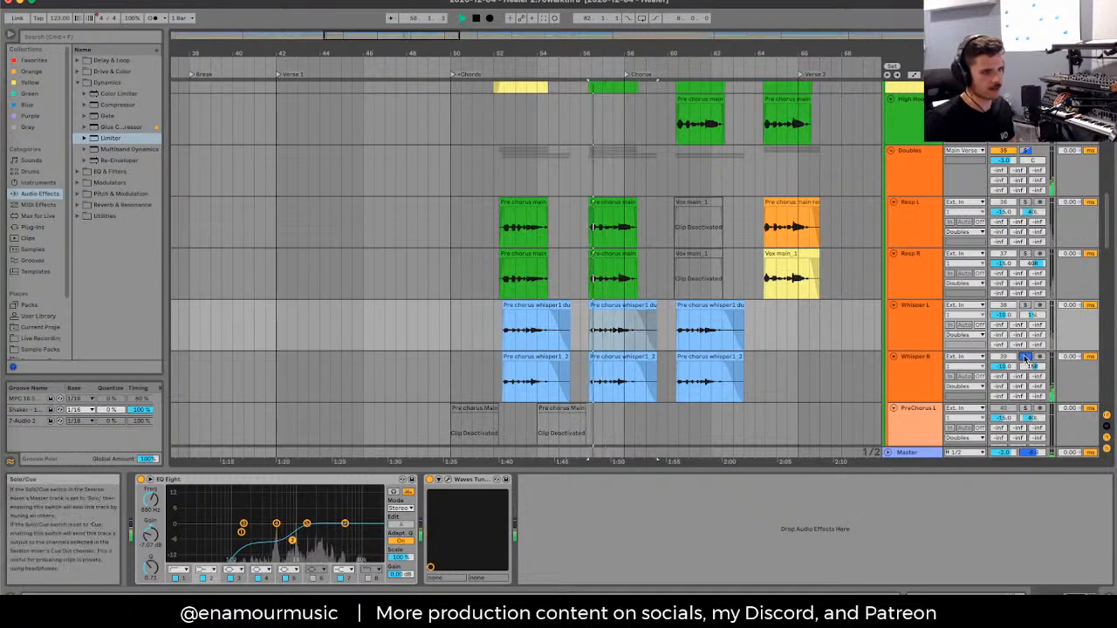
pyautogui.press('space')
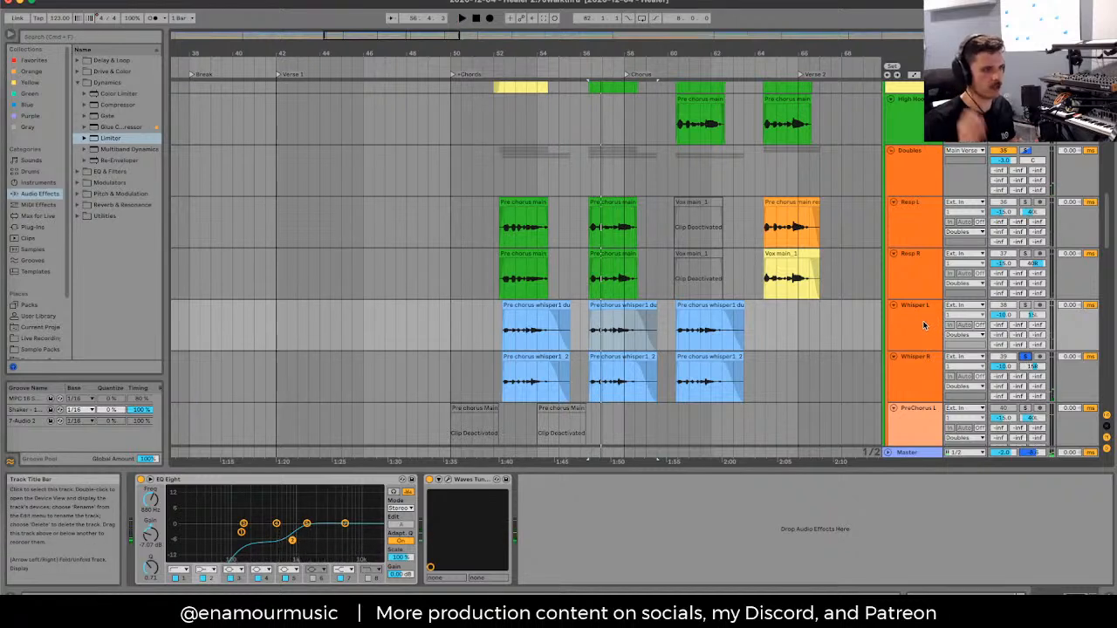
# Step: Solo both Whisper tracks, display the Doubles group's device chain, and play the whole Doubles group soloed
pyautogui.click(924, 330)
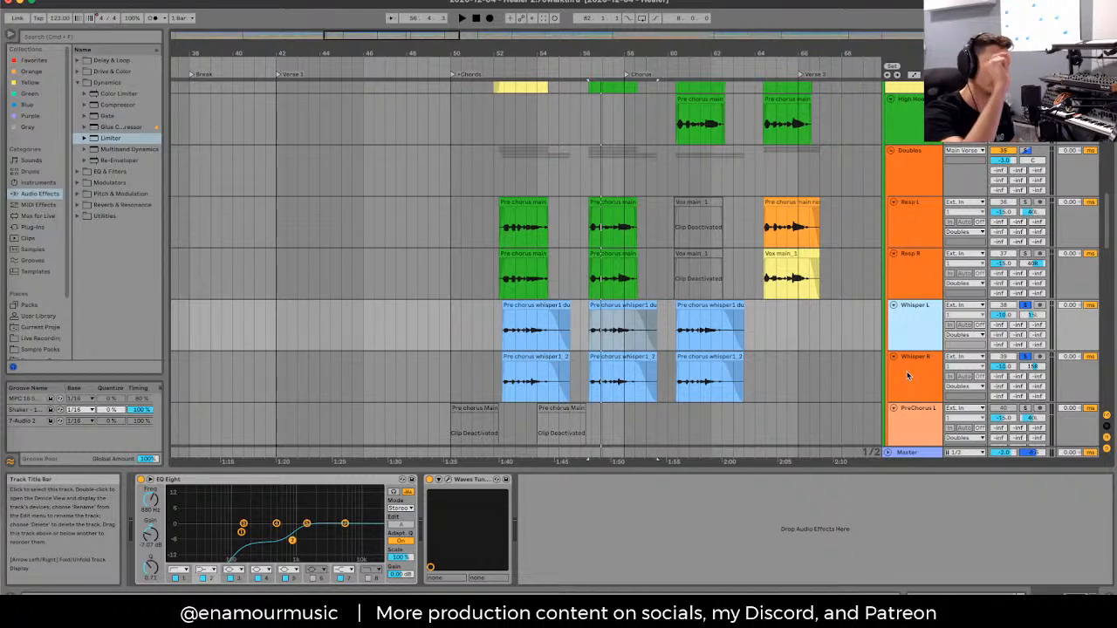
pyautogui.click(918, 192)
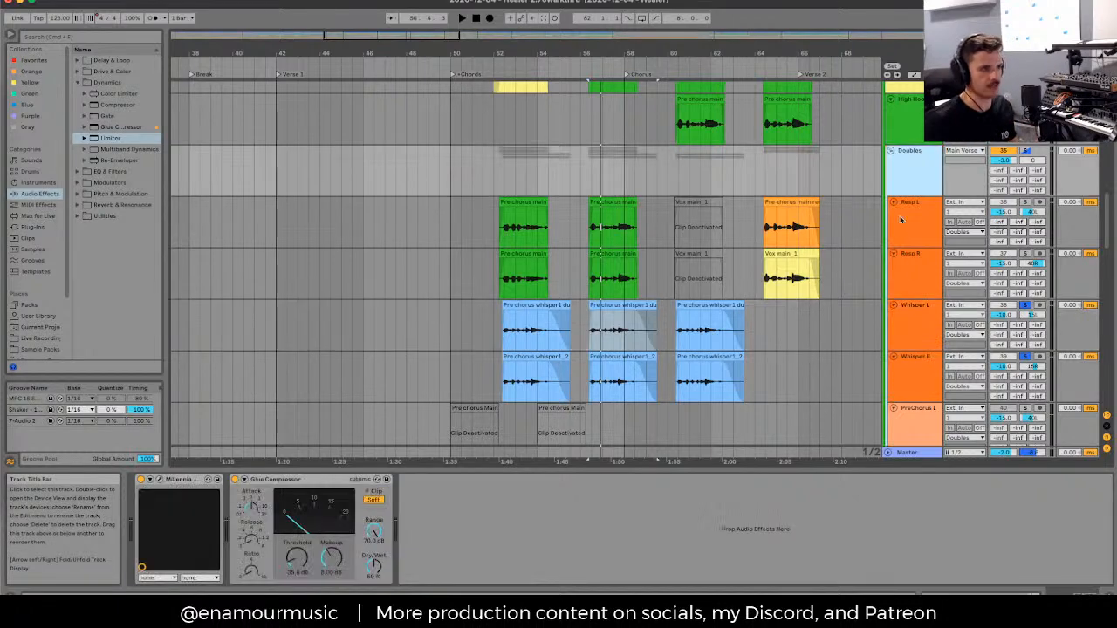
pyautogui.press('space')
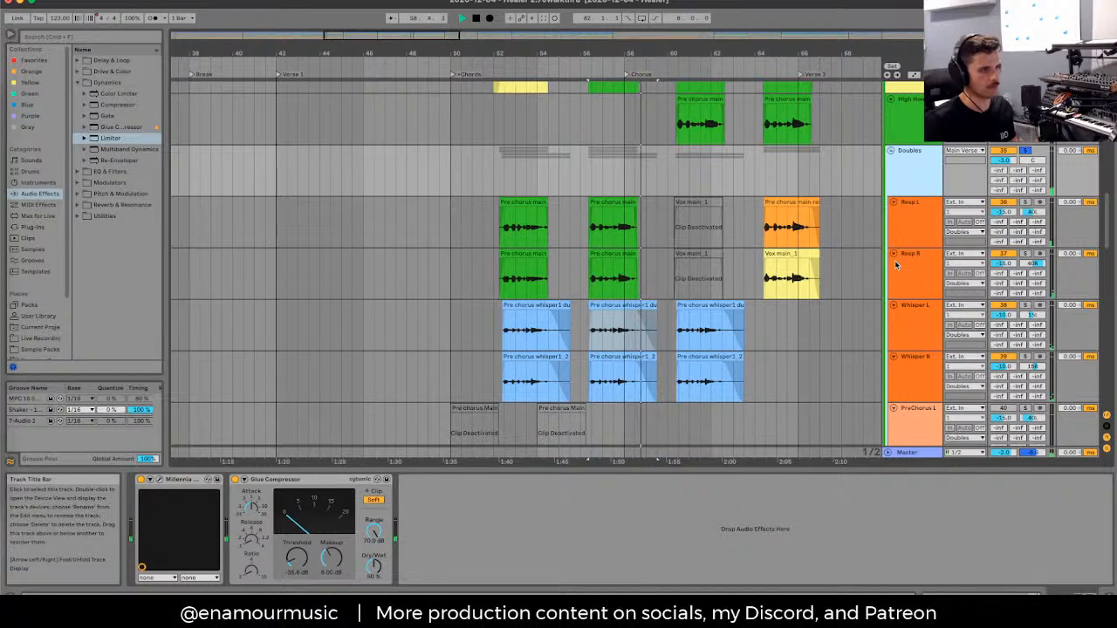
# Step: Open the second Resp L clip, and examine the second Whisper L clip's gain envelope and warp settings
pyautogui.click(607, 276)
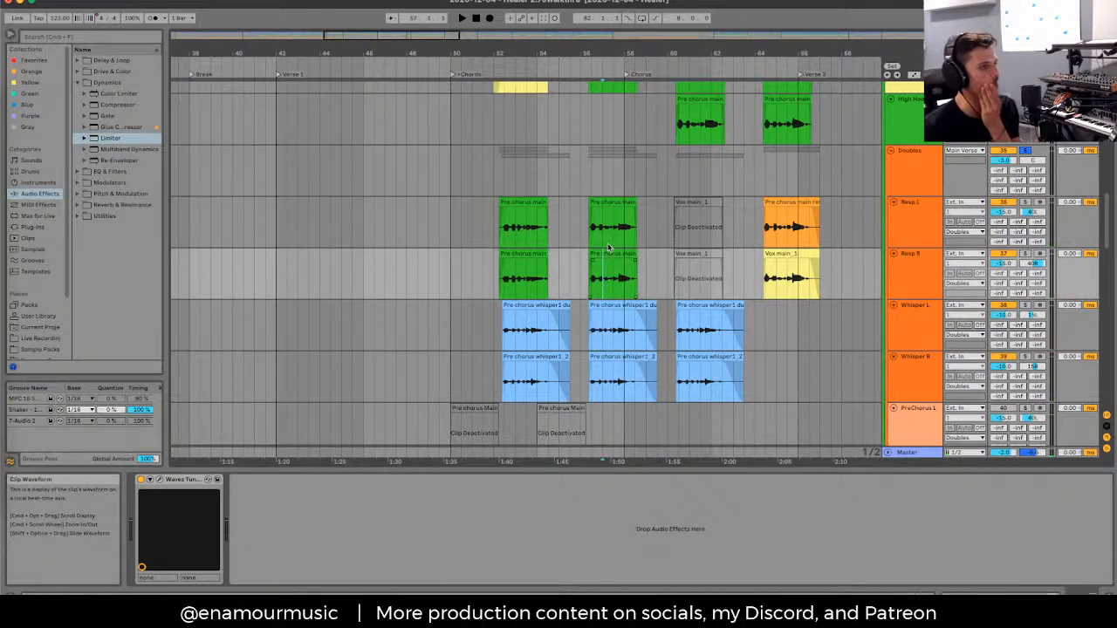
pyautogui.doubleClick(614, 249)
pyautogui.click(619, 218)
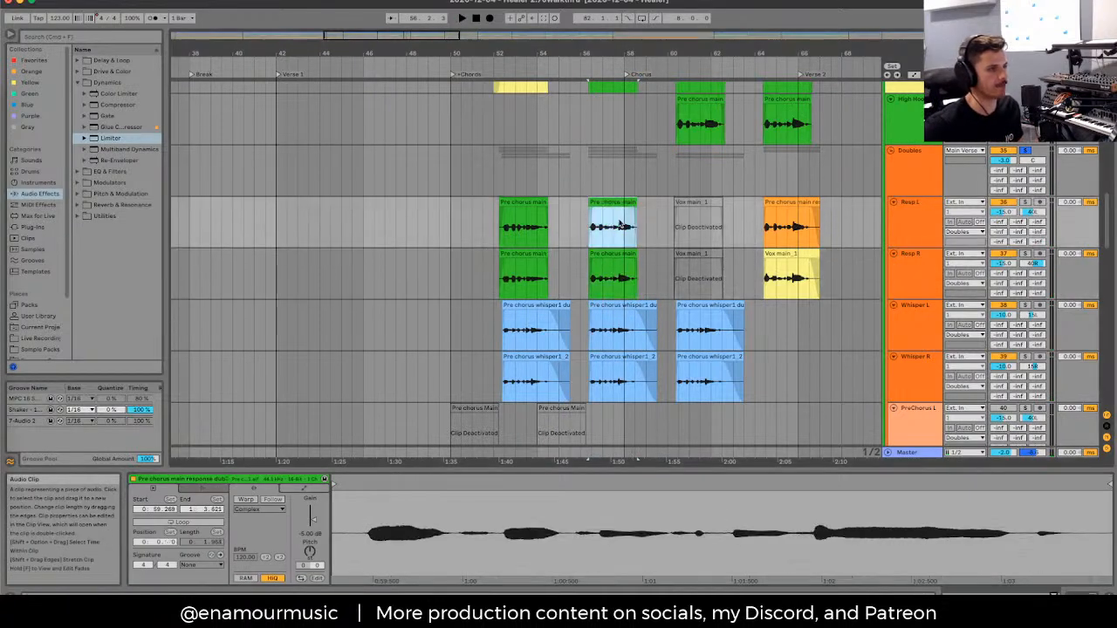
pyautogui.click(618, 315)
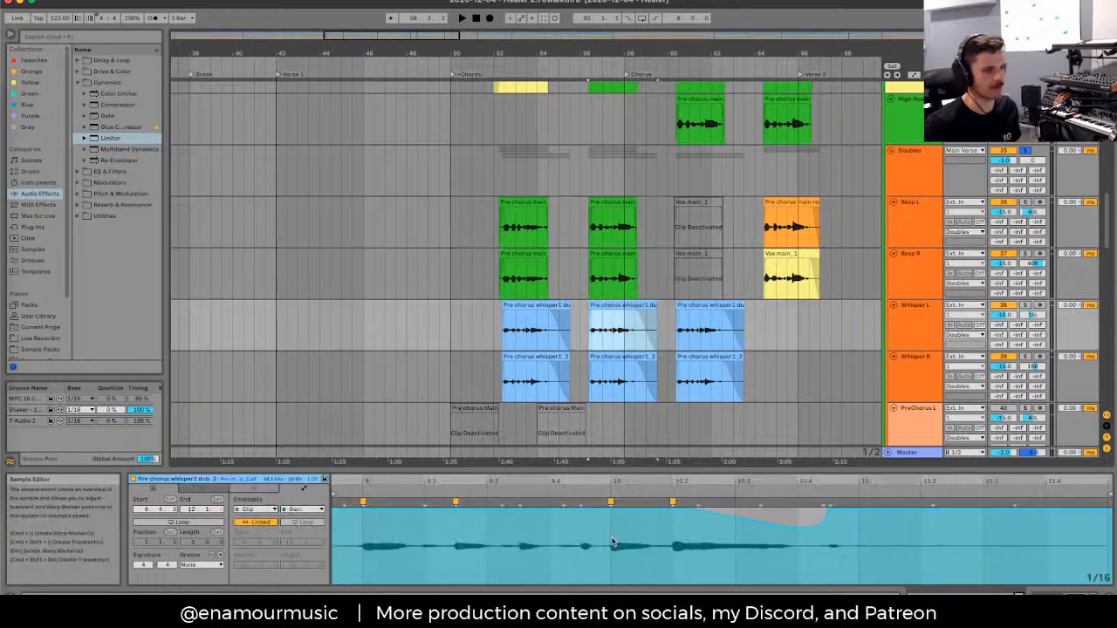
pyautogui.click(593, 334)
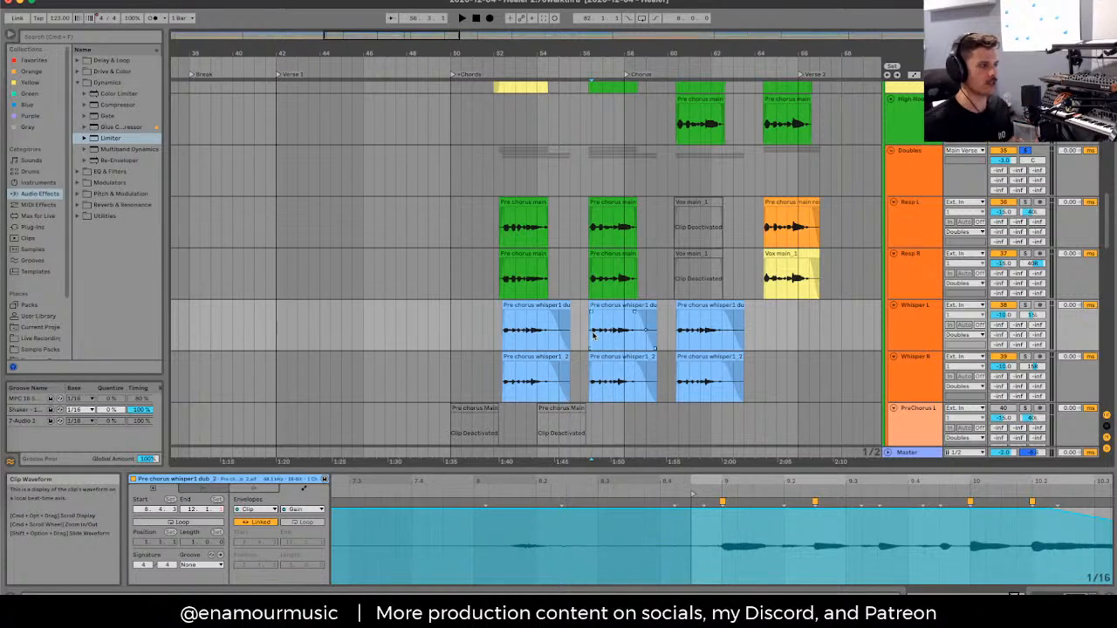
pyautogui.click(248, 490)
pyautogui.hscroll(3, 746, 537)
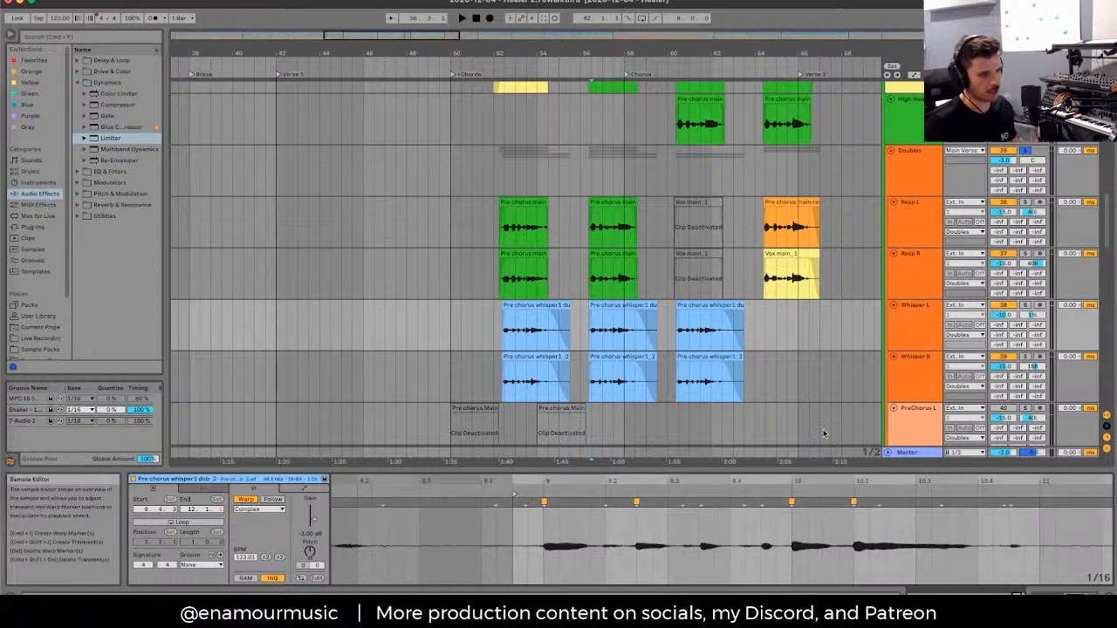
# Step: Examine up close how the second Resp L clip lines up with the other doubles just after bar 56
pyautogui.click(593, 227)
pyautogui.scroll(10, 593, 227)
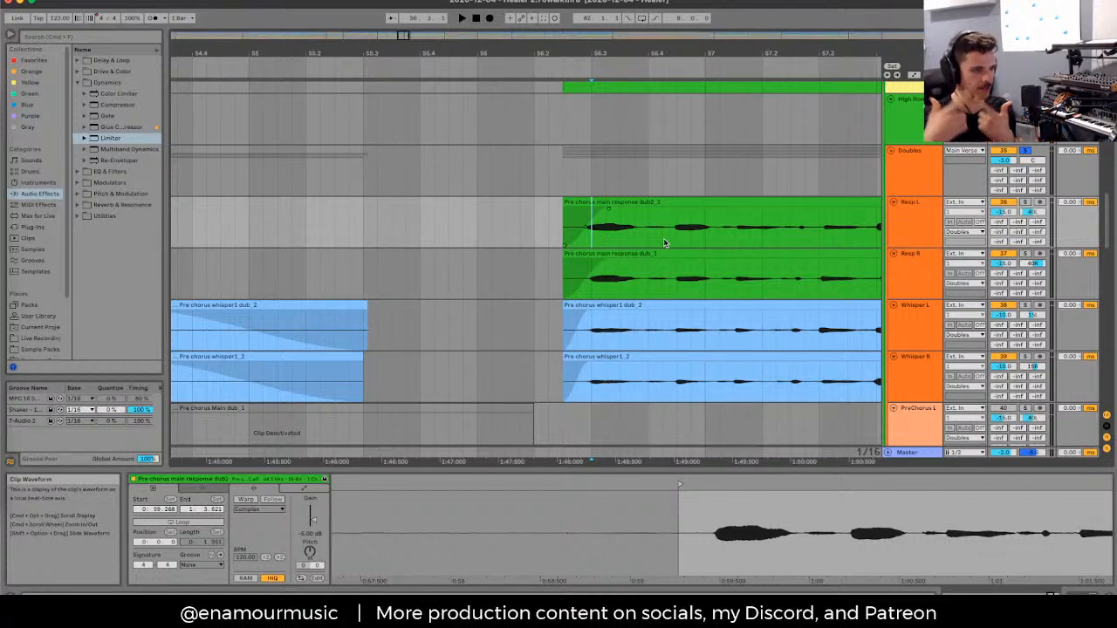
pyautogui.scroll(-5, 655, 232)
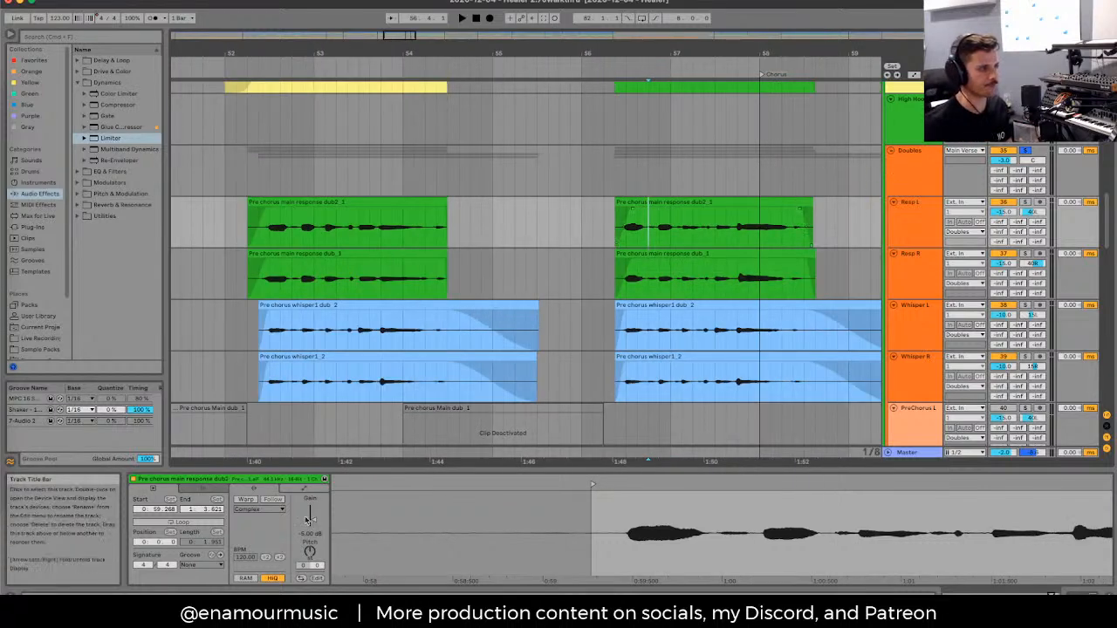
# Step: Show the available warp modes for the second Whisper L clip and close the list without changing the mode
pyautogui.click(688, 325)
pyautogui.click(259, 509)
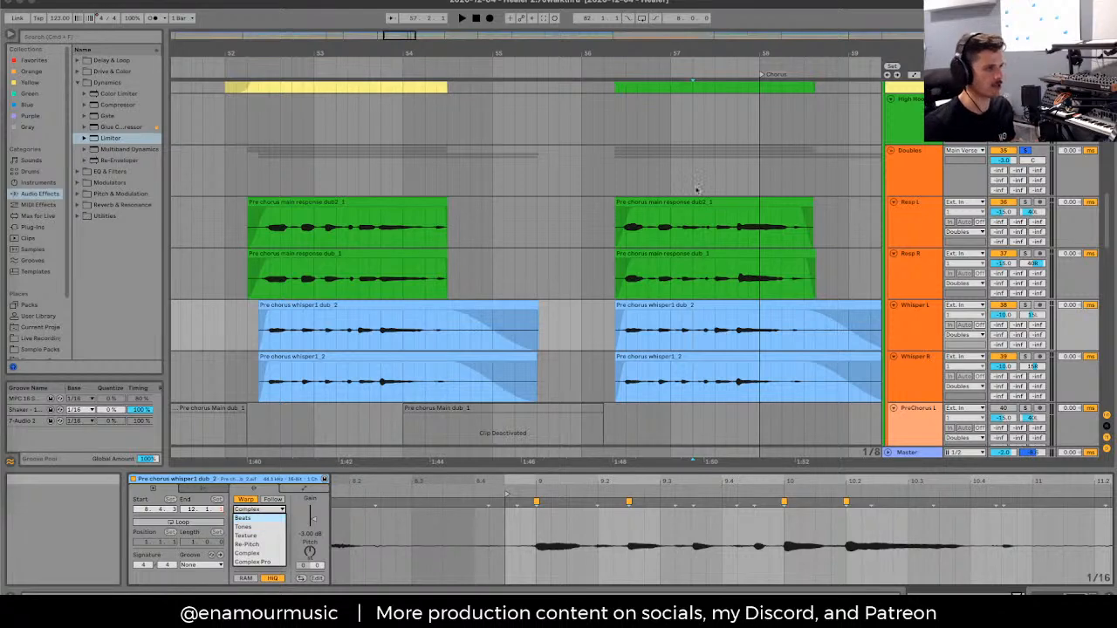
pyautogui.click(626, 163)
# Step: Open the orange Resp L response clip near bar 64 to view its sample, and bring the Hook tracks into view
pyautogui.scroll(-5, 626, 166)
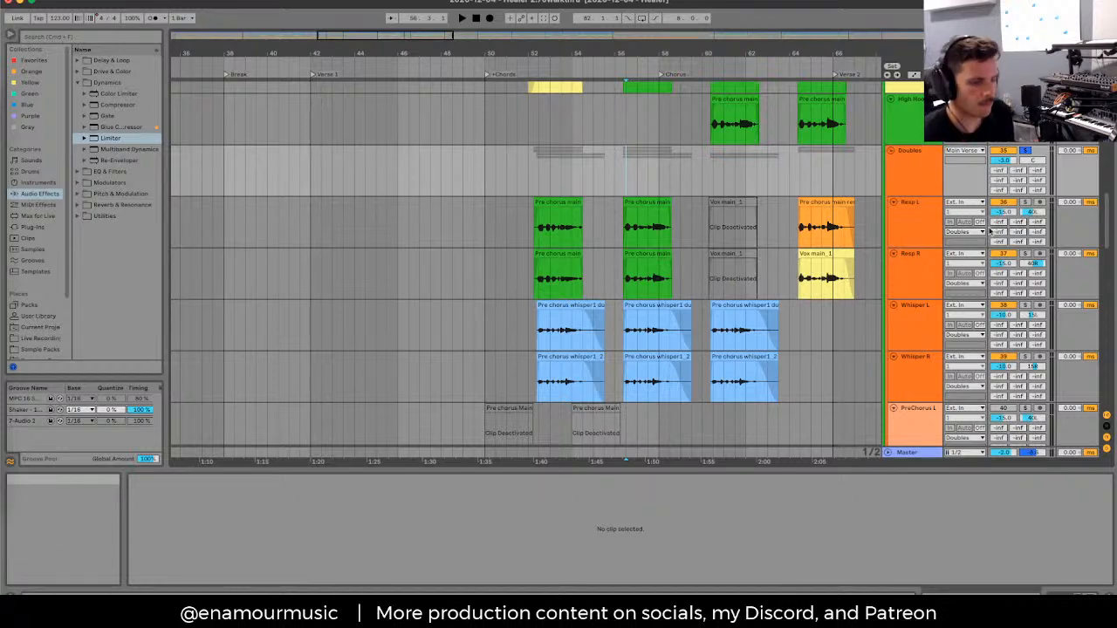
pyautogui.scroll(-4, 651, 153)
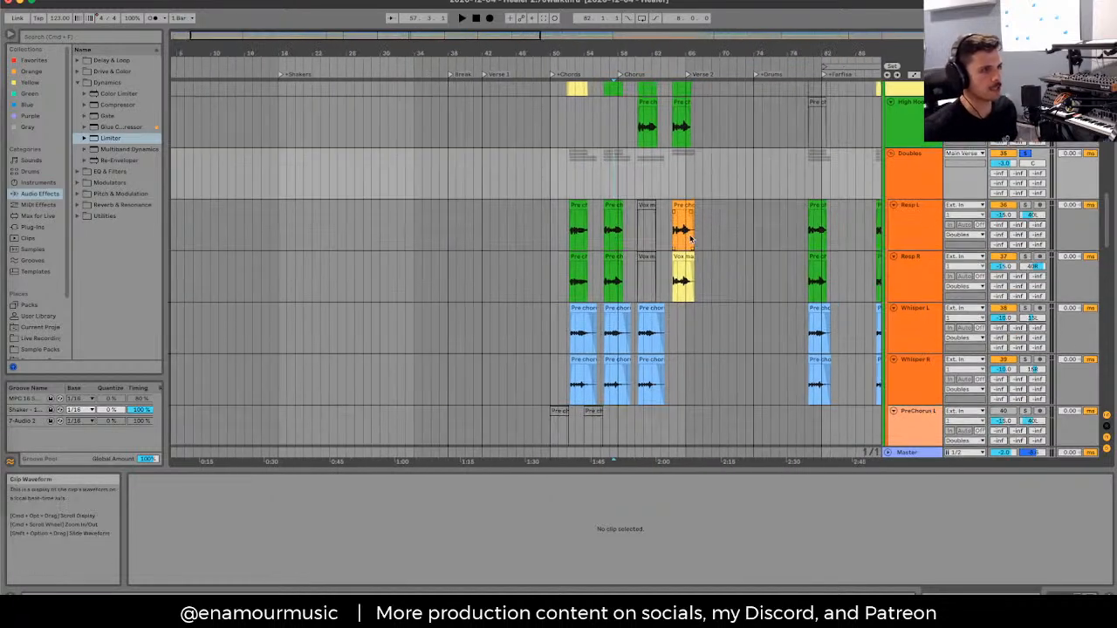
pyautogui.click(690, 238)
pyautogui.scroll(4, 689, 237)
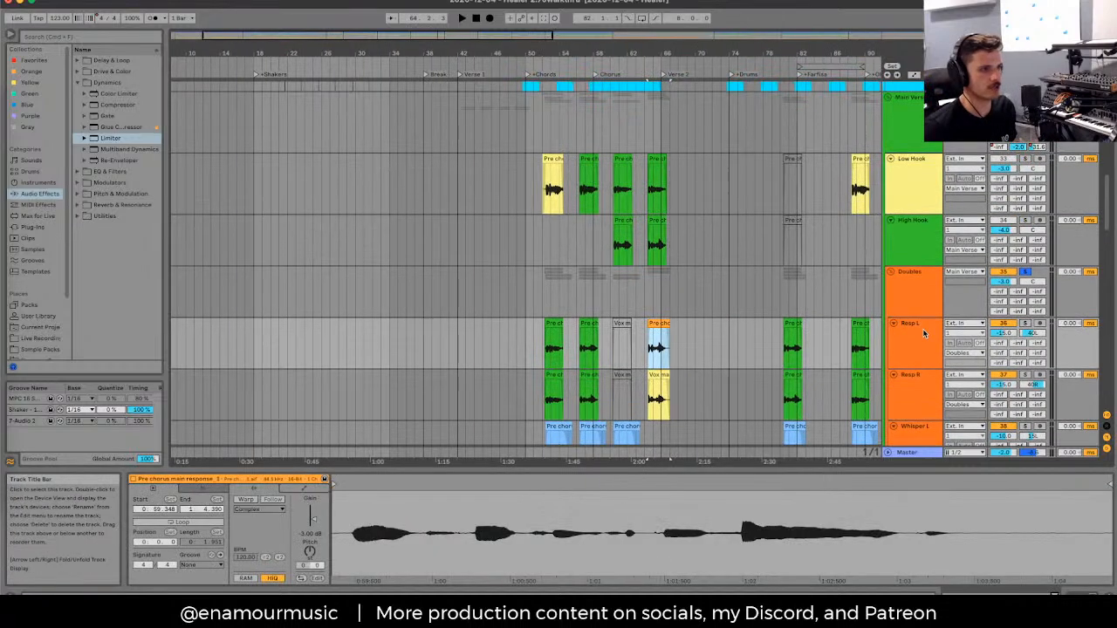
# Step: Review the Resp L, Resp R and Whisper tracks inside the Doubles group, ending on the Doubles group track
pyautogui.scroll(-2, 925, 332)
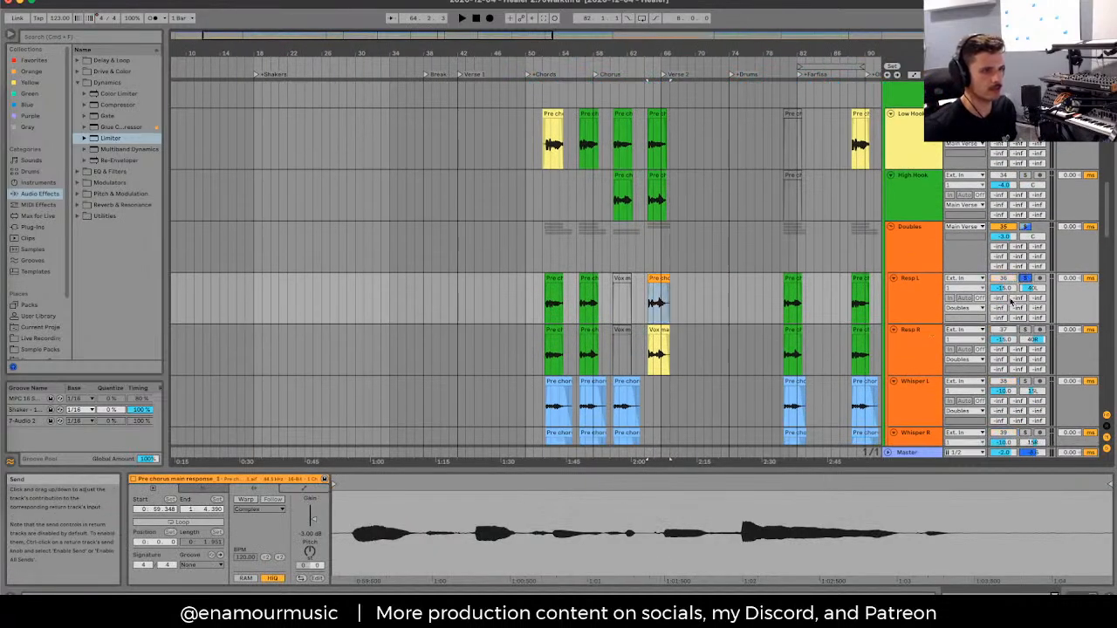
pyautogui.scroll(-1, 1012, 301)
pyautogui.click(917, 323)
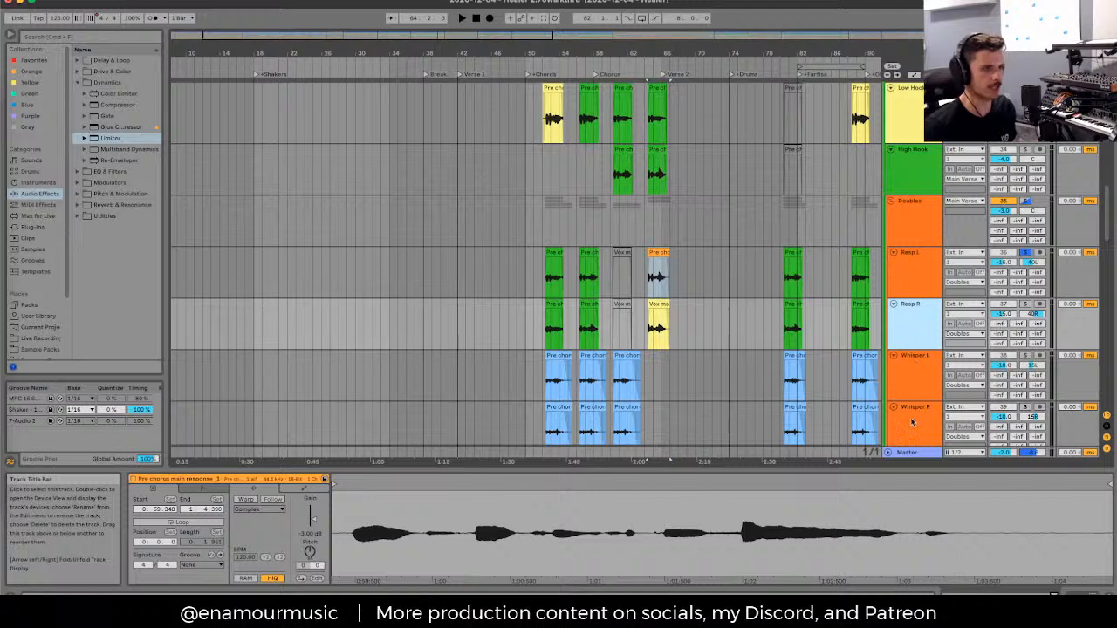
pyautogui.click(917, 240)
pyautogui.scroll(4, 913, 223)
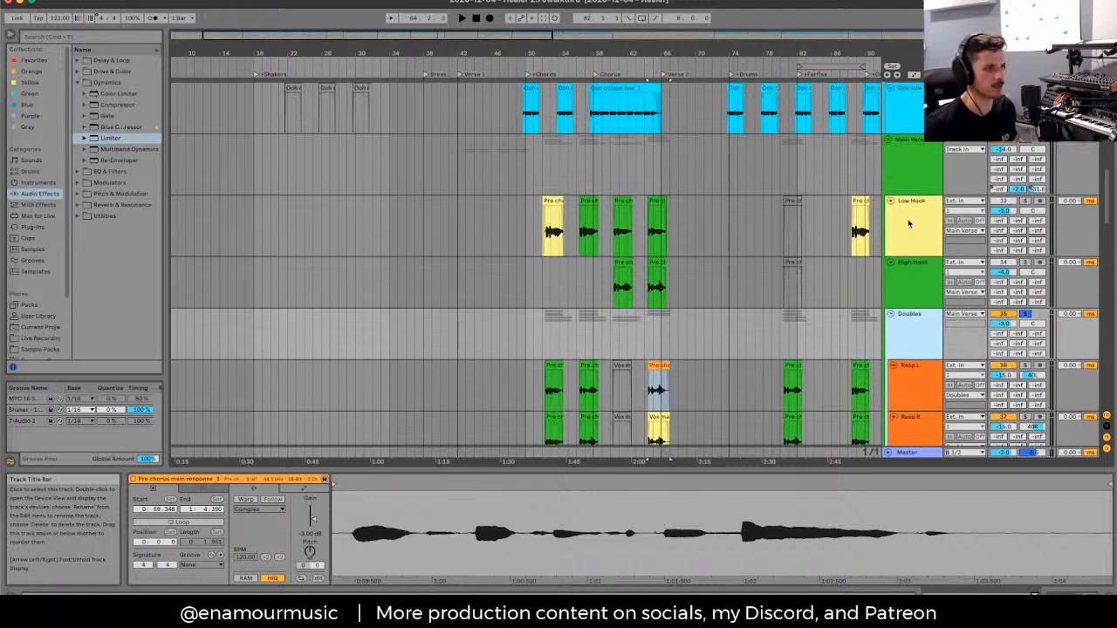
# Step: Solo the Main Verse group and play the song from the Low Hook clip near bar 64
pyautogui.click(908, 224)
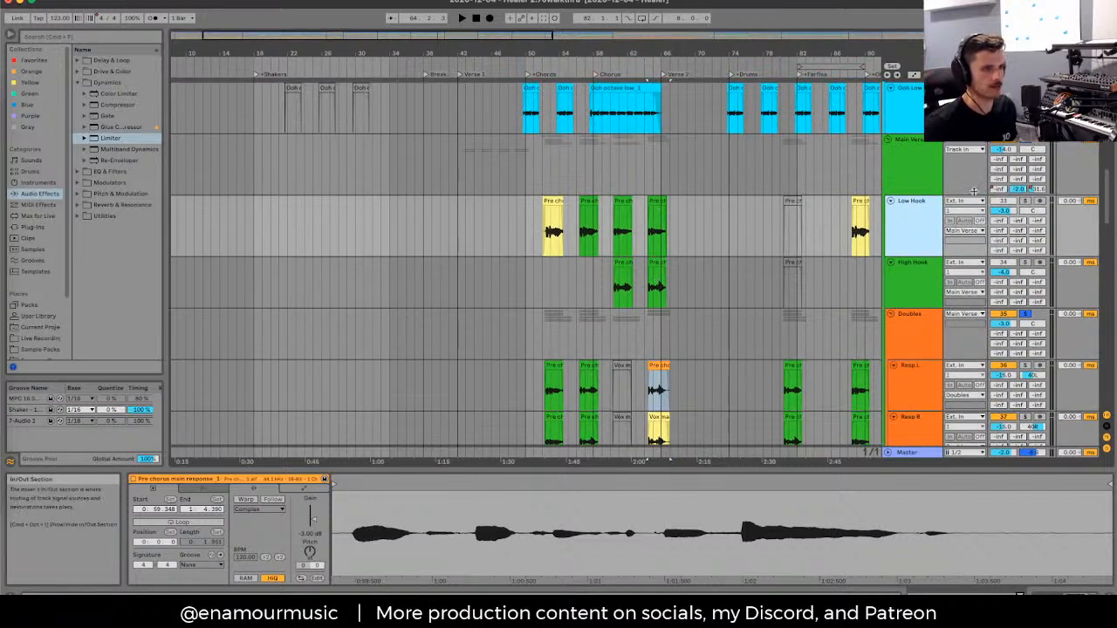
pyautogui.click(1025, 139)
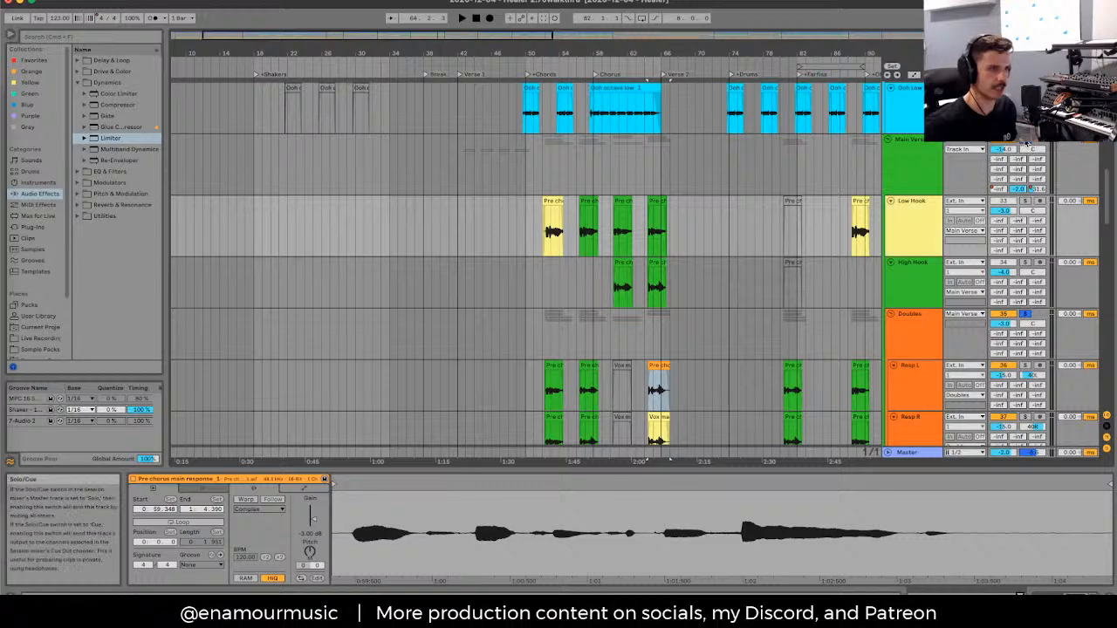
pyautogui.click(660, 199)
pyautogui.press('space')
pyautogui.scroll(3, 656, 200)
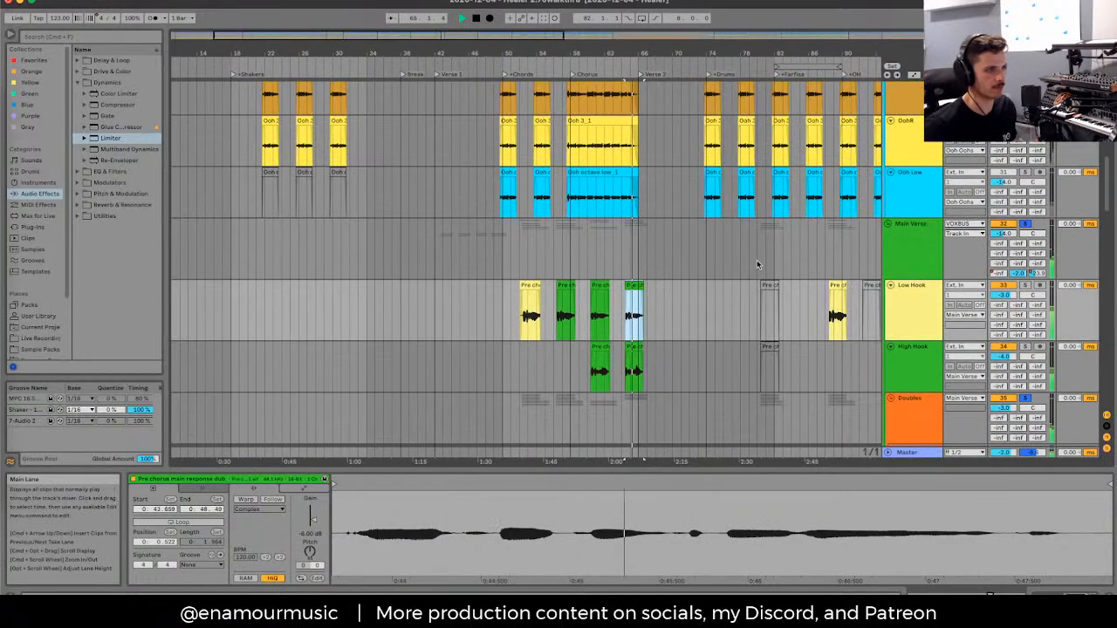
# Step: Fold the OohR, OohL, OohMain and Ooh Low tracks to minimal height
pyautogui.scroll(5, 758, 264)
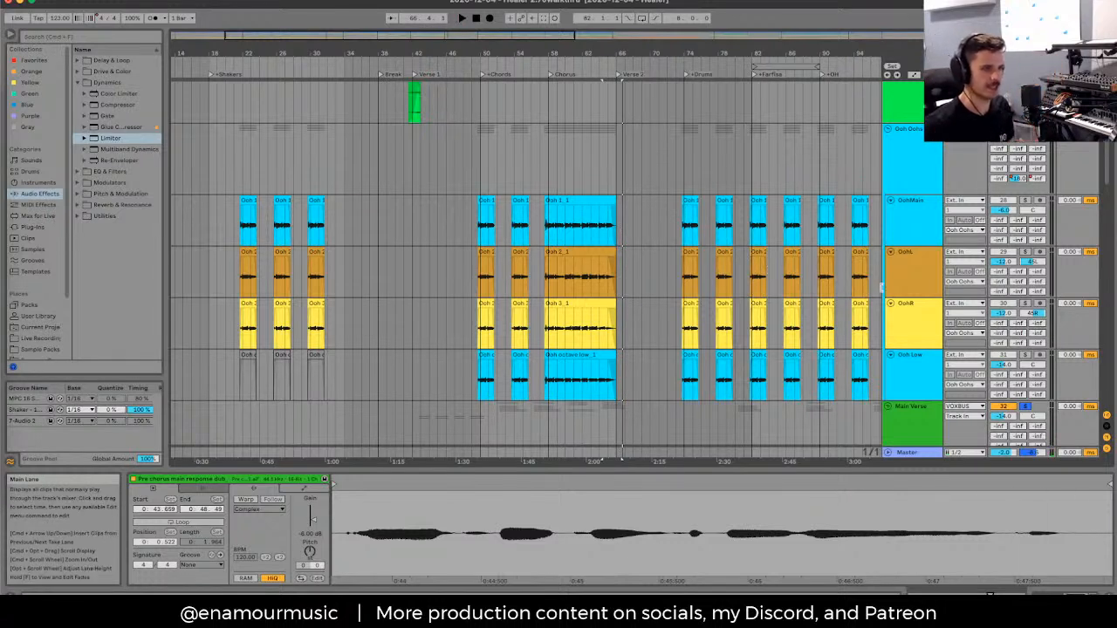
pyautogui.click(889, 303)
pyautogui.click(891, 253)
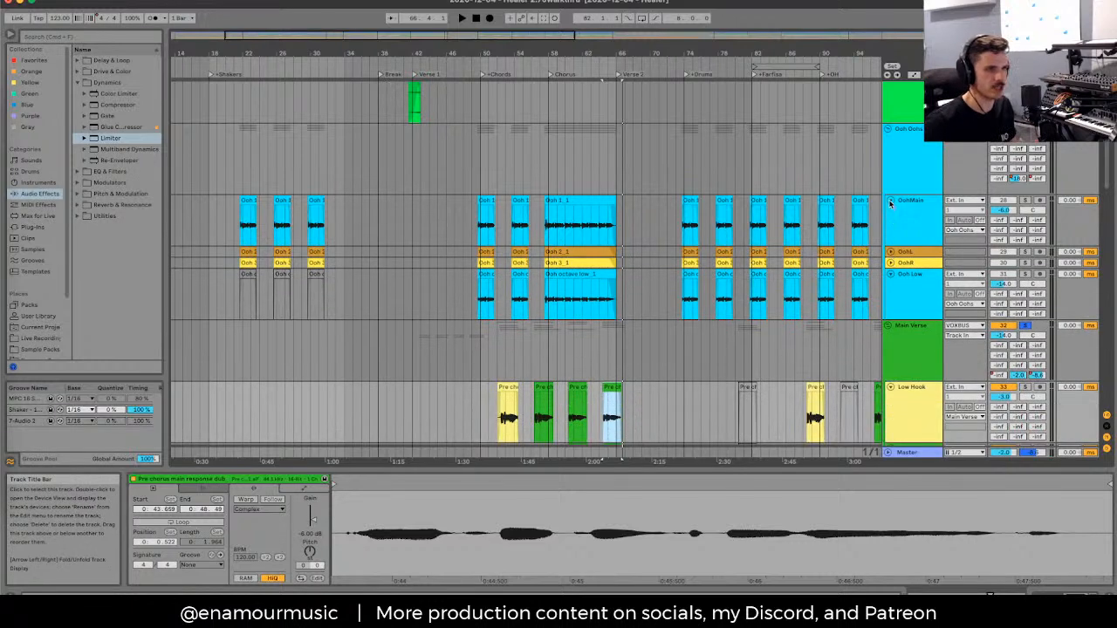
pyautogui.click(890, 200)
pyautogui.click(890, 234)
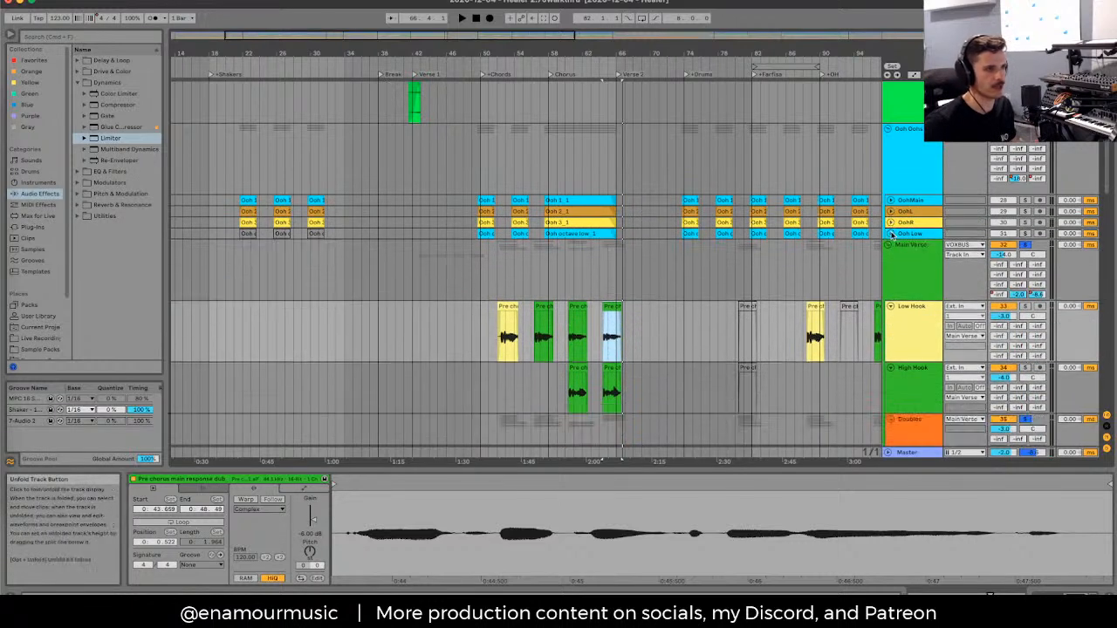
# Step: Fold the Low Hook and High Hook tracks and collapse the Doubles group
pyautogui.click(890, 306)
pyautogui.click(890, 318)
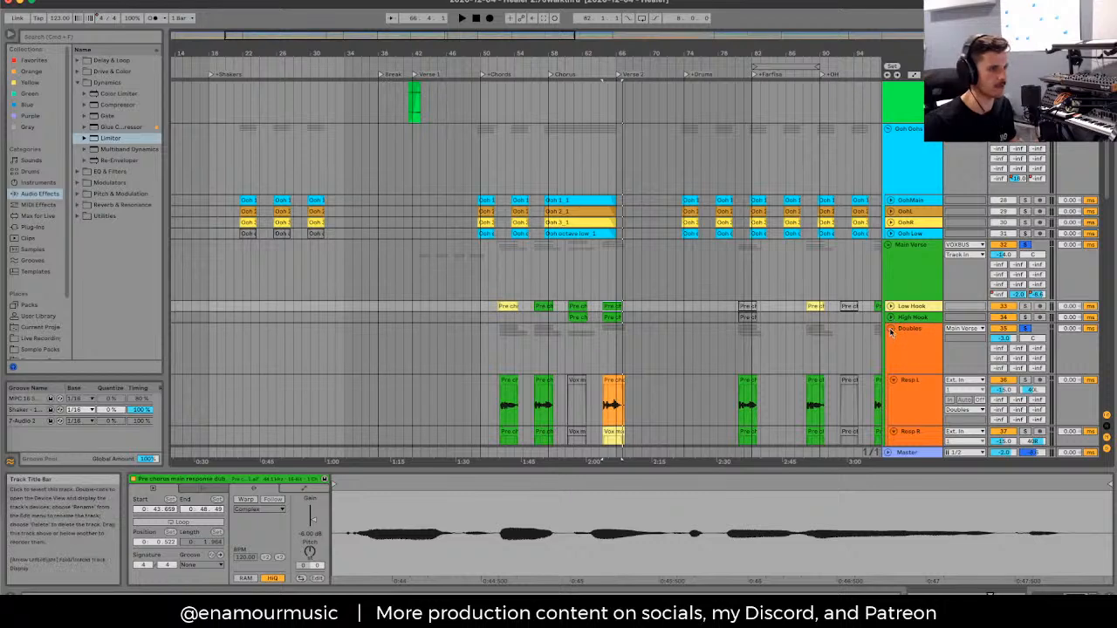
pyautogui.click(890, 329)
# Step: Inspect the effect chain on the Main Verse group and the one on the Ooh Oohs group
pyautogui.click(905, 277)
pyautogui.doubleClick(905, 277)
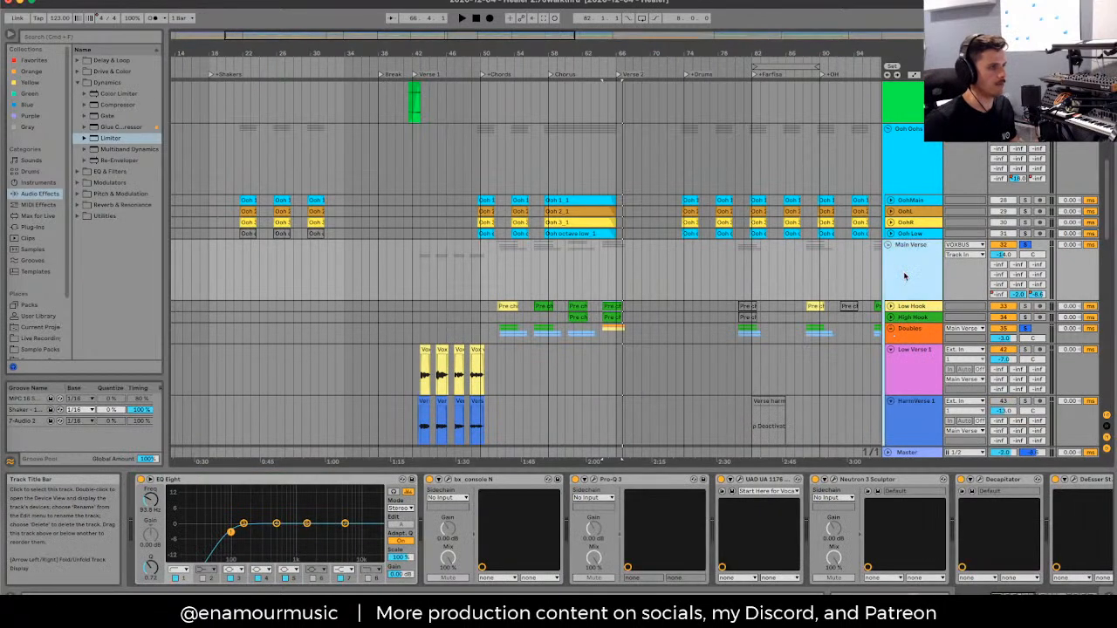
pyautogui.scroll(3, 905, 279)
pyautogui.click(903, 284)
pyautogui.scroll(-2, 908, 297)
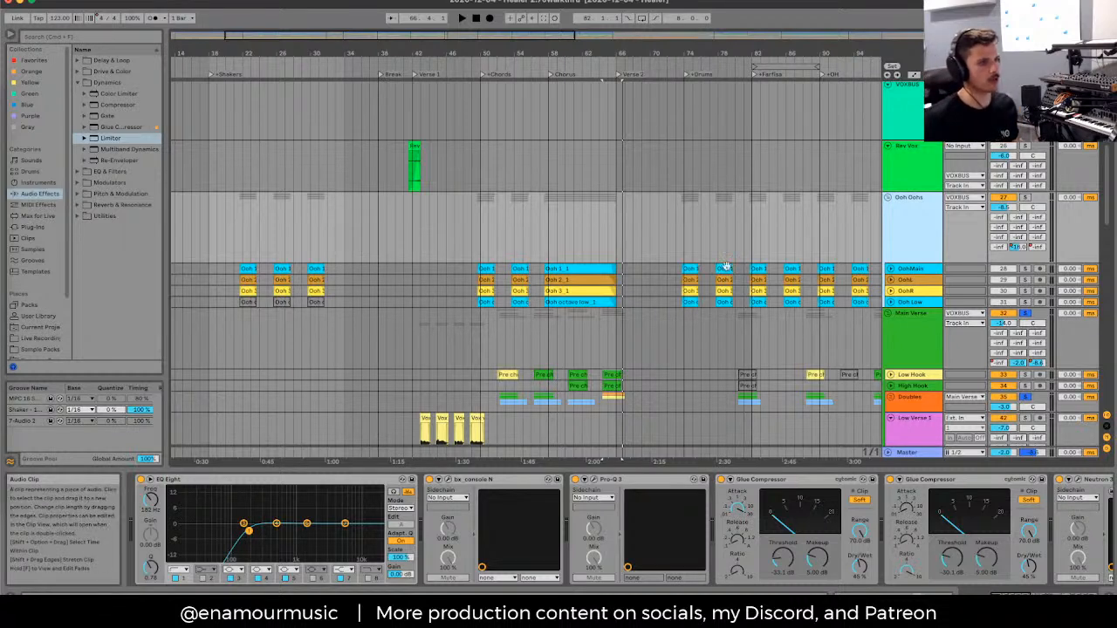
# Step: Open Waves Tune Real-Time on the OohMain track, move its window aside to review the settings, and close it
pyautogui.click(908, 277)
pyautogui.click(907, 270)
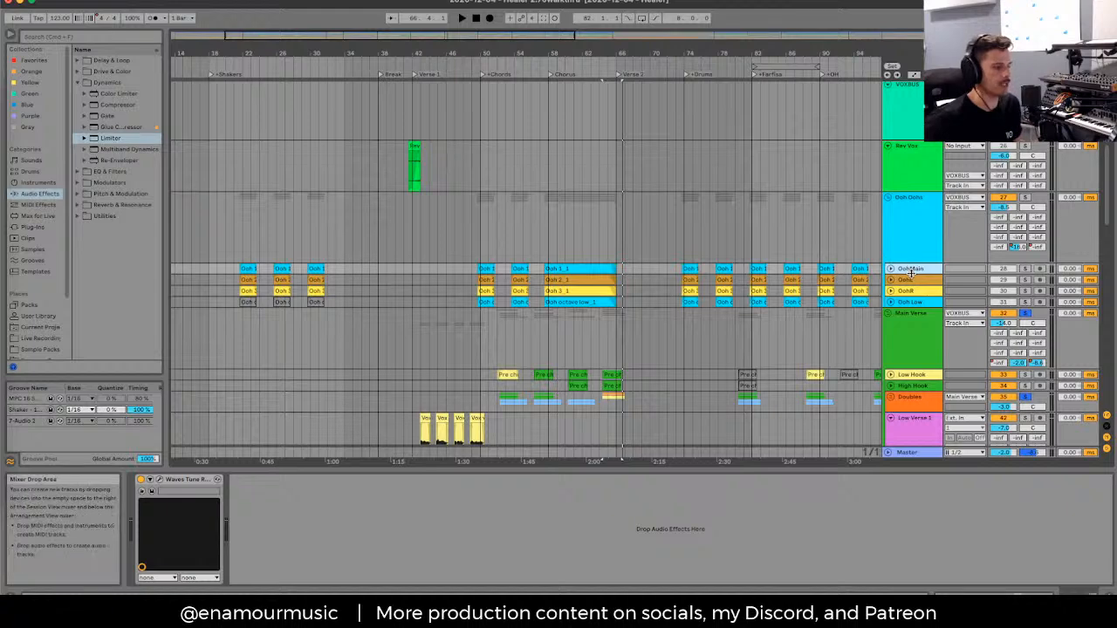
pyautogui.click(160, 480)
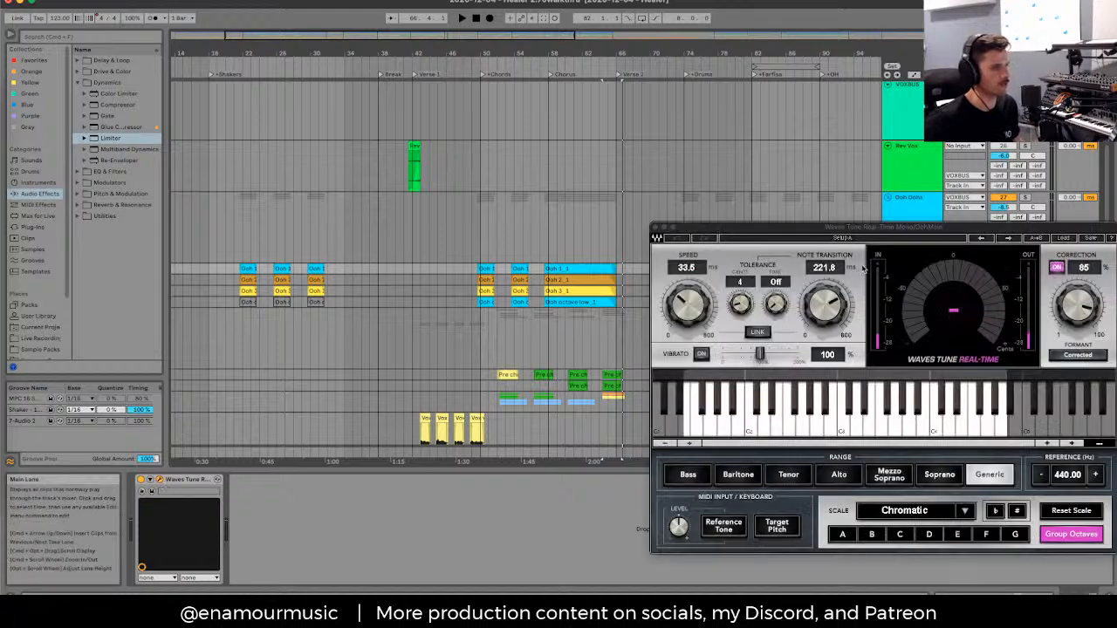
pyautogui.moveTo(785, 220); pyautogui.dragTo(261, 41)
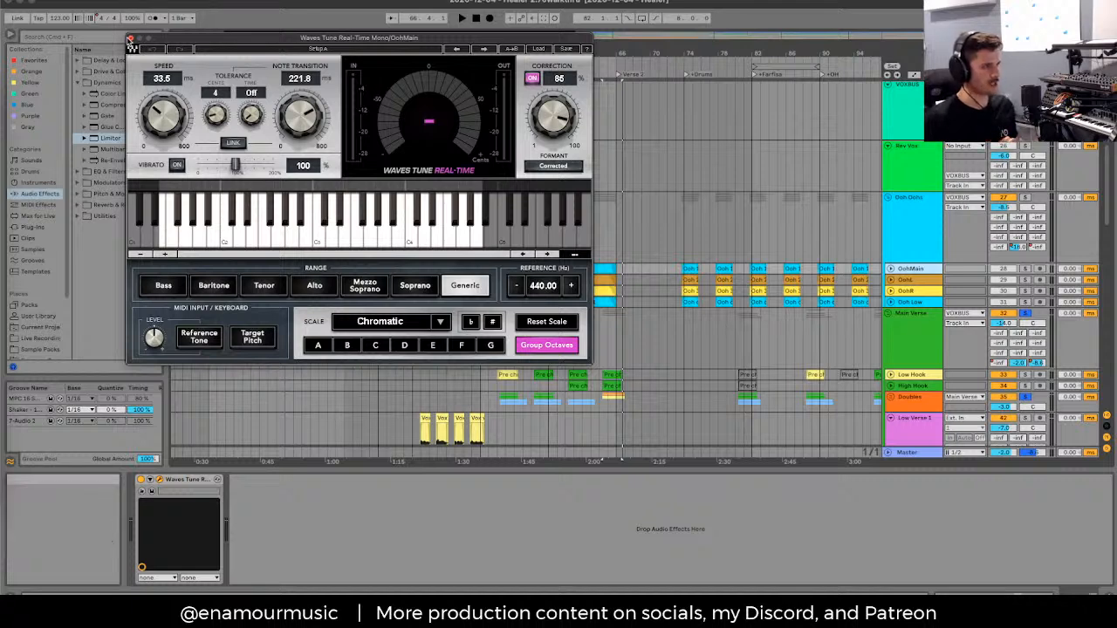
pyautogui.click(130, 39)
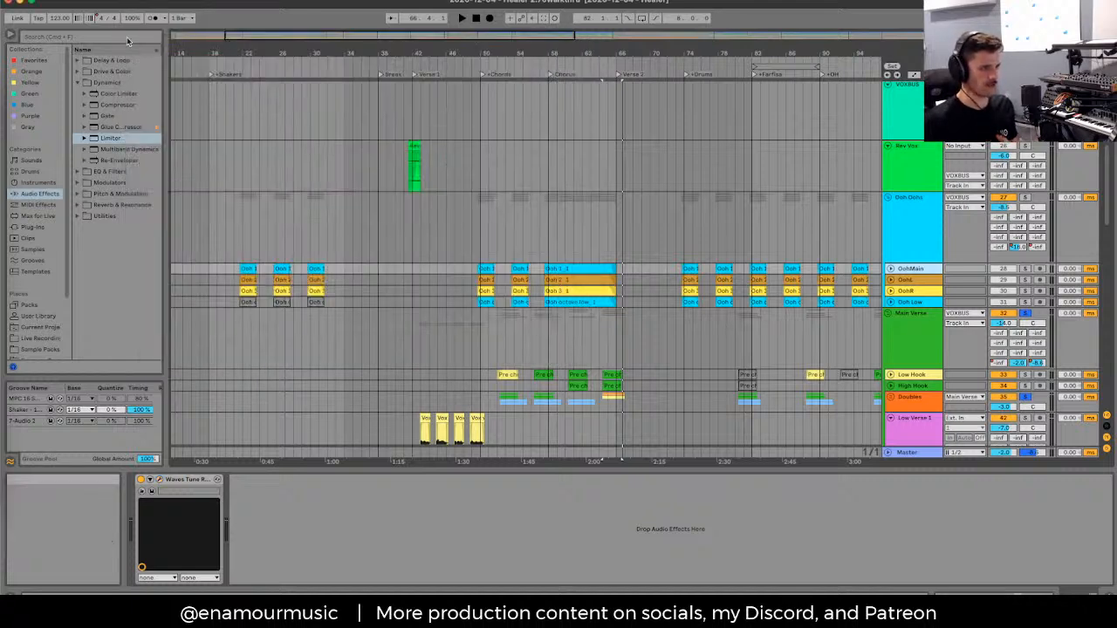
# Step: Select the long chorus clip on OohL and solo the OohL and OohR tracks together
pyautogui.click(572, 278)
pyautogui.click(567, 301)
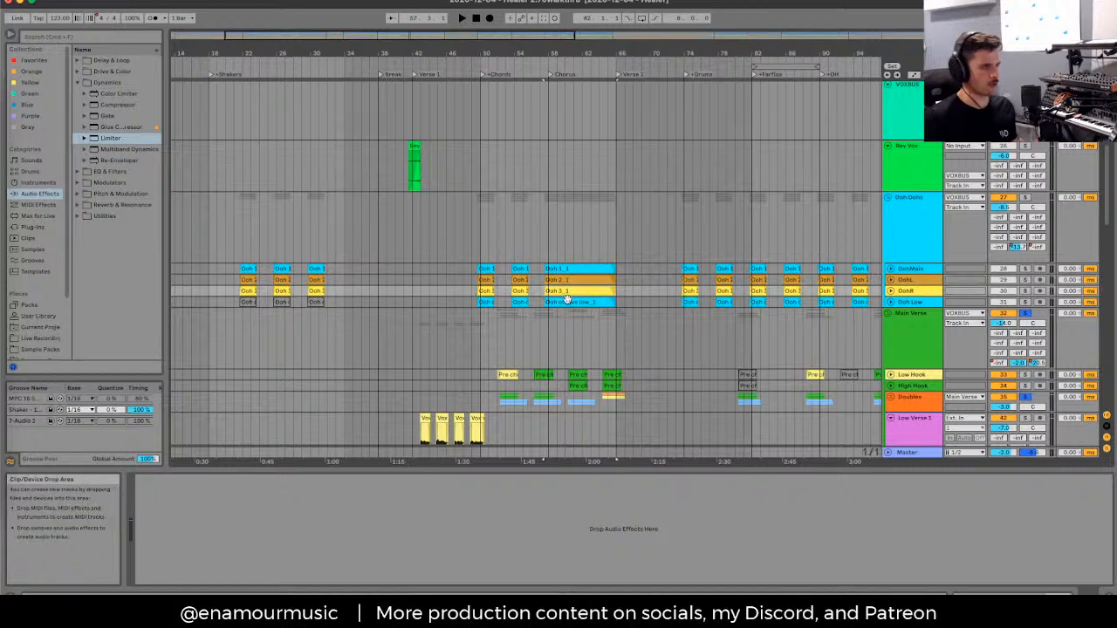
pyautogui.click(570, 281)
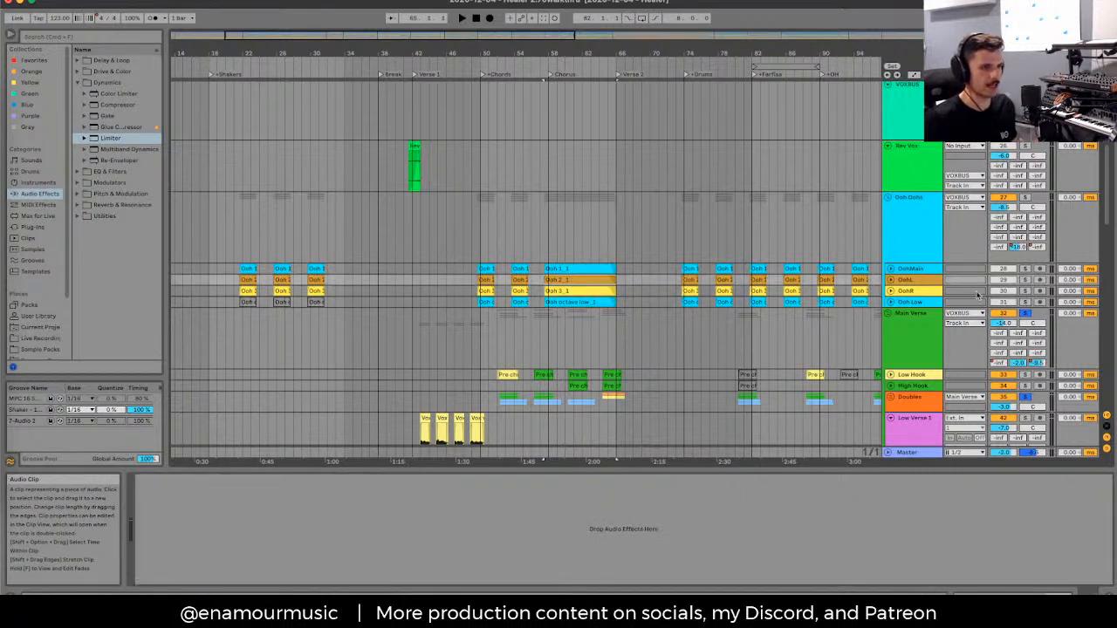
pyautogui.click(1025, 280)
pyautogui.keyDown('super'); pyautogui.click(1026, 291); pyautogui.keyUp('super')
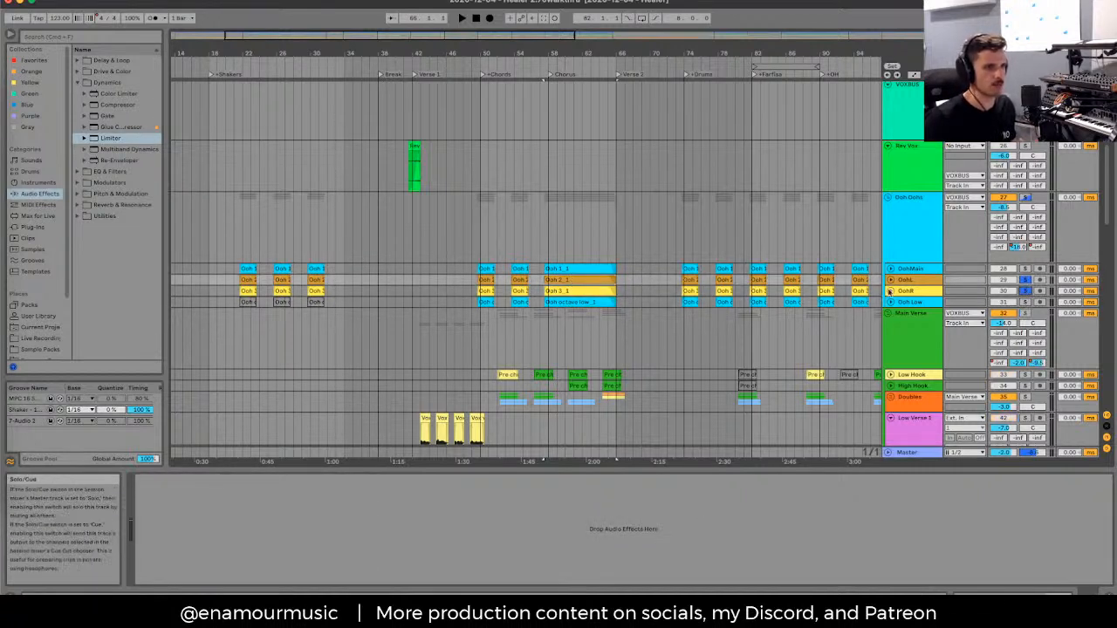
# Step: Point out the OohL and OohR pair by selecting each track in turn
pyautogui.click(934, 281)
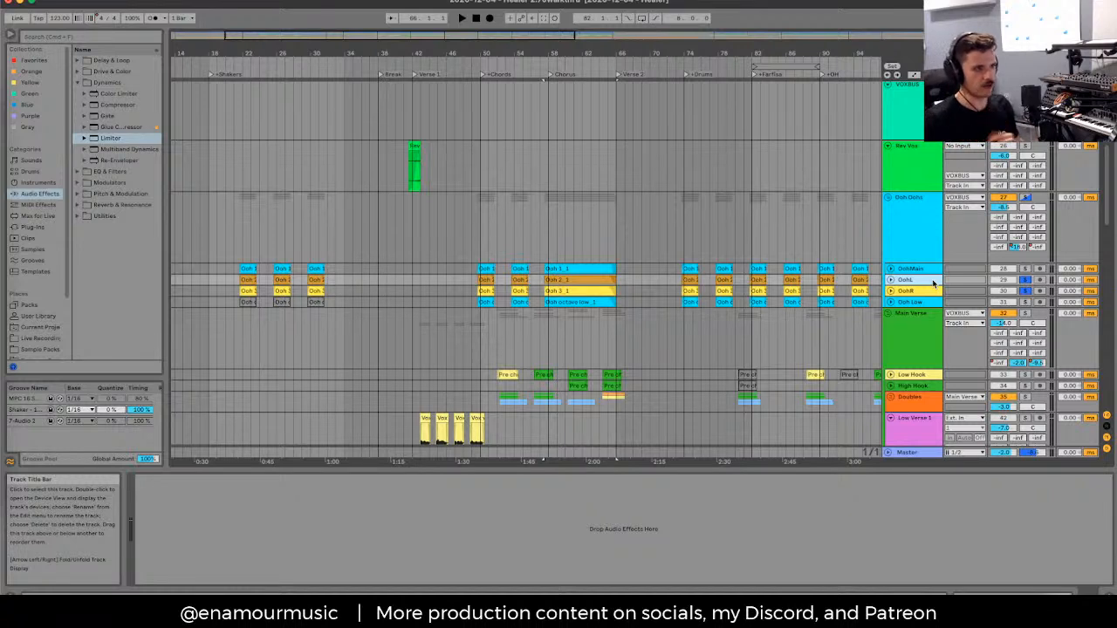
pyautogui.click(927, 290)
pyautogui.click(925, 281)
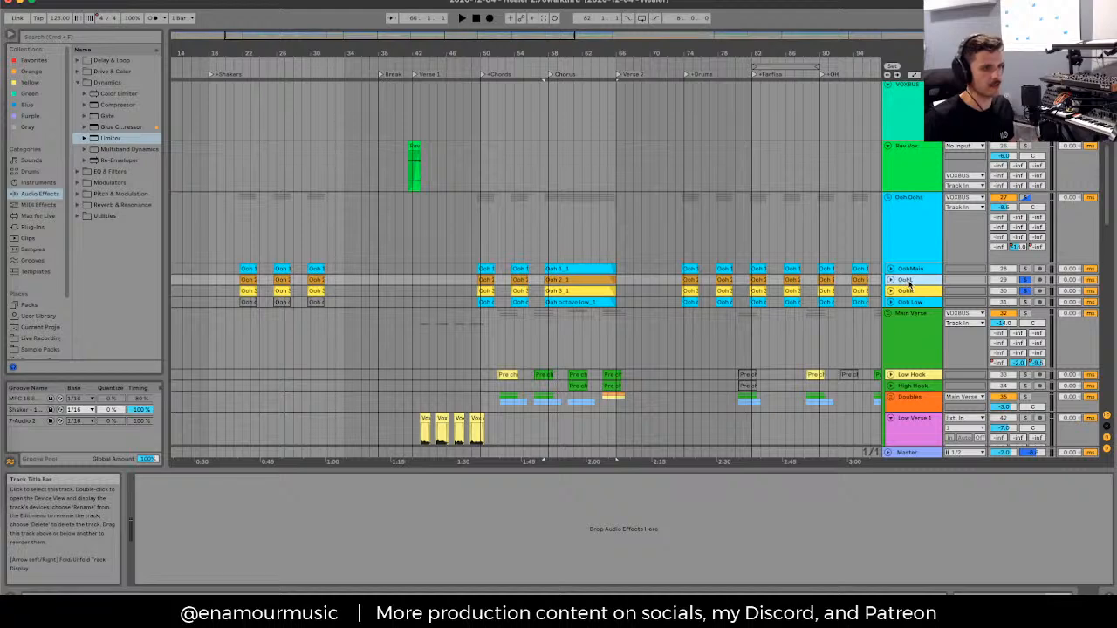
pyautogui.click(909, 291)
pyautogui.click(908, 279)
# Step: Set the Correction of Waves Tune Real-Time on OohMain to 94% and close the plug-in window
pyautogui.click(908, 268)
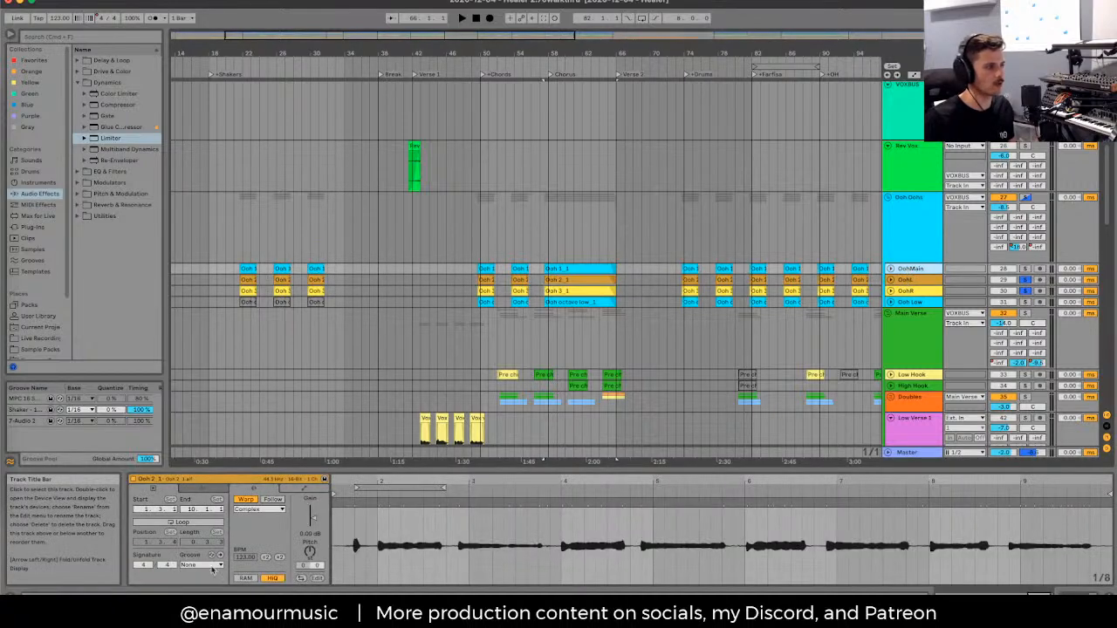
pyautogui.click(159, 479)
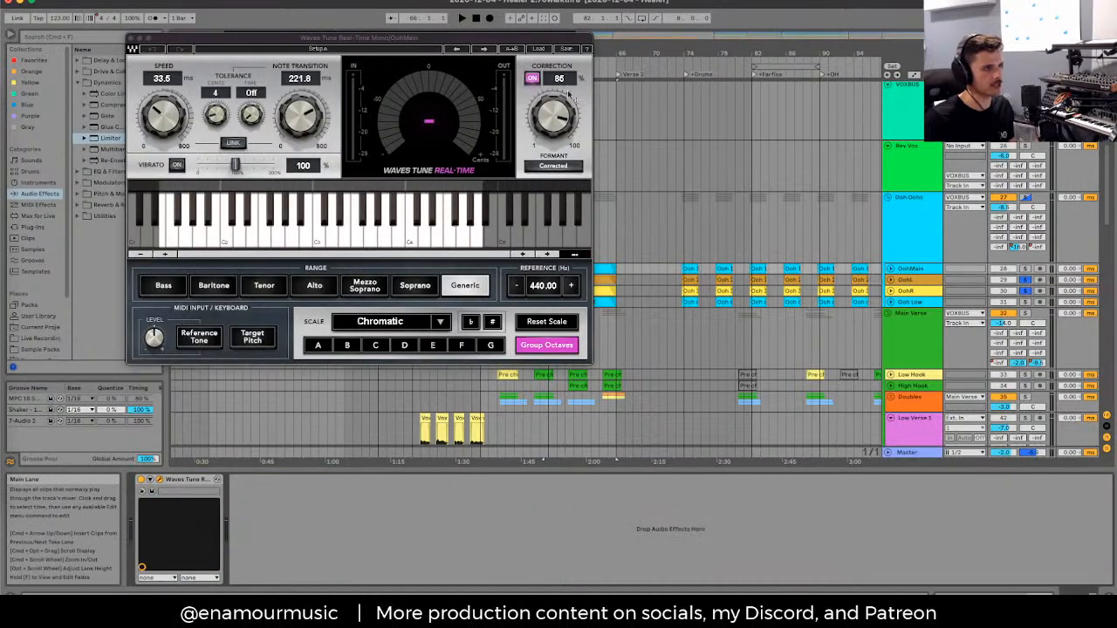
pyautogui.click(551, 90)
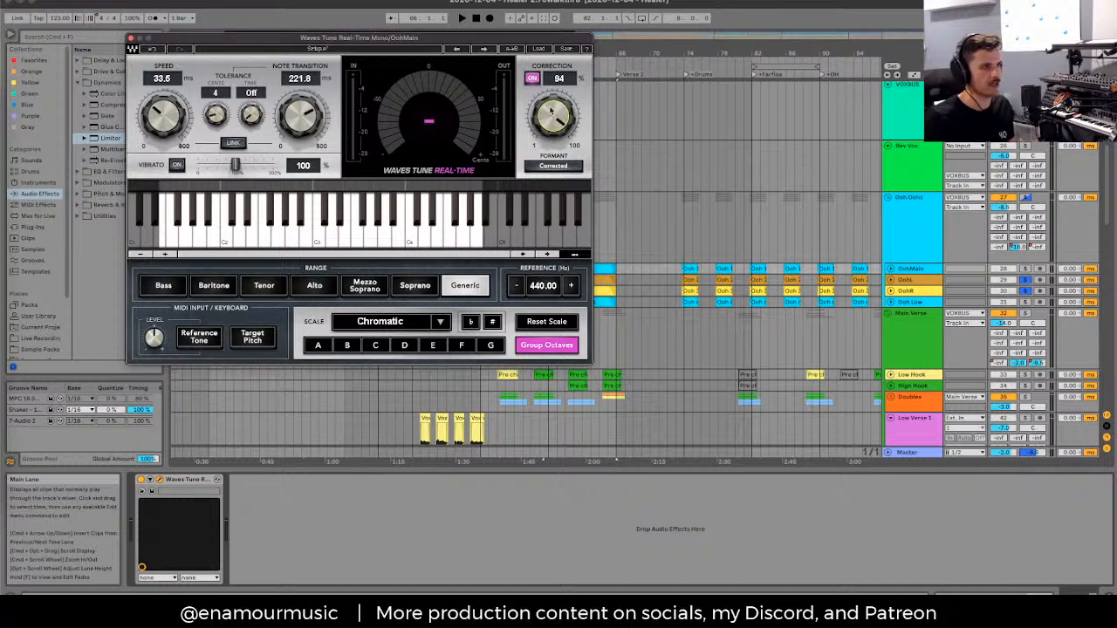
pyautogui.click(131, 38)
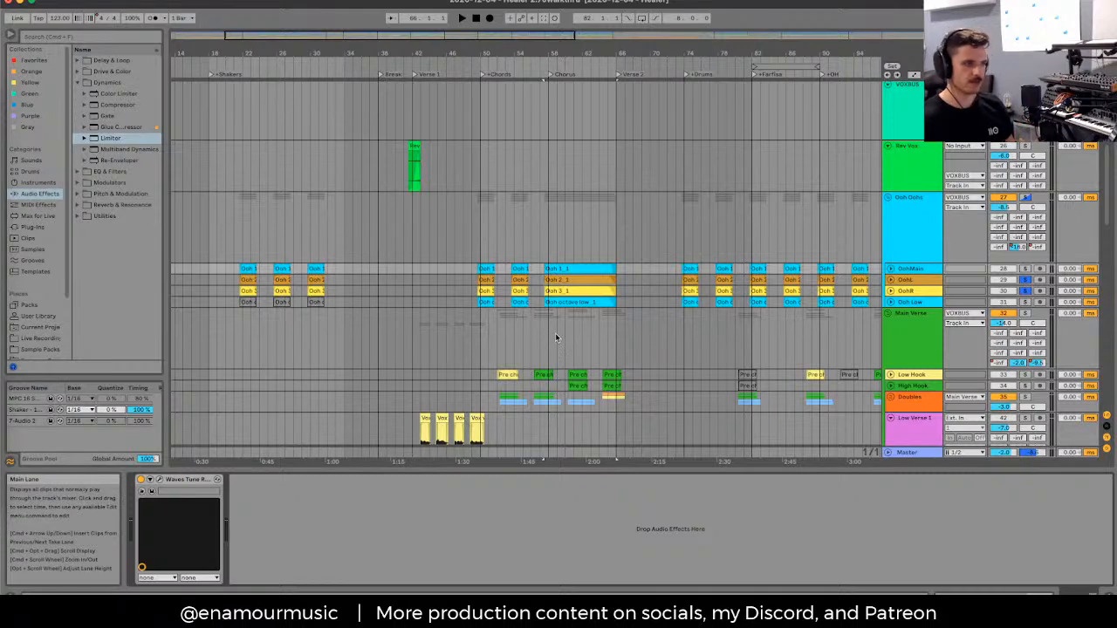
# Step: Show the arrangement from start to end and review where the Ooh Oohs and Main Verse vocals occur
pyautogui.click(627, 218)
pyautogui.press('-')
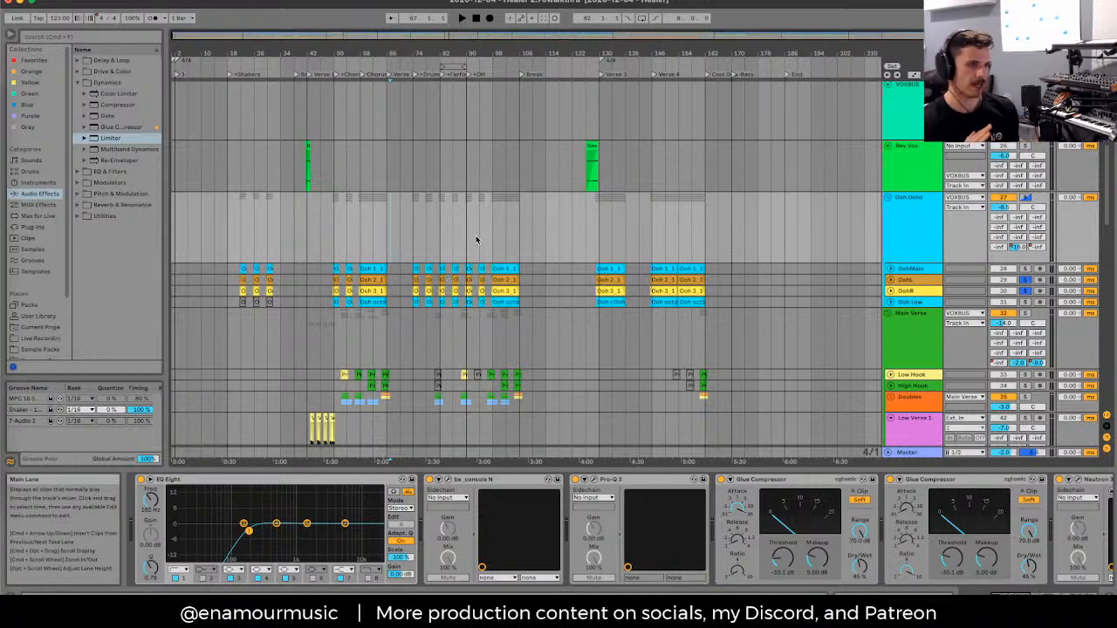
pyautogui.click(412, 237)
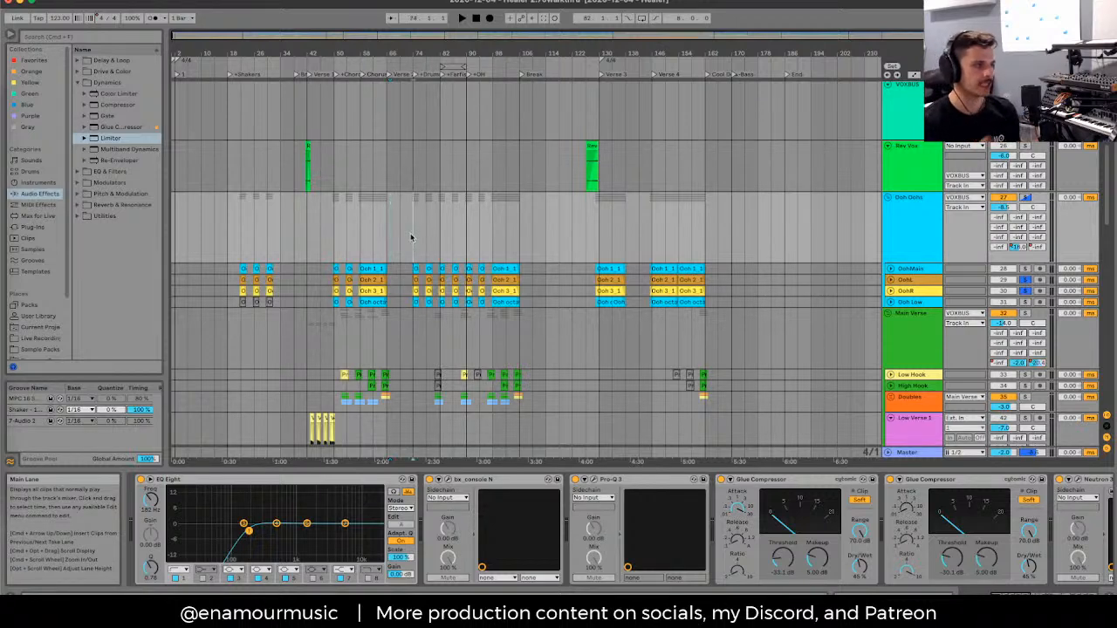
pyautogui.scroll(-4, 424, 288)
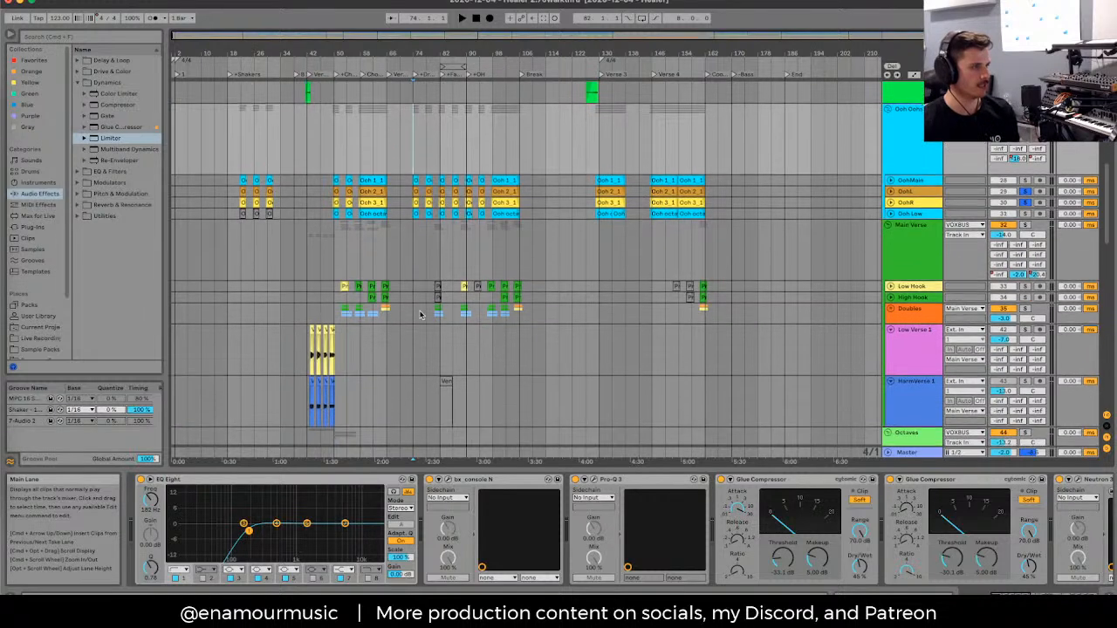
pyautogui.scroll(-1, 420, 314)
pyautogui.click(309, 263)
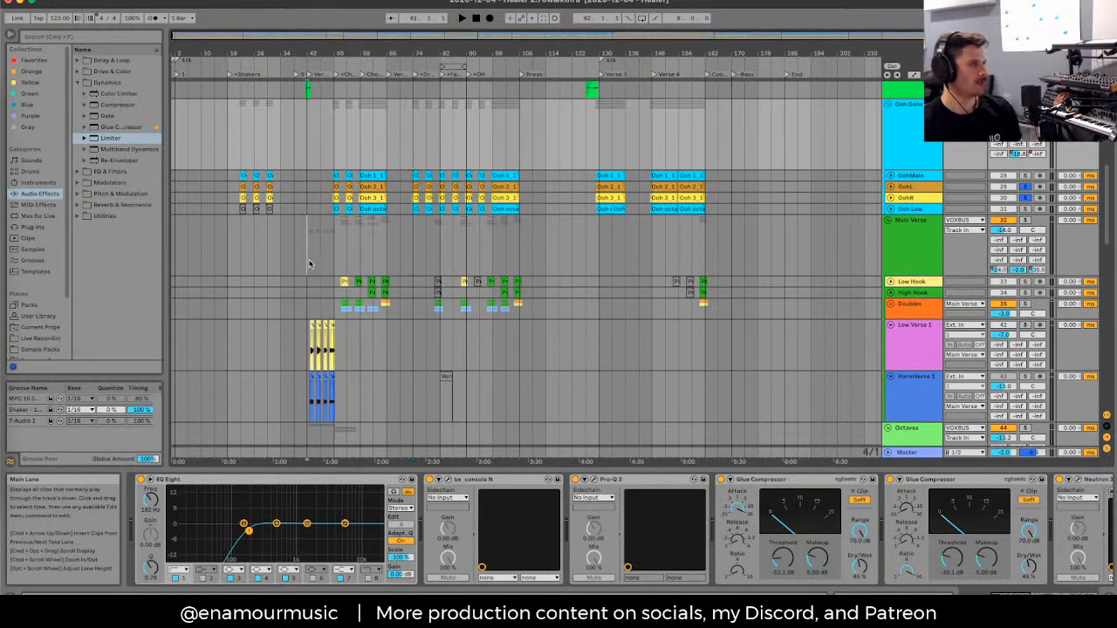
pyautogui.click(342, 148)
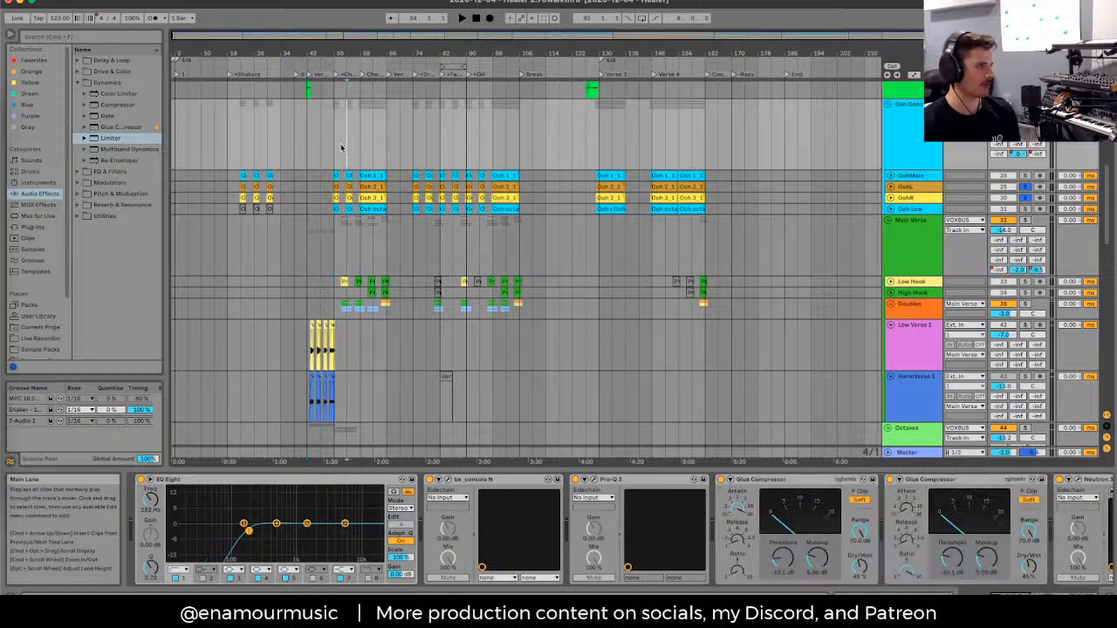
# Step: Highlight the Main Verse group's section from bar 50 to the Break marker and compare it with the surrounding vocal tracks
pyautogui.moveTo(347, 246); pyautogui.dragTo(522, 253)
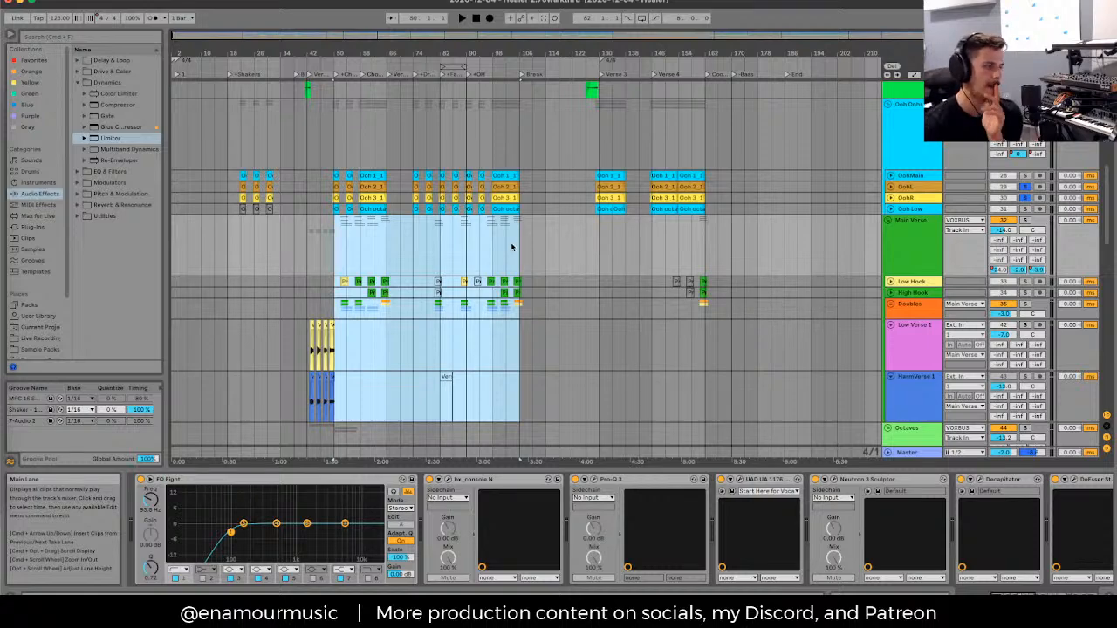
pyautogui.scroll(5, 510, 239)
pyautogui.scroll(-5, 511, 239)
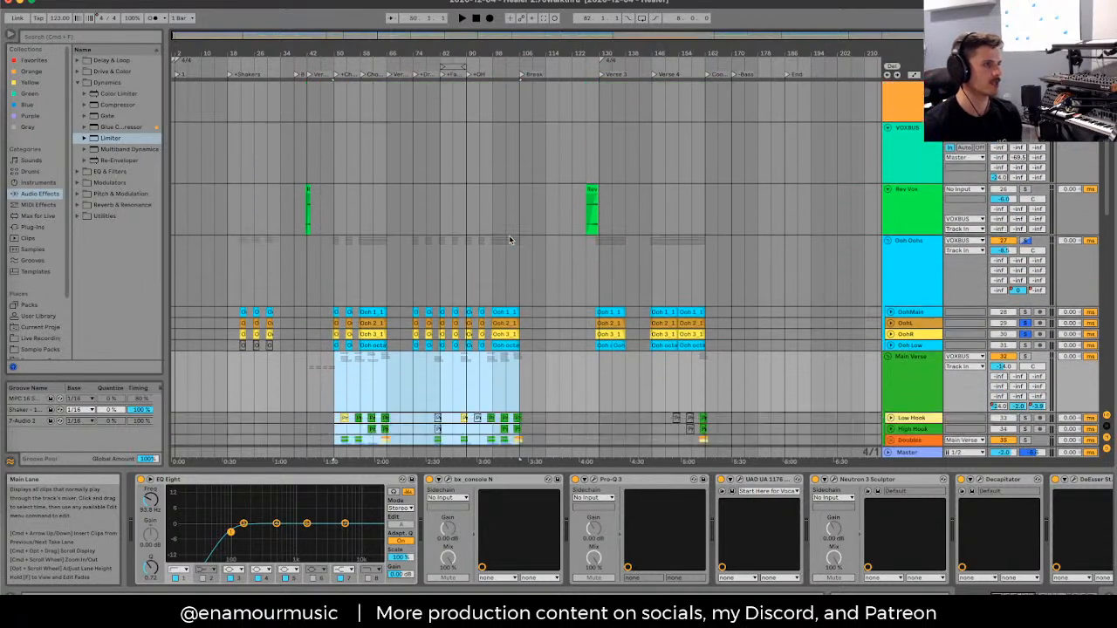
pyautogui.scroll(-2, 511, 239)
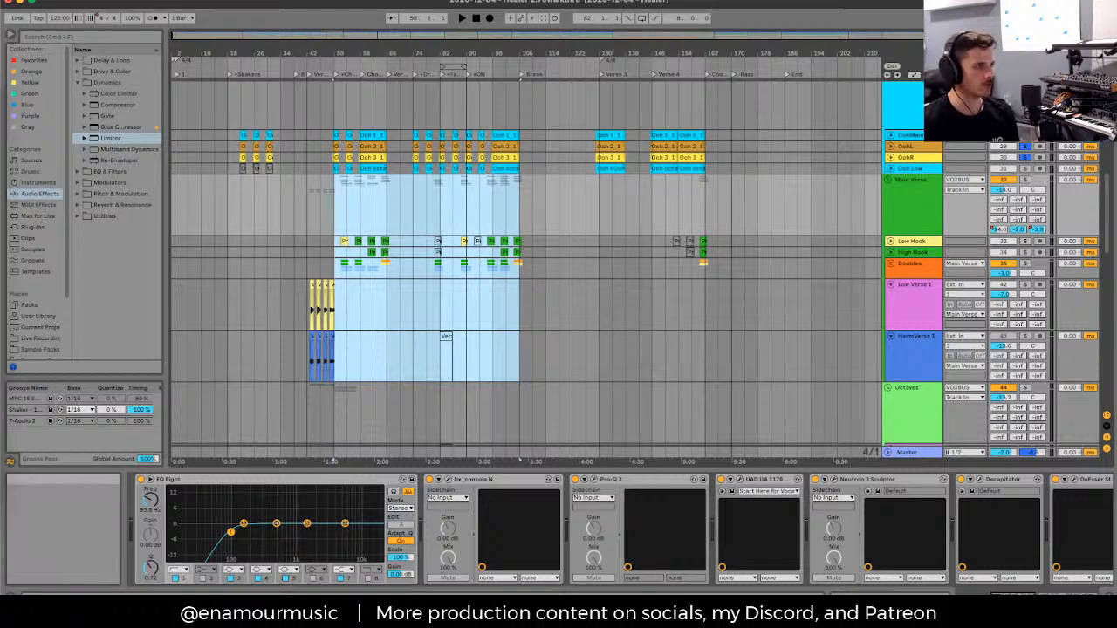
# Step: Open the OohMain clip Ooh 1_1 in the first chorus to view its warp markers, and bring the Ooh Oohs group into view
pyautogui.click(361, 135)
pyautogui.doubleClick(360, 135)
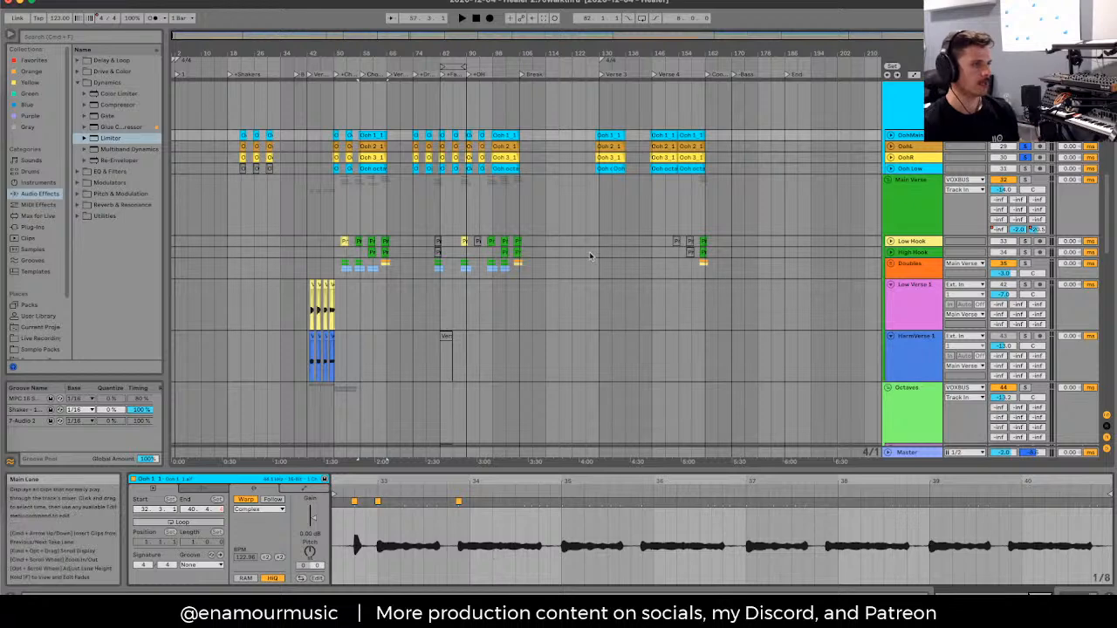
pyautogui.scroll(5, 589, 256)
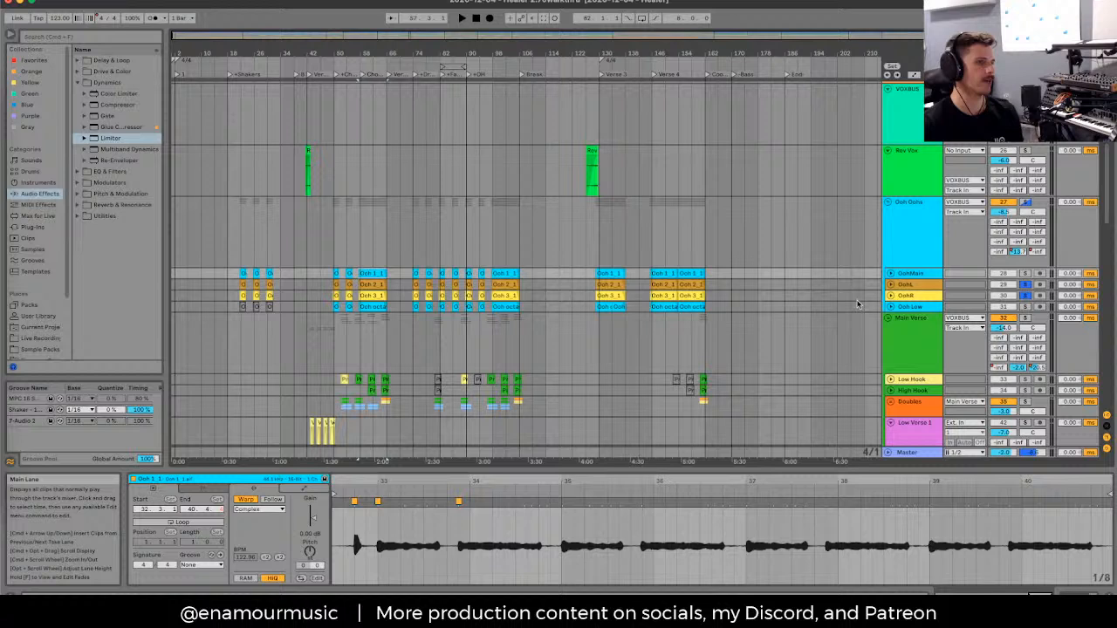
# Step: Review the Ooh Oohs group and bring the Low Verse 1 and HarmVerse 1 clips into view for comparison
pyautogui.click(902, 236)
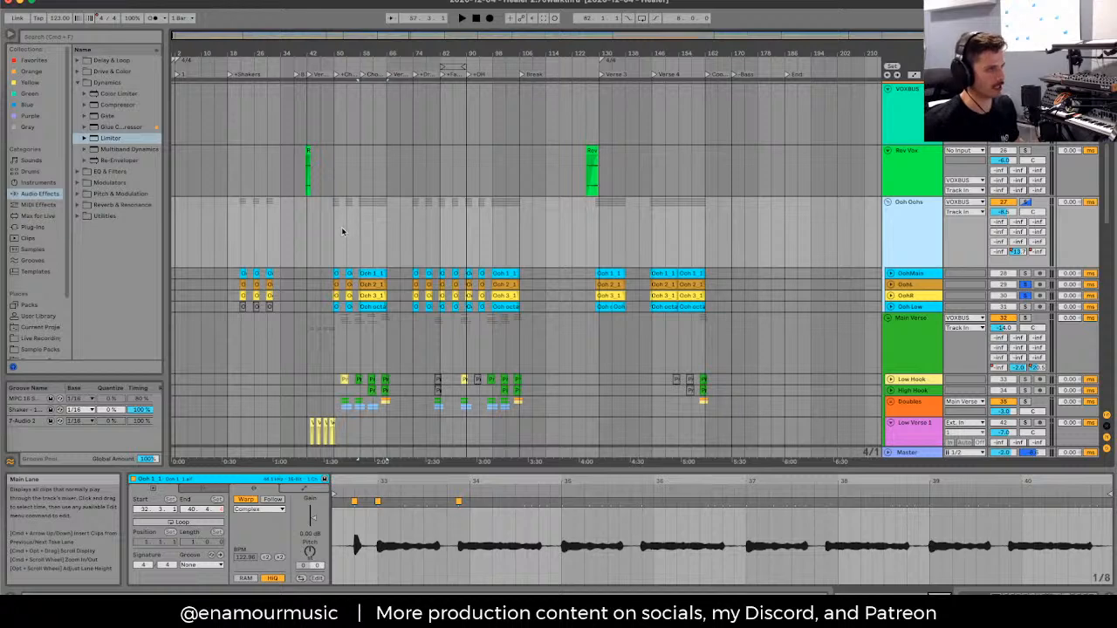
pyautogui.scroll(-3, 343, 229)
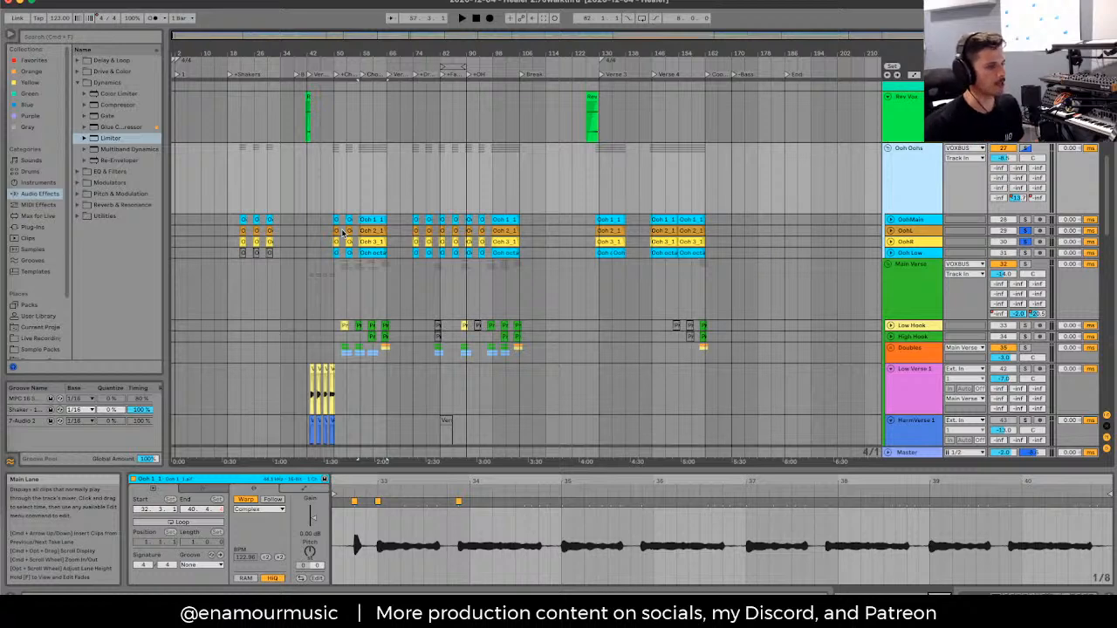
pyautogui.scroll(-5, 343, 231)
pyautogui.click(340, 307)
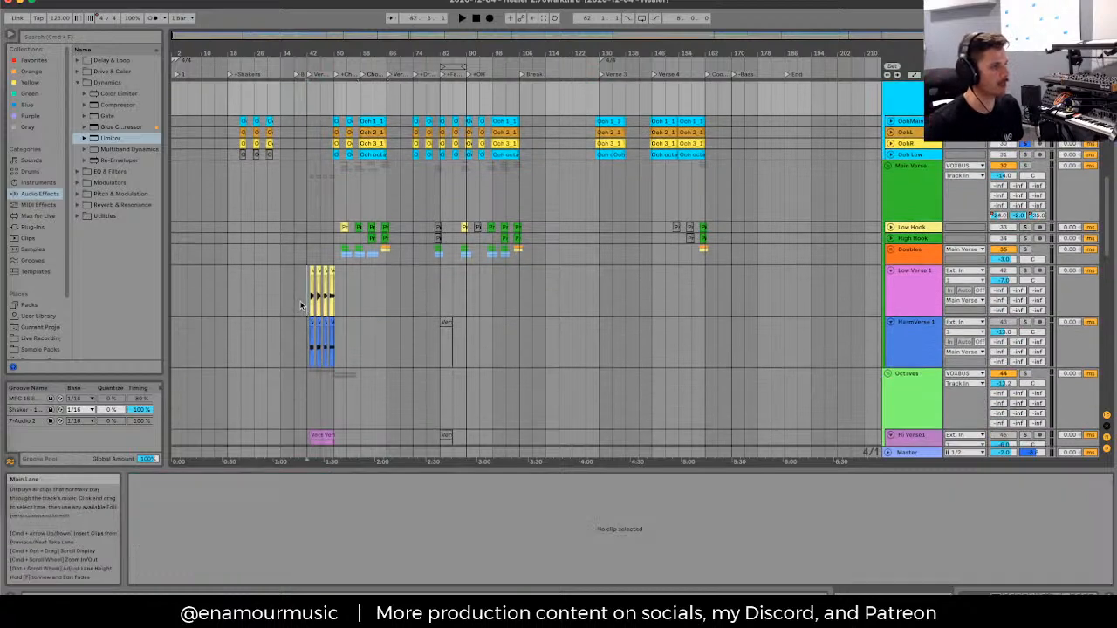
pyautogui.click(340, 307)
pyautogui.click(343, 312)
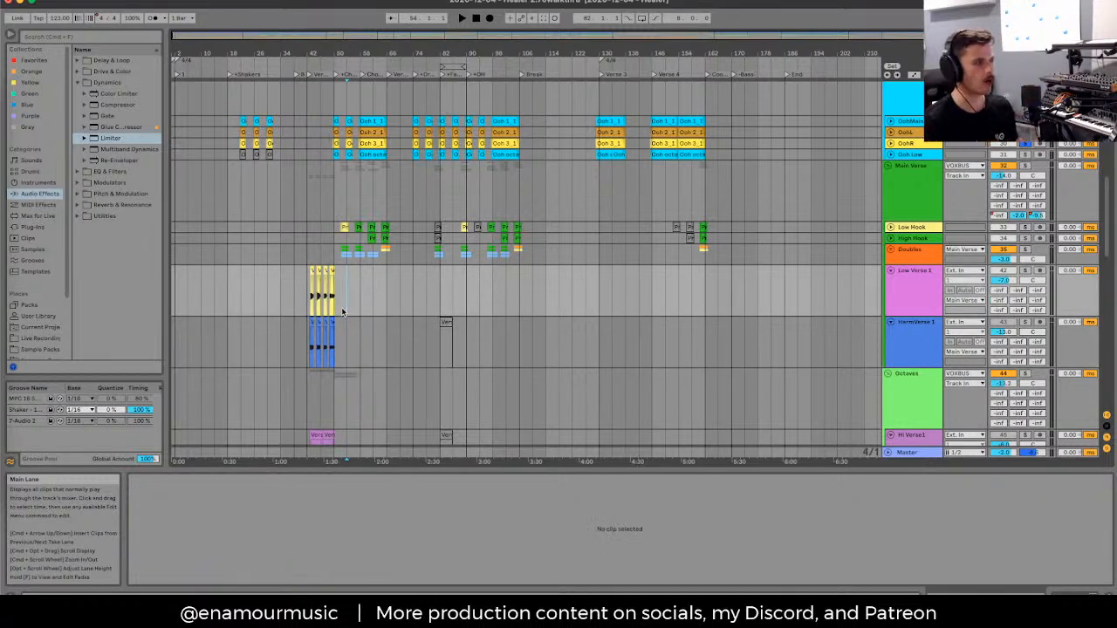
# Step: Highlight bars 50 to 58 from the Main Verse group down through HarmVerse 1
pyautogui.click(318, 254)
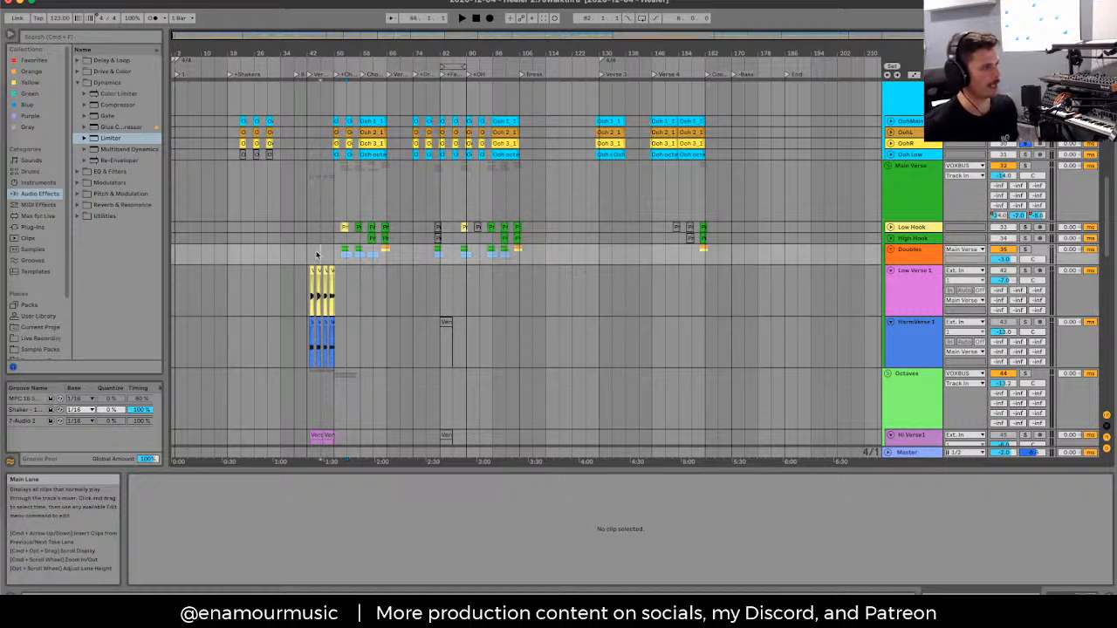
pyautogui.click(318, 198)
pyautogui.moveTo(331, 199); pyautogui.dragTo(363, 194)
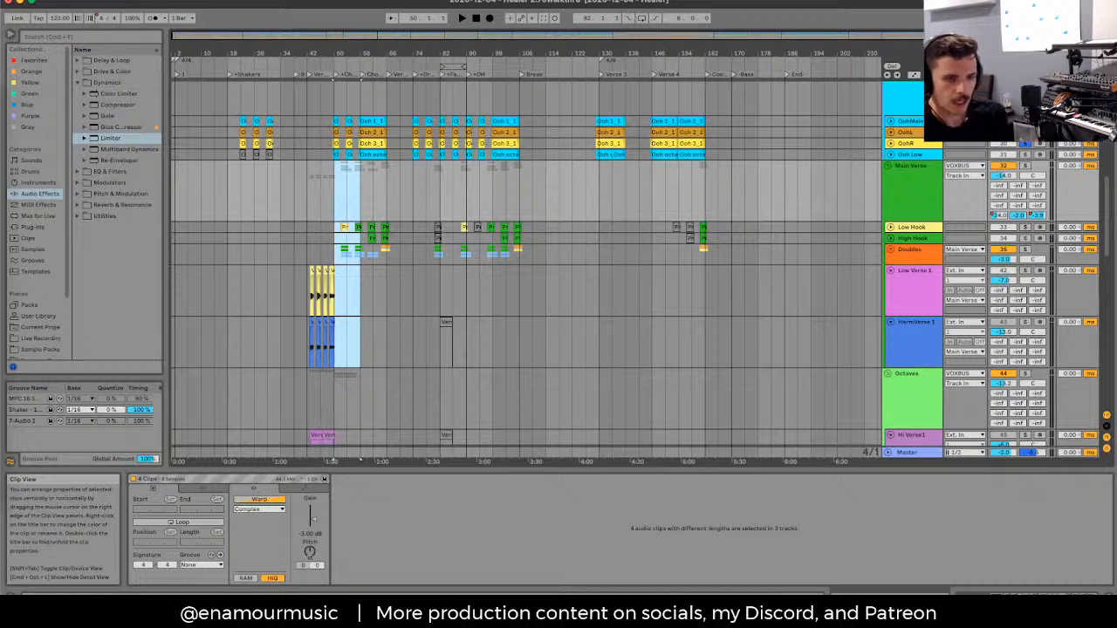
pyautogui.scroll(5, 774, 185)
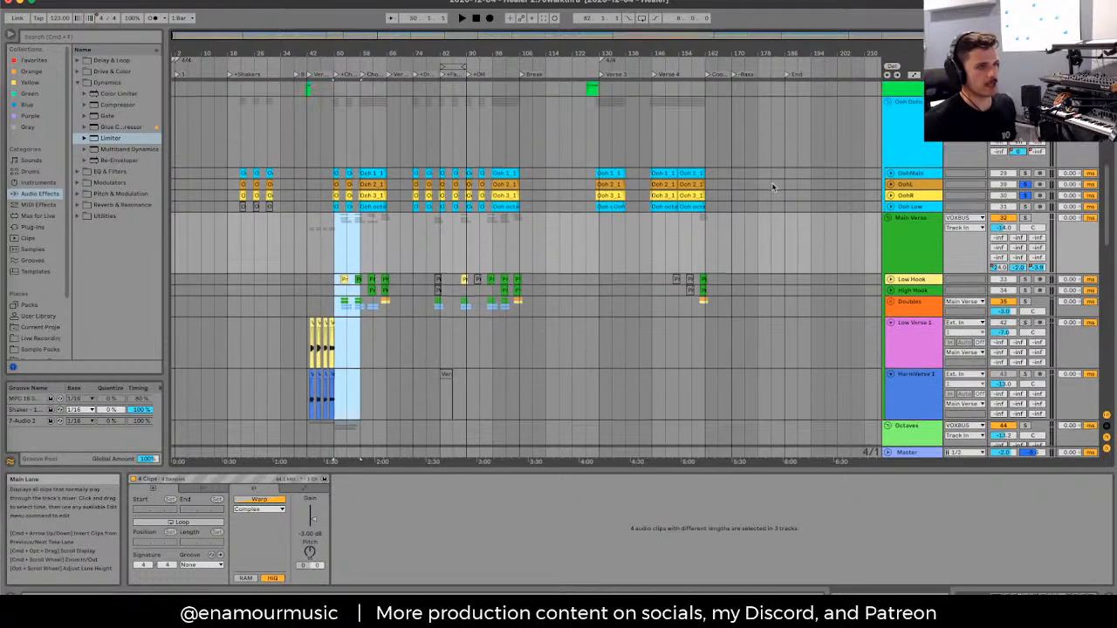
# Step: Show the effects on OohMain and examine the Ooh Oohs group's device chain from EQ Eight to Neutron 3 Sculptor
pyautogui.click(926, 284)
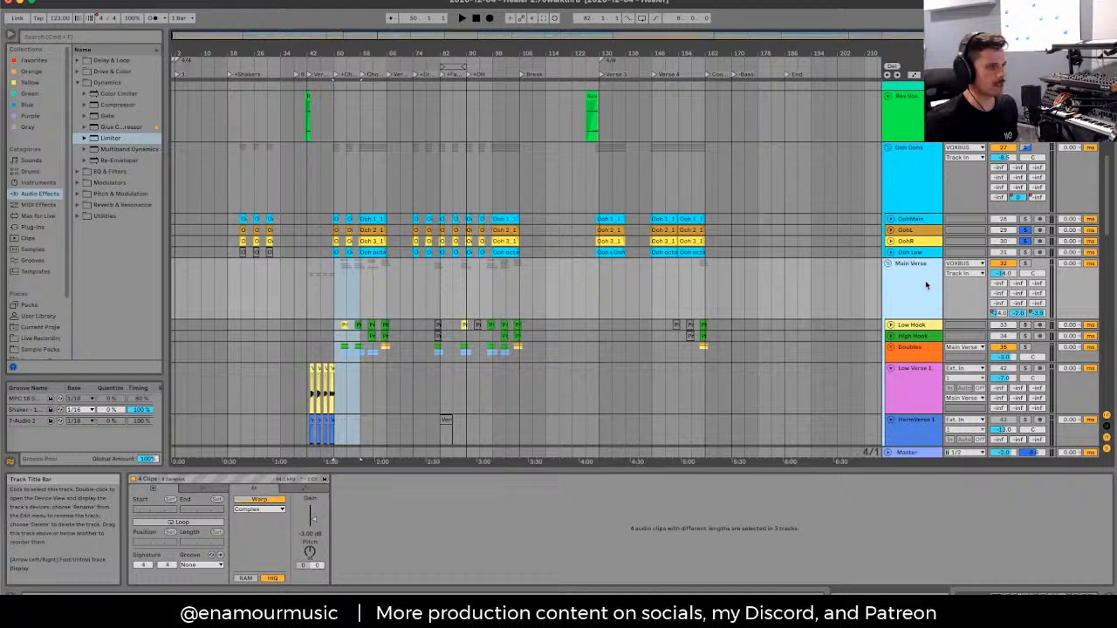
pyautogui.doubleClick(926, 284)
pyautogui.click(910, 218)
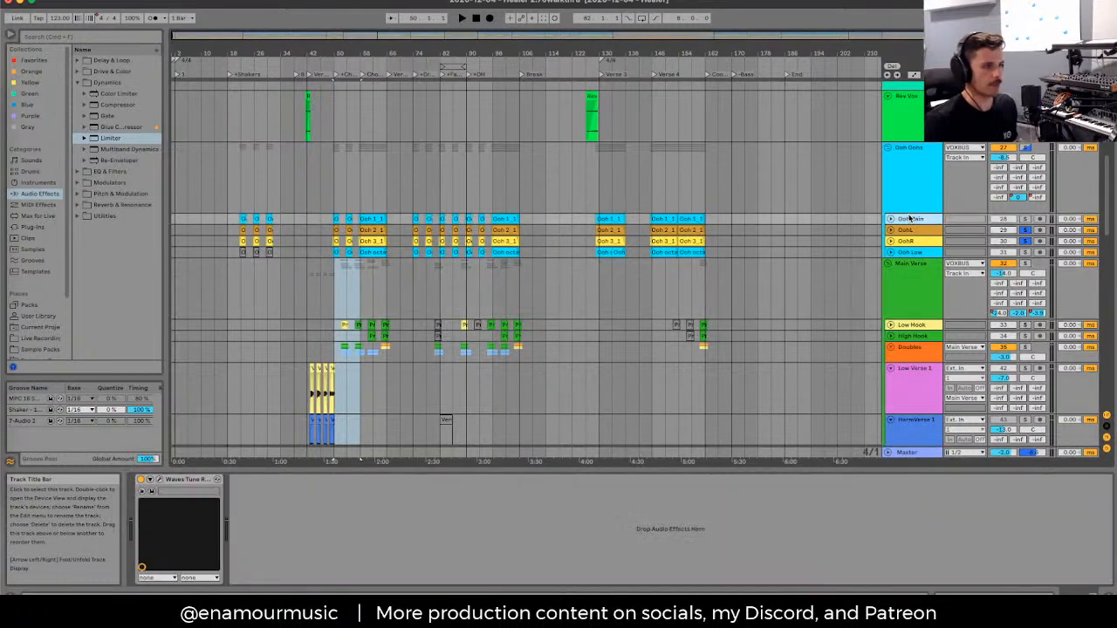
pyautogui.click(935, 167)
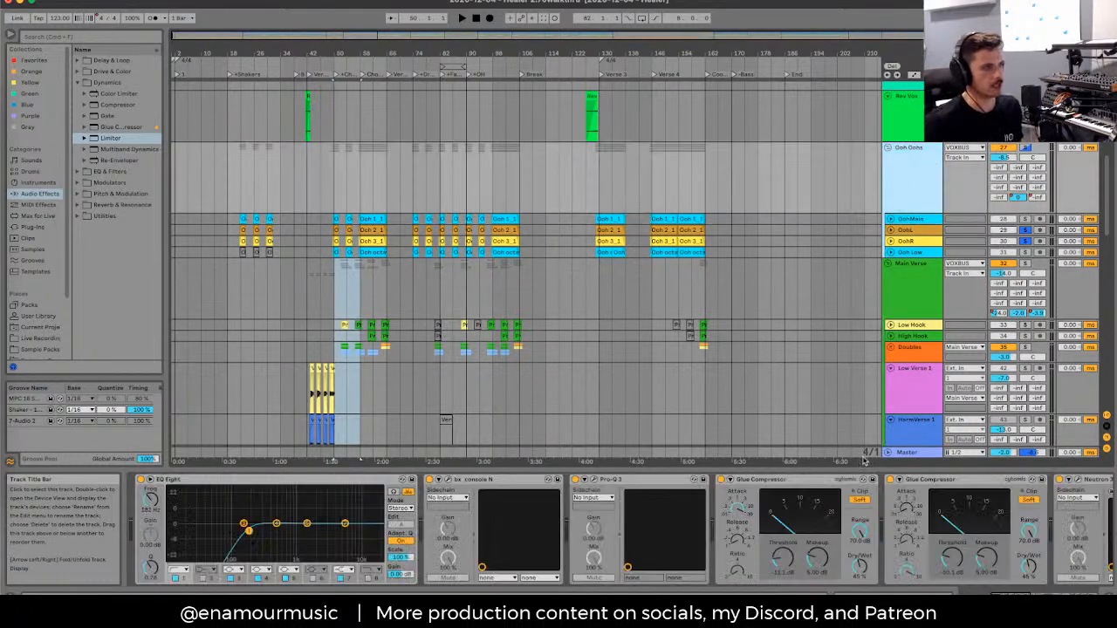
pyautogui.hscroll(3, 747, 557)
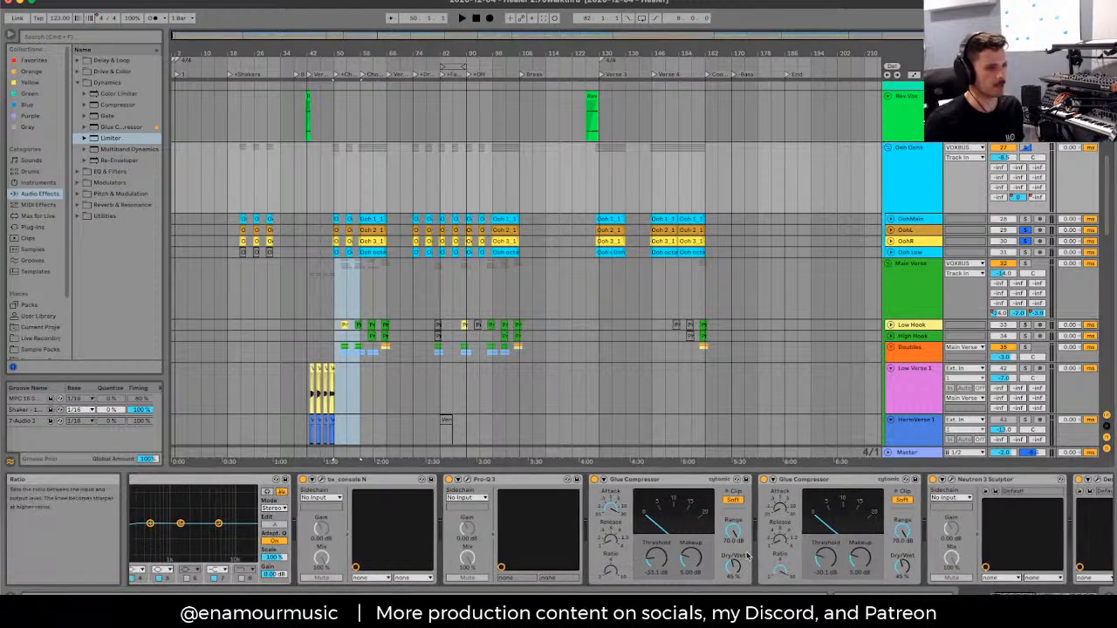
pyautogui.hscroll(-4, 747, 557)
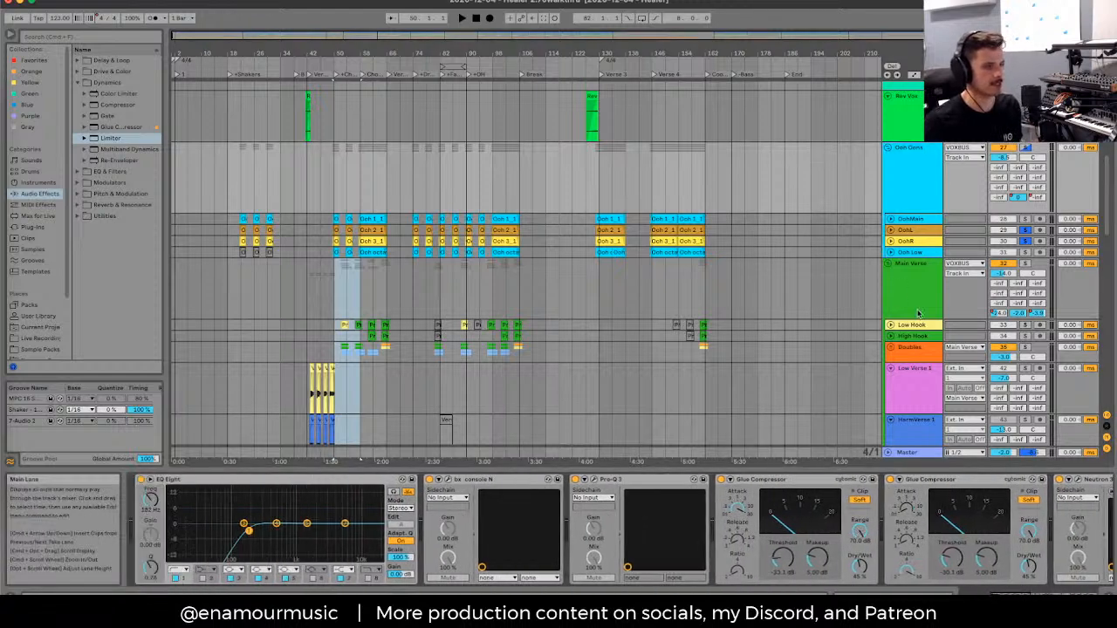
# Step: Inspect the effects on Main Verse, Low Hook, High Hook, Doubles, Low Verse 1, HarmVerse 1 and Octaves in turn
pyautogui.click(919, 312)
pyautogui.click(925, 327)
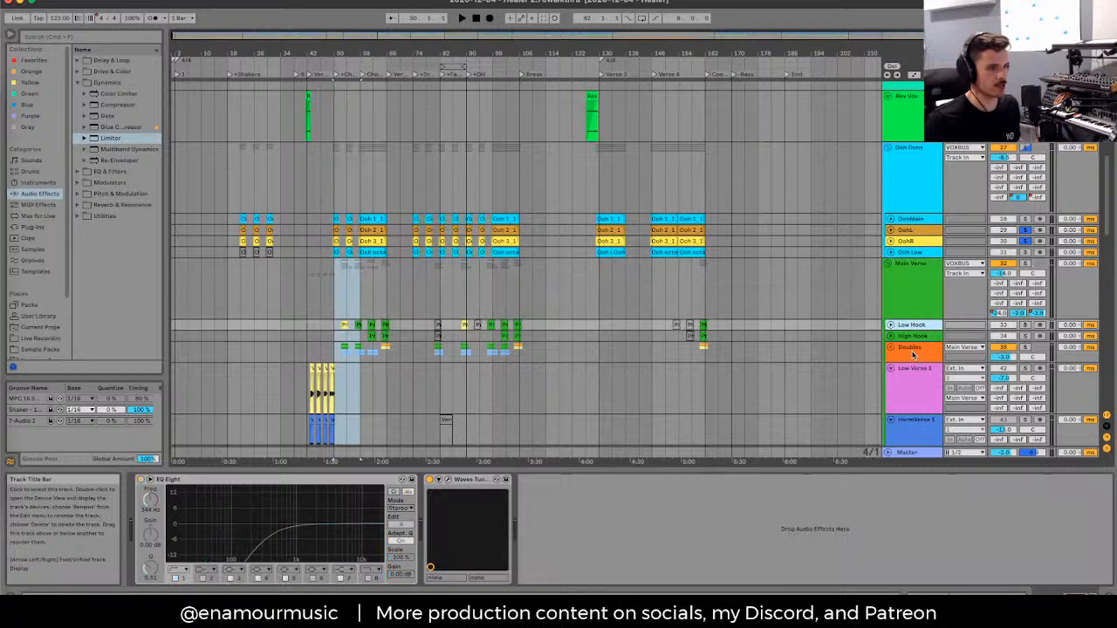
pyautogui.click(912, 337)
pyautogui.scroll(-2, 911, 349)
pyautogui.click(912, 295)
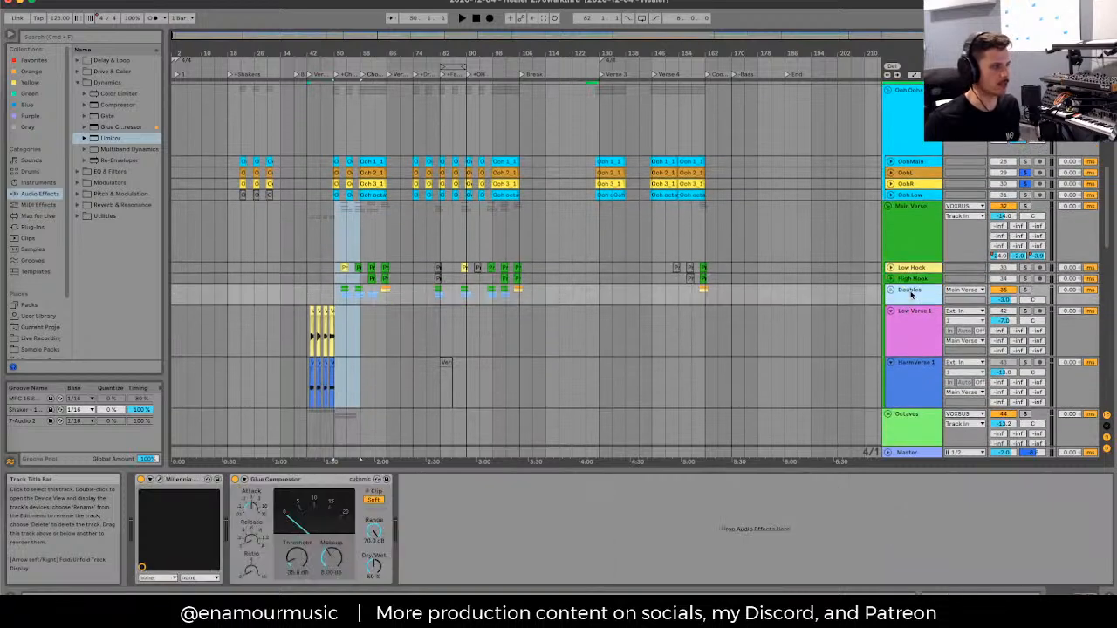
pyautogui.click(911, 334)
pyautogui.click(911, 375)
pyautogui.scroll(-3, 912, 367)
pyautogui.click(911, 339)
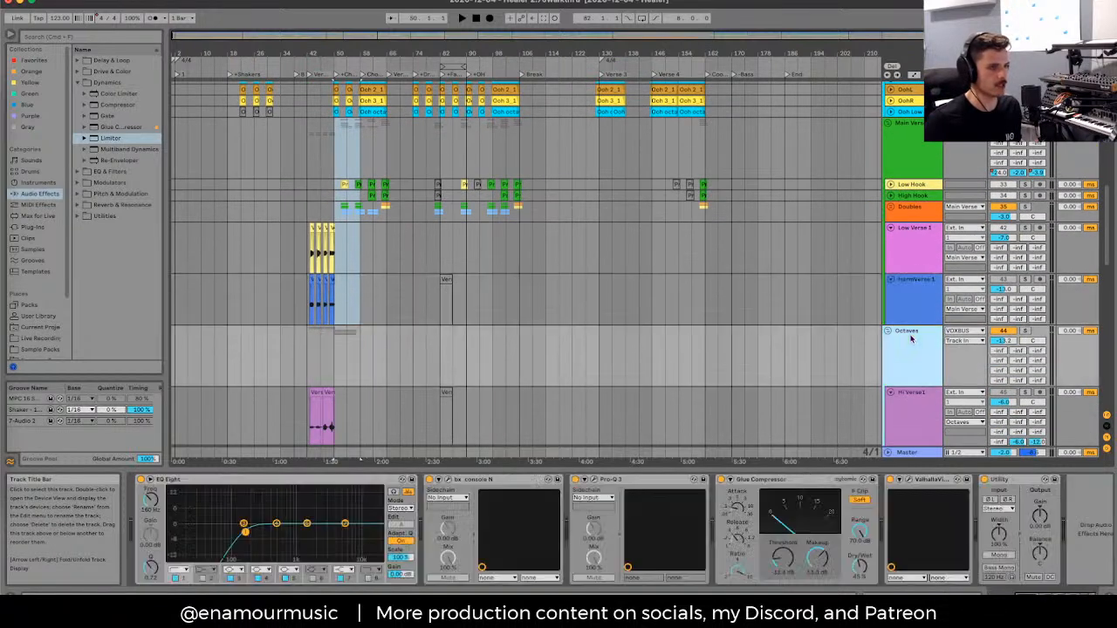
# Step: Check the Hi Verse1 track and return to the Octaves group's device chain to examine its Glue Compressor
pyautogui.scroll(-4, 911, 339)
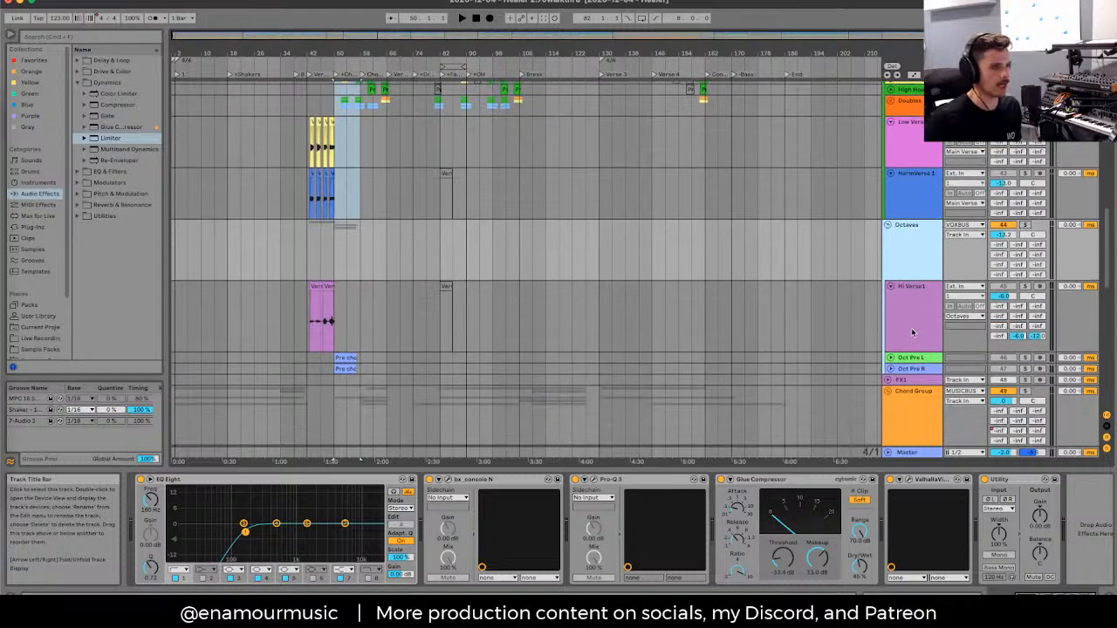
pyautogui.click(912, 332)
pyautogui.click(913, 259)
pyautogui.click(791, 518)
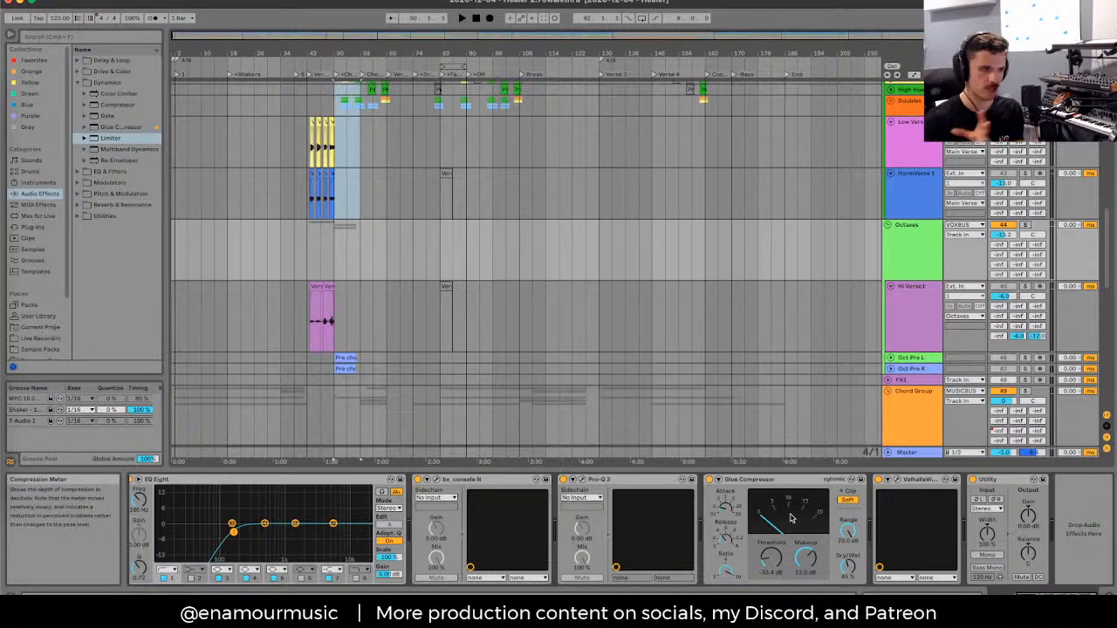
# Step: Select the OohMain, OohL, OohR and Ooh Low tracks together and unfold them to show their waveforms
pyautogui.scroll(10, 901, 227)
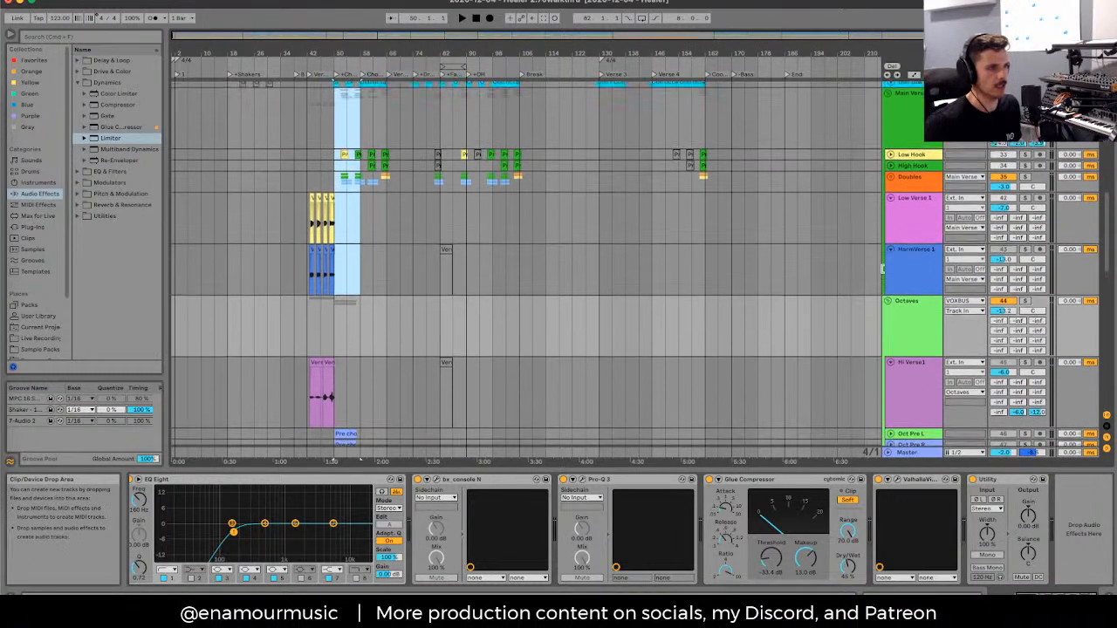
pyautogui.click(901, 227)
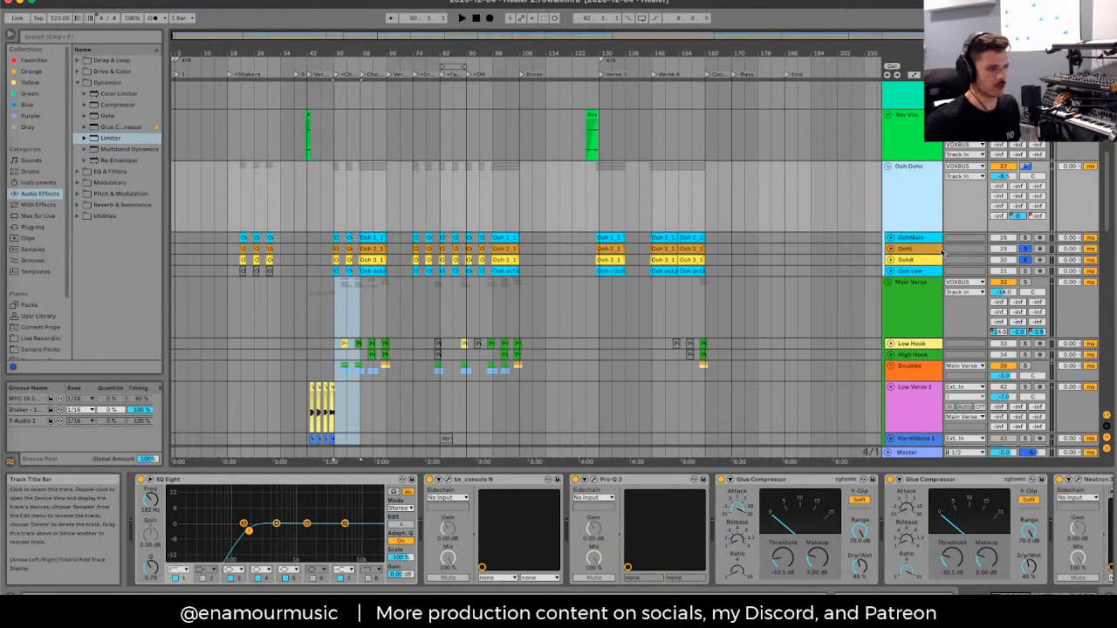
pyautogui.click(912, 282)
pyautogui.click(914, 272)
pyautogui.keyDown('shift'); pyautogui.click(917, 239); pyautogui.keyUp('shift')
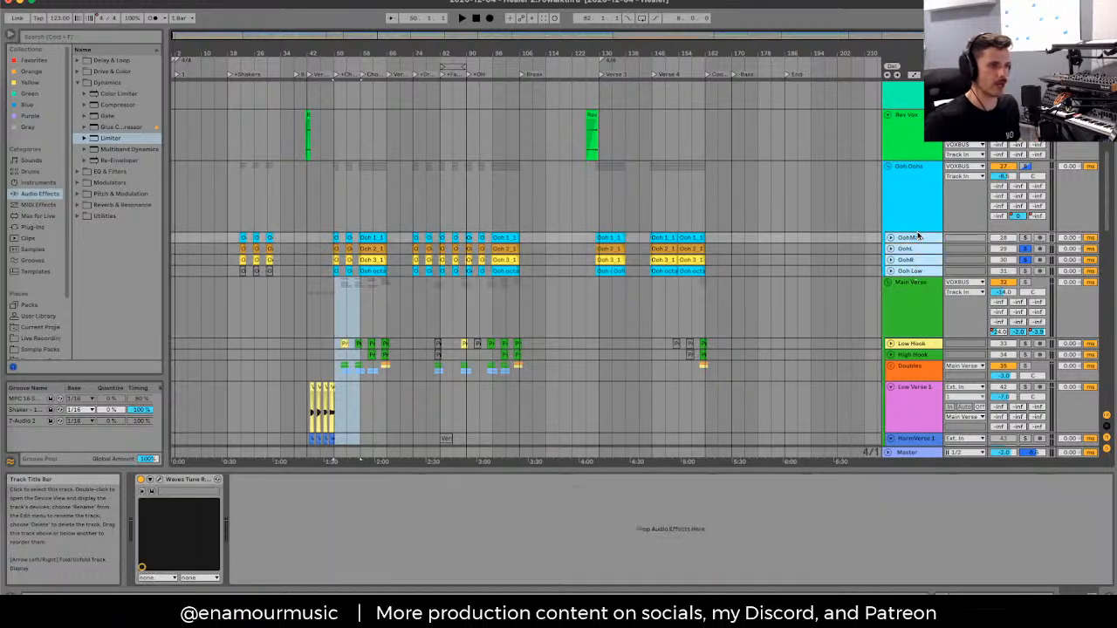
pyautogui.click(890, 238)
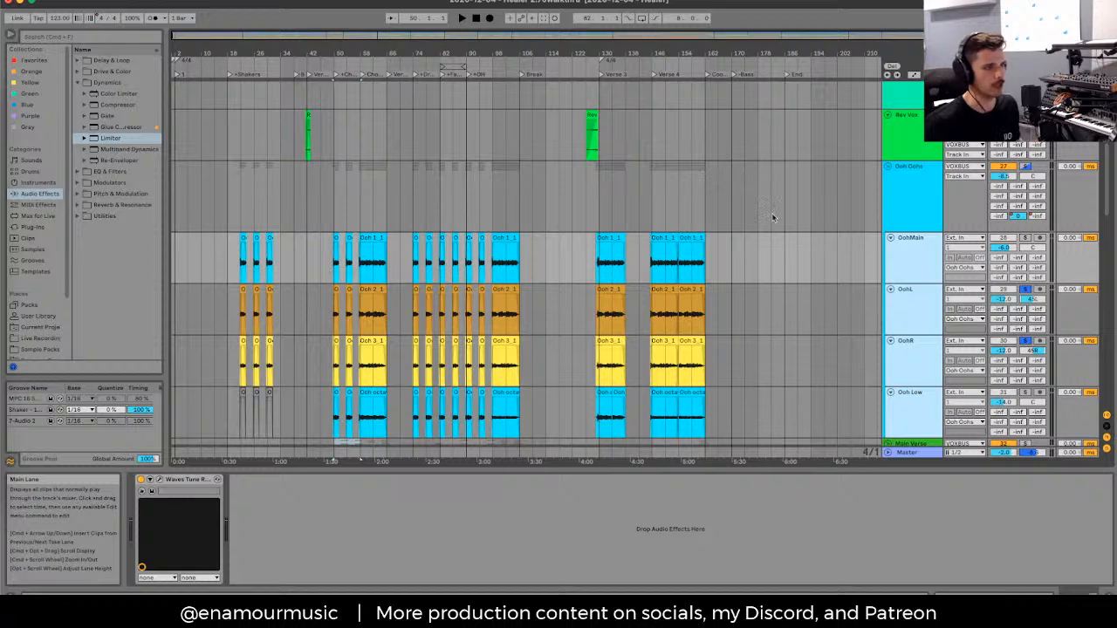
# Step: Compare the individual effects on the OohMain, OohL, OohR and Ooh Low tracks
pyautogui.click(876, 223)
pyautogui.click(917, 240)
pyautogui.scroll(-3, 915, 241)
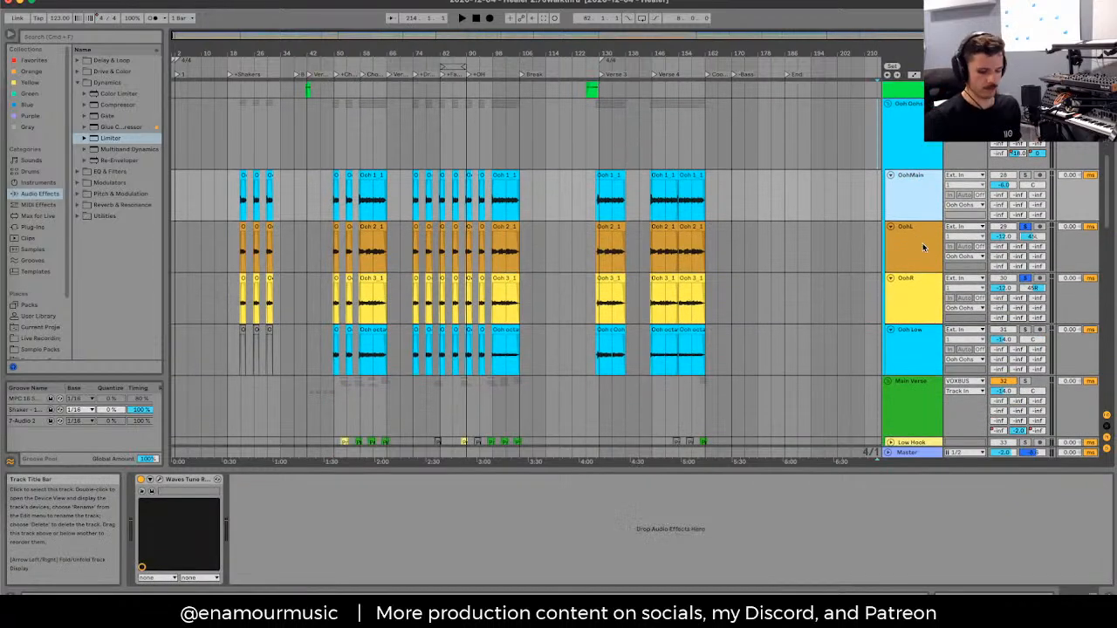
pyautogui.press('Down')
pyautogui.press('Down')
pyautogui.press('Down')
pyautogui.click(924, 200)
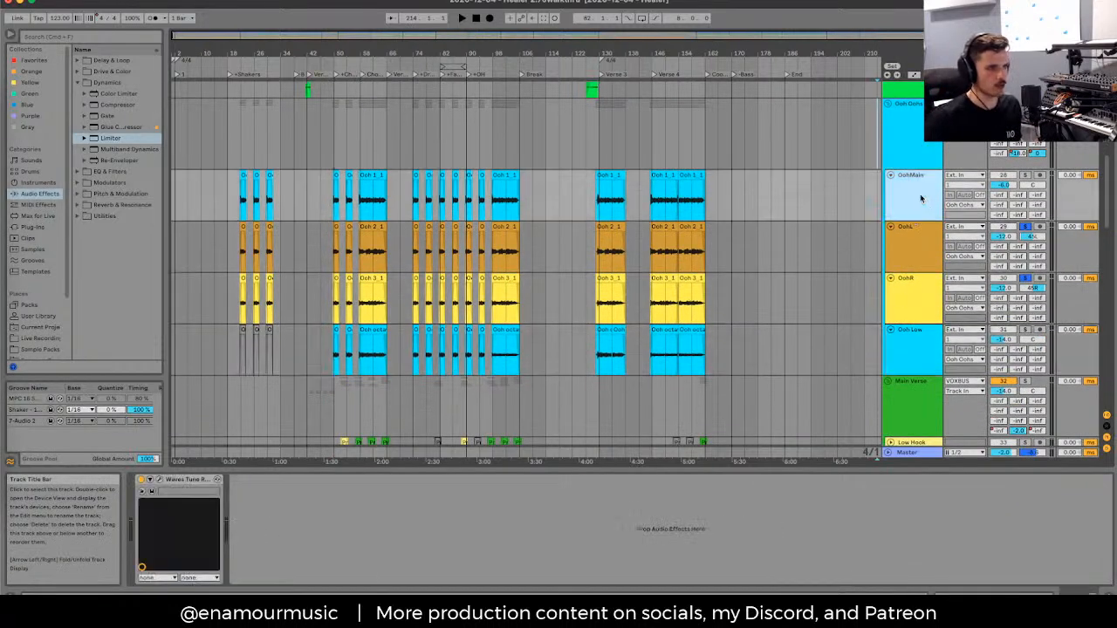
pyautogui.click(925, 375)
pyautogui.click(923, 353)
pyautogui.click(916, 214)
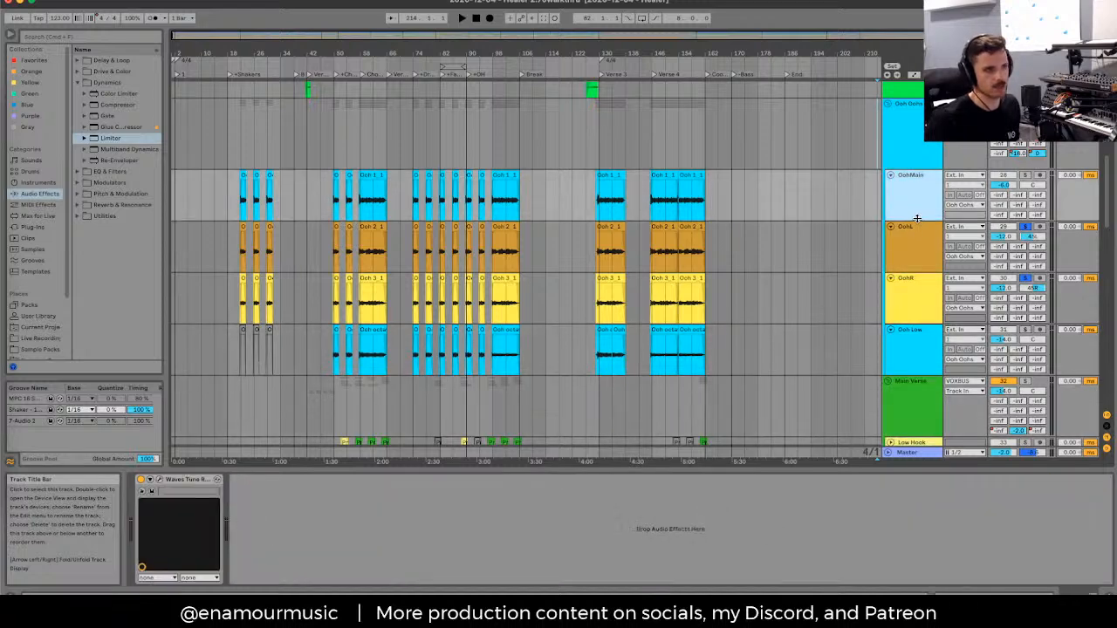
# Step: Fold the OohMain, OohL, OohR and Ooh Low tracks back to compact height
pyautogui.click(890, 174)
pyautogui.click(890, 186)
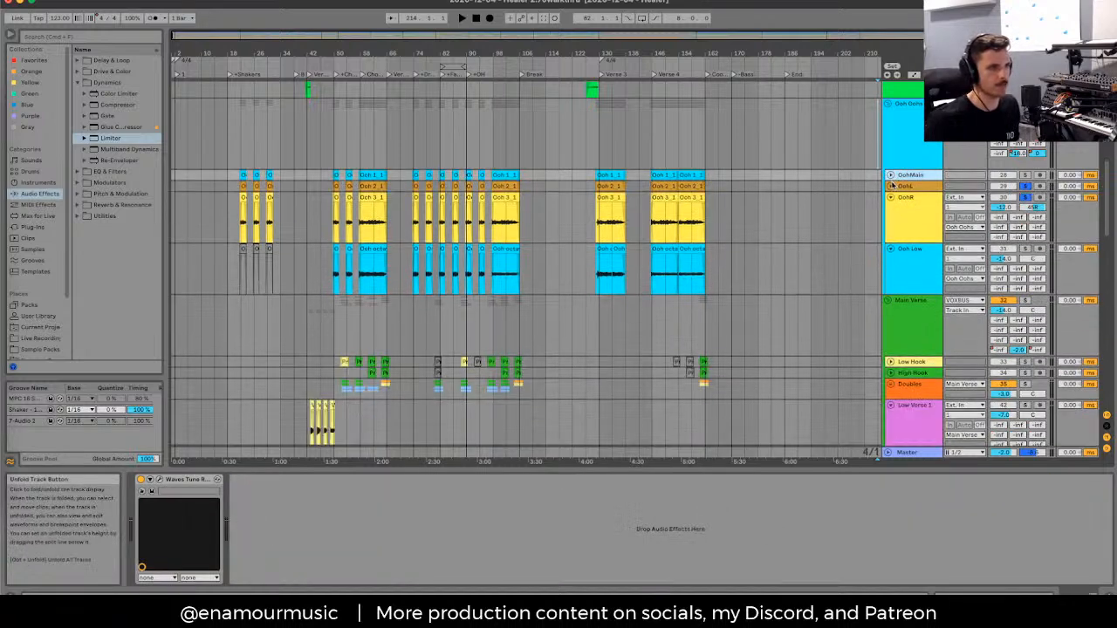
pyautogui.click(890, 198)
pyautogui.click(890, 208)
# Step: Open bx_console N in the Ooh Oohs group's device chain, examine its channel strip settings, and close the plug-in window
pyautogui.click(908, 128)
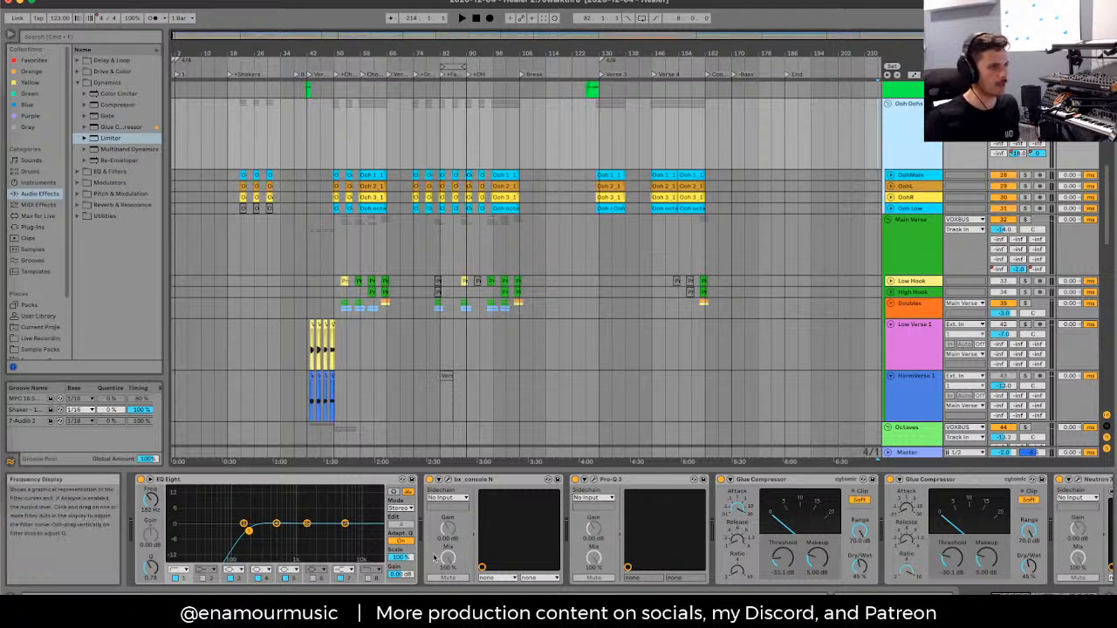
pyautogui.hscroll(5, 434, 556)
pyautogui.hscroll(-5, 441, 533)
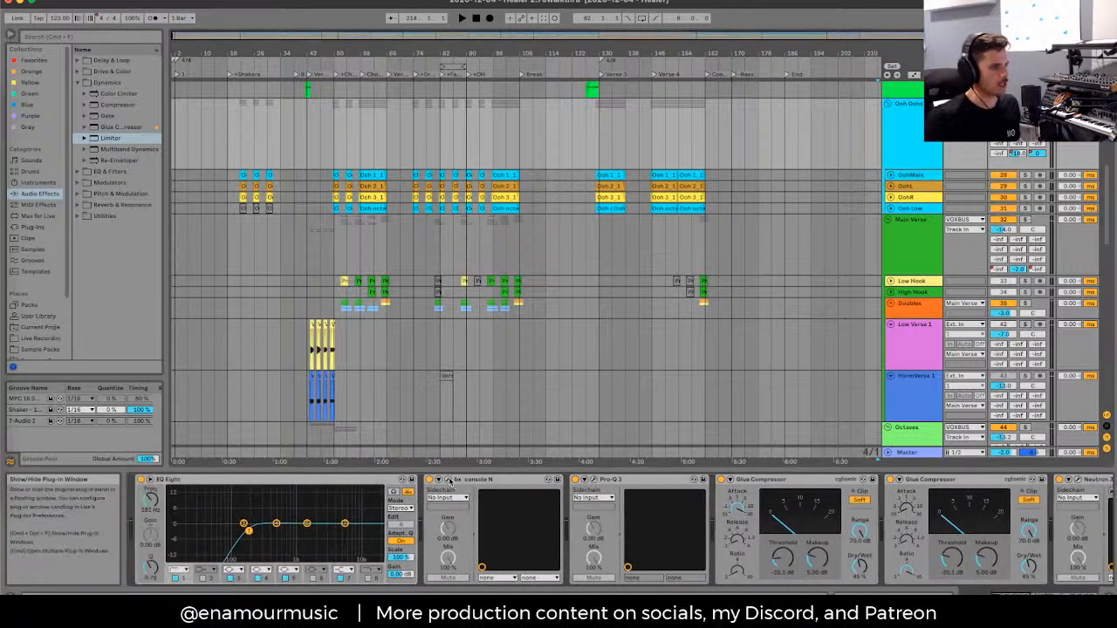
pyautogui.click(449, 480)
pyautogui.moveTo(1057, 74); pyautogui.dragTo(616, 46)
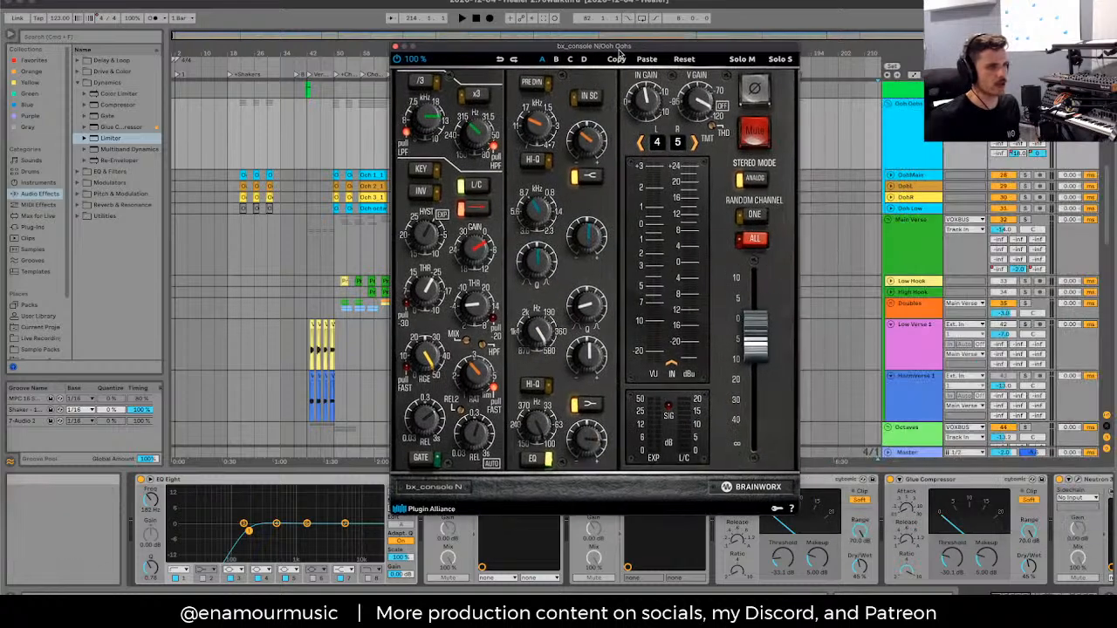
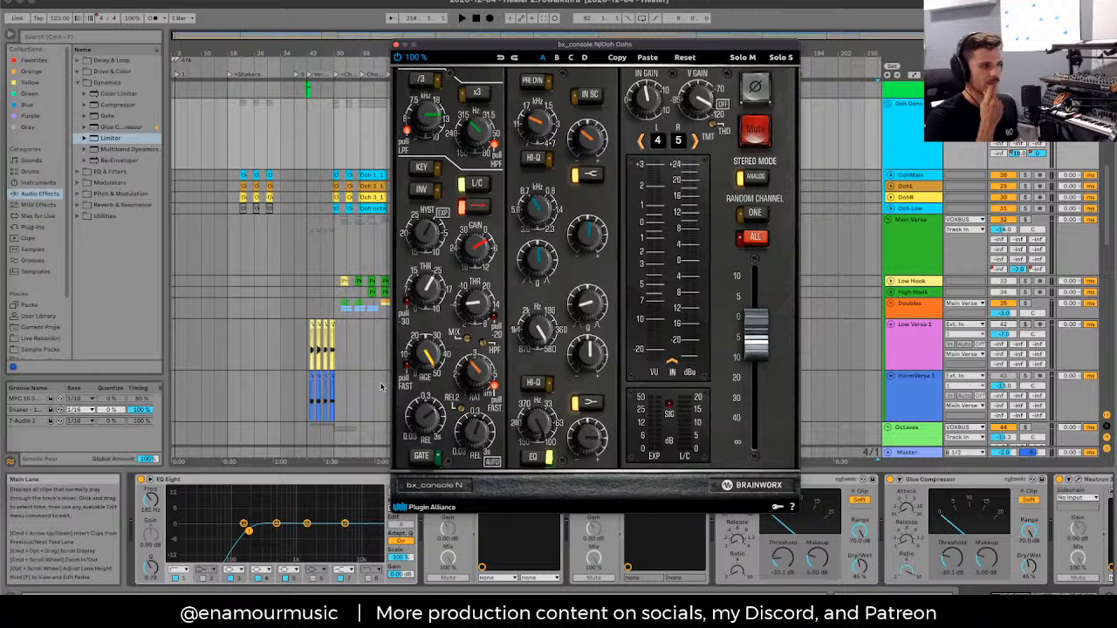
pyautogui.click(396, 44)
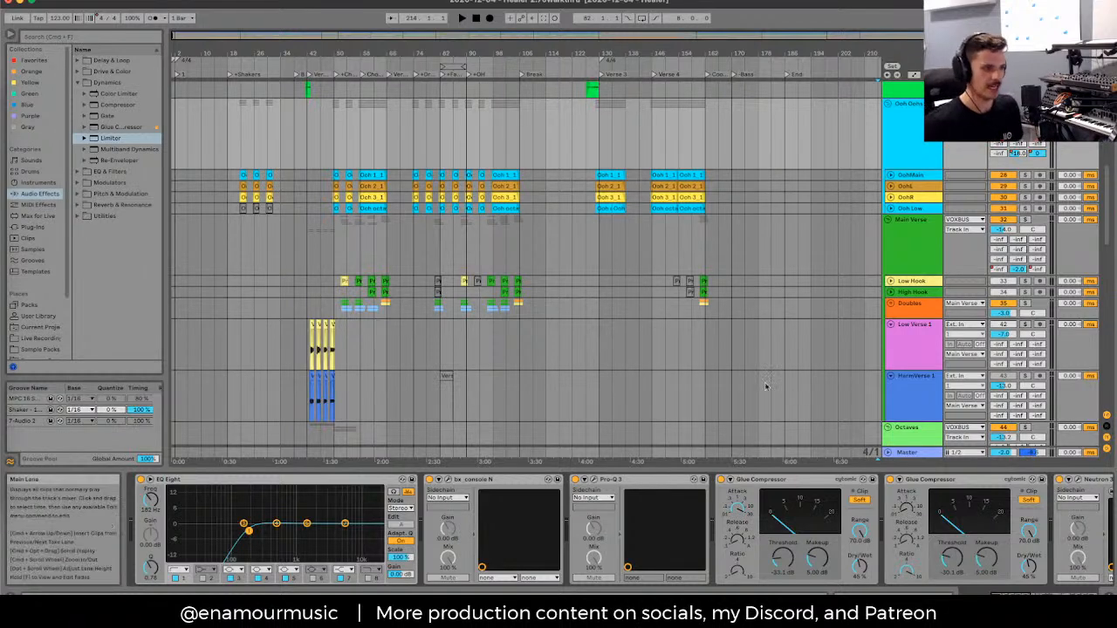
pyautogui.click(433, 479)
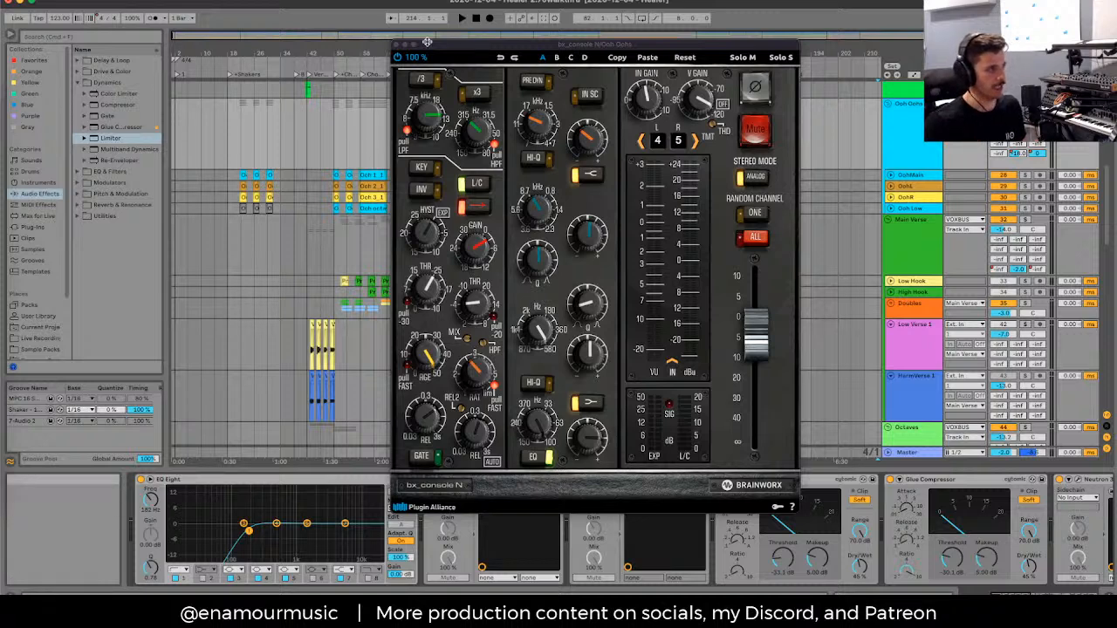
pyautogui.click(397, 45)
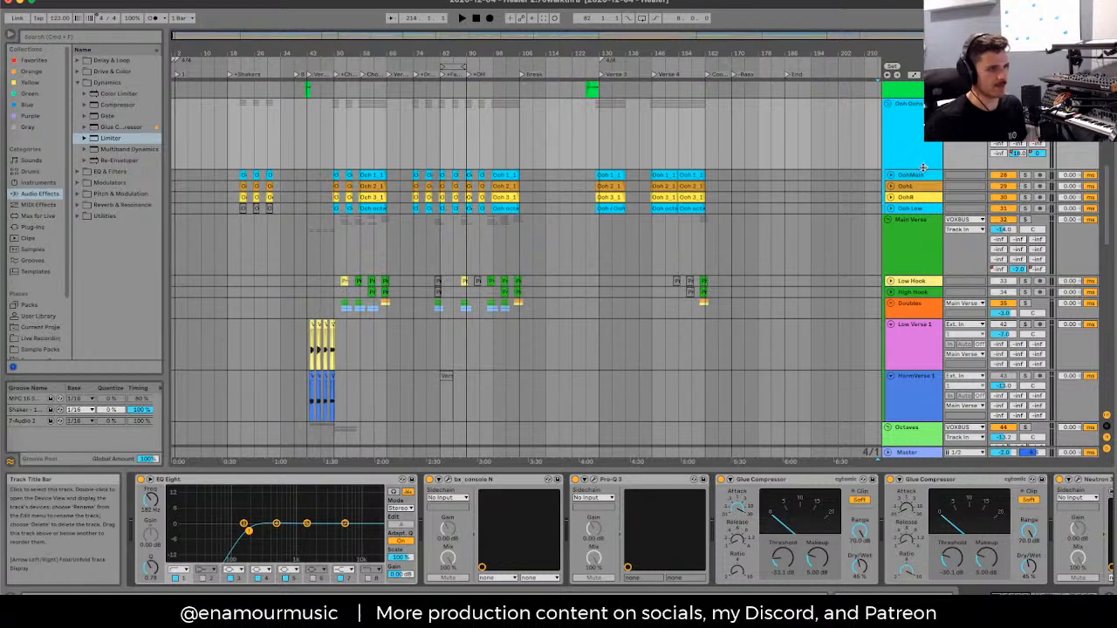
# Step: Recheck the effects on the individual Ooh tracks, briefly unfold their waveforms, and return to the Ooh Oohs group's device chain
pyautogui.click(923, 177)
pyautogui.click(921, 207)
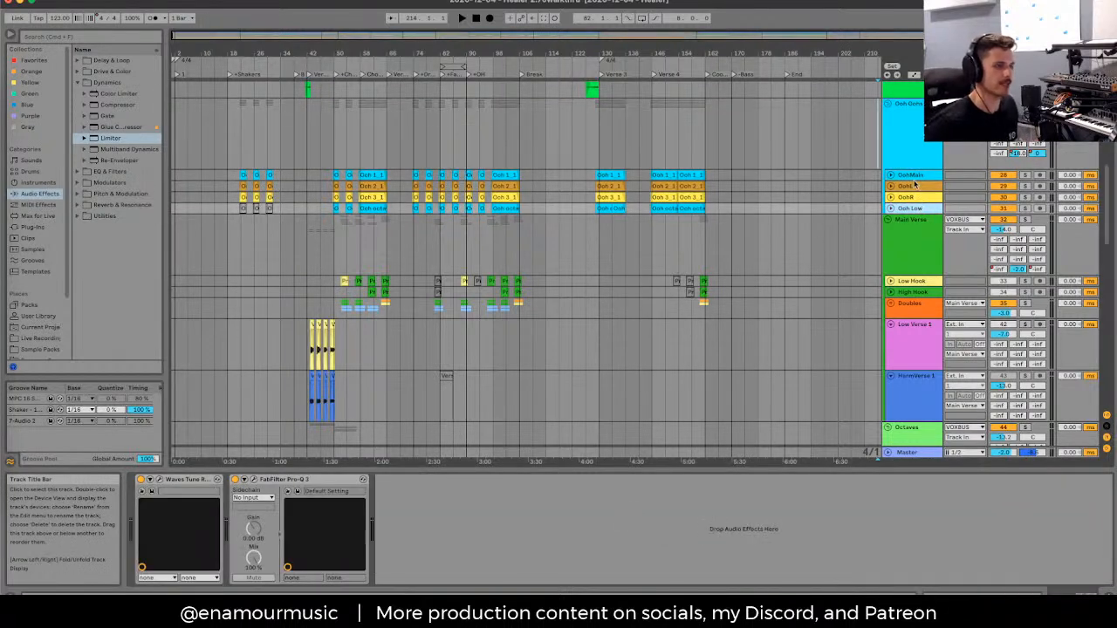
pyautogui.click(916, 185)
pyautogui.keyDown('alt'); pyautogui.click(890, 175); pyautogui.keyUp('alt')
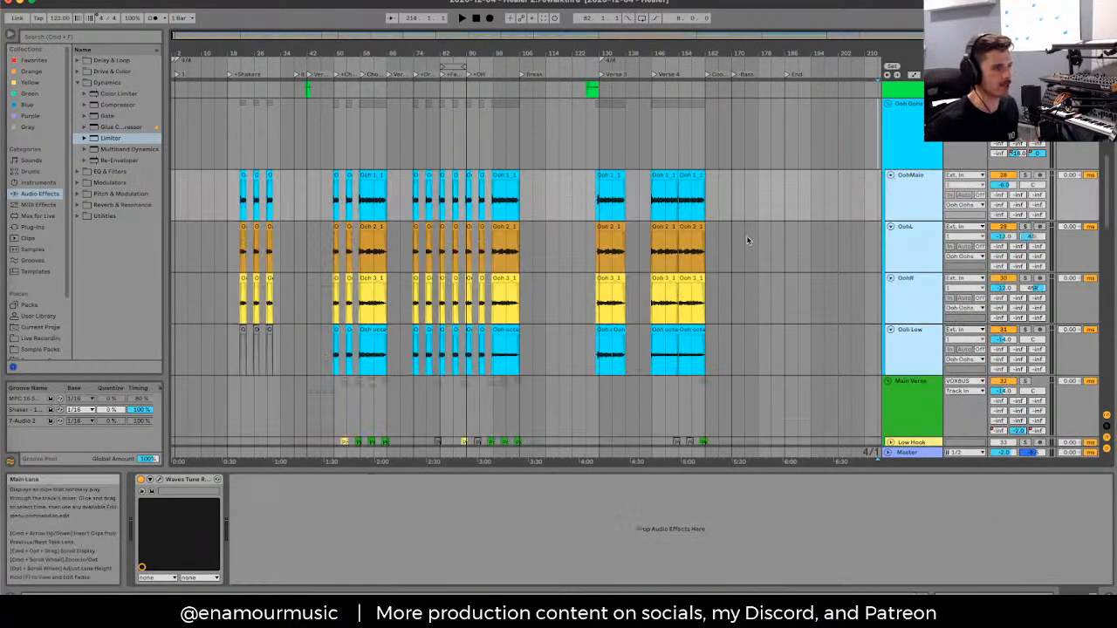
pyautogui.keyDown('alt'); pyautogui.click(890, 175); pyautogui.keyUp('alt')
pyautogui.click(509, 305)
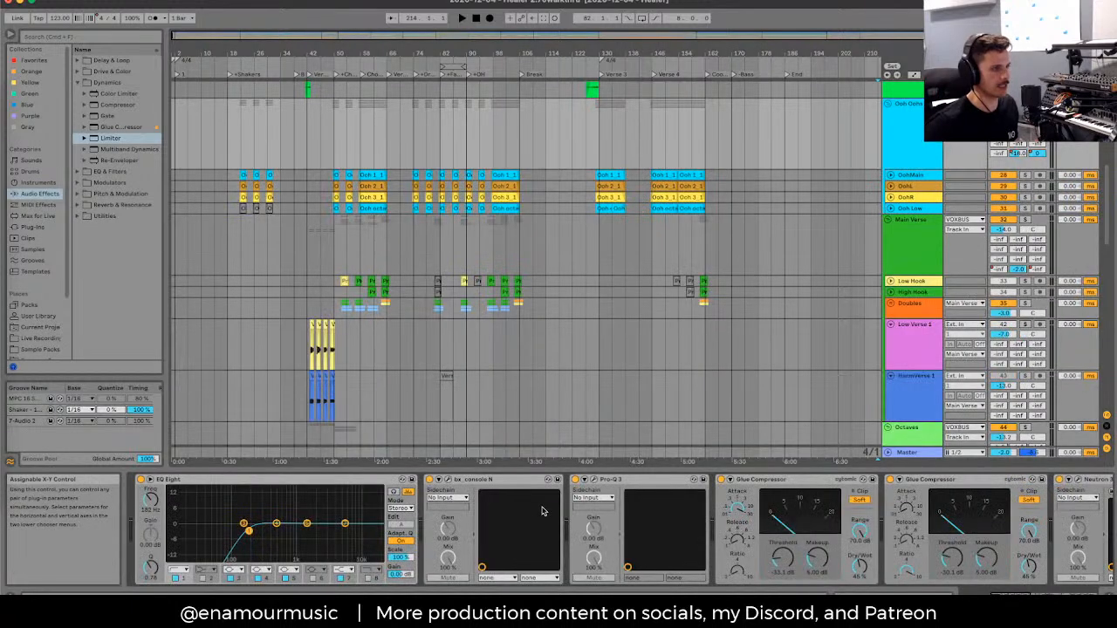
# Step: Open Pro-Q 3 in the Ooh Oohs group's device chain and place the playback start in the first Chorus section
pyautogui.scroll(-3, 508, 304)
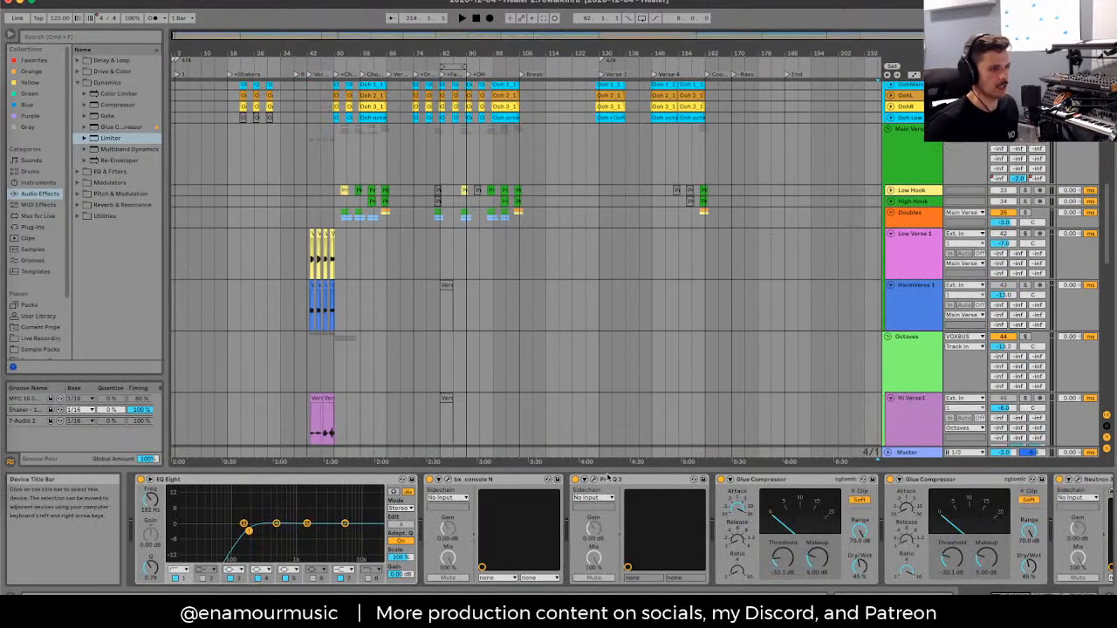
pyautogui.click(595, 480)
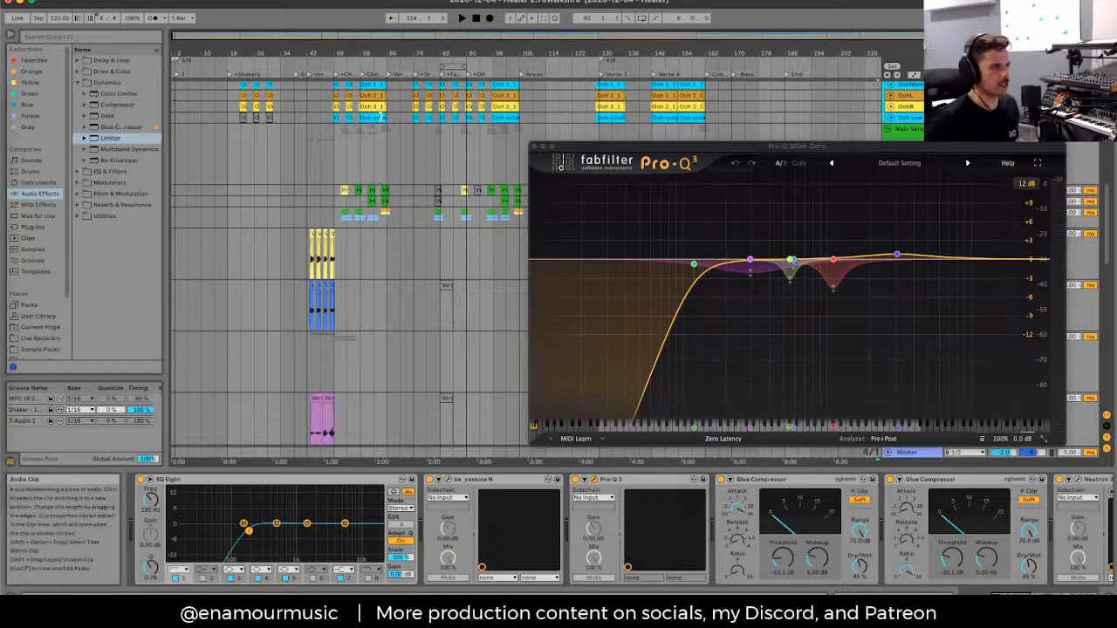
pyautogui.scroll(3, 344, 147)
pyautogui.click(345, 147)
pyautogui.click(345, 146)
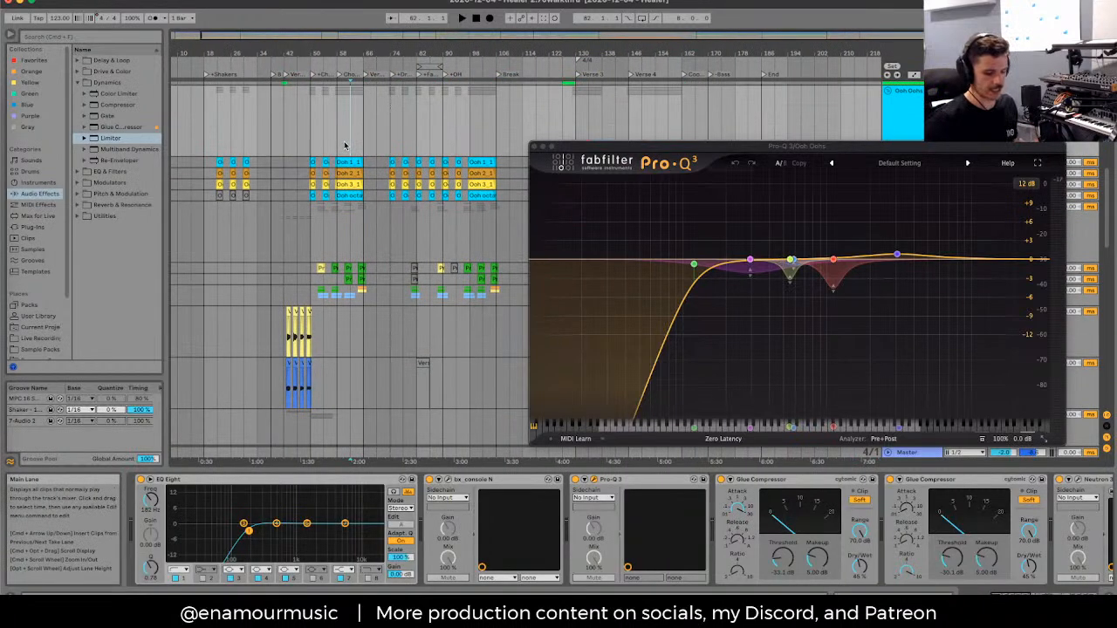
pyautogui.scroll(2, 345, 146)
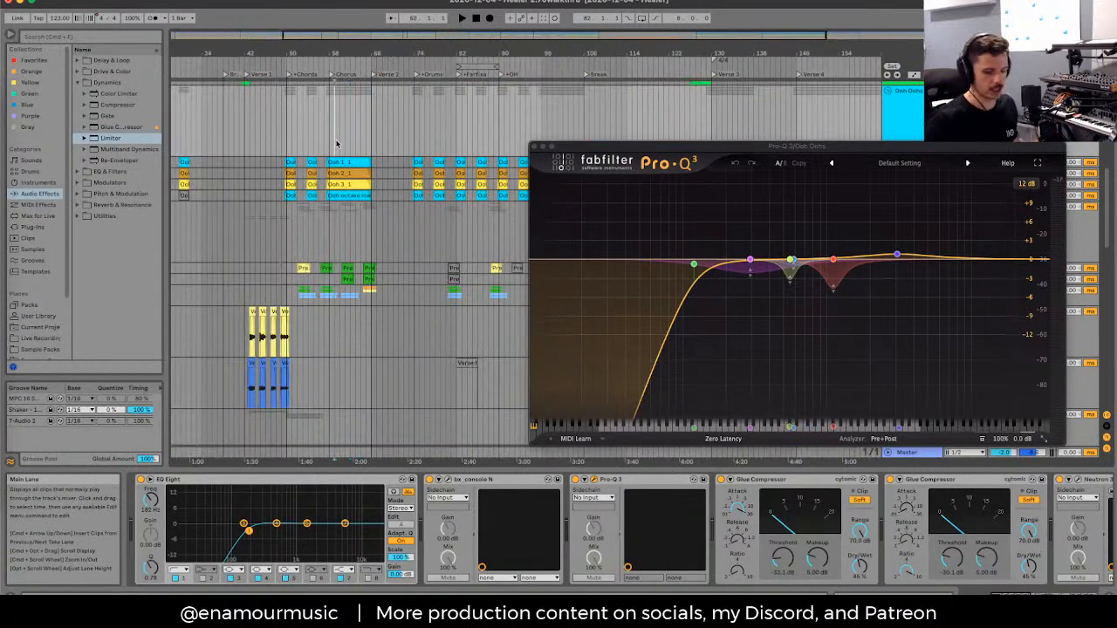
pyautogui.scroll(2, 336, 144)
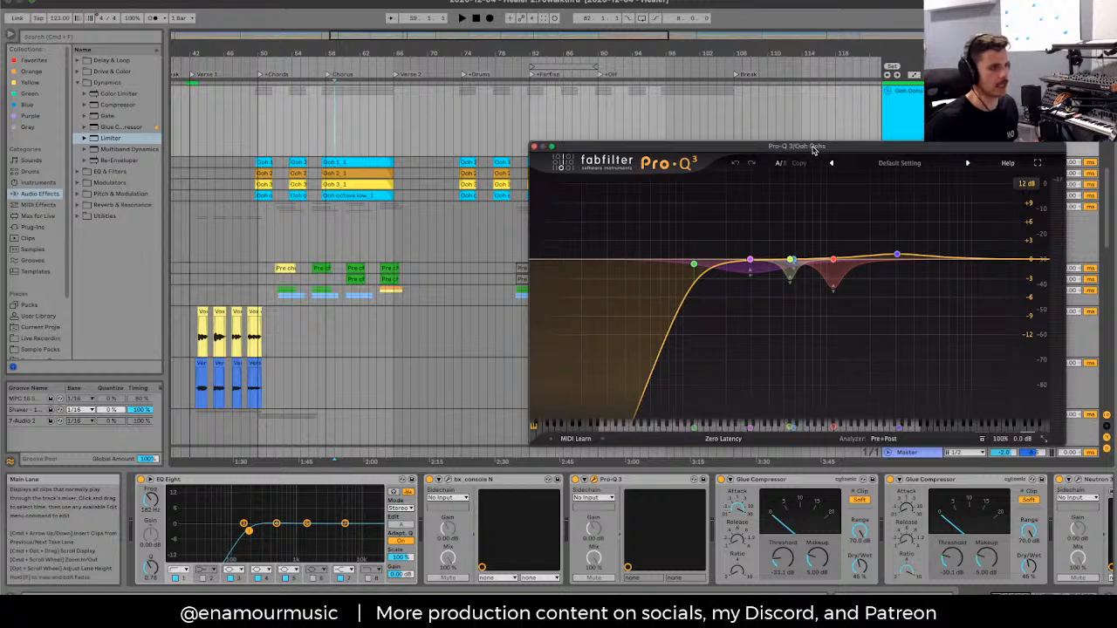
pyautogui.moveTo(813, 150); pyautogui.dragTo(676, 166)
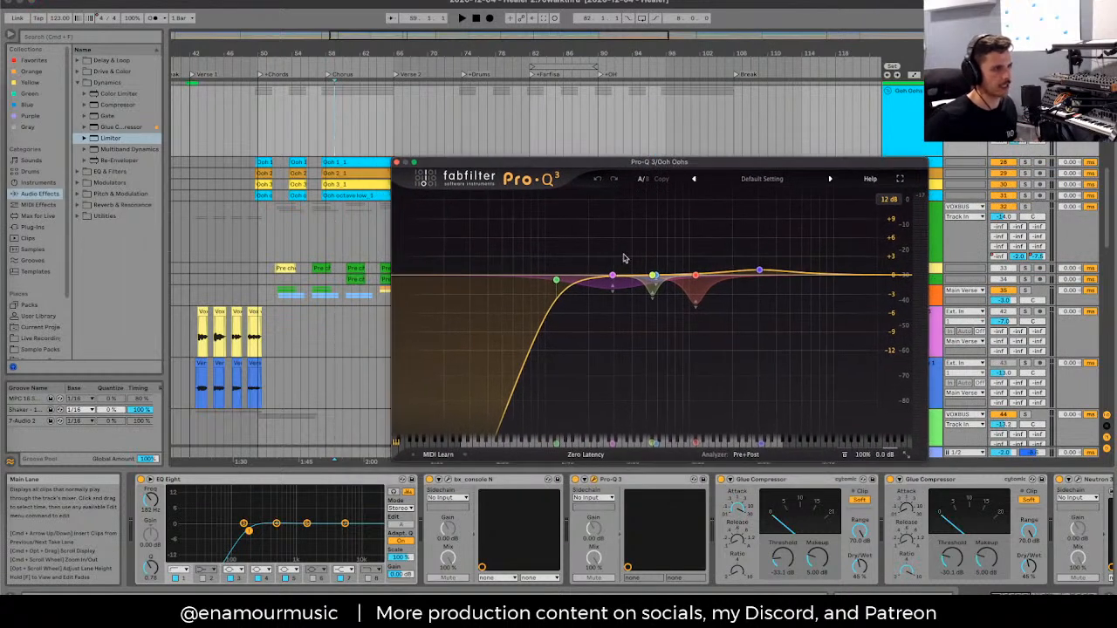
# Step: Play the chorus while examining the group's Pro-Q 3 curve and spectrum, then stop playback and close the plug-in window
pyautogui.press('space')
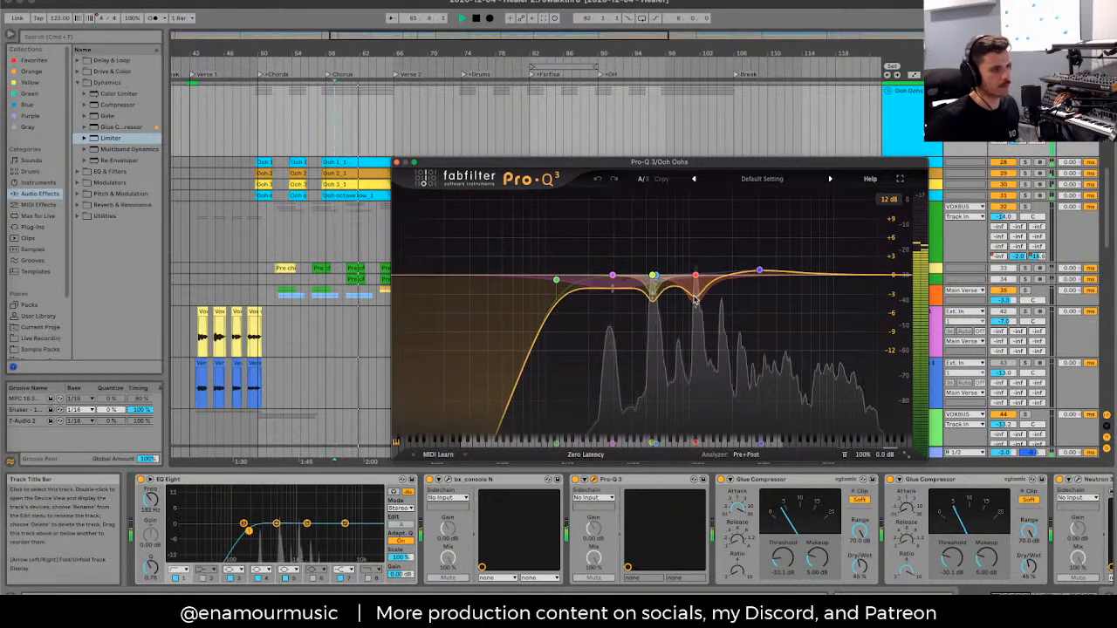
pyautogui.press('space')
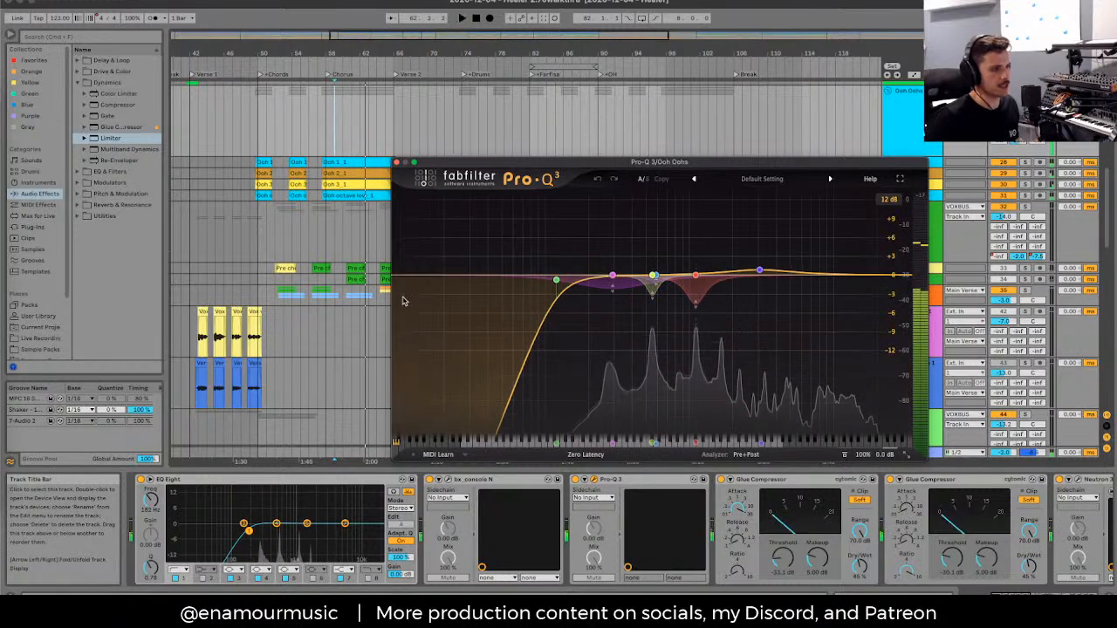
pyautogui.click(397, 162)
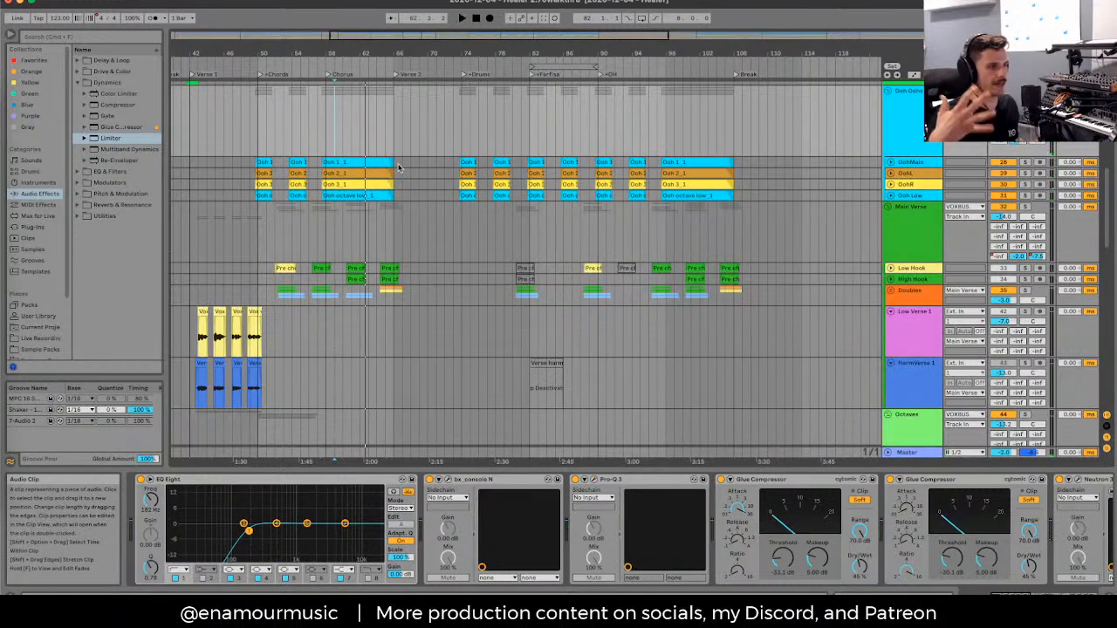
# Step: Compare the individual Ooh tracks' effects with the Ooh Oohs group's device chain
pyautogui.click(911, 195)
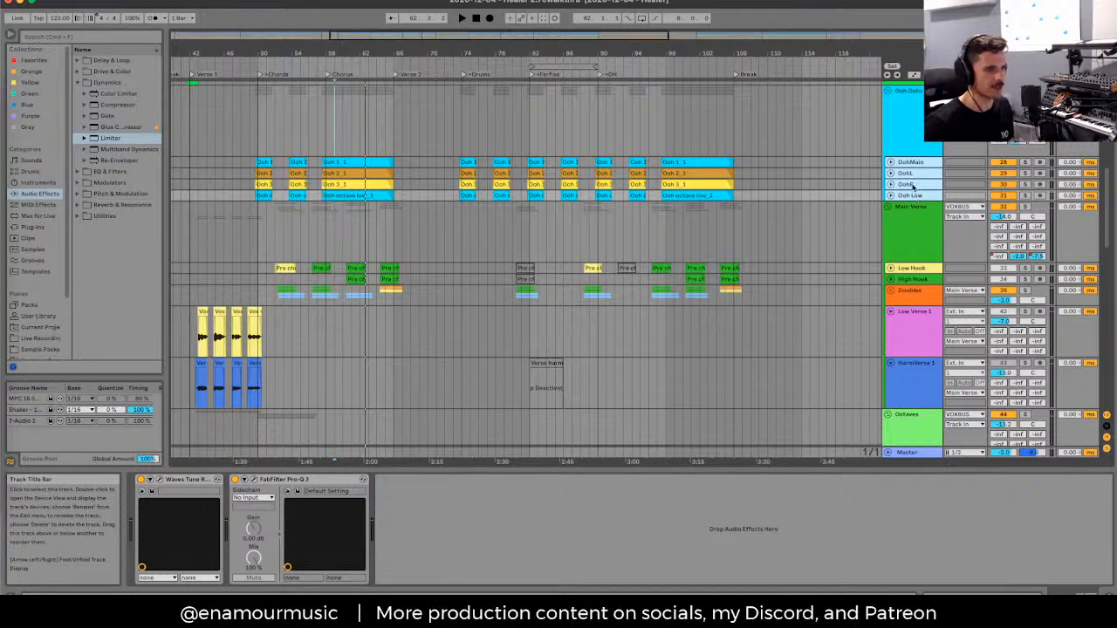
pyautogui.click(904, 172)
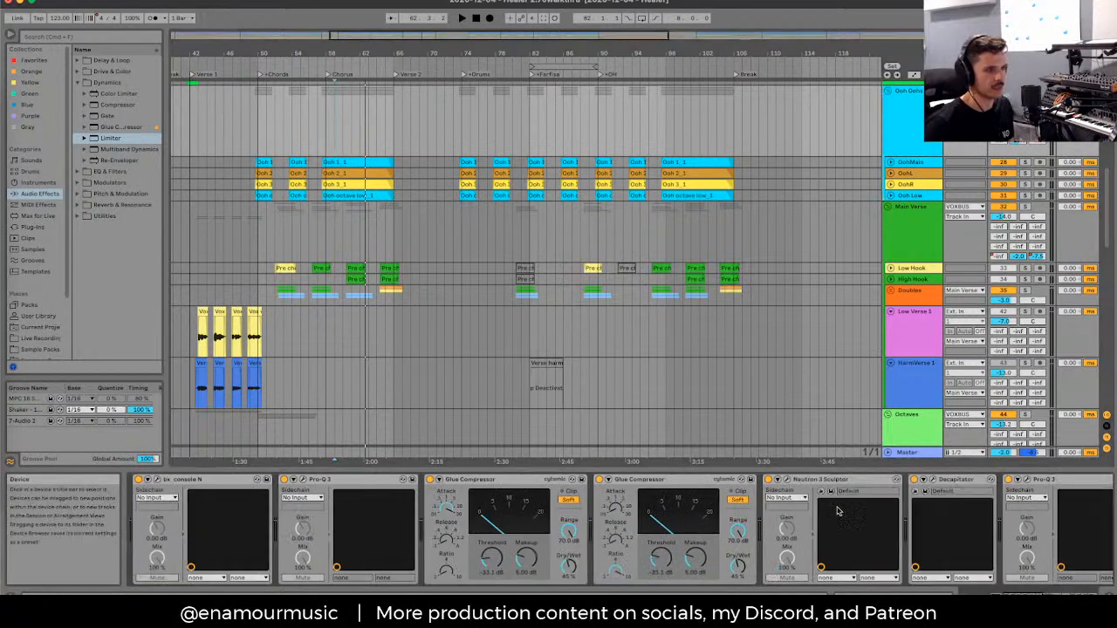
pyautogui.click(908, 113)
pyautogui.hscroll(-5, 550, 528)
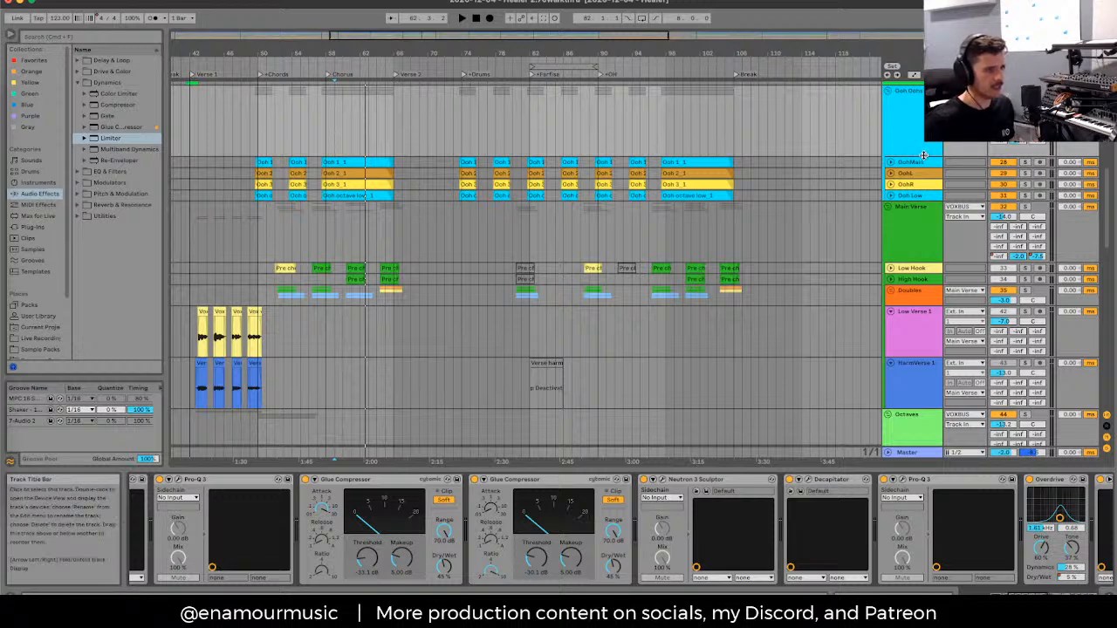
# Step: Unfold the OohMain, OohL, OohR and Ooh Low tracks to show the waveforms of their Chorus clips
pyautogui.click(910, 196)
pyautogui.click(891, 195)
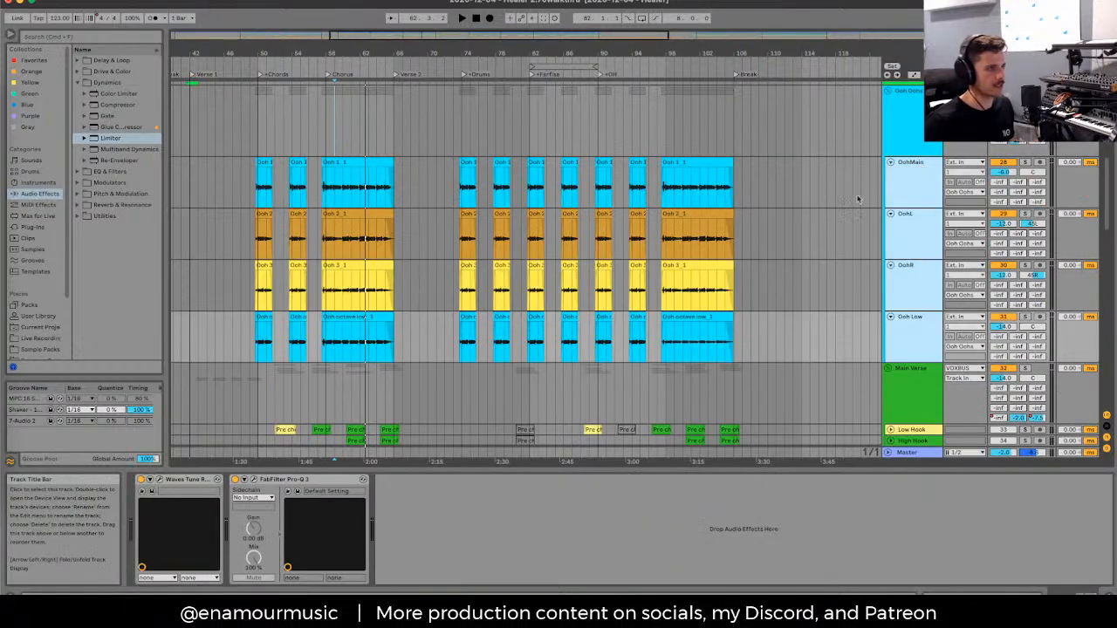
pyautogui.click(351, 192)
pyautogui.scroll(3, 351, 192)
pyautogui.scroll(3, 350, 192)
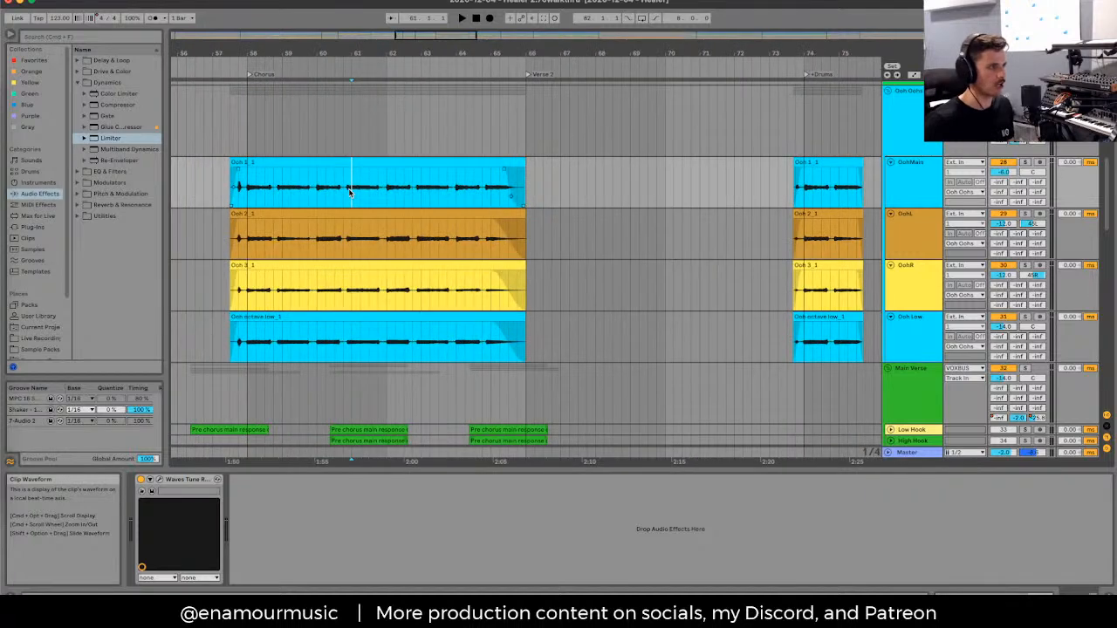
# Step: Play the Ooh Oohs from the middle of the Chorus clip and examine the gain reduction on the group's Glue Compressors
pyautogui.moveTo(308, 197); pyautogui.dragTo(334, 185)
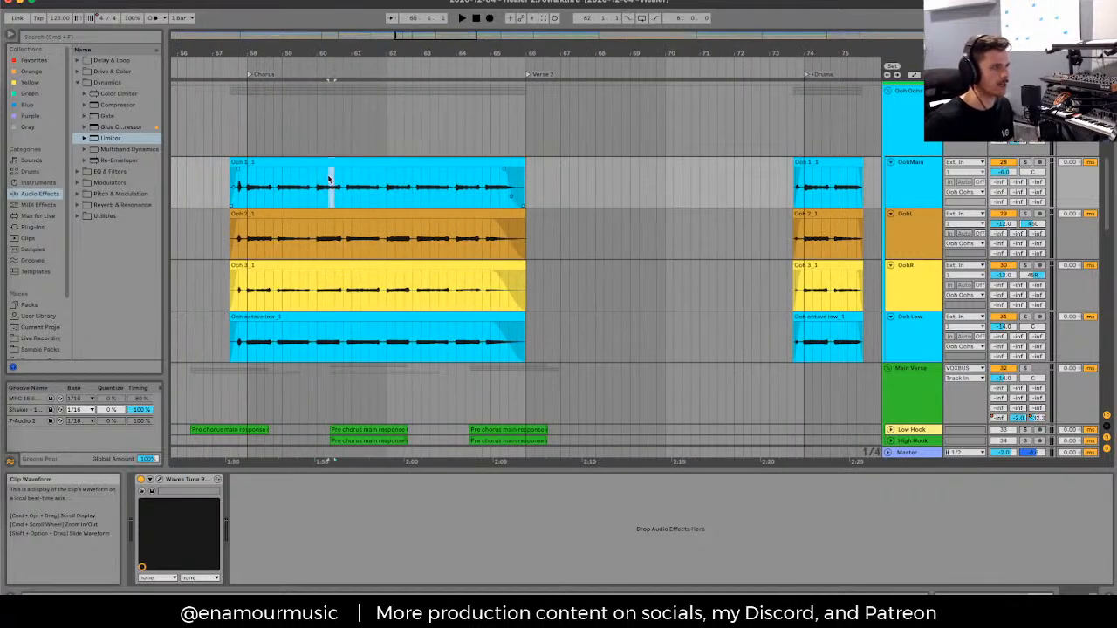
pyautogui.click(914, 179)
pyautogui.click(919, 131)
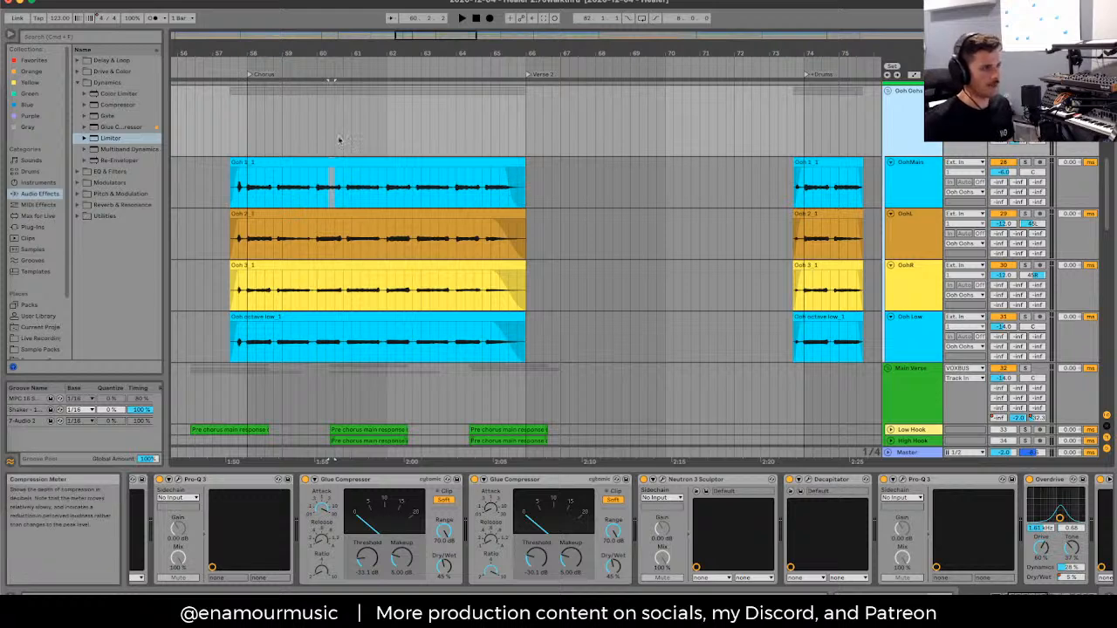
pyautogui.moveTo(348, 188)
pyautogui.mouseDown()
pyautogui.moveTo(391, 188)
pyautogui.moveTo(353, 194)
pyautogui.mouseUp()
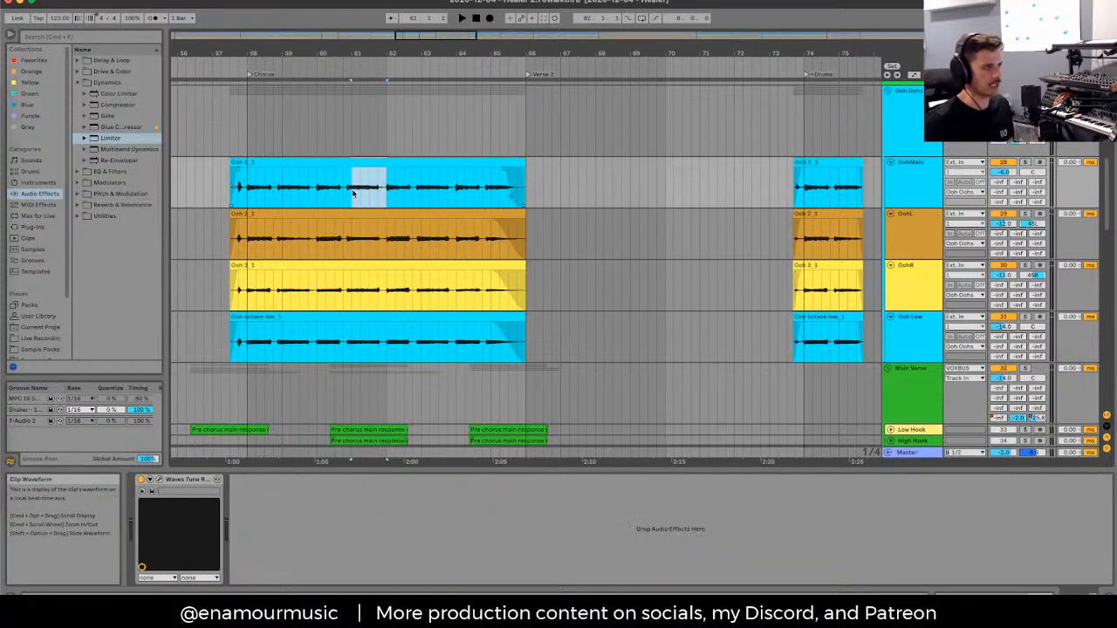
pyautogui.click(343, 192)
pyautogui.click(908, 132)
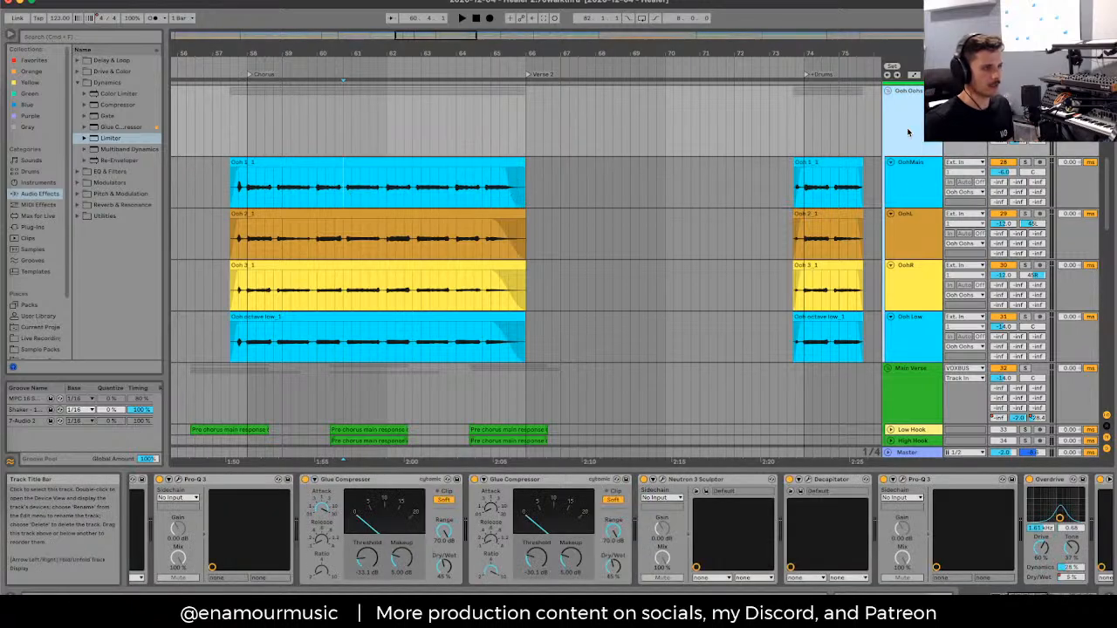
pyautogui.press('space')
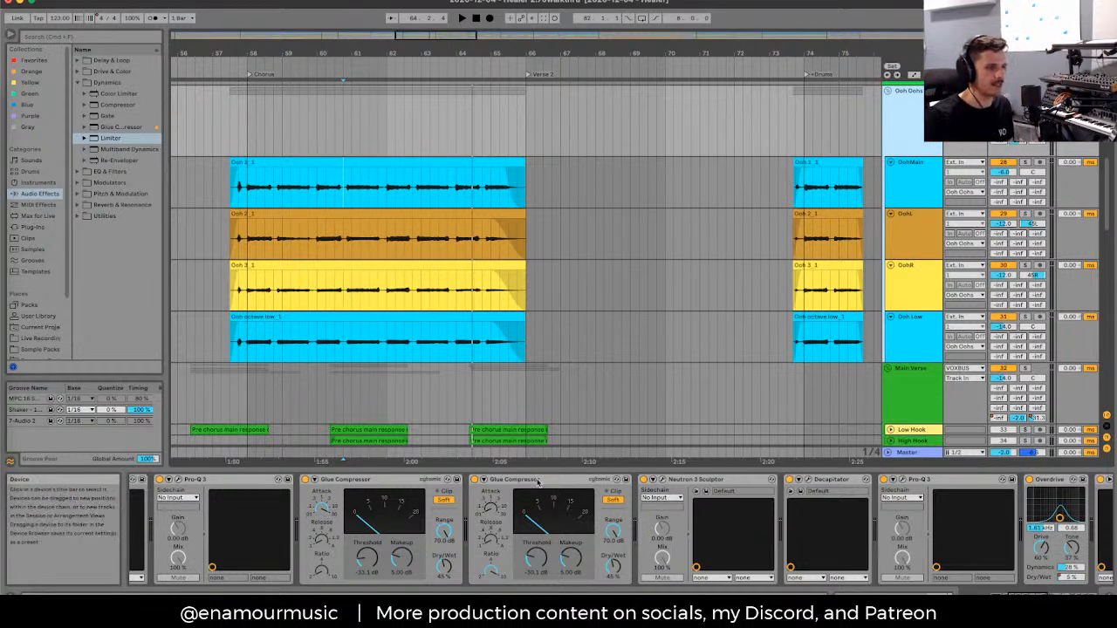
# Step: Select the second Glue Compressor on the Ooh Oohs group, inspect the Chorus waveforms closely, and return to the group's device chain
pyautogui.click(491, 502)
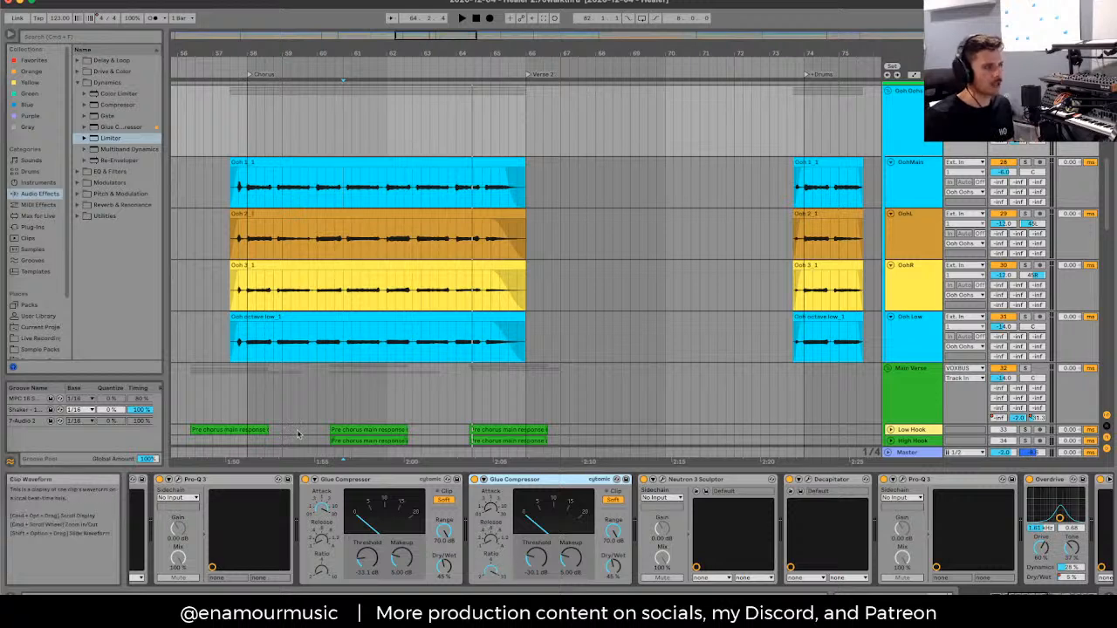
pyautogui.click(317, 186)
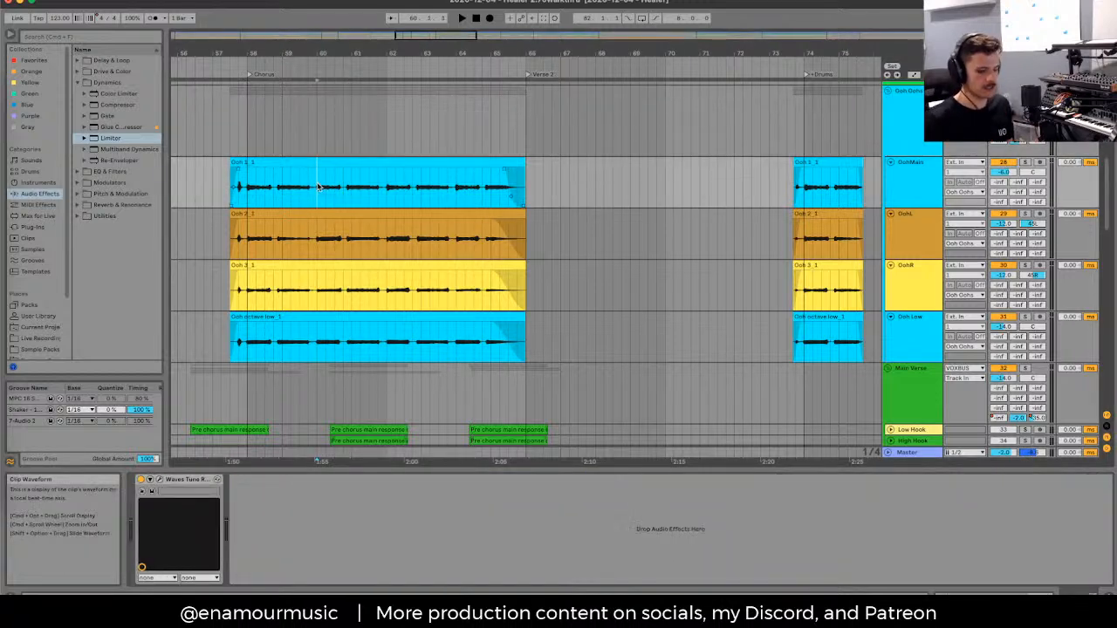
pyautogui.scroll(3, 319, 187)
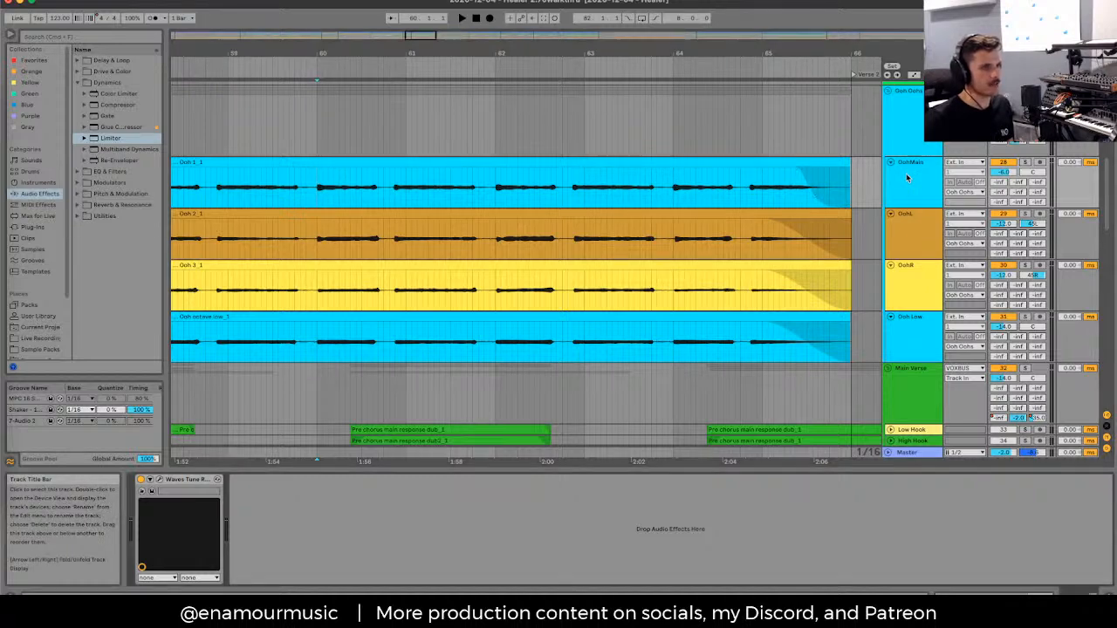
pyautogui.doubleClick(811, 184)
pyautogui.doubleClick(909, 91)
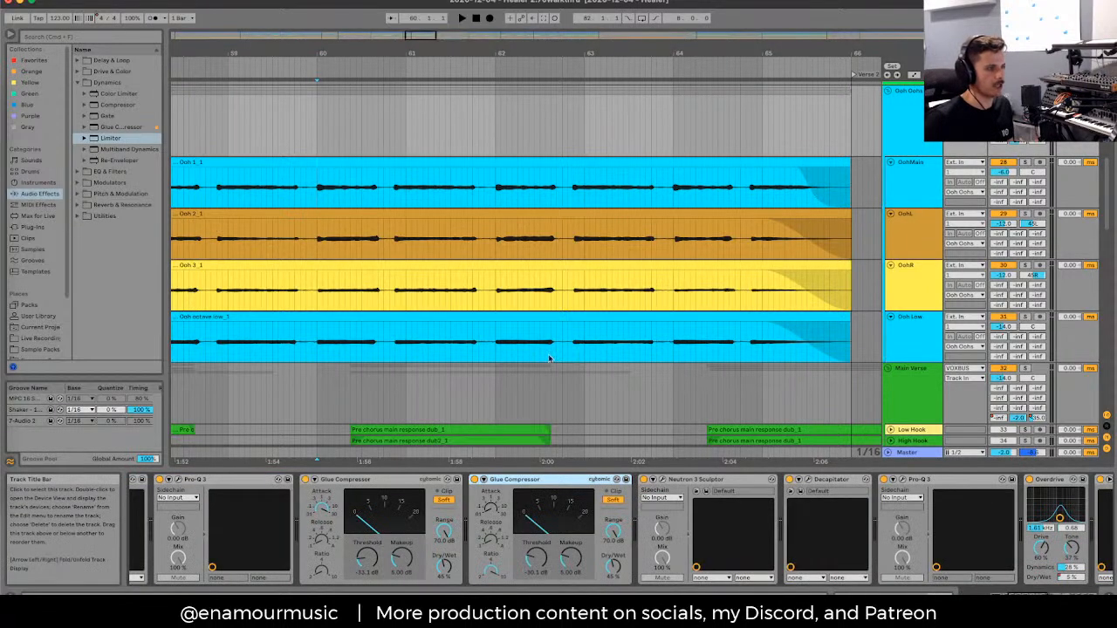
pyautogui.hscroll(-5, 308, 186)
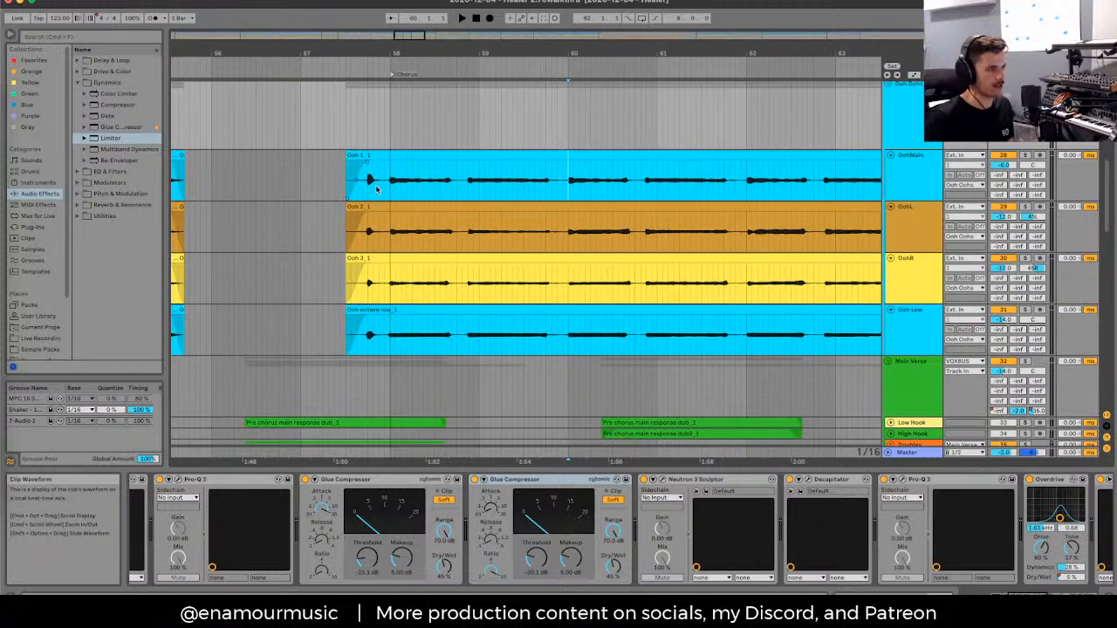
# Step: Play the Ooh Oohs from just before the Chorus marker and watch the second Glue Compressor's meter
pyautogui.click(377, 189)
pyautogui.scroll(5, 376, 188)
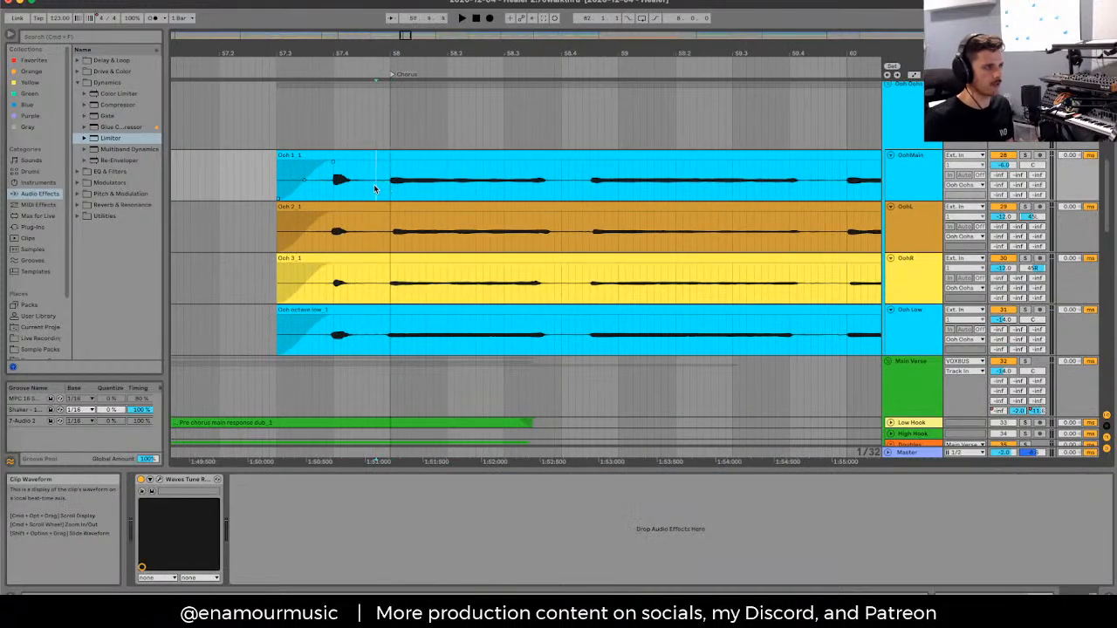
pyautogui.press('space')
pyautogui.click(771, 210)
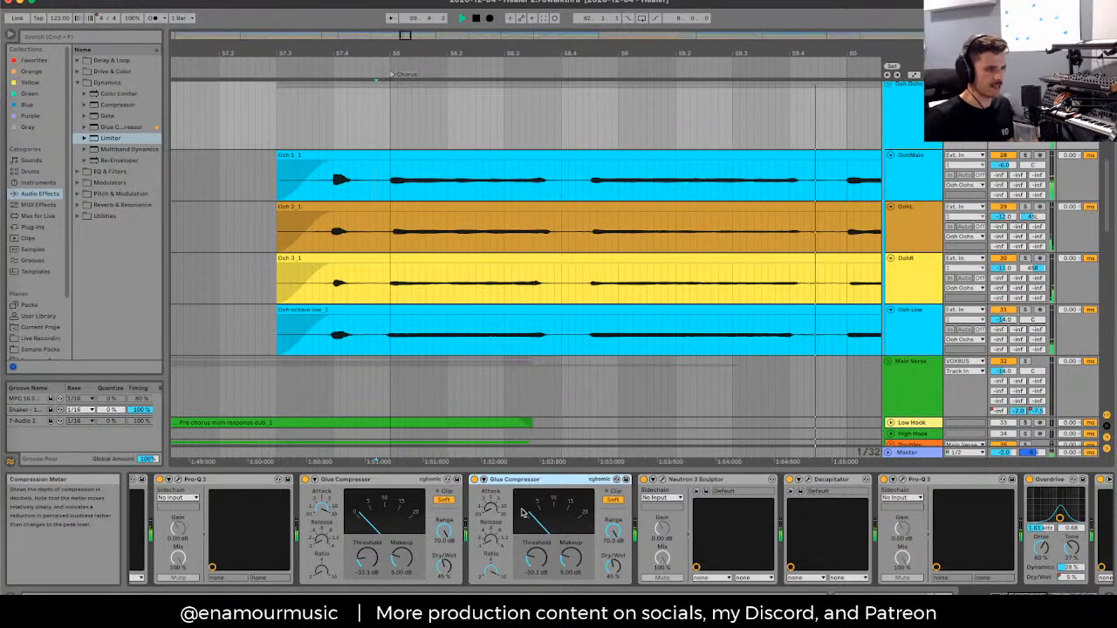
pyautogui.press('space')
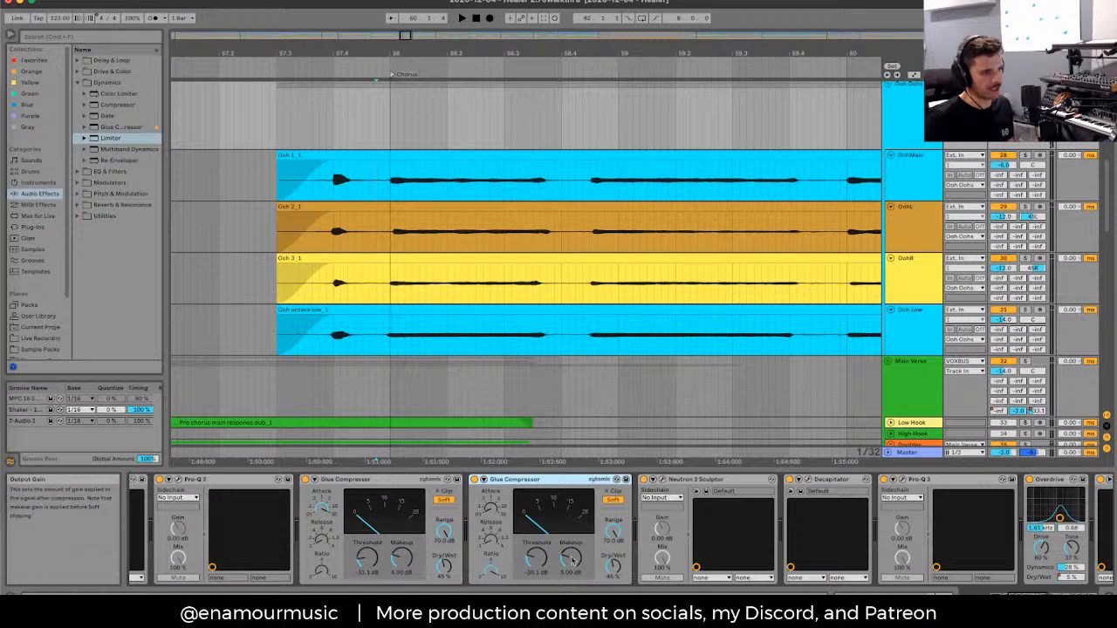
# Step: Recheck the OohMain clip and its effects, place the playback start at bar 62, and return to the Ooh Oohs group's device chain
pyautogui.click(579, 182)
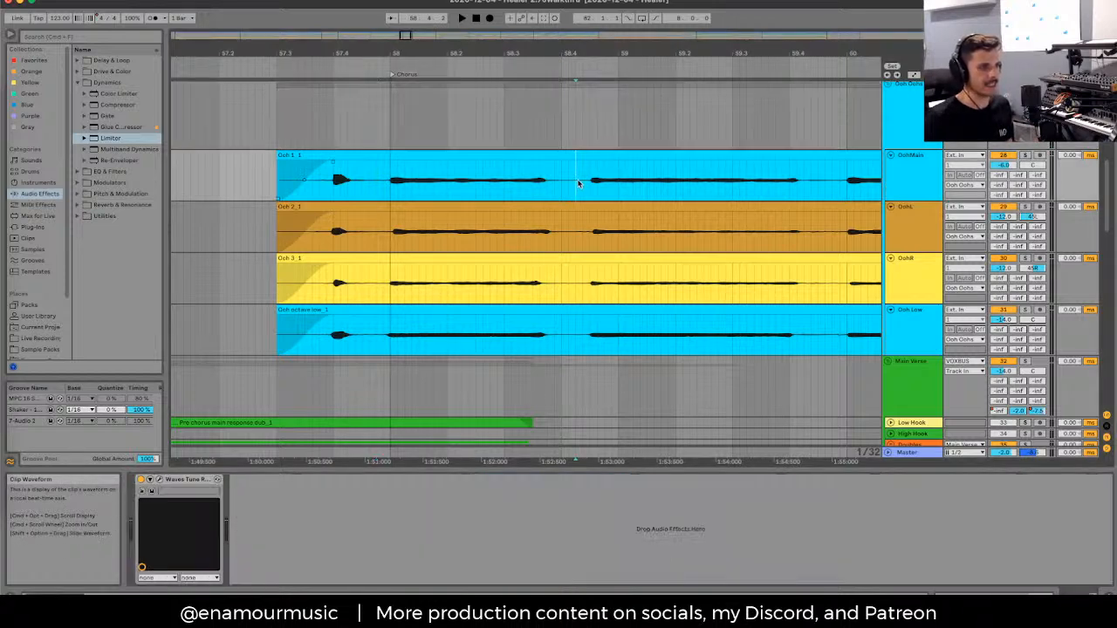
pyautogui.scroll(-4, 578, 181)
pyautogui.click(908, 113)
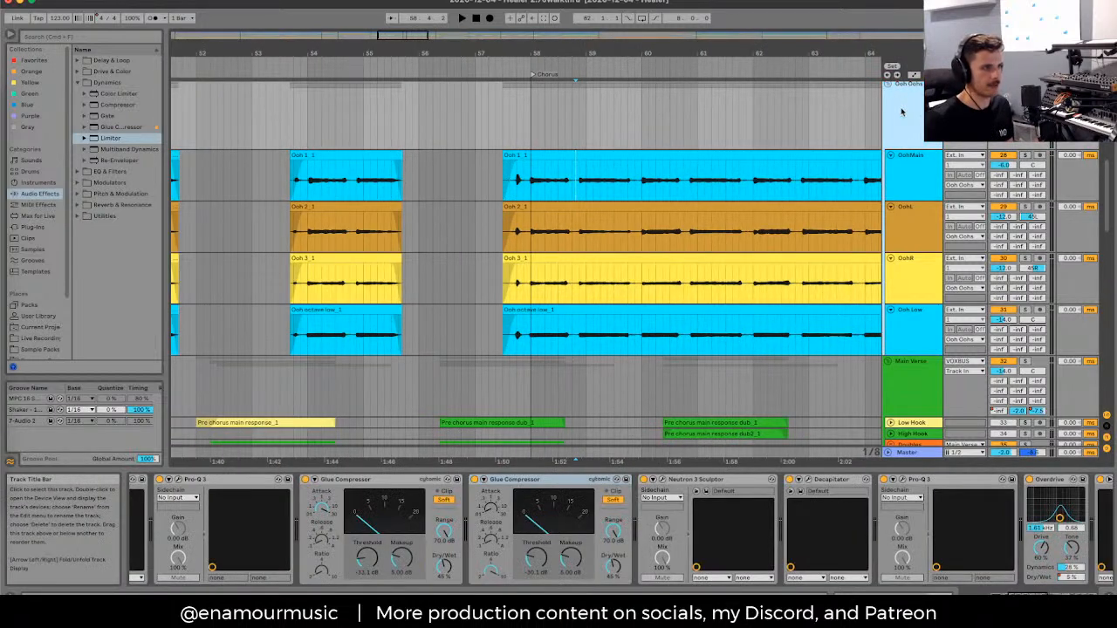
pyautogui.click(868, 122)
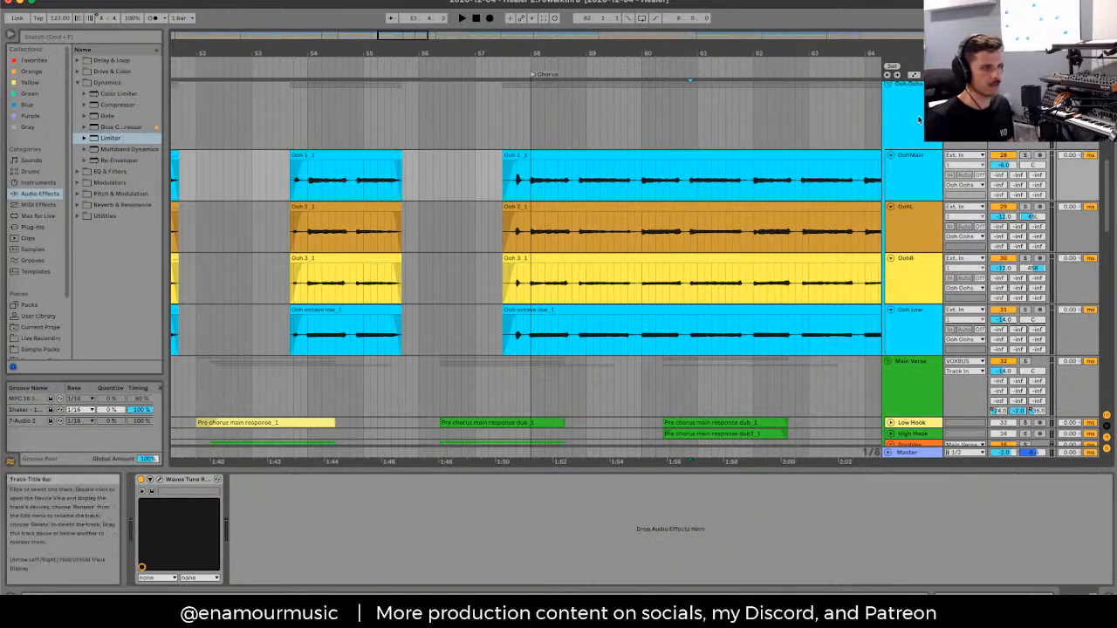
pyautogui.click(868, 122)
pyautogui.click(755, 178)
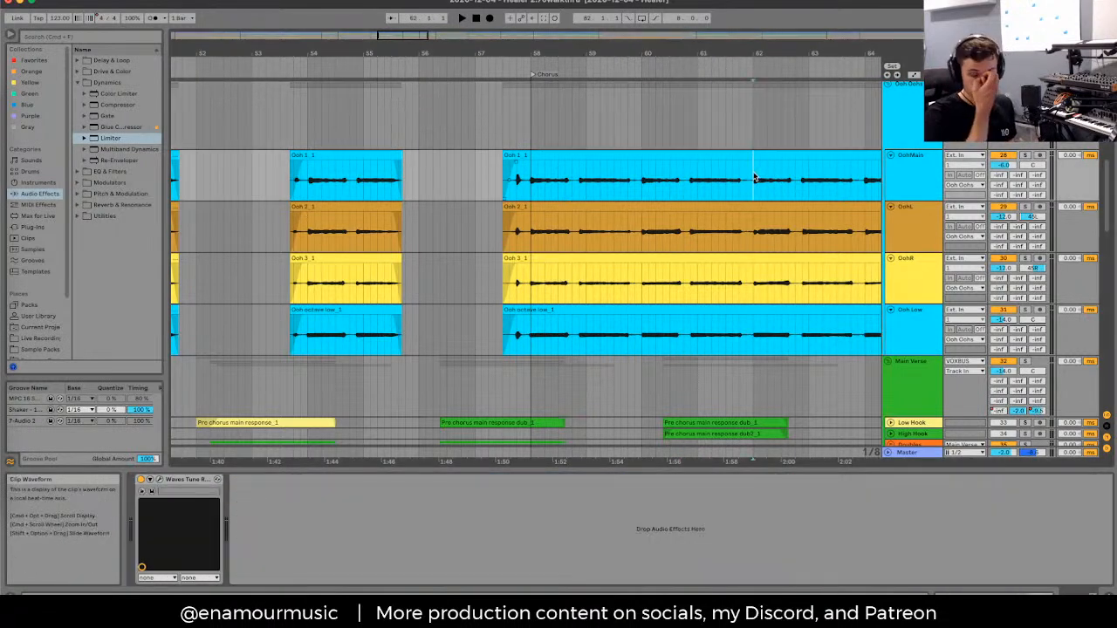
pyautogui.click(895, 132)
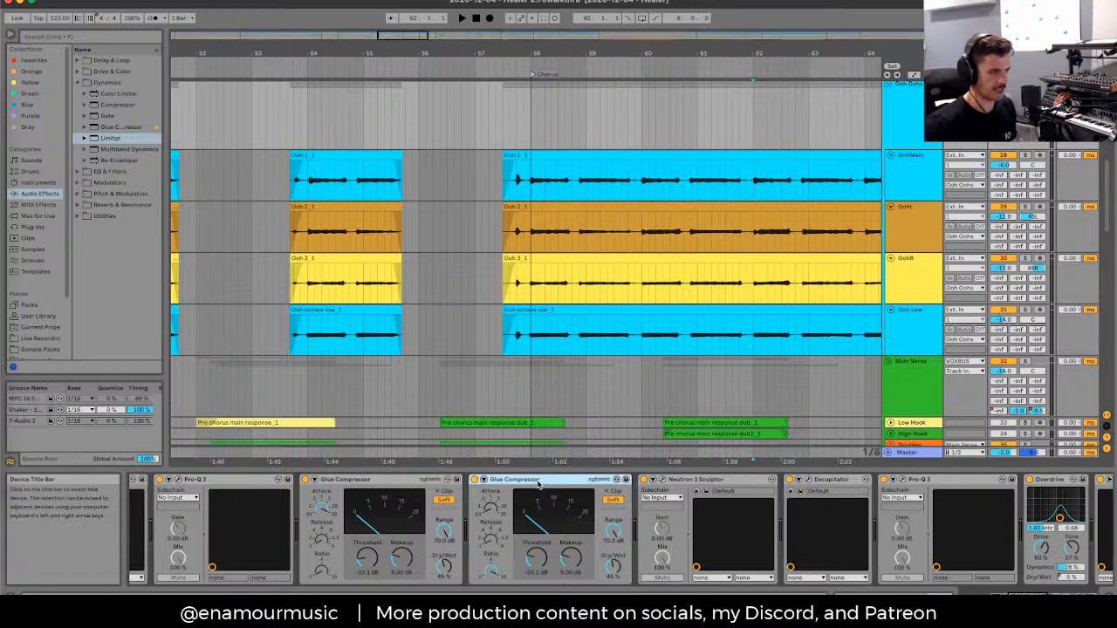
# Step: Review Neutron 3 Sculptor and Decapitator in the group's chain, then examine the second Glue Compressor's makeup gain and meter
pyautogui.click(712, 478)
pyautogui.click(833, 480)
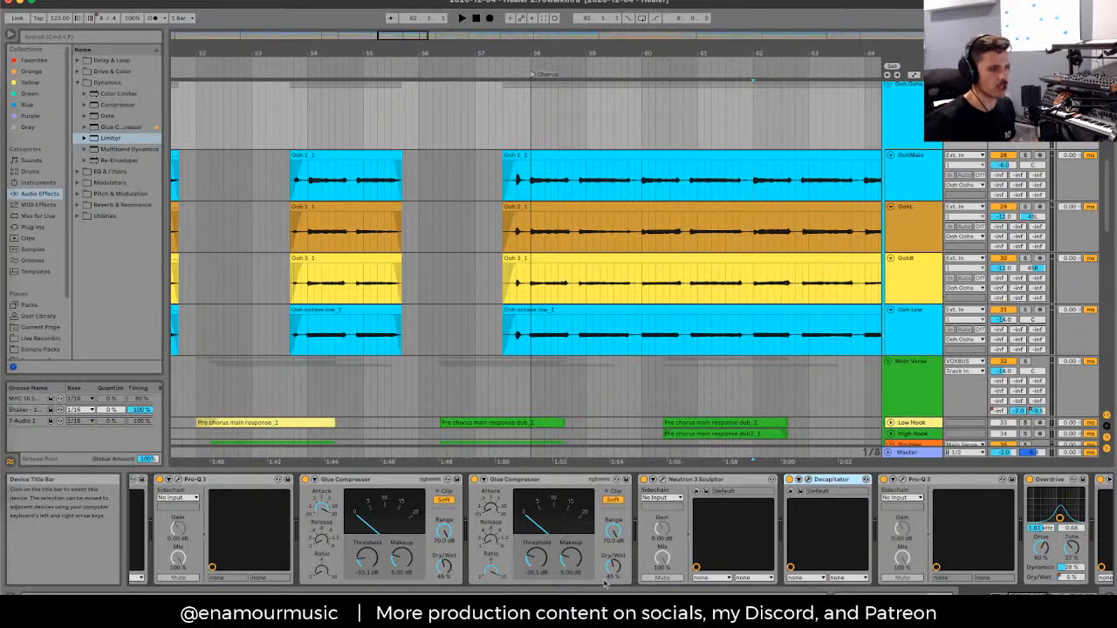
pyautogui.moveTo(572, 559); pyautogui.dragTo(572, 544)
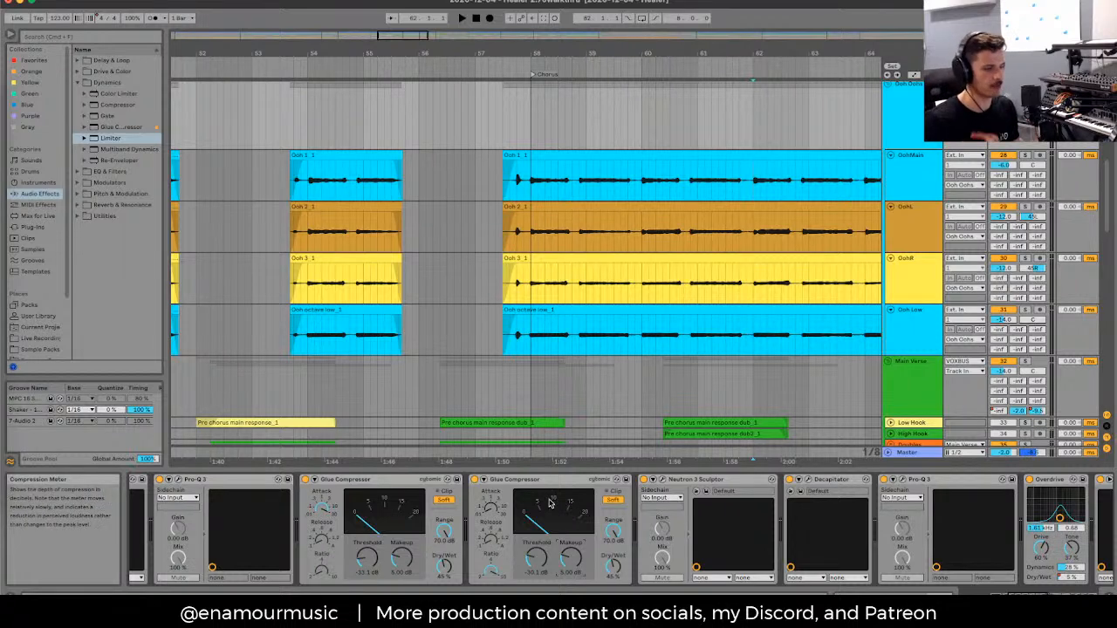
pyautogui.click(526, 487)
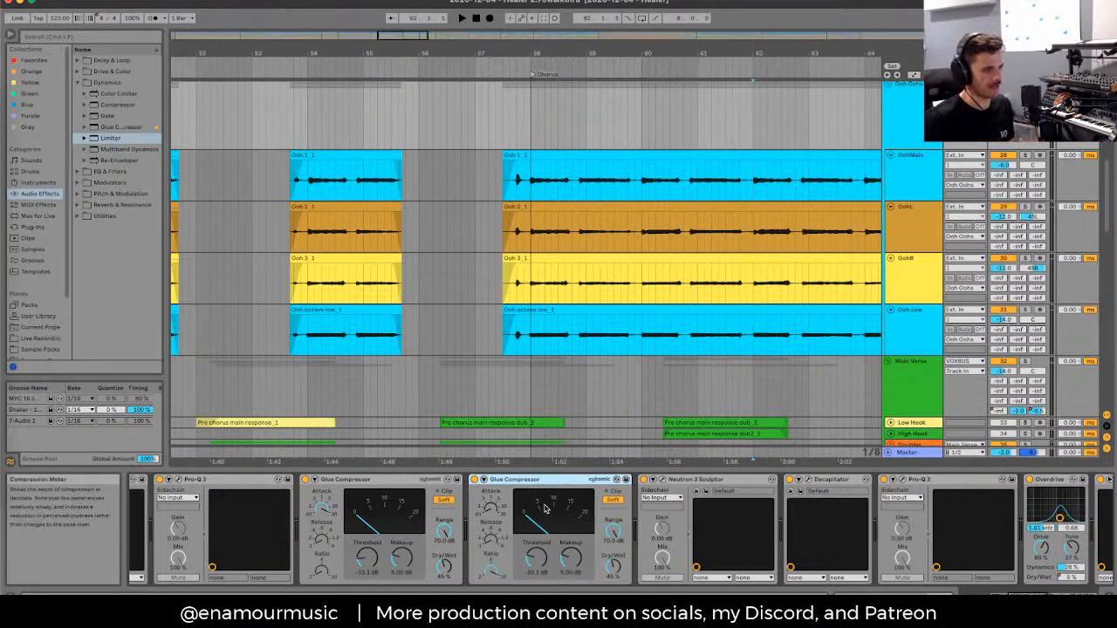
# Step: Try a higher makeup gain on the second Glue Compressor and play the Ooh Oohs from bar 62
pyautogui.moveTo(565, 545); pyautogui.dragTo(564, 541)
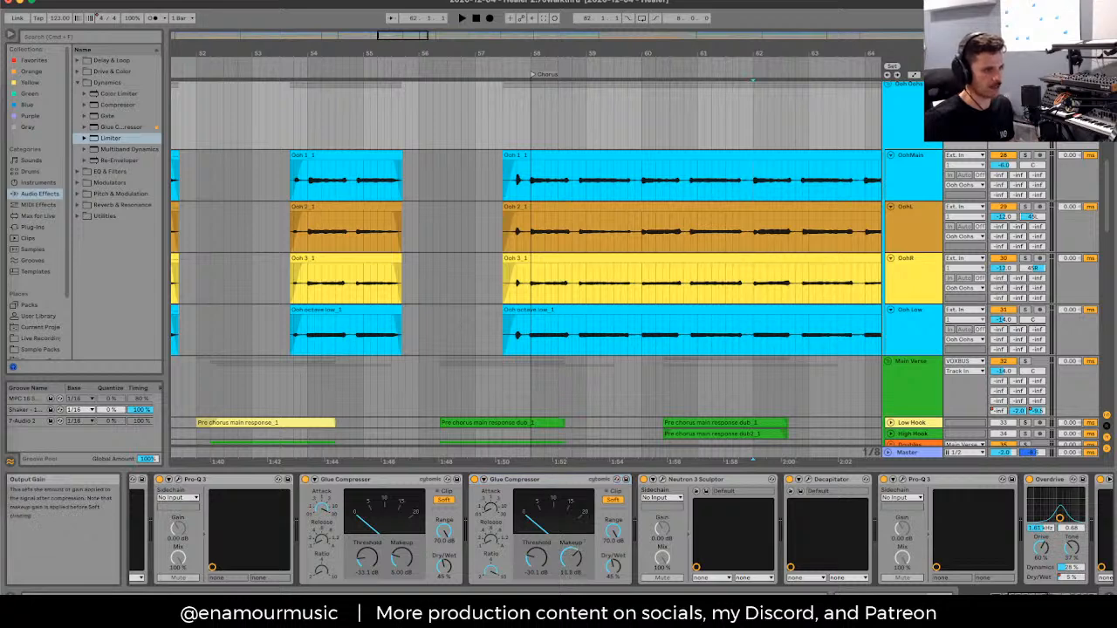
pyautogui.press('space')
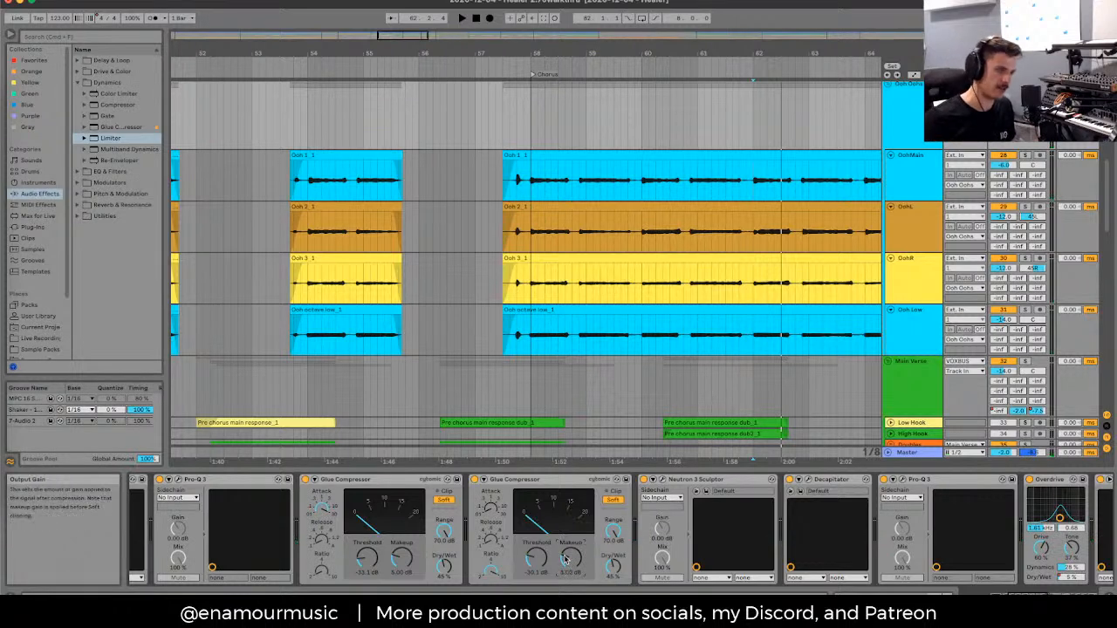
# Step: Open Neutron 3 Sculptor from the Ooh Oohs group, watch its curve during playback from bar 62, and close it
pyautogui.hscroll(2, 642, 514)
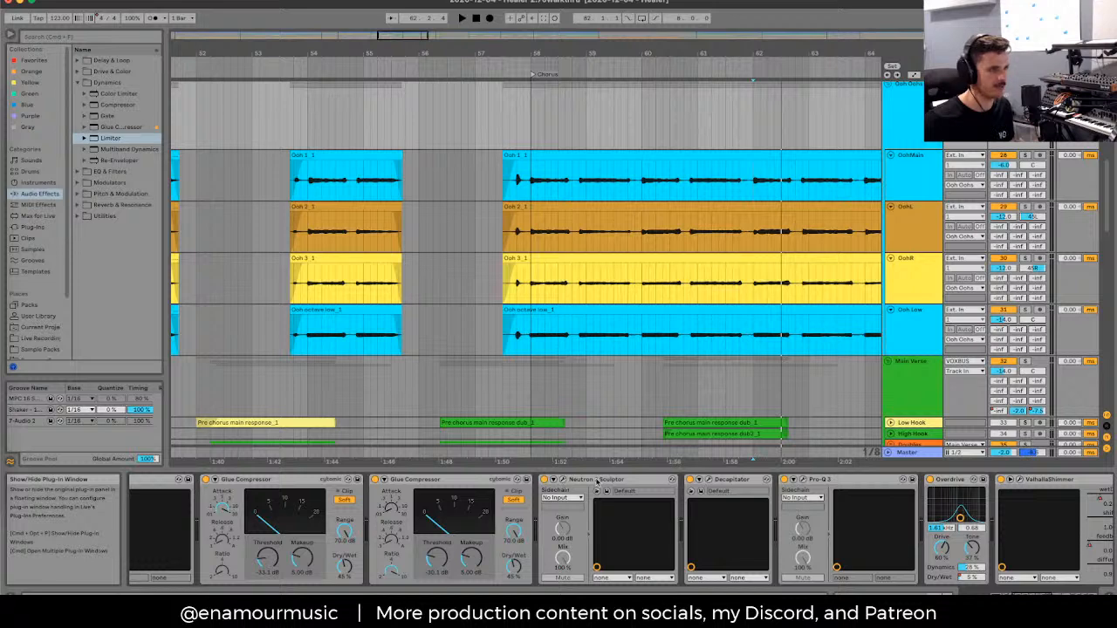
pyautogui.hscroll(5, 417, 548)
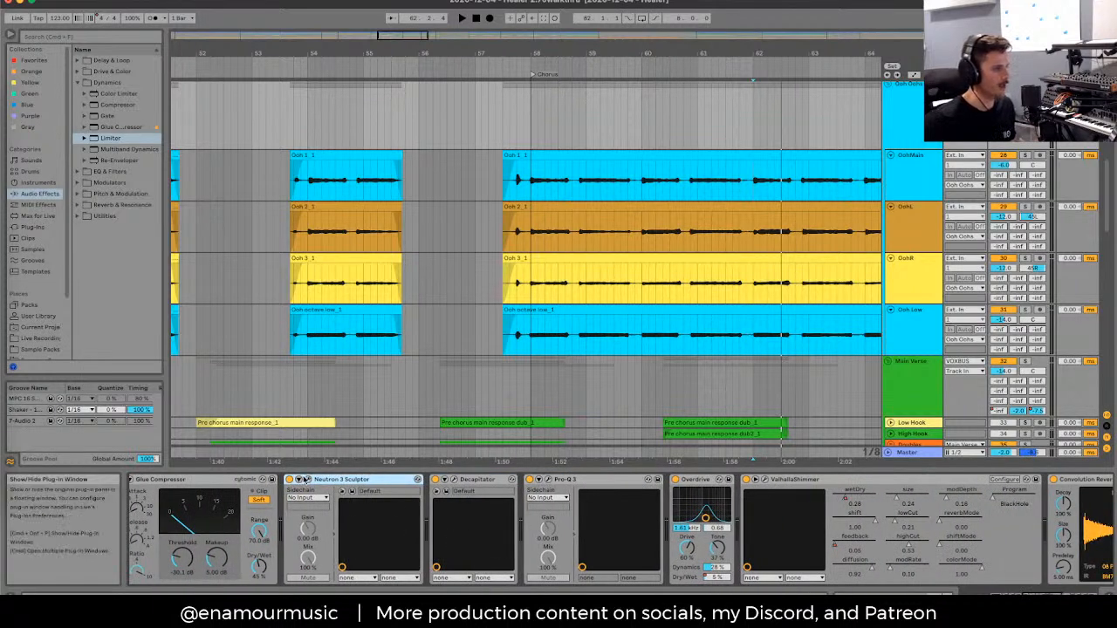
pyautogui.click(308, 481)
pyautogui.moveTo(724, 160)
pyautogui.mouseDown()
pyautogui.moveTo(345, 70)
pyautogui.moveTo(375, 74)
pyautogui.mouseUp()
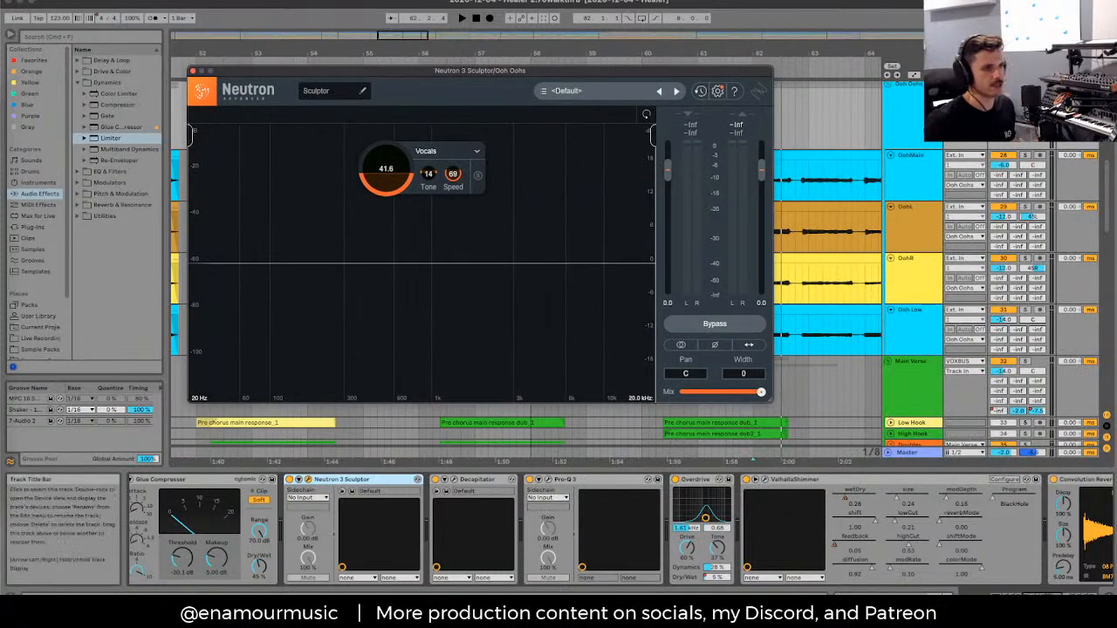
pyautogui.scroll(3, 845, 256)
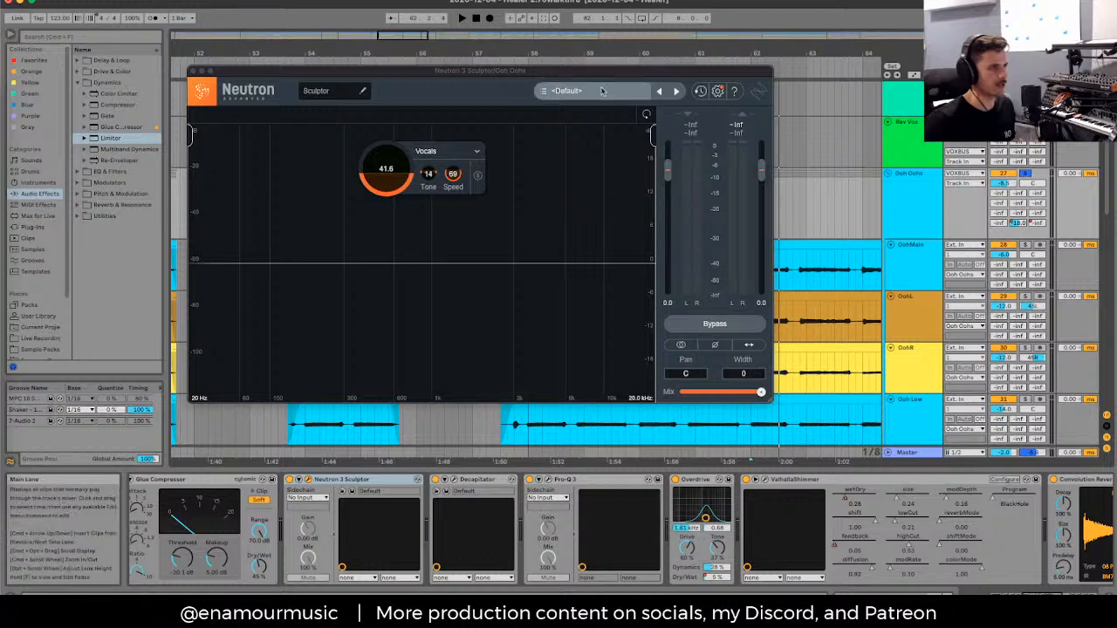
pyautogui.moveTo(601, 74); pyautogui.dragTo(565, 23)
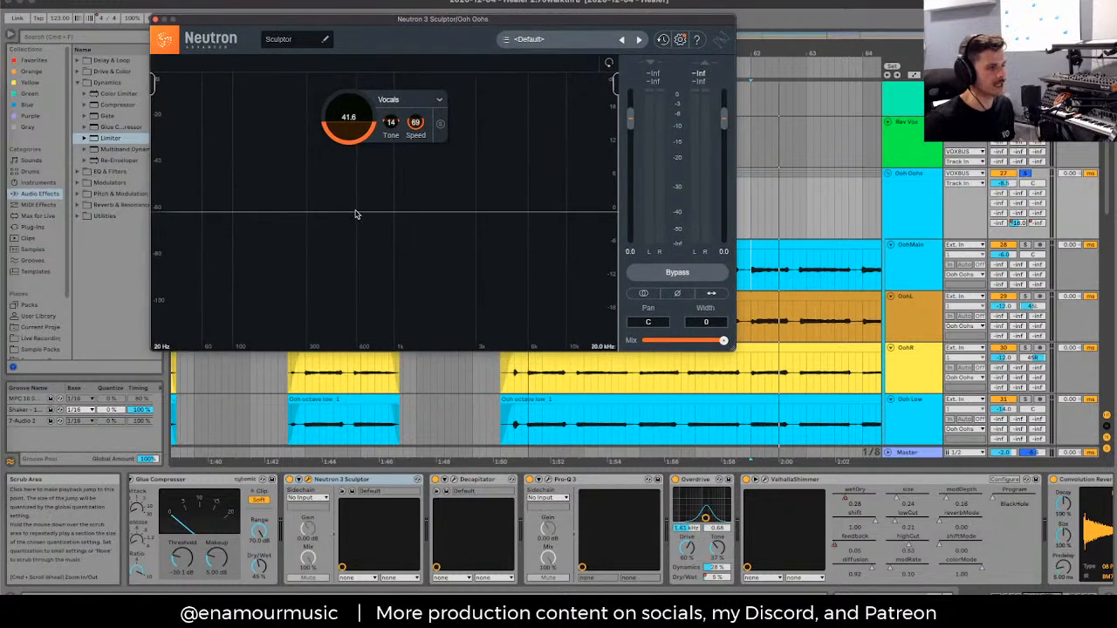
pyautogui.press('space')
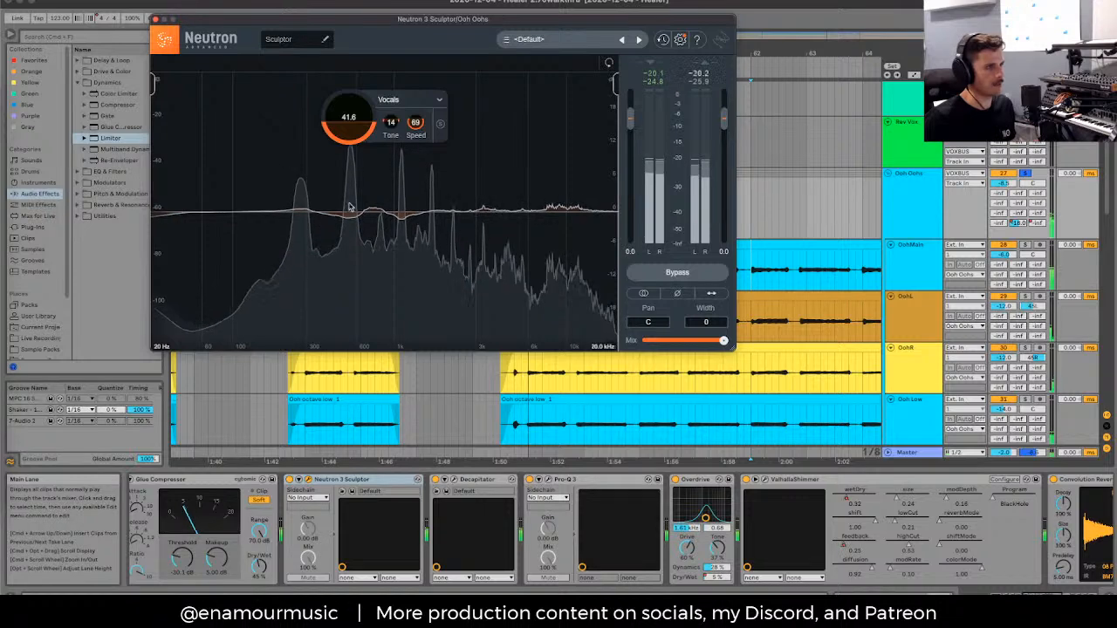
pyautogui.press('space')
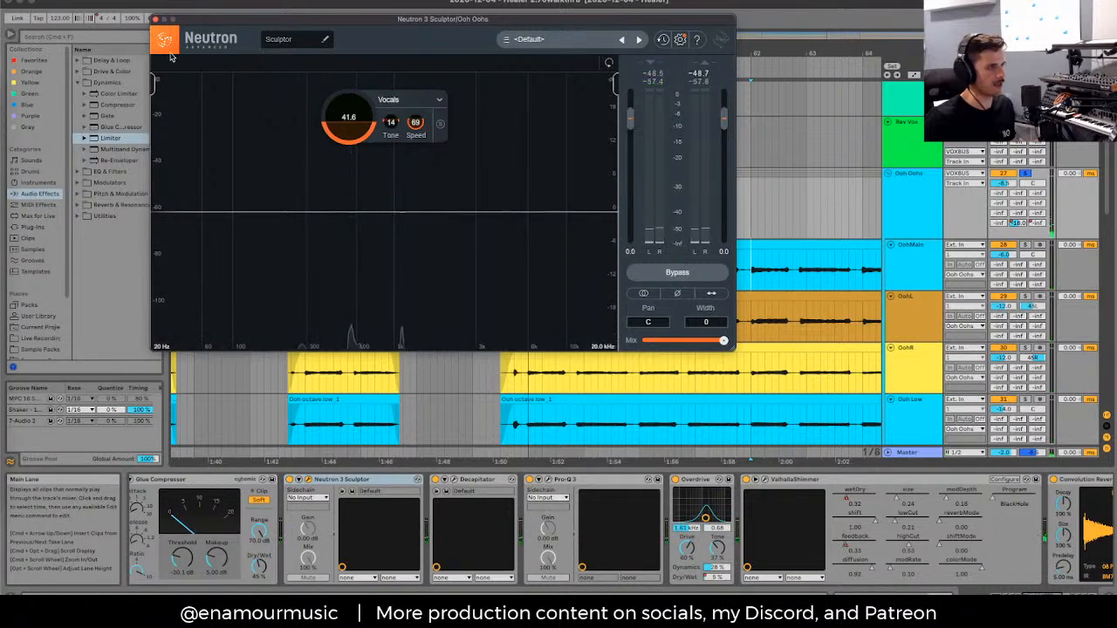
pyautogui.click(156, 17)
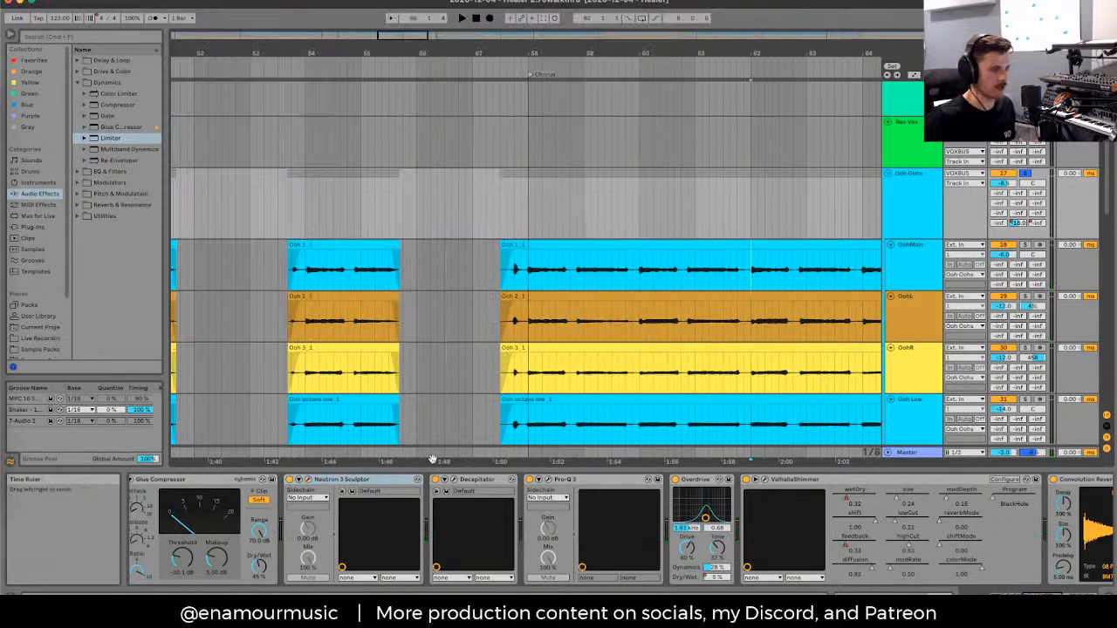
# Step: Open the Ooh Oohs group's Decapitator and move its window clear of the vocal tracks
pyautogui.hotkey('ctrl', 'z')
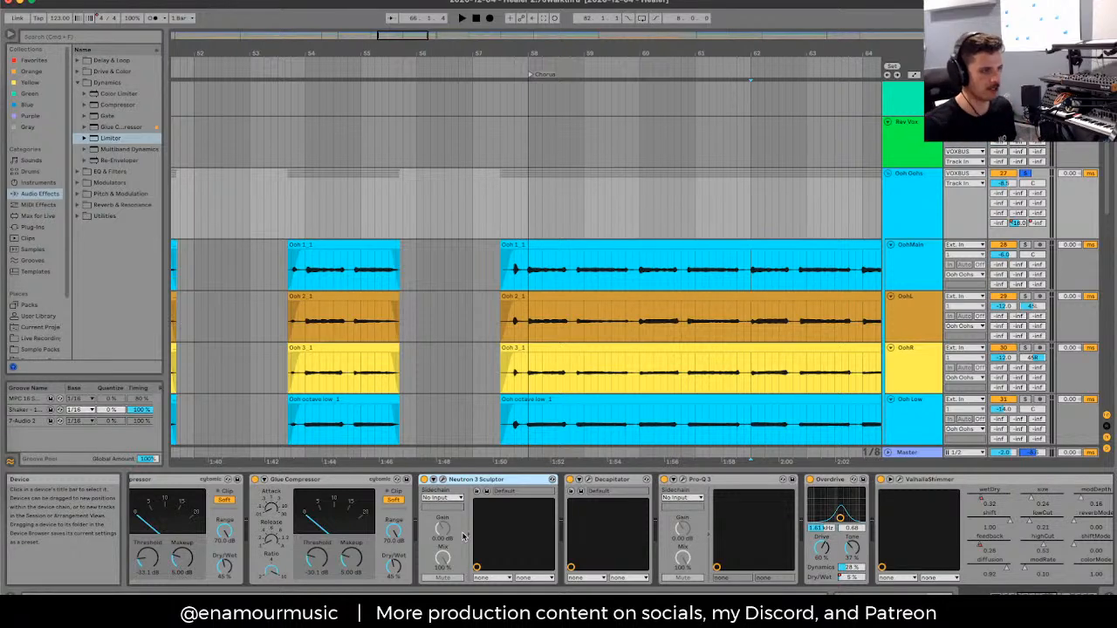
pyautogui.click(589, 479)
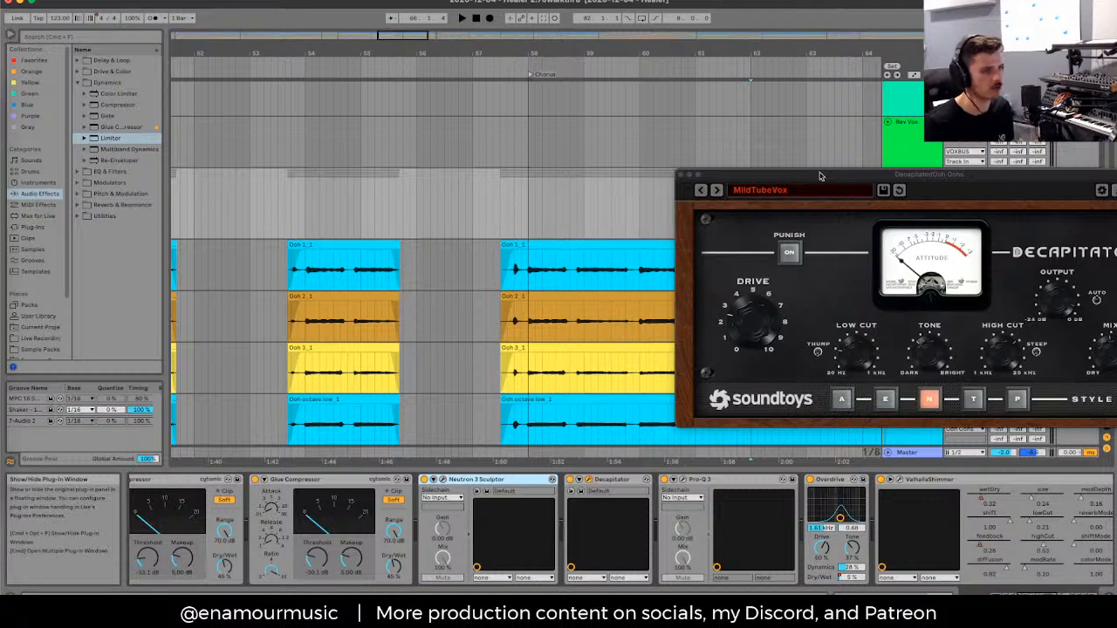
pyautogui.moveTo(820, 176); pyautogui.dragTo(185, 9)
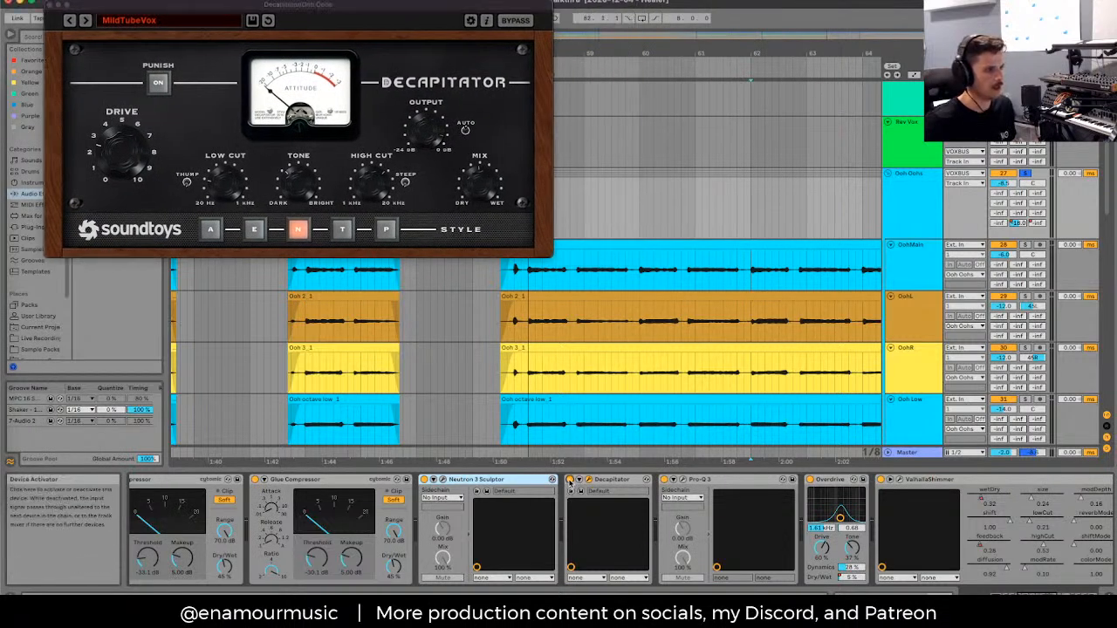
# Step: Deactivate Decapitator and every effect after it on the Ooh Oohs group, and play the result from bar 62
pyautogui.click(572, 480)
pyautogui.hscroll(10, 785, 524)
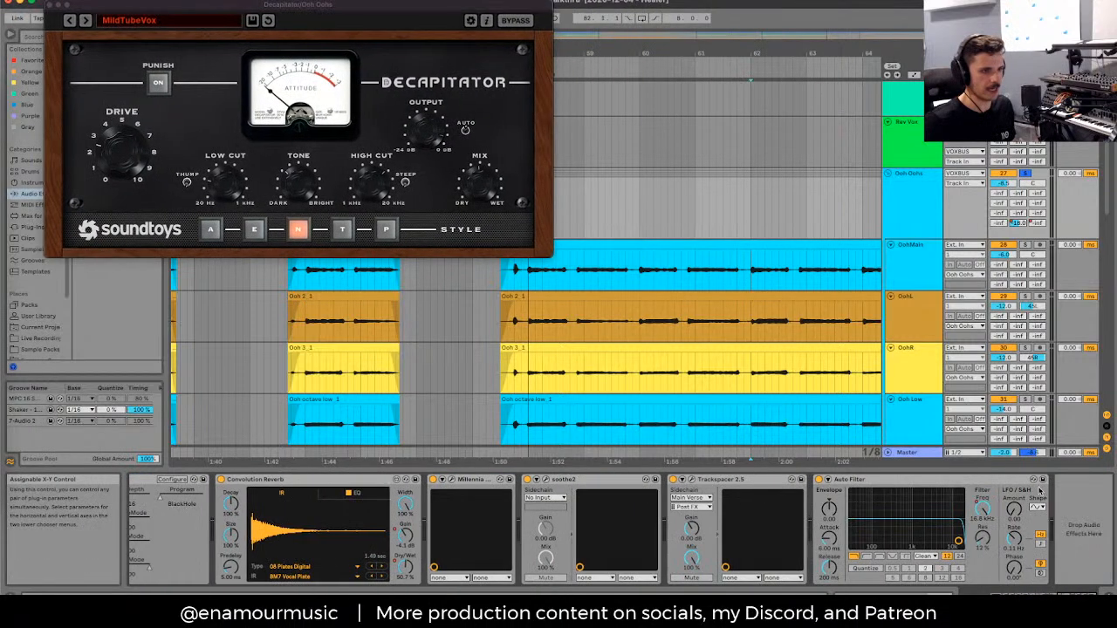
pyautogui.press('space')
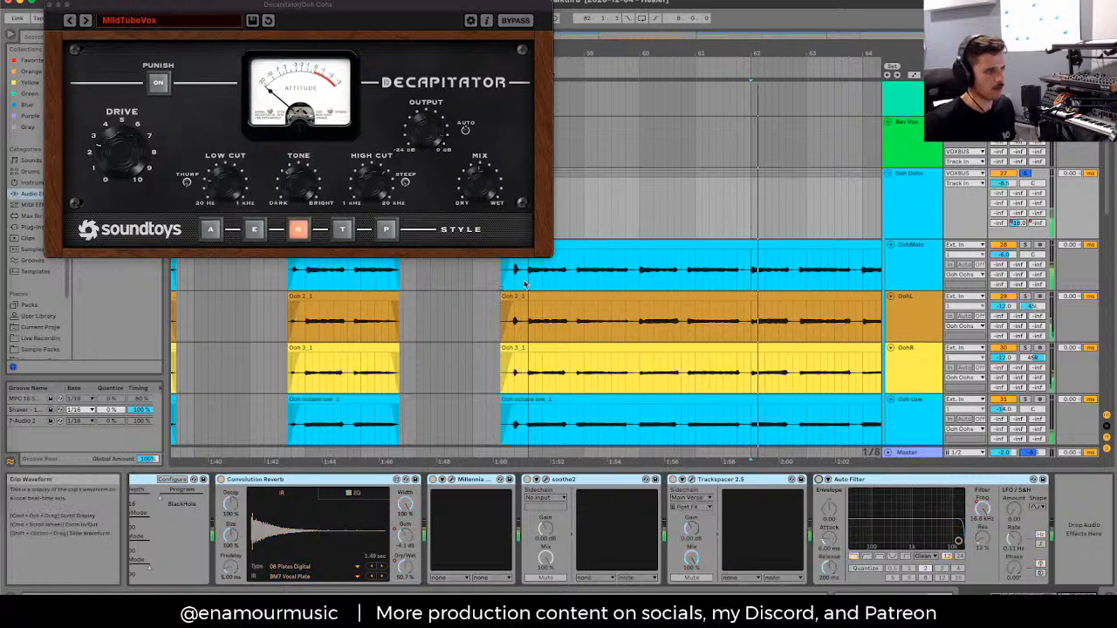
pyautogui.hscroll(-8, 510, 514)
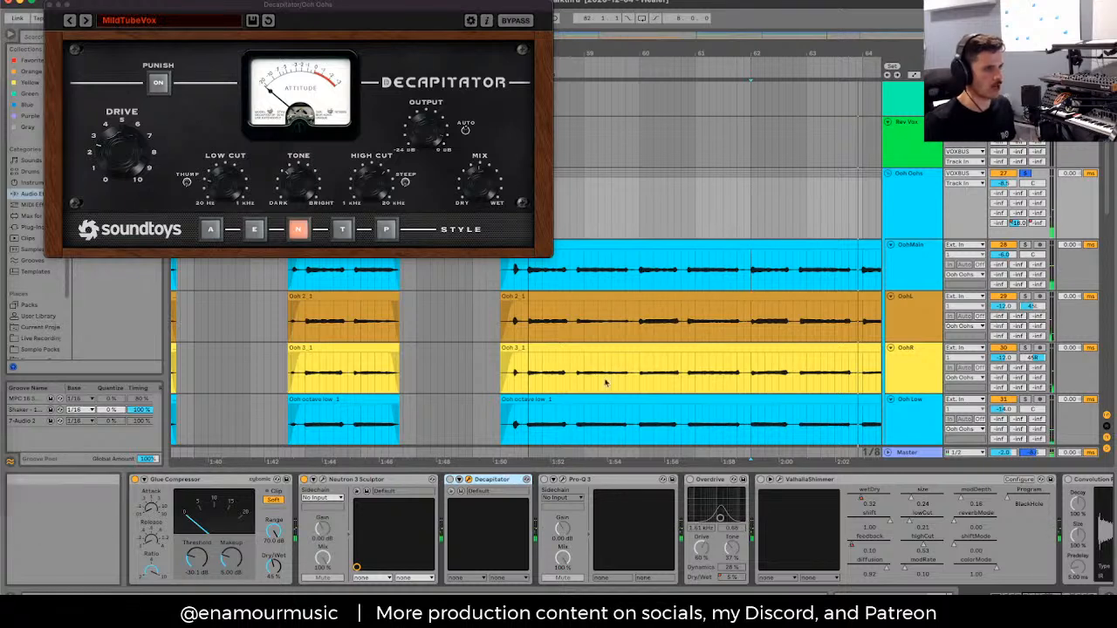
# Step: Place the playback start at bar 60, reactivate Decapitator on the Ooh Oohs group, and check its mix amount
pyautogui.click(641, 273)
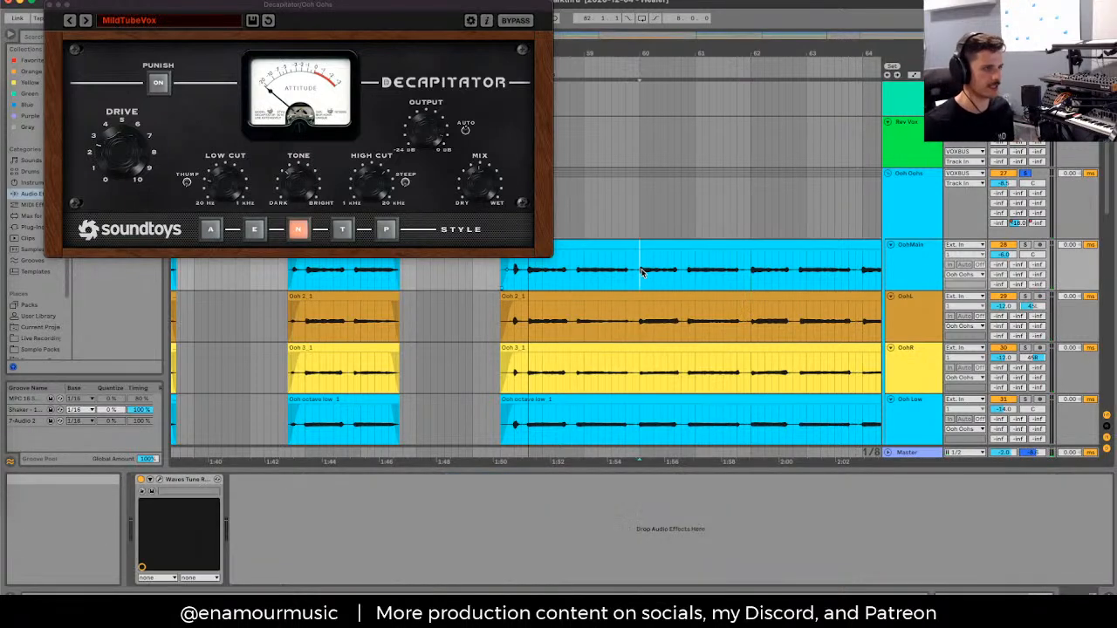
pyautogui.hotkey('shift', 'Tab')
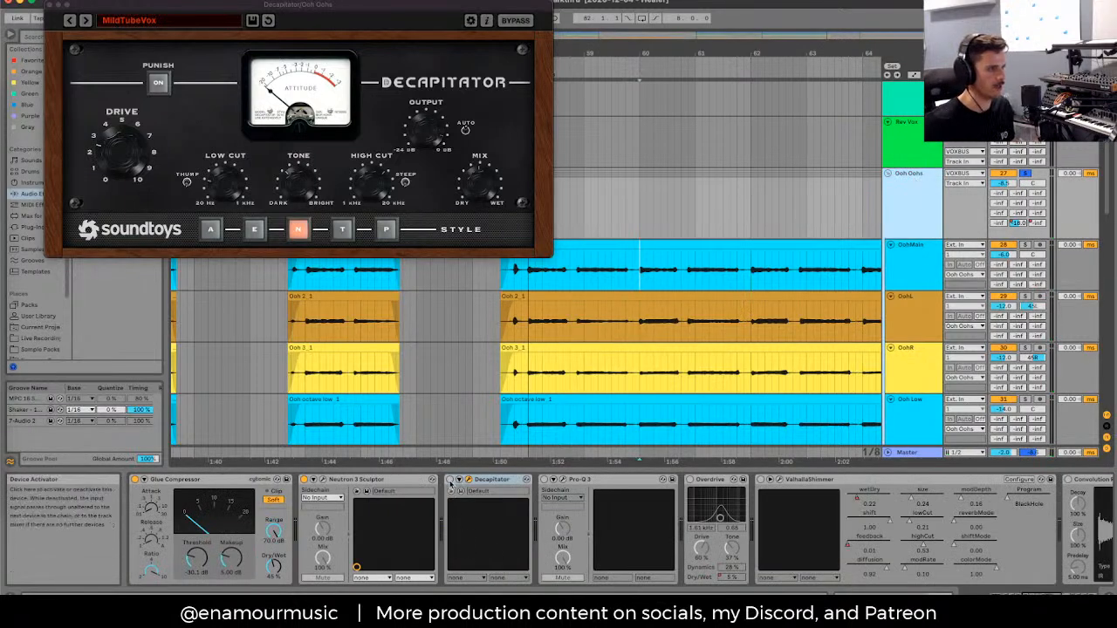
pyautogui.click(450, 479)
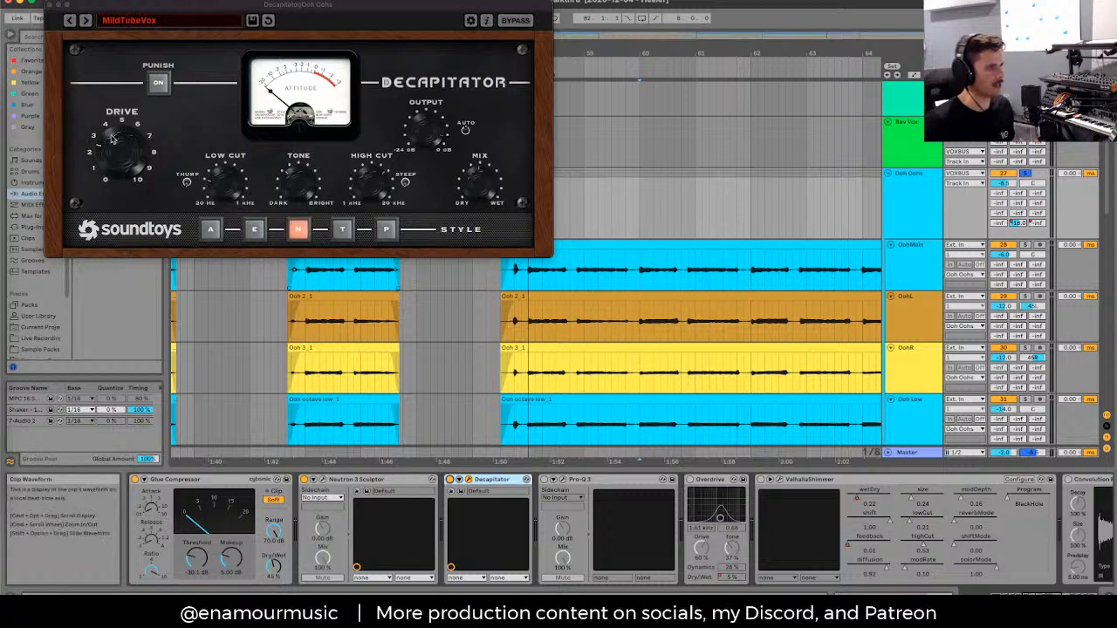
pyautogui.click(485, 155)
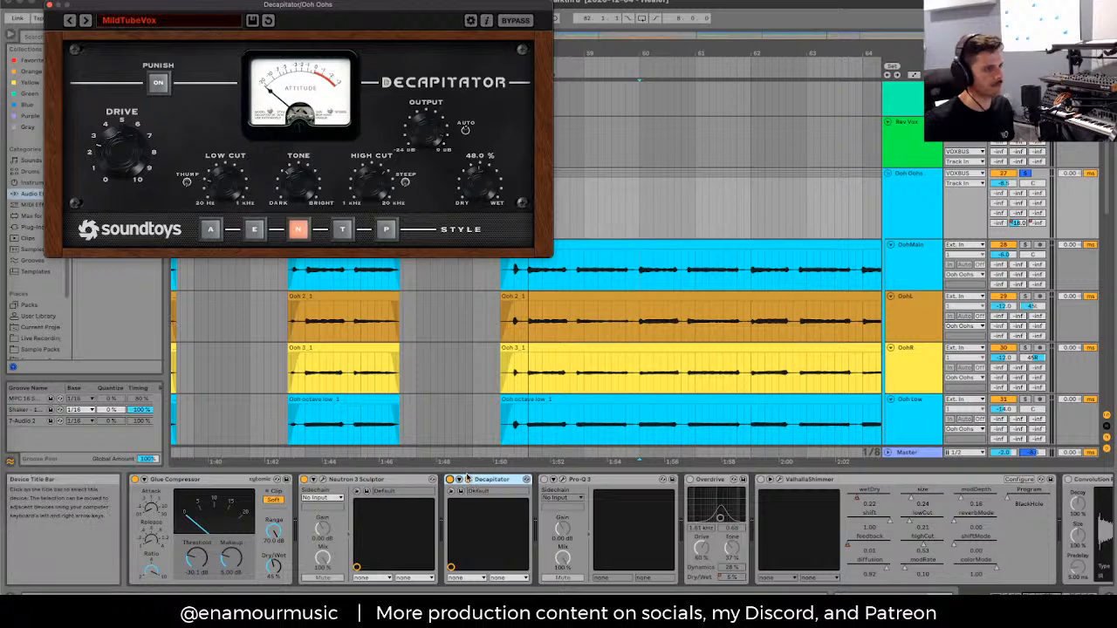
# Step: Play the Ooh Oohs from bar 59 and compare the group's sound with and without Decapitator
pyautogui.click(586, 205)
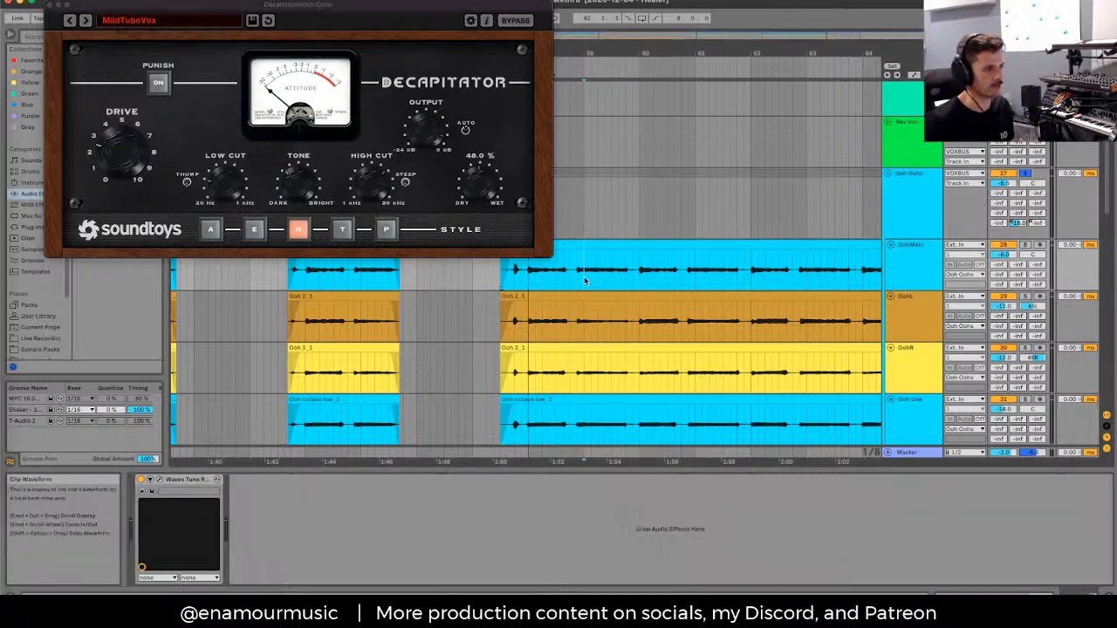
pyautogui.click(952, 211)
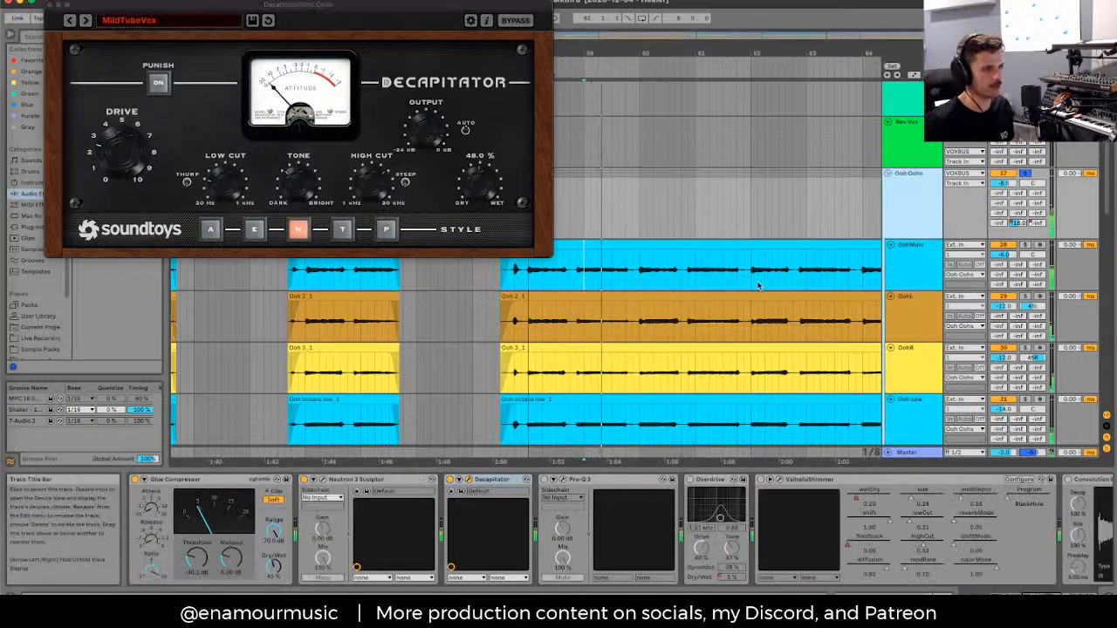
pyautogui.click(450, 479)
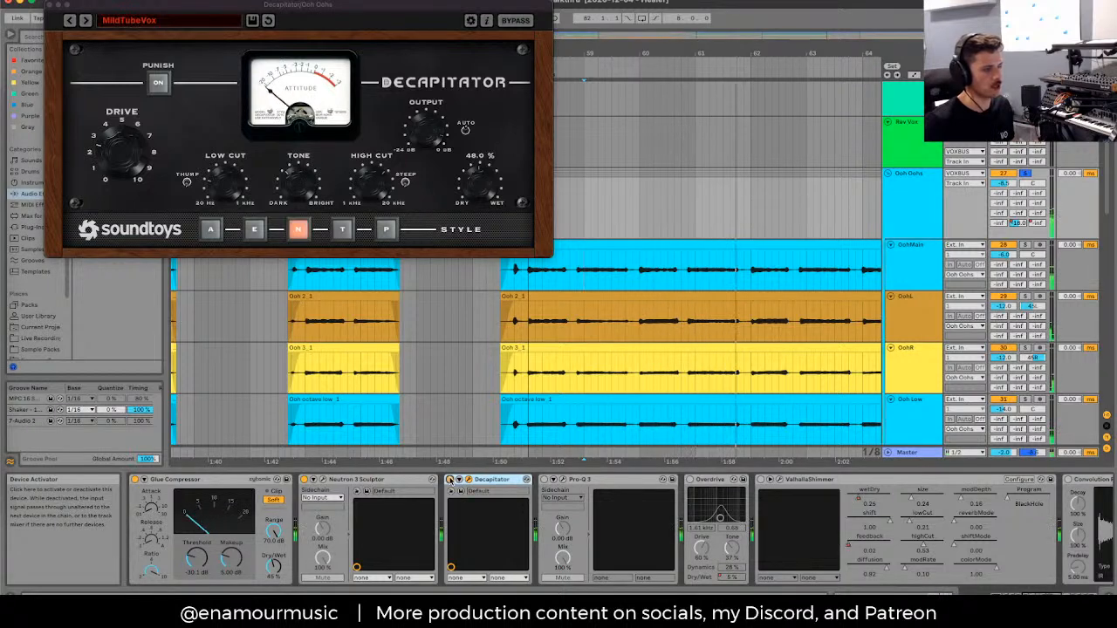
# Step: Check Decapitator's tone and high-cut settings, and review the remaining effects in the Ooh Oohs group's chain
pyautogui.click(296, 162)
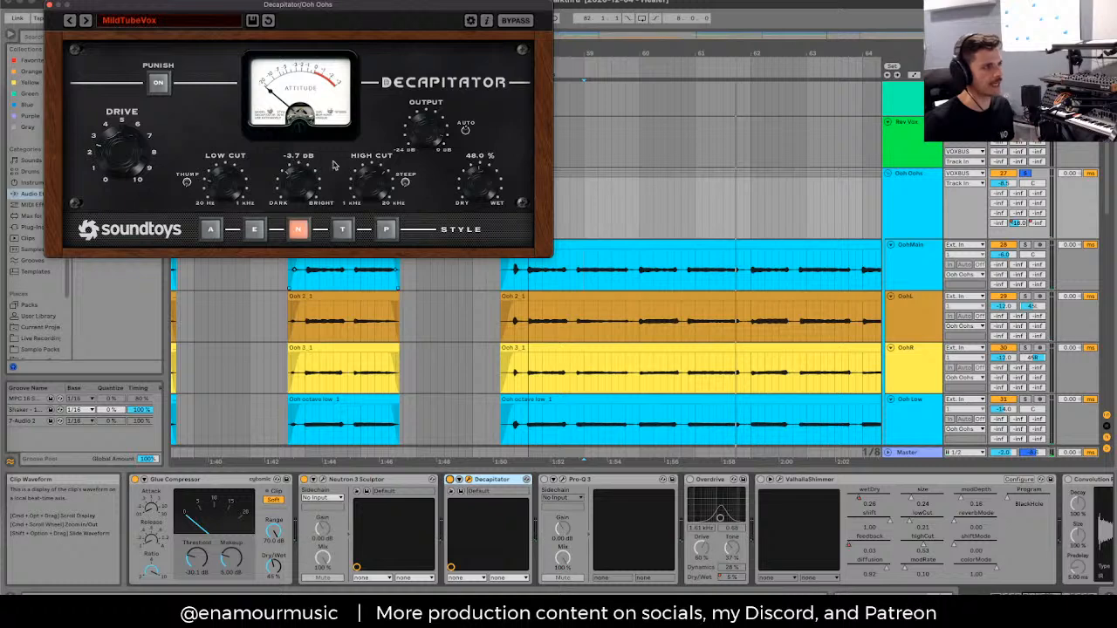
pyautogui.moveTo(369, 171); pyautogui.dragTo(387, 158)
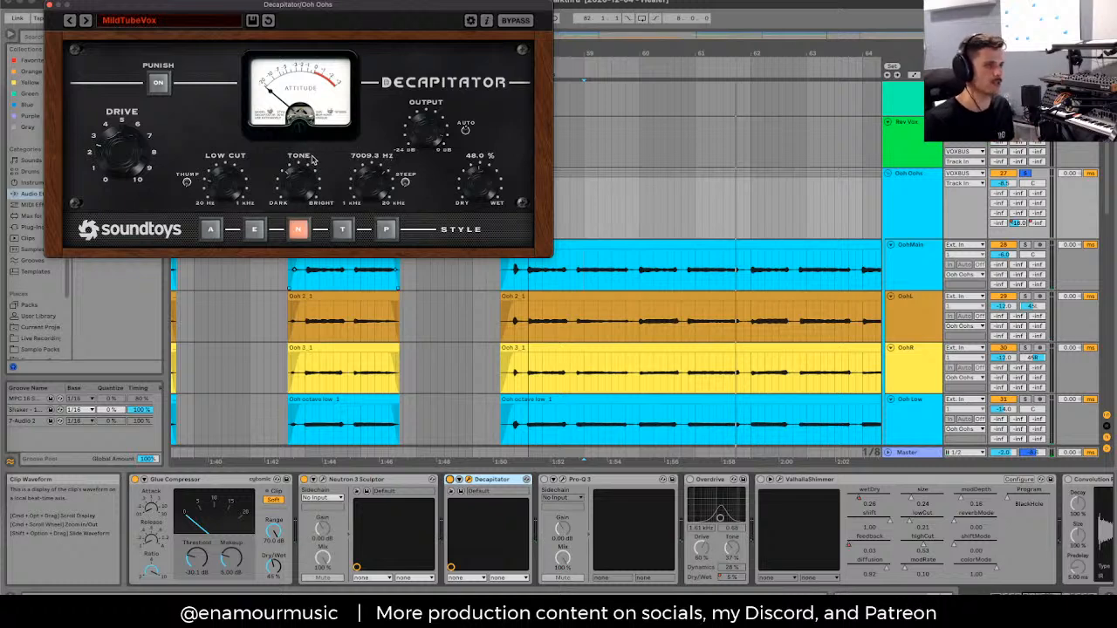
pyautogui.click(901, 246)
pyautogui.press('-')
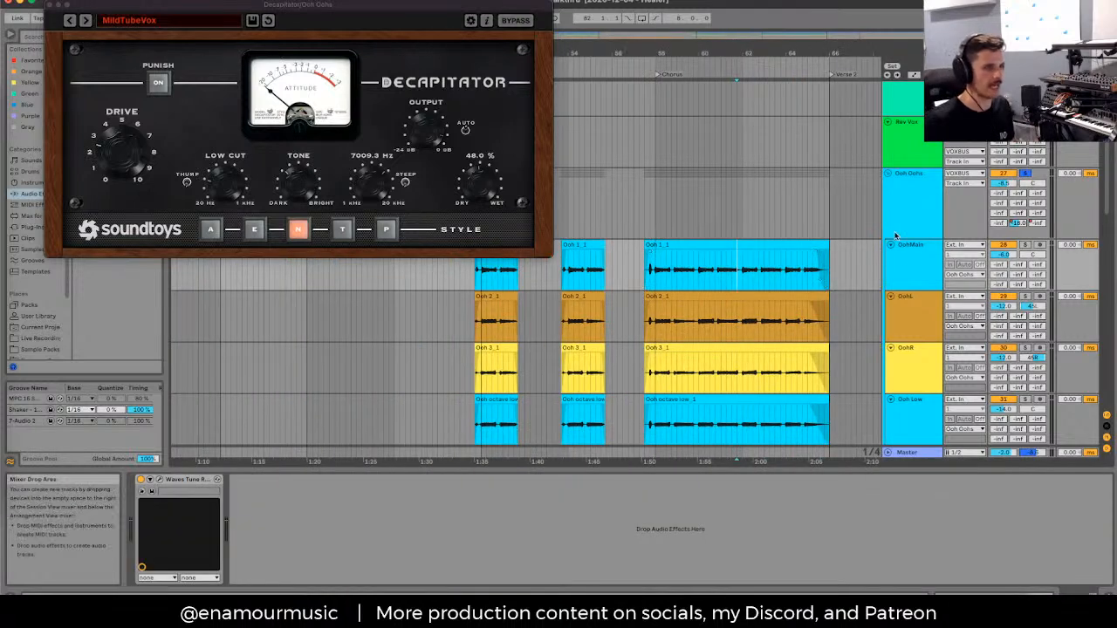
pyautogui.click(913, 222)
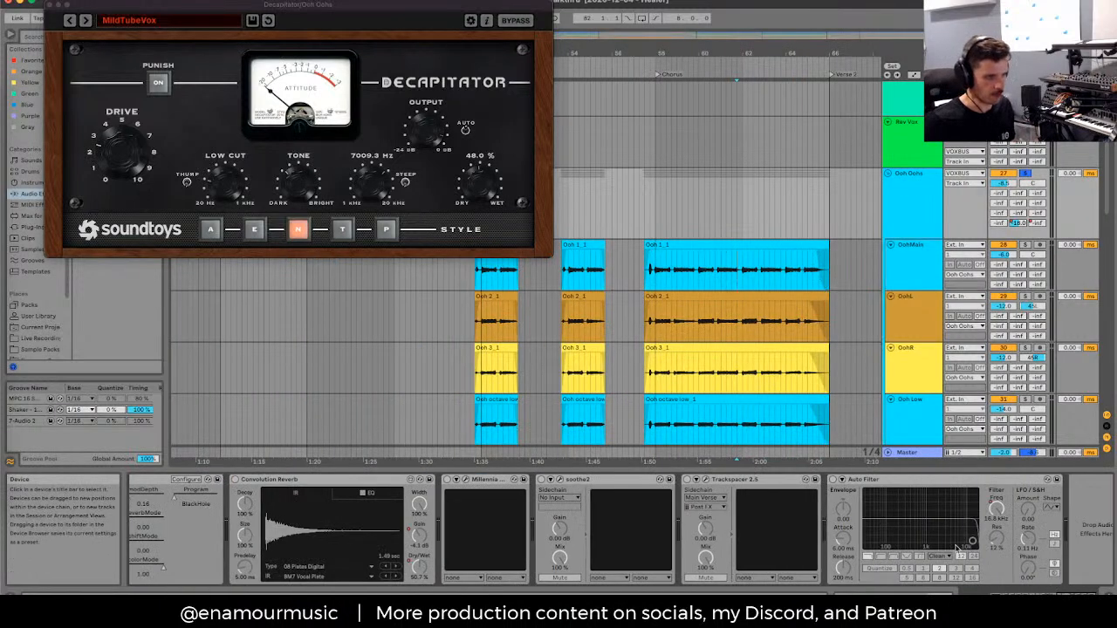
pyautogui.scroll(10, 726, 525)
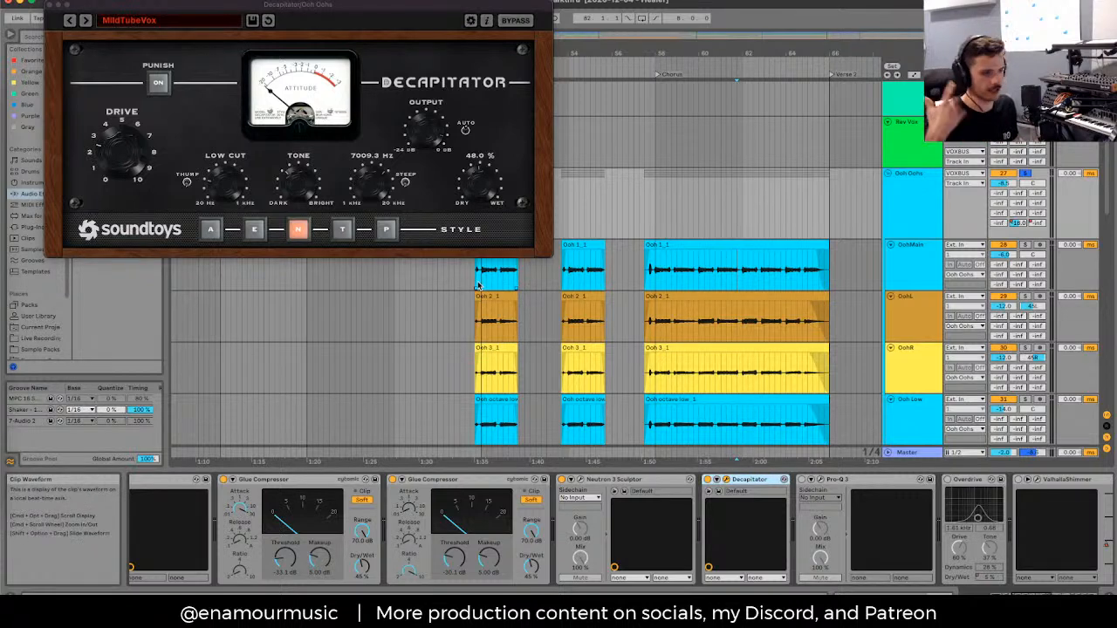
# Step: Replay the Ooh Oohs from bar 59 while switching Decapitator off and on, leaving it active
pyautogui.click(683, 250)
pyautogui.press('space')
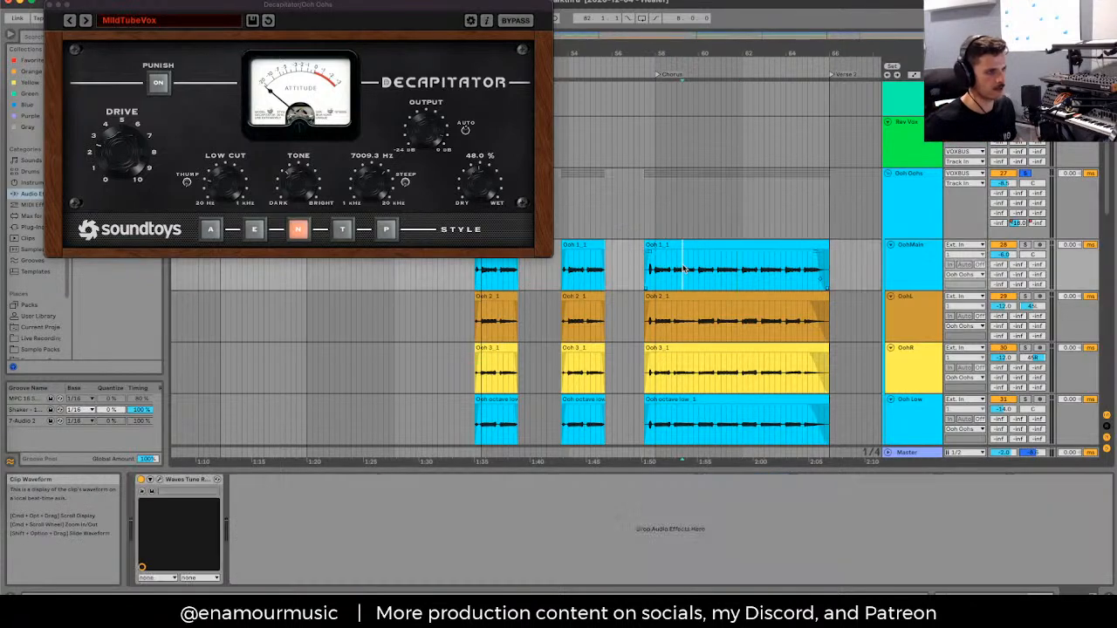
pyautogui.click(911, 179)
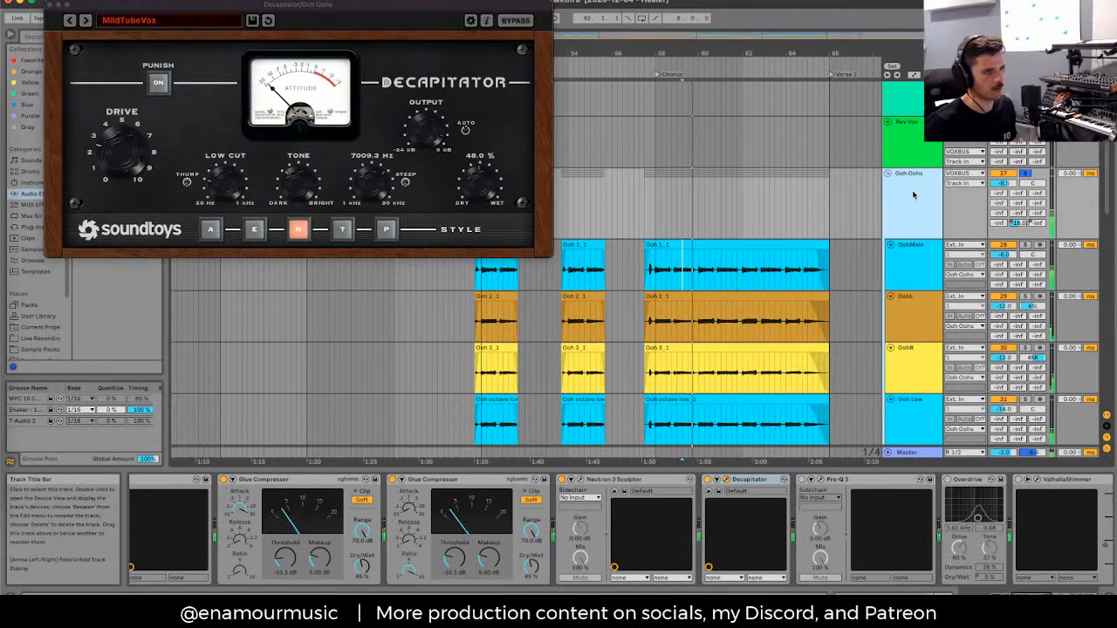
pyautogui.click(708, 480)
pyautogui.press('space')
pyautogui.press('space')
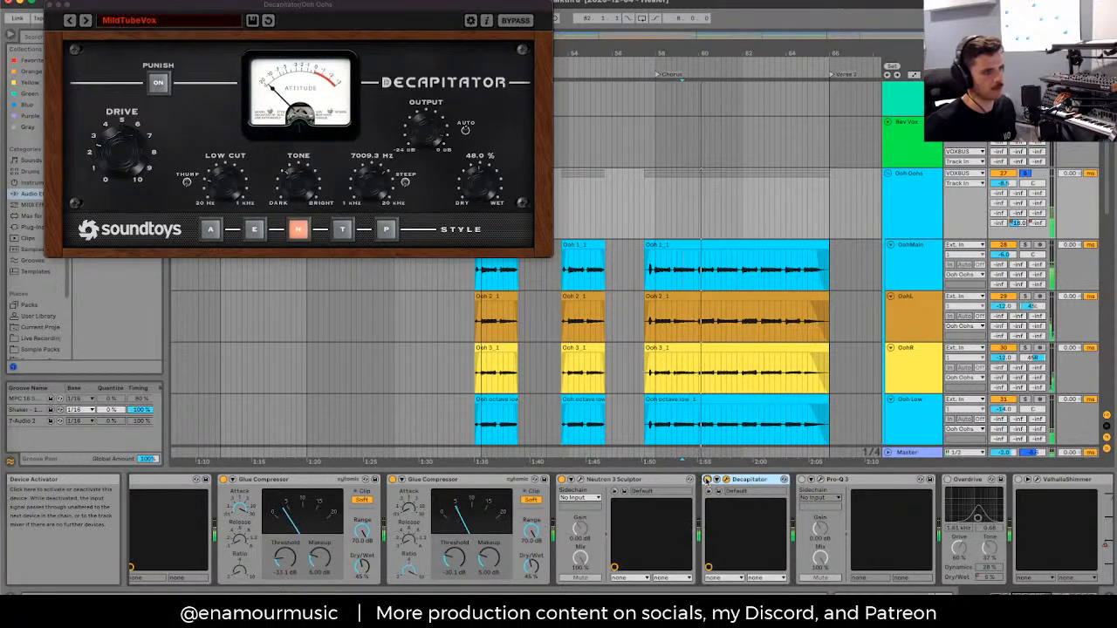
pyautogui.click(708, 480)
# Step: Replace Decapitator's window with the Pro-Q 3 that follows it, and watch its curve while playing from just before the Chorus marker
pyautogui.hscroll(3, 708, 483)
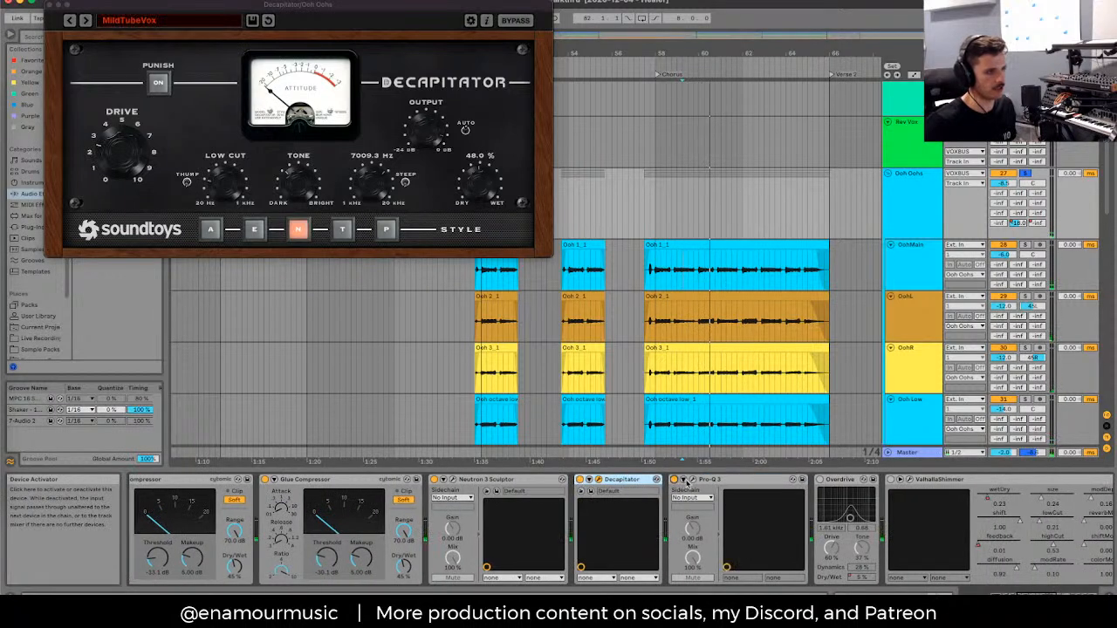
pyautogui.click(684, 479)
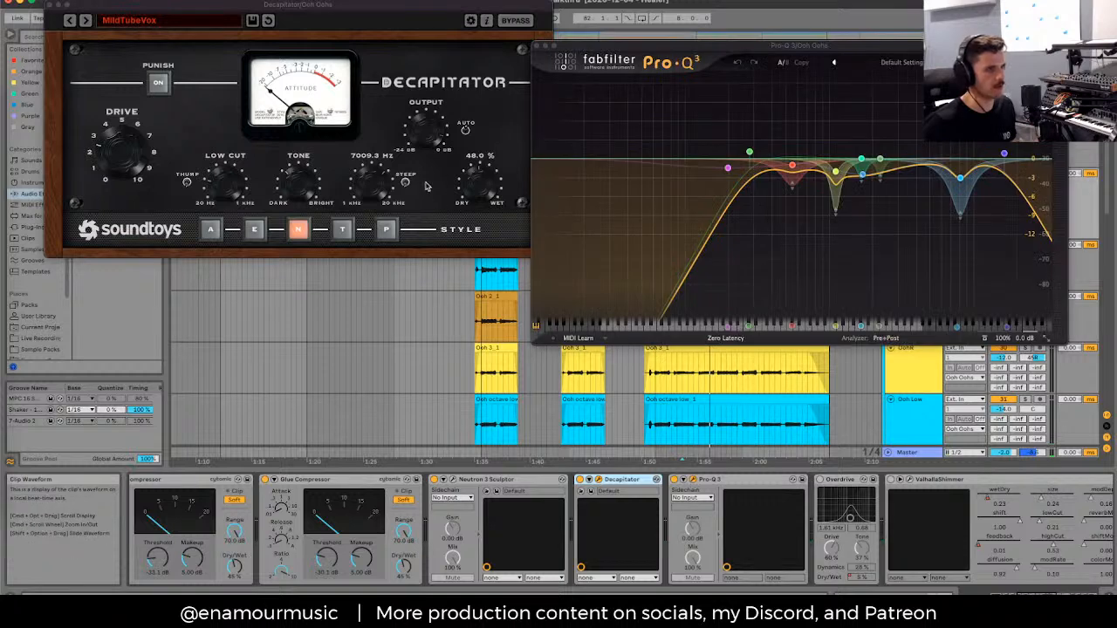
pyautogui.click(54, 5)
pyautogui.moveTo(724, 46); pyautogui.dragTo(234, 35)
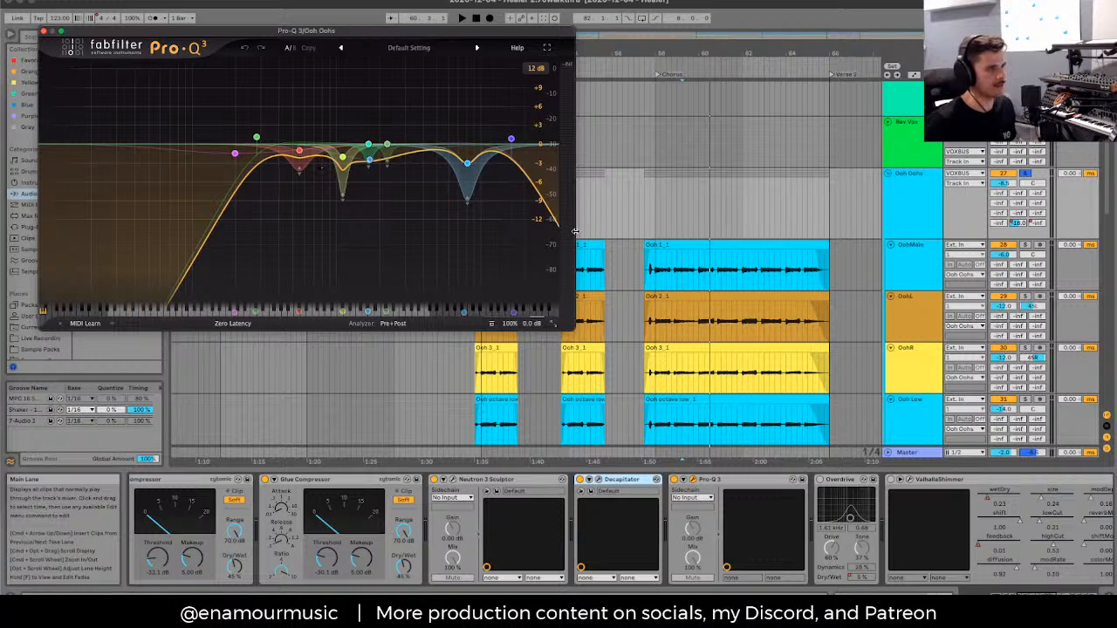
pyautogui.click(653, 278)
pyautogui.press('space')
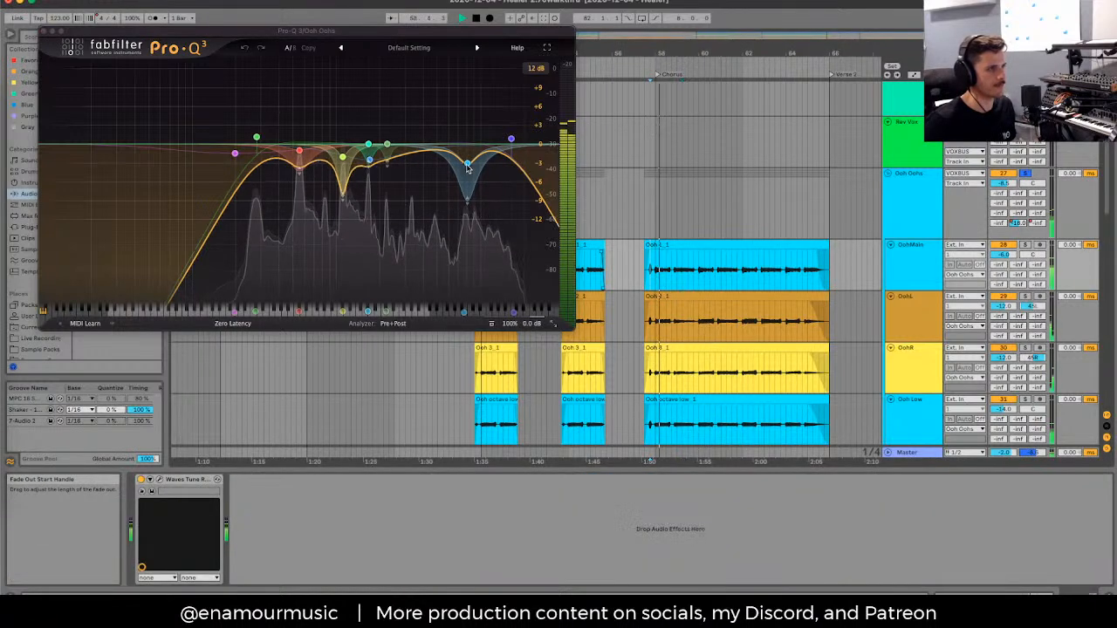
# Step: Solo the 8121.5 Hz band in the Ooh Oohs group's Pro-Q 3 to hear the range it cuts, and stop playback
pyautogui.click(468, 166)
pyautogui.click(485, 122)
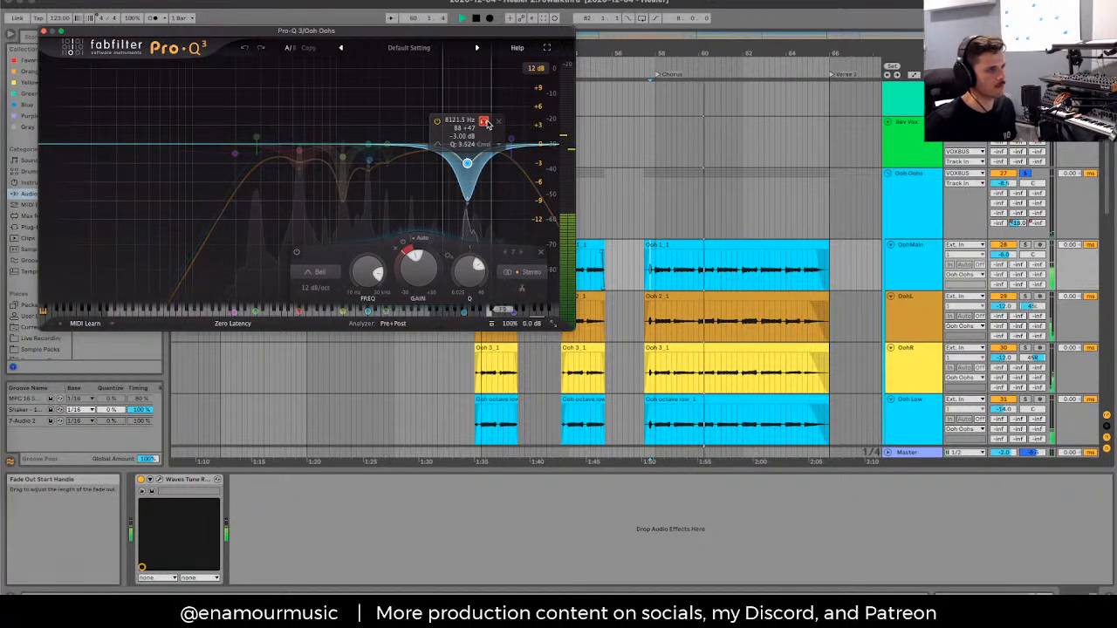
pyautogui.click(486, 124)
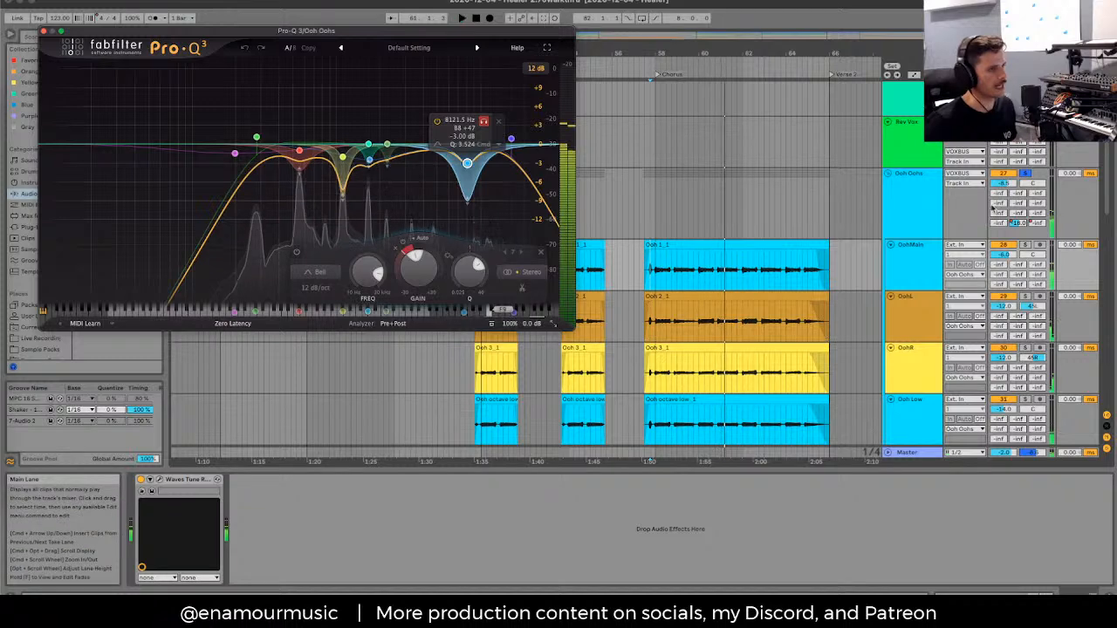
# Step: Turn on Overdrive in the Ooh Oohs group's chain and switch it off and on while playing from just before the Chorus marker
pyautogui.click(916, 215)
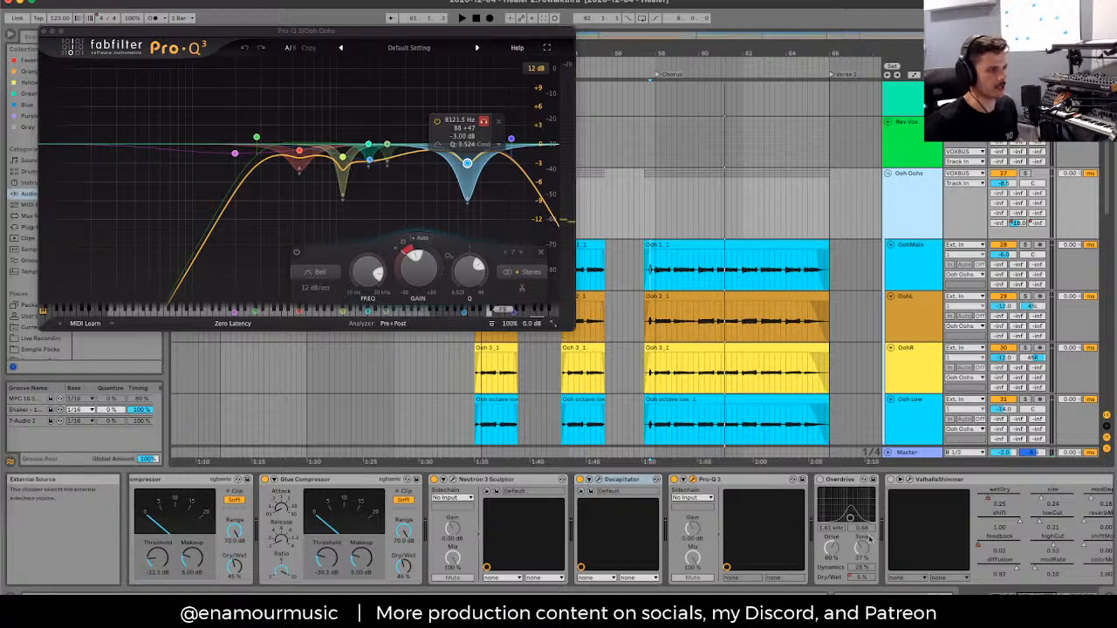
pyautogui.hscroll(2, 678, 485)
pyautogui.click(678, 483)
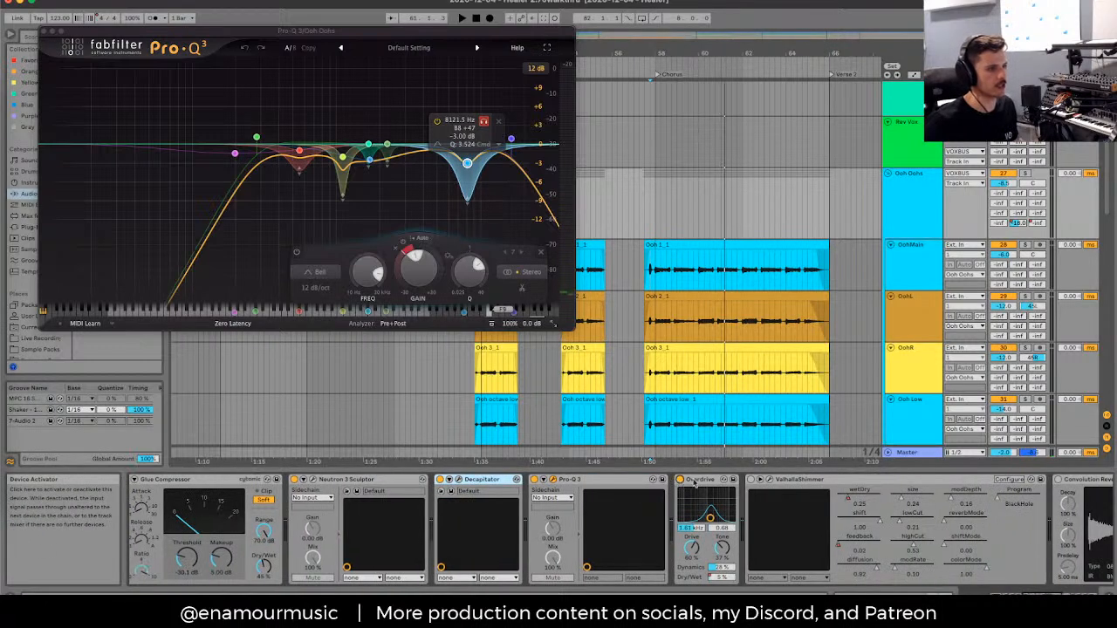
pyautogui.click(907, 208)
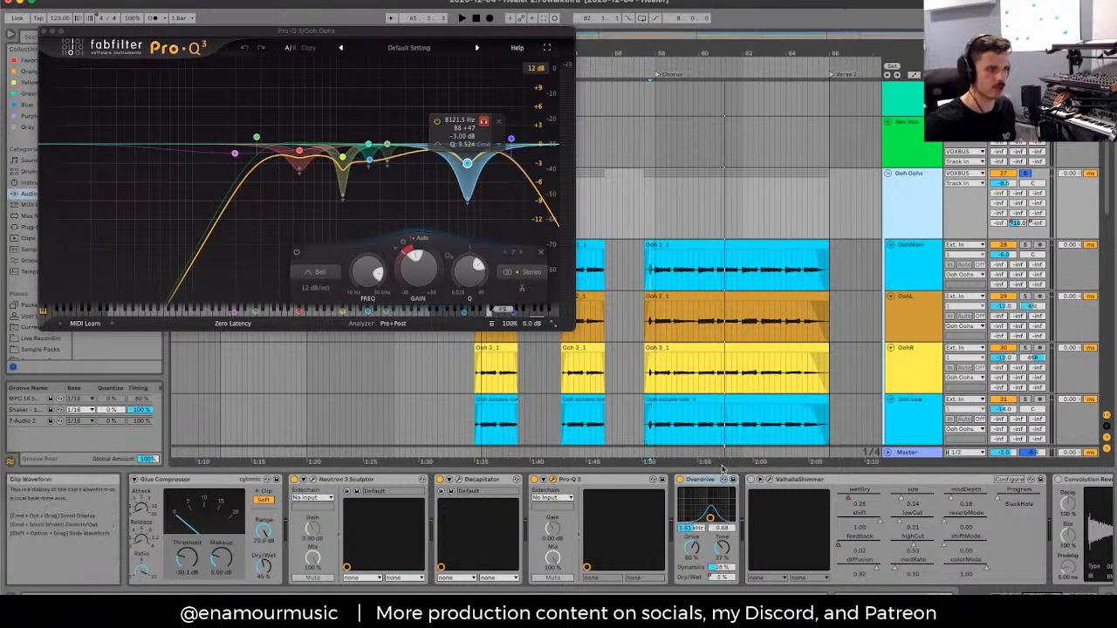
pyautogui.press('space')
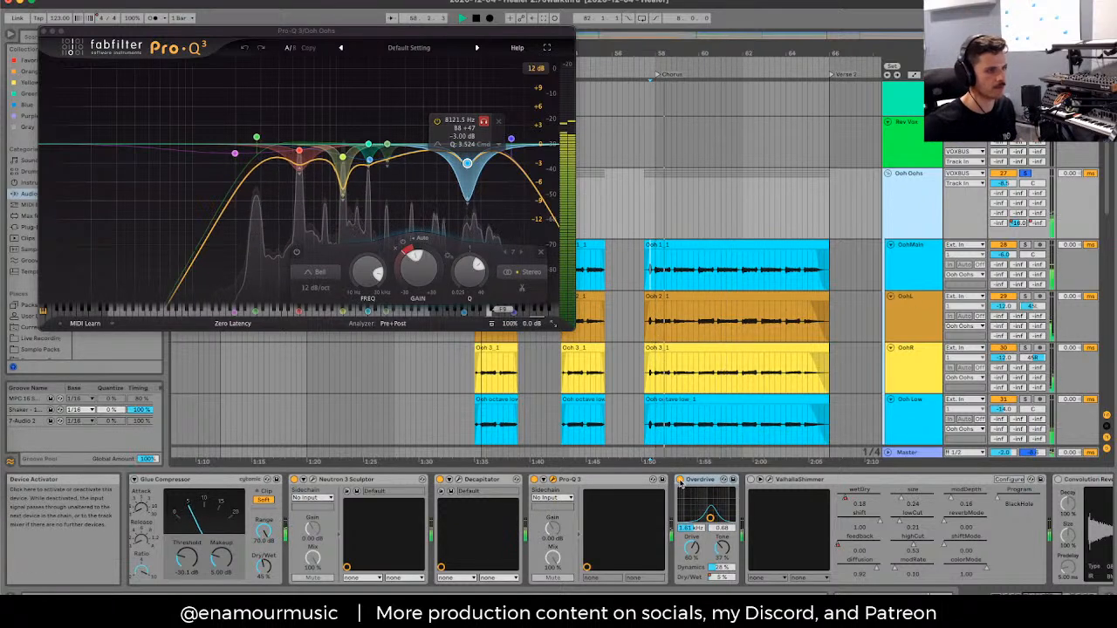
pyautogui.click(681, 481)
pyautogui.click(680, 481)
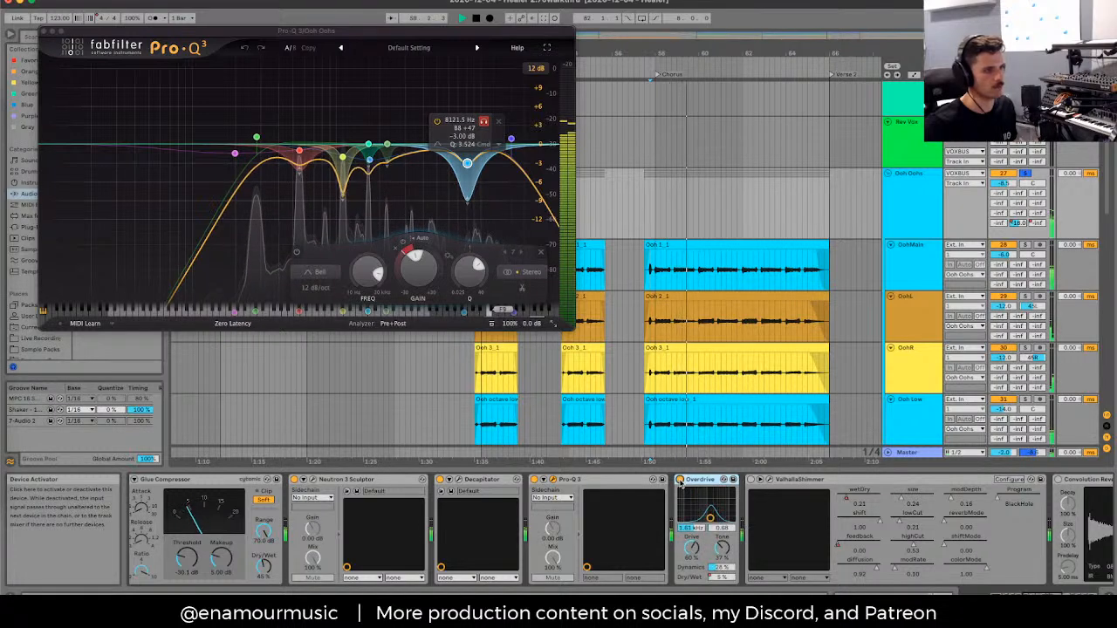
# Step: Set the playback start to bar 61 and activate Overdrive again in the Ooh Oohs group's chain
pyautogui.click(914, 209)
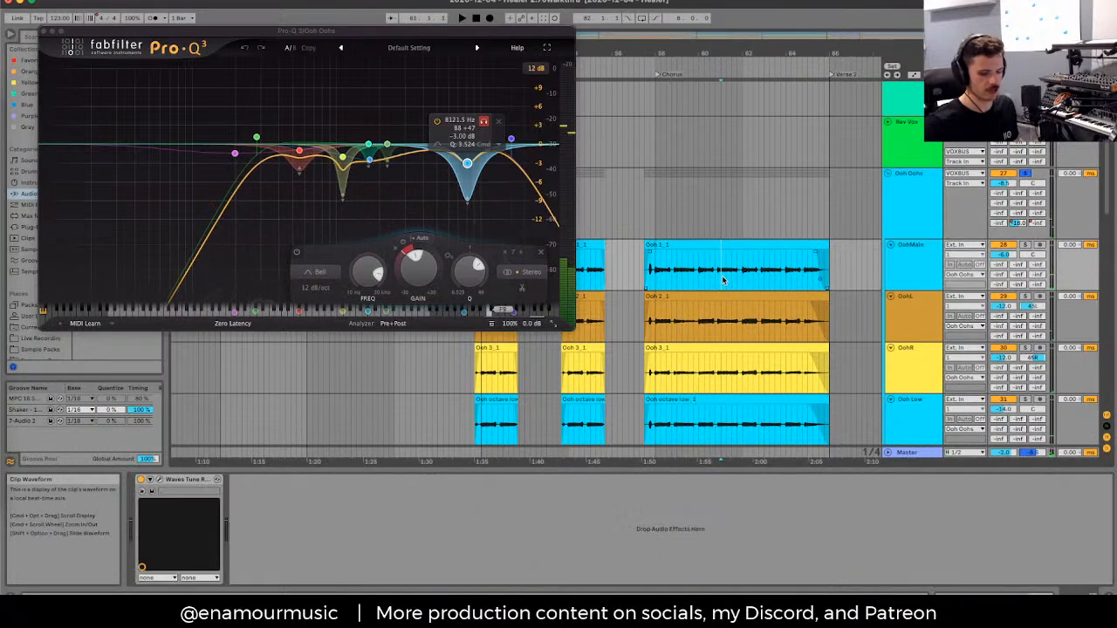
pyautogui.press('+')
pyautogui.press('+')
pyautogui.click(913, 210)
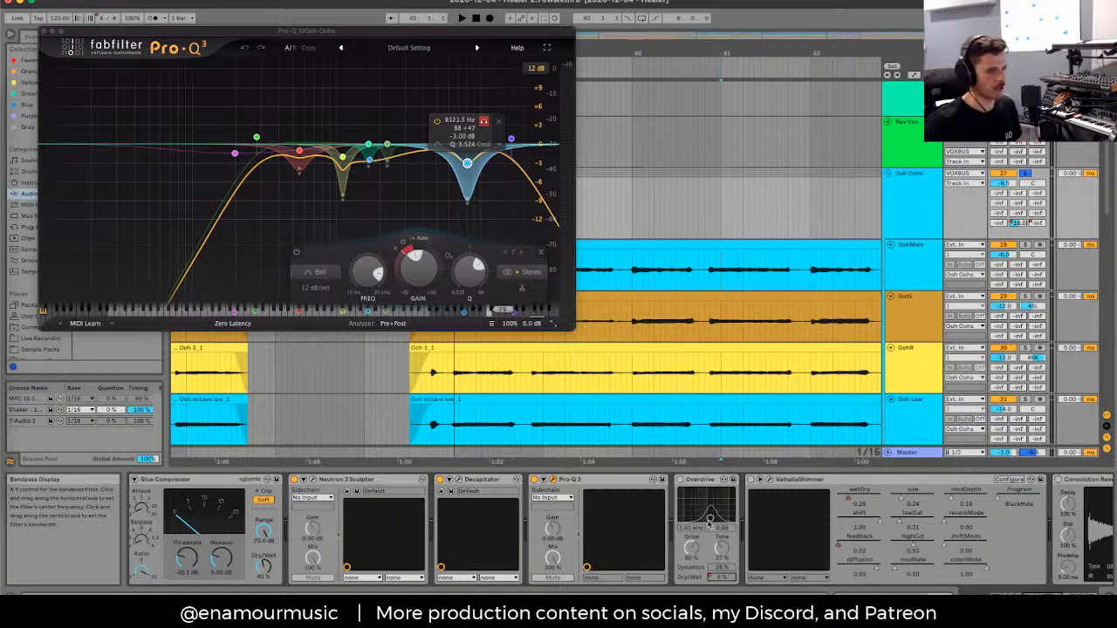
pyautogui.click(681, 480)
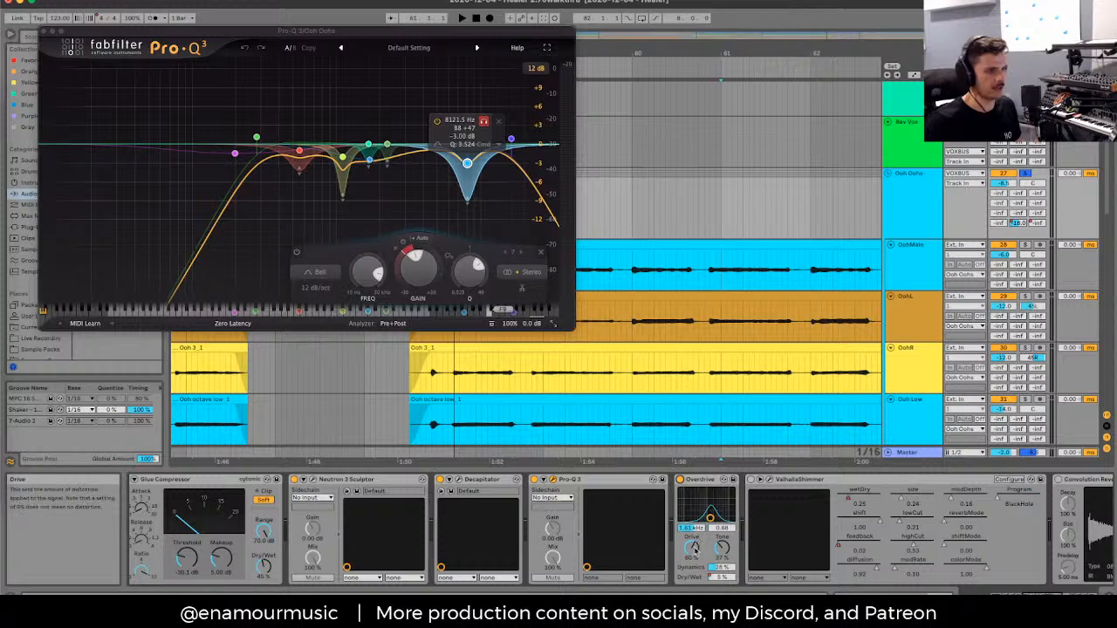
# Step: Play the Ooh Oohs from bar 63, switch Overdrive's state to compare the sound, and stop playback
pyautogui.click(739, 269)
pyautogui.scroll(-5, 746, 275)
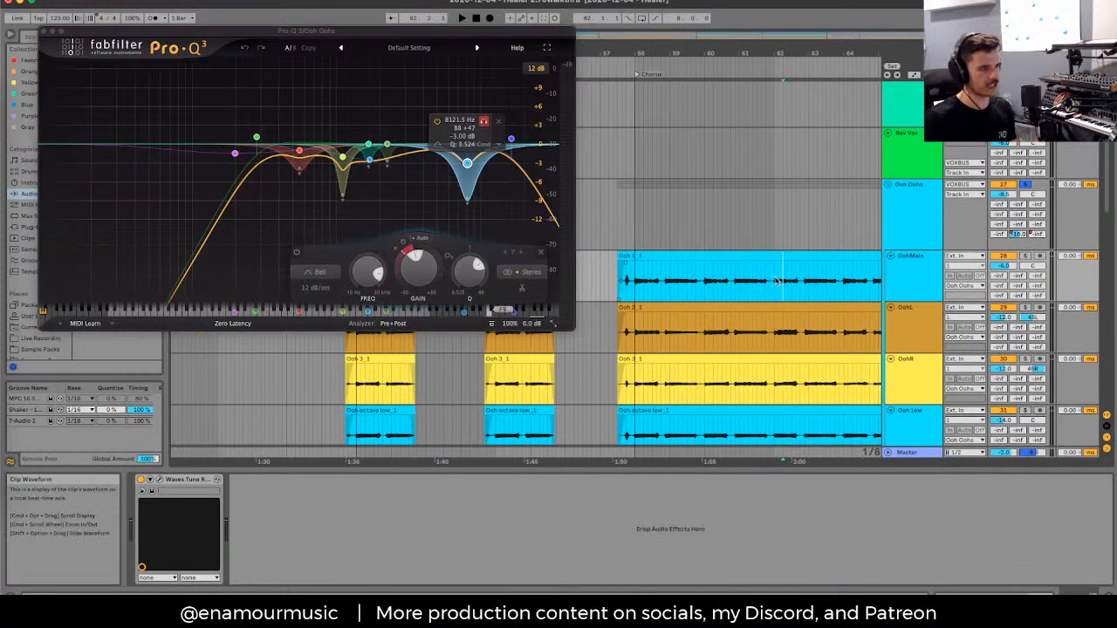
pyautogui.click(907, 216)
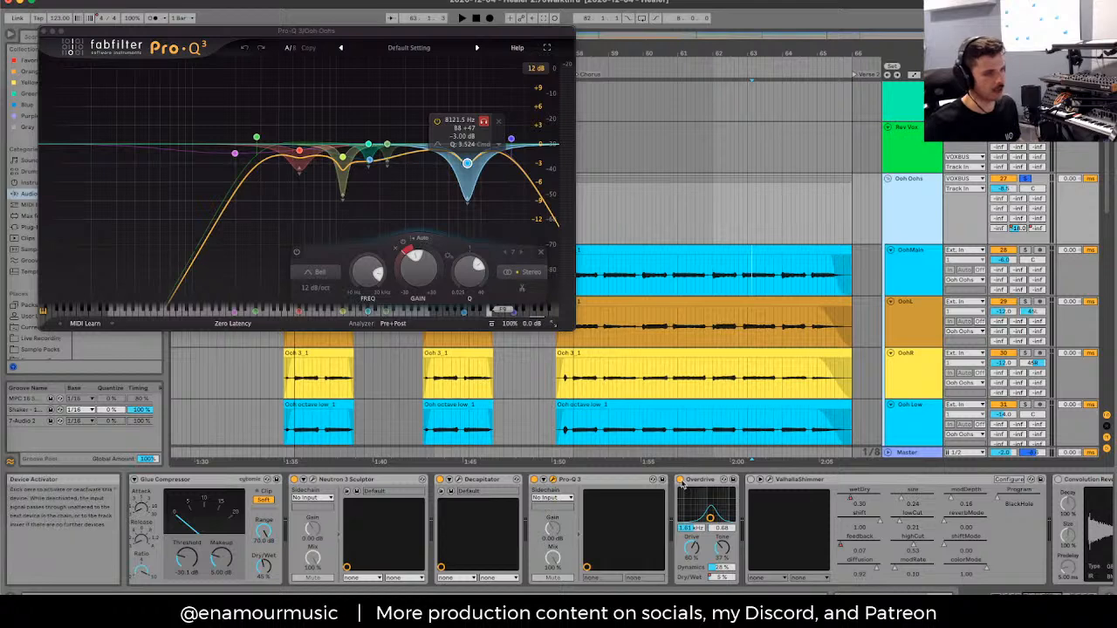
pyautogui.press('space')
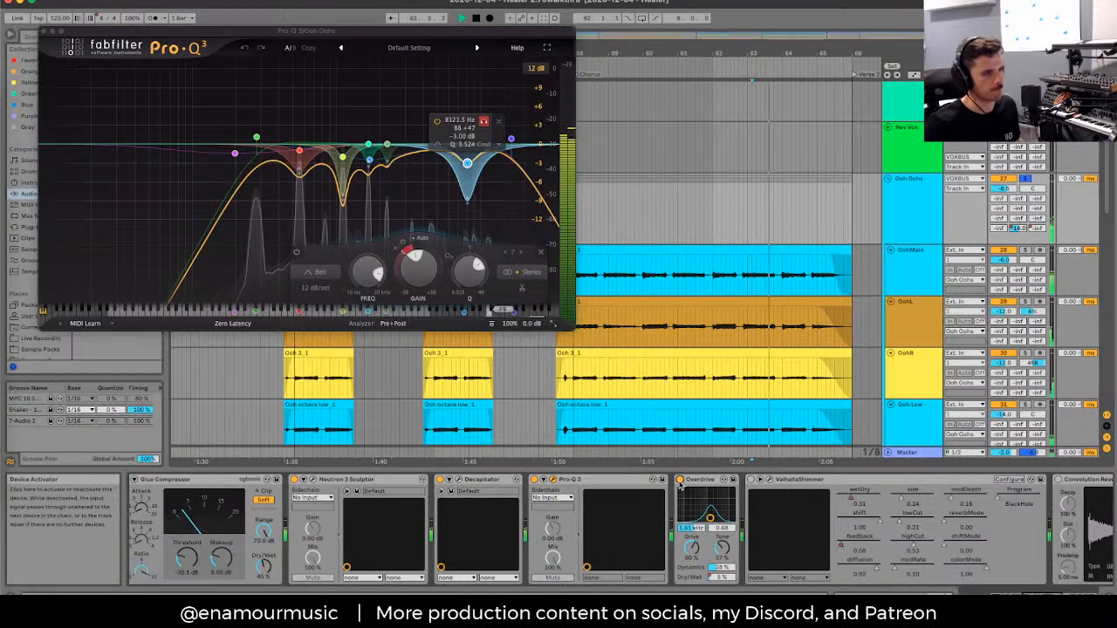
pyautogui.click(680, 480)
pyautogui.press('space')
# Step: Replay the Ooh Oohs from bar 61 with the group's effect chain displayed to compare Overdrive's effect
pyautogui.click(678, 278)
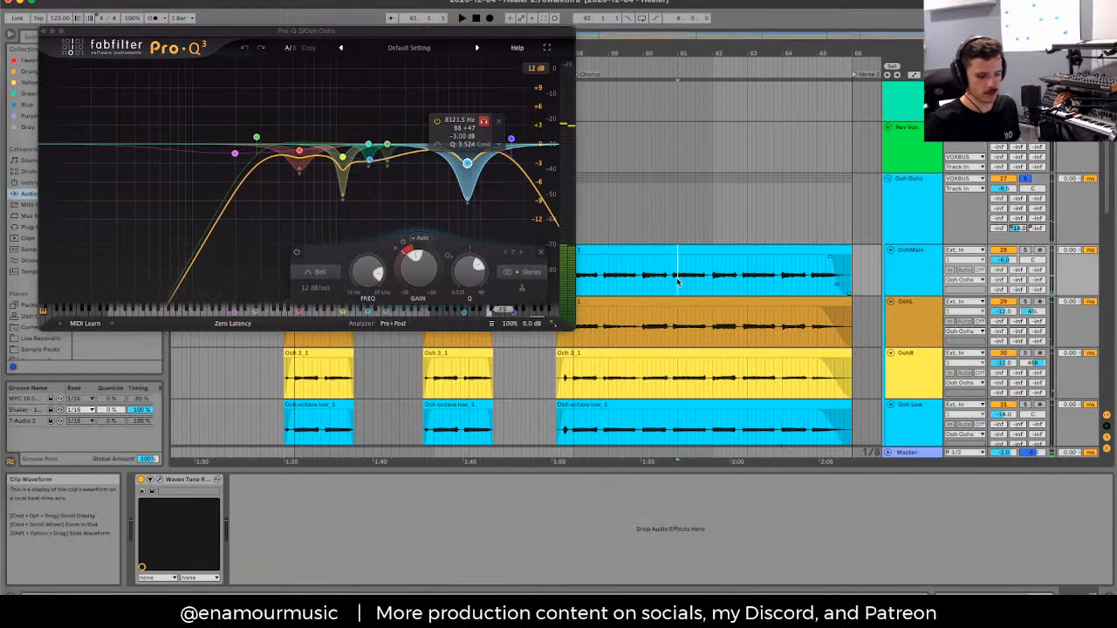
pyautogui.scroll(3, 678, 279)
pyautogui.press('space')
pyautogui.doubleClick(679, 281)
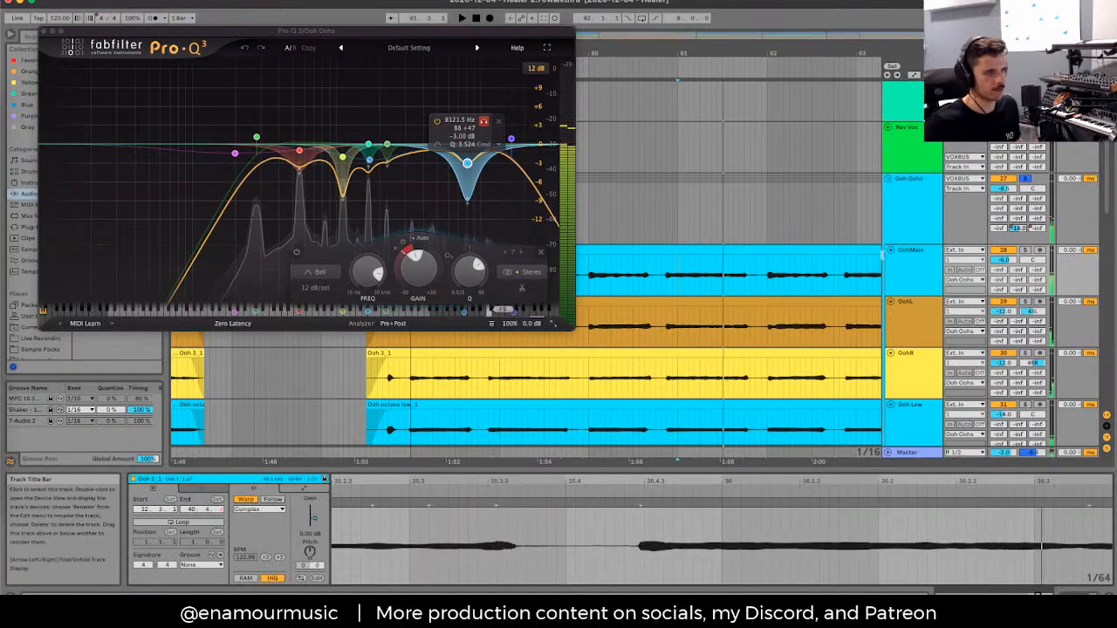
pyautogui.click(926, 220)
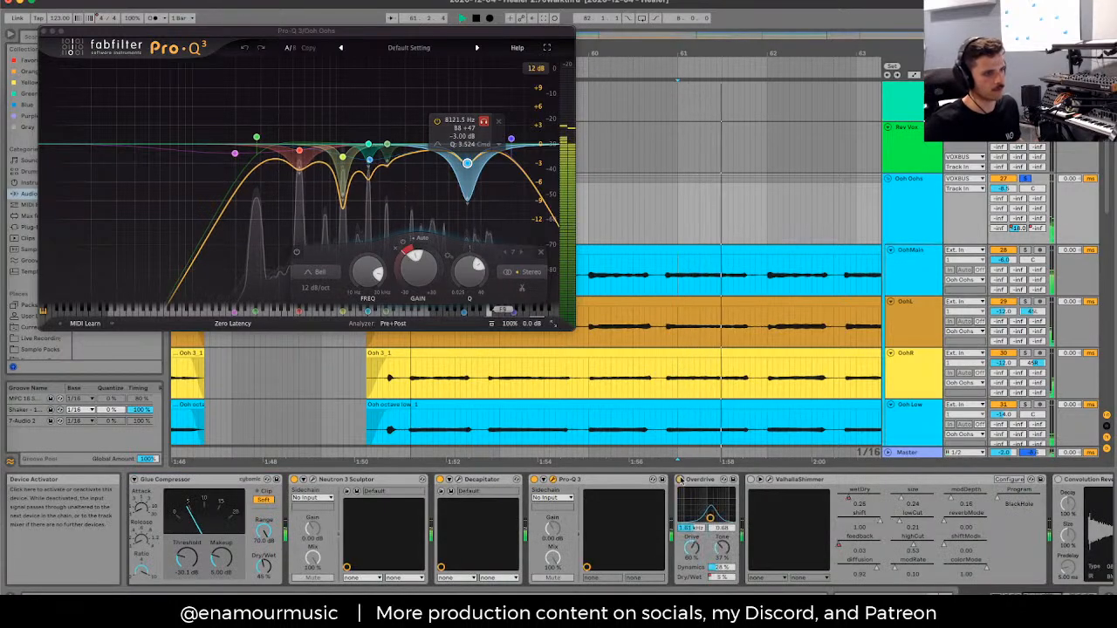
# Step: Stop playback and show the Ooh Oohs group's Overdrive Dry/Wet automation, following it into the Drums section
pyautogui.scroll(-5, 708, 318)
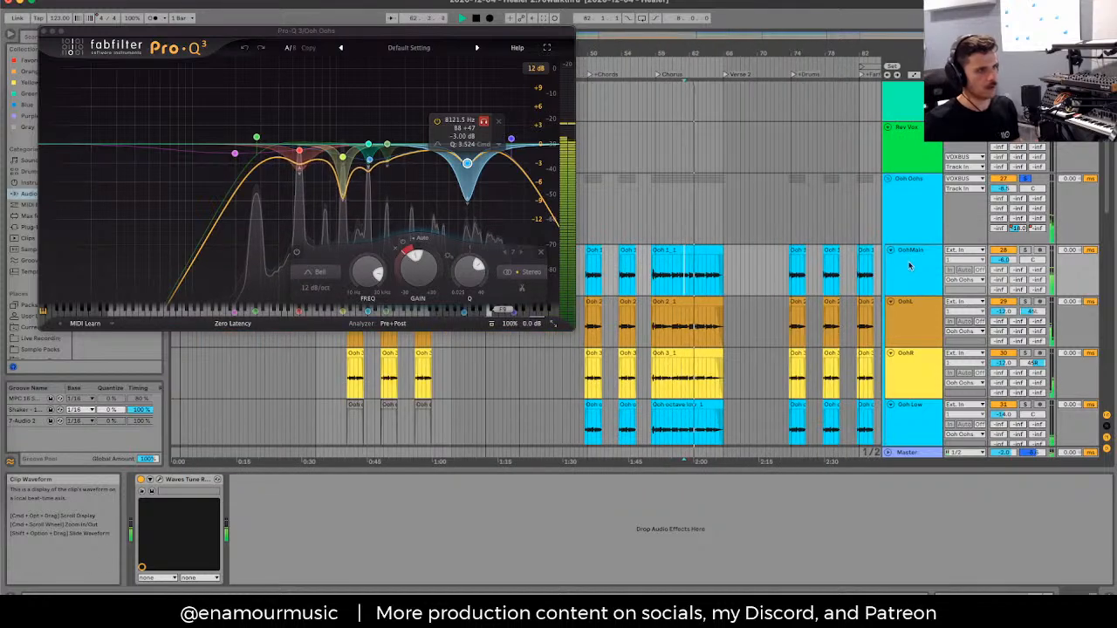
pyautogui.click(910, 206)
pyautogui.press('space')
pyautogui.press('a')
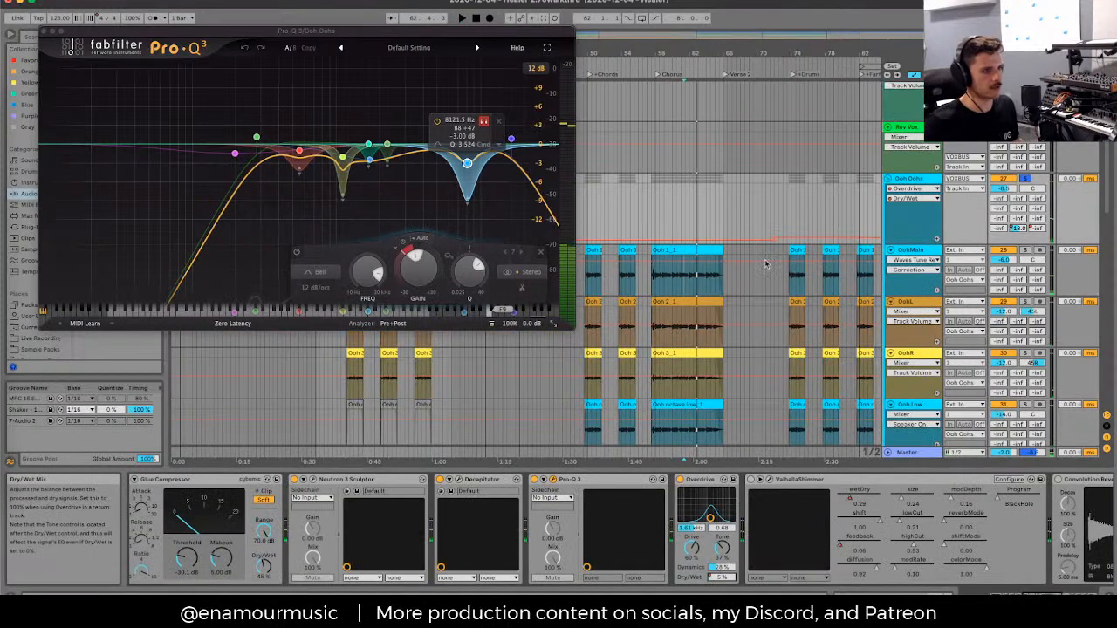
pyautogui.hscroll(2, 770, 255)
pyautogui.hscroll(3, 770, 255)
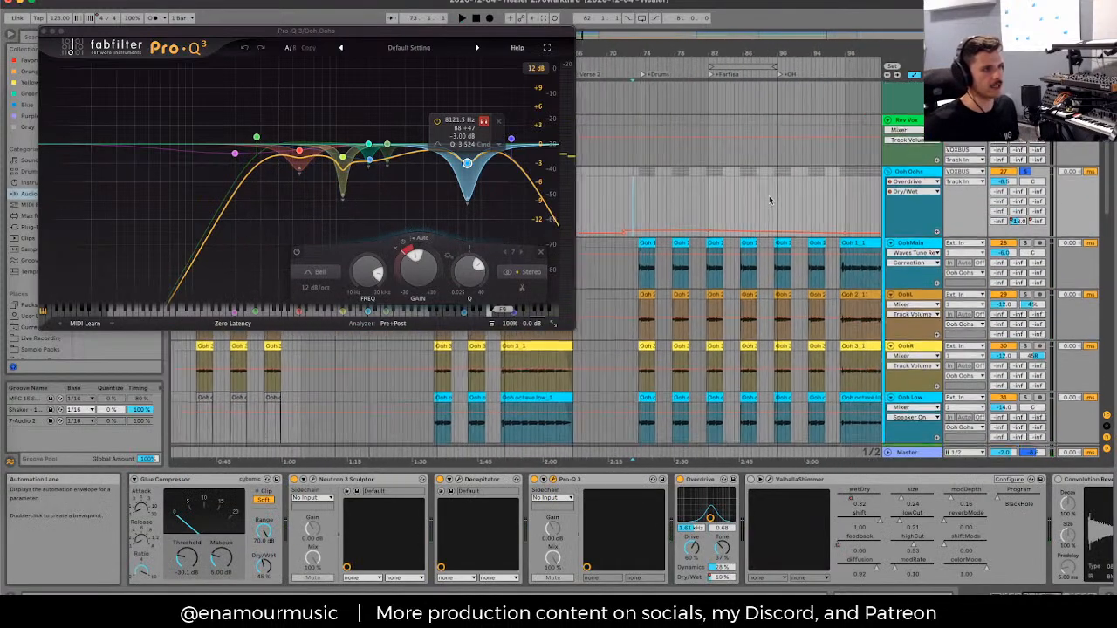
# Step: Close the Pro-Q 3 window and highlight the Overdrive Dry/Wet automation from the Drums marker to the Break marker
pyautogui.click(39, 31)
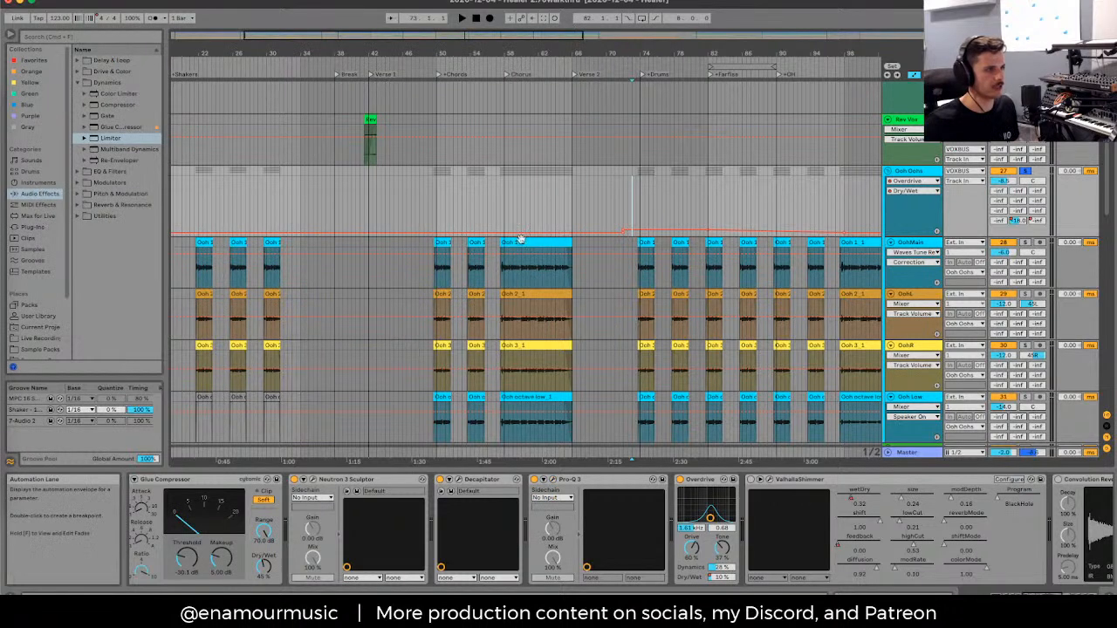
pyautogui.hscroll(2, 558, 218)
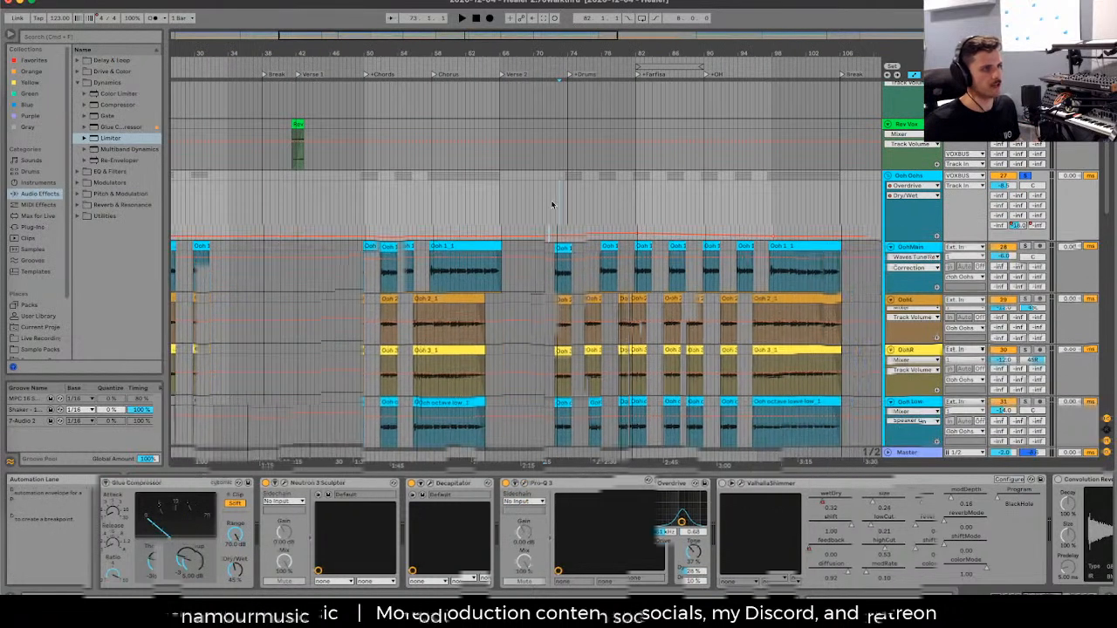
pyautogui.moveTo(551, 205)
pyautogui.mouseDown()
pyautogui.moveTo(841, 225)
pyautogui.moveTo(567, 220)
pyautogui.mouseUp()
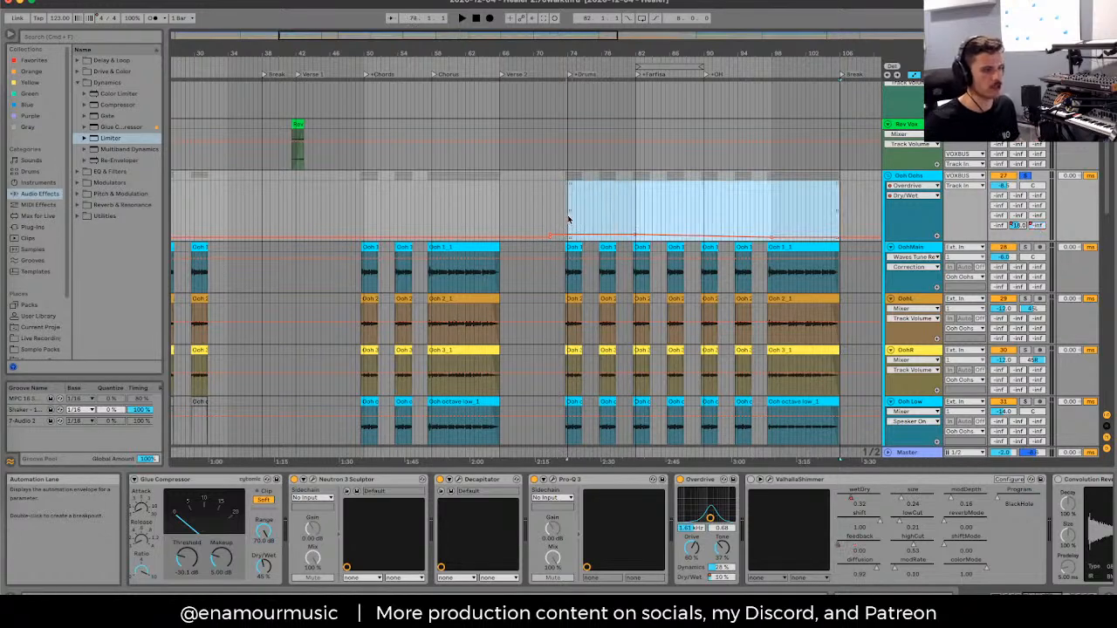
pyautogui.scroll(-2, 568, 218)
# Step: Play the first Ooh clip after the Drums marker and switch Overdrive off and on to compare the group's sound
pyautogui.click(587, 206)
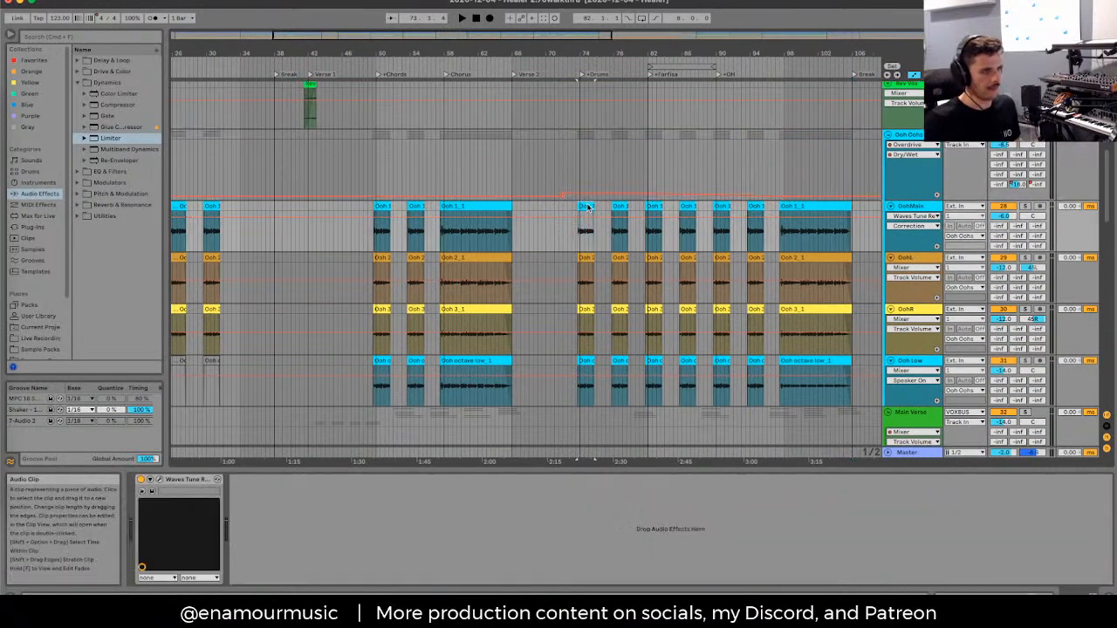
pyautogui.click(932, 198)
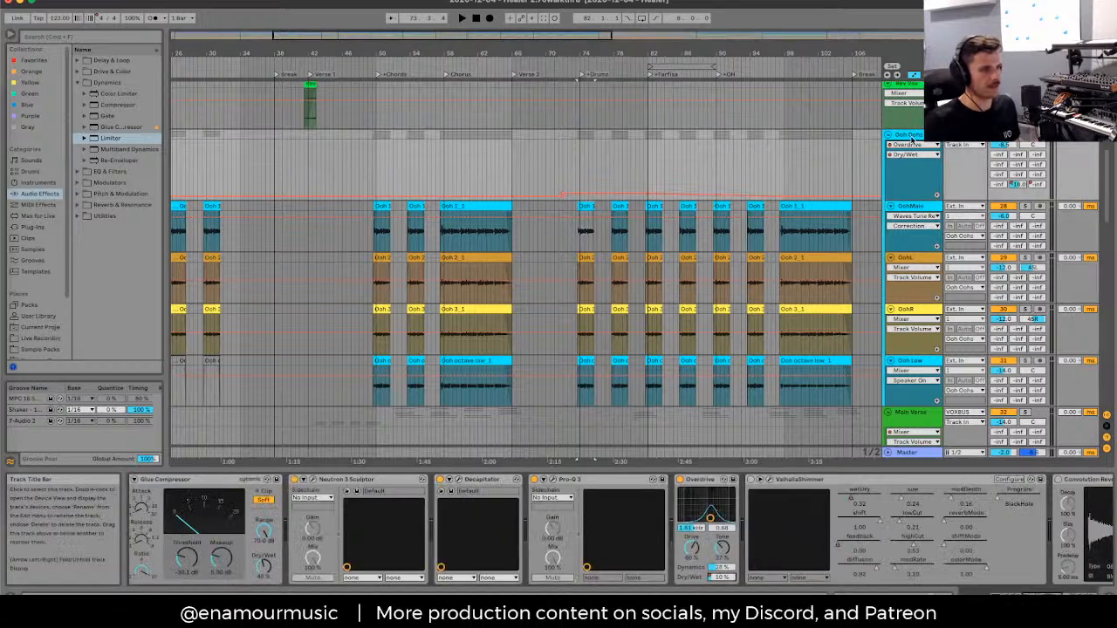
pyautogui.press('space')
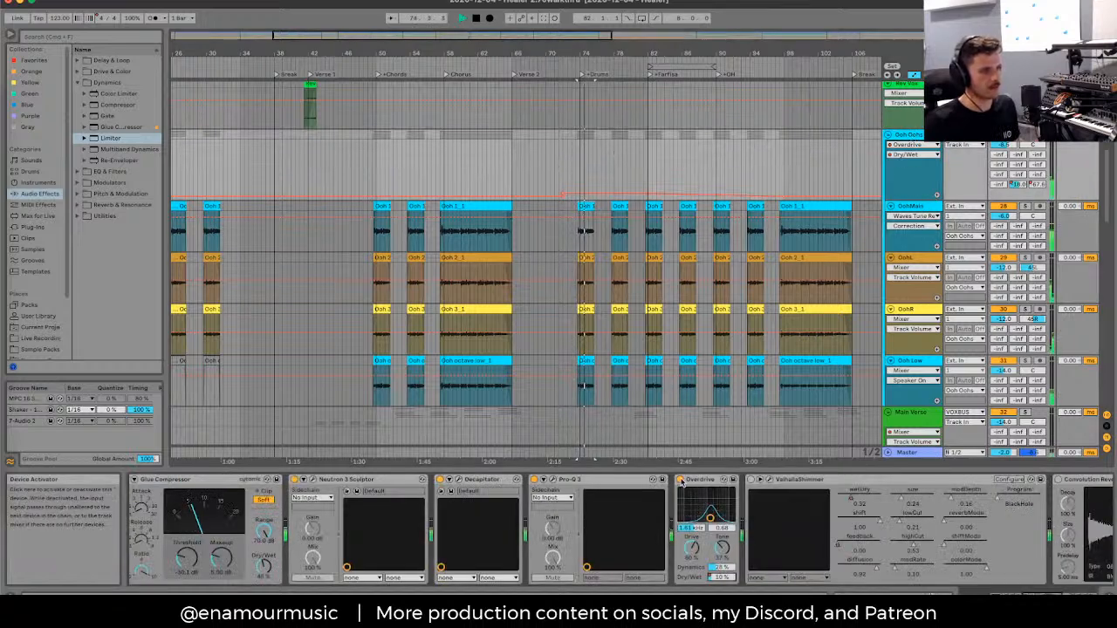
pyautogui.click(680, 479)
pyautogui.click(680, 479)
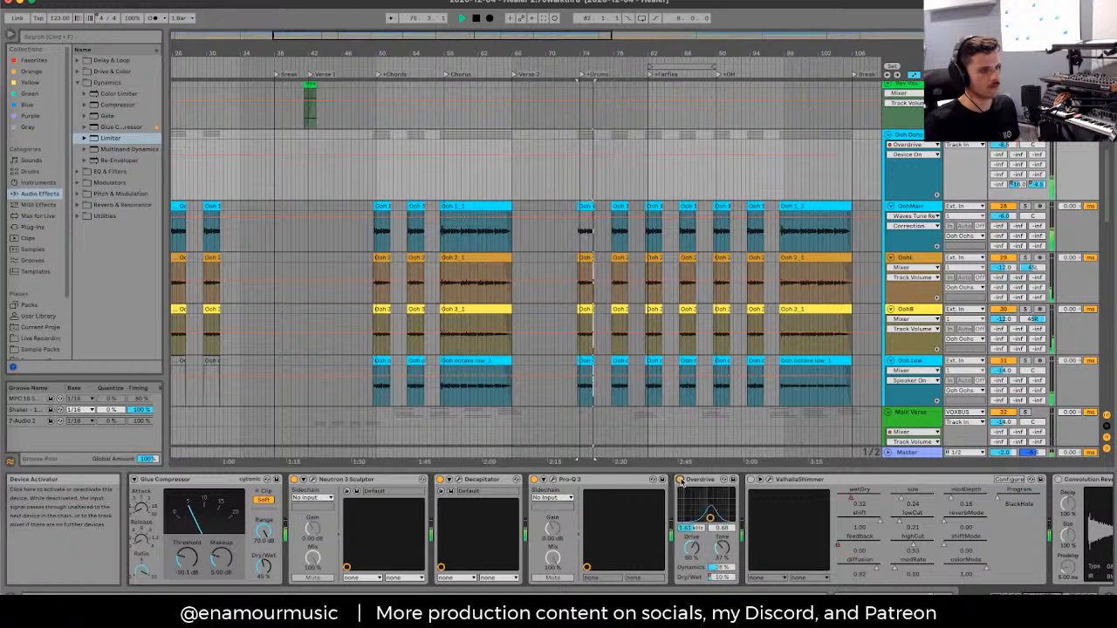
# Step: Play the Ooh clip near bar 86, switch Overdrive off and on to compare, and stop playback with it active
pyautogui.click(686, 207)
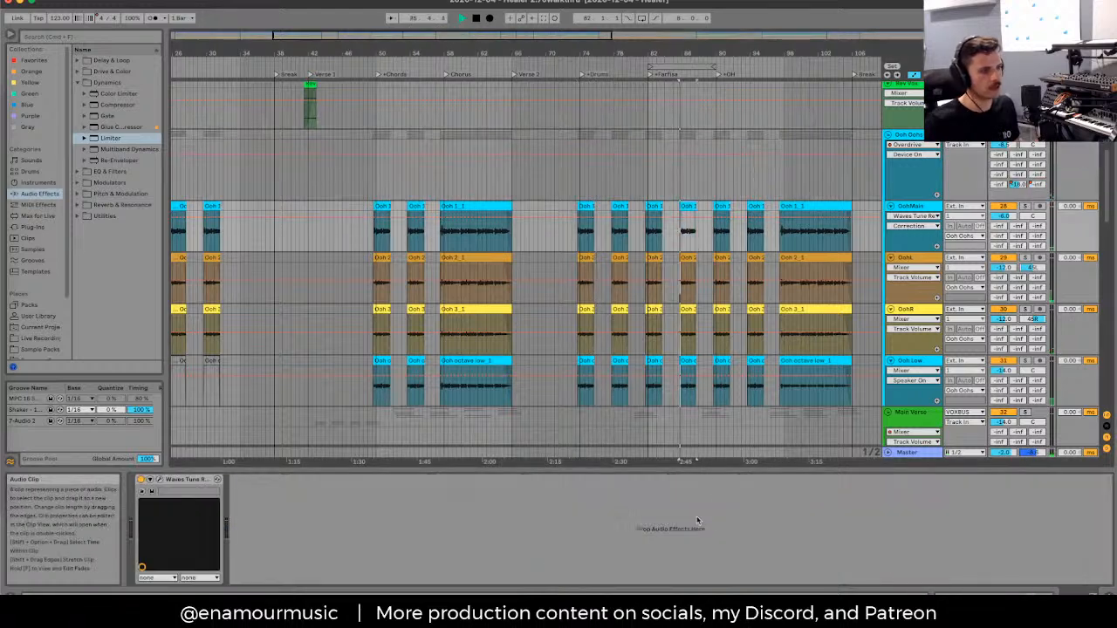
pyautogui.click(911, 178)
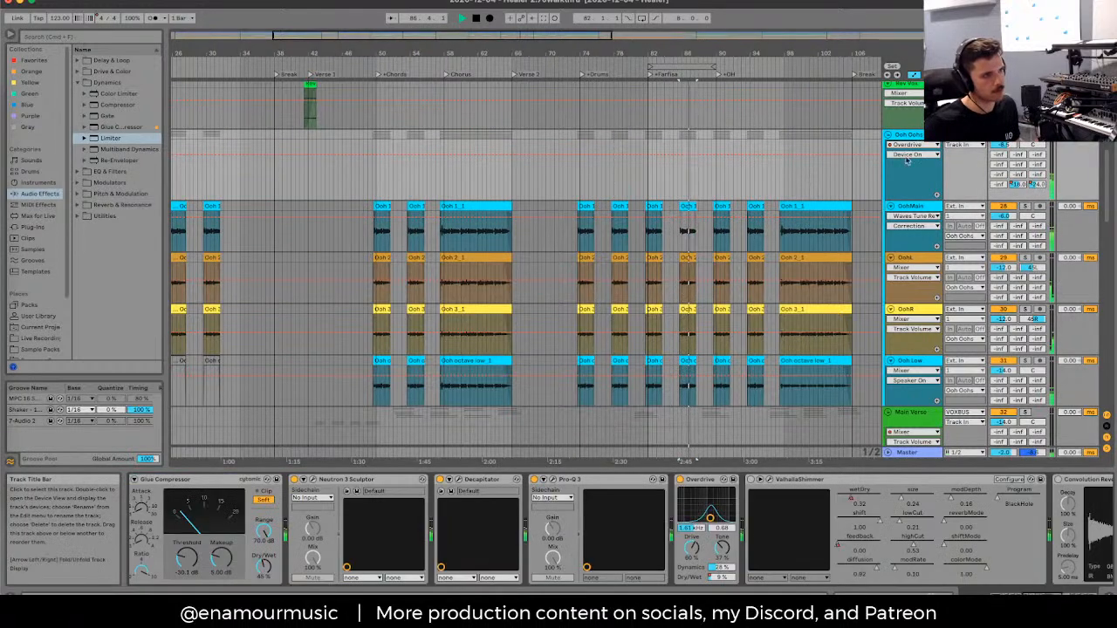
pyautogui.click(680, 479)
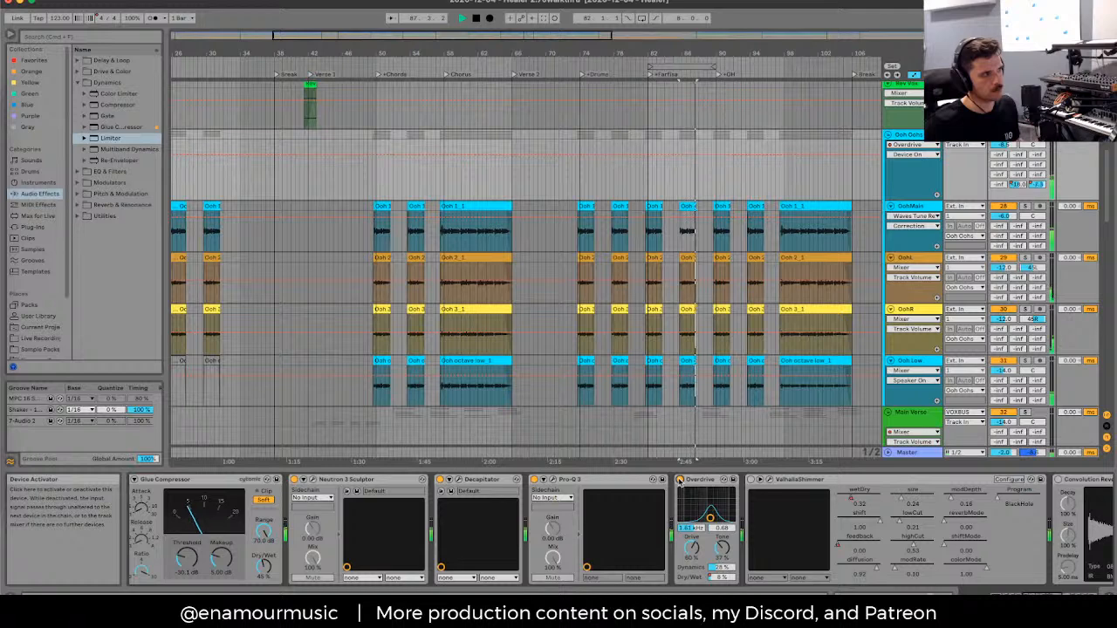
pyautogui.click(680, 479)
pyautogui.press('space')
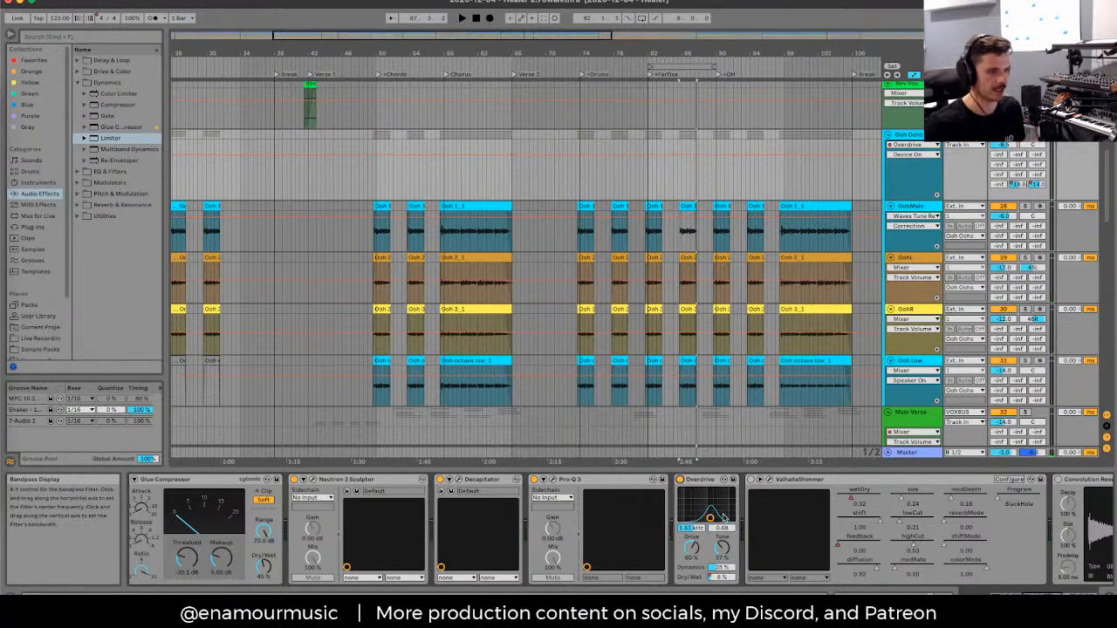
# Step: Examine the ValhallaShimmer and Convolution Reverb that follow Overdrive in the Ooh Oohs group's chain
pyautogui.hscroll(5, 770, 504)
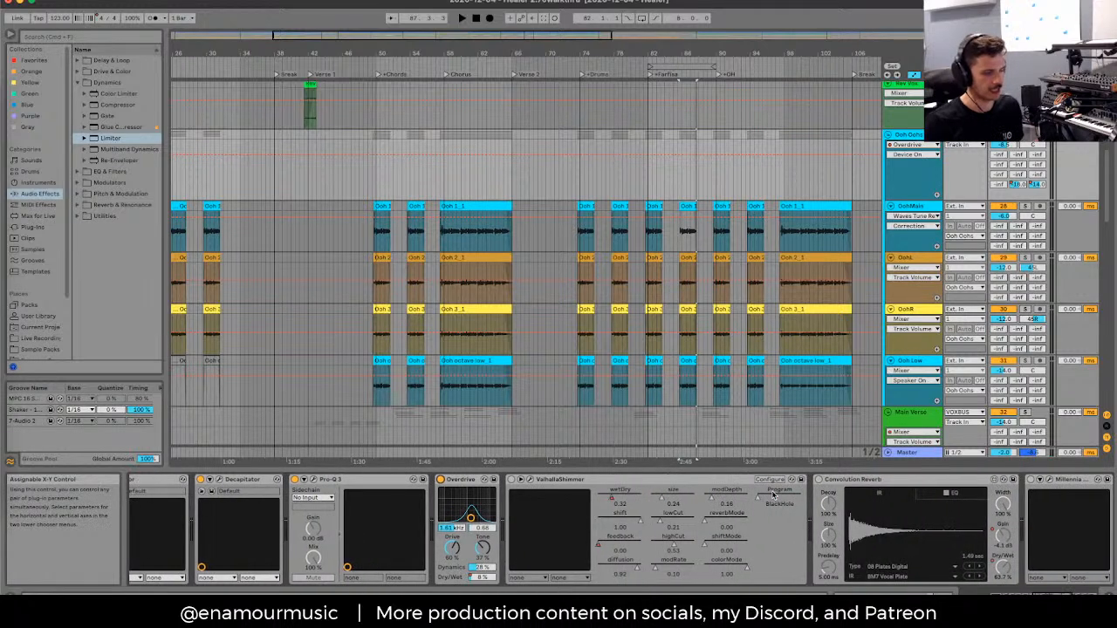
# Step: Hide the automation lanes and set the playback start at bar 82, where the +Farfisa section begins
pyautogui.click(511, 480)
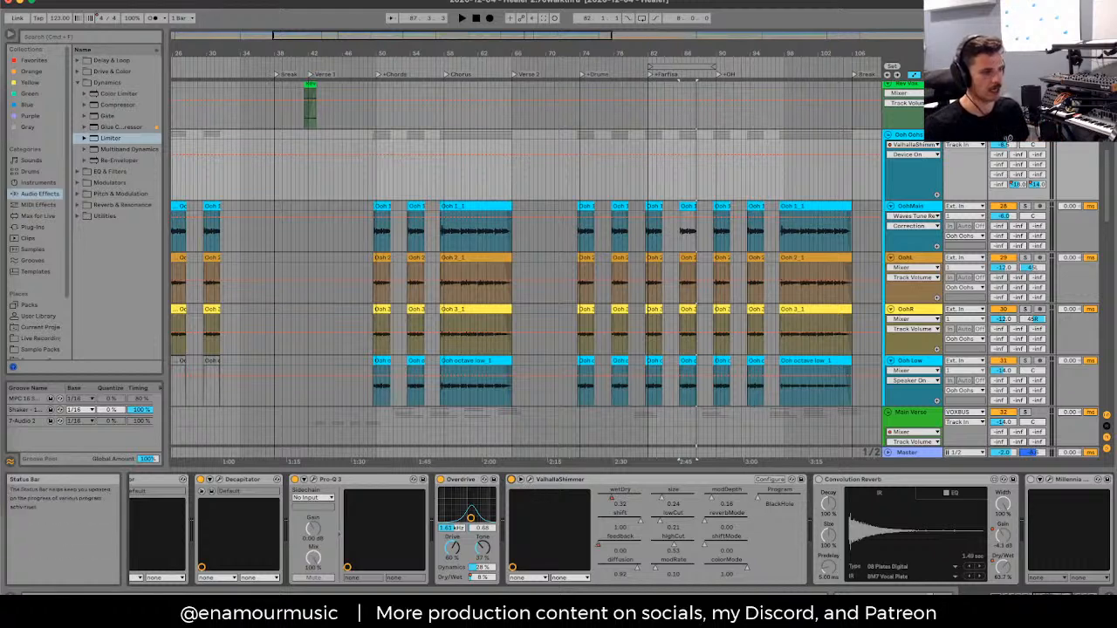
pyautogui.click(466, 482)
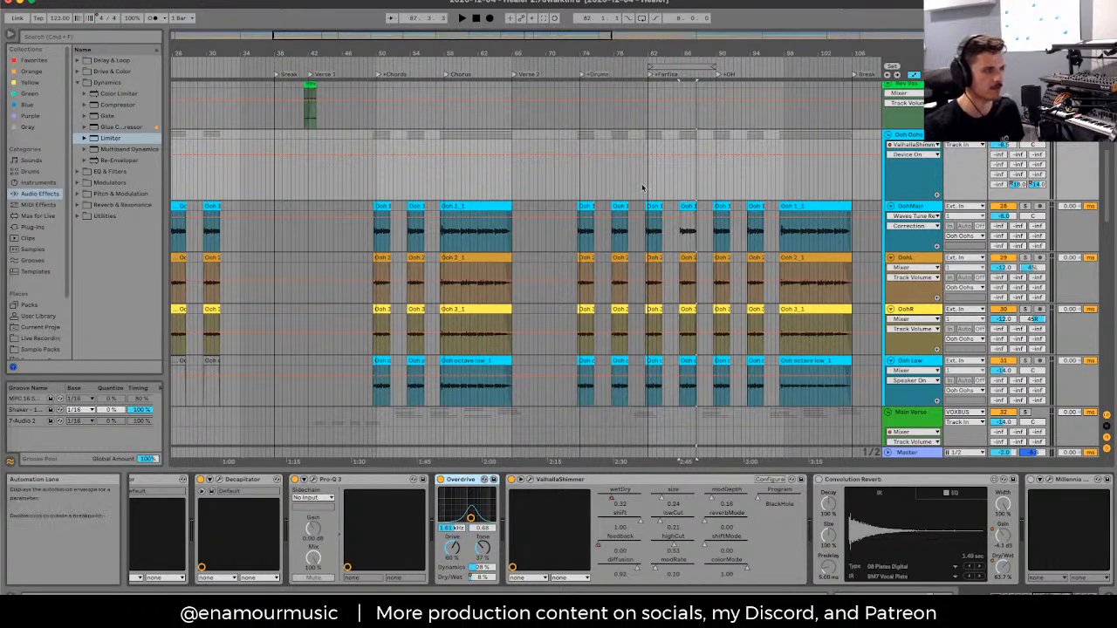
pyautogui.press('a')
pyautogui.scroll(3, 644, 188)
pyautogui.scroll(-3, 644, 187)
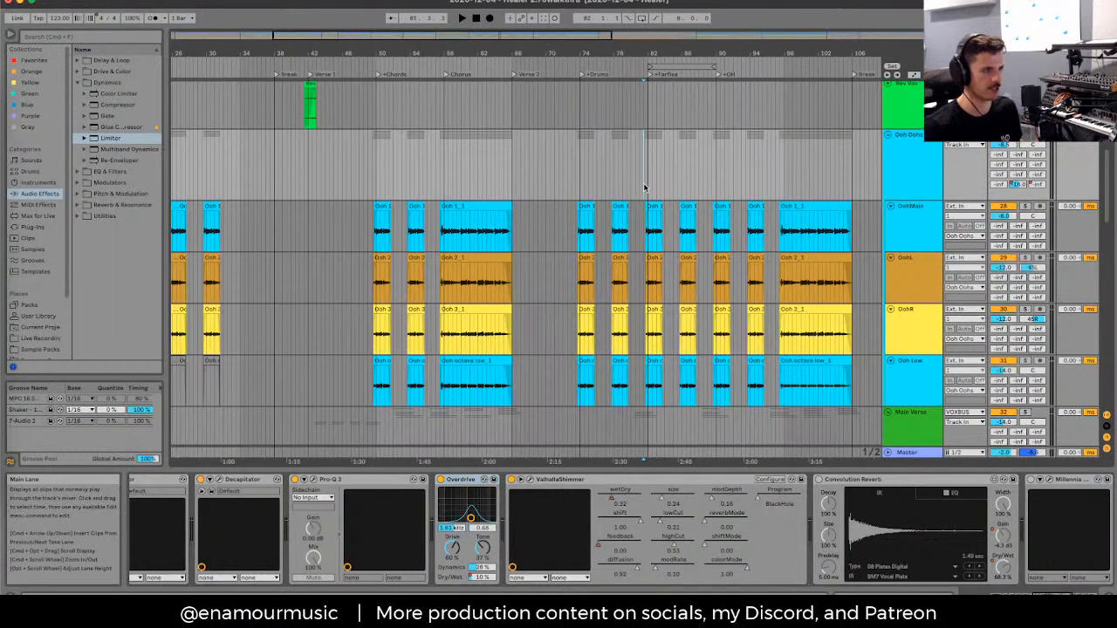
pyautogui.scroll(3, 648, 188)
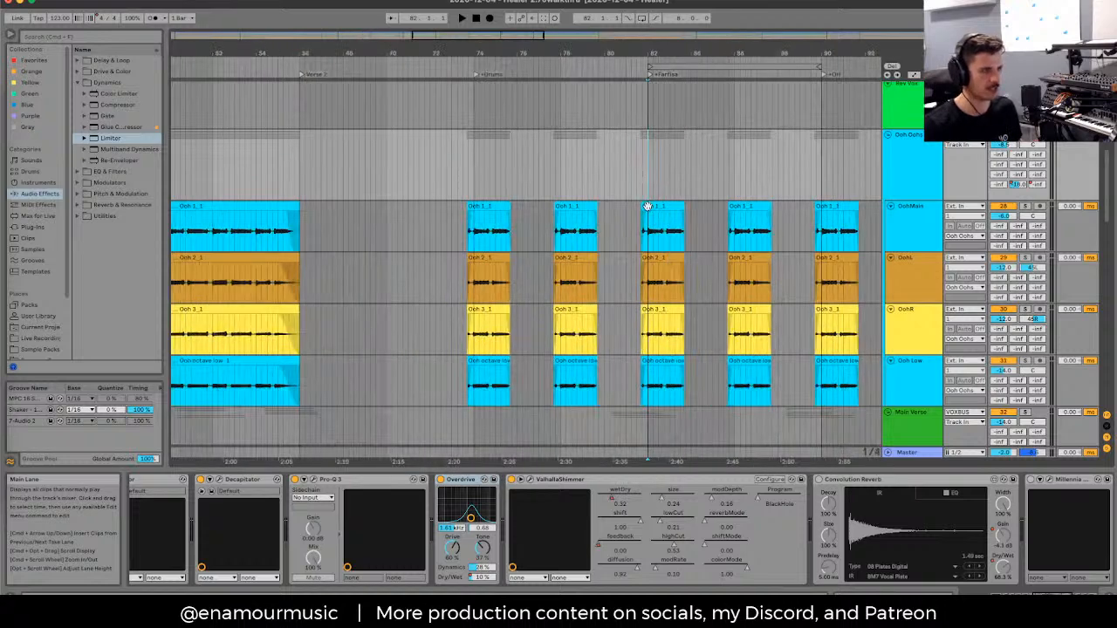
# Step: Open the ValhallaShimmer window on the Ooh Oohs group and play the section from bar 82
pyautogui.click(895, 153)
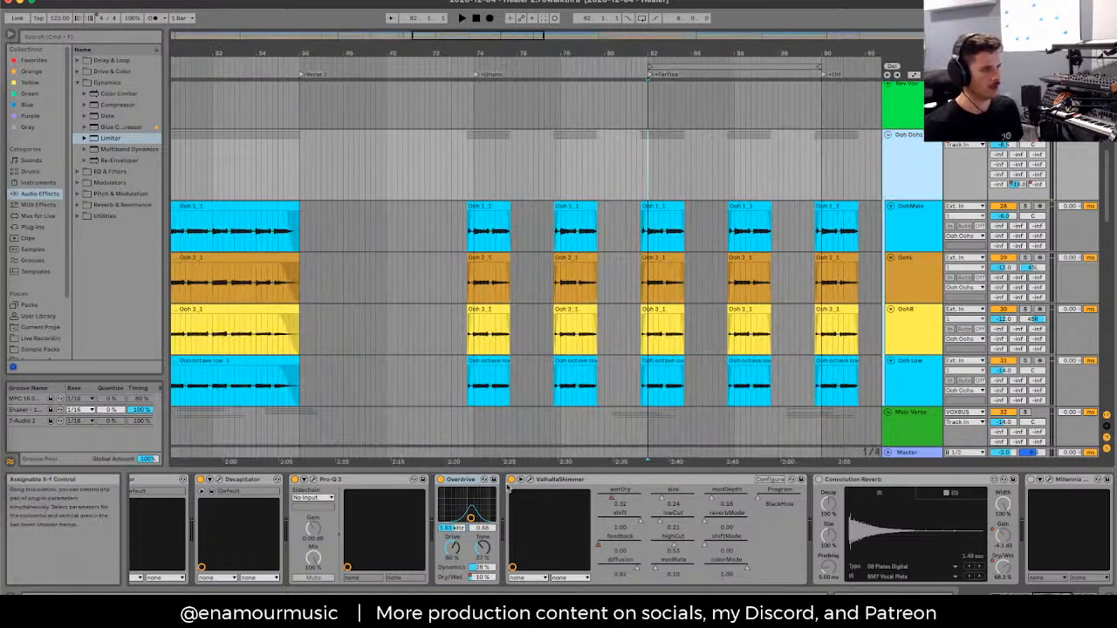
pyautogui.click(531, 480)
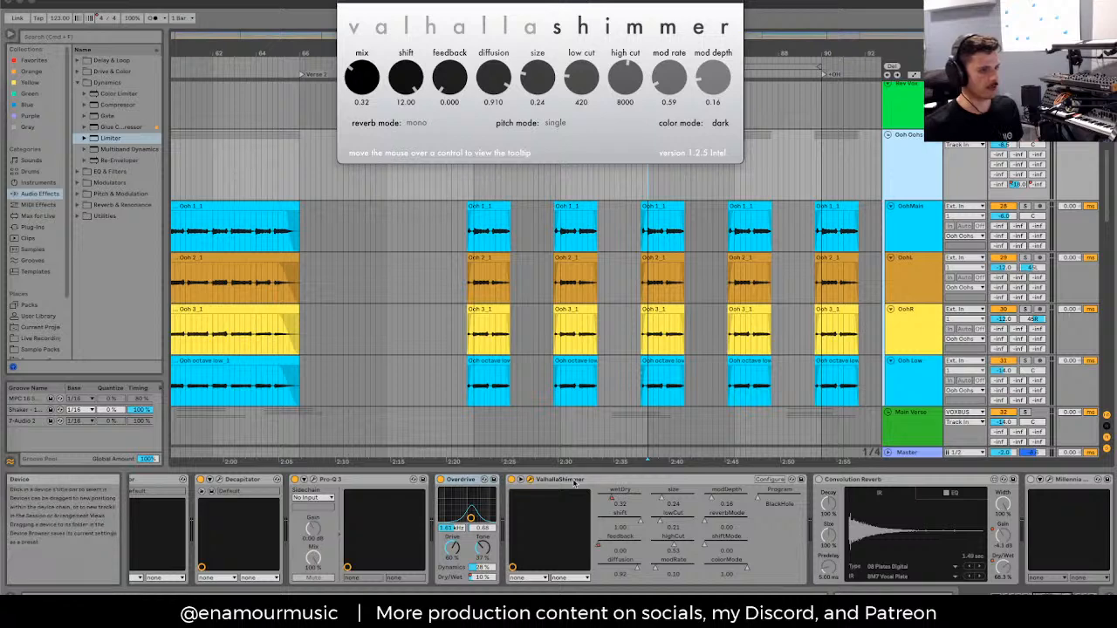
pyautogui.press('space')
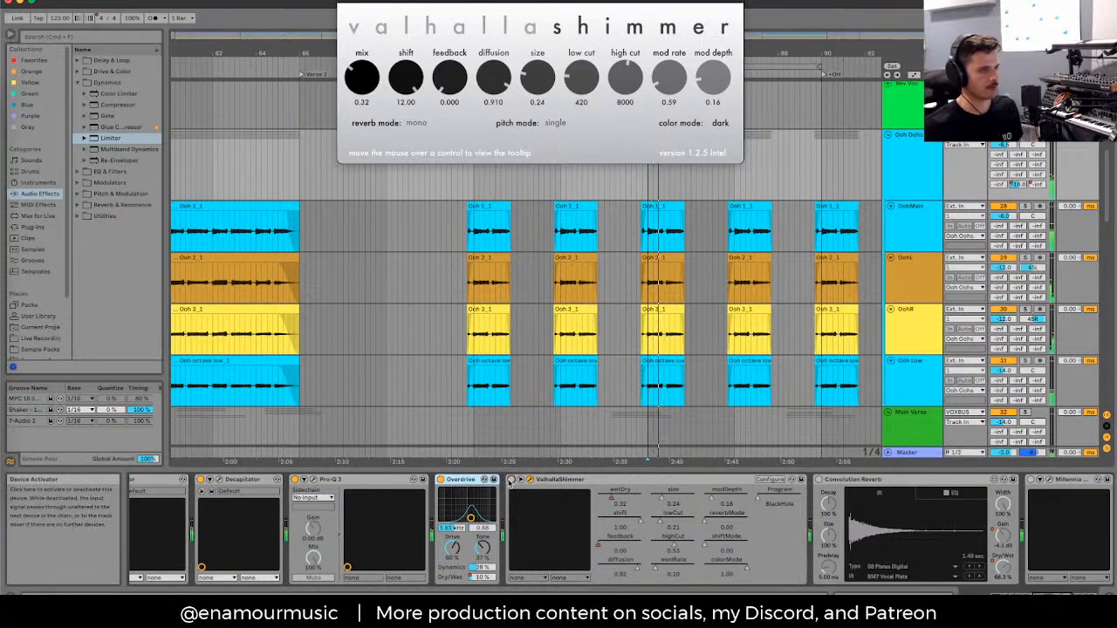
# Step: Show the return tracks and view the Vox Verb devices, then return to the Ooh Oohs group and close the ValhallaShimmer window
pyautogui.press('alt+super+r')
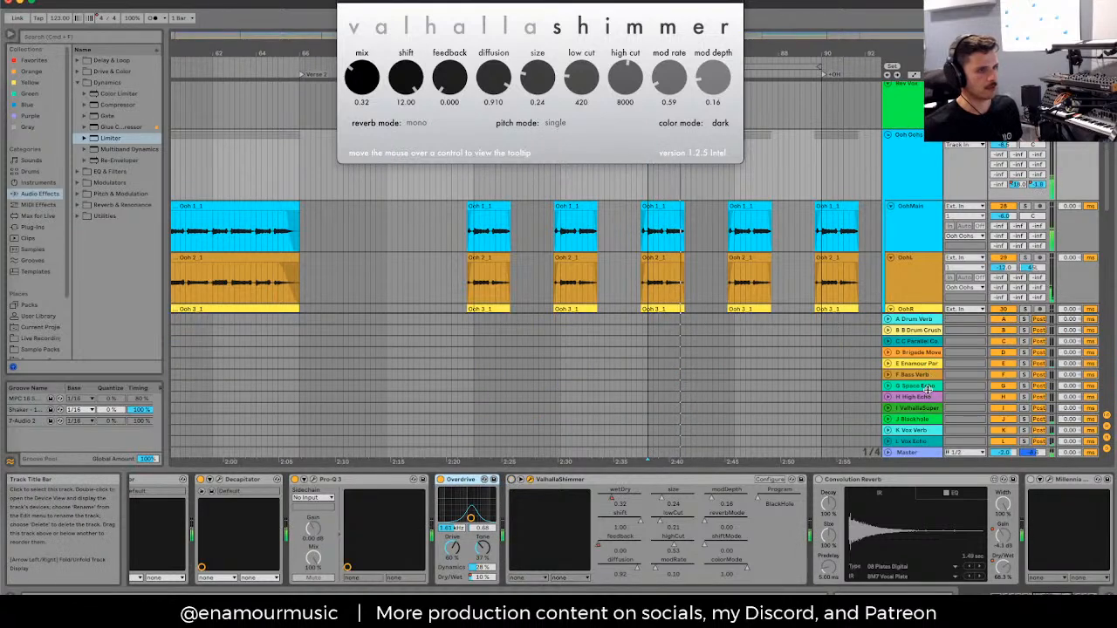
pyautogui.click(925, 433)
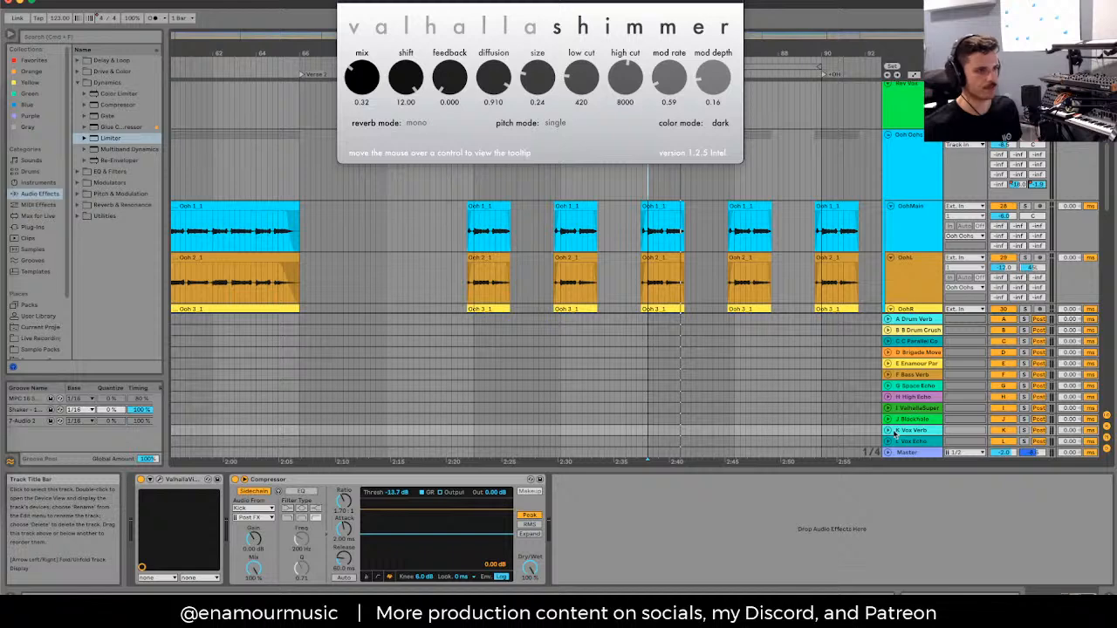
pyautogui.click(888, 188)
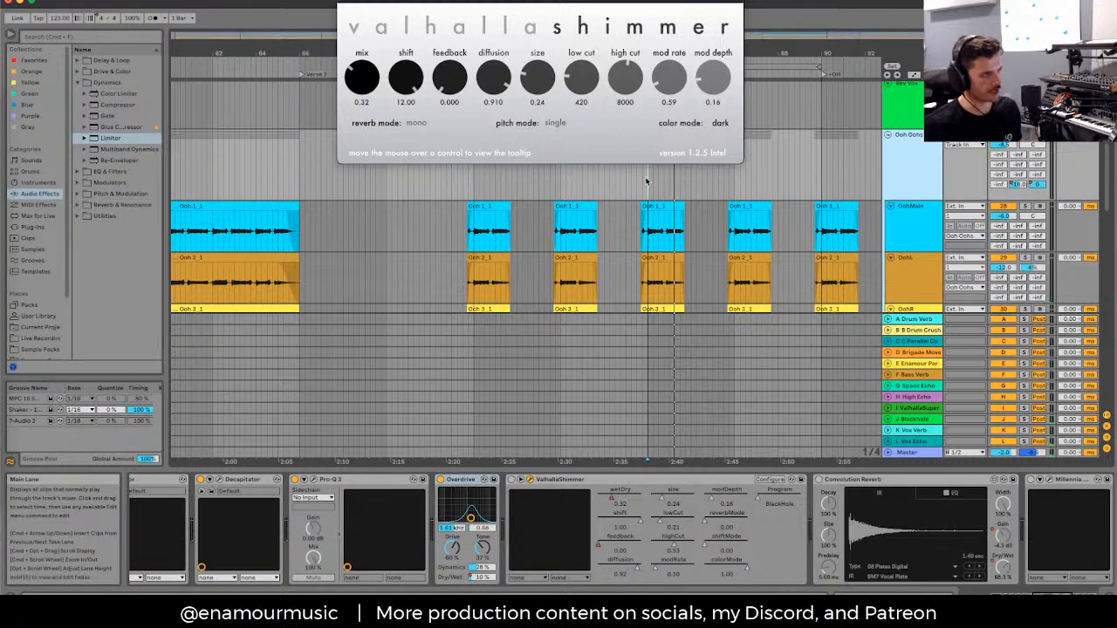
pyautogui.keyDown('ctrl'); pyautogui.scroll(-4, 650, 180); pyautogui.keyUp('ctrl')
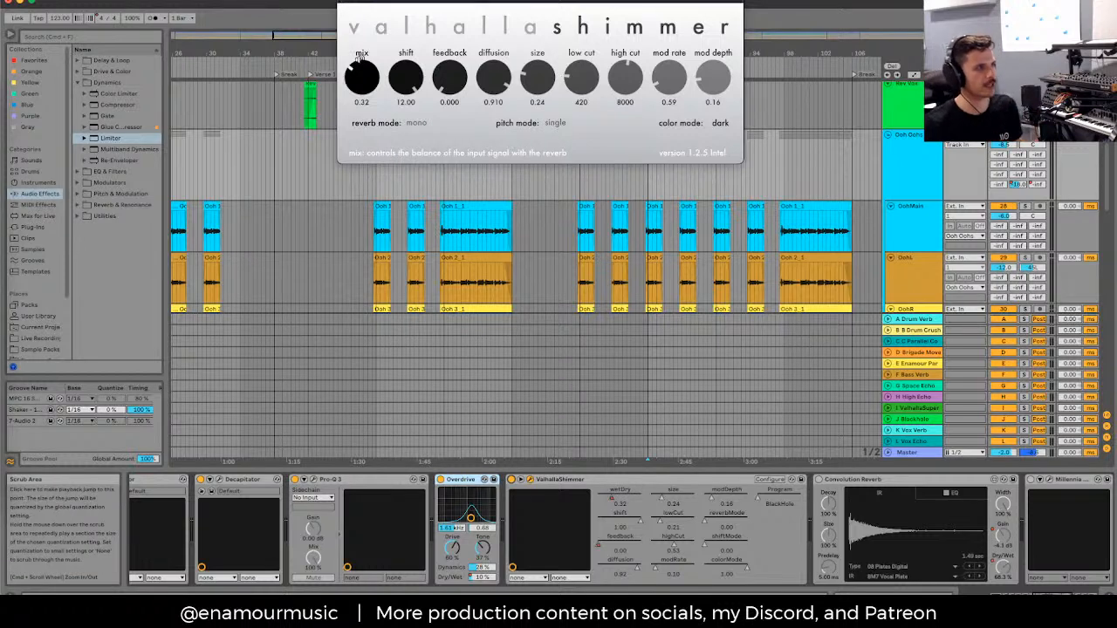
pyautogui.click(341, 4)
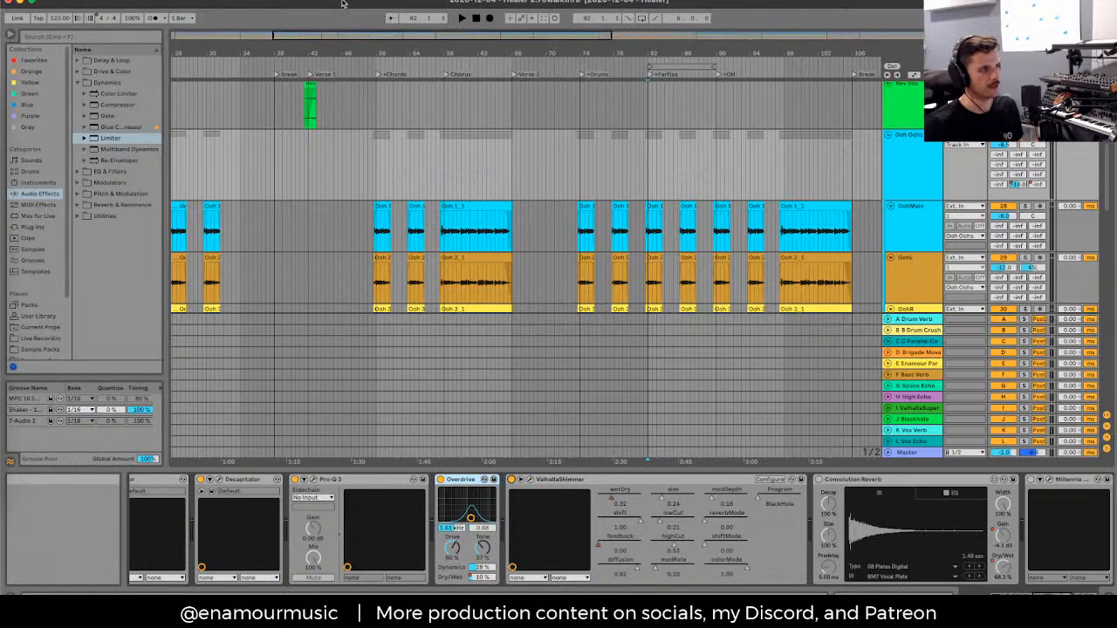
# Step: Play the Ooh Oohs from bar 82 while bypassing and re-enabling ValhallaShimmer to compare the sound
pyautogui.press('space')
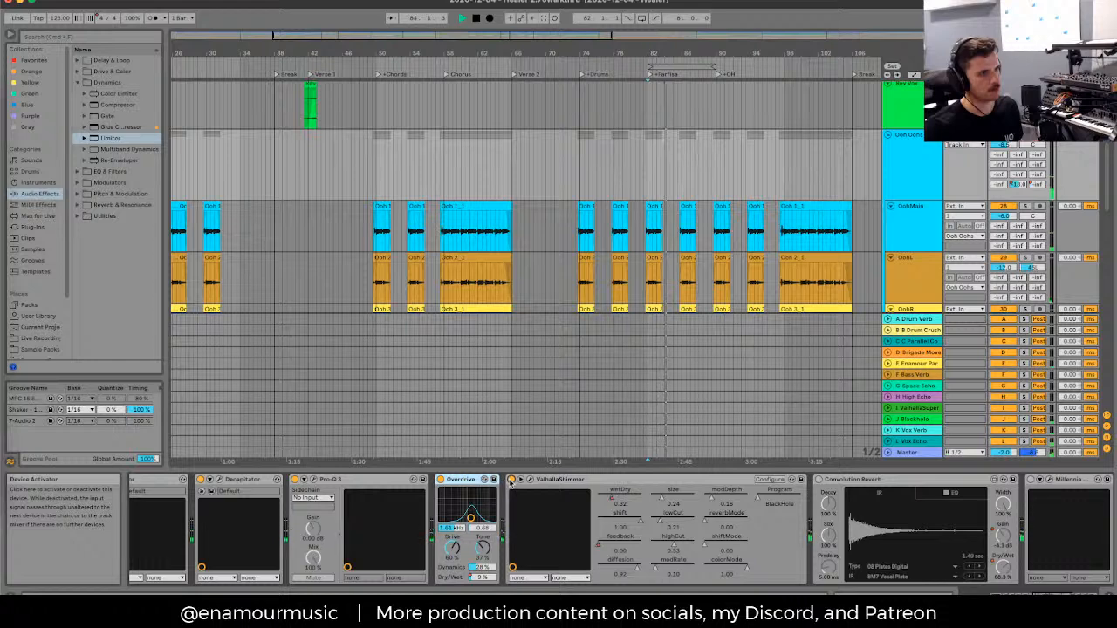
pyautogui.click(512, 480)
pyautogui.press('space')
pyautogui.click(512, 480)
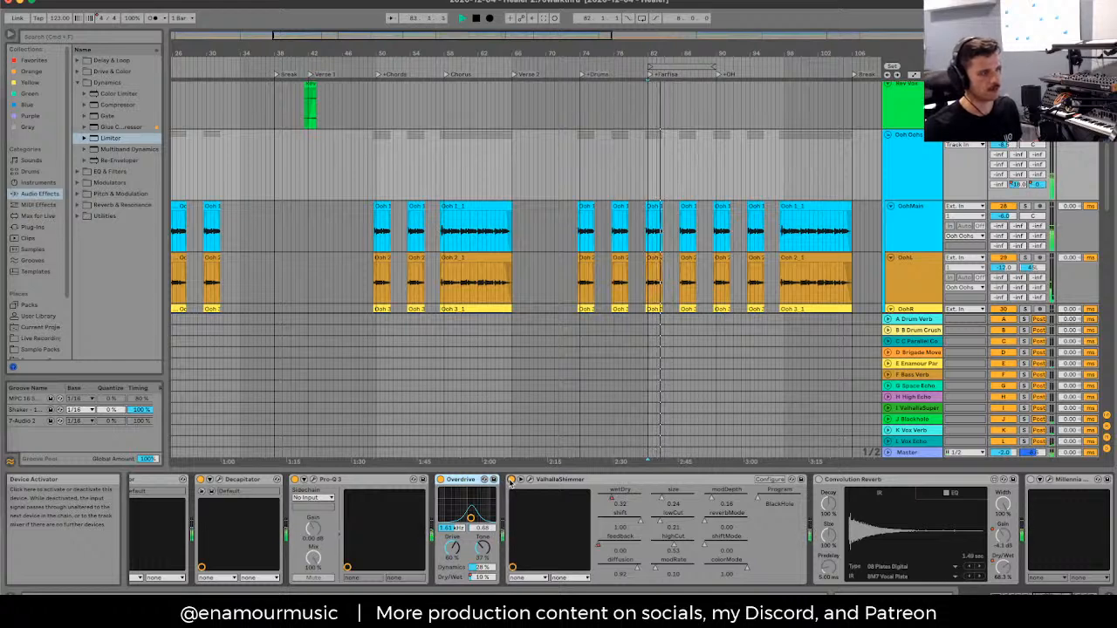
pyautogui.press('space')
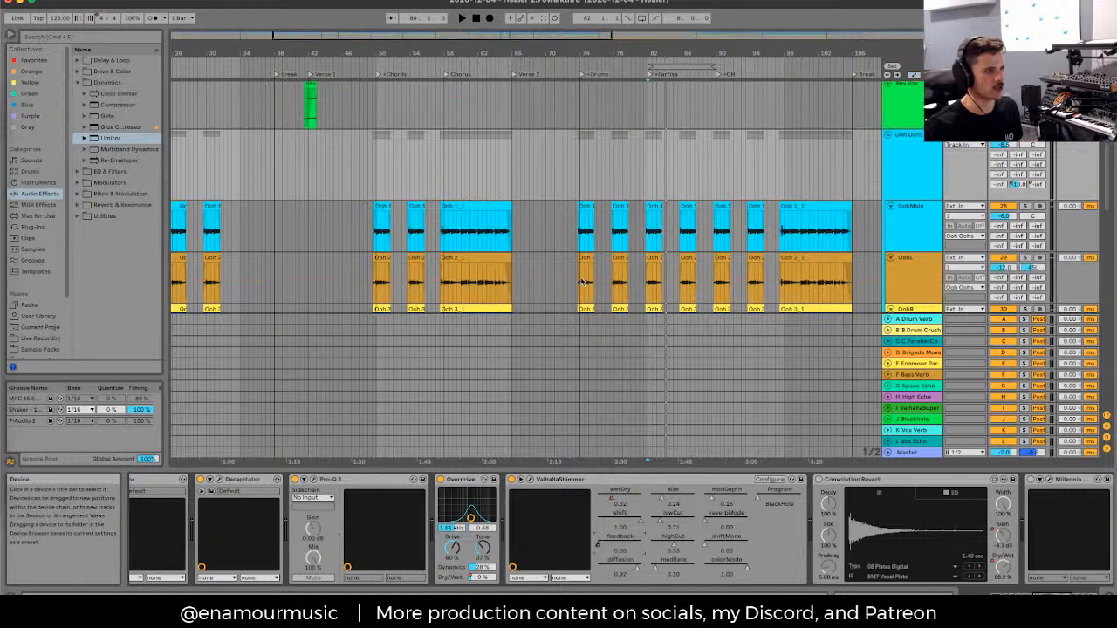
# Step: Display the ValhallaShimmer feedback automation on the Ooh Oohs group and check the plugin's settings in its window
pyautogui.press('a')
pyautogui.press('-')
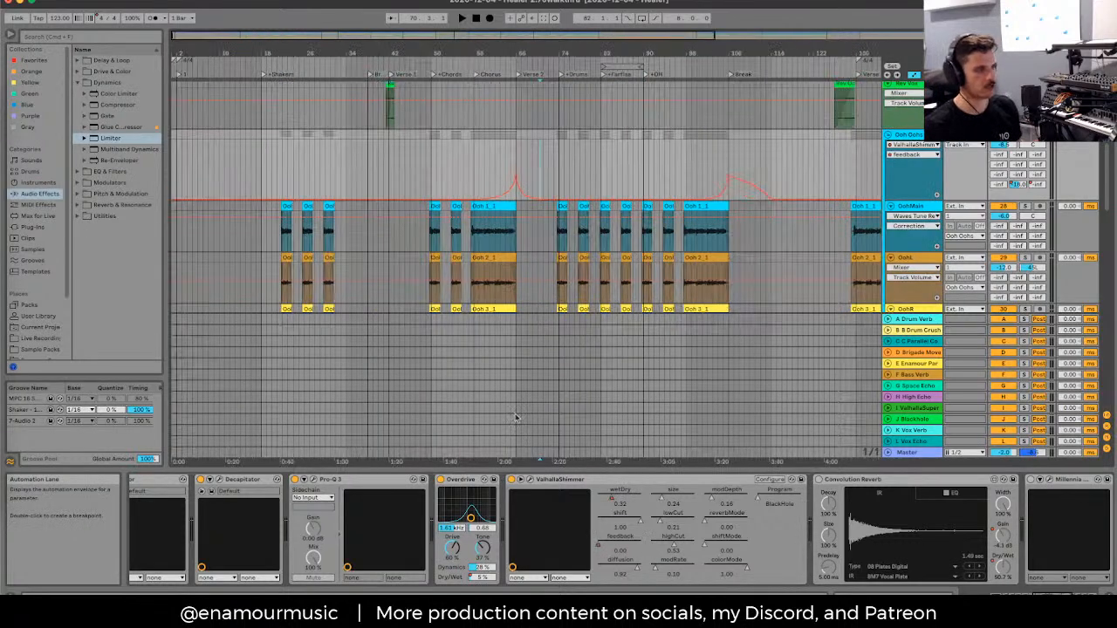
pyautogui.click(527, 479)
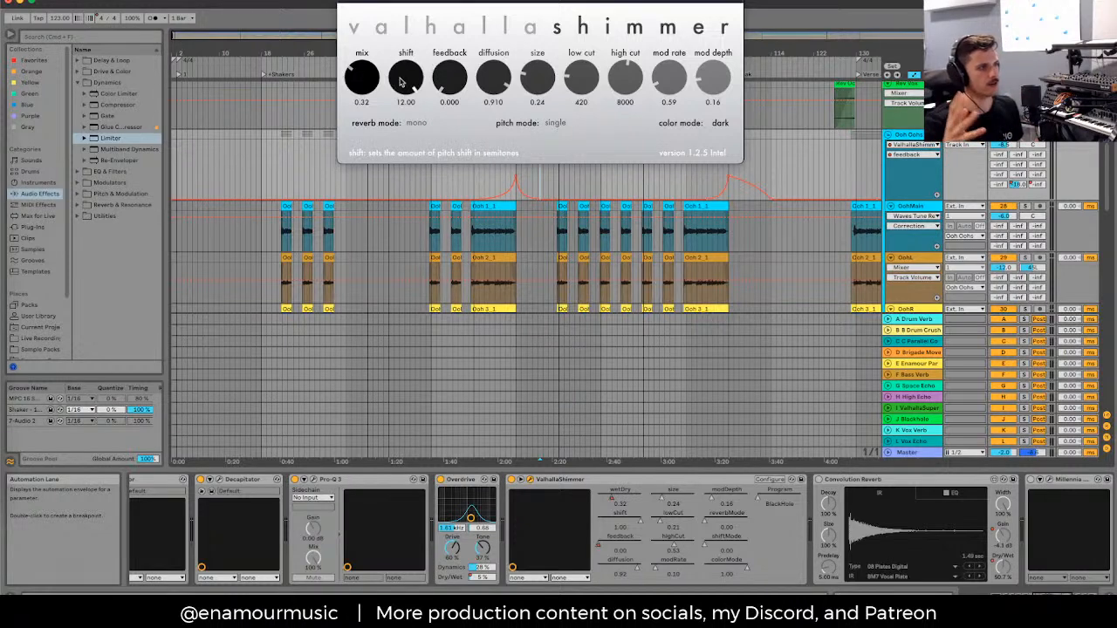
pyautogui.click(342, 3)
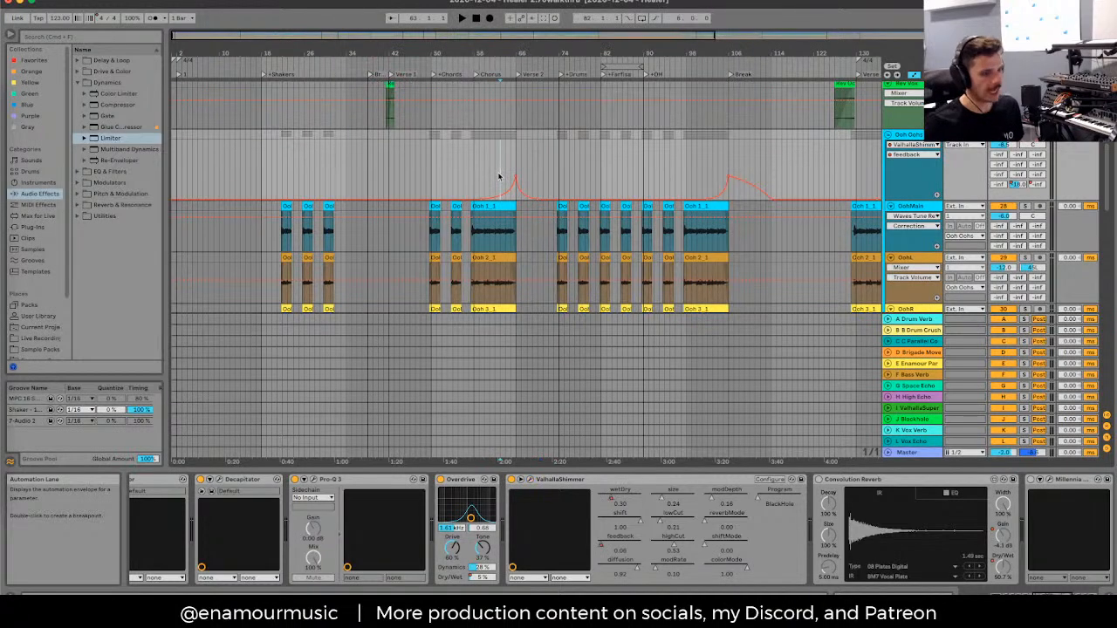
# Step: Examine the feedback automation curves on the Ooh Oohs group around the Break and before Verse 2
pyautogui.scroll(3, 499, 177)
pyautogui.scroll(-3, 500, 177)
pyautogui.scroll(3, 685, 149)
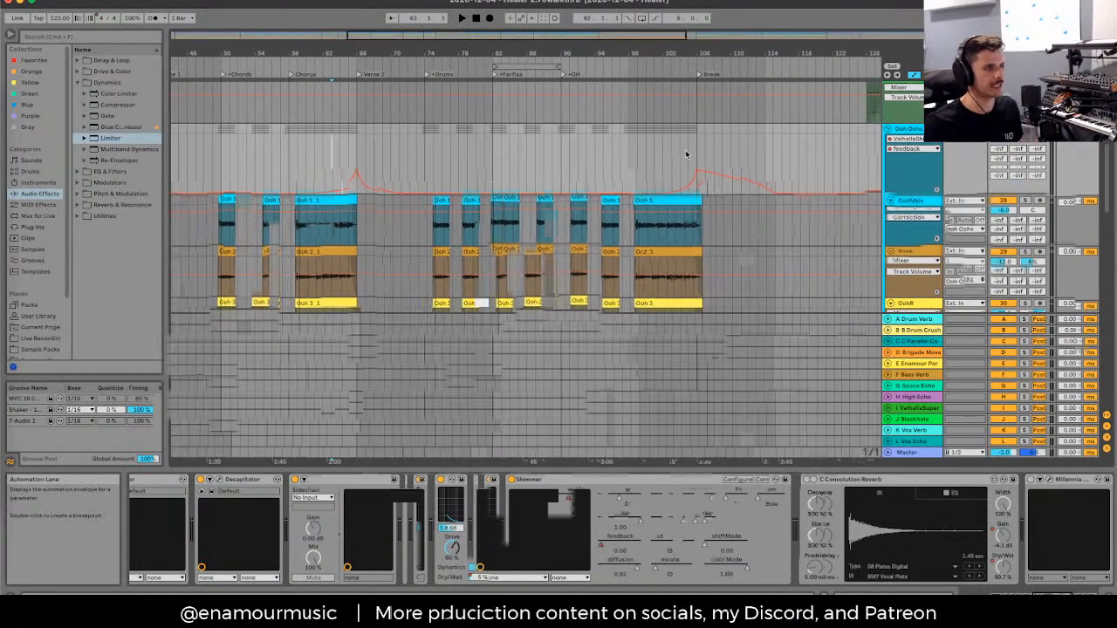
pyautogui.moveTo(678, 158); pyautogui.dragTo(748, 154)
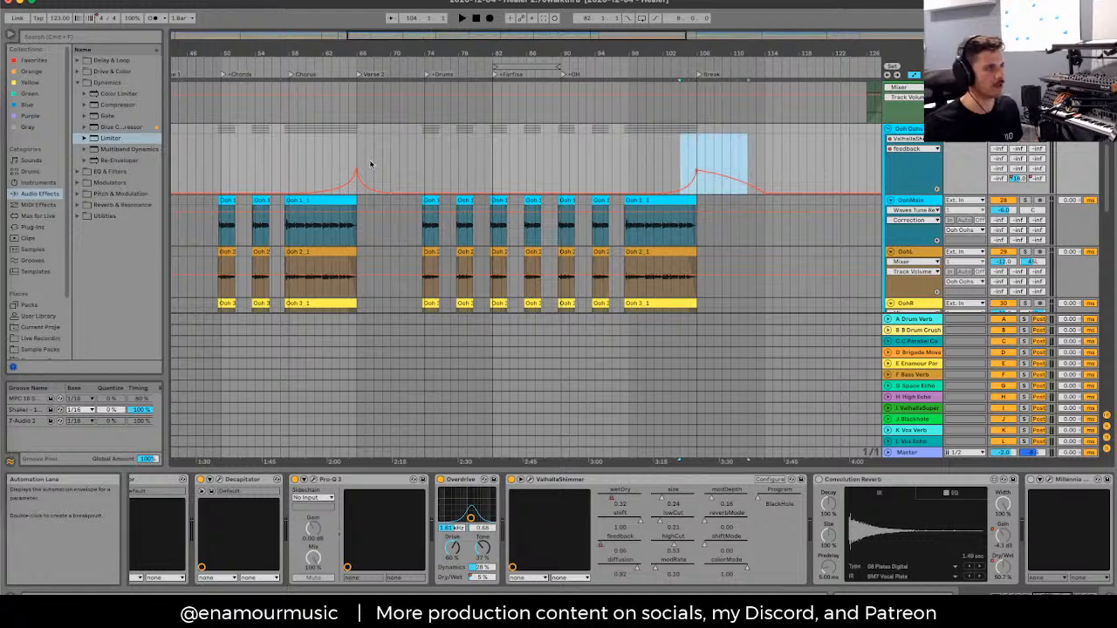
pyautogui.click(323, 157)
pyautogui.scroll(2, 349, 164)
pyautogui.scroll(2, 411, 189)
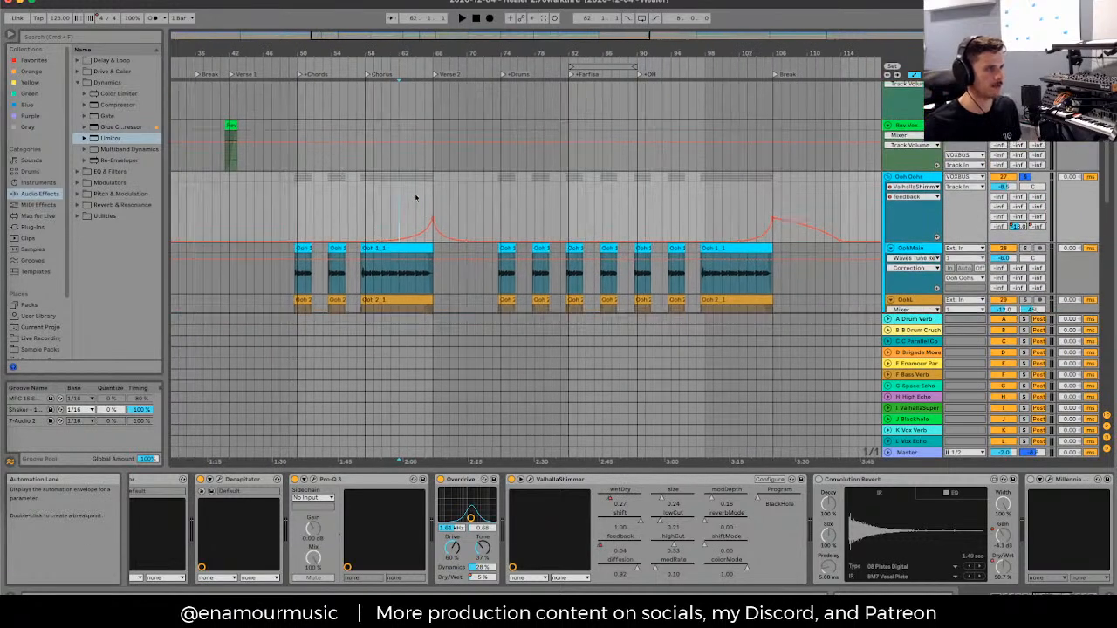
# Step: Play the soloed Ooh Oohs from within the Chorus and re-enable the overridden automation
pyautogui.click(392, 229)
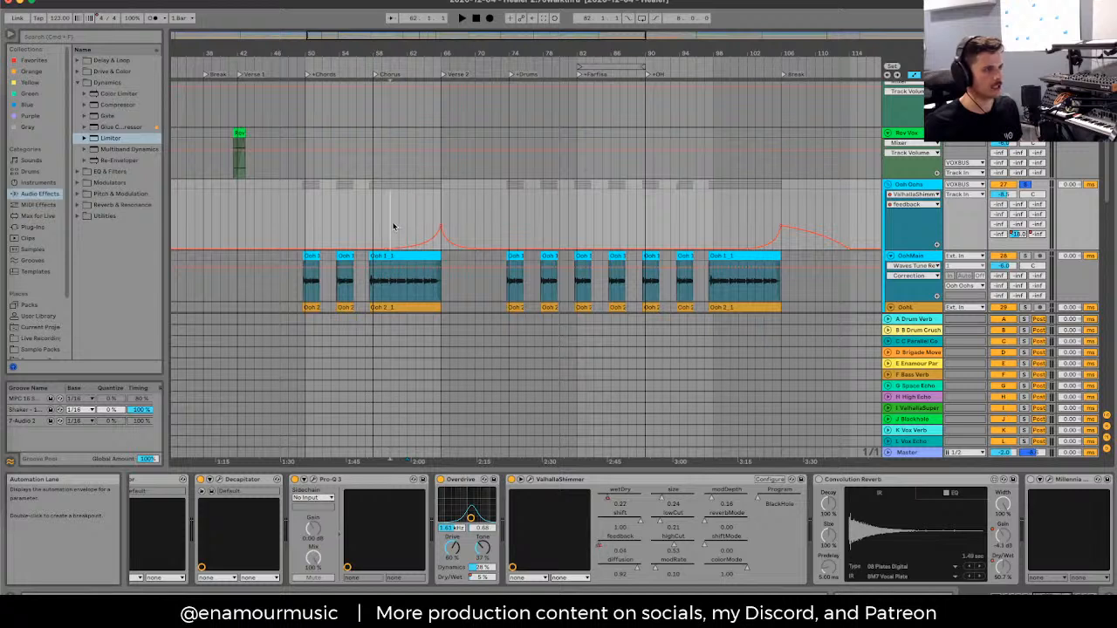
pyautogui.press('space')
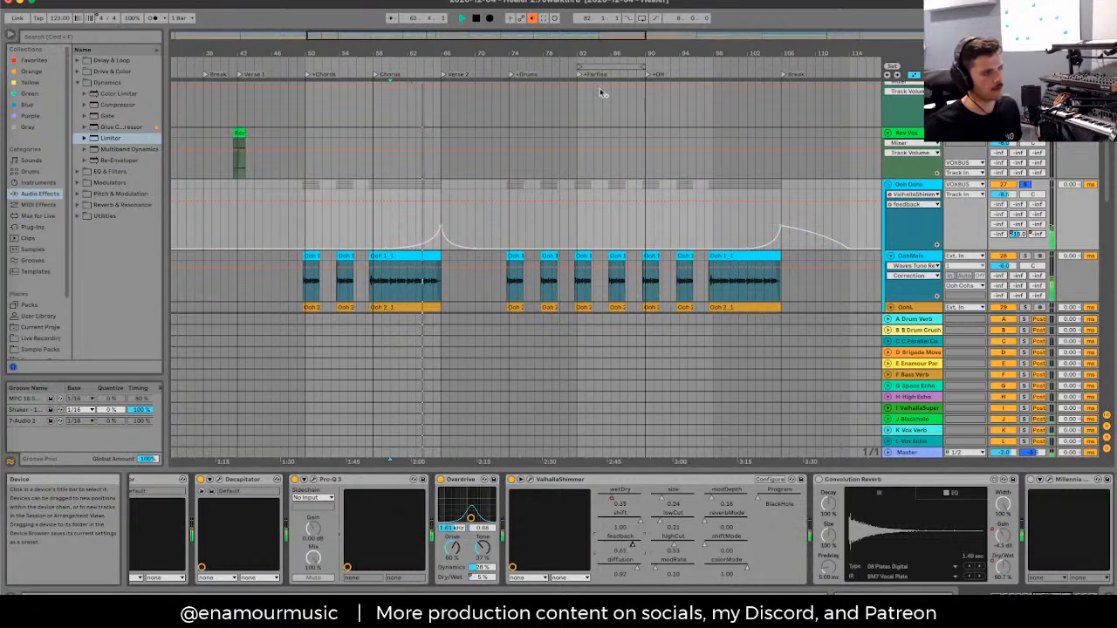
pyautogui.click(533, 19)
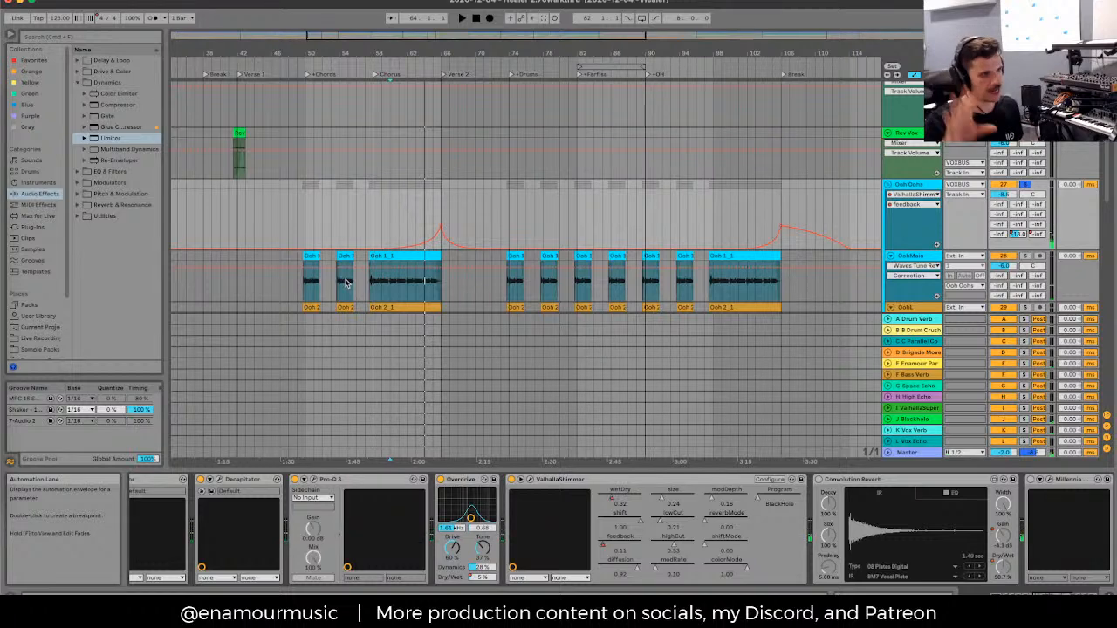
pyautogui.press('space')
# Step: Highlight the feedback automation rise leading into Verse 2, and play the transition with the Ooh Oohs group unsoloed
pyautogui.click(397, 222)
pyautogui.moveTo(405, 225); pyautogui.dragTo(441, 226)
pyautogui.click(429, 222)
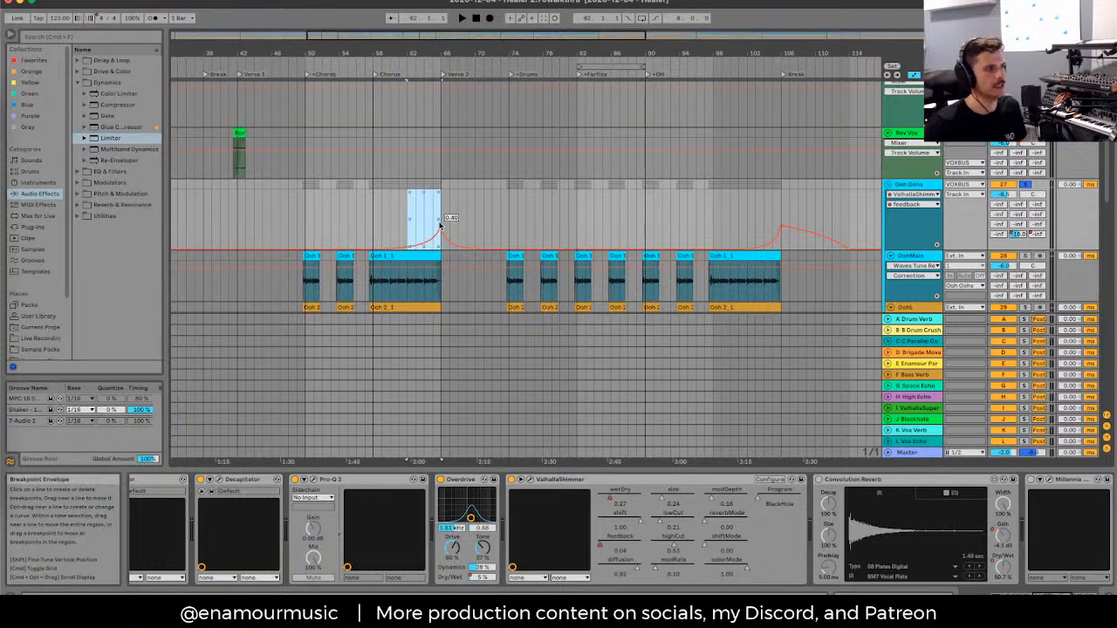
pyautogui.click(418, 220)
pyautogui.moveTo(418, 219); pyautogui.dragTo(449, 219)
pyautogui.click(433, 218)
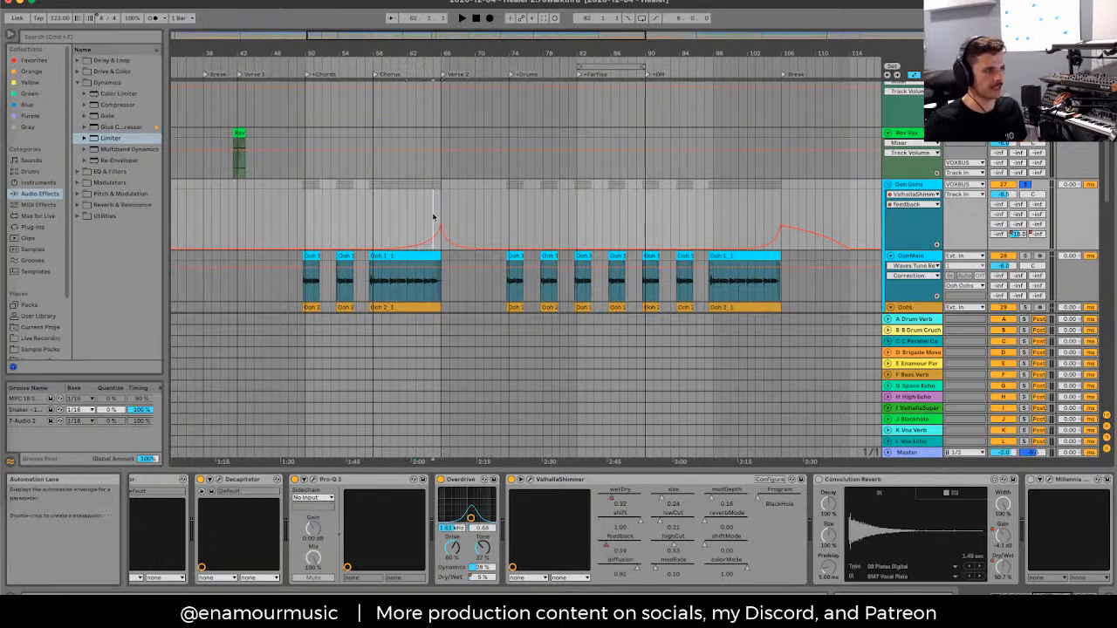
pyautogui.press('space')
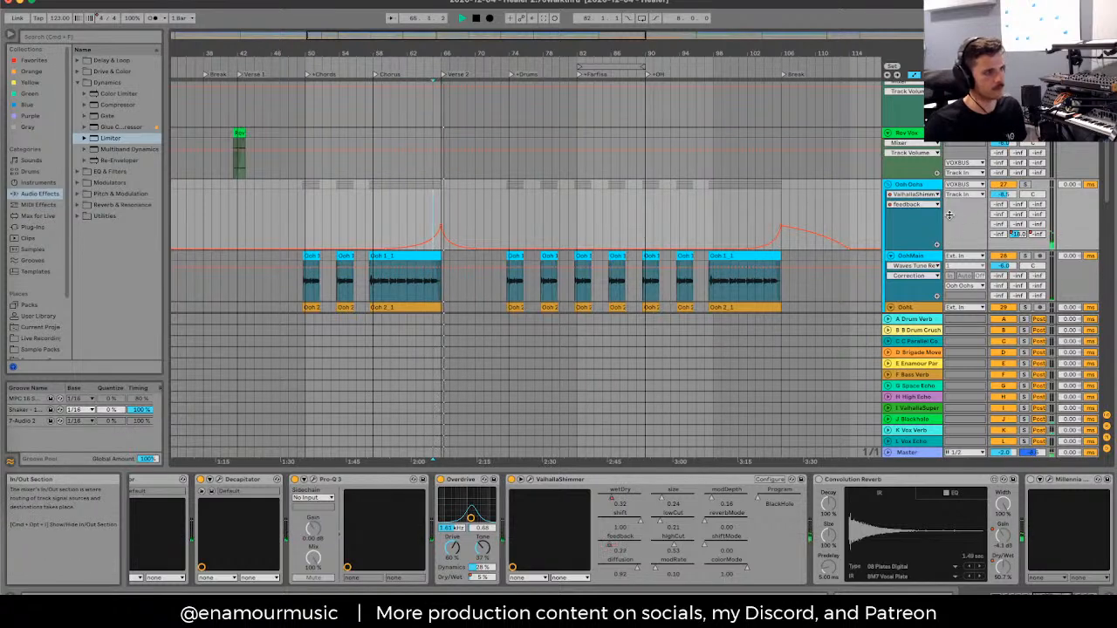
pyautogui.press('space')
# Step: Display the Convolution Reverb's Dry/Wet automation on the Ooh Oohs group and examine its course through the song
pyautogui.hscroll(3, 755, 509)
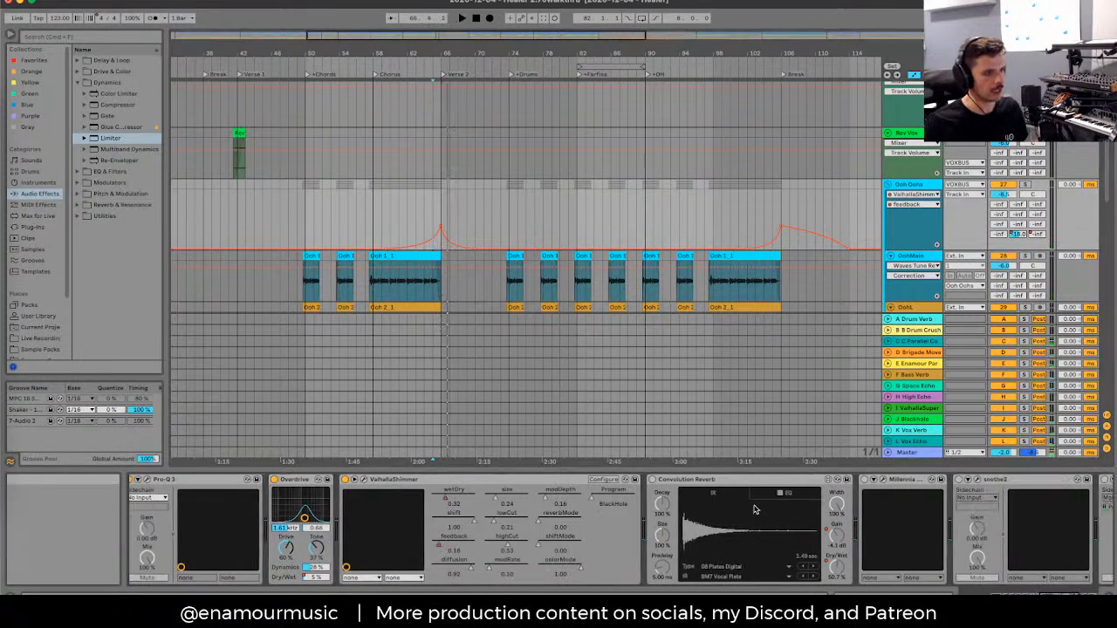
pyautogui.click(755, 509)
pyautogui.click(836, 569)
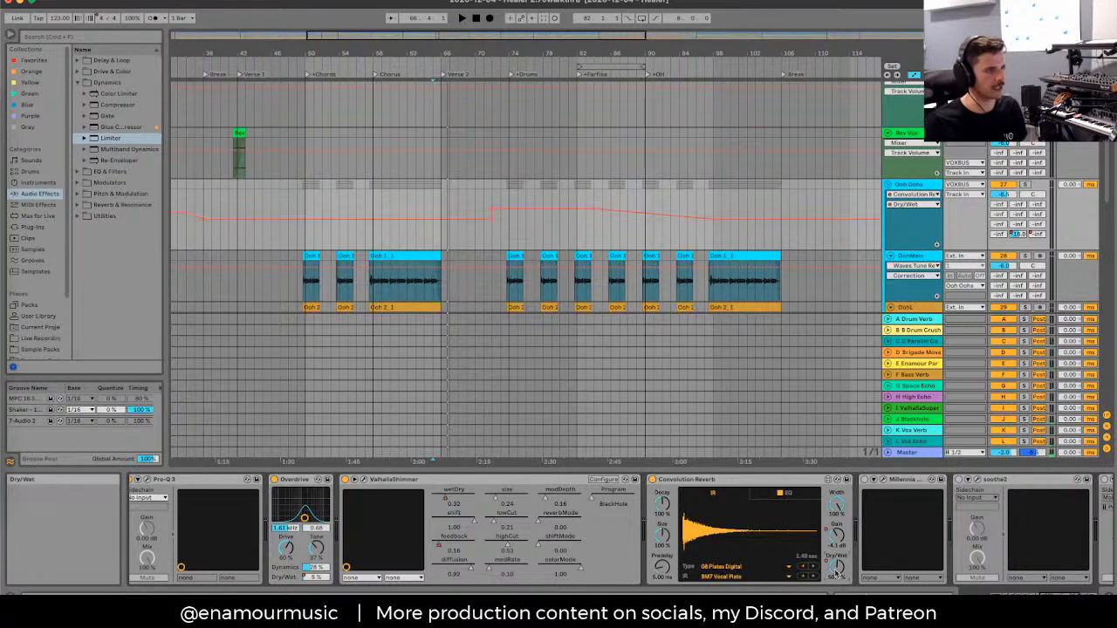
pyautogui.scroll(-3, 510, 258)
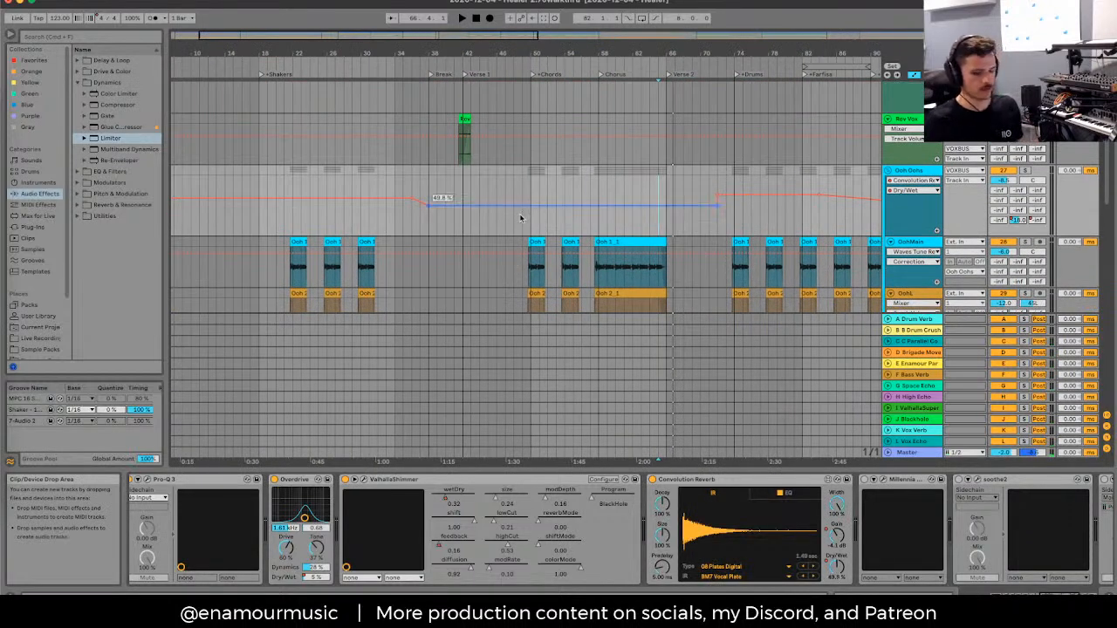
pyautogui.scroll(-3, 521, 215)
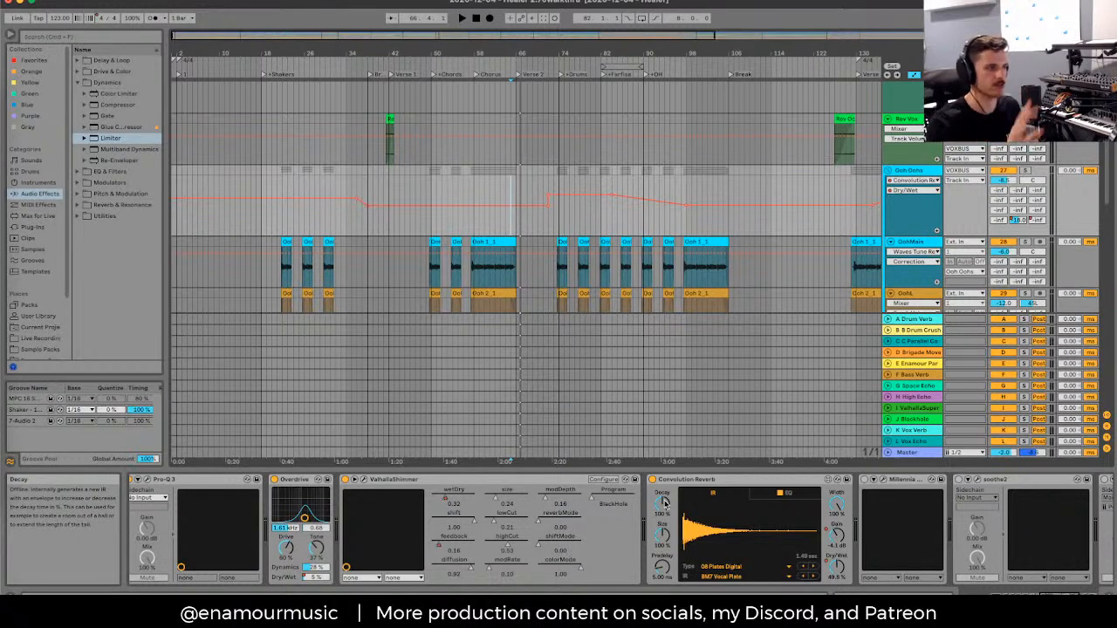
# Step: Set the playback start at the beginning of the Chorus and hide the automation lanes and return tracks
pyautogui.click(469, 224)
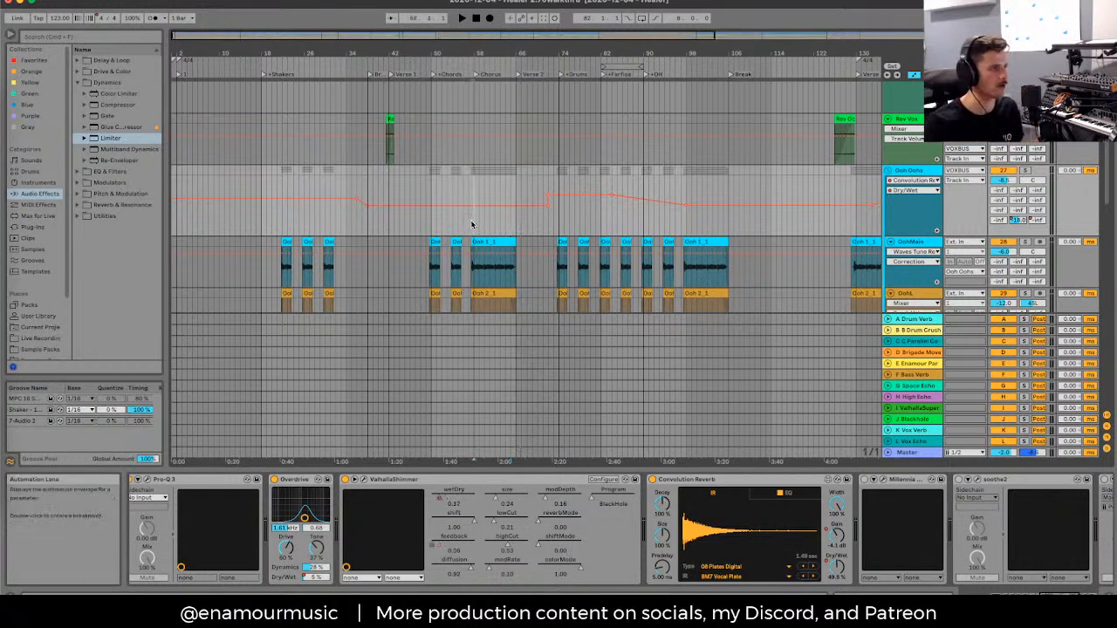
pyautogui.press('a')
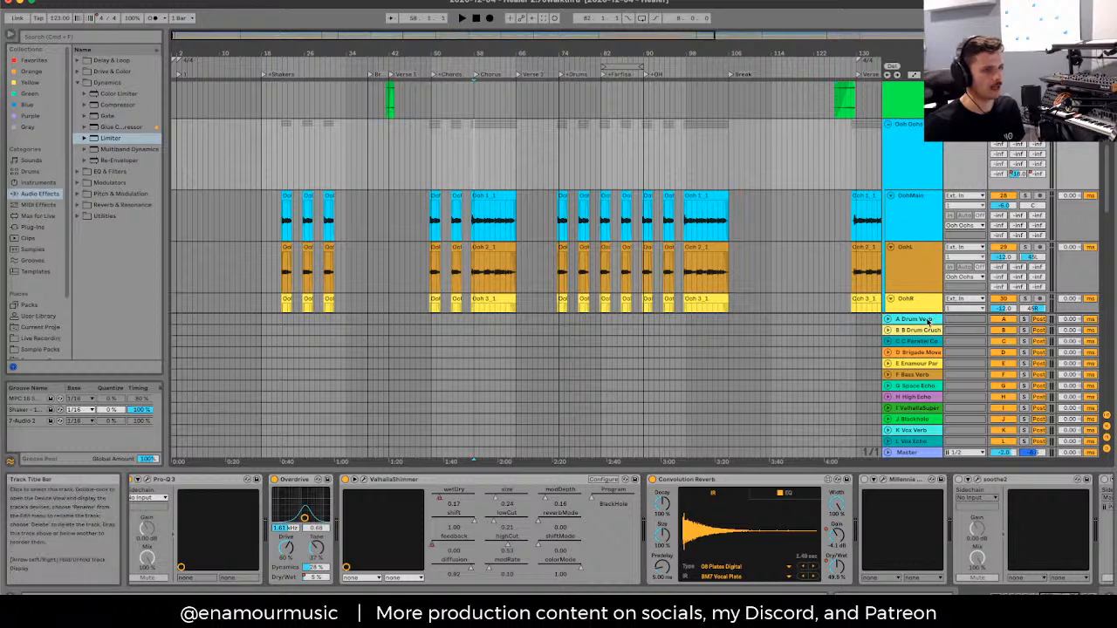
pyautogui.click(928, 321)
pyautogui.hotkey('ctrl', 'alt', 'r')
pyautogui.click(478, 222)
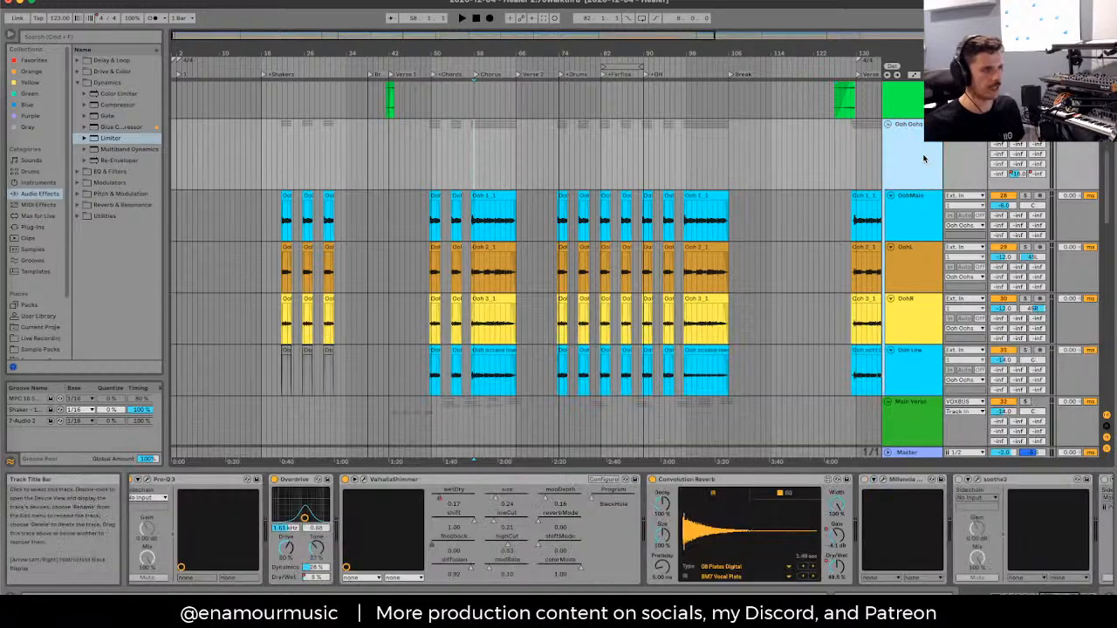
pyautogui.click(478, 223)
pyautogui.click(649, 433)
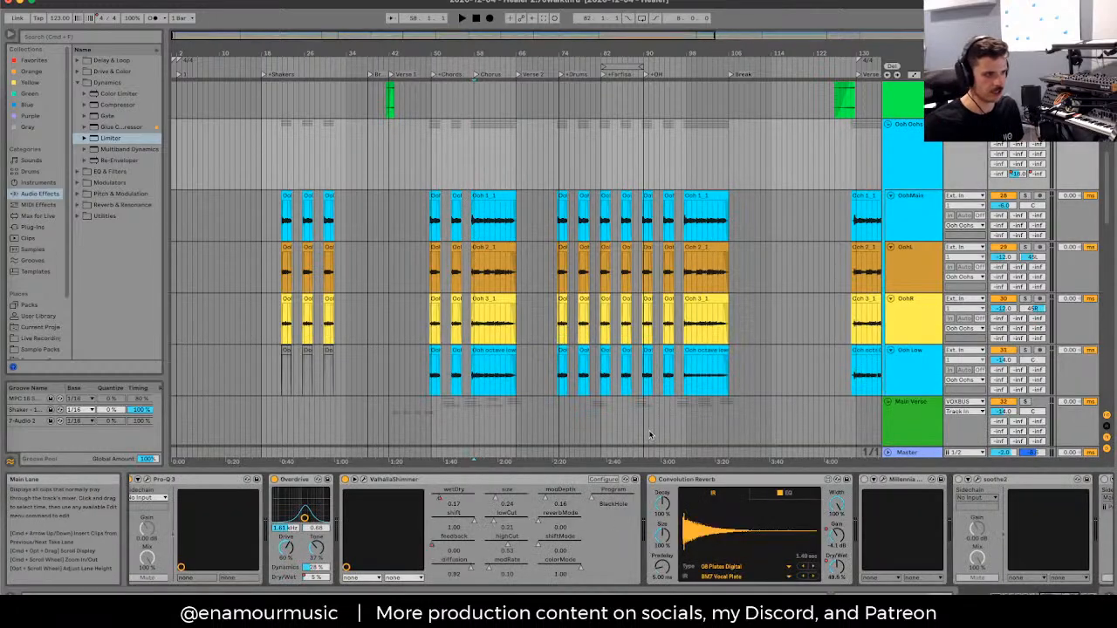
# Step: Compare the playing Chorus with the Convolution Reverb bypassed and active, and check the reverb's EQ curve
pyautogui.click(655, 483)
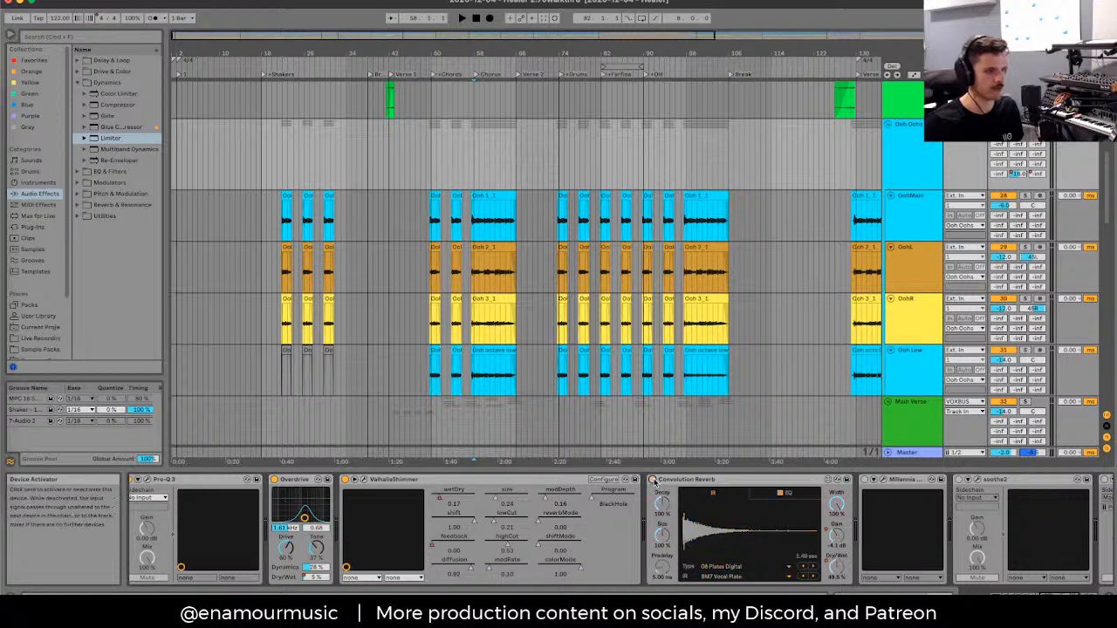
pyautogui.press('space')
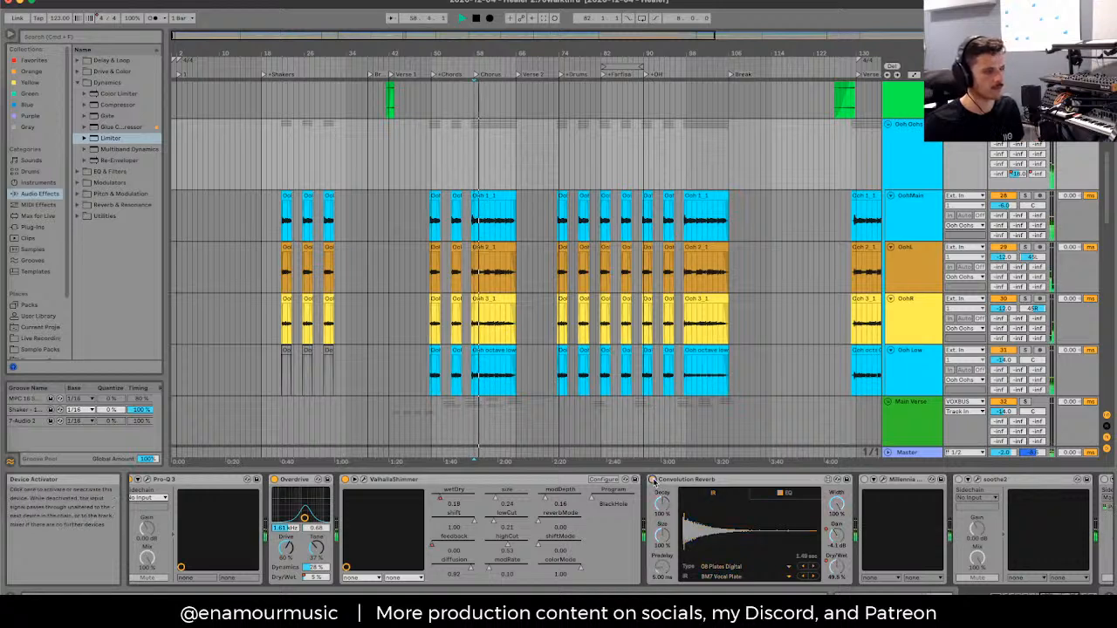
pyautogui.click(652, 482)
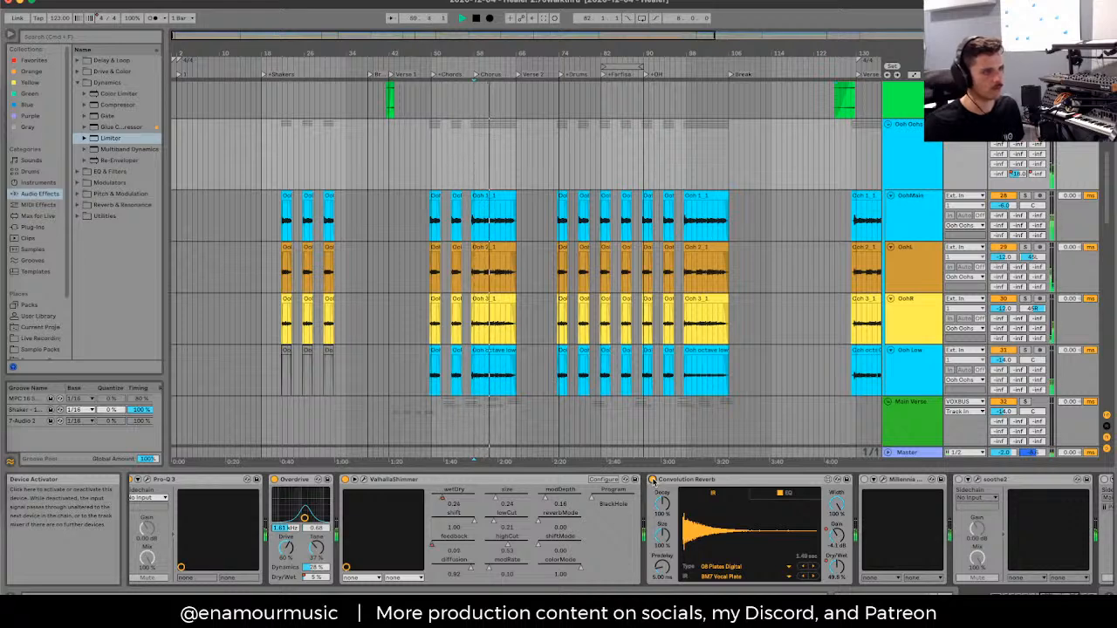
pyautogui.click(652, 483)
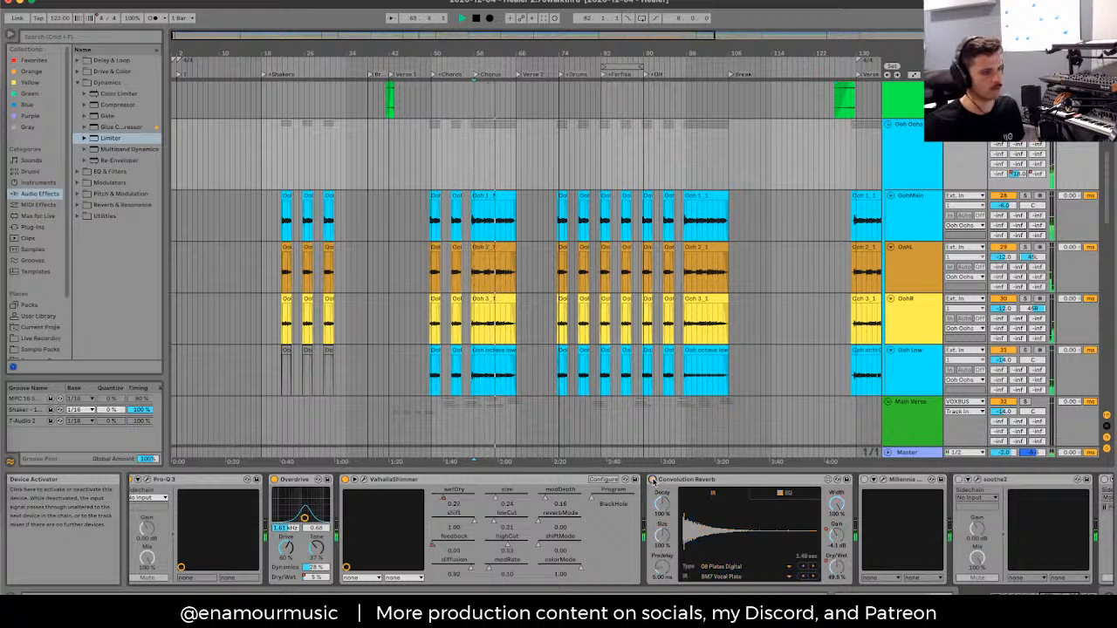
pyautogui.click(653, 482)
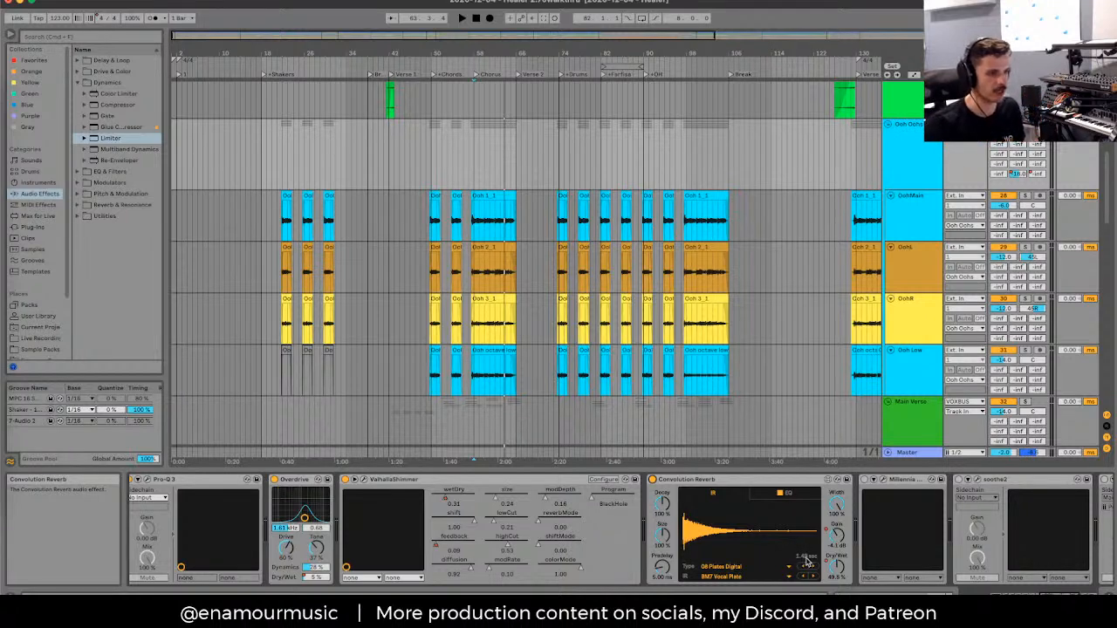
pyautogui.click(797, 493)
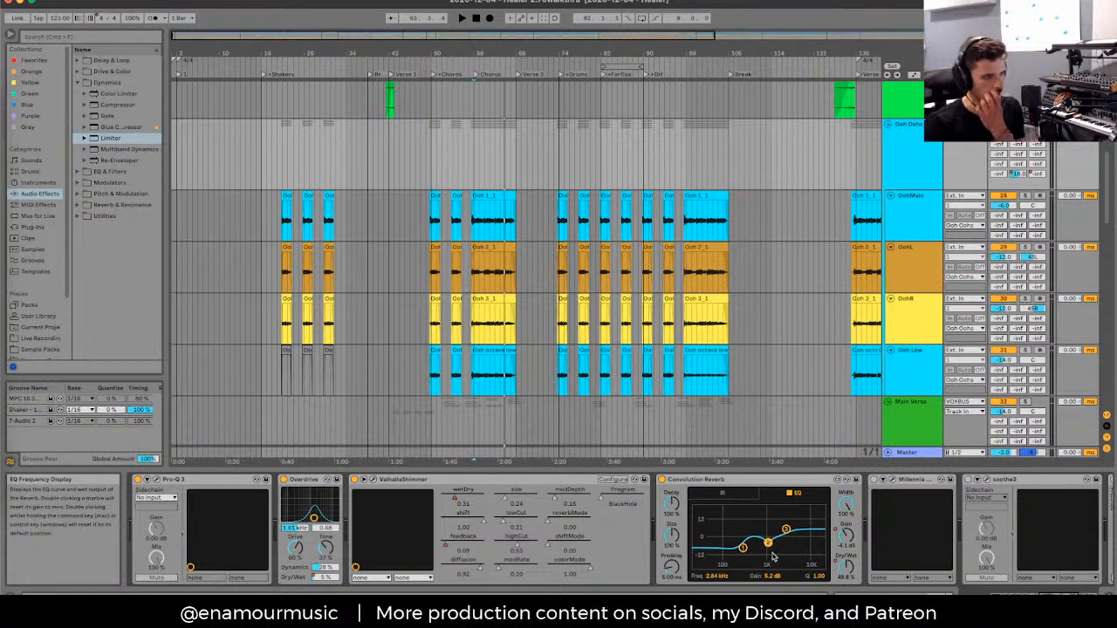
pyautogui.click(738, 495)
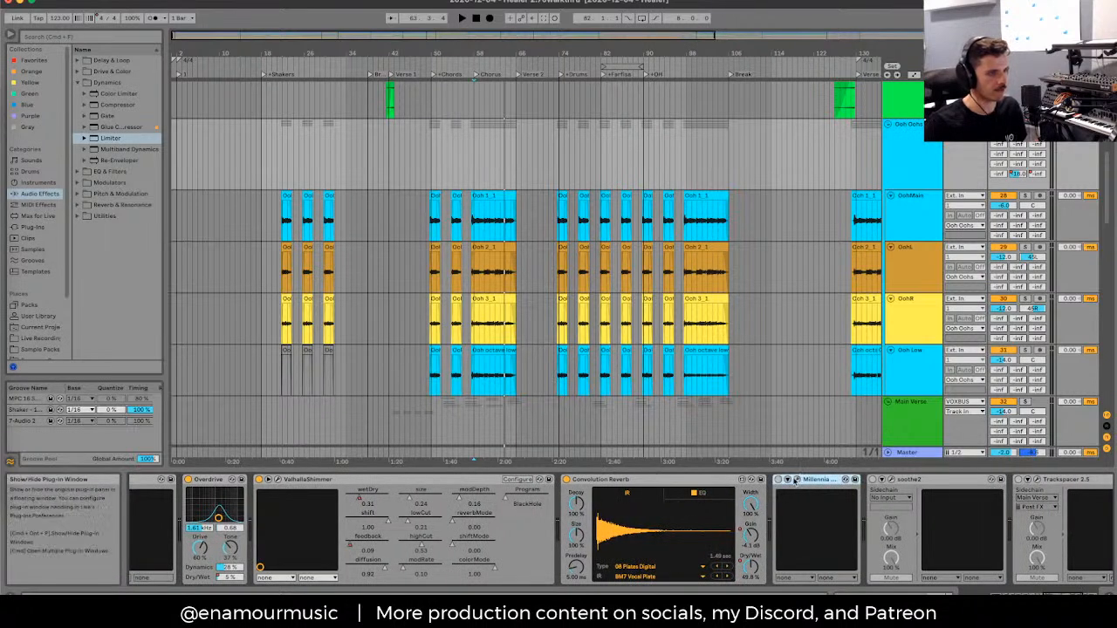
# Step: Open the Millennia NSEQ-2 equalizer on the Ooh Oohs group, examine its settings, and close it
pyautogui.click(787, 480)
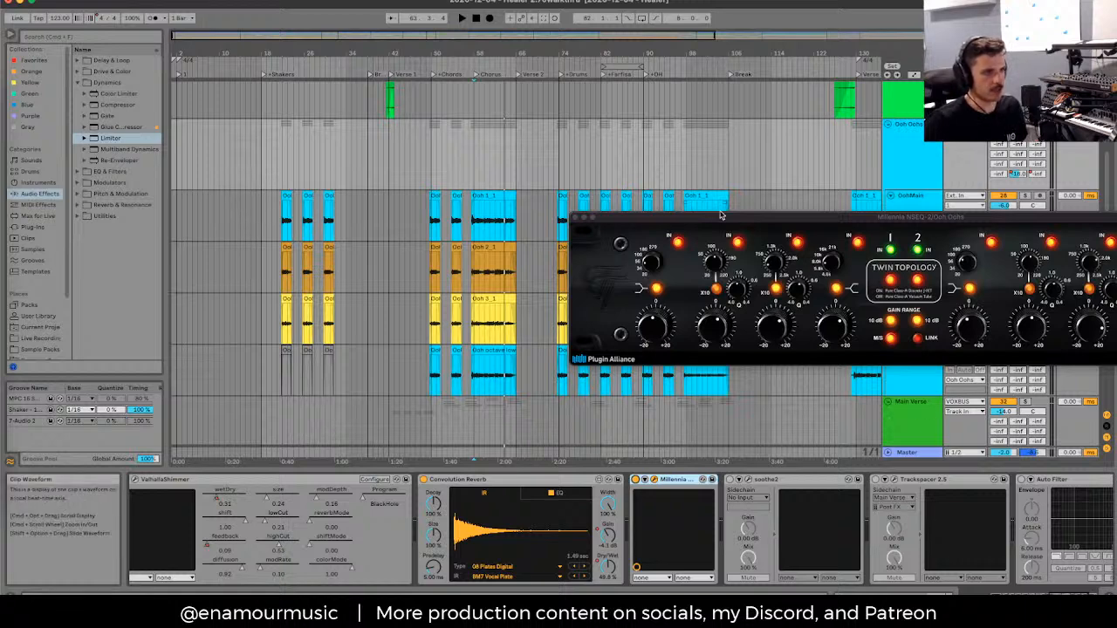
pyautogui.moveTo(921, 217); pyautogui.dragTo(576, 35)
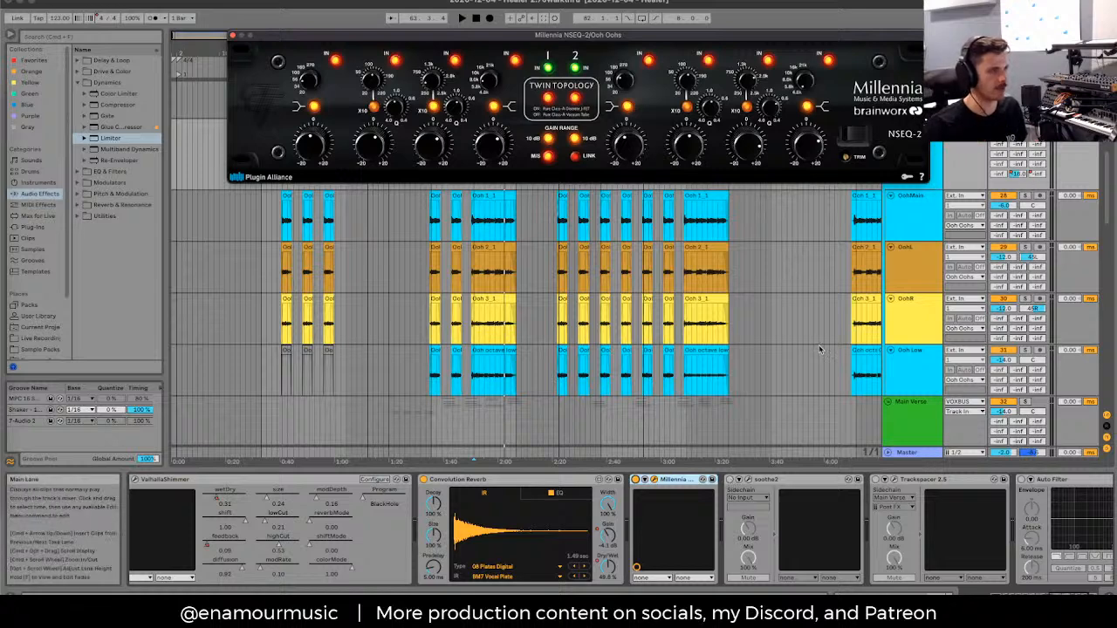
pyautogui.moveTo(301, 40); pyautogui.dragTo(293, 61)
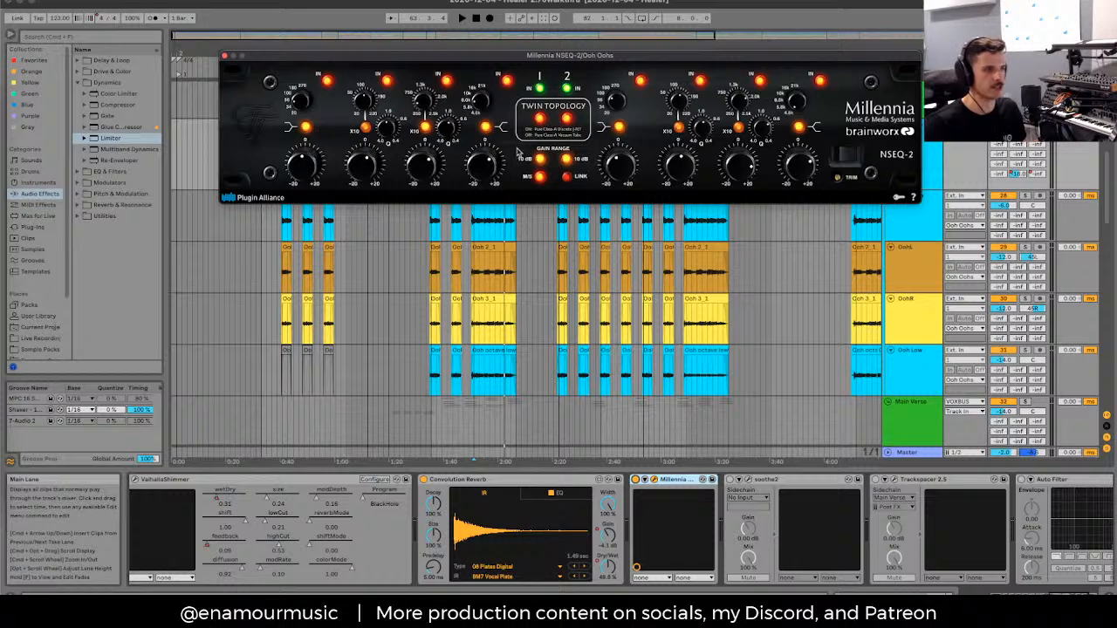
pyautogui.click(225, 58)
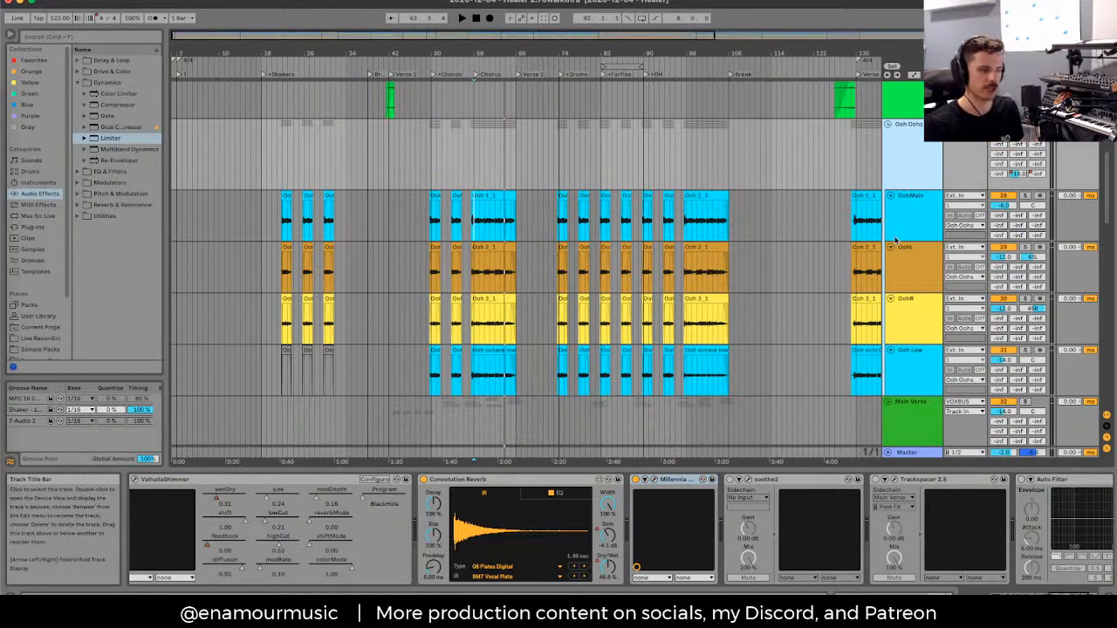
# Step: Open soothe2 on the Ooh Oohs group, play the Chorus to watch its processing, and review the surrounding effects chain
pyautogui.click(908, 197)
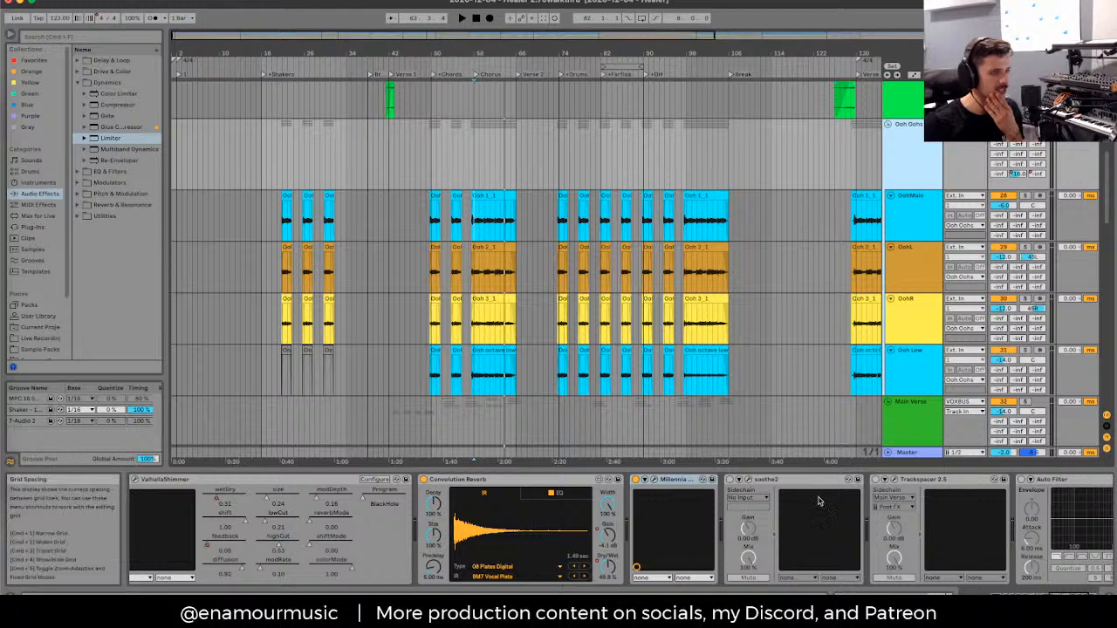
pyautogui.click(749, 480)
pyautogui.moveTo(791, 227); pyautogui.dragTo(454, 106)
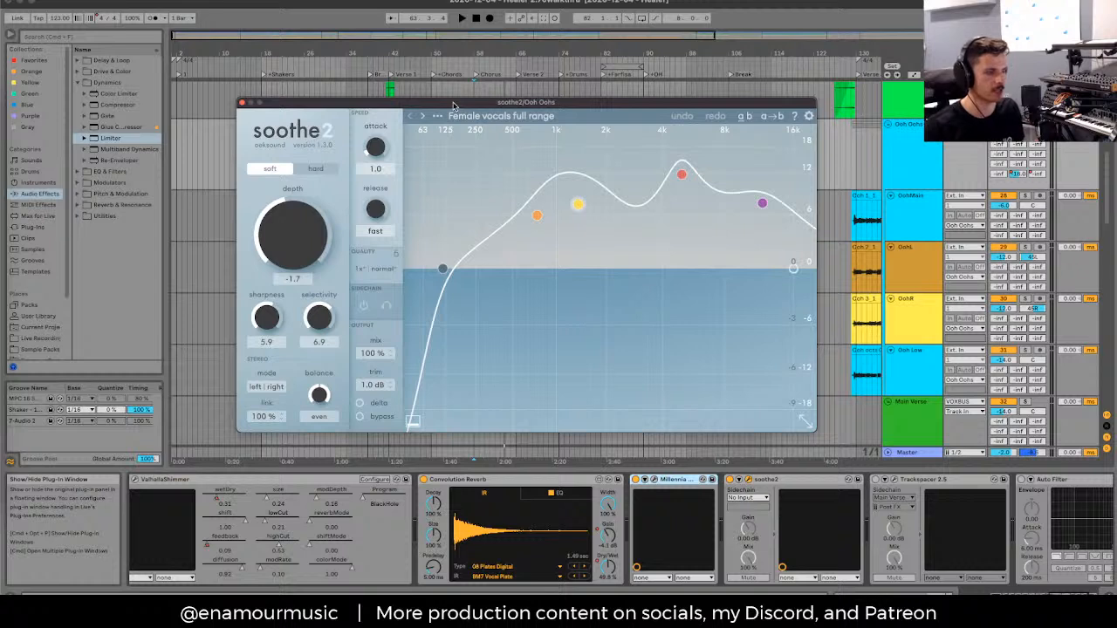
pyautogui.press('space')
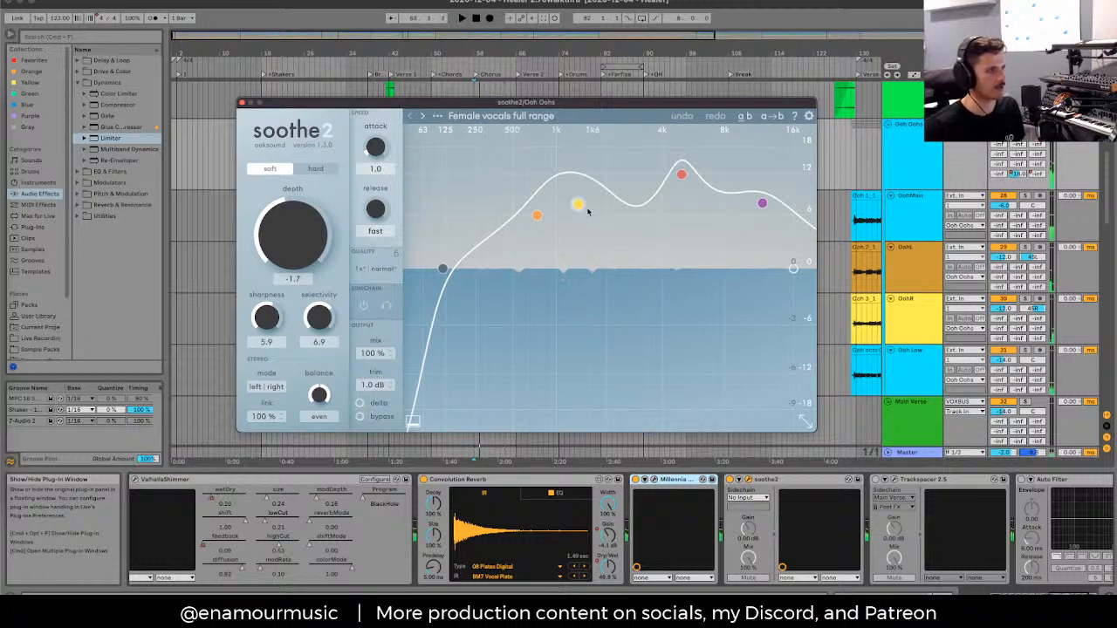
pyautogui.press('space')
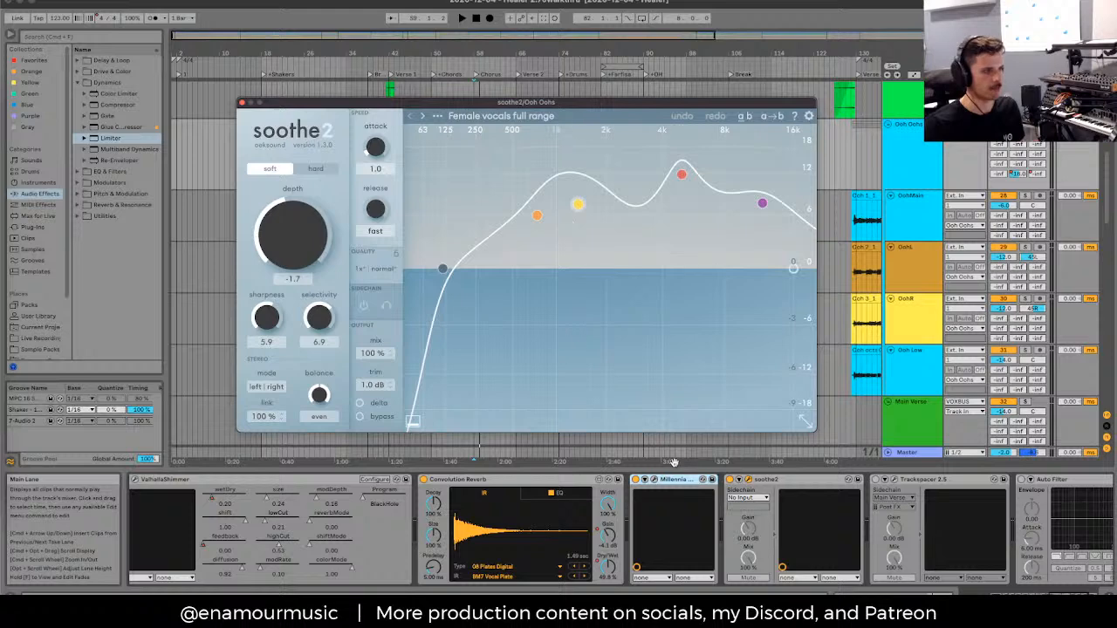
pyautogui.hscroll(-10, 684, 509)
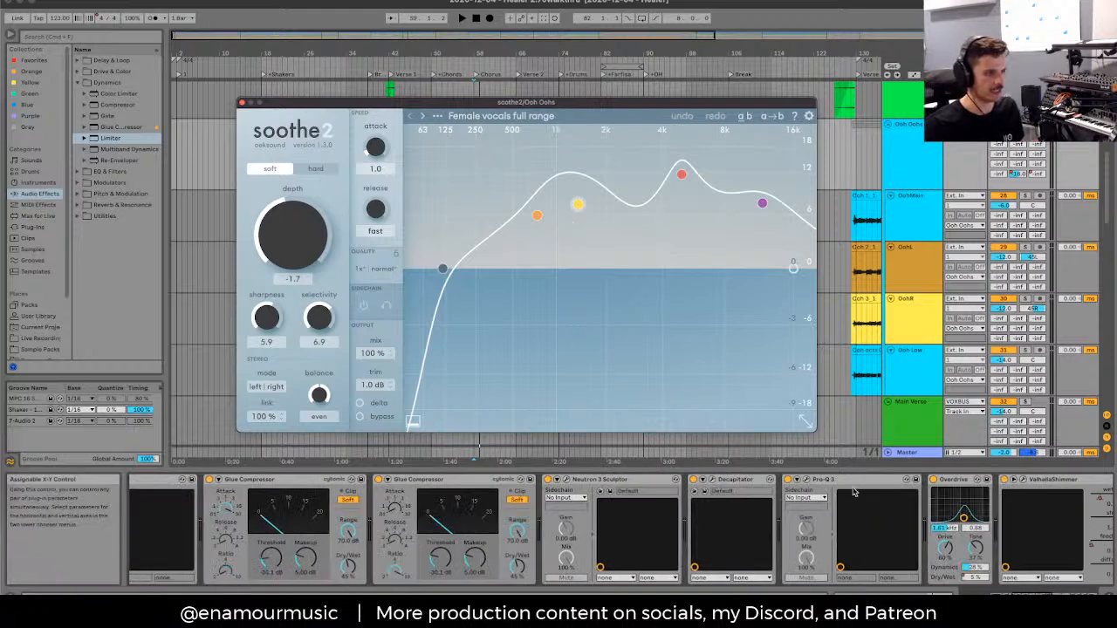
pyautogui.hscroll(15, 855, 488)
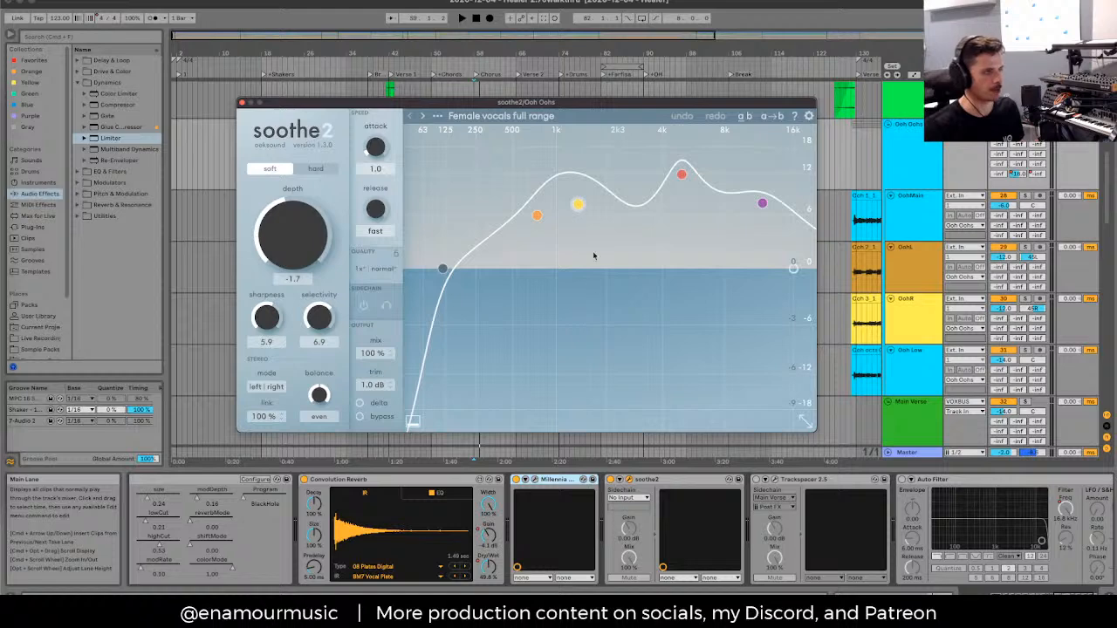
# Step: Reopen the Millennia NSEQ-2, close soothe2, and move the equalizer window clear of the Ooh clips
pyautogui.click(649, 480)
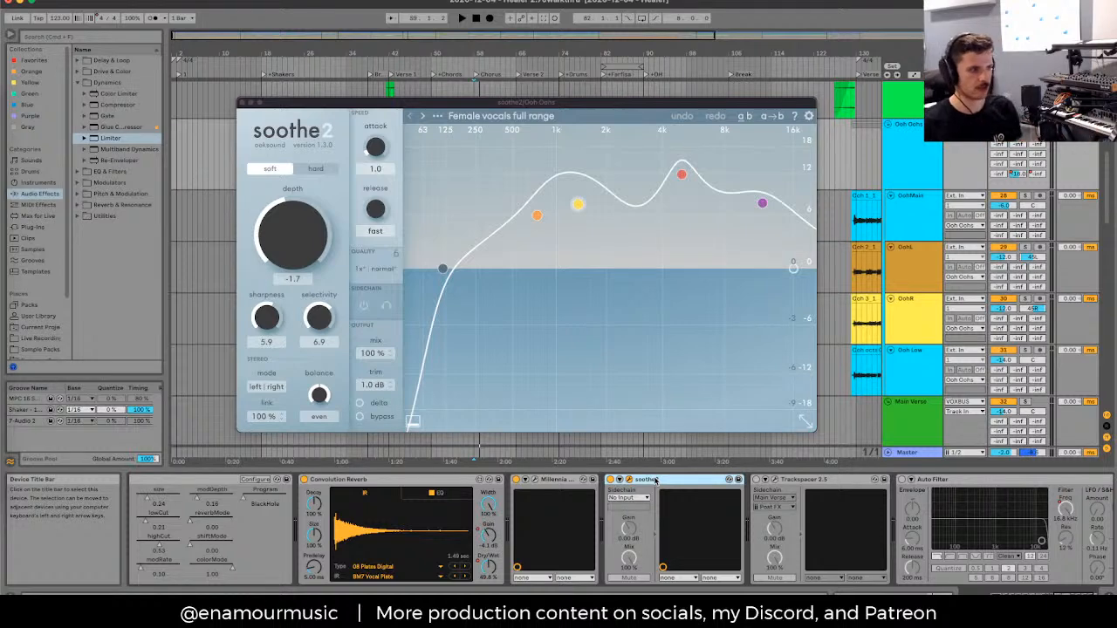
pyautogui.click(593, 479)
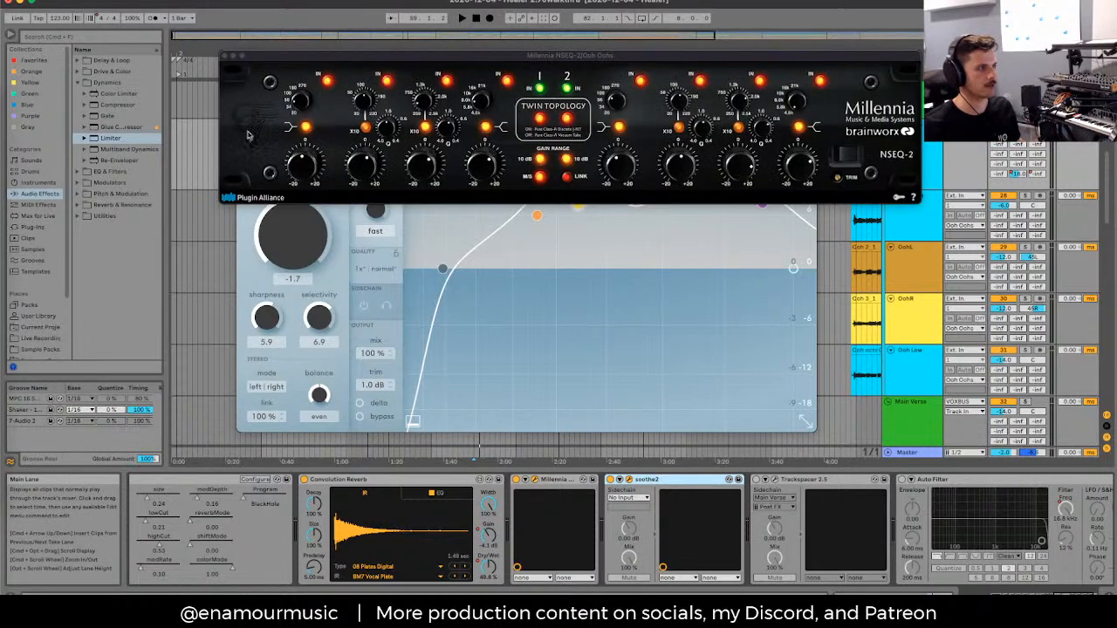
pyautogui.moveTo(269, 50); pyautogui.dragTo(358, 135)
pyautogui.click(244, 103)
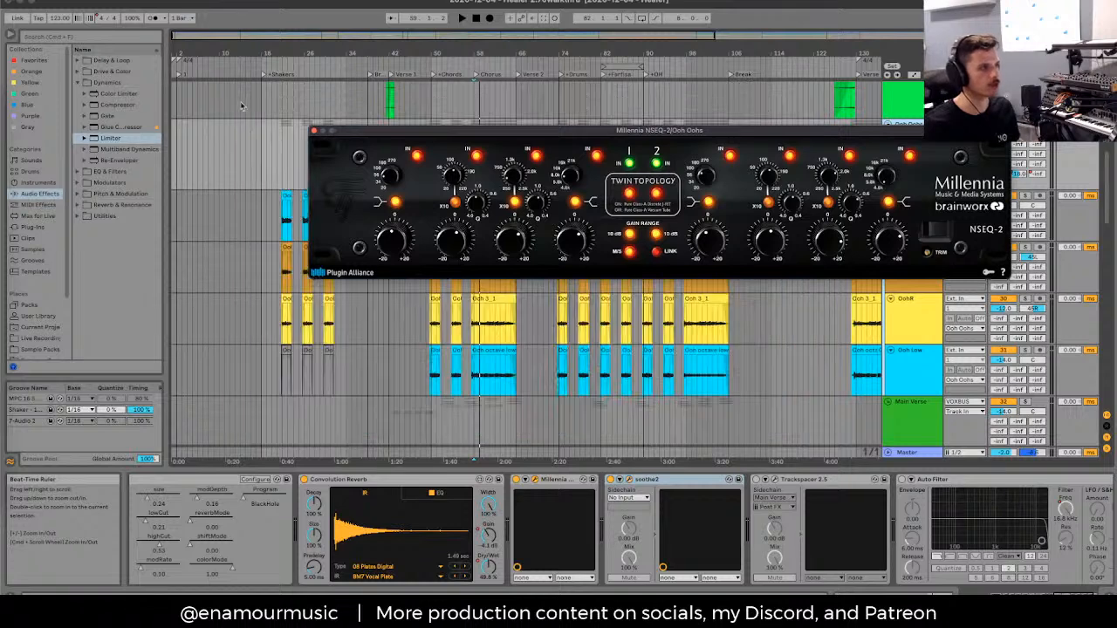
pyautogui.moveTo(472, 133); pyautogui.dragTo(443, 7)
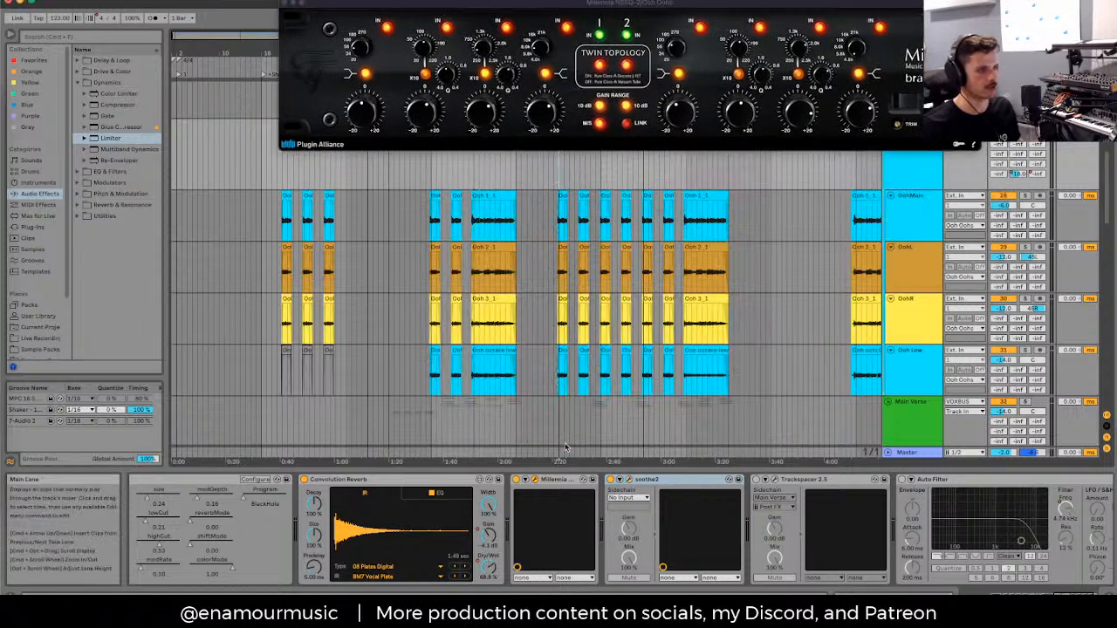
# Step: Compare the Ooh Oohs during Chorus playback with the Millennia NSEQ-2 bypassed and active, and close its window
pyautogui.press('space')
pyautogui.click(516, 480)
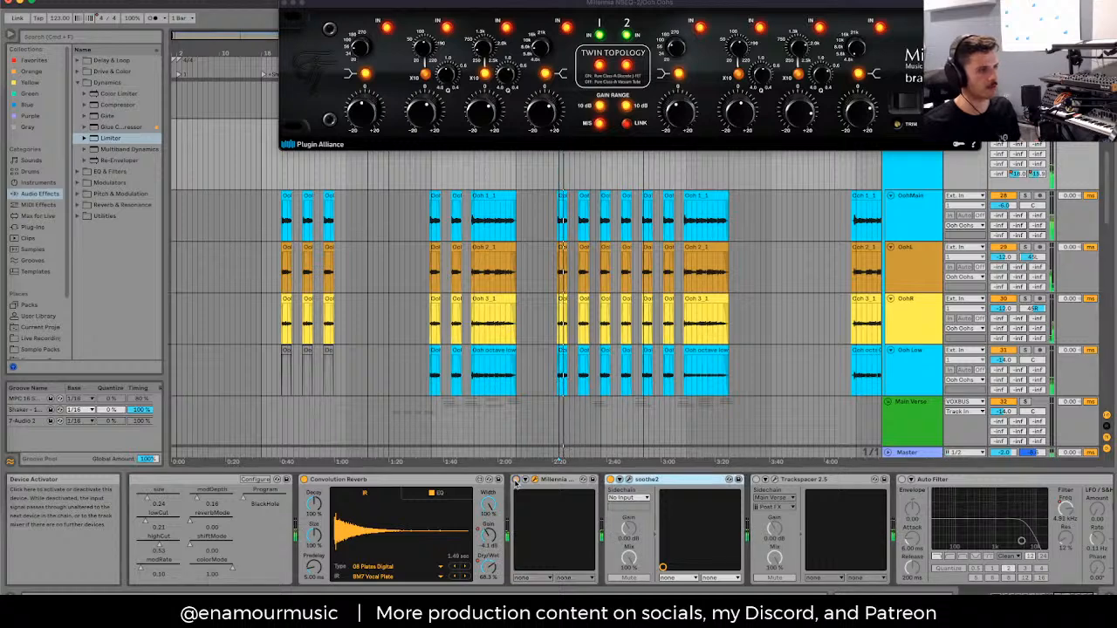
pyautogui.click(480, 170)
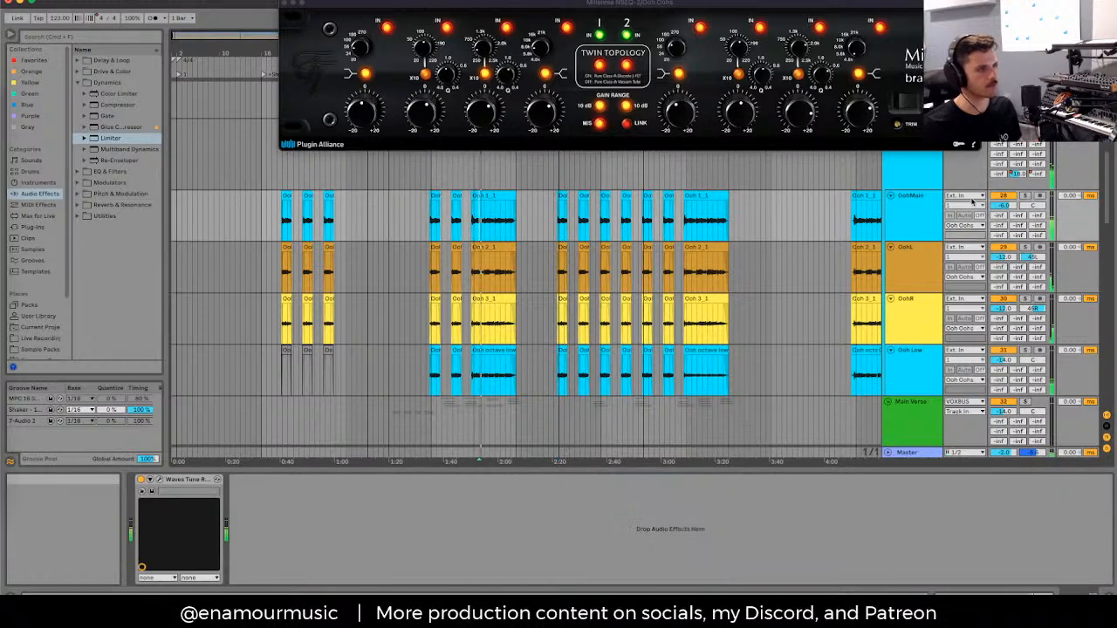
pyautogui.click(481, 218)
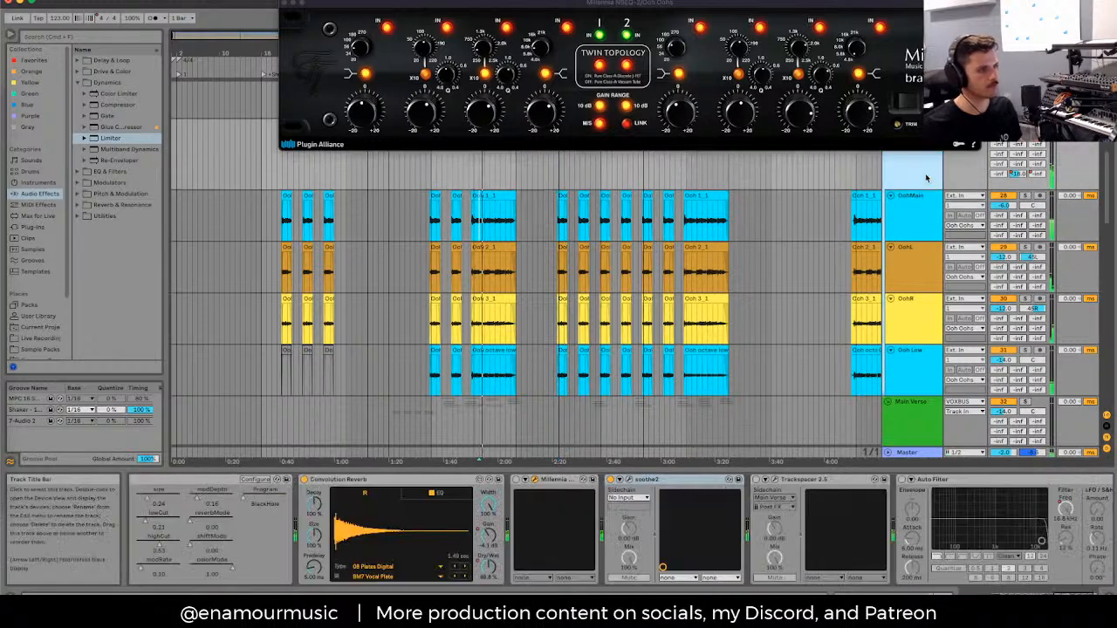
pyautogui.click(516, 480)
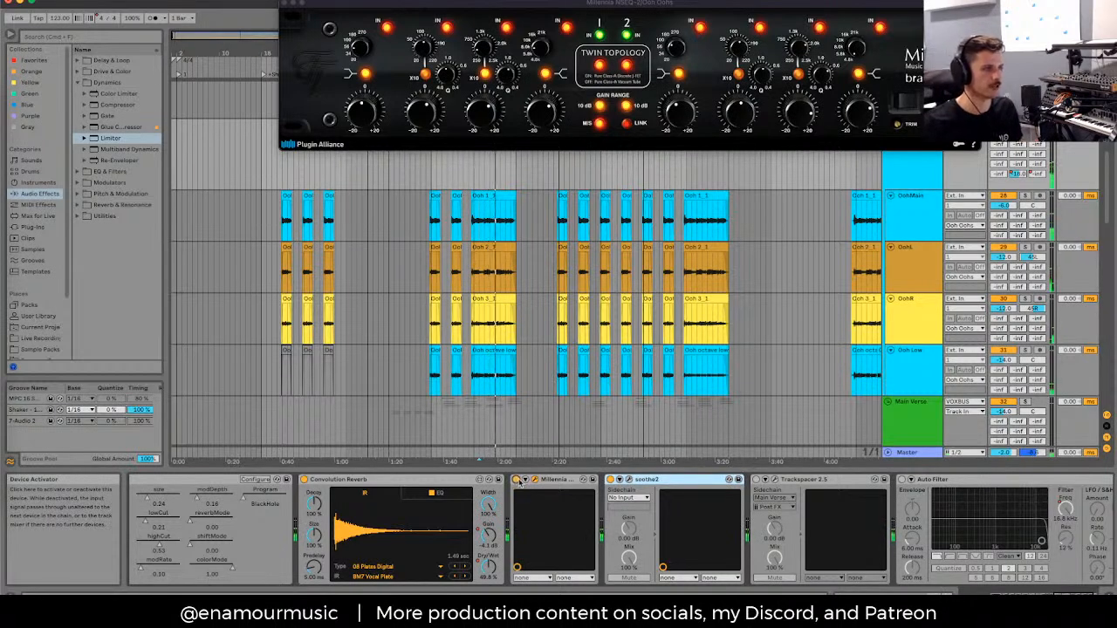
pyautogui.hscroll(2, 545, 496)
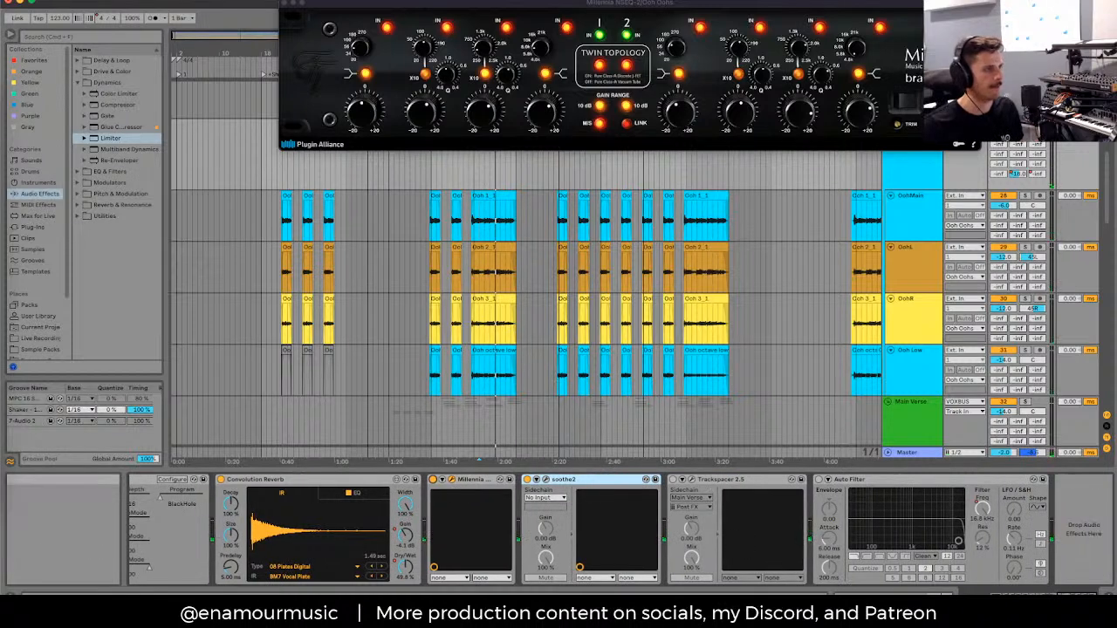
pyautogui.click(285, 5)
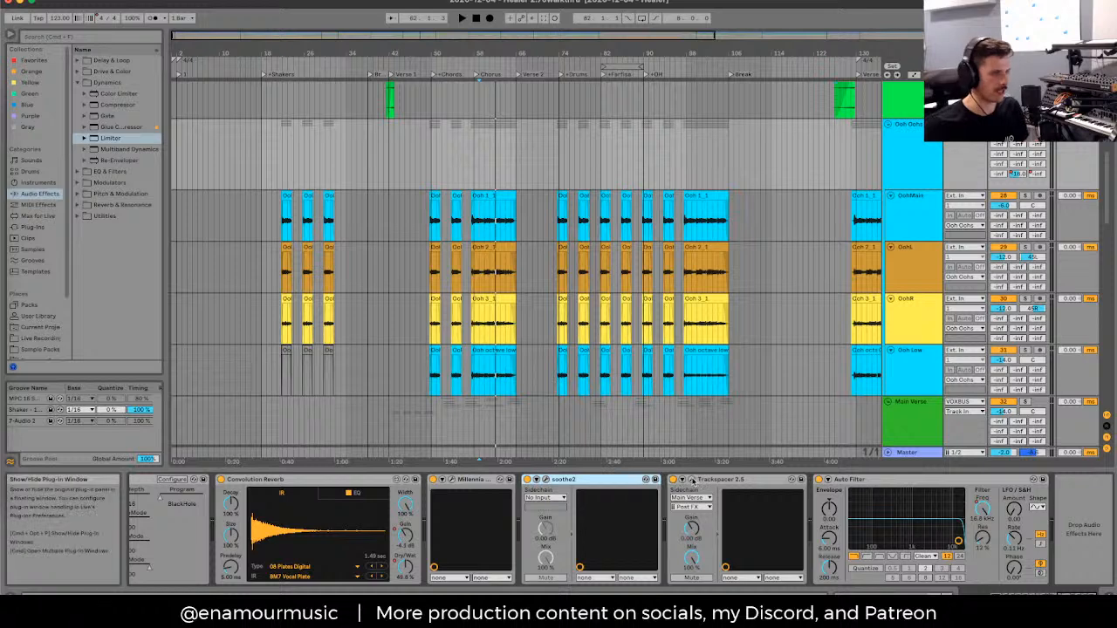
# Step: Open Trackspacer 2.5 on the Ooh Oohs group and fold the OohMain, OohL, OohR and Ooh Low tracks
pyautogui.click(691, 480)
pyautogui.moveTo(461, 21)
pyautogui.mouseDown()
pyautogui.moveTo(732, 72)
pyautogui.moveTo(722, 38)
pyautogui.moveTo(445, 24)
pyautogui.mouseUp()
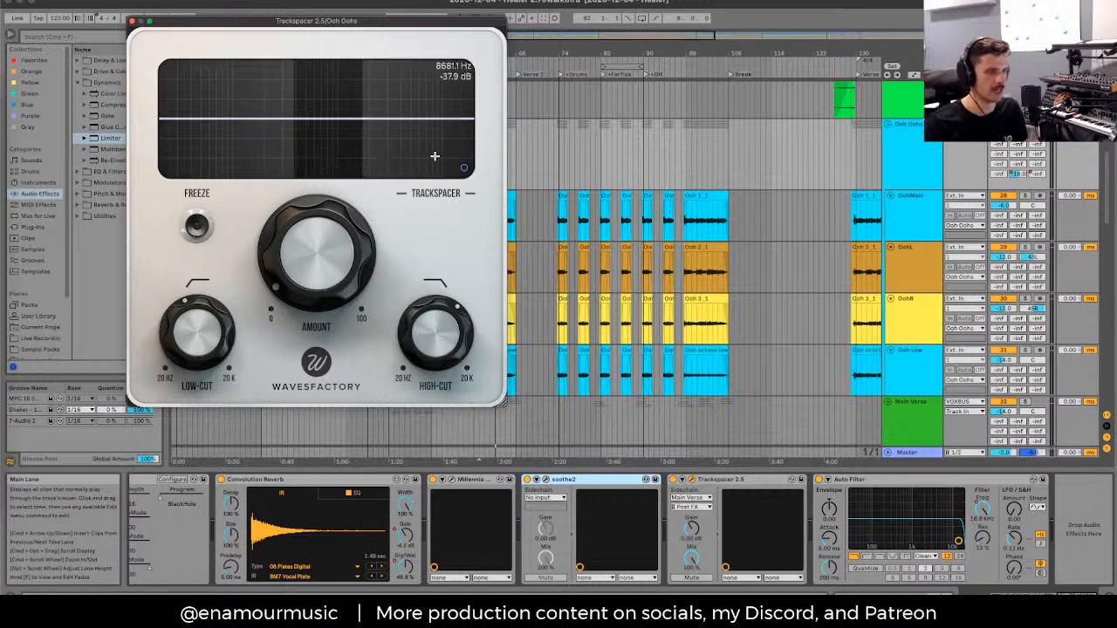
pyautogui.click(910, 222)
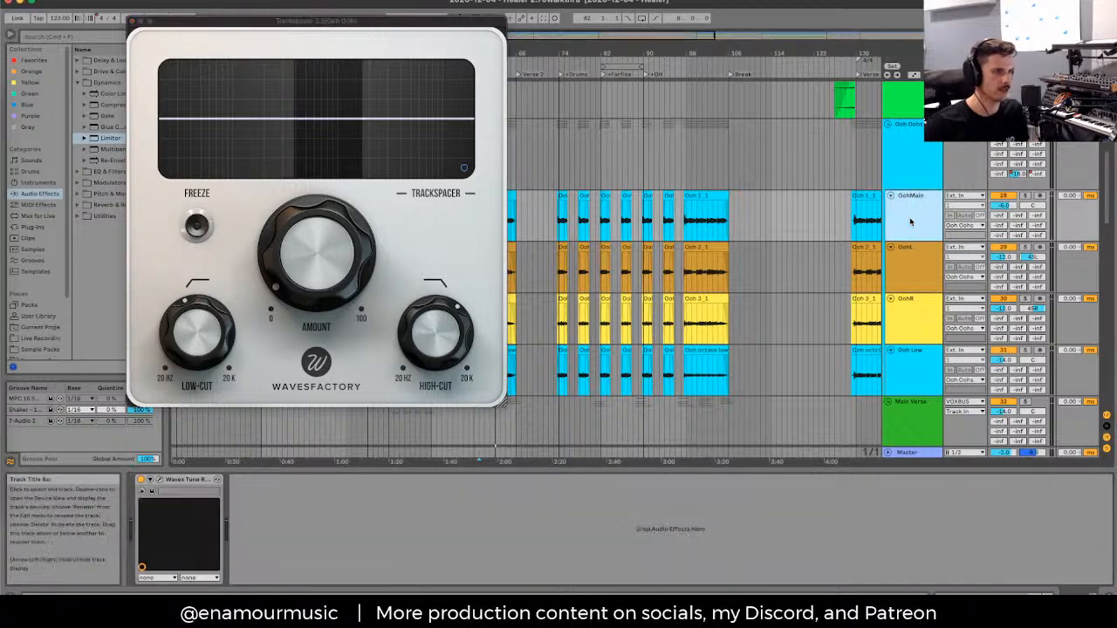
pyautogui.keyDown('shift'); pyautogui.click(912, 363); pyautogui.keyUp('shift')
pyautogui.click(891, 351)
# Step: Show the effects chain of the Main Verse group that feeds Trackspacer's sidechain, moving the Trackspacer window off the arrangement
pyautogui.click(919, 169)
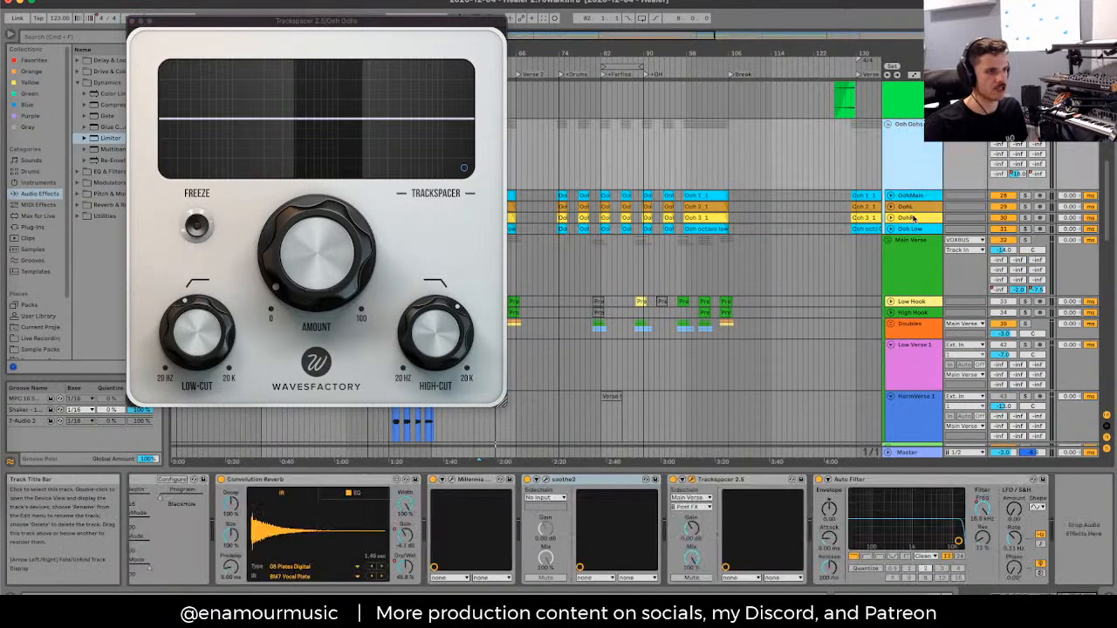
pyautogui.click(917, 253)
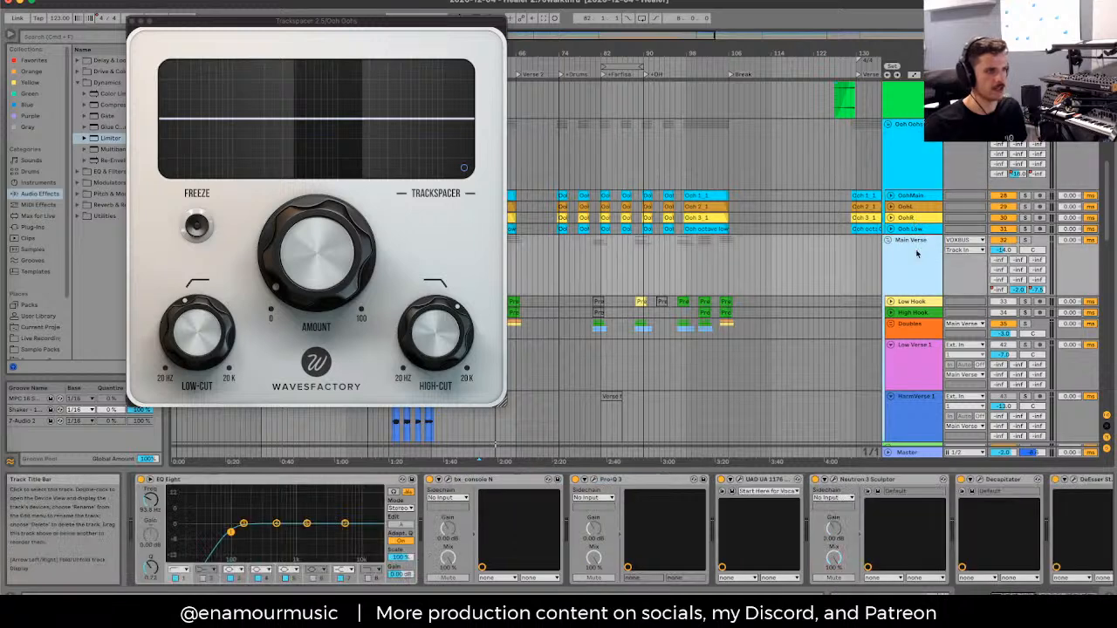
pyautogui.moveTo(463, 19); pyautogui.dragTo(283, 55)
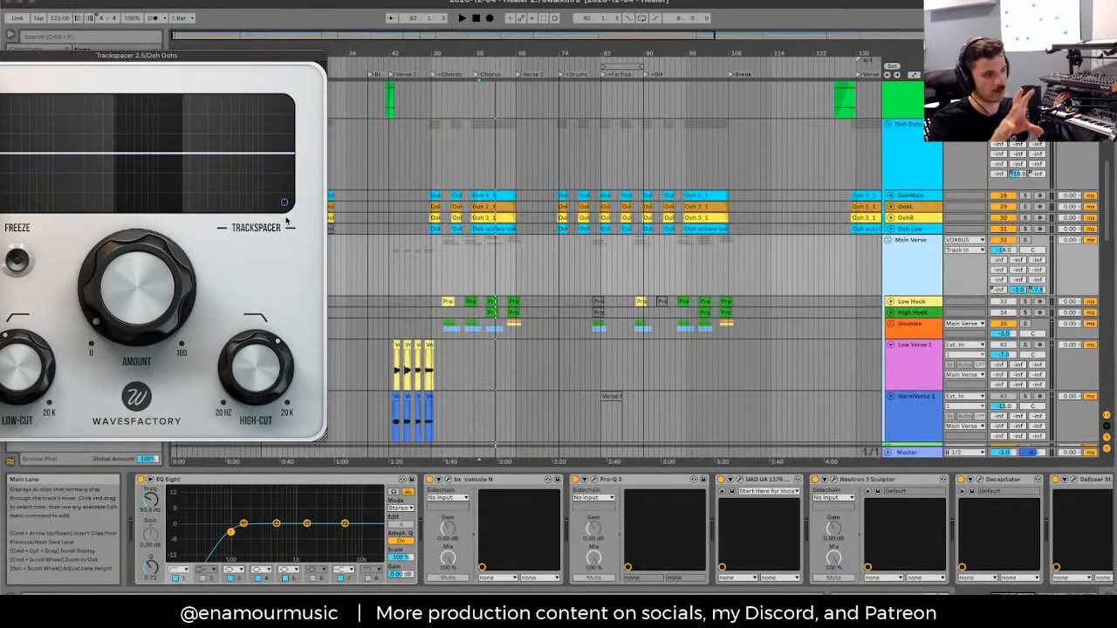
# Step: Set the playback start near the beginning of the Chorus and select the Main Verse group
pyautogui.click(476, 177)
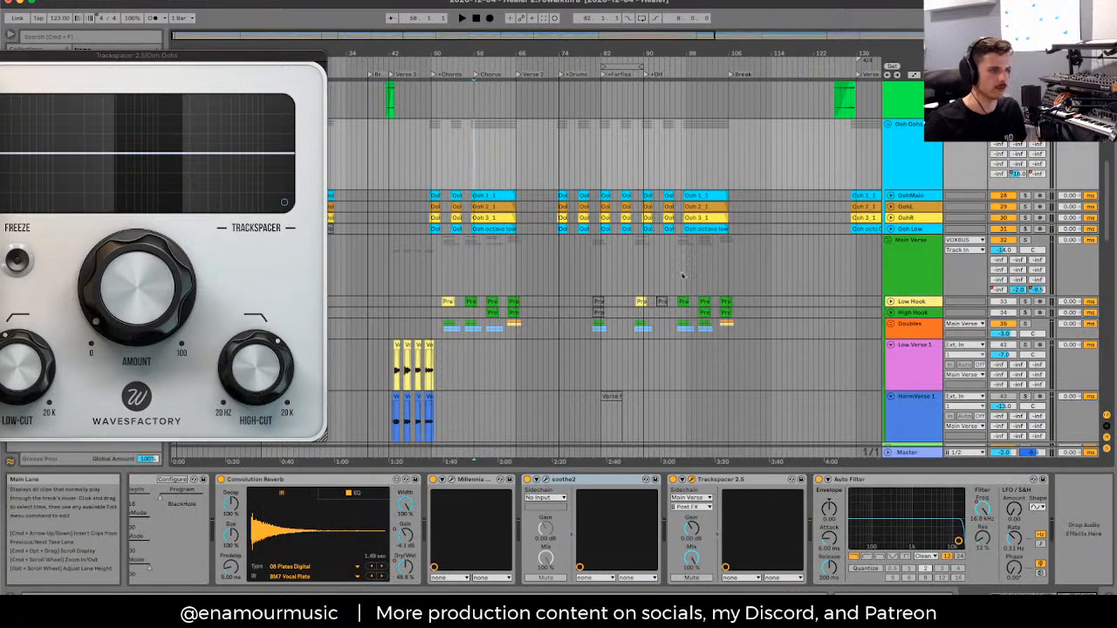
pyautogui.scroll(3, 478, 185)
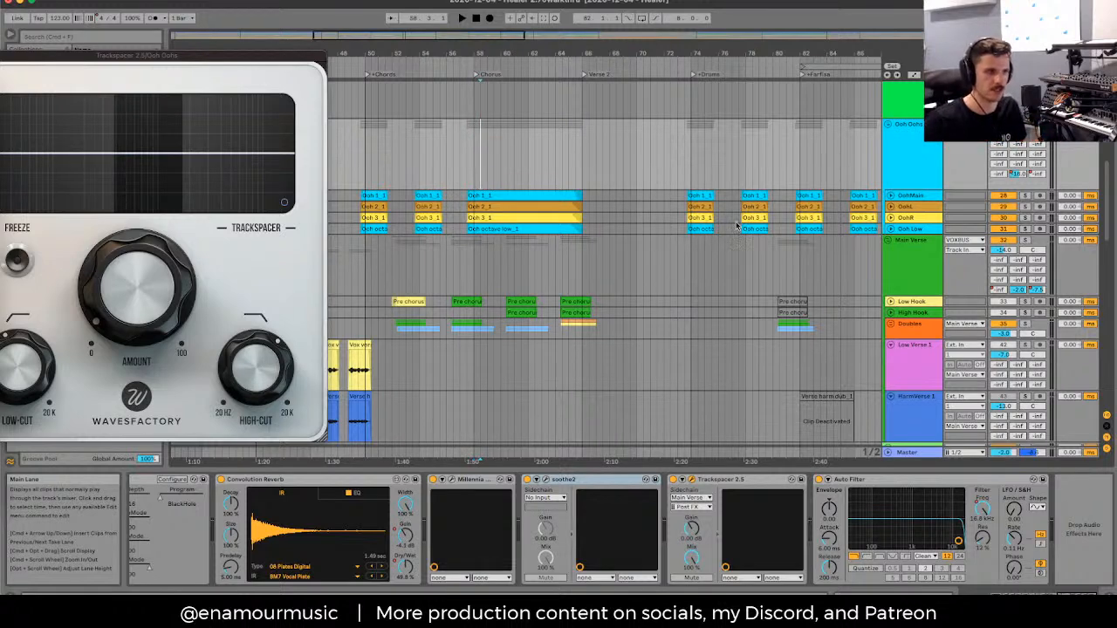
pyautogui.click(520, 292)
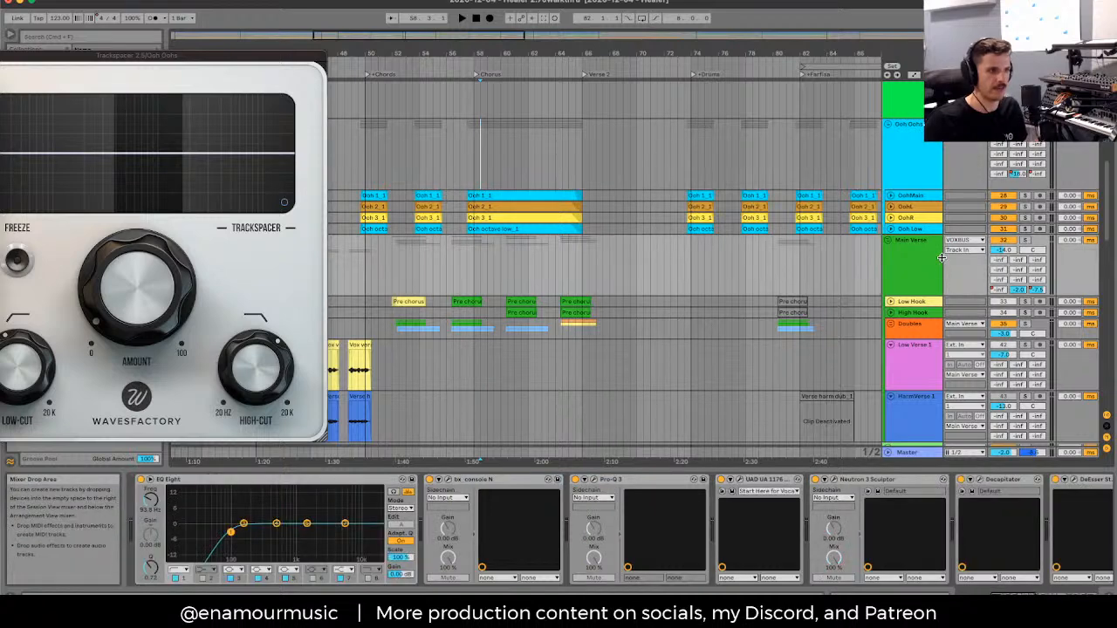
# Step: Solo the Main Verse group, play the Chorus from its third pre-chorus clip, and move the Trackspacer window fully into view
pyautogui.click(507, 278)
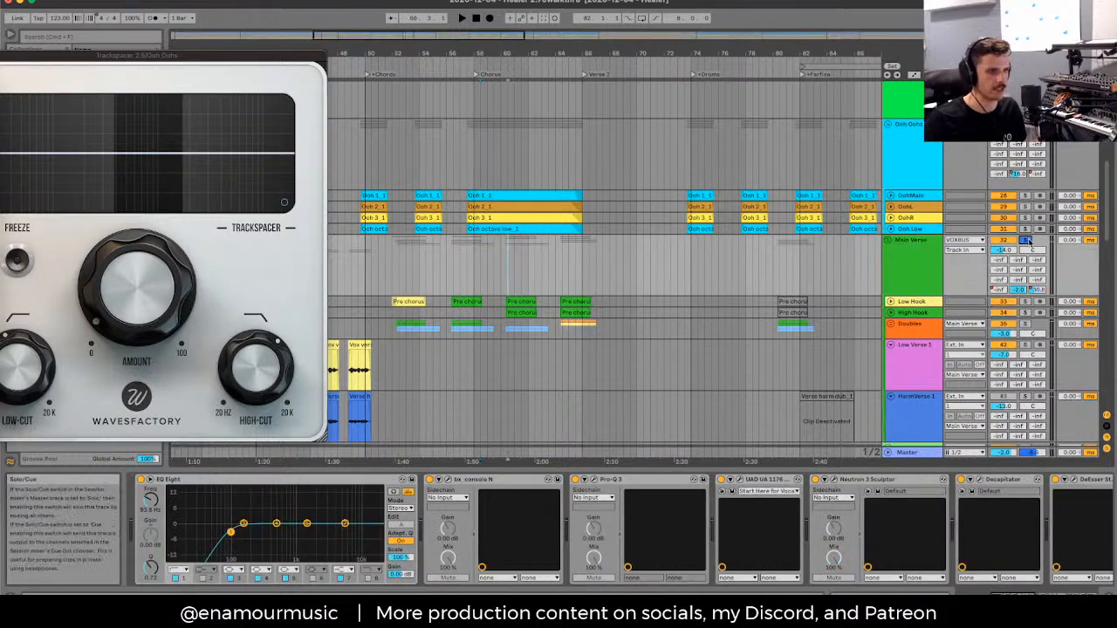
pyautogui.press('space')
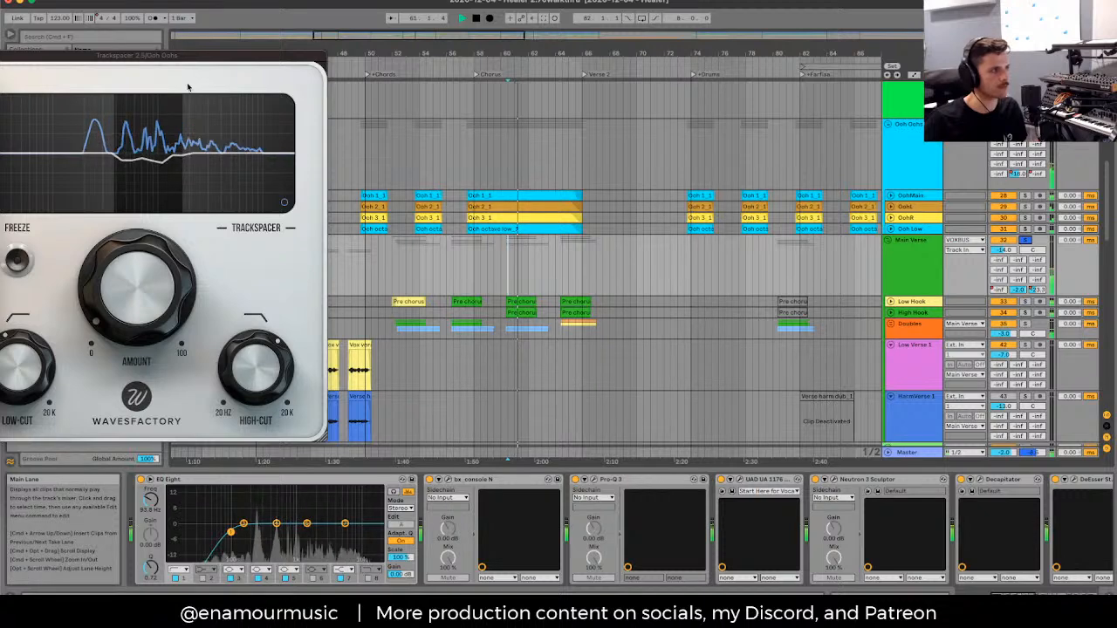
pyautogui.moveTo(175, 55); pyautogui.dragTo(233, 8)
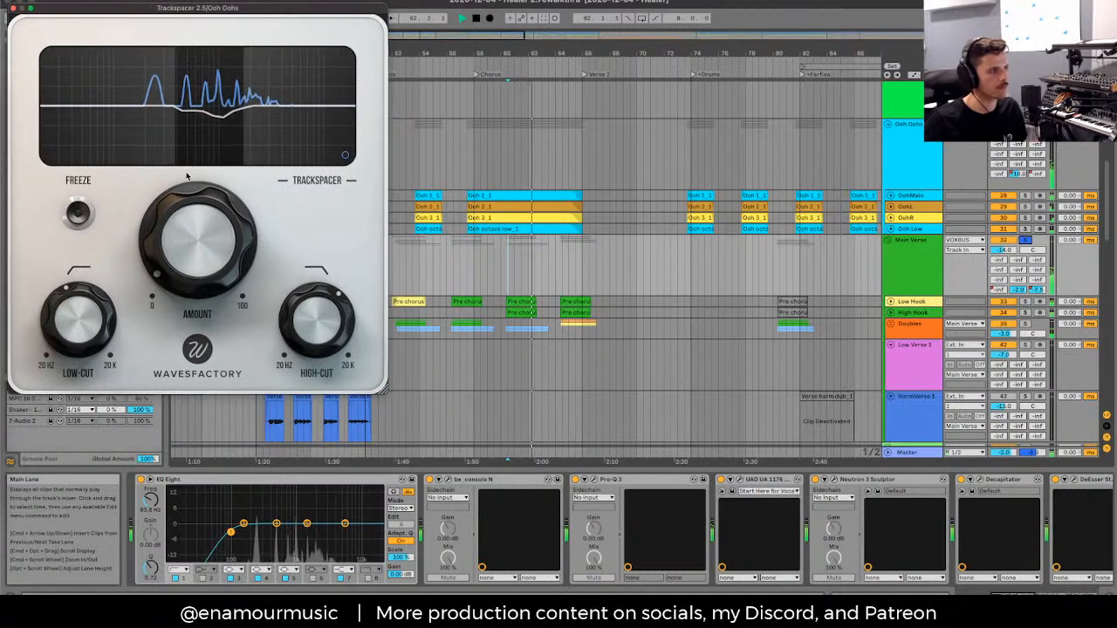
pyautogui.press('space')
# Step: Play from near the start of the Chorus and watch how Trackspacer reacts to the Main Verse vocals
pyautogui.click(502, 259)
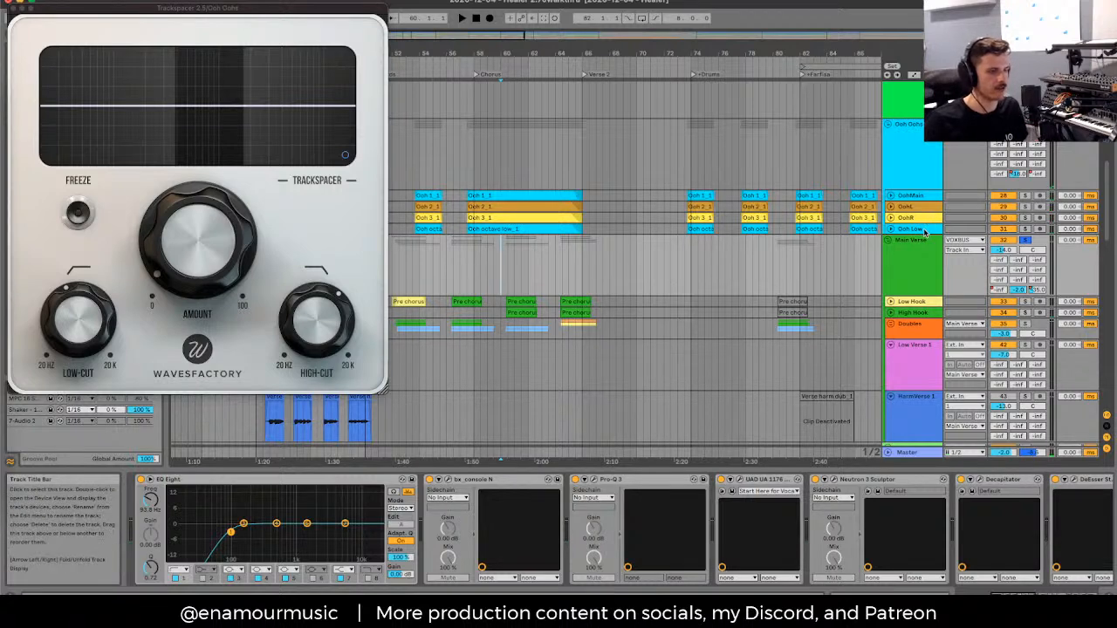
pyautogui.click(926, 230)
pyautogui.click(498, 288)
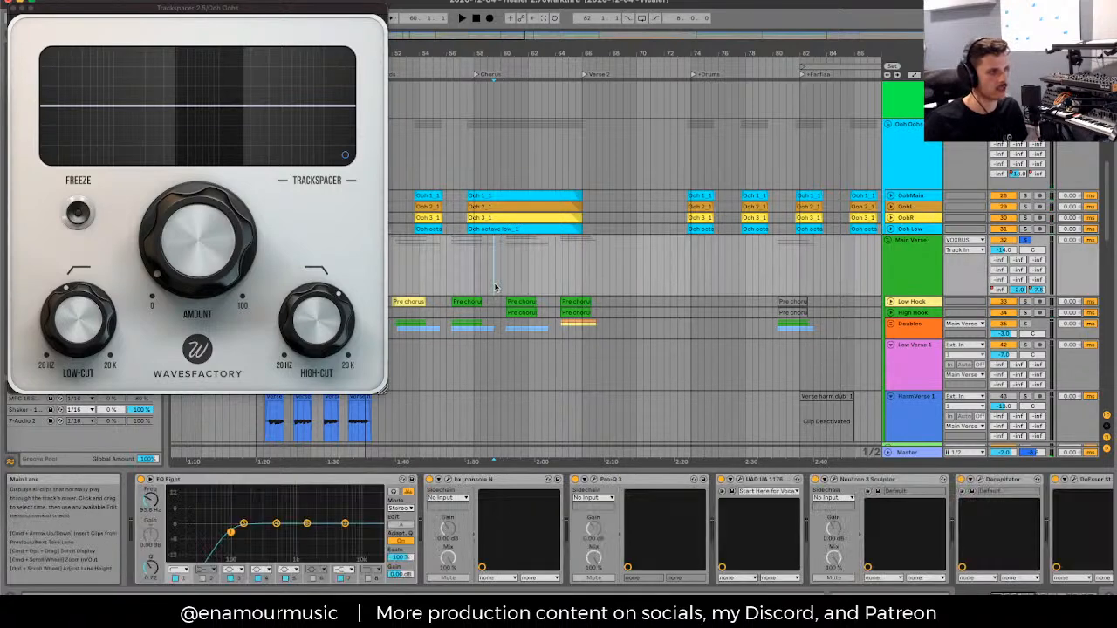
pyautogui.click(487, 288)
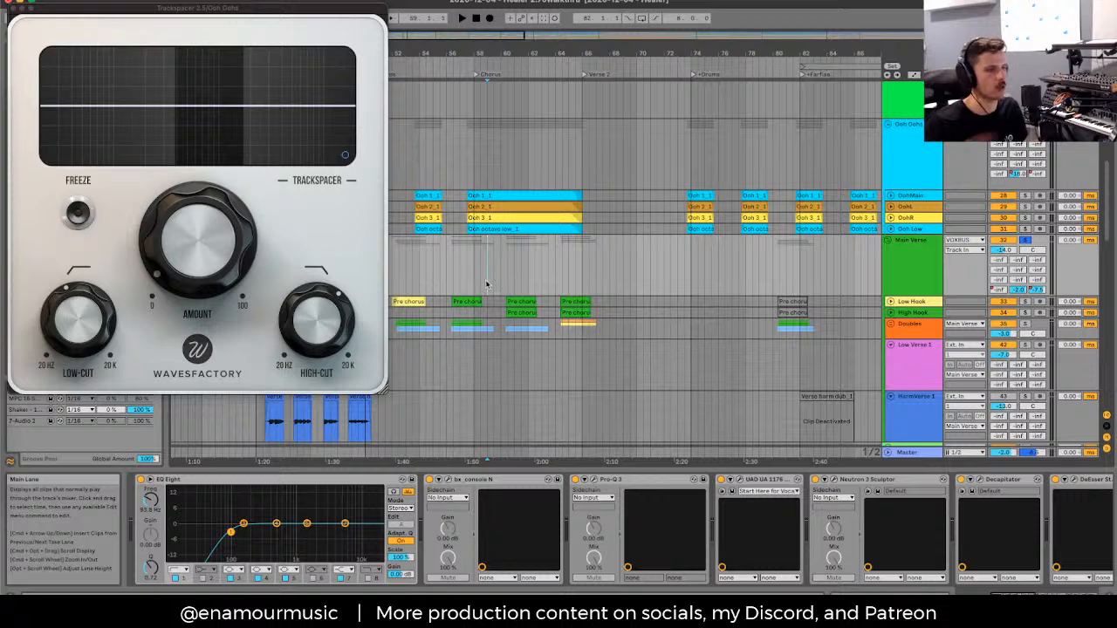
pyautogui.press('space')
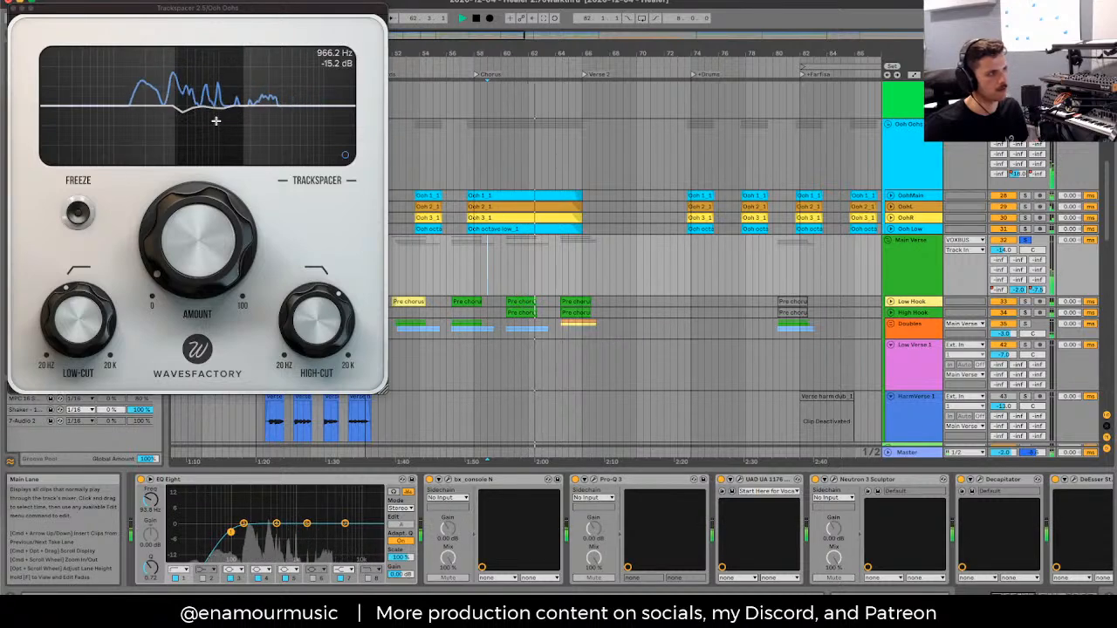
pyautogui.press('space')
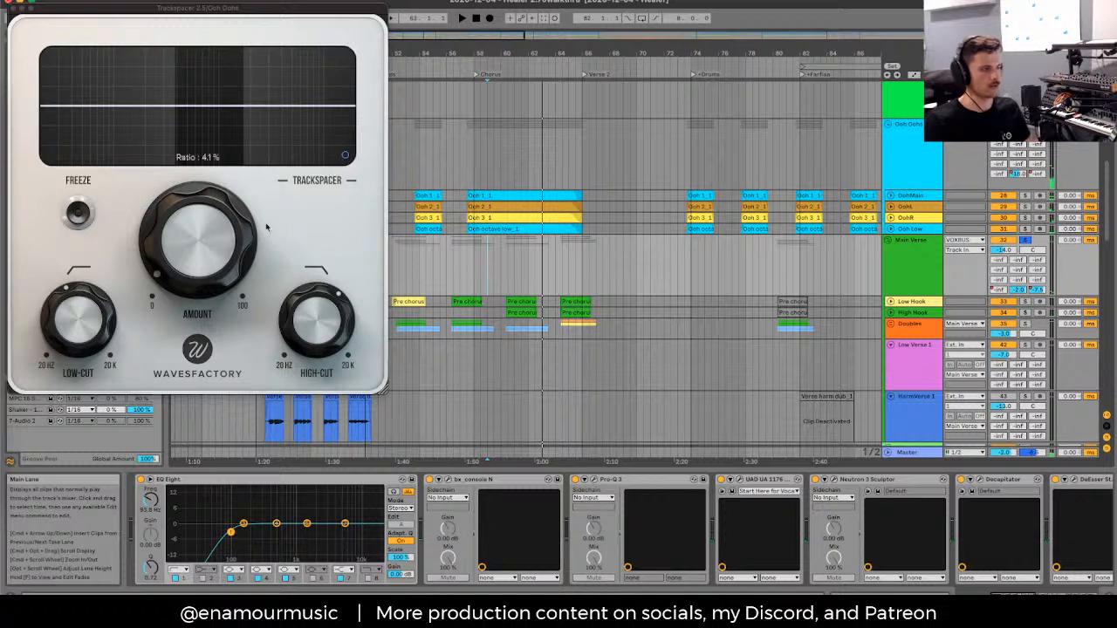
# Step: Audition the Chorus with Trackspacer's amount raised to 42.6 %, and turn the amount back down close to zero
pyautogui.moveTo(253, 244); pyautogui.dragTo(397, 190)
pyautogui.click(496, 282)
pyautogui.press('space')
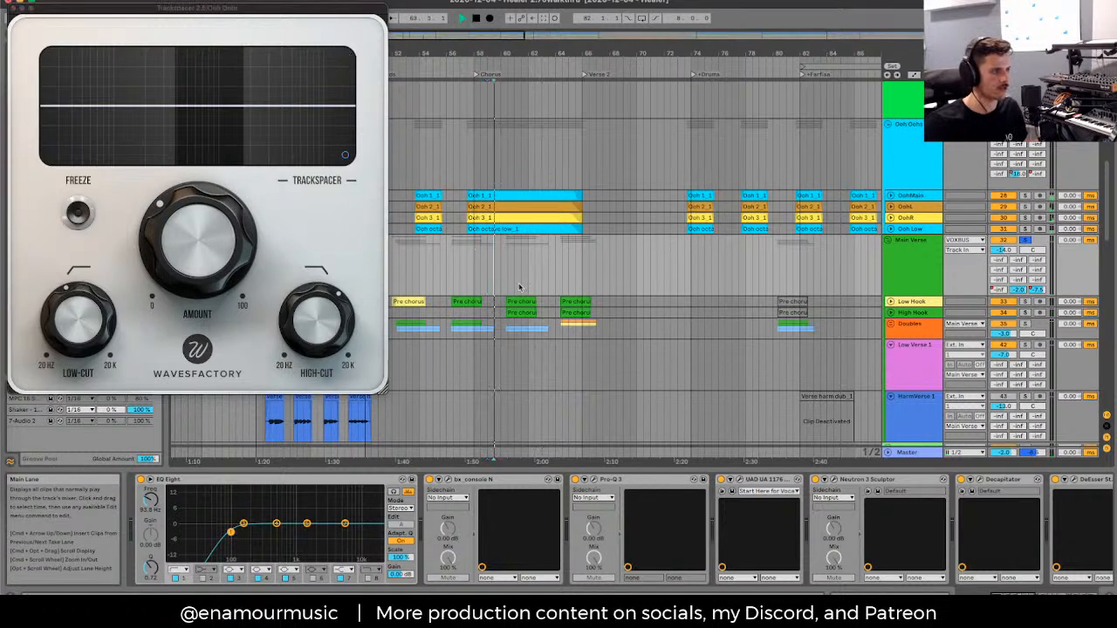
pyautogui.moveTo(246, 254); pyautogui.dragTo(232, 229)
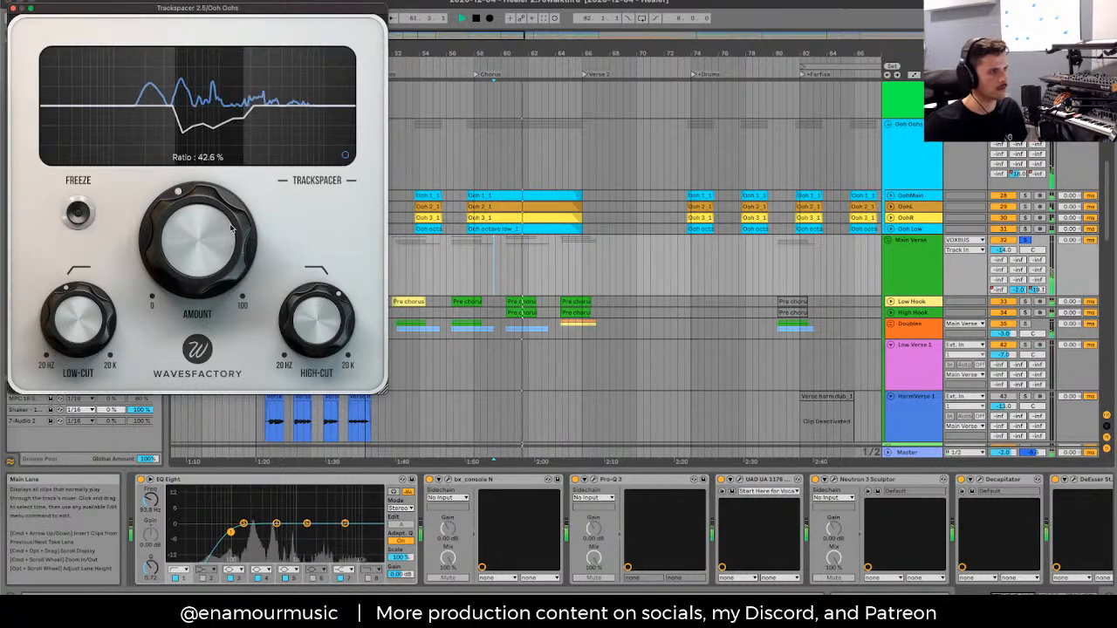
pyautogui.press('space')
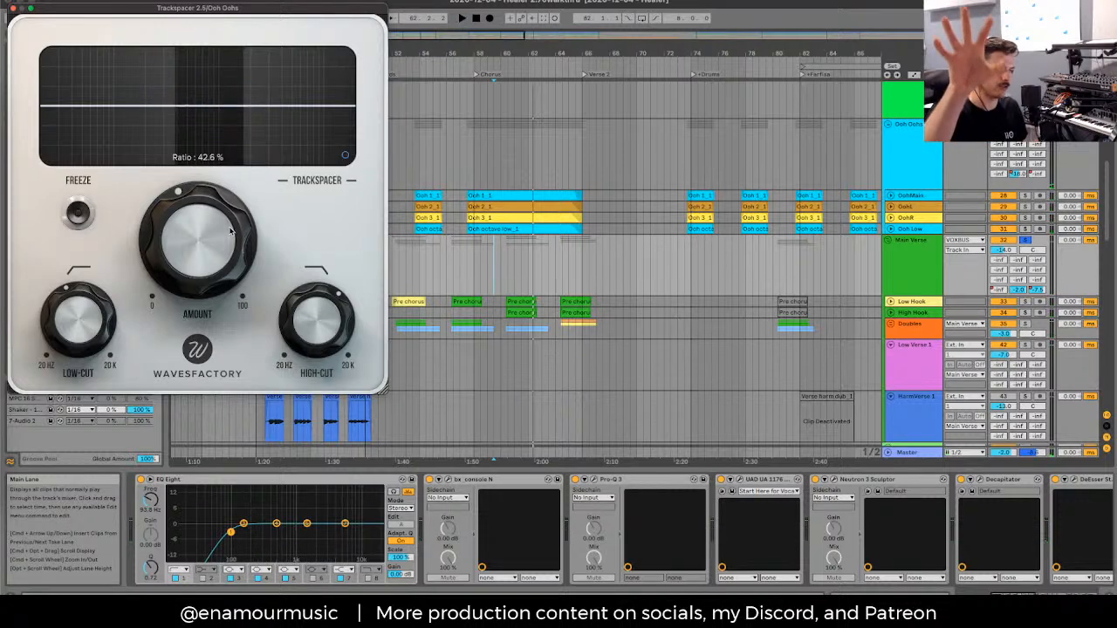
pyautogui.moveTo(231, 231); pyautogui.dragTo(158, 278)
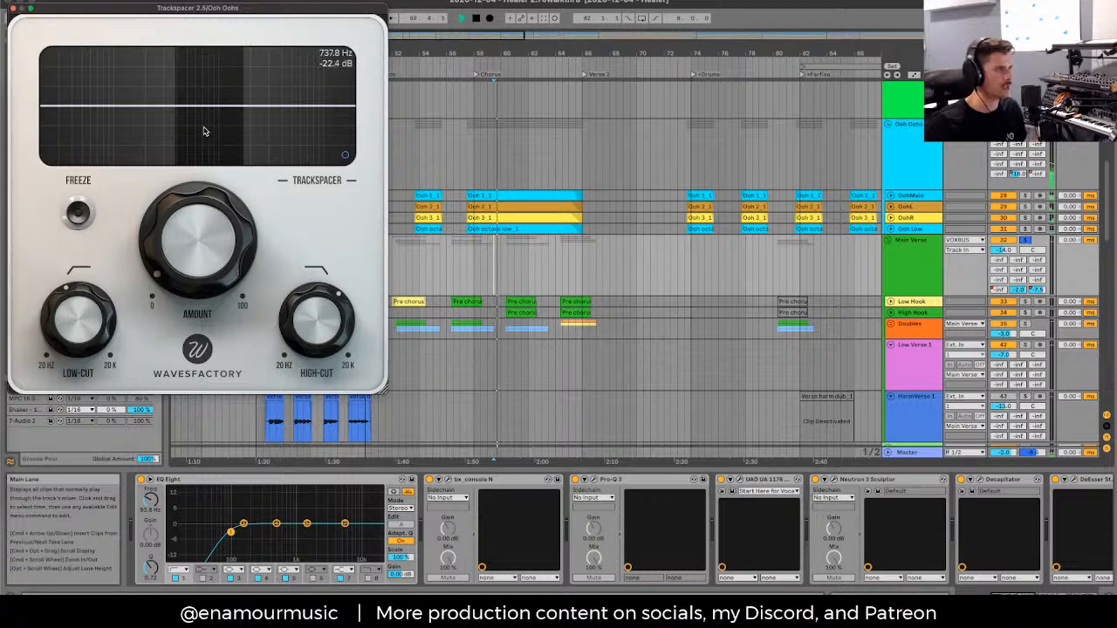
# Step: Replay the Chorus from about bar 60 with Trackspacer at its low amount, and close the plug-in window
pyautogui.click(509, 255)
pyautogui.press('space')
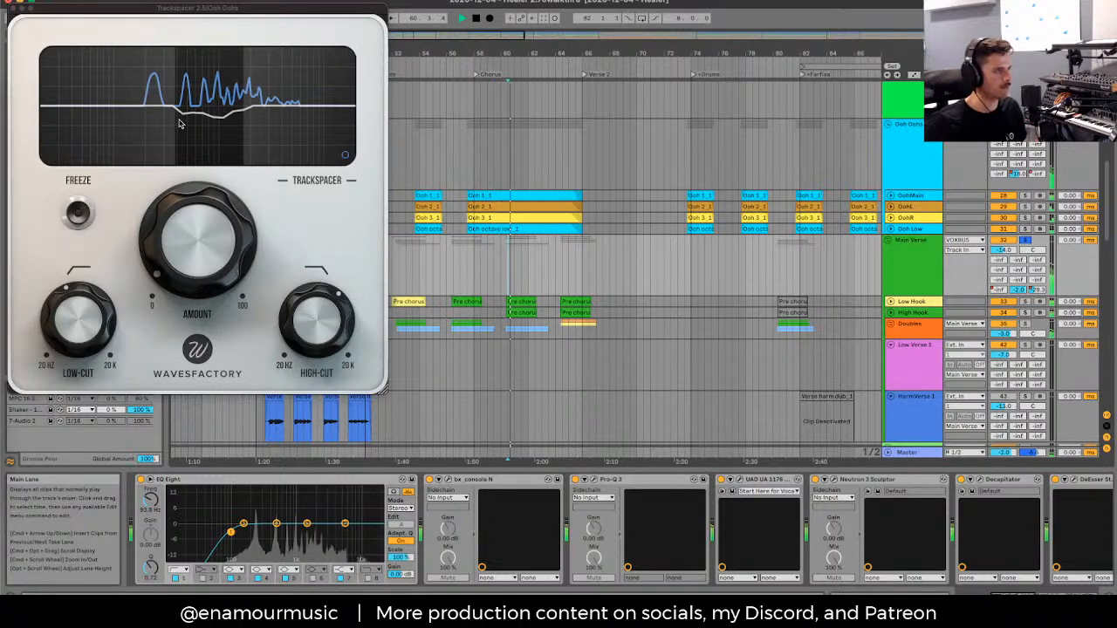
pyautogui.click(229, 120)
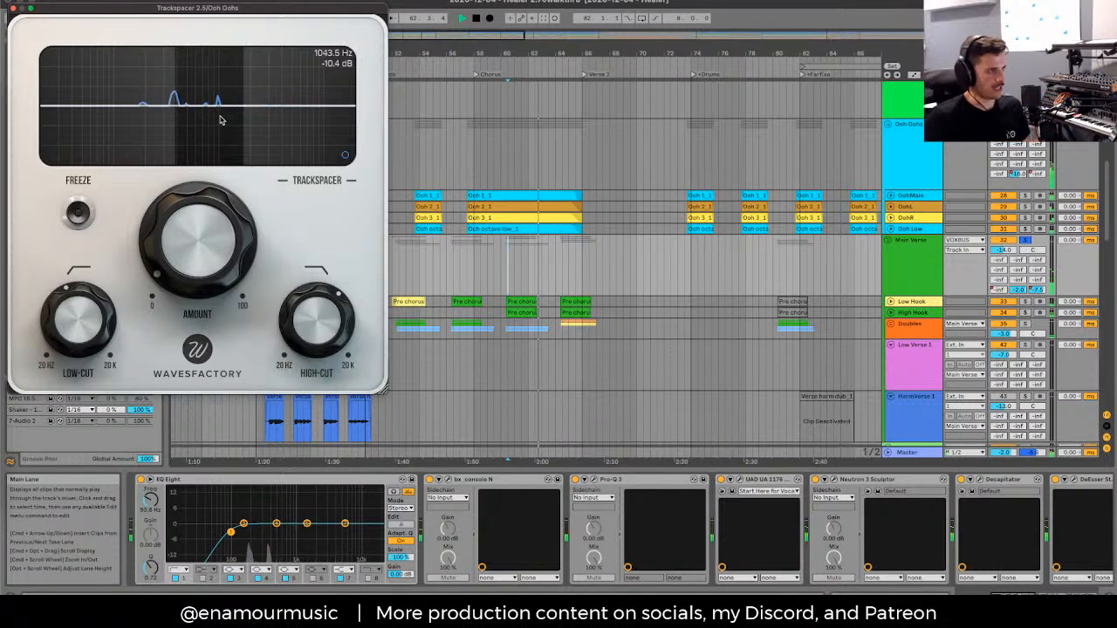
pyautogui.press('space')
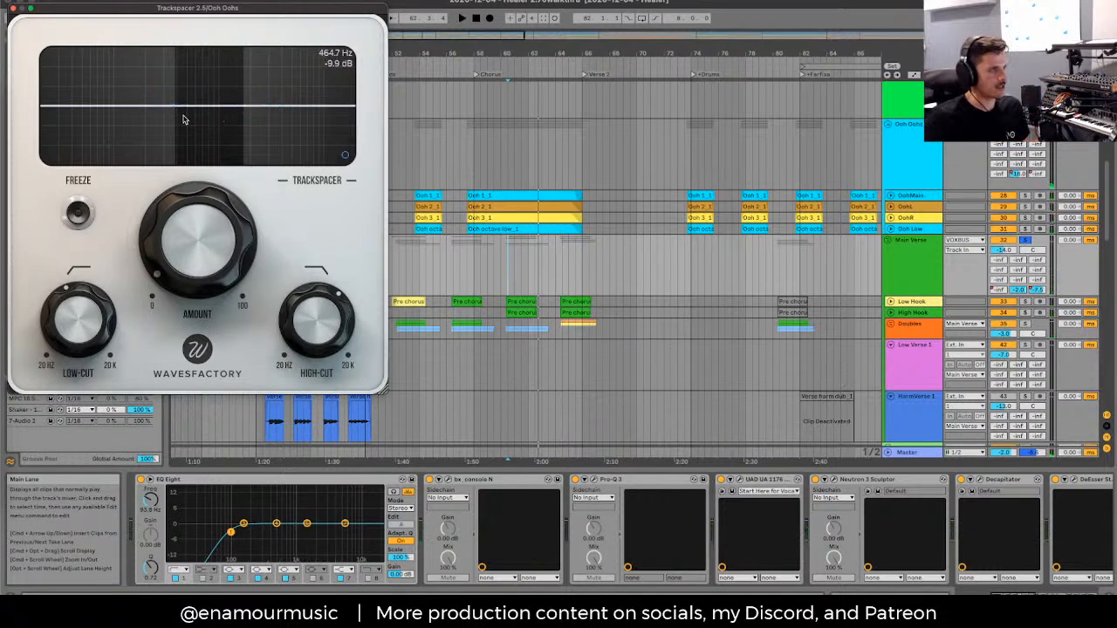
pyautogui.moveTo(193, 293)
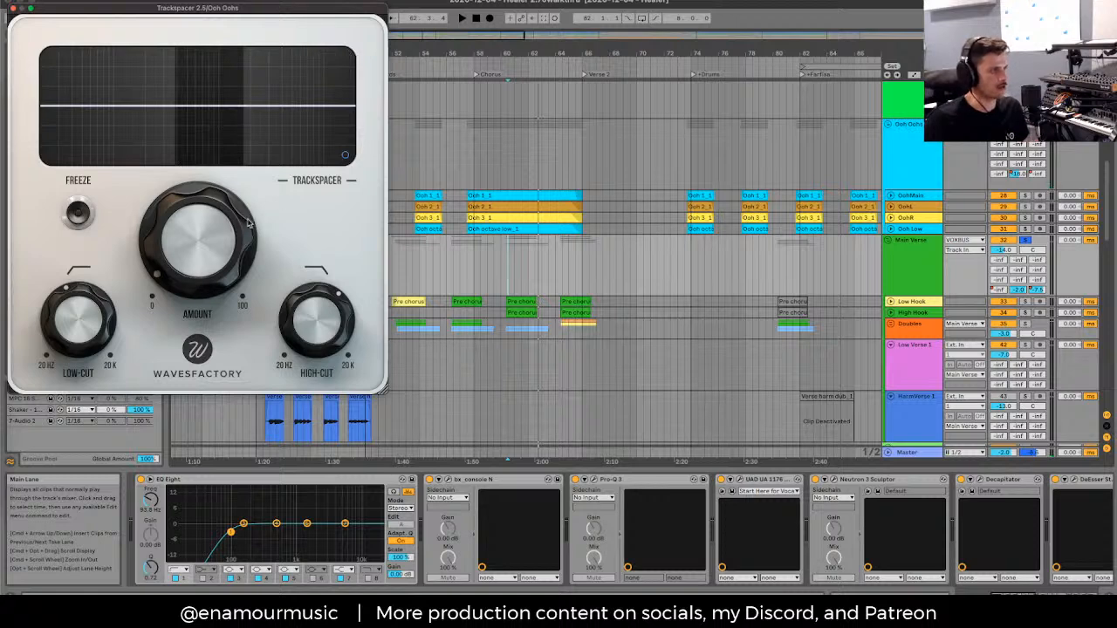
pyautogui.click(78, 213)
pyautogui.click(78, 213)
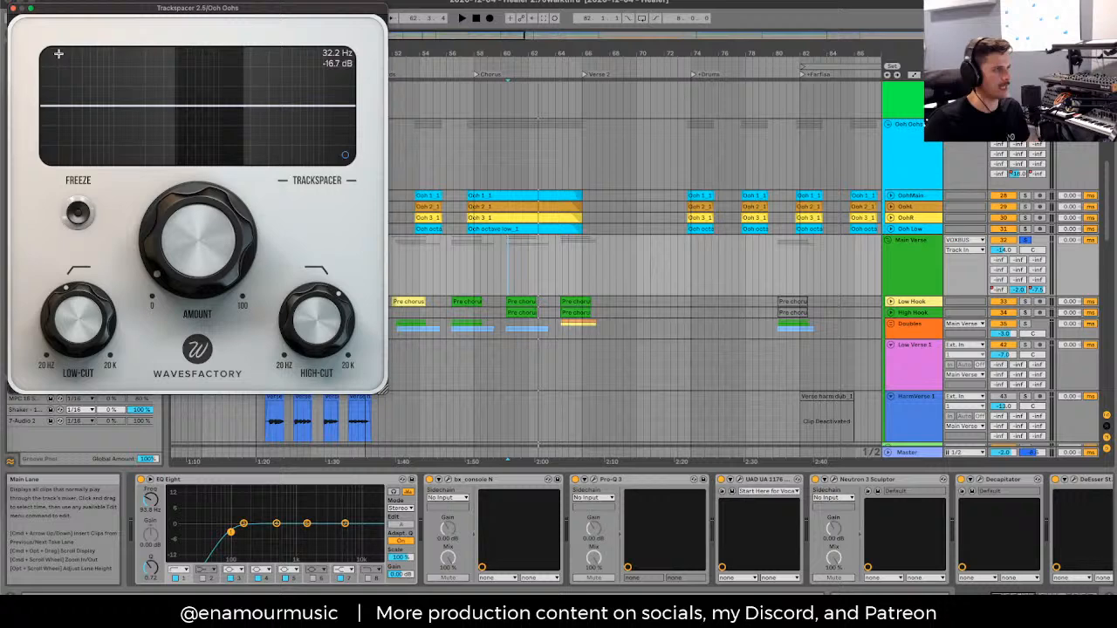
pyautogui.click(12, 9)
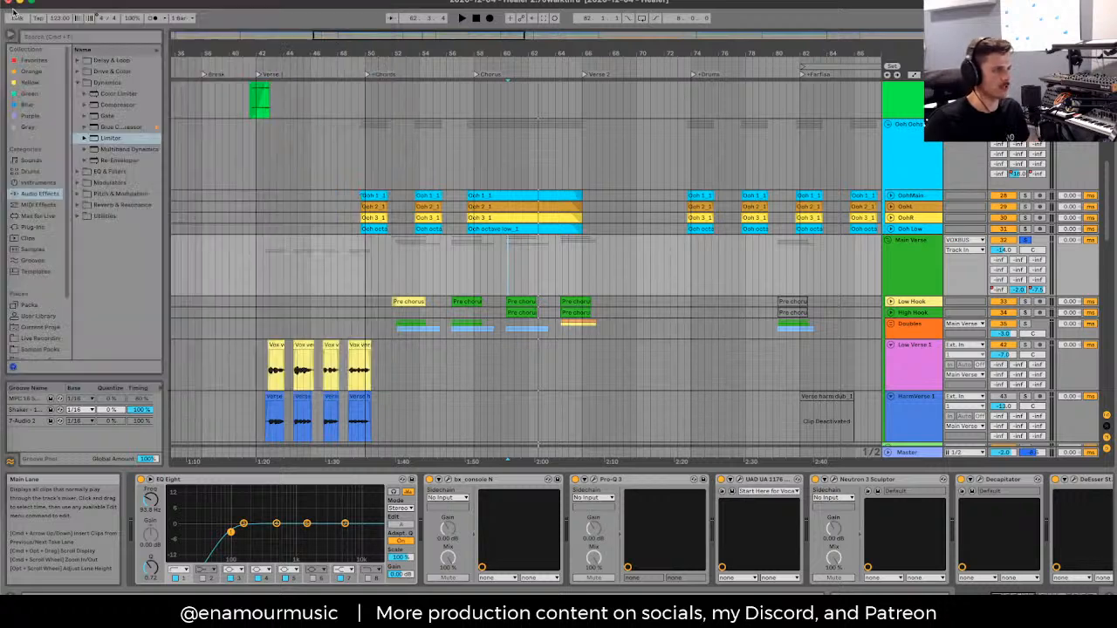
pyautogui.click(522, 278)
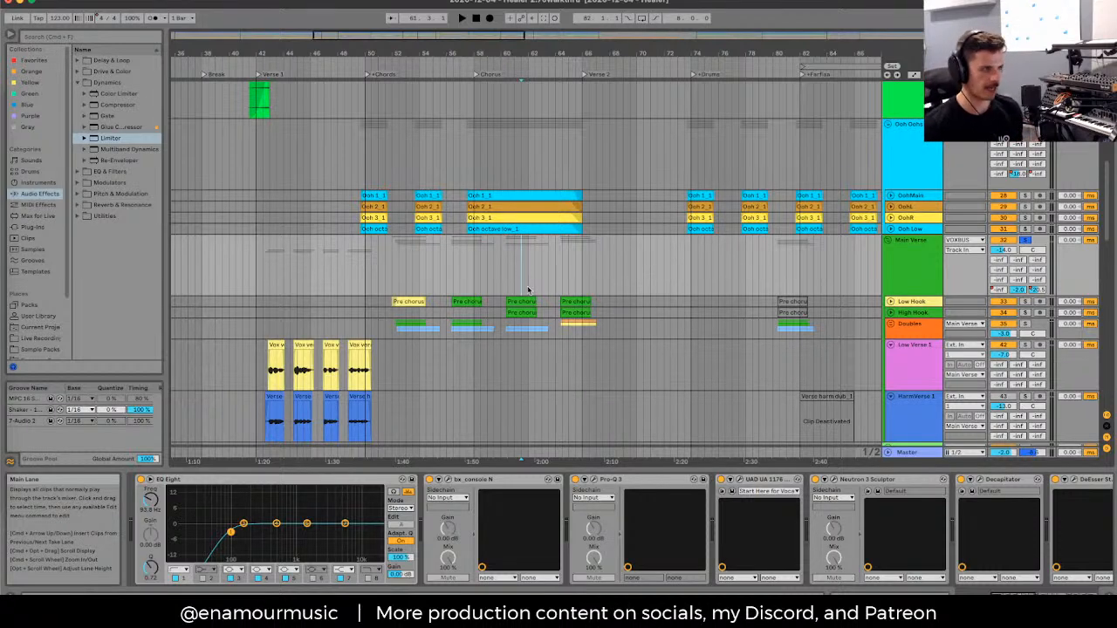
pyautogui.click(508, 287)
pyautogui.click(523, 280)
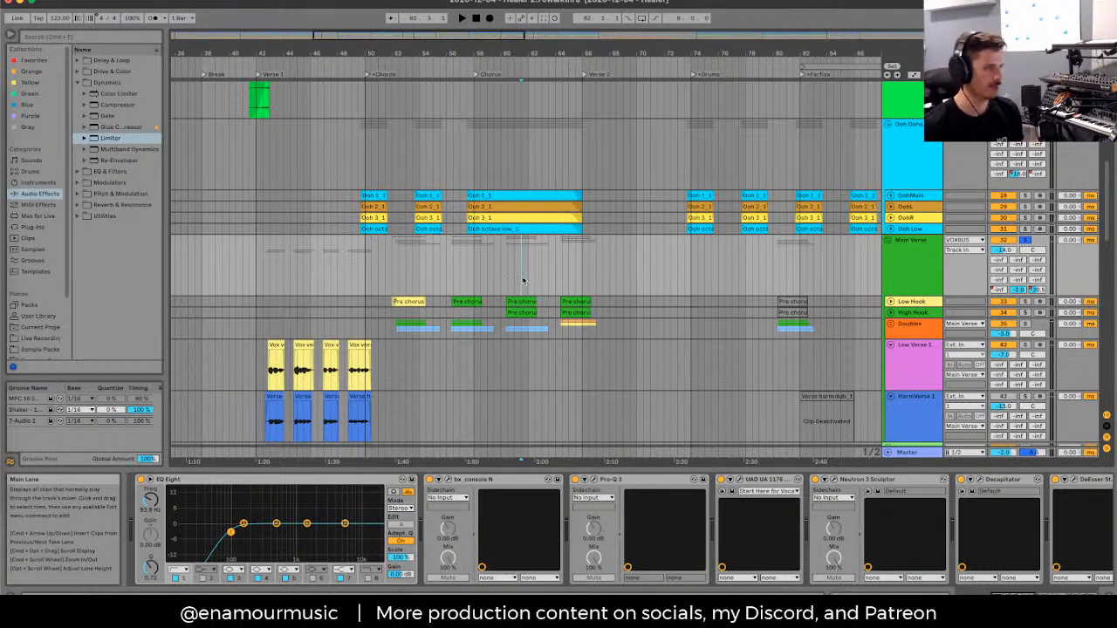
pyautogui.click(534, 284)
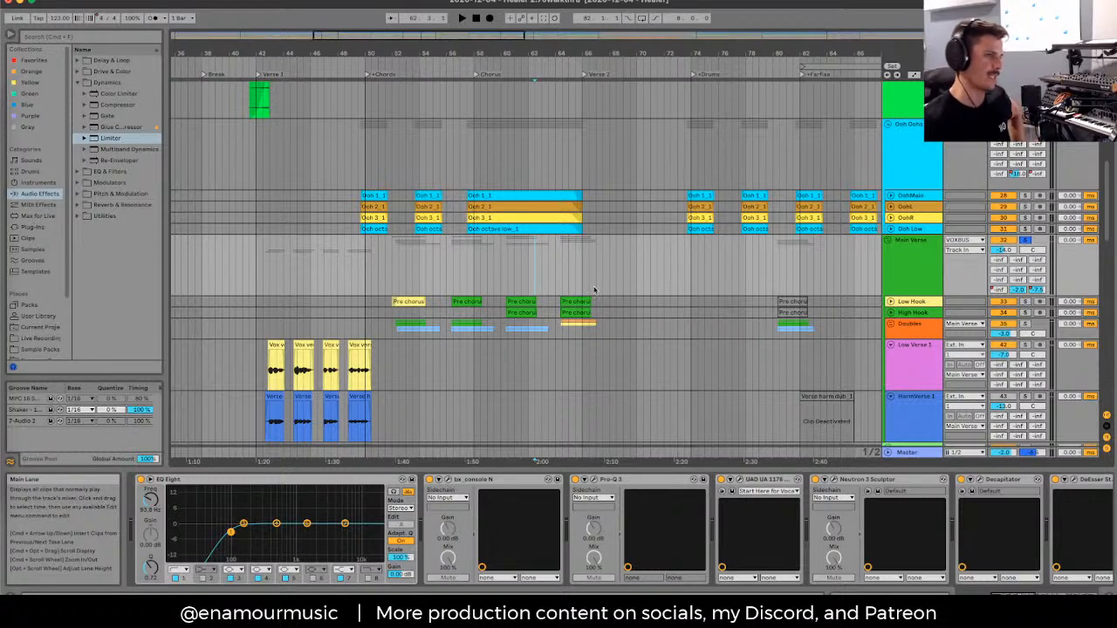
# Step: Fold the Low Verse 1 and HarmVerse 1 tracks and show the Main Verse group's effects chain
pyautogui.click(911, 273)
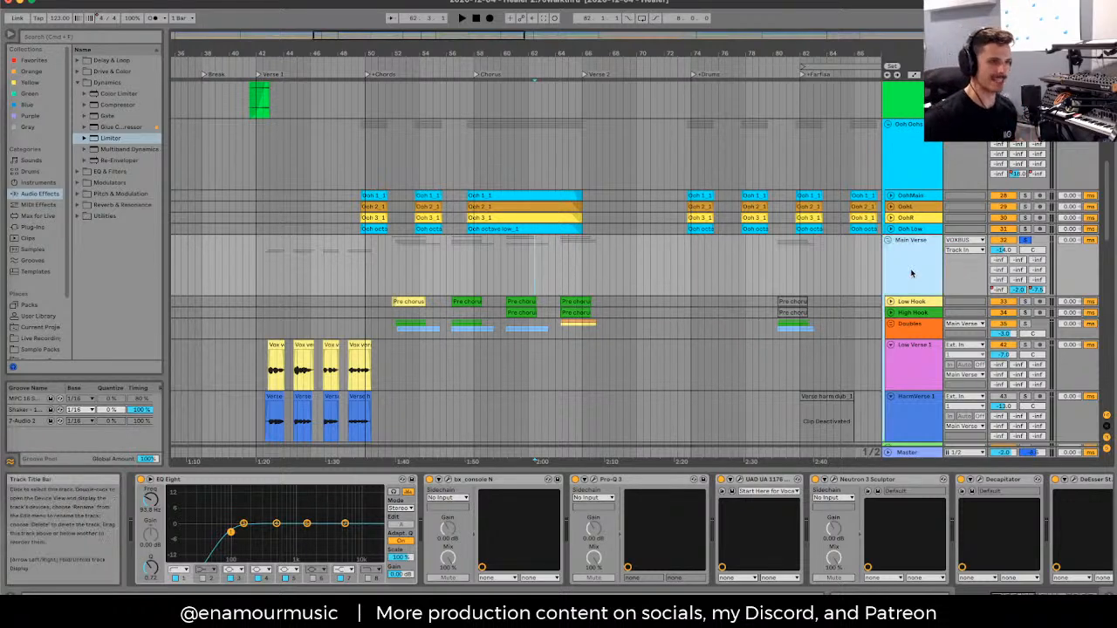
pyautogui.click(892, 351)
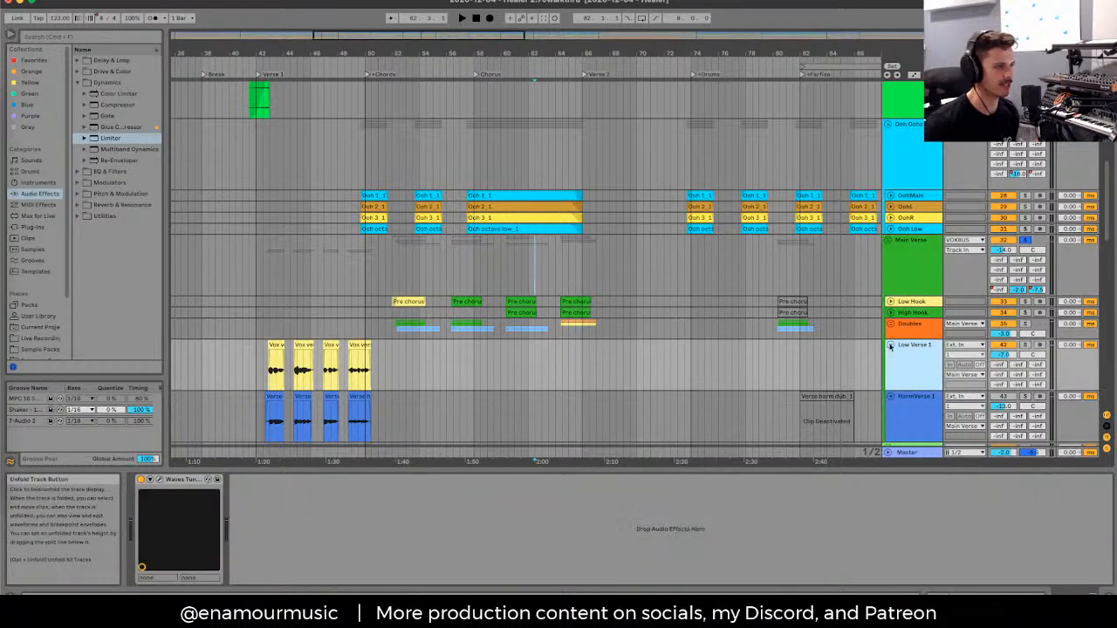
pyautogui.click(890, 346)
pyautogui.click(890, 356)
pyautogui.click(914, 240)
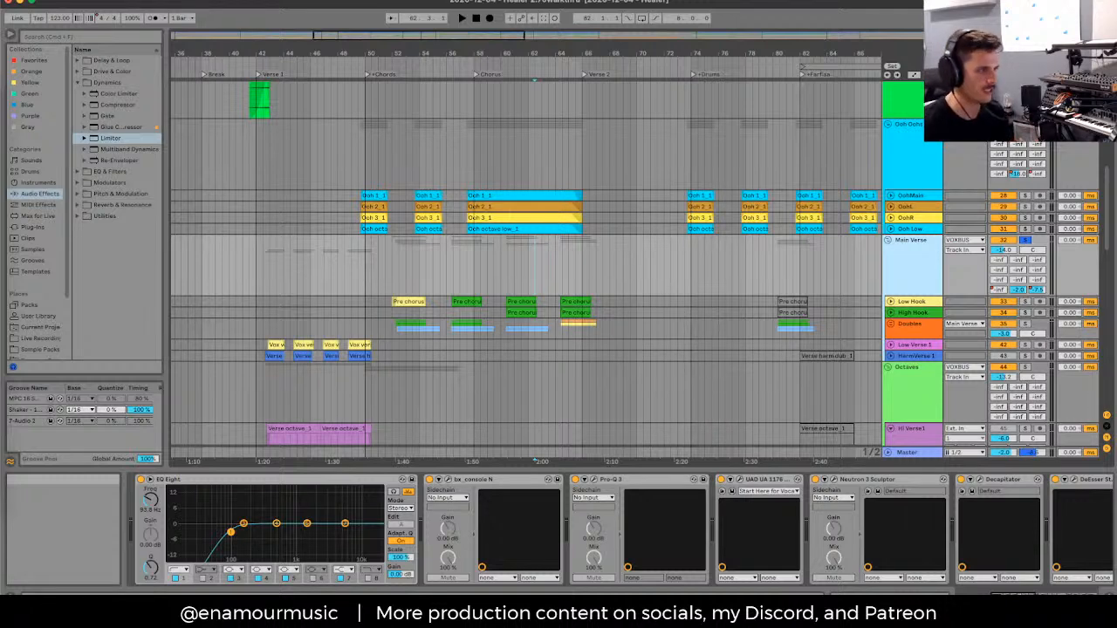
# Step: Show the whole arrangement and view the effects on the OohMain track and the Ooh Oohs group
pyautogui.click(733, 262)
pyautogui.click(693, 262)
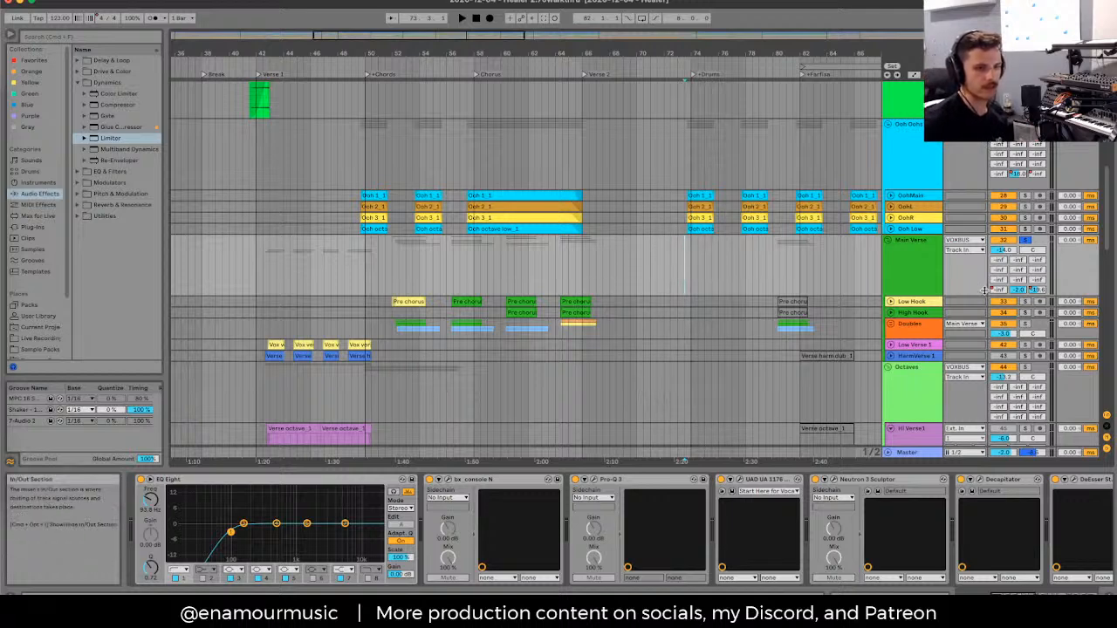
pyautogui.click(734, 141)
pyautogui.press('-')
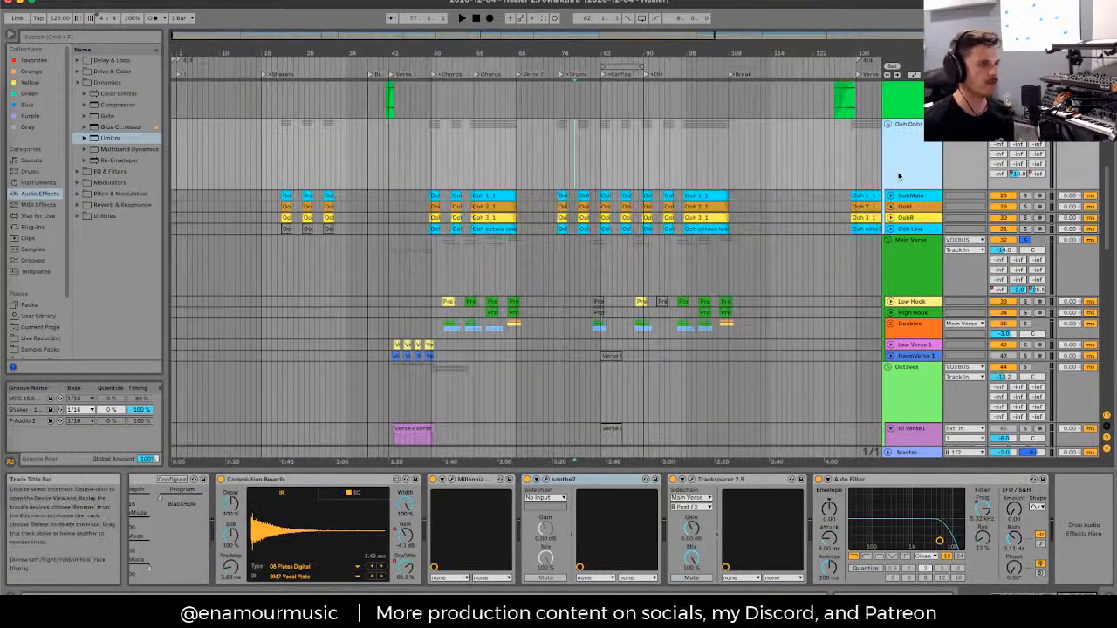
pyautogui.click(917, 196)
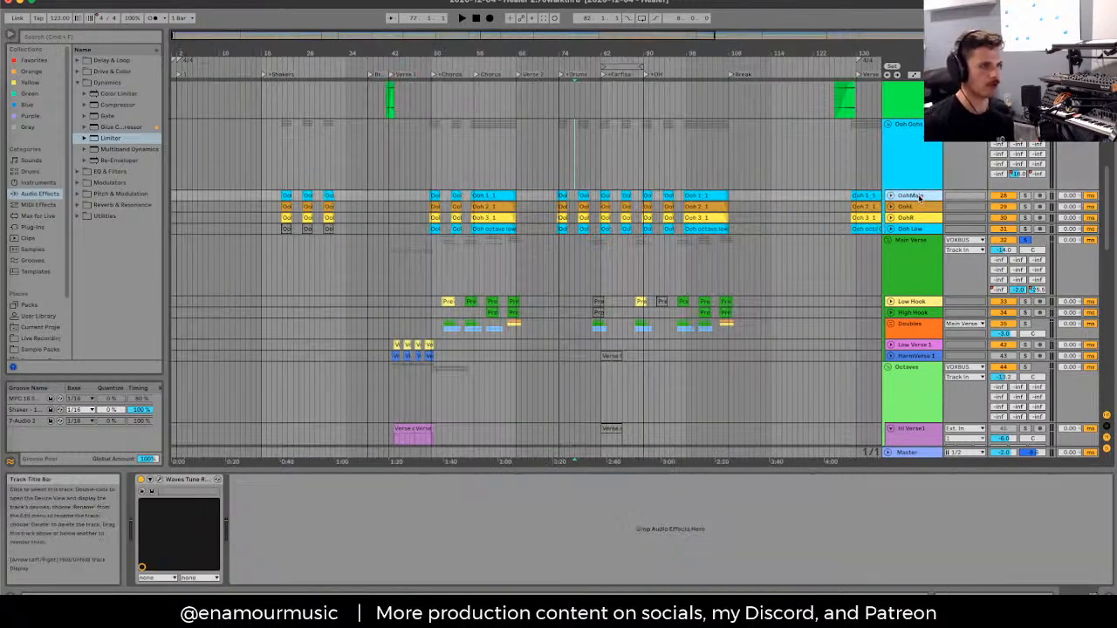
pyautogui.click(912, 171)
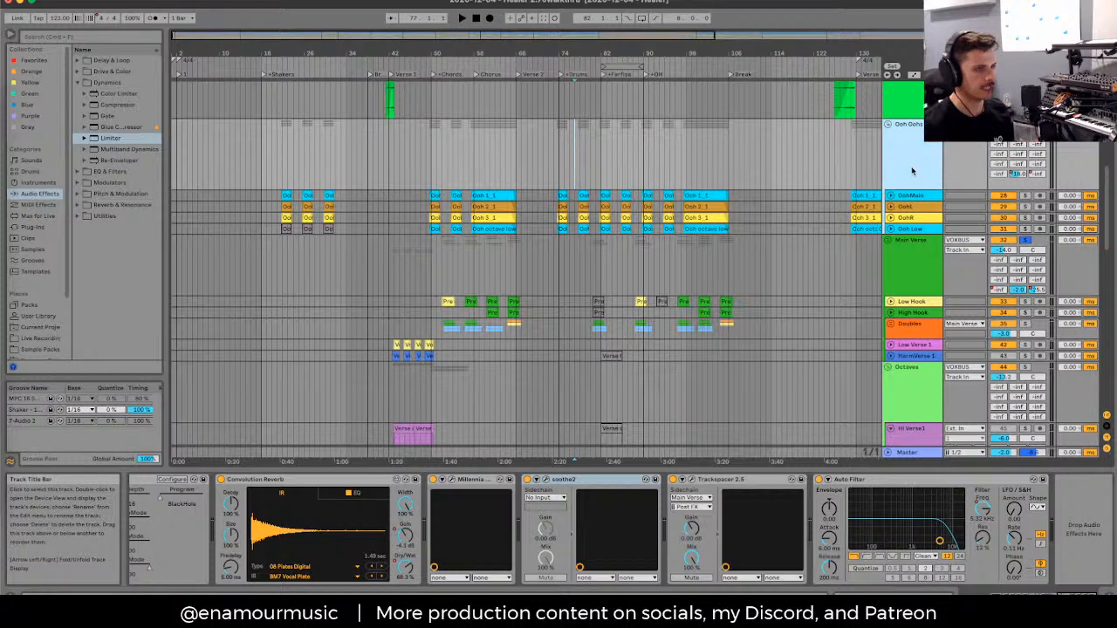
# Step: Show the return tracks, view the K Vox Verb chain, and return to the Ooh Oohs group's effects
pyautogui.hotkey('ctrl', 'alt', 'r')
pyautogui.click(916, 431)
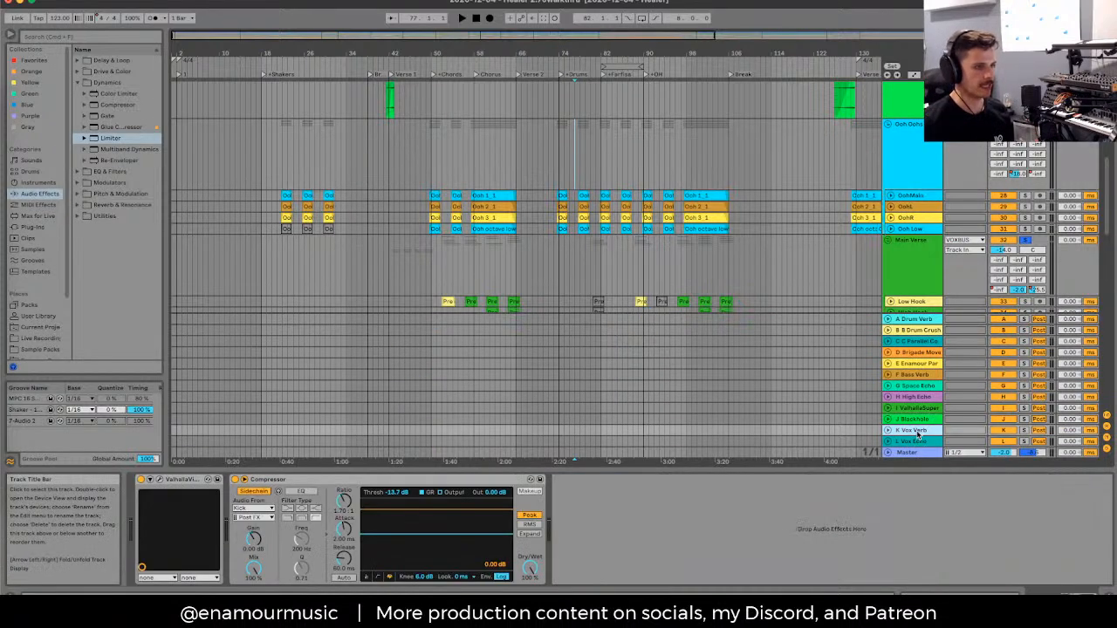
pyautogui.scroll(-3, 638, 167)
pyautogui.click(665, 147)
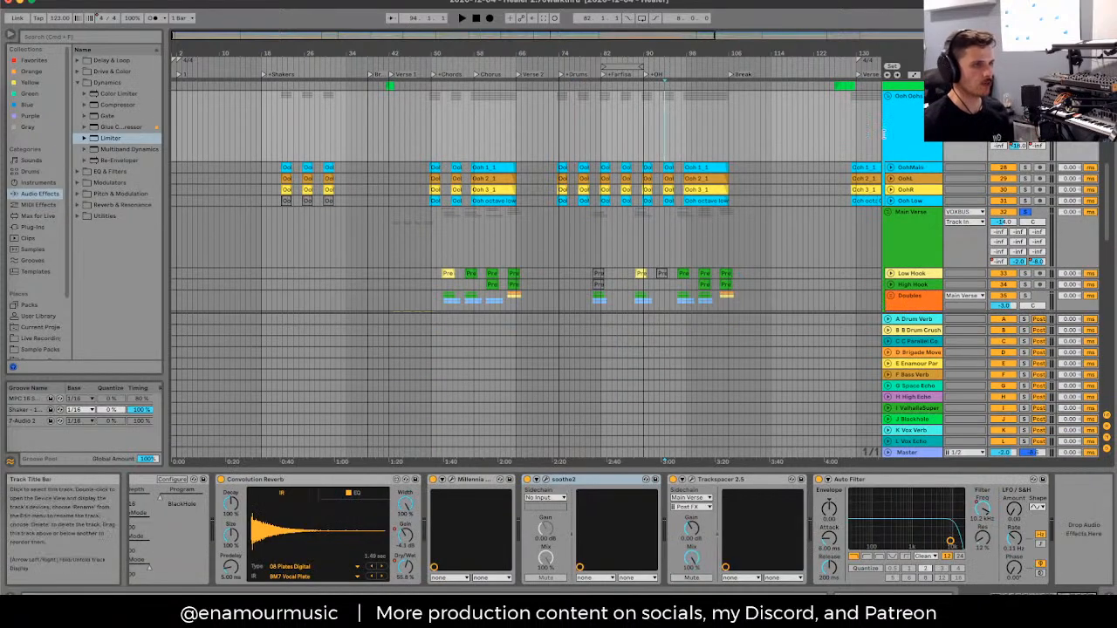
pyautogui.click(903, 136)
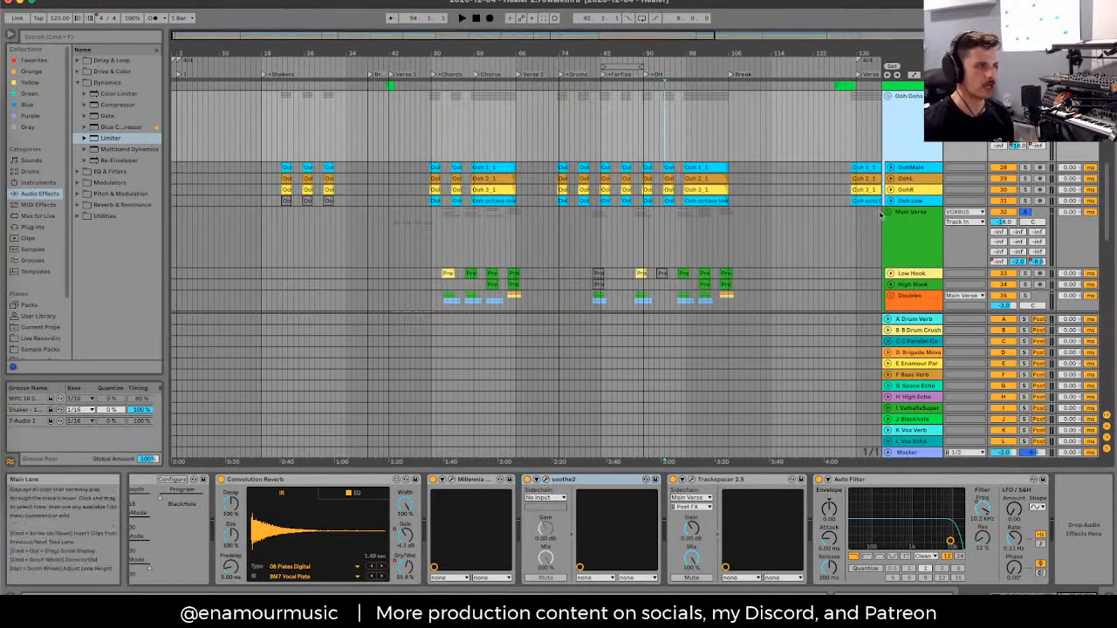
# Step: Look through the Main Verse group's effects chain as far as its Convolution Reverb and Glue Compressor
pyautogui.scroll(-5, 880, 214)
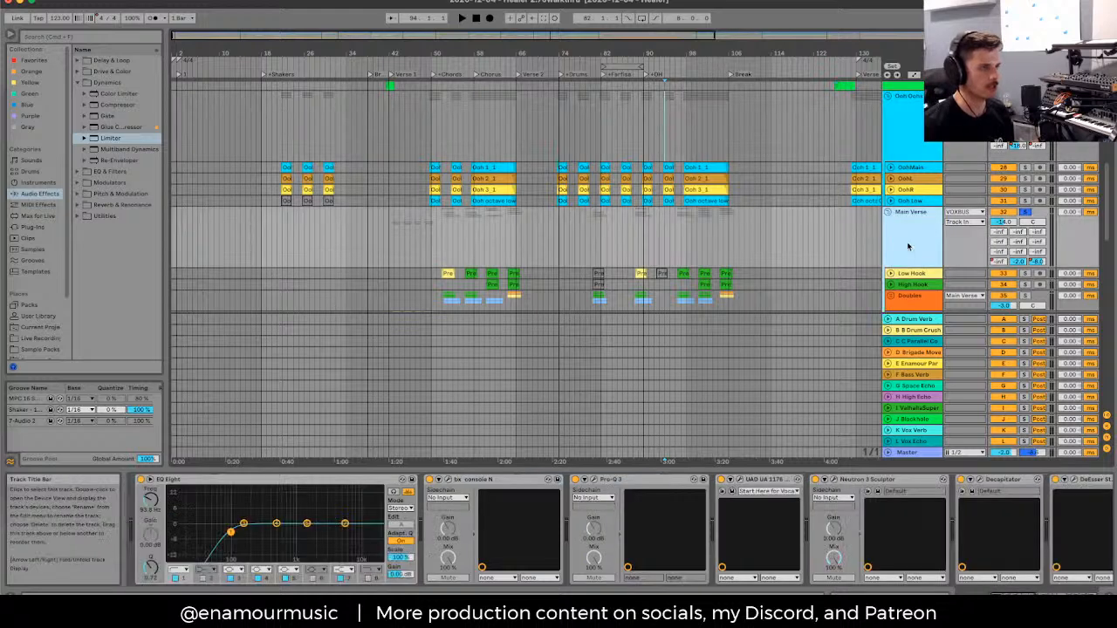
pyautogui.click(908, 262)
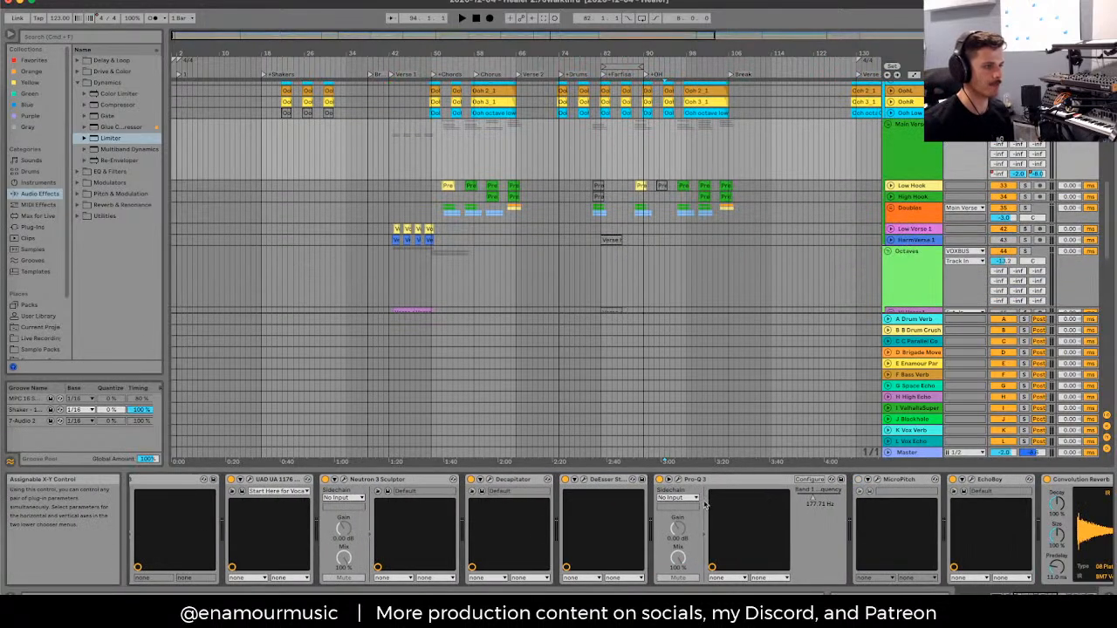
pyautogui.hscroll(10, 524, 531)
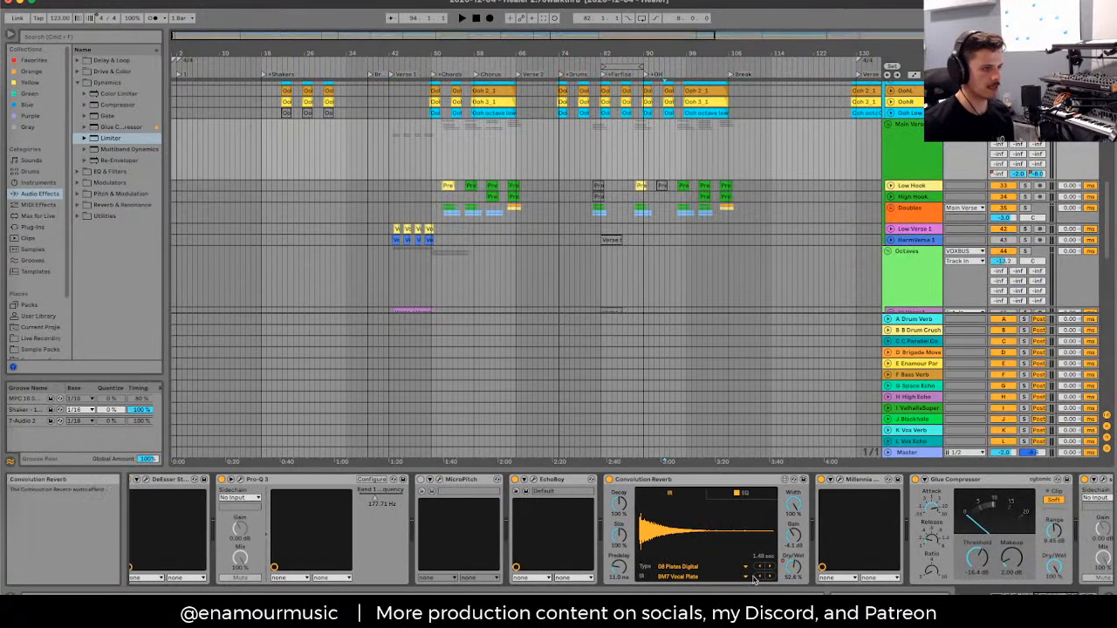
pyautogui.click(915, 114)
pyautogui.click(917, 125)
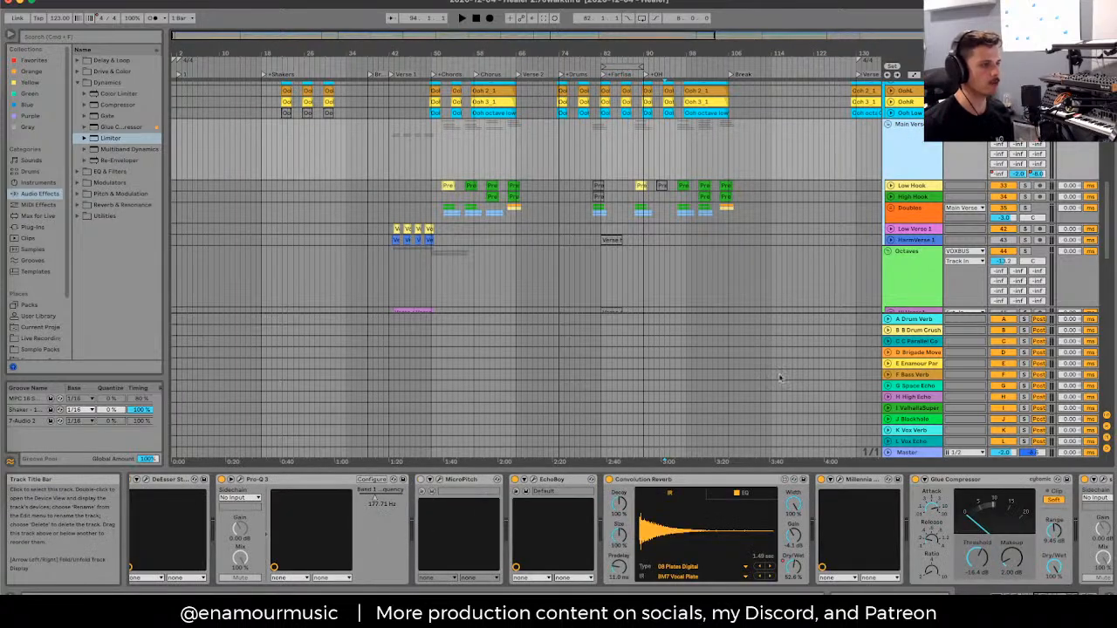
# Step: Show the Main Verse group's Convolution Reverb Dry/Wet automation, examine it around the Chorus, and hide the automation again
pyautogui.press('a')
pyautogui.moveTo(584, 166); pyautogui.dragTo(564, 165)
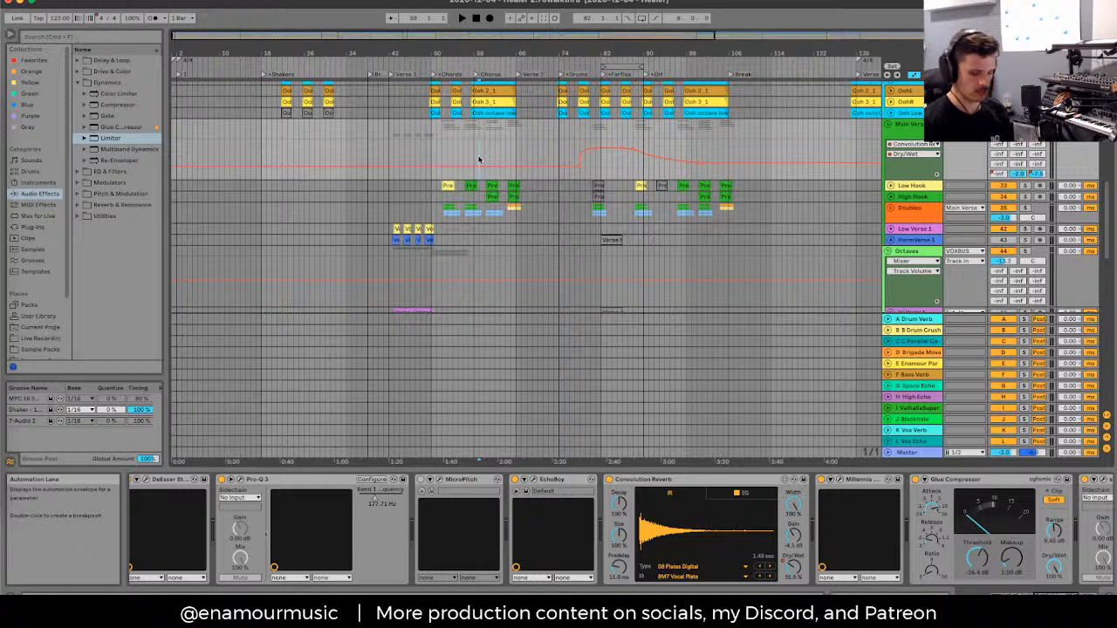
pyautogui.scroll(6, 479, 160)
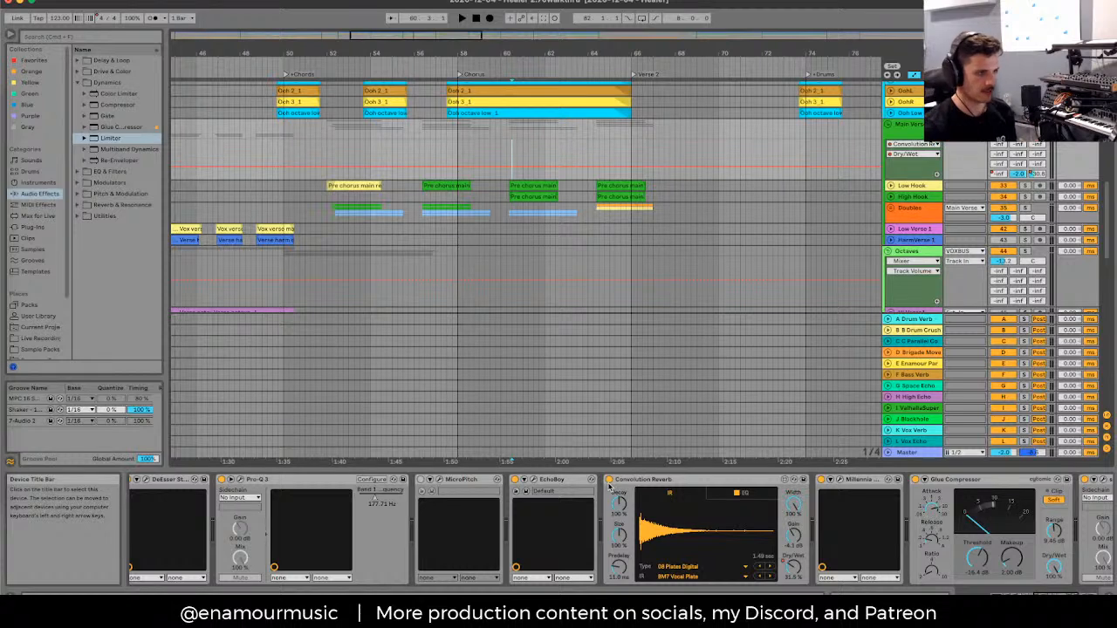
pyautogui.press('a')
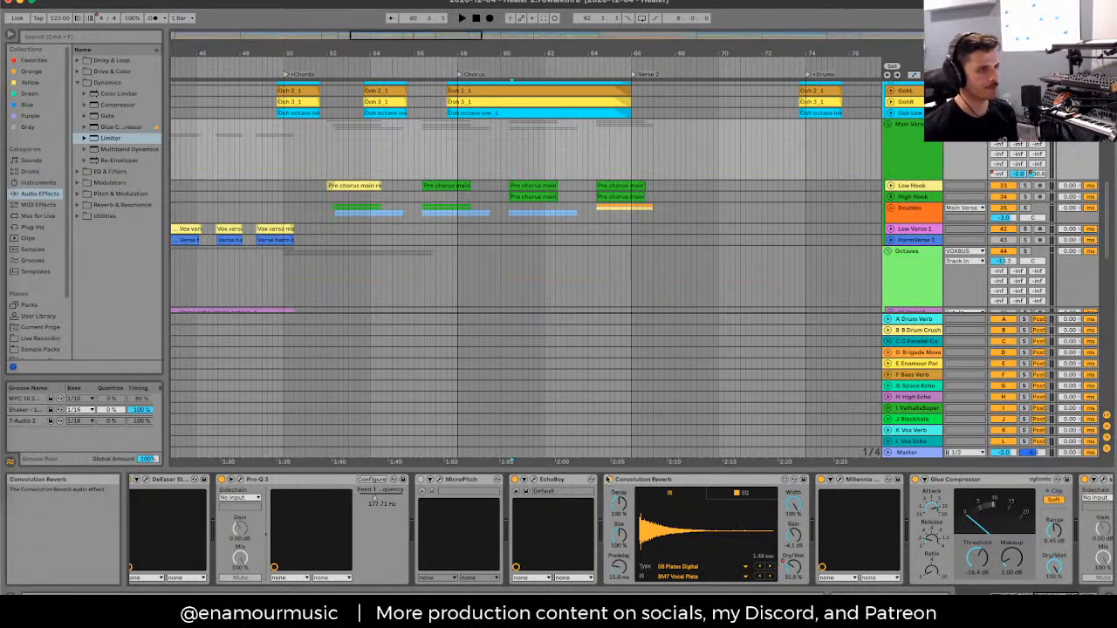
pyautogui.click(917, 198)
pyautogui.click(908, 161)
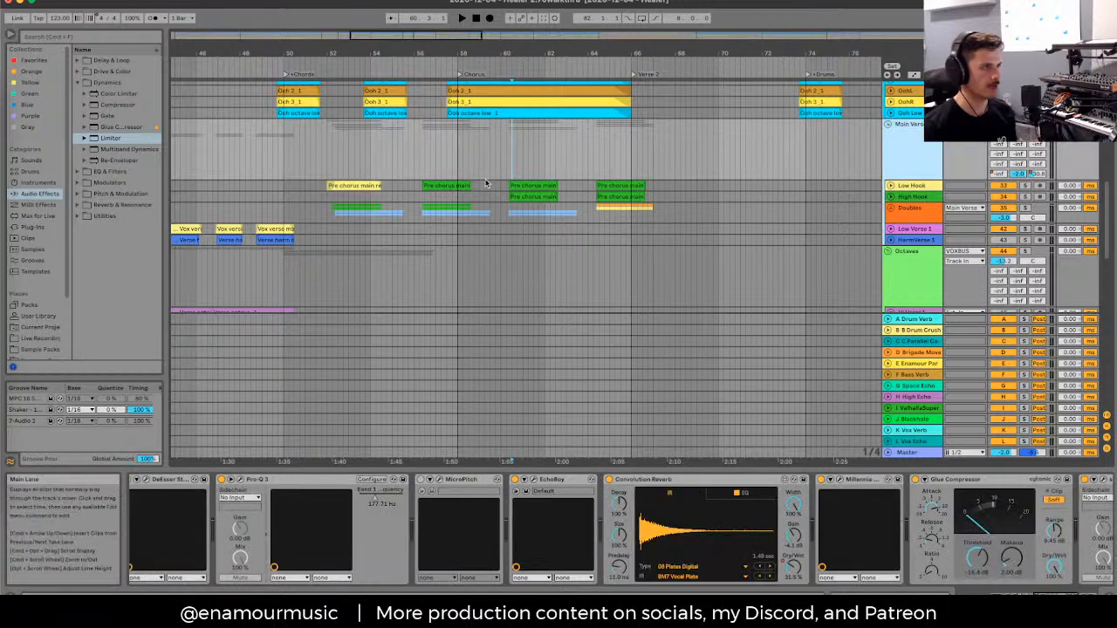
# Step: Play the Chorus with the Main Verse group's Convolution Reverb bypassed and re-enabled to compare the sound
pyautogui.click(609, 479)
pyautogui.press('space')
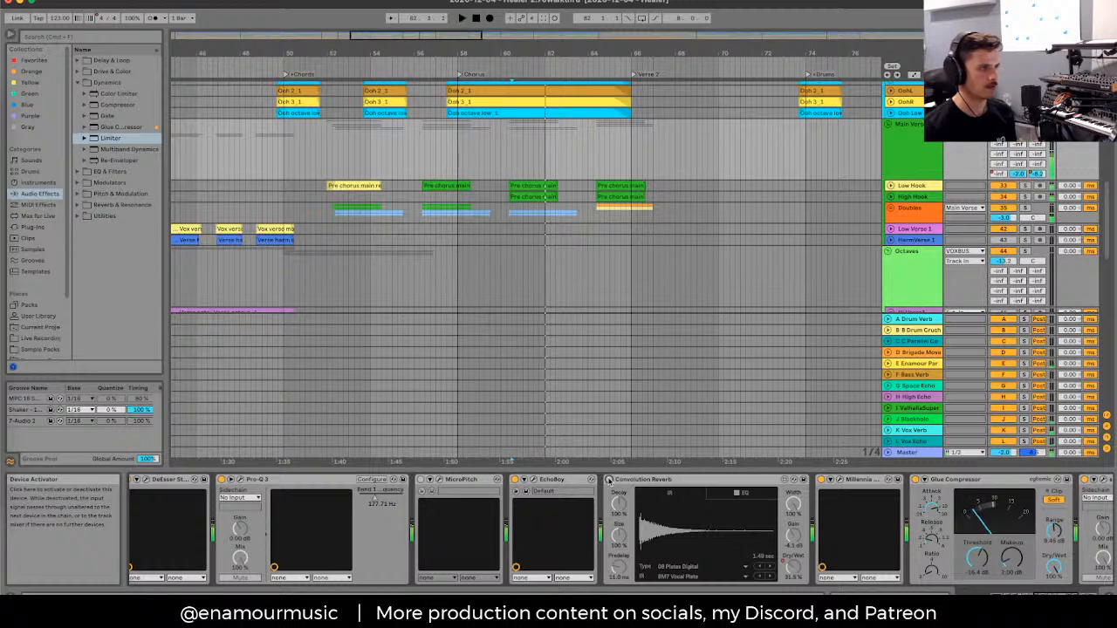
pyautogui.press('space')
pyautogui.press('space')
pyautogui.click(608, 480)
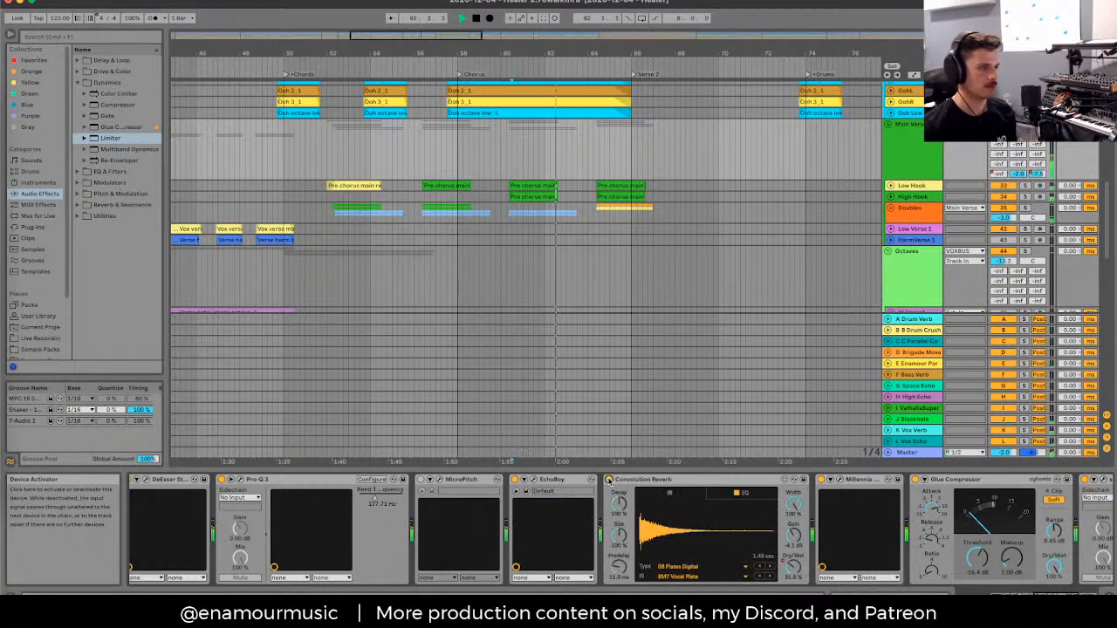
pyautogui.press('space')
pyautogui.click(631, 480)
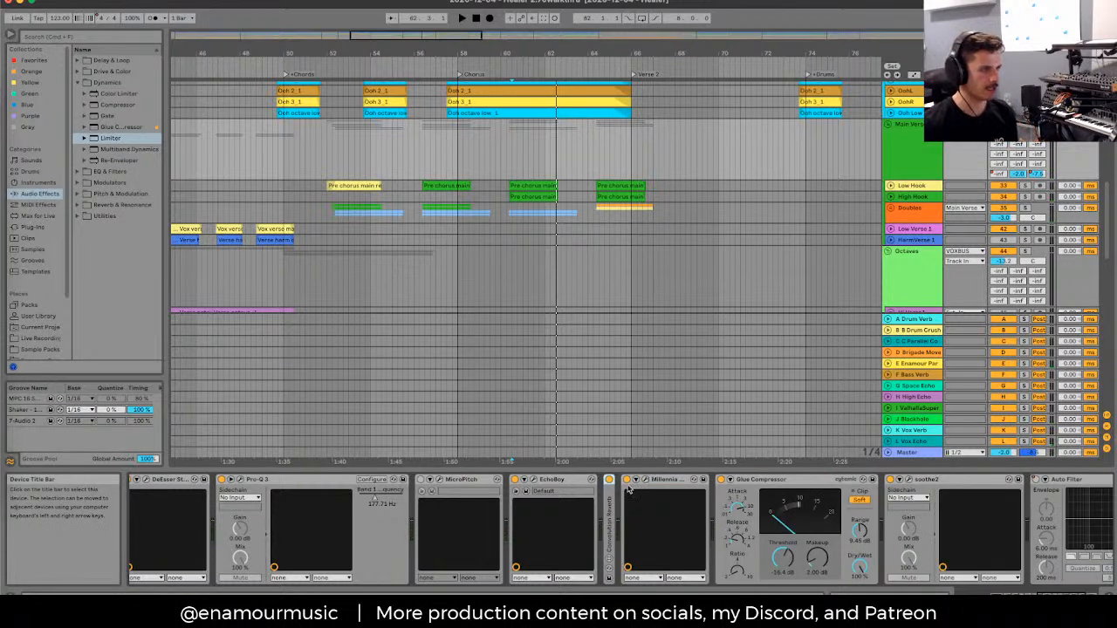
# Step: View the Low Hook track's effects, return to the Main Verse group's Convolution Reverb, and place the playback position in the Chorus
pyautogui.click(533, 157)
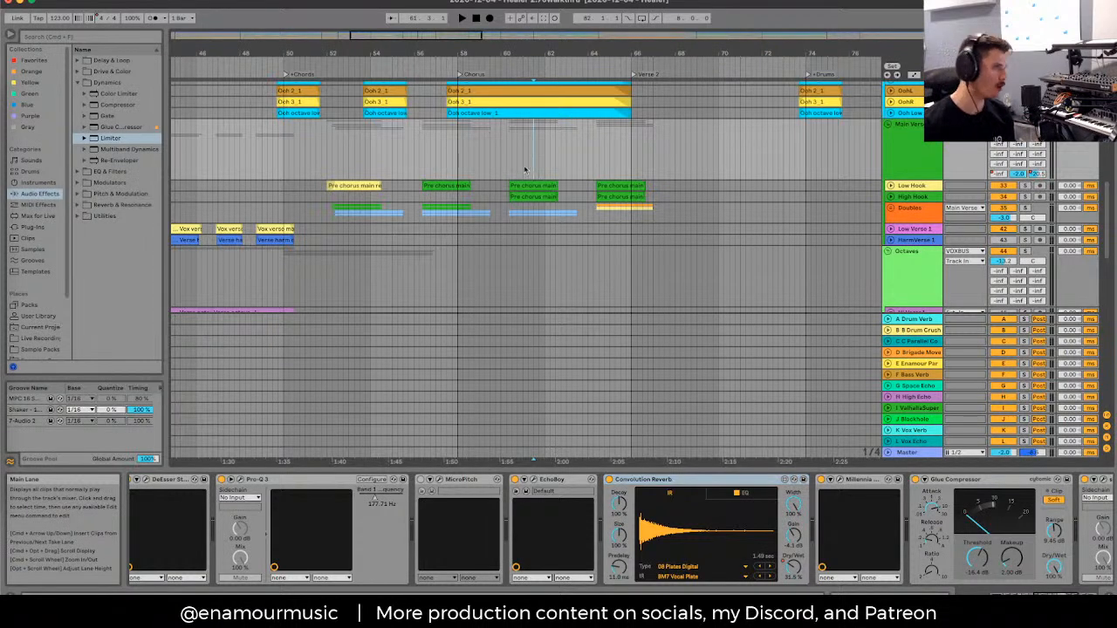
pyautogui.click(532, 185)
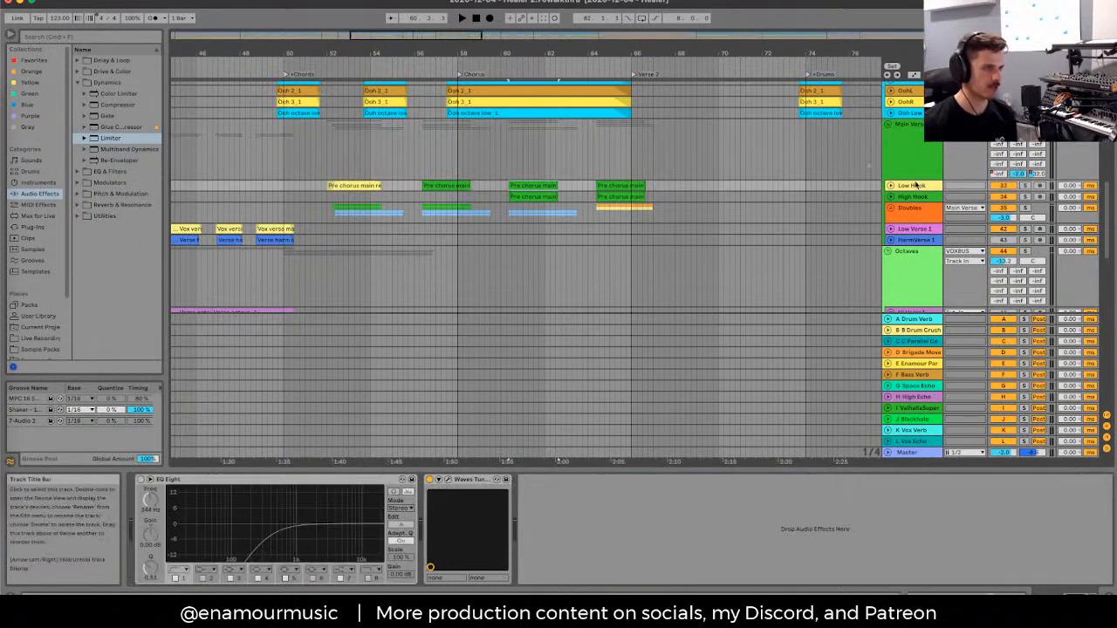
pyautogui.click(608, 479)
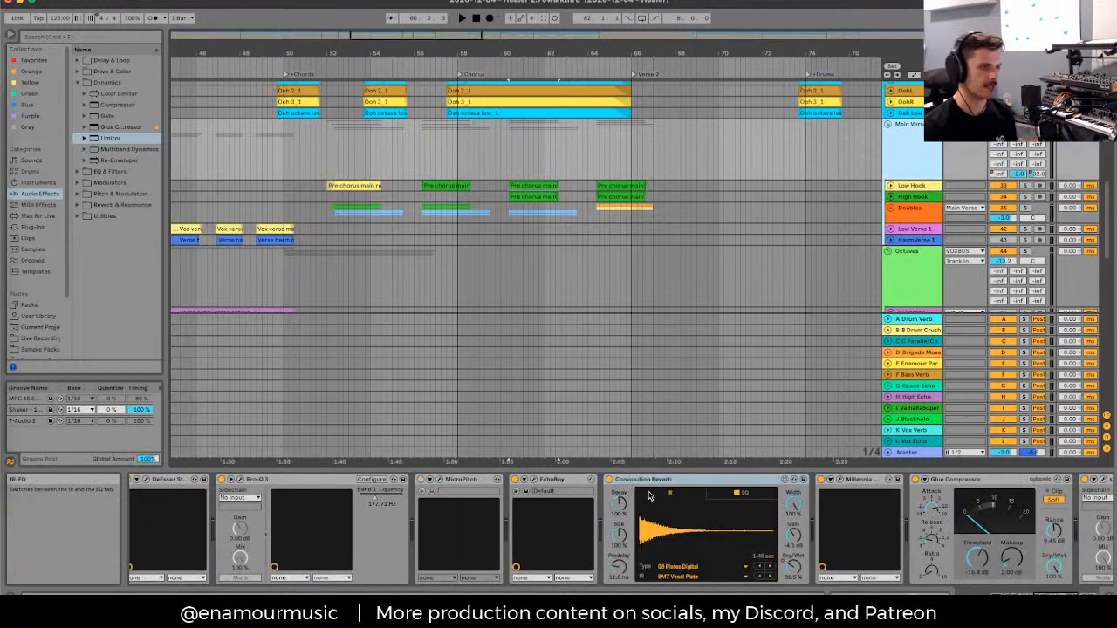
pyautogui.click(523, 170)
pyautogui.scroll(-3, 524, 167)
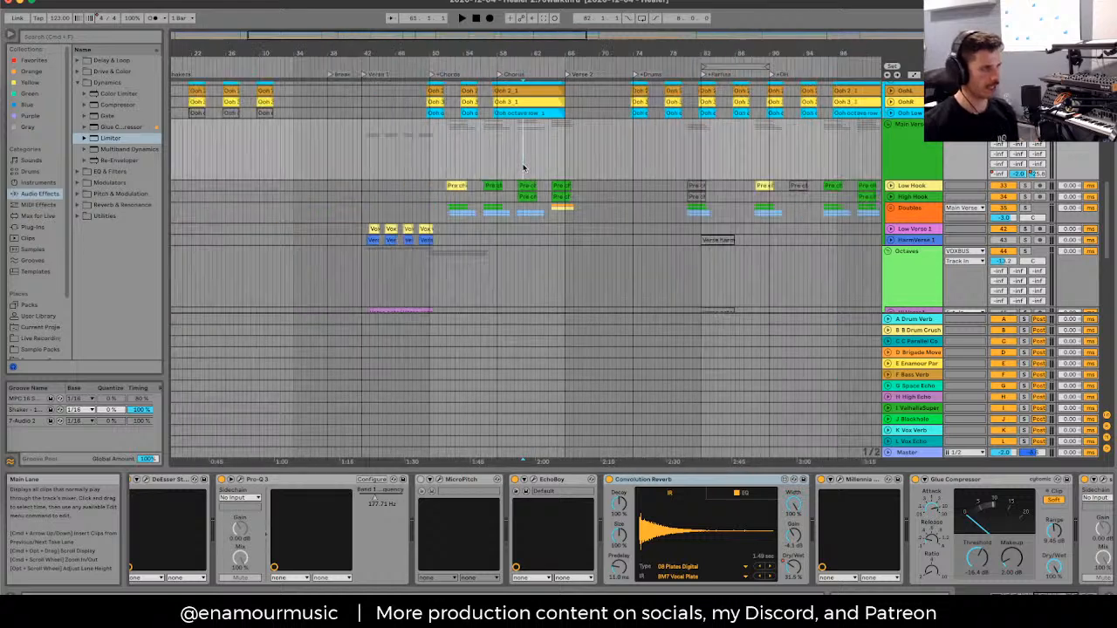
pyautogui.moveTo(523, 168); pyautogui.dragTo(548, 169)
pyautogui.click(538, 170)
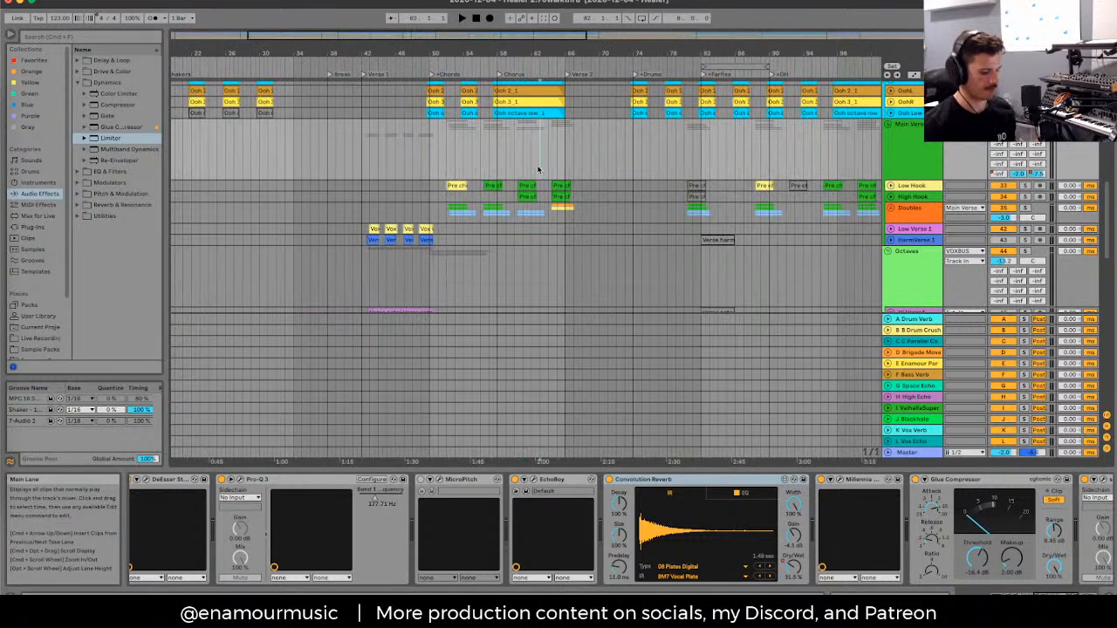
pyautogui.click(517, 169)
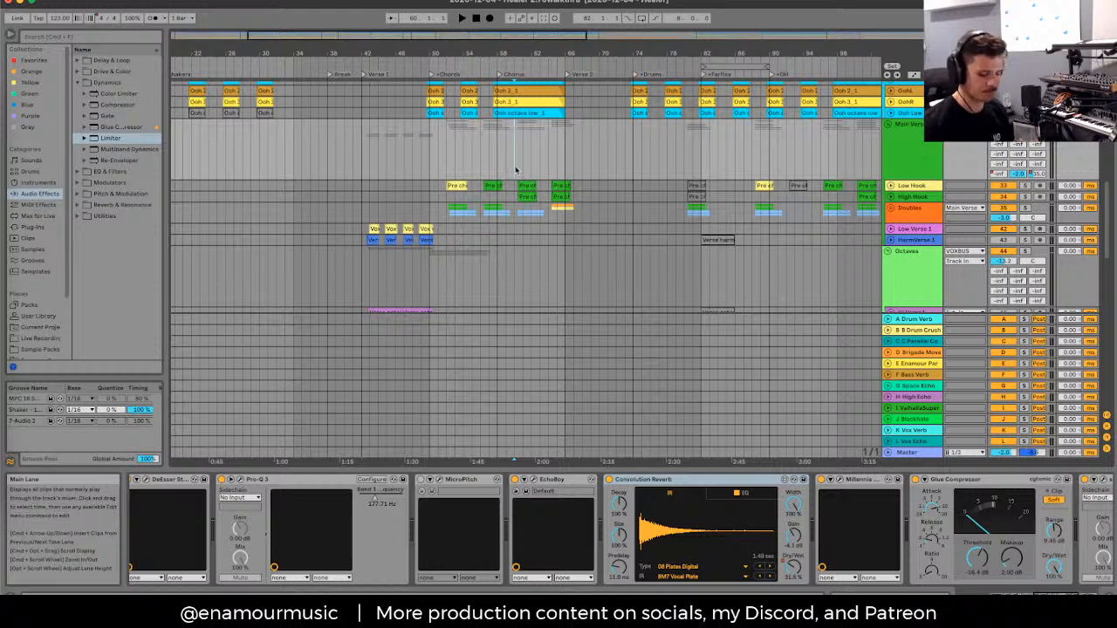
# Step: Show the end of the Main Verse chain, the K Vox Verb return's effects, and the group's K-Vox Verb send automation
pyautogui.scroll(2, 514, 170)
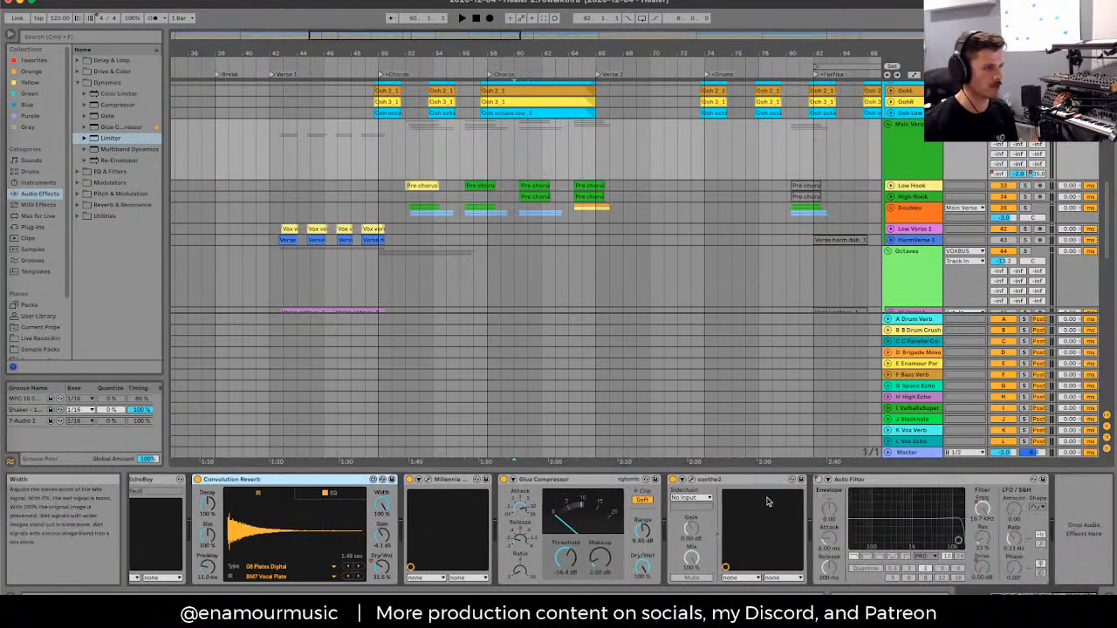
pyautogui.click(912, 431)
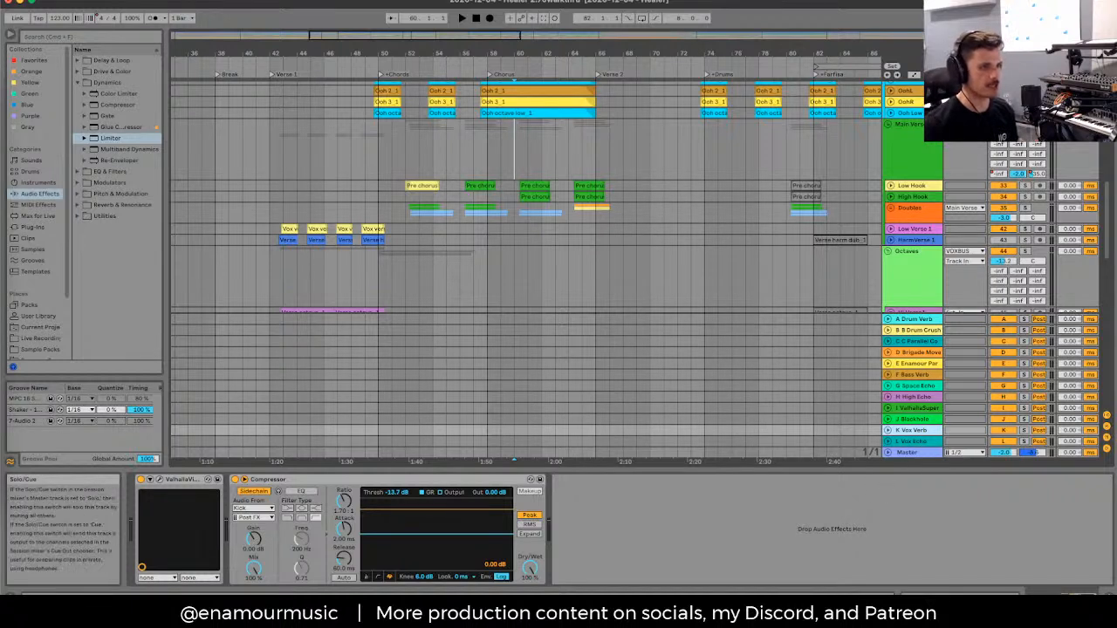
pyautogui.press('a')
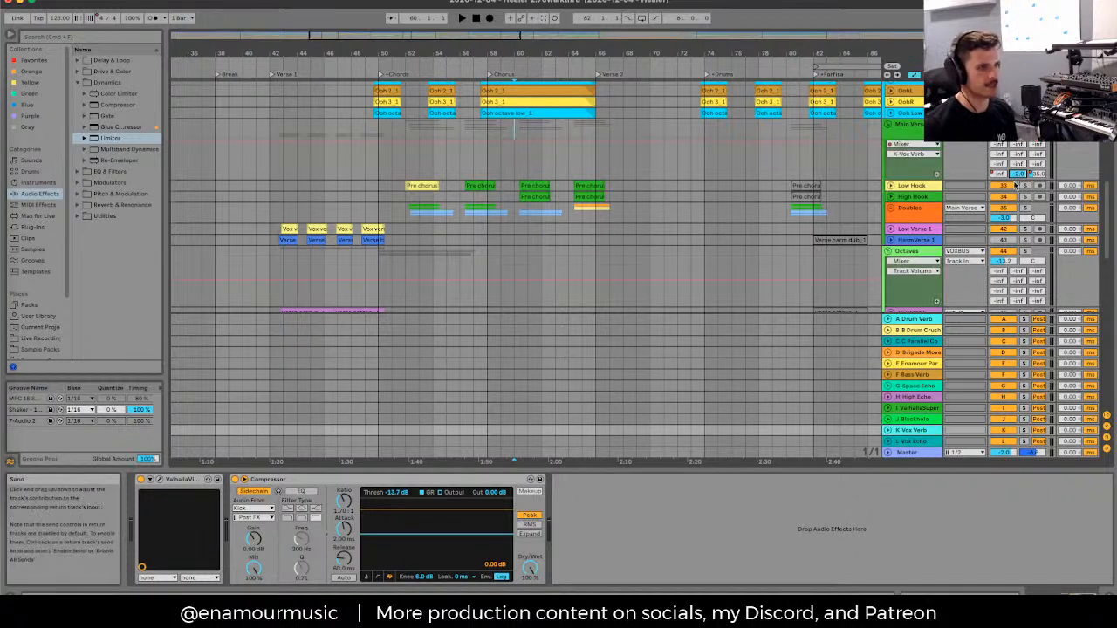
# Step: Solo the K Vox Verb return and play the Chorus from about bar 60
pyautogui.click(904, 433)
pyautogui.press('s')
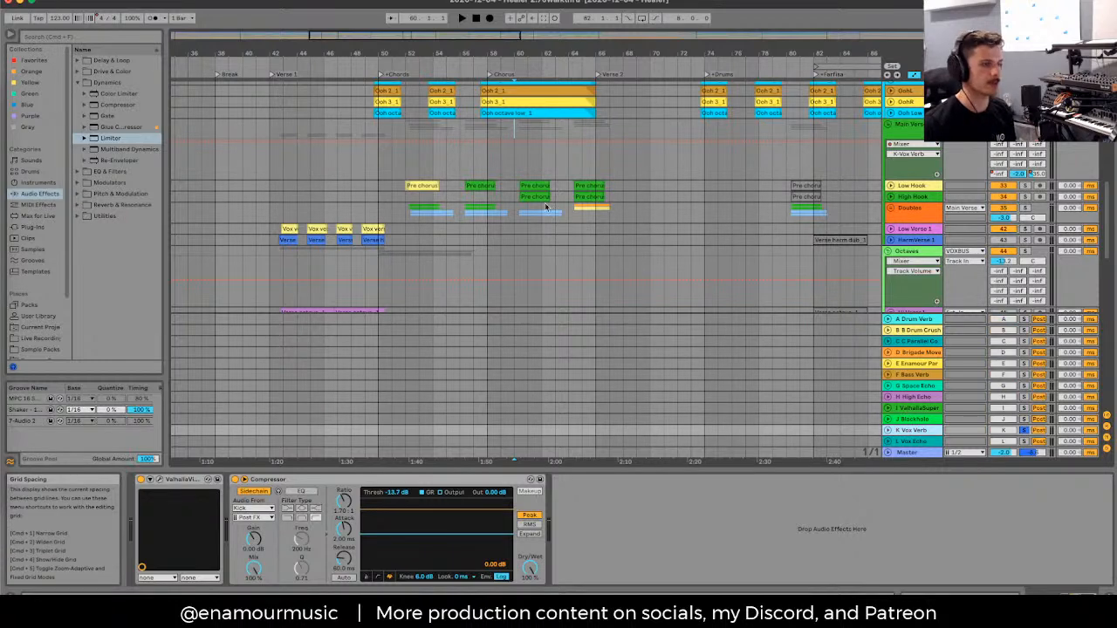
pyautogui.click(522, 169)
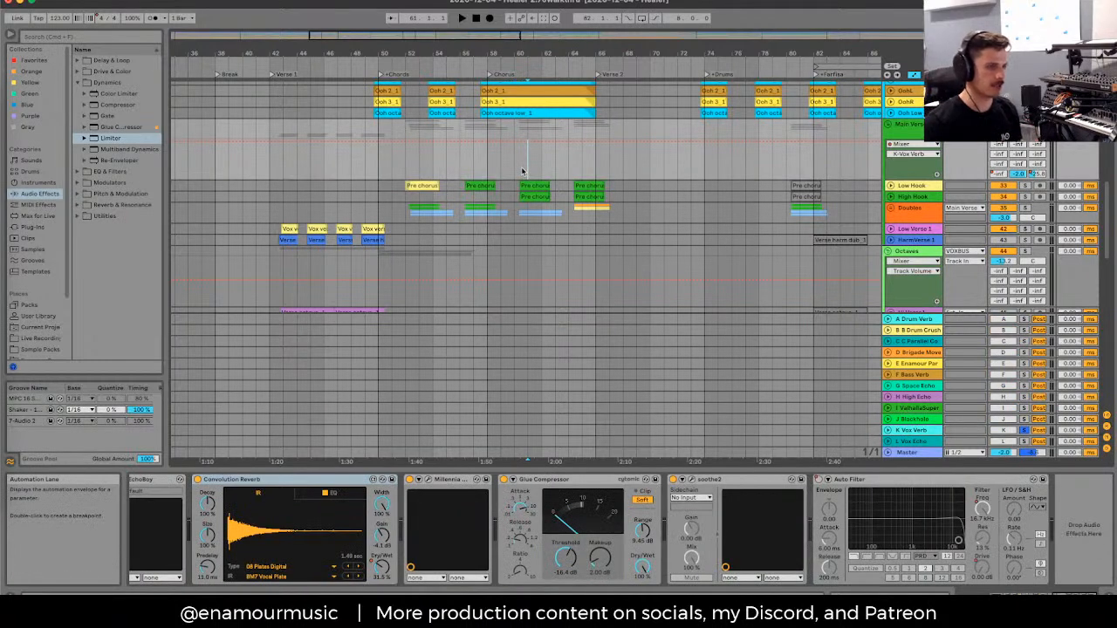
pyautogui.press('+')
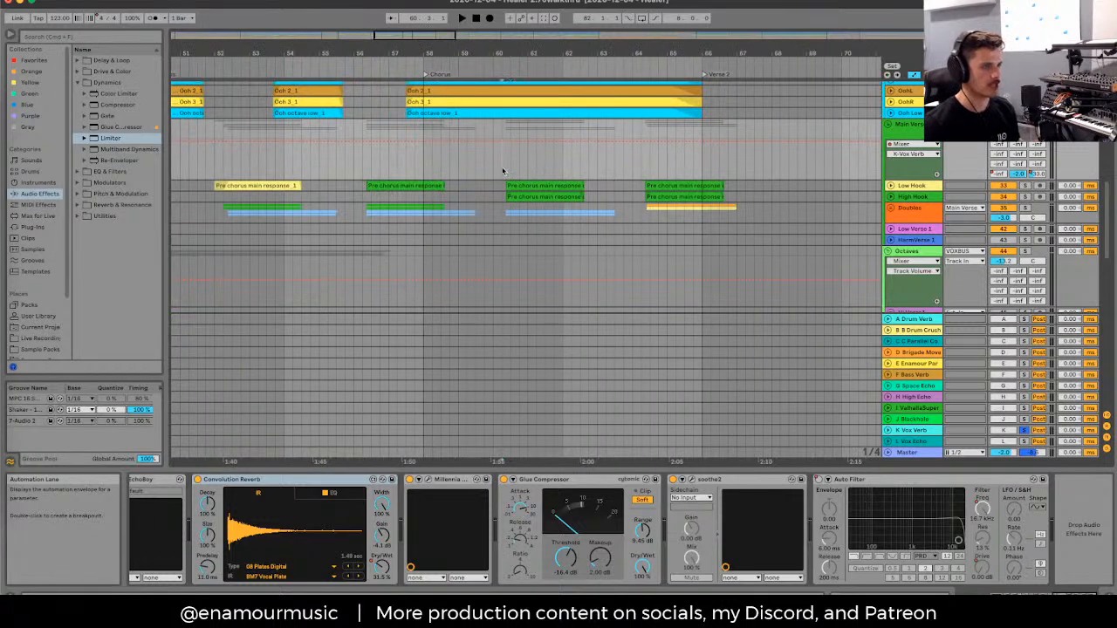
pyautogui.press('space')
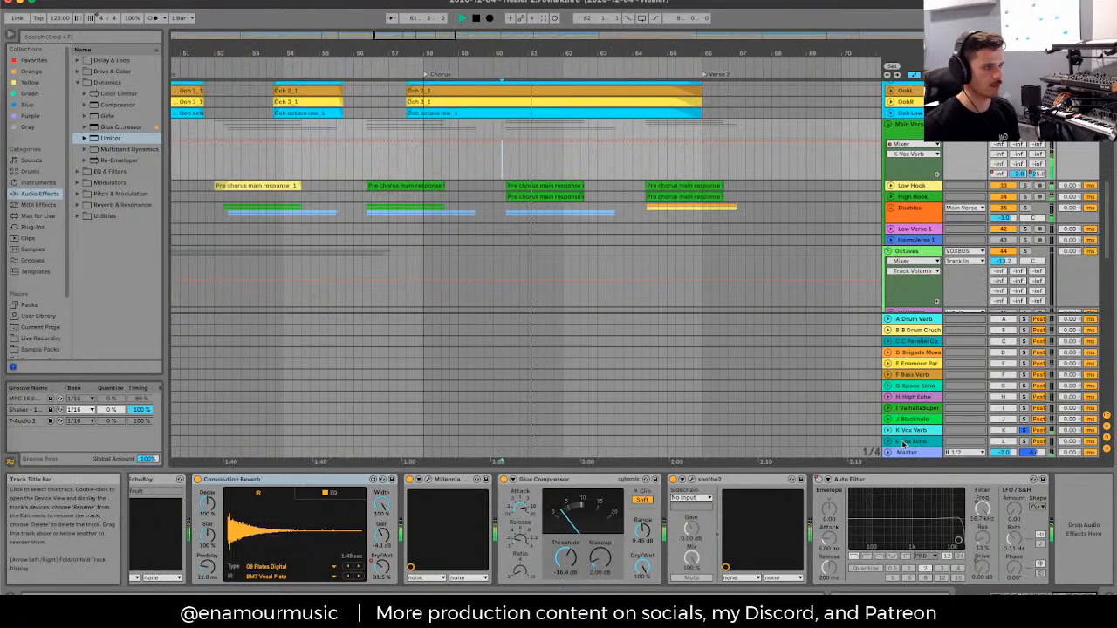
# Step: Open ValhallaVintageVerb on the K Vox Verb return, examine its settings and designer presets, stop playback, and close the plug-in window
pyautogui.click(936, 439)
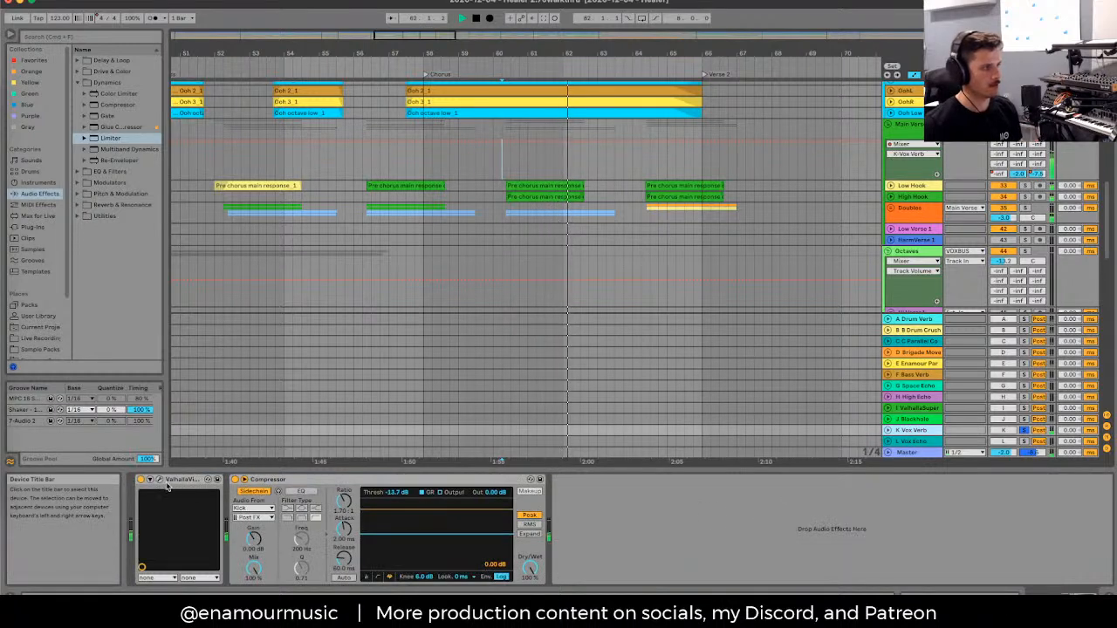
pyautogui.click(207, 479)
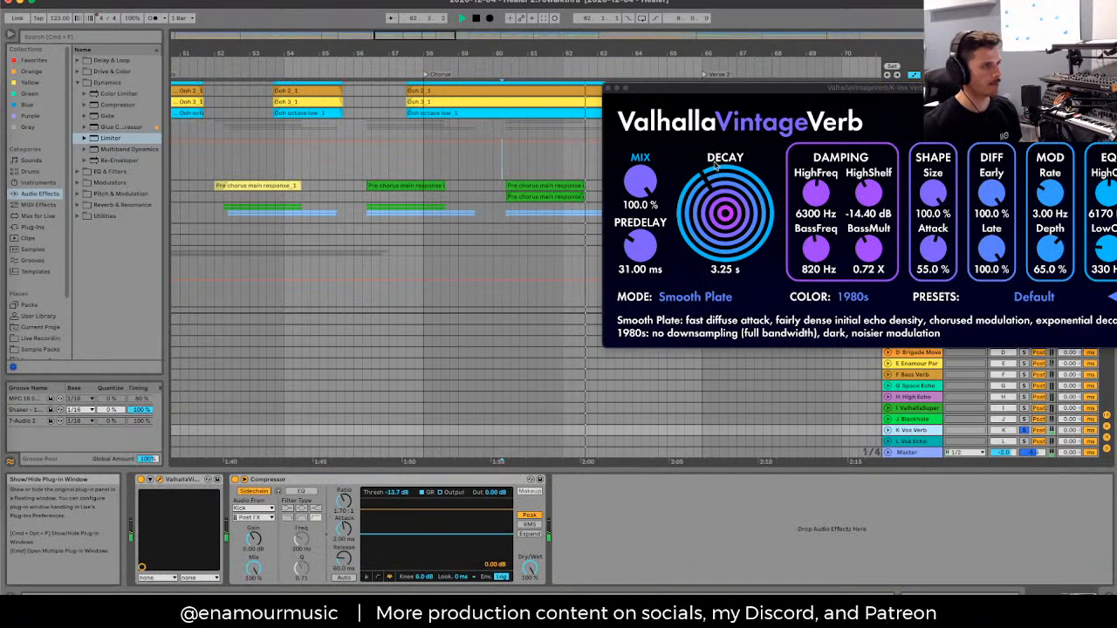
pyautogui.click(1034, 297)
pyautogui.moveTo(1033, 580)
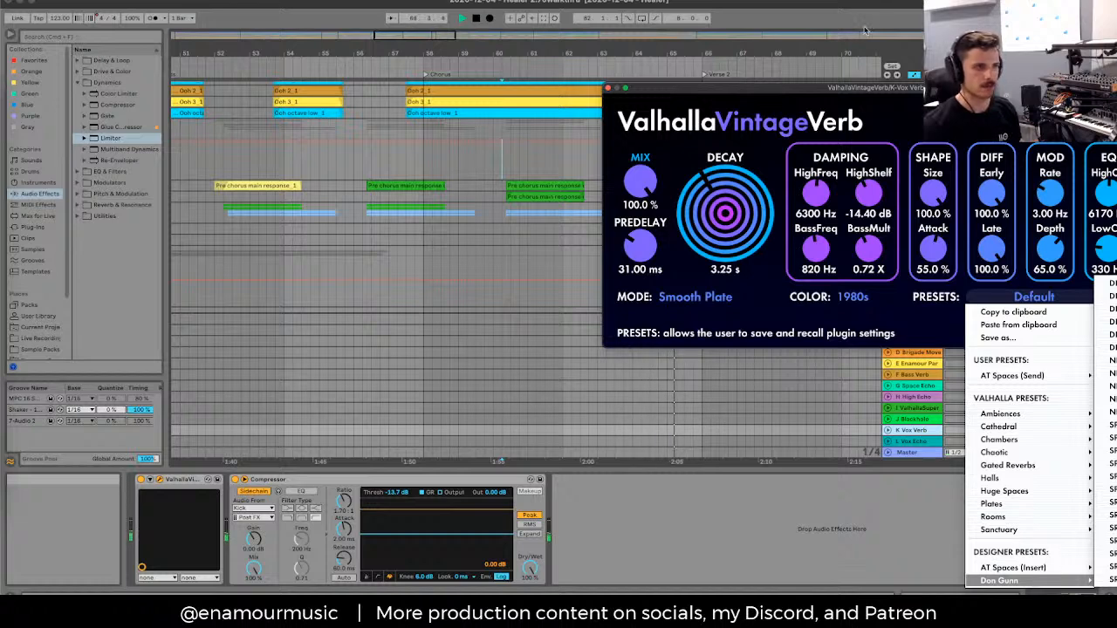
pyautogui.press('Escape')
pyautogui.click(794, 299)
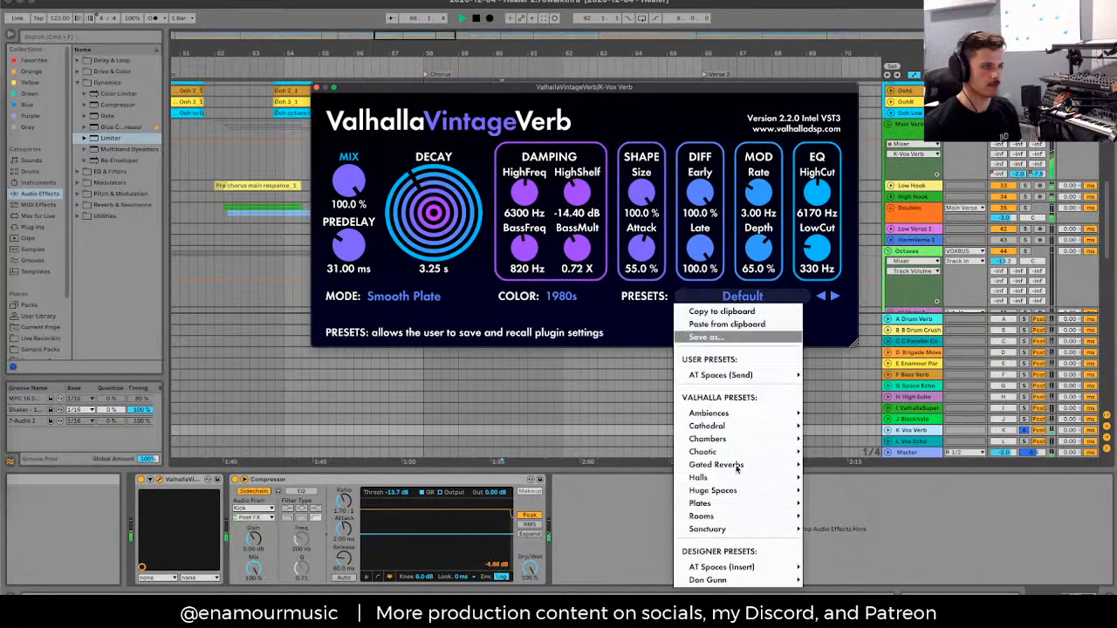
pyautogui.moveTo(714, 583)
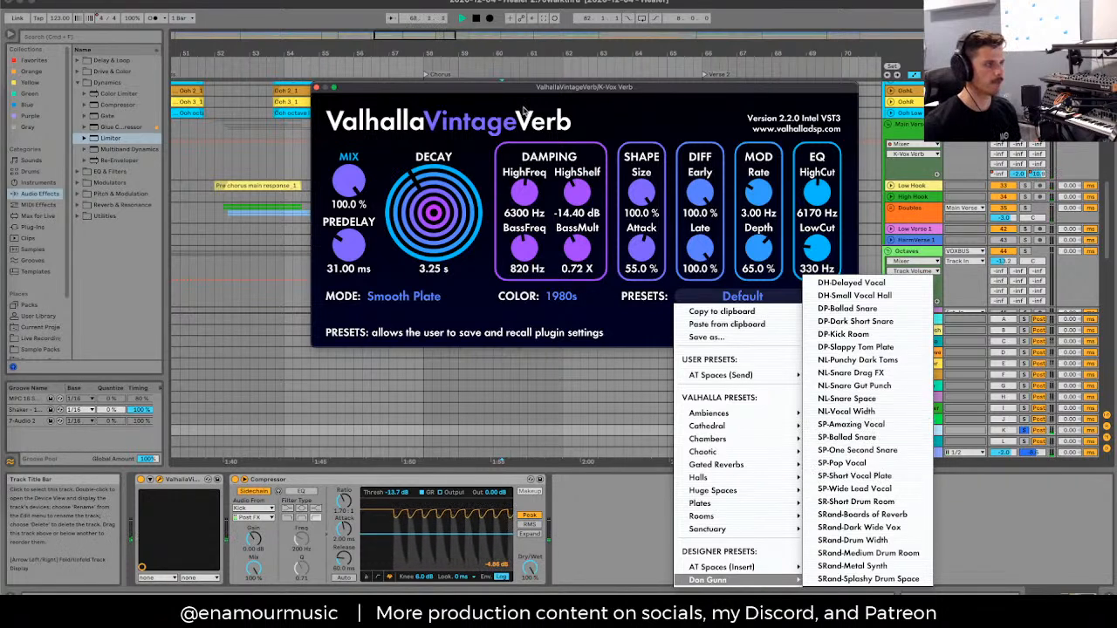
pyautogui.press('Escape')
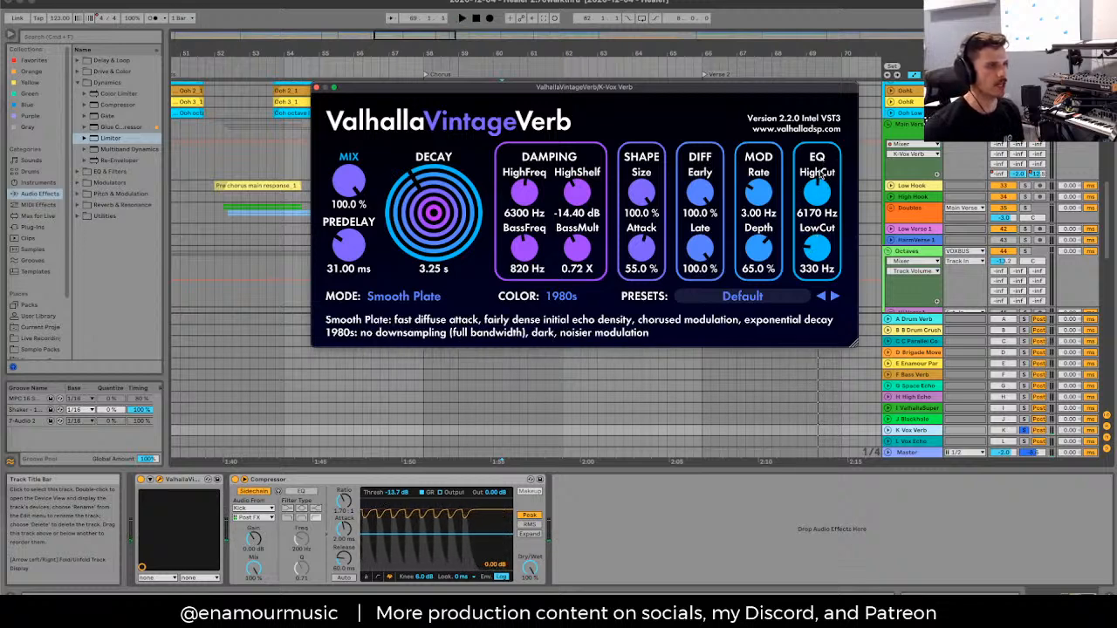
pyautogui.click(316, 88)
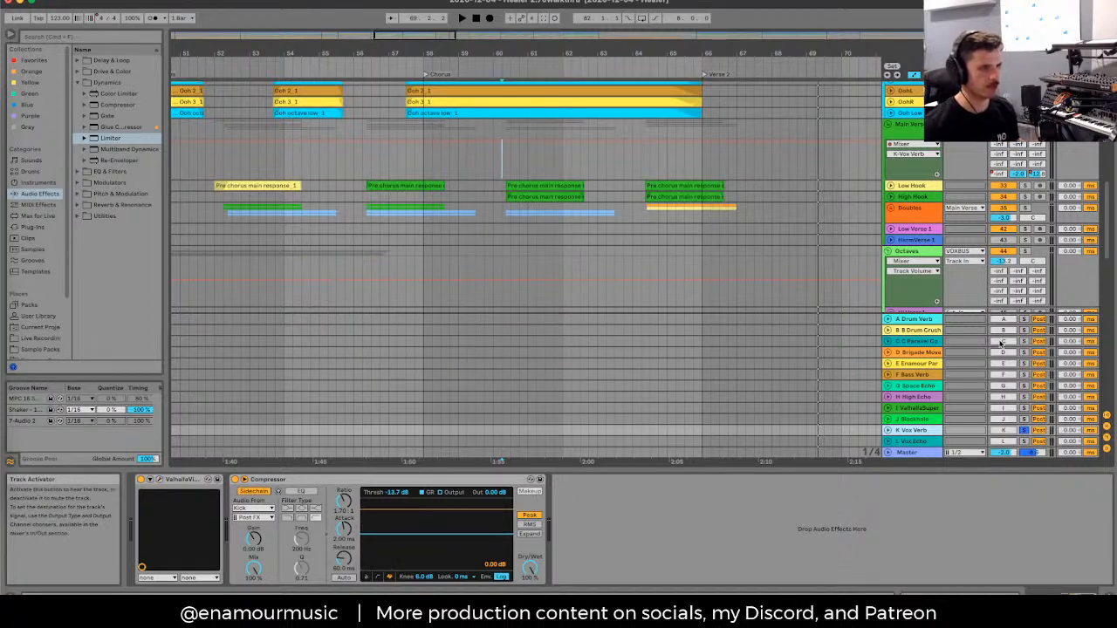
# Step: Compare the effects on the Main Verse group, the L Vox Echo return and the Low Hook track
pyautogui.click(910, 377)
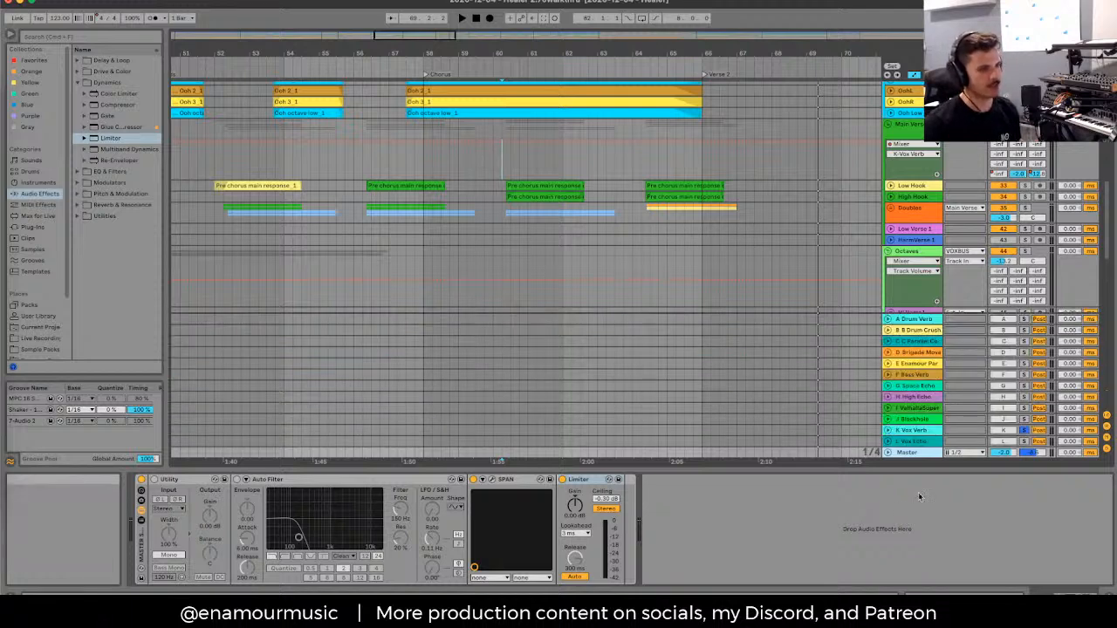
pyautogui.click(912, 442)
pyautogui.click(908, 185)
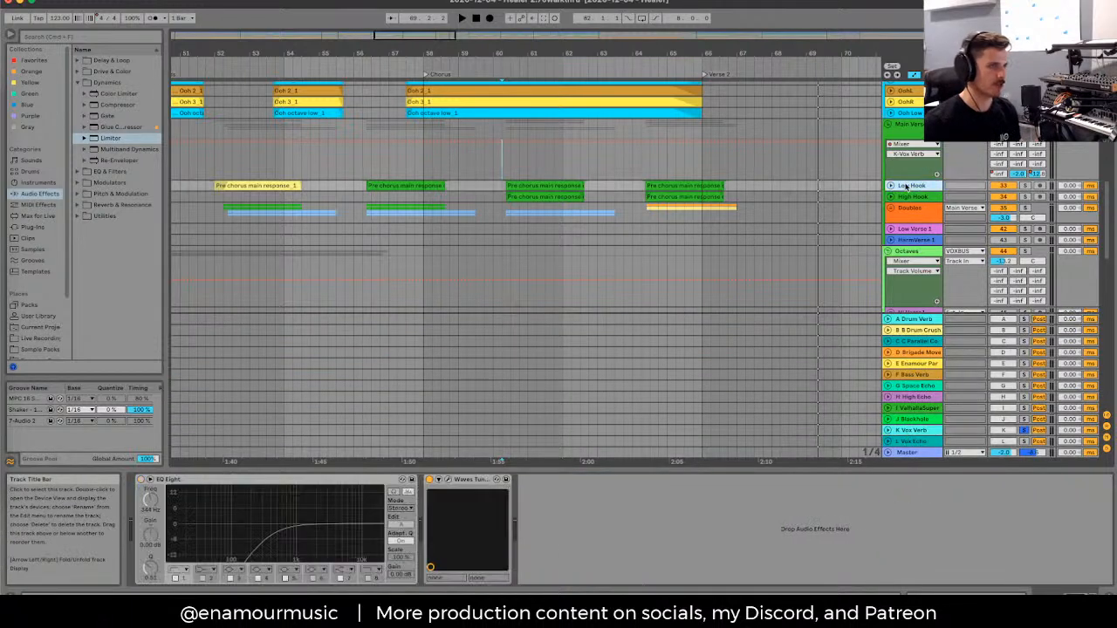
pyautogui.click(908, 128)
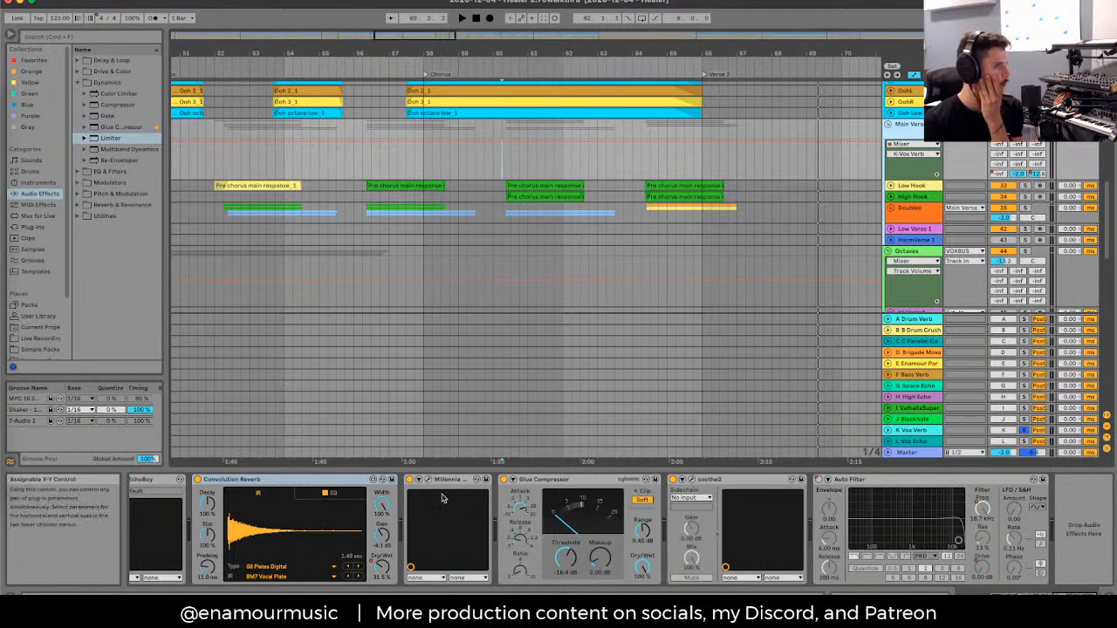
pyautogui.click(928, 444)
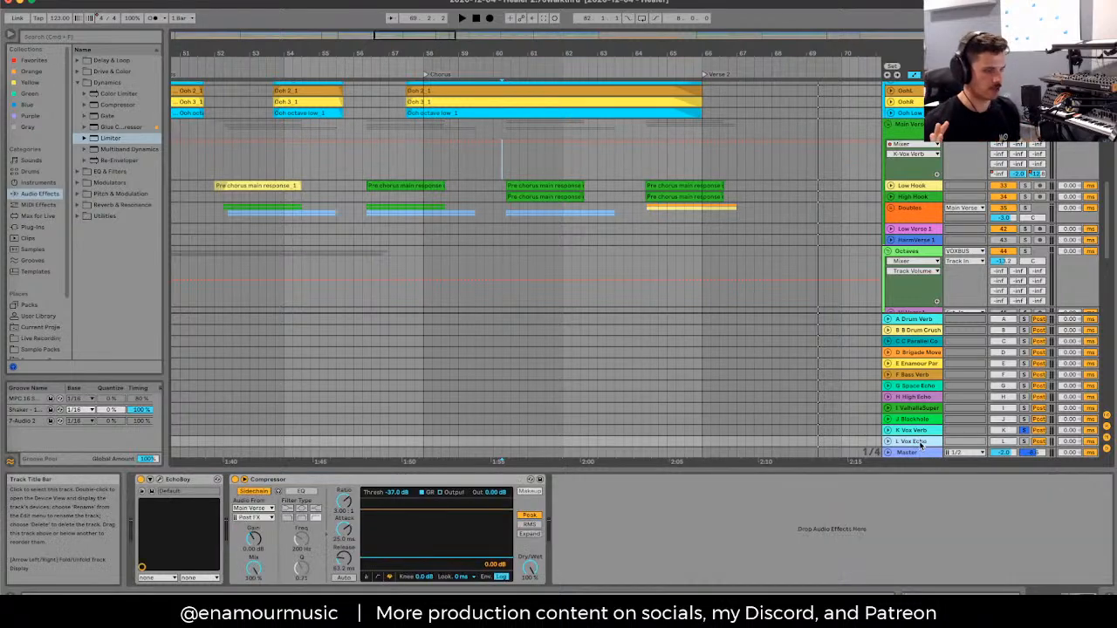
pyautogui.click(920, 186)
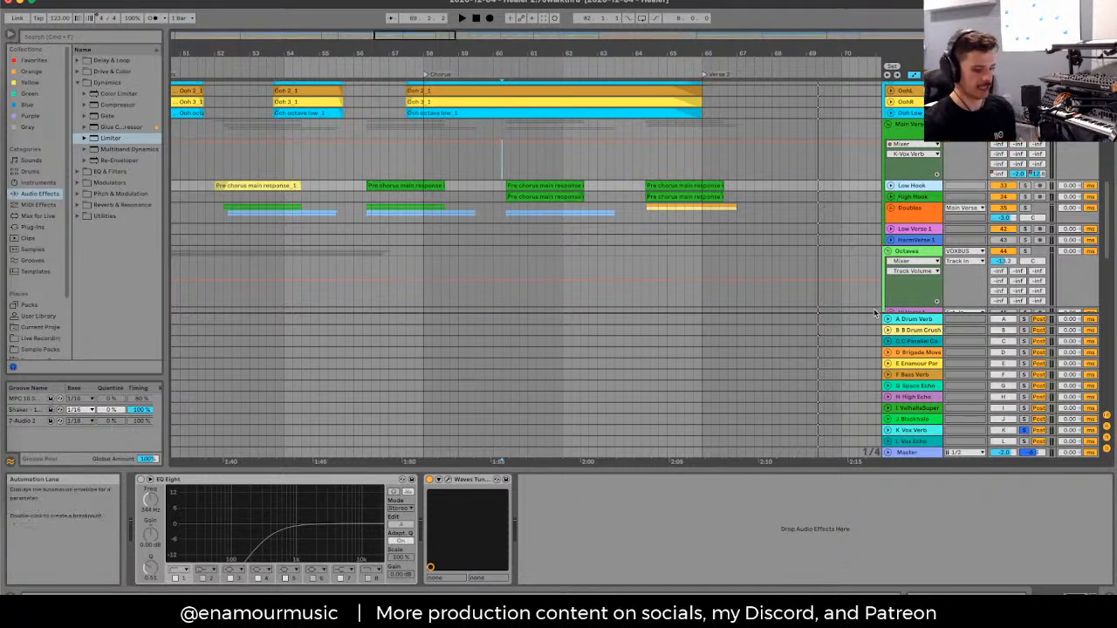
# Step: Hide the return tracks and show the Main Verse group's effects again with the insertion point in the Chorus
pyautogui.hotkey('ctrl', 'alt', 'r')
pyautogui.click(638, 178)
pyautogui.press('-')
pyautogui.press('-')
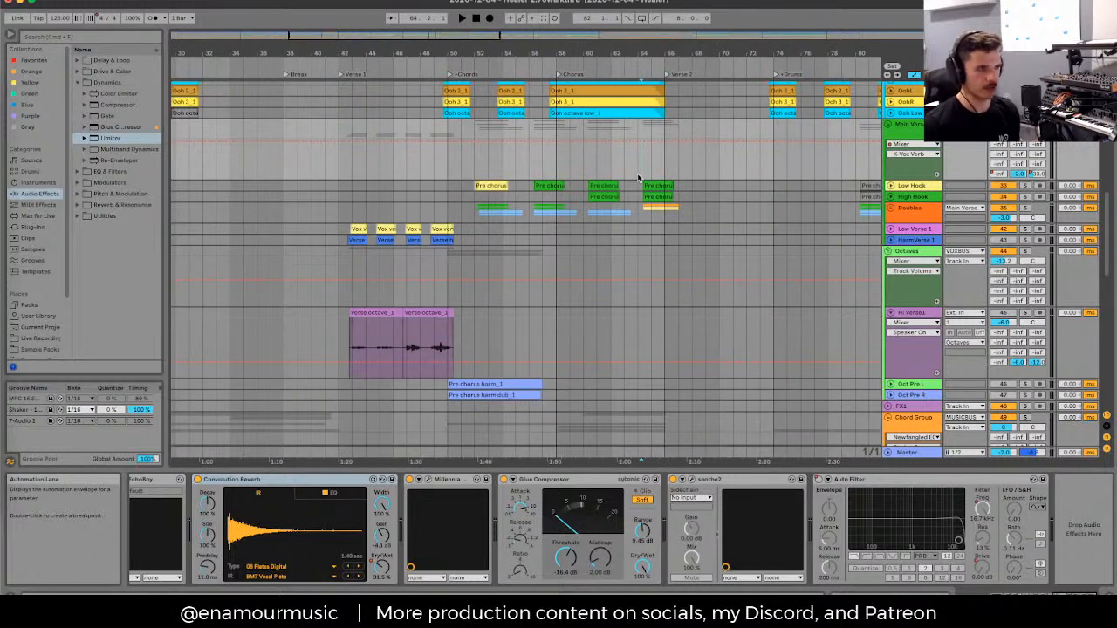
pyautogui.click(595, 178)
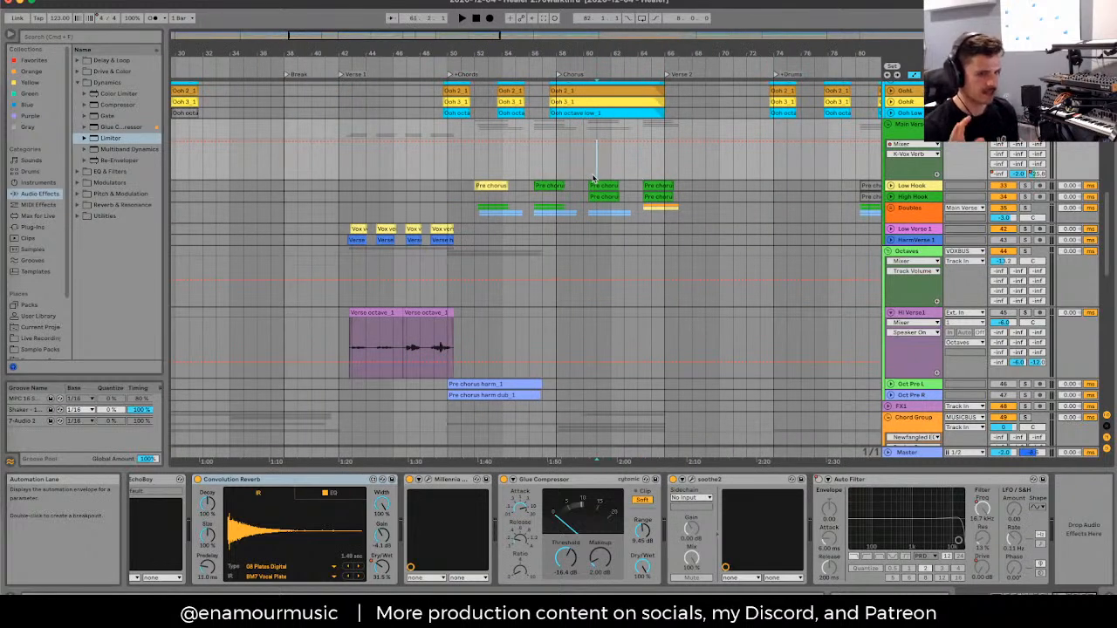
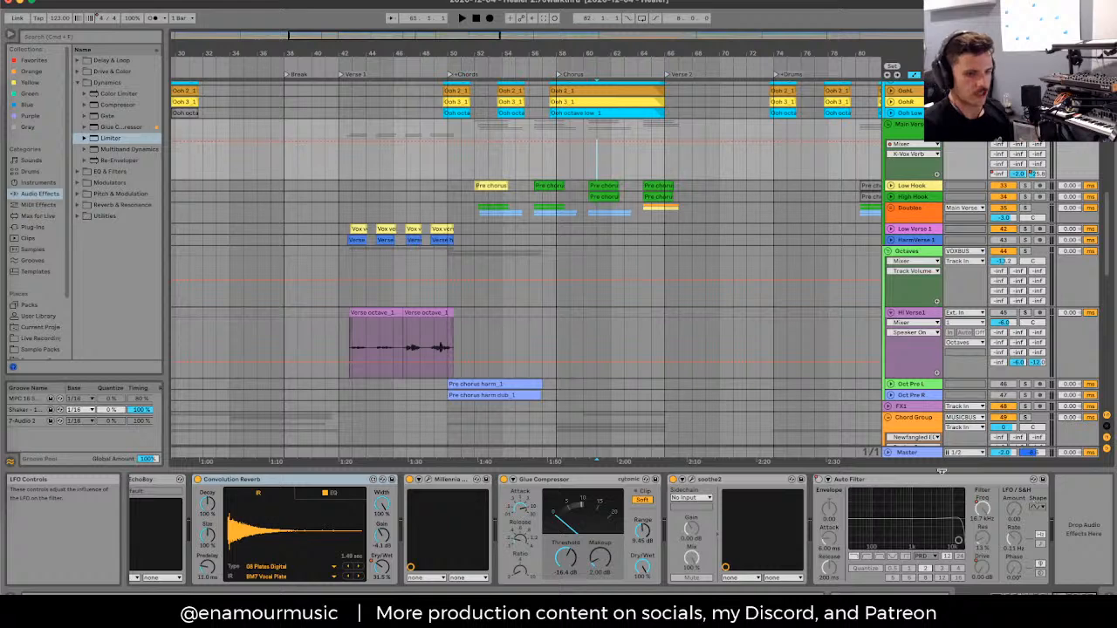
# Step: Unfold the Low Verse 1 and HarmVerse 1 tracks, and with automation hidden select the Low Verse 1 clip around bar 47
pyautogui.click(915, 229)
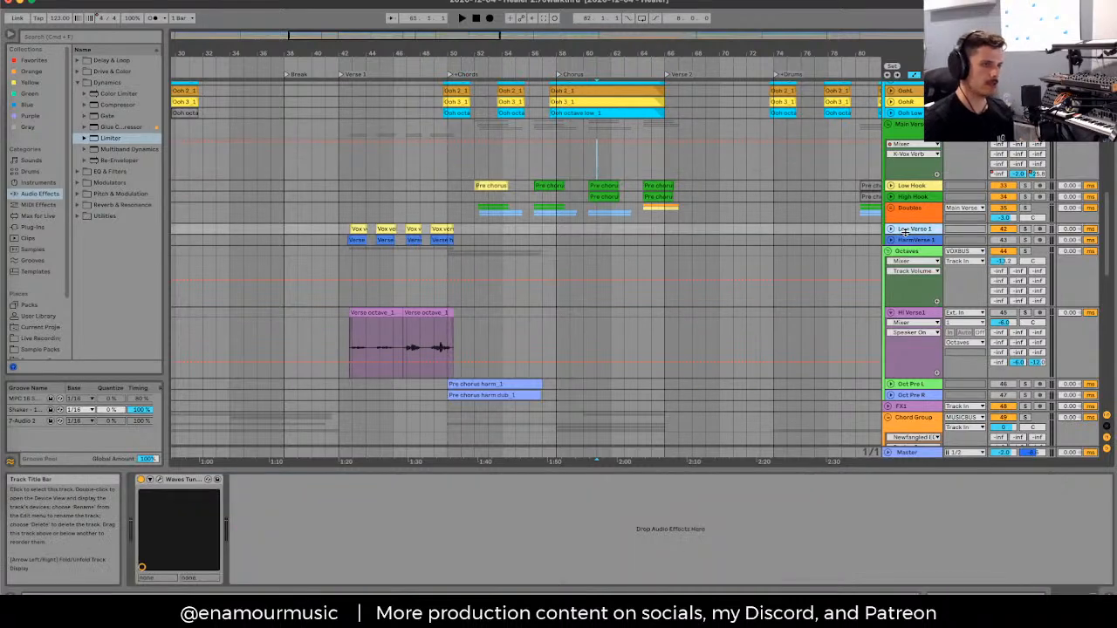
pyautogui.click(891, 229)
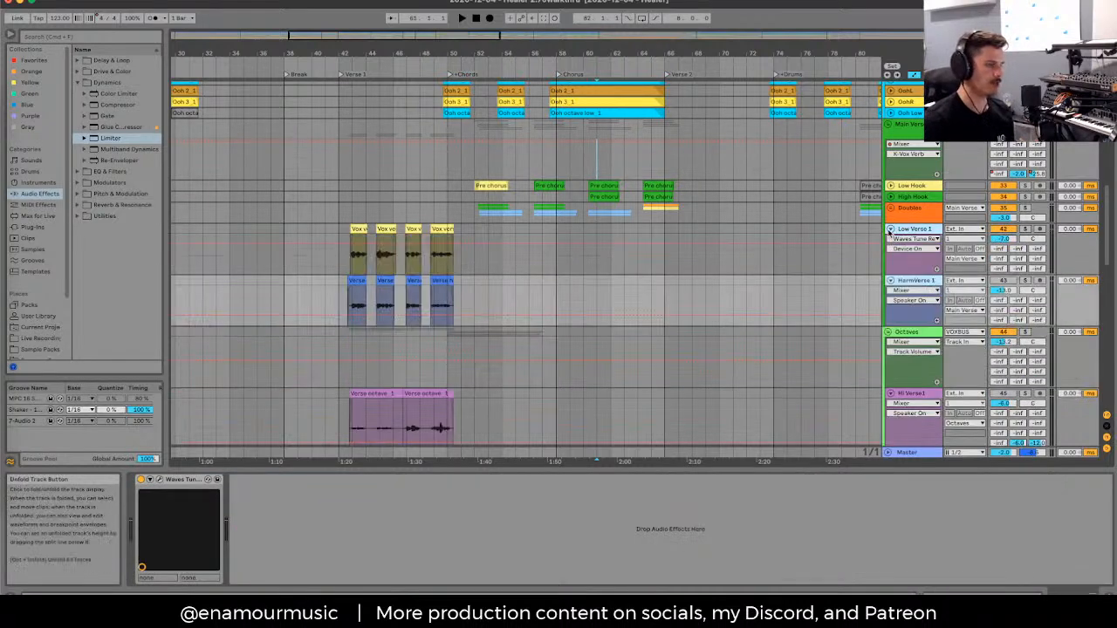
pyautogui.click(431, 268)
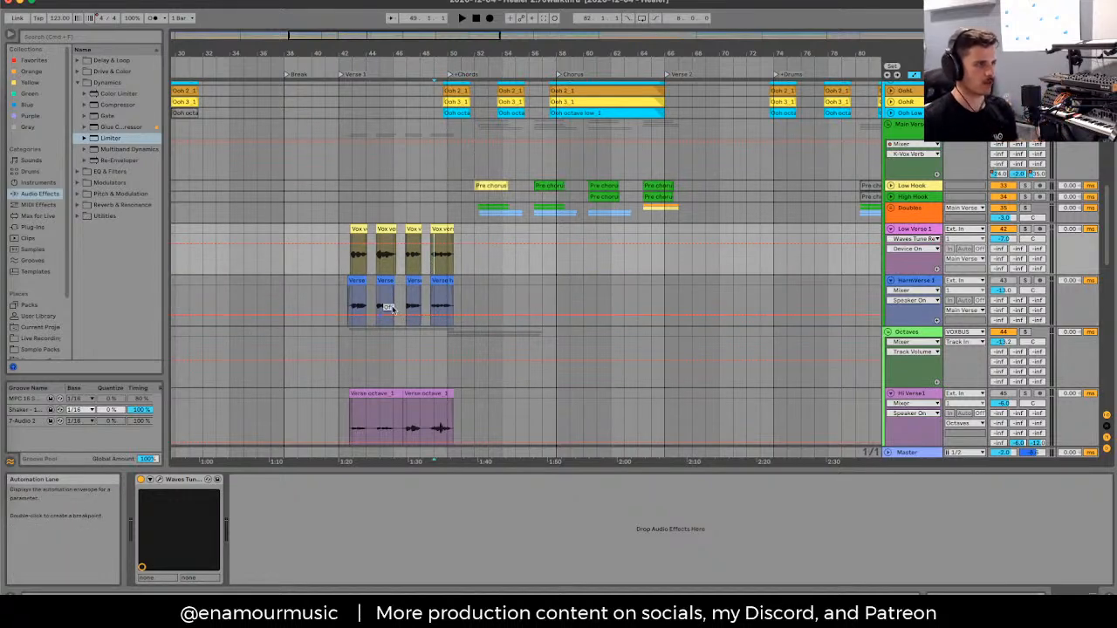
pyautogui.scroll(6, 425, 289)
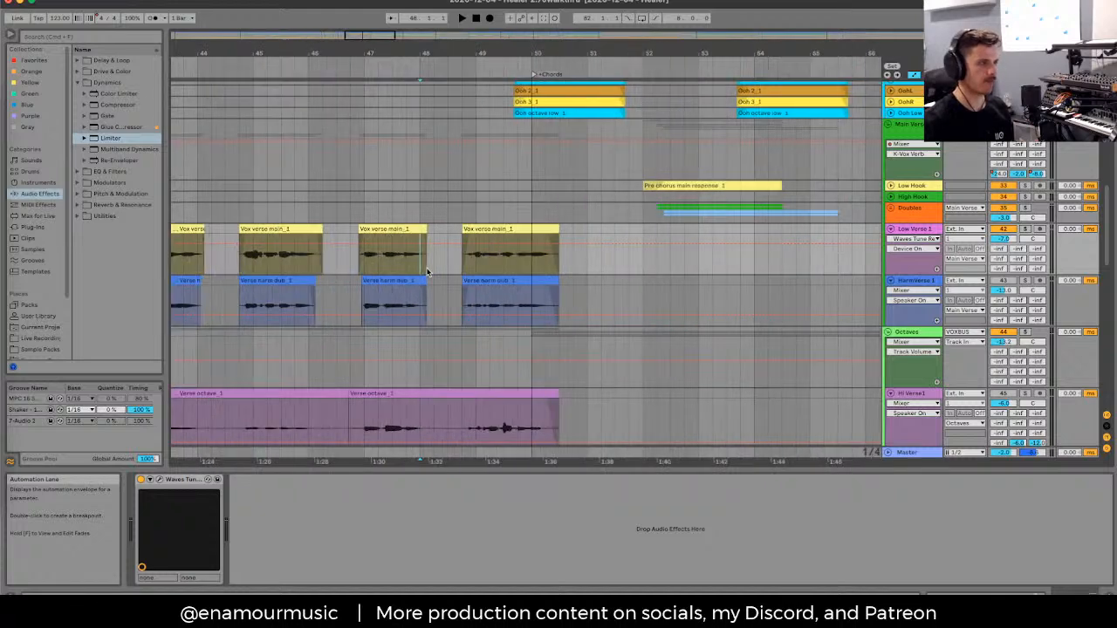
pyautogui.click(405, 229)
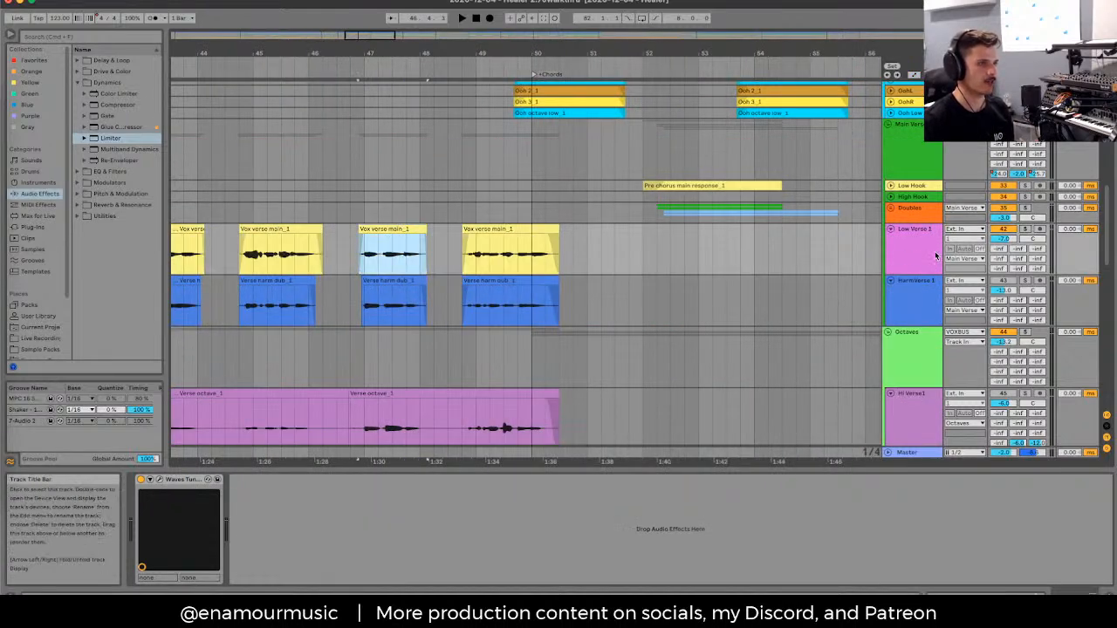
# Step: Show the take lanes of the Low Verse 1 track to inspect them, and hide them again
pyautogui.rightClick(938, 255)
pyautogui.click(984, 393)
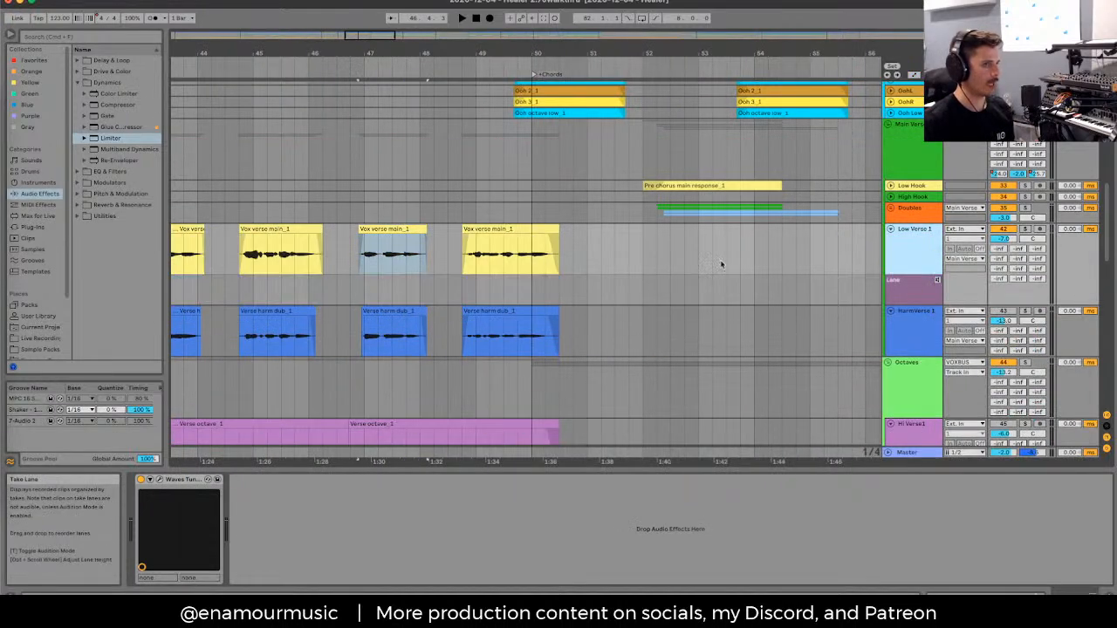
pyautogui.hscroll(-5, 468, 259)
pyautogui.rightClick(929, 252)
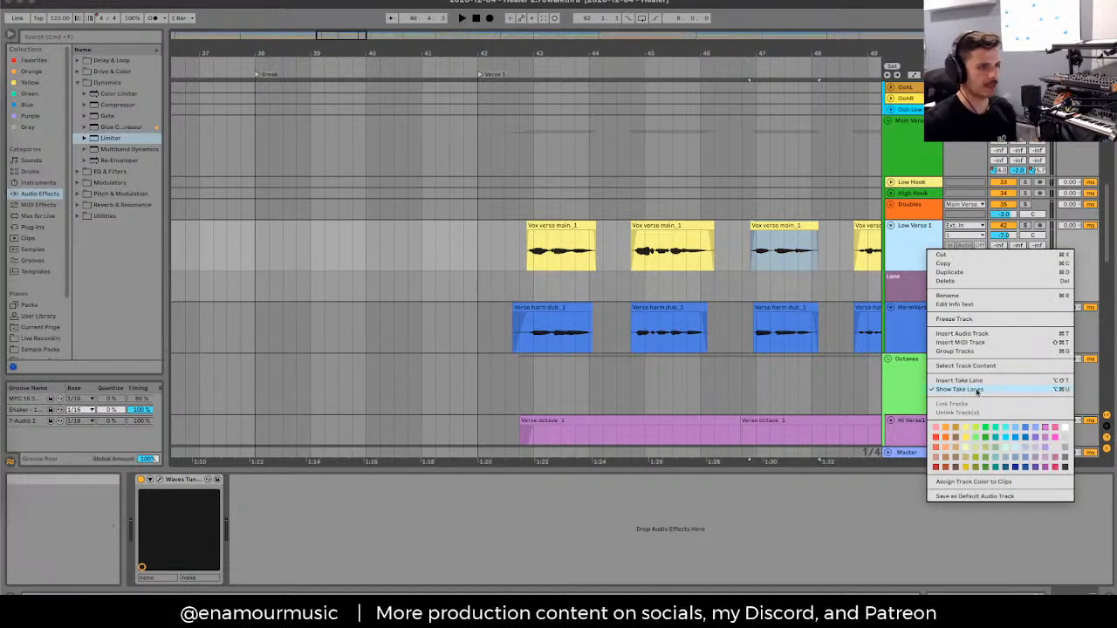
pyautogui.click(974, 391)
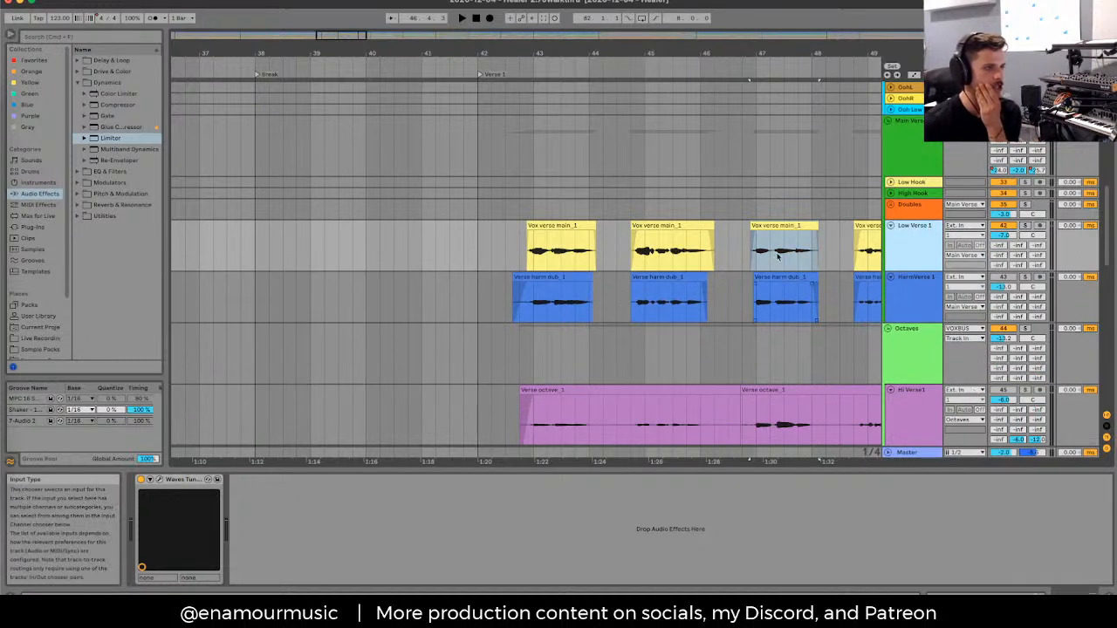
# Step: Examine the Vox verse main clips on Low Verse 1 in Verse 1, highlighting the second clip and its phrase in bar 45
pyautogui.moveTo(784, 252); pyautogui.dragTo(656, 120)
pyautogui.click(633, 110)
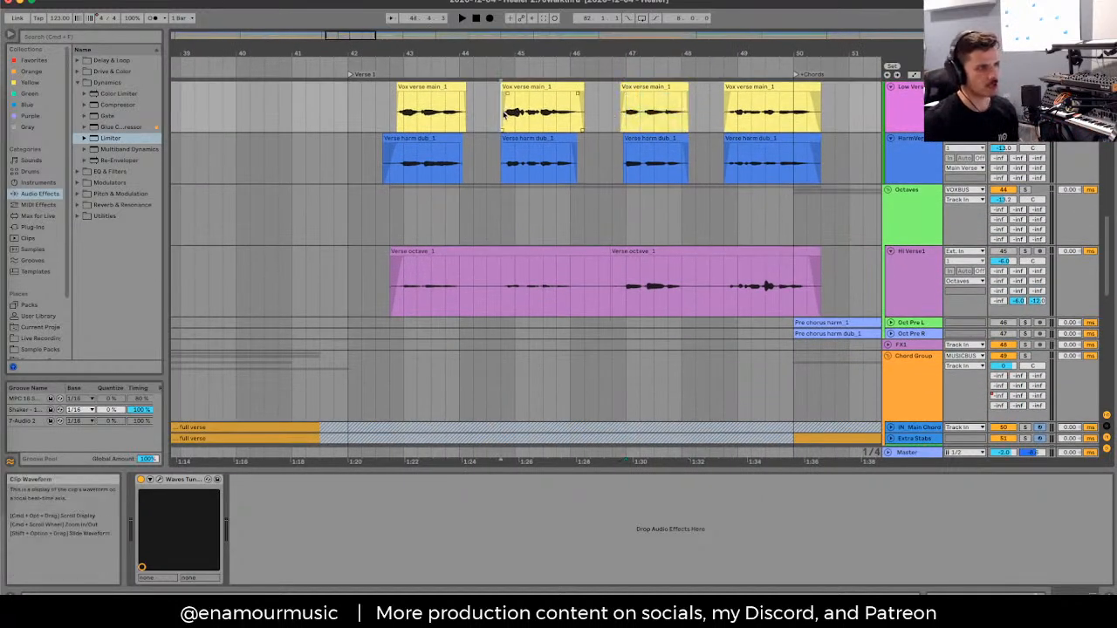
pyautogui.click(539, 114)
pyautogui.click(527, 121)
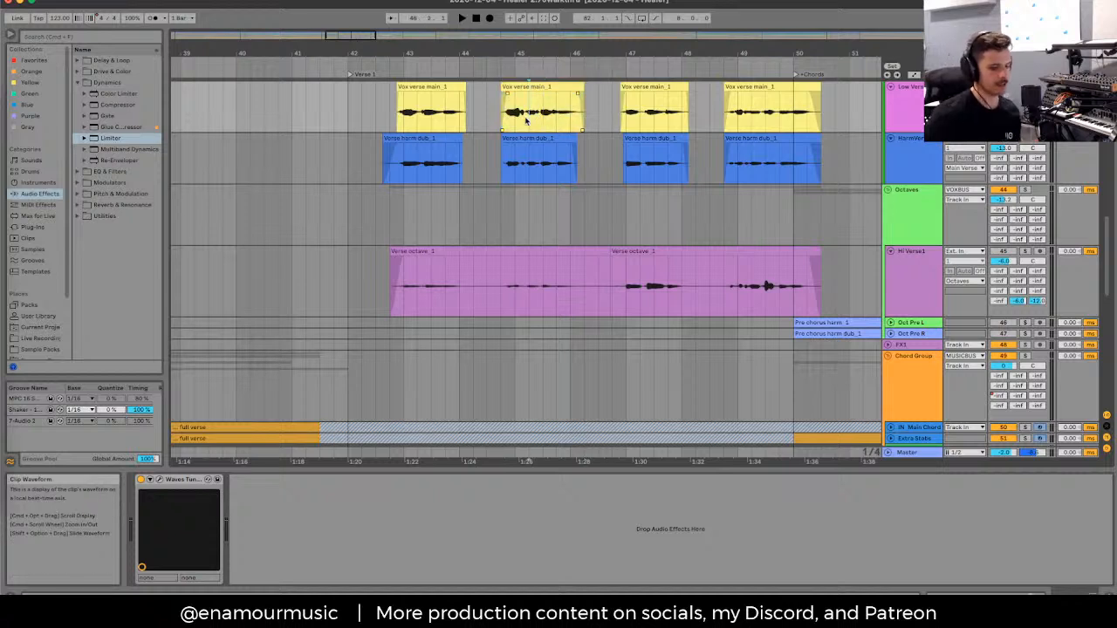
pyautogui.scroll(3, 526, 122)
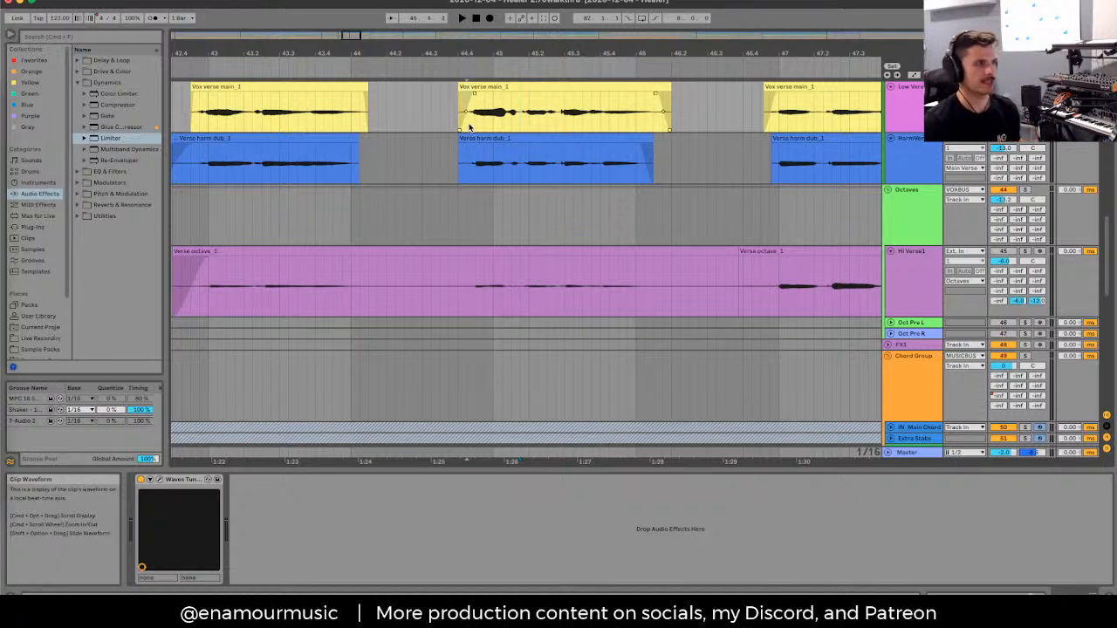
pyautogui.click(564, 112)
pyautogui.moveTo(558, 112); pyautogui.dragTo(600, 115)
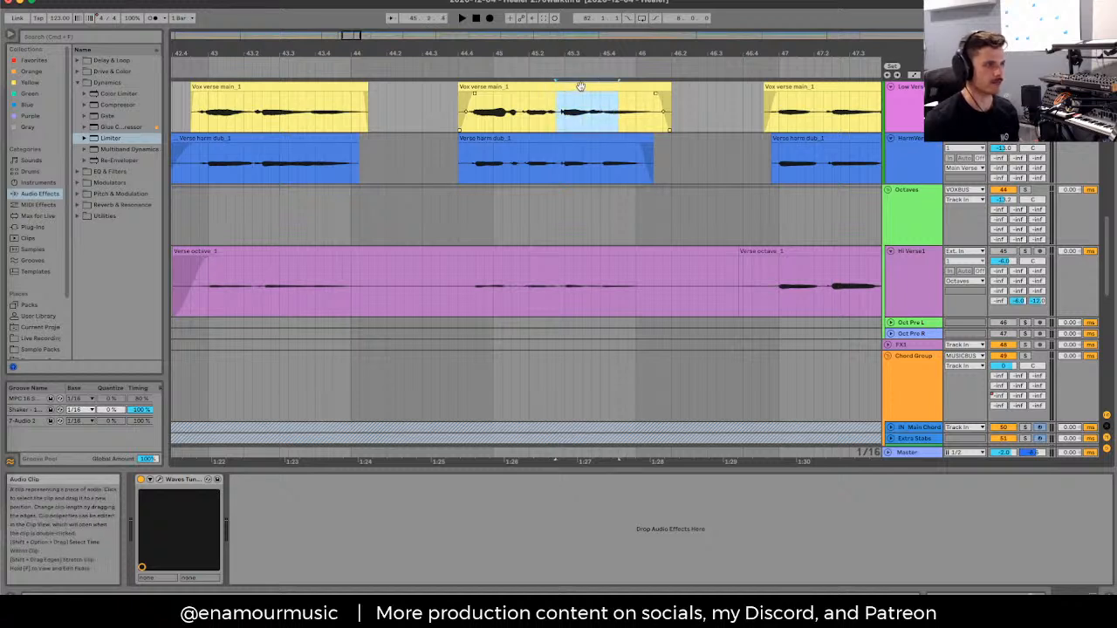
pyautogui.click(580, 85)
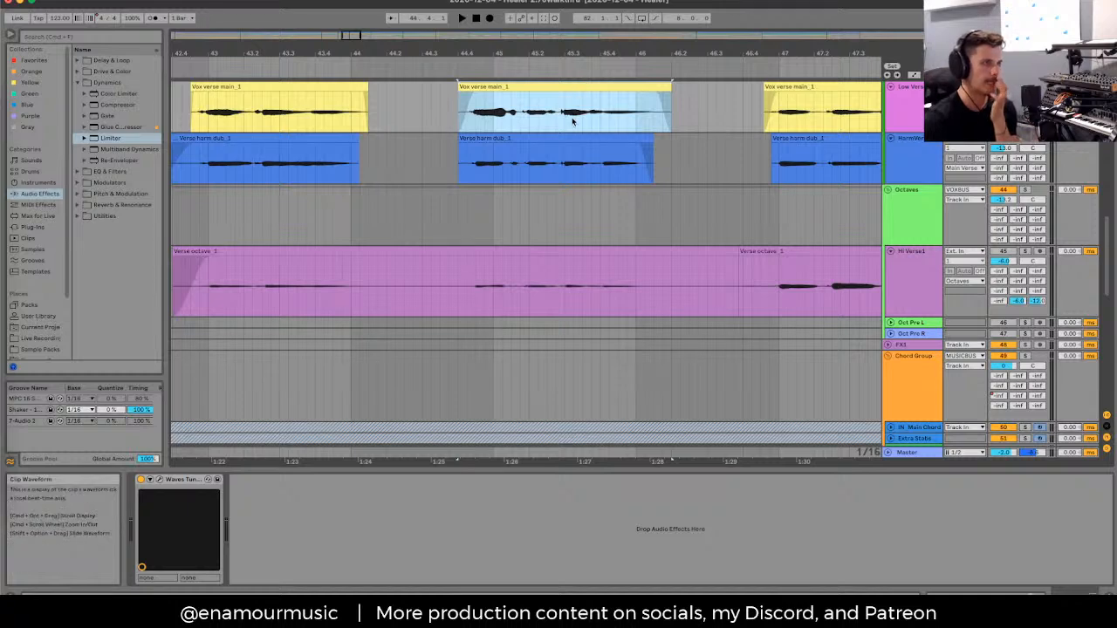
pyautogui.click(573, 121)
pyautogui.scroll(-8, 576, 118)
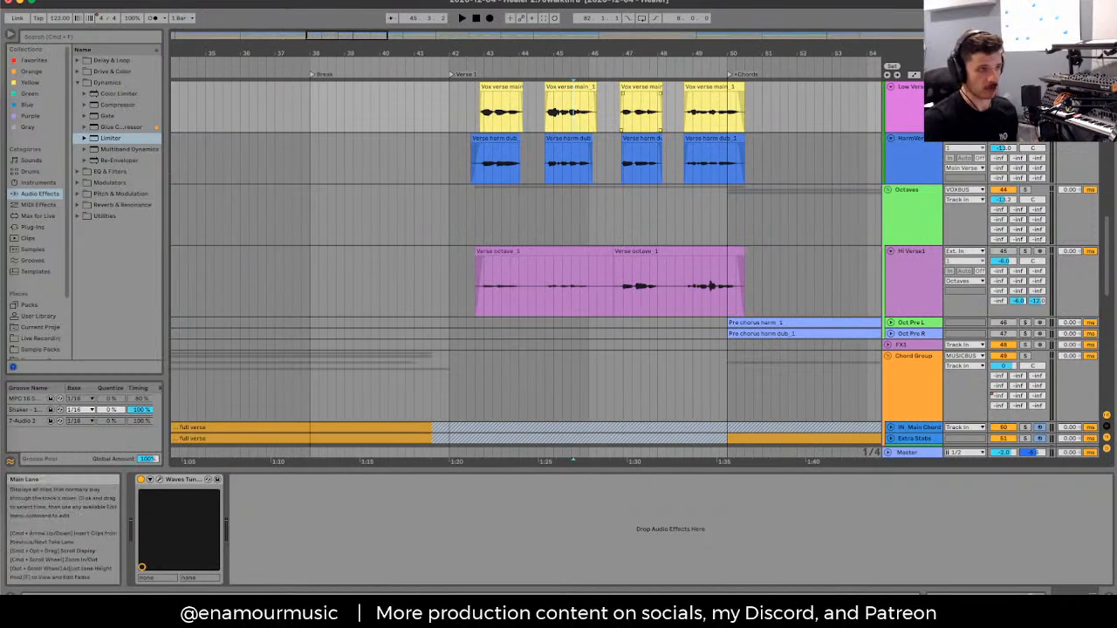
pyautogui.scroll(3, 611, 262)
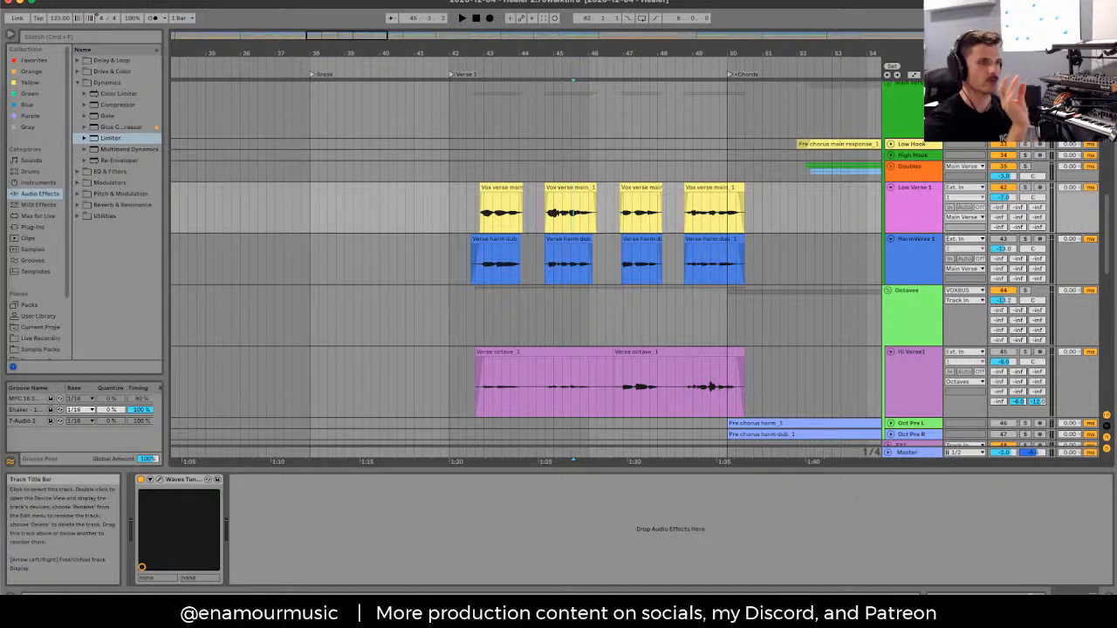
# Step: Fold the Low Verse 1 and HarmVerse 1 tracks and return to an overview of the vocal arrangement
pyautogui.click(890, 188)
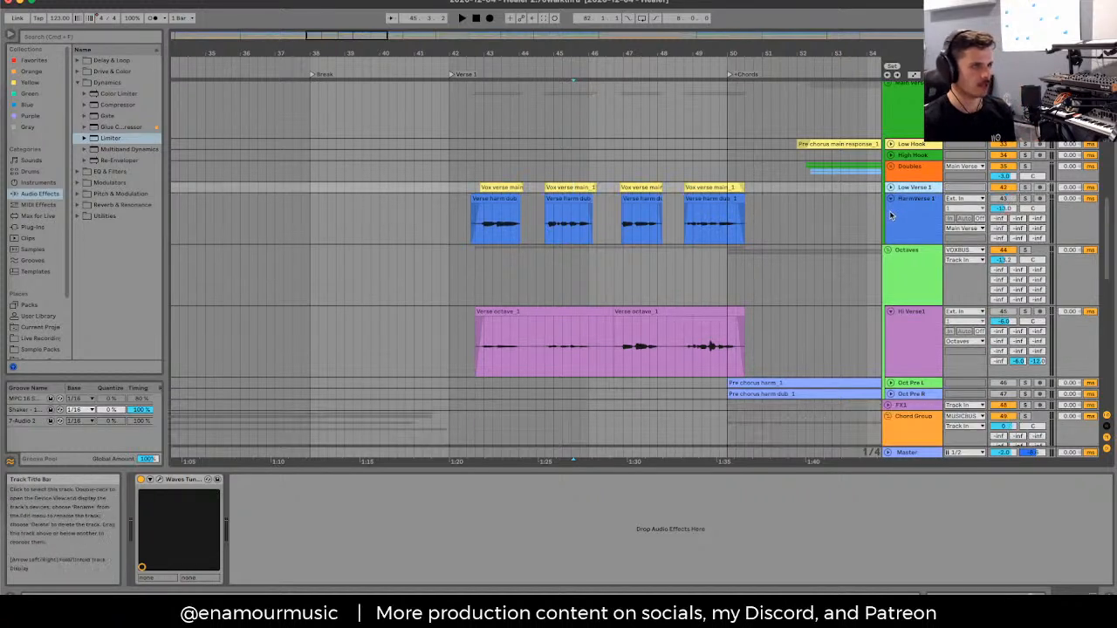
pyautogui.click(891, 199)
pyautogui.scroll(-5, 796, 201)
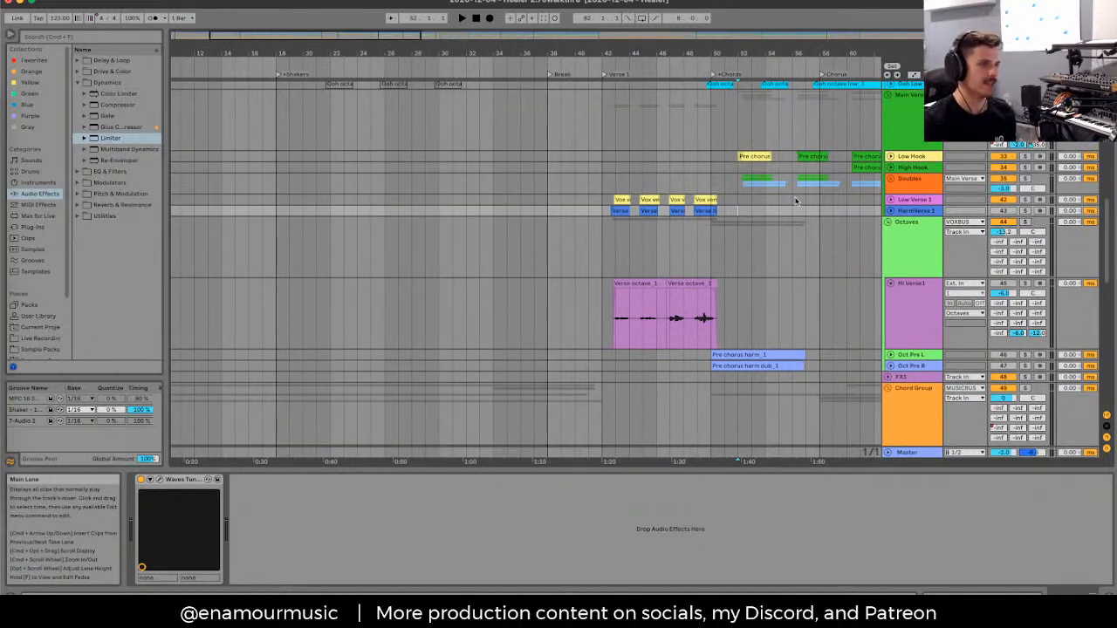
pyautogui.hscroll(5, 795, 201)
pyautogui.scroll(1, 794, 201)
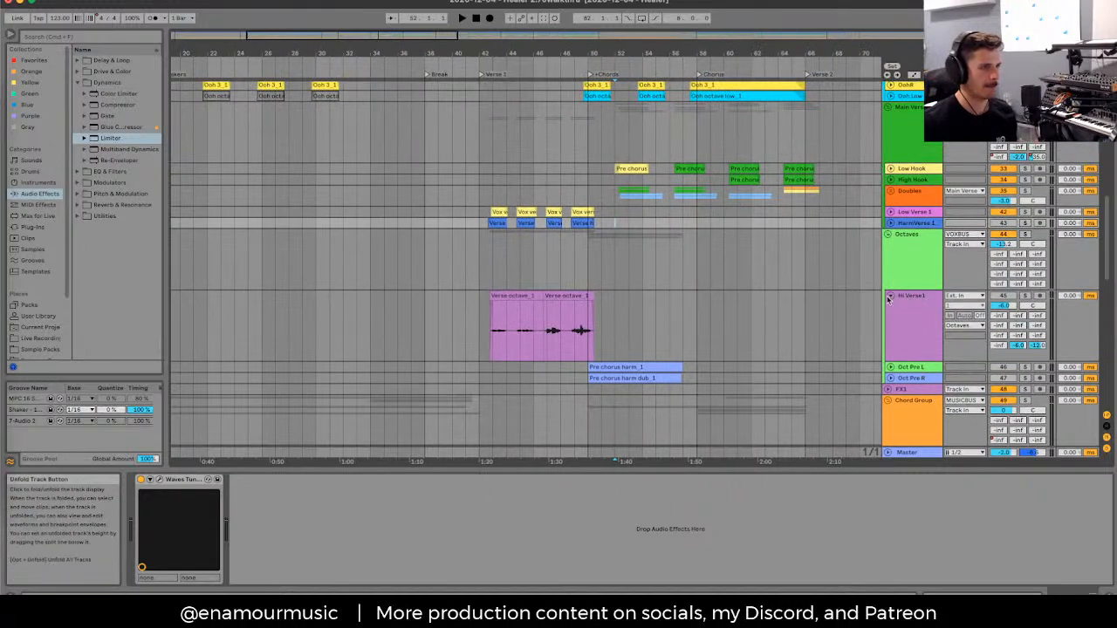
# Step: Open the UAD UA 1176 compressor on the Main Verse group and move its window clear of the vocal tracks
pyautogui.click(908, 301)
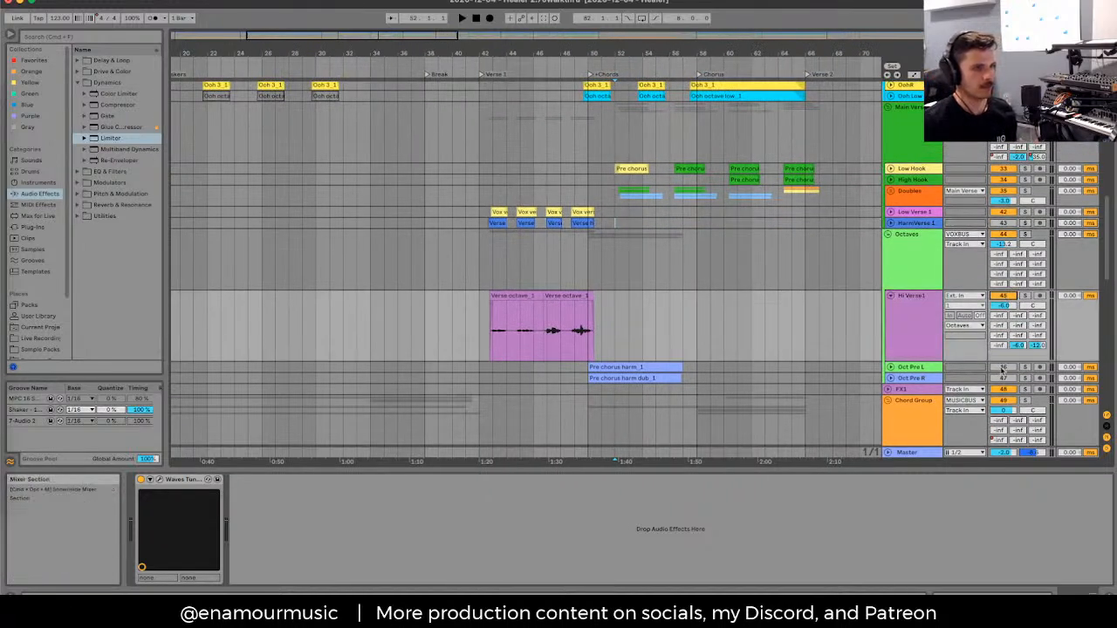
pyautogui.click(909, 137)
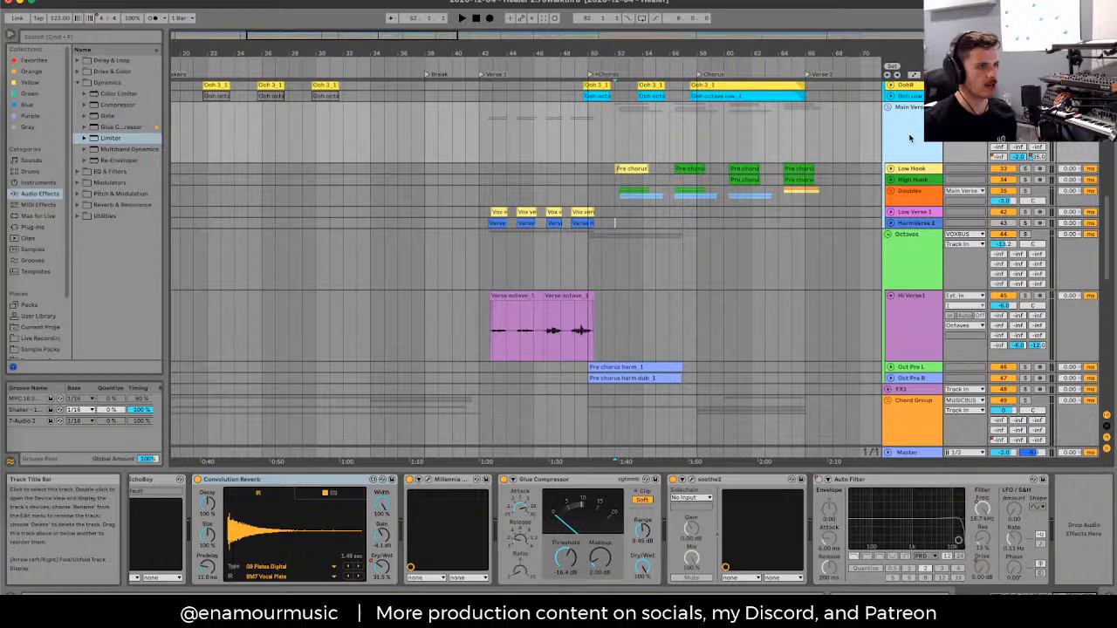
pyautogui.click(709, 440)
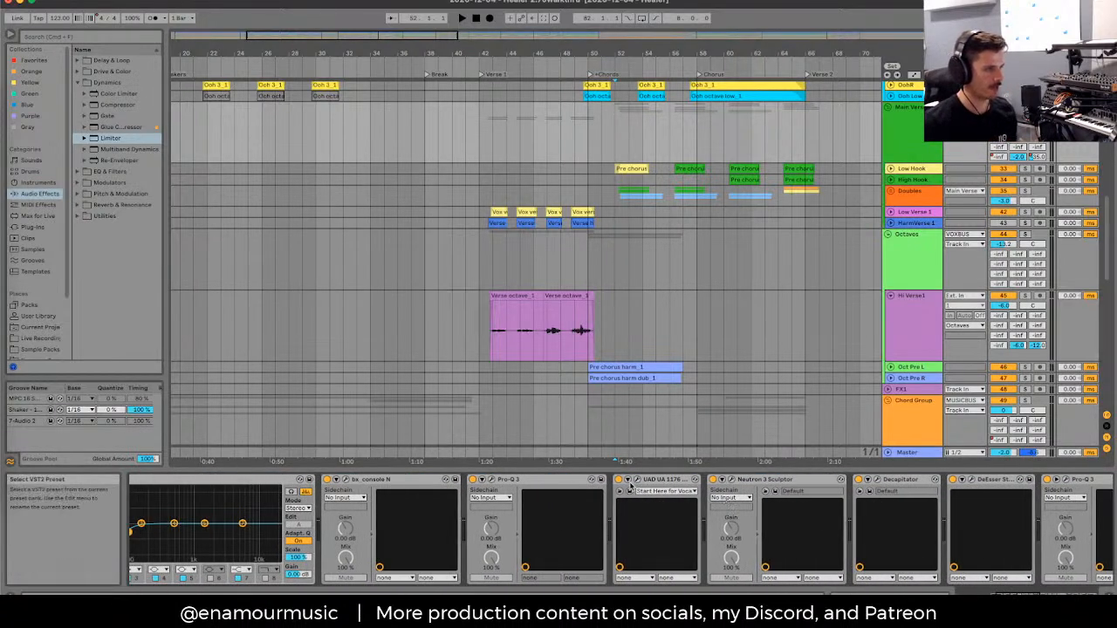
pyautogui.click(628, 480)
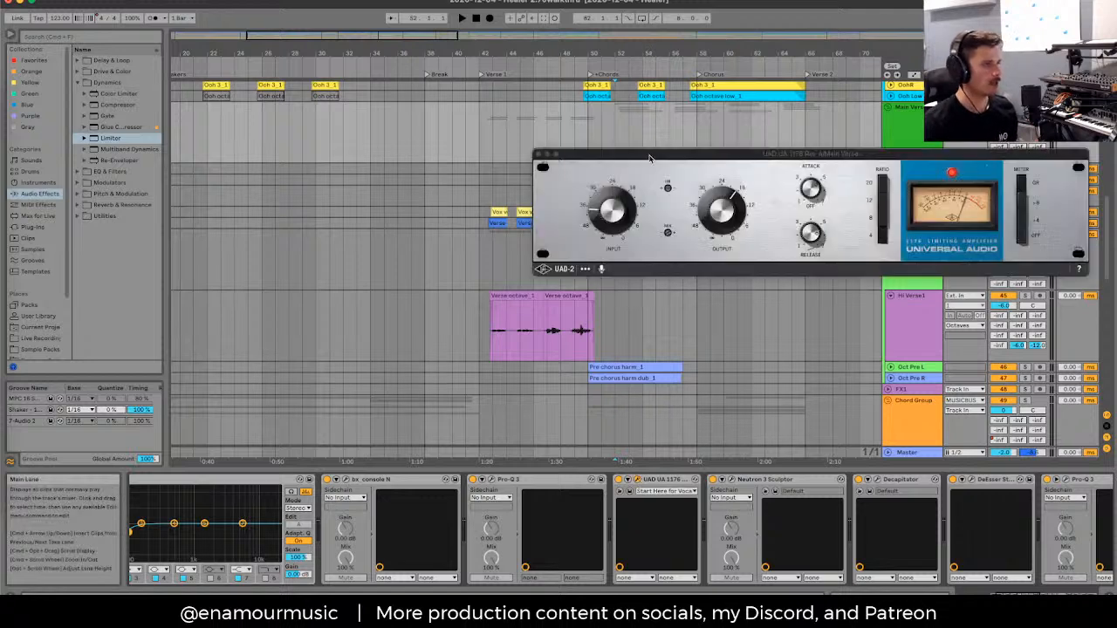
pyautogui.moveTo(650, 157); pyautogui.dragTo(476, 7)
pyautogui.scroll(2, 902, 175)
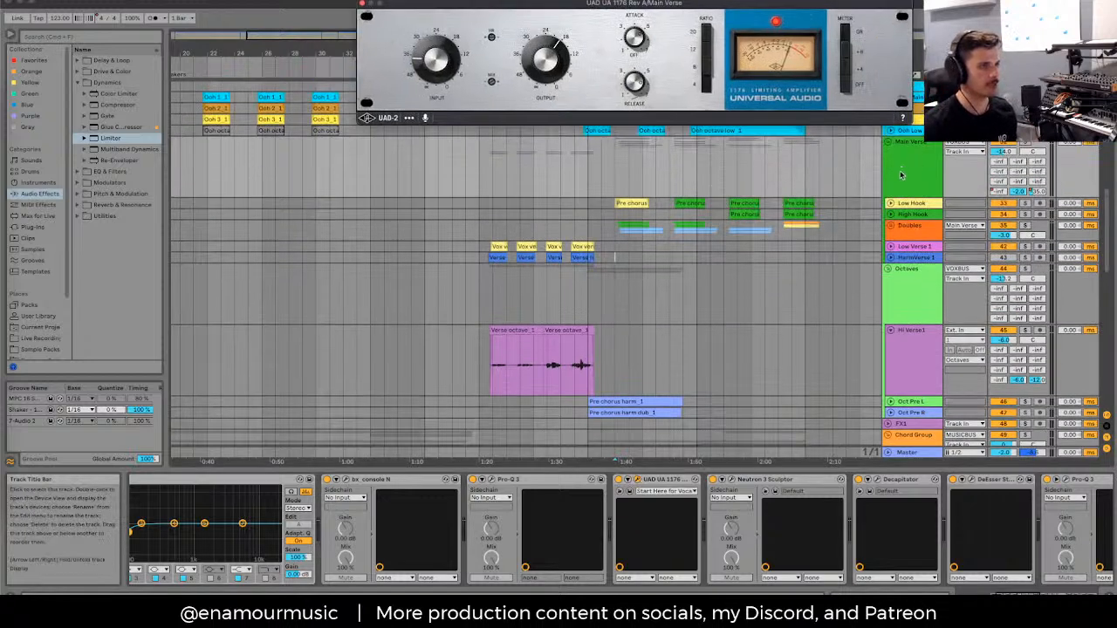
# Step: Unfold the tracks inside the Main Verse group and hide the take lanes of PreChorus L and PreChorus R
pyautogui.click(902, 174)
pyautogui.click(901, 203)
pyautogui.press('super+a')
pyautogui.click(890, 204)
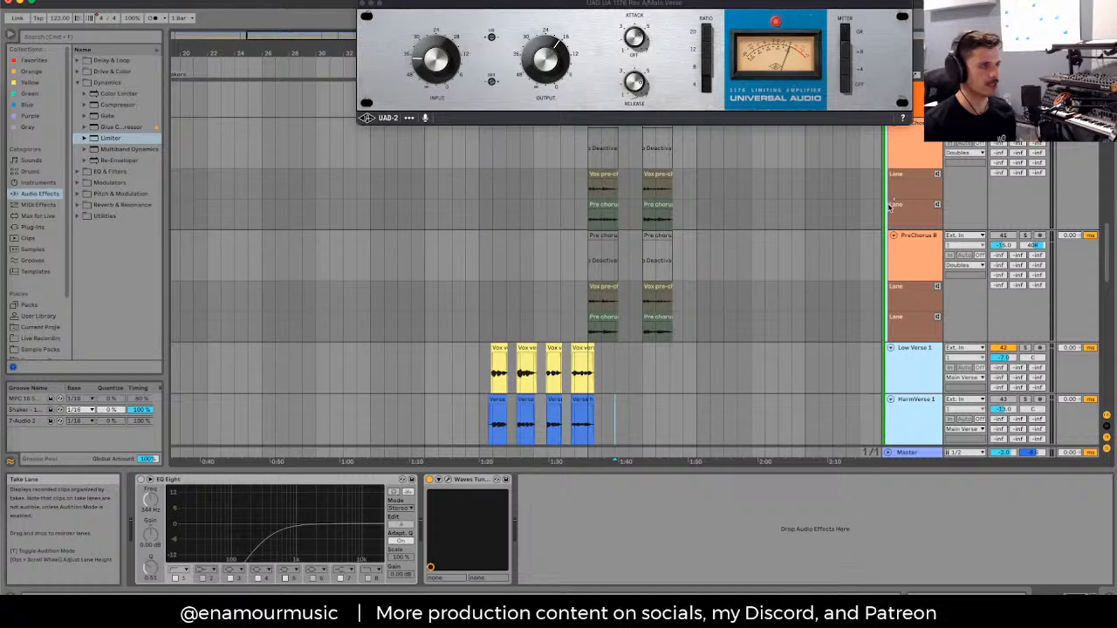
pyautogui.click(916, 261)
pyautogui.keyDown('shift'); pyautogui.click(930, 158); pyautogui.keyUp('shift')
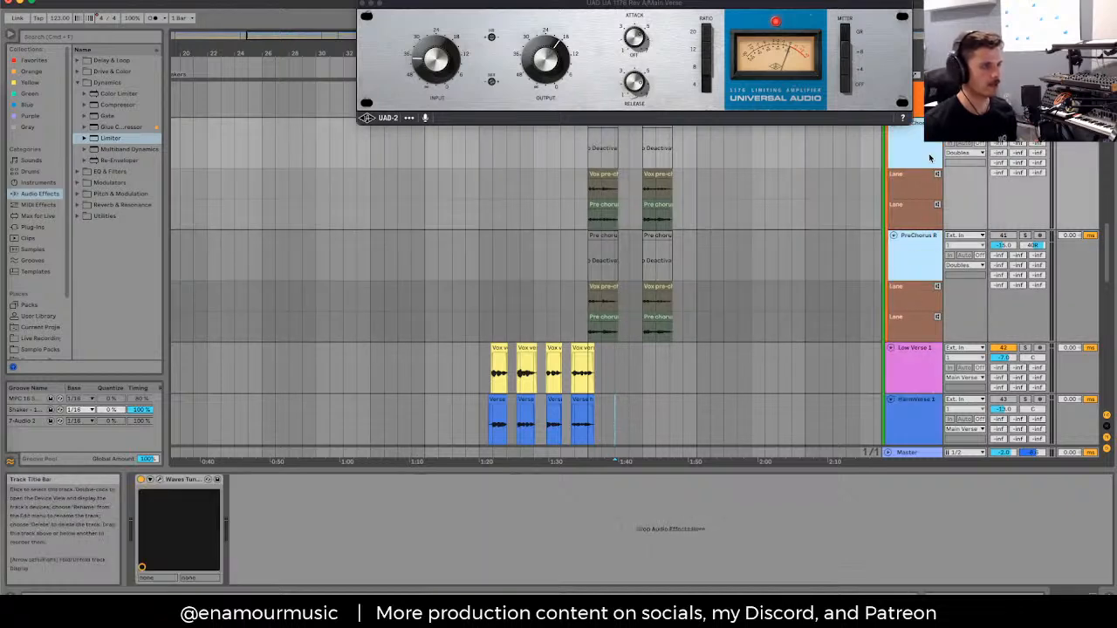
pyautogui.rightClick(930, 158)
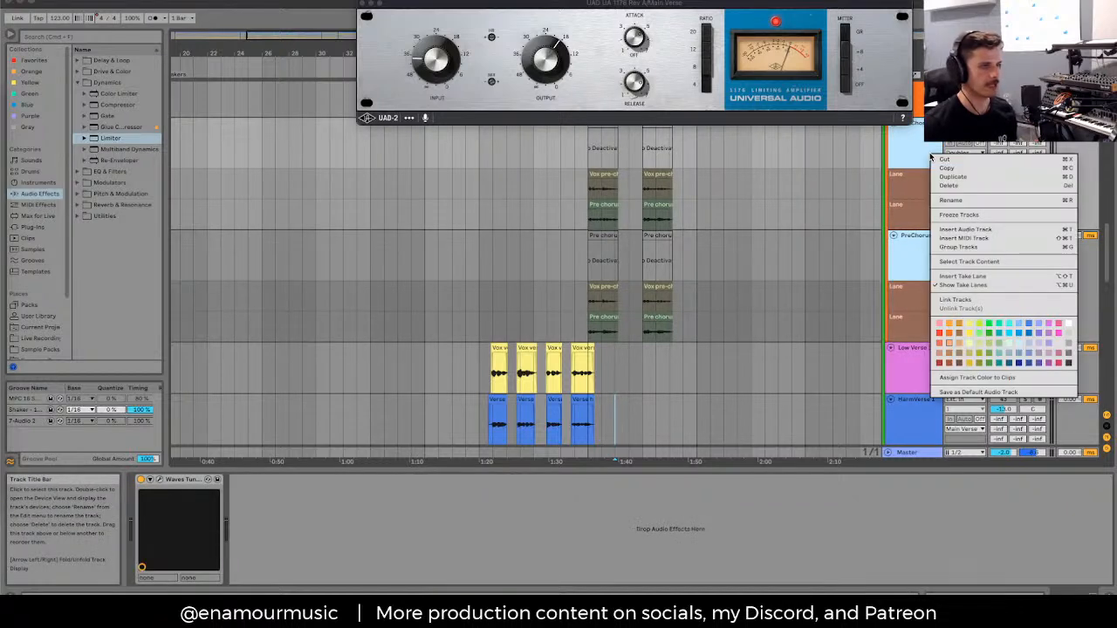
pyautogui.click(966, 287)
# Step: Fold the Resp L, Resp R, Whisper L and Whisper R tracks in the Doubles group
pyautogui.scroll(4, 903, 282)
pyautogui.click(914, 216)
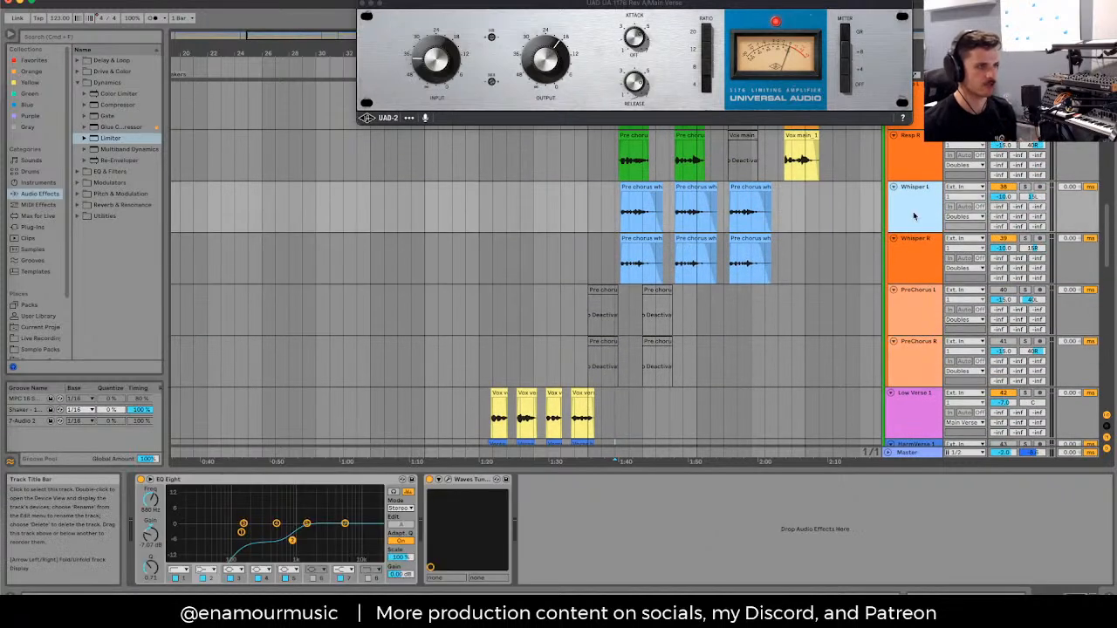
pyautogui.scroll(3, 913, 216)
pyautogui.click(913, 223)
pyautogui.keyDown('shift'); pyautogui.click(916, 175); pyautogui.keyUp('shift')
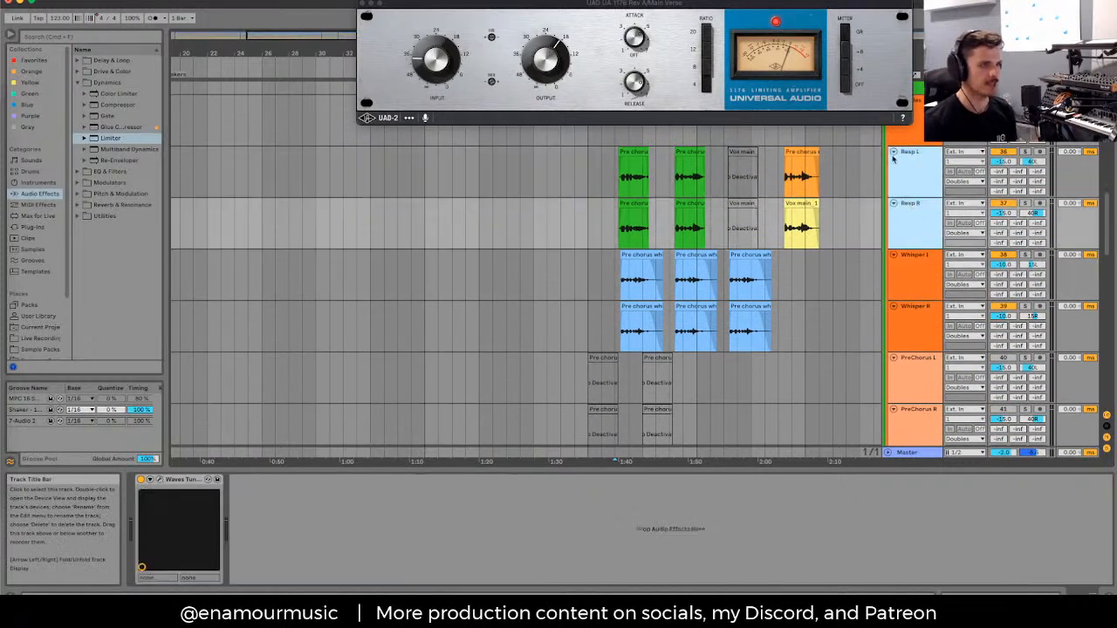
pyautogui.click(893, 152)
pyautogui.click(904, 183)
pyautogui.keyDown('shift'); pyautogui.click(899, 240); pyautogui.keyUp('shift')
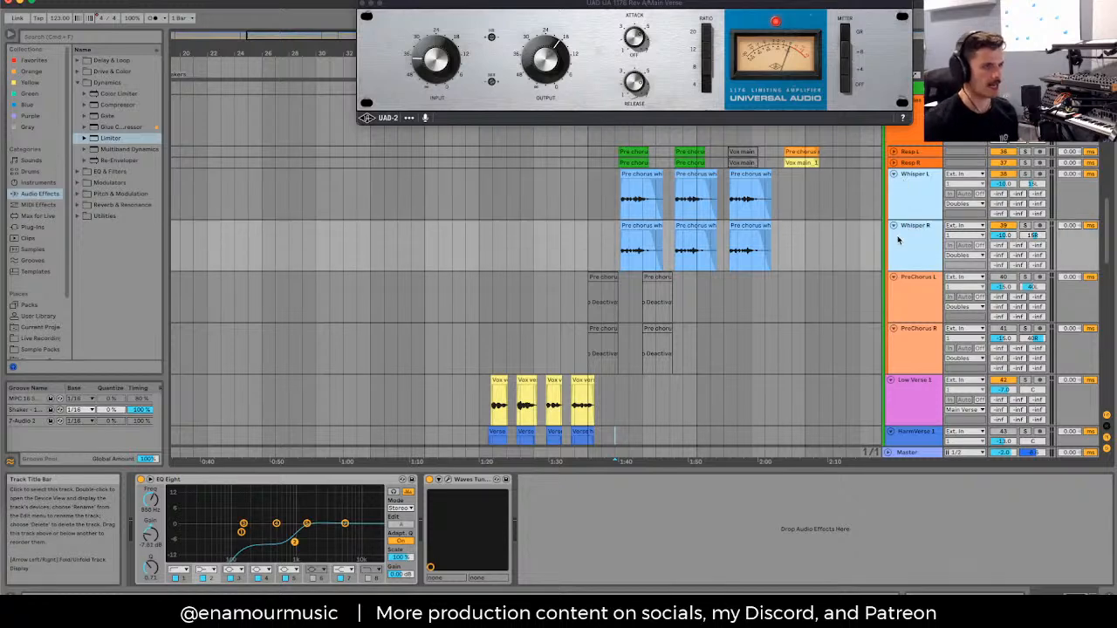
pyautogui.click(894, 174)
pyautogui.scroll(3, 895, 175)
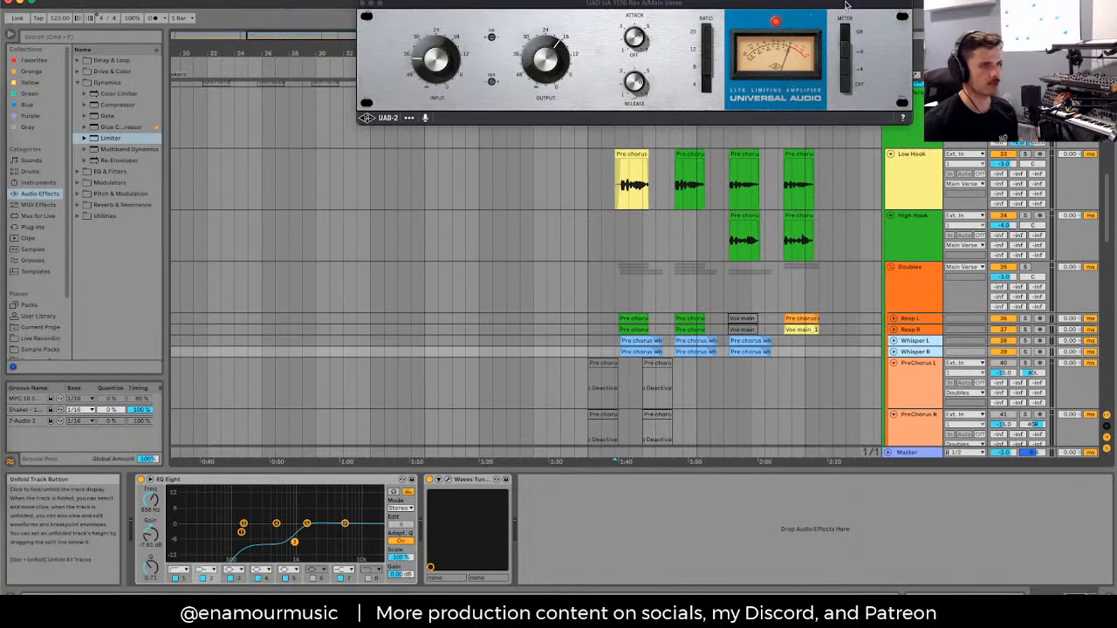
# Step: Play the Low Hook phrases in the Chorus from about bar 58 while watching the 1176 meter, and show Main Verse's effects again
pyautogui.moveTo(844, 5); pyautogui.dragTo(761, 1)
pyautogui.click(591, 181)
pyautogui.scroll(2, 592, 200)
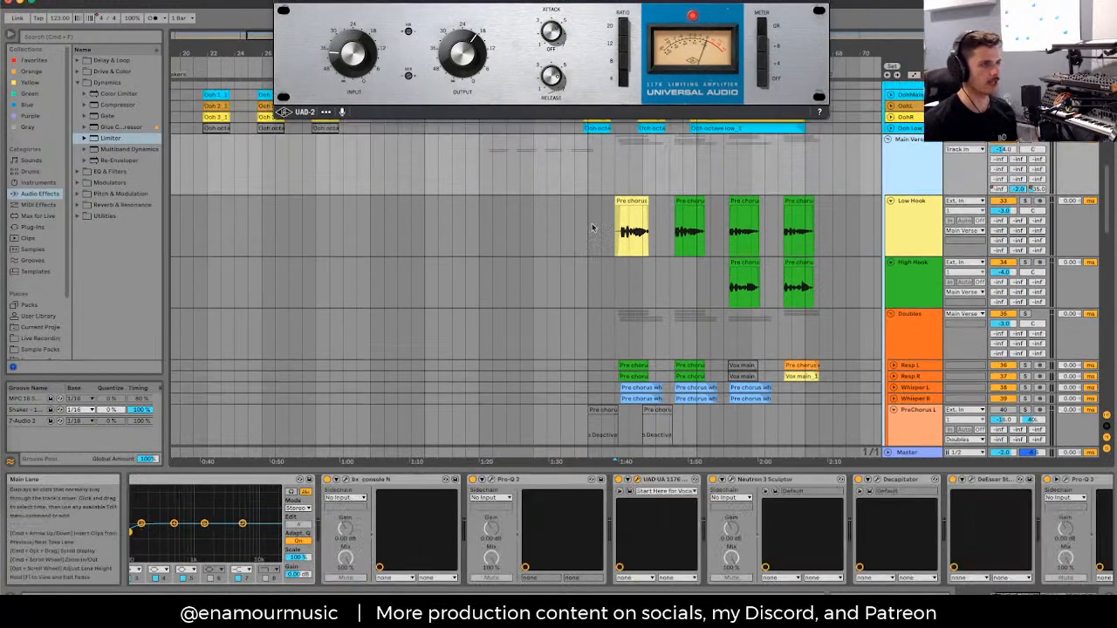
pyautogui.click(684, 183)
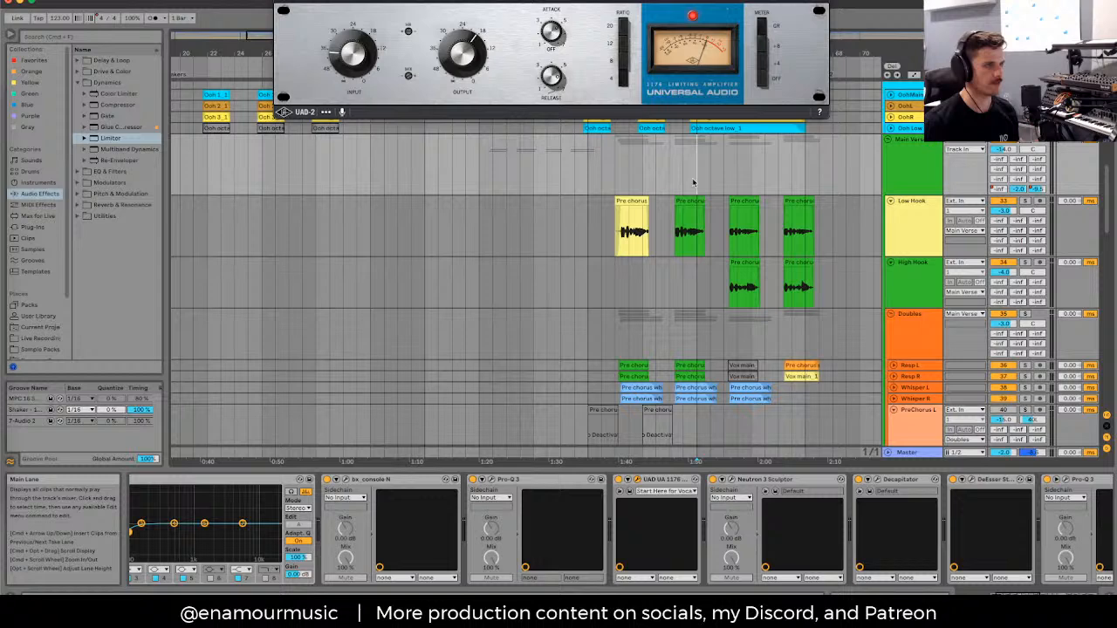
pyautogui.click(746, 222)
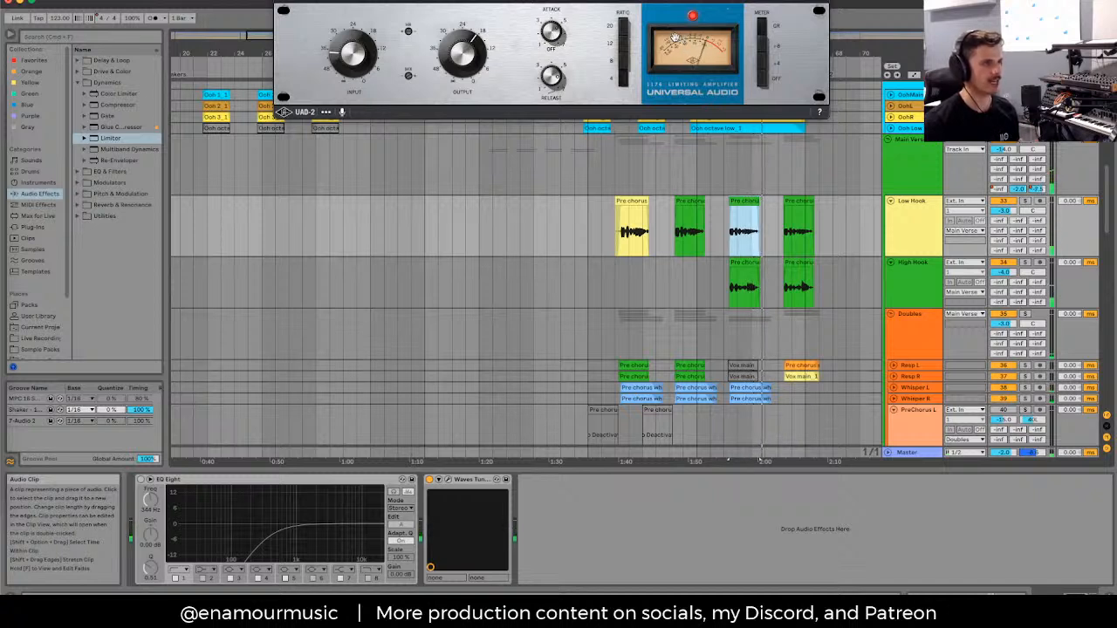
pyautogui.click(803, 220)
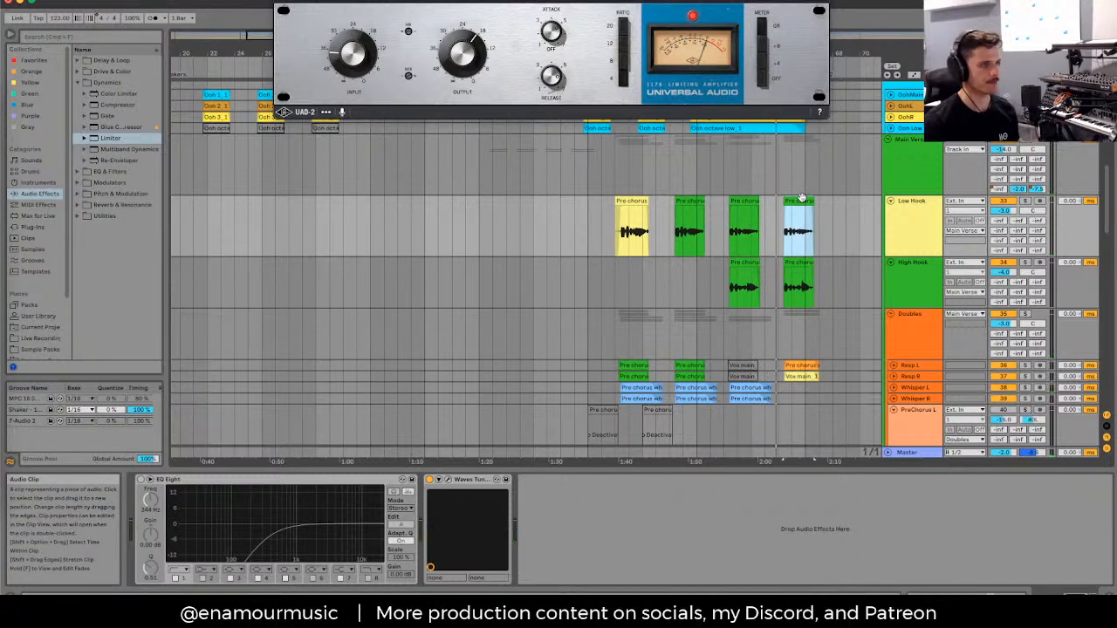
pyautogui.click(917, 187)
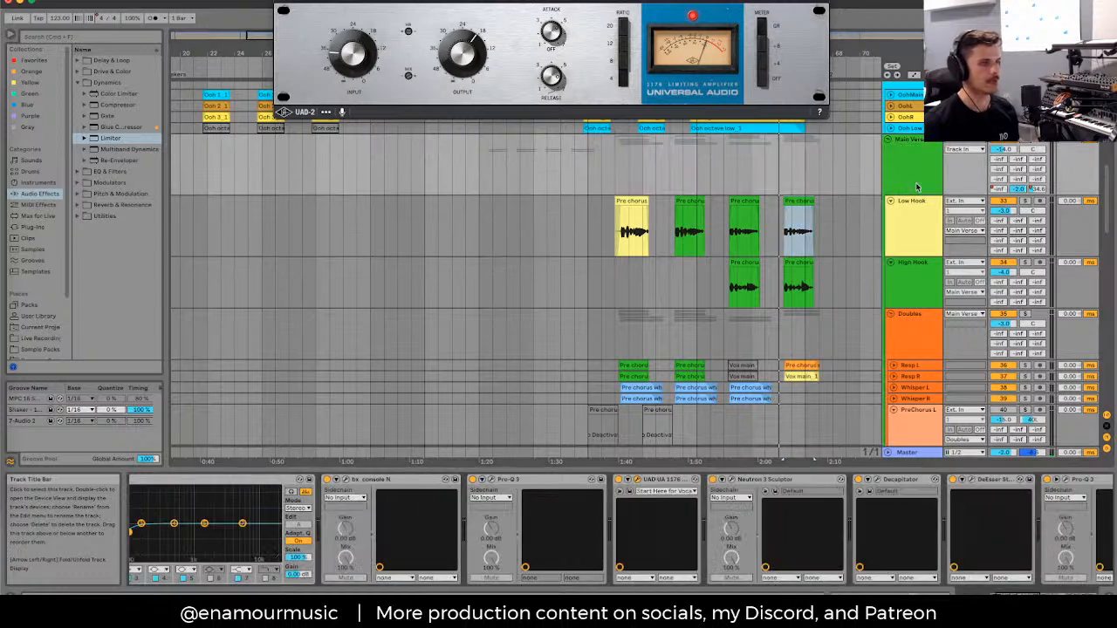
# Step: Bring back the UAD 1176 window on Main Verse and select the last Low Hook clip around bar 64
pyautogui.click(668, 491)
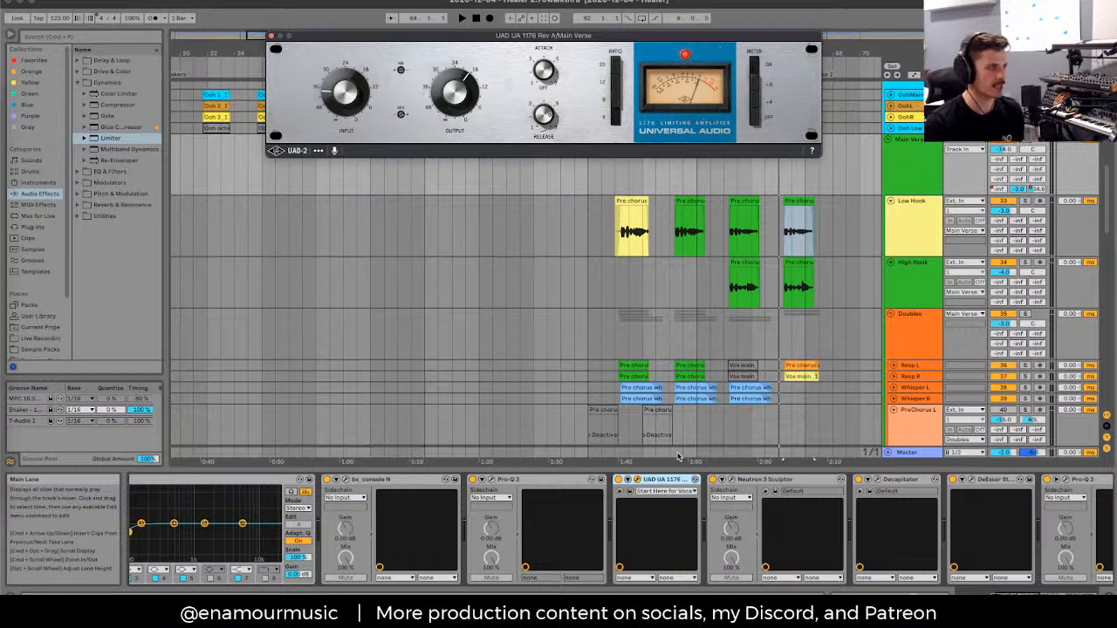
pyautogui.click(655, 482)
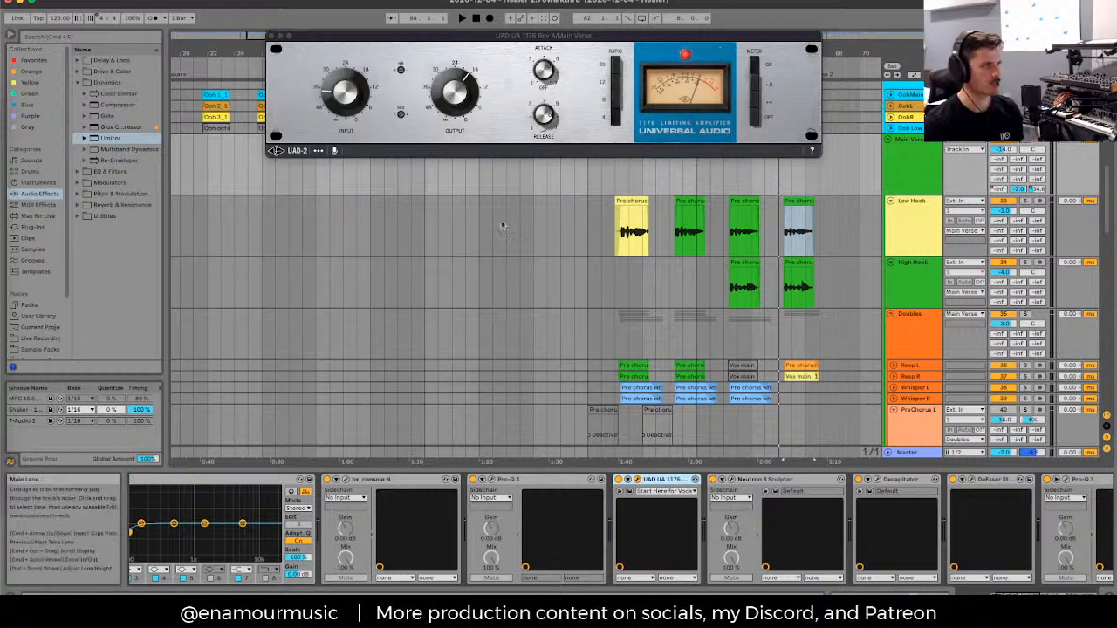
pyautogui.click(801, 210)
pyautogui.click(801, 212)
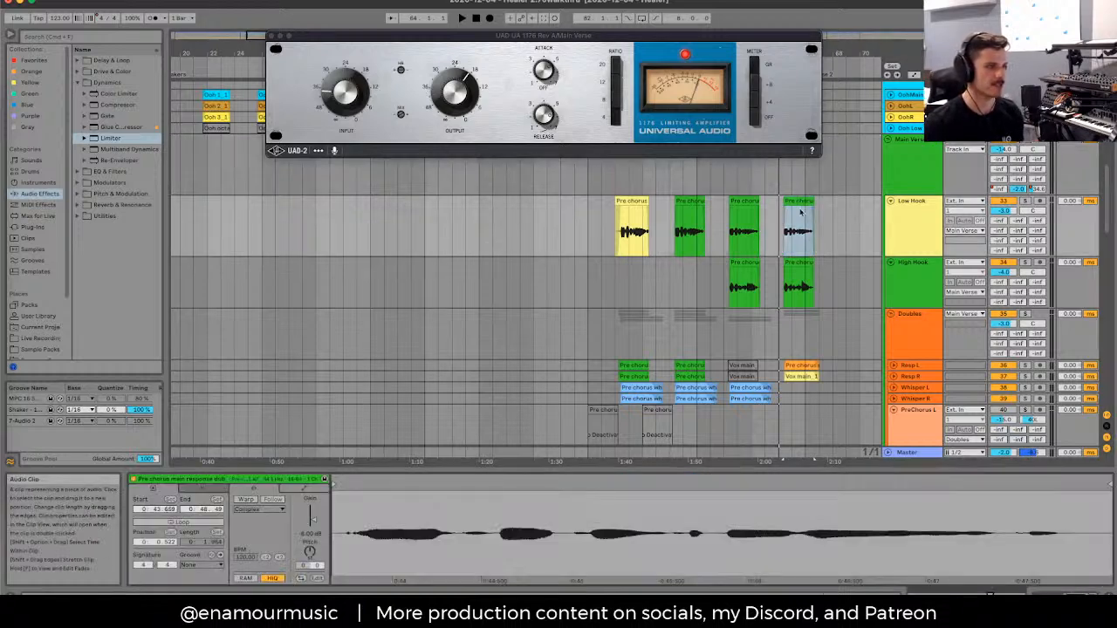
pyautogui.click(918, 133)
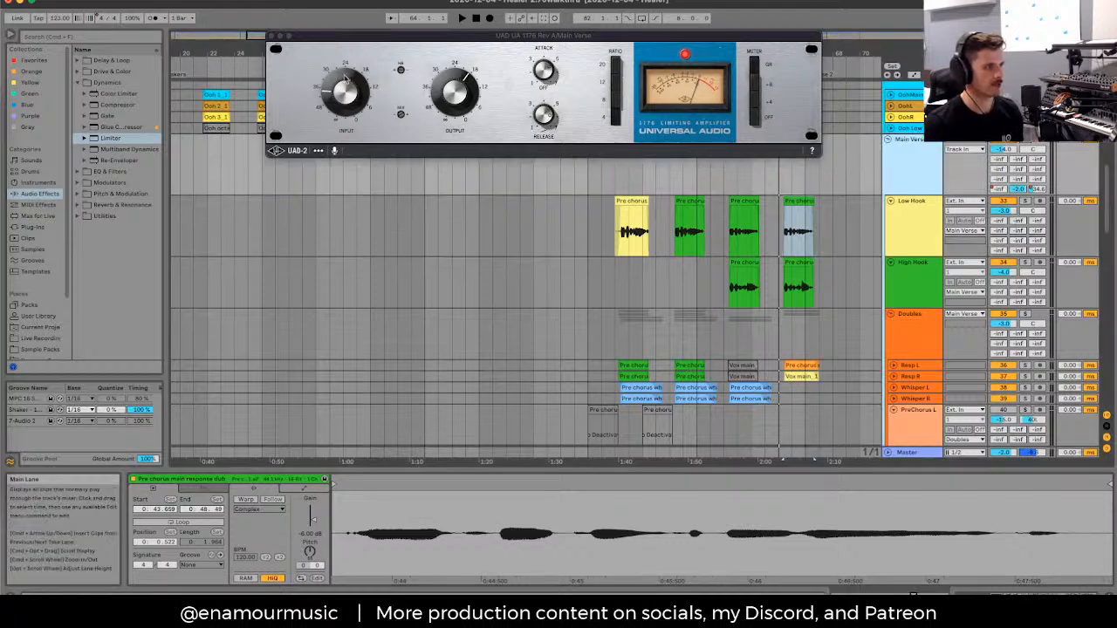
pyautogui.click(799, 210)
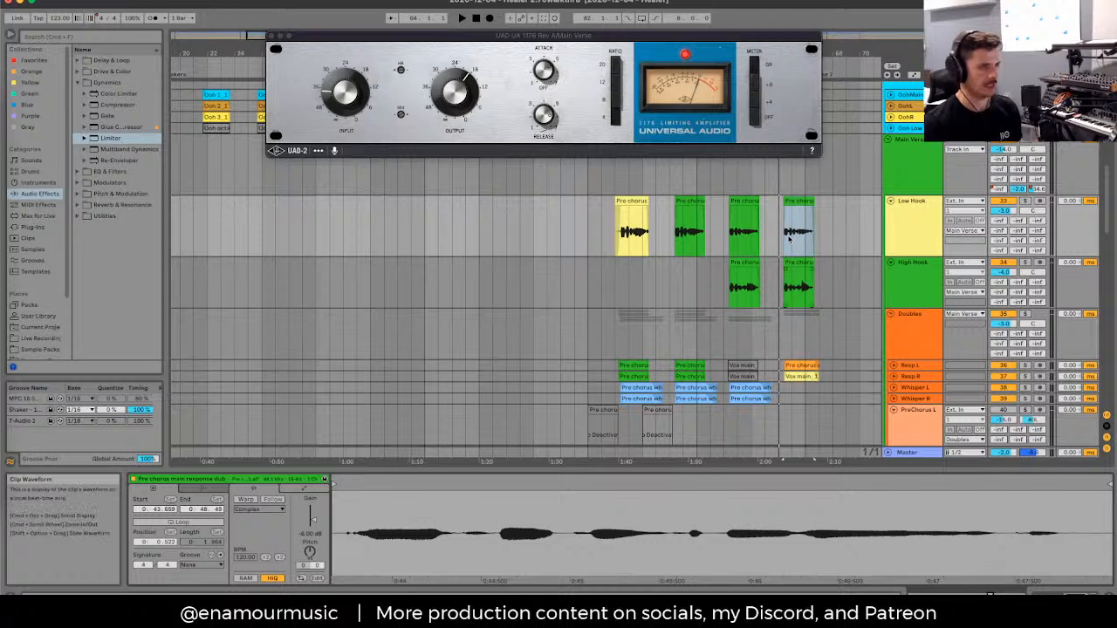
pyautogui.click(786, 236)
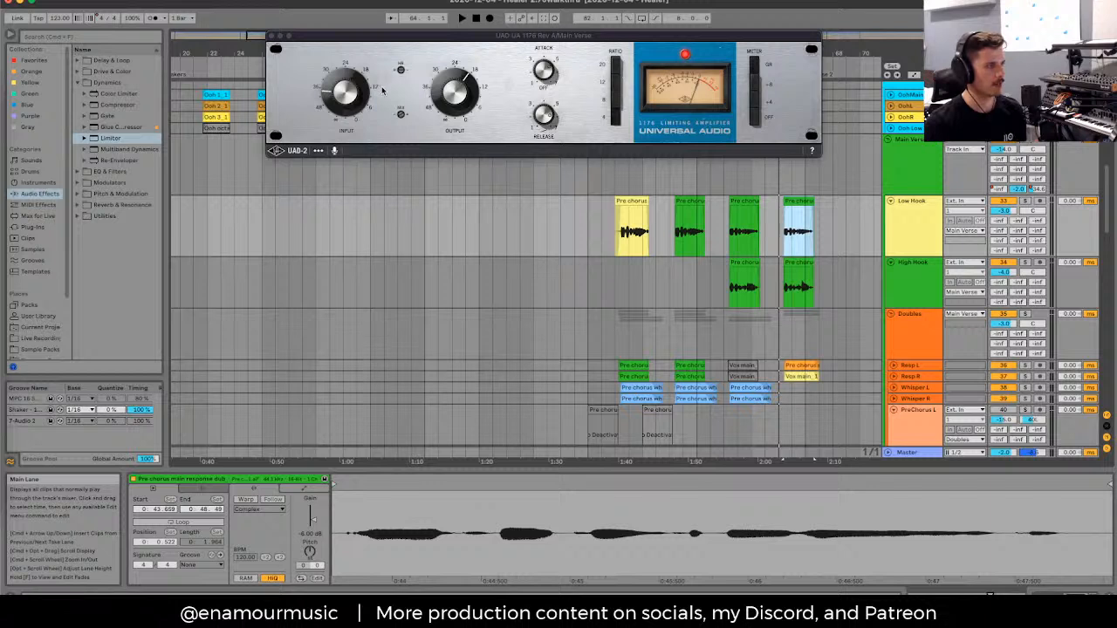
# Step: Try higher and lower input levels on the 1176 while playing the last Low Hook phrase, restore the original level and close the plug-in
pyautogui.moveTo(354, 101); pyautogui.dragTo(354, 63)
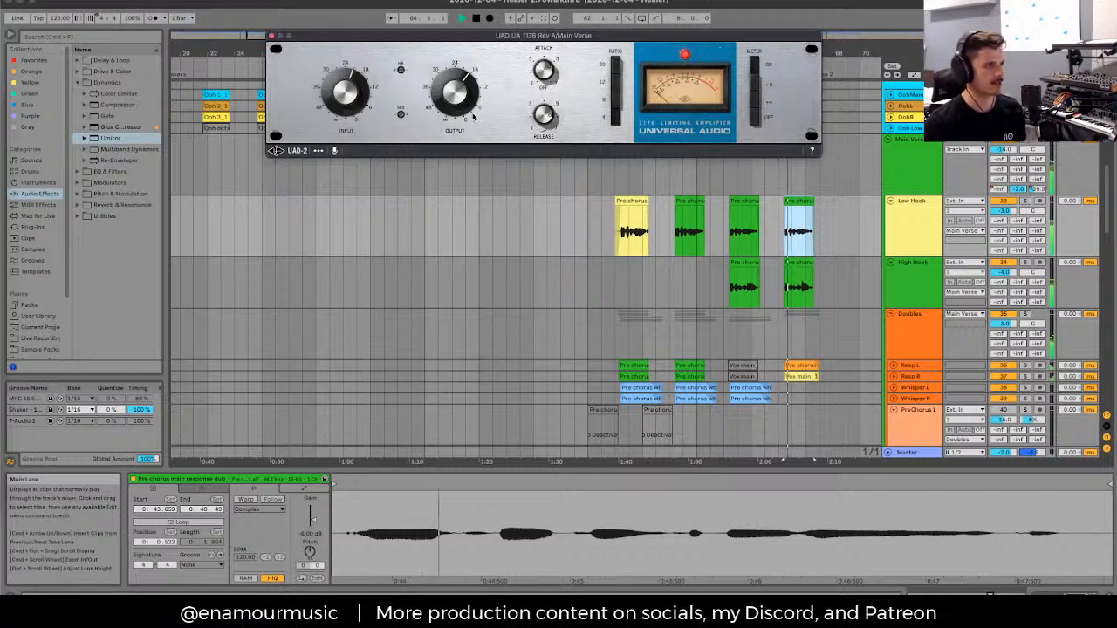
pyautogui.click(915, 160)
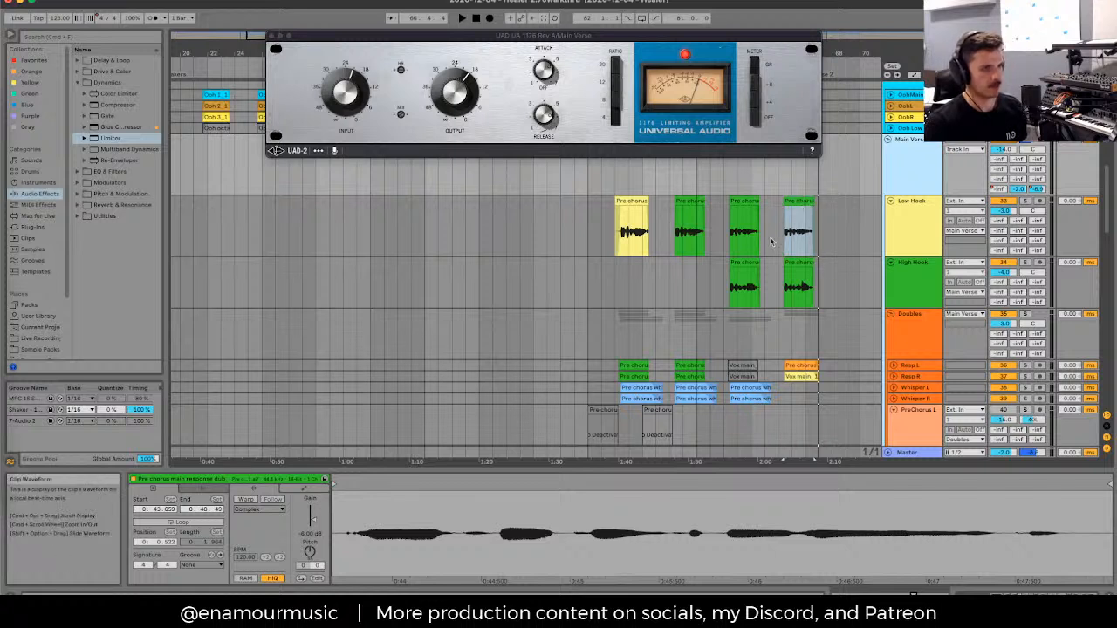
pyautogui.click(366, 49)
pyautogui.moveTo(360, 82); pyautogui.dragTo(351, 108)
pyautogui.press('space')
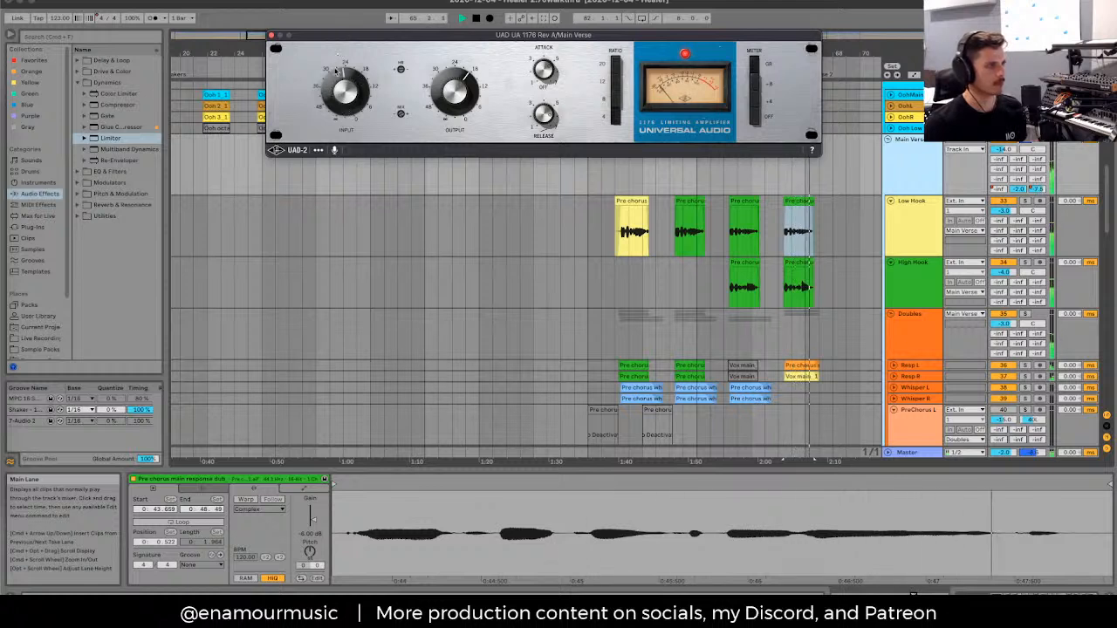
pyautogui.press('space')
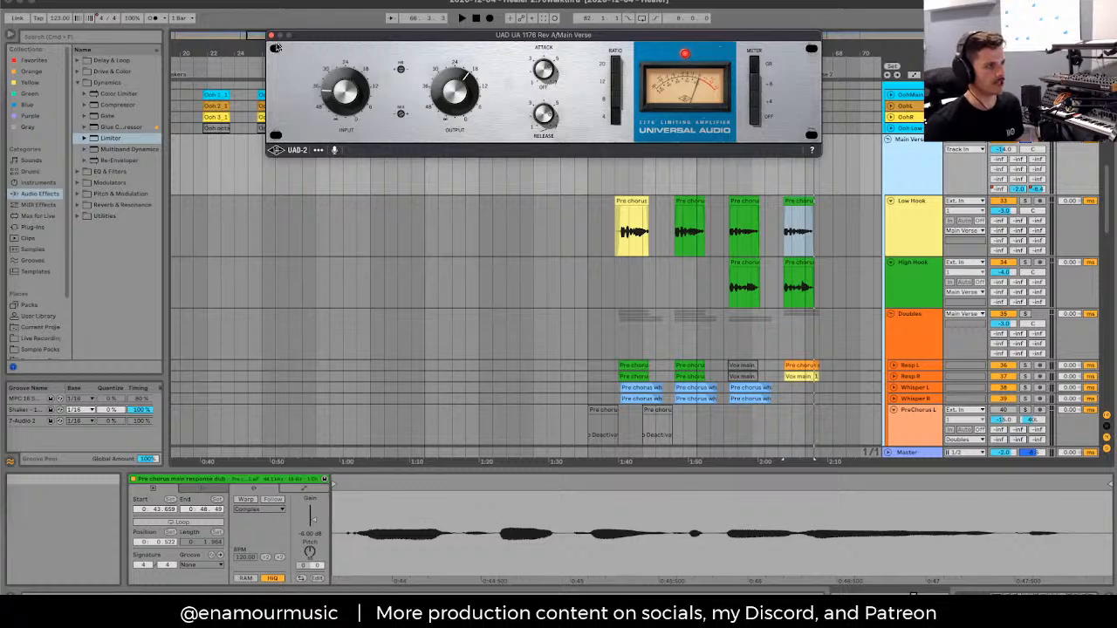
pyautogui.click(272, 36)
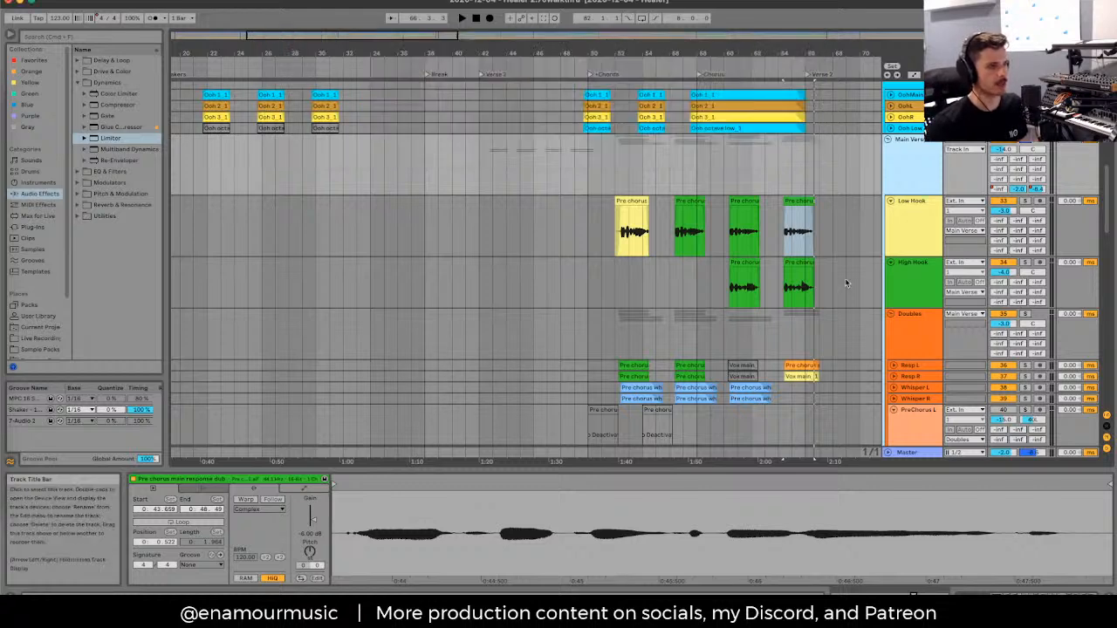
# Step: Show Main Verse's effects, open the DeEsser and move its window clear of the vocal clips
pyautogui.click(912, 185)
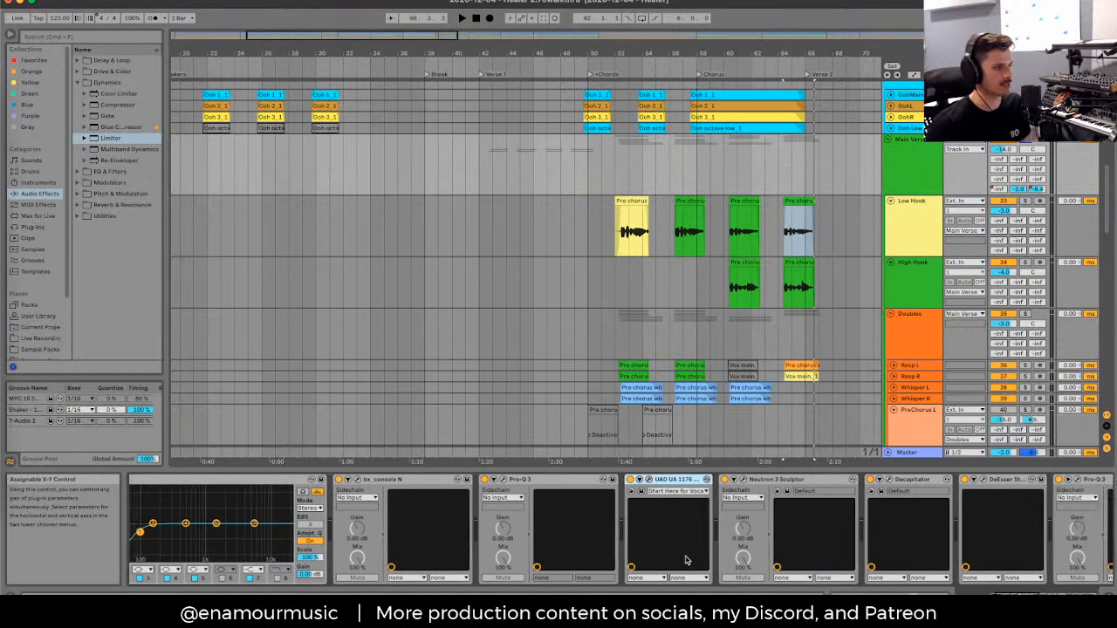
pyautogui.scroll(-5, 686, 560)
pyautogui.scroll(-5, 536, 505)
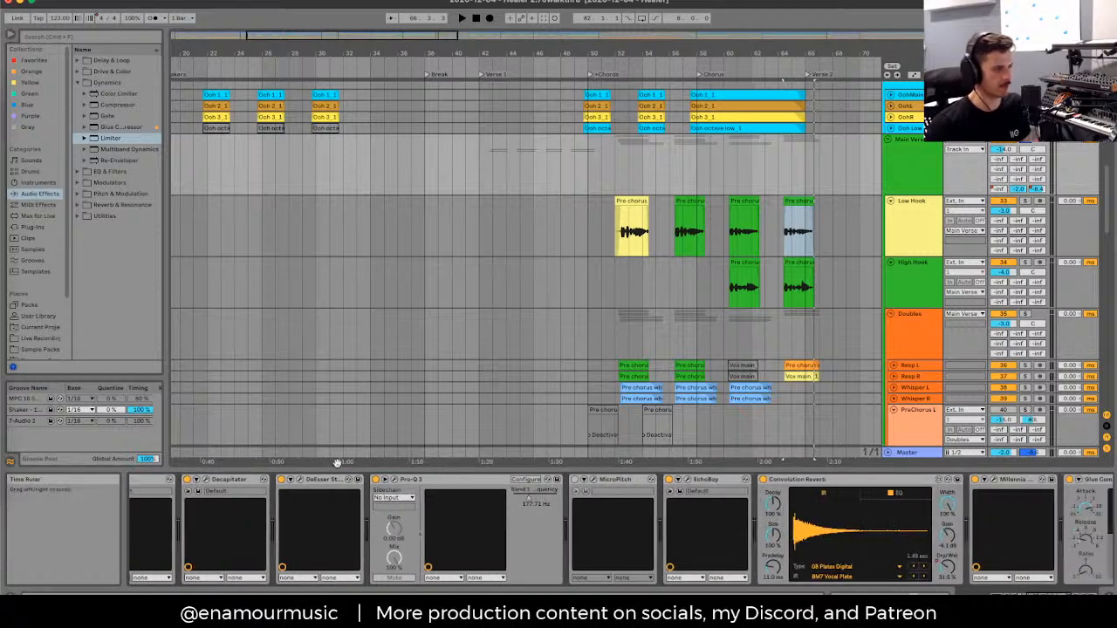
pyautogui.click(300, 479)
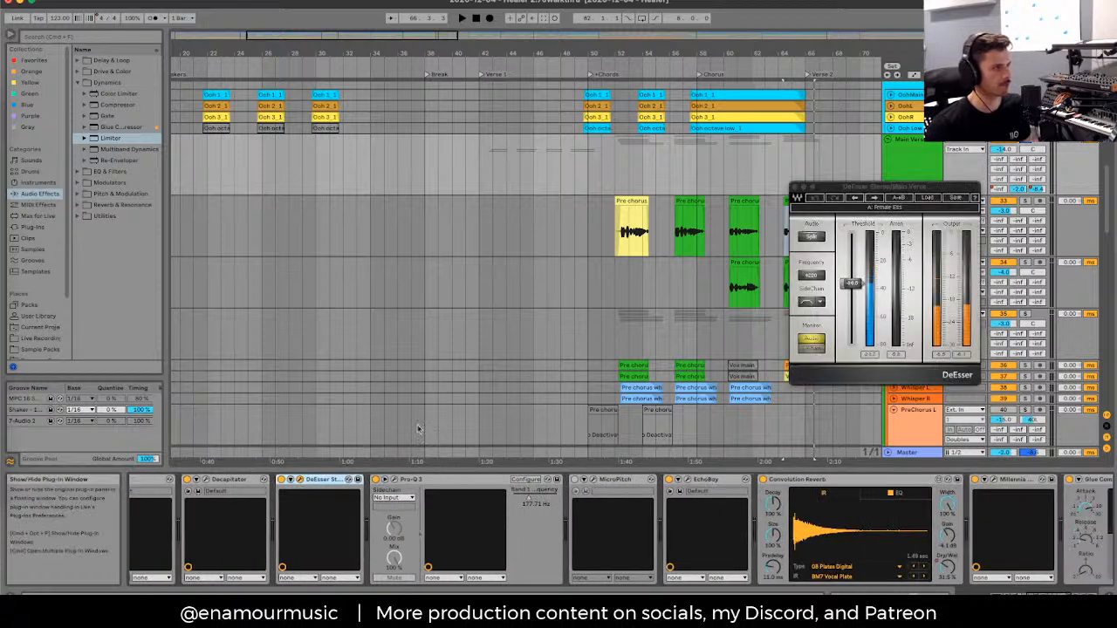
pyautogui.moveTo(934, 189); pyautogui.dragTo(418, 171)
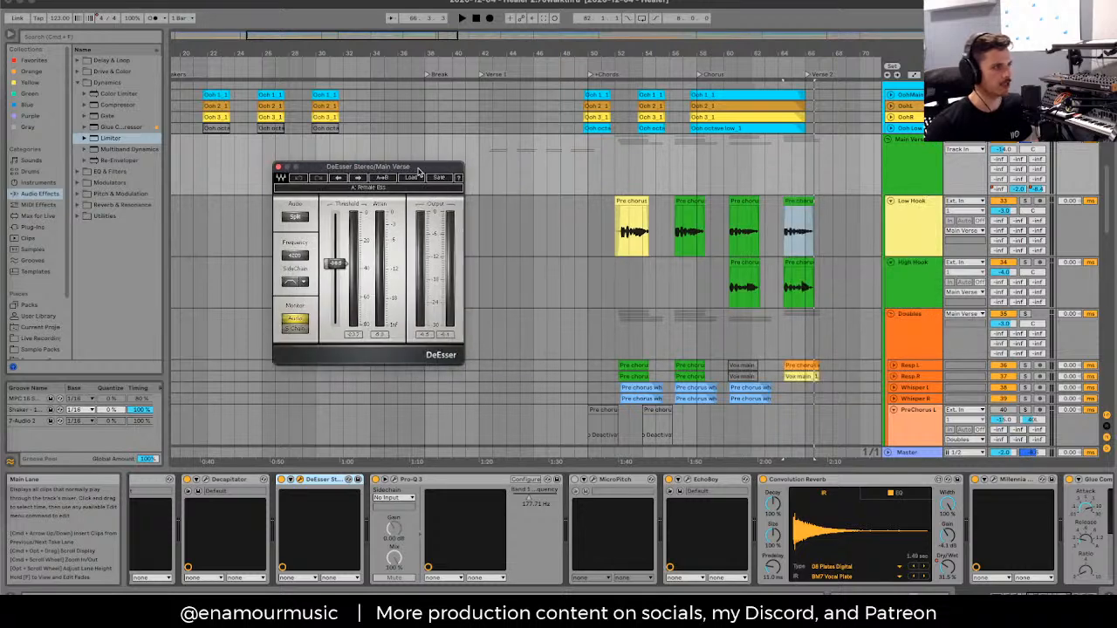
# Step: View the curve of the Pro-Q 3 that follows the DeEsser, and close both plug-in windows
pyautogui.click(392, 479)
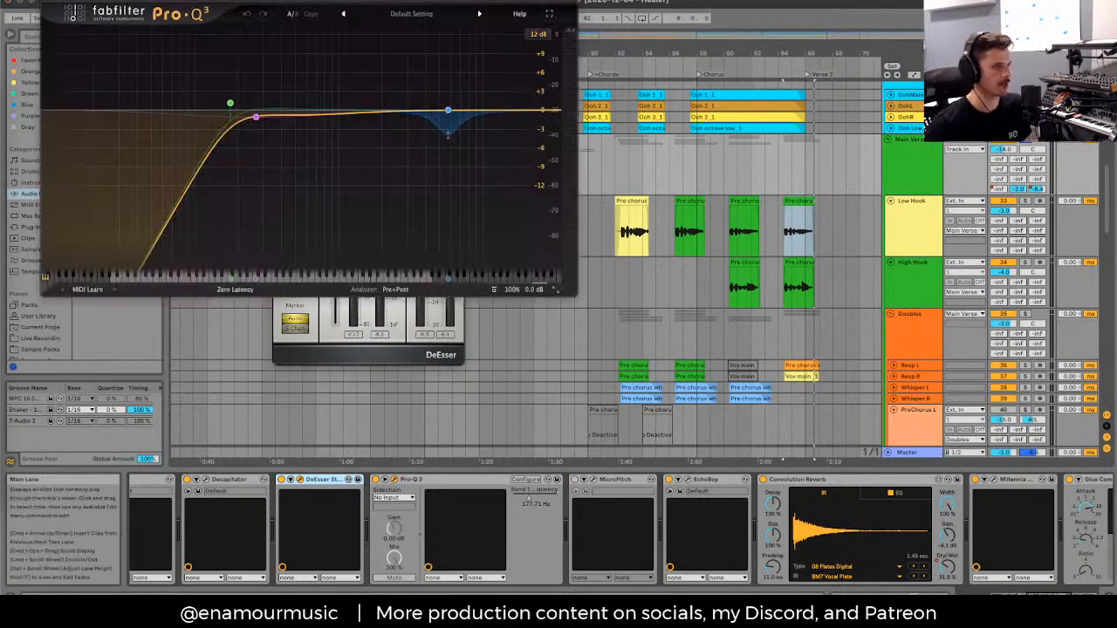
pyautogui.click(39, 3)
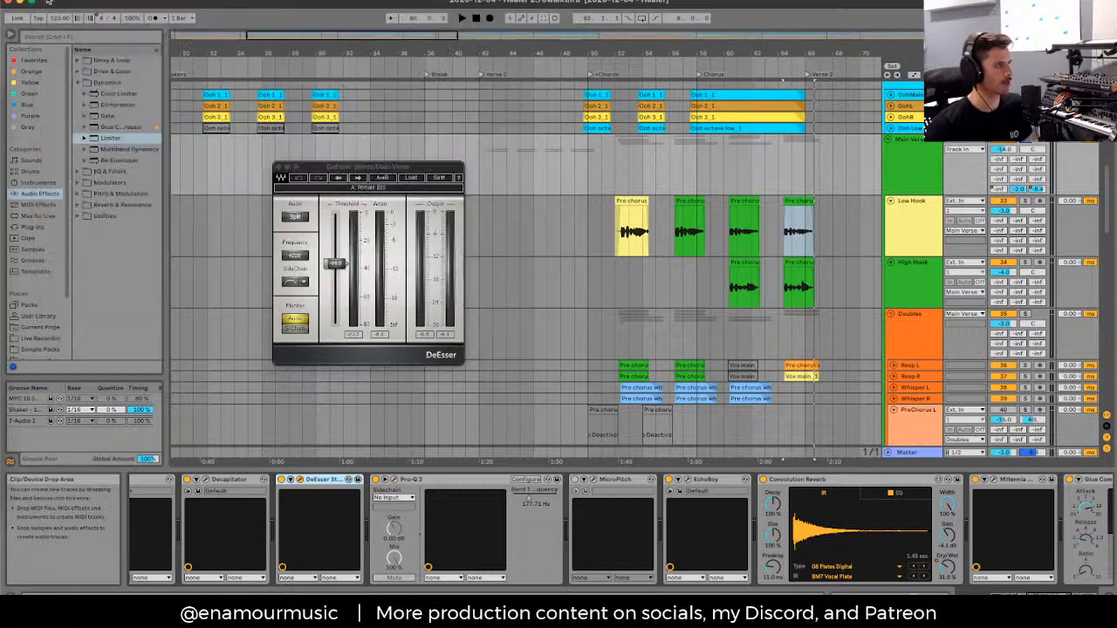
pyautogui.click(281, 167)
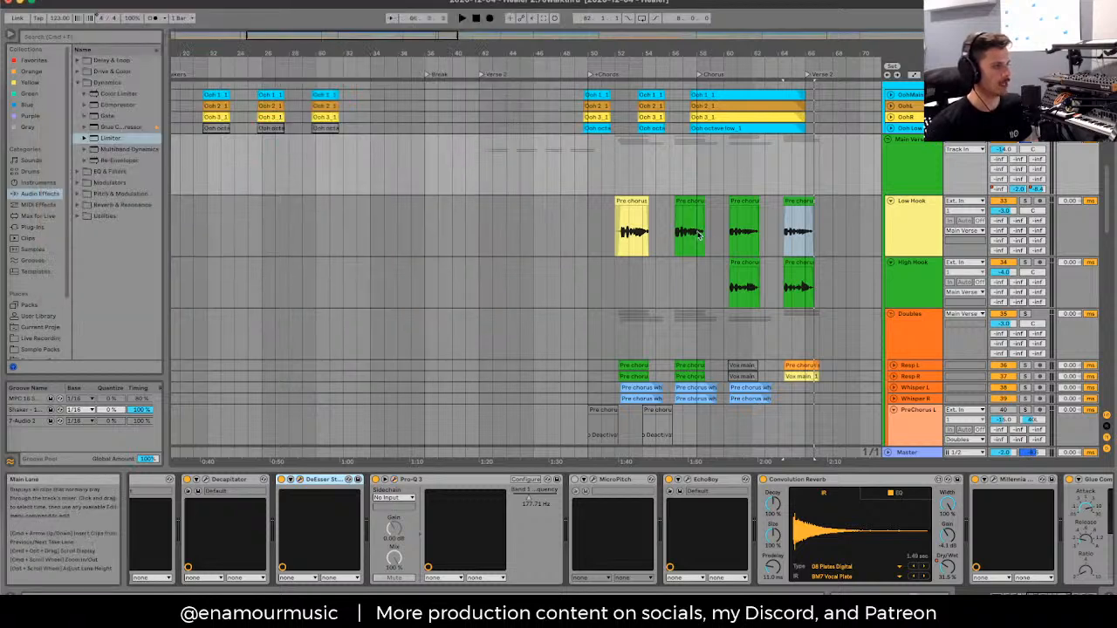
# Step: Show the clip envelope view for the Low Hook clip starting around bar 60
pyautogui.click(738, 209)
pyautogui.scroll(6, 738, 206)
pyautogui.click(739, 209)
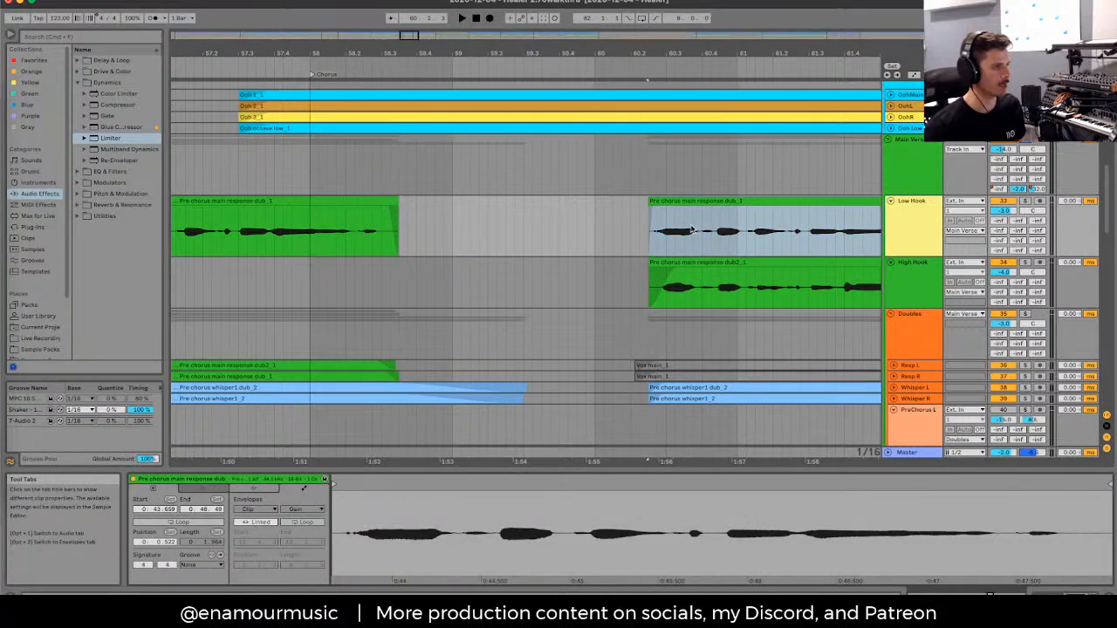
pyautogui.scroll(-8, 745, 229)
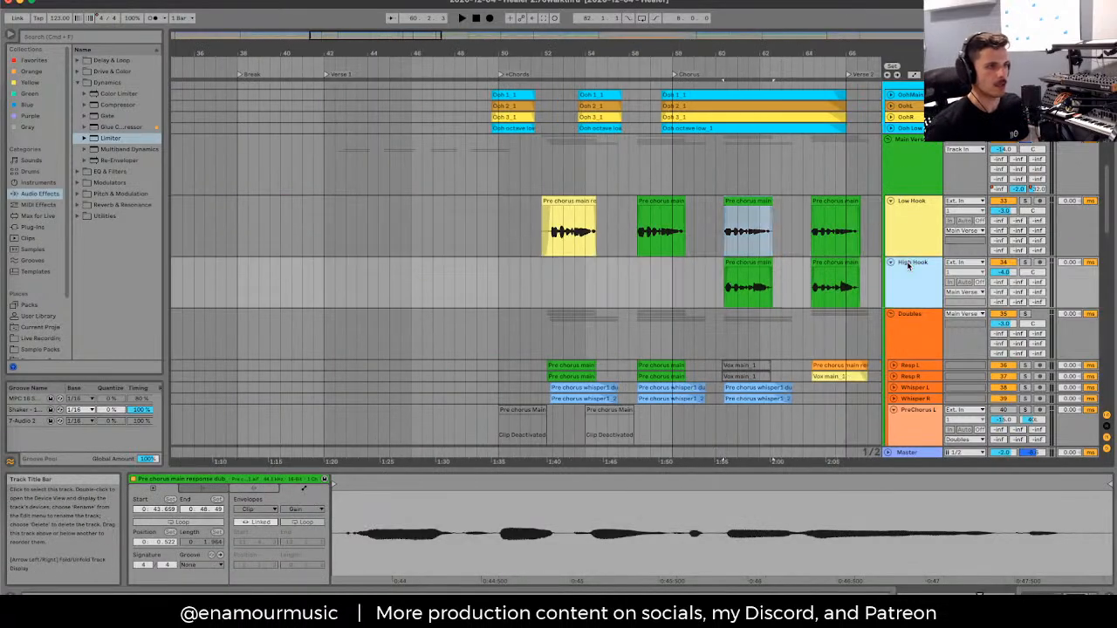
# Step: Fold Main Verse, unfold OohMain and display the Clip Gain envelope of its long Ooh 1_1 clip in the Chorus
pyautogui.click(888, 138)
pyautogui.click(889, 94)
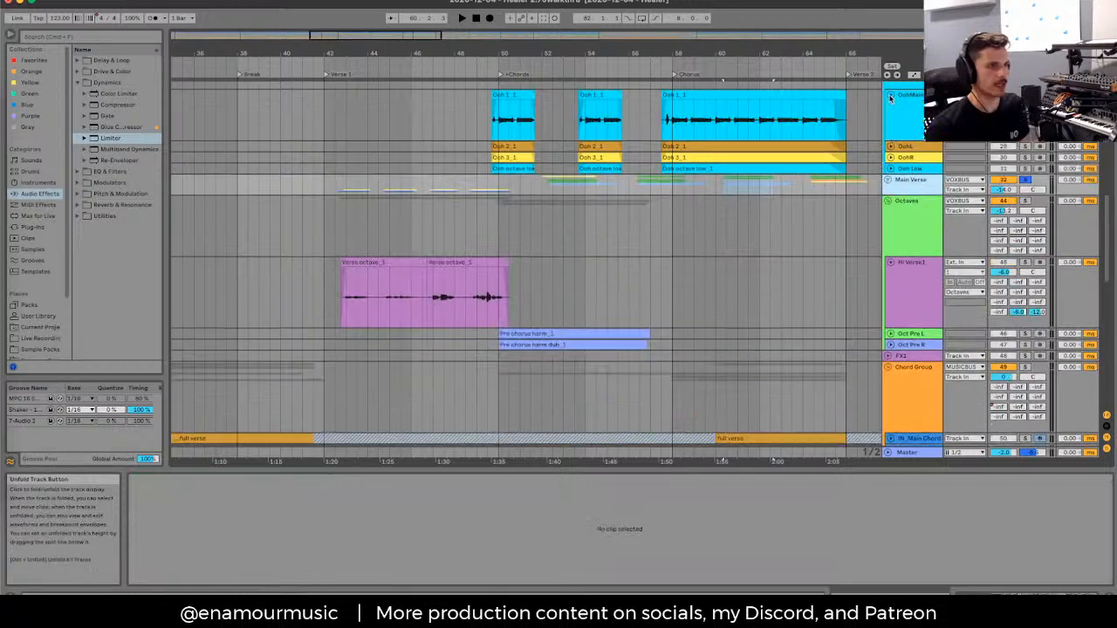
pyautogui.click(751, 118)
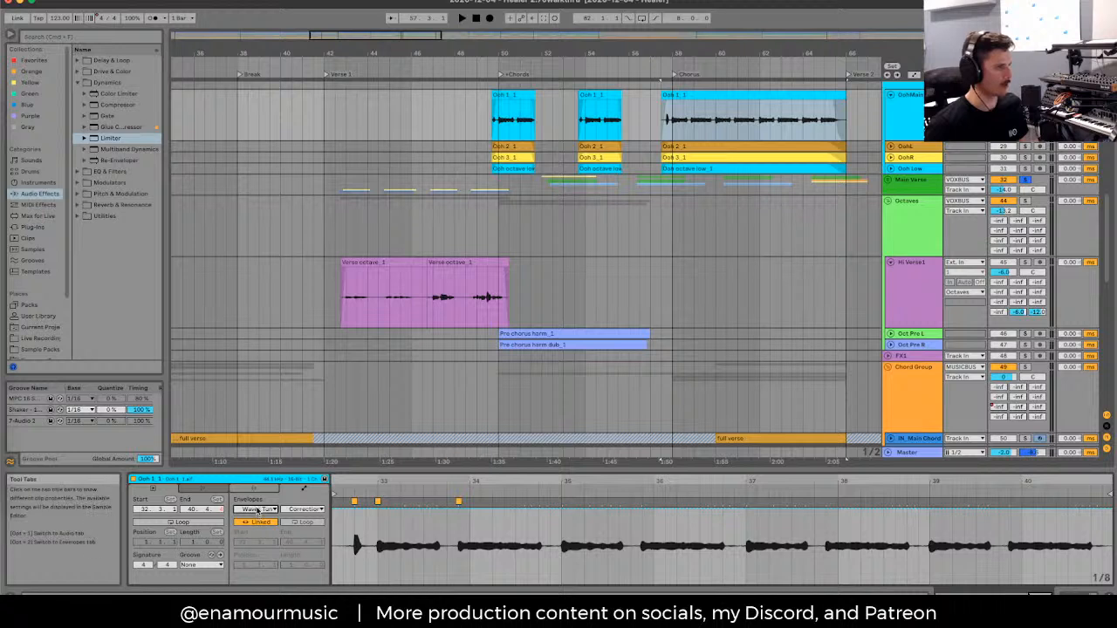
pyautogui.click(256, 511)
pyautogui.click(253, 523)
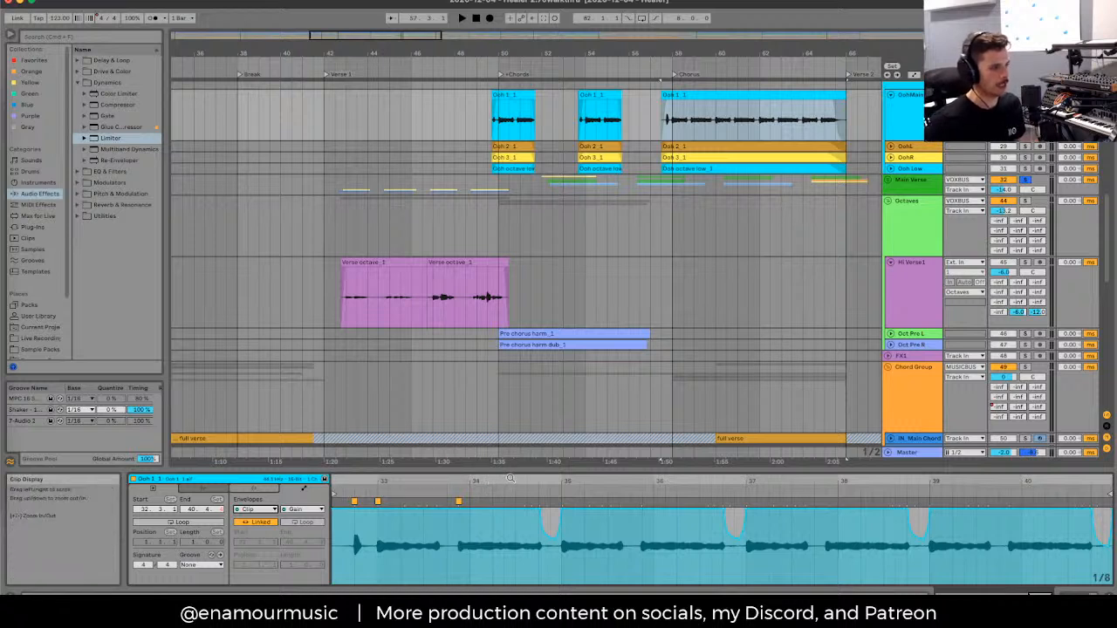
# Step: Examine the gain dips between the sung phrases of the Ooh 1_1 clip and its place in the arrangement
pyautogui.scroll(3, 510, 542)
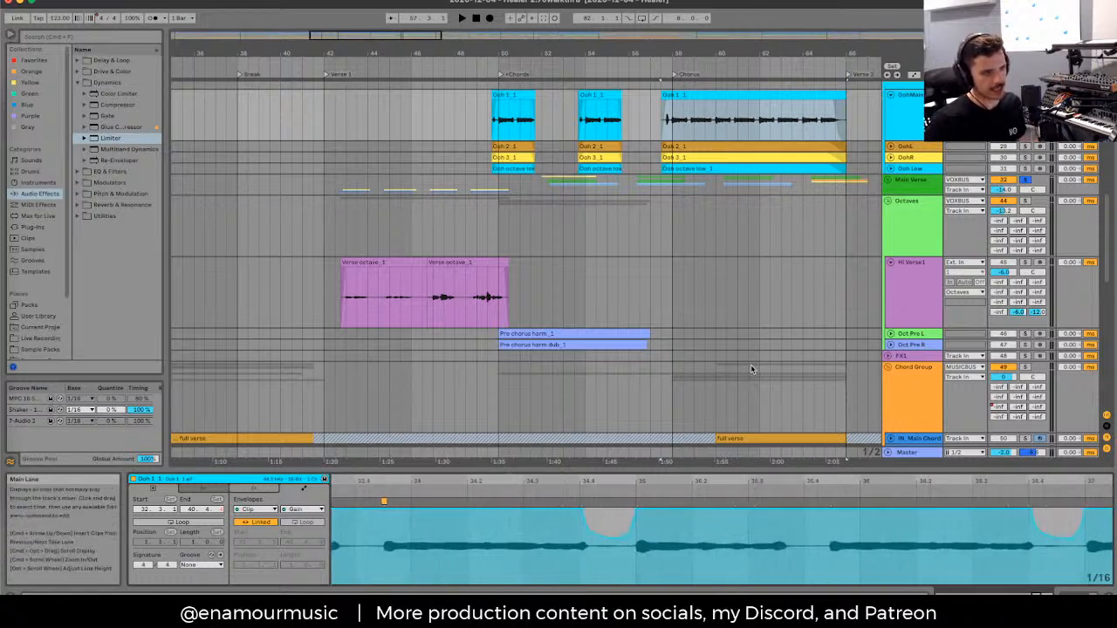
pyautogui.moveTo(624, 511); pyautogui.dragTo(623, 544)
pyautogui.hscroll(-5, 579, 561)
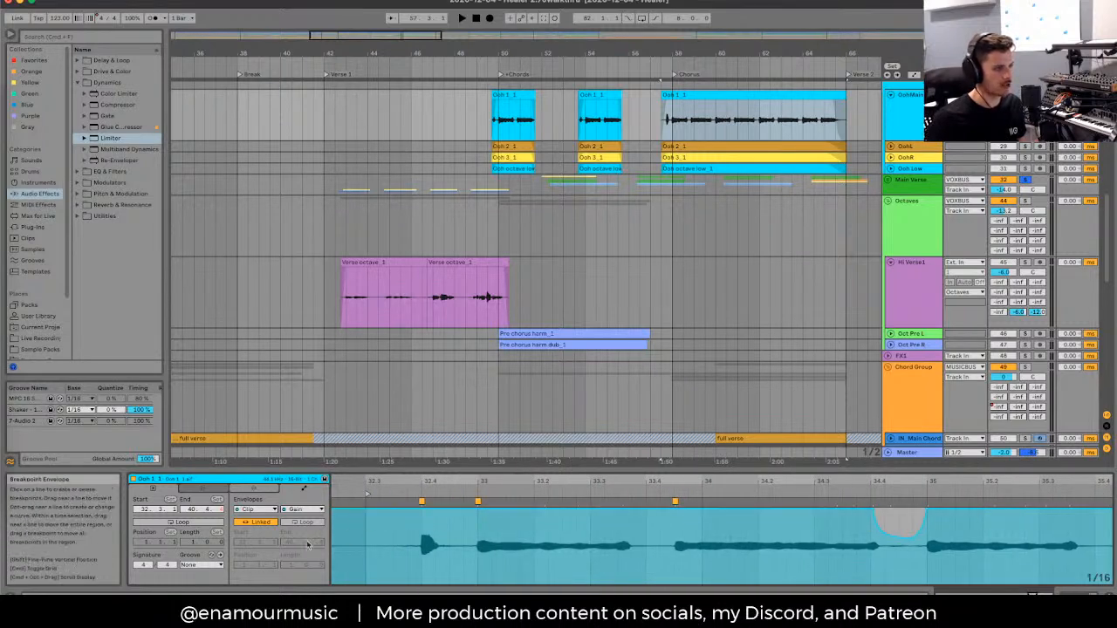
pyautogui.scroll(1, 689, 397)
pyautogui.hscroll(1, 689, 397)
pyautogui.scroll(5, 689, 397)
pyautogui.hscroll(6, 689, 397)
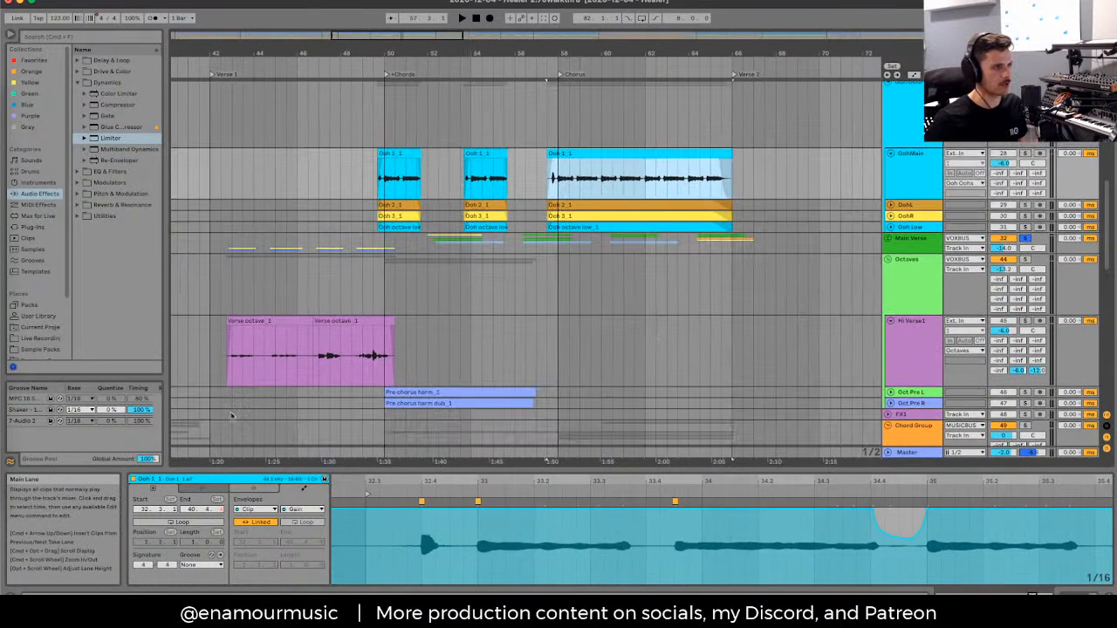
# Step: Return from the Ooh 1_1 clip's audio settings to its envelopes and choose Gain as the clip control
pyautogui.click(256, 509)
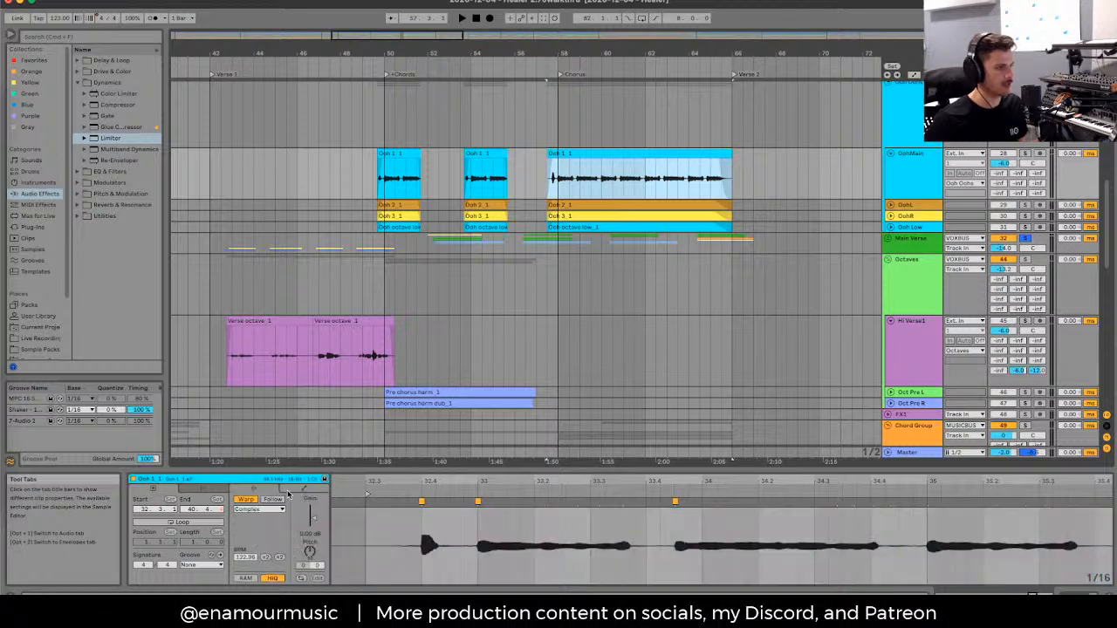
pyautogui.click(248, 518)
pyautogui.click(301, 509)
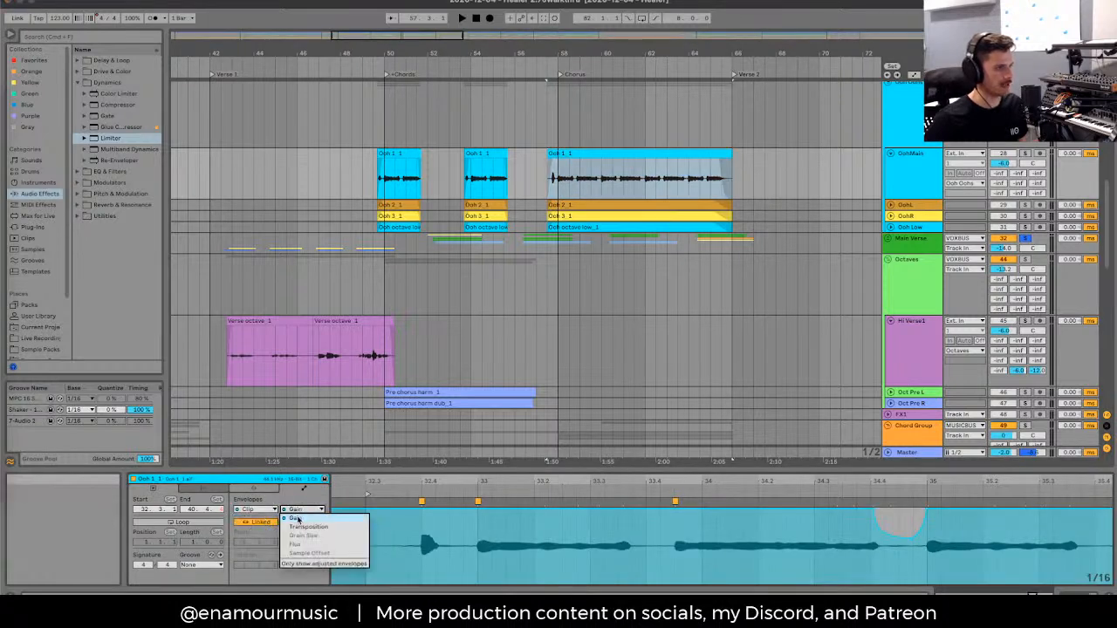
pyautogui.click(292, 519)
# Step: Solo OohMain, play the clip across the gain dip before bar 35 and select the envelope range around it
pyautogui.press('+')
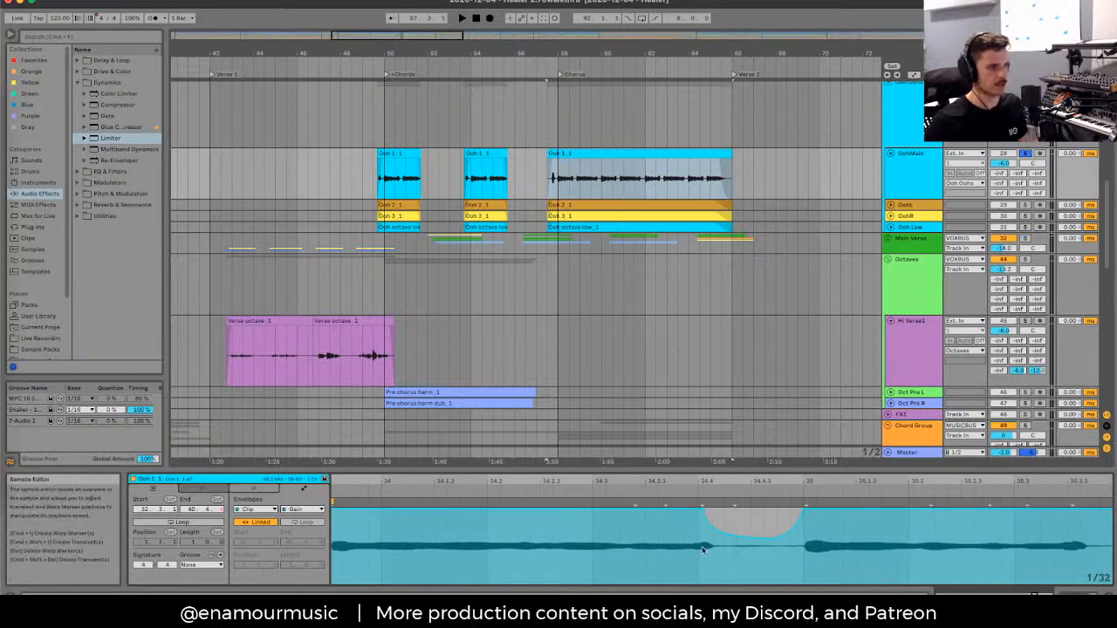
pyautogui.click(634, 490)
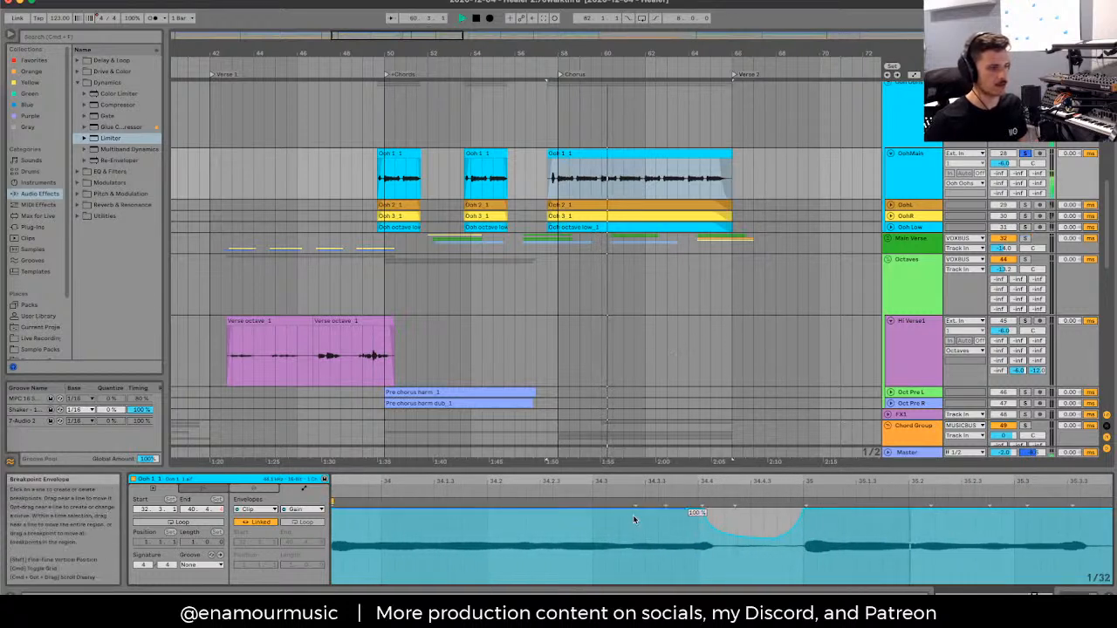
pyautogui.moveTo(633, 519); pyautogui.dragTo(924, 526)
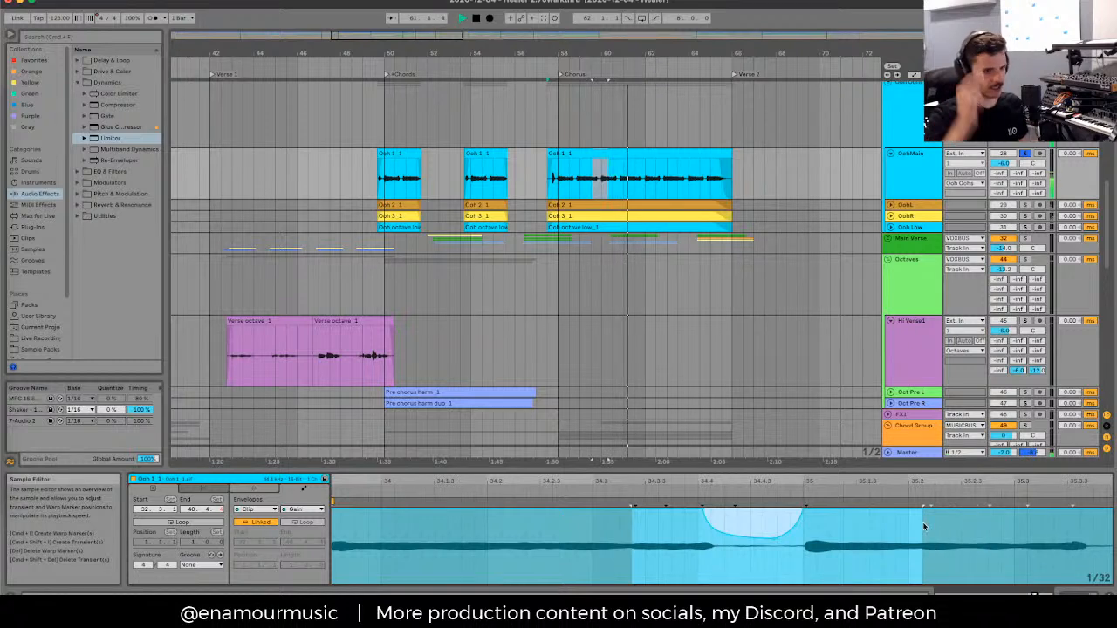
# Step: Clear the gain dip from the selected range, replay the passage without it, and restore the dip
pyautogui.press('space')
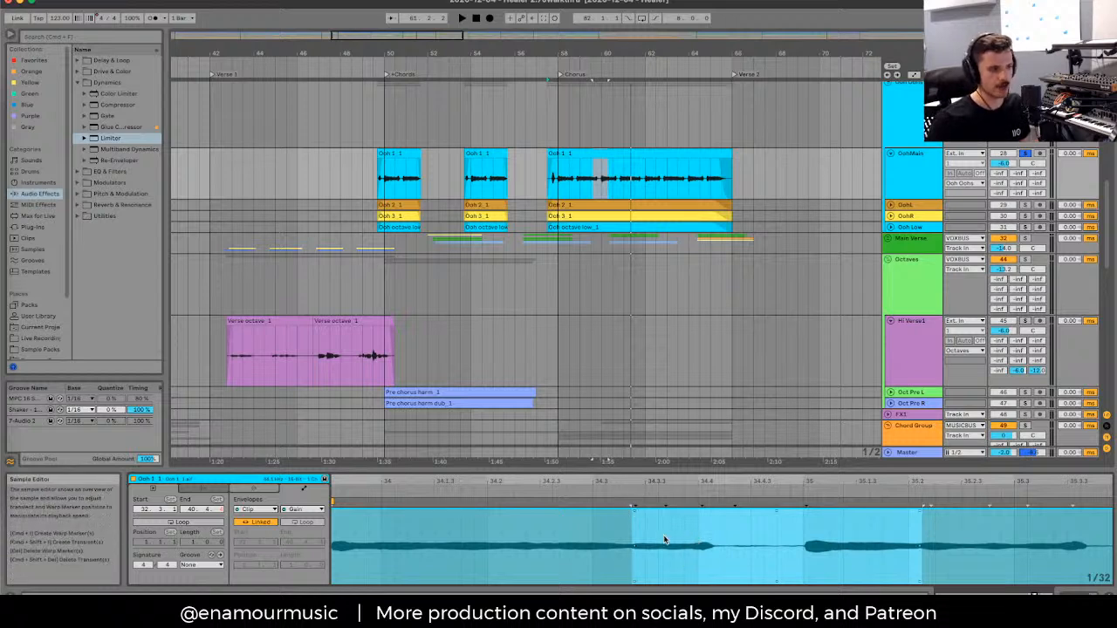
pyautogui.click(628, 490)
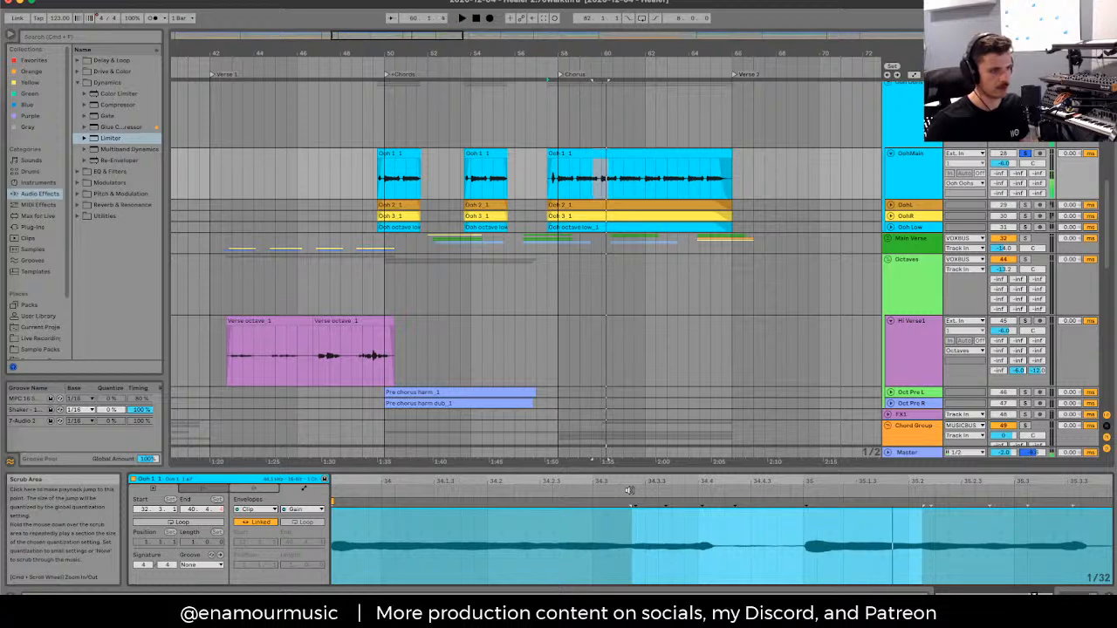
pyautogui.moveTo(752, 507); pyautogui.dragTo(759, 536)
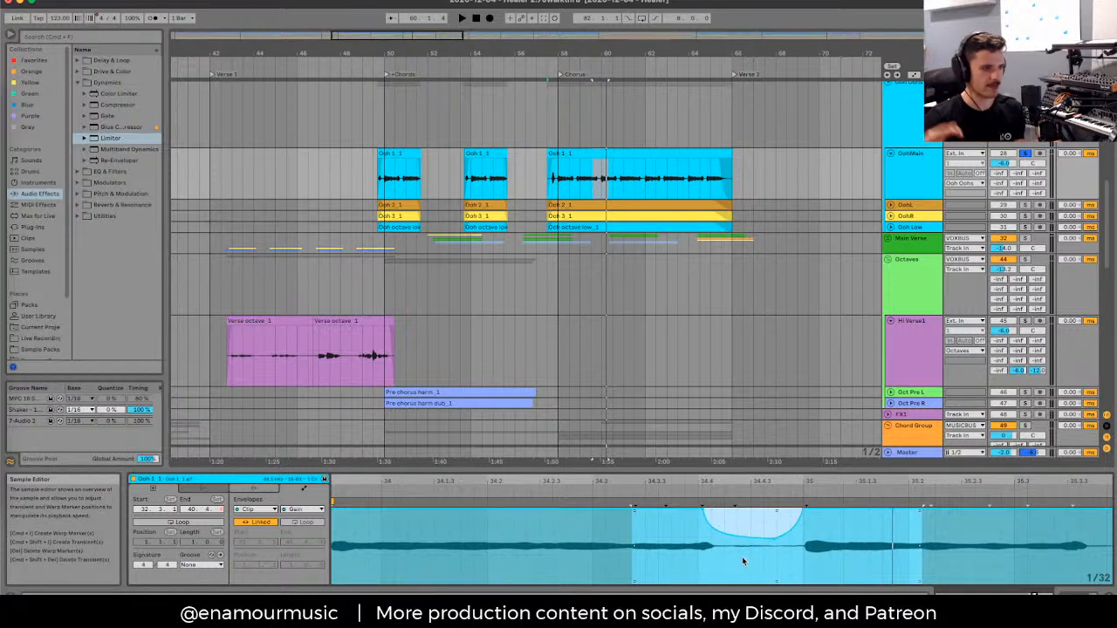
pyautogui.moveTo(705, 538); pyautogui.dragTo(808, 556)
pyautogui.click(780, 555)
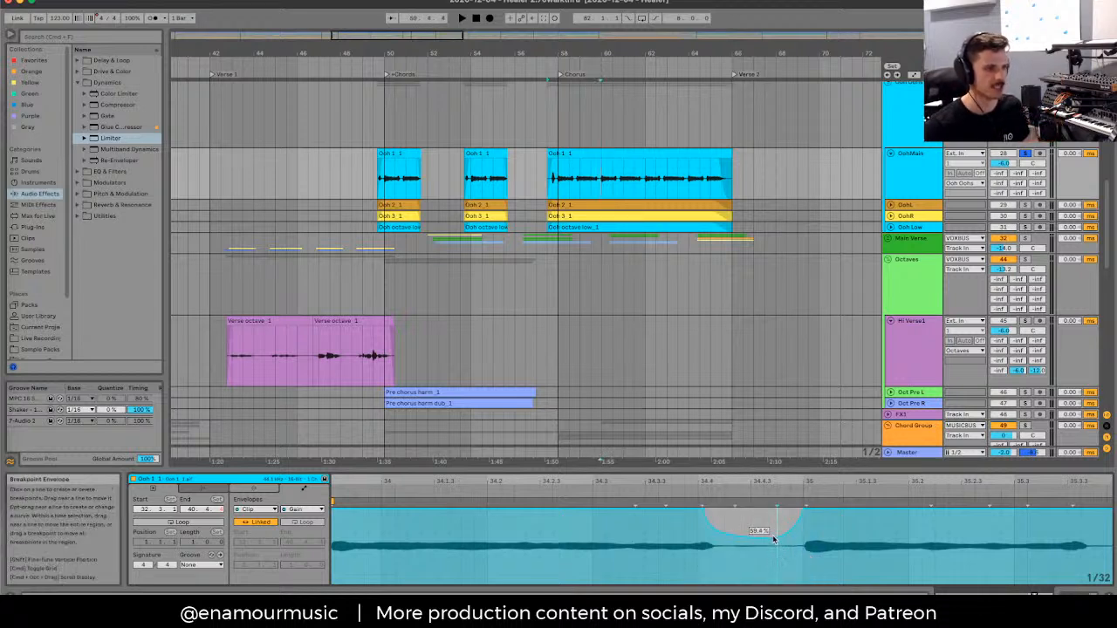
# Step: Replay the Ooh 1_1 clip from just before the restored gain dip ahead of bar 35, and stop playback after it
pyautogui.click(699, 560)
pyautogui.scroll(3, 699, 561)
pyautogui.press('space')
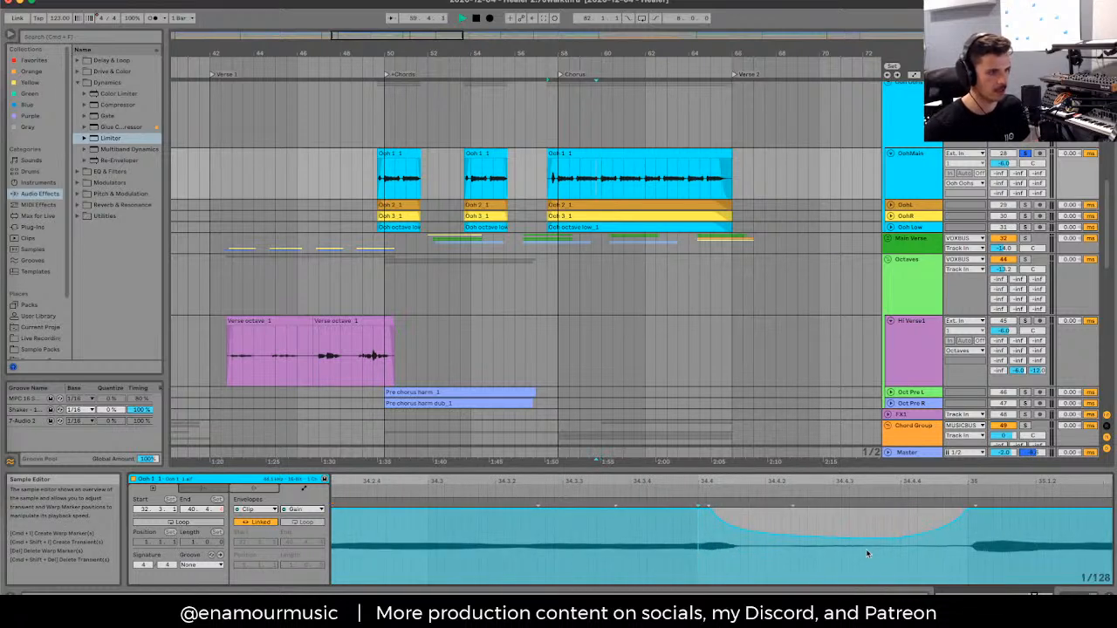
pyautogui.click(595, 491)
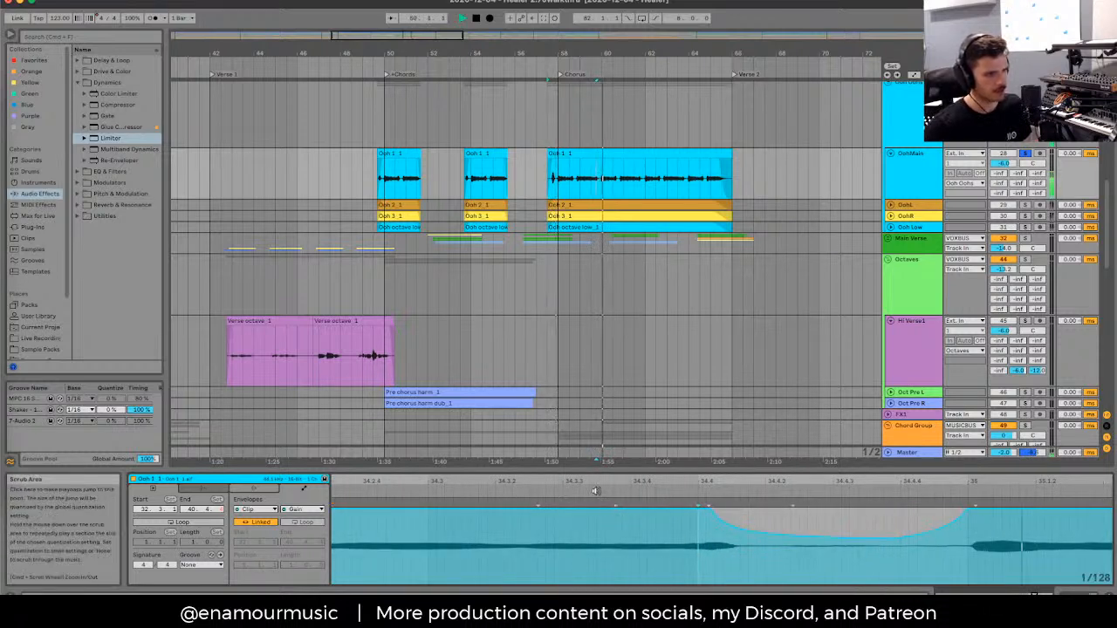
pyautogui.press('space')
# Step: Examine the other gain dips along the chorus Ooh 1_1 clip and the phrases between them, up to bar 40
pyautogui.scroll(-5, 611, 542)
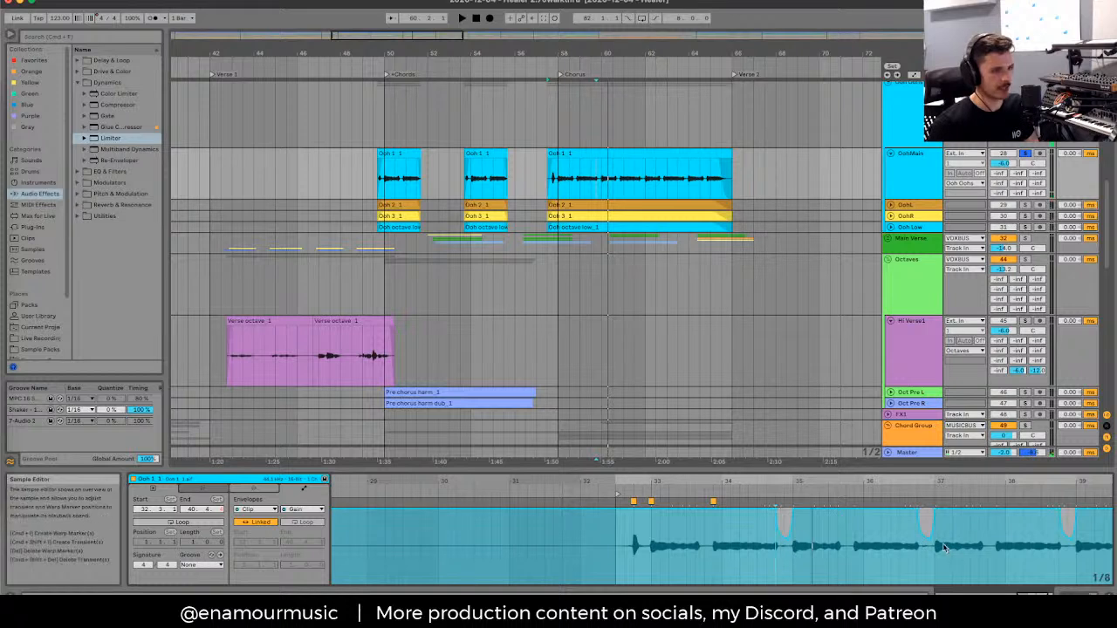
pyautogui.hscroll(2, 1002, 534)
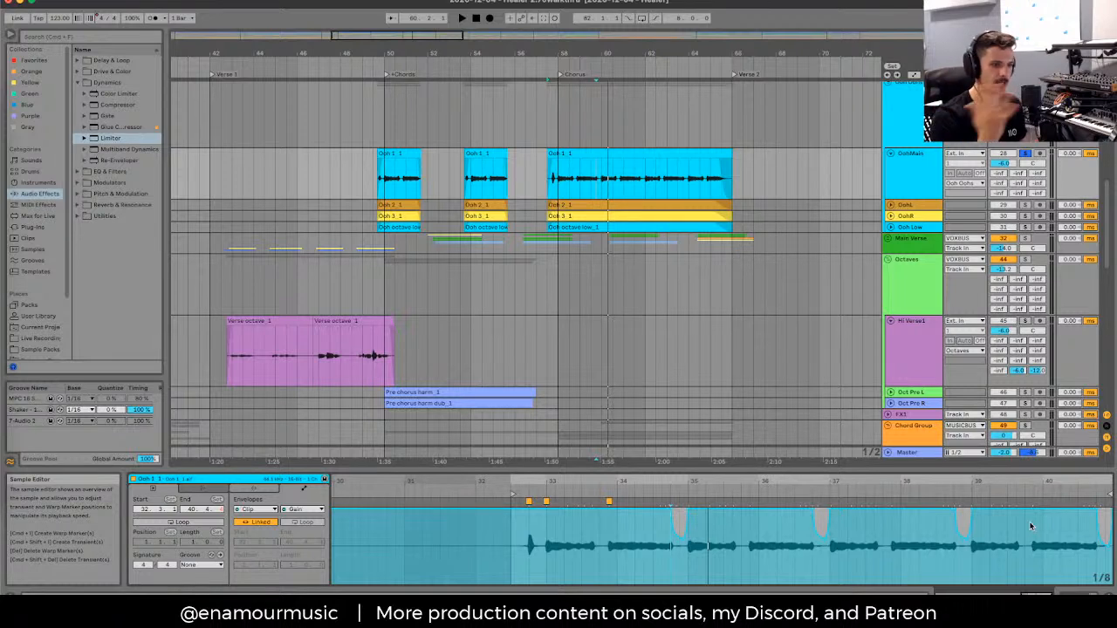
pyautogui.moveTo(812, 463); pyautogui.dragTo(792, 474)
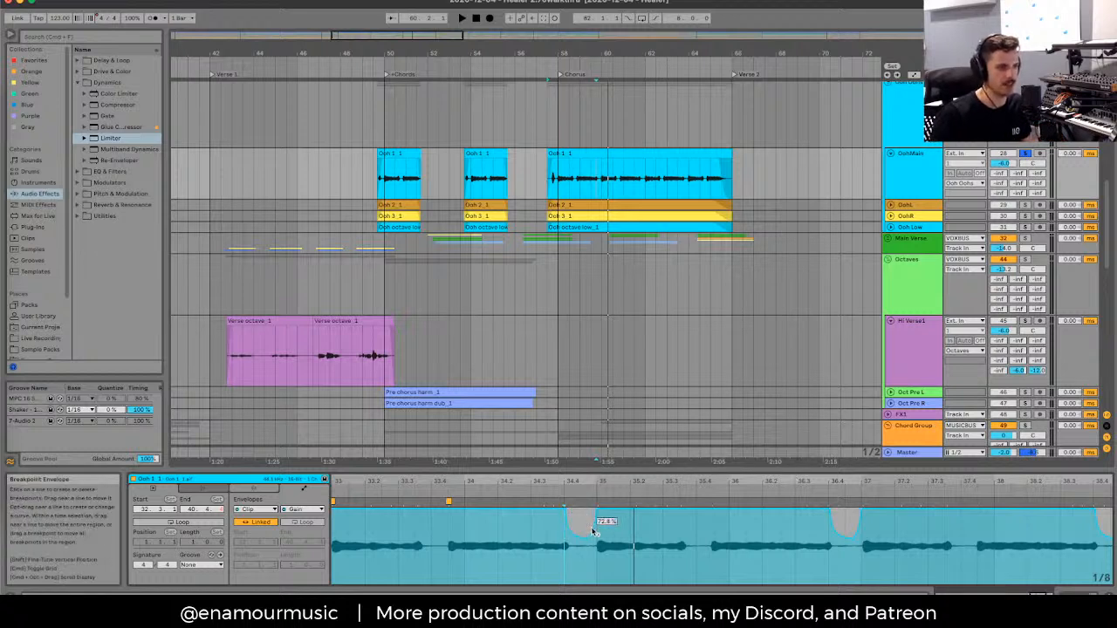
pyautogui.moveTo(726, 547); pyautogui.dragTo(841, 550)
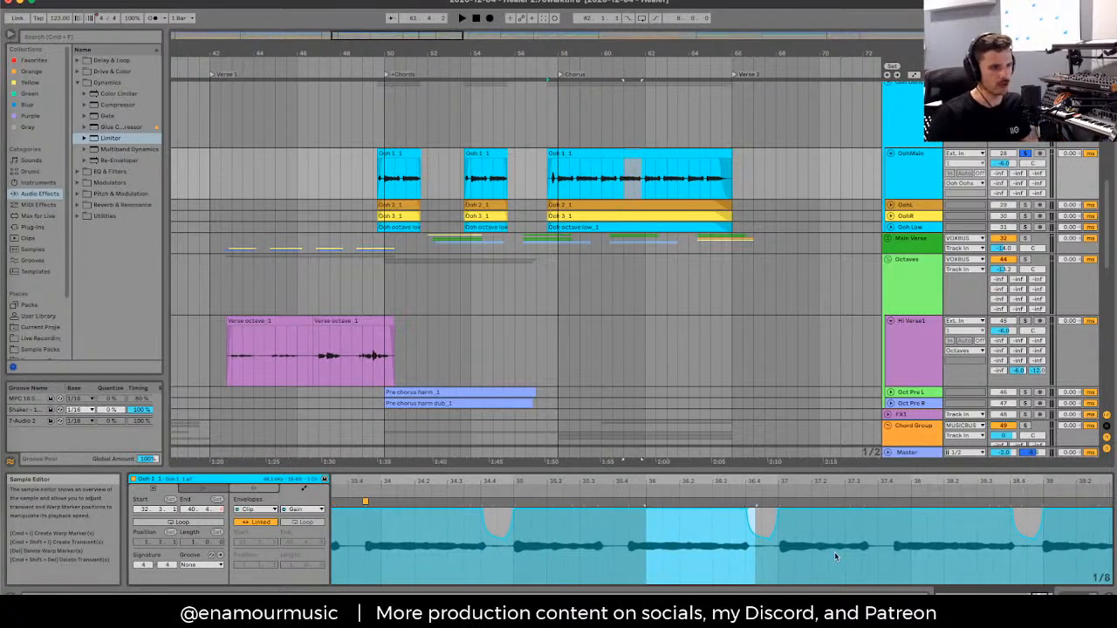
pyautogui.click(785, 535)
pyautogui.hscroll(4, 787, 534)
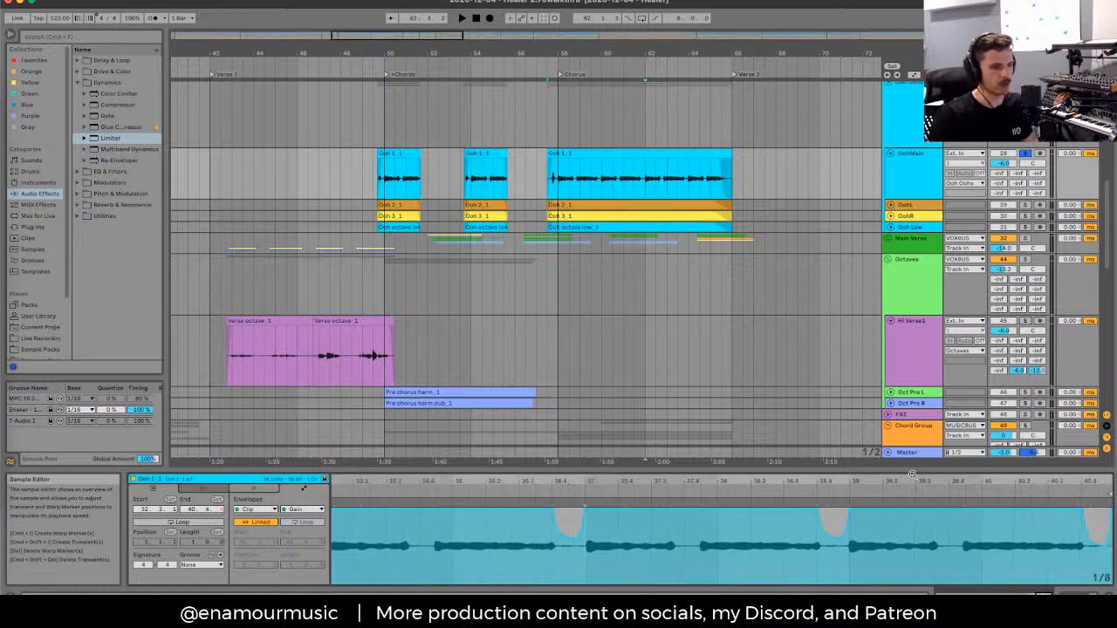
pyautogui.moveTo(906, 480); pyautogui.dragTo(1054, 481)
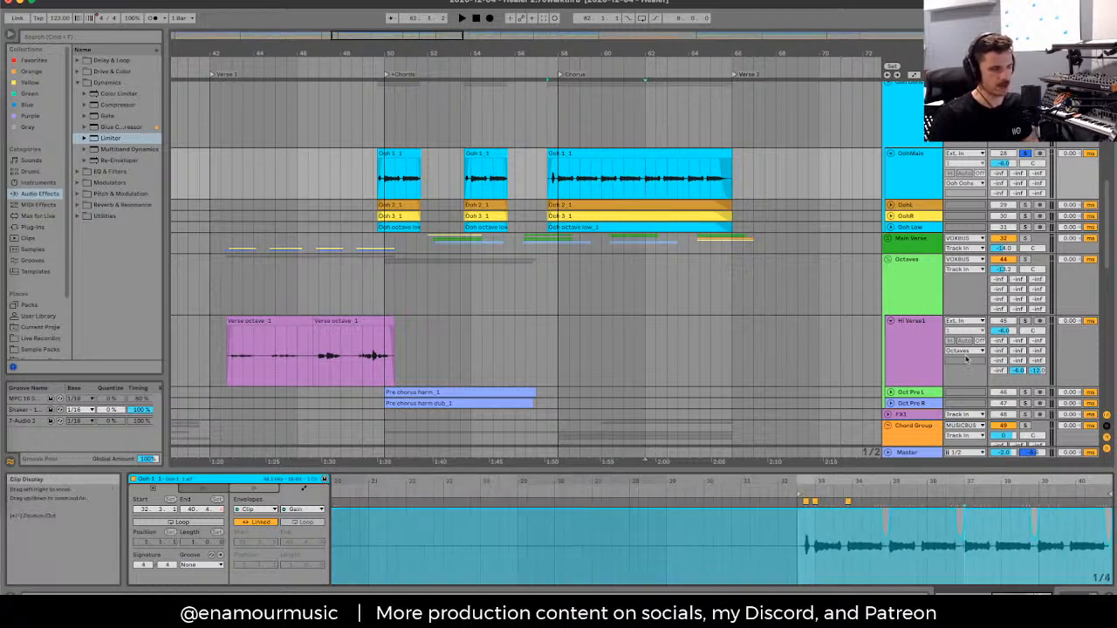
pyautogui.click(632, 177)
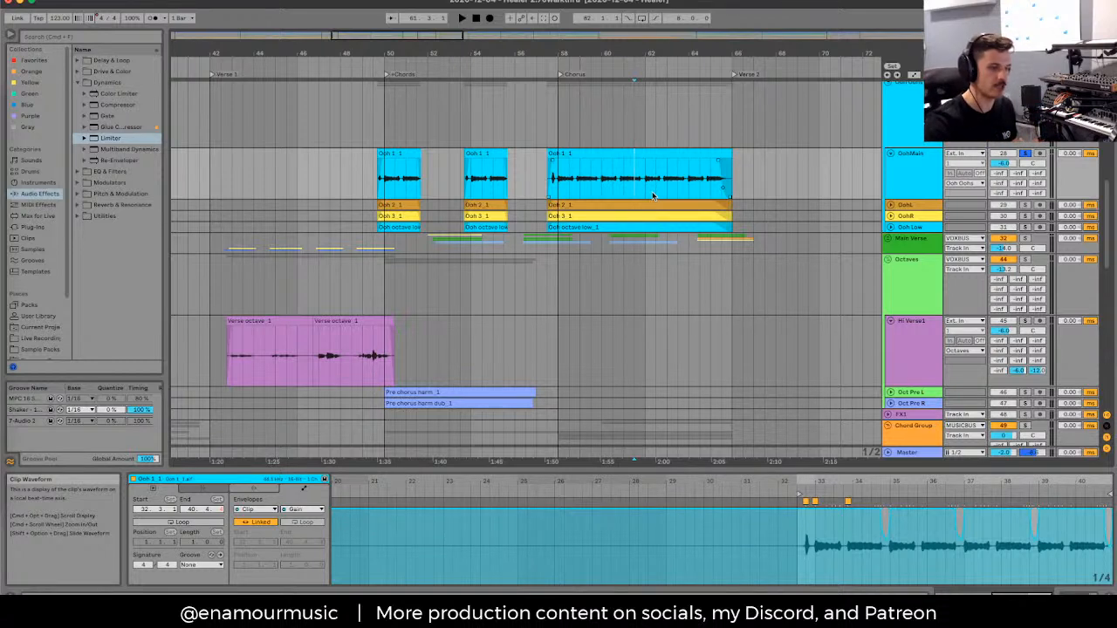
# Step: Unfold OohL, OohR and Ooh Low to view their clips, and fold the four Ooh tracks
pyautogui.click(893, 207)
pyautogui.click(891, 207)
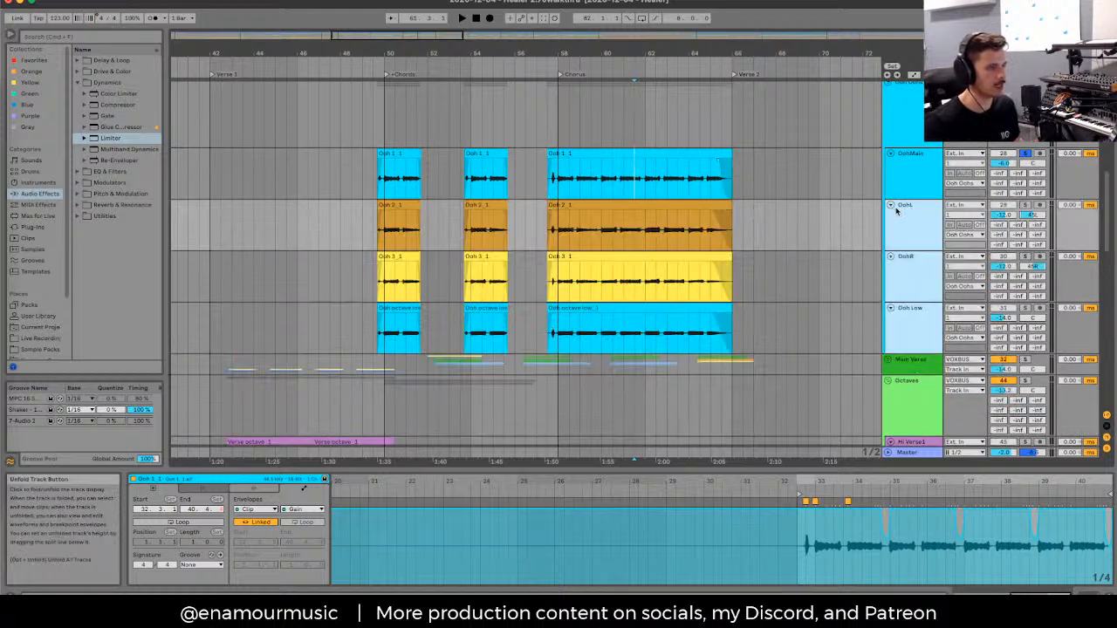
pyautogui.click(921, 262)
pyautogui.click(913, 225)
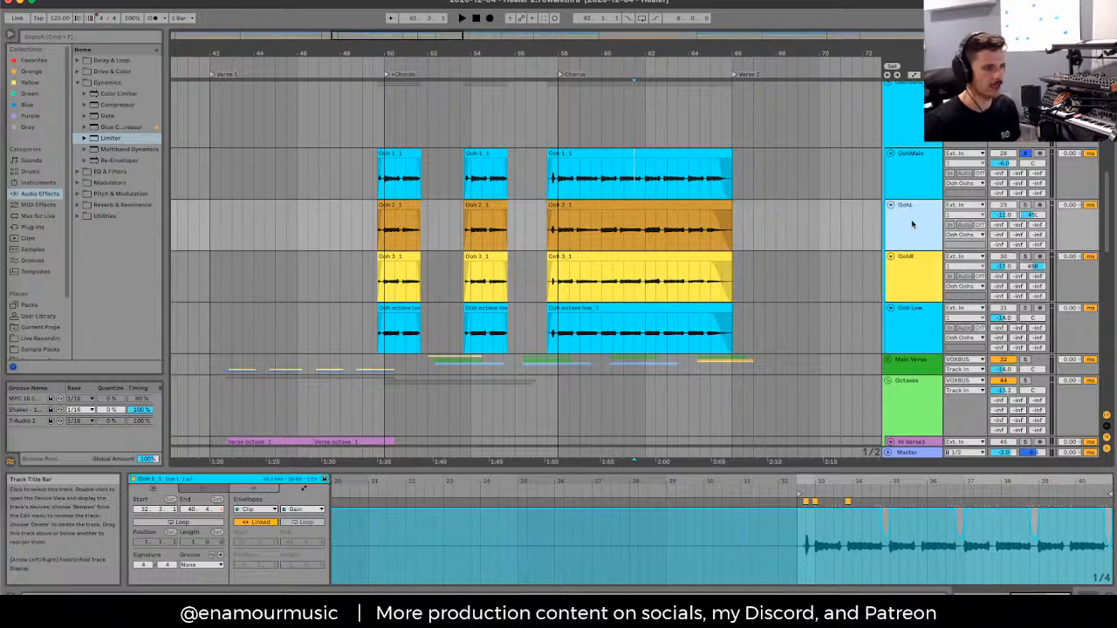
pyautogui.click(907, 309)
pyautogui.keyDown('shift'); pyautogui.click(914, 196); pyautogui.keyUp('shift')
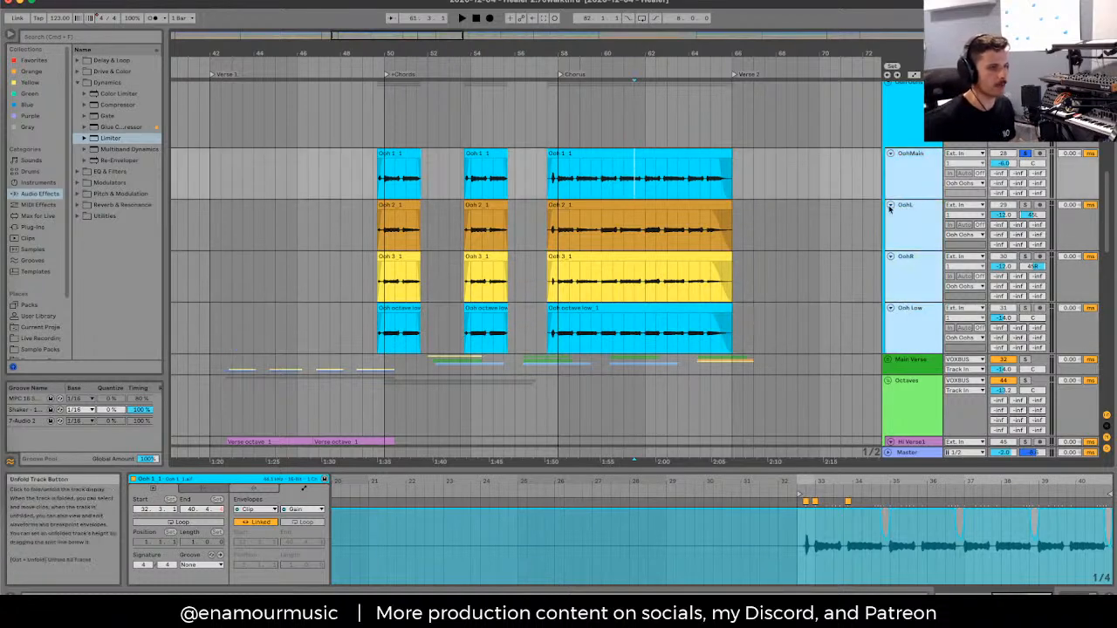
pyautogui.click(890, 207)
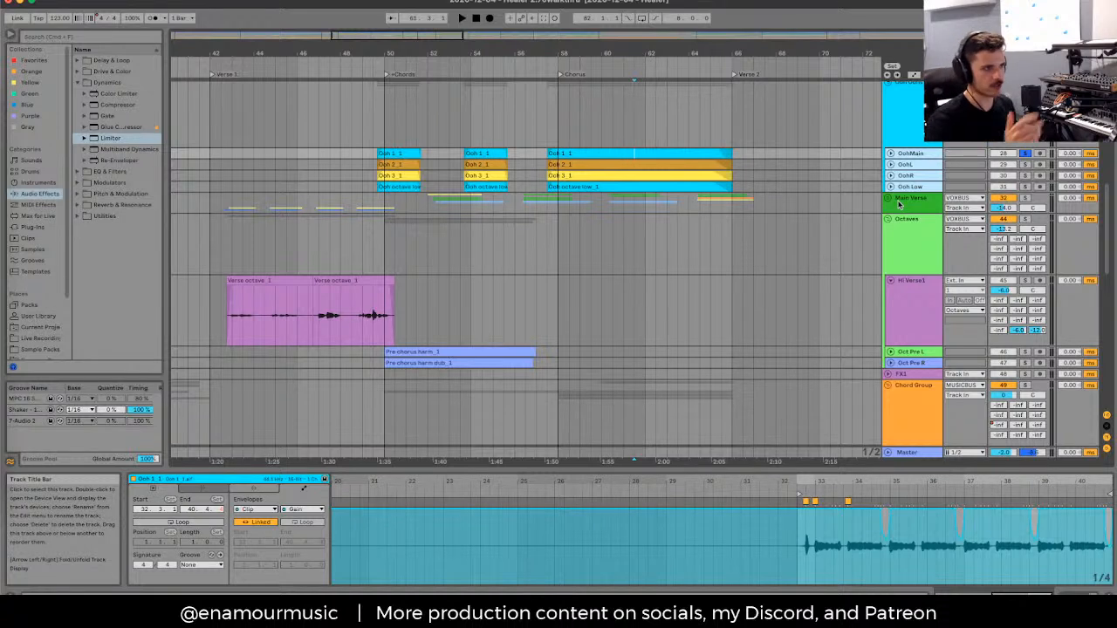
# Step: Compare the gain dips of OohMain's chorus clip with the chorus clips Ooh 2_1 and Ooh 3_1
pyautogui.click(487, 154)
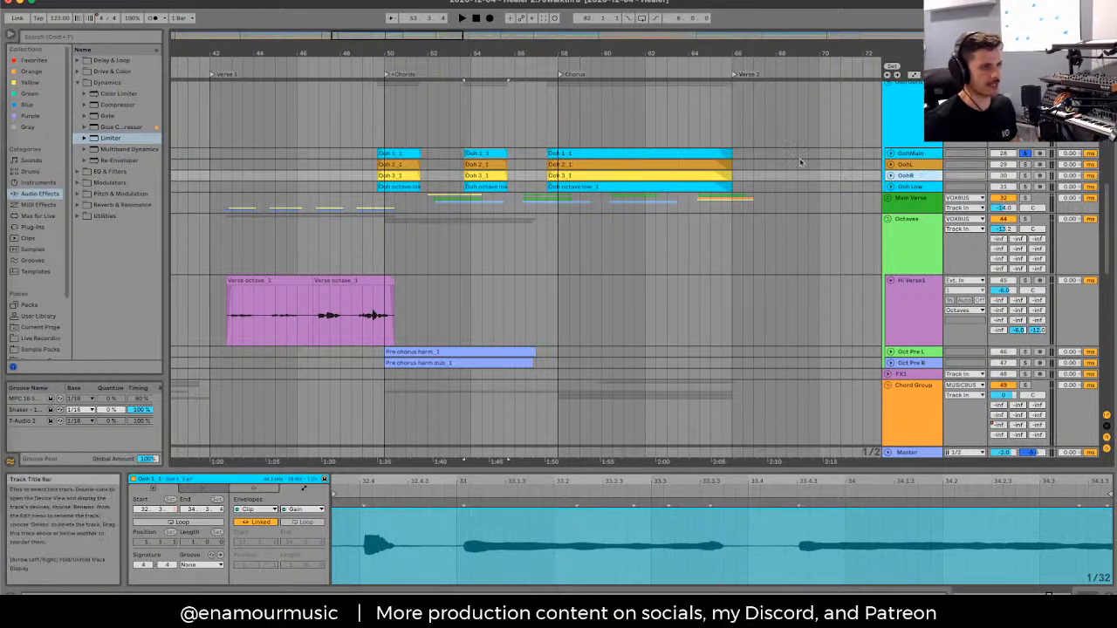
pyautogui.click(680, 152)
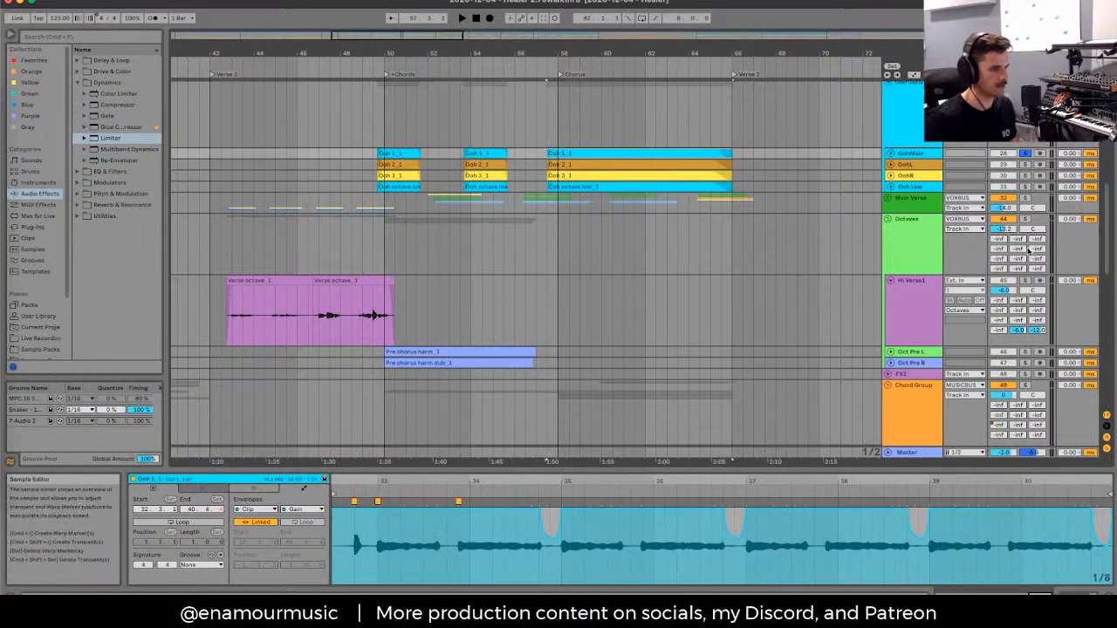
pyautogui.click(905, 165)
pyautogui.click(905, 175)
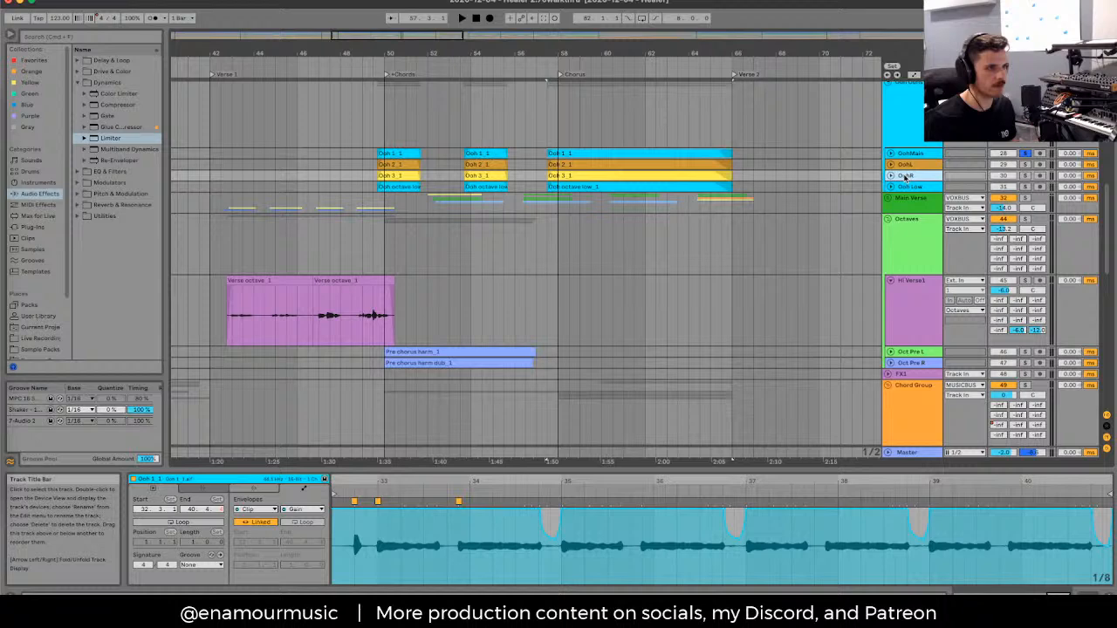
pyautogui.click(638, 162)
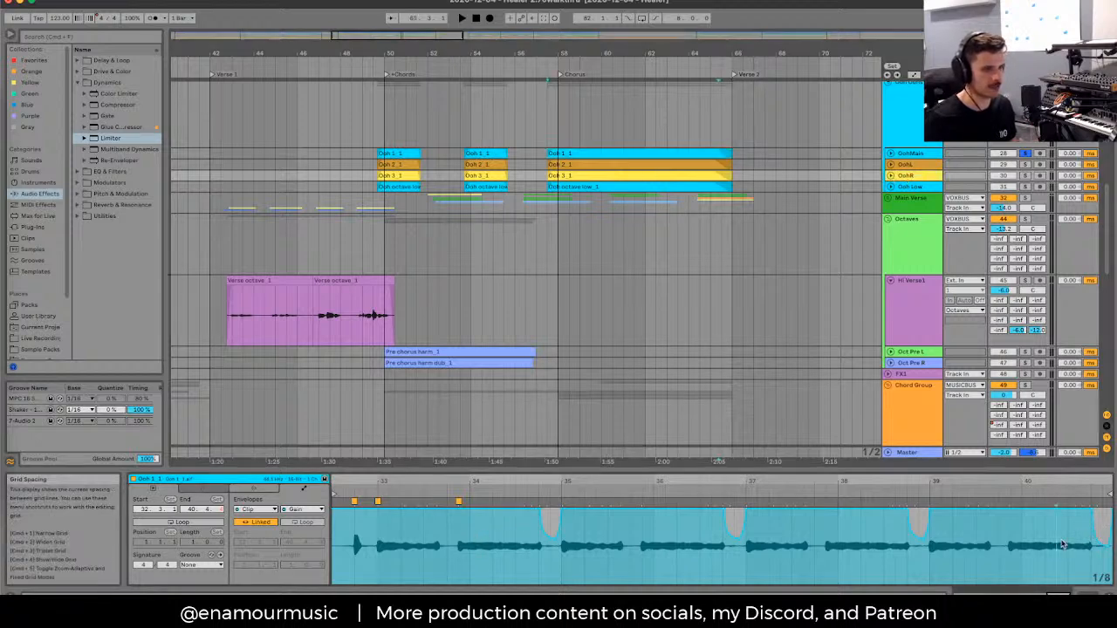
pyautogui.click(635, 164)
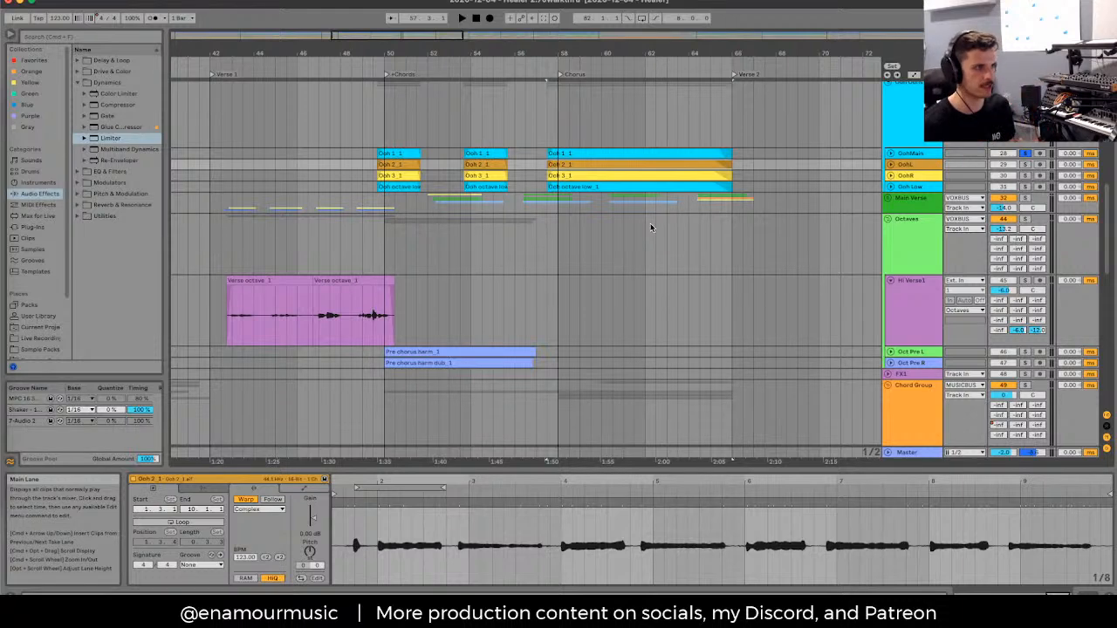
pyautogui.click(692, 177)
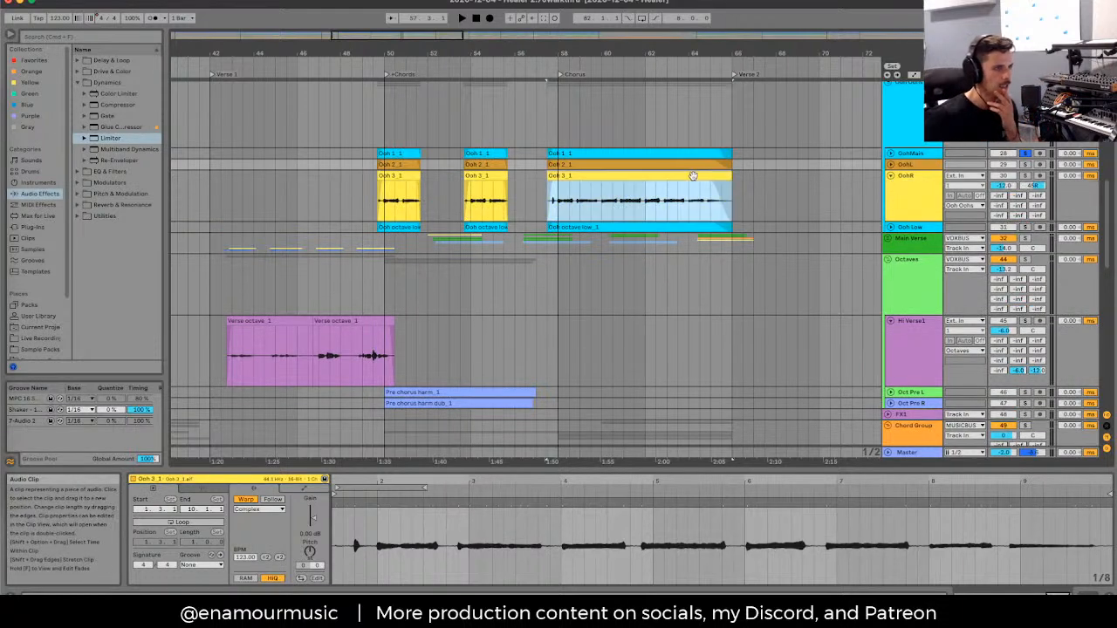
# Step: Unfold the Main Verse group and show its tracks' clips across more of the arrangement
pyautogui.scroll(-4, 692, 176)
pyautogui.click(918, 171)
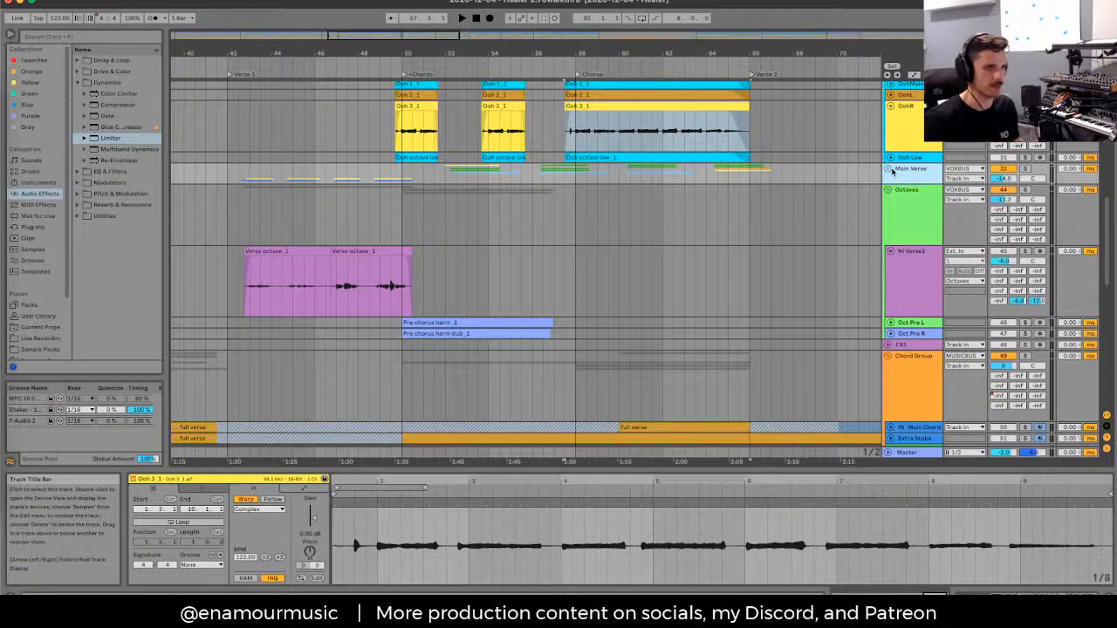
pyautogui.click(889, 169)
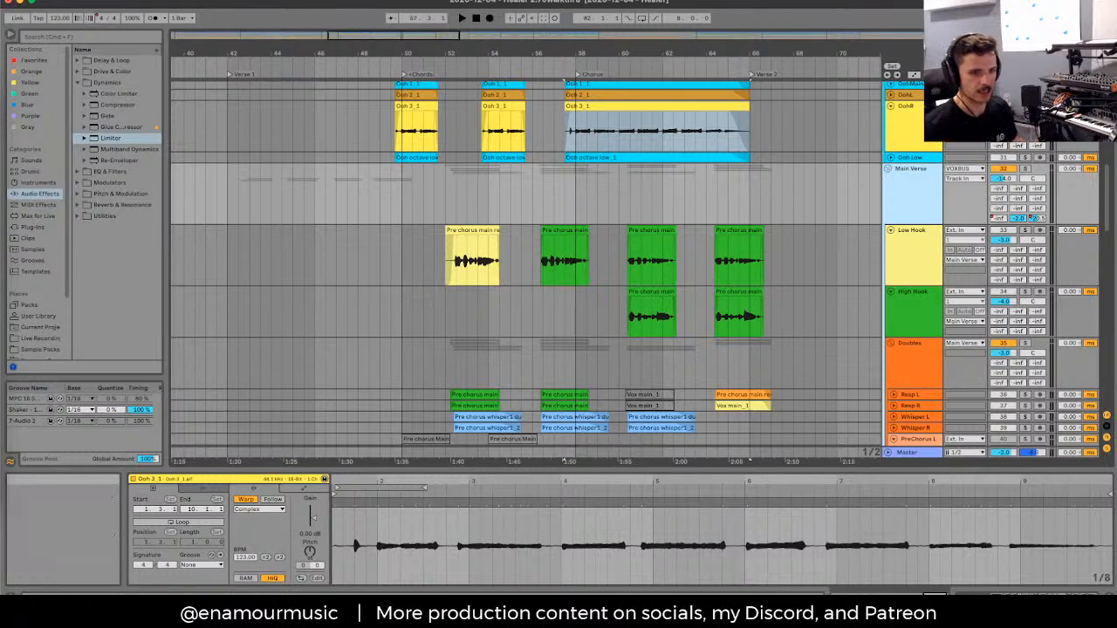
pyautogui.click(606, 194)
pyautogui.press('-')
pyautogui.press('-')
pyautogui.press('-')
pyautogui.press('-')
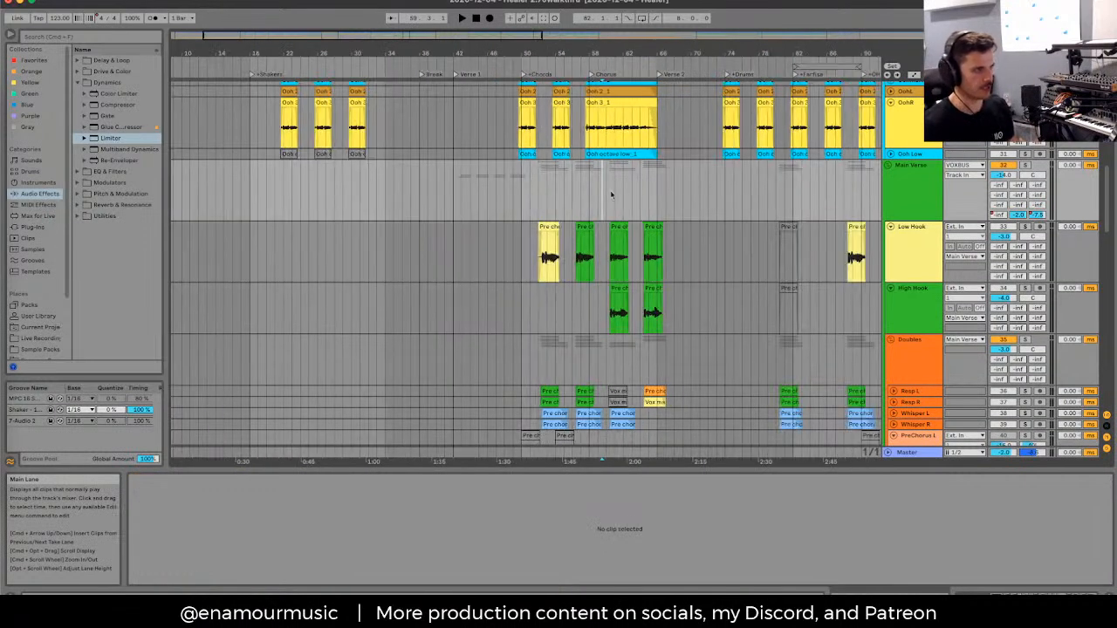
# Step: Show Low Hook's devices and fold the Low Hook and High Hook tracks
pyautogui.click(909, 242)
pyautogui.click(909, 243)
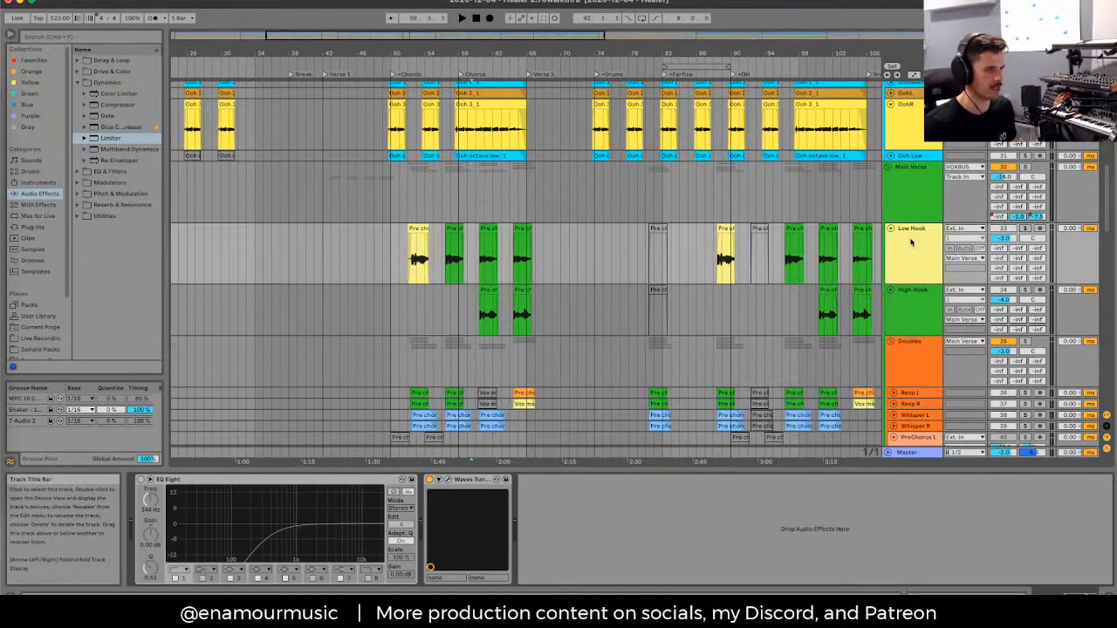
pyautogui.press('Left')
pyautogui.click(891, 243)
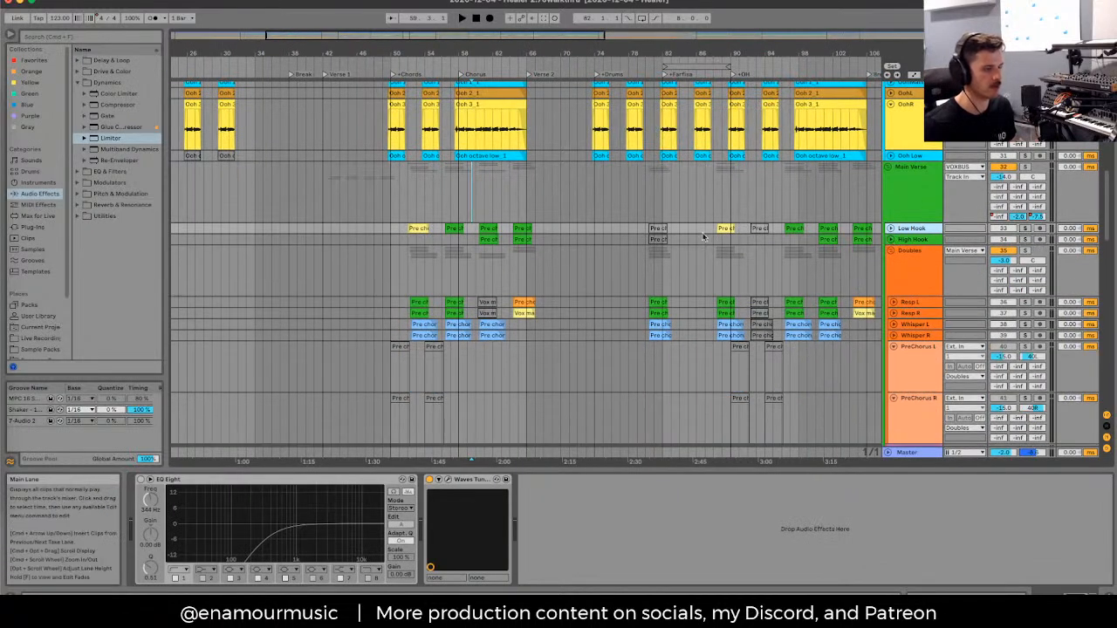
# Step: Examine how the Ooh clips line up with the Main Verse clips from the chorus to the Break marker
pyautogui.click(721, 158)
pyautogui.scroll(2, 720, 184)
pyautogui.click(714, 196)
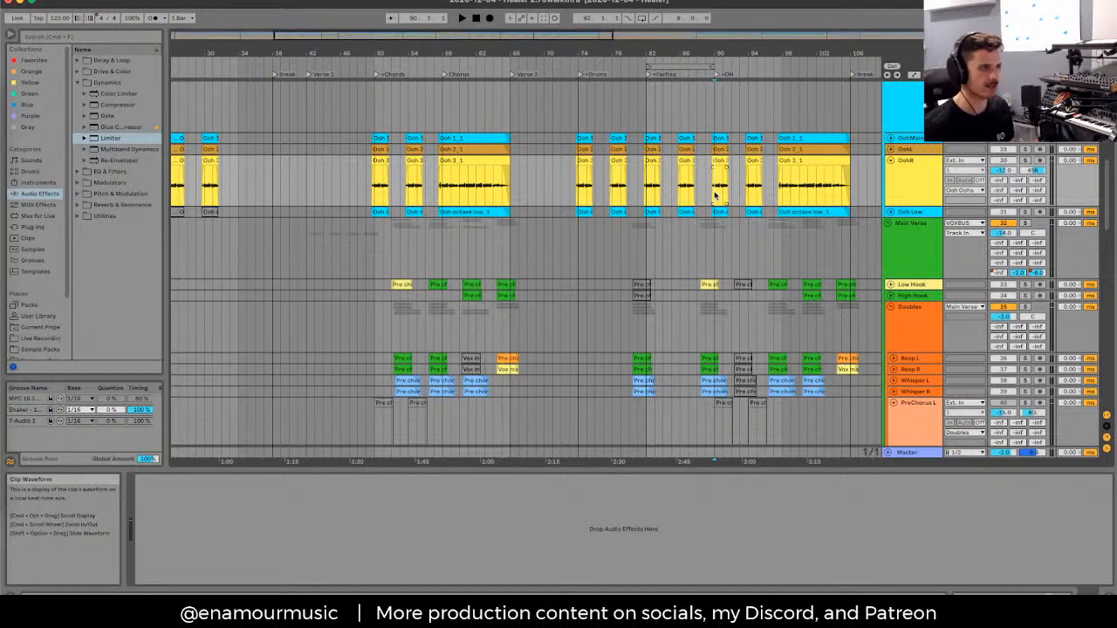
pyautogui.scroll(3, 742, 183)
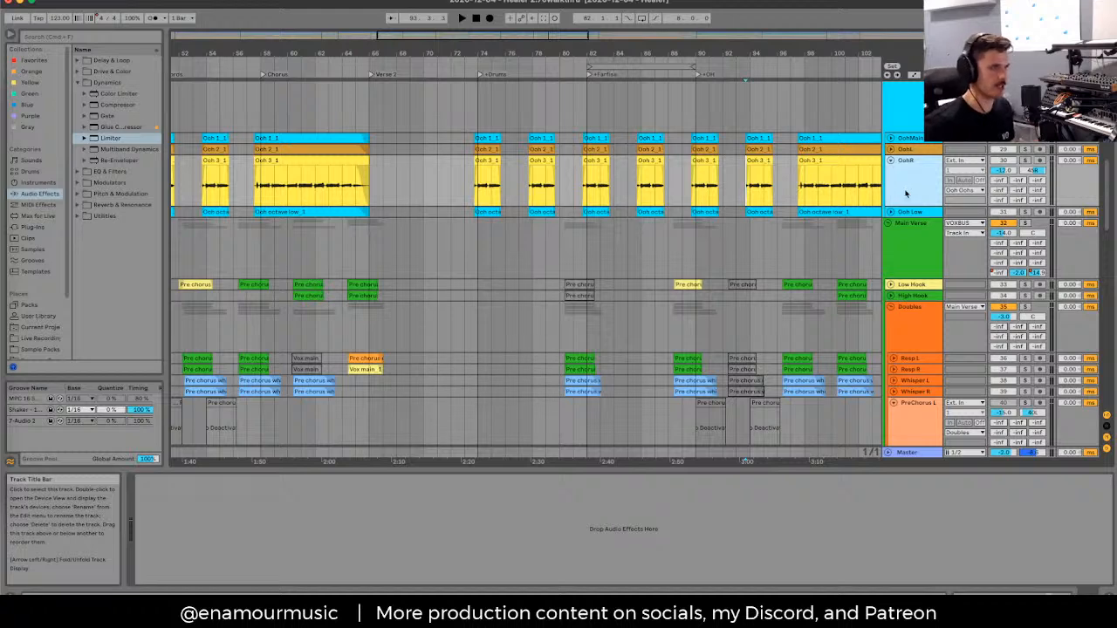
pyautogui.click(737, 196)
pyautogui.scroll(-2, 737, 197)
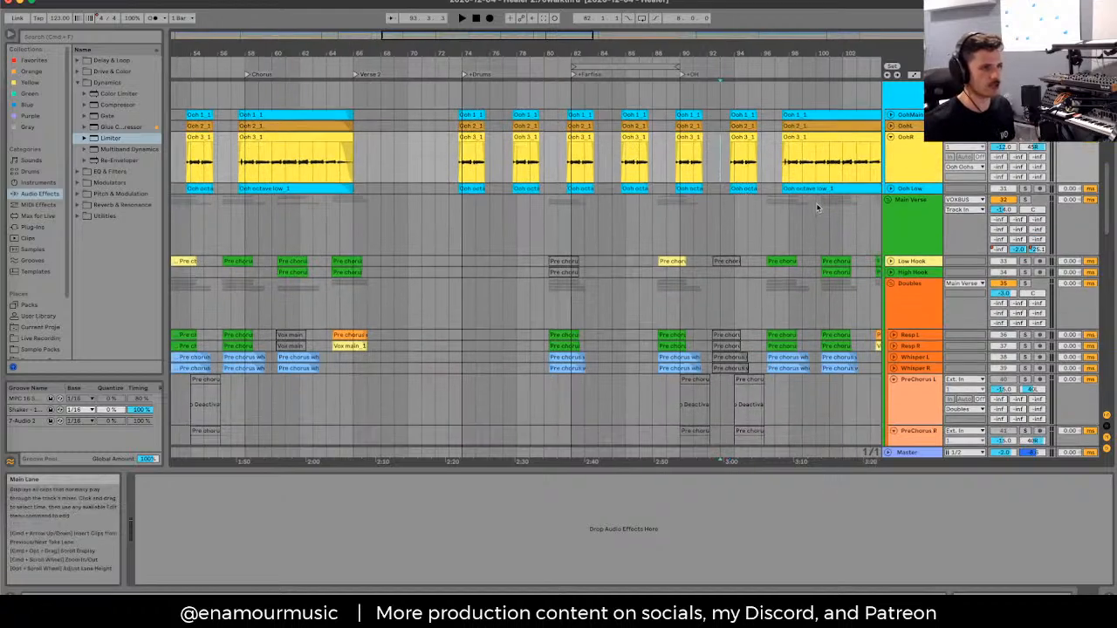
pyautogui.hscroll(5, 816, 203)
pyautogui.click(928, 230)
pyautogui.scroll(1, 928, 230)
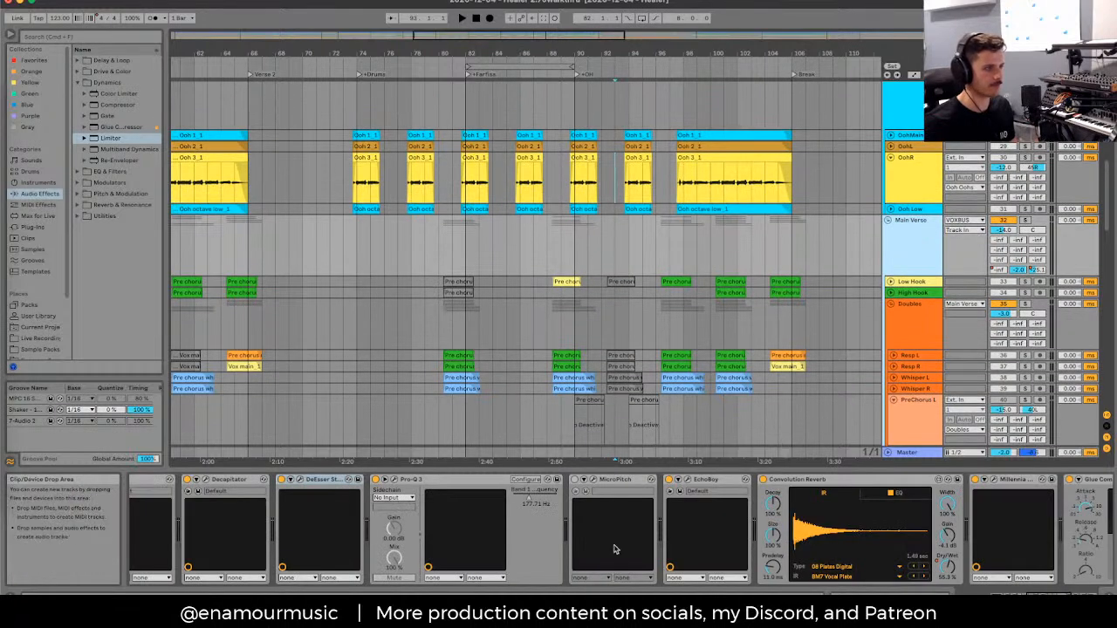
pyautogui.hscroll(-3, 616, 549)
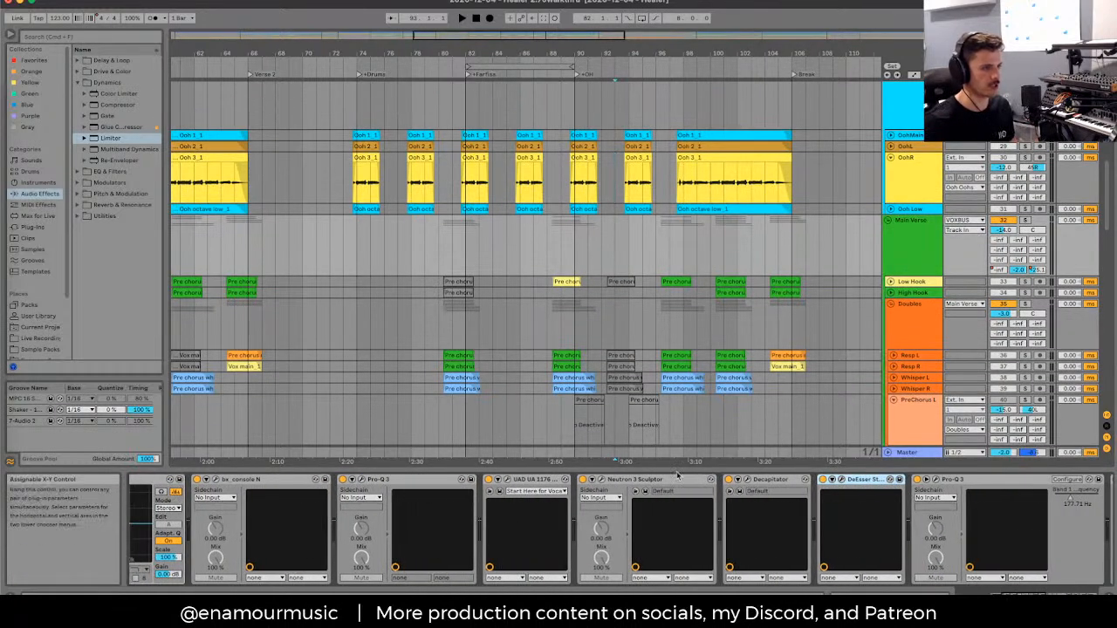
pyautogui.click(696, 479)
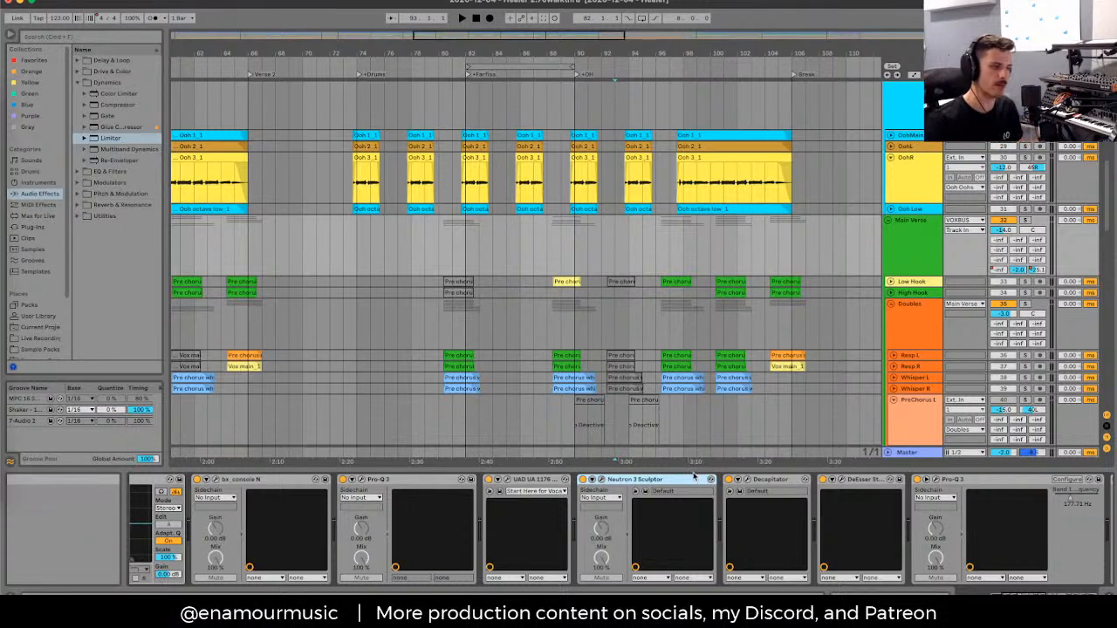
# Step: Look through the Ooh group's device chain around soothe2, and return to Main Verse's devices
pyautogui.click(741, 160)
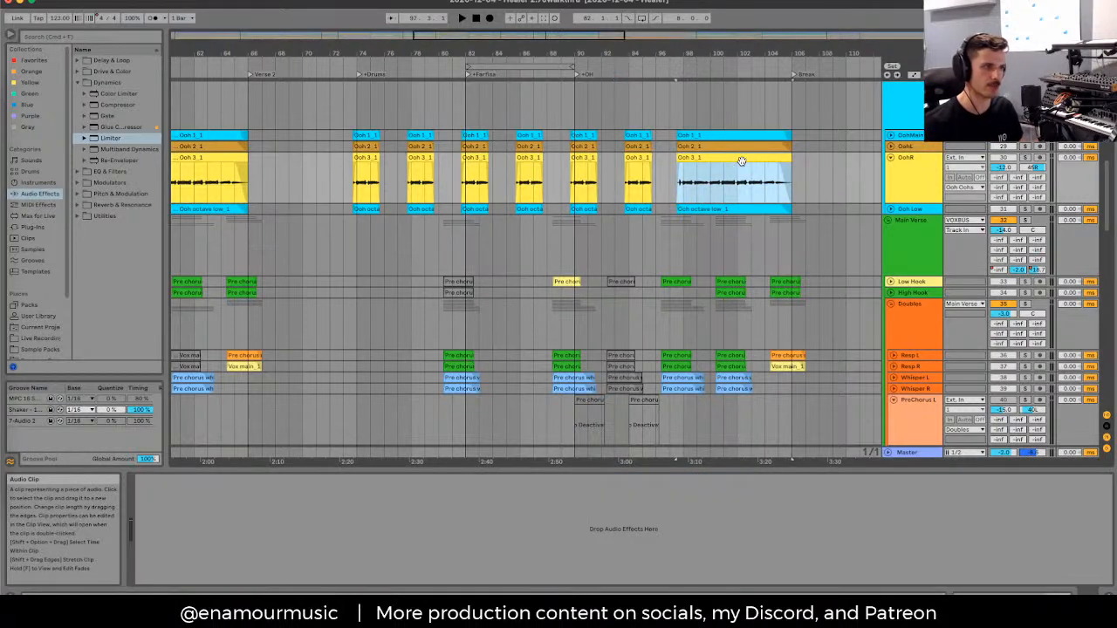
pyautogui.click(910, 106)
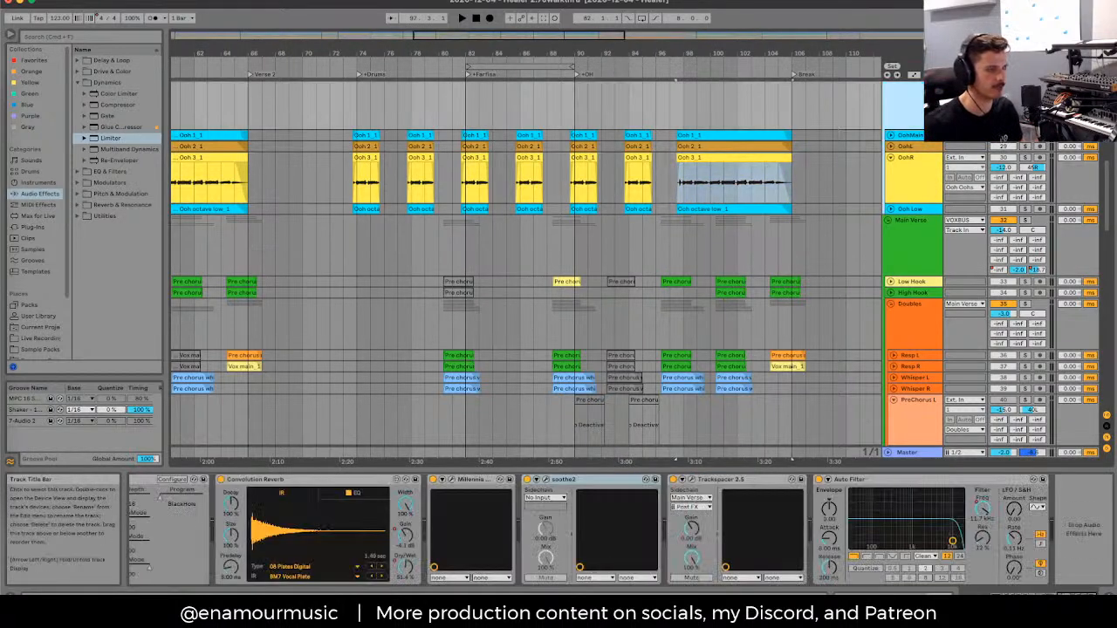
pyautogui.click(613, 480)
pyautogui.hscroll(-10, 617, 531)
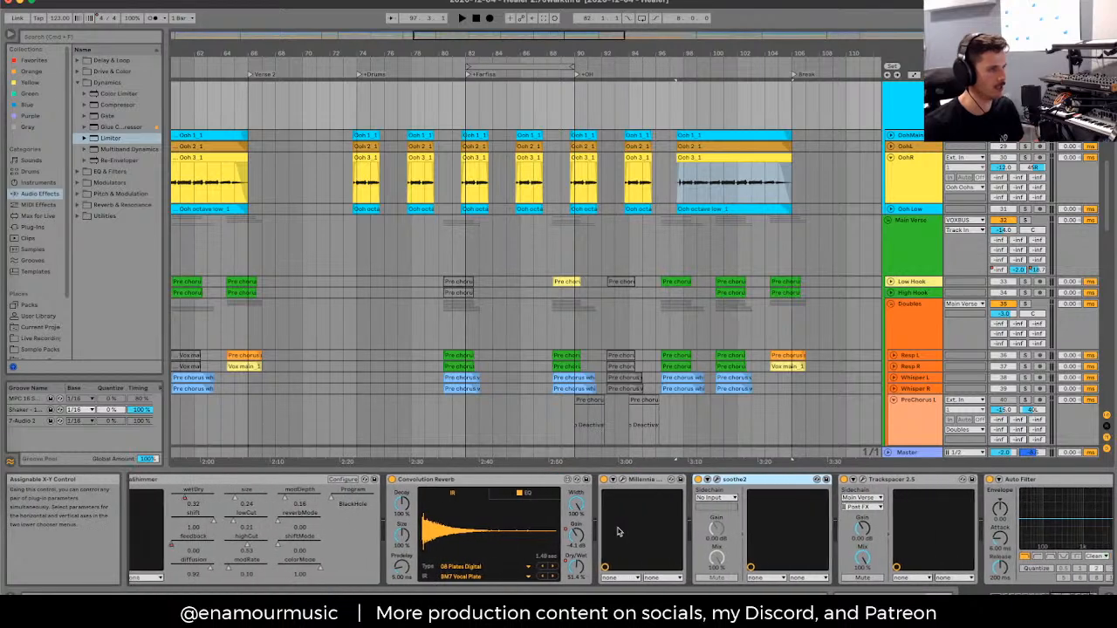
pyautogui.hscroll(8, 617, 531)
pyautogui.hscroll(3, 617, 531)
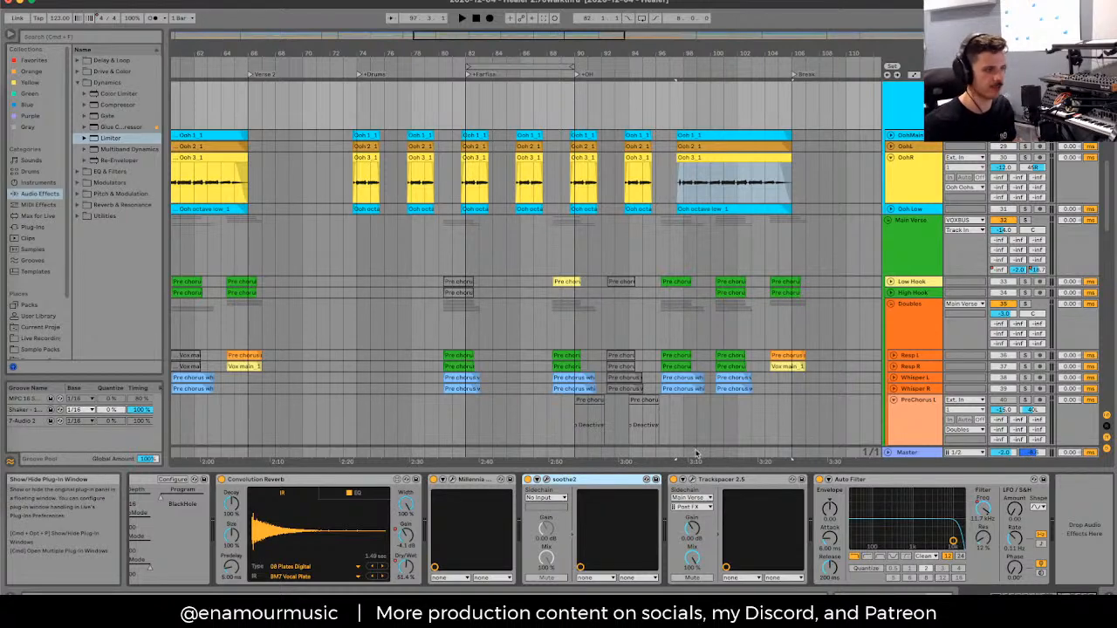
pyautogui.click(911, 209)
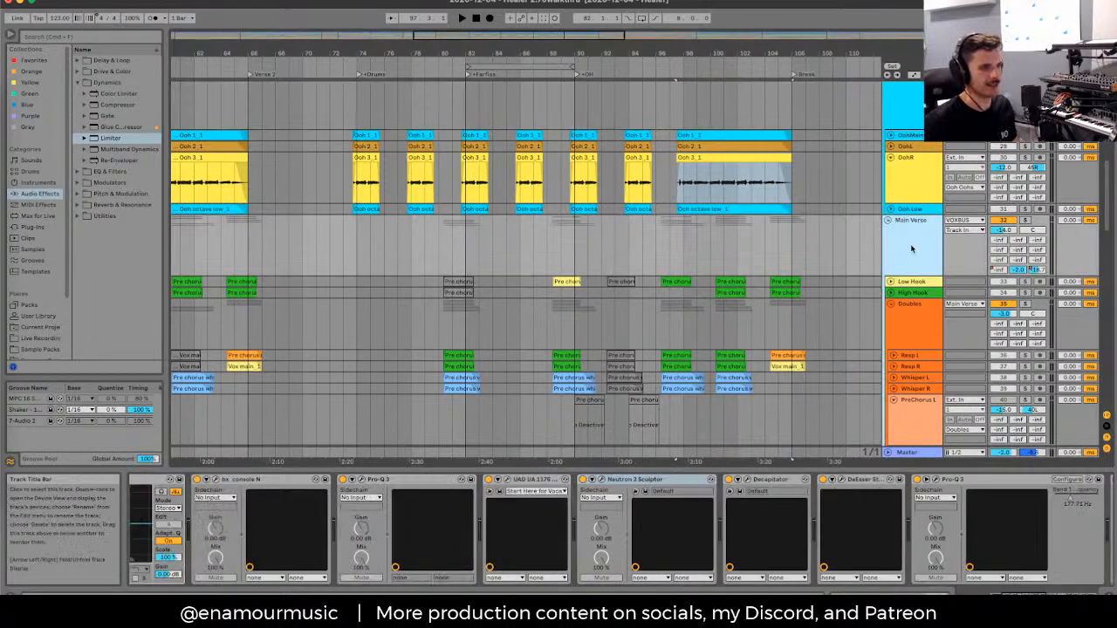
pyautogui.scroll(-2, 910, 244)
pyautogui.hscroll(3, 665, 523)
pyautogui.hscroll(10, 665, 513)
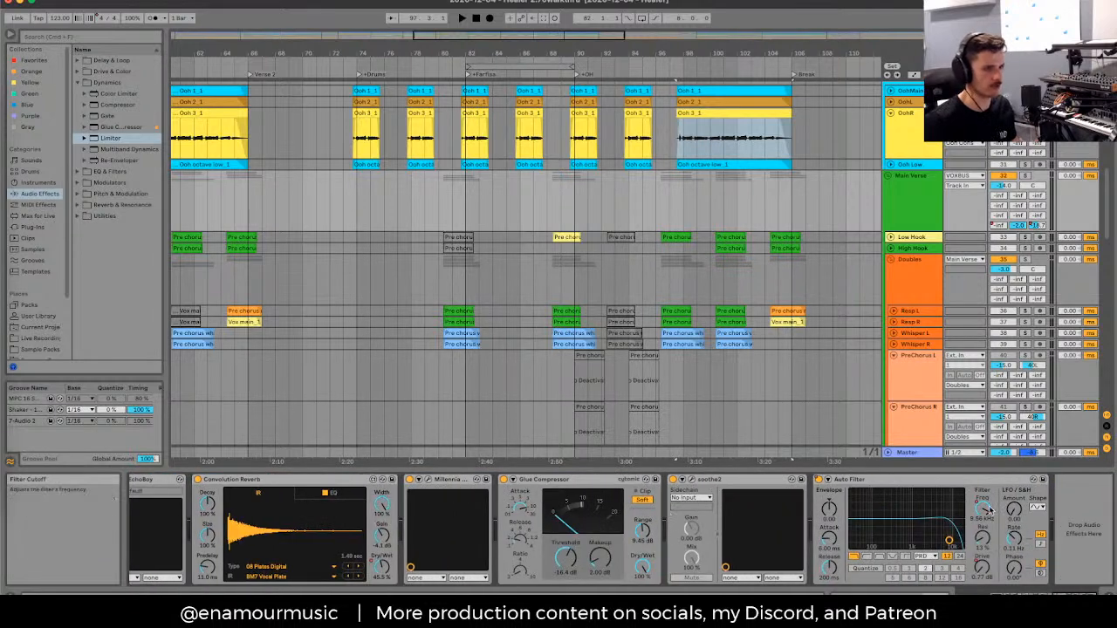
pyautogui.press('a')
pyautogui.scroll(-3, 721, 225)
pyautogui.scroll(-3, 722, 225)
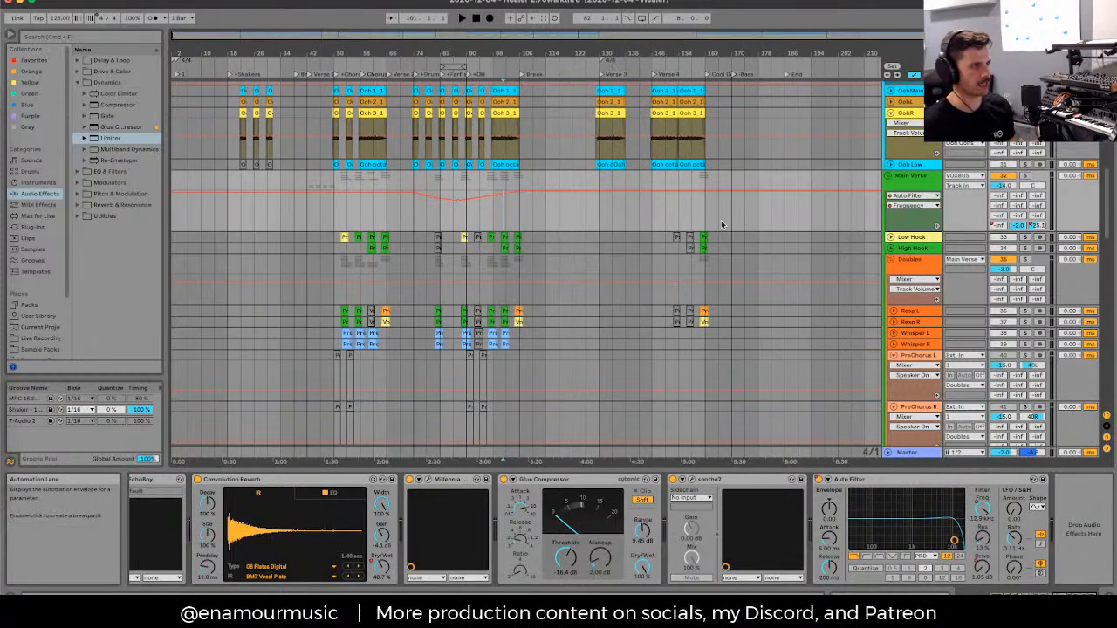
# Step: Show the Auto Filter Frequency automation on the Ooh group
pyautogui.scroll(3, 718, 236)
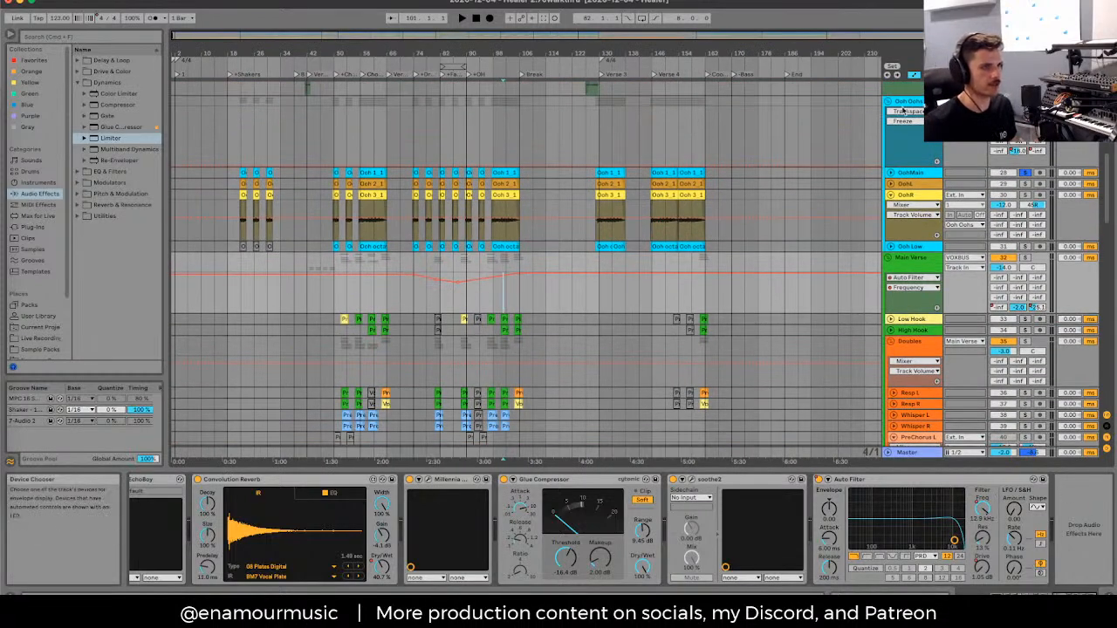
pyautogui.click(905, 159)
pyautogui.click(983, 506)
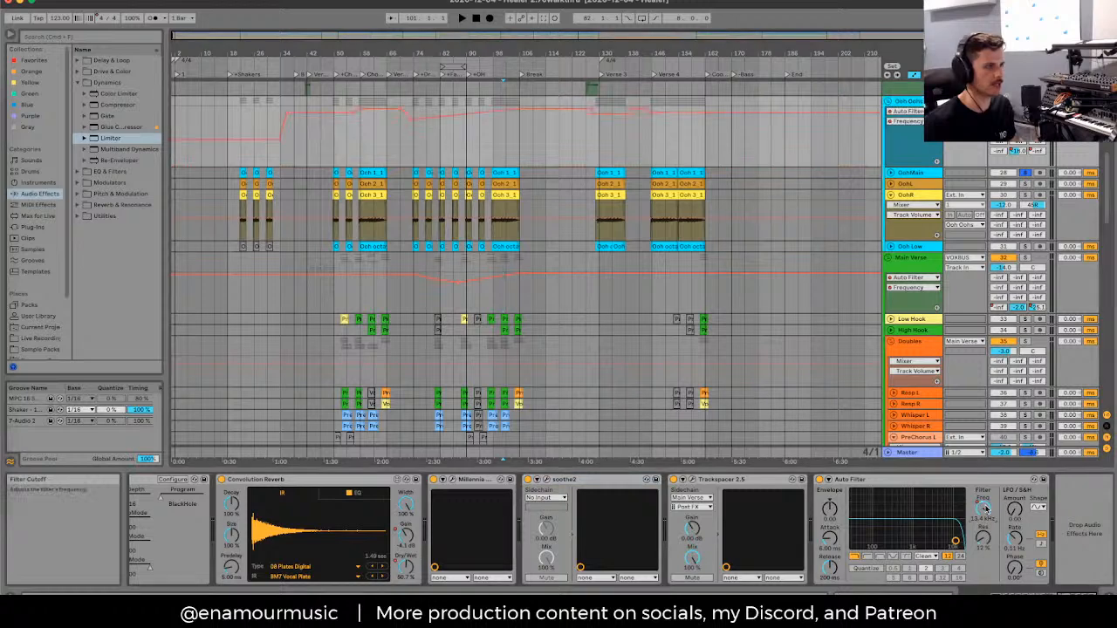
# Step: Compare the dip in Main Verse's filter automation with the Ooh clips and filter curve over the same section
pyautogui.click(446, 285)
pyautogui.moveTo(446, 285); pyautogui.dragTo(459, 287)
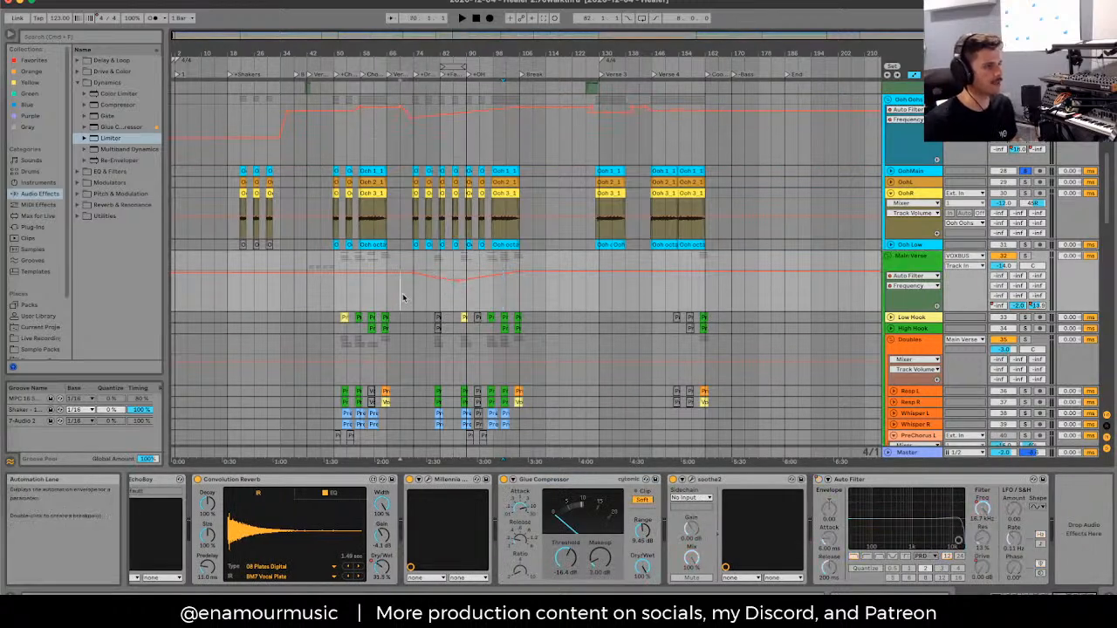
pyautogui.moveTo(320, 297); pyautogui.dragTo(563, 301)
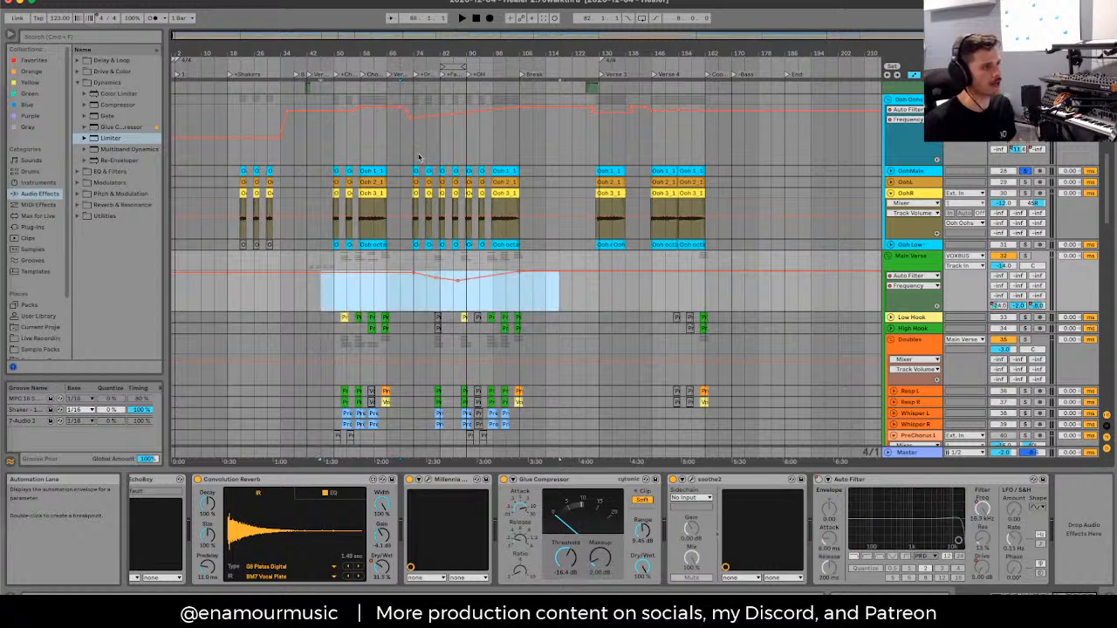
pyautogui.moveTo(347, 162); pyautogui.dragTo(556, 183)
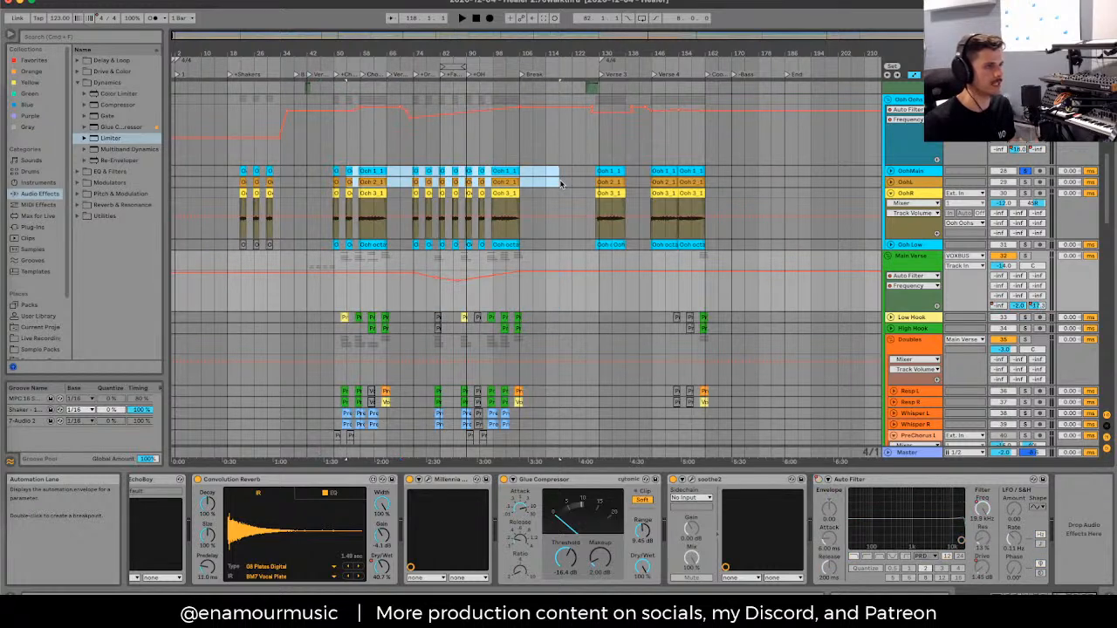
pyautogui.click(414, 155)
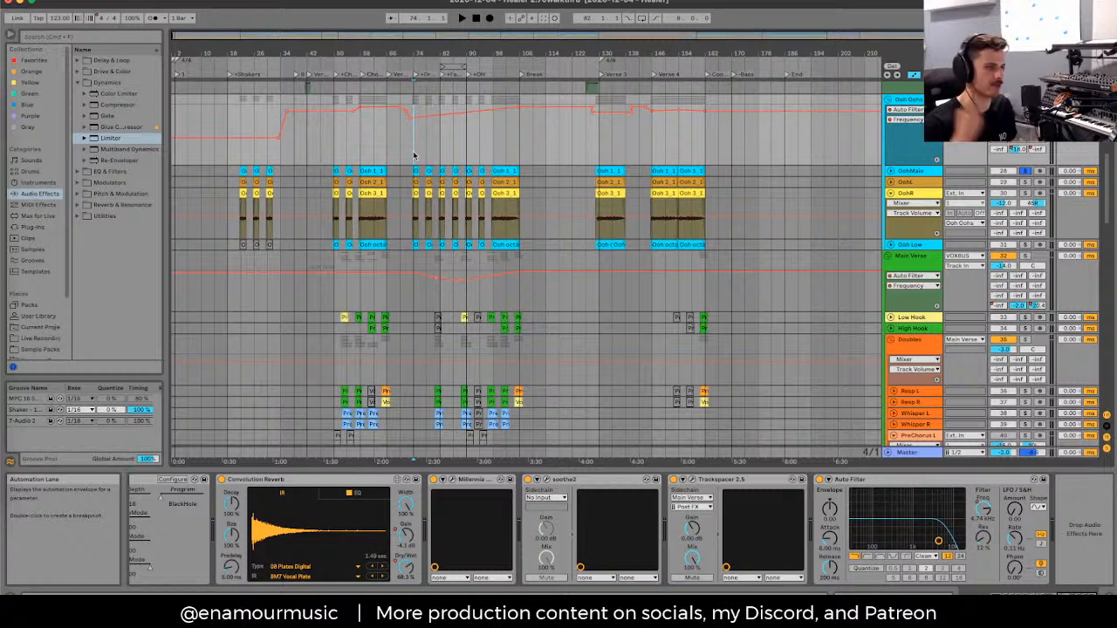
# Step: Select the Ooh group's filter dip just before the +Drums marker and play the vocals from there
pyautogui.scroll(2, 413, 155)
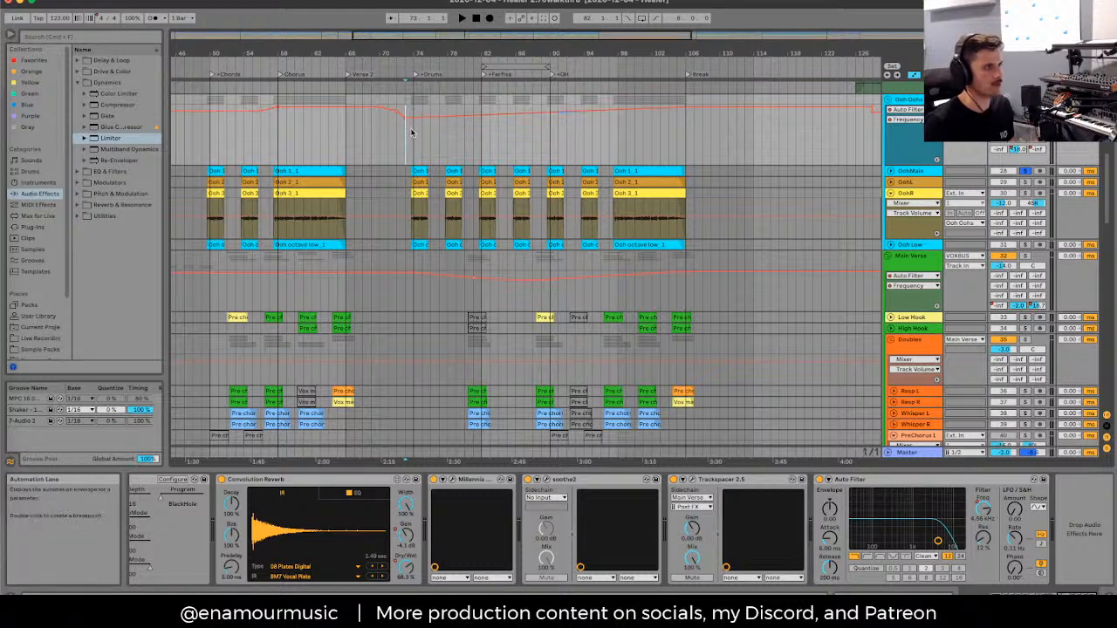
pyautogui.click(419, 149)
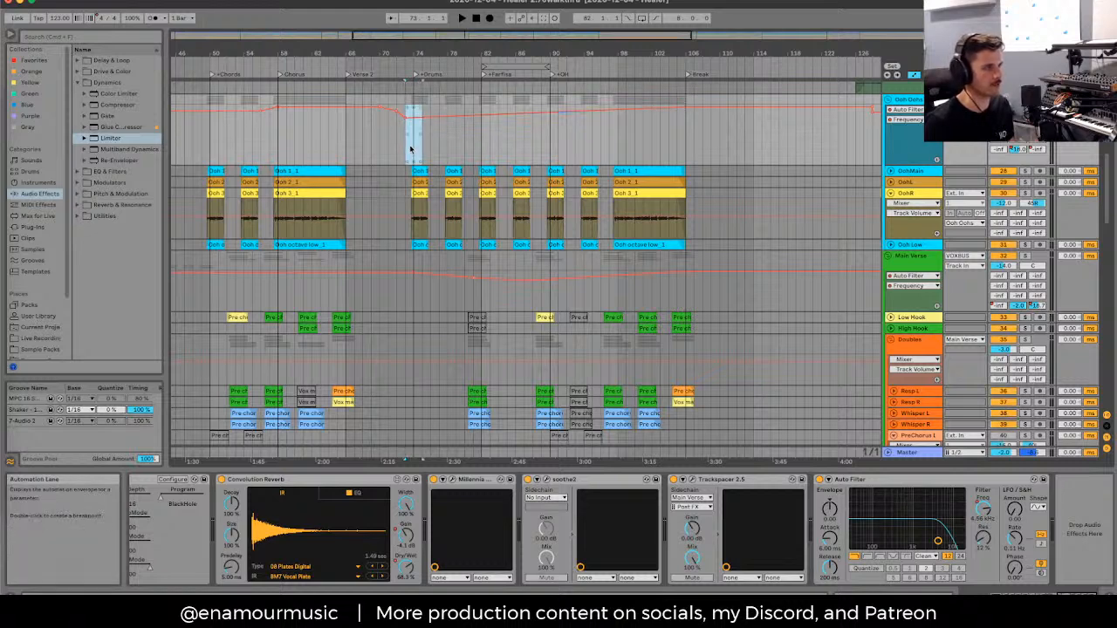
pyautogui.press('space')
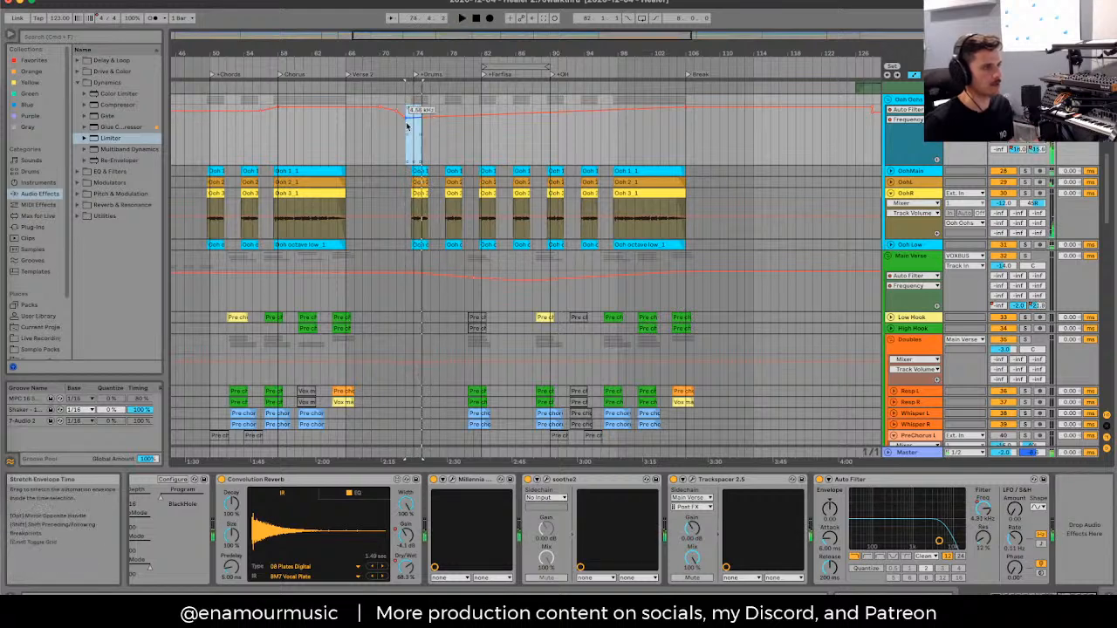
pyautogui.press('space')
pyautogui.press('space')
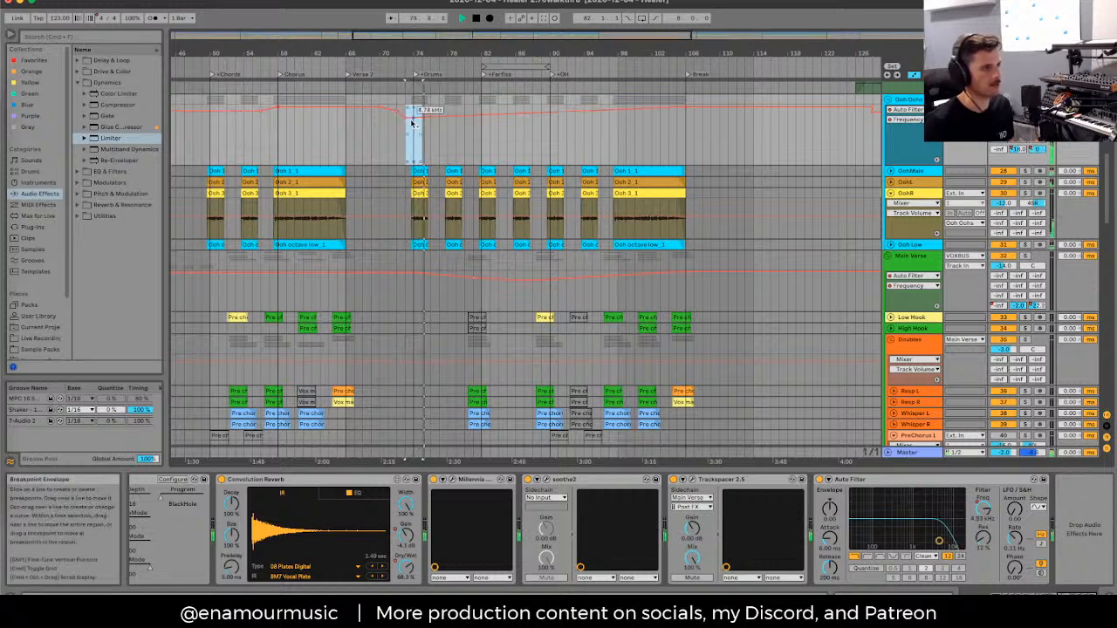
pyautogui.press('space')
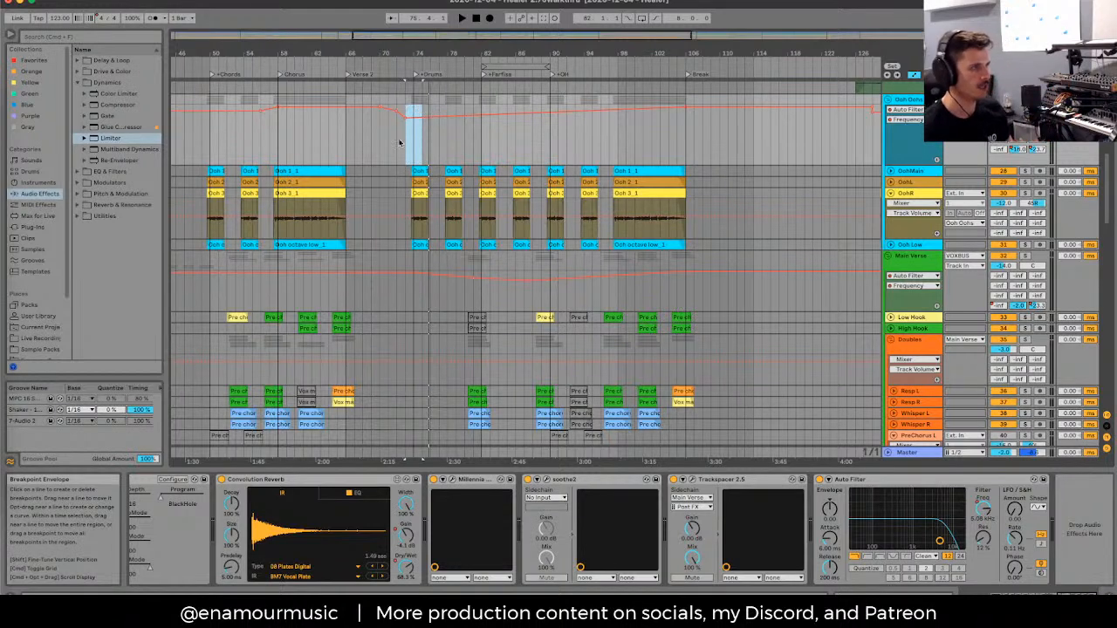
# Step: Highlight the Ooh group's filter automation from the dip after Verse 2 up to its rise before the Break
pyautogui.click(398, 144)
pyautogui.press('-')
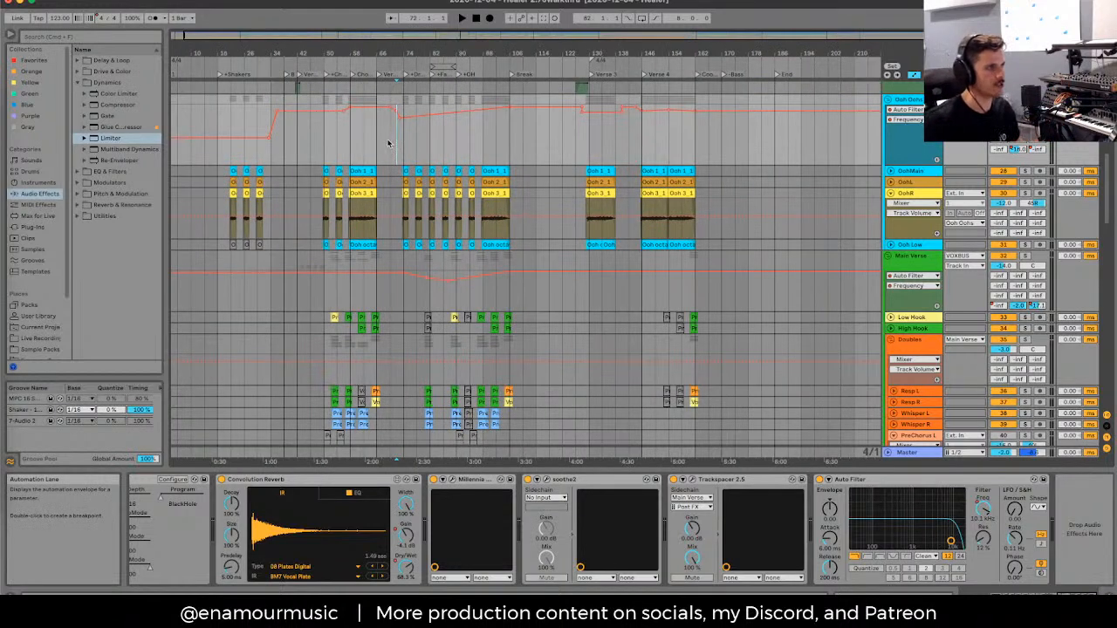
pyautogui.moveTo(390, 142); pyautogui.dragTo(497, 149)
pyautogui.click(396, 141)
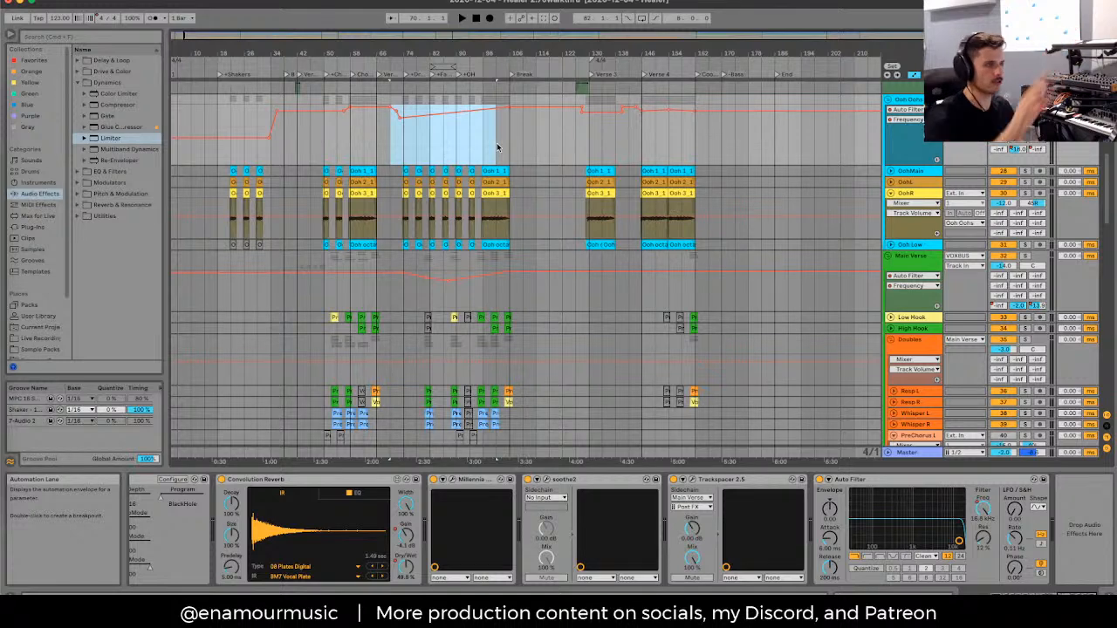
# Step: Play the first Ooh clips after the Shakers marker with the group's Auto Filter active
pyautogui.click(229, 157)
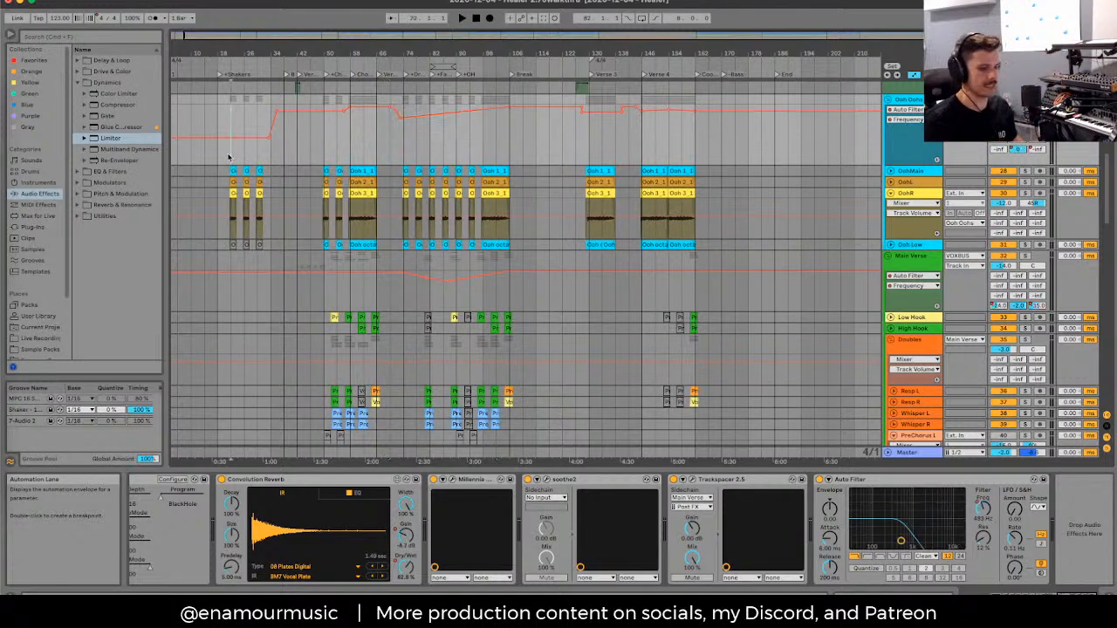
pyautogui.scroll(3, 229, 157)
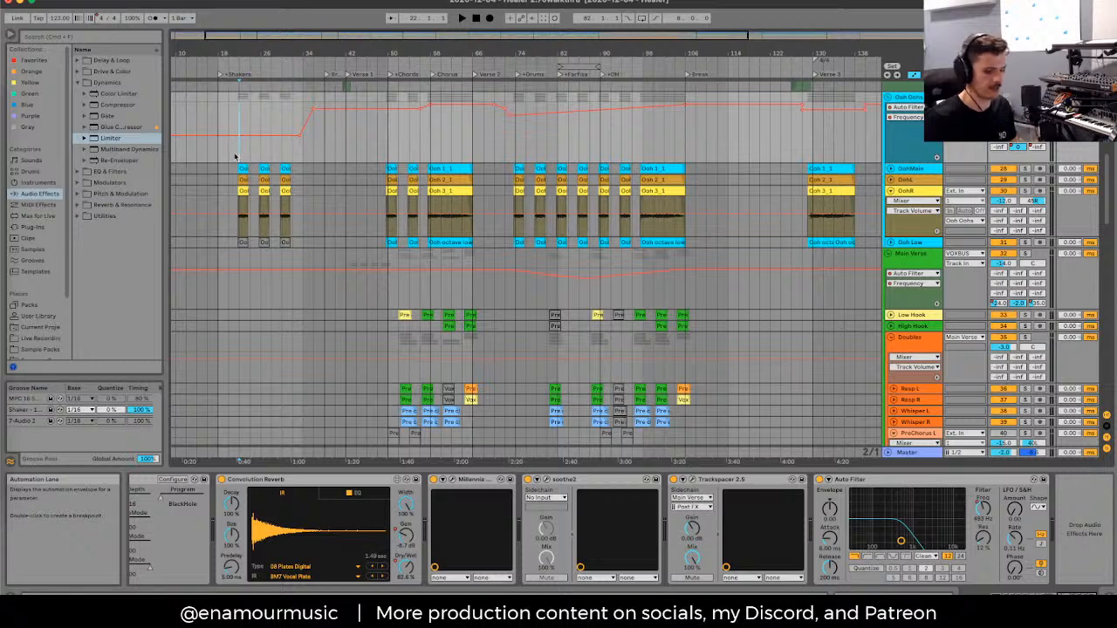
pyautogui.scroll(3, 234, 157)
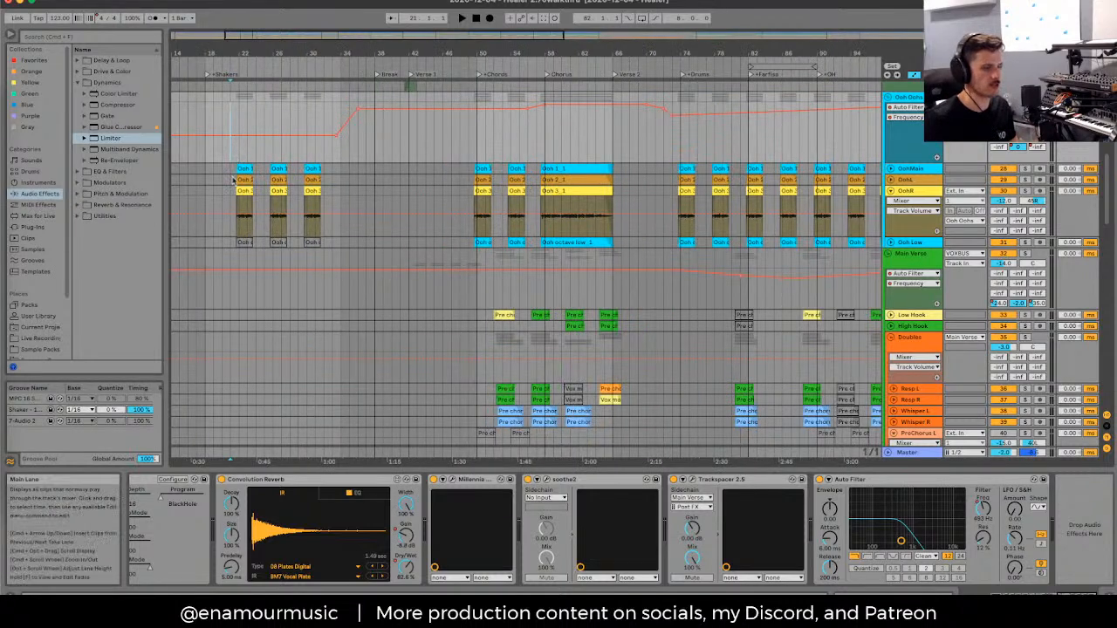
pyautogui.press('space')
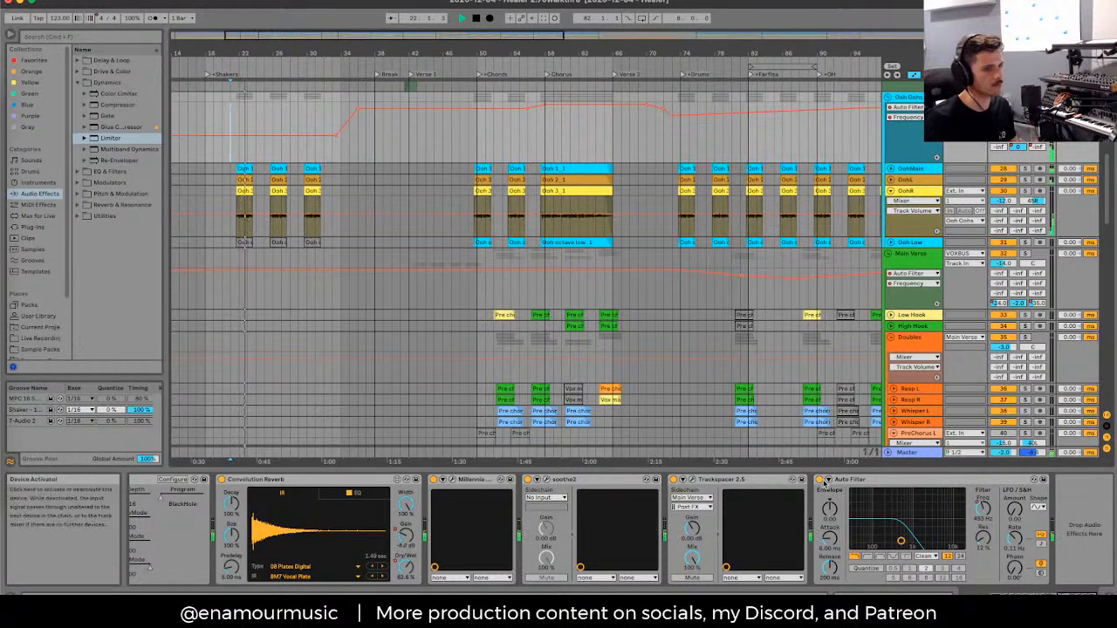
pyautogui.press('space')
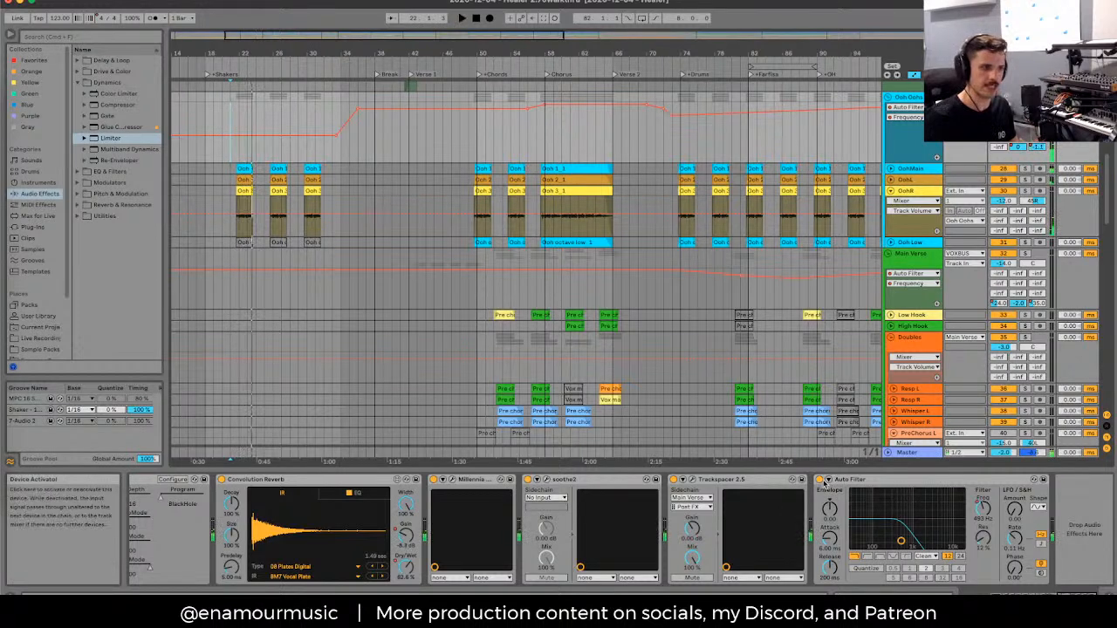
# Step: Play the early Ooh clips with the group's Auto Filter bypassed, and turn the filter back on
pyautogui.click(821, 480)
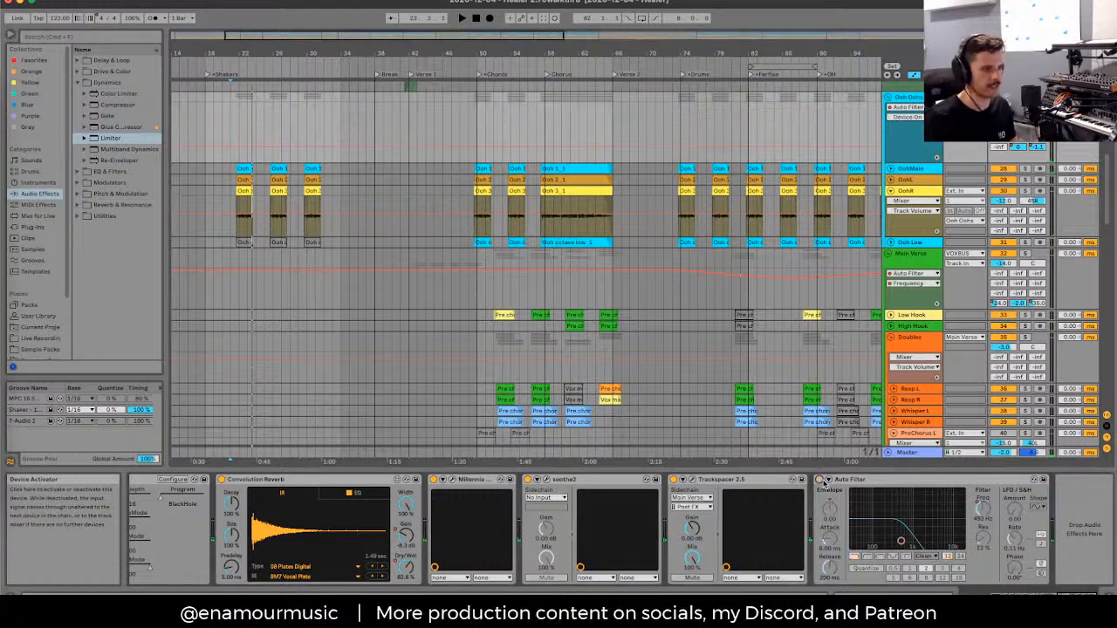
pyautogui.press('space')
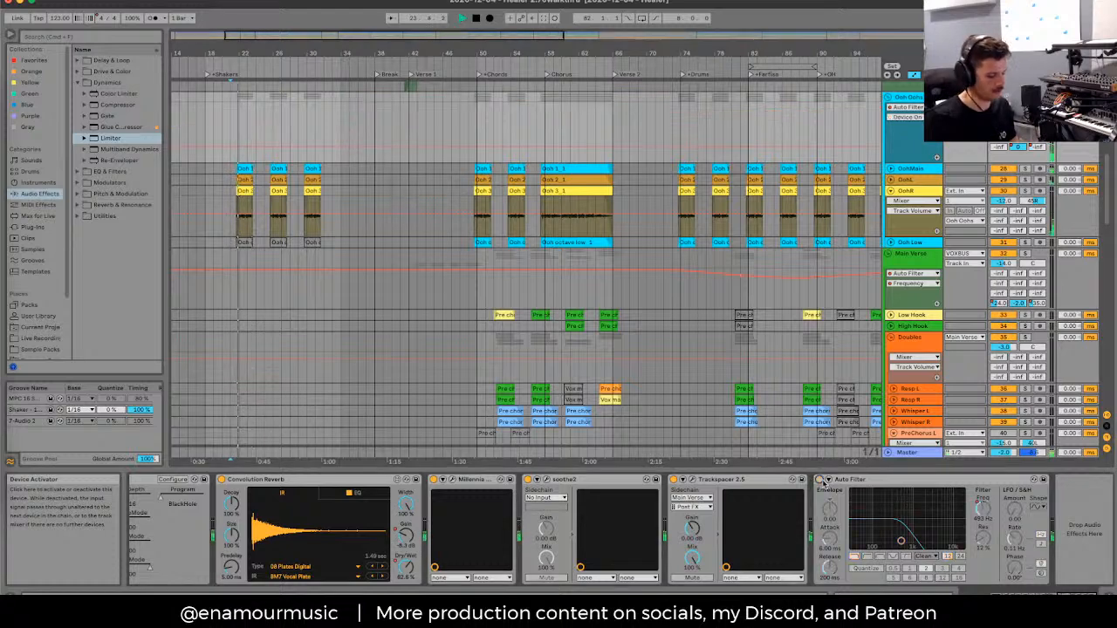
pyautogui.click(821, 479)
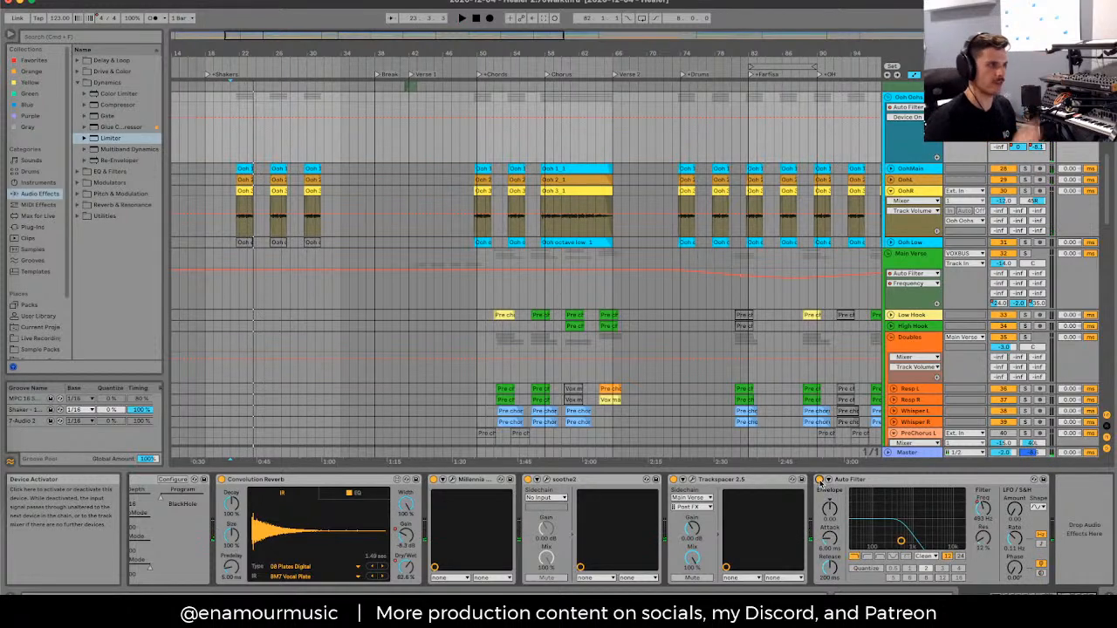
pyautogui.press('space')
# Step: Hide the automation lanes and show the clips across the whole arrangement
pyautogui.click(367, 124)
pyautogui.press('-')
pyautogui.press('-')
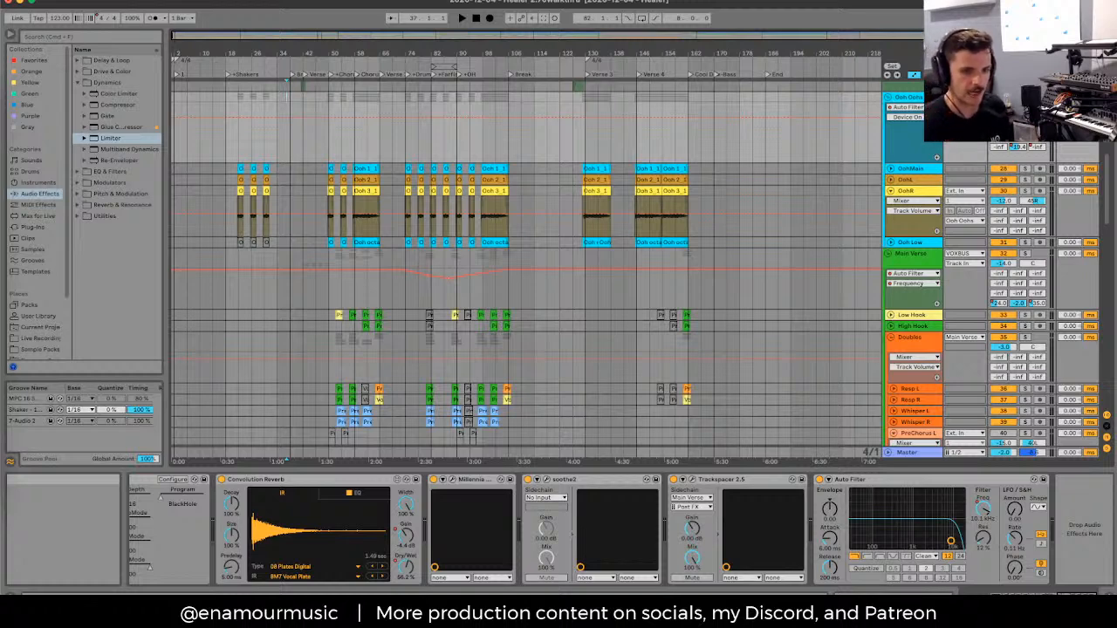
pyautogui.press('a')
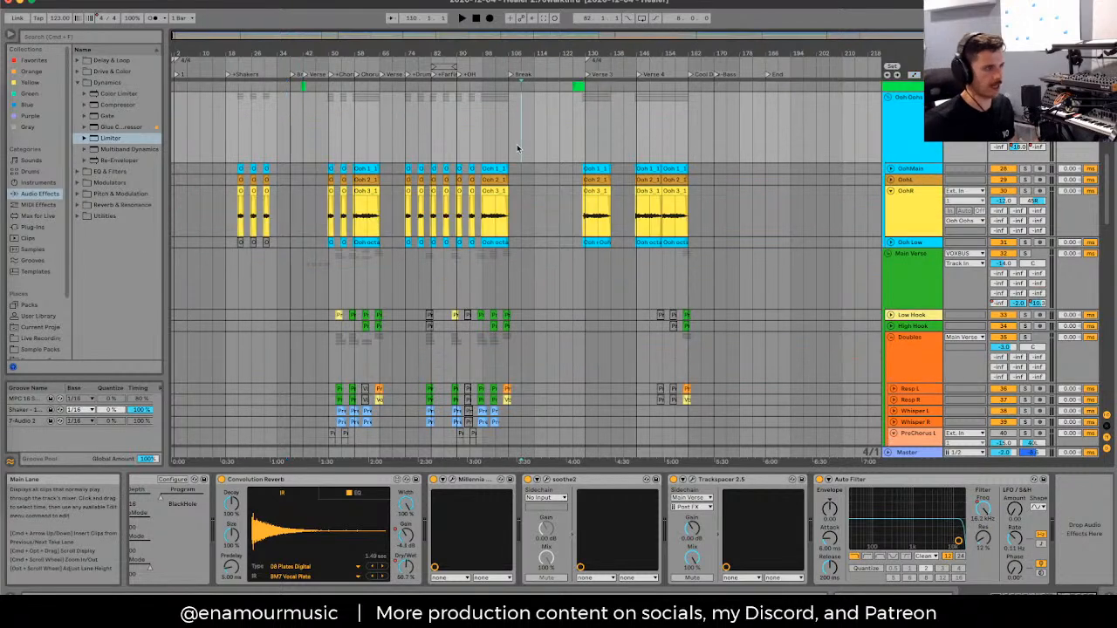
# Step: Unfold the Rev Vox track and fold the Ooh Oohs group above Main Verse
pyautogui.click(889, 86)
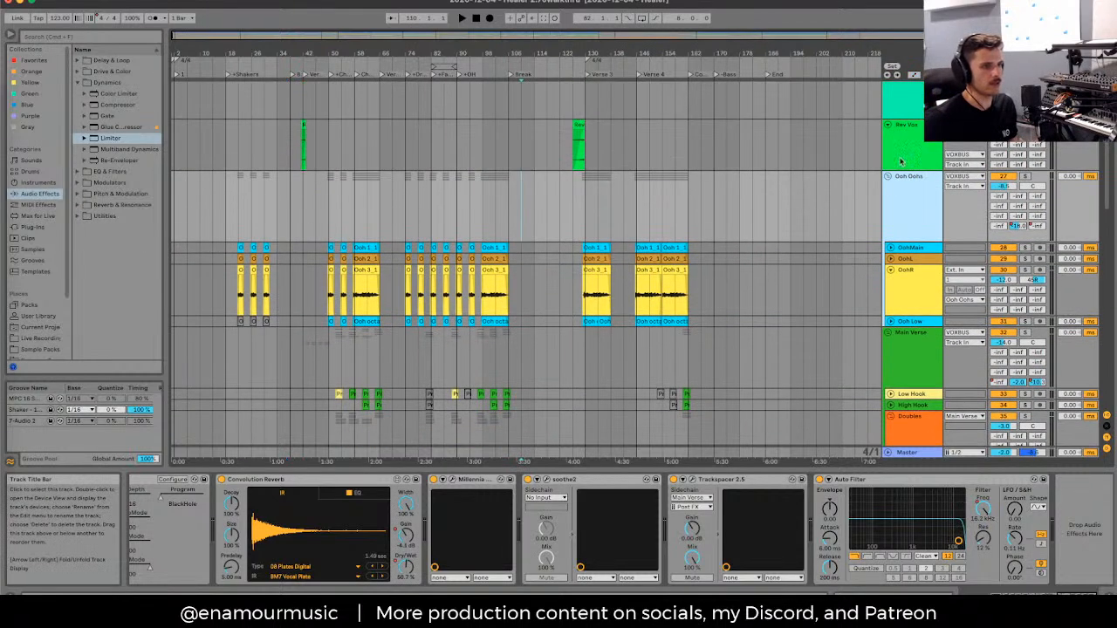
pyautogui.click(889, 177)
pyautogui.click(905, 199)
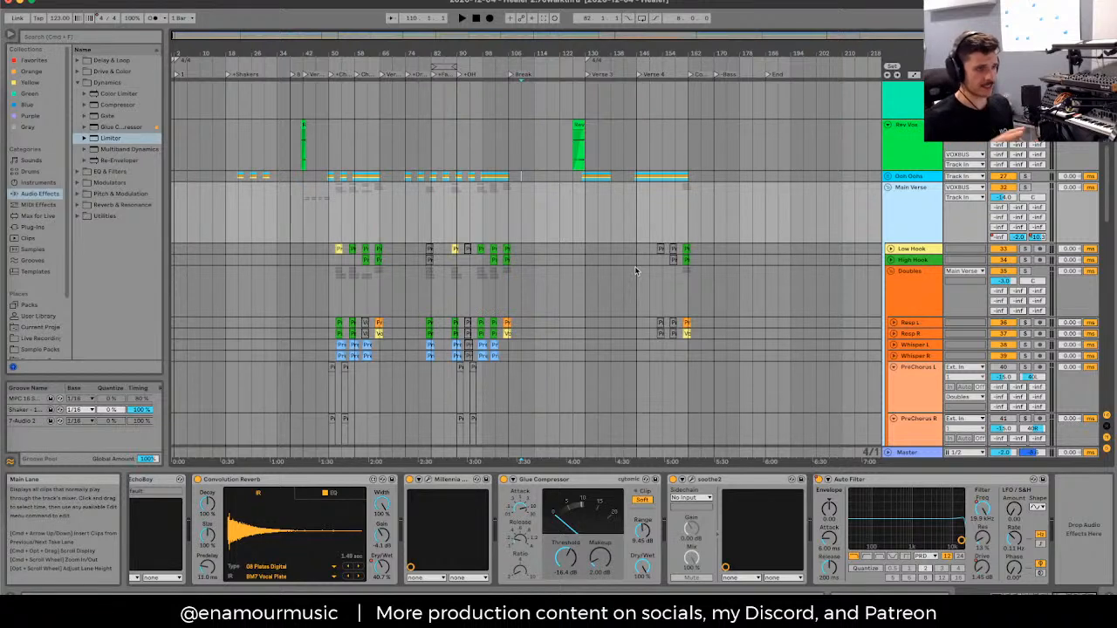
# Step: Examine the Main Verse group's clips leading up to the Break marker
pyautogui.click(491, 229)
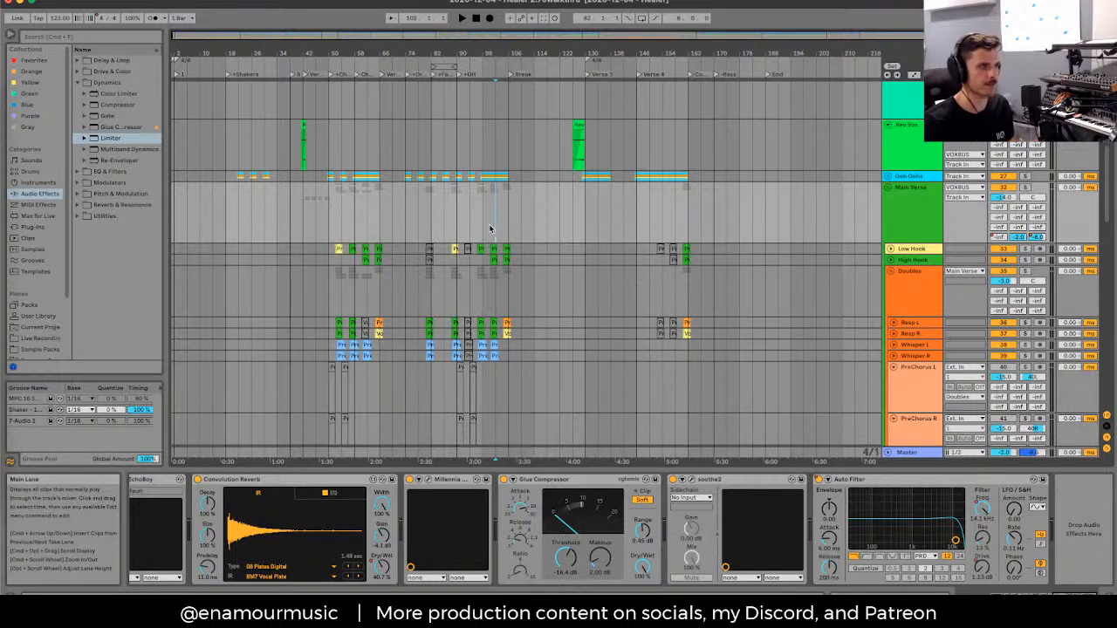
pyautogui.press('+')
pyautogui.press('+')
pyautogui.press('+')
pyautogui.press('+')
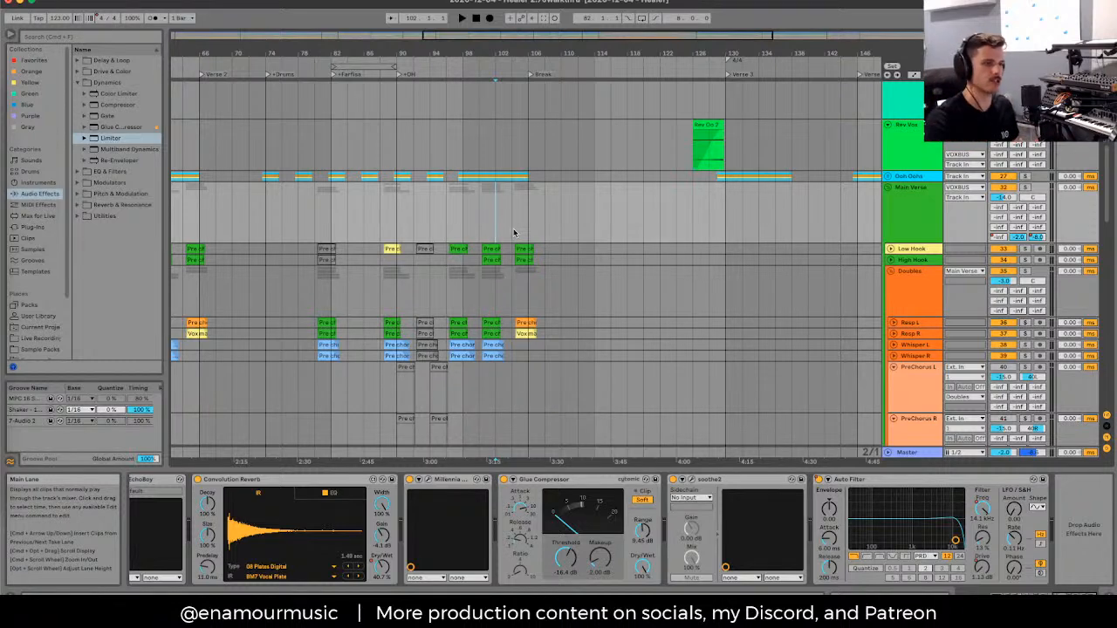
pyautogui.scroll(-2, 514, 233)
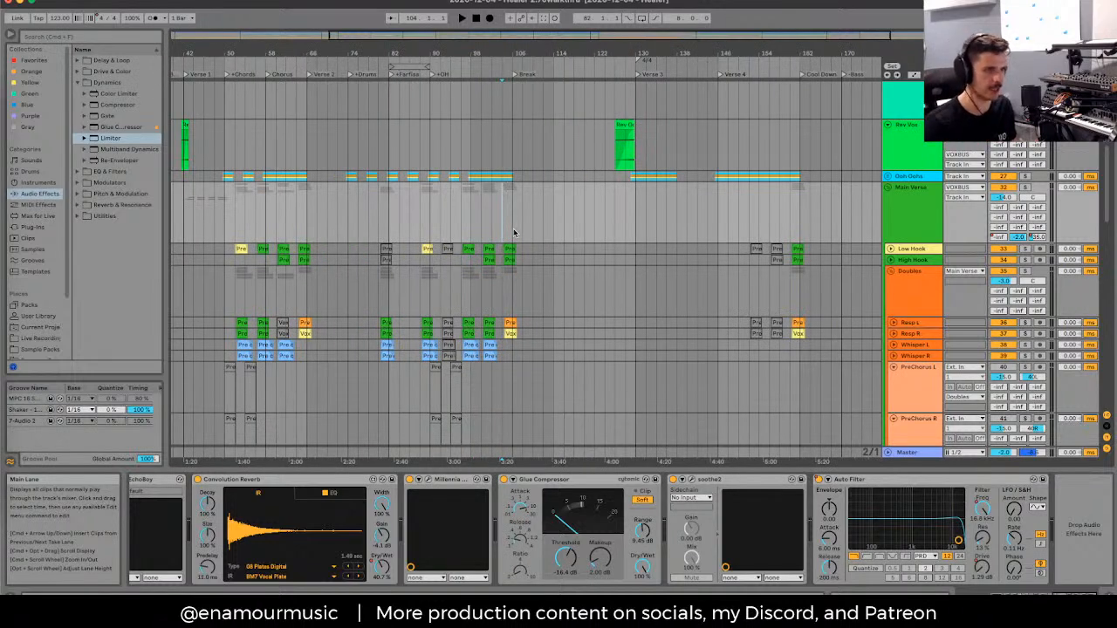
# Step: Show the Doubles group's devices and go through its tracks from Resp L down to PreChorus L
pyautogui.click(910, 277)
pyautogui.scroll(-4, 911, 278)
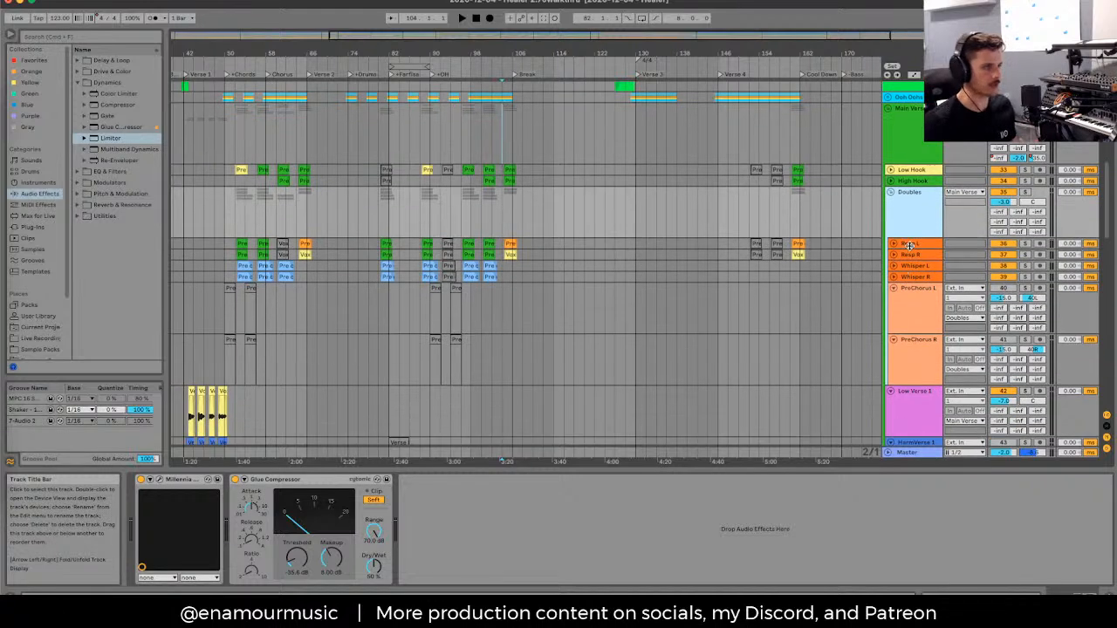
pyautogui.click(910, 245)
pyautogui.press('Down')
pyautogui.press('Down')
pyautogui.press('Down')
pyautogui.press('Down')
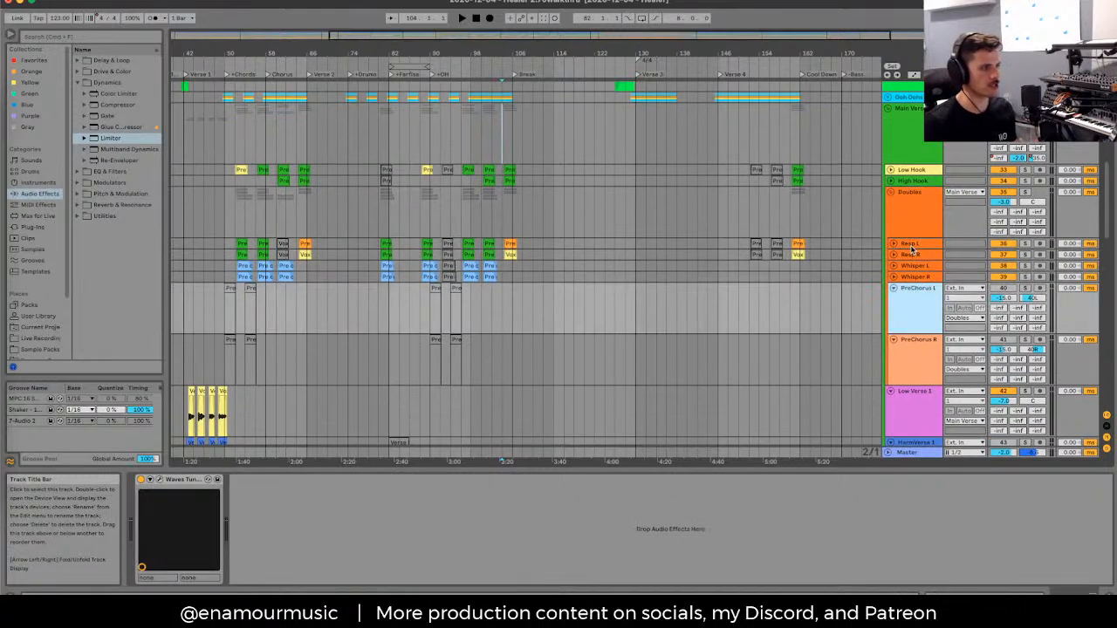
# Step: Review the devices from Whisper R back up through the Resp tracks, and return to the Doubles group's chain
pyautogui.press('Up')
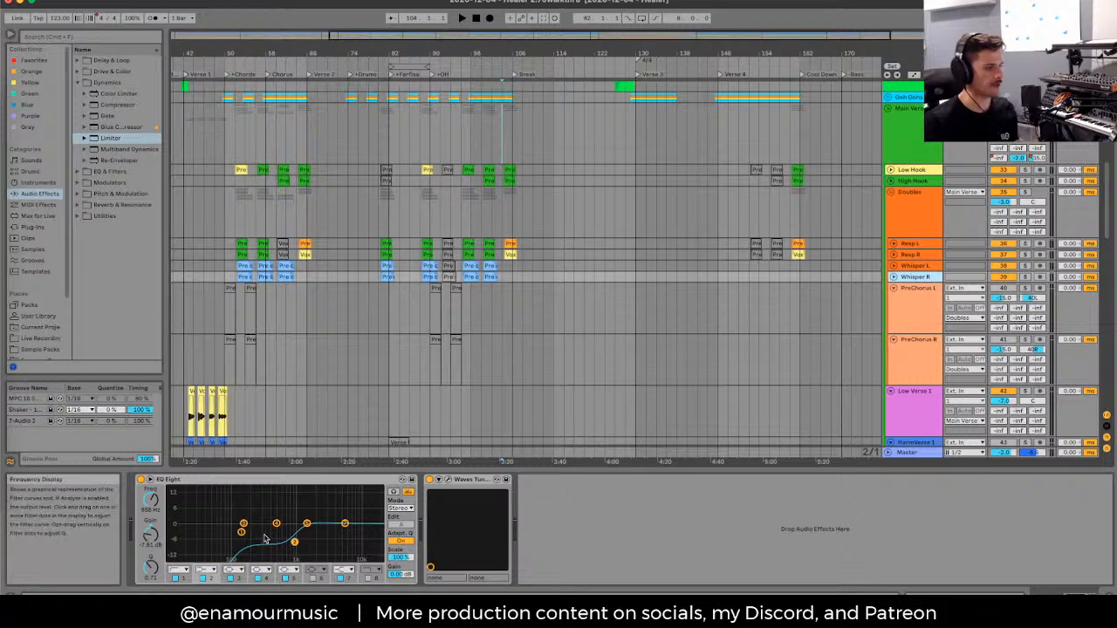
pyautogui.press('Up')
pyautogui.press('Up')
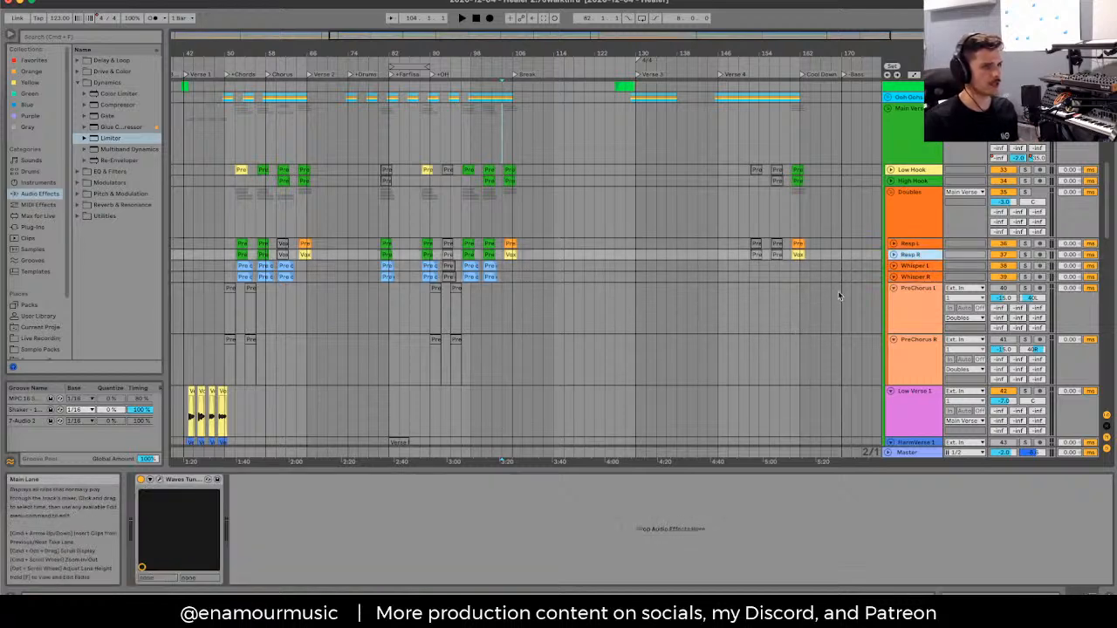
pyautogui.press('Up')
pyautogui.press('Down')
pyautogui.click(917, 234)
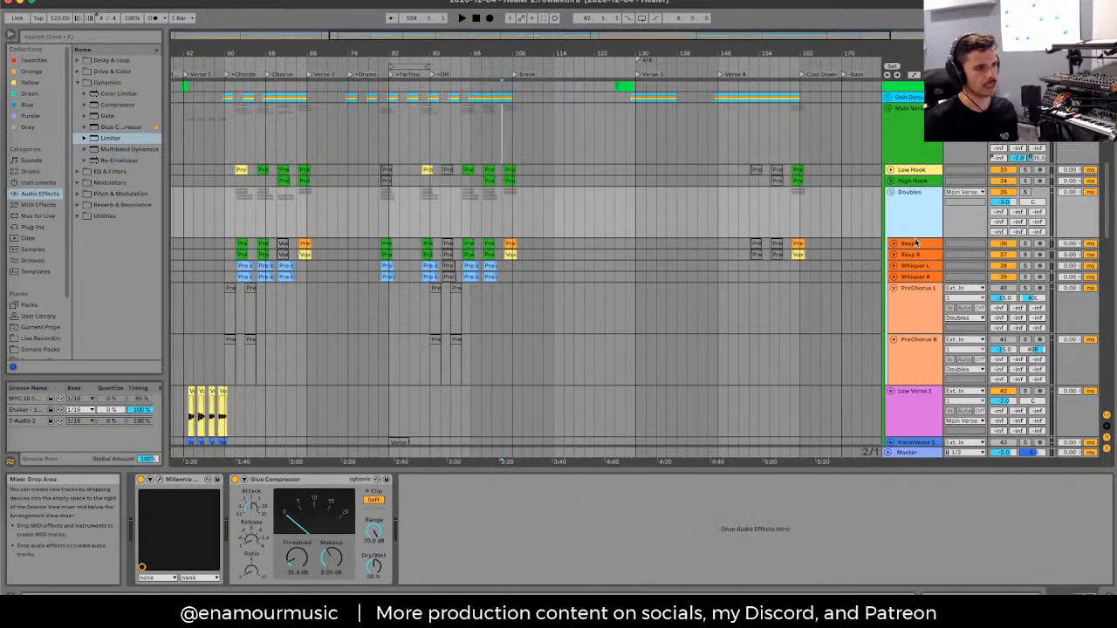
# Step: Select the passage around the Break marker across the tracks from Rev Vox down to Whisper R
pyautogui.click(917, 245)
pyautogui.scroll(2, 570, 252)
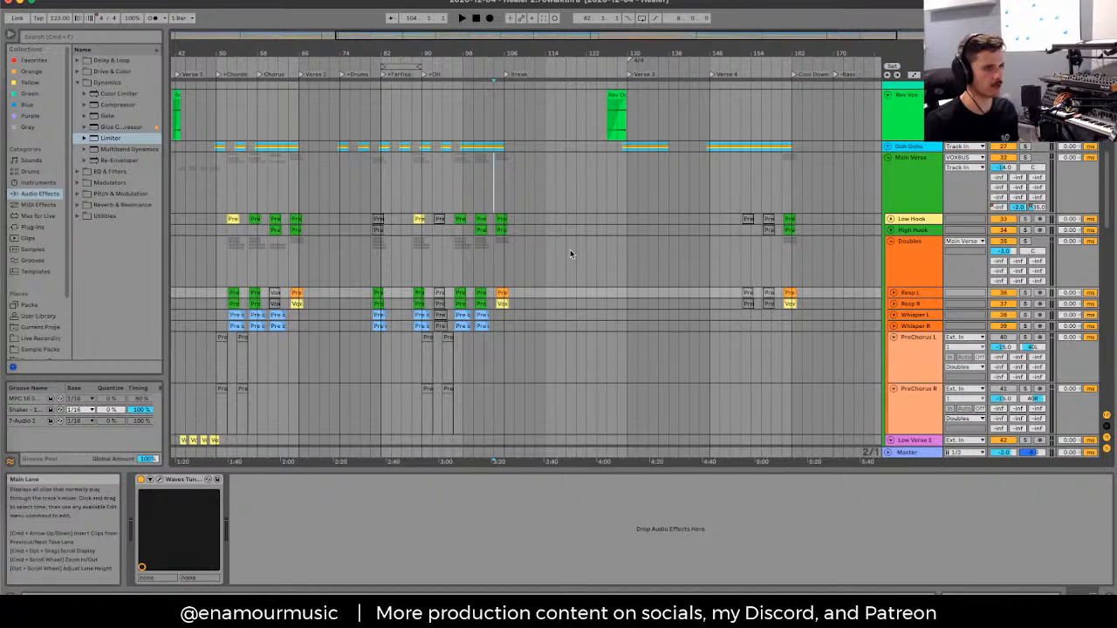
pyautogui.click(438, 194)
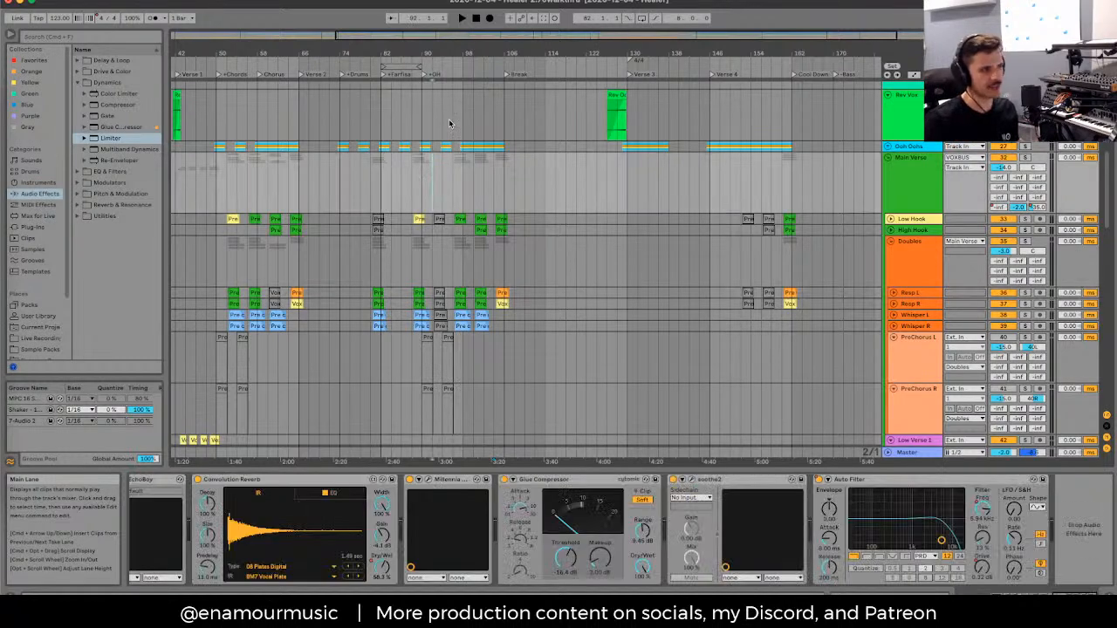
pyautogui.moveTo(449, 123); pyautogui.dragTo(521, 327)
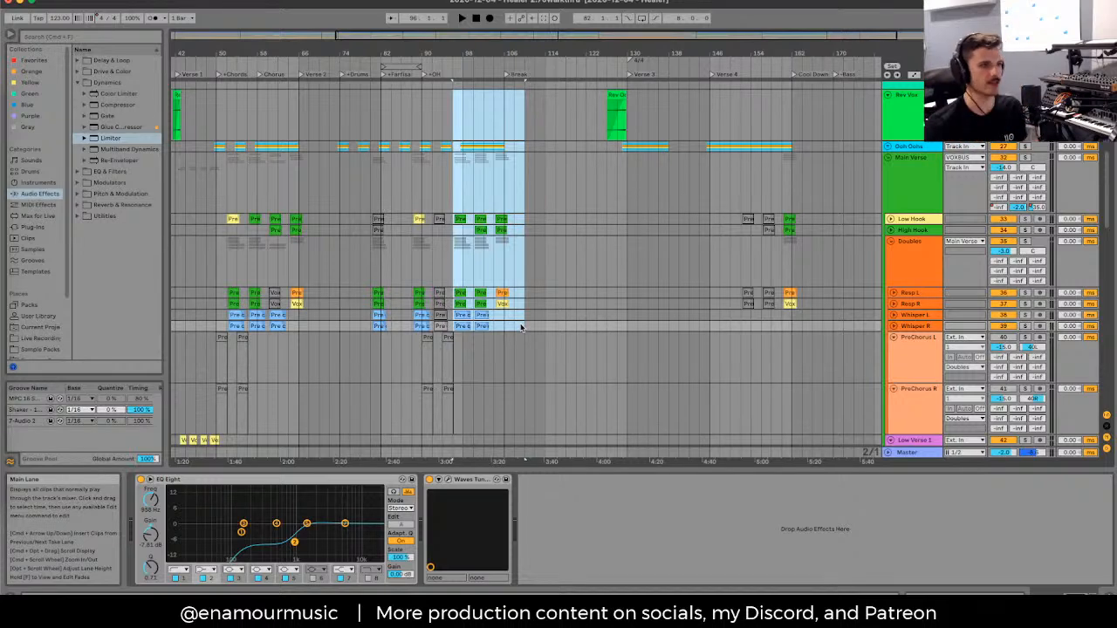
# Step: Compare the device chains of Main Verse, Doubles, the Resp tracks and Whisper L, ending on the Doubles group
pyautogui.click(916, 107)
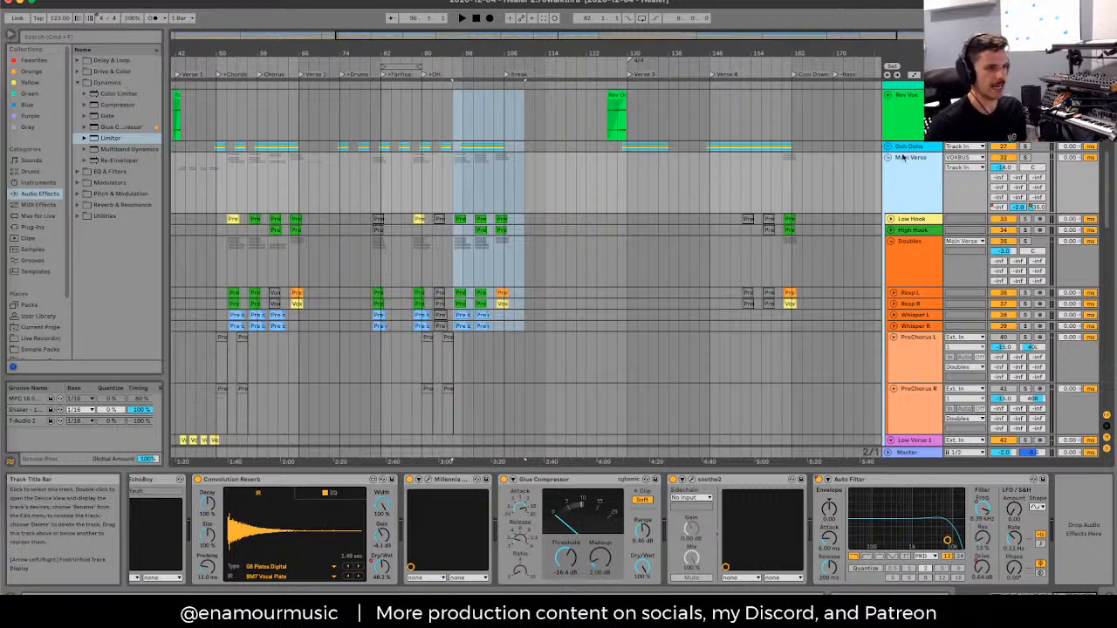
pyautogui.click(899, 249)
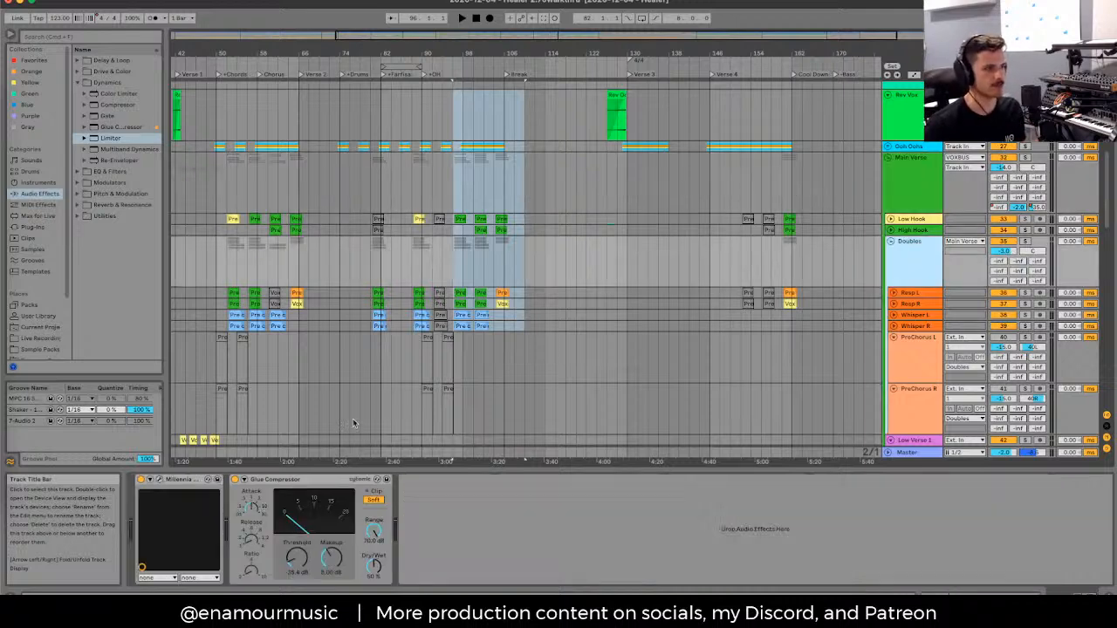
pyautogui.click(912, 295)
pyautogui.click(915, 308)
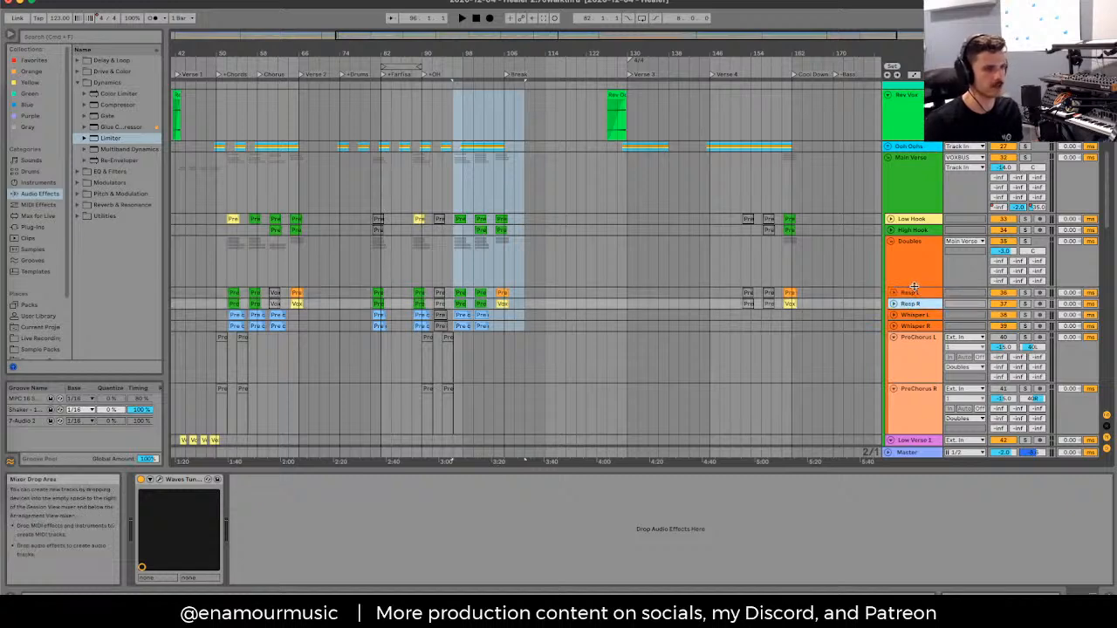
pyautogui.click(915, 272)
pyautogui.click(913, 303)
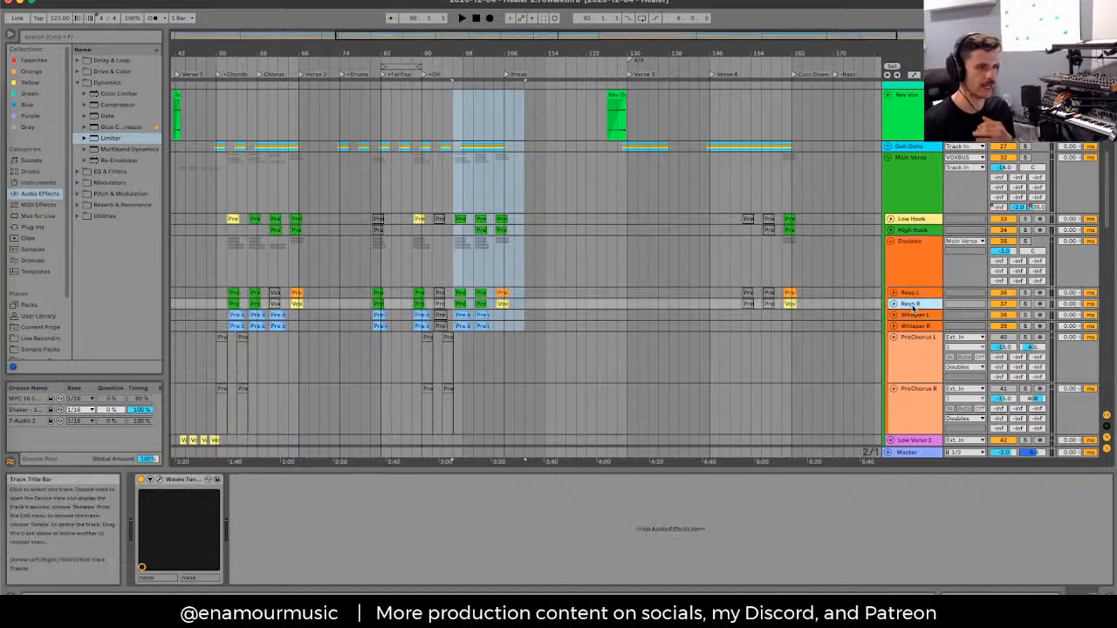
pyautogui.click(912, 314)
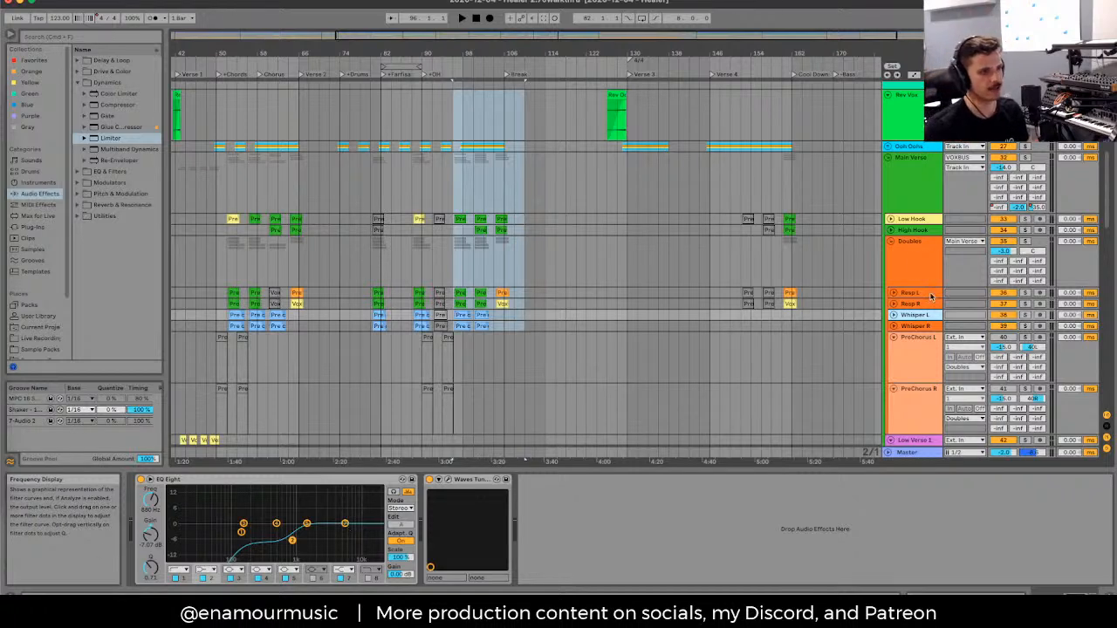
pyautogui.click(915, 262)
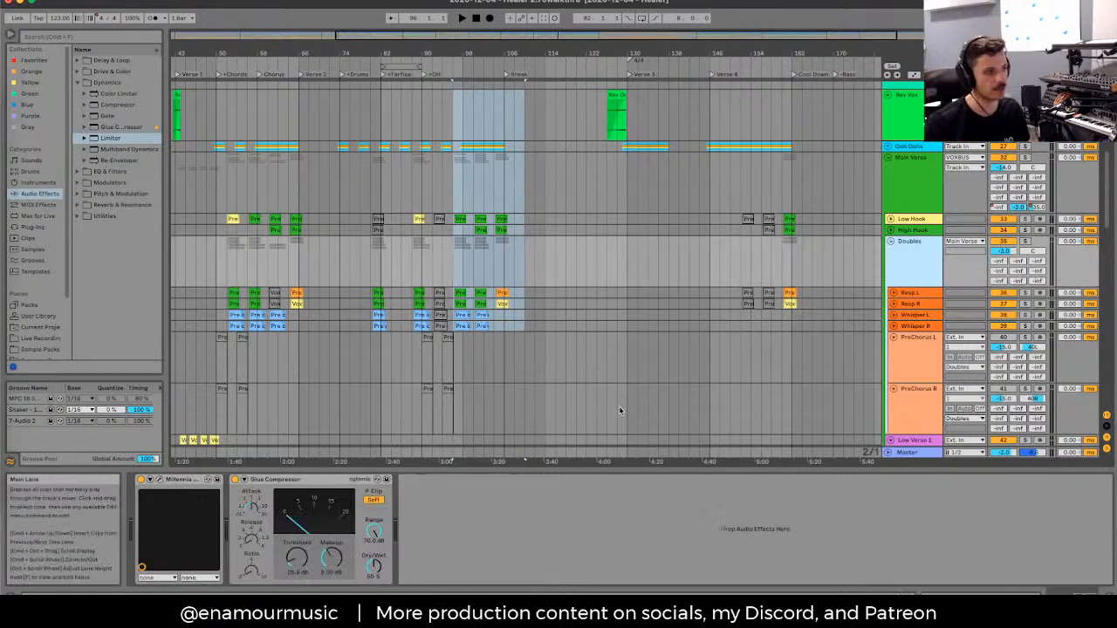
# Step: Inspect the Doubles clips leading up to the Break marker and check the Resp L and PreChorus L devices
pyautogui.click(524, 336)
pyautogui.scroll(3, 514, 301)
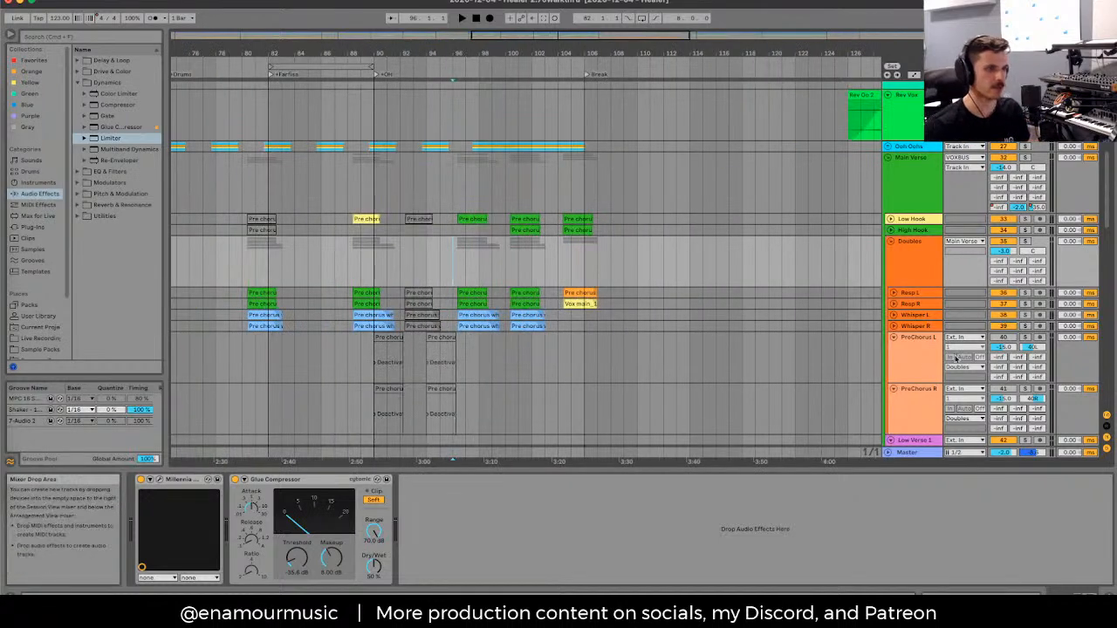
pyautogui.click(915, 360)
pyautogui.click(919, 296)
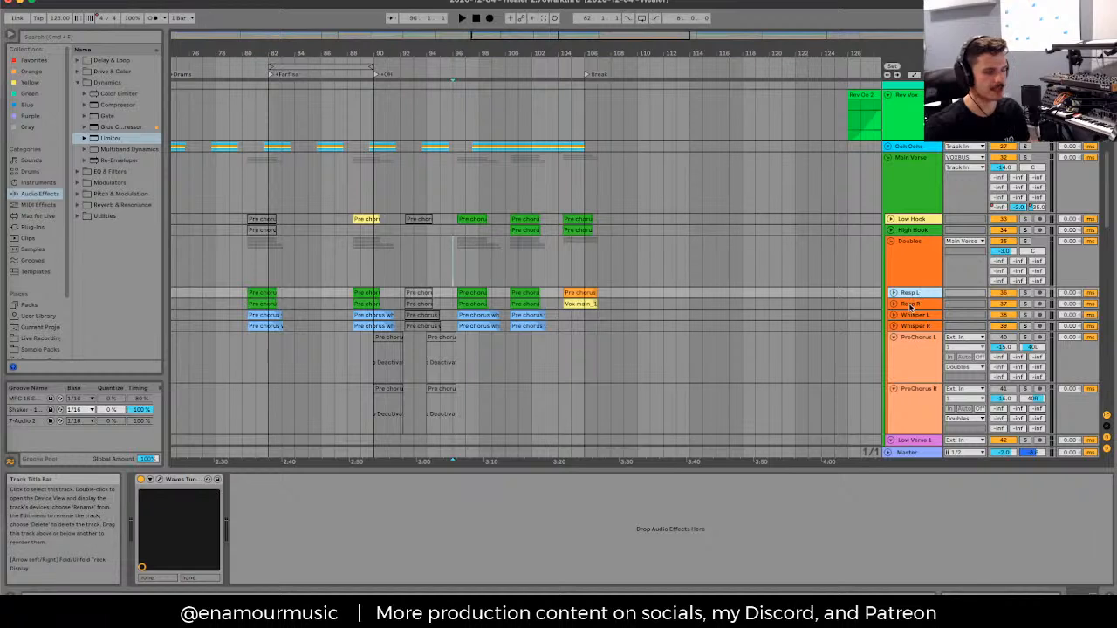
pyautogui.click(905, 353)
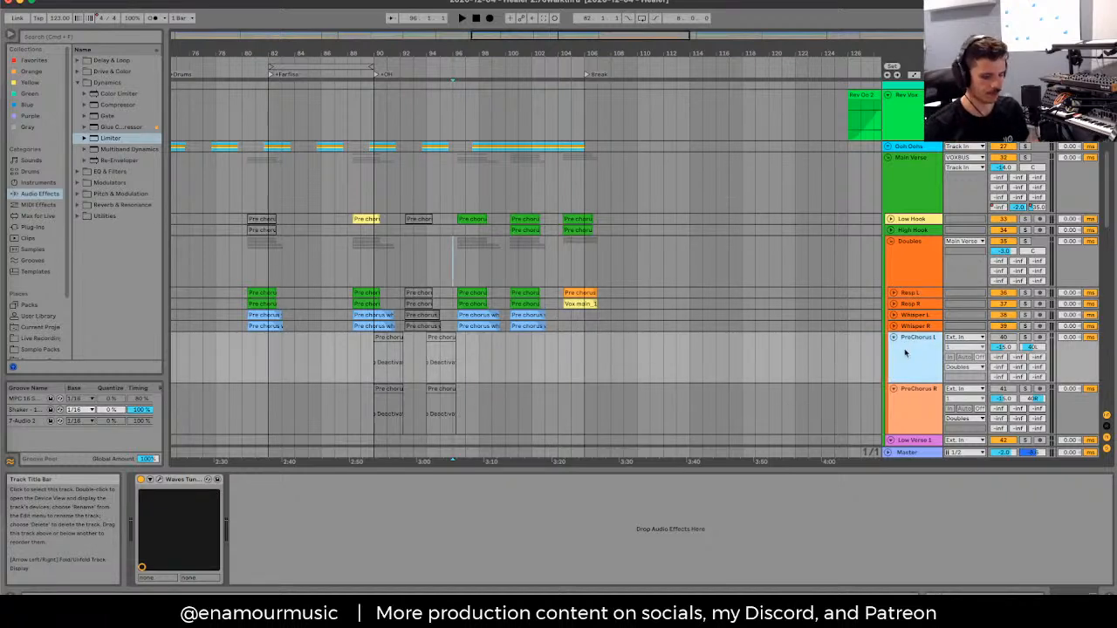
# Step: Play the vocals from bar 101, show the return tracks, and expand EchoBoy's parameters on the soloed Vox Echo return
pyautogui.click(519, 255)
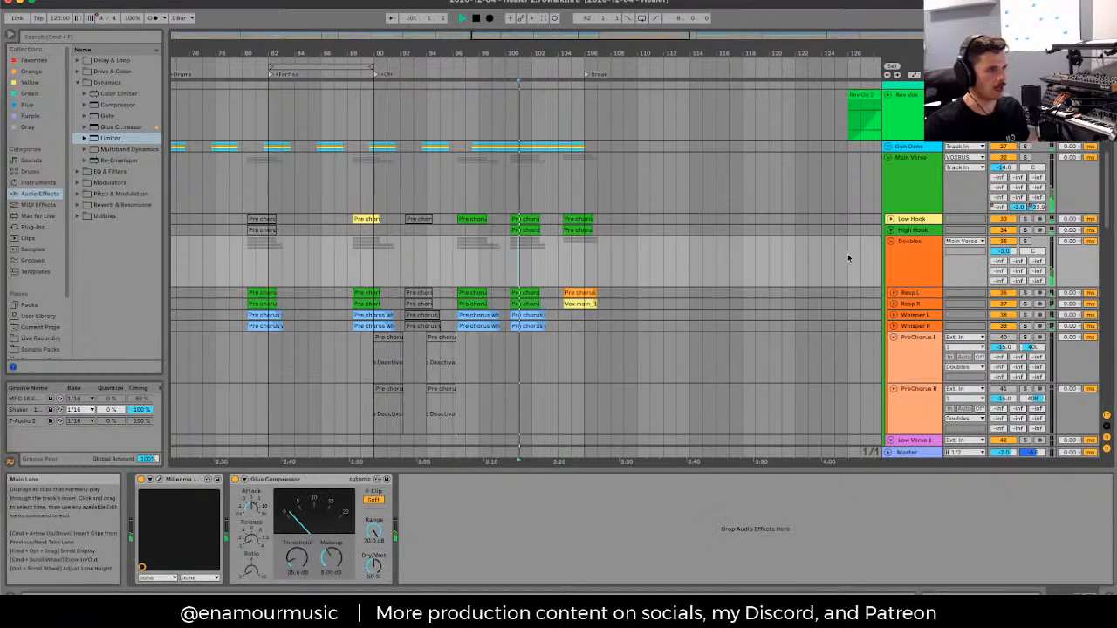
pyautogui.click(917, 203)
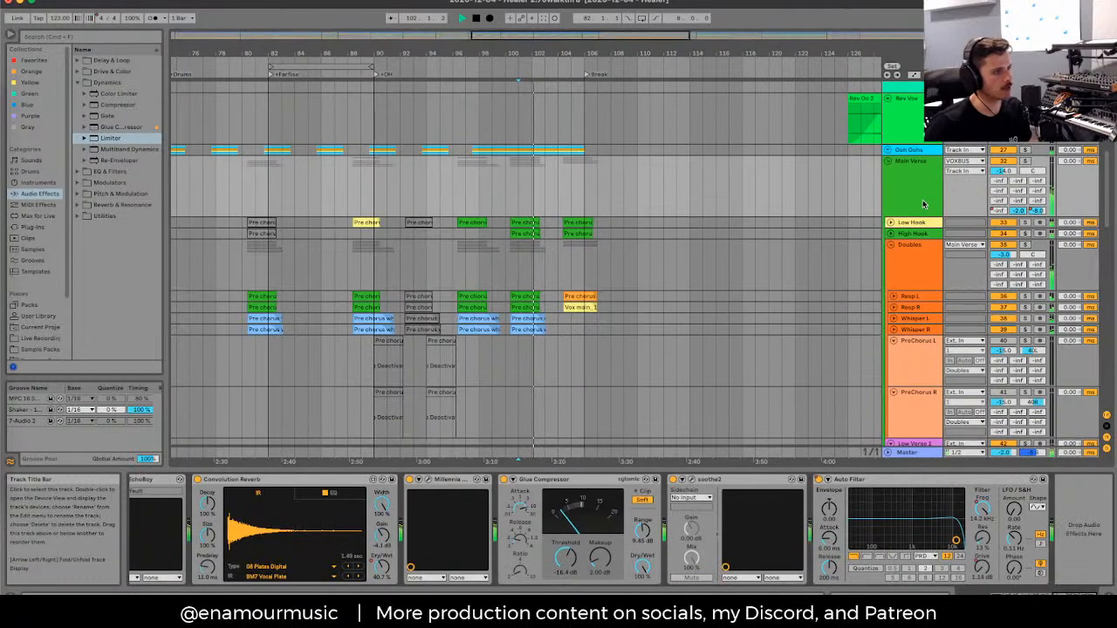
pyautogui.press('super+alt+r')
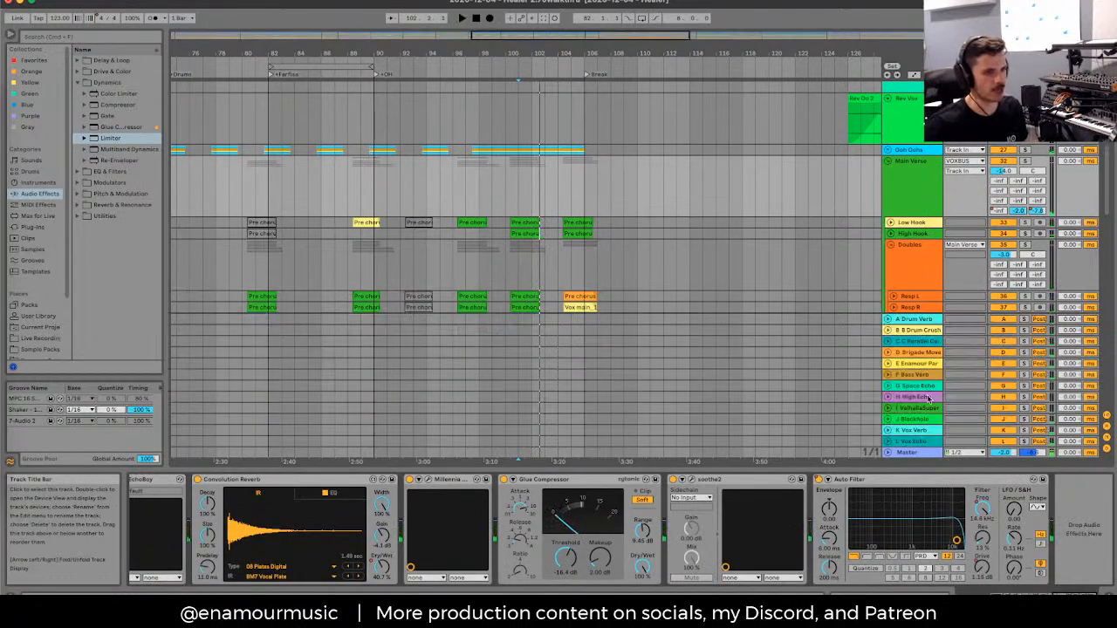
pyautogui.click(914, 443)
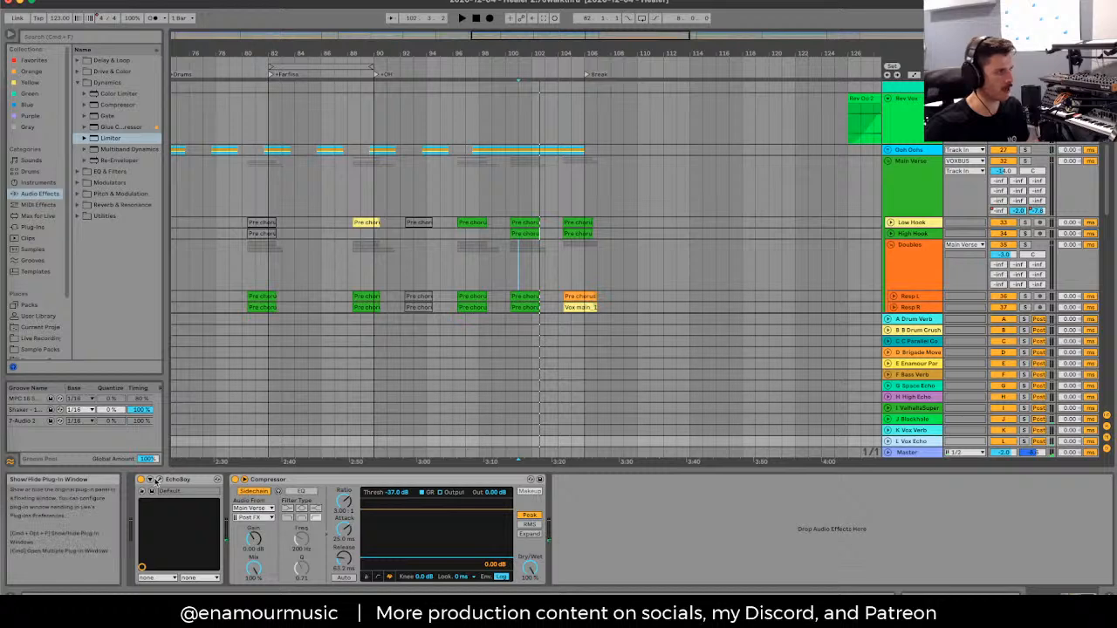
pyautogui.click(150, 481)
pyautogui.press('space')
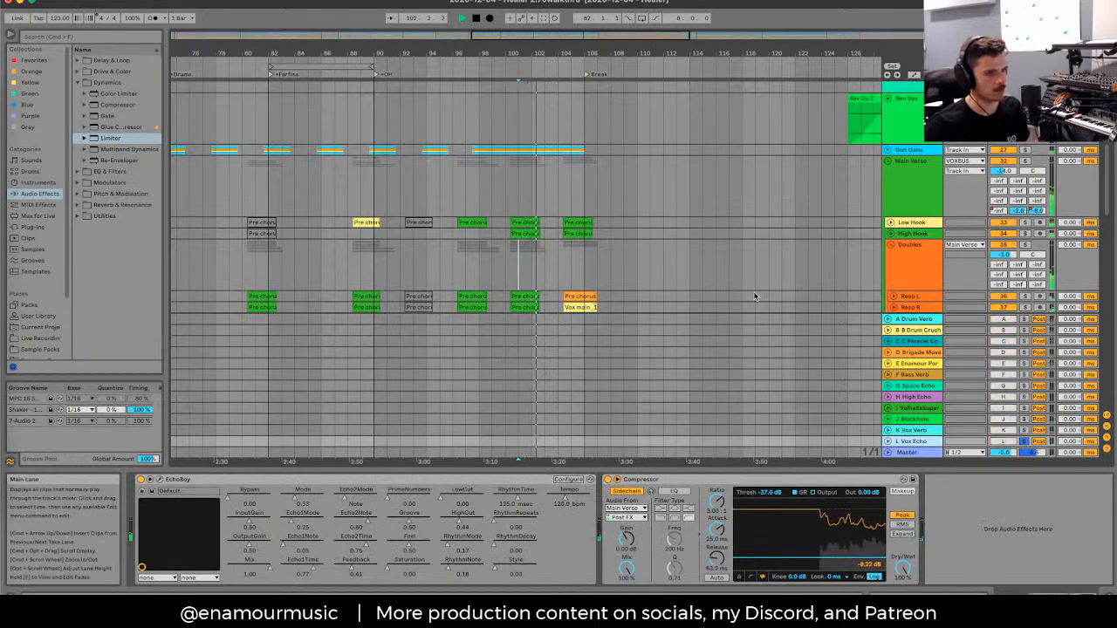
# Step: Show the automation lanes and examine Main Verse's Vox Echo send envelope from the Break marker back to Verse 1
pyautogui.scroll(-3, 756, 294)
pyautogui.press('a')
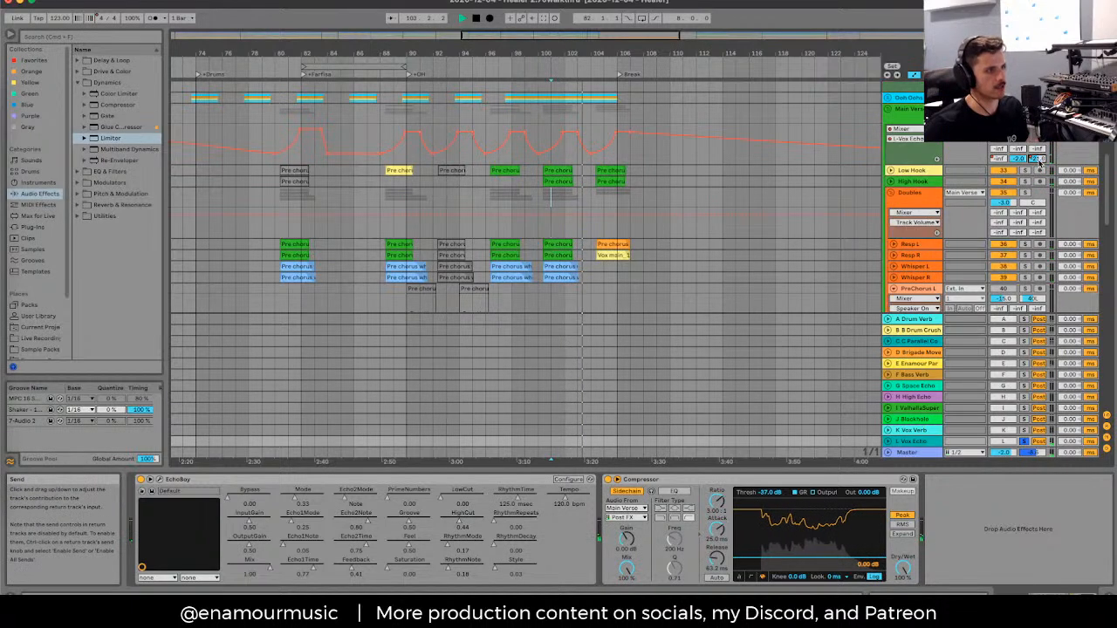
pyautogui.click(542, 133)
pyautogui.scroll(-5, 529, 137)
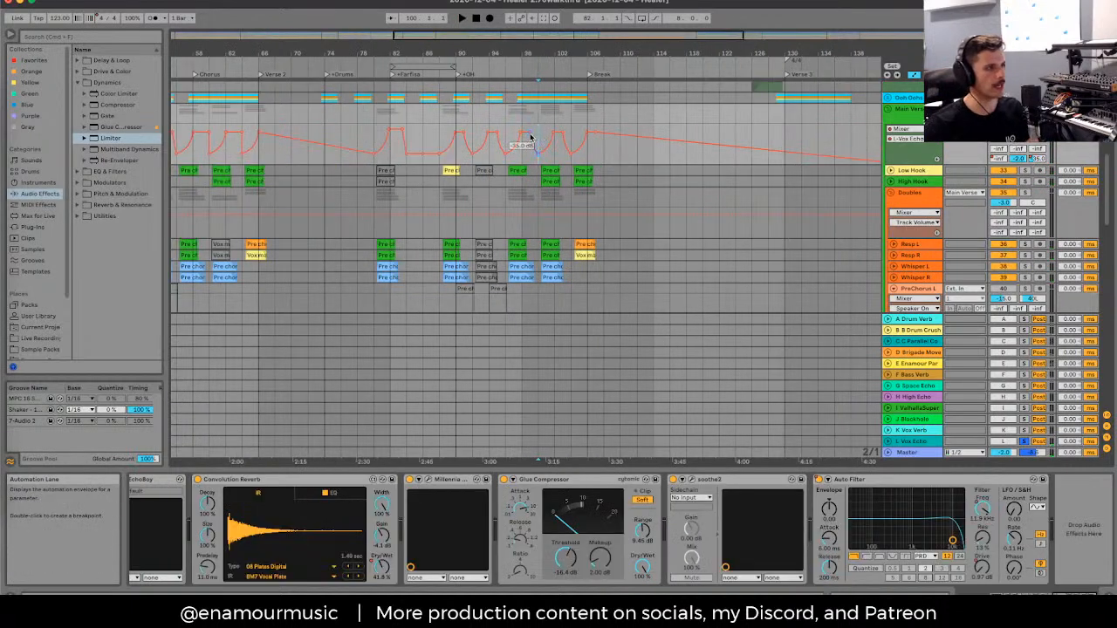
pyautogui.click(430, 171)
pyautogui.scroll(2, 431, 170)
pyautogui.scroll(2, 430, 171)
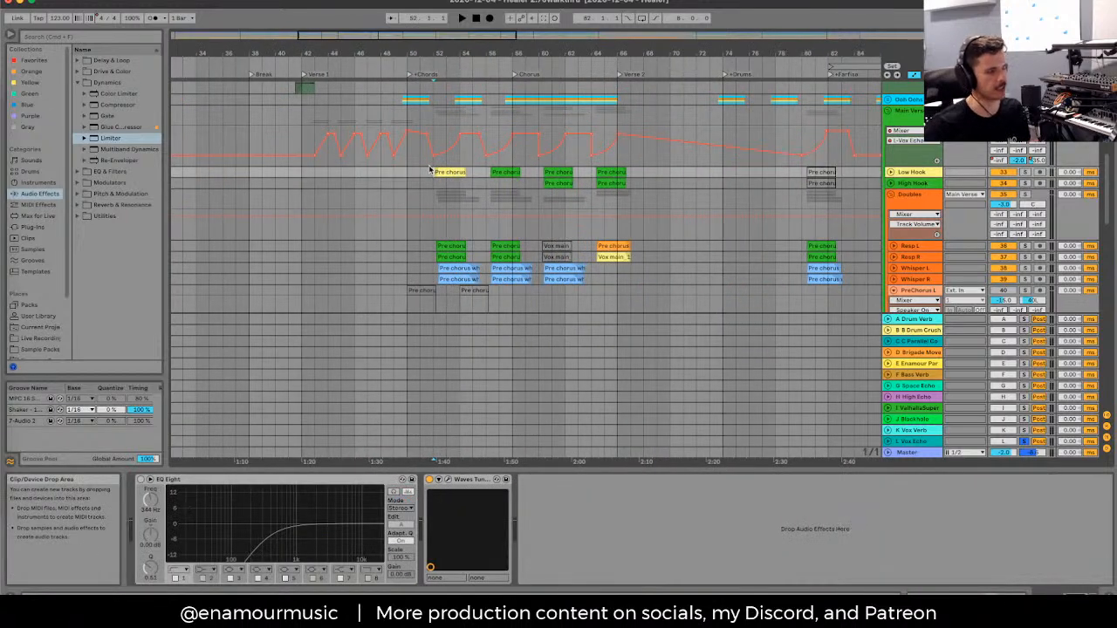
pyautogui.scroll(3, 479, 158)
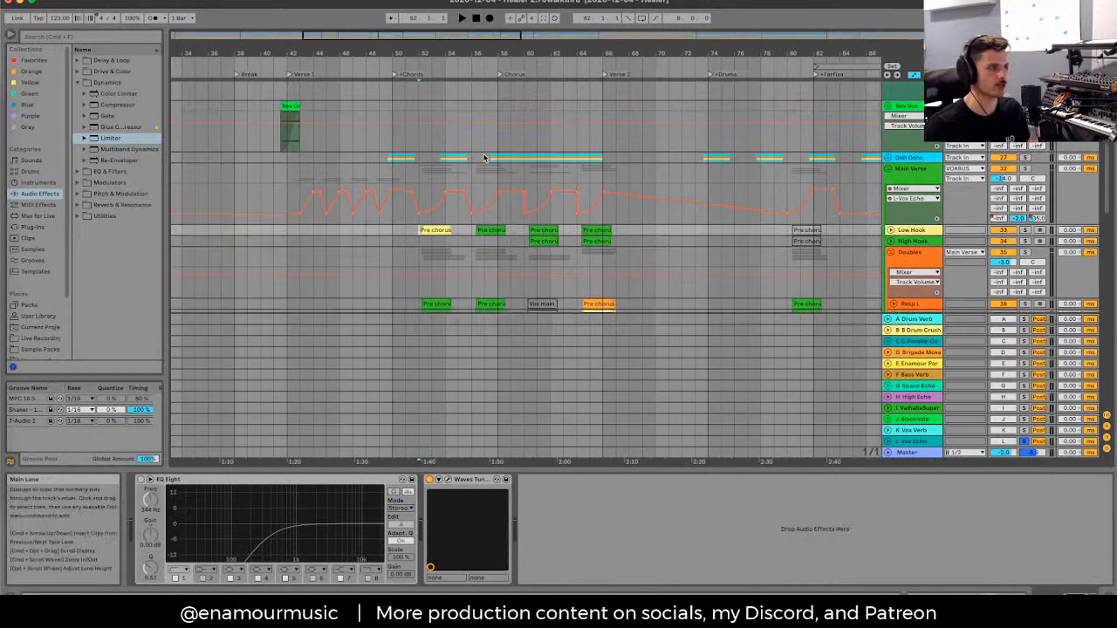
# Step: Draw a nearly flat, high Vox Echo send level on Main Verse from bar 52 to about bar 65
pyautogui.click(429, 190)
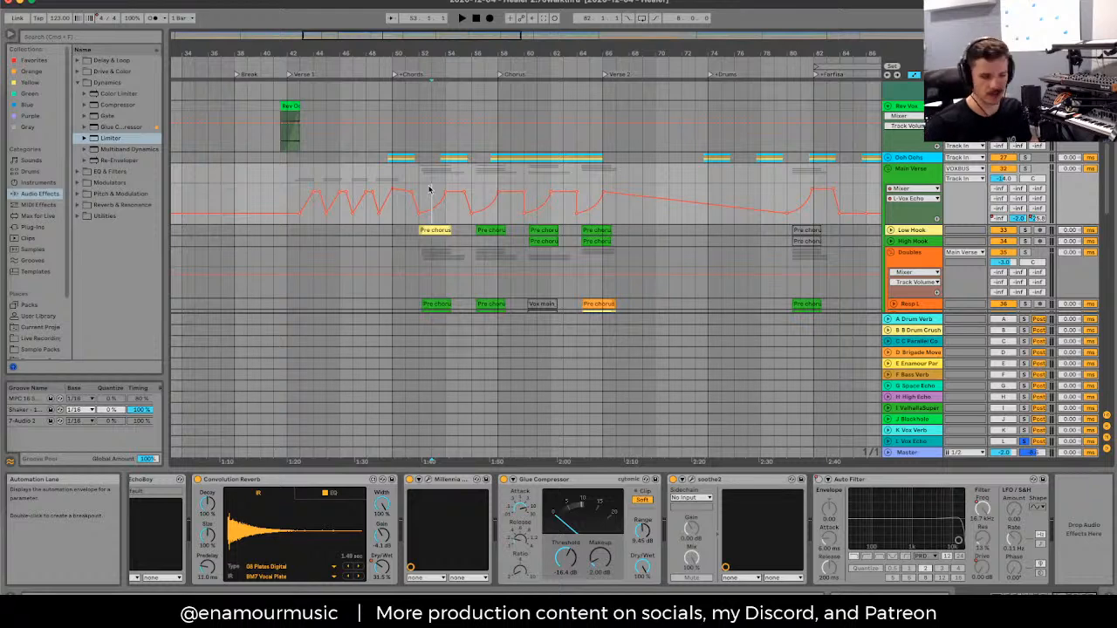
pyautogui.click(935, 185)
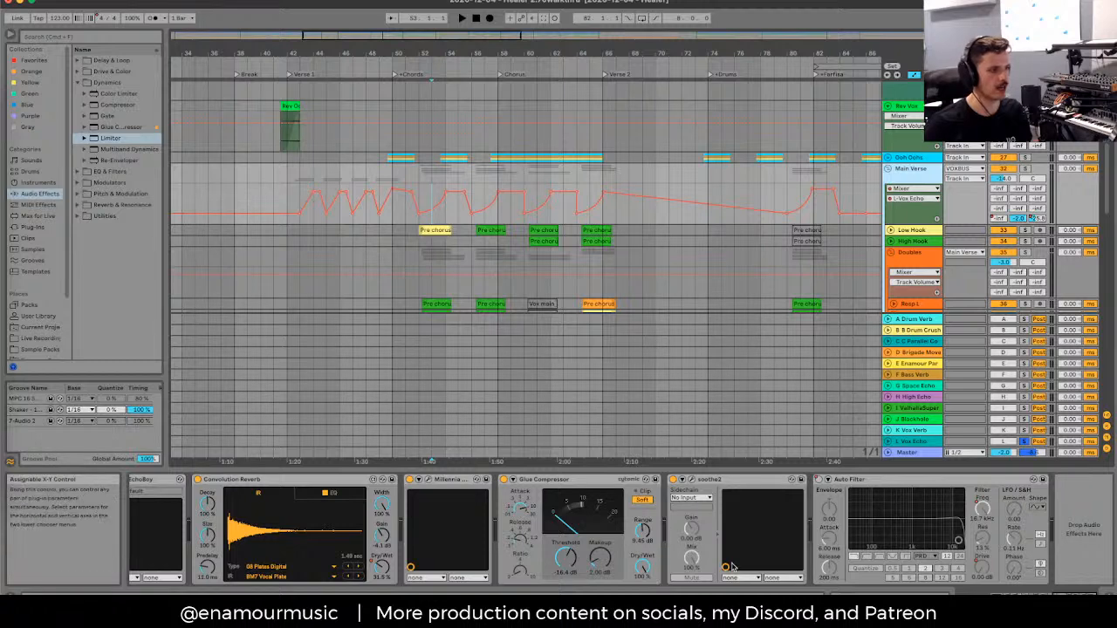
pyautogui.hscroll(-10, 720, 563)
pyautogui.hscroll(10, 720, 563)
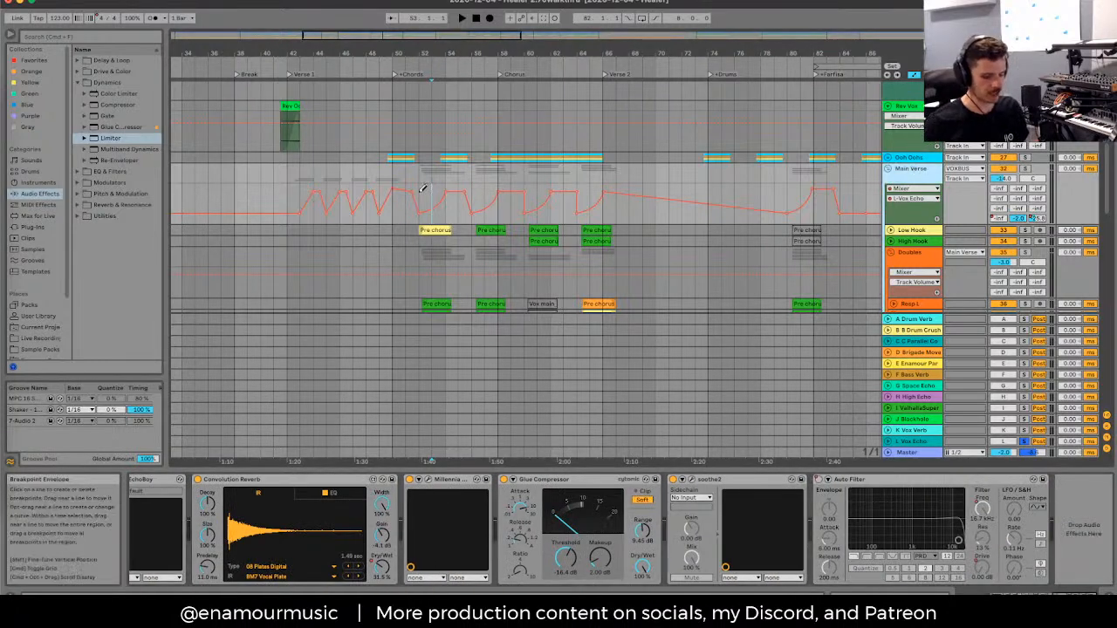
pyautogui.moveTo(419, 197)
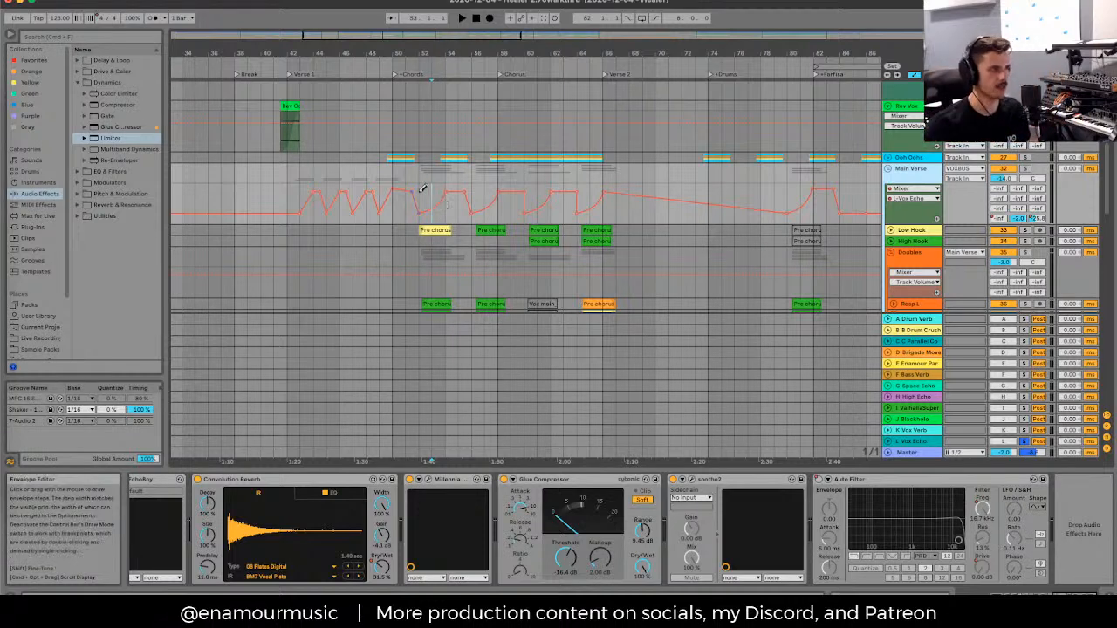
pyautogui.moveTo(419, 195); pyautogui.dragTo(590, 189)
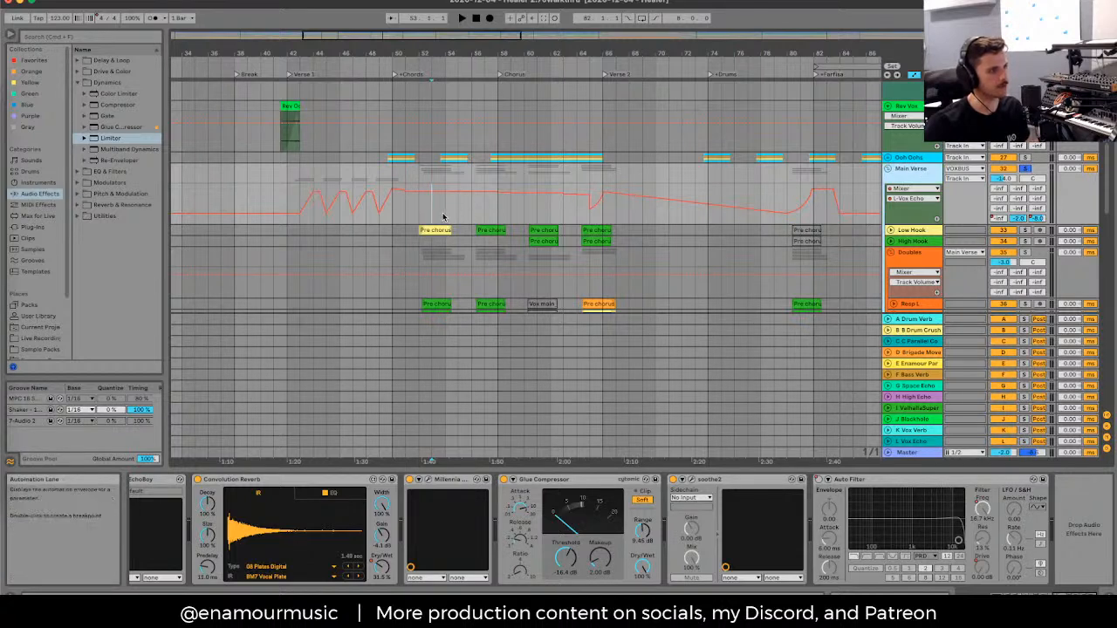
# Step: Audition the soloed Main Verse with the Vox Echo return's volume at 6.0 dB and a raised Vox Echo send
pyautogui.press('space')
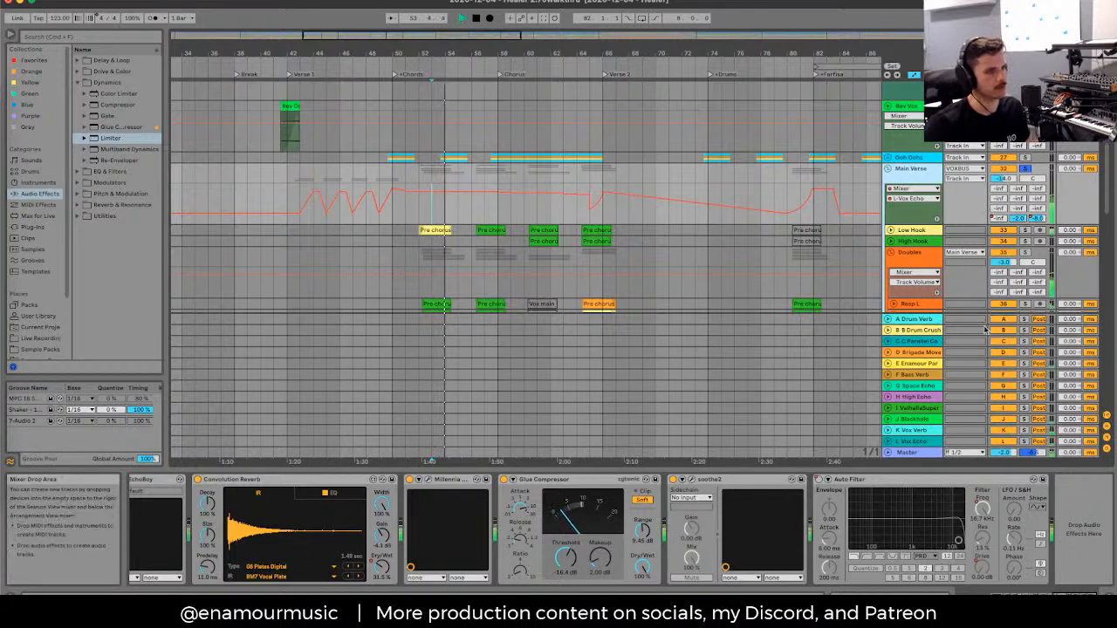
pyautogui.press('space')
pyautogui.click(889, 443)
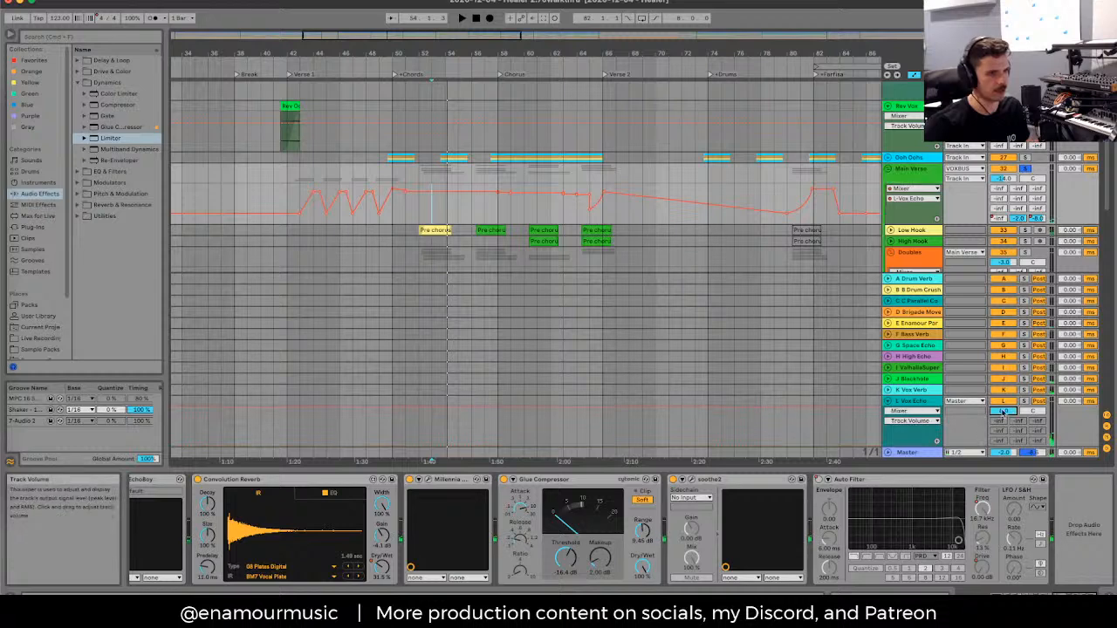
pyautogui.press('space')
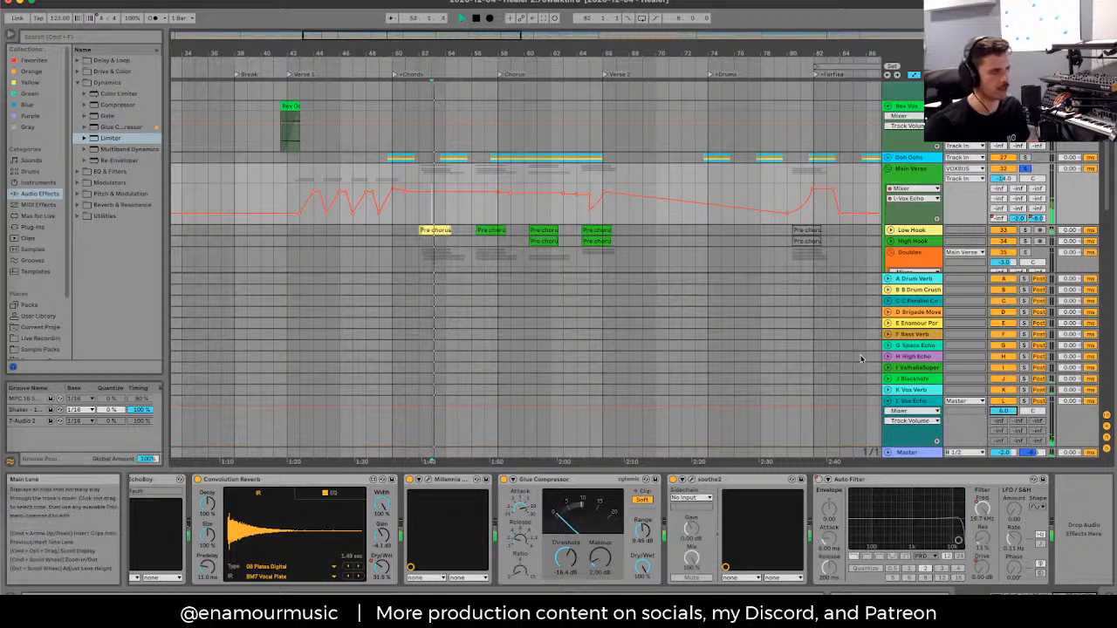
pyautogui.click(931, 403)
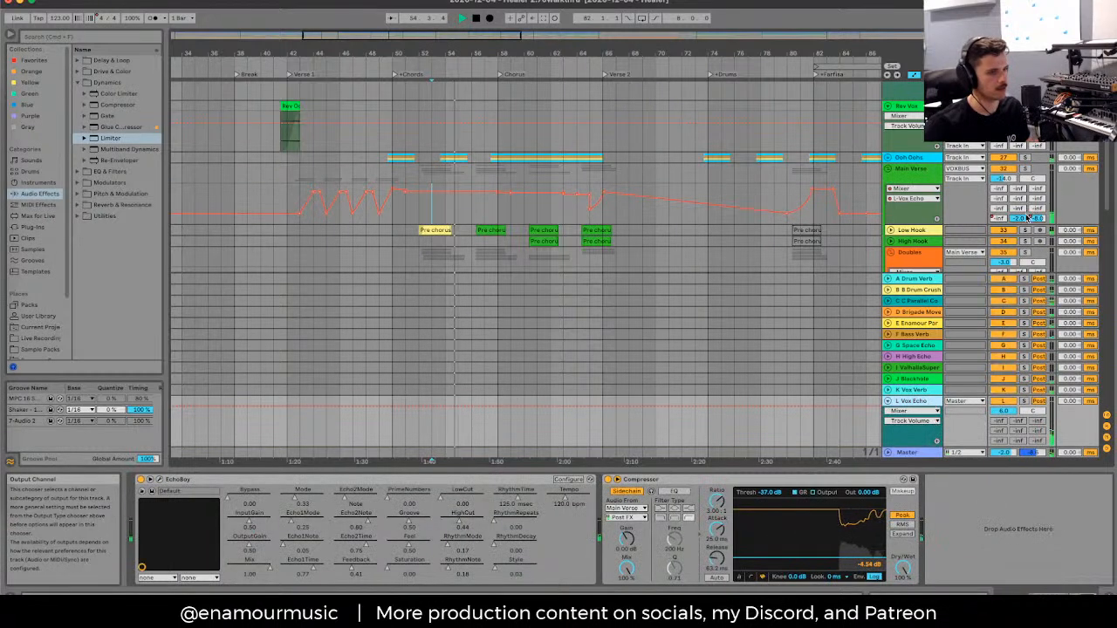
pyautogui.moveTo(1036, 218); pyautogui.dragTo(1036, 223)
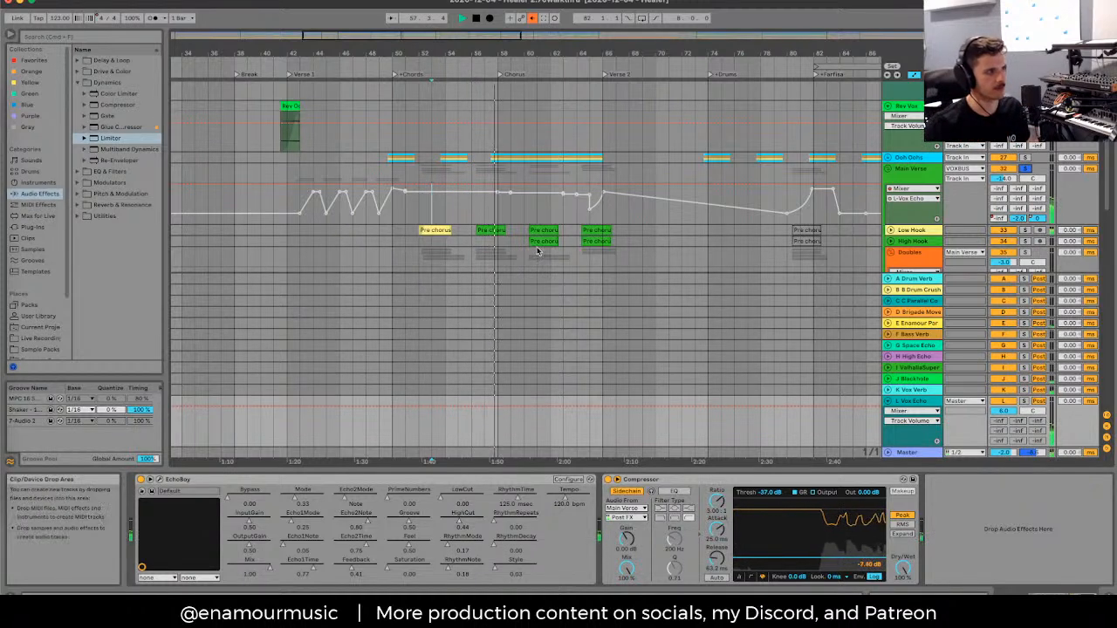
pyautogui.press('space')
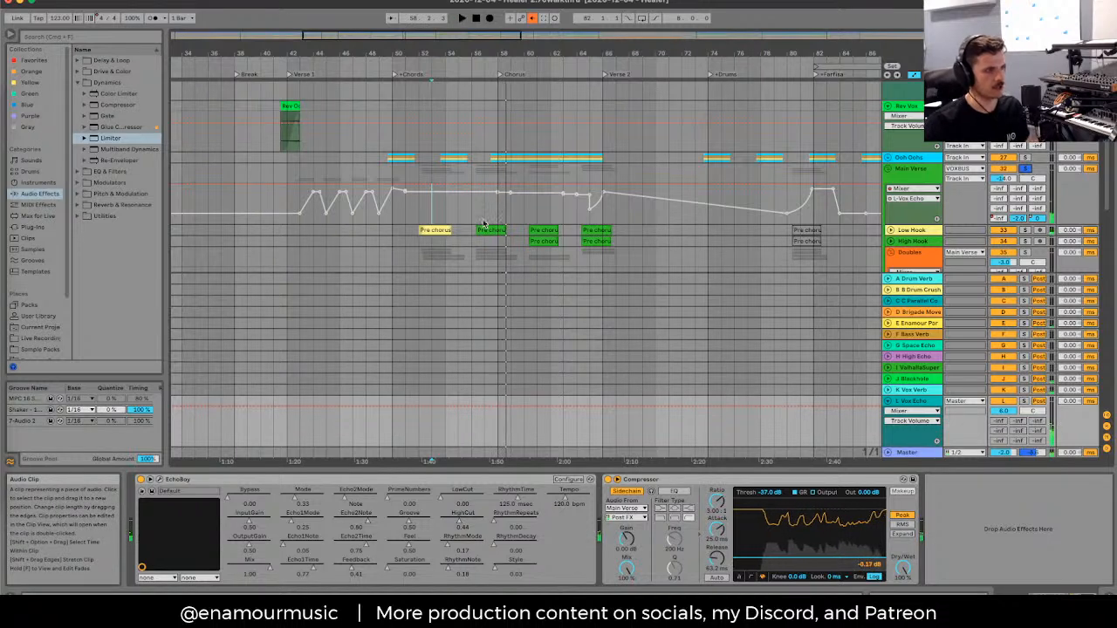
# Step: Select bars 56 to 59 of Main Verse's Vox Echo send, restore its original automation curve, and hide the return tracks
pyautogui.moveTo(472, 206); pyautogui.dragTo(517, 211)
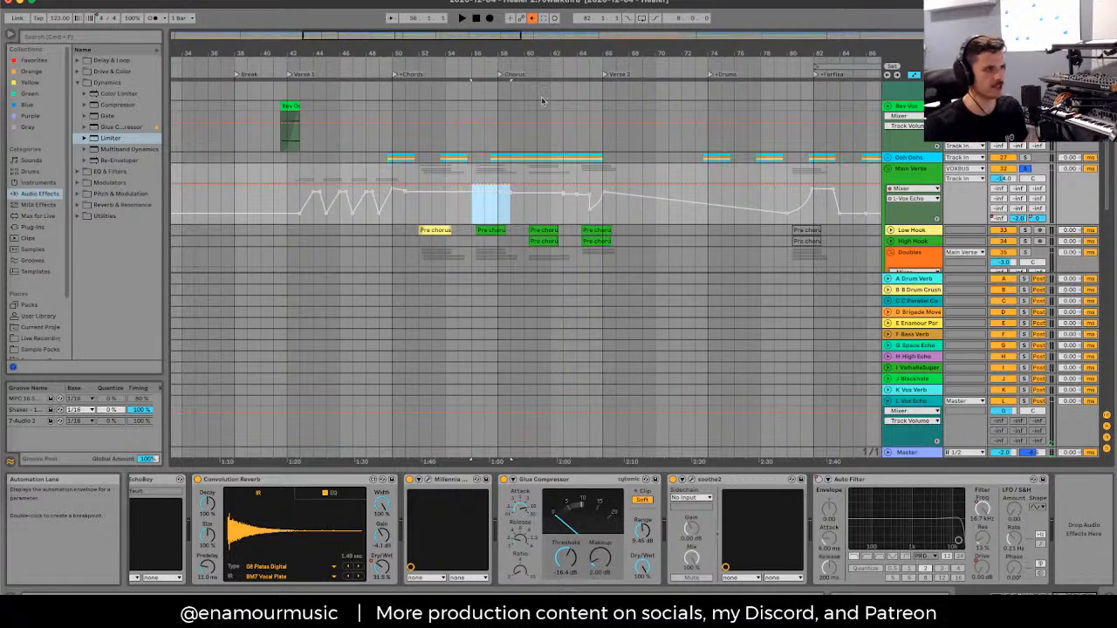
pyautogui.click(522, 20)
pyautogui.click(530, 19)
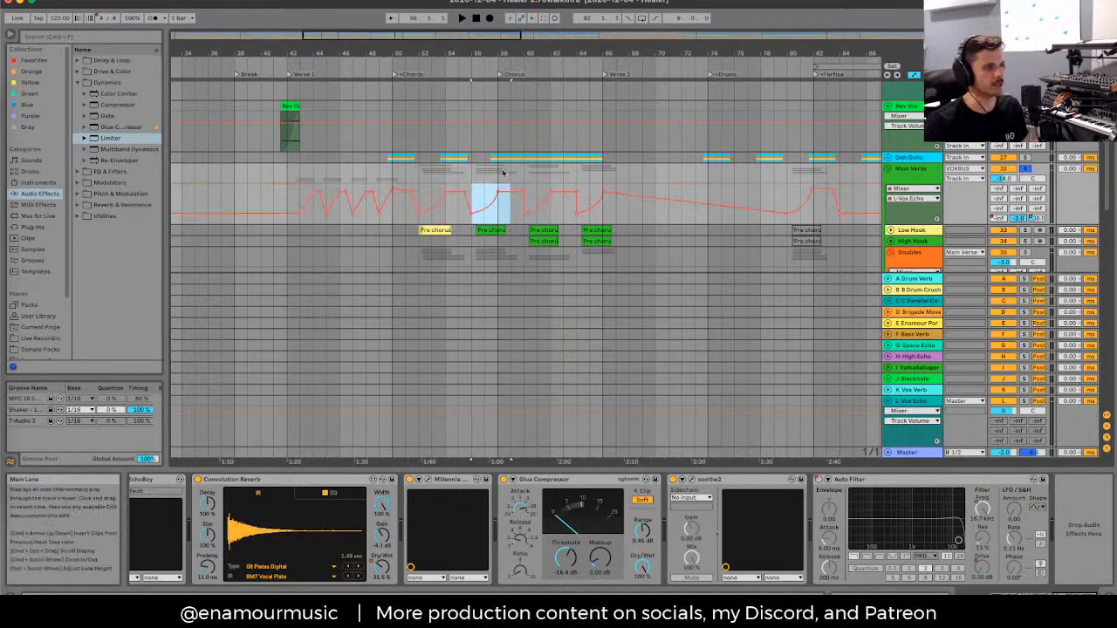
pyautogui.click(445, 254)
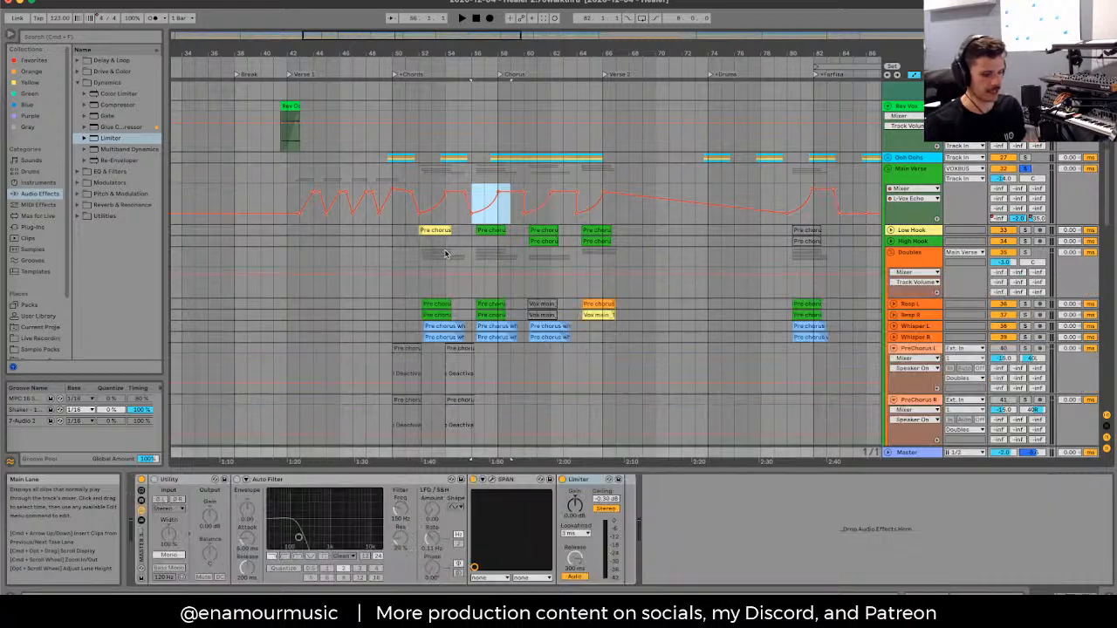
# Step: Examine the dips and curved rises in Main Verse's Vox Echo send automation, closing in on bars 50 to 63
pyautogui.click(415, 206)
pyautogui.click(404, 223)
pyautogui.moveTo(404, 224); pyautogui.dragTo(437, 222)
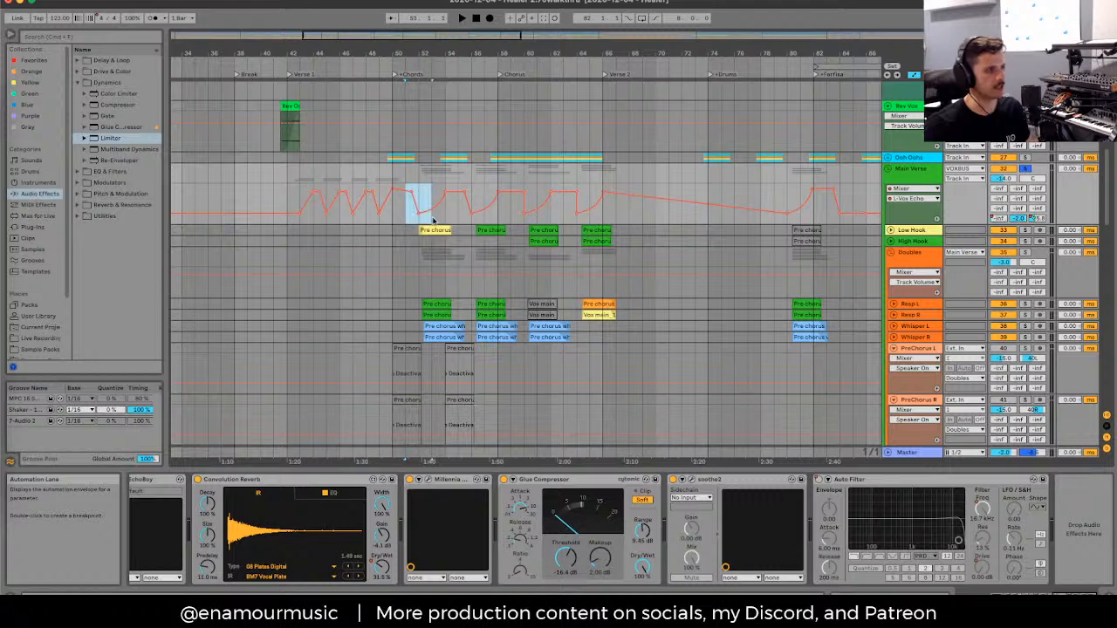
pyautogui.click(415, 225)
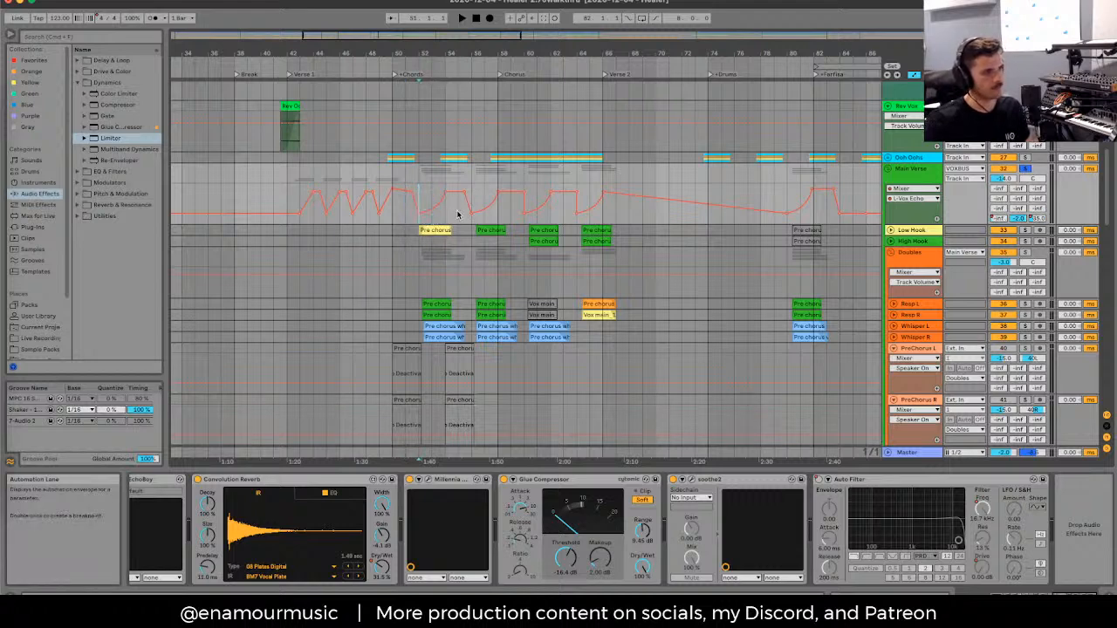
pyautogui.moveTo(1039, 218); pyautogui.dragTo(1038, 210)
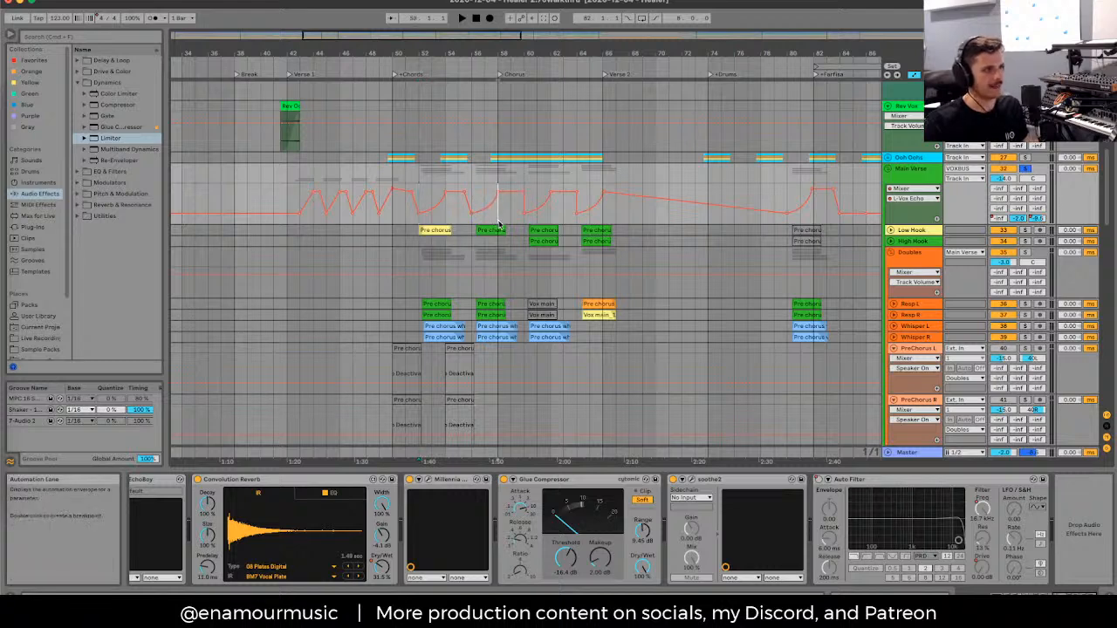
pyautogui.scroll(5, 455, 217)
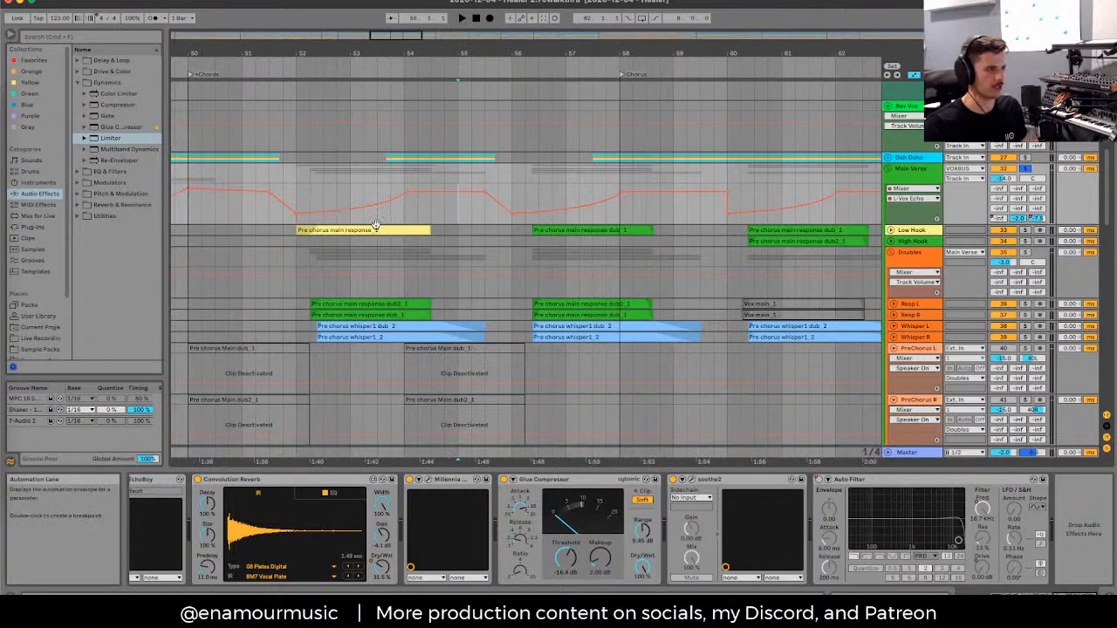
pyautogui.moveTo(376, 224); pyautogui.dragTo(463, 225)
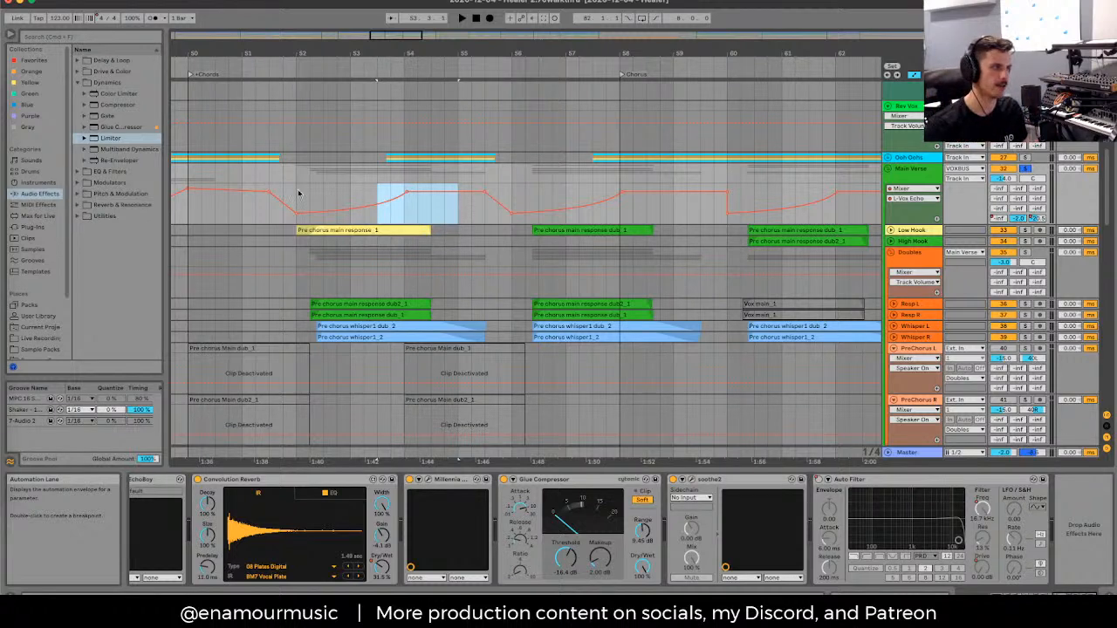
pyautogui.moveTo(298, 193); pyautogui.dragTo(387, 204)
pyautogui.click(417, 212)
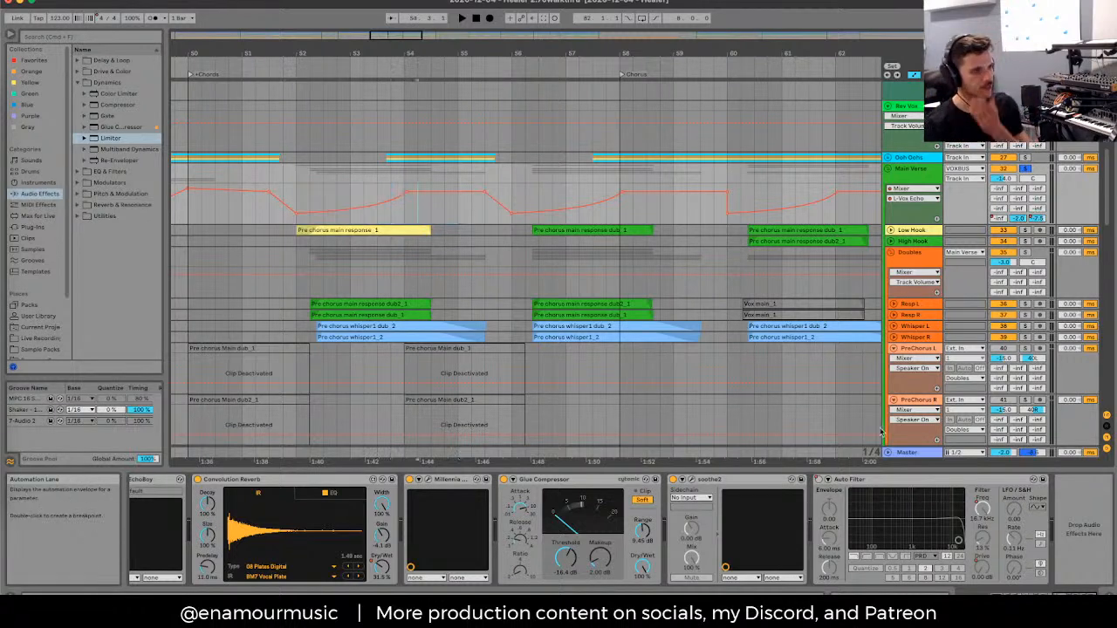
# Step: Show the return tracks and display the Vox Echo return's devices with its sidechained Compressor selected
pyautogui.press('alt+super+r')
pyautogui.click(905, 401)
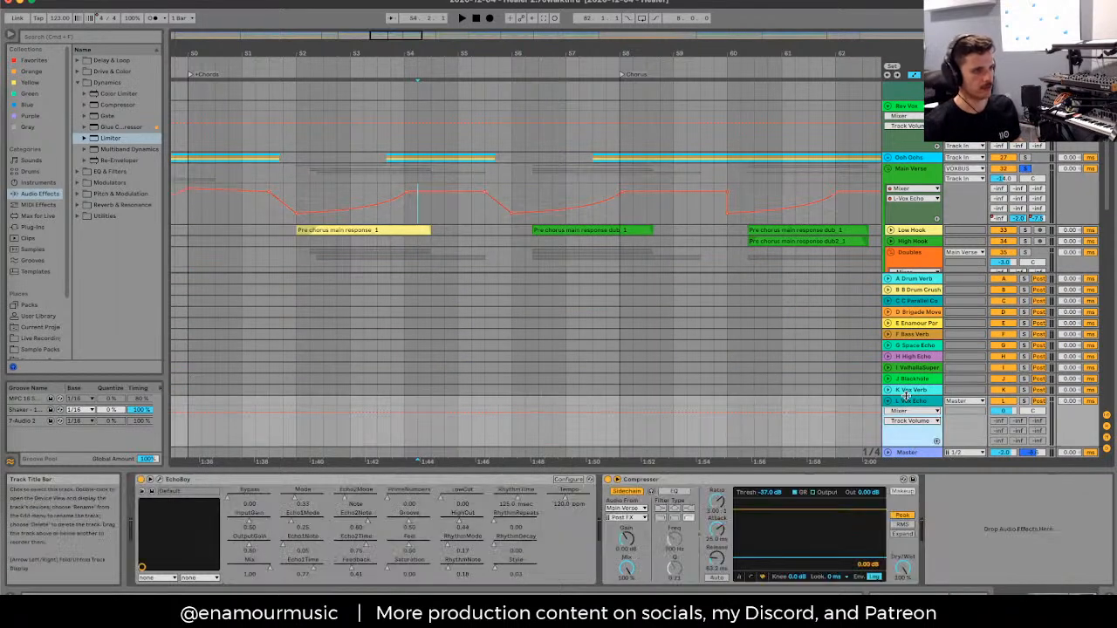
pyautogui.click(716, 479)
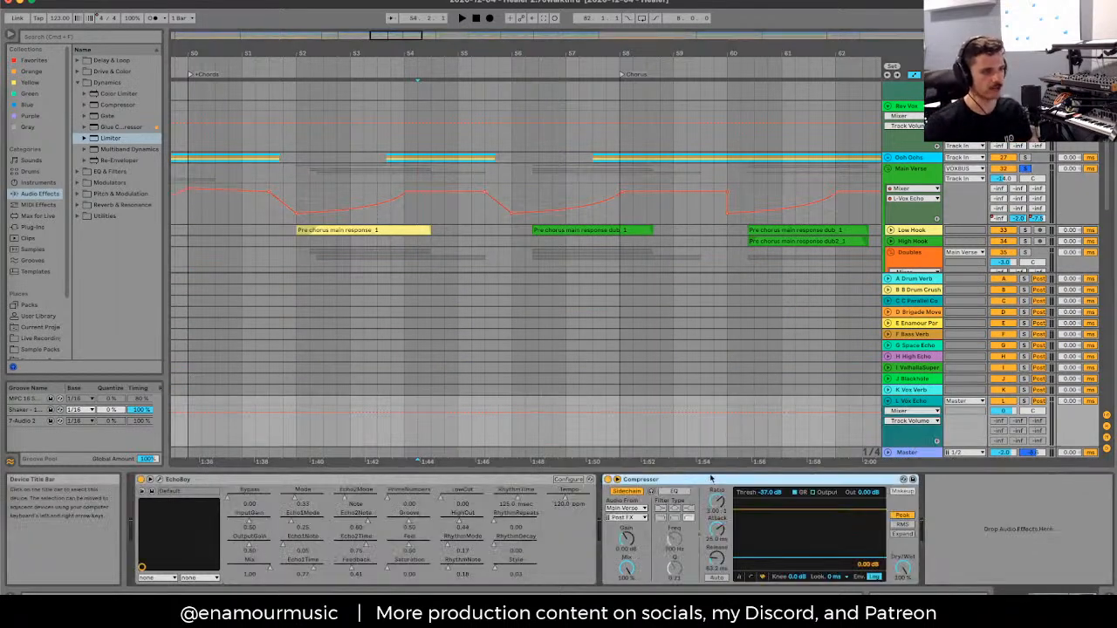
# Step: Audition the soloed Main Verse from bar 52 while monitoring gain reduction in the Vox Echo return's Compressor
pyautogui.click(407, 218)
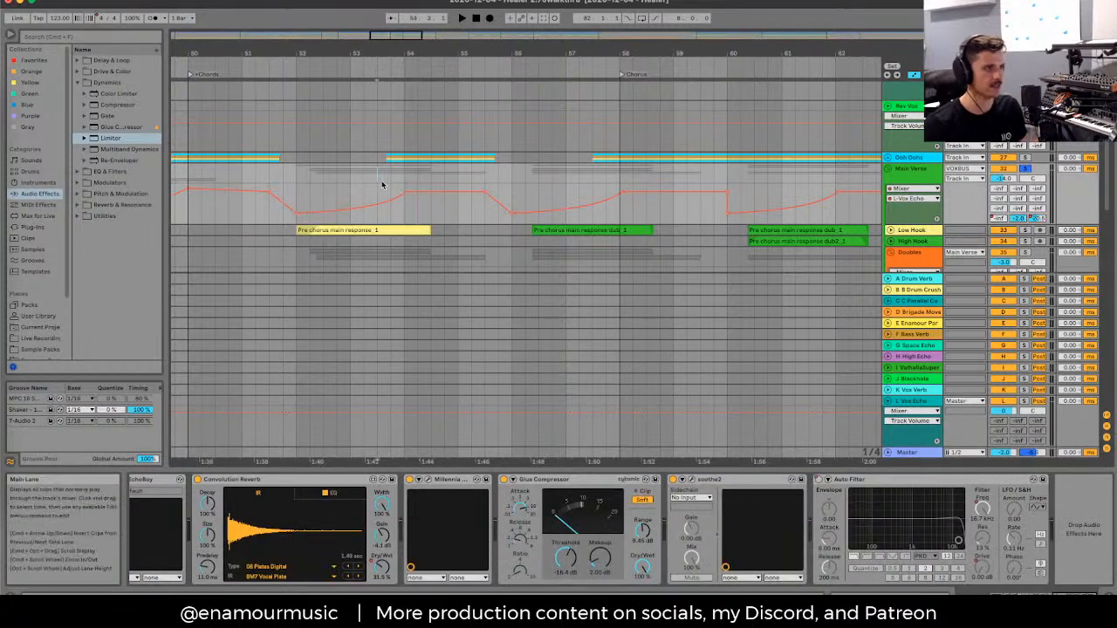
pyautogui.click(379, 182)
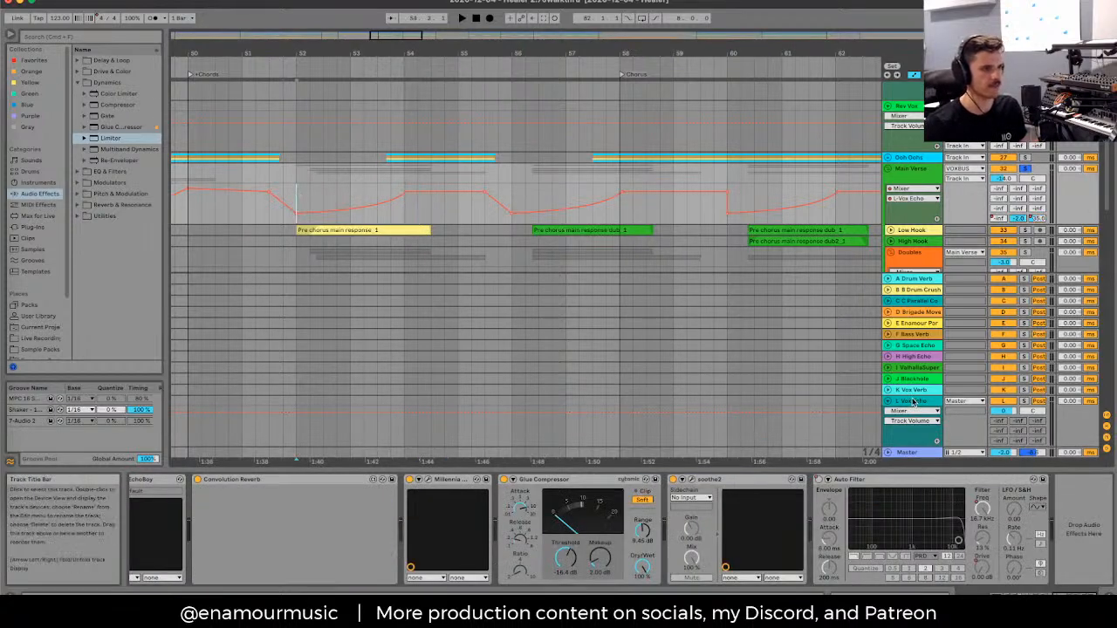
pyautogui.click(558, 406)
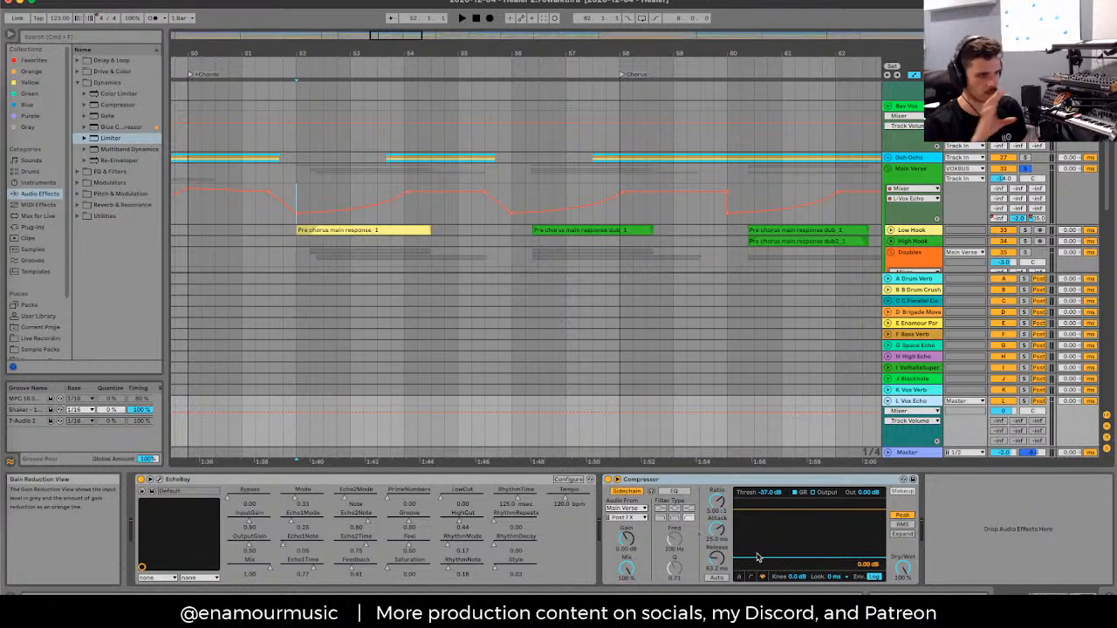
pyautogui.press('space')
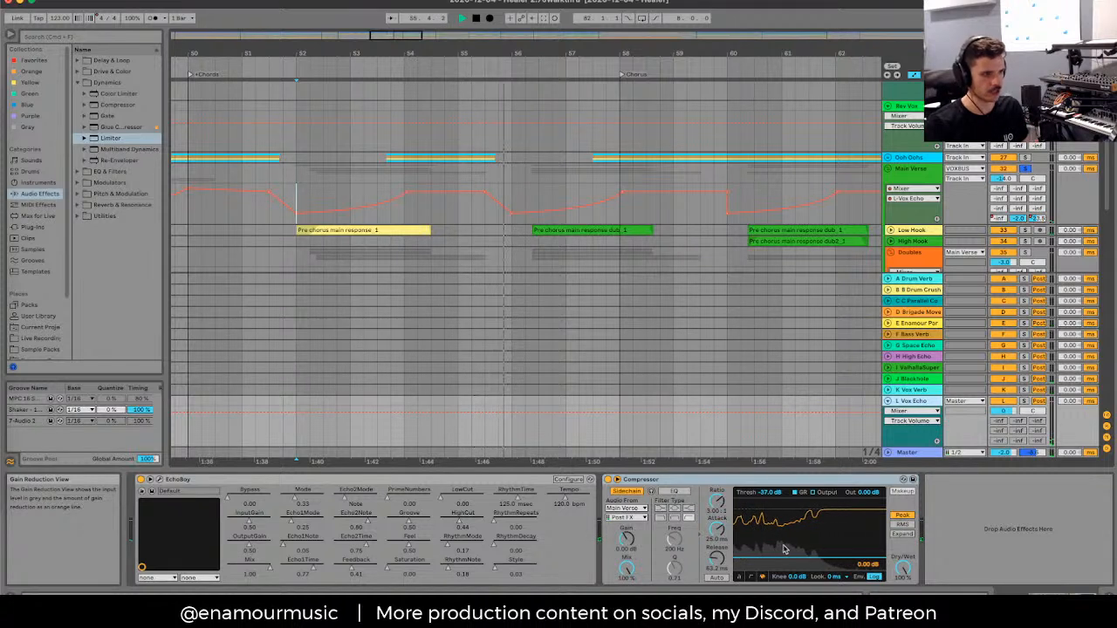
pyautogui.press('space')
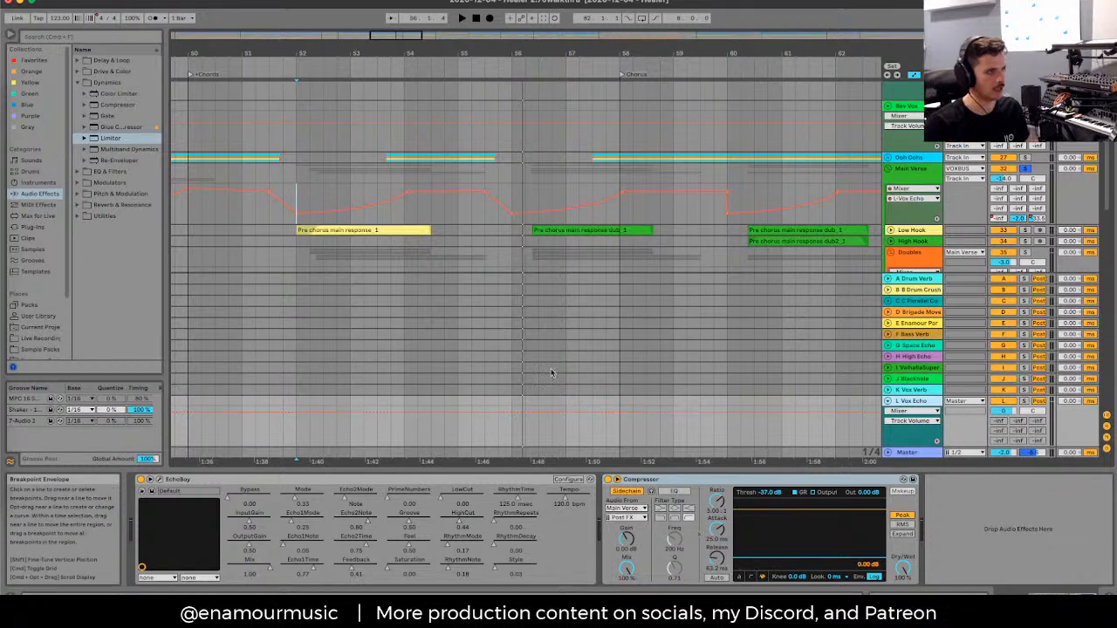
pyautogui.click(372, 180)
pyautogui.scroll(-2, 368, 185)
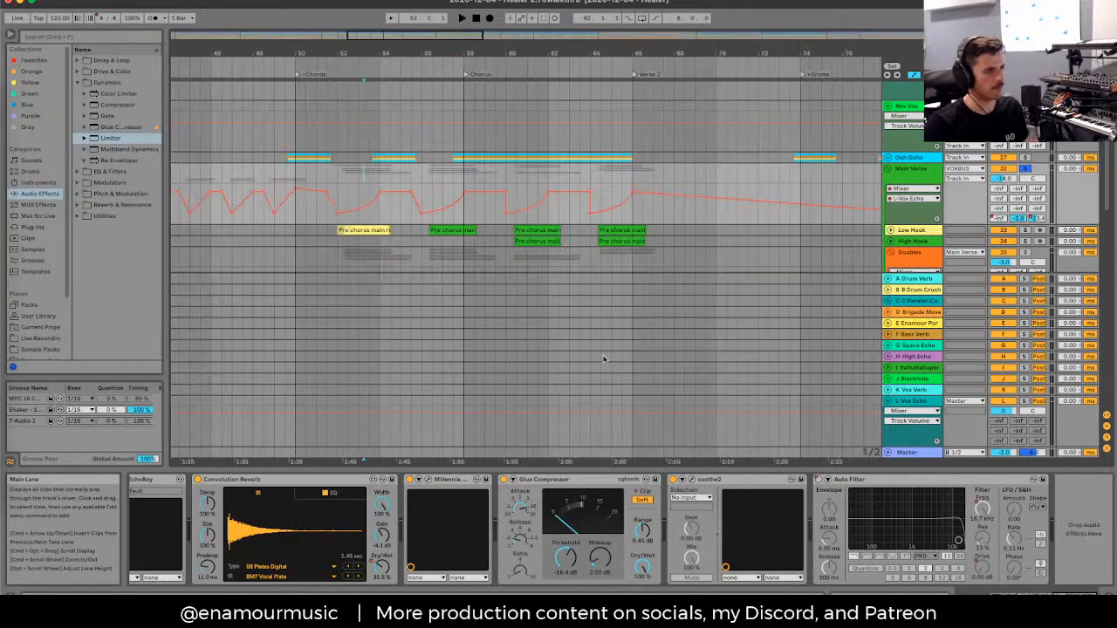
pyautogui.click(925, 402)
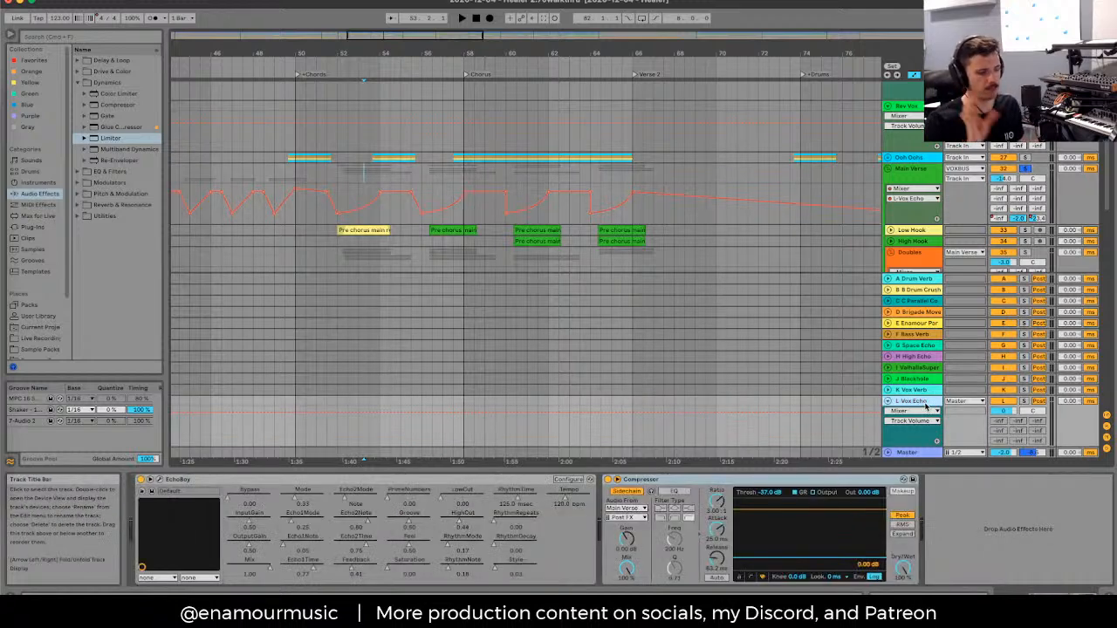
pyautogui.press('alt+super+r')
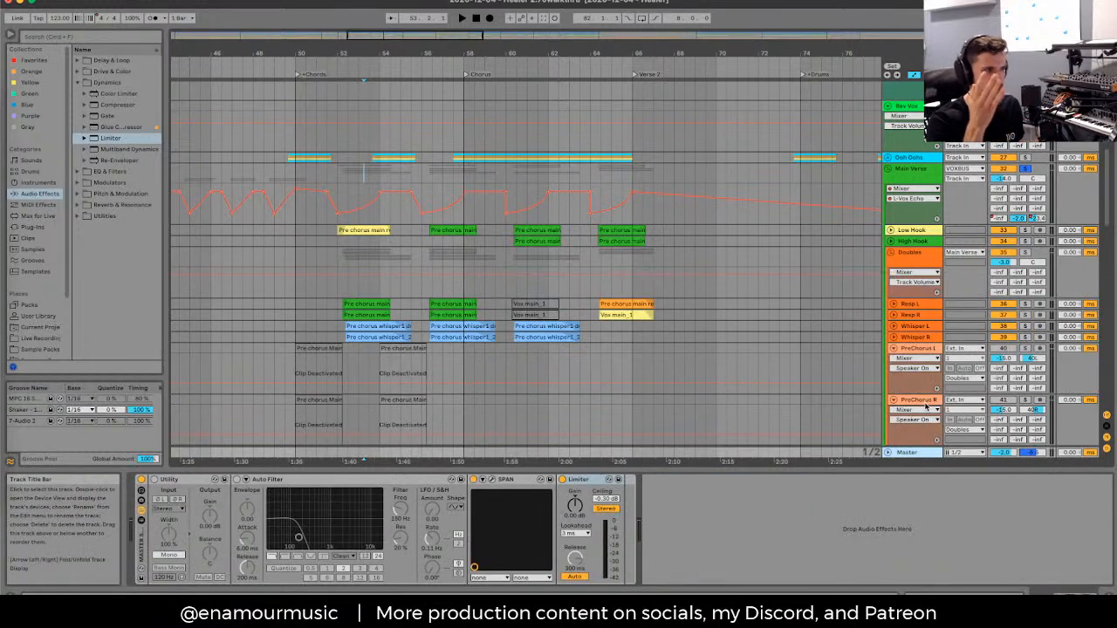
# Step: Examine the curved rise in Main Verse's Vox Echo send automation between bars 60 and 62
pyautogui.click(505, 218)
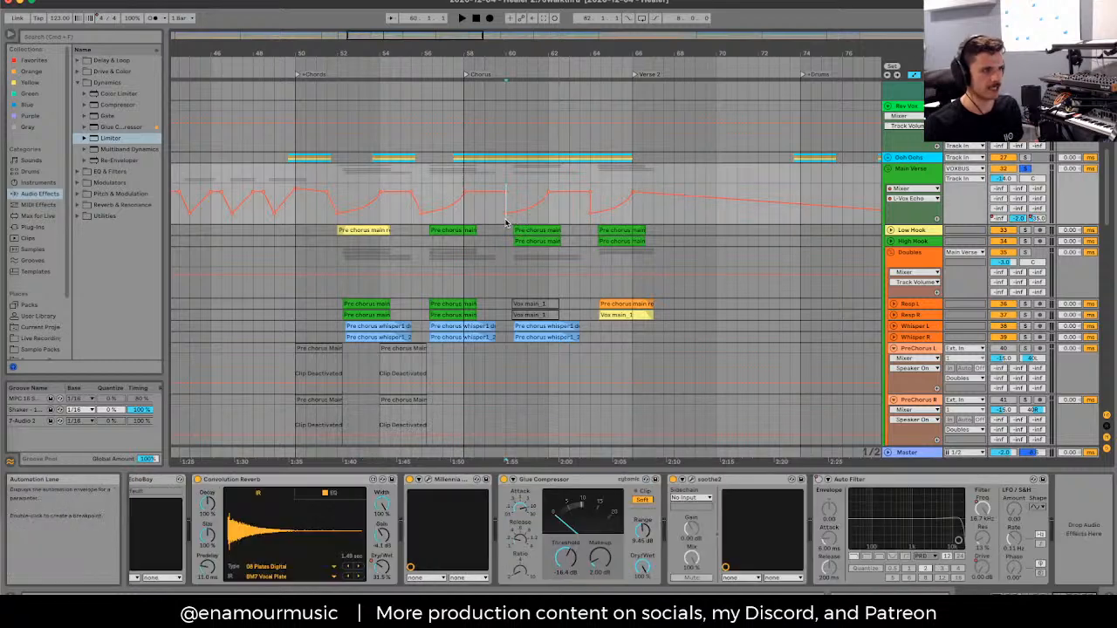
pyautogui.moveTo(518, 198); pyautogui.dragTo(546, 192)
pyautogui.click(550, 206)
pyautogui.click(536, 217)
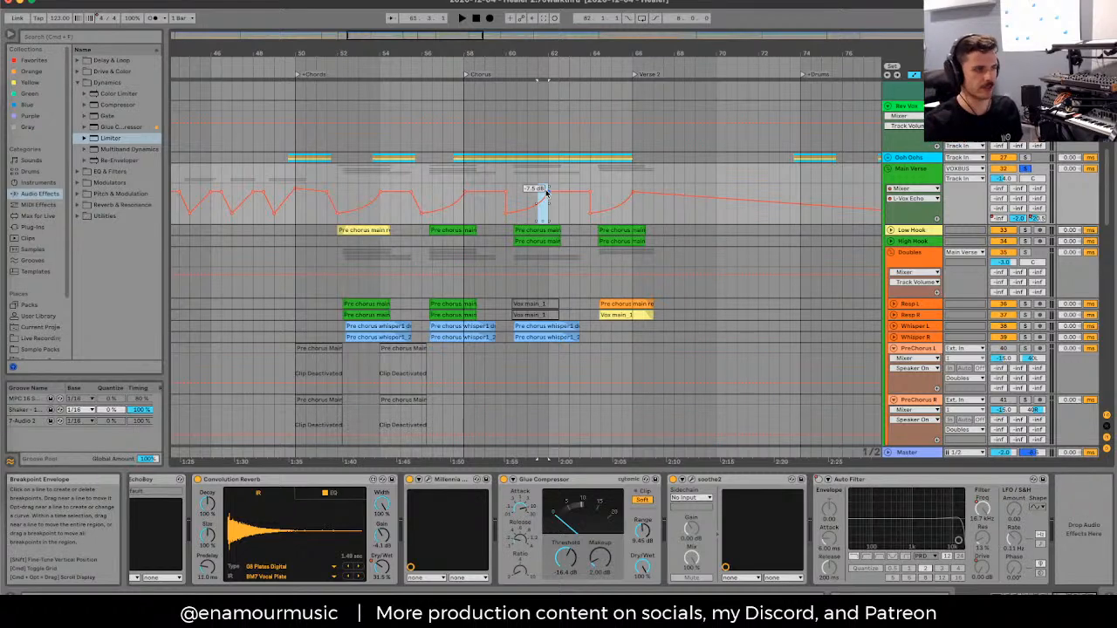
pyautogui.click(503, 218)
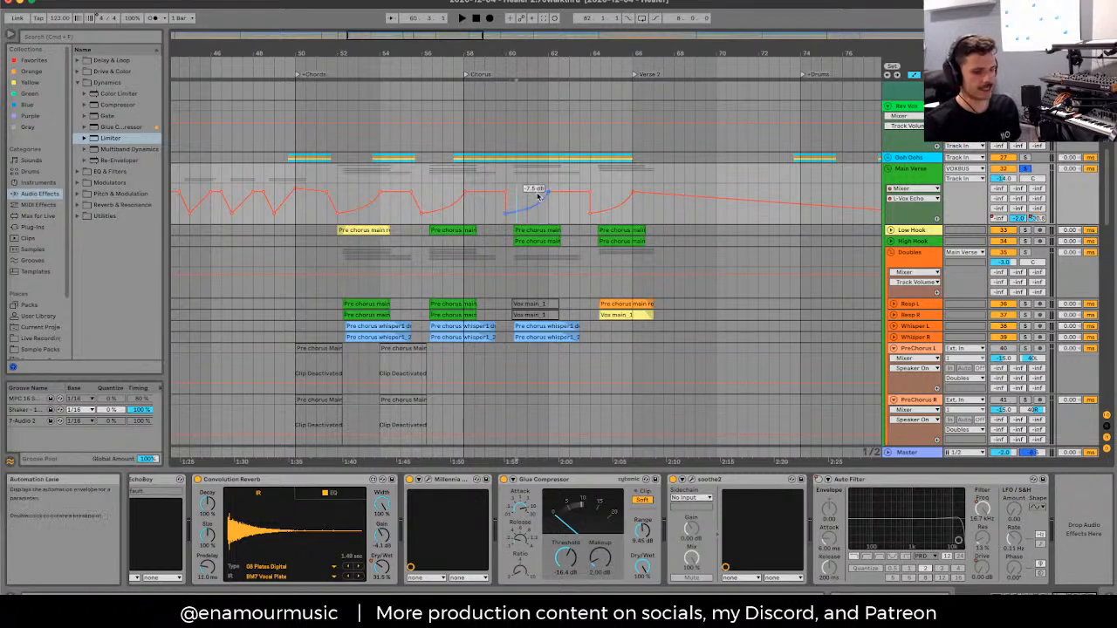
# Step: Display Main Verse's Blackhole send envelope and re-enable the overridden automation
pyautogui.scroll(-3, 523, 198)
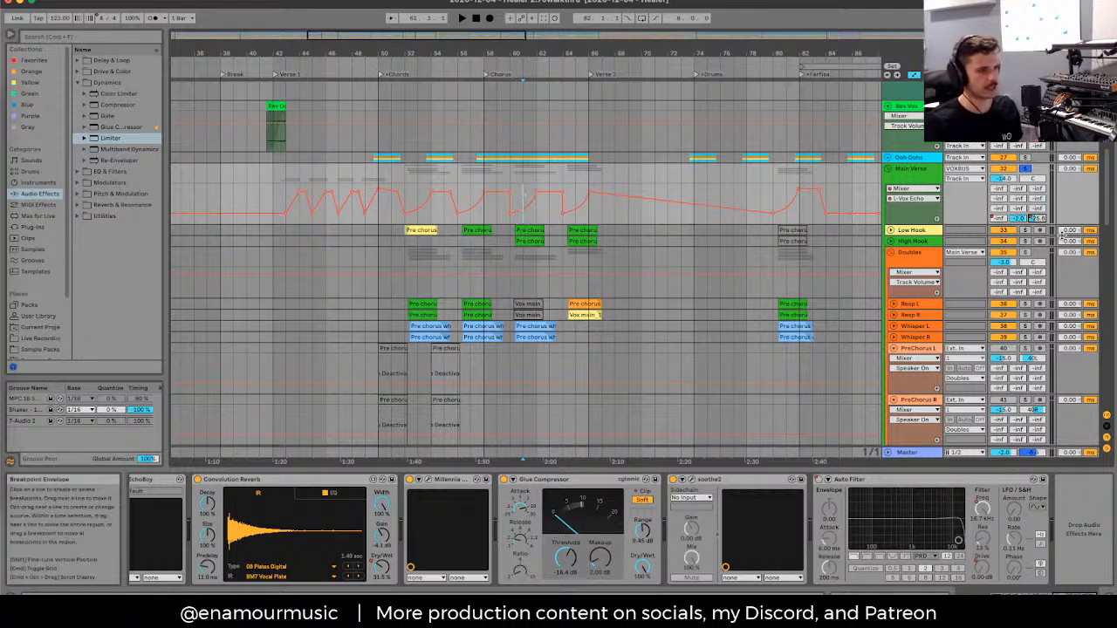
pyautogui.click(1036, 219)
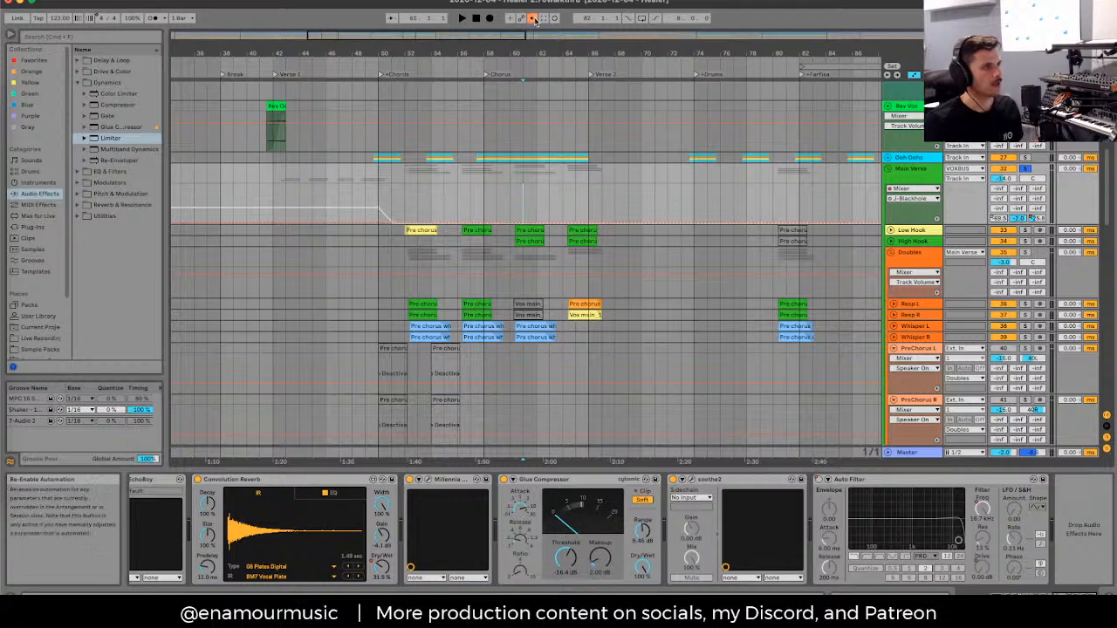
pyautogui.scroll(-5, 647, 214)
pyautogui.scroll(-4, 541, 215)
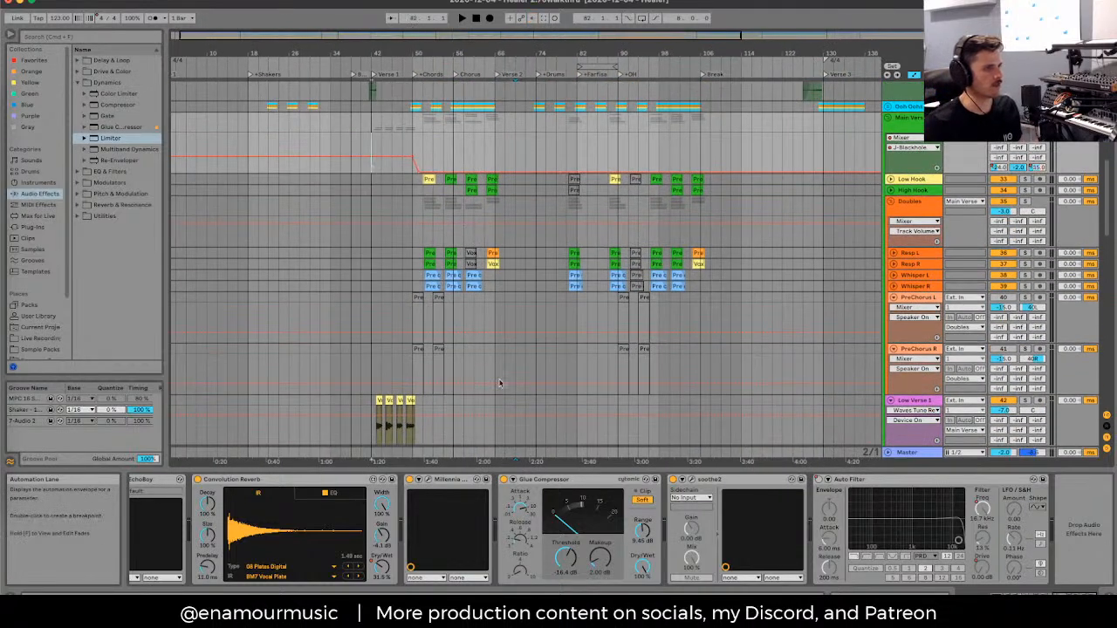
# Step: Select the Blackhole return, hide the return tracks, and briefly play the vocals from Verse 1 at bar 42
pyautogui.scroll(-7, 611, 262)
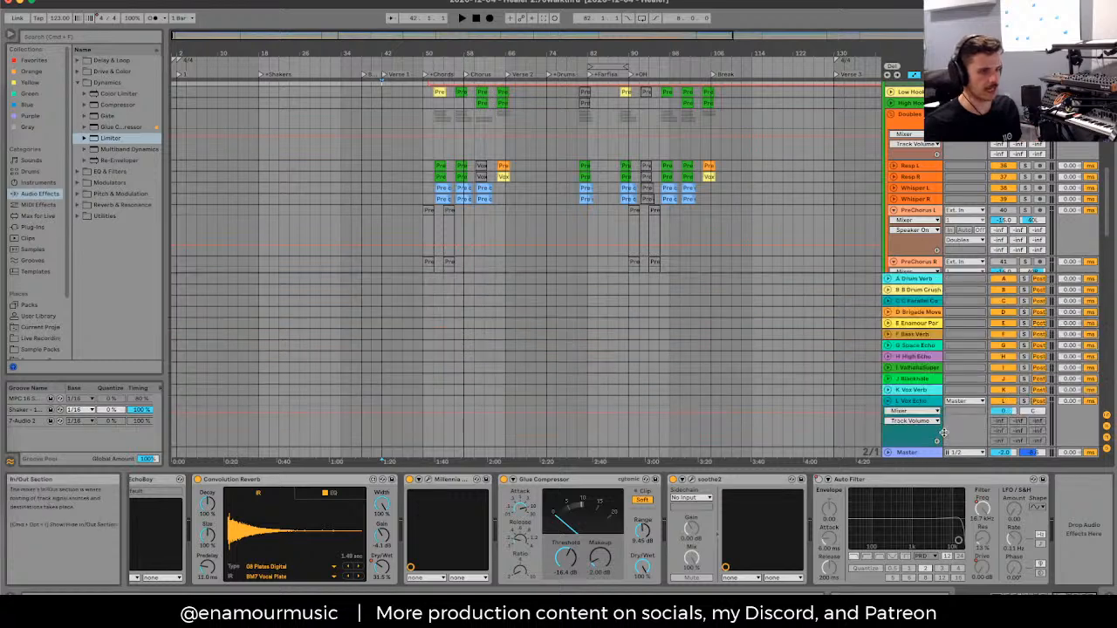
pyautogui.click(912, 379)
pyautogui.press('alt+super+r')
pyautogui.scroll(-6, 472, 255)
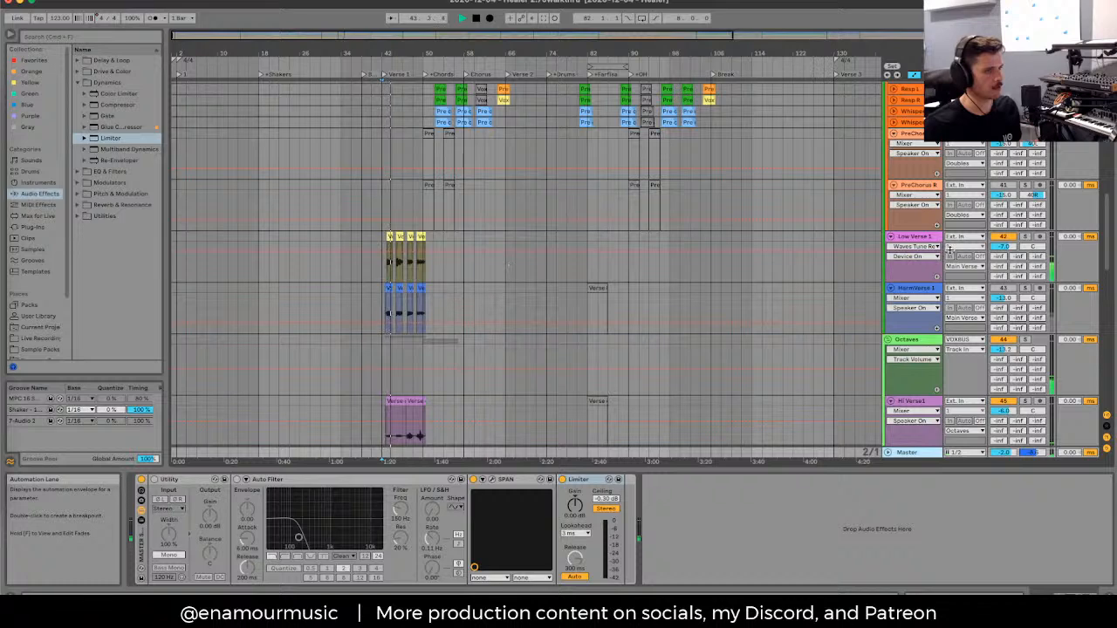
pyautogui.click(376, 203)
pyautogui.press('space')
# Step: Hide the automation lanes and fold the PreChorus L, PreChorus R and Doubles tracks
pyautogui.scroll(2, 376, 203)
pyautogui.scroll(2, 360, 270)
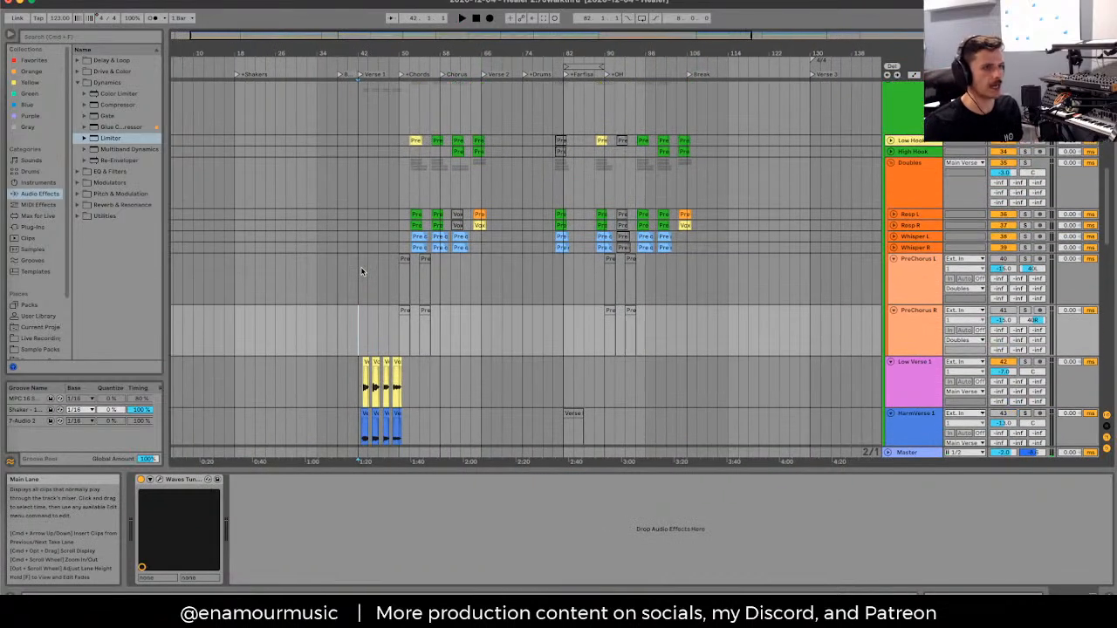
pyautogui.click(894, 260)
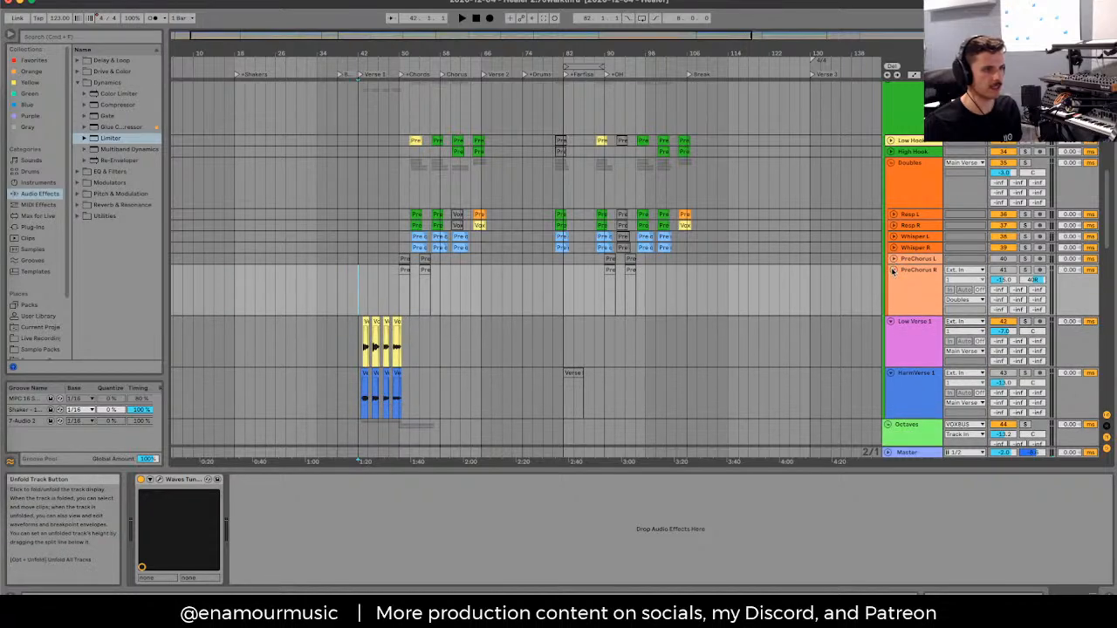
pyautogui.click(893, 271)
pyautogui.scroll(3, 893, 270)
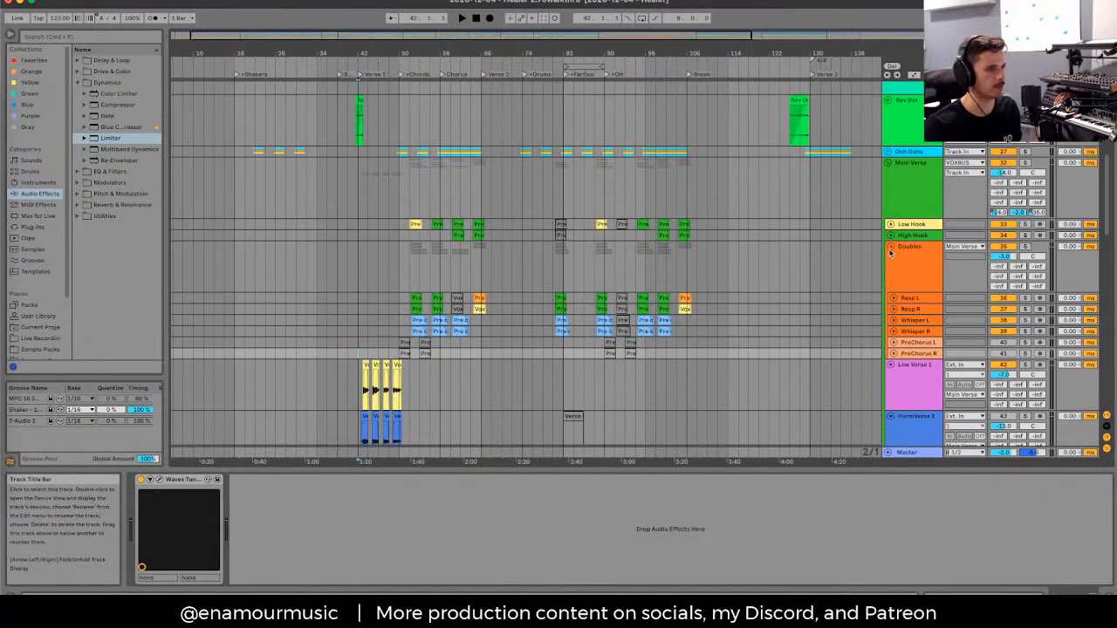
pyautogui.click(890, 247)
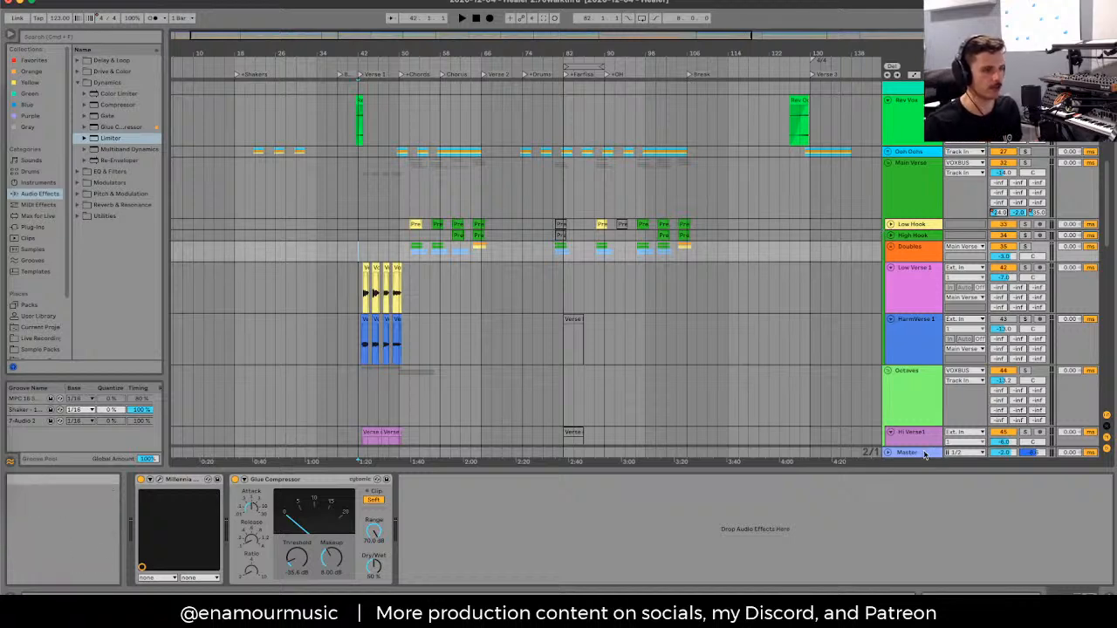
# Step: Show the return tracks and audition the soloed Blackhole return from Verse 1 at bar 42
pyautogui.click(923, 379)
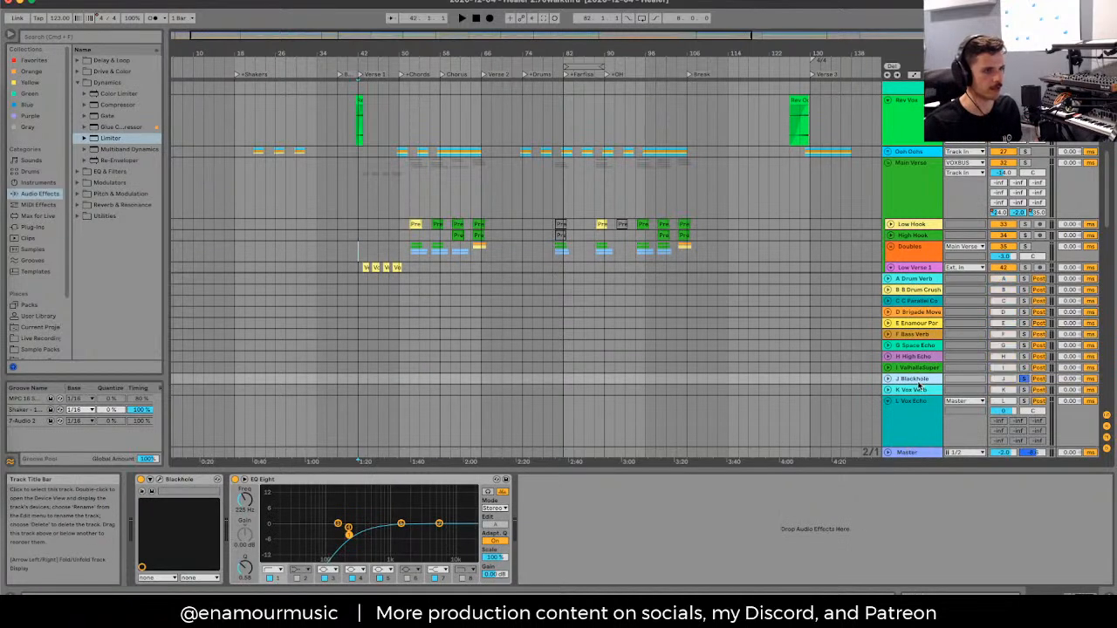
pyautogui.press('super+z')
pyautogui.press('space')
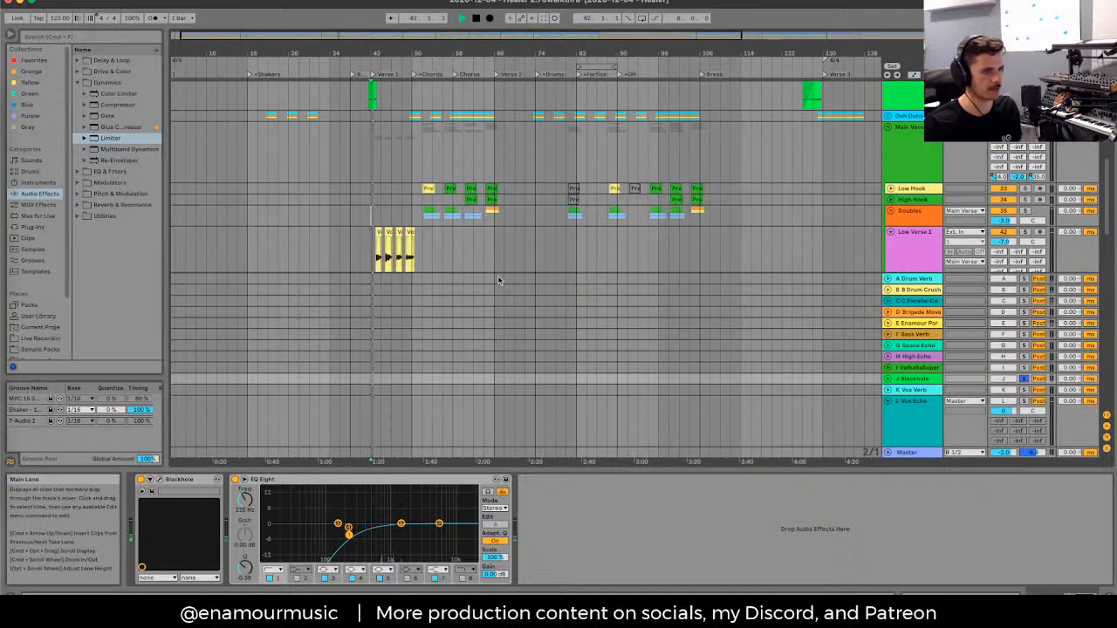
# Step: Unfold the Blackhole return track, stop playback and undo the last two changes to its mixer settings
pyautogui.click(889, 380)
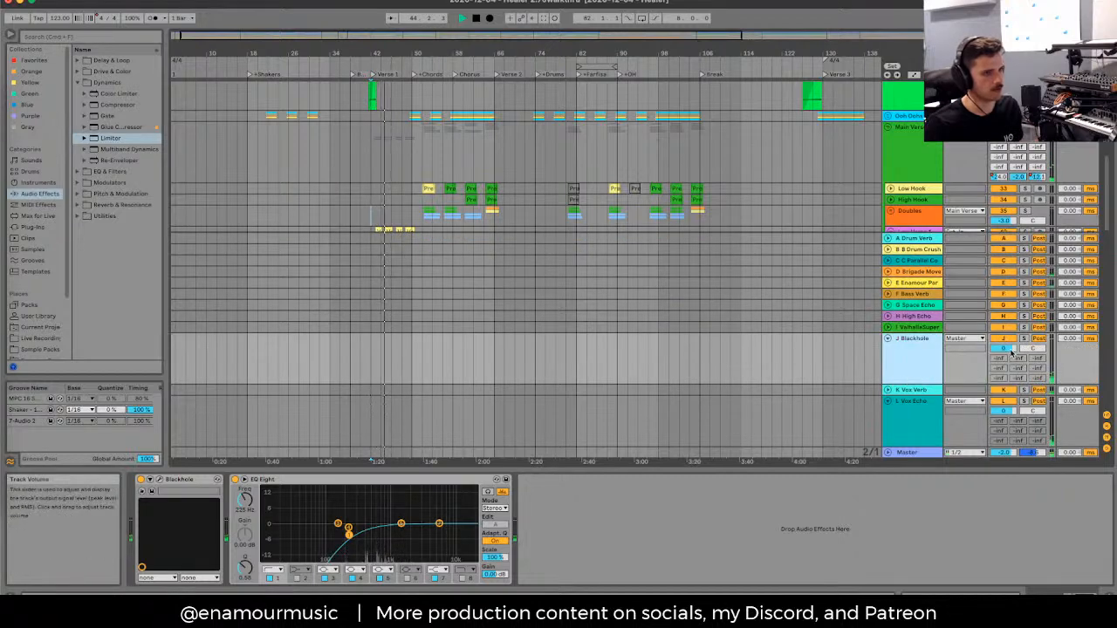
pyautogui.click(908, 365)
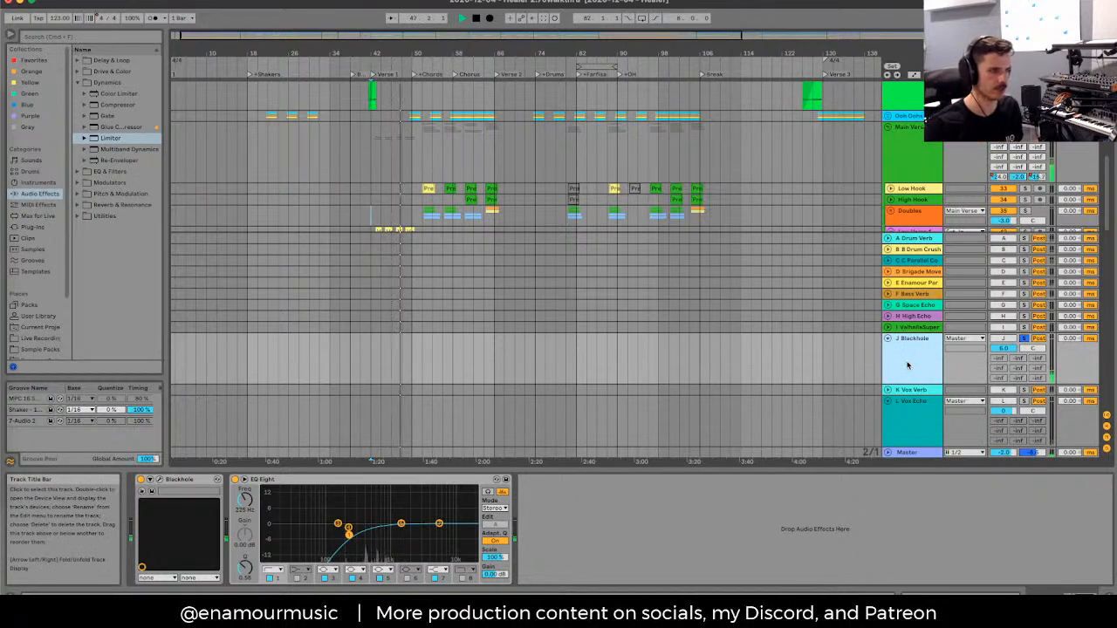
pyautogui.press('space')
pyautogui.press('super+z')
pyautogui.press('super+z')
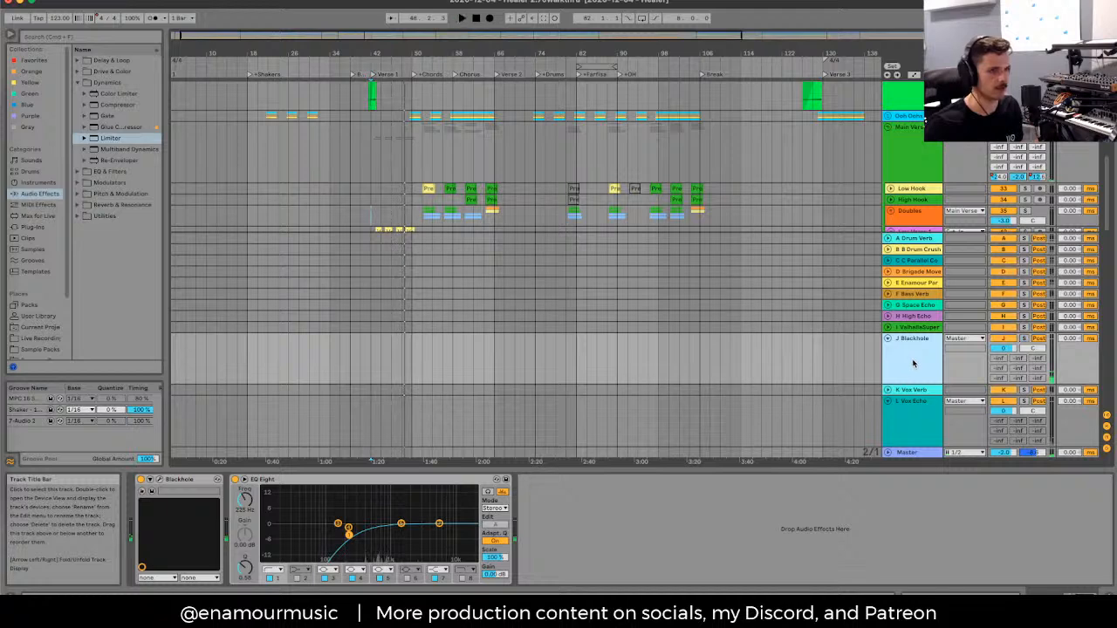
# Step: Inspect the Blackhole plug-in window and the device chains of the Vox Verb and Vox Echo return tracks
pyautogui.click(159, 480)
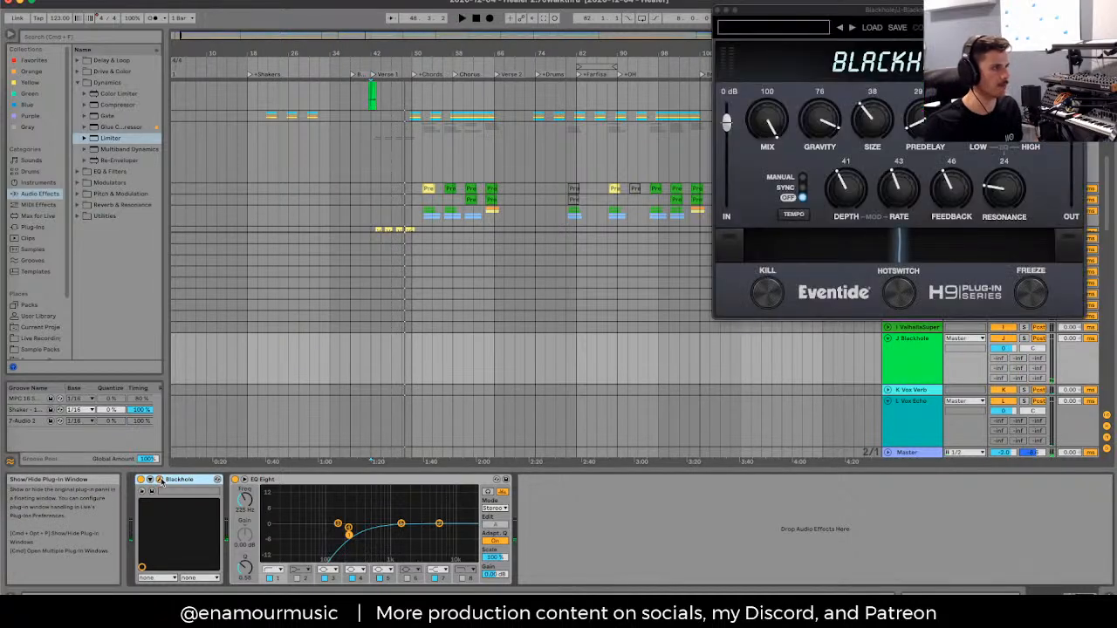
pyautogui.click(159, 480)
pyautogui.click(911, 418)
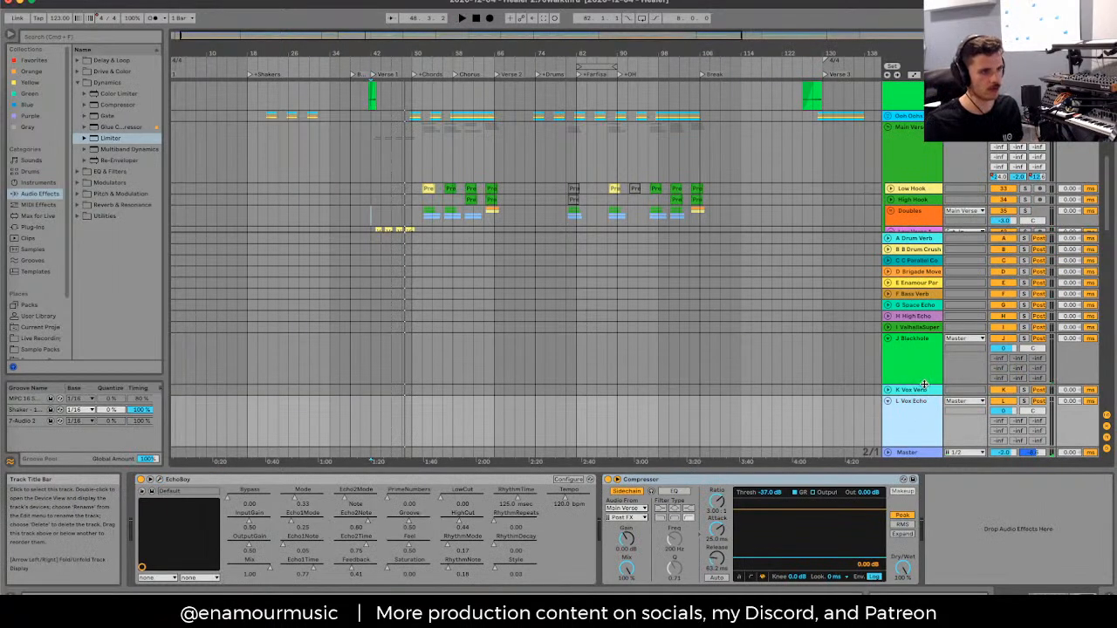
pyautogui.click(924, 384)
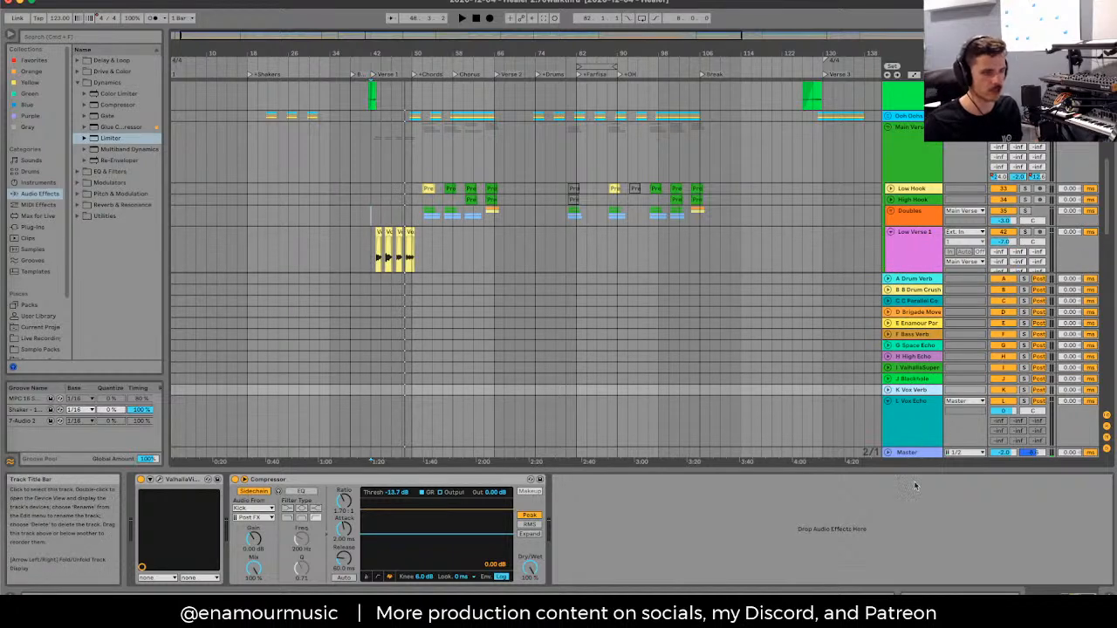
pyautogui.click(907, 420)
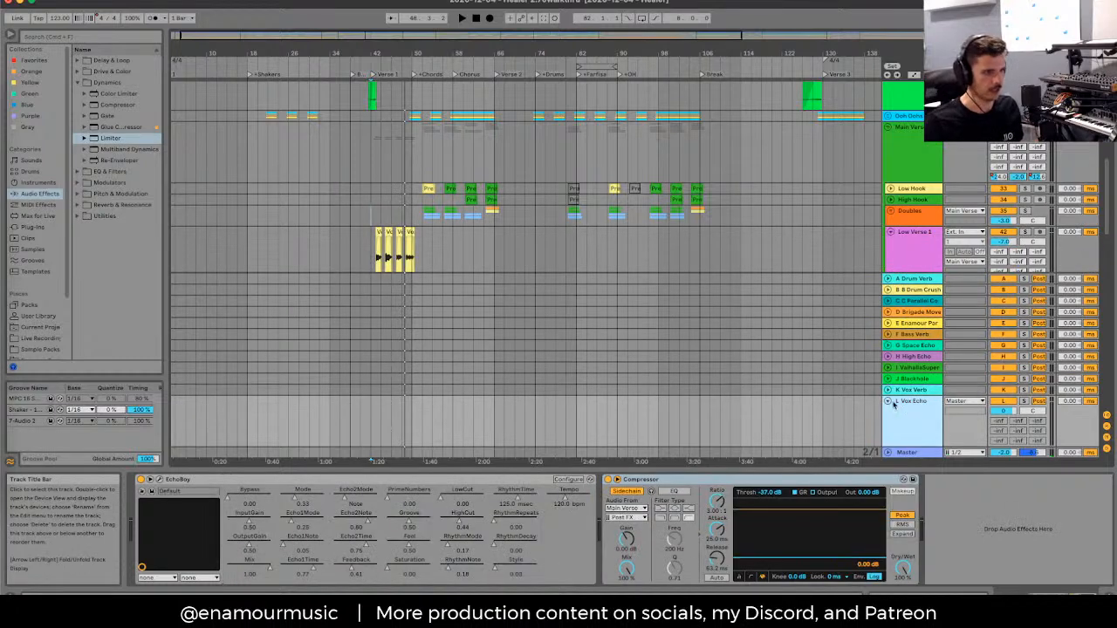
pyautogui.hotkey('ctrl', 'z')
pyautogui.hotkey('ctrl', 'z')
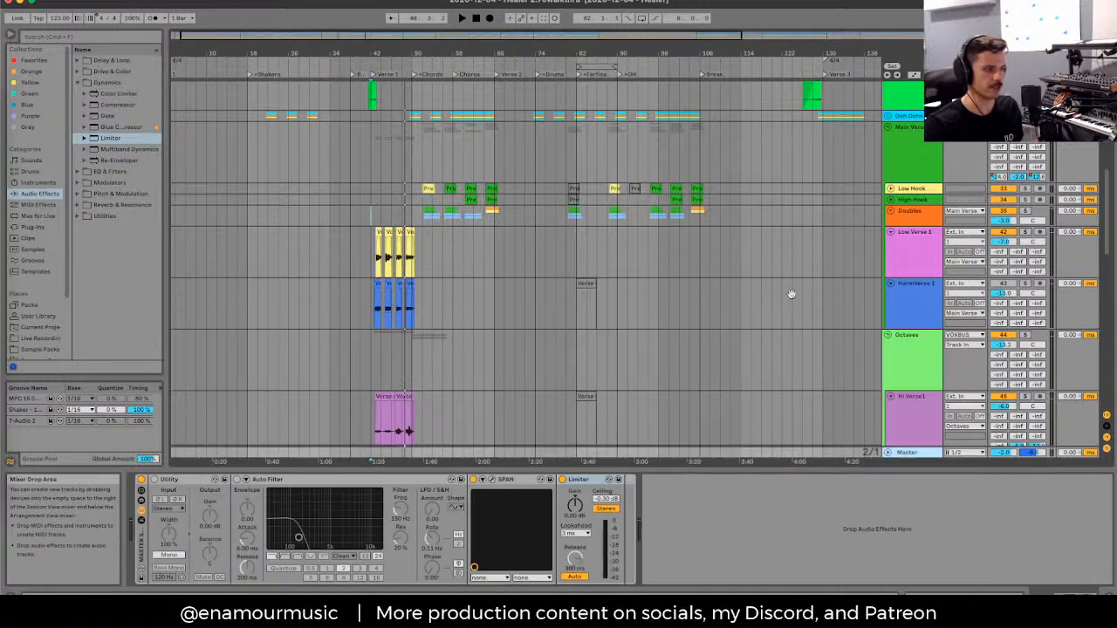
# Step: Fold the Low Verse 1 and HarmVerse 1 tracks and the Octaves group, and display the Octaves device chain
pyautogui.click(929, 276)
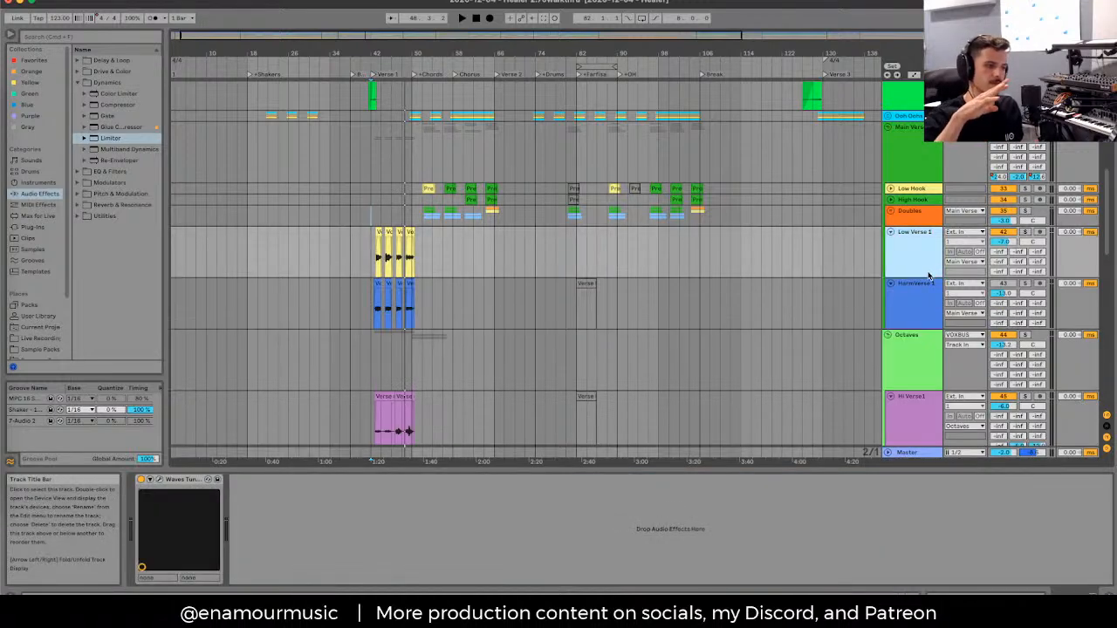
pyautogui.click(891, 233)
pyautogui.click(891, 242)
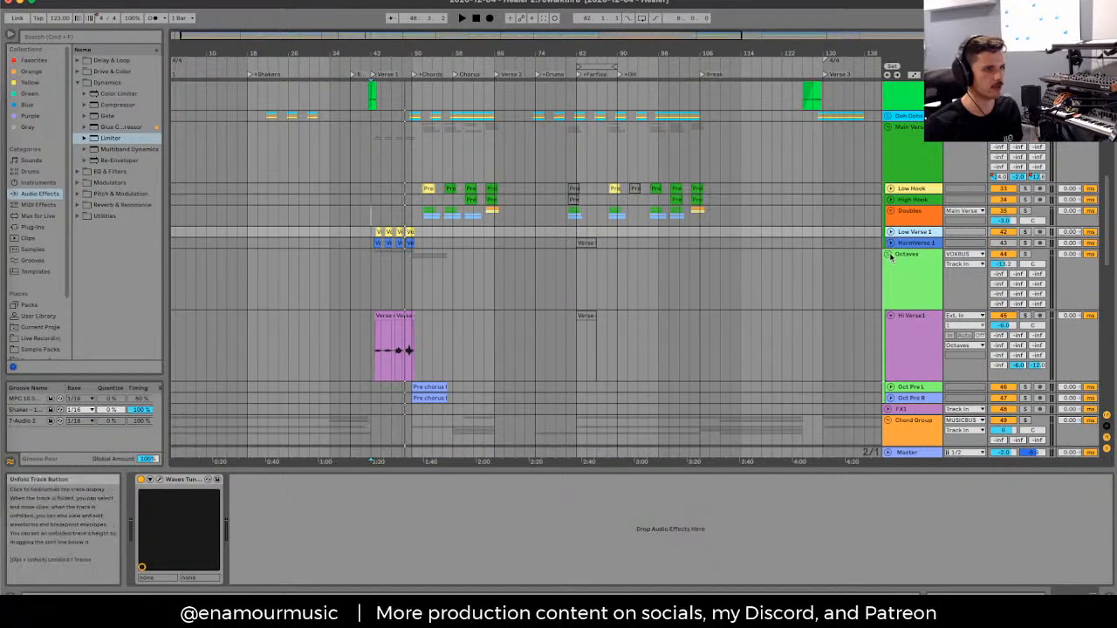
pyautogui.click(889, 254)
pyautogui.click(907, 254)
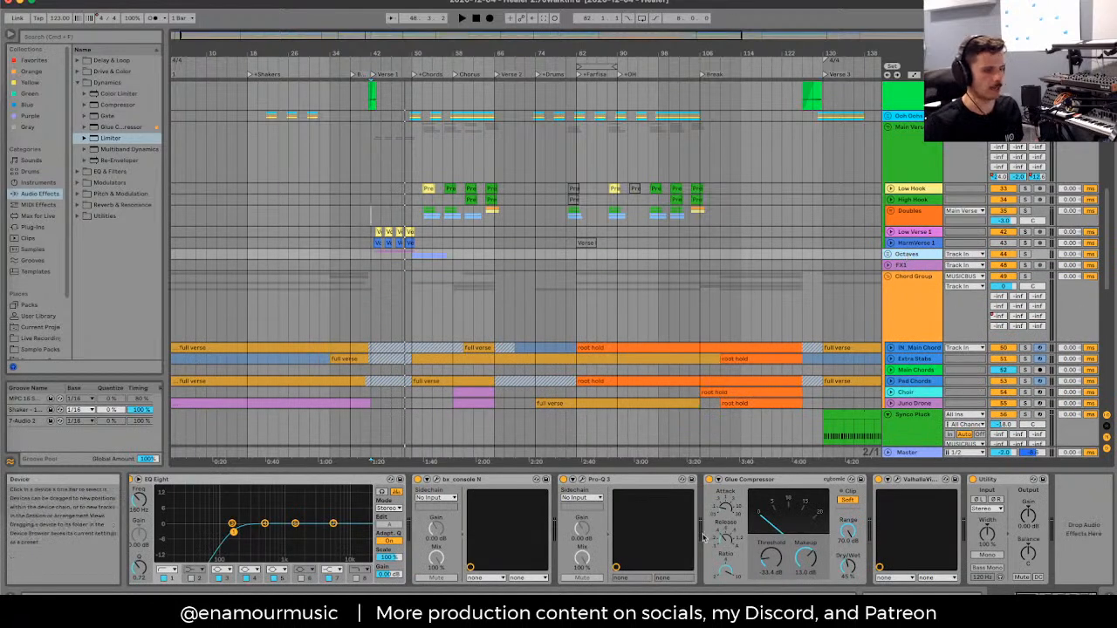
# Step: Open the ValhallaVintageVerb window on the Octaves group, position it clear of the track headers and unfold the group
pyautogui.click(908, 481)
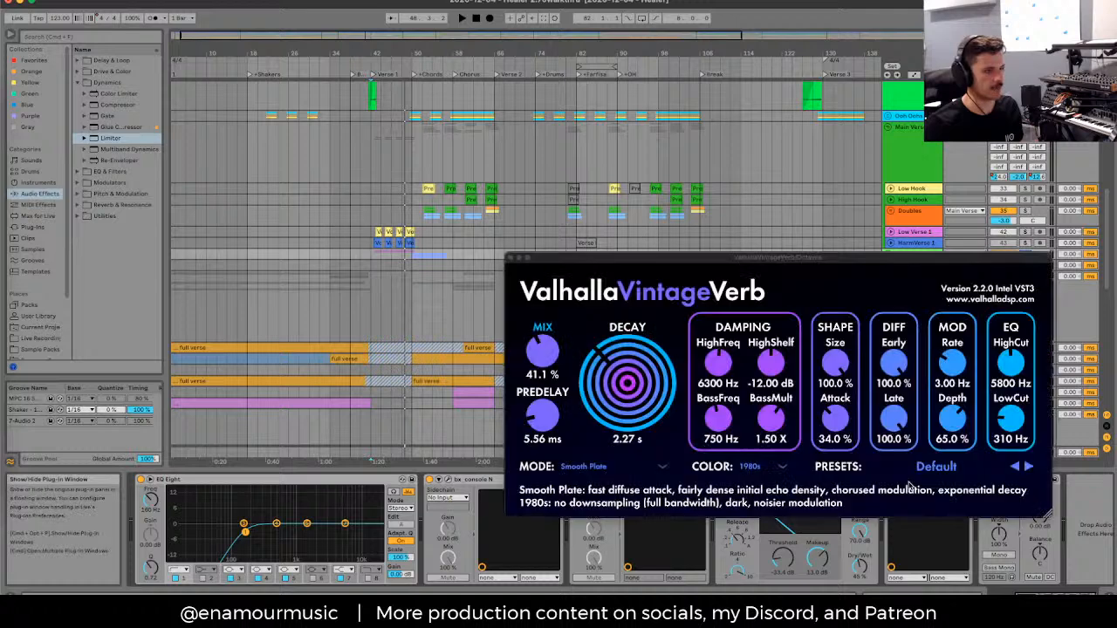
pyautogui.moveTo(667, 258); pyautogui.dragTo(636, 0)
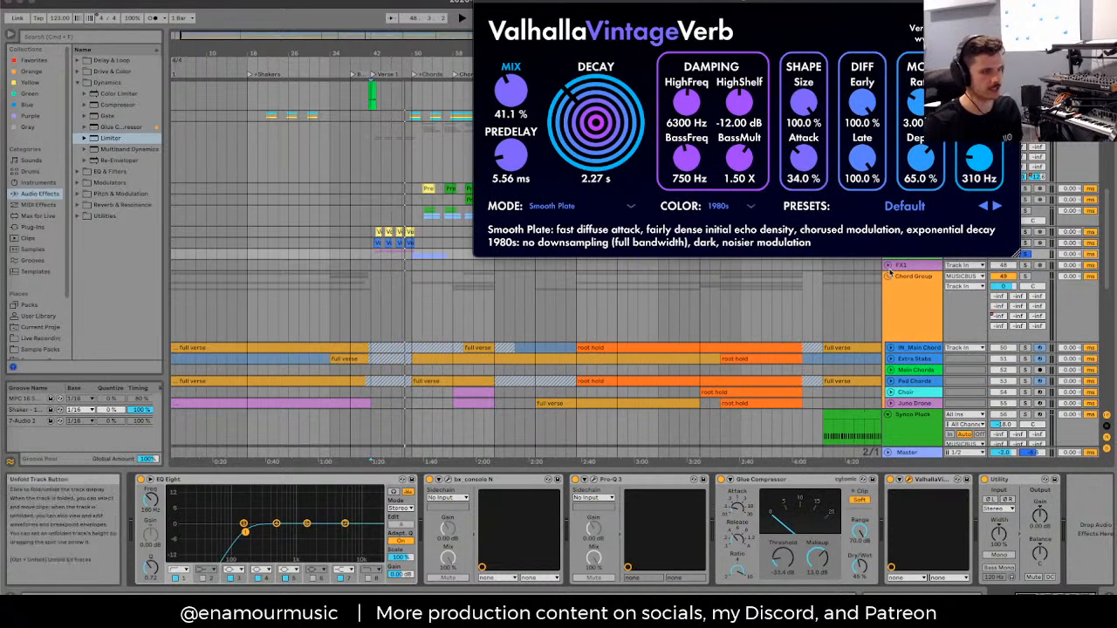
pyautogui.moveTo(699, 3); pyautogui.dragTo(233, 3)
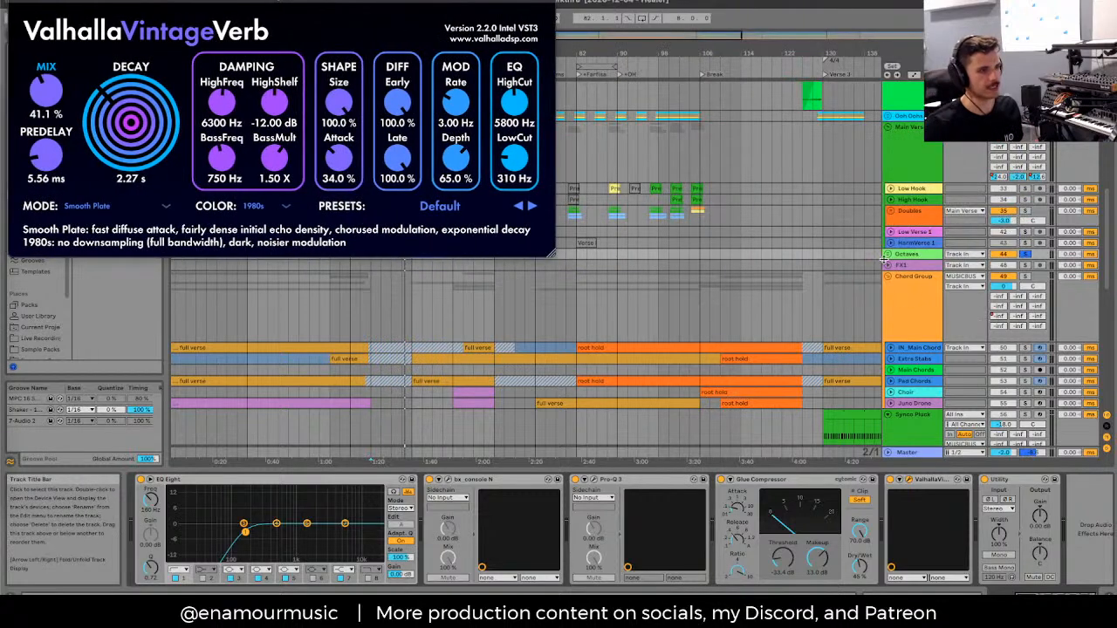
pyautogui.click(887, 253)
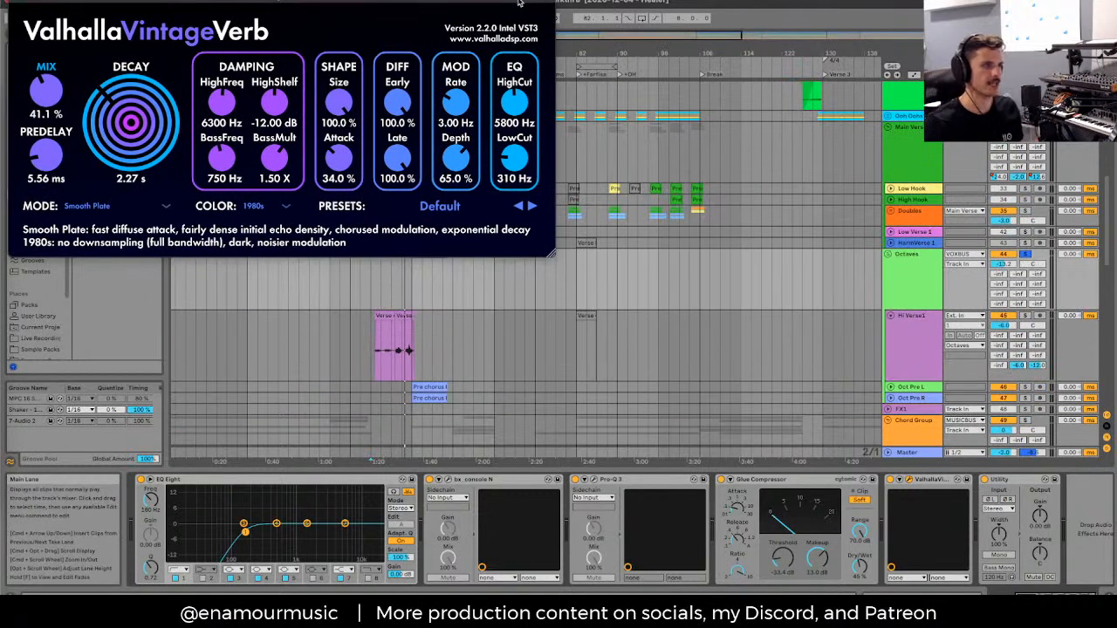
pyautogui.moveTo(518, 2); pyautogui.dragTo(903, 24)
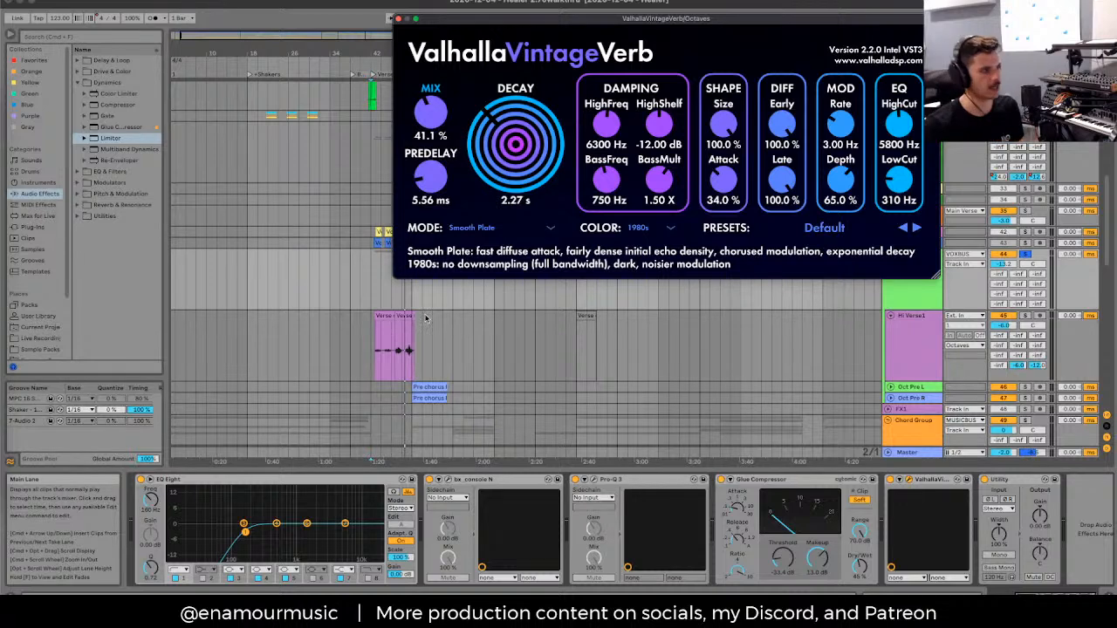
# Step: Audition the second Verse octave_1 clip on the soloed Hi Verse1 track, and close the ValhallaVintageVerb window
pyautogui.click(407, 316)
pyautogui.scroll(4, 407, 316)
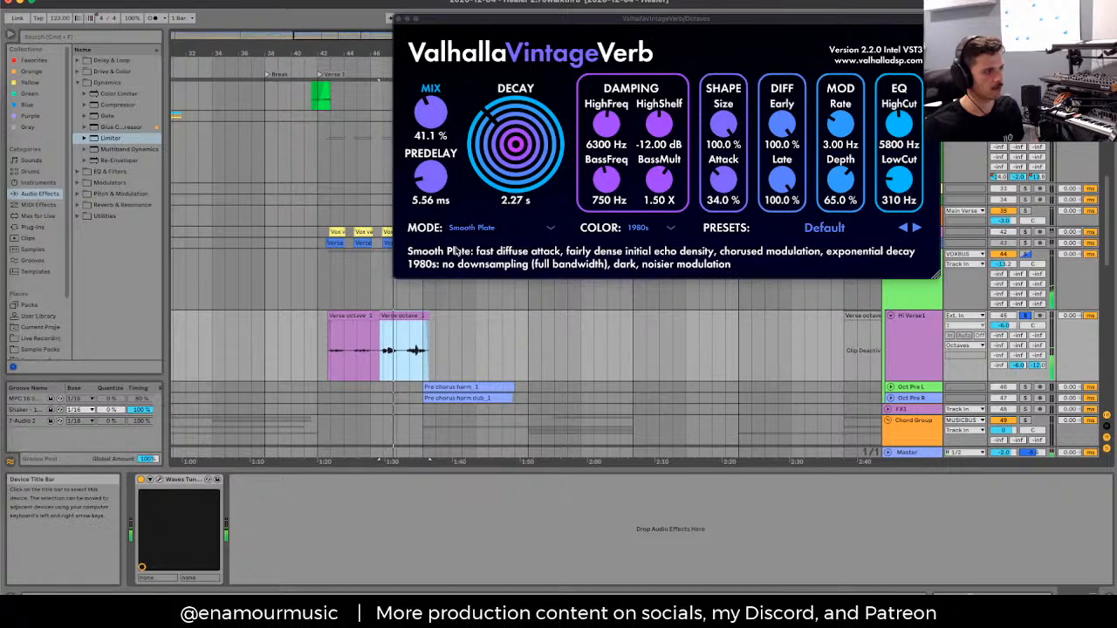
pyautogui.click(940, 342)
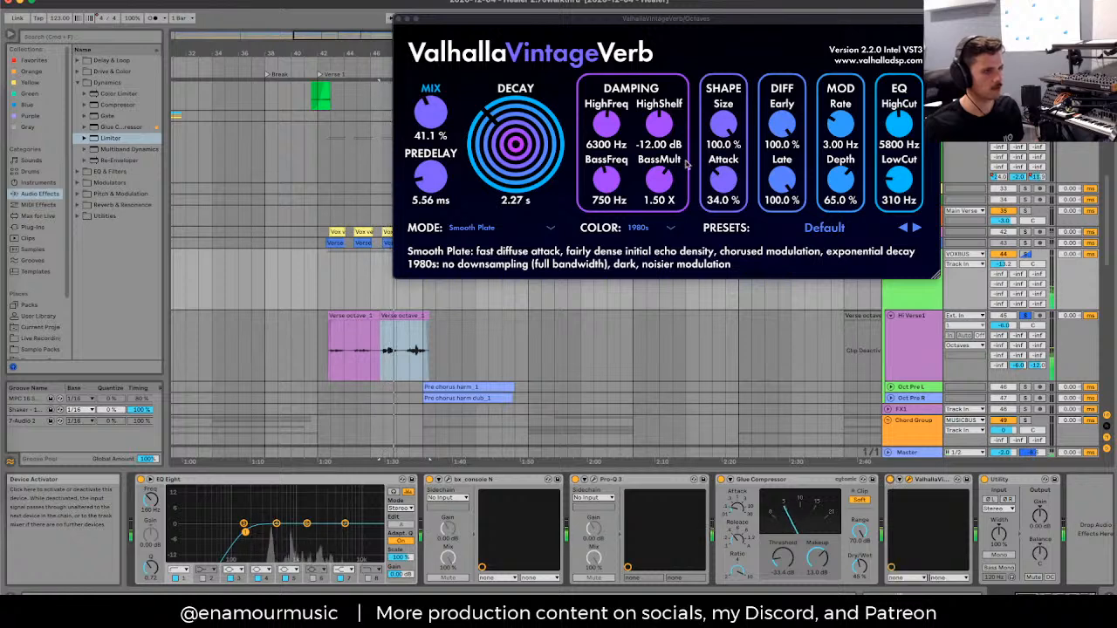
pyautogui.click(398, 20)
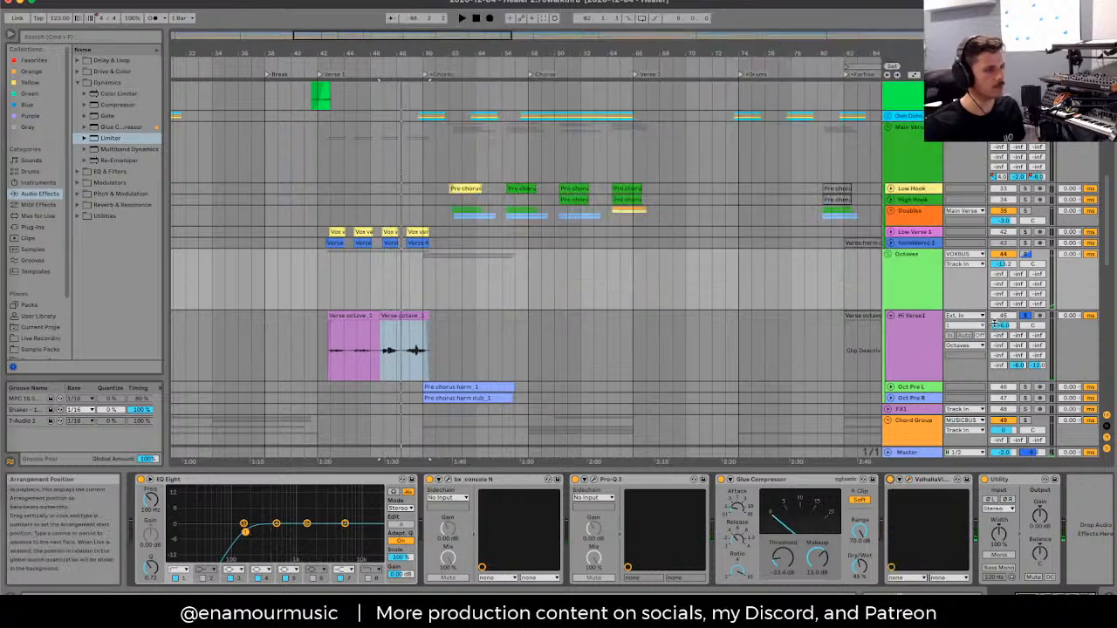
# Step: Fold the Hi Verse1 track and audition the Main Verse group in solo
pyautogui.click(920, 356)
pyautogui.press('Left')
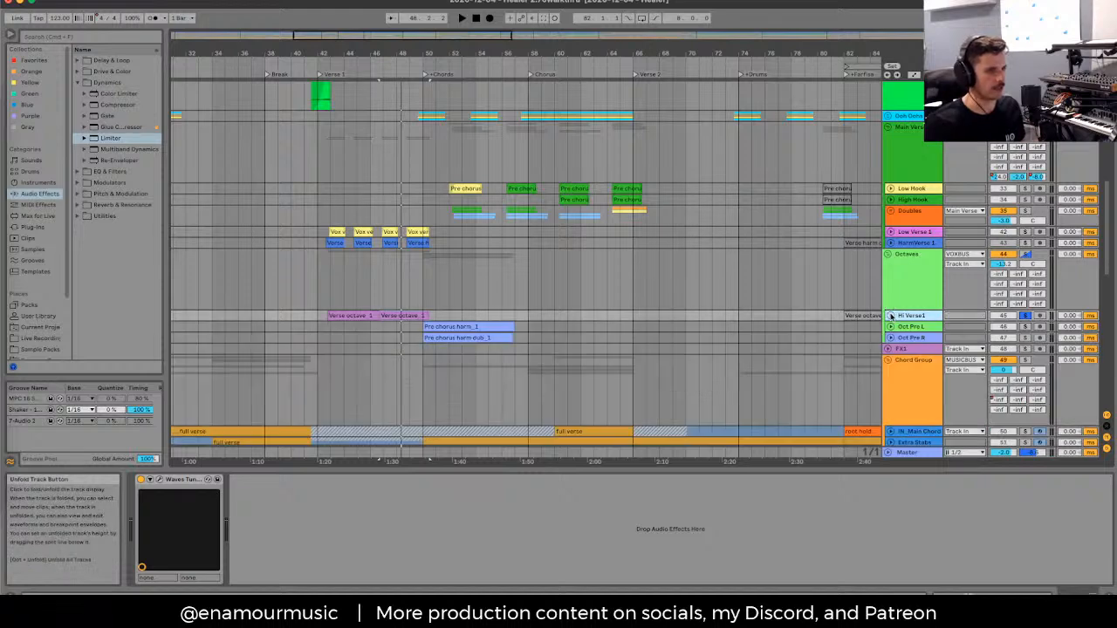
pyautogui.click(915, 292)
pyautogui.click(924, 213)
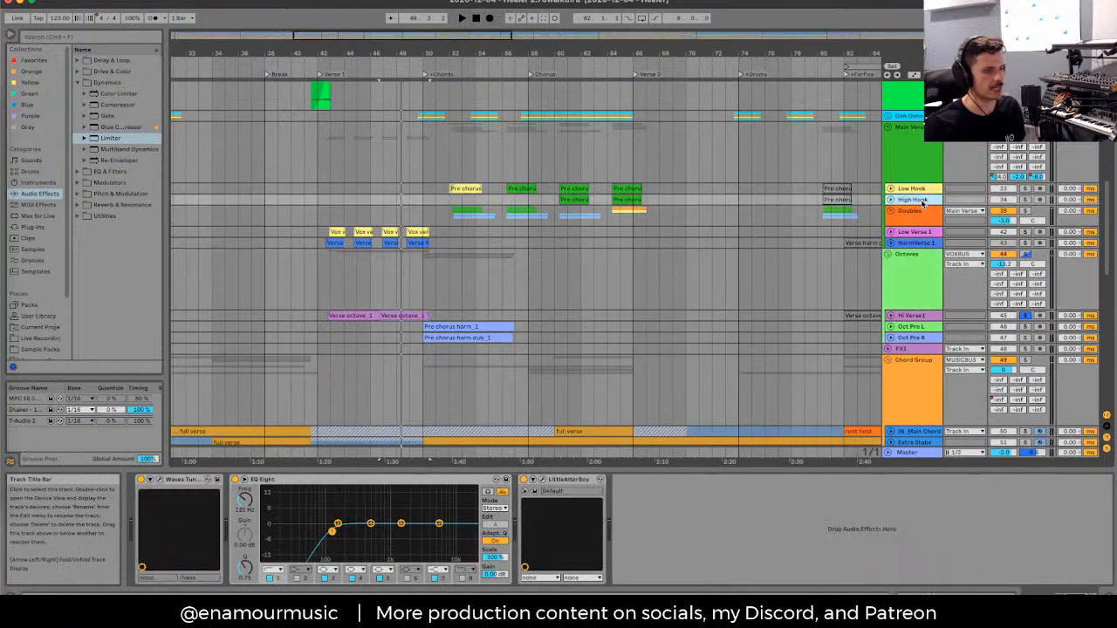
pyautogui.scroll(2, 922, 200)
pyautogui.click(922, 212)
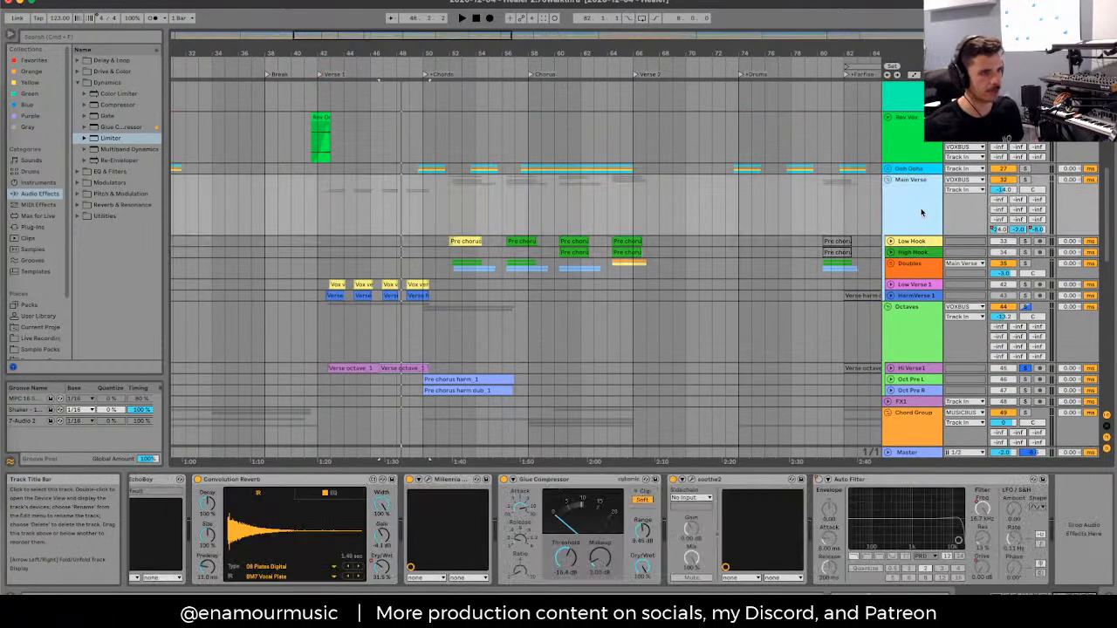
pyautogui.press('space')
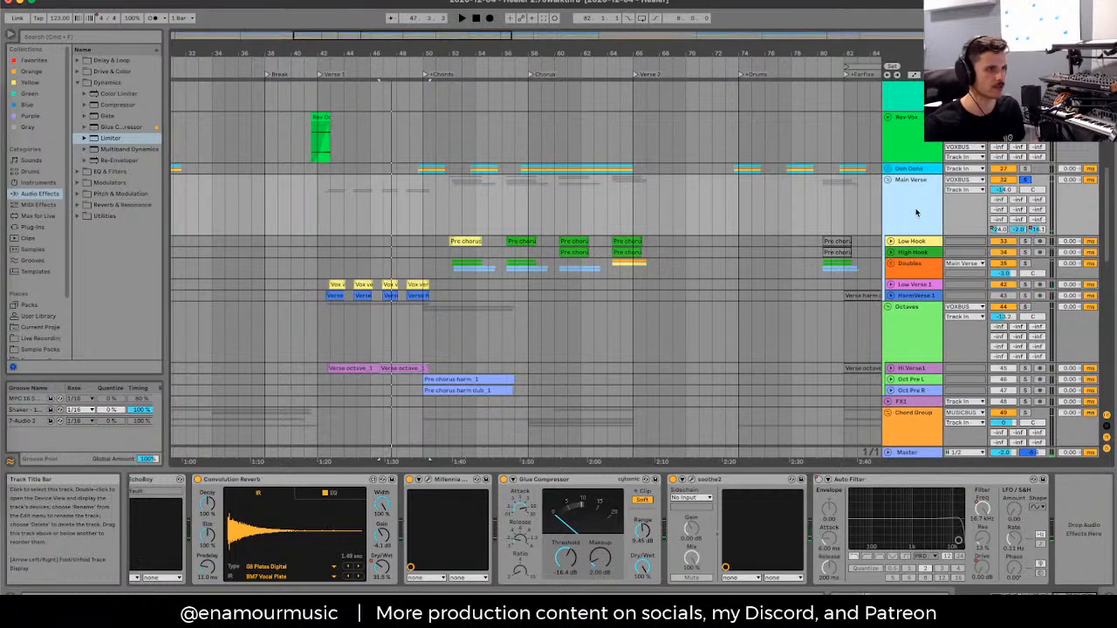
# Step: Fold the Main Verse and Octaves groups into single lanes
pyautogui.scroll(1, 916, 212)
pyautogui.click(889, 211)
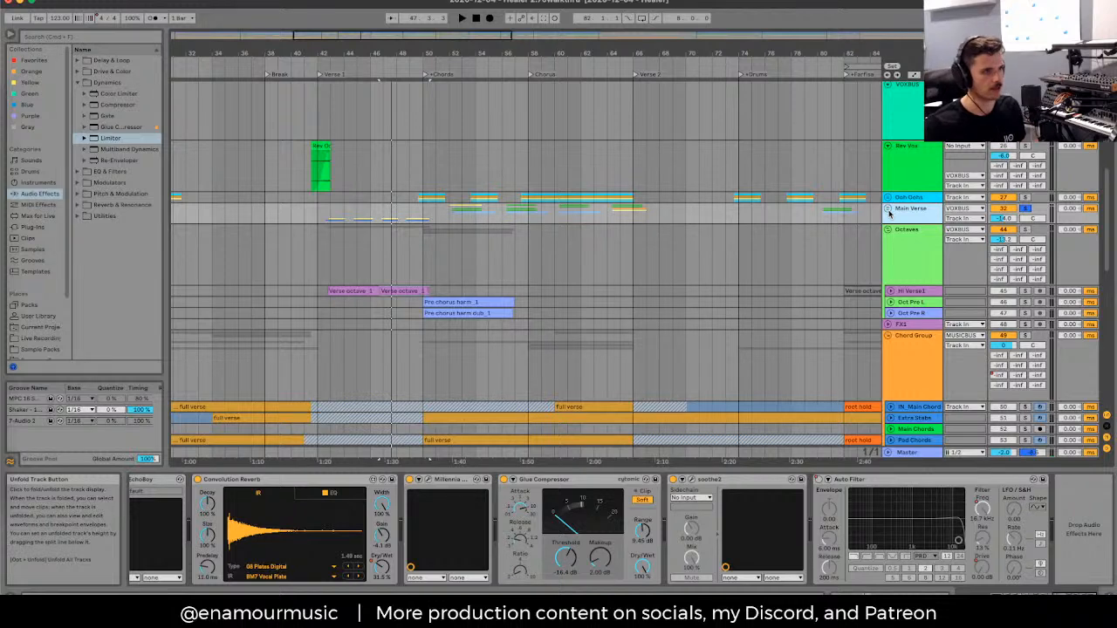
pyautogui.click(886, 230)
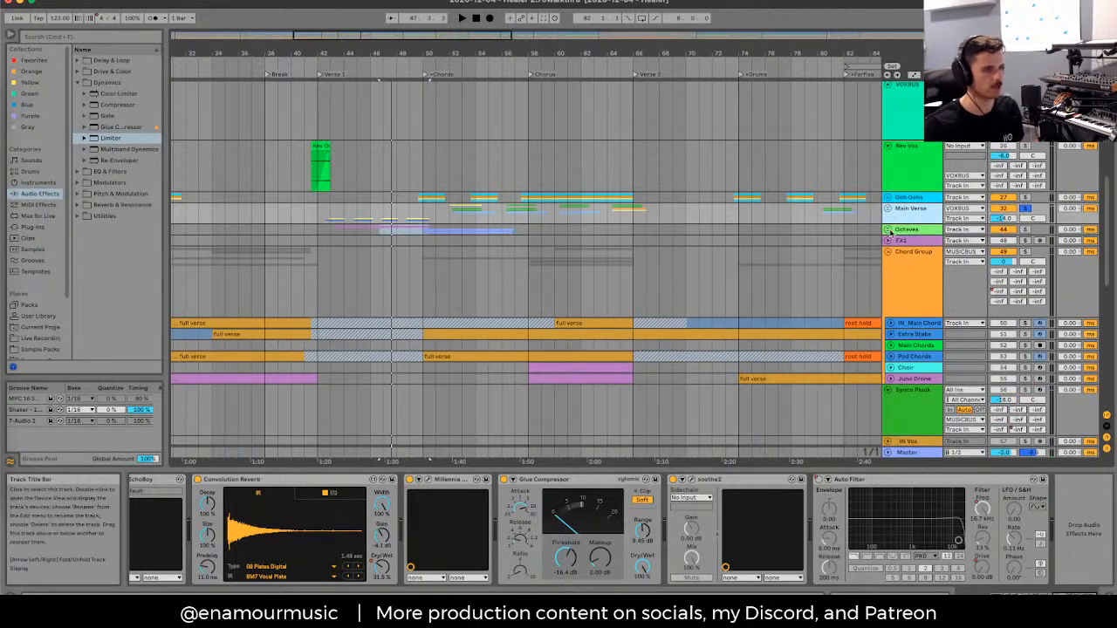
pyautogui.click(905, 230)
# Step: Display the VOXBUS device chain and play the soloed vocal bus from the Chorus marker
pyautogui.scroll(3, 902, 228)
pyautogui.click(901, 244)
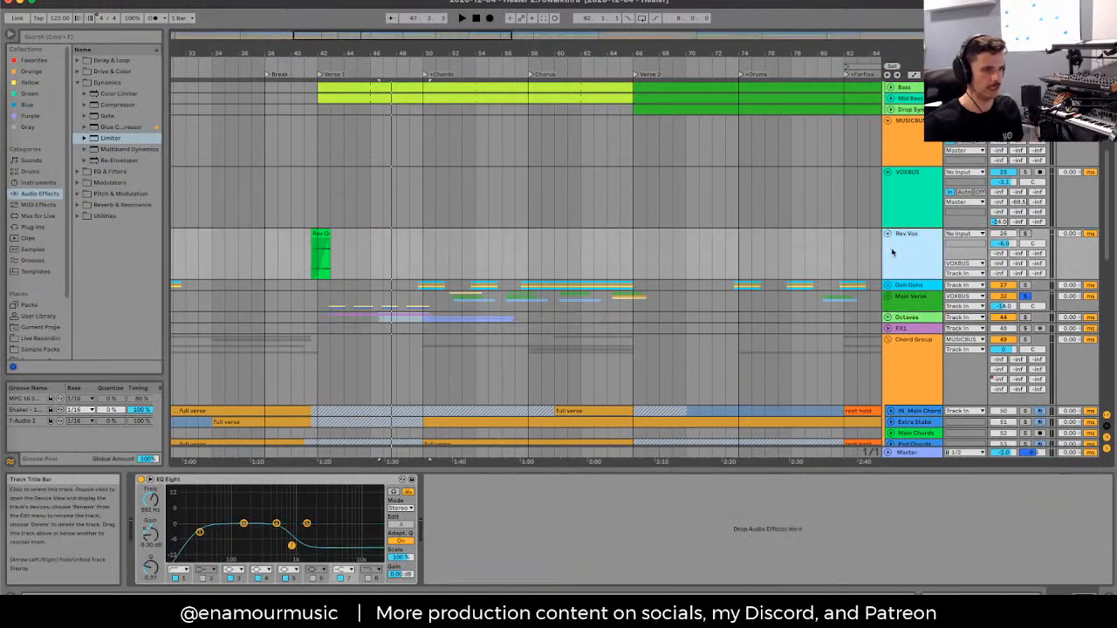
pyautogui.click(901, 219)
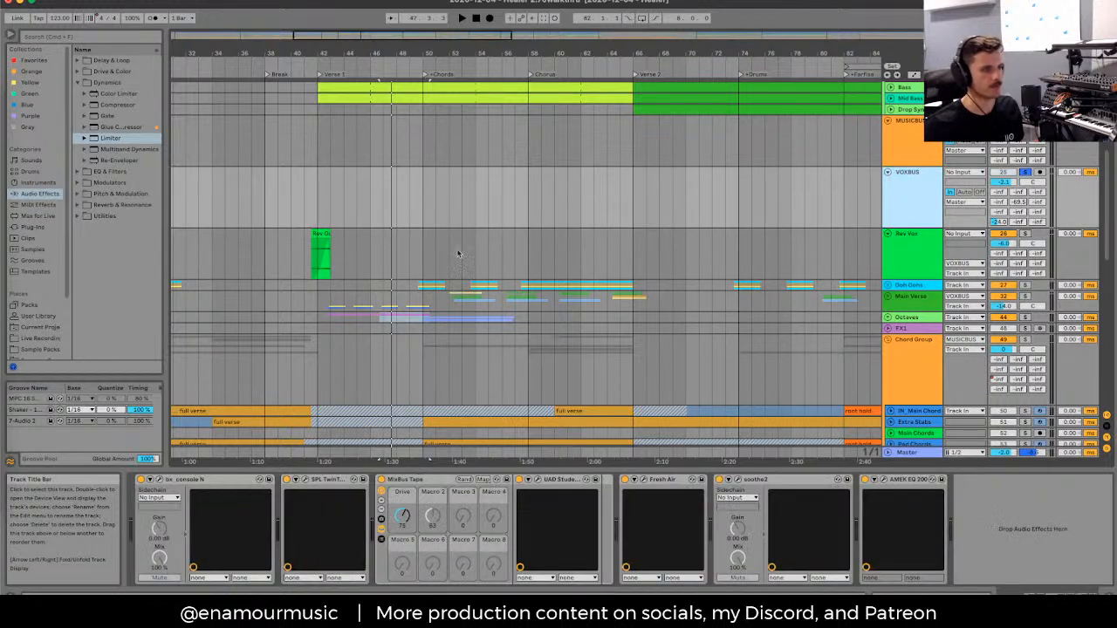
pyautogui.click(528, 200)
pyautogui.press('space')
pyautogui.press('-')
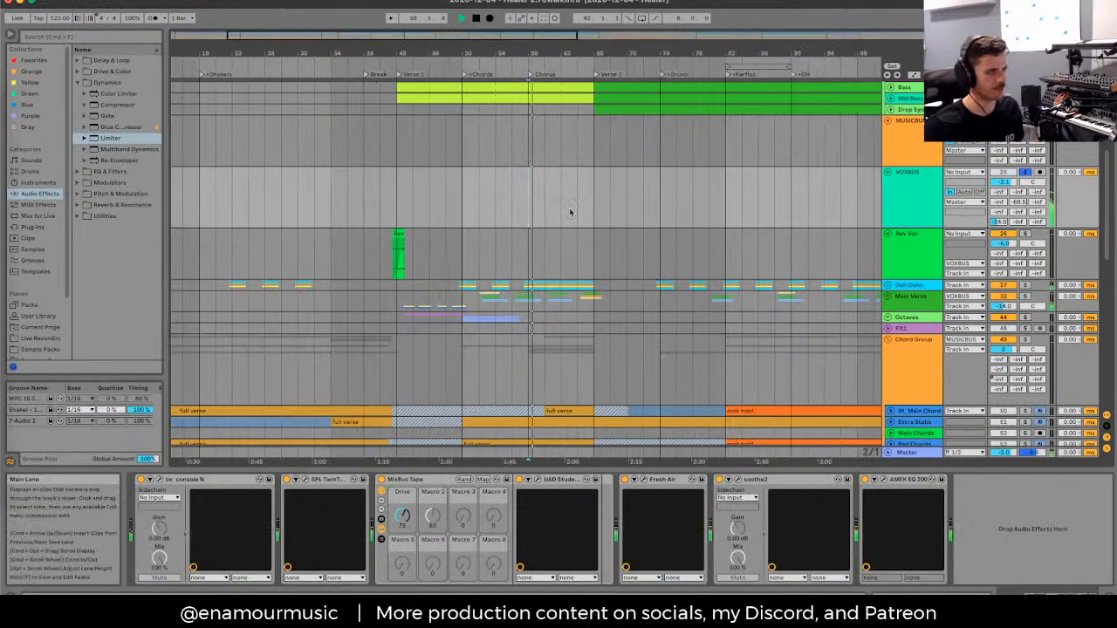
# Step: Unfold the Main Verse and Ooh Oohs groups during playback, and stop the playback
pyautogui.click(921, 304)
pyautogui.click(889, 295)
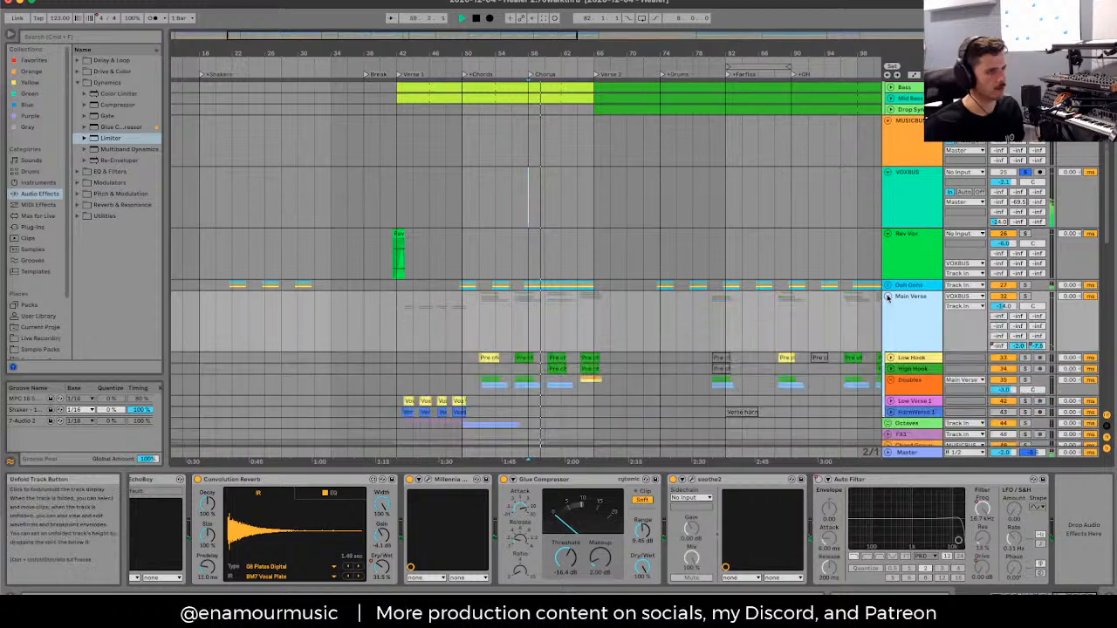
pyautogui.scroll(-2, 490, 304)
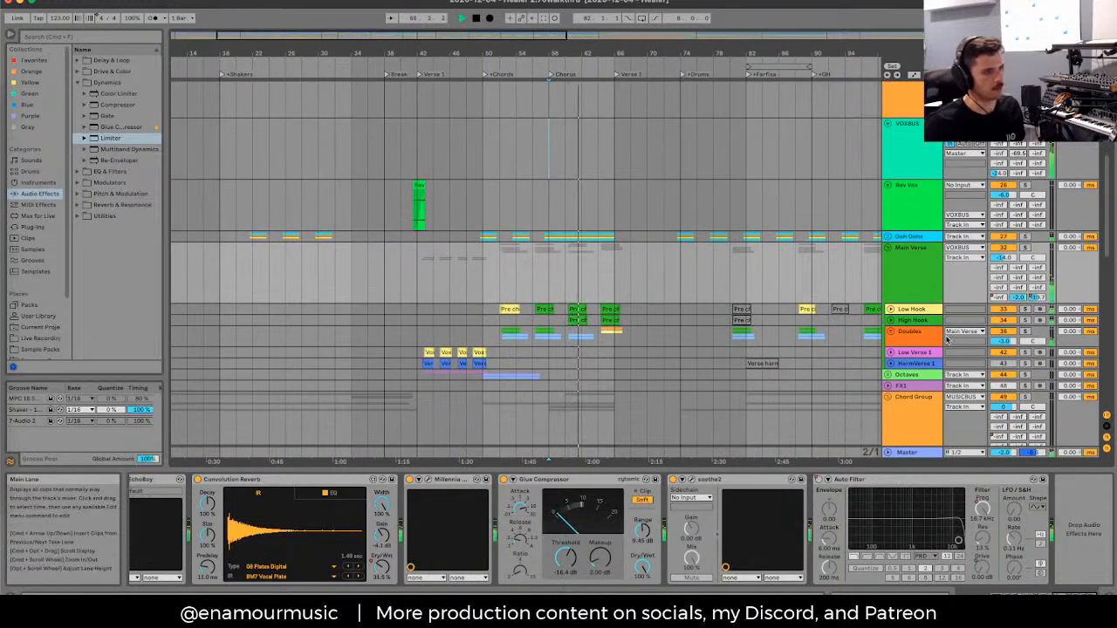
pyautogui.click(908, 208)
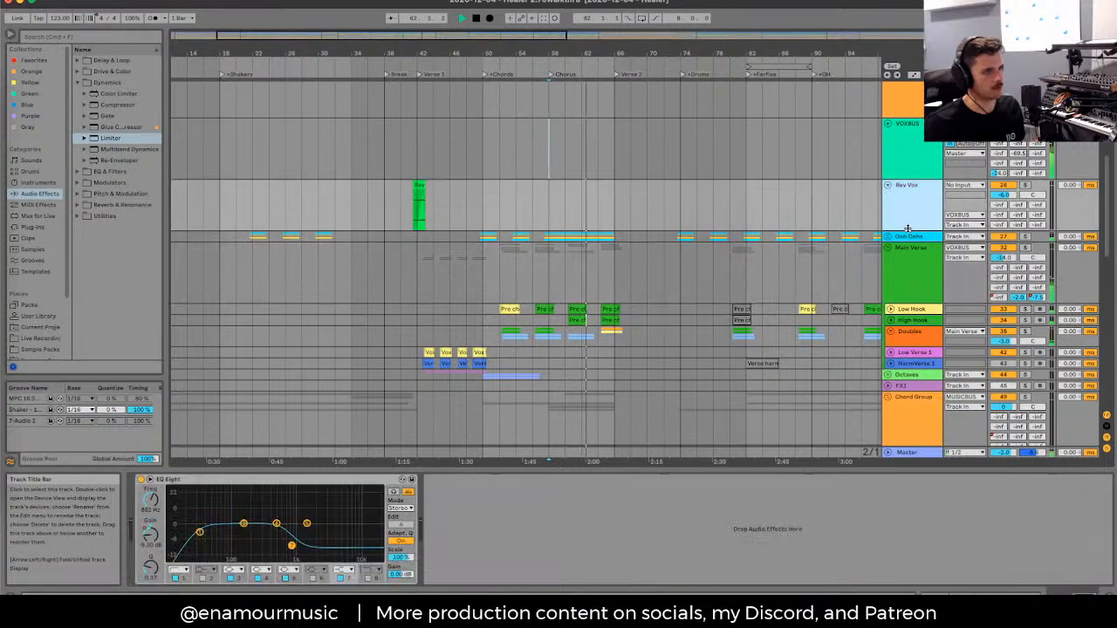
pyautogui.click(907, 237)
pyautogui.click(887, 237)
pyautogui.press('space')
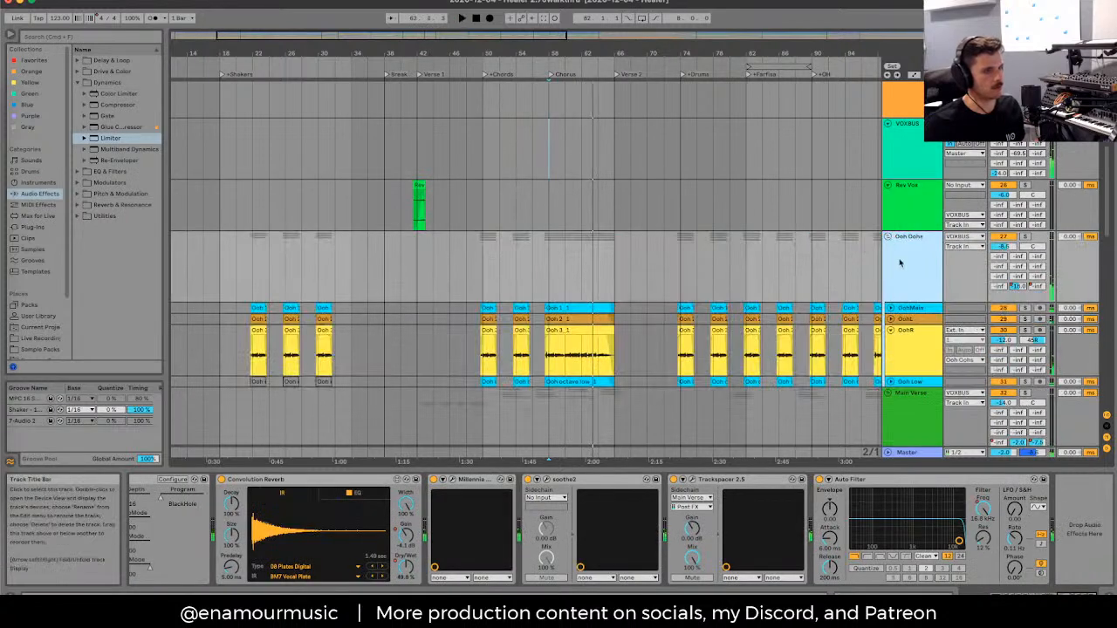
# Step: Unfold the OohMain track, fold the OohR track and display the Main Verse device chain
pyautogui.click(890, 307)
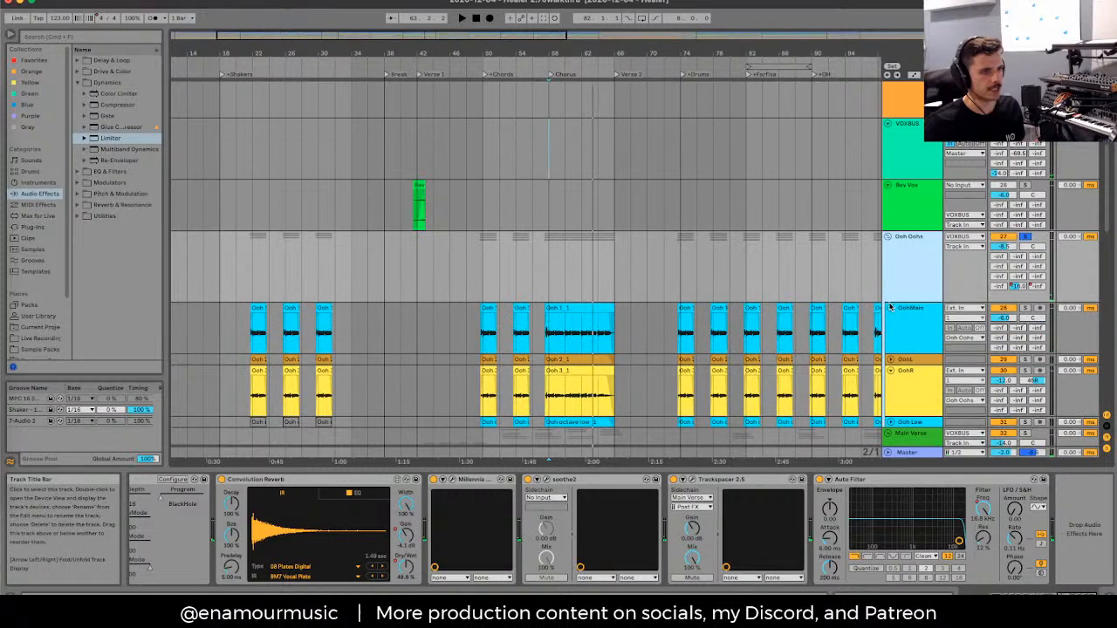
pyautogui.click(890, 370)
pyautogui.scroll(-2, 891, 371)
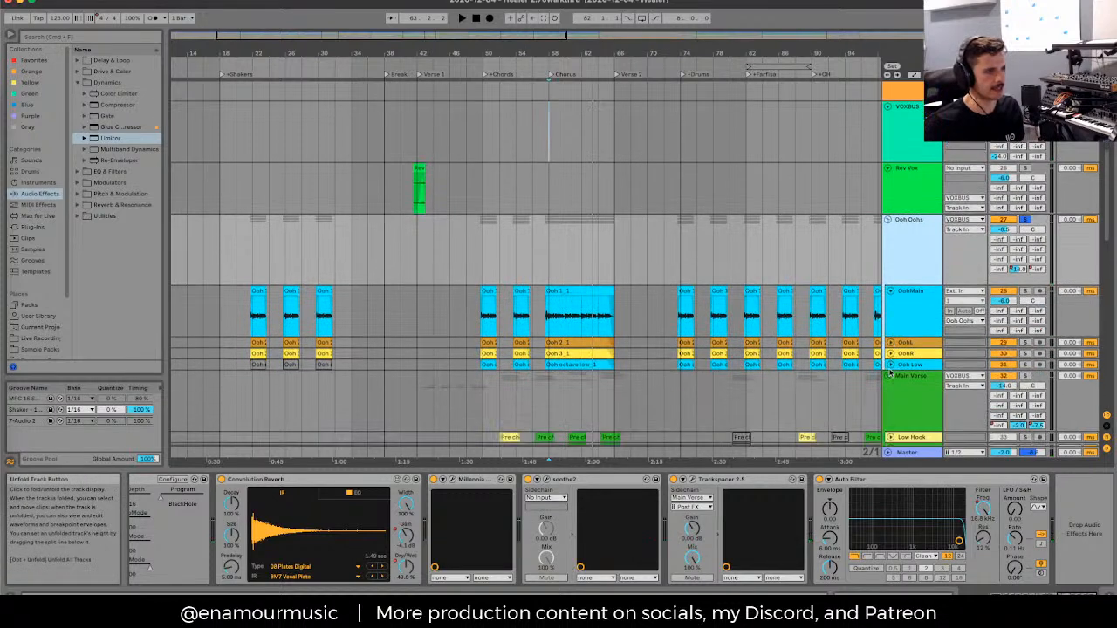
pyautogui.click(899, 374)
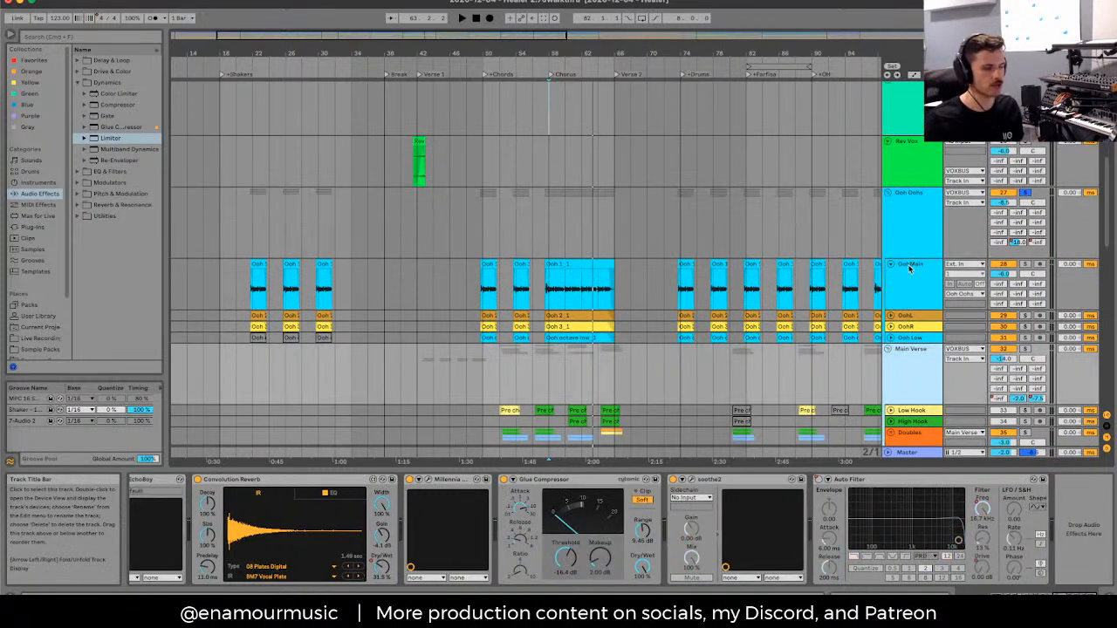
# Step: Display the Ooh Oohs group's device chain and inspect its clips around the Chorus marker
pyautogui.click(592, 230)
pyautogui.click(566, 229)
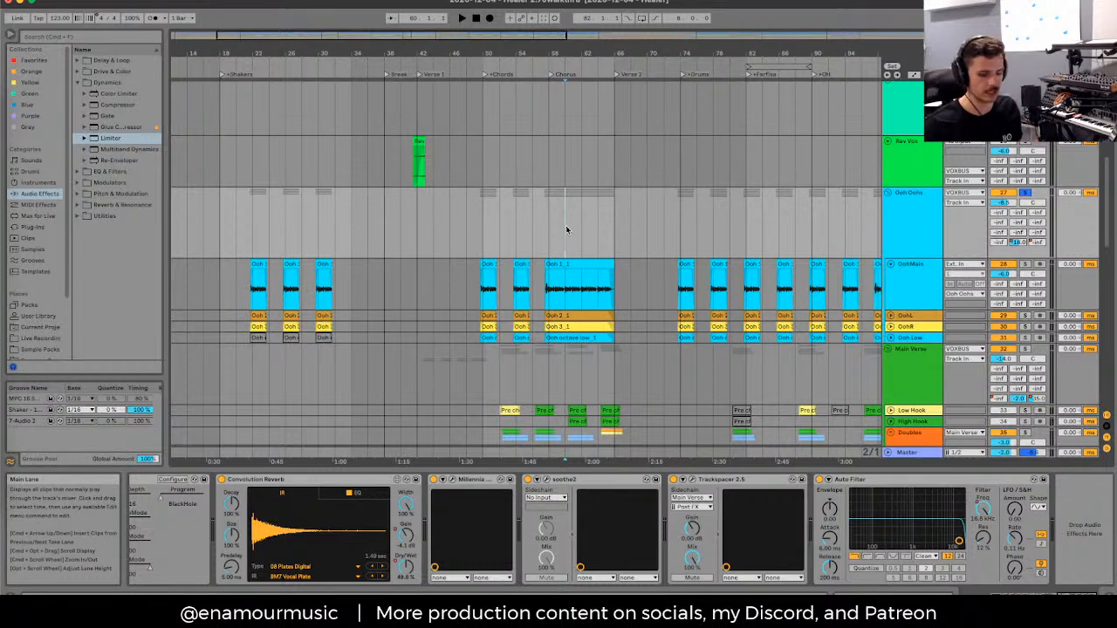
pyautogui.scroll(2, 566, 229)
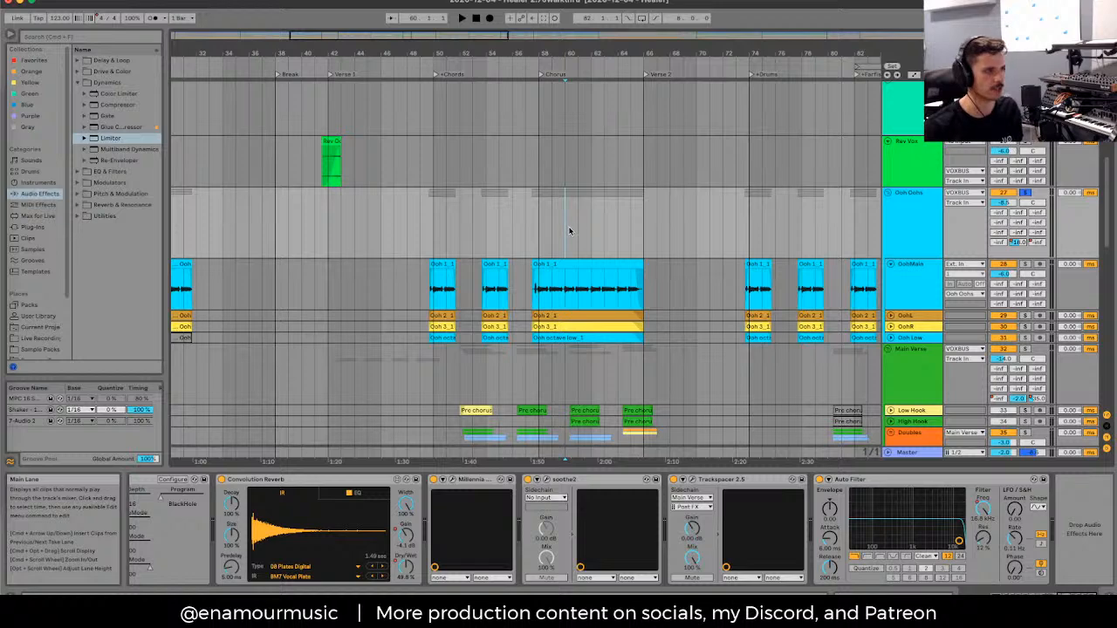
pyautogui.scroll(-2, 567, 231)
pyautogui.scroll(2, 569, 232)
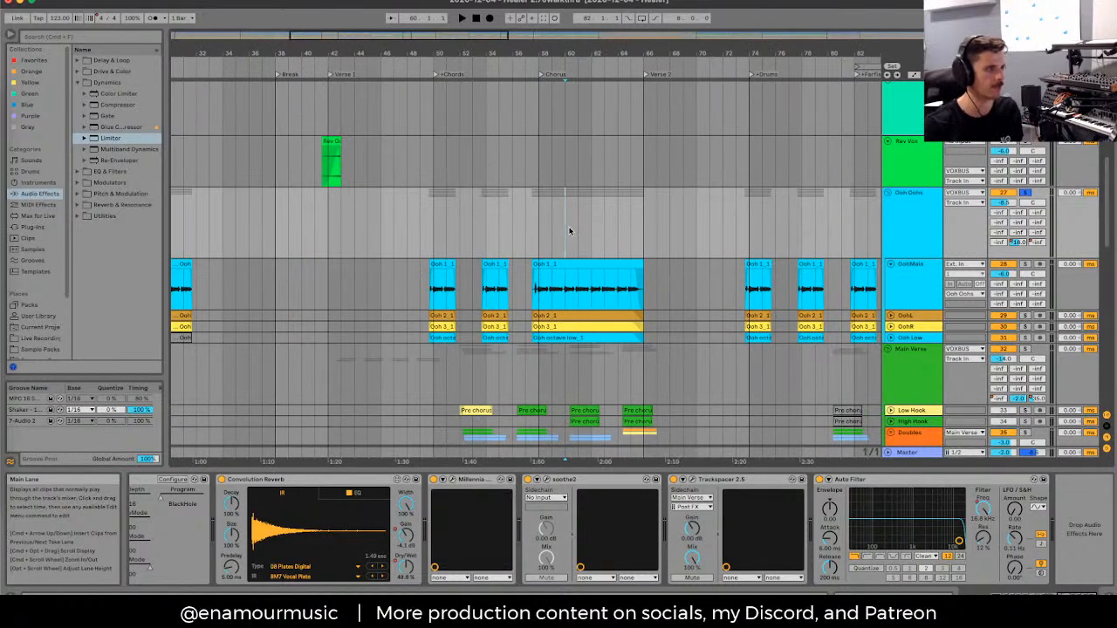
pyautogui.scroll(-2, 569, 231)
# Step: Display the OohMain device chain and the Main Verse device chain at the Chorus
pyautogui.click(567, 306)
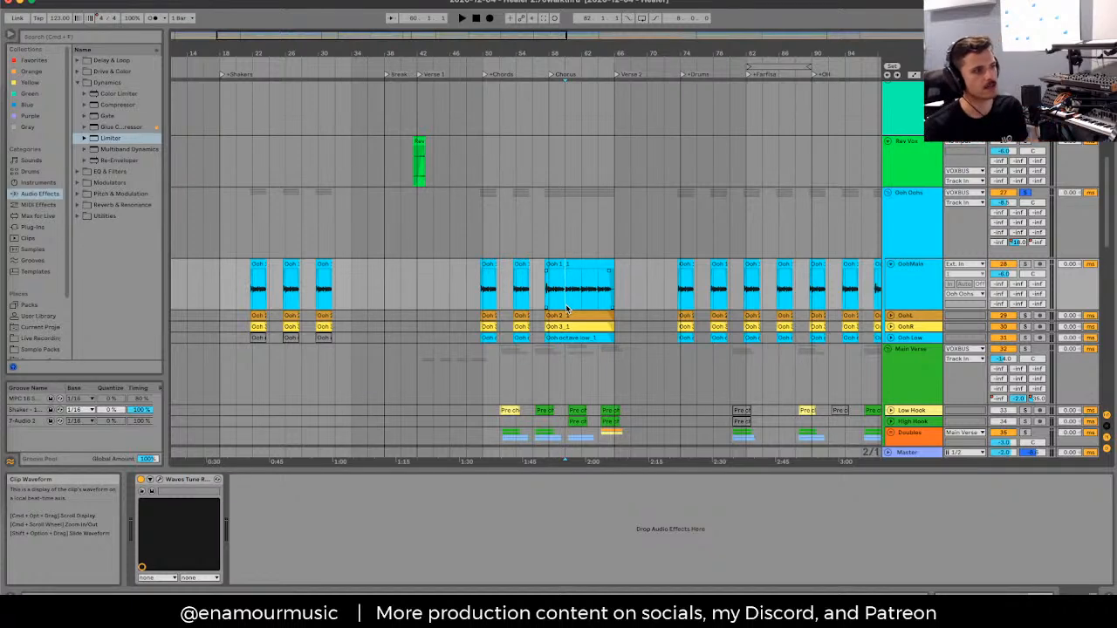
pyautogui.click(569, 375)
pyautogui.scroll(-2, 569, 375)
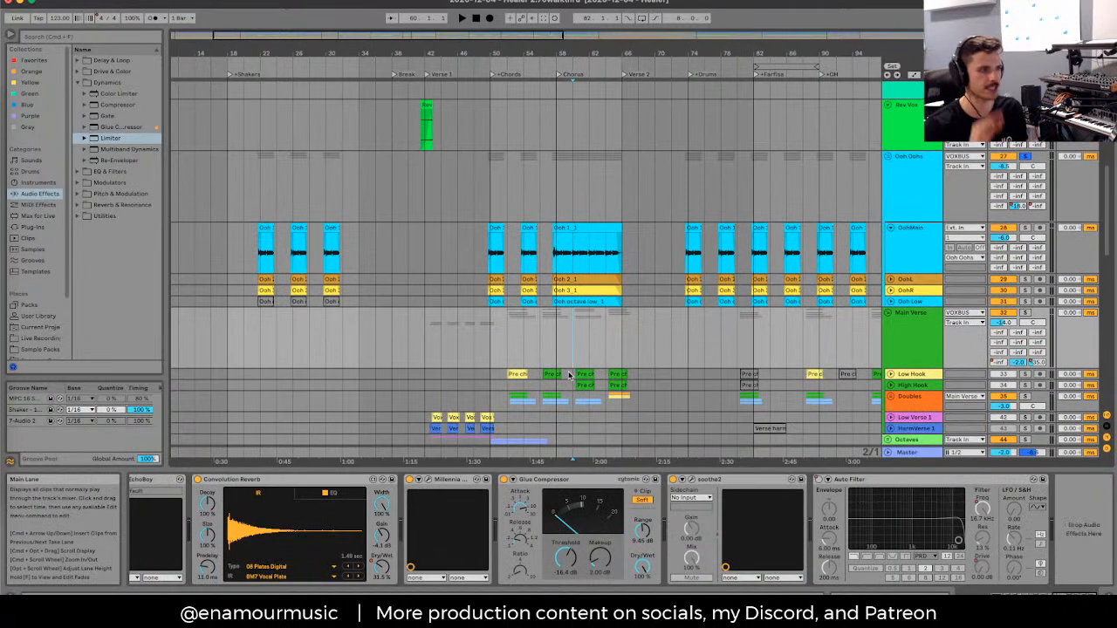
# Step: Play the soloed Ooh Oohs group from bar 100, before the Break marker
pyautogui.press('-')
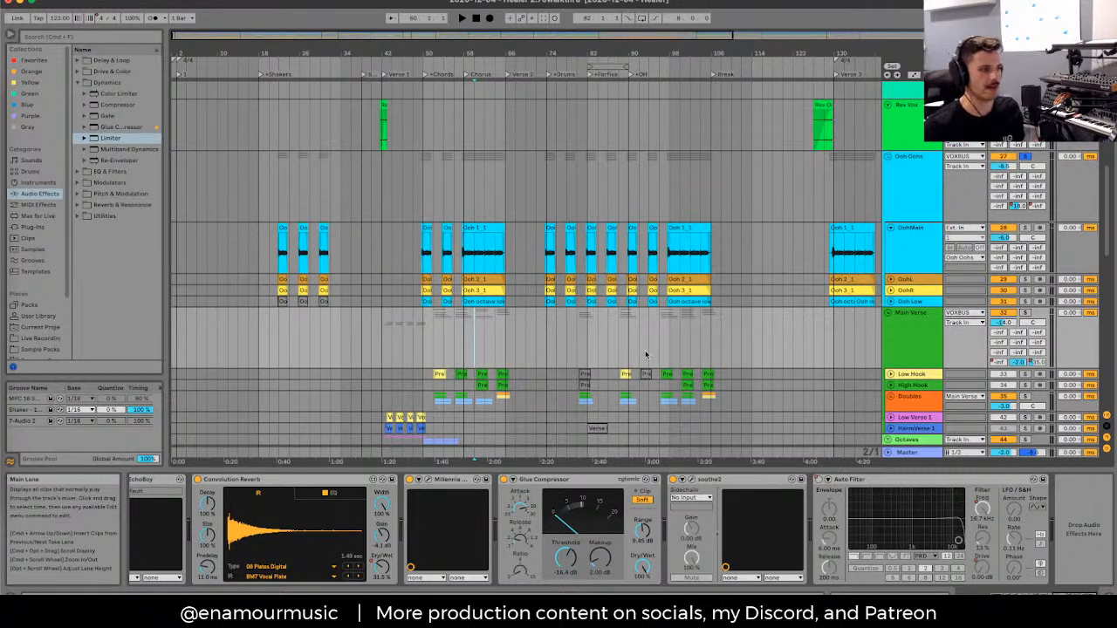
pyautogui.press('+')
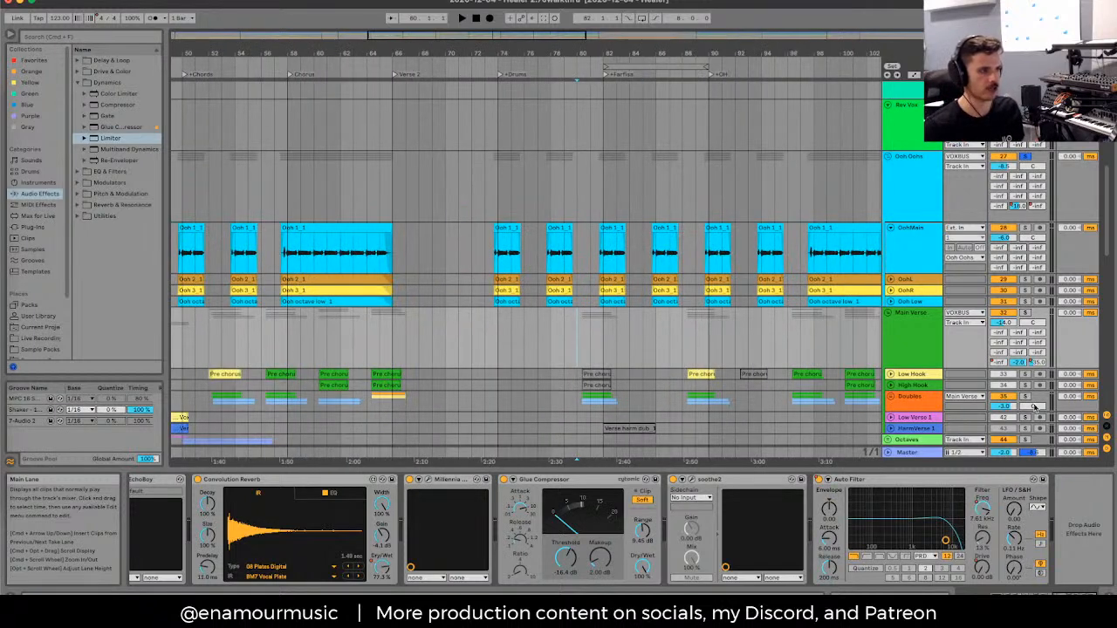
pyautogui.hscroll(5, 869, 333)
pyautogui.click(652, 321)
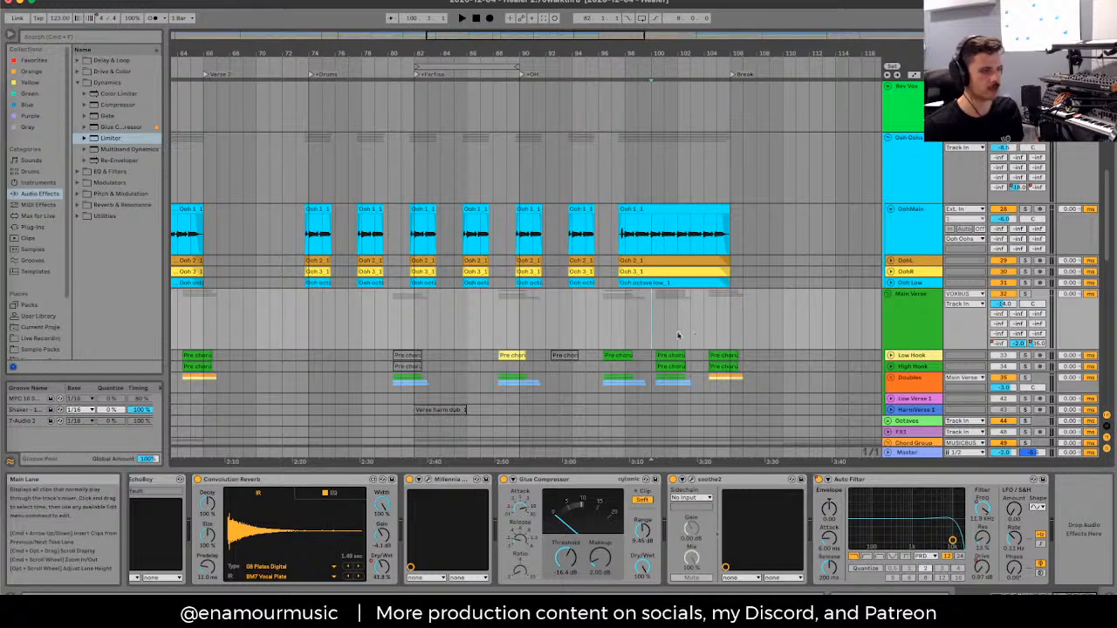
pyautogui.press('space')
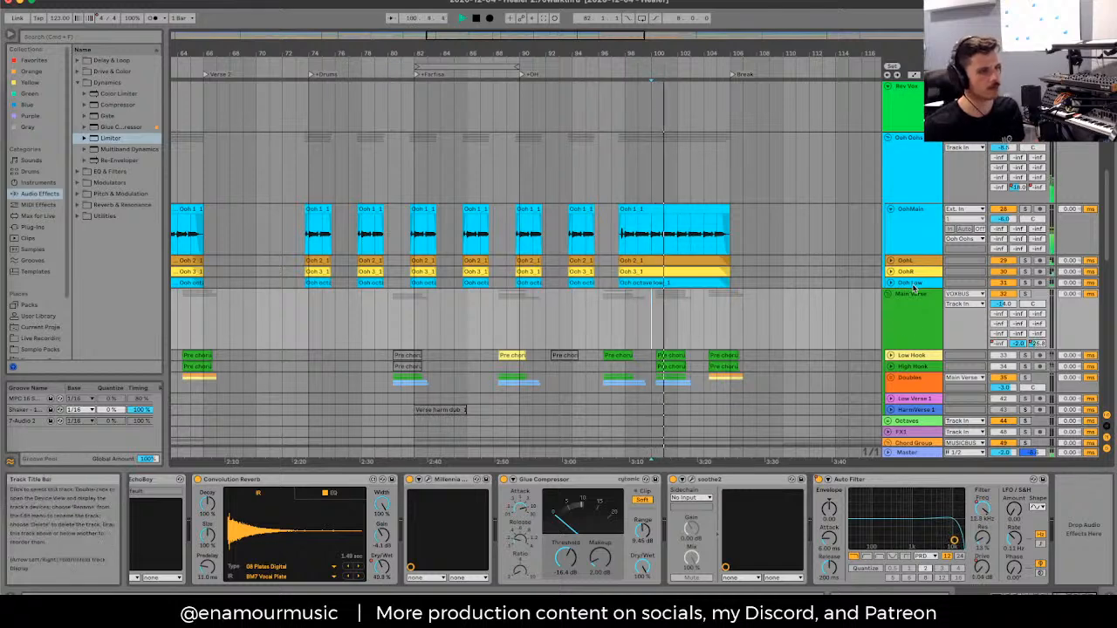
# Step: Play the Main Verse group soloed together with Ooh Oohs over the last ooh section before the Break
pyautogui.press('-')
pyautogui.press('-')
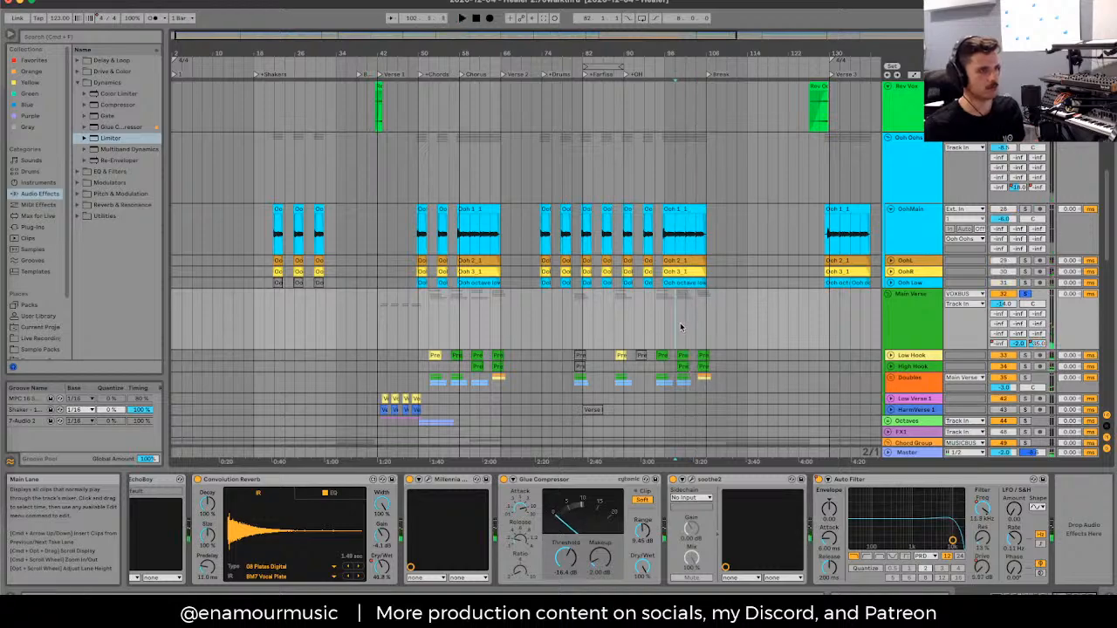
pyautogui.click(677, 324)
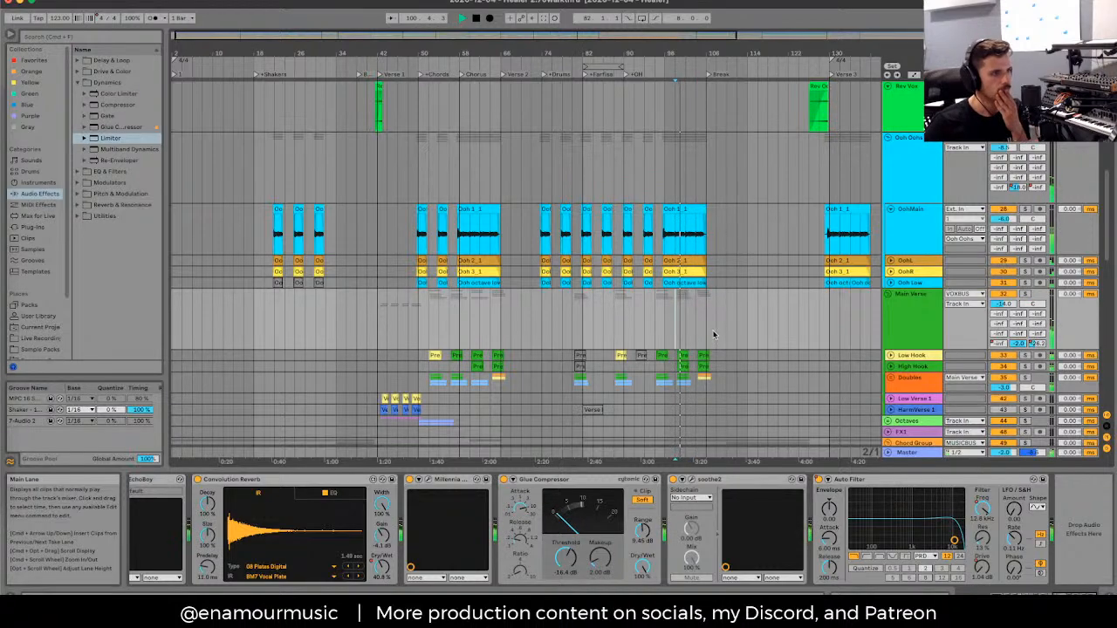
pyautogui.hscroll(3, 713, 334)
pyautogui.scroll(-3, 711, 330)
pyautogui.hscroll(-2, 711, 330)
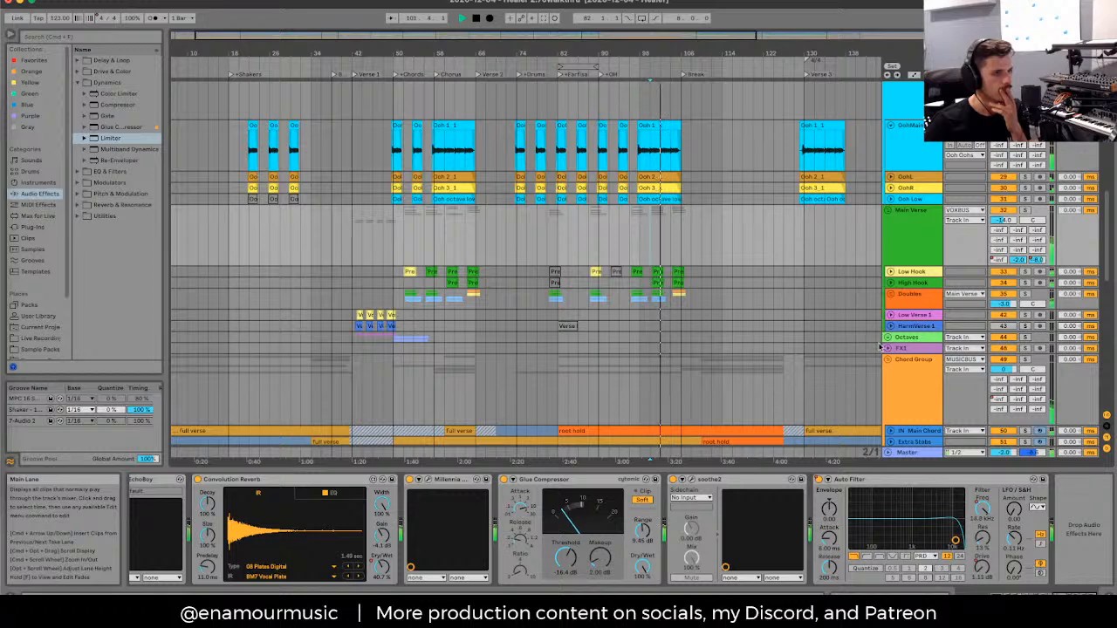
# Step: Unfold the Doubles group inside Main Verse and stop the playback
pyautogui.click(890, 295)
pyautogui.press('space')
pyautogui.scroll(-5, 793, 262)
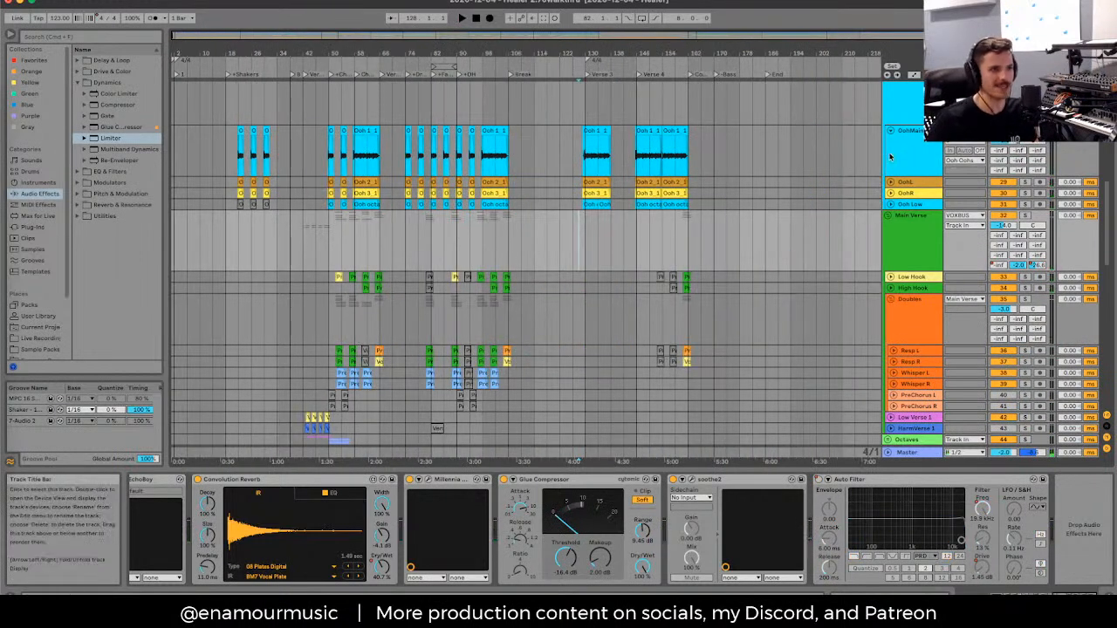
# Step: Fold the OohMain track, the Main Verse and Ooh Oohs groups, and the Rev Vox track
pyautogui.click(903, 109)
pyautogui.click(890, 131)
pyautogui.click(888, 175)
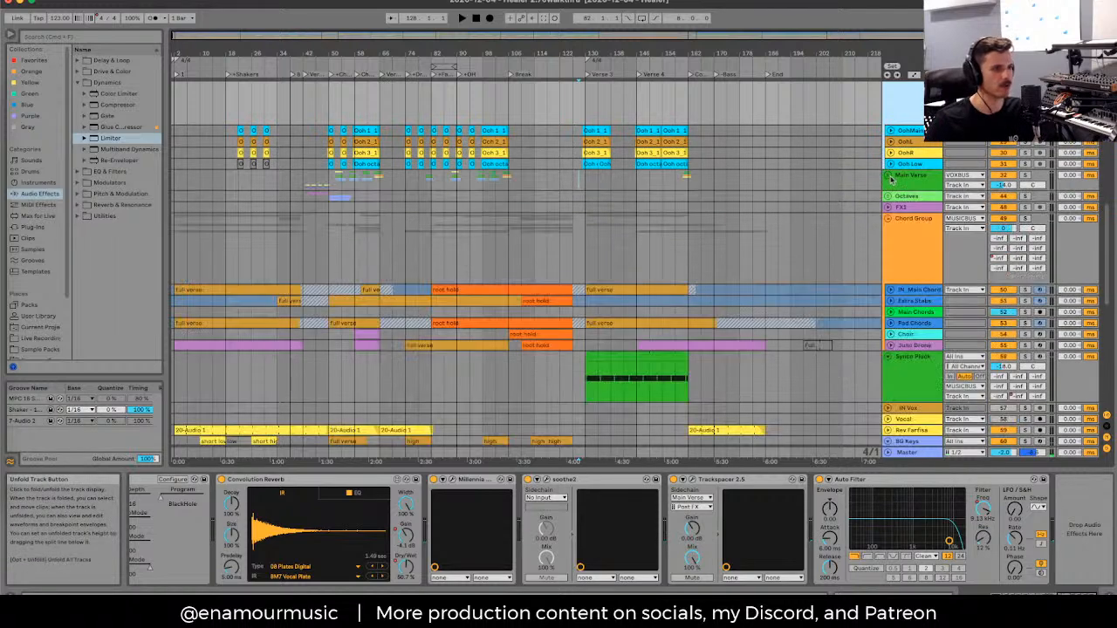
pyautogui.click(890, 223)
pyautogui.scroll(3, 889, 231)
pyautogui.click(904, 214)
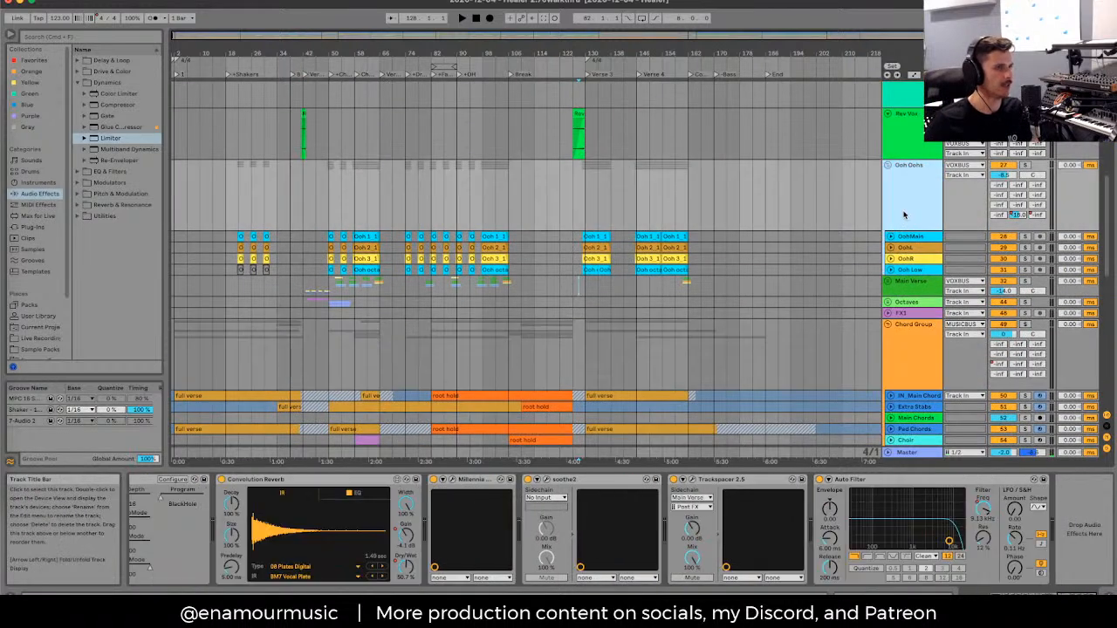
pyautogui.click(888, 165)
pyautogui.click(888, 113)
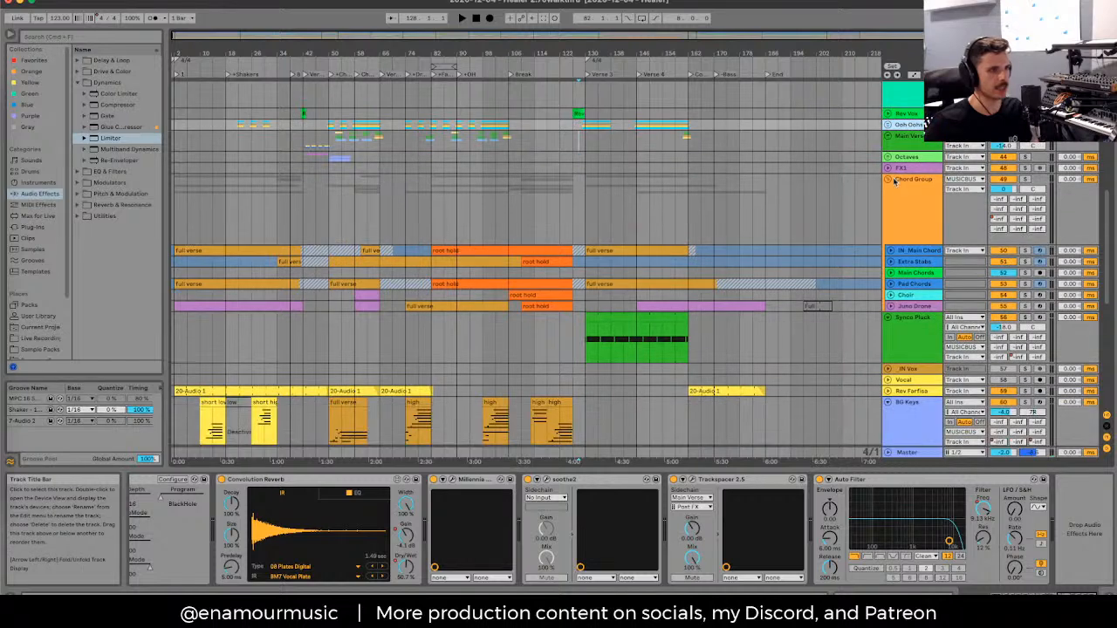
# Step: Display the Chord Group and Synco Pluck device chains and look over the keys, arp, Farfisa and strings tracks
pyautogui.click(903, 170)
pyautogui.click(901, 205)
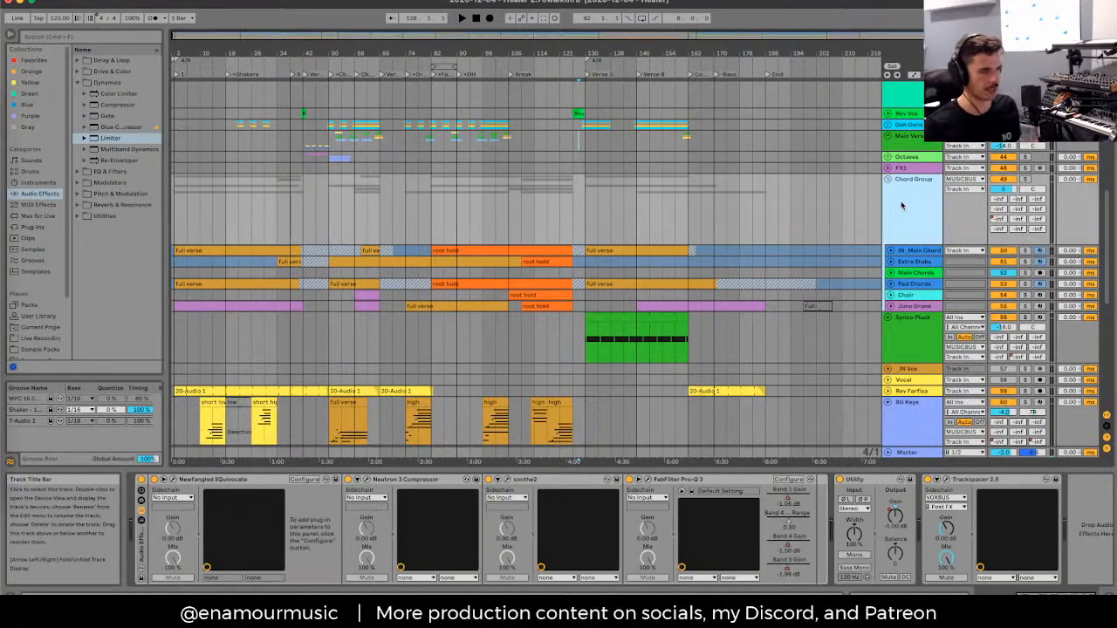
pyautogui.click(486, 182)
pyautogui.scroll(-1, 485, 182)
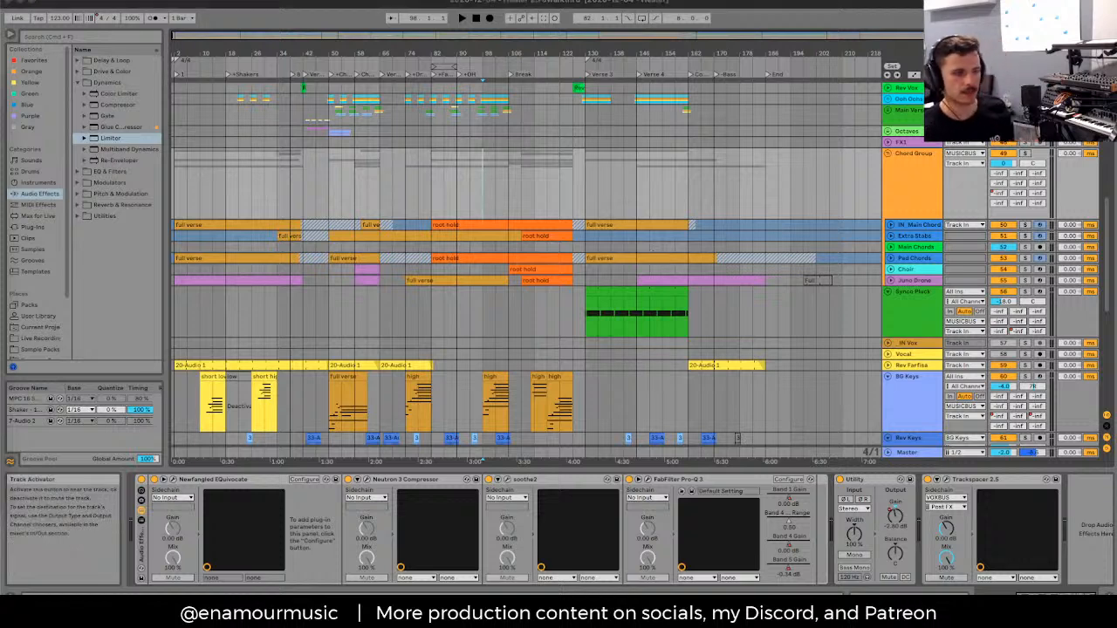
pyautogui.scroll(-3, 492, 169)
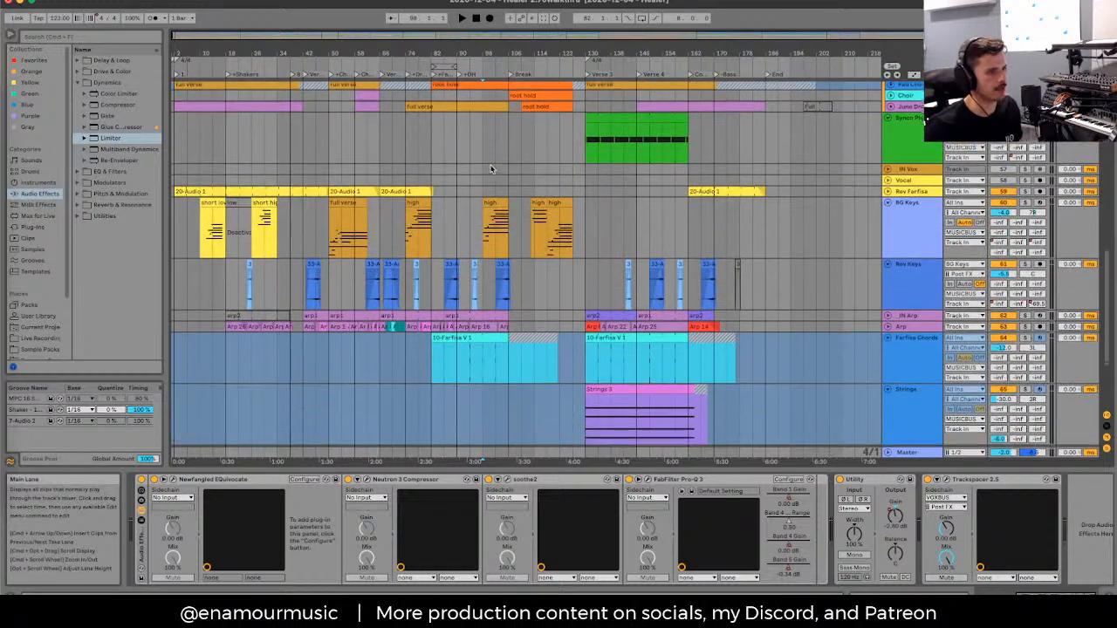
pyautogui.scroll(-2, 918, 288)
pyautogui.click(910, 299)
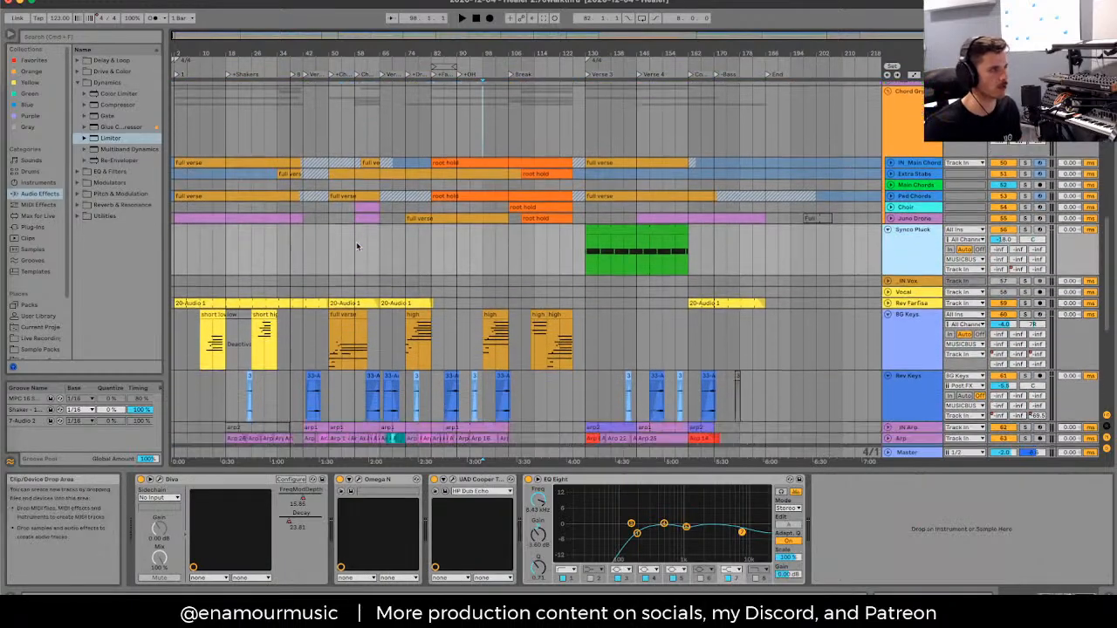
# Step: Select the tracks from IN_Main Chord to Juno Drone and unfold them
pyautogui.click(912, 415)
pyautogui.click(913, 189)
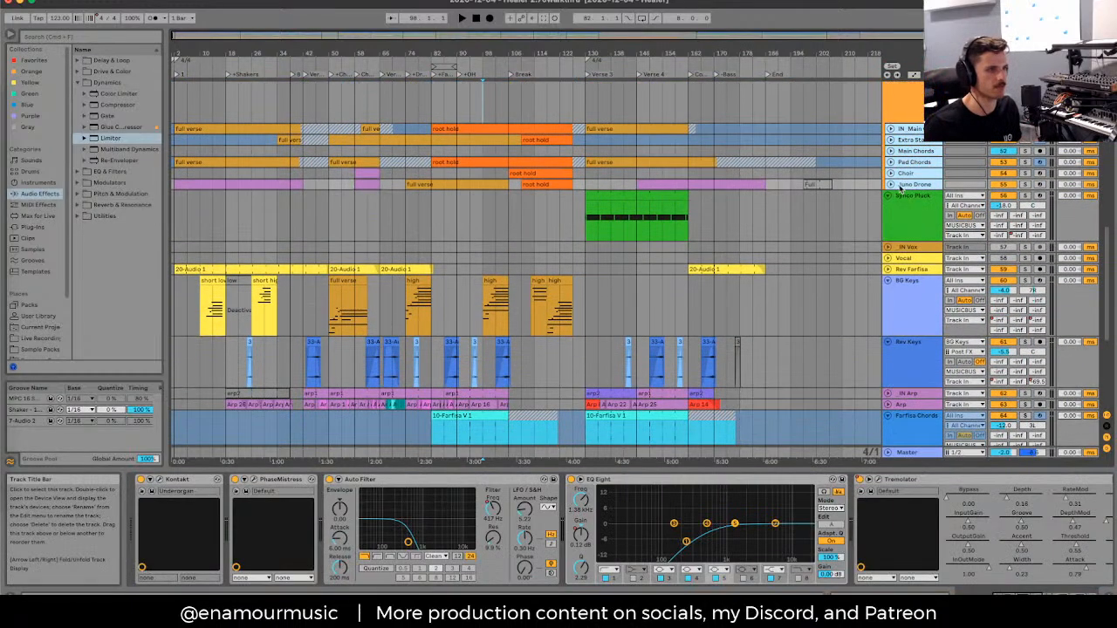
pyautogui.press('h')
pyautogui.scroll(2, 509, 229)
# Step: Play the soloed IN_Main Chord track from bar 110 in its root hold section
pyautogui.click(450, 198)
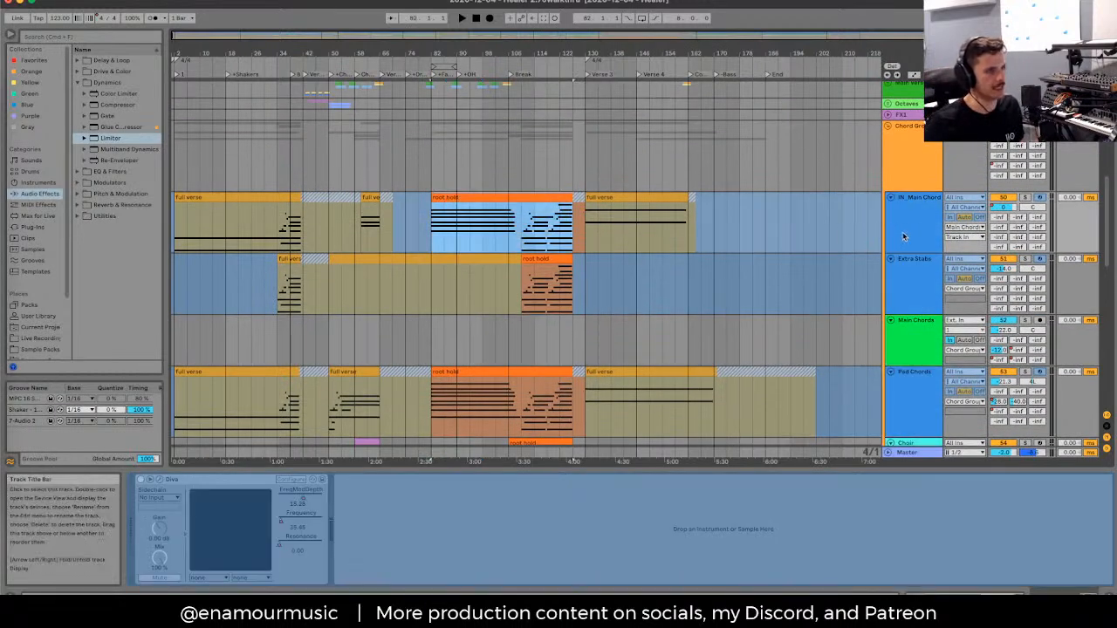
pyautogui.click(522, 229)
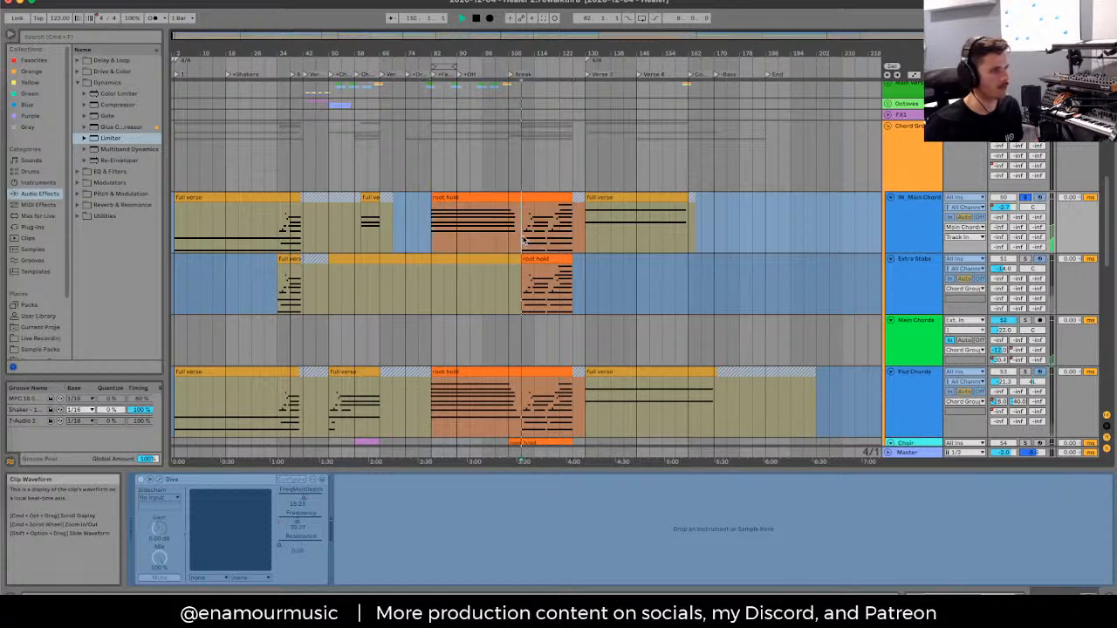
pyautogui.press('space')
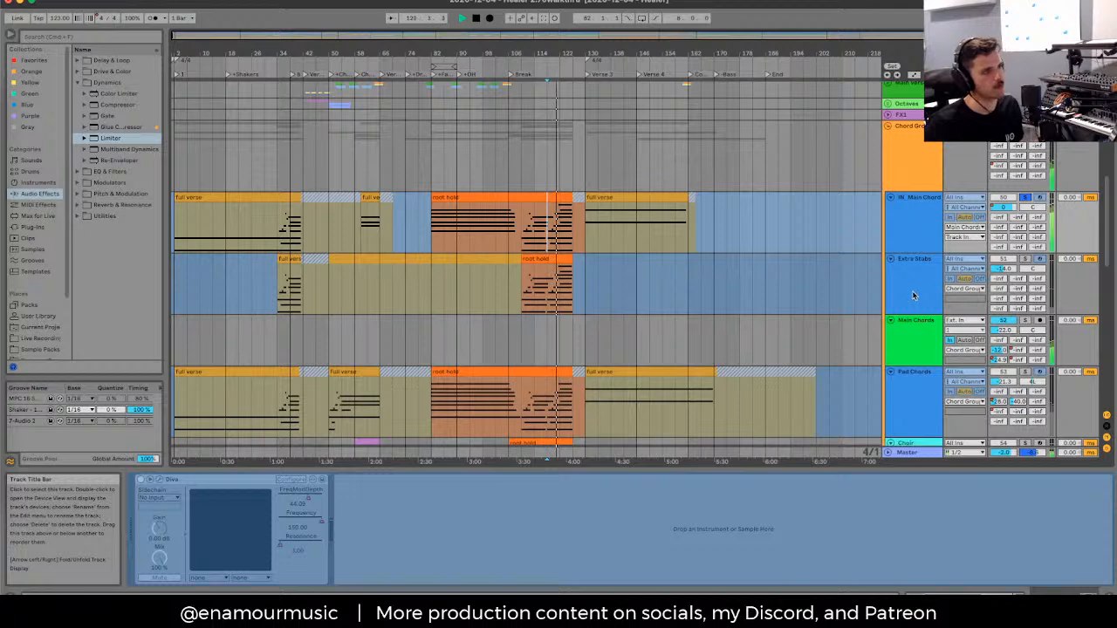
# Step: Display the Pad Chords device chain and play the track soloed near the end of its root hold section
pyautogui.scroll(-1, 884, 306)
pyautogui.click(901, 359)
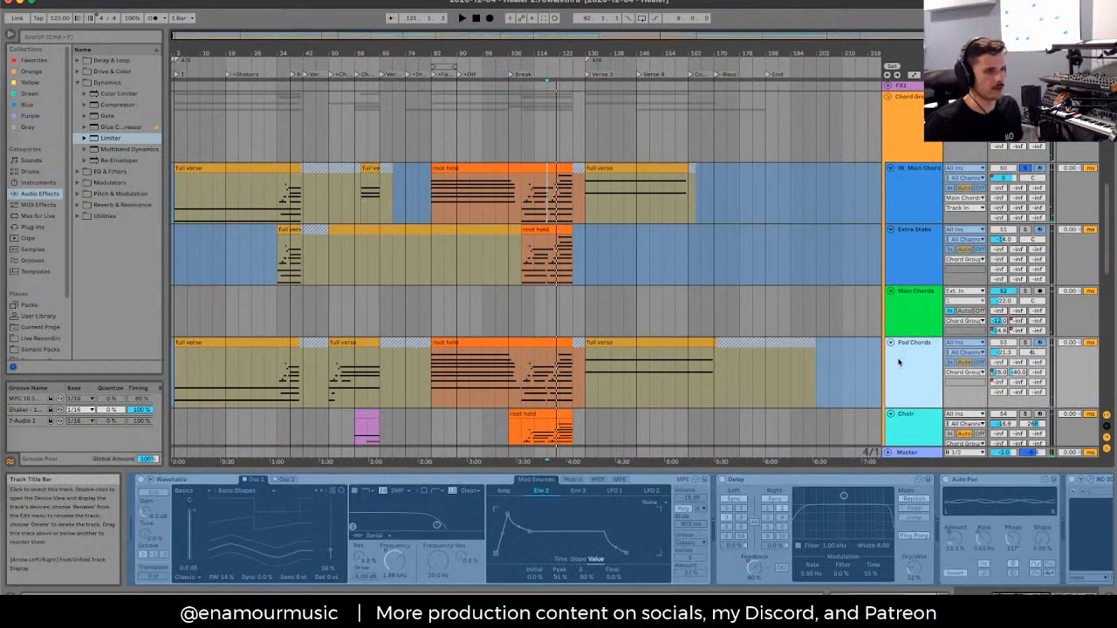
pyautogui.click(548, 397)
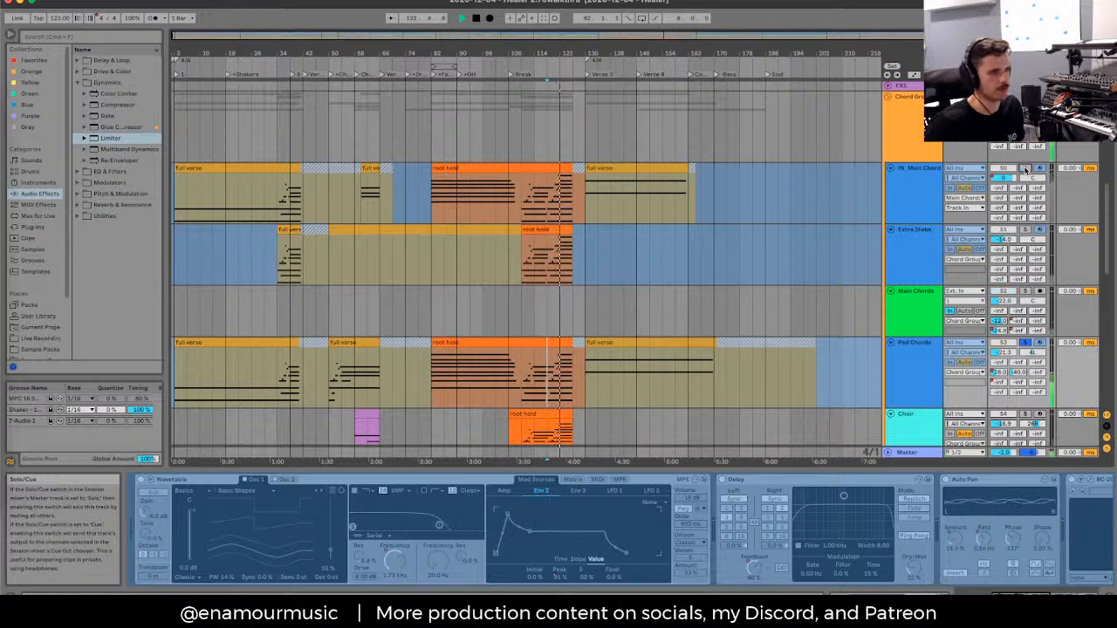
pyautogui.press('space')
# Step: Solo the IN_Main Chord track for comparison, then return to the Pad Chords device chain at bar 110
pyautogui.click(928, 197)
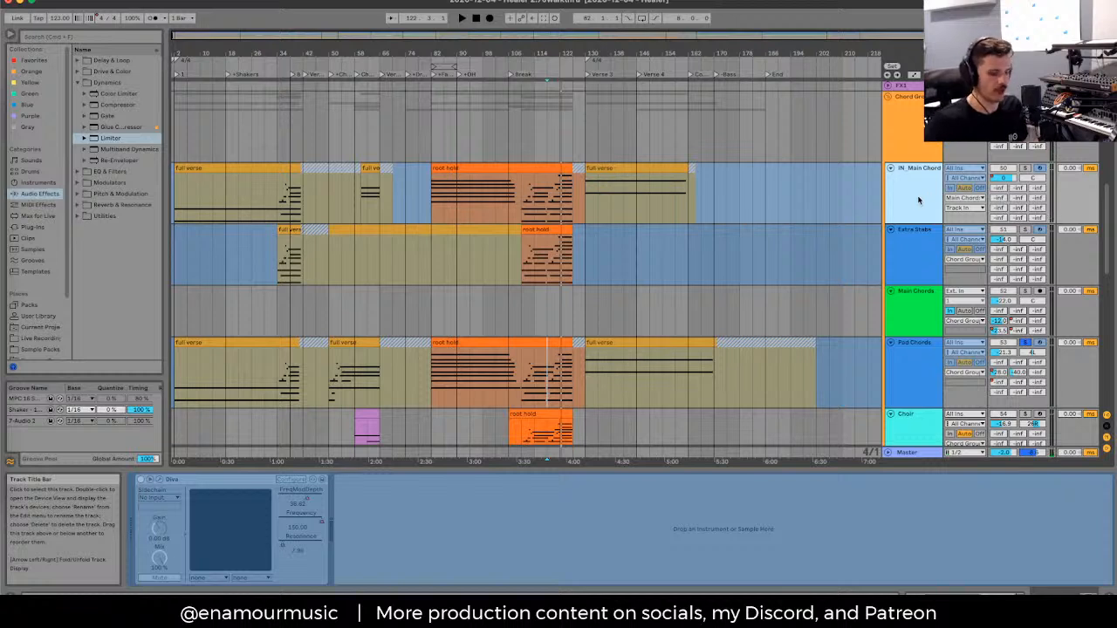
pyautogui.press('s')
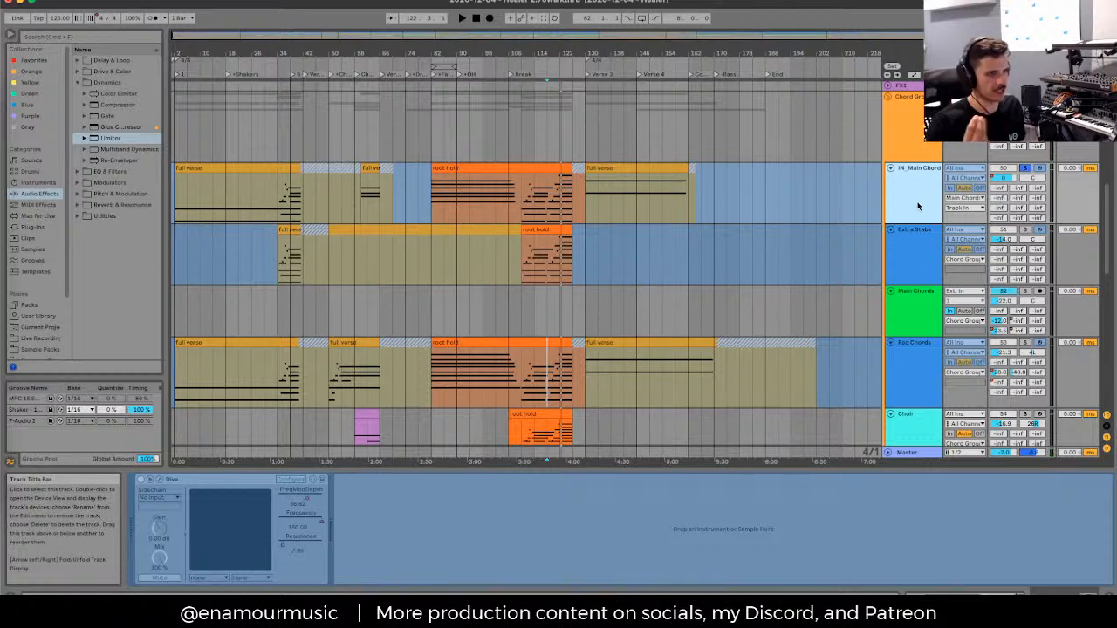
pyautogui.click(908, 369)
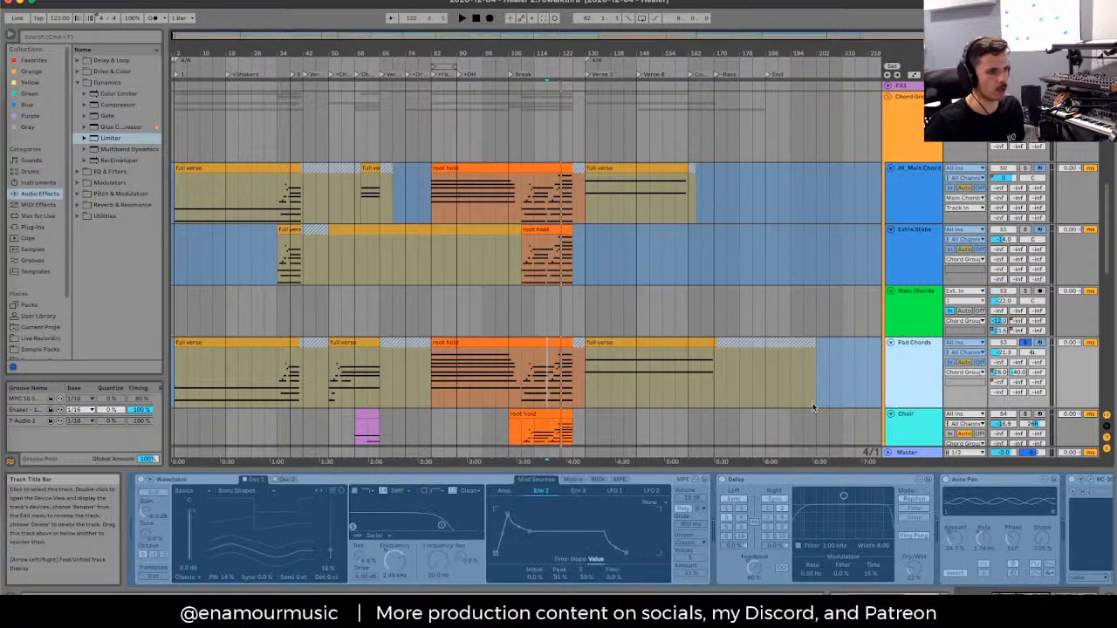
pyautogui.click(521, 367)
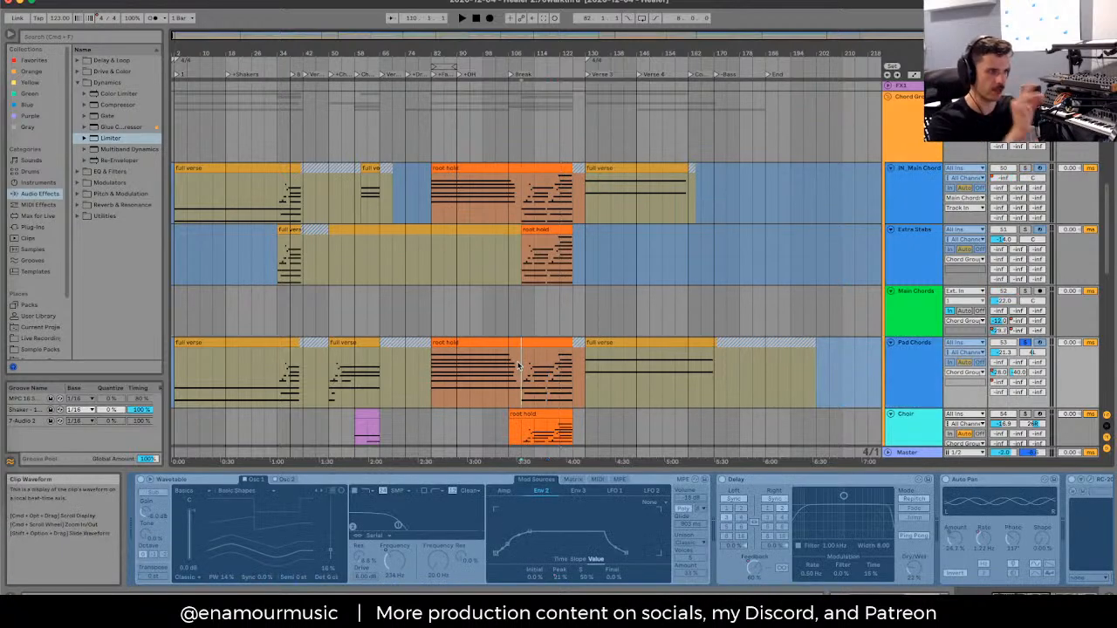
pyautogui.scroll(3, 520, 366)
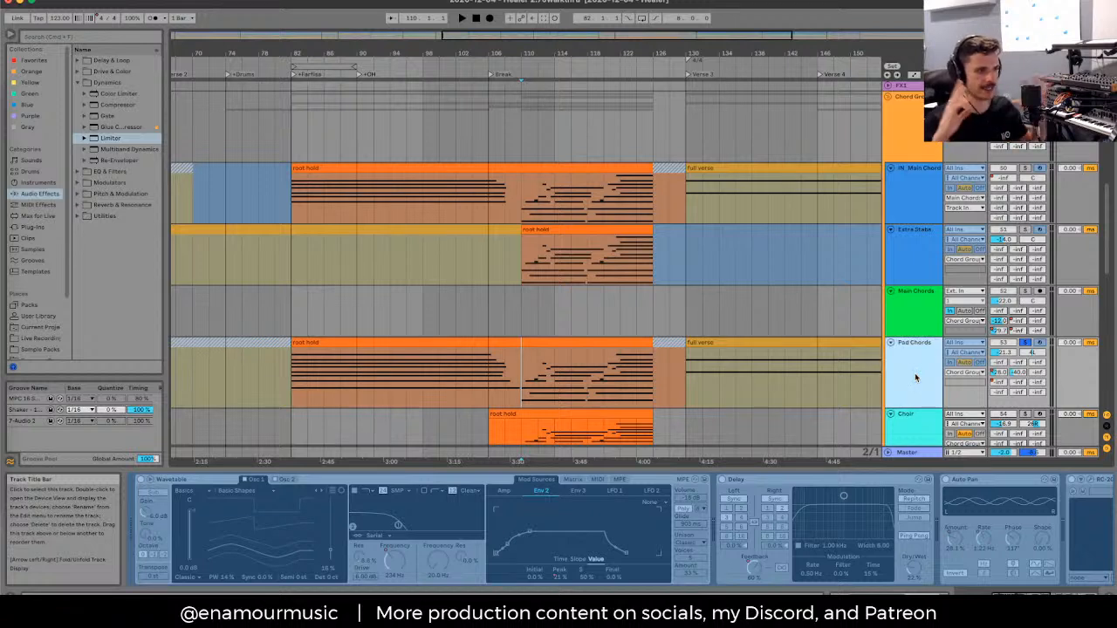
# Step: Play IN_Main Chord and Pad Chords soloed together from bar 122, then turn both solos off and stop the playback
pyautogui.click(621, 377)
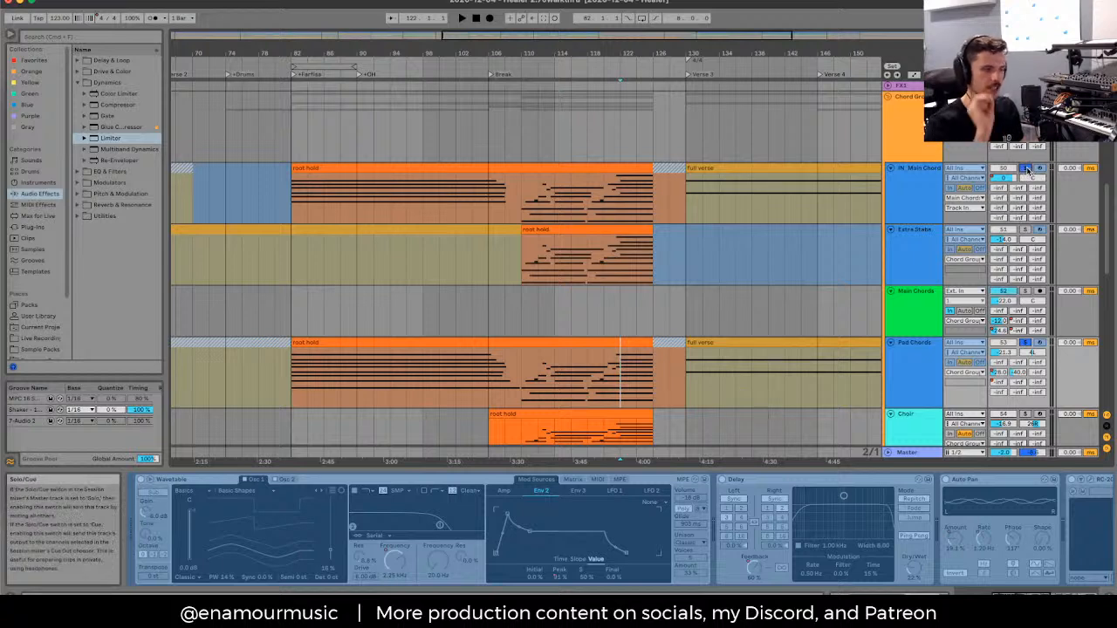
pyautogui.press('space')
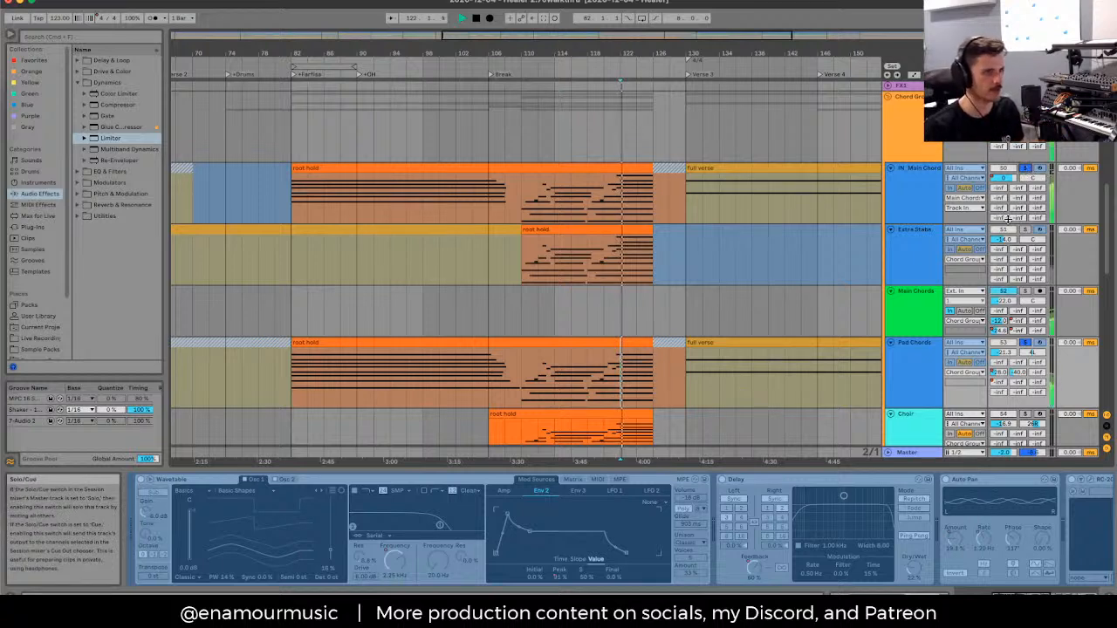
pyautogui.click(1024, 344)
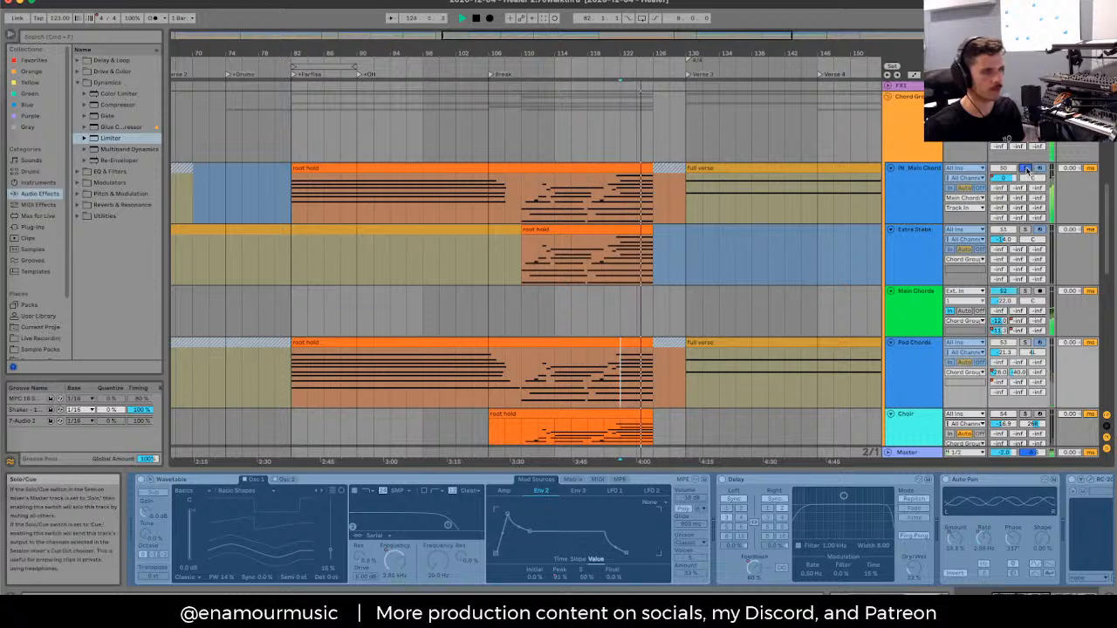
pyautogui.press('space')
pyautogui.click(1027, 169)
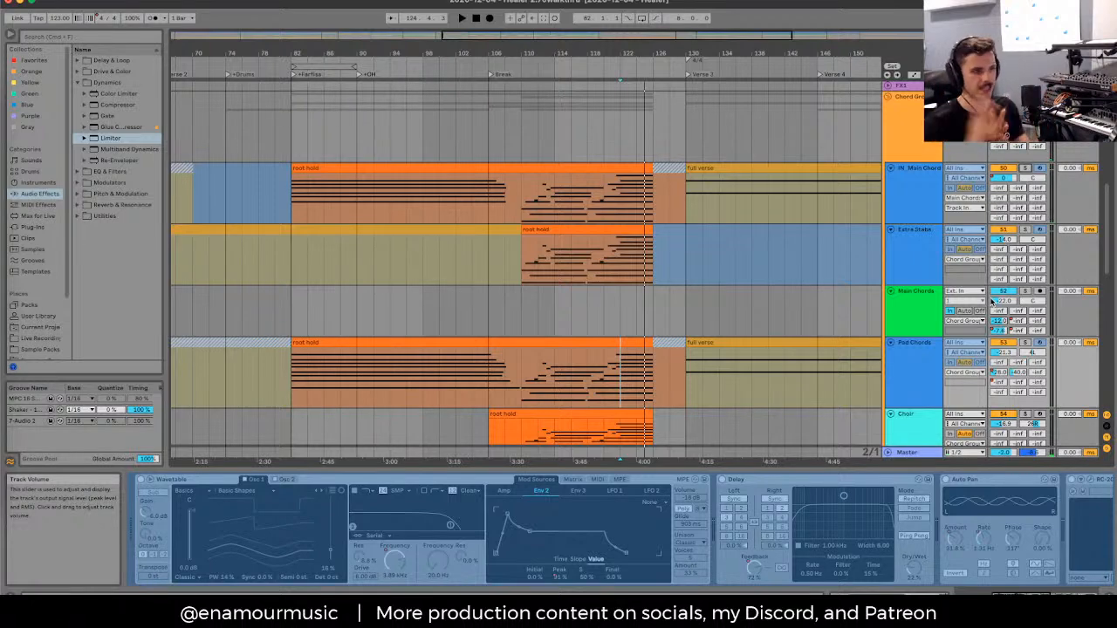
# Step: Play the Extra Stabs track soloed from its root hold clip at bar 110 and display its device chain
pyautogui.click(541, 231)
pyautogui.scroll(-3, 544, 228)
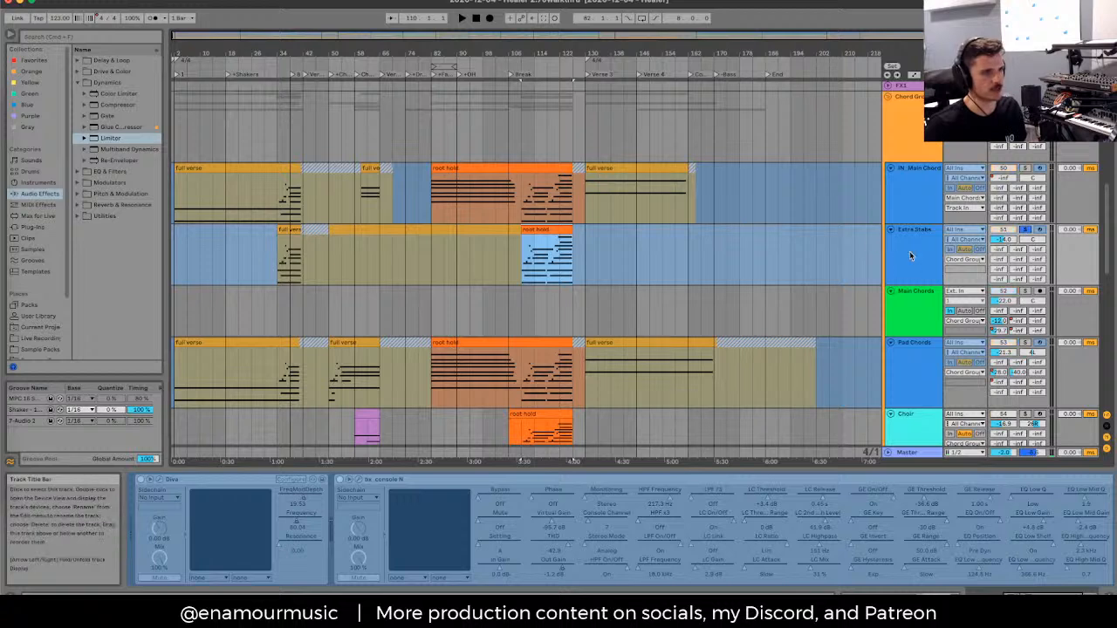
pyautogui.press('space')
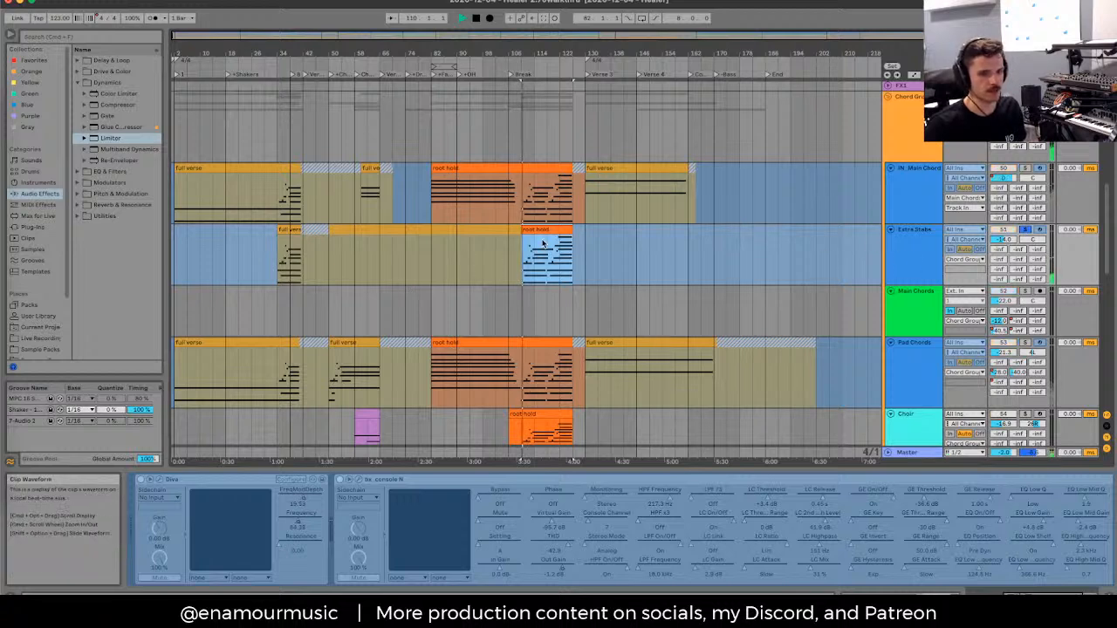
pyautogui.click(919, 242)
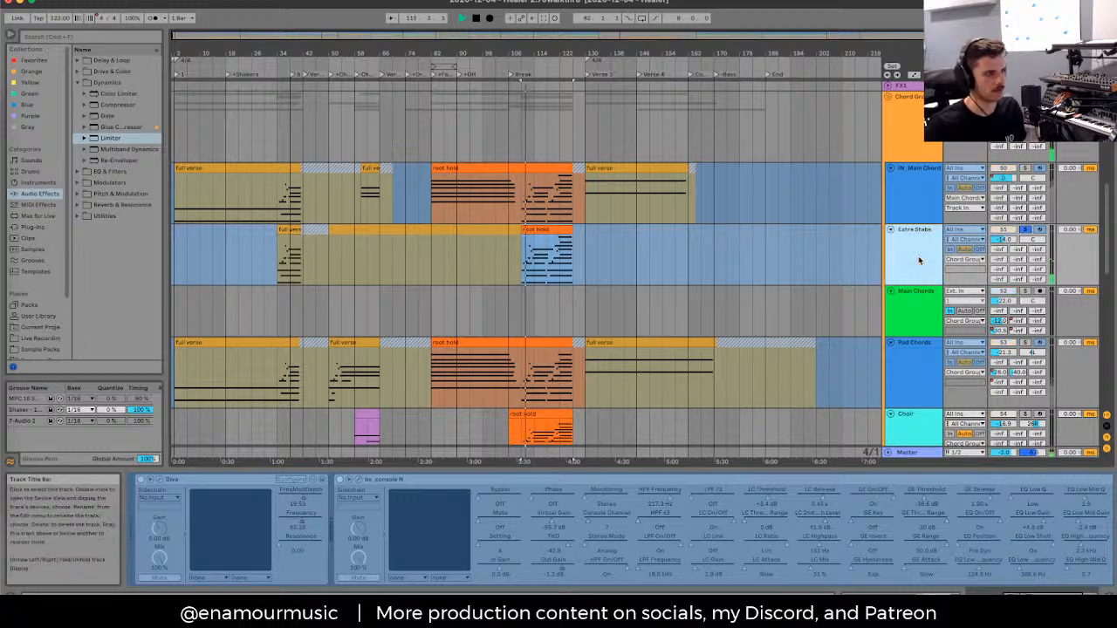
# Step: Compare the IN_Main Chord device chain with the Extra Stabs chain at bar 110 of the root hold section
pyautogui.click(523, 199)
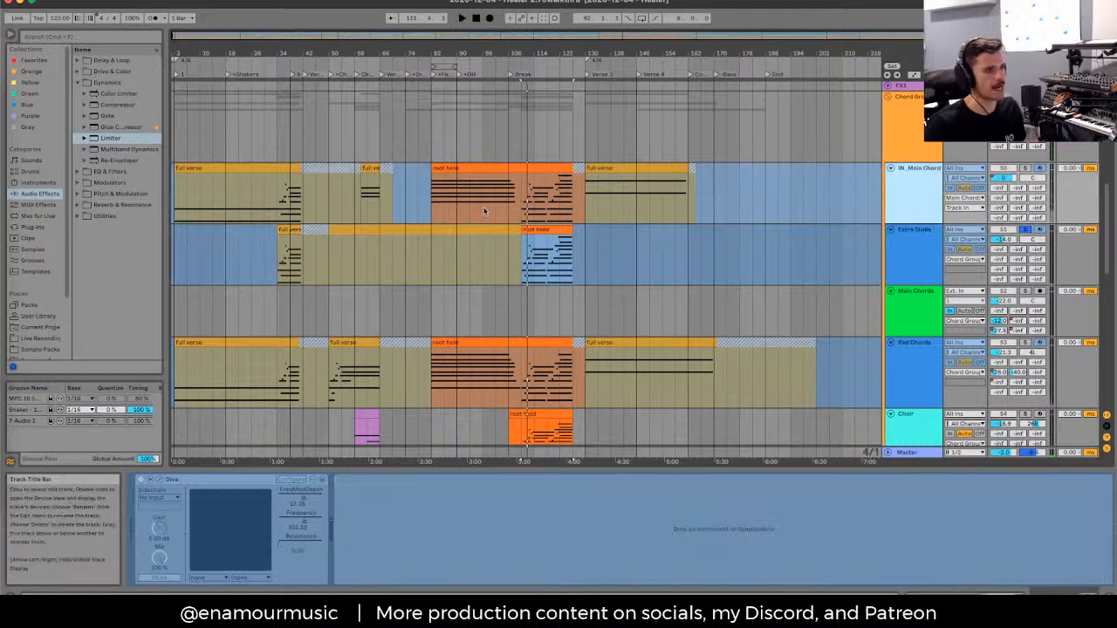
pyautogui.click(527, 249)
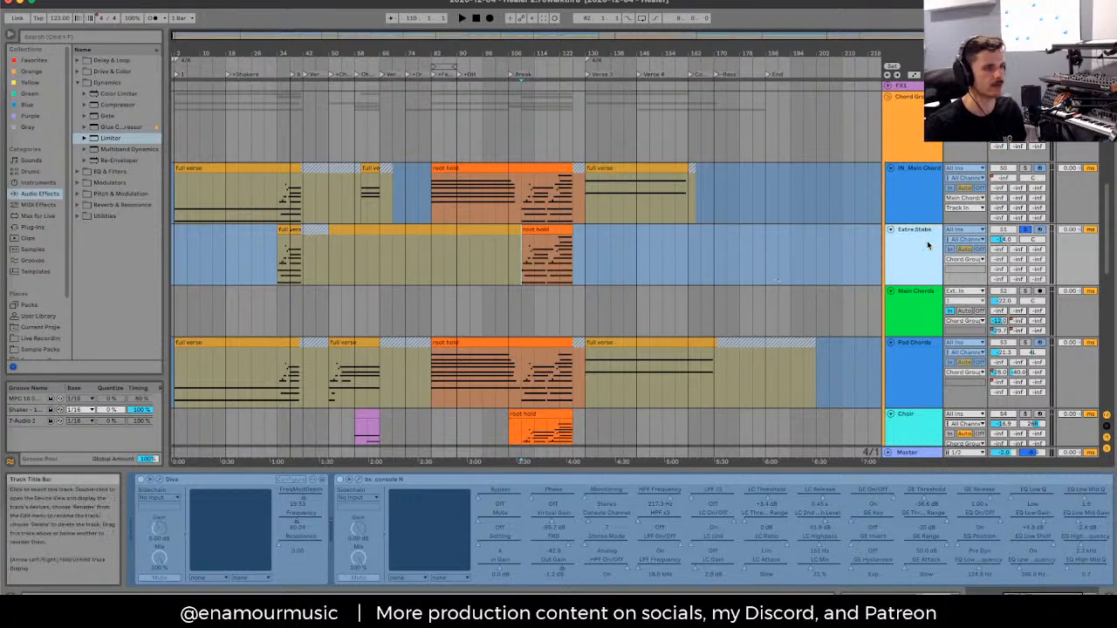
pyautogui.click(522, 208)
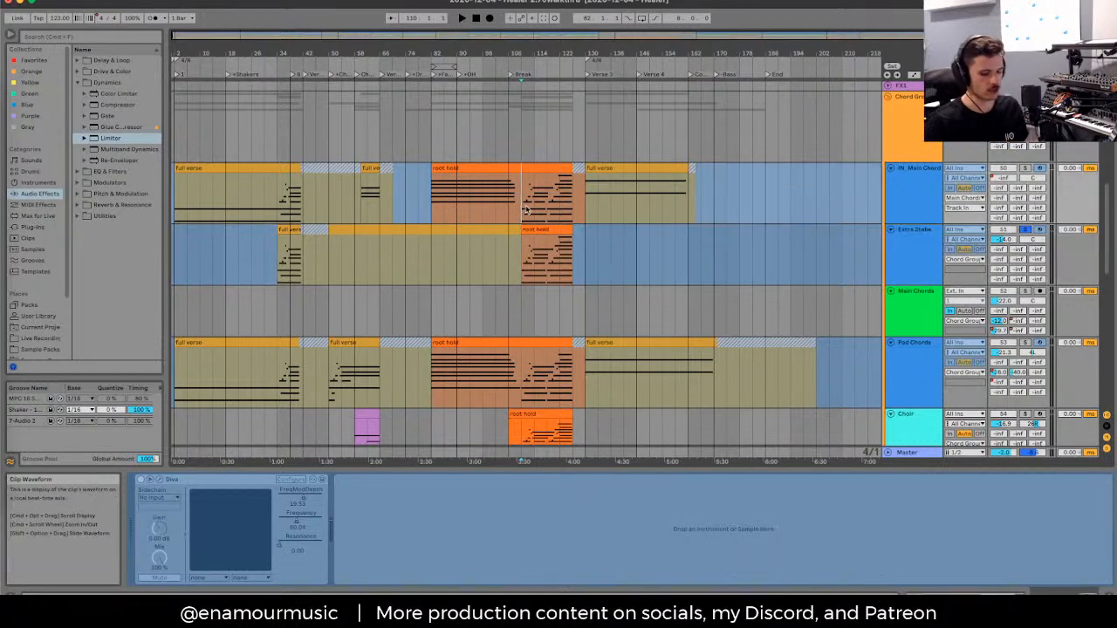
pyautogui.scroll(2, 527, 209)
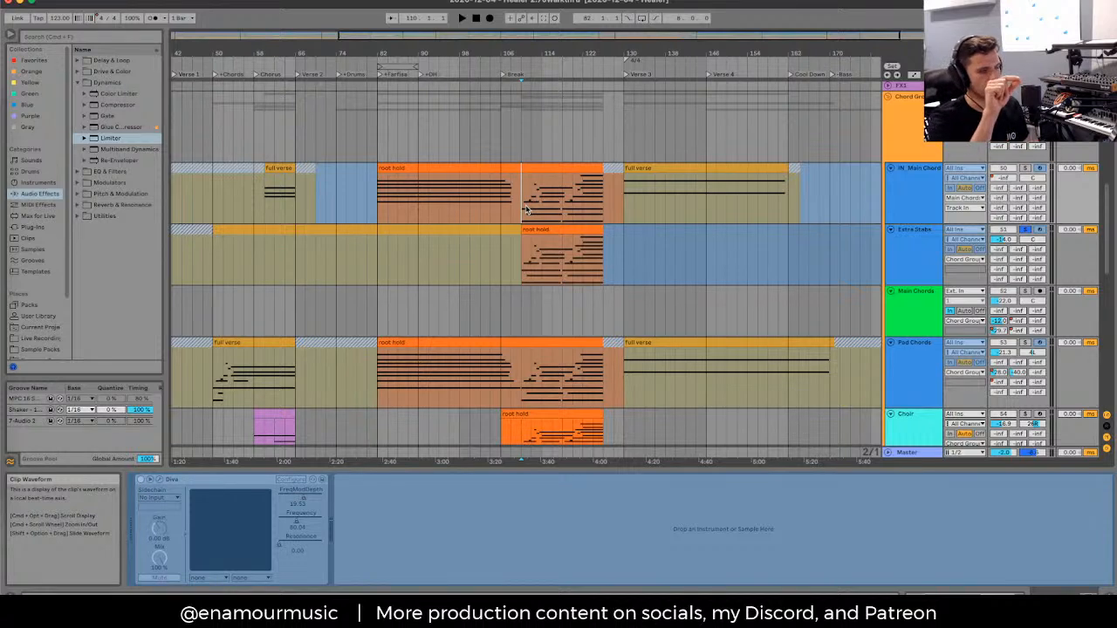
pyautogui.click(910, 252)
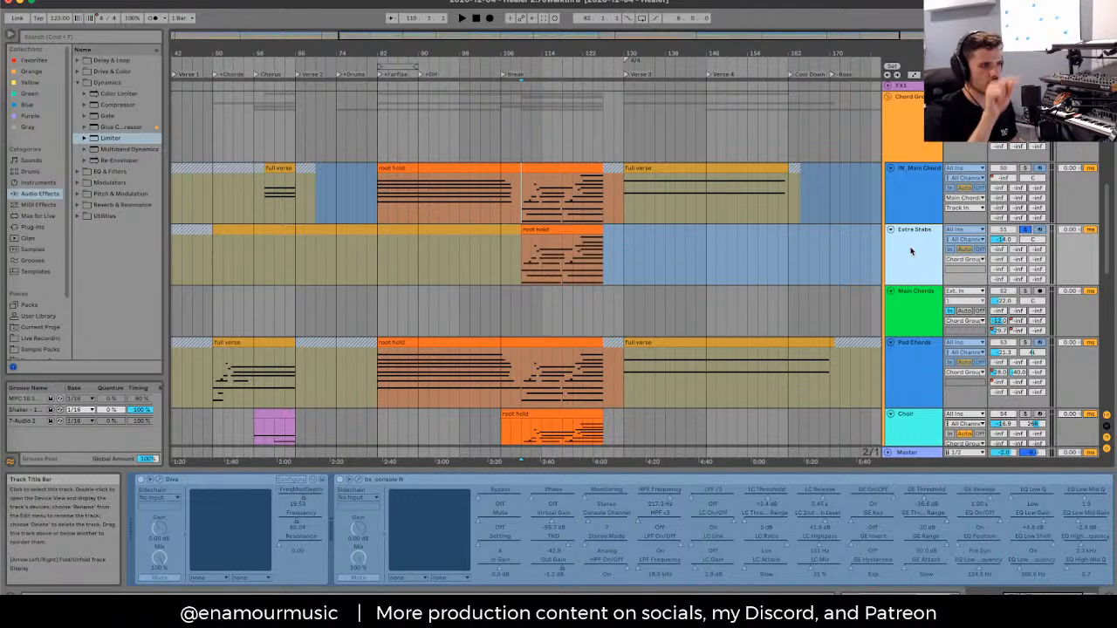
pyautogui.click(524, 205)
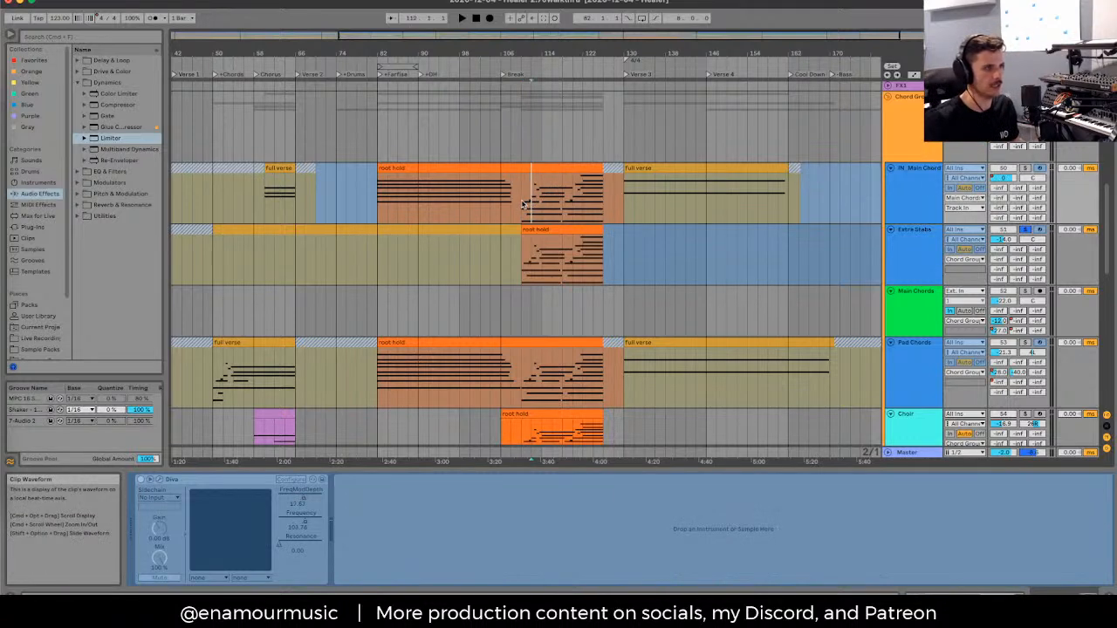
pyautogui.press('space')
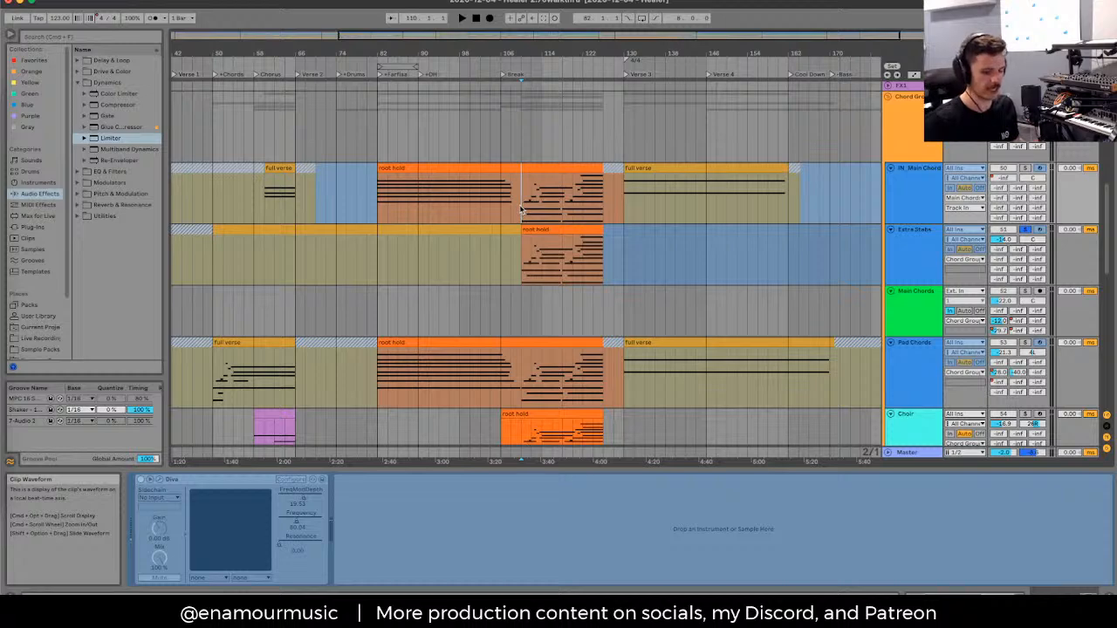
# Step: Play the chords from the Extra Stabs full verse clip at bar 34, muting and unmuting Extra Stabs to compare, then stop
pyautogui.scroll(-3, 521, 210)
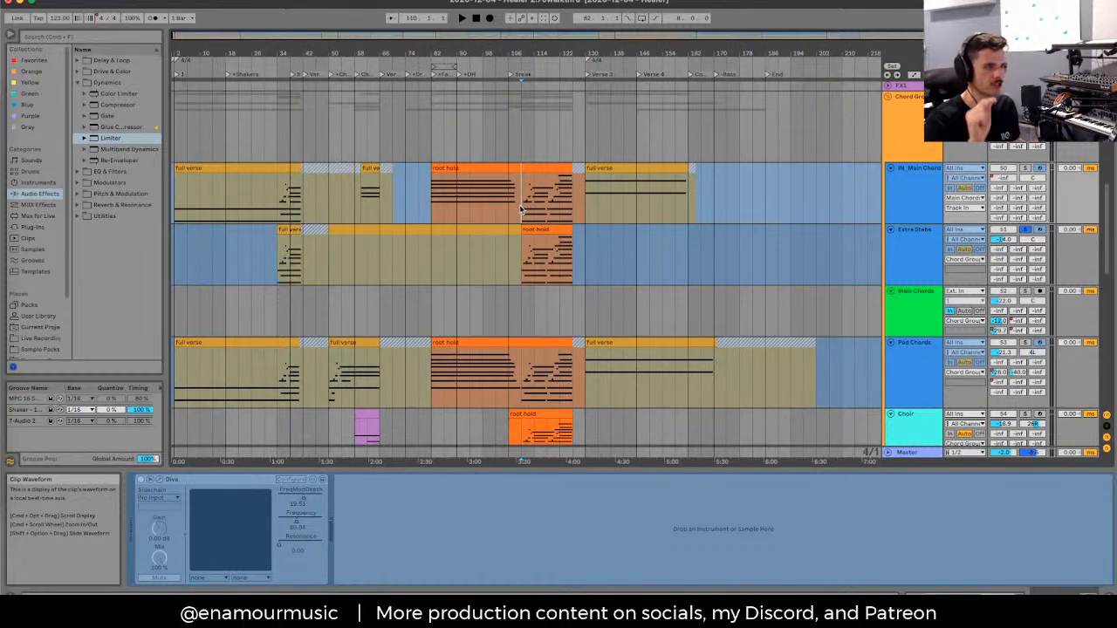
pyautogui.click(293, 230)
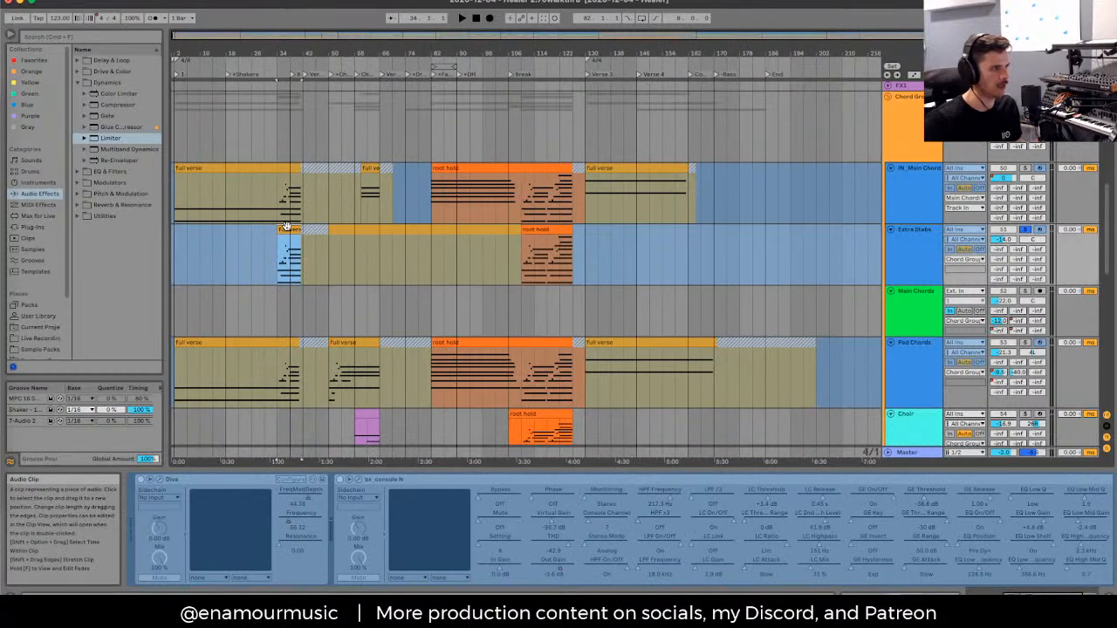
pyautogui.press('space')
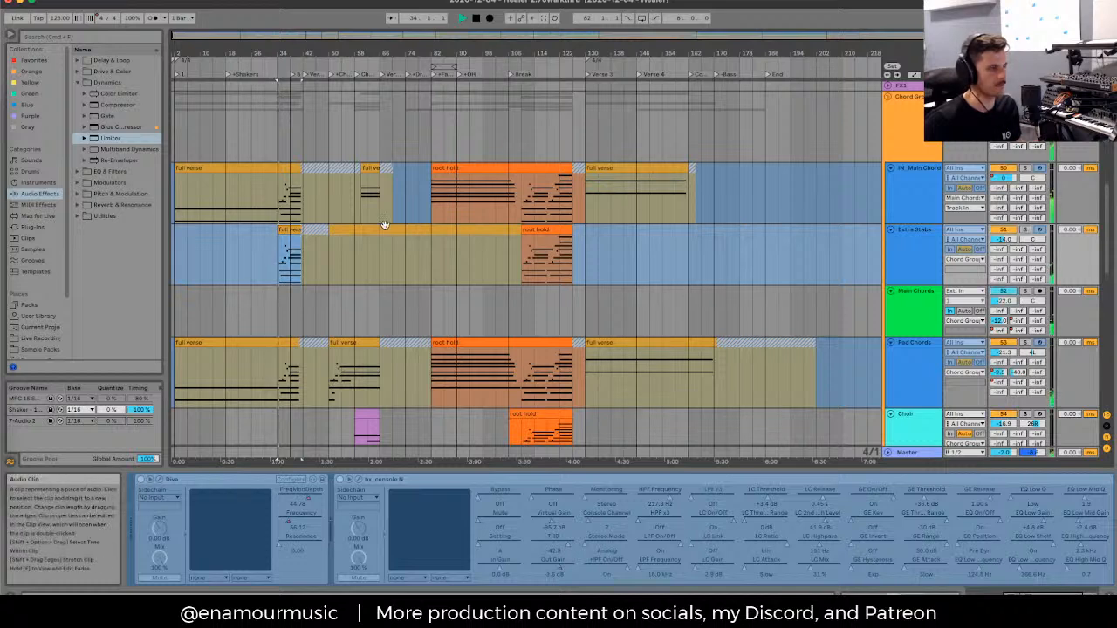
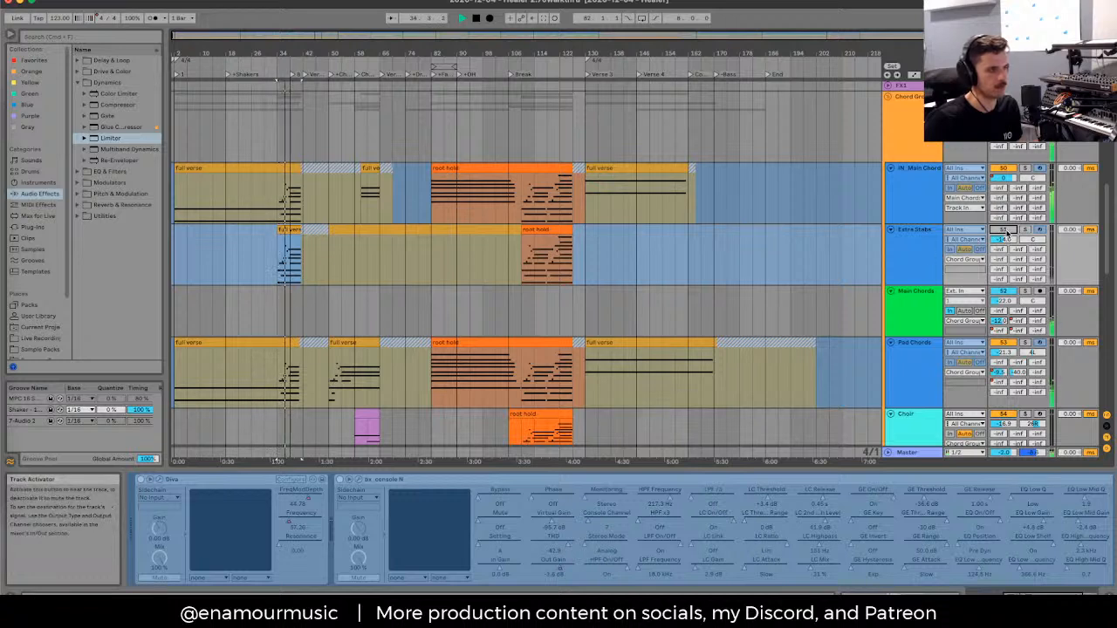
pyautogui.click(1006, 233)
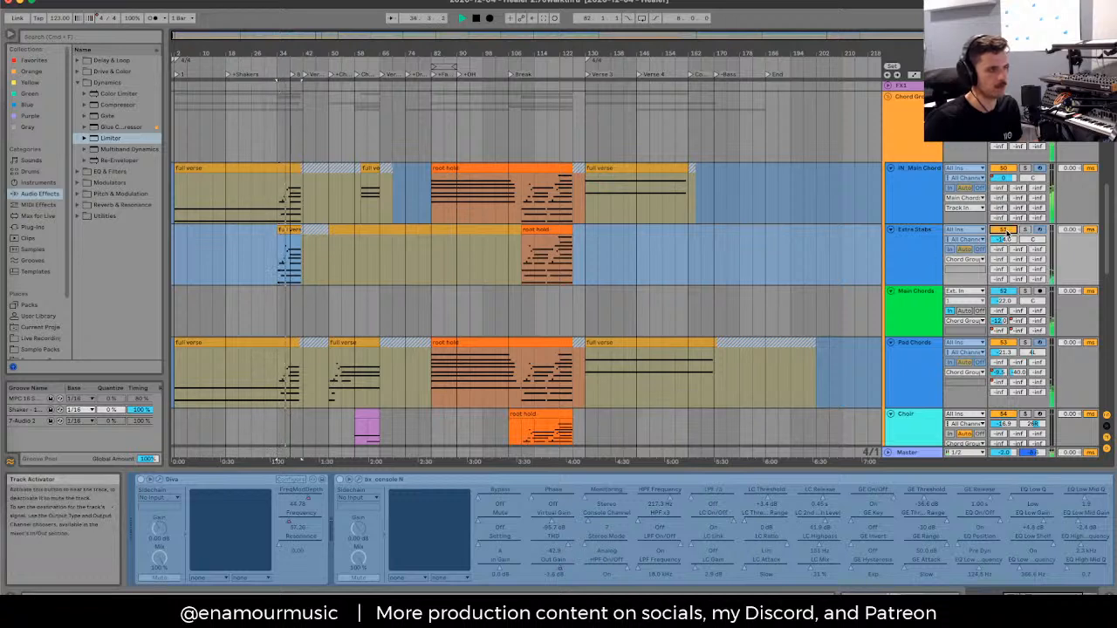
pyautogui.press('space')
pyautogui.click(913, 243)
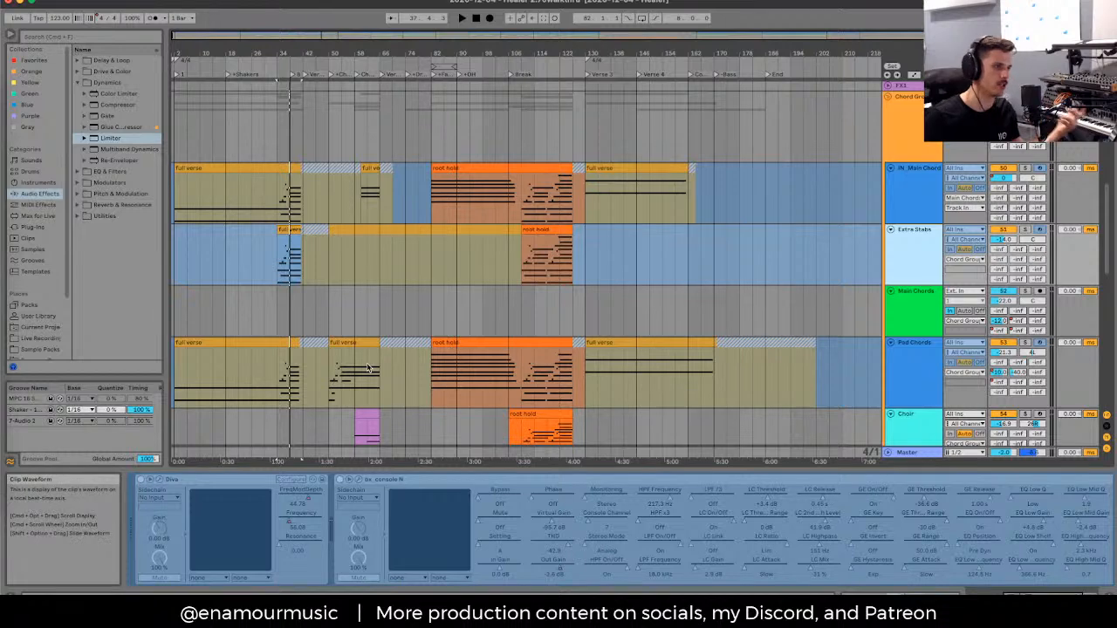
# Step: Solo the Main Chords track and examine its device chain along to the Tremolator, Noise 2, Utility and EQ Eight
pyautogui.scroll(-2, 367, 363)
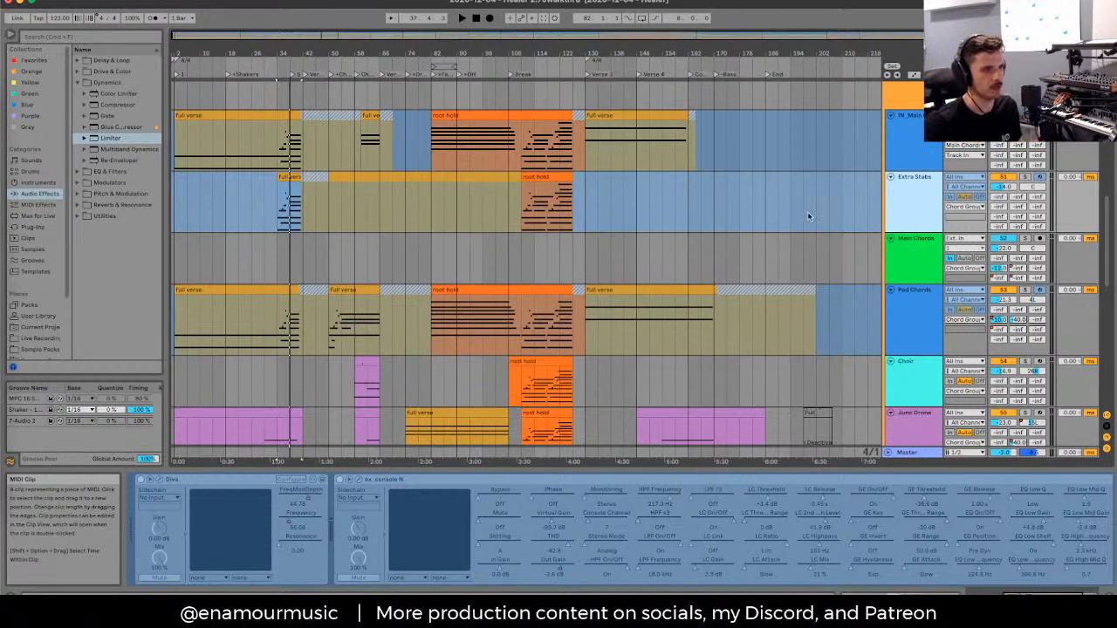
pyautogui.click(892, 278)
pyautogui.scroll(3, 892, 278)
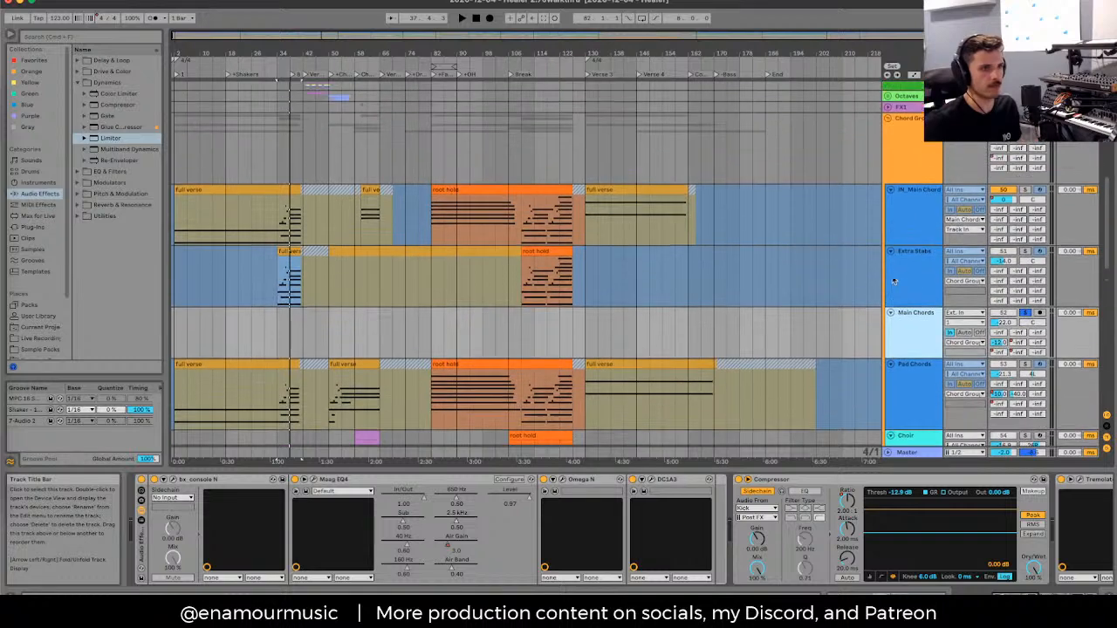
pyautogui.click(920, 200)
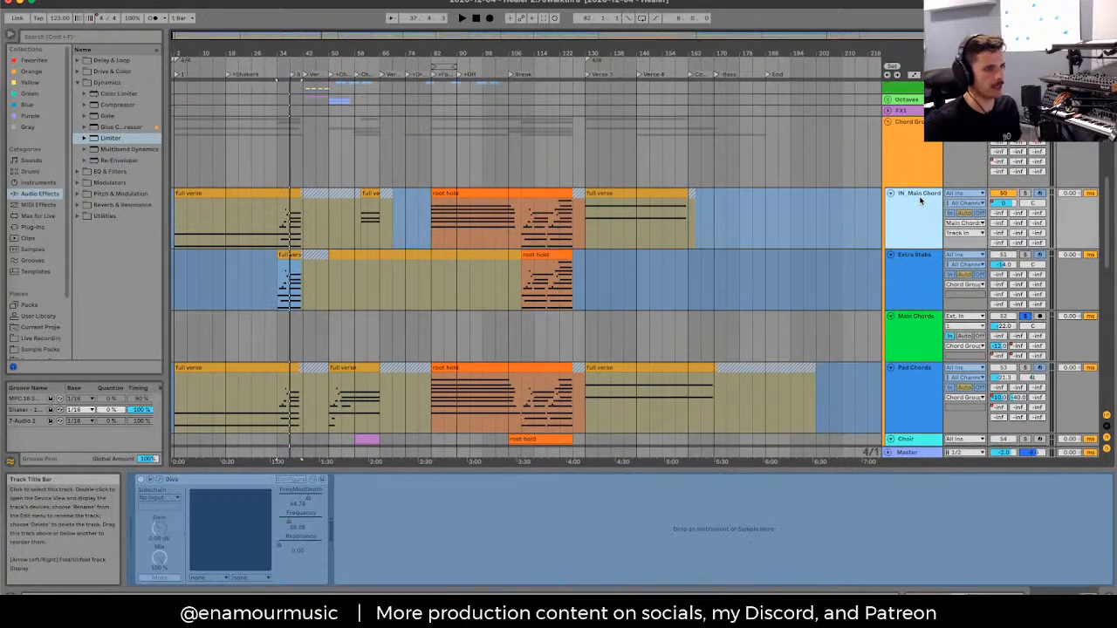
pyautogui.click(906, 343)
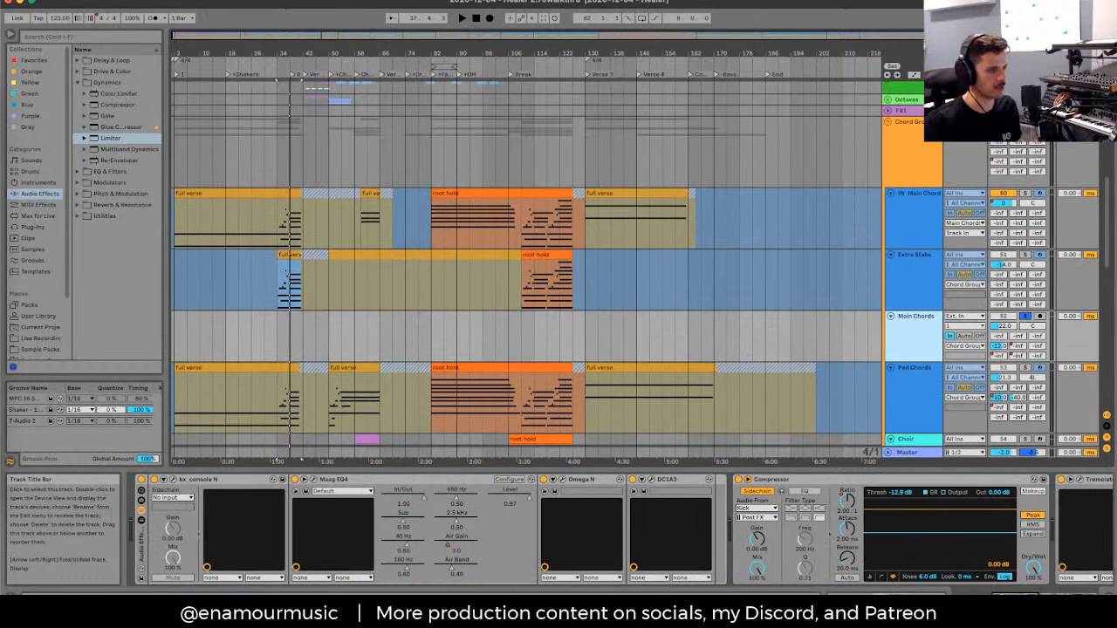
pyautogui.hscroll(10, 213, 511)
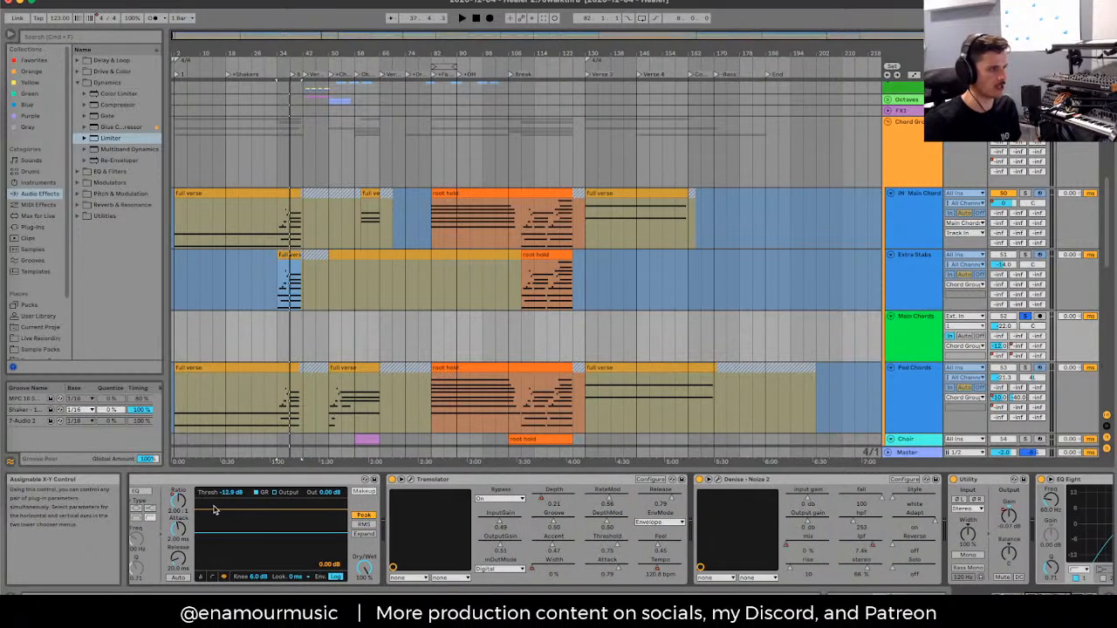
pyautogui.hscroll(5, 439, 492)
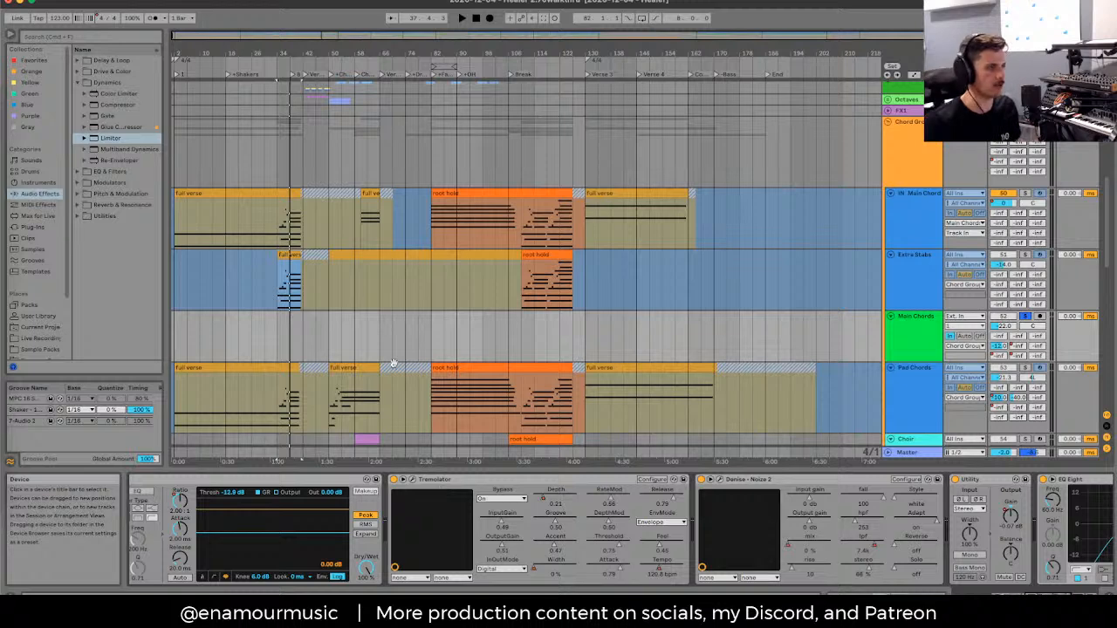
pyautogui.scroll(-3, 367, 309)
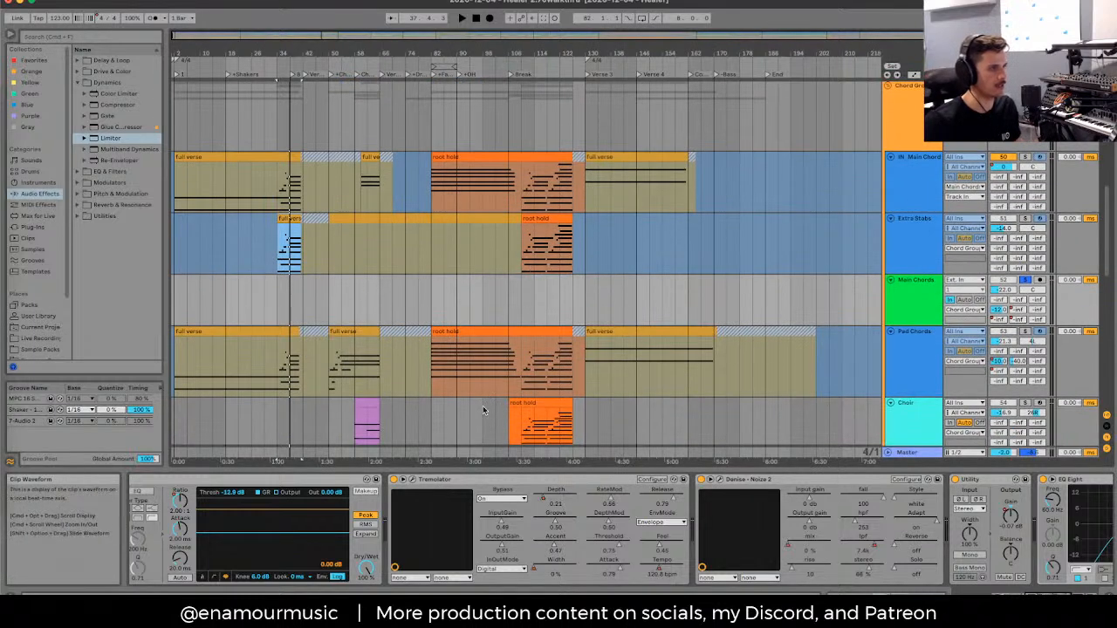
# Step: Show the Tremolator Depth automation on Main Chords and fold the IN_Main Chord and Extra Stabs tracks
pyautogui.click(429, 483)
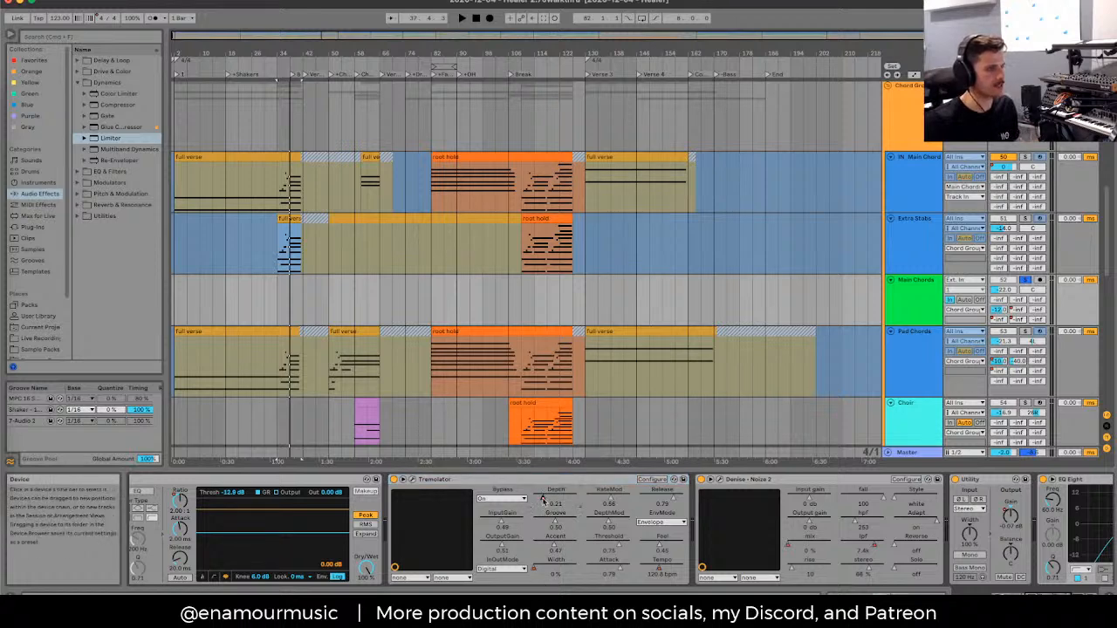
pyautogui.press('a')
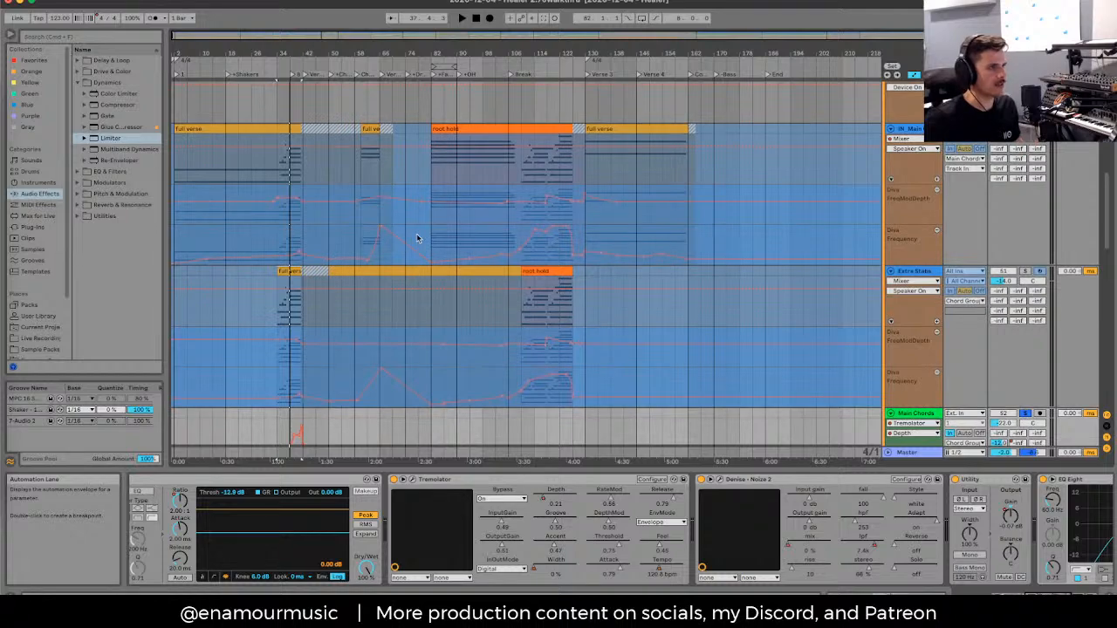
pyautogui.scroll(-3, 419, 262)
pyautogui.click(890, 177)
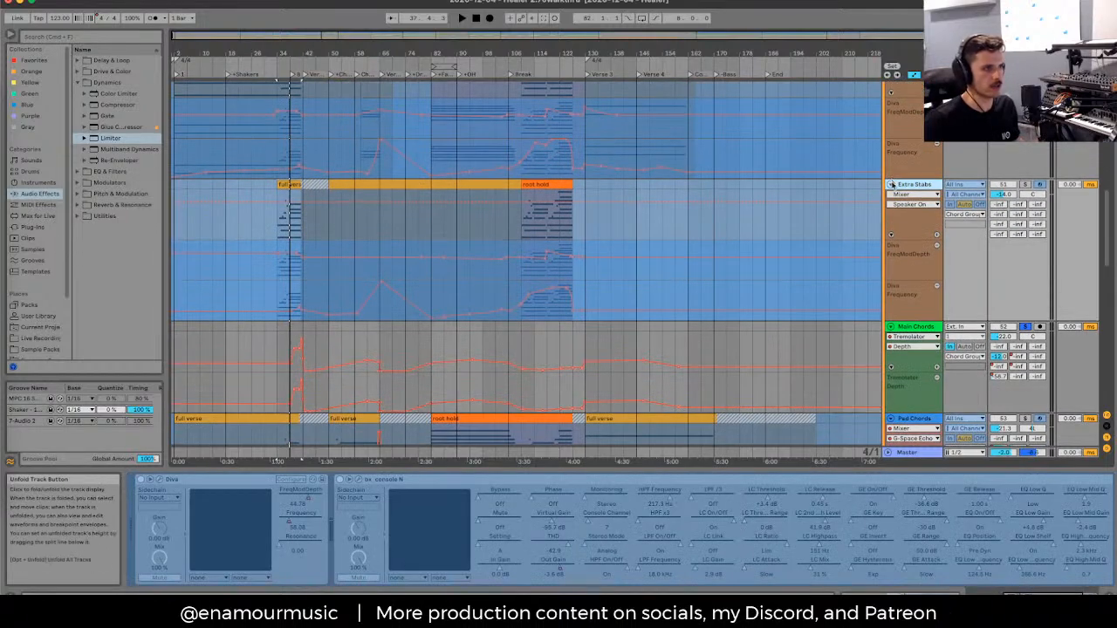
pyautogui.click(891, 184)
pyautogui.click(890, 170)
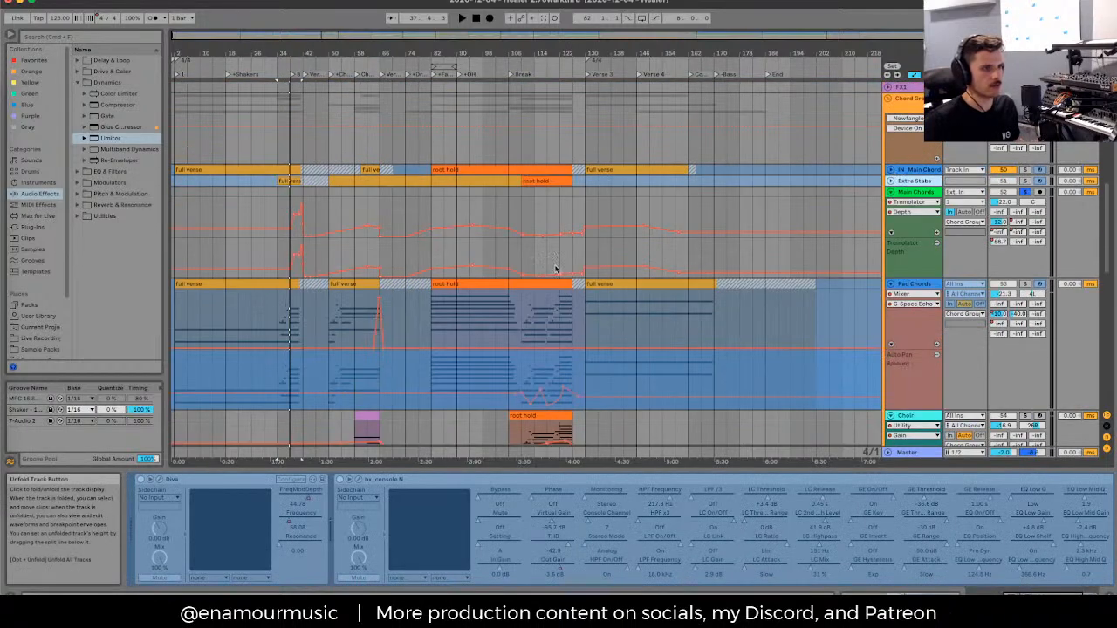
# Step: Play the soloed Main Chords track through the Depth automation rise in the break before Verse 1, then stop
pyautogui.click(281, 206)
pyautogui.scroll(2, 281, 206)
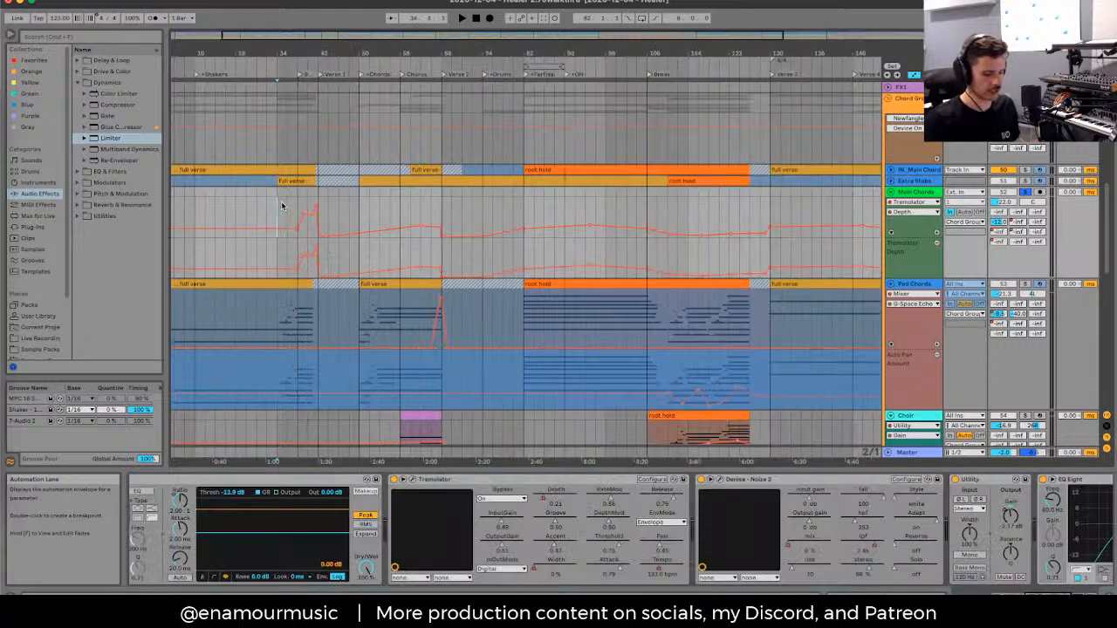
pyautogui.press('space')
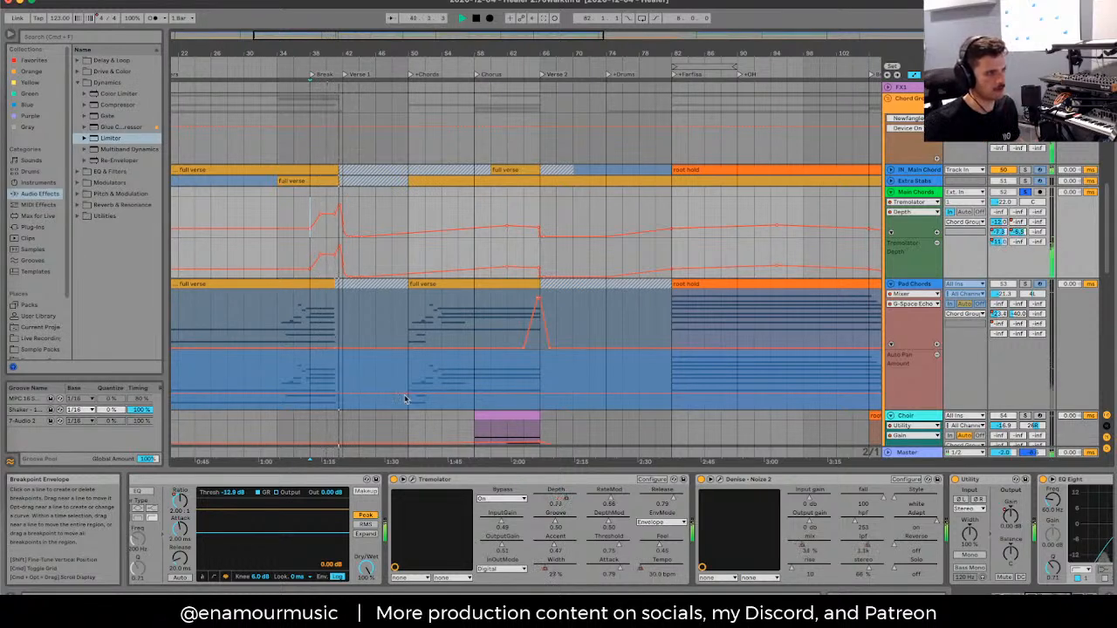
pyautogui.press('space')
# Step: Inspect the Tremolator plug-in with its Tweak section expanded, show its Tempo automation on Main Chords, and close the plug-in window
pyautogui.click(413, 480)
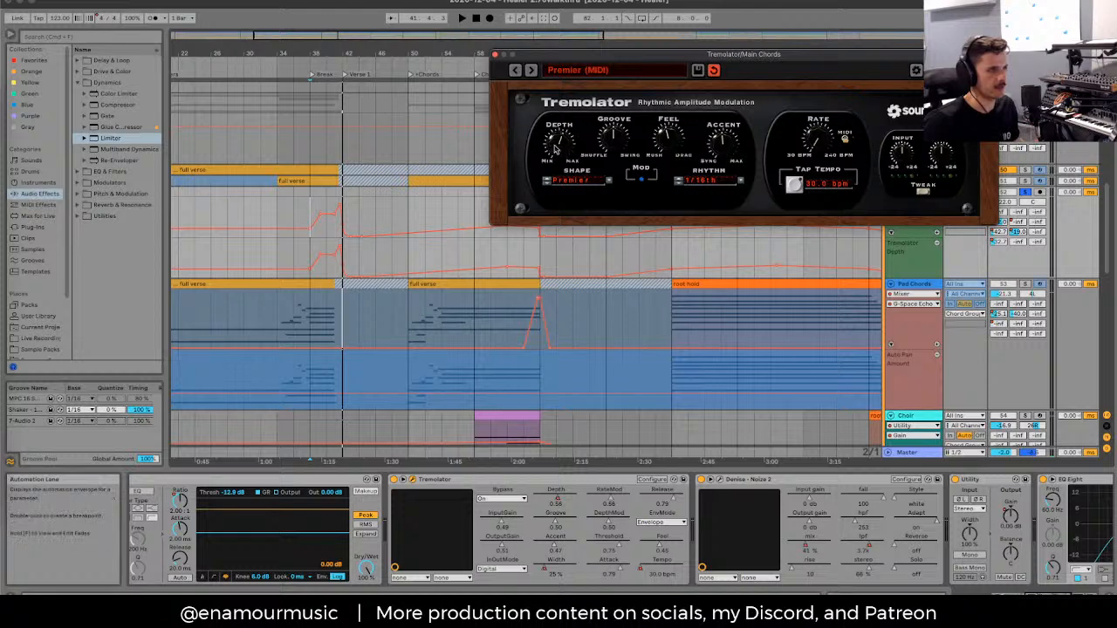
pyautogui.click(638, 569)
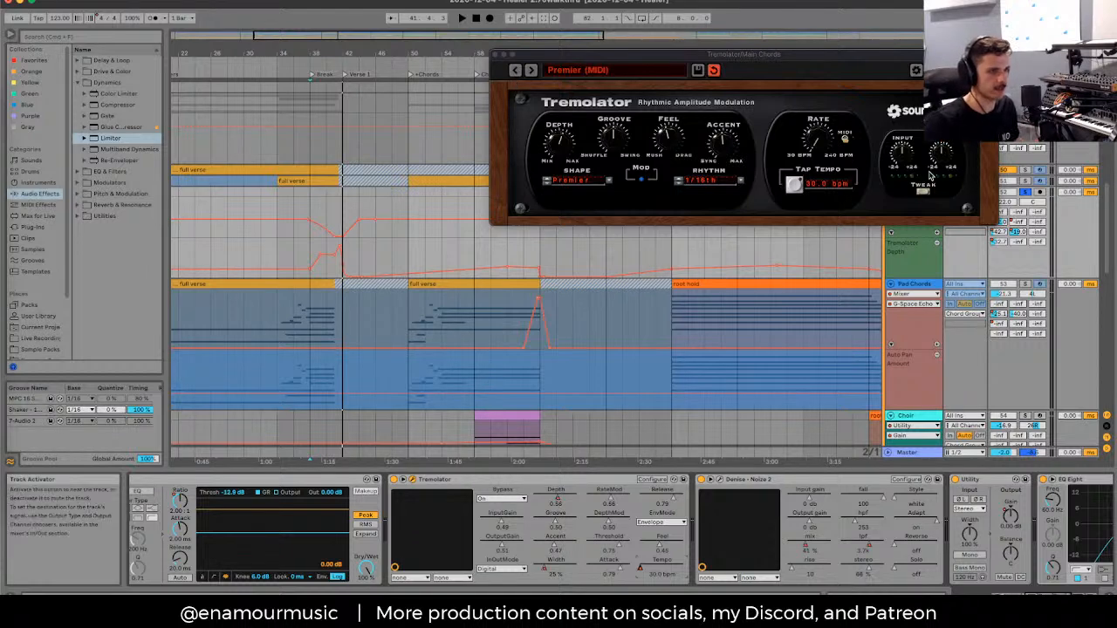
pyautogui.click(925, 194)
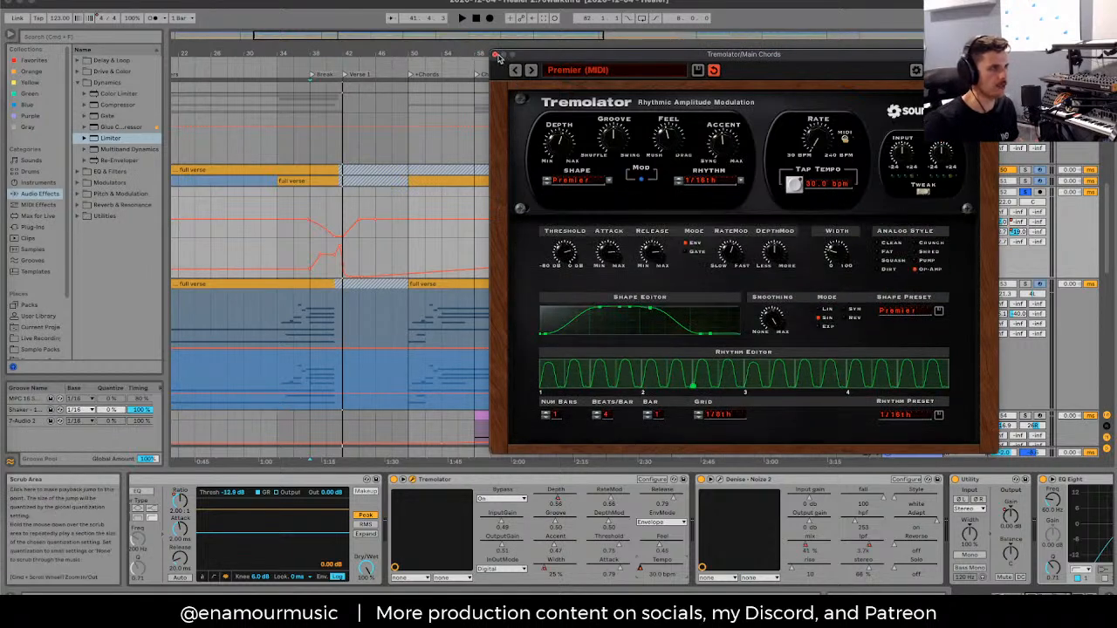
pyautogui.click(496, 58)
# Step: Select the automation range from bar 38 to 42, show the Tremolator Width envelope for it, and re-enable the overridden automation
pyautogui.moveTo(312, 202); pyautogui.dragTo(347, 218)
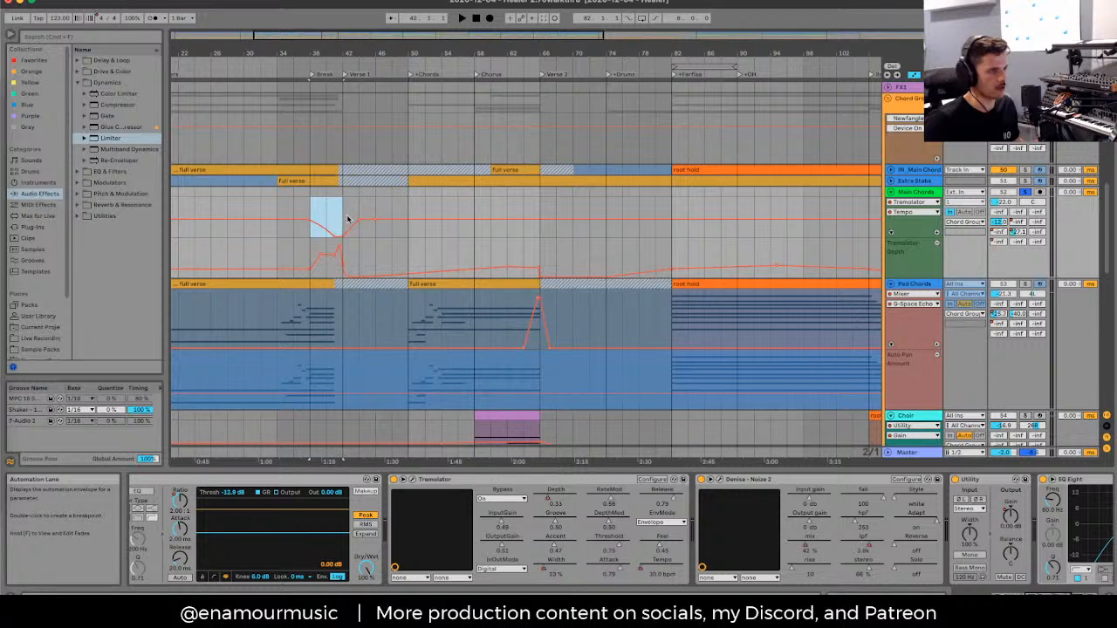
pyautogui.click(534, 569)
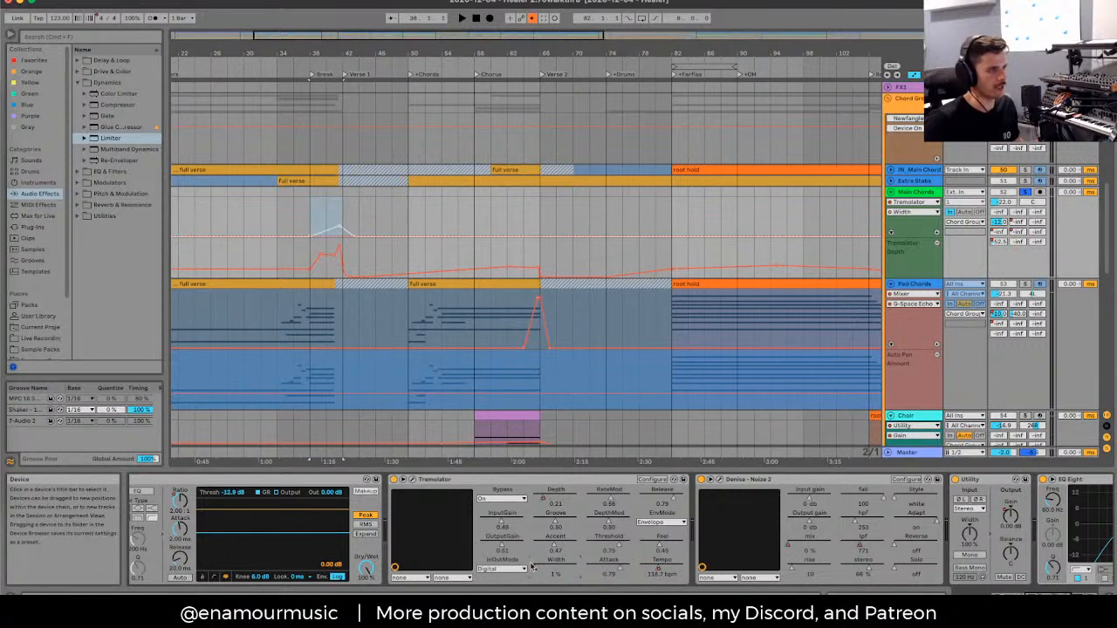
pyautogui.click(533, 18)
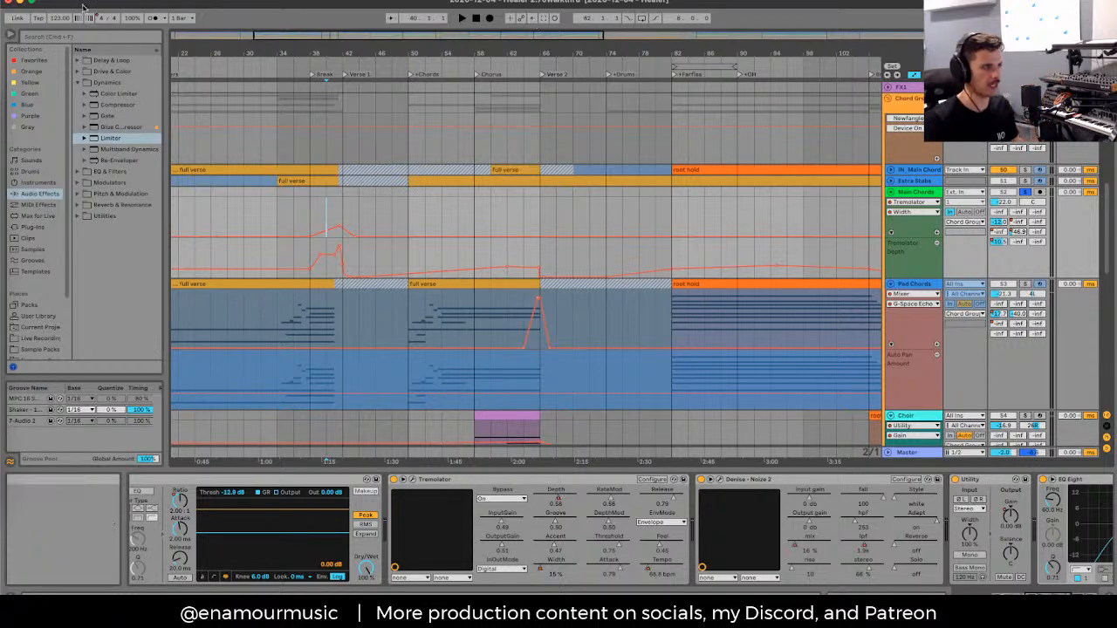
# Step: Play the soloed Main Chords track through the Tremolator Width rise in the break before Verse 1, pausing and resuming to compare
pyautogui.scroll(2, 327, 207)
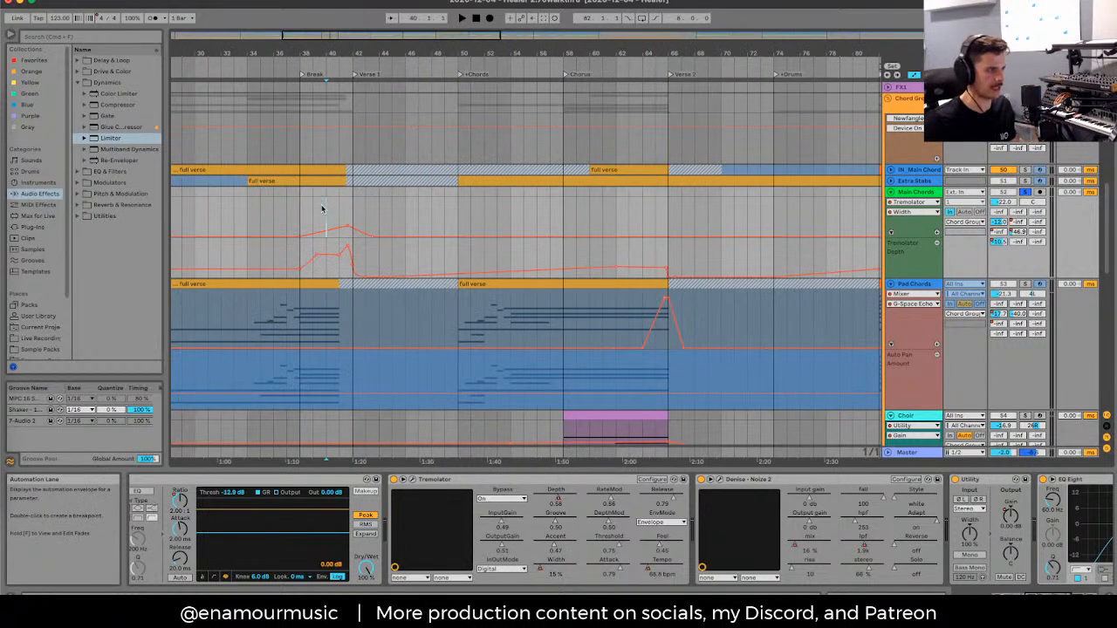
pyautogui.moveTo(304, 215); pyautogui.dragTo(352, 215)
pyautogui.click(315, 218)
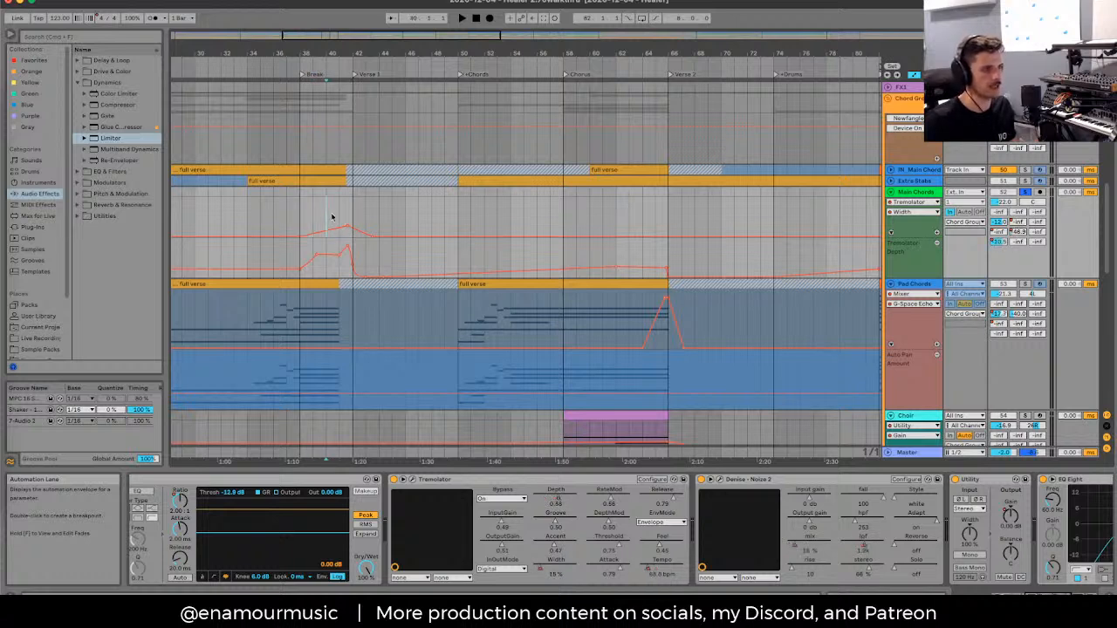
pyautogui.press('space')
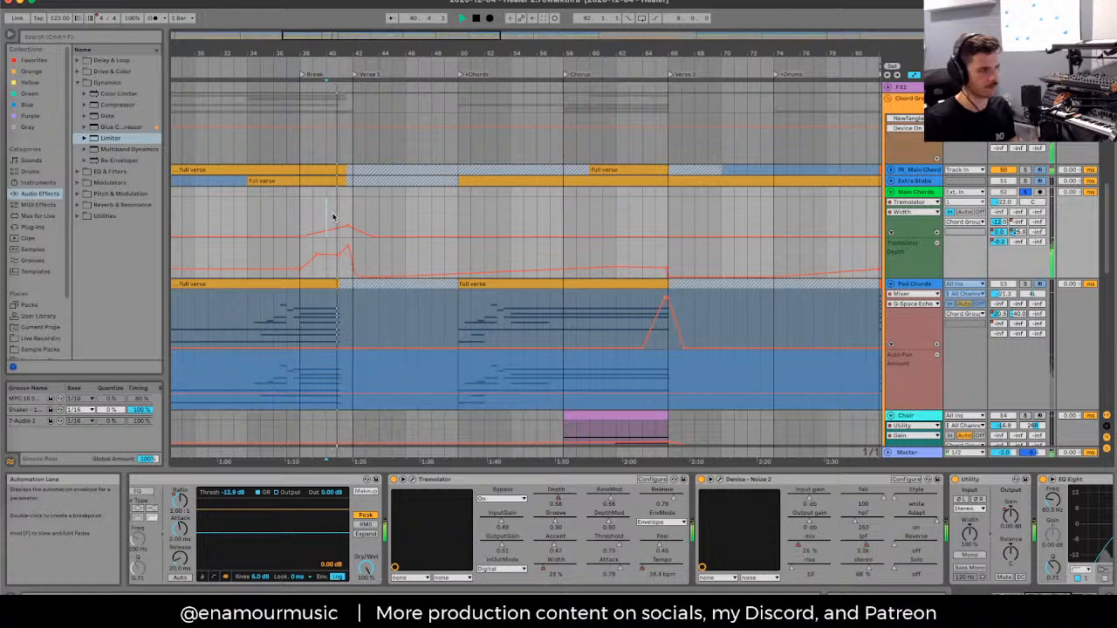
pyautogui.press('-')
pyautogui.press('-')
pyautogui.press('space')
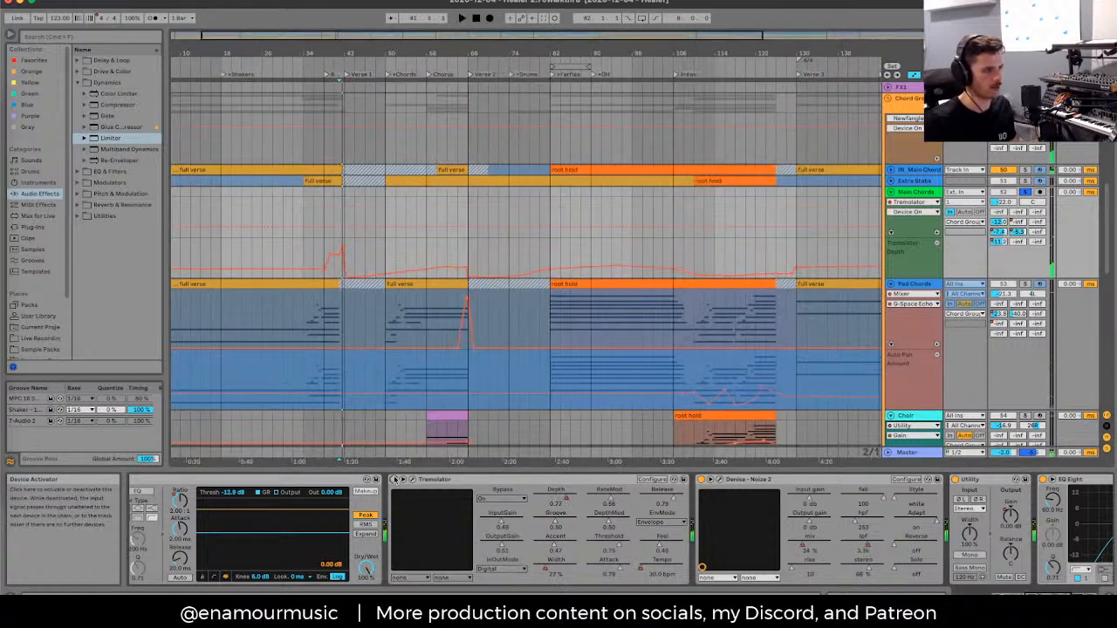
pyautogui.press('space')
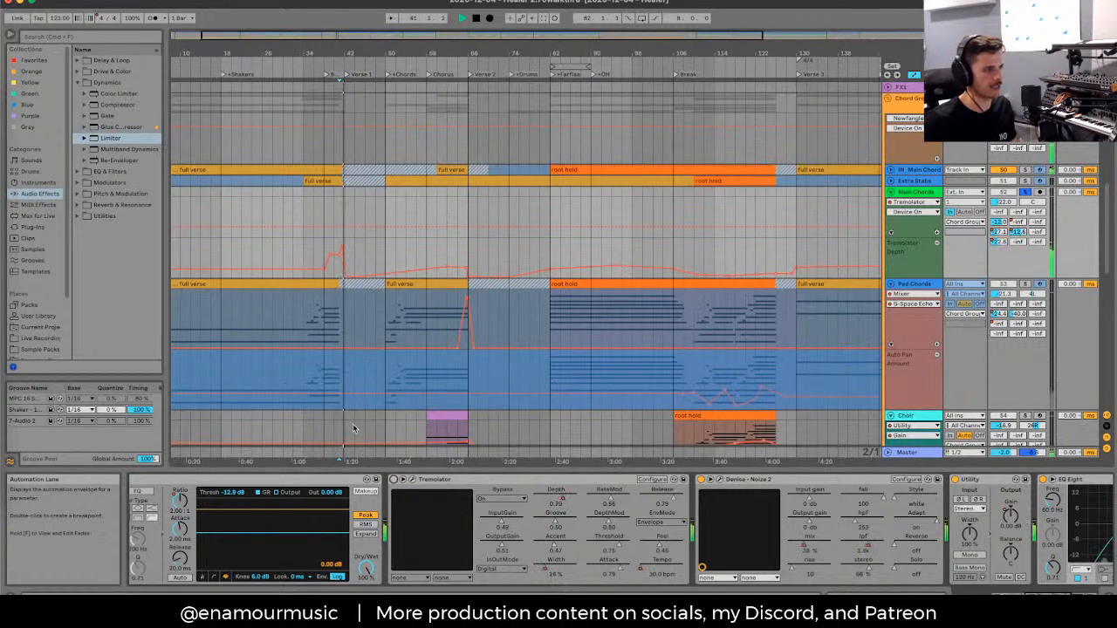
pyautogui.press('space')
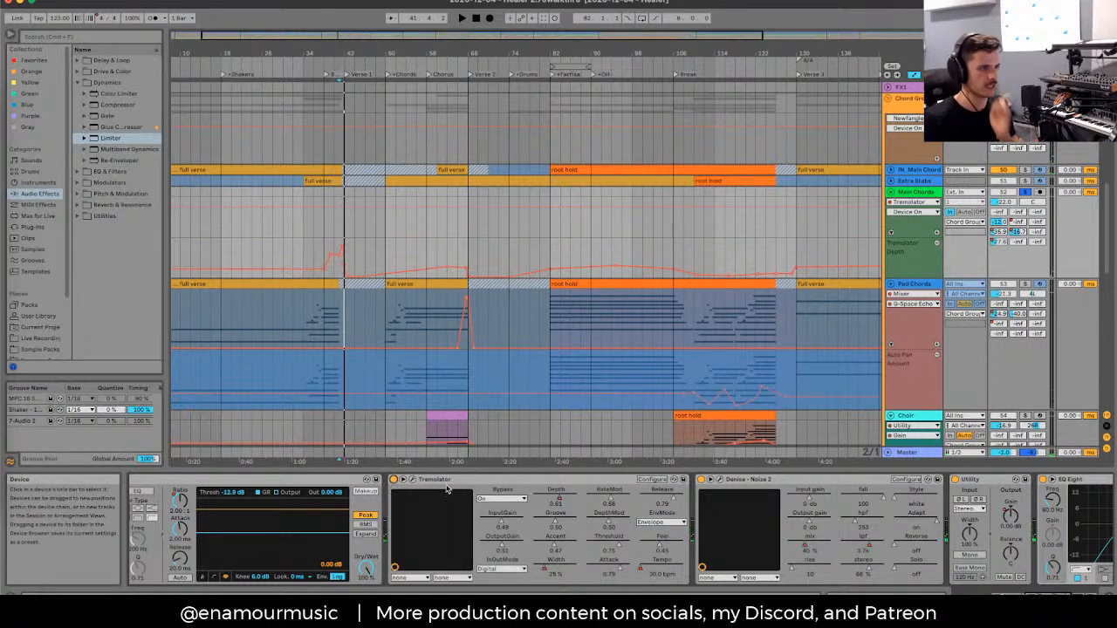
# Step: Show the Tremolator Depth automation on Main Chords, unsolo the track, and play the Chord Group from bar 90
pyautogui.click(556, 502)
pyautogui.click(592, 211)
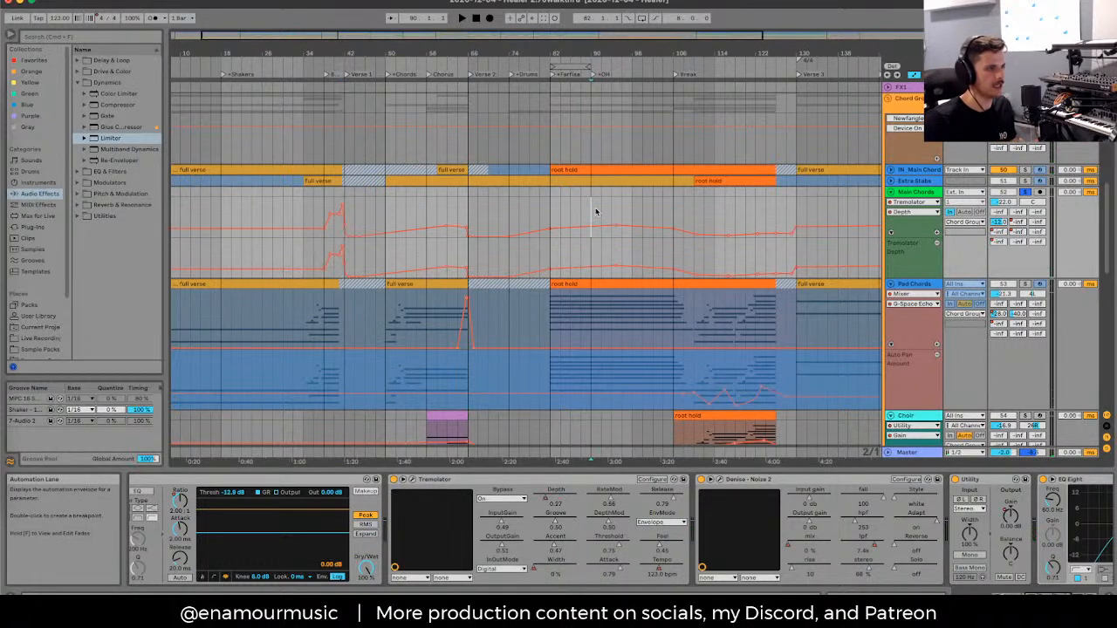
pyautogui.hscroll(8, 596, 211)
pyautogui.click(651, 208)
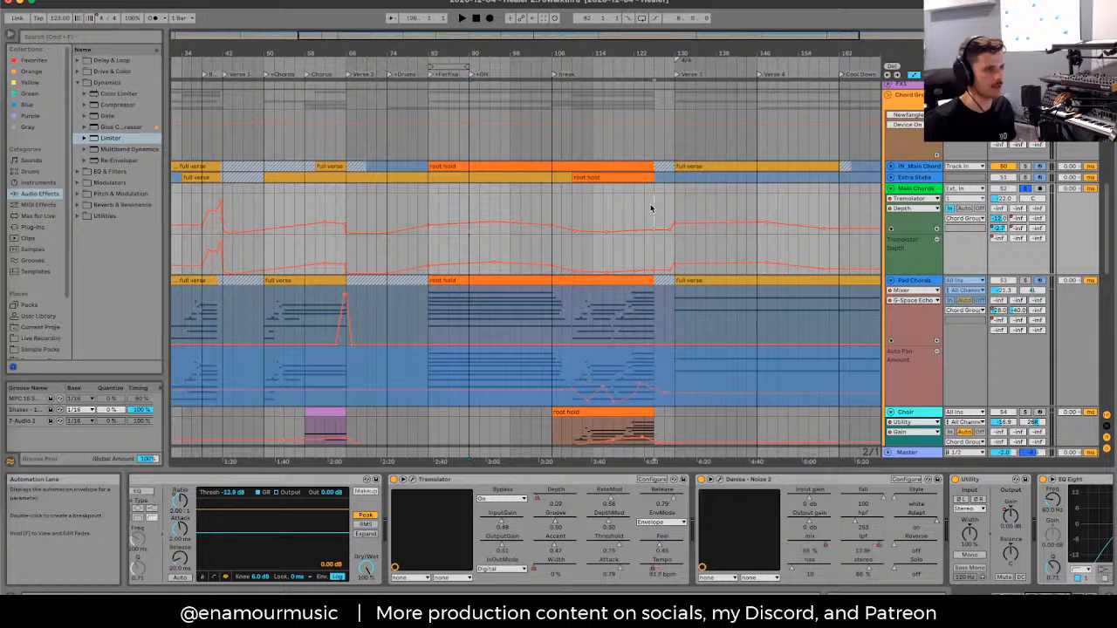
pyautogui.click(477, 208)
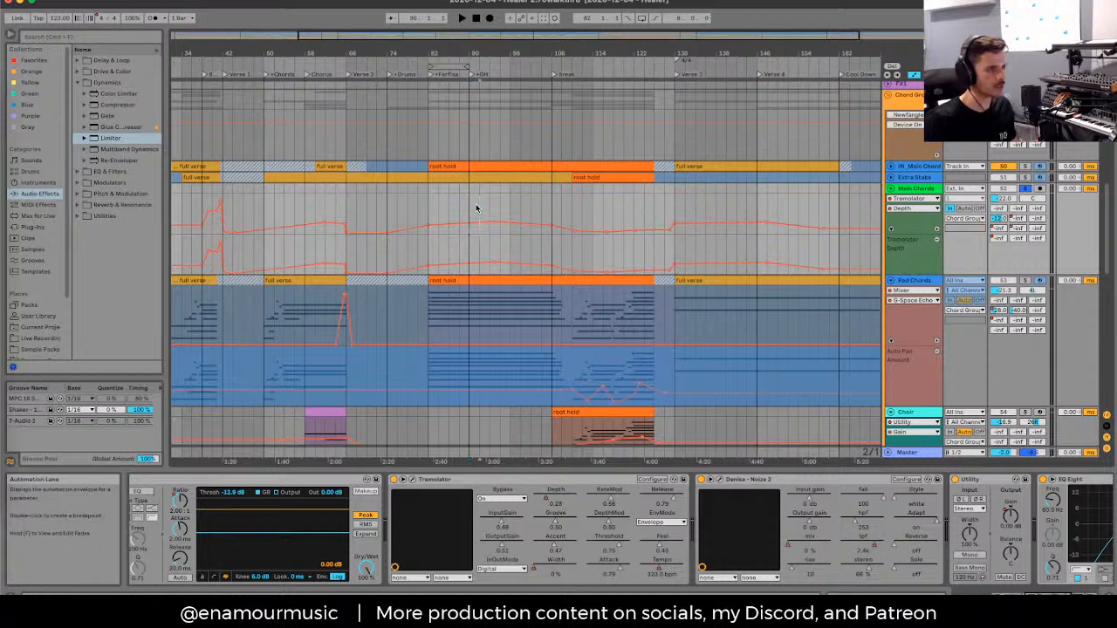
pyautogui.click(906, 136)
pyautogui.press('space')
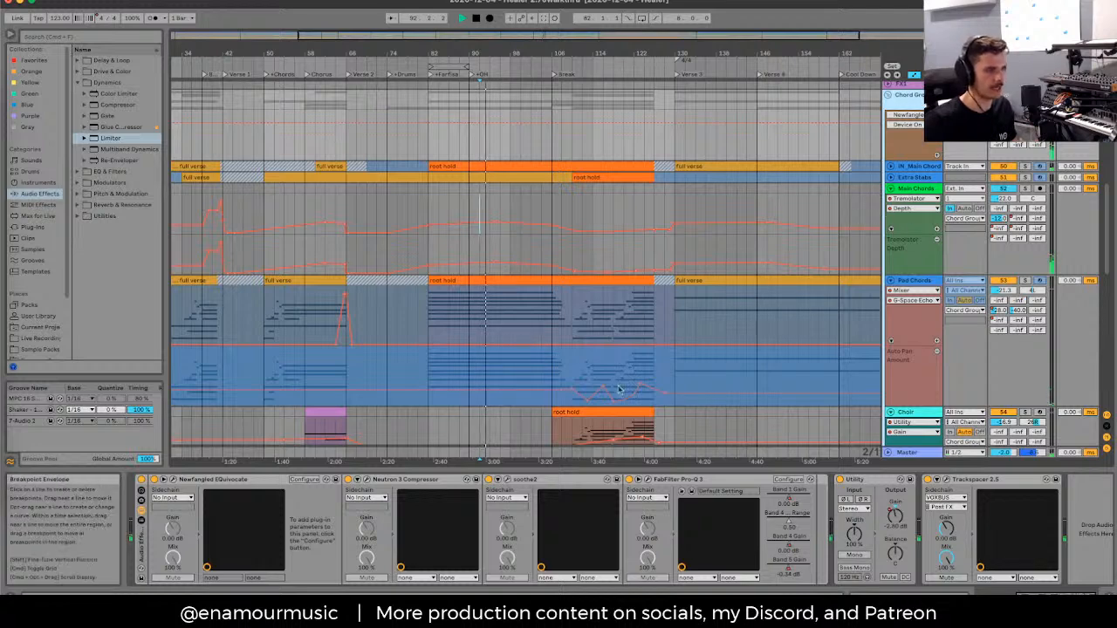
# Step: Inspect the Main Chords Tremolator with its Tweak section expanded during playback, re-enable the overridden automation, and close the plug-in window
pyautogui.click(895, 258)
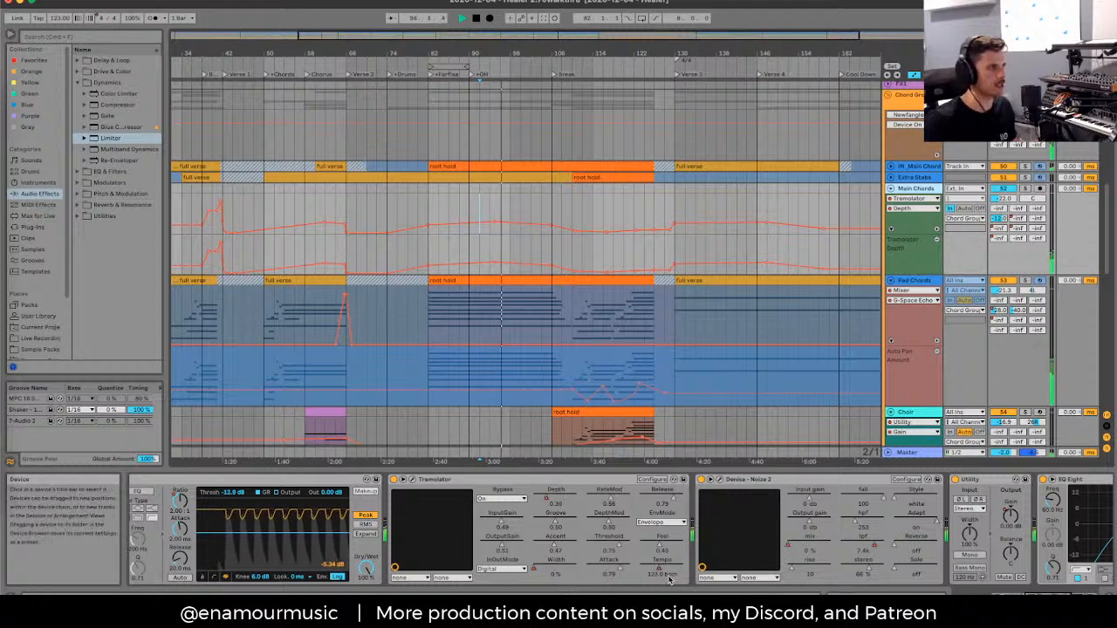
pyautogui.click(403, 479)
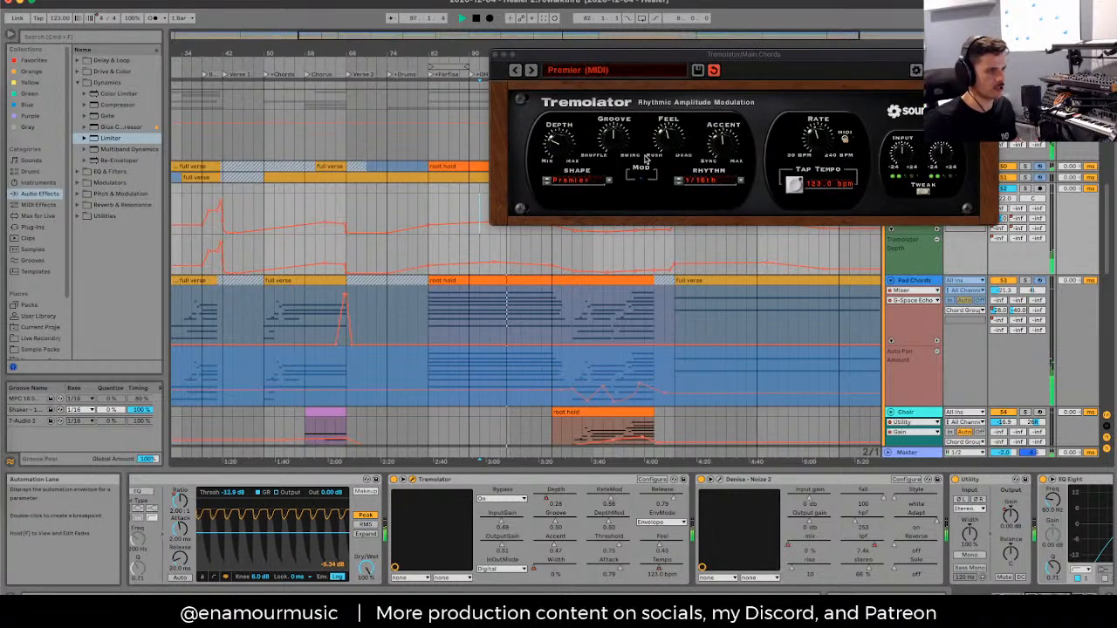
pyautogui.click(923, 191)
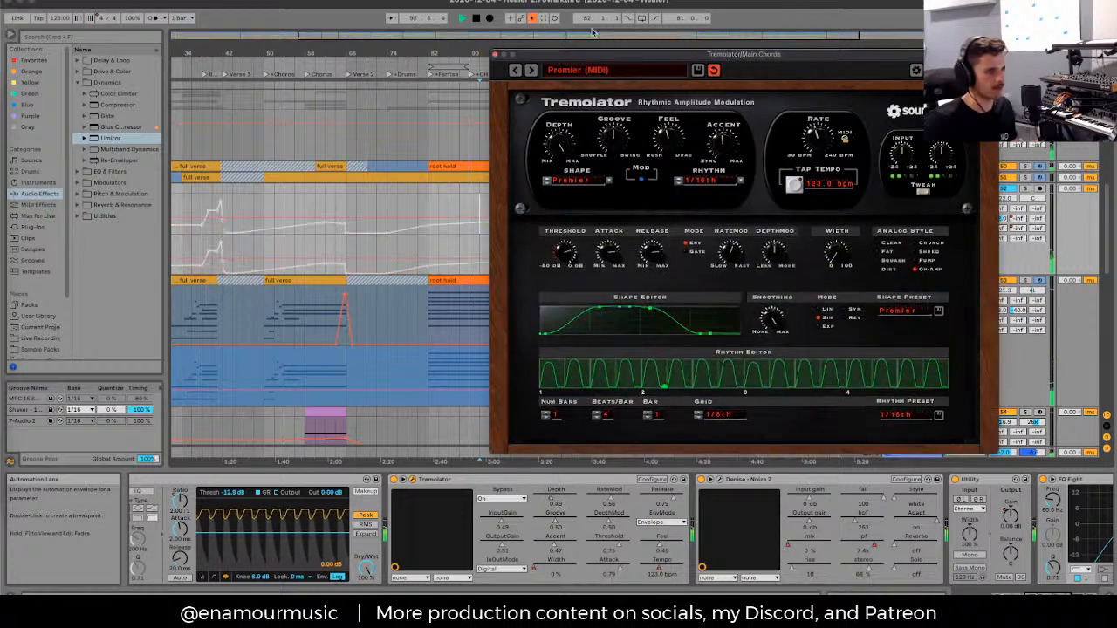
pyautogui.click(532, 17)
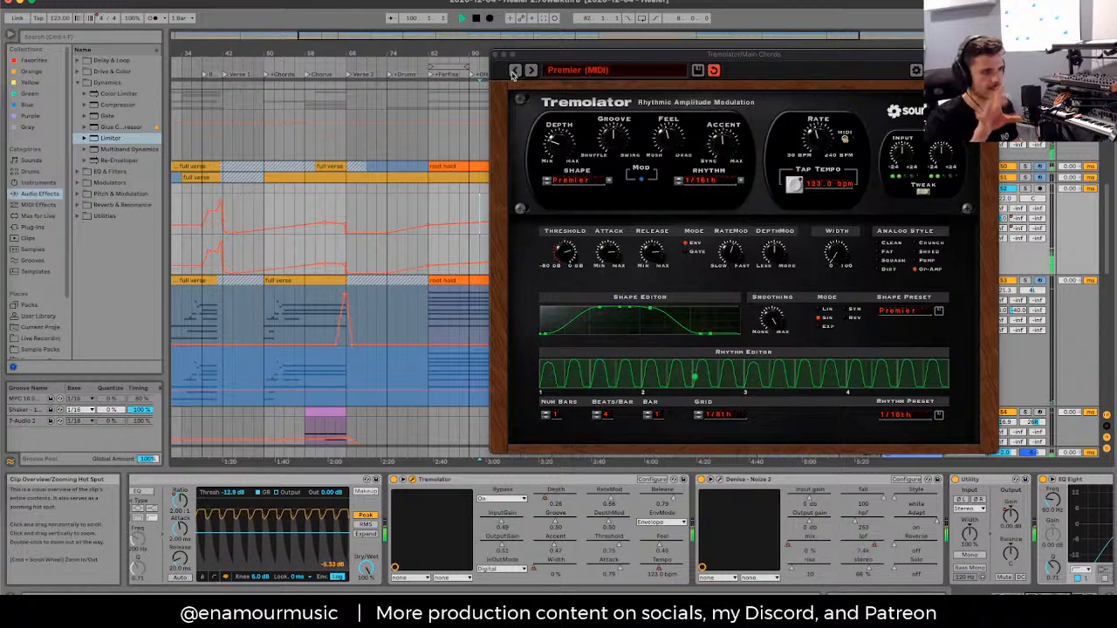
pyautogui.click(493, 56)
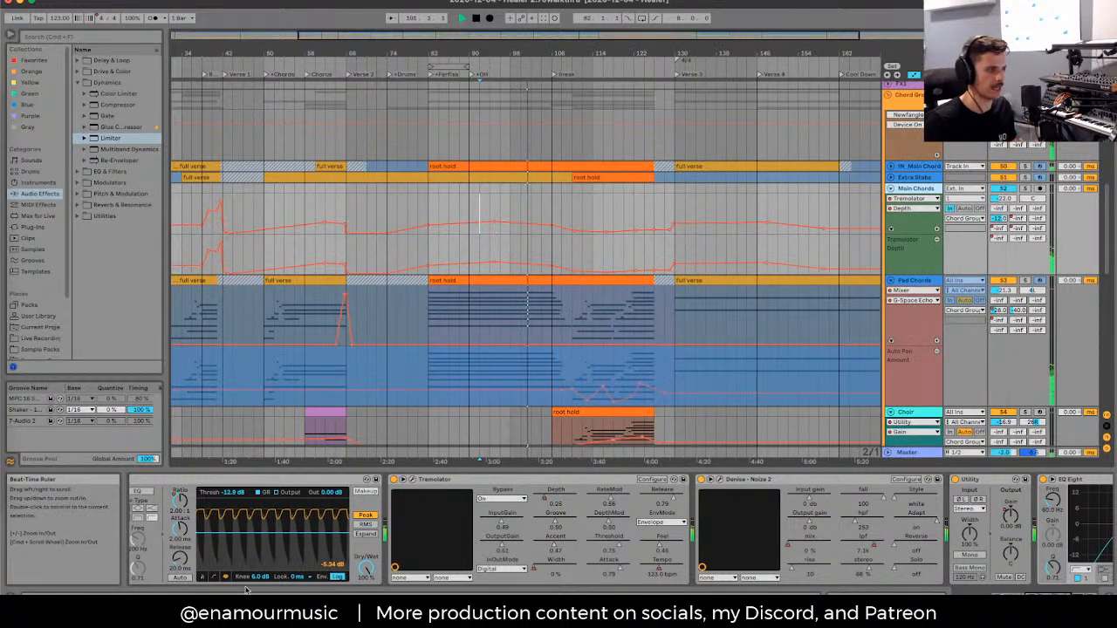
# Step: Play the Tremolator automation from the end of the break towards Verse 3, then return to an overview of the whole arrangement
pyautogui.press('space')
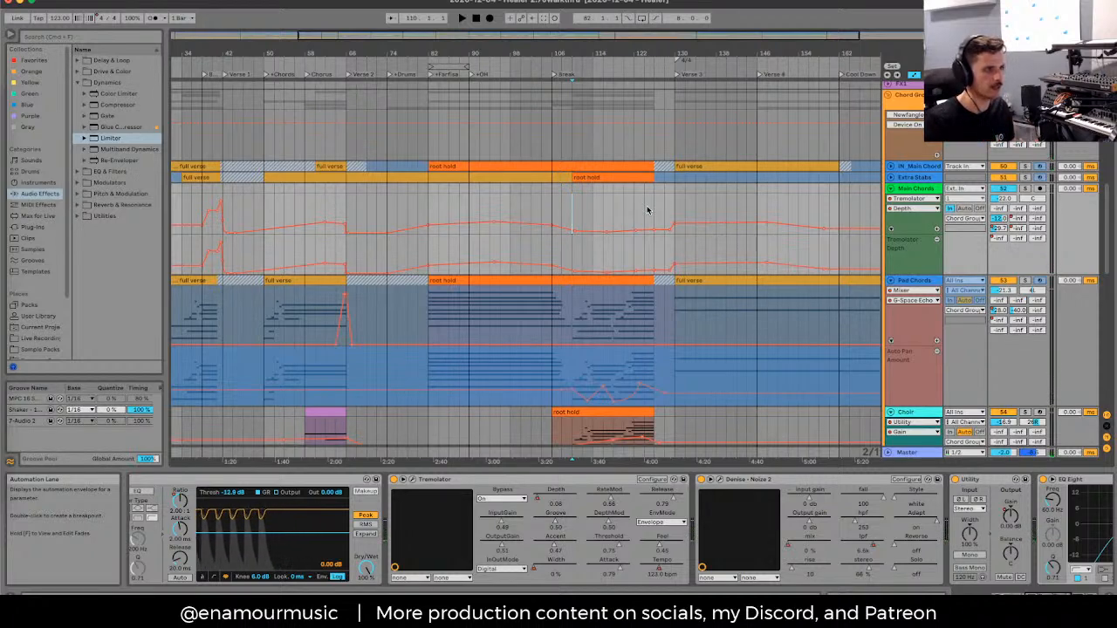
pyautogui.keyDown('ctrl'); pyautogui.scroll(5, 650, 211); pyautogui.keyUp('ctrl')
pyautogui.press('space')
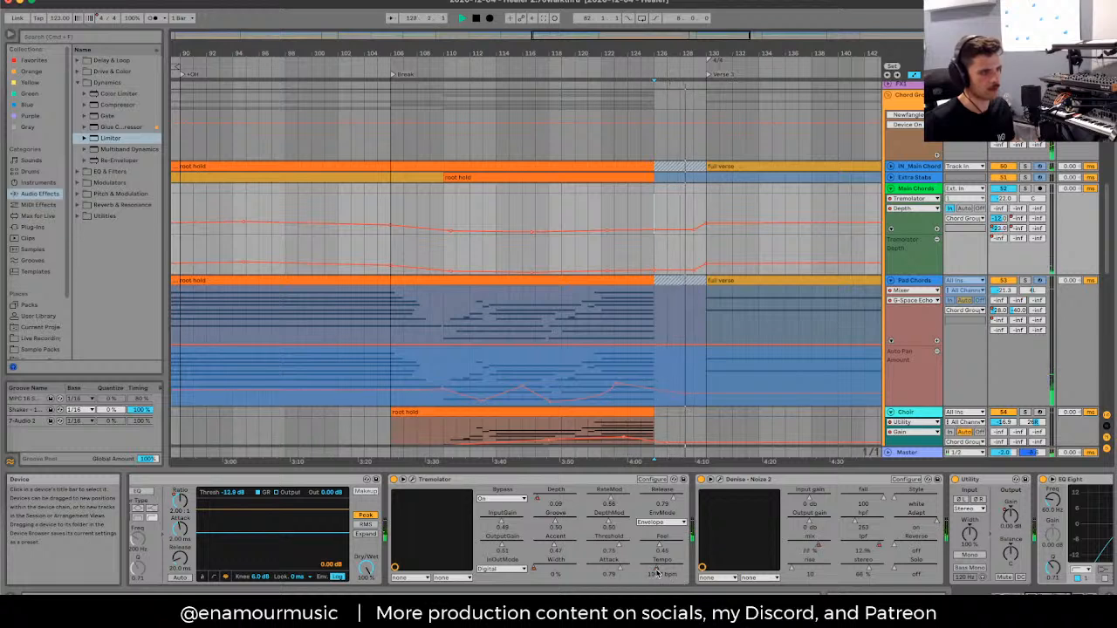
pyautogui.click(524, 208)
pyautogui.press('space')
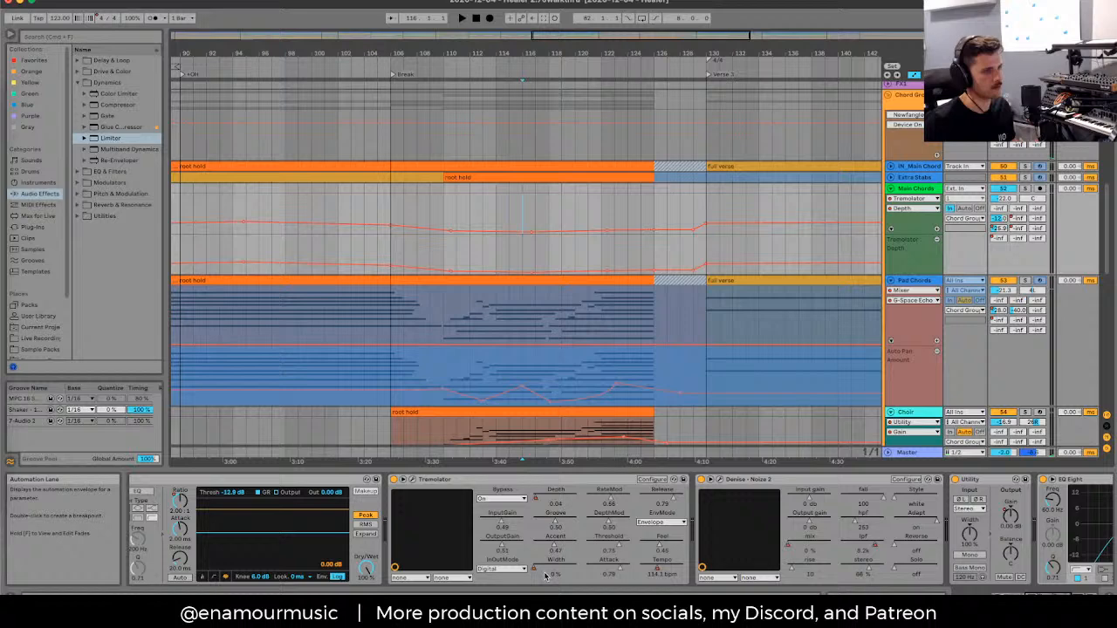
pyautogui.click(611, 208)
pyautogui.scroll(-5, 609, 207)
pyautogui.scroll(-3, 543, 245)
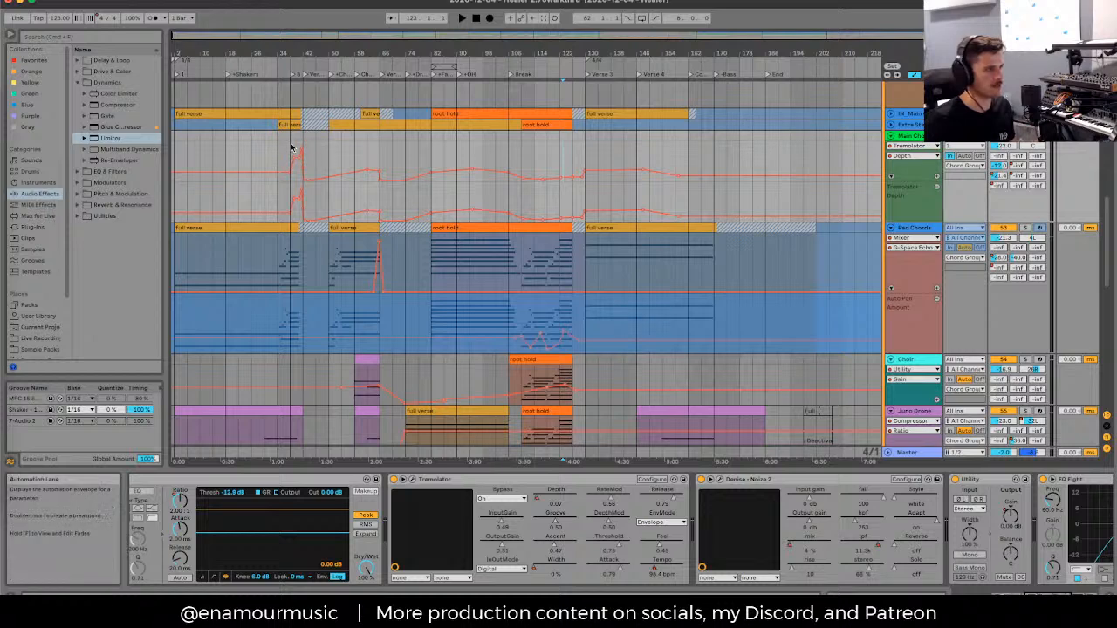
# Step: Show the Noize 2 mix automation on Main Chords, open the plug-in window beside its lane, and check the noise style options
pyautogui.click(775, 543)
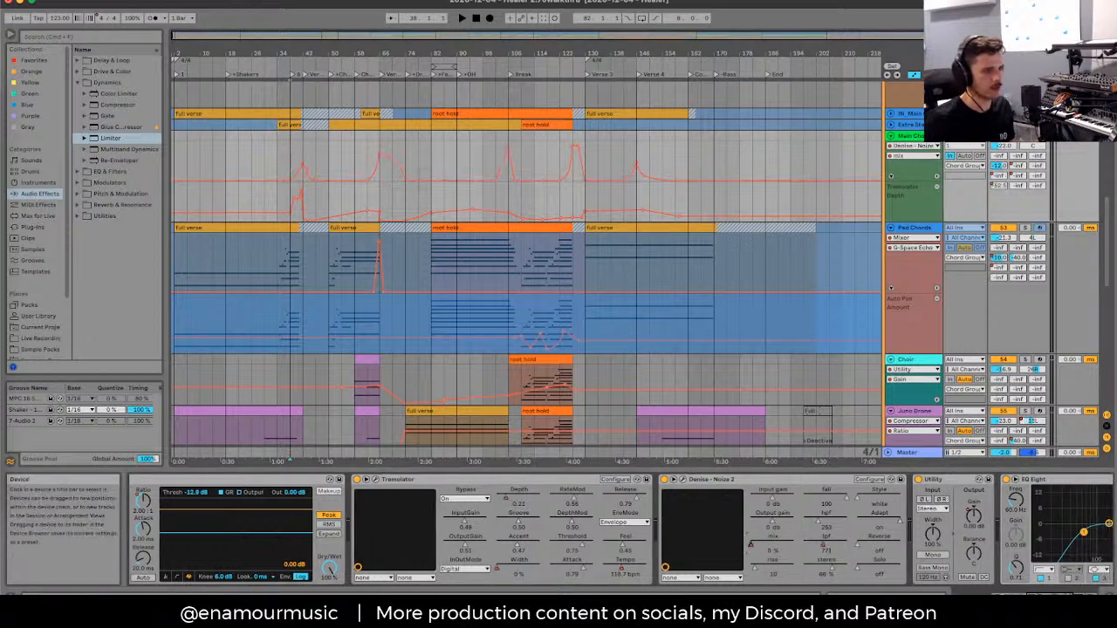
pyautogui.click(683, 481)
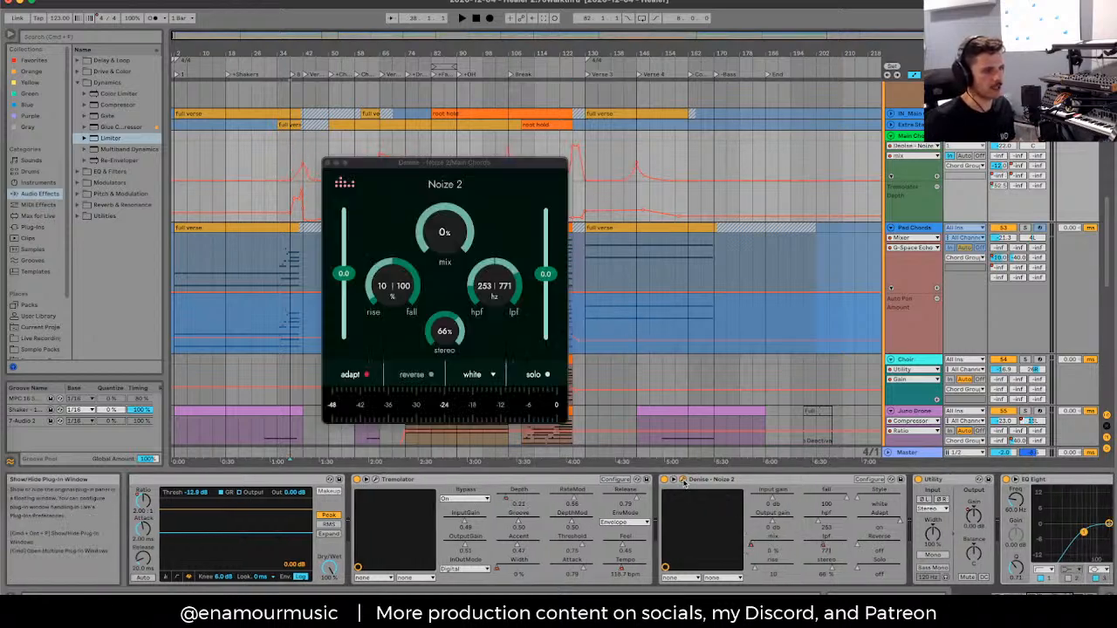
pyautogui.moveTo(437, 166); pyautogui.dragTo(249, 179)
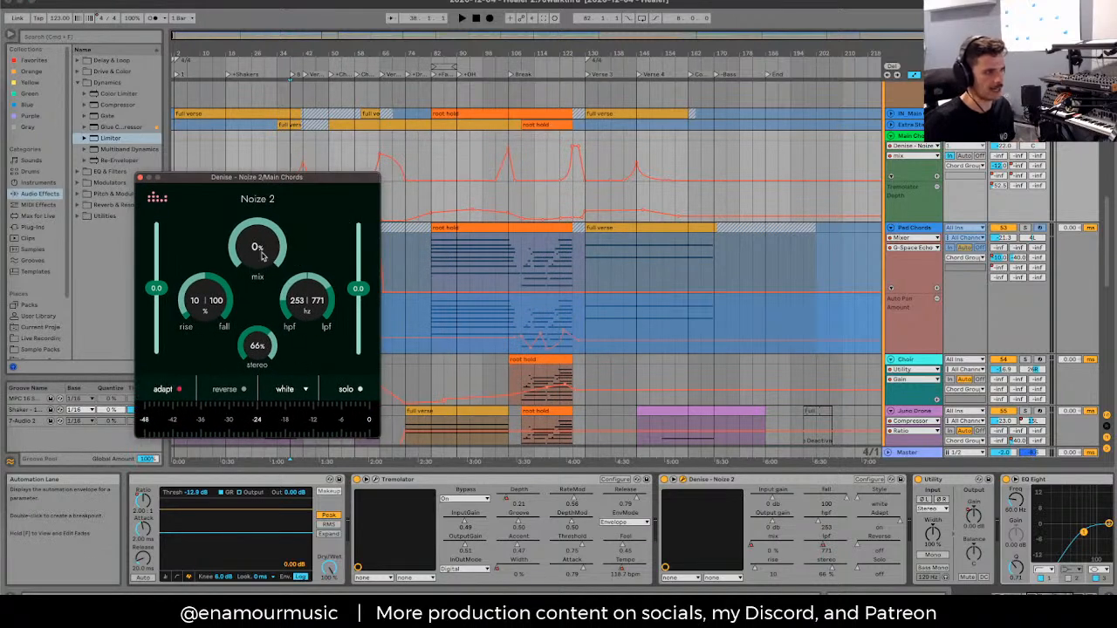
pyautogui.click(296, 392)
pyautogui.click(324, 239)
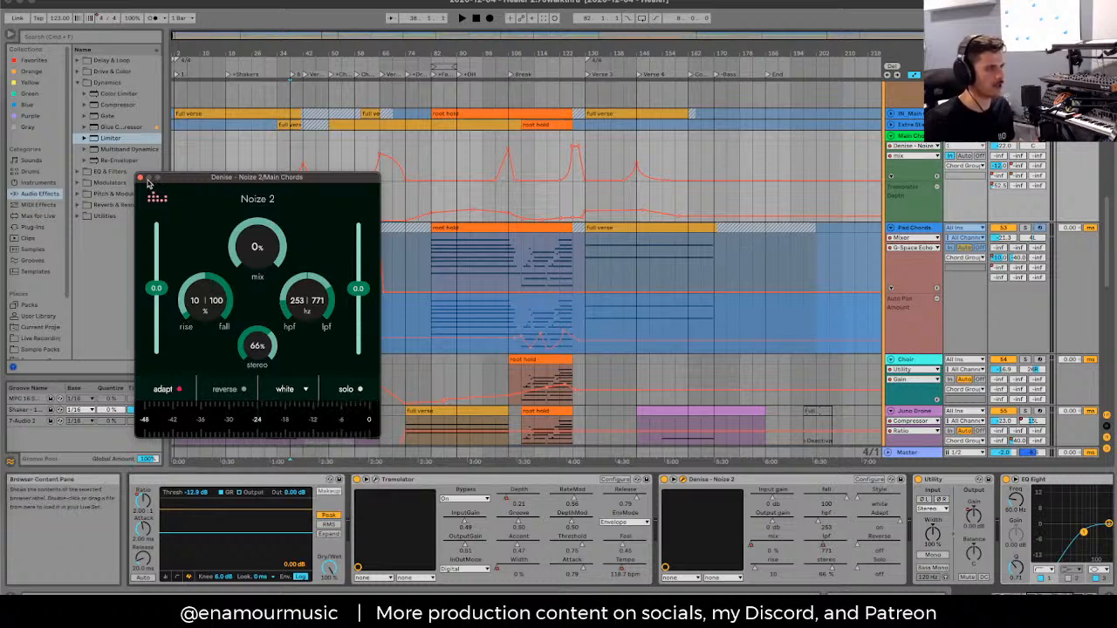
# Step: Place the playhead at bar 64, select the Chord Group, close the Noize 2 window, and play the transition into Verse 2
pyautogui.click(536, 159)
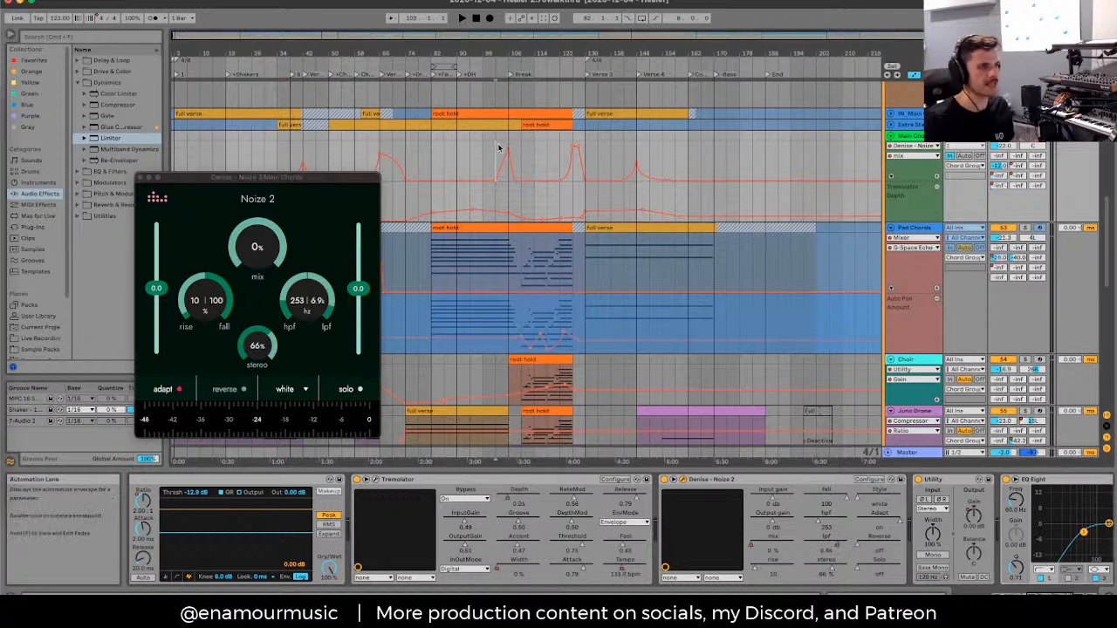
pyautogui.scroll(3, 499, 147)
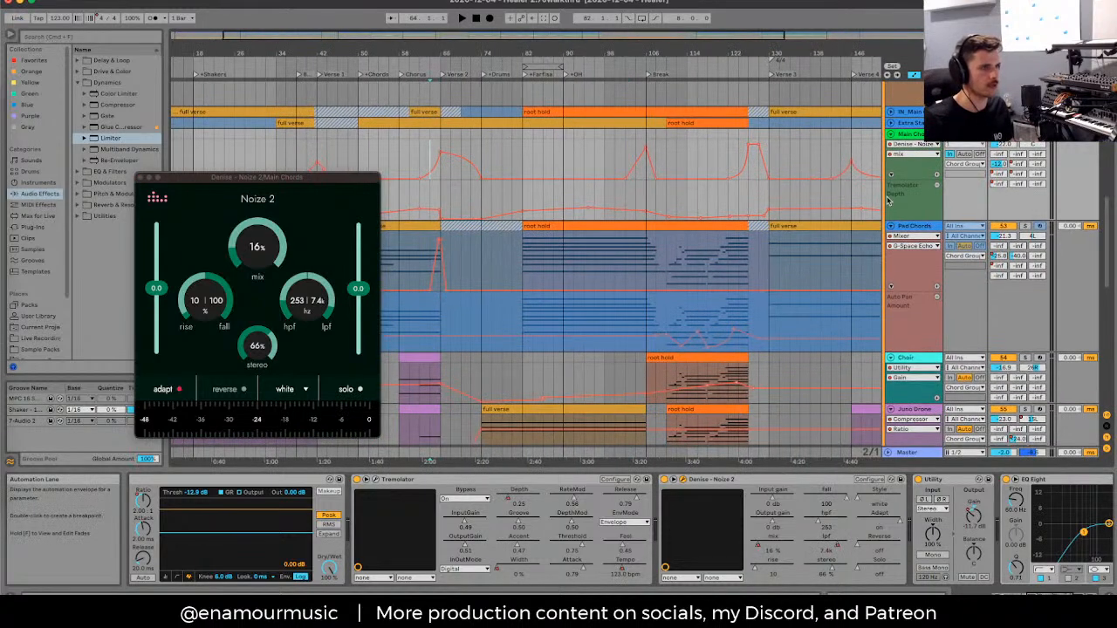
pyautogui.scroll(2, 889, 202)
pyautogui.click(913, 108)
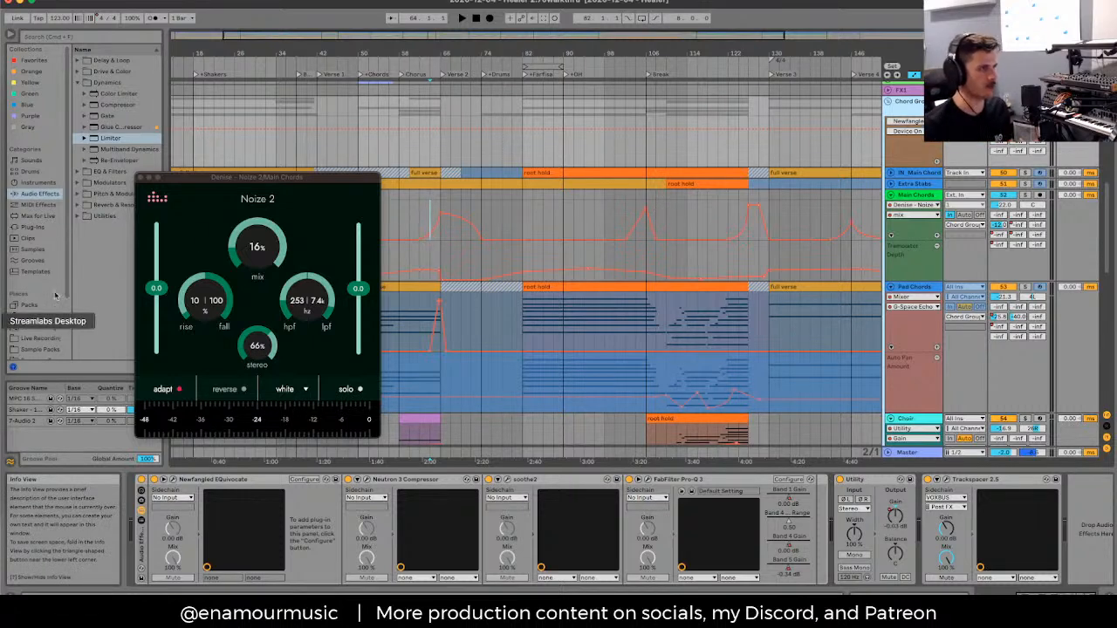
pyautogui.click(138, 179)
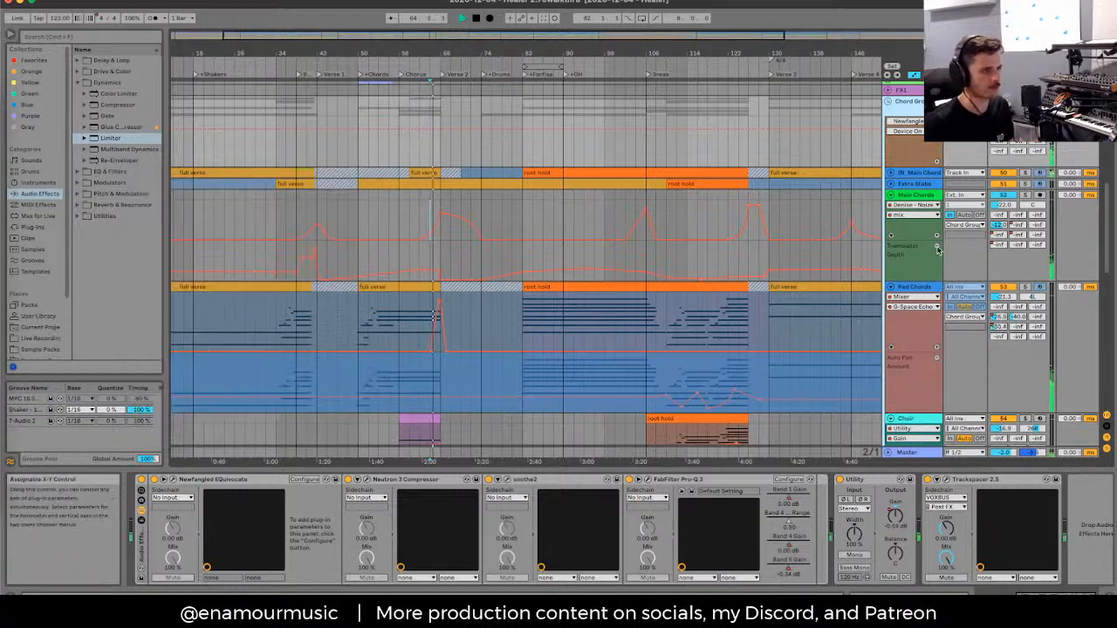
# Step: Override the Noize 2 mix at 0% on Main Chords, re-enable its automation, and audition the rises into the Break and Verse 3
pyautogui.click(923, 199)
pyautogui.moveTo(771, 547); pyautogui.dragTo(771, 542)
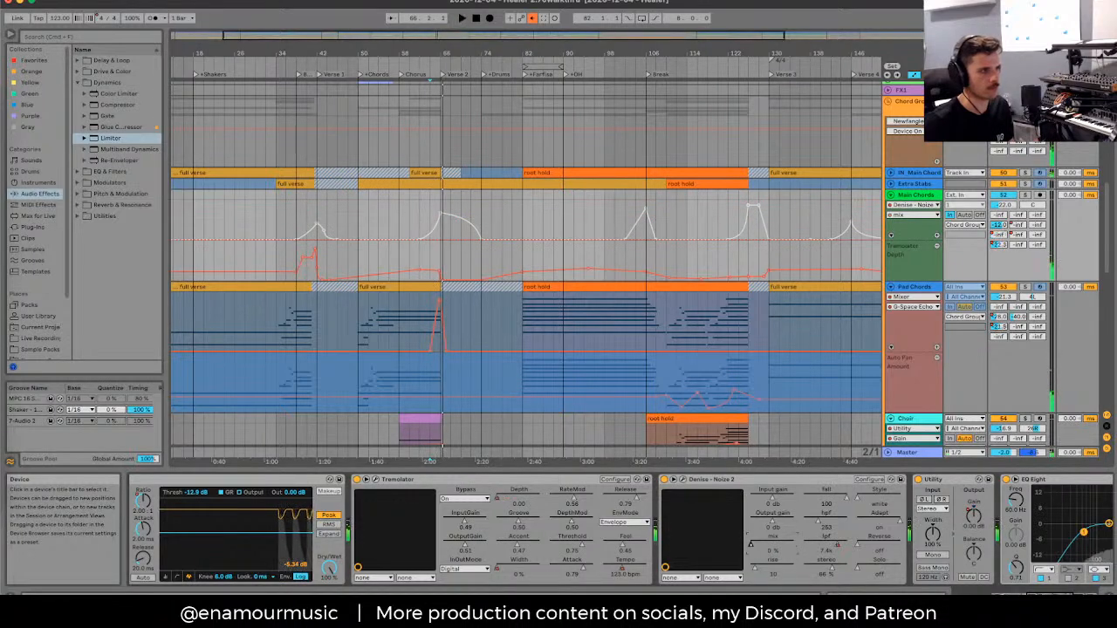
pyautogui.click(635, 202)
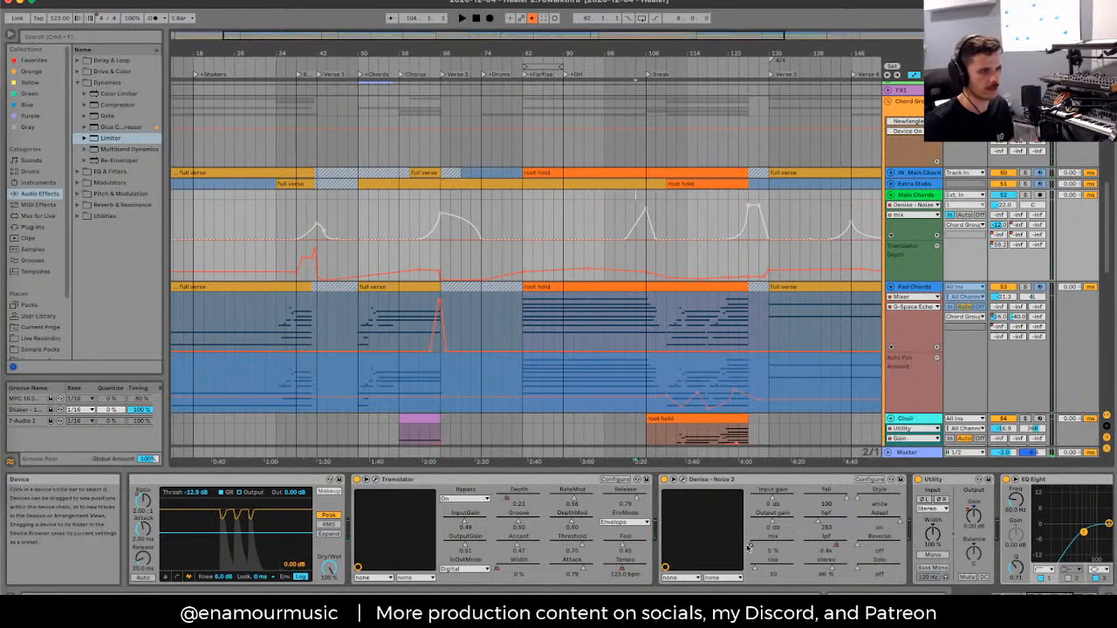
pyautogui.press('space')
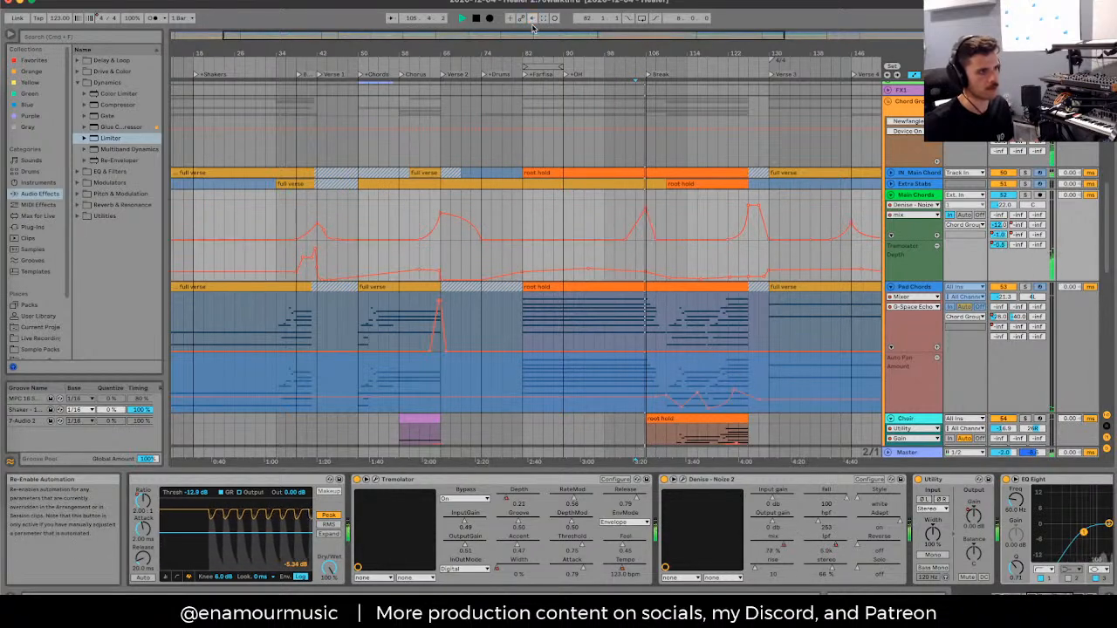
pyautogui.click(738, 207)
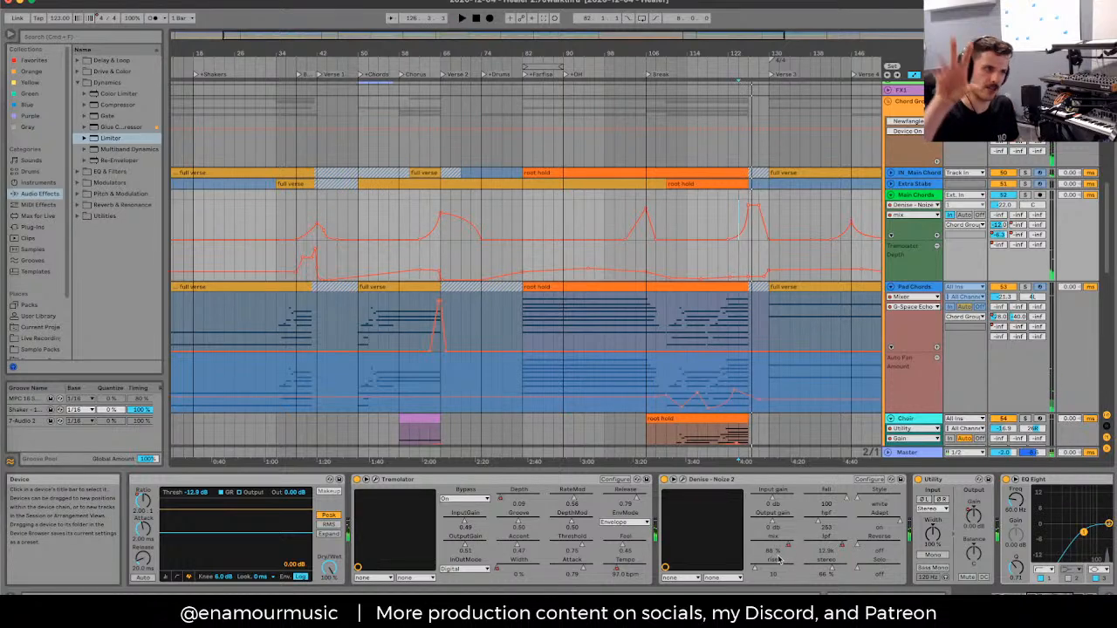
# Step: Review the rest of the Main Chords device chain after Noize 2, covering Utility, EQ Eight and Auto Filter
pyautogui.click(740, 480)
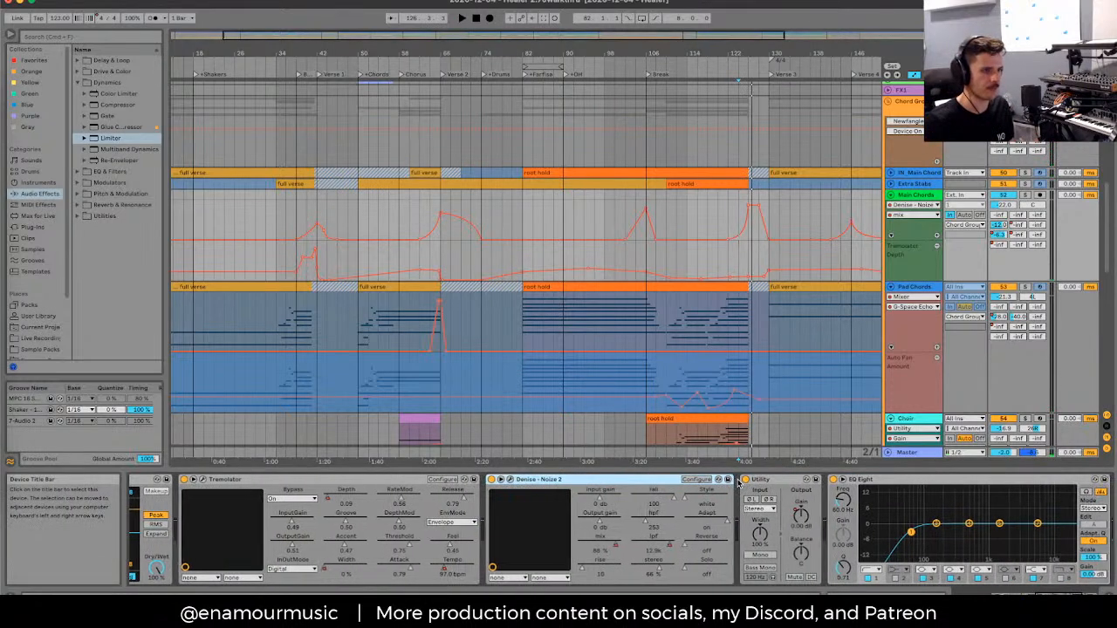
pyautogui.click(908, 173)
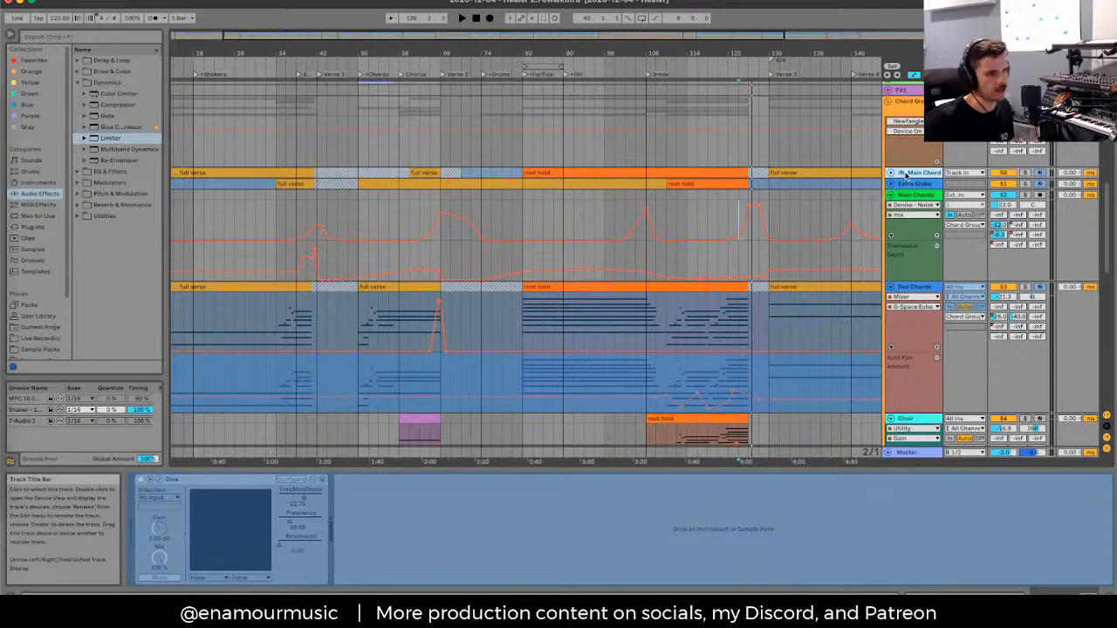
pyautogui.click(905, 196)
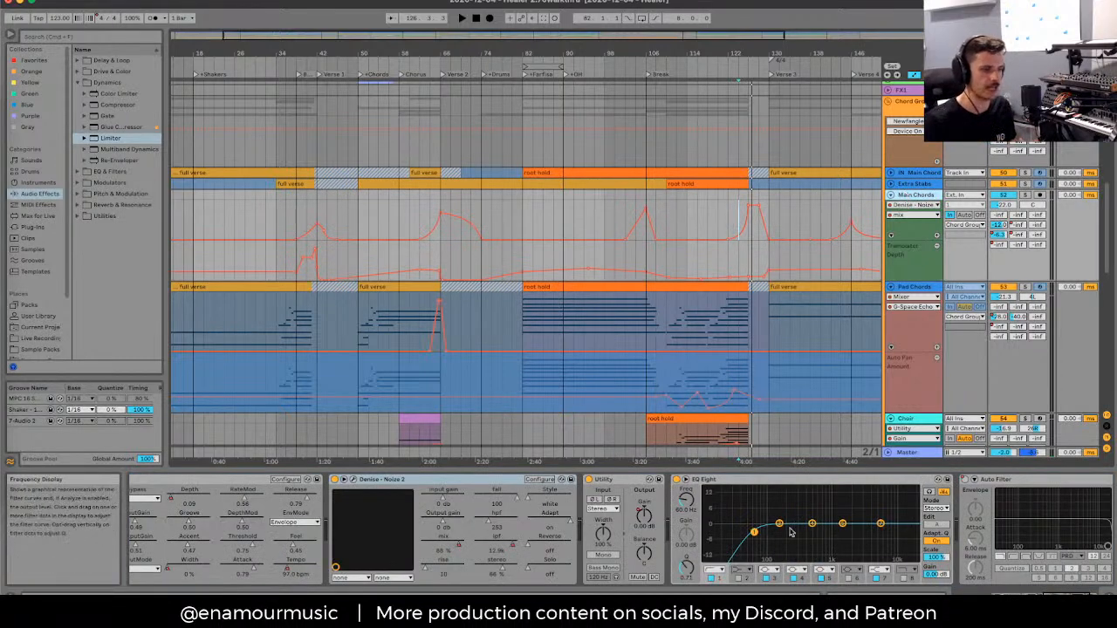
pyautogui.scroll(-2, 789, 532)
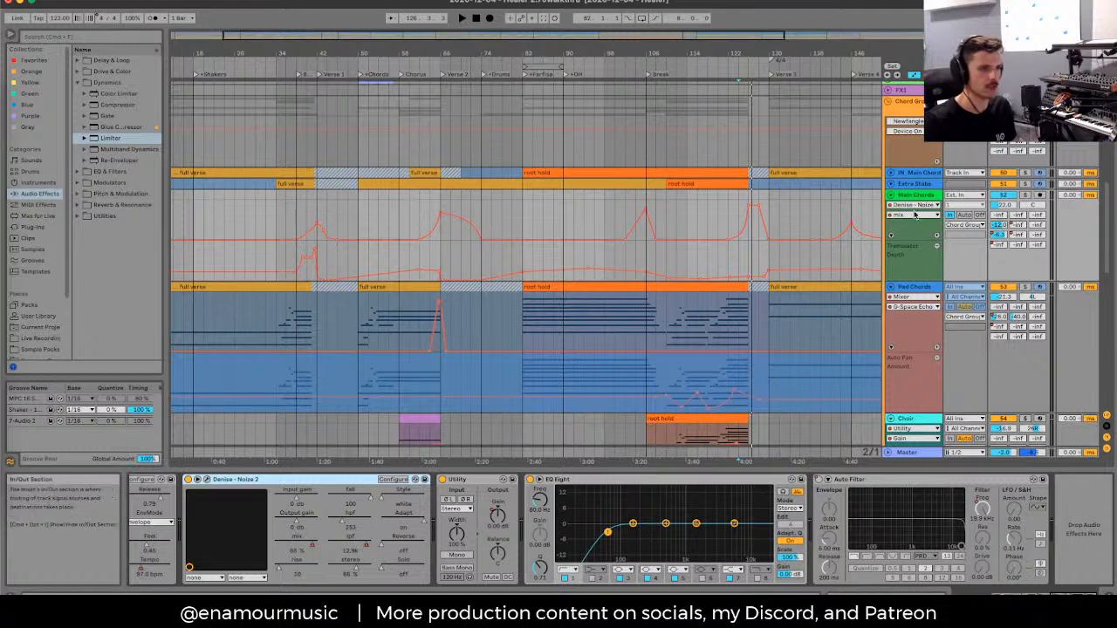
# Step: Fold the Main Chords and Pad Chords tracks and show the Choir track's device chain
pyautogui.click(914, 206)
pyautogui.click(931, 290)
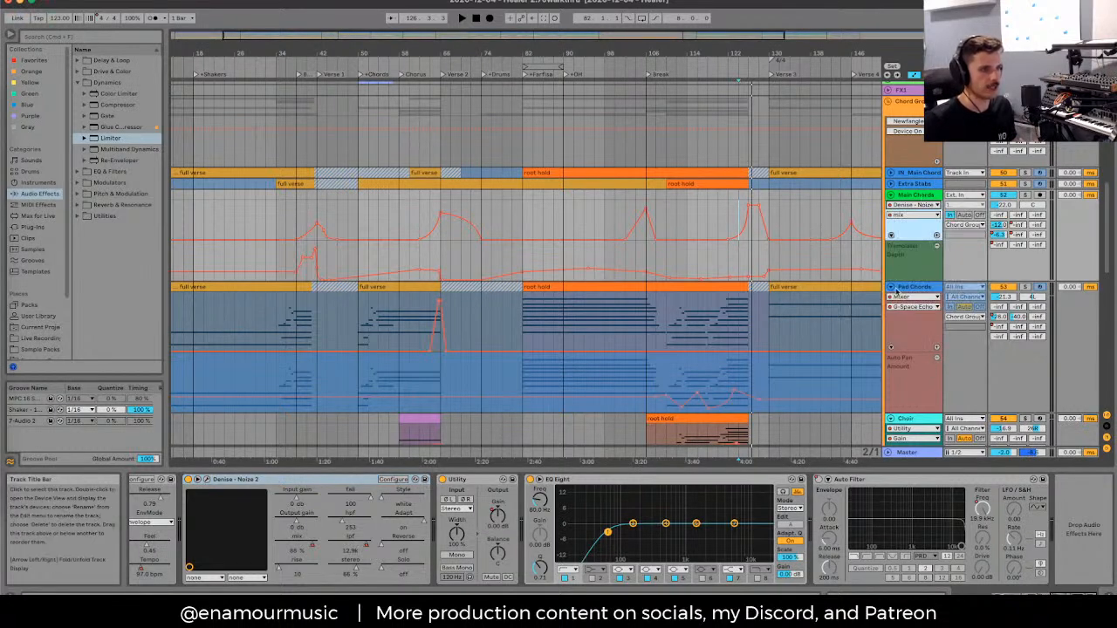
pyautogui.click(895, 288)
pyautogui.click(891, 195)
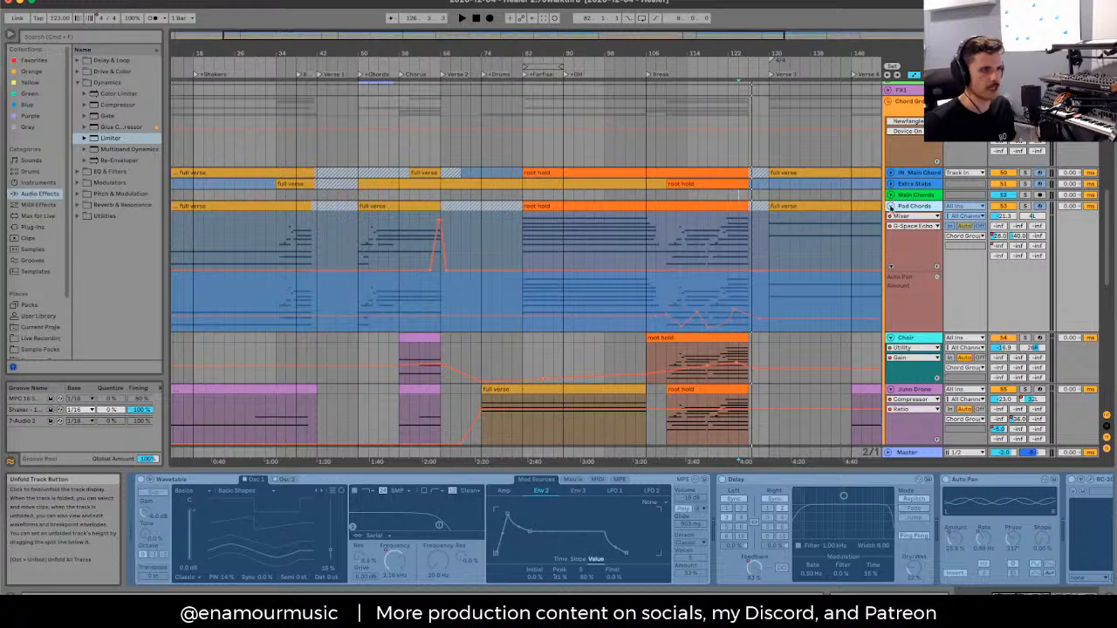
pyautogui.click(890, 206)
pyautogui.click(908, 217)
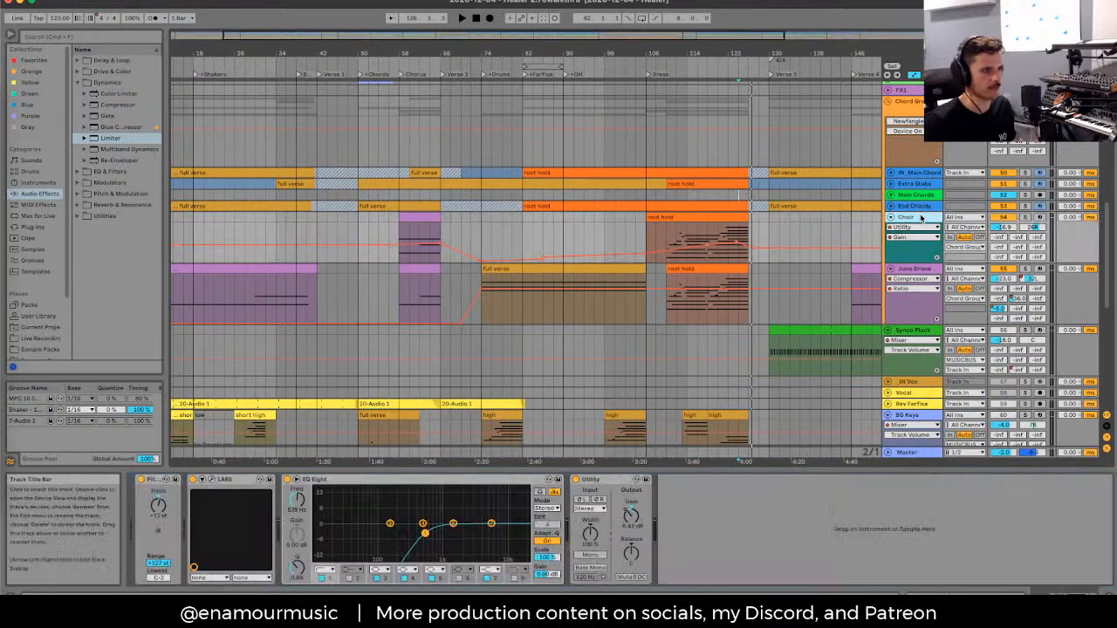
# Step: Play the Choir track soloed in the Break and review its Utility Gain automation
pyautogui.click(668, 232)
pyautogui.press('space')
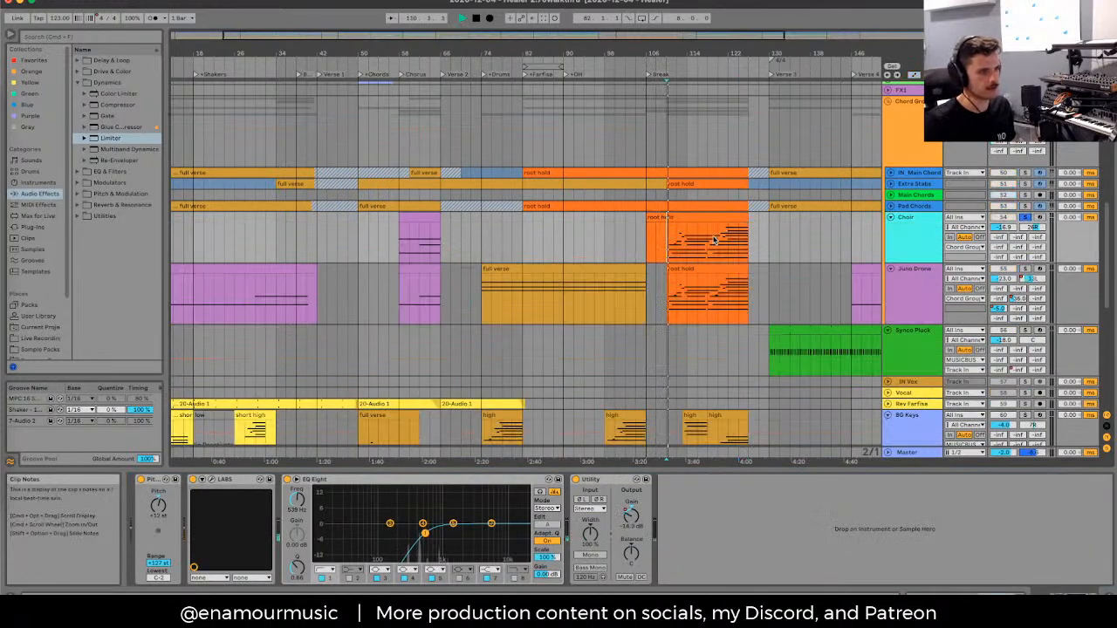
pyautogui.press('space')
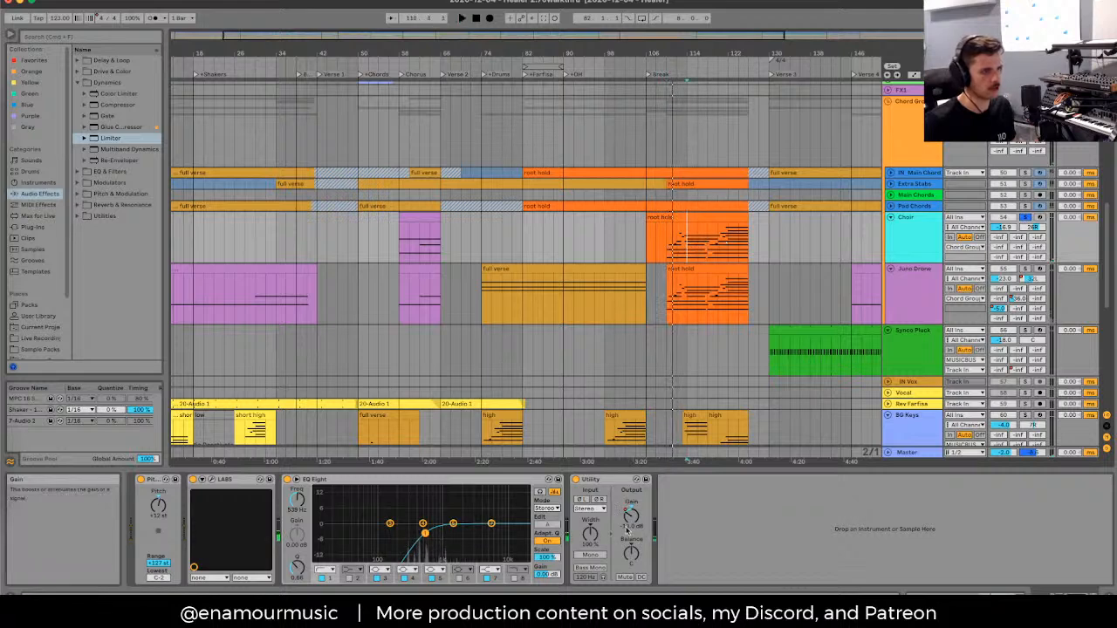
pyautogui.press('a')
pyautogui.press('space')
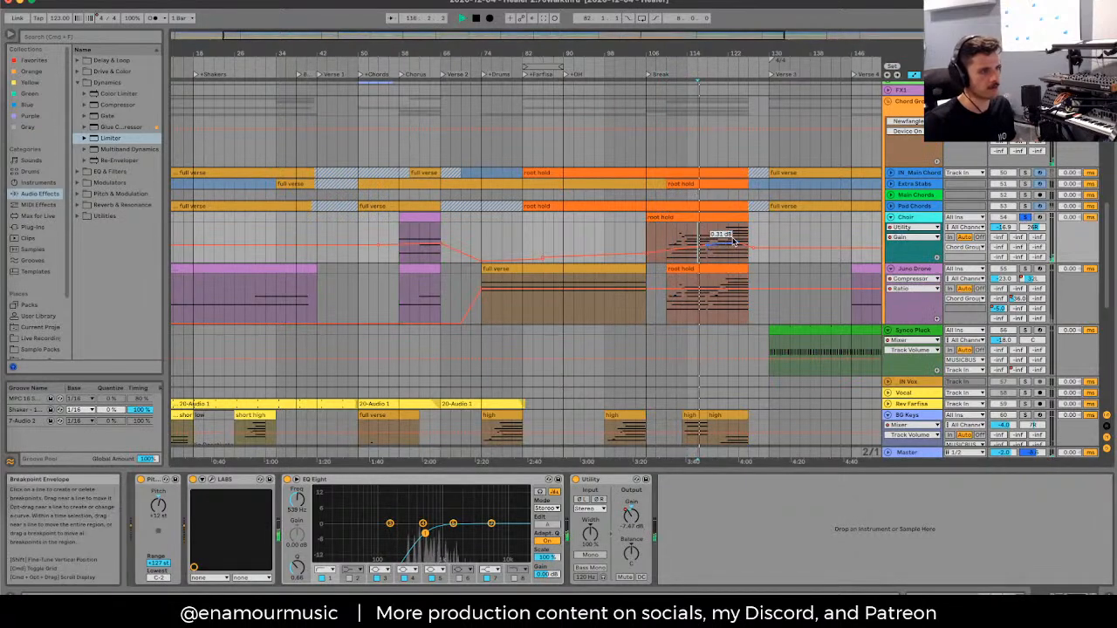
# Step: Compare the Choir soloed and within the full mix, try a louder Choir track volume, undo it, and stop playback
pyautogui.click(1004, 227)
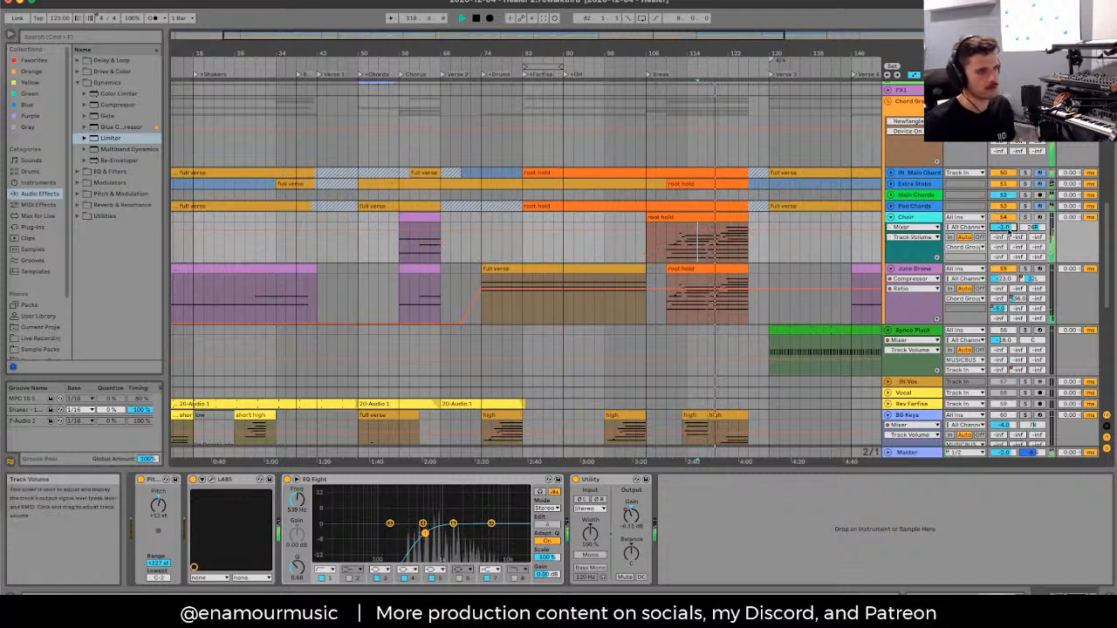
pyautogui.press('super+z')
pyautogui.click(935, 219)
pyautogui.press('s')
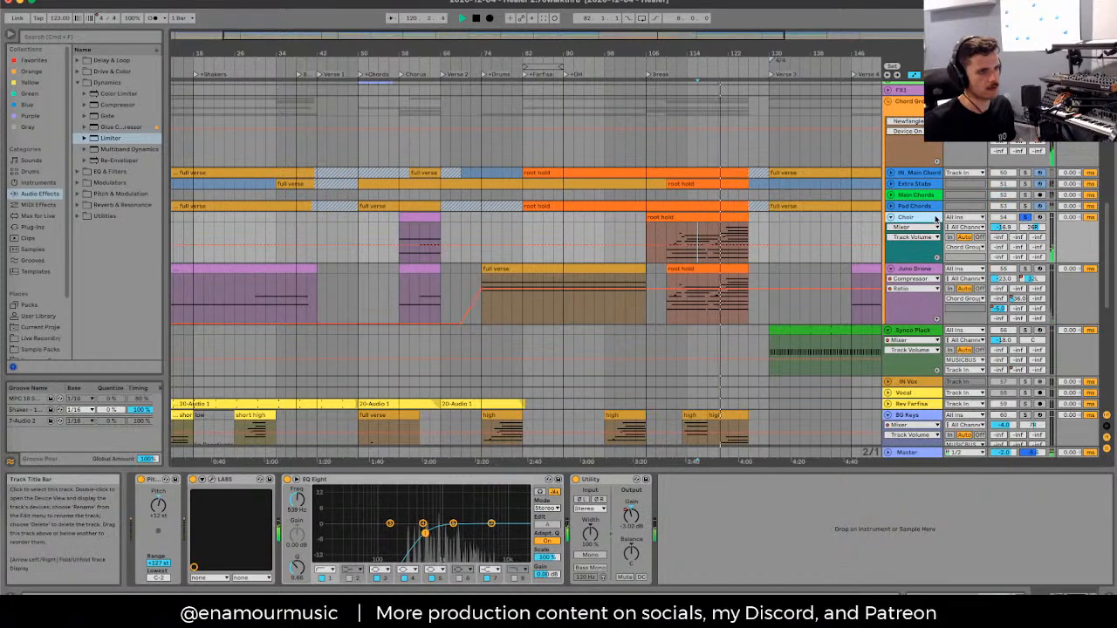
pyautogui.click(936, 219)
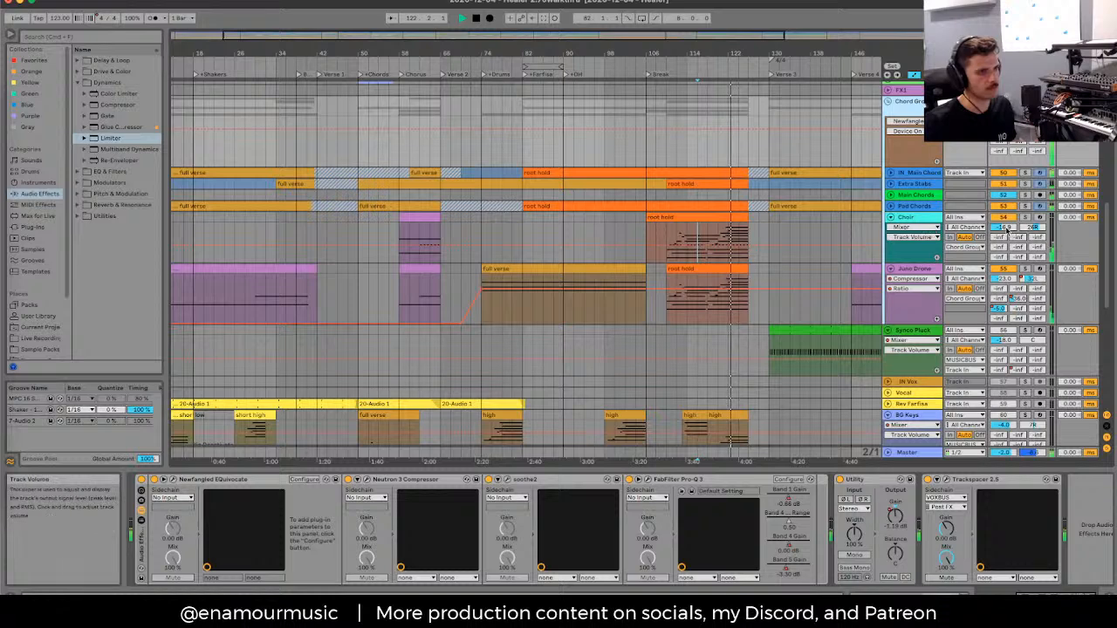
pyautogui.press('super+shift+z')
pyautogui.press('super+z')
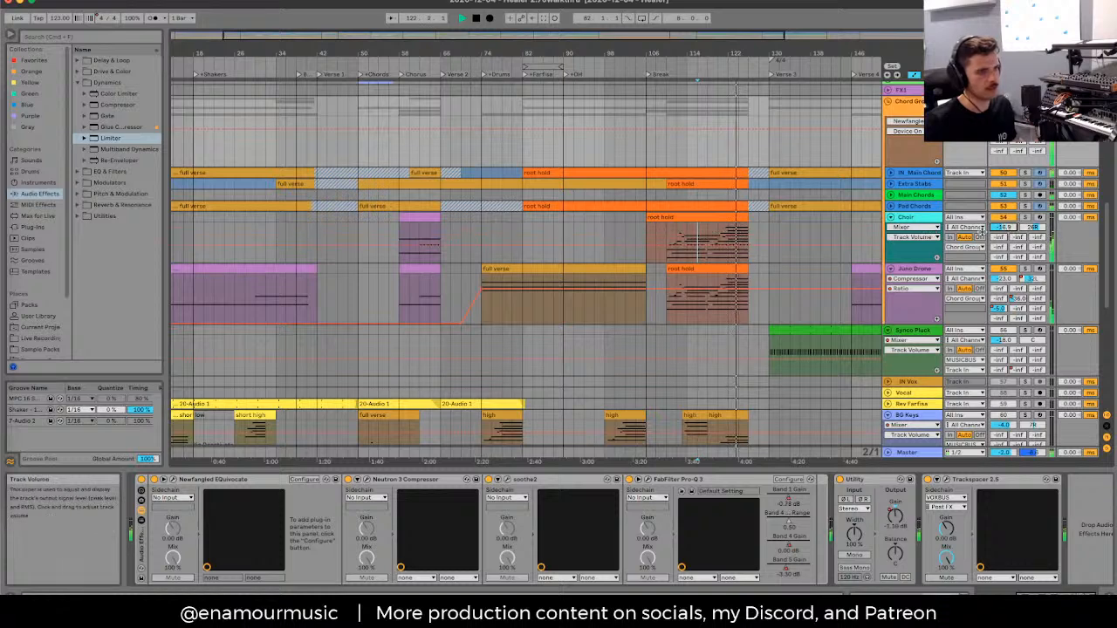
pyautogui.click(740, 238)
pyautogui.press('space')
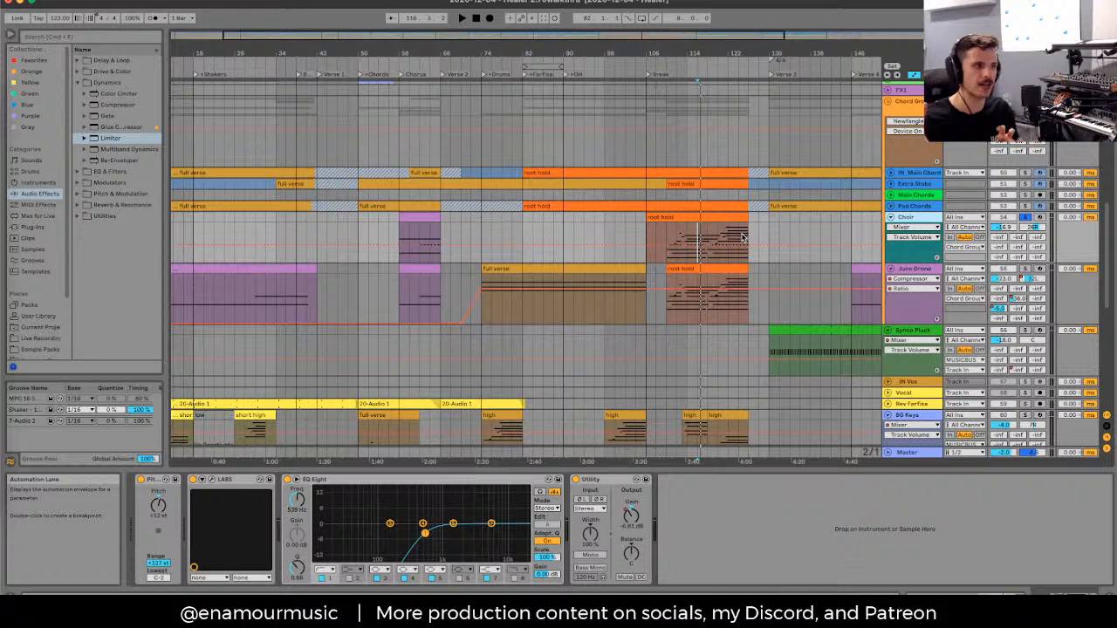
# Step: Examine the notes of the Choir's root hold clip in the Break up close with automation hidden
pyautogui.scroll(5, 701, 239)
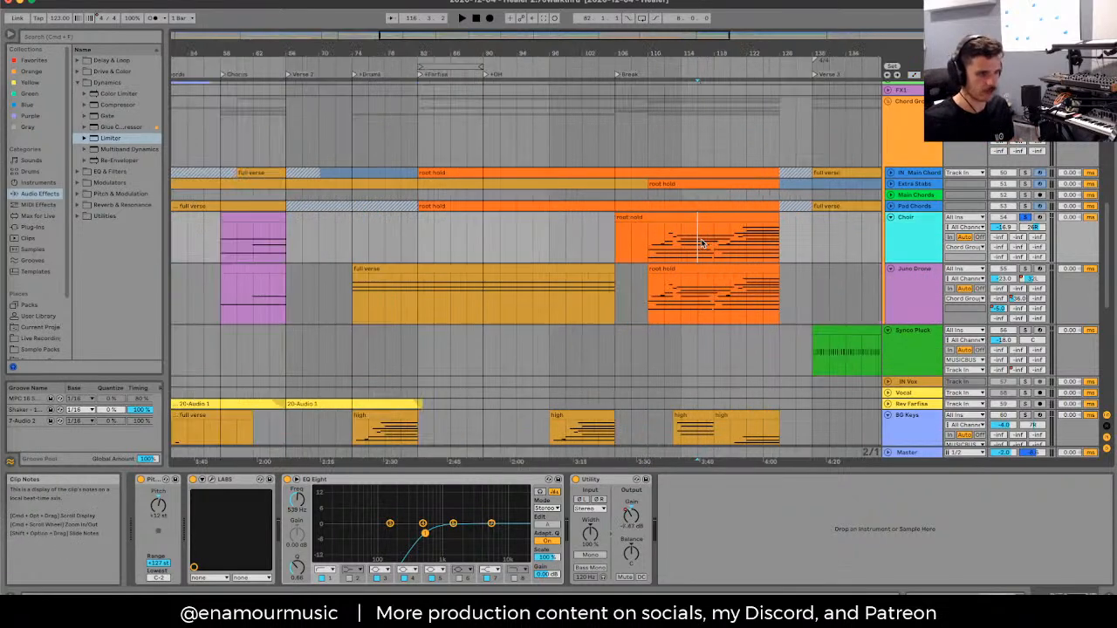
pyautogui.moveTo(701, 238); pyautogui.dragTo(756, 229)
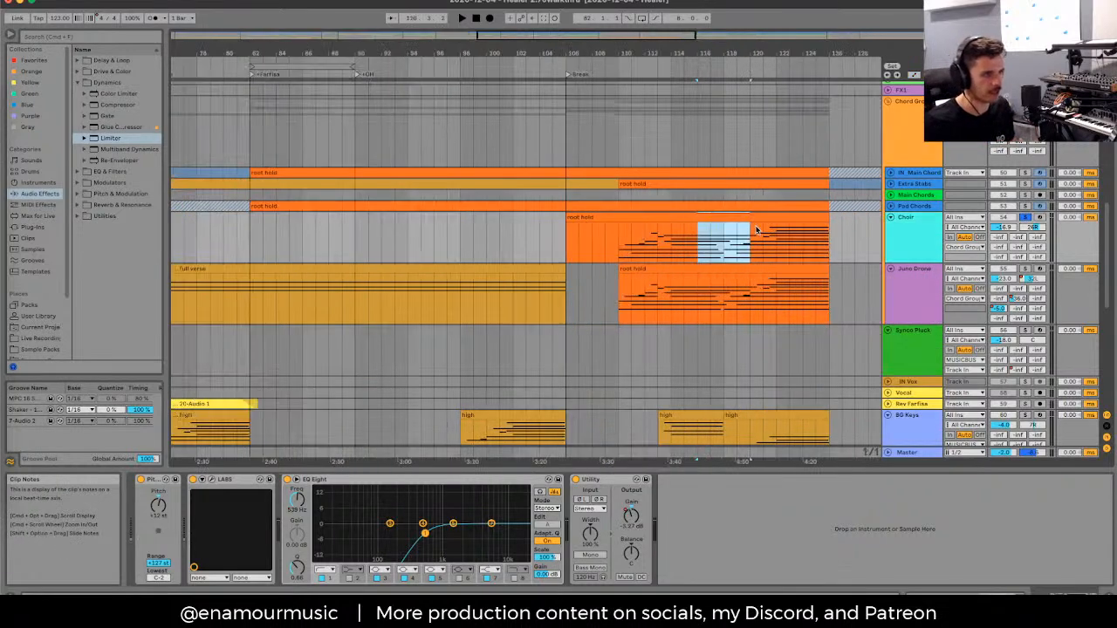
pyautogui.click(682, 218)
pyautogui.click(683, 232)
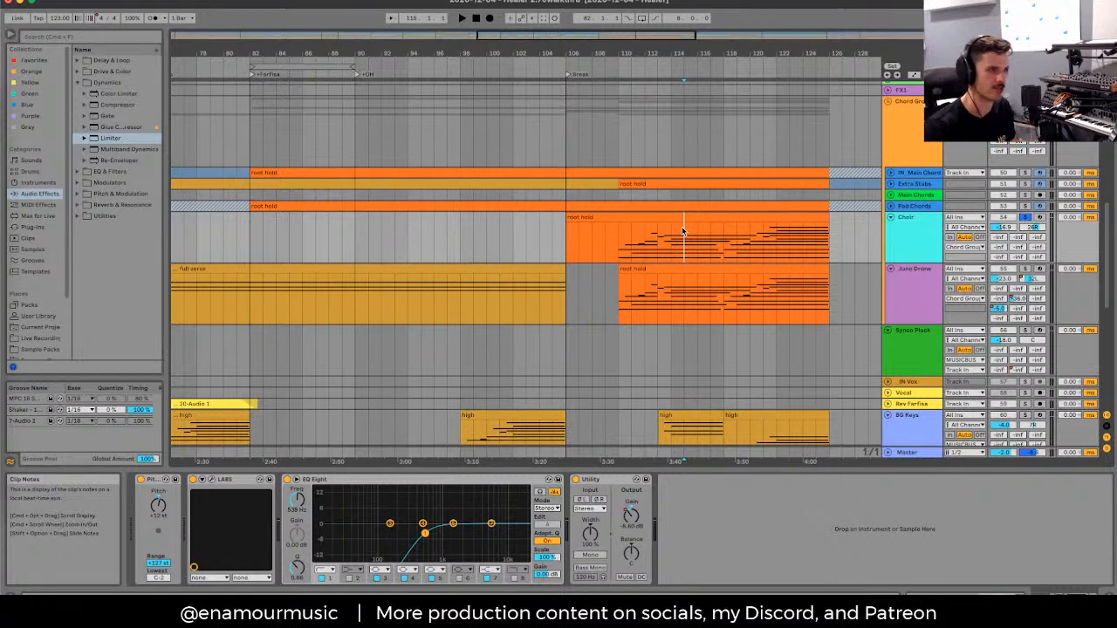
# Step: Play the Break in the full mix while trying a different Choir track volume, restore the volume, and stop playback
pyautogui.press('space')
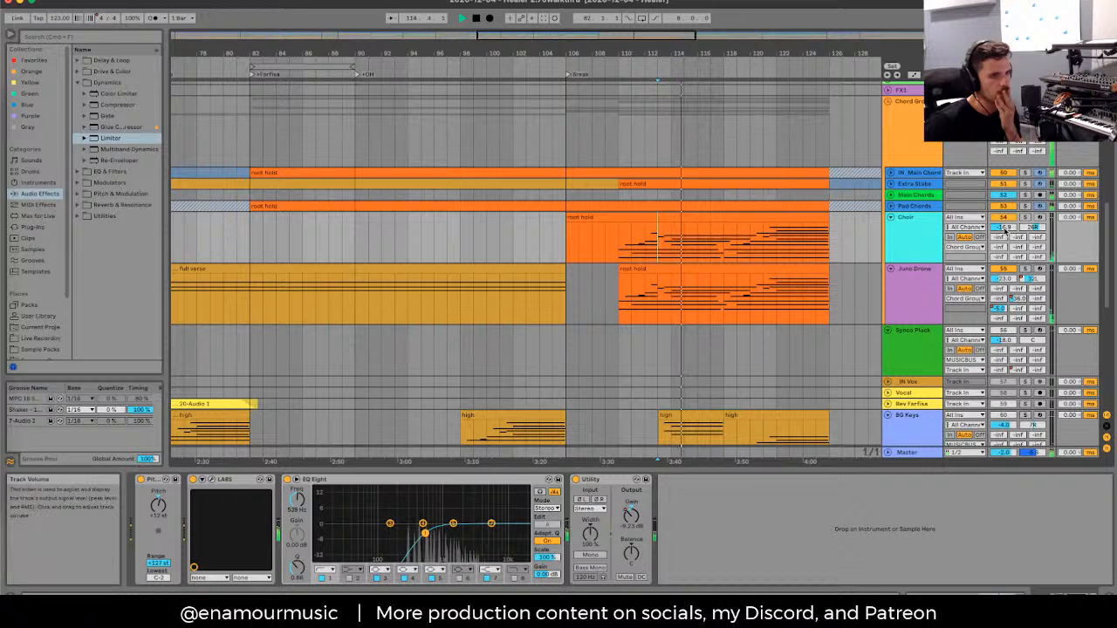
pyautogui.click(920, 234)
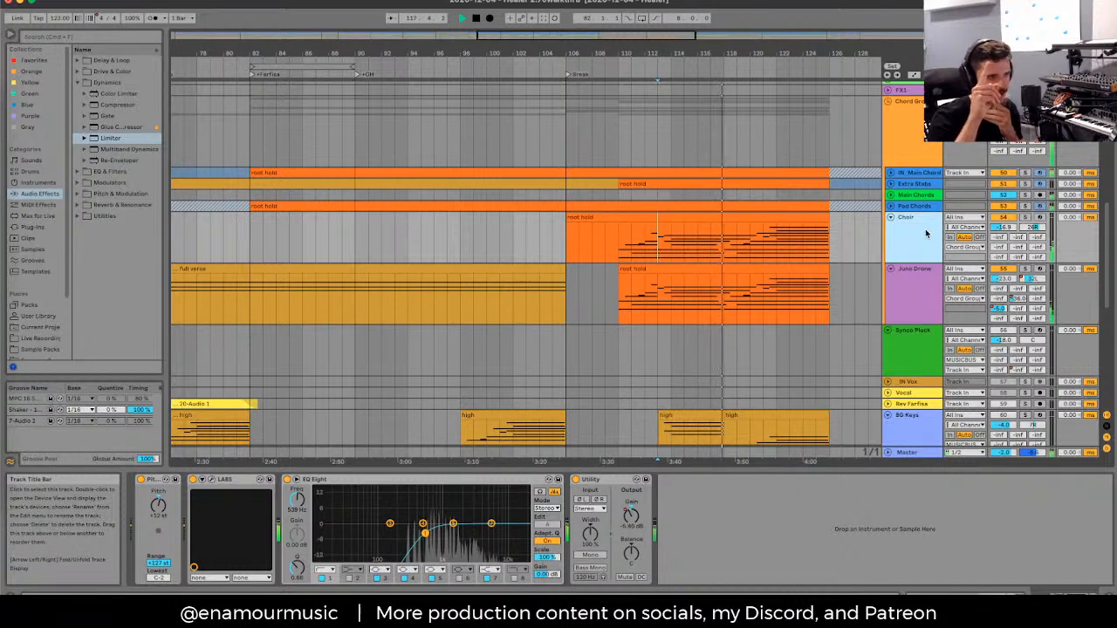
pyautogui.moveTo(1004, 227); pyautogui.dragTo(980, 225)
pyautogui.press('space')
# Step: Unfold IN_Main Chord, open the Choir's root hold clip in an enlarged note editor, and select the low notes of its second phrase
pyautogui.click(890, 173)
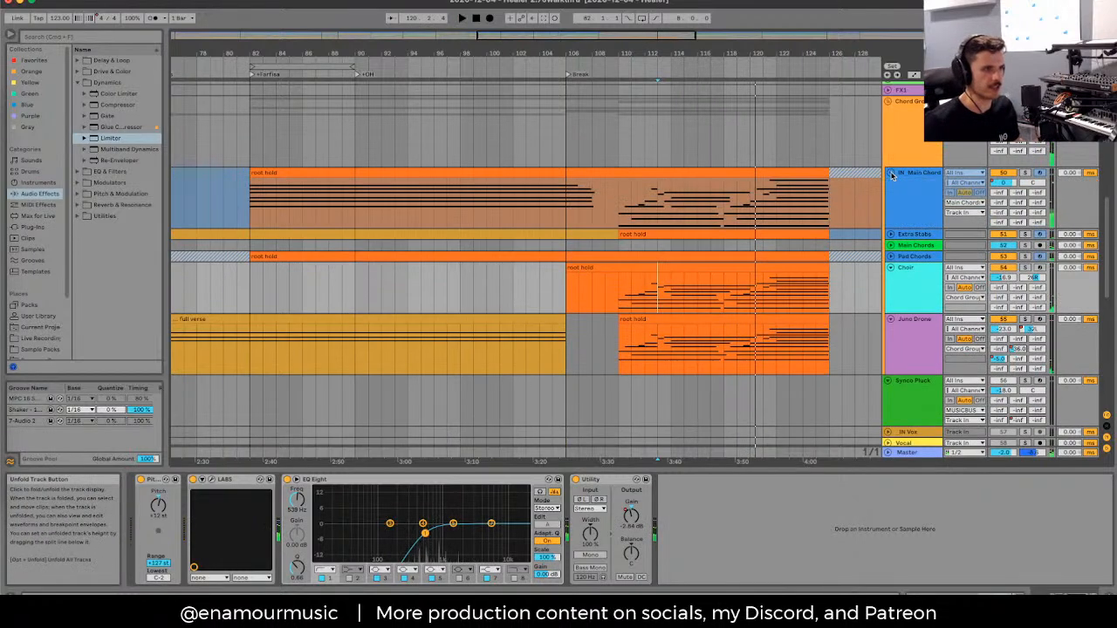
pyautogui.doubleClick(726, 269)
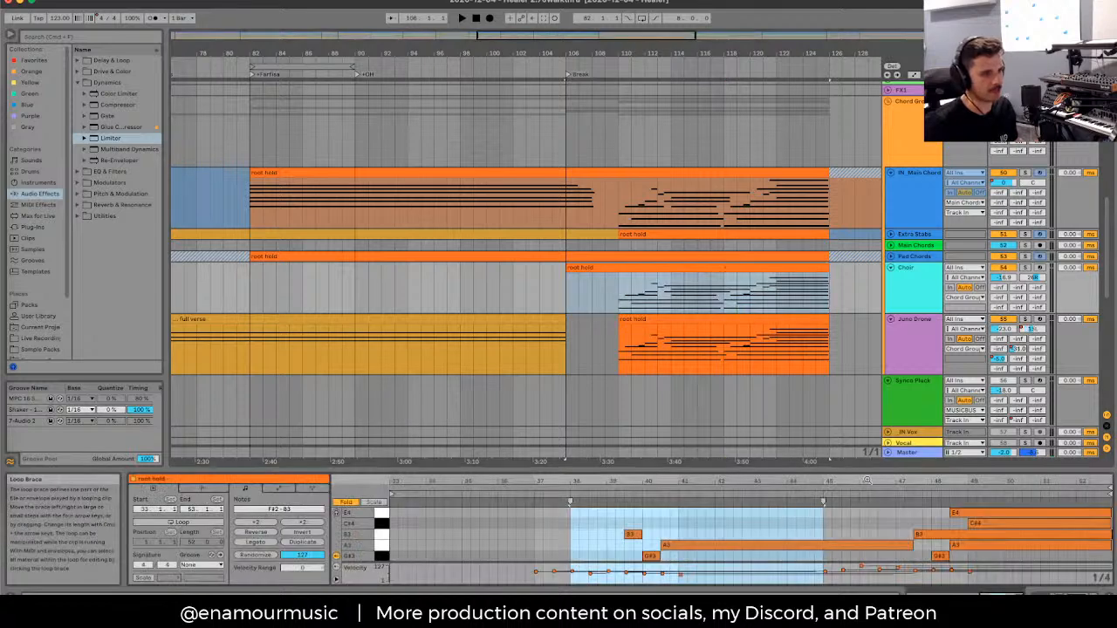
pyautogui.moveTo(870, 471); pyautogui.dragTo(865, 277)
pyautogui.moveTo(824, 338); pyautogui.dragTo(825, 484)
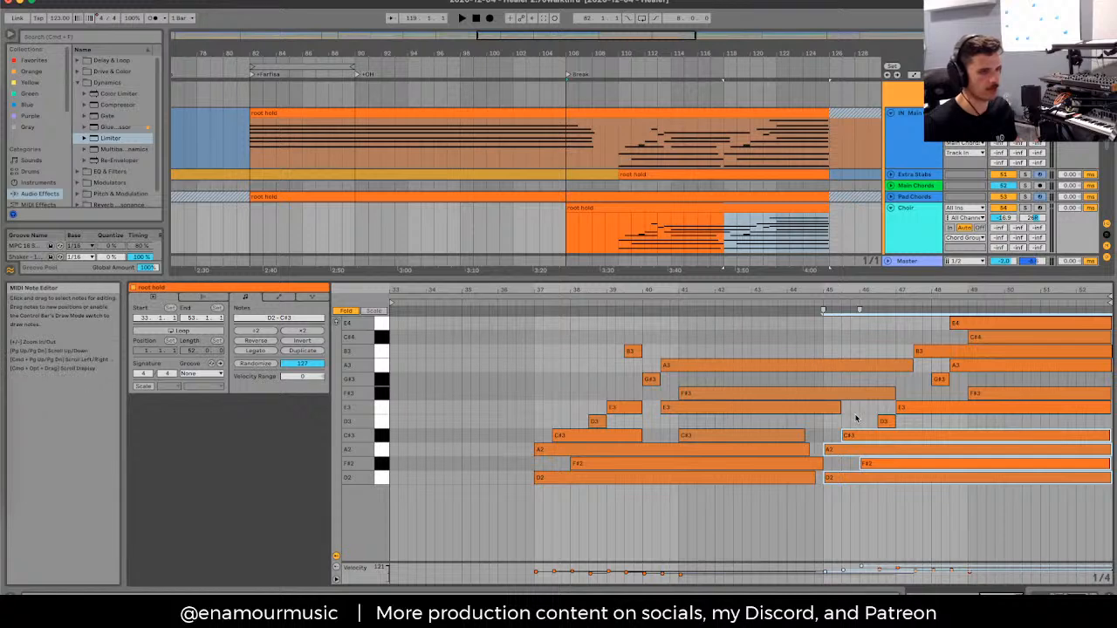
pyautogui.moveTo(886, 281); pyautogui.dragTo(886, 386)
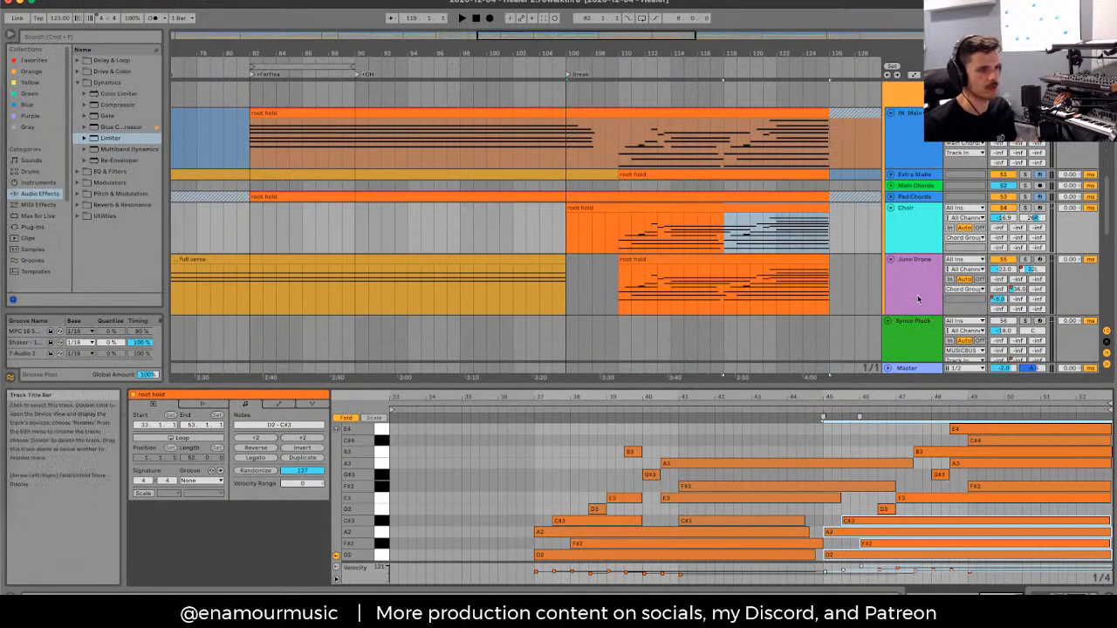
# Step: Play the Juno Drone soloed in the Break, show its device chain, and inspect the Kontakt instrument before closing its window
pyautogui.click(692, 291)
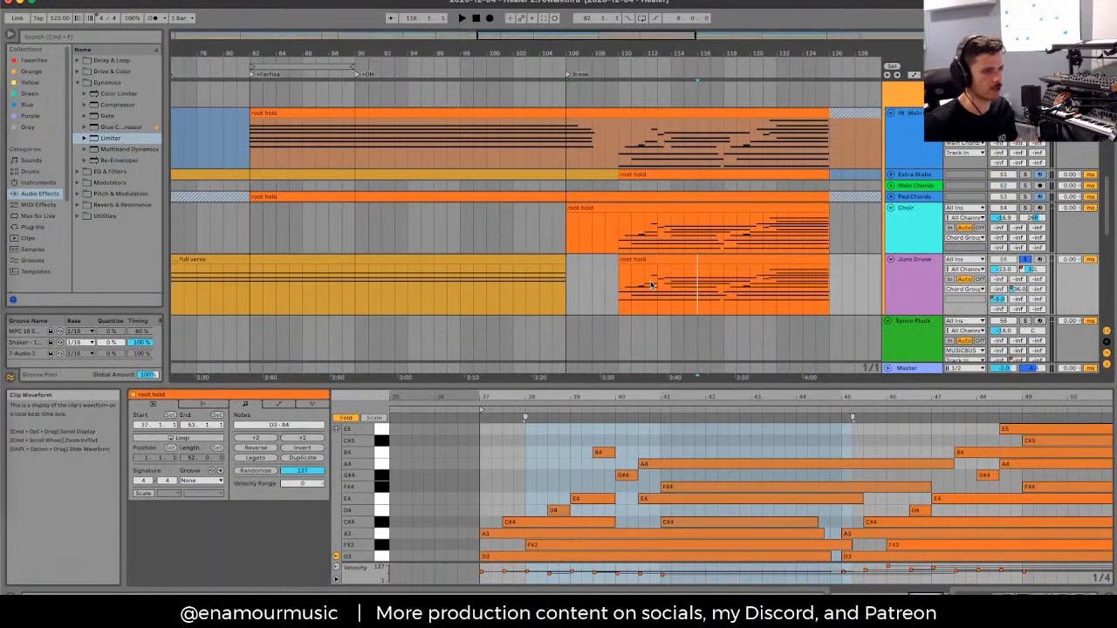
pyautogui.scroll(-5, 661, 279)
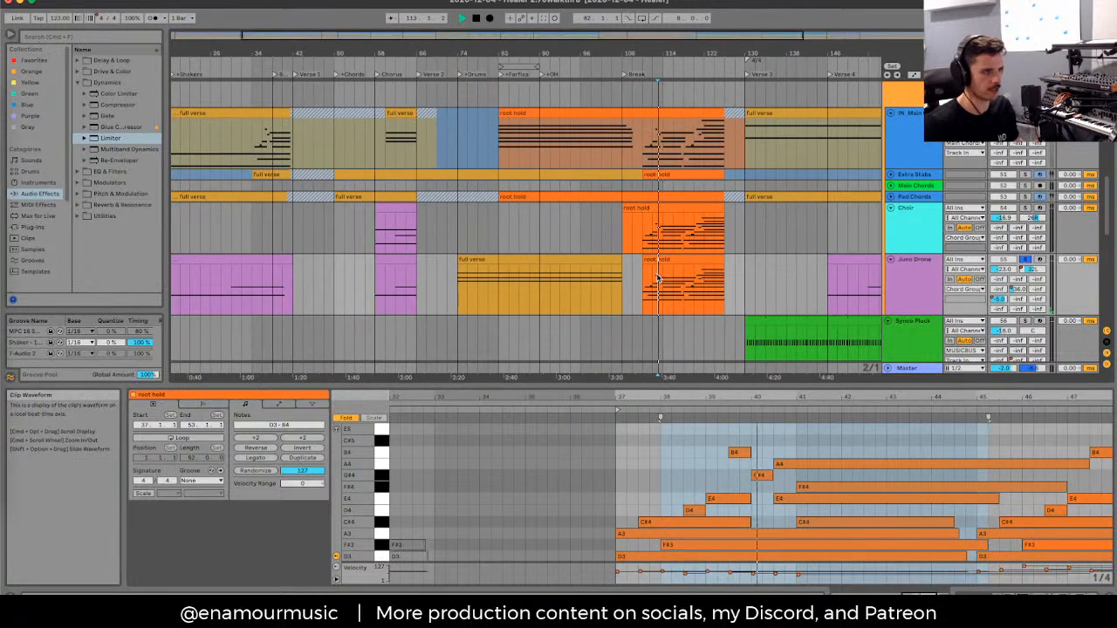
pyautogui.click(912, 283)
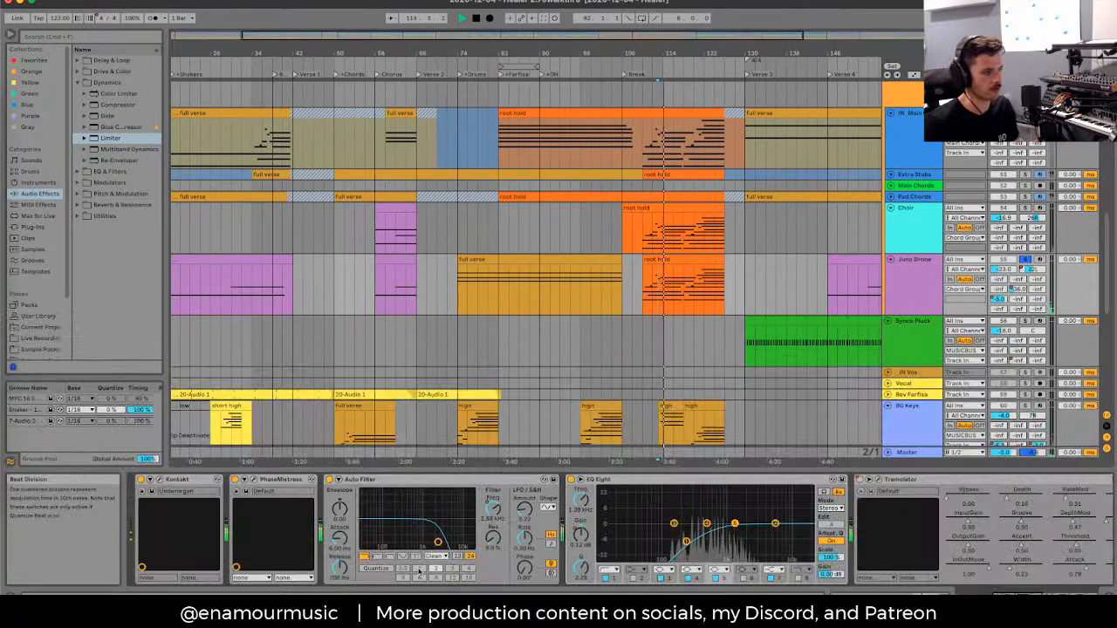
pyautogui.click(154, 480)
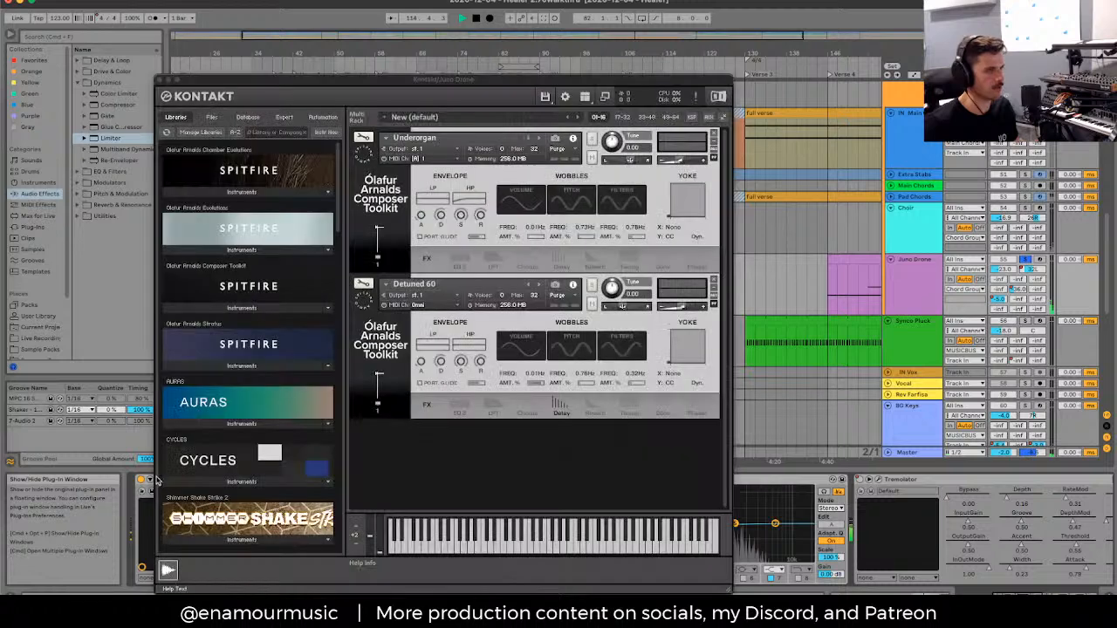
pyautogui.click(162, 82)
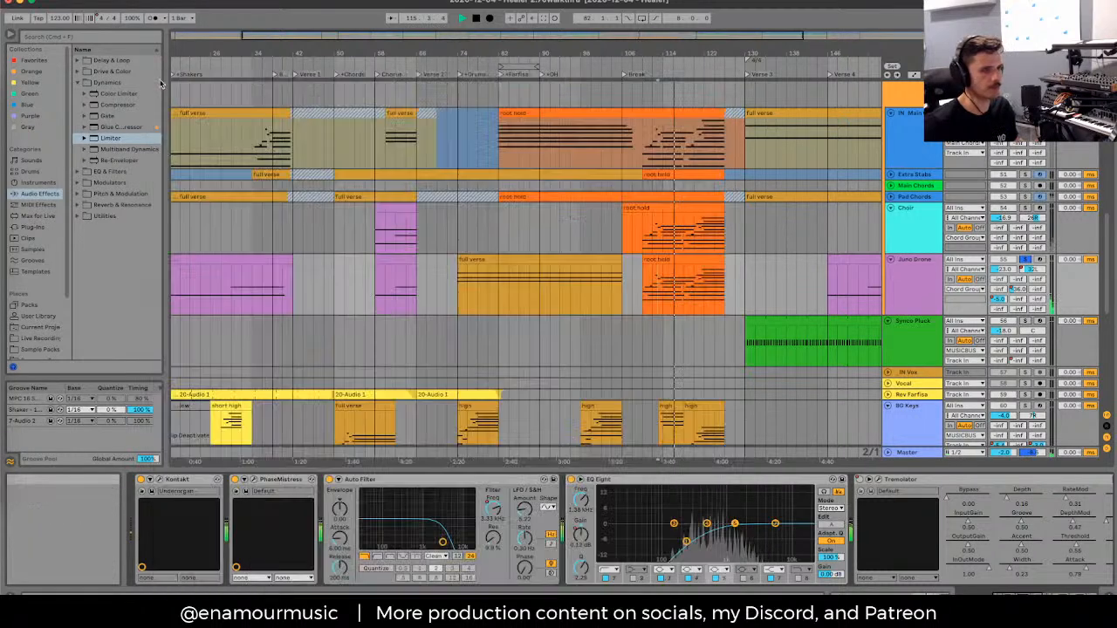
# Step: Show the Juno Drone's Auto Filter Frequency automation and audition its rise through the Break
pyautogui.press('a')
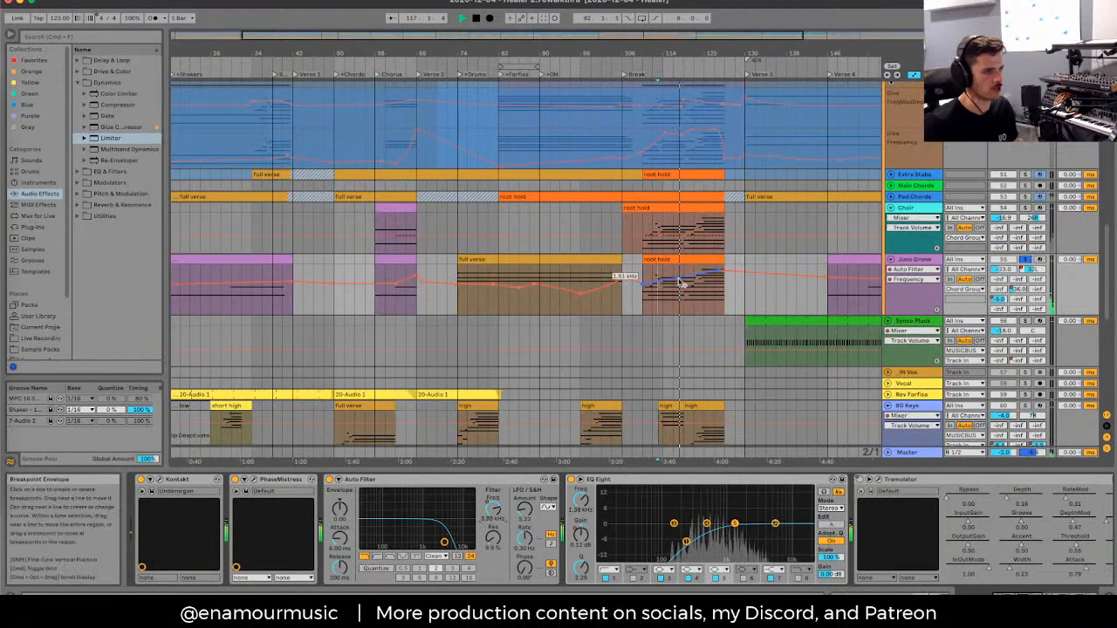
pyautogui.click(681, 283)
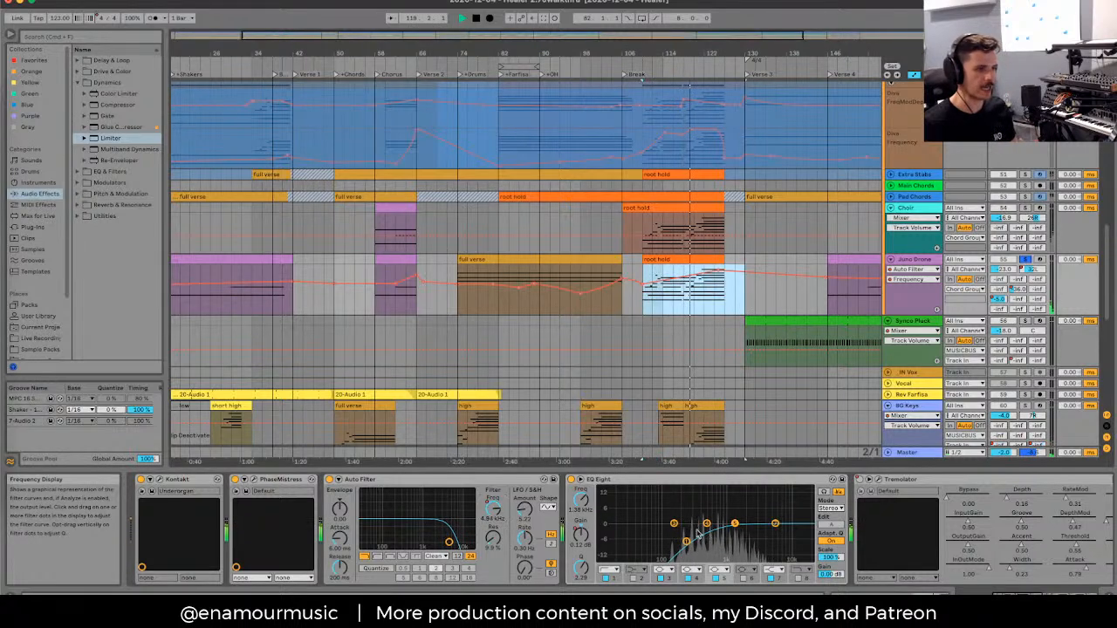
pyautogui.scroll(3, 671, 321)
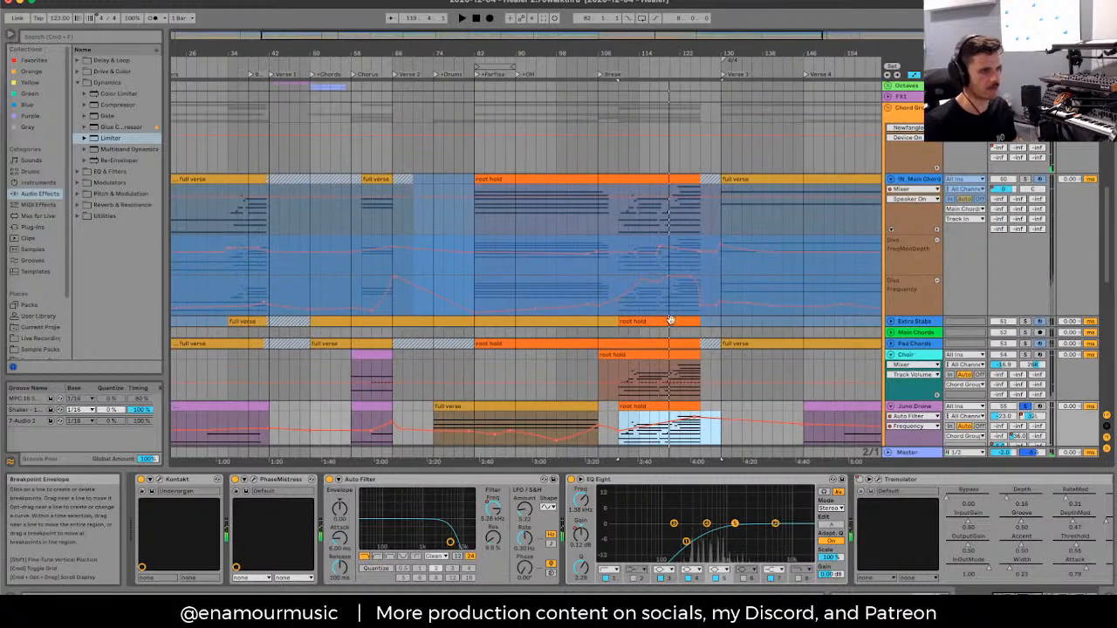
pyautogui.scroll(-2, 679, 268)
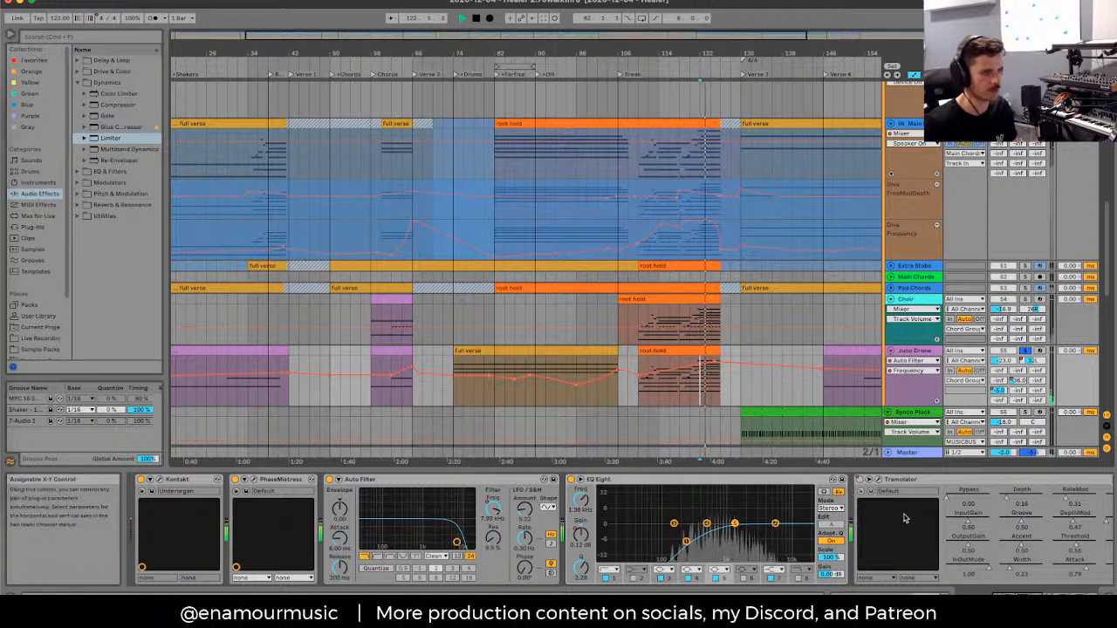
# Step: Review the rest of the Juno Drone chain through Tremolator, Utility and Compressor, with the Choir also soloed, and stop playback
pyautogui.scroll(-3, 904, 518)
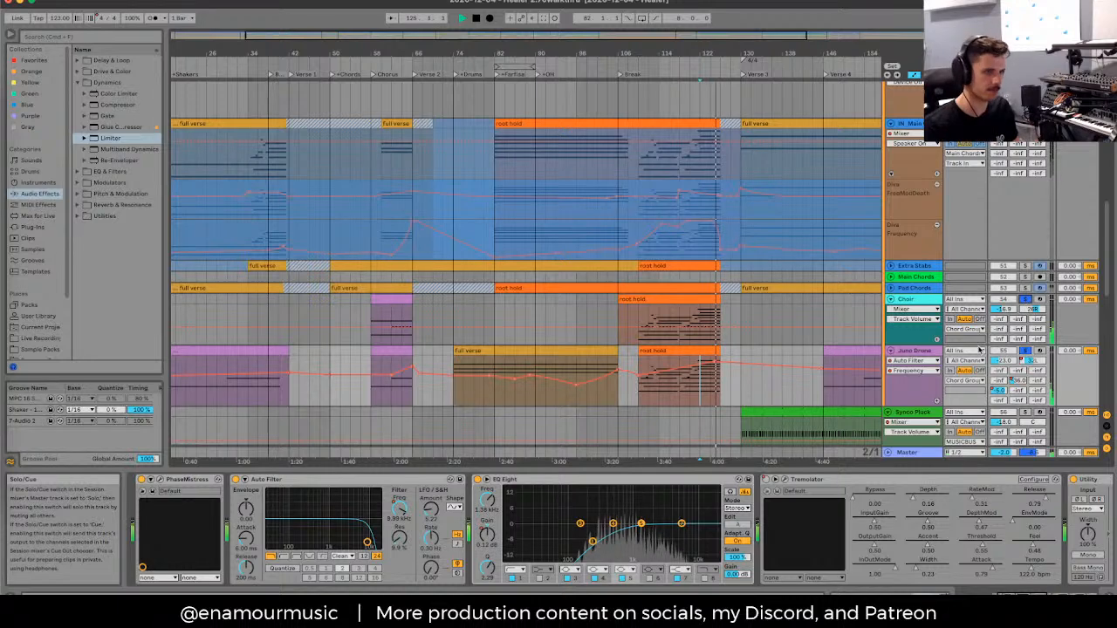
pyautogui.scroll(-2, 768, 495)
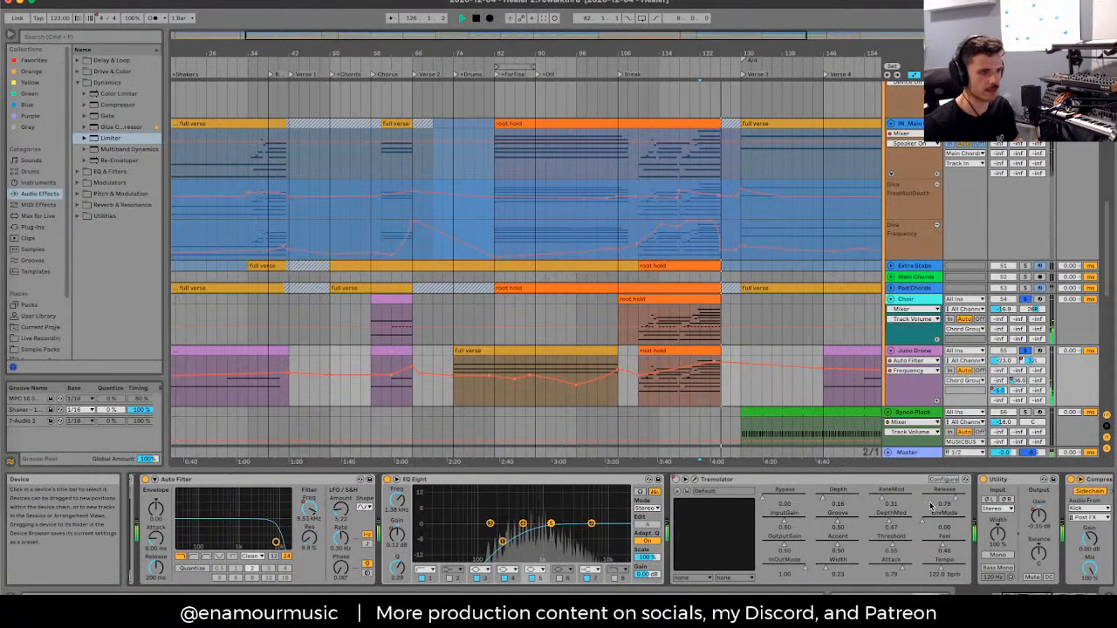
pyautogui.scroll(-2, 768, 495)
pyautogui.press('space')
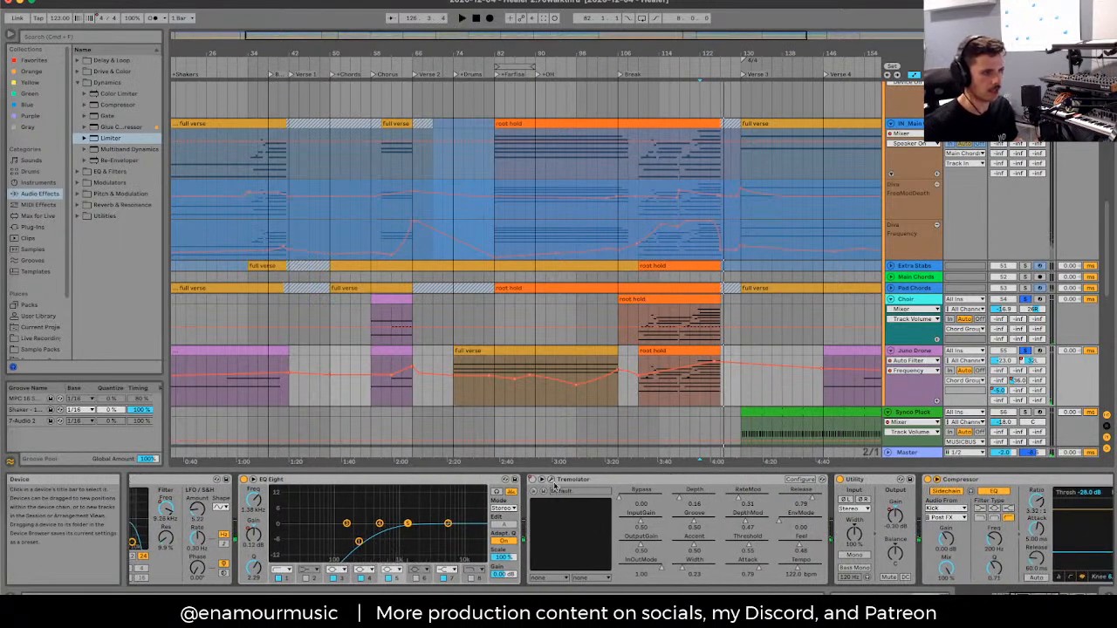
# Step: Audition the Choir and Juno Drone through the Break with Pad Chords and Main Chords also soloed, briefly raising the Juno Drone's volume
pyautogui.press('-')
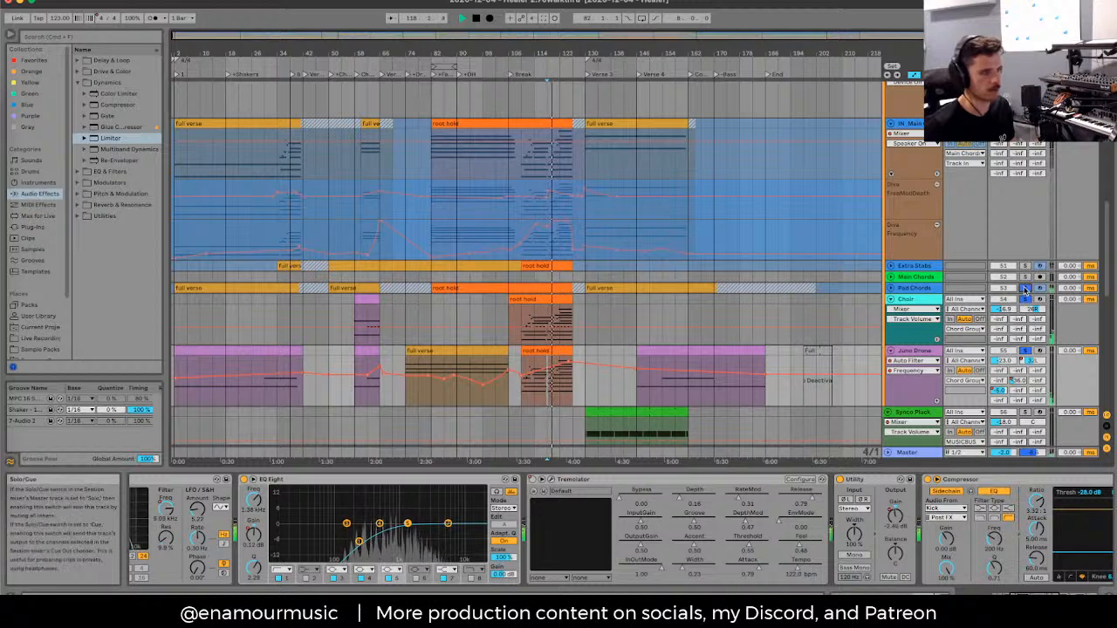
pyautogui.click(1027, 277)
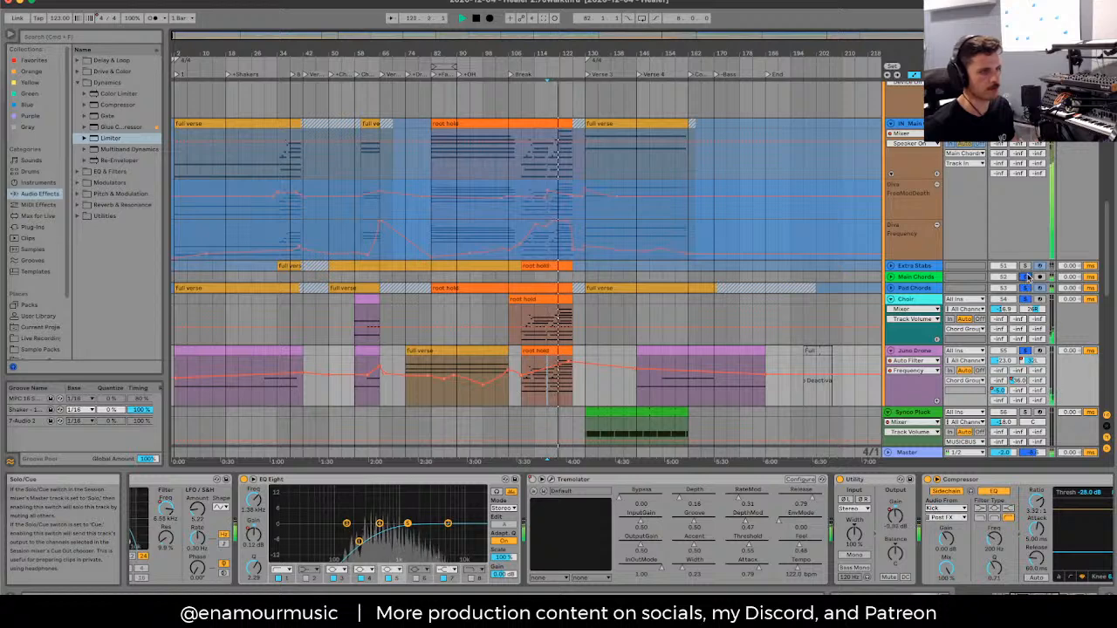
pyautogui.moveTo(1003, 360); pyautogui.dragTo(1004, 380)
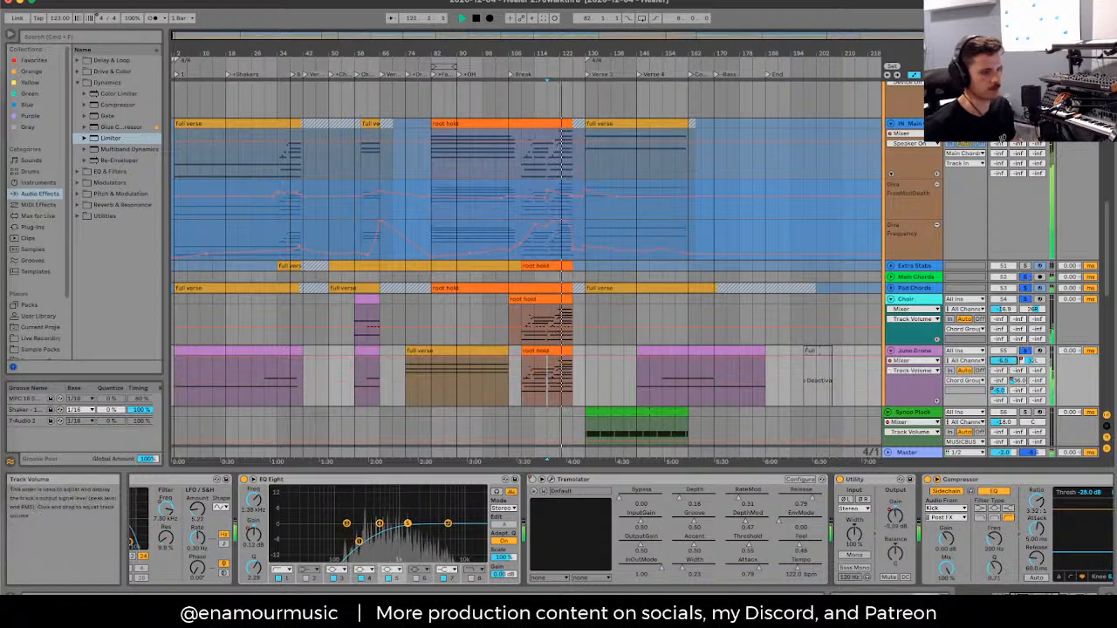
pyautogui.scroll(-4, 938, 396)
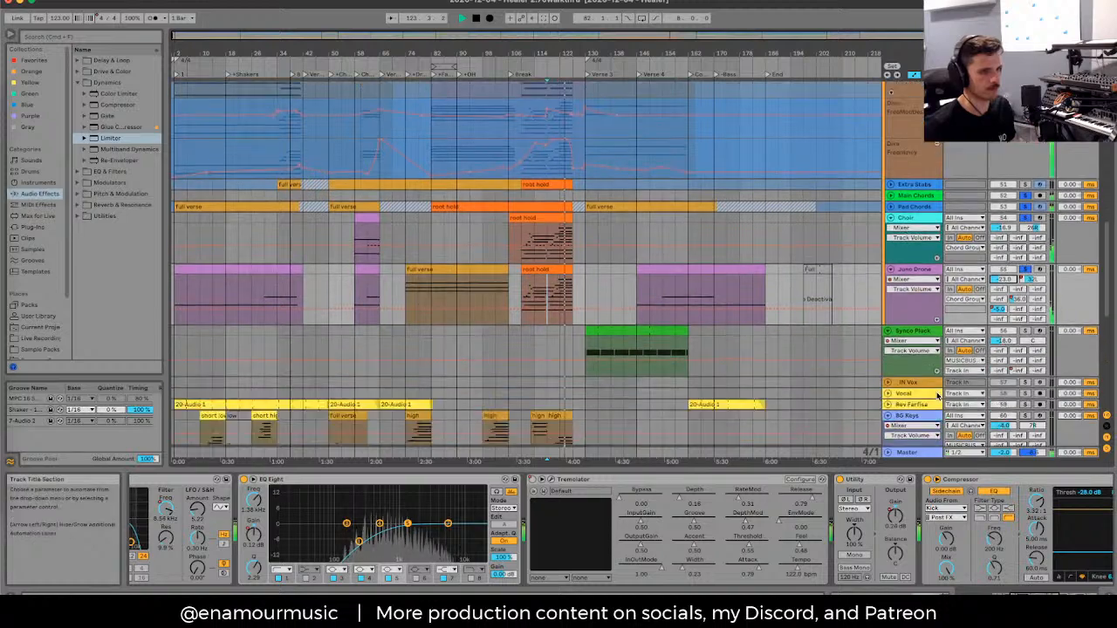
pyautogui.scroll(-4, 939, 396)
pyautogui.press('space')
# Step: Show the BG Keys device chain, hide the automation lanes, and audition BG Keys in the Break, first soloed and then with the other tracks
pyautogui.click(916, 338)
pyautogui.scroll(-4, 916, 340)
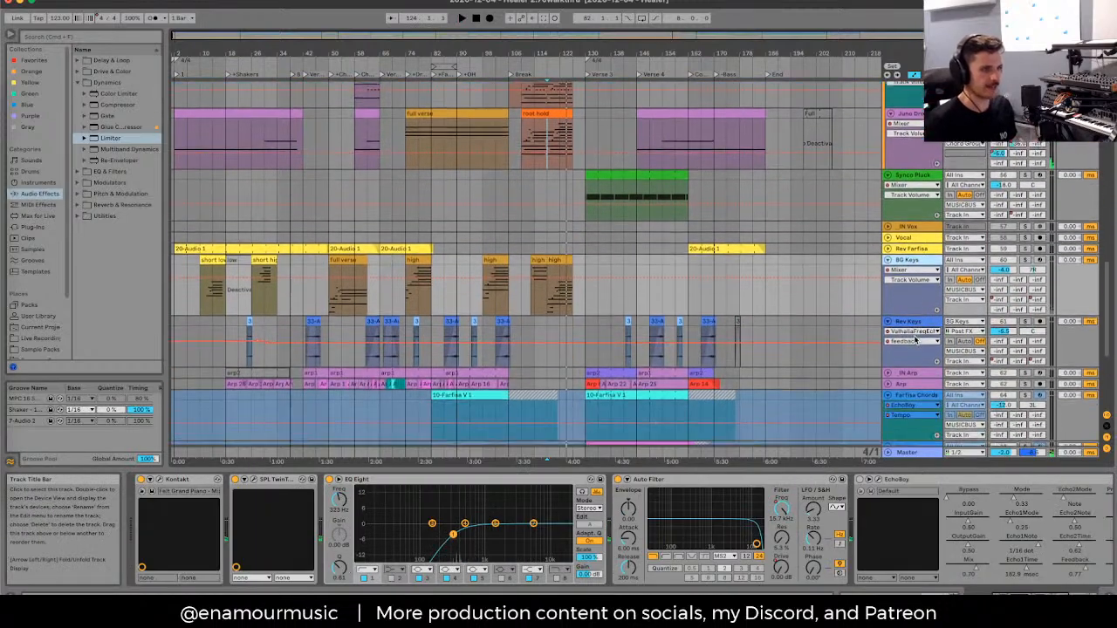
pyautogui.scroll(-1, 915, 341)
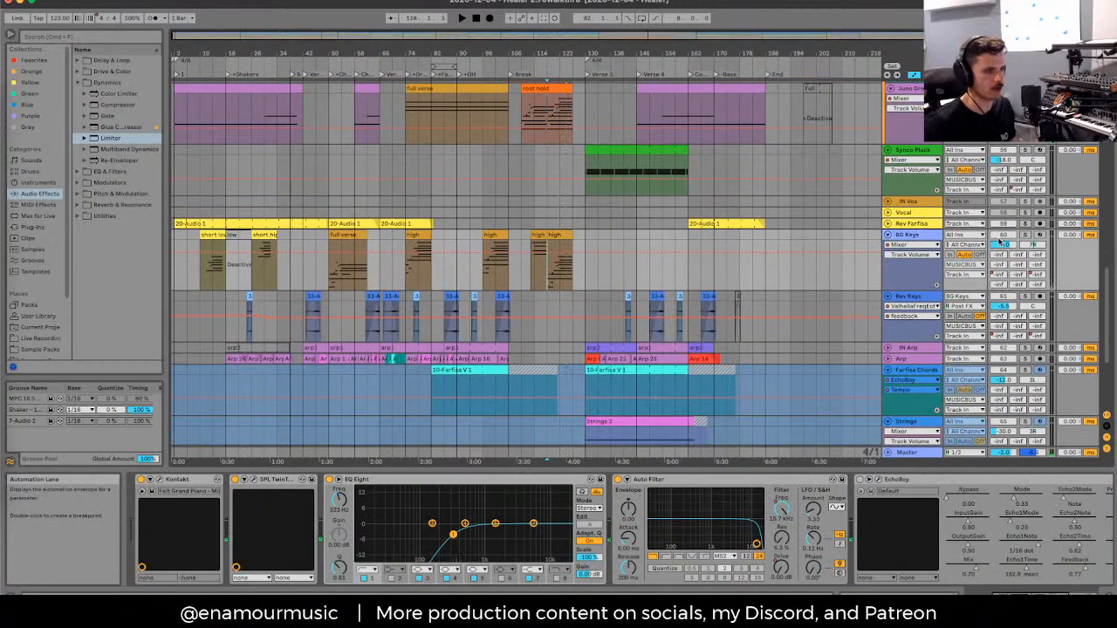
pyautogui.press('a')
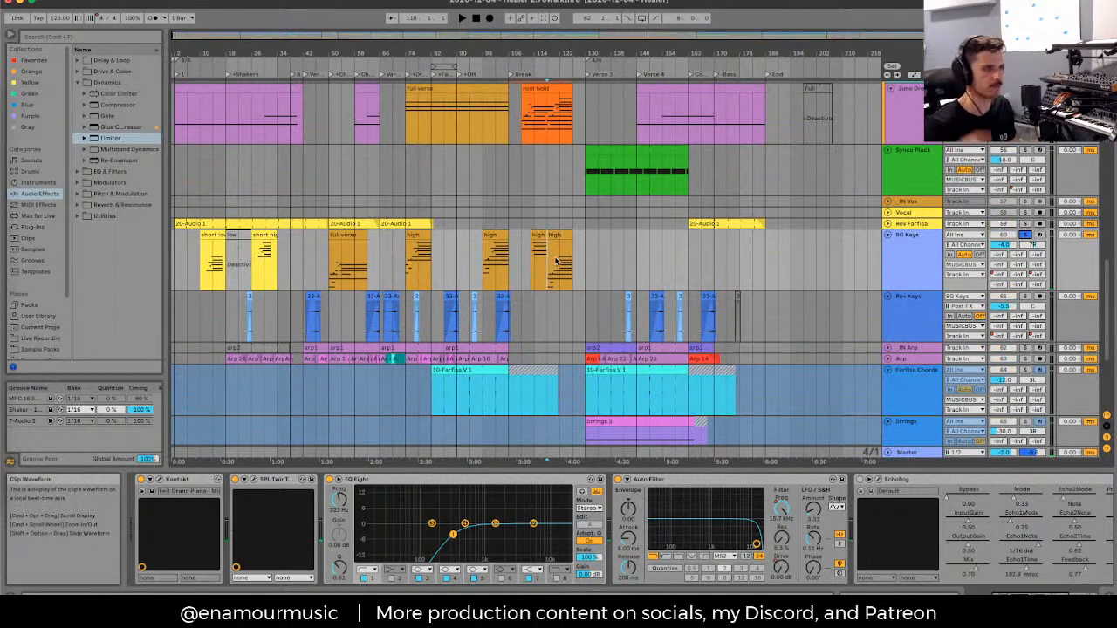
pyautogui.press('space')
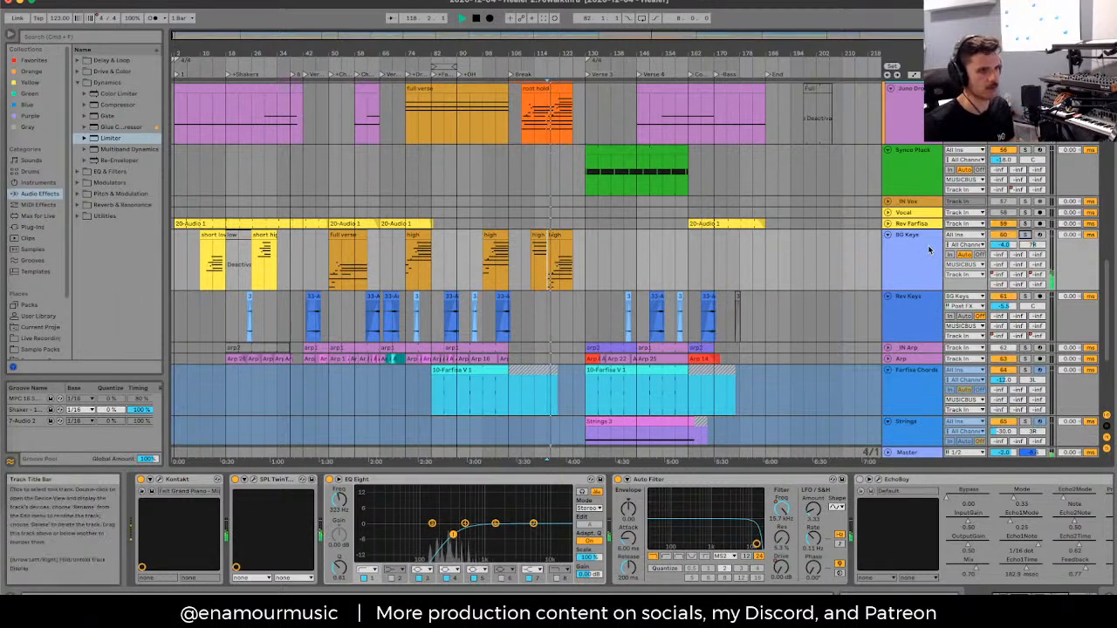
pyautogui.click(1026, 236)
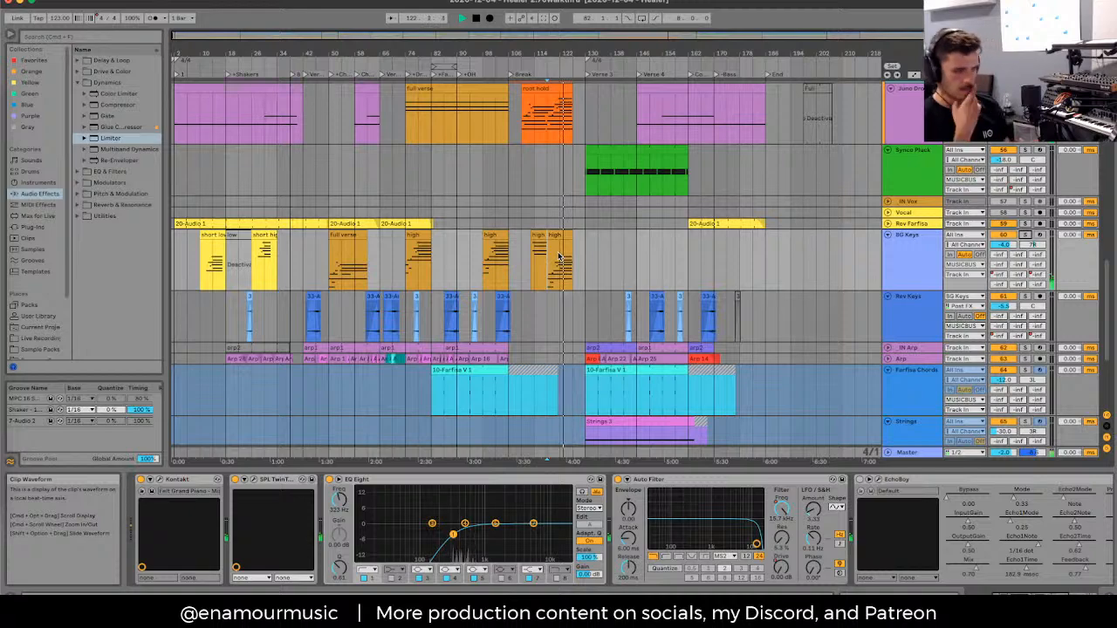
pyautogui.press('space')
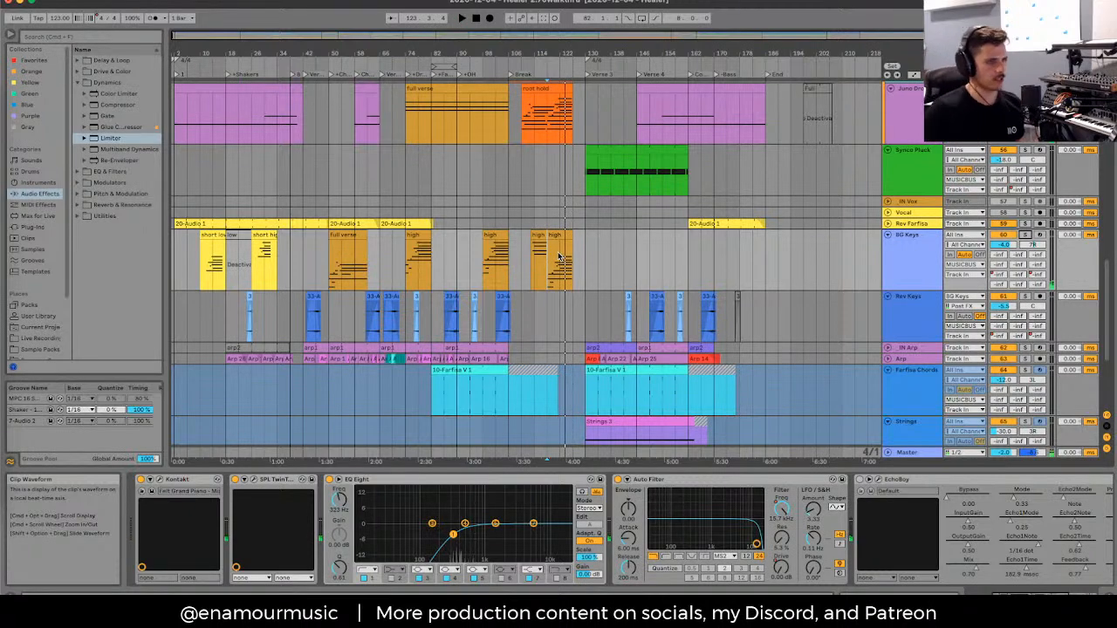
# Step: Fold the IN_Main Chord and Synco Pluck tracks and select the Juno Drone track
pyautogui.scroll(5, 560, 257)
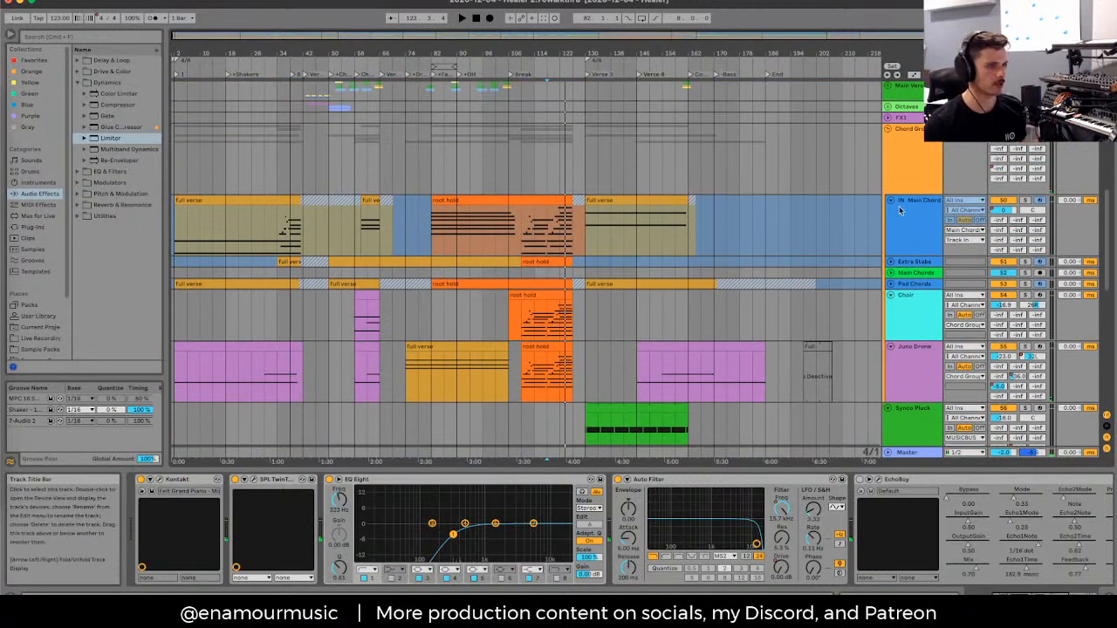
pyautogui.click(891, 201)
pyautogui.scroll(-5, 630, 285)
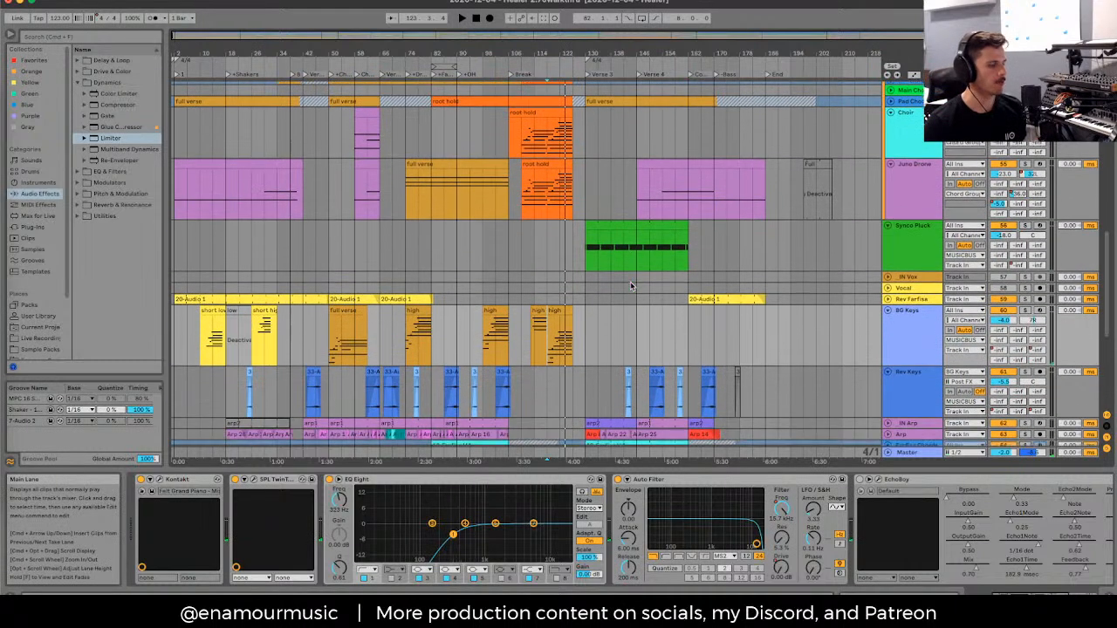
pyautogui.click(537, 201)
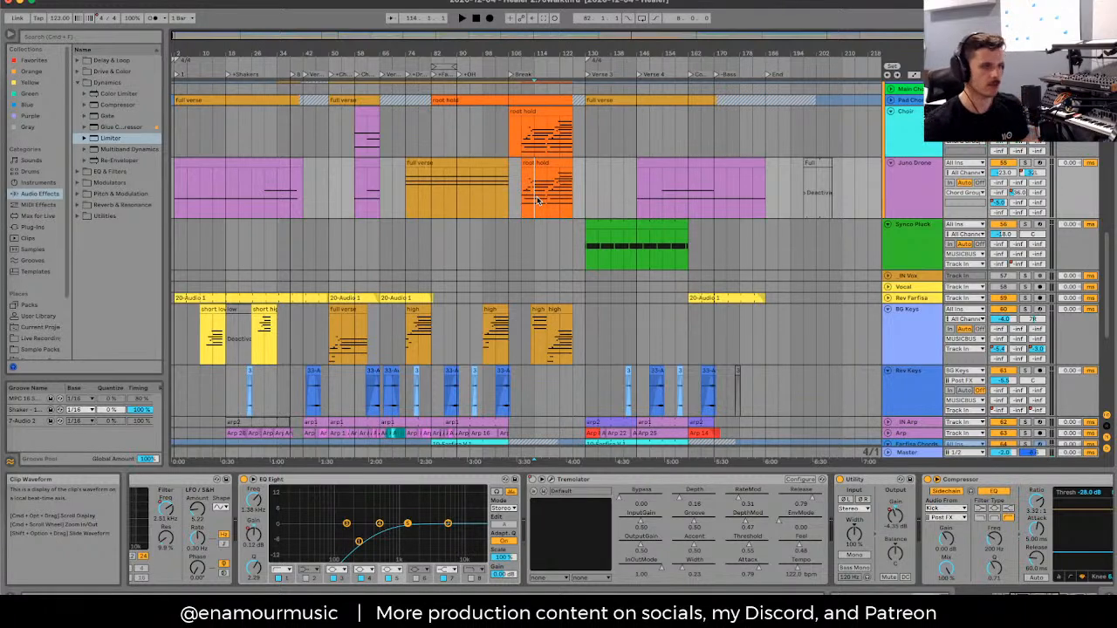
pyautogui.scroll(3, 538, 200)
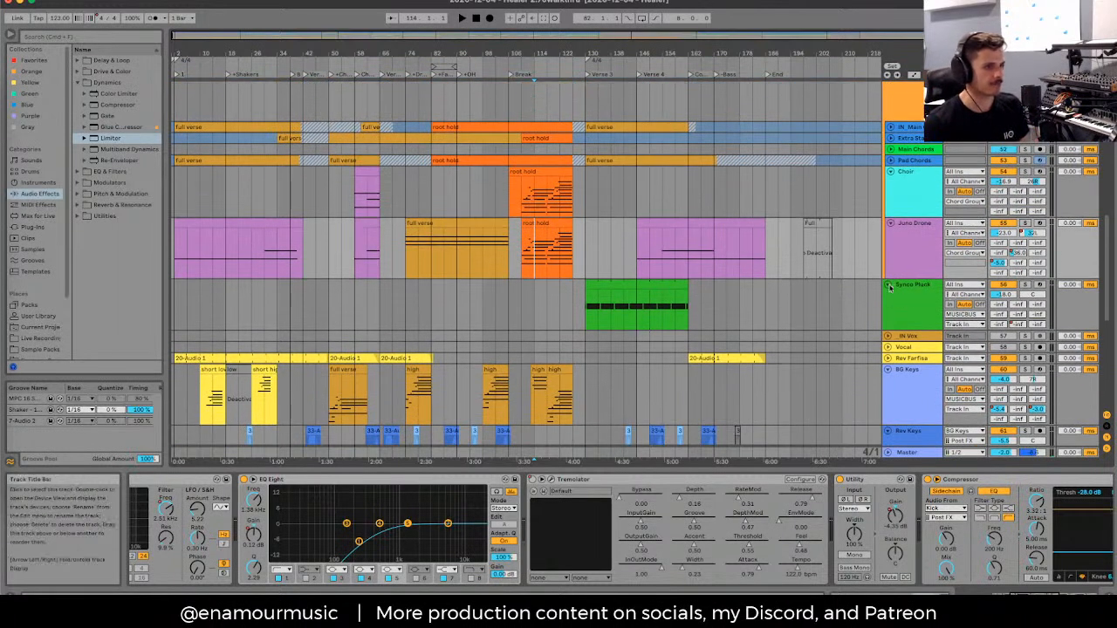
pyautogui.click(888, 285)
pyautogui.click(899, 242)
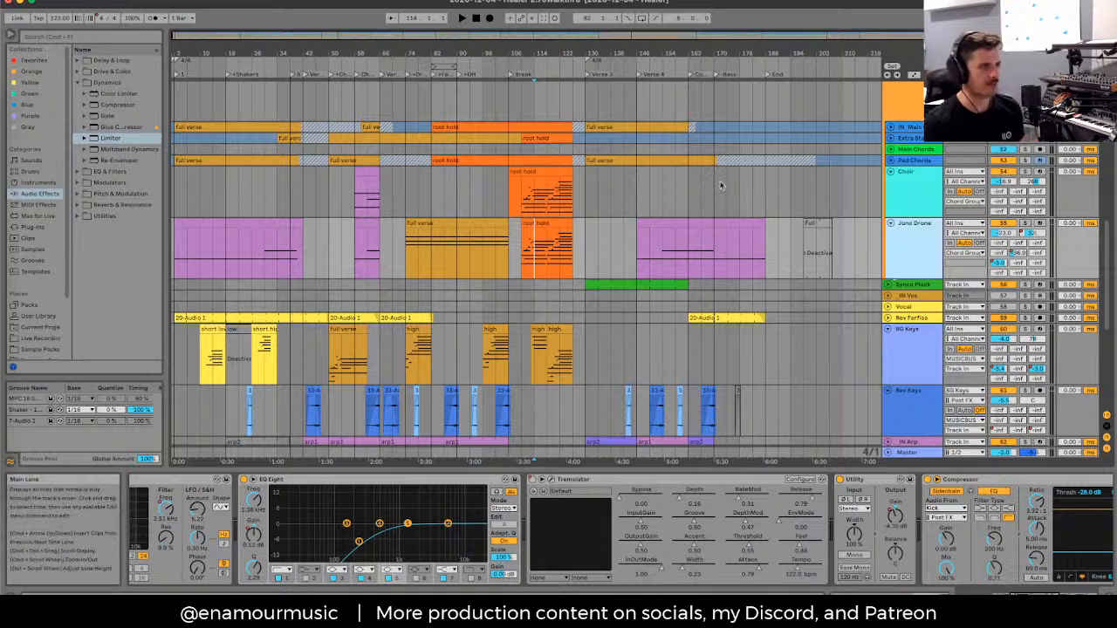
# Step: Look at the BG Keys chain, then audition the soloed Juno Drone's full verse clip from the Drums marker and from its middle
pyautogui.click(919, 371)
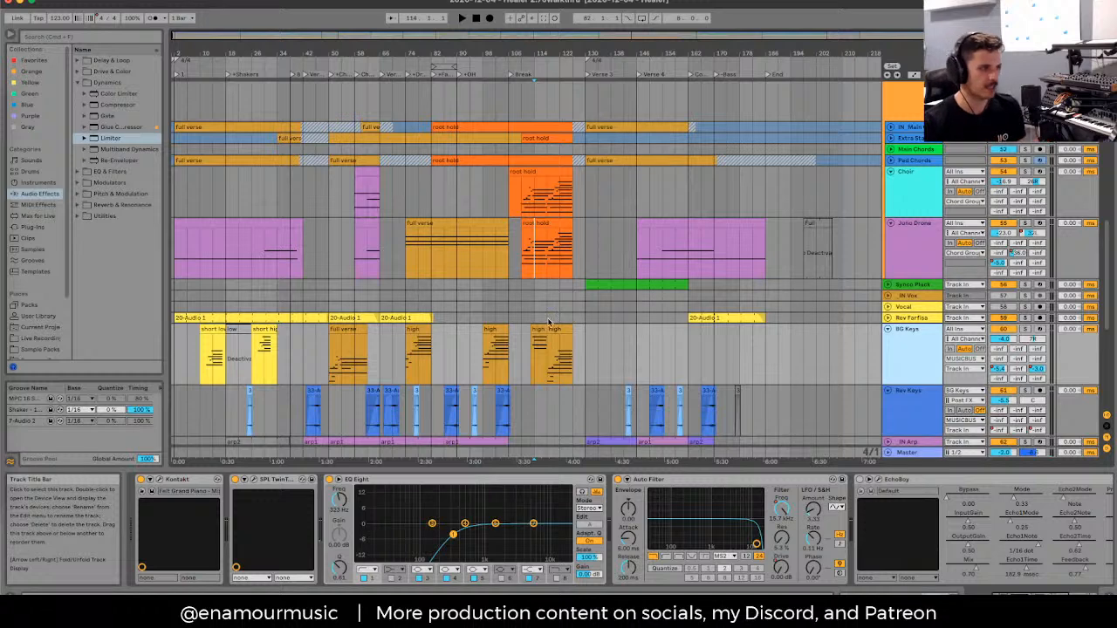
pyautogui.moveTo(523, 353); pyautogui.dragTo(174, 354)
pyautogui.click(419, 222)
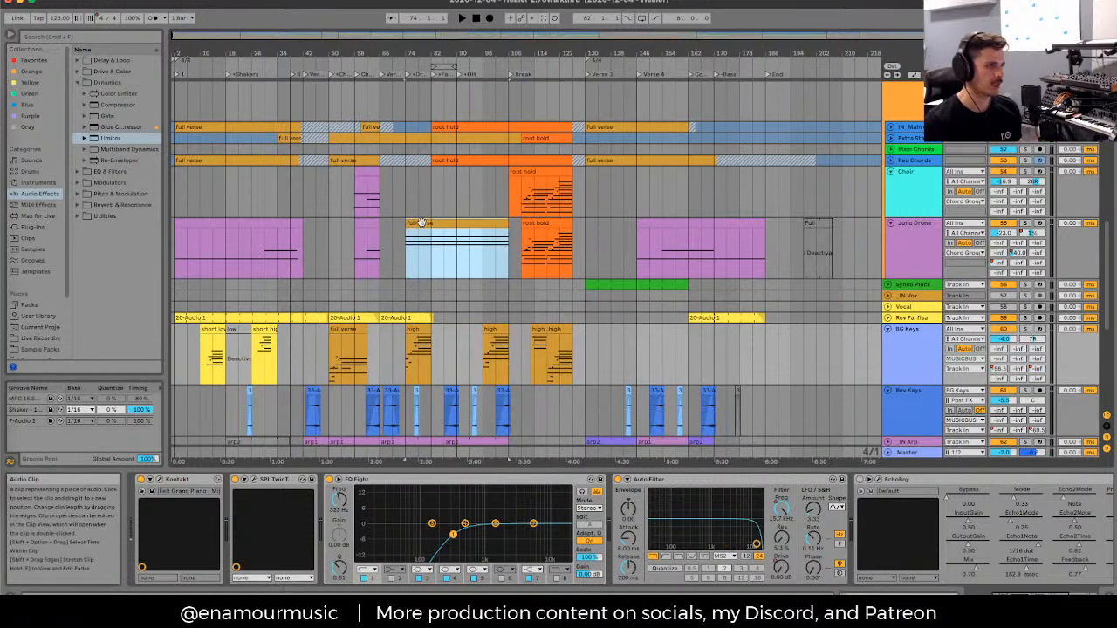
pyautogui.click(927, 252)
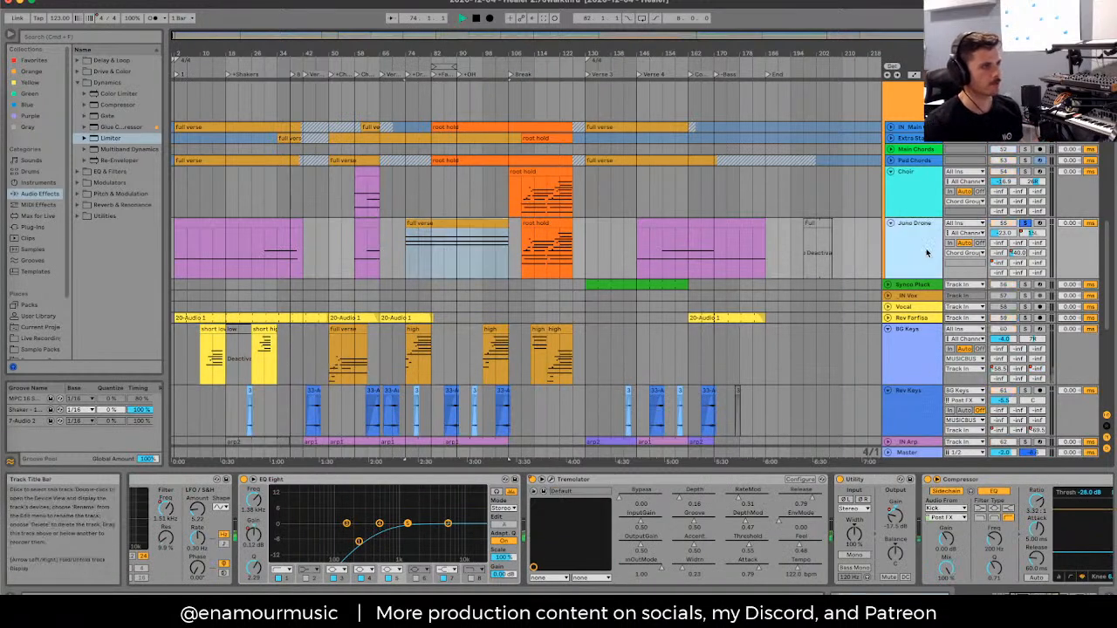
pyautogui.press('space')
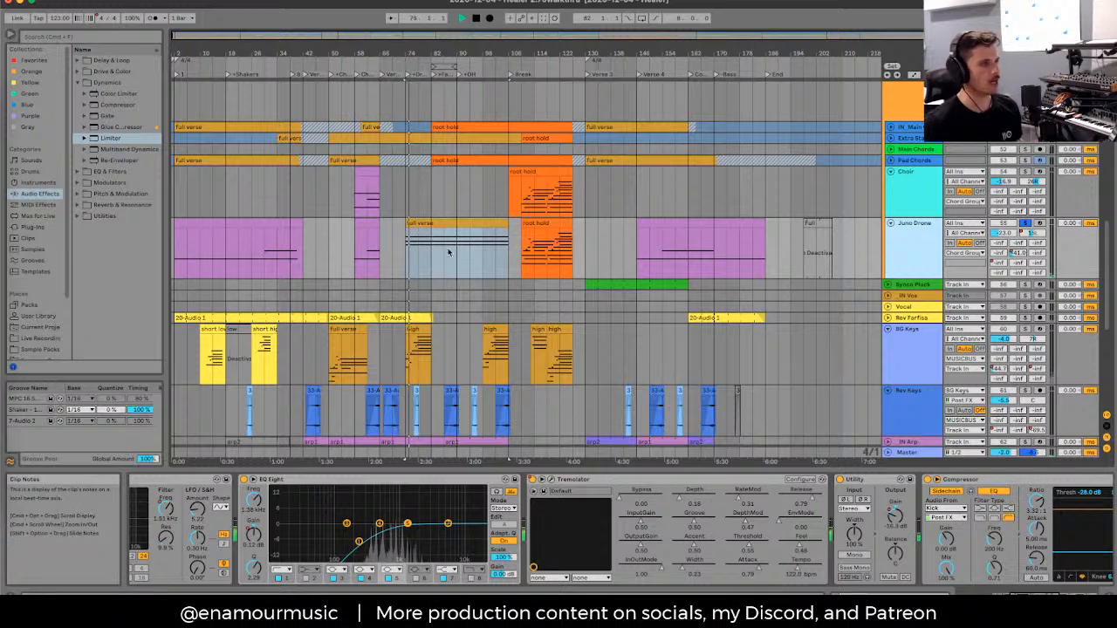
pyautogui.click(447, 251)
pyautogui.press('0')
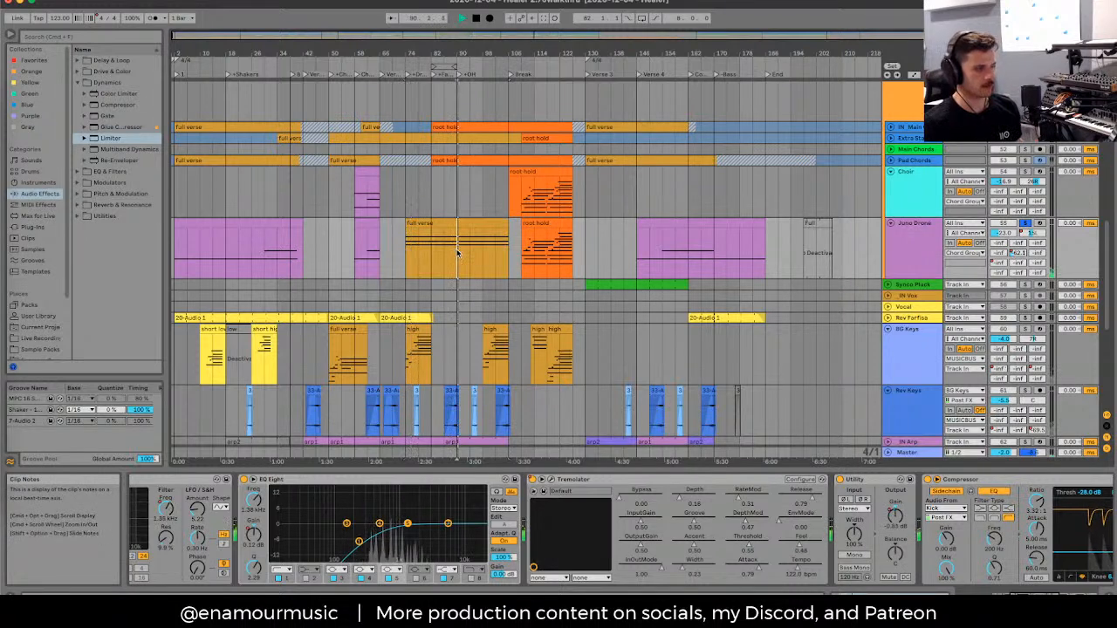
# Step: Compare the mix with and without the Juno Drone from the OH marker by deactivating and reactivating its track during playback
pyautogui.scroll(5, 949, 243)
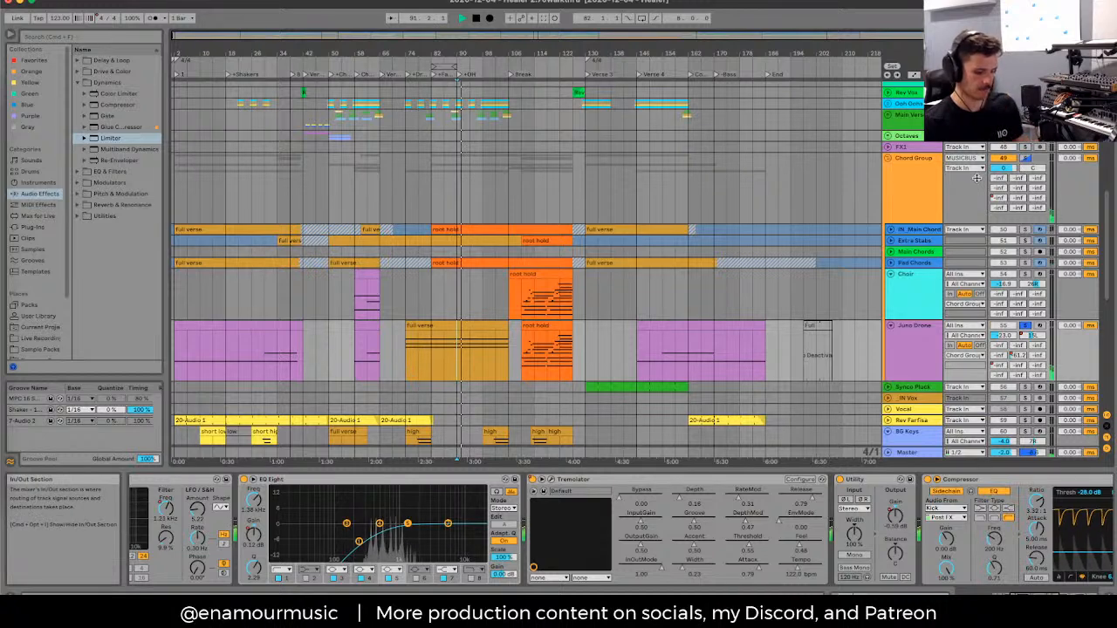
pyautogui.click(1005, 325)
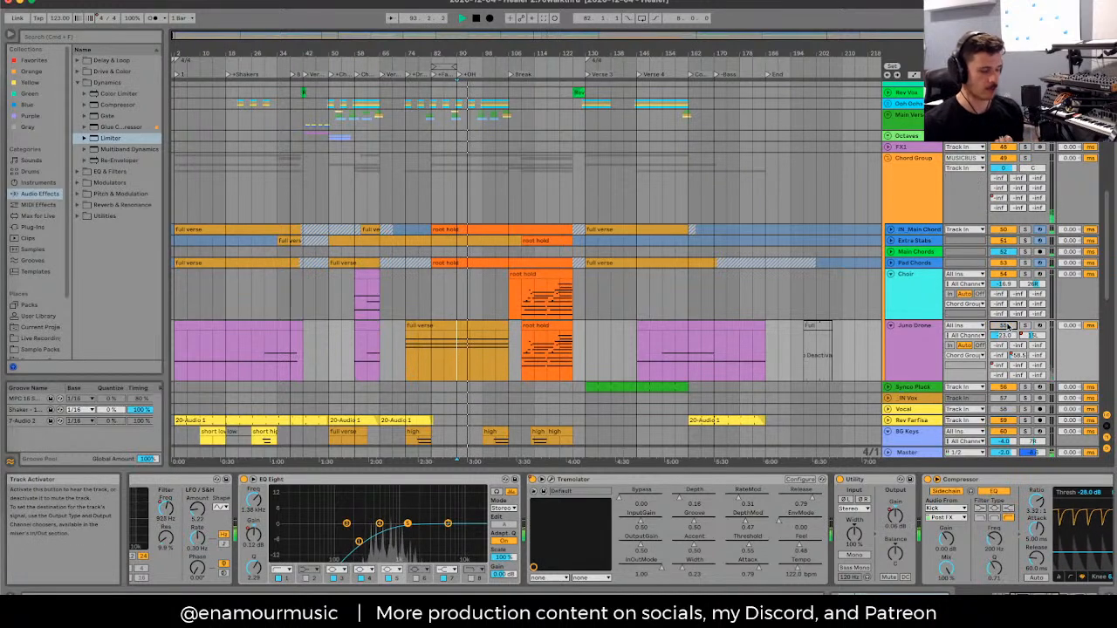
pyautogui.click(1006, 325)
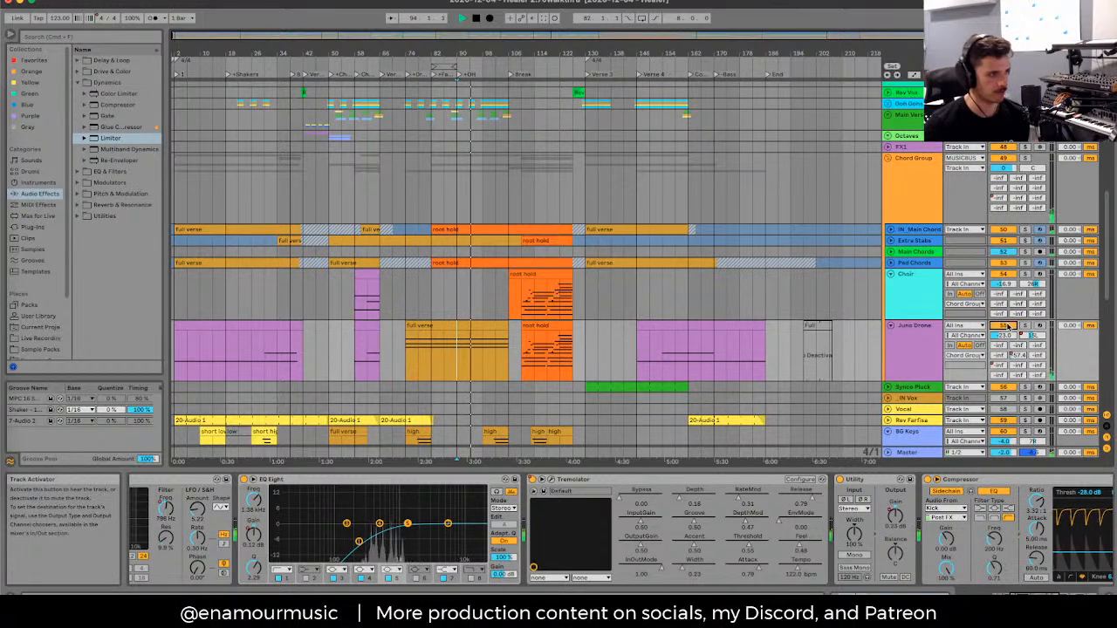
pyautogui.press('space')
pyautogui.click(451, 351)
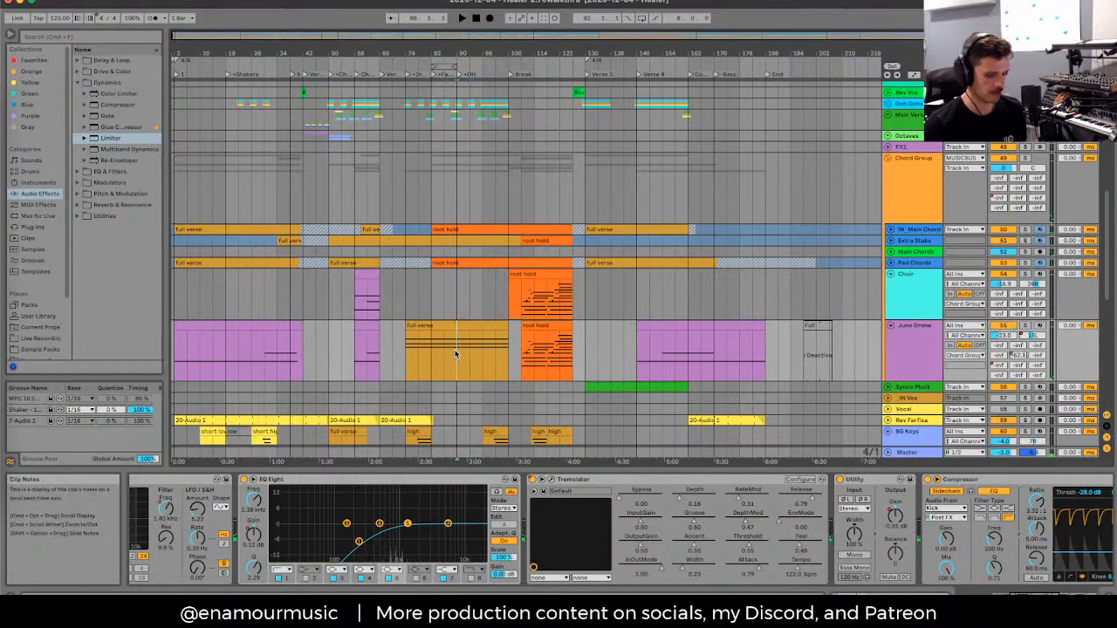
pyautogui.scroll(5, 454, 354)
pyautogui.press('space')
pyautogui.click(1004, 325)
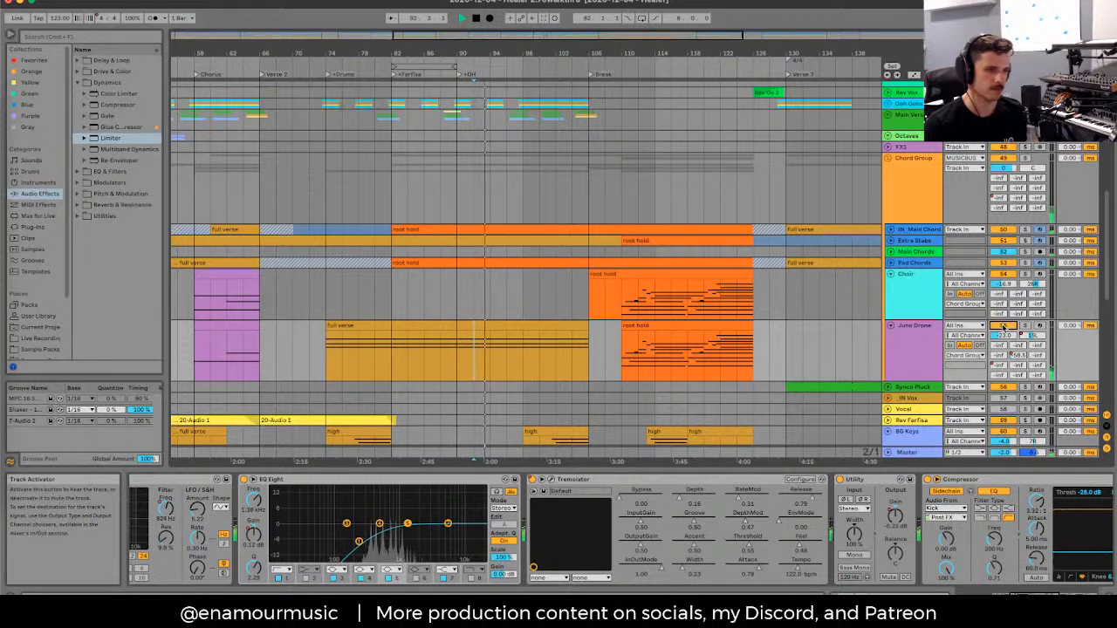
pyautogui.click(1005, 325)
pyautogui.press('space')
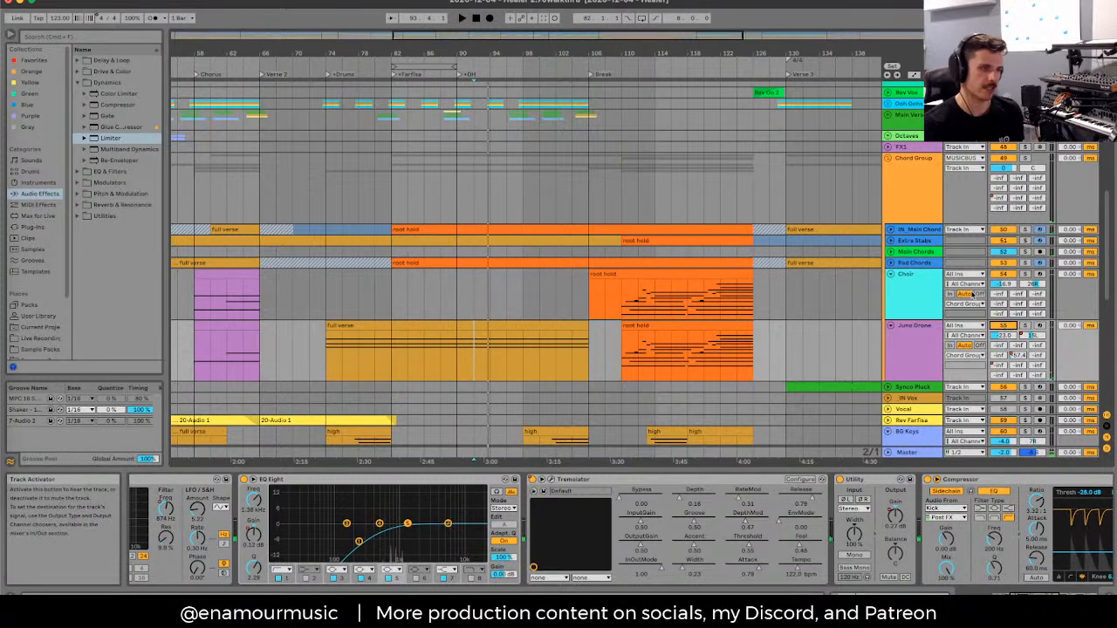
# Step: Show the whole arrangement's width and unfold the IN_Main Chord and Pad Chords tracks to compare their clips with the Juno Drone's
pyautogui.scroll(3, 909, 278)
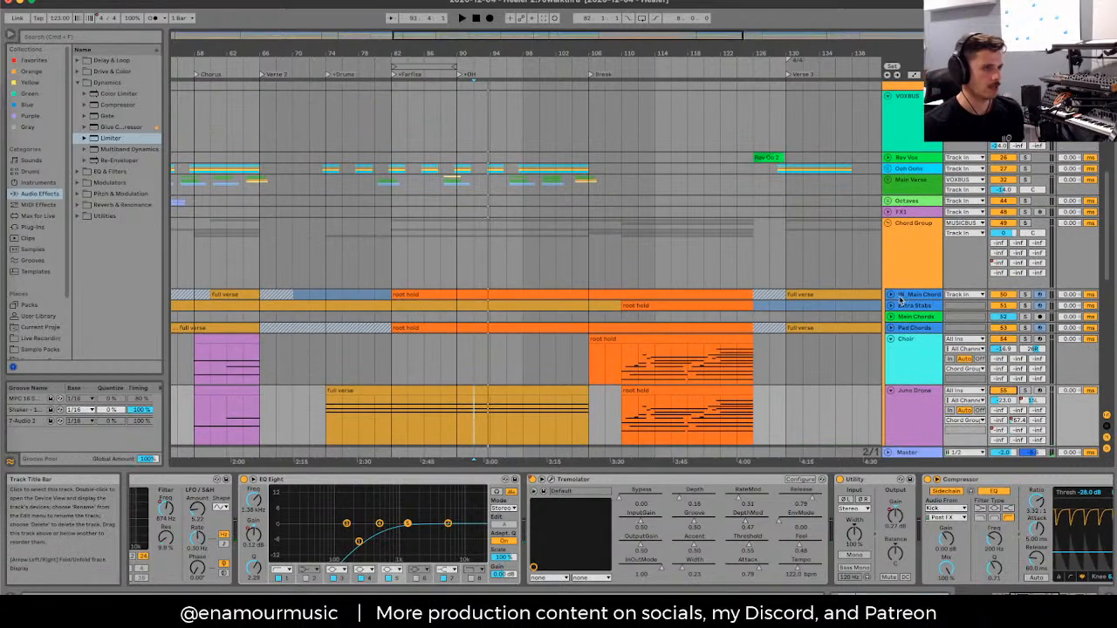
pyautogui.click(890, 295)
pyautogui.click(658, 256)
pyautogui.press('w')
pyautogui.scroll(-3, 664, 253)
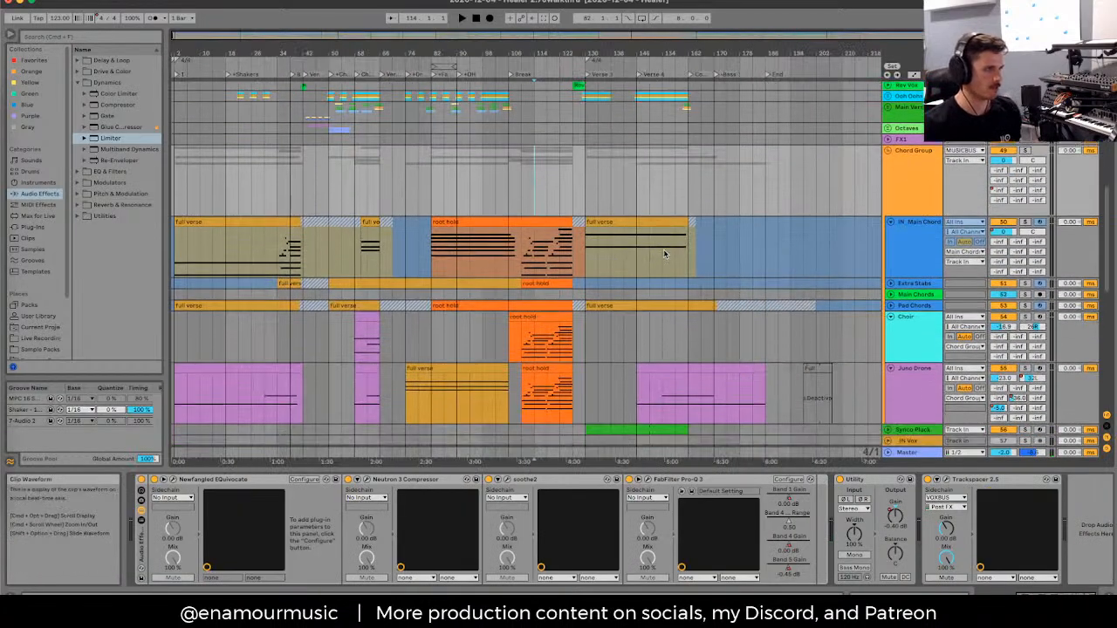
pyautogui.scroll(-3, 664, 253)
pyautogui.click(272, 347)
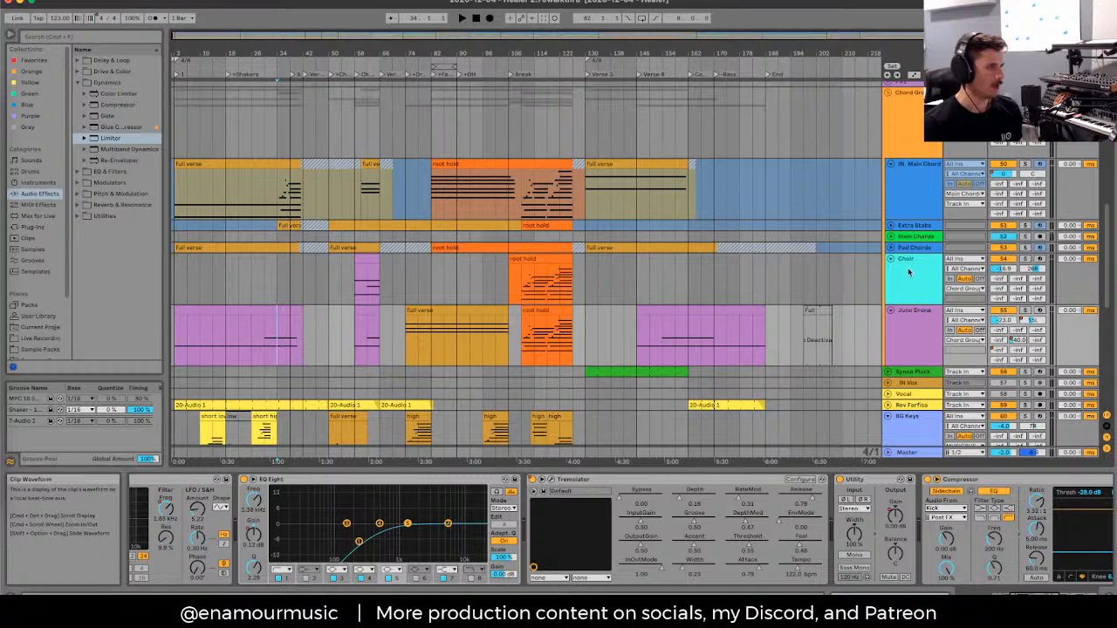
pyautogui.click(890, 248)
pyautogui.click(318, 279)
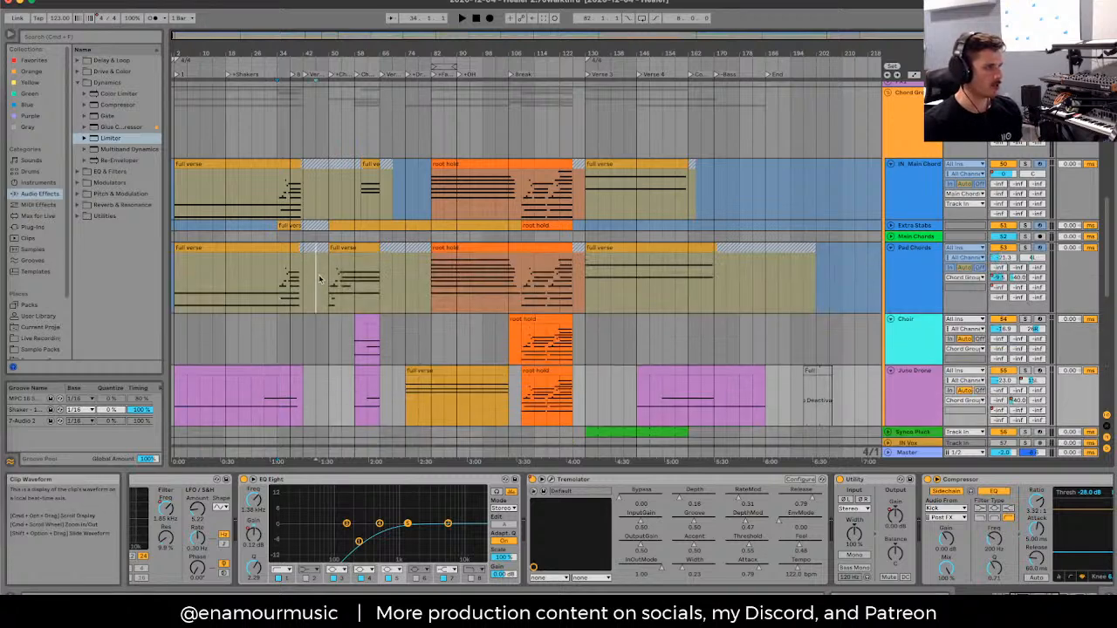
# Step: Audition the Pad Chords soloed from the start of their second full verse clip, checking their device chain and the IN_Main Chord clips
pyautogui.click(330, 276)
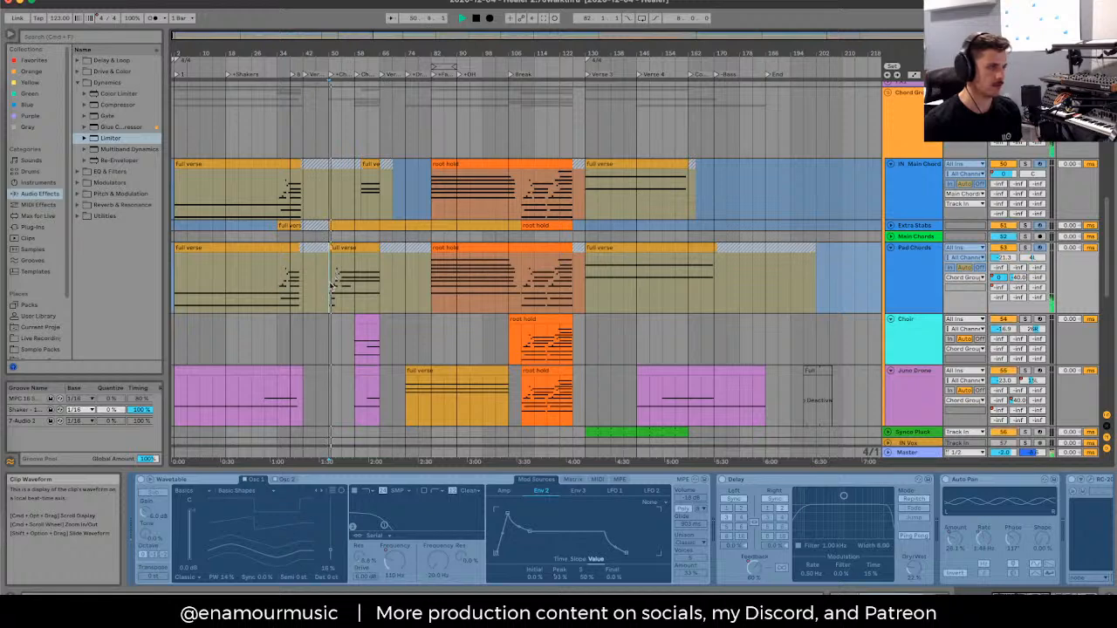
pyautogui.moveTo(332, 284)
pyautogui.mouseDown()
pyautogui.moveTo(366, 286)
pyautogui.moveTo(340, 286)
pyautogui.mouseUp()
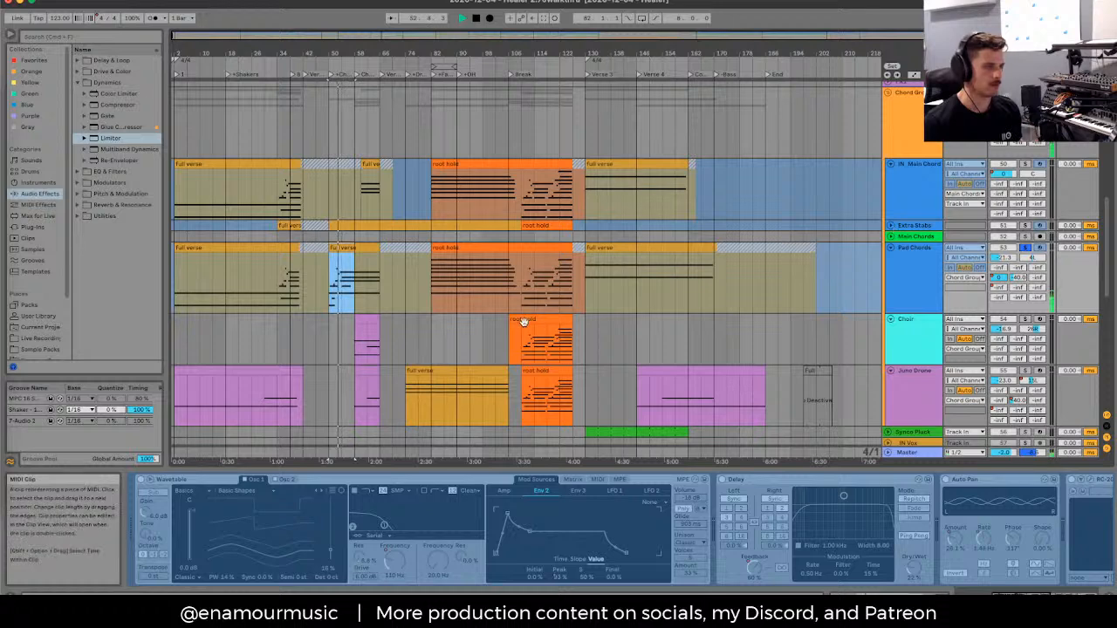
pyautogui.moveTo(431, 188); pyautogui.dragTo(458, 191)
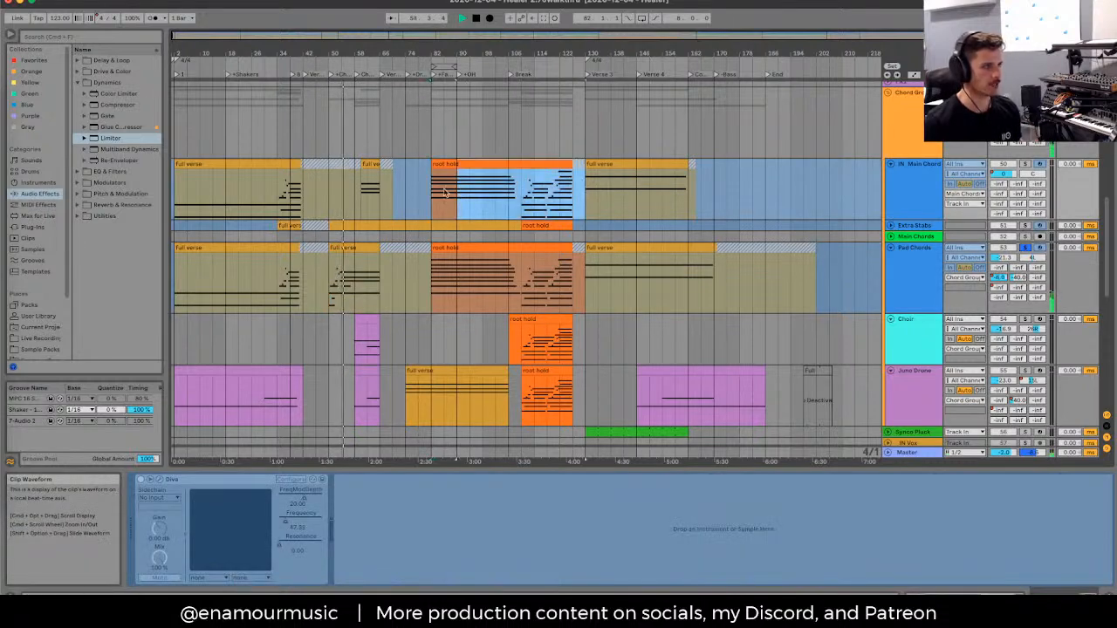
pyautogui.click(326, 195)
pyautogui.click(960, 268)
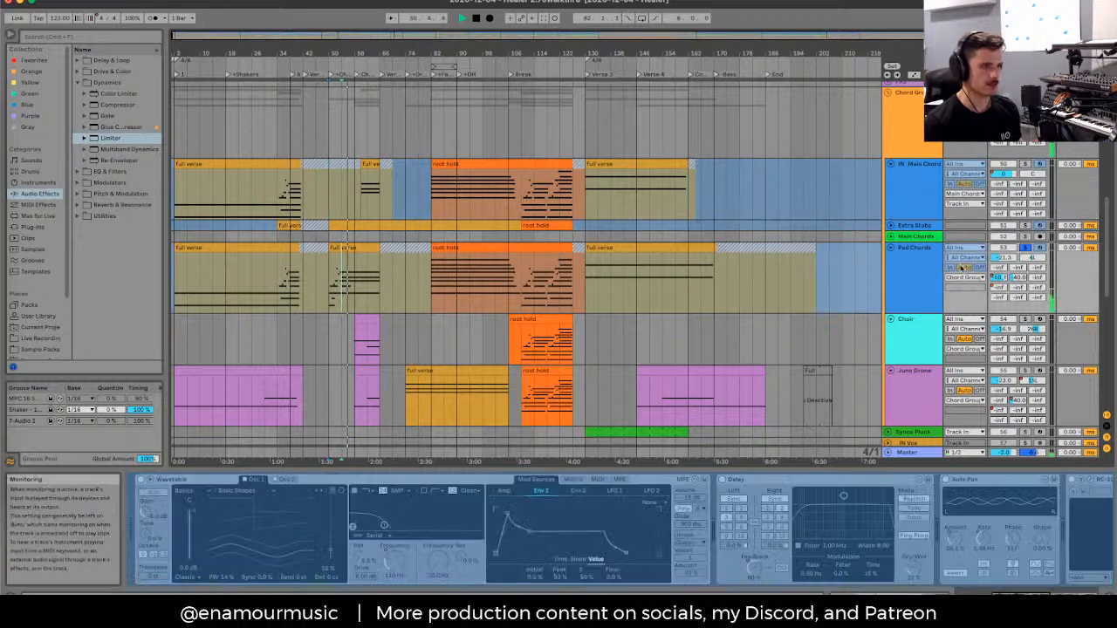
pyautogui.press('space')
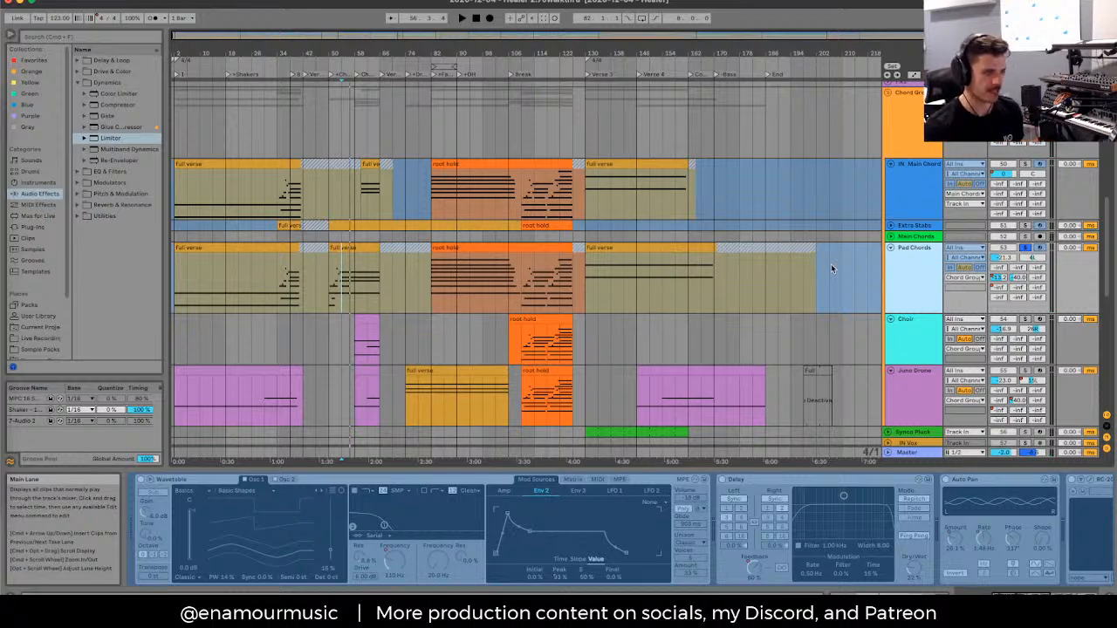
# Step: Audition the Choir's first clip soloed, with its pitch, LABS, EQ Eight and Utility chain on show
pyautogui.scroll(-2, 832, 269)
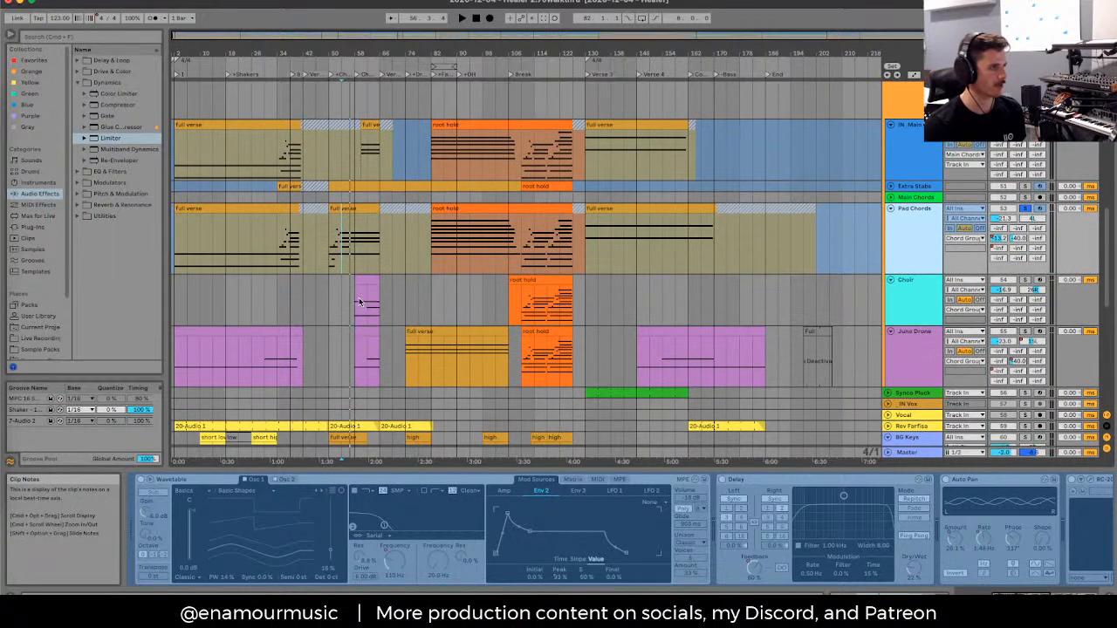
pyautogui.click(698, 269)
pyautogui.click(367, 301)
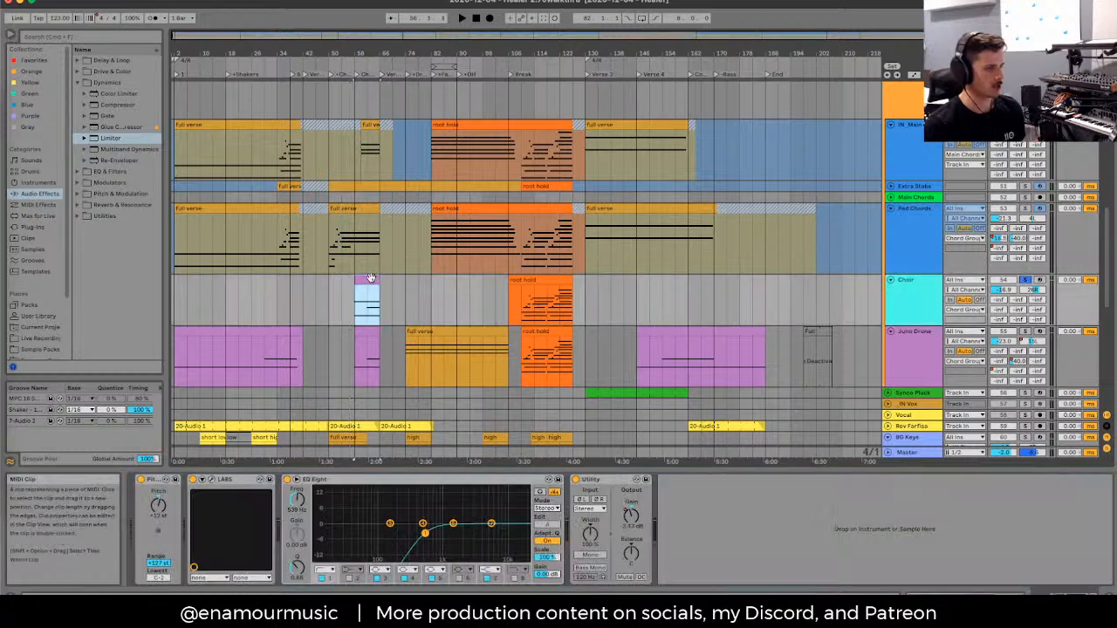
pyautogui.press('space')
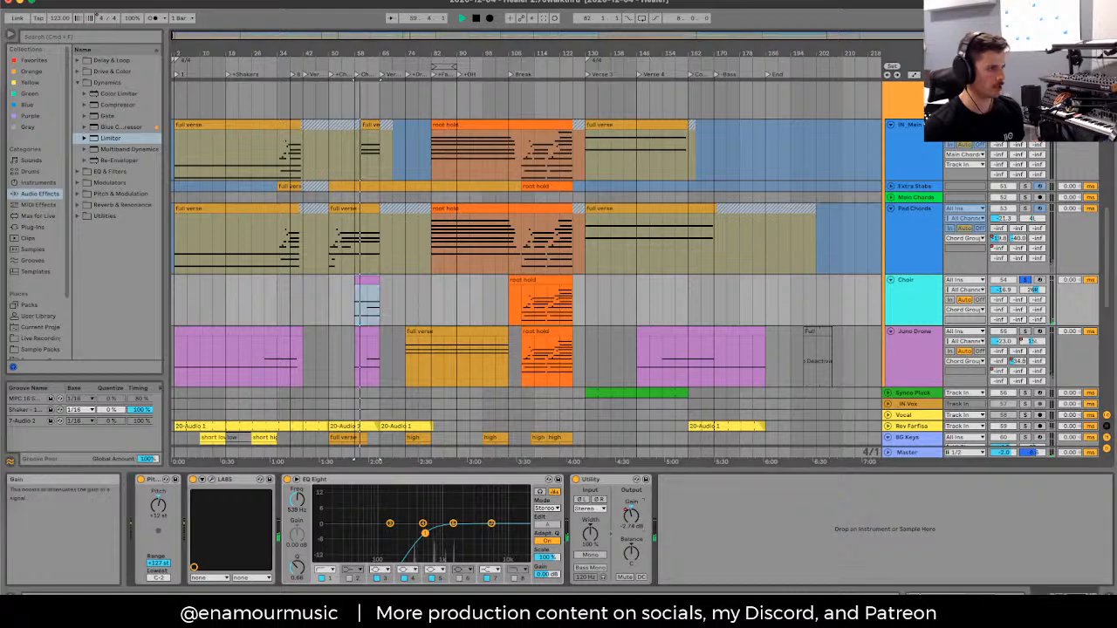
# Step: Listen to the whole Chord Group soloed from the first Choir clip, with the Master chain on show
pyautogui.click(951, 153)
pyautogui.scroll(2, 951, 153)
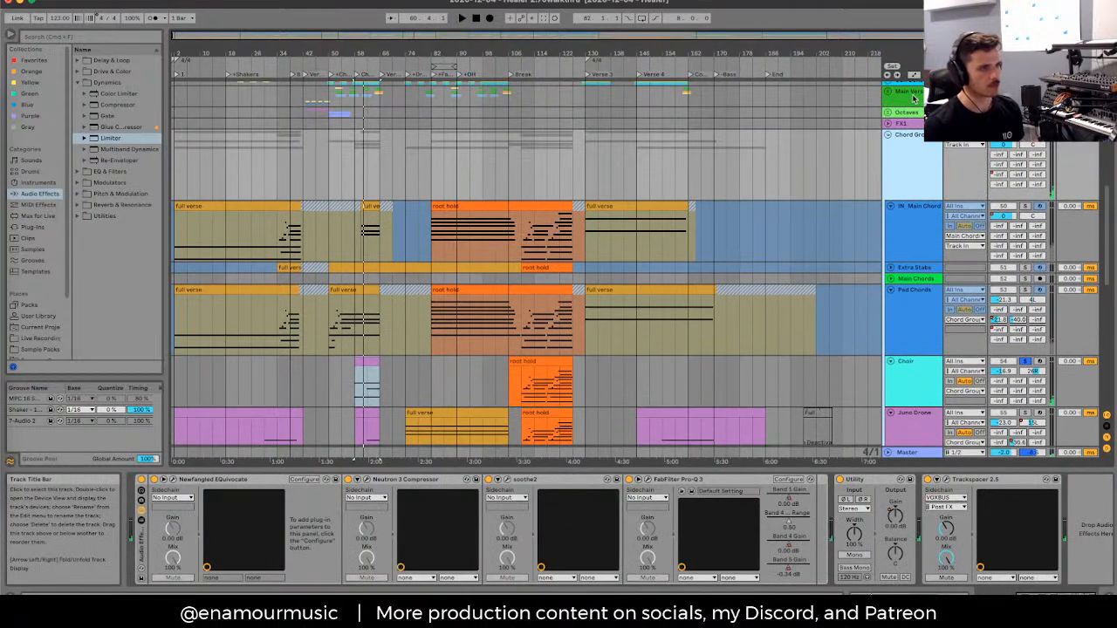
pyautogui.click(908, 452)
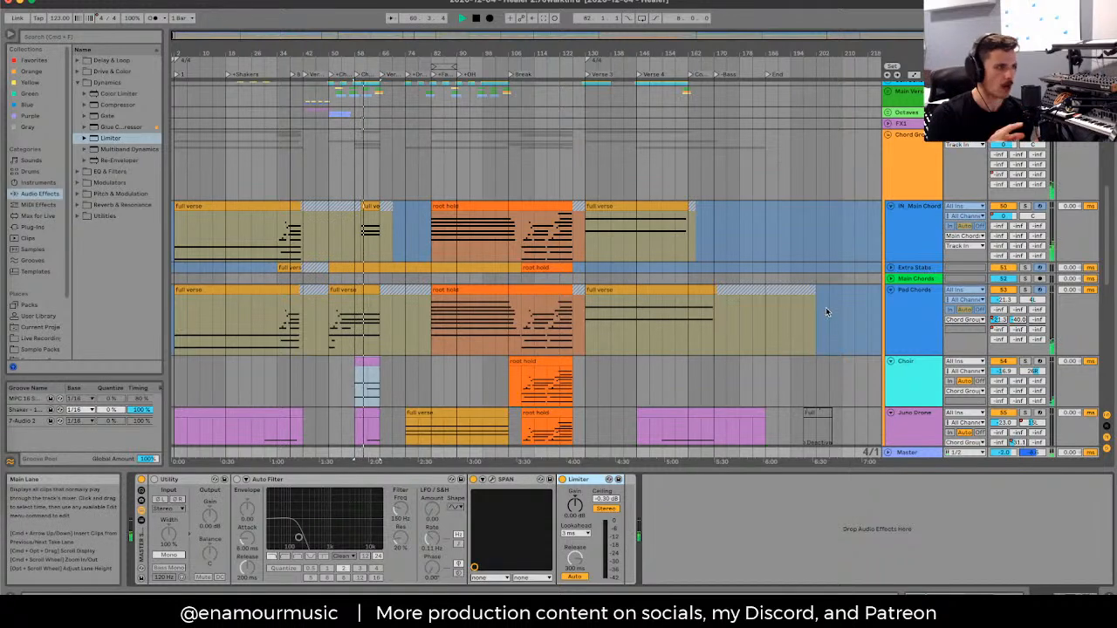
pyautogui.press('space')
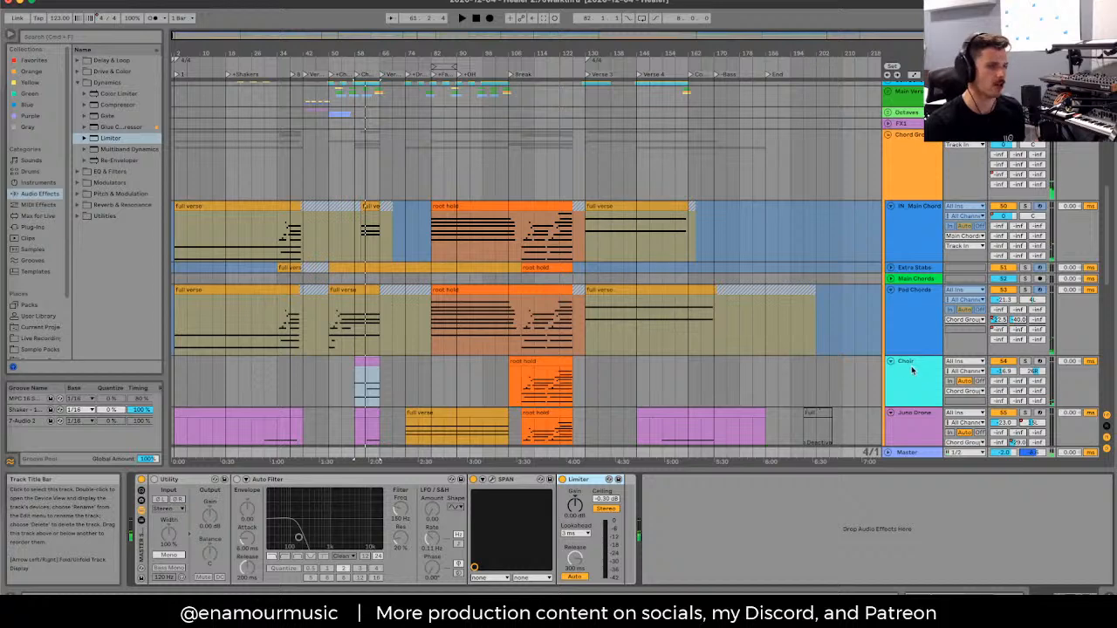
# Step: Look at the Choir and Master device chains, then fold the IN_Main Chord track
pyautogui.click(912, 370)
pyautogui.scroll(-3, 913, 370)
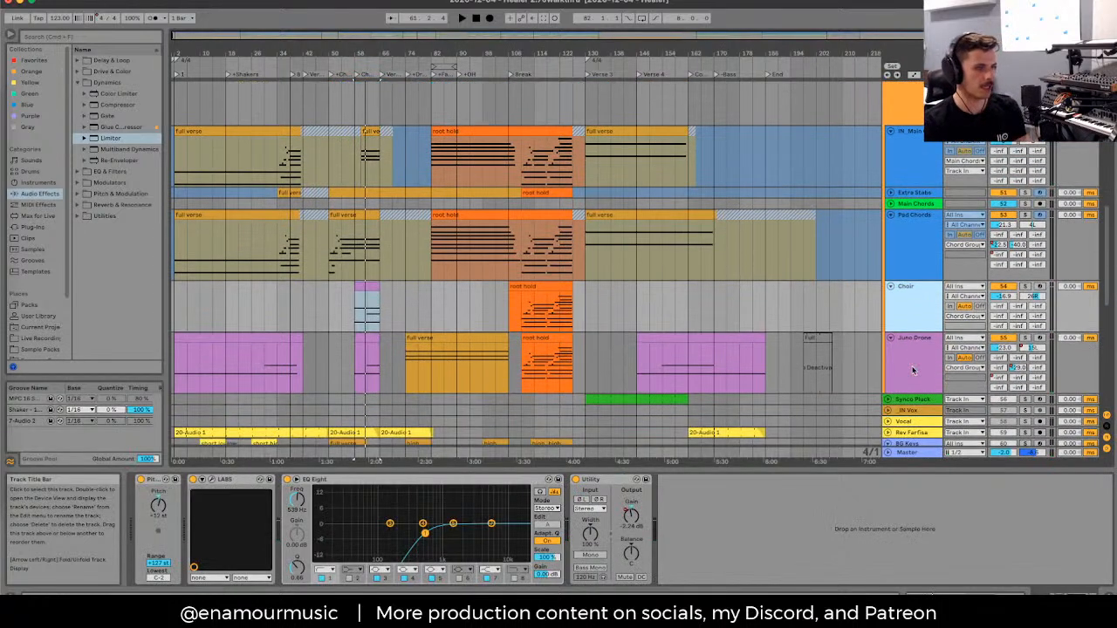
pyautogui.click(930, 454)
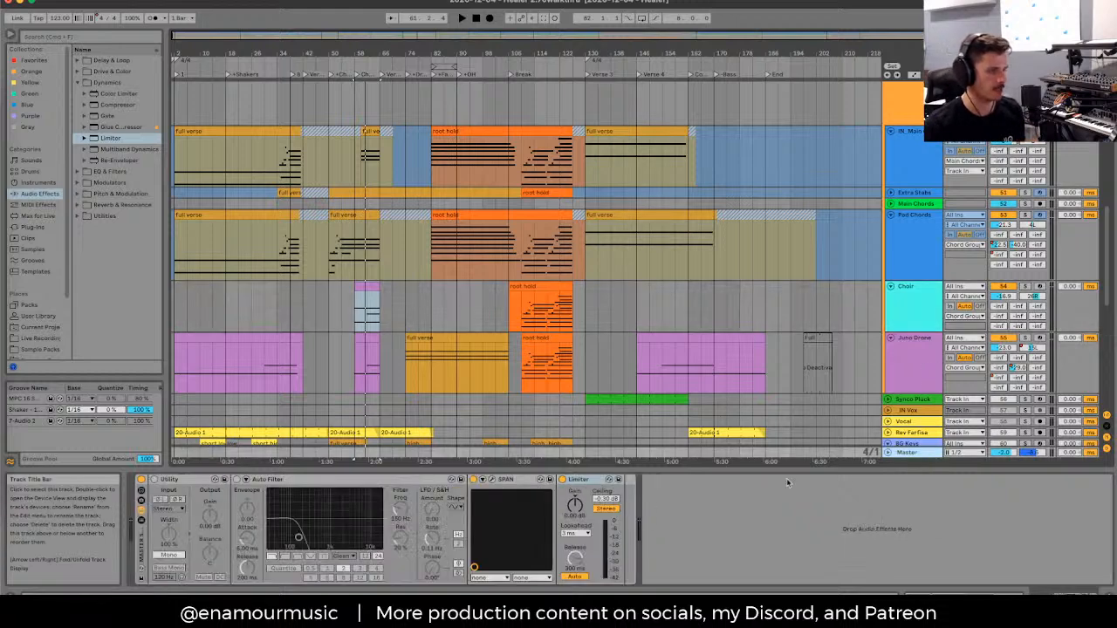
pyautogui.click(907, 144)
pyautogui.click(890, 131)
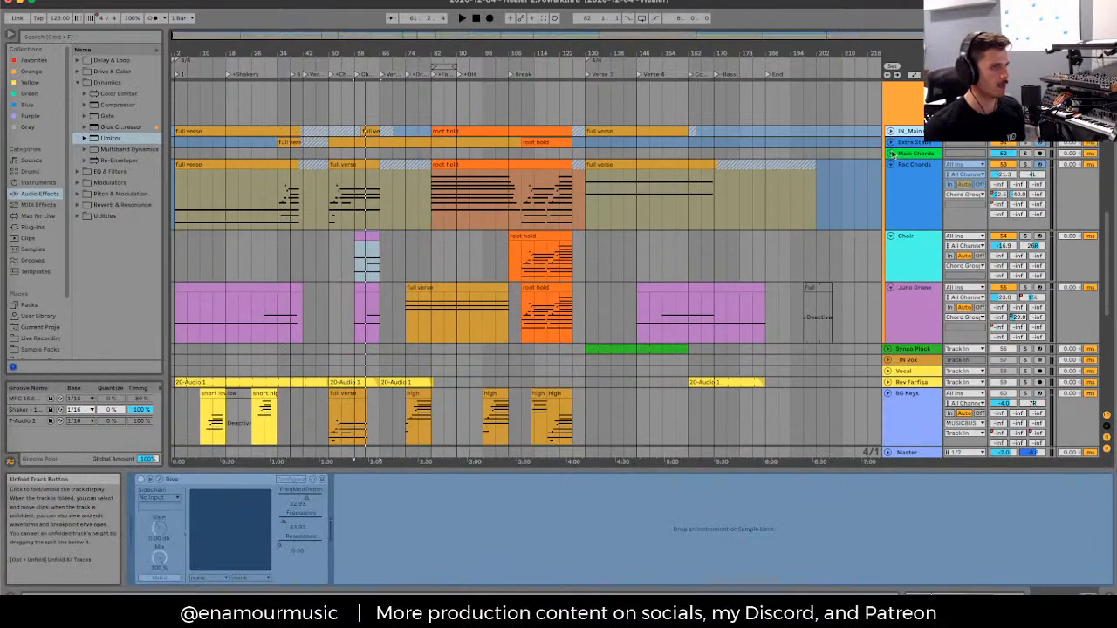
# Step: Compare the device chains of the Extra Stabs, Pad Chords, IN_Main Chord and Main Chords tracks
pyautogui.click(894, 154)
pyautogui.click(894, 179)
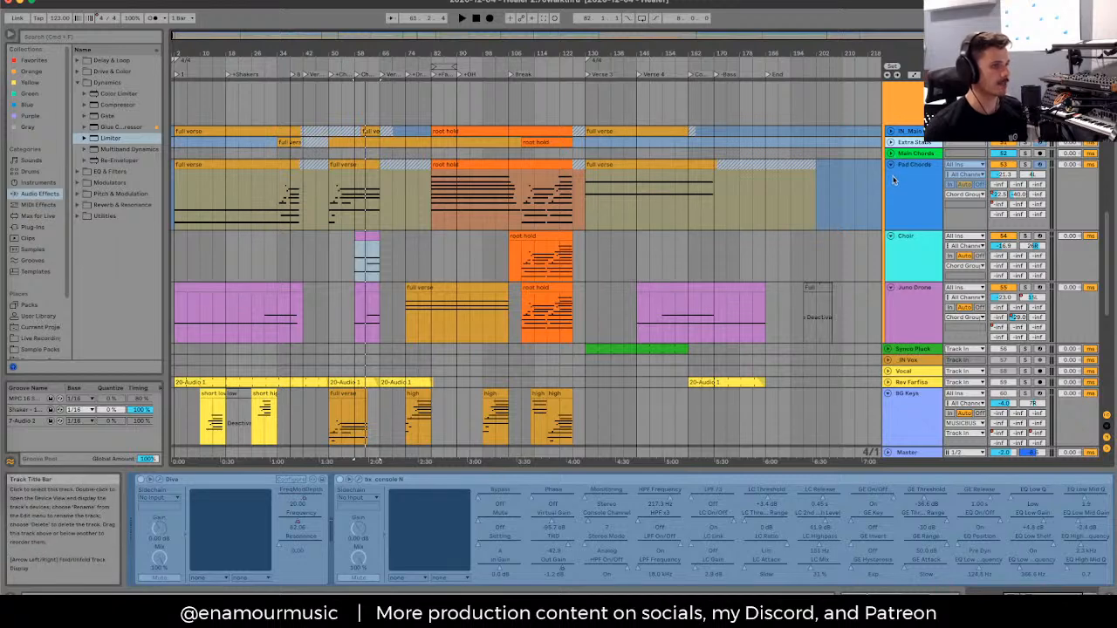
pyautogui.click(912, 221)
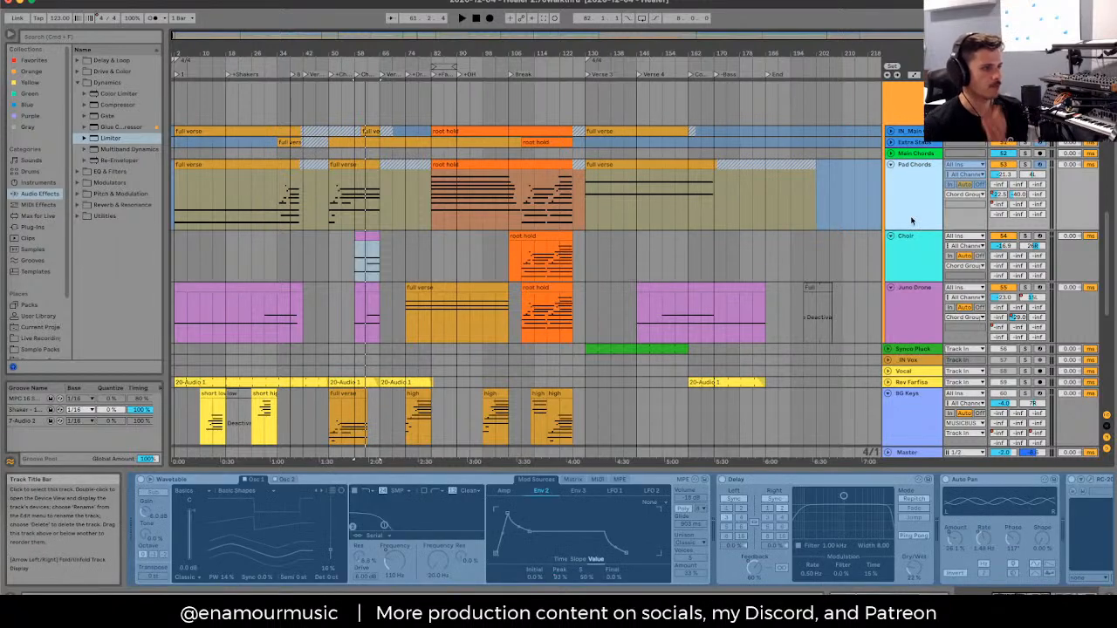
pyautogui.click(901, 131)
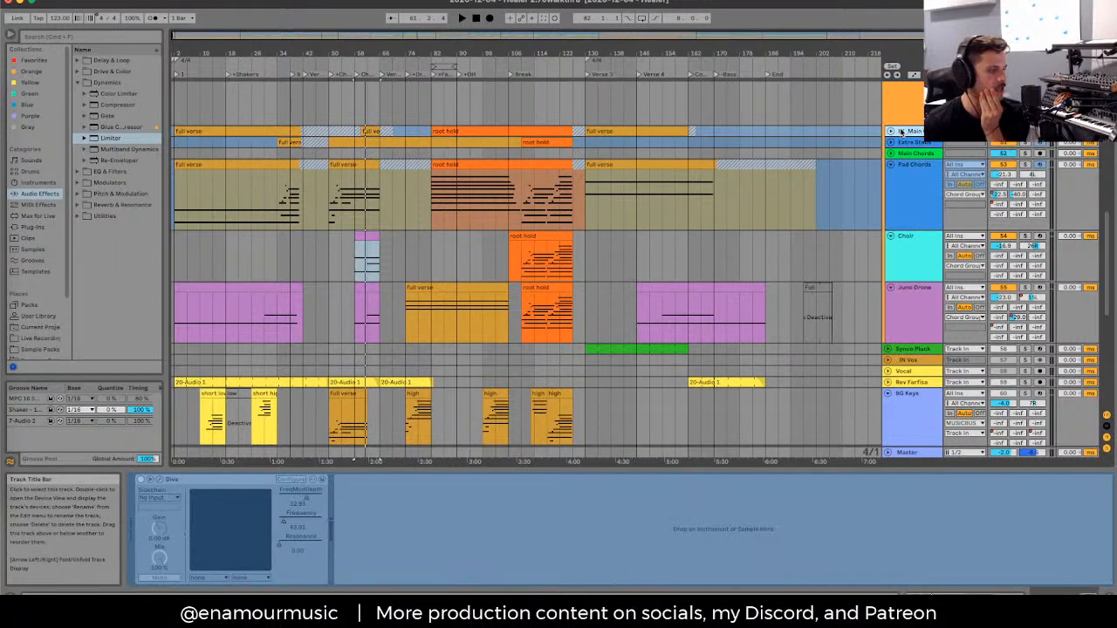
pyautogui.click(903, 154)
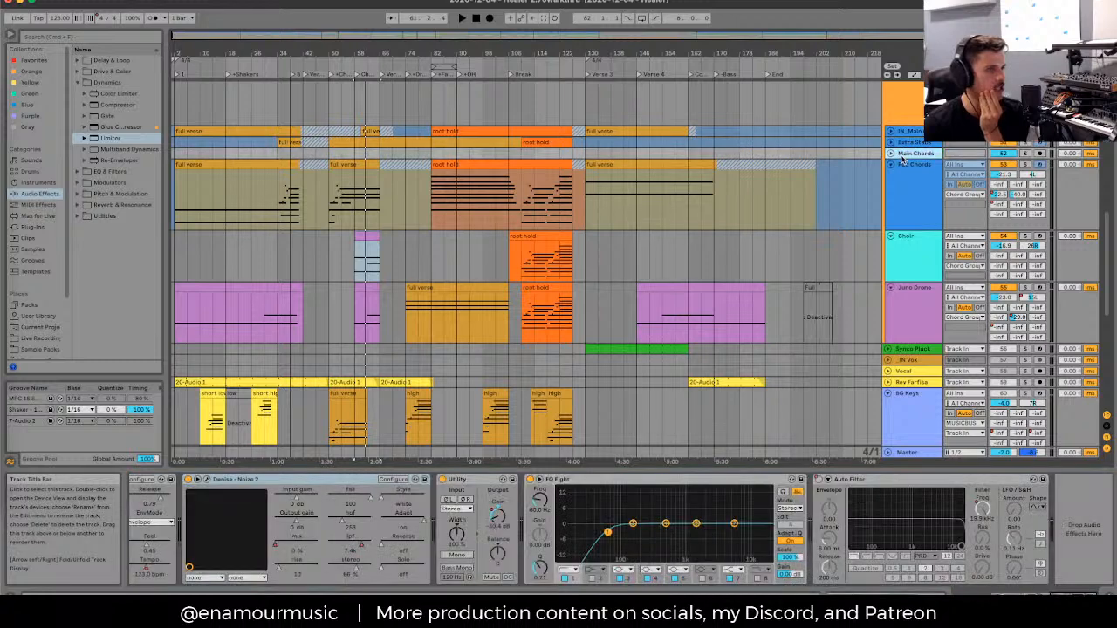
# Step: Point out the Unfreeze Track option for Pad Chords and examine its device chain through to the sidechained Compressor
pyautogui.click(908, 217)
pyautogui.rightClick(907, 217)
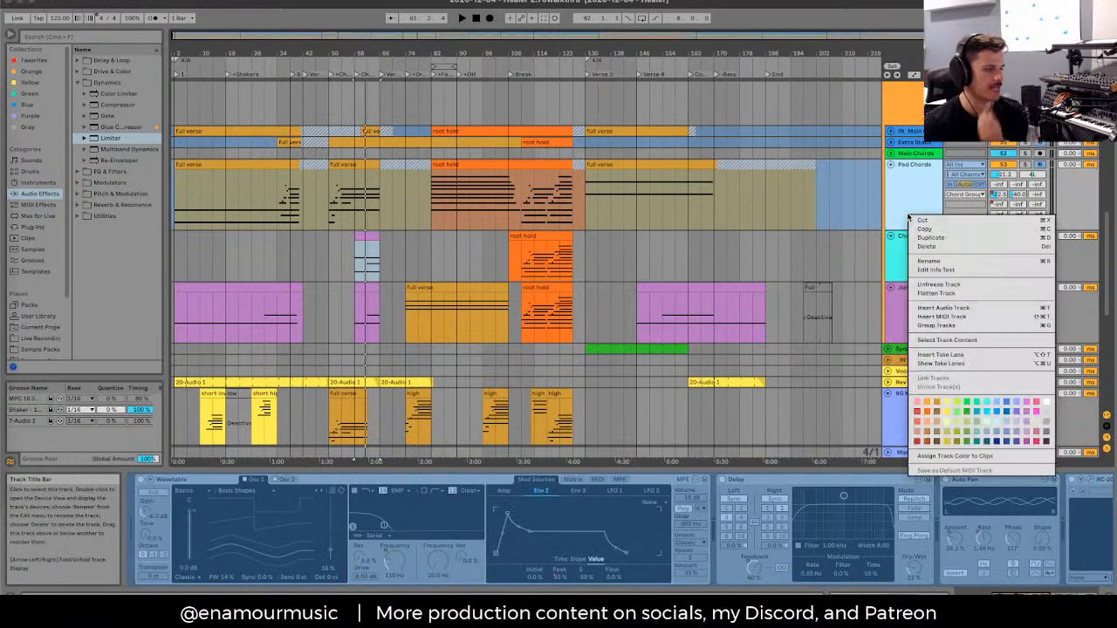
pyautogui.click(937, 286)
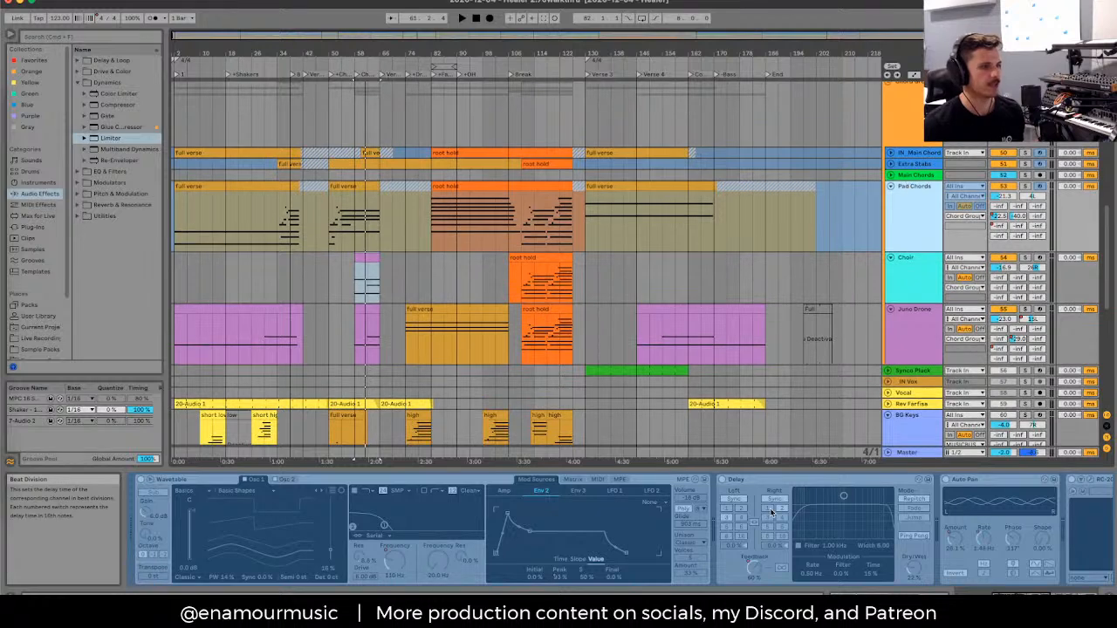
pyautogui.hscroll(5, 771, 513)
pyautogui.hscroll(2, 698, 515)
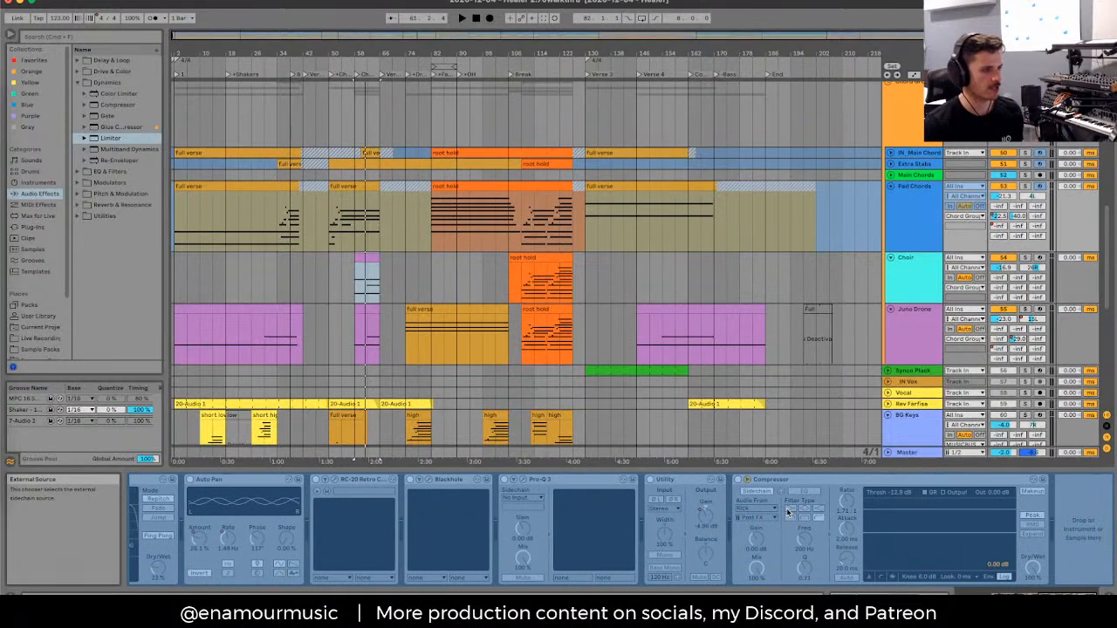
pyautogui.hscroll(-4, 671, 517)
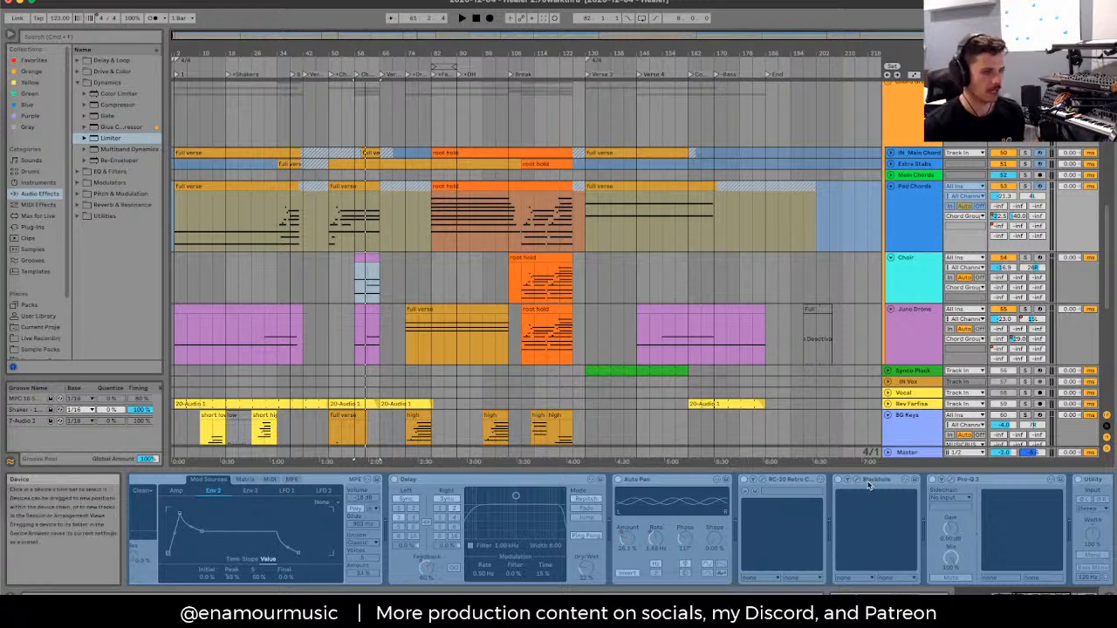
pyautogui.hscroll(1, 860, 489)
pyautogui.hscroll(10, 851, 488)
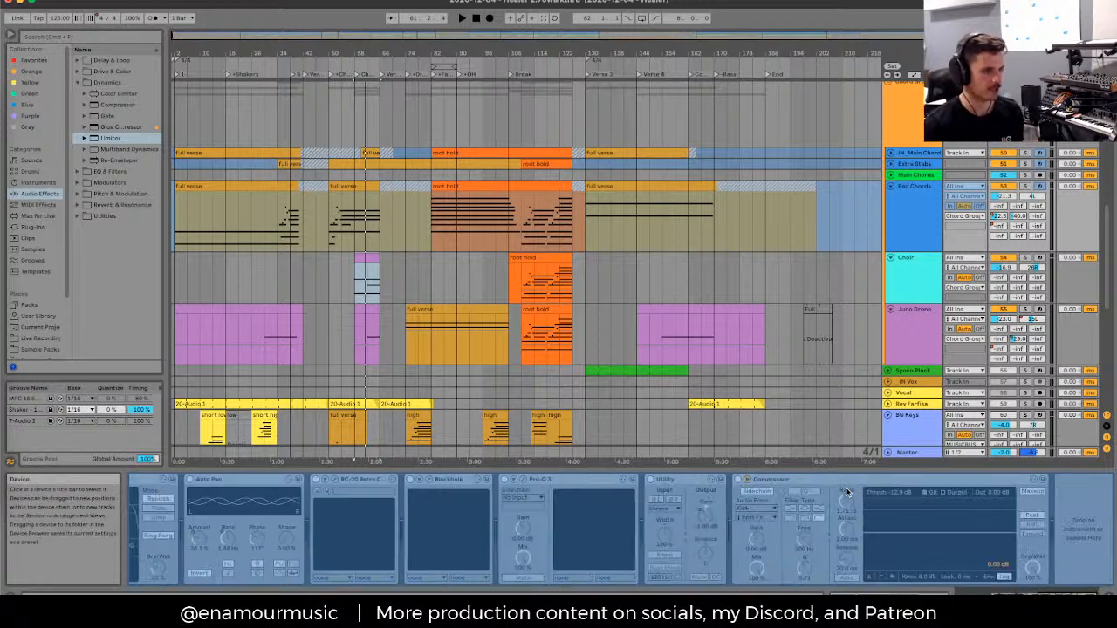
pyautogui.click(903, 194)
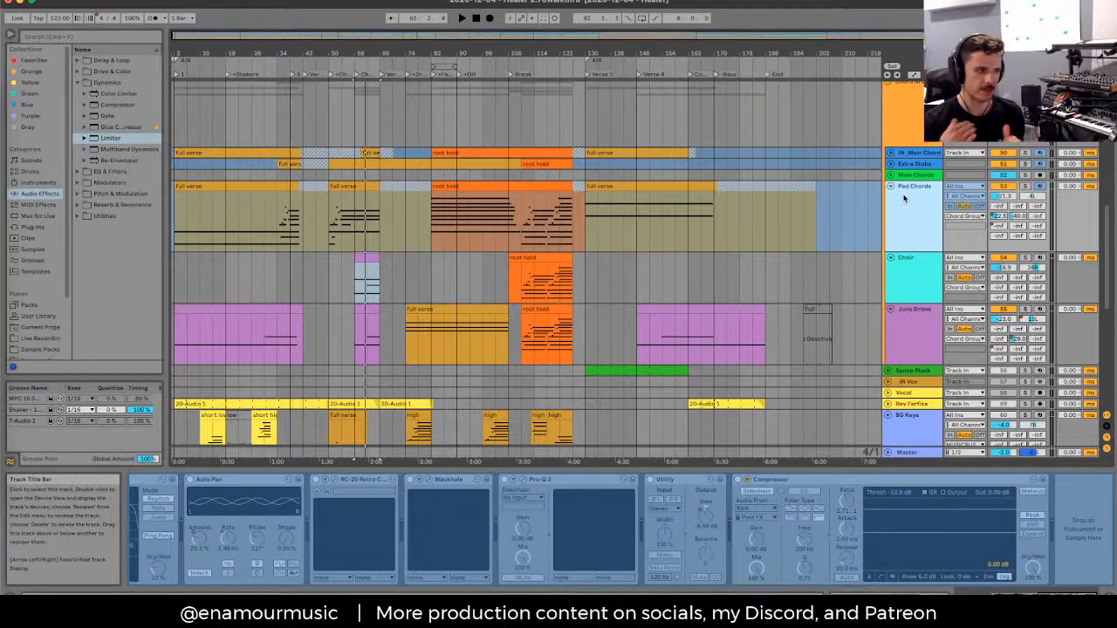
# Step: Examine the Main Chords device chain from its Auto Filter back to the bx_console N at the start
pyautogui.click(903, 199)
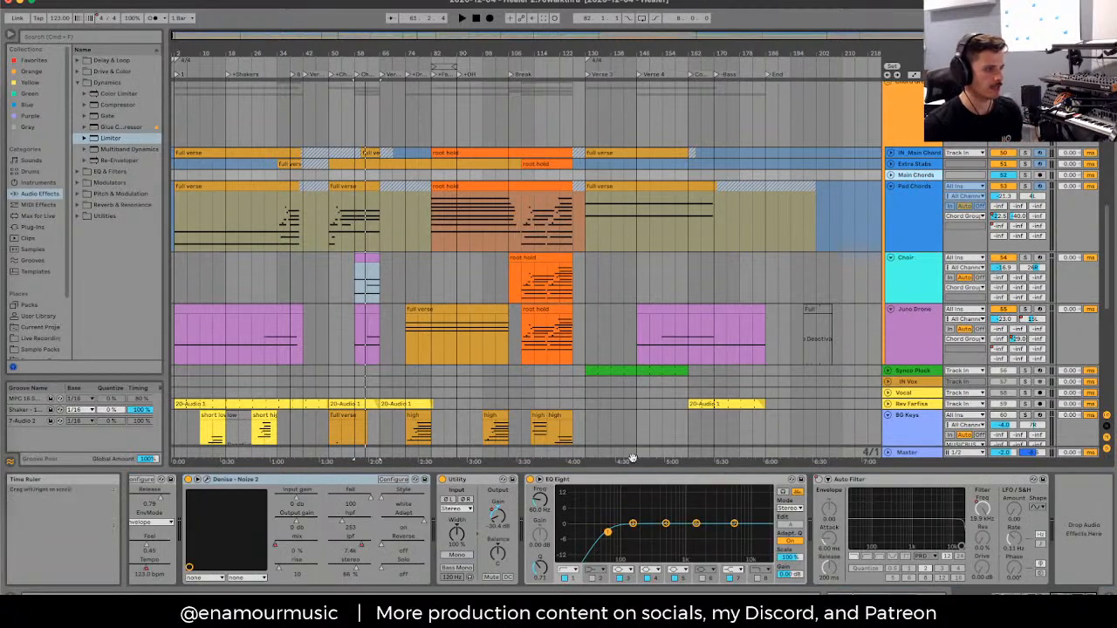
pyautogui.hscroll(-3, 611, 551)
pyautogui.hscroll(-6, 611, 552)
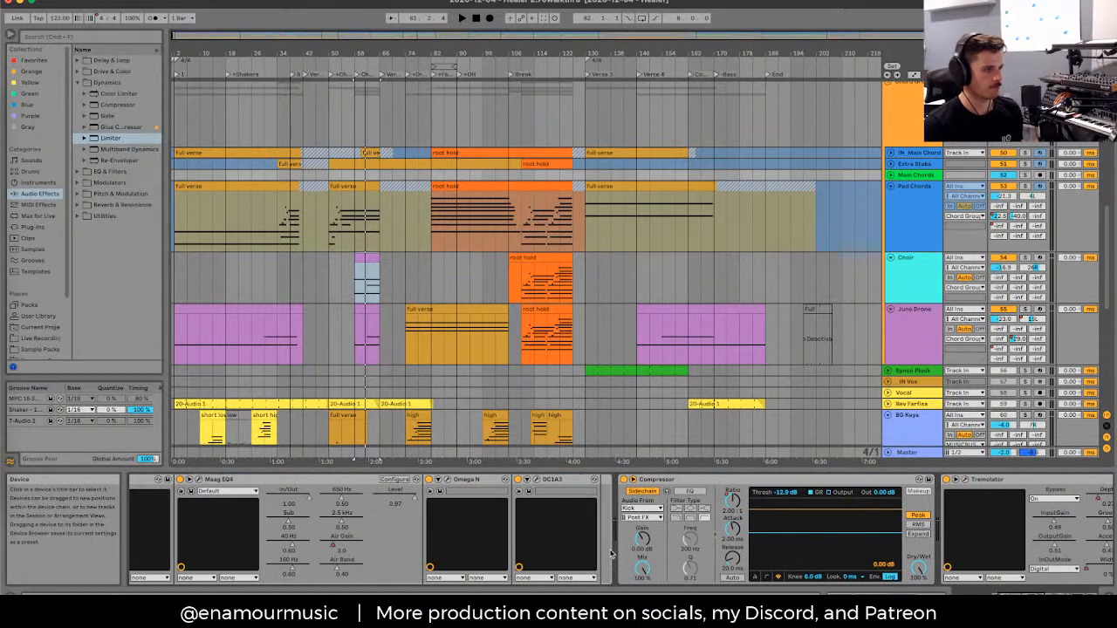
pyautogui.hscroll(-4, 611, 554)
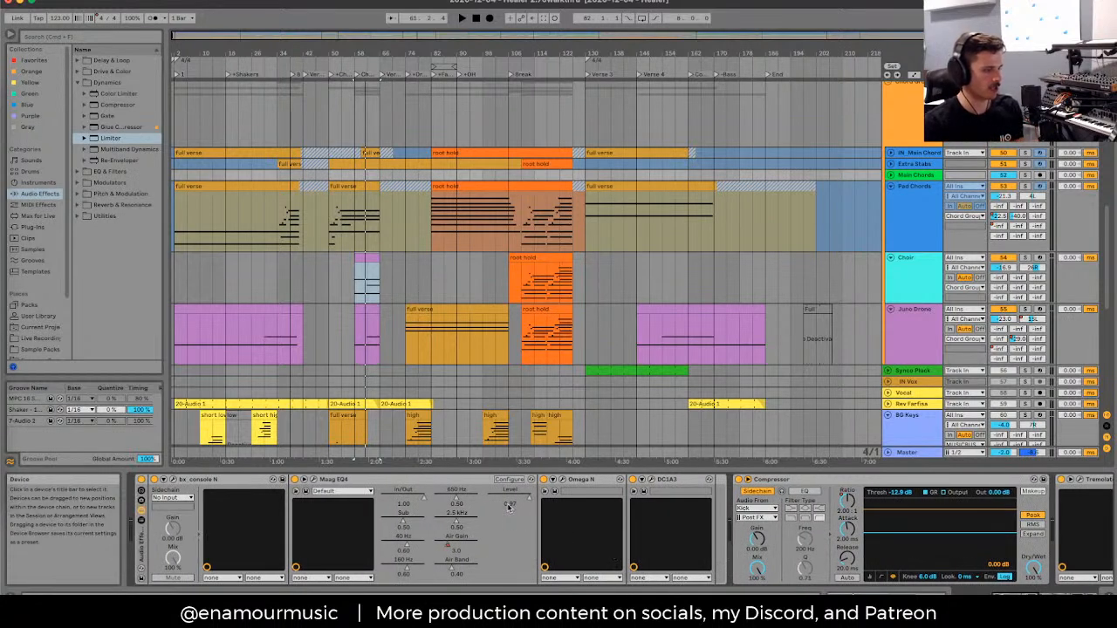
# Step: Revisit the frozen IN_Main Chord and Extra Stabs tracks to check their Diva and bx_console N devices
pyautogui.click(910, 213)
pyautogui.click(902, 162)
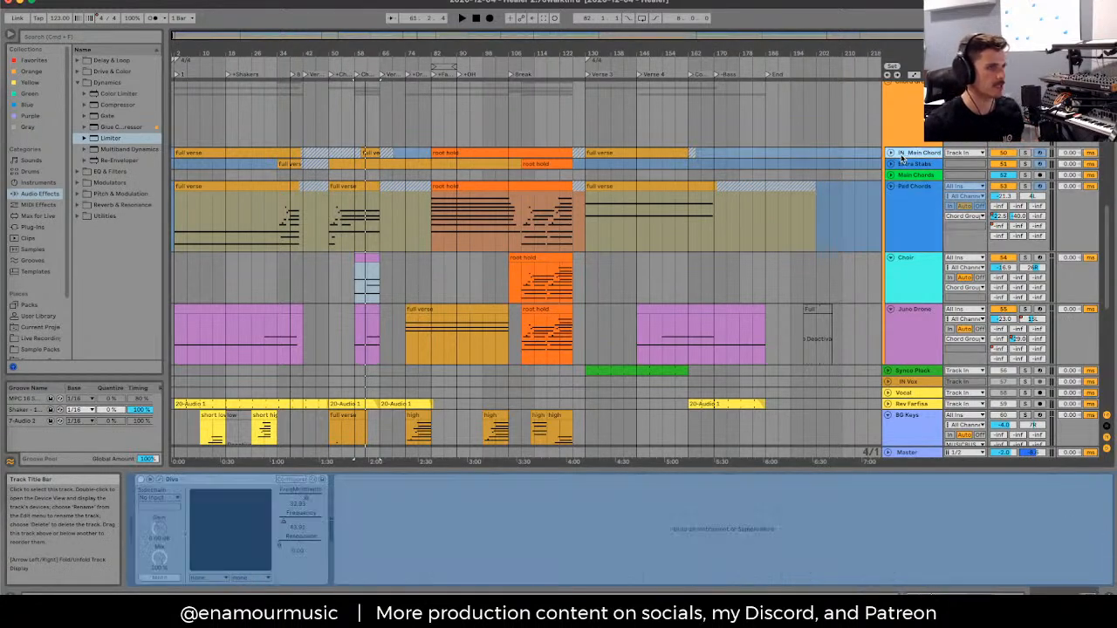
pyautogui.click(902, 163)
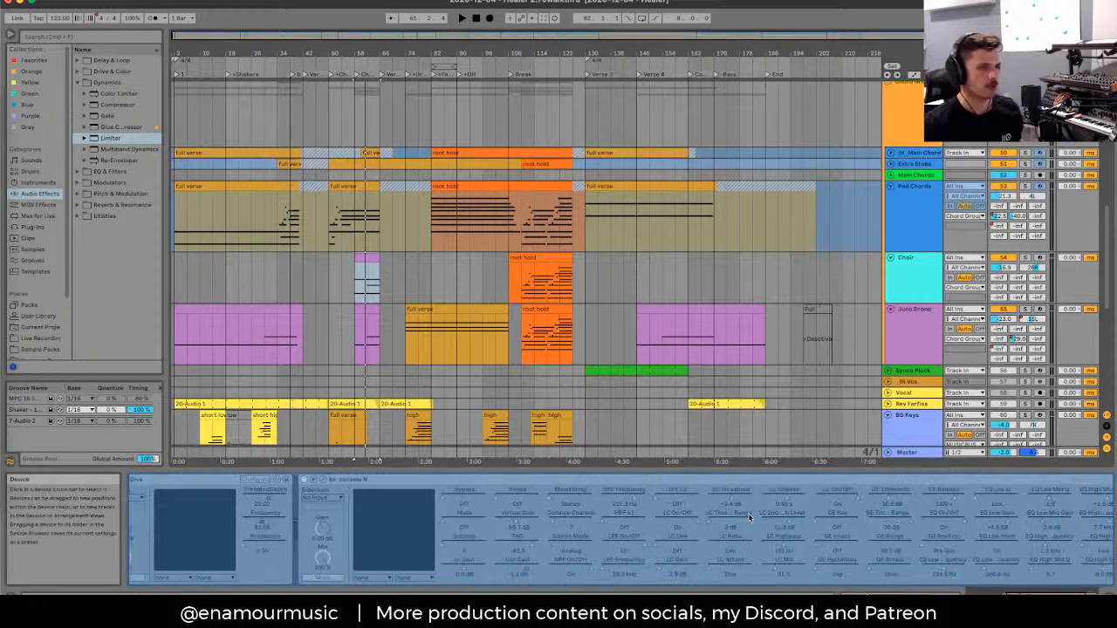
pyautogui.click(914, 142)
pyautogui.scroll(3, 187, 454)
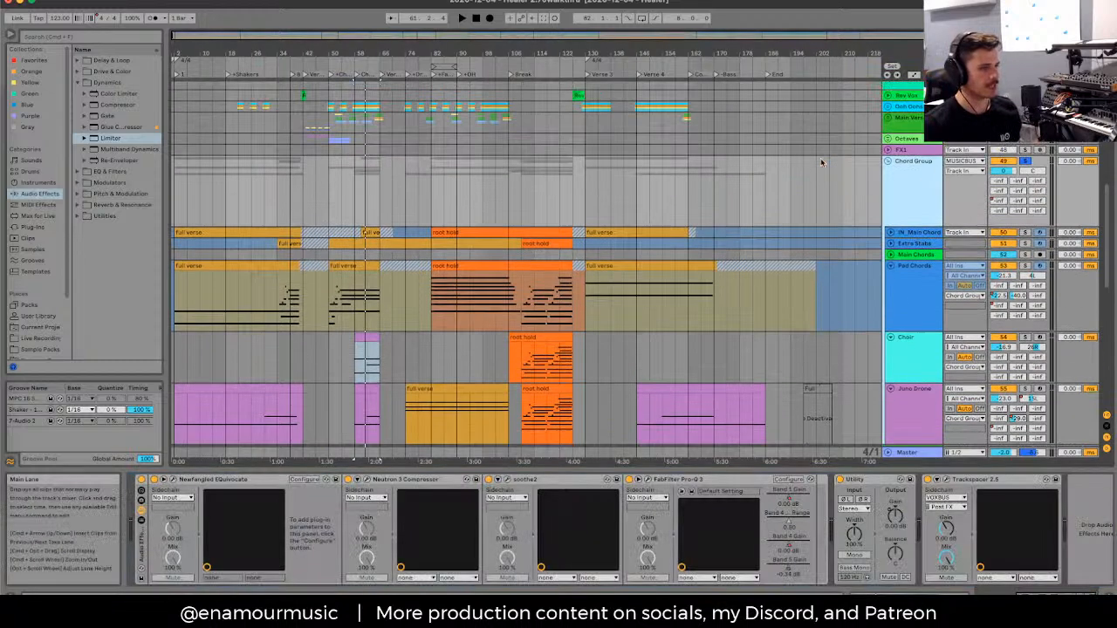
pyautogui.click(171, 480)
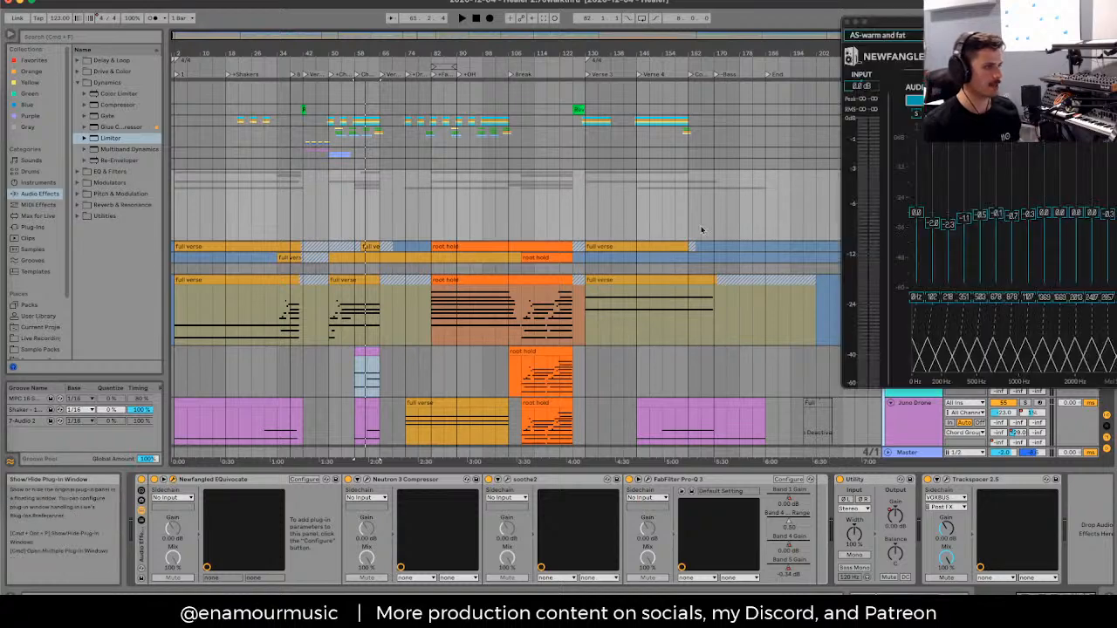
pyautogui.moveTo(882, 21); pyautogui.dragTo(175, 2)
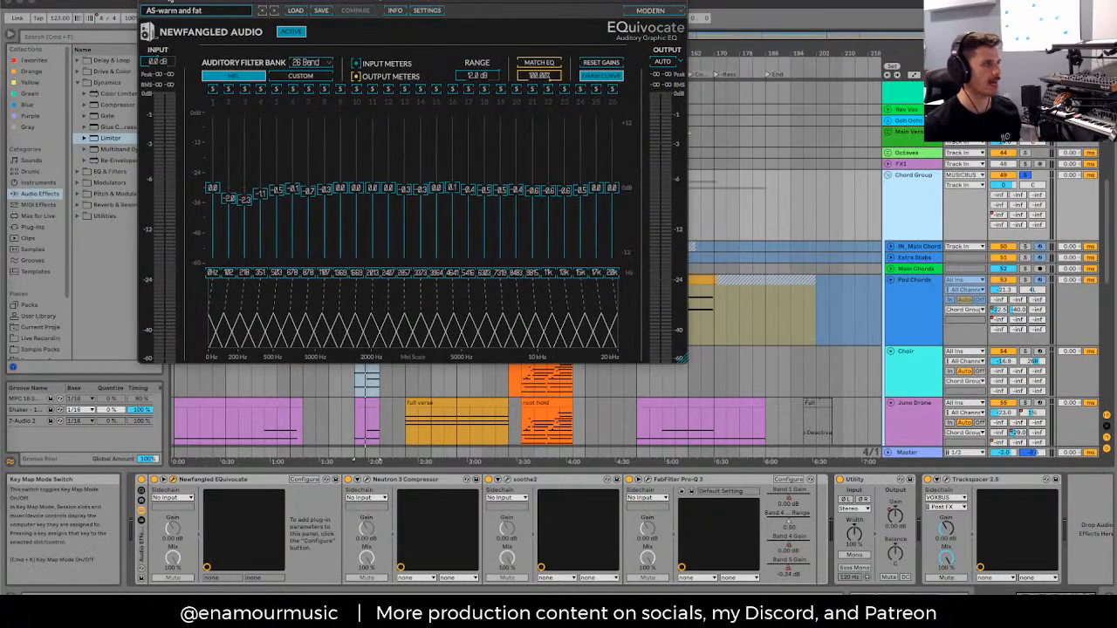
pyautogui.click(143, 4)
# Step: Look at the device chains of the Choir and Juno Drone tracks
pyautogui.scroll(-3, 812, 236)
pyautogui.click(903, 318)
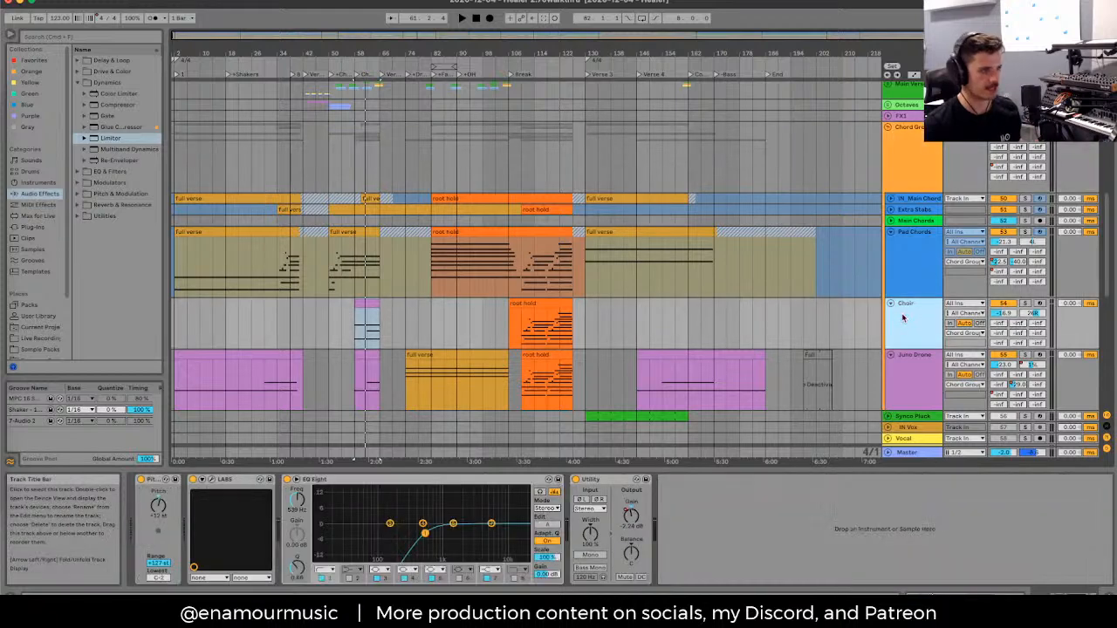
pyautogui.click(898, 378)
# Step: Inspect the FabFilter Pro-Q 3 curve on the Chord Group and close the plug-in
pyautogui.click(927, 188)
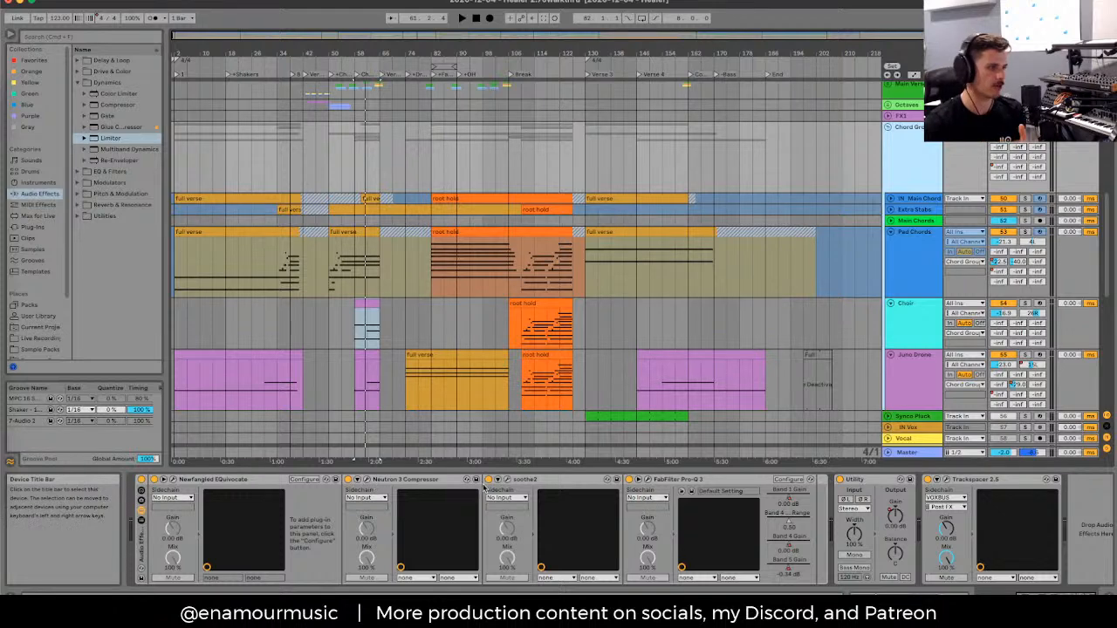
pyautogui.click(650, 481)
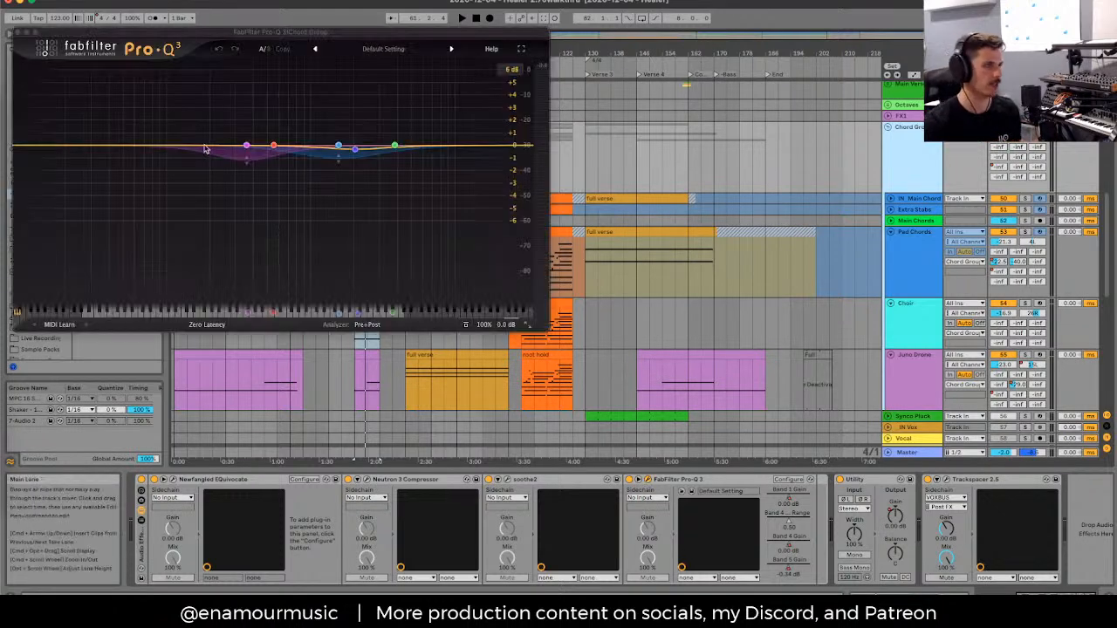
pyautogui.click(13, 33)
# Step: Play the break's root hold section with the Chord Group's soothe2 on show, switching delta on and off to hear its reduction
pyautogui.click(507, 482)
pyautogui.press('space')
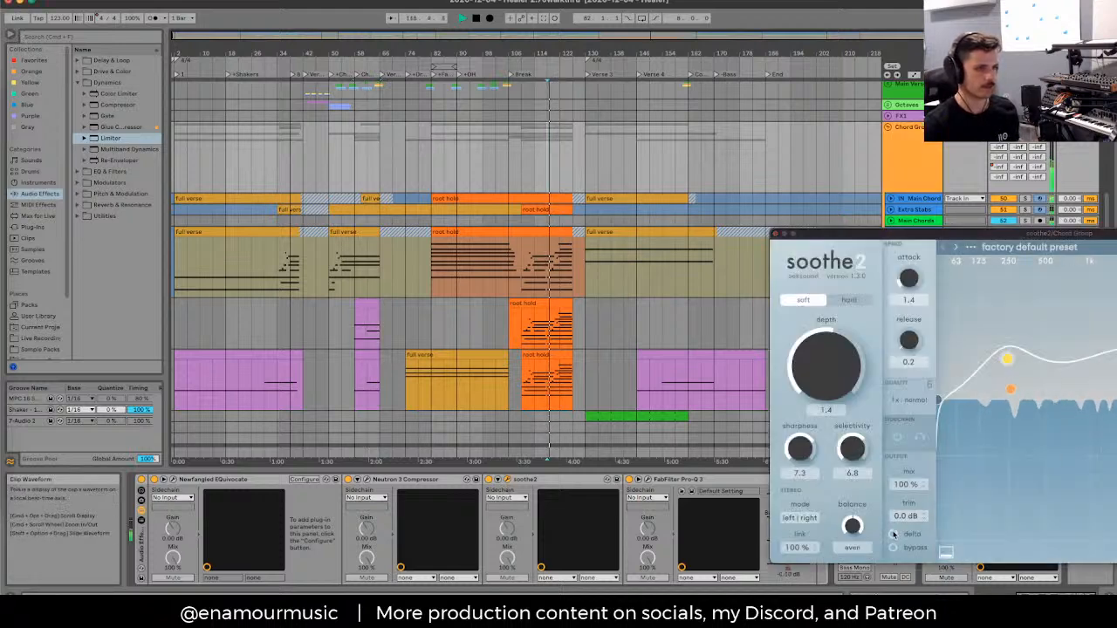
pyautogui.click(893, 535)
pyautogui.click(893, 534)
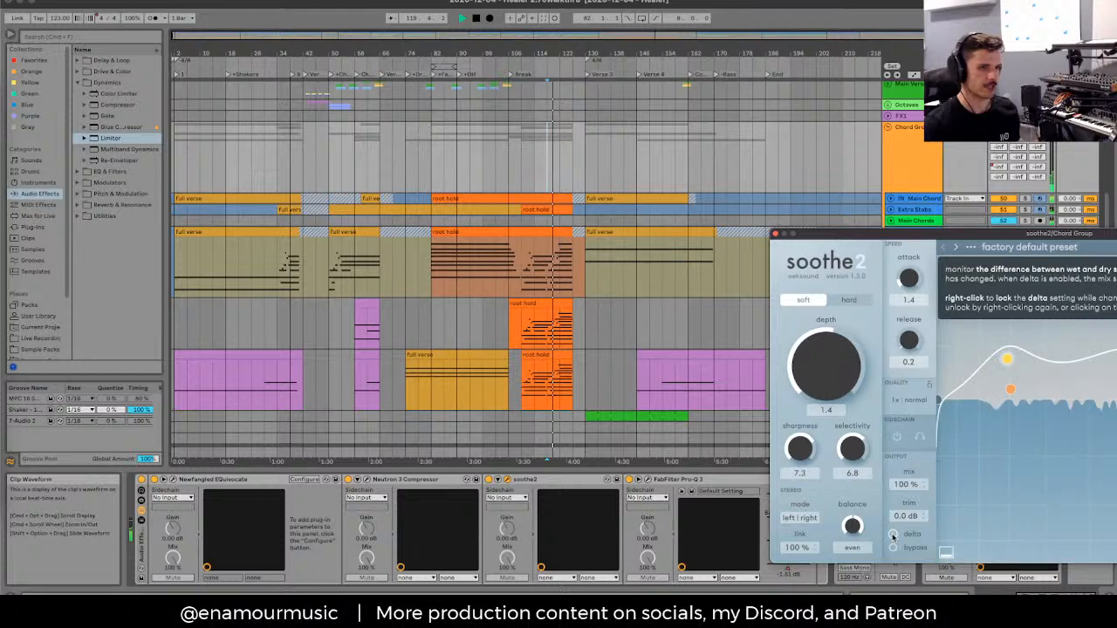
pyautogui.press('space')
# Step: Audition the break with the Chord Group's Neutron 3 Compressor on show, inspect its high band and move its window over the arrangement
pyautogui.click(365, 504)
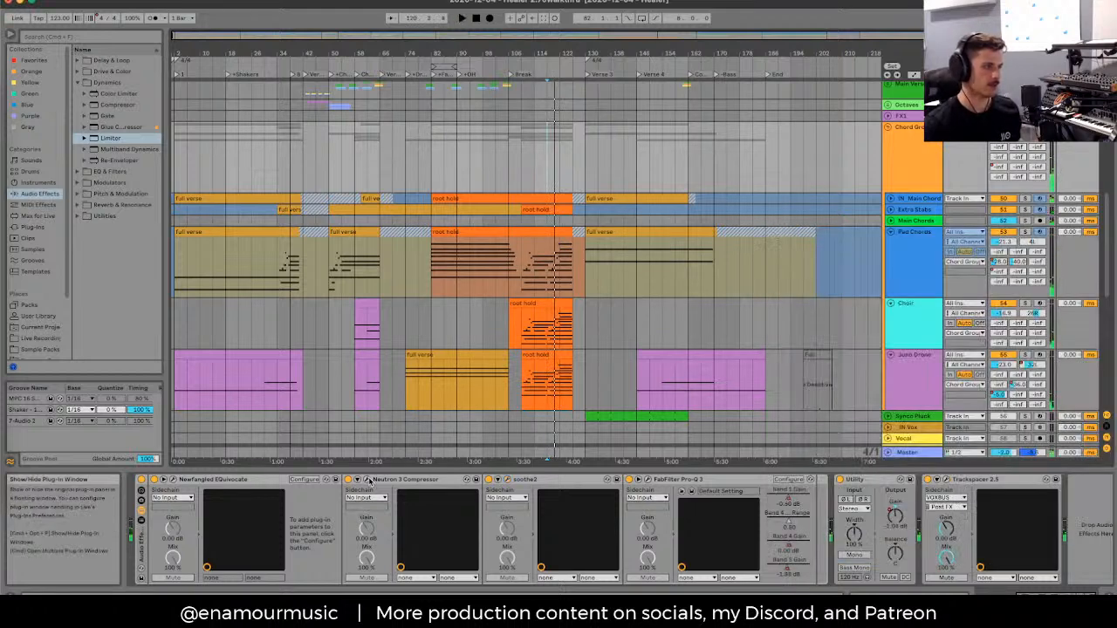
pyautogui.click(367, 482)
pyautogui.press('space')
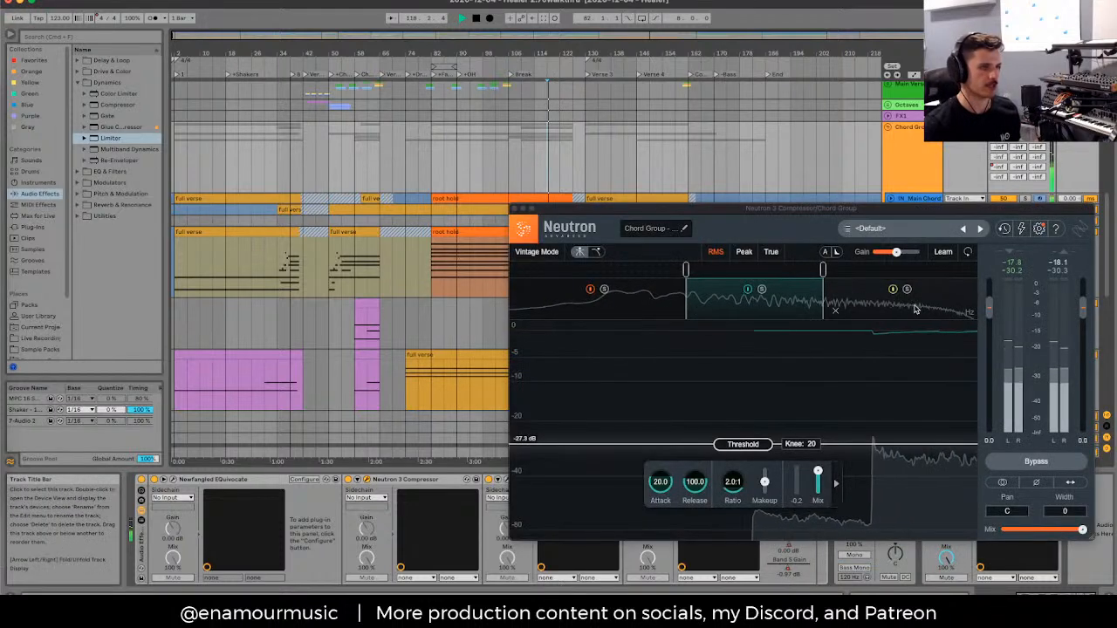
pyautogui.click(922, 294)
pyautogui.press('space')
pyautogui.moveTo(816, 204); pyautogui.dragTo(524, 54)
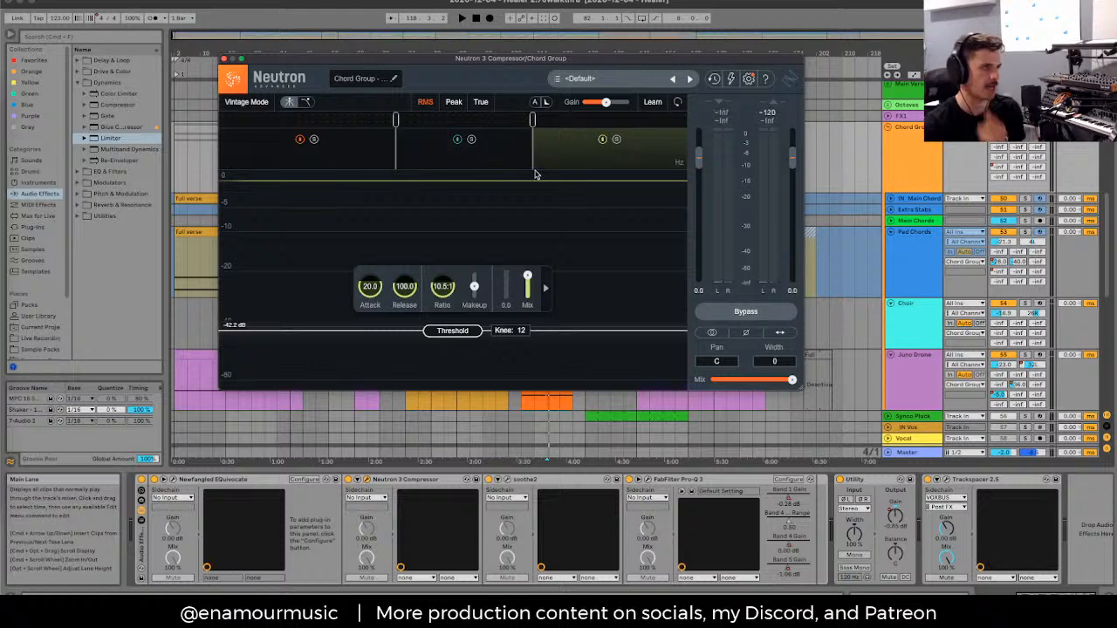
# Step: Play the end of the break while watching the high band's gain reduction in Neutron 3 Compressor, and close the plug-in
pyautogui.moveTo(564, 57); pyautogui.dragTo(440, 35)
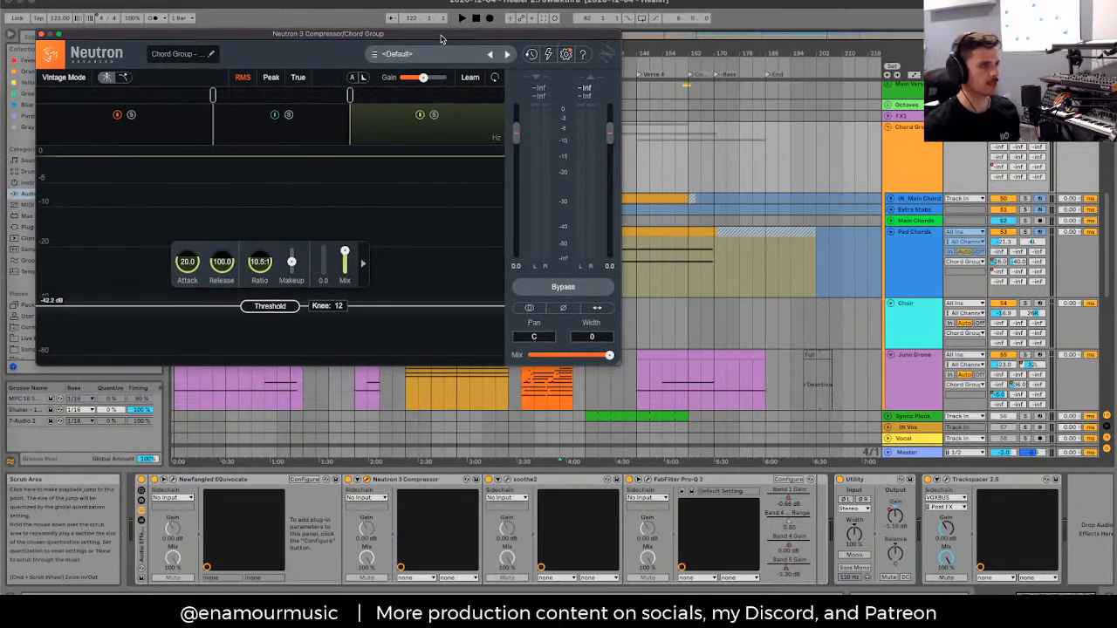
pyautogui.press('space')
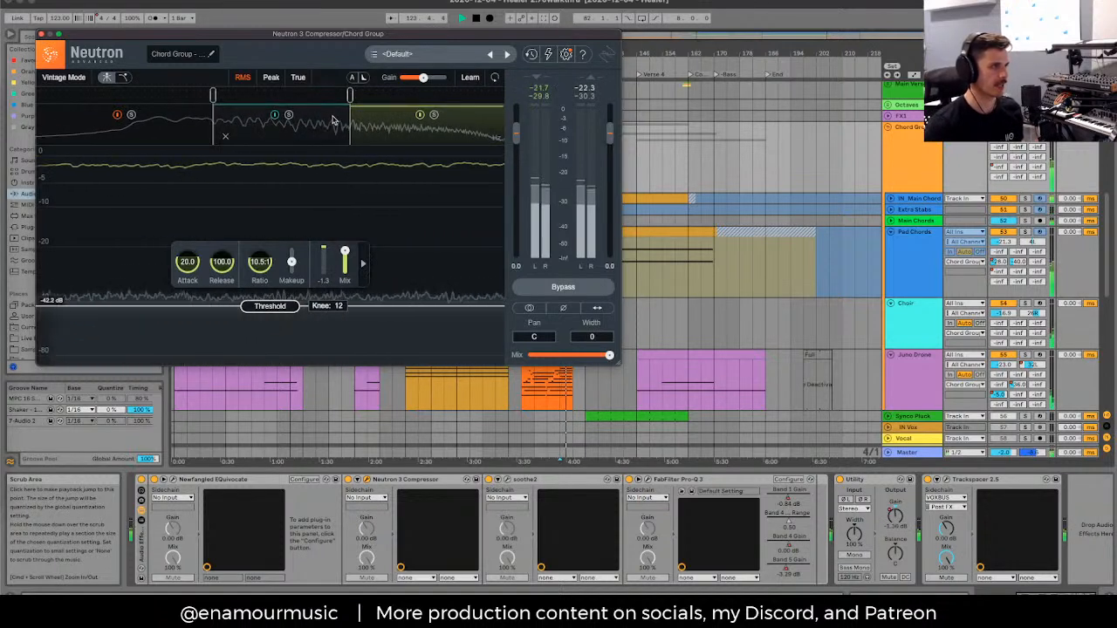
pyautogui.press('space')
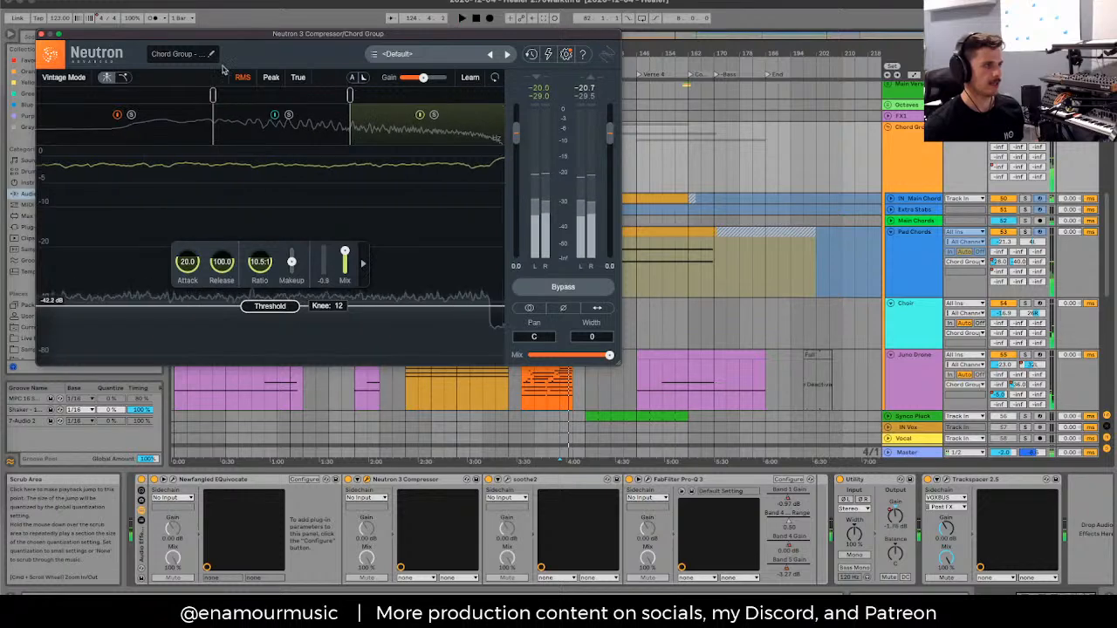
pyautogui.click(41, 34)
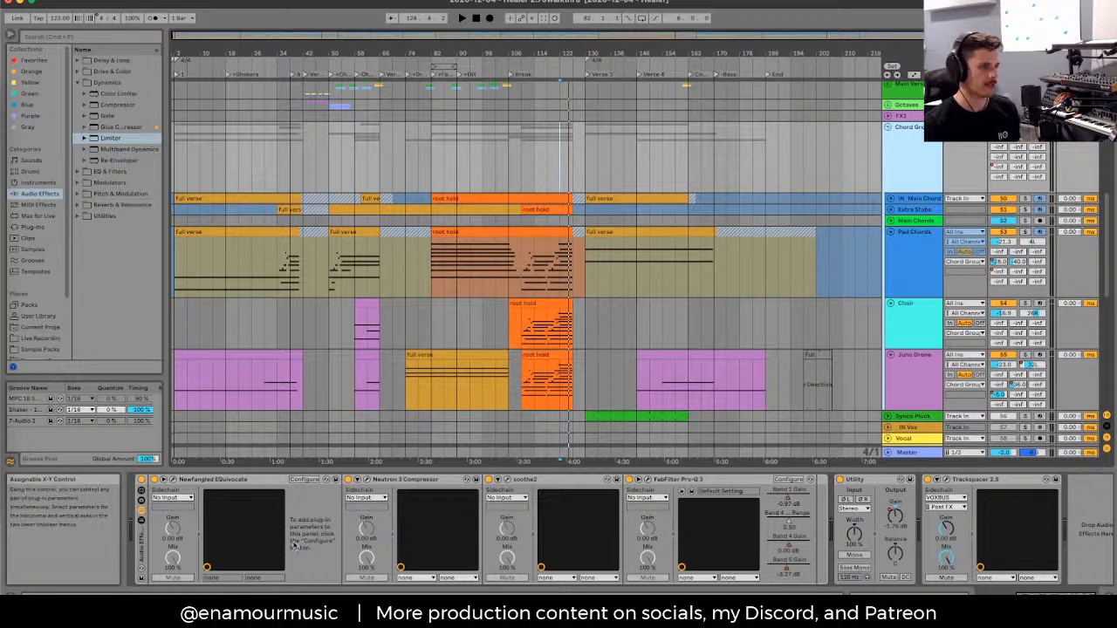
# Step: Inspect the Chord Group's Newfangled EQuivocate curve, close it and place the playhead at bar 110 in the break
pyautogui.click(174, 480)
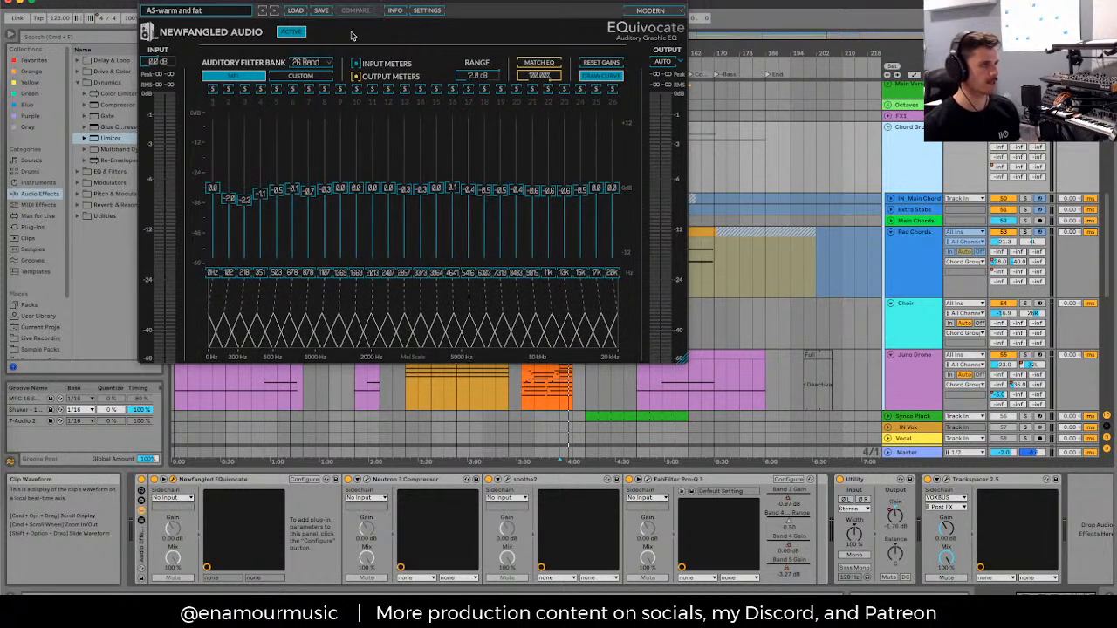
pyautogui.moveTo(374, 3); pyautogui.dragTo(553, 57)
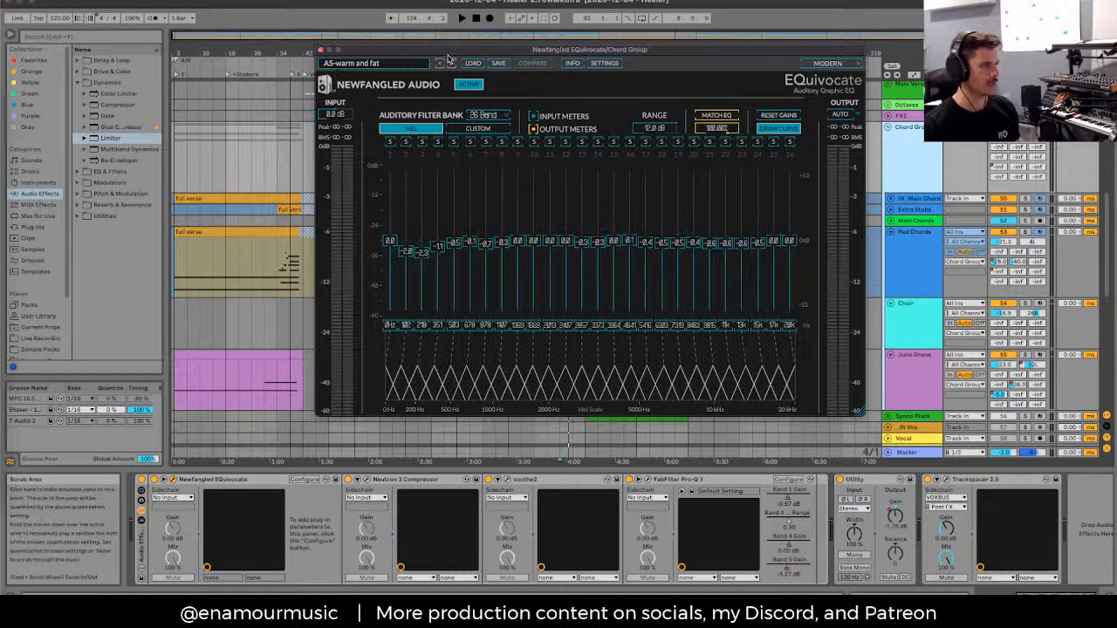
pyautogui.click(322, 51)
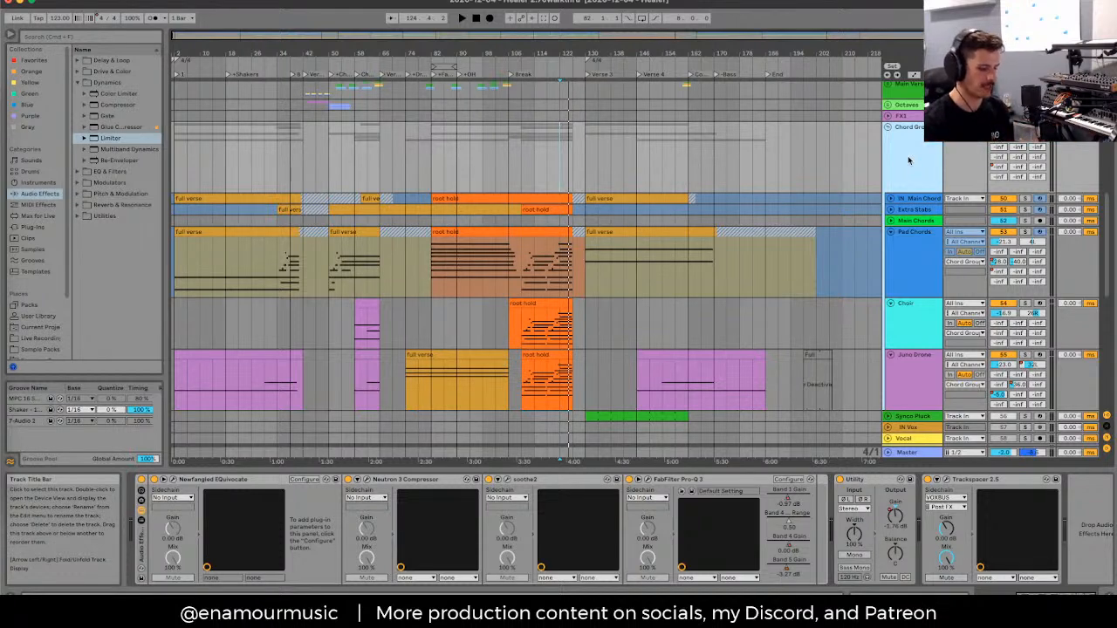
pyautogui.click(546, 160)
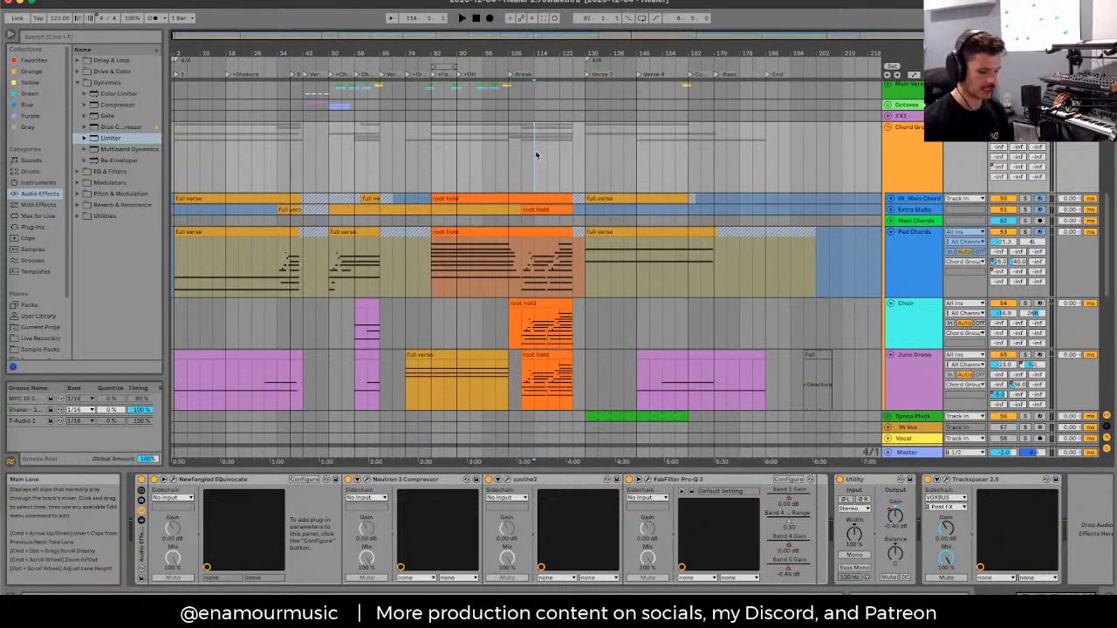
pyautogui.click(521, 154)
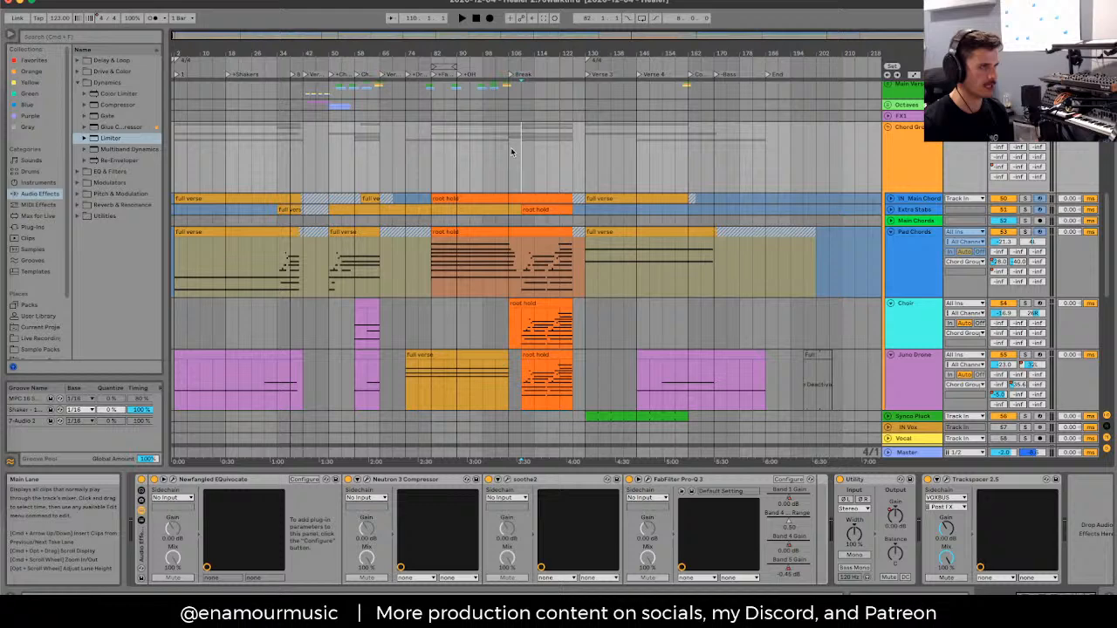
# Step: Fold the Pad Chords, Choir and Juno Drone tracks and place the playhead at bar 130 on the Chord Group
pyautogui.click(891, 232)
pyautogui.click(904, 260)
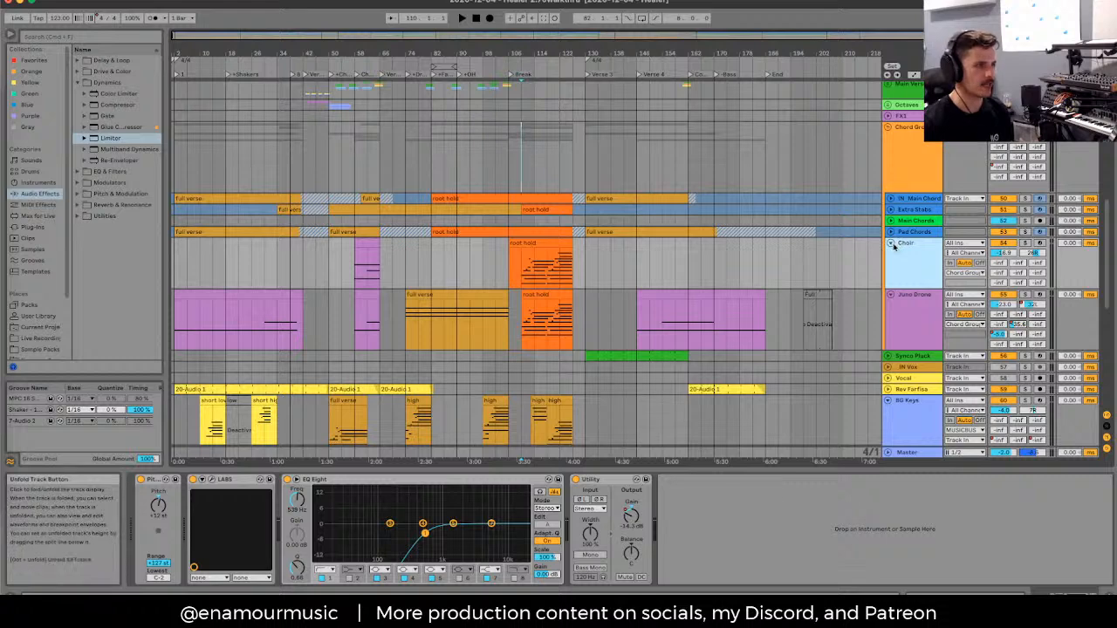
pyautogui.click(890, 294)
pyautogui.click(891, 244)
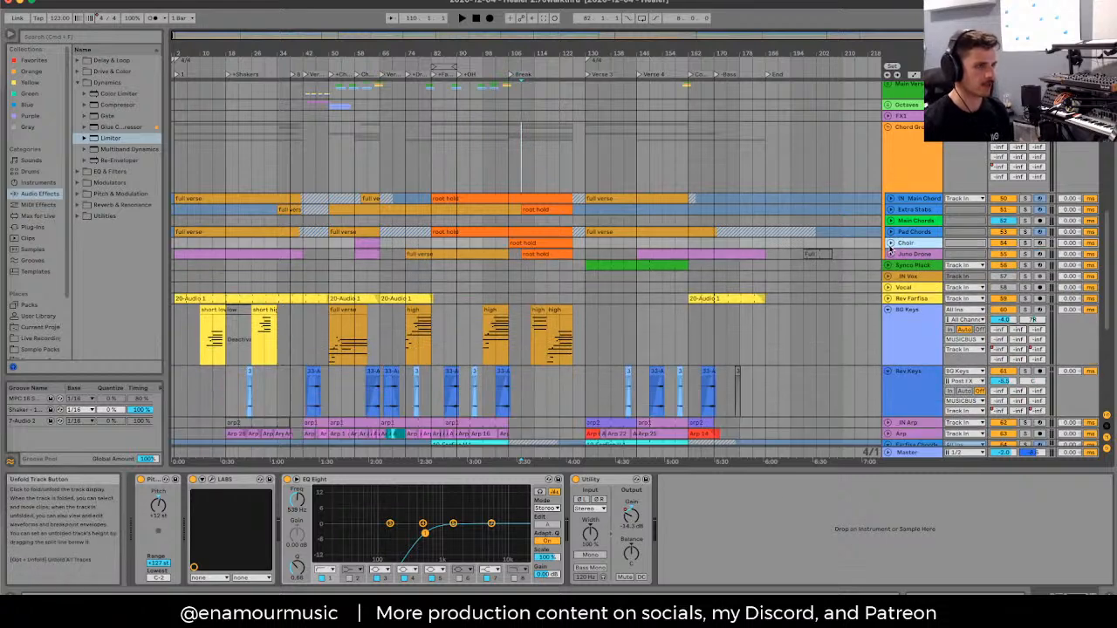
pyautogui.click(912, 139)
pyautogui.click(567, 170)
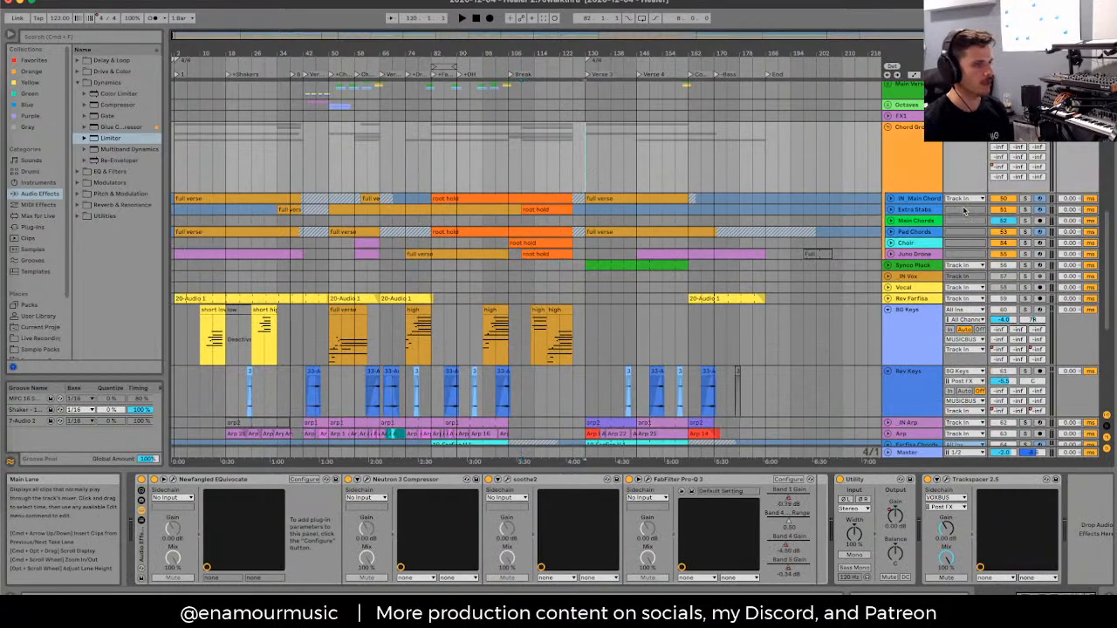
# Step: Unfold the IN_Main Chords track and select the break part of its root hold clip
pyautogui.click(917, 199)
pyautogui.click(890, 199)
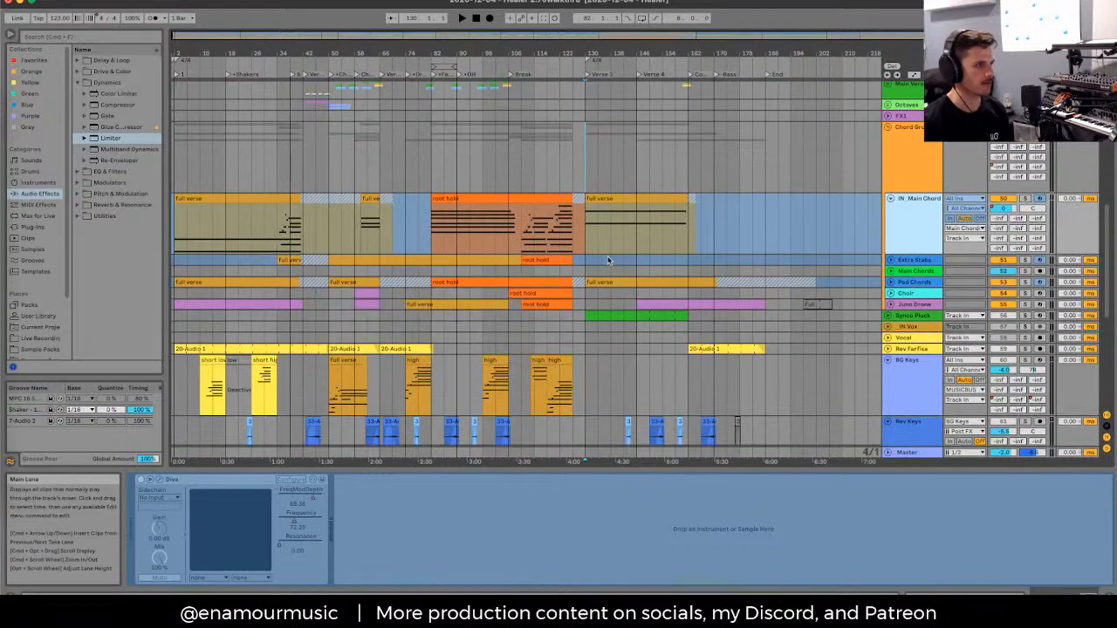
pyautogui.click(539, 200)
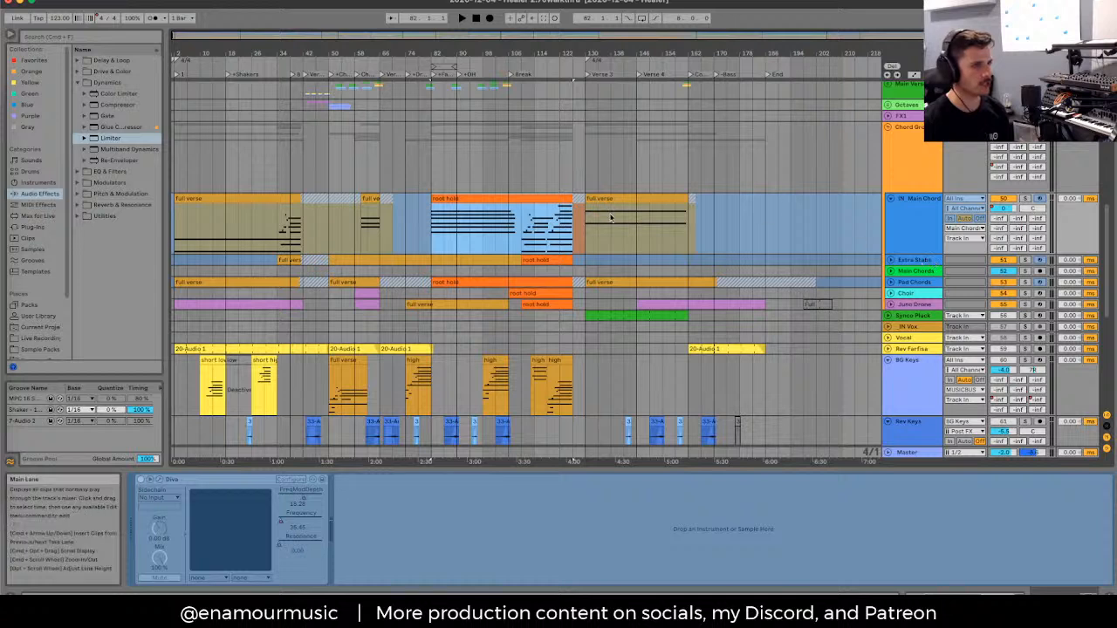
pyautogui.click(592, 233)
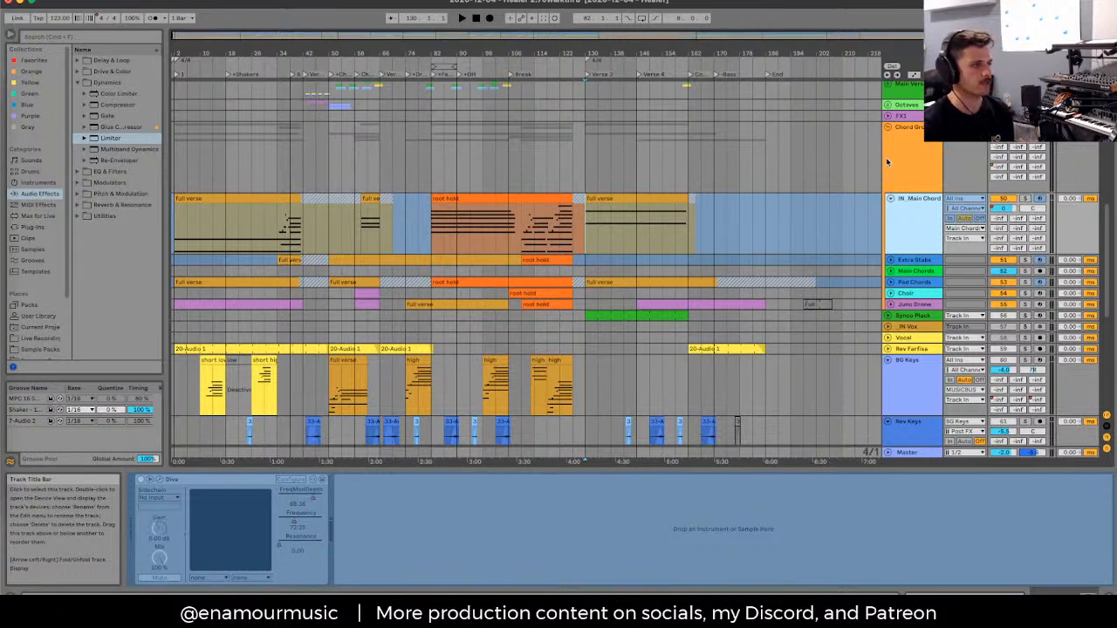
pyautogui.moveTo(509, 229)
pyautogui.mouseDown()
pyautogui.moveTo(553, 228)
pyautogui.moveTo(515, 231)
pyautogui.mouseUp()
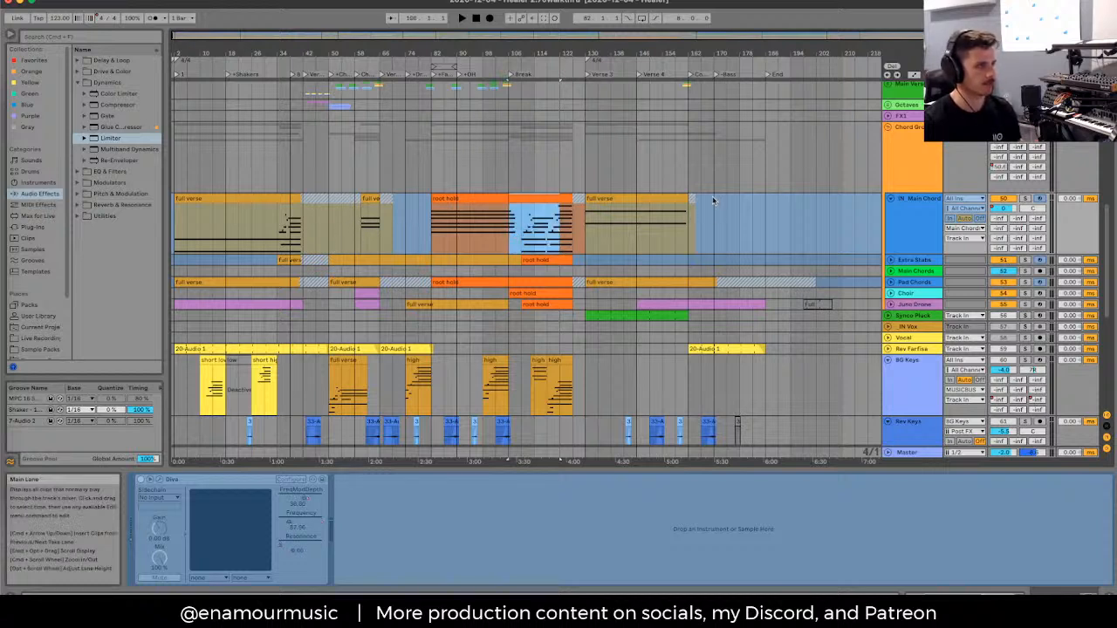
# Step: Open Trackspacer 2.5 on the Chord Group, move its window aside and bring up the VOXBUS track that feeds its sidechain
pyautogui.click(905, 159)
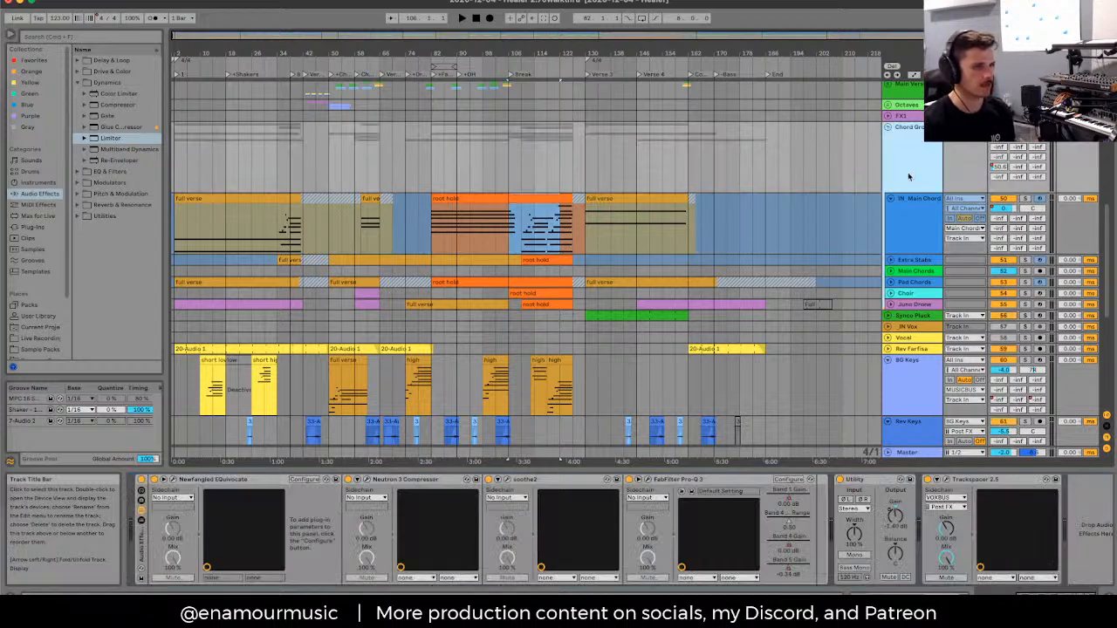
pyautogui.click(944, 480)
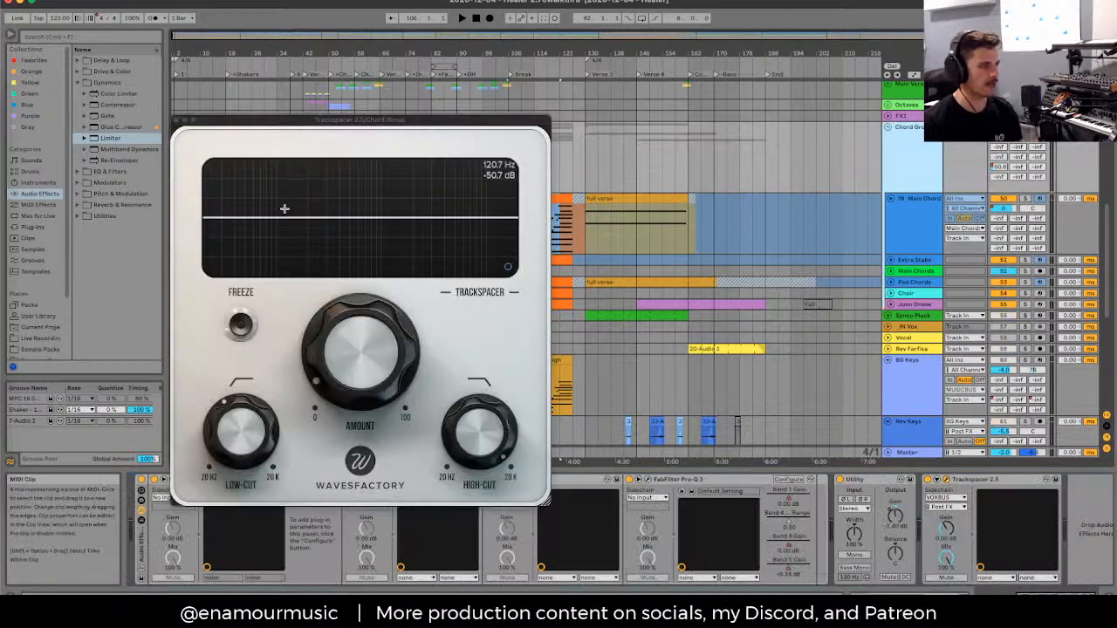
pyautogui.moveTo(381, 120); pyautogui.dragTo(301, 4)
pyautogui.scroll(3, 923, 175)
pyautogui.click(923, 170)
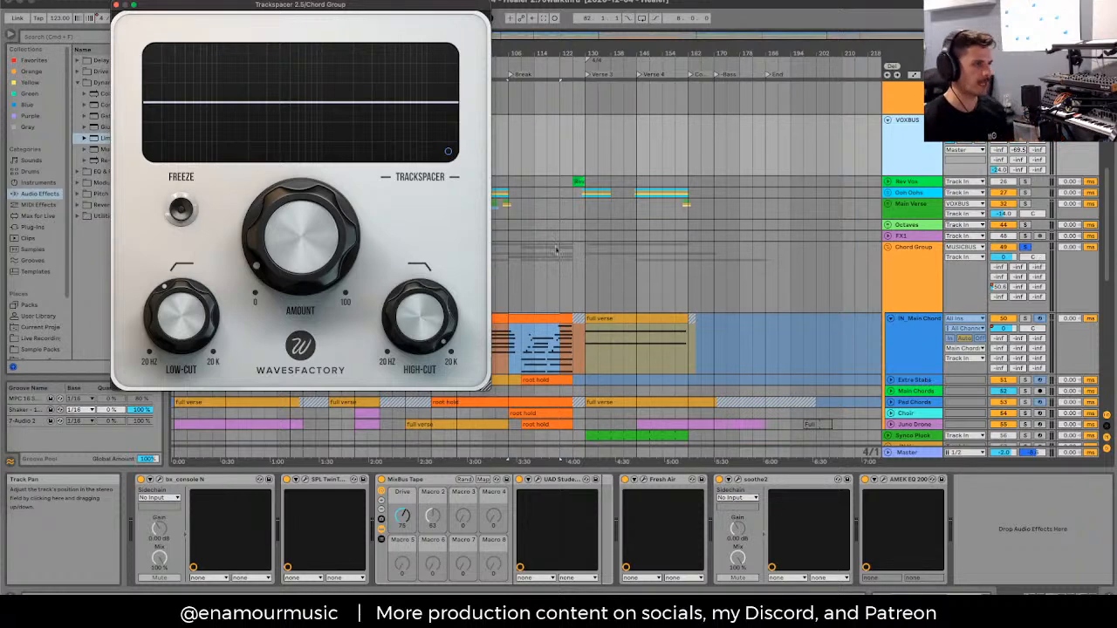
# Step: Play the song from bar 90 with Trackspacer on show to see the vocal duck the chords, and hide the plug-in window
pyautogui.scroll(2, 622, 242)
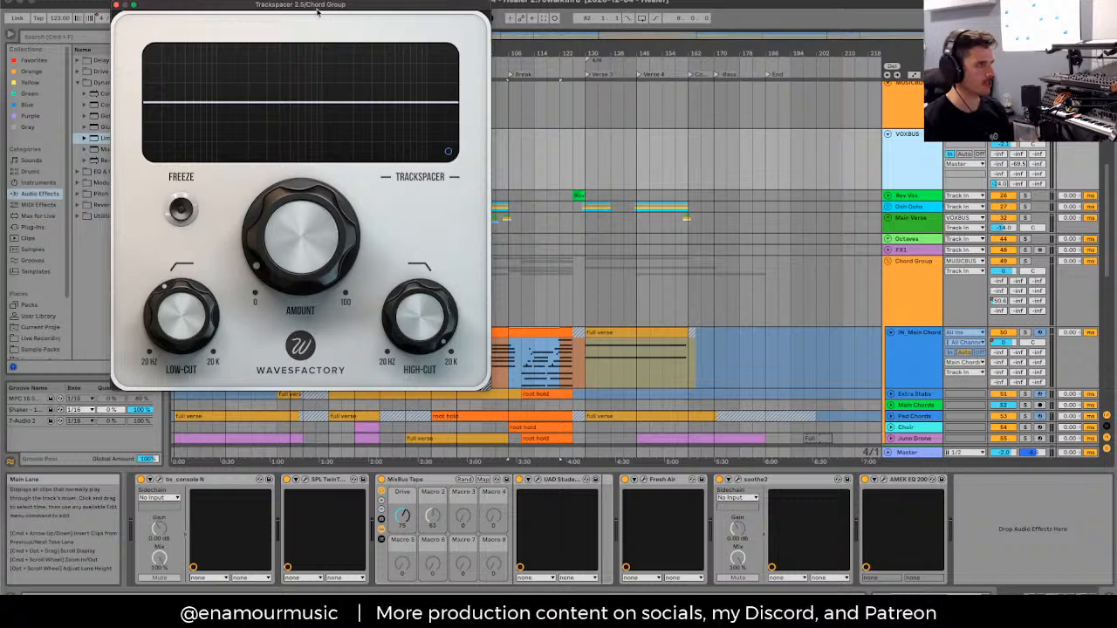
pyautogui.moveTo(379, 4); pyautogui.dragTo(237, 4)
pyautogui.click(461, 169)
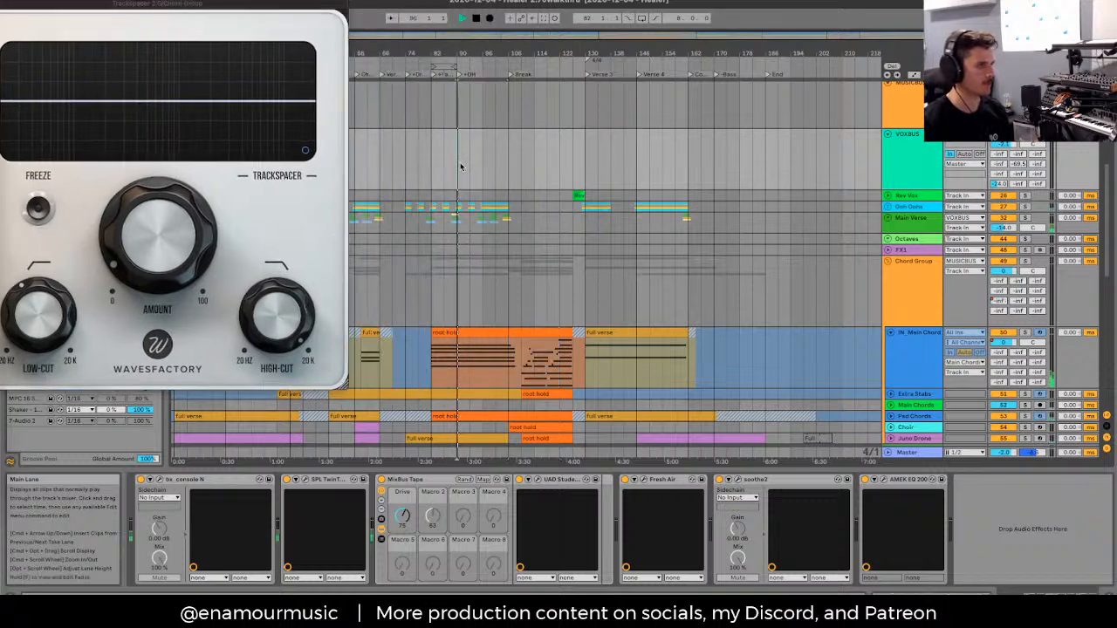
pyautogui.press('space')
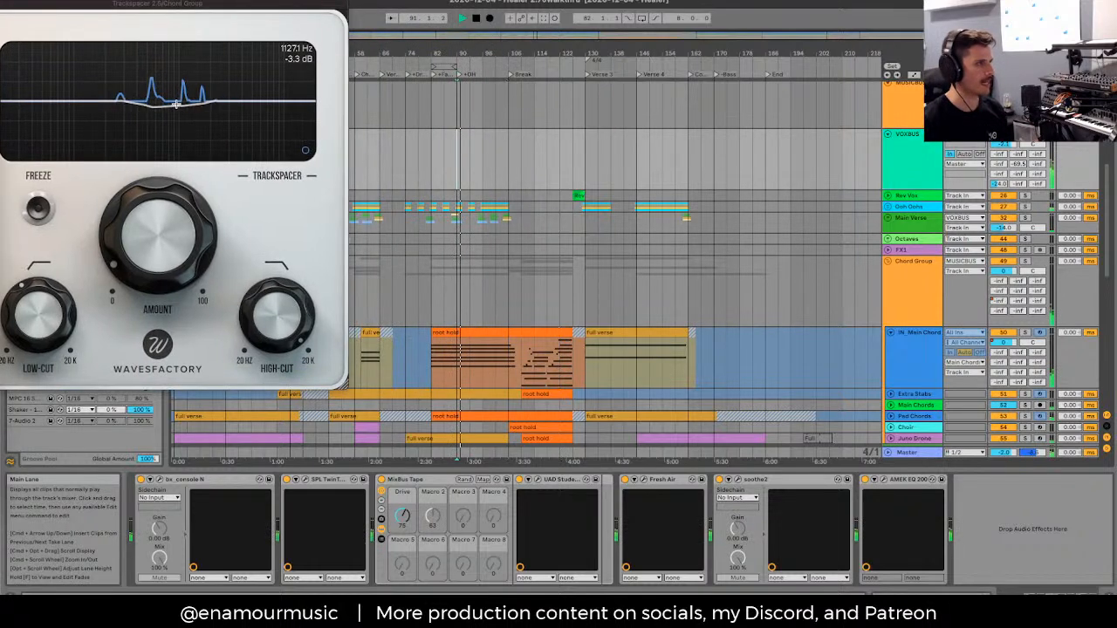
pyautogui.press('space')
pyautogui.press('super+alt+p')
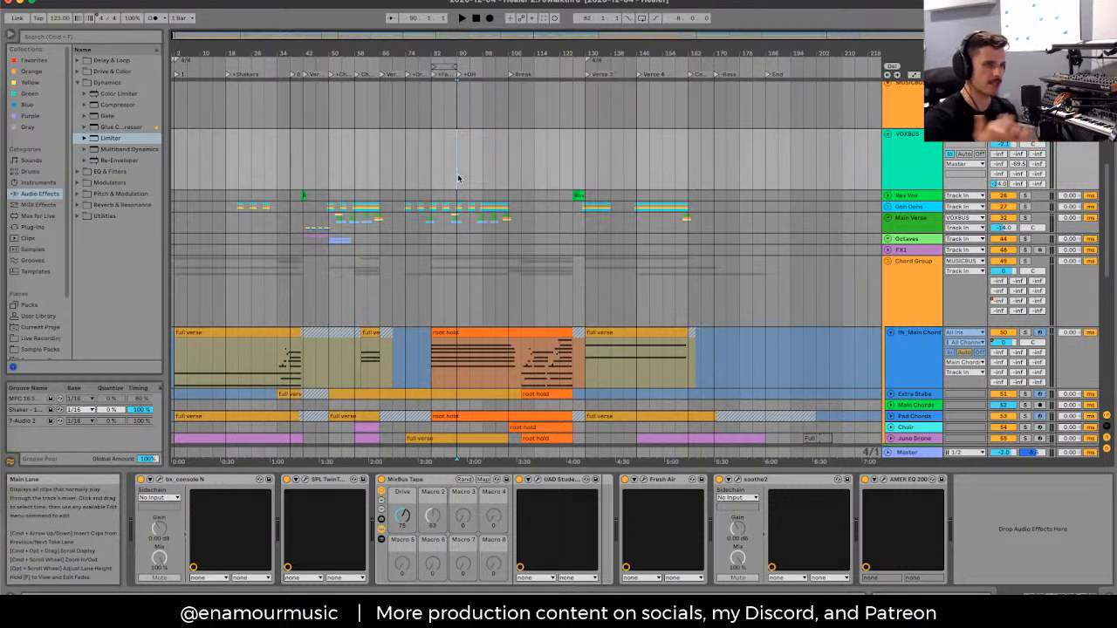
# Step: Collapse and reopen the Chord Group, and unfreeze its IN_Main Chords track
pyautogui.click(913, 262)
pyautogui.press('Left')
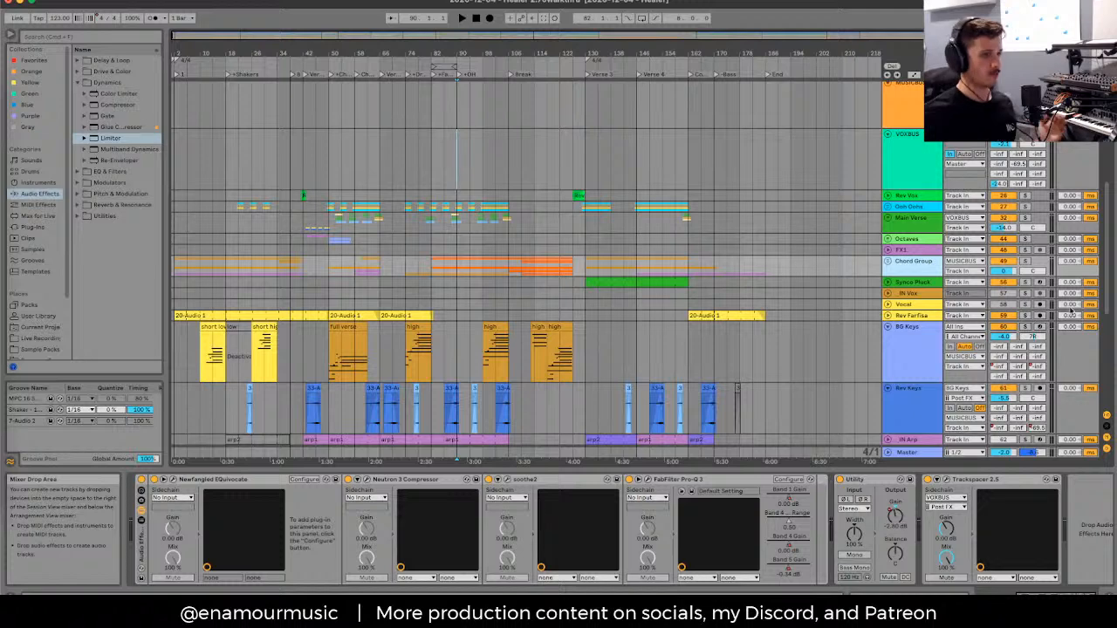
pyautogui.click(889, 262)
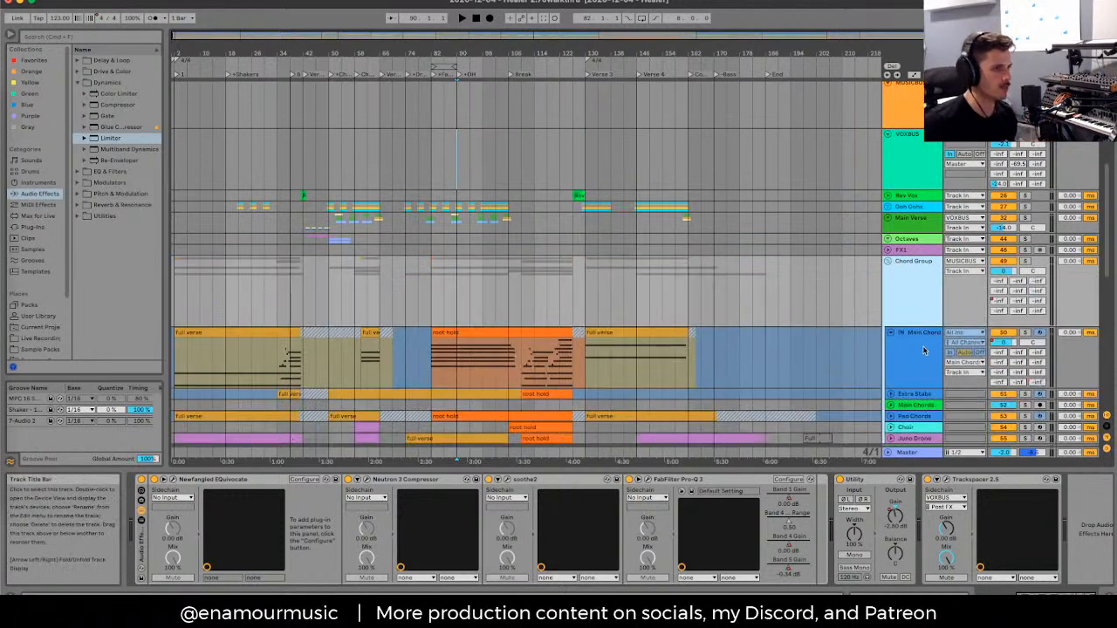
pyautogui.click(925, 350)
pyautogui.scroll(-3, 924, 350)
pyautogui.rightClick(911, 293)
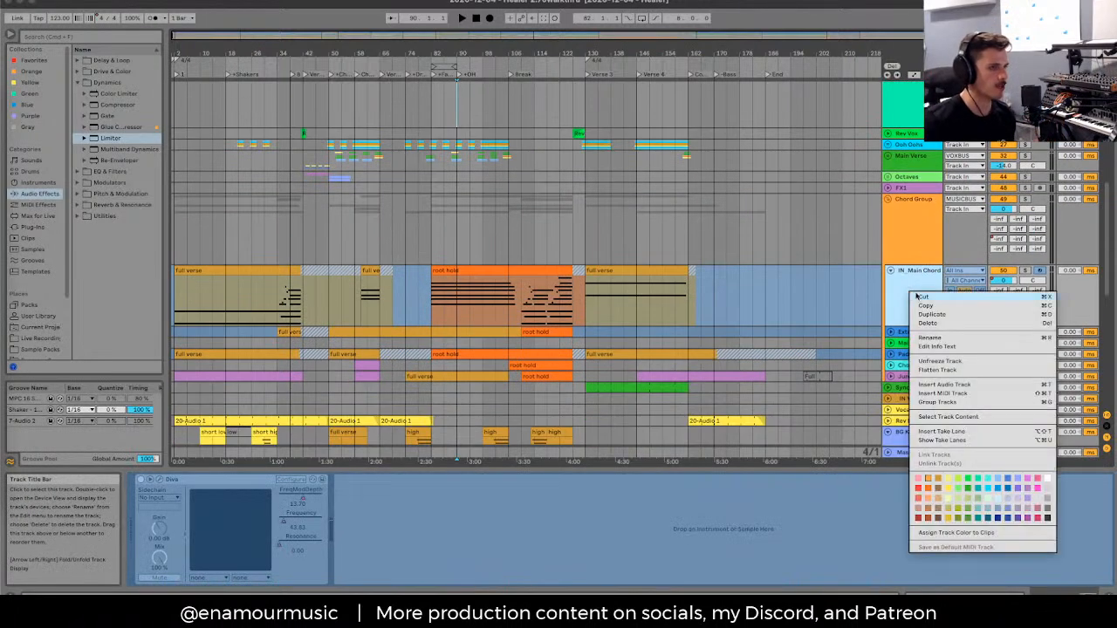
pyautogui.click(935, 362)
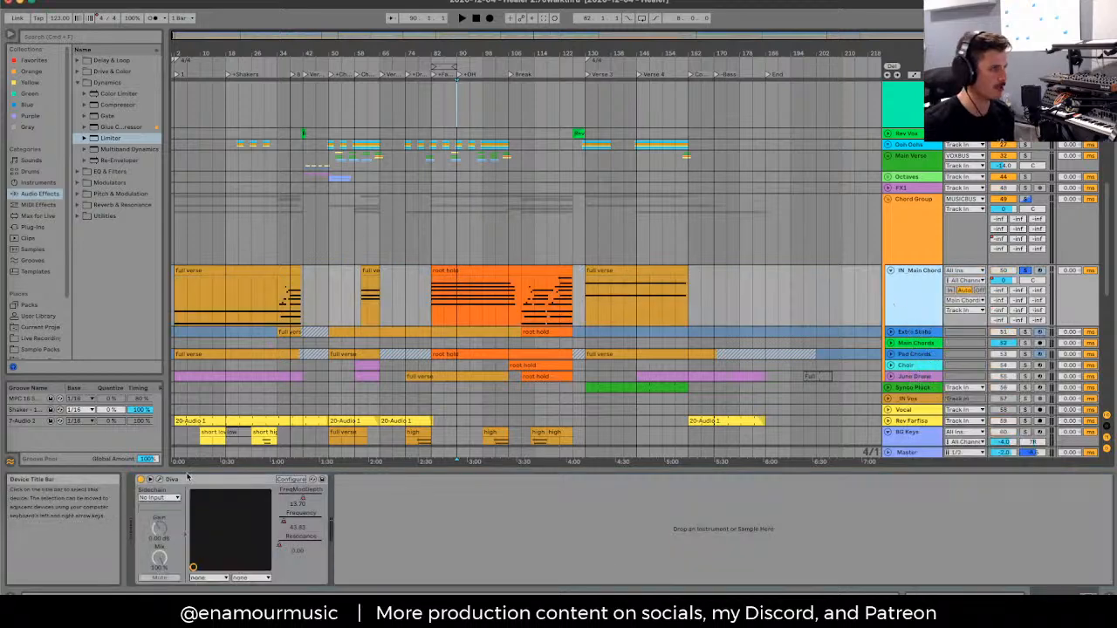
# Step: Inspect the Diva patch 095 AT PAD - Diamond on IN_Main Chords, close the synth and listen to the break
pyautogui.press('super+alt+p')
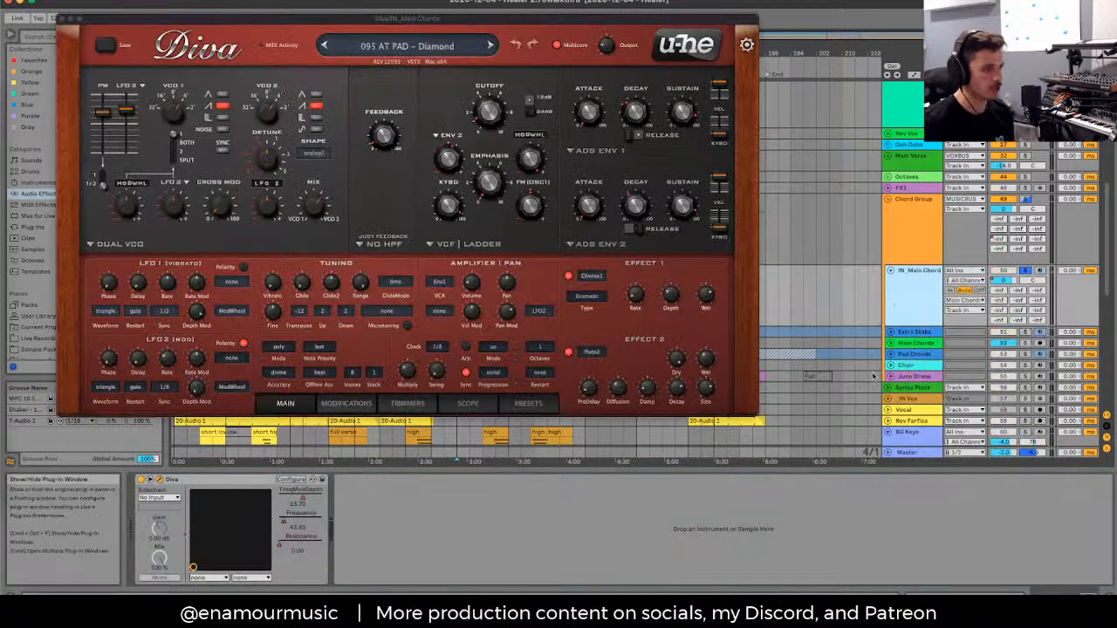
pyautogui.scroll(-2, 890, 349)
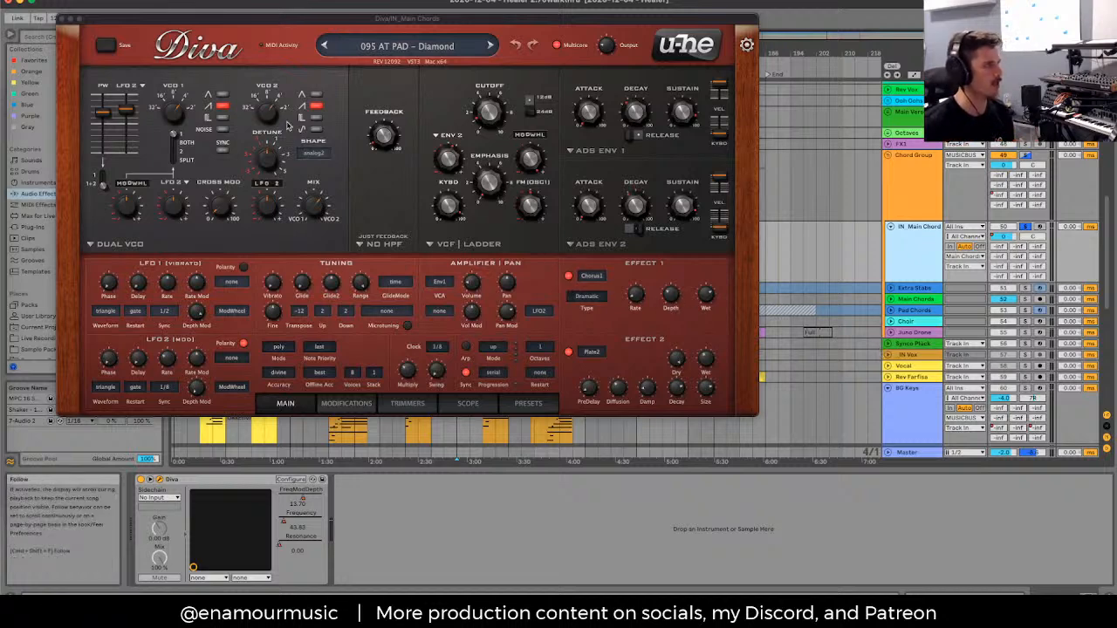
pyautogui.click(60, 17)
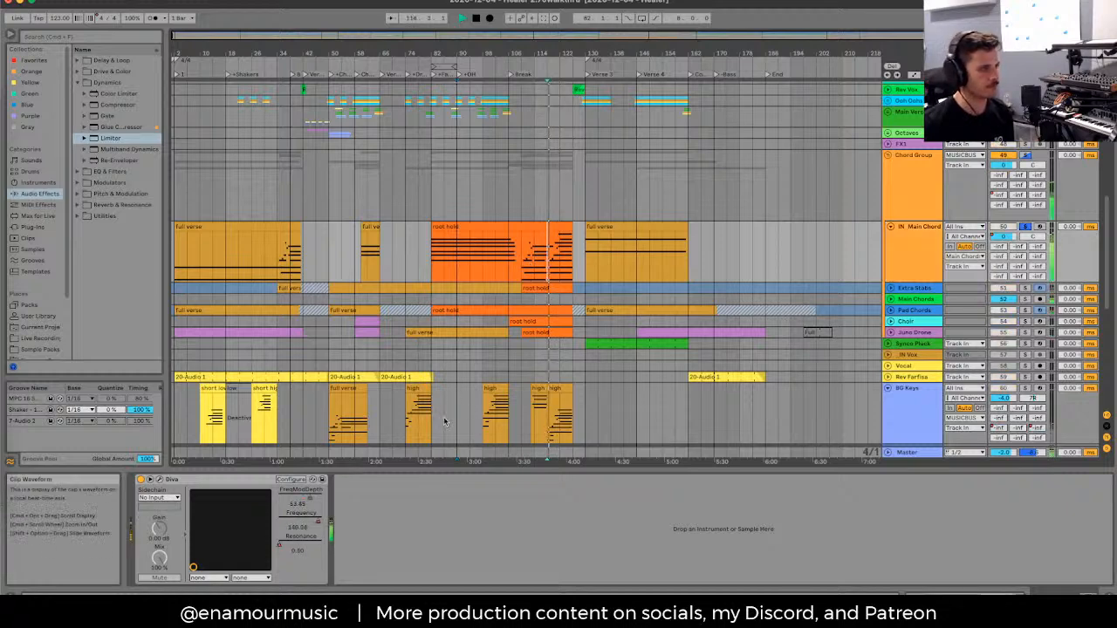
pyautogui.scroll(-2, 909, 254)
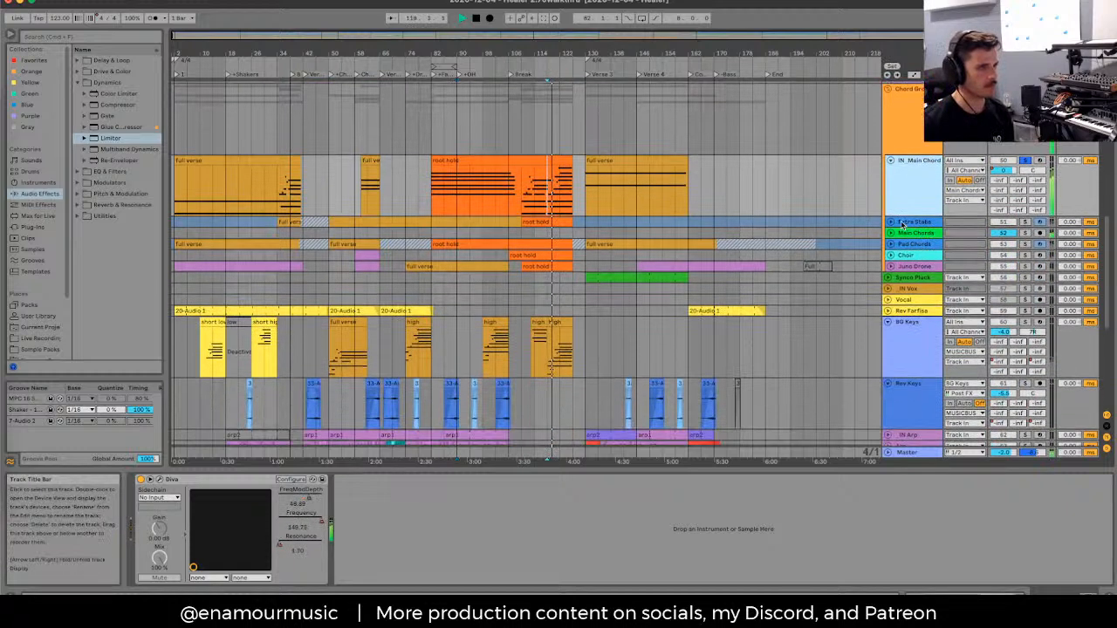
pyautogui.click(912, 244)
pyautogui.press('space')
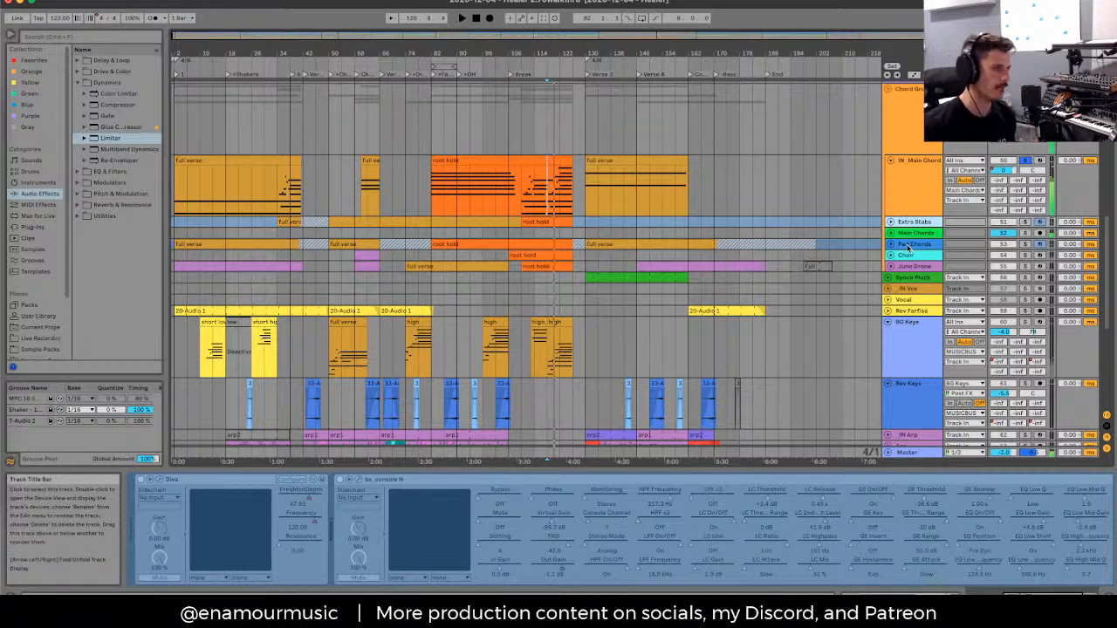
# Step: Bring up the Main Chords track's device chain, play the break through it and open its Omega N plug-in
pyautogui.click(907, 246)
pyautogui.click(914, 194)
pyautogui.click(908, 234)
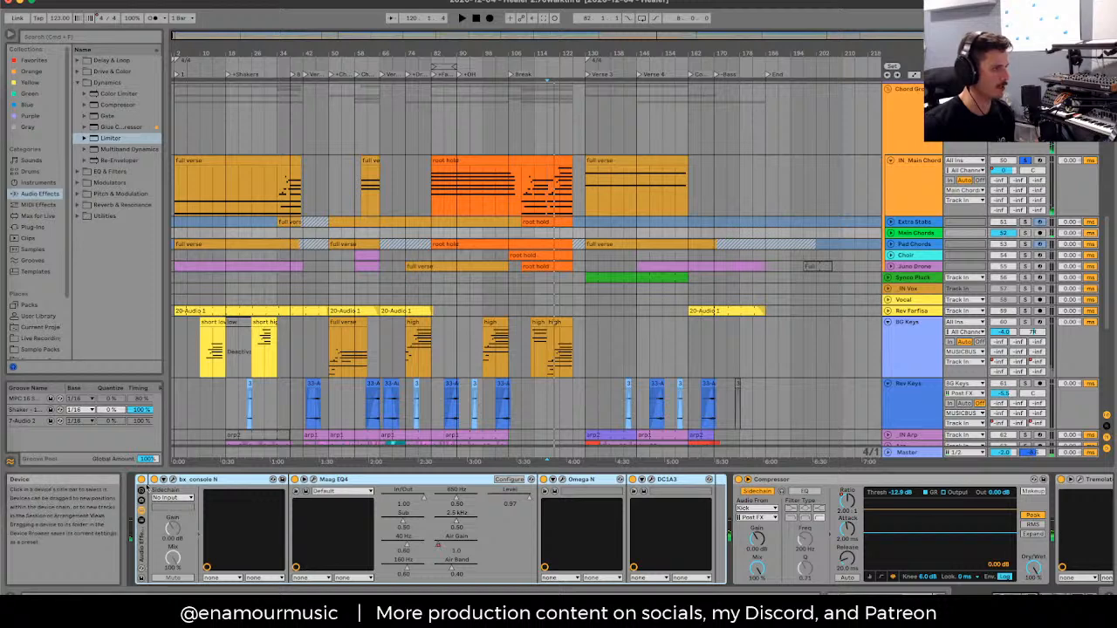
pyautogui.press('space')
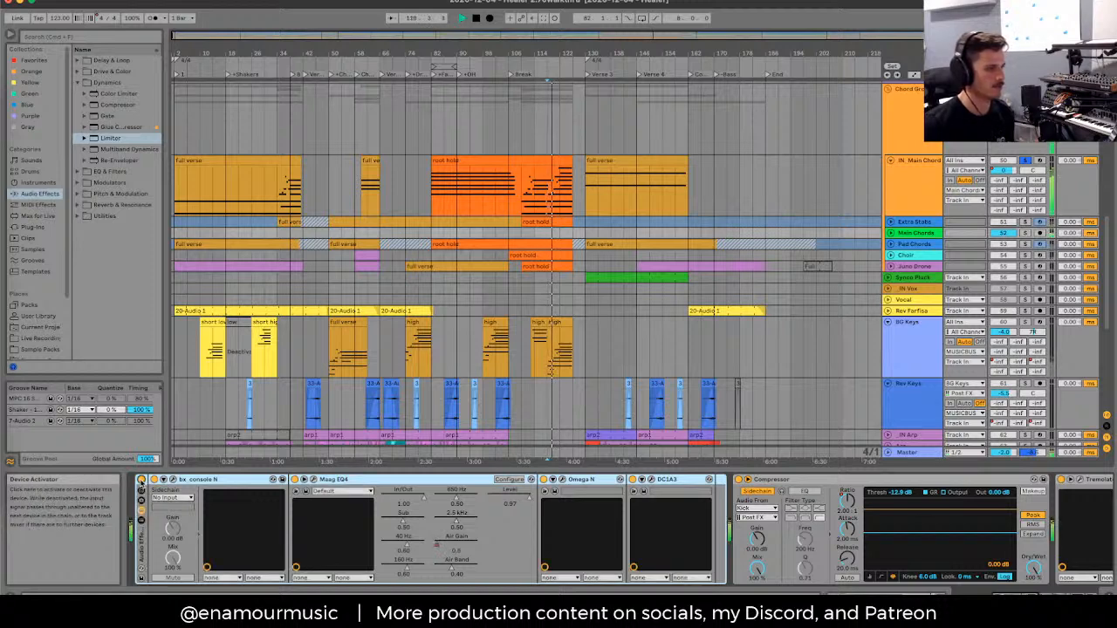
pyautogui.press('space')
pyautogui.click(565, 482)
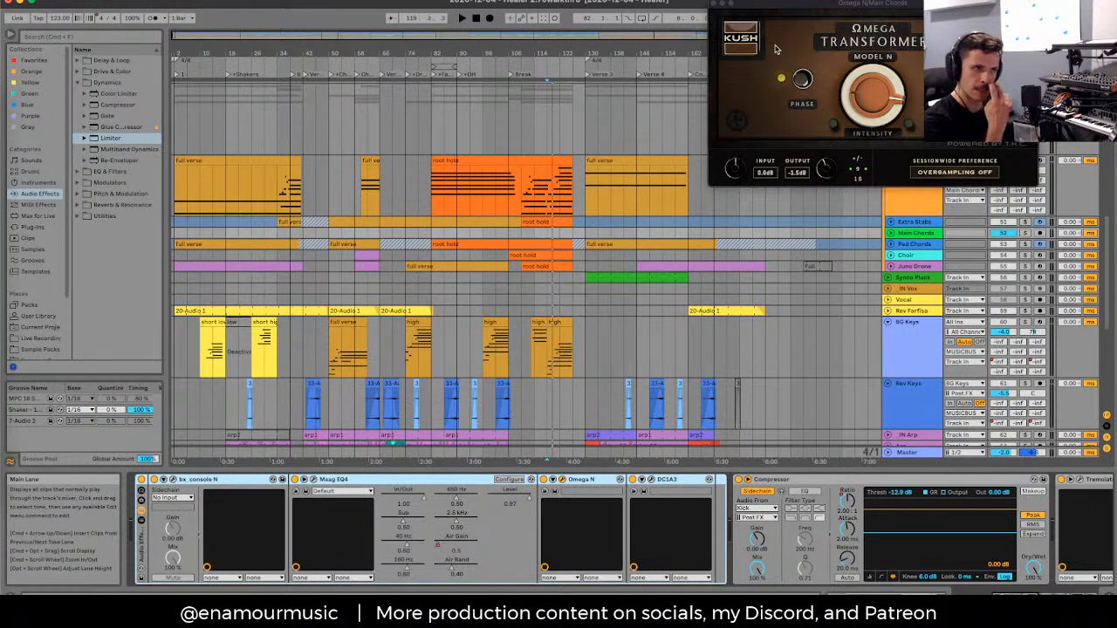
# Step: Close the Omega N window, play the break and inspect the bx_console N plug-in on the Main Chords track
pyautogui.moveTo(779, 5); pyautogui.dragTo(721, 63)
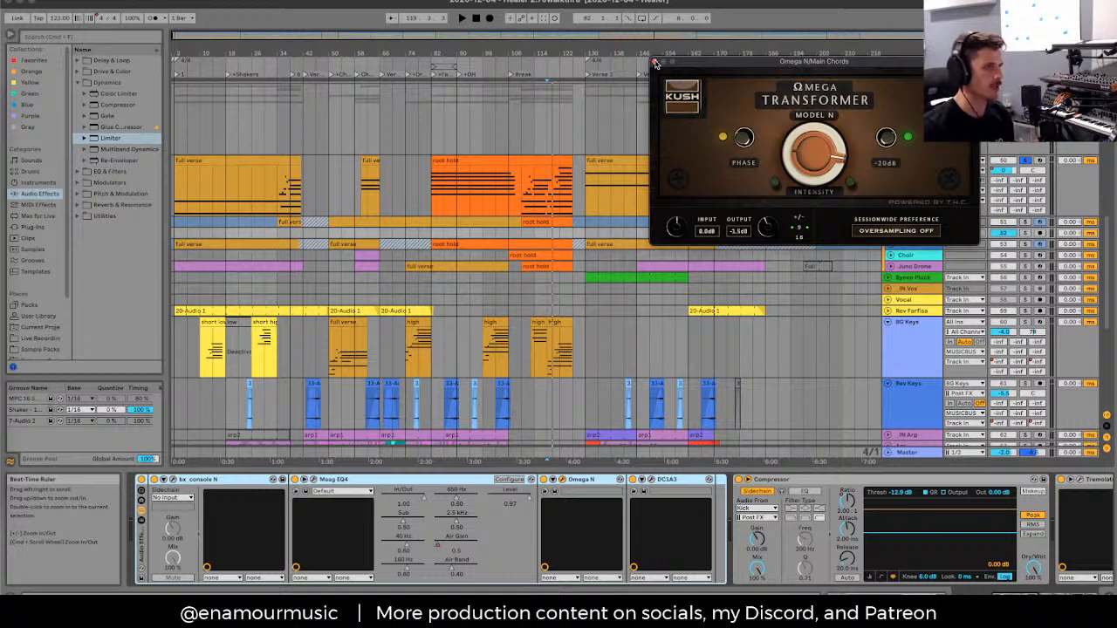
pyautogui.click(655, 64)
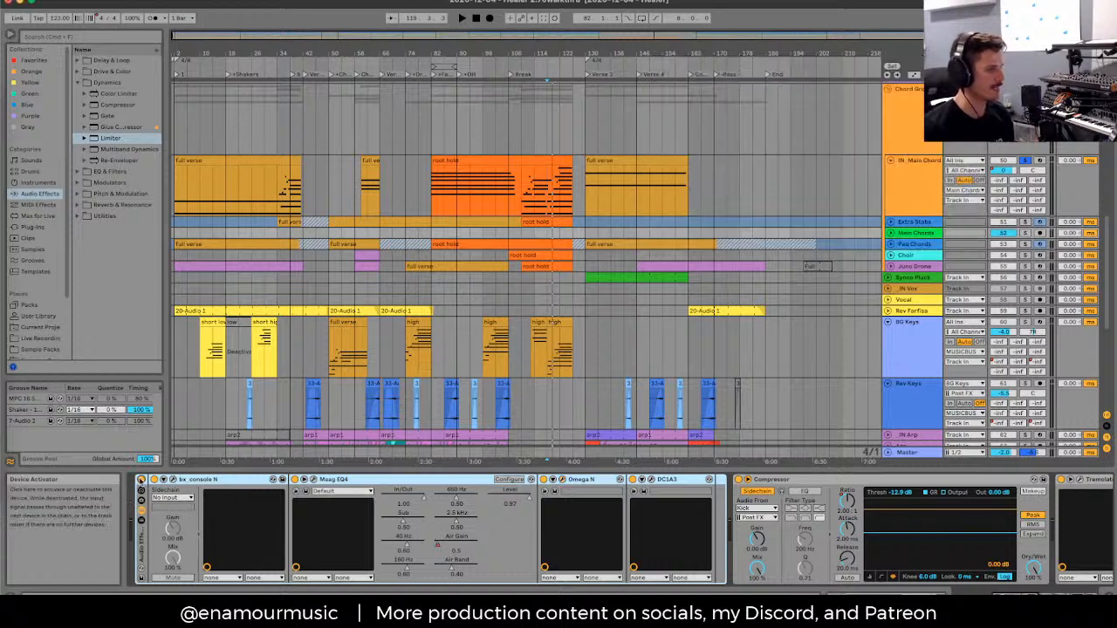
pyautogui.press('space')
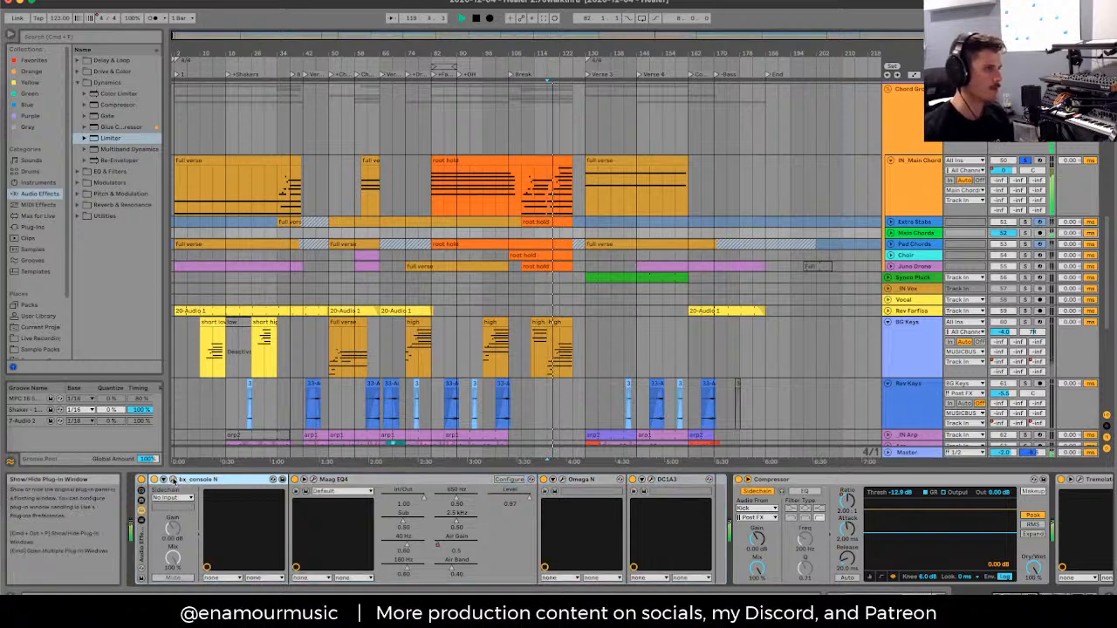
pyautogui.click(173, 480)
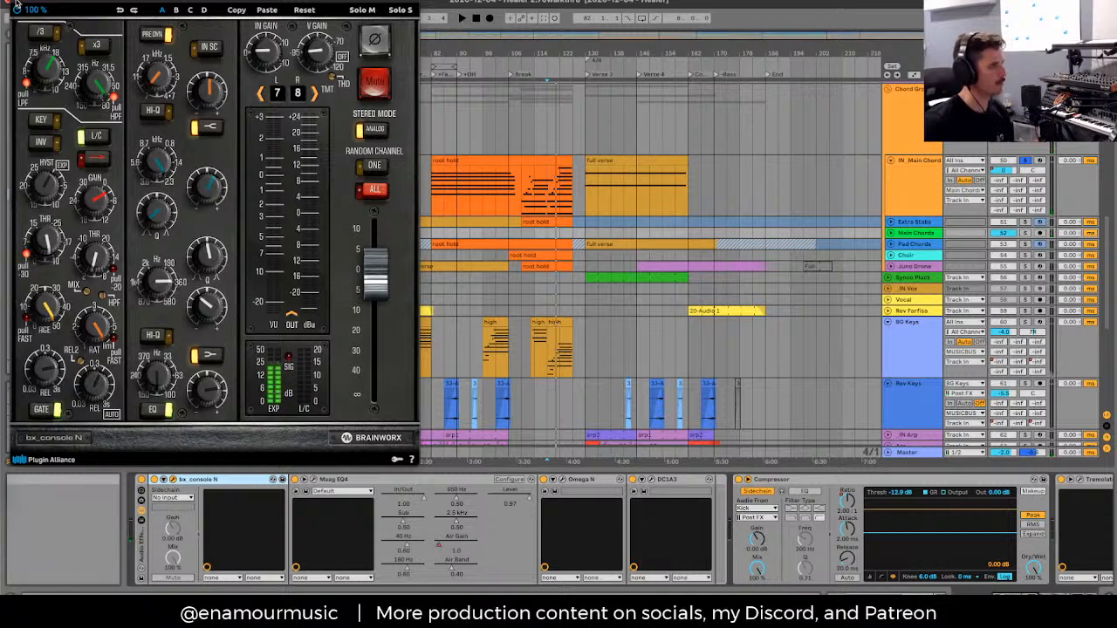
pyautogui.click(15, 9)
# Step: Fold the IN_Main Chords track, check the Synco Pluck device chain and unfold the Juno Drone track
pyautogui.click(537, 201)
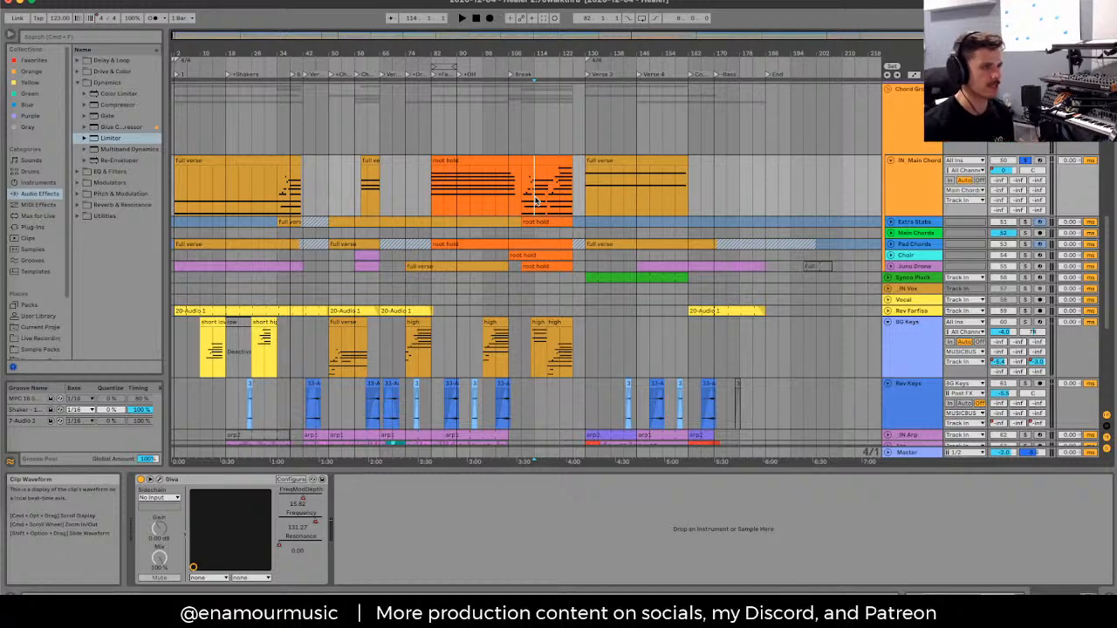
pyautogui.click(890, 162)
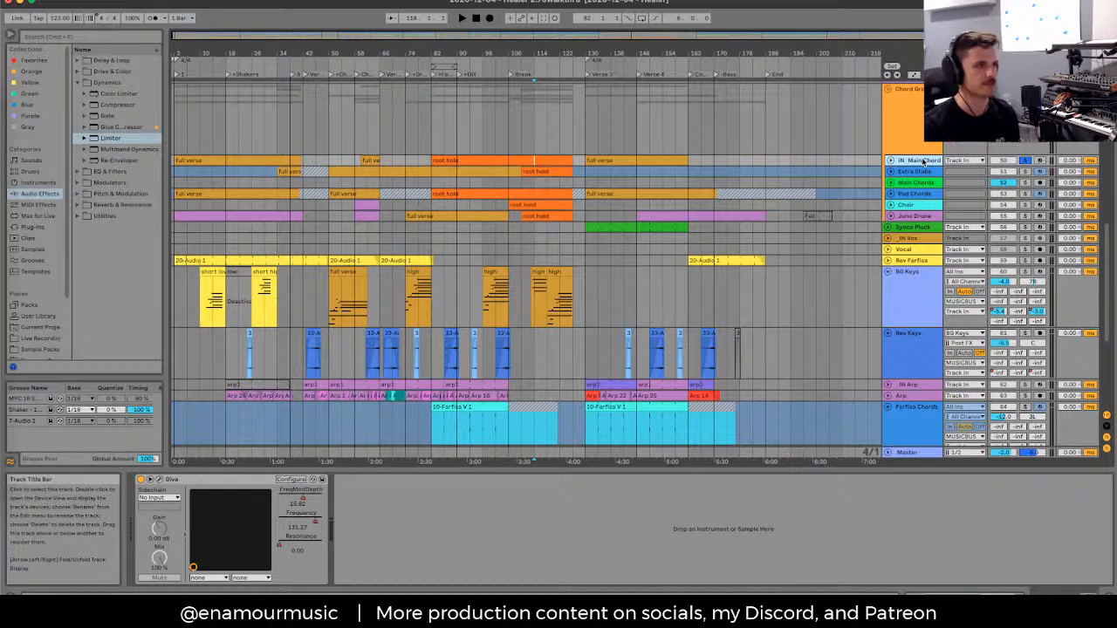
pyautogui.click(910, 232)
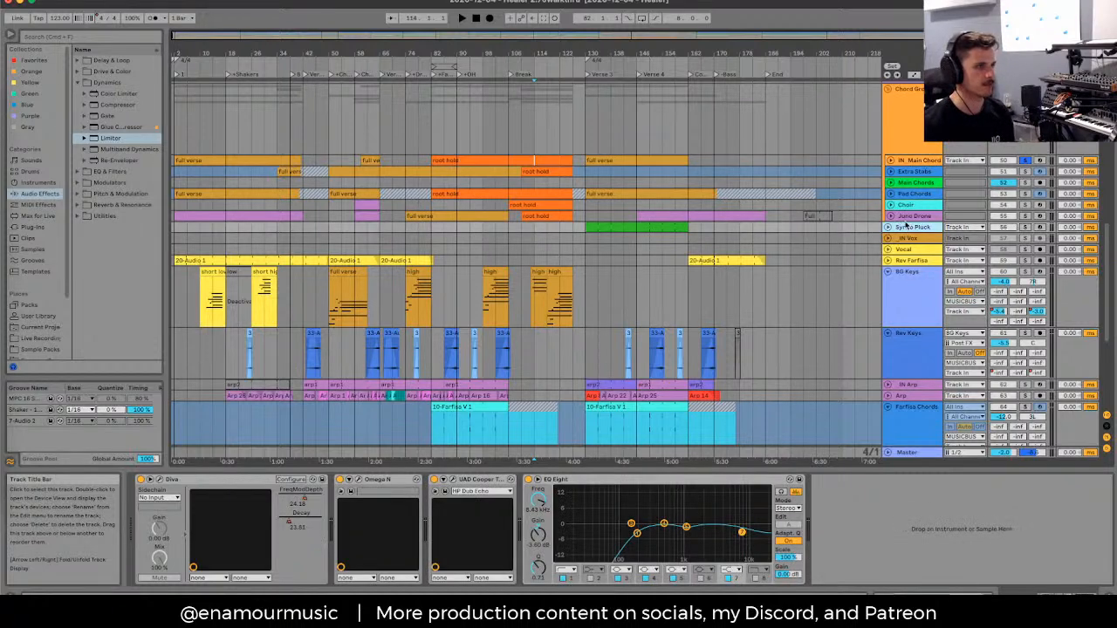
pyautogui.click(890, 216)
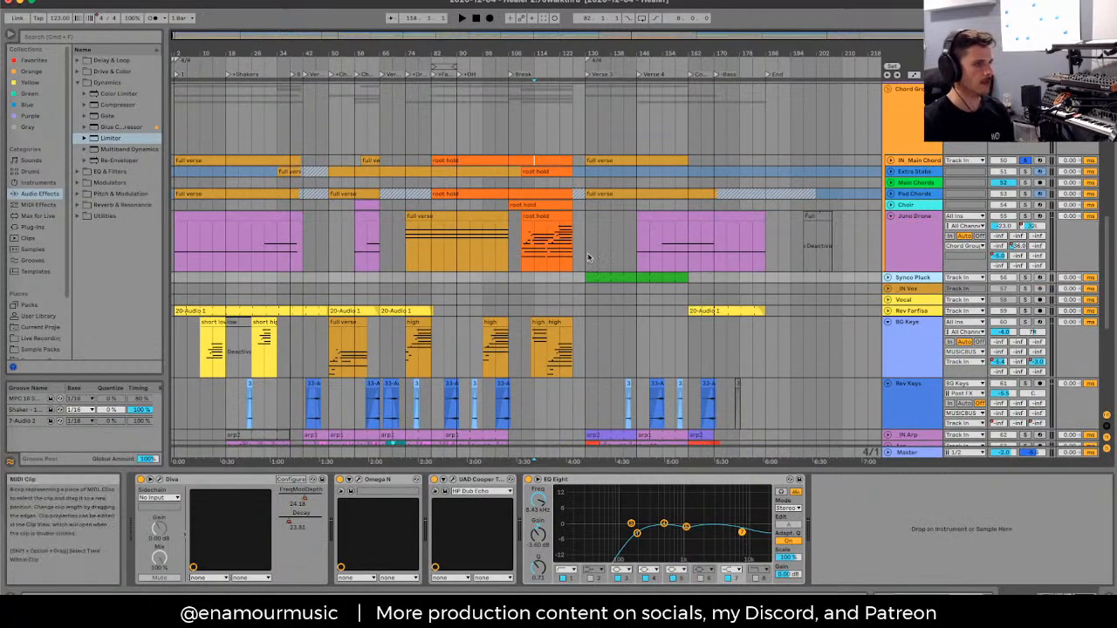
# Step: Examine the tracks entering around the start of Verse 3 at bar 130, from Juno Drone down to BG Texture
pyautogui.click(587, 253)
pyautogui.scroll(-5, 585, 248)
pyautogui.scroll(-3, 880, 349)
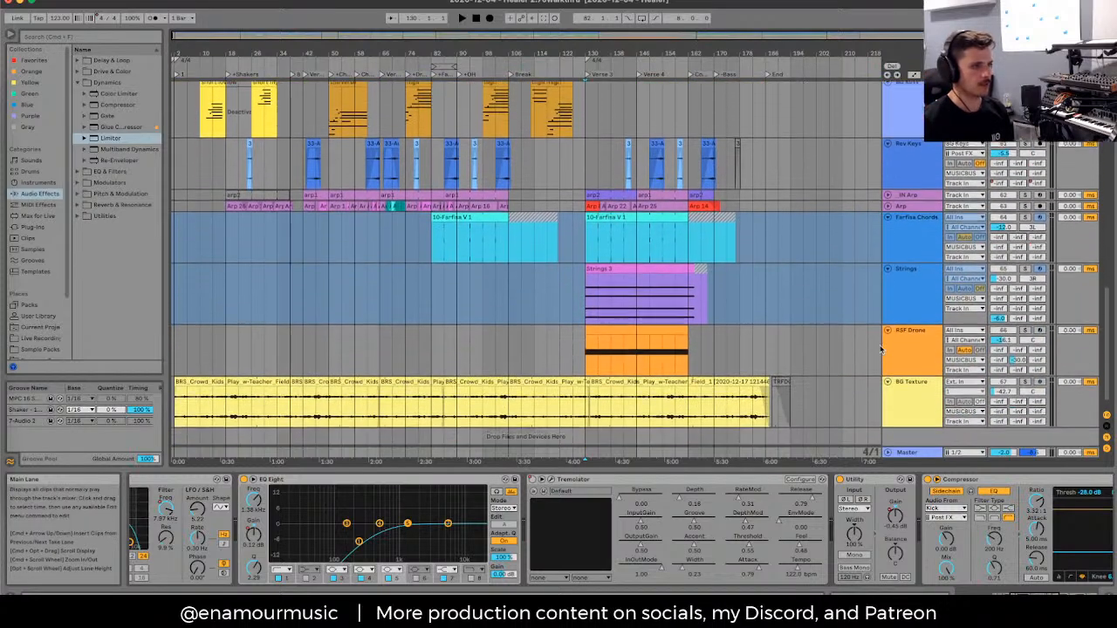
pyautogui.scroll(6, 582, 250)
pyautogui.click(578, 250)
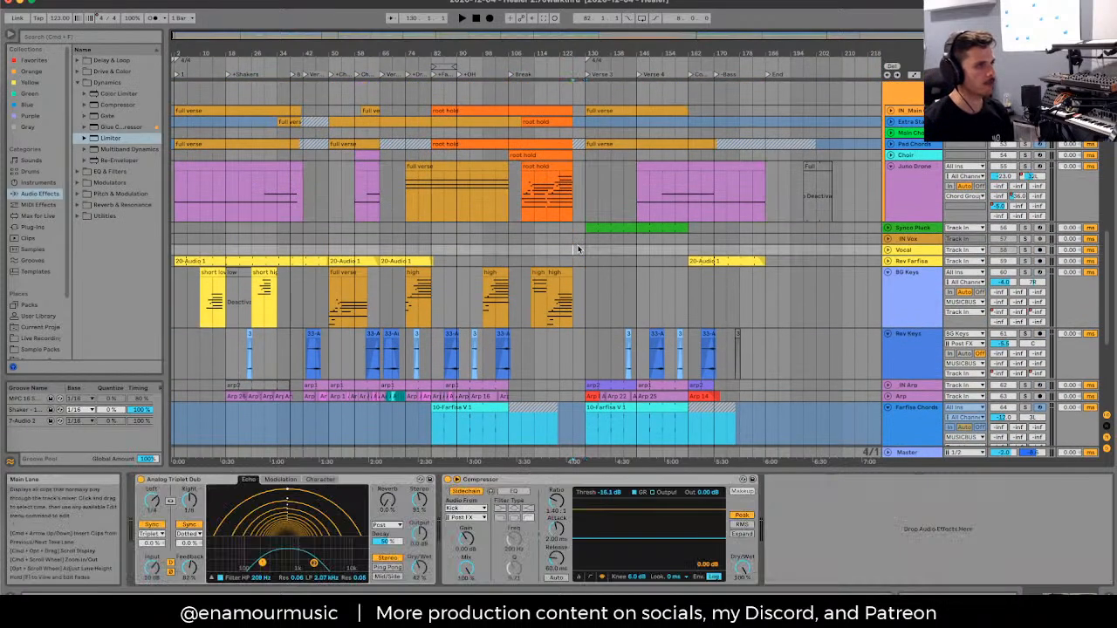
pyautogui.scroll(3, 578, 249)
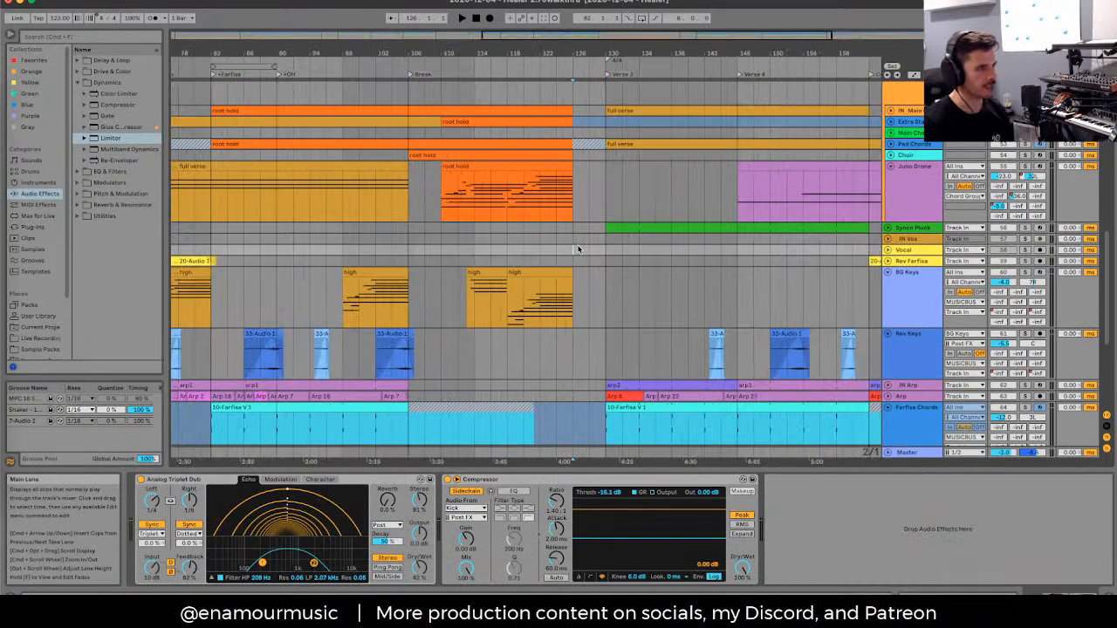
pyautogui.click(604, 195)
pyautogui.scroll(-3, 603, 195)
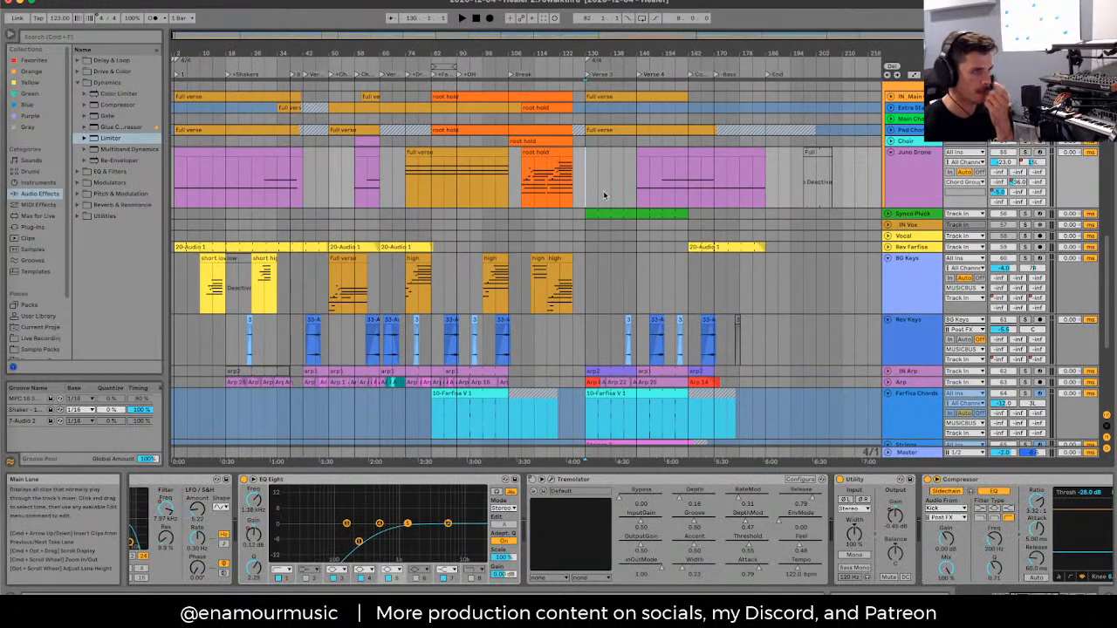
pyautogui.scroll(-5, 794, 329)
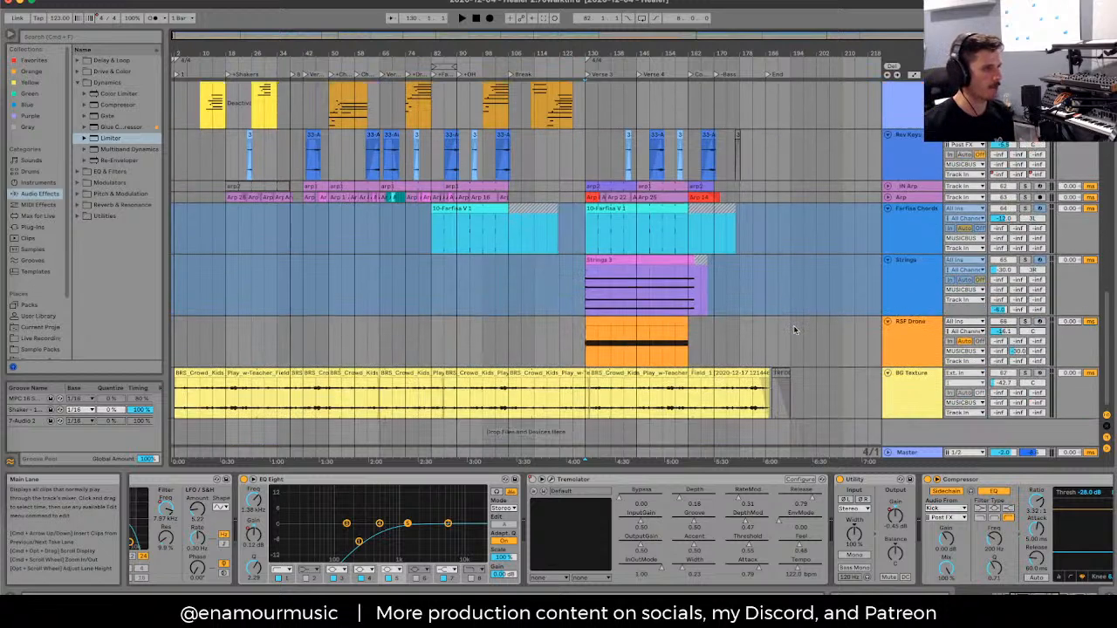
# Step: Audition the RSF Drone track in solo from bar 130, and play it together with the soloed Strings track
pyautogui.click(603, 332)
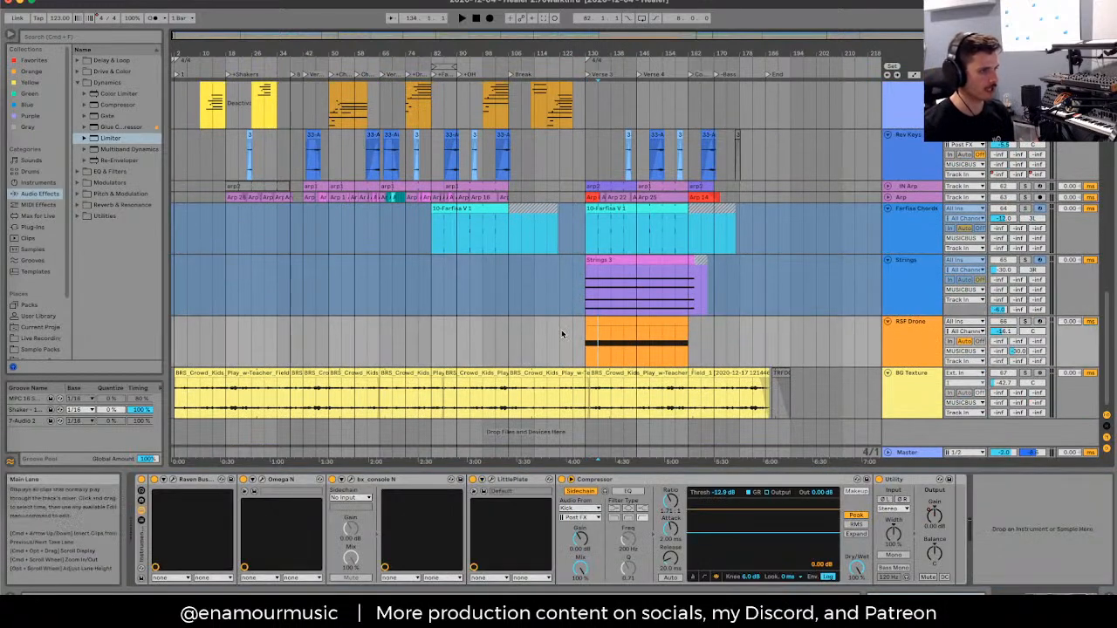
pyautogui.click(913, 342)
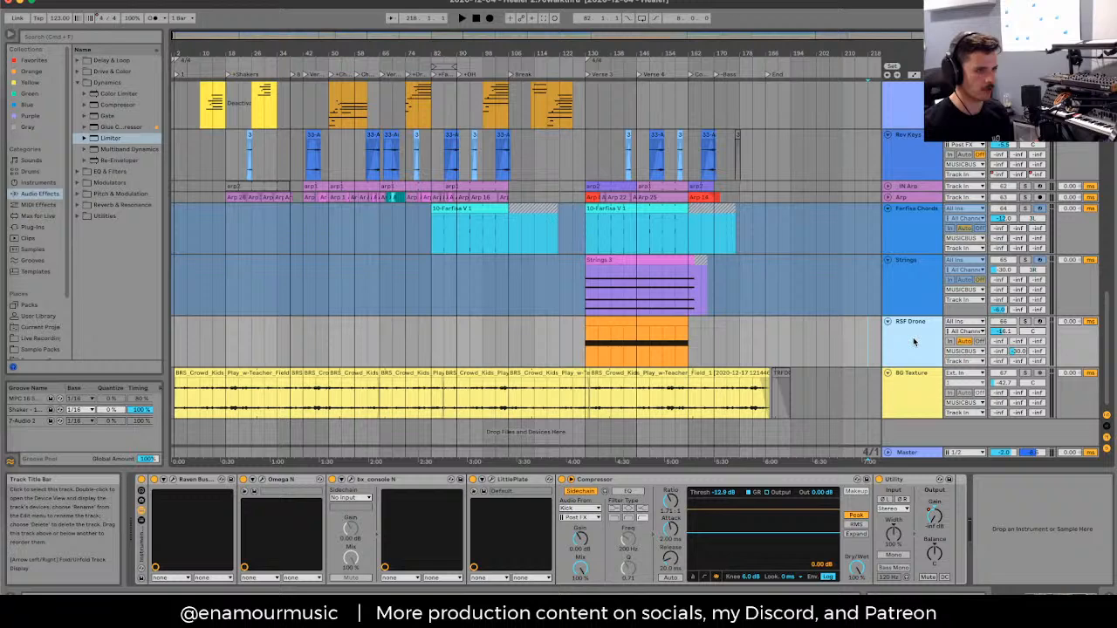
pyautogui.click(601, 324)
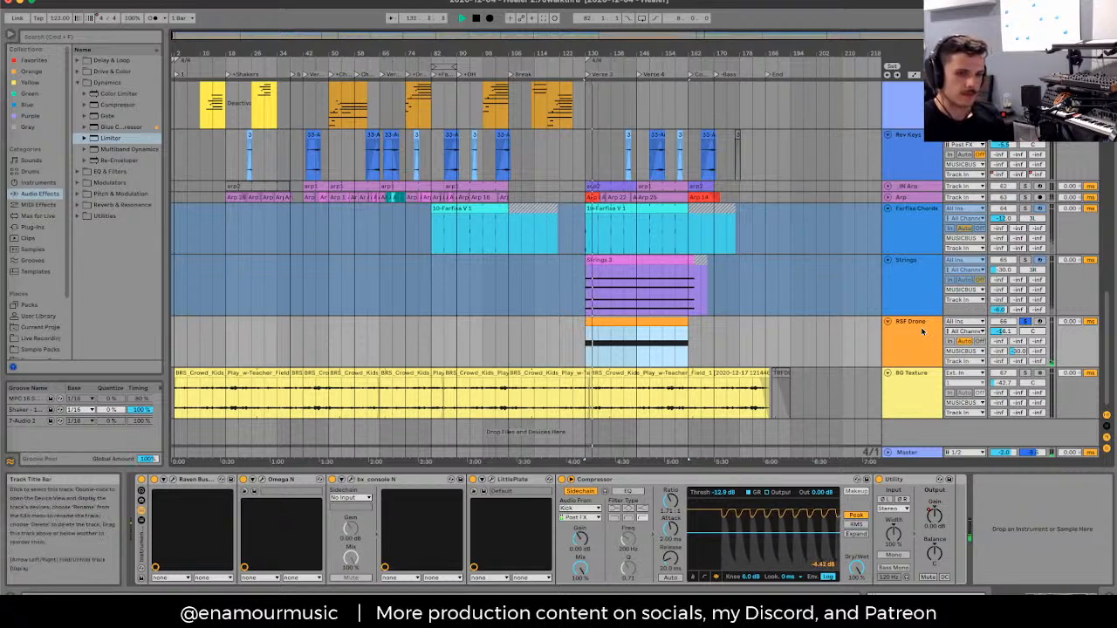
pyautogui.click(919, 287)
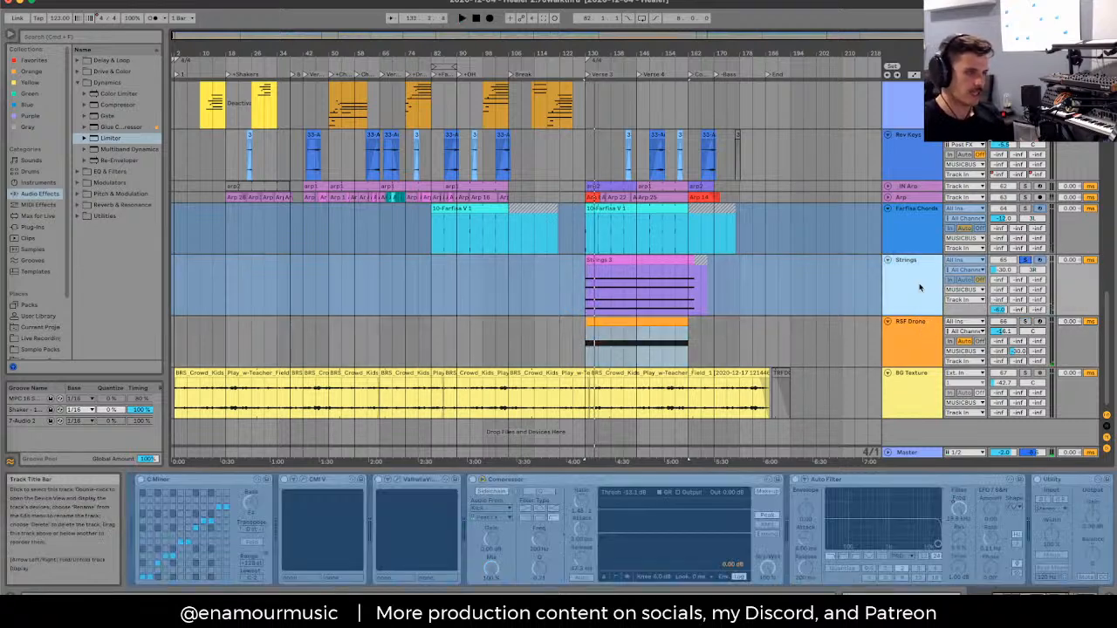
pyautogui.click(1028, 321)
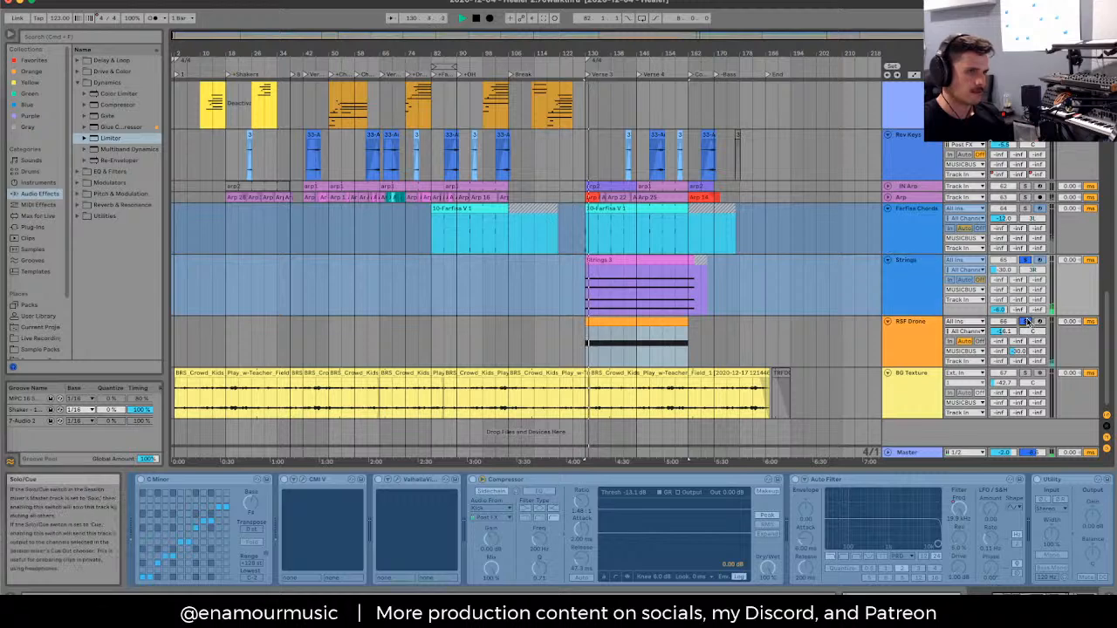
pyautogui.press('space')
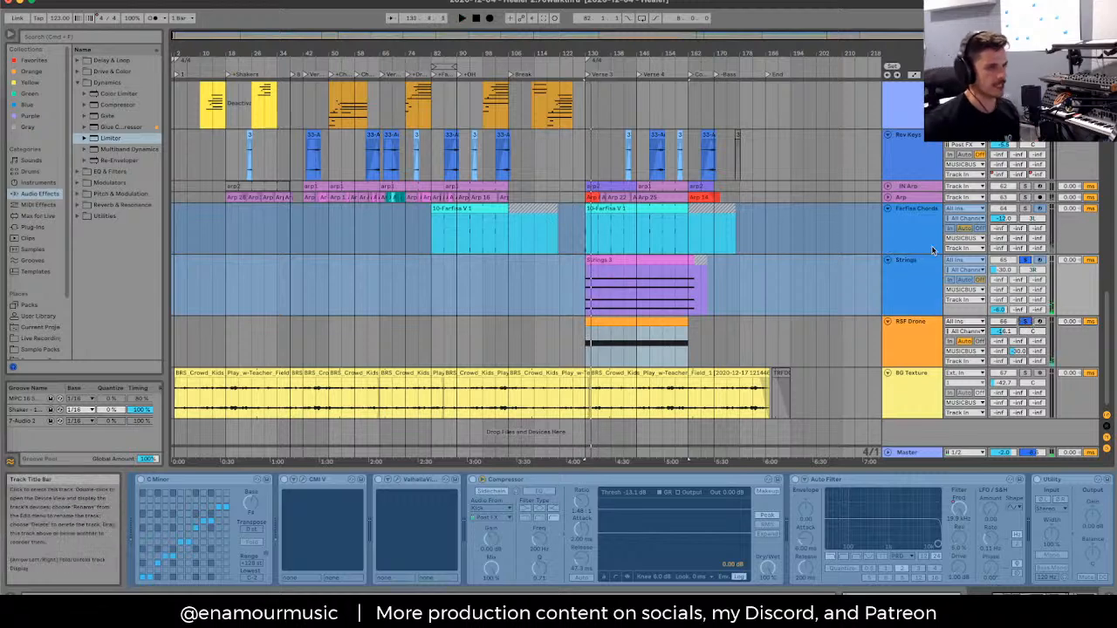
# Step: Fold the Strings, RSF Drone and Farfisa Chords tracks
pyautogui.scroll(5, 899, 269)
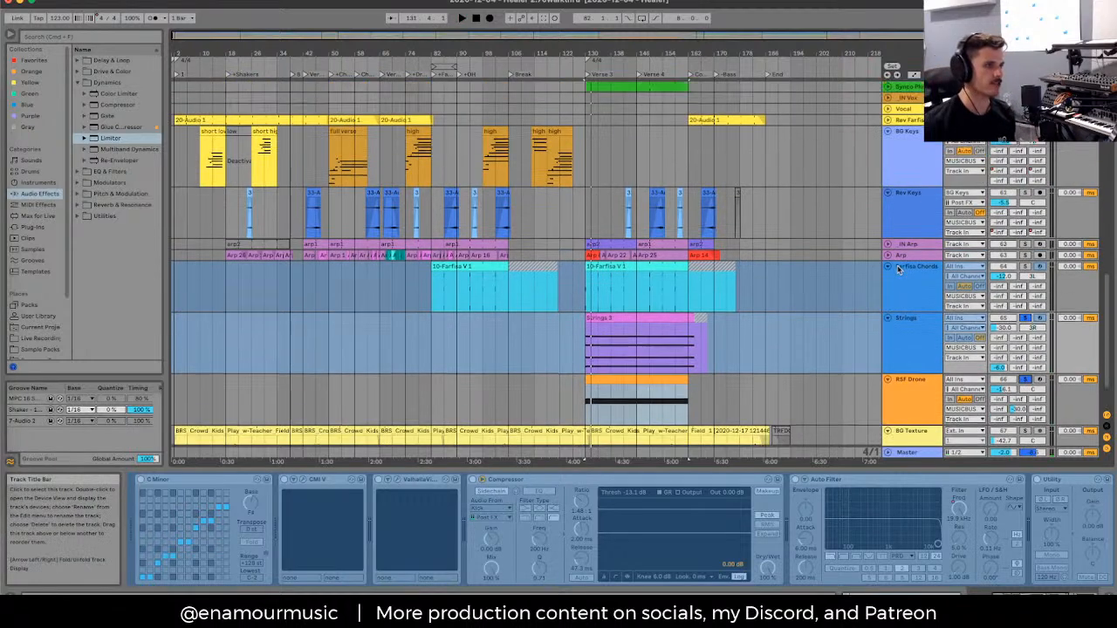
pyautogui.click(887, 359)
pyautogui.click(888, 371)
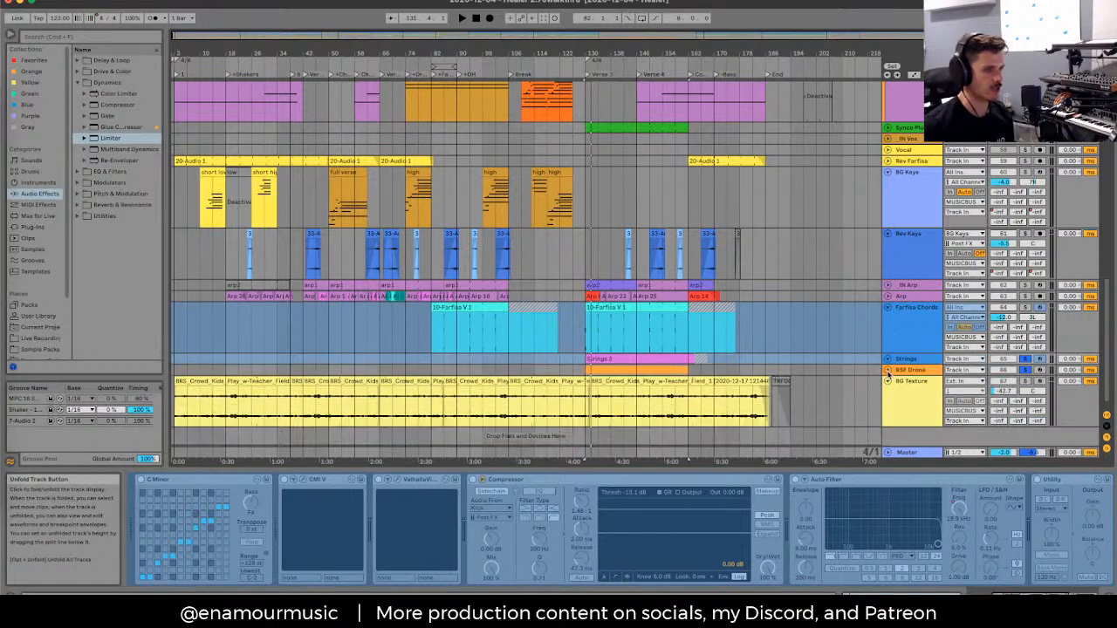
pyautogui.click(889, 308)
# Step: Unfold IN_Main Chords and audition it in solo, comparing its full verse clip at bar 130 with the root hold clip at bar 82
pyautogui.scroll(8, 893, 264)
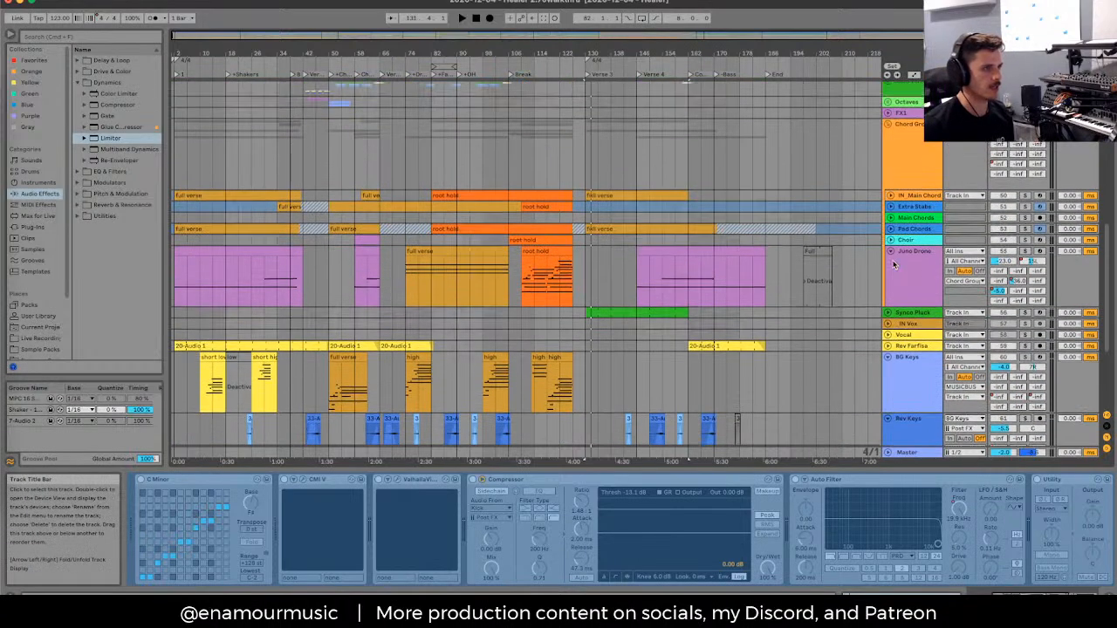
pyautogui.doubleClick(912, 196)
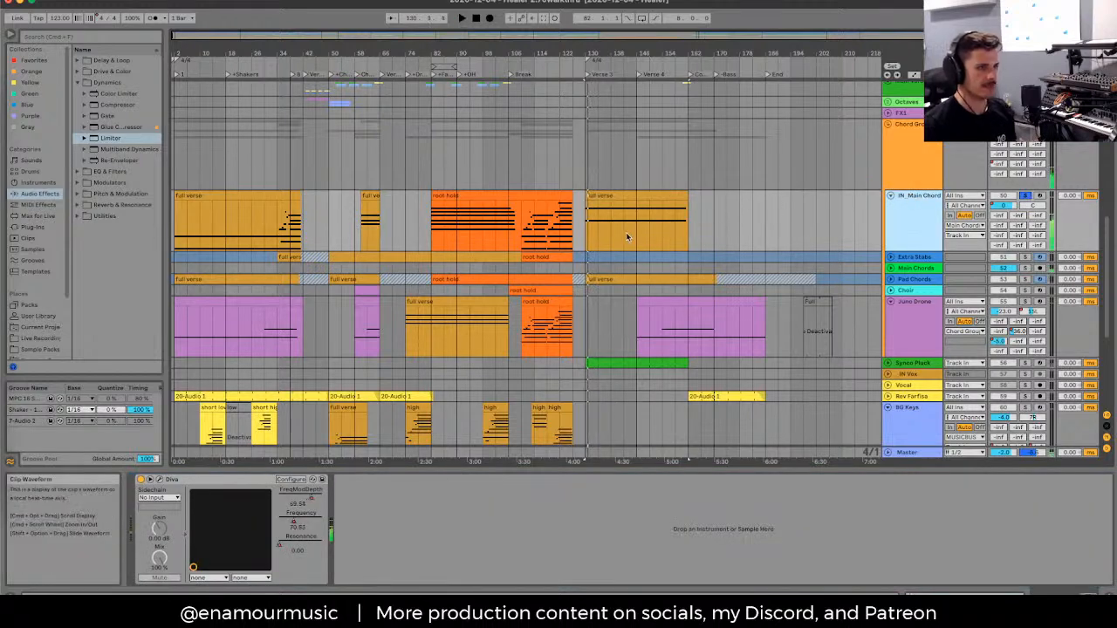
pyautogui.moveTo(586, 218); pyautogui.dragTo(690, 220)
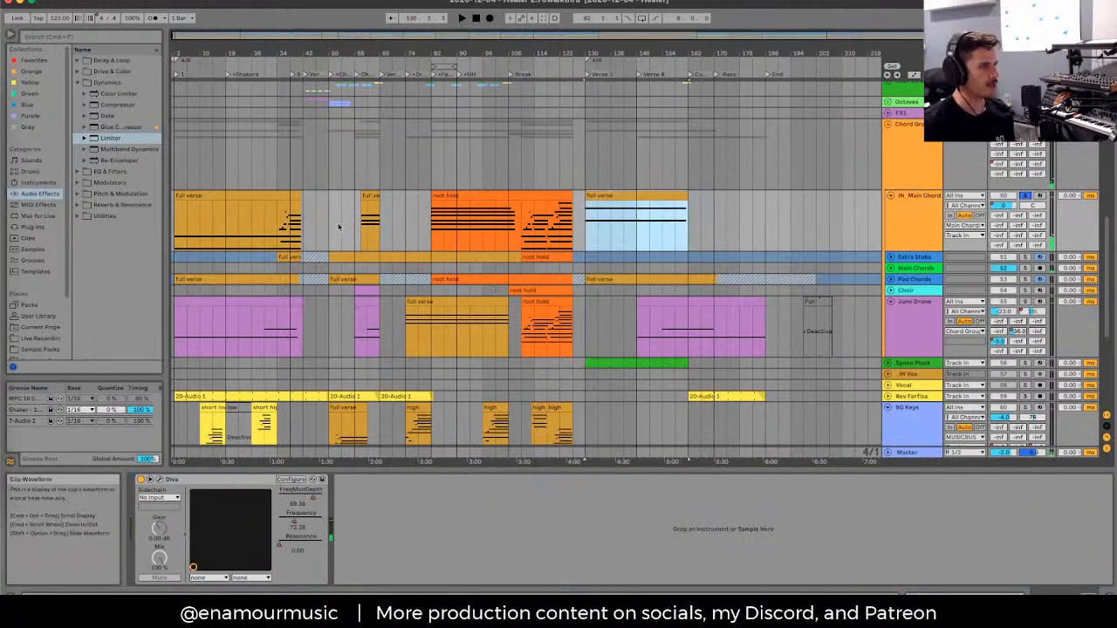
pyautogui.click(434, 196)
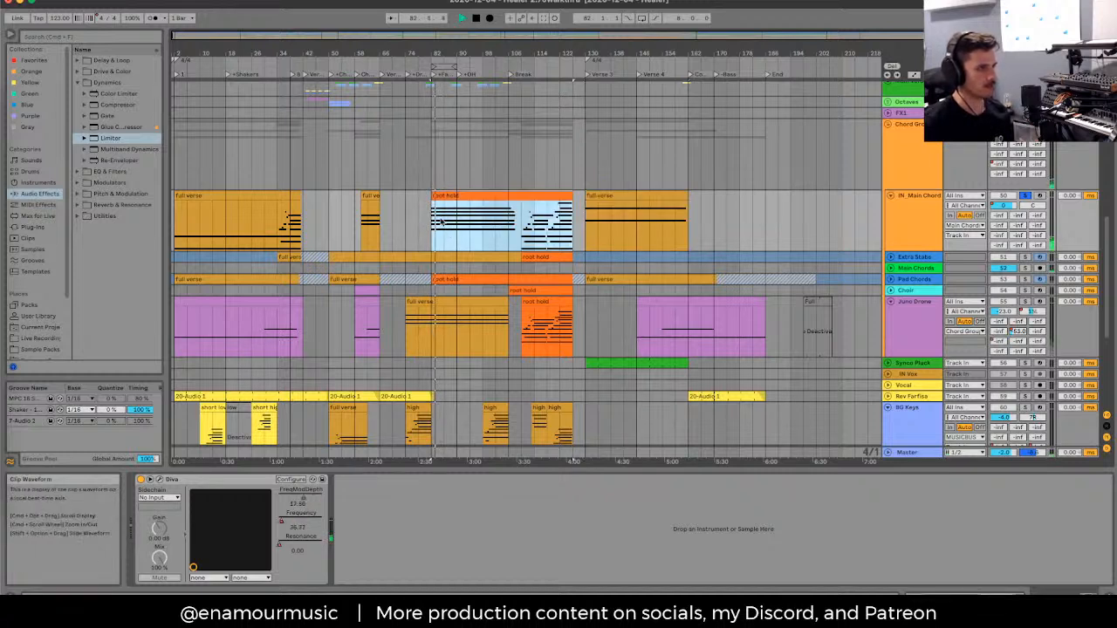
pyautogui.press('Right')
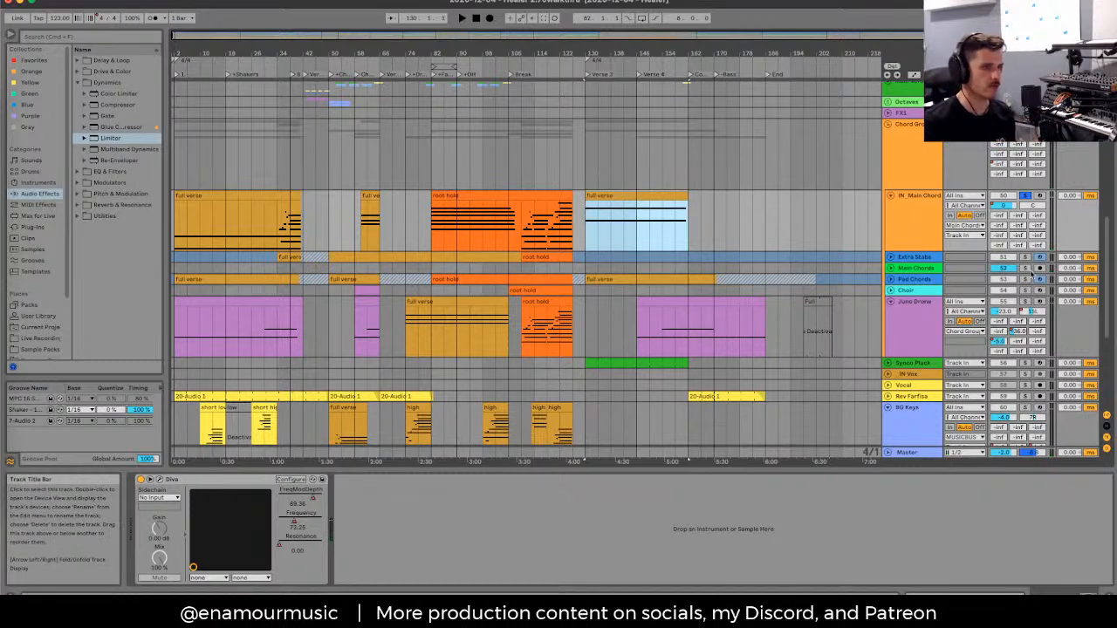
pyautogui.click(1023, 280)
pyautogui.press('space')
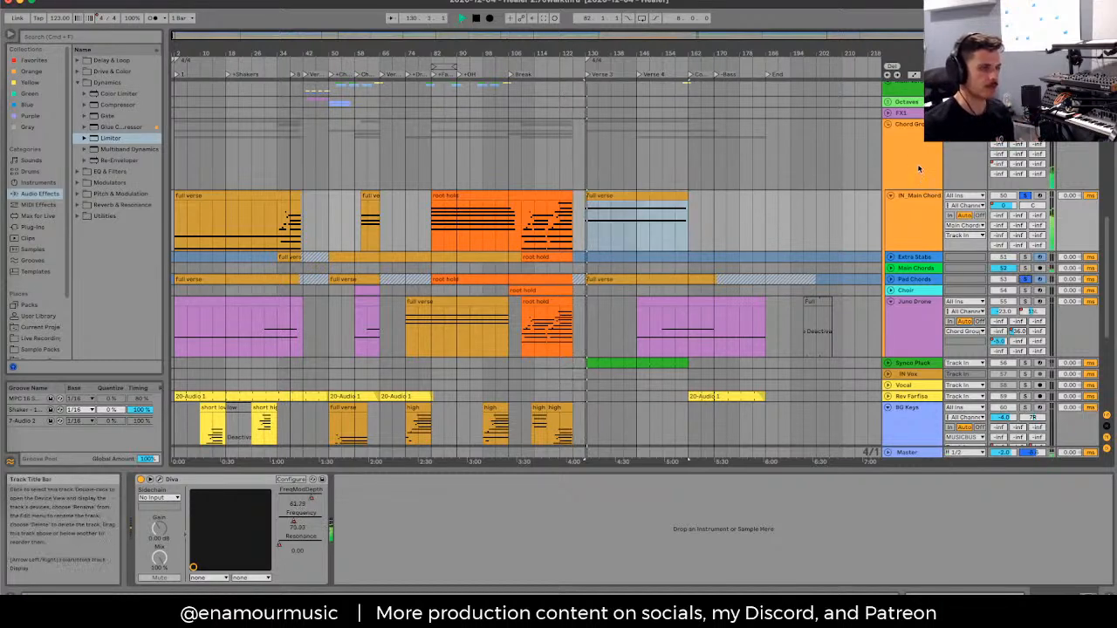
pyautogui.click(918, 169)
pyautogui.scroll(-5, 915, 168)
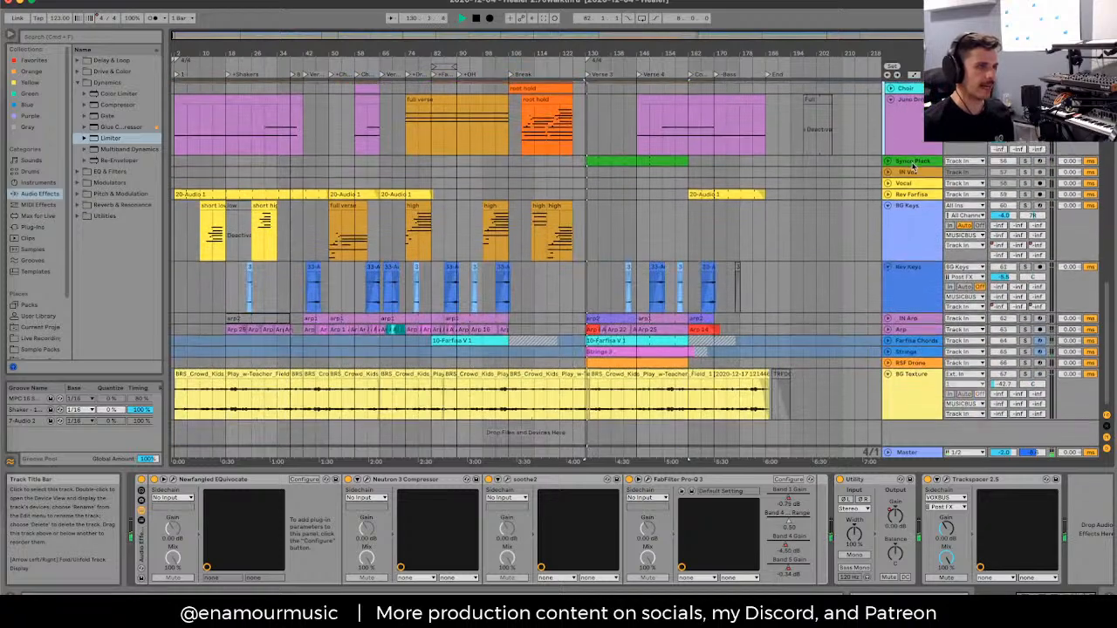
pyautogui.scroll(2, 818, 267)
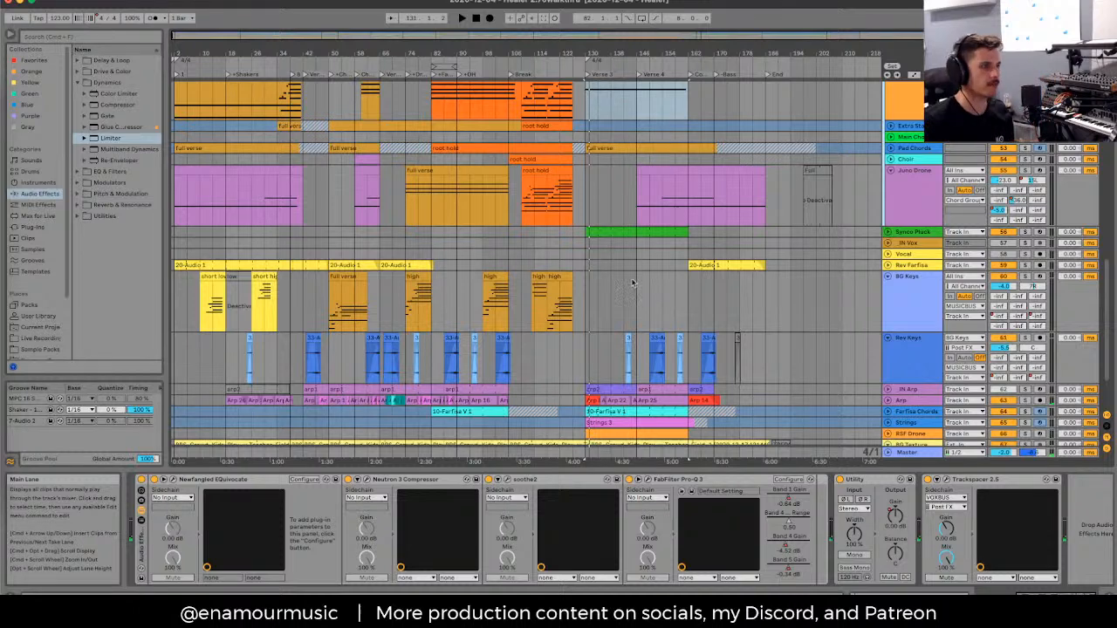
# Step: Play the full arrangement from the start of Verse 3 at bar 130
pyautogui.click(569, 255)
pyautogui.scroll(2, 571, 261)
pyautogui.scroll(2, 571, 261)
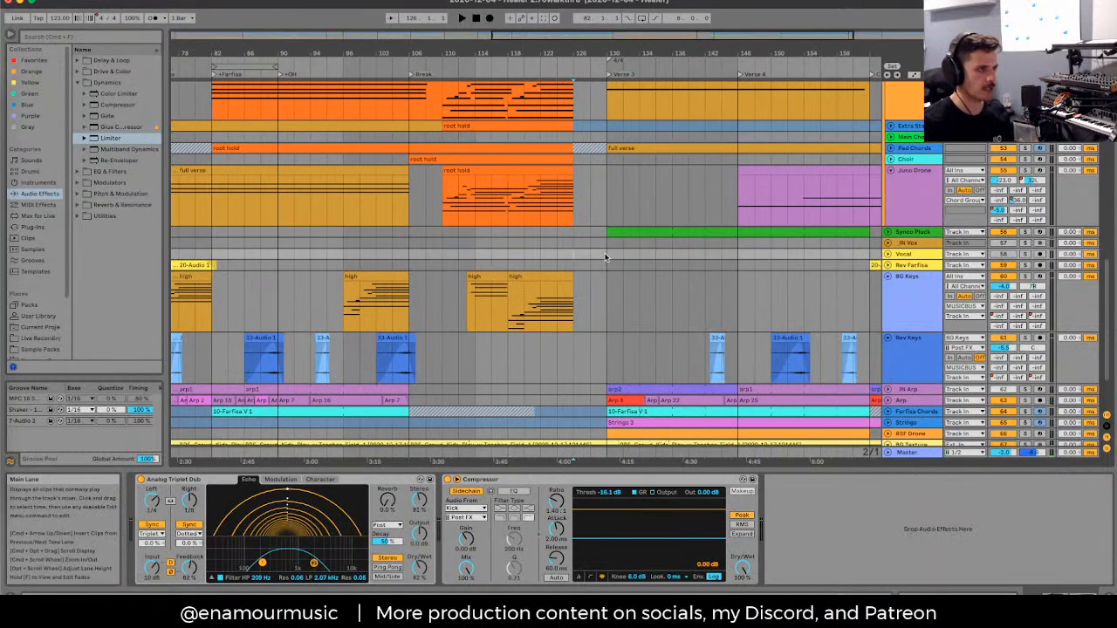
pyautogui.click(605, 253)
pyautogui.press('space')
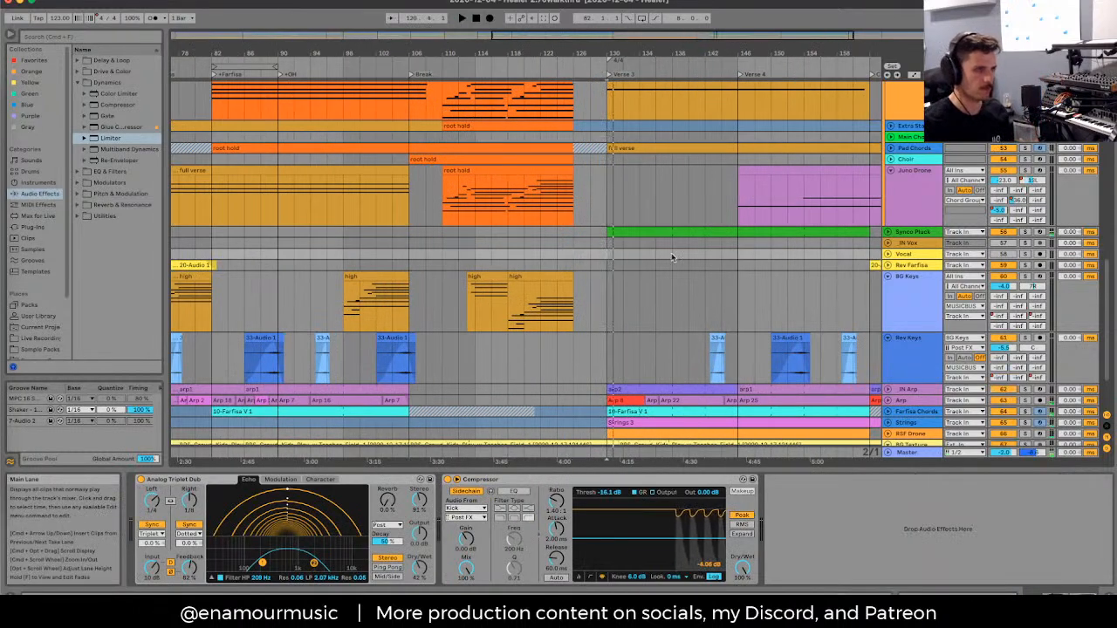
# Step: Play into Verse 3 from just before bar 130, comparing the section with the Strings and RSF Drone tracks muted
pyautogui.scroll(-3, 671, 255)
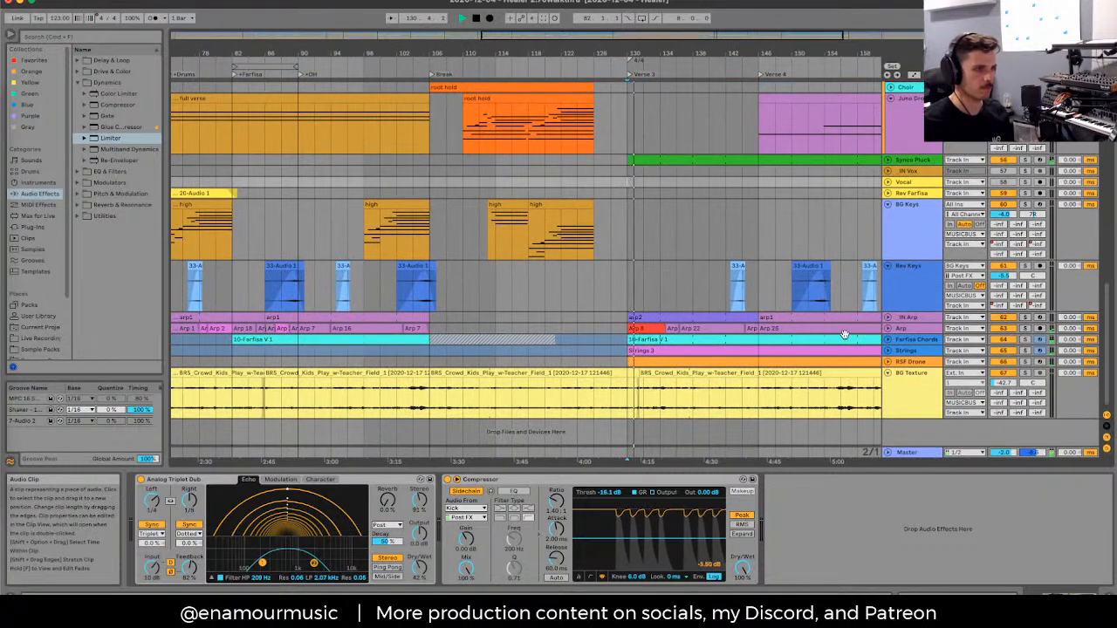
pyautogui.click(620, 292)
pyautogui.scroll(3, 617, 294)
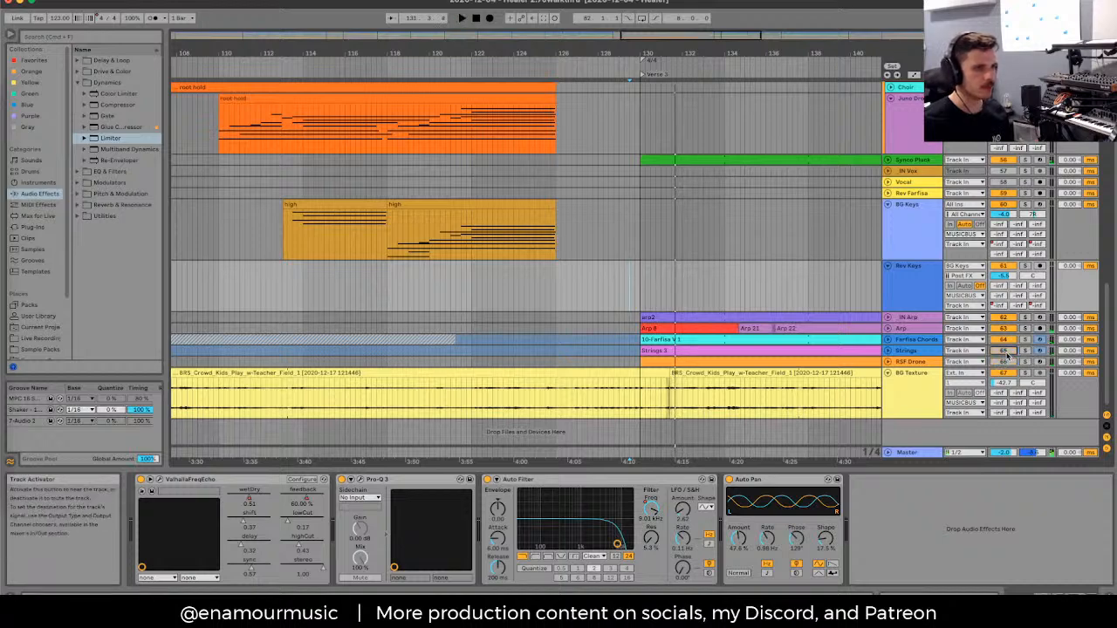
pyautogui.scroll(5, 1003, 349)
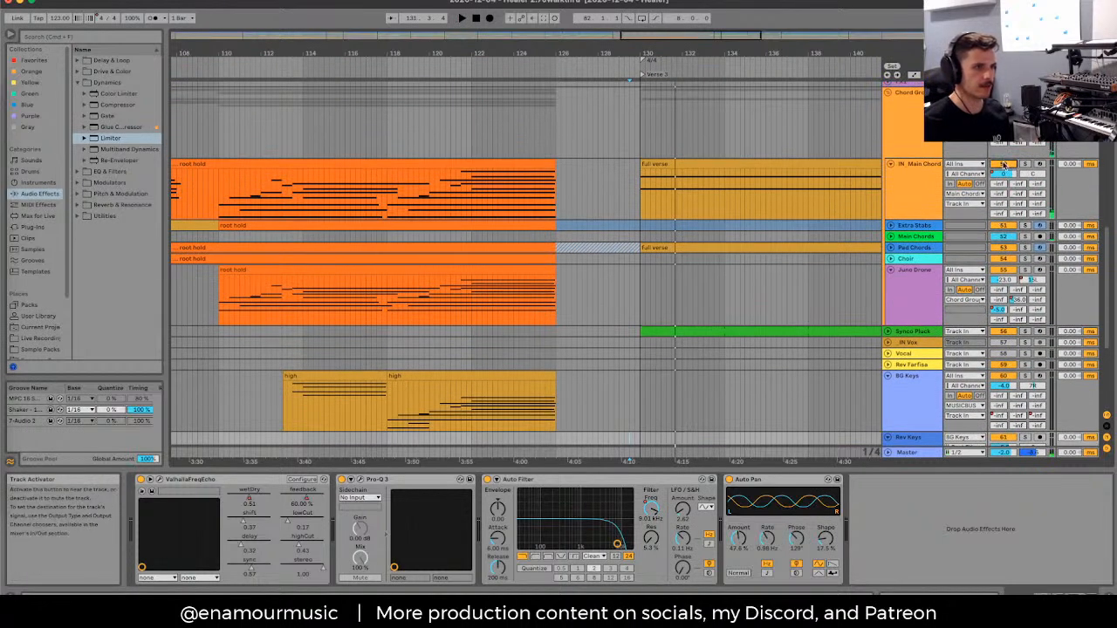
pyautogui.press('space')
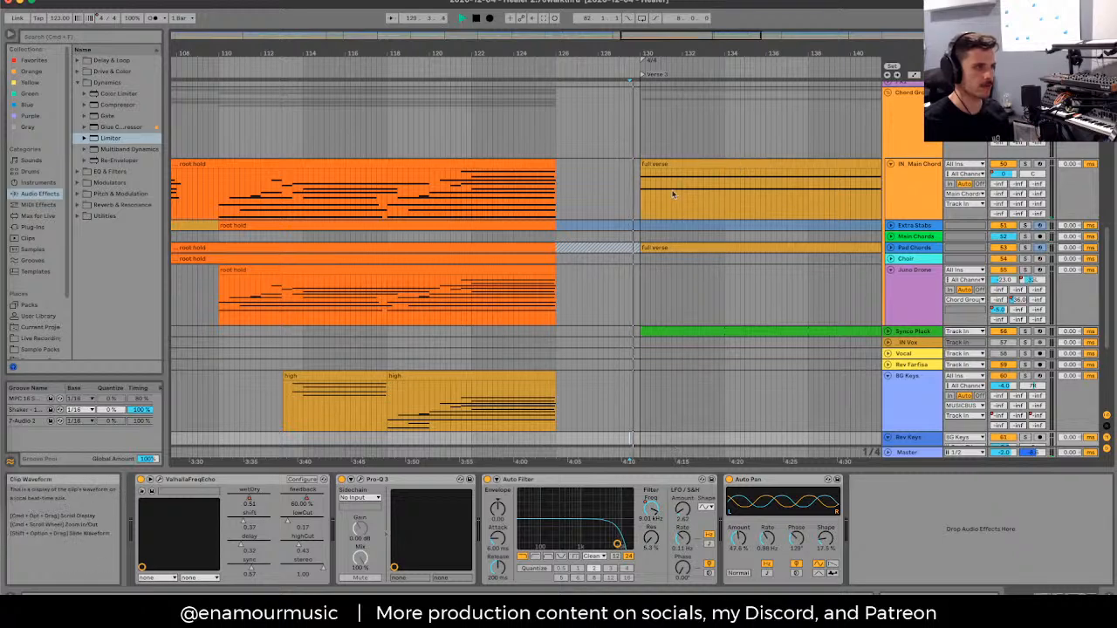
# Step: Unfold the Farfisa Chords track, audition its 10-Farfisa V 1 clip in solo from bar 130, and fold the track
pyautogui.scroll(-1, 746, 260)
pyautogui.scroll(-6, 746, 260)
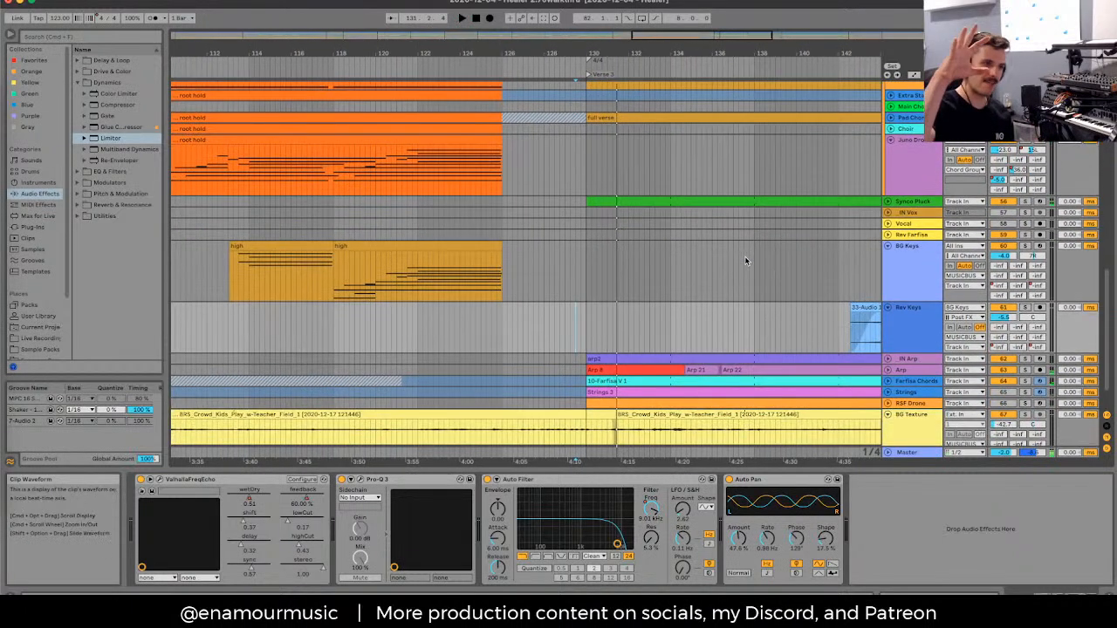
pyautogui.click(889, 381)
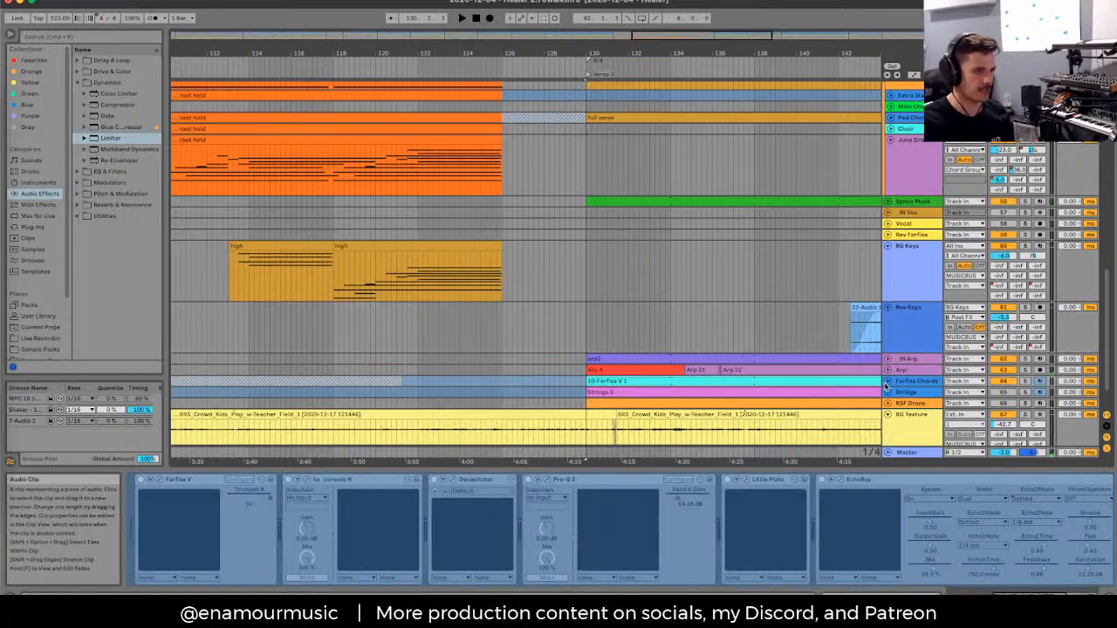
pyautogui.scroll(-3, 890, 384)
pyautogui.scroll(-1, 890, 384)
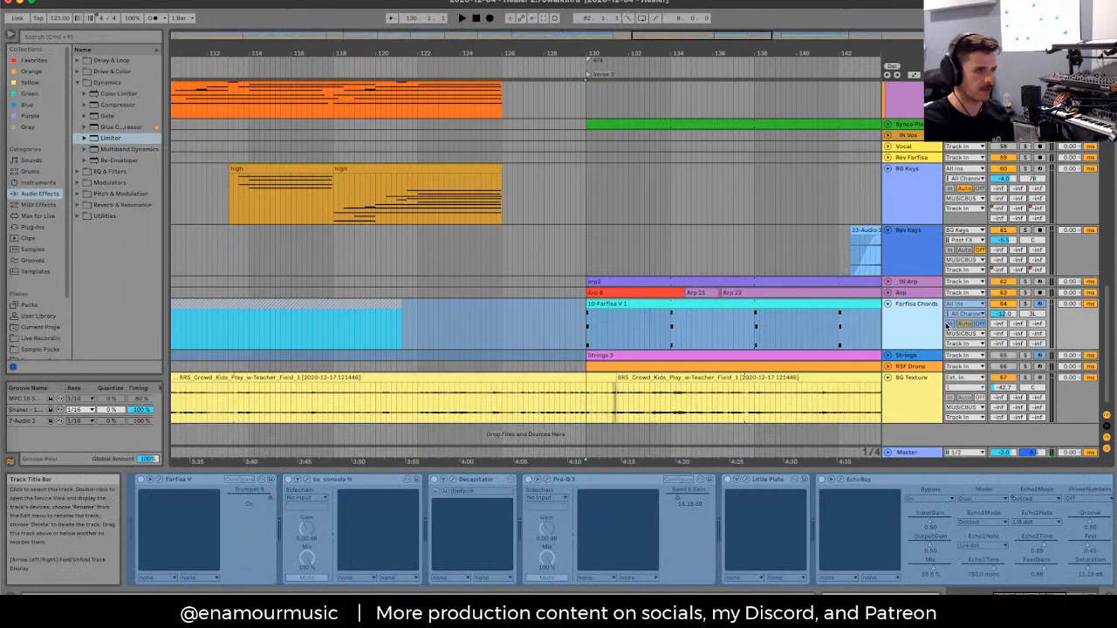
pyautogui.click(772, 306)
pyautogui.press('space')
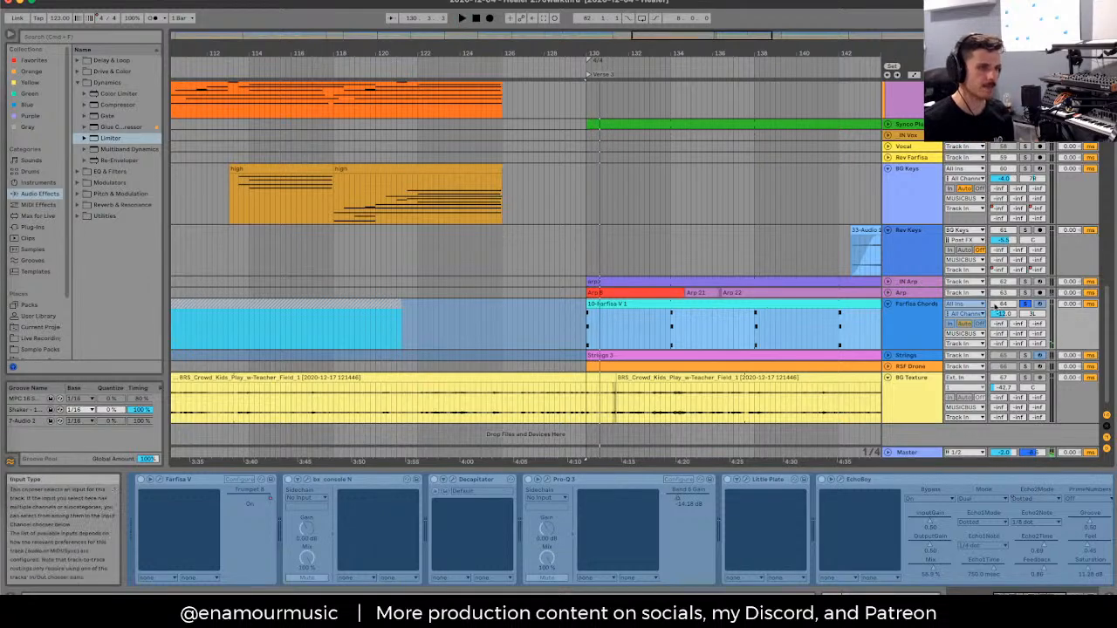
pyautogui.click(908, 311)
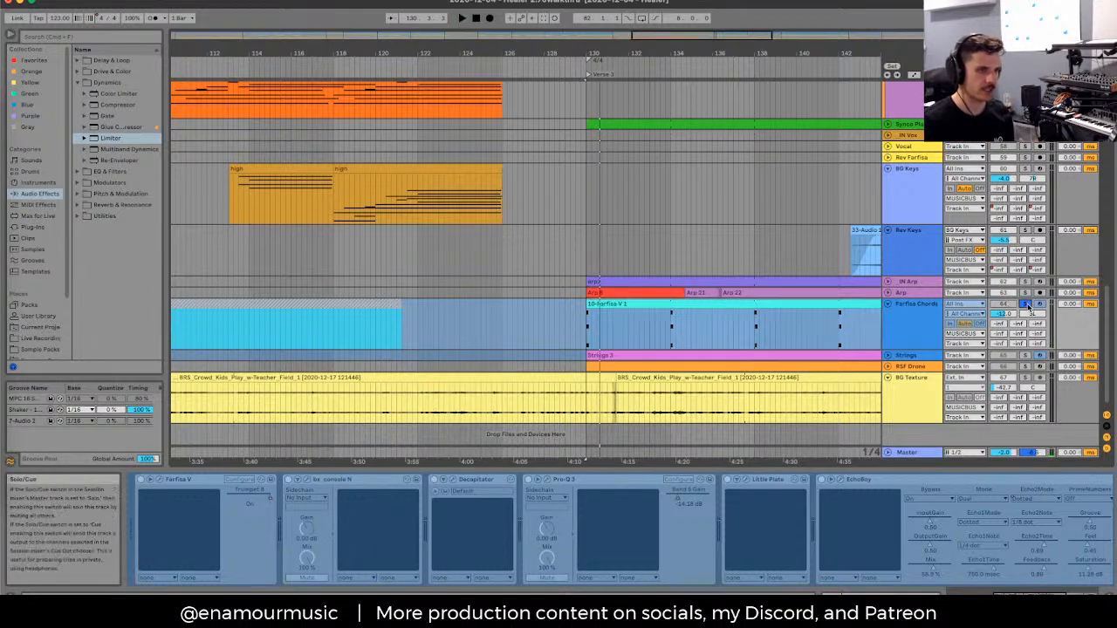
pyautogui.click(889, 304)
# Step: Play into Verse 3 from just before bar 130, comparing the section with the Chord Group muted
pyautogui.click(571, 242)
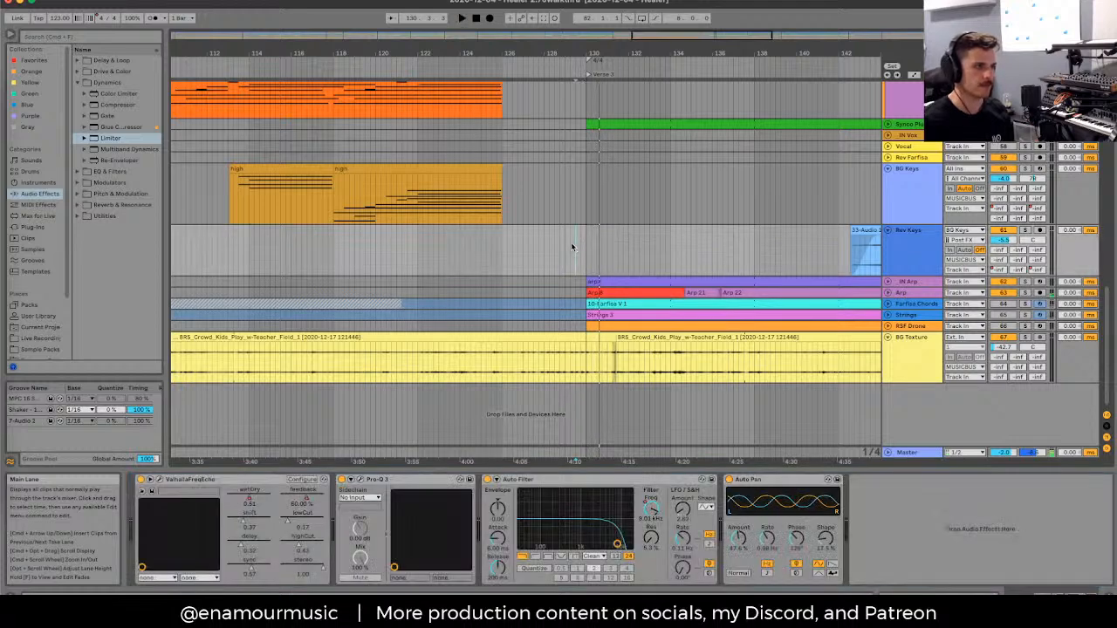
pyautogui.press('space')
pyautogui.press('space')
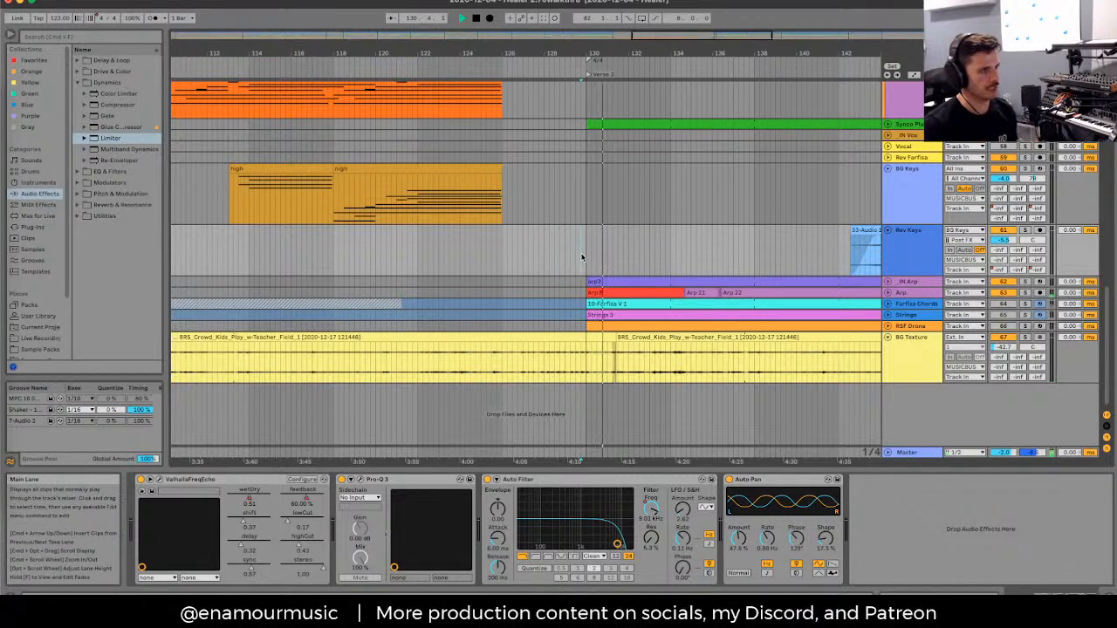
pyautogui.press('-')
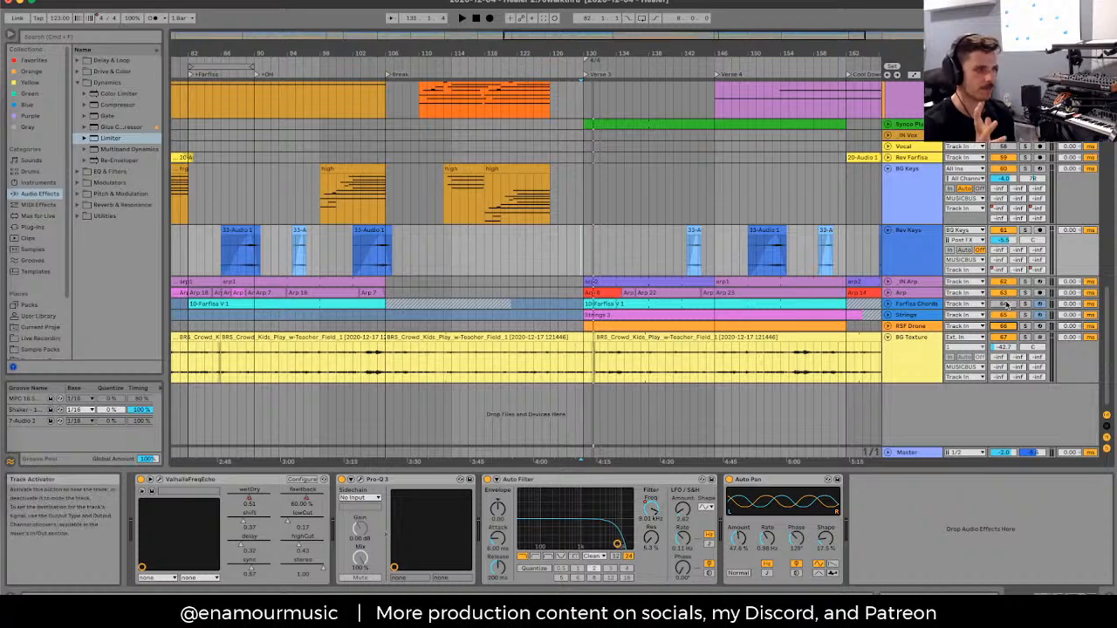
pyautogui.press('space')
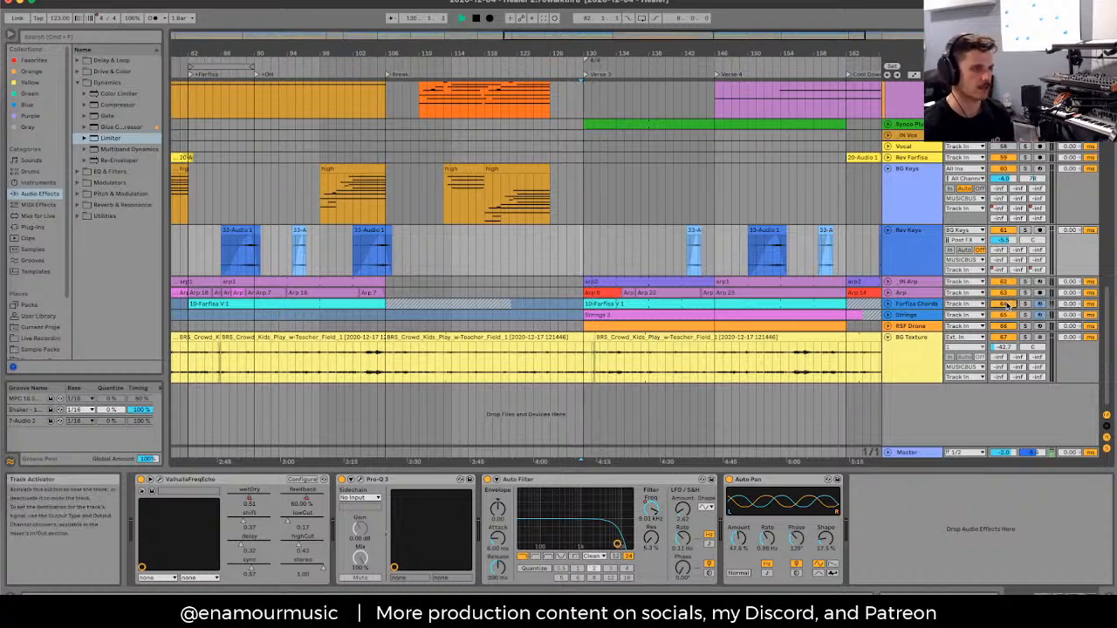
pyautogui.scroll(6, 1004, 288)
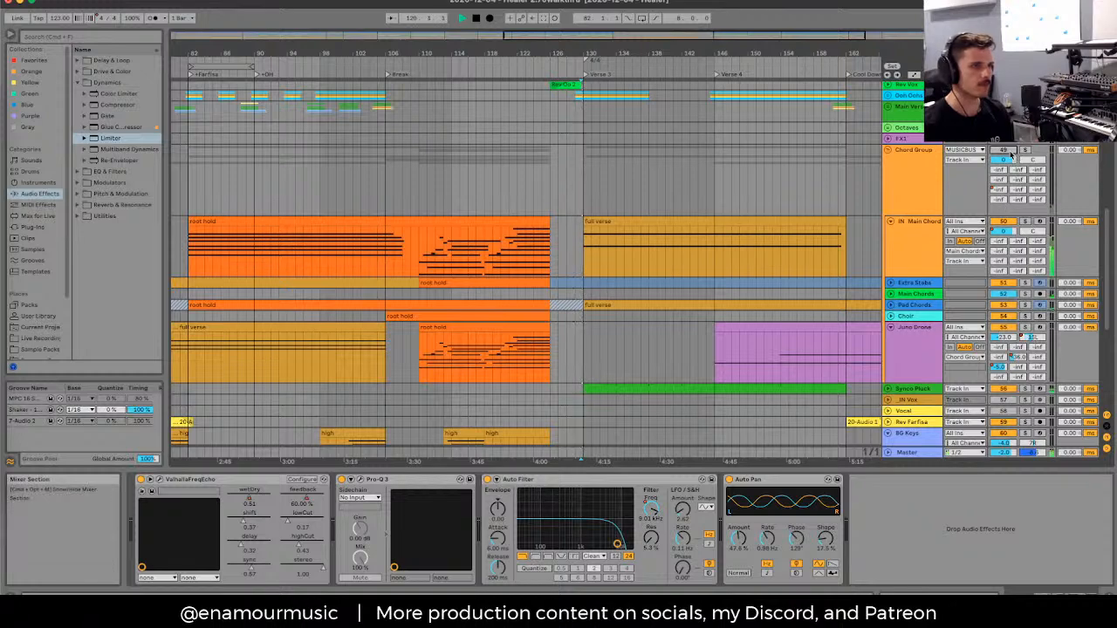
pyautogui.scroll(-5, 896, 199)
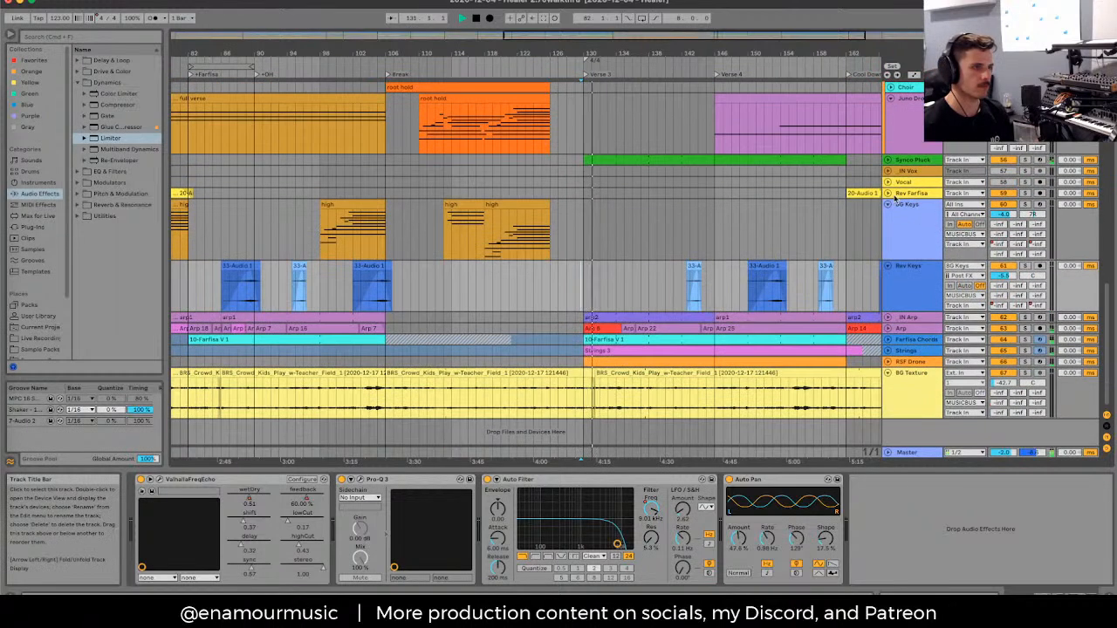
# Step: Solo Strings during Verse 3 and inspect the device chains of Strings, IN_Main Chords and the Chord Group
pyautogui.click(914, 361)
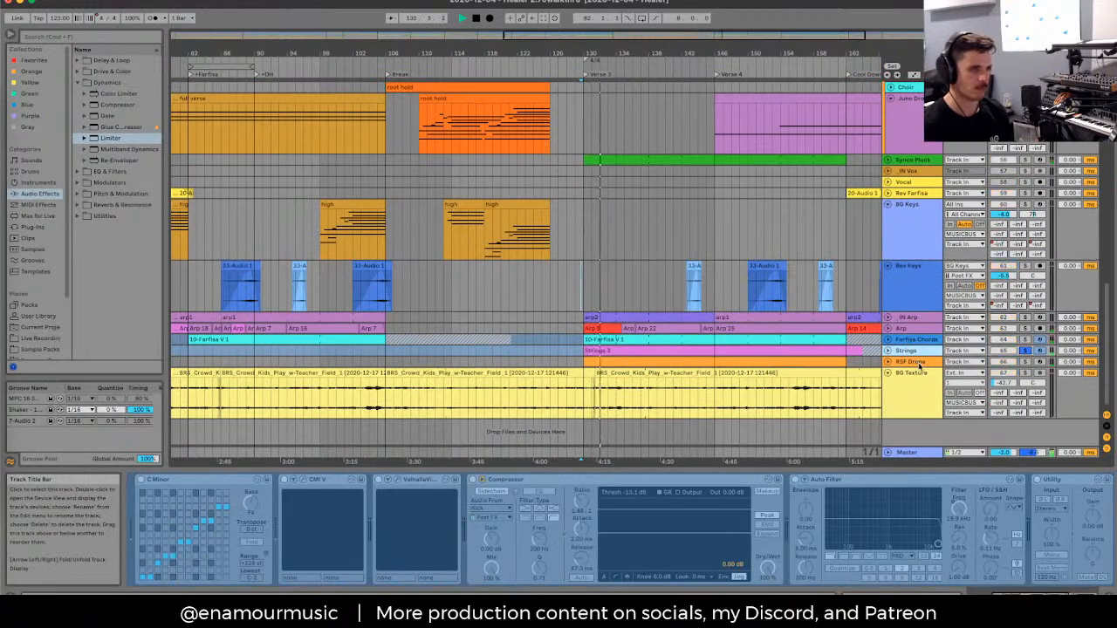
pyautogui.click(919, 370)
pyautogui.click(916, 362)
pyautogui.scroll(4, 919, 296)
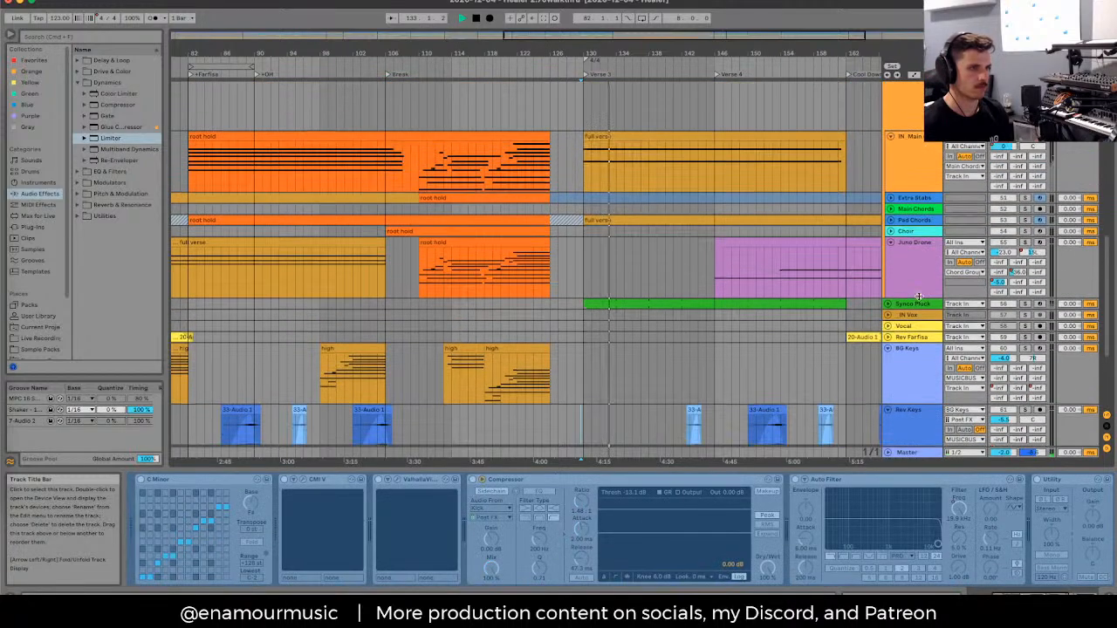
pyautogui.click(925, 145)
pyautogui.scroll(3, 927, 142)
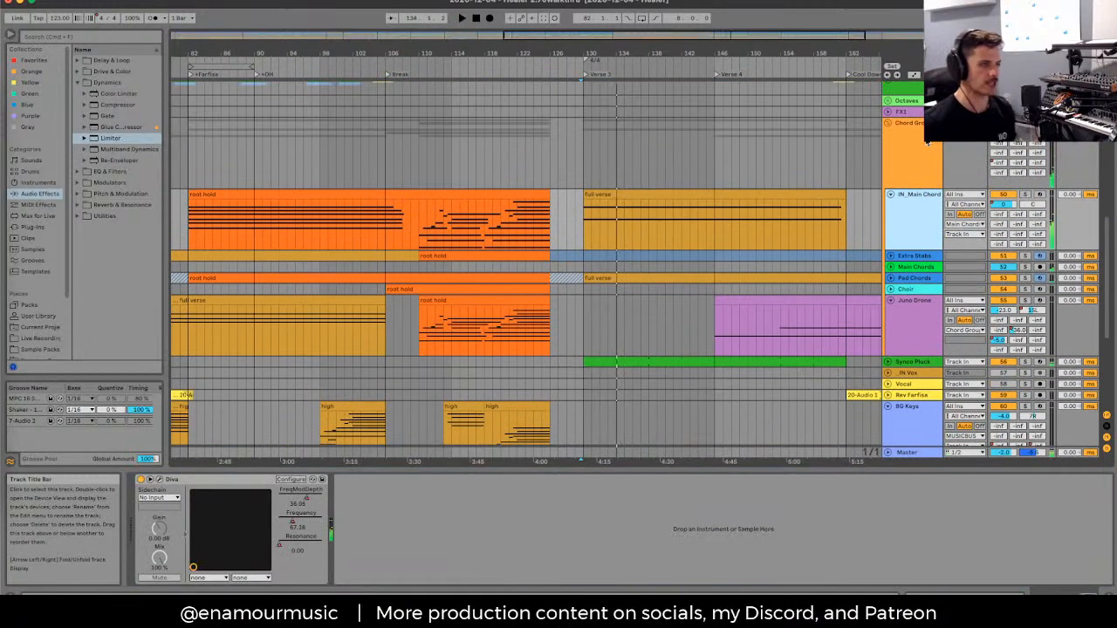
pyautogui.click(927, 143)
# Step: Fold the Chord Group, unfold Synco Pluck and audition its Verse 3 clip in solo from bar 130
pyautogui.click(887, 123)
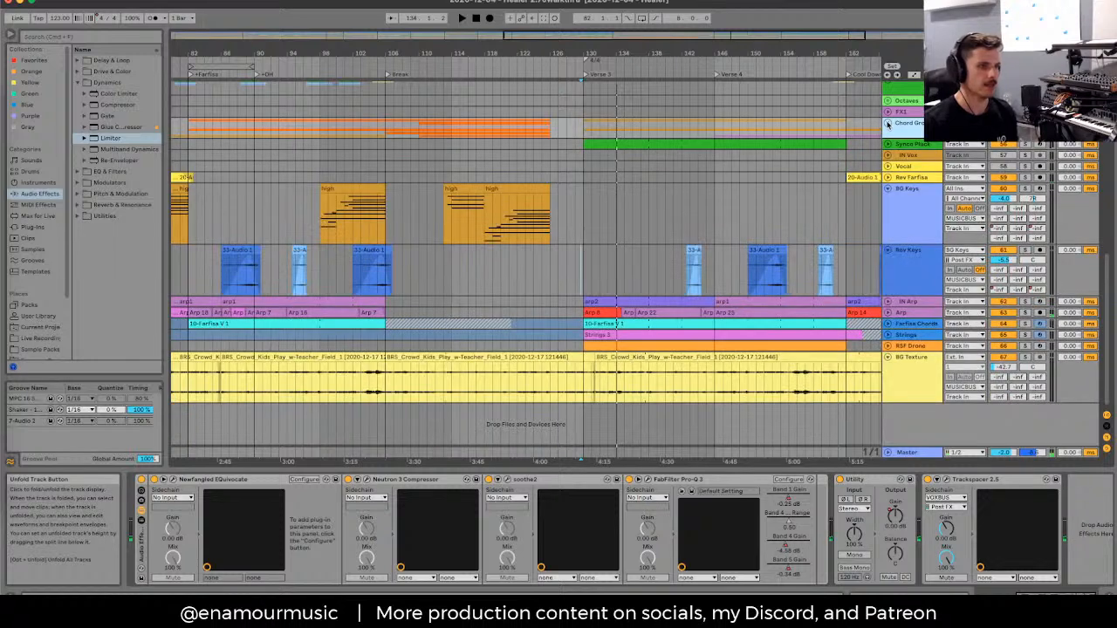
pyautogui.click(887, 145)
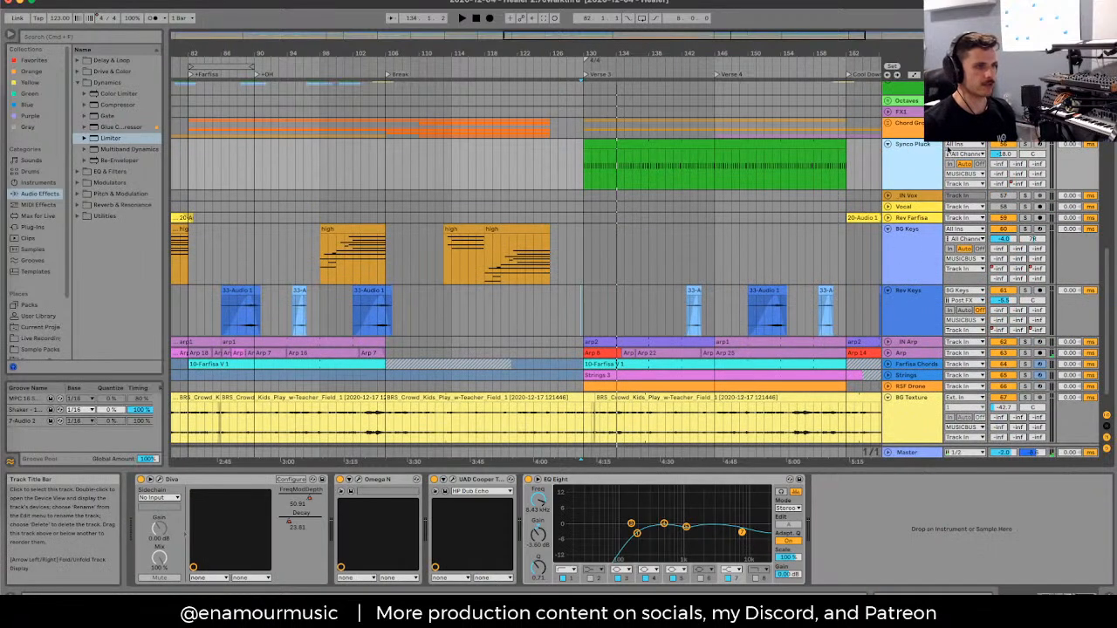
pyautogui.click(630, 146)
pyautogui.press('space')
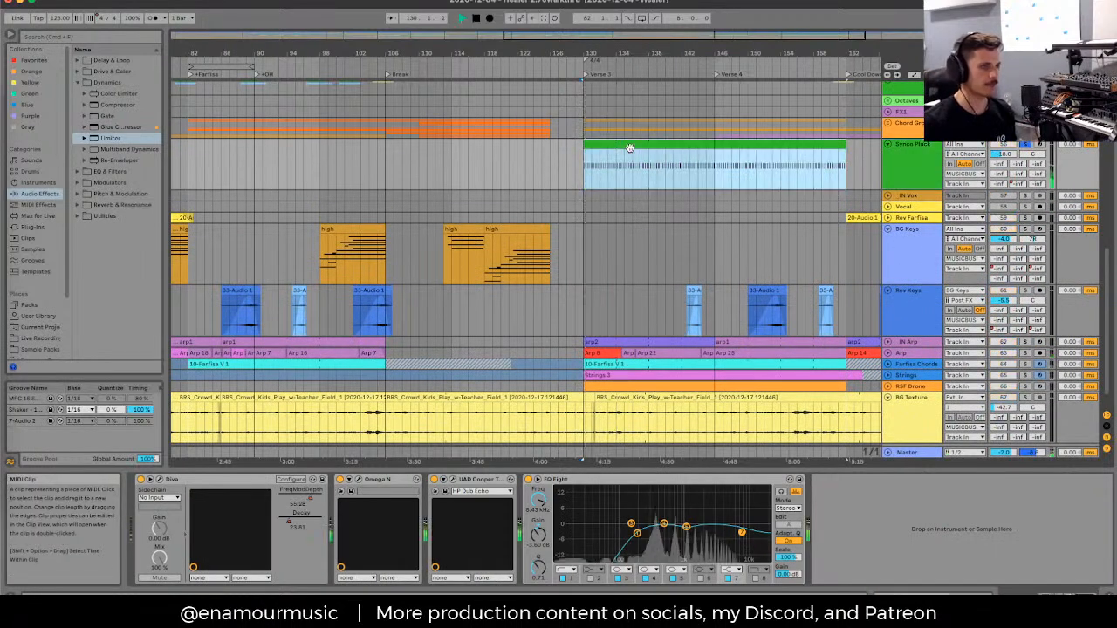
pyautogui.scroll(-5, 566, 174)
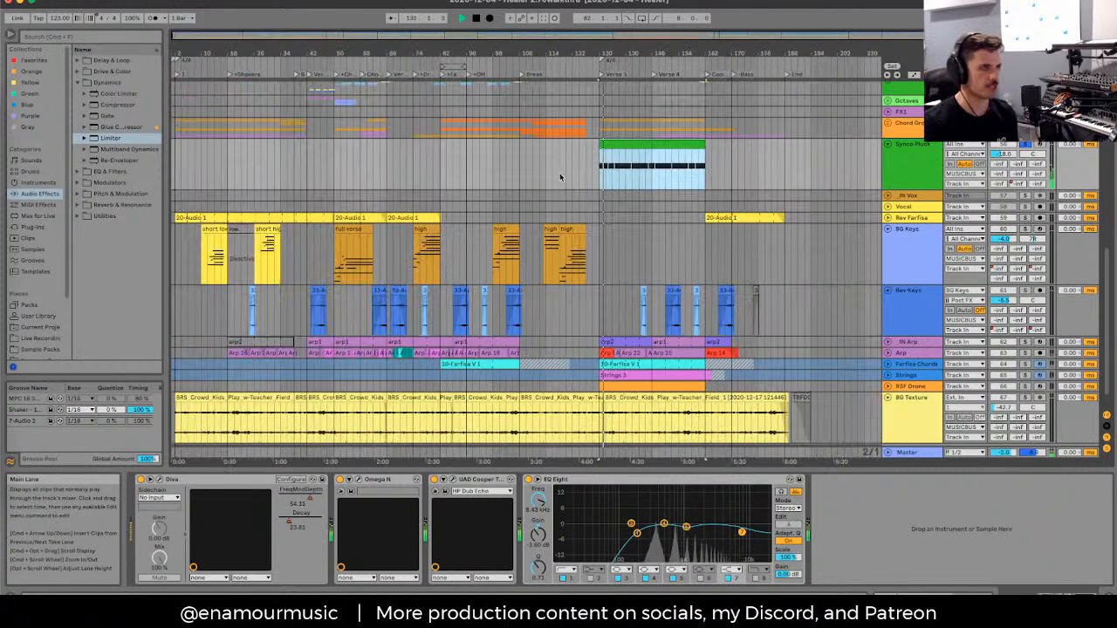
pyautogui.click(591, 163)
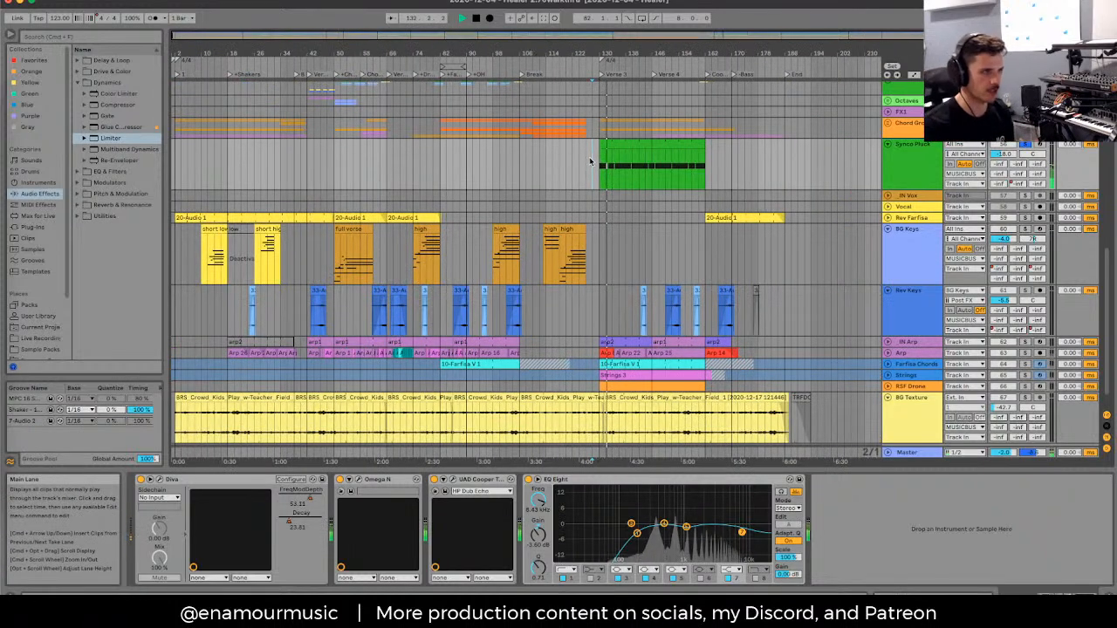
pyautogui.scroll(5, 590, 162)
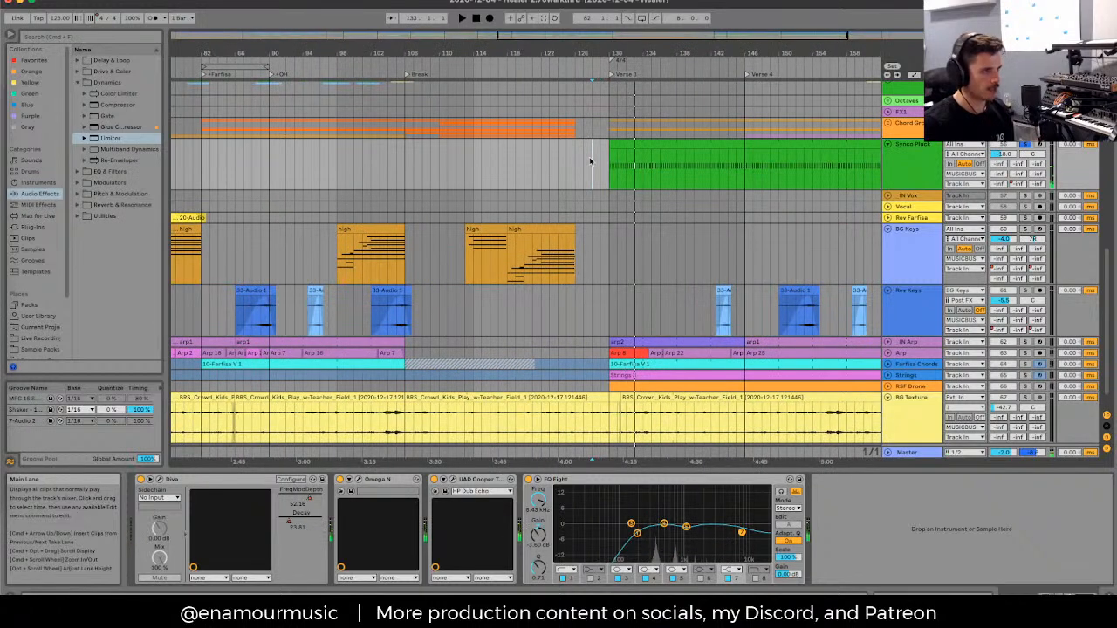
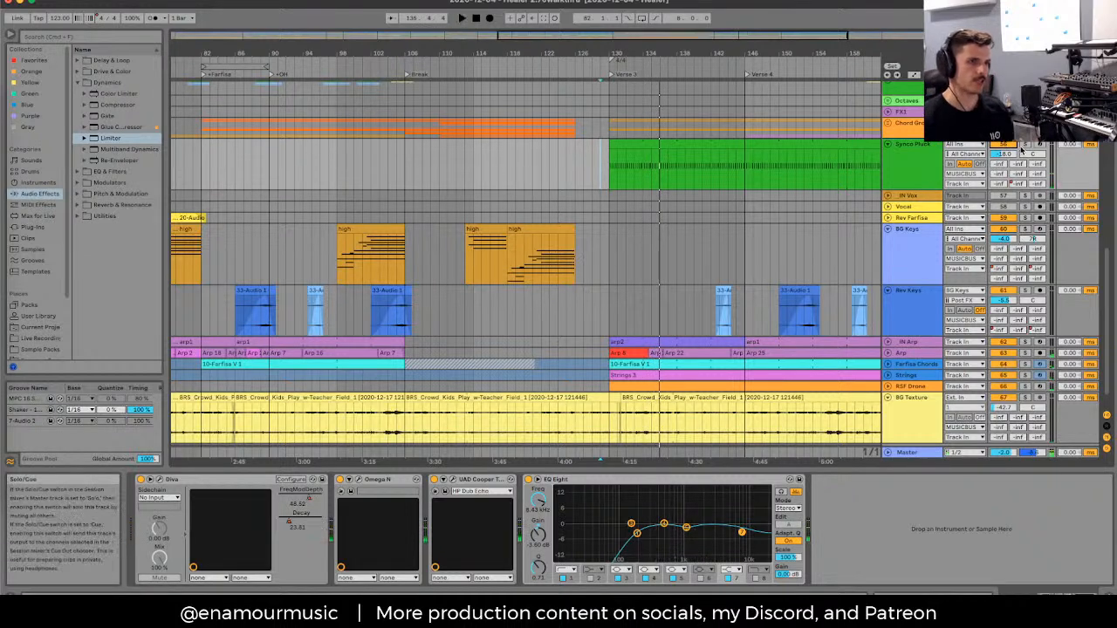
# Step: Solo Synco Pluck together with Arp and play both from the start of the Synco Pluck clip
pyautogui.click(1022, 146)
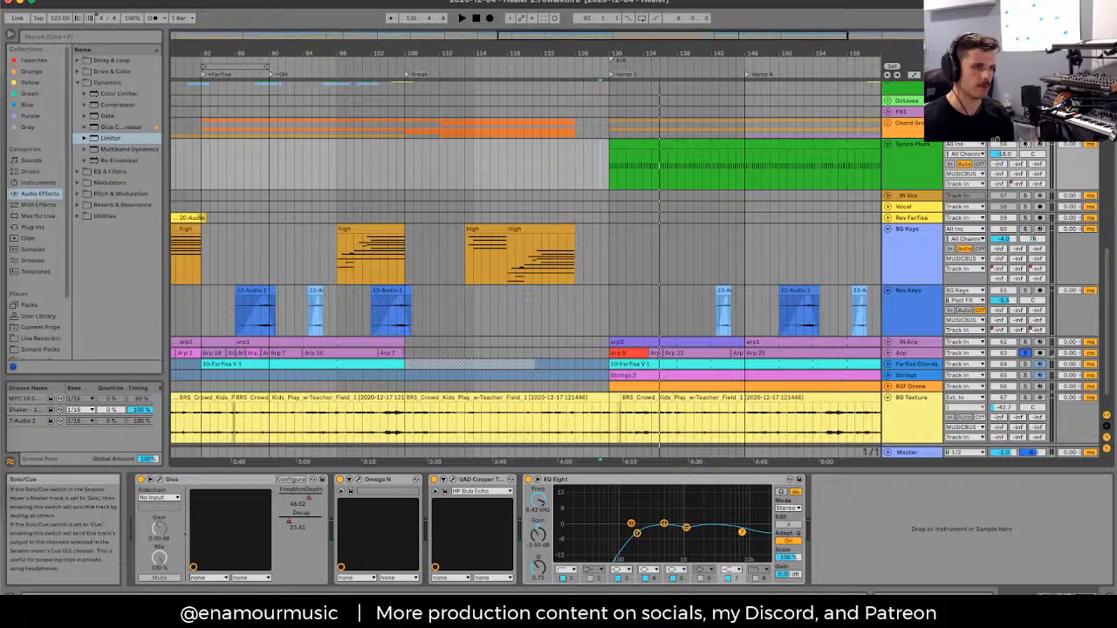
pyautogui.click(681, 141)
pyautogui.press('space')
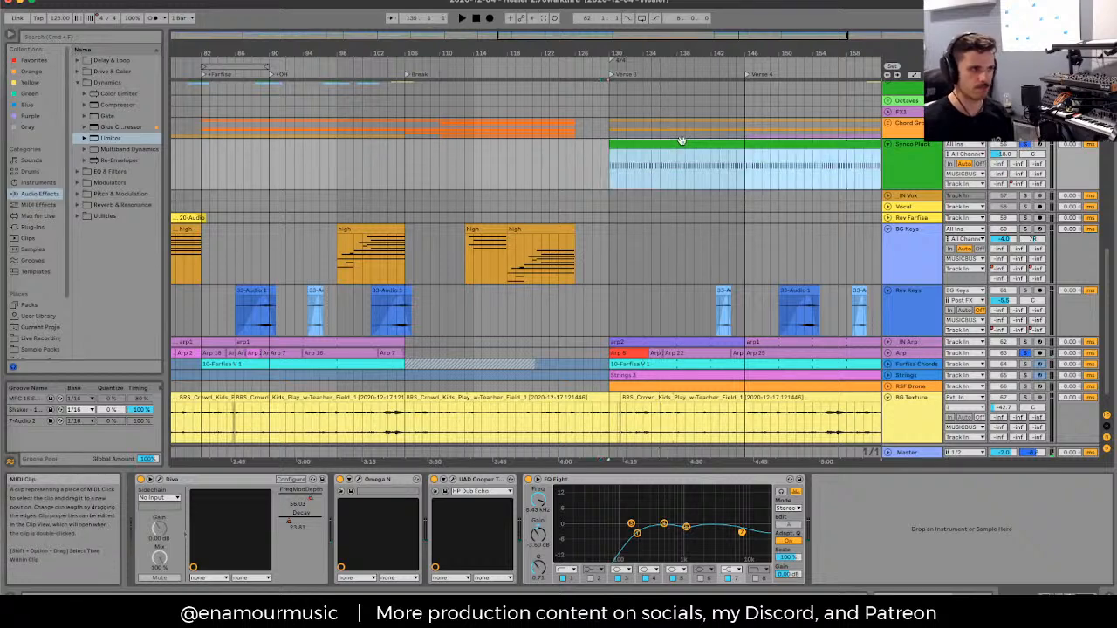
pyautogui.press('-')
pyautogui.press('+')
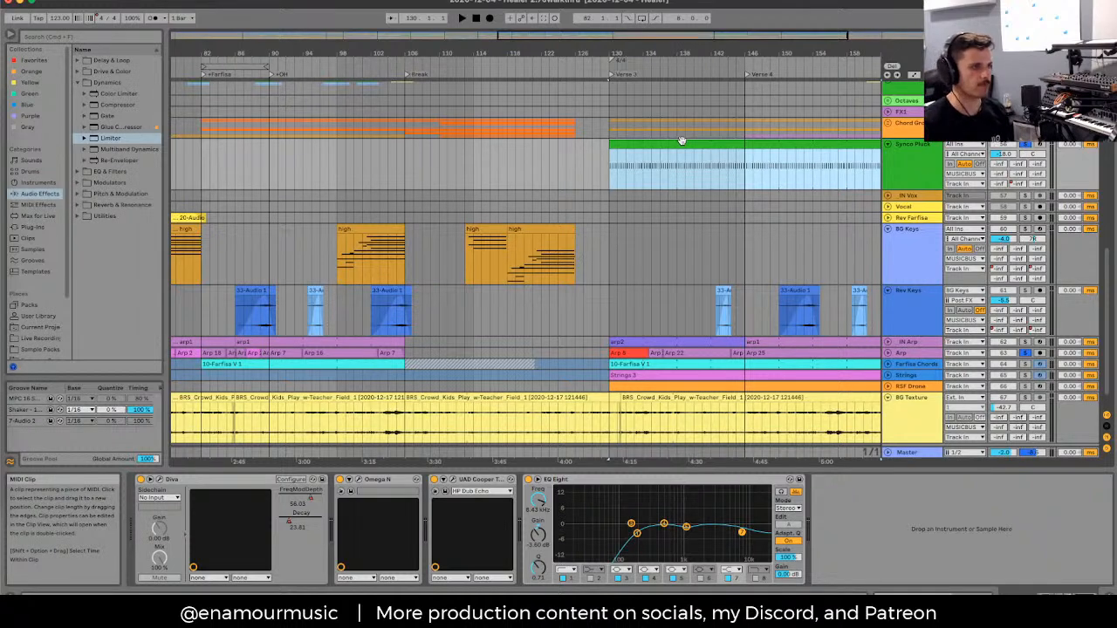
pyautogui.press('space')
# Step: Unfold the Arp track, compare its device chain with Synco Pluck's, and clear both solos
pyautogui.click(891, 353)
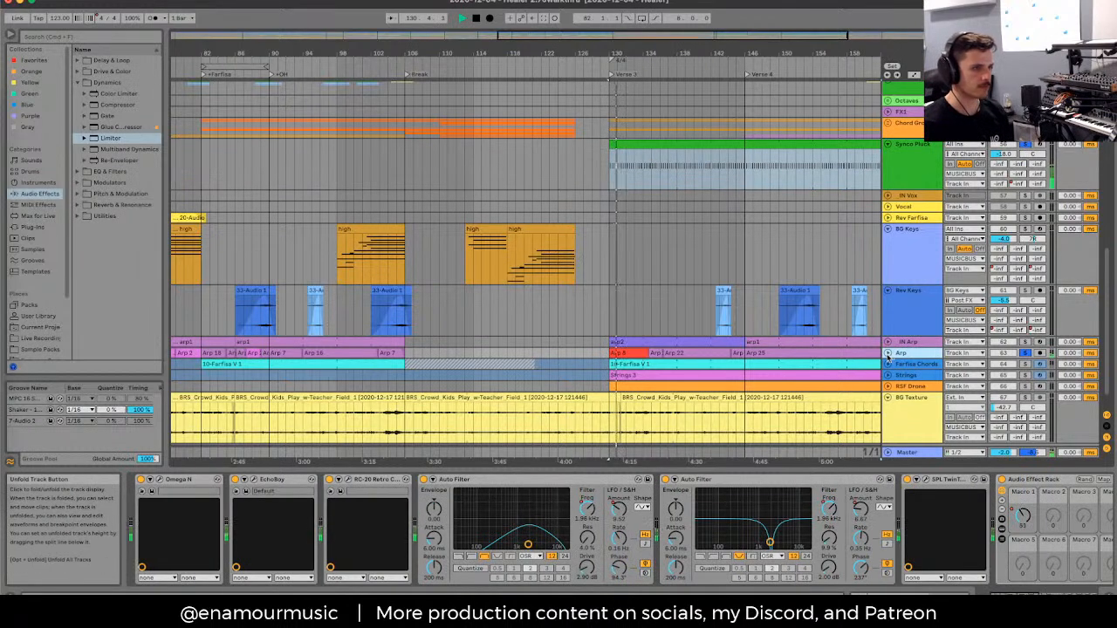
pyautogui.click(888, 353)
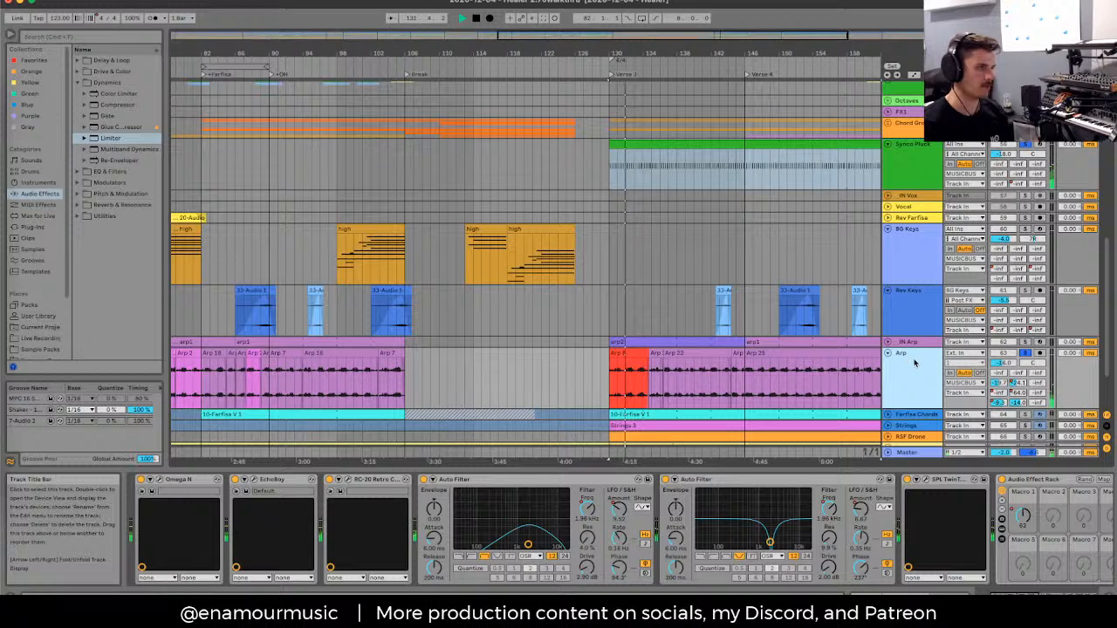
pyautogui.click(921, 183)
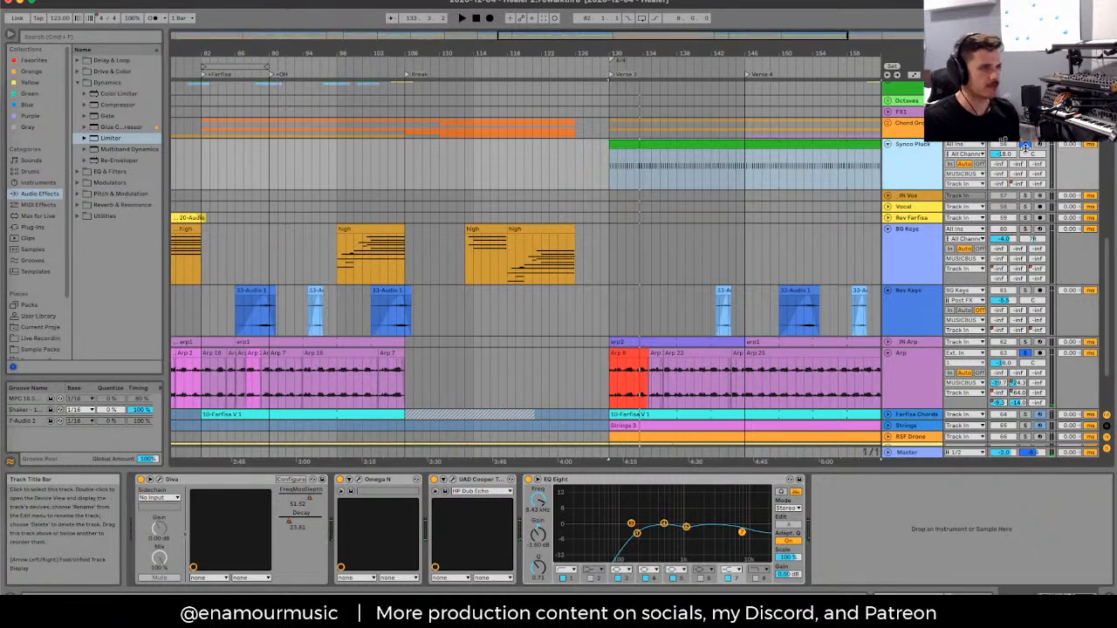
pyautogui.click(716, 174)
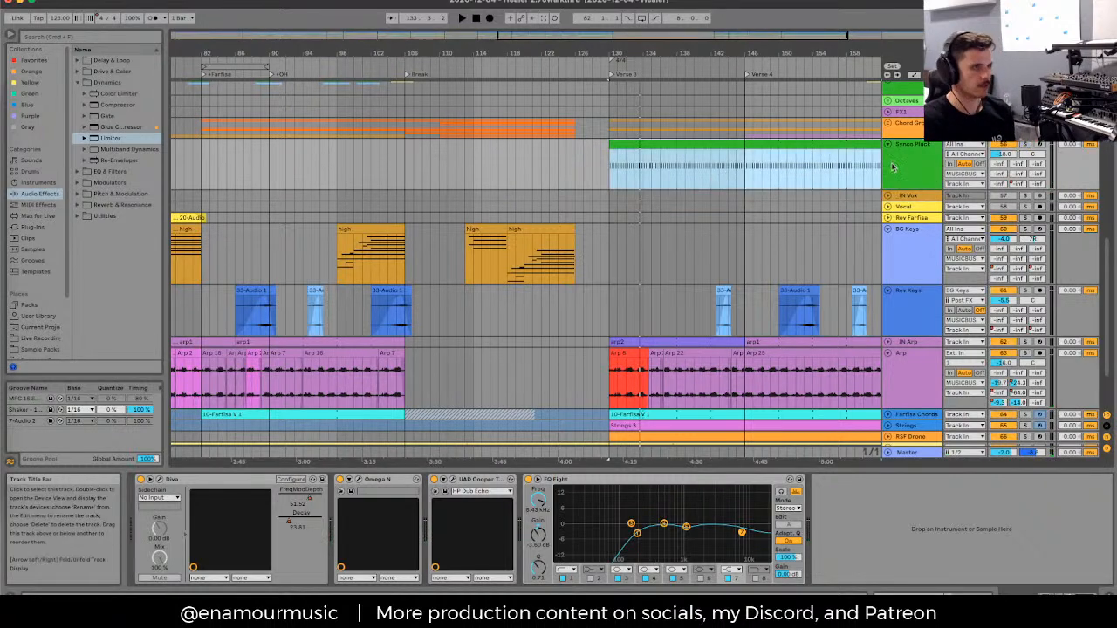
# Step: Unfold the Bass track and show its Wavetable automation lanes across the whole arrangement
pyautogui.press('-')
pyautogui.press('-')
pyautogui.scroll(5, 889, 172)
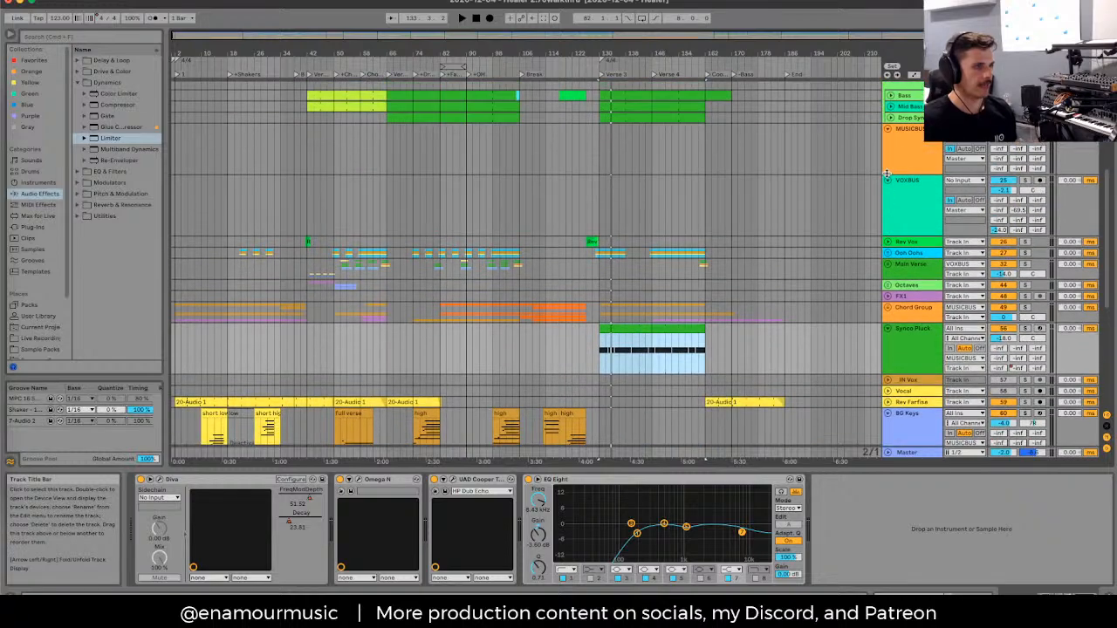
pyautogui.scroll(4, 888, 236)
pyautogui.click(912, 187)
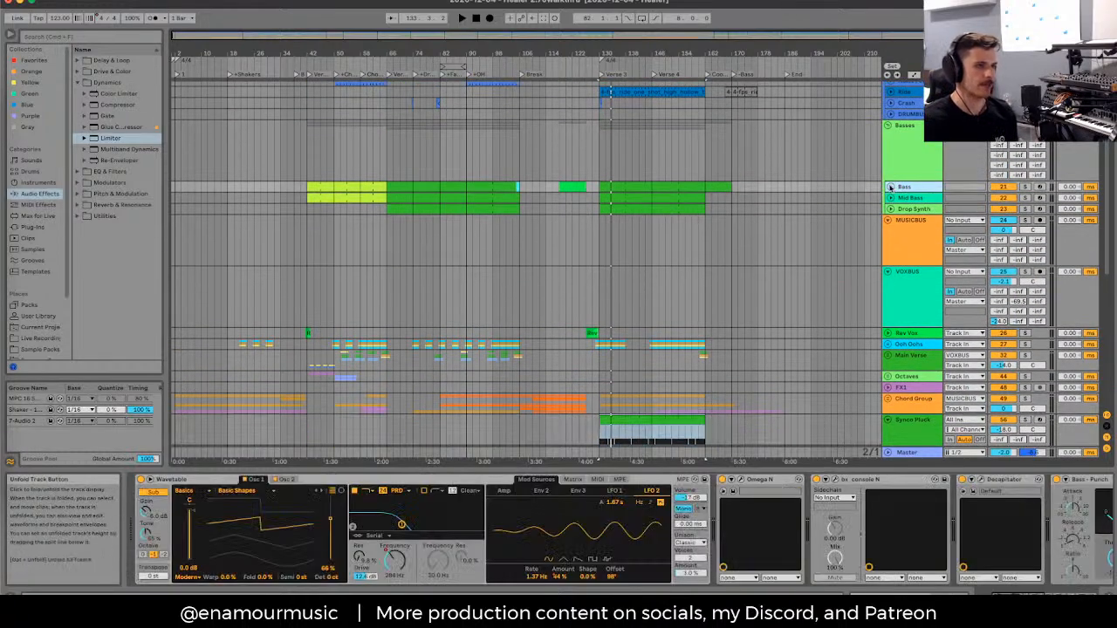
pyautogui.press('Right')
pyautogui.press('a')
pyautogui.press('a')
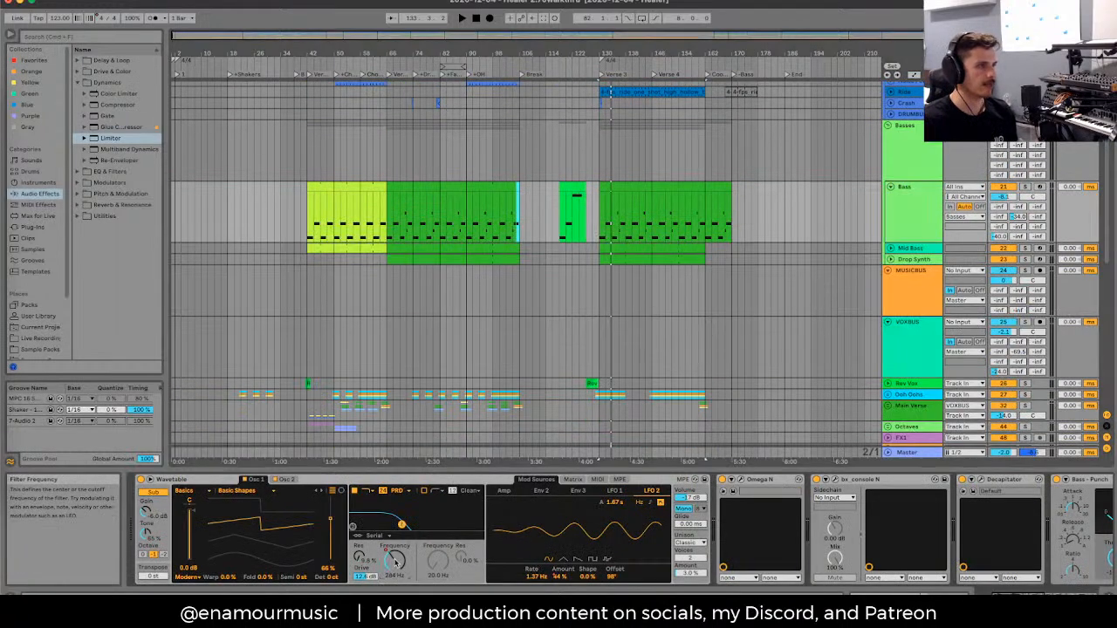
pyautogui.press('a')
pyautogui.click(471, 238)
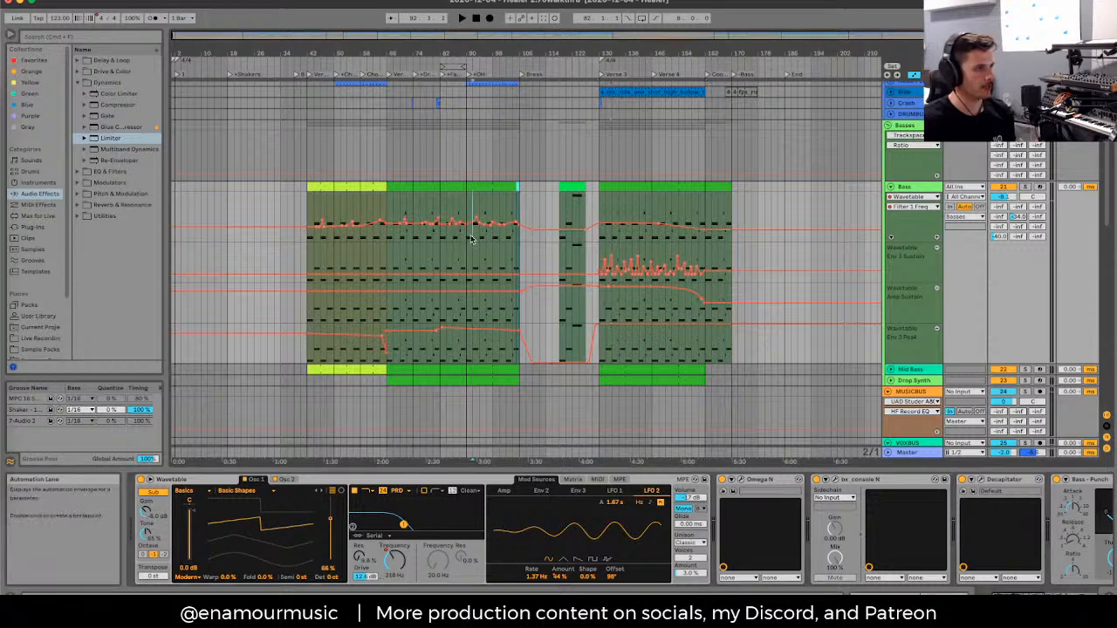
# Step: Play the soloed Bass track from bar 92 in the +OH section and from the start of Verse 3
pyautogui.press('+')
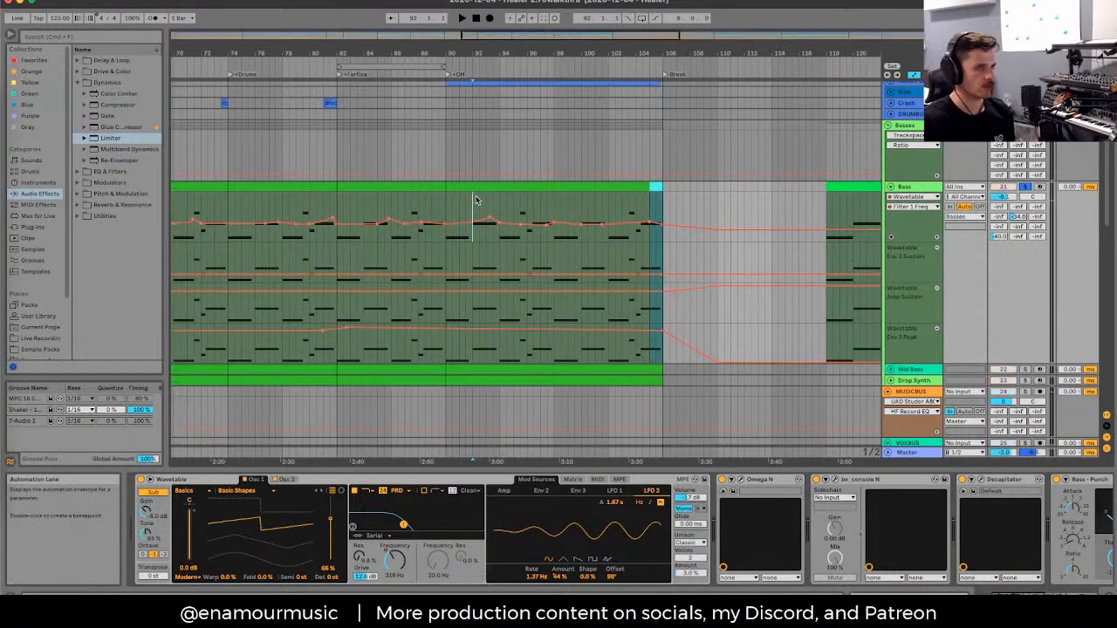
pyautogui.press('space')
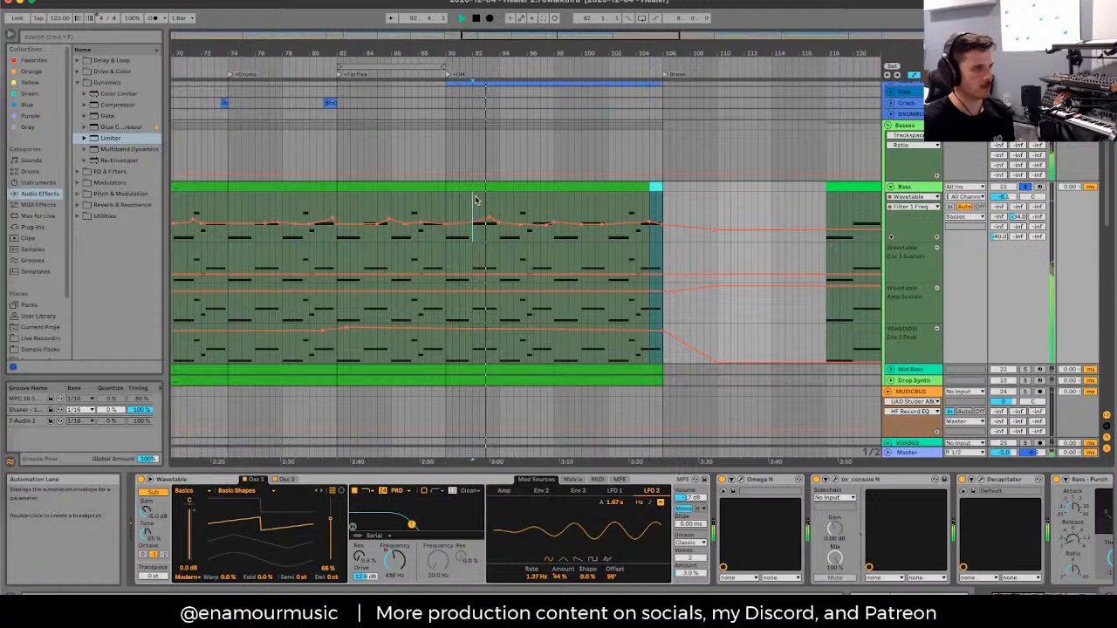
pyautogui.hscroll(10, 475, 201)
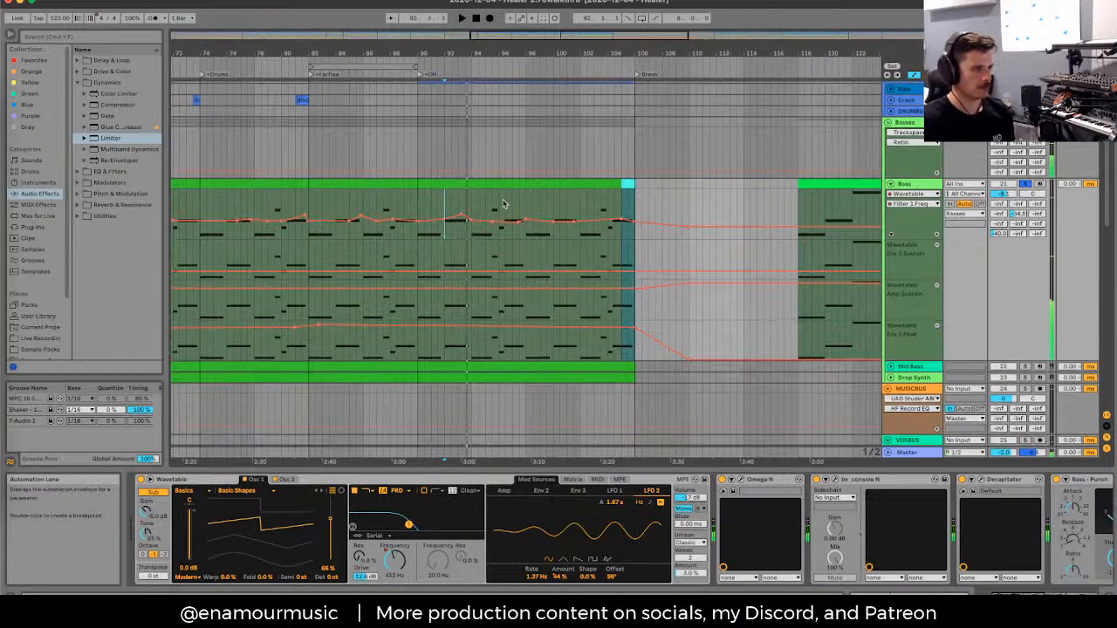
pyautogui.click(609, 189)
pyautogui.scroll(-5, 609, 189)
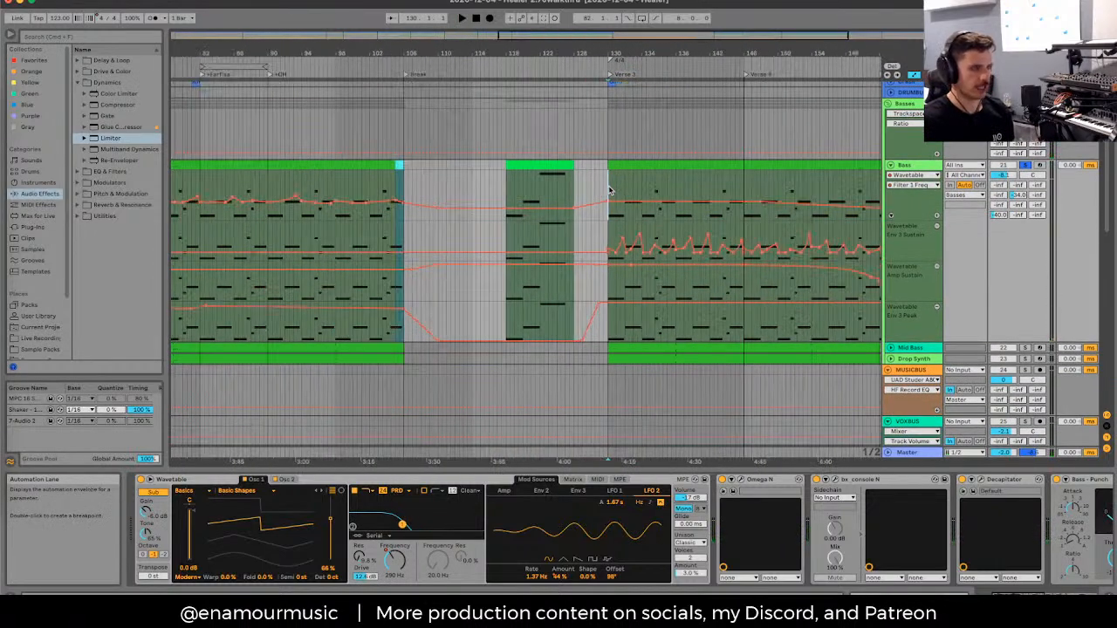
pyautogui.press('space')
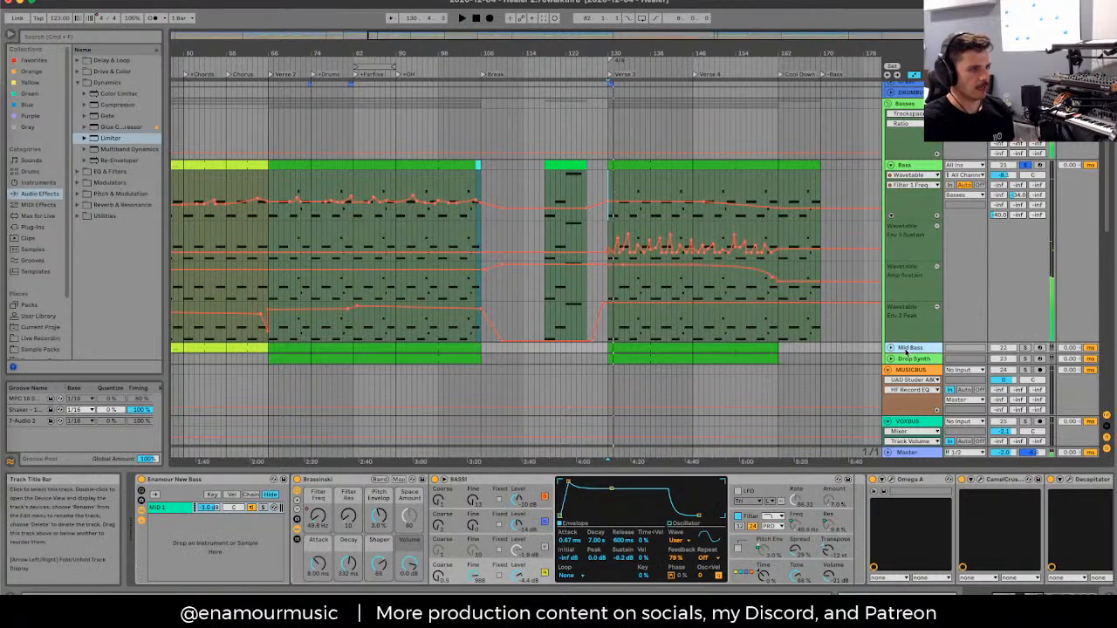
# Step: Unfold the Mid Bass track and solo it for playback from Verse 3
pyautogui.click(912, 347)
pyautogui.click(891, 347)
pyautogui.scroll(-2, 916, 353)
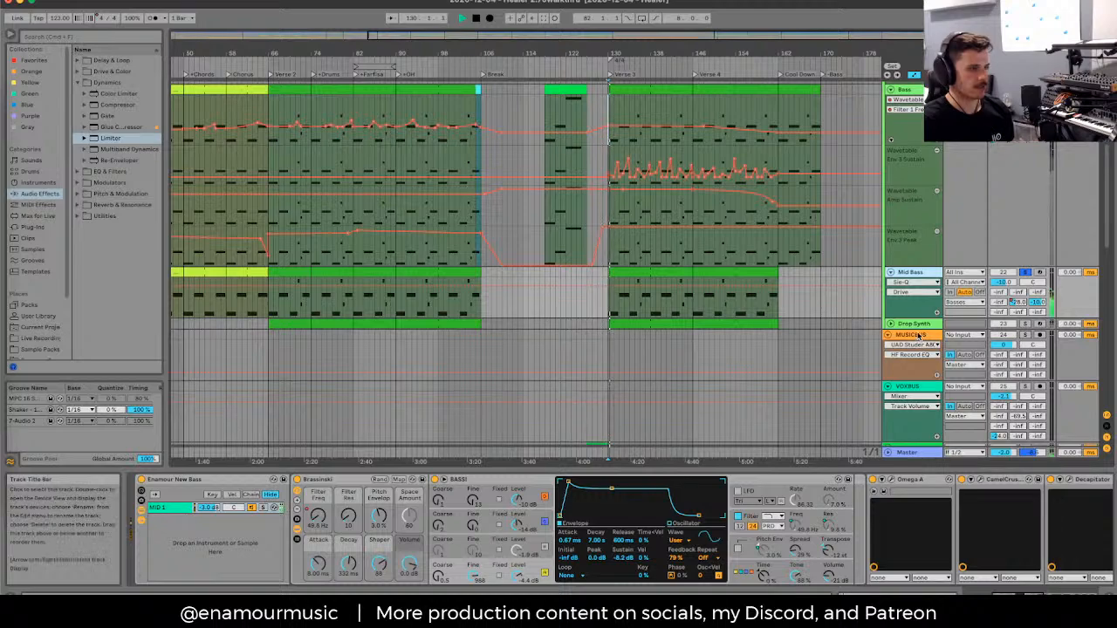
# Step: Unfold and solo the Drop Synth track, and display its Diva Frequency automation
pyautogui.click(912, 337)
pyautogui.scroll(-2, 909, 340)
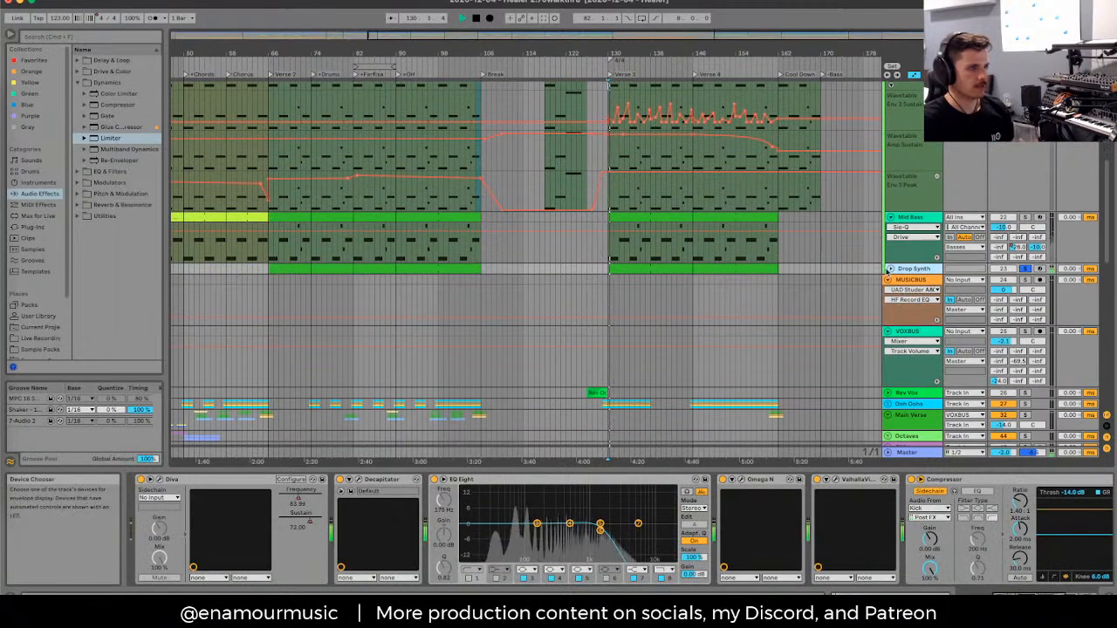
pyautogui.click(890, 268)
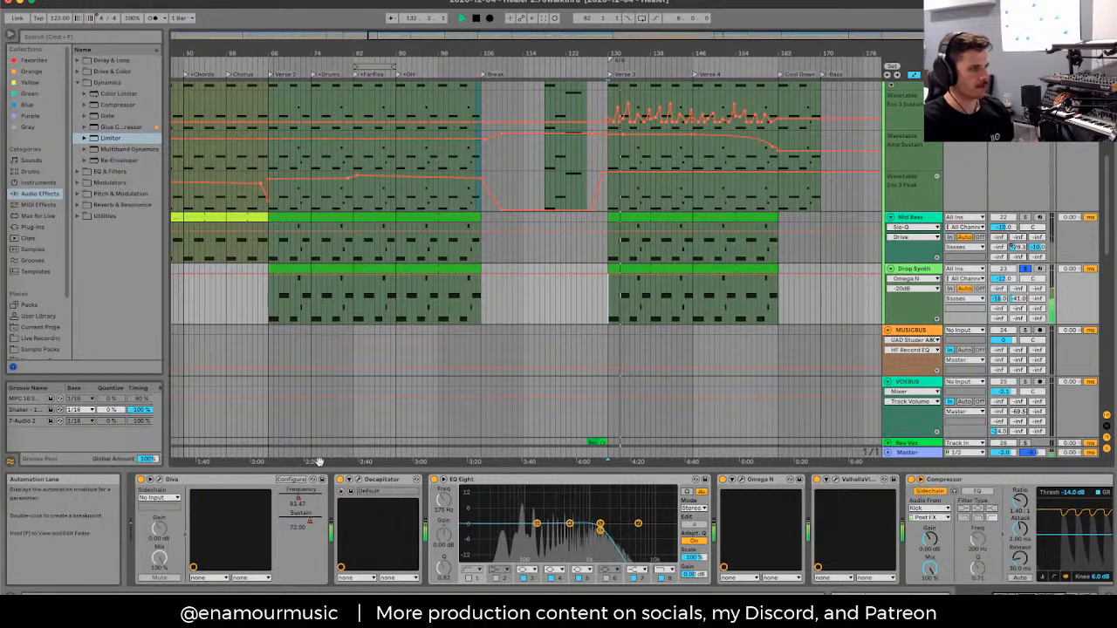
pyautogui.click(298, 501)
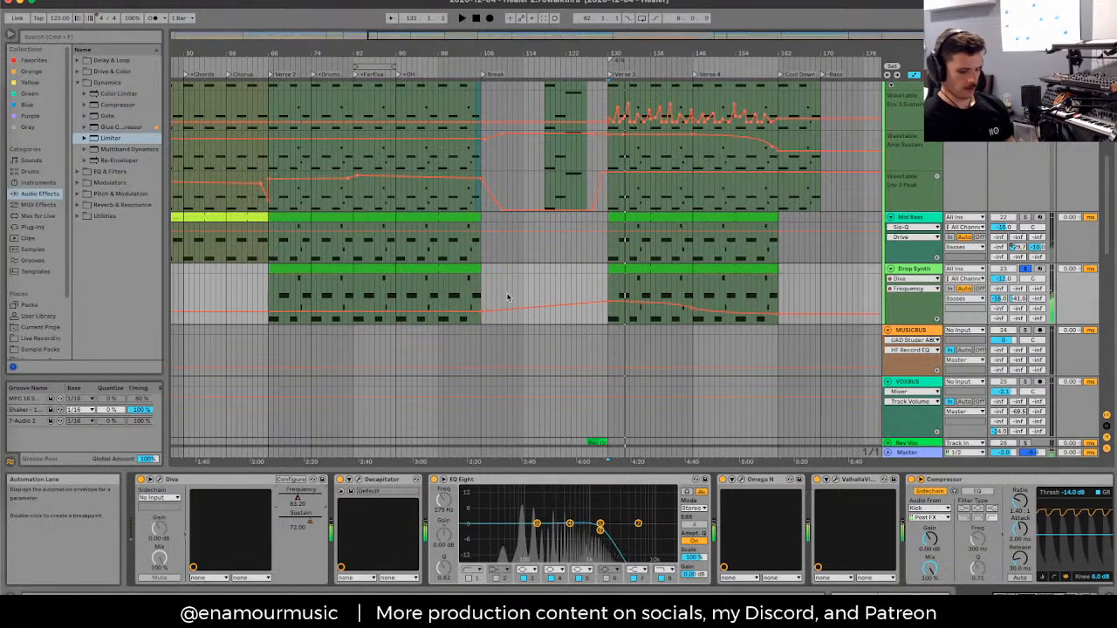
# Step: Play the soloed Drop Synth in the section before the break, from around the +OH marker
pyautogui.click(449, 282)
pyautogui.press('space')
pyautogui.press('-')
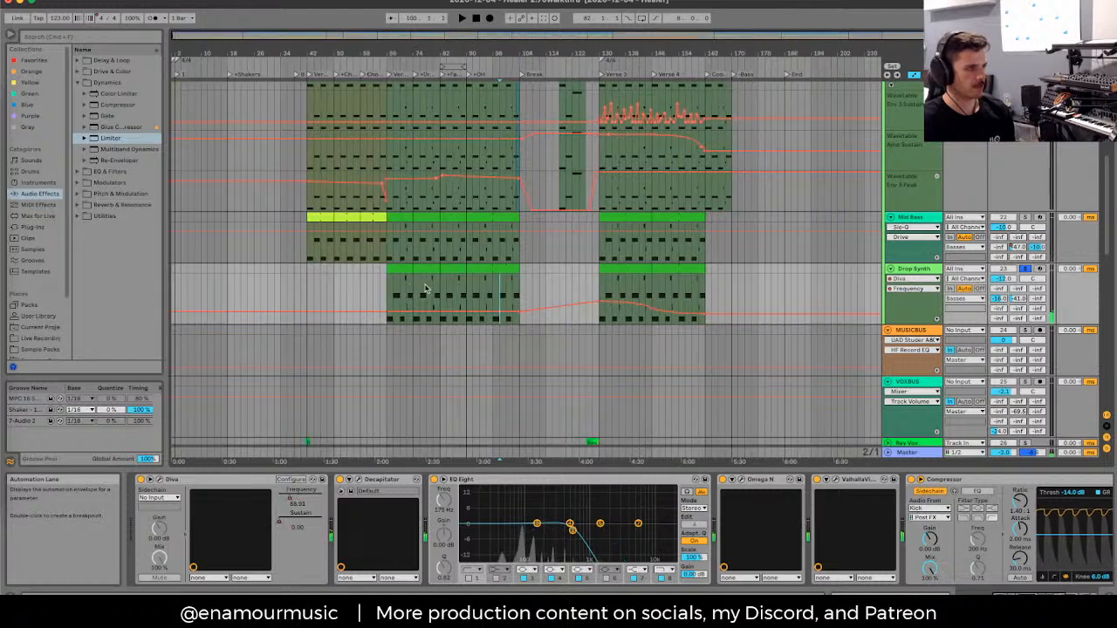
pyautogui.press('space')
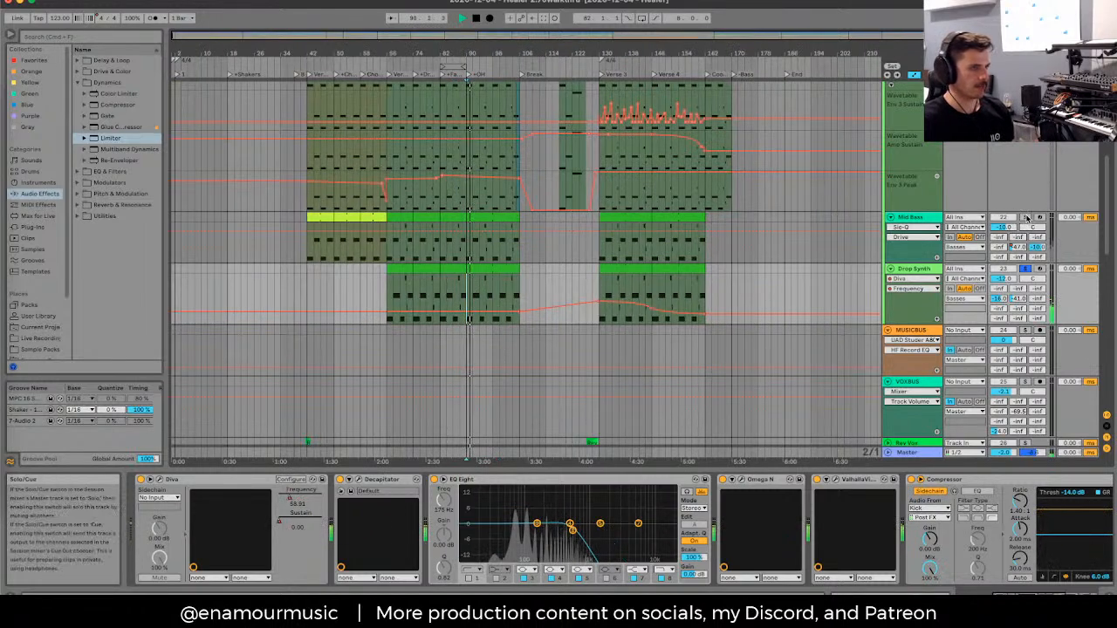
# Step: Solo the Mid Bass track and play it from the +OH section
pyautogui.click(1026, 218)
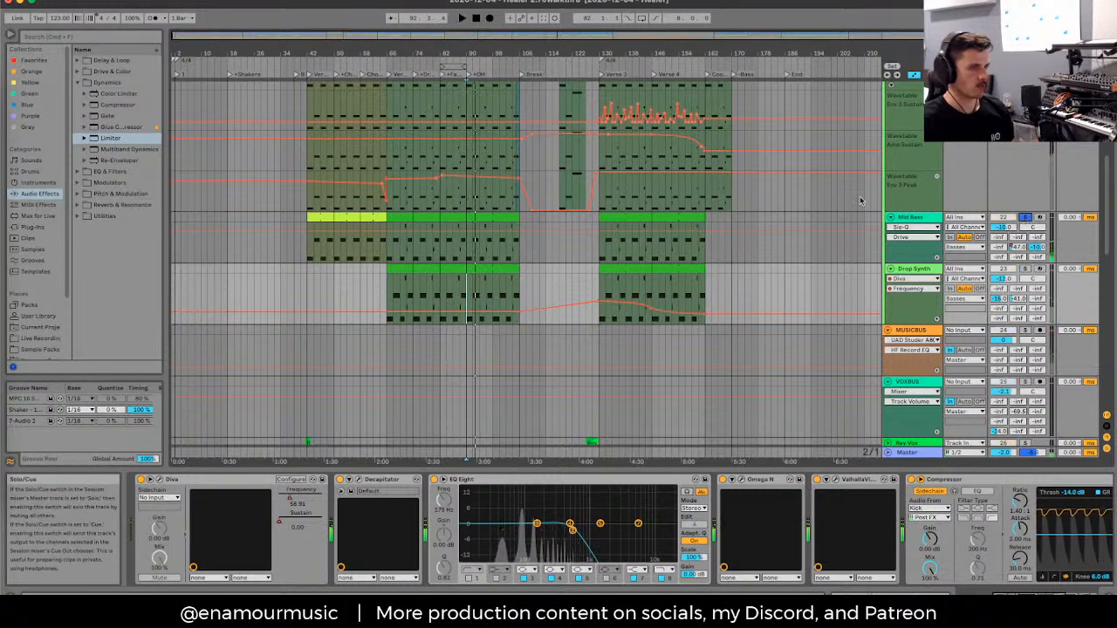
pyautogui.click(473, 260)
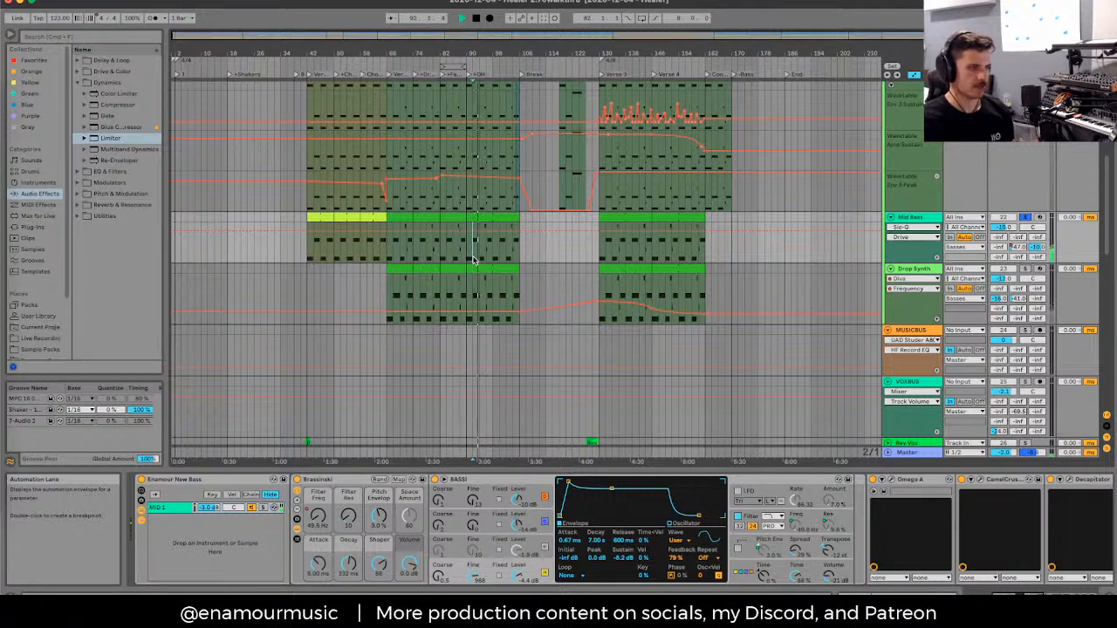
pyautogui.press('space')
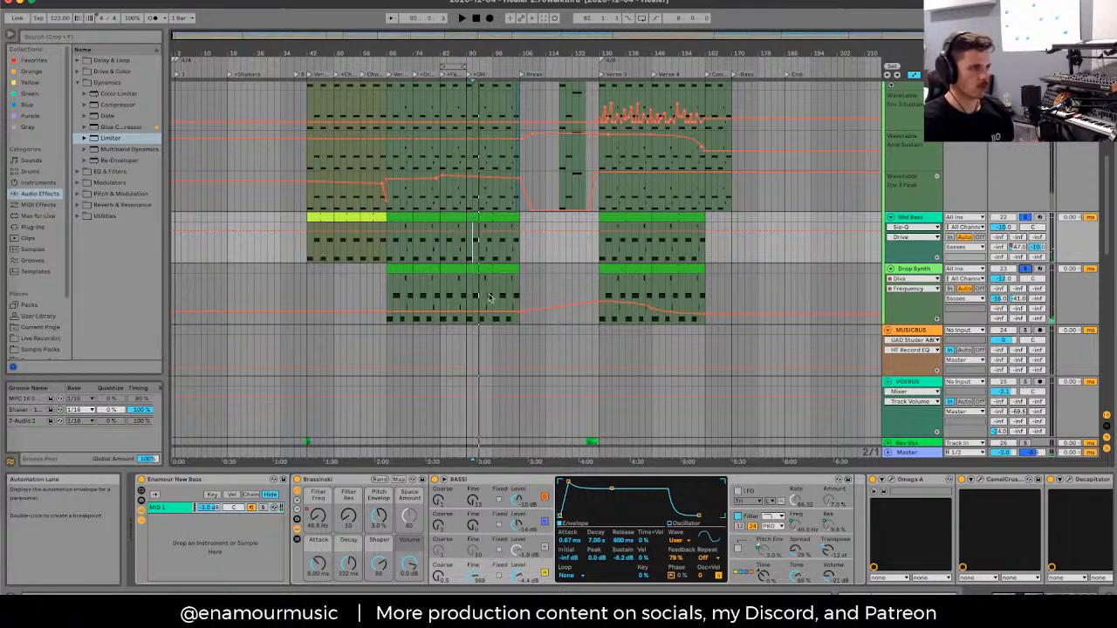
# Step: Solo Bass, Mid Bass and Drop Synth together, and play them in the +OH section and in Verse 3
pyautogui.scroll(3, 541, 281)
pyautogui.press('space')
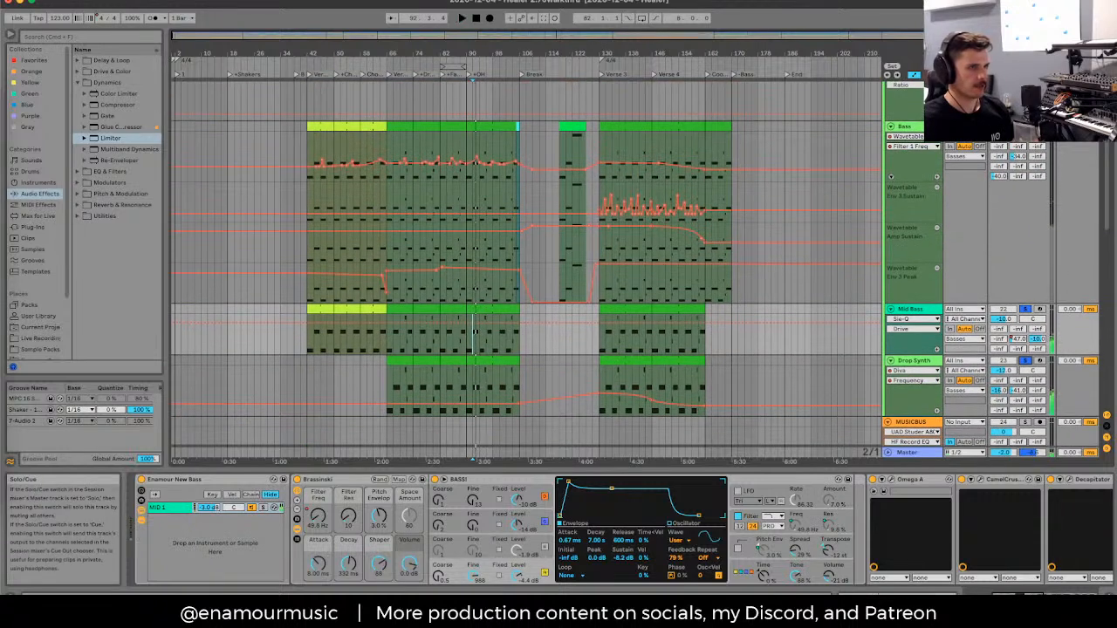
pyautogui.press('space')
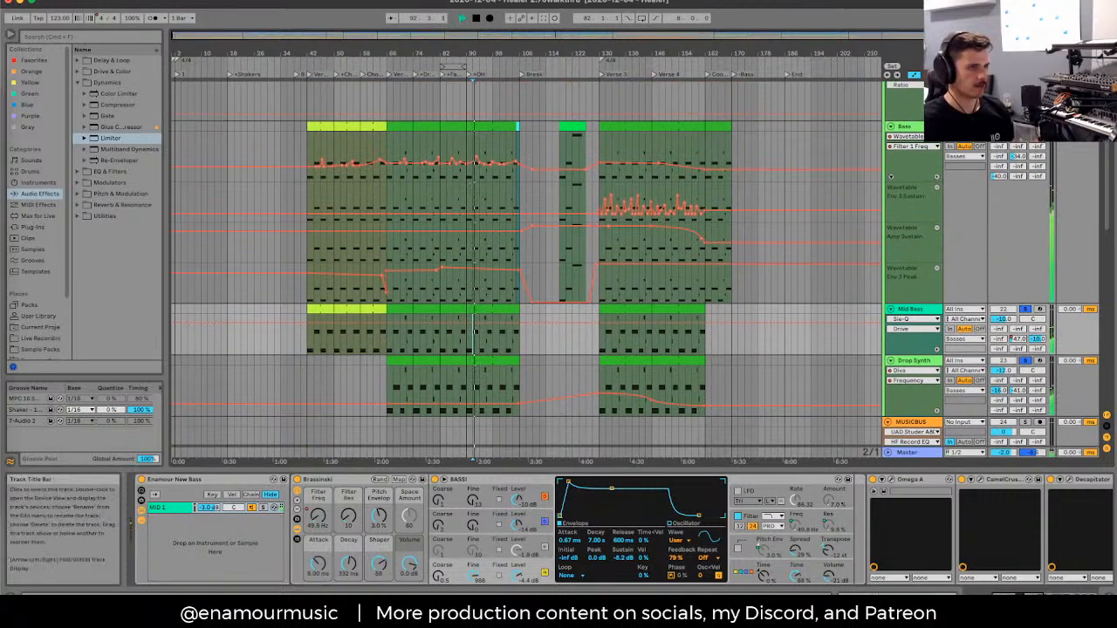
pyautogui.click(600, 133)
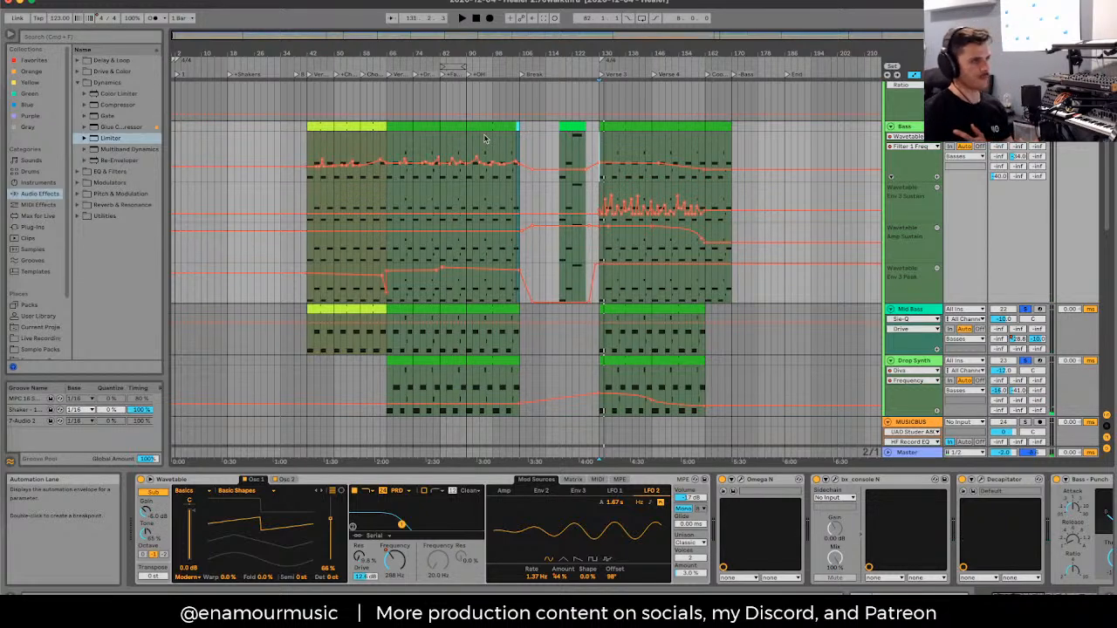
pyautogui.click(605, 136)
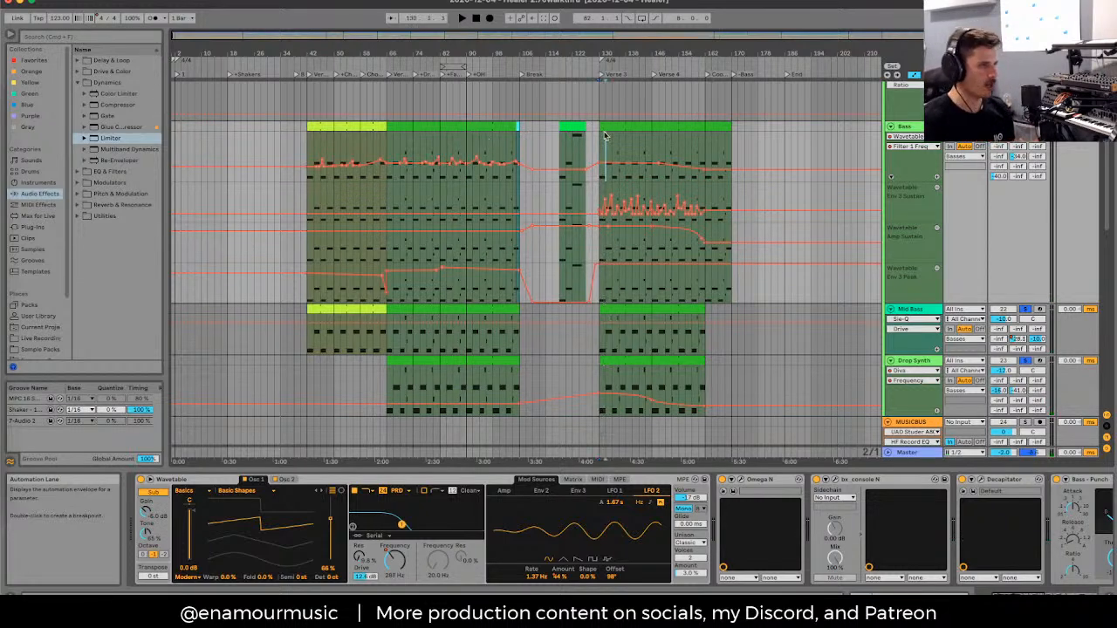
# Step: Highlight the Bass track's Filter 1 Freq automation from the start of Verse 3 to the Cool Down marker
pyautogui.moveTo(601, 135); pyautogui.dragTo(673, 148)
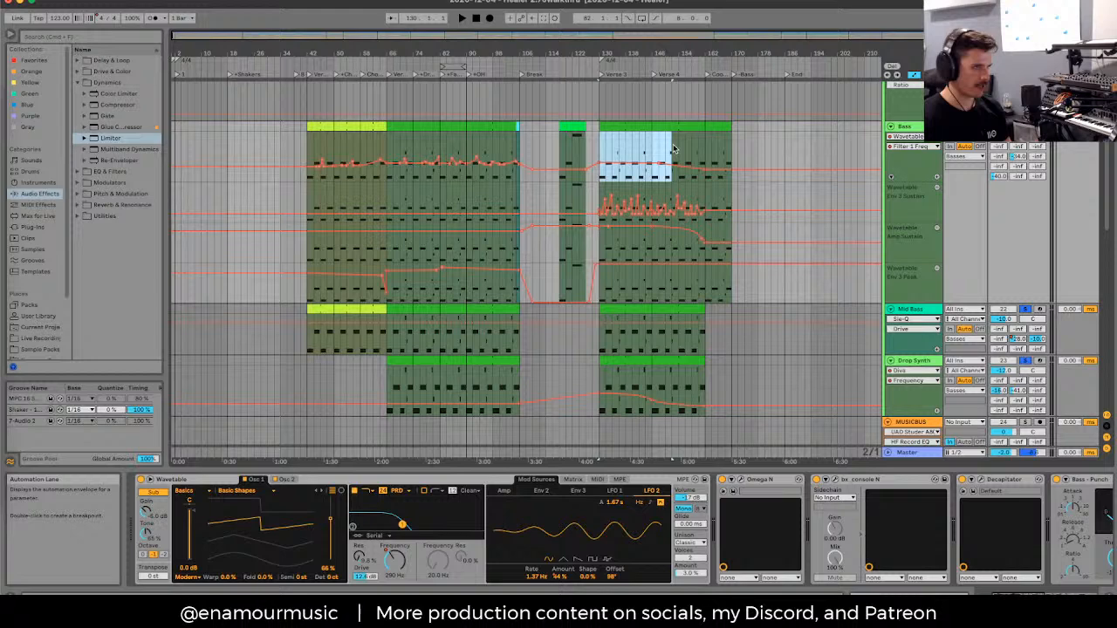
pyautogui.click(601, 152)
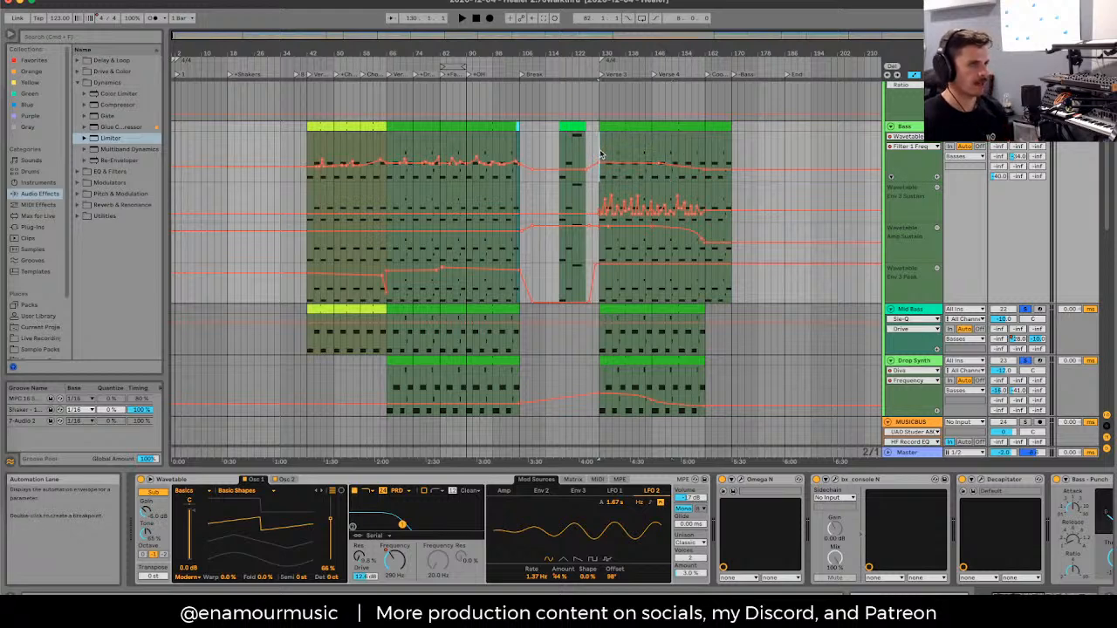
pyautogui.moveTo(600, 154); pyautogui.dragTo(705, 156)
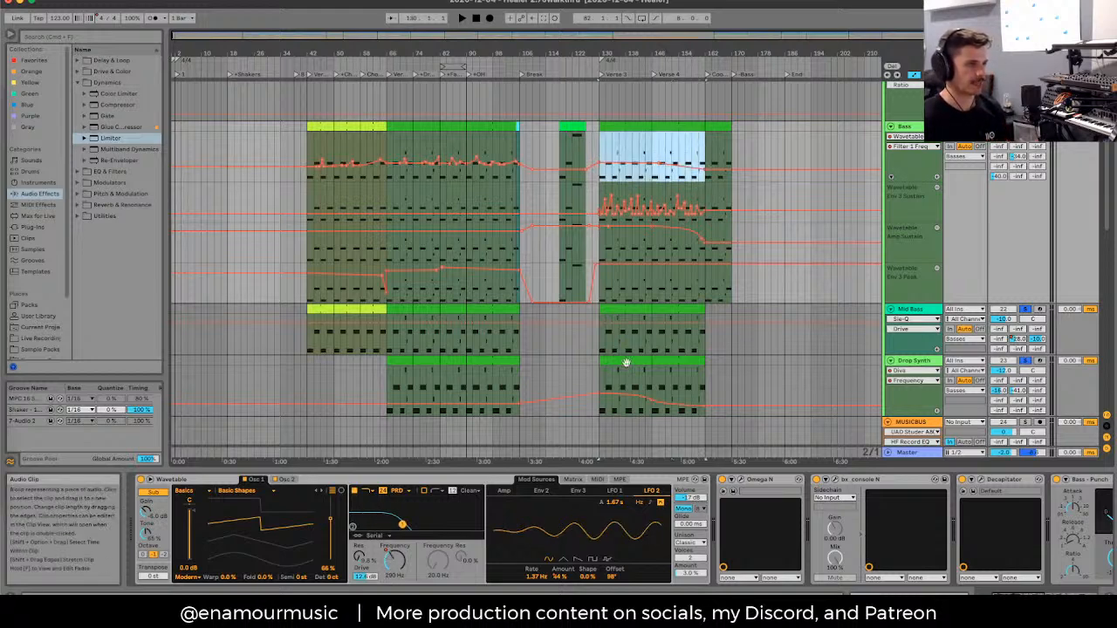
# Step: Play the combined bass layers from Verse 3, starting at the Drop Synth clip
pyautogui.click(597, 380)
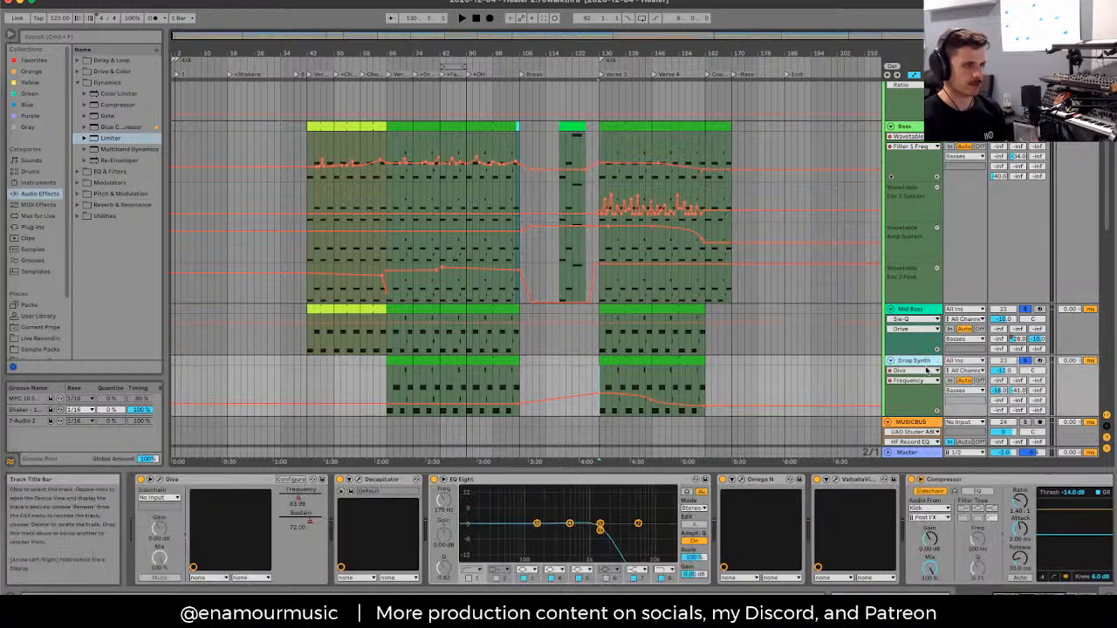
pyautogui.click(601, 375)
pyautogui.press('space')
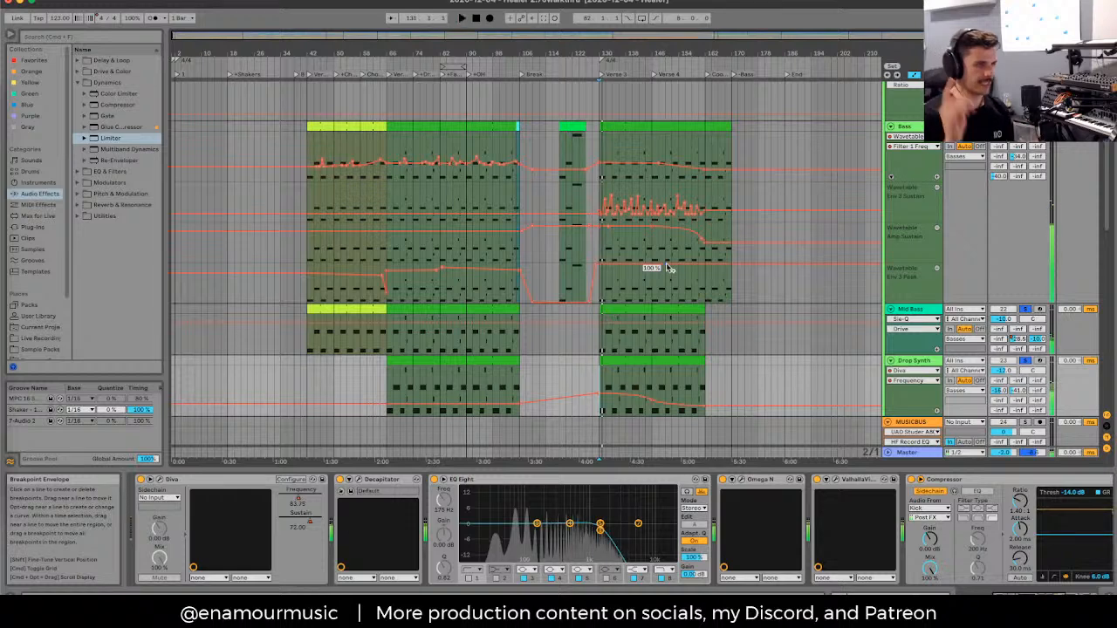
pyautogui.click(596, 97)
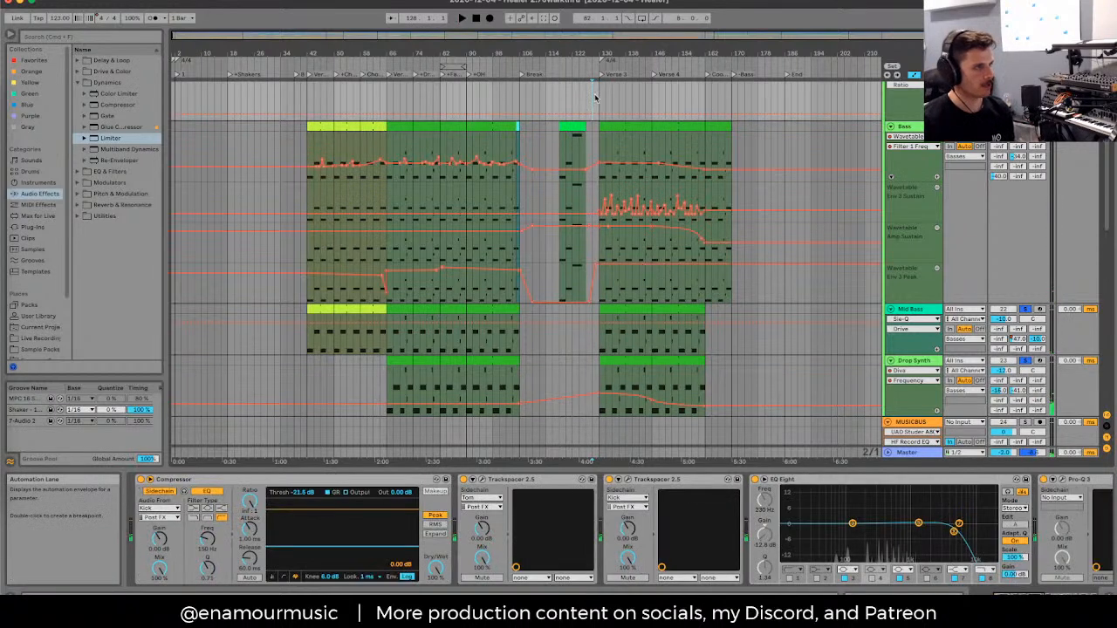
# Step: Hide the automation lanes and look over the remaining tracks of the arrangement around the bass group
pyautogui.press('a')
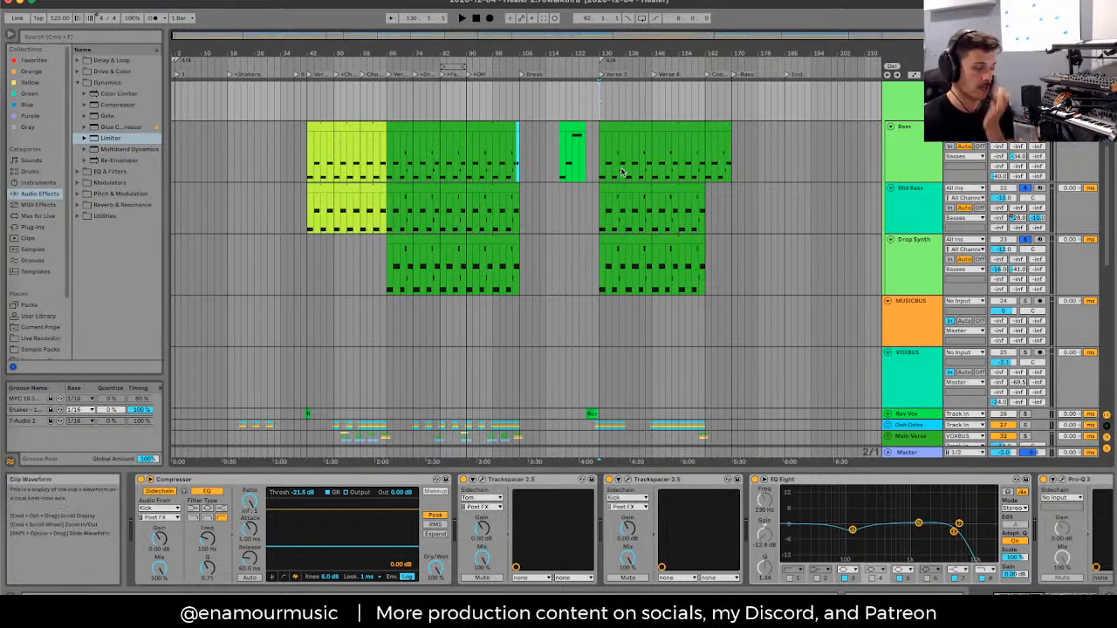
pyautogui.scroll(-1, 732, 215)
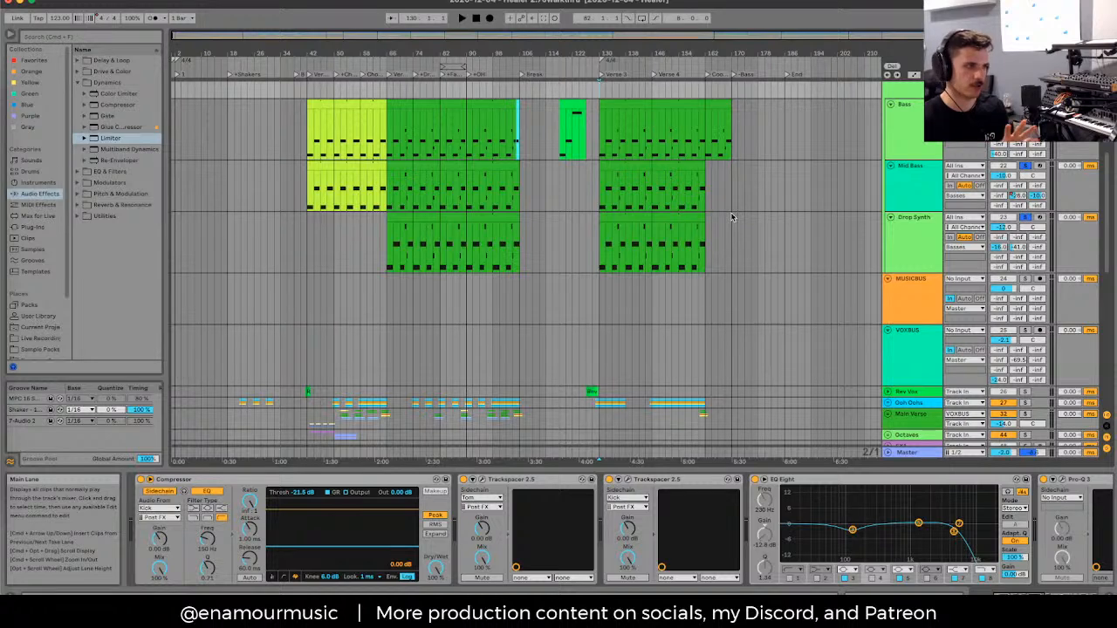
pyautogui.click(932, 256)
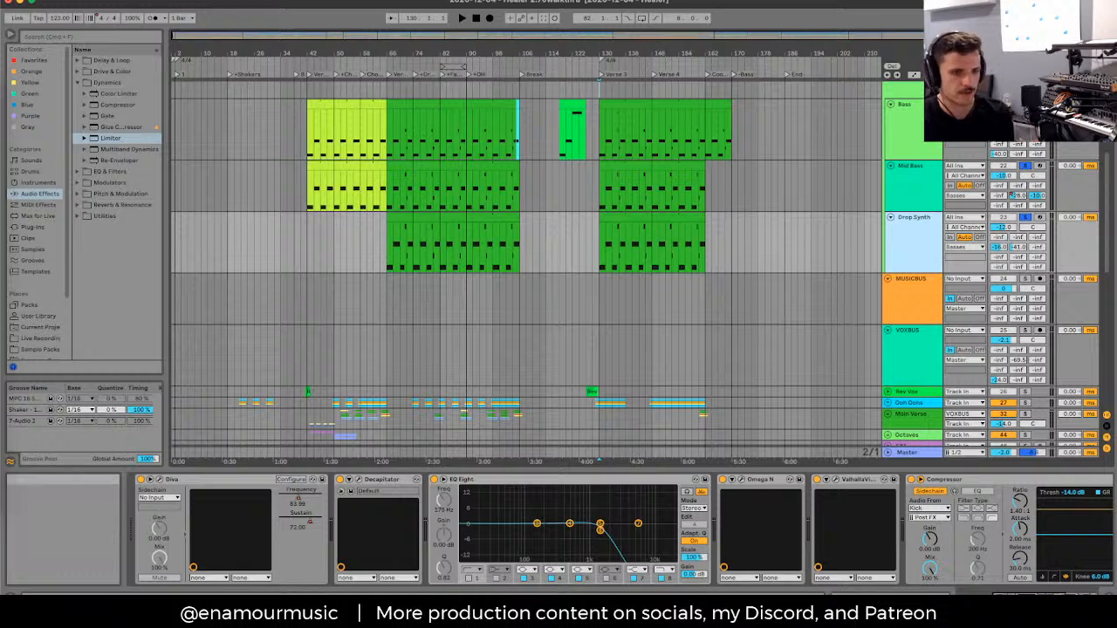
pyautogui.scroll(-8, 816, 244)
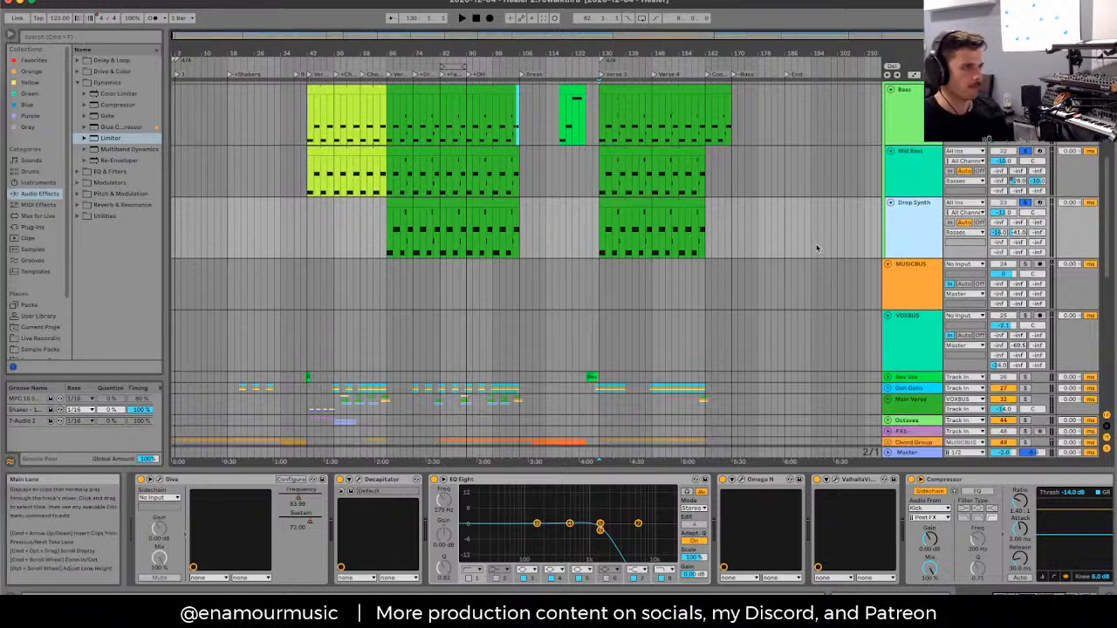
pyautogui.scroll(3, 836, 233)
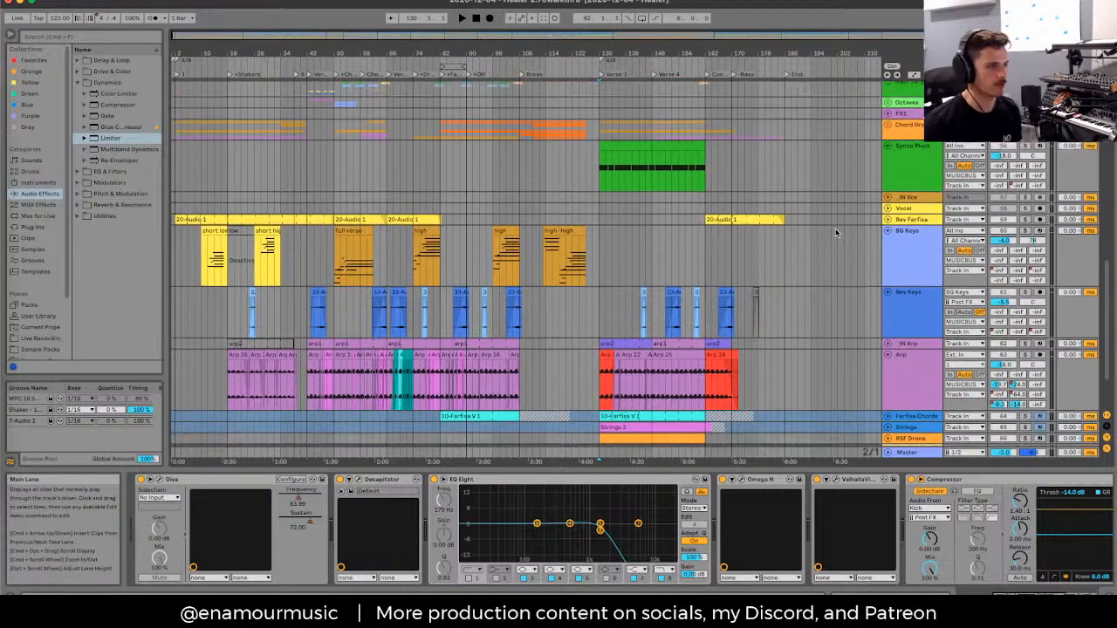
pyautogui.scroll(-3, 893, 216)
pyautogui.scroll(10, 892, 216)
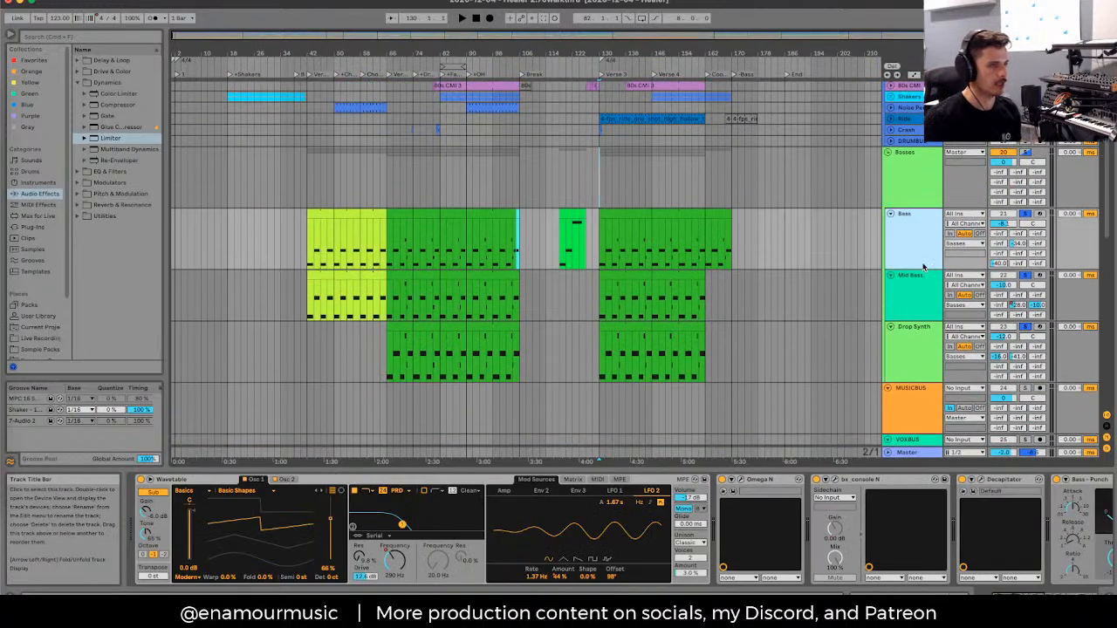
# Step: Play the Verse 3 Bass clip with only Bass soloed, and select the effect devices that follow Wavetable in its chain
pyautogui.click(609, 216)
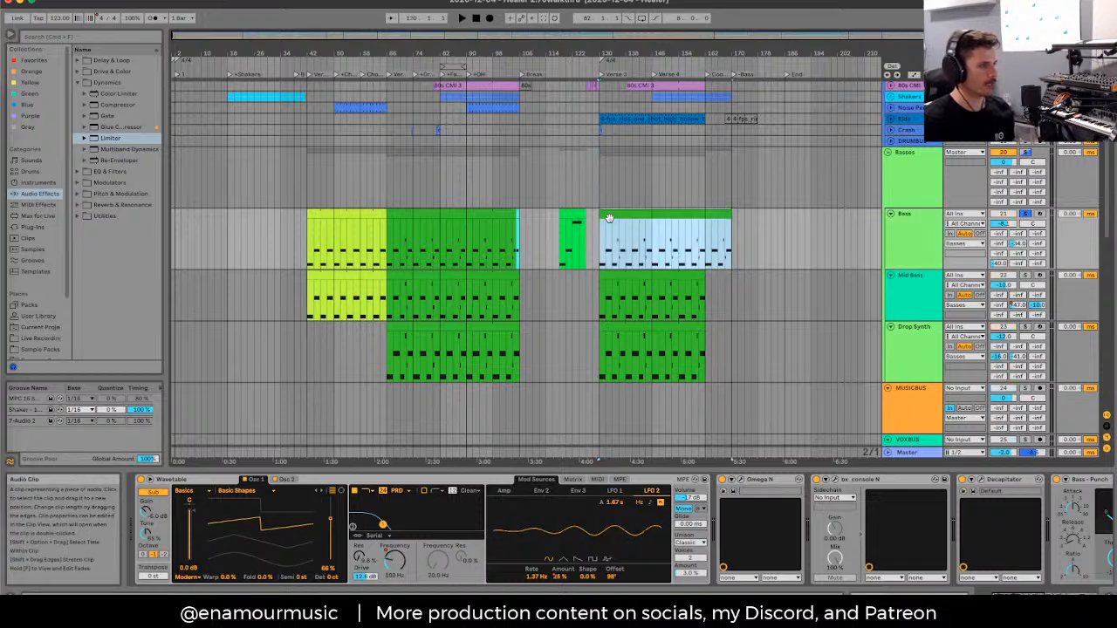
pyautogui.press('space')
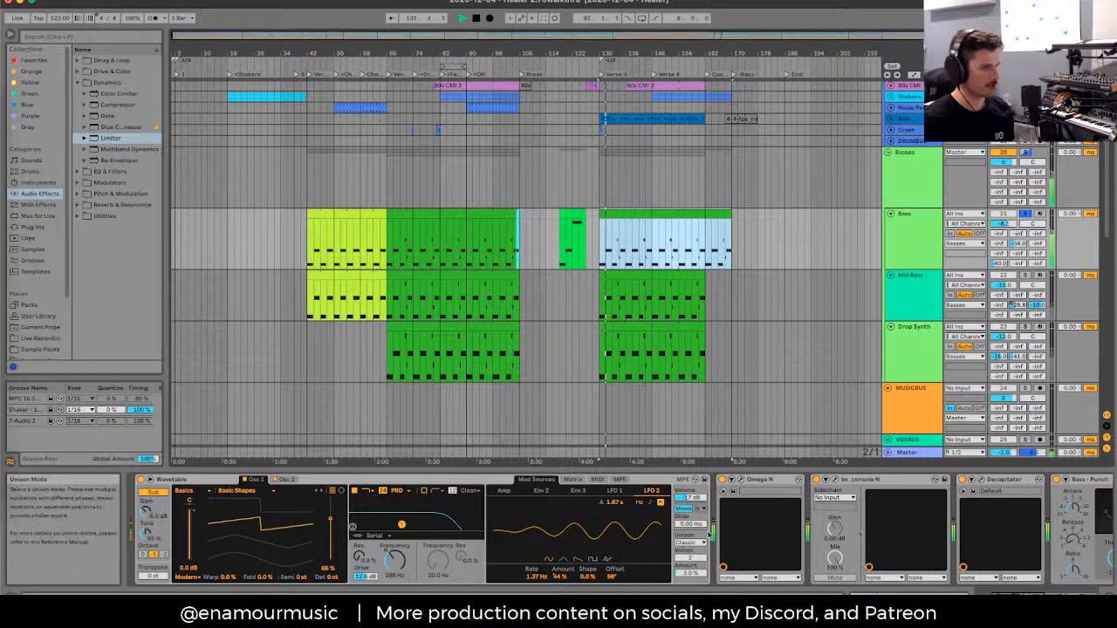
pyautogui.click(759, 480)
pyautogui.hscroll(10, 754, 481)
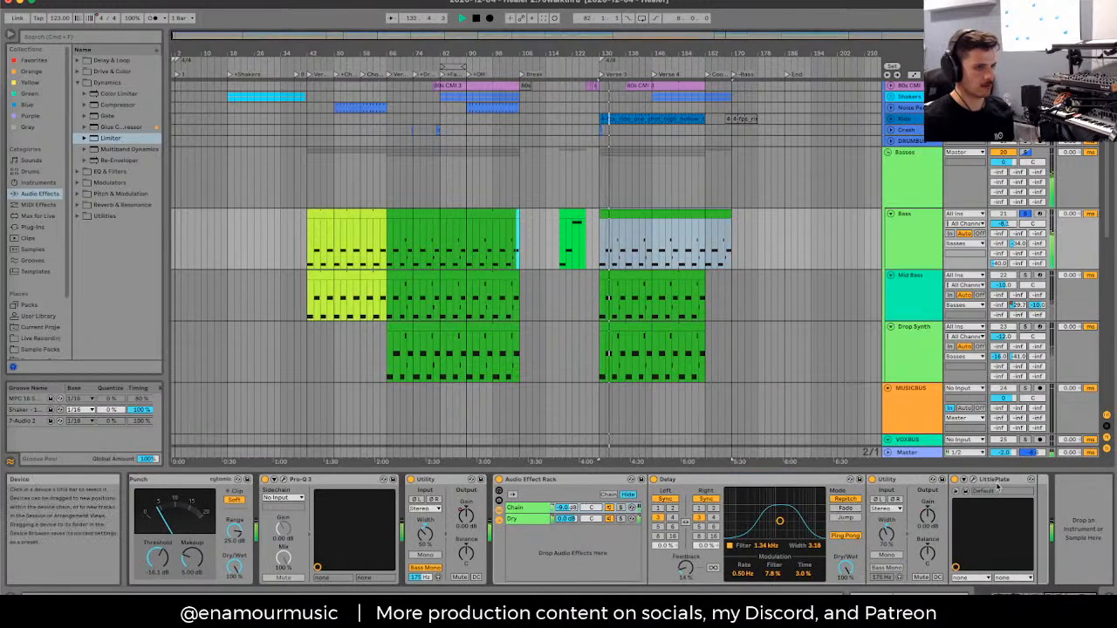
pyautogui.click(521, 481)
pyautogui.hscroll(-10, 500, 481)
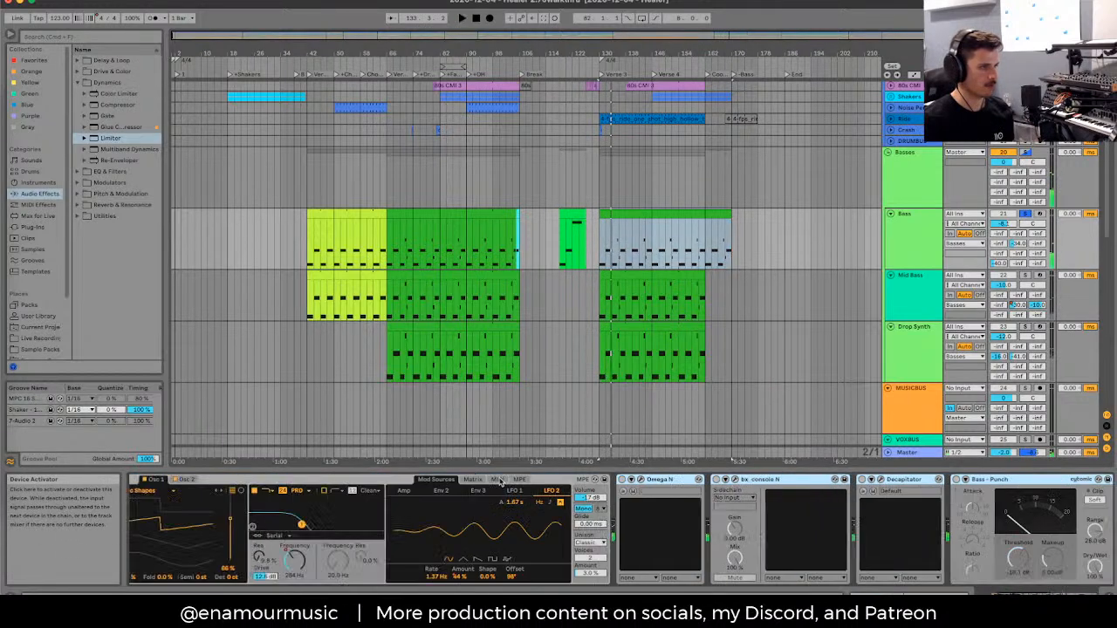
pyautogui.press('space')
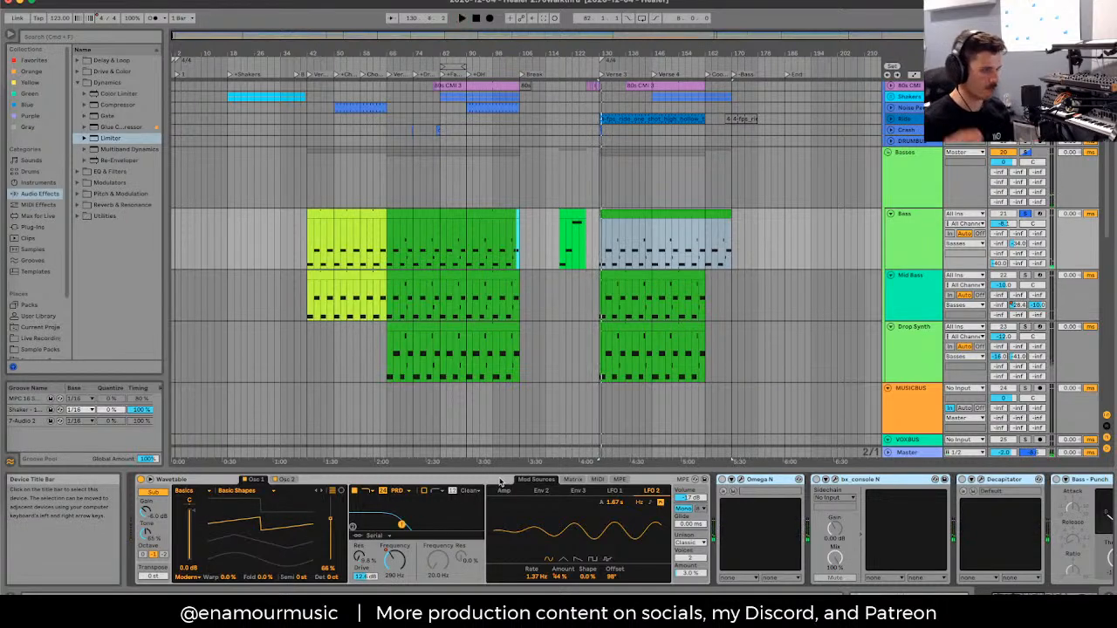
# Step: Show the Amp envelope in the Bass track's Wavetable, and open the Master track's SPAN analyzer clear of the Verse 3 clips
pyautogui.click(505, 490)
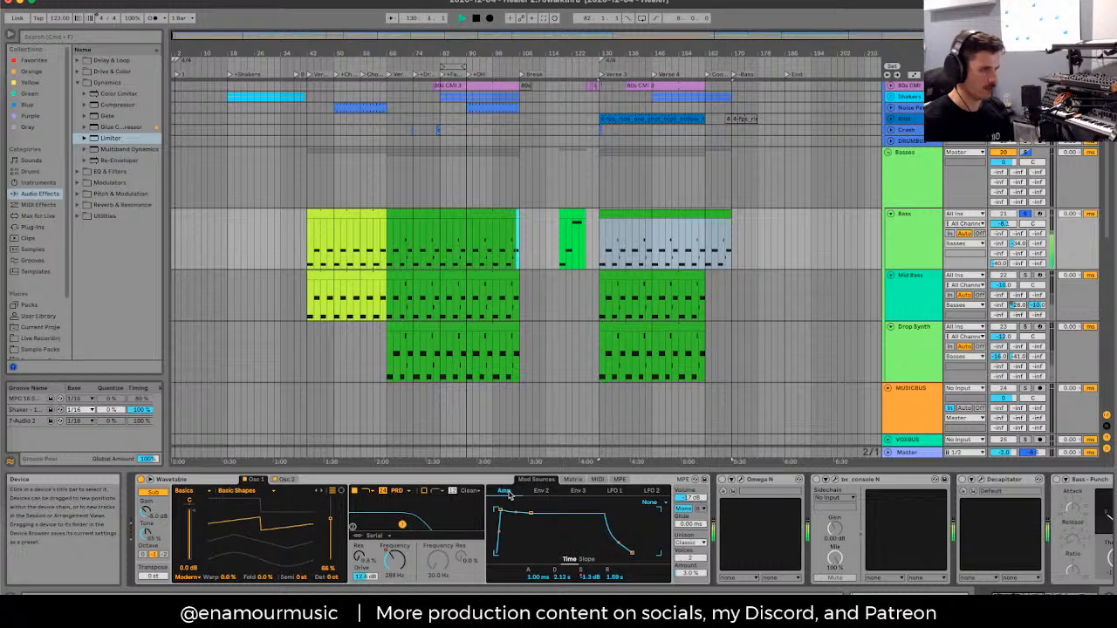
pyautogui.press('space')
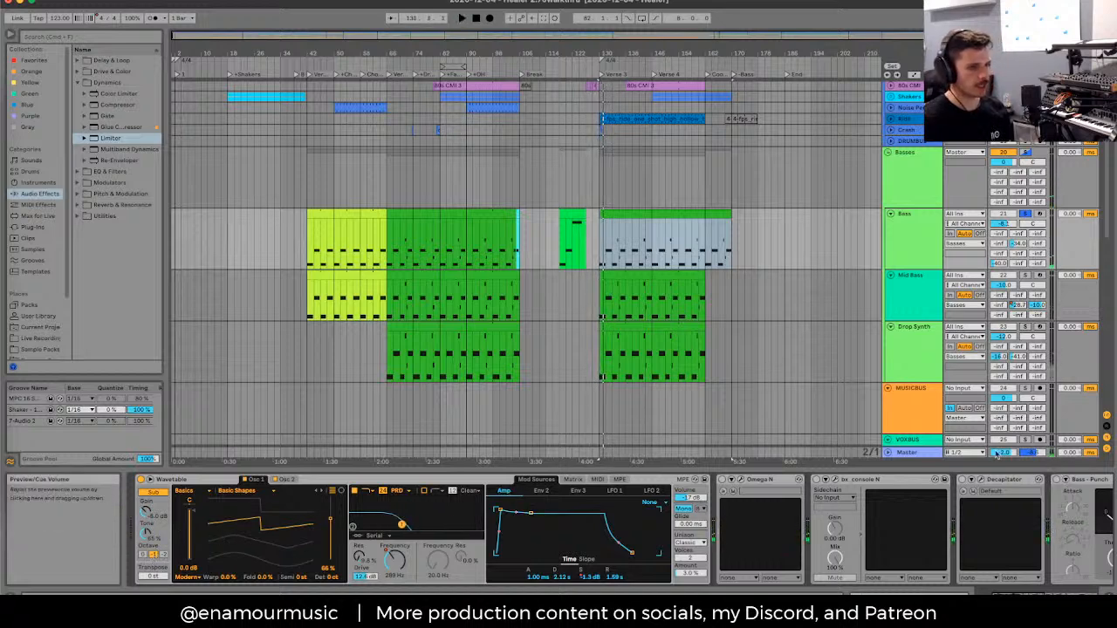
pyautogui.click(908, 452)
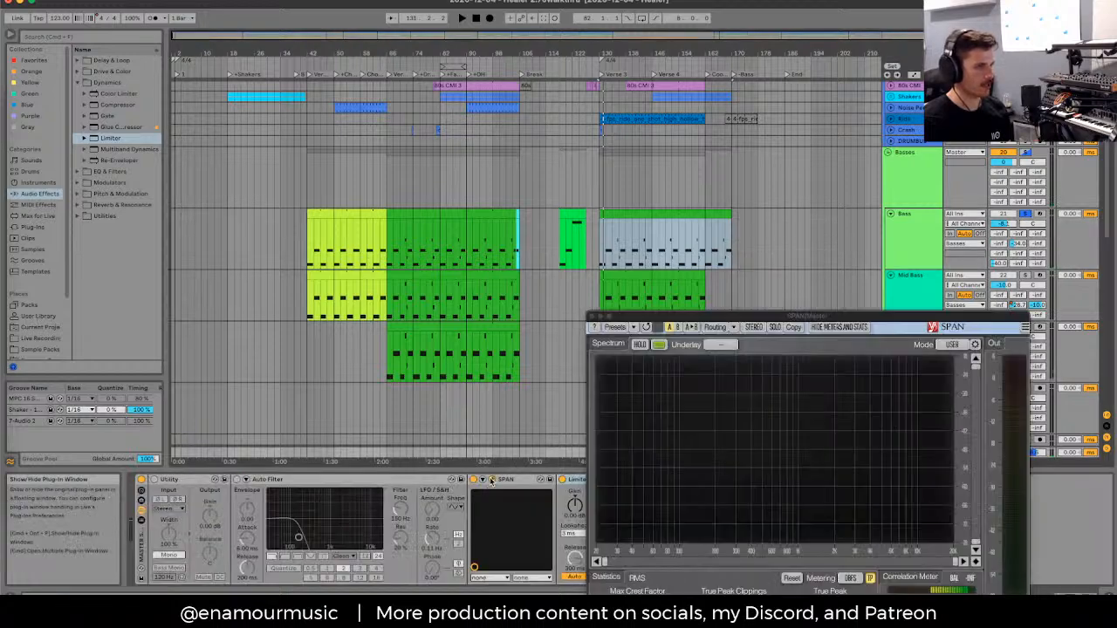
pyautogui.click(493, 479)
pyautogui.moveTo(708, 316); pyautogui.dragTo(197, 61)
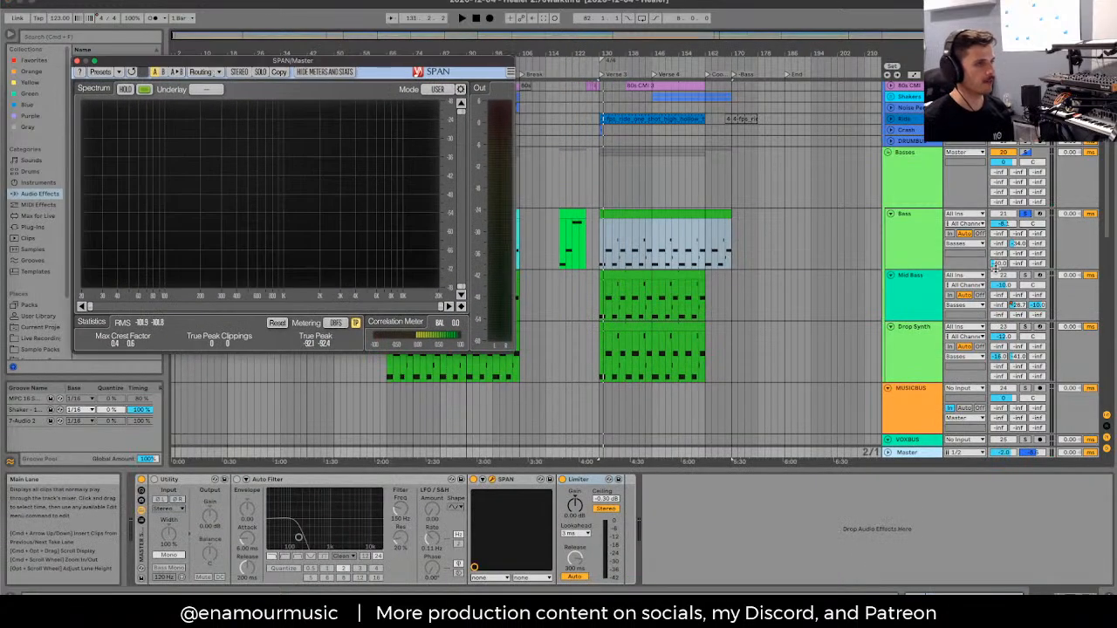
# Step: Return to the Bass track's devices and play its Verse 3 part with the SPAN spectrum in view
pyautogui.click(914, 248)
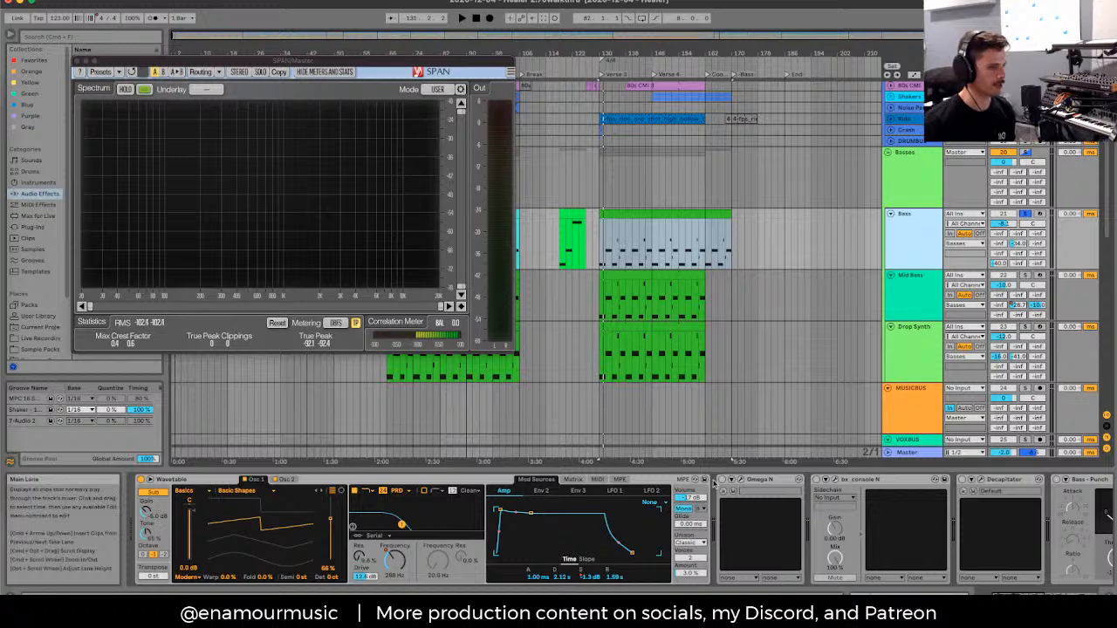
pyautogui.click(454, 486)
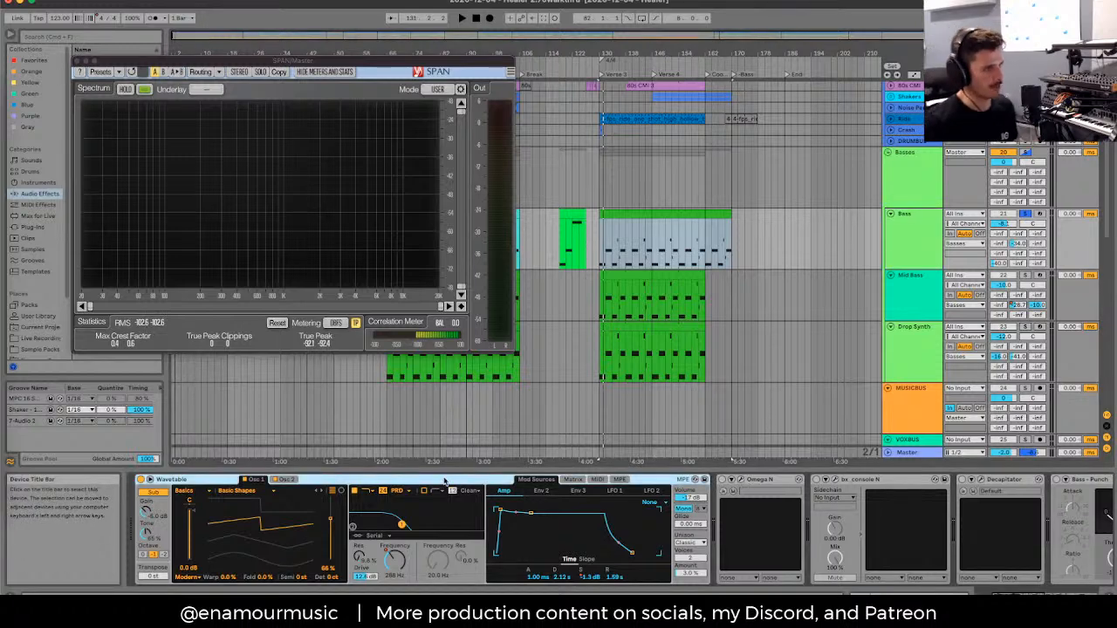
pyautogui.click(586, 234)
pyautogui.press('space')
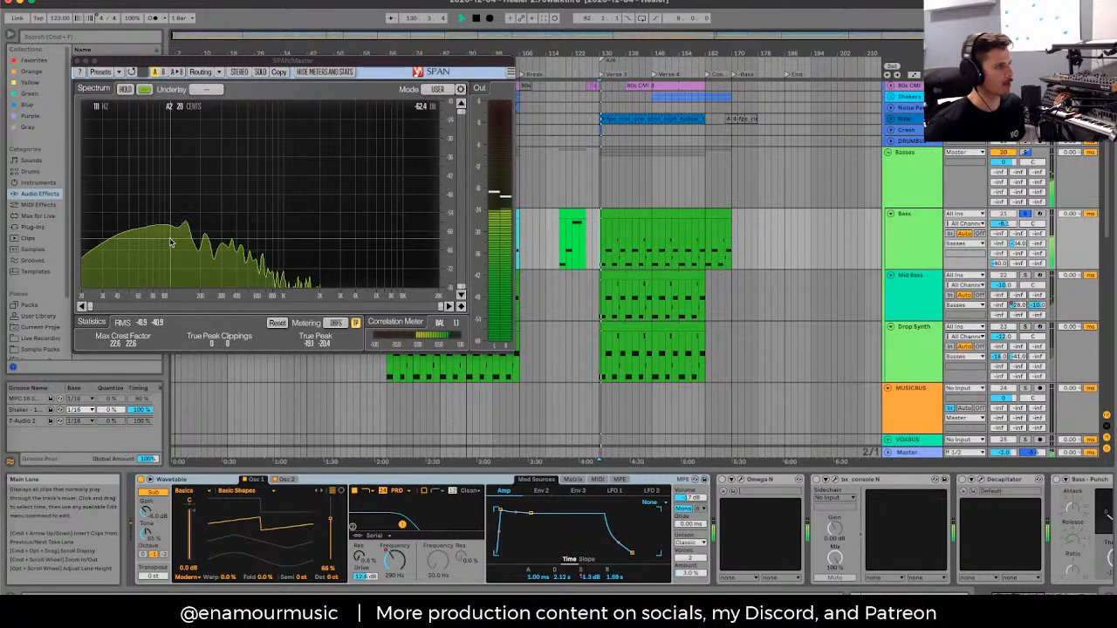
# Step: Load SPAN's Lo-Freq Inspection factory preset, stop playback and move the analyzer further out of the way
pyautogui.click(131, 72)
pyautogui.click(120, 74)
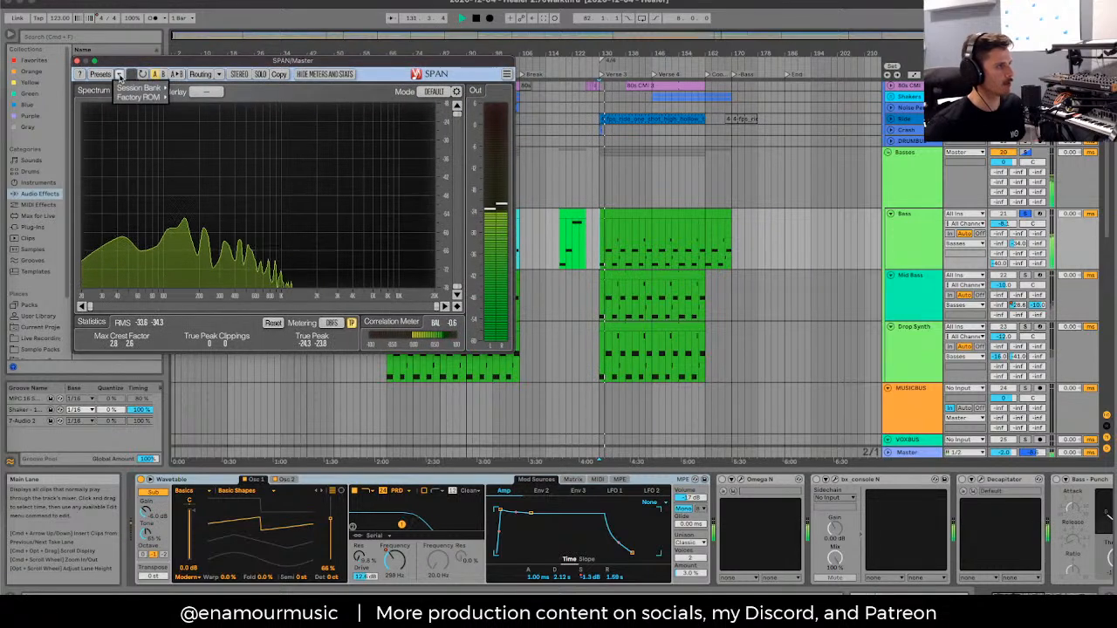
pyautogui.moveTo(139, 97)
pyautogui.click(200, 111)
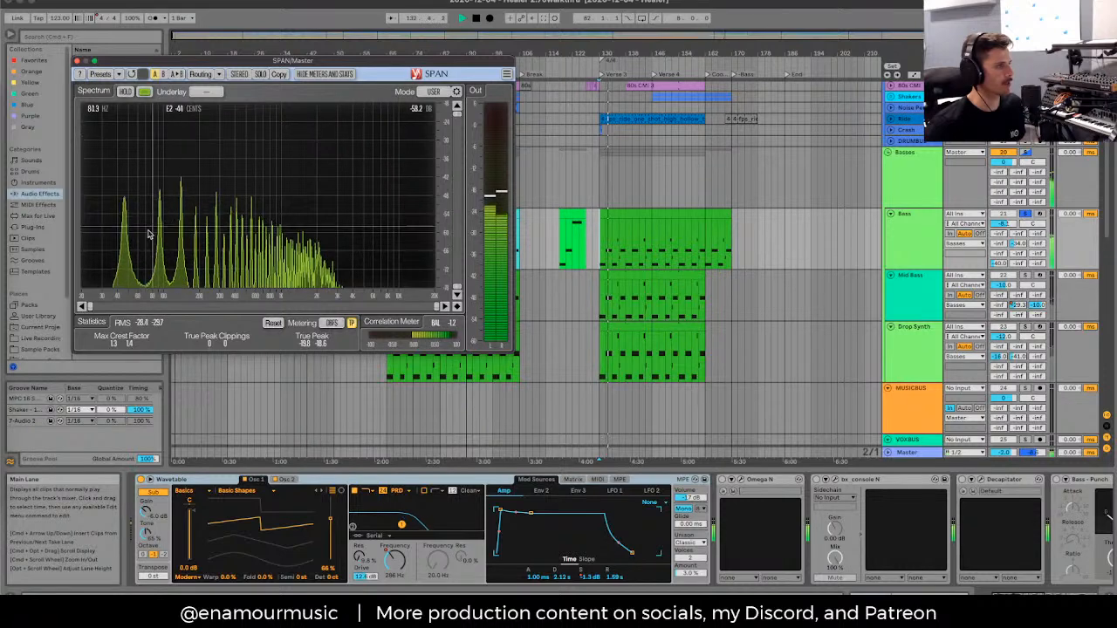
pyautogui.press('space')
pyautogui.click(119, 74)
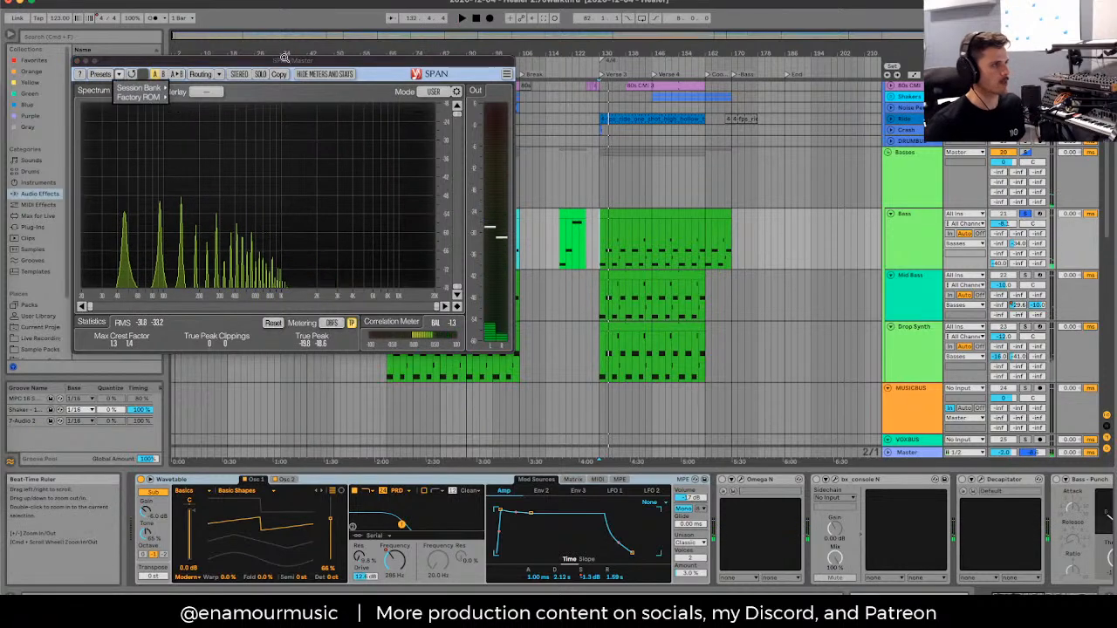
pyautogui.moveTo(285, 57); pyautogui.dragTo(293, 32)
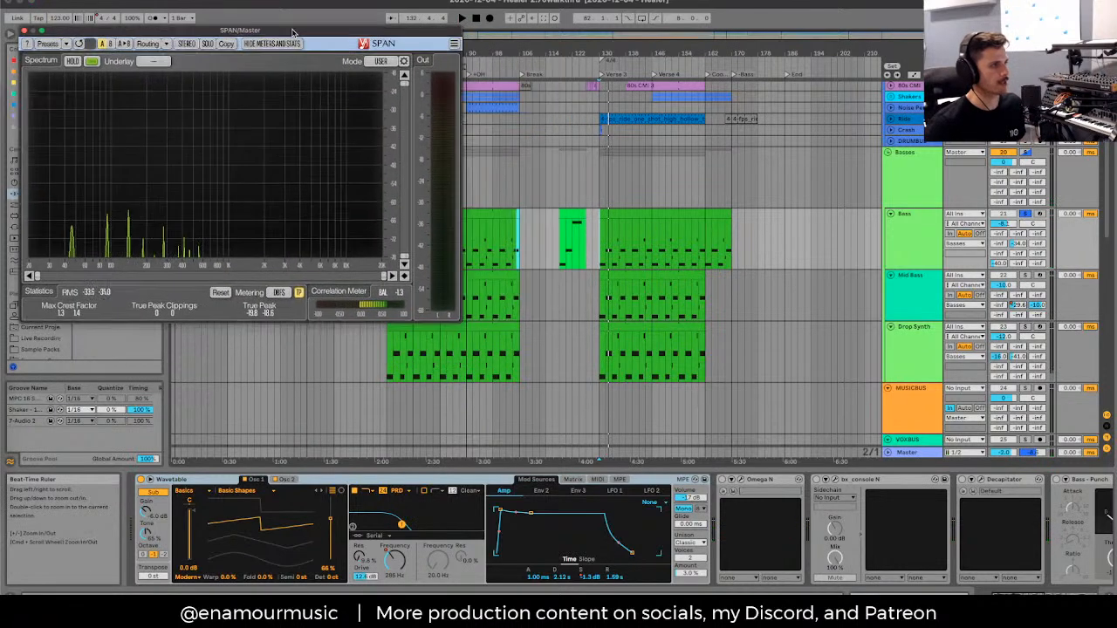
pyautogui.click(66, 45)
pyautogui.moveTo(85, 68)
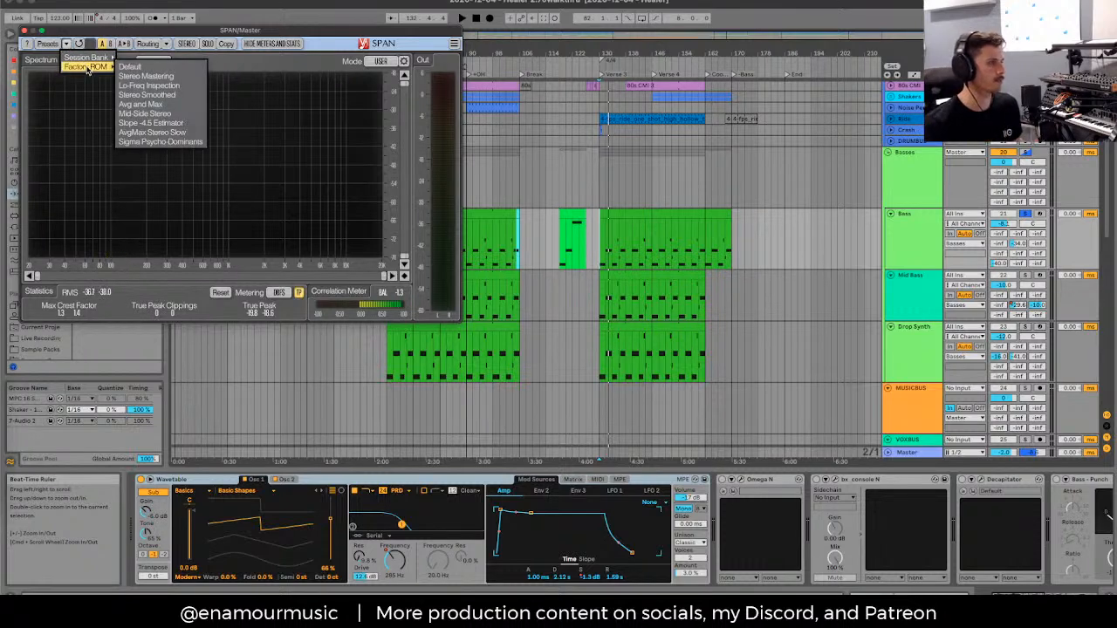
pyautogui.click(149, 85)
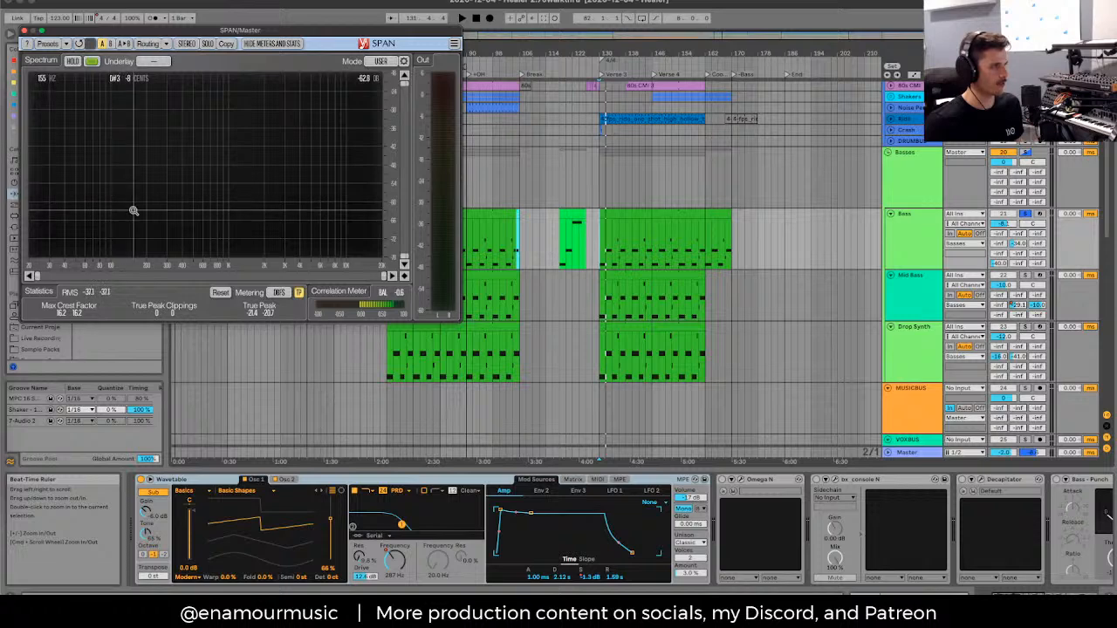
# Step: Play the soloed Bass part through SPAN and compare Wavetable's Osc 2 and Osc 1 settings
pyautogui.press('space')
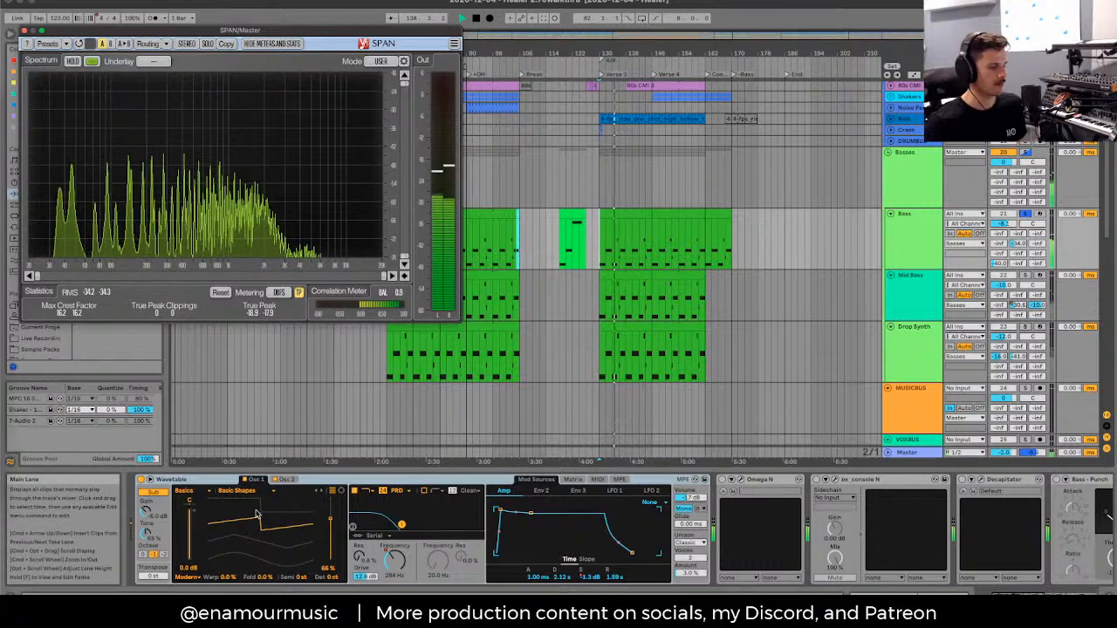
pyautogui.click(291, 481)
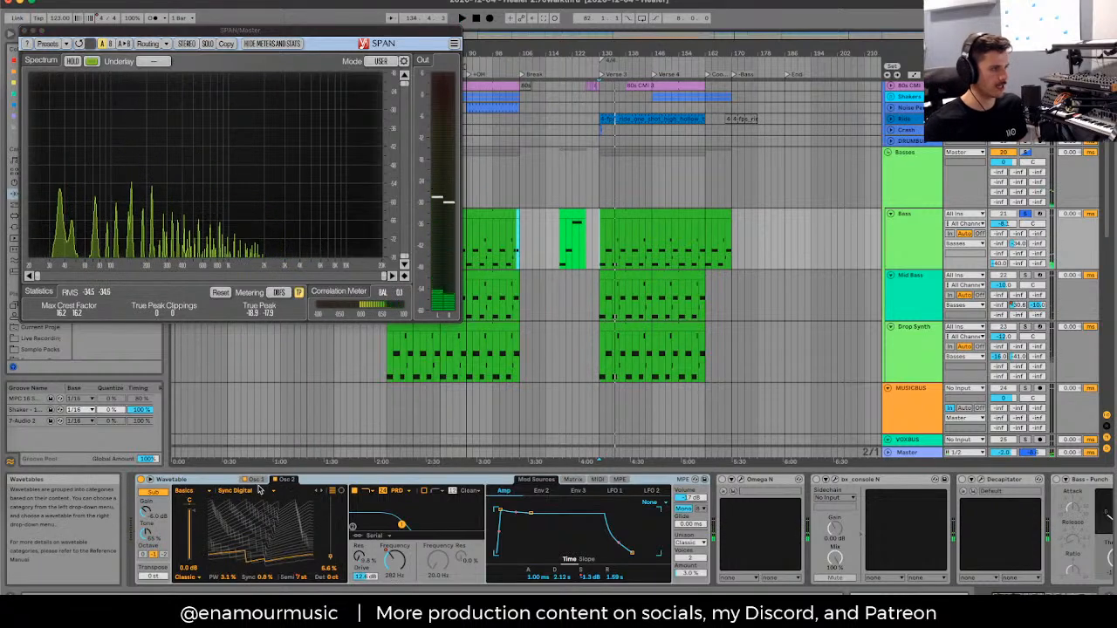
pyautogui.click(255, 480)
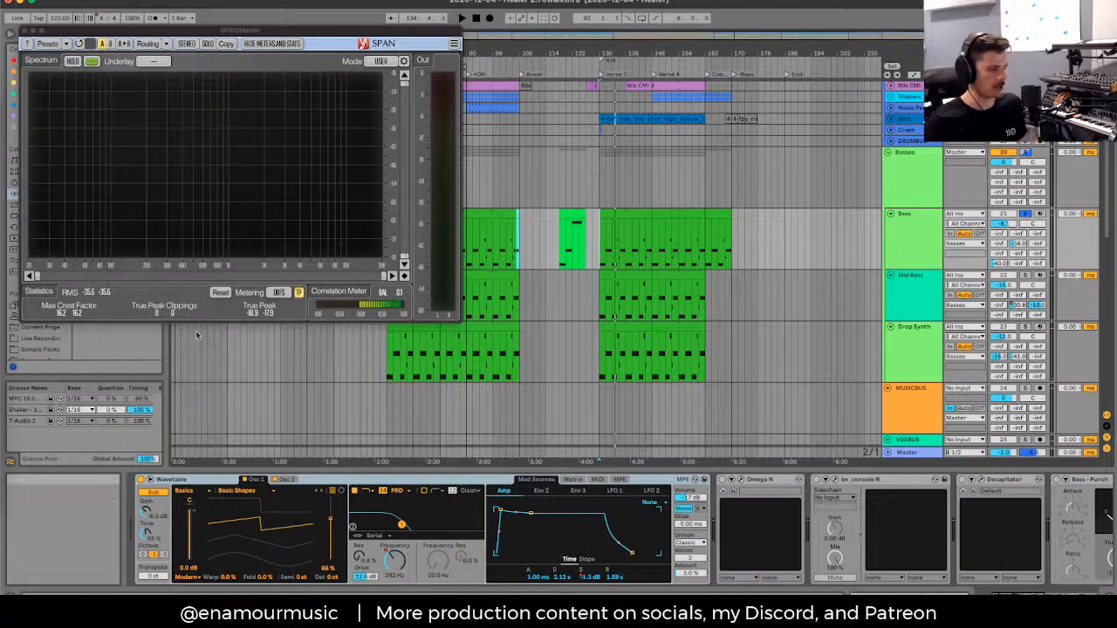
# Step: Audition the Verse 3 Bass part with Wavetable's Sub oscillator switched off and on again
pyautogui.press('space')
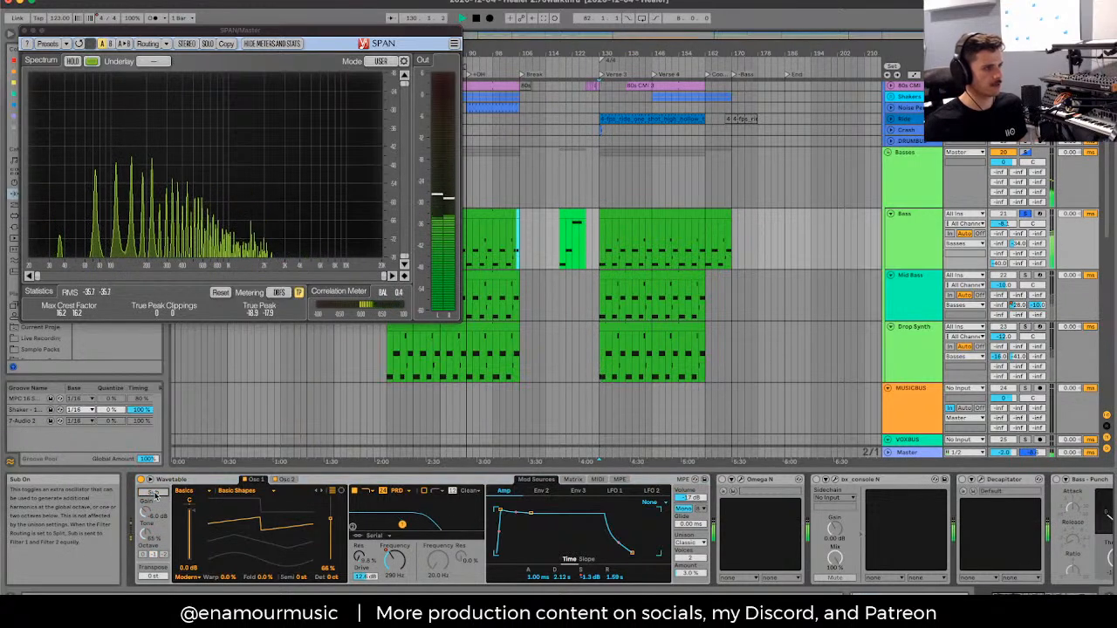
pyautogui.press('space')
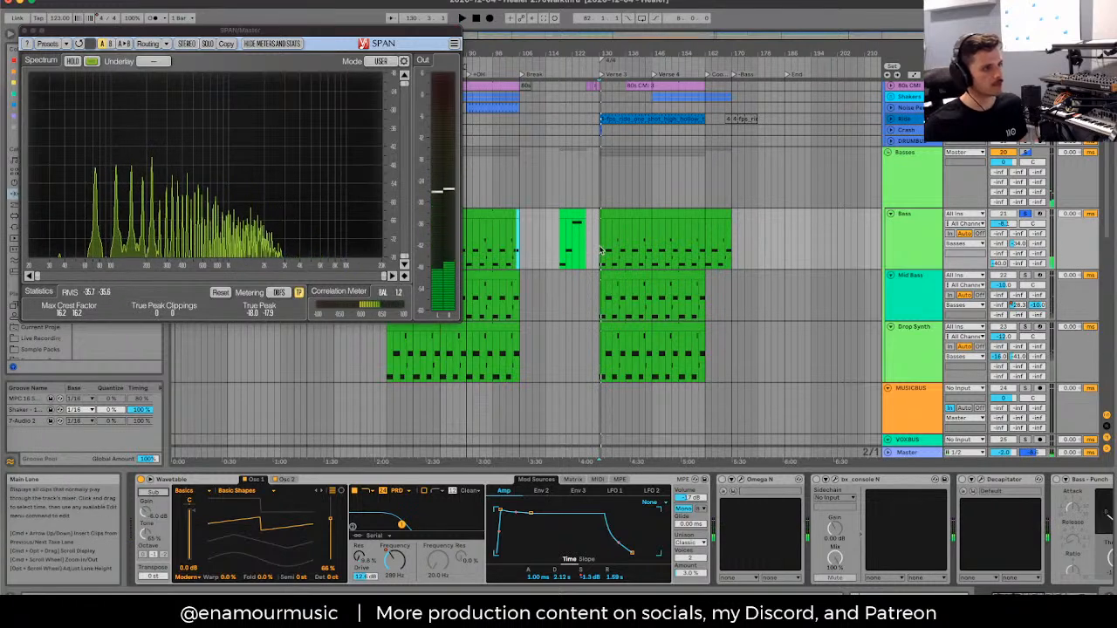
pyautogui.press('space')
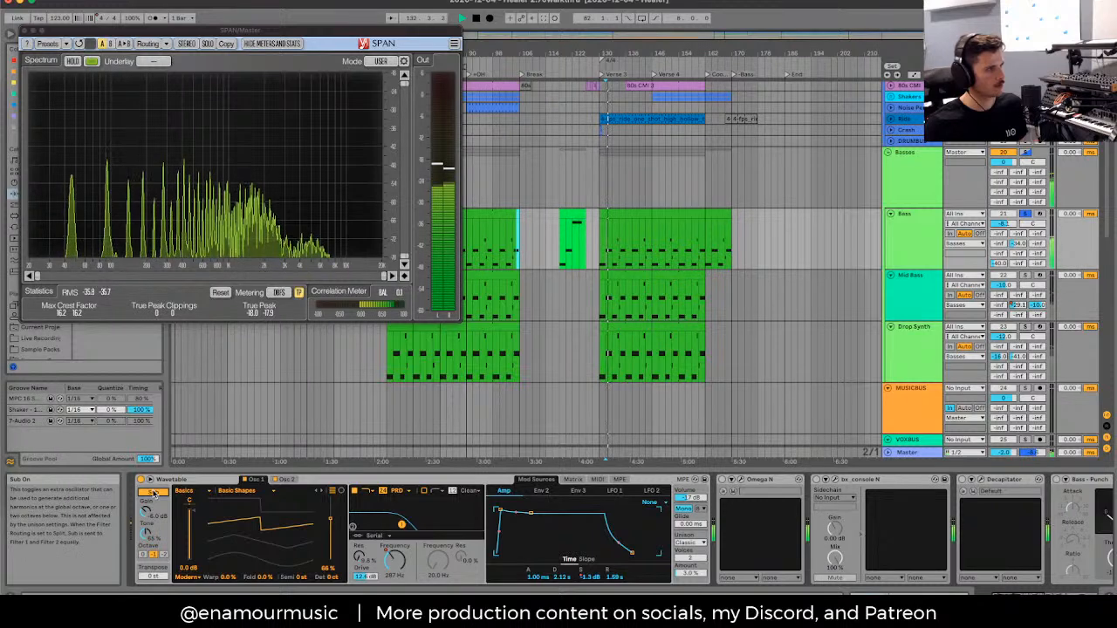
pyautogui.press('space')
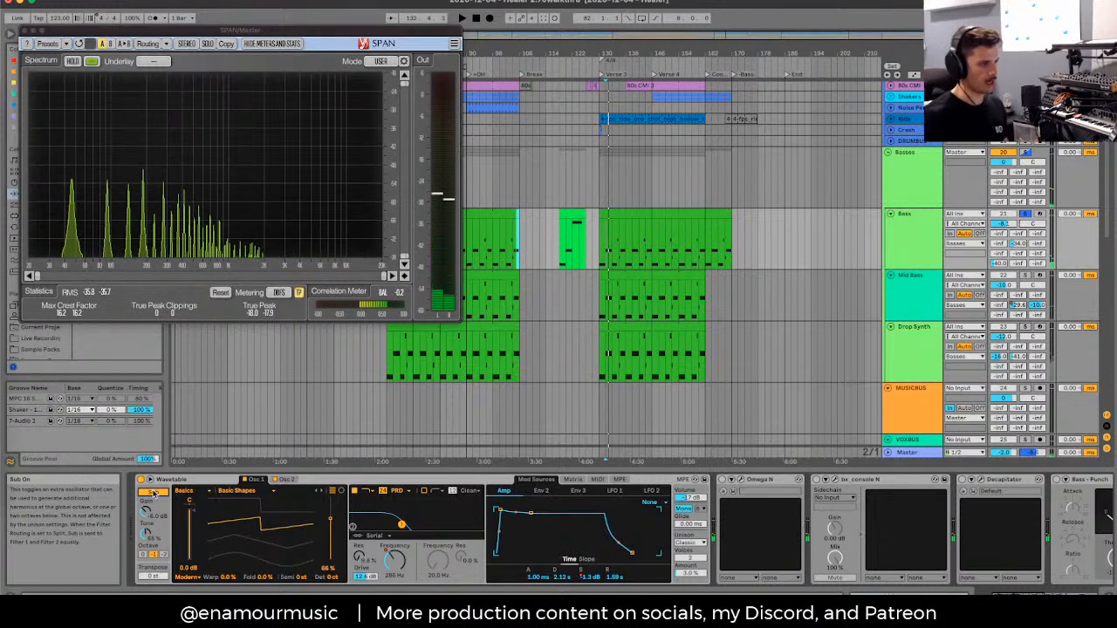
# Step: Close the SPAN analyzer and play the start of the Verse 3 Bass part with Wavetable's Osc 2 shown
pyautogui.click(287, 479)
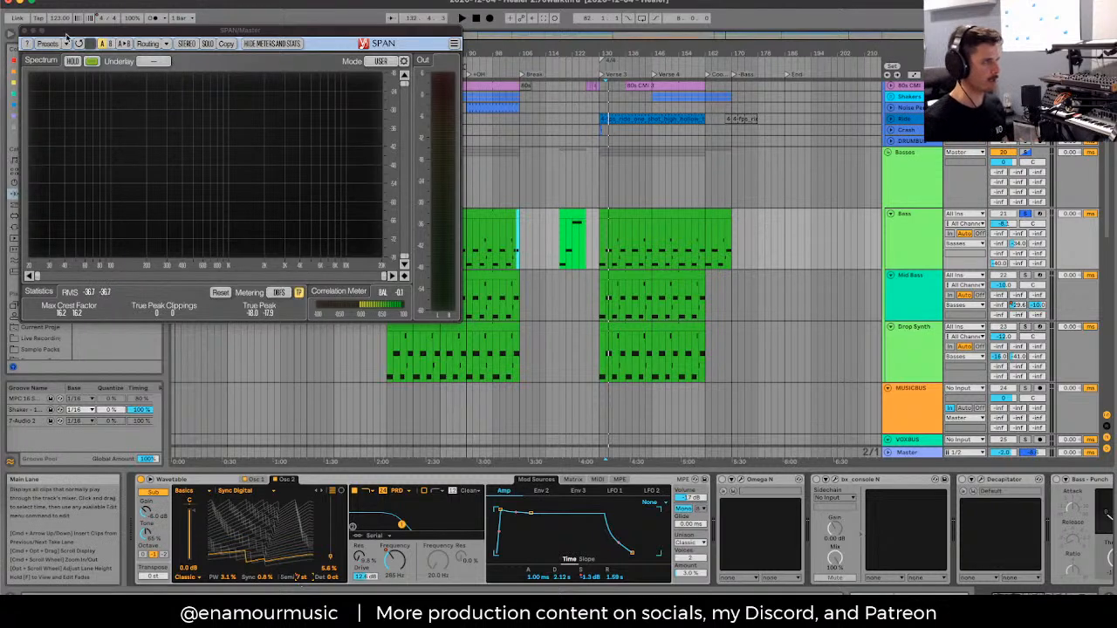
pyautogui.moveTo(63, 33); pyautogui.dragTo(41, 12)
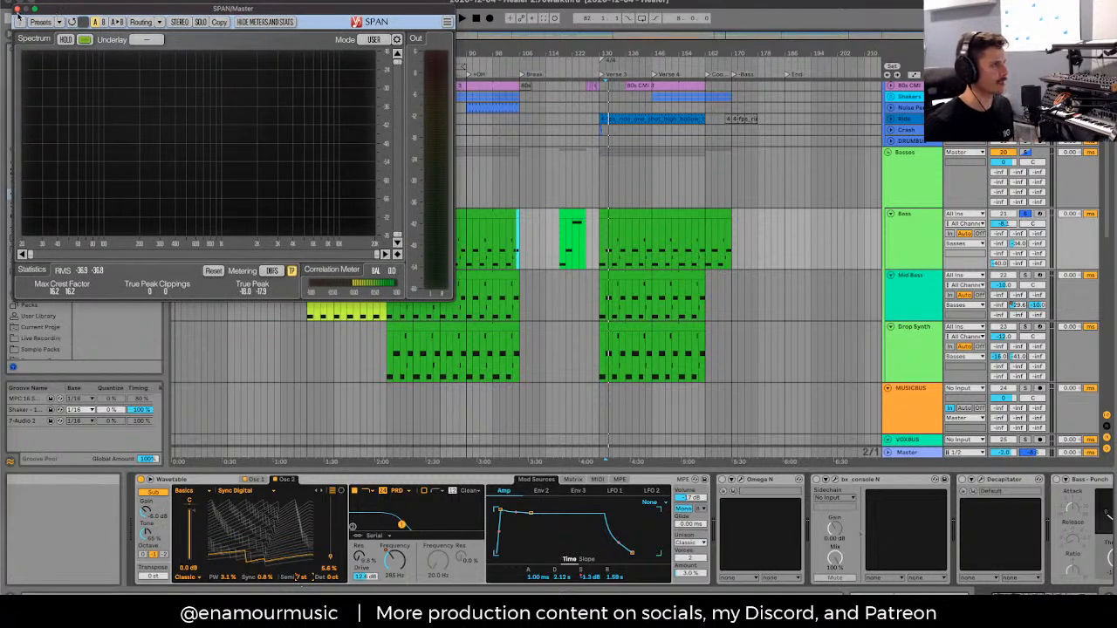
pyautogui.click(12, 8)
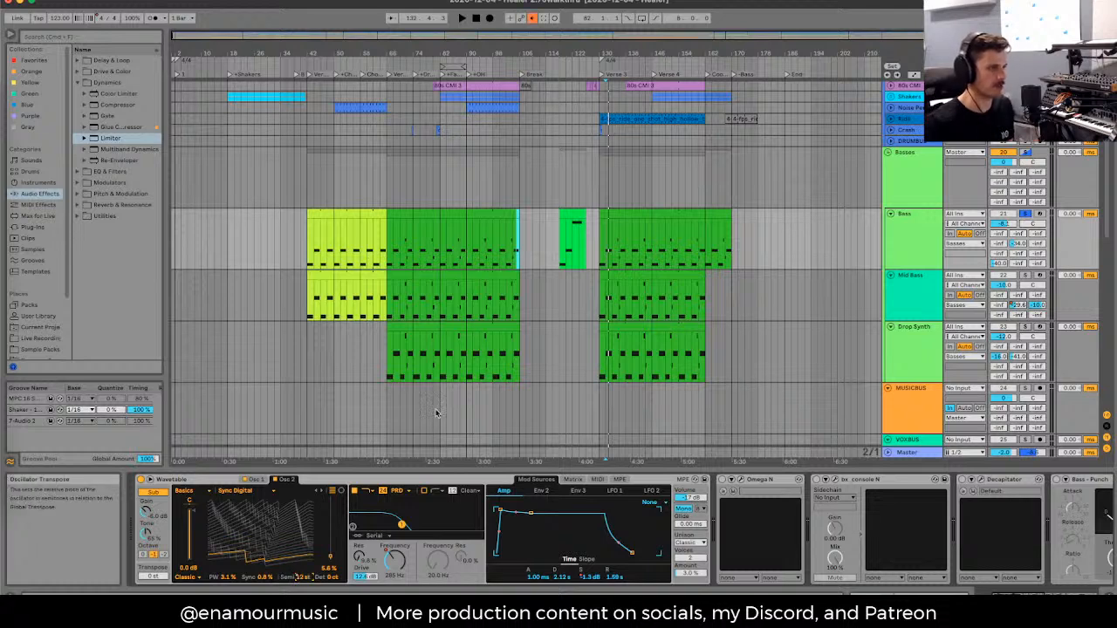
pyautogui.press('space')
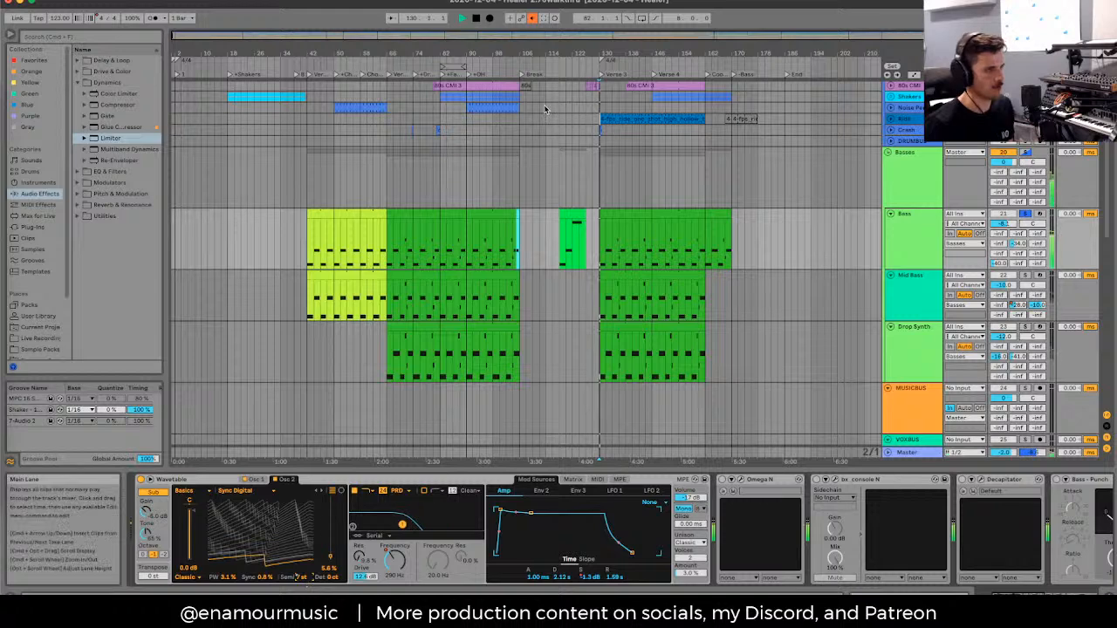
pyautogui.press('space')
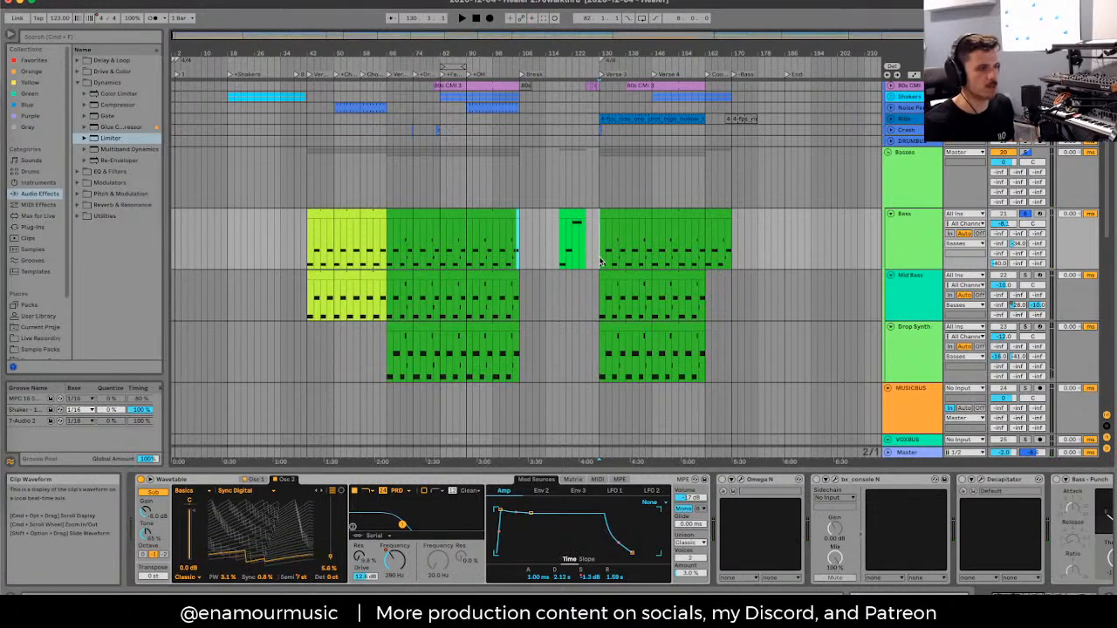
# Step: Highlight the Verse 4 section of the Bass clip and inspect Wavetable's Osc 2 and Osc 1 settings
pyautogui.moveTo(599, 262); pyautogui.dragTo(706, 267)
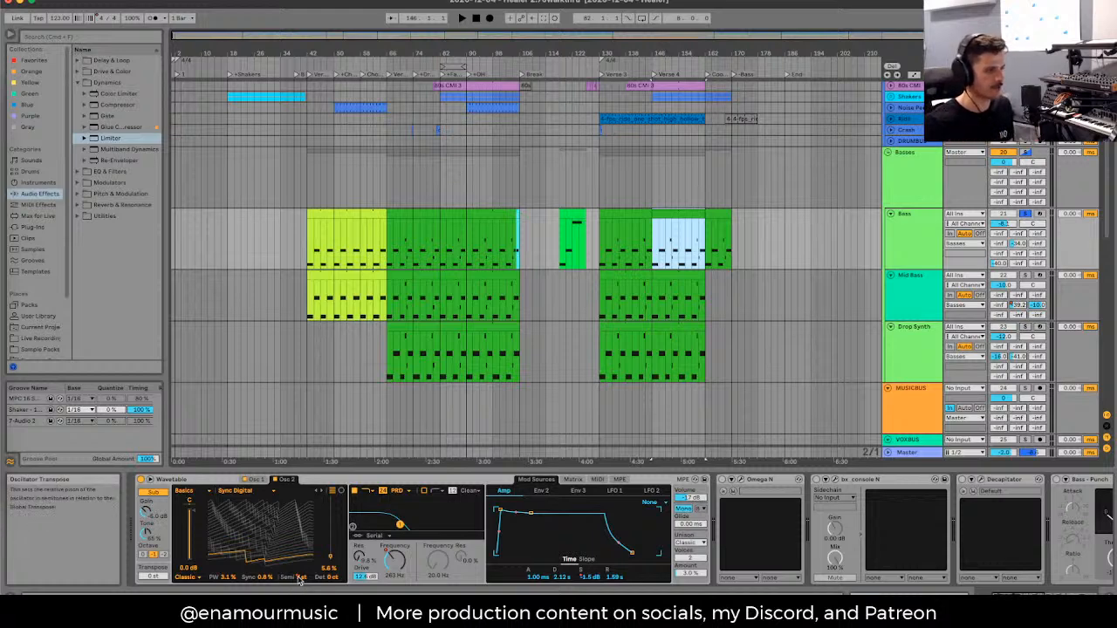
pyautogui.click(255, 480)
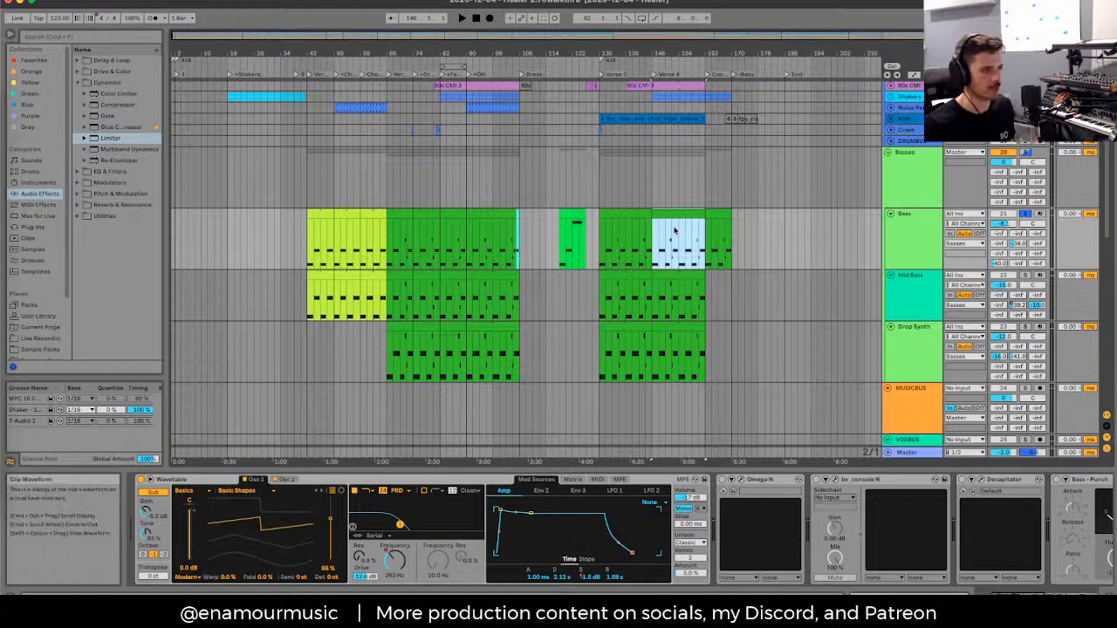
pyautogui.click(639, 212)
# Step: Play the Break's short Bass clip with MUSICBUS and VOXBUS soloed, and add the Basses group to the solo
pyautogui.click(550, 237)
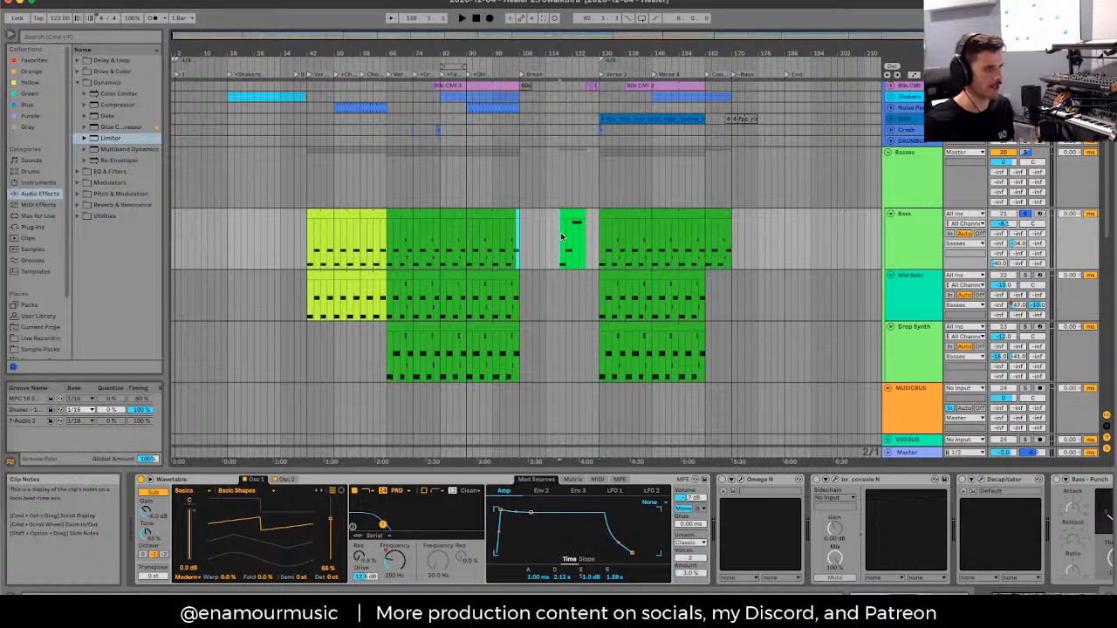
pyautogui.scroll(3, 561, 237)
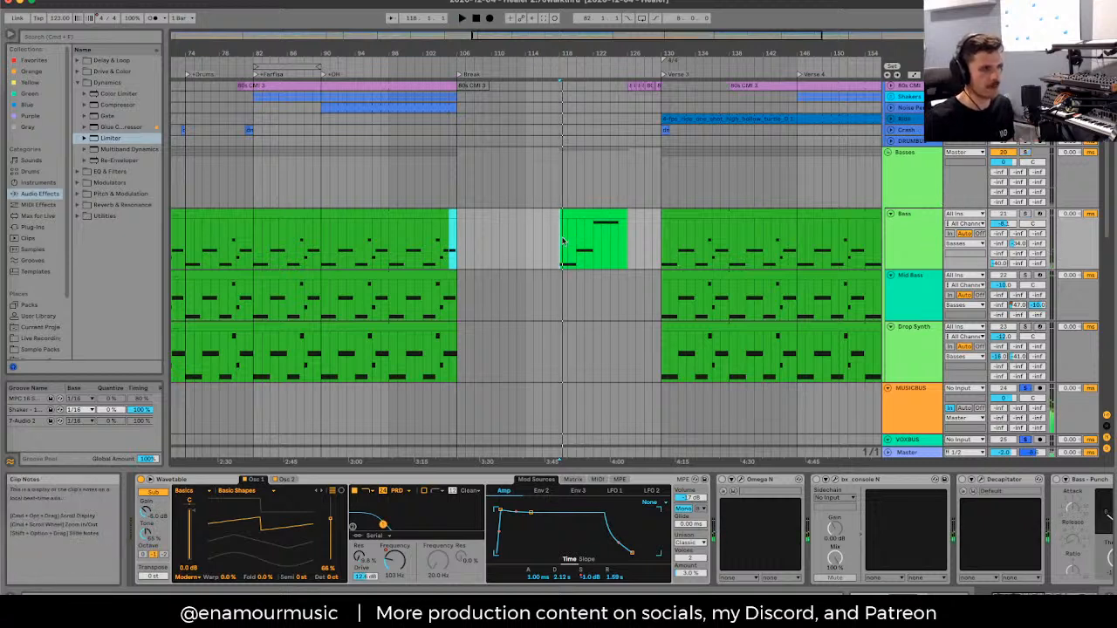
pyautogui.press('space')
pyautogui.click(602, 249)
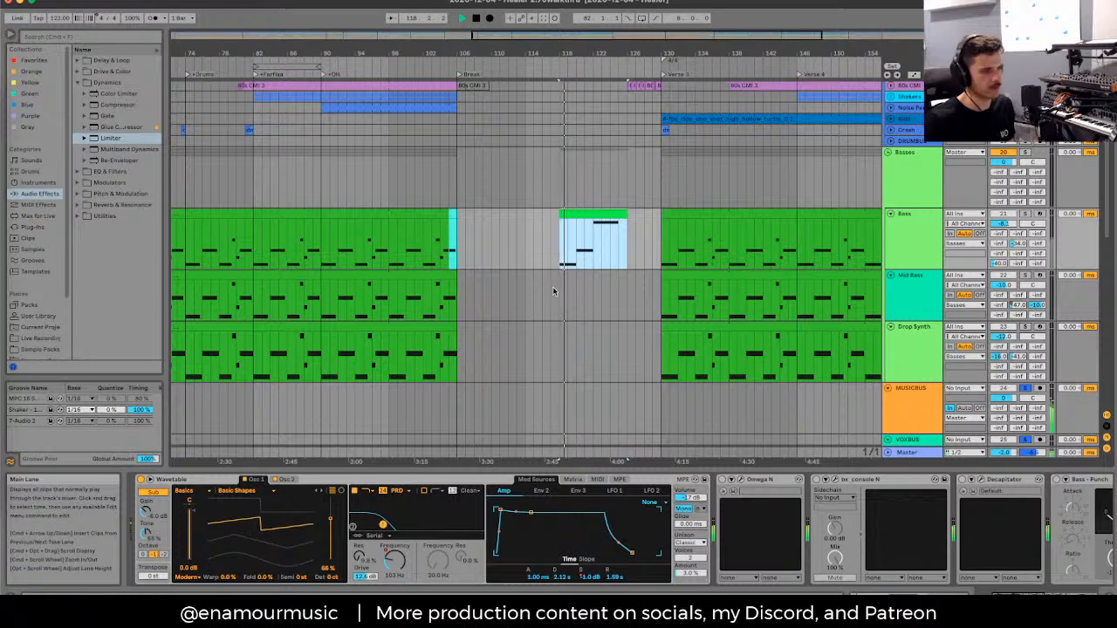
pyautogui.click(1024, 153)
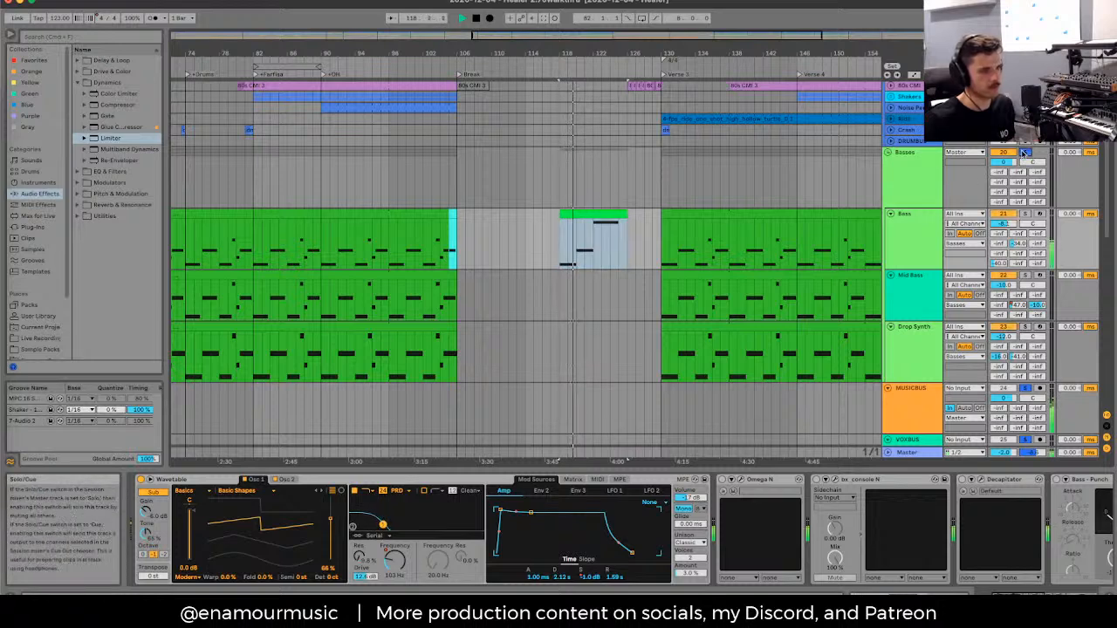
# Step: Set the playback start at the Break Bass clip's second note, solo only the Bass track and stop playback
pyautogui.click(579, 251)
pyautogui.click(578, 251)
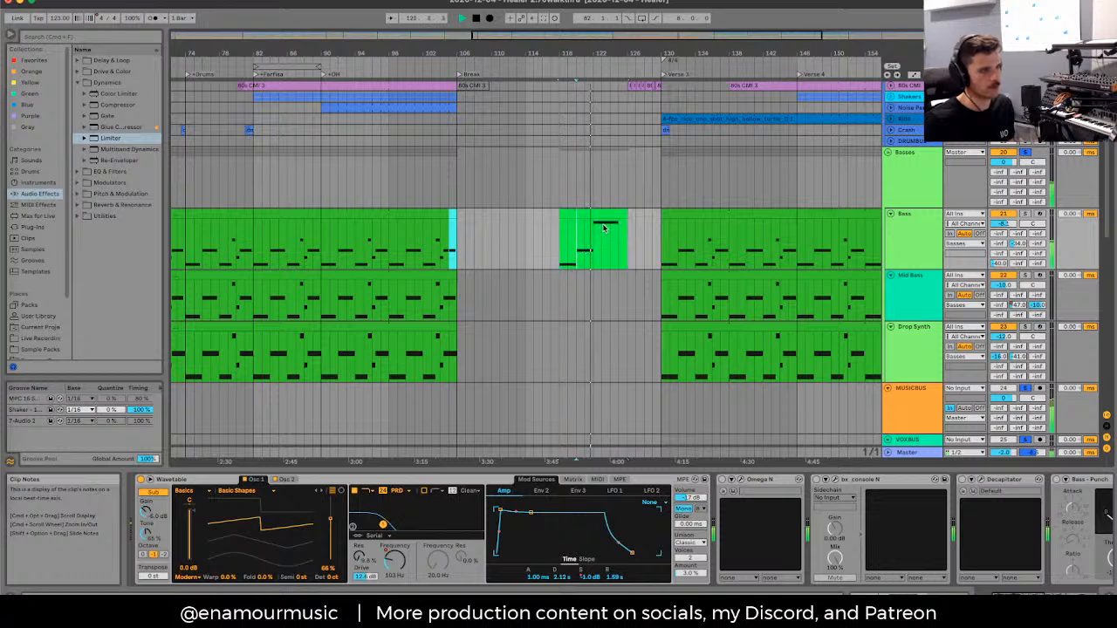
pyautogui.click(1025, 214)
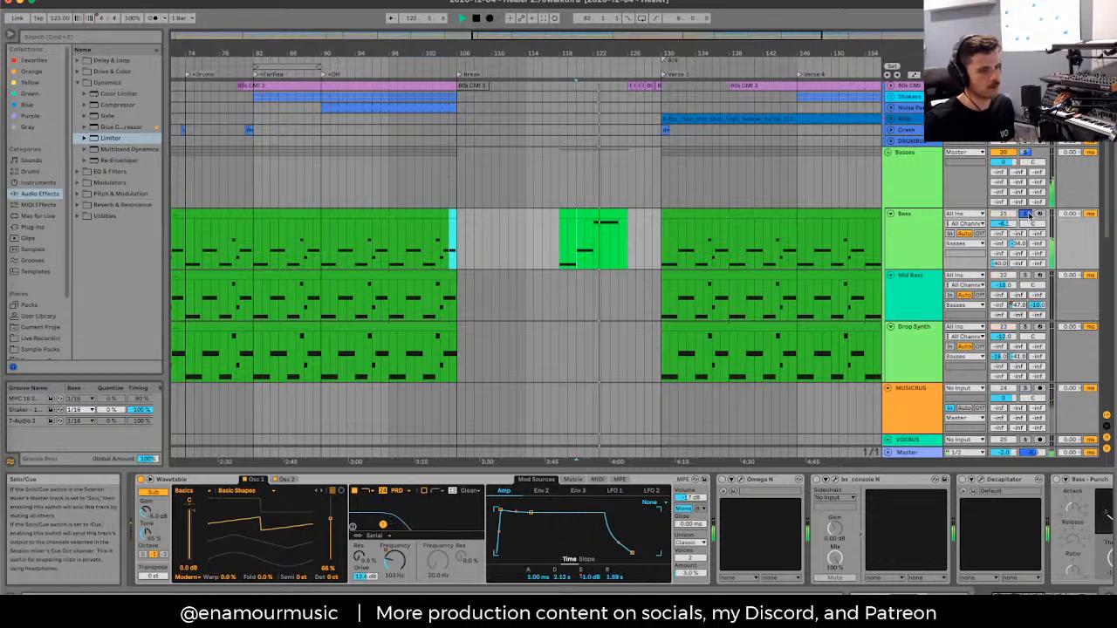
pyautogui.press('space')
# Step: Show Wavetable's Osc 2 on the Bass track and highlight the whole short Bass clip in the Break
pyautogui.click(287, 479)
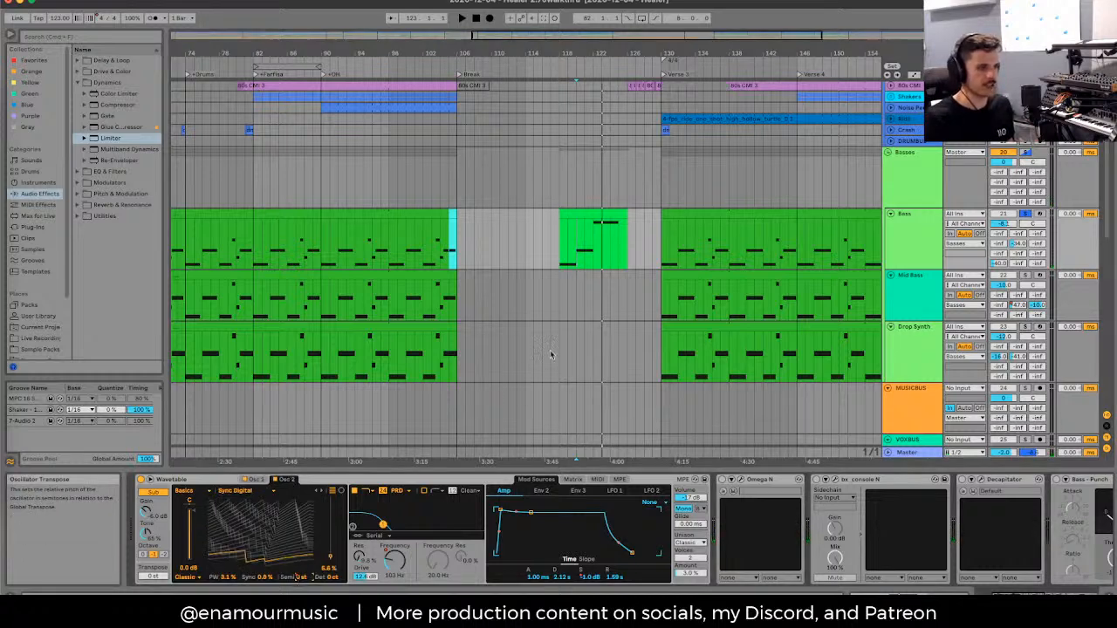
pyautogui.click(555, 263)
pyautogui.click(565, 246)
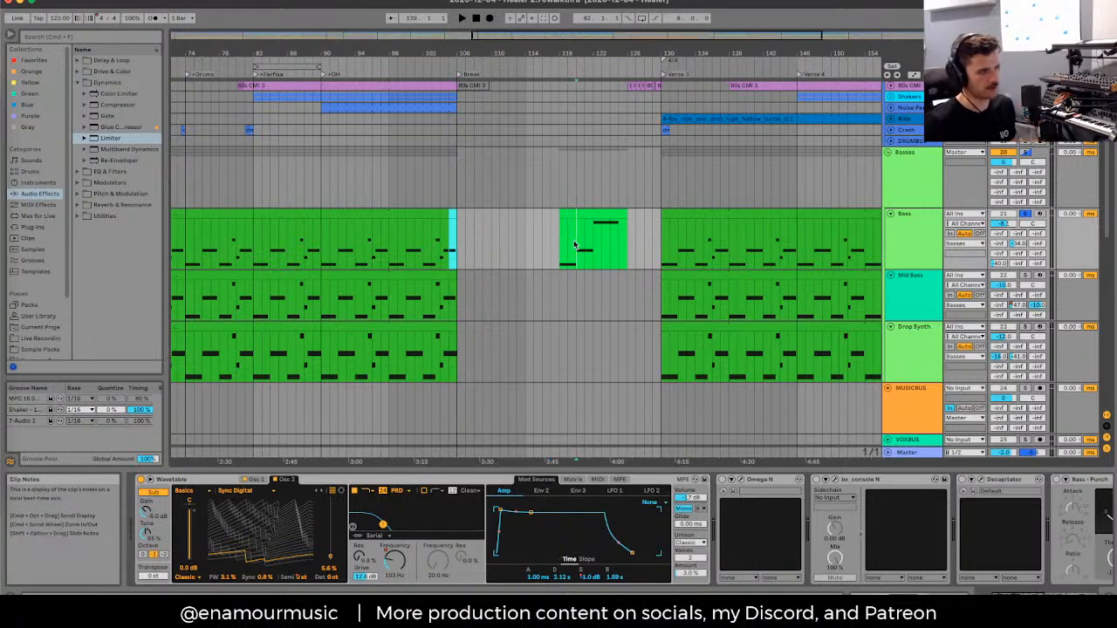
pyautogui.moveTo(562, 244); pyautogui.dragTo(628, 240)
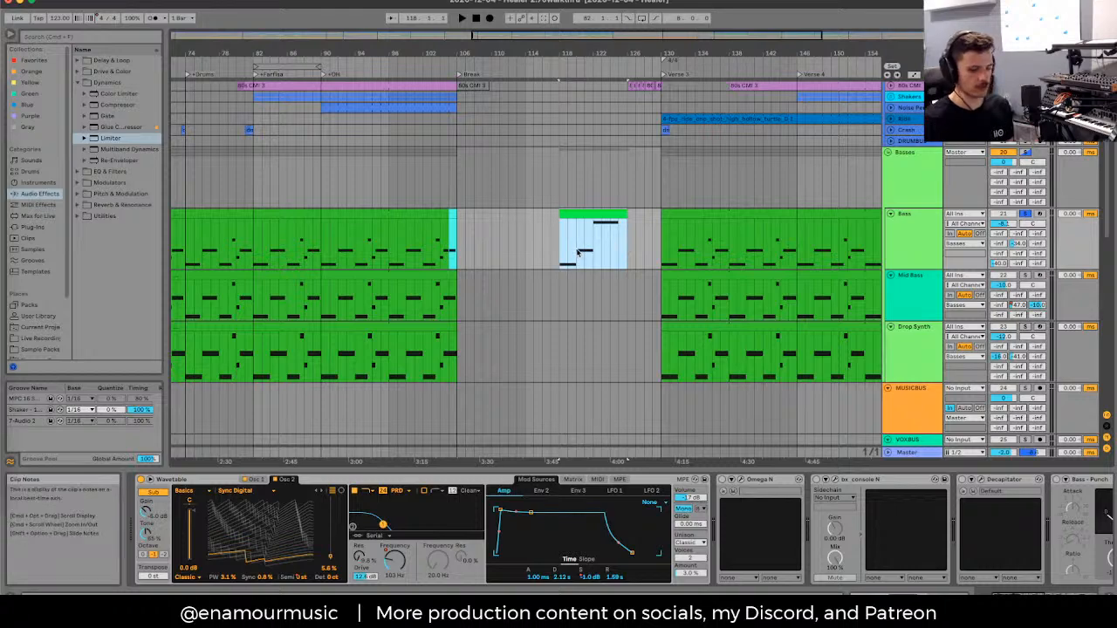
# Step: Highlight the Break's high BG Keys clips and the matching stretch of the Chord Group to compare them with the bass
pyautogui.scroll(-10, 580, 247)
pyautogui.click(543, 367)
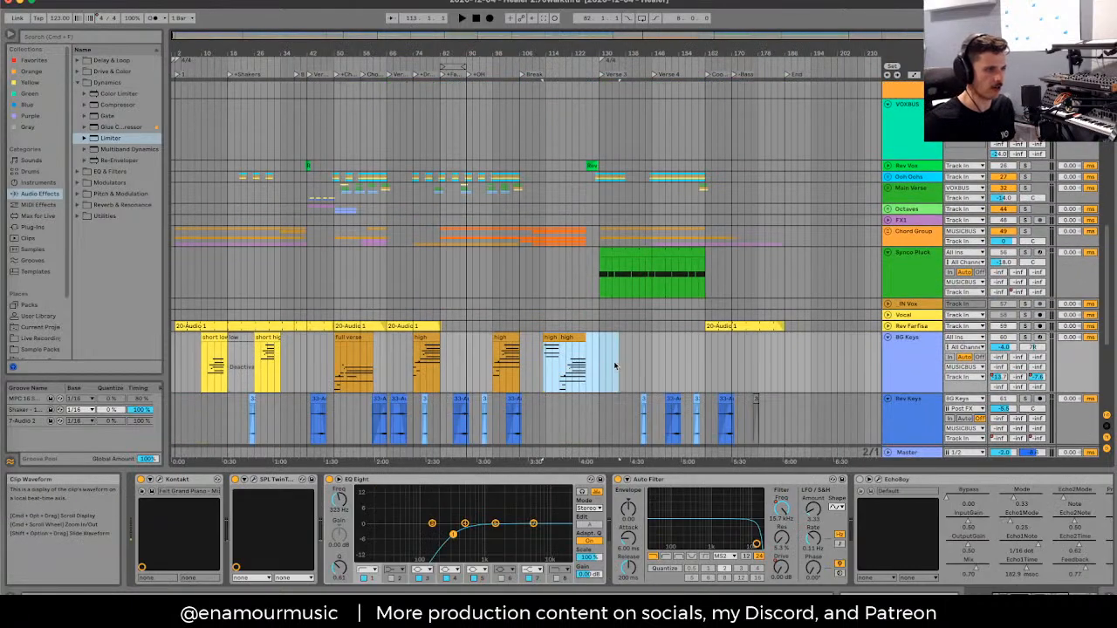
pyautogui.click(581, 371)
pyautogui.scroll(2, 588, 345)
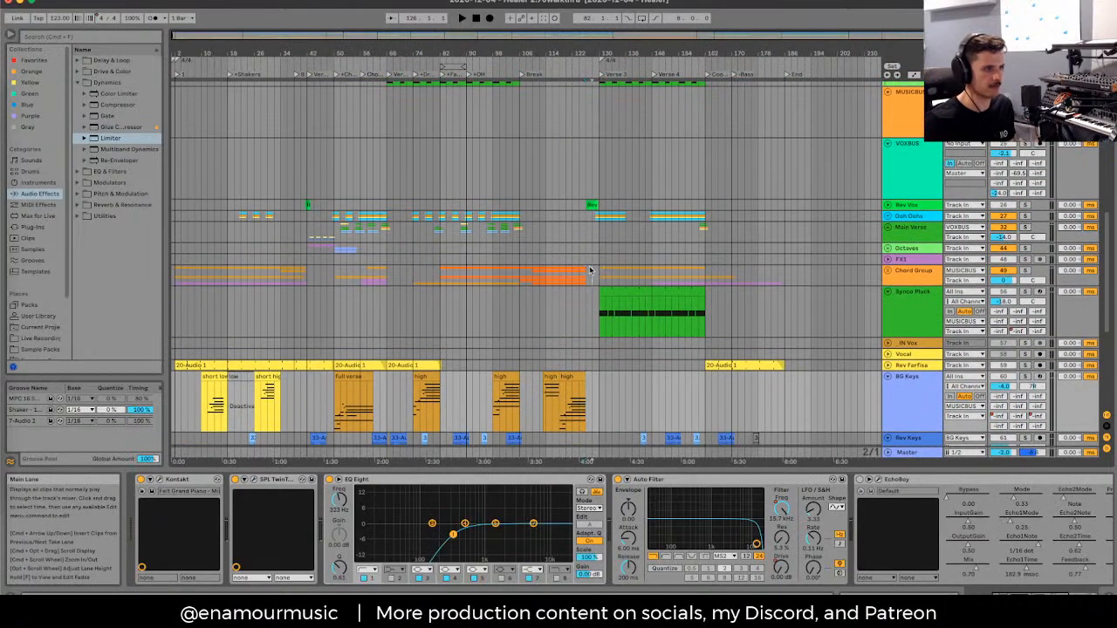
pyautogui.moveTo(590, 270); pyautogui.dragTo(534, 271)
# Step: Place the playback start on the Bass track at Verse 3, and again at the start of the Break's Bass clip
pyautogui.scroll(5, 535, 271)
pyautogui.scroll(3, 535, 271)
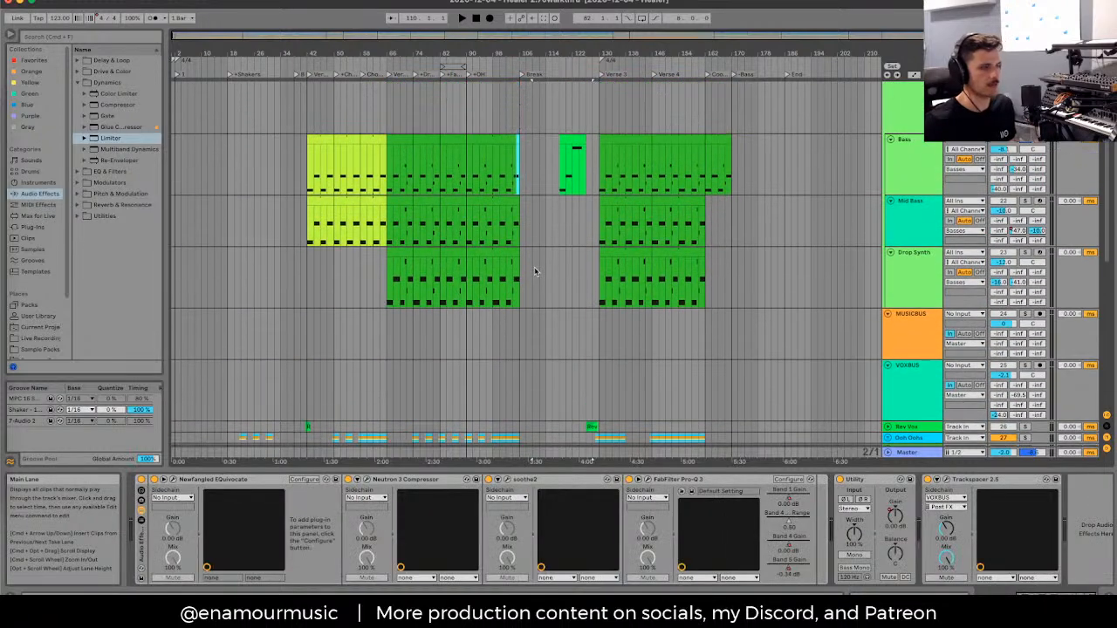
pyautogui.click(599, 177)
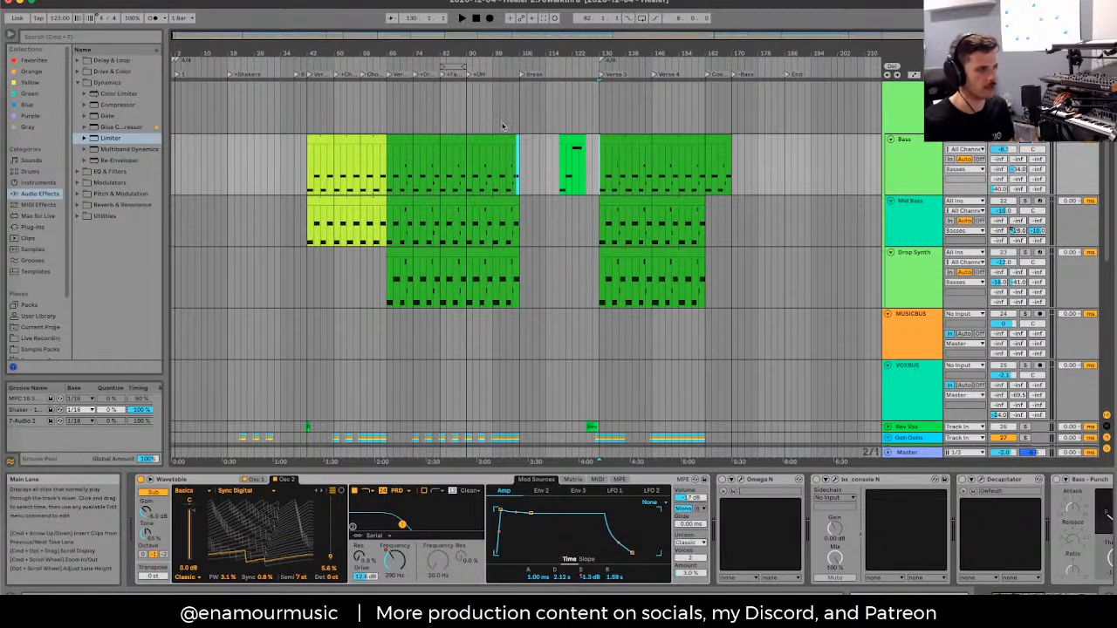
pyautogui.click(560, 162)
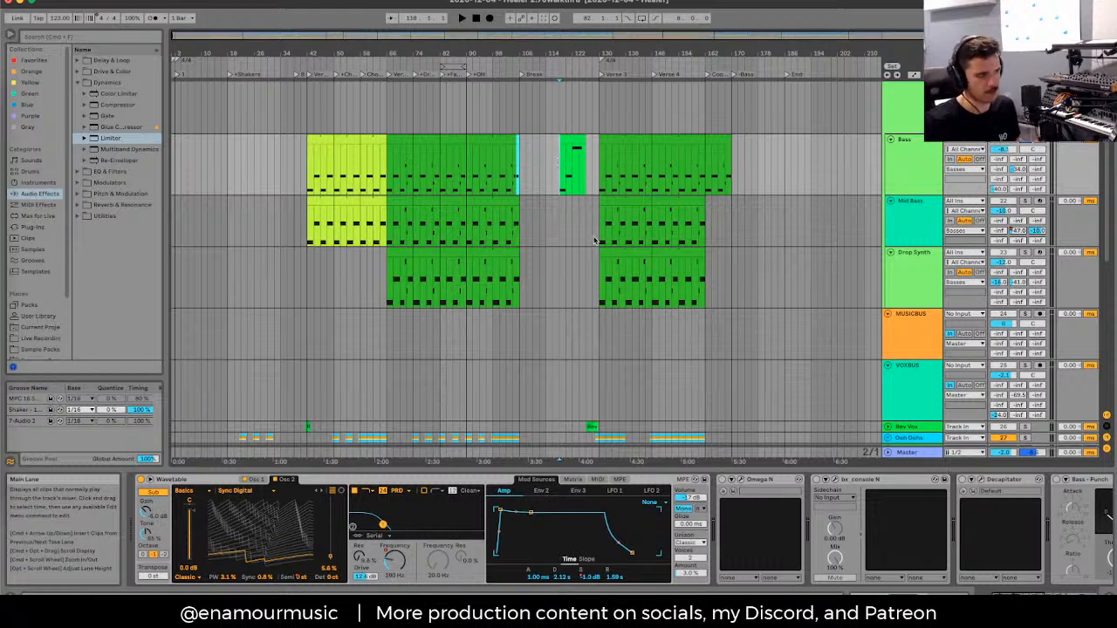
pyautogui.scroll(-10, 595, 240)
pyautogui.scroll(6, 569, 276)
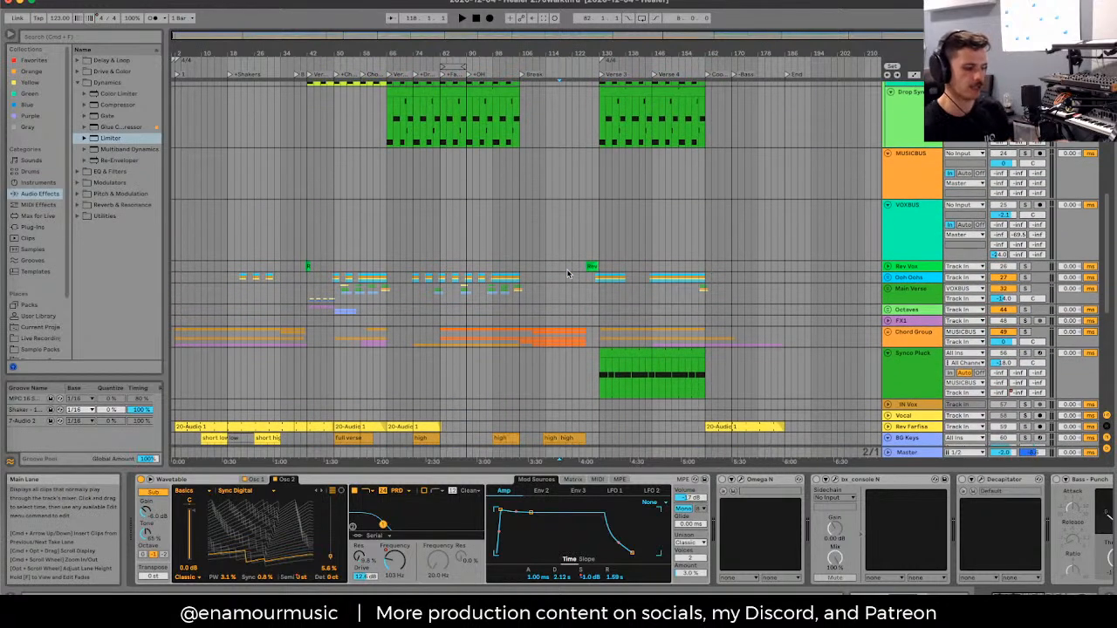
pyautogui.scroll(8, 567, 274)
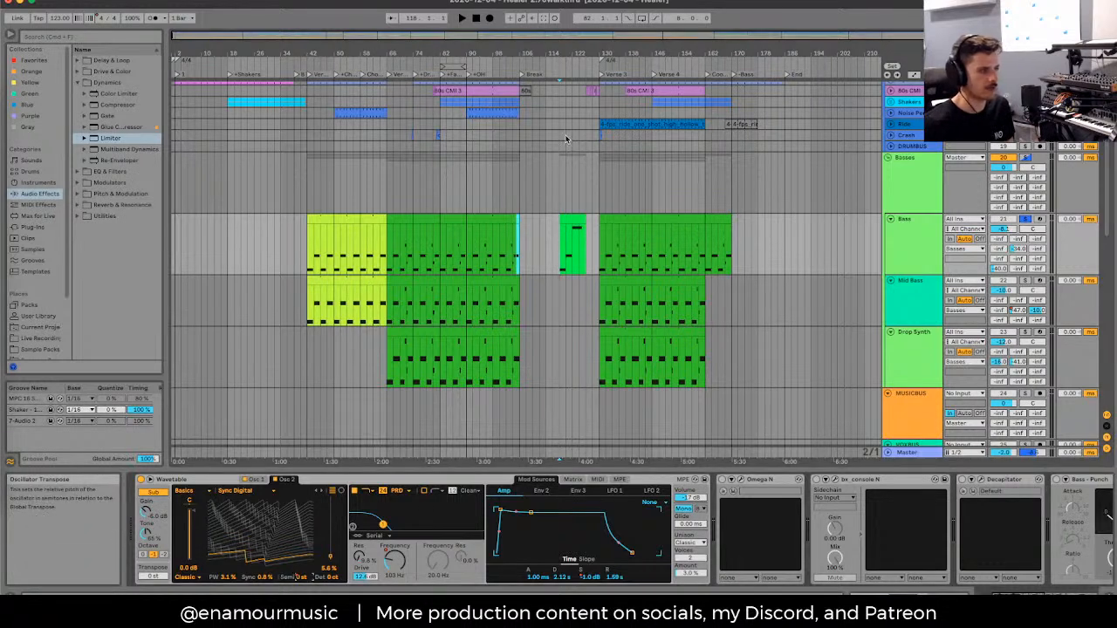
# Step: Set the playback start at bar 74 in the Bass clip, bring up the Bass track's effects from Omega N onward and start playback
pyautogui.click(404, 237)
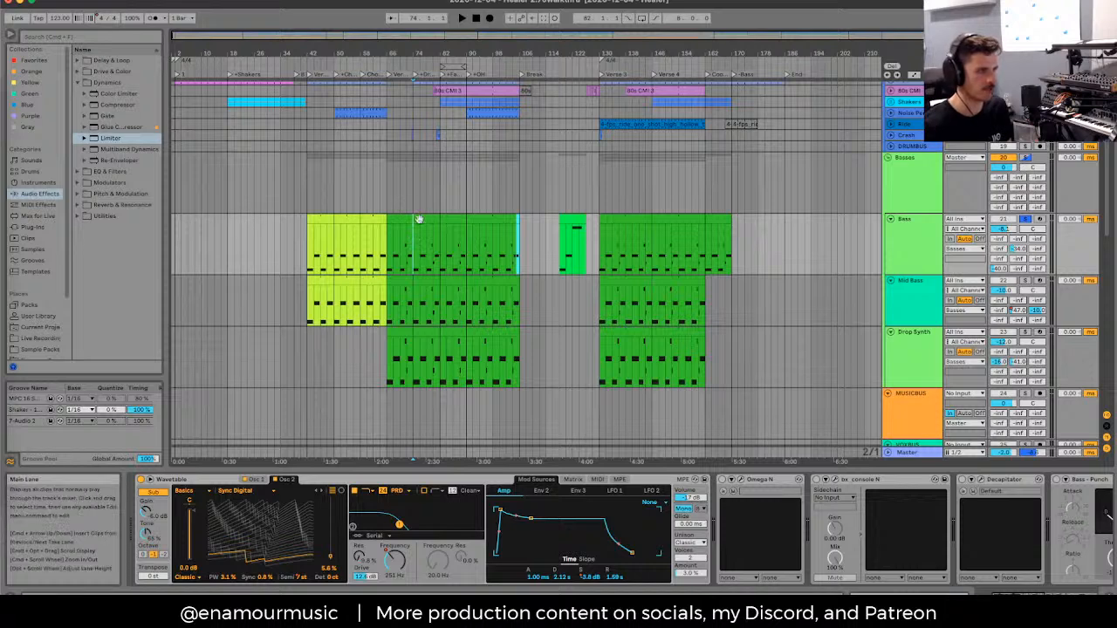
pyautogui.click(897, 232)
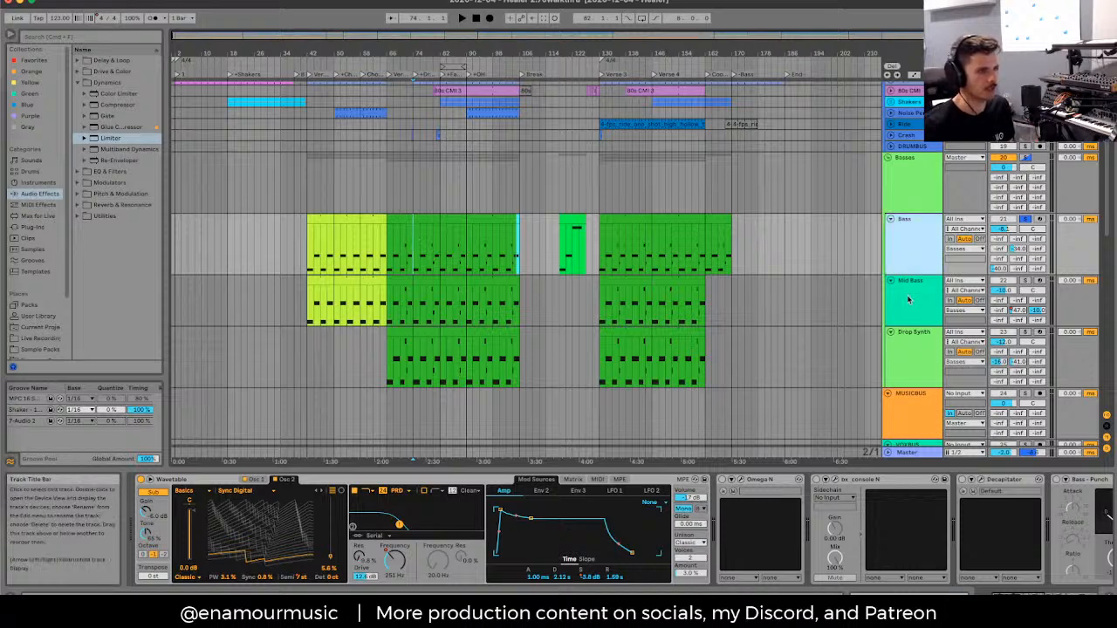
pyautogui.click(910, 300)
pyautogui.click(913, 272)
pyautogui.click(766, 479)
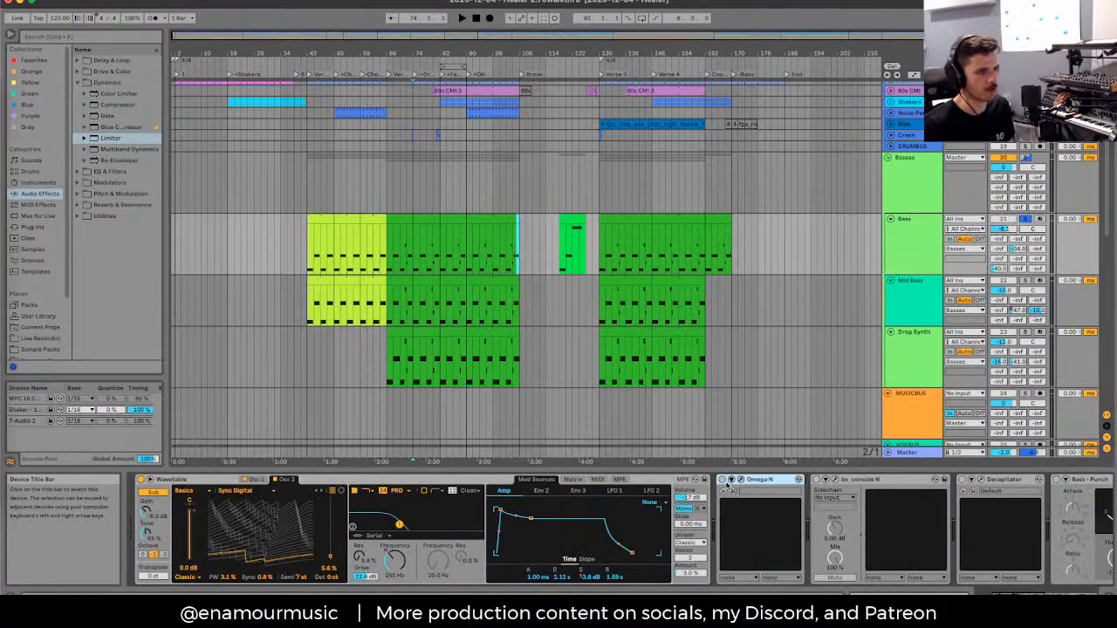
pyautogui.hscroll(3, 729, 487)
pyautogui.press('space')
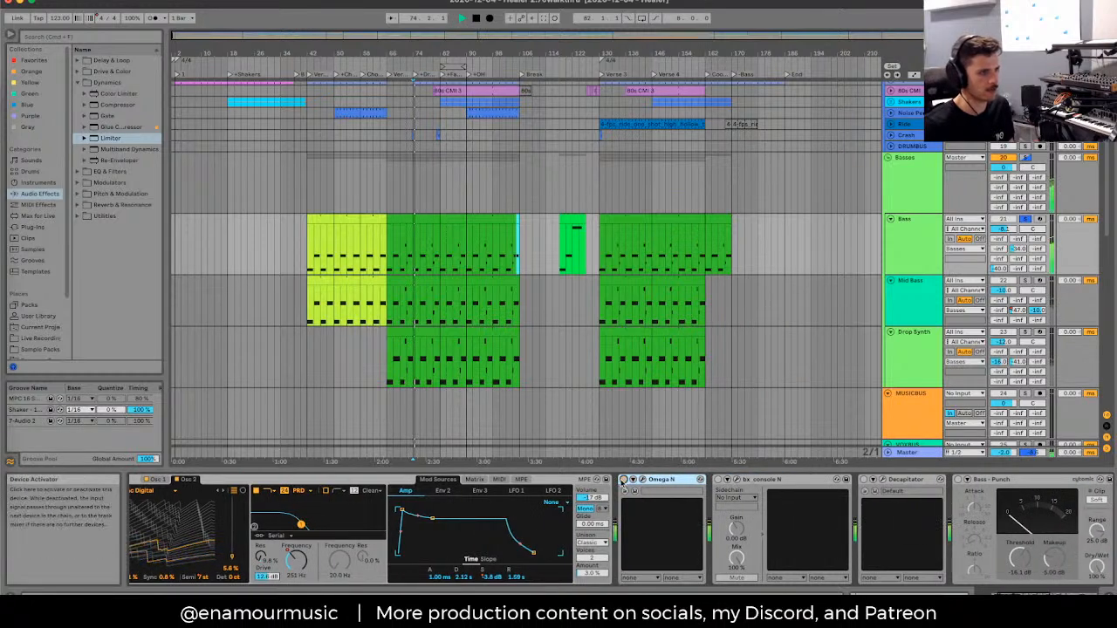
# Step: Turn on Omega N, bx_console N and Decapitator on the Bass track during playback, and check Decapitator's settings
pyautogui.click(719, 480)
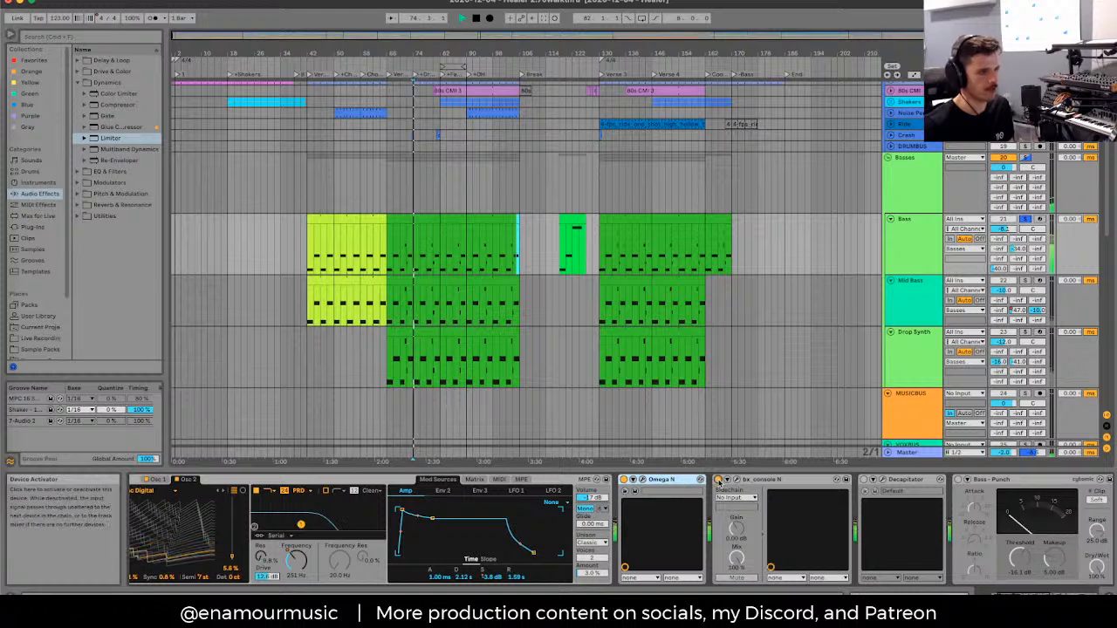
pyautogui.click(865, 480)
pyautogui.hscroll(3, 785, 524)
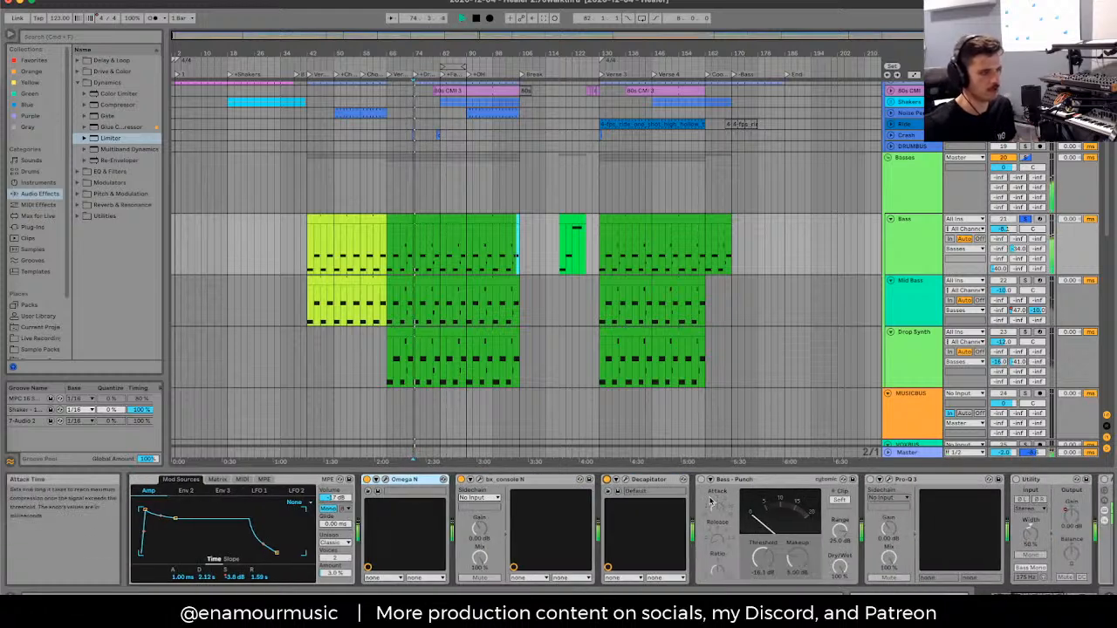
pyautogui.click(625, 481)
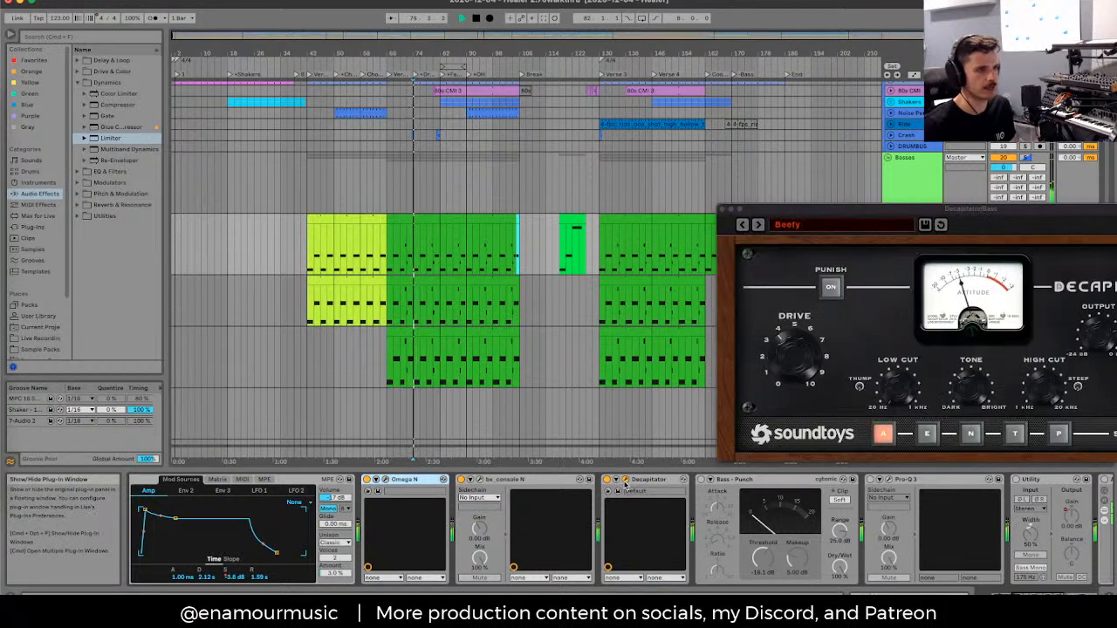
pyautogui.click(625, 481)
pyautogui.press('space')
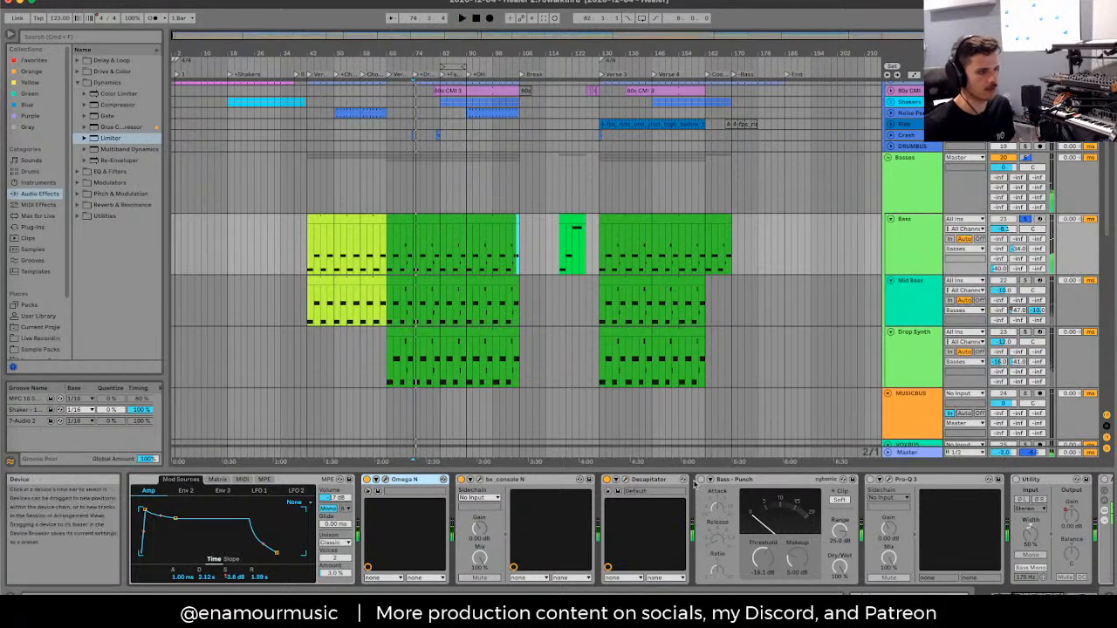
# Step: Turn on the Bass - Punch compressor and play the Bass part through it
pyautogui.click(701, 480)
pyautogui.press('space')
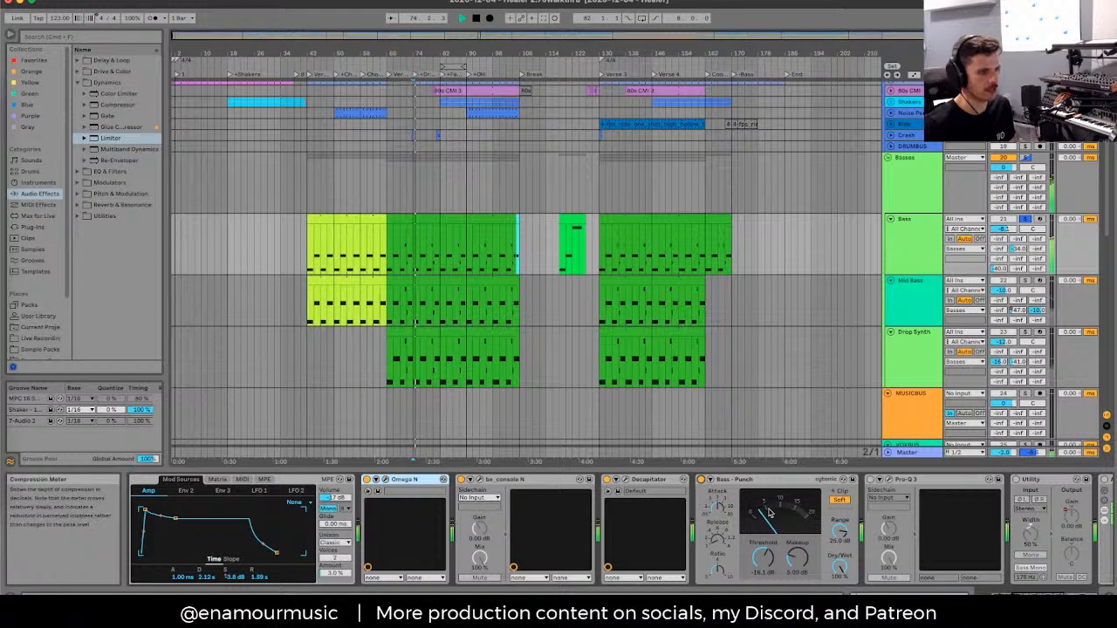
pyautogui.hscroll(5, 768, 513)
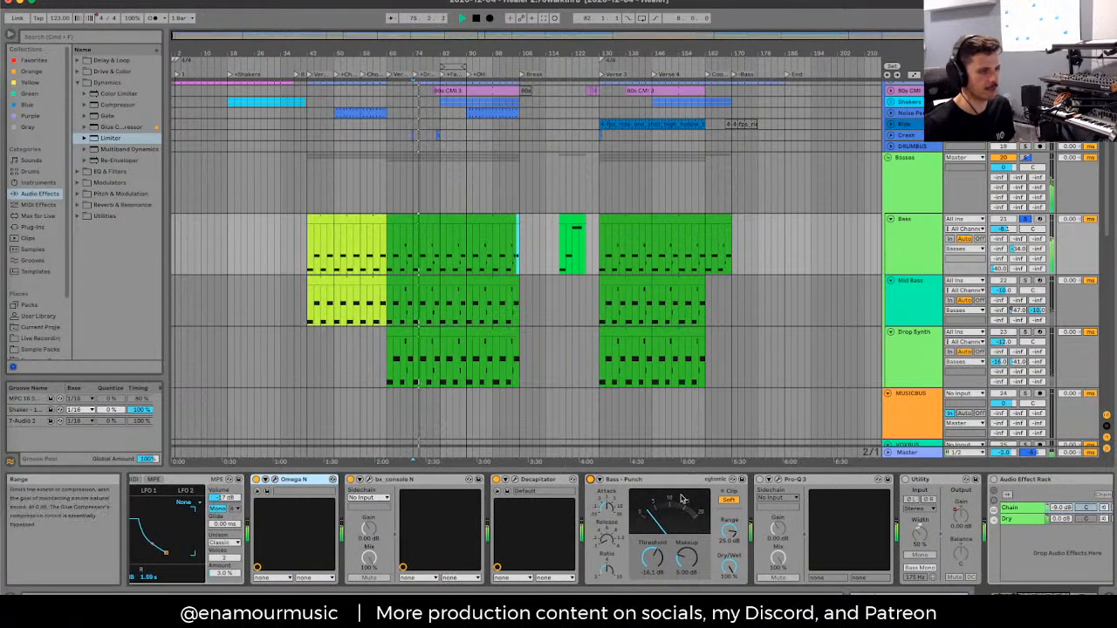
pyautogui.press('space')
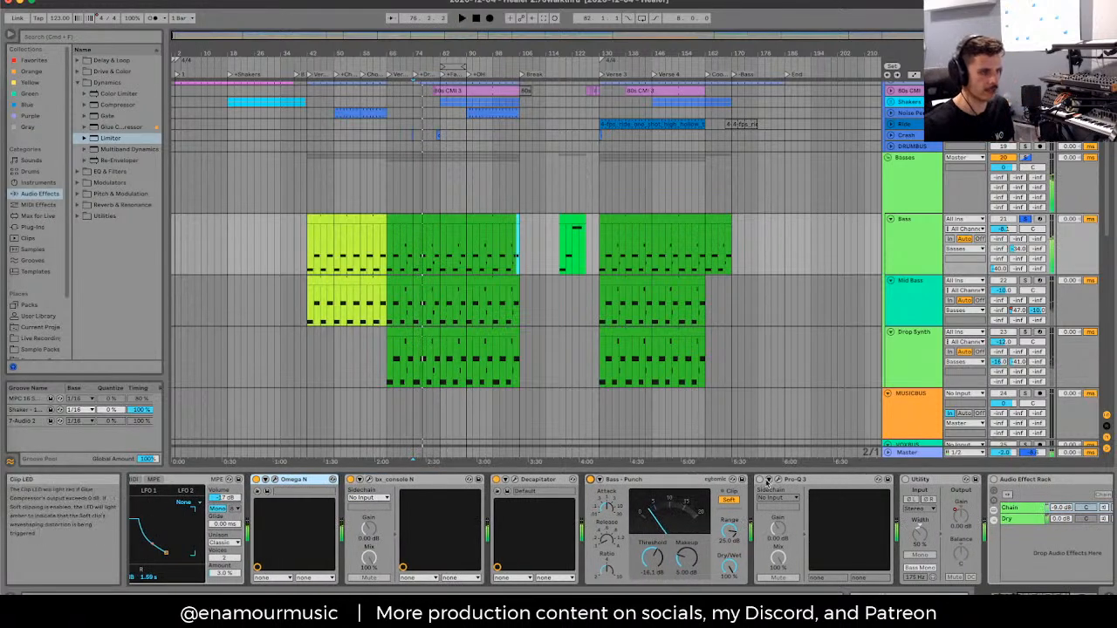
# Step: Turn on Pro-Q 3 and check its EQ curve, and enable Utility with Bass Mono at 175 Hz
pyautogui.click(777, 480)
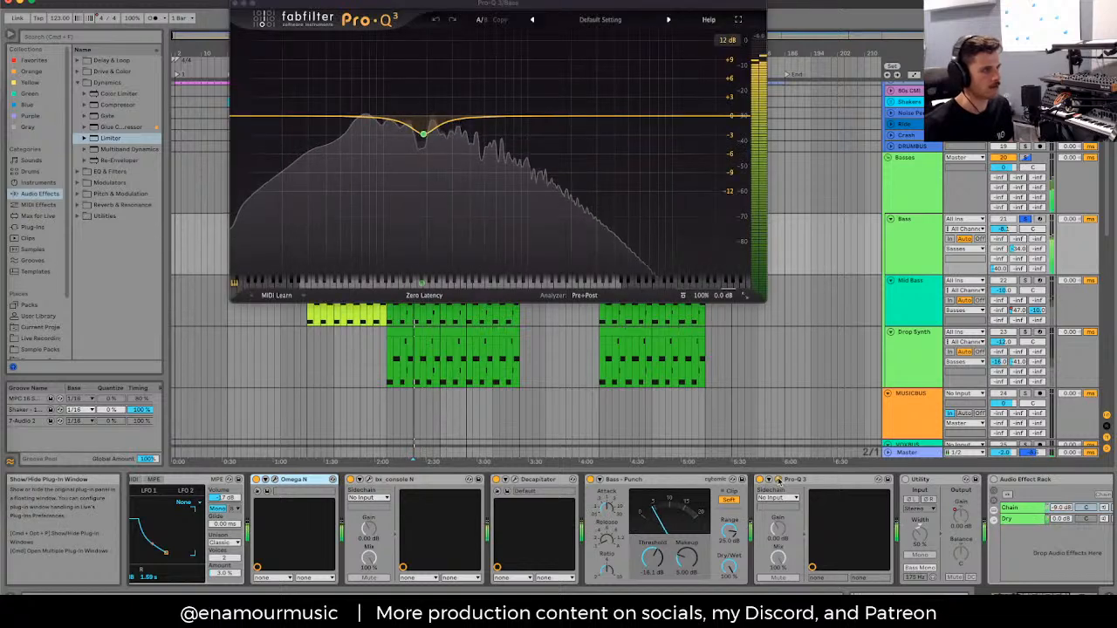
pyautogui.click(778, 480)
pyautogui.hscroll(10, 677, 494)
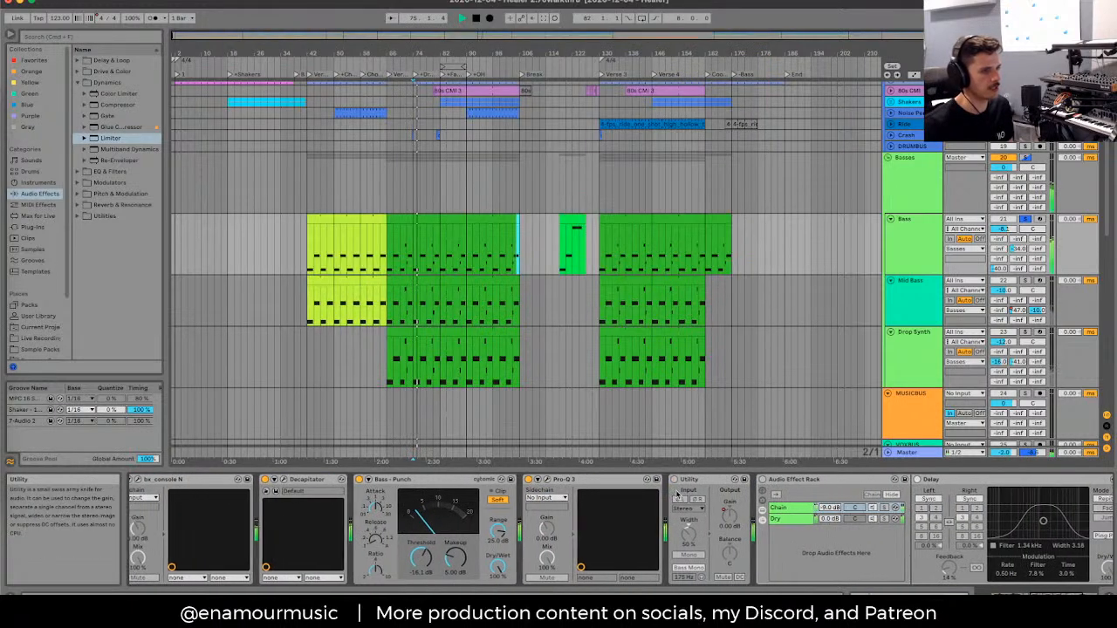
pyautogui.click(687, 568)
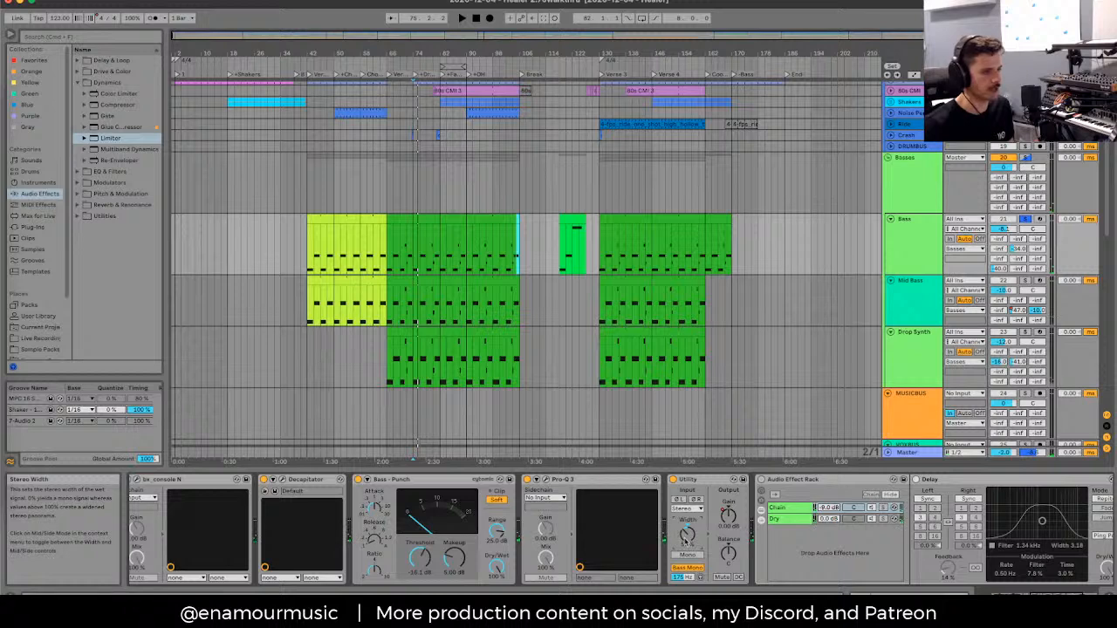
pyautogui.hscroll(-3, 688, 535)
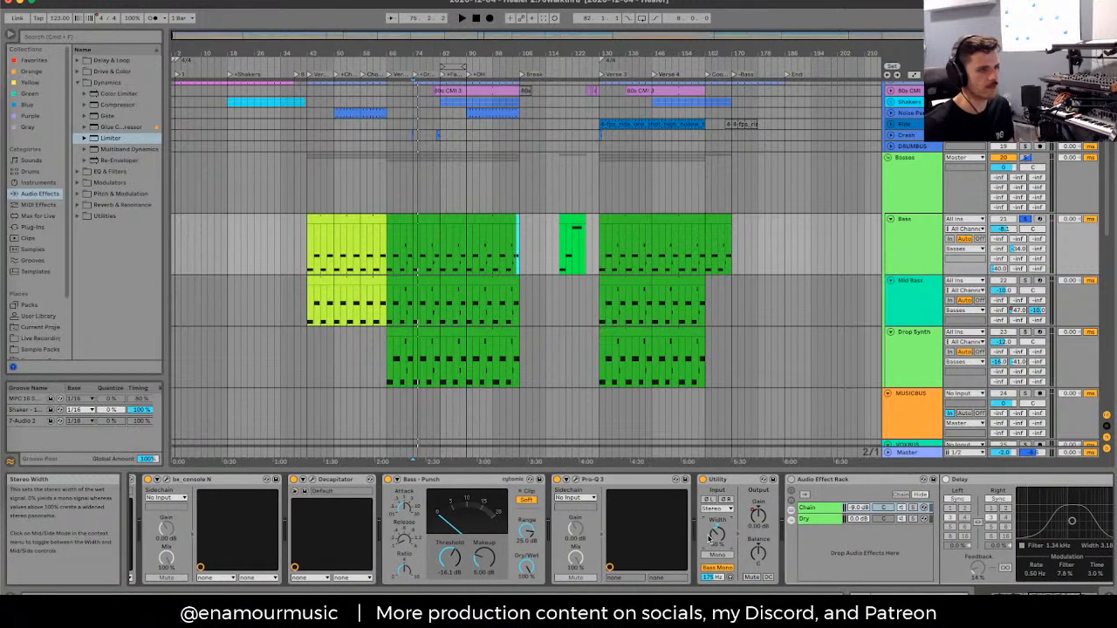
# Step: Look at the device chains of the Mid Bass and Drop Synth tracks and return to the Bass track's chain
pyautogui.click(912, 361)
pyautogui.click(920, 312)
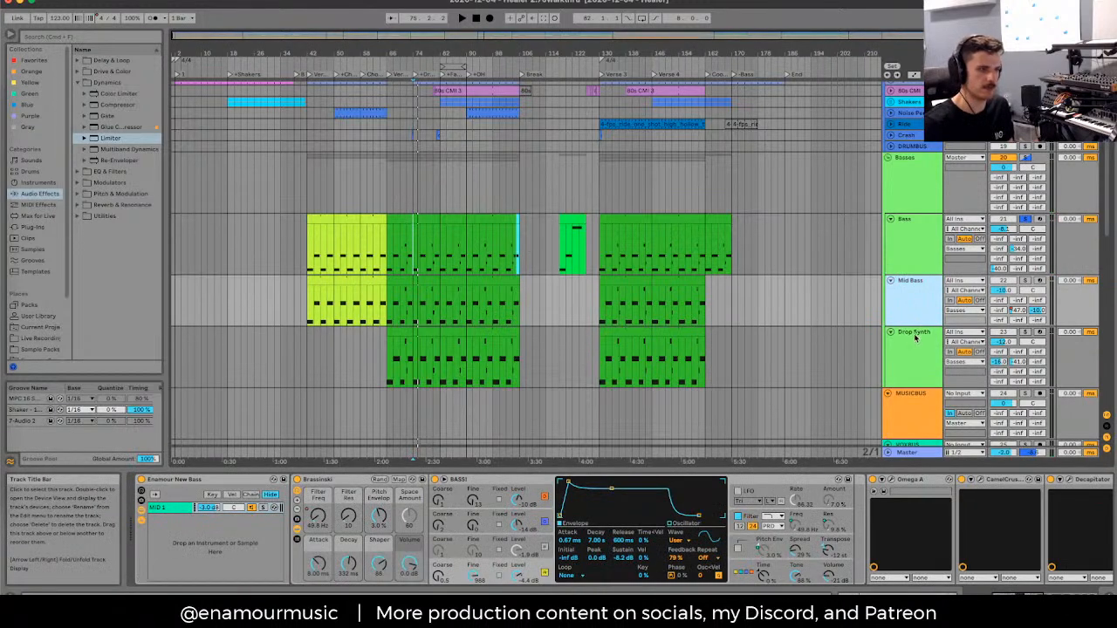
pyautogui.click(916, 337)
pyautogui.click(925, 236)
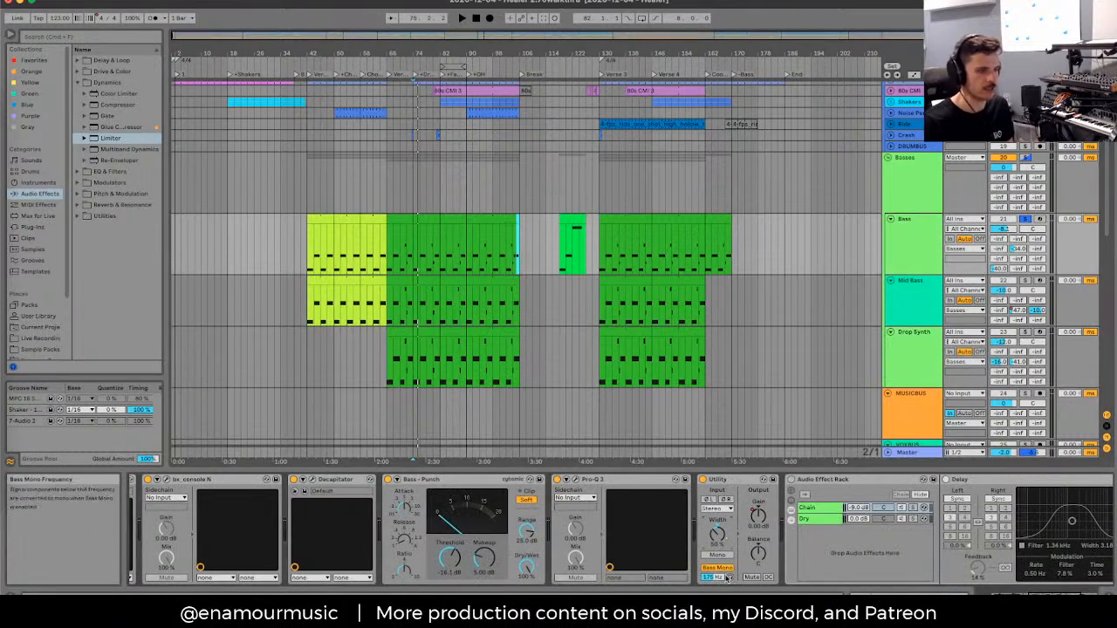
# Step: Play the Bass part briefly from bar 74 with the Utility device selected
pyautogui.hscroll(4, 699, 501)
pyautogui.press('space')
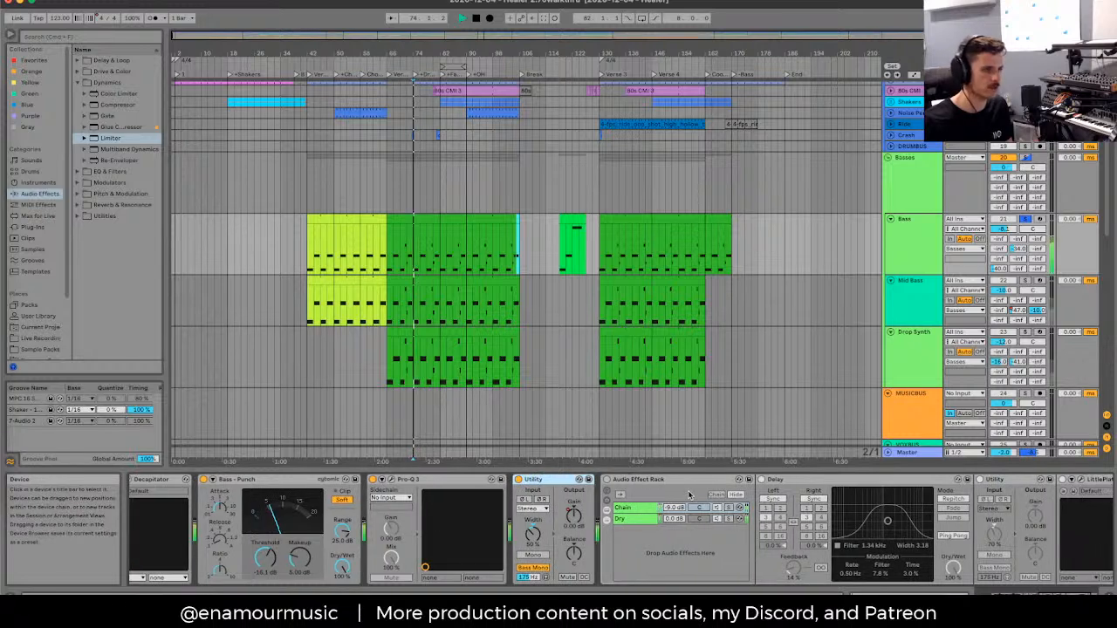
pyautogui.press('space')
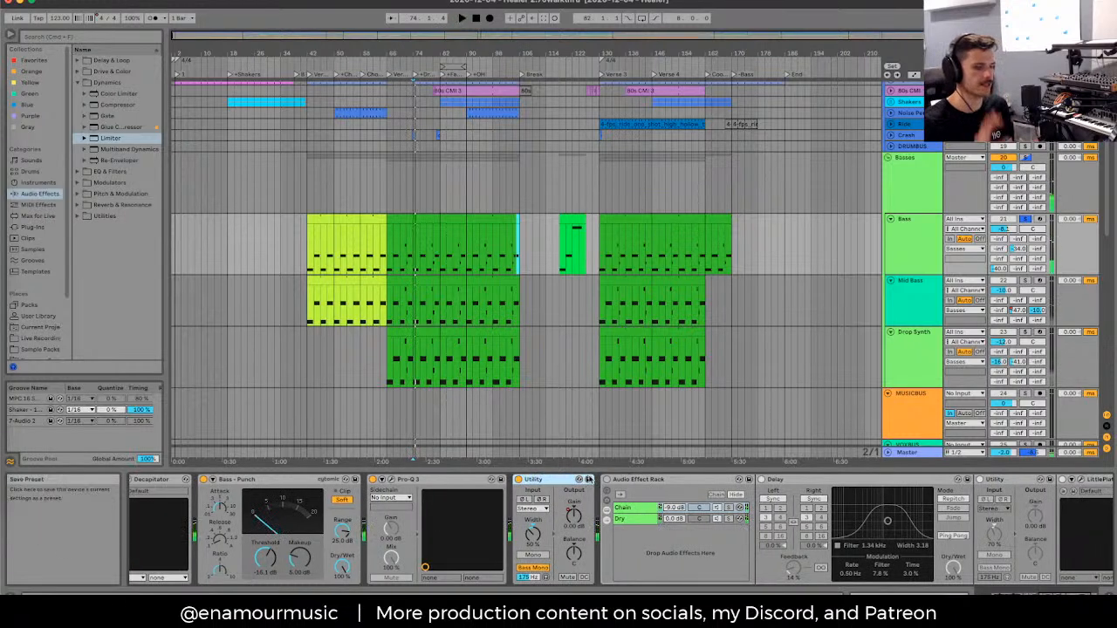
# Step: Inspect the Chain and Dry chains of the Bass track's Audio Effect Rack and turn the rack on
pyautogui.click(617, 479)
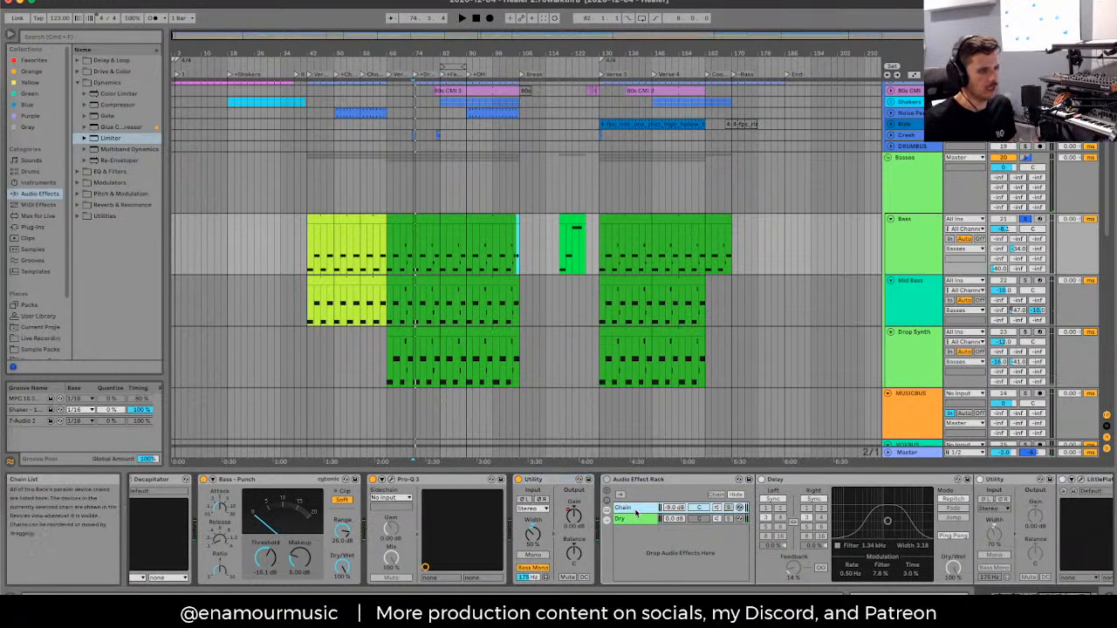
pyautogui.hscroll(2, 602, 482)
pyautogui.click(536, 520)
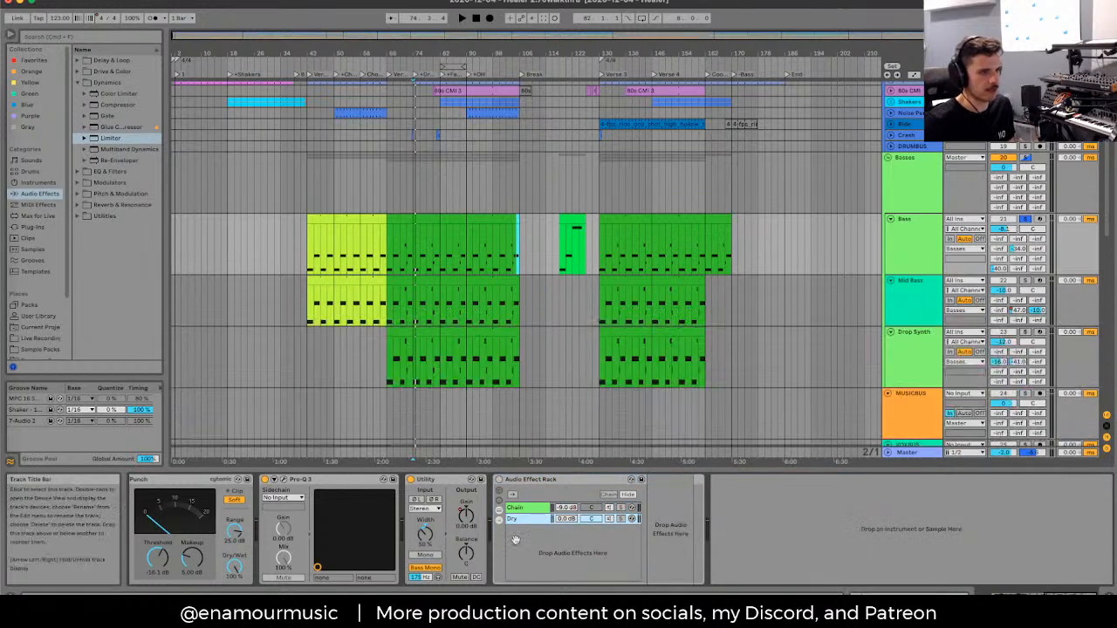
pyautogui.click(536, 480)
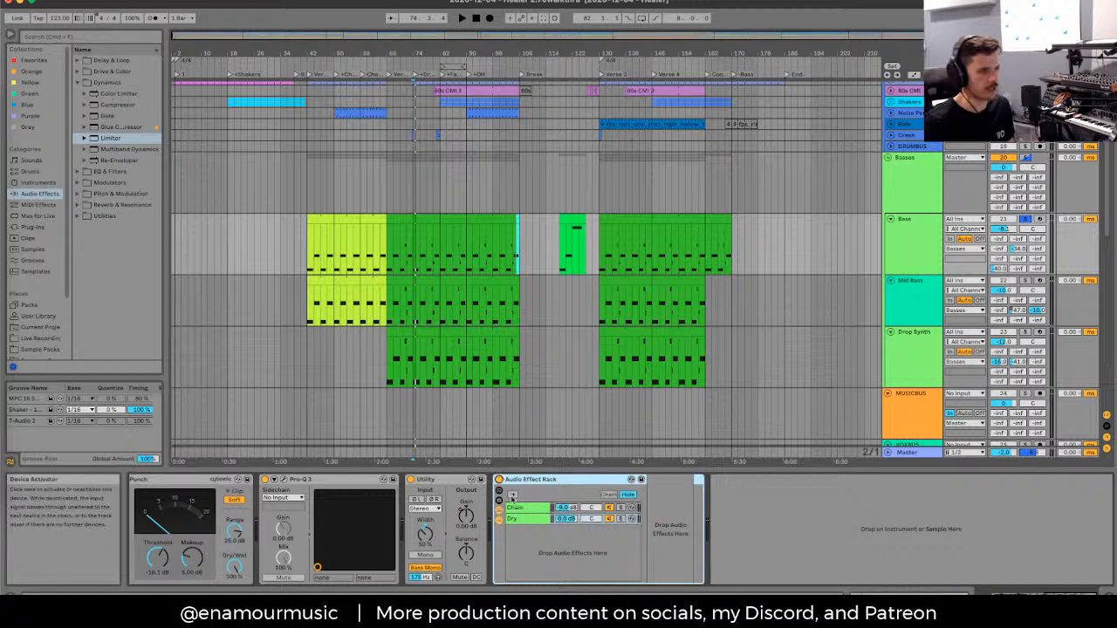
pyautogui.click(500, 479)
# Step: Demonstrate the rack's device display and its Create Chain option without adding a chain, and reselect the Audio Effect Rack
pyautogui.click(498, 521)
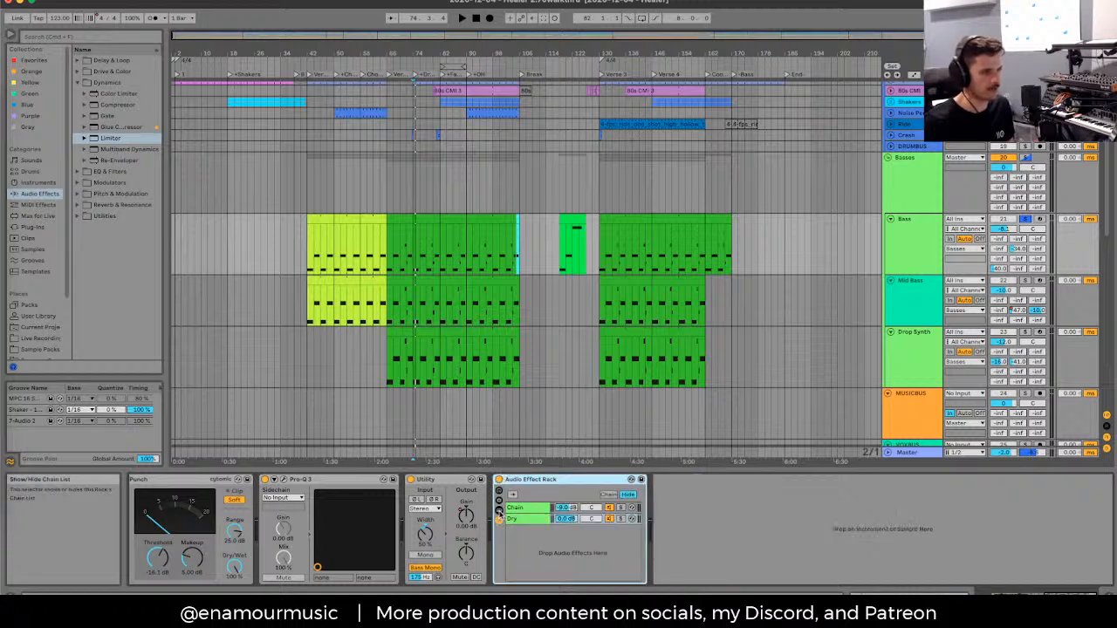
pyautogui.click(542, 508)
pyautogui.rightClick(539, 557)
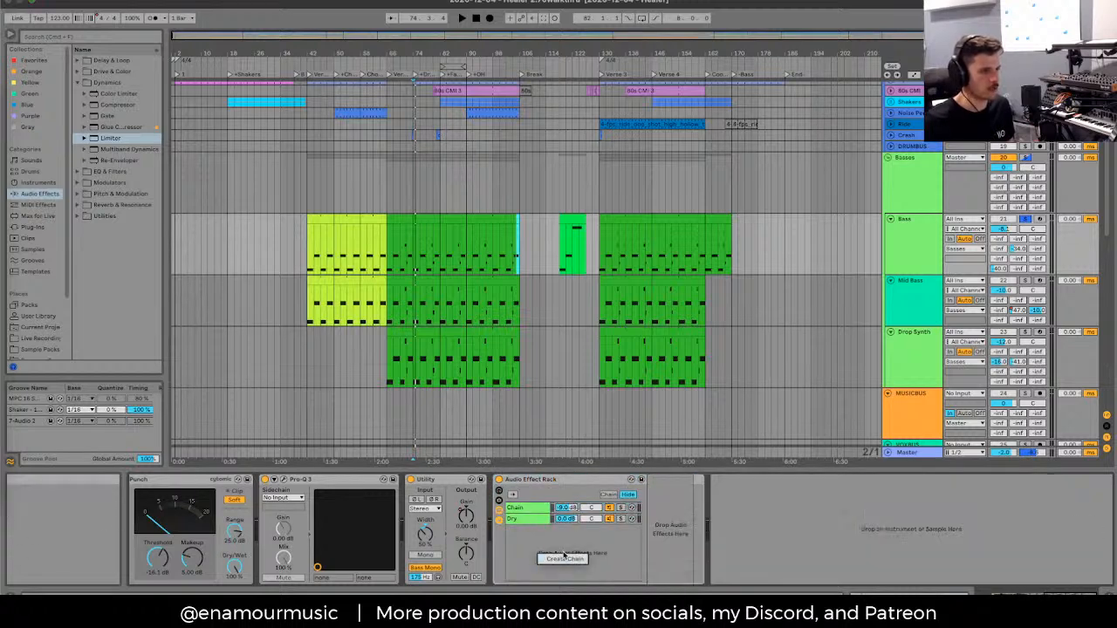
pyautogui.press('Escape')
pyautogui.click(563, 481)
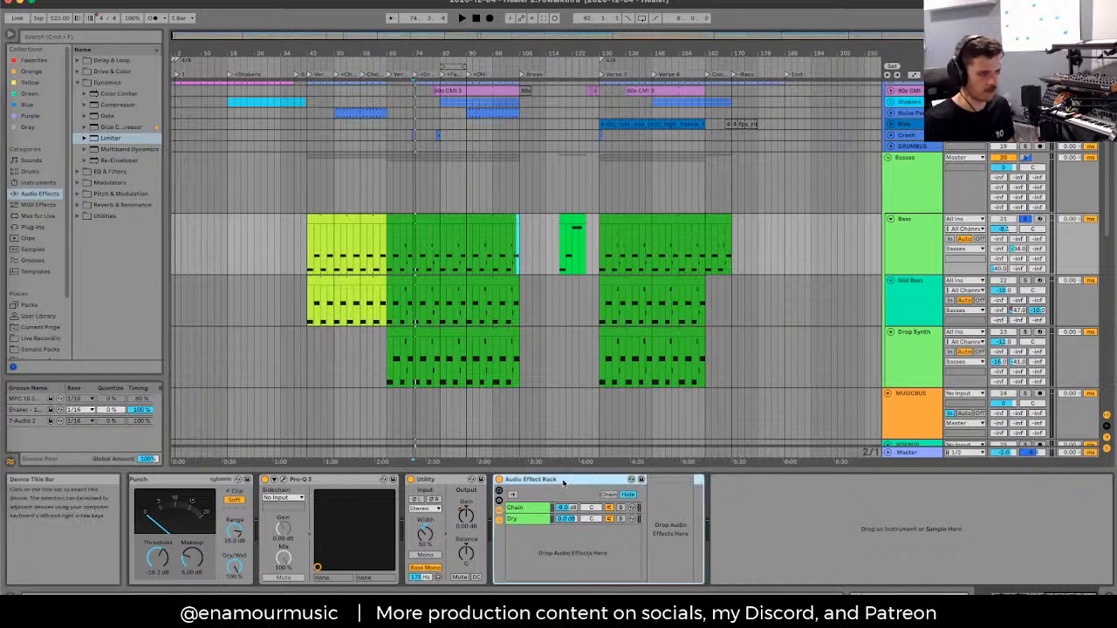
# Step: Bring up the rack's Create Chain option without using it, and compare its Dry chain with the parallel Chain's Delay, Utility and LittlePlate devices
pyautogui.rightClick(524, 563)
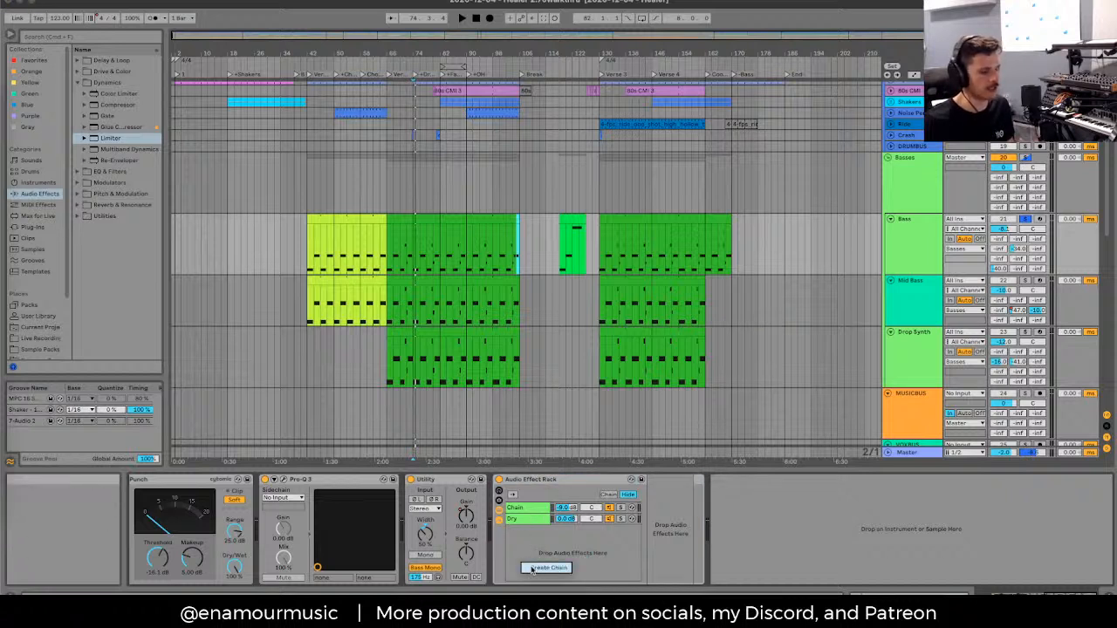
pyautogui.click(556, 550)
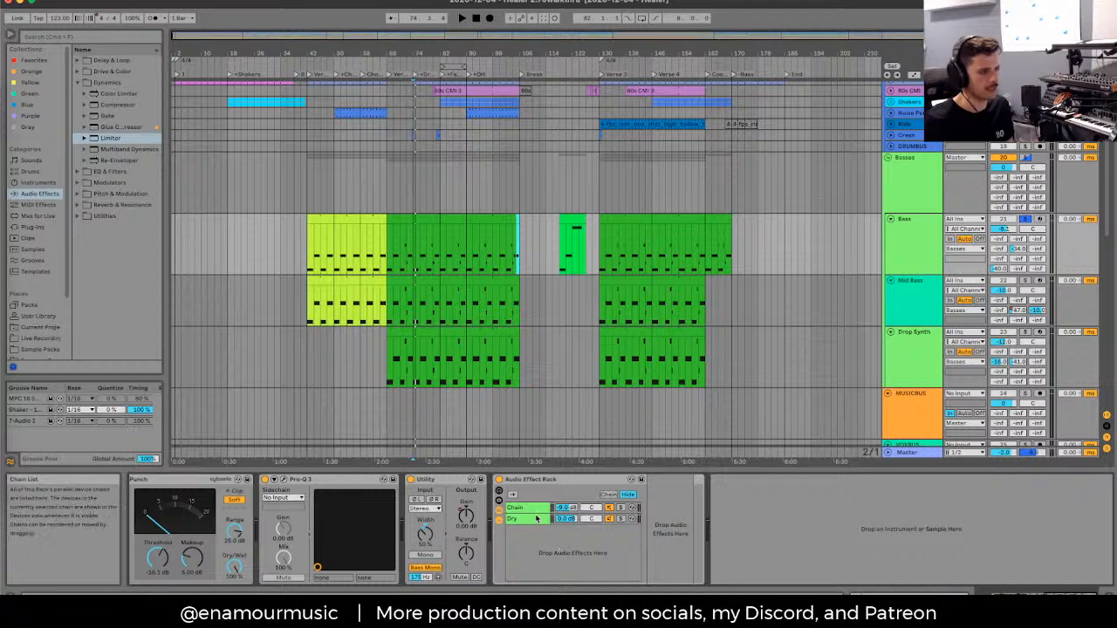
pyautogui.click(537, 509)
pyautogui.click(526, 520)
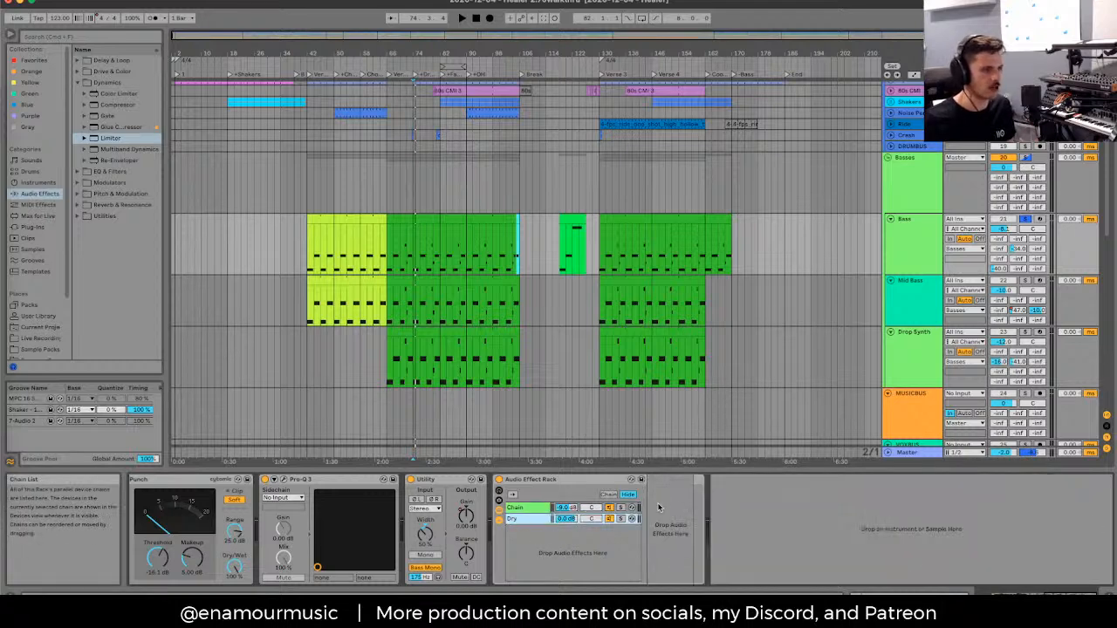
pyautogui.click(593, 509)
pyautogui.click(523, 518)
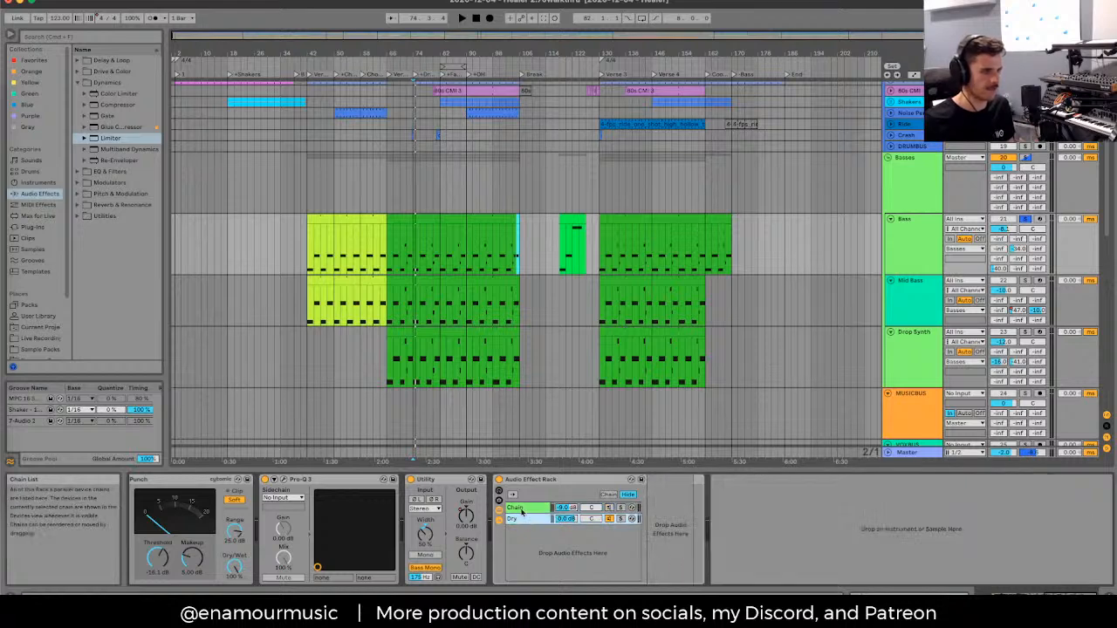
pyautogui.click(511, 493)
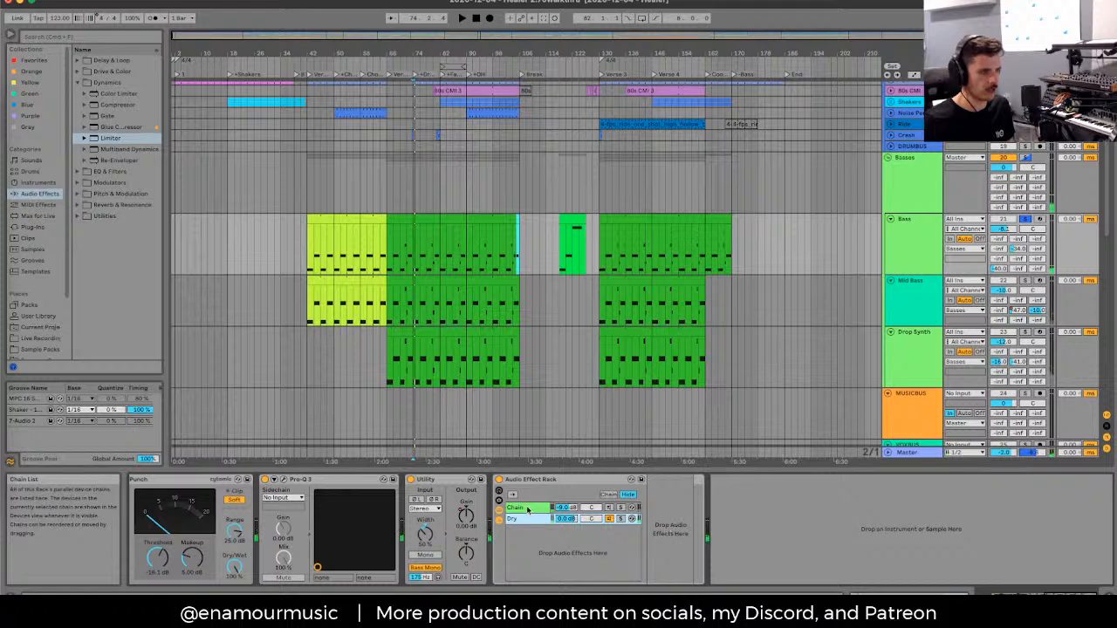
pyautogui.click(528, 511)
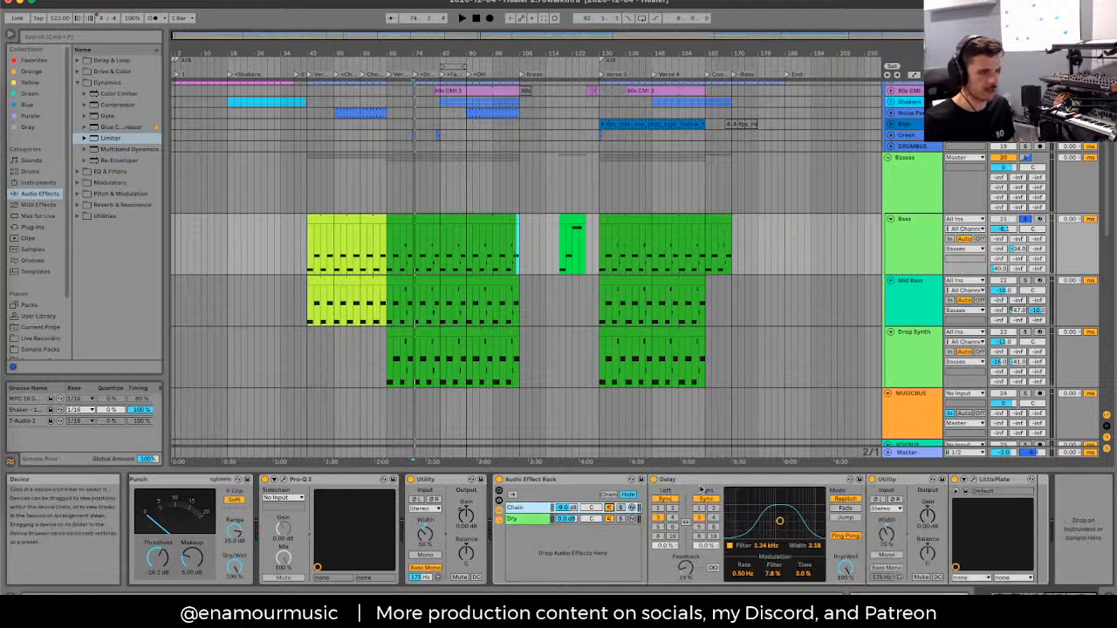
# Step: Solo the rack's Chain and play the Bass part from bar 74 to hear the Delay, Utility and LittlePlate processing alone
pyautogui.click(811, 483)
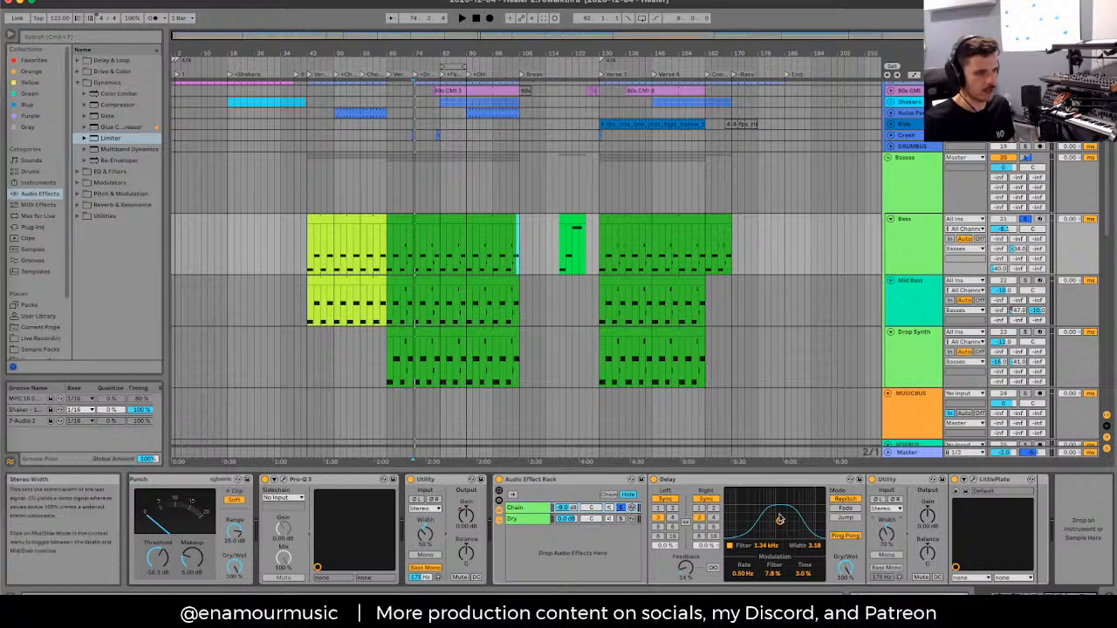
pyautogui.press('space')
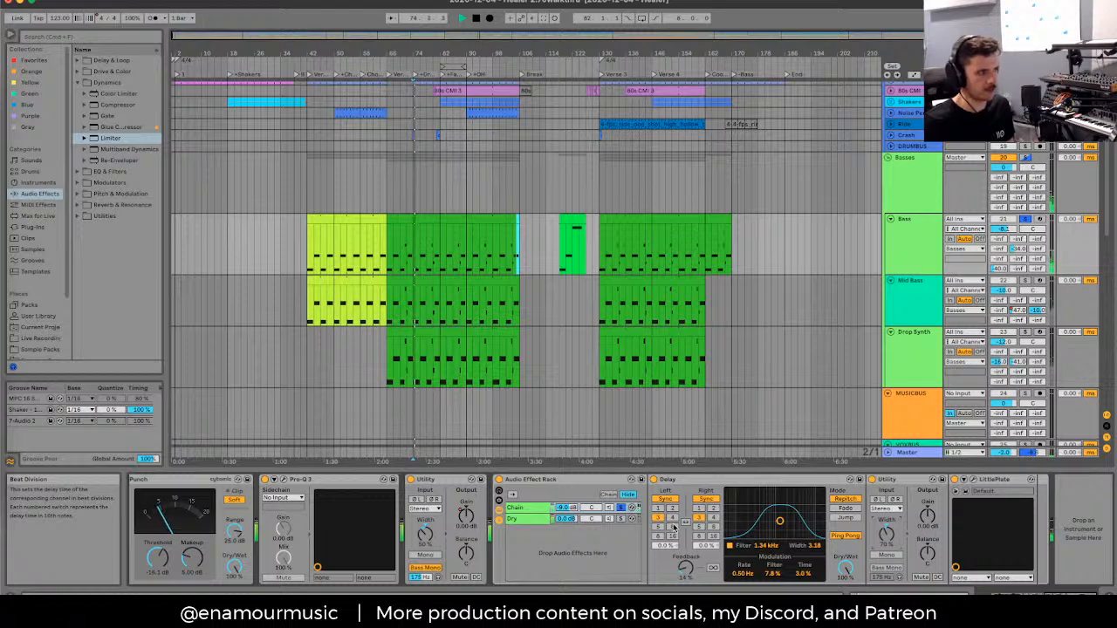
pyautogui.press('space')
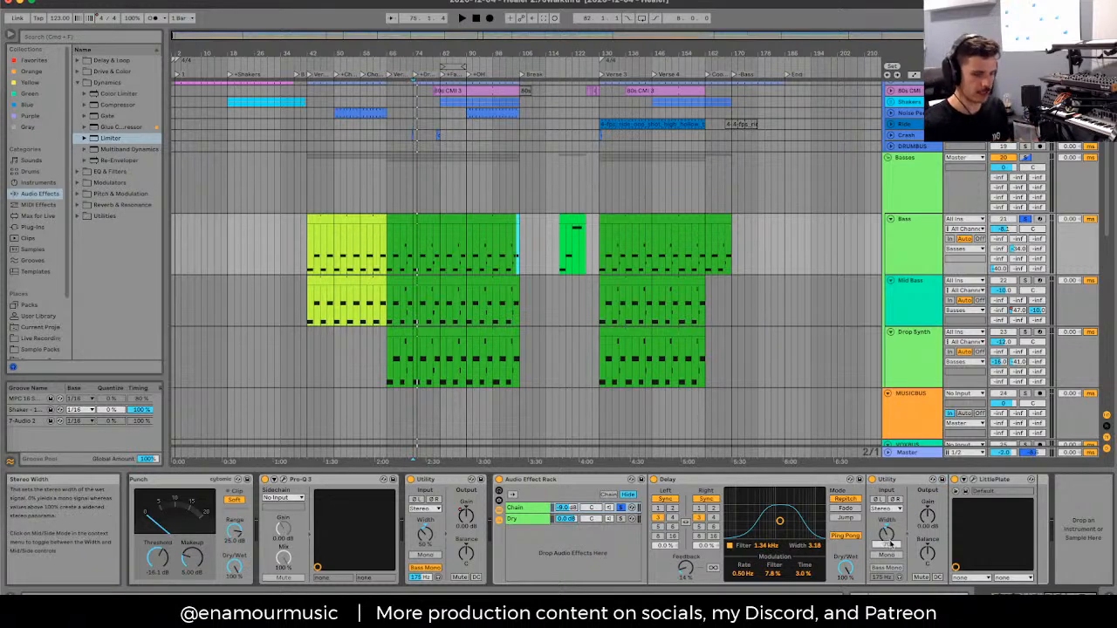
# Step: Inspect the Utility after the Delay and view the LittlePlate reverb's plug-in window
pyautogui.click(891, 481)
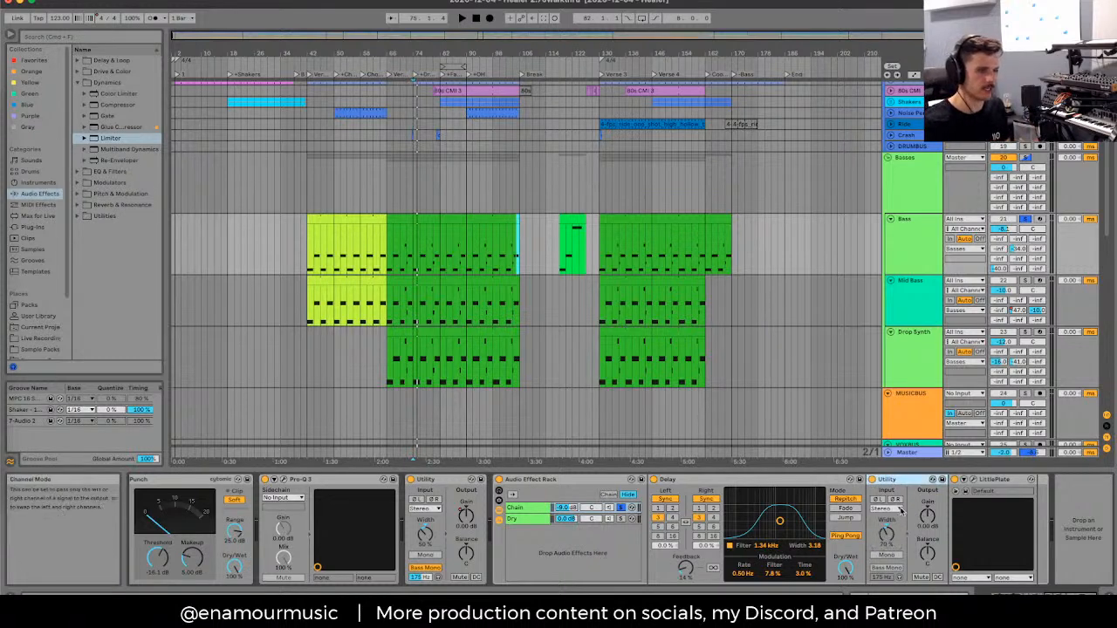
pyautogui.click(956, 491)
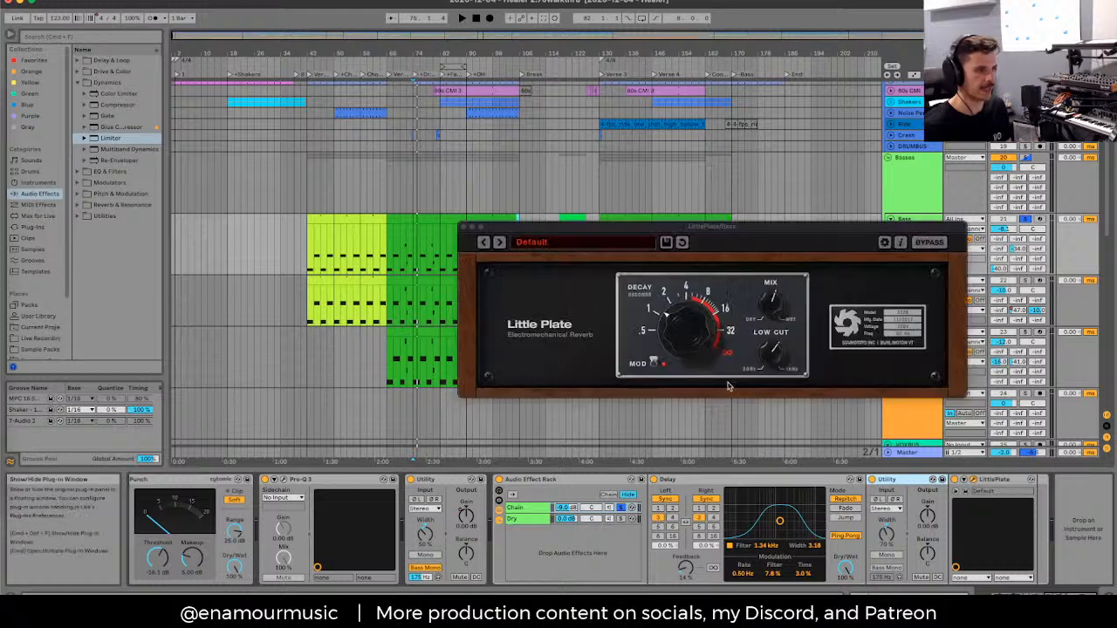
pyautogui.click(463, 227)
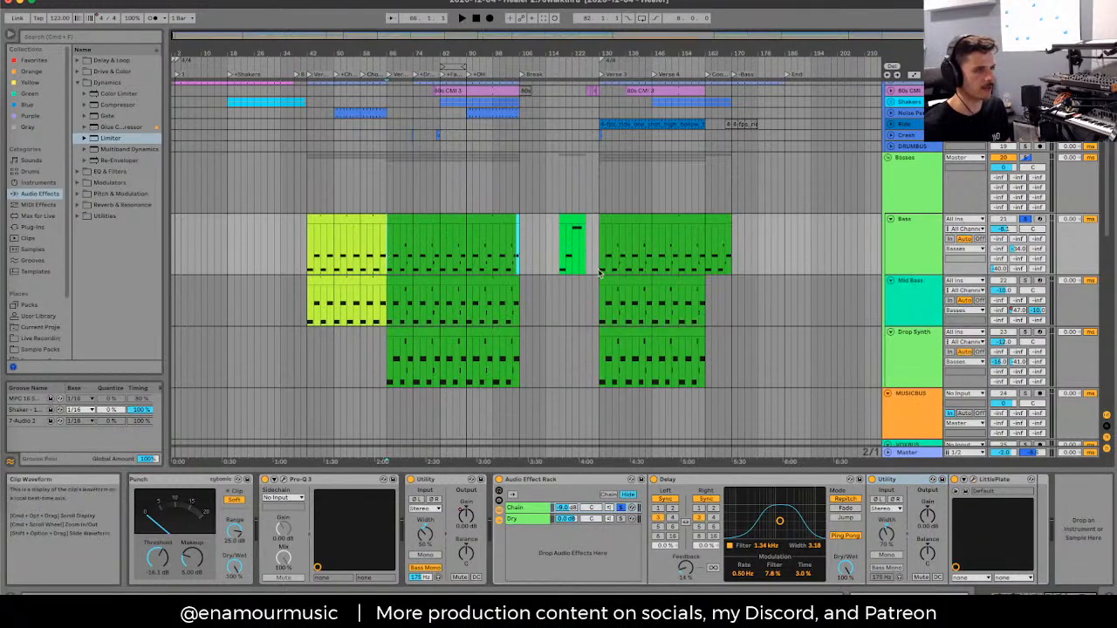
# Step: Play the Bass part from Verse 2, take the rack's Chain out of solo, and play from about bar 87
pyautogui.press('space')
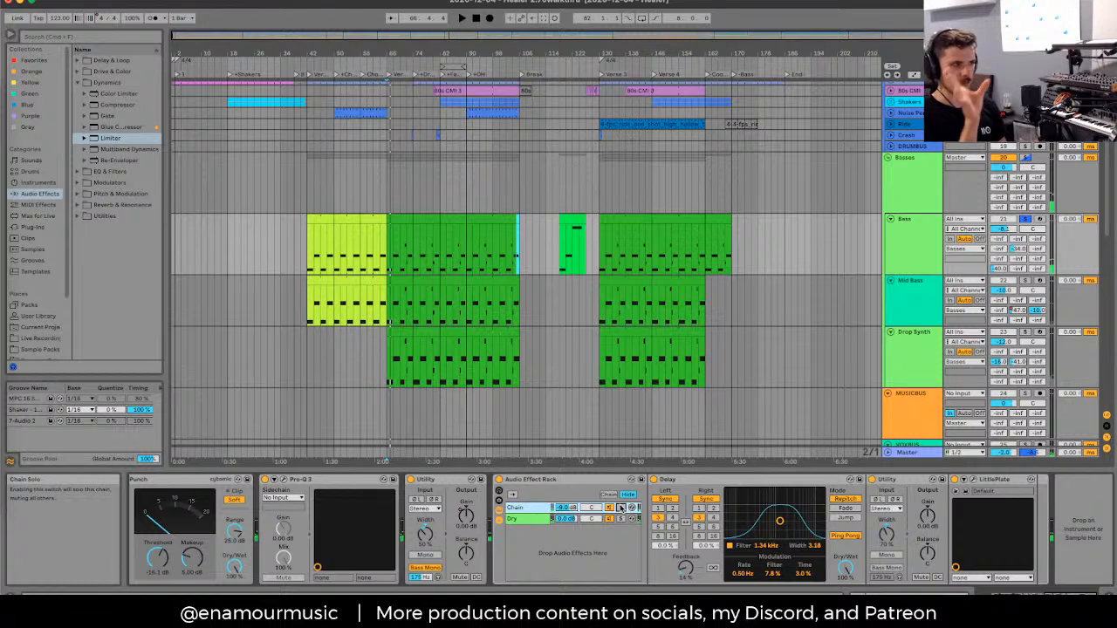
pyautogui.click(446, 249)
pyautogui.scroll(4, 446, 249)
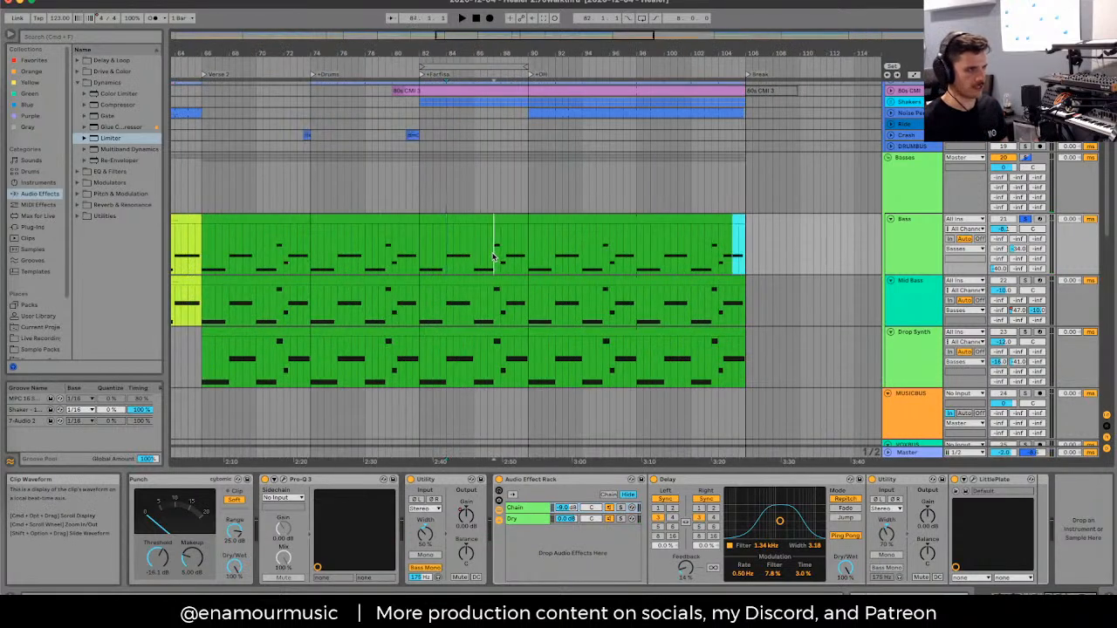
pyautogui.click(486, 256)
pyautogui.press('space')
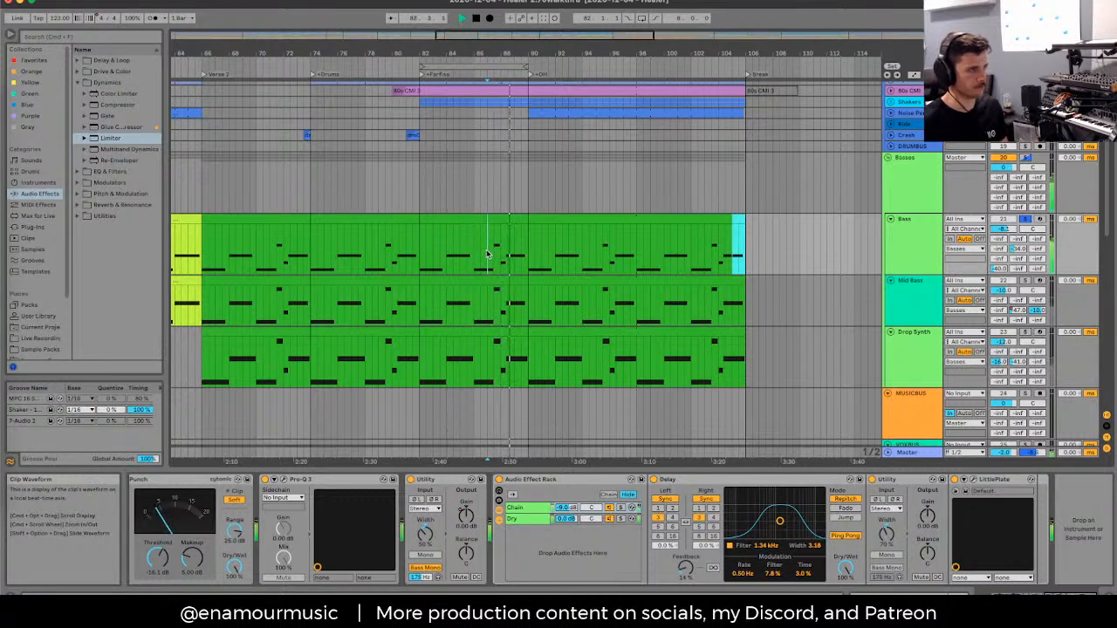
pyautogui.scroll(-5, 487, 254)
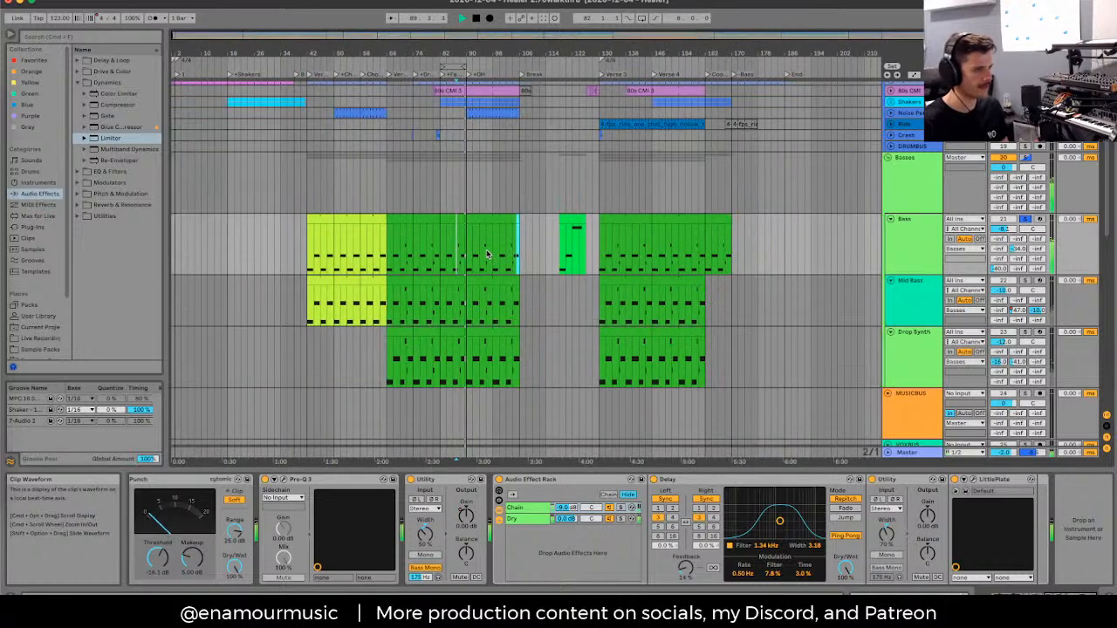
pyautogui.press('space')
# Step: Look at the Basses group's effect chain and place the playback position at bar 90 on the Mid Bass track
pyautogui.click(902, 236)
pyautogui.click(910, 187)
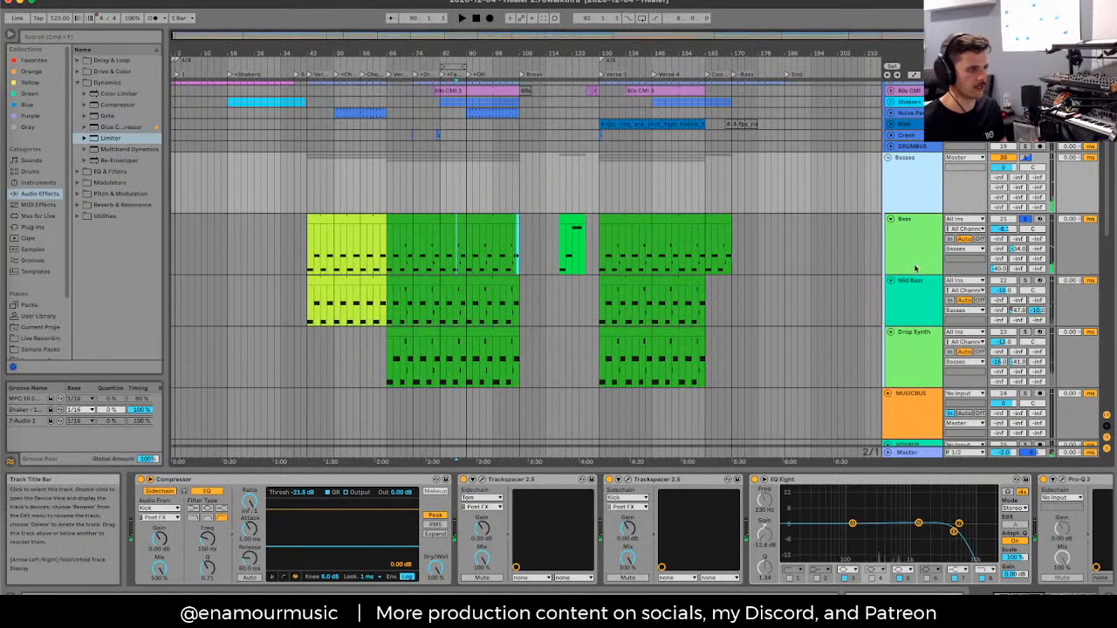
pyautogui.click(418, 300)
pyautogui.click(464, 303)
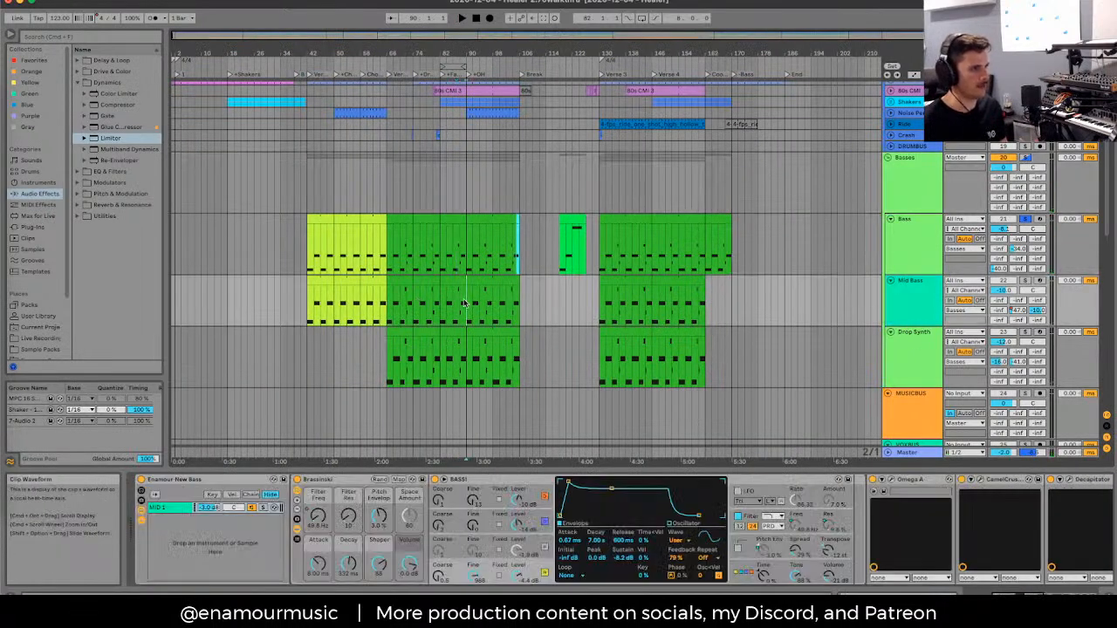
# Step: Solo the Mid Bass track and play it from bar 90 while looking over its Enamour New Bass rack and effects
pyautogui.doubleClick(218, 482)
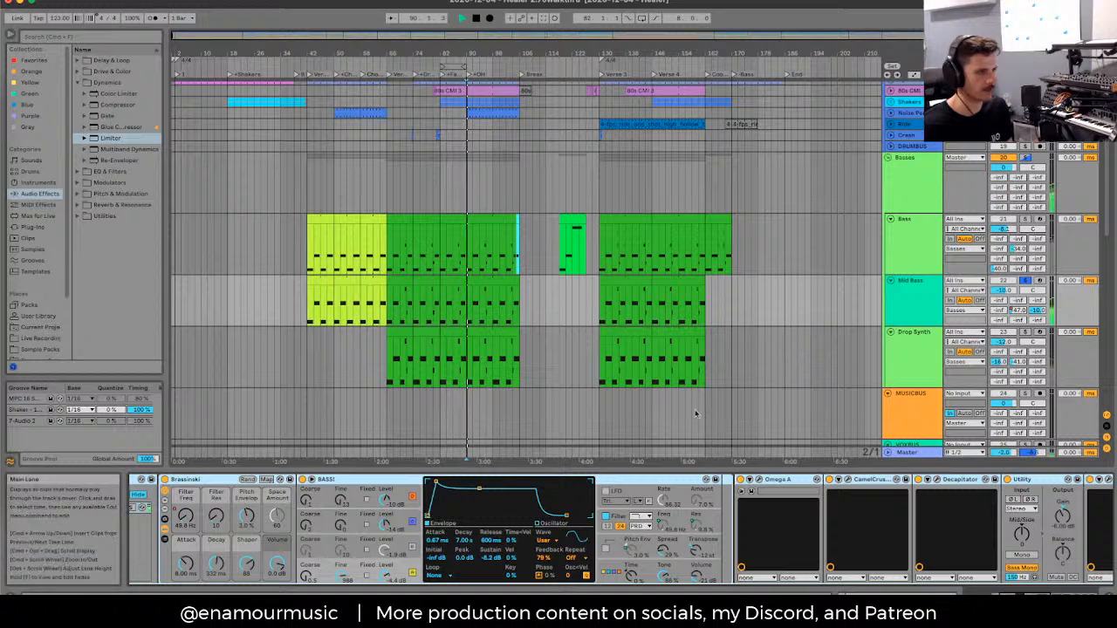
pyautogui.hscroll(10, 750, 524)
pyautogui.hscroll(-10, 755, 537)
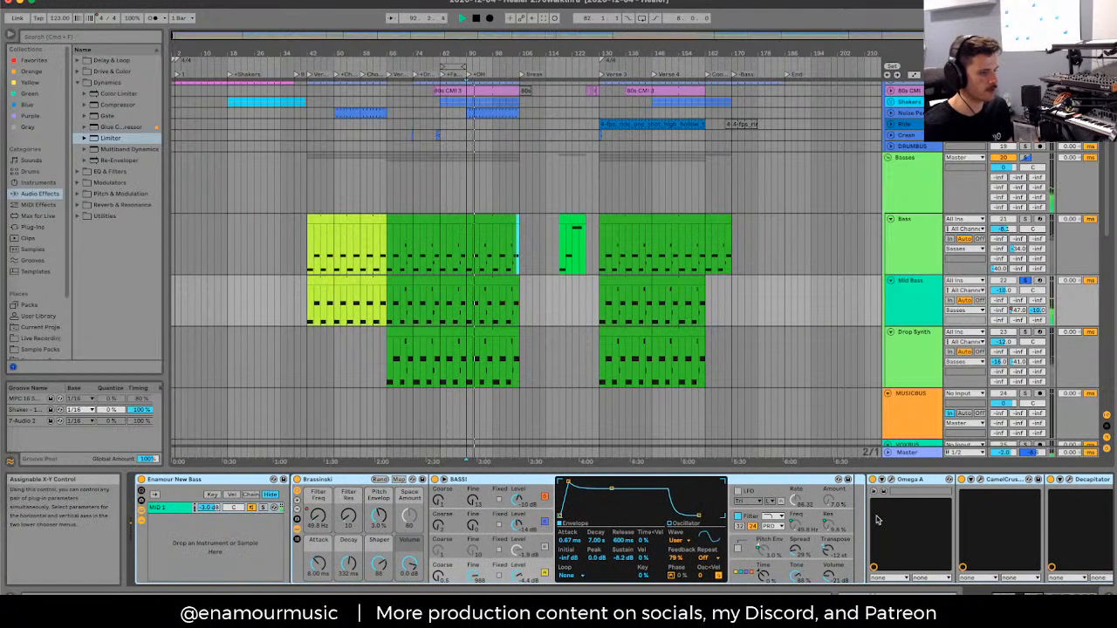
pyautogui.hscroll(2, 877, 520)
pyautogui.press('space')
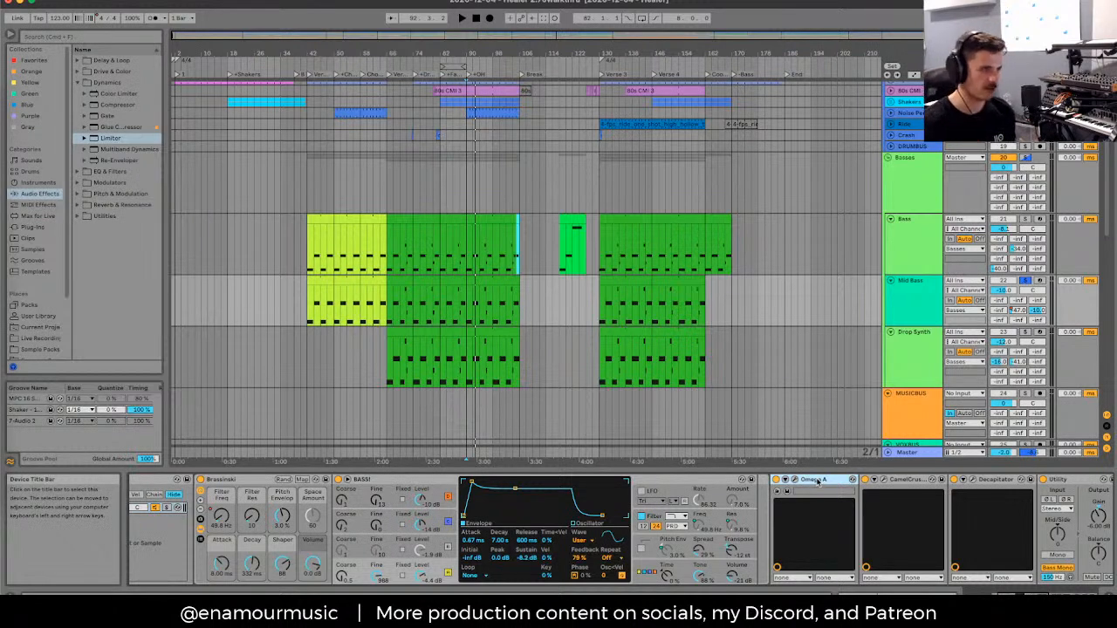
# Step: Examine the Mid Bass effects from Omega A through the Utility and HI CUT filter to Pro-Q 3
pyautogui.hscroll(3, 563, 519)
pyautogui.hscroll(-5, 562, 519)
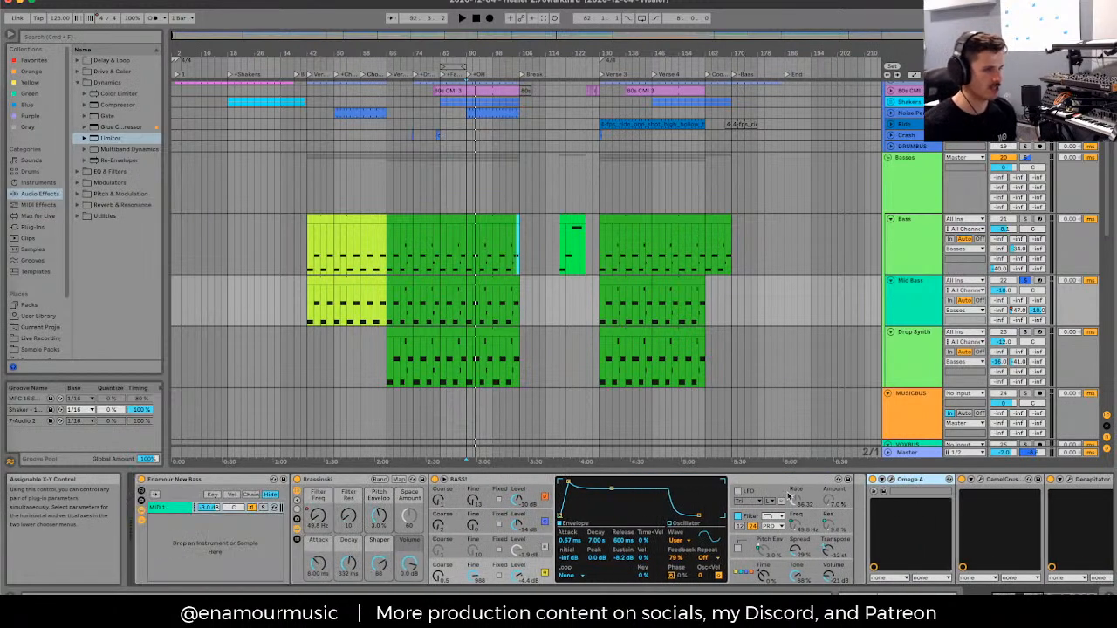
pyautogui.hscroll(6, 563, 519)
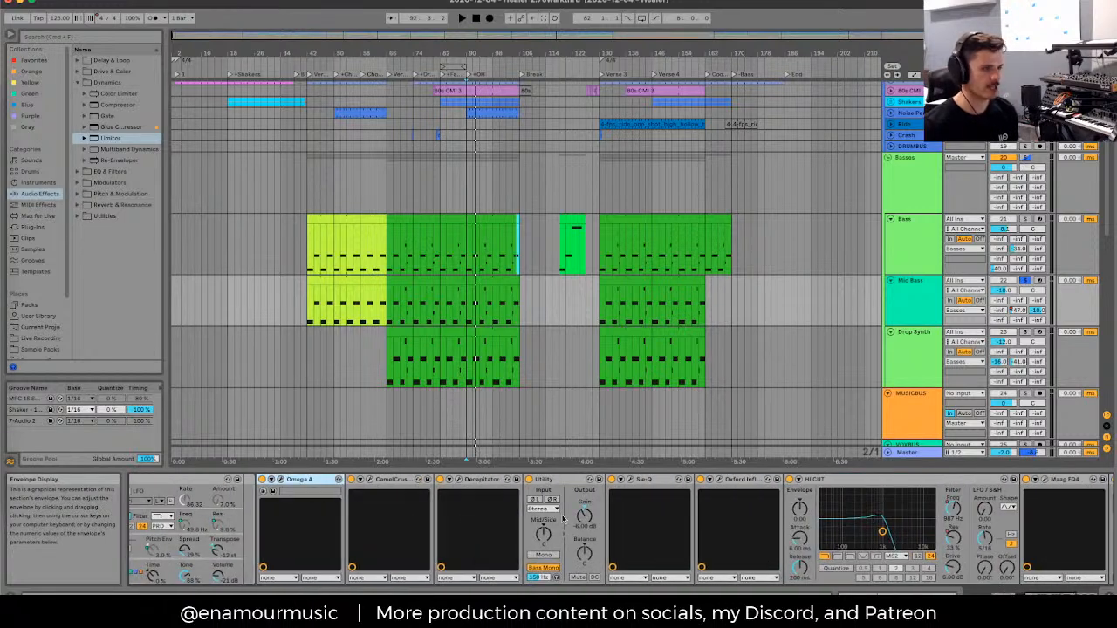
pyautogui.hscroll(1, 563, 519)
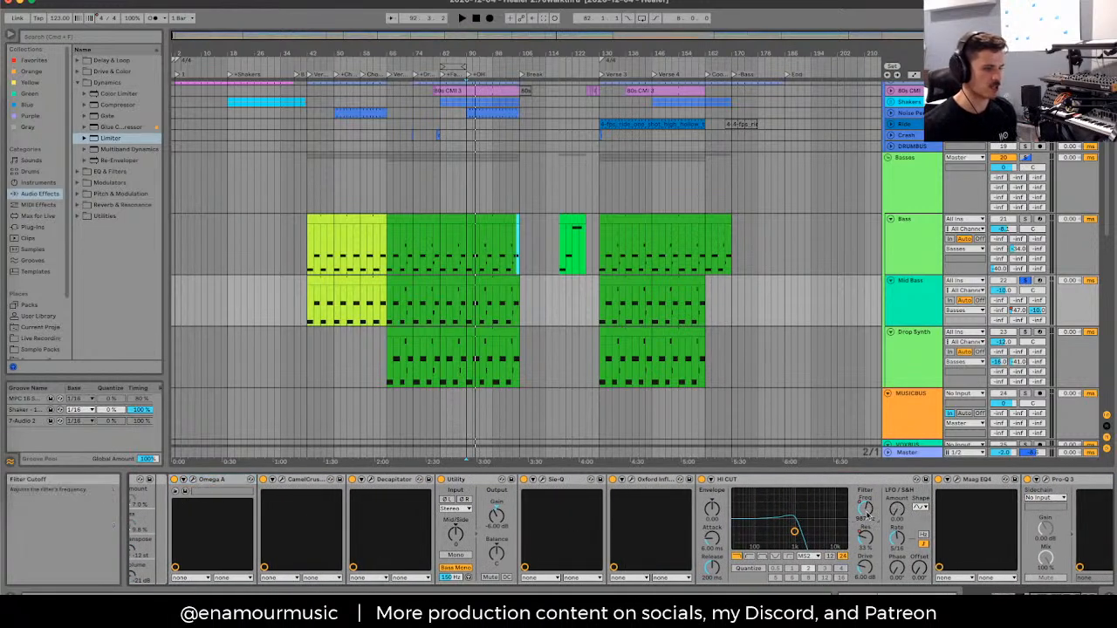
pyautogui.scroll(1, 693, 434)
# Step: Play the soloed Mid Bass again from bar 90 while reviewing its chain from the bass instrument to the Punch compressor
pyautogui.press('space')
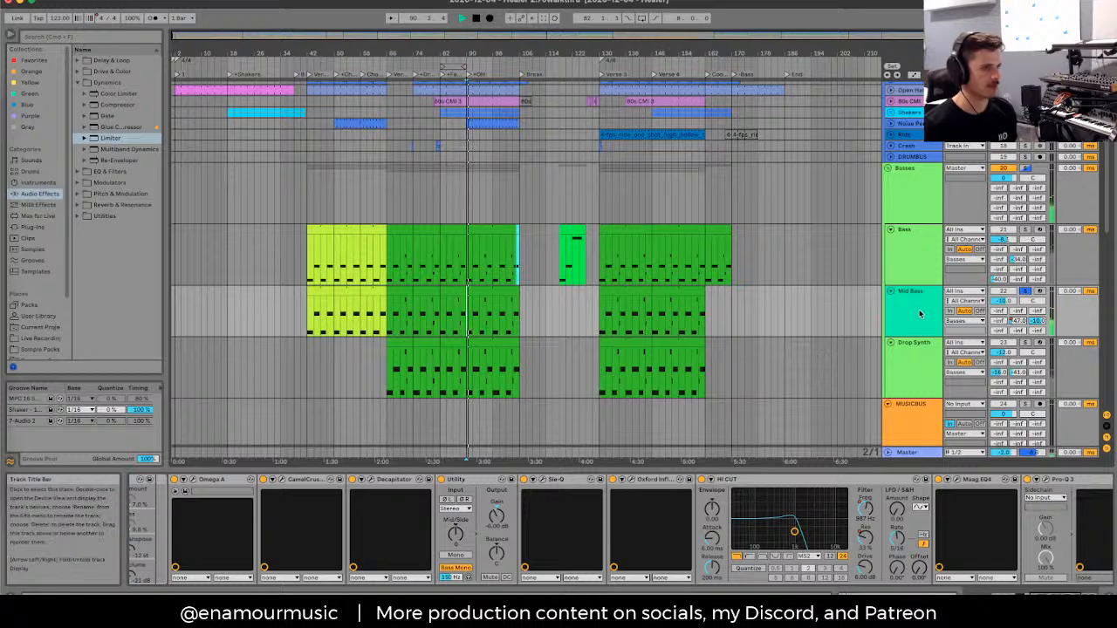
pyautogui.hscroll(-7, 891, 551)
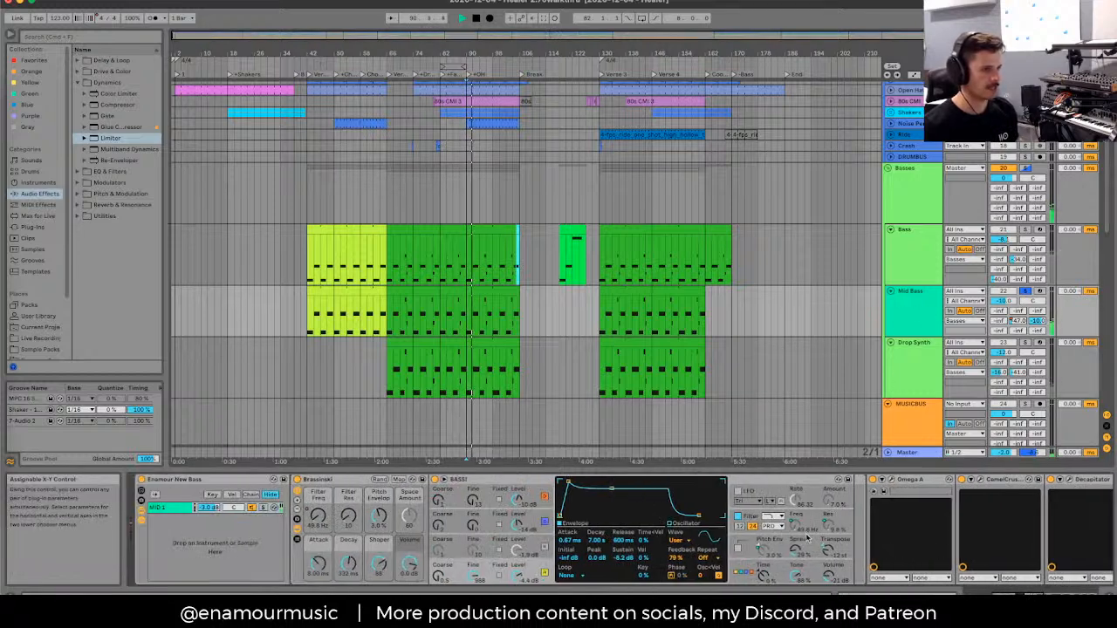
pyautogui.hscroll(10, 907, 480)
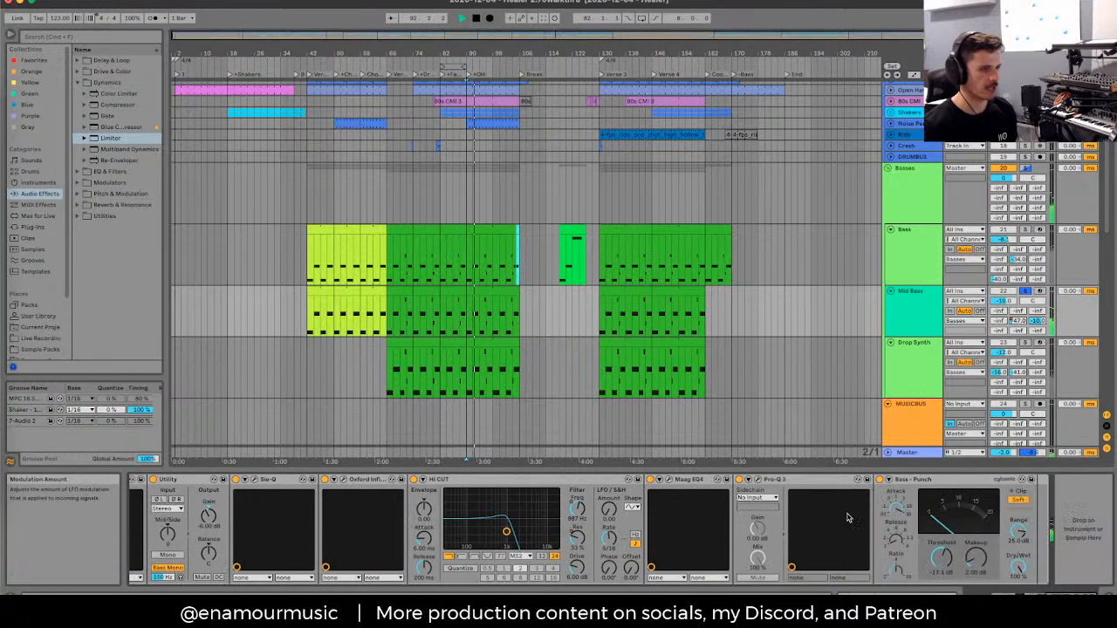
# Step: Play the Drop Synth together with the Mid Bass from bar 90, and solo the Drop Synth on its own
pyautogui.press('space')
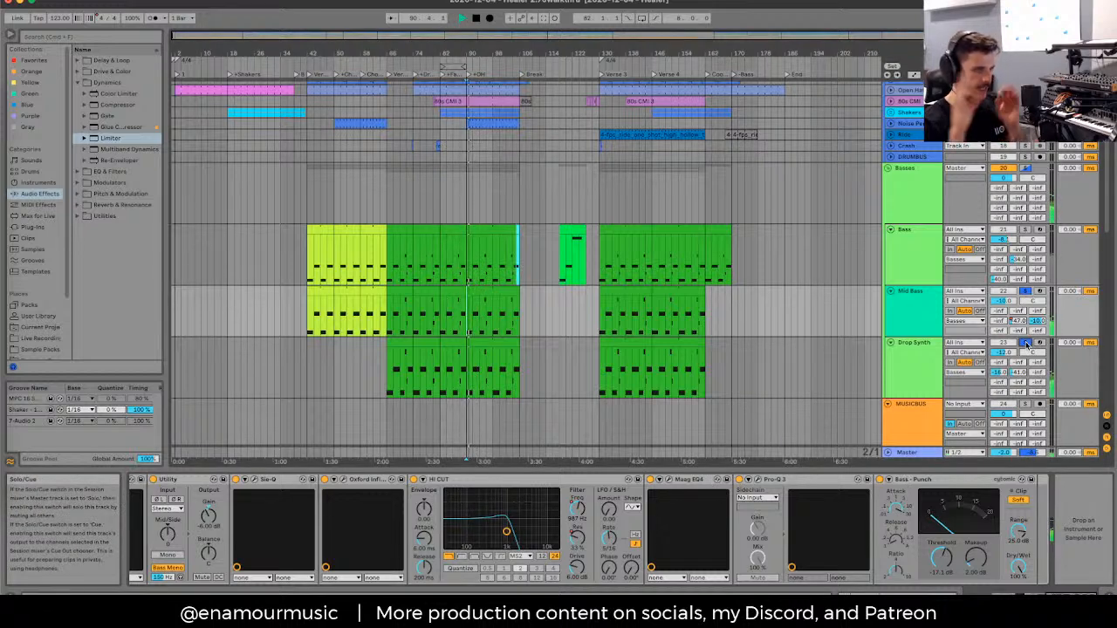
pyautogui.click(914, 367)
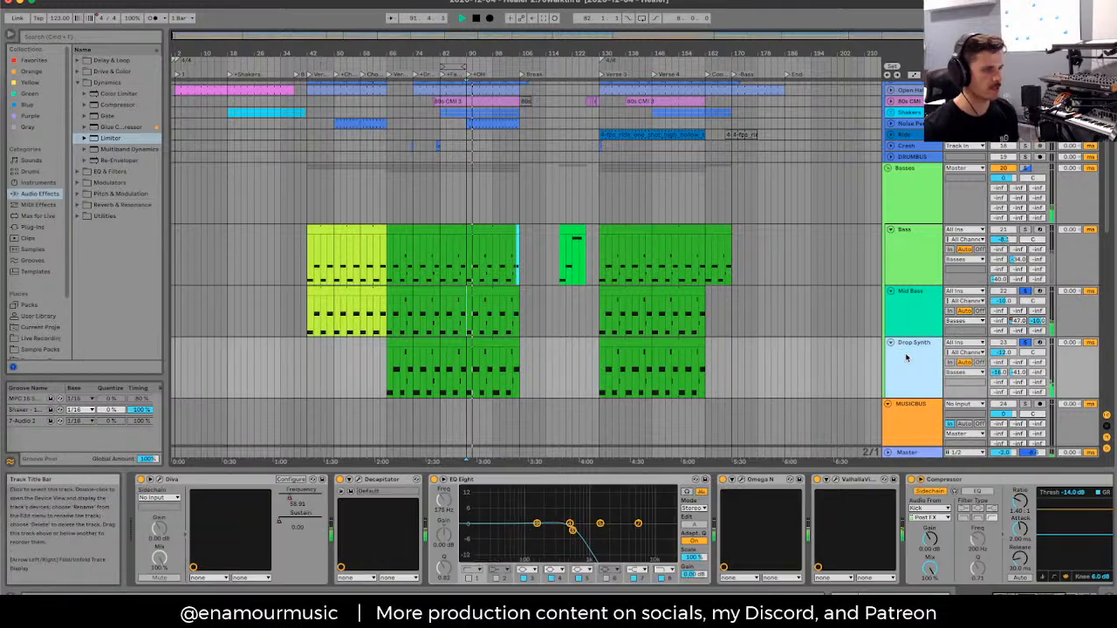
pyautogui.press('s')
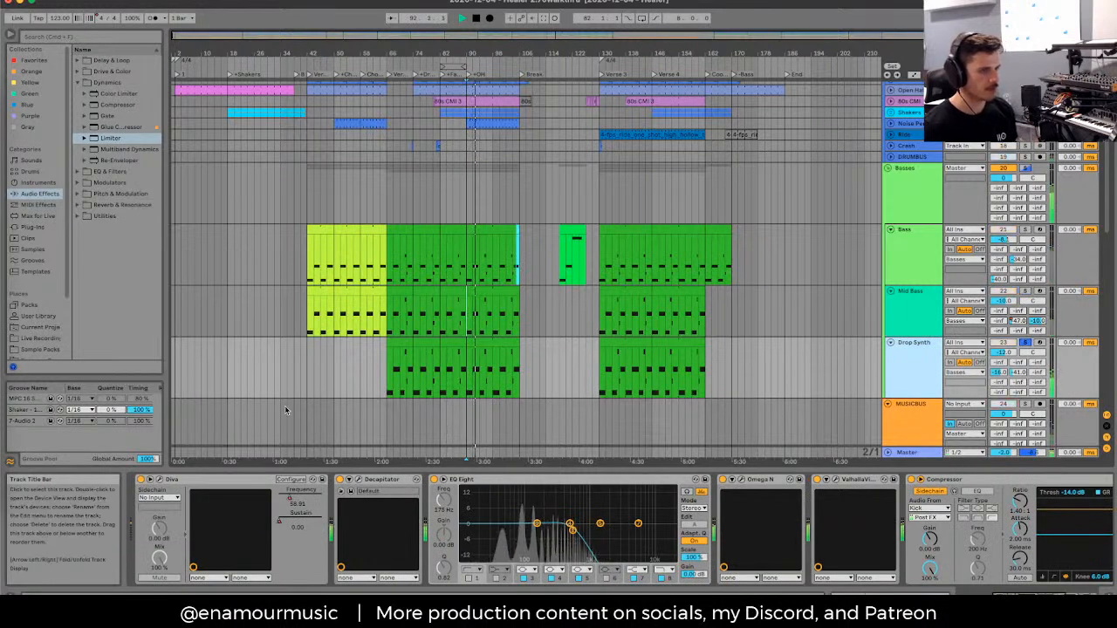
pyautogui.press('space')
# Step: View the Drop Synth's Diva patch in its plug-in window and play the soloed part again from bar 90
pyautogui.click(160, 480)
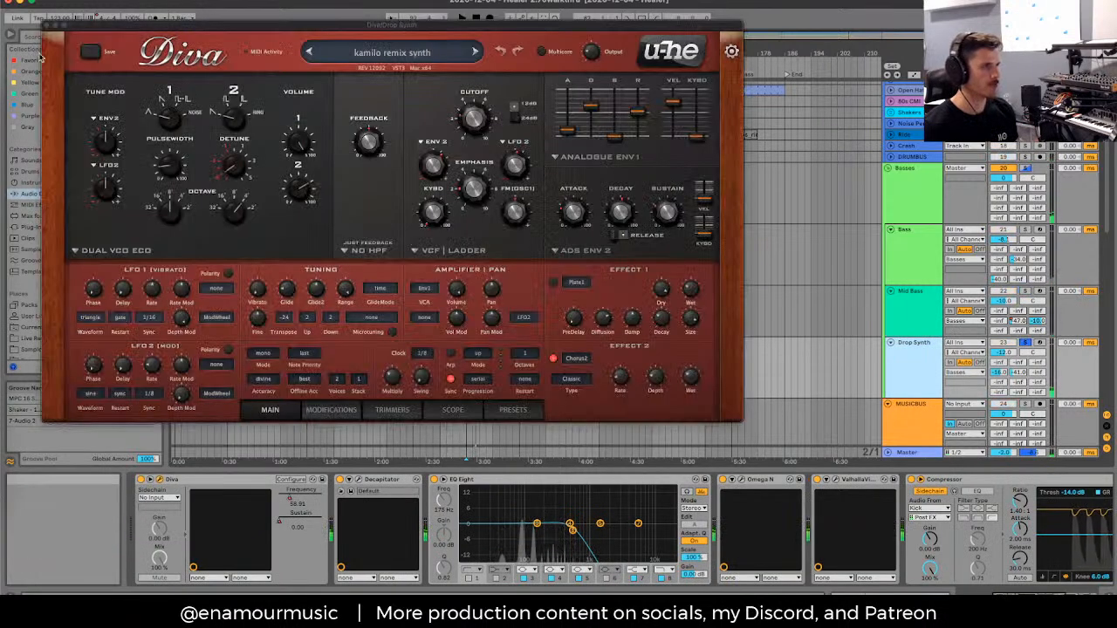
pyautogui.click(46, 23)
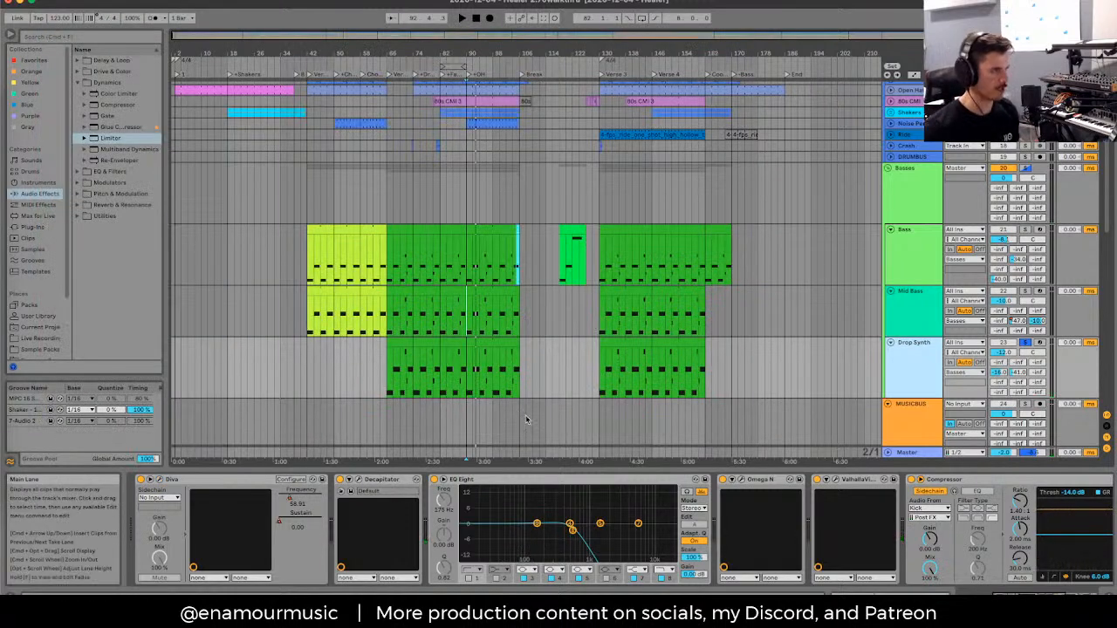
pyautogui.press('space')
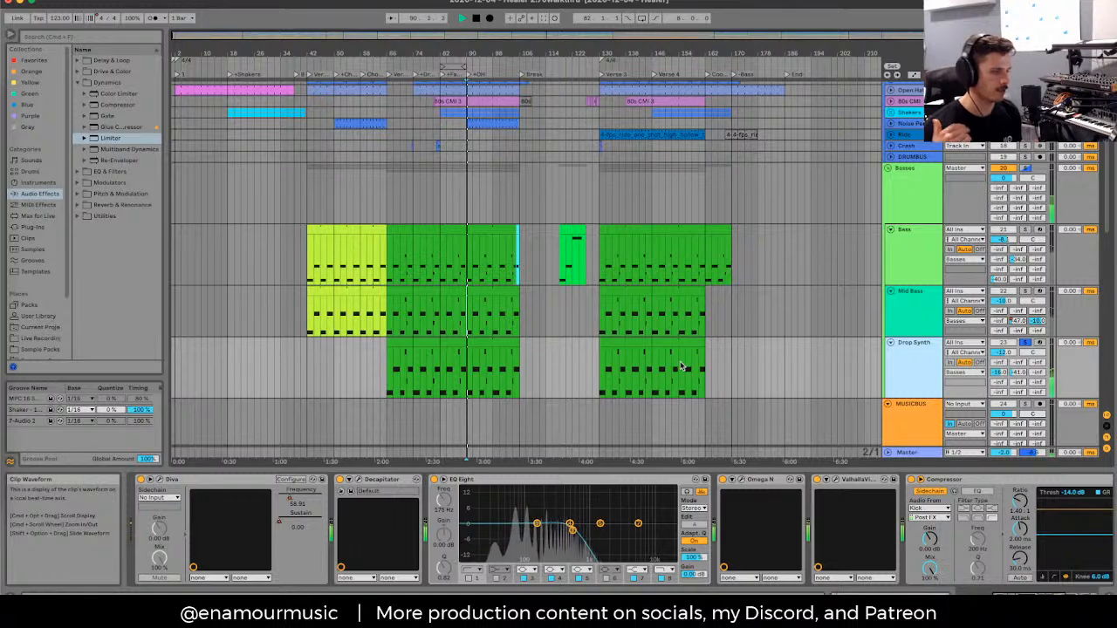
pyautogui.press('space')
# Step: Play the soloed Drop Synth from bar 130, toggle its EQ Eight's filter 8, and show the automation lanes
pyautogui.click(620, 341)
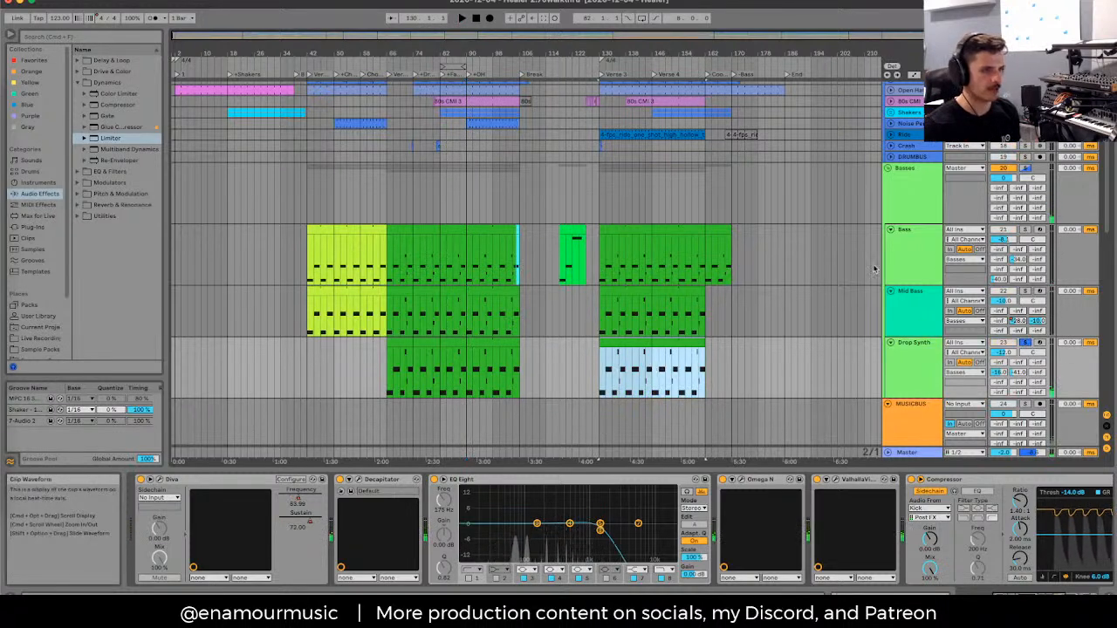
pyautogui.press('space')
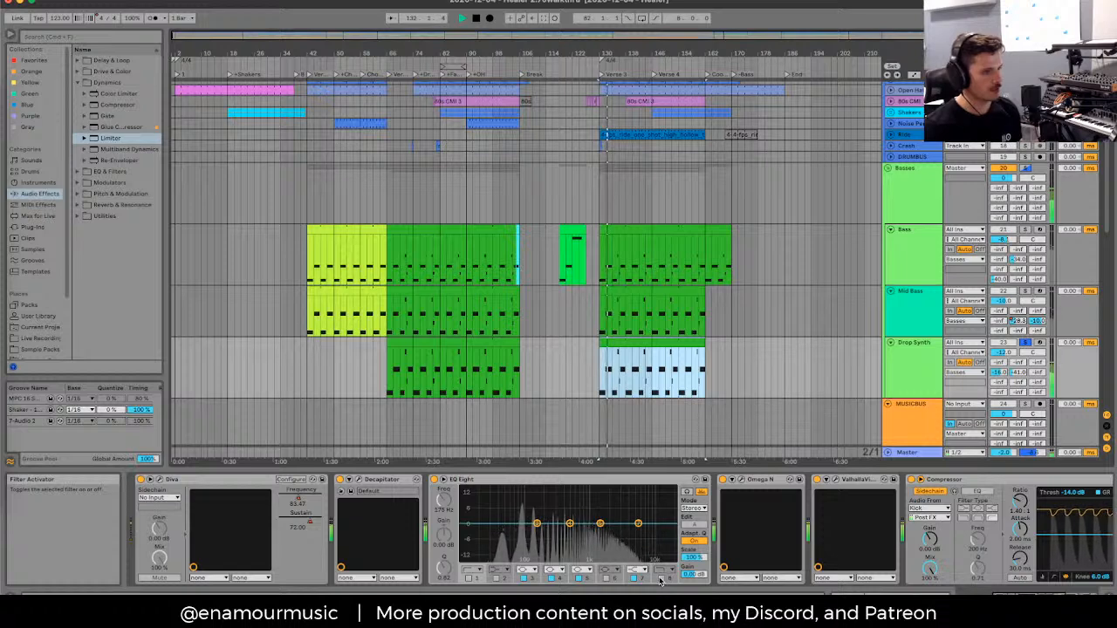
pyautogui.click(661, 582)
pyautogui.press('a')
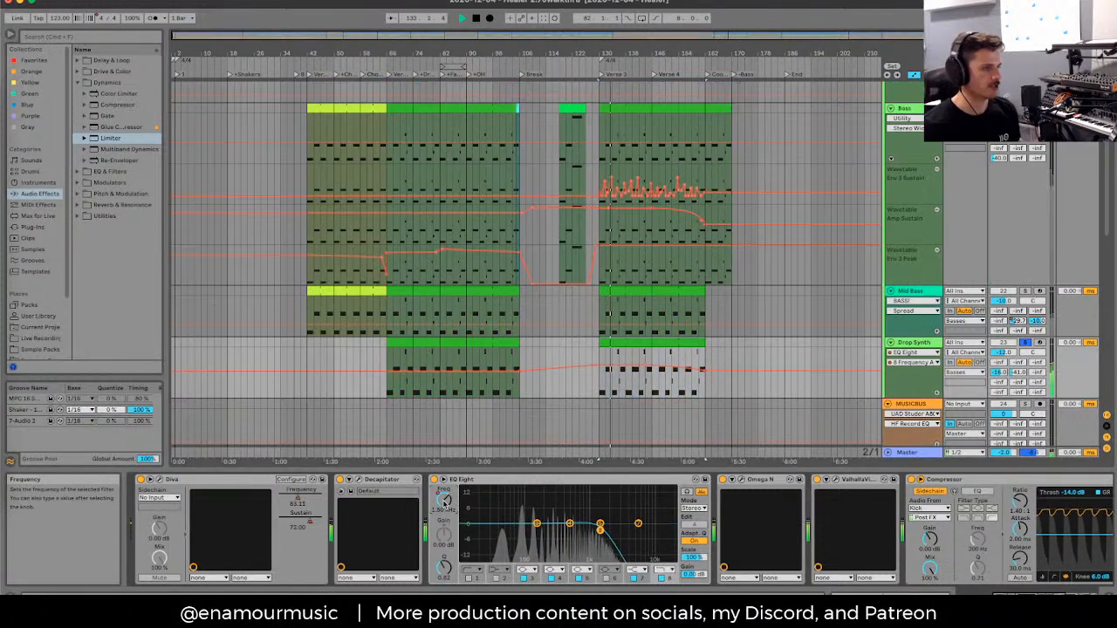
pyautogui.press('space')
# Step: Play the second drop again from bar 130, toggle the Drop Synth's EQ Eight filter 8, and view its chain through to Utility
pyautogui.scroll(1, 693, 385)
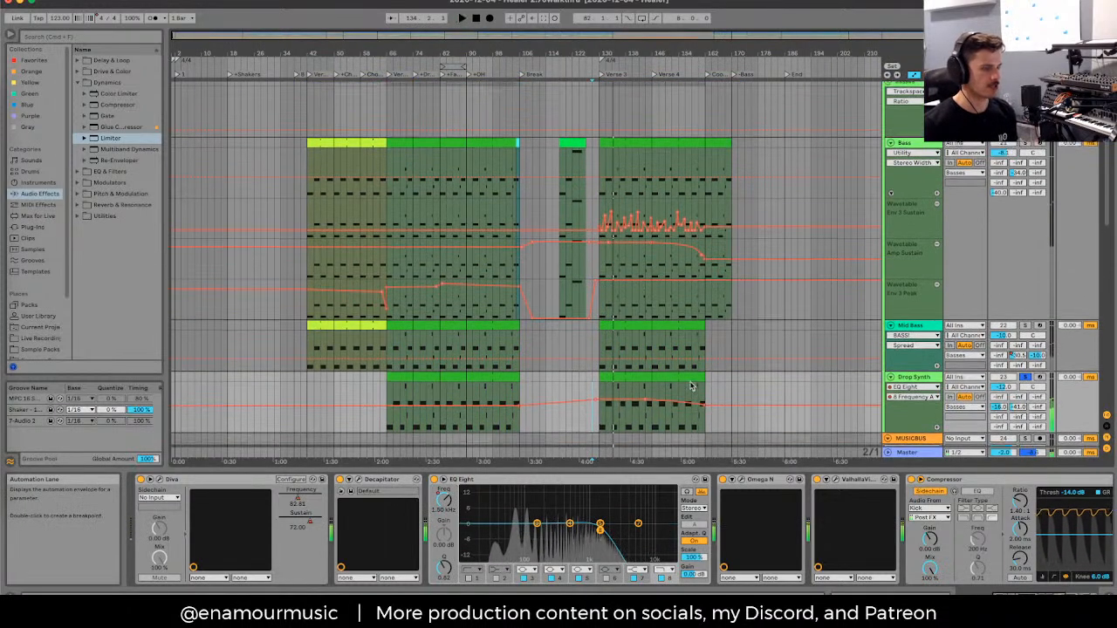
pyautogui.scroll(-2, 576, 387)
pyautogui.click(600, 375)
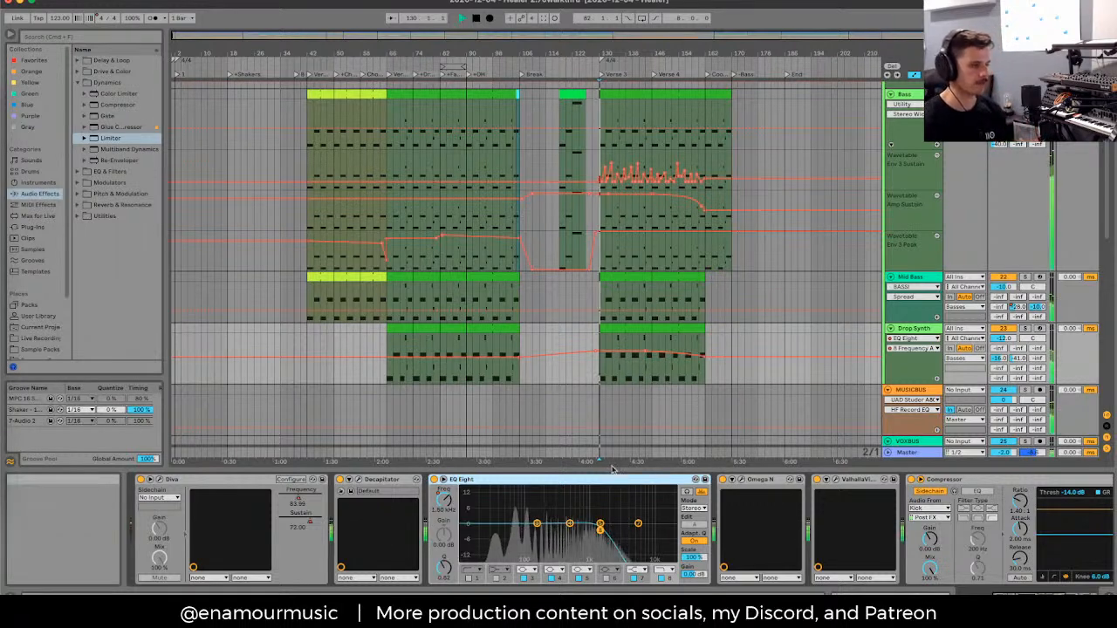
pyautogui.click(661, 580)
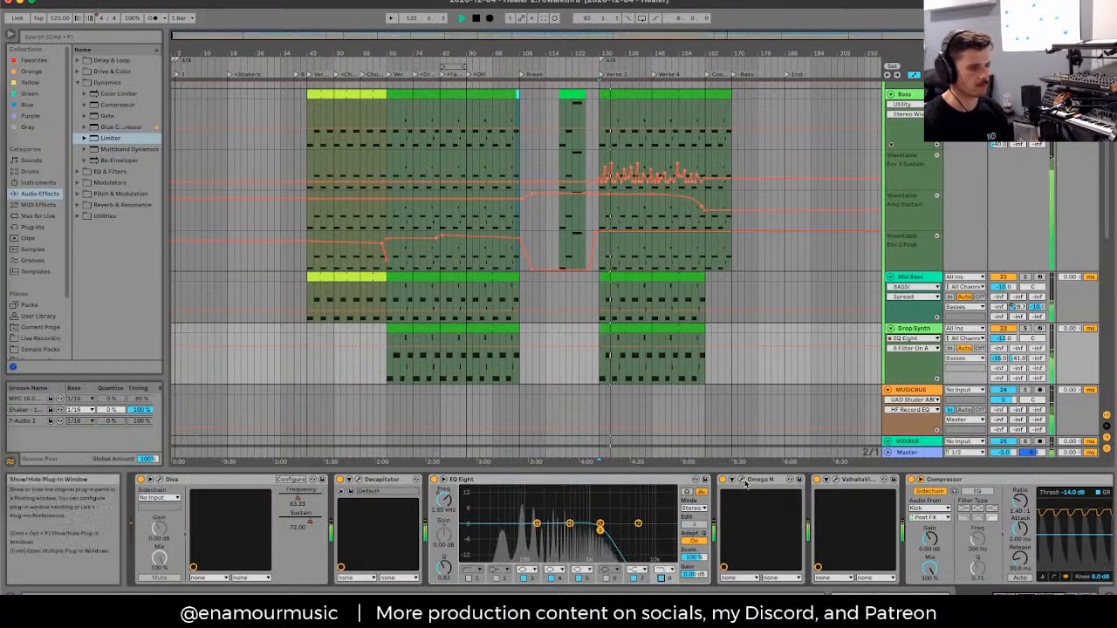
pyautogui.hscroll(5, 746, 485)
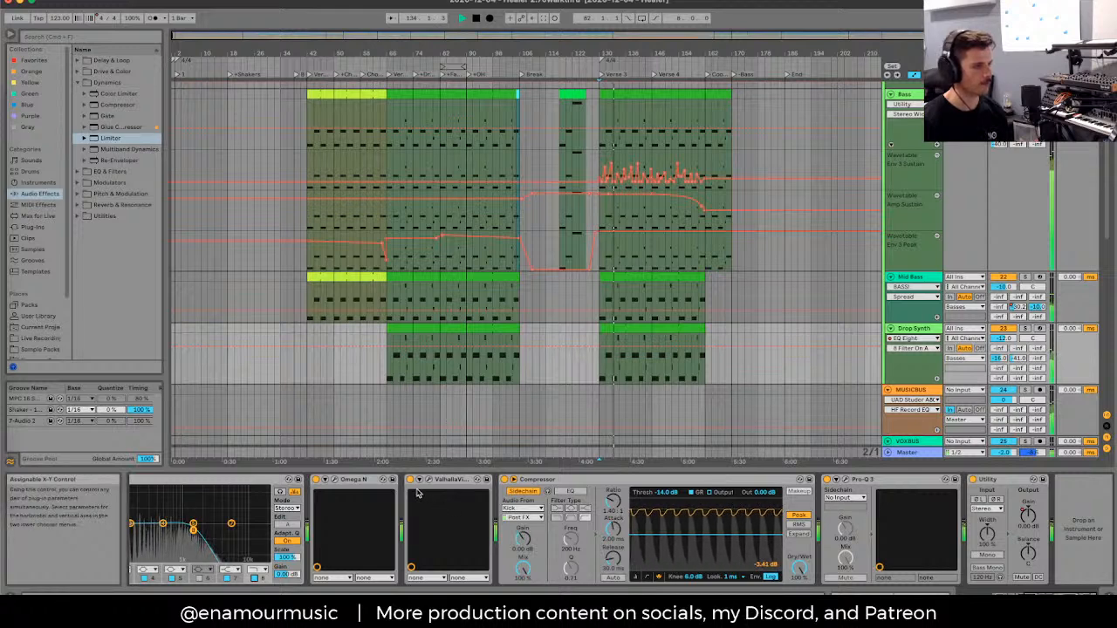
pyautogui.scroll(1, 891, 379)
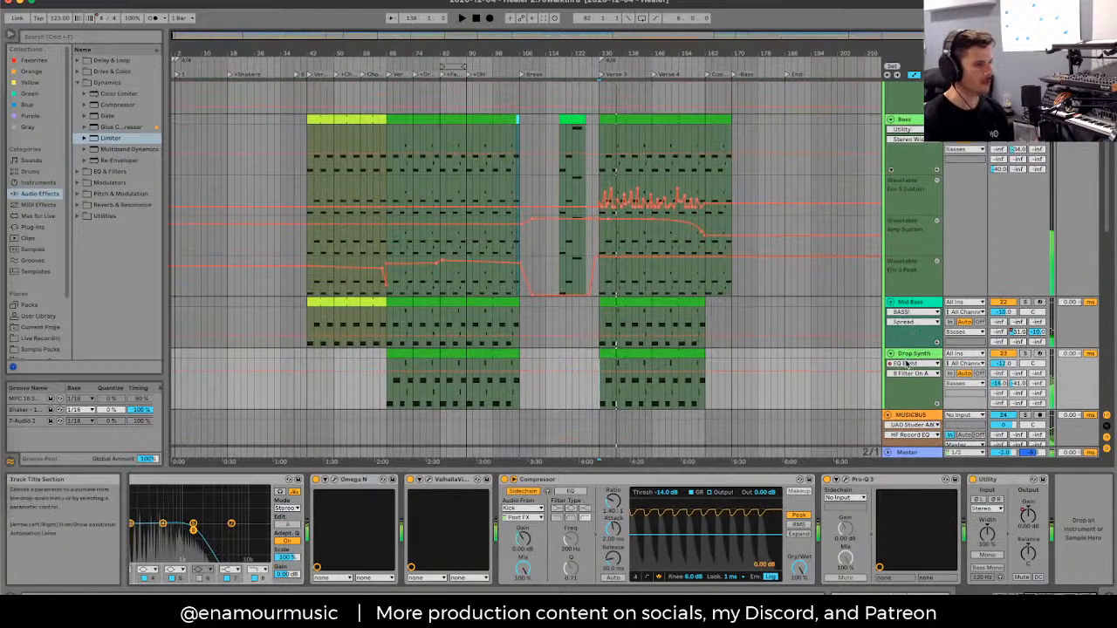
# Step: Solo the Drop Synth and the Mid Bass in turn and play the bass parts from bar 130
pyautogui.click(912, 363)
pyautogui.click(905, 398)
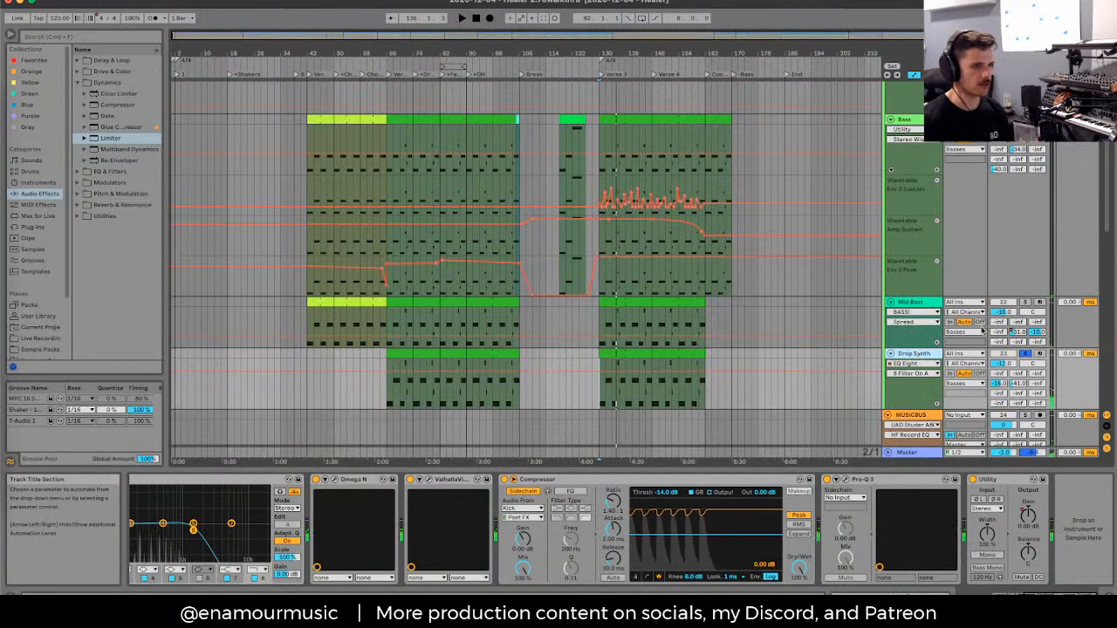
pyautogui.press('space')
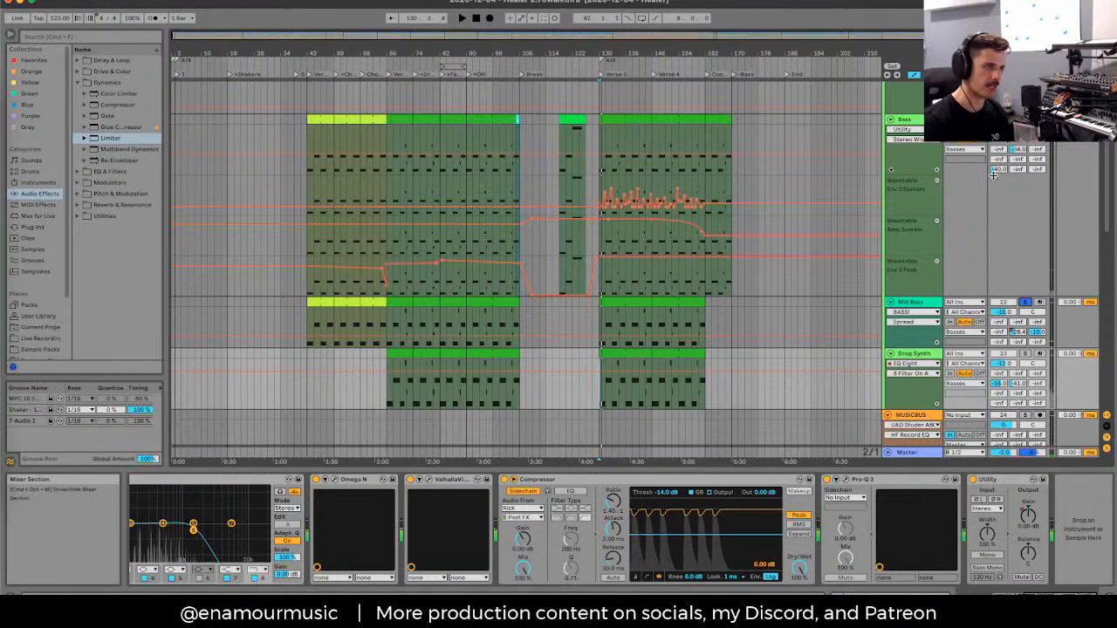
pyautogui.scroll(5, 939, 353)
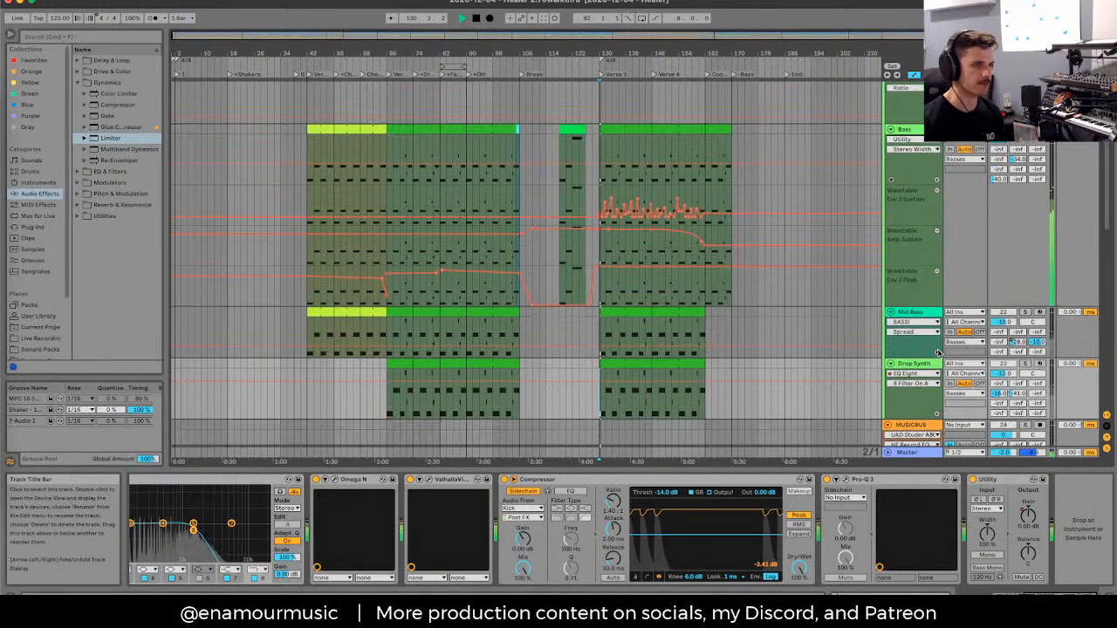
# Step: Review the device chains of the Basses group, the Mid Bass and the Drop Synth
pyautogui.scroll(-4, 939, 352)
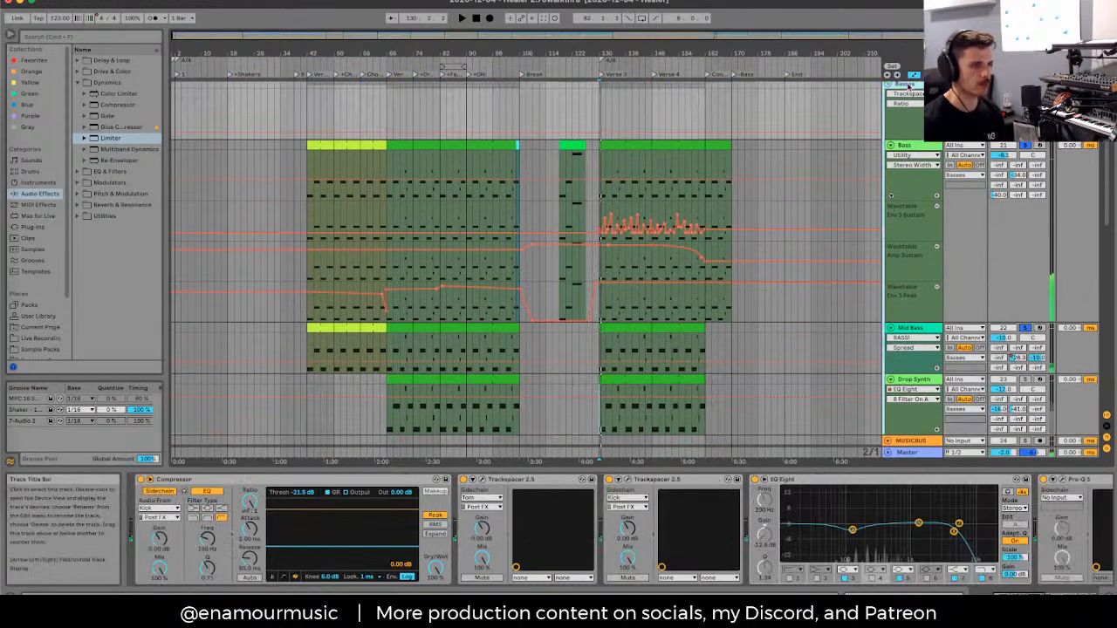
pyautogui.click(915, 403)
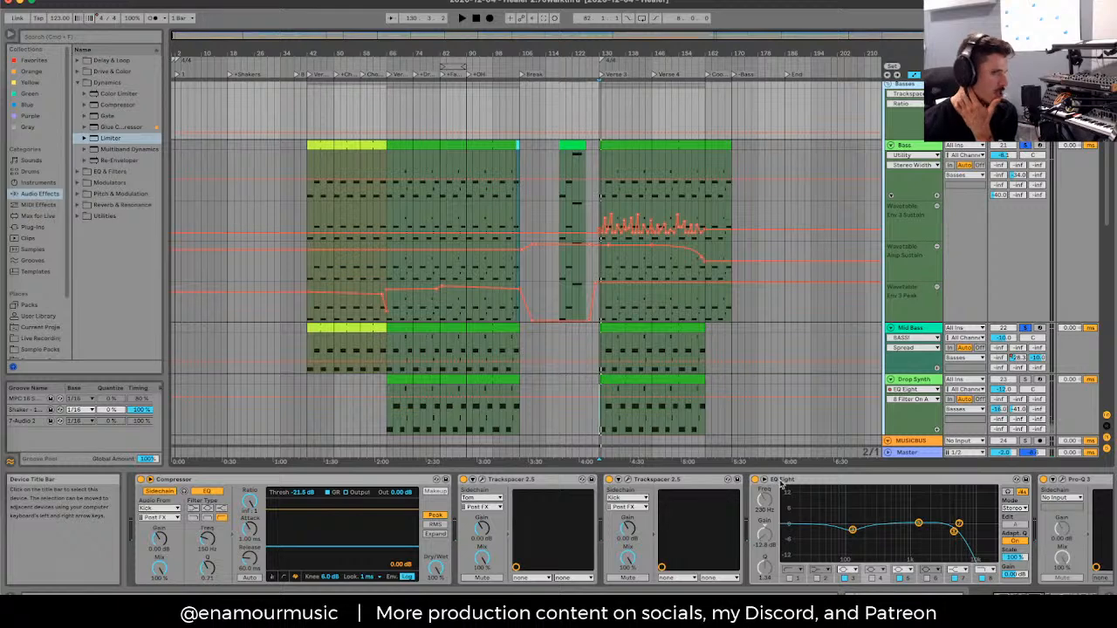
pyautogui.click(914, 340)
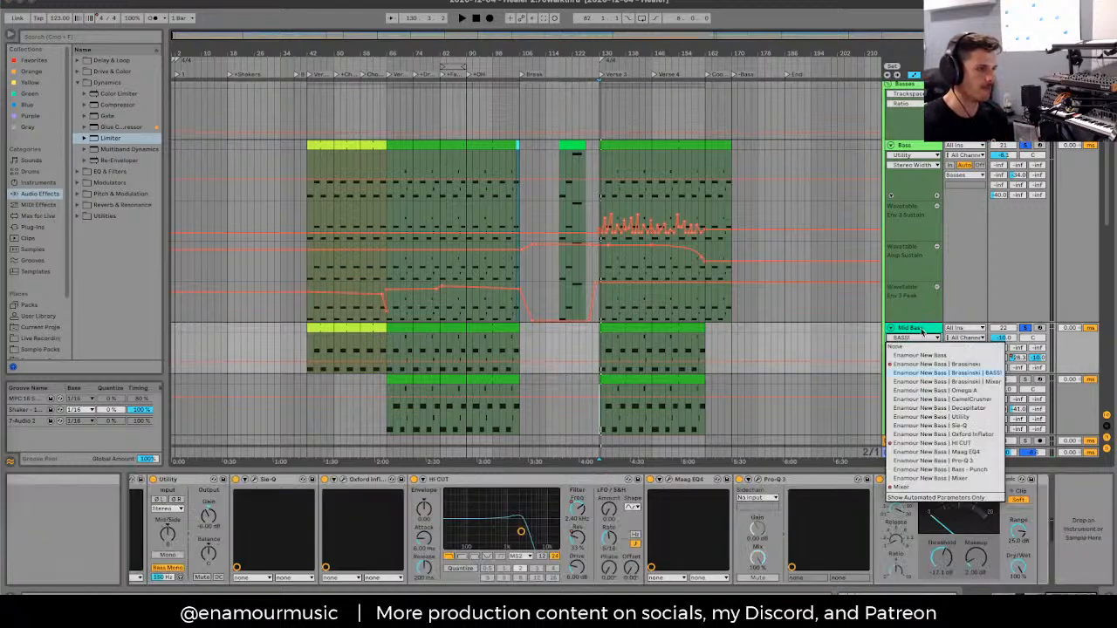
pyautogui.click(917, 379)
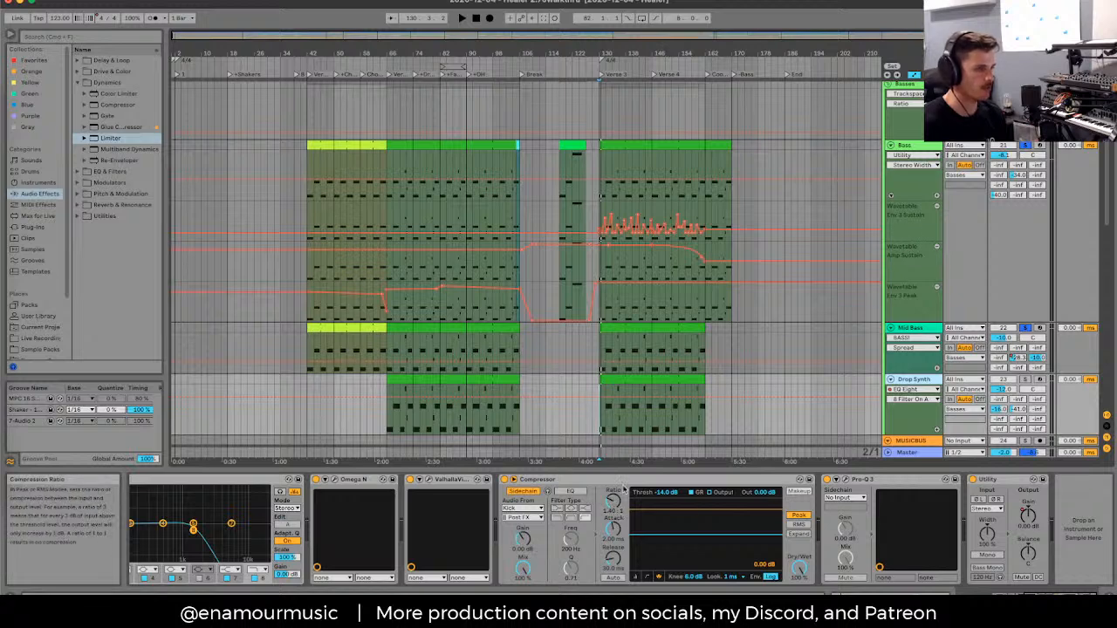
pyautogui.click(907, 146)
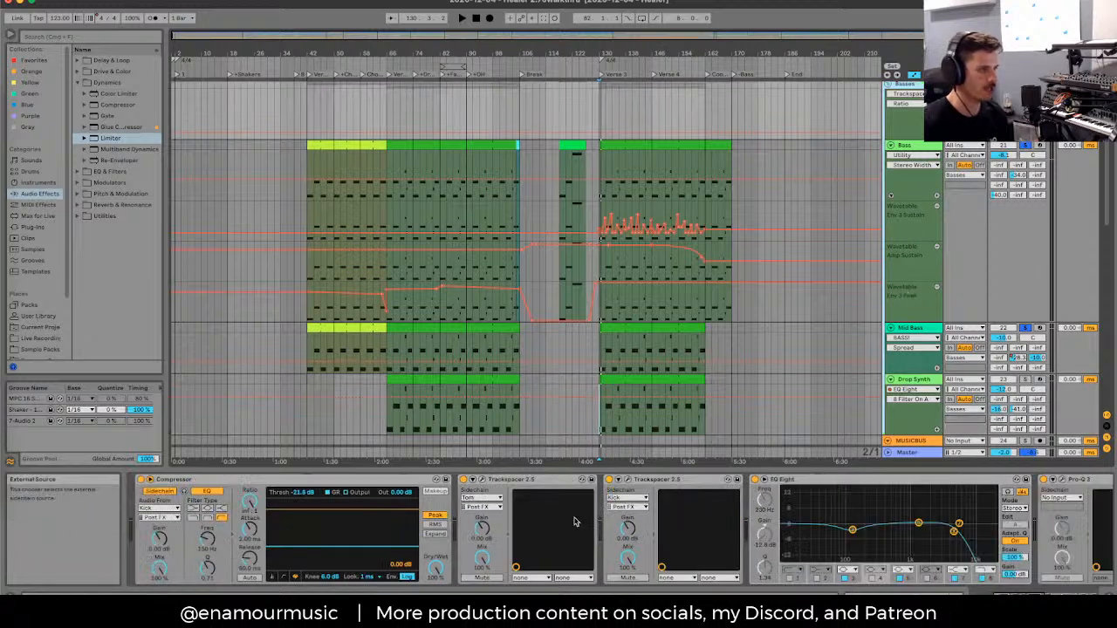
# Step: Play the soloed Basses group from bar 90 and examine the gain reduction of its kick-sidechained Compressor
pyautogui.scroll(3, 668, 199)
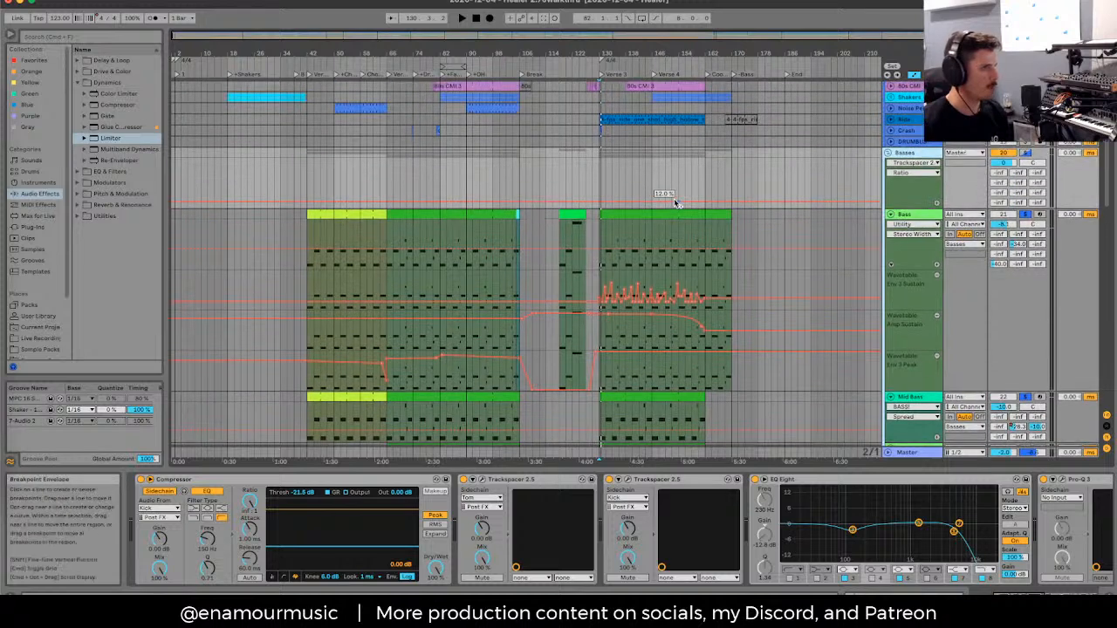
pyautogui.click(463, 185)
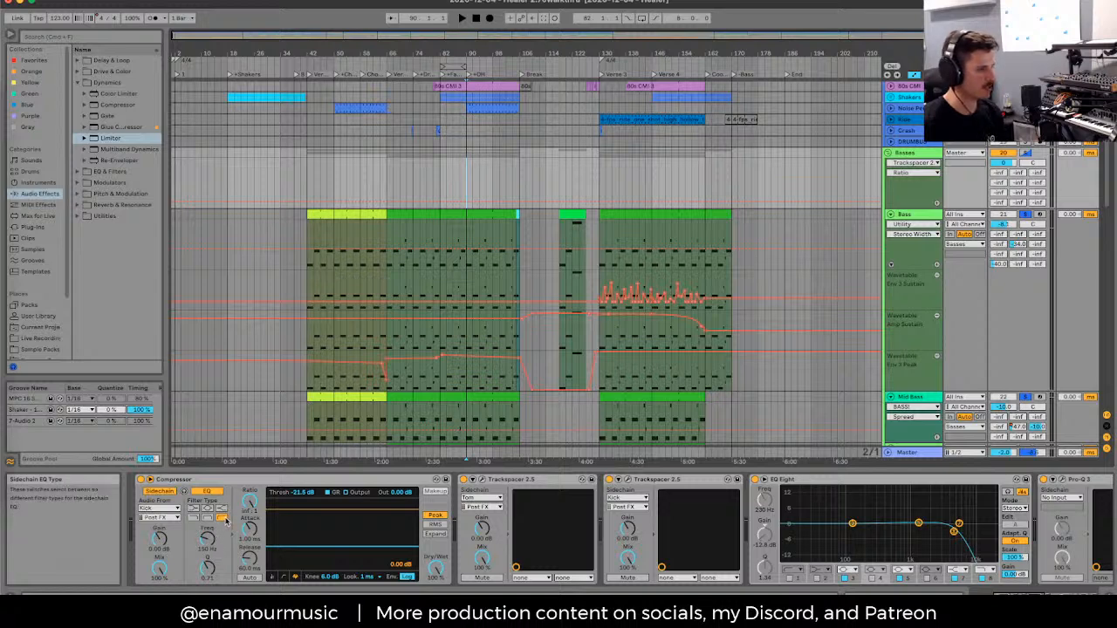
pyautogui.press('space')
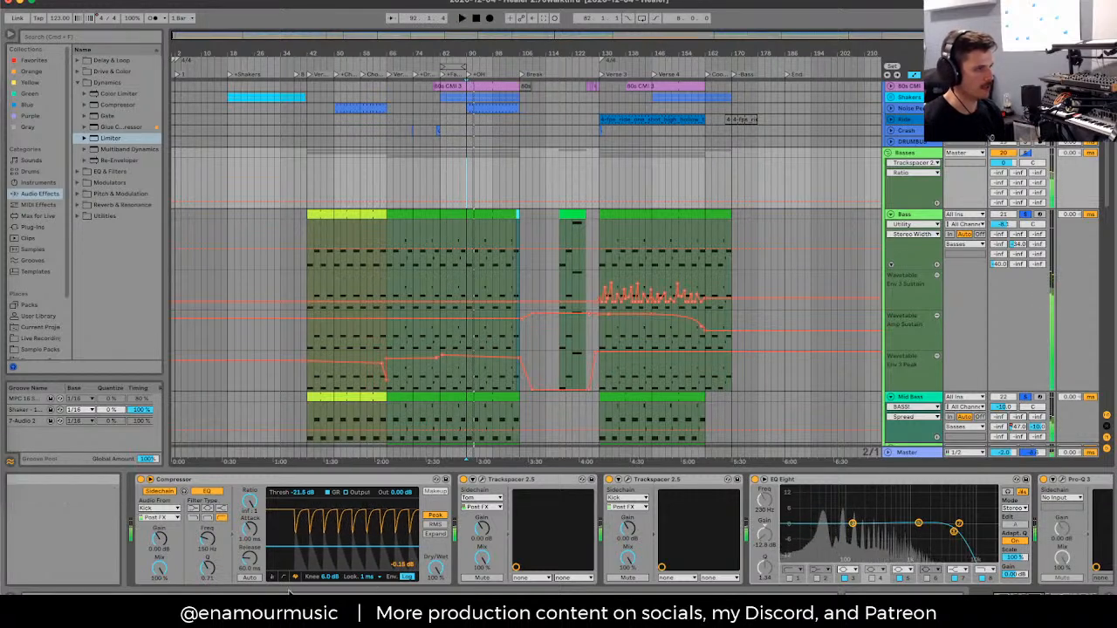
pyautogui.press('space')
pyautogui.click(295, 578)
pyautogui.click(295, 578)
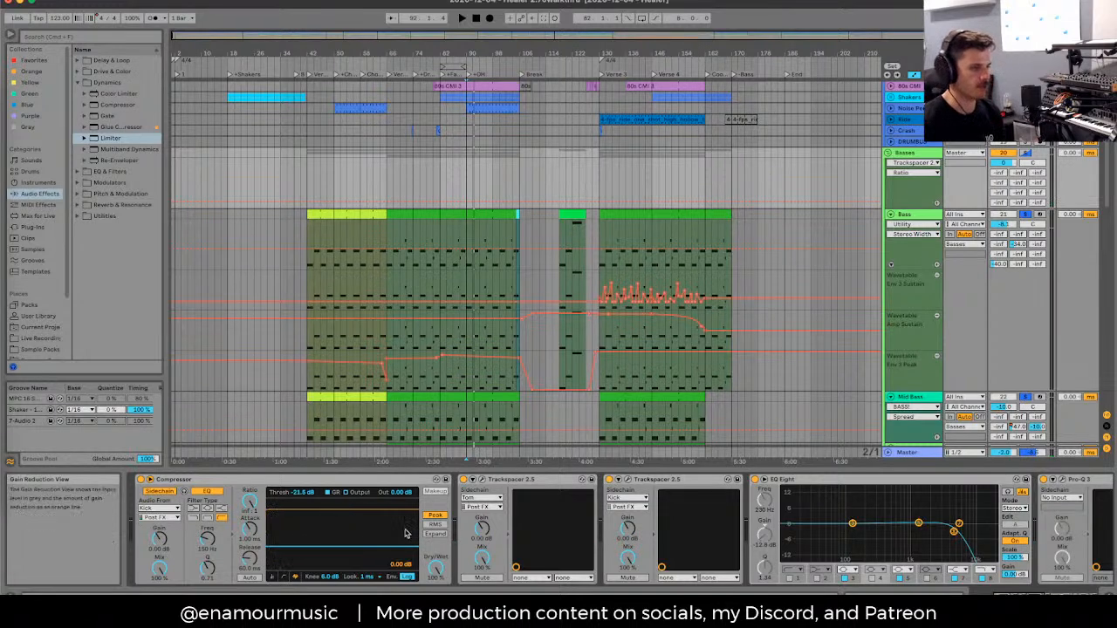
# Step: Try longer attack and release times on the Basses Compressor, with a release of about 753 ms, while playing the part
pyautogui.click(250, 559)
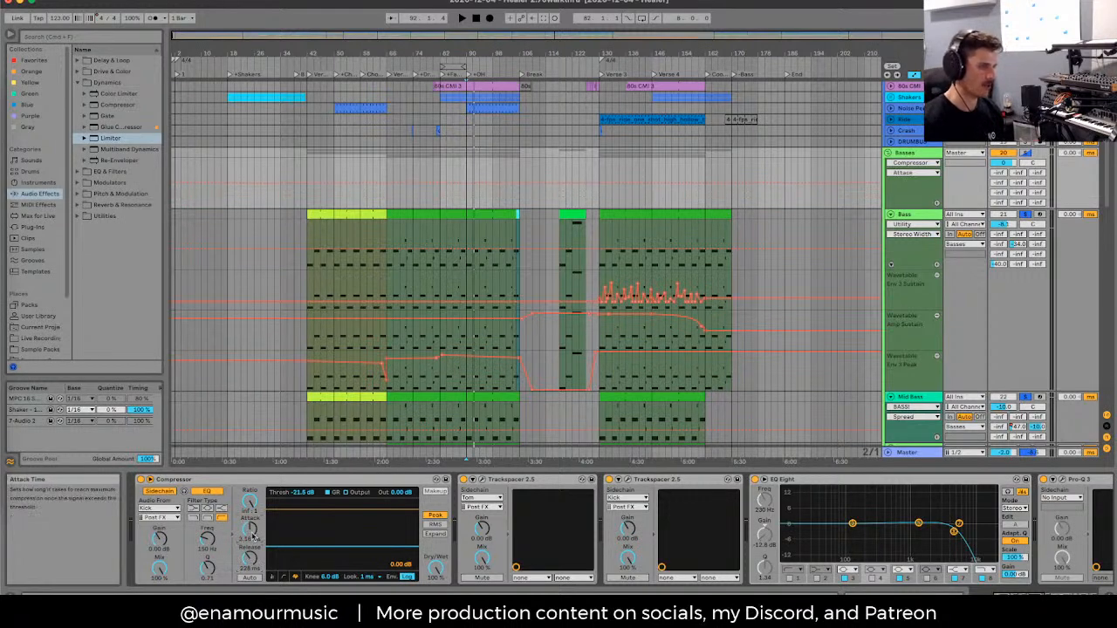
pyautogui.press('space')
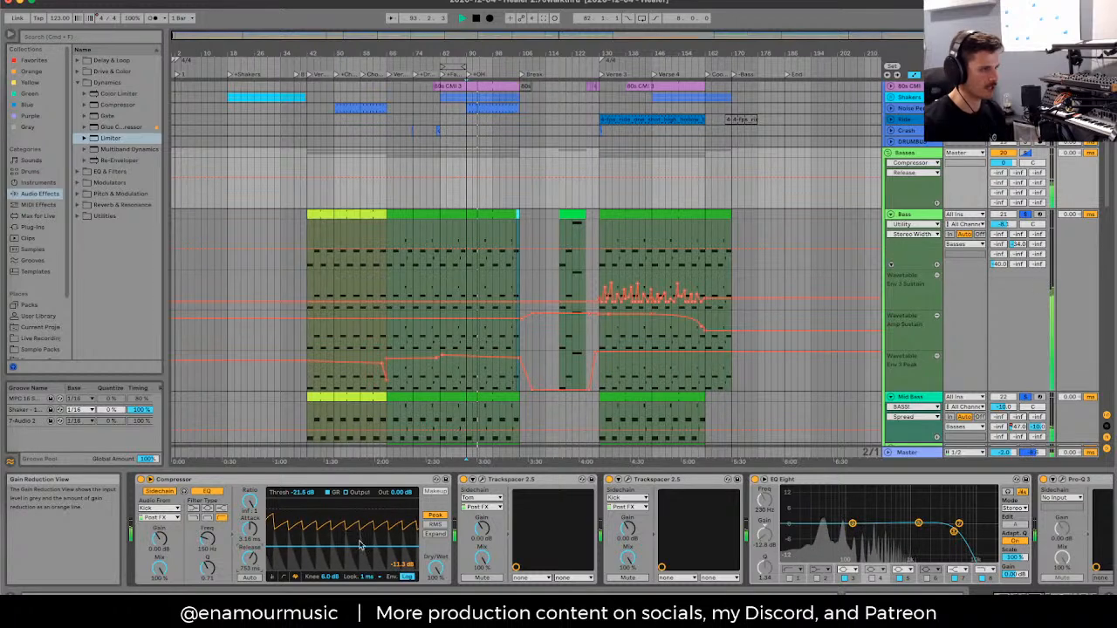
pyautogui.press('space')
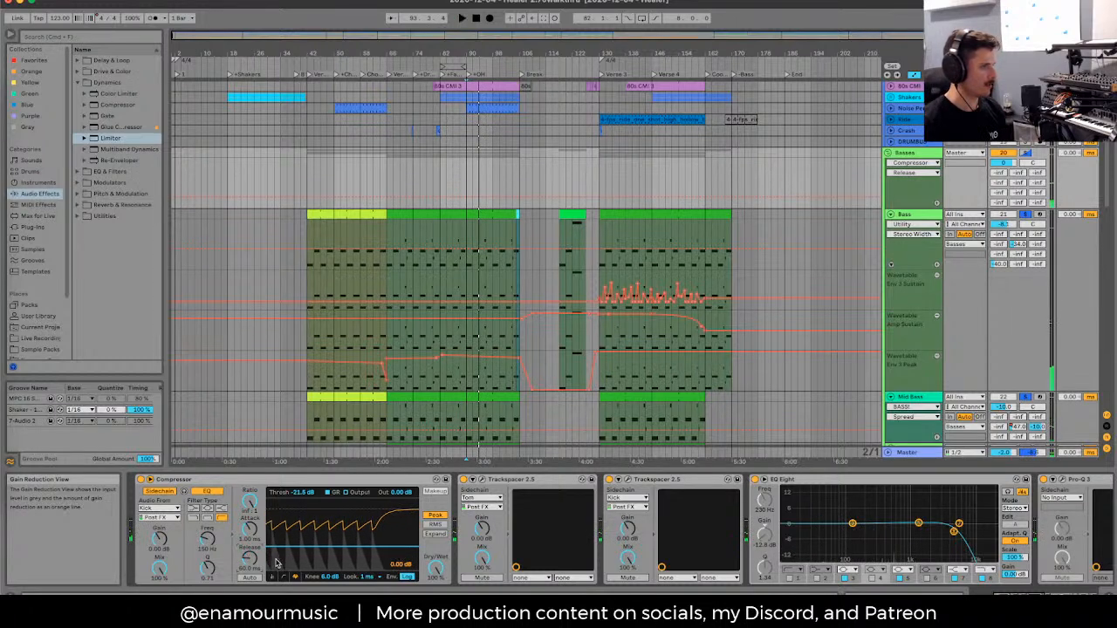
pyautogui.press('space')
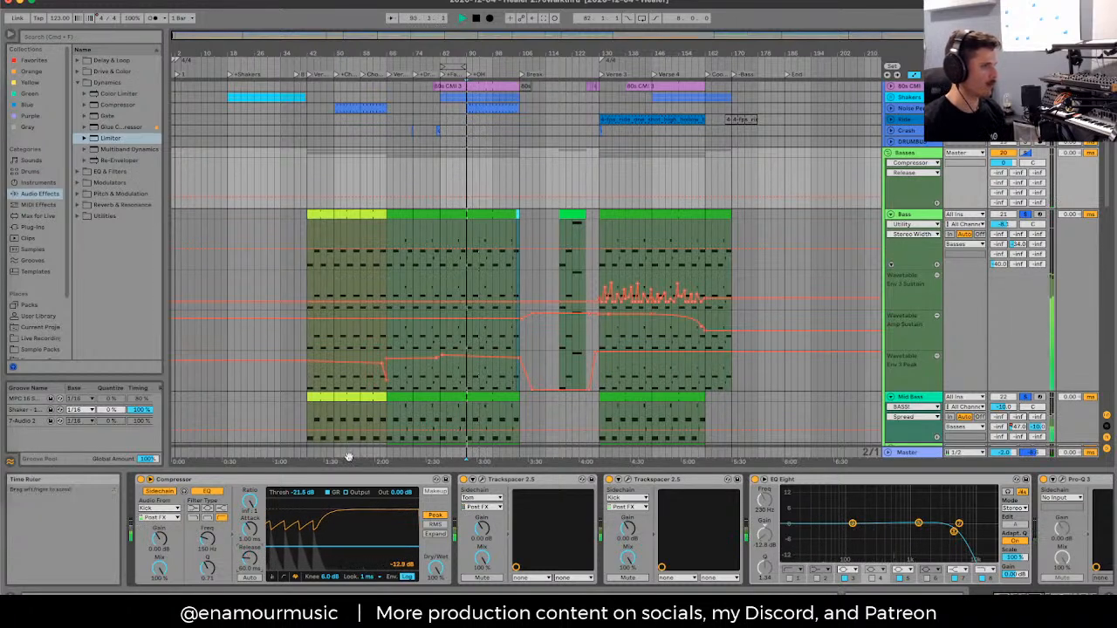
# Step: Solo the Kick alongside the Basses group and play them together from bar 90
pyautogui.rightClick(861, 173)
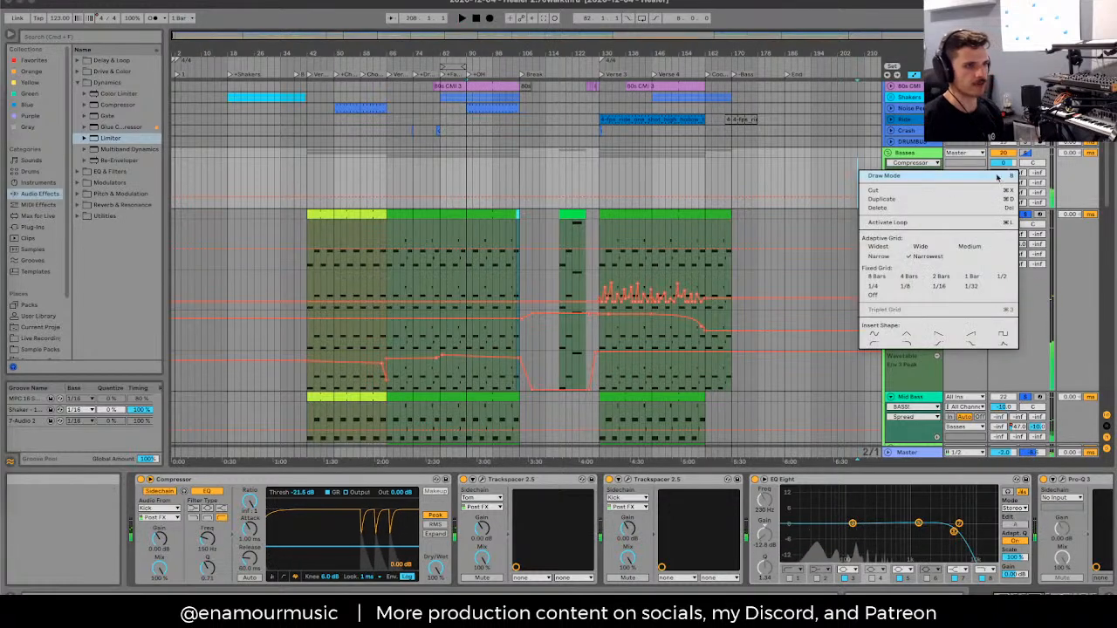
pyautogui.press('Escape')
pyautogui.scroll(5, 993, 140)
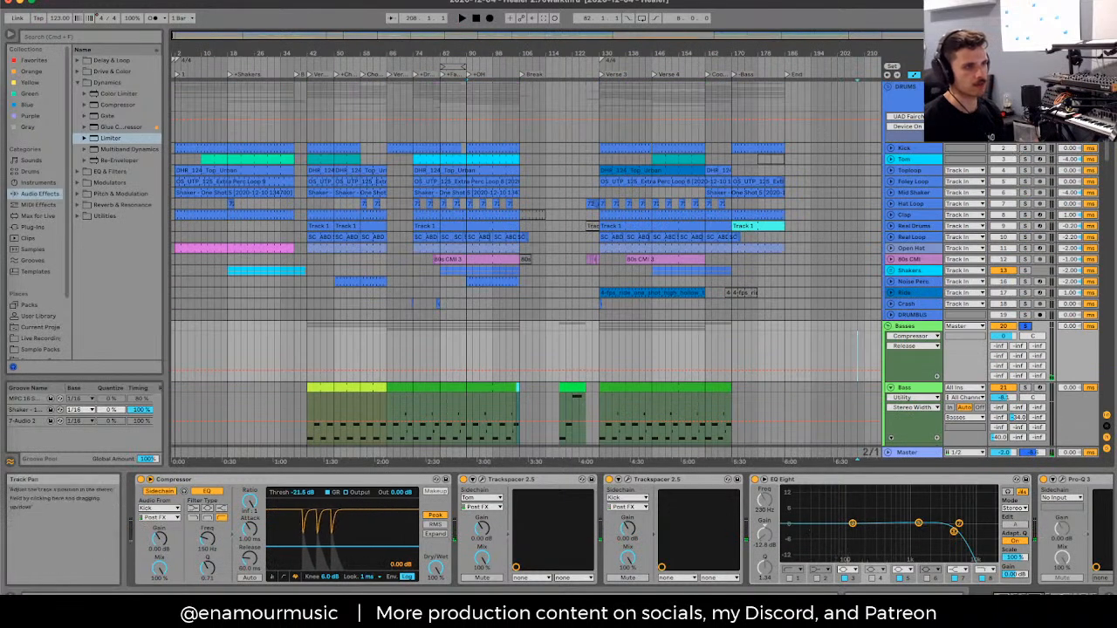
pyautogui.press('space')
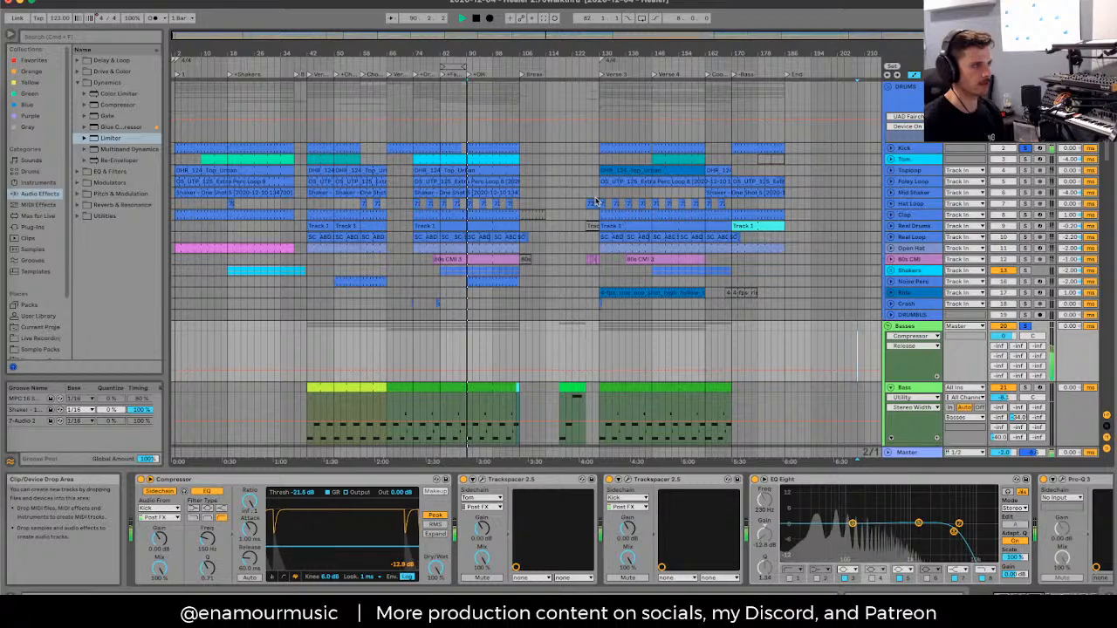
pyautogui.scroll(-3, 596, 203)
pyautogui.press('space')
# Step: View the kick-sidechained Trackspacer on the Basses group and compare the playback with it bypassed and active
pyautogui.click(628, 481)
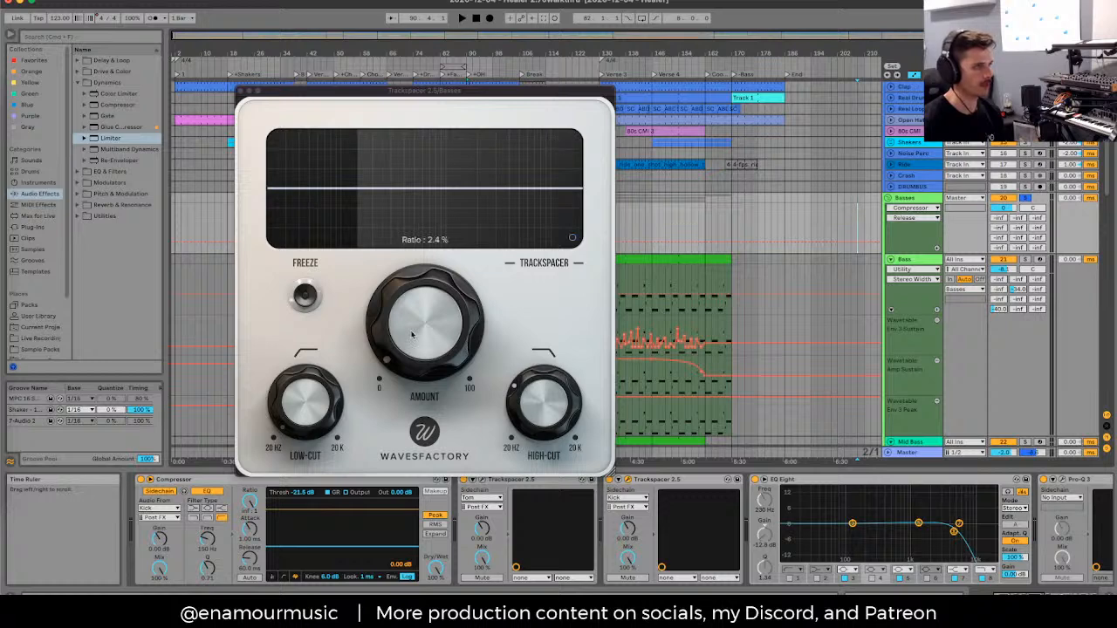
pyautogui.press('space')
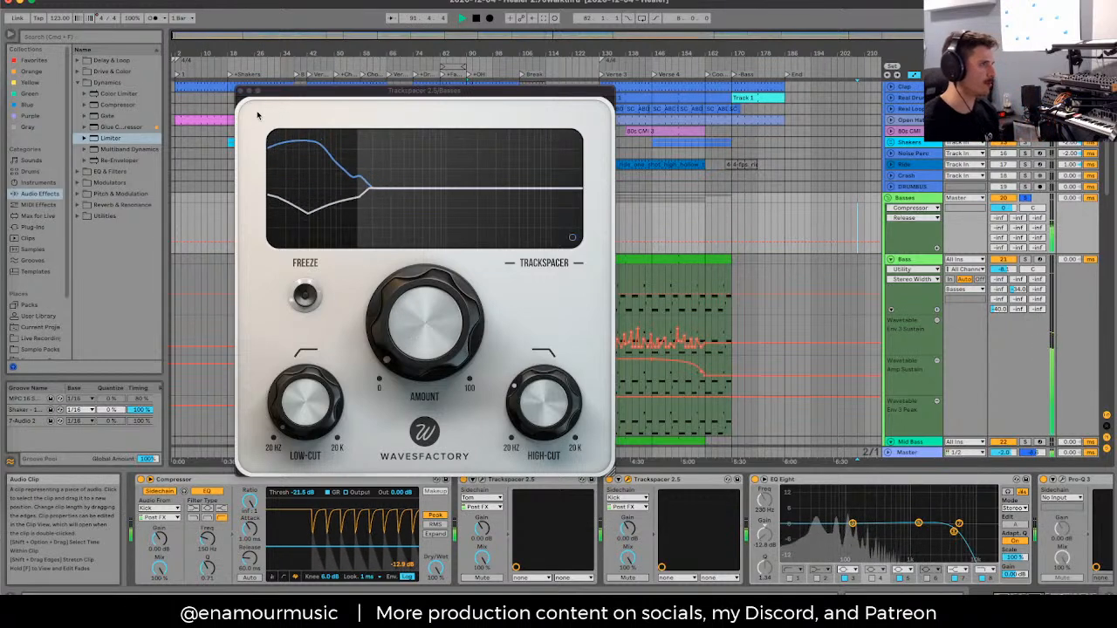
pyautogui.click(611, 480)
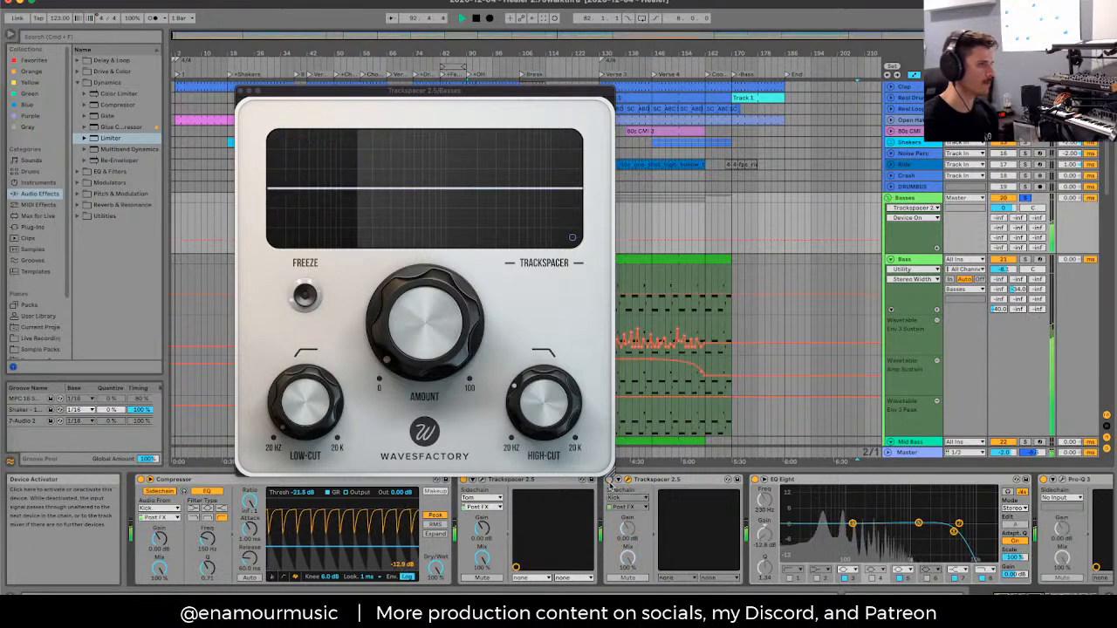
pyautogui.click(611, 481)
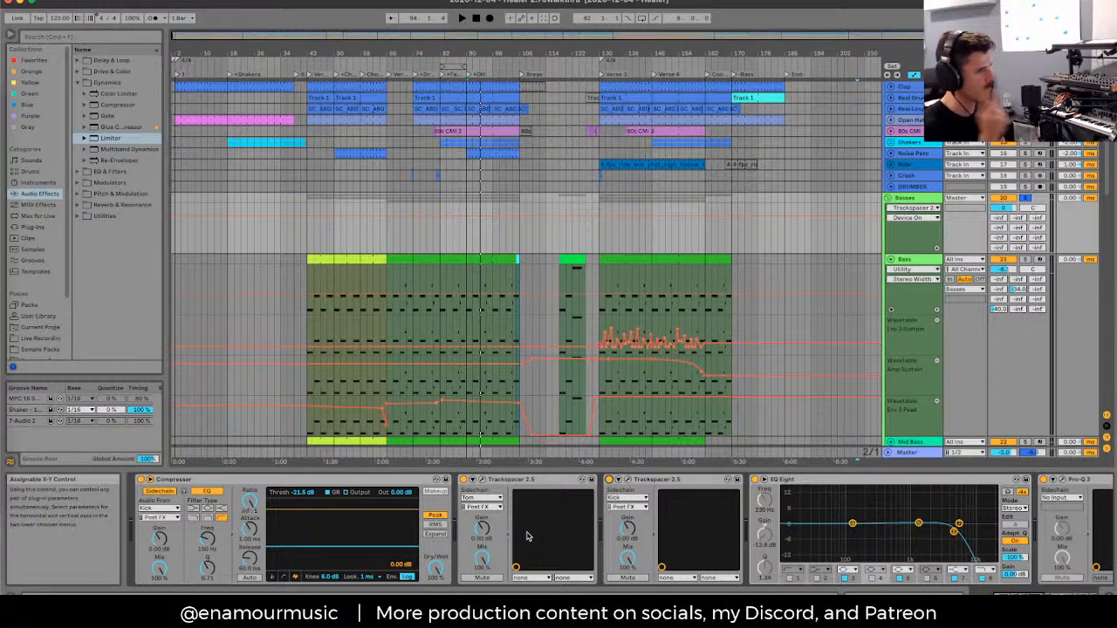
# Step: Open the Tom-sidechained Trackspacer on the Basses group, move its window aside, and locate the Tom track
pyautogui.scroll(-5, 526, 536)
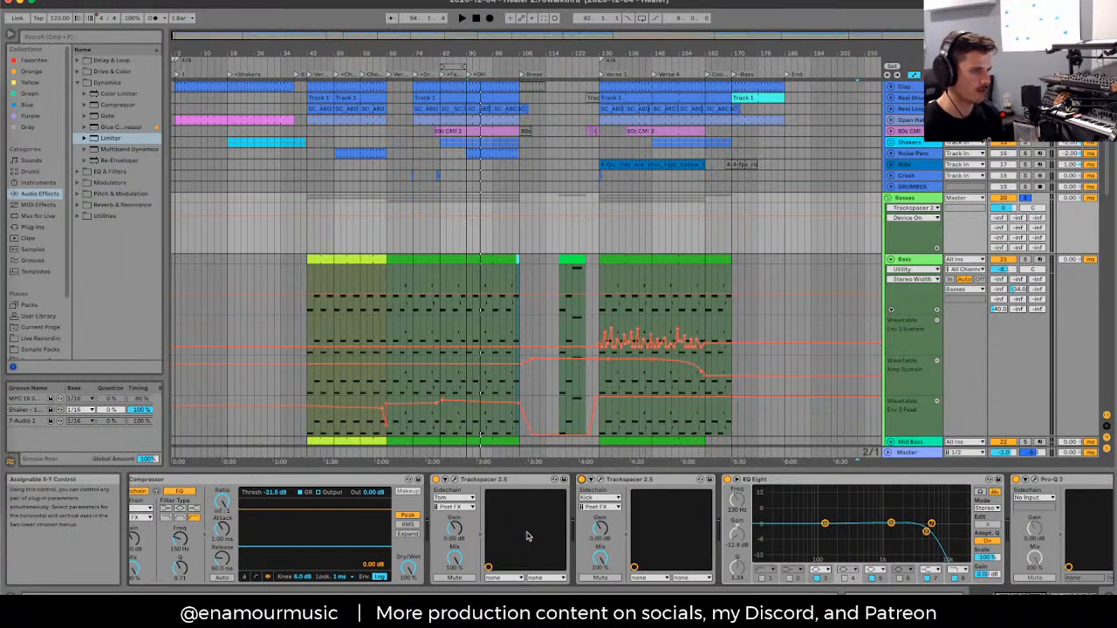
pyautogui.scroll(5, 526, 535)
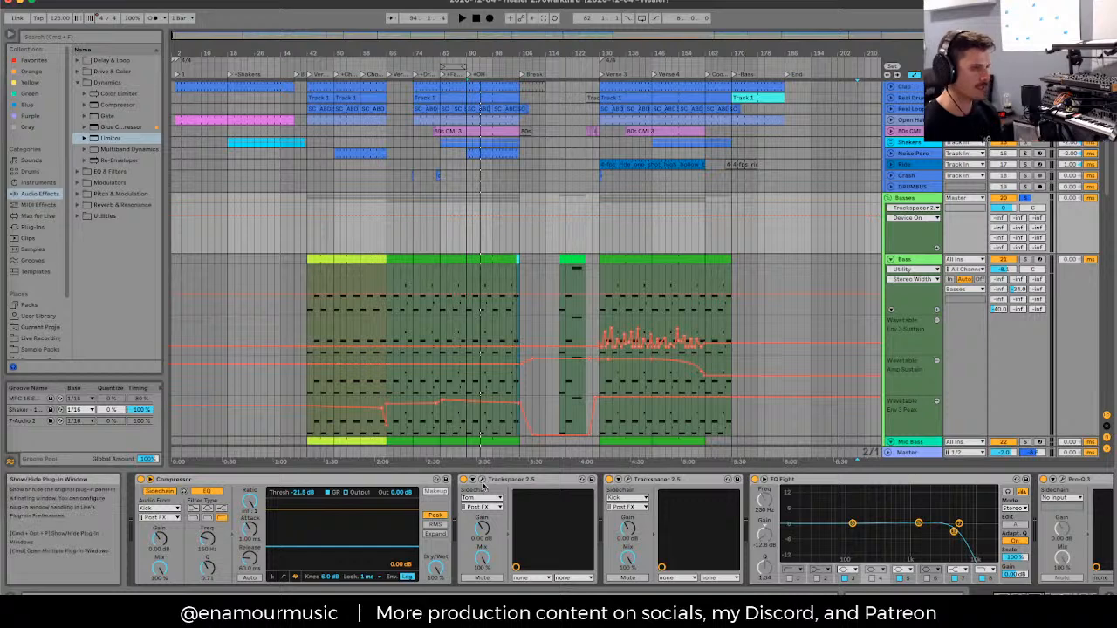
pyautogui.click(485, 485)
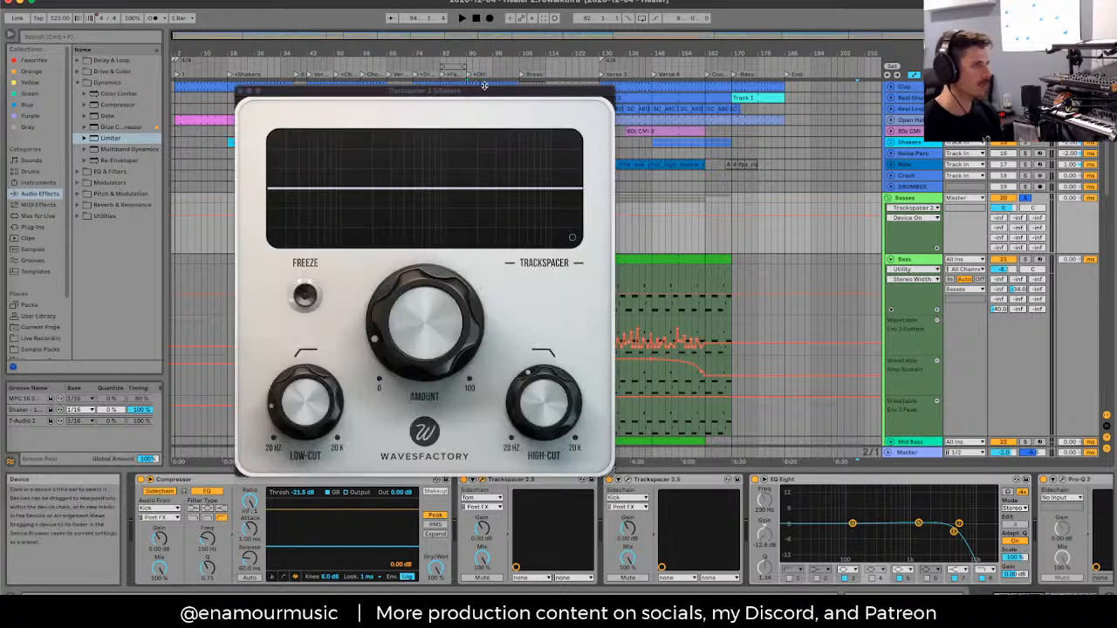
pyautogui.moveTo(460, 91); pyautogui.dragTo(266, 102)
pyautogui.press('h')
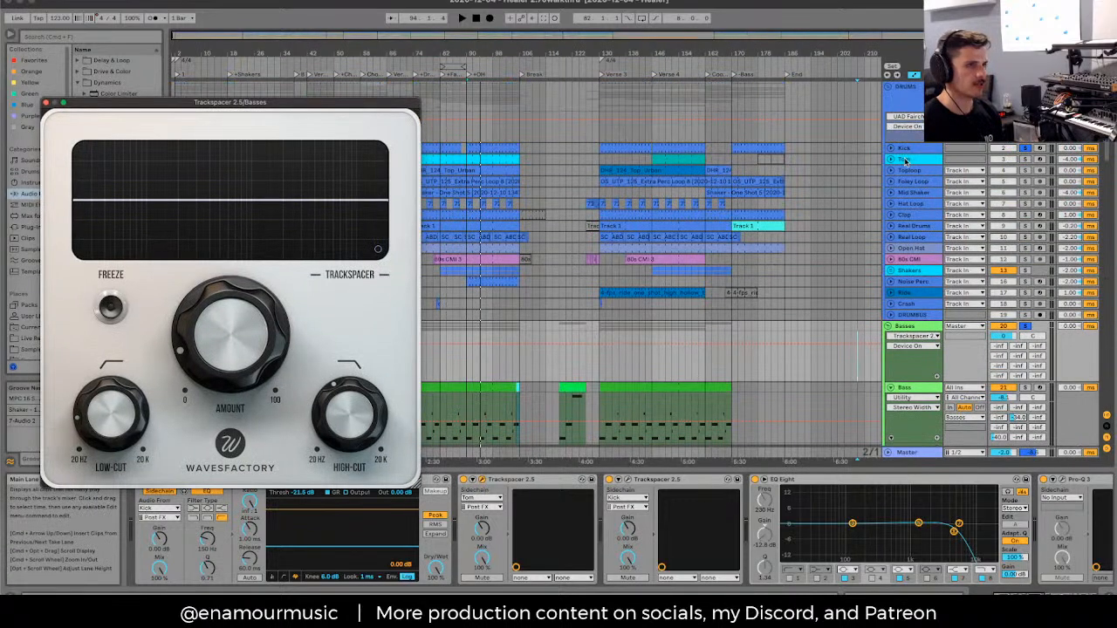
# Step: Solo the Tom track and audition its part from bar 74, keeping the Trackspacer window clear of the track list
pyautogui.click(905, 162)
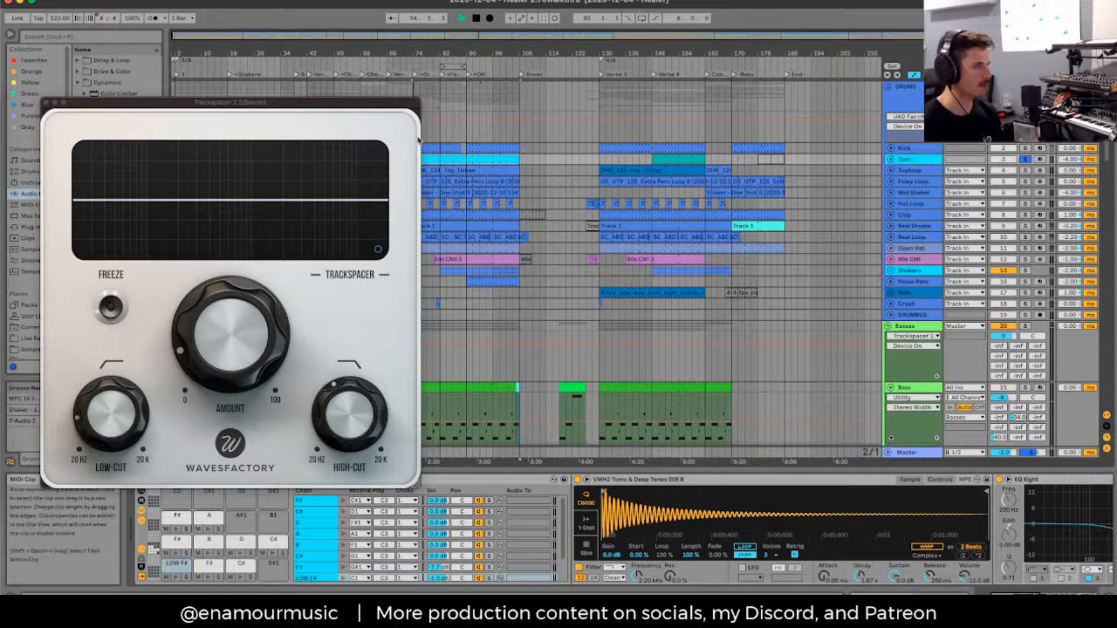
pyautogui.moveTo(410, 103); pyautogui.dragTo(269, 108)
pyautogui.click(890, 162)
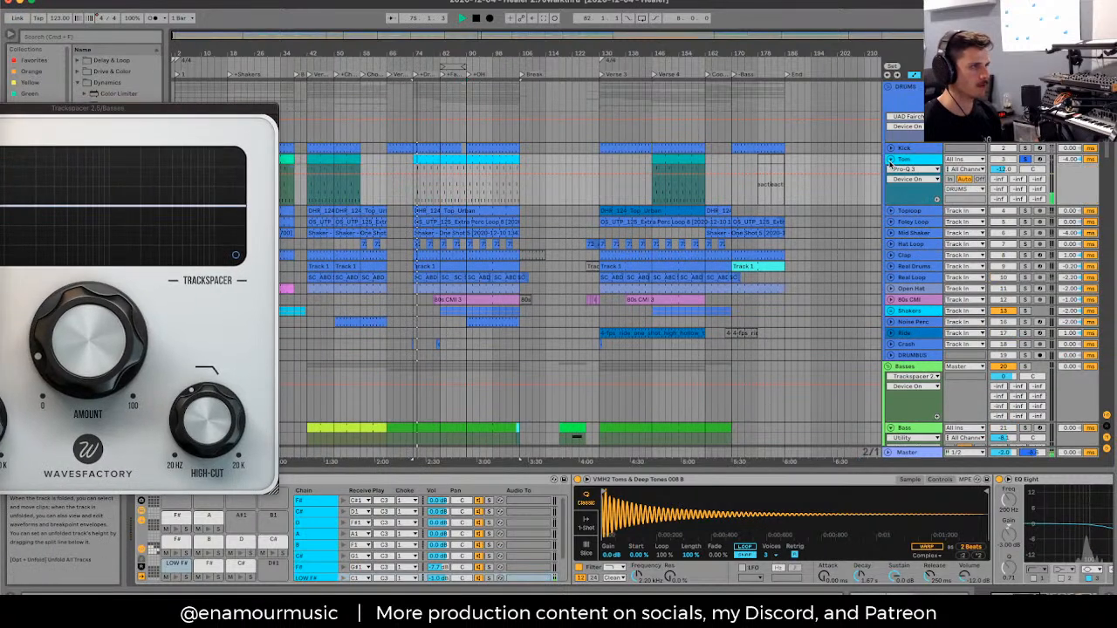
pyautogui.moveTo(175, 115); pyautogui.dragTo(528, 78)
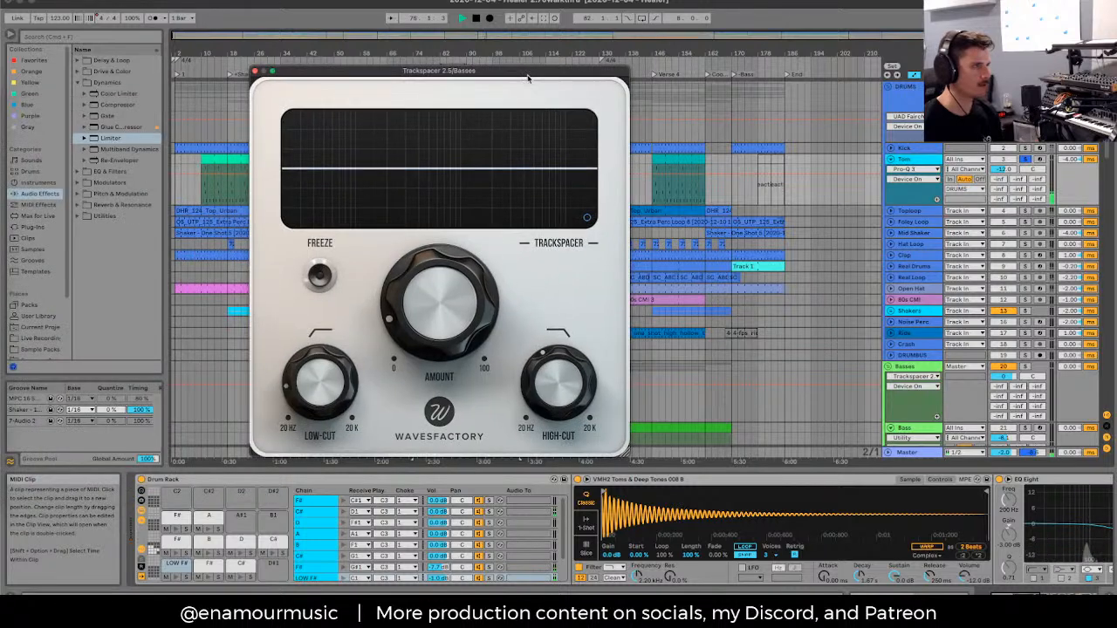
pyautogui.click(890, 162)
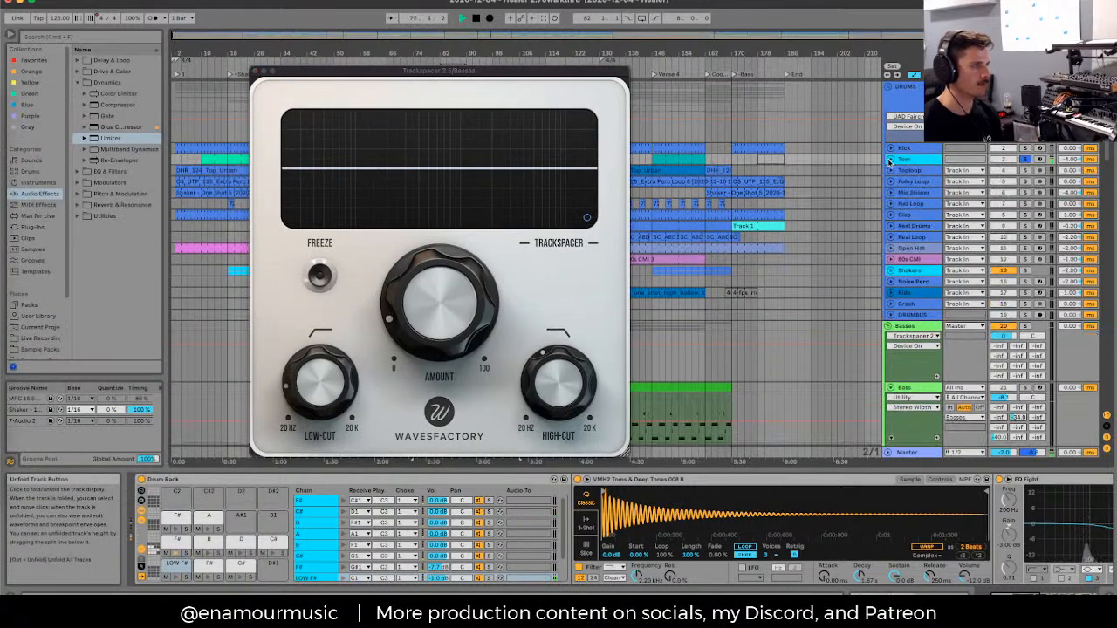
pyautogui.click(890, 162)
pyautogui.click(890, 163)
pyautogui.press('space')
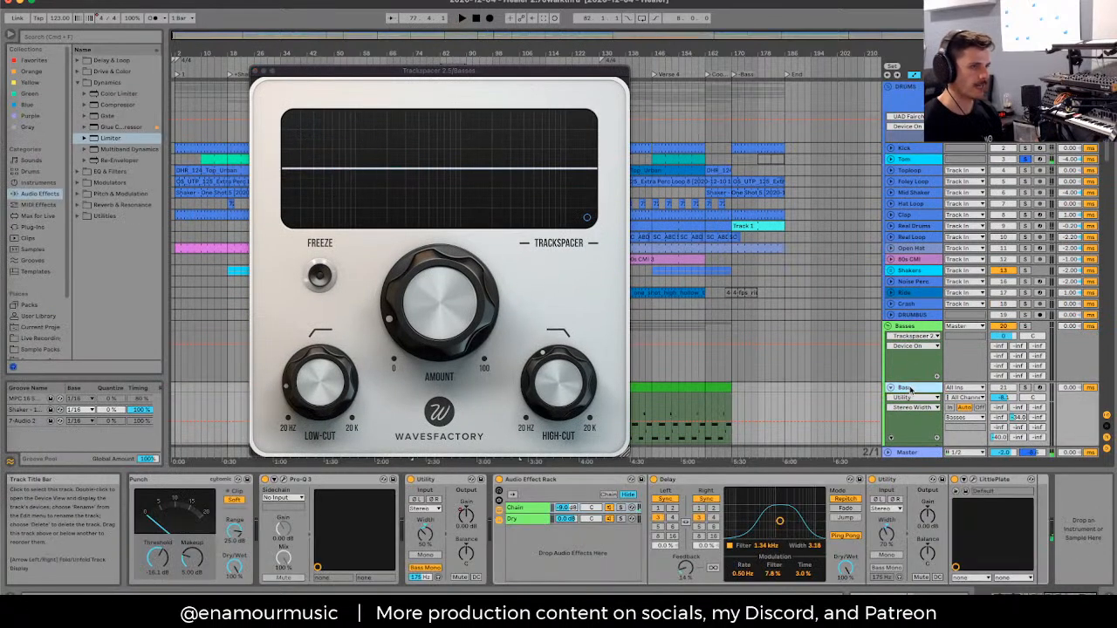
# Step: Play the Basses group with the soloed Tom from bar 90 and bypass the Tom-sidechained Trackspacer during playback
pyautogui.click(909, 336)
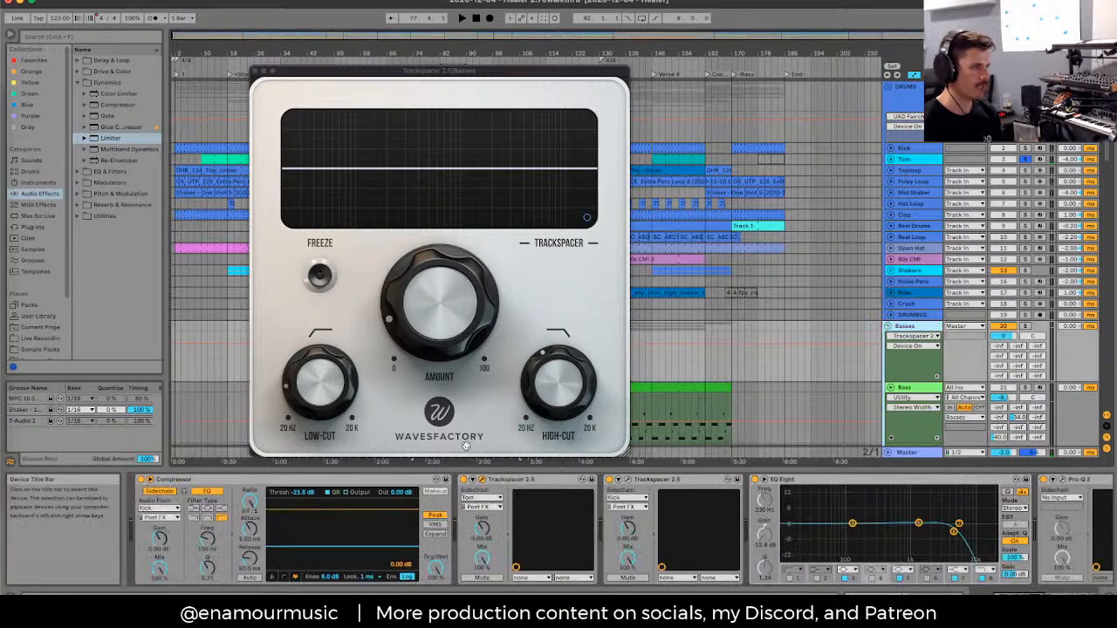
pyautogui.moveTo(561, 373)
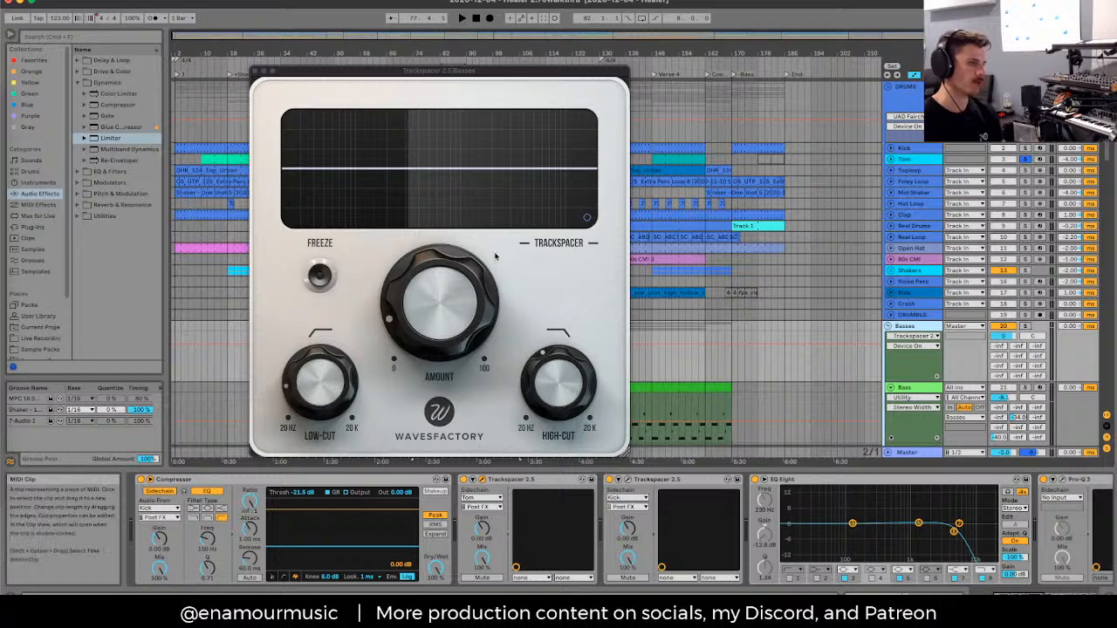
pyautogui.moveTo(403, 73); pyautogui.dragTo(239, 16)
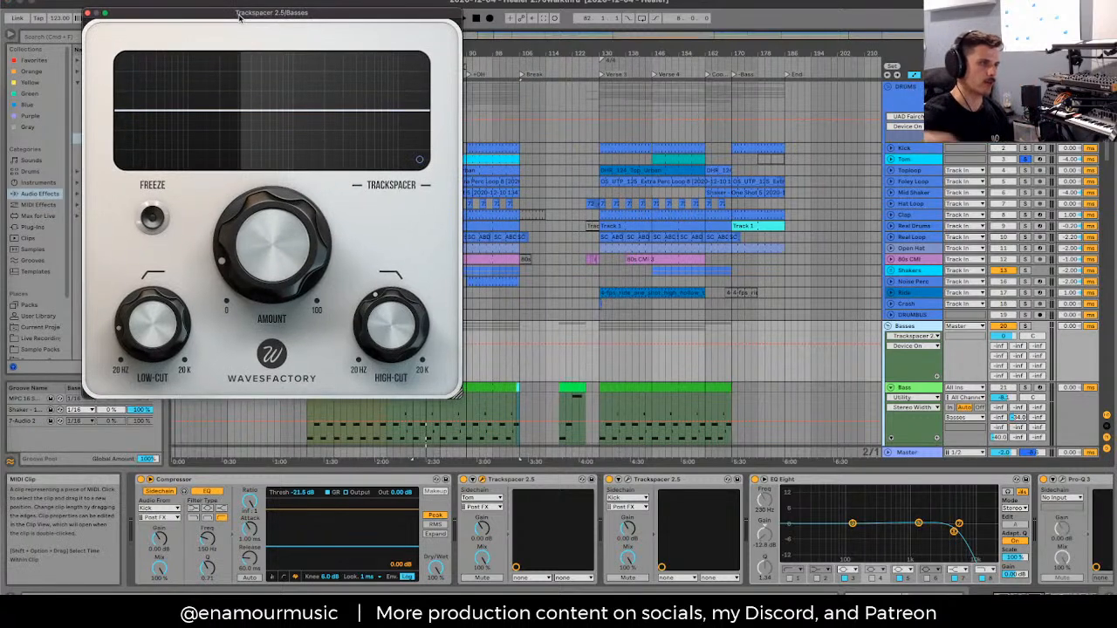
pyautogui.click(470, 370)
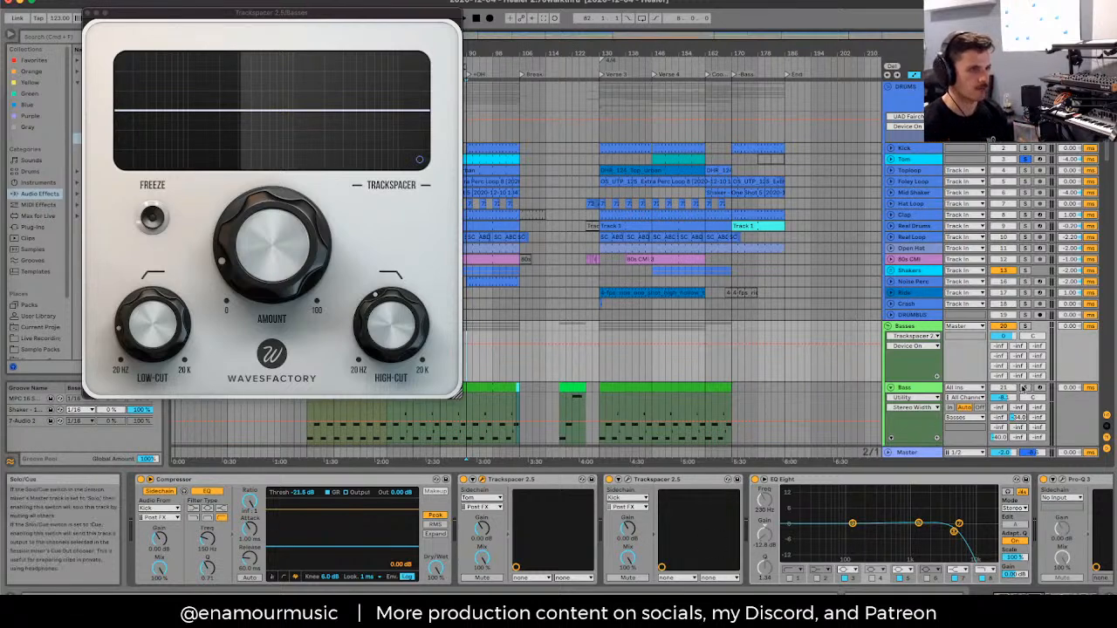
pyautogui.press('space')
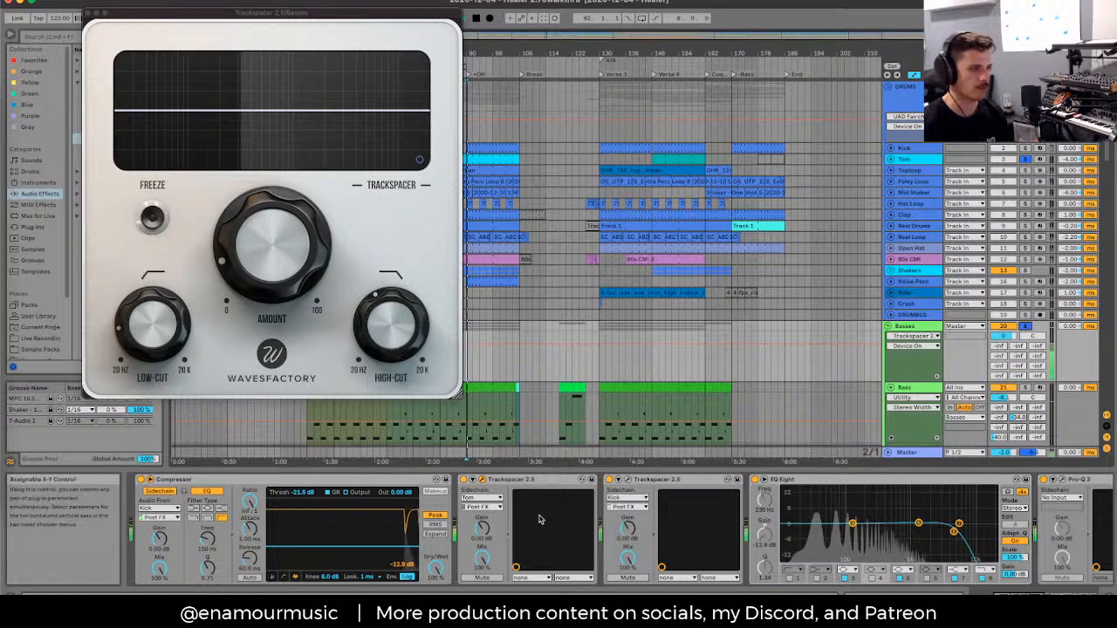
pyautogui.click(464, 479)
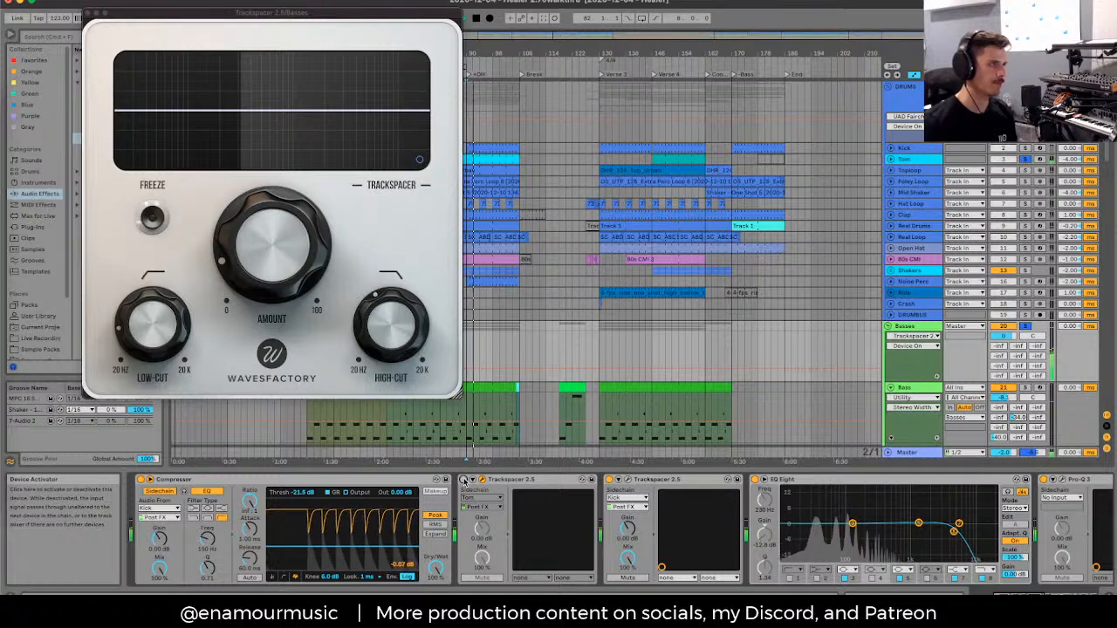
# Step: Replay the Basses group from bar 90, re-enable the Tom-sidechained Trackspacer to compare, check its high-cut, and close its window
pyautogui.click(469, 413)
pyautogui.scroll(5, 468, 413)
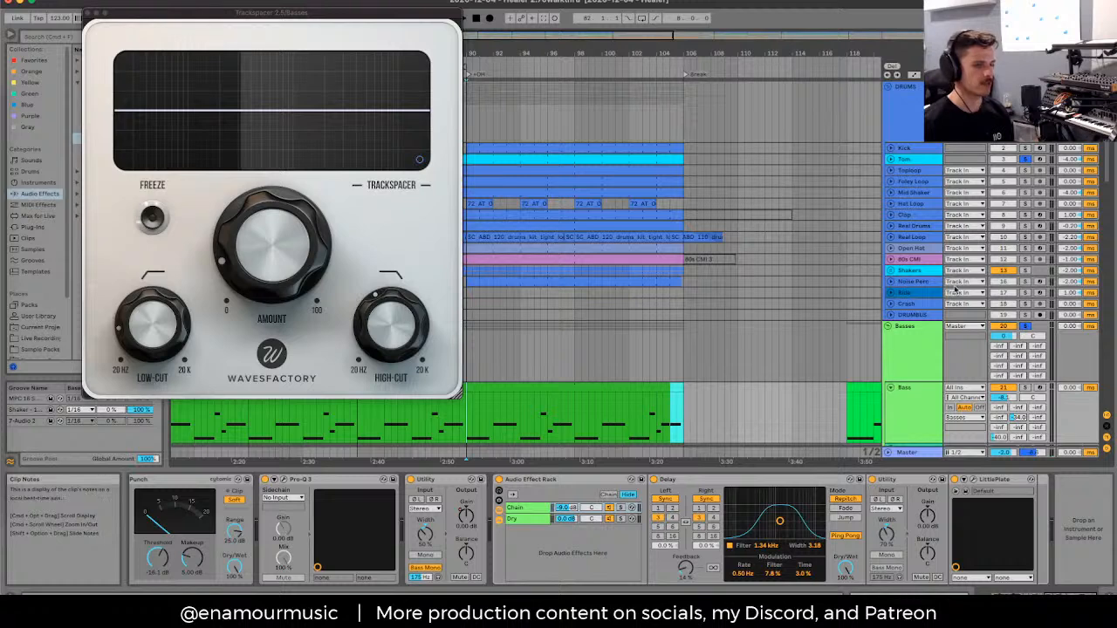
pyautogui.click(909, 377)
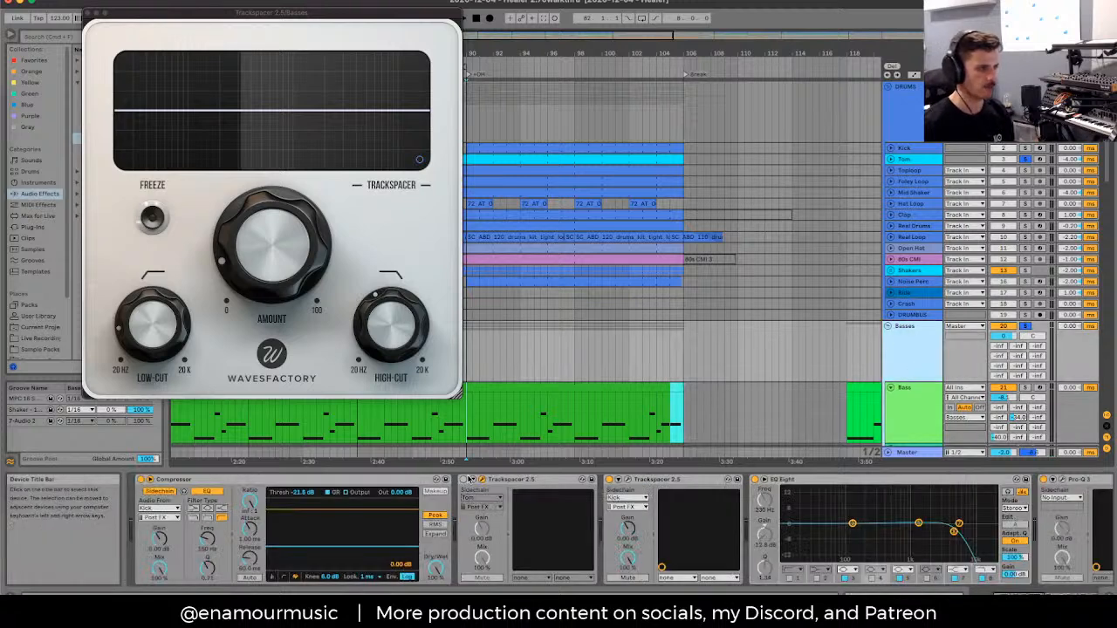
pyautogui.press('space')
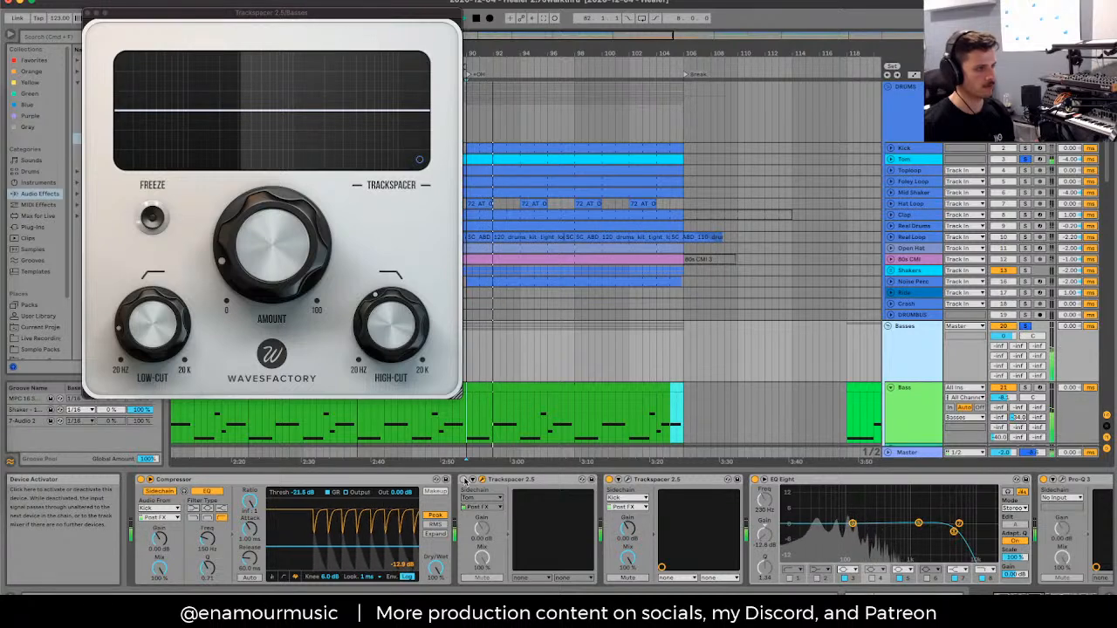
pyautogui.click(464, 480)
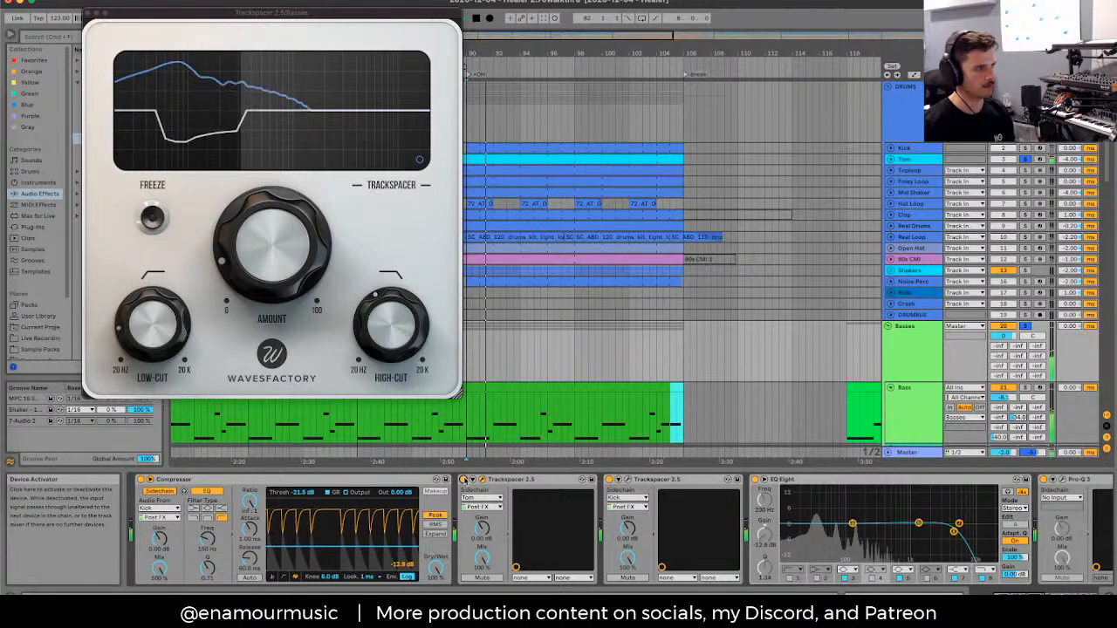
pyautogui.moveTo(395, 288)
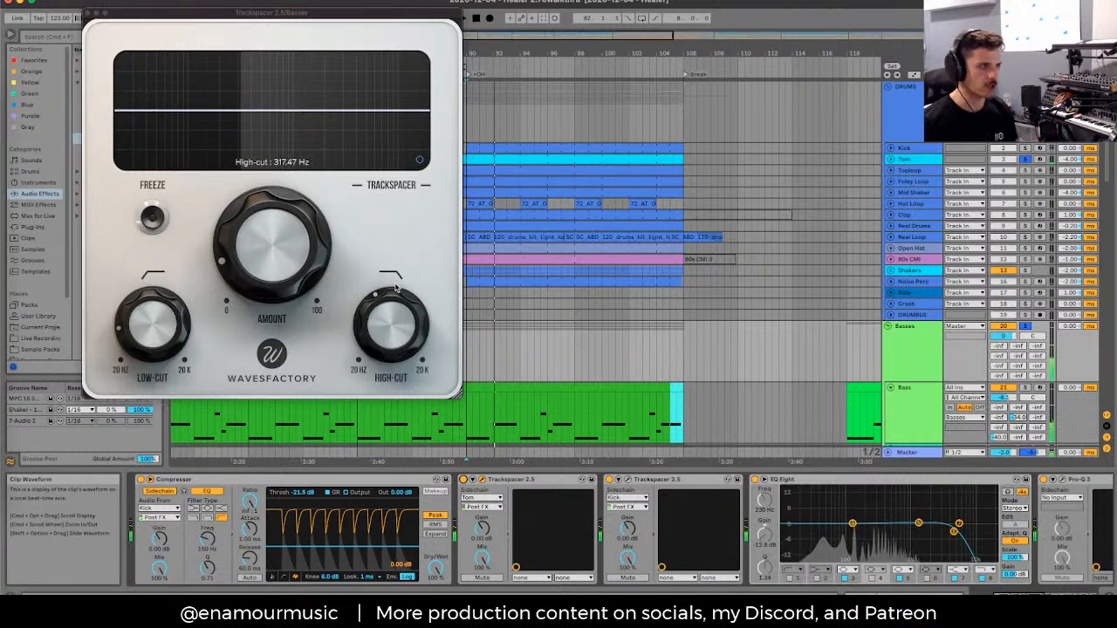
pyautogui.click(86, 14)
# Step: Solo the Kick along with the Tom and audition both against the Basses group from bar 90
pyautogui.scroll(-5, 473, 346)
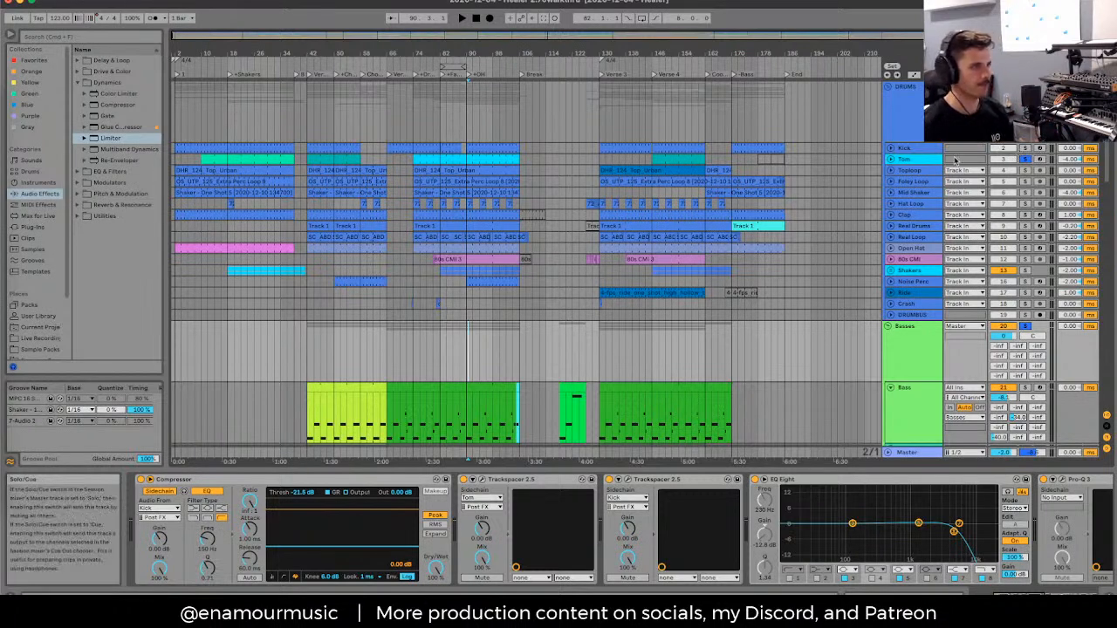
pyautogui.click(918, 161)
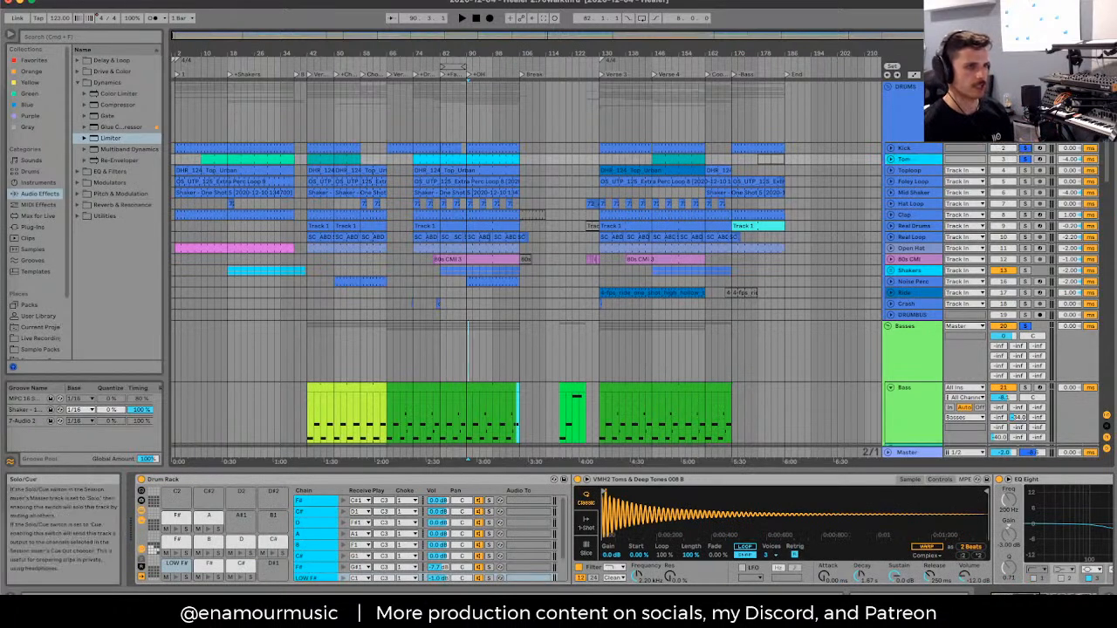
pyautogui.scroll(-5, 795, 299)
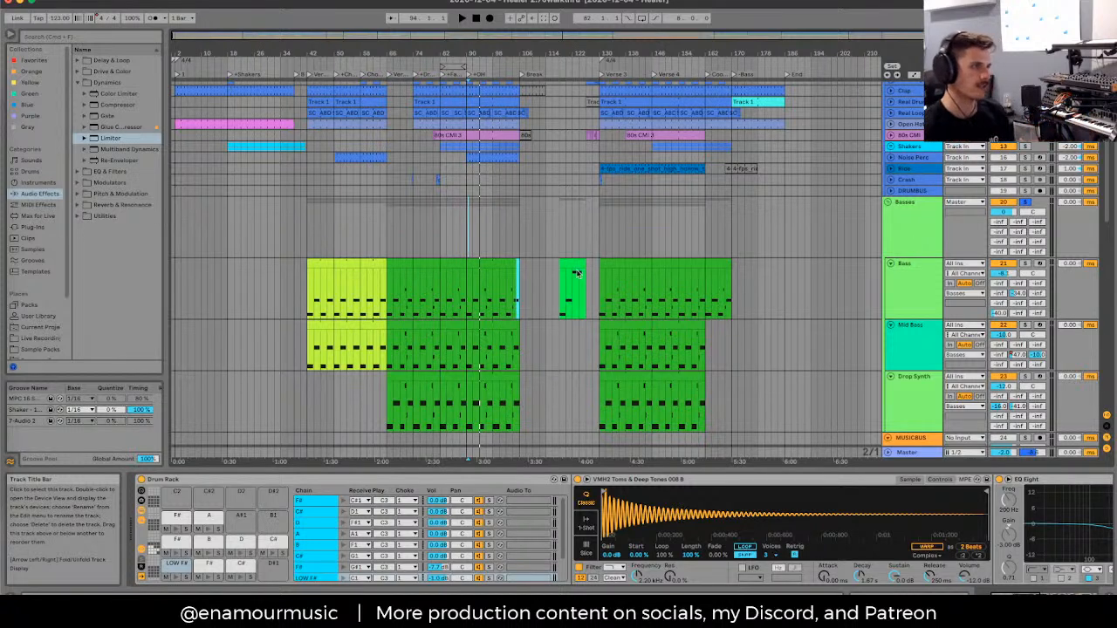
pyautogui.click(471, 235)
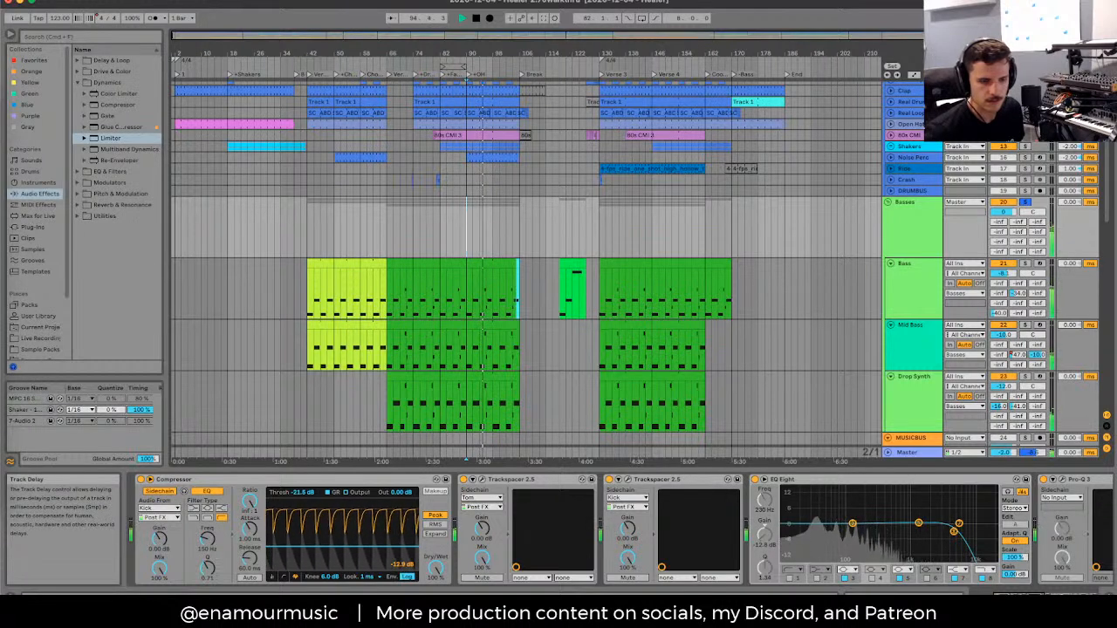
pyautogui.press('space')
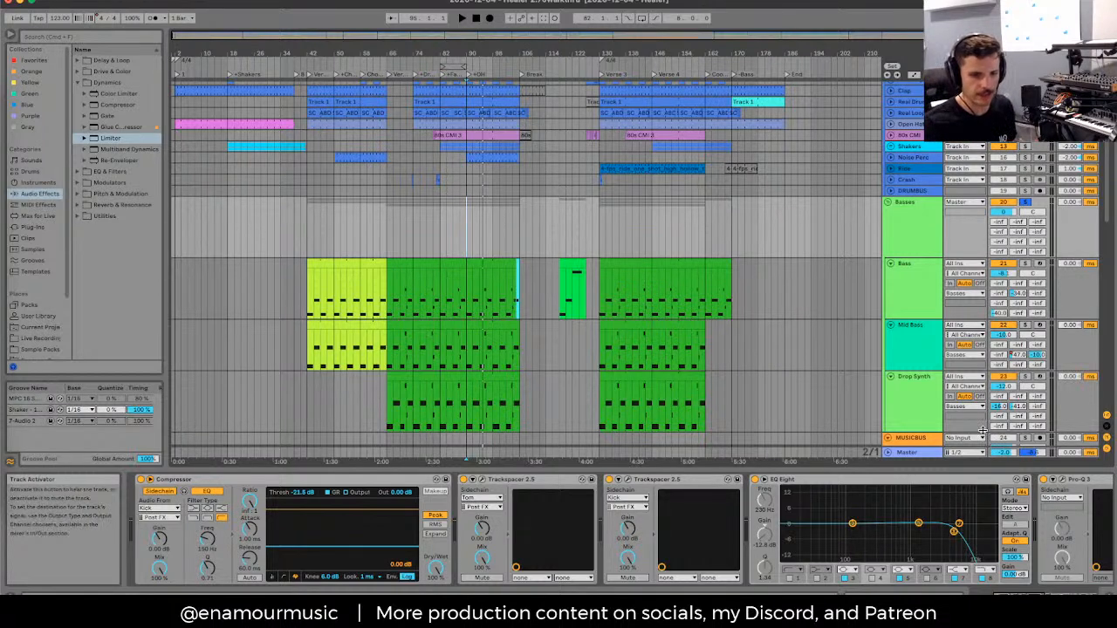
# Step: Show the automation lanes and examine the Bass track's Wavetable envelope and sustain curves around the break and Verse 3
pyautogui.scroll(-2, 655, 227)
pyautogui.click(653, 224)
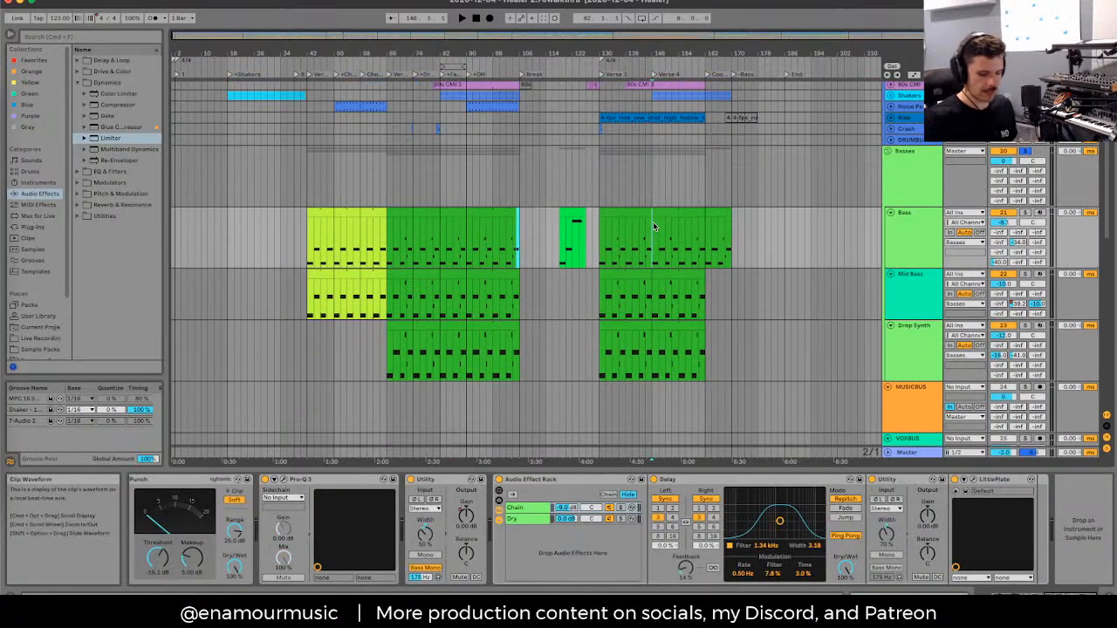
pyautogui.press('a')
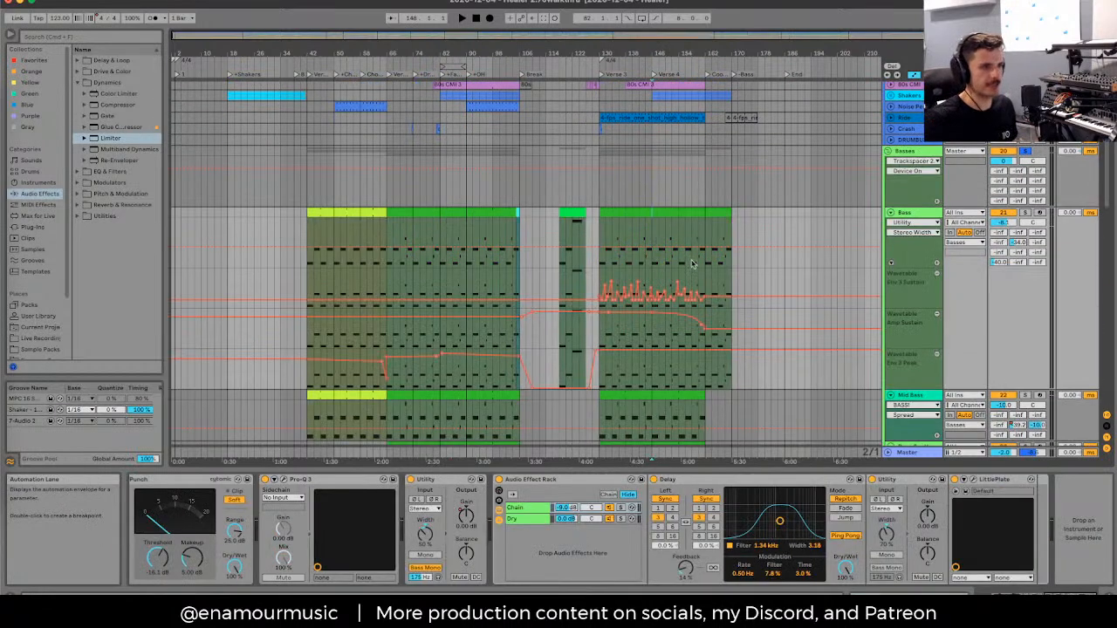
pyautogui.click(912, 223)
pyautogui.click(921, 215)
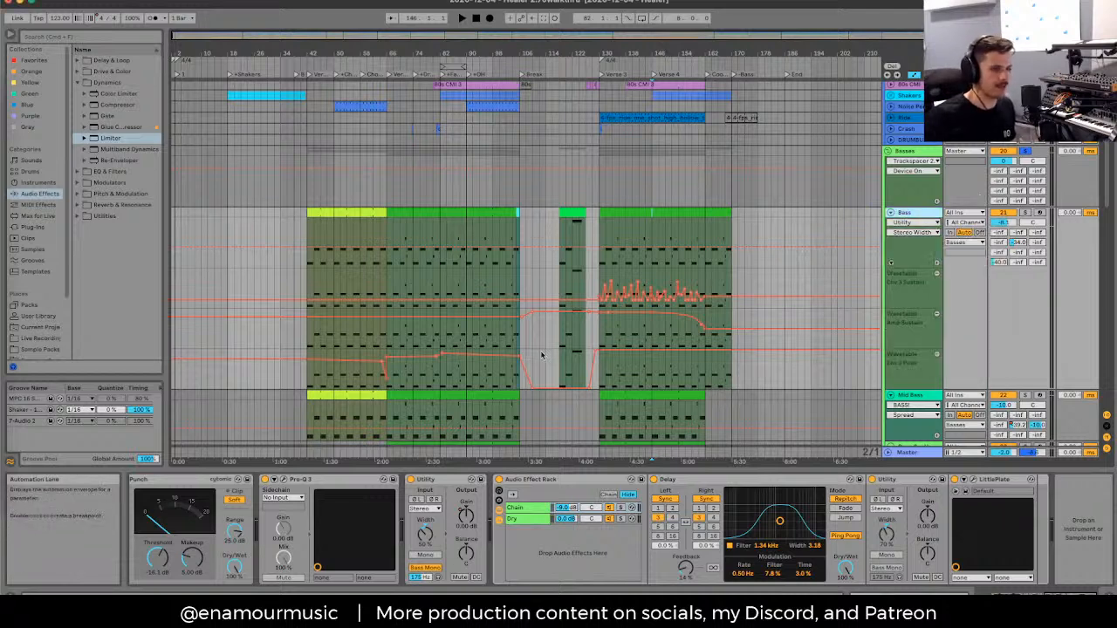
pyautogui.scroll(5, 590, 284)
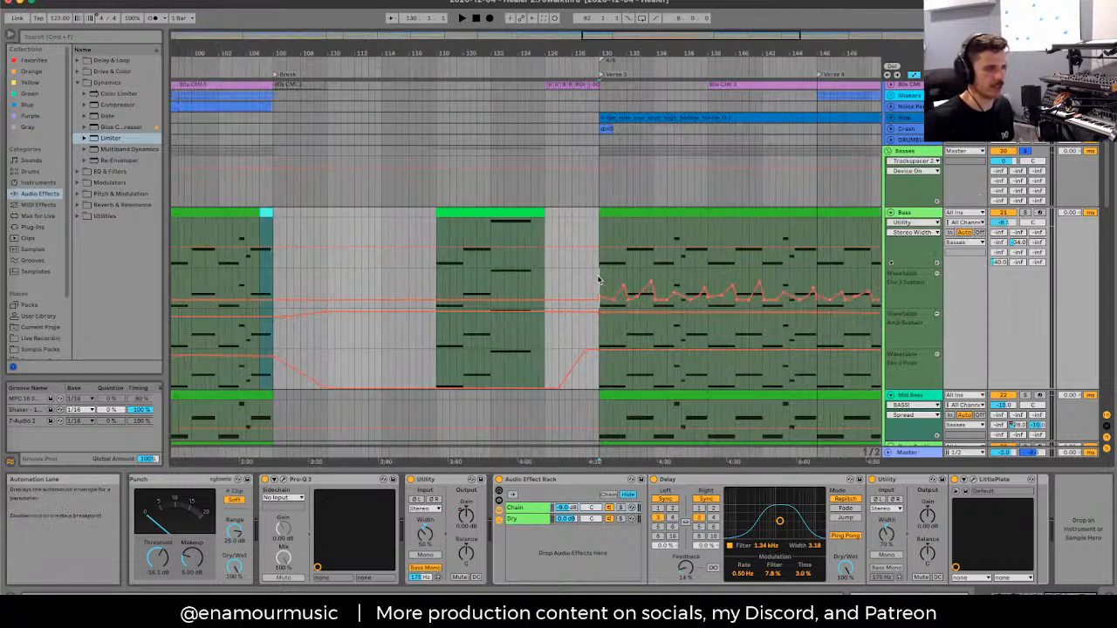
pyautogui.hscroll(2, 646, 284)
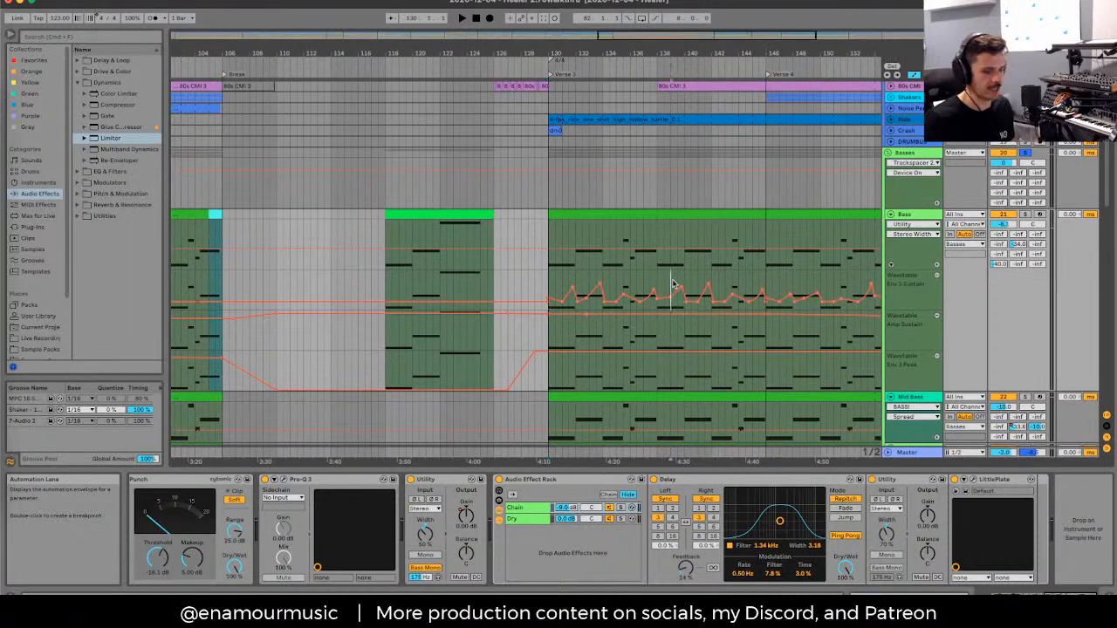
pyautogui.scroll(-3, 672, 283)
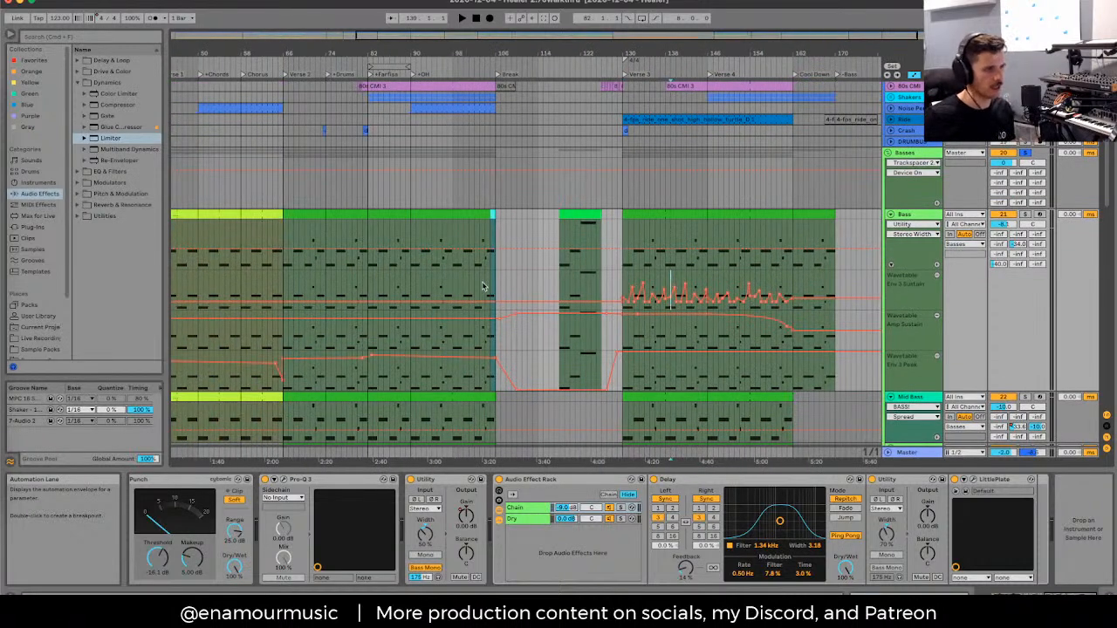
pyautogui.scroll(-3, 482, 286)
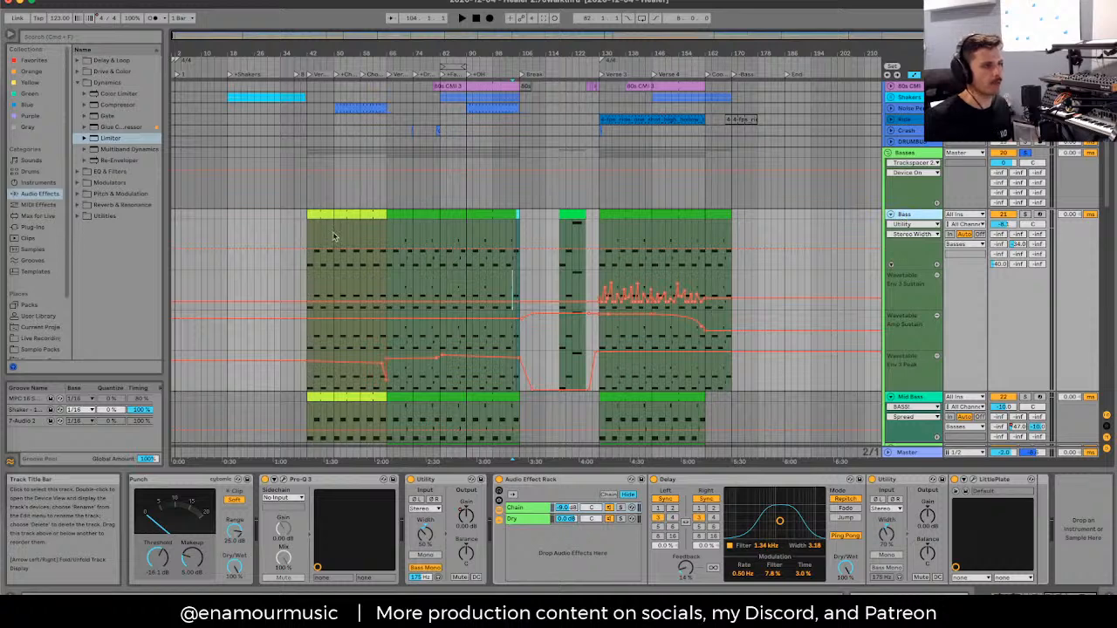
# Step: Display the Bass track's Wavetable Osc 2 Transpose automation and highlight its lanes from bar 130 past the end of the last clip
pyautogui.click(912, 224)
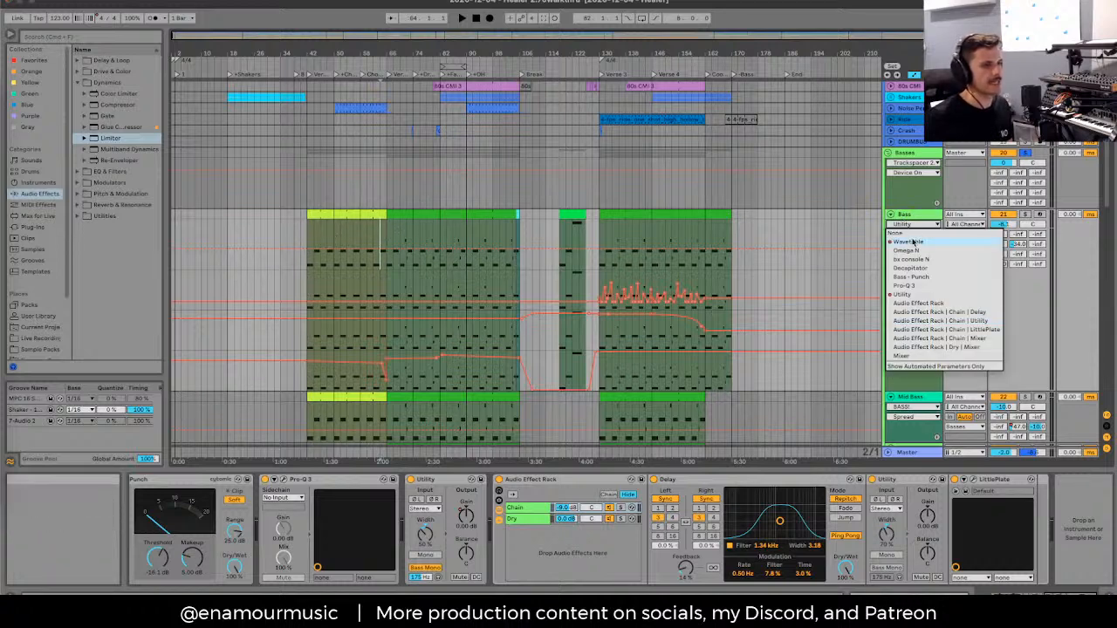
pyautogui.click(912, 242)
pyautogui.click(912, 234)
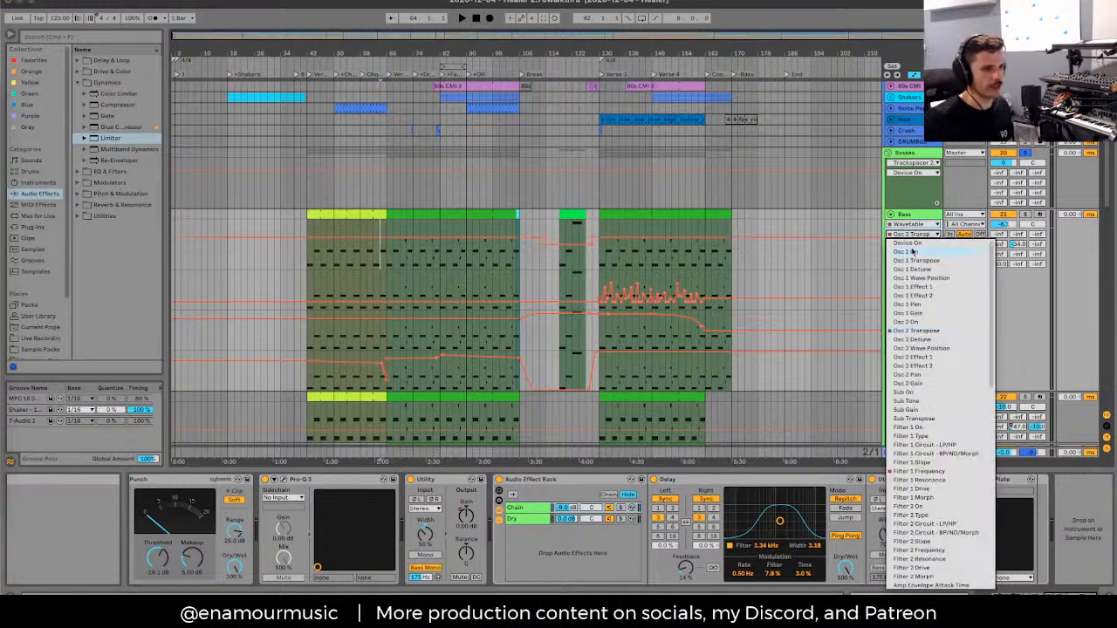
pyautogui.click(914, 331)
pyautogui.moveTo(599, 253); pyautogui.dragTo(771, 349)
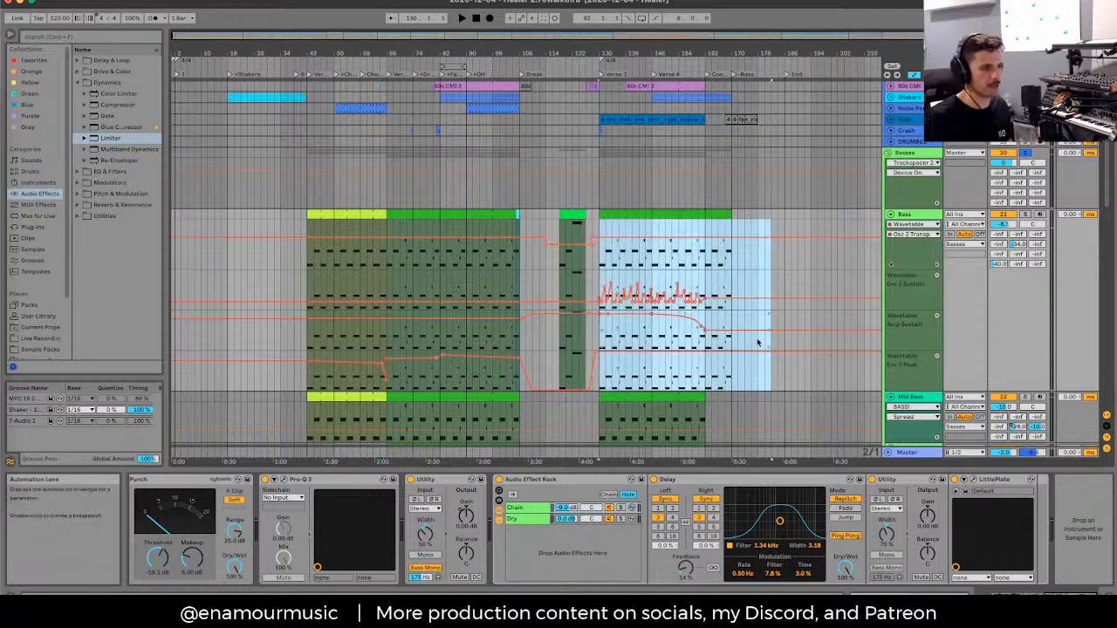
# Step: Display the Bass track's Wavetable Filter 1 Frequency automation and examine its curve around Verse 2
pyautogui.click(909, 225)
pyautogui.click(916, 244)
pyautogui.click(912, 234)
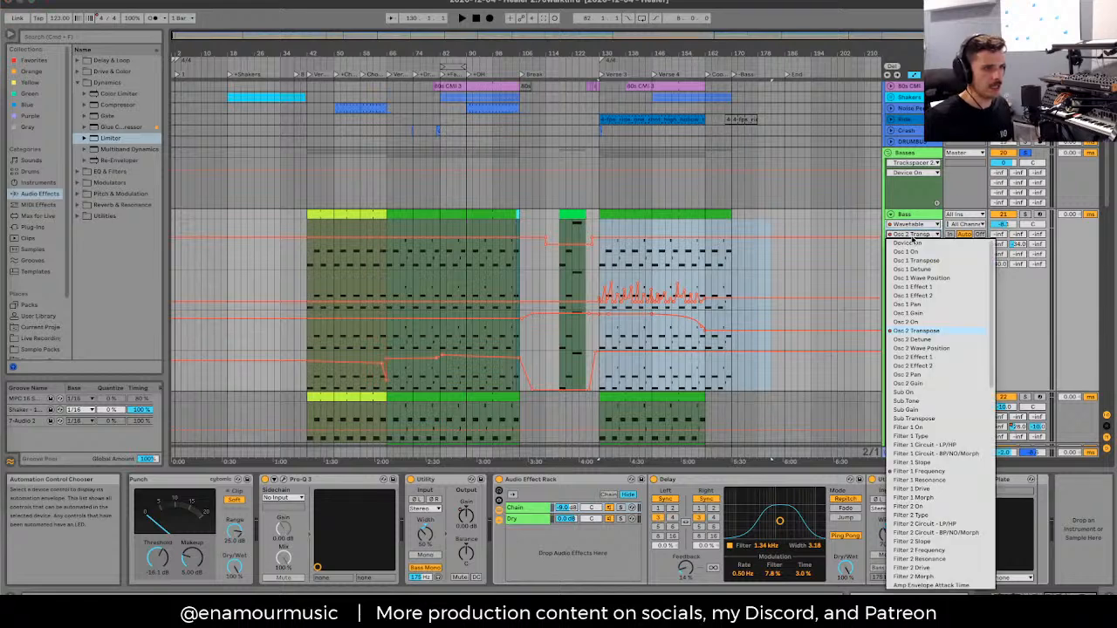
pyautogui.scroll(-1, 907, 515)
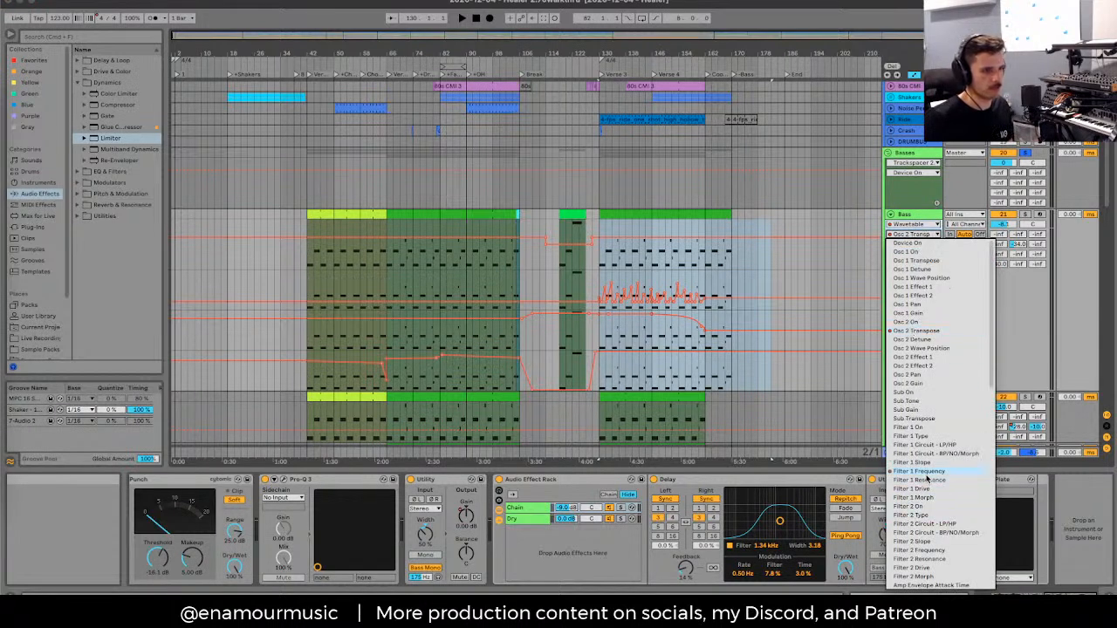
pyautogui.click(918, 472)
pyautogui.click(389, 272)
pyautogui.scroll(2, 389, 272)
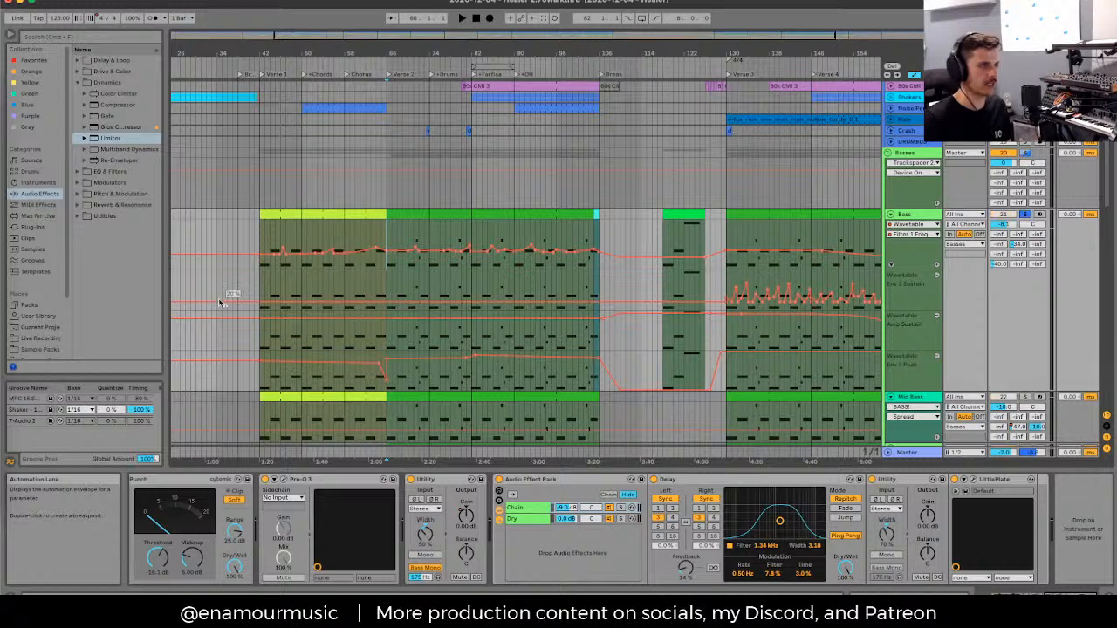
pyautogui.scroll(2, 395, 234)
pyautogui.scroll(2, 395, 234)
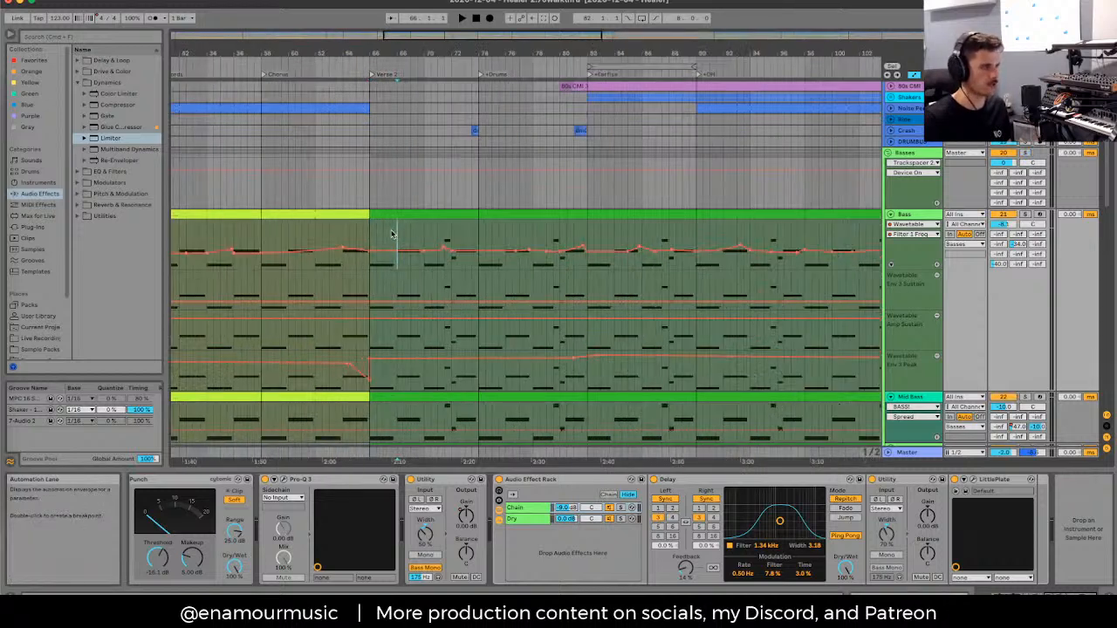
# Step: Audition the Bass track's Filter 1 Frequency automation from the start of Verse 2 and again from about bar 80
pyautogui.click(373, 231)
pyautogui.press('space')
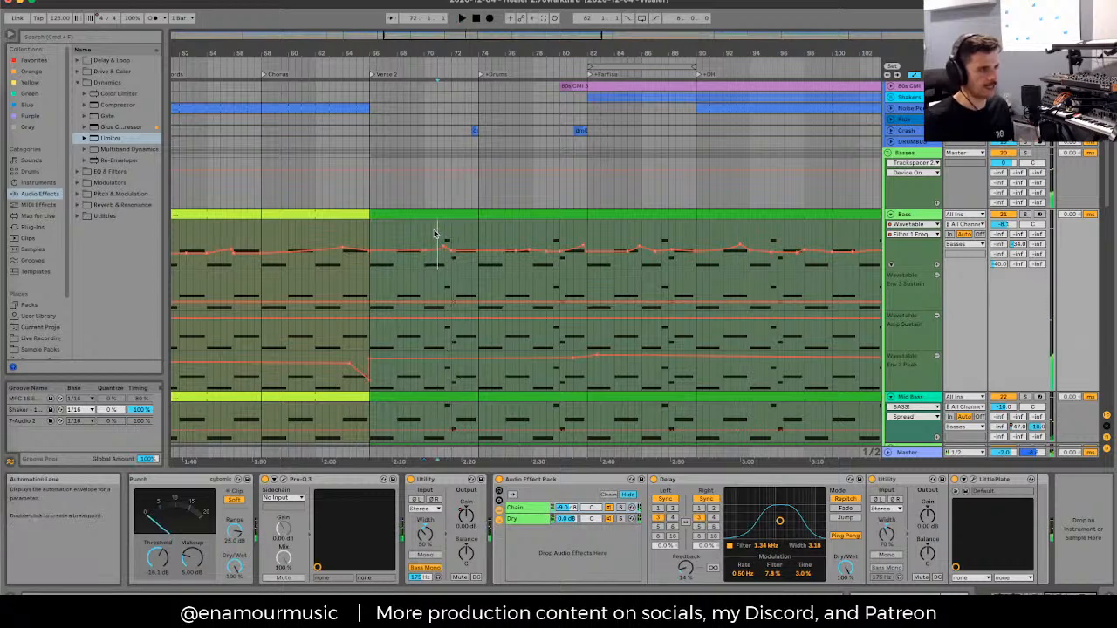
pyautogui.click(568, 239)
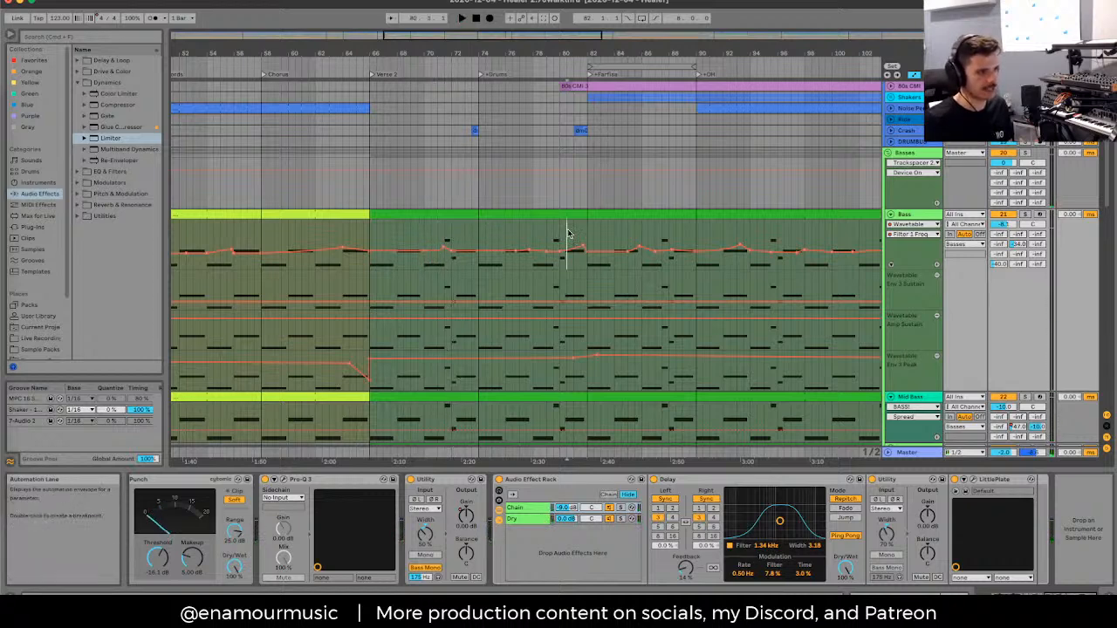
pyautogui.scroll(2, 568, 236)
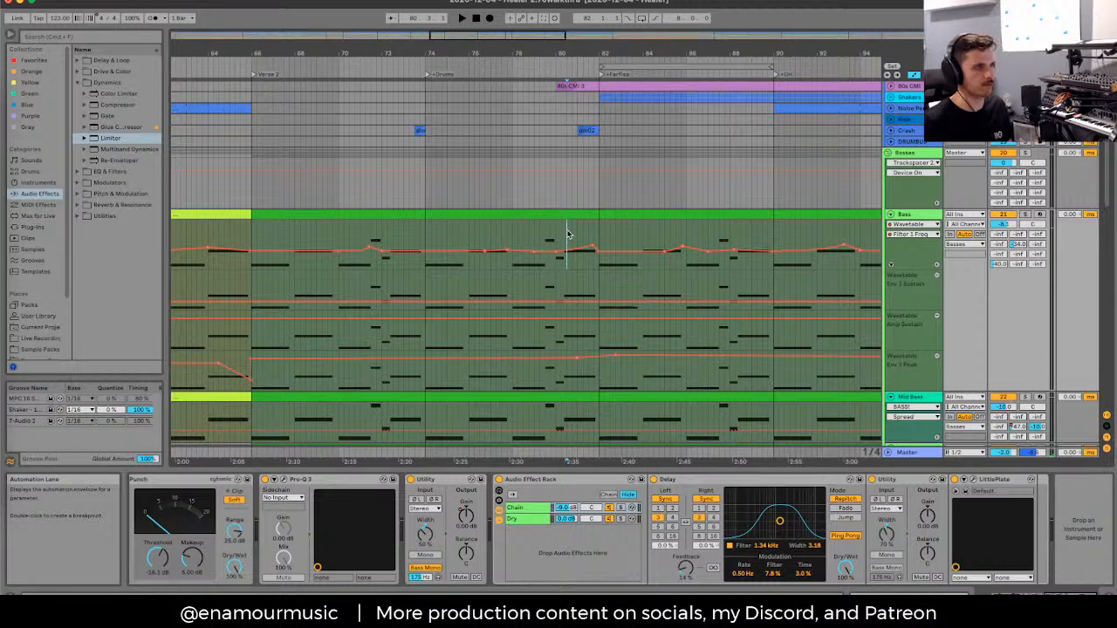
pyautogui.press('space')
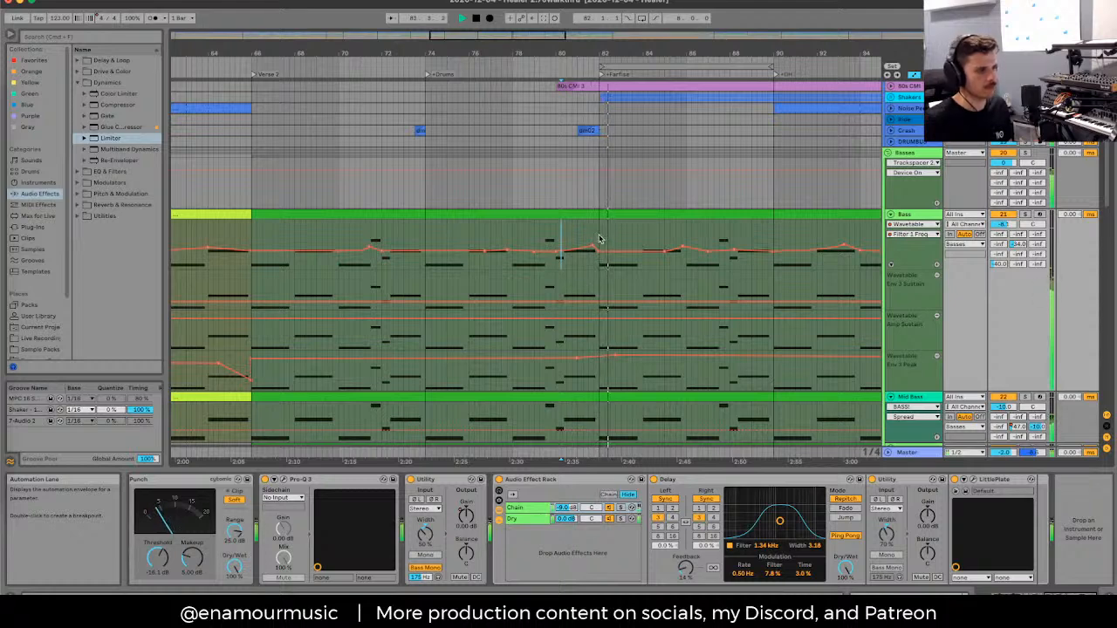
pyautogui.press('space')
pyautogui.press('space')
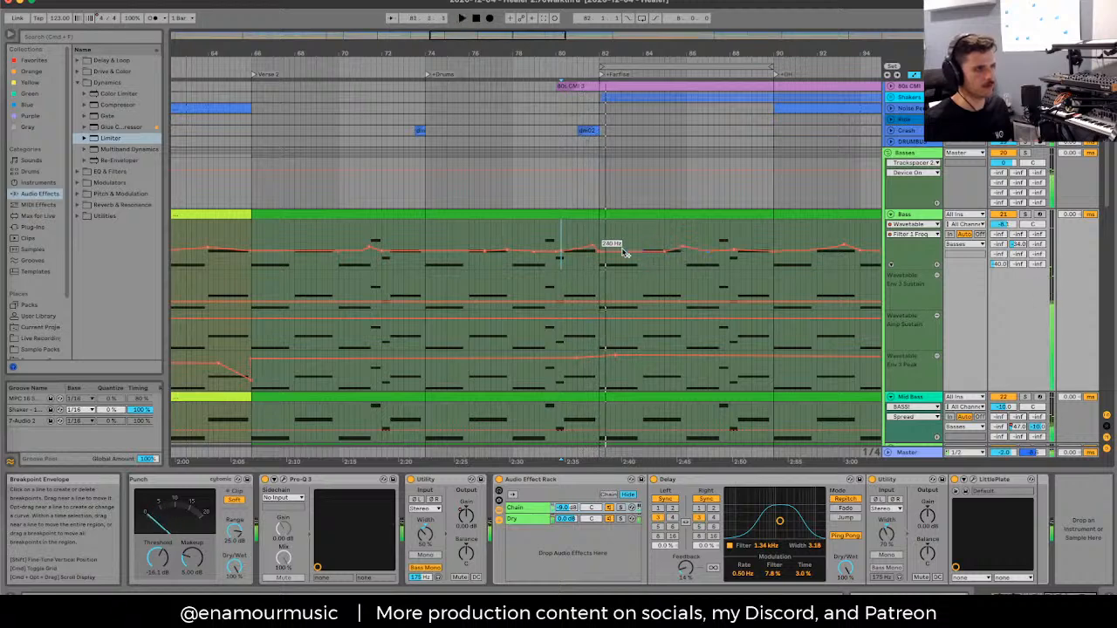
# Step: Audition the Bass filter movements in the +Farfisa section from about bar 85 and in the +OH section from bar 92
pyautogui.click(572, 236)
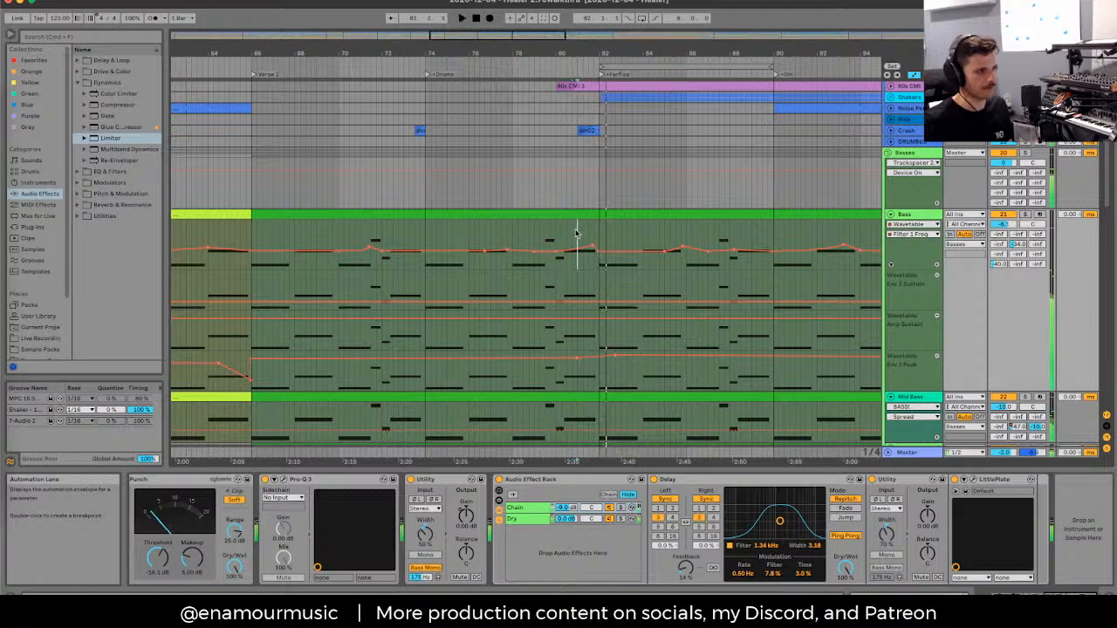
pyautogui.press('-')
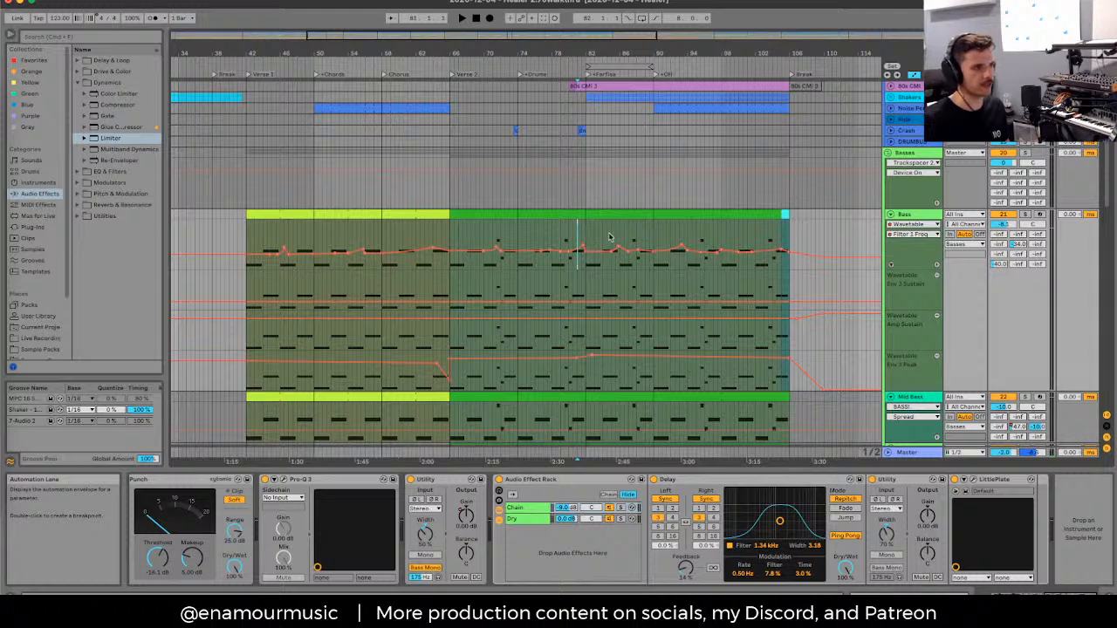
pyautogui.click(609, 237)
pyautogui.press('space')
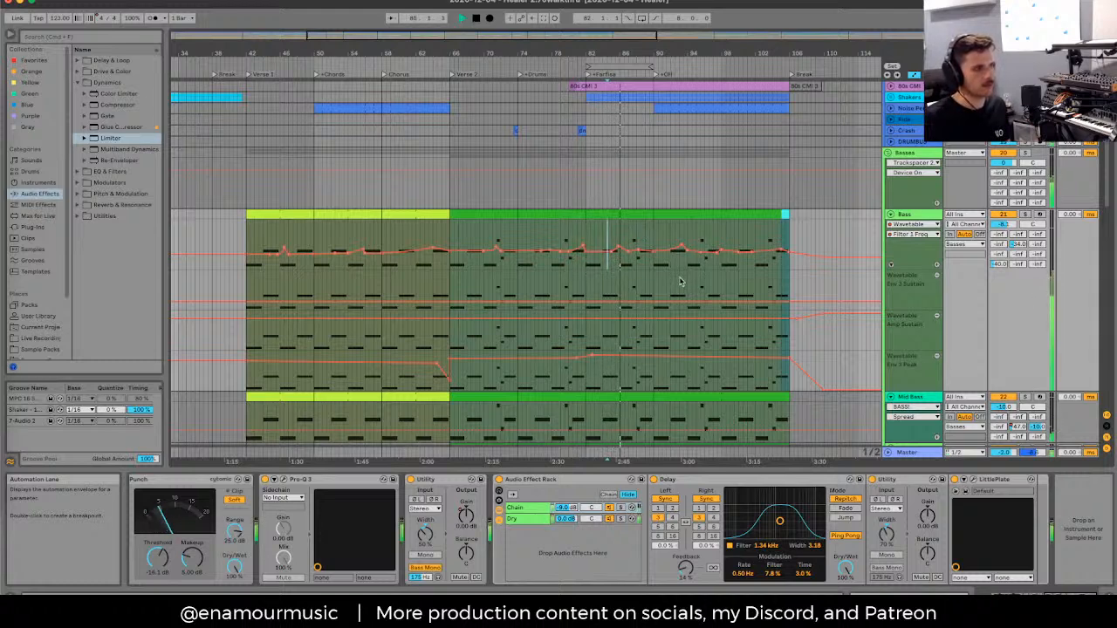
pyautogui.press('space')
pyautogui.click(671, 237)
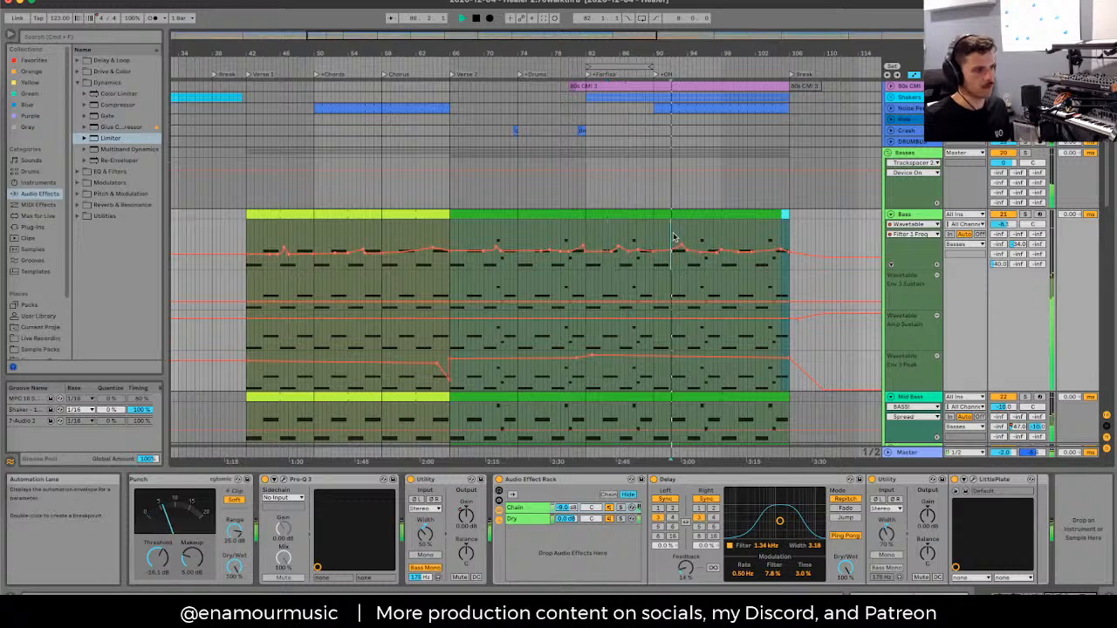
pyautogui.press('space')
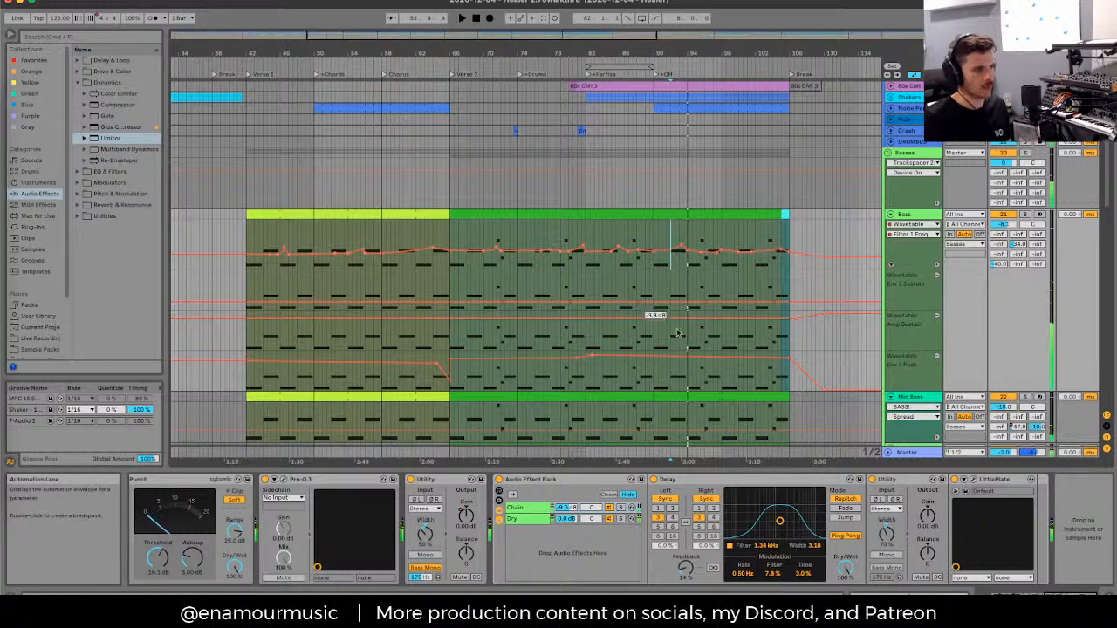
pyautogui.press('space')
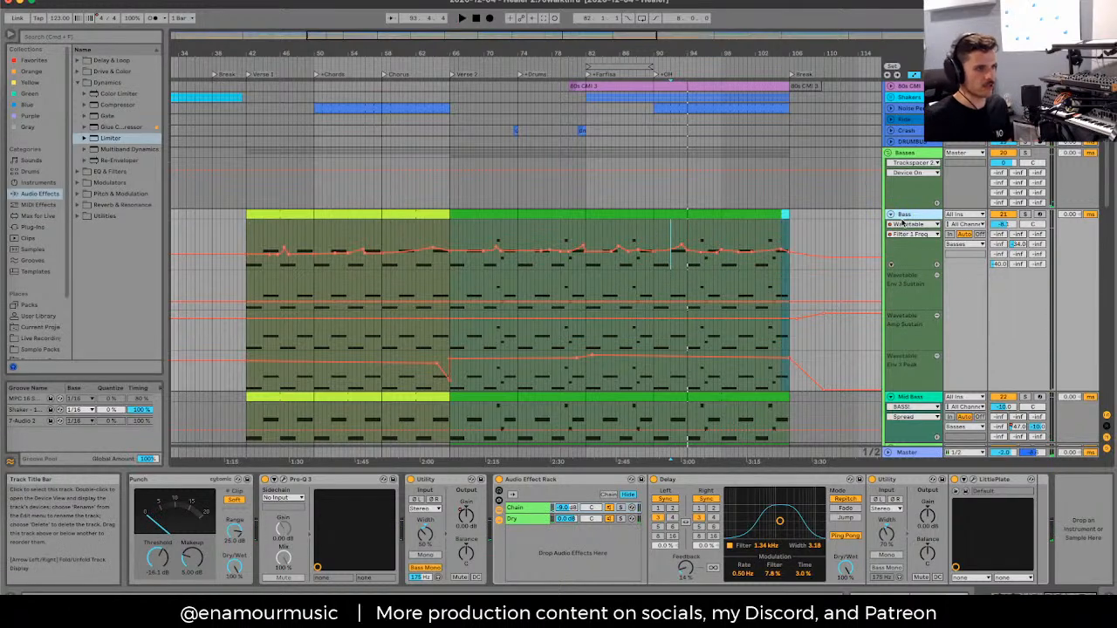
# Step: Show the Bass track's Wavetable and examine its MIDI and Matrix modulation assignments and the LFO 2 attack setting
pyautogui.hscroll(-3, 746, 299)
pyautogui.scroll(-1, 746, 300)
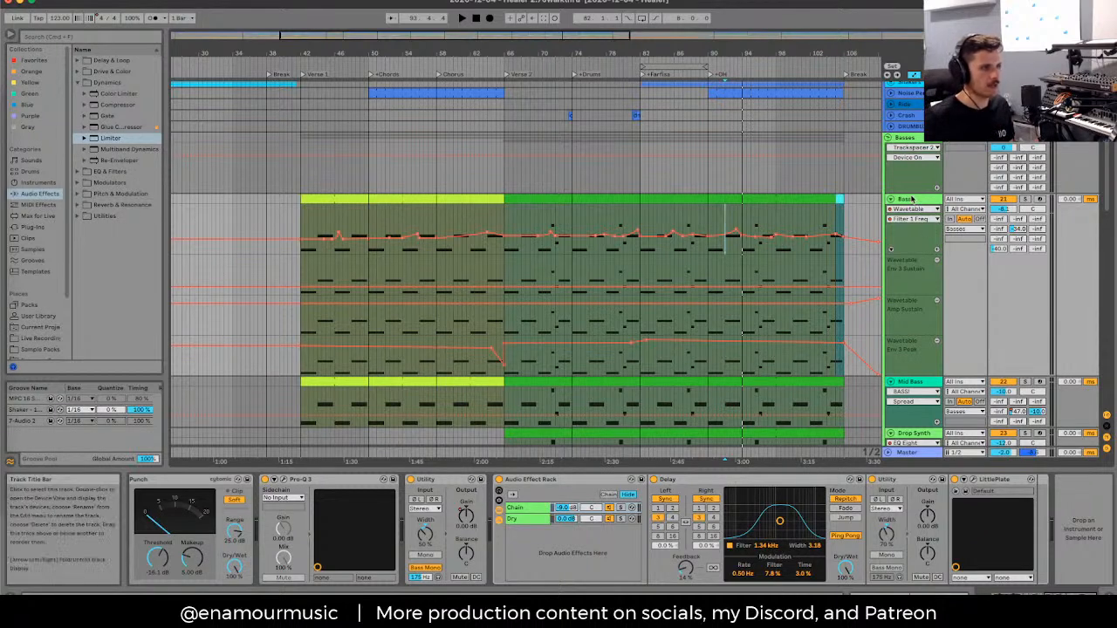
pyautogui.click(914, 200)
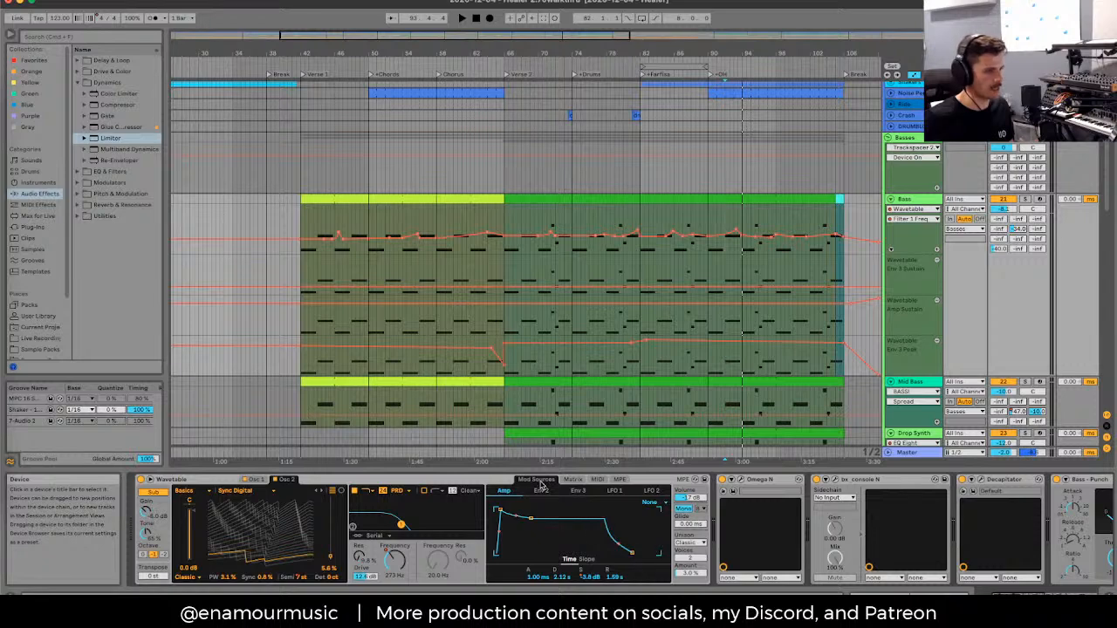
pyautogui.click(596, 480)
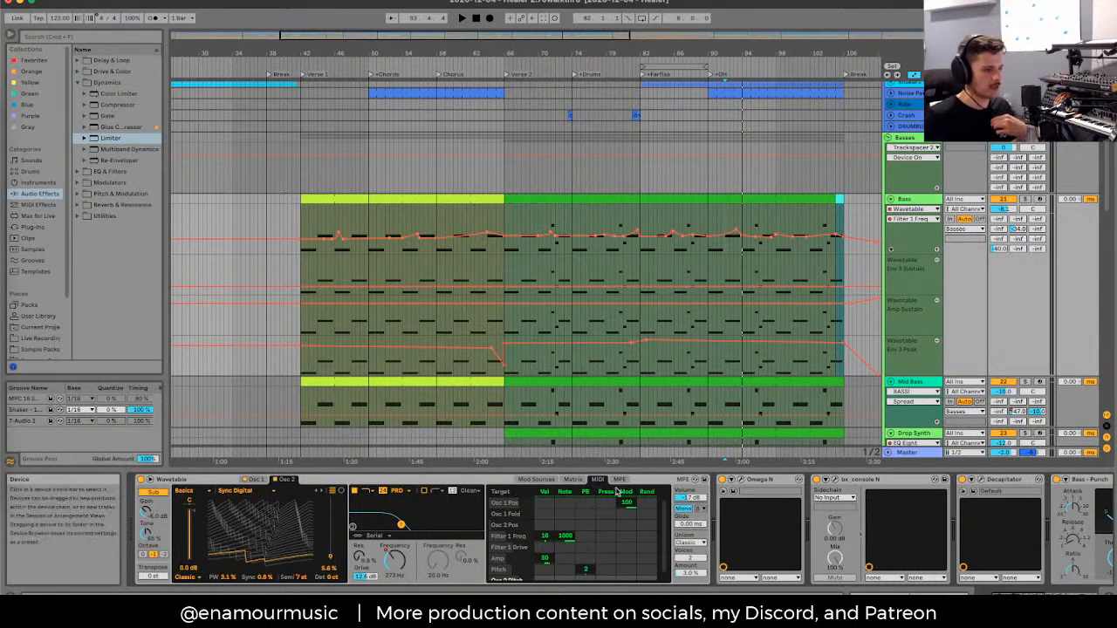
pyautogui.click(572, 480)
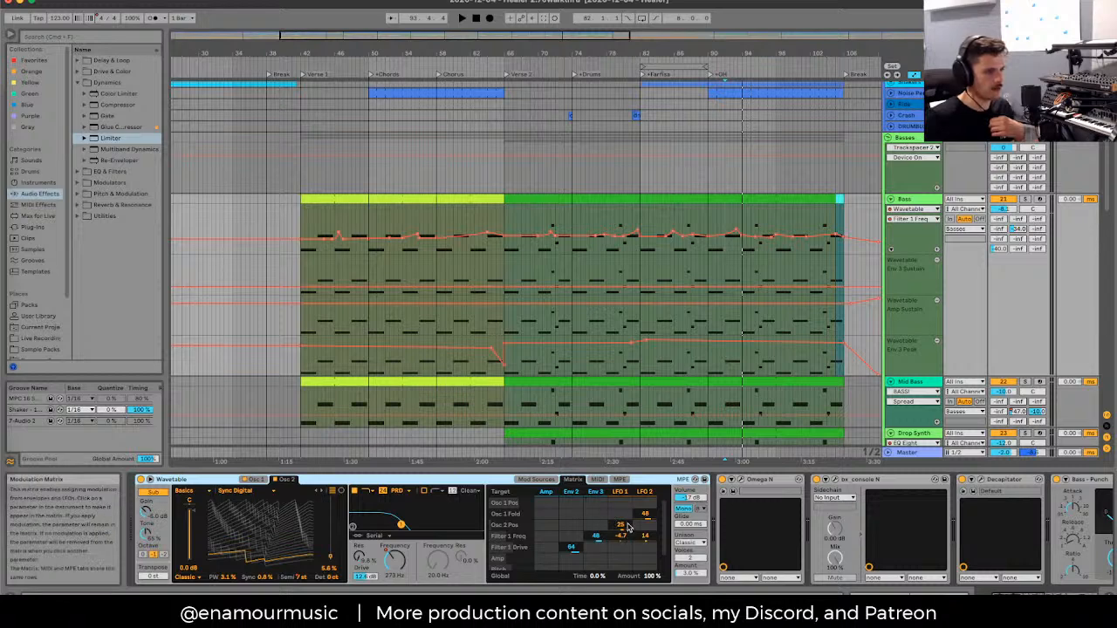
pyautogui.click(643, 492)
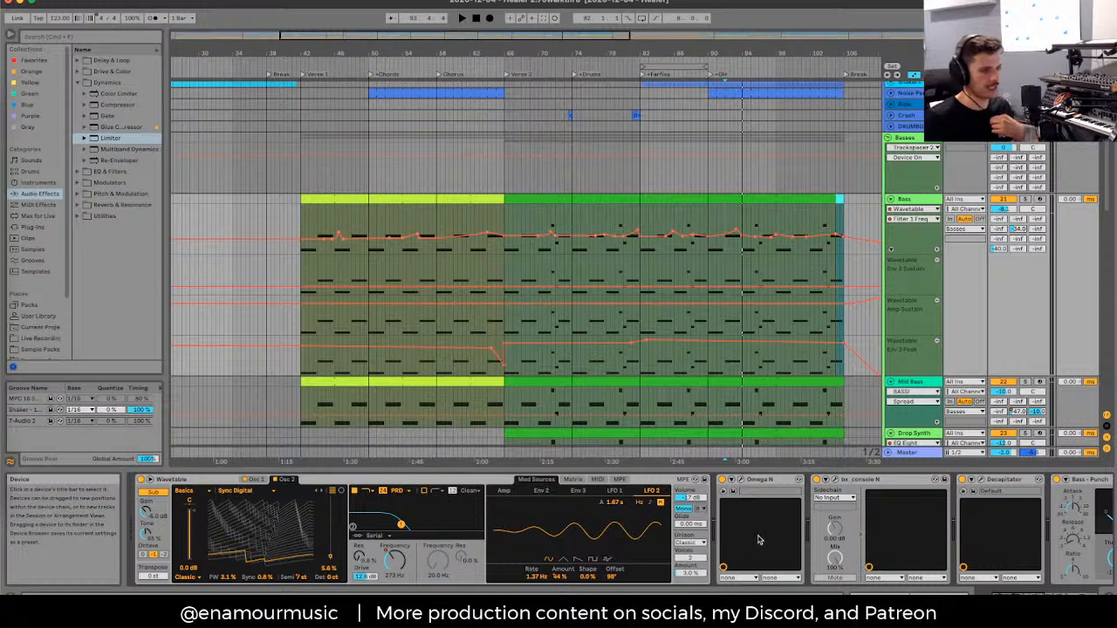
pyautogui.click(612, 504)
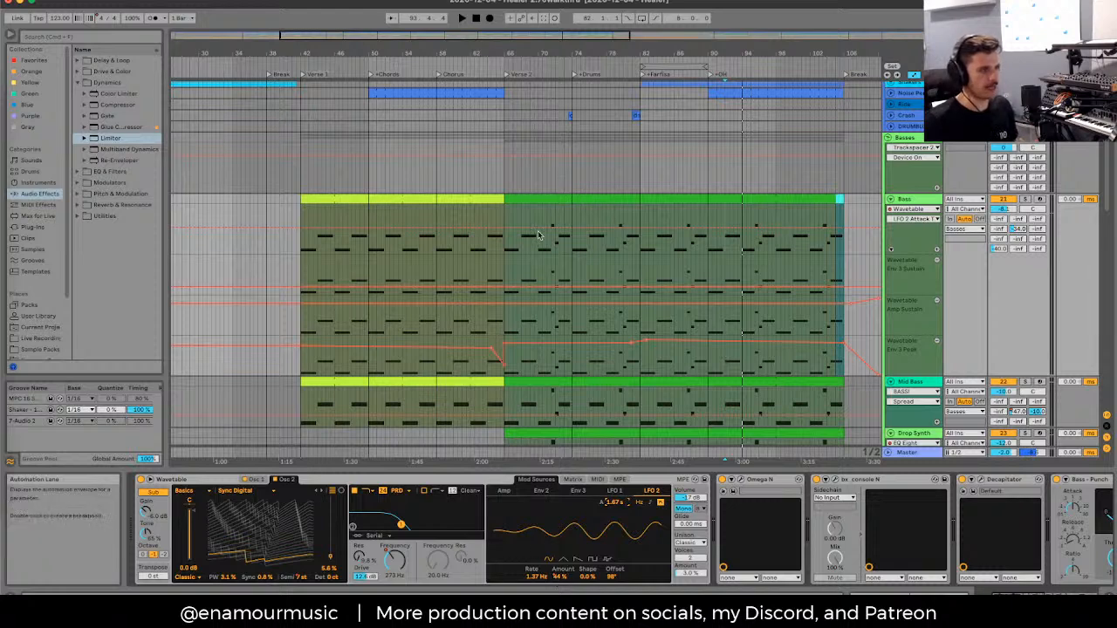
# Step: Hide the automation lanes, solo the Bass track and audition it from bar 68
pyautogui.scroll(3, 522, 248)
pyautogui.scroll(2, 522, 248)
pyautogui.press('a')
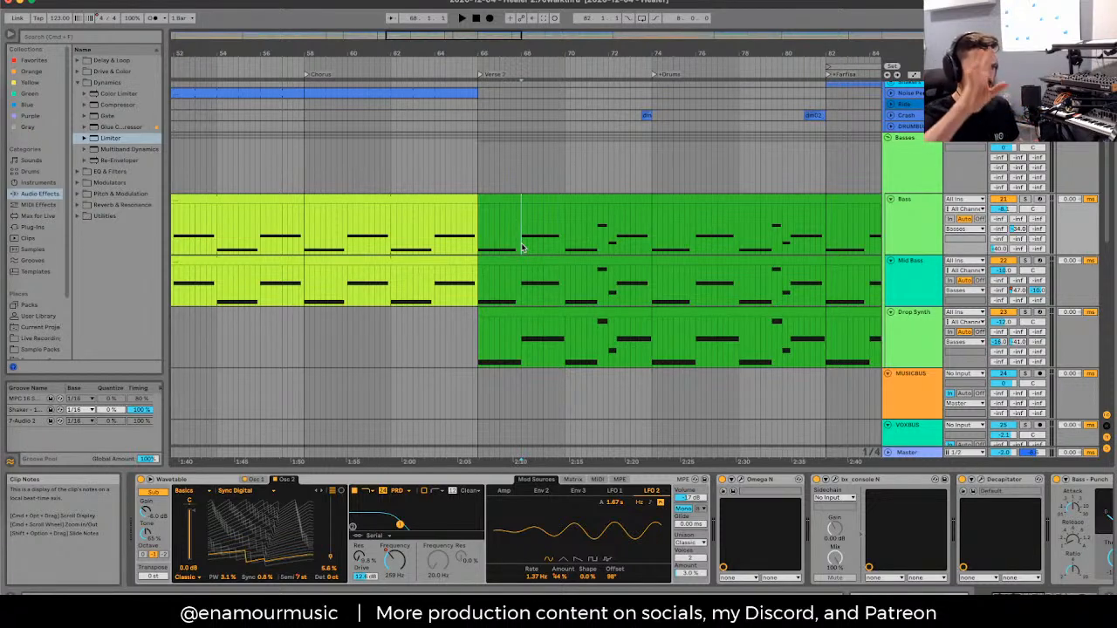
pyautogui.click(939, 225)
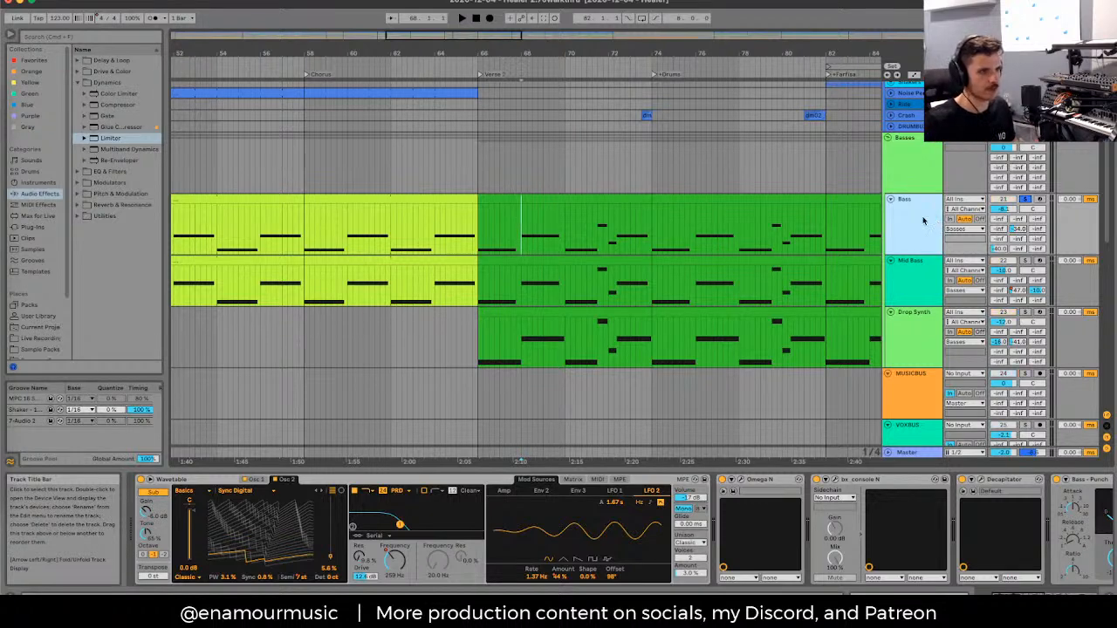
pyautogui.press('space')
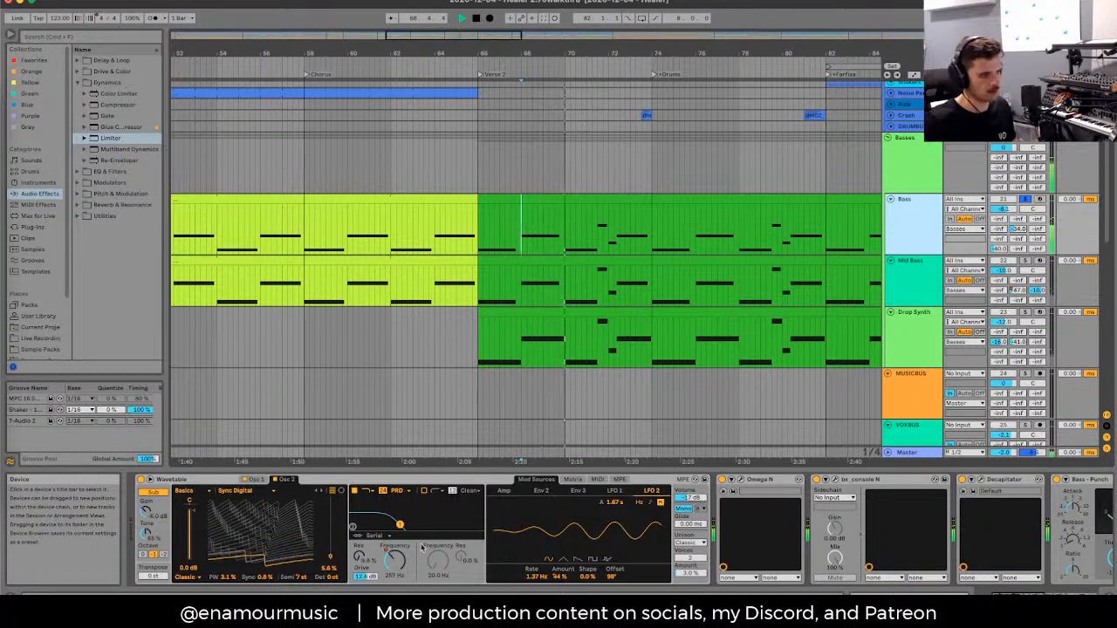
pyautogui.press('space')
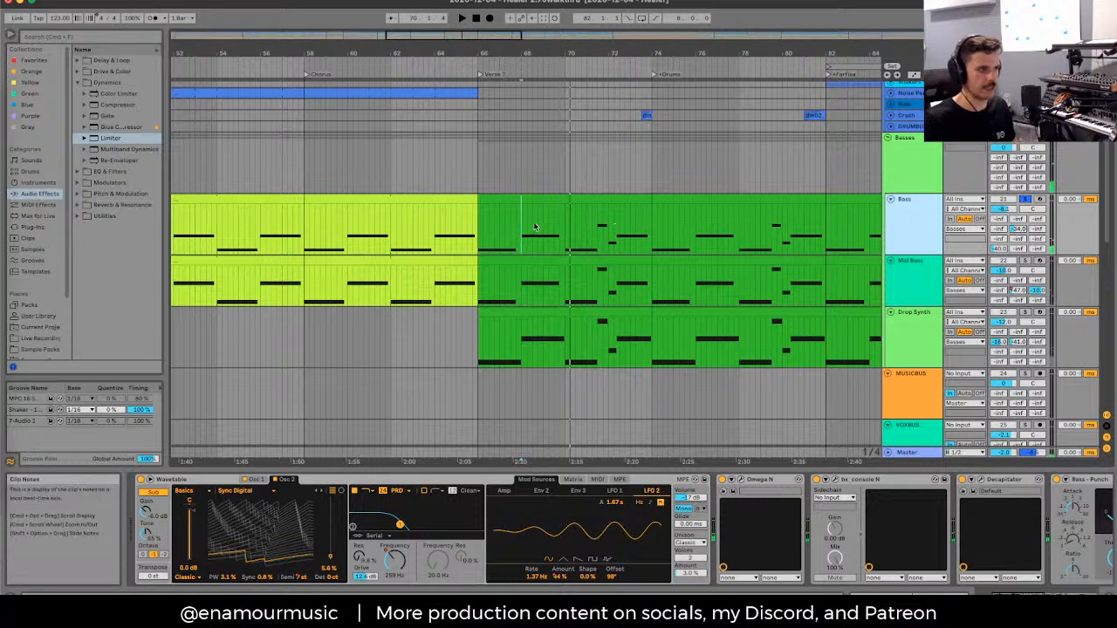
# Step: Review Wavetable's modulation matrix and LFO 2 settings, and audition the soloed Bass from bar 76
pyautogui.scroll(-3, 521, 229)
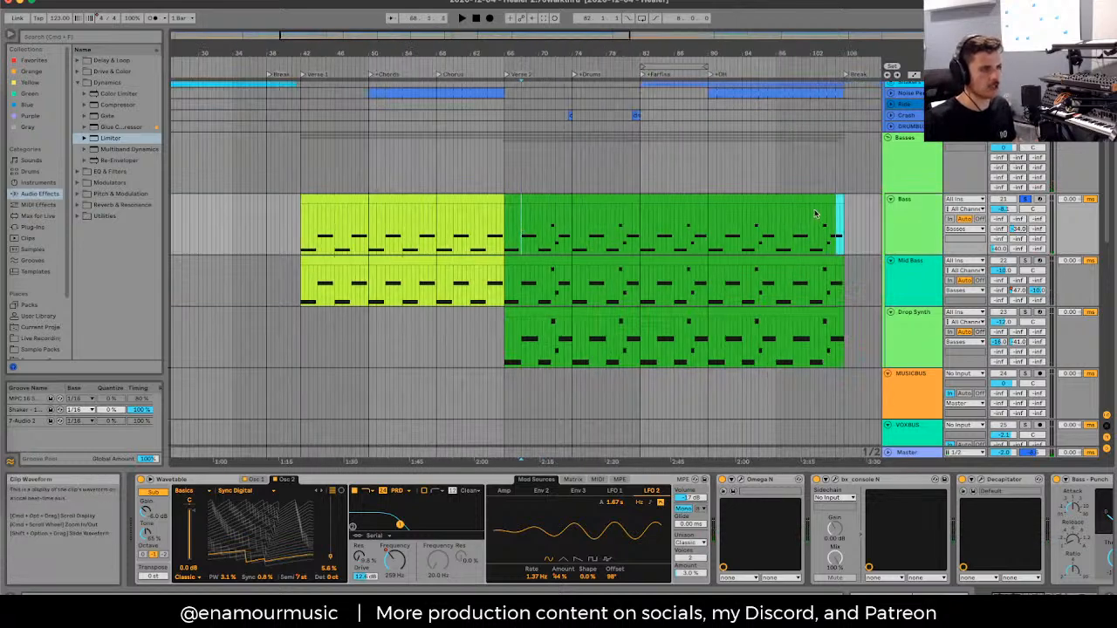
pyautogui.click(601, 249)
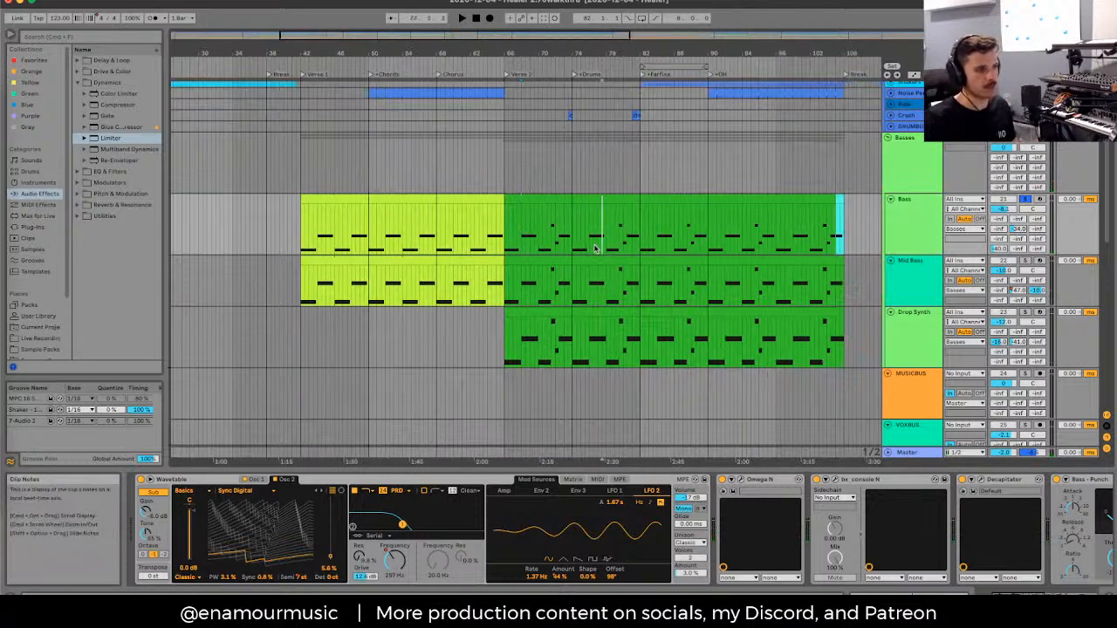
pyautogui.click(590, 249)
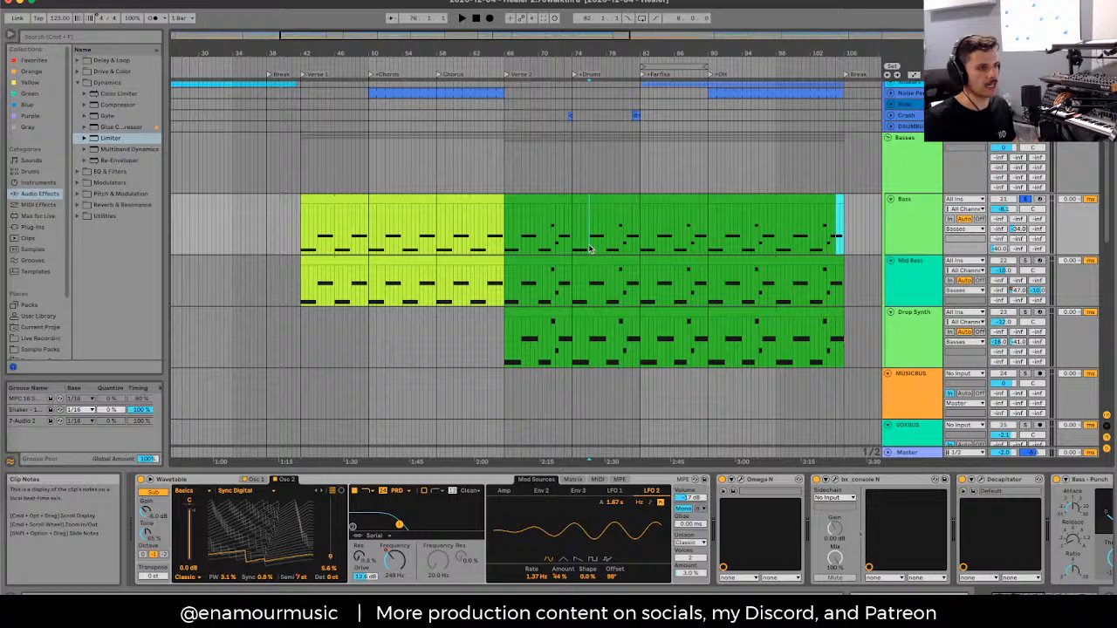
pyautogui.click(572, 480)
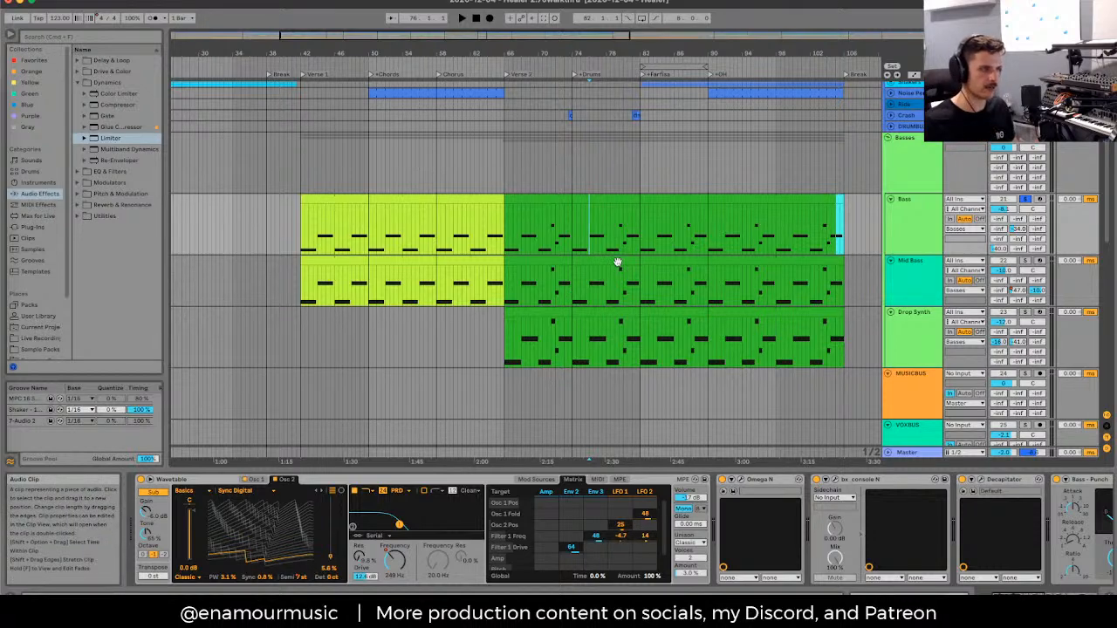
pyautogui.scroll(3, 591, 236)
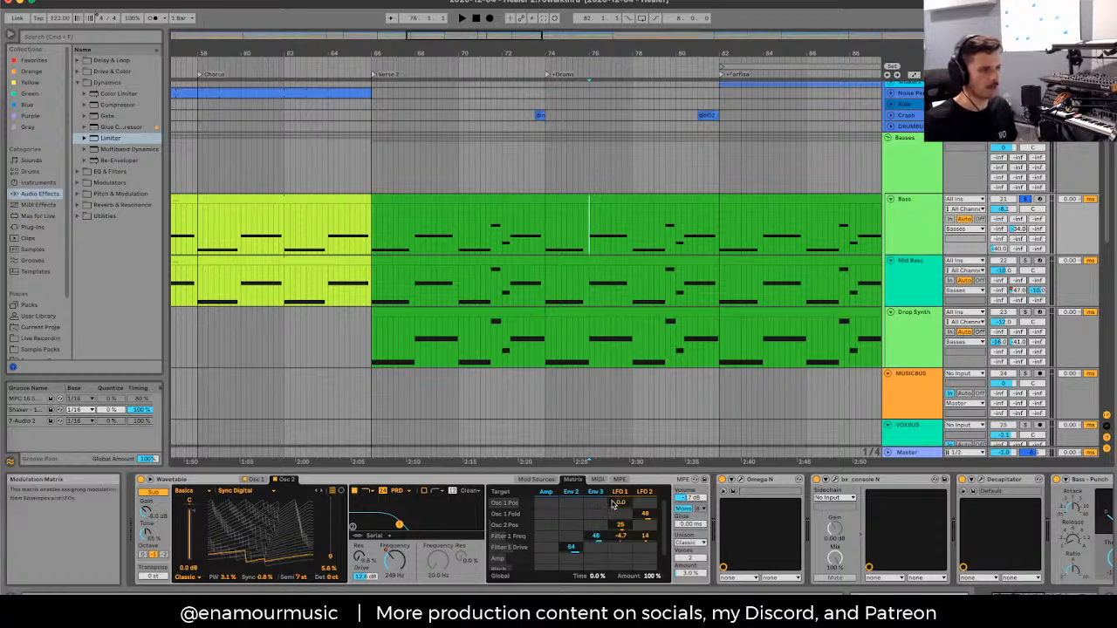
pyautogui.click(648, 492)
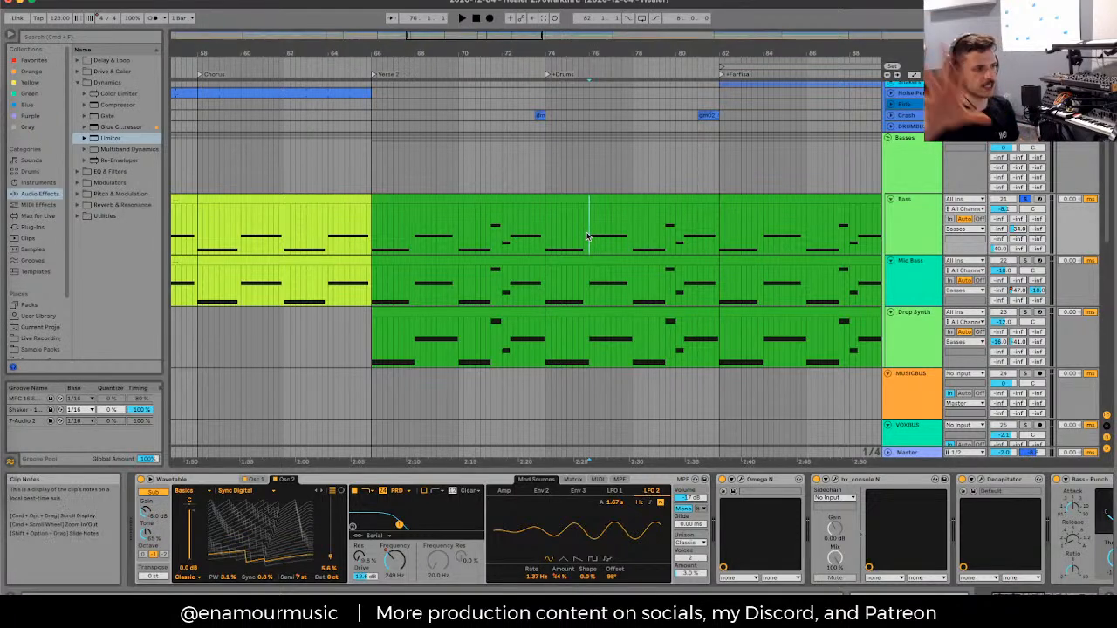
pyautogui.scroll(-3, 587, 236)
pyautogui.press('space')
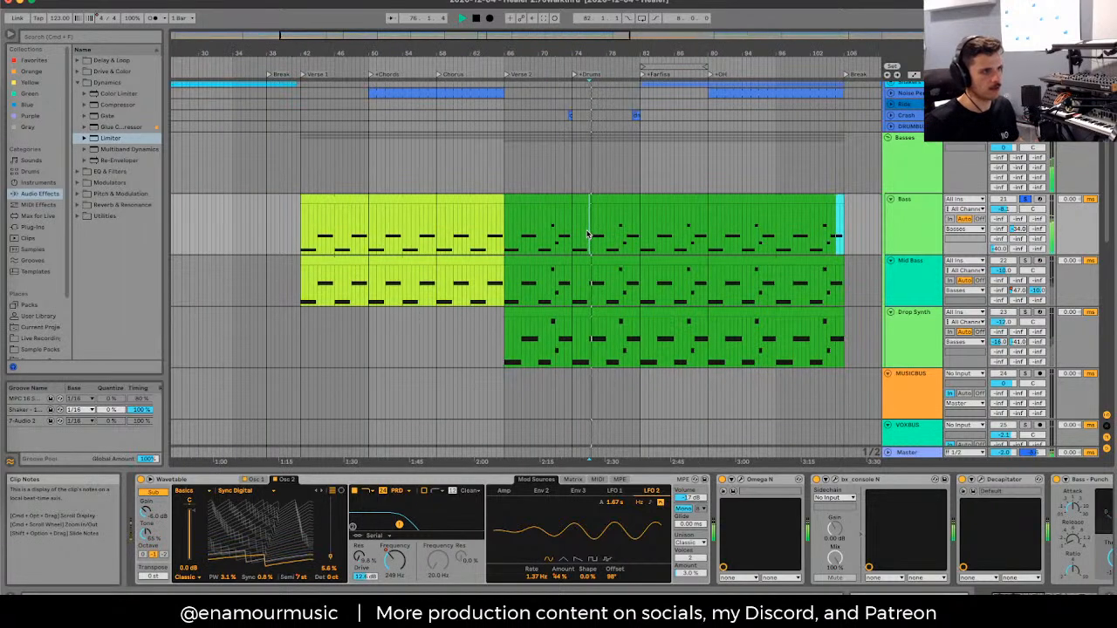
pyautogui.press('space')
# Step: Compare the soloed Bass from bar 92 with Wavetable's LFO 2 Attack set to 0 ms and restored to 1.67 s
pyautogui.click(727, 232)
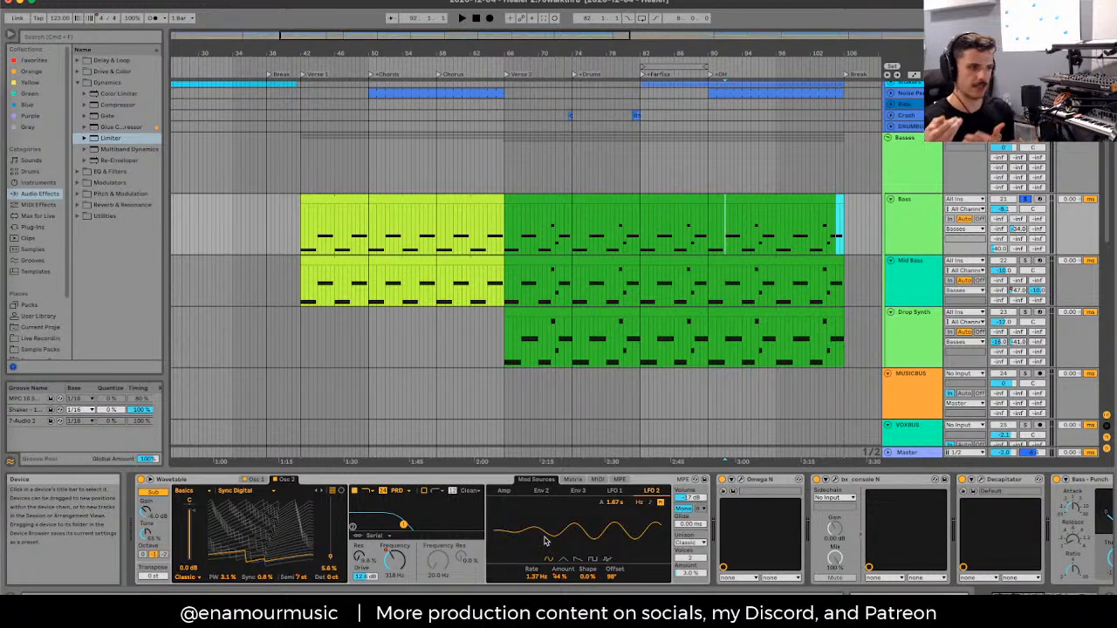
pyautogui.press('space')
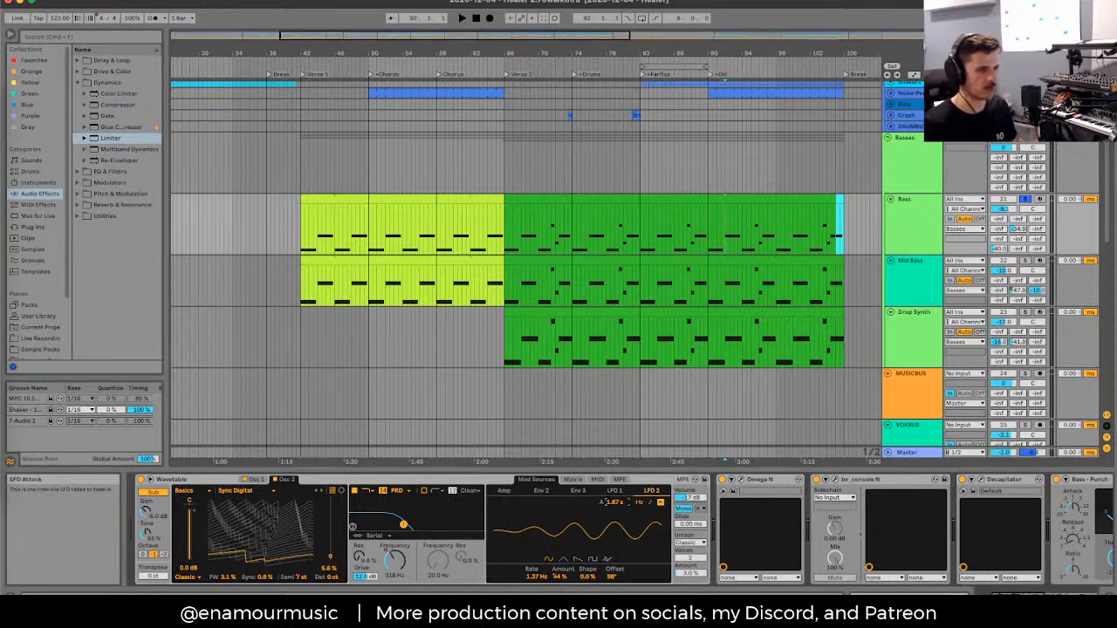
pyautogui.doubleClick(613, 505)
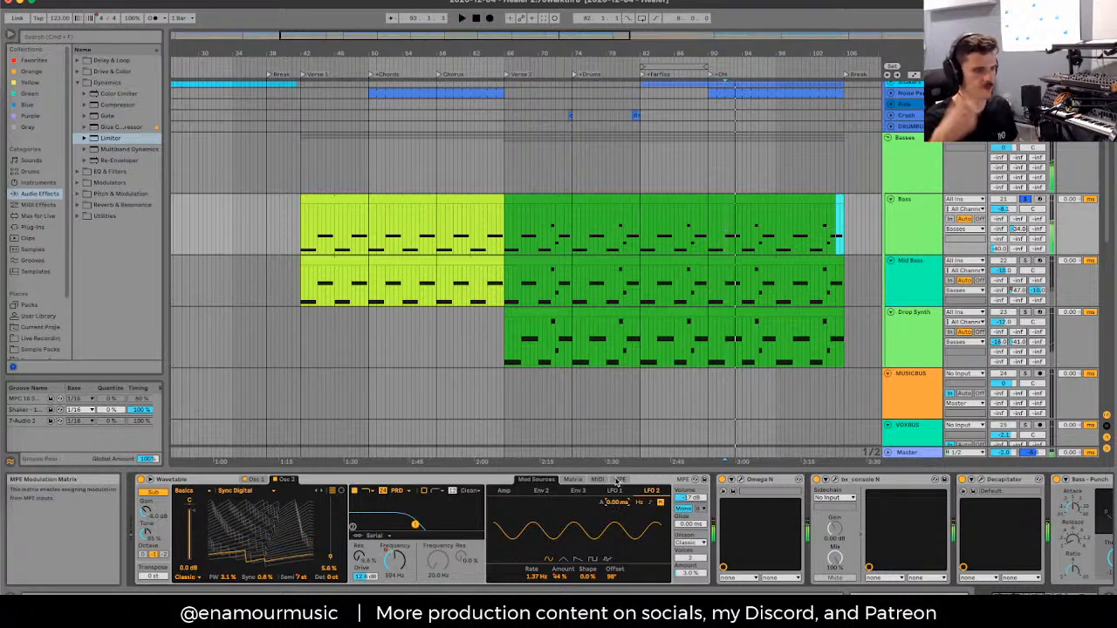
pyautogui.press('space')
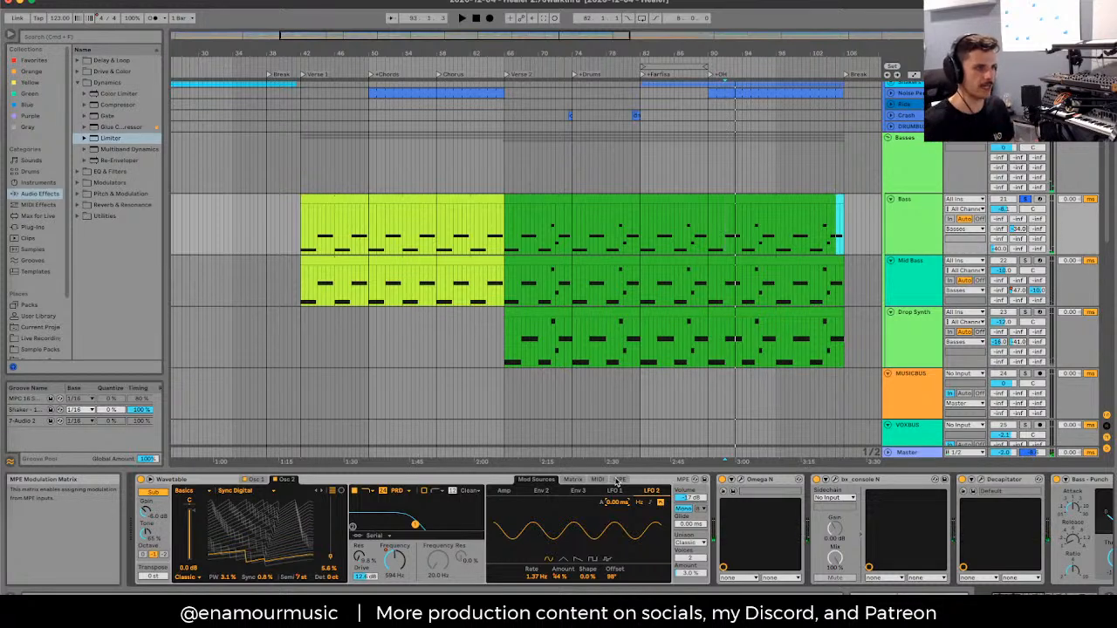
pyautogui.press('space')
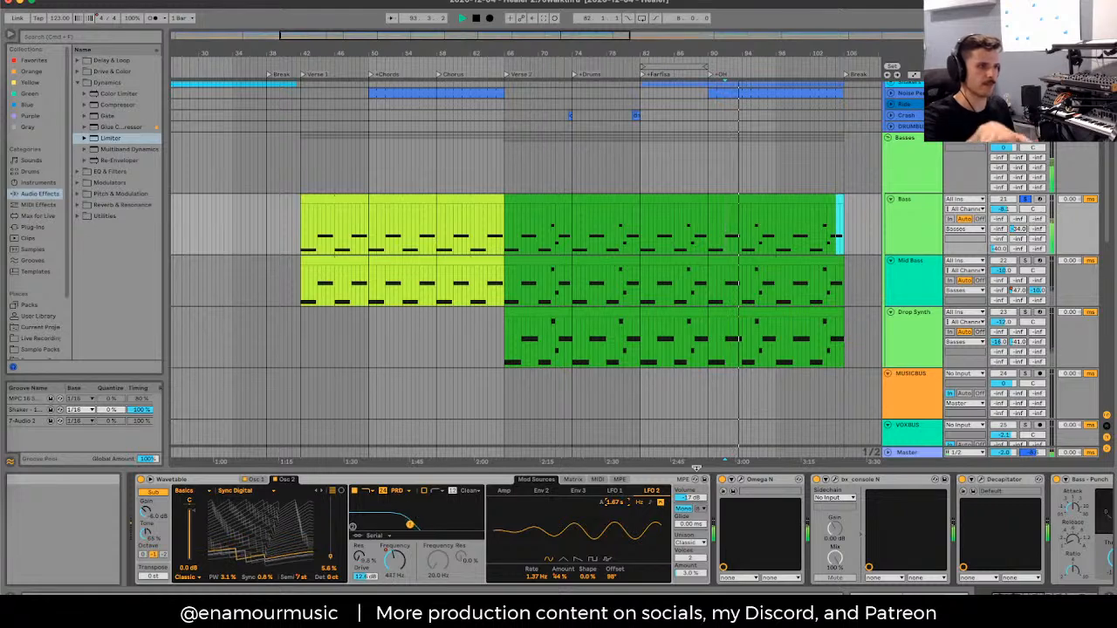
pyautogui.press('space')
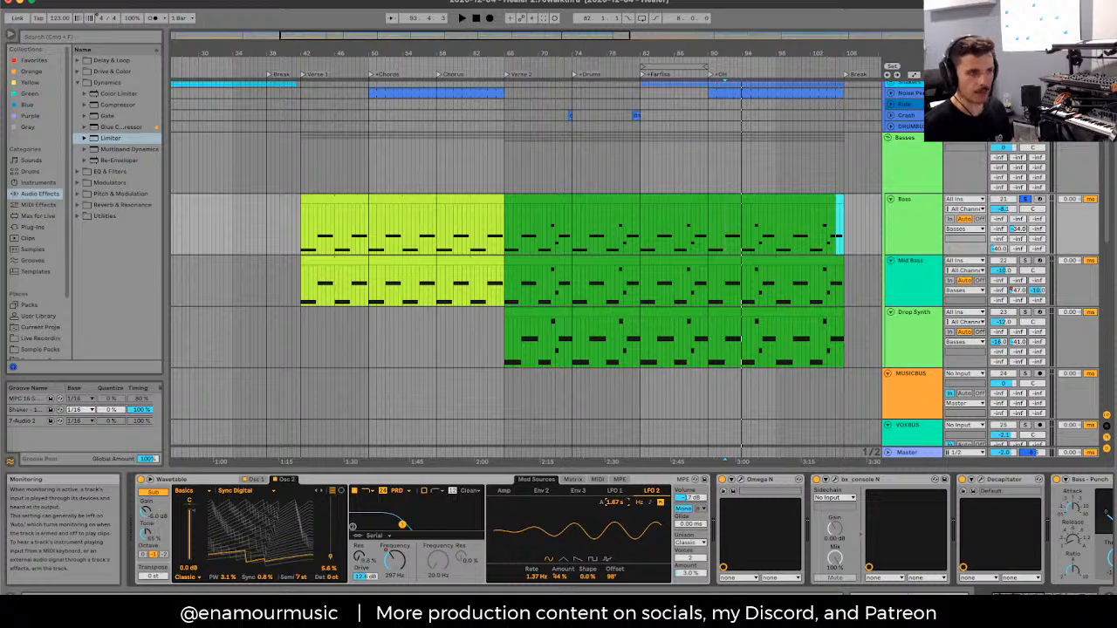
pyautogui.click(908, 218)
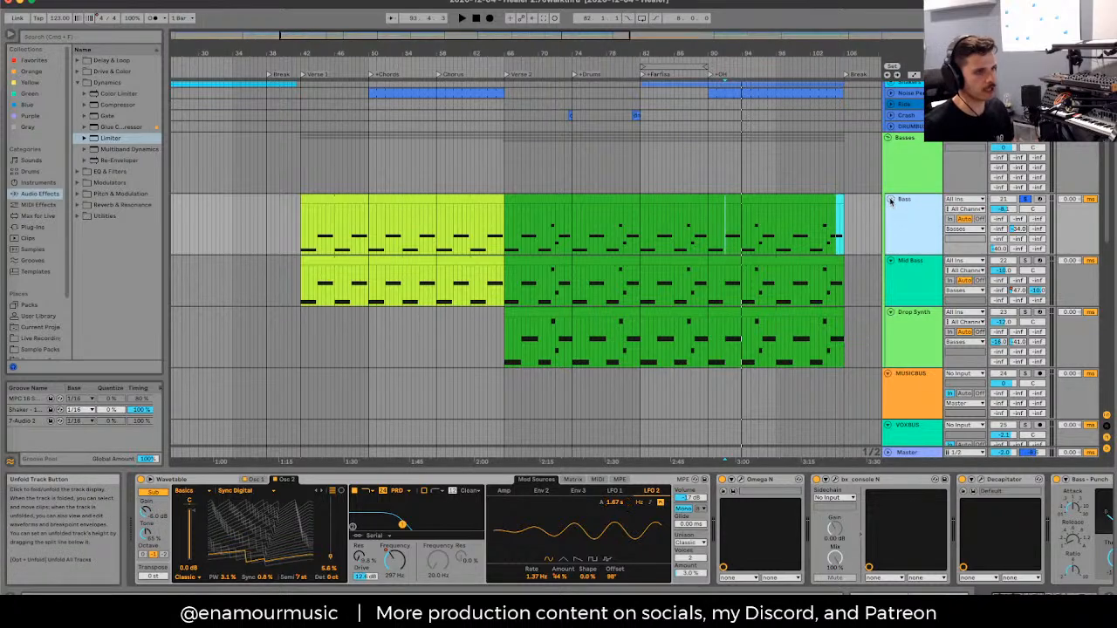
# Step: Fold the Bass and Mid Bass tracks and show the Drop Synth track's devices
pyautogui.click(890, 199)
pyautogui.click(899, 213)
pyautogui.click(890, 211)
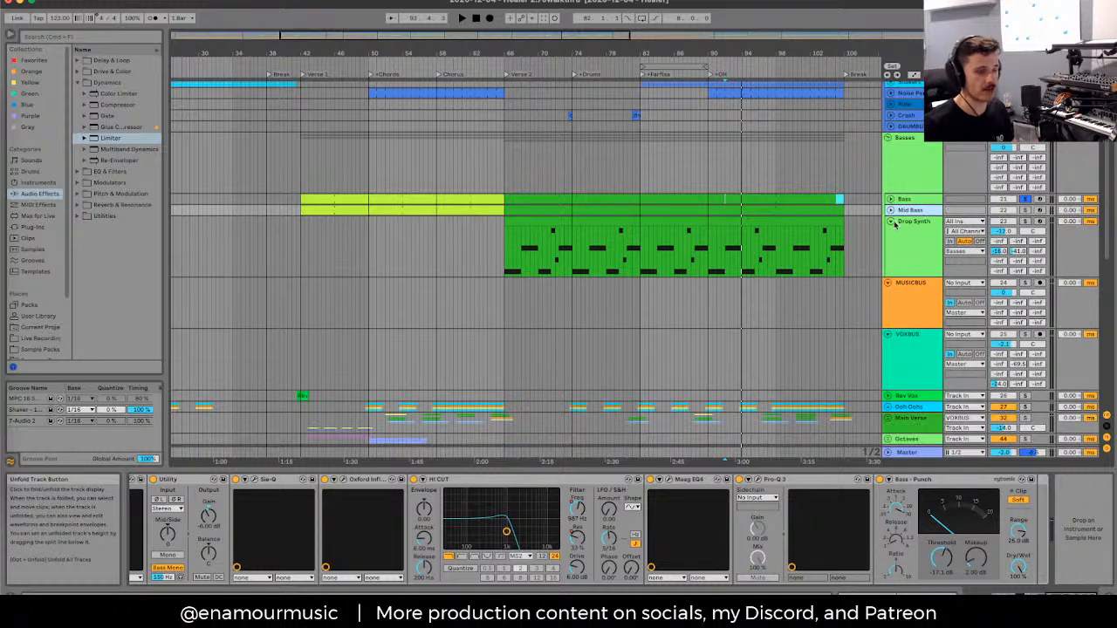
pyautogui.click(903, 234)
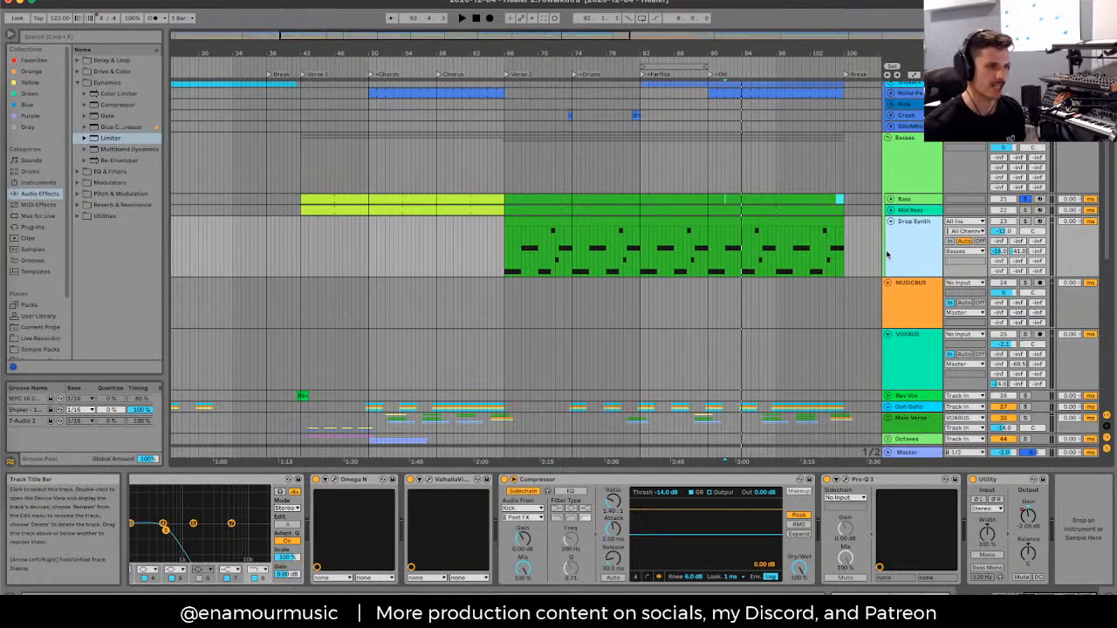
# Step: Compare the device chains of the Bass, Mid Bass and Drop Synth tracks and the Basses group
pyautogui.click(914, 200)
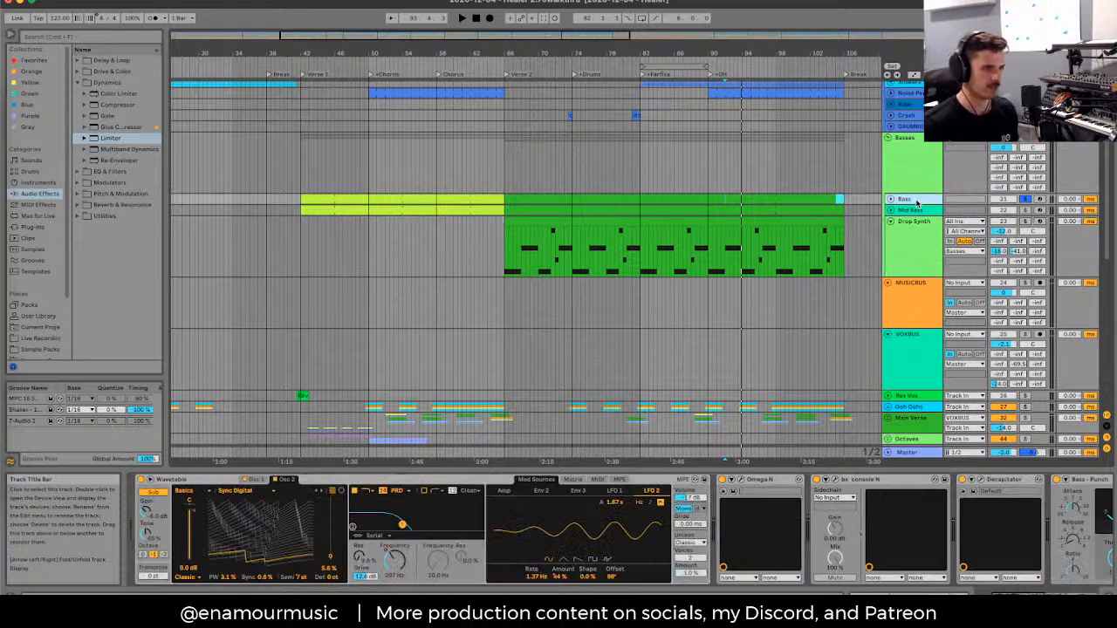
pyautogui.click(914, 210)
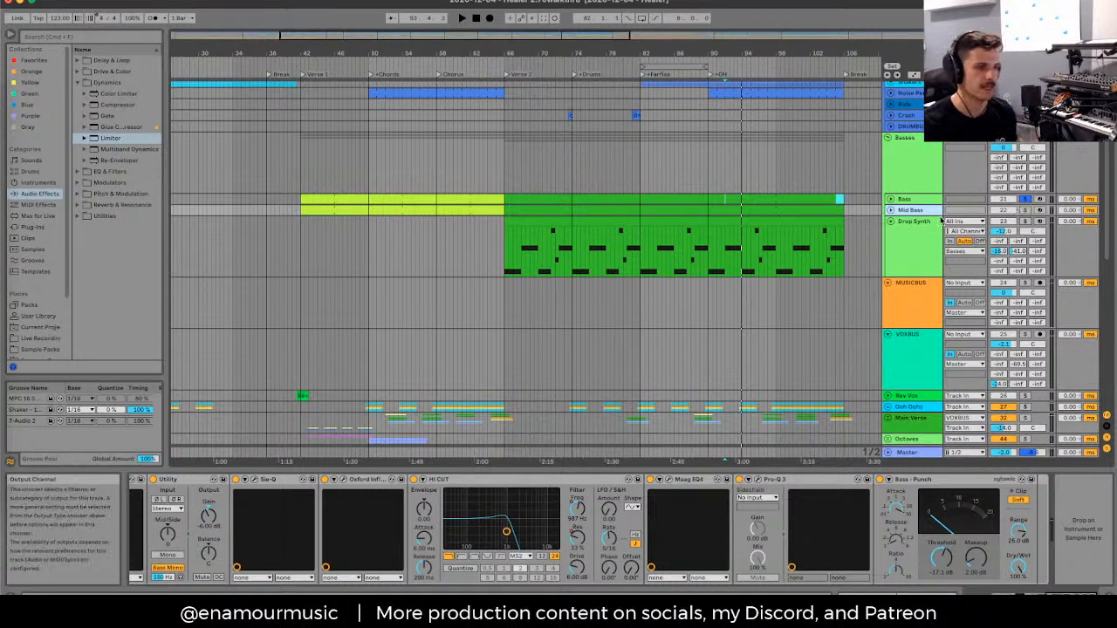
pyautogui.click(903, 200)
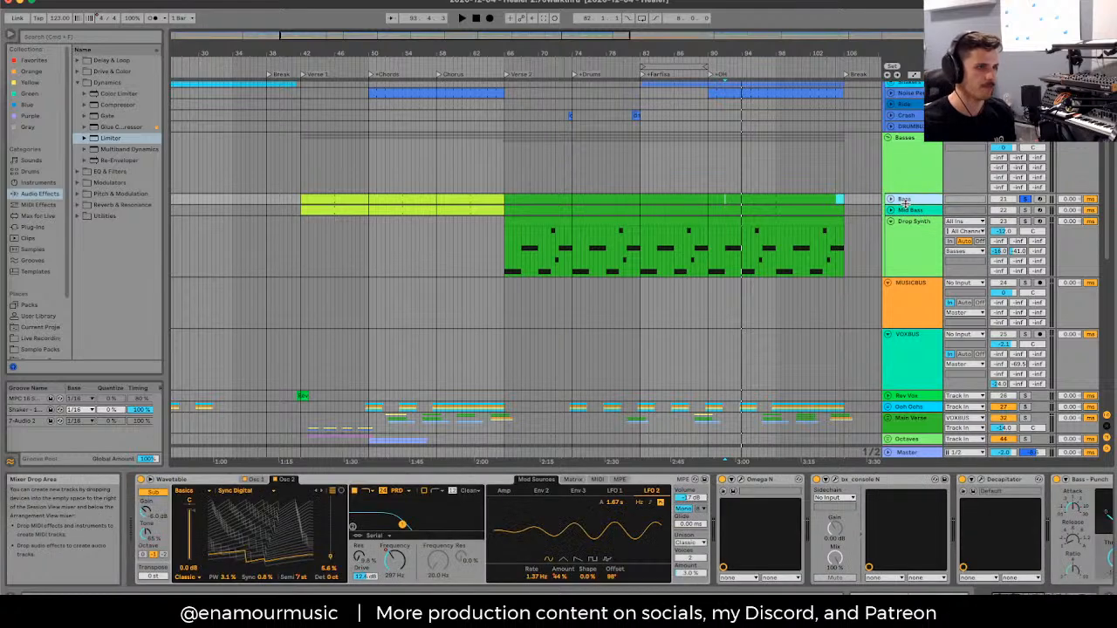
pyautogui.click(908, 212)
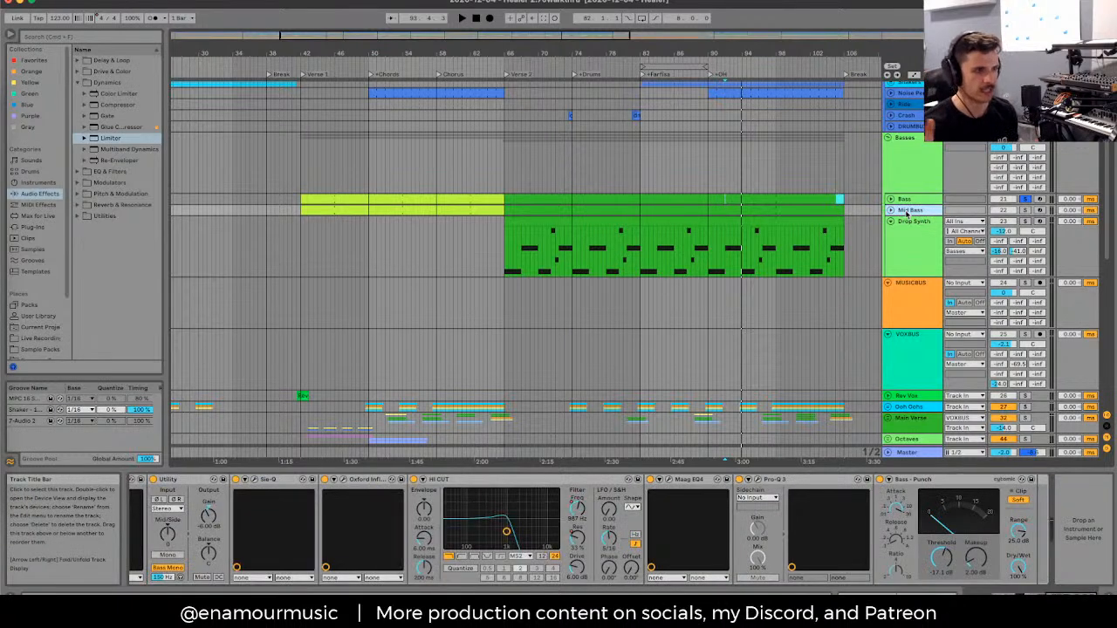
pyautogui.click(907, 258)
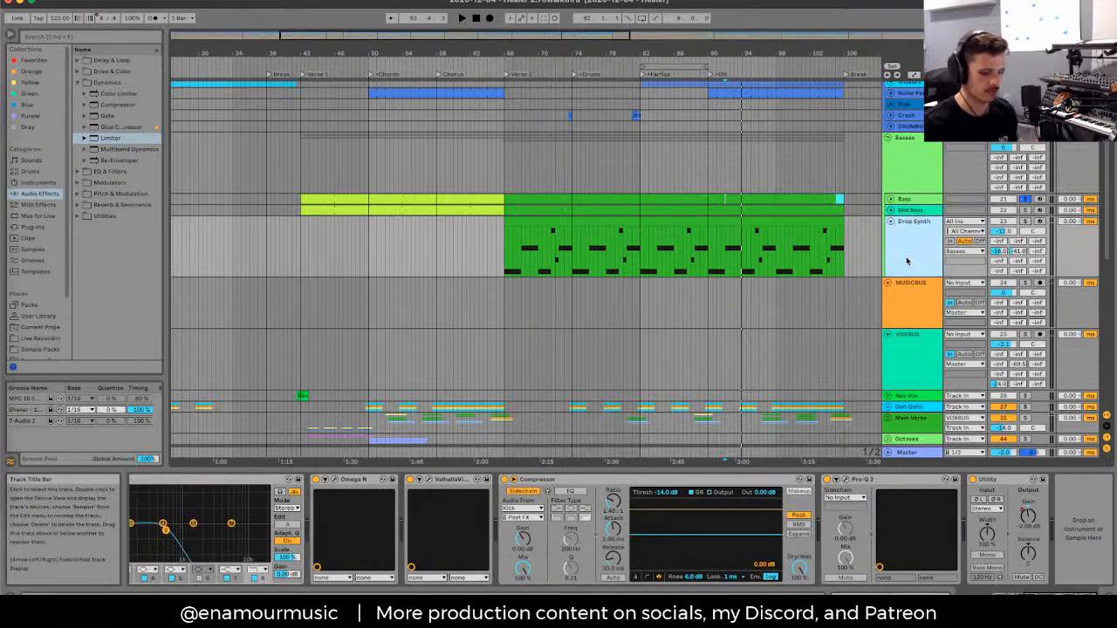
pyautogui.click(910, 190)
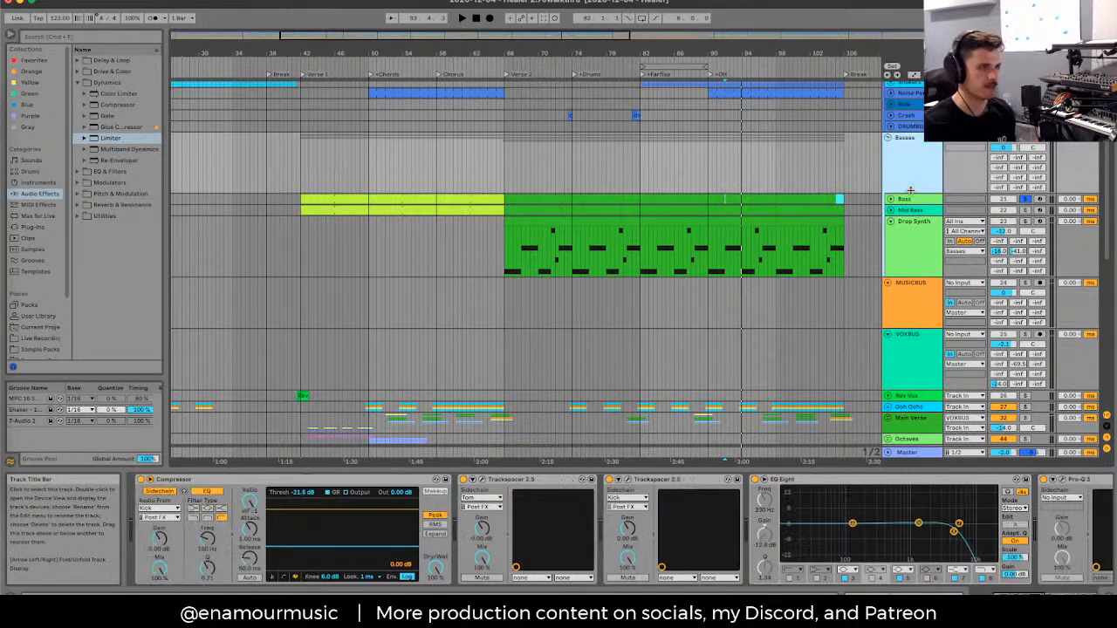
# Step: Locate the Drop Synth part around bar 96 and examine its notes in the arrangement
pyautogui.click(772, 253)
pyautogui.click(751, 251)
pyautogui.click(756, 255)
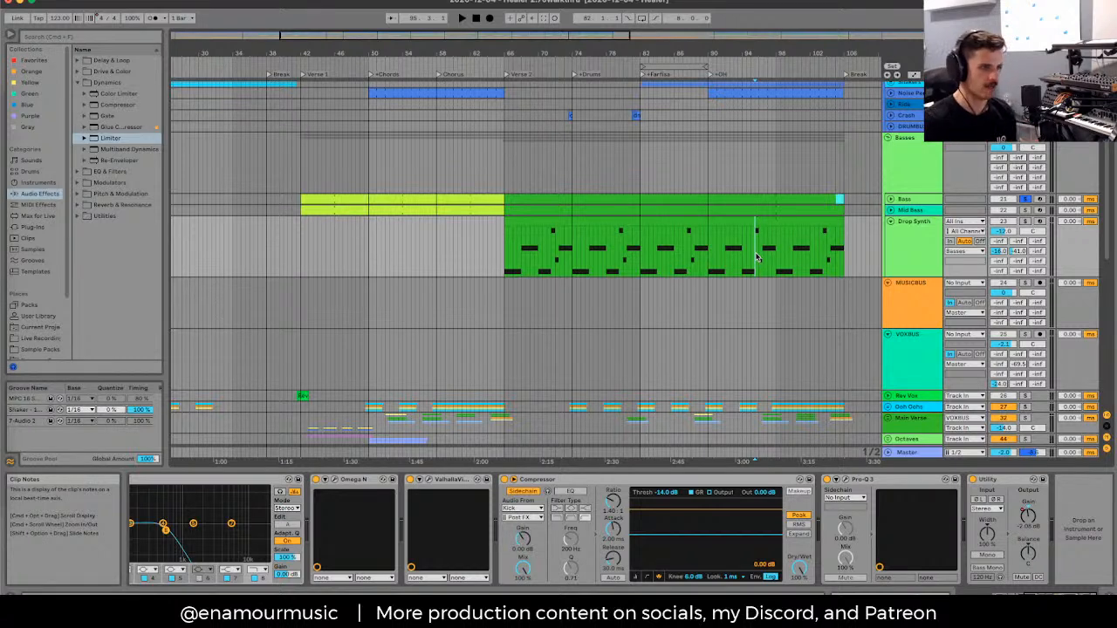
pyautogui.click(763, 249)
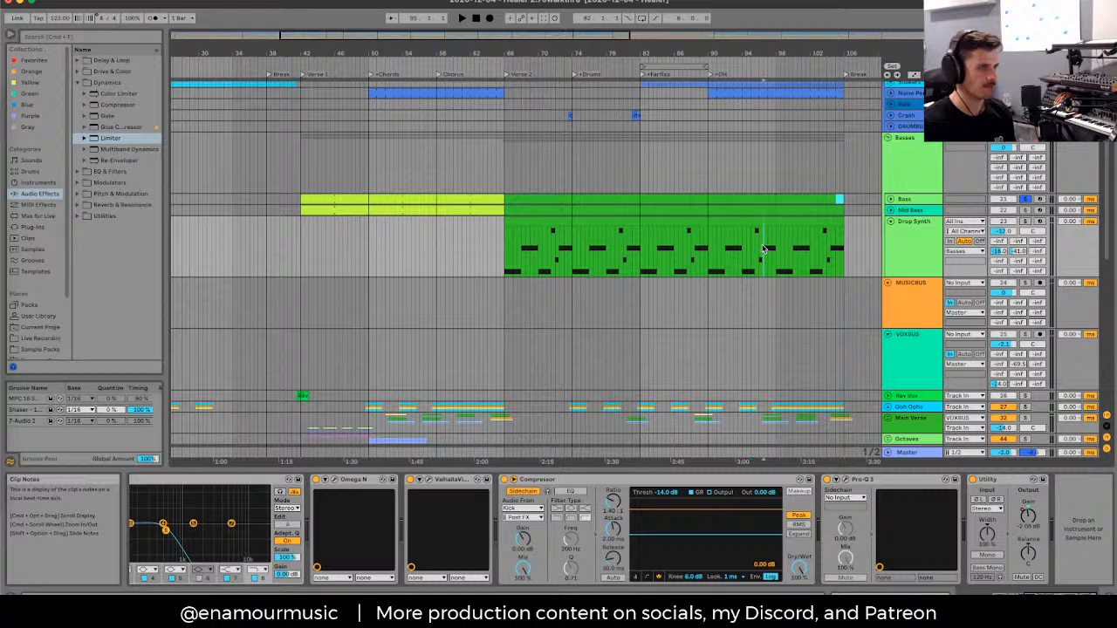
pyautogui.scroll(5, 763, 250)
pyautogui.scroll(-5, 761, 250)
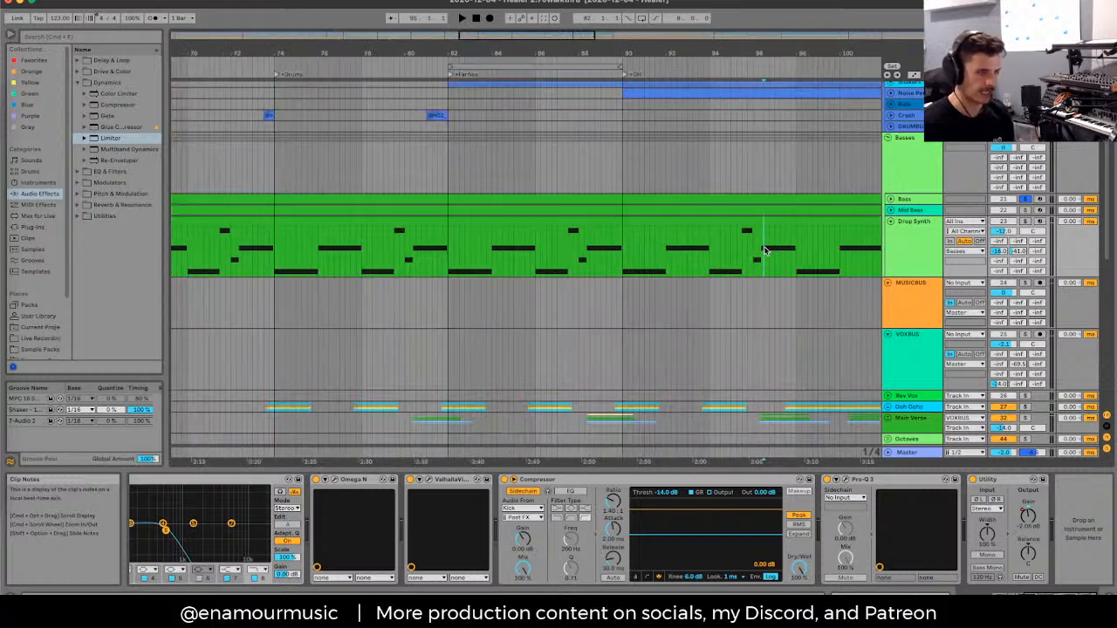
# Step: Fold the Drop Synth track and show the Basses group's devices
pyautogui.click(925, 249)
pyautogui.click(890, 225)
pyautogui.click(910, 179)
# Step: Look through the music tracks below the basses, showing the device chains of Rev Keys and Arp
pyautogui.scroll(-8, 911, 179)
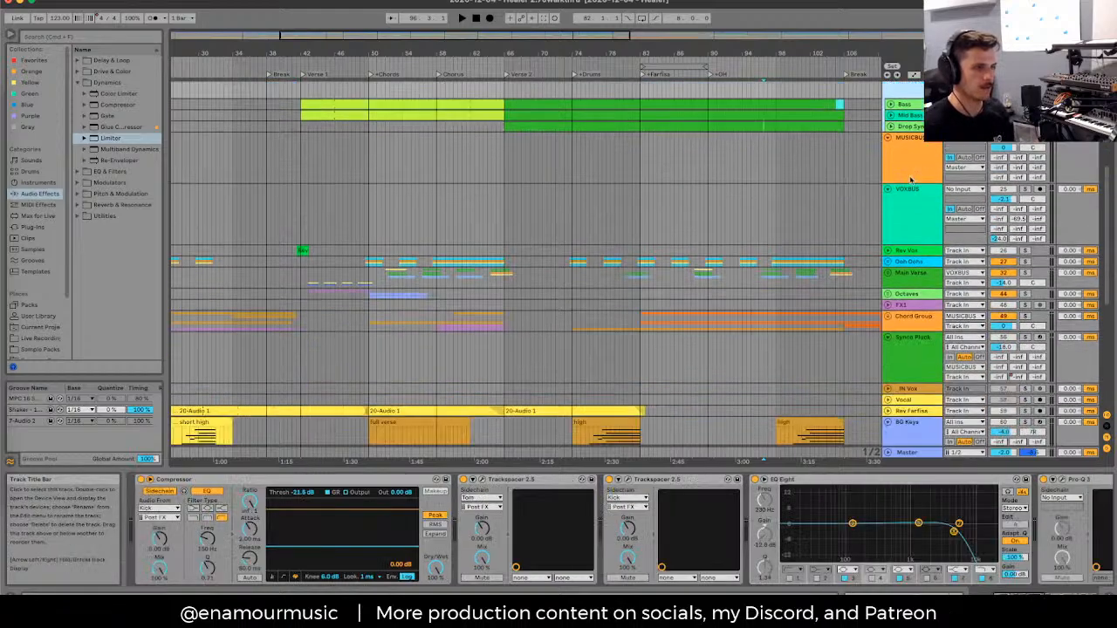
pyautogui.scroll(4, 911, 179)
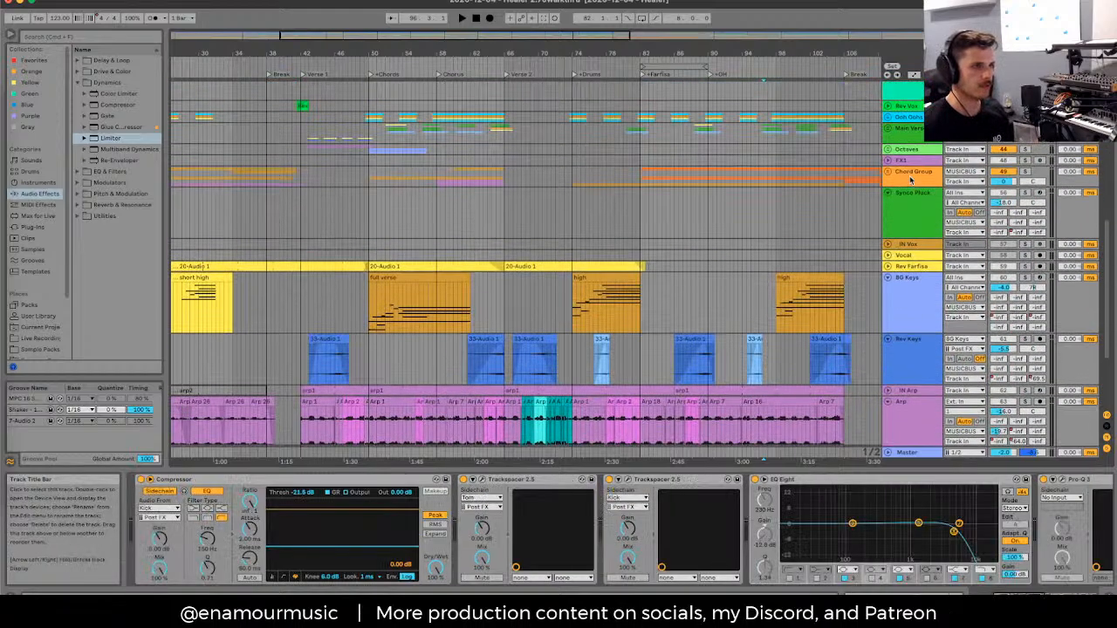
pyautogui.click(908, 222)
pyautogui.scroll(-3, 908, 224)
pyautogui.scroll(-1, 908, 225)
pyautogui.click(903, 269)
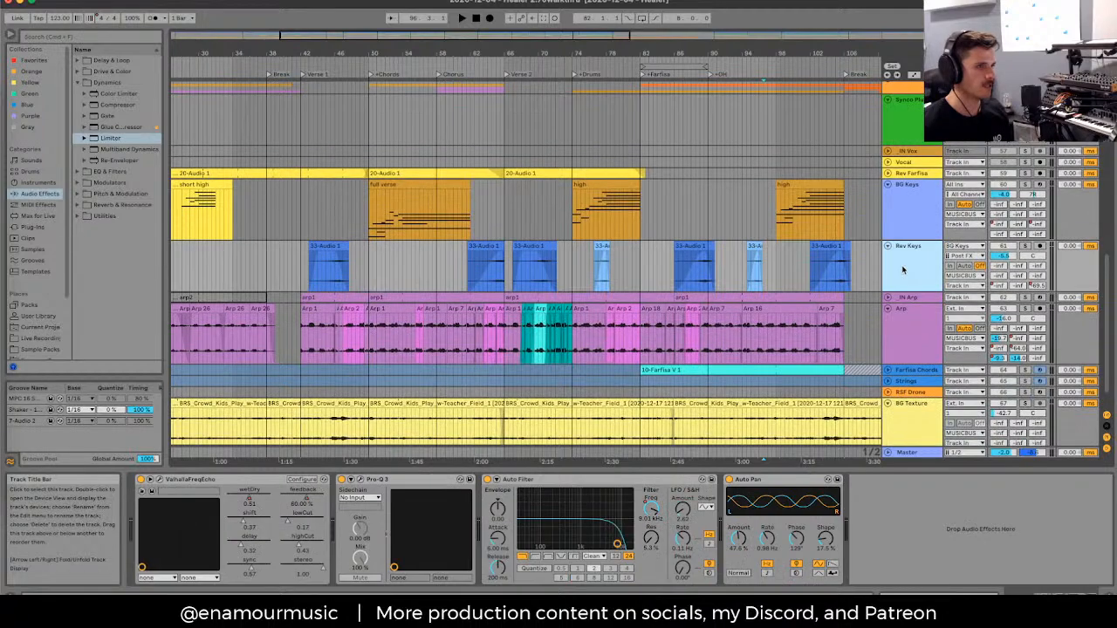
pyautogui.click(885, 315)
pyautogui.scroll(-1, 885, 316)
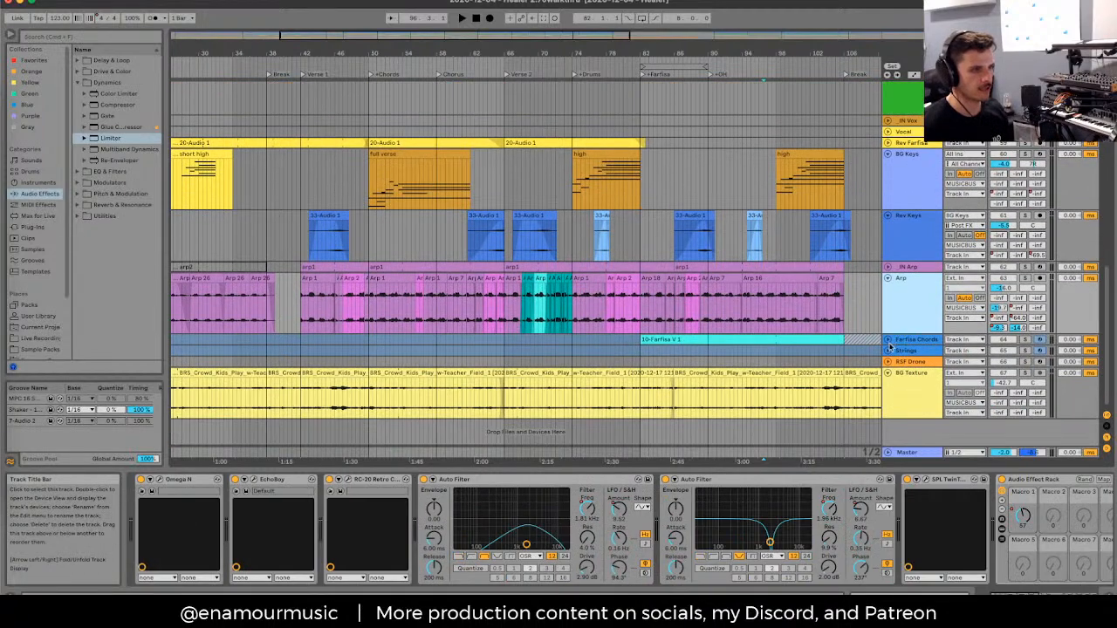
# Step: Unfold and solo the Farfisa Chords track and audition its first clip from bar 82
pyautogui.click(889, 343)
pyautogui.click(729, 341)
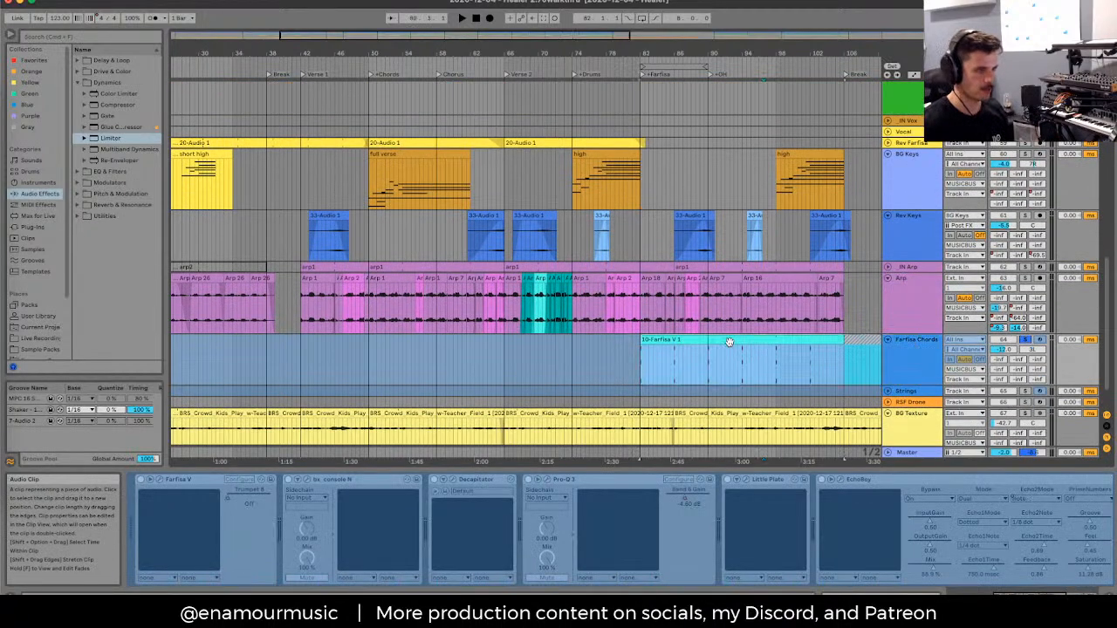
pyautogui.press('-')
pyautogui.press('space')
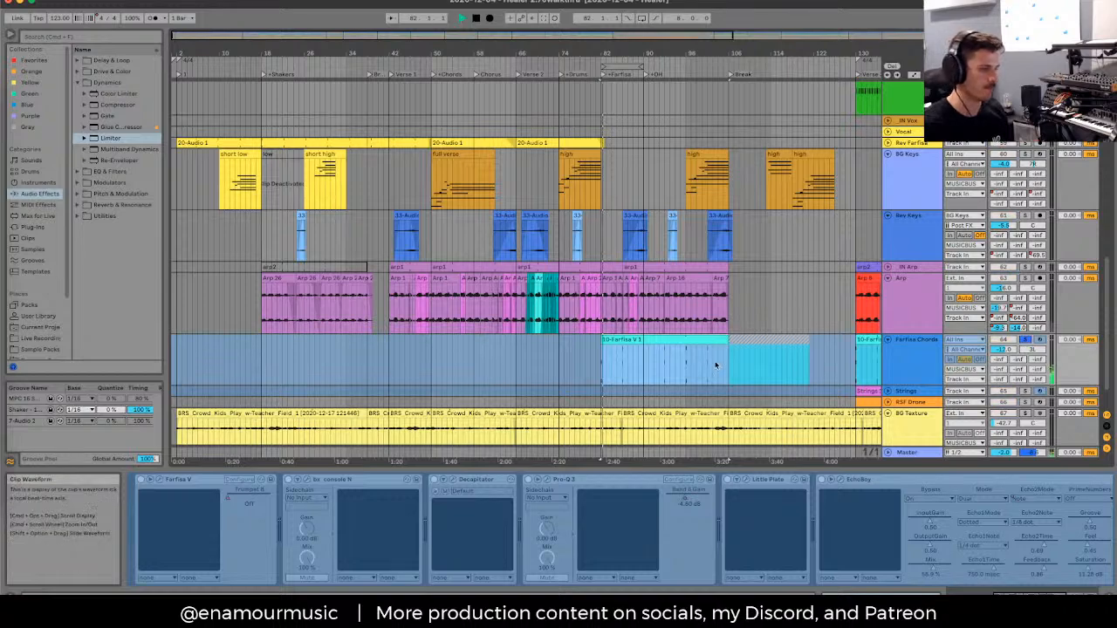
pyautogui.hscroll(3, 716, 360)
pyautogui.keyDown('shift'); pyautogui.click(523, 361); pyautogui.keyUp('shift')
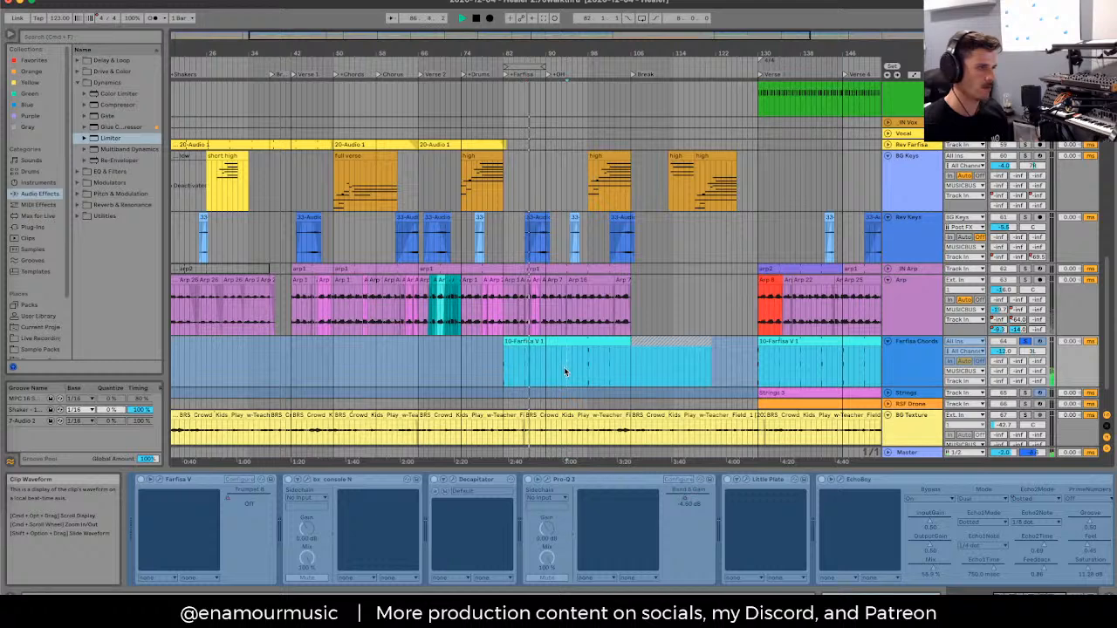
pyautogui.click(565, 368)
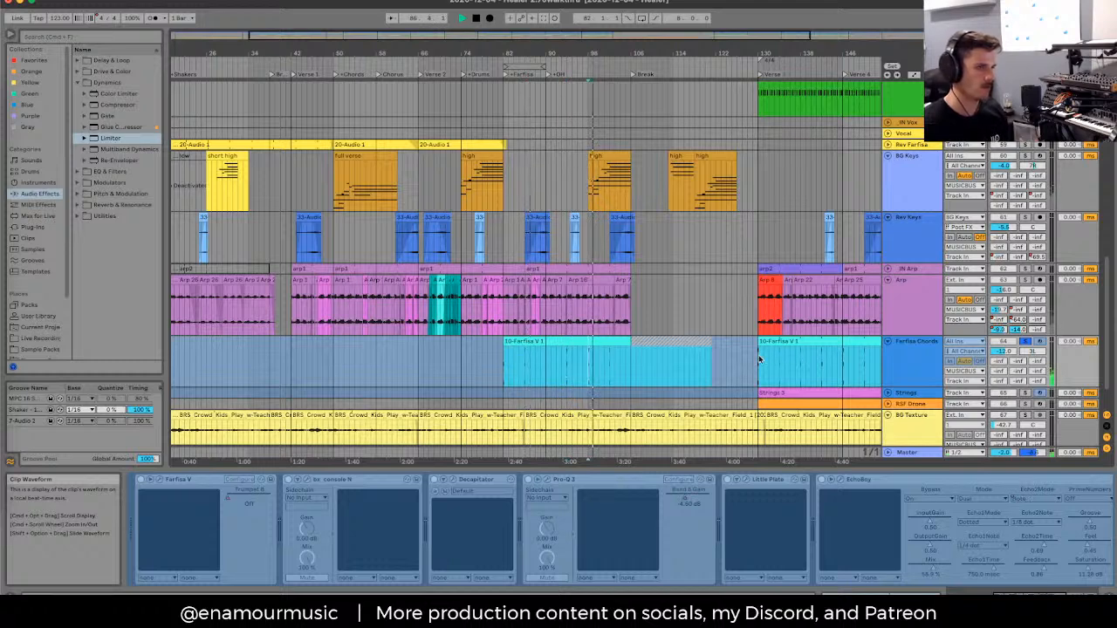
pyautogui.press('space')
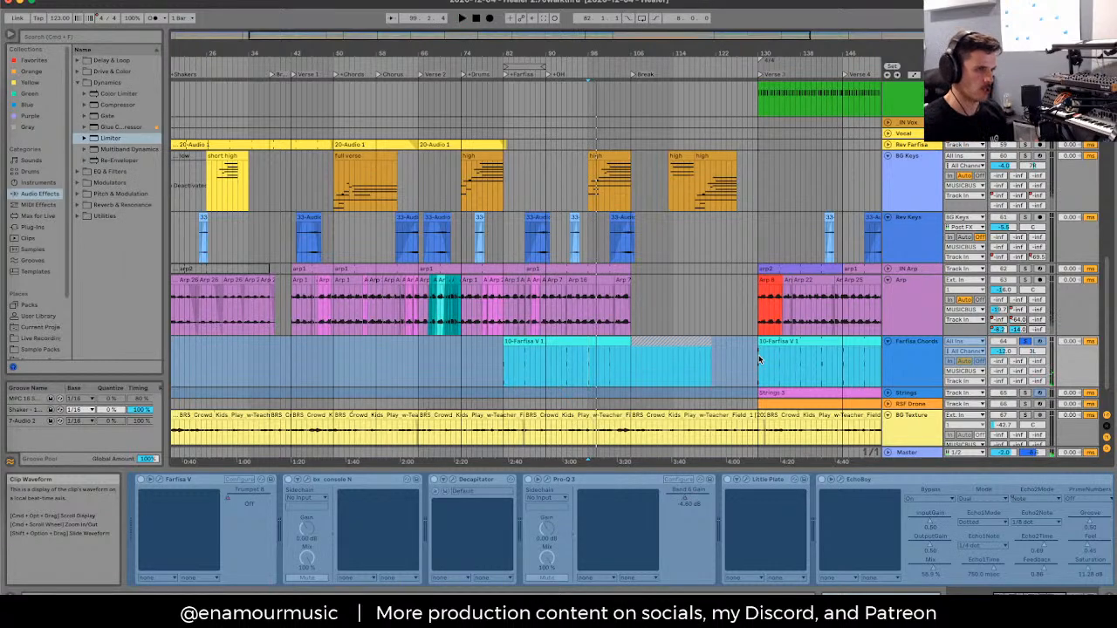
# Step: Unfreeze the Farfisa Chords track at the Verse 3 clip and inspect the Farfisa V instrument's window
pyautogui.keyDown('super'); pyautogui.scroll(3, 759, 355); pyautogui.keyUp('super')
pyautogui.hscroll(5, 759, 359)
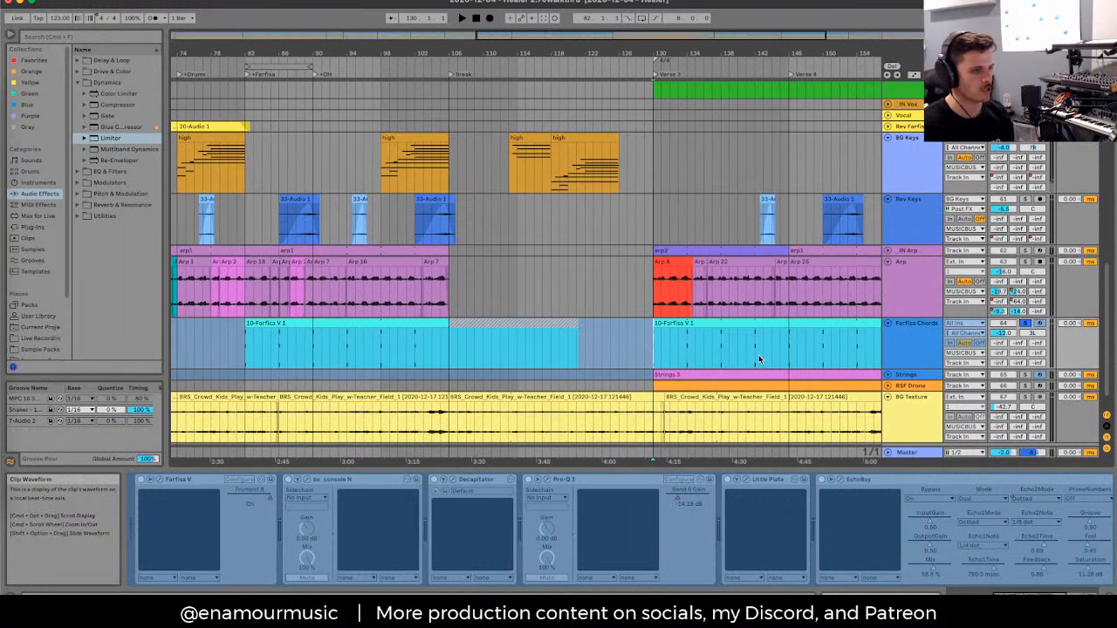
pyautogui.hscroll(2, 759, 357)
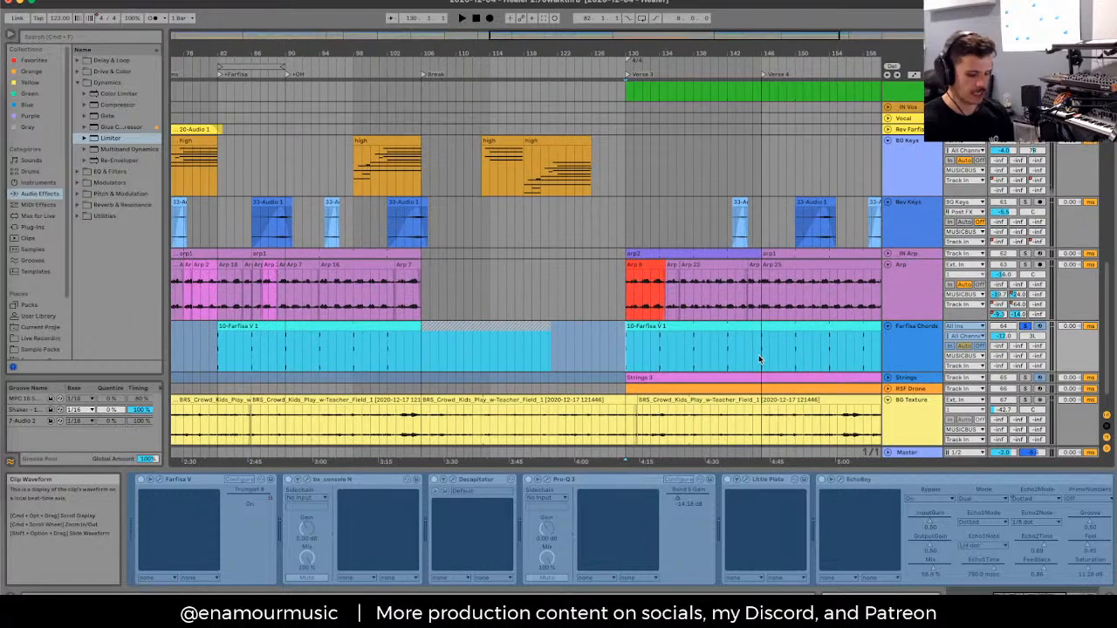
pyautogui.rightClick(894, 330)
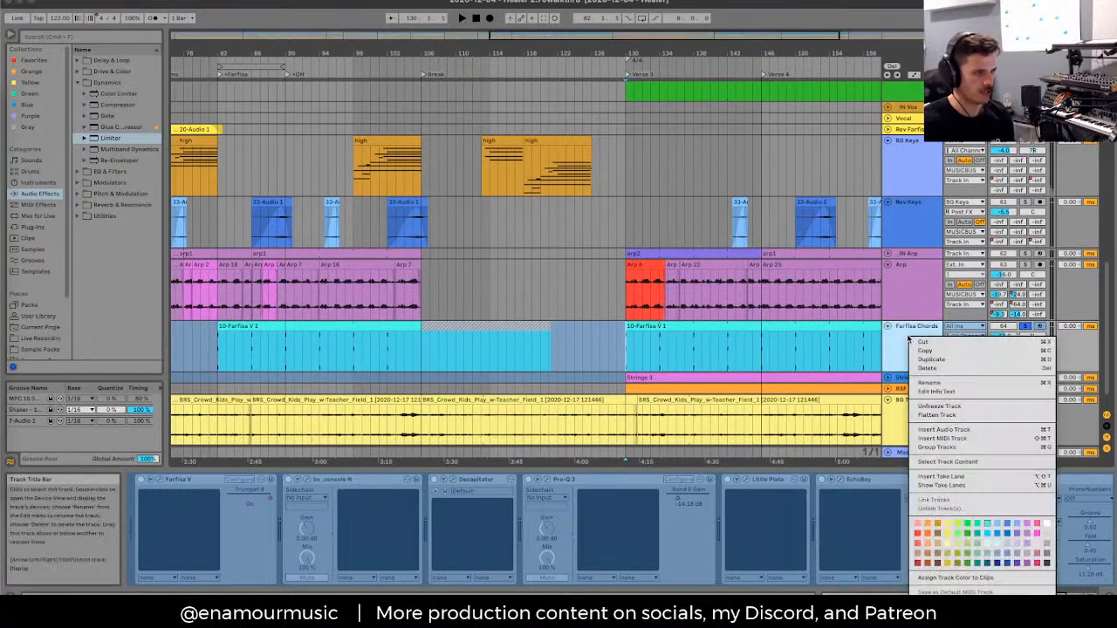
pyautogui.click(938, 406)
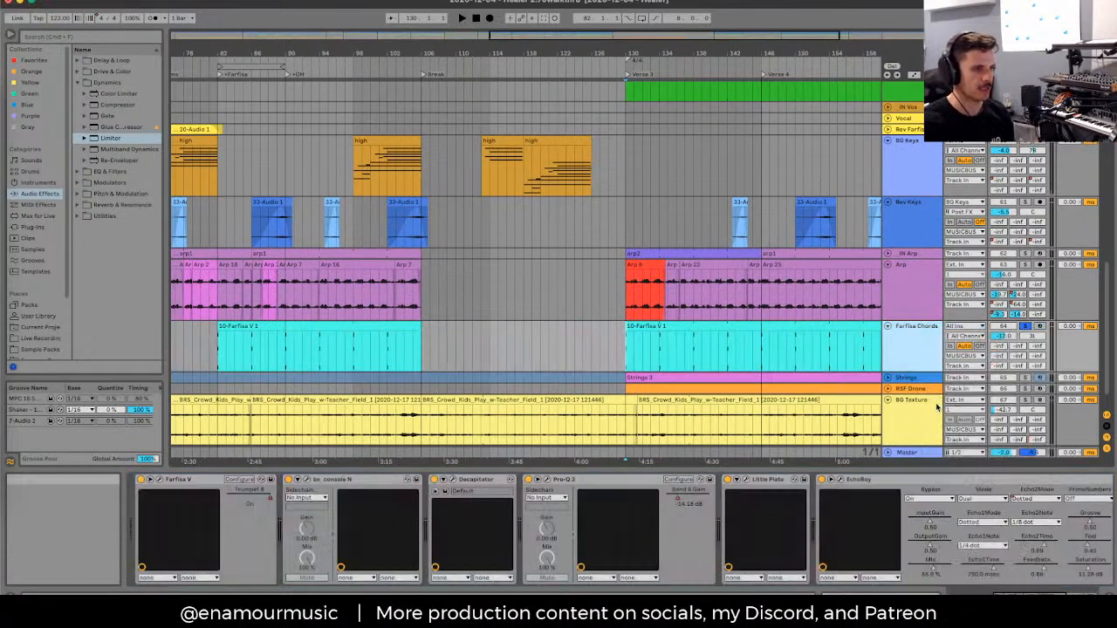
pyautogui.click(159, 479)
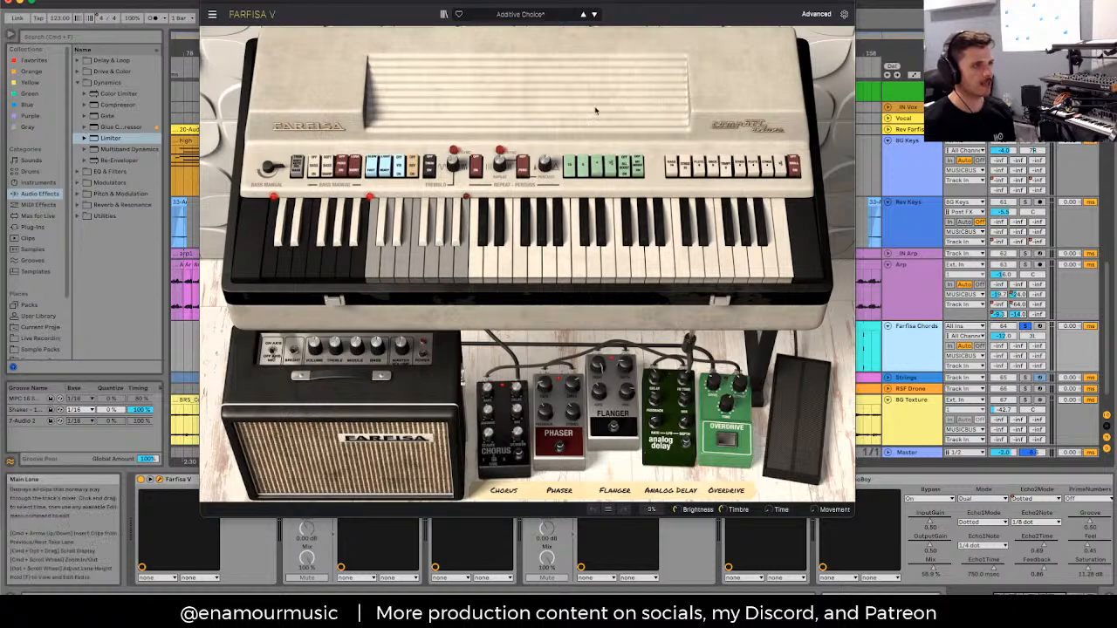
pyautogui.click(204, 4)
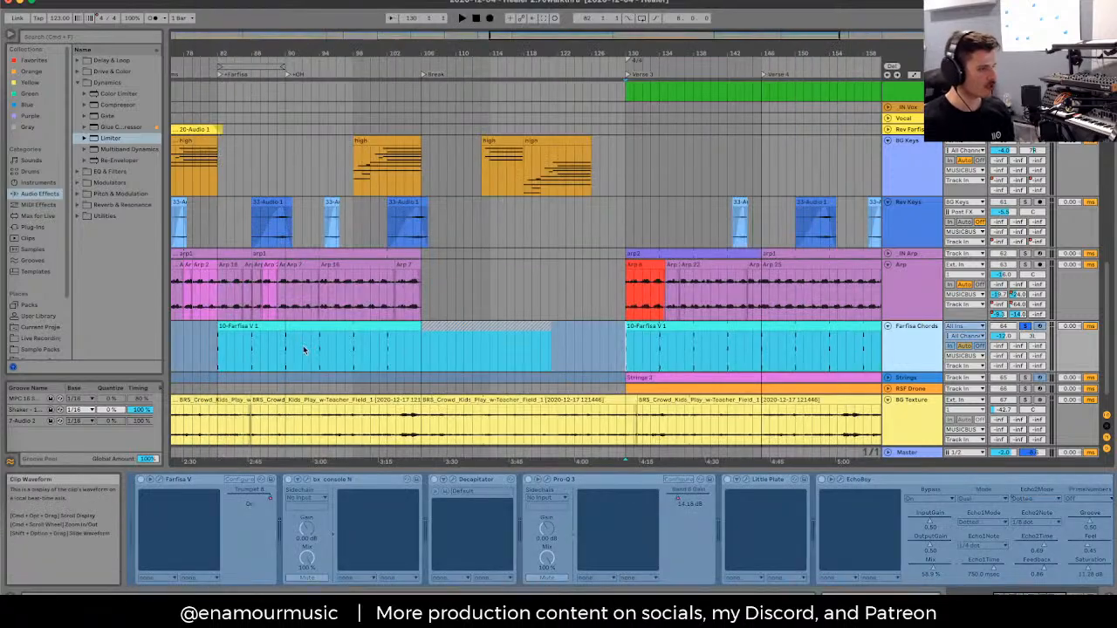
# Step: Unfreeze the Farfisa Chords track with its bar 82 clip selected and audition that clip soloed
pyautogui.hscroll(-5, 405, 352)
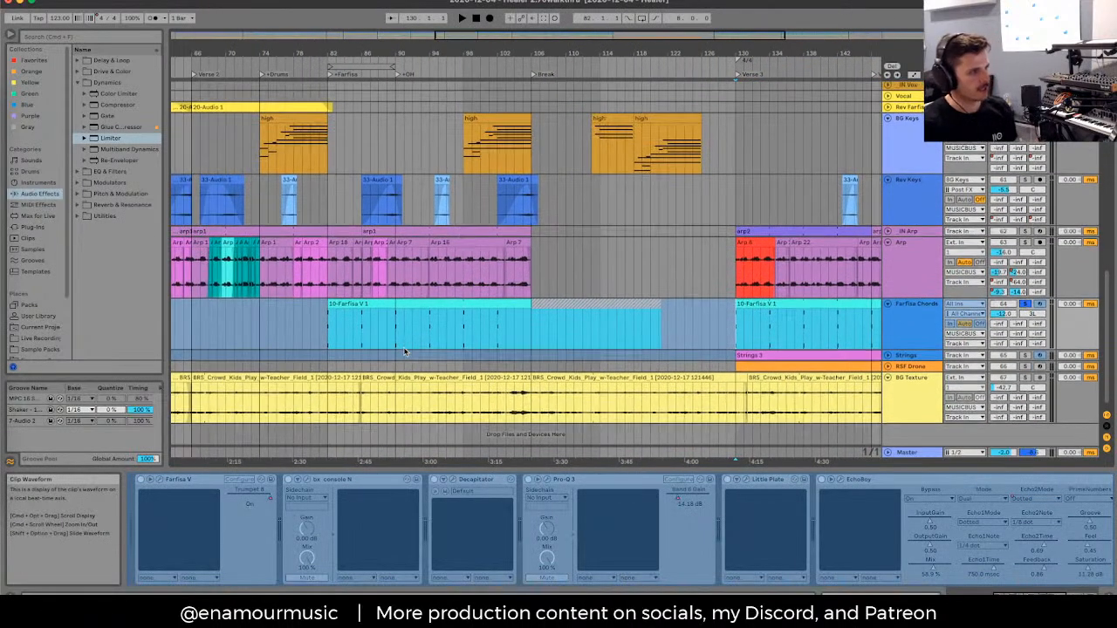
pyautogui.click(381, 303)
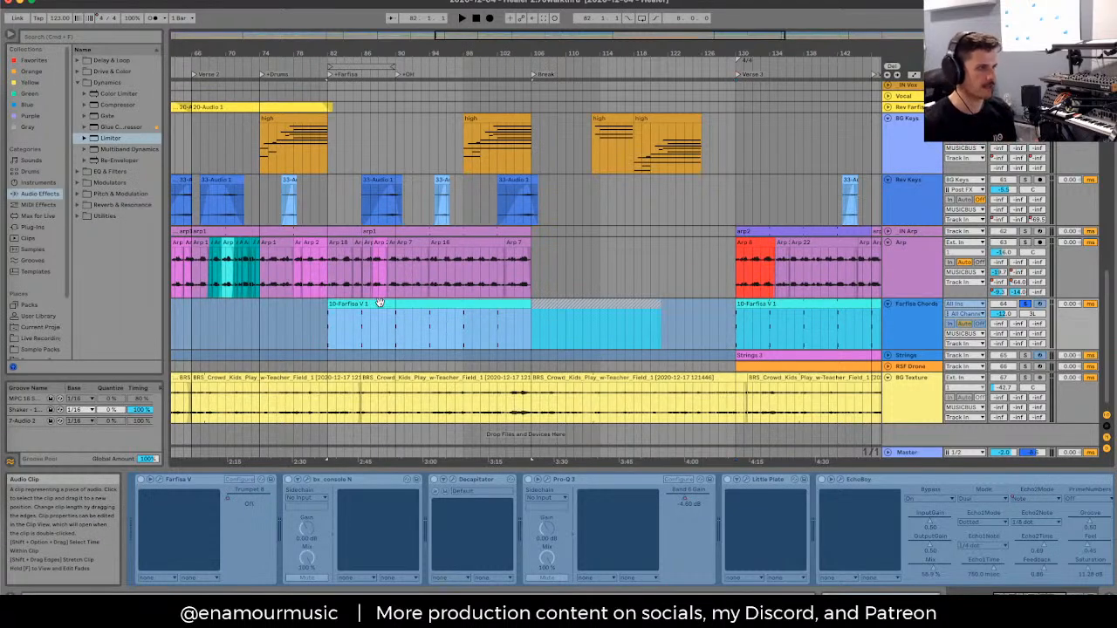
pyautogui.rightClick(907, 319)
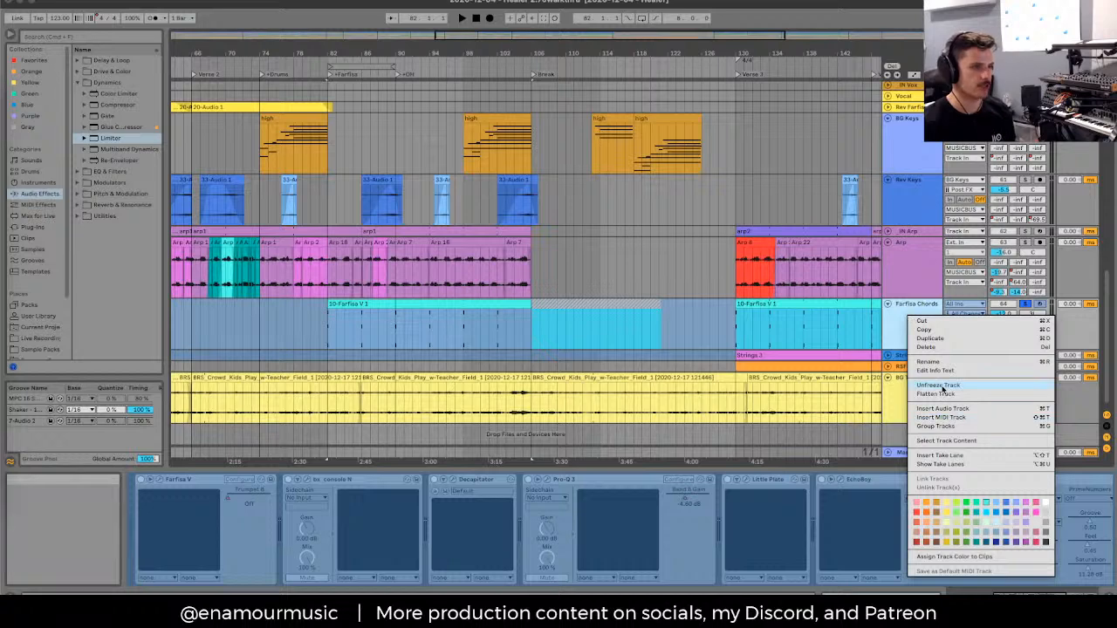
pyautogui.click(939, 385)
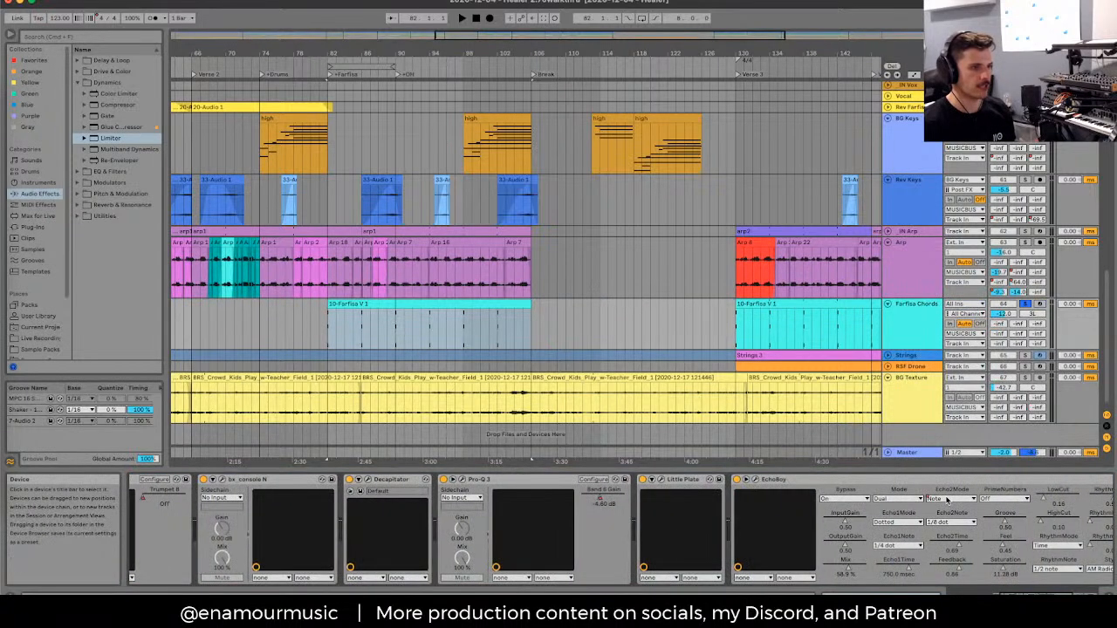
pyautogui.click(387, 304)
pyautogui.press('space')
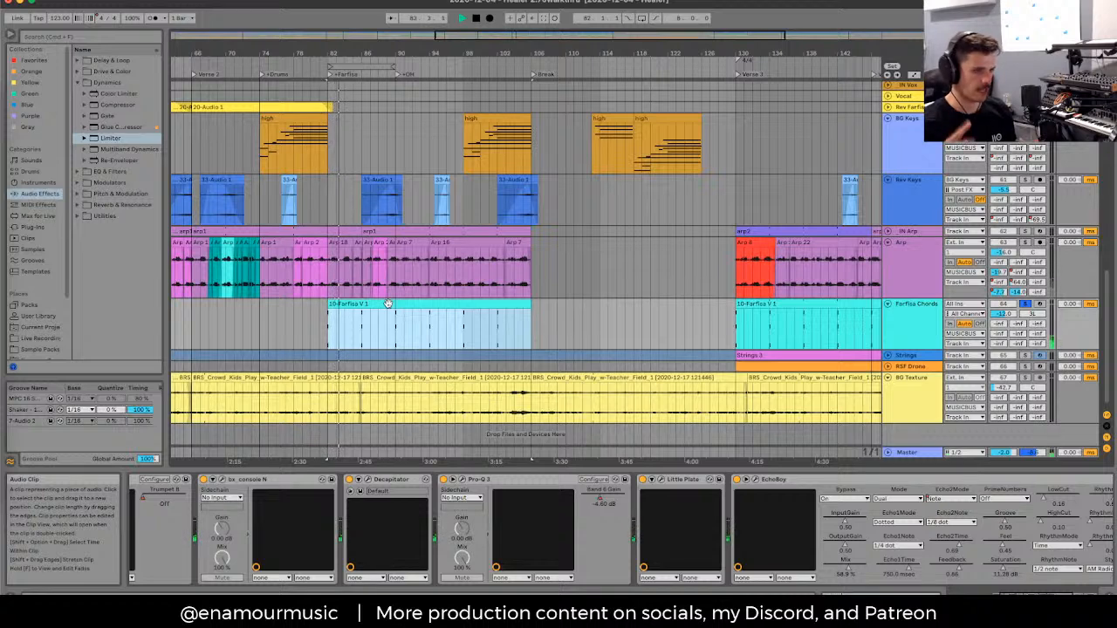
# Step: Audition the unsoloed Farfisa Chords in the full mix from about bar 93 and mark bars 94 to 98 of its clip
pyautogui.click(358, 335)
pyautogui.press('space')
pyautogui.press('space')
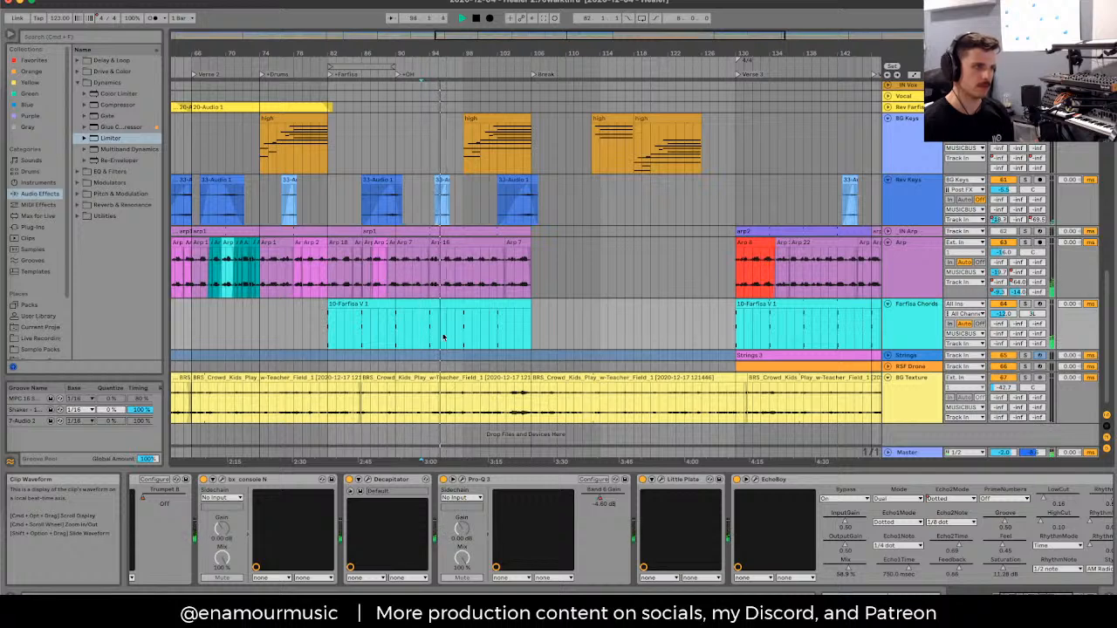
pyautogui.click(462, 326)
pyautogui.press('space')
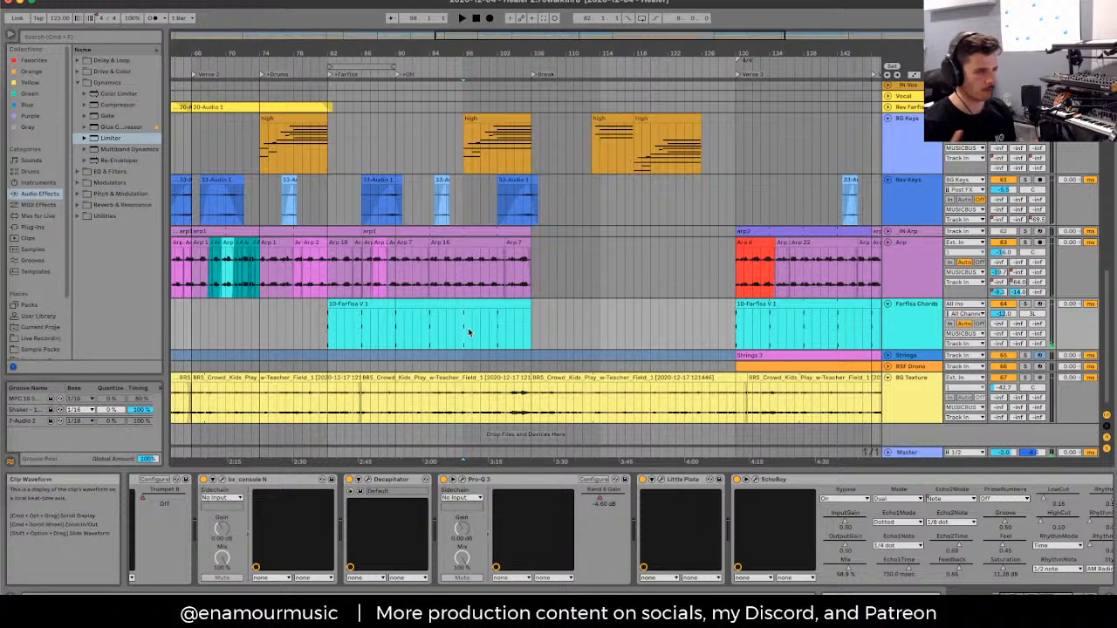
pyautogui.moveTo(428, 327); pyautogui.dragTo(464, 336)
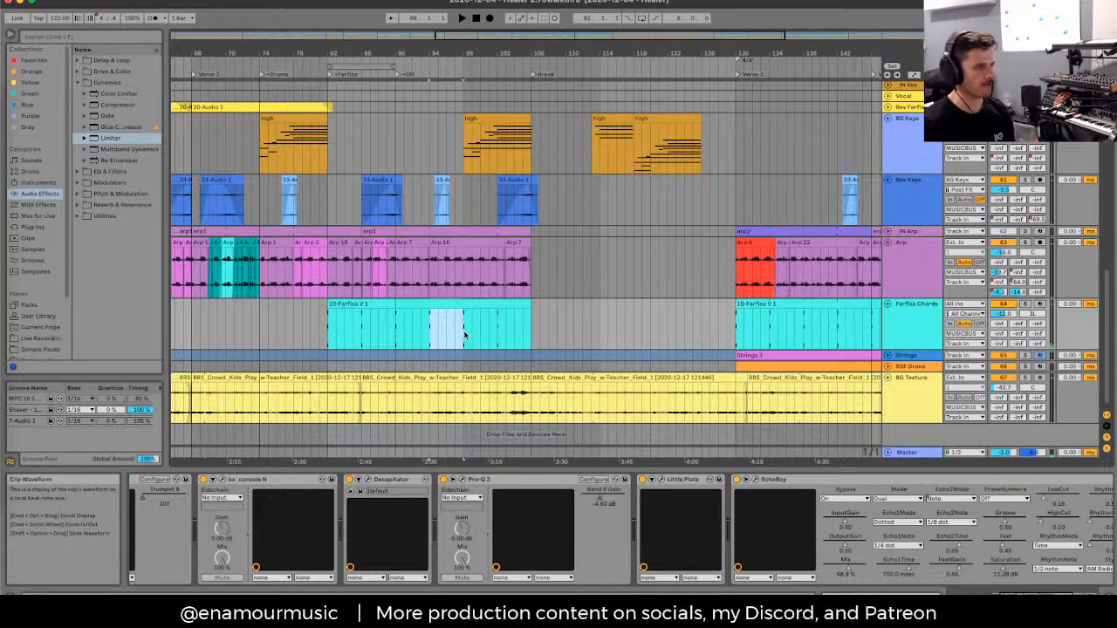
pyautogui.click(434, 331)
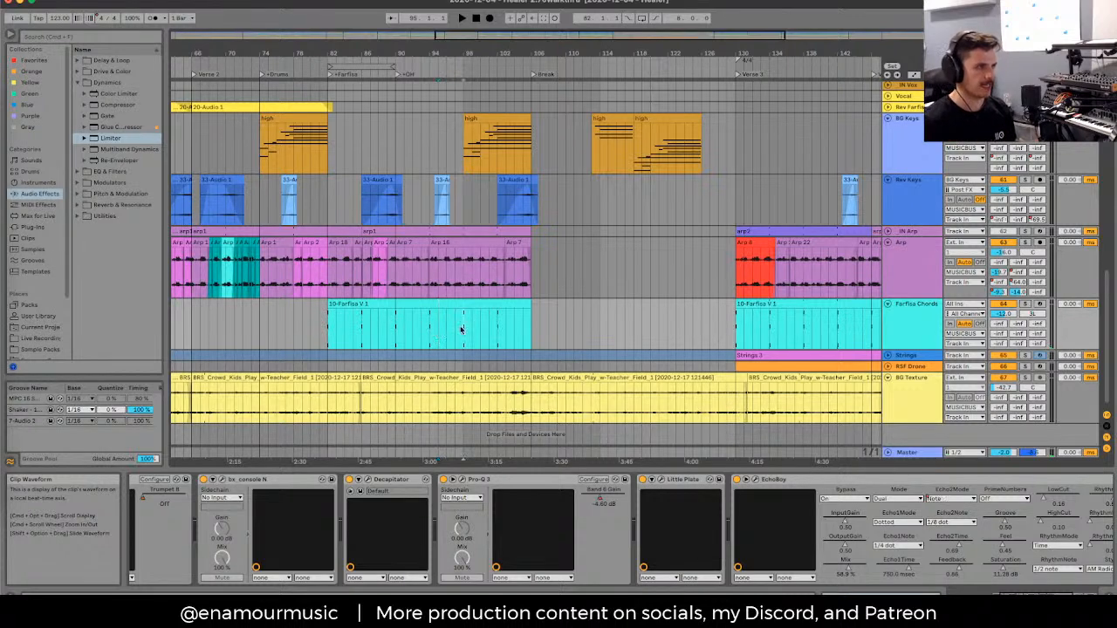
# Step: Audition the soloed Farfisa Chords track from bar 98 and mark bar 104 in its clip
pyautogui.click(452, 330)
pyautogui.moveTo(456, 330); pyautogui.dragTo(478, 329)
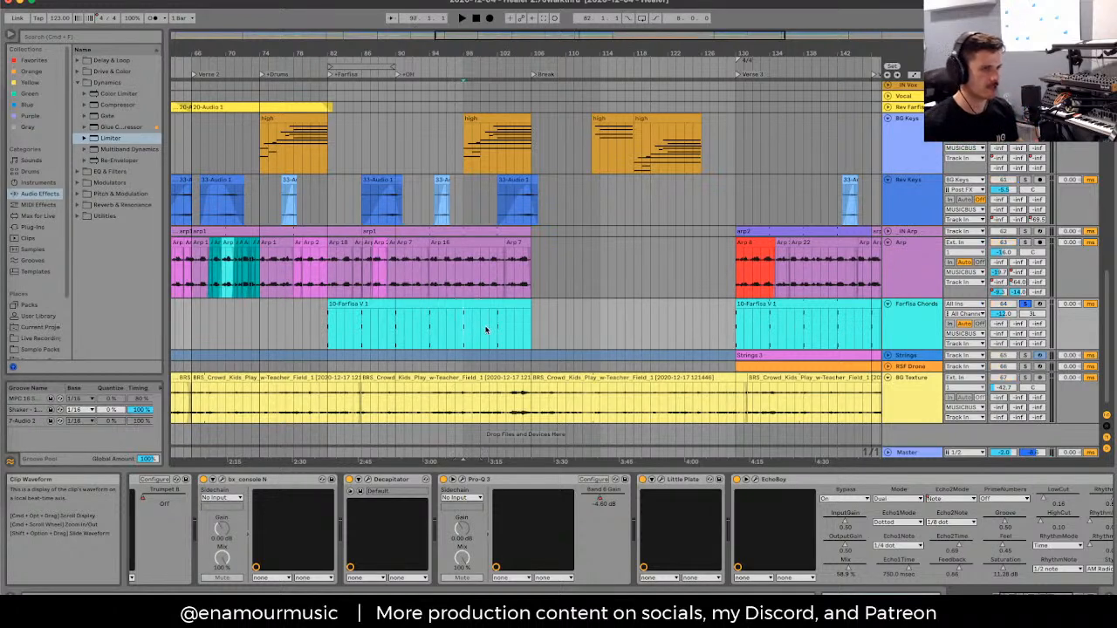
pyautogui.press('space')
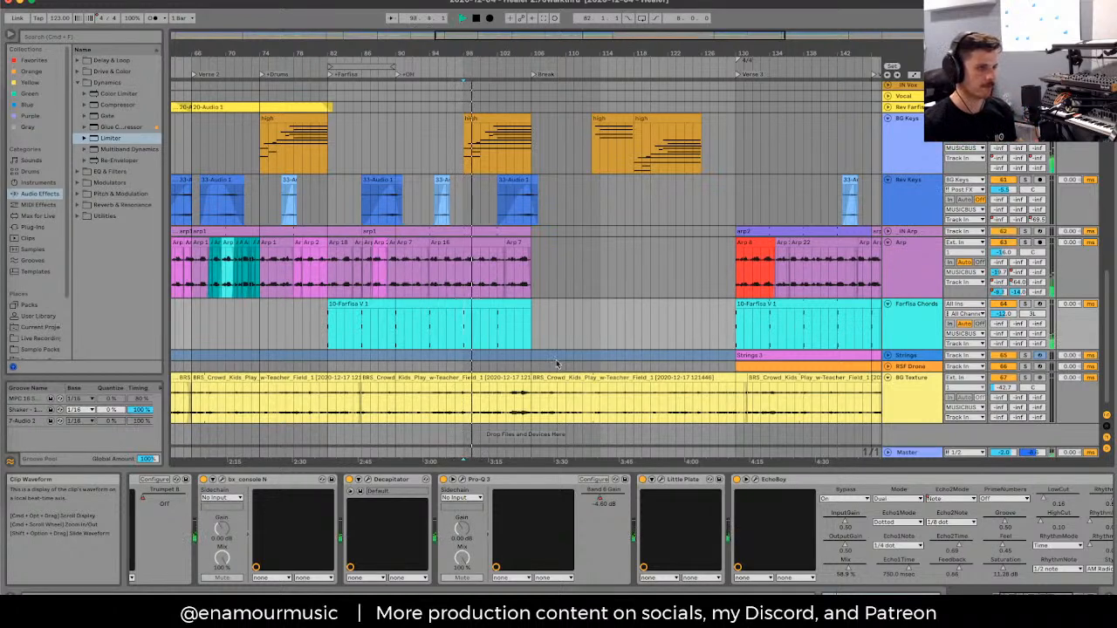
pyautogui.press('space')
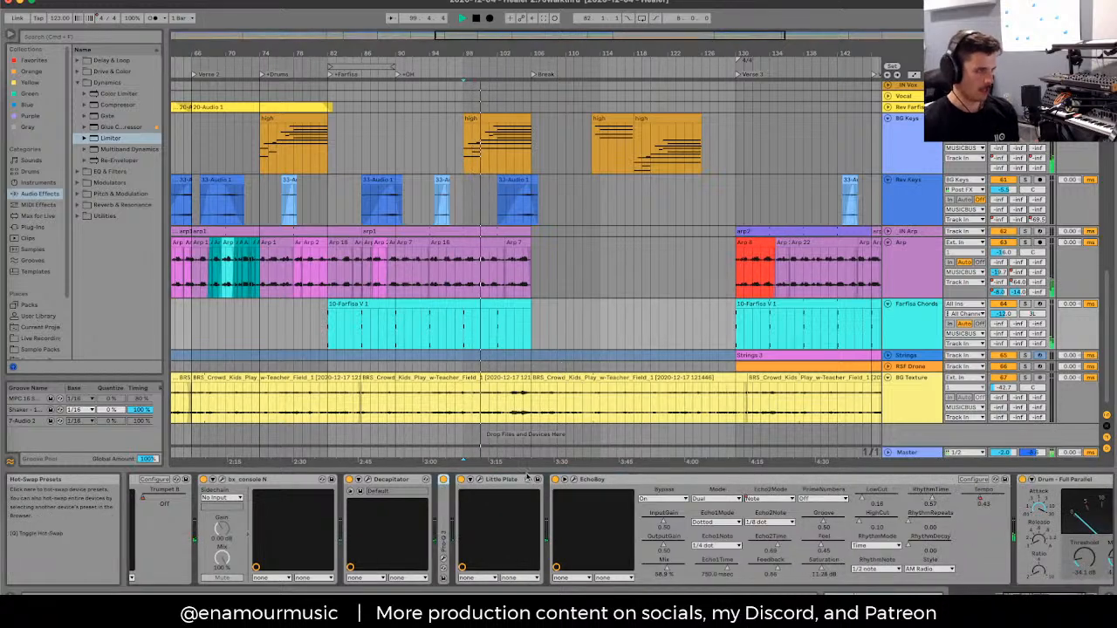
pyautogui.click(516, 342)
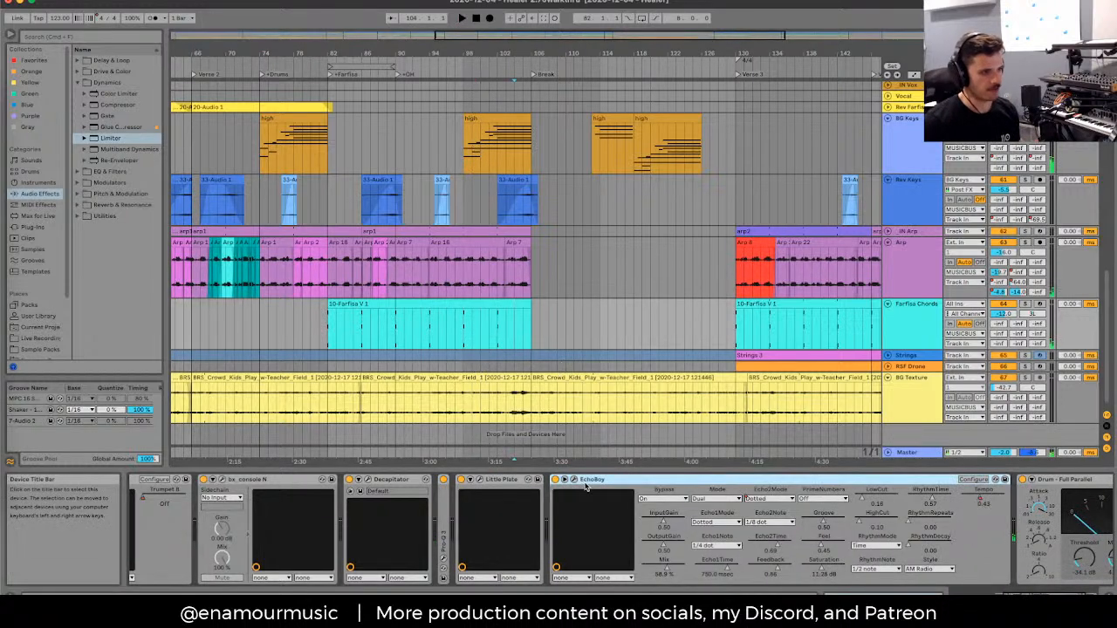
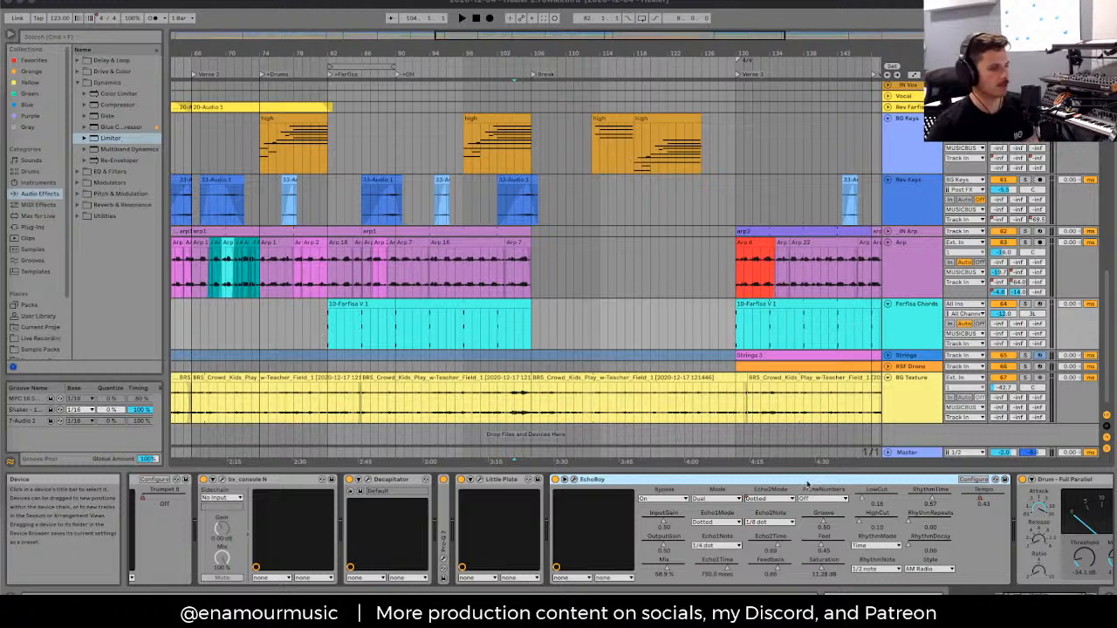
# Step: Review the Farfisa Chords device chain from Farfisa V to the compressor, selecting the Little Plate reverb
pyautogui.hscroll(-3, 524, 316)
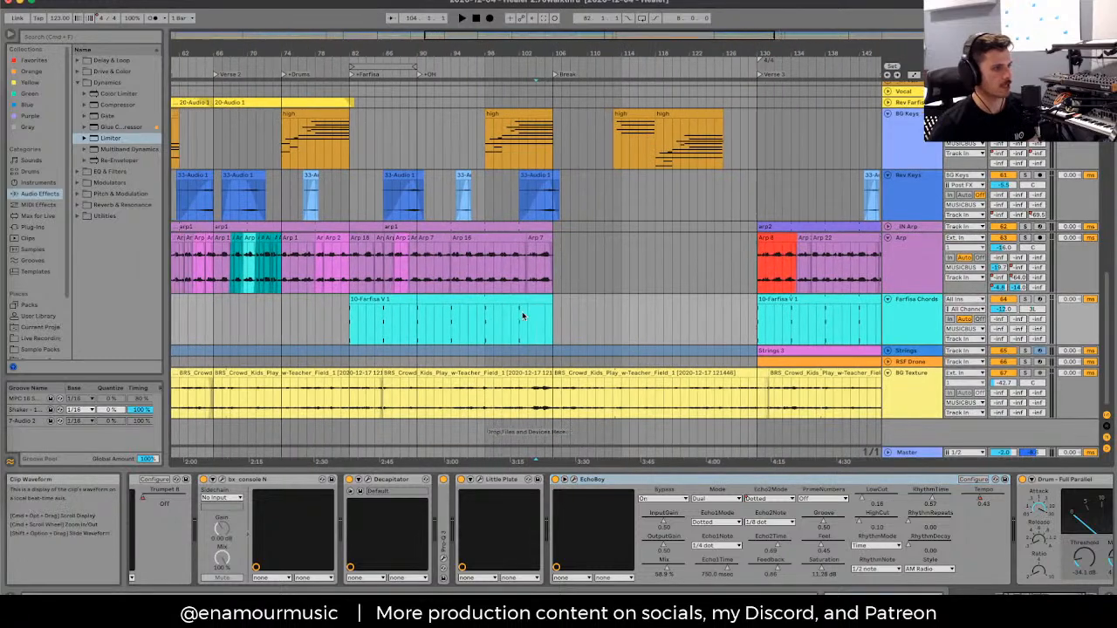
pyautogui.hscroll(-1, 523, 317)
pyautogui.hscroll(-3, 578, 475)
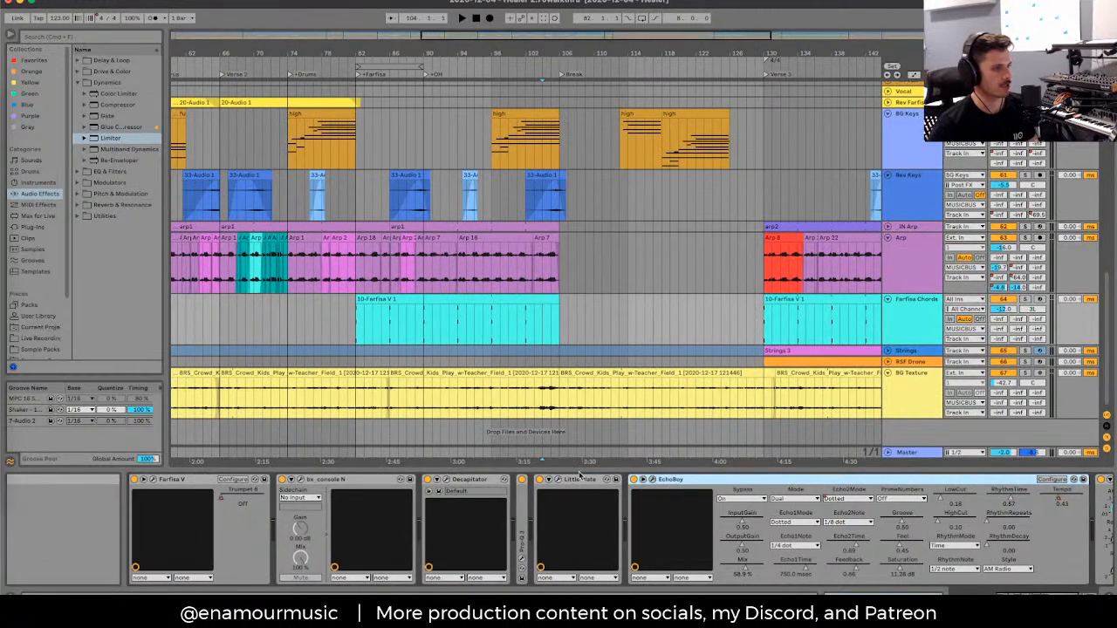
pyautogui.click(578, 476)
pyautogui.hscroll(3, 578, 487)
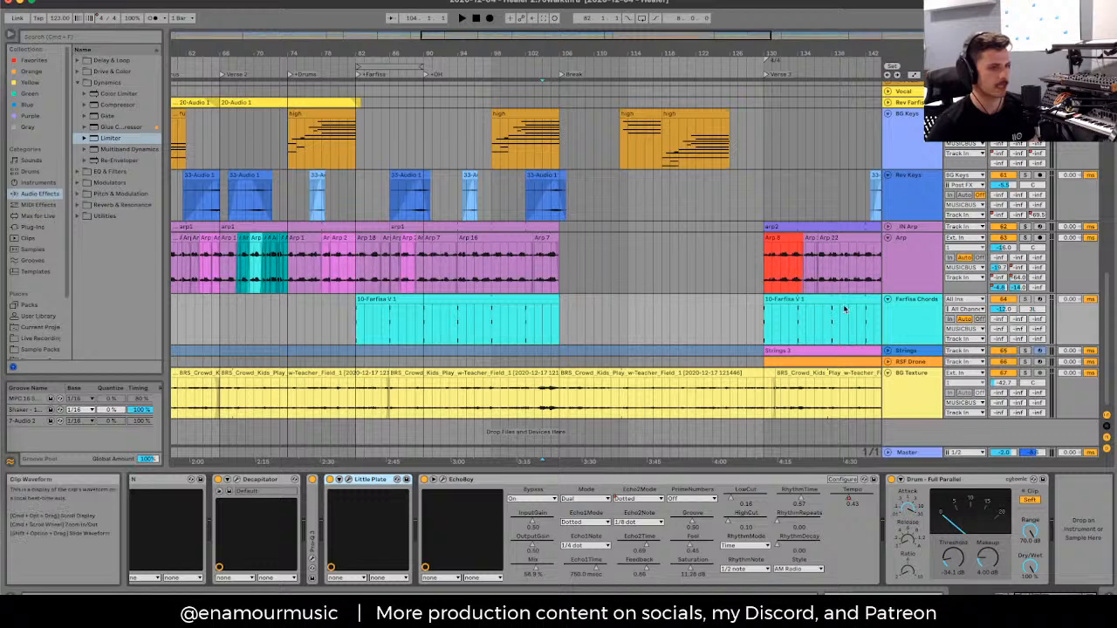
# Step: Solo the Arp and IN Arp tracks and audition the arp1 part from around bar 86
pyautogui.click(890, 251)
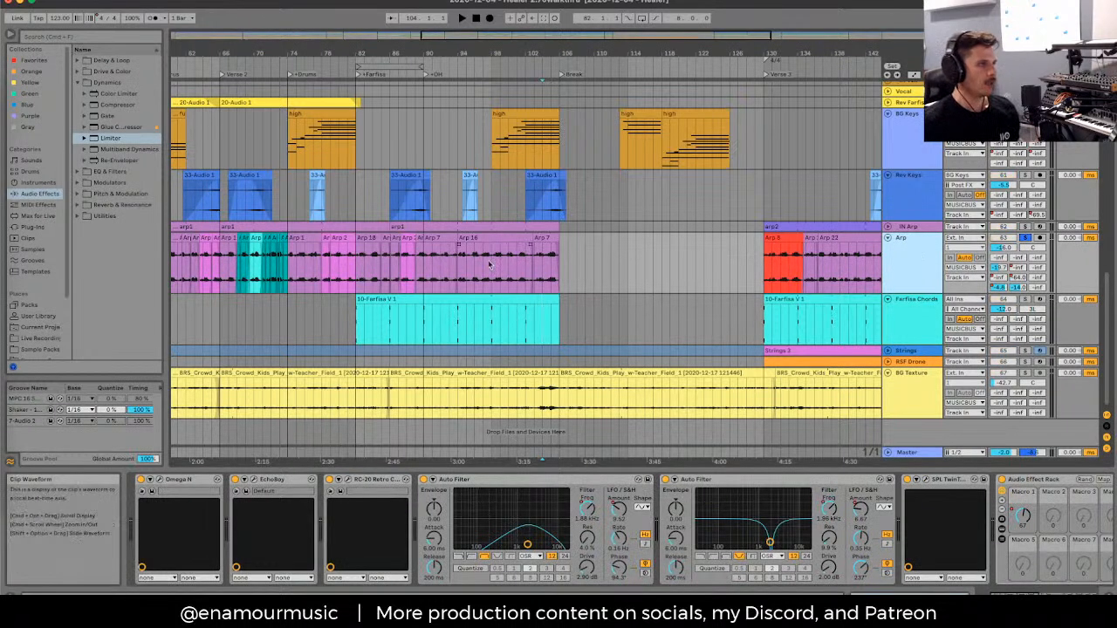
pyautogui.click(460, 269)
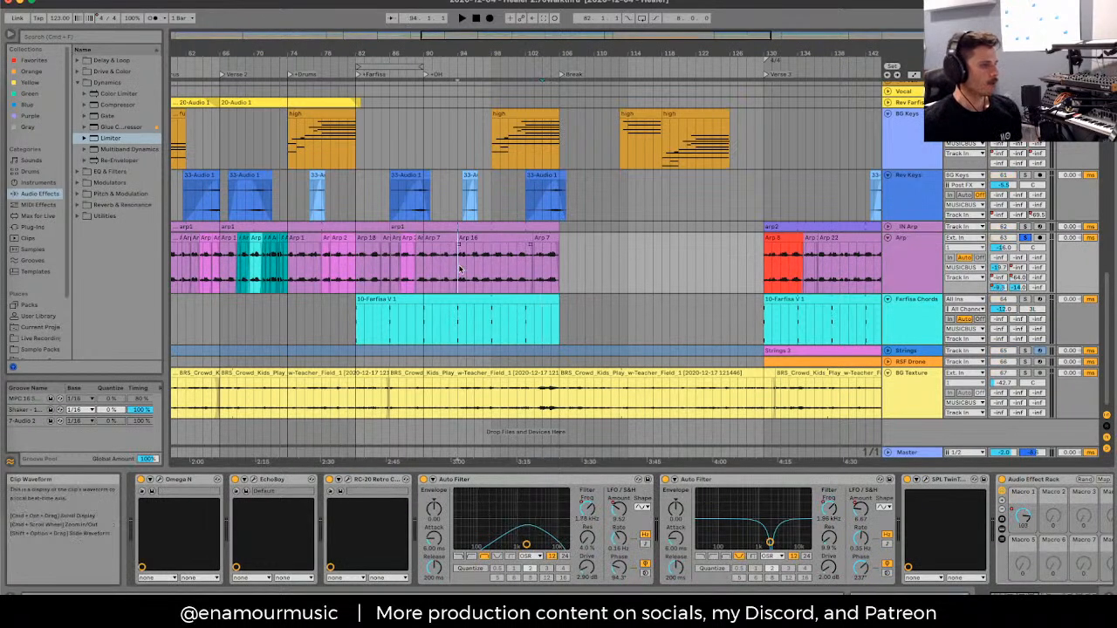
pyautogui.click(479, 227)
pyautogui.hscroll(-10, 479, 227)
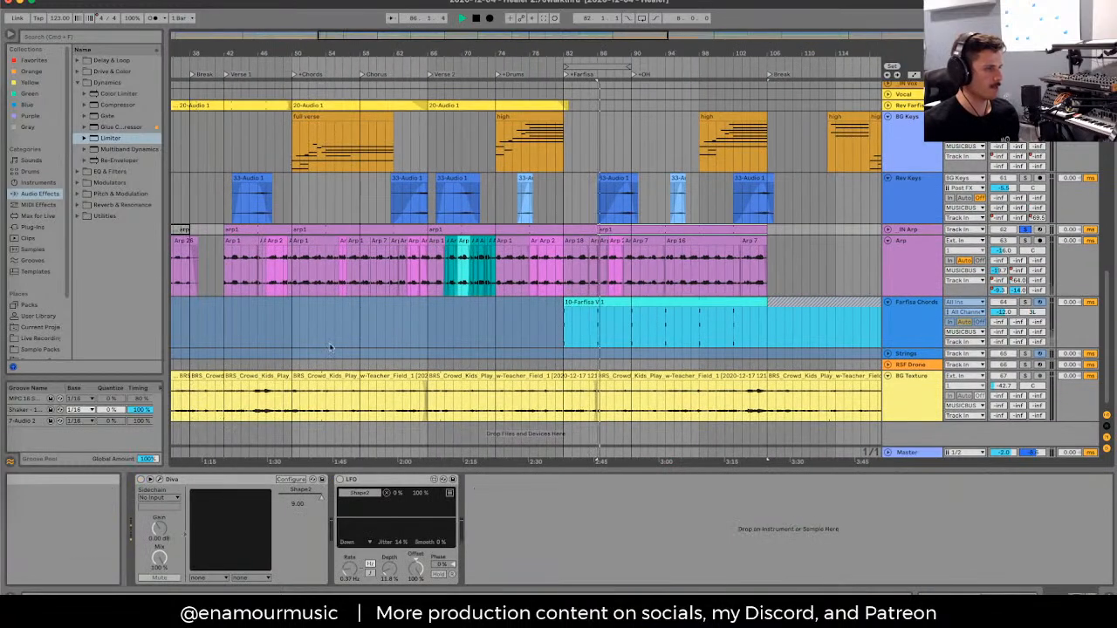
pyautogui.hscroll(-5, 366, 260)
pyautogui.click(366, 260)
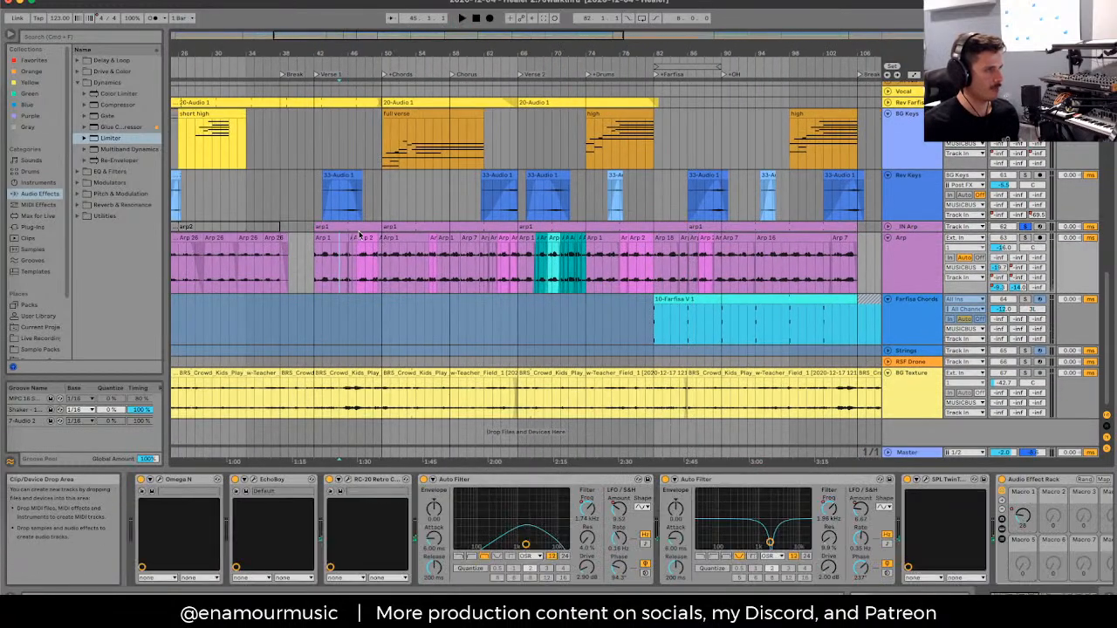
# Step: Select the IN Arp track's arp1 clip at Verse 1 and inspect the Diva synth's window
pyautogui.click(381, 229)
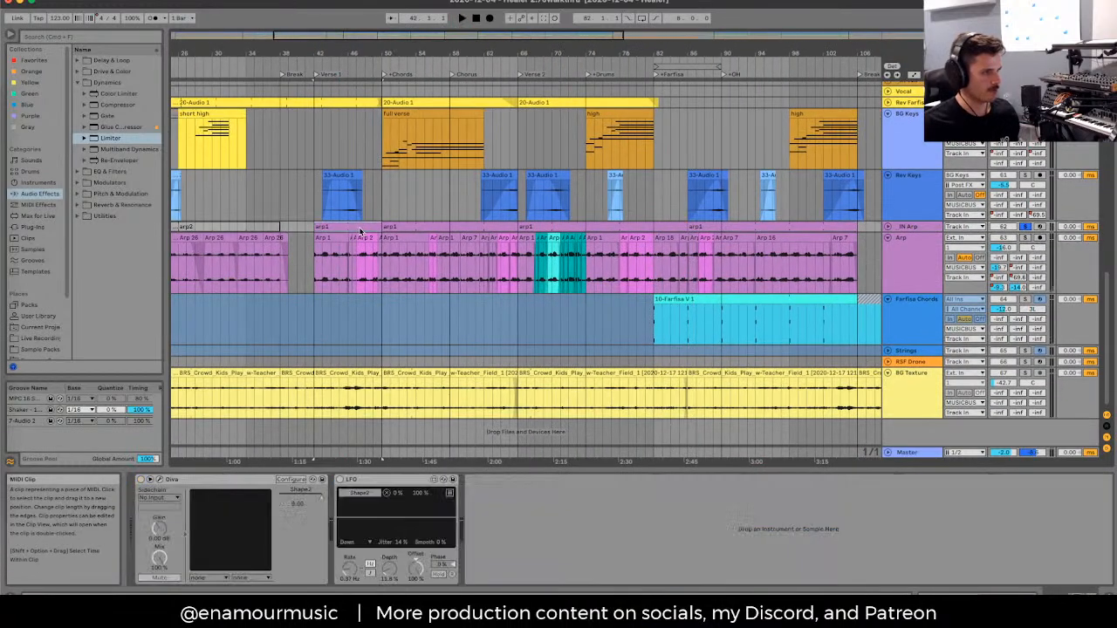
pyautogui.click(159, 480)
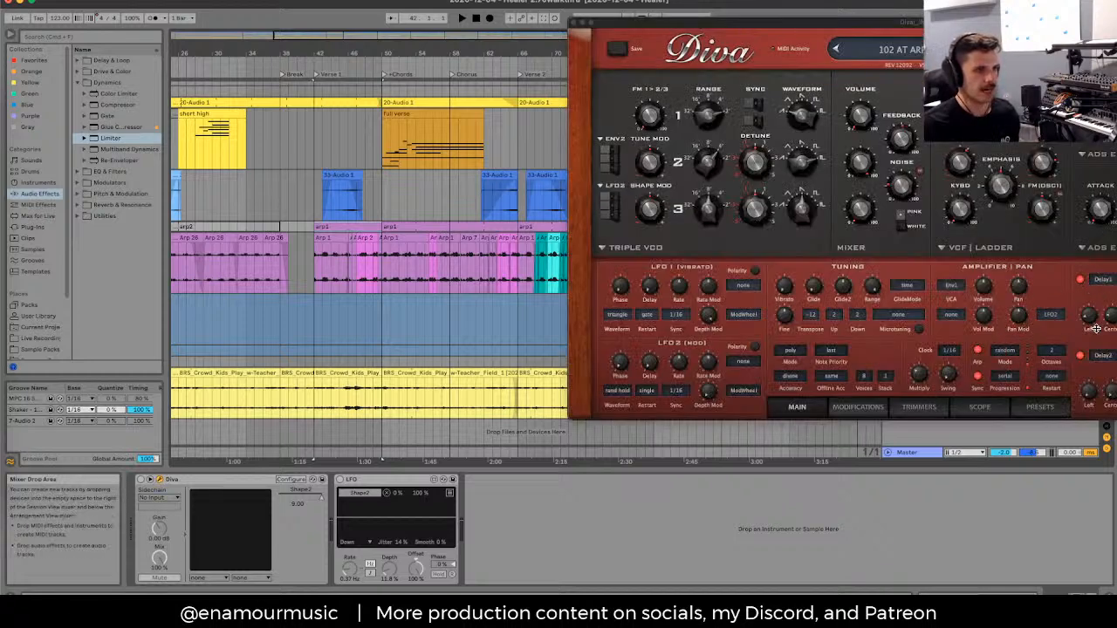
pyautogui.click(160, 480)
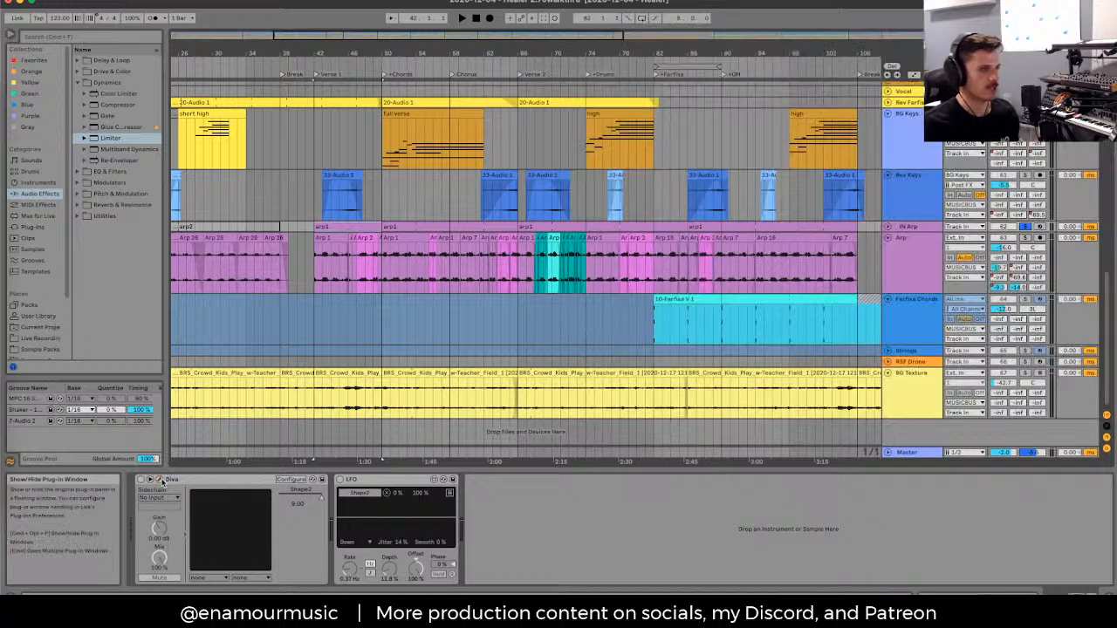
pyautogui.click(160, 481)
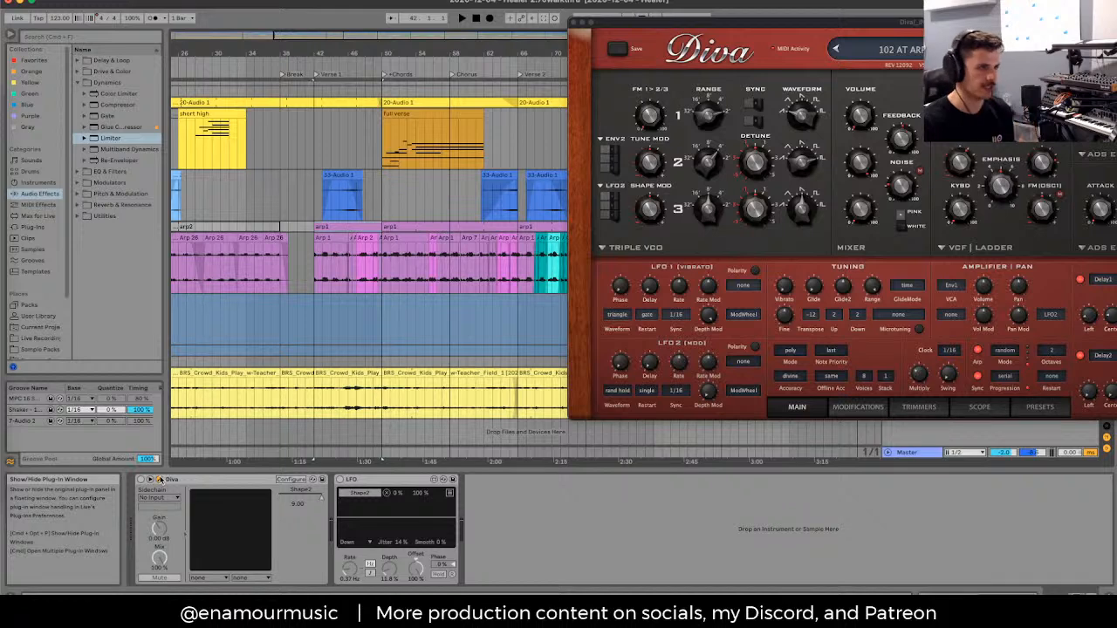
pyautogui.click(160, 481)
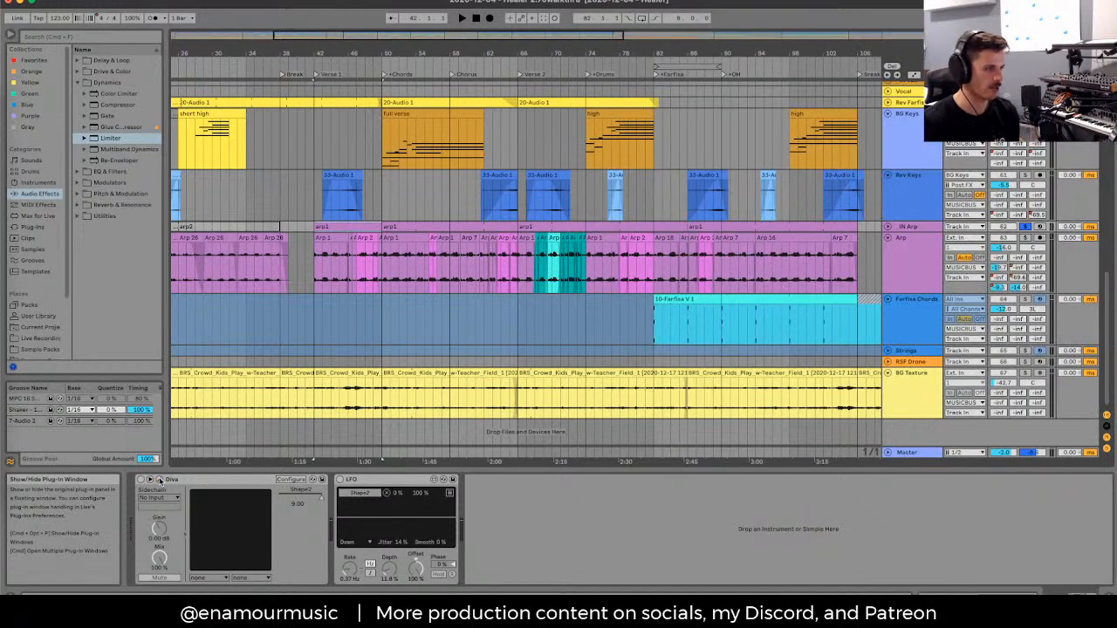
# Step: Unfold the IN Arp track and open its Verse 1 arp1 clip in the note editor
pyautogui.click(886, 226)
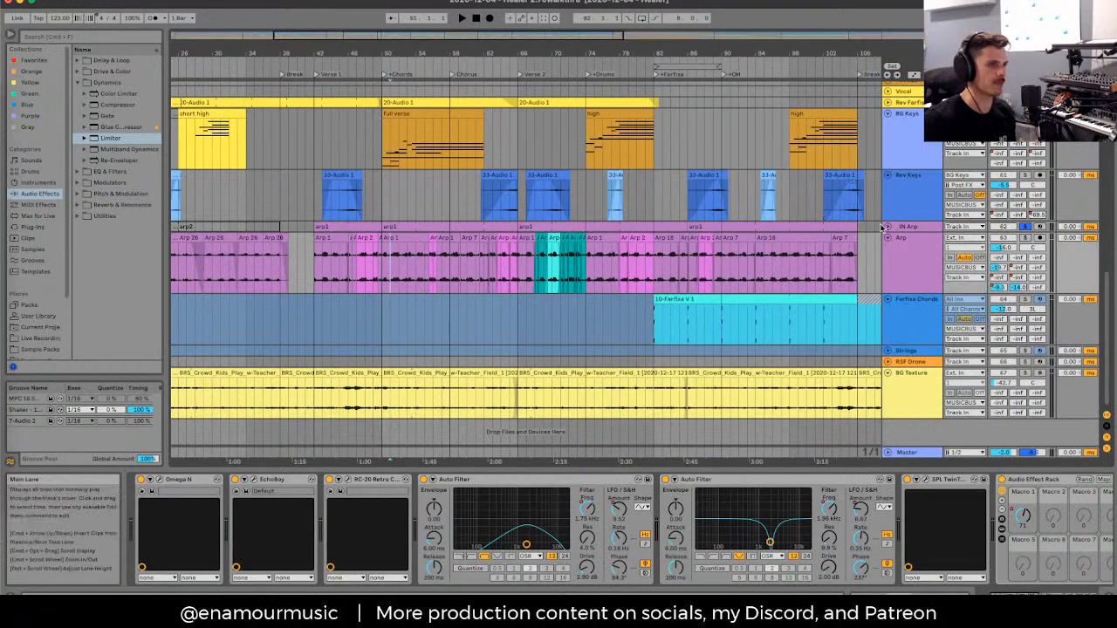
pyautogui.click(886, 227)
pyautogui.click(353, 228)
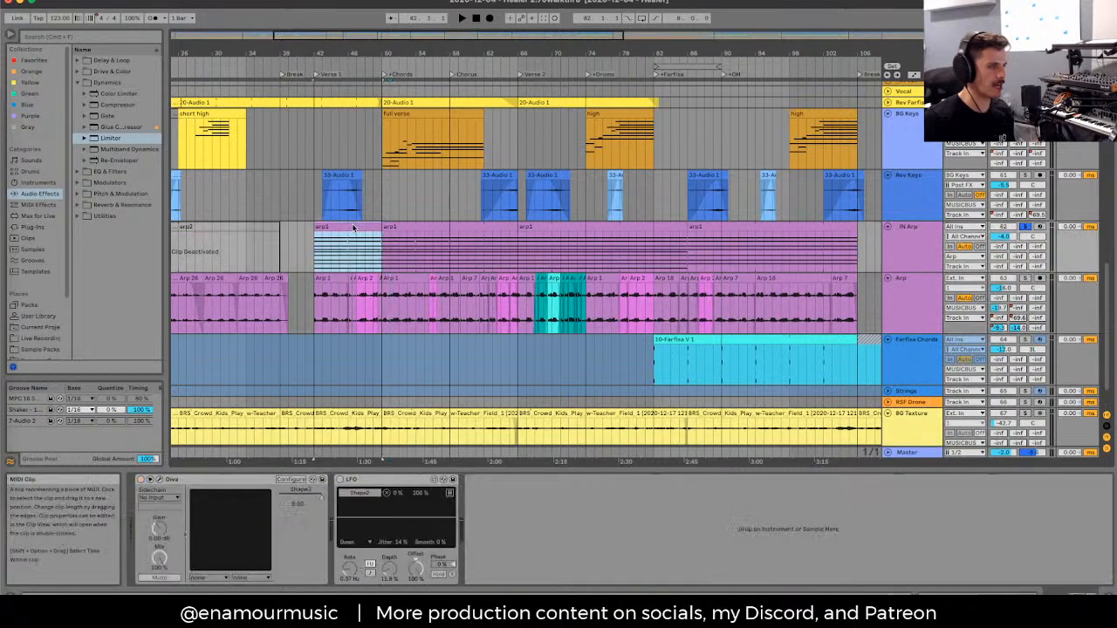
pyautogui.doubleClick(354, 229)
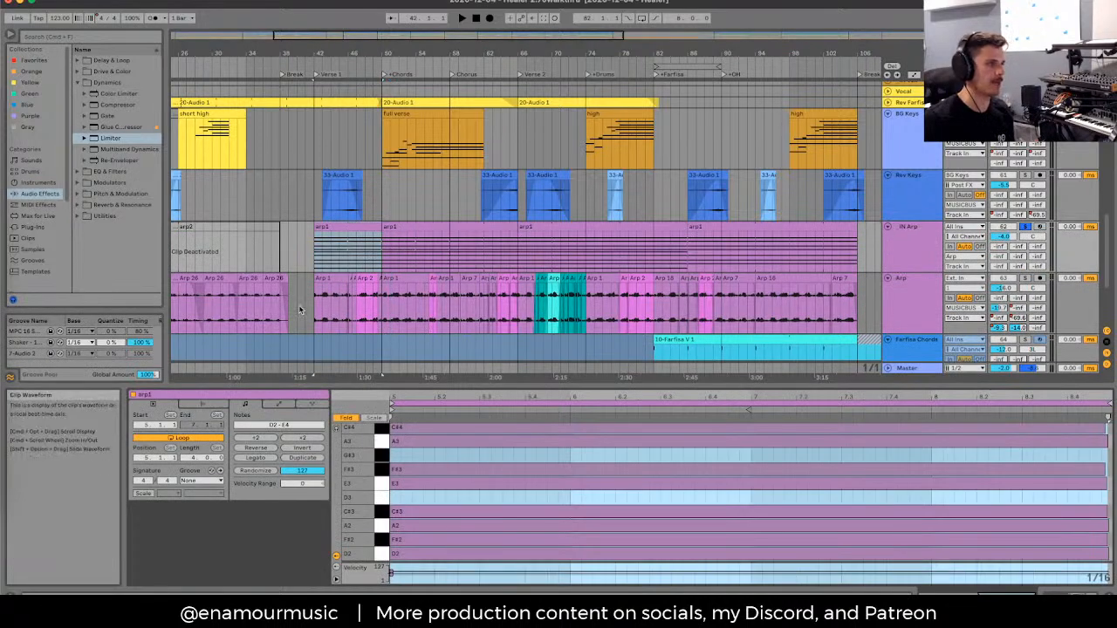
# Step: Examine the recorded audio clips on the Arp track between bars 42 and 94, ending with Arp 16
pyautogui.click(394, 288)
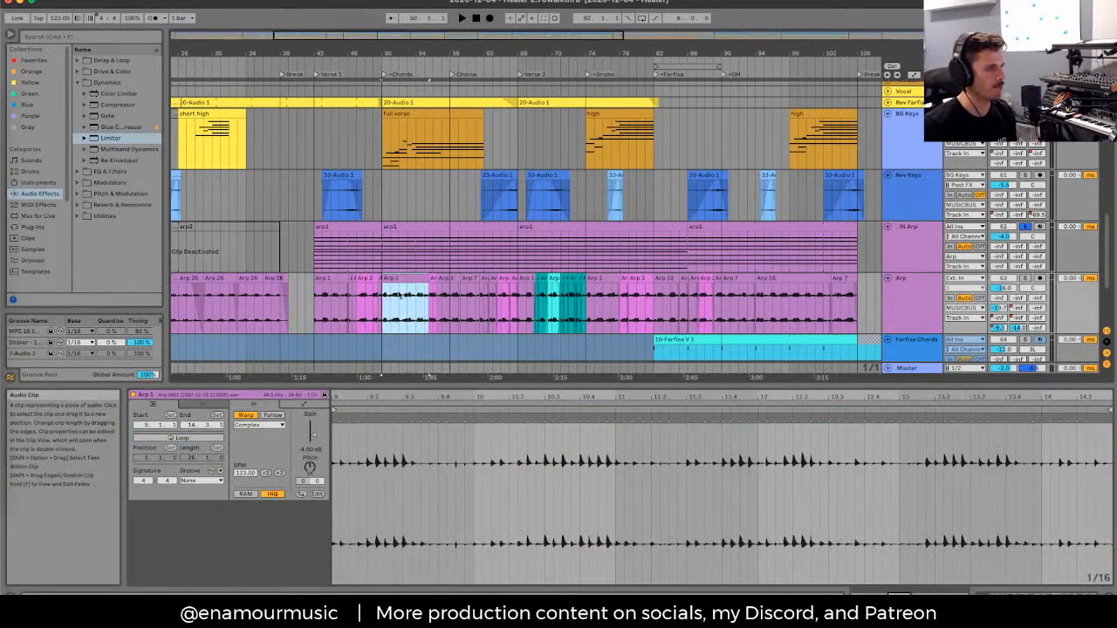
pyautogui.click(367, 282)
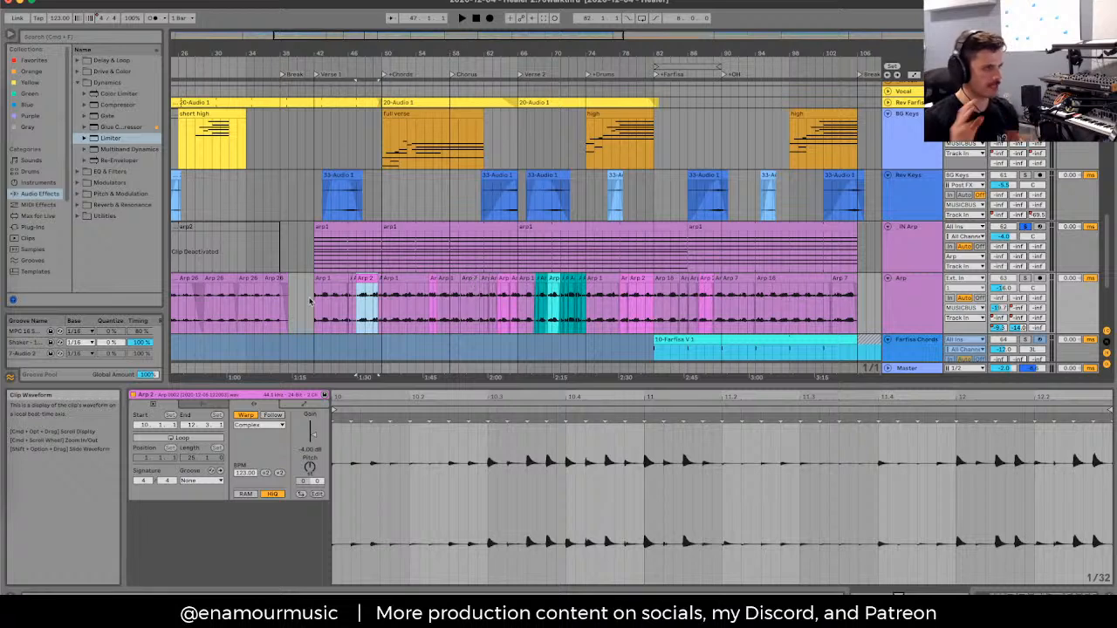
pyautogui.moveTo(316, 301); pyautogui.dragTo(445, 303)
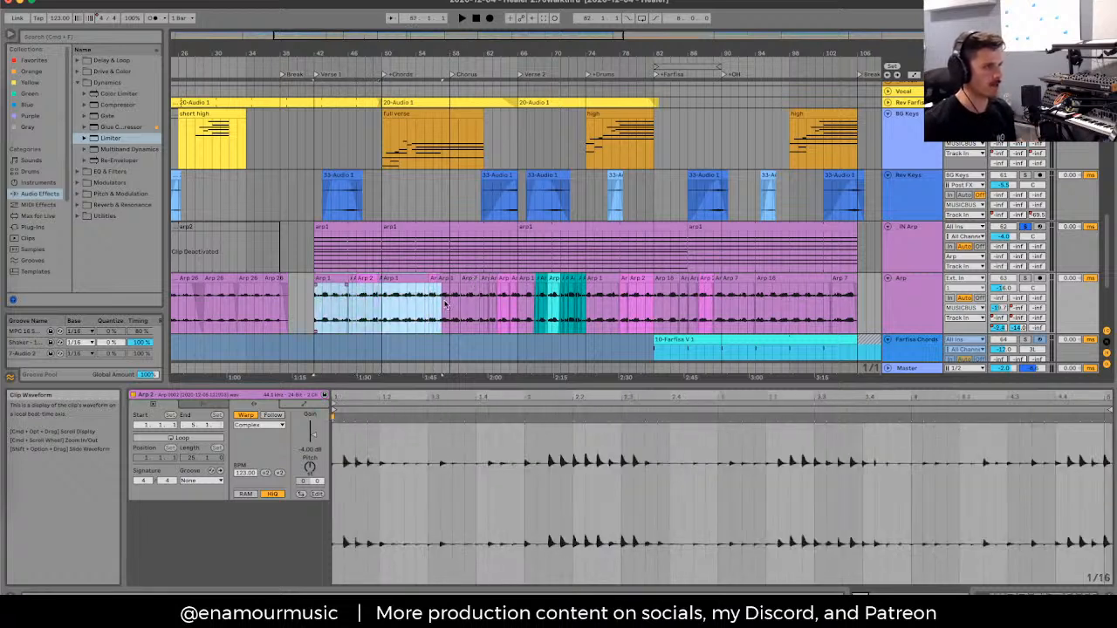
pyautogui.click(408, 278)
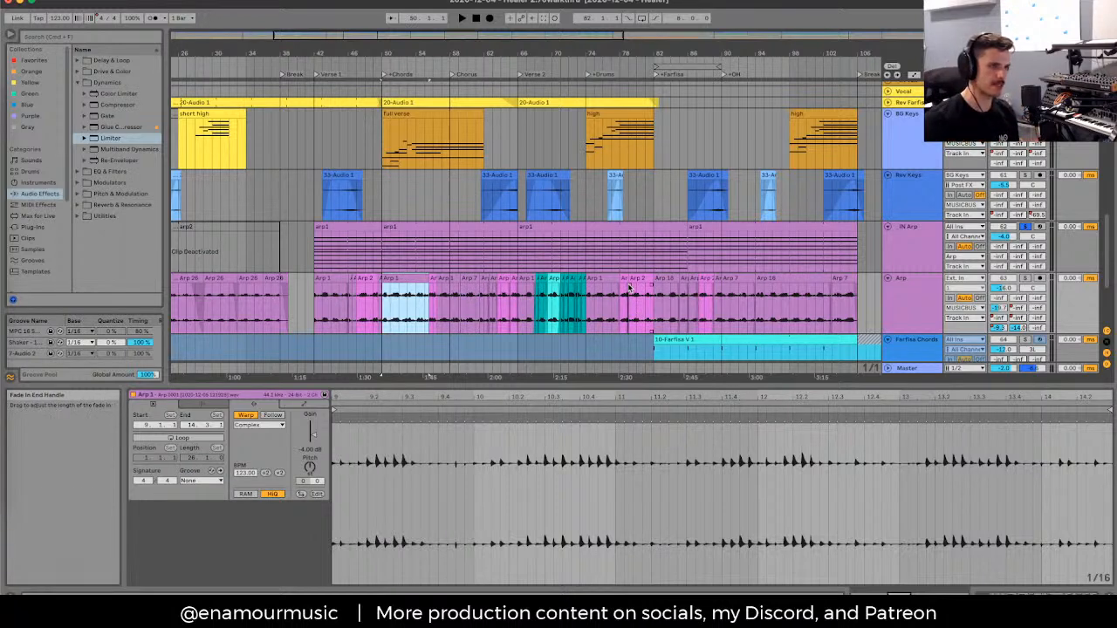
pyautogui.click(766, 279)
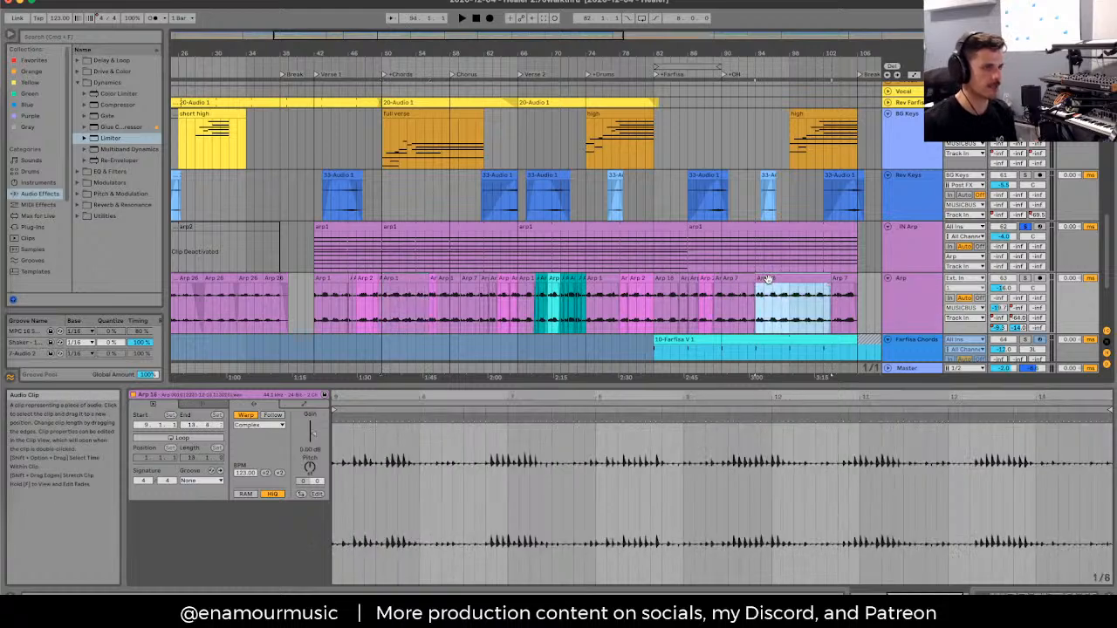
# Step: Show the whole arrangement, audition the soloed Arp track from bar 42, and select its Omega N device
pyautogui.scroll(-3, 766, 280)
pyautogui.hscroll(-3, 766, 279)
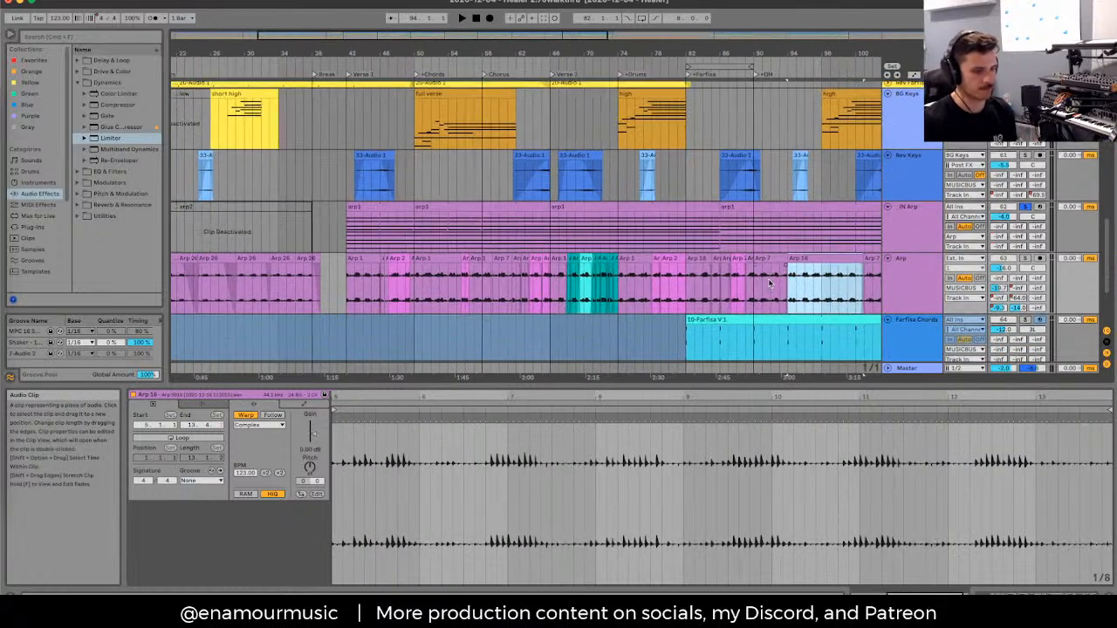
pyautogui.click(440, 254)
pyautogui.press('-')
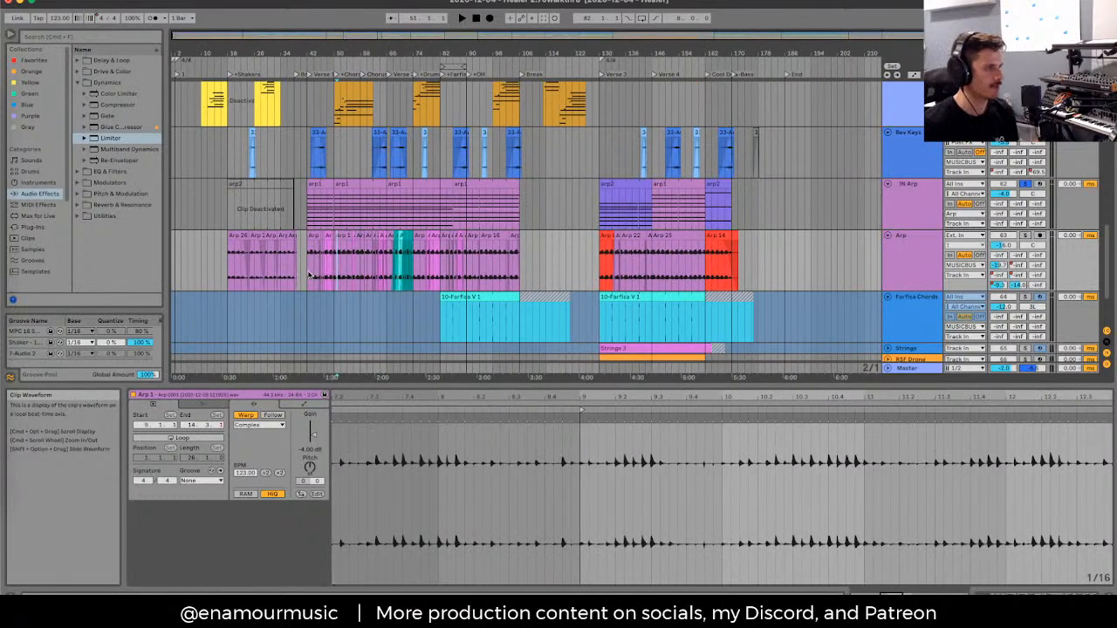
pyautogui.moveTo(309, 274); pyautogui.dragTo(374, 269)
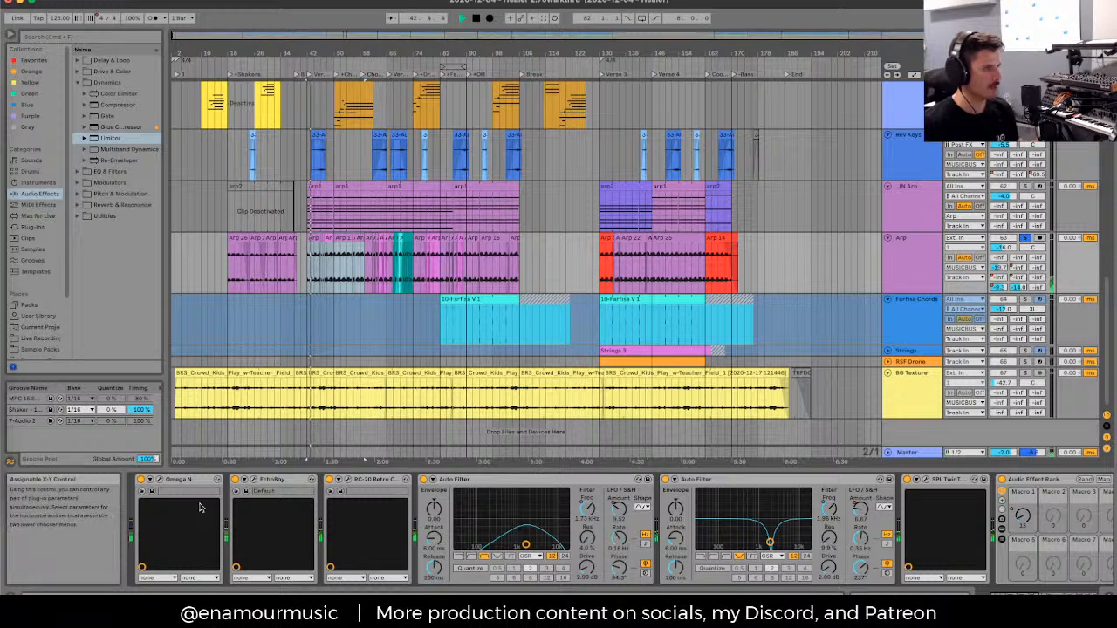
pyautogui.click(191, 483)
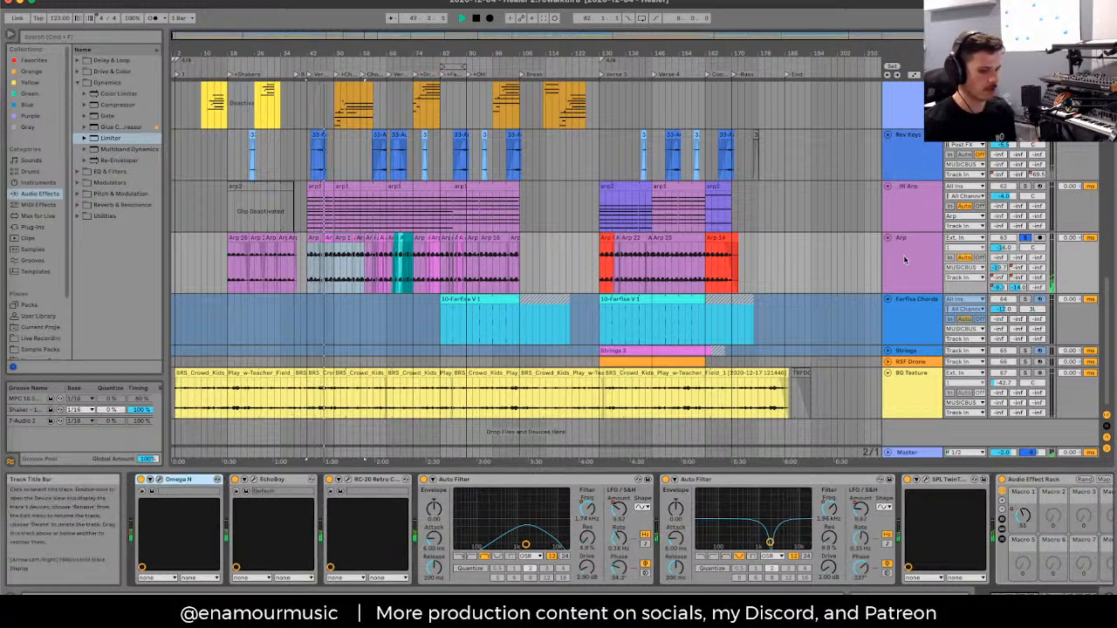
# Step: Audition the Arp in the full mix from bar 90 and select all devices on its track
pyautogui.click(465, 224)
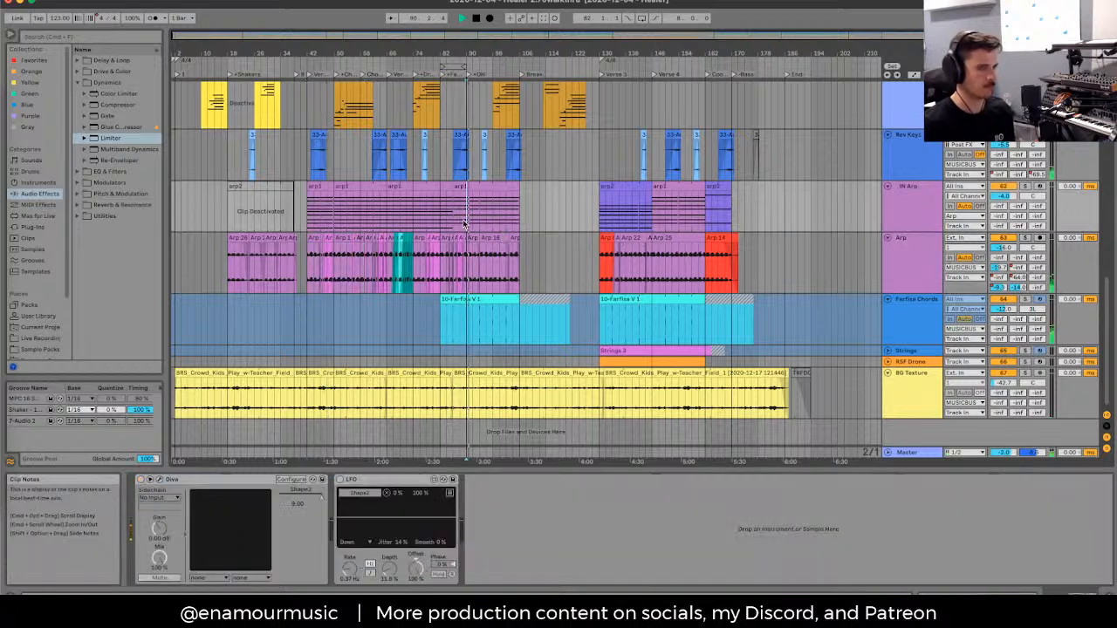
pyautogui.click(909, 267)
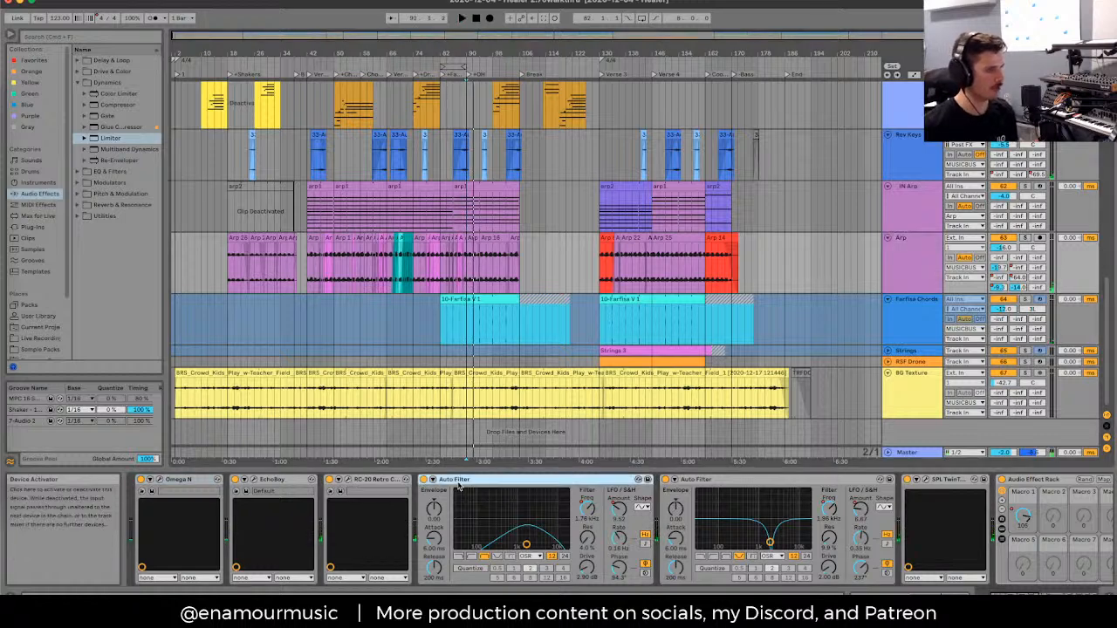
pyautogui.click(262, 479)
pyautogui.press('super+a')
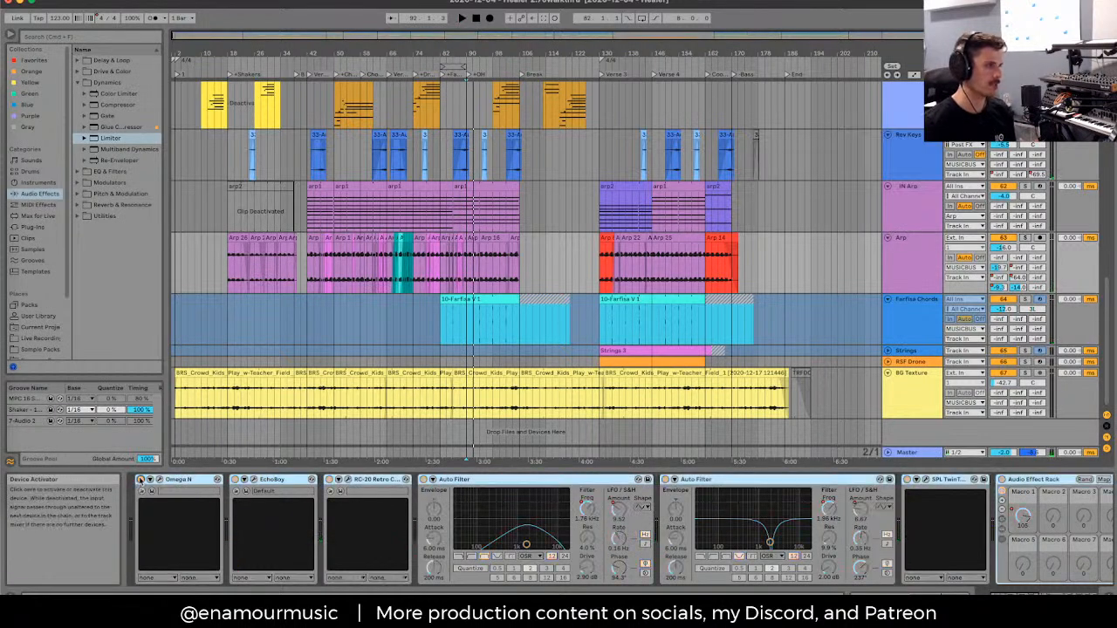
# Step: Audition the Arp track soloed from about bar 90 and inspect its EchoBoy plug-in's window
pyautogui.click(468, 232)
pyautogui.press('space')
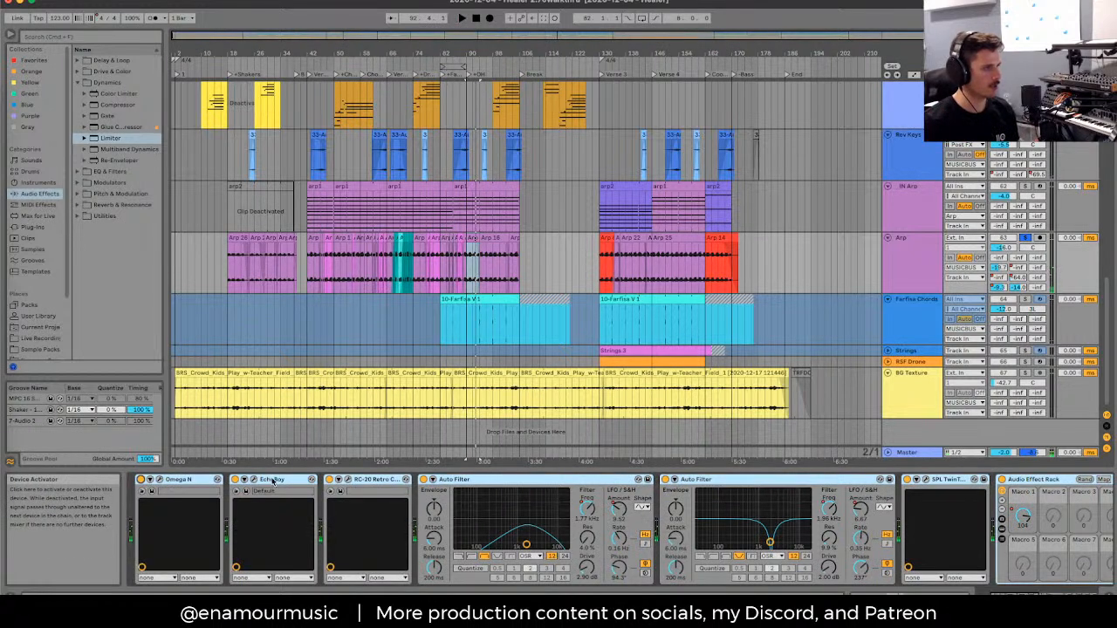
pyautogui.click(254, 479)
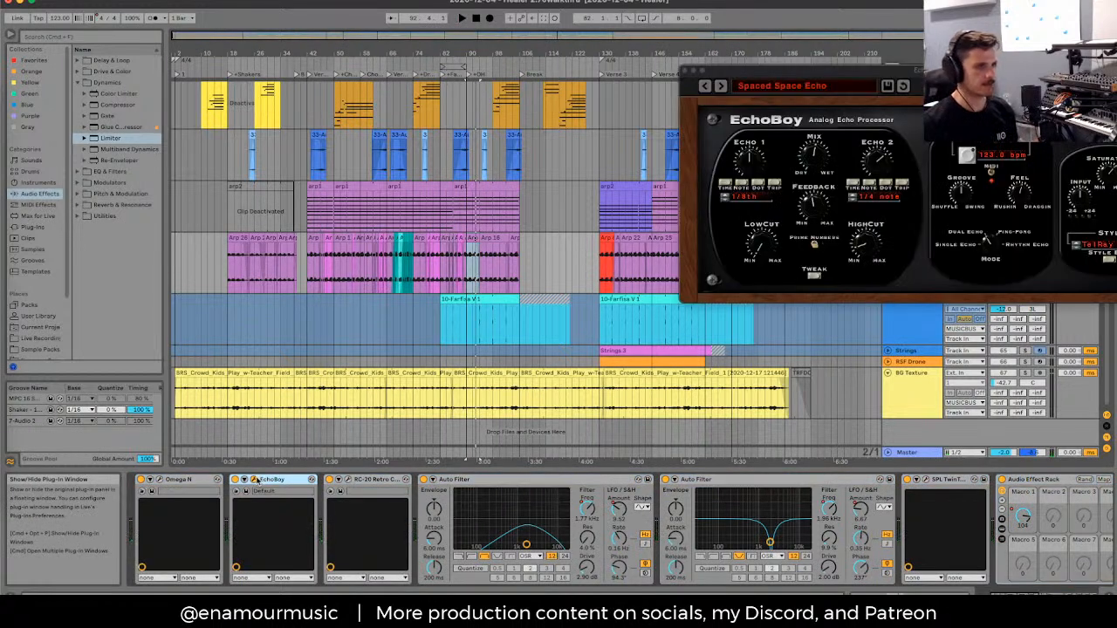
pyautogui.click(254, 480)
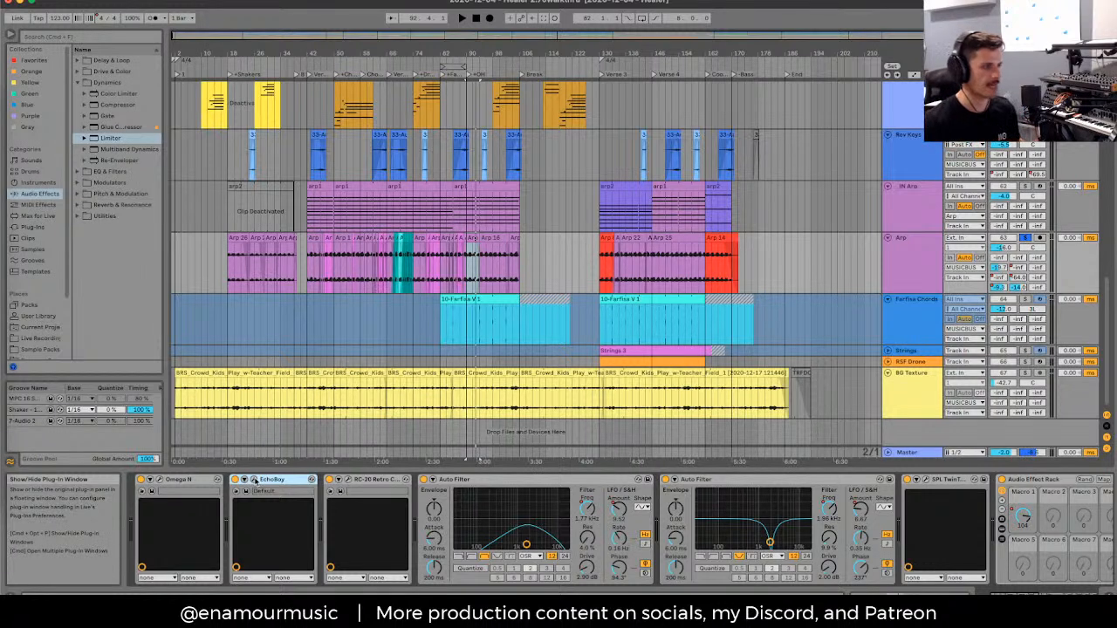
# Step: Inspect the filter curves of the two Auto Filter devices on the Arp track
pyautogui.click(444, 482)
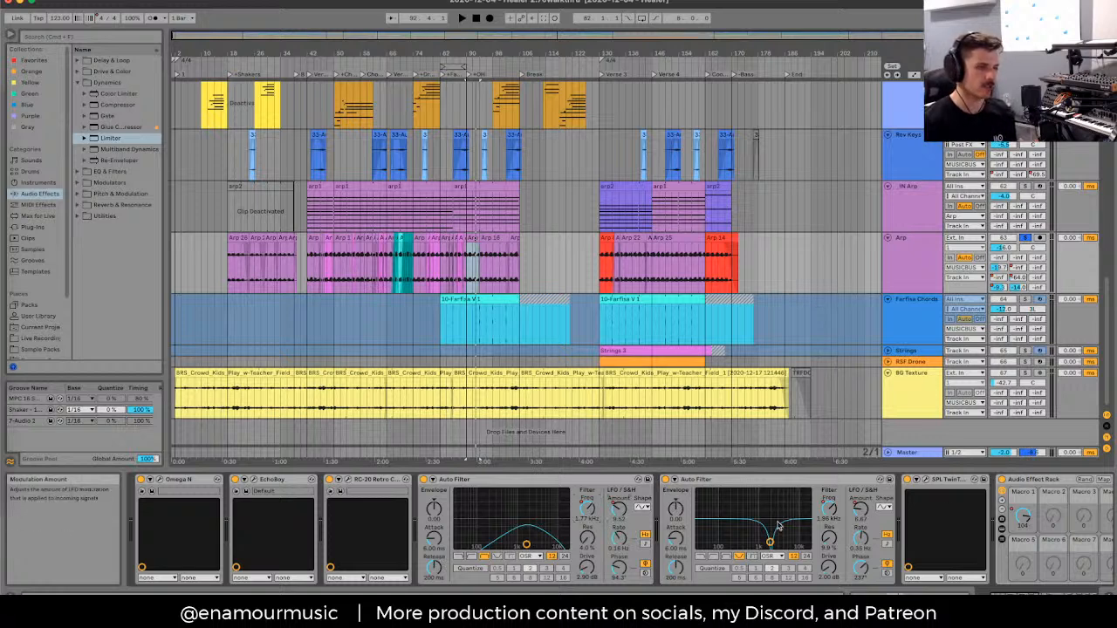
pyautogui.moveTo(769, 542)
pyautogui.mouseDown()
pyautogui.moveTo(807, 545)
pyautogui.moveTo(752, 548)
pyautogui.mouseUp()
pyautogui.moveTo(526, 546); pyautogui.dragTo(530, 543)
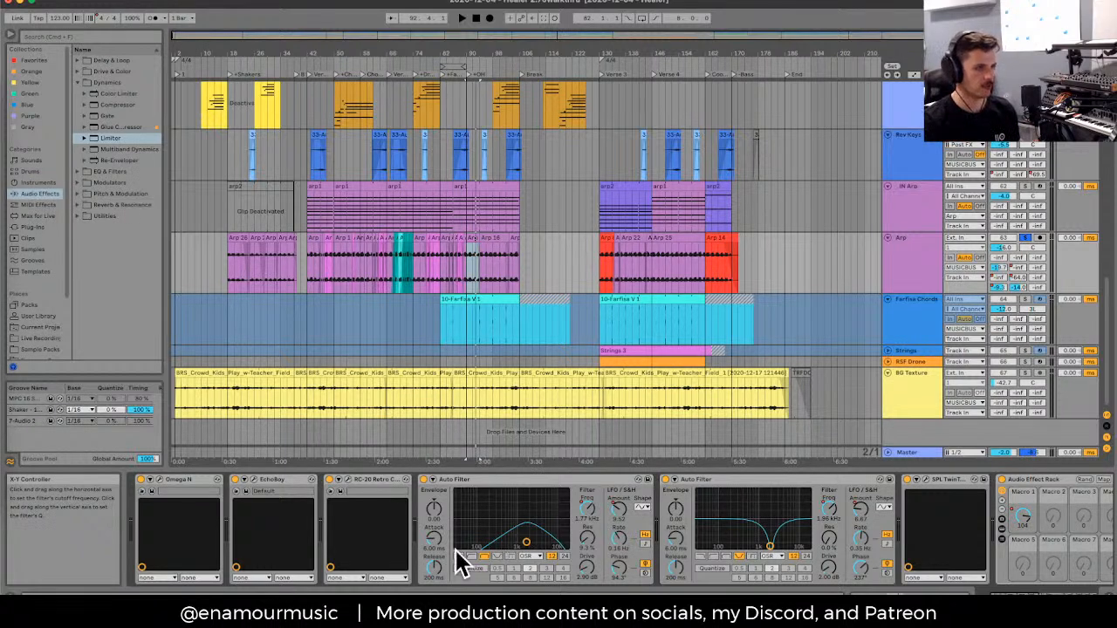
# Step: Show the automation lanes and examine the Arp track's envelopes closely around bar 82
pyautogui.press('a')
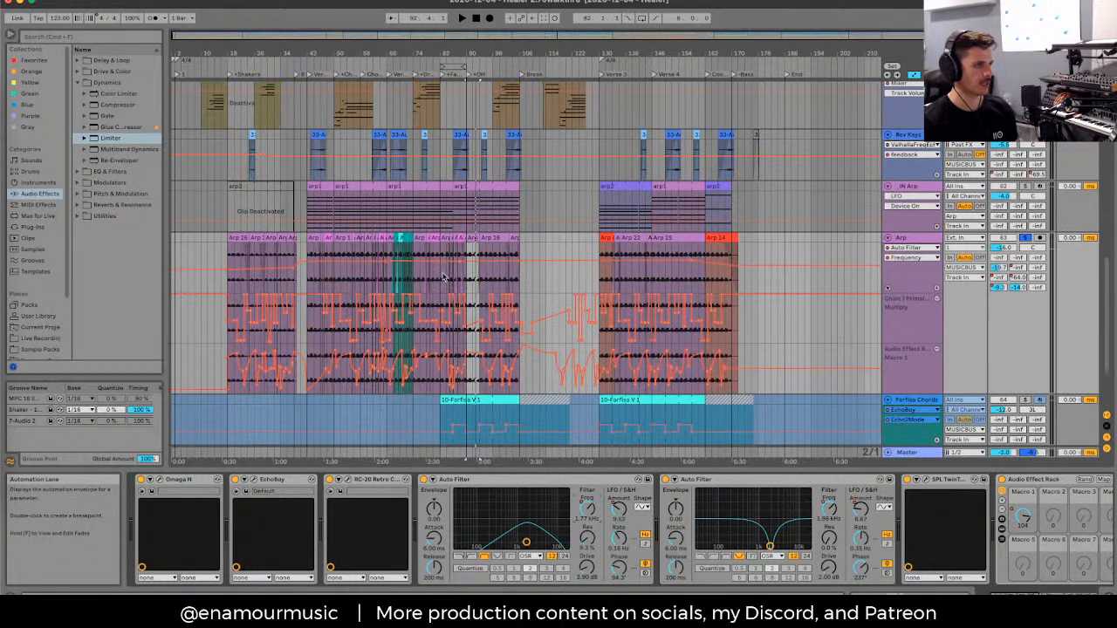
pyautogui.click(438, 281)
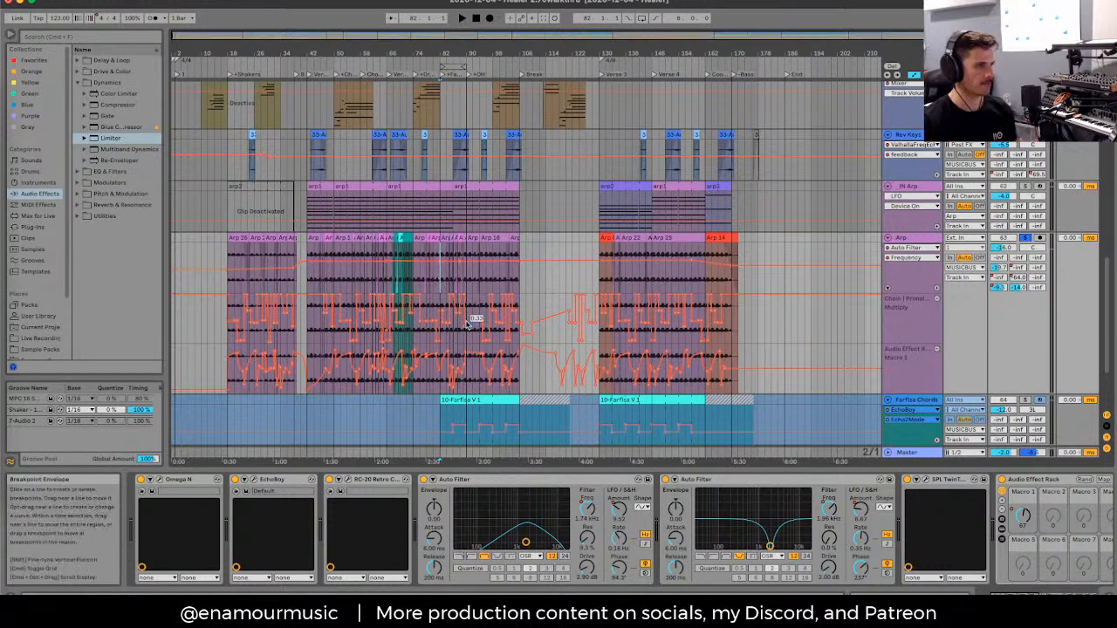
pyautogui.press('+')
pyautogui.press('+')
pyautogui.press('+')
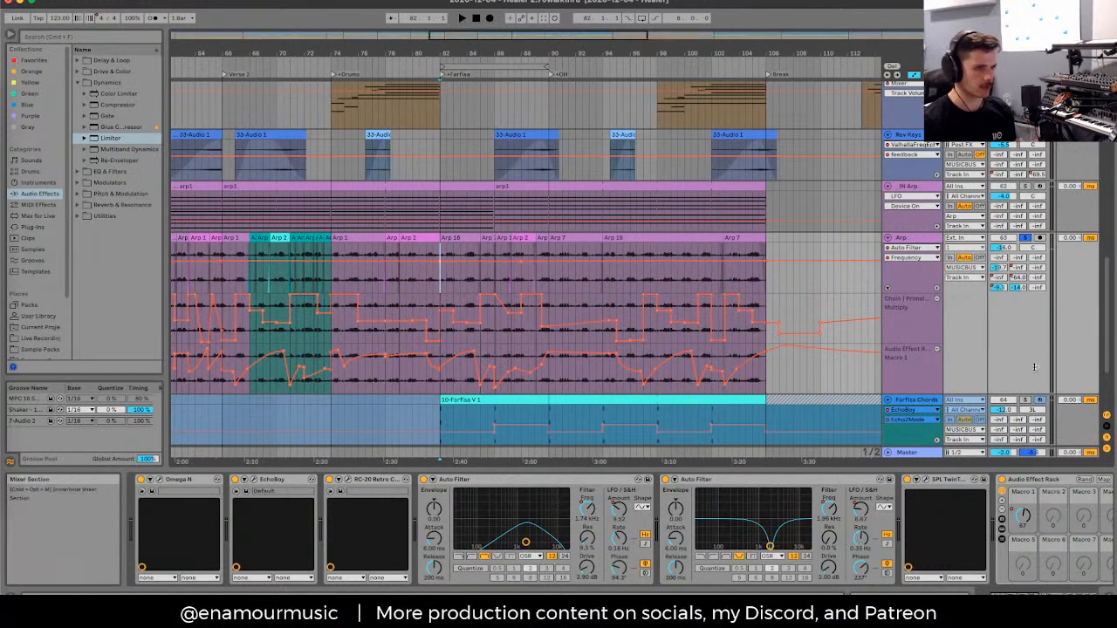
# Step: Display the Macro 1 automation of the Arp's Audio Effect Rack and reveal the PrimalTap inside the rack
pyautogui.scroll(-5, 1101, 479)
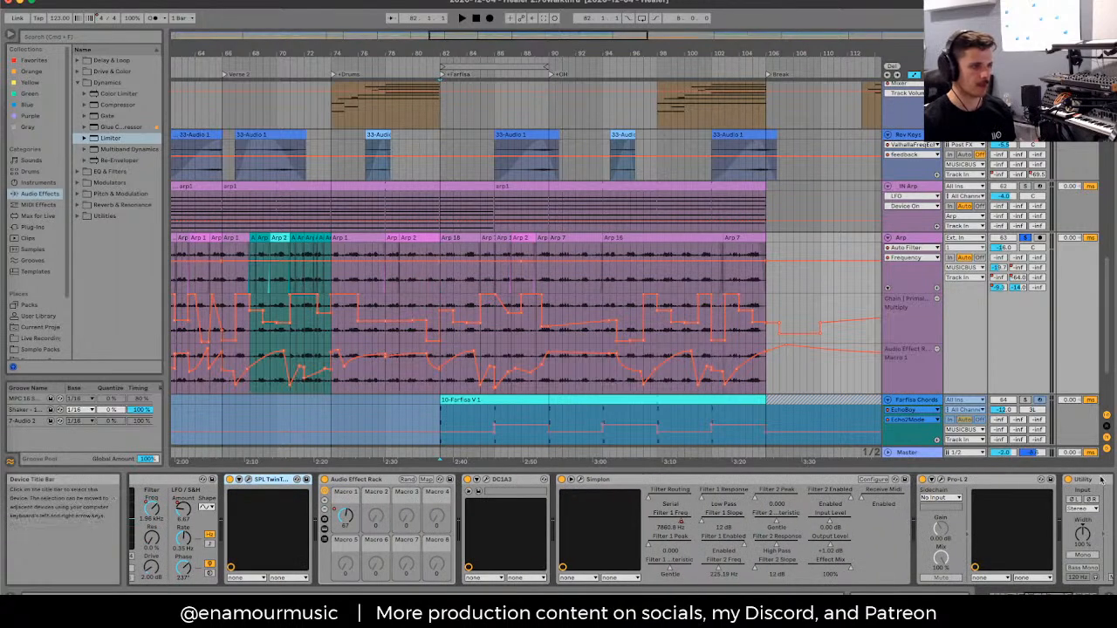
pyautogui.click(345, 515)
pyautogui.scroll(-2, 262, 528)
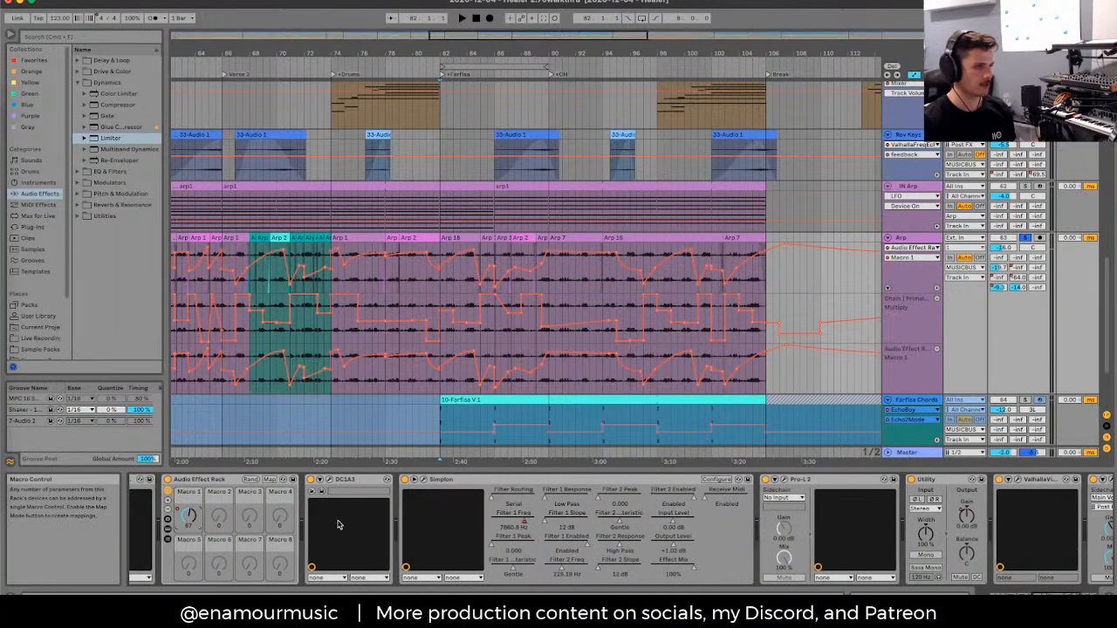
pyautogui.click(228, 532)
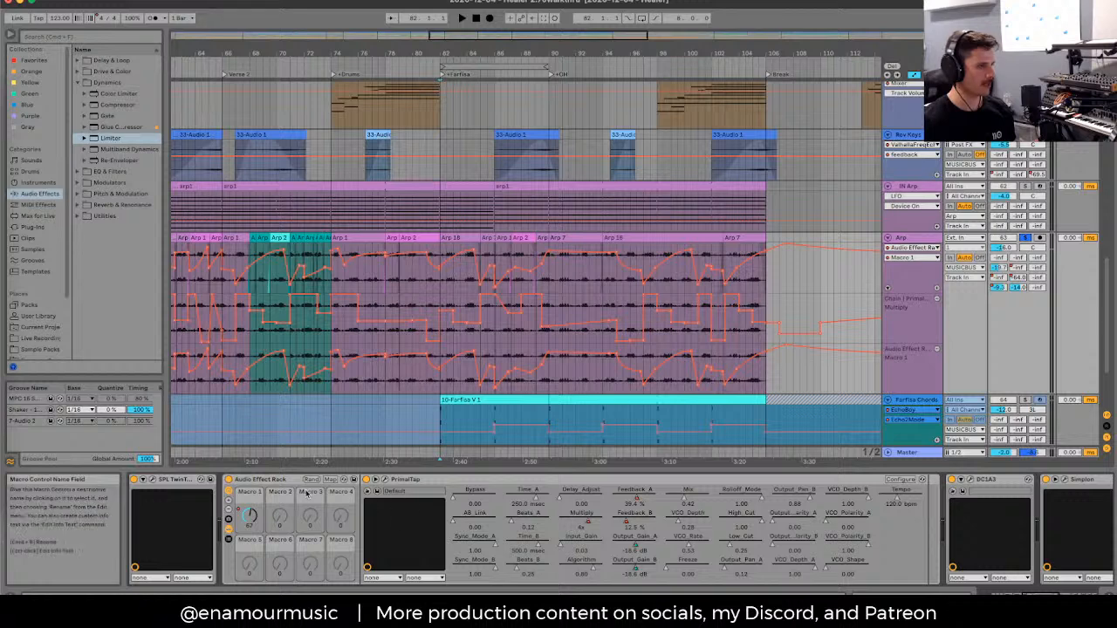
# Step: Audition the Arp from bars 82 and 84 with its Audio Effect Rack bypassed, and switch the rack back on during playback
pyautogui.click(228, 480)
pyautogui.press('space')
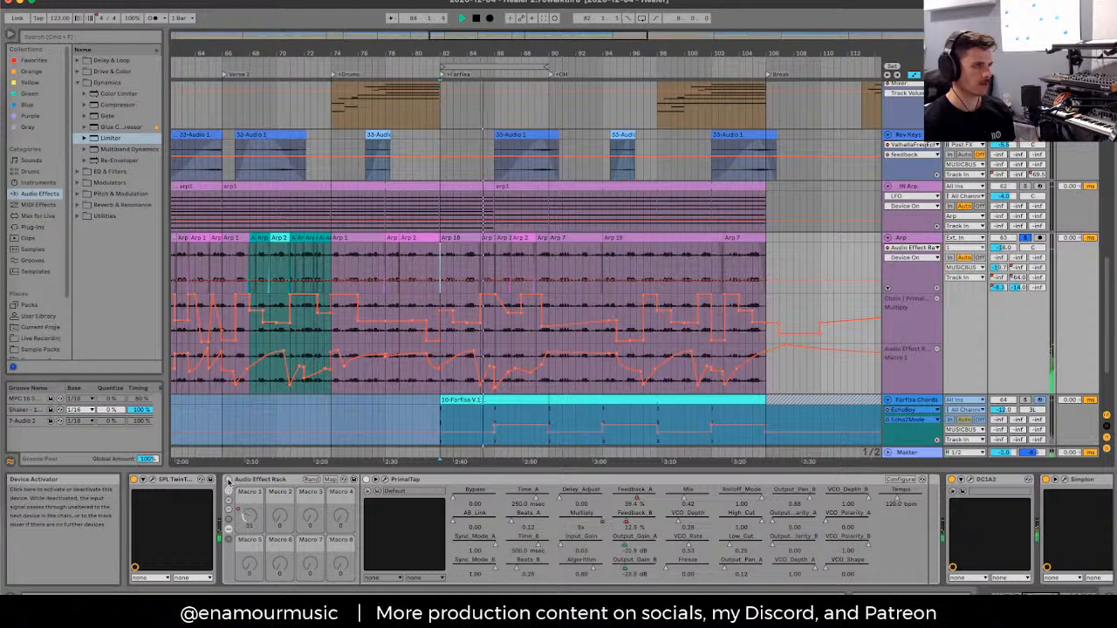
pyautogui.press('space')
pyautogui.click(469, 260)
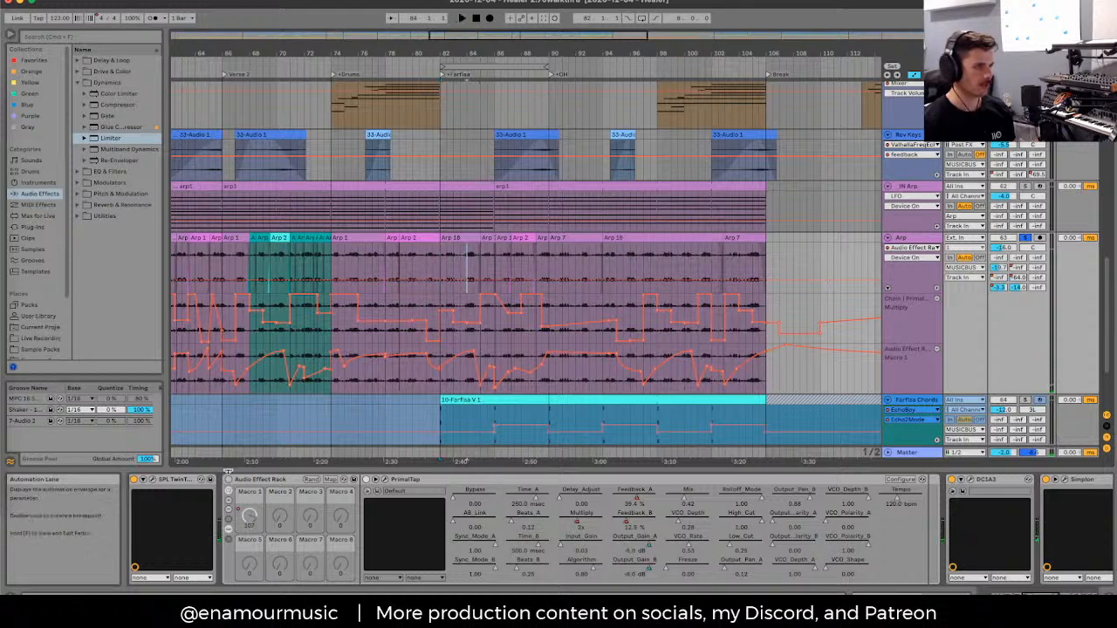
pyautogui.press('space')
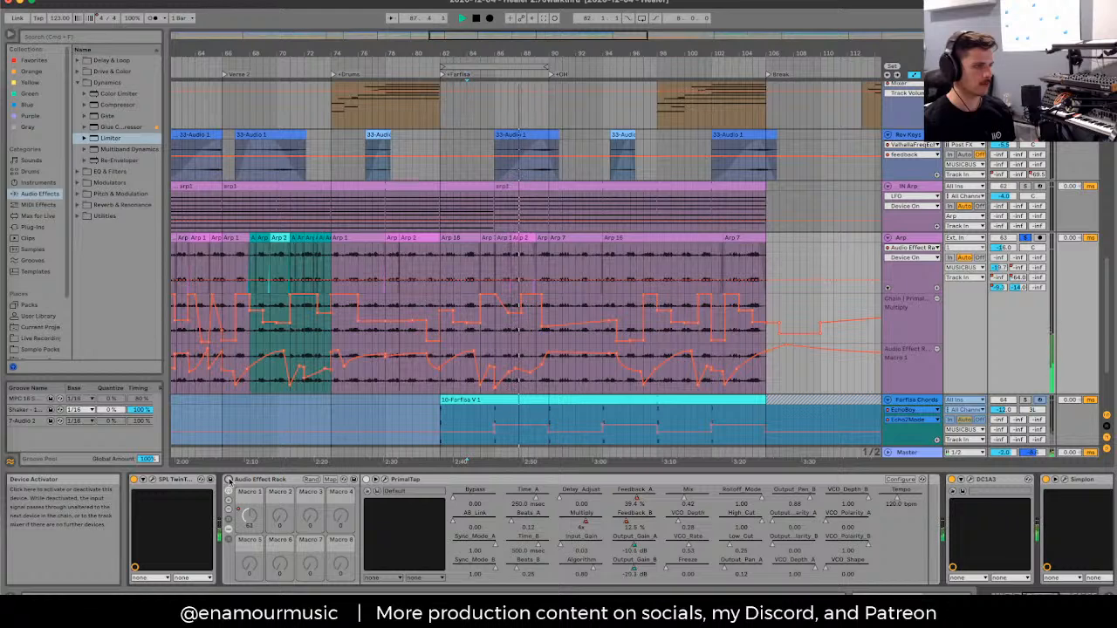
pyautogui.click(228, 479)
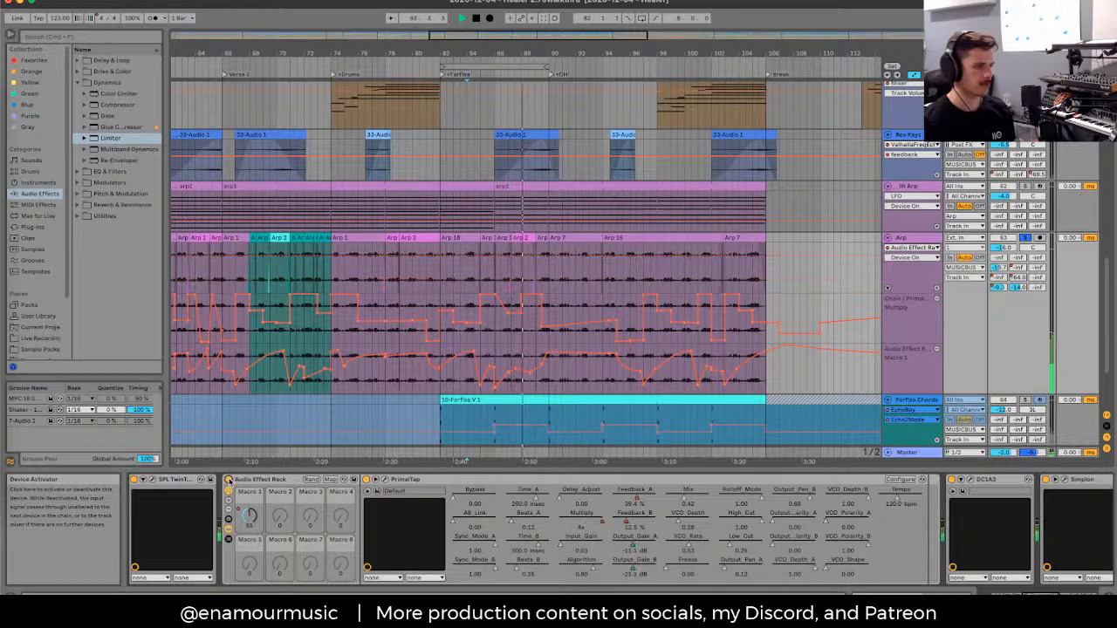
# Step: Display PrimalTap's Multiply automation on the Arp track, stop playback, and examine it across the arrangement and around bar 92
pyautogui.click(601, 525)
pyautogui.press('space')
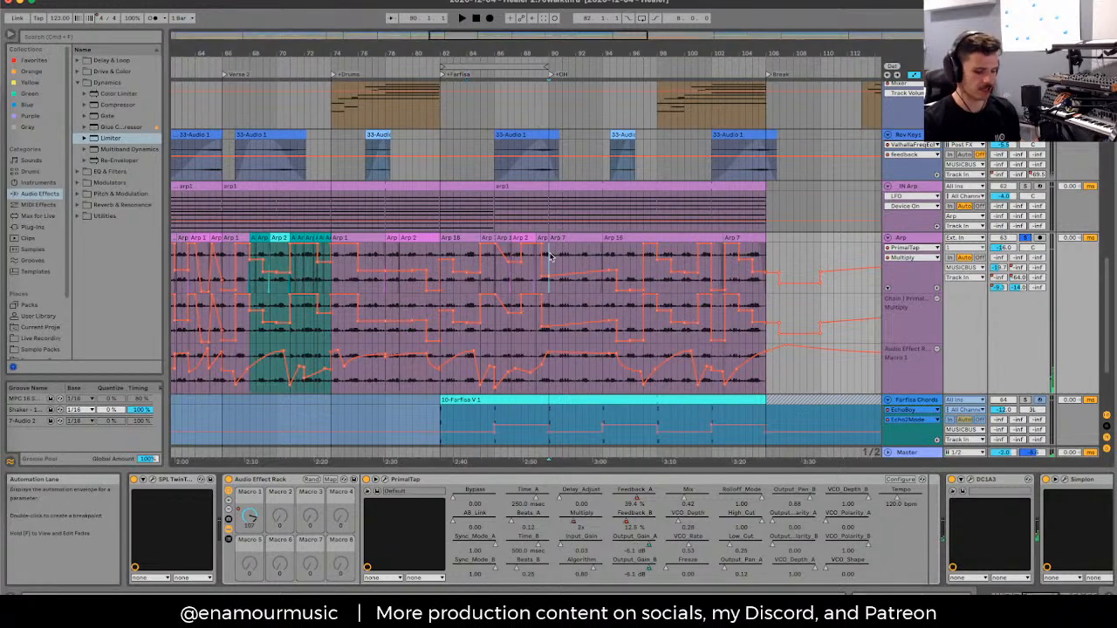
pyautogui.press('w')
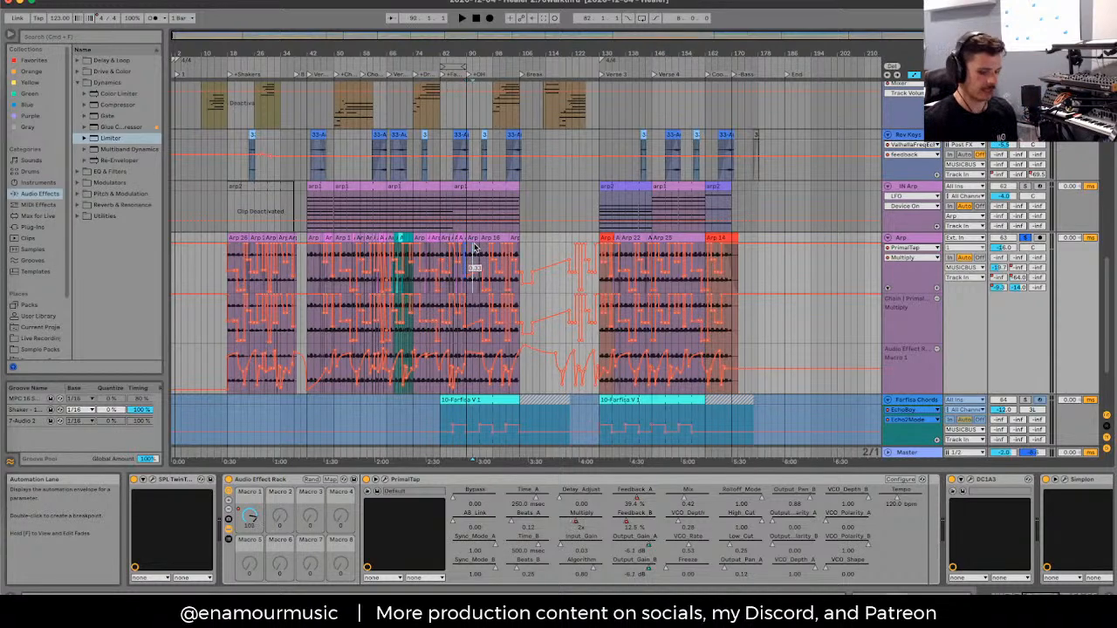
pyautogui.press('w')
pyautogui.press('w')
pyautogui.press('w')
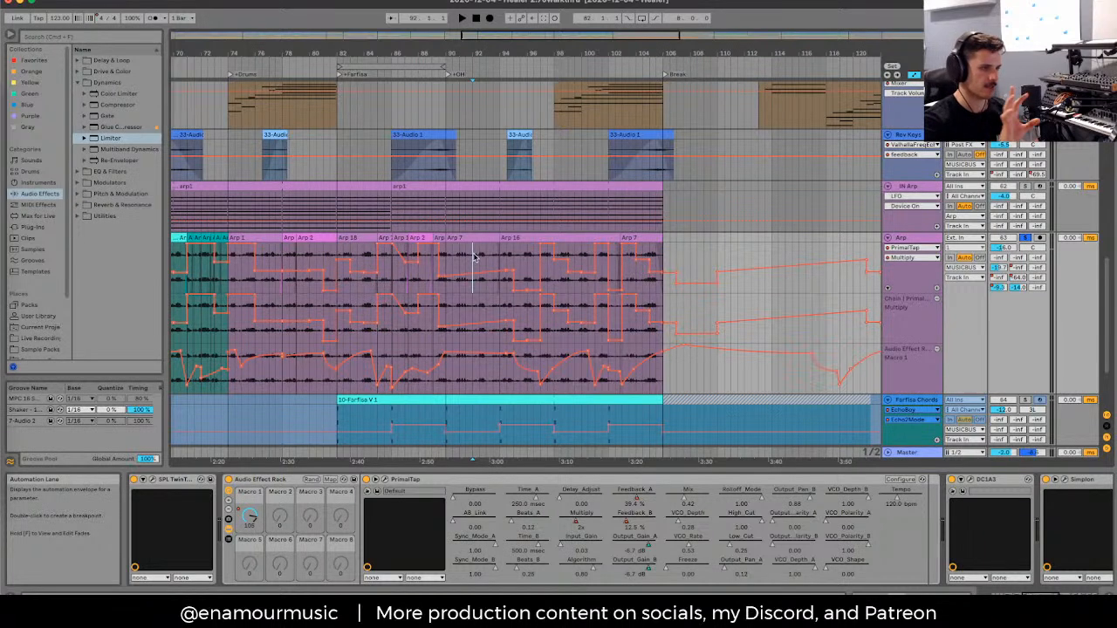
# Step: Hide the automation and audition the Arp 16 clip while varying PrimalTap's Multiply value
pyautogui.press('a')
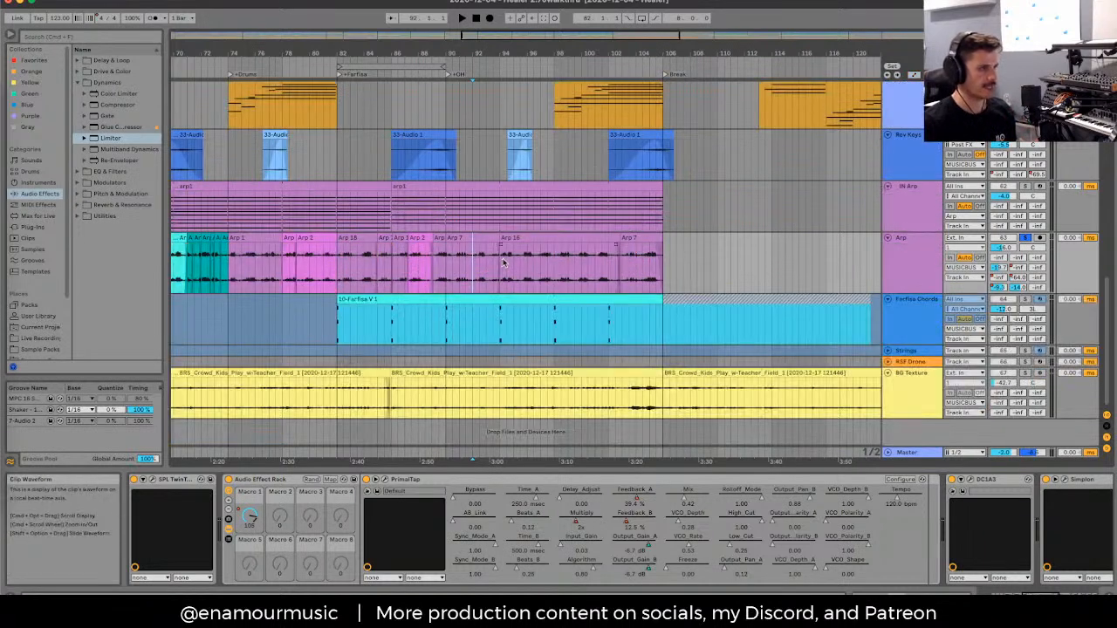
pyautogui.click(504, 260)
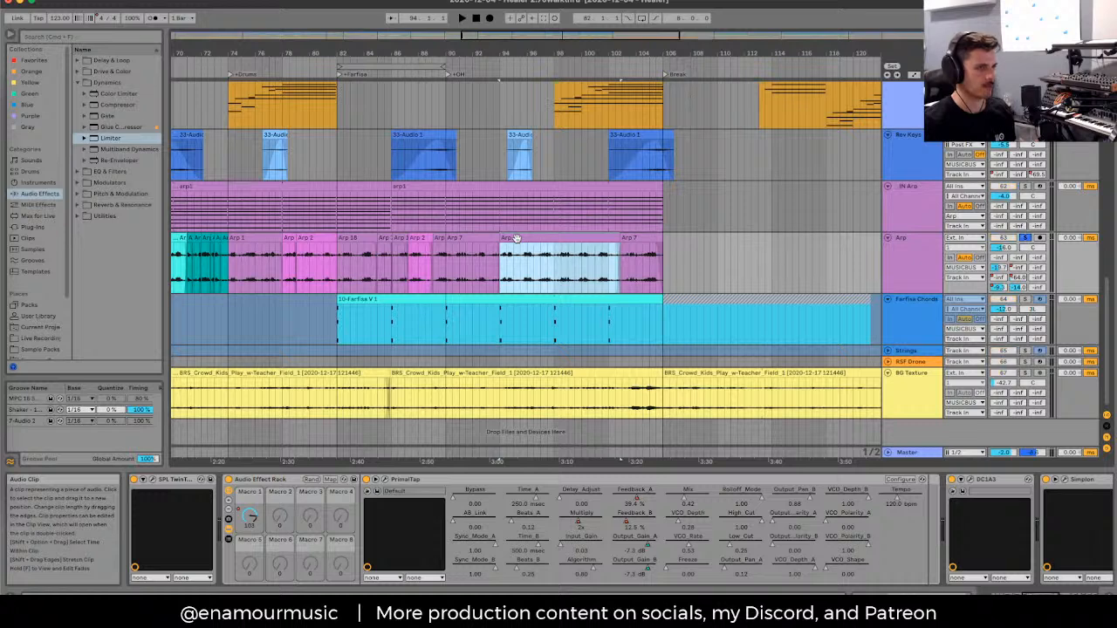
pyautogui.press('space')
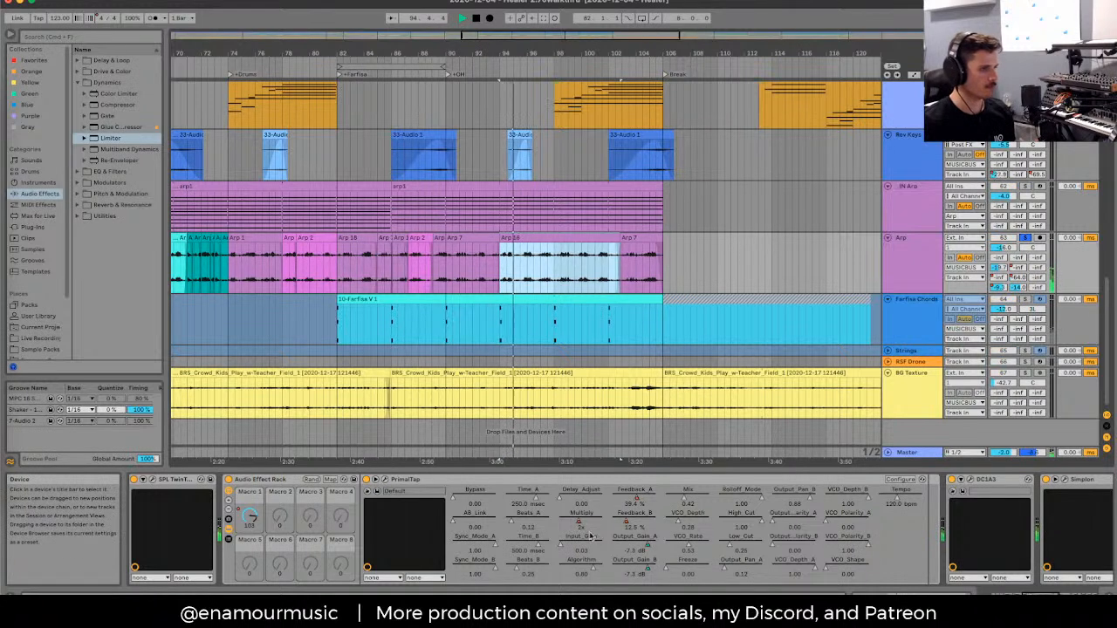
pyautogui.moveTo(566, 527); pyautogui.dragTo(600, 521)
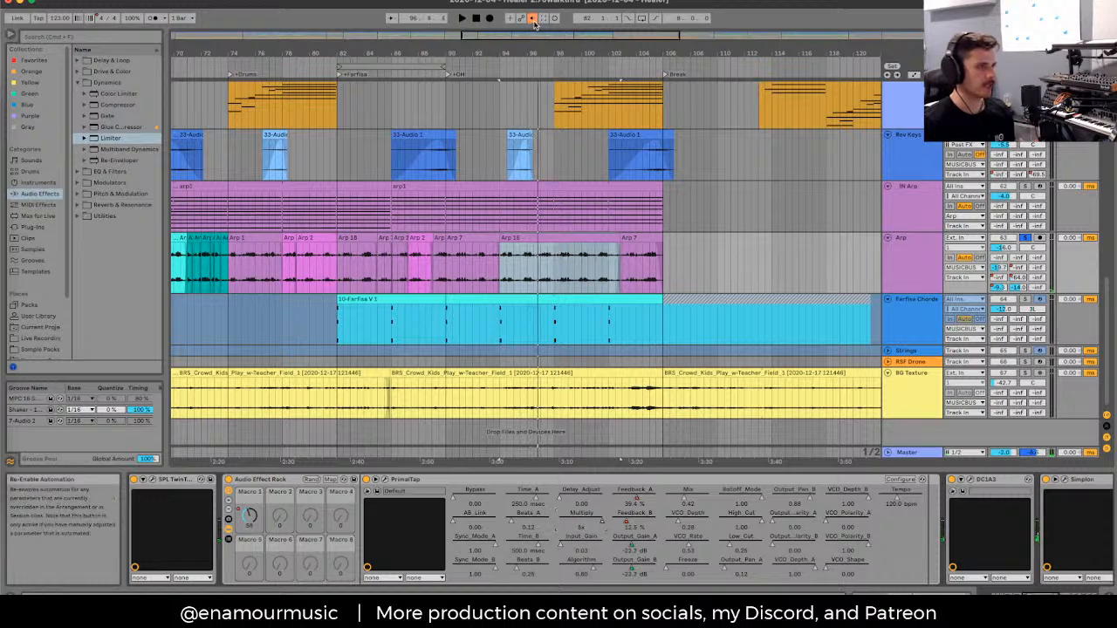
# Step: Show automation over the whole arrangement and turn the Arp rack's Macro 1 up to 127
pyautogui.press('-')
pyautogui.press('-')
pyautogui.press('a')
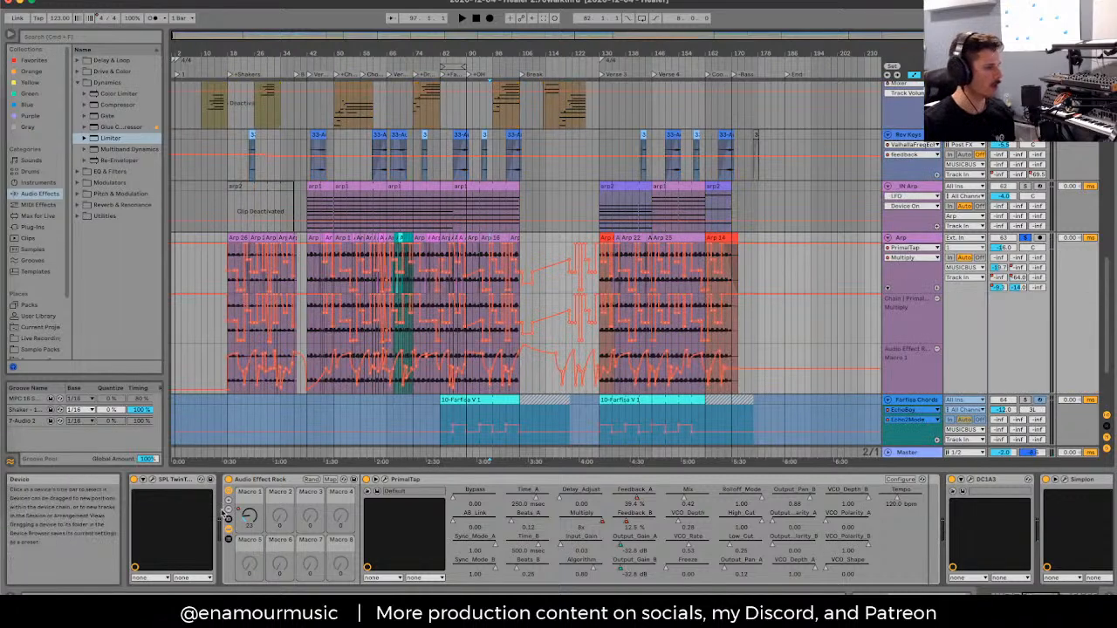
pyautogui.moveTo(249, 517); pyautogui.dragTo(249, 511)
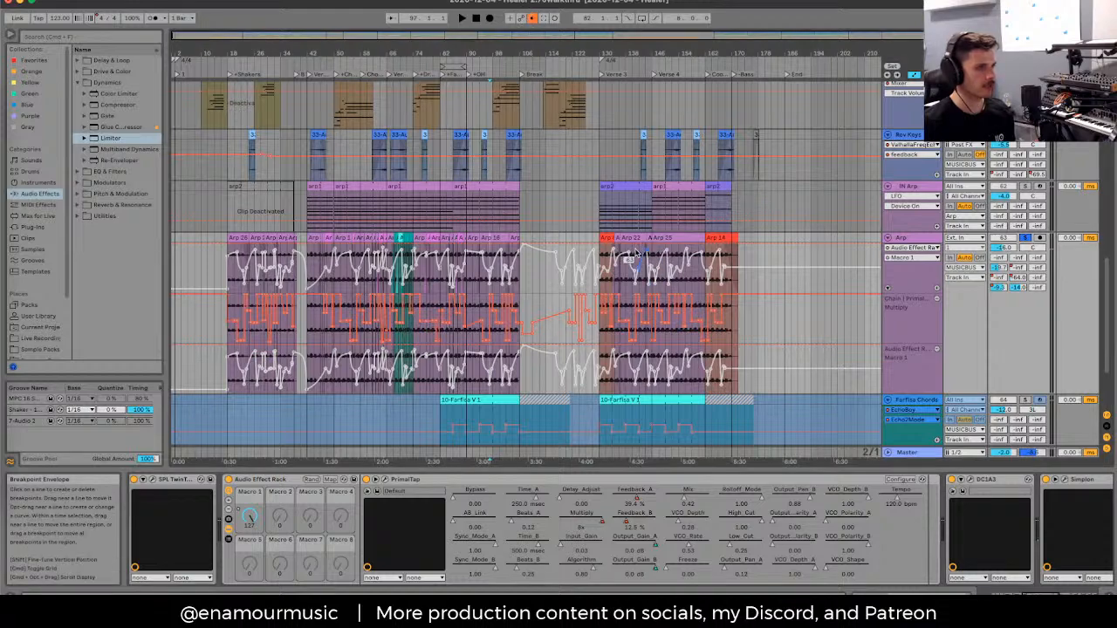
# Step: Audition the Arp from about bar 99, comparing it with its Audio Effect Rack bypassed and active
pyautogui.press('+')
pyautogui.press('+')
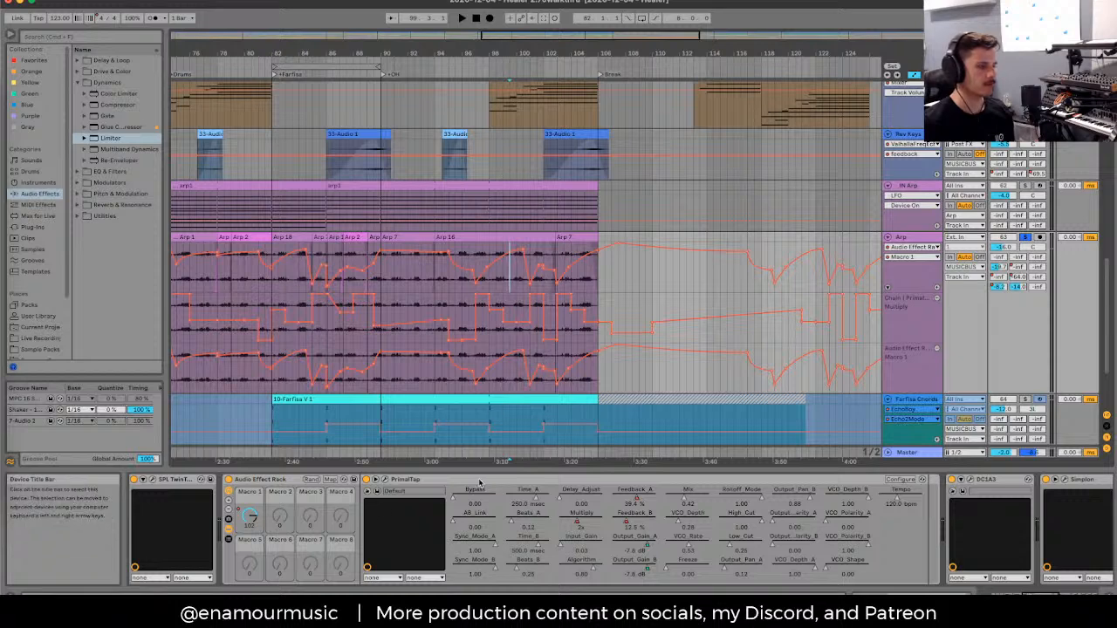
pyautogui.press('space')
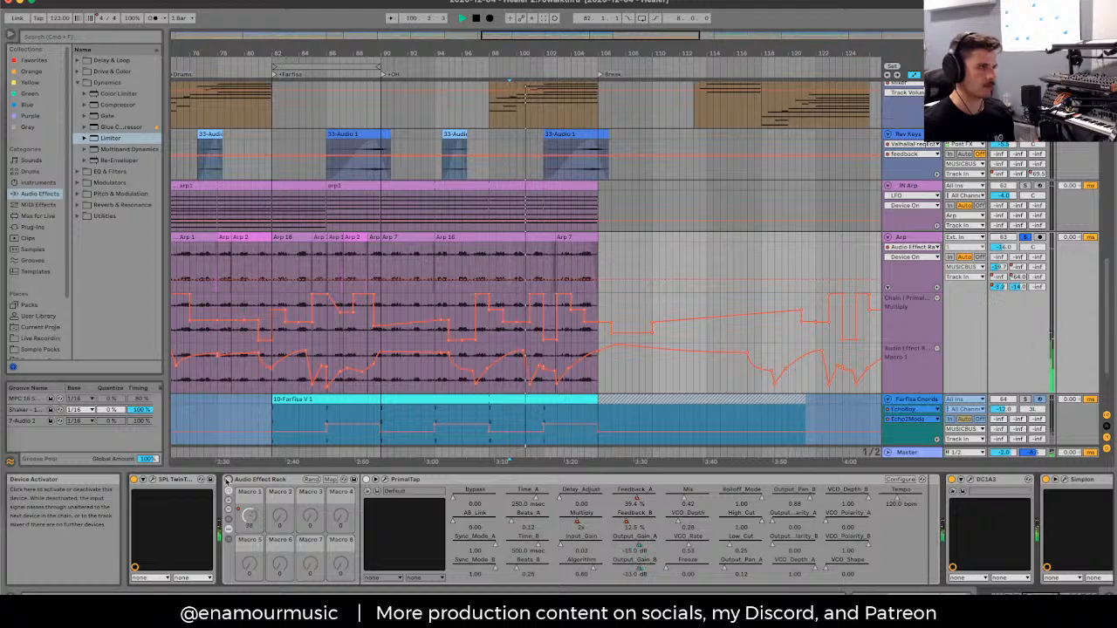
pyautogui.click(228, 479)
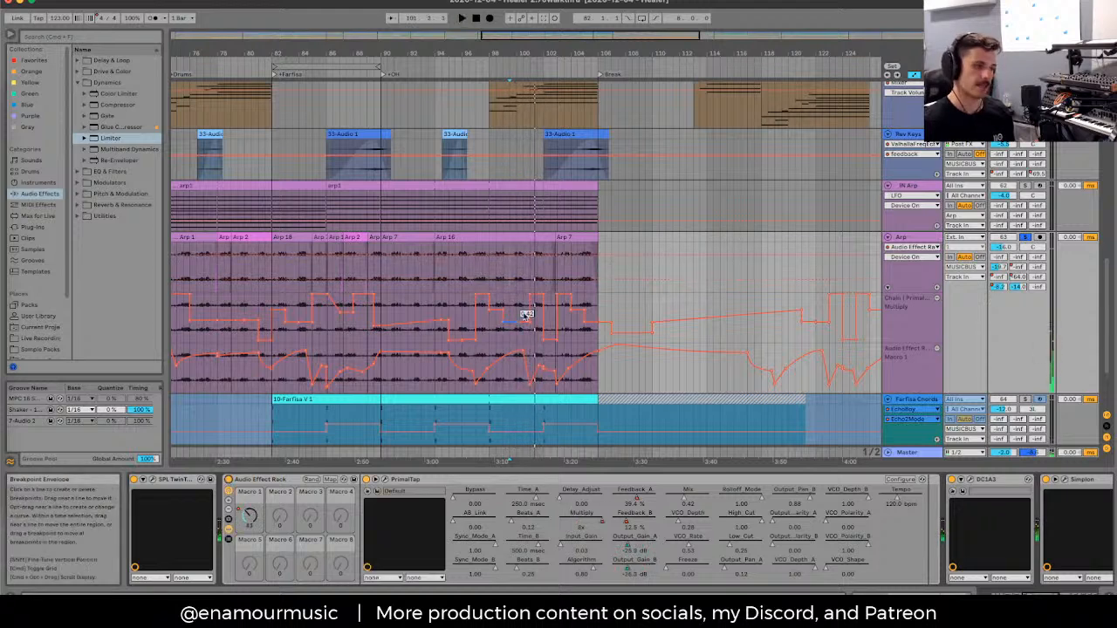
pyautogui.press('space')
# Step: Return to the whole arrangement without automation, place the playback position at bar 130, and open the Arp's Pro-L 2 window
pyautogui.scroll(-2, 602, 276)
pyautogui.press('x')
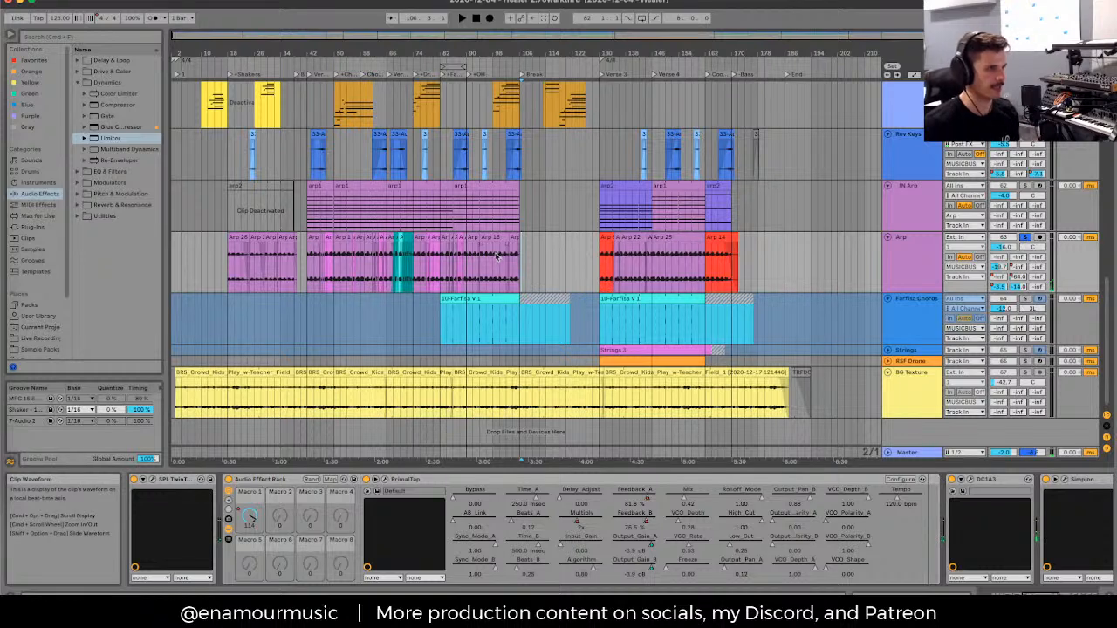
pyautogui.click(600, 259)
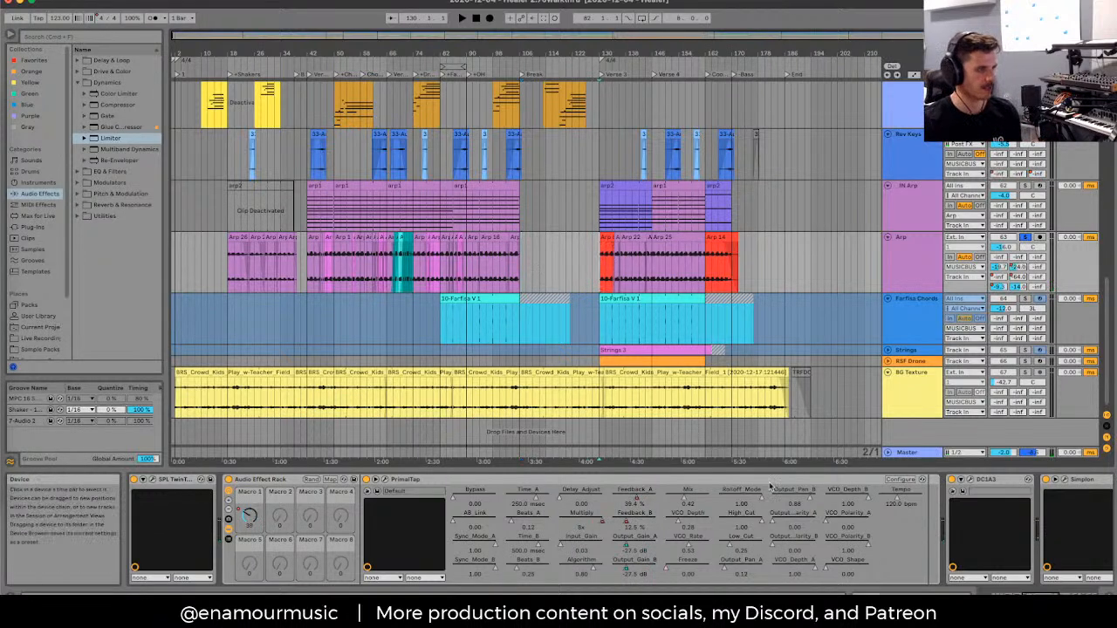
pyautogui.hscroll(5, 993, 489)
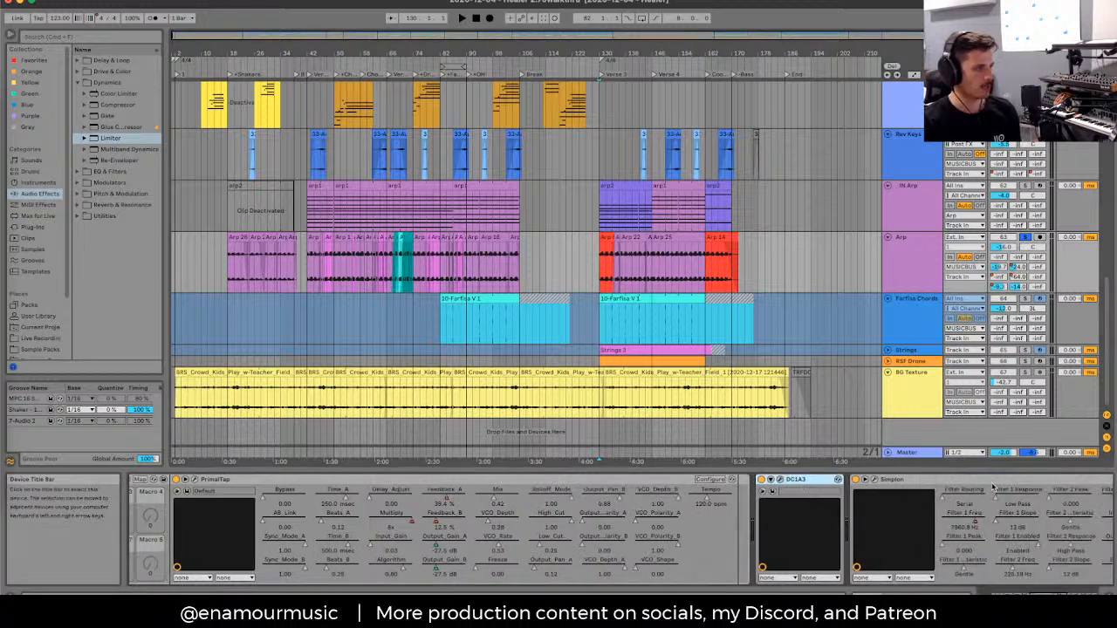
pyautogui.click(932, 480)
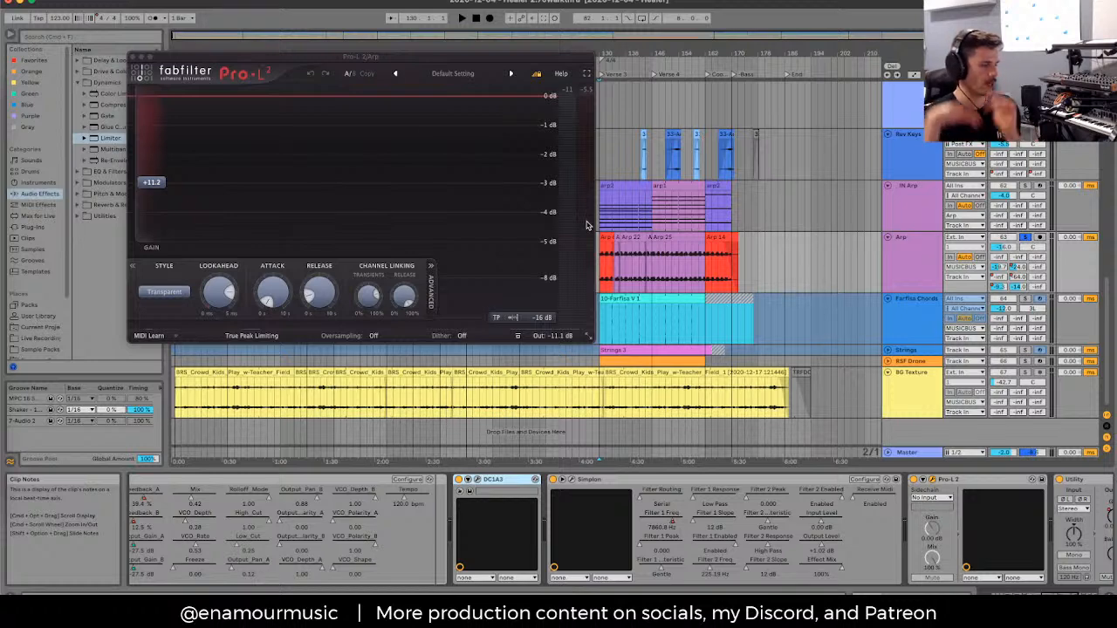
# Step: Audition the Arp 25 clip while watching Pro-L 2's gain reduction, and close the plug-in window
pyautogui.click(663, 249)
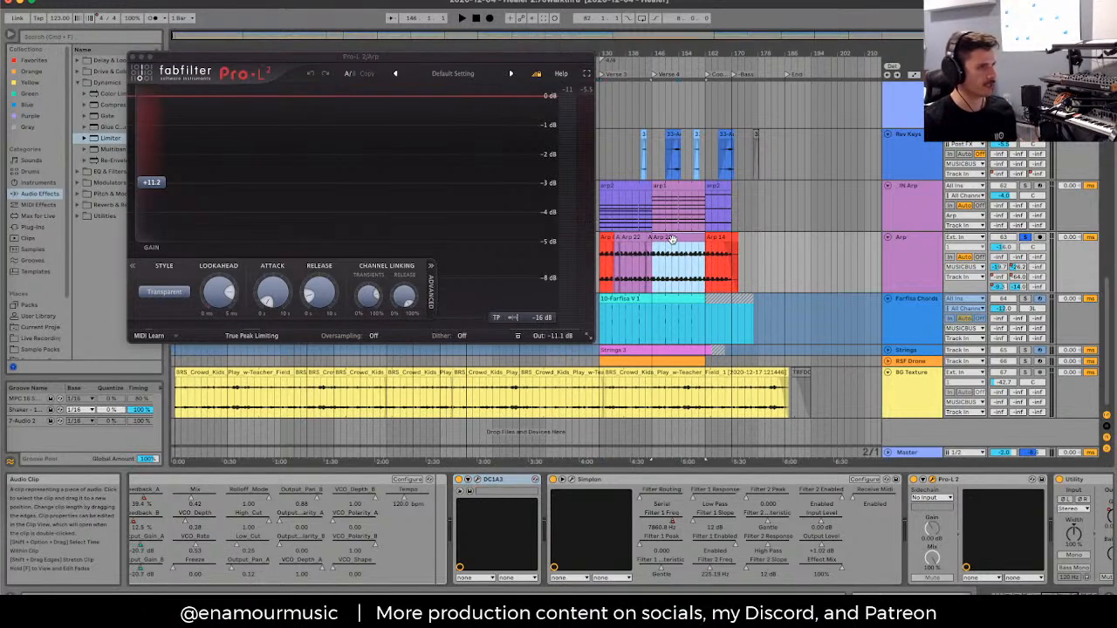
pyautogui.press('space')
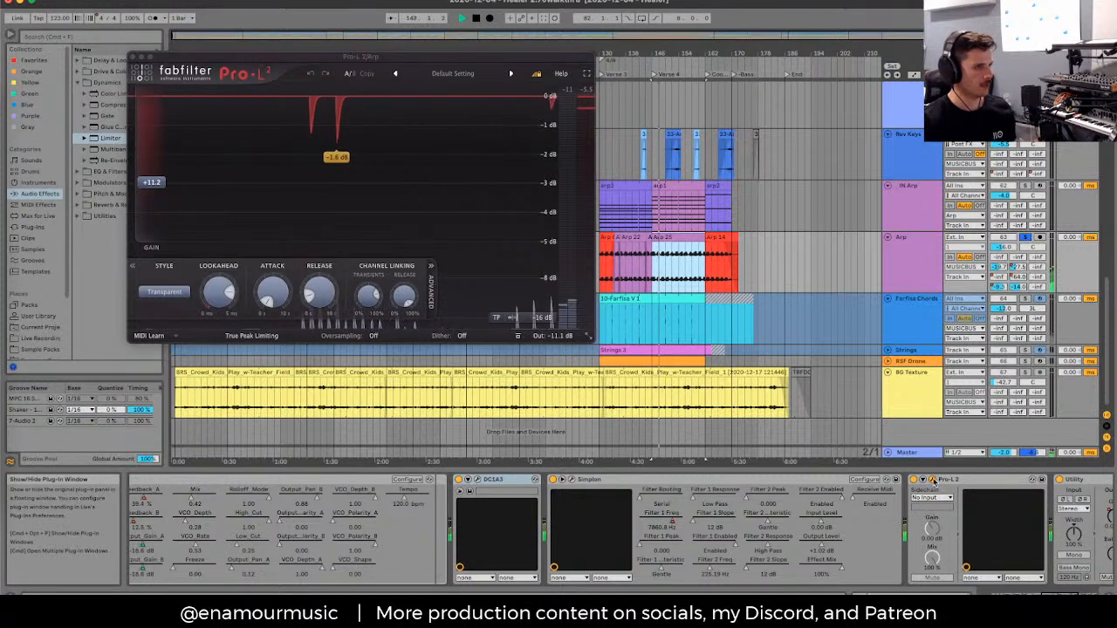
pyautogui.click(932, 481)
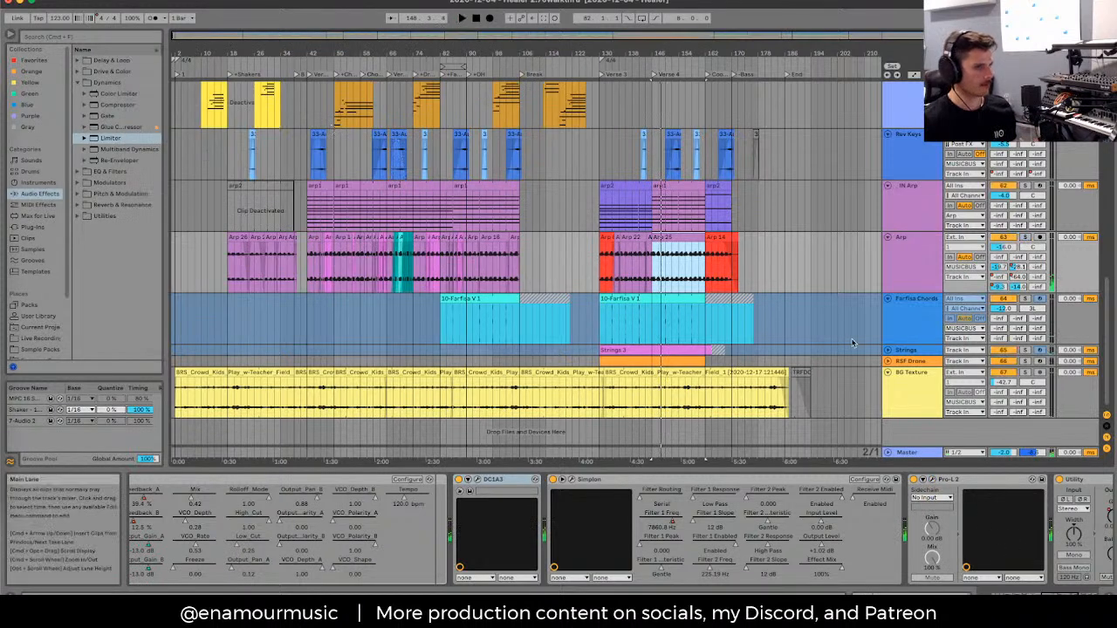
# Step: Inspect the device chains of the IN Arp, Strings and BG Texture tracks
pyautogui.click(894, 278)
pyautogui.click(911, 214)
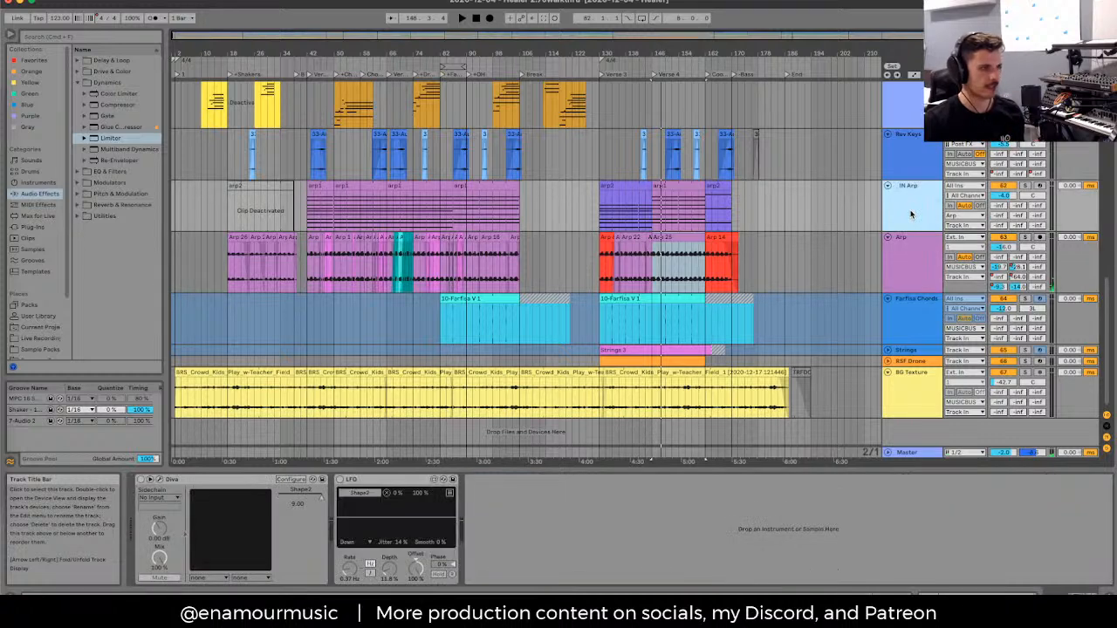
pyautogui.click(900, 355)
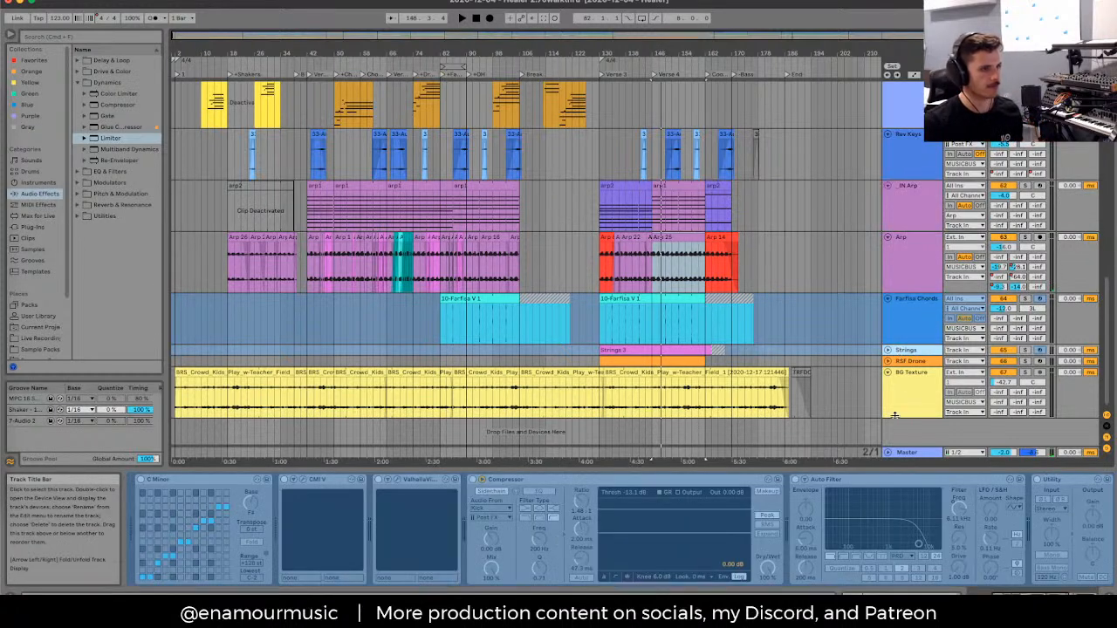
pyautogui.click(895, 415)
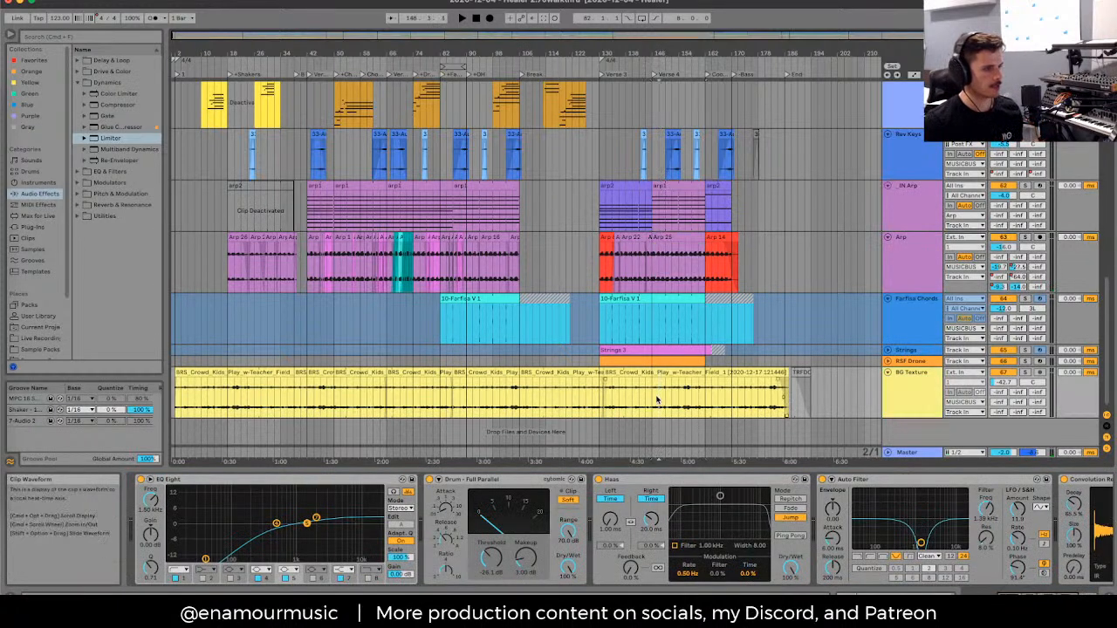
# Step: Audition the BG Texture track in solo around Verse 4
pyautogui.press('space')
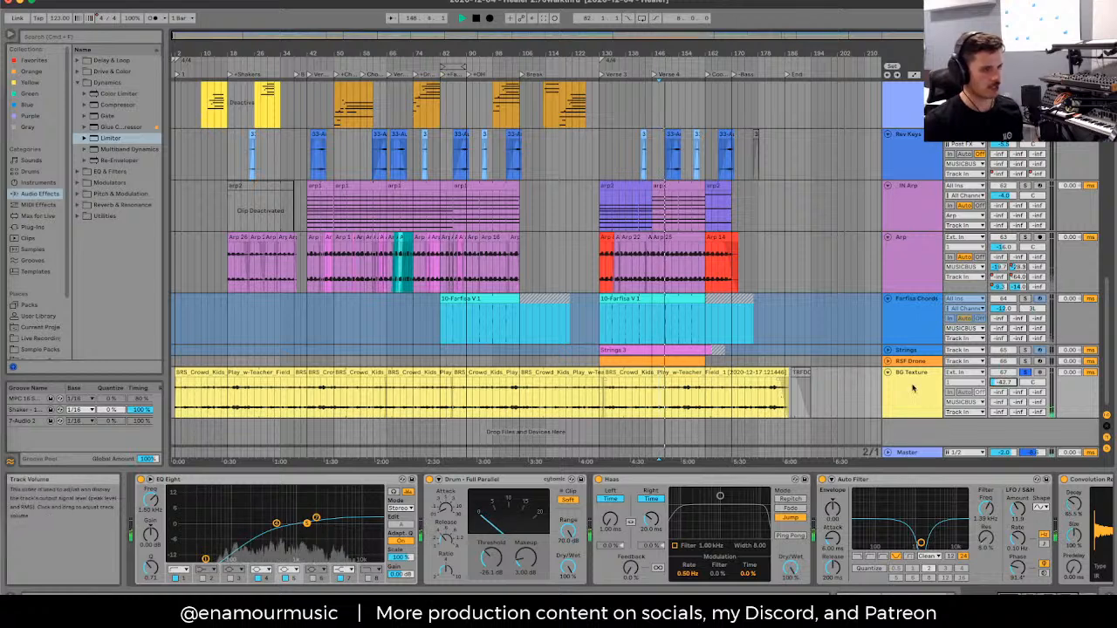
pyautogui.press('space')
pyautogui.scroll(1, 713, 401)
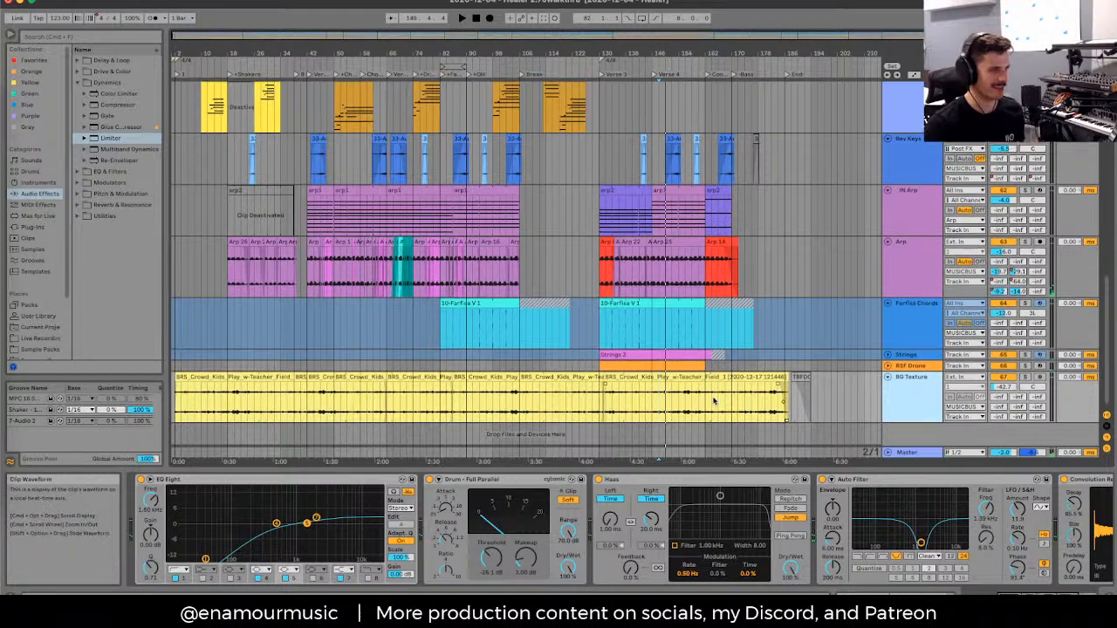
pyautogui.scroll(5, 914, 402)
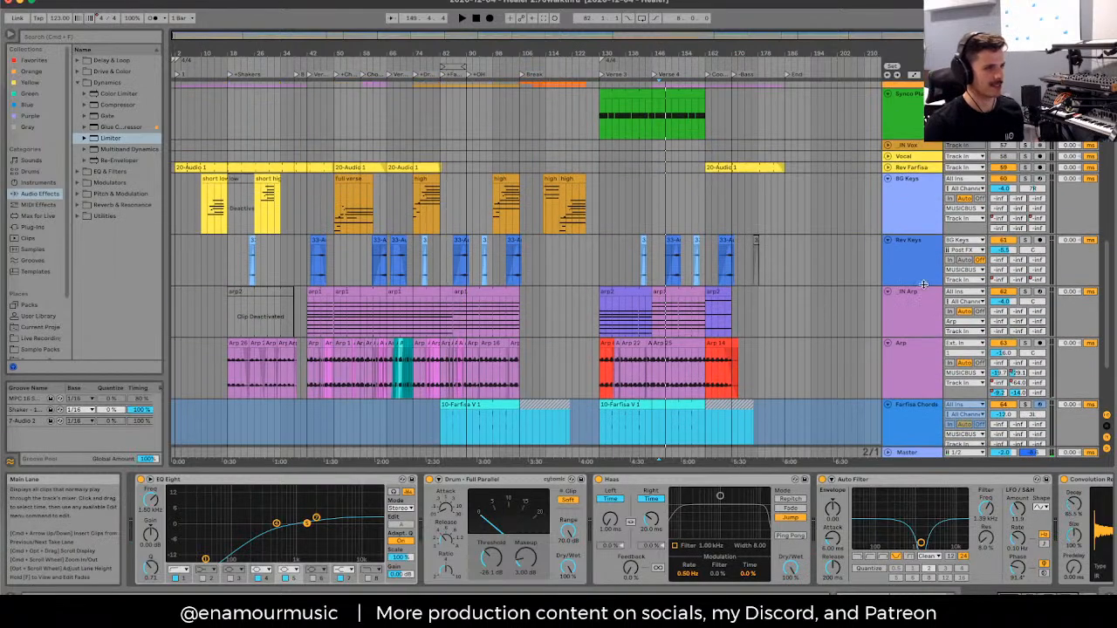
# Step: Compare the clips and device chains of the BG Keys and Rev Keys tracks around the Farfisa section
pyautogui.click(923, 262)
pyautogui.scroll(4, 925, 266)
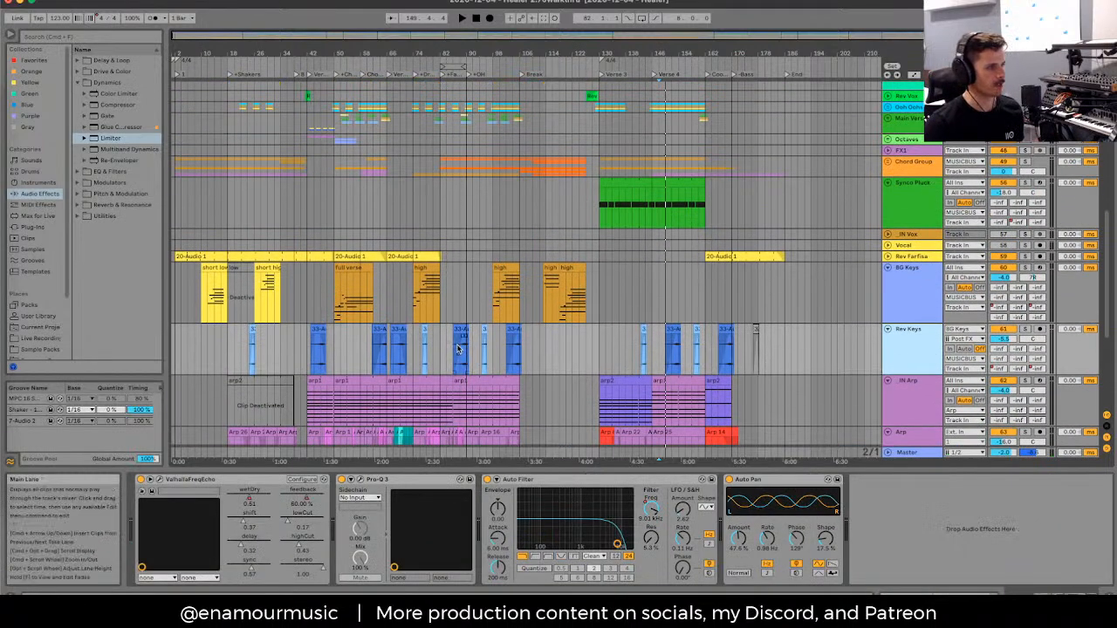
pyautogui.scroll(3, 458, 349)
pyautogui.click(328, 303)
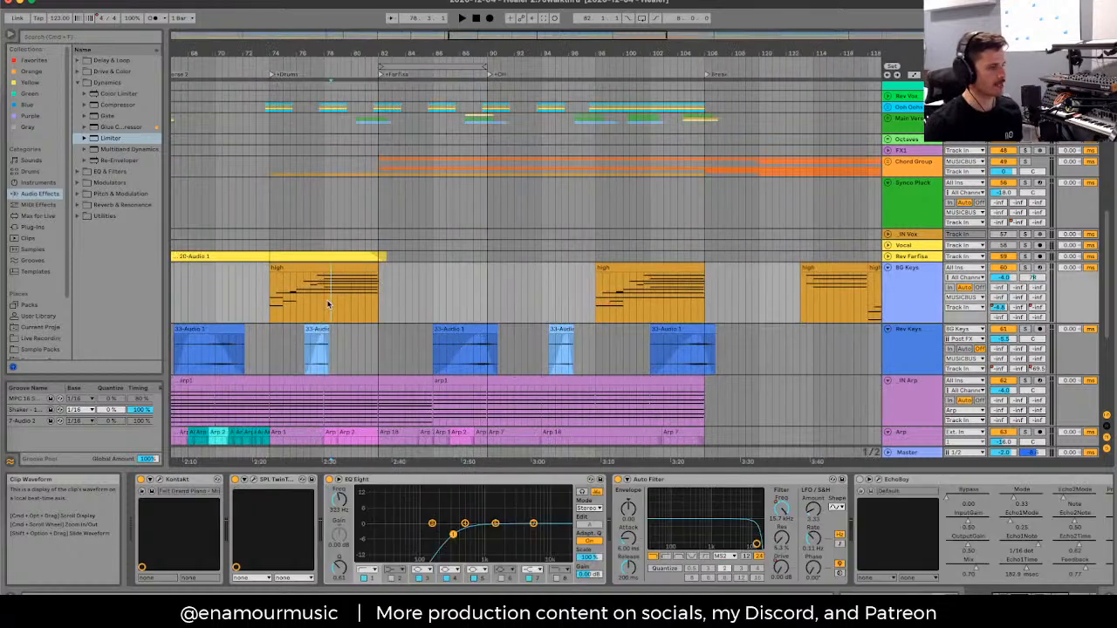
pyautogui.click(466, 363)
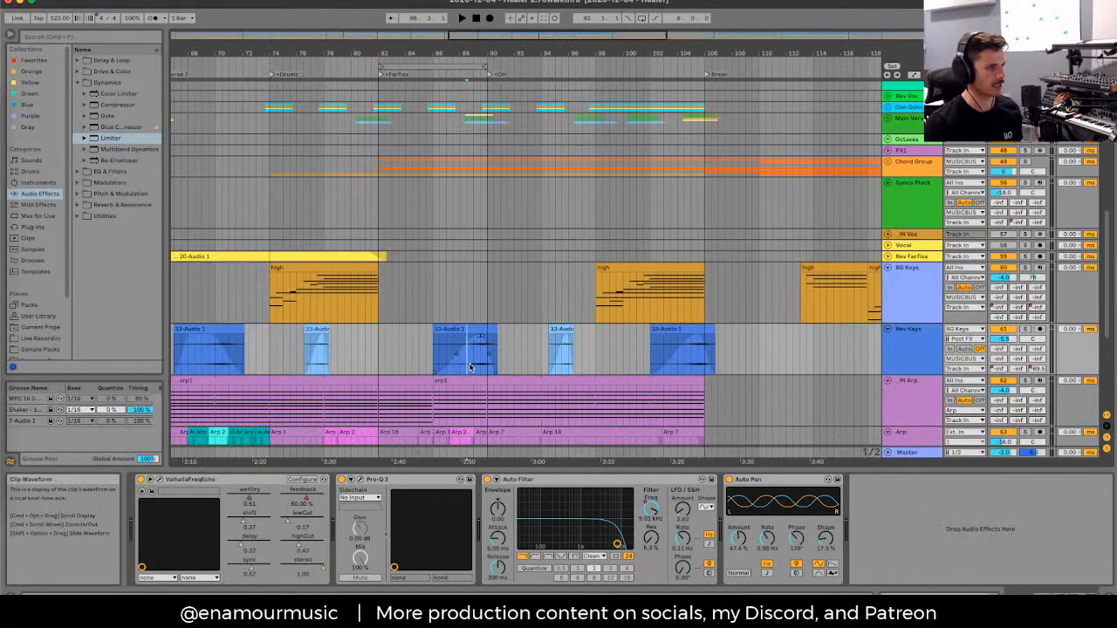
pyautogui.click(895, 276)
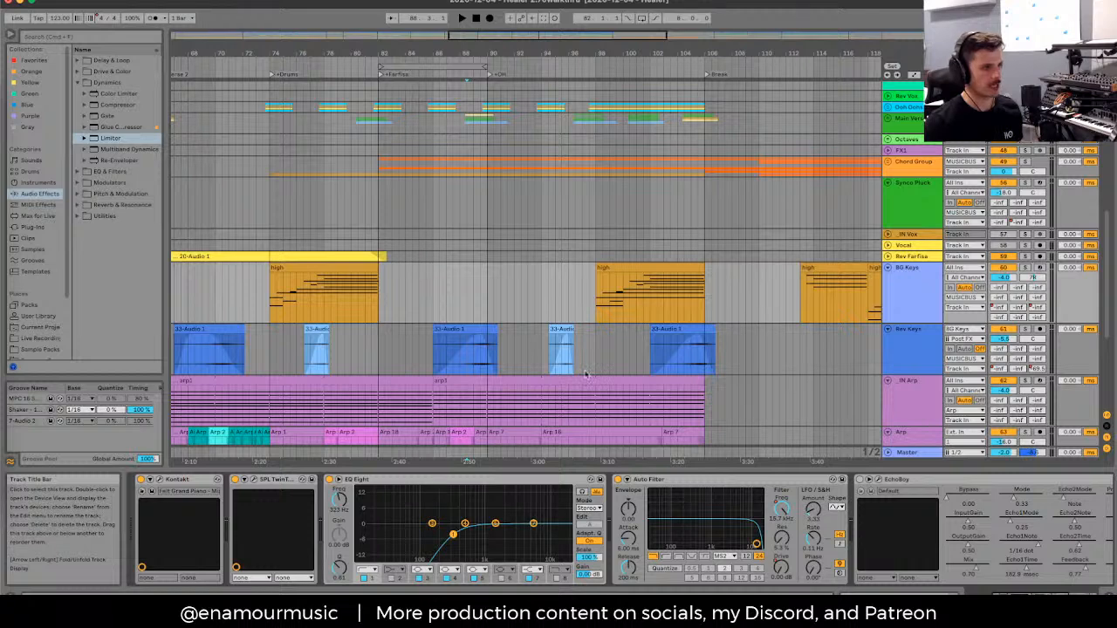
# Step: Solo the Rev Keys track and audition its reversed clips in the Farfisa section, Verse 1 and before Verse 2
pyautogui.click(467, 356)
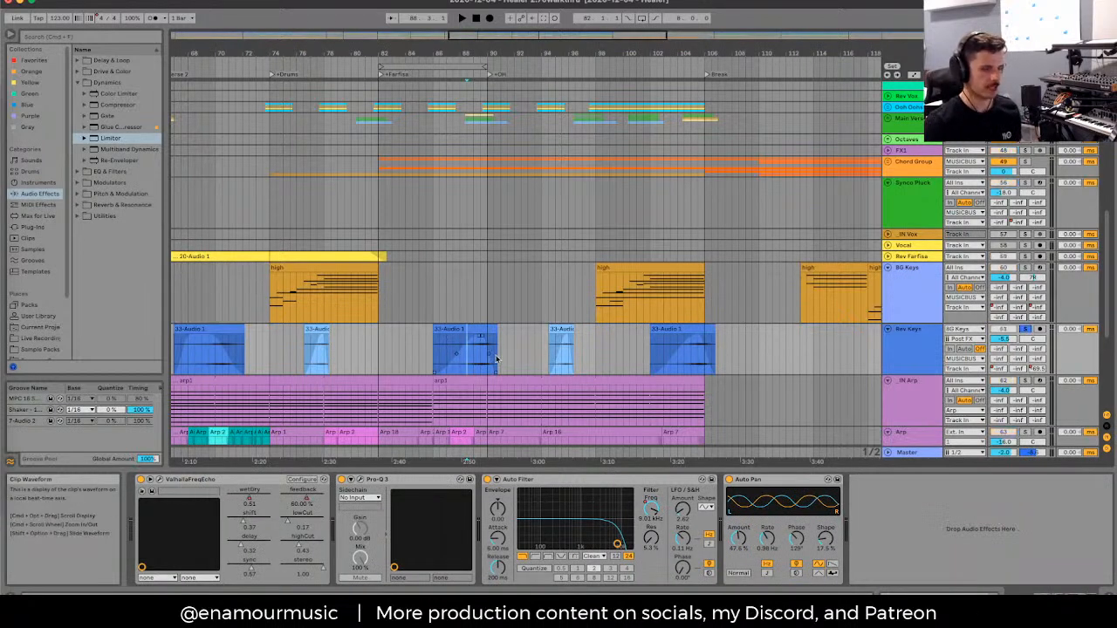
pyautogui.press('space')
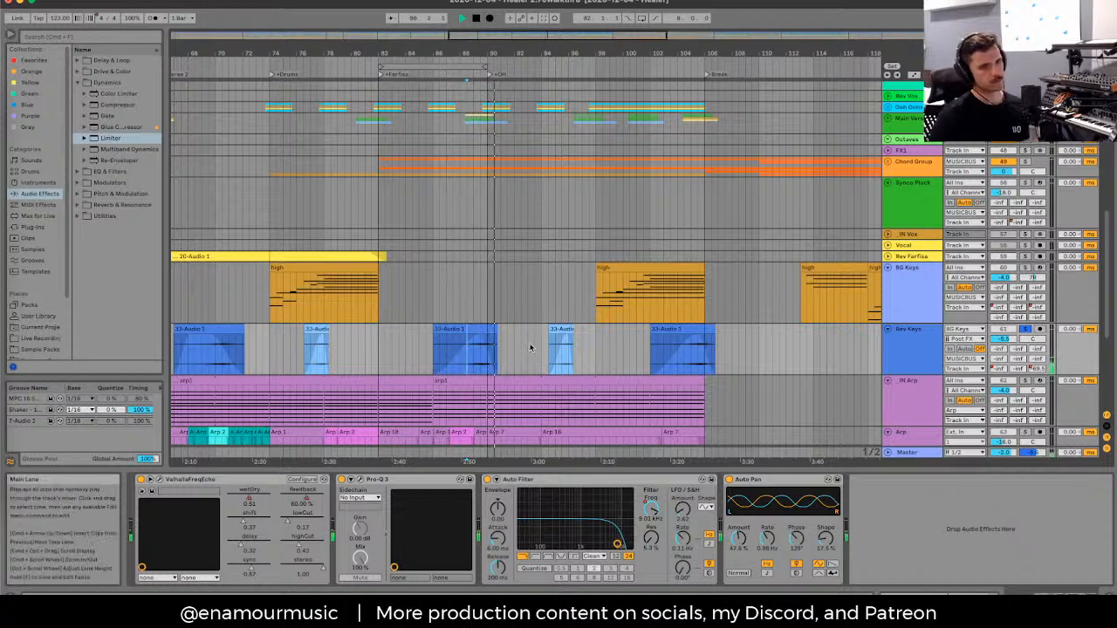
pyautogui.hscroll(-10, 515, 353)
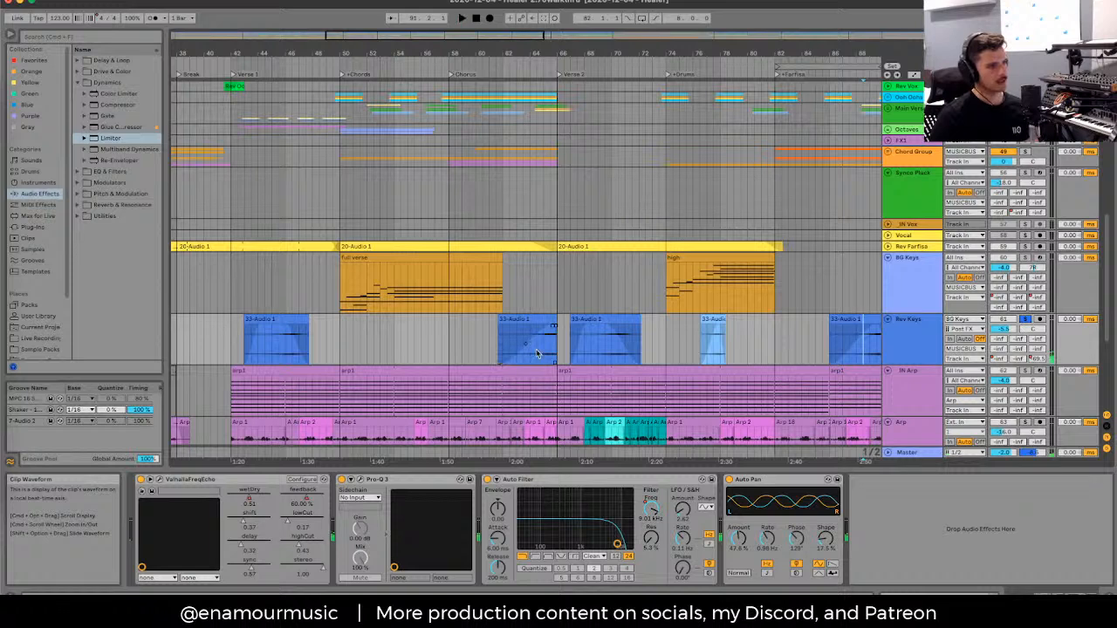
pyautogui.scroll(-3, 539, 355)
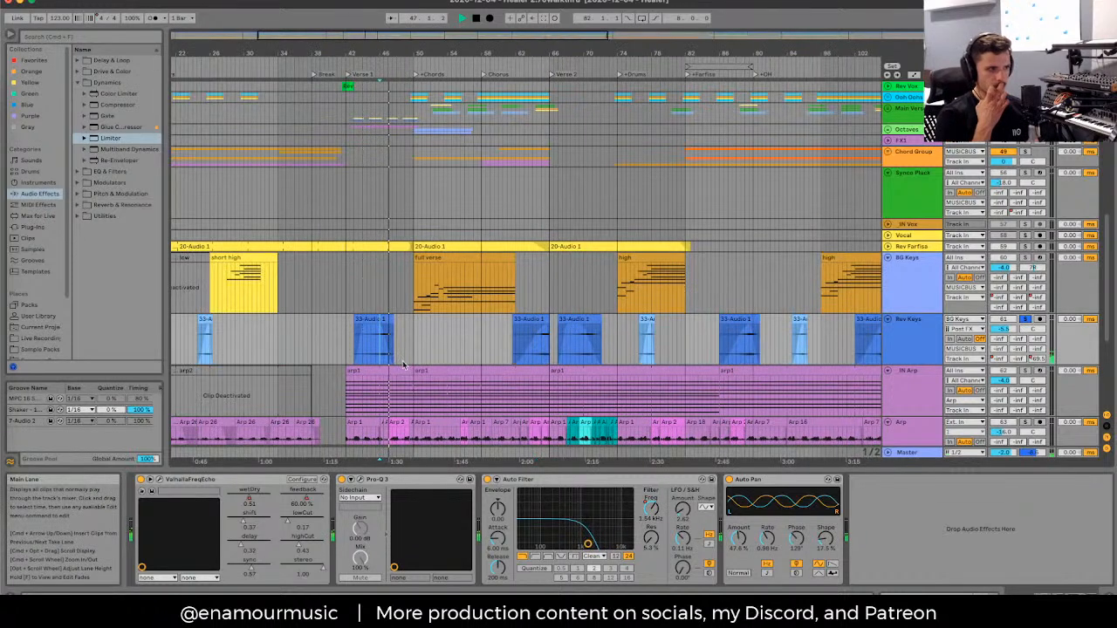
pyautogui.click(541, 347)
pyautogui.scroll(2, 541, 347)
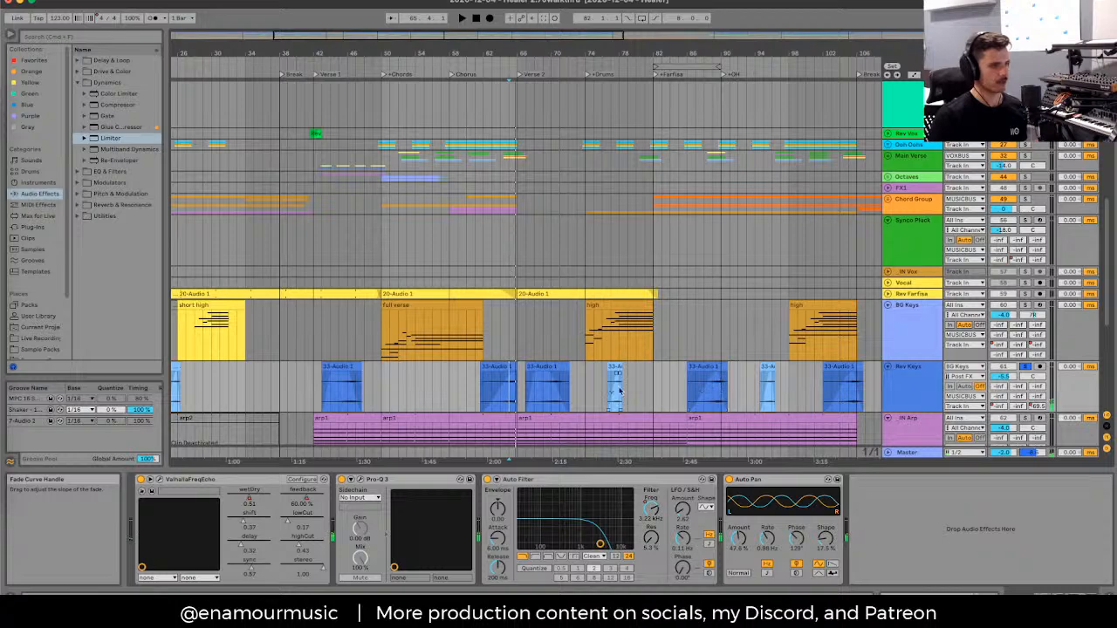
# Step: Solo the Farfisa Chords track and examine its clip and devices alongside the Rev Keys clips
pyautogui.scroll(-6, 618, 392)
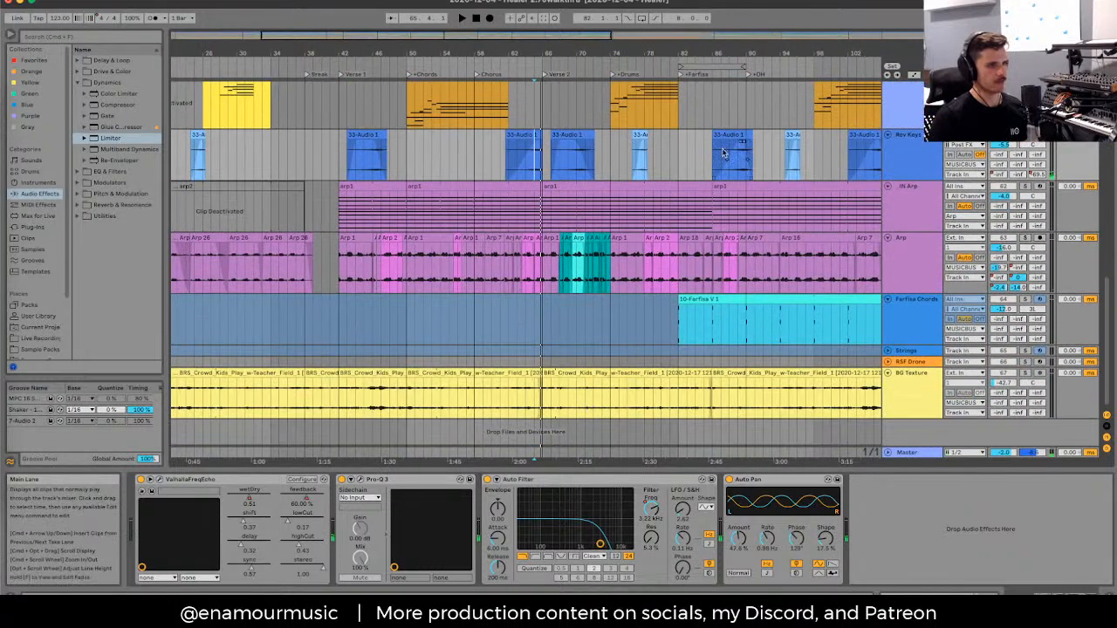
pyautogui.hscroll(2, 723, 152)
pyautogui.click(754, 167)
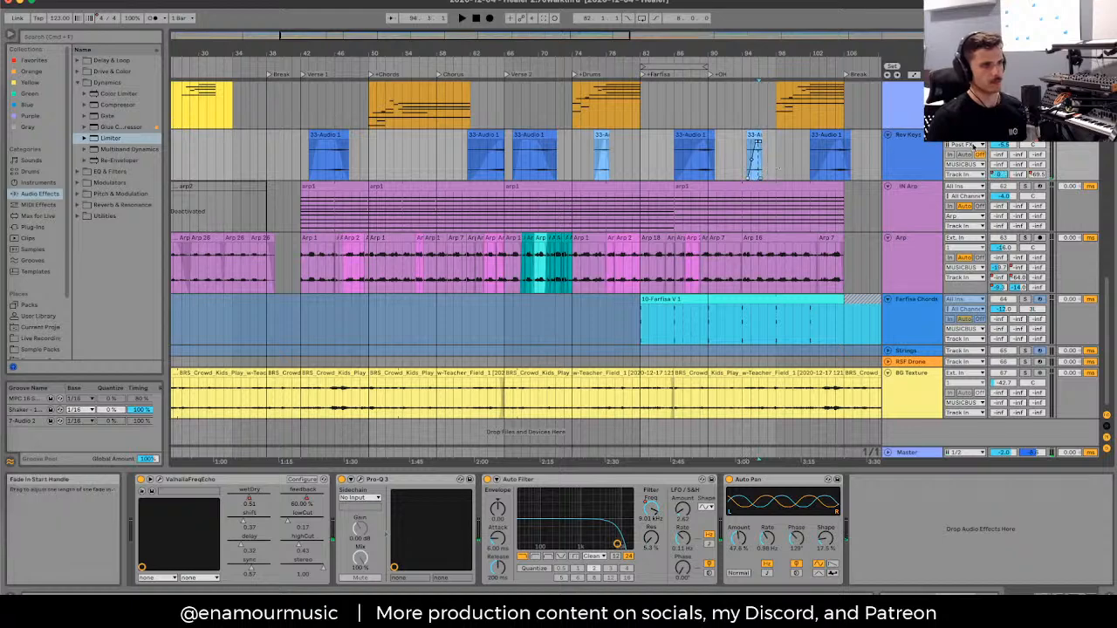
pyautogui.click(735, 336)
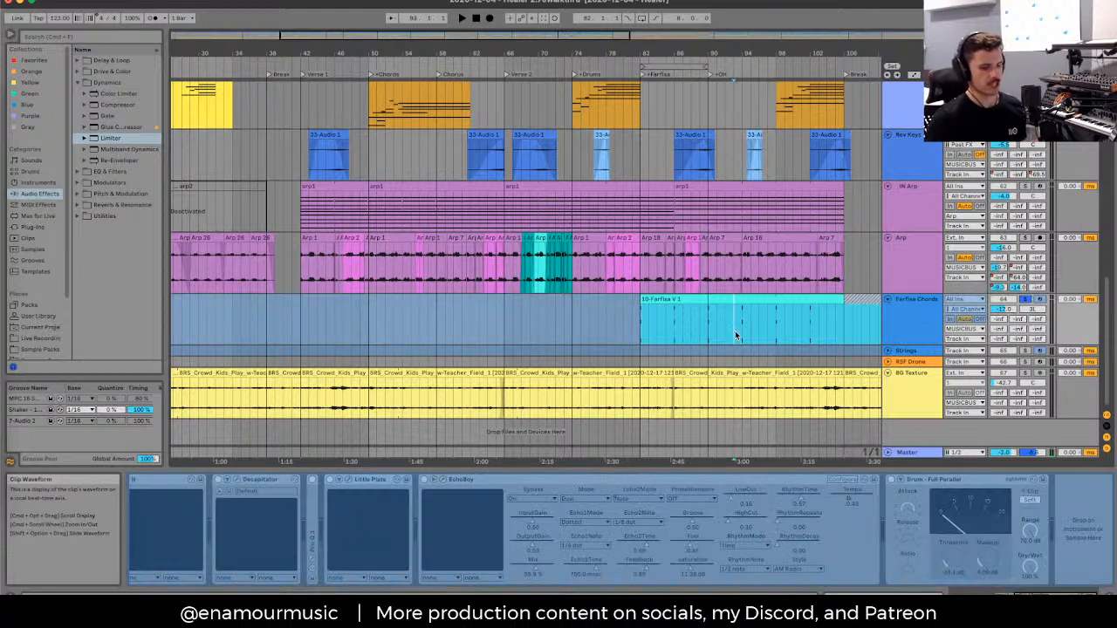
pyautogui.scroll(5, 736, 336)
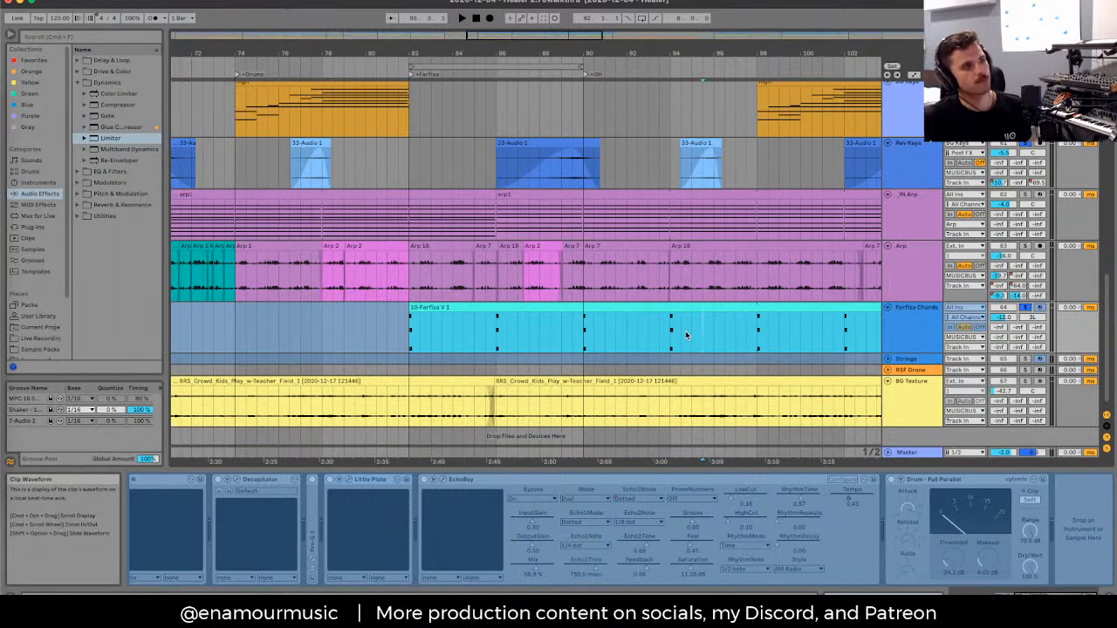
pyautogui.click(743, 166)
pyautogui.scroll(-8, 742, 165)
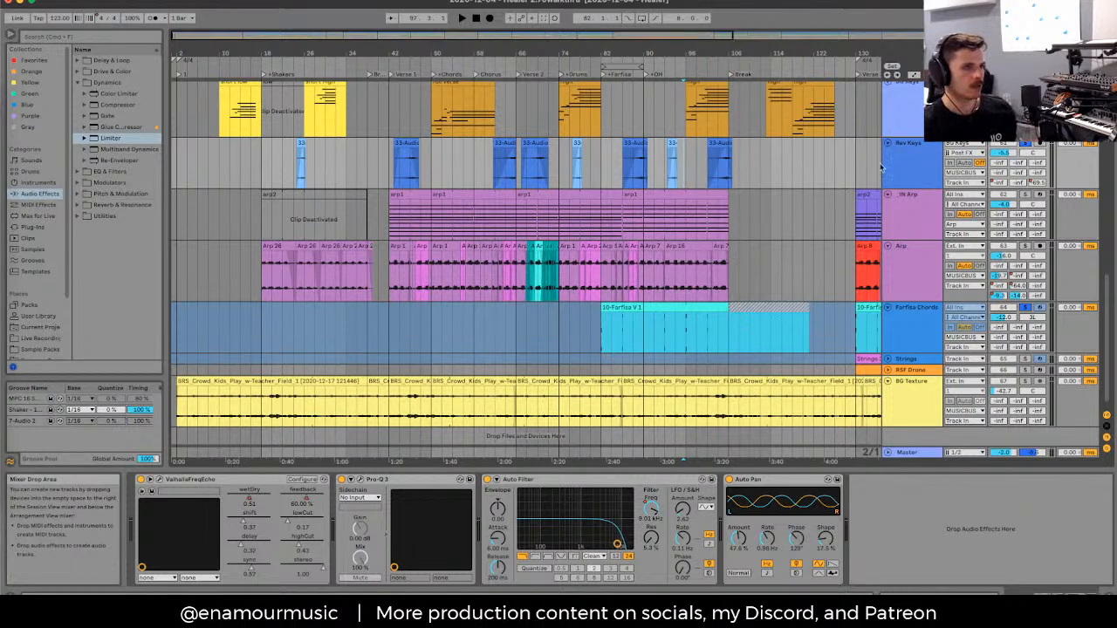
# Step: Fold the IN Arp, Arp and Farfisa Chords tracks and display the Farfisa Chords devices
pyautogui.click(888, 194)
pyautogui.click(887, 205)
pyautogui.click(888, 217)
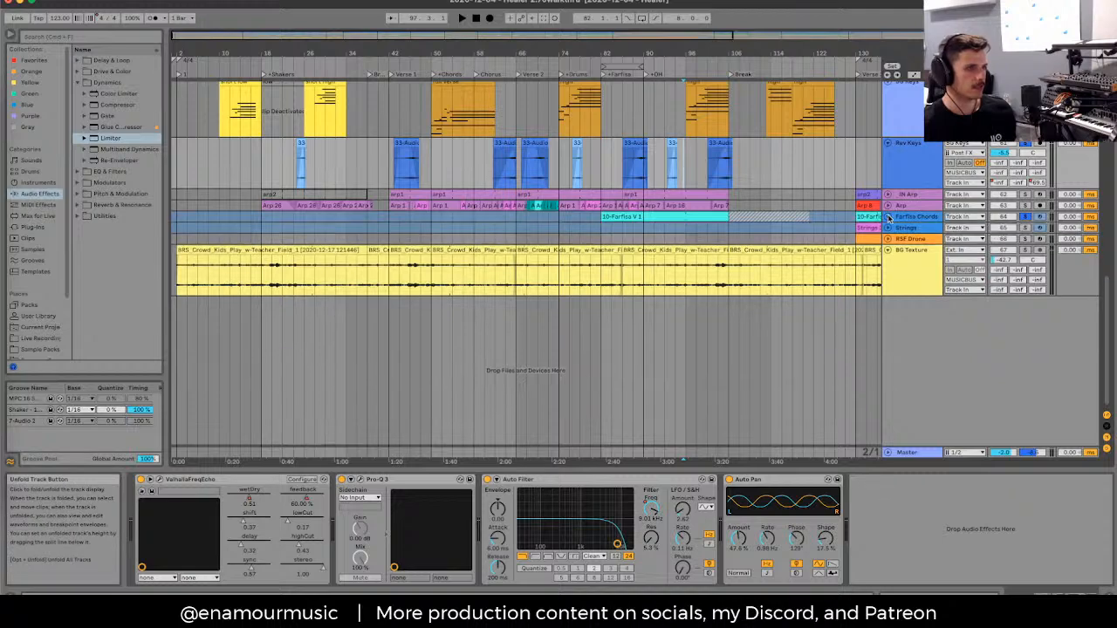
pyautogui.click(892, 216)
pyautogui.scroll(3, 899, 220)
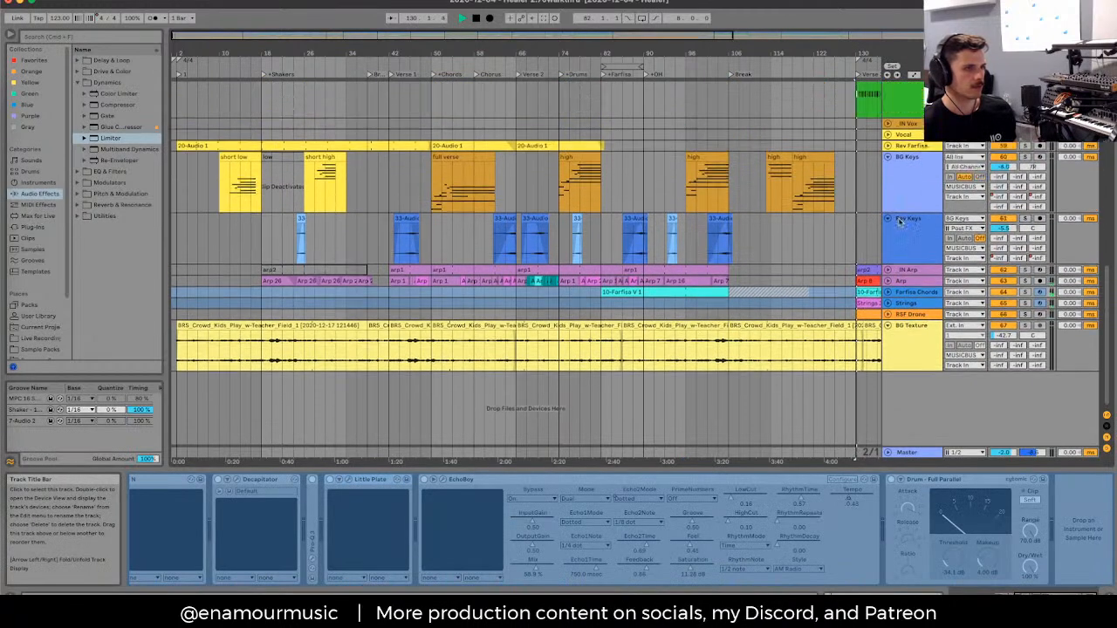
# Step: Fold the BG Keys track, and unfold the Rev Farfisa track with its device chain shown
pyautogui.scroll(5, 900, 222)
pyautogui.click(899, 340)
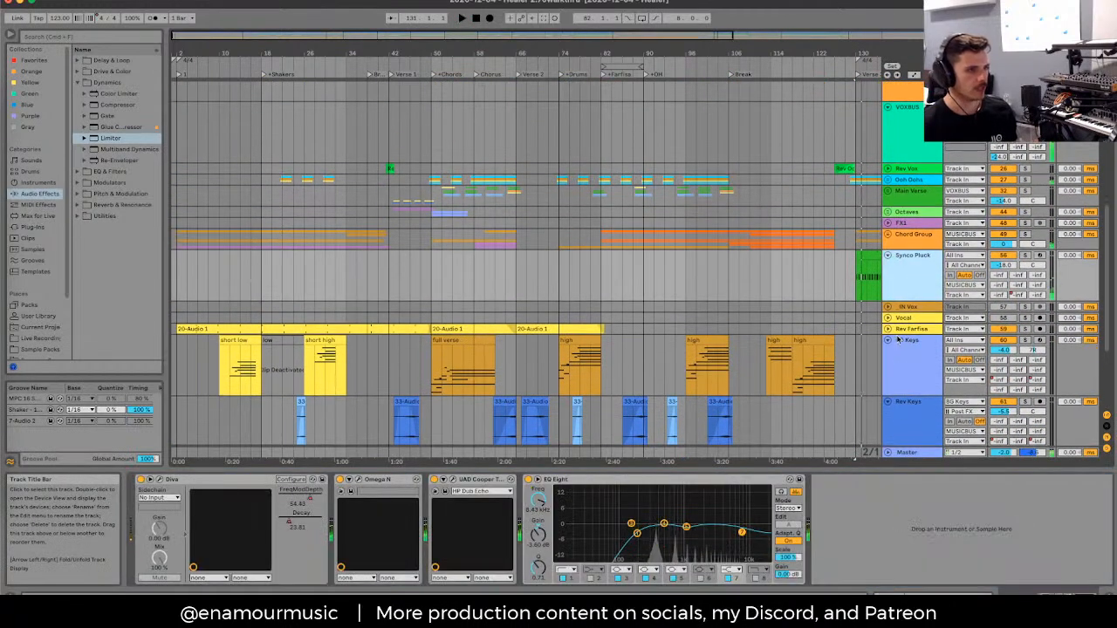
pyautogui.click(888, 339)
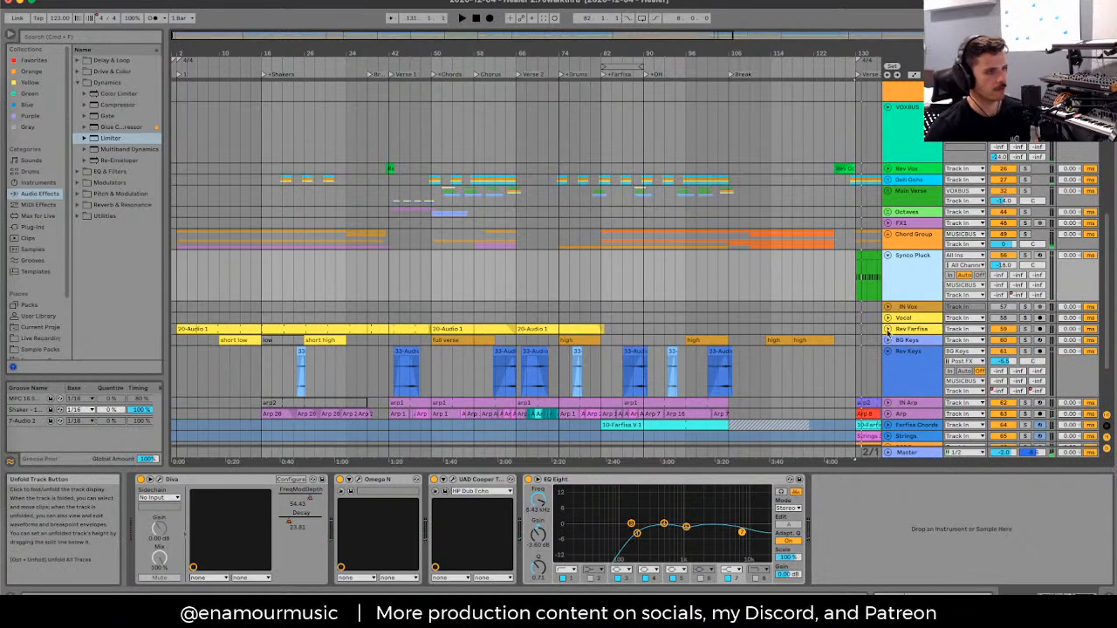
pyautogui.click(888, 329)
pyautogui.click(912, 329)
pyautogui.scroll(-5, 373, 208)
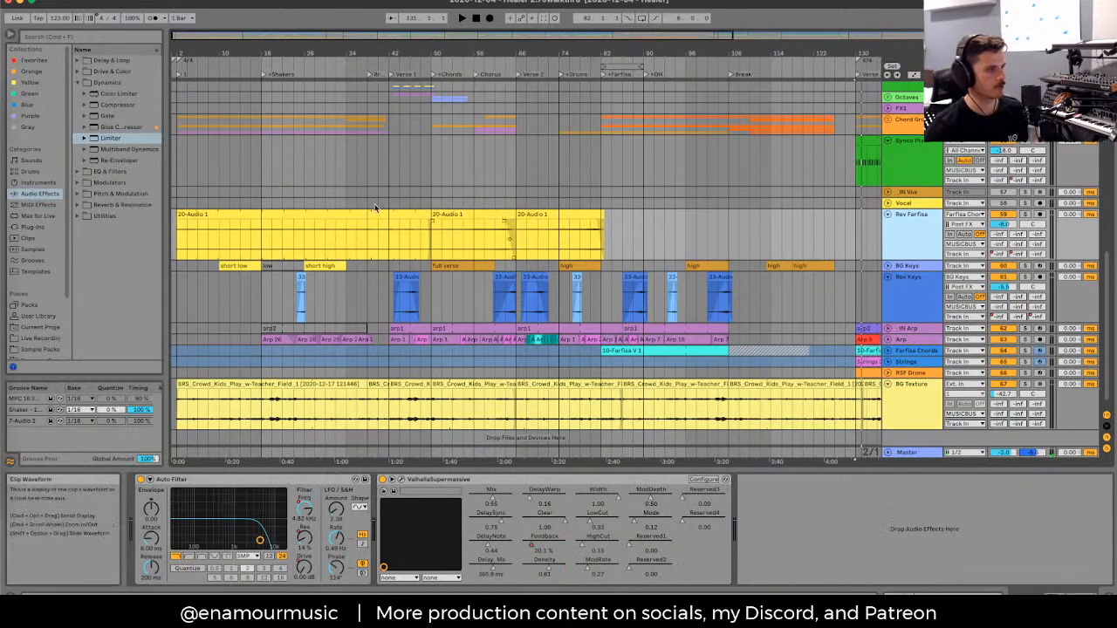
# Step: Audition the Rev Farfisa track in solo within the Shakers section and open its first audio clip
pyautogui.click(331, 233)
pyautogui.press('space')
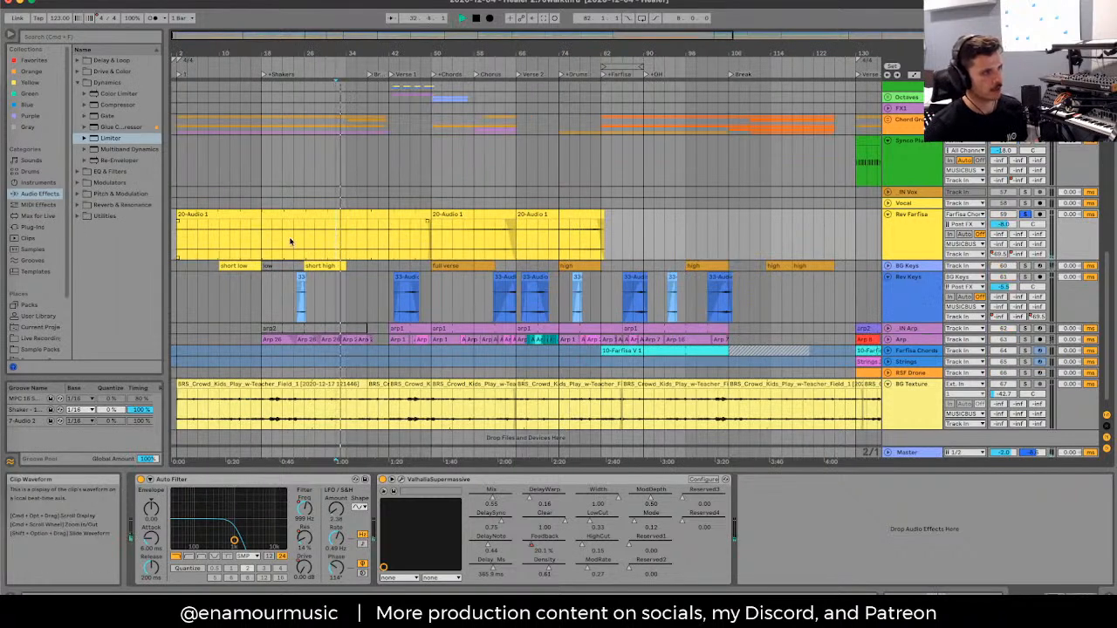
pyautogui.scroll(-2, 392, 291)
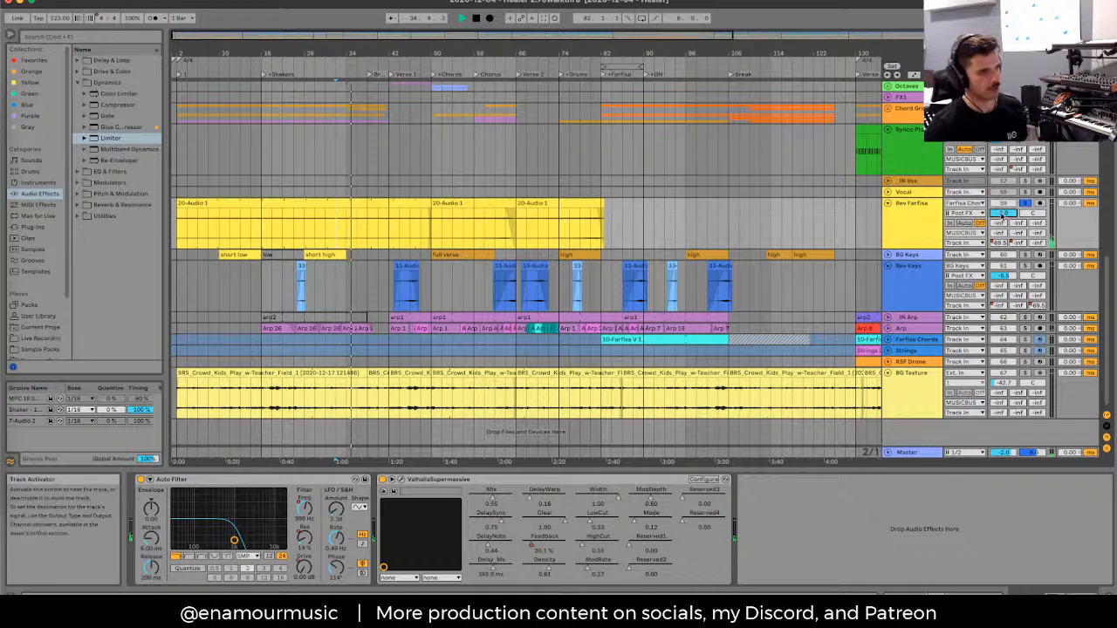
pyautogui.press('space')
pyautogui.click(390, 202)
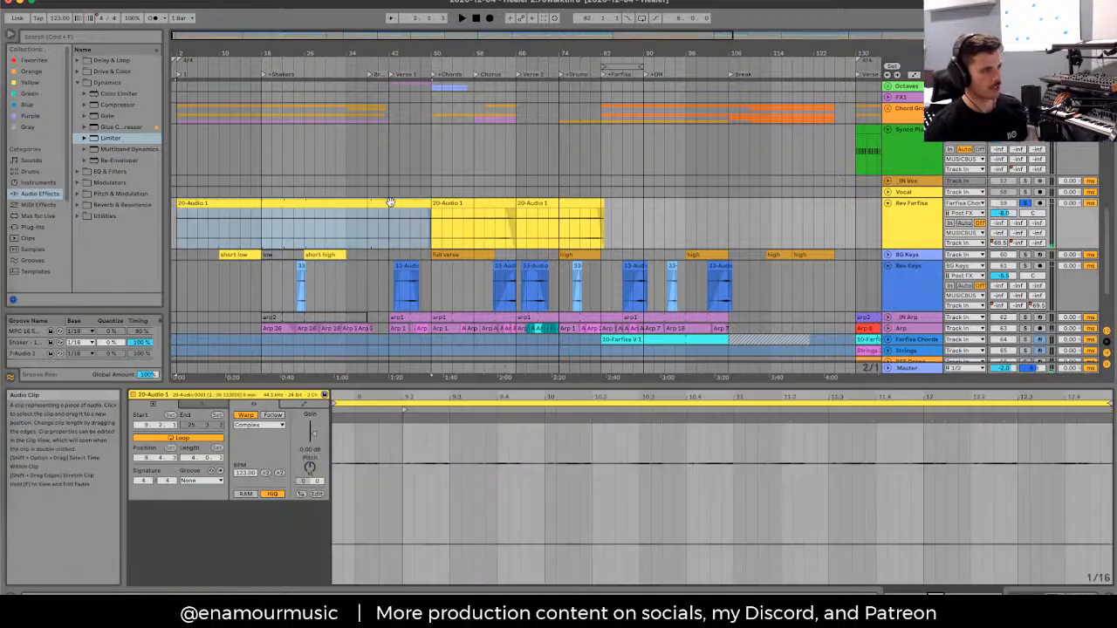
# Step: Show the Farfisa Chords devices and audition that track in solo from the start of the Farfisa section
pyautogui.scroll(-2, 875, 312)
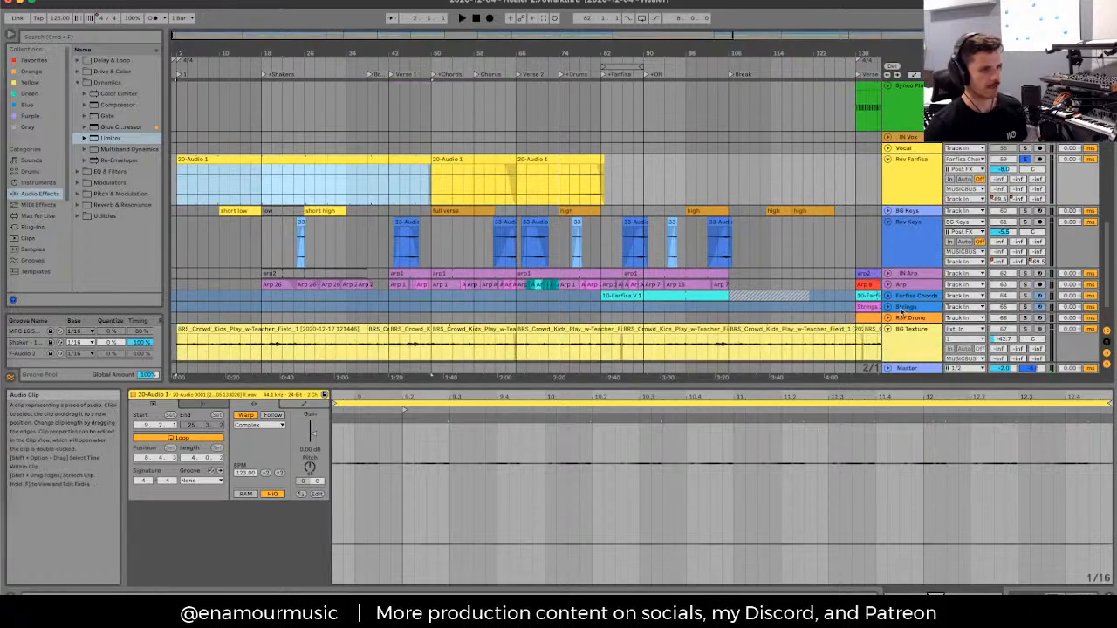
pyautogui.click(927, 299)
pyautogui.scroll(2, 927, 298)
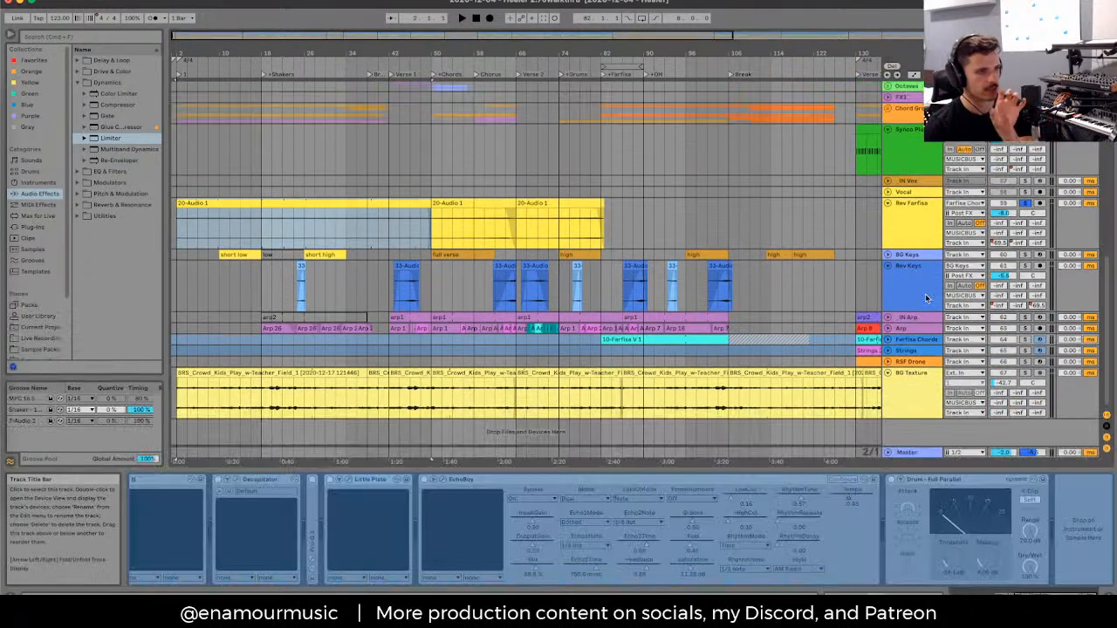
pyautogui.click(662, 340)
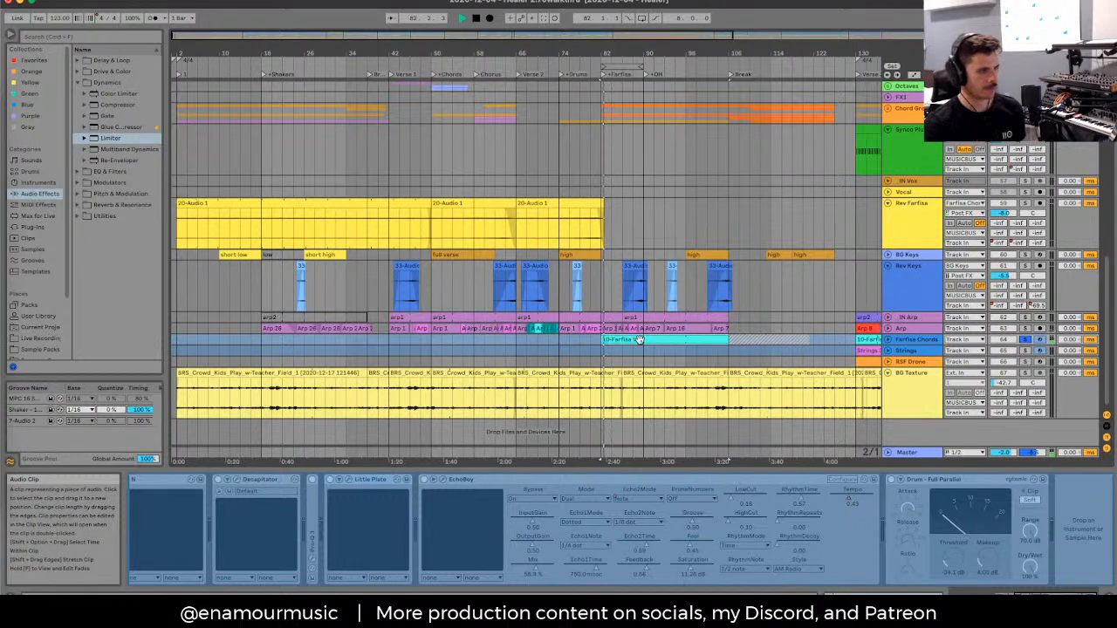
pyautogui.press('space')
# Step: Audition the Rev Farfisa track from bar 78 and set its volume to -5.7 dB
pyautogui.click(590, 240)
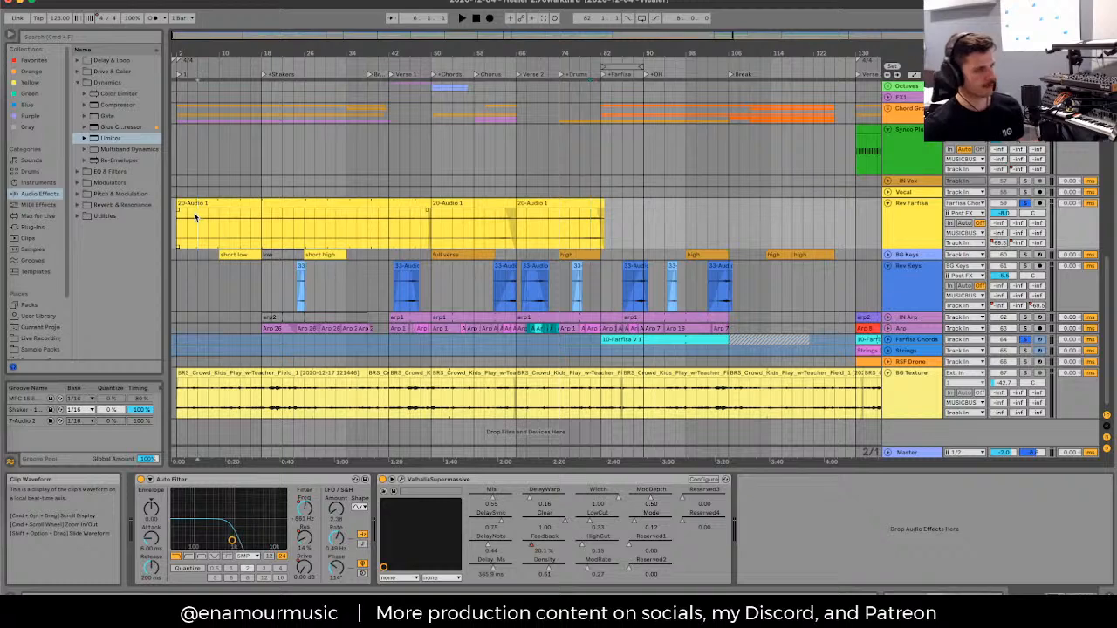
pyautogui.moveTo(186, 220); pyautogui.dragTo(483, 229)
pyautogui.click(576, 235)
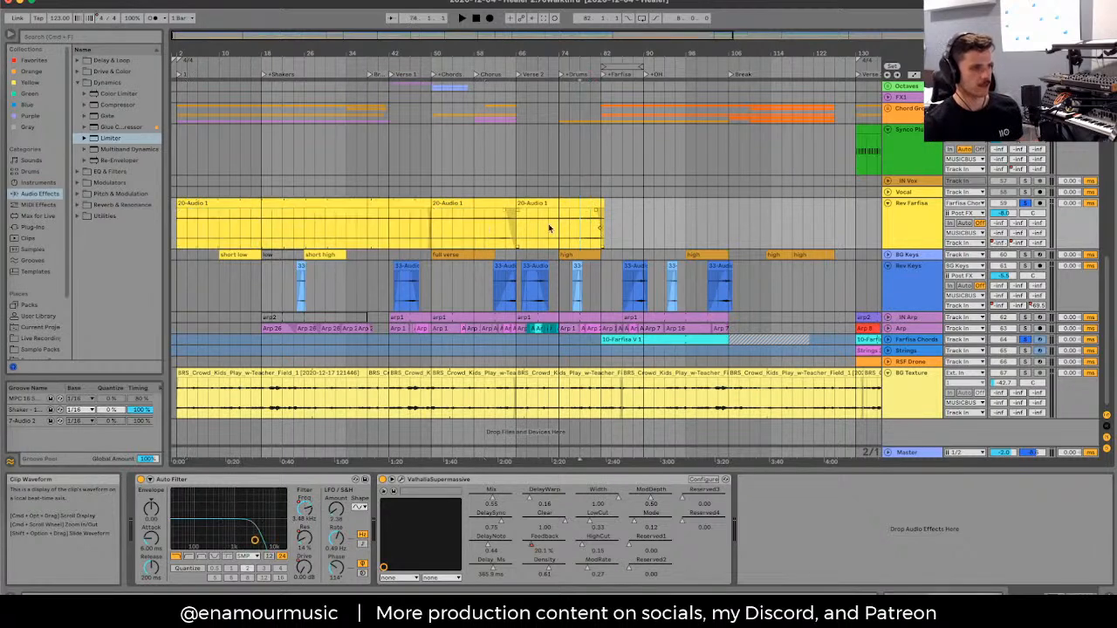
pyautogui.press('space')
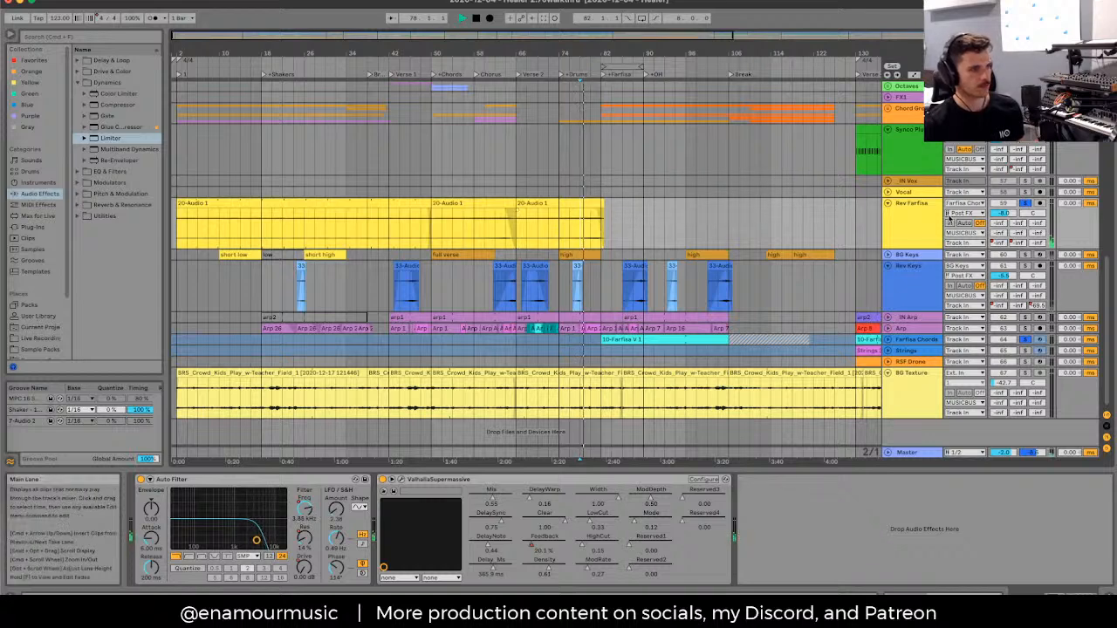
pyautogui.moveTo(1008, 212); pyautogui.dragTo(1010, 202)
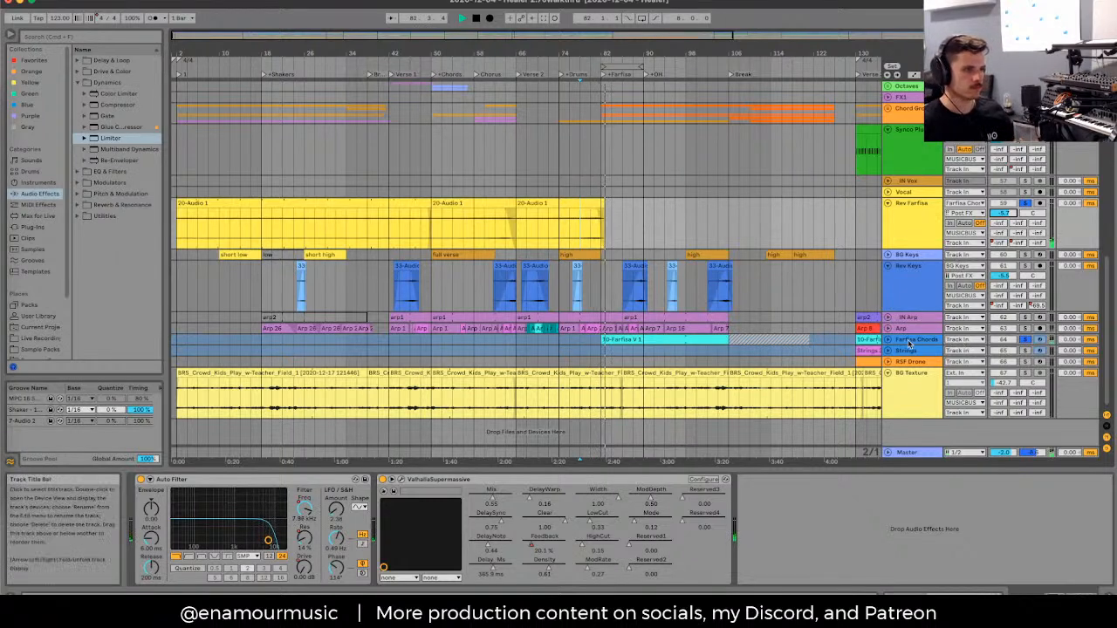
pyautogui.press('-')
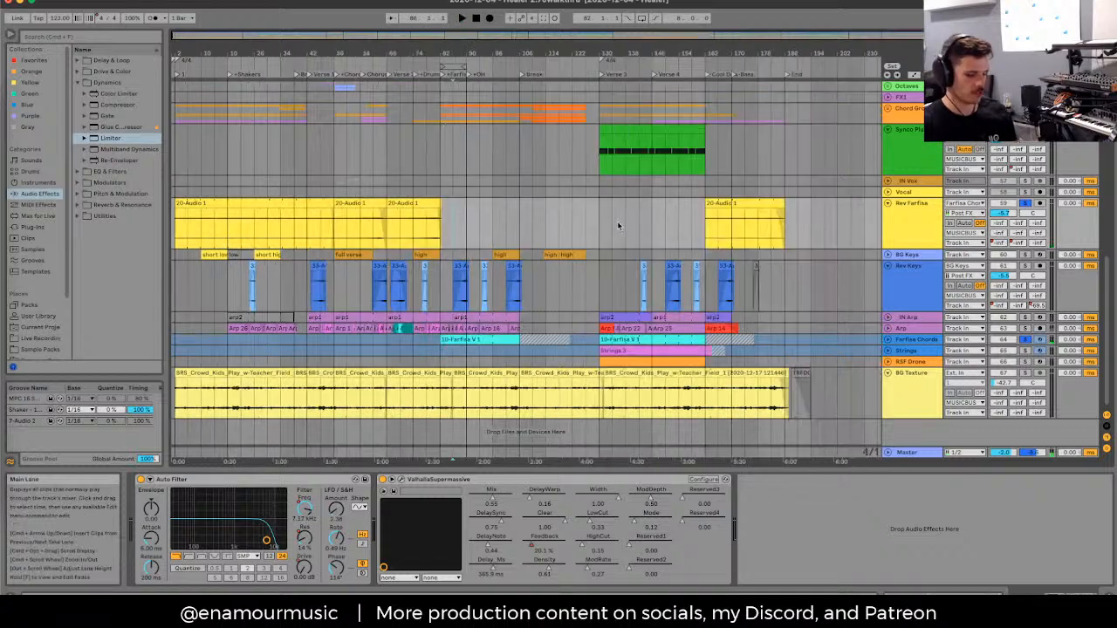
# Step: Fold the Rev Farfisa track and select the FX1 track to show its devices
pyautogui.scroll(4, 532, 236)
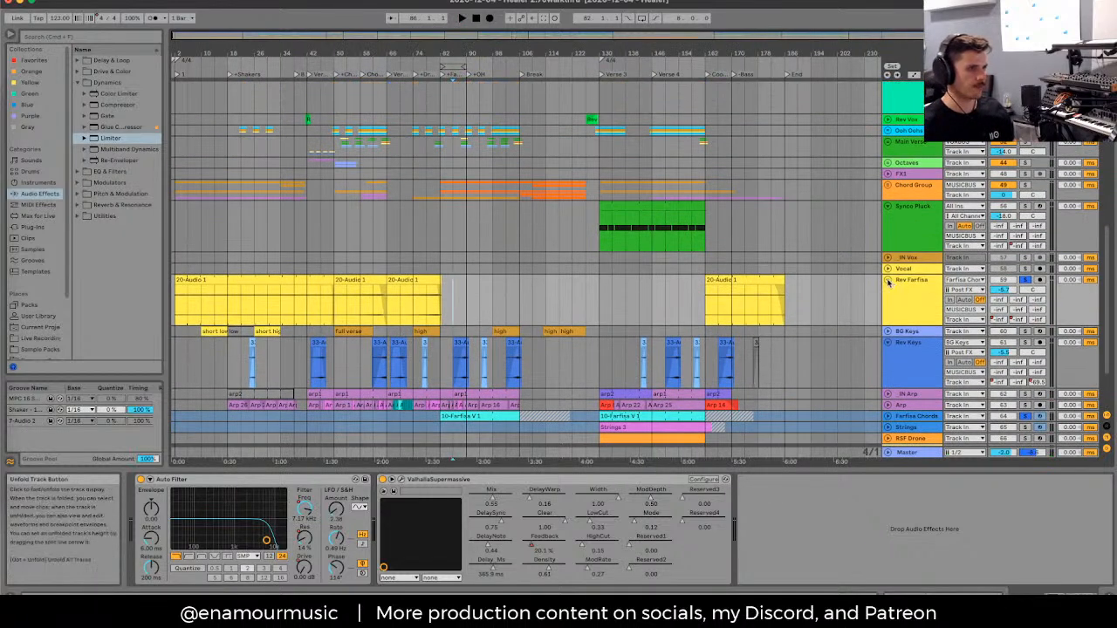
pyautogui.click(887, 280)
pyautogui.click(892, 219)
pyautogui.click(901, 172)
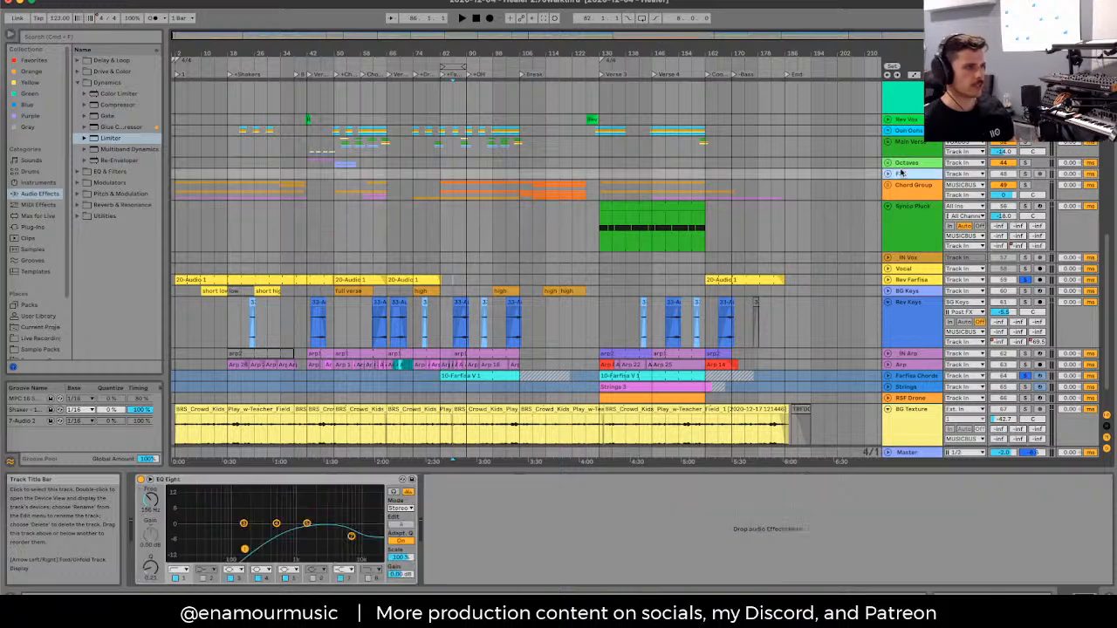
# Step: Bring up the effect devices of the MUSICBUS track, starting from the folded FX1 track
pyautogui.click(888, 174)
pyautogui.click(888, 175)
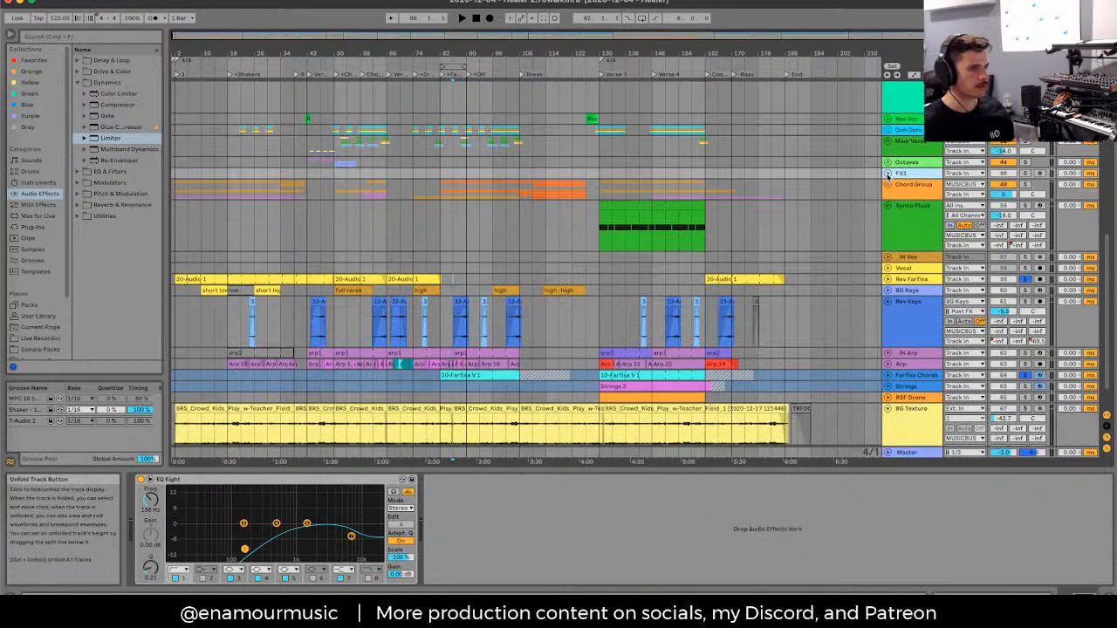
pyautogui.scroll(5, 890, 179)
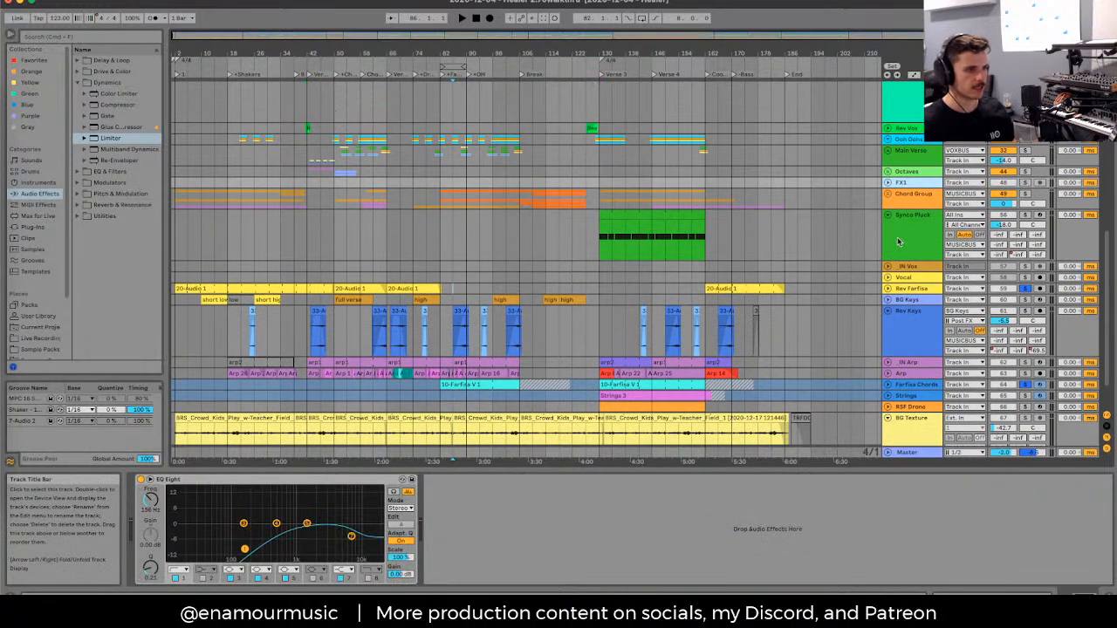
pyautogui.click(912, 192)
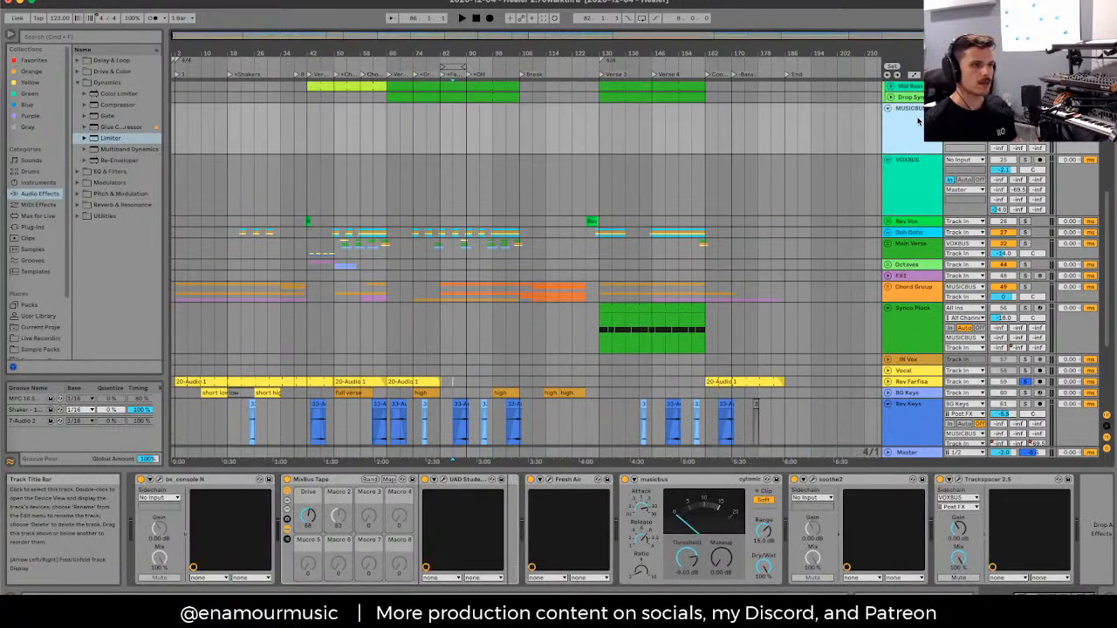
# Step: Show the Basses group's devices, fold that group, and select the DRUMS group to show its devices
pyautogui.scroll(8, 913, 196)
pyautogui.click(905, 255)
pyautogui.scroll(4, 905, 255)
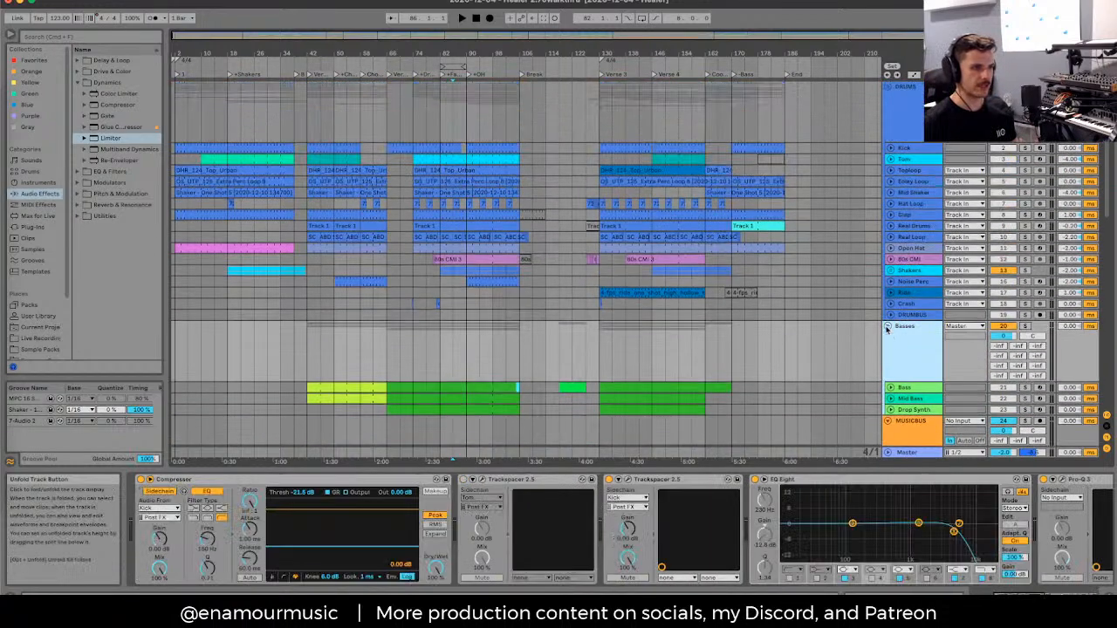
pyautogui.click(889, 326)
pyautogui.click(914, 162)
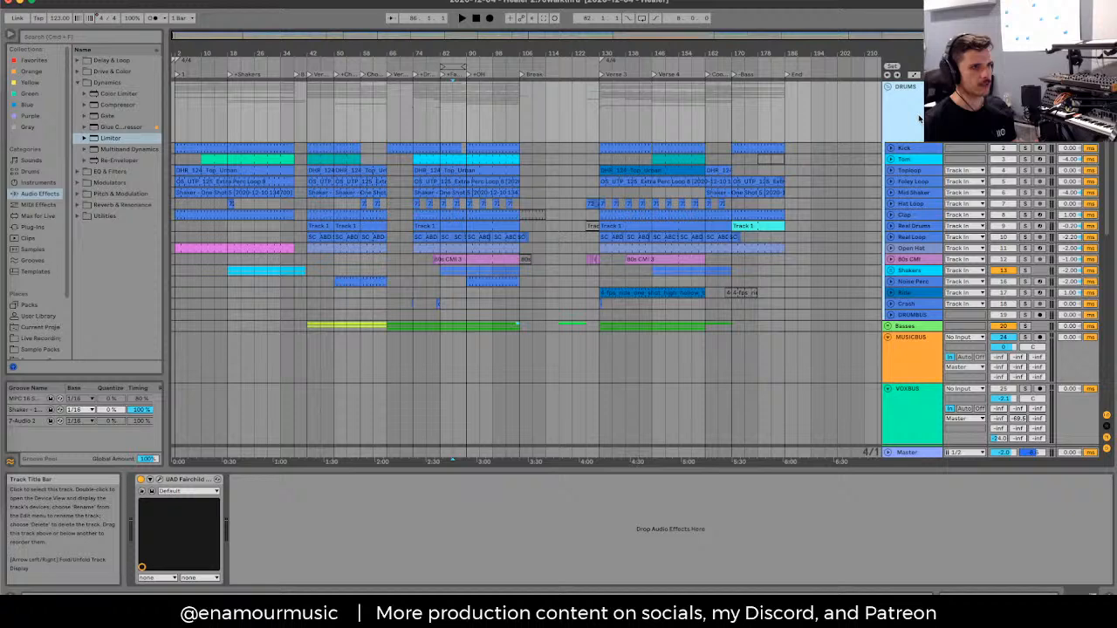
# Step: Show the Toploop devices and audition that track briefly in solo from bar 74
pyautogui.click(425, 170)
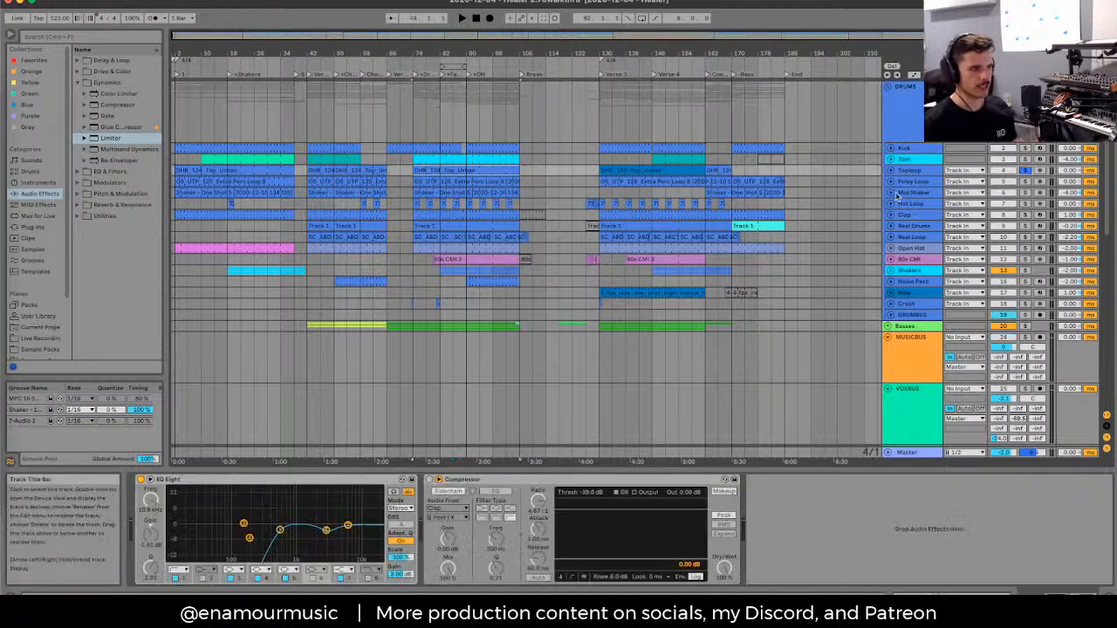
pyautogui.scroll(-1, 908, 174)
pyautogui.press('space')
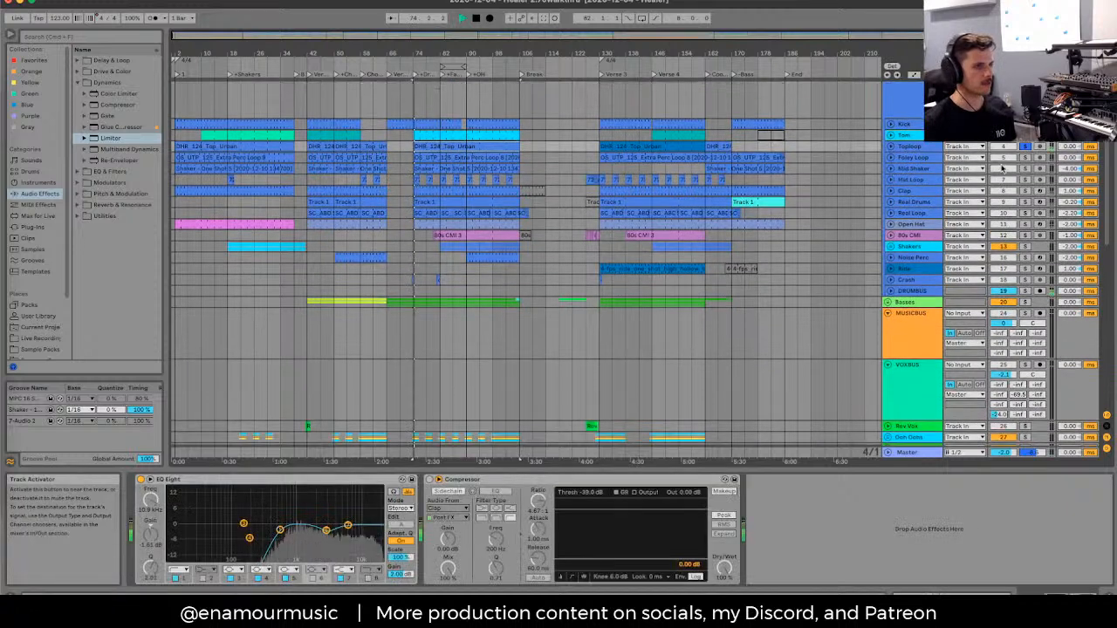
pyautogui.scroll(1, 969, 160)
pyautogui.press('space')
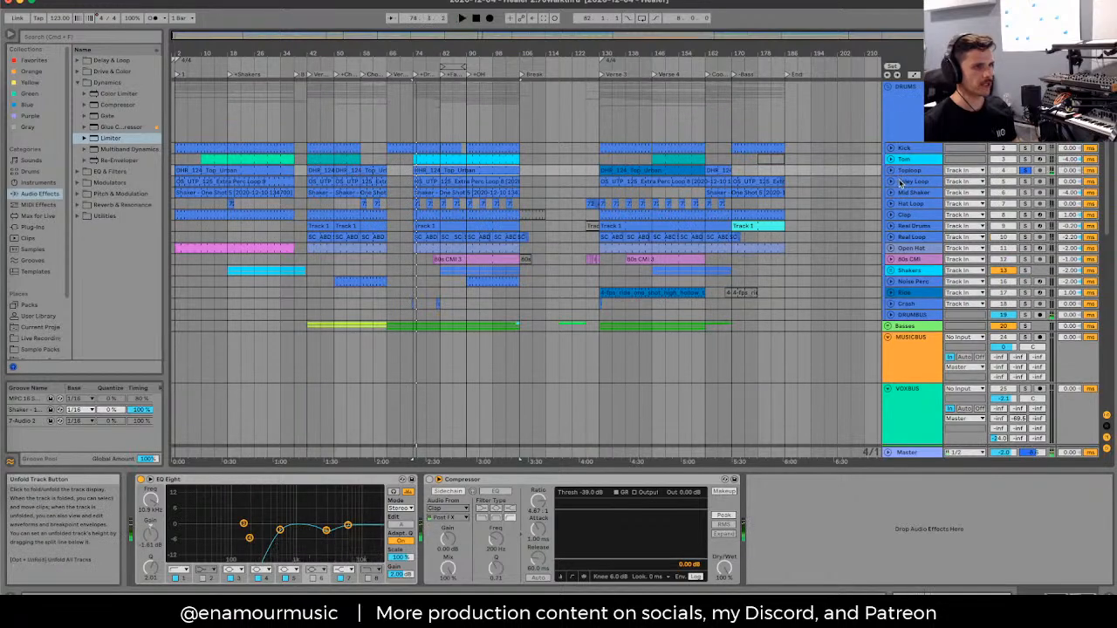
# Step: Show the Foley Loop devices and highlight the Break section across the FX1 and Chord Group lanes
pyautogui.click(908, 181)
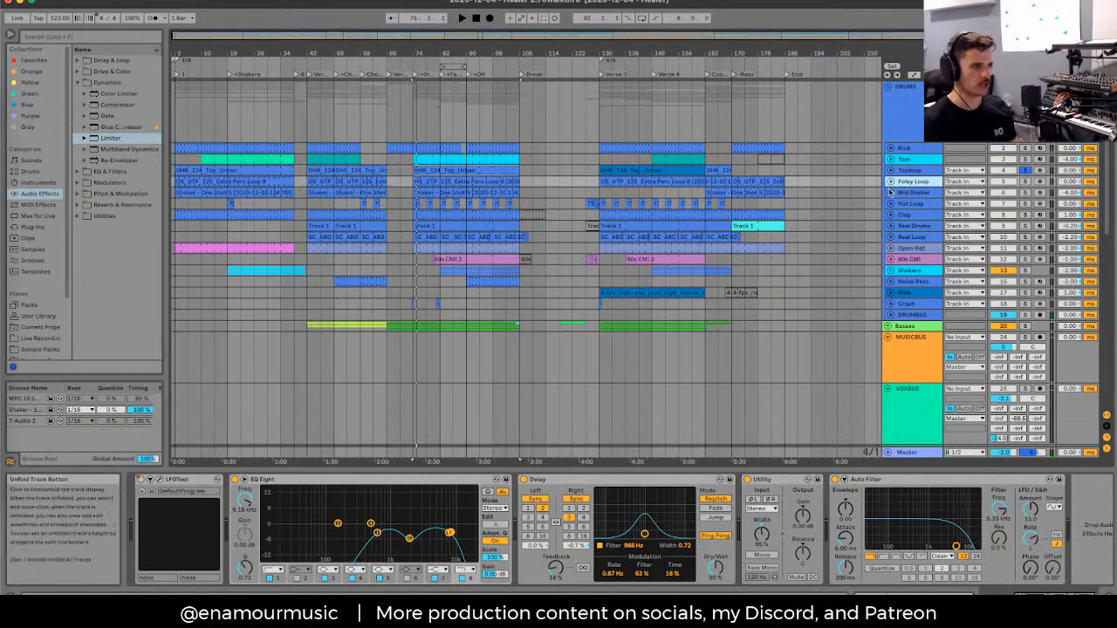
pyautogui.scroll(-10, 590, 347)
pyautogui.moveTo(519, 340)
pyautogui.mouseDown()
pyautogui.moveTo(593, 365)
pyautogui.moveTo(532, 333)
pyautogui.mouseUp()
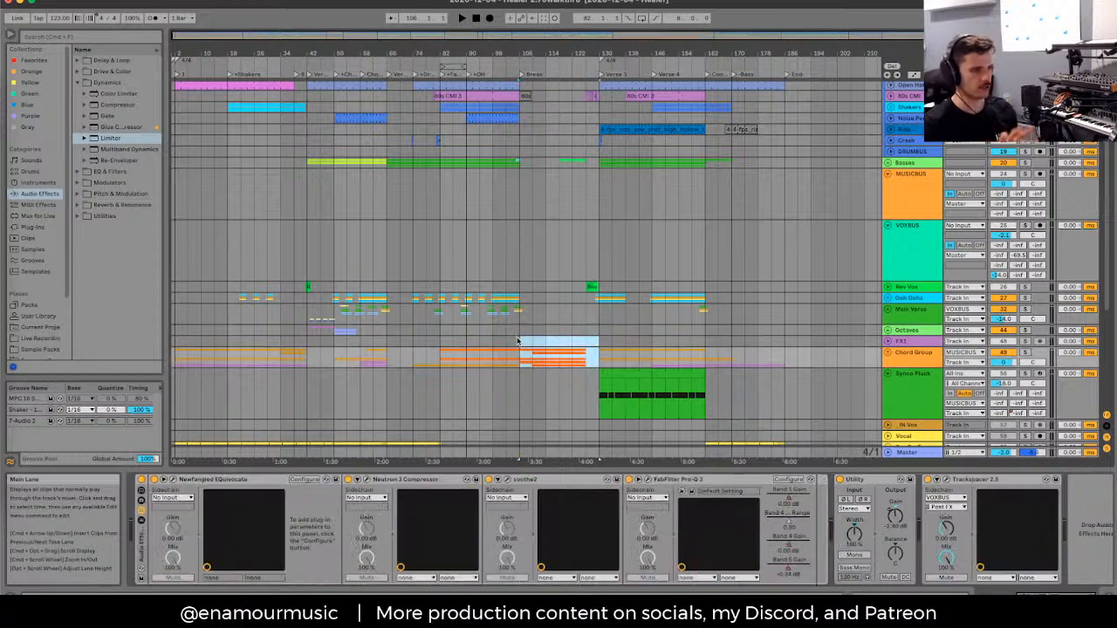
pyautogui.click(518, 341)
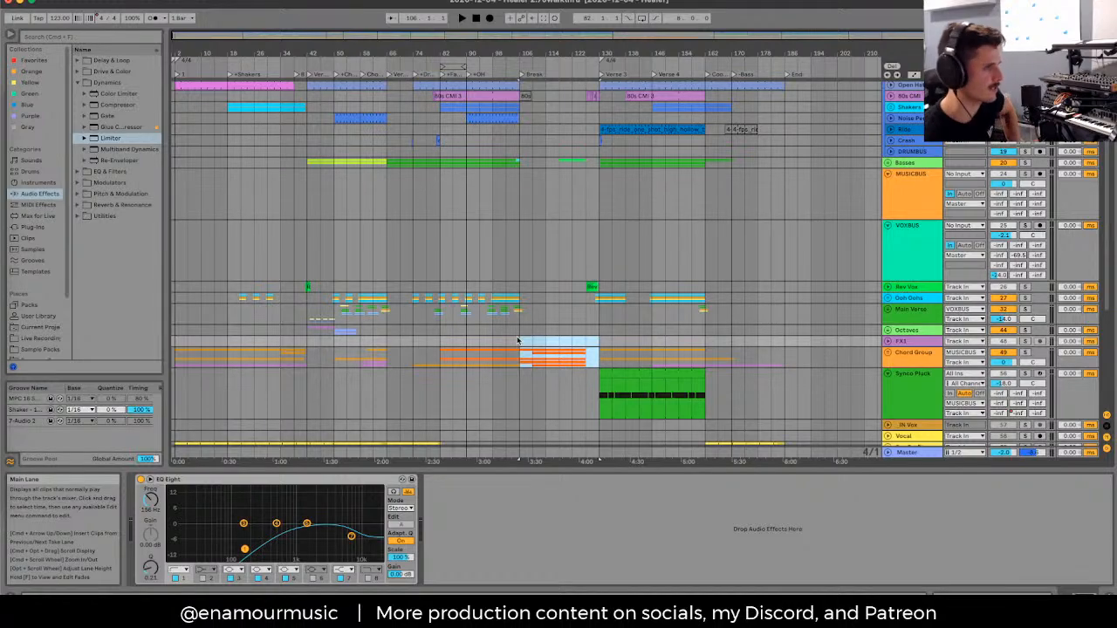
# Step: Select the Toploop clip at the +Drums section and audition it in solo once more
pyautogui.scroll(5, 549, 242)
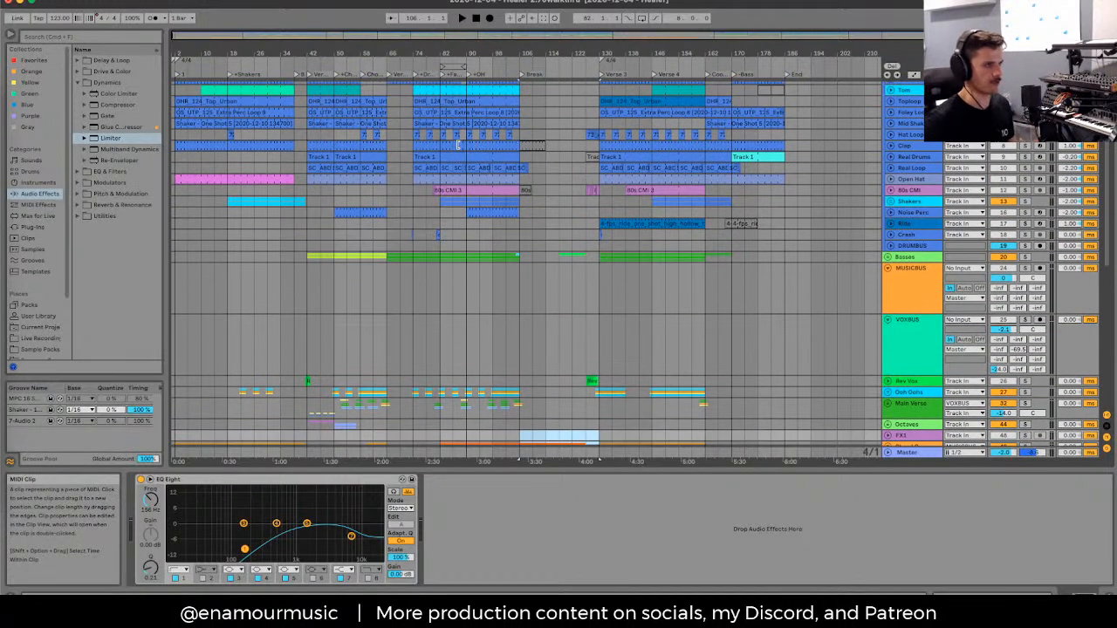
pyautogui.scroll(1, 445, 136)
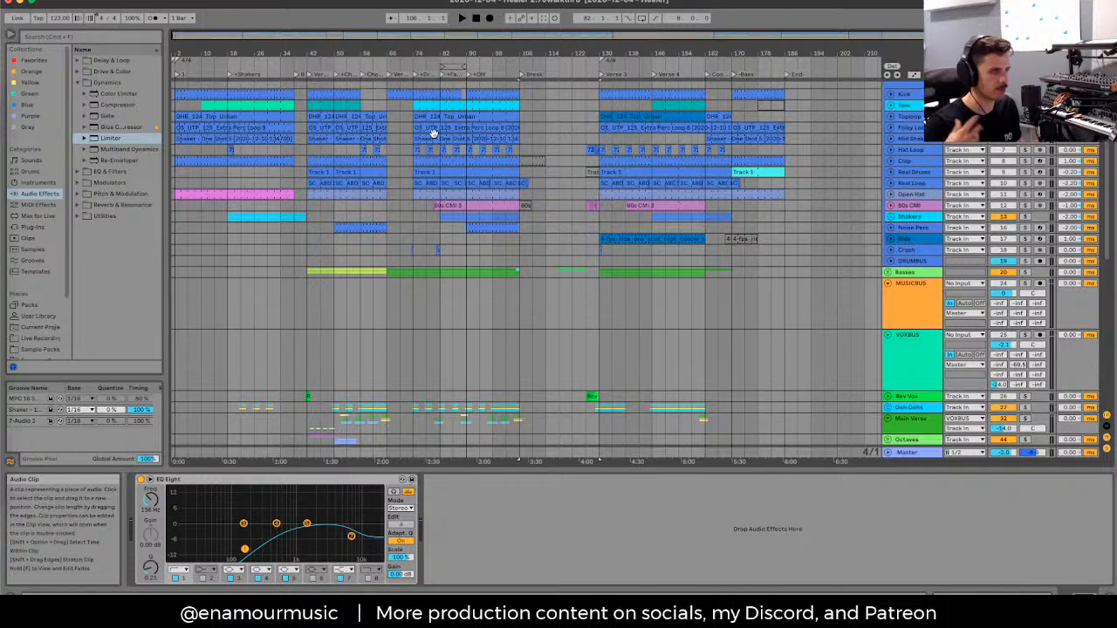
pyautogui.click(427, 116)
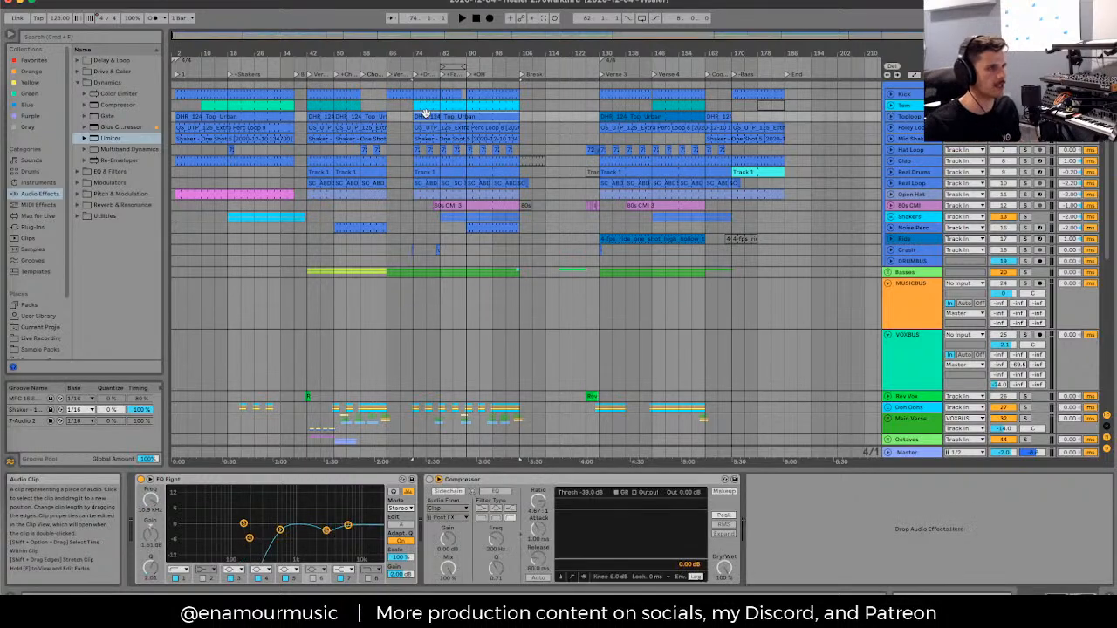
pyautogui.scroll(3, 428, 116)
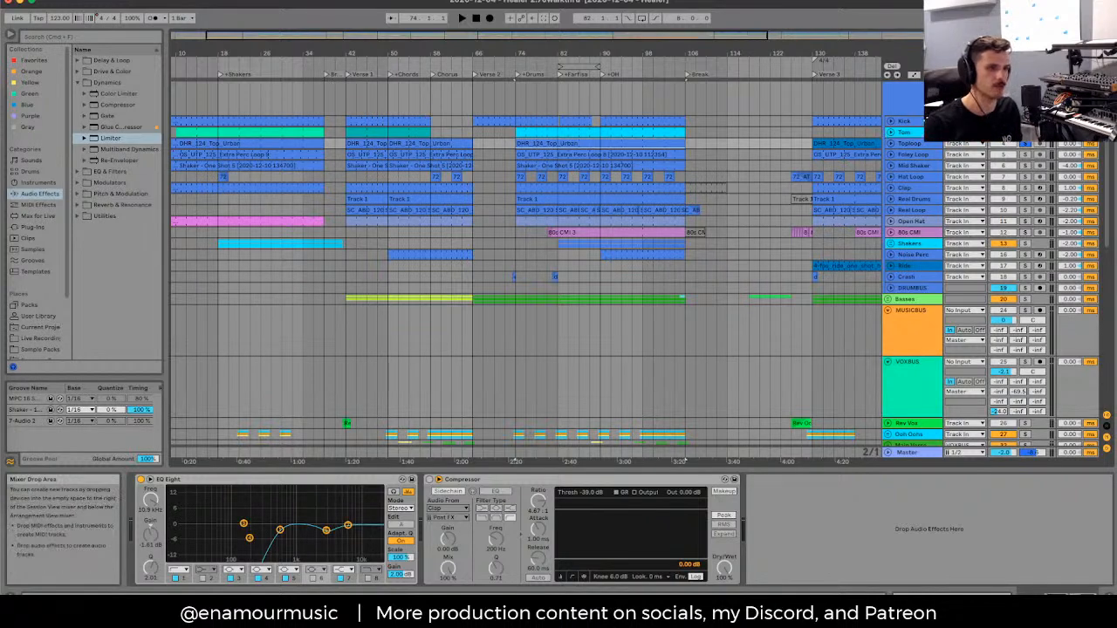
pyautogui.scroll(1, 938, 143)
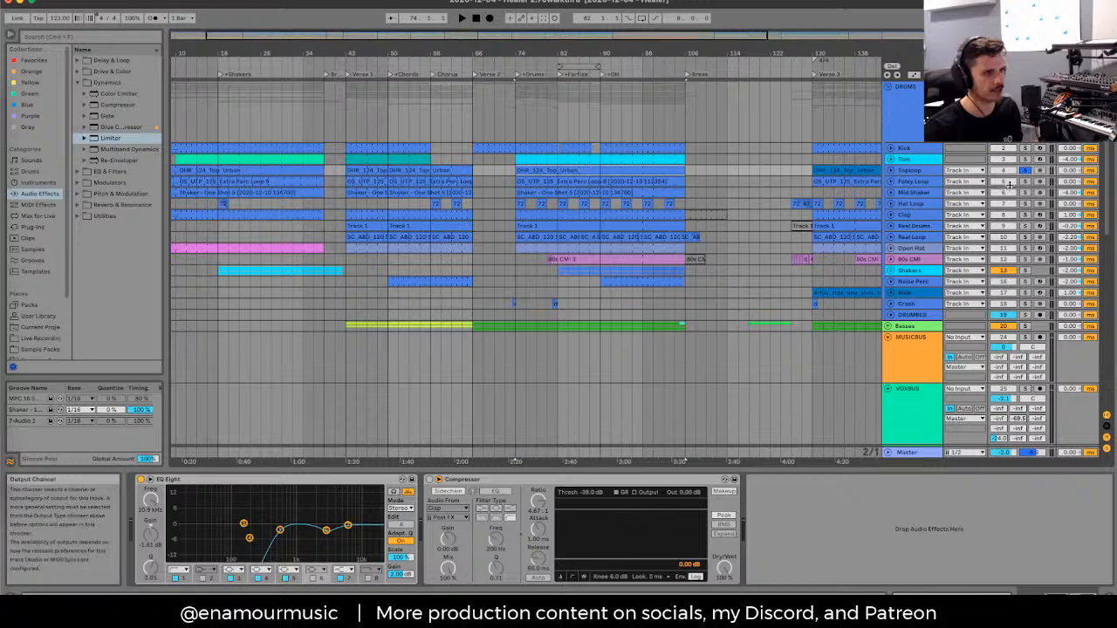
pyautogui.press('space')
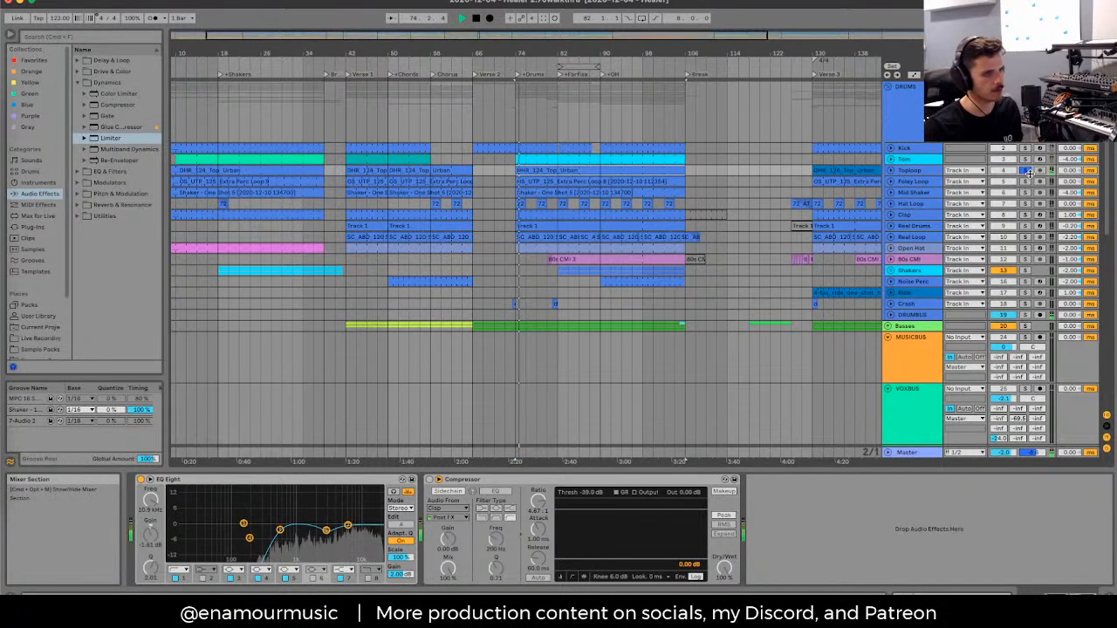
pyautogui.press('space')
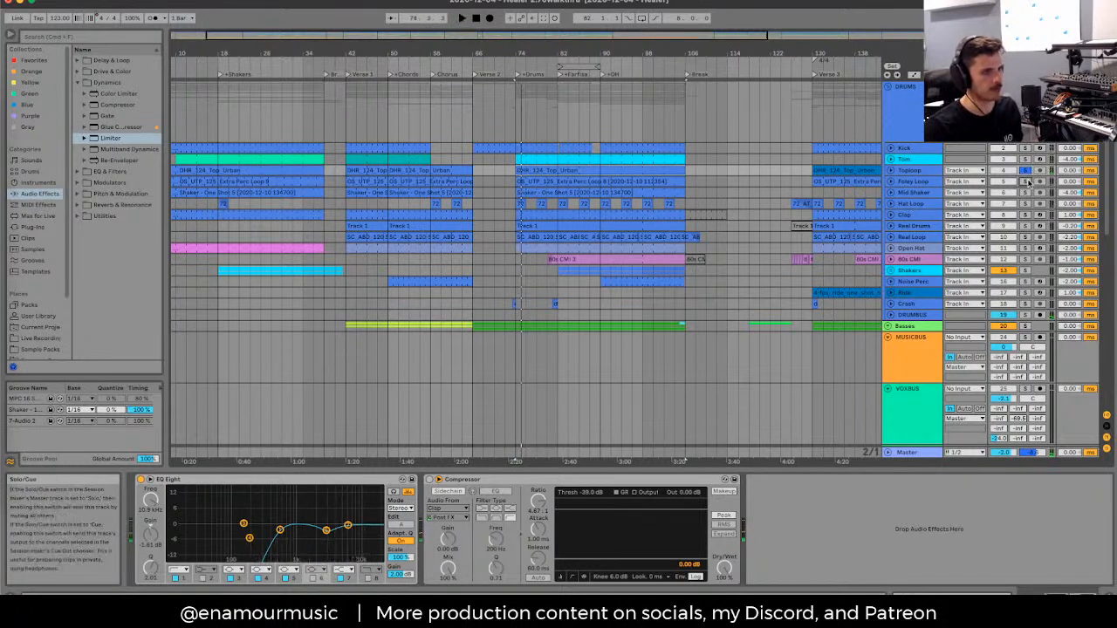
# Step: Unfold the Foley Loop track, audition it in solo, and open its +Drums section clip to show the gain envelope
pyautogui.click(912, 180)
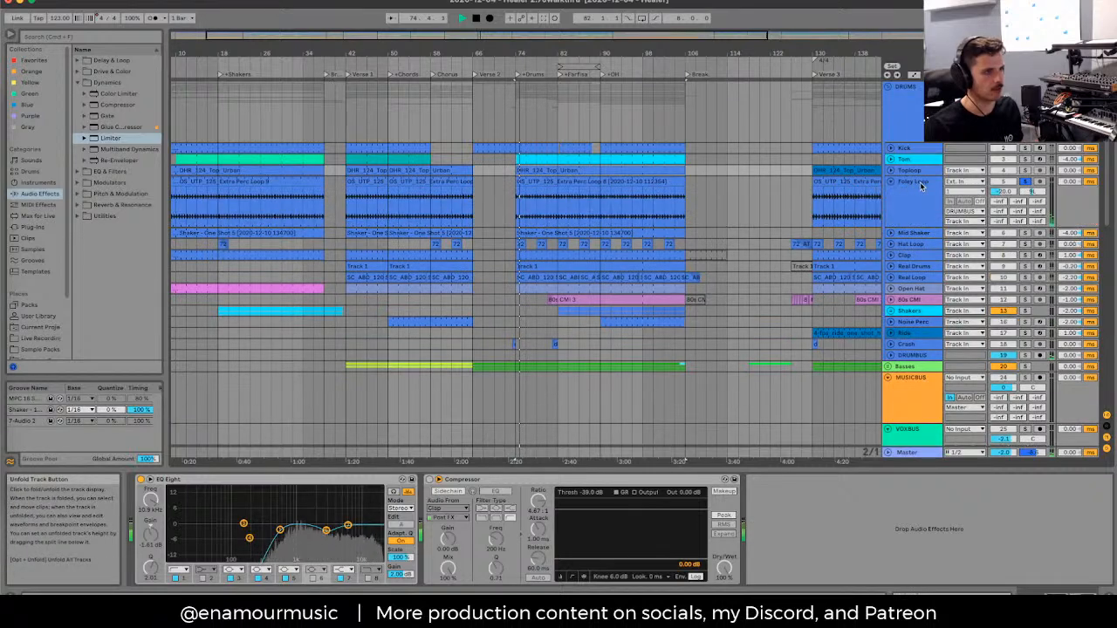
pyautogui.doubleClick(554, 189)
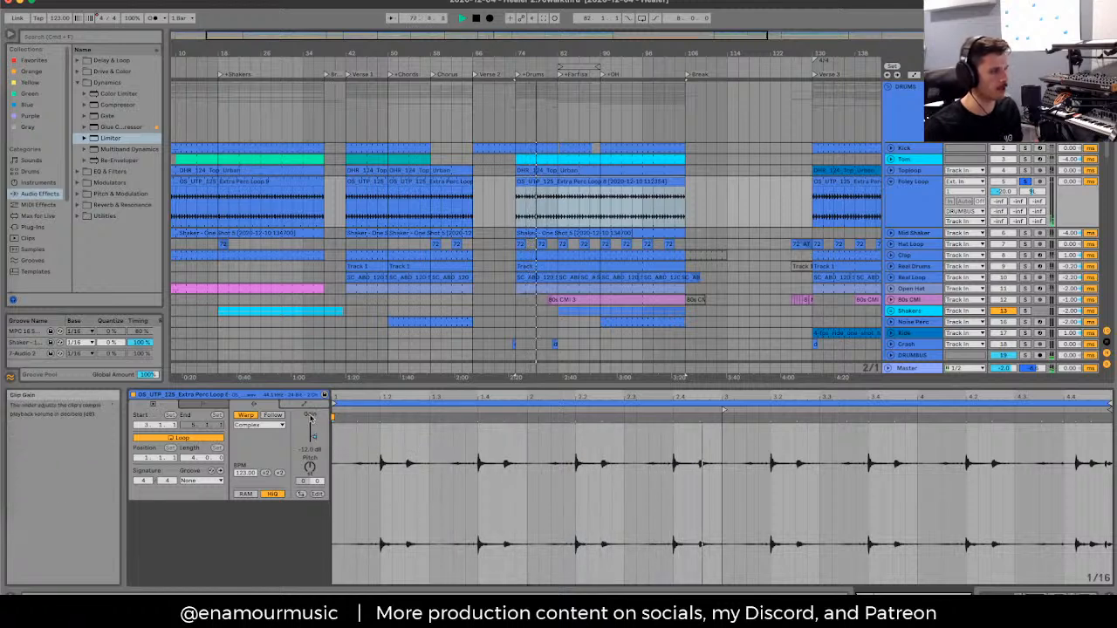
pyautogui.click(304, 404)
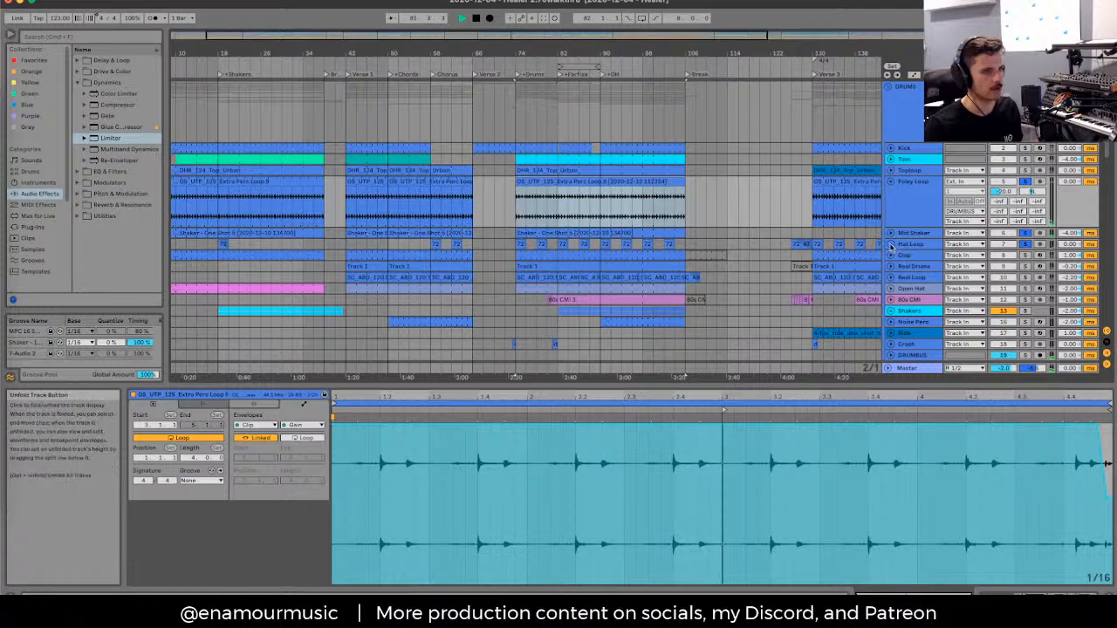
# Step: Unfold the Hat Loop track and audition its clip at the +Farfisa section in solo, followed by the Clap track
pyautogui.keyDown('alt'); pyautogui.scroll(3, 556, 267); pyautogui.keyUp('alt')
pyautogui.click(559, 266)
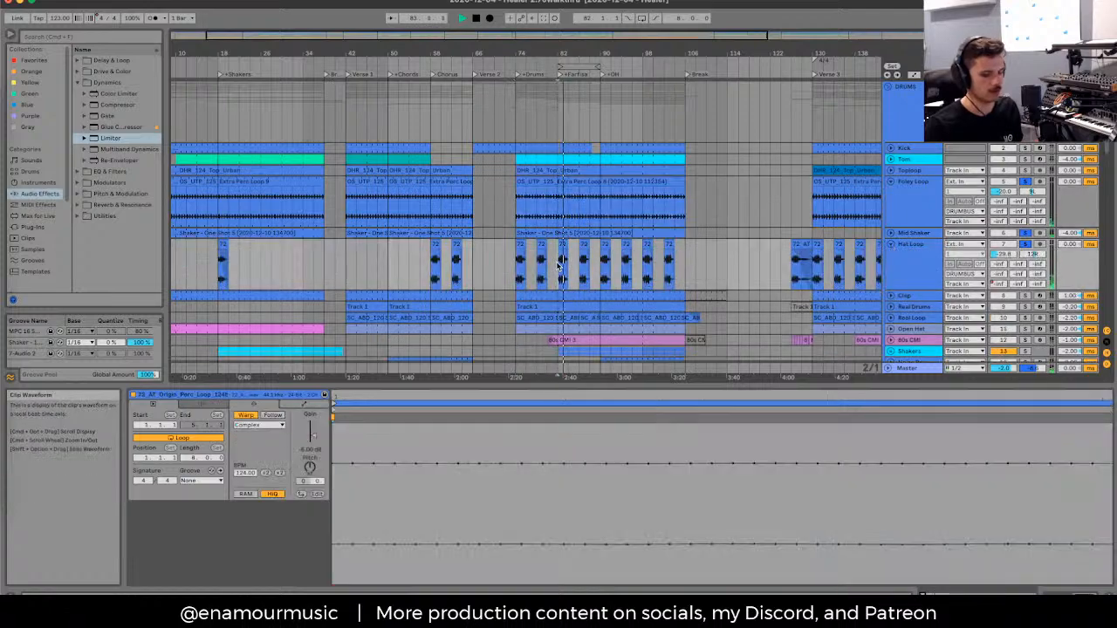
pyautogui.keyDown('ctrl'); pyautogui.scroll(10, 562, 269); pyautogui.keyUp('ctrl')
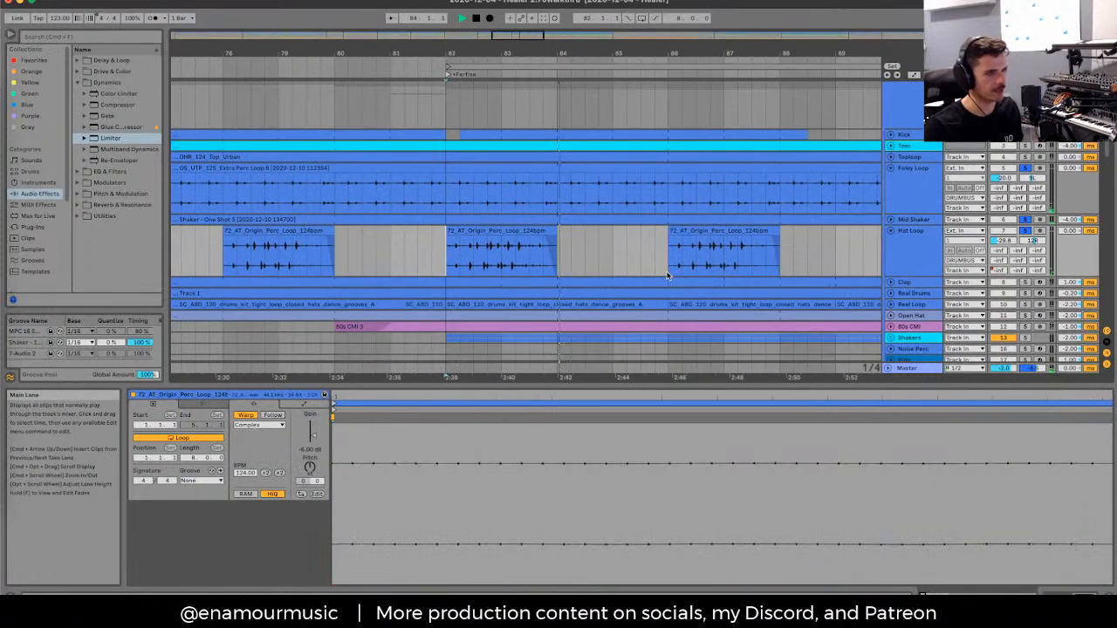
pyautogui.scroll(-2, 785, 271)
pyautogui.press('space')
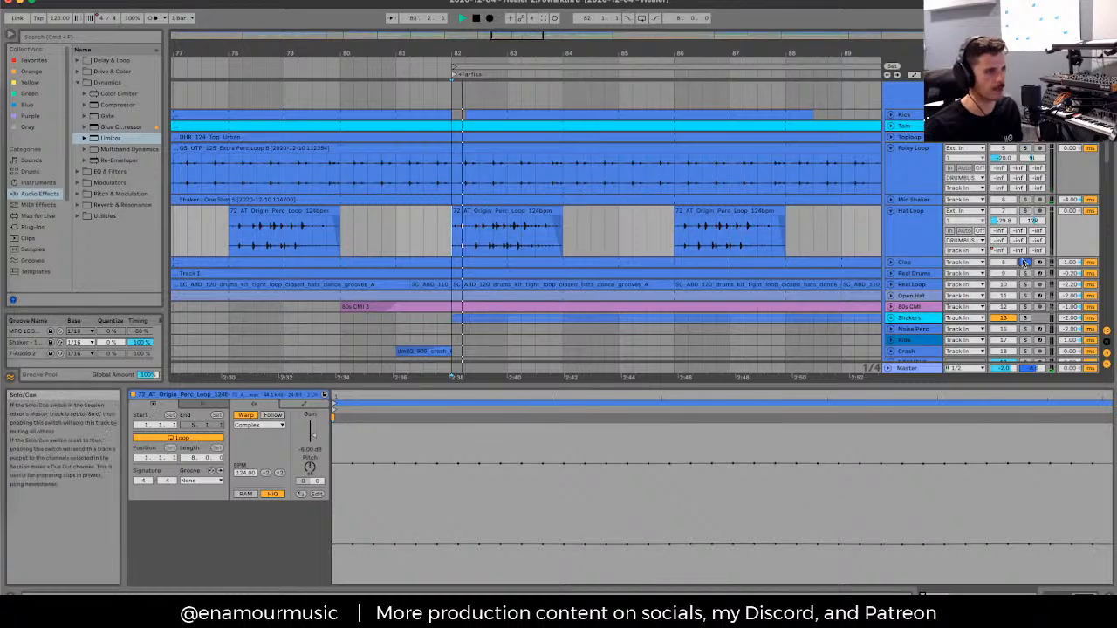
# Step: Unfold the Real Drums track, look at its Kontakt Drum Lab instrument, and audition the track in solo
pyautogui.scroll(-3, 1026, 260)
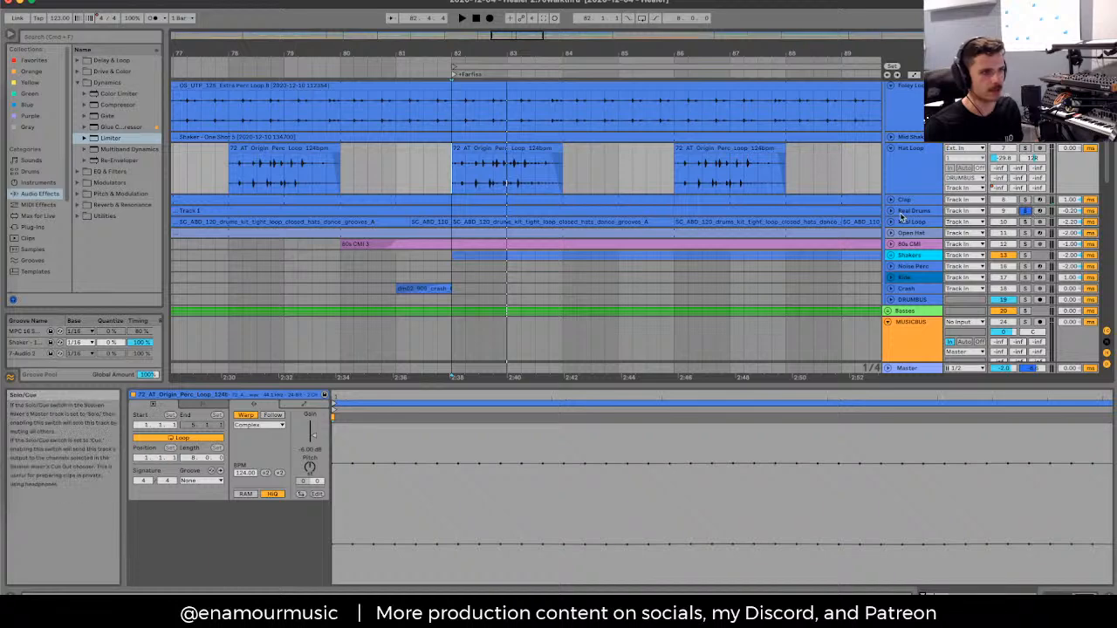
pyautogui.click(907, 213)
pyautogui.doubleClick(906, 215)
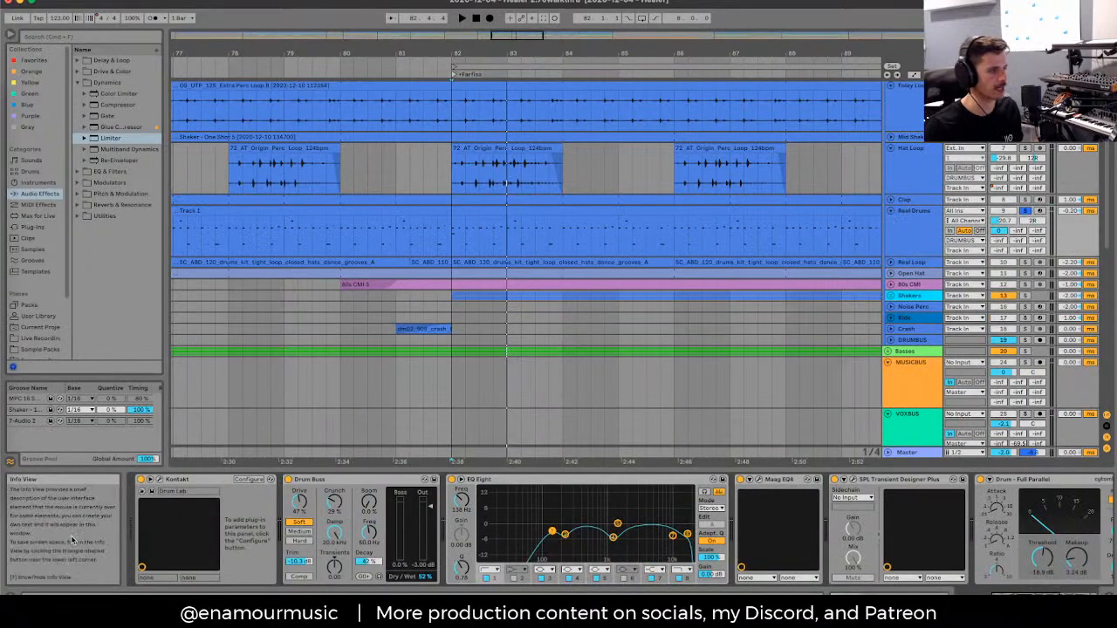
pyautogui.click(151, 479)
pyautogui.click(158, 479)
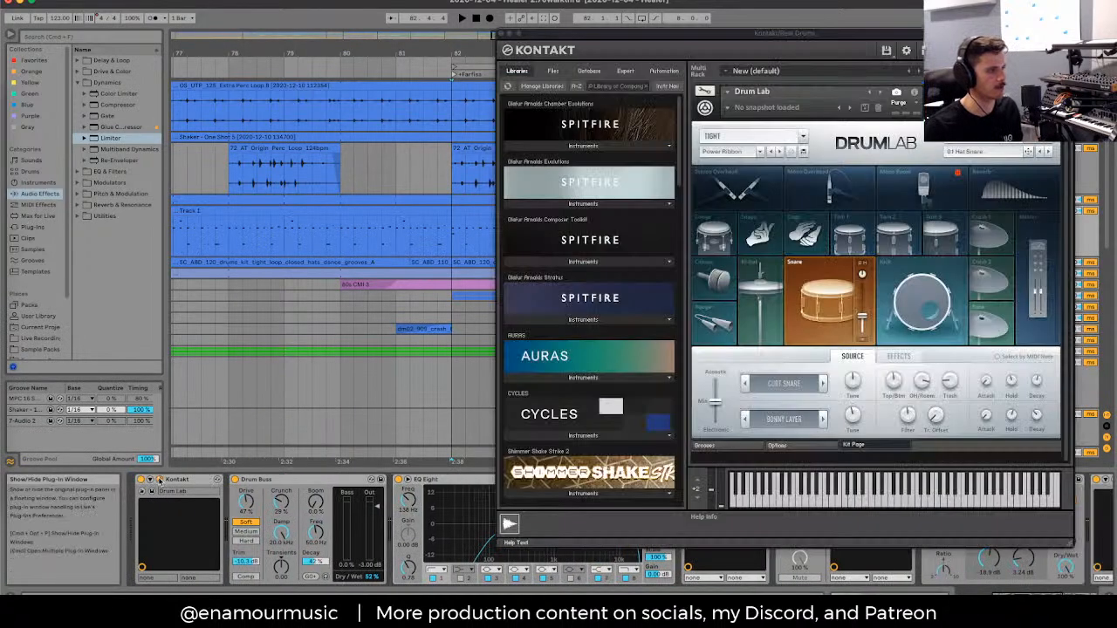
pyautogui.click(158, 479)
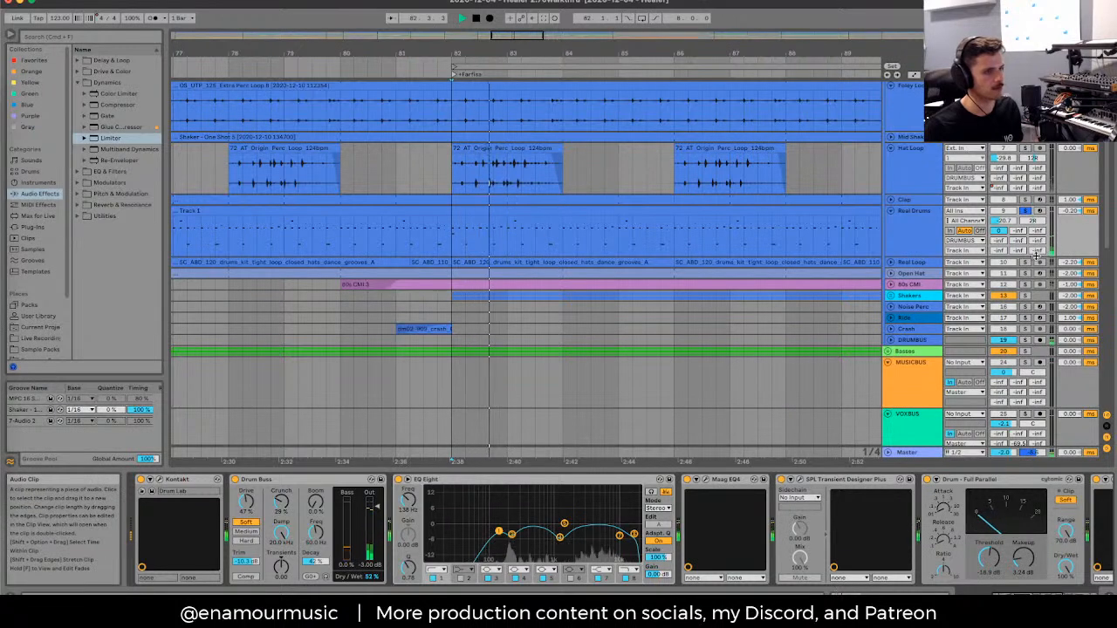
# Step: Unfold and audition the Real Loop track from bar 82, adding Real Drums, Clap and Mid Shaker to the solo
pyautogui.click(889, 262)
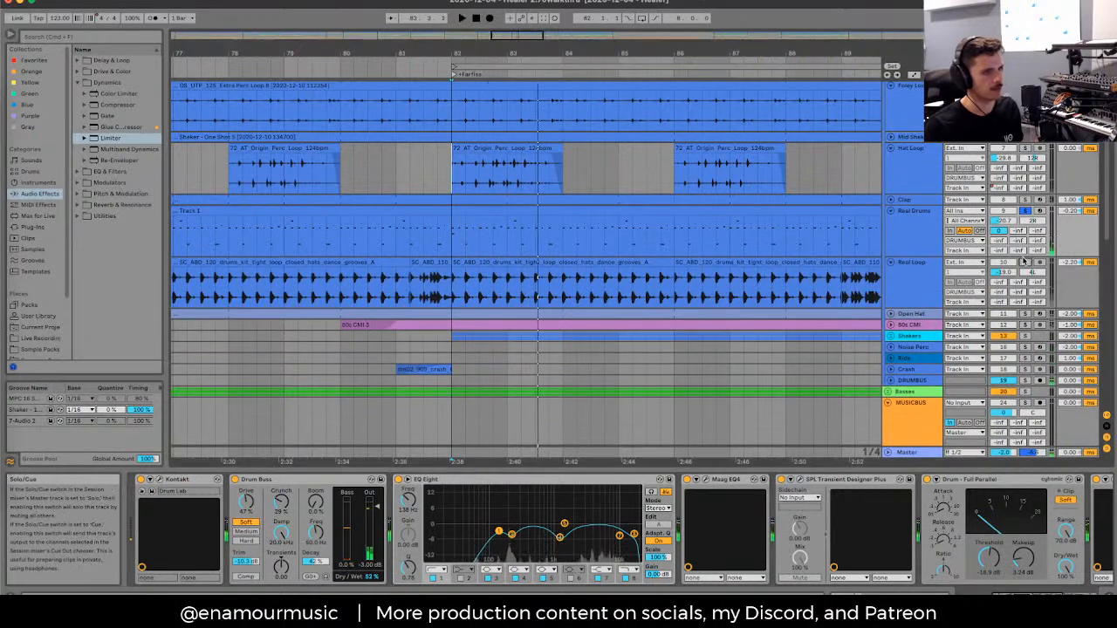
pyautogui.click(613, 258)
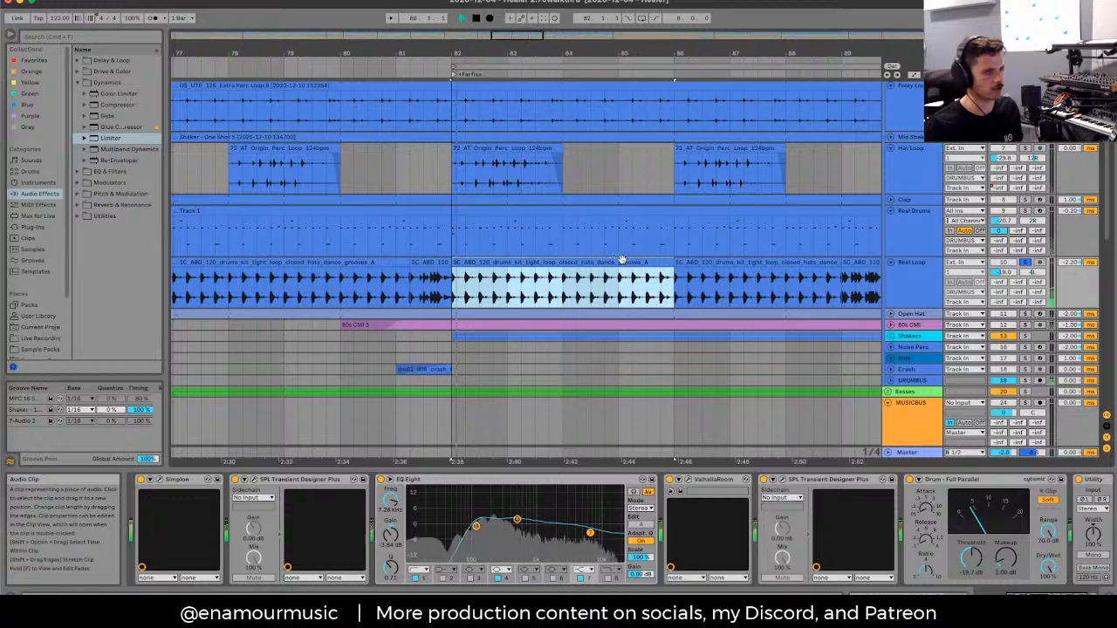
pyautogui.click(1027, 212)
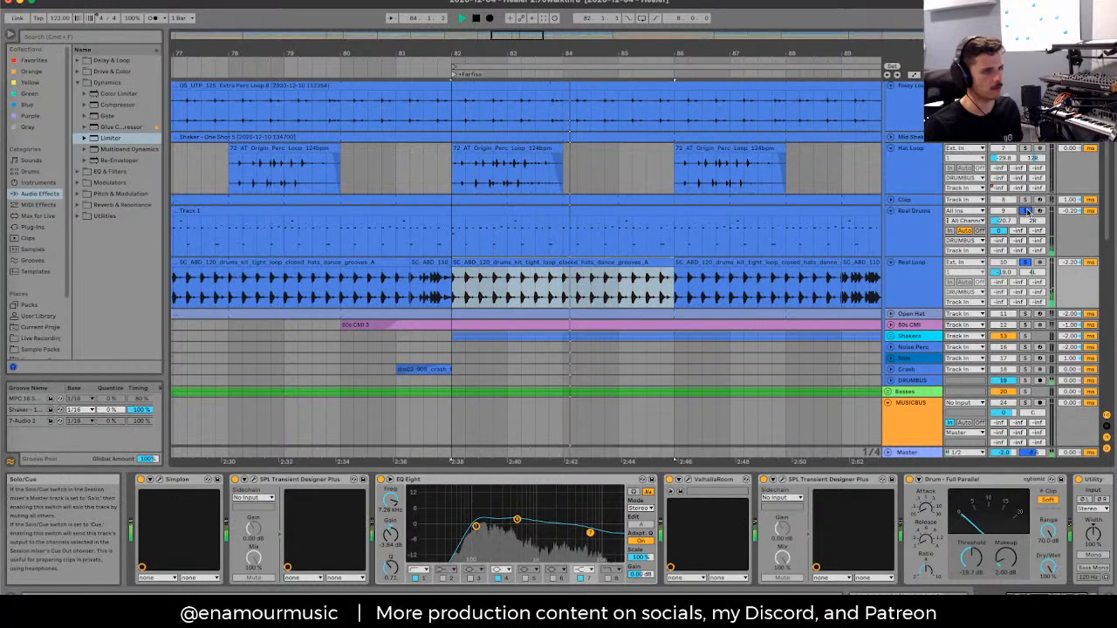
pyautogui.scroll(2, 1027, 211)
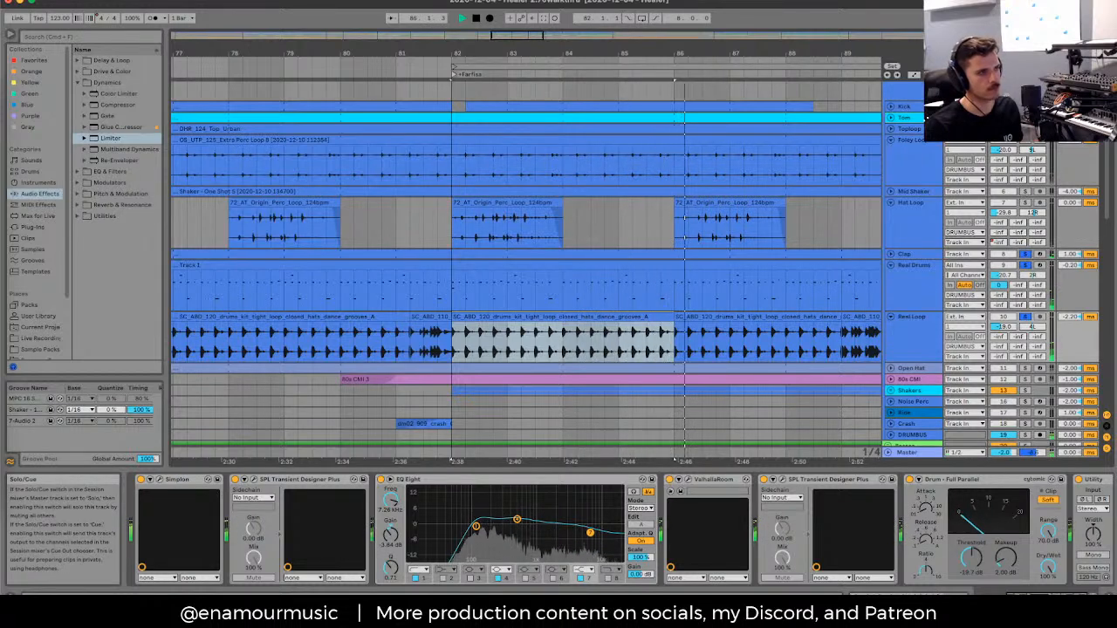
pyautogui.click(1026, 195)
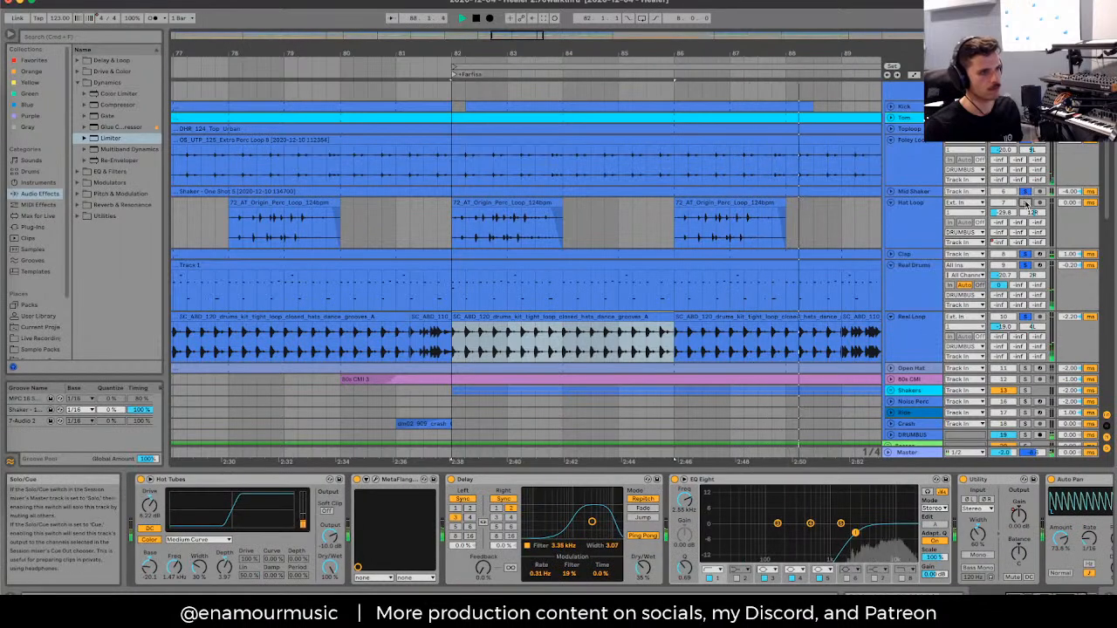
# Step: Place the playback start at the Real Loop fill at bar 89, just before the +OH section
pyautogui.hscroll(5, 720, 332)
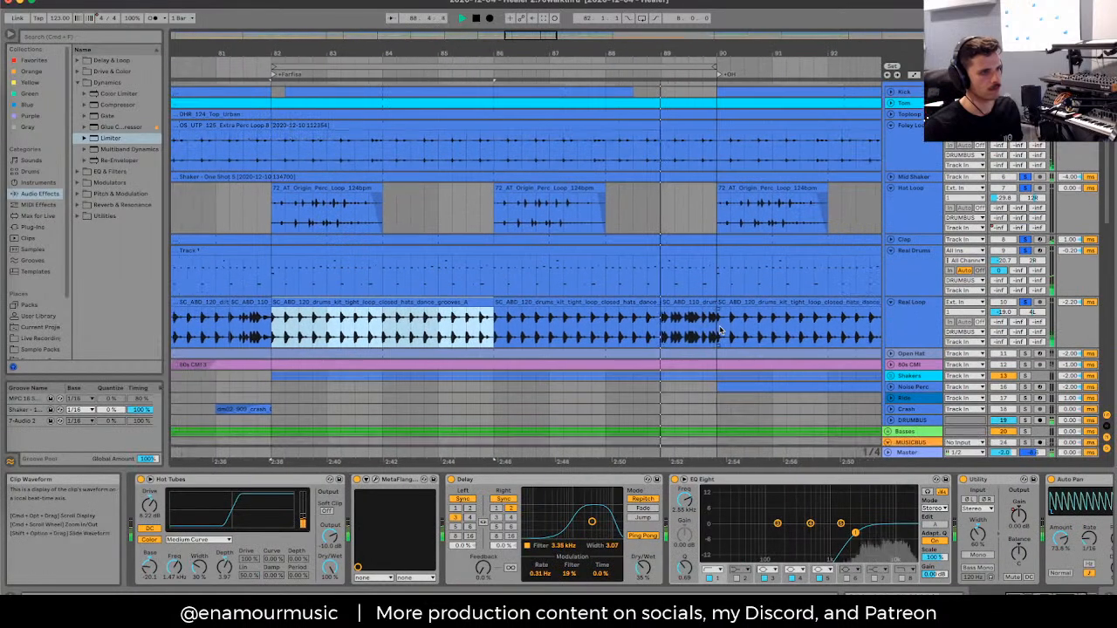
pyautogui.click(660, 337)
pyautogui.scroll(-5, 661, 338)
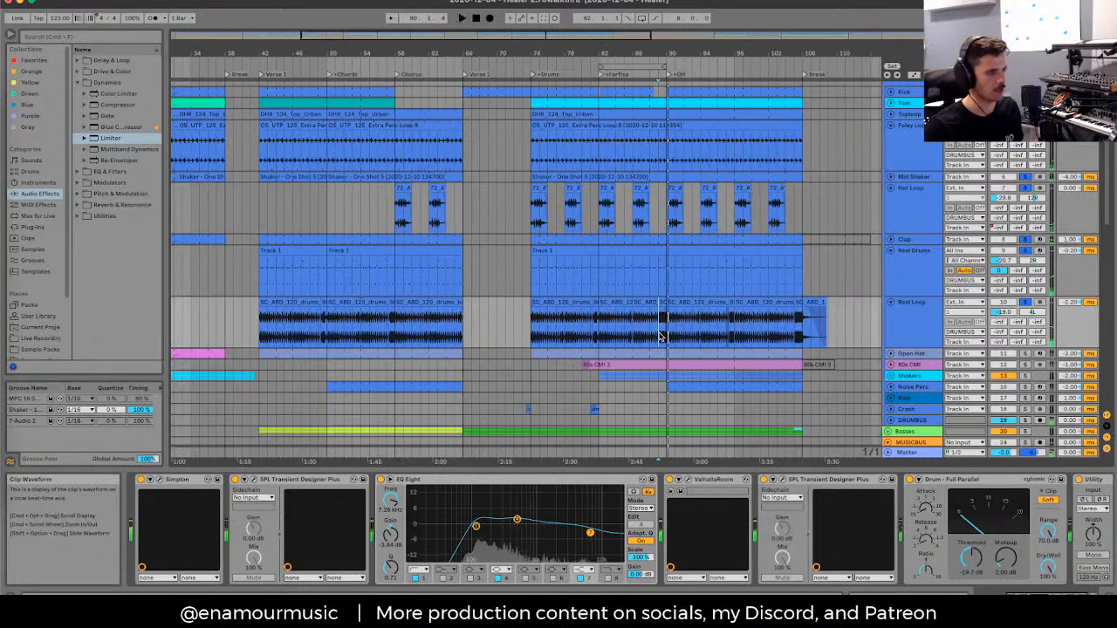
# Step: Open the Real Loop fill clips just before the +OH and +Farfisa sections and compare their waveforms and warp markers
pyautogui.scroll(5, 692, 336)
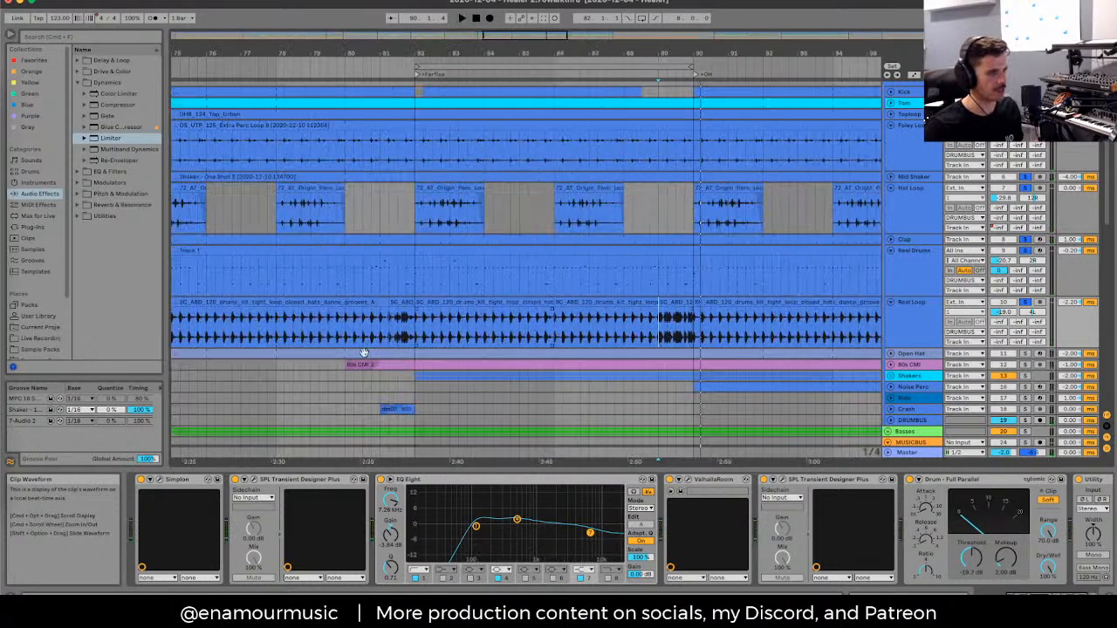
pyautogui.click(680, 297)
pyautogui.doubleClick(682, 303)
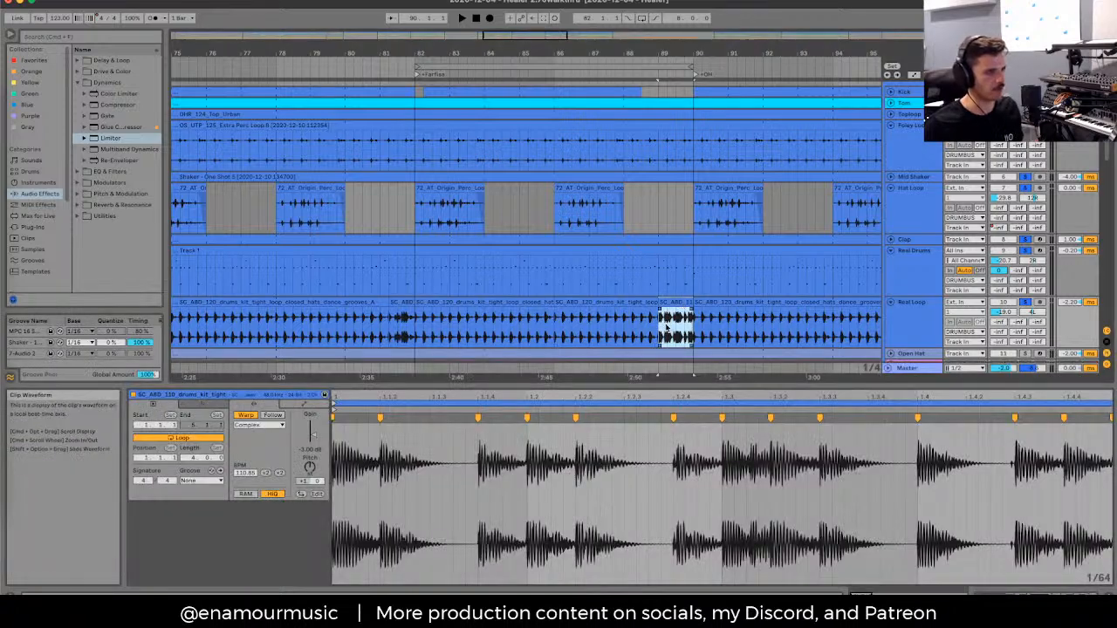
pyautogui.click(402, 302)
pyautogui.moveTo(392, 330); pyautogui.dragTo(406, 331)
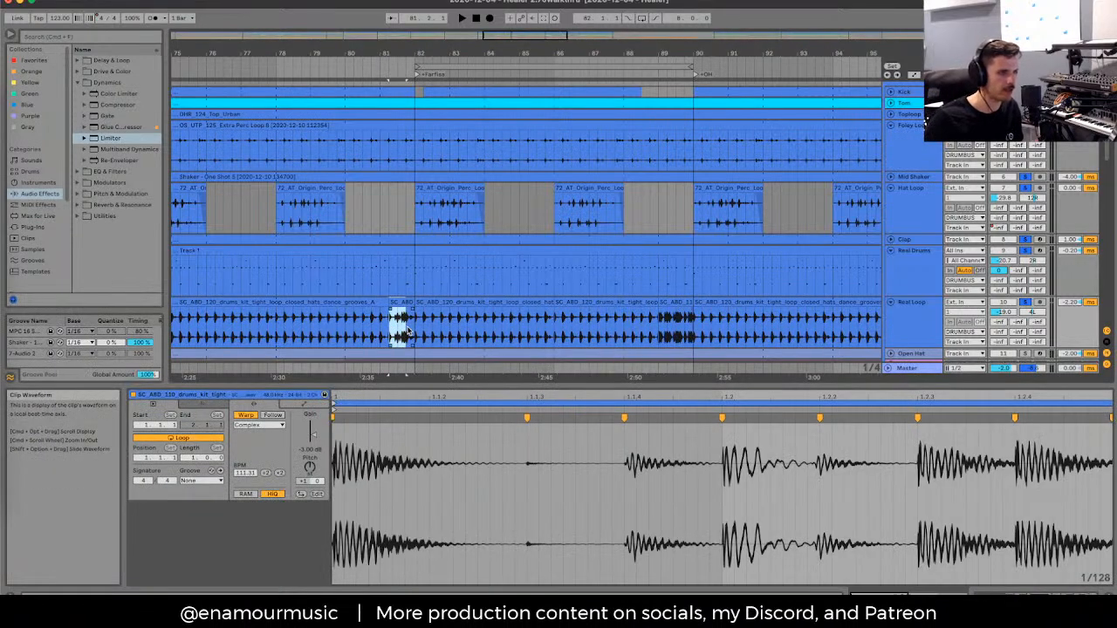
pyautogui.click(405, 302)
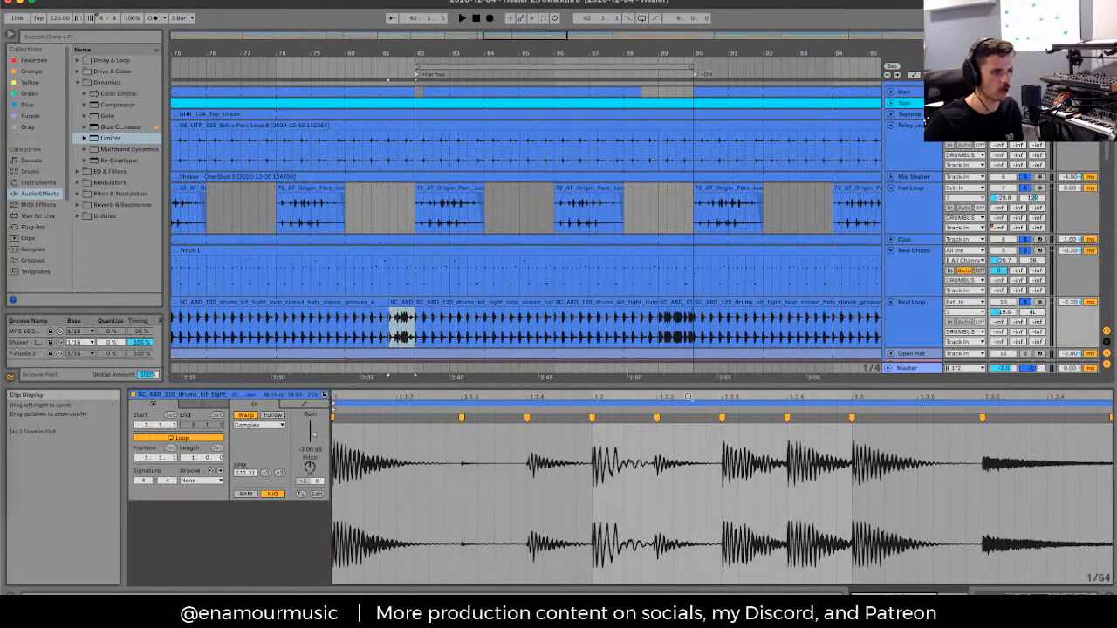
pyautogui.moveTo(690, 398); pyautogui.dragTo(624, 403)
pyautogui.click(403, 337)
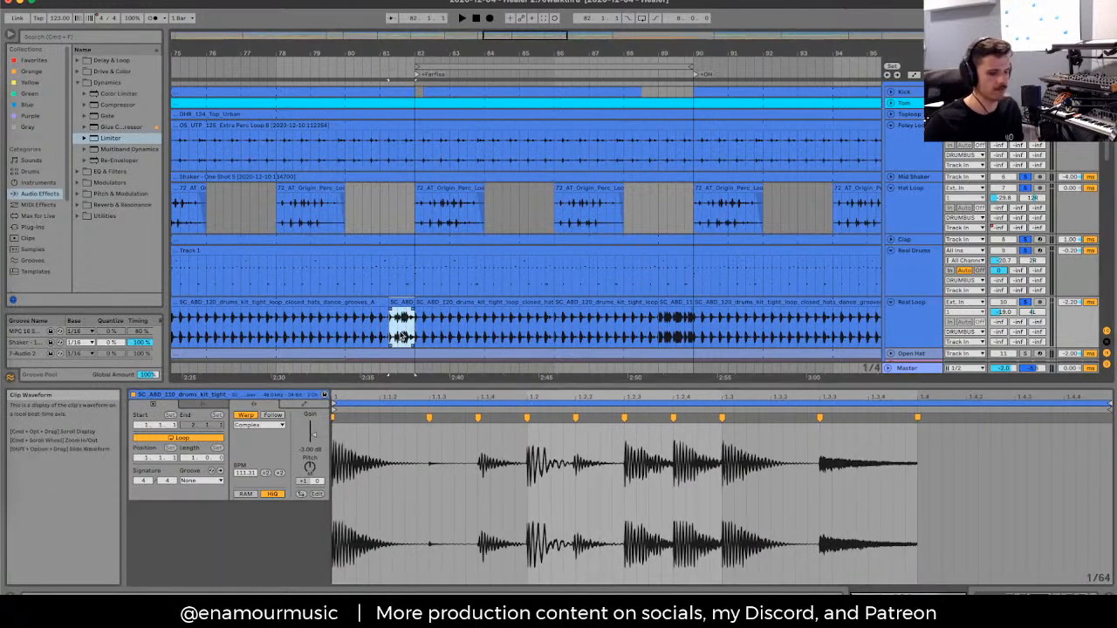
# Step: Look over where the Real Loop fills fall across Verse 1, +Chords, Chorus and +Drums in the arrangement
pyautogui.press('-')
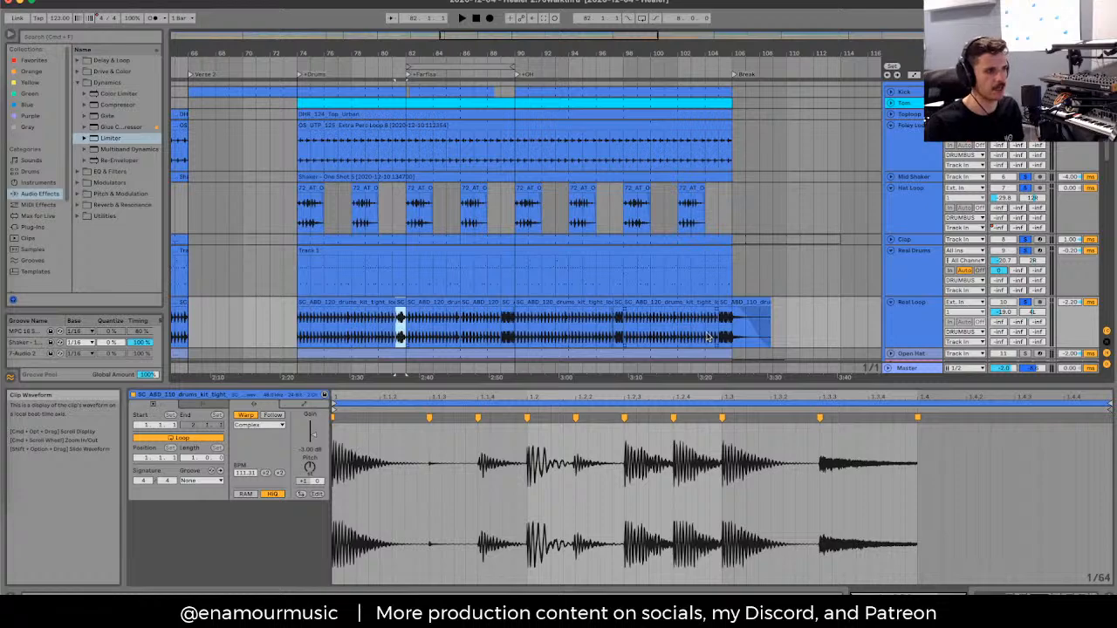
pyautogui.hscroll(-10, 611, 312)
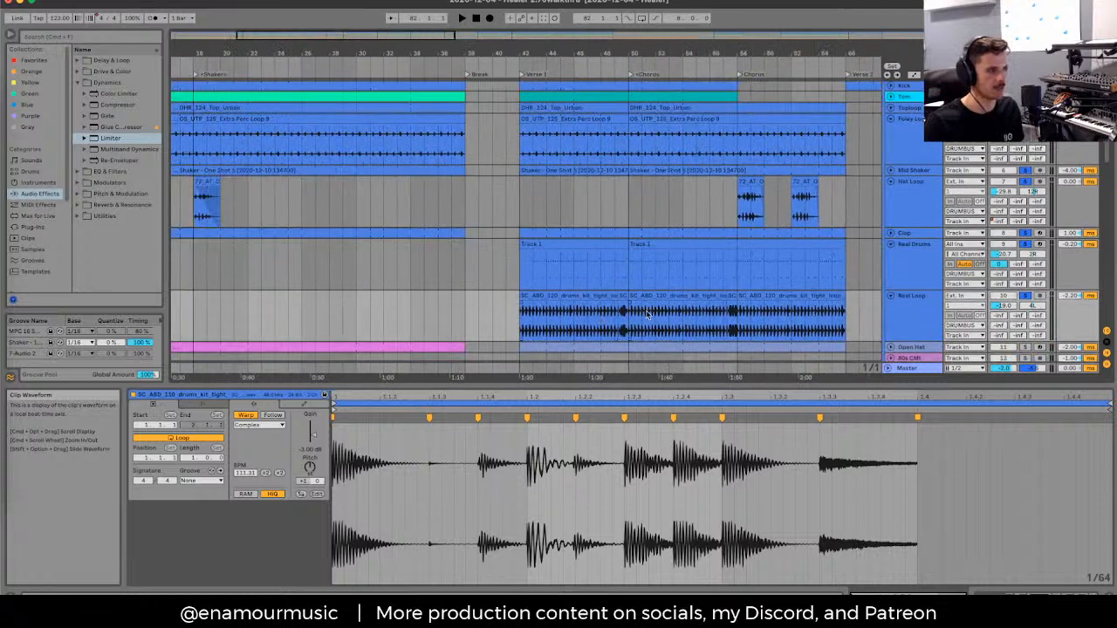
pyautogui.hscroll(5, 617, 312)
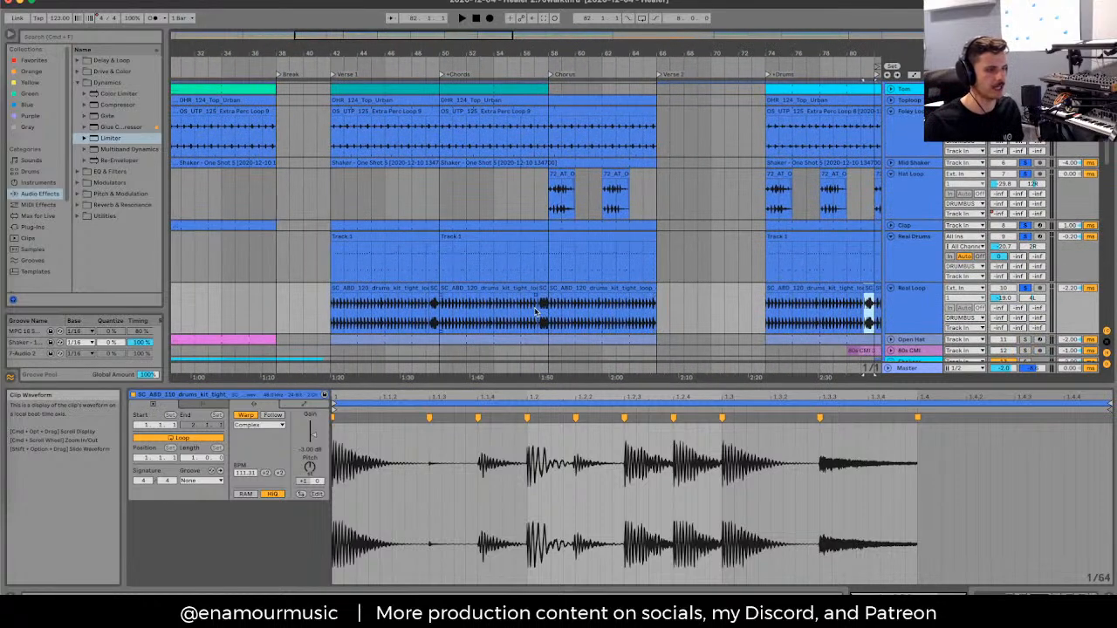
pyautogui.scroll(-3, 536, 312)
pyautogui.click(713, 253)
pyautogui.hscroll(-3, 713, 255)
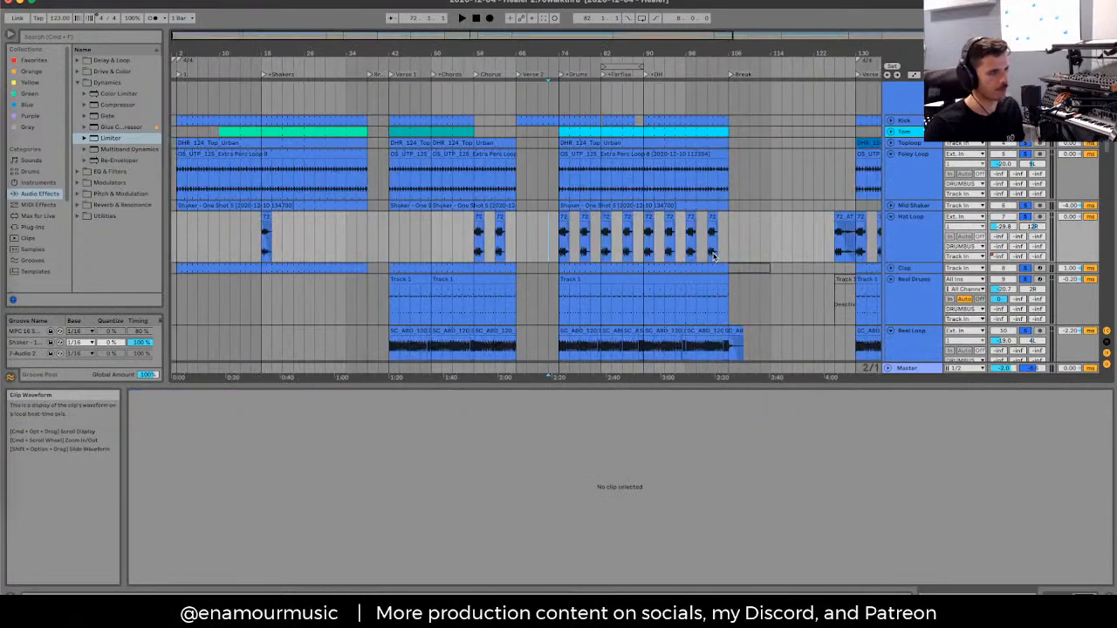
# Step: Unfold the Open Hat track, audition it in solo, and view its MIDI clips in the +OH and +Chords sections
pyautogui.scroll(-2, 414, 265)
pyautogui.scroll(-2, 681, 253)
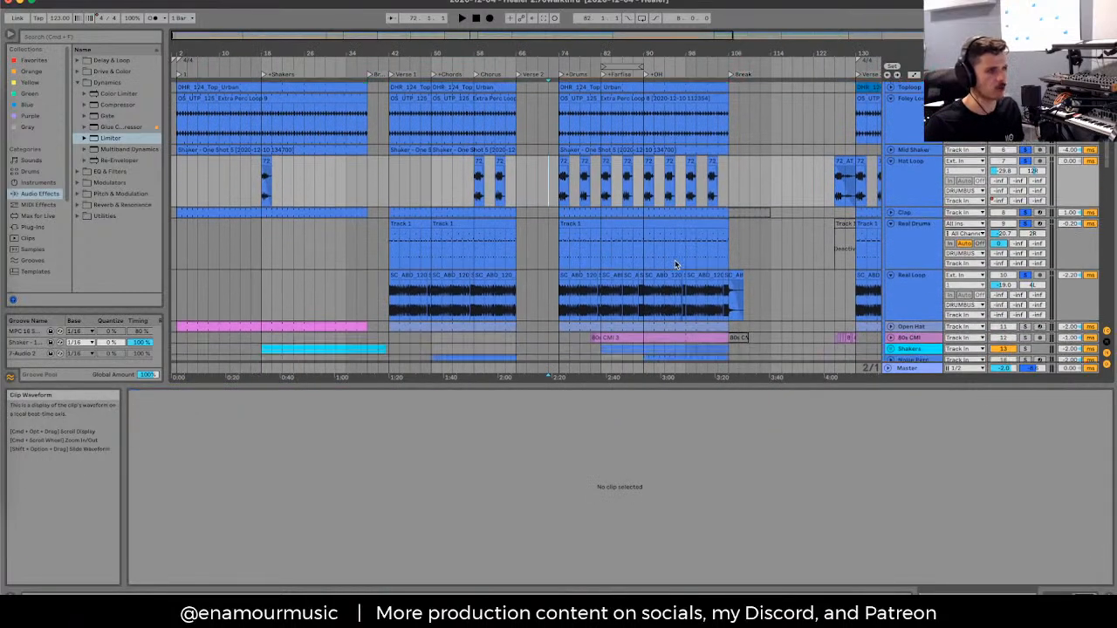
pyautogui.click(890, 307)
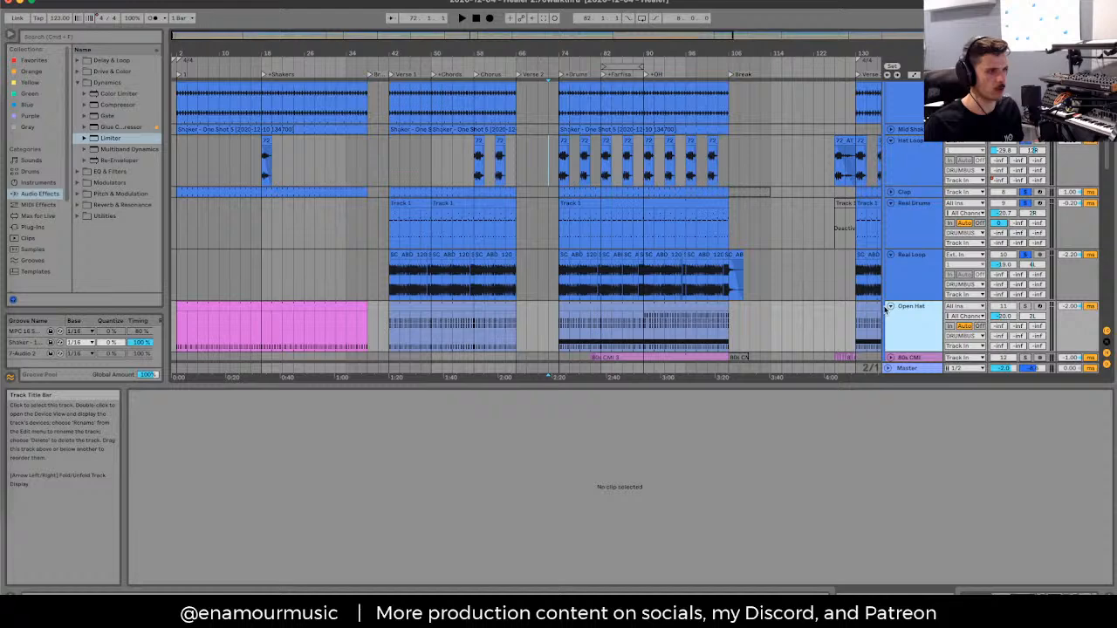
pyautogui.click(603, 307)
pyautogui.press('space')
pyautogui.click(679, 307)
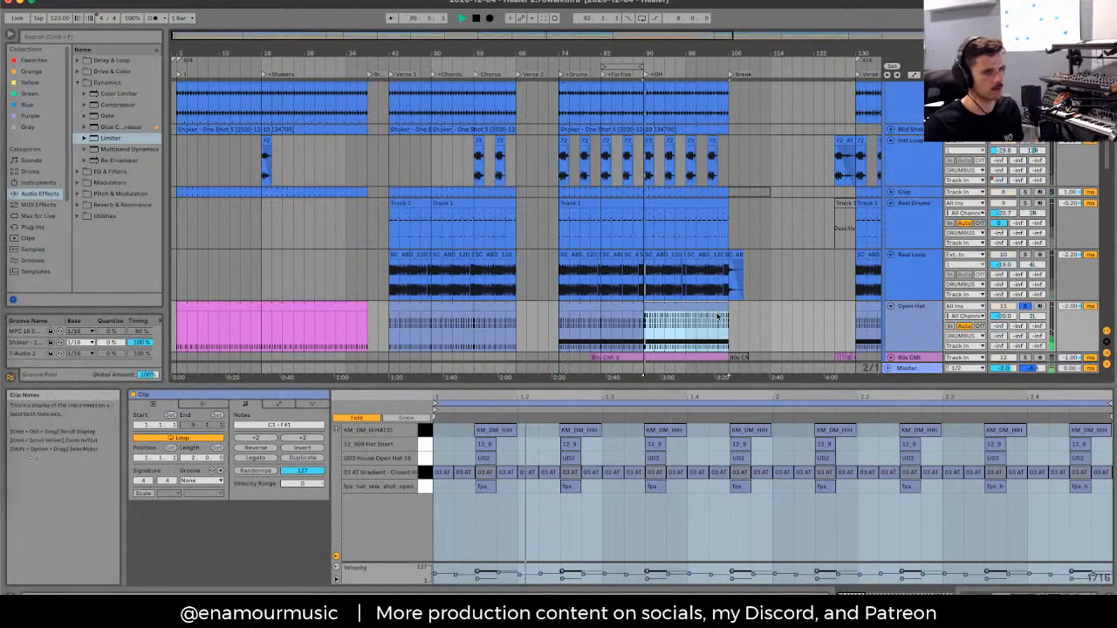
pyautogui.click(497, 305)
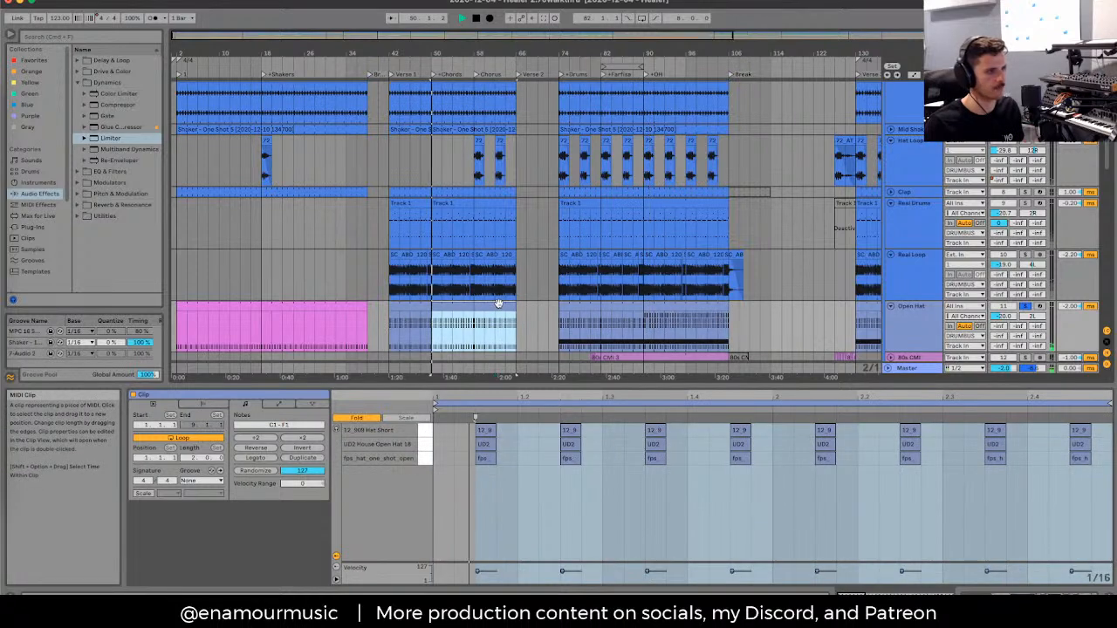
pyautogui.scroll(-3, 498, 304)
pyautogui.press('space')
# Step: Unfold the 80s CMI track, view its clip at bar 82, and audition it in solo
pyautogui.click(891, 288)
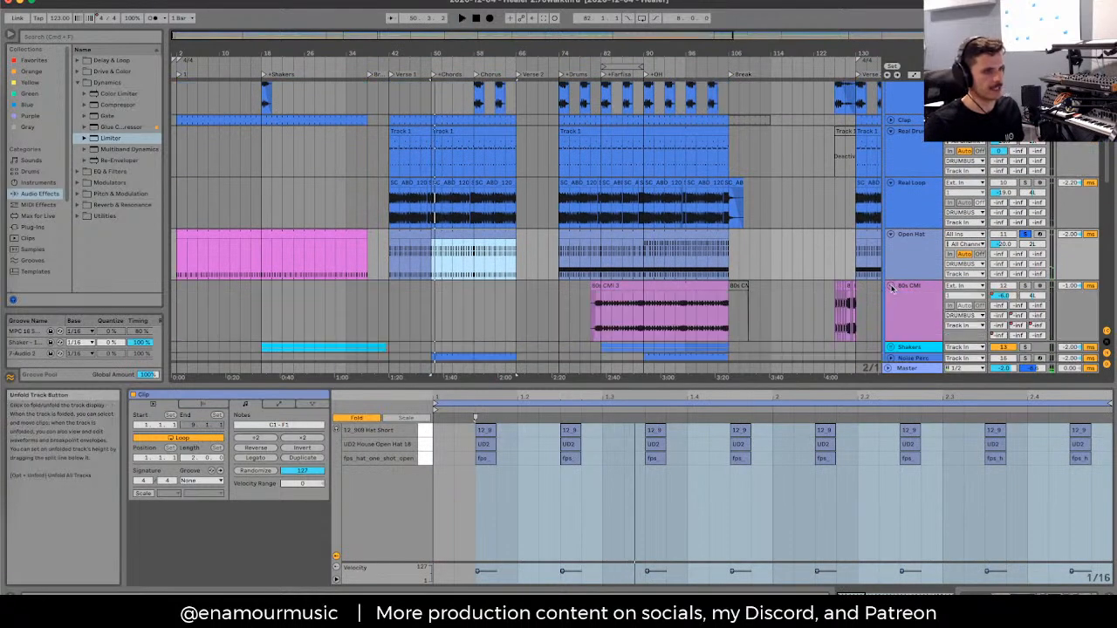
pyautogui.click(600, 319)
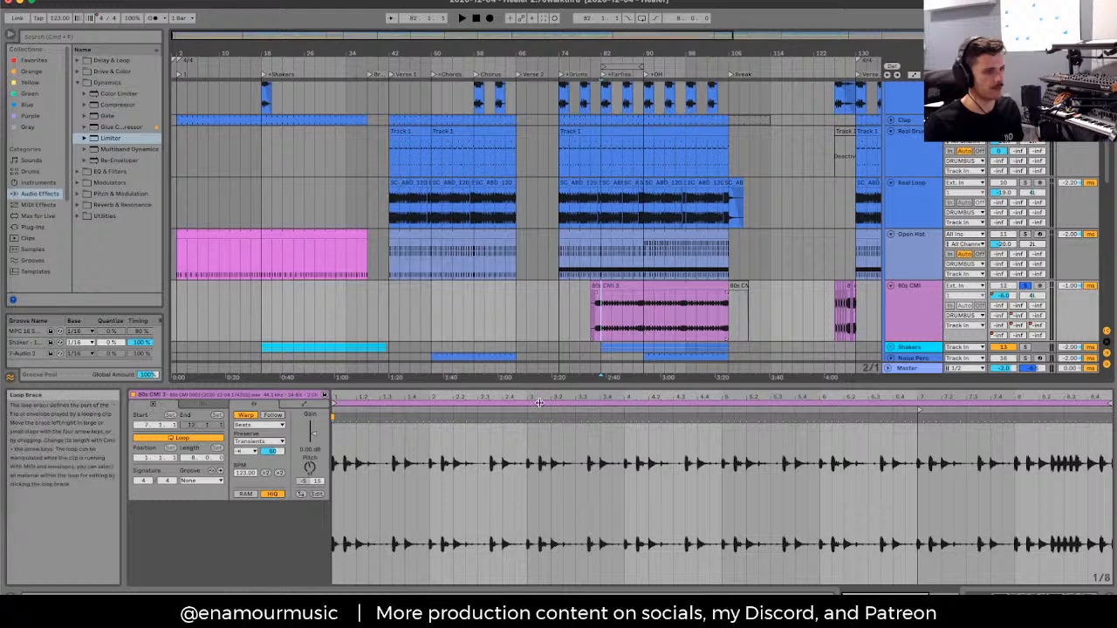
pyautogui.click(799, 327)
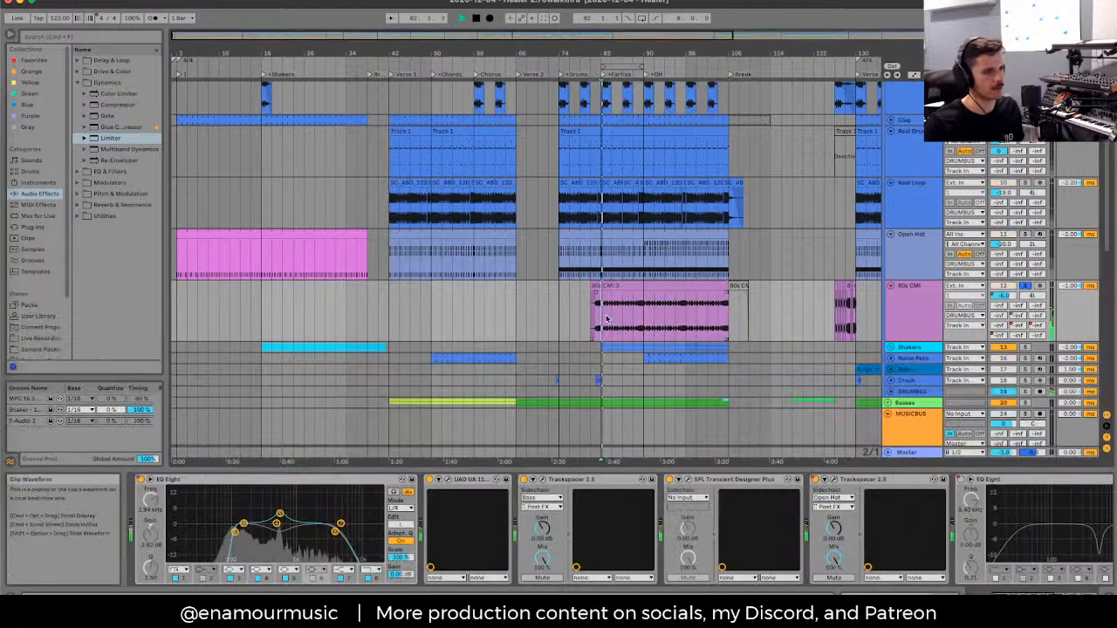
pyautogui.press('space')
# Step: Compare 80s CMI with its first EQ Eight bypassed, re-enable automation, and examine the rest of the device chain during playback
pyautogui.click(140, 479)
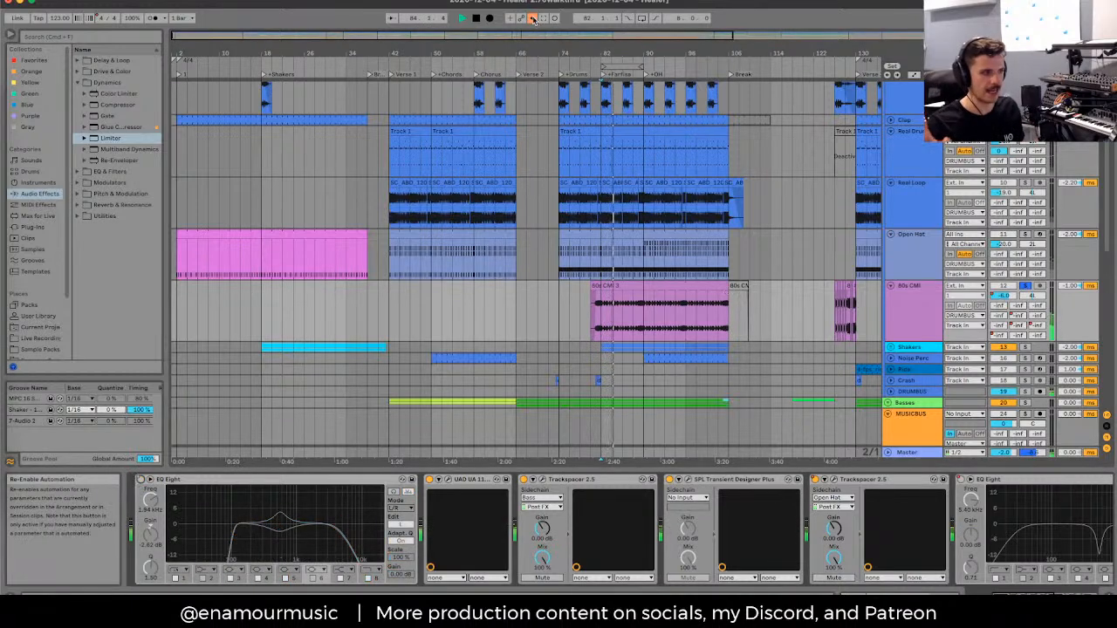
pyautogui.click(532, 19)
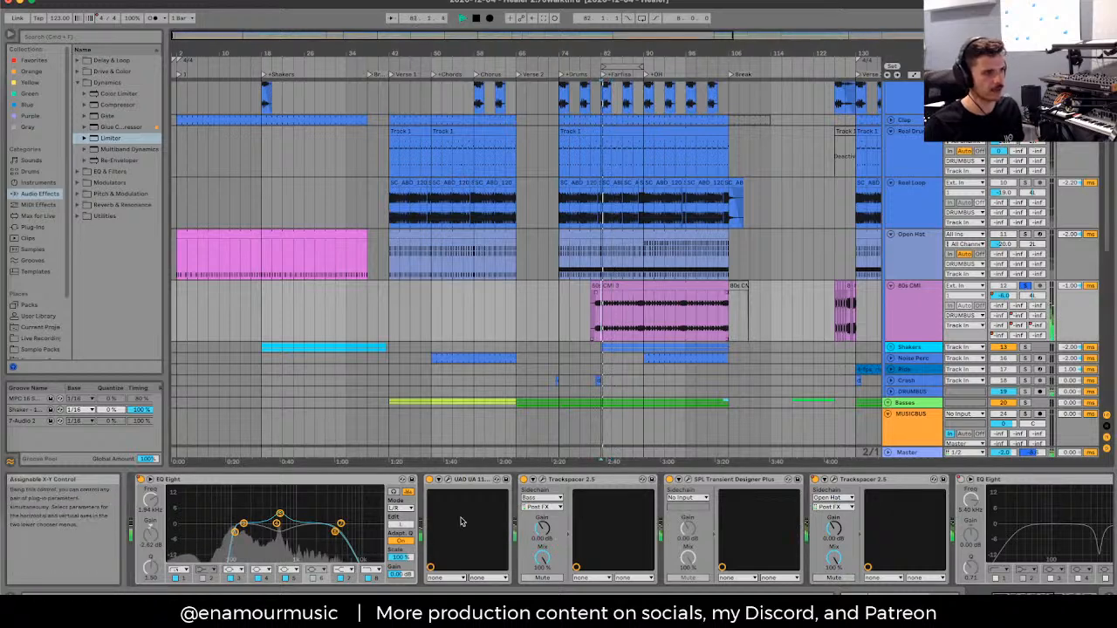
pyautogui.hscroll(6, 323, 548)
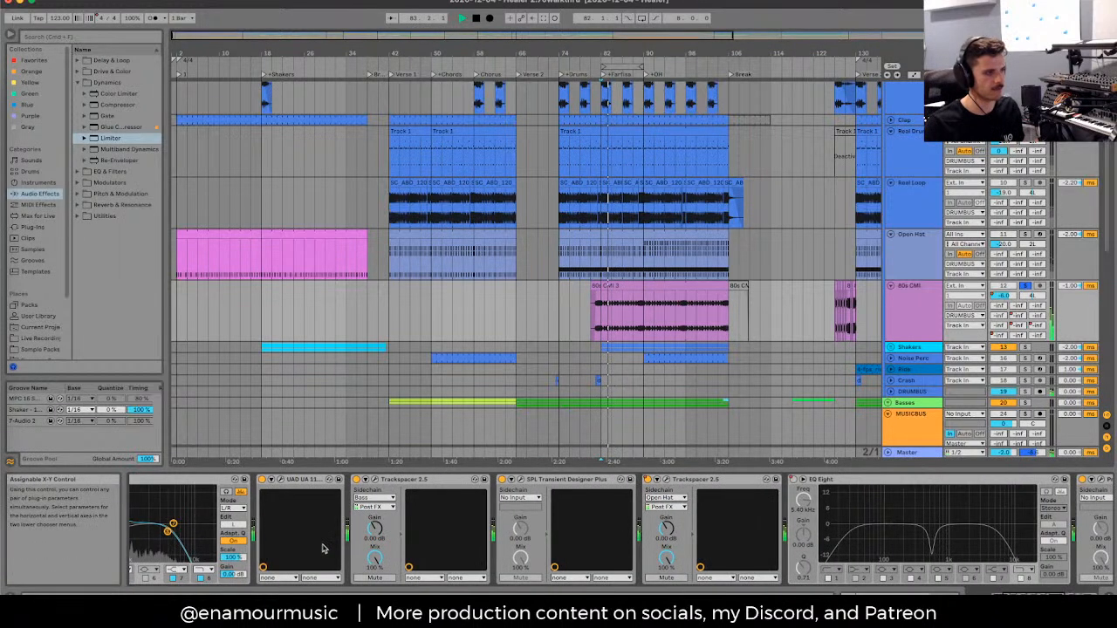
pyautogui.hscroll(5, 323, 548)
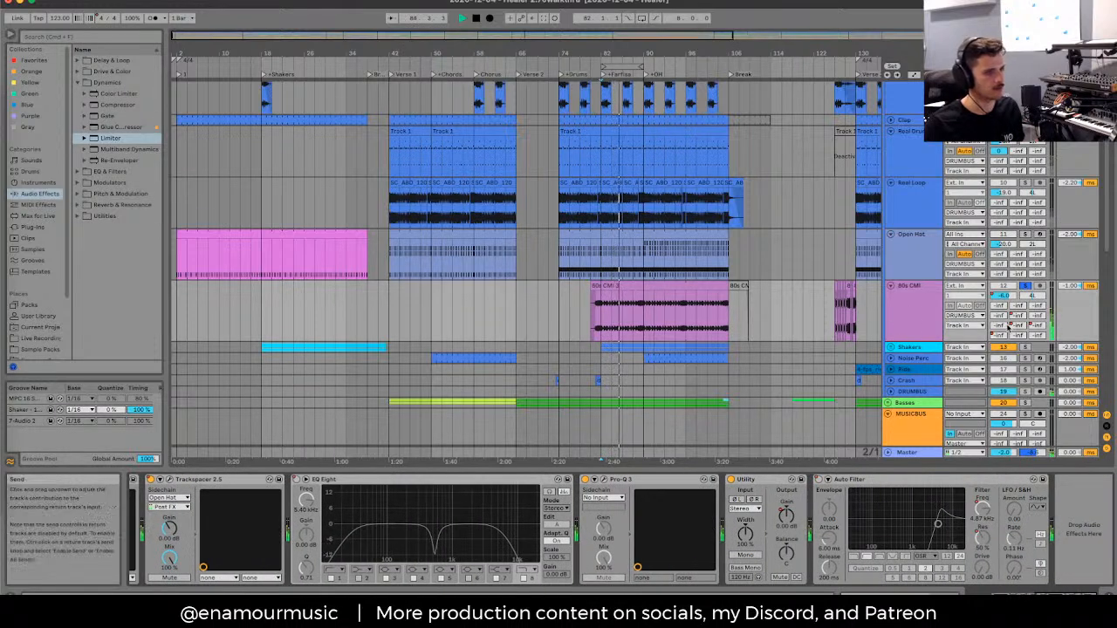
pyautogui.press('space')
# Step: Unfold the Shakers group, audition it in solo from the +OH section, and view the Shake L and Shake R loop clips
pyautogui.click(890, 346)
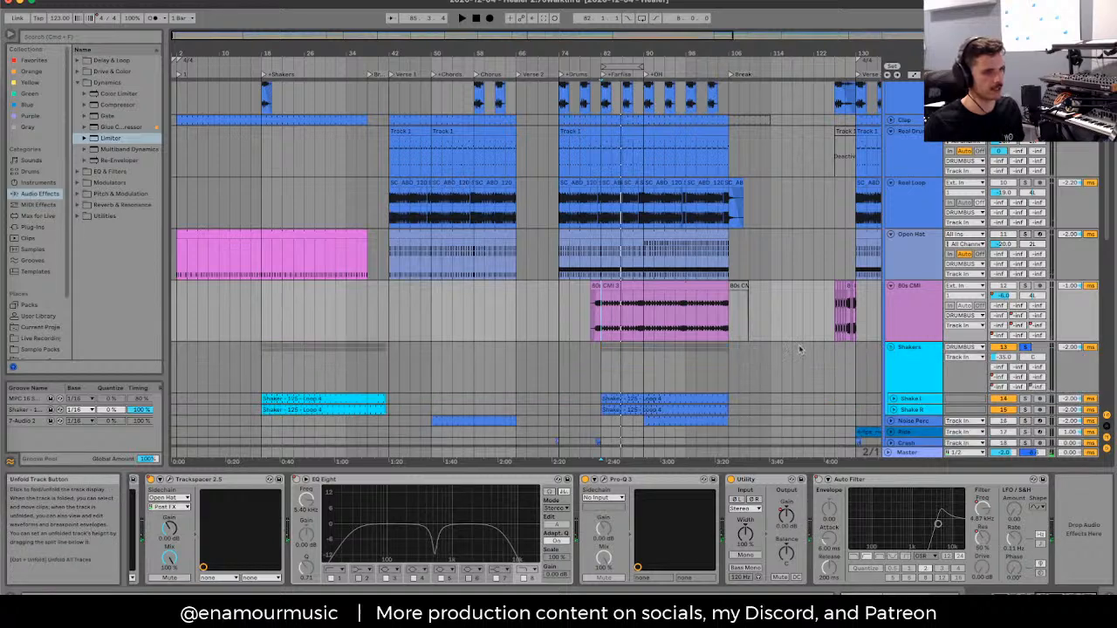
pyautogui.click(644, 371)
pyautogui.scroll(-4, 645, 372)
pyautogui.press('space')
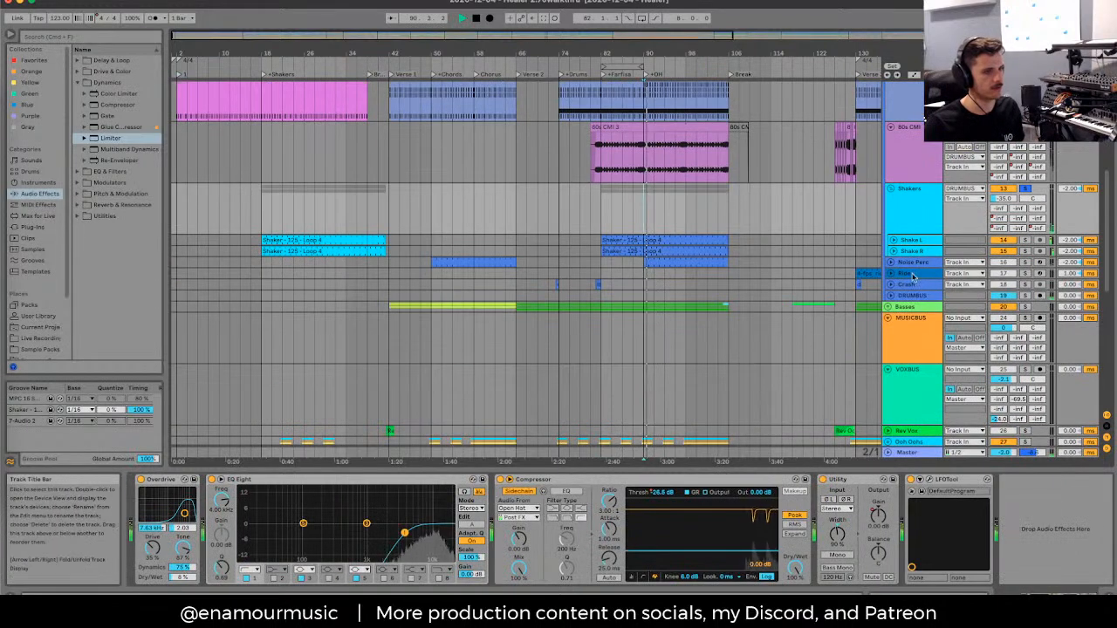
pyautogui.click(756, 240)
pyautogui.doubleClick(698, 240)
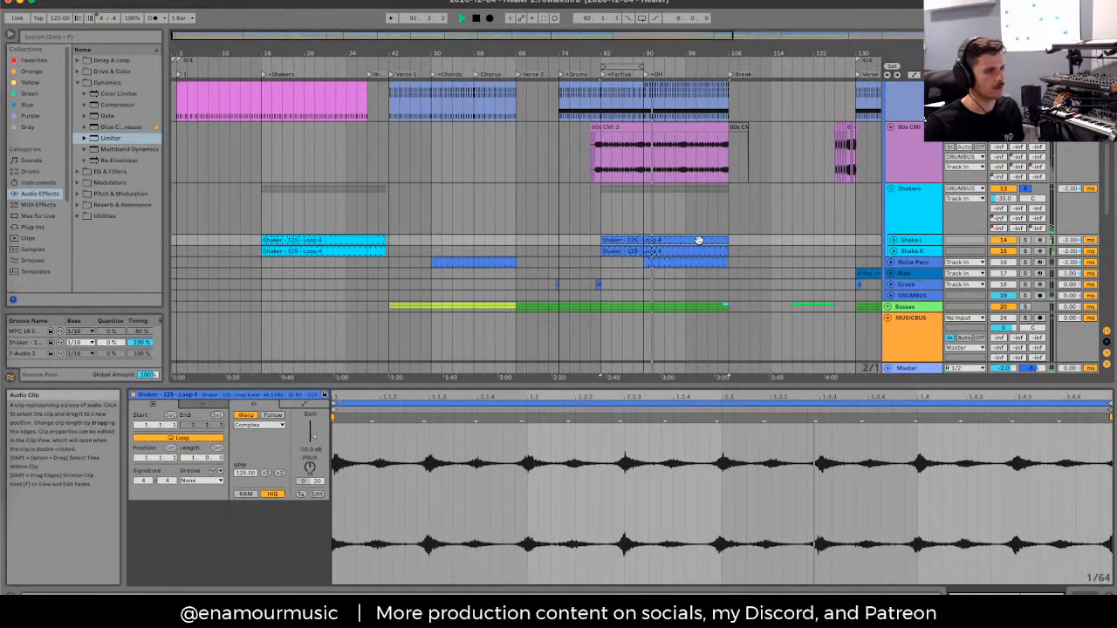
pyautogui.press('space')
pyautogui.click(685, 251)
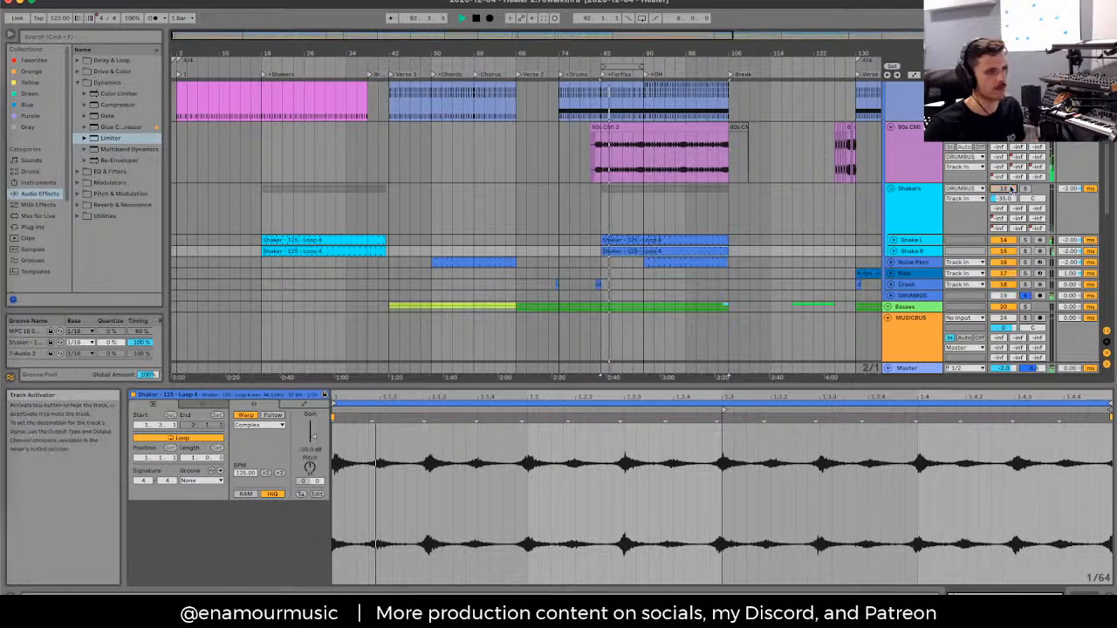
# Step: Mark the empty Shakers stretch from Verse 2 to +Farfisa, followed by the range where Shakers and 80s CMI play together
pyautogui.click(507, 212)
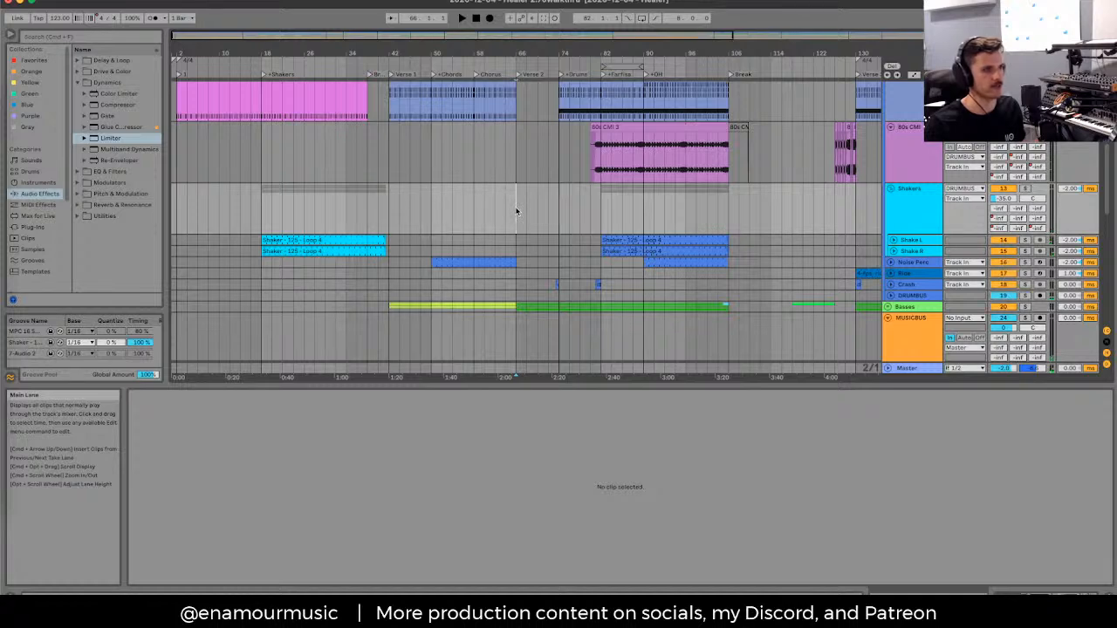
pyautogui.moveTo(516, 211); pyautogui.dragTo(601, 211)
pyautogui.press('-')
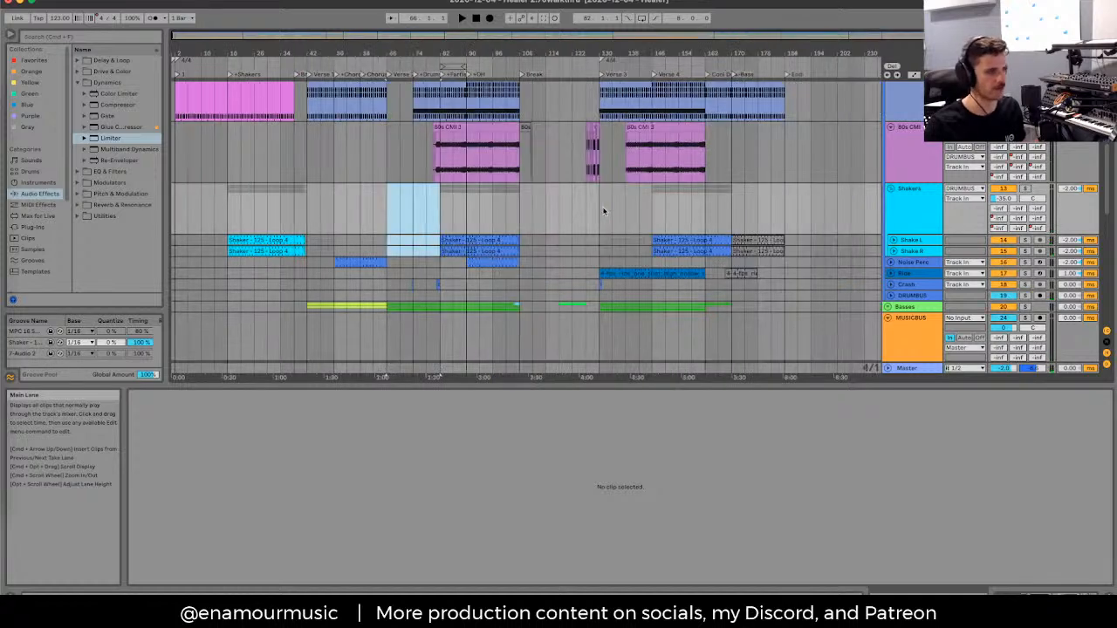
pyautogui.click(438, 213)
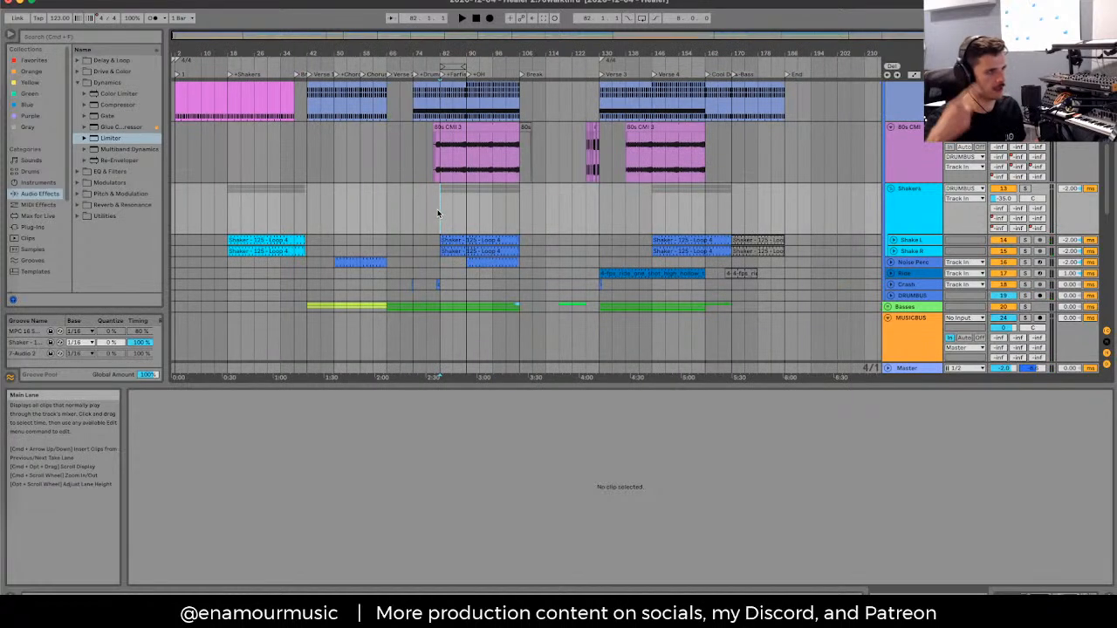
pyautogui.moveTo(439, 181); pyautogui.dragTo(527, 256)
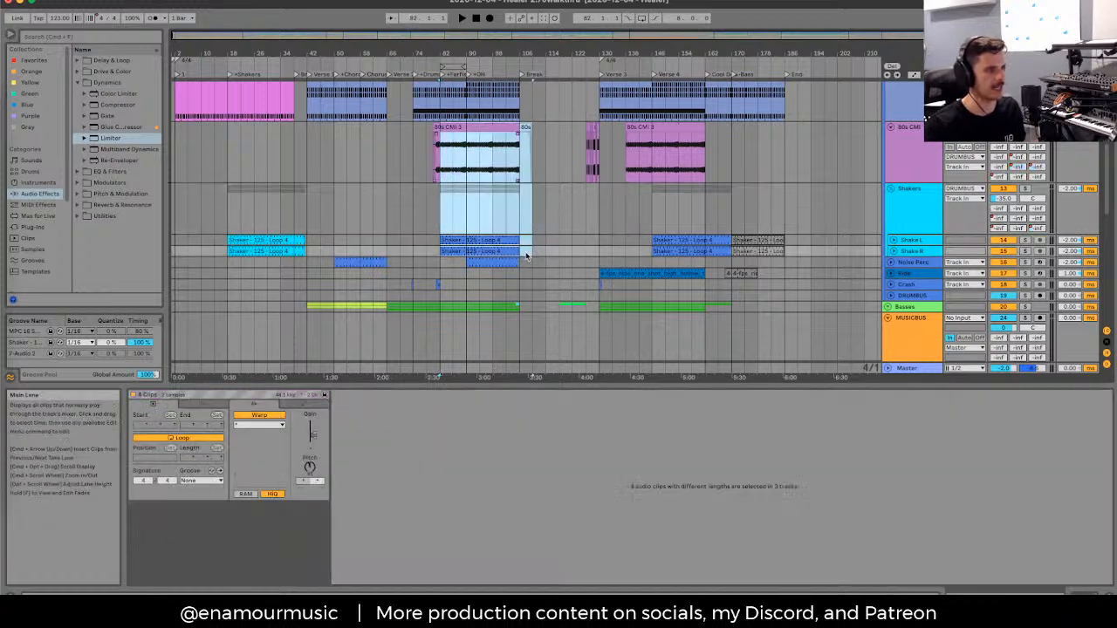
pyautogui.click(401, 213)
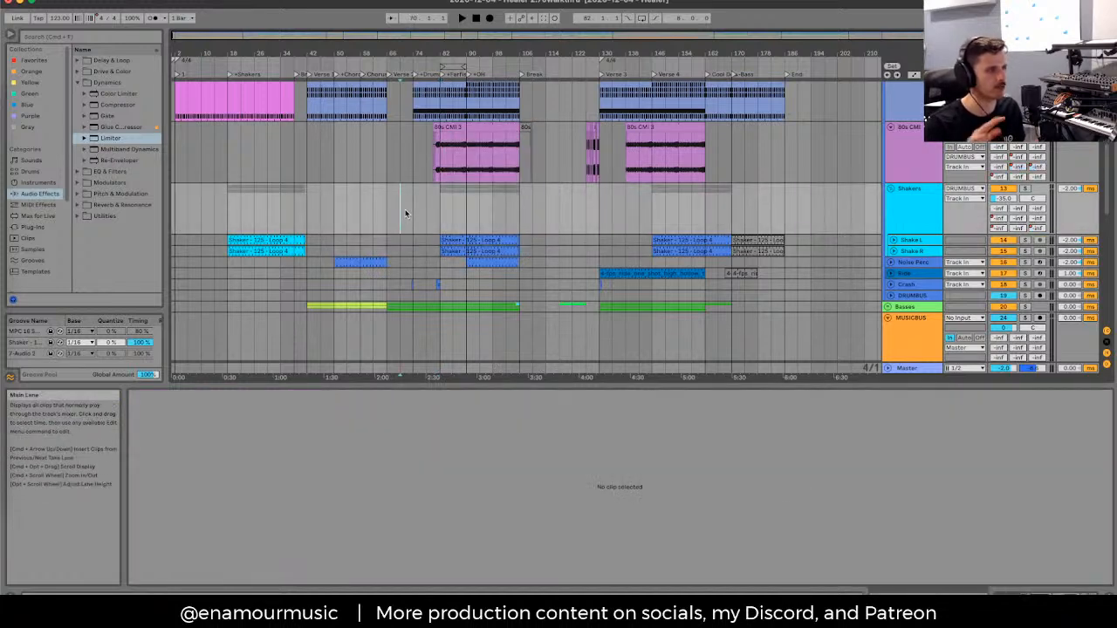
# Step: Audition the 80s CMI clip from its lead-in just before the +Farfisa section
pyautogui.click(442, 182)
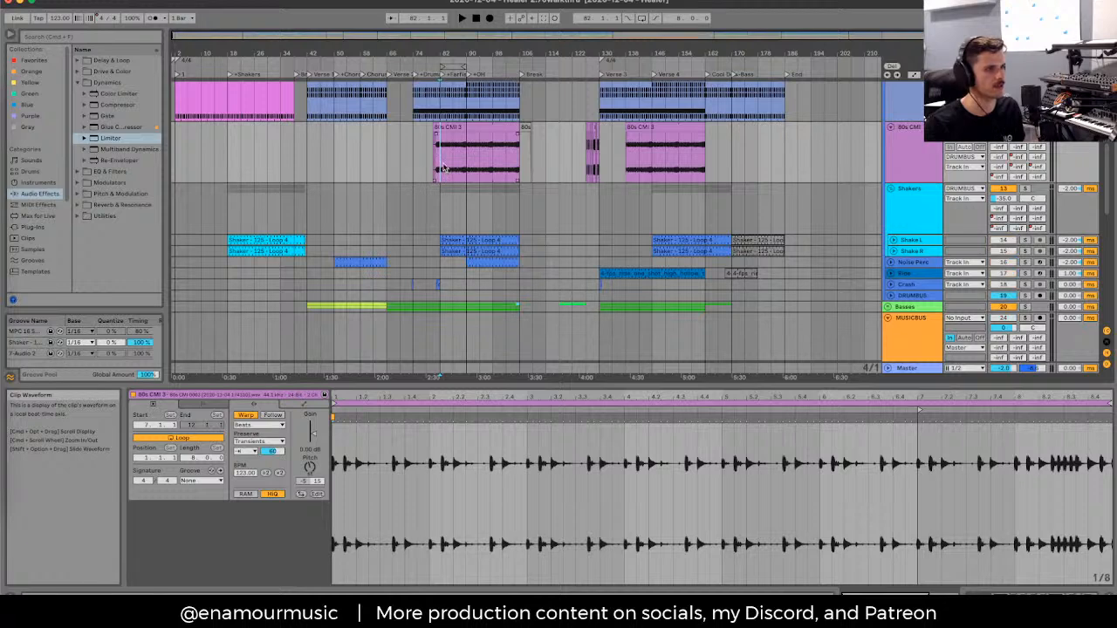
pyautogui.click(422, 165)
pyautogui.scroll(3, 422, 166)
pyautogui.click(442, 163)
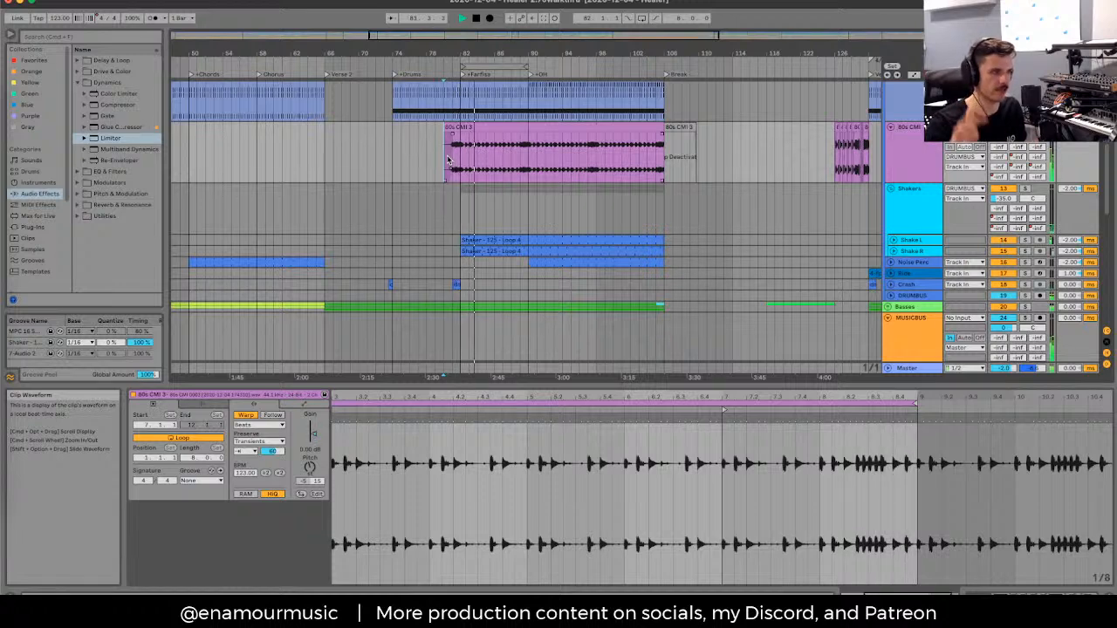
# Step: Unfold the Noise Perc track, audition its +OH clip in solo, and examine its Noize 2, Overdrive, LFO and EQ Eight devices
pyautogui.click(891, 263)
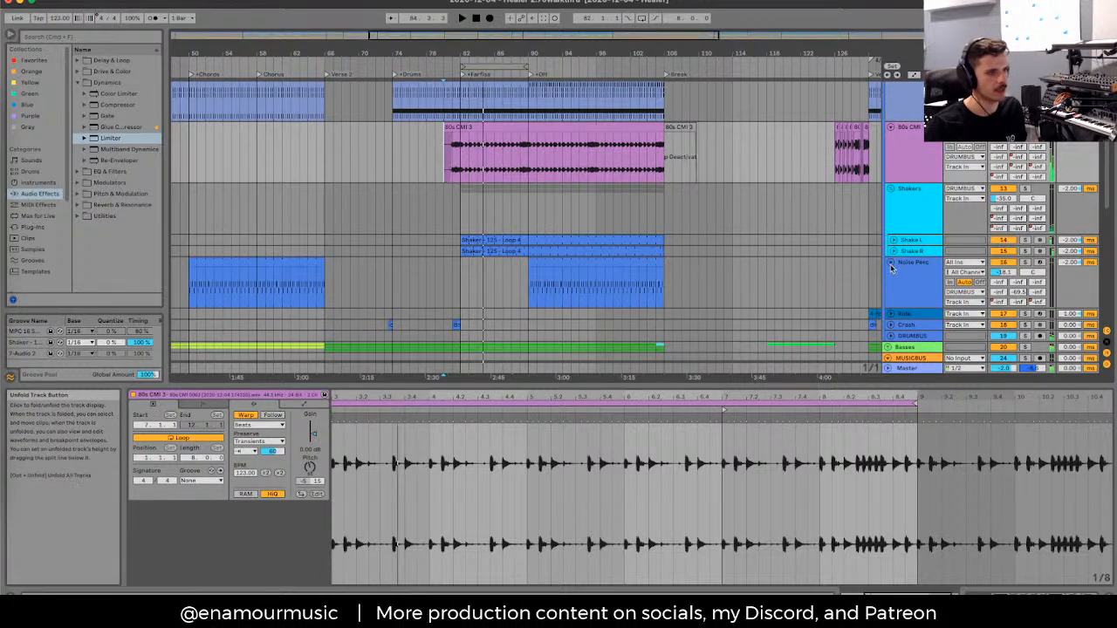
pyautogui.click(566, 260)
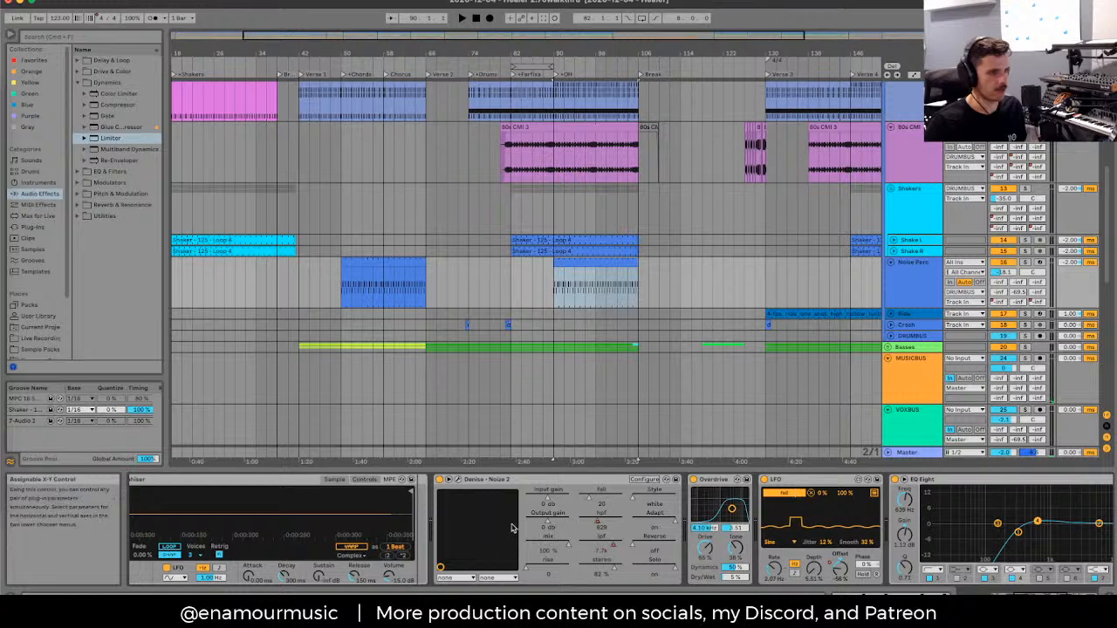
pyautogui.press('space')
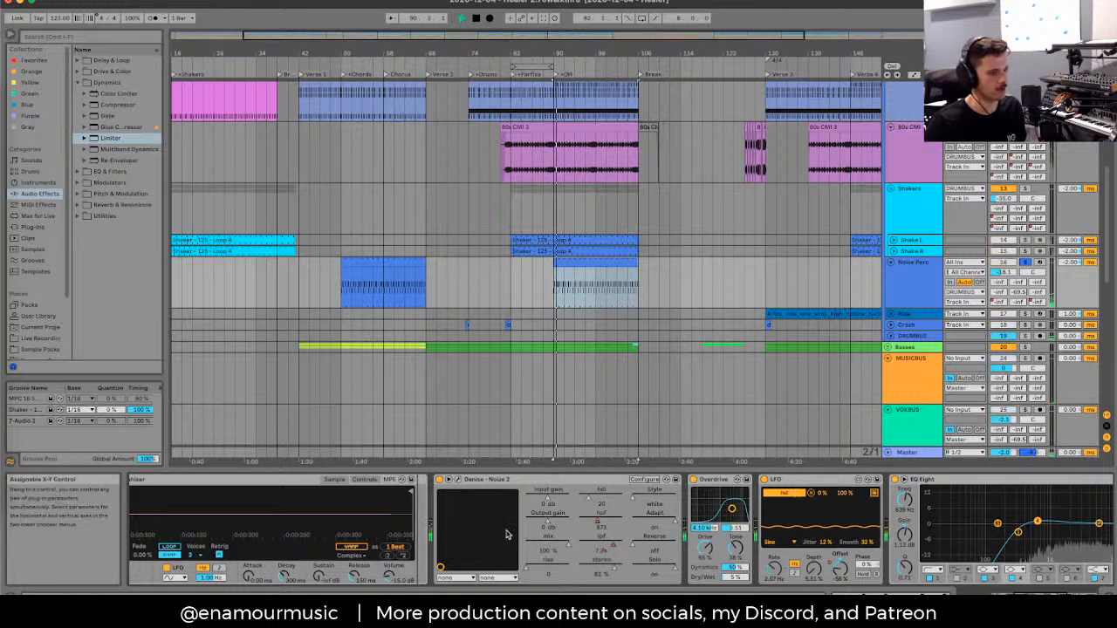
pyautogui.hscroll(3, 559, 515)
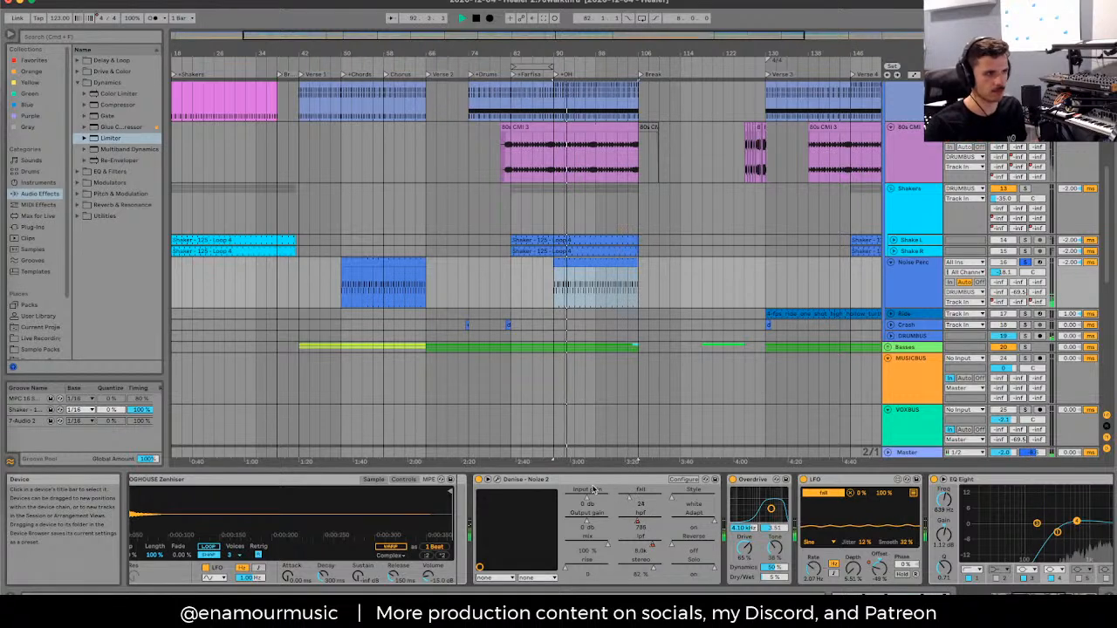
# Step: Audition the percussion with the DRUMBUS soloed and open the Noise Perc clip in the +OH section to view its notes
pyautogui.click(1025, 336)
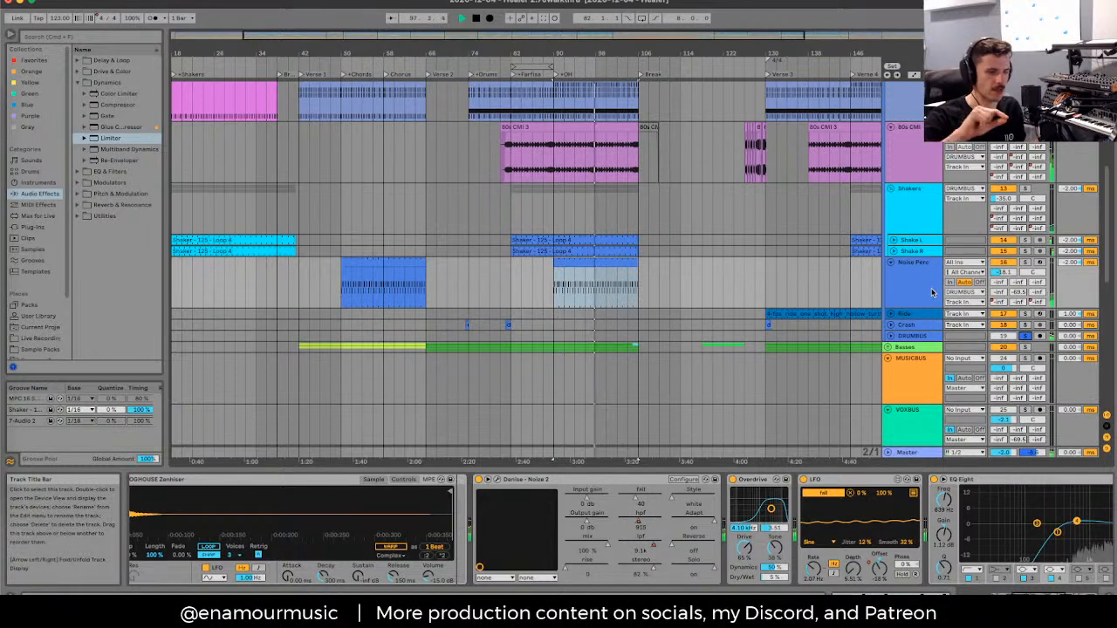
pyautogui.click(604, 262)
pyautogui.doubleClick(604, 262)
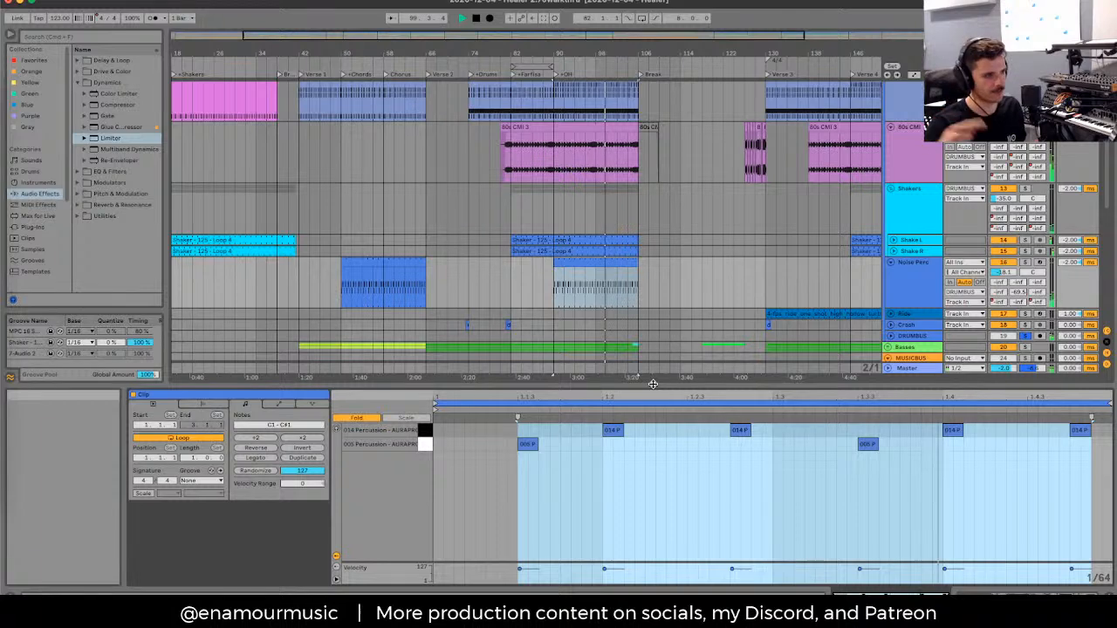
pyautogui.press('space')
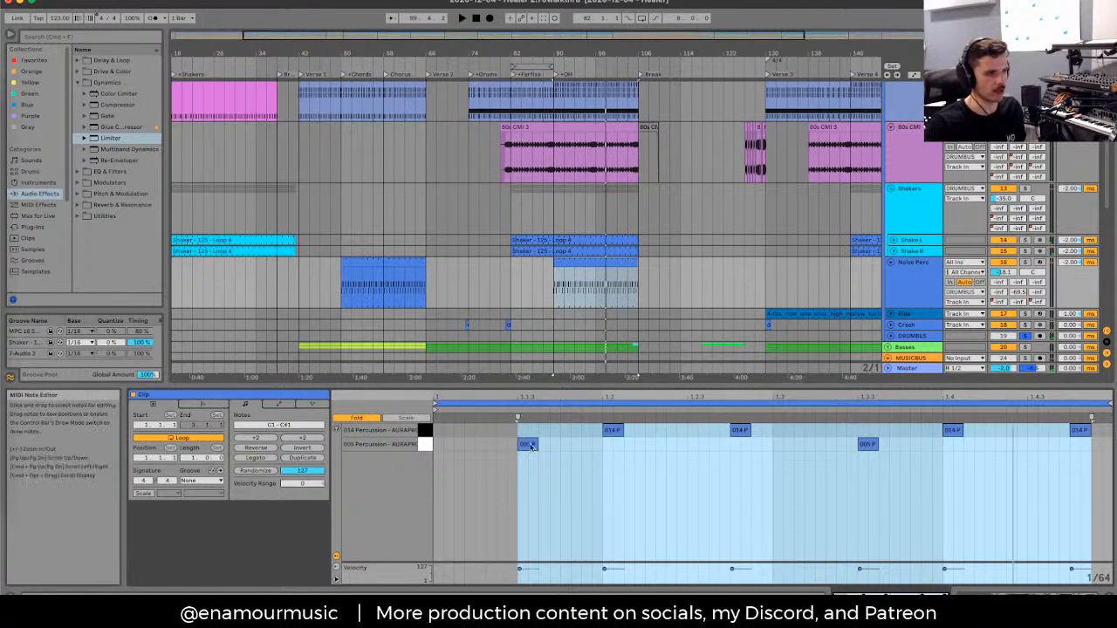
# Step: Mark the percussion notes in the first and second halves of the Noise Perc bar and resume playback
pyautogui.moveTo(436, 426); pyautogui.dragTo(770, 489)
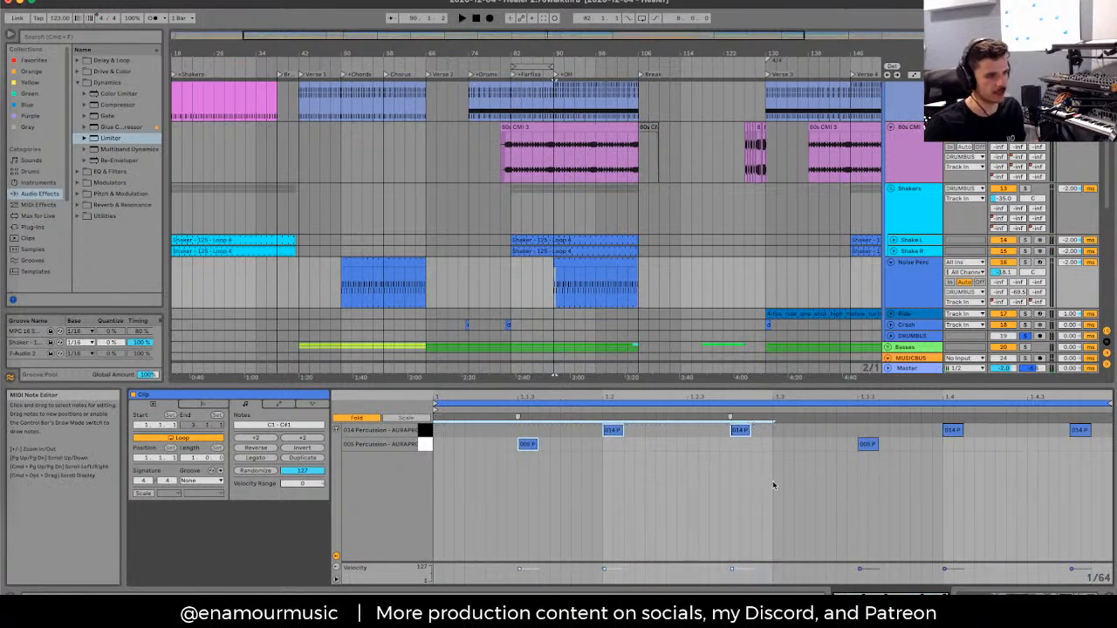
pyautogui.moveTo(773, 431); pyautogui.dragTo(1105, 490)
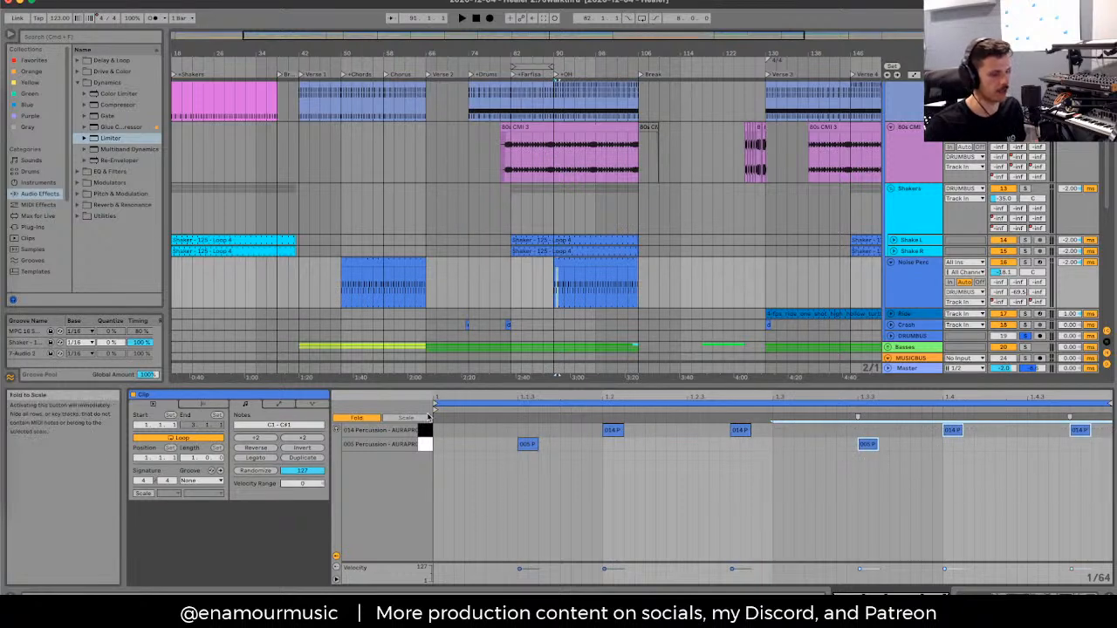
pyautogui.moveTo(433, 420)
pyautogui.mouseDown()
pyautogui.moveTo(769, 476)
pyautogui.moveTo(479, 417)
pyautogui.moveTo(445, 427)
pyautogui.mouseUp()
pyautogui.press('space')
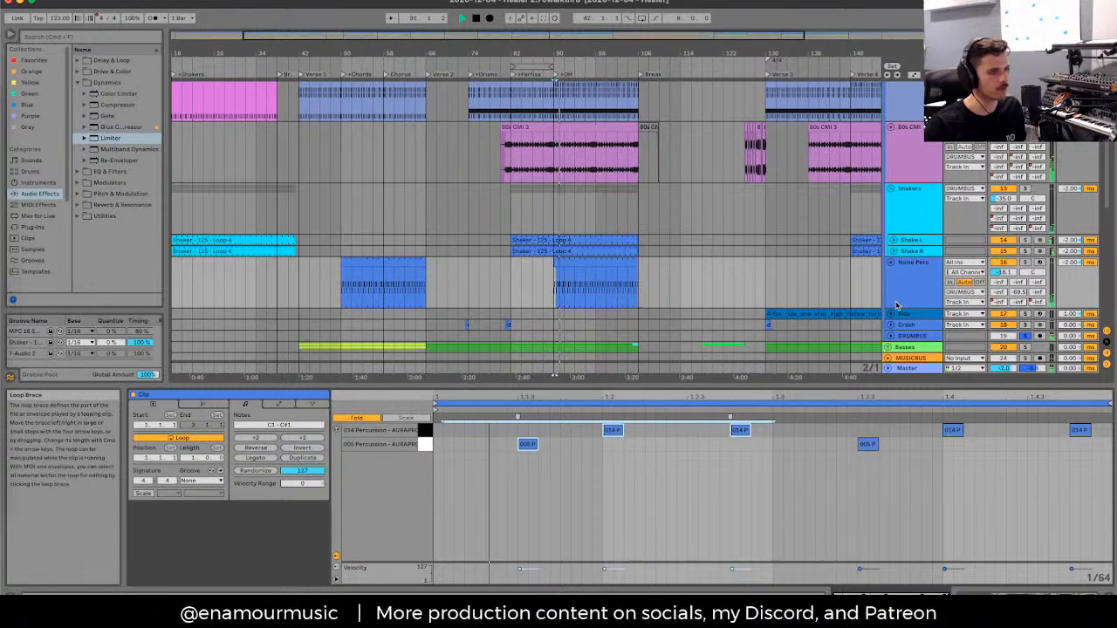
# Step: Unfold the Ride track and show the notes of its clip spanning Verse 3 and Verse 4
pyautogui.scroll(-2, 611, 218)
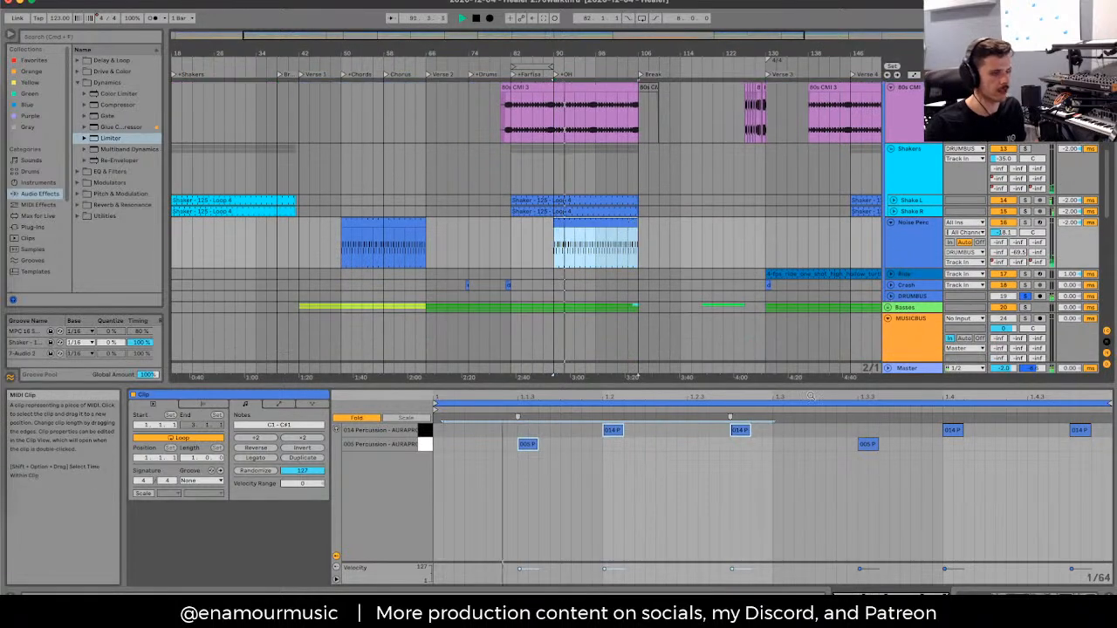
pyautogui.scroll(-1, 698, 236)
pyautogui.hscroll(5, 699, 235)
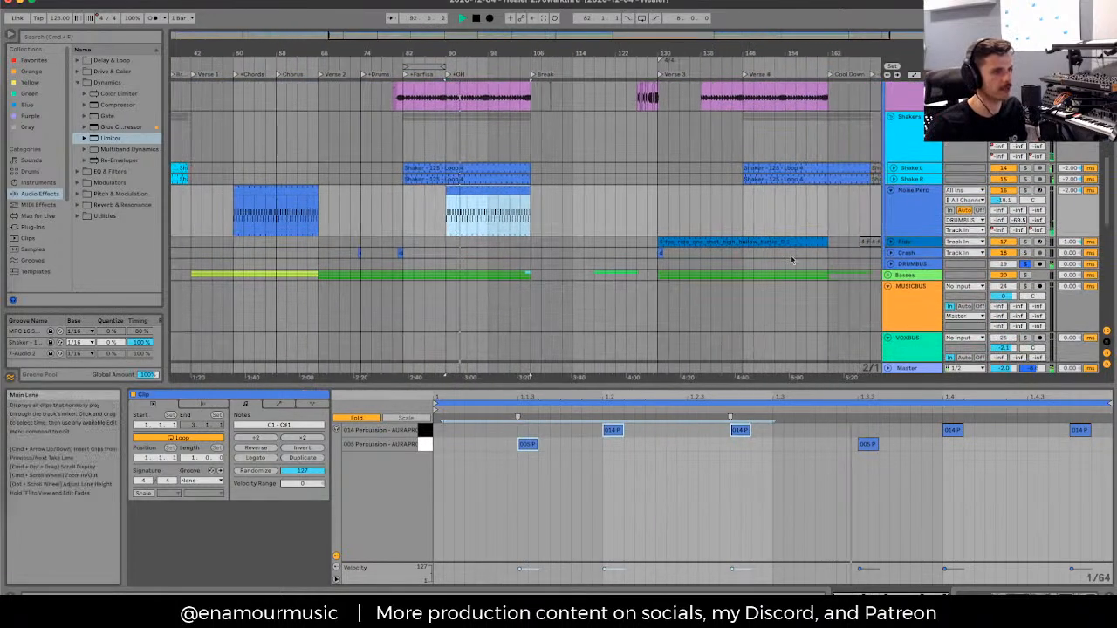
pyautogui.click(891, 242)
pyautogui.click(744, 253)
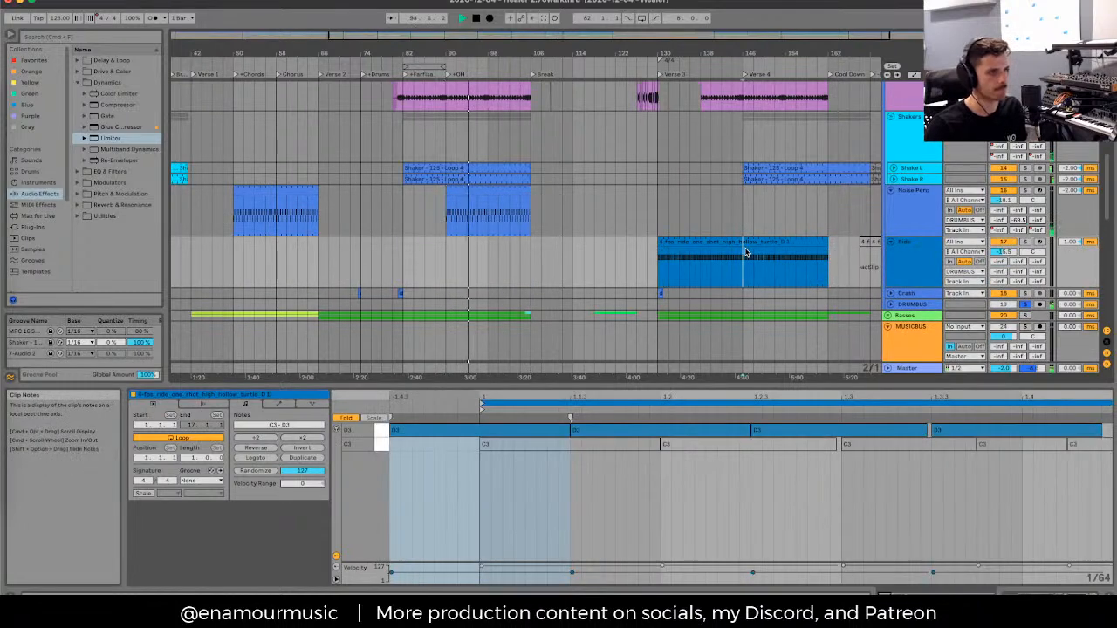
# Step: Stop playback, show the automation lanes and display the Noize 2 lpf automation on the Noise Perc track
pyautogui.press('space')
pyautogui.press('a')
pyautogui.click(500, 206)
pyautogui.hotkey('shift', 'Tab')
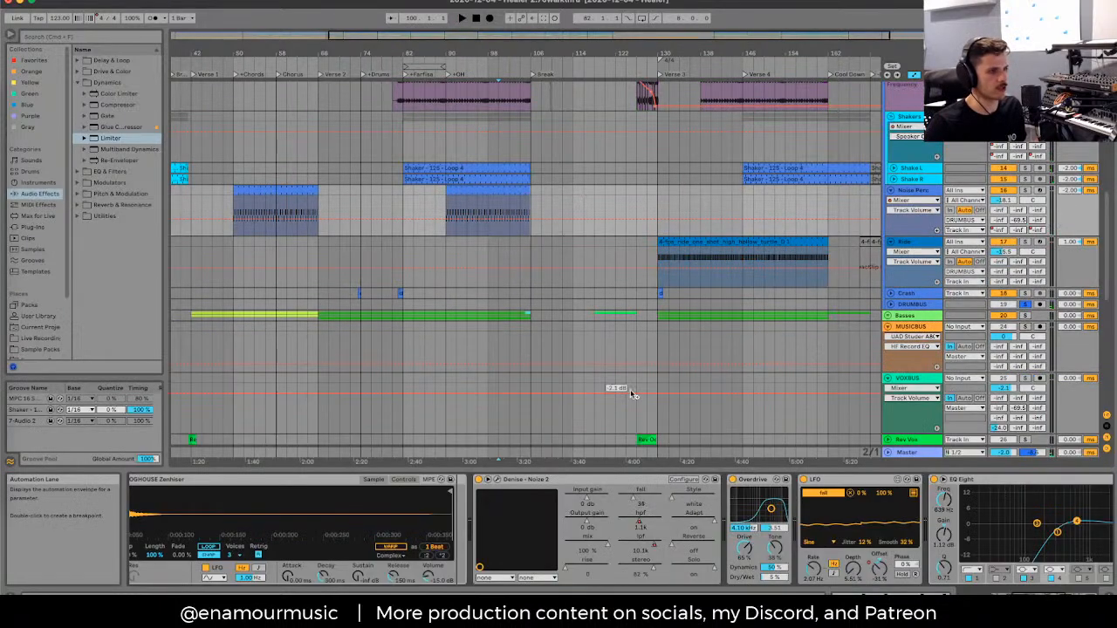
pyautogui.click(650, 544)
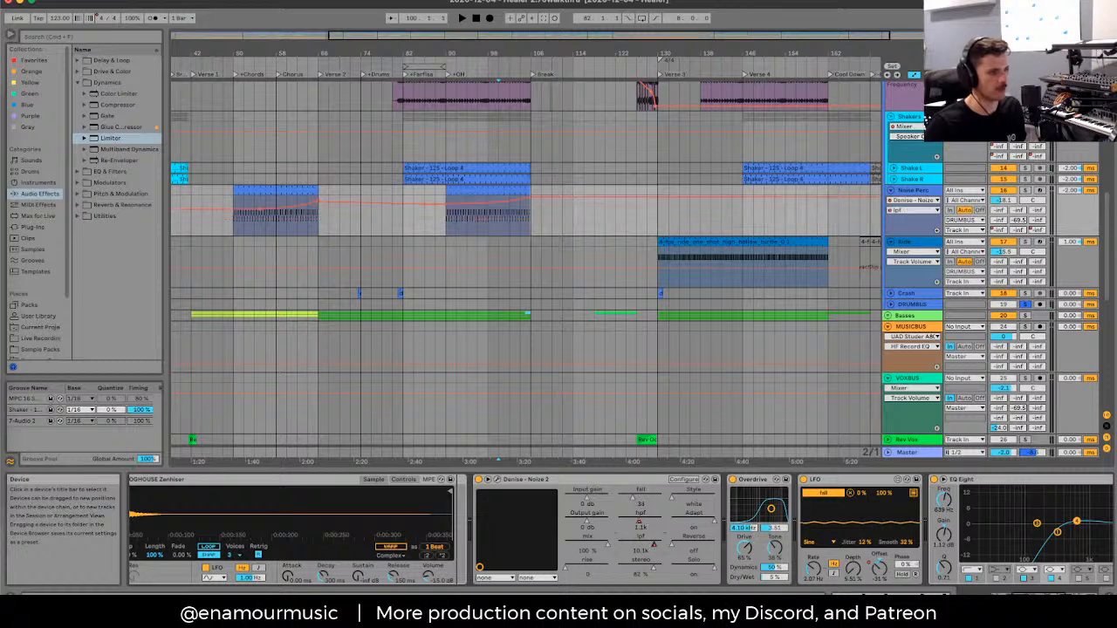
# Step: Audition Noise Perc in solo over the last bars of the +OH section, following its lpf automation
pyautogui.click(511, 226)
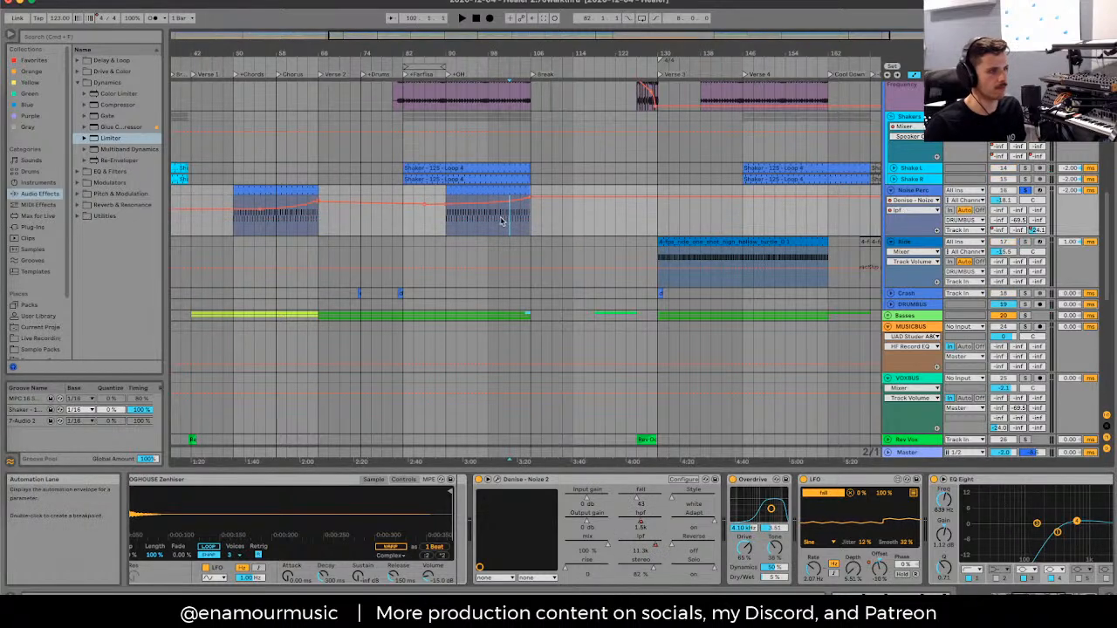
pyautogui.press('space')
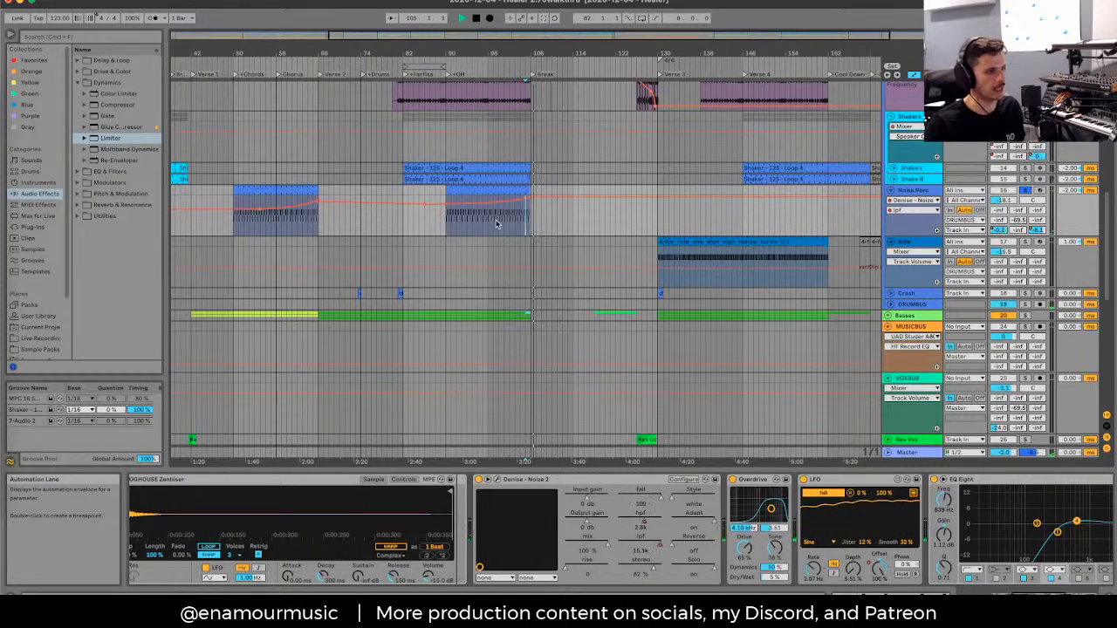
pyautogui.click(491, 224)
pyautogui.press('space')
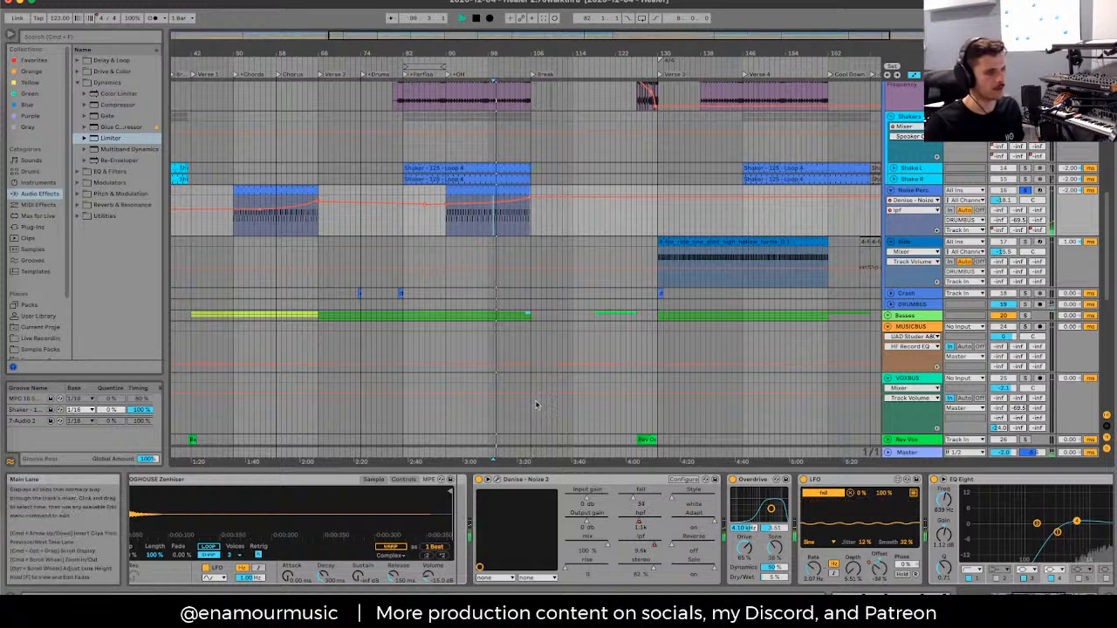
pyautogui.press('space')
# Step: Examine the Noise Perc device chain, including the sampler's Controls and Sample views
pyautogui.scroll(6, 622, 513)
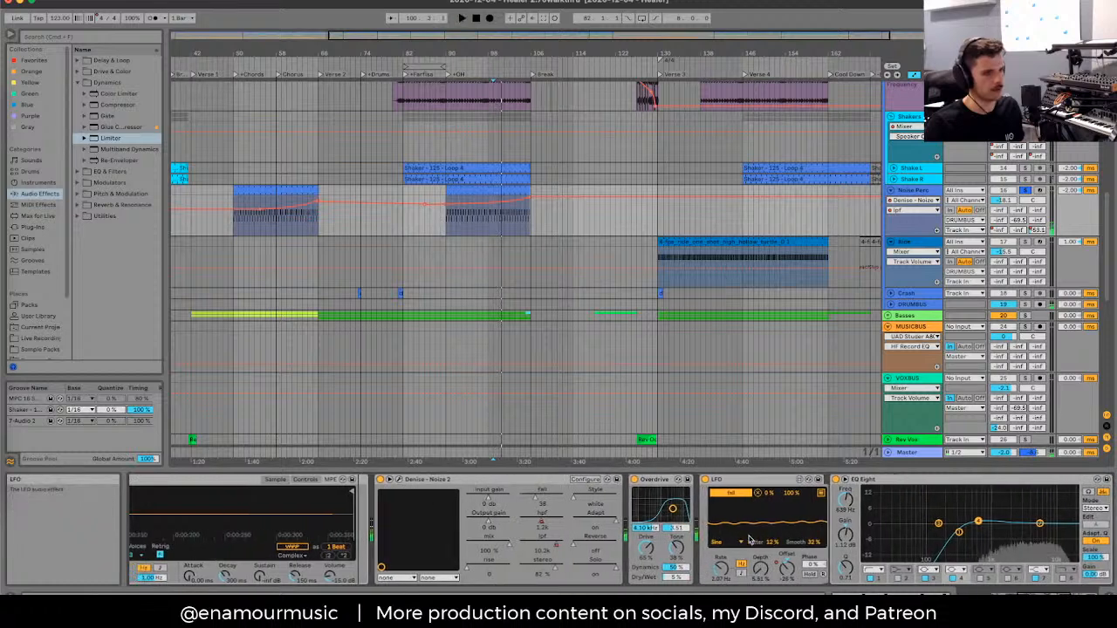
pyautogui.scroll(-6, 465, 523)
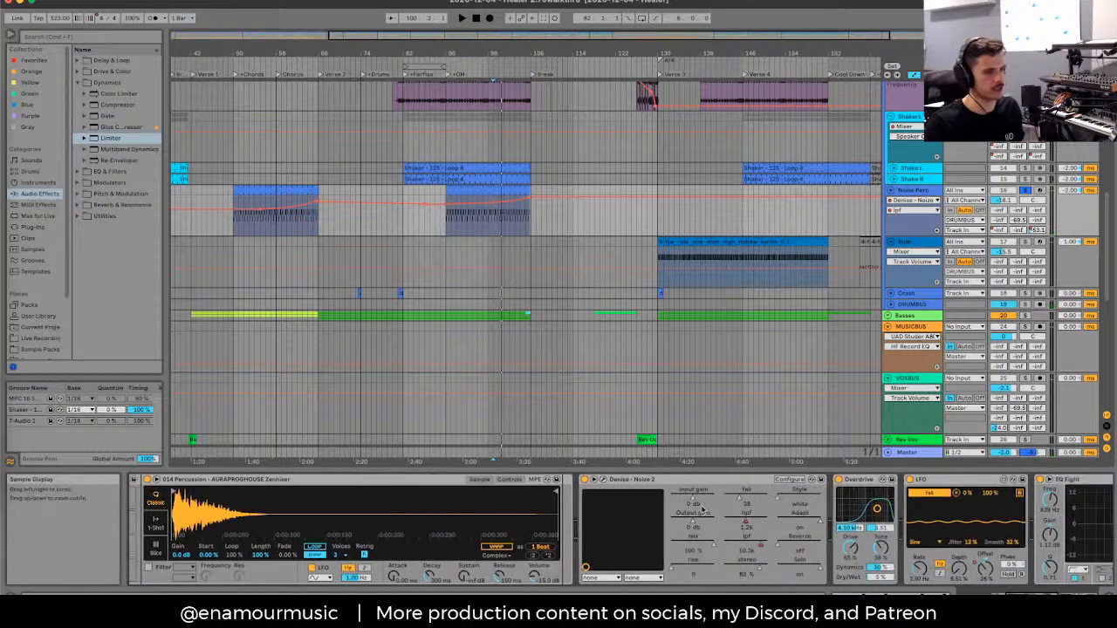
pyautogui.click(509, 479)
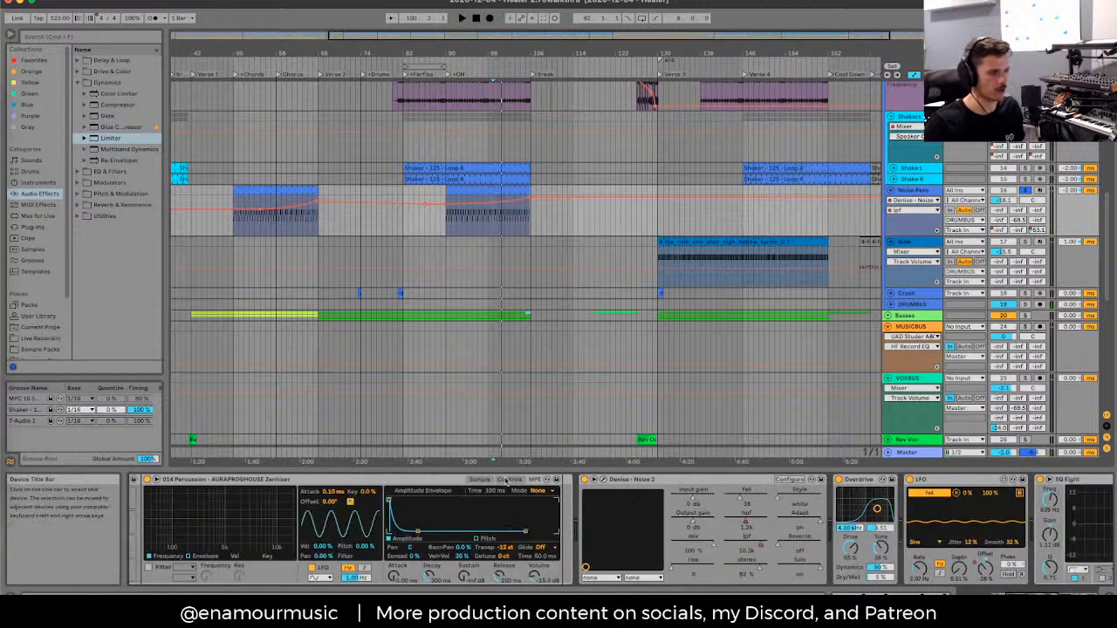
pyautogui.click(481, 479)
pyautogui.scroll(-5, 723, 531)
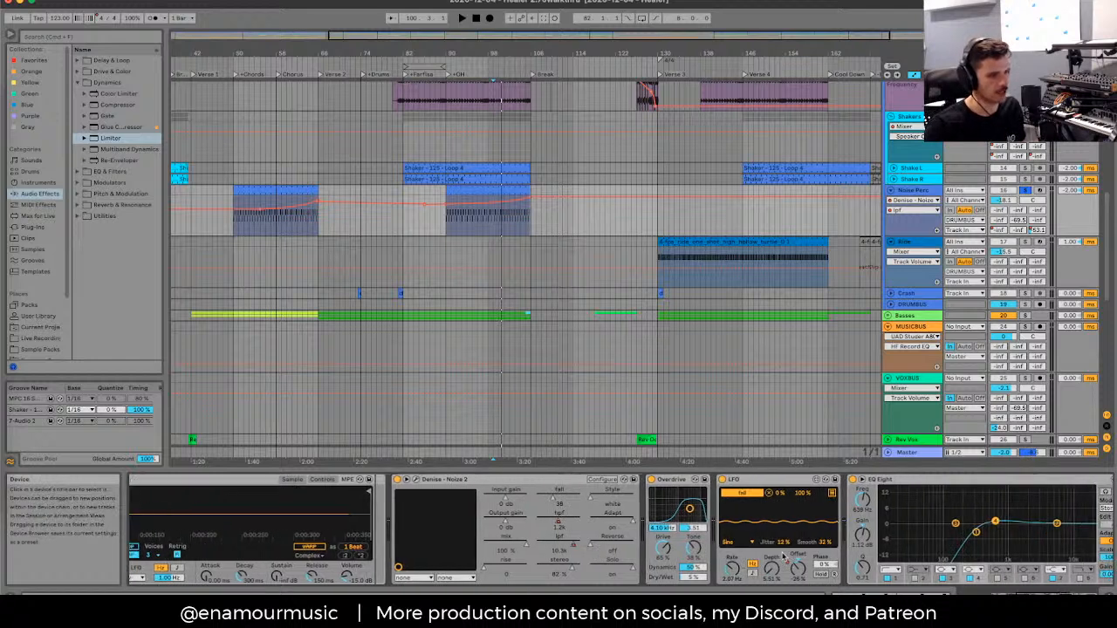
# Step: Display the LFO Offset automation on Noise Perc, audition its +OH clip and fold the track
pyautogui.click(798, 568)
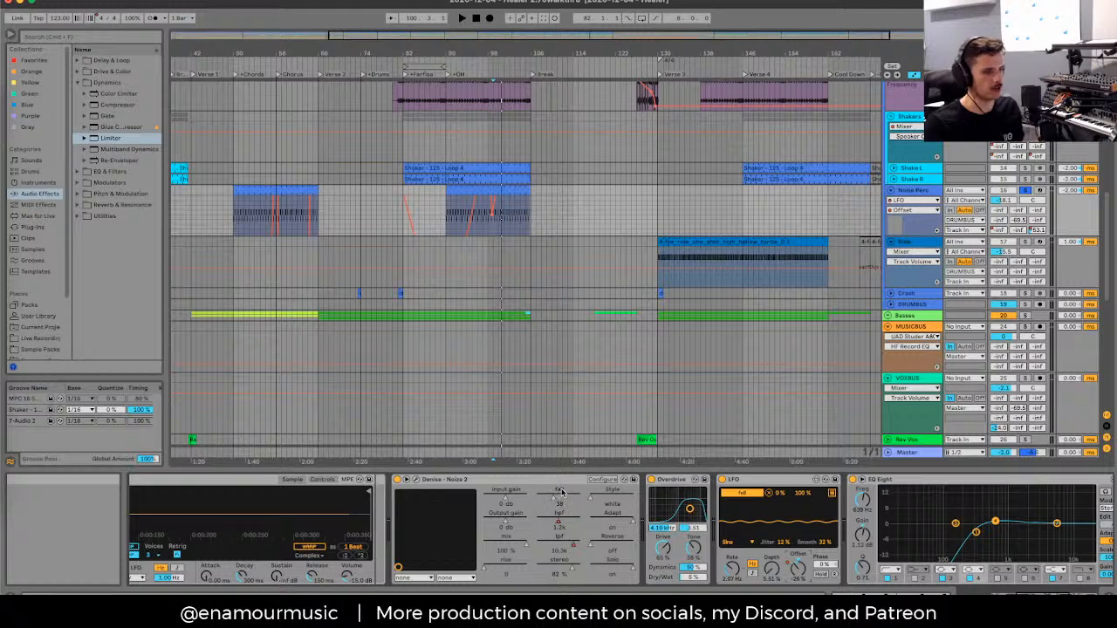
pyautogui.click(451, 212)
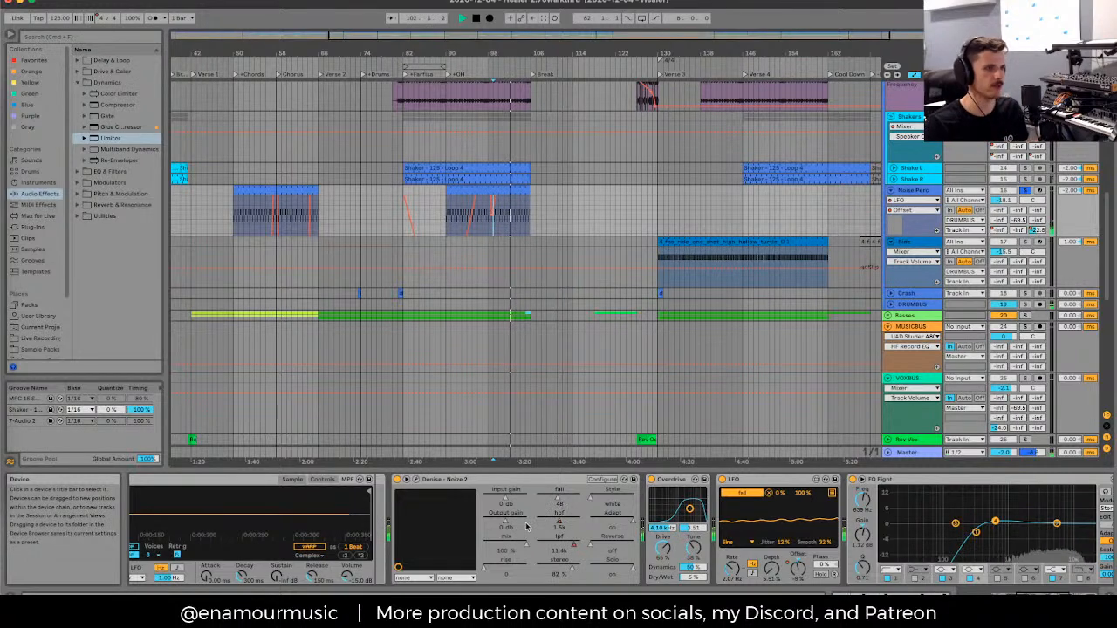
pyautogui.click(888, 190)
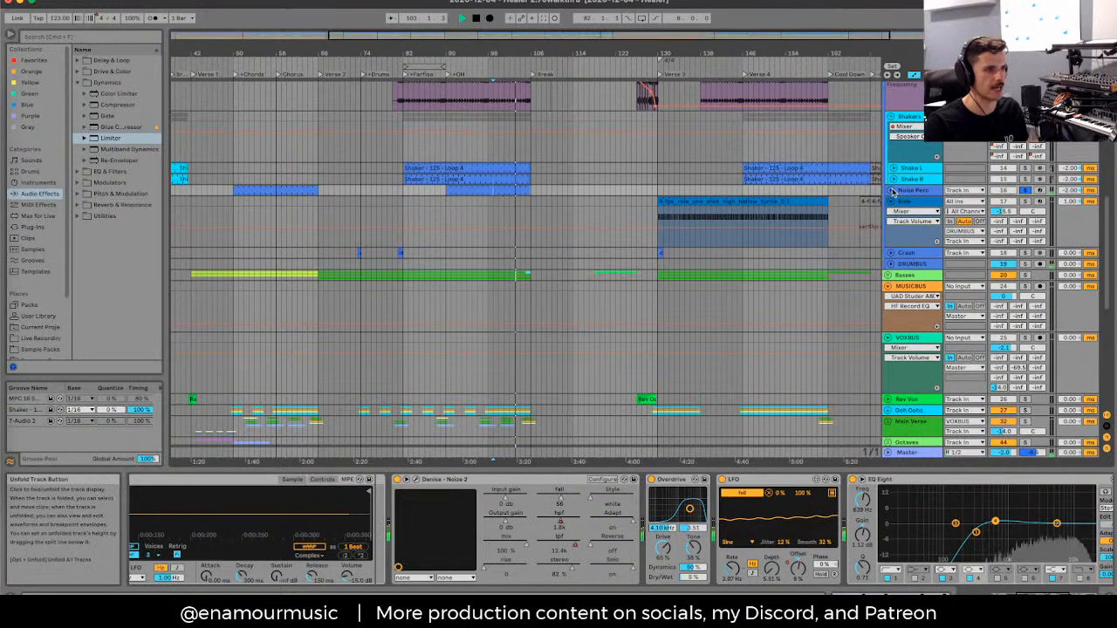
# Step: Show the Ride track's devices and audition its Verse 3 clip in solo, followed by the wider drum mix
pyautogui.click(657, 242)
pyautogui.press('-')
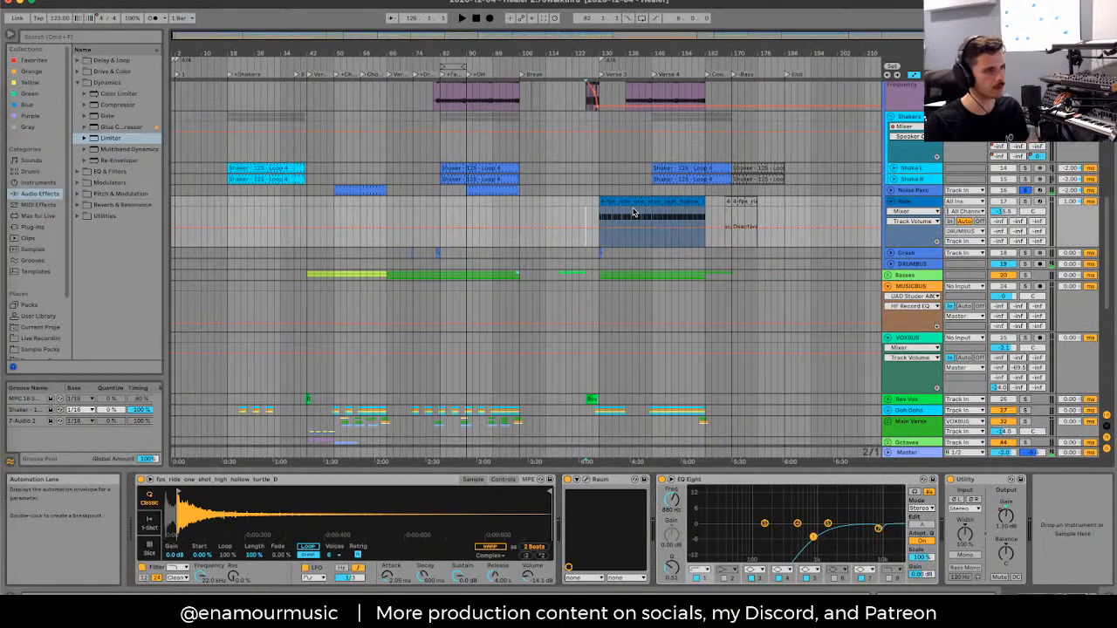
pyautogui.click(613, 199)
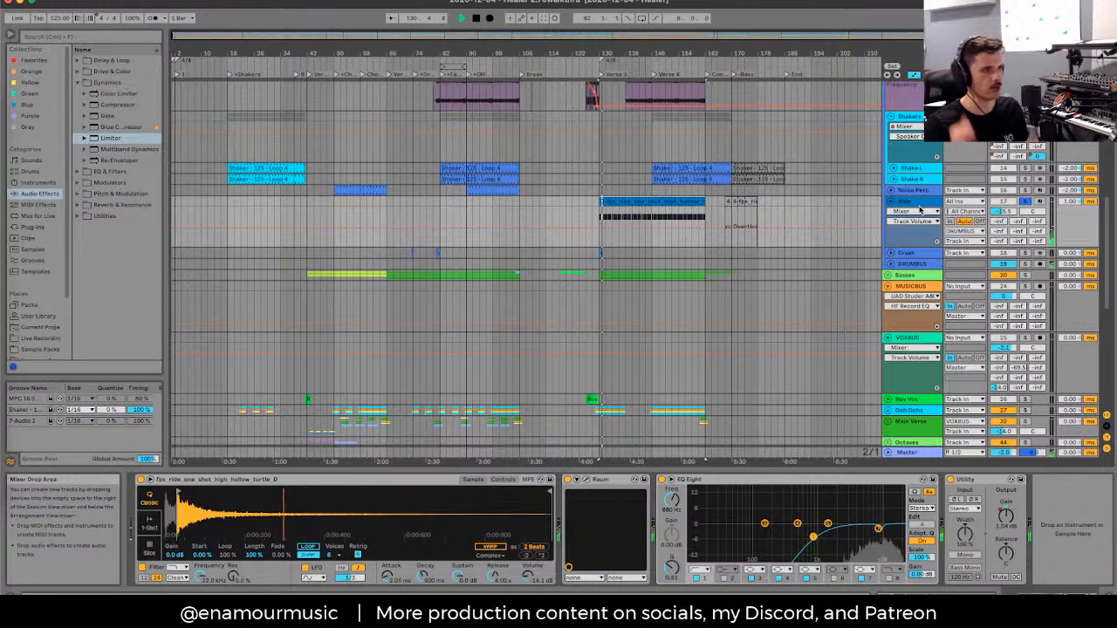
pyautogui.click(1026, 264)
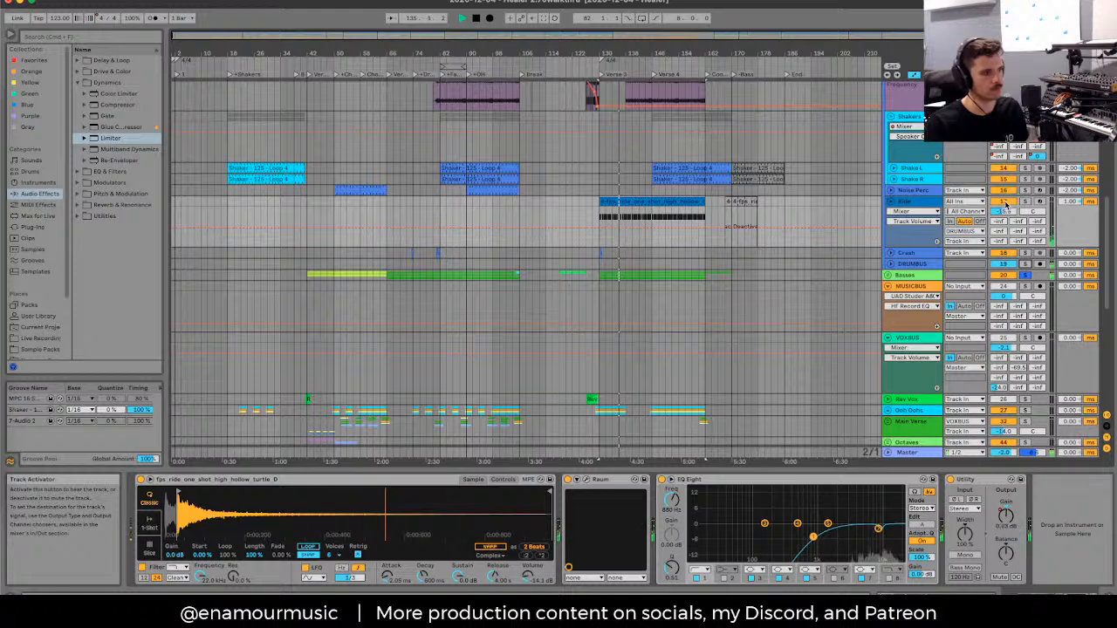
# Step: Compare Verse 3 with the Ride track muted and with it switched back on
pyautogui.click(1004, 202)
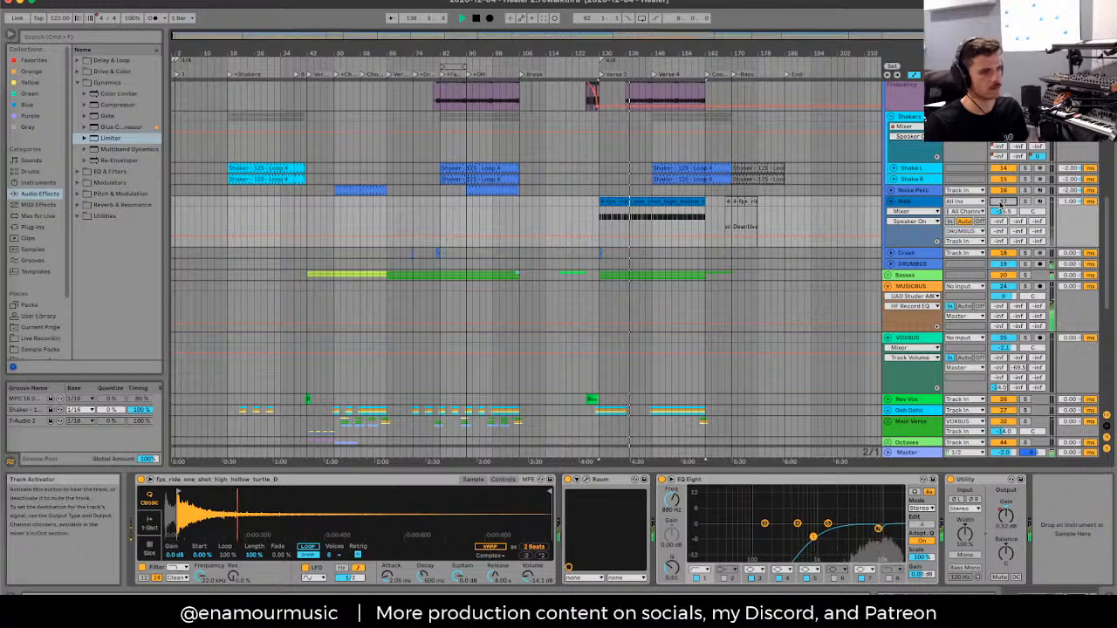
pyautogui.press('space')
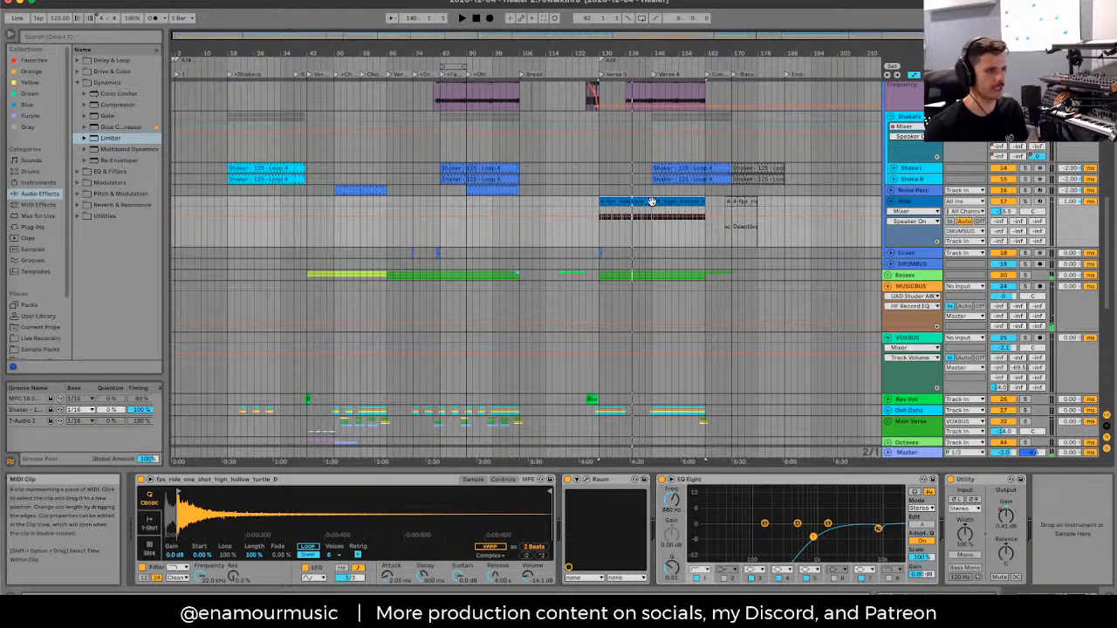
pyautogui.click(1007, 202)
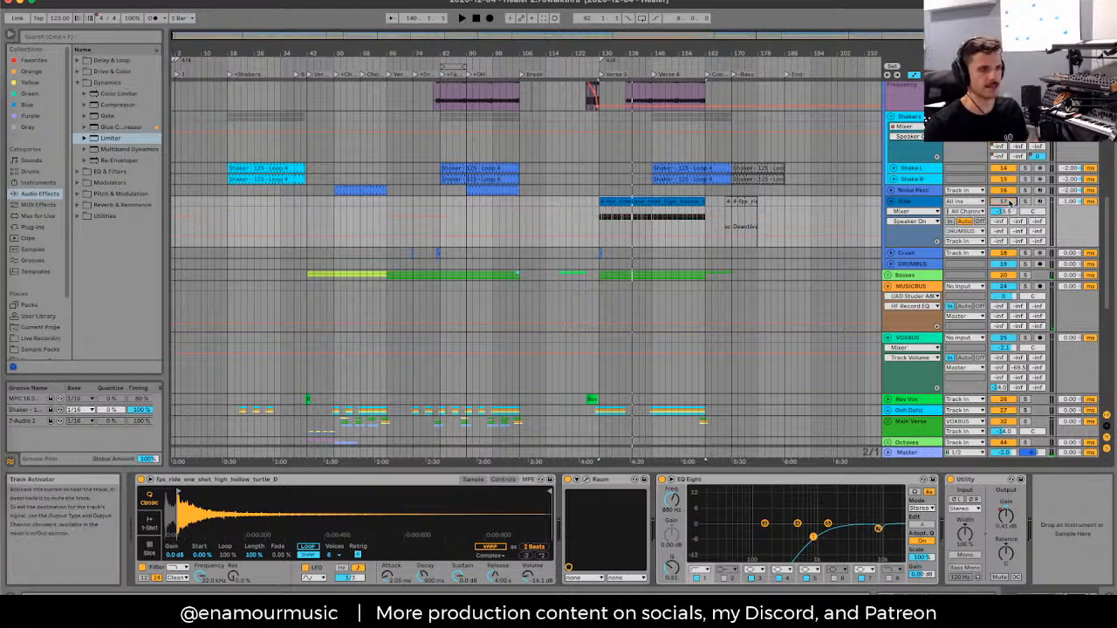
pyautogui.press('space')
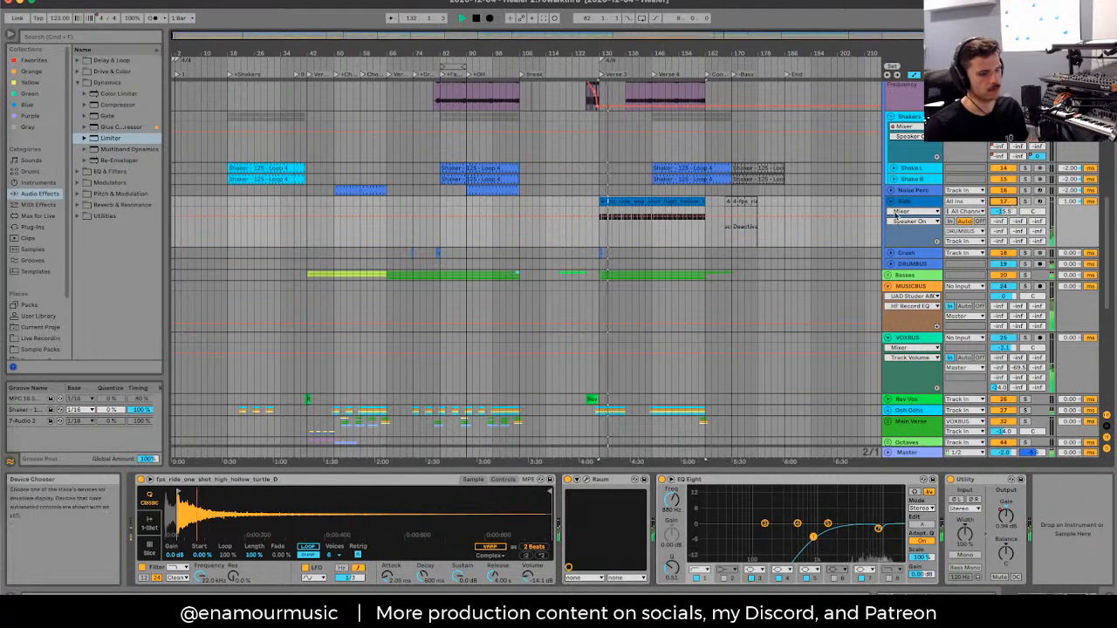
pyautogui.scroll(2, 894, 217)
pyautogui.press('space')
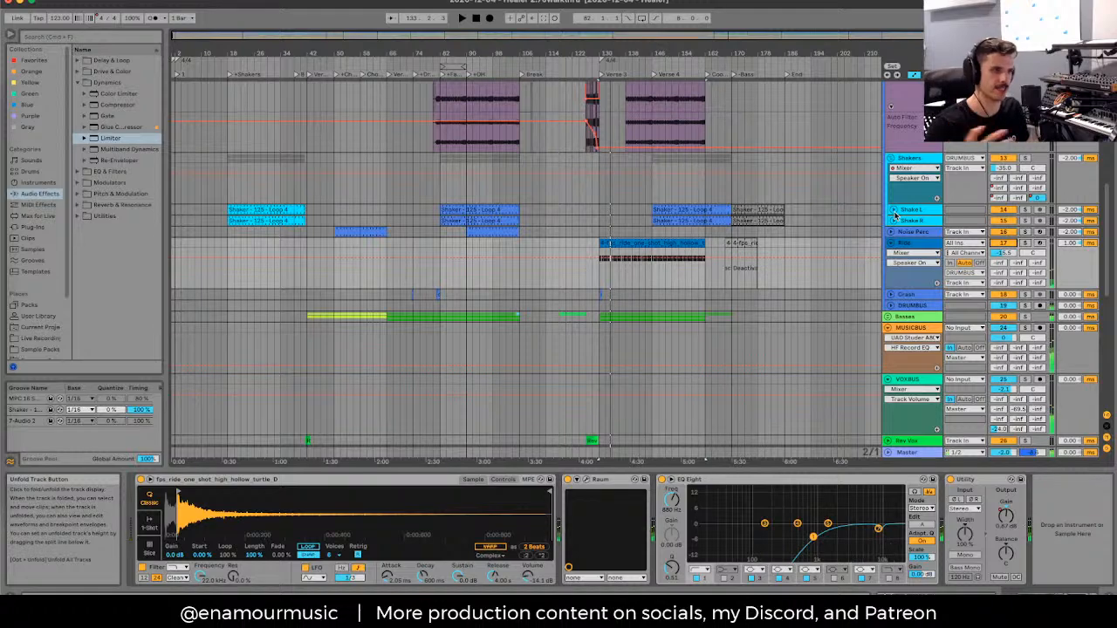
# Step: Fold the Shakers, 80s CMI and Open Hat tracks
pyautogui.scroll(8, 892, 174)
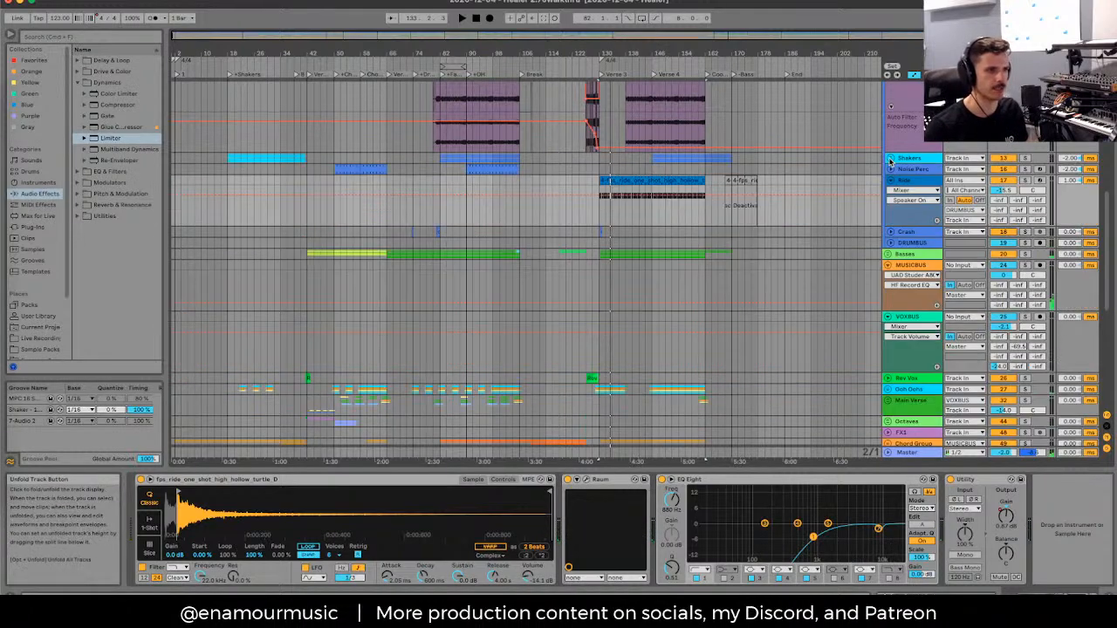
pyautogui.scroll(10, 890, 160)
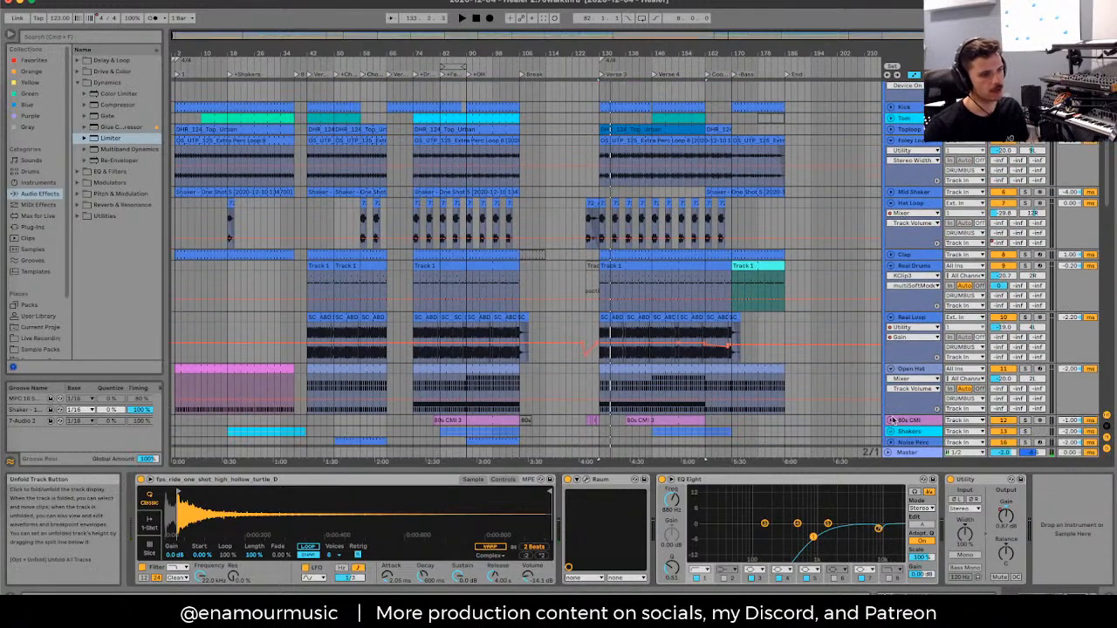
pyautogui.click(891, 370)
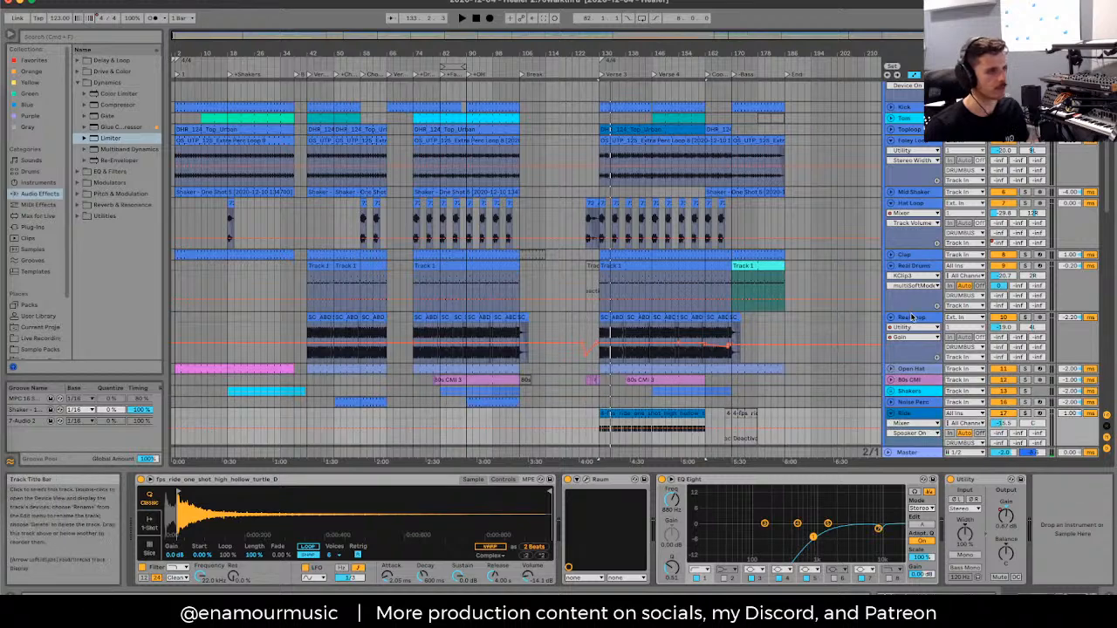
# Step: Show the Real Loop track's device chain and fold the track
pyautogui.click(907, 318)
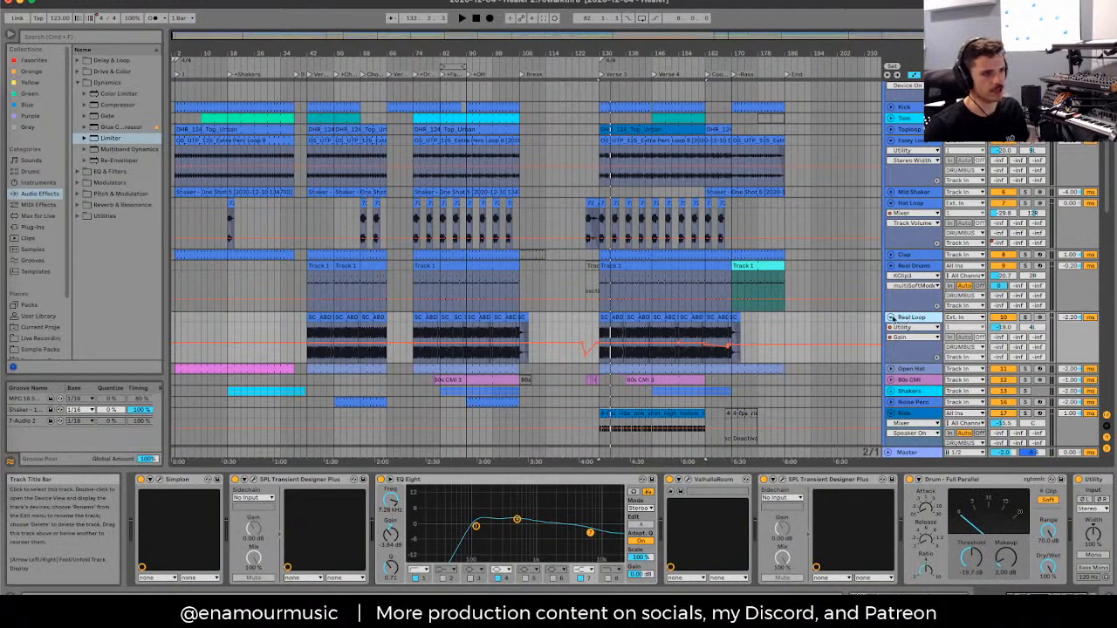
pyautogui.click(891, 318)
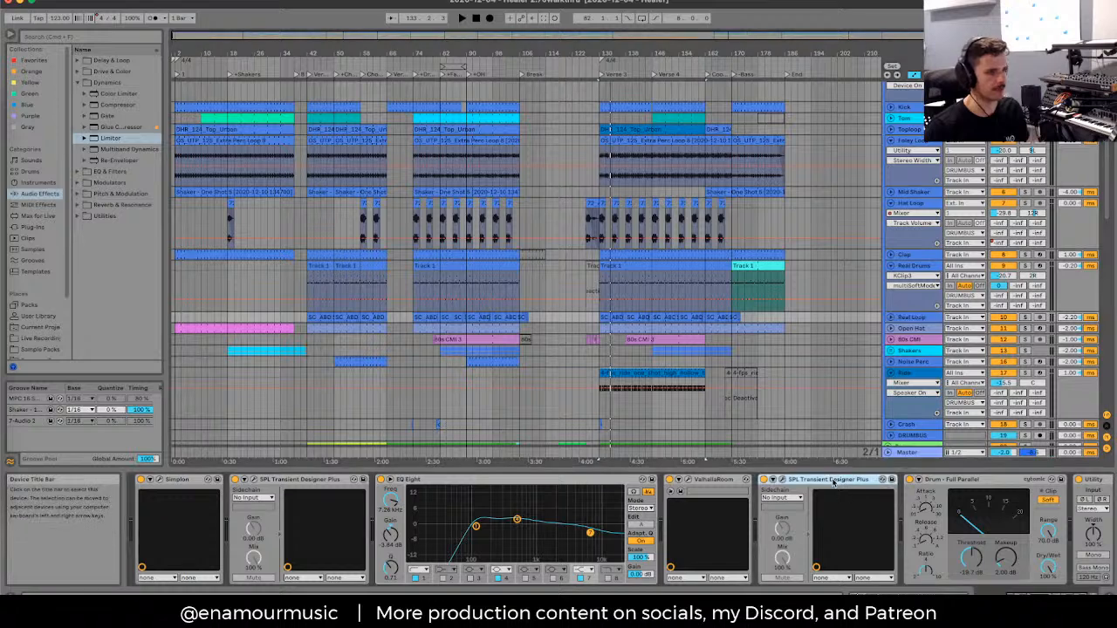
pyautogui.hscroll(3, 834, 485)
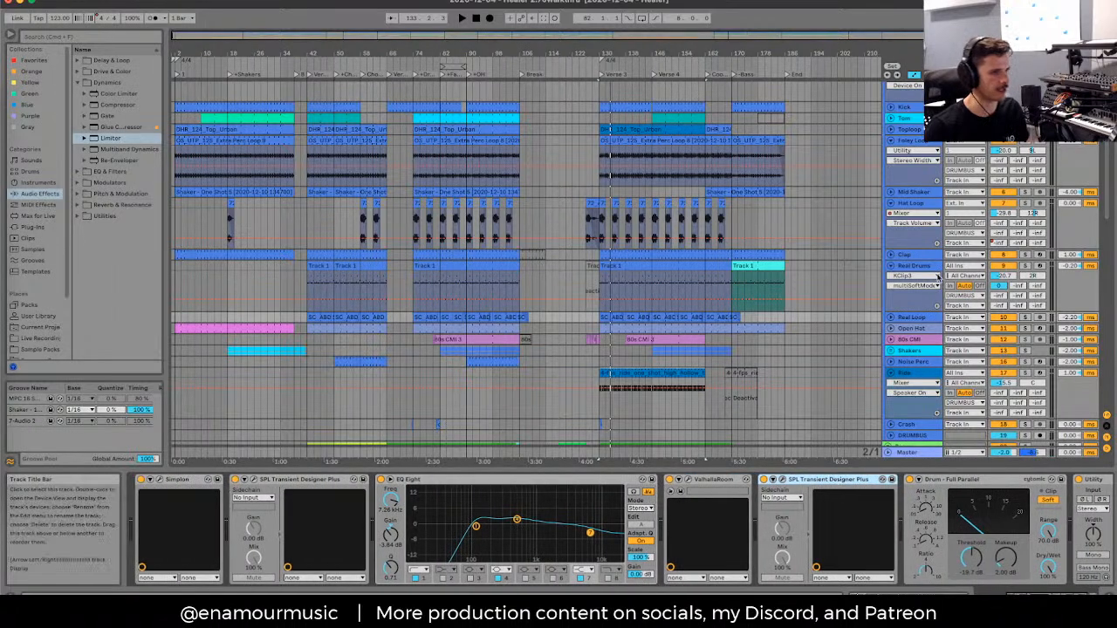
# Step: Show the Real Drums track's device chain and fold the track
pyautogui.click(900, 265)
pyautogui.click(891, 265)
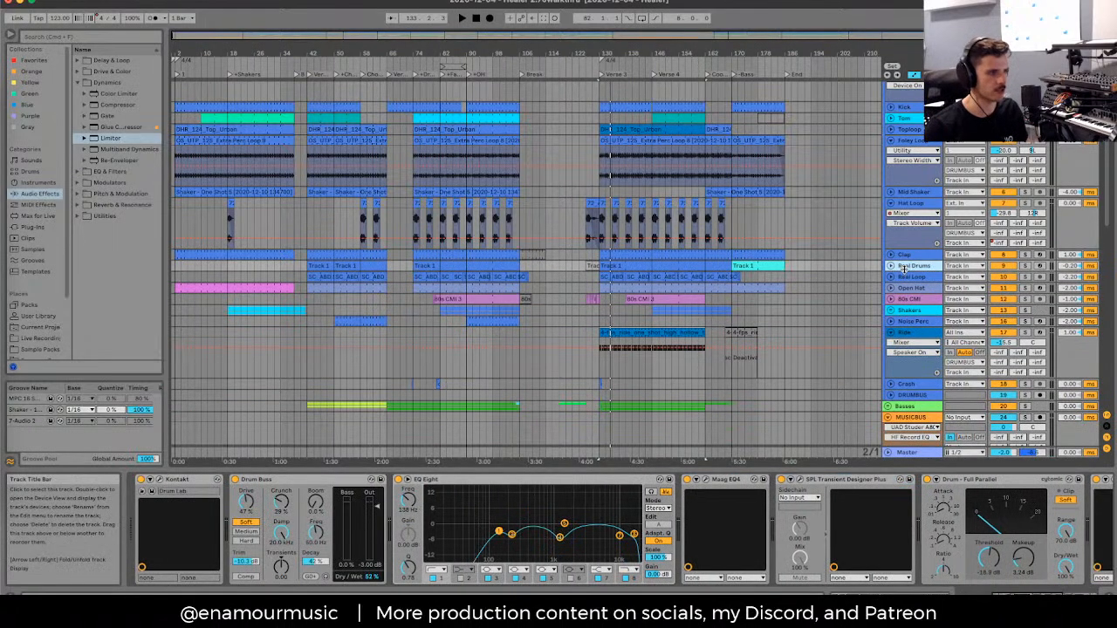
# Step: Show the DRUMBUS track's device chain and briefly view its SPL Transient Designer Plus plug-in window
pyautogui.click(904, 384)
pyautogui.click(904, 395)
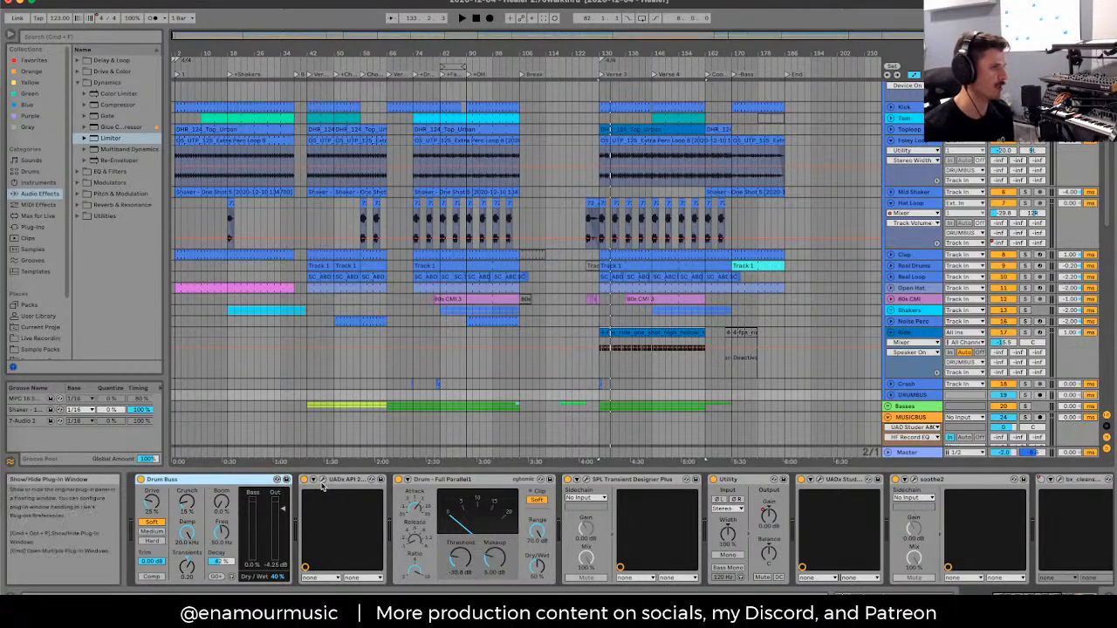
pyautogui.click(586, 479)
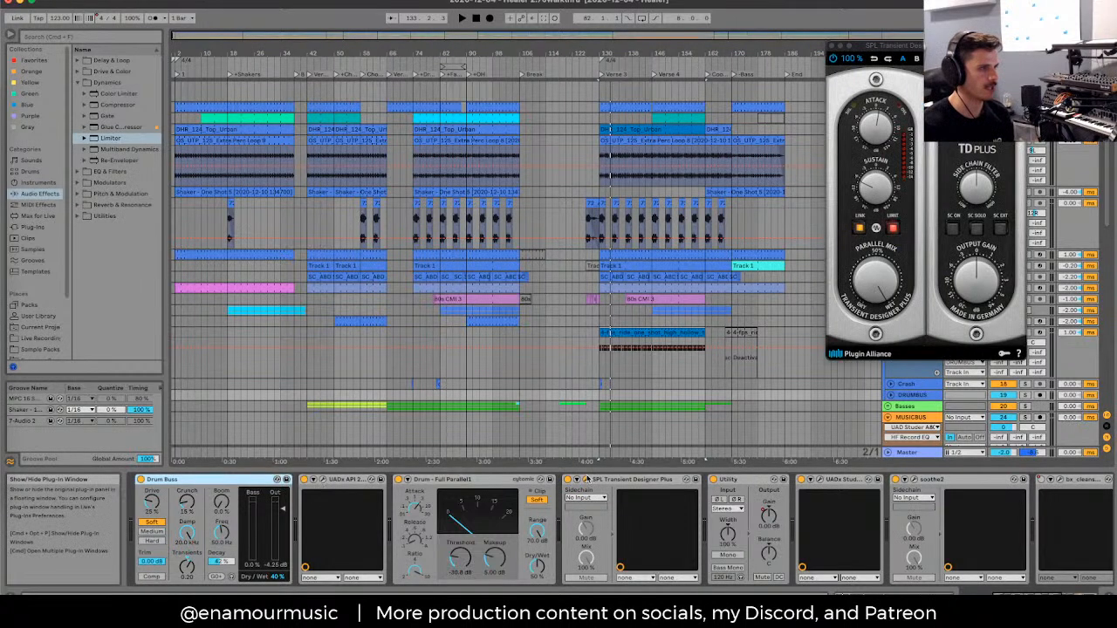
pyautogui.click(831, 46)
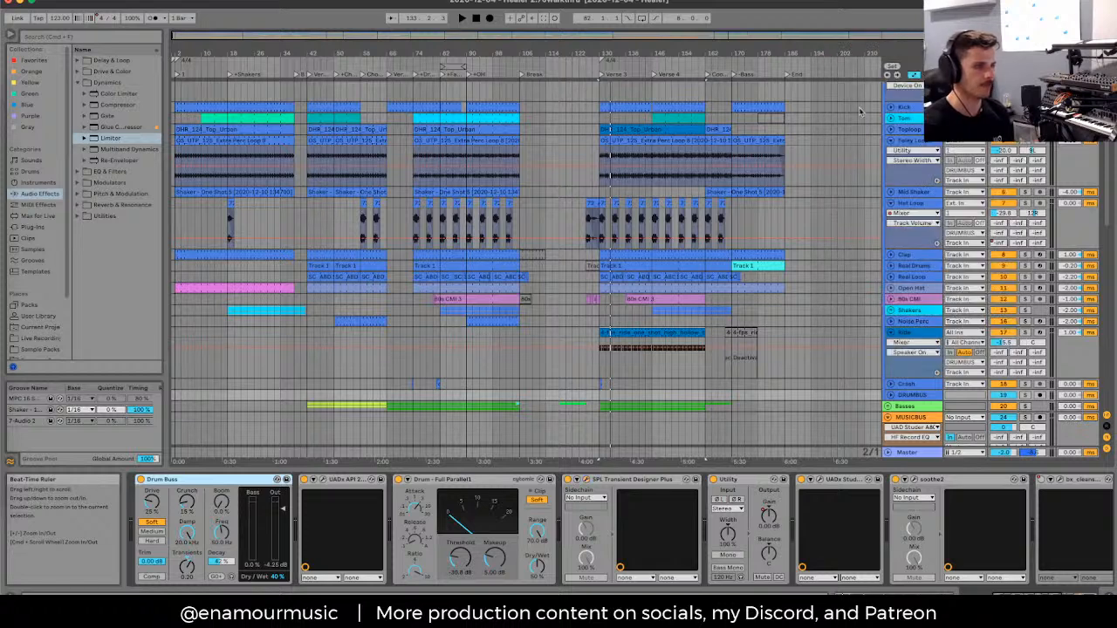
# Step: Display the return tracks and examine the device chain on the B Drum Crush return
pyautogui.press('super+alt+r')
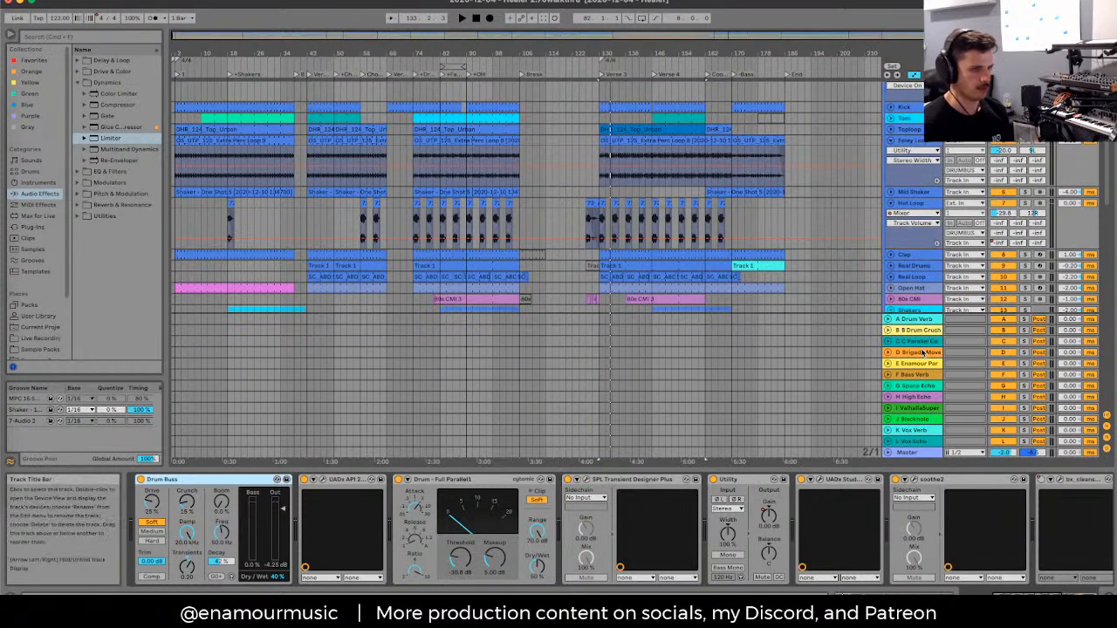
pyautogui.click(925, 332)
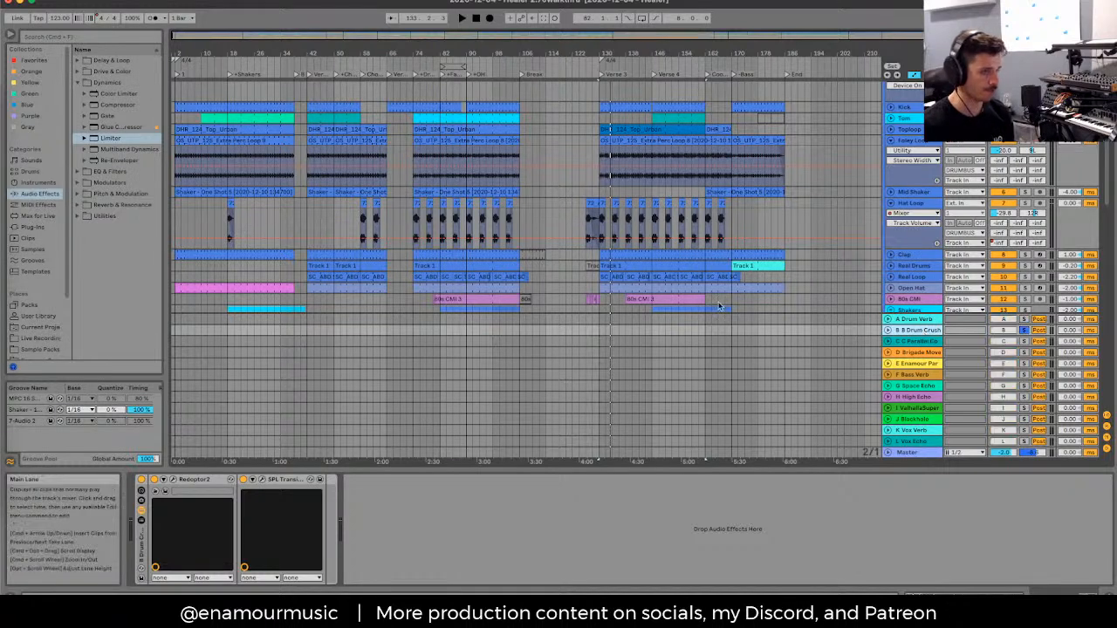
pyautogui.click(172, 480)
pyautogui.click(171, 480)
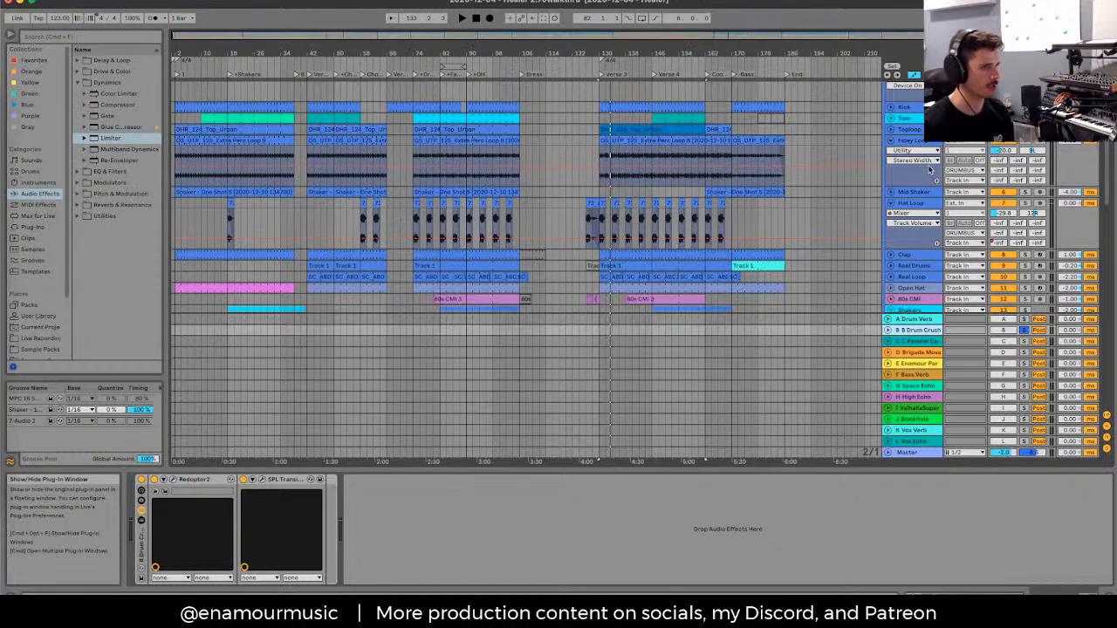
# Step: Audition the B Drum Crush return in solo through Verse 3 and from the start of Verse 4
pyautogui.scroll(-3, 834, 241)
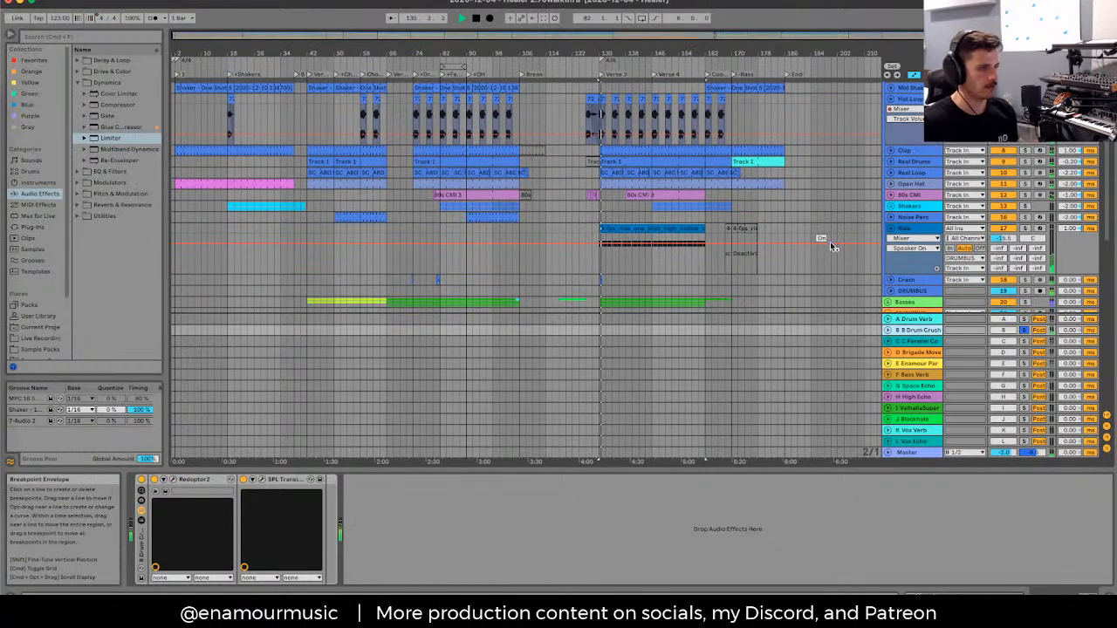
pyautogui.scroll(-2, 830, 242)
pyautogui.click(648, 201)
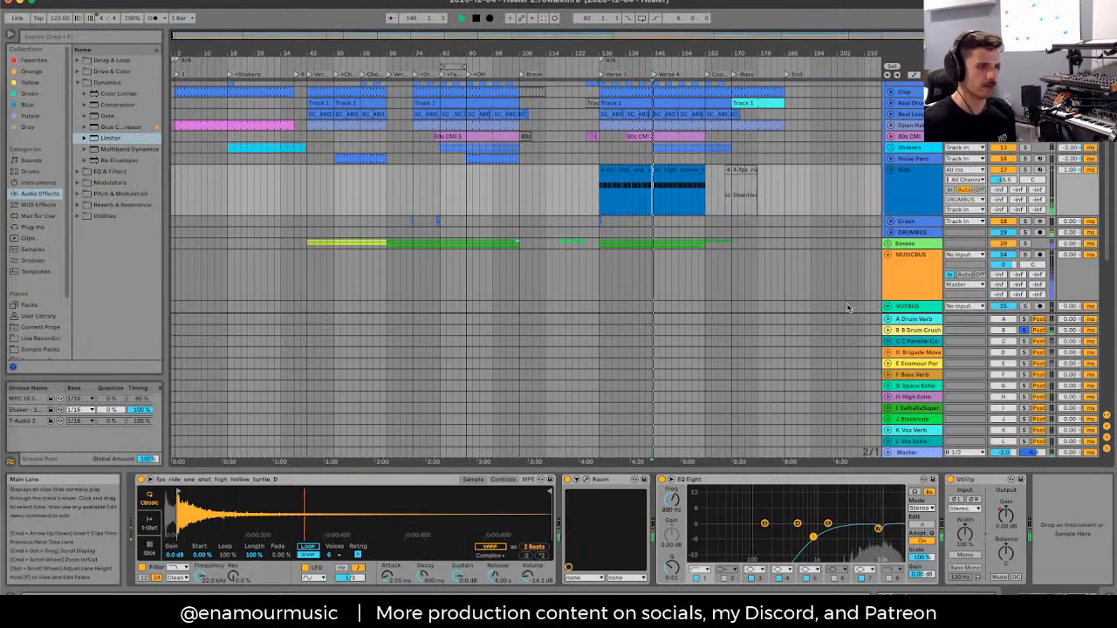
# Step: Unfold the B Drum Crush return and compare the soloed DRUMBUS with the return muted and active
pyautogui.click(890, 330)
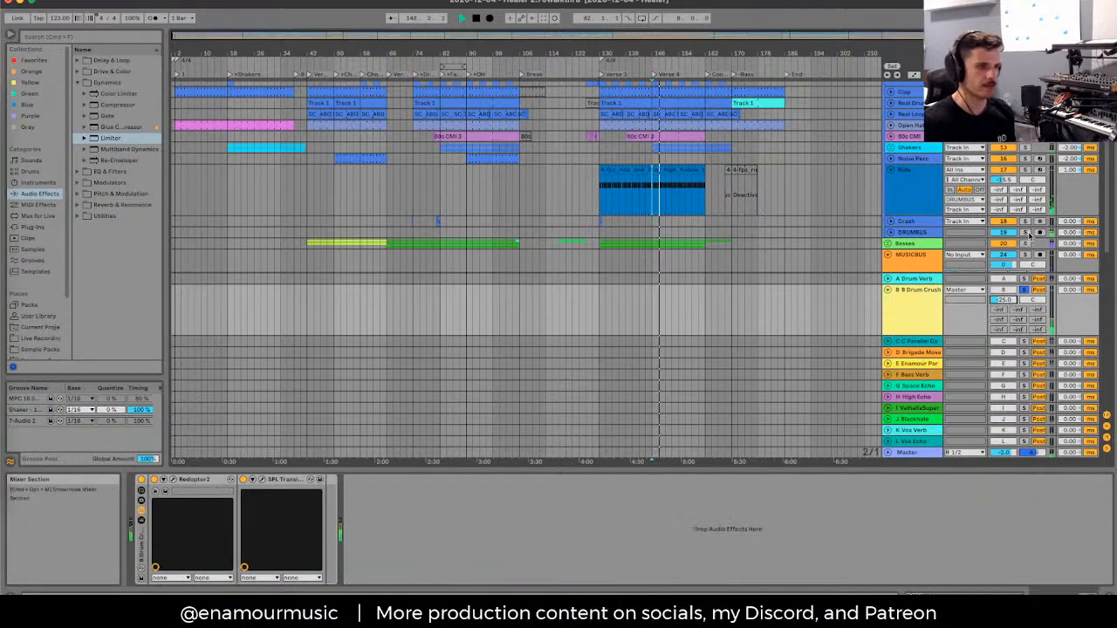
pyautogui.click(1005, 291)
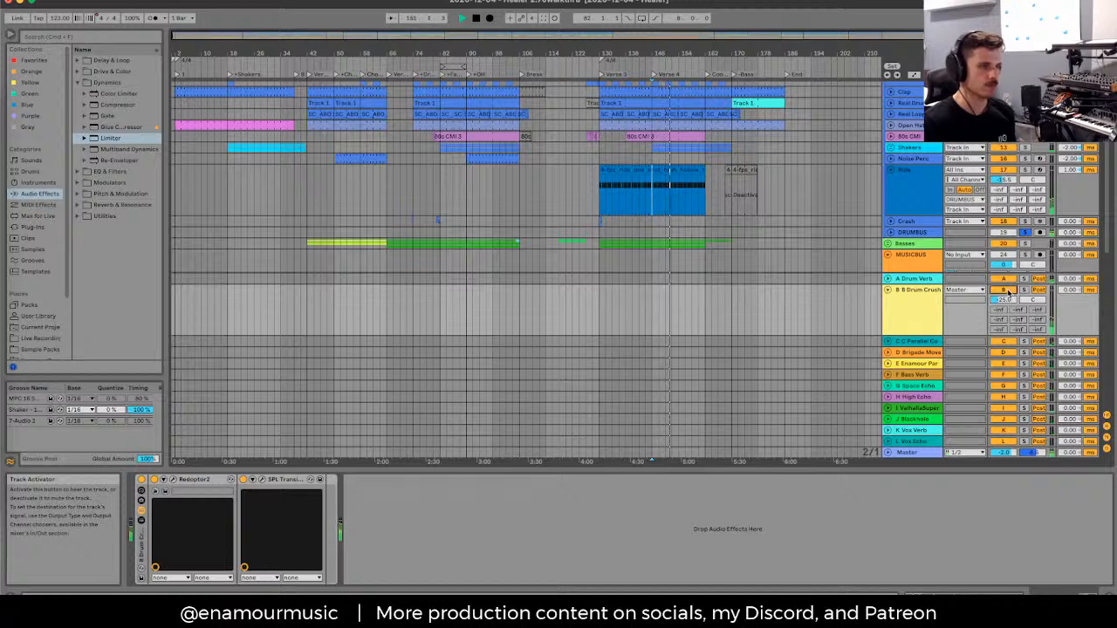
pyautogui.press('space')
# Step: Set the B Drum Crush return's volume to -20.3 and compare the Verse 4 drums with the return muted and active
pyautogui.click(910, 304)
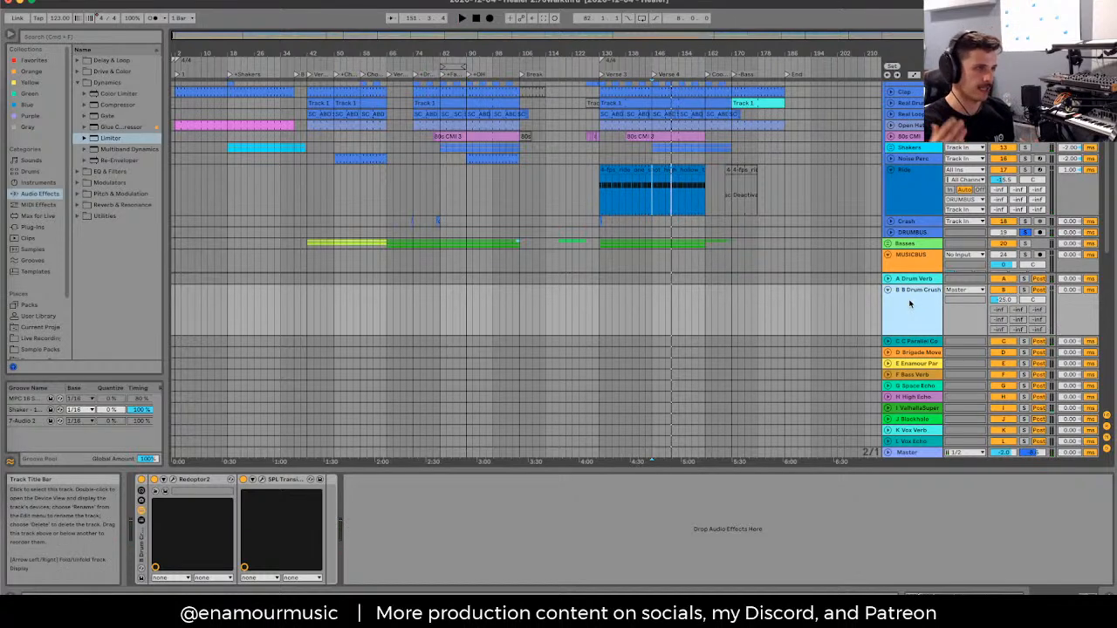
pyautogui.moveTo(1003, 300); pyautogui.dragTo(1004, 306)
pyautogui.click(1004, 289)
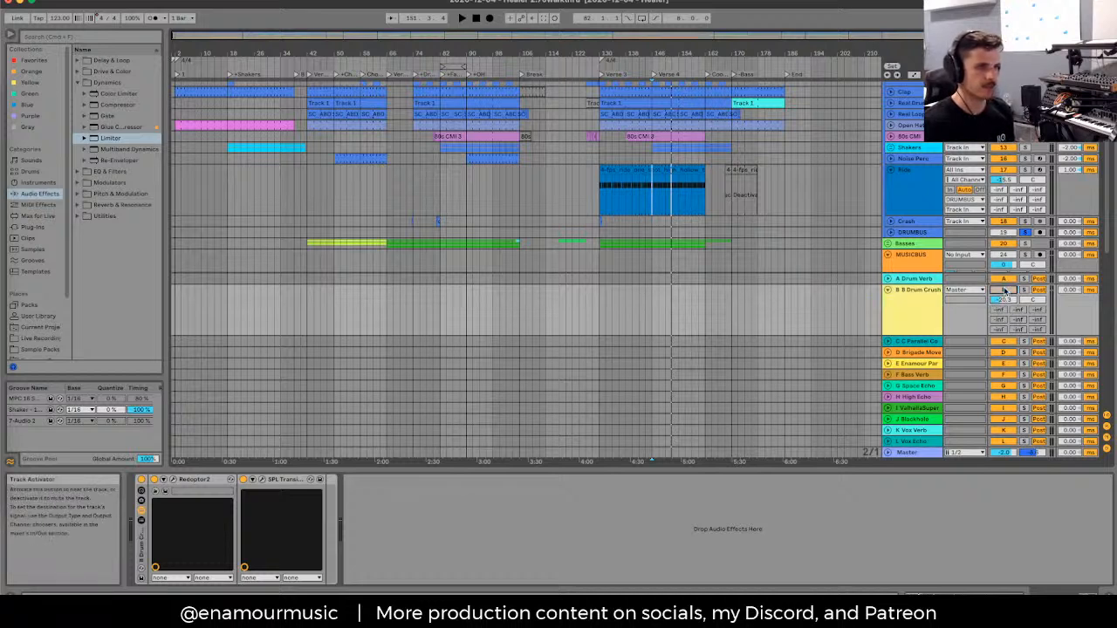
pyautogui.press('space')
pyautogui.click(1004, 289)
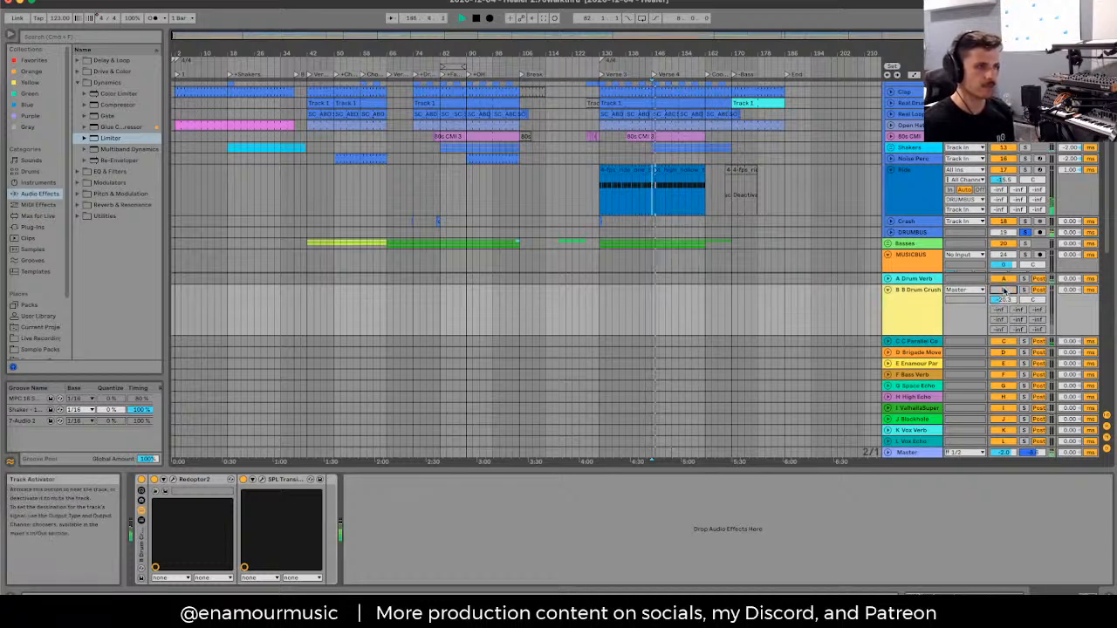
pyautogui.press('space')
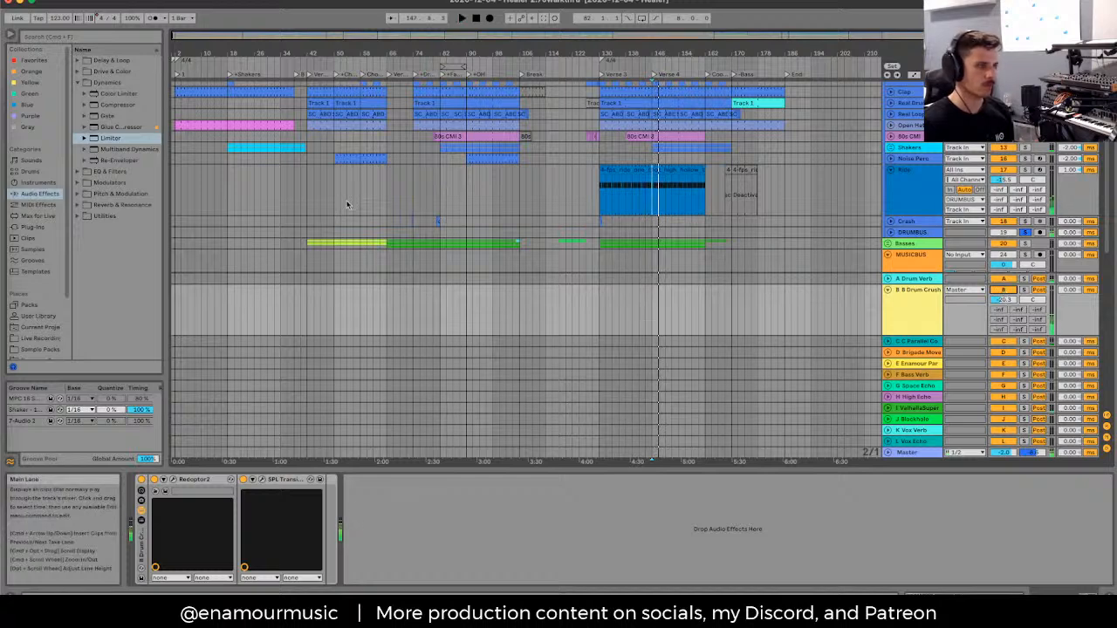
# Step: Audition the drums from the +Chords marker with the B Drum Crush return muted and active
pyautogui.click(333, 206)
pyautogui.scroll(3, 334, 206)
pyautogui.scroll(3, 333, 206)
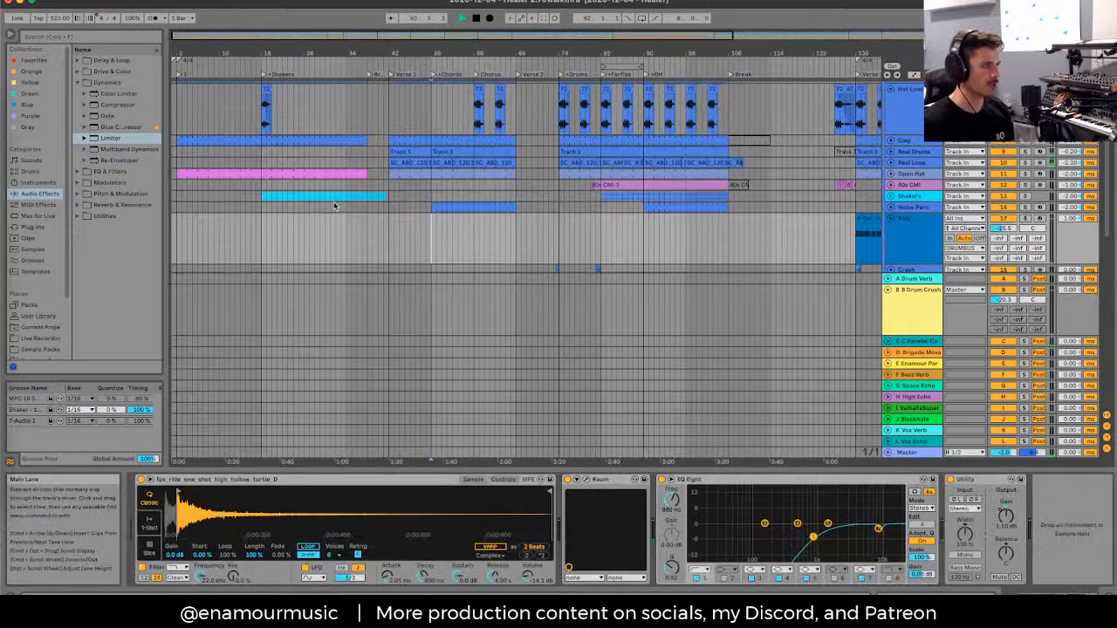
pyautogui.press('space')
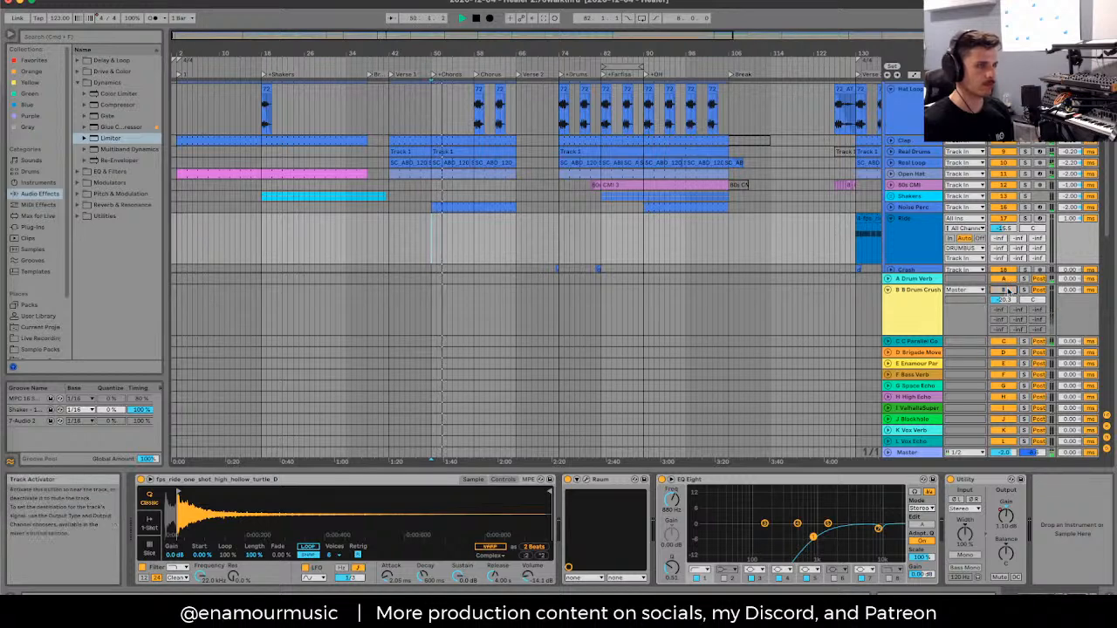
pyautogui.press('space')
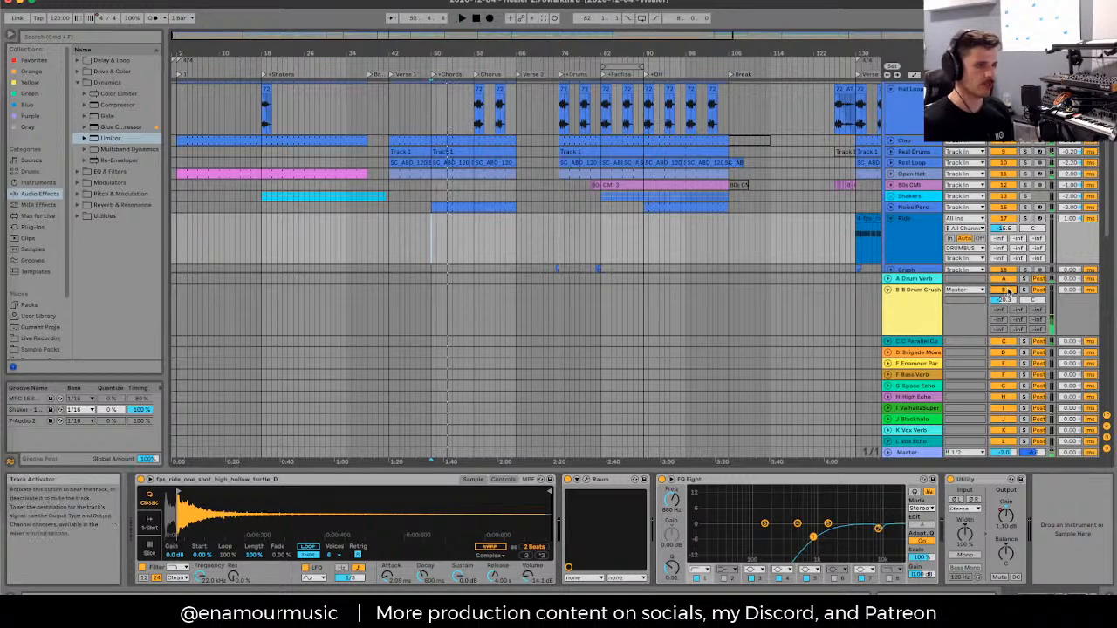
pyautogui.click(1006, 290)
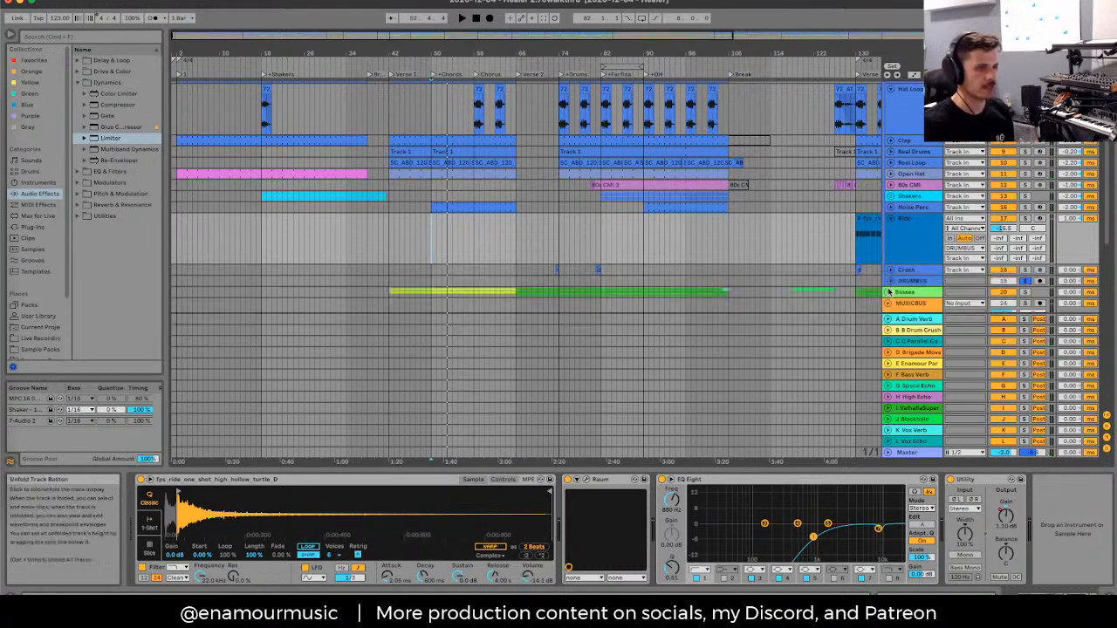
# Step: Fold the B Drum Crush return and audition the C Parallel Co return in solo from the +Chords marker
pyautogui.click(888, 290)
pyautogui.click(918, 342)
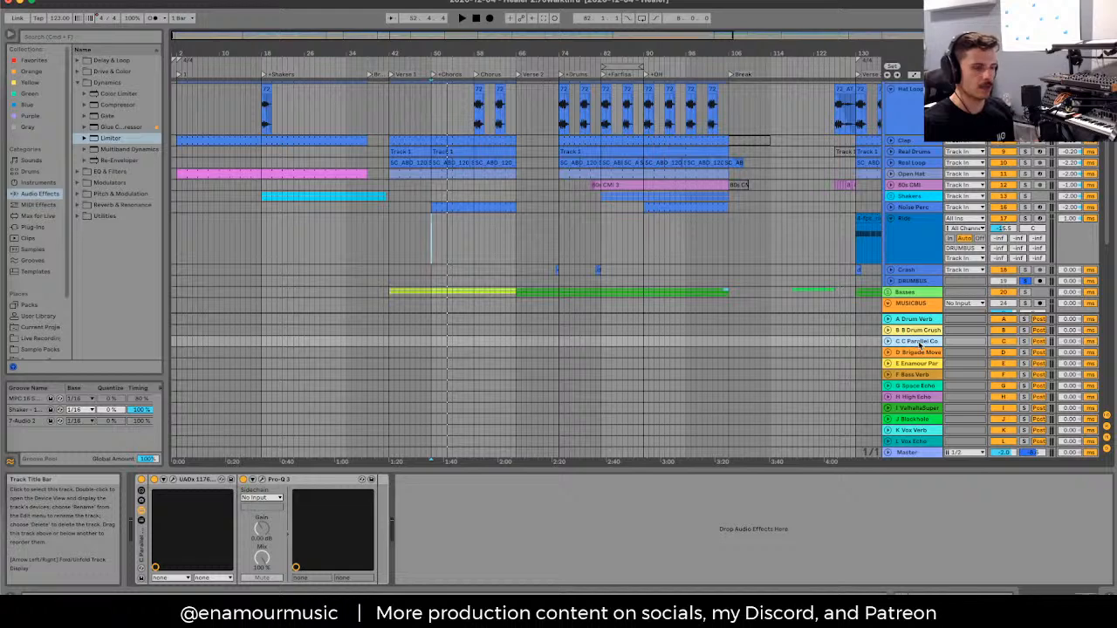
pyautogui.press('space')
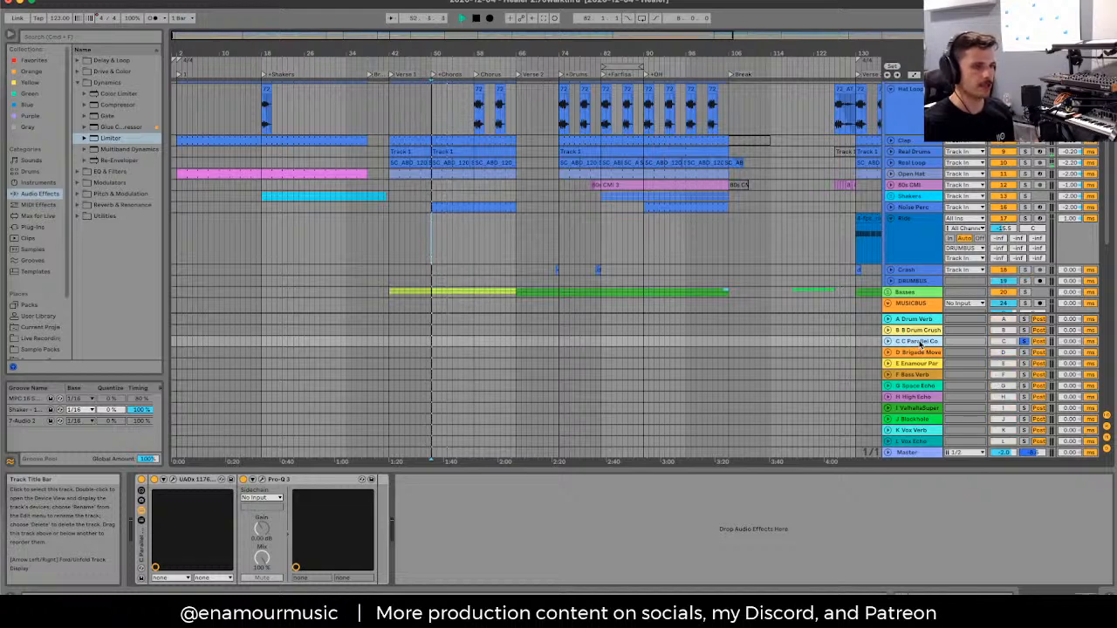
pyautogui.scroll(1, 907, 169)
pyautogui.scroll(5, 907, 169)
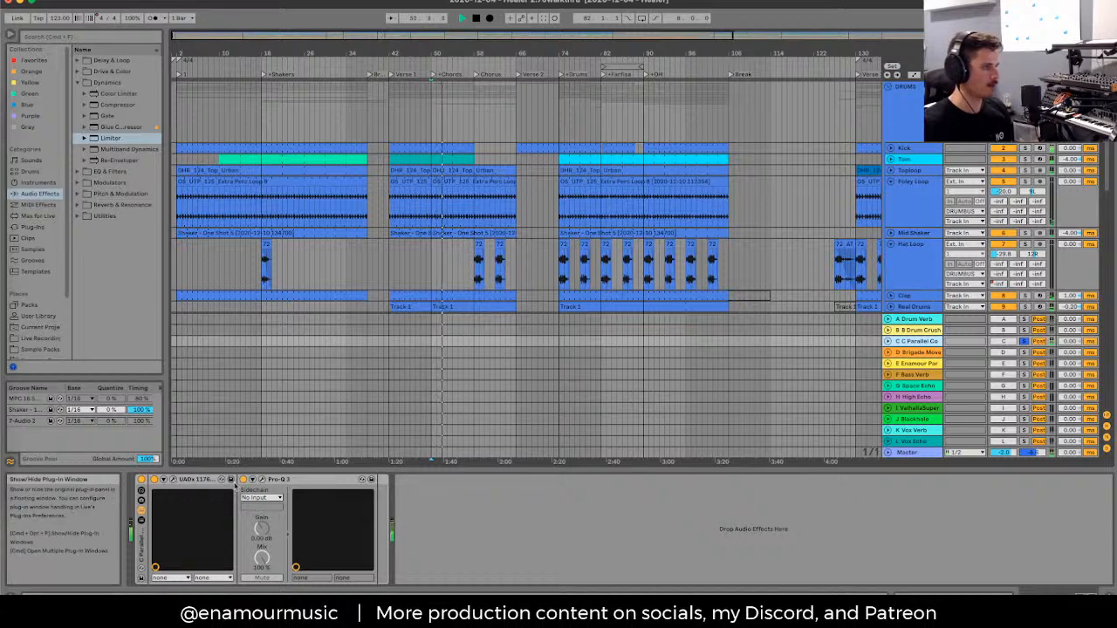
pyautogui.press('space')
# Step: Solo the Kick track and compare it with the C Parallel Co return muted and active
pyautogui.click(927, 149)
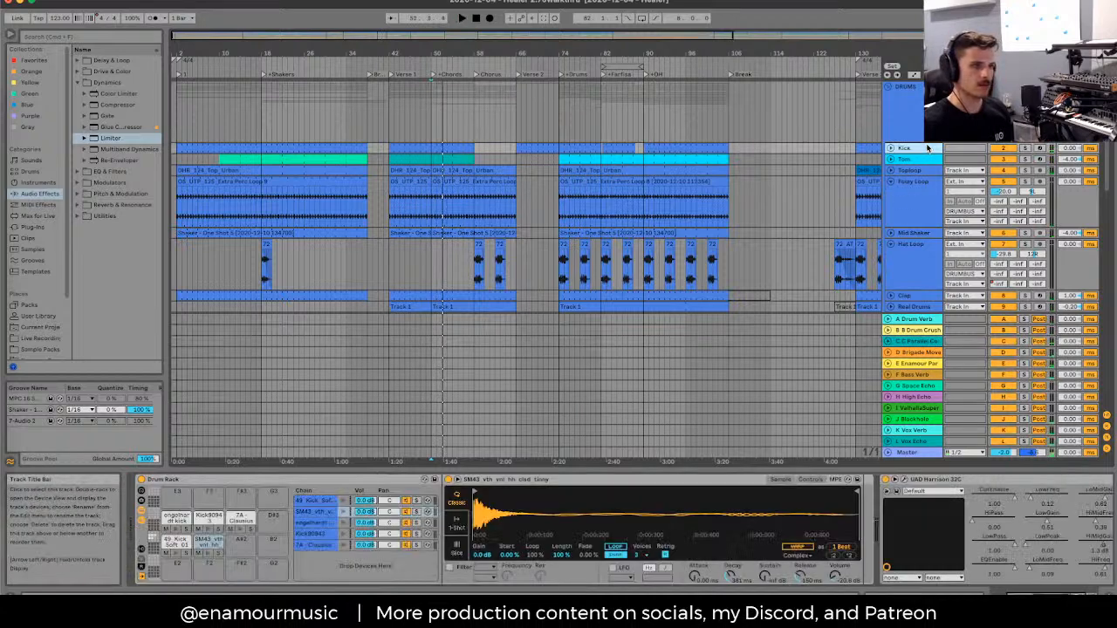
pyautogui.press('space')
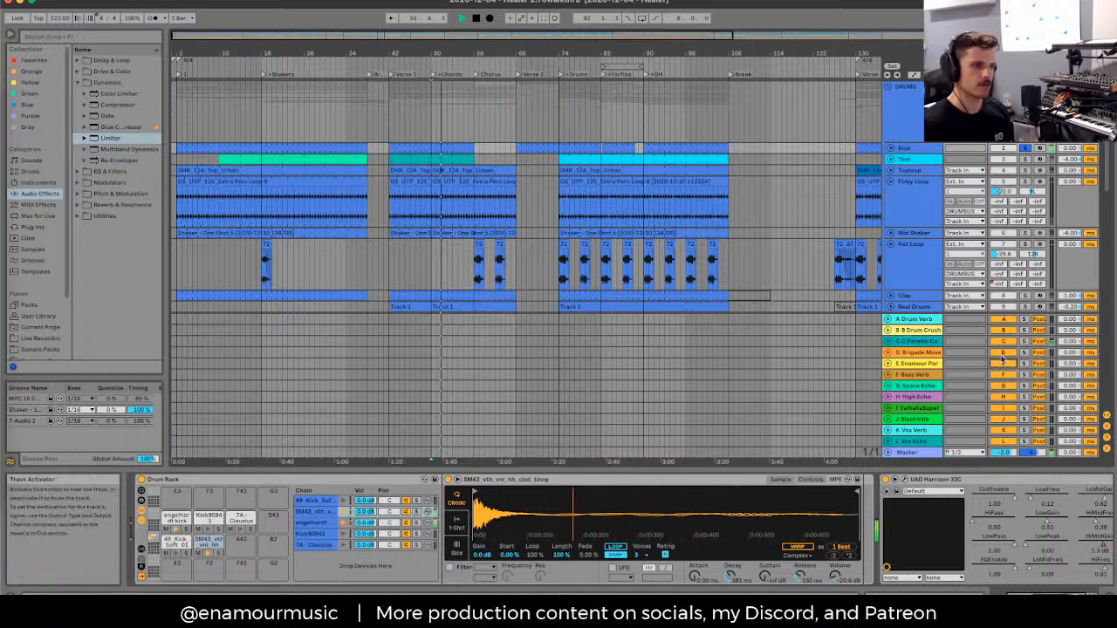
pyautogui.press('space')
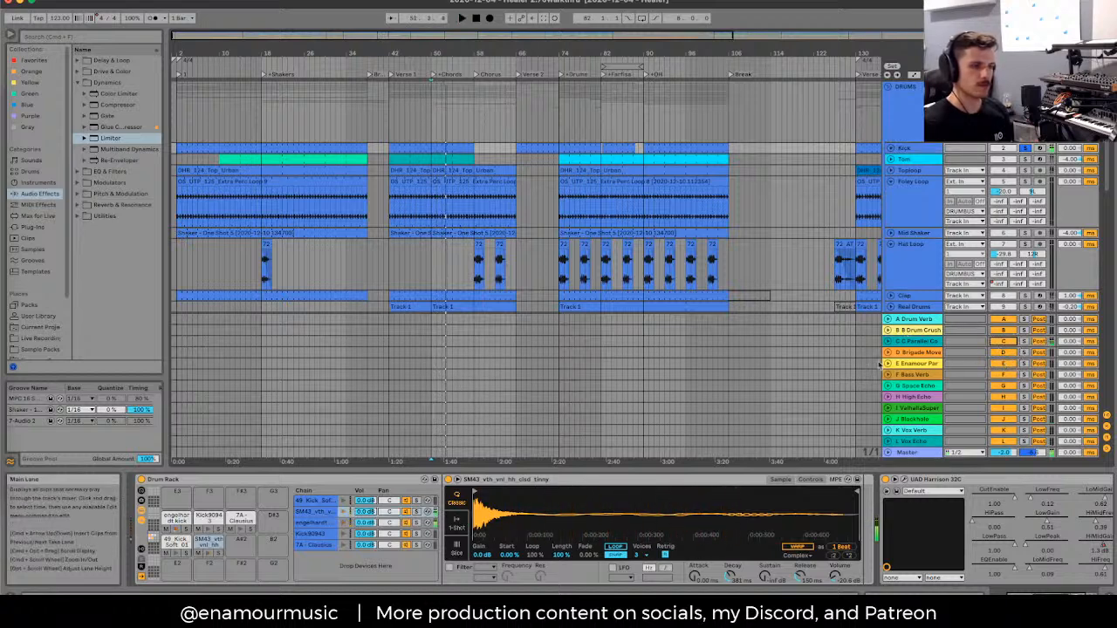
# Step: Show the device chain on the E Enamour Par return
pyautogui.click(907, 364)
pyautogui.click(910, 366)
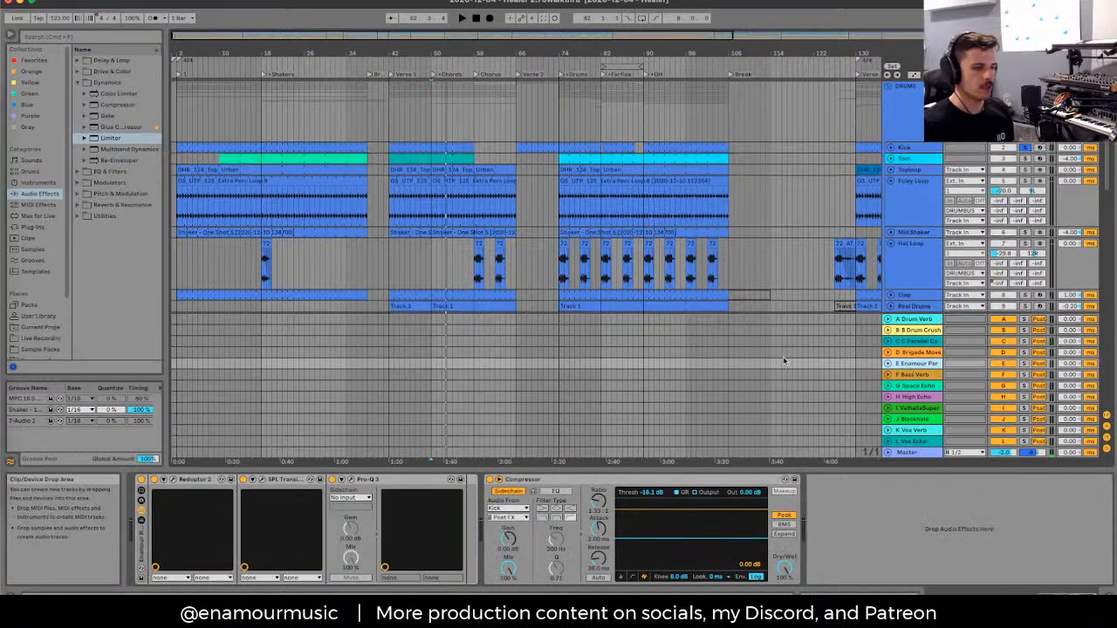
# Step: Take the Kick track out of solo and fold the Hat Loop and Ride tracks
pyautogui.scroll(-2, 784, 357)
pyautogui.scroll(-5, 894, 227)
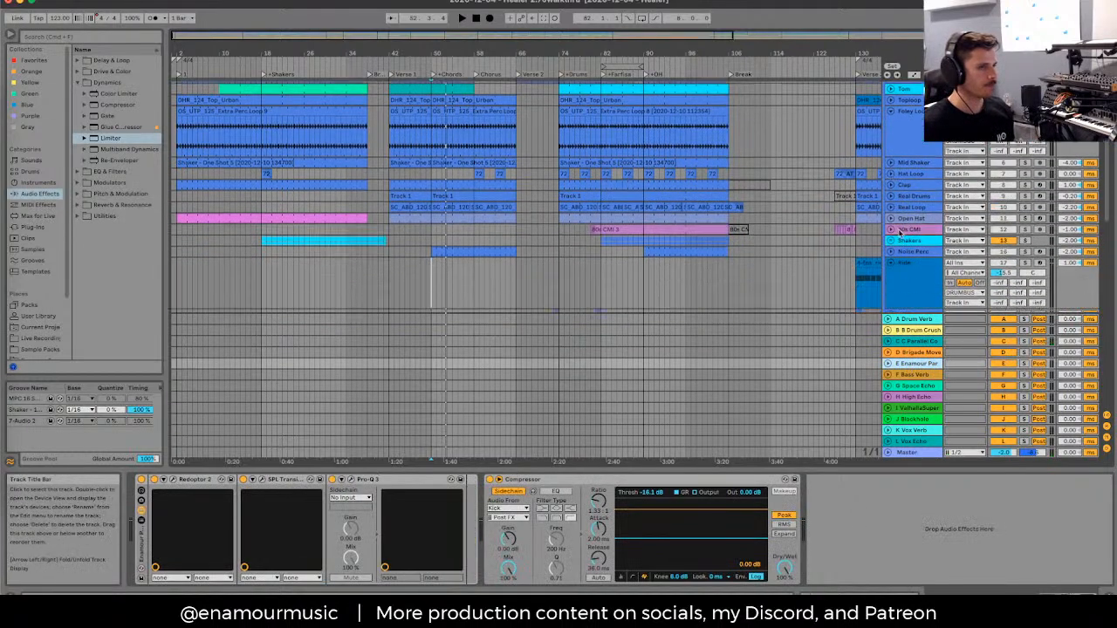
pyautogui.click(891, 208)
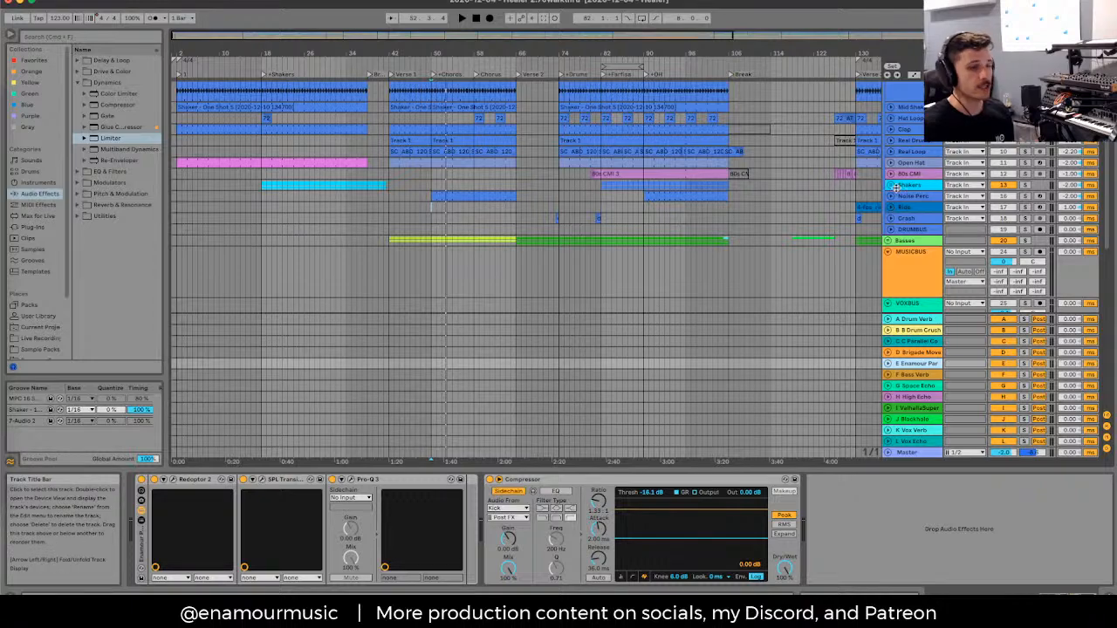
# Step: Show the Real Drums track's devices, select its clip at the +Drums section and bring the whole arrangement into view
pyautogui.scroll(2, 896, 188)
pyautogui.click(916, 195)
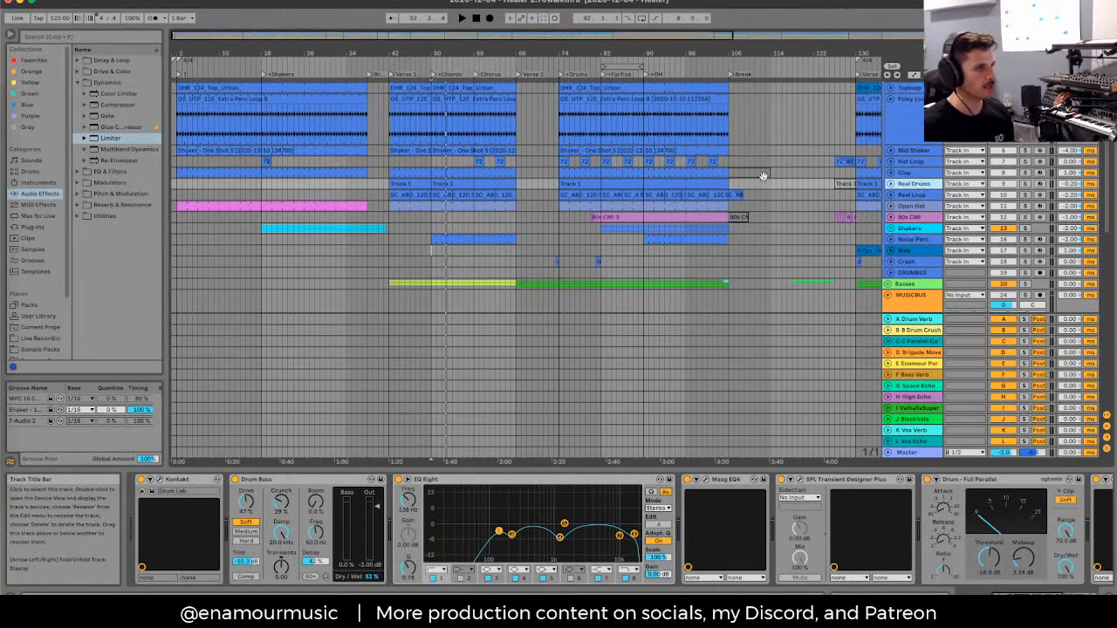
pyautogui.click(705, 181)
pyautogui.press('-')
pyautogui.scroll(-2, 678, 186)
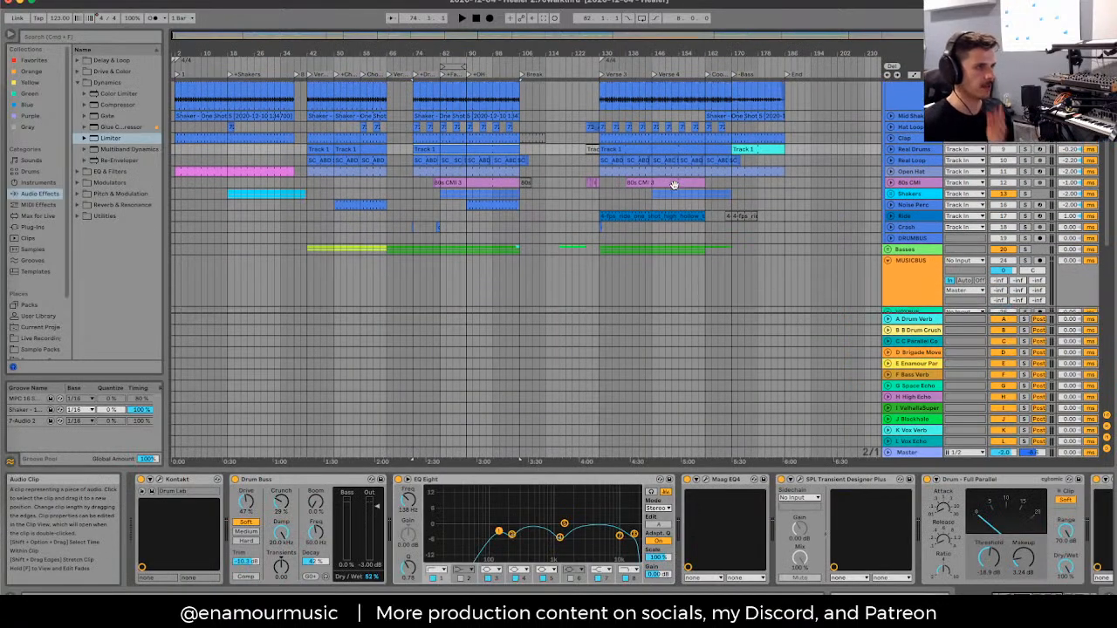
# Step: Examine the 80s CMI track's device chain, from the Auto Filter back to the first EQ Eight
pyautogui.click(916, 170)
pyautogui.click(914, 181)
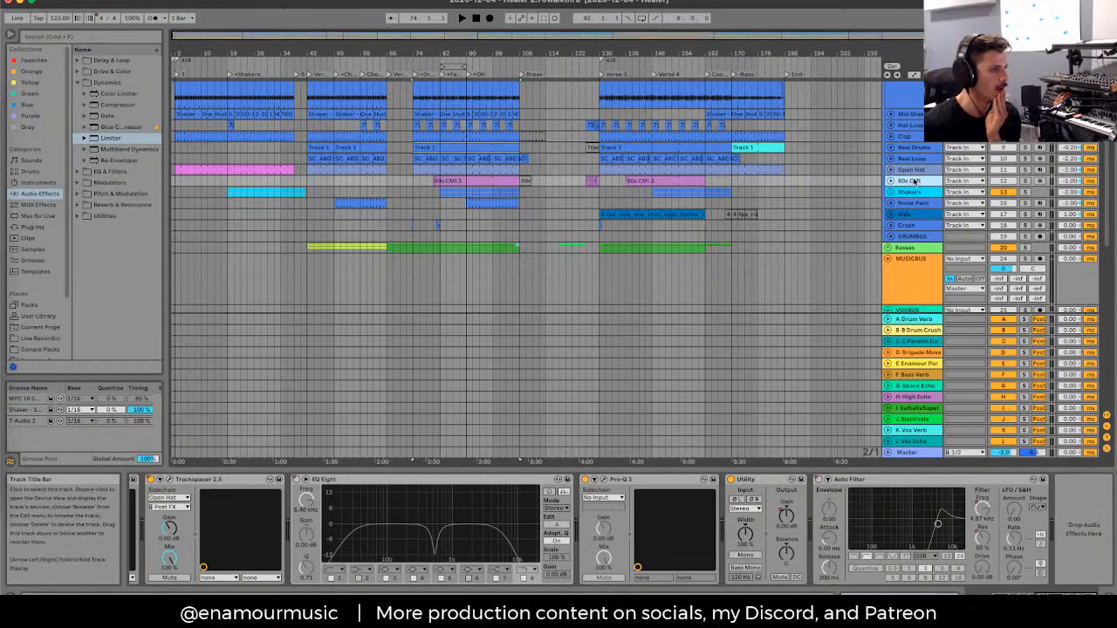
pyautogui.click(671, 523)
pyautogui.hscroll(-8, 671, 526)
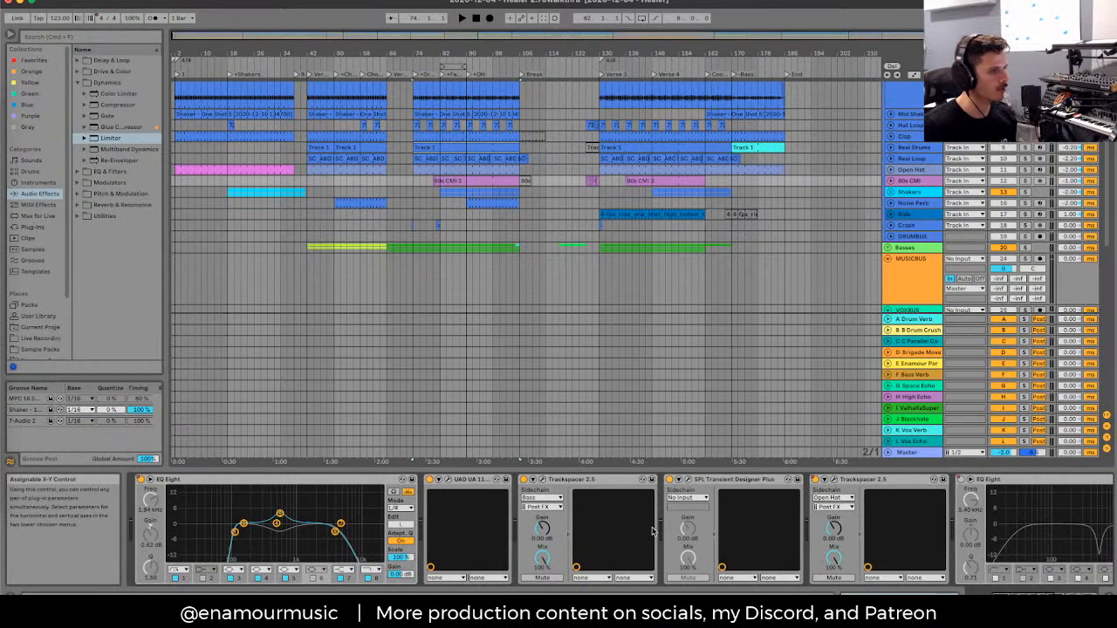
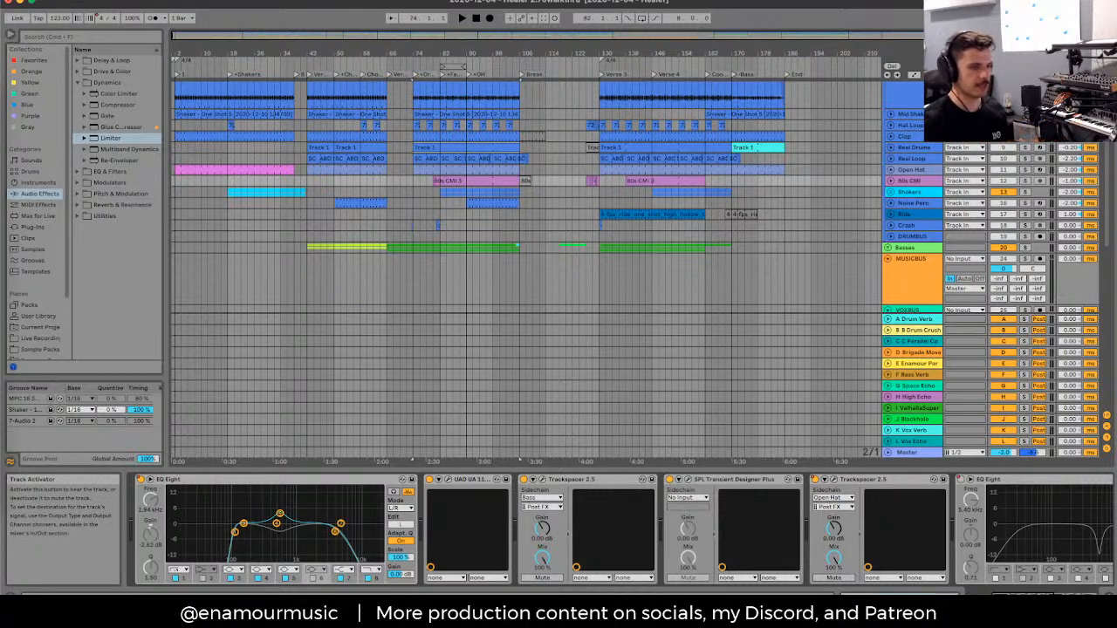
# Step: Show the Master track's device chain and open its SPAN analyzer window
pyautogui.click(905, 453)
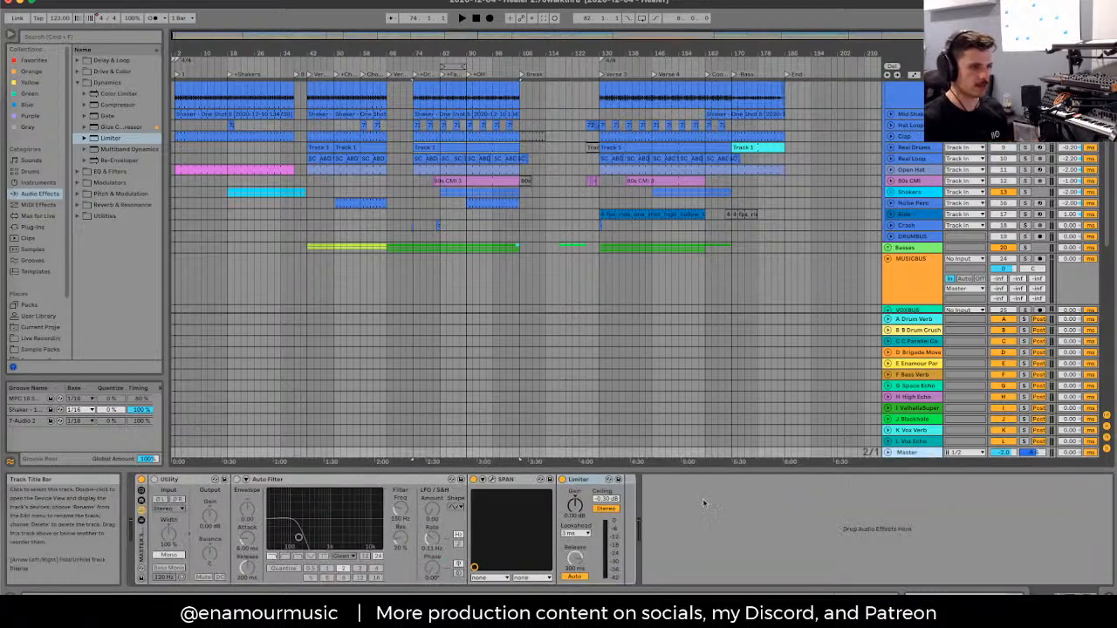
pyautogui.click(482, 480)
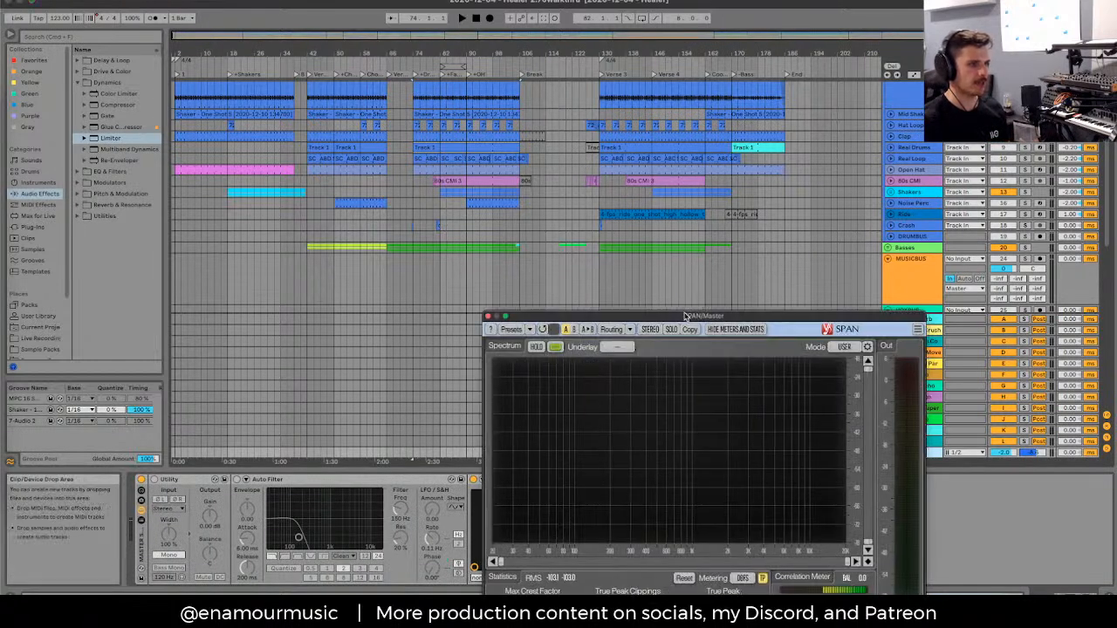
# Step: Move the Master track's SPAN analyzer window away from the device chain and close it
pyautogui.moveTo(689, 316); pyautogui.dragTo(512, 223)
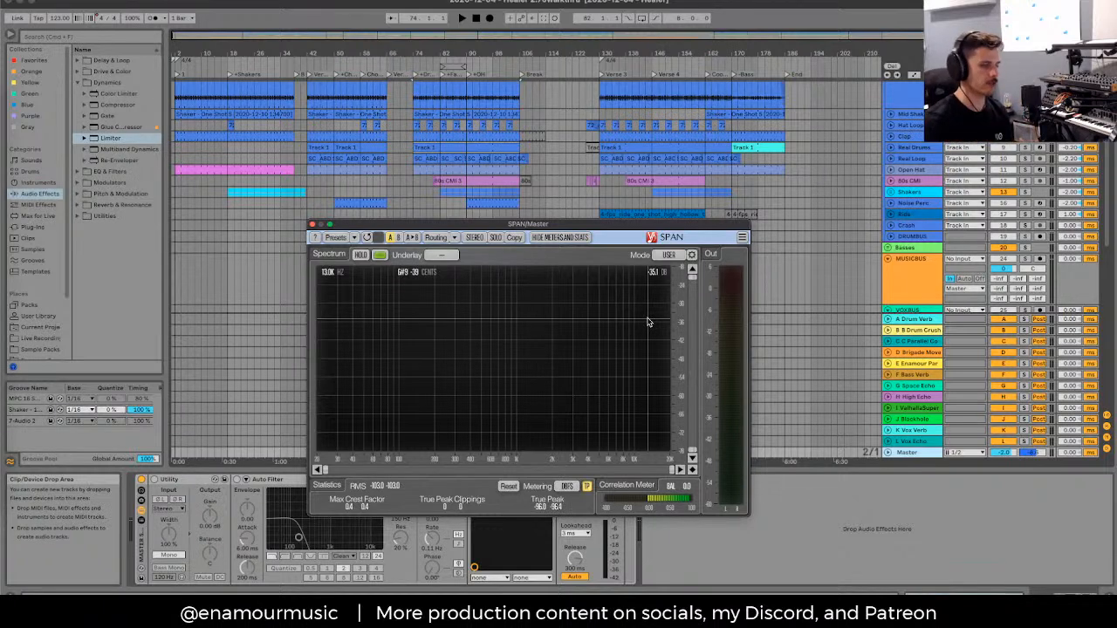
pyautogui.click(310, 224)
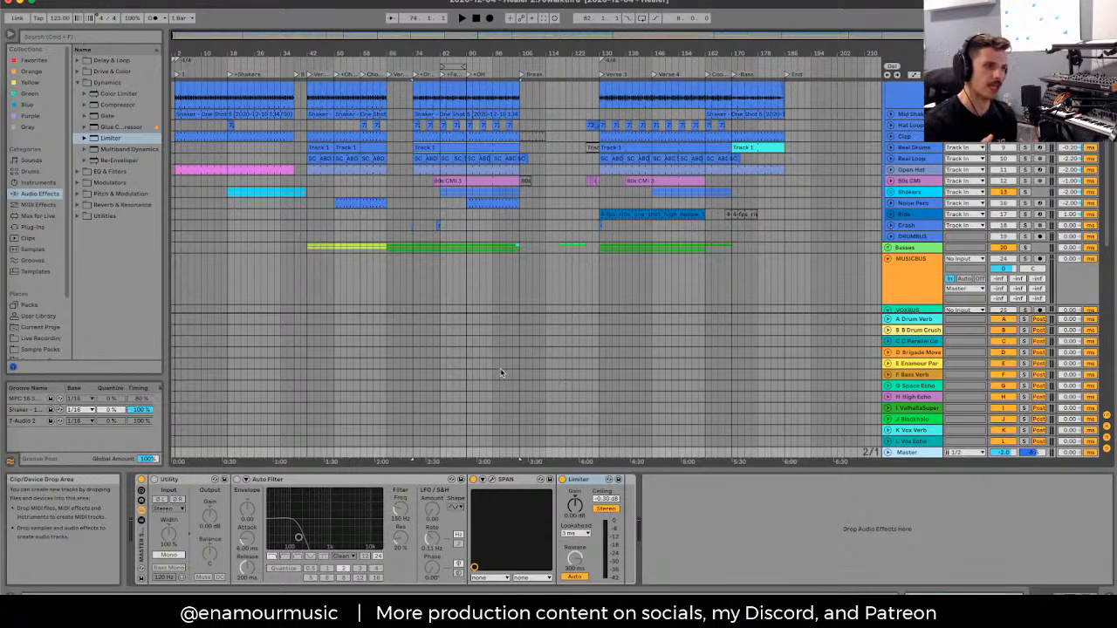
# Step: Show the MUSICBUS track's device chain and hide the return tracks in the arrangement
pyautogui.click(602, 267)
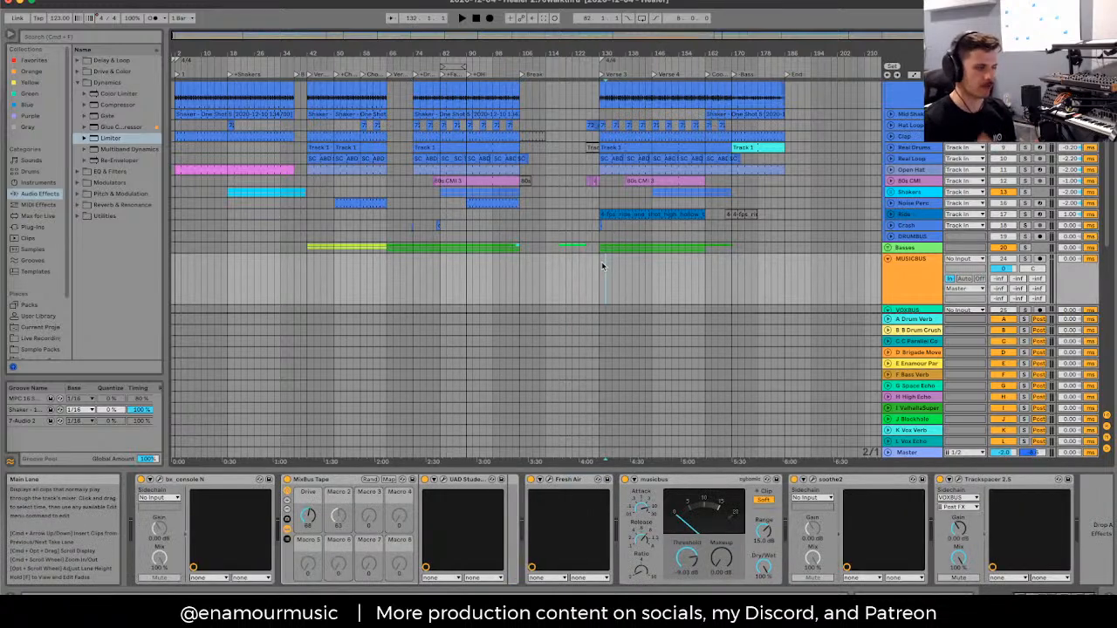
pyautogui.press('super+alt+r')
pyautogui.click(597, 269)
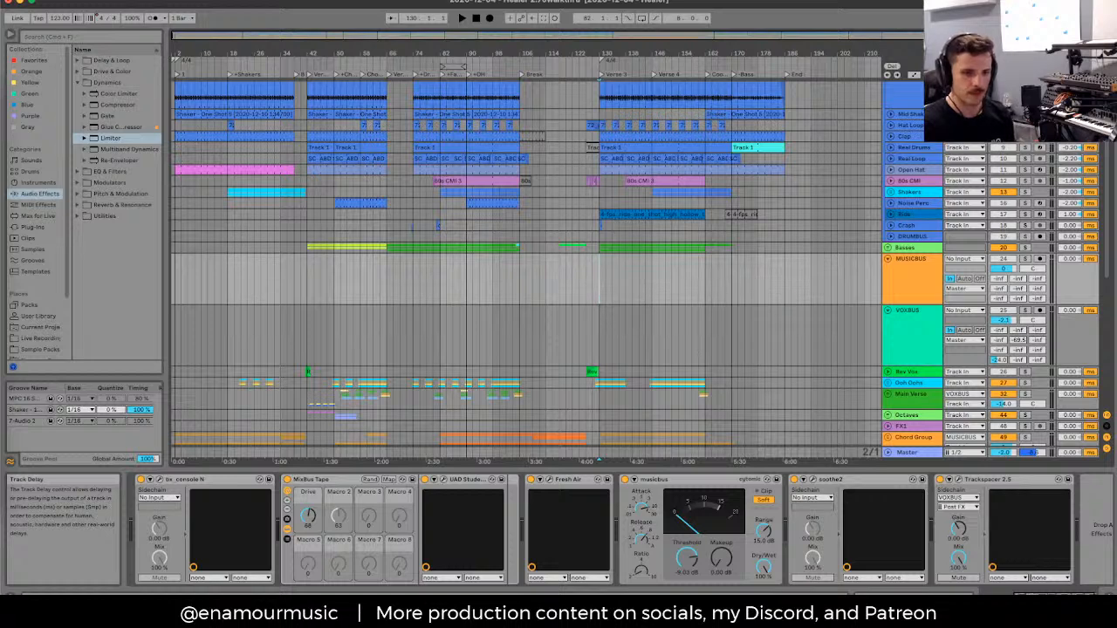
# Step: Unfold the DRUMBUS track and audition it soloed from bar 94 with its Kick-sidechained Compressor in view
pyautogui.click(912, 236)
pyautogui.scroll(-5, 798, 520)
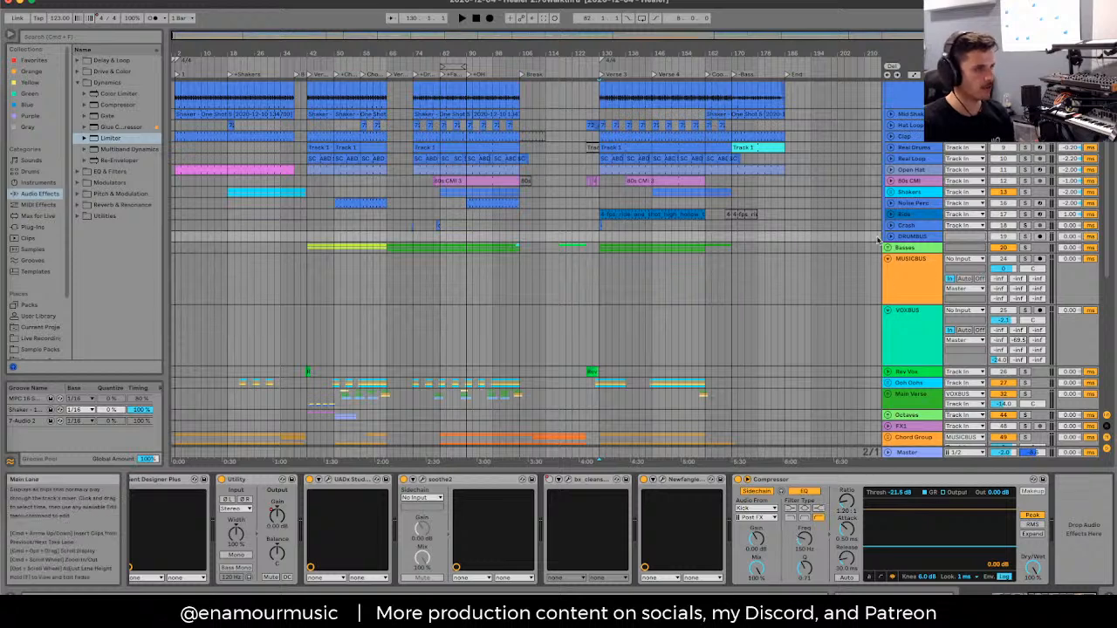
pyautogui.hotkey('alt', '+')
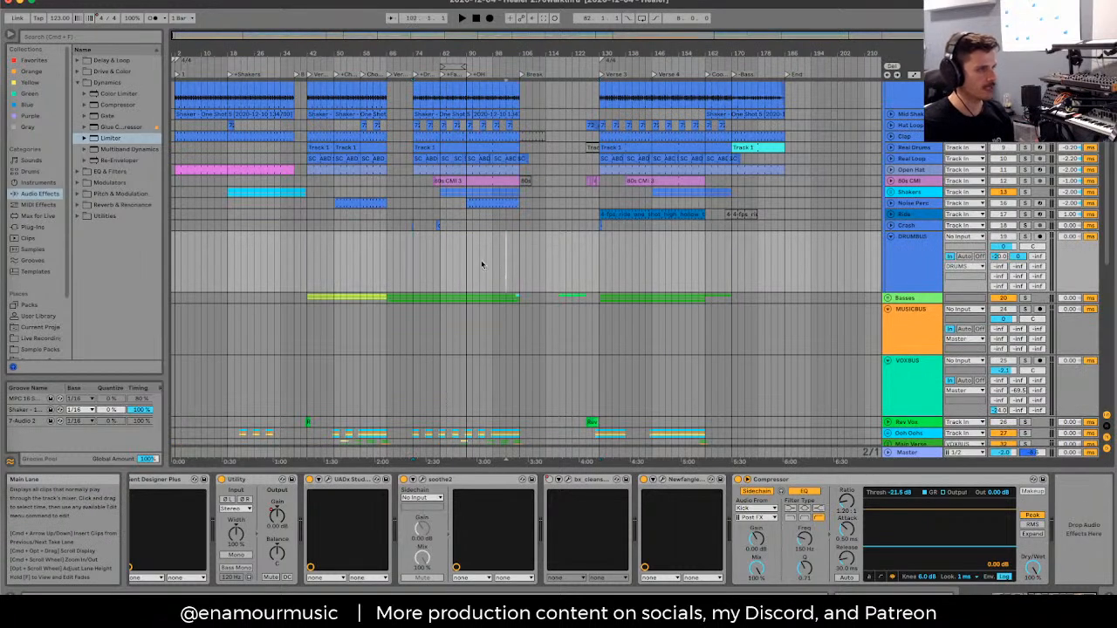
pyautogui.click(481, 260)
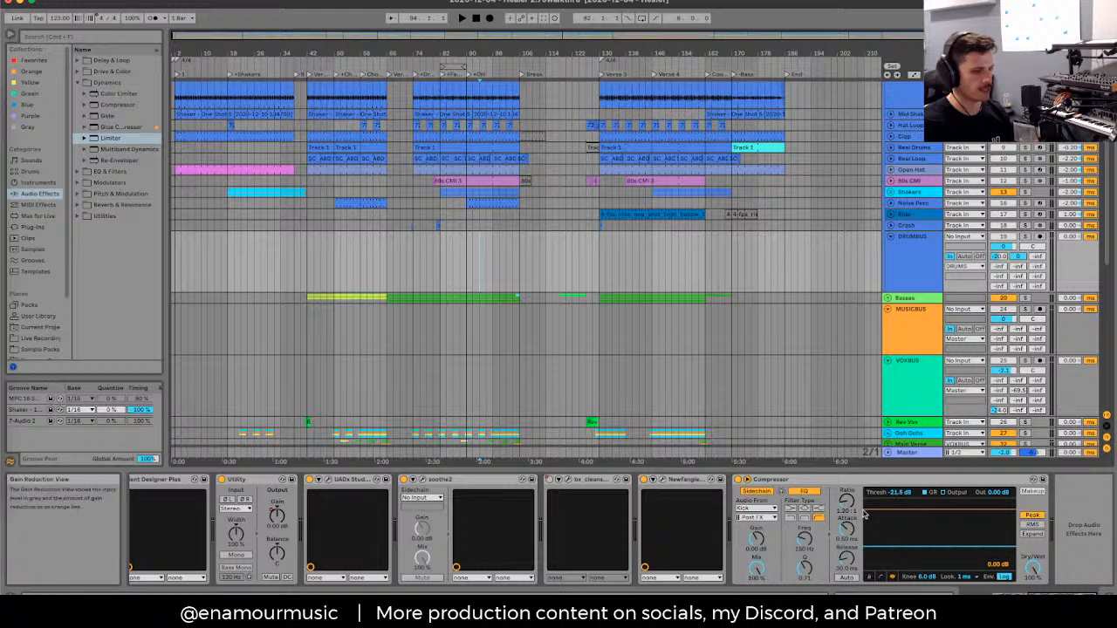
pyautogui.press('space')
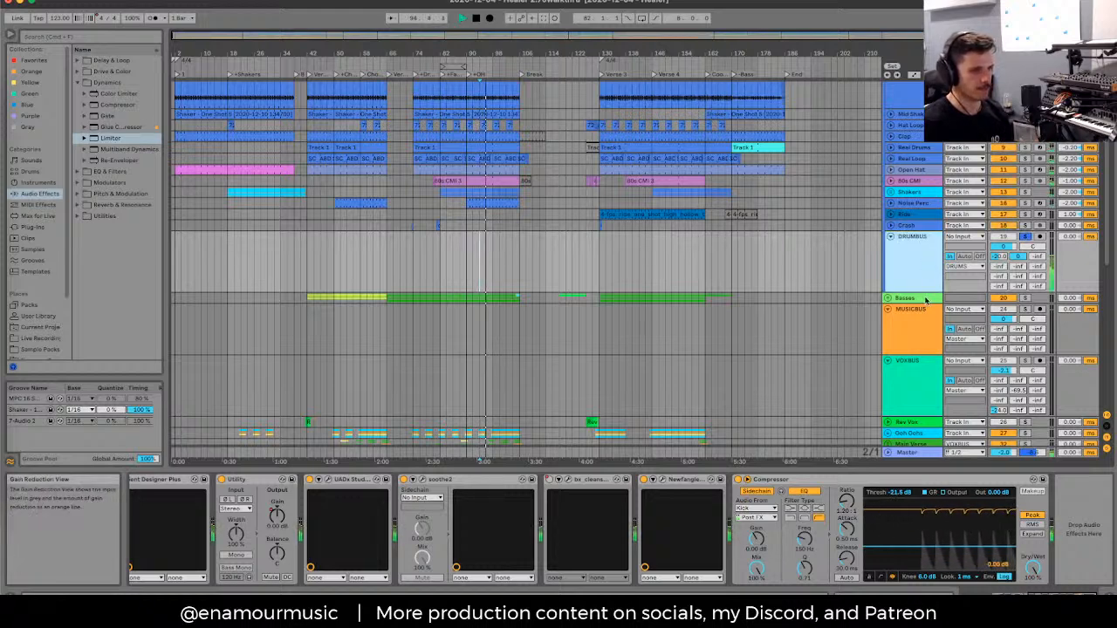
# Step: Check the Open Hat and Shakers device chains during playback, stop playback and select the Shakers track's Compressor
pyautogui.scroll(2, 912, 215)
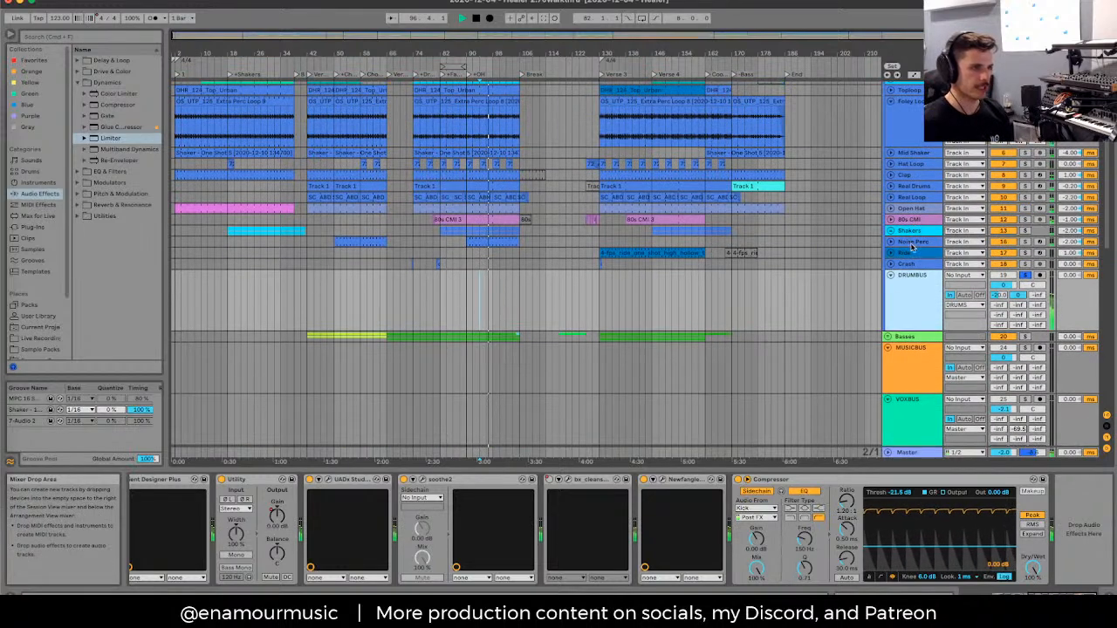
pyautogui.click(921, 210)
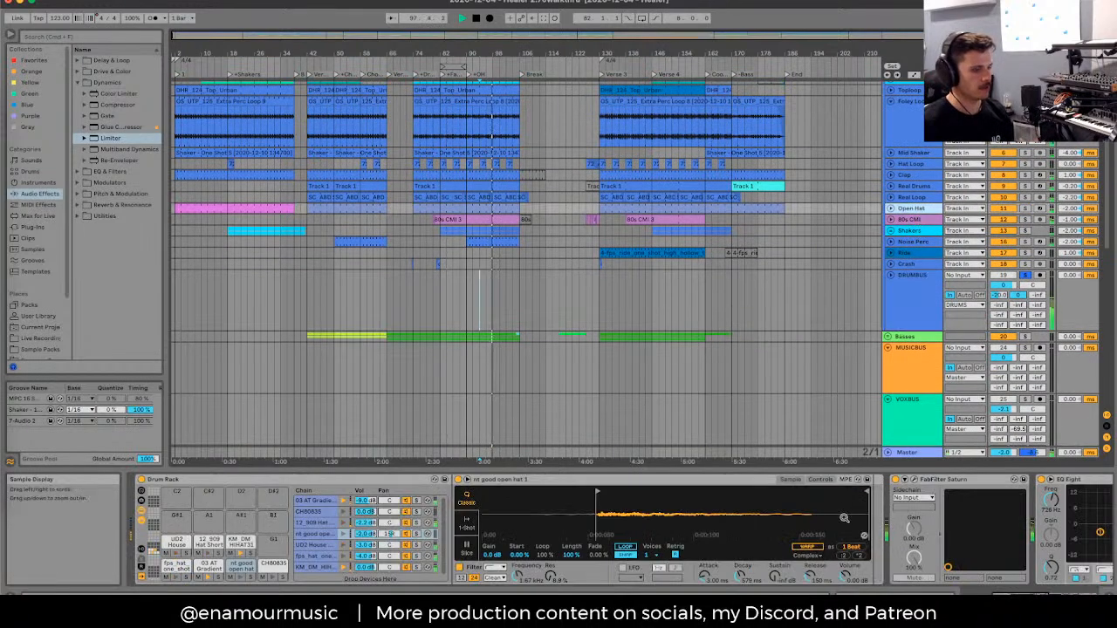
pyautogui.click(919, 243)
pyautogui.click(911, 288)
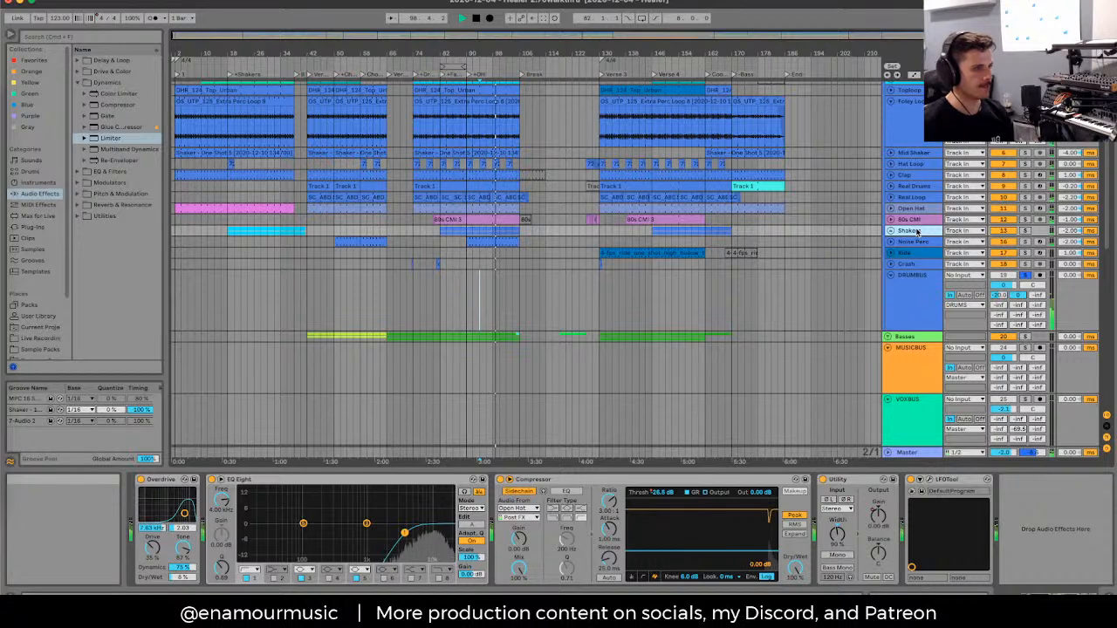
pyautogui.press('space')
pyautogui.click(537, 479)
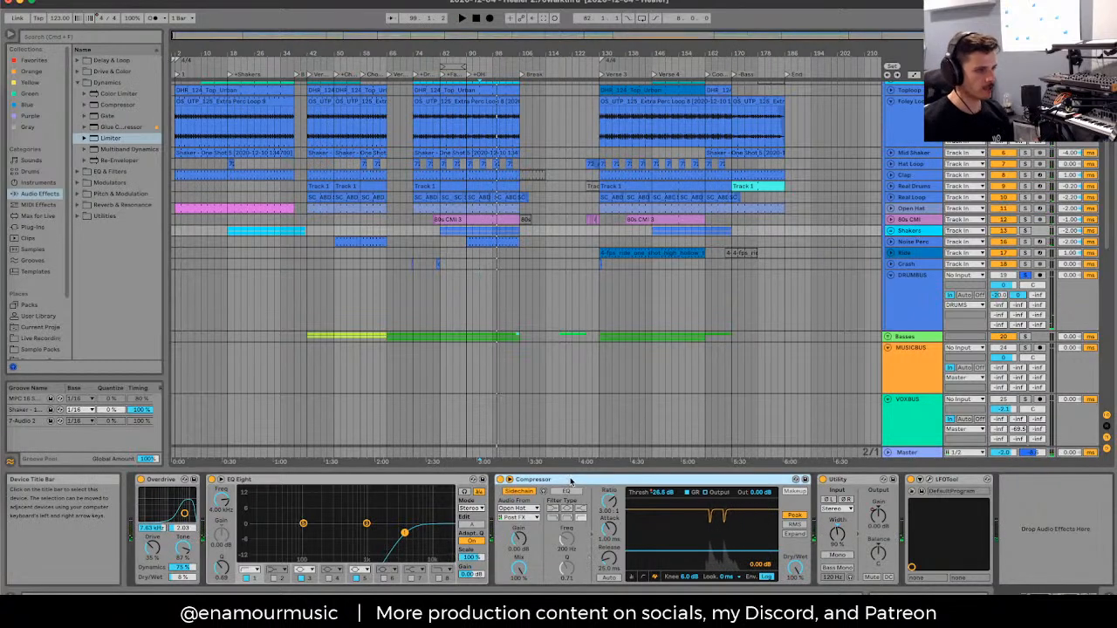
# Step: Examine the 80s CMI track's device chain with its sidechained Trackspacer plug-ins
pyautogui.click(915, 220)
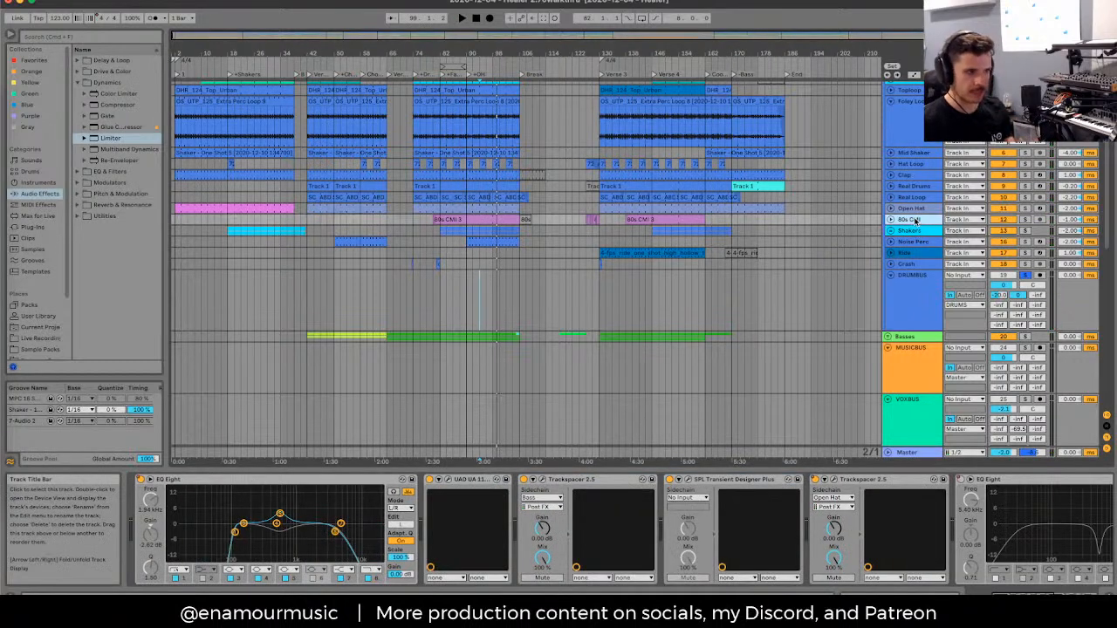
pyautogui.scroll(-1, 514, 489)
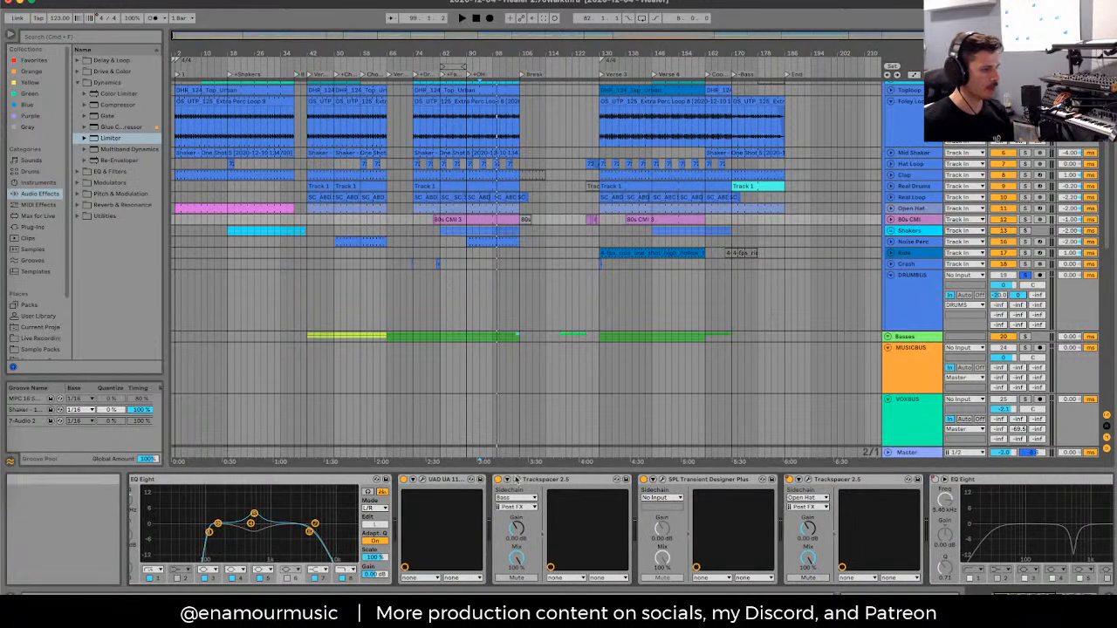
pyautogui.click(911, 209)
# Step: Audition the Real Loop track soloed from bar 94 while checking its devices and those of Real Drums
pyautogui.click(912, 197)
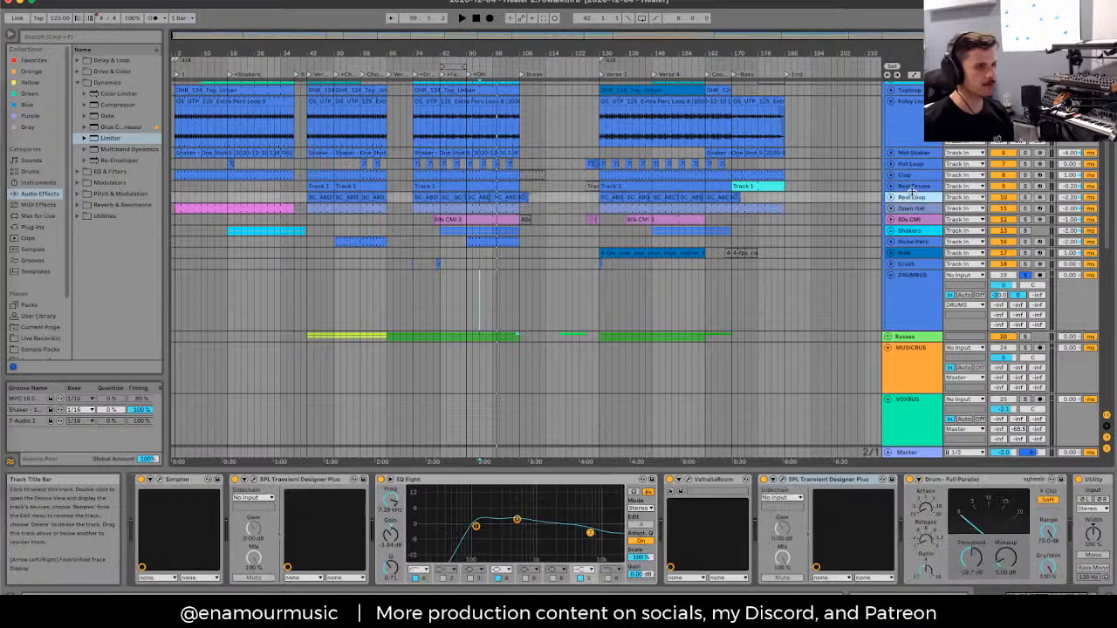
pyautogui.press('space')
pyautogui.click(914, 186)
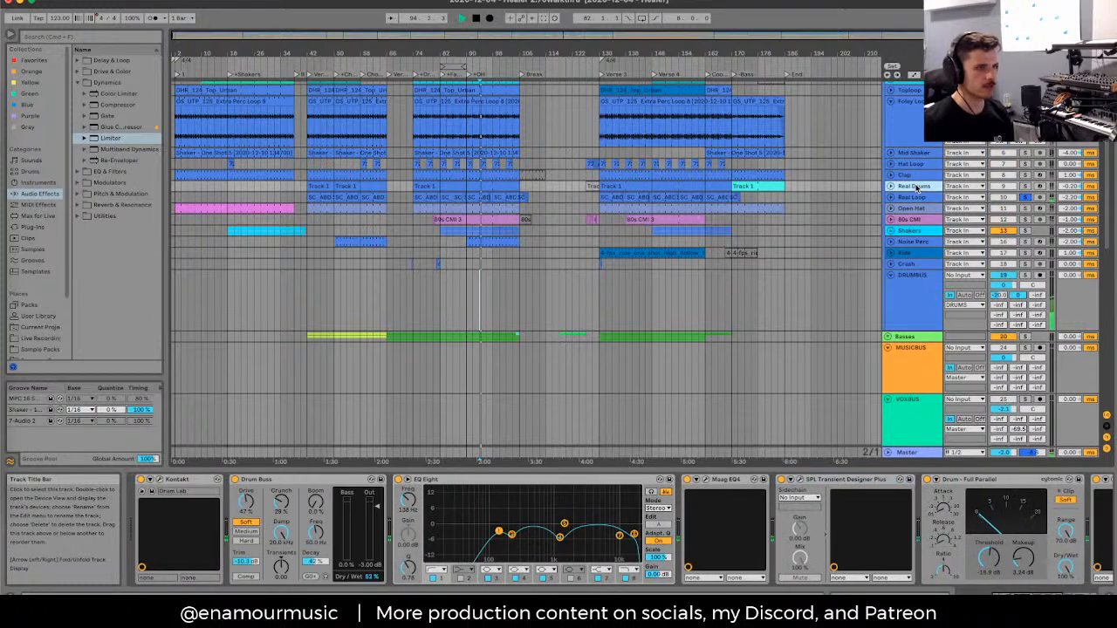
pyautogui.click(924, 197)
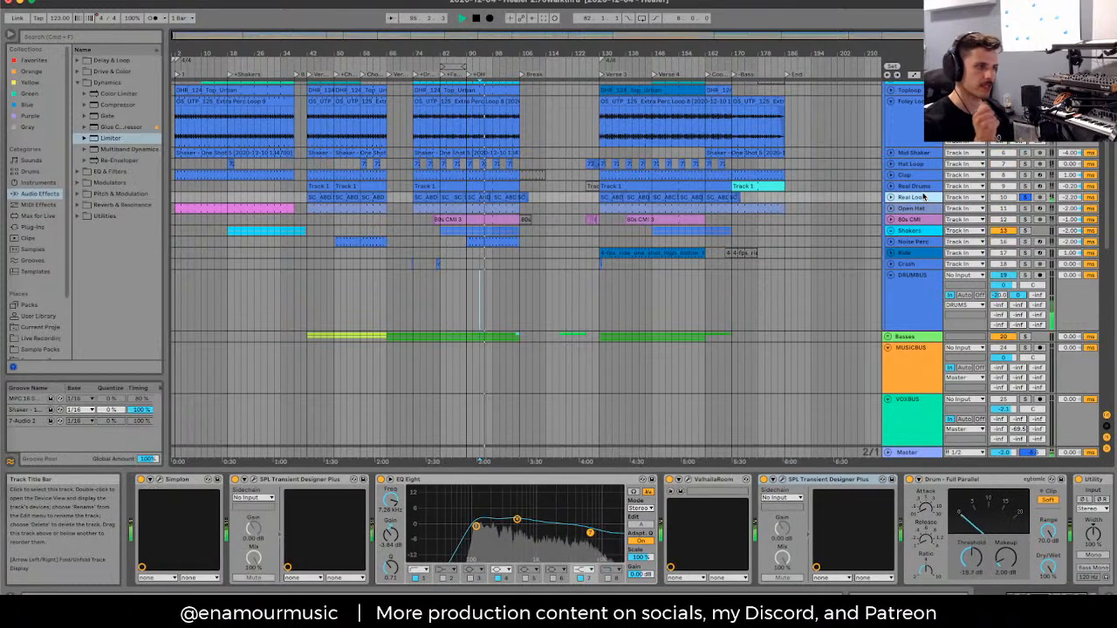
pyautogui.press('space')
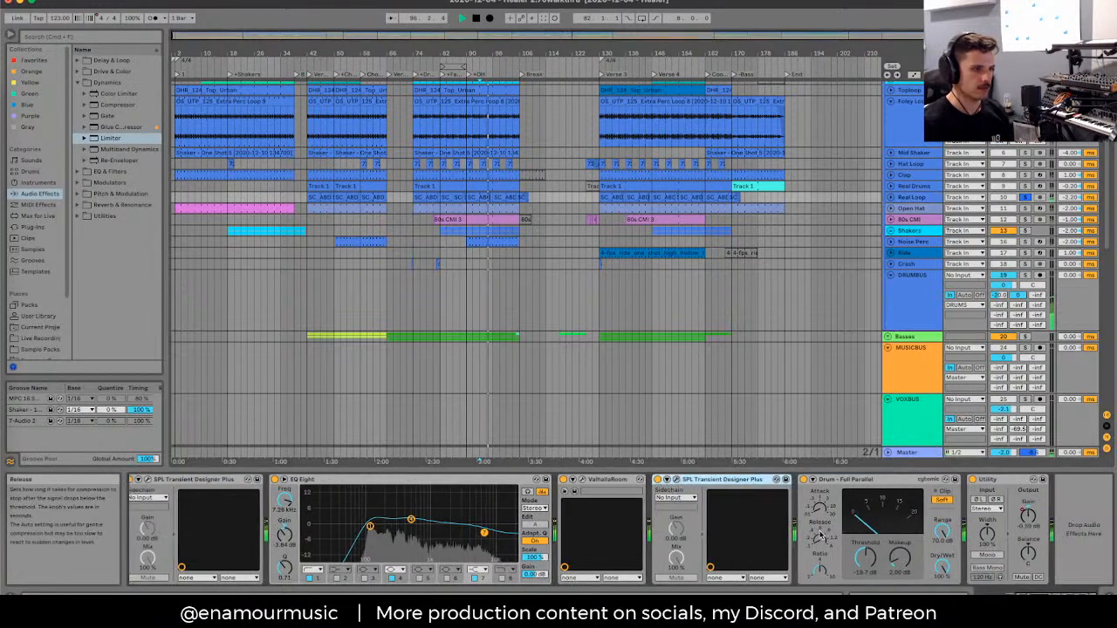
# Step: Examine the Real Drums track's chain from Kontakt to the Auto Filter and back, and return to Real Loop's devices
pyautogui.click(913, 185)
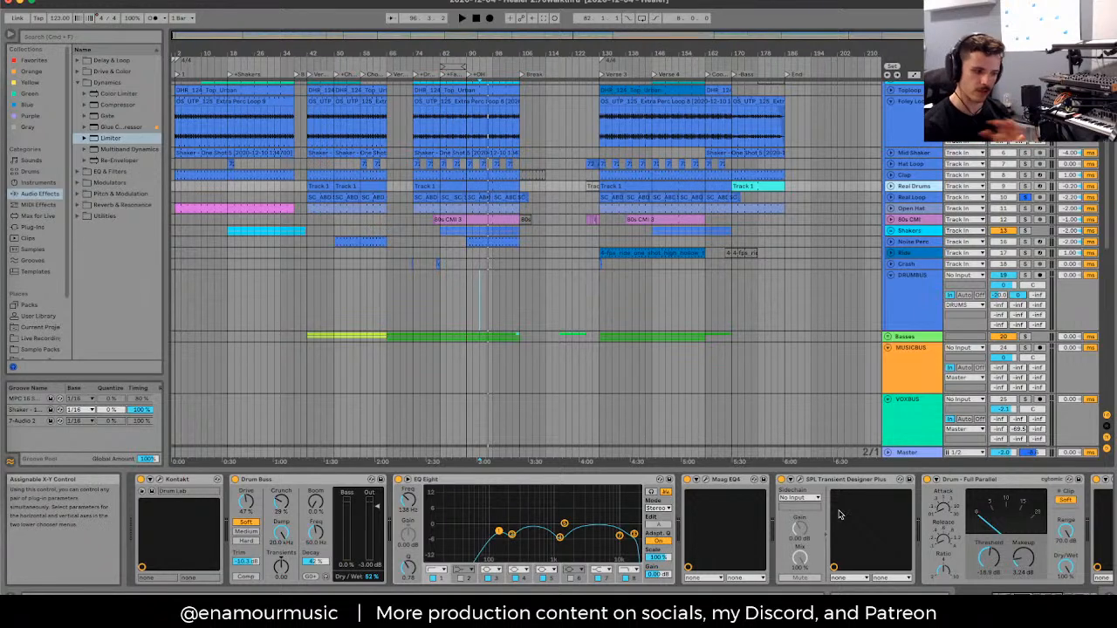
pyautogui.hscroll(5, 855, 488)
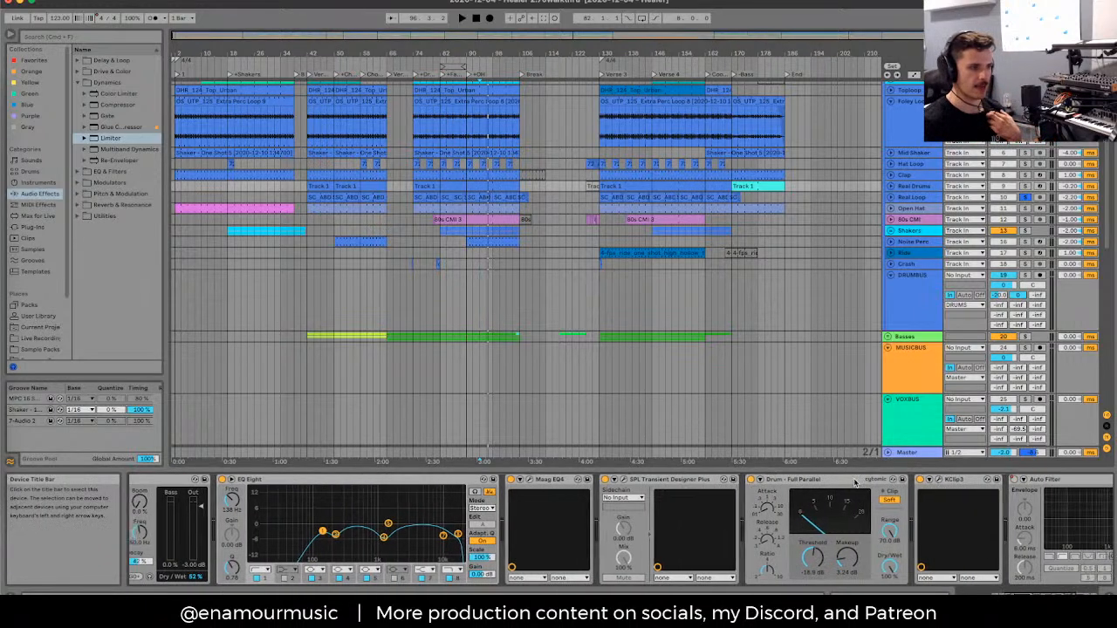
pyautogui.hscroll(-5, 727, 524)
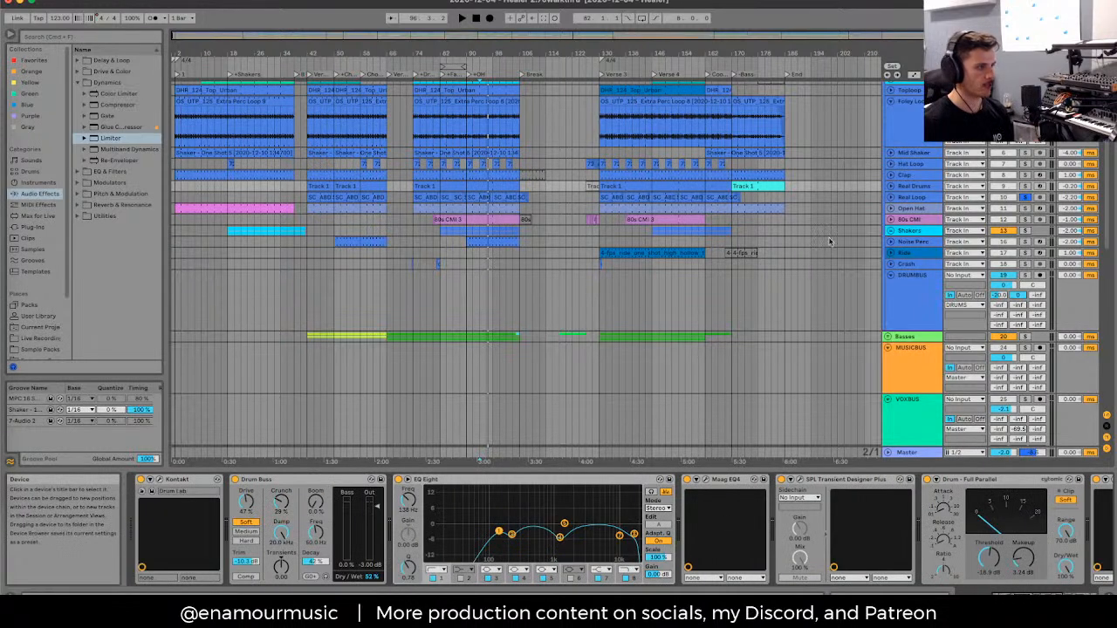
pyautogui.click(905, 209)
pyautogui.click(914, 199)
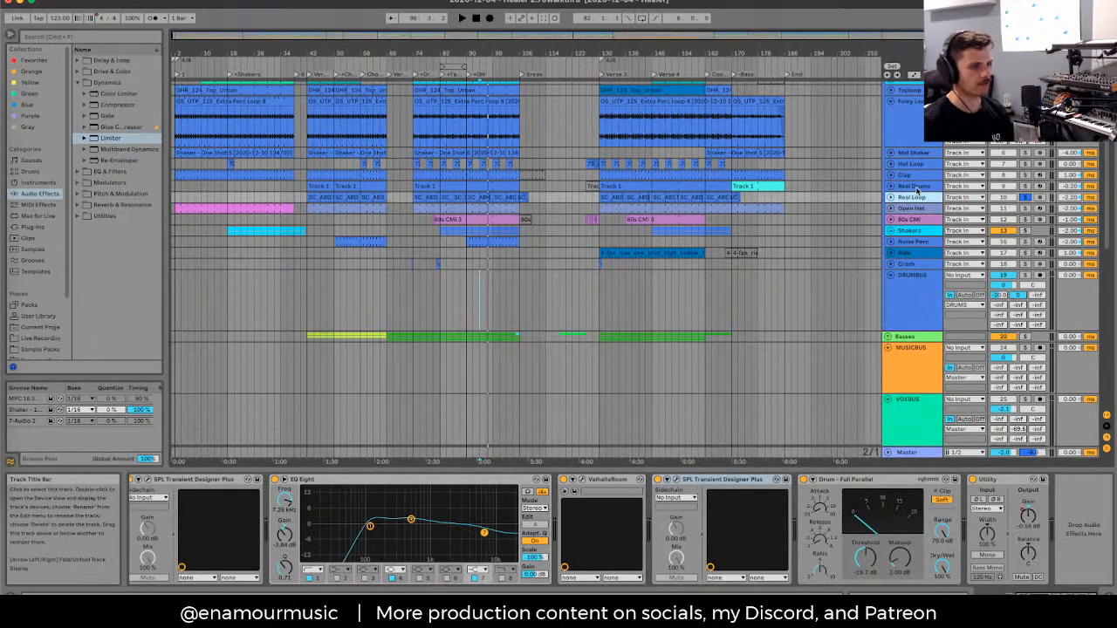
# Step: Audition Real Drums soloed from bar 94 and switch the solo to Real Loop for comparison
pyautogui.click(913, 186)
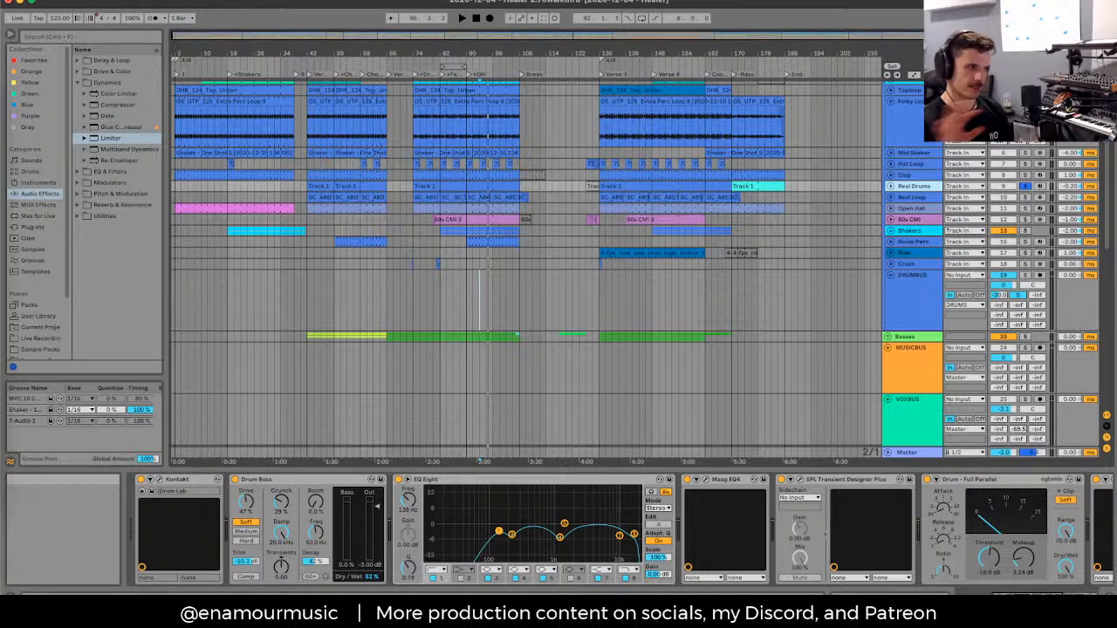
pyautogui.press('space')
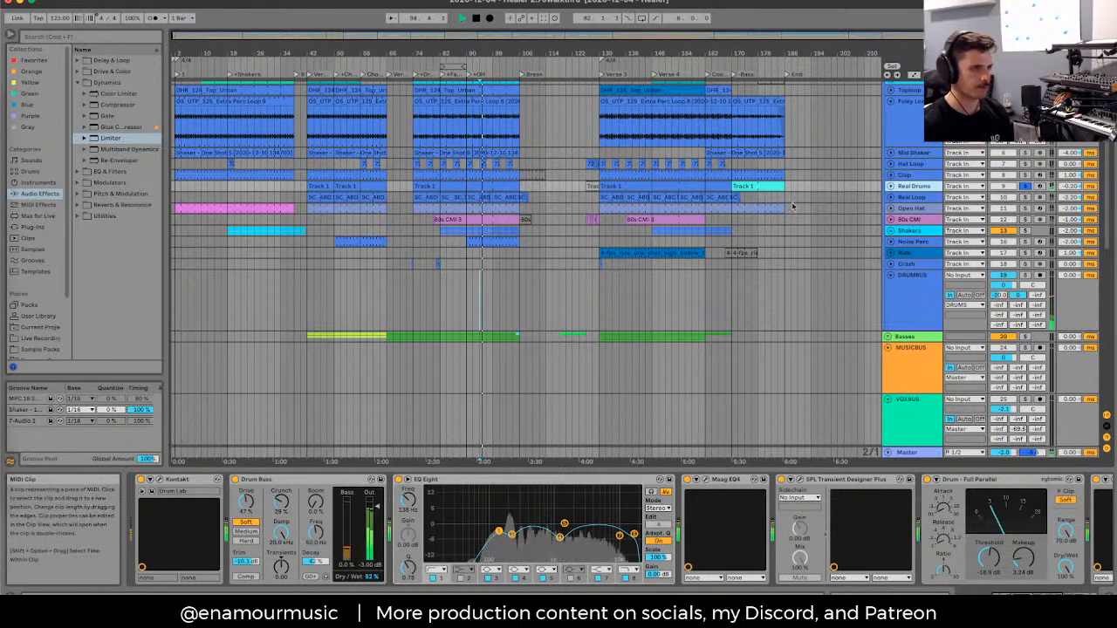
pyautogui.press('Down')
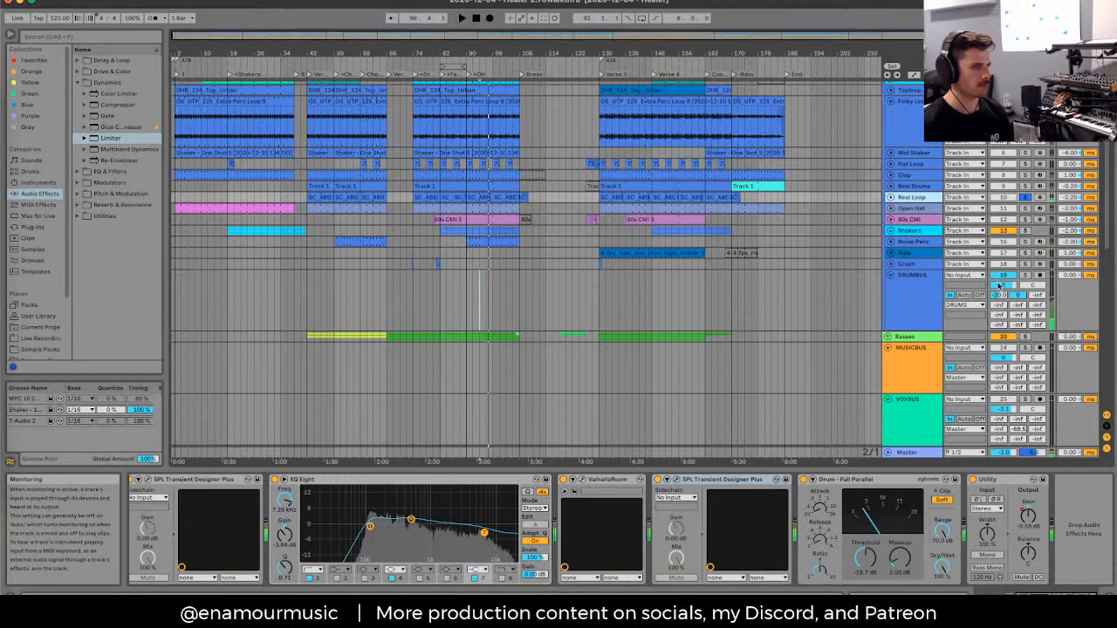
# Step: Return the solo to DRUMBUS and show the Foley Loop track's device chain
pyautogui.scroll(3, 1012, 283)
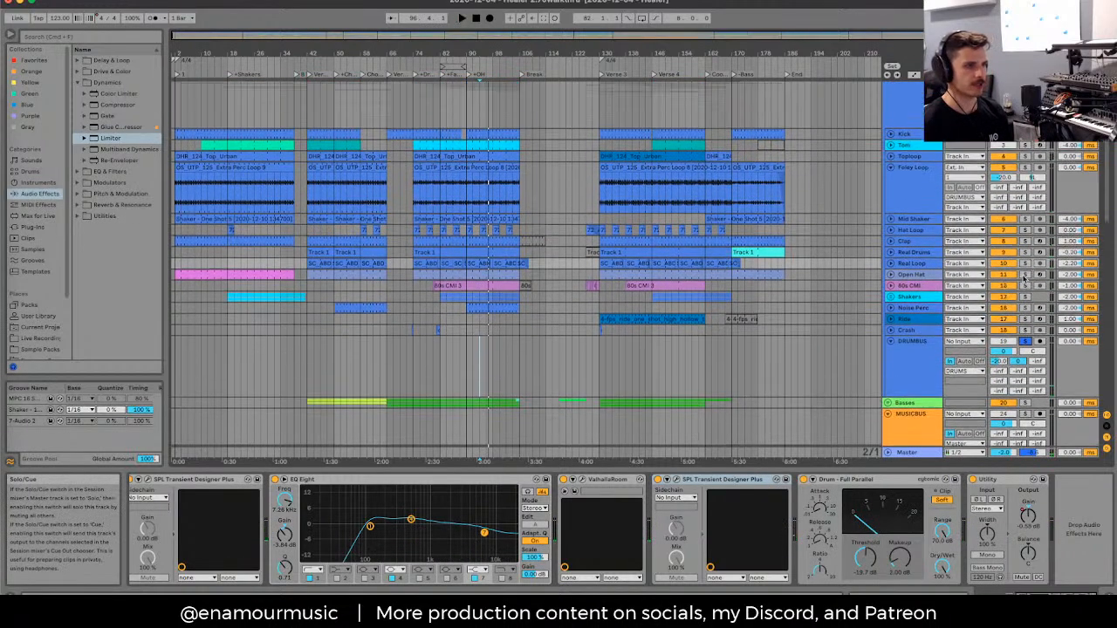
pyautogui.scroll(1, 1025, 281)
pyautogui.click(914, 171)
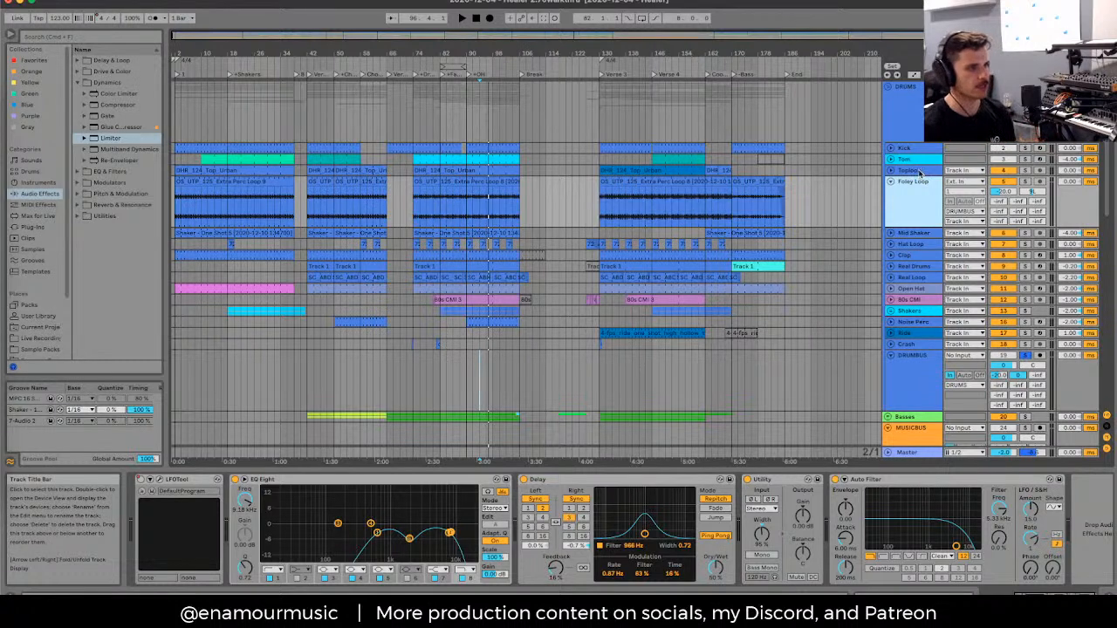
pyautogui.click(918, 179)
# Step: Examine the Tom track's device chain from the Drum Rack to the Kick-sidechained Compressor and Utility and back
pyautogui.click(918, 160)
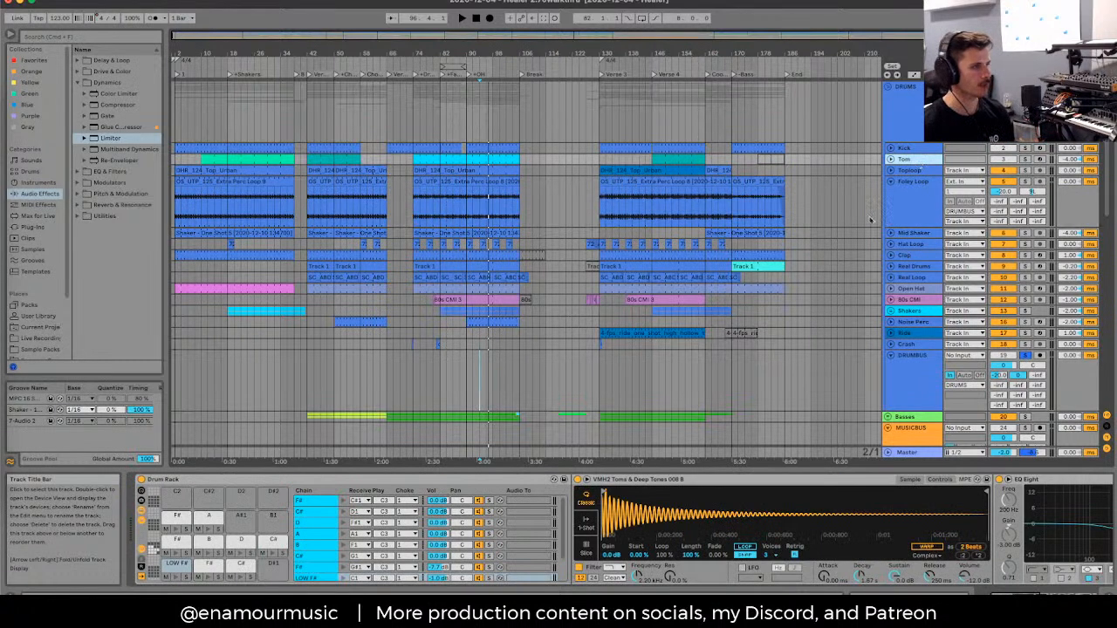
pyautogui.hscroll(10, 778, 506)
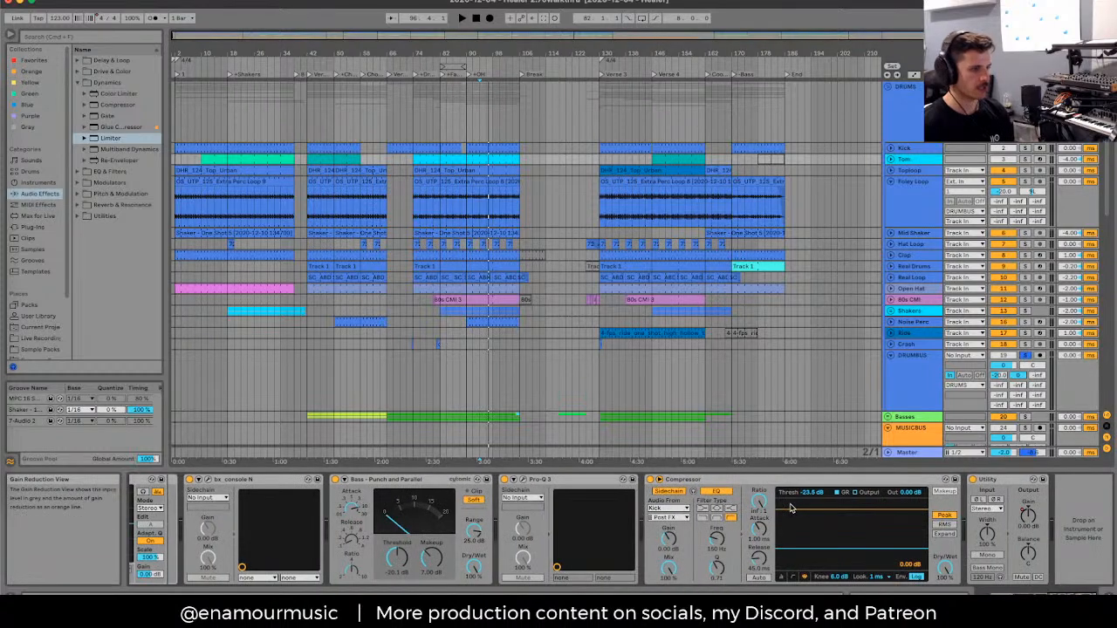
pyautogui.hscroll(-10, 791, 508)
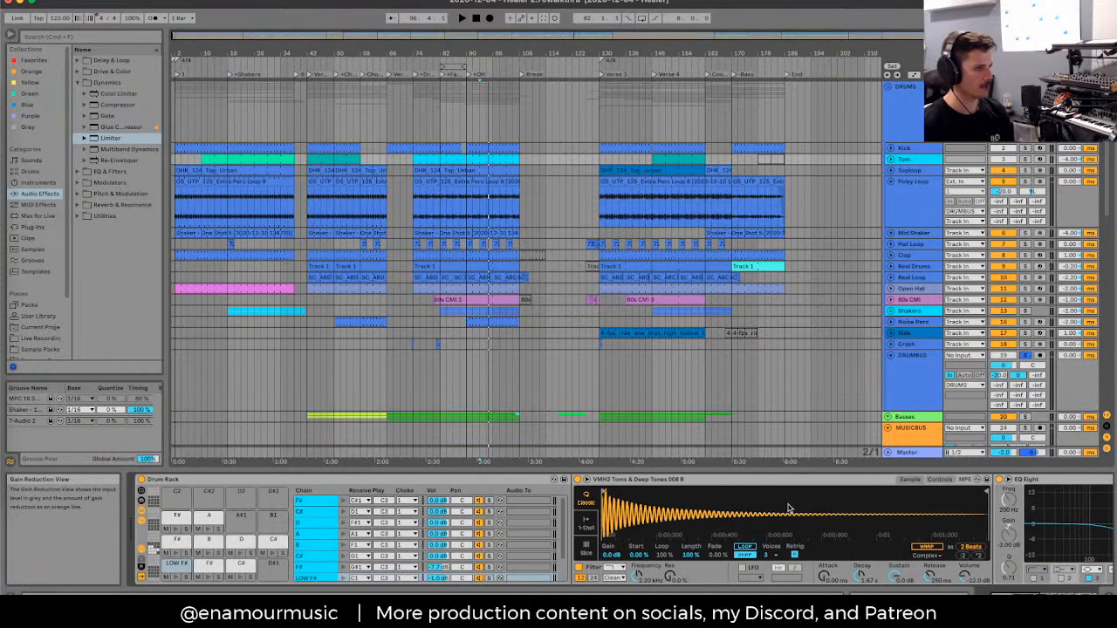
# Step: Inspect the samples on the Tom Drum Rack's B, F# and LOW F# pads
pyautogui.click(207, 542)
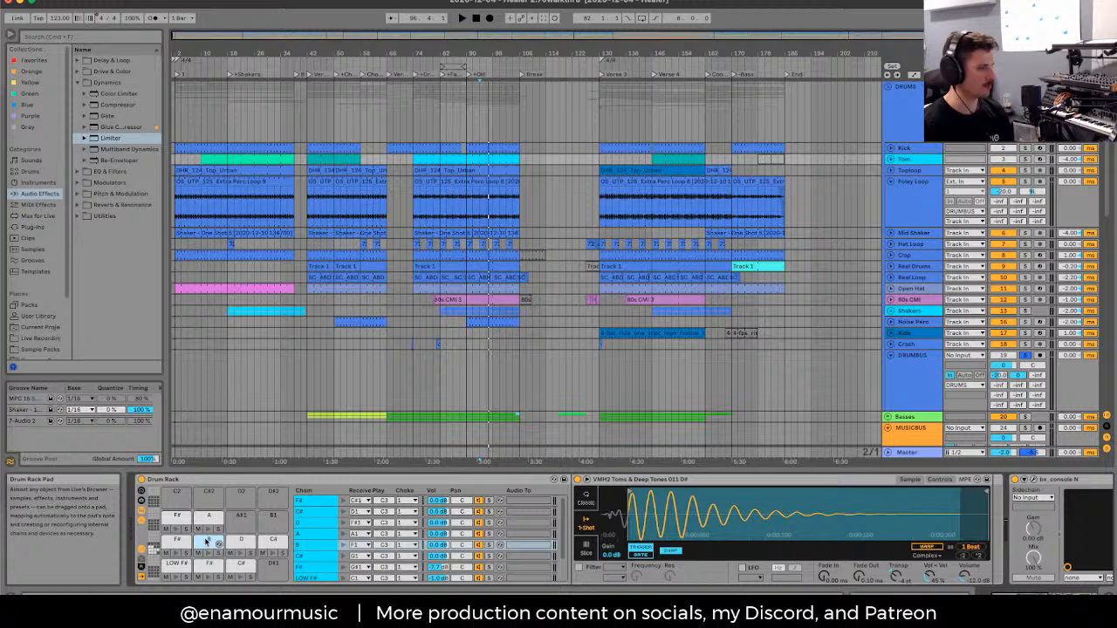
pyautogui.click(181, 544)
pyautogui.click(205, 544)
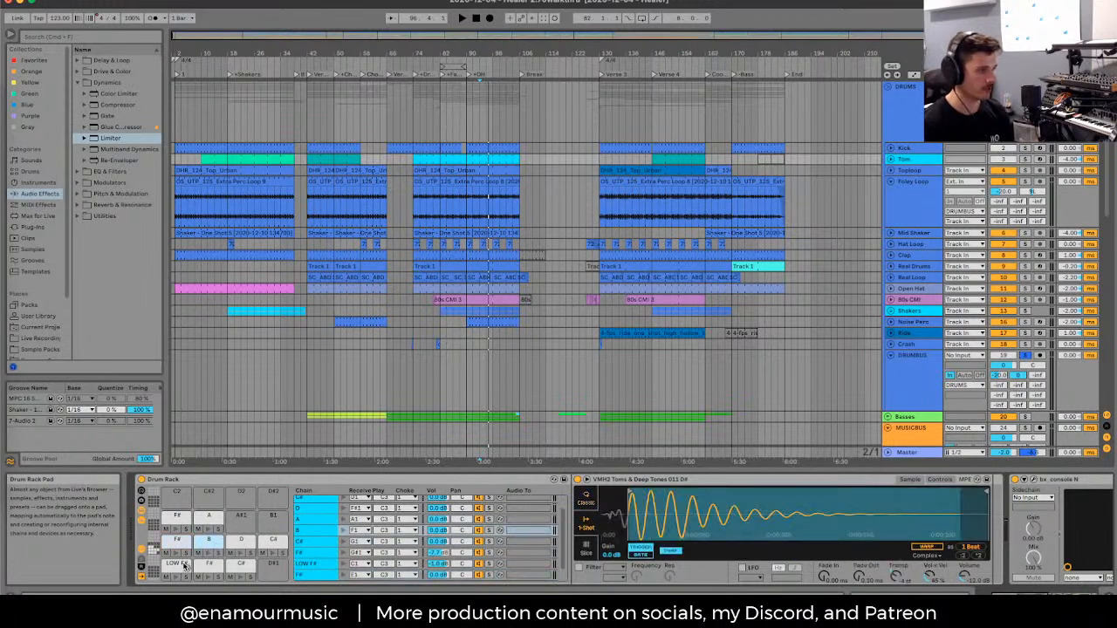
pyautogui.click(183, 566)
# Step: Solo the Tom track and start playback from its clip at bar 74
pyautogui.click(430, 161)
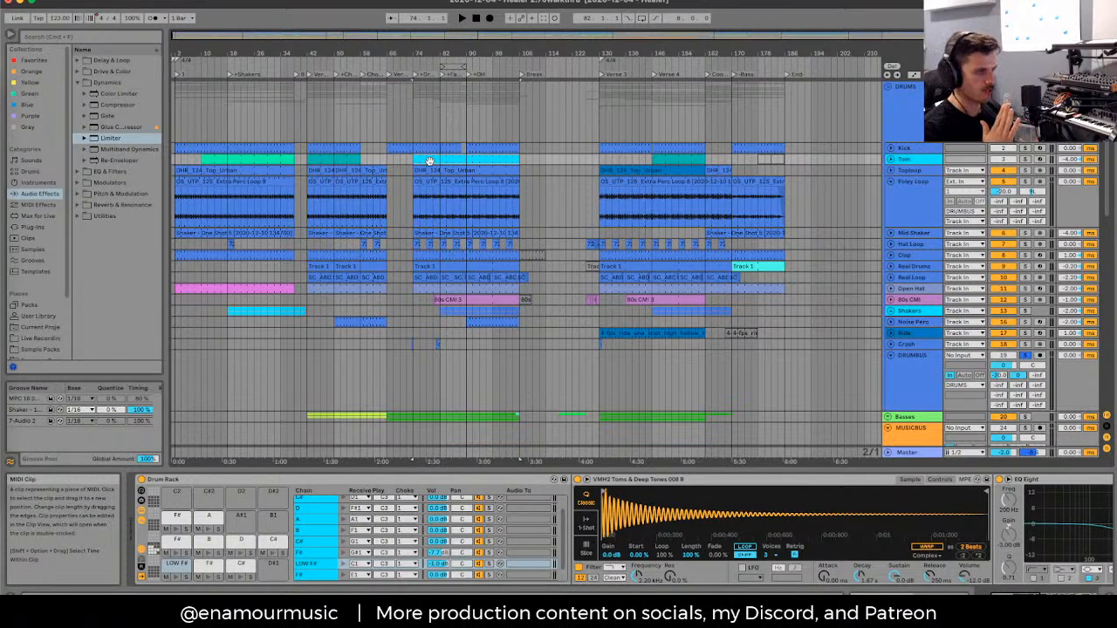
pyautogui.press('s')
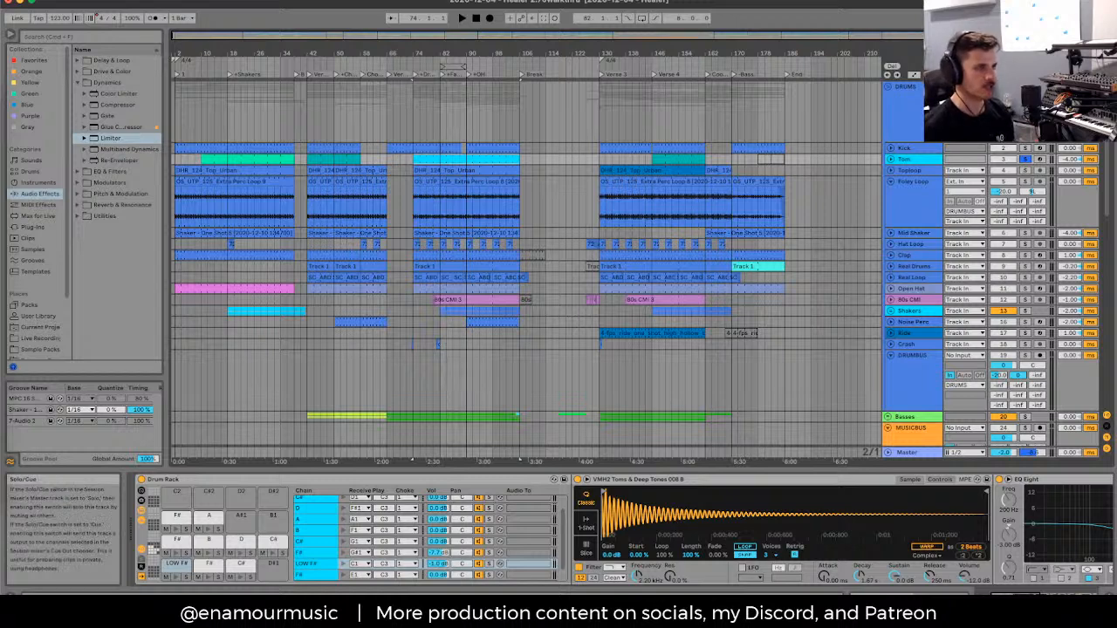
pyautogui.press('space')
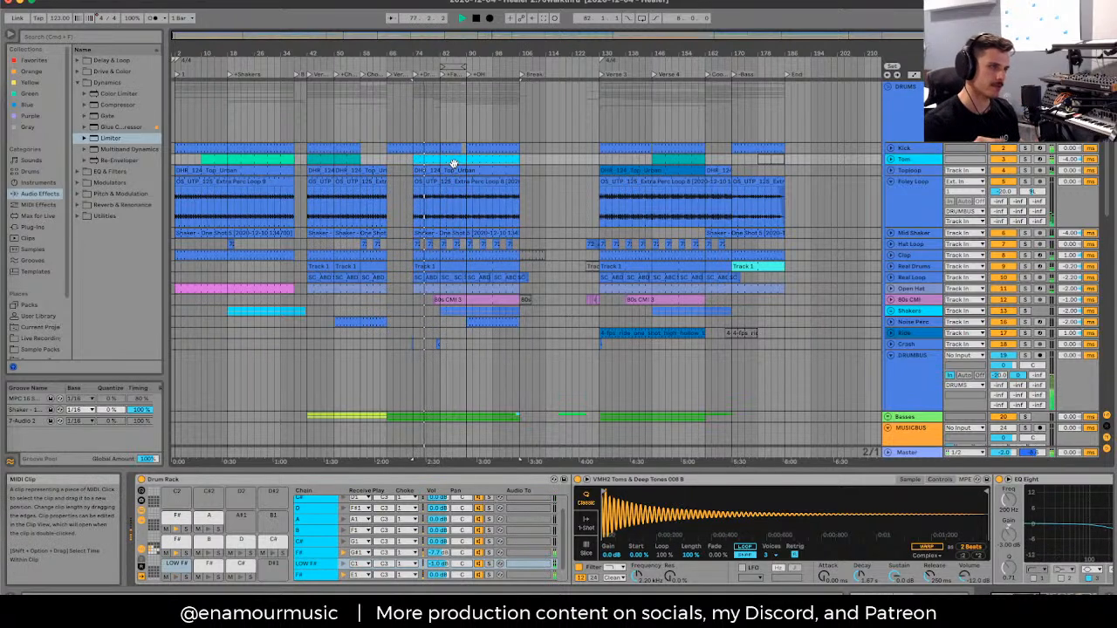
# Step: Stop playback and inspect the samples on the Tom Drum Rack's C# pad and two F# pads
pyautogui.click(241, 565)
pyautogui.press('space')
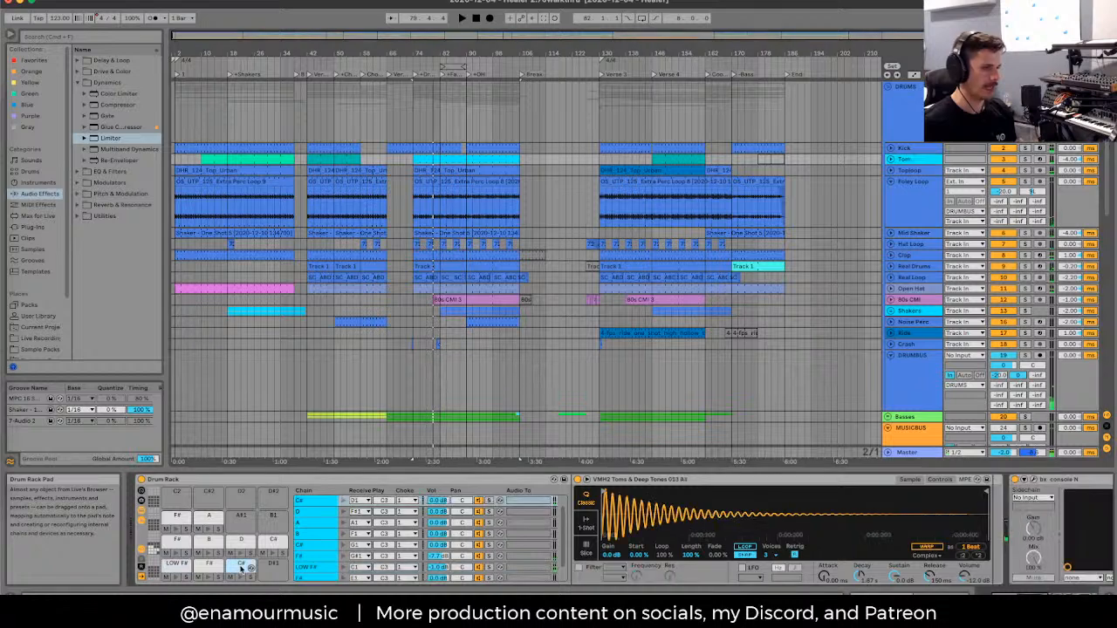
pyautogui.click(177, 545)
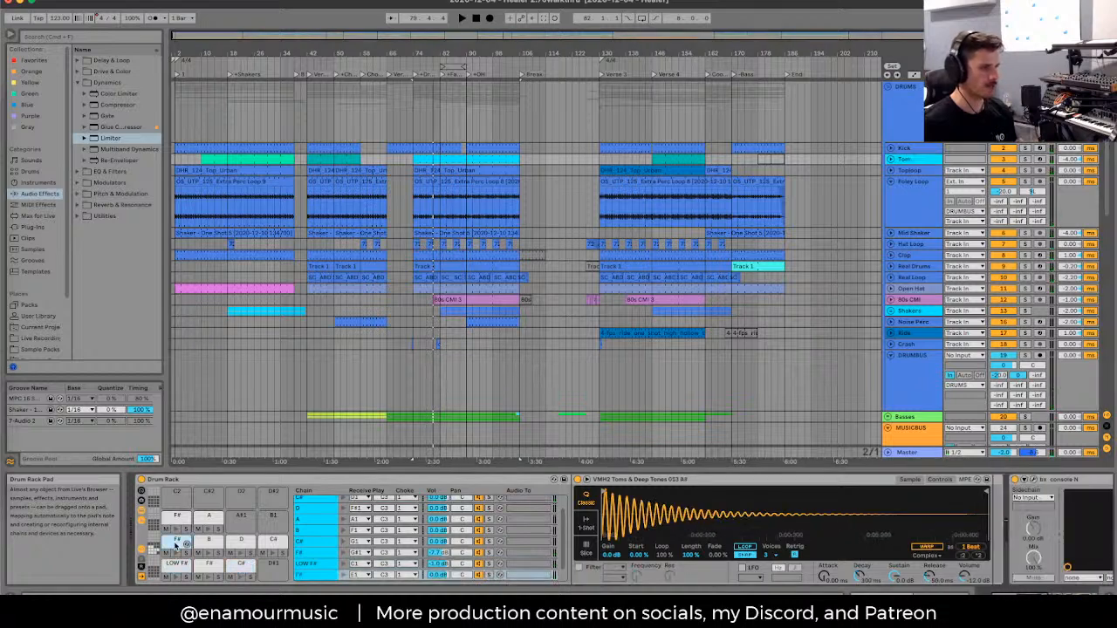
pyautogui.click(178, 518)
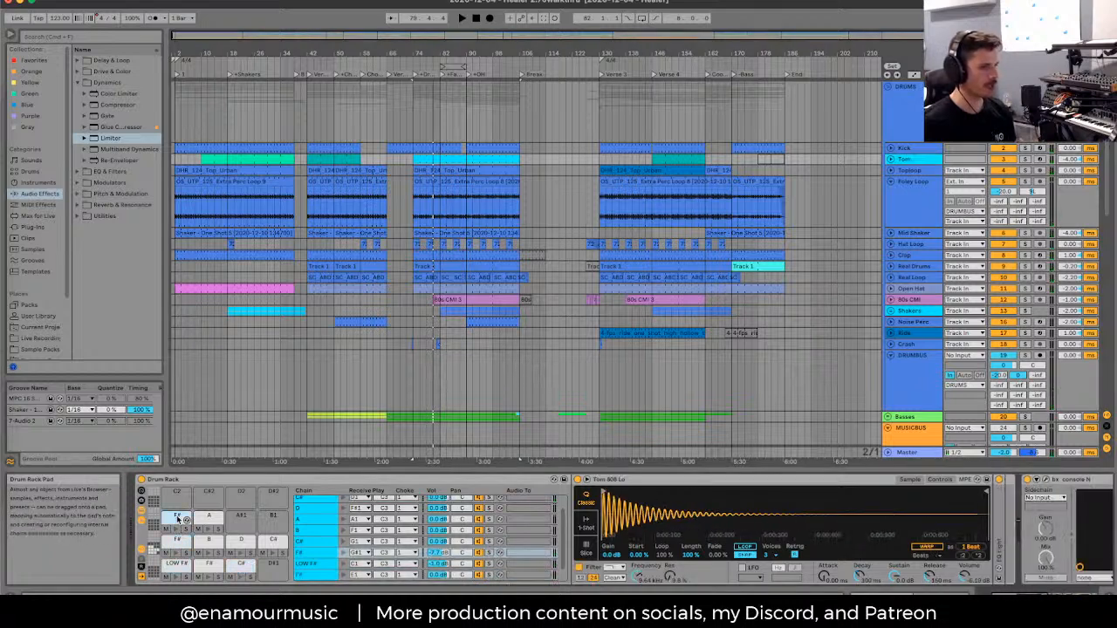
pyautogui.click(179, 543)
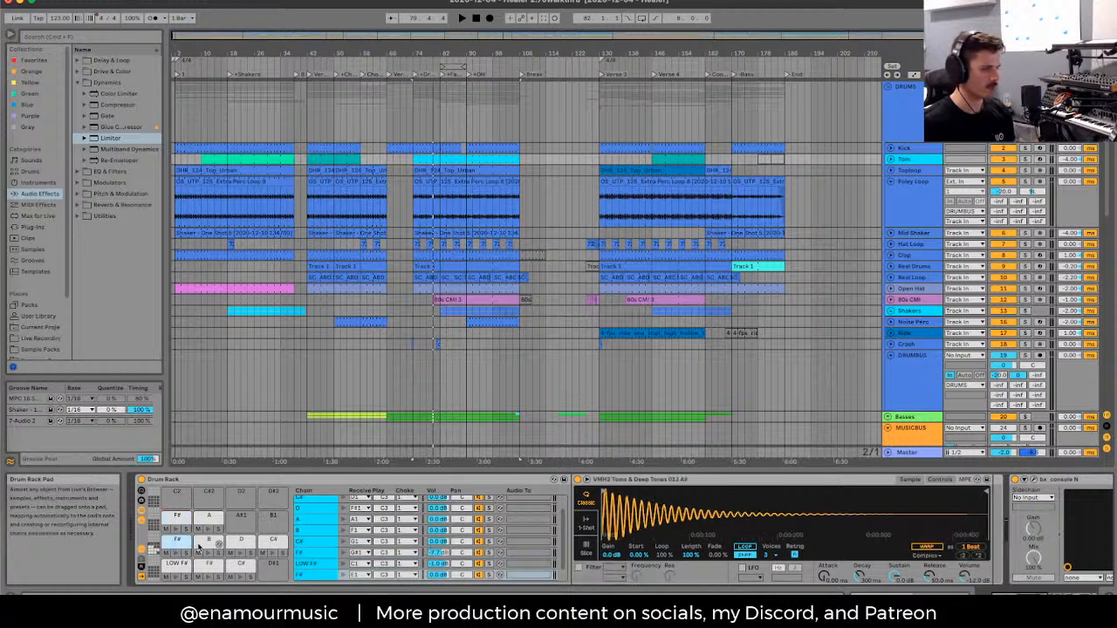
# Step: Show the Kick track's device chain and open the UAD Harrison 32C plug-in window
pyautogui.scroll(-3, 907, 290)
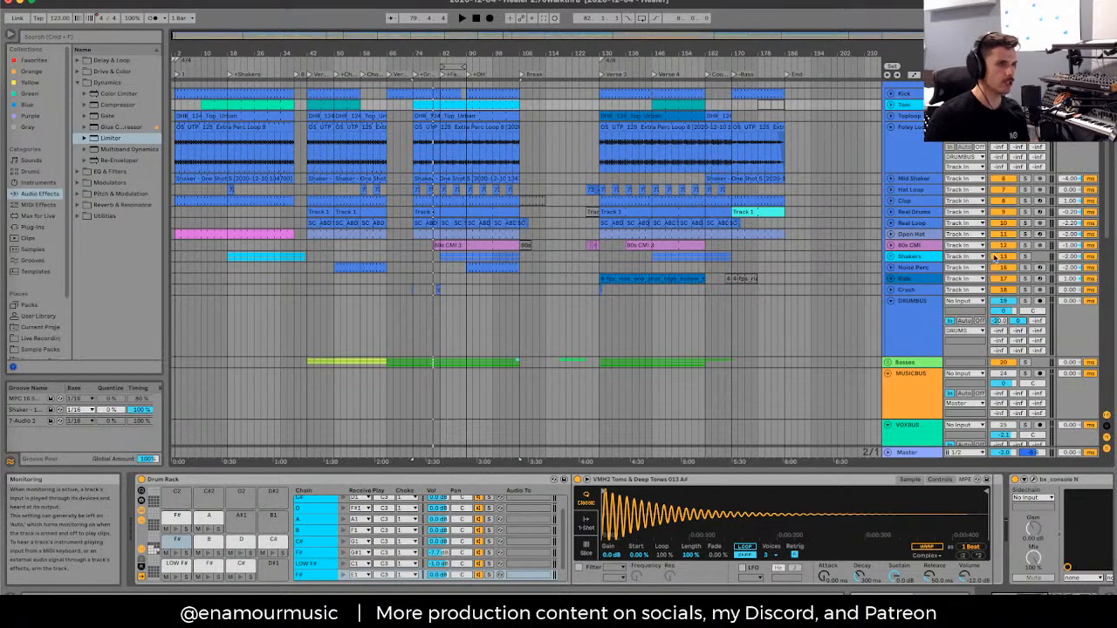
pyautogui.scroll(2, 915, 123)
pyautogui.click(915, 123)
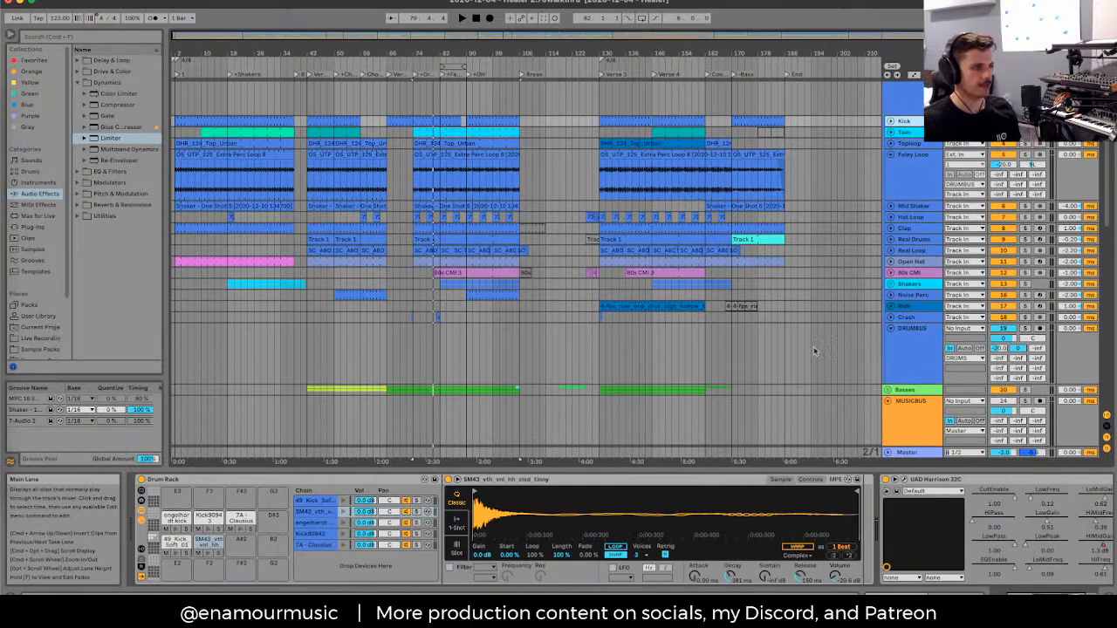
pyautogui.click(895, 480)
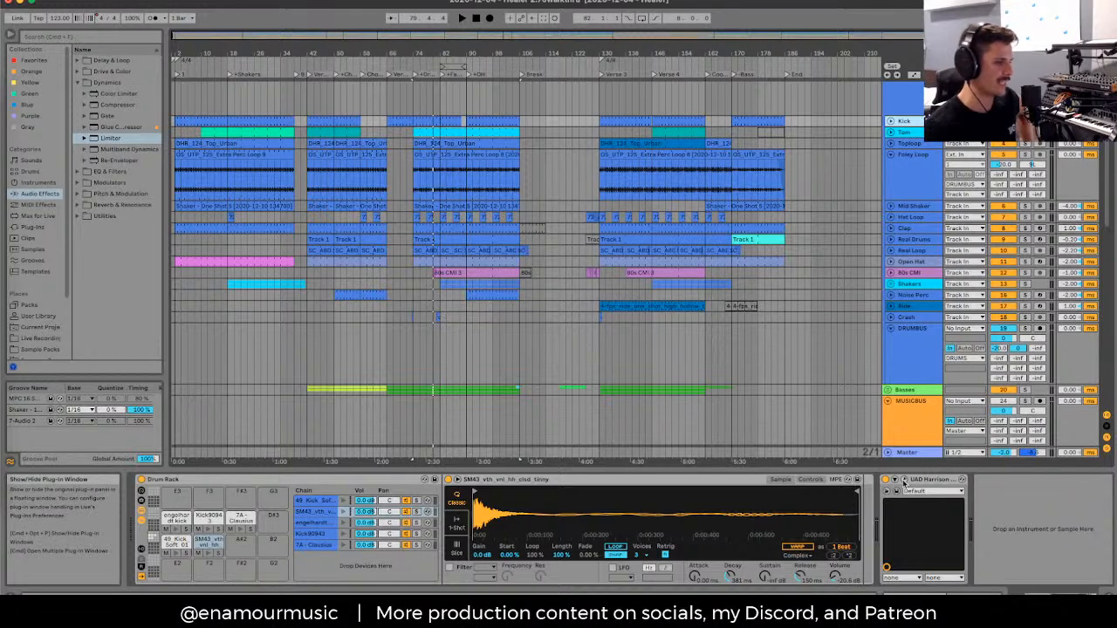
pyautogui.click(904, 480)
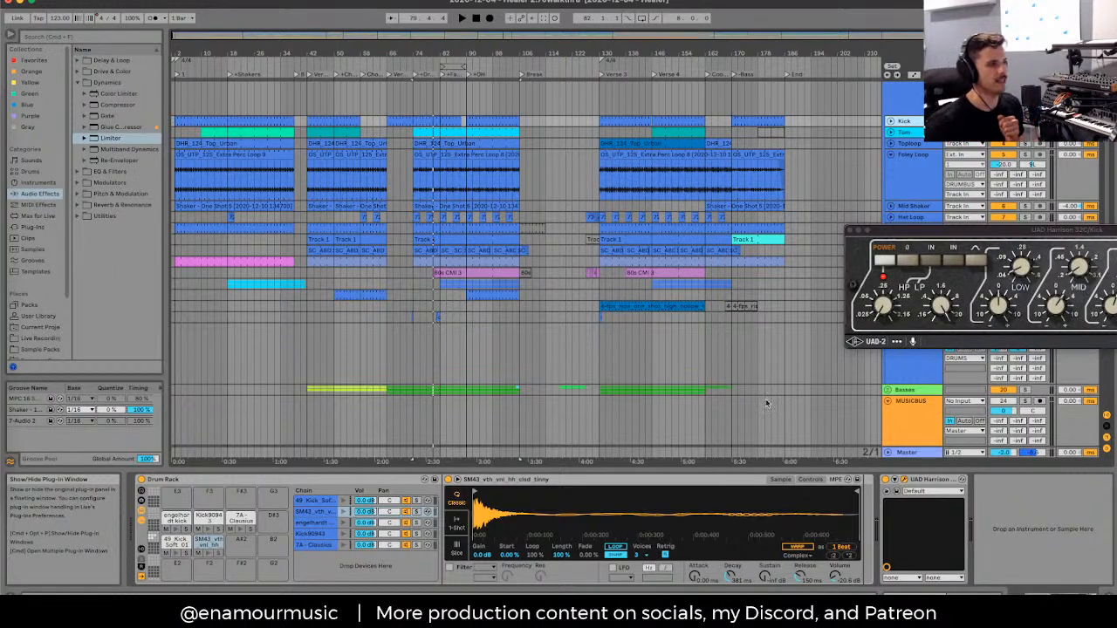
# Step: Check the Foley Loop track's devices, then return to the Kick track and unfold its lane
pyautogui.click(463, 187)
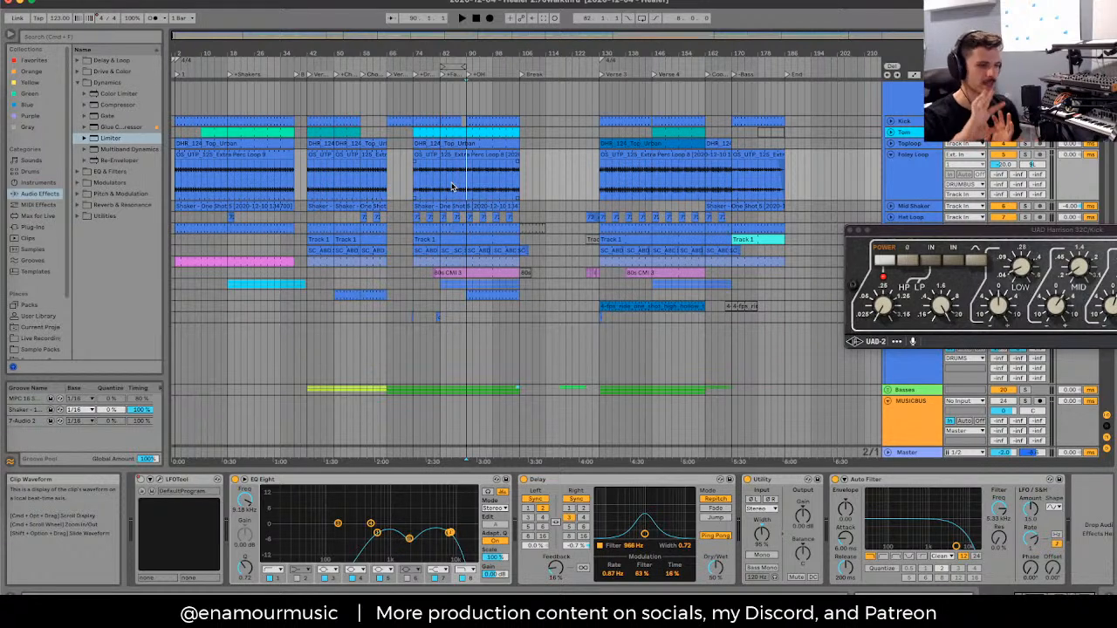
pyautogui.click(909, 122)
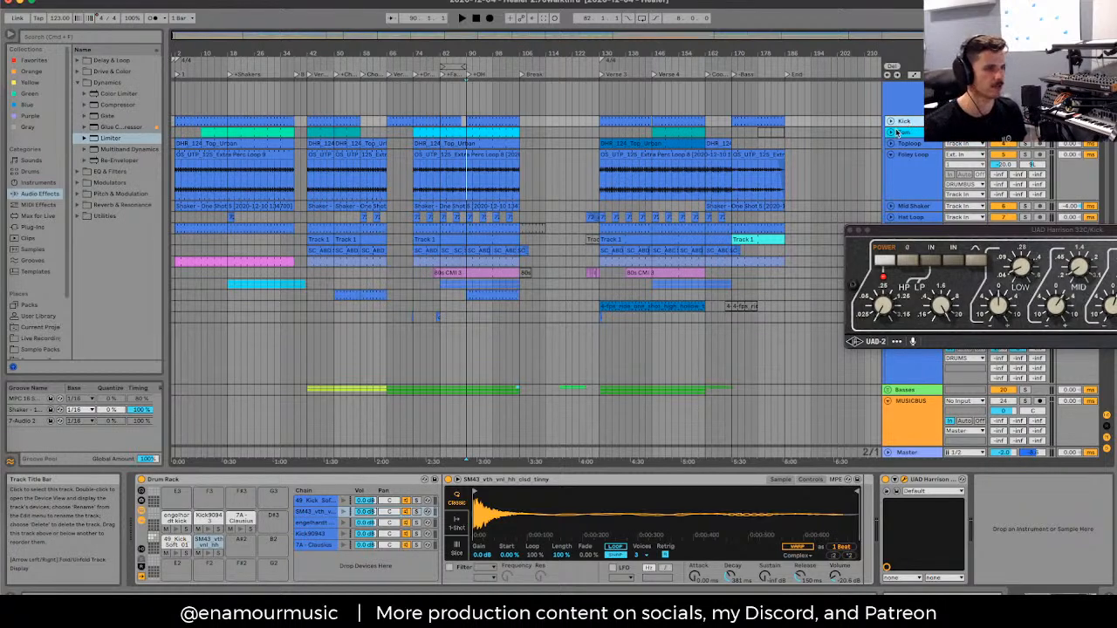
pyautogui.moveTo(896, 132); pyautogui.dragTo(897, 172)
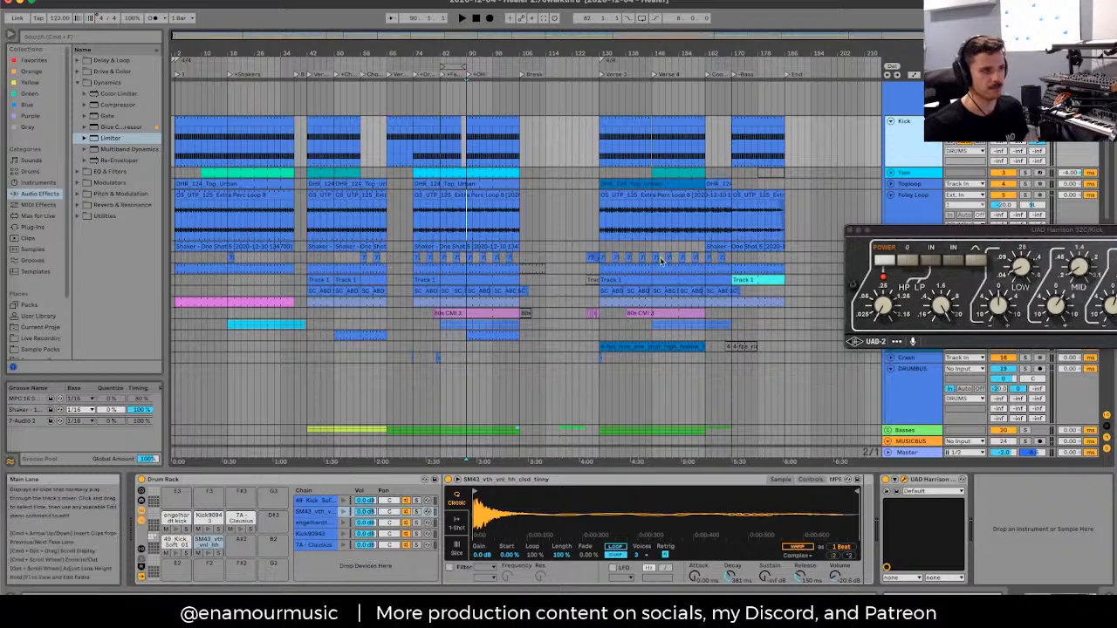
# Step: Audition the Kick clip in Verse 4 from bar 146, hiding and restoring the plug-in window
pyautogui.click(677, 120)
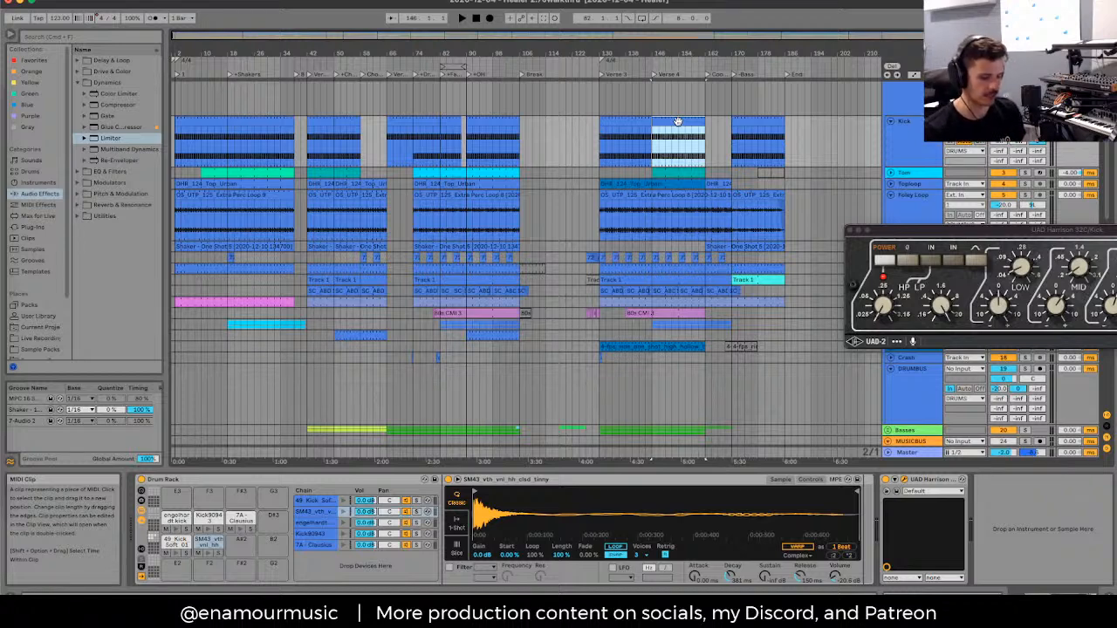
pyautogui.press('space')
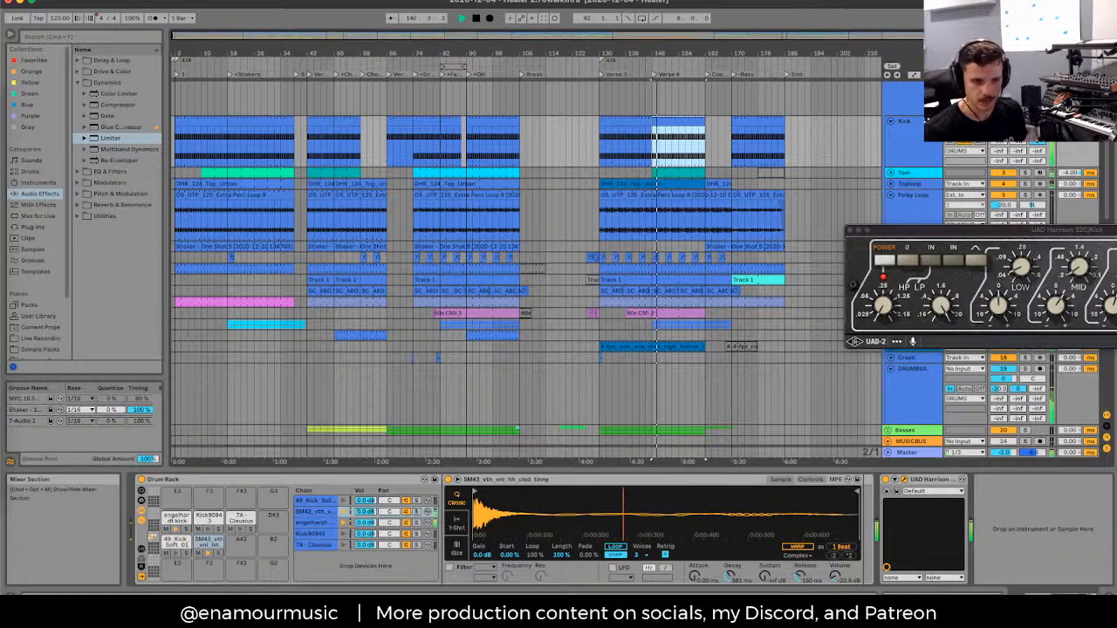
pyautogui.press('super+alt+p')
pyautogui.press('space')
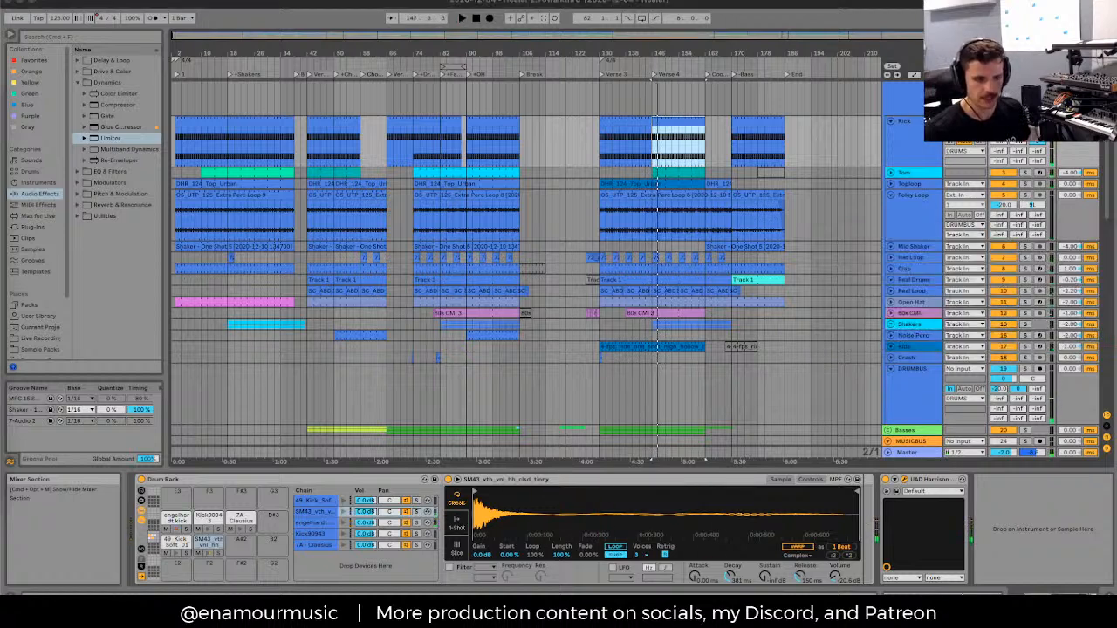
pyautogui.press('super+alt+p')
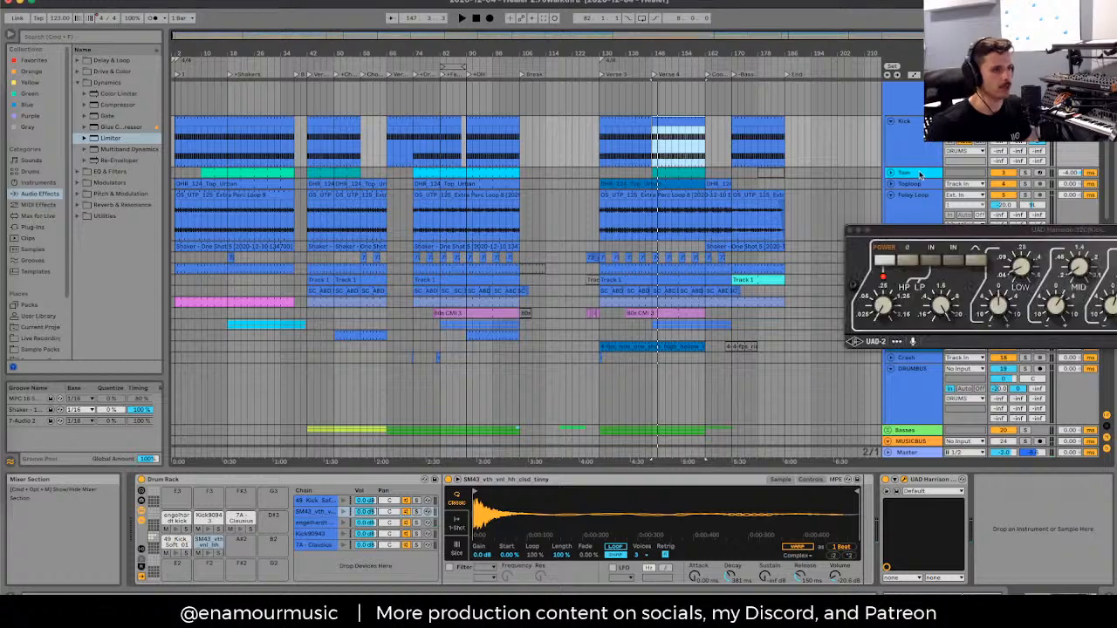
# Step: Open SPAN on the Master track with the Stereo Smoothed factory preset and move its window clear of the track headers
pyautogui.click(919, 174)
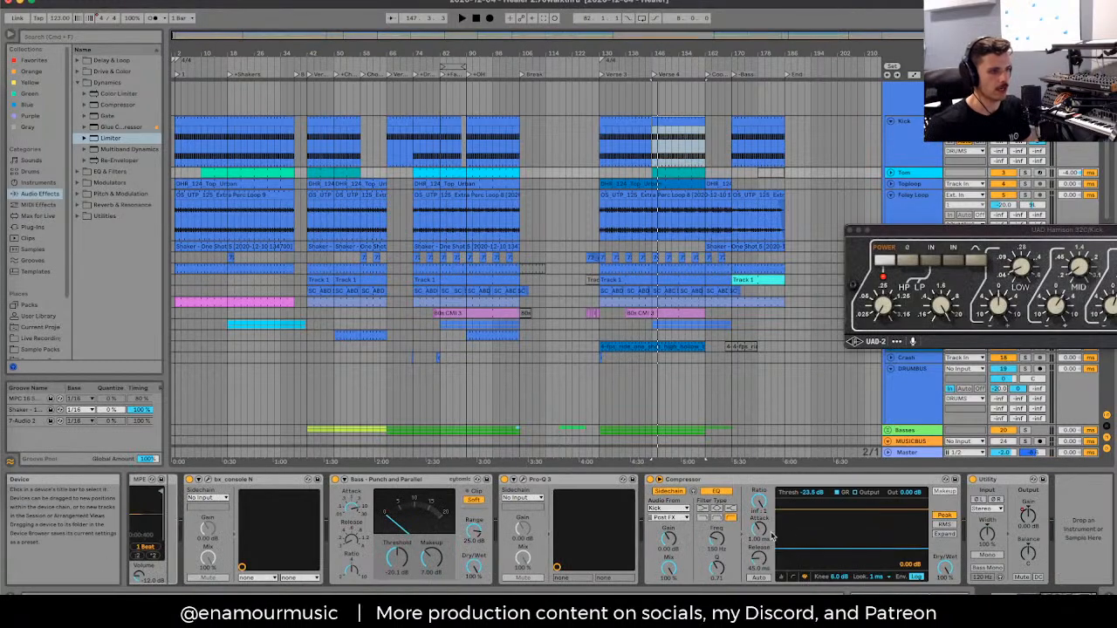
pyautogui.click(899, 453)
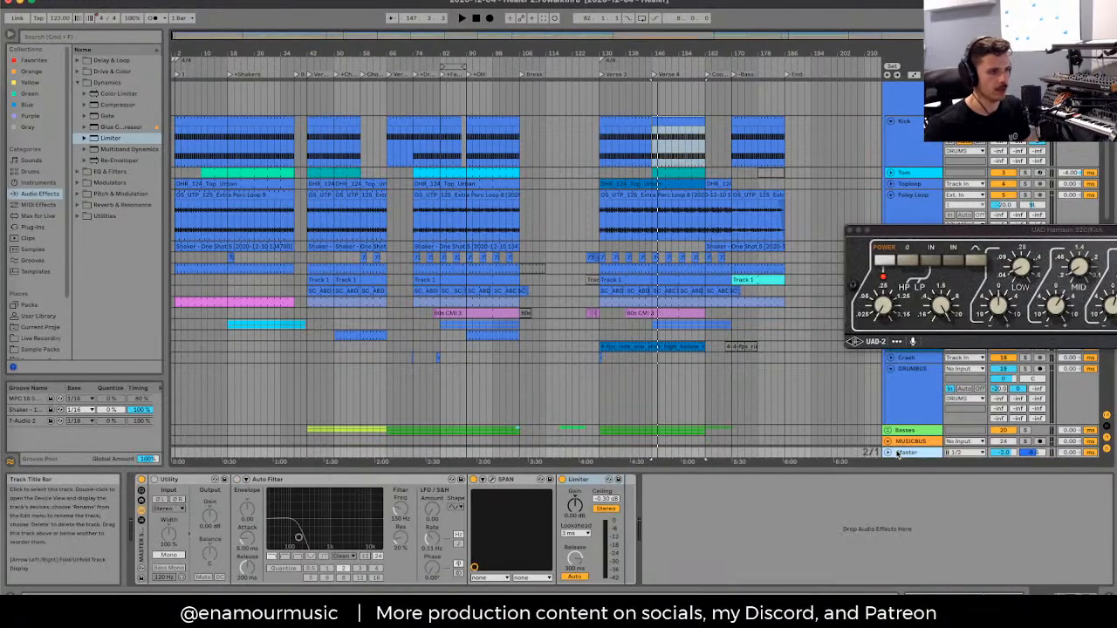
pyautogui.click(494, 479)
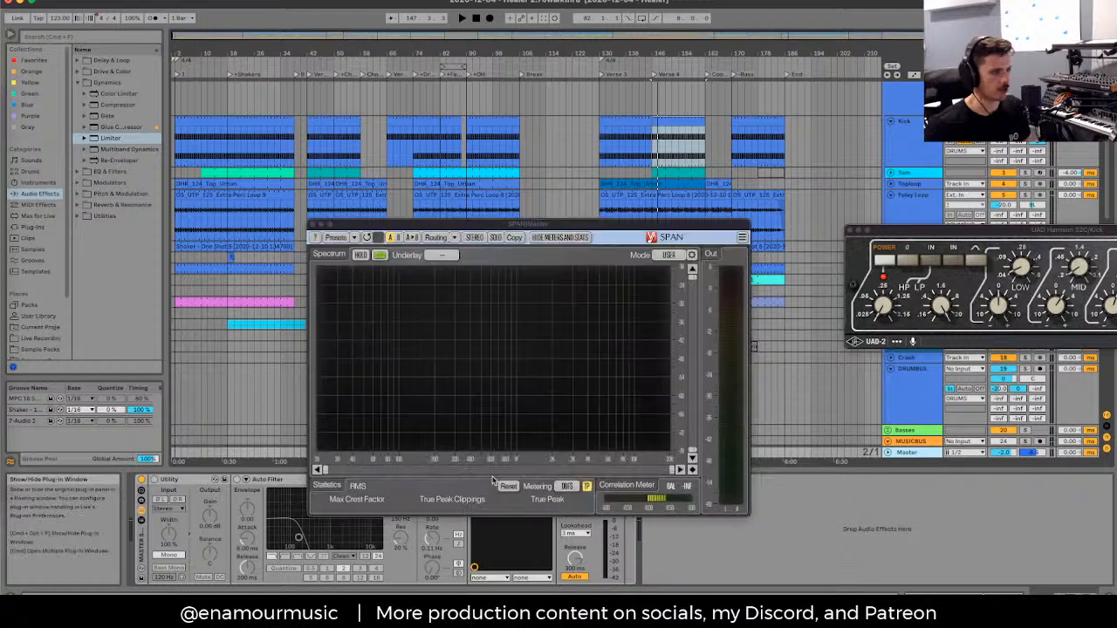
pyautogui.click(355, 239)
pyautogui.moveTo(364, 261)
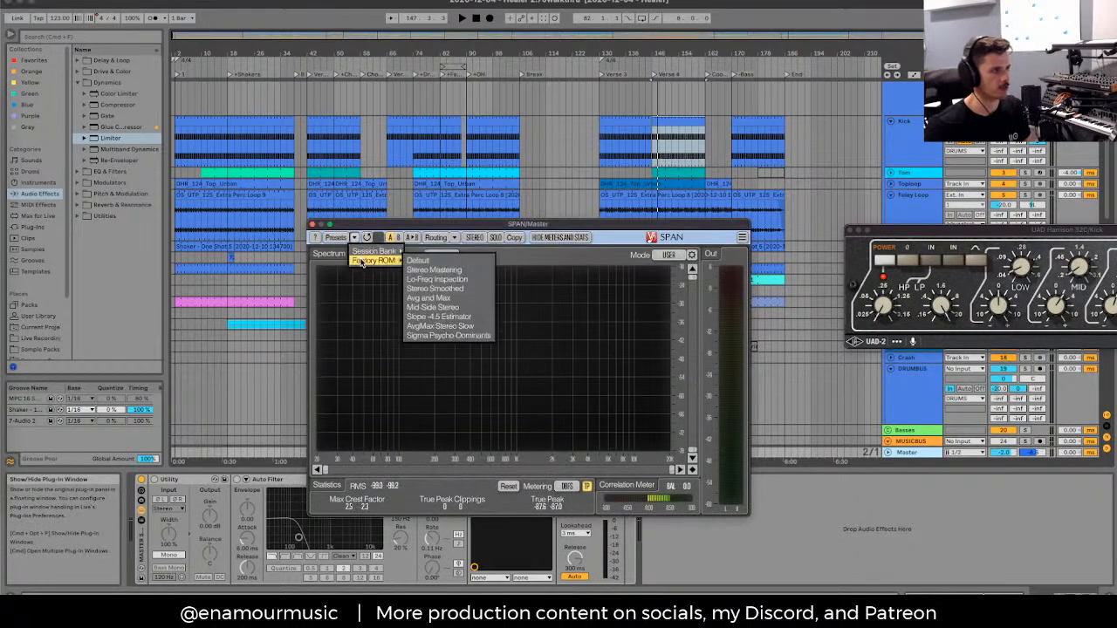
pyautogui.click(461, 288)
pyautogui.moveTo(581, 229); pyautogui.dragTo(436, 79)
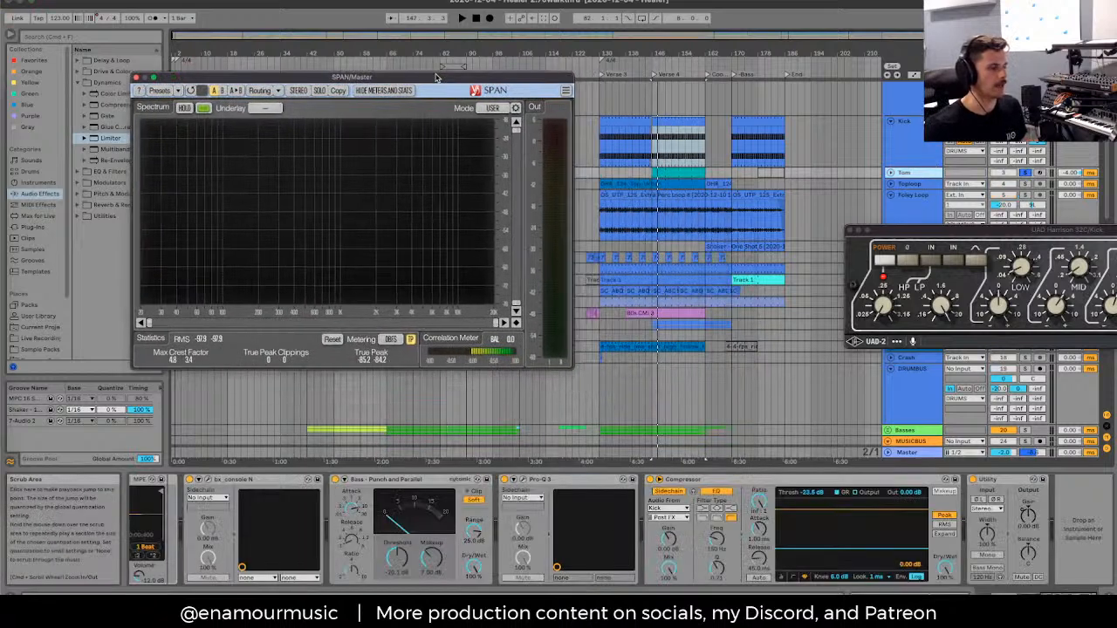
# Step: Play the soloed Tom and examine its low-frequency peaks in SPAN, temporarily holding the spectrum
pyautogui.press('space')
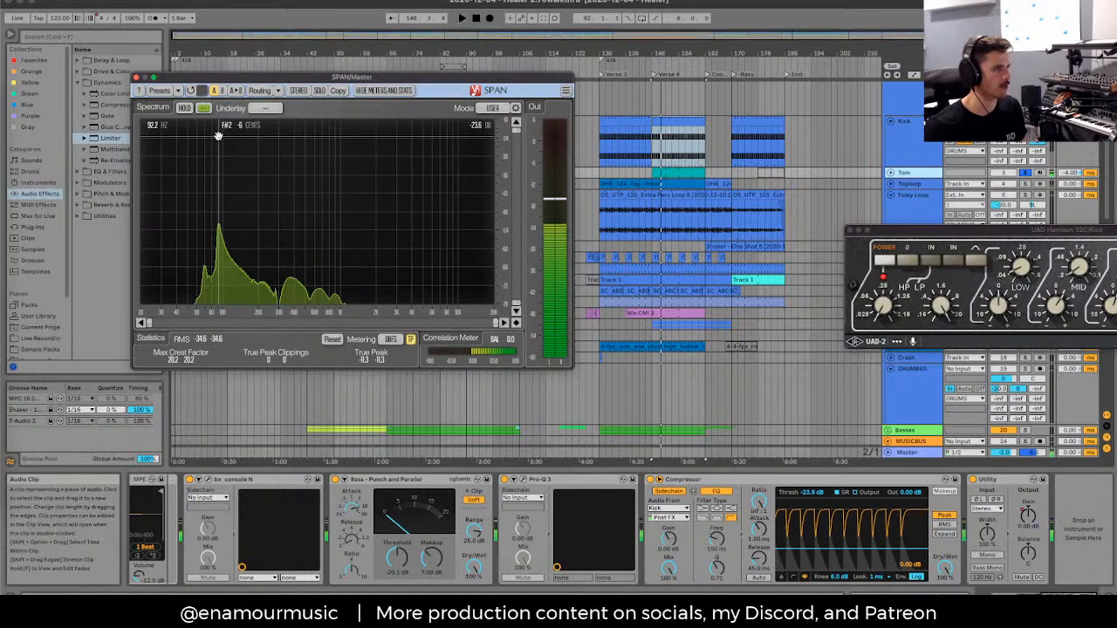
pyautogui.press('space')
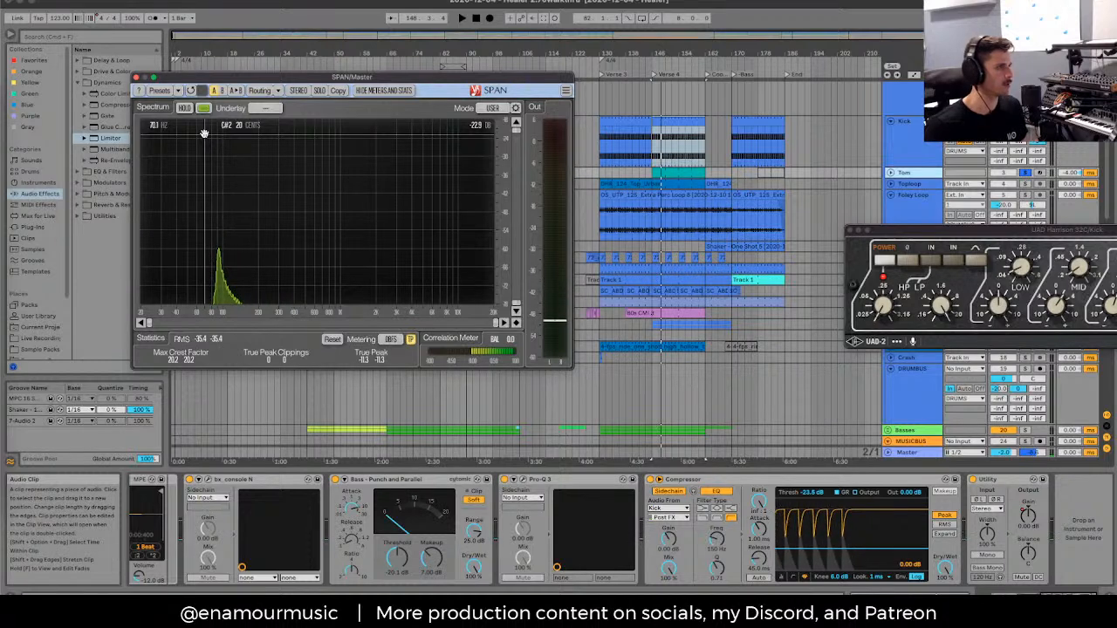
pyautogui.press('space')
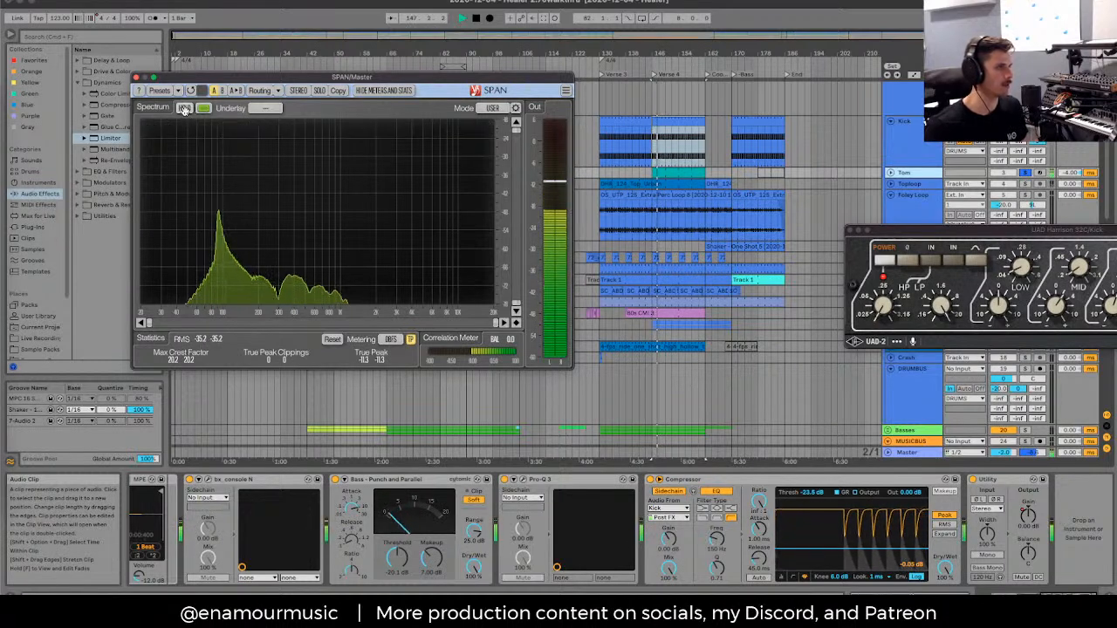
pyautogui.click(184, 108)
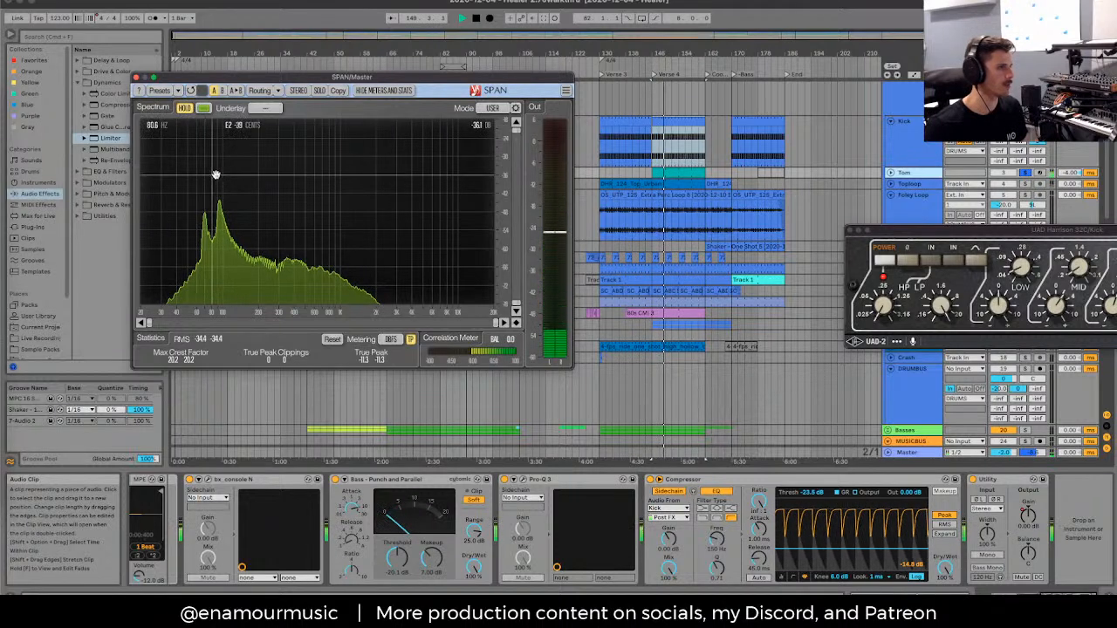
pyautogui.press('space')
pyautogui.click(185, 108)
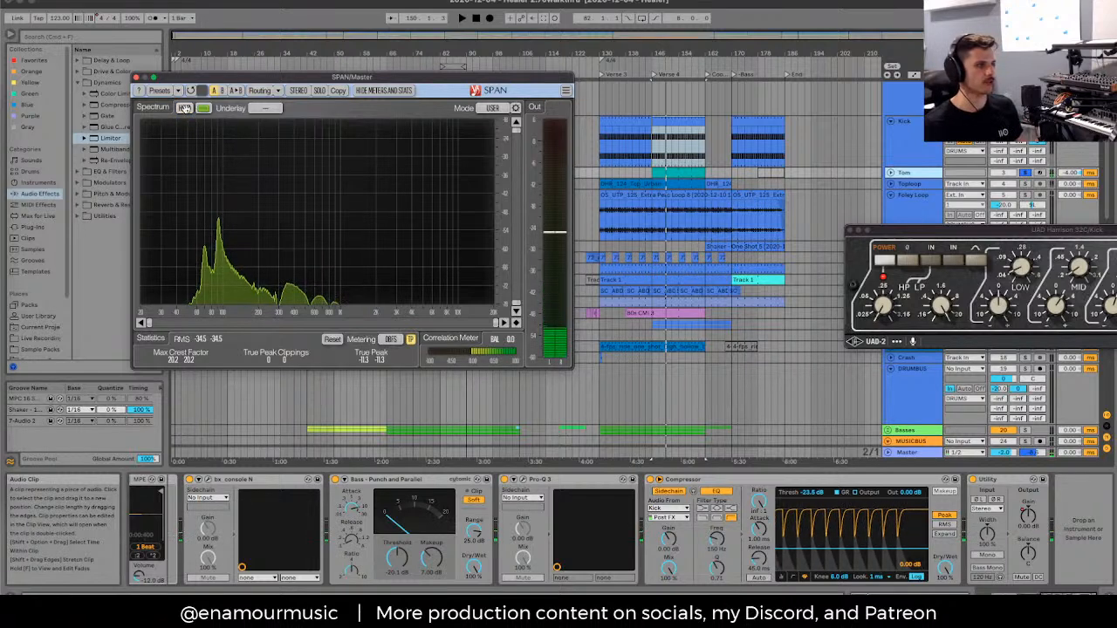
# Step: Replay the Tom with SPAN's frequency range narrowed to the lows, restore the full range and close both plug-in windows
pyautogui.moveTo(497, 323); pyautogui.dragTo(320, 323)
pyautogui.press('space')
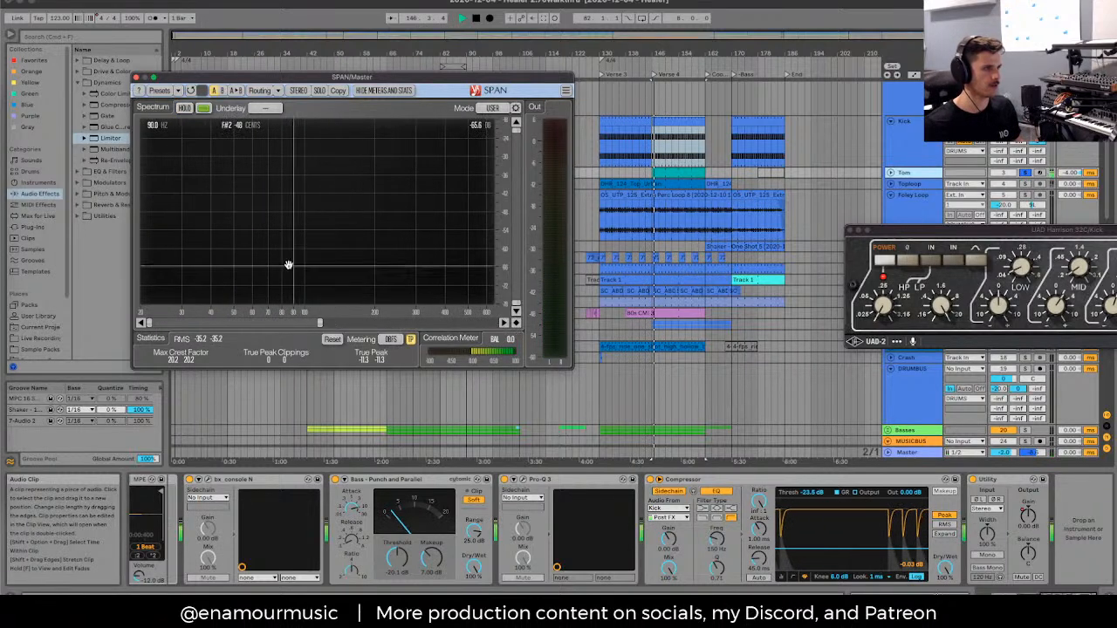
pyautogui.moveTo(320, 323); pyautogui.dragTo(496, 323)
pyautogui.press('space')
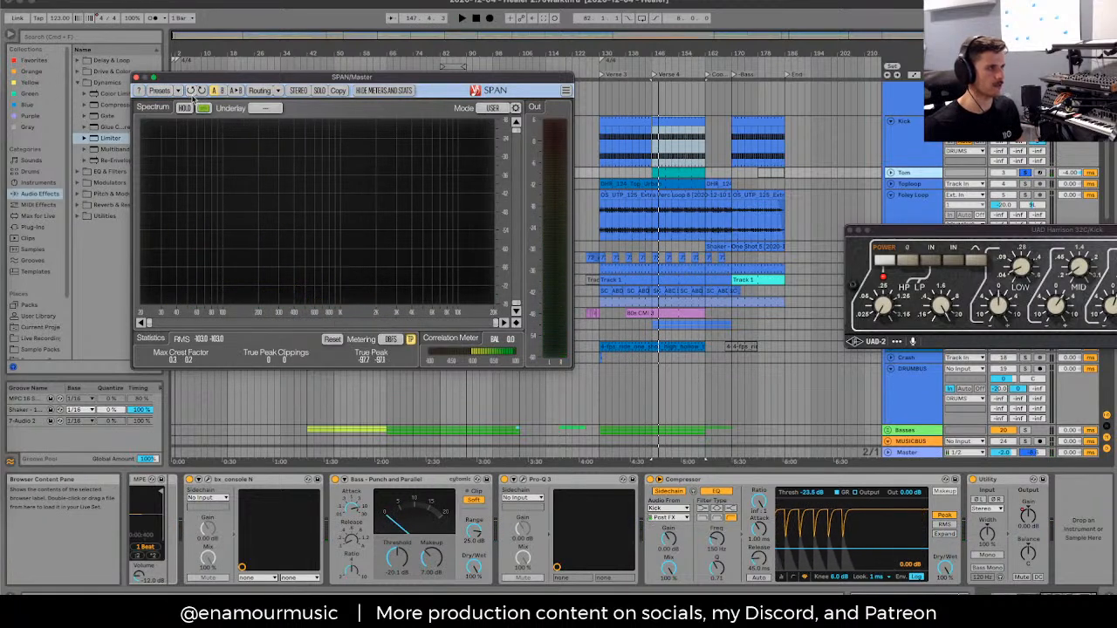
pyautogui.click(136, 77)
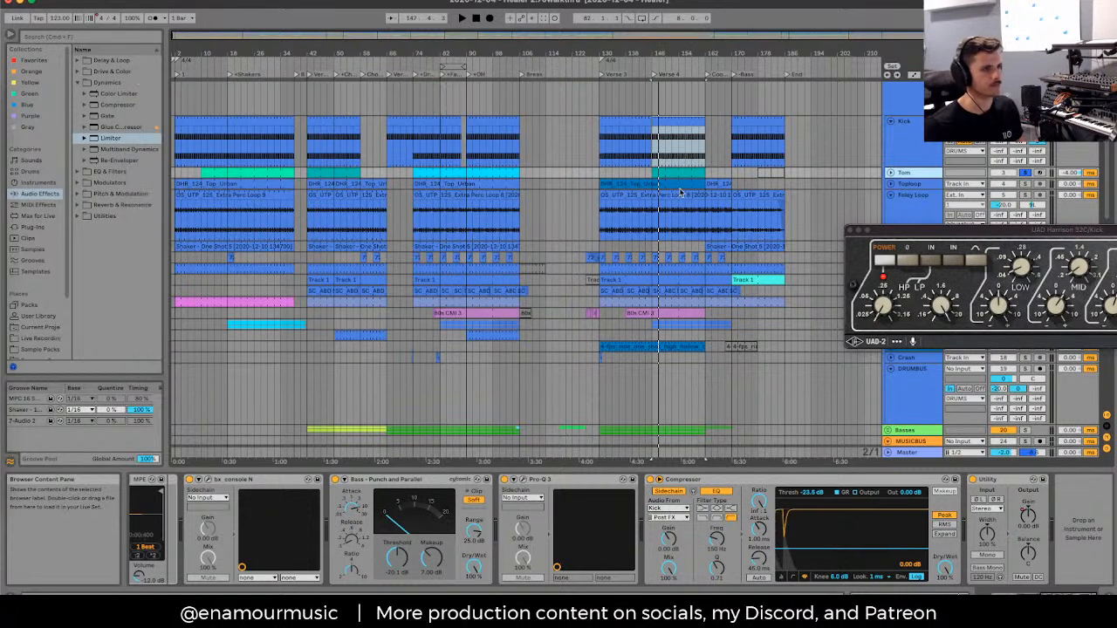
pyautogui.click(855, 232)
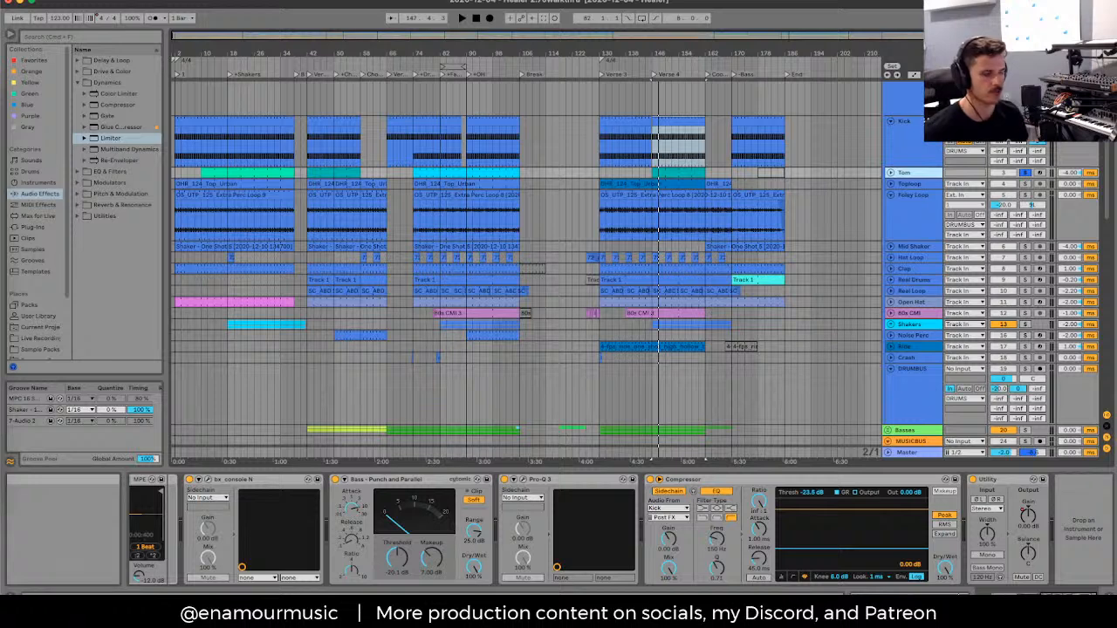
# Step: Place the insert marker at bar 122 on the Kick track and fold the track's lane
pyautogui.click(615, 177)
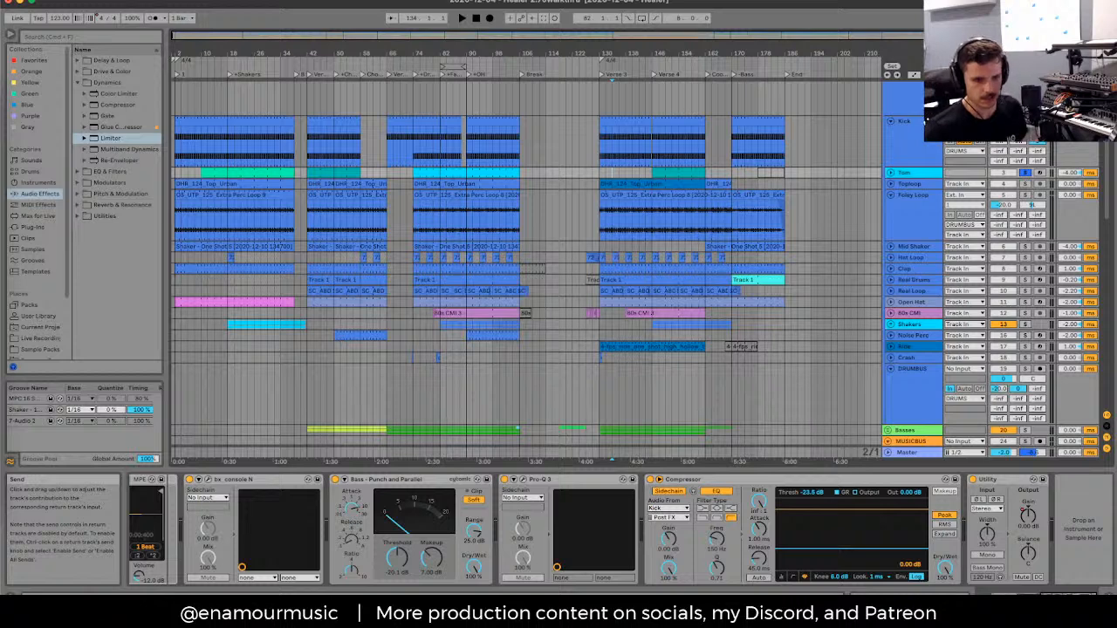
pyautogui.click(573, 161)
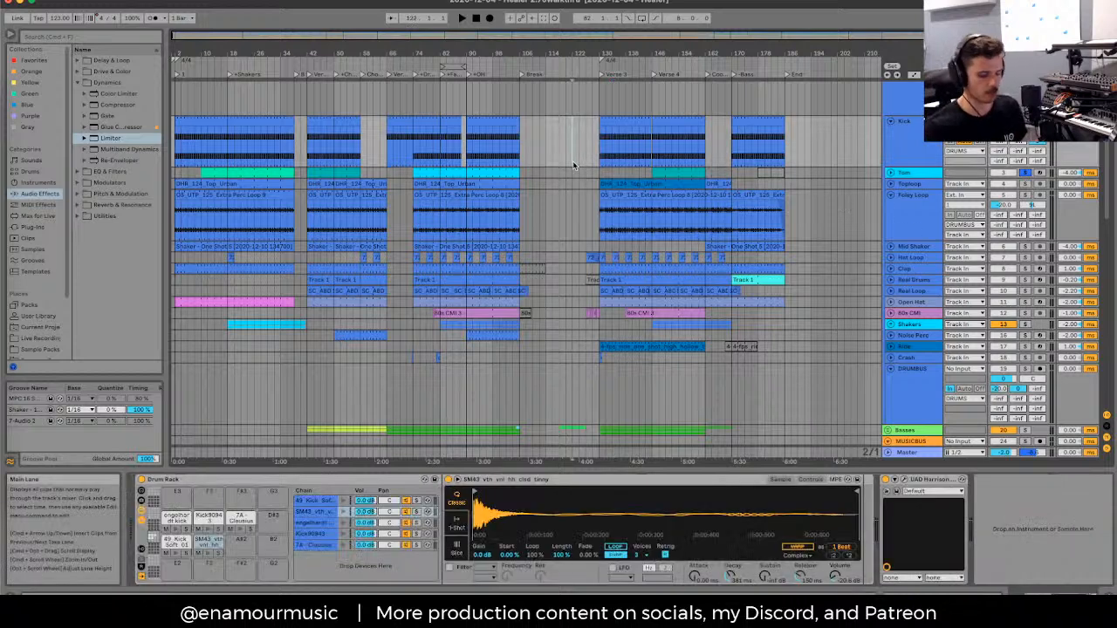
pyautogui.click(890, 121)
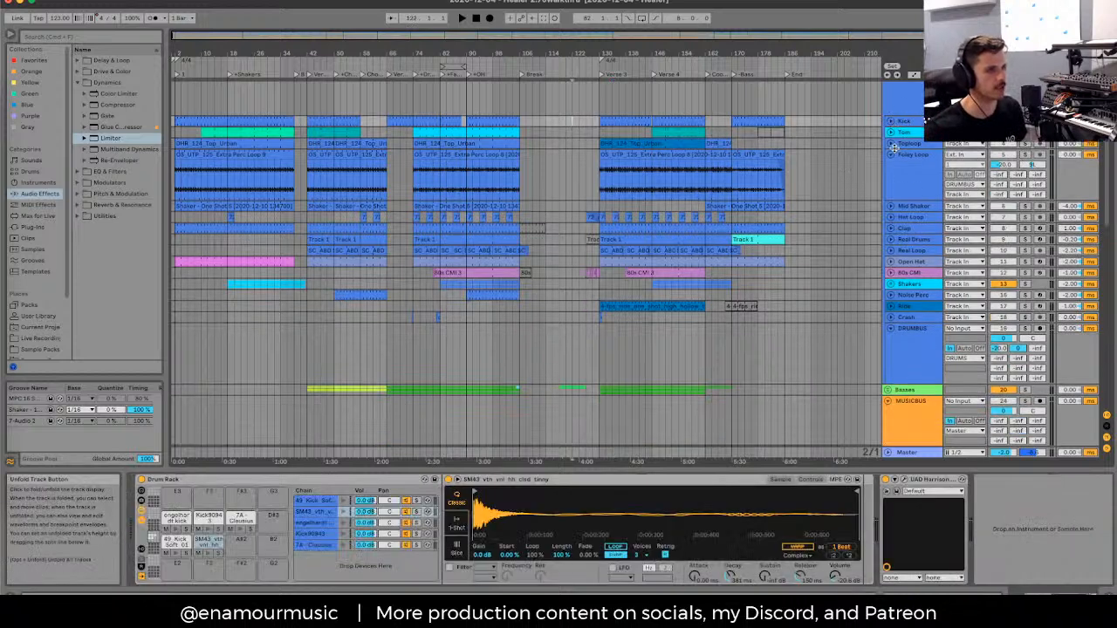
# Step: Examine the device chains of the MUSICBUS and VOXBUS tracks
pyautogui.scroll(-5, 911, 215)
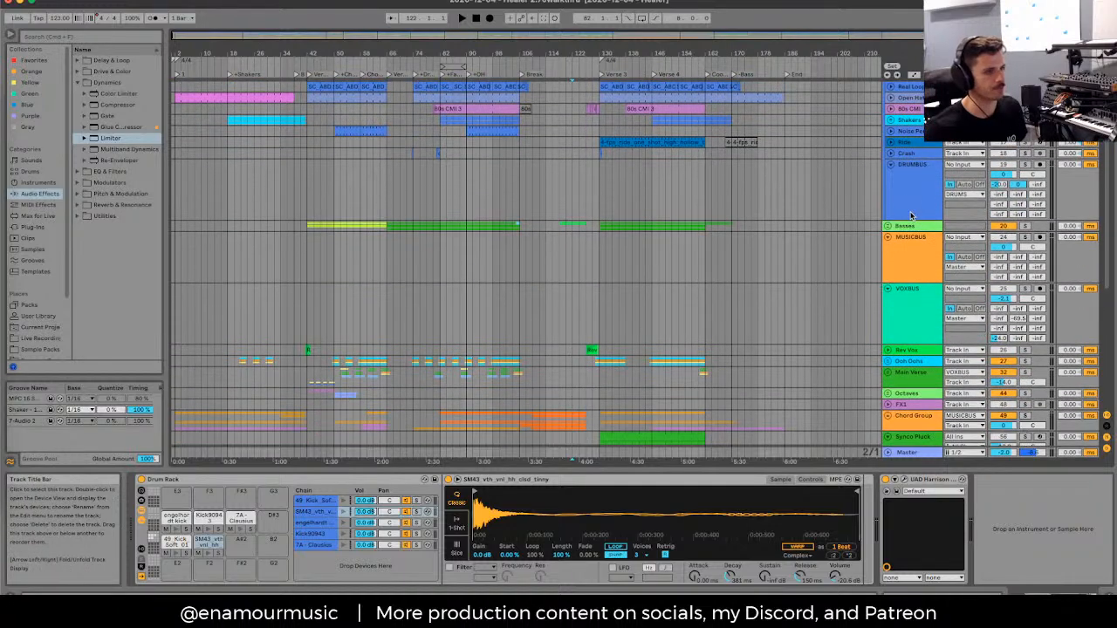
pyautogui.click(899, 227)
pyautogui.click(891, 261)
pyautogui.scroll(-1, 898, 270)
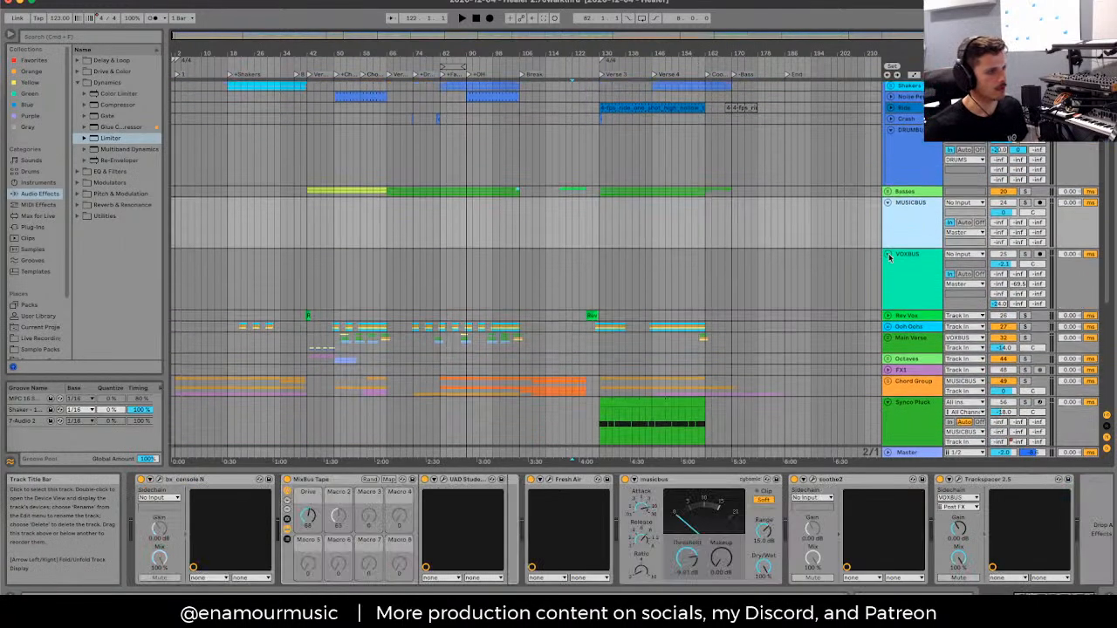
pyautogui.click(897, 270)
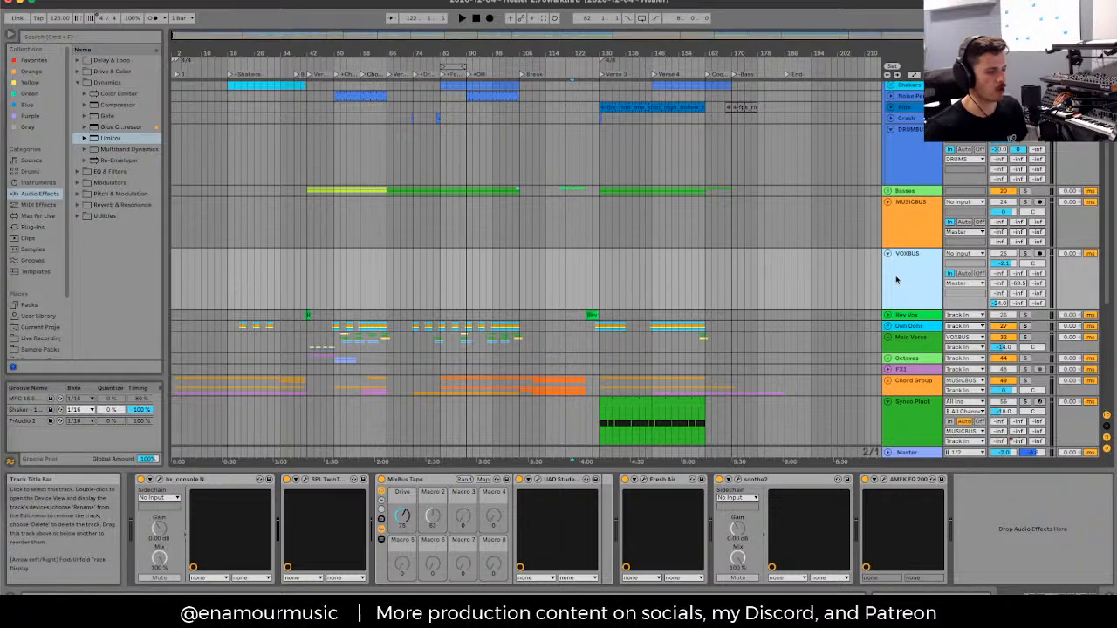
# Step: Solo the VOXBUS track, and switch the solo over to the MUSICBUS track
pyautogui.press('s')
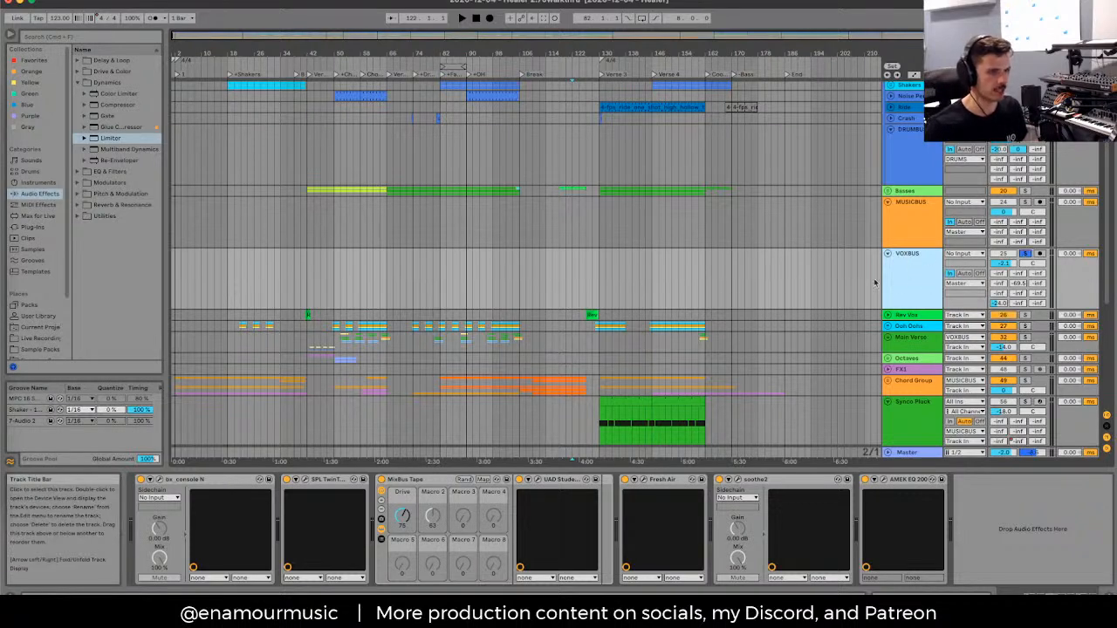
pyautogui.click(908, 220)
pyautogui.press('s')
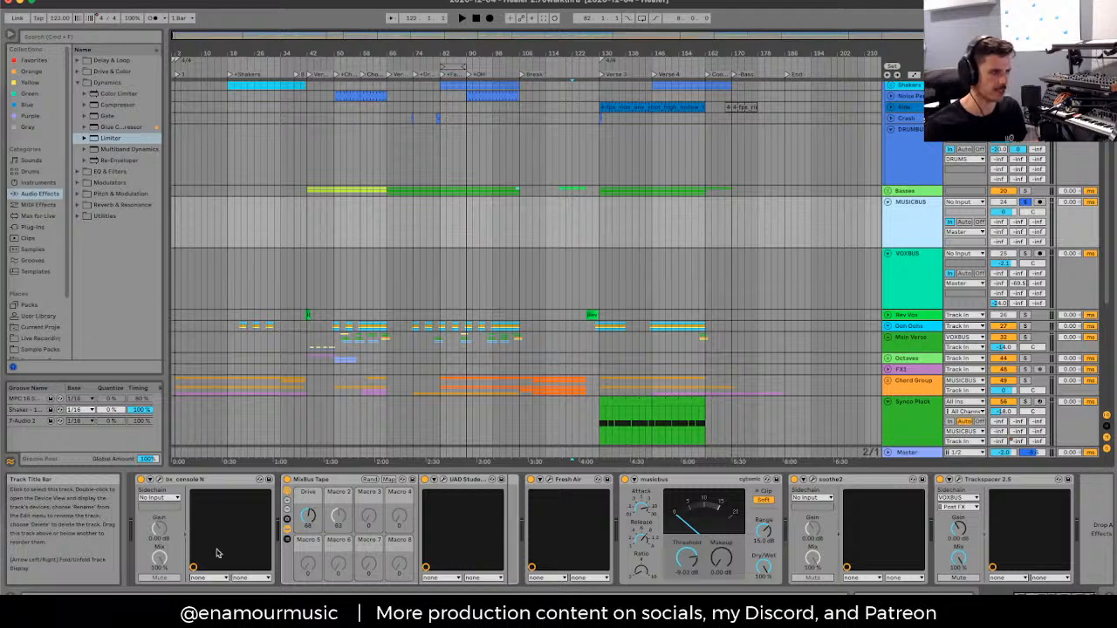
# Step: Open the UAD Studer A800 window in the VOXBUS chain and bypass all of the bus's devices
pyautogui.click(923, 298)
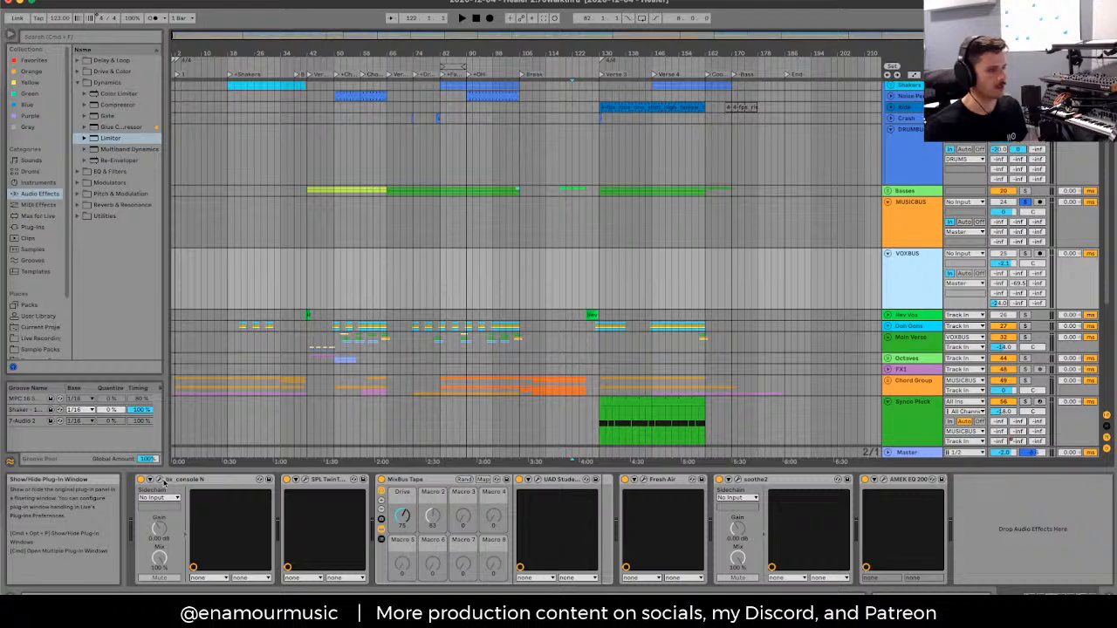
pyautogui.click(306, 482)
pyautogui.click(306, 482)
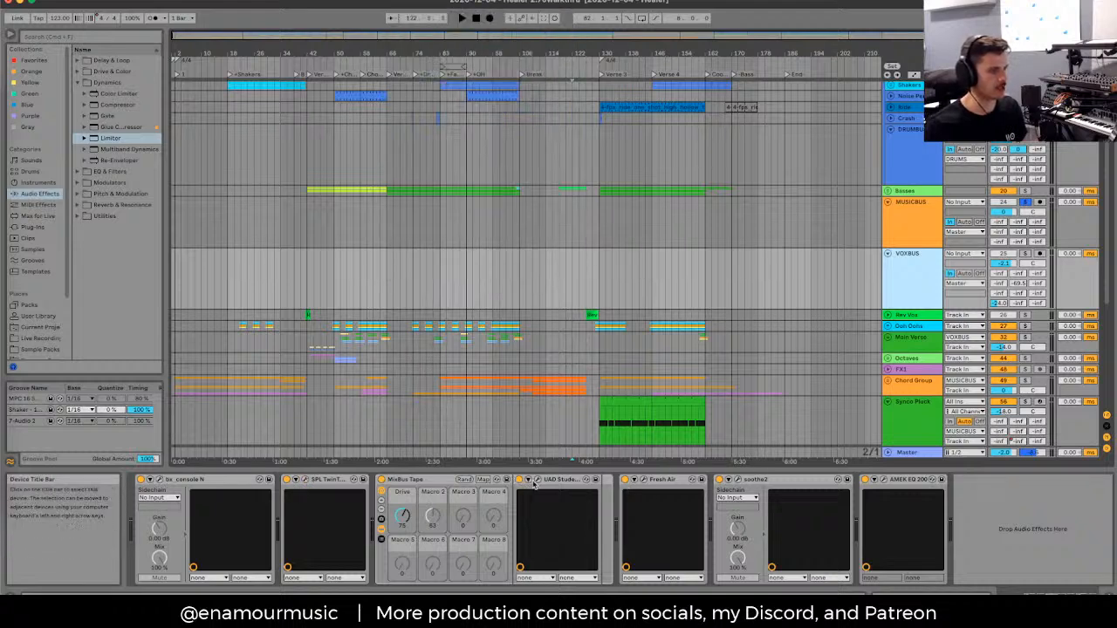
pyautogui.click(561, 538)
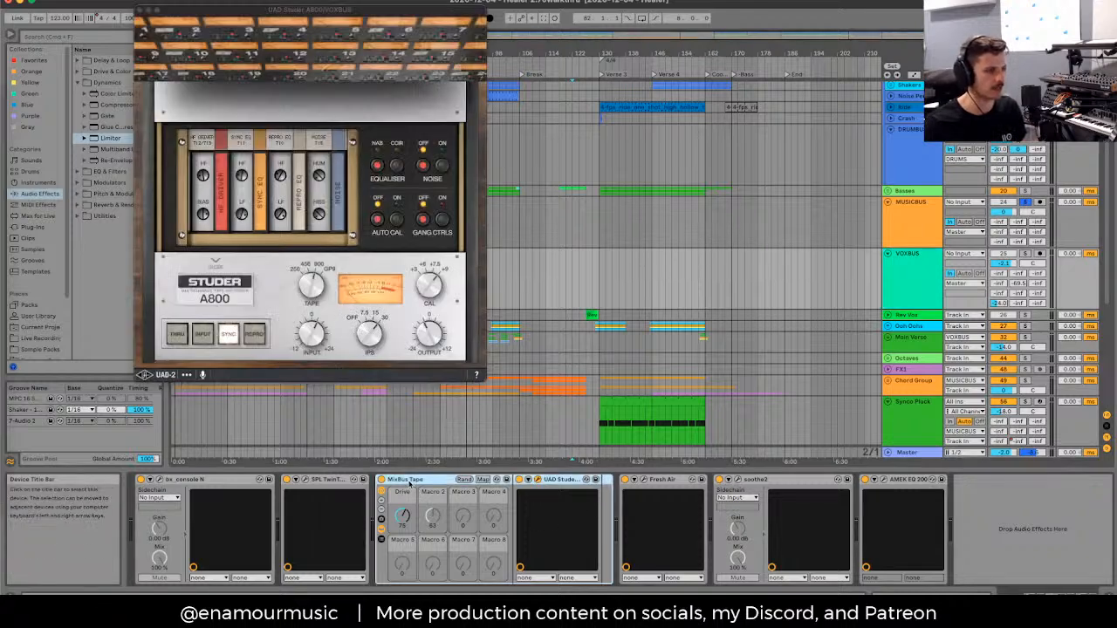
pyautogui.click(382, 480)
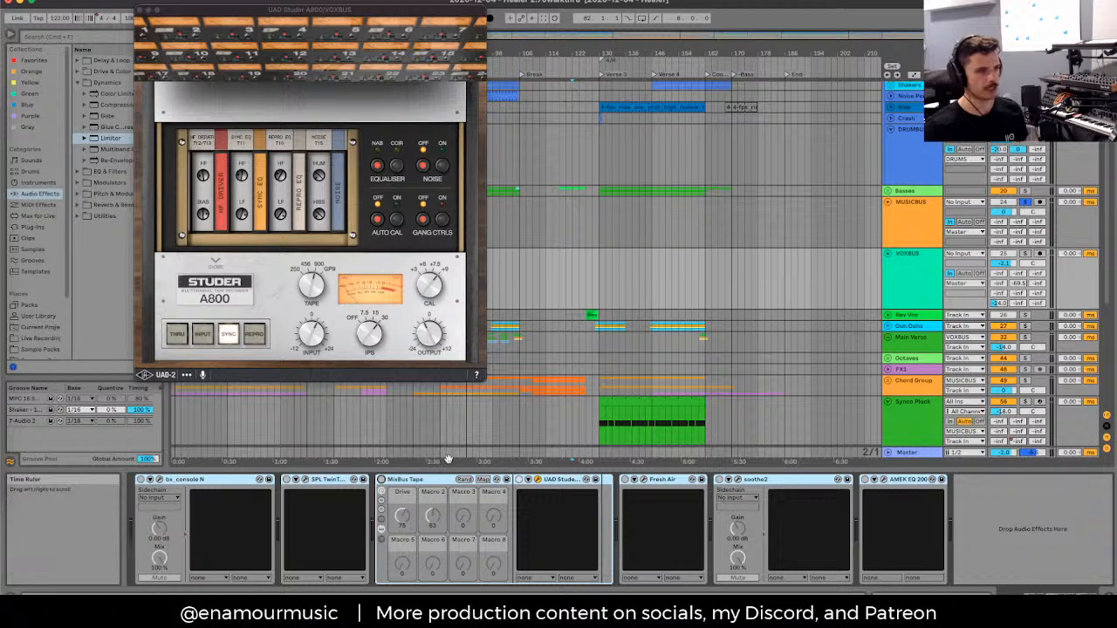
# Step: Switch the solo from MUSICBUS to VOXBUS and move the Studer A800 window clear of the arrangement
pyautogui.click(923, 219)
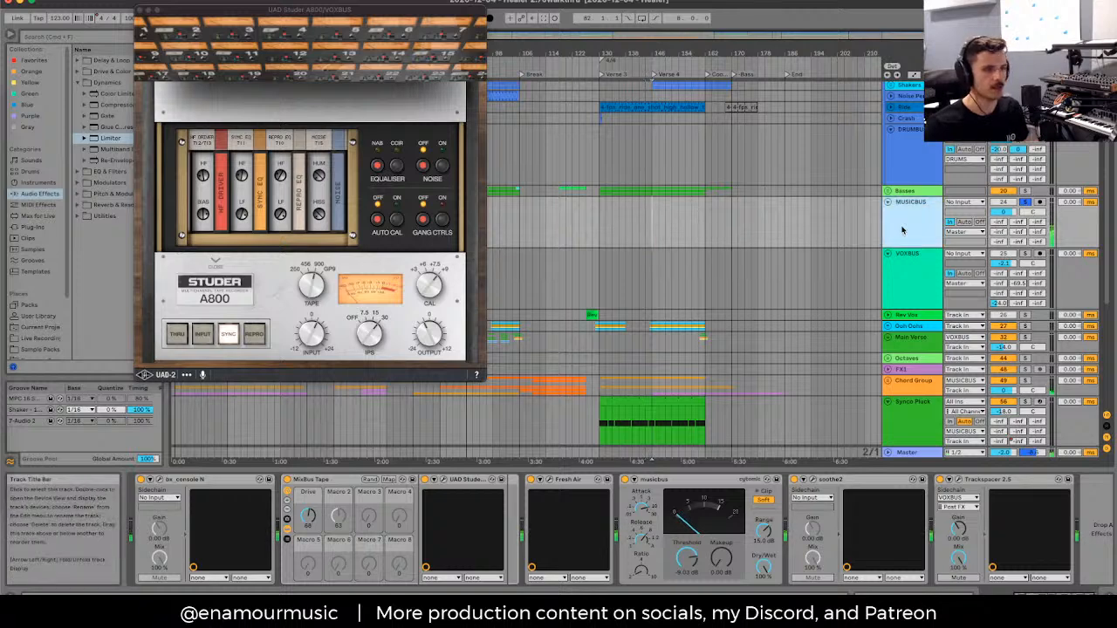
pyautogui.click(906, 272)
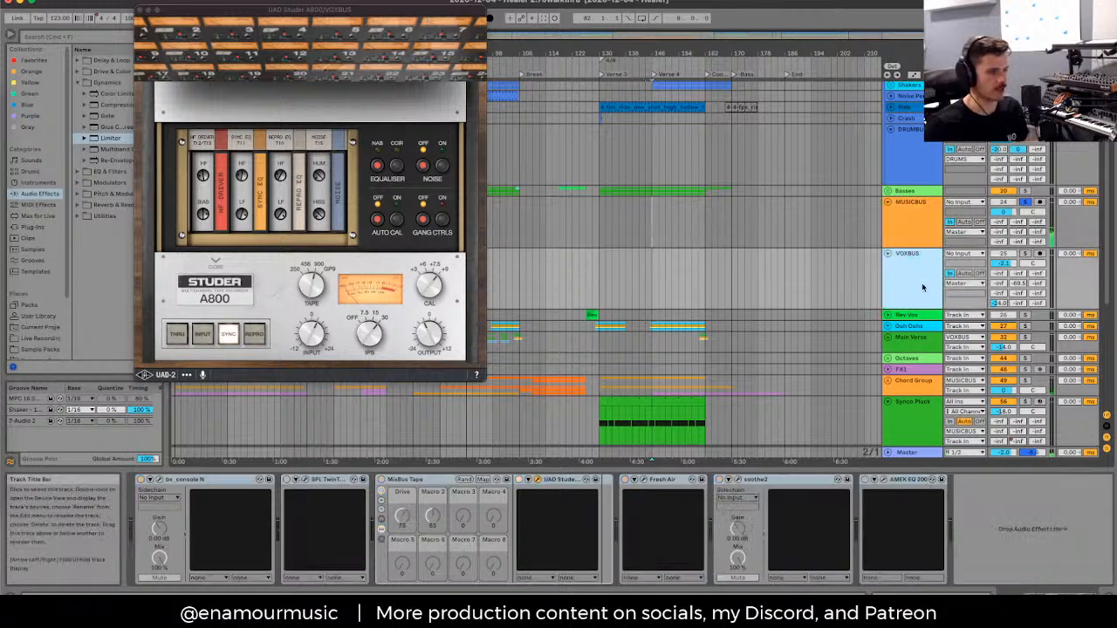
pyautogui.scroll(-1, 660, 334)
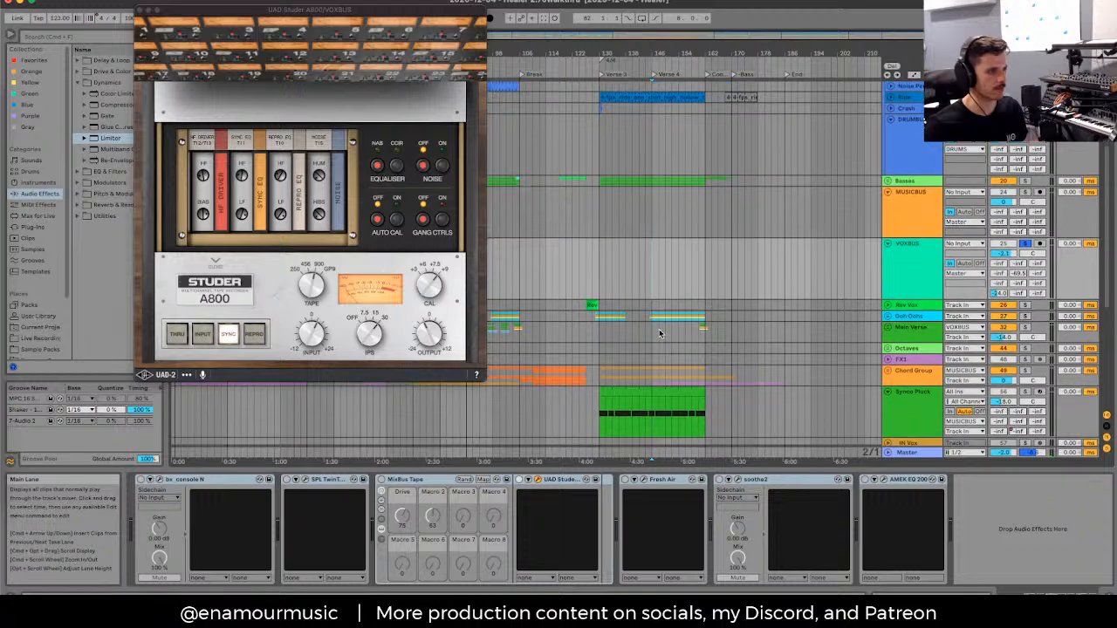
pyautogui.moveTo(297, 10); pyautogui.dragTo(819, 12)
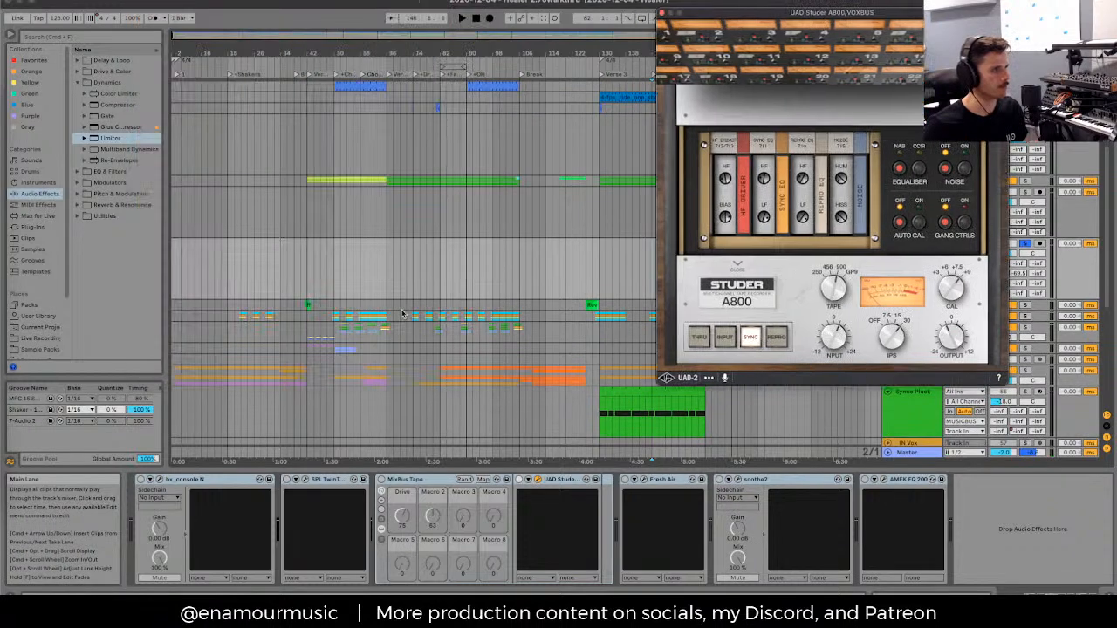
# Step: Play the soloed VOXBUS from the chords section, closing the Studer A800 window and re-enabling the whole device chain during playback
pyautogui.click(341, 284)
pyautogui.press('space')
pyautogui.click(663, 12)
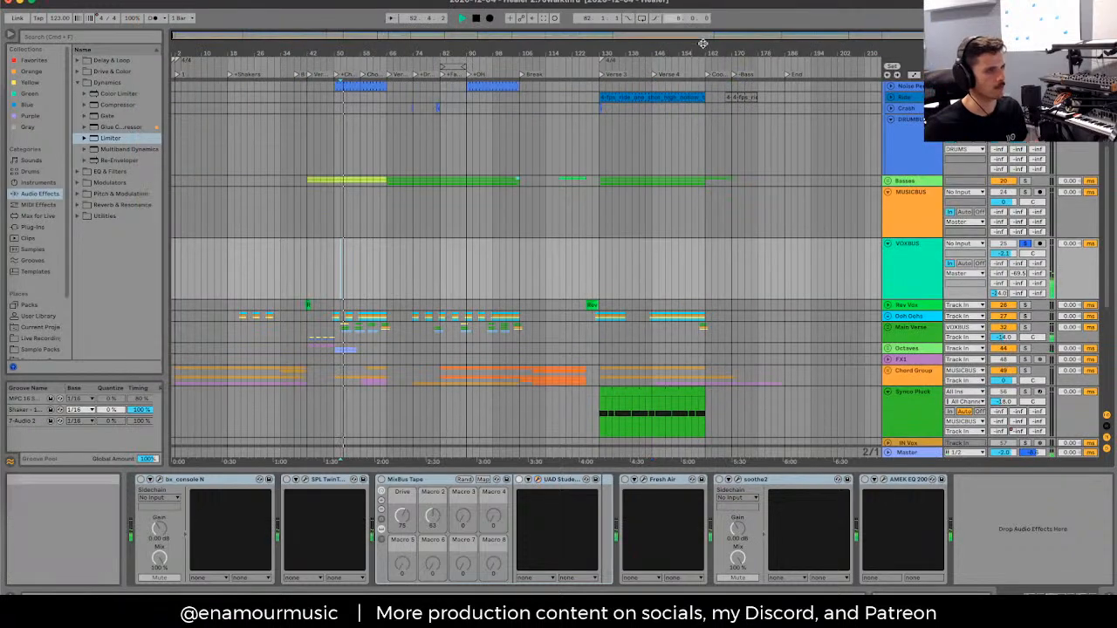
pyautogui.click(141, 480)
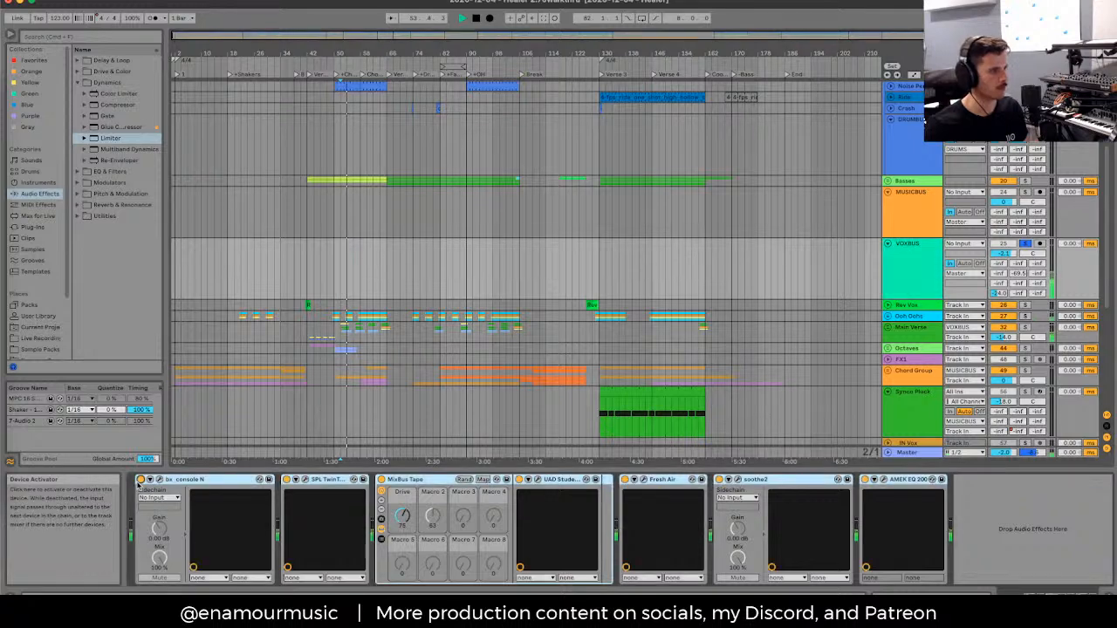
pyautogui.press('space')
# Step: Examine the VOXBUS device chain from bx_console N through soothe2 to AMEK EQ 200, comparing it with the MUSICBUS chain
pyautogui.click(191, 483)
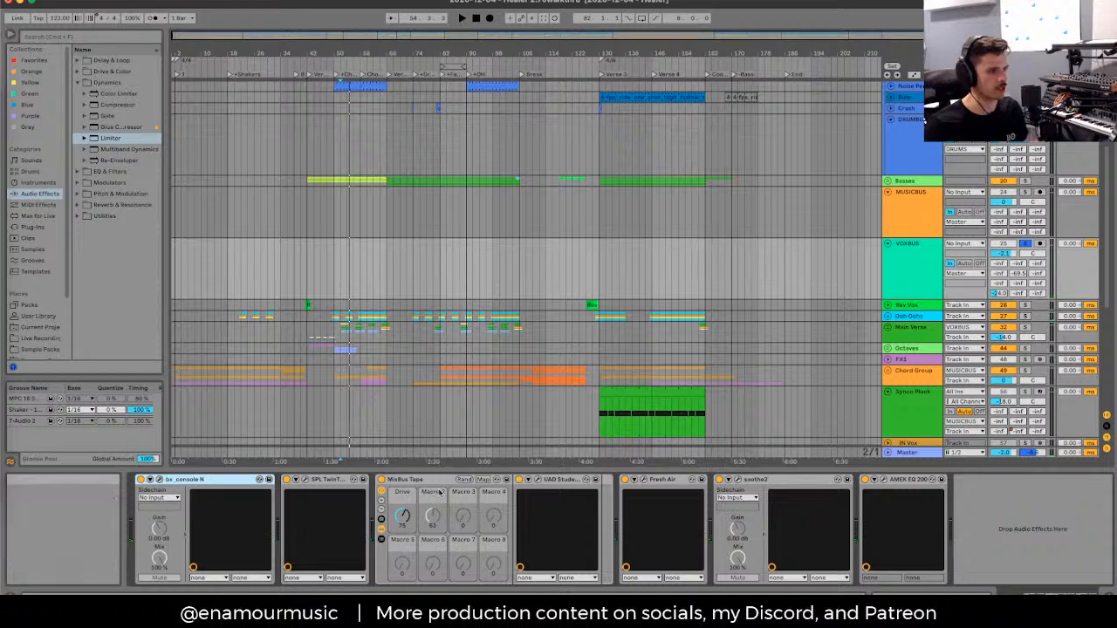
pyautogui.click(756, 479)
pyautogui.click(915, 259)
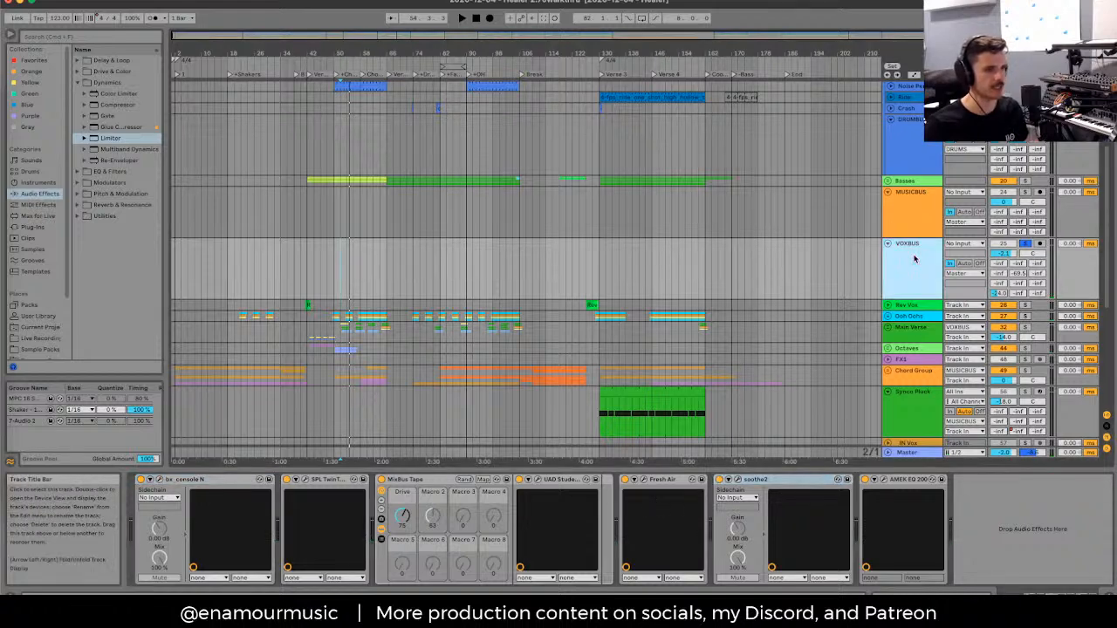
pyautogui.click(918, 195)
pyautogui.click(912, 285)
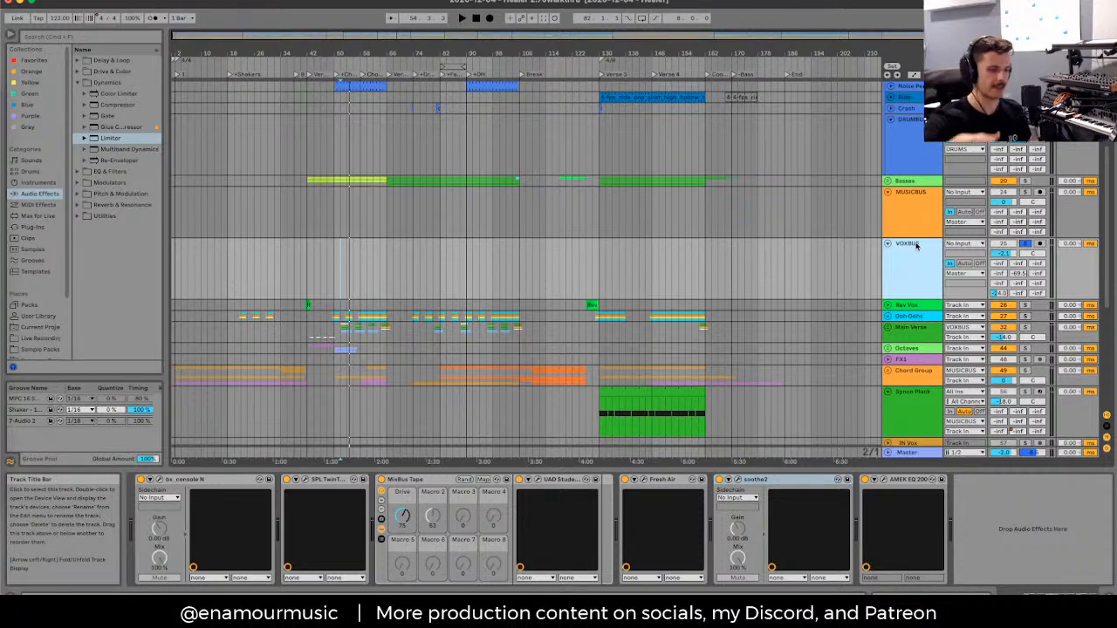
pyautogui.click(905, 480)
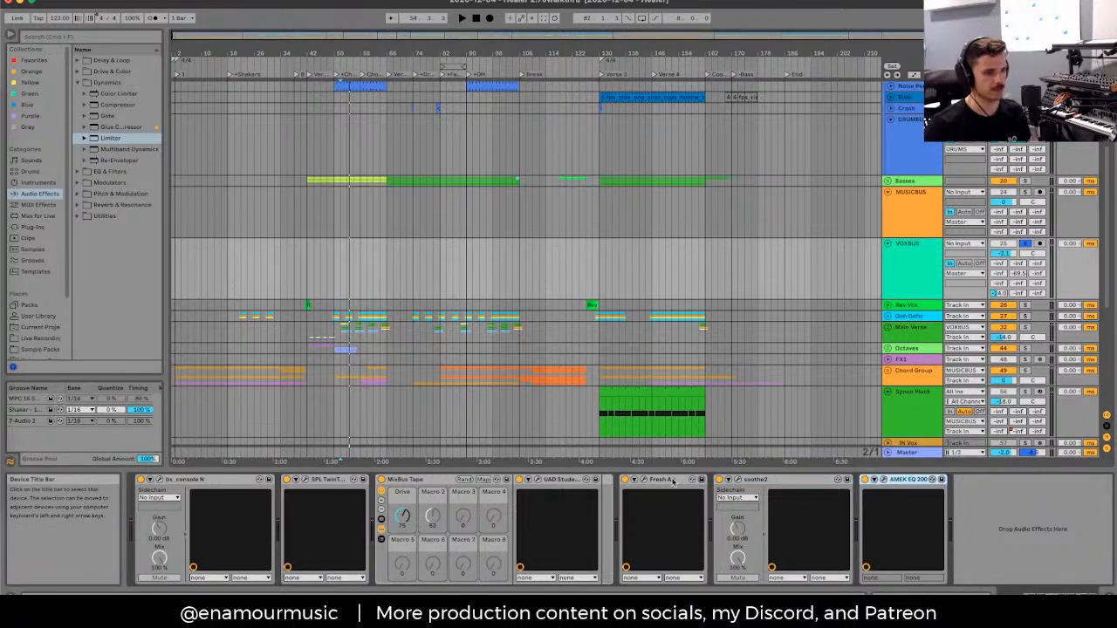
pyautogui.click(192, 479)
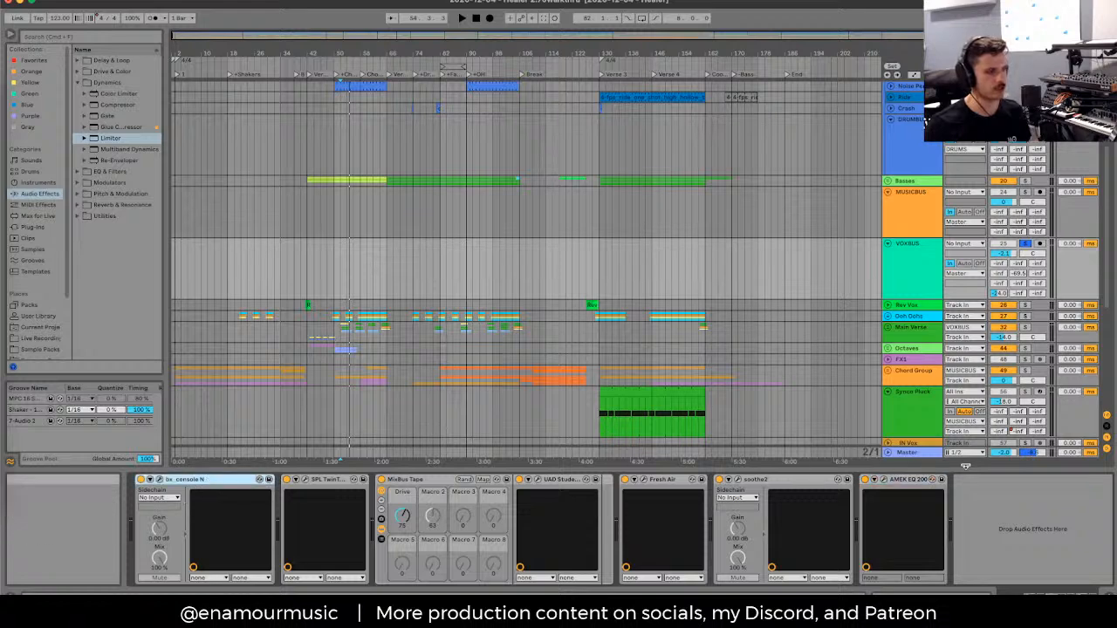
pyautogui.click(908, 480)
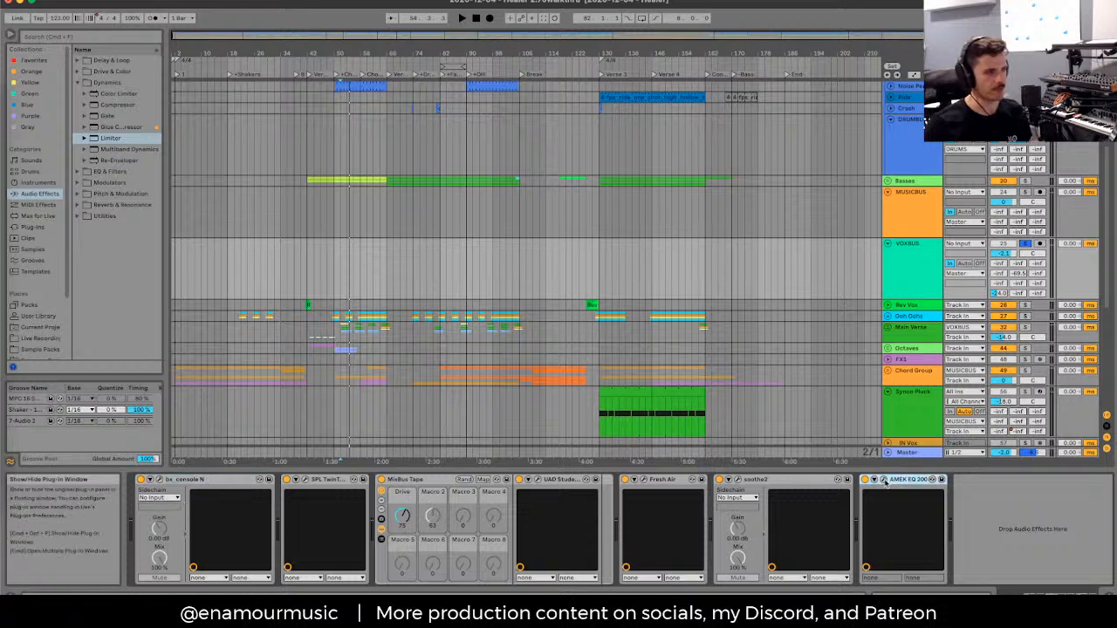
# Step: Open the AMEK EQ 200 plug-in on VOXBUS, examine its mid and side bands and close it
pyautogui.click(884, 480)
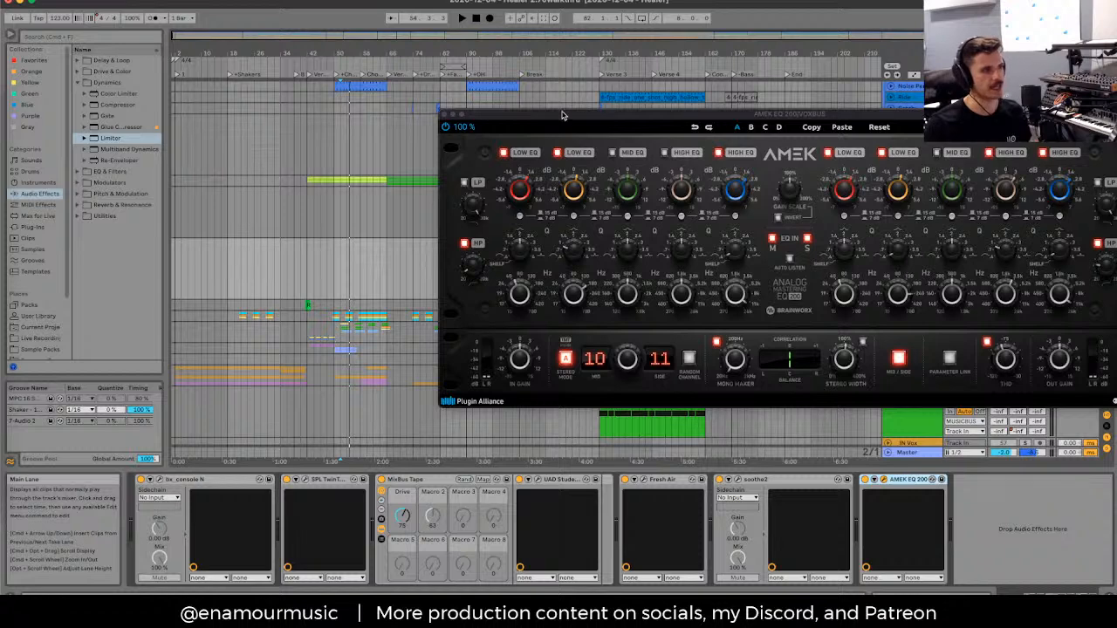
pyautogui.moveTo(561, 117); pyautogui.dragTo(402, 78)
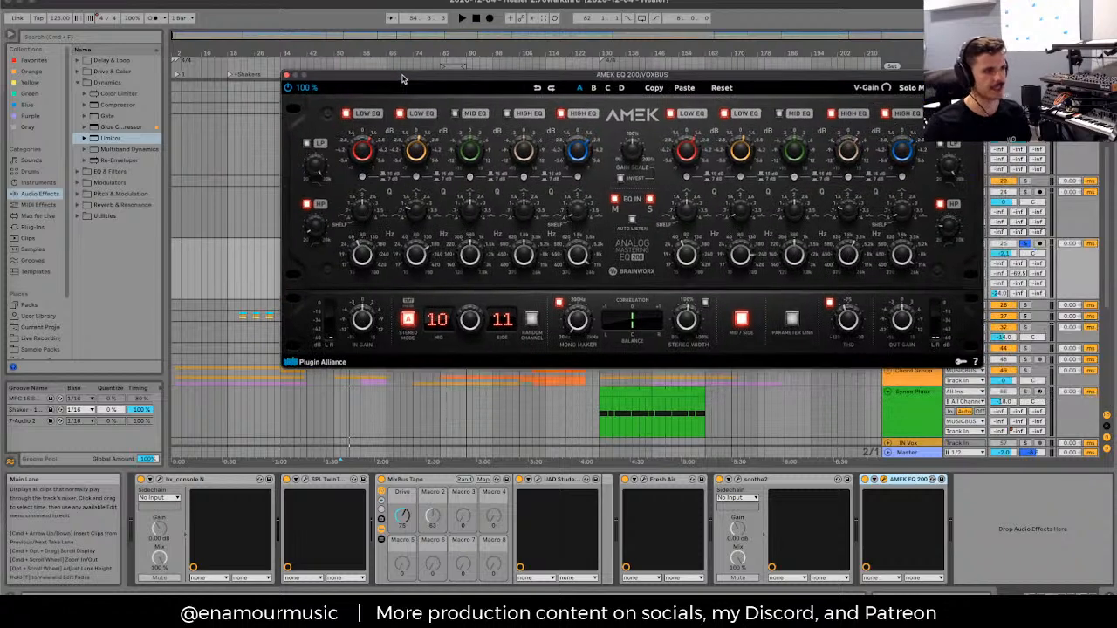
pyautogui.click(286, 77)
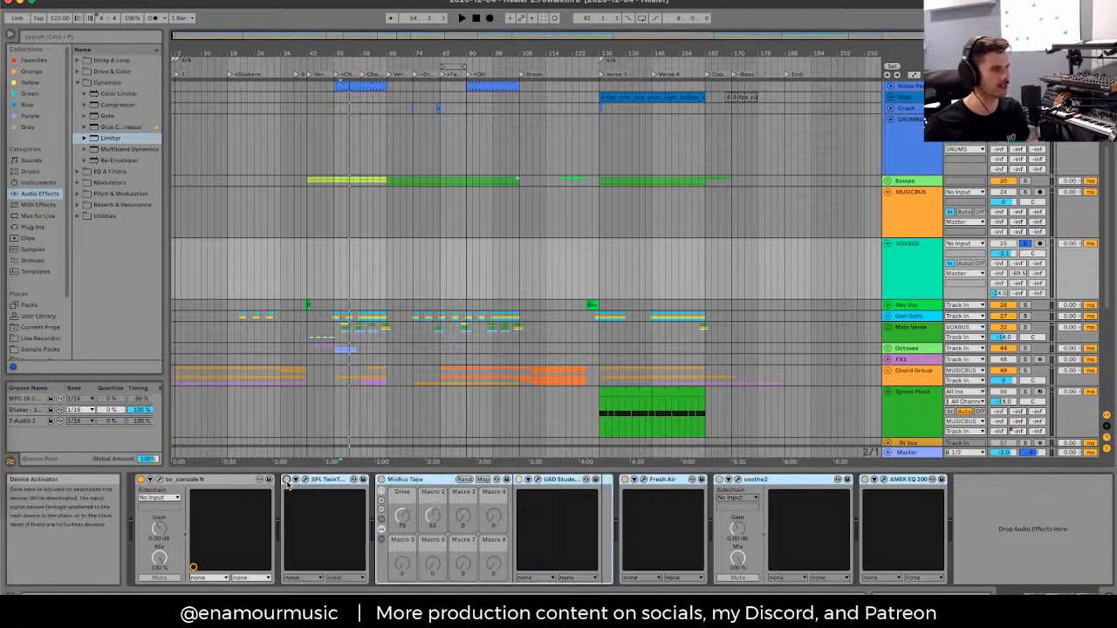
# Step: Re-enable all bypassed VOXBUS devices and show the DRUMBUS device chain with the insert marker at bar 57
pyautogui.click(229, 480)
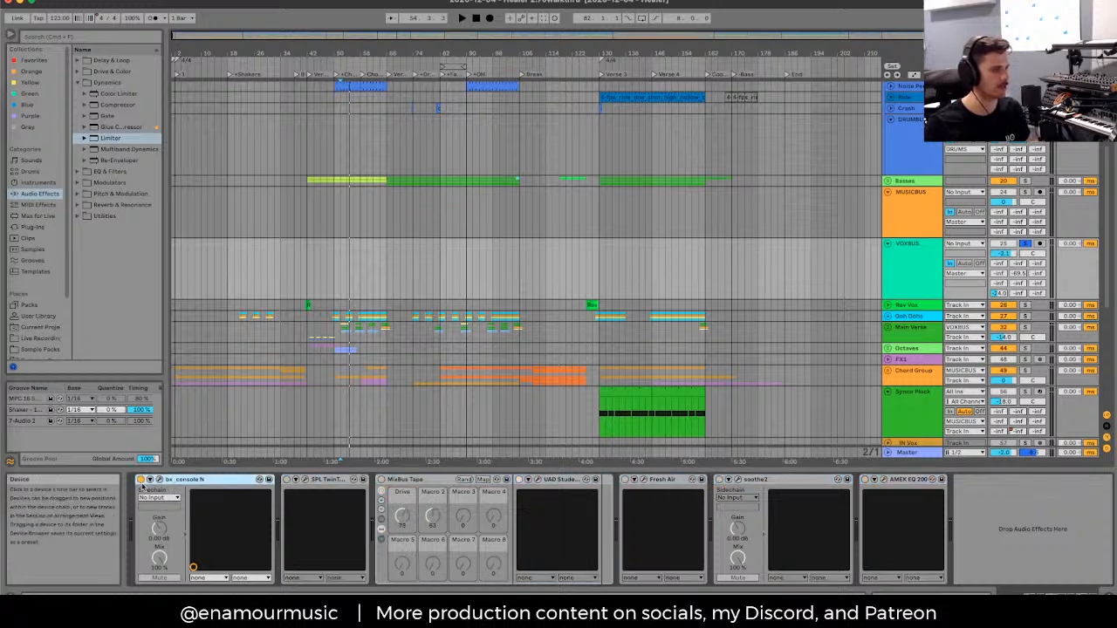
pyautogui.click(287, 480)
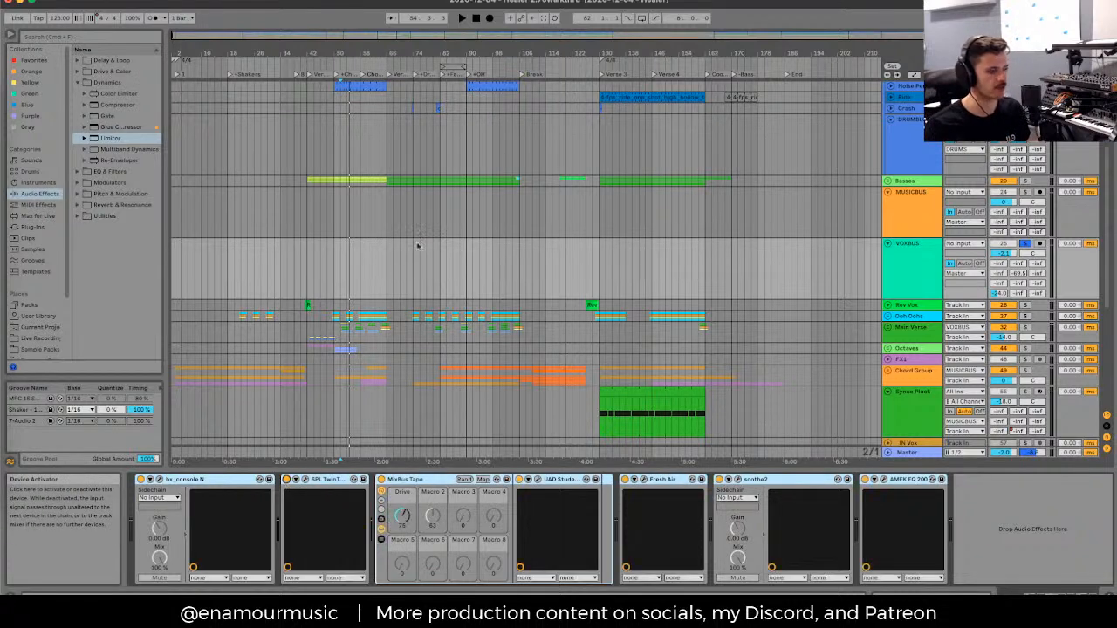
pyautogui.click(364, 270)
pyautogui.scroll(3, 364, 270)
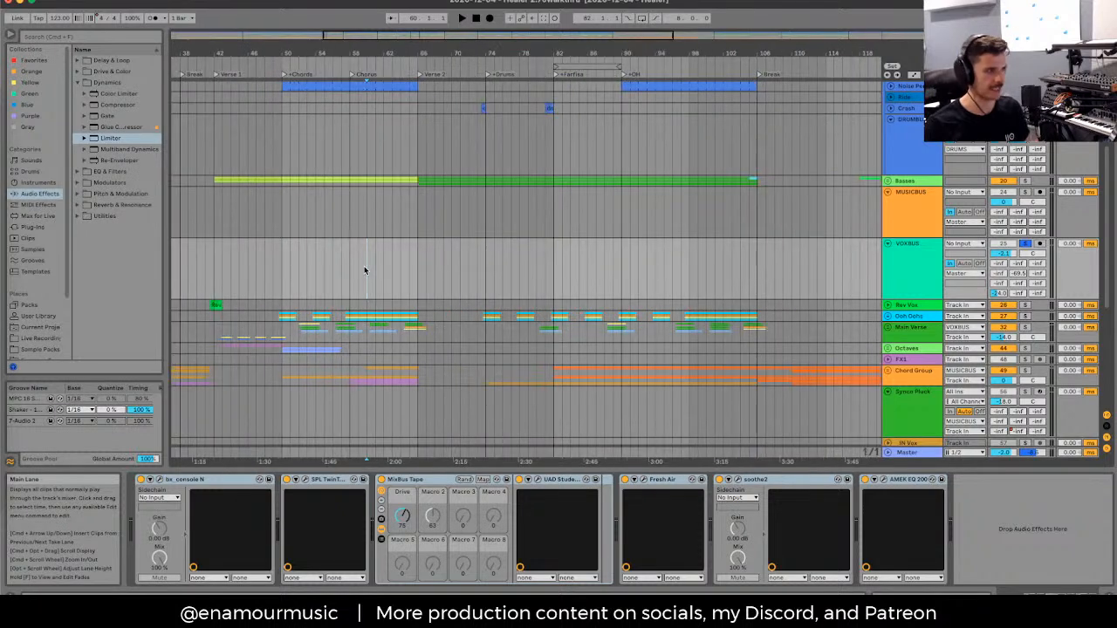
pyautogui.click(343, 157)
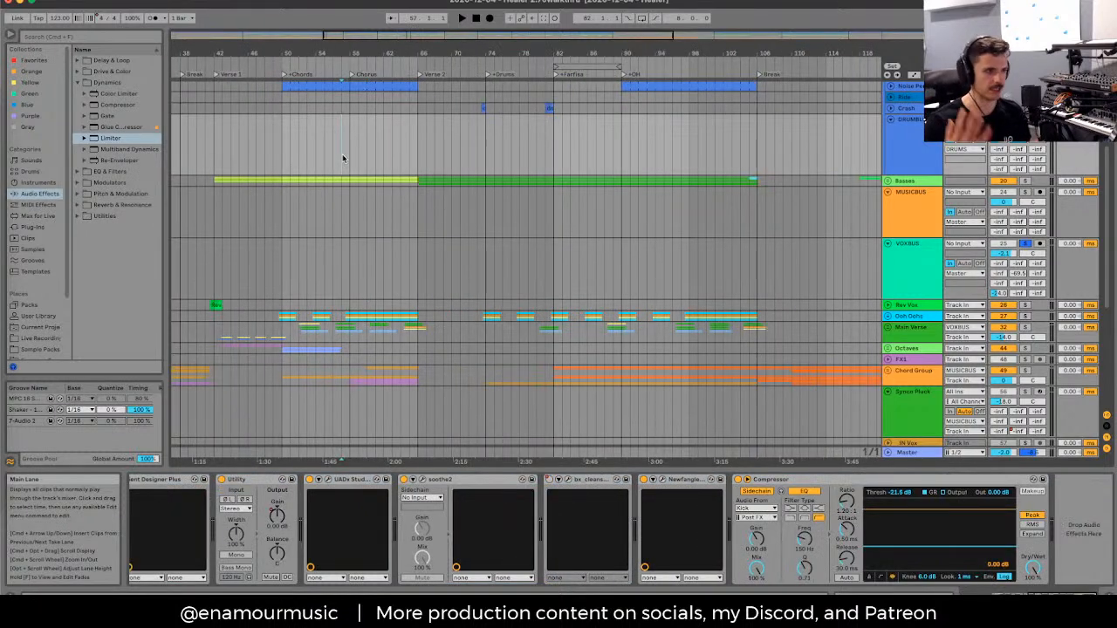
# Step: Solo the MUSICBUS, select all of its devices and play it from bar 90
pyautogui.click(941, 212)
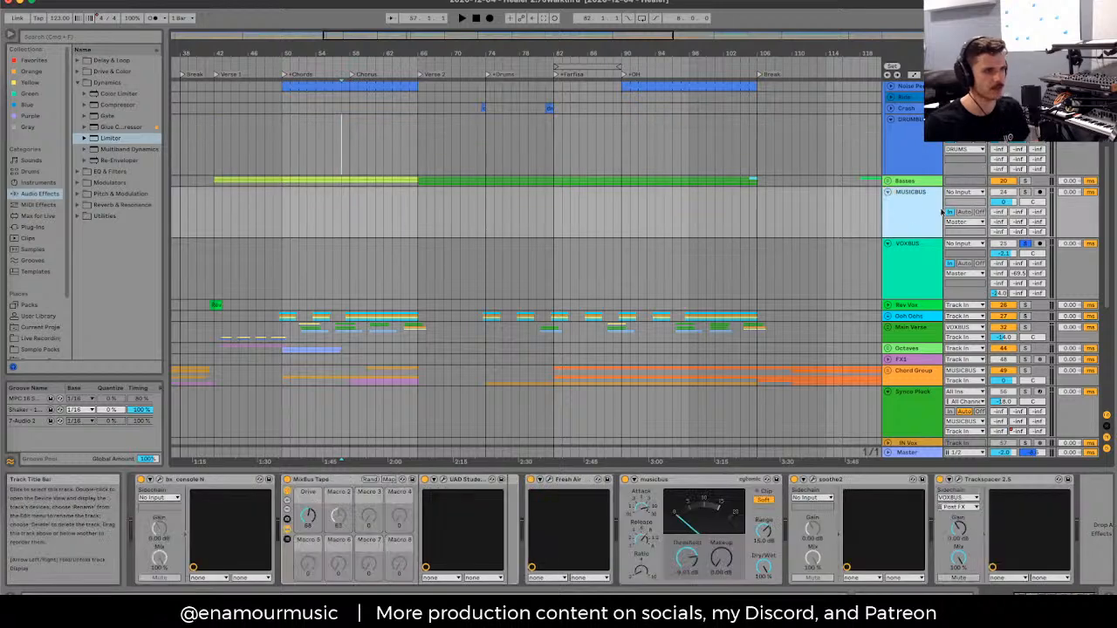
pyautogui.click(618, 481)
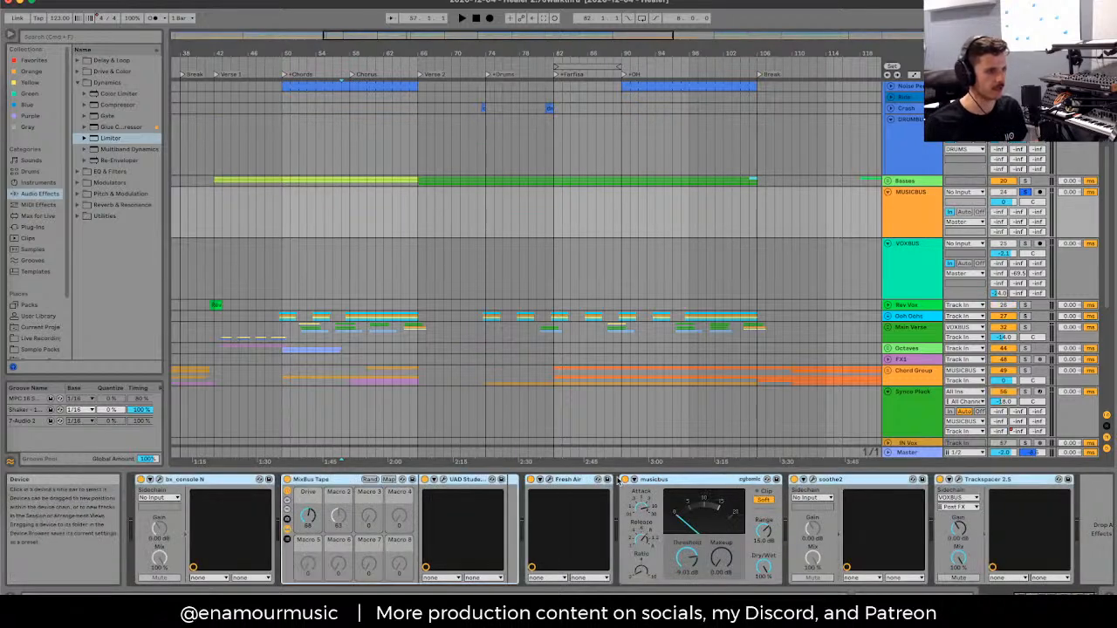
pyautogui.click(619, 215)
pyautogui.press('space')
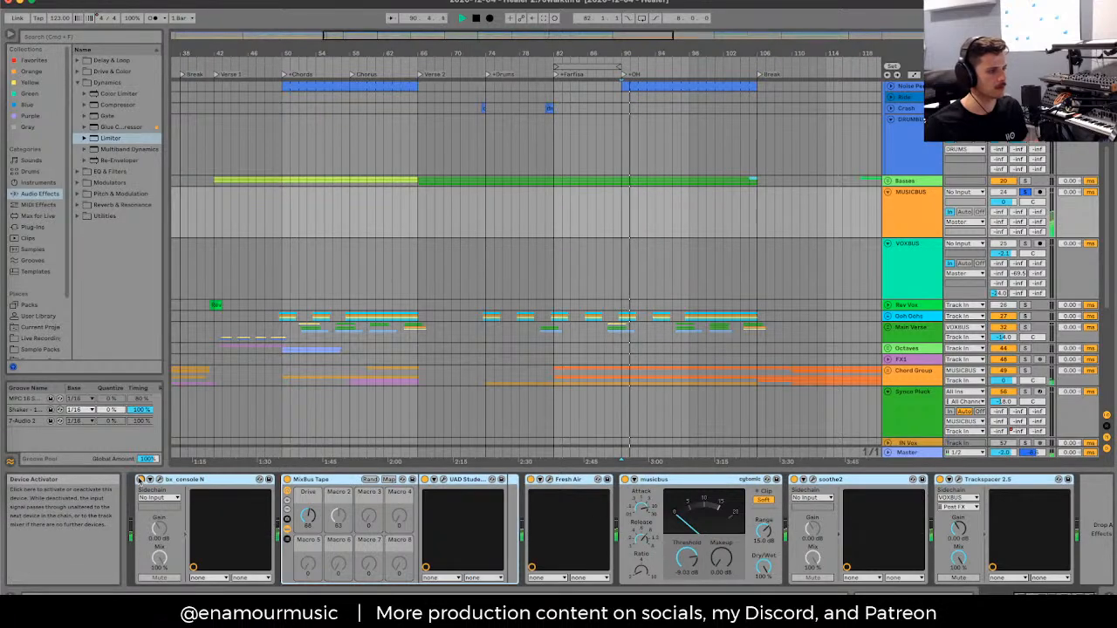
# Step: Replay the soloed MUSICBUS from bar 90 while switching Fresh Air off and on to compare the sound
pyautogui.click(174, 479)
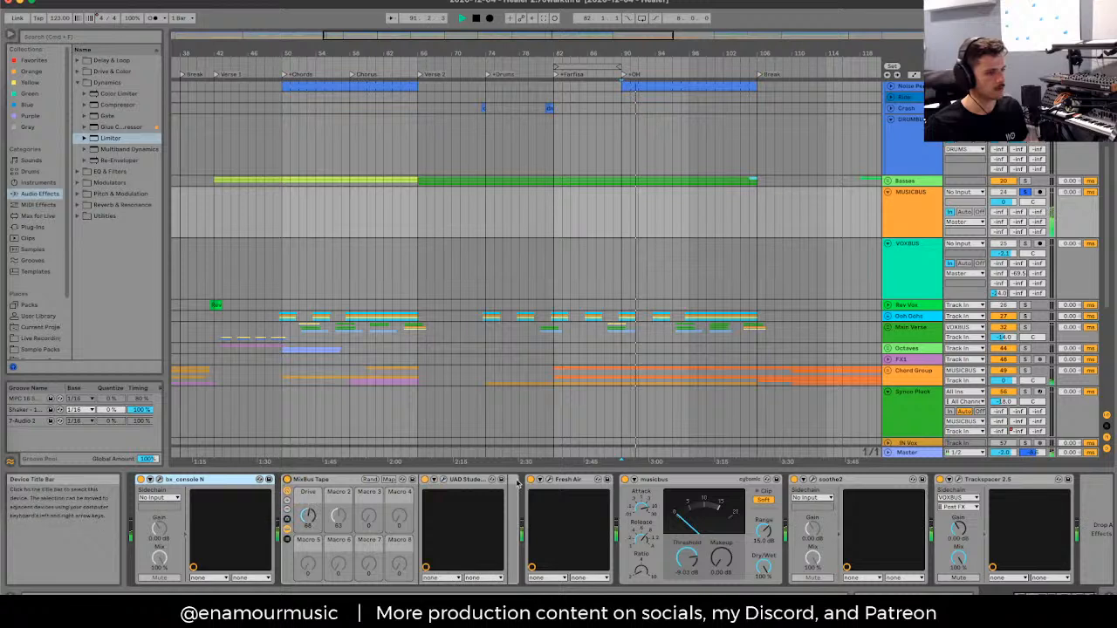
pyautogui.press('space')
pyautogui.press('space')
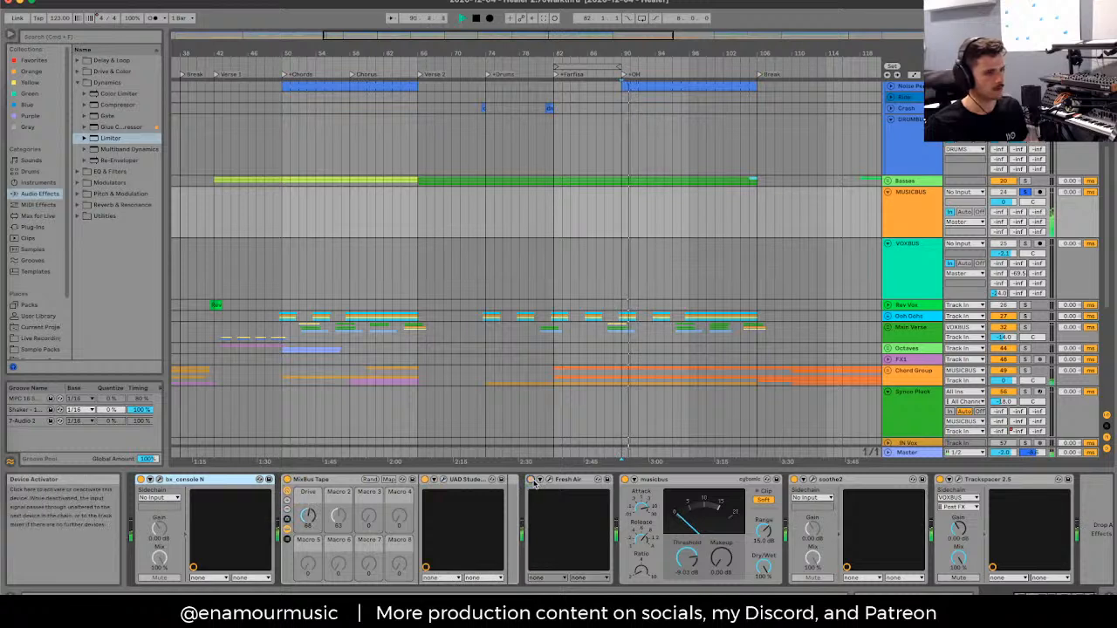
pyautogui.click(531, 480)
# Step: Compare the MUSICBUS with bx_console N off and on, and examine the settings in that plug-in's window
pyautogui.click(140, 480)
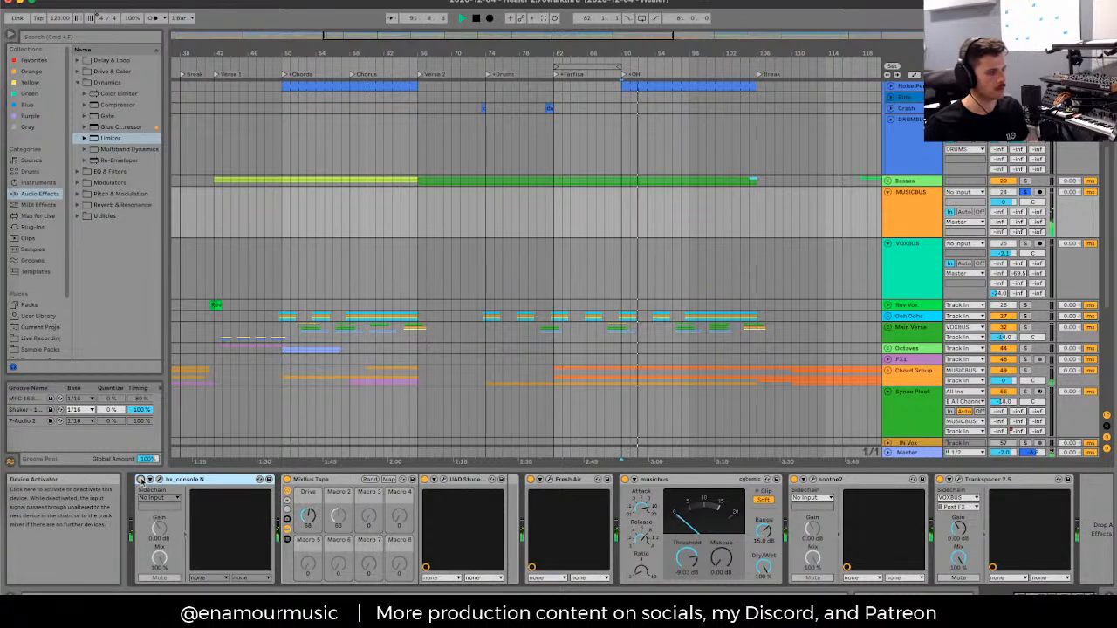
pyautogui.click(141, 480)
pyautogui.click(158, 479)
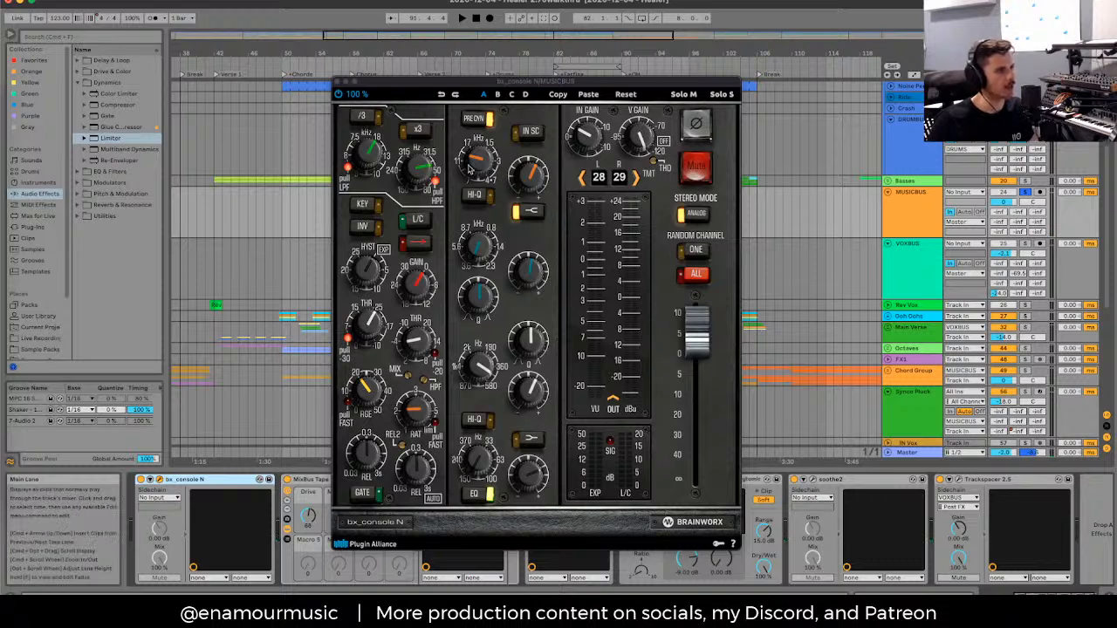
pyautogui.click(336, 83)
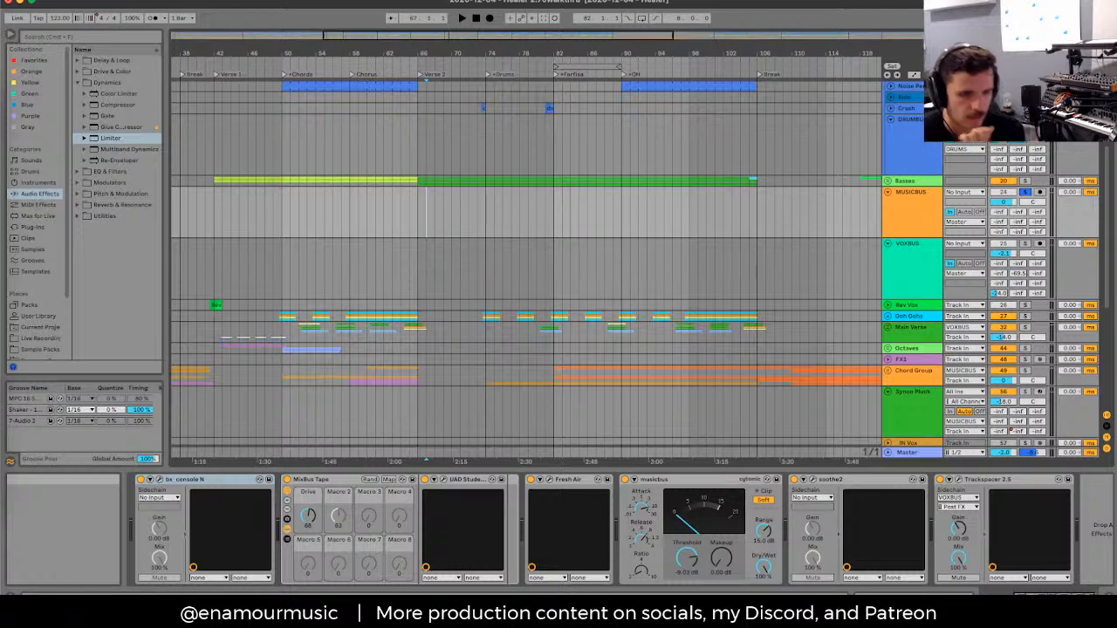
# Step: Show the Kick track's device chain with its Drum Rack
pyautogui.scroll(5, 920, 206)
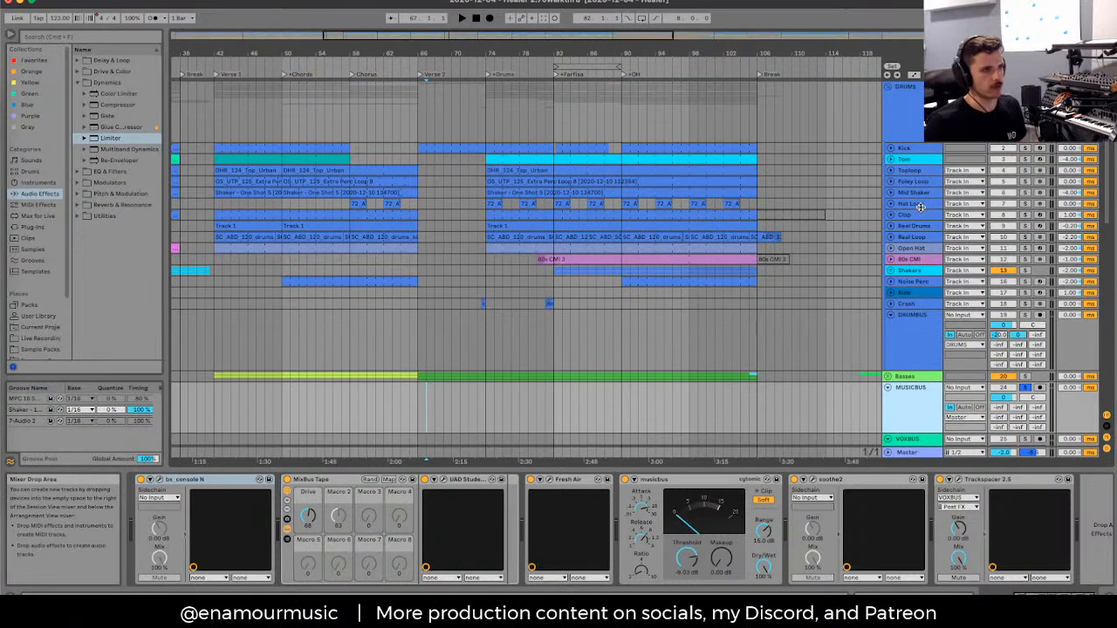
pyautogui.click(905, 142)
pyautogui.click(904, 150)
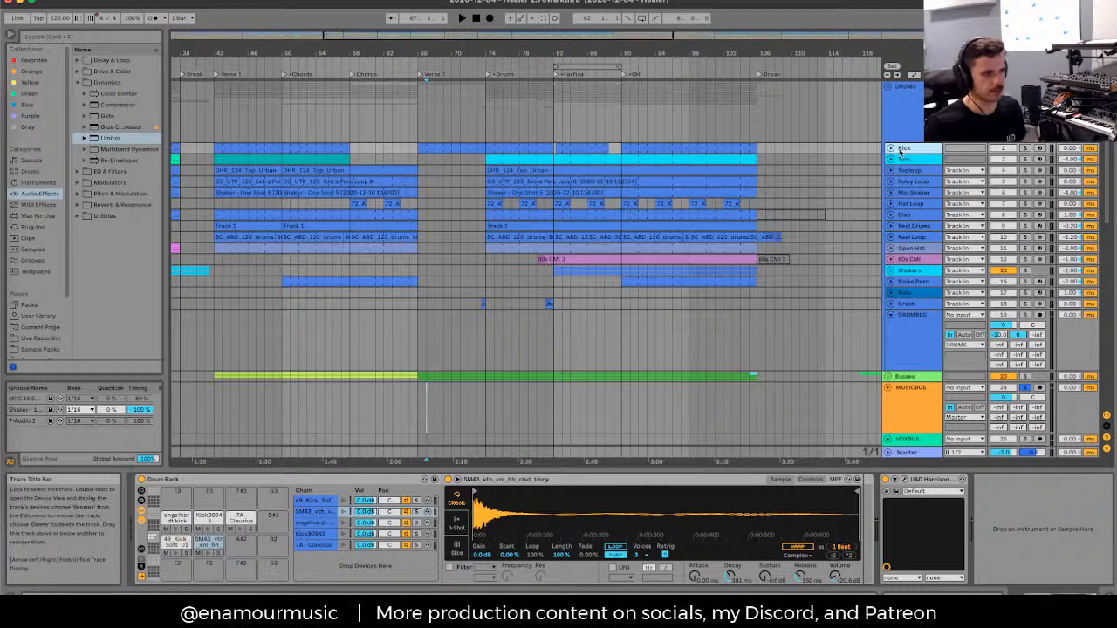
# Step: Unfold the Kick track and examine the UAD Harrison 32C EQ settings in its plug-in window
pyautogui.click(891, 147)
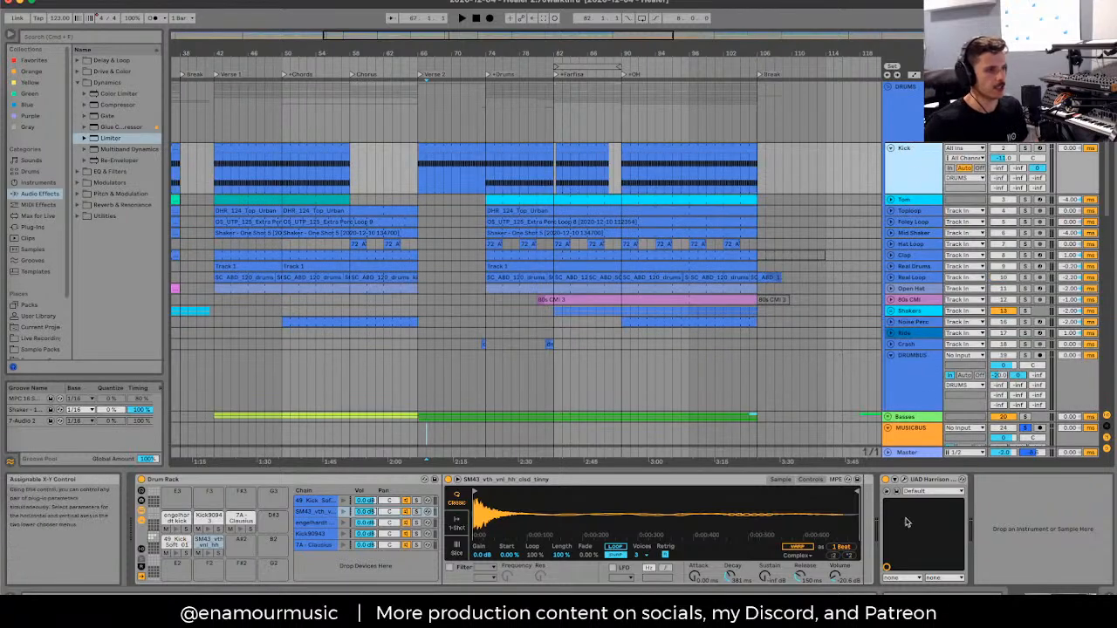
pyautogui.click(897, 490)
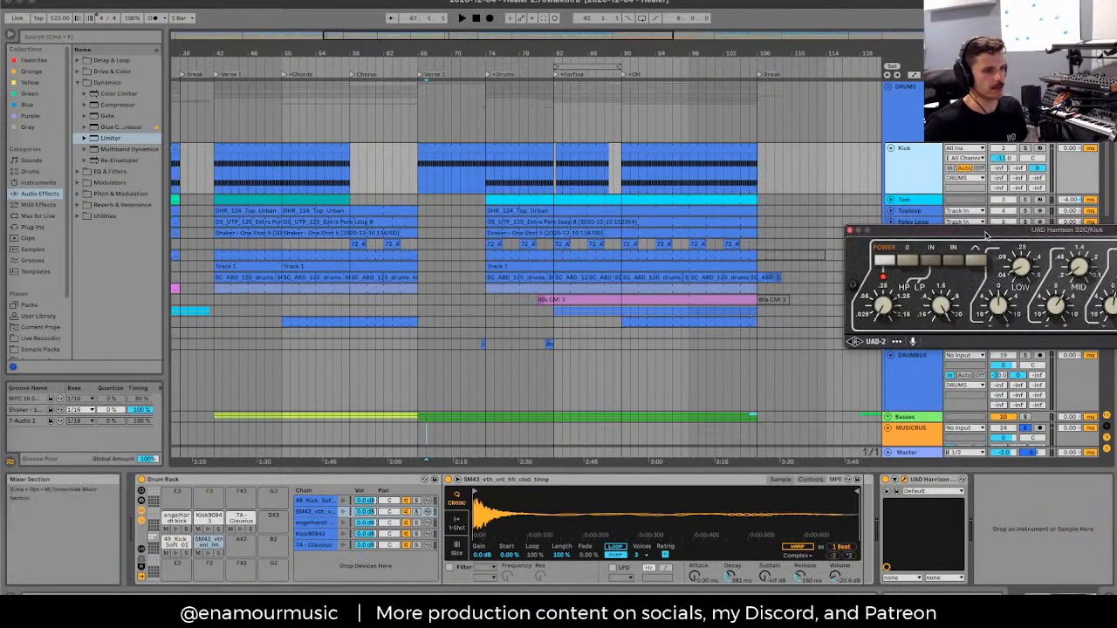
pyautogui.moveTo(987, 236); pyautogui.dragTo(480, 220)
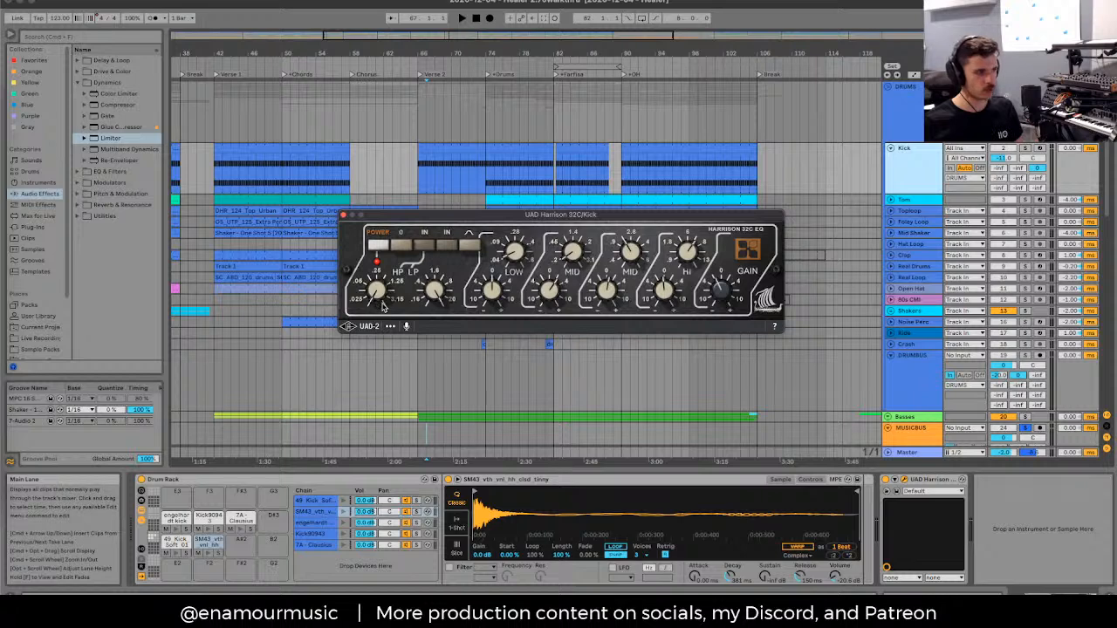
# Step: Solo the Kick and play it from bar 90, comparing the sound with UAD Harrison 32C off and on, and close the plug-in window
pyautogui.click(885, 480)
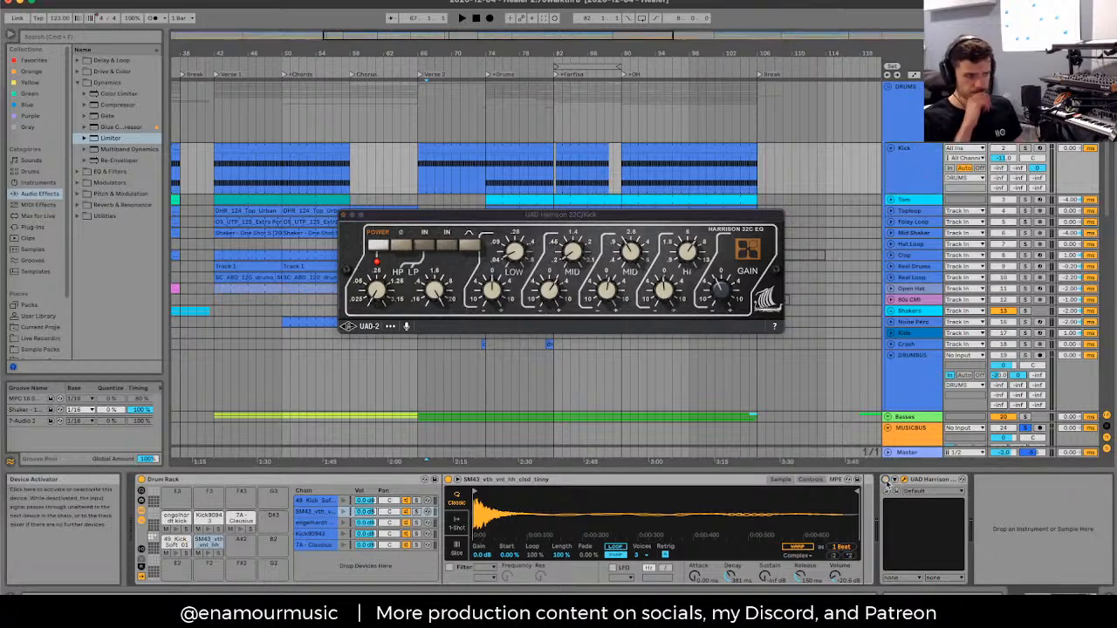
pyautogui.click(683, 178)
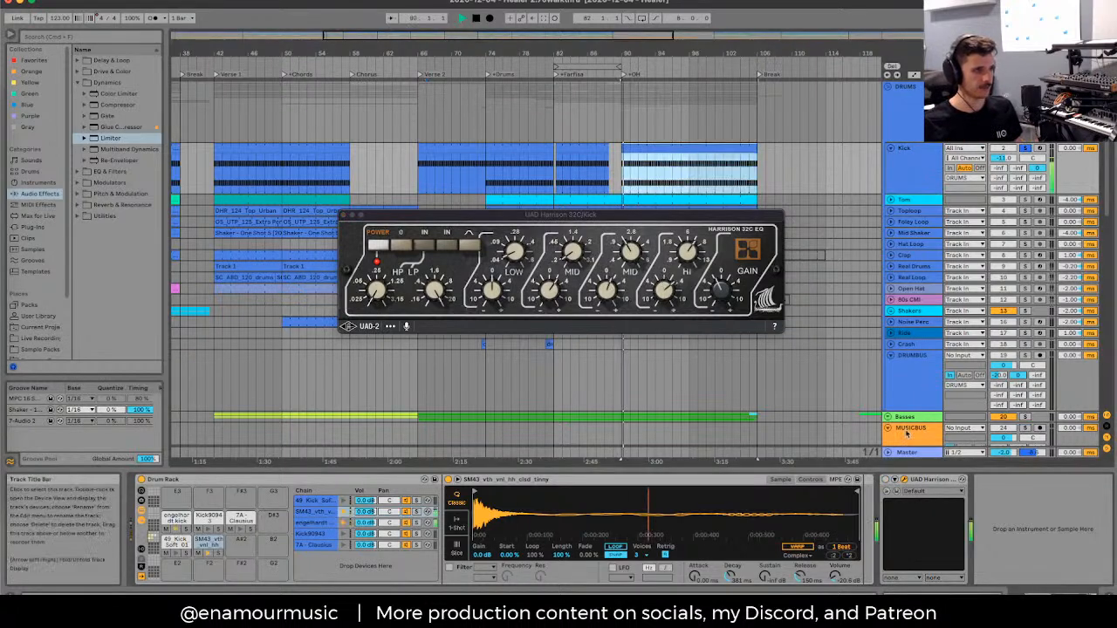
pyautogui.press('space')
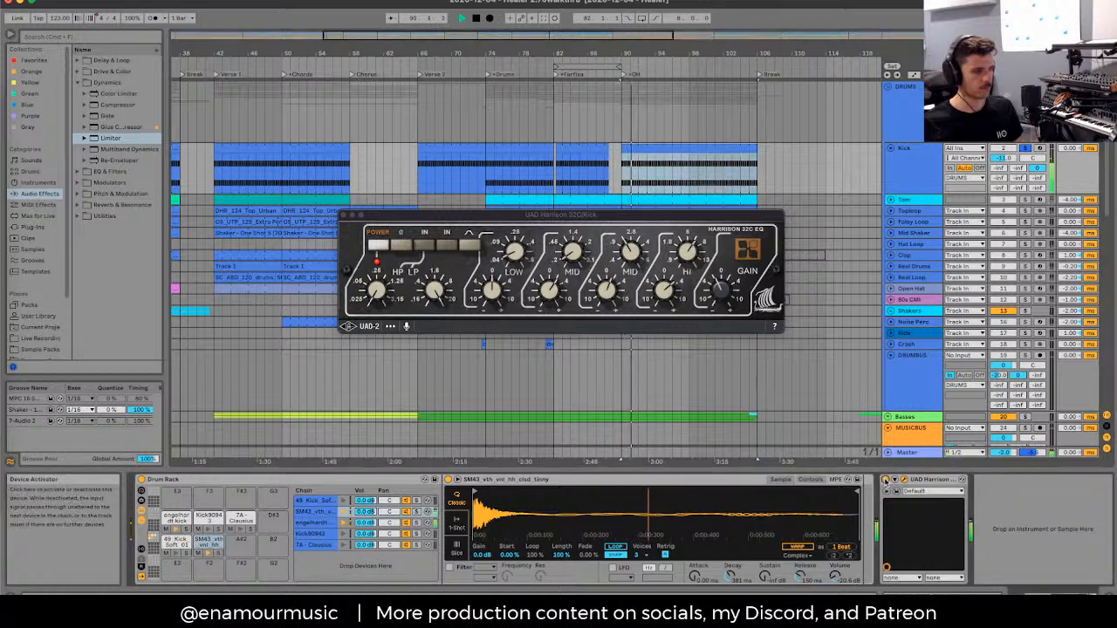
pyautogui.press('space')
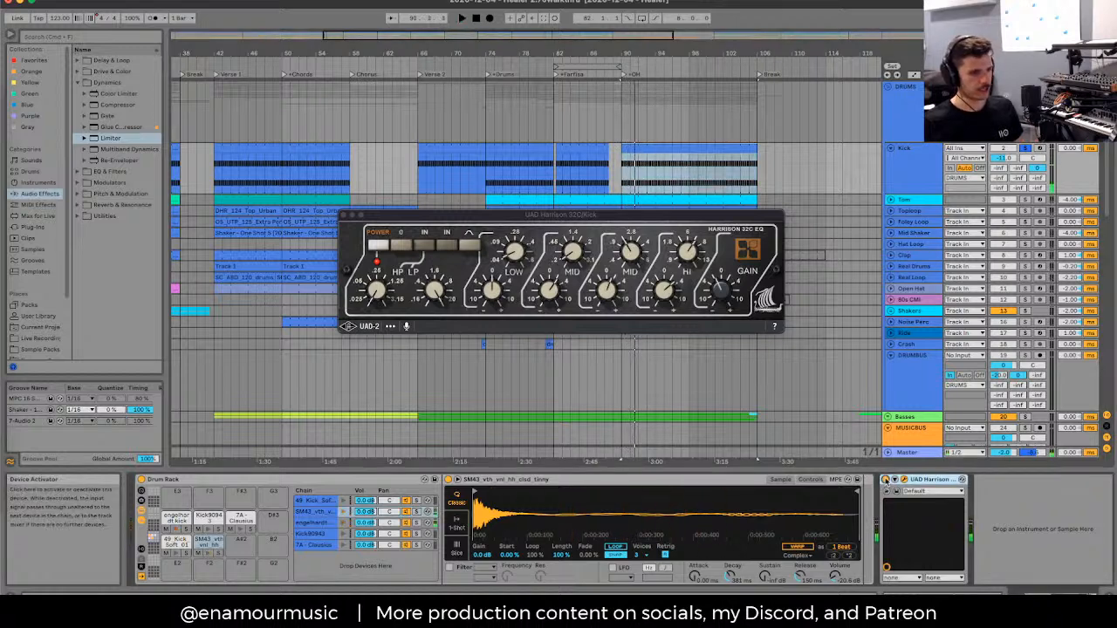
pyautogui.press('space')
pyautogui.click(886, 479)
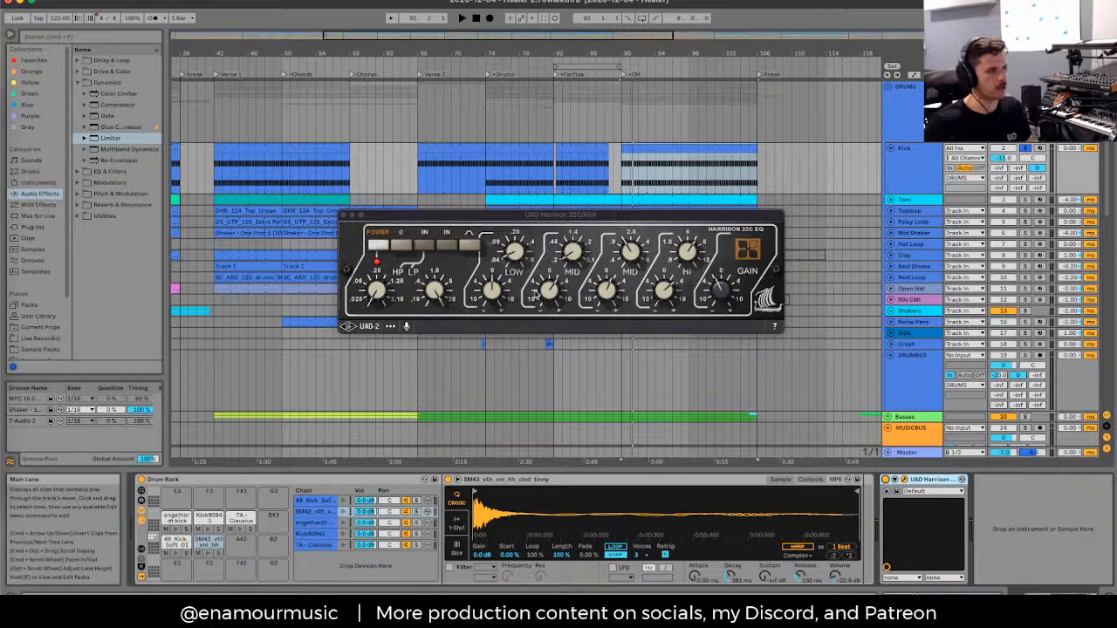
pyautogui.click(341, 215)
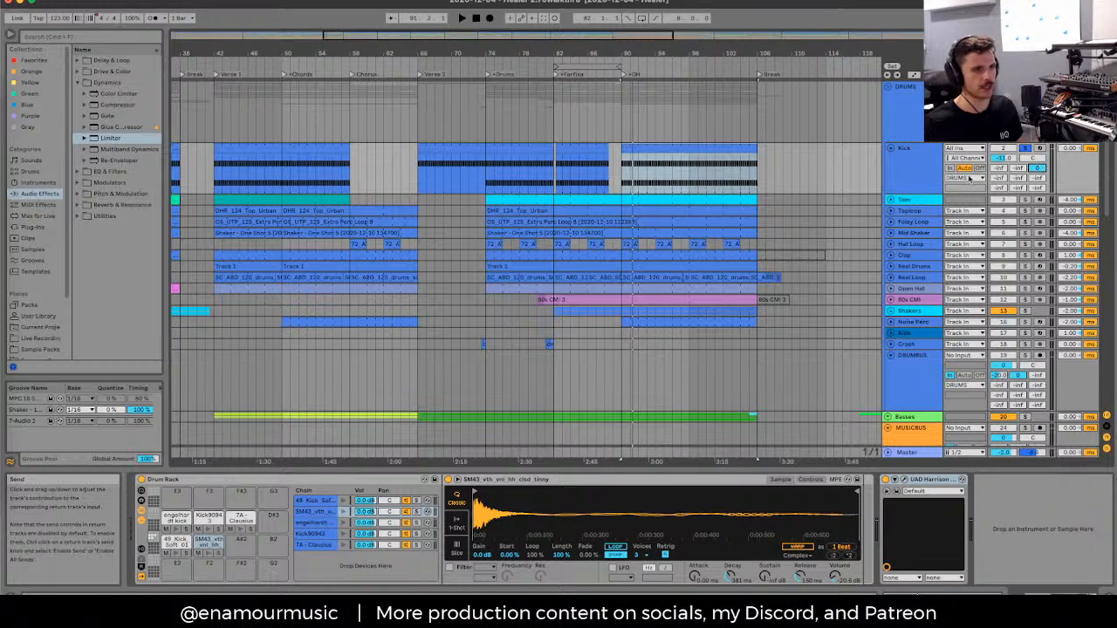
# Step: Show the return tracks, audition the soloed C Parallel Comp return, and examine its UADx 1176 and Pro-Q 3 plug-ins
pyautogui.hotkey('ctrl', 'alt', 'r')
pyautogui.click(912, 363)
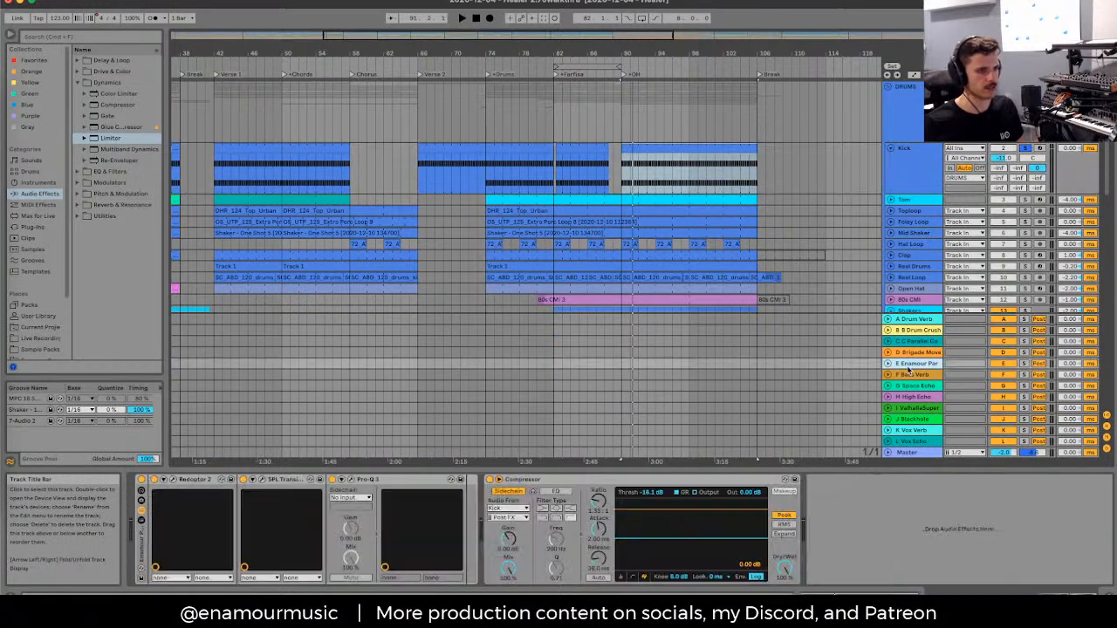
pyautogui.click(916, 341)
pyautogui.click(174, 481)
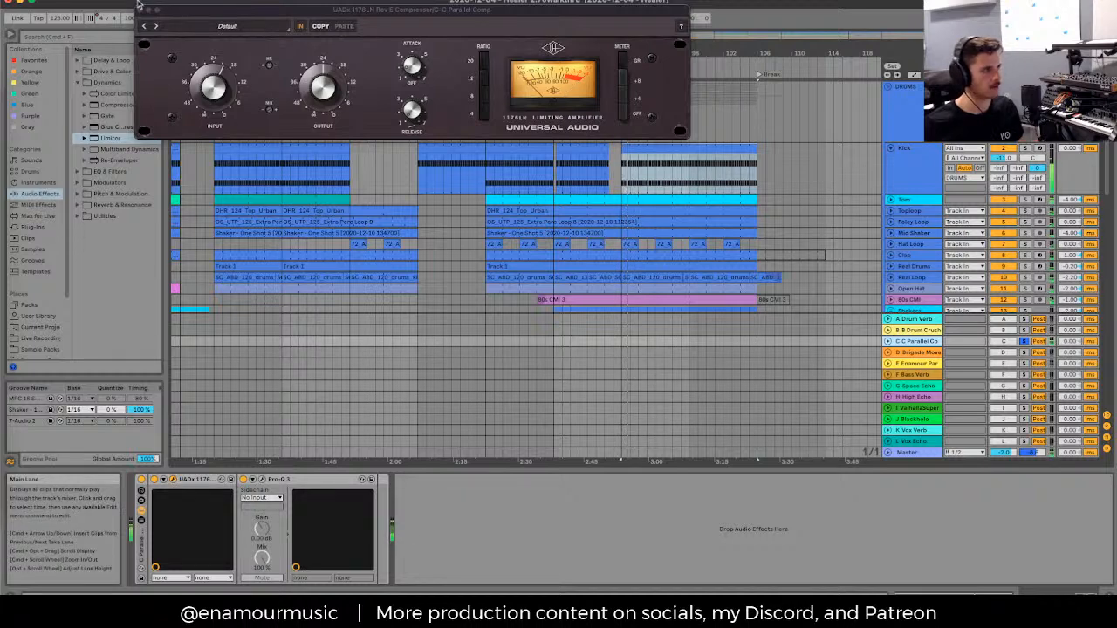
pyautogui.click(261, 480)
pyautogui.click(261, 480)
pyautogui.click(139, 12)
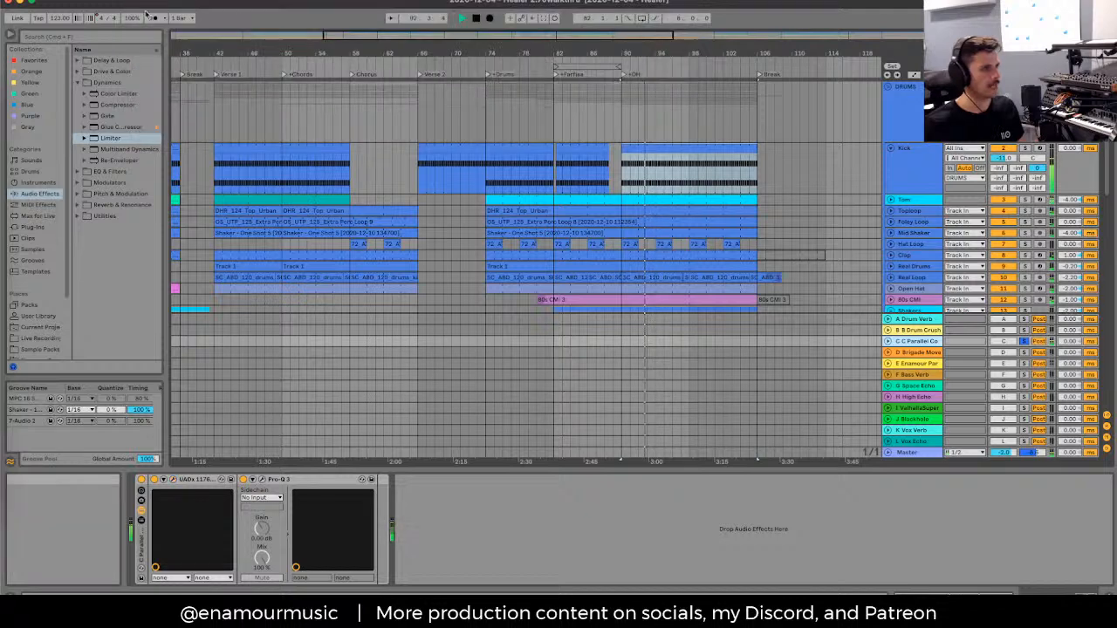
# Step: Unsolo the C Parallel Comp return and play the drums while switching that return off and on
pyautogui.click(915, 354)
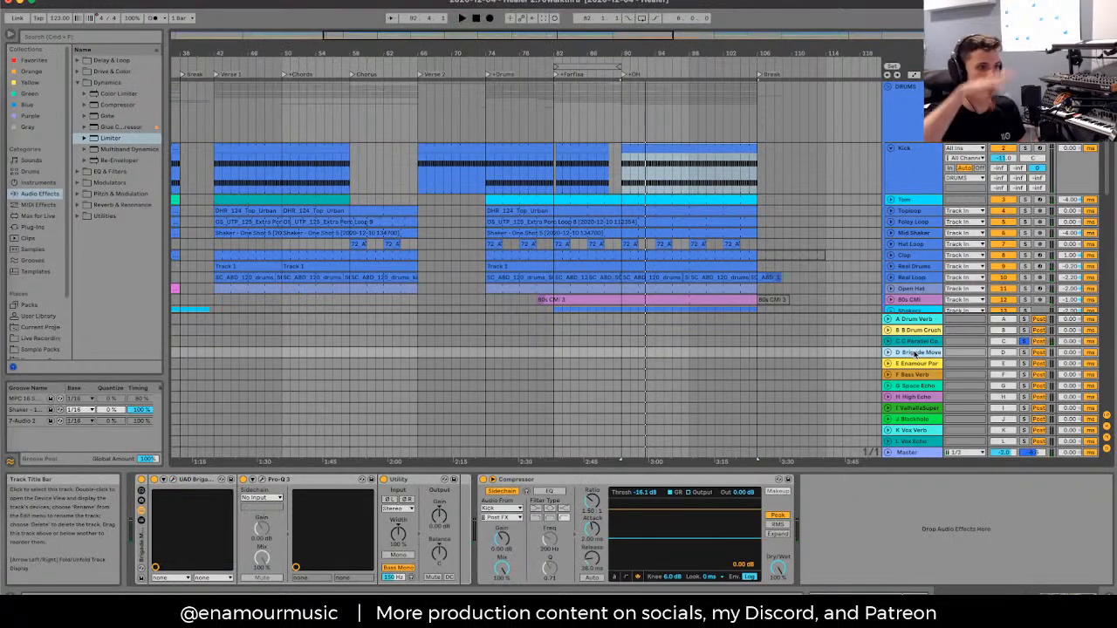
pyautogui.click(913, 341)
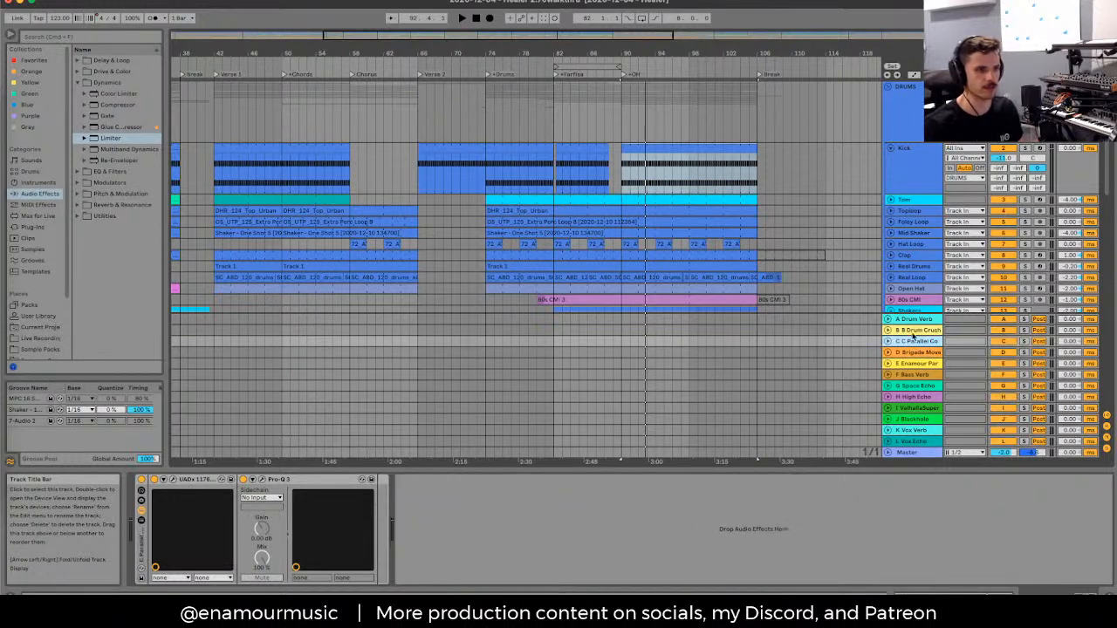
pyautogui.click(1006, 342)
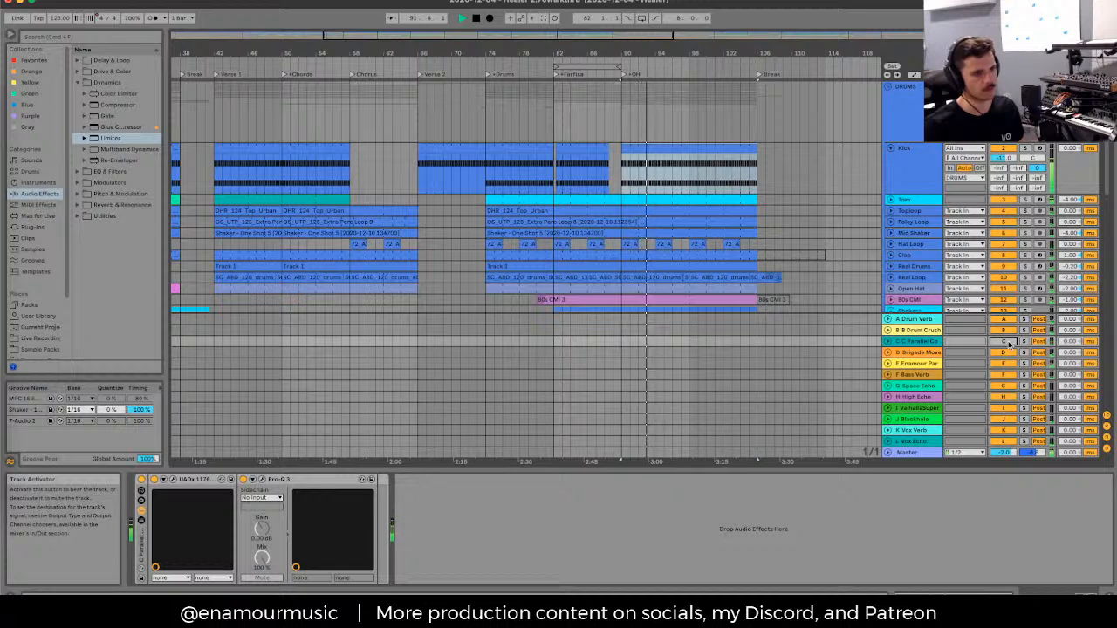
pyautogui.press('space')
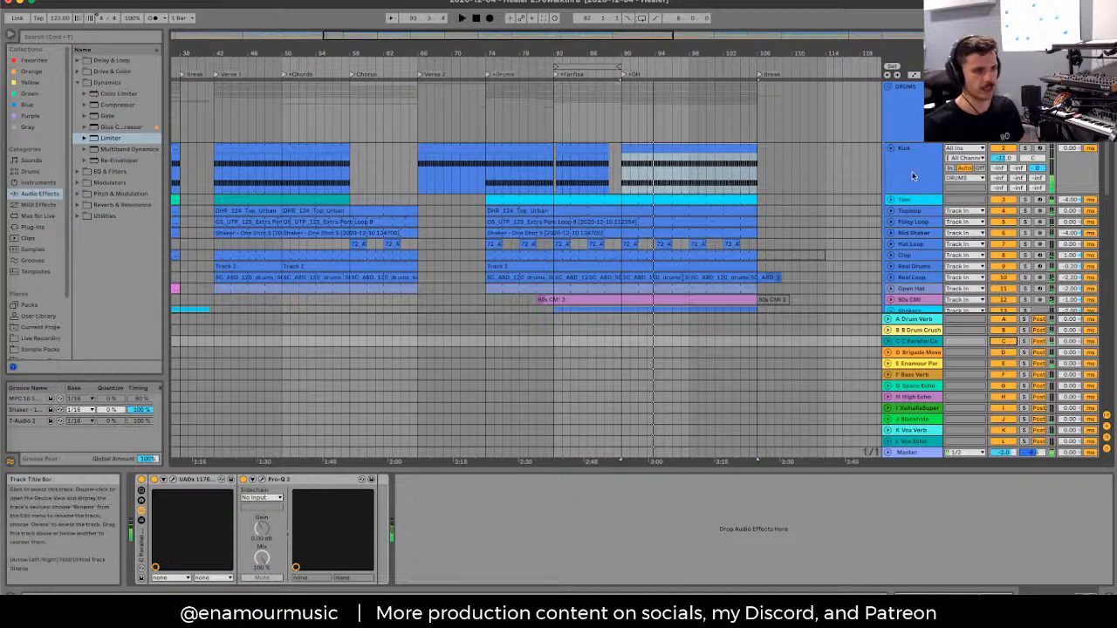
# Step: Unfold the C Parallel Comp return to check its volume and sends, and fold it again
pyautogui.click(901, 346)
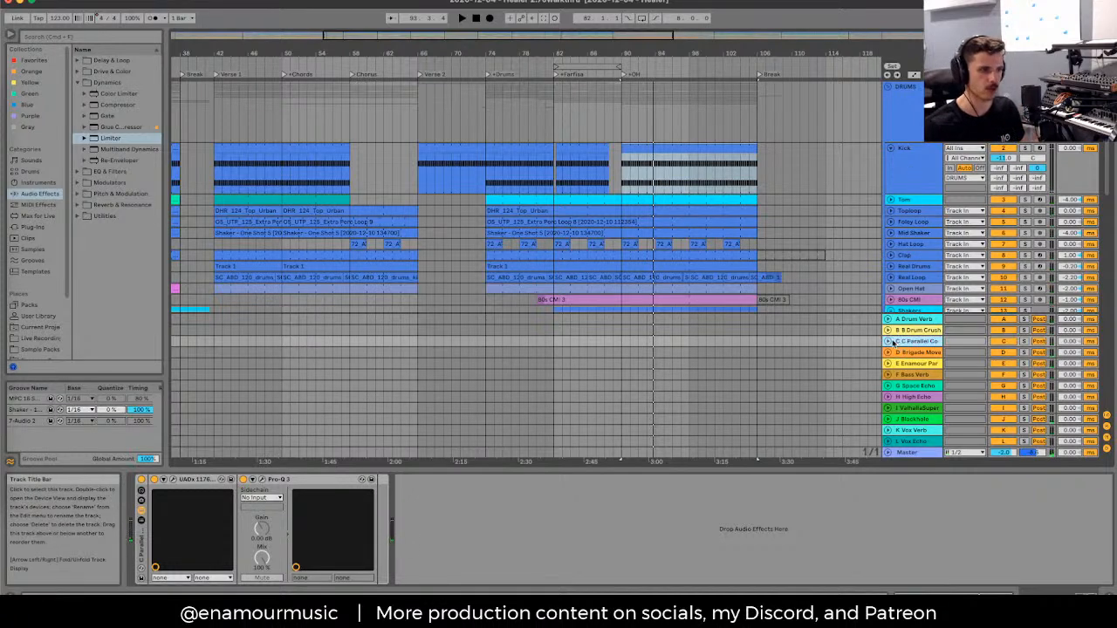
pyautogui.click(888, 342)
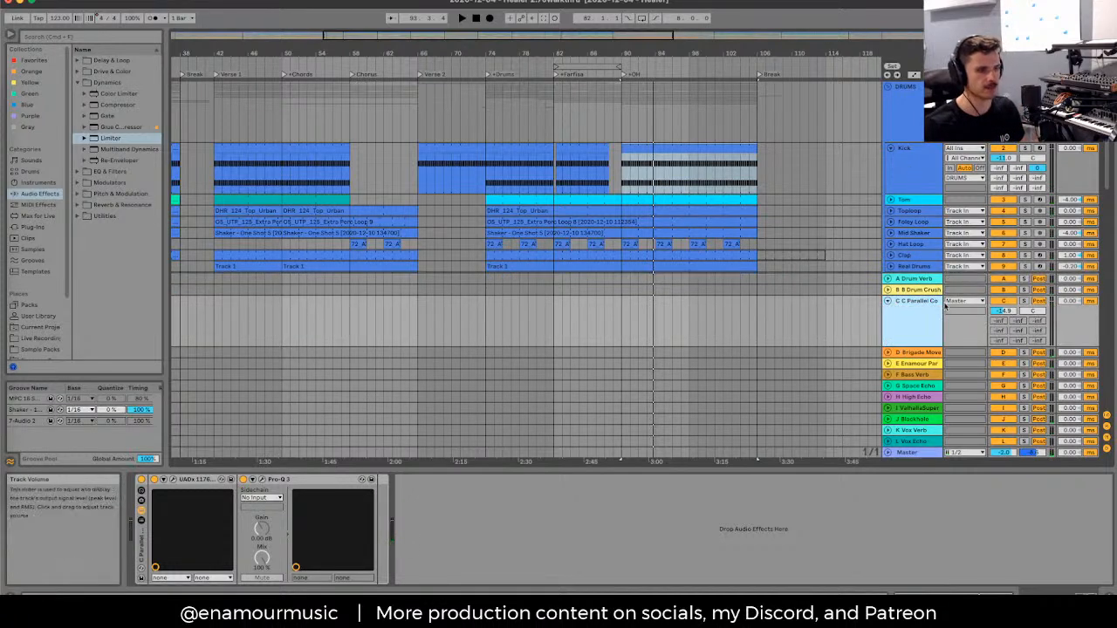
pyautogui.click(888, 301)
# Step: Examine the UAD Fairchild 670 settings on the DRUMS group, positioning its plug-in window to leave the start of the arrangement visible
pyautogui.click(905, 100)
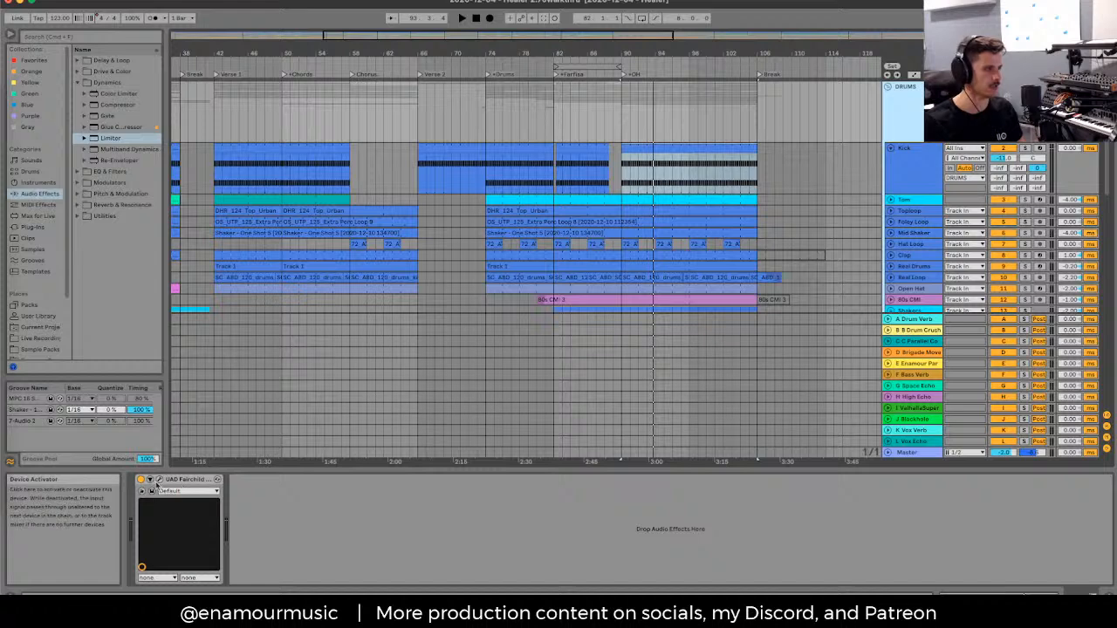
pyautogui.click(159, 481)
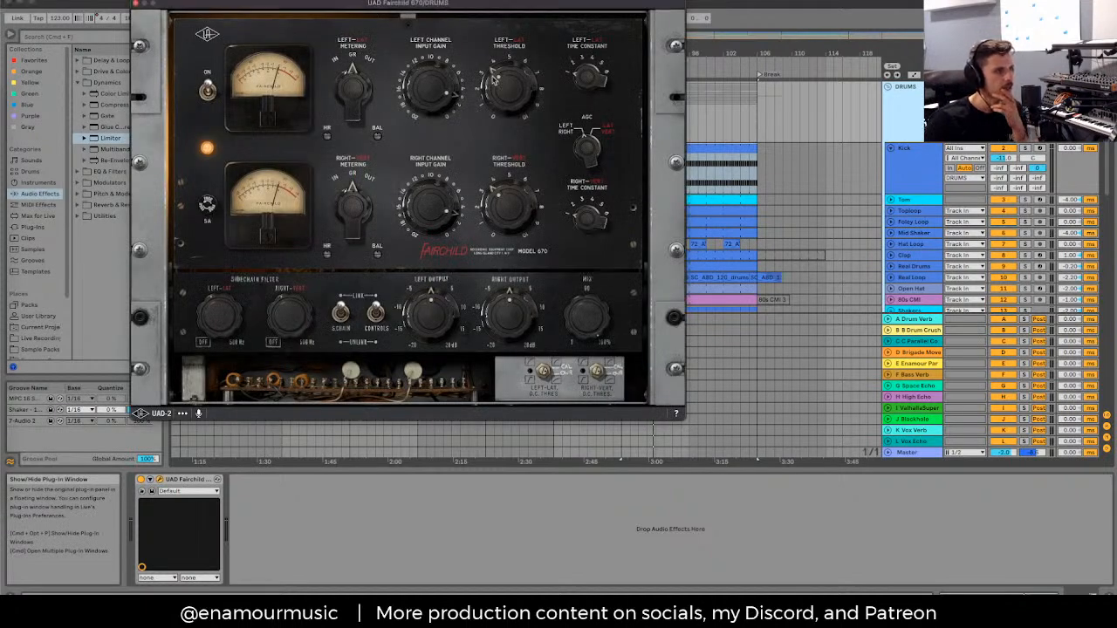
pyautogui.moveTo(411, 17); pyautogui.dragTo(541, 60)
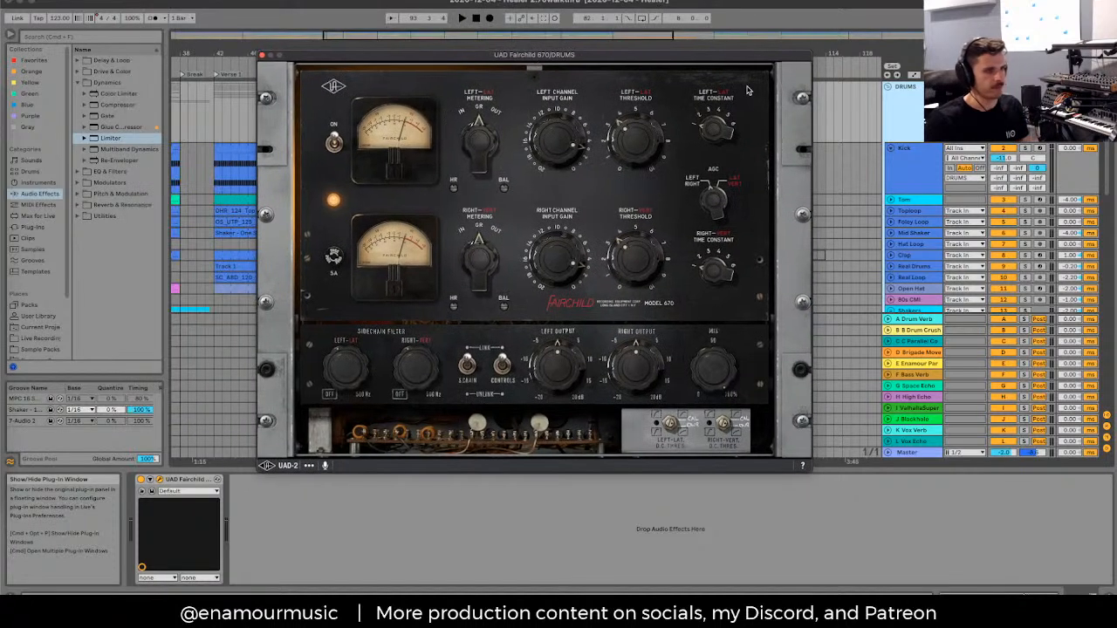
pyautogui.moveTo(720, 59); pyautogui.dragTo(597, 59)
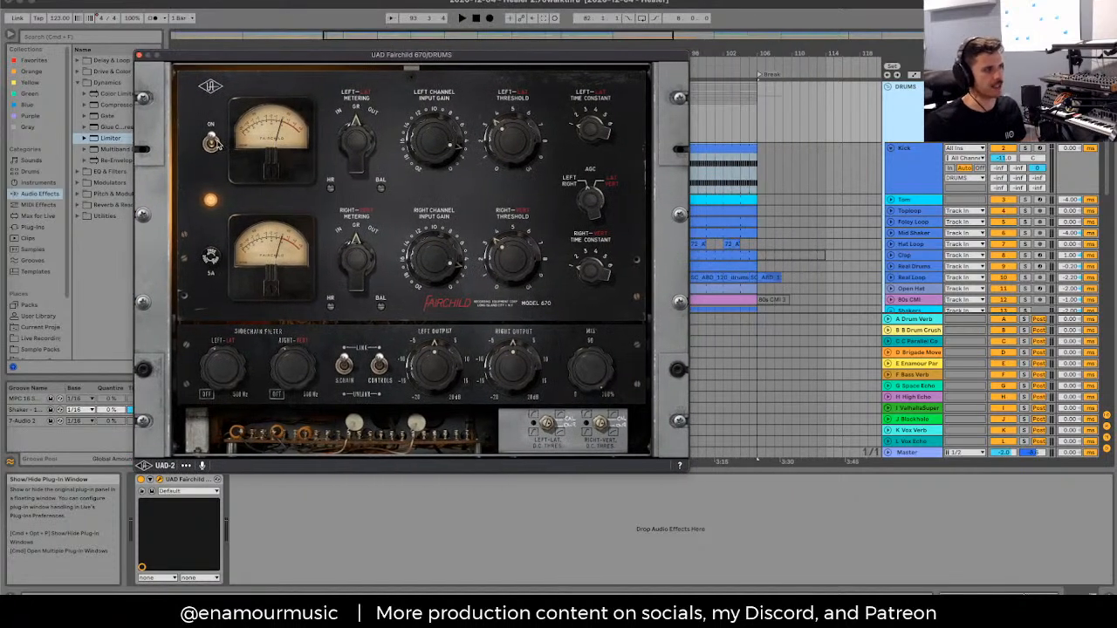
pyautogui.click(214, 137)
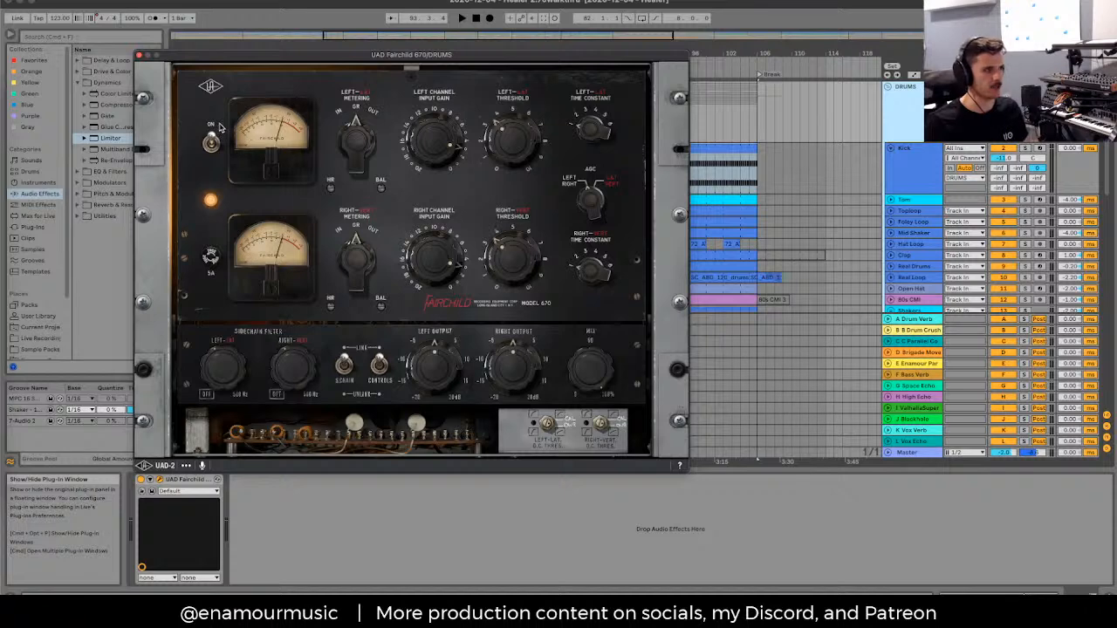
pyautogui.moveTo(468, 64); pyautogui.dragTo(707, 167)
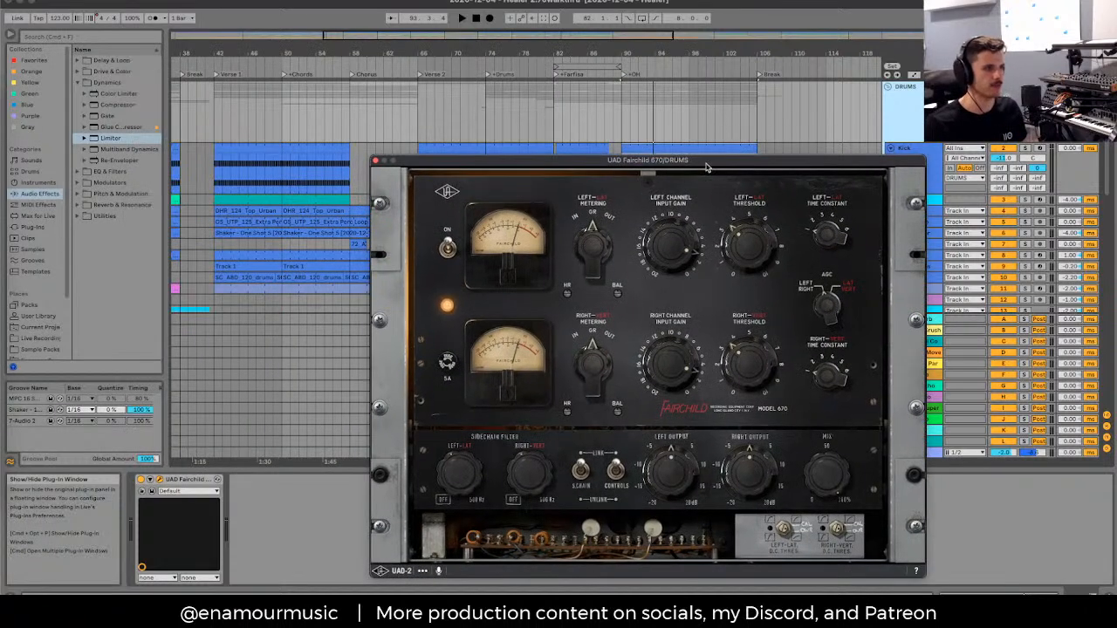
# Step: Play the drums from the start of Verse 1 while switching the Fairchild 670 off and on, and close its window
pyautogui.click(219, 114)
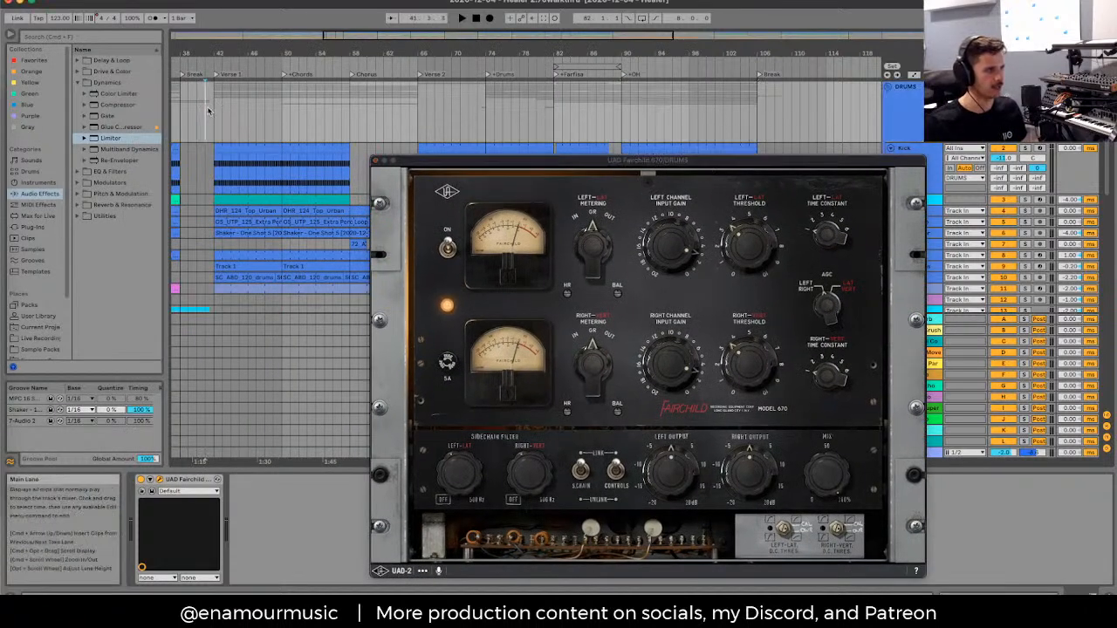
pyautogui.press('space')
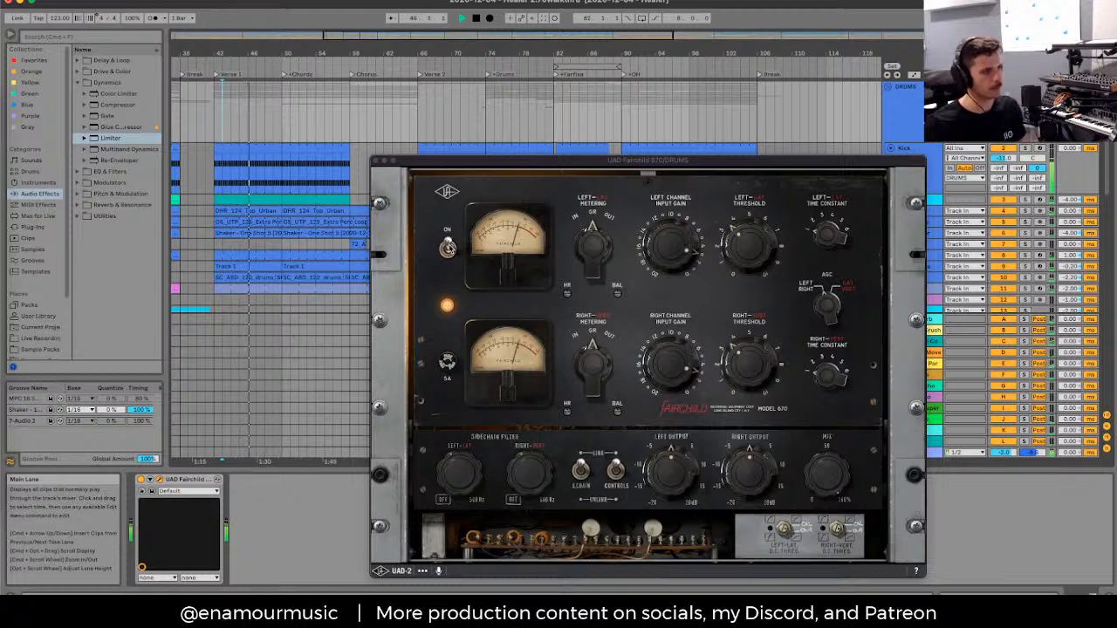
pyautogui.click(447, 248)
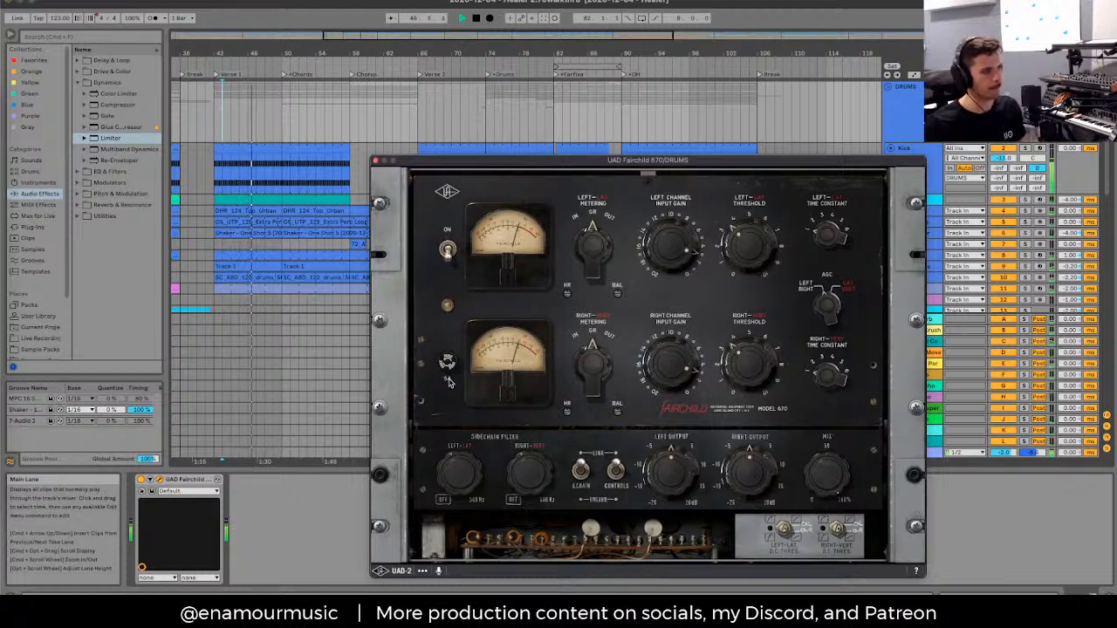
pyautogui.click(447, 253)
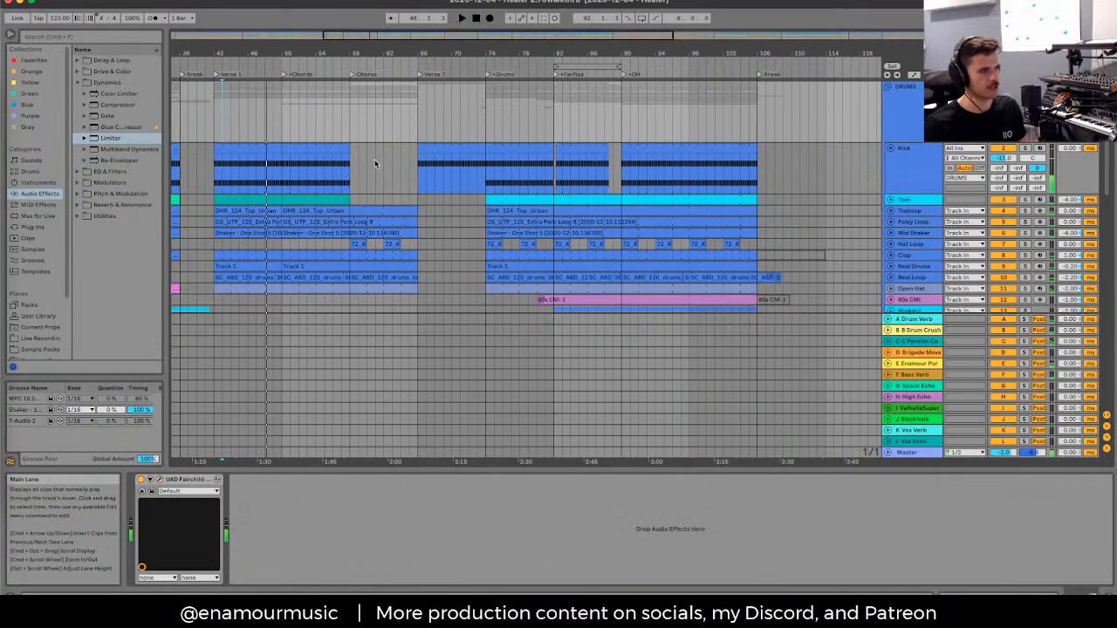
pyautogui.click(376, 159)
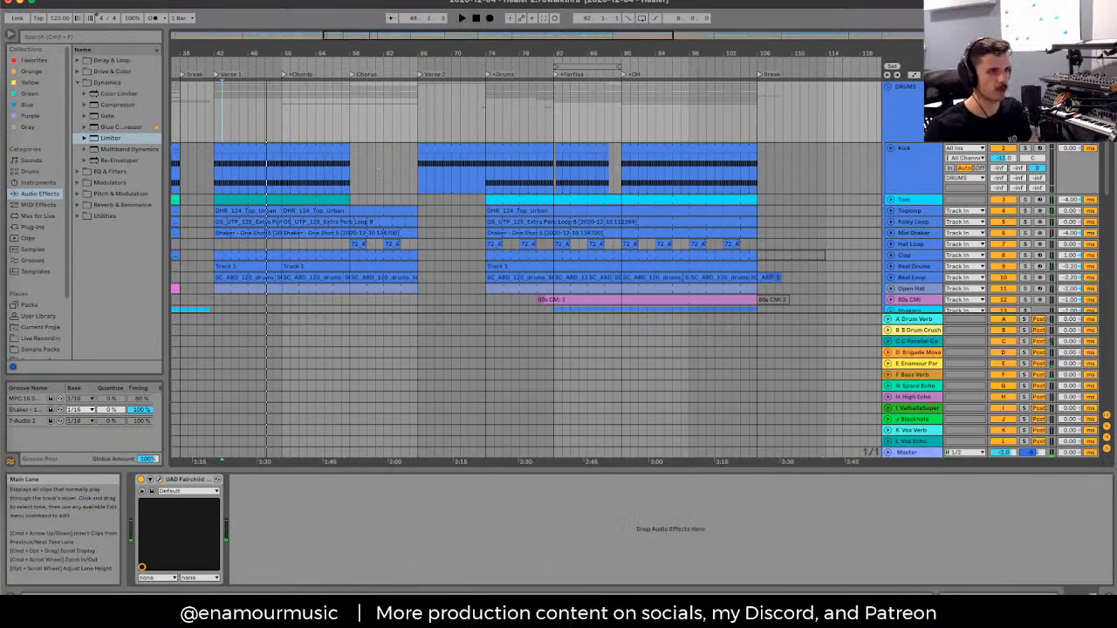
# Step: Fold the Kick track, hide the return tracks, and look through the DRUMBUS device chain
pyautogui.click(890, 148)
pyautogui.scroll(-3, 903, 236)
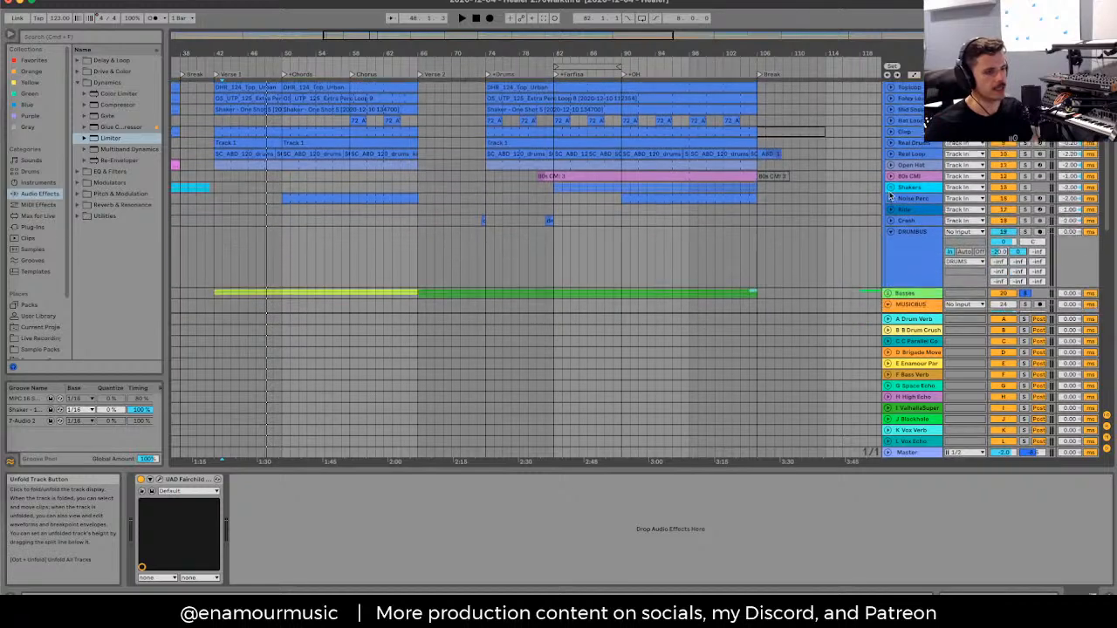
pyautogui.click(910, 262)
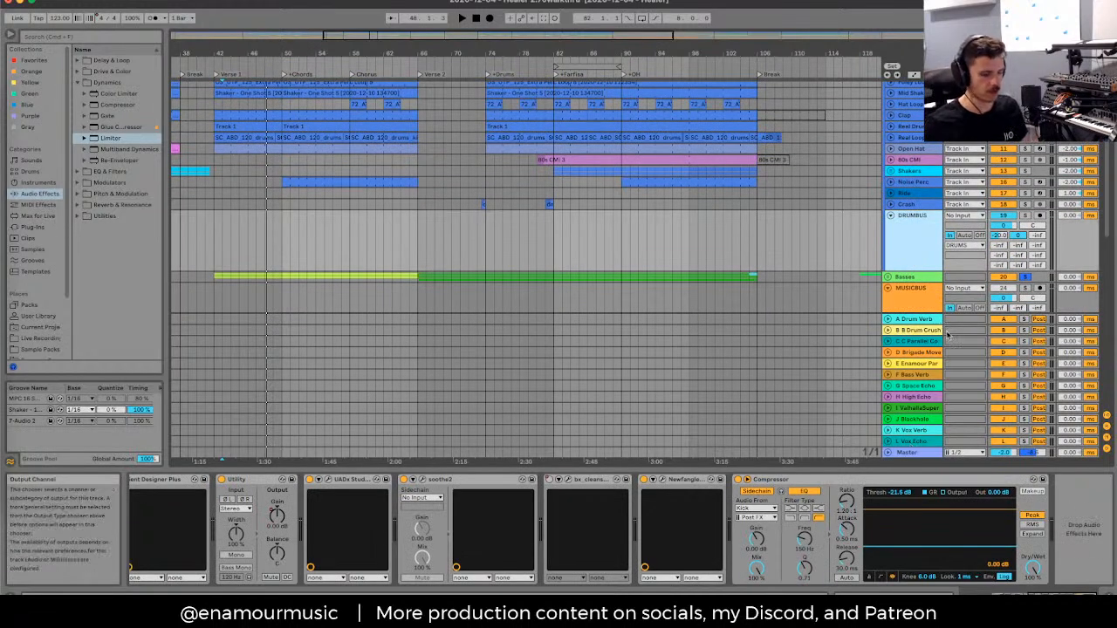
pyautogui.hotkey('ctrl', 'alt', 'r')
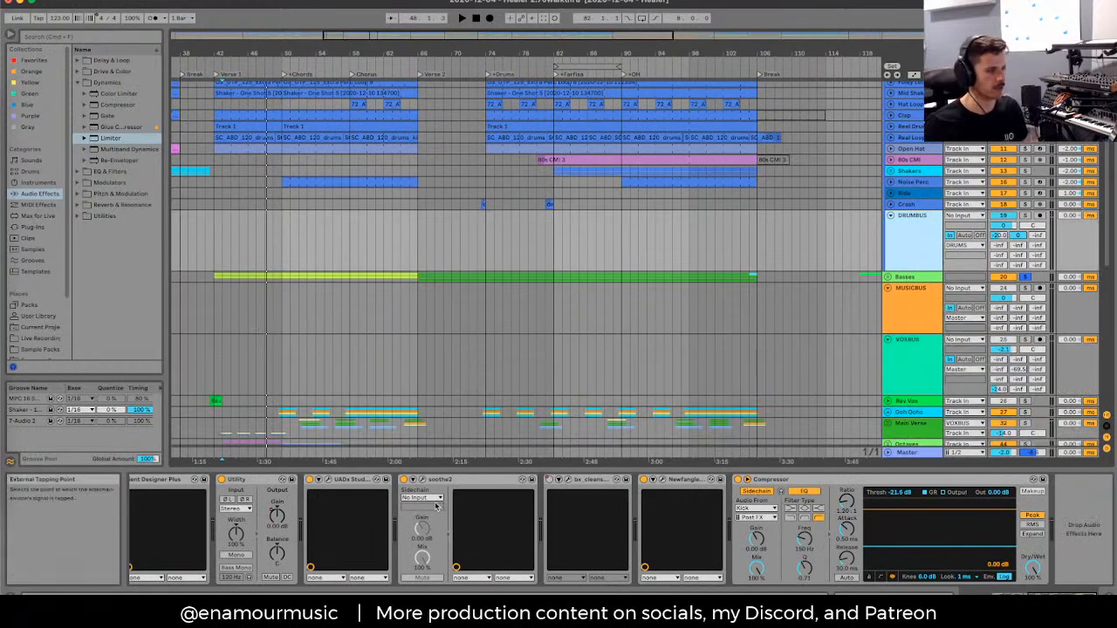
pyautogui.hscroll(-5, 439, 494)
pyautogui.scroll(3, 912, 218)
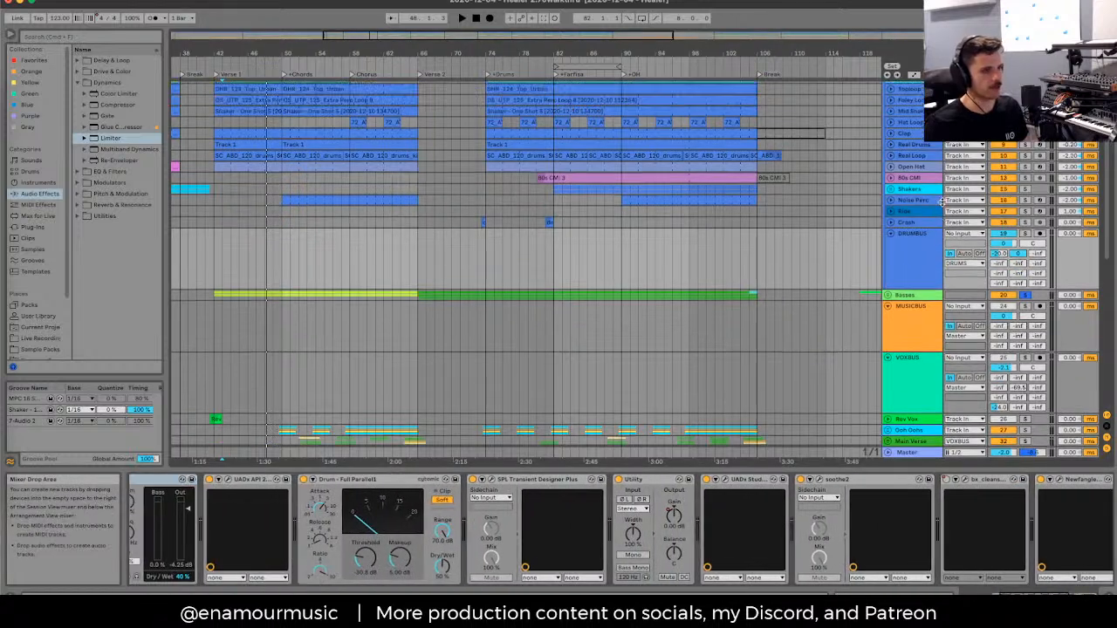
# Step: Check the Kick track's drum rack and bring up the VOXBUS device chain
pyautogui.click(916, 149)
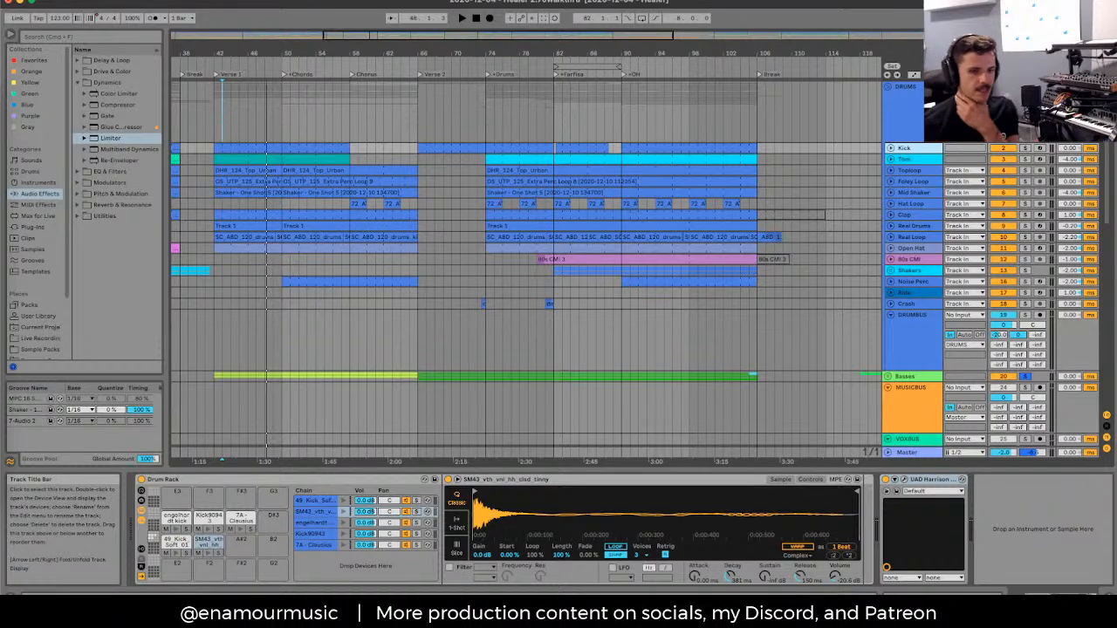
pyautogui.scroll(-10, 793, 287)
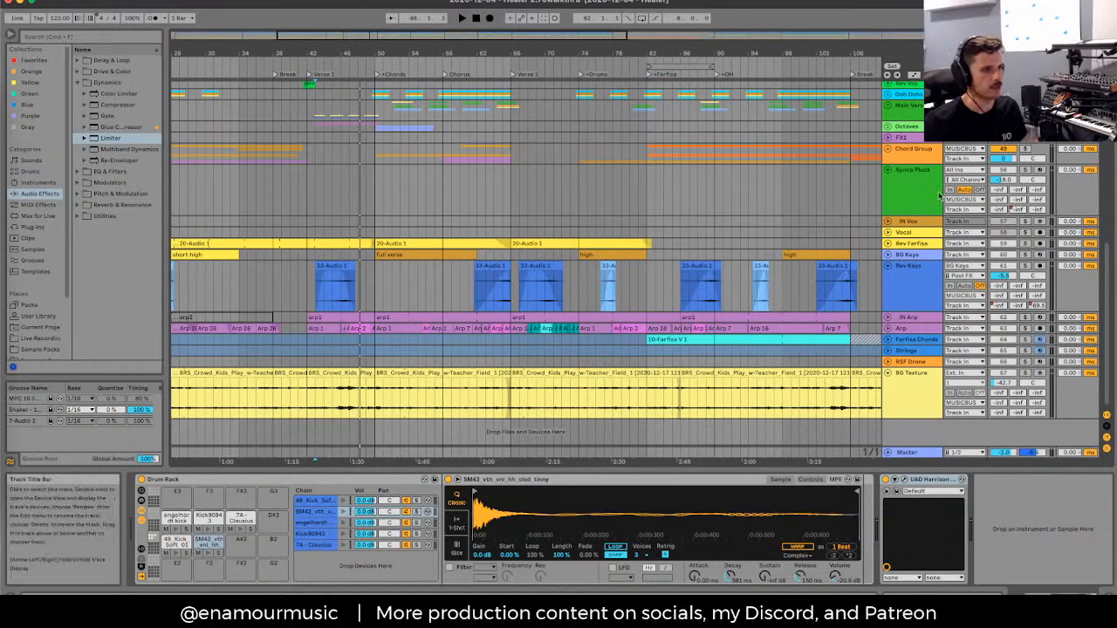
pyautogui.scroll(2, 940, 194)
pyautogui.scroll(3, 940, 193)
pyautogui.click(911, 212)
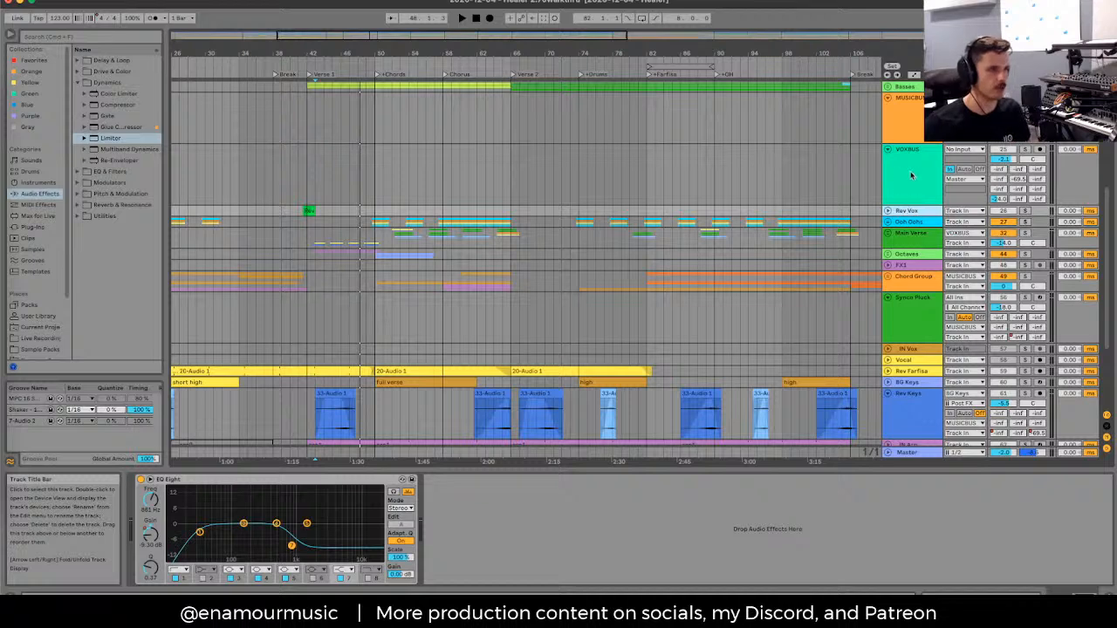
pyautogui.click(910, 175)
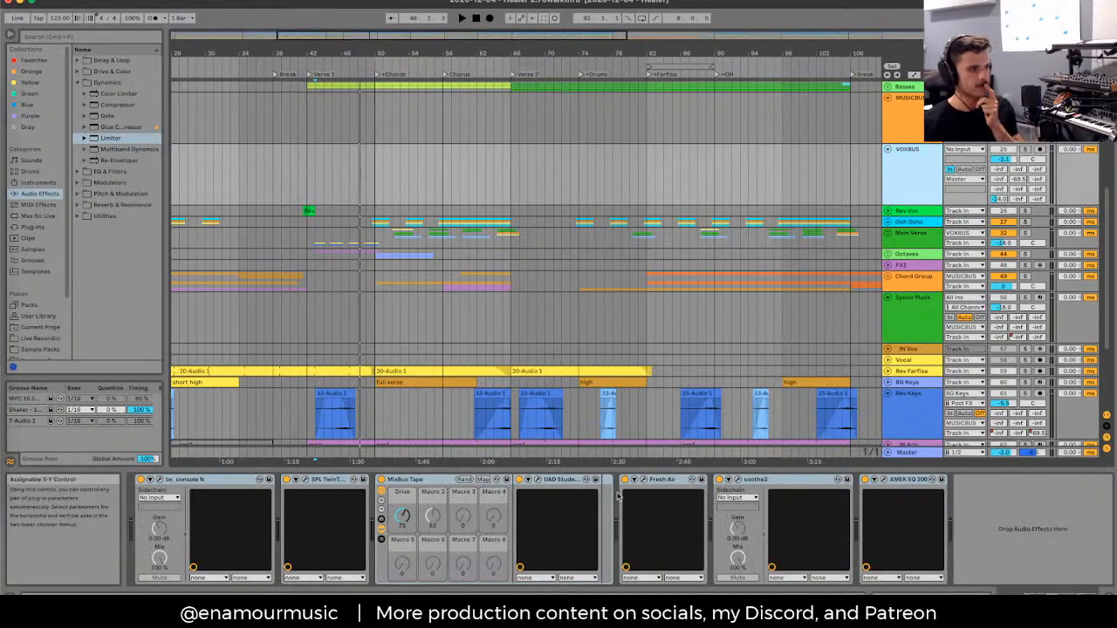
# Step: Examine the UAD Studer A800 and Fresh Air settings on VOXBUS, and close both plug-in windows
pyautogui.click(535, 480)
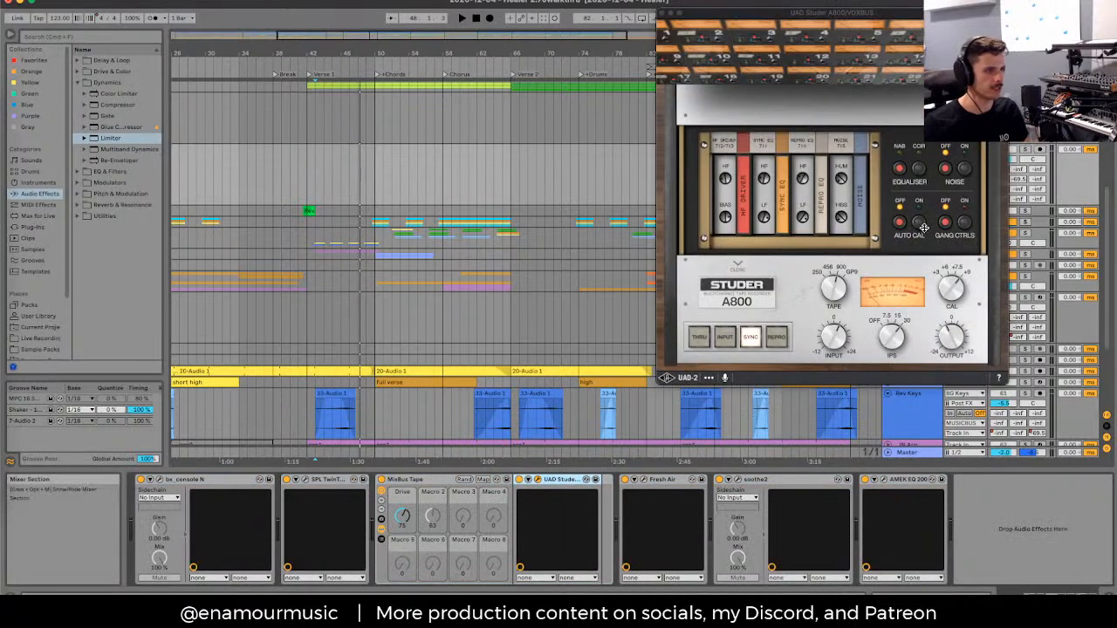
pyautogui.click(661, 13)
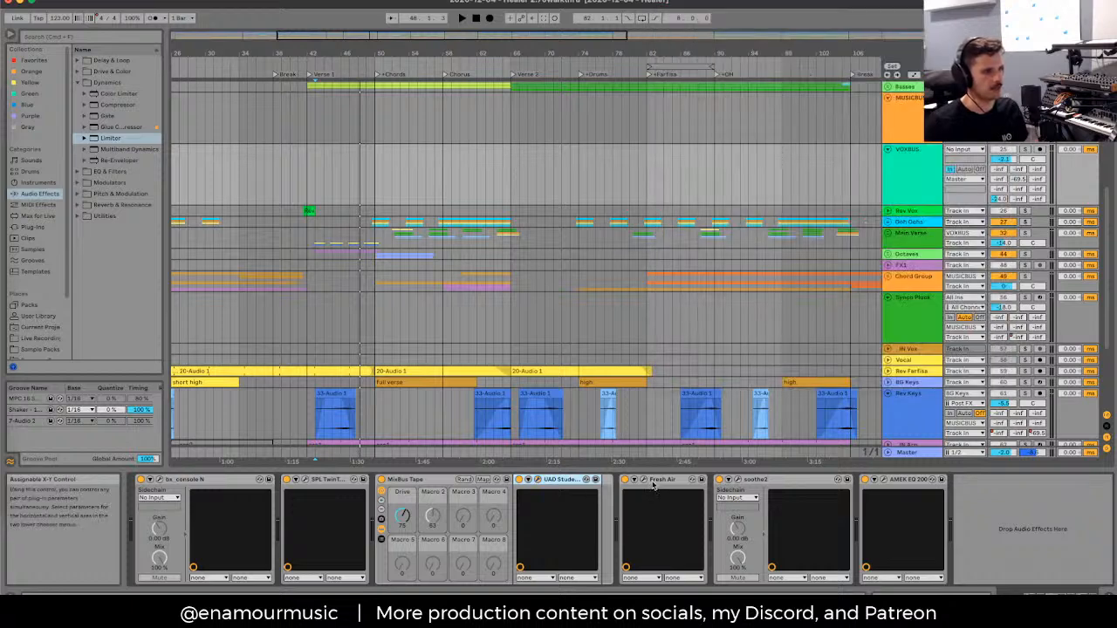
pyautogui.click(643, 480)
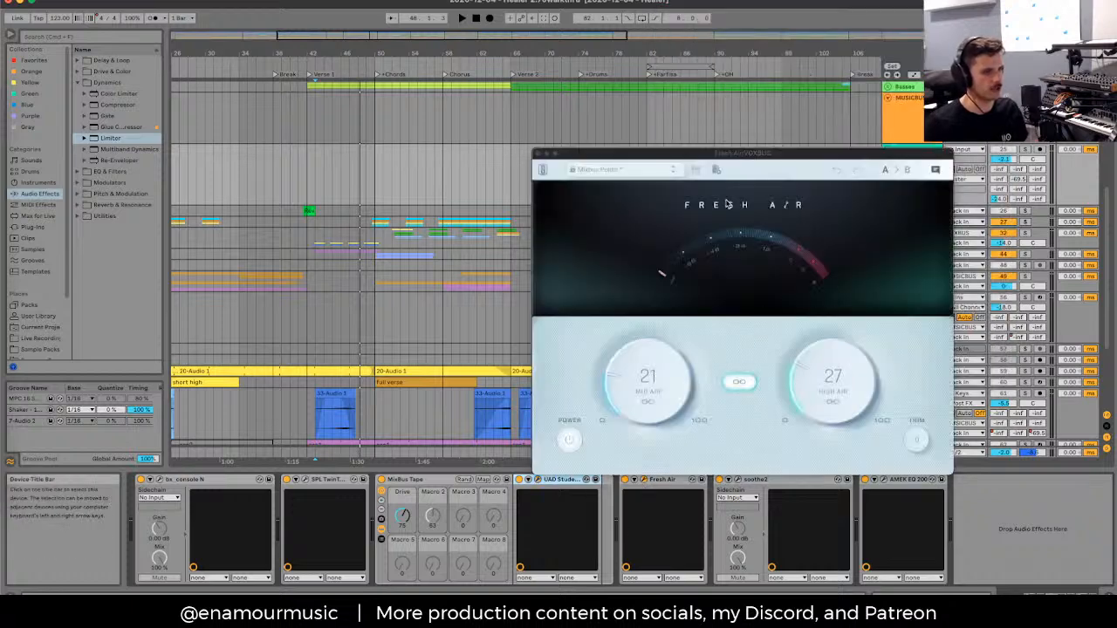
pyautogui.moveTo(769, 154); pyautogui.dragTo(563, 95)
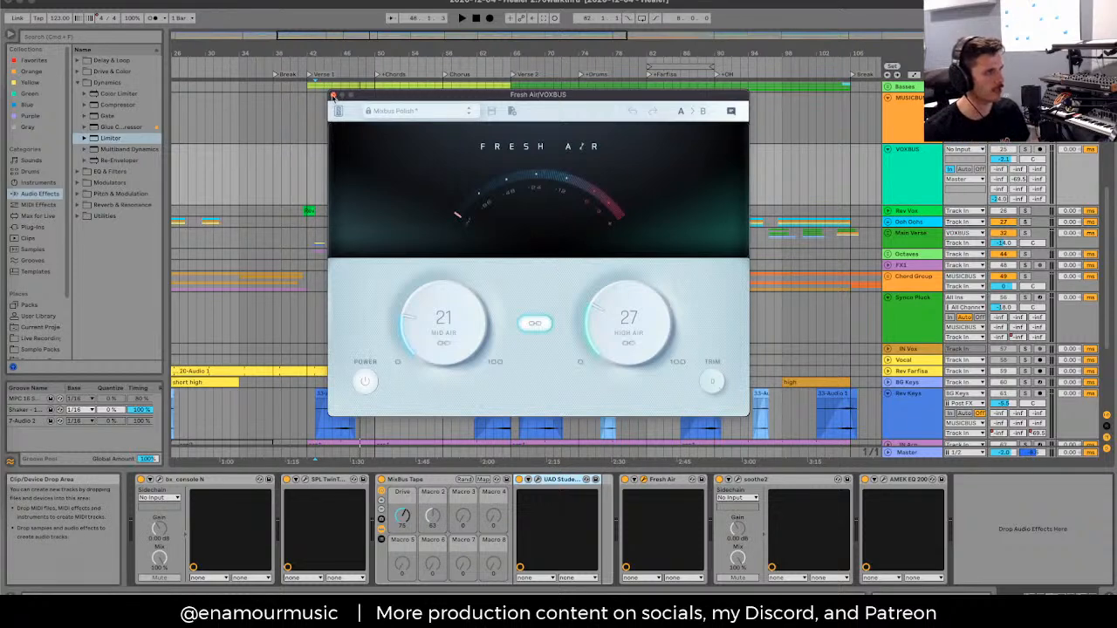
pyautogui.click(333, 94)
pyautogui.click(642, 479)
pyautogui.click(641, 479)
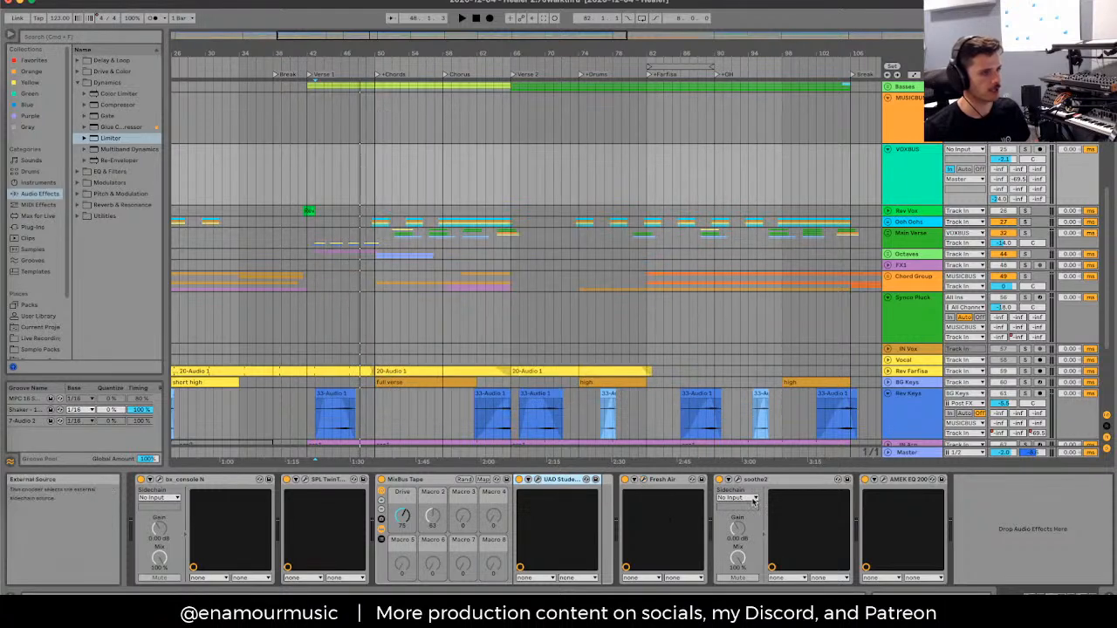
# Step: Examine the soothe2 and AMEK EQ 200 settings on VOXBUS, closing each plug-in window
pyautogui.click(739, 481)
pyautogui.click(740, 481)
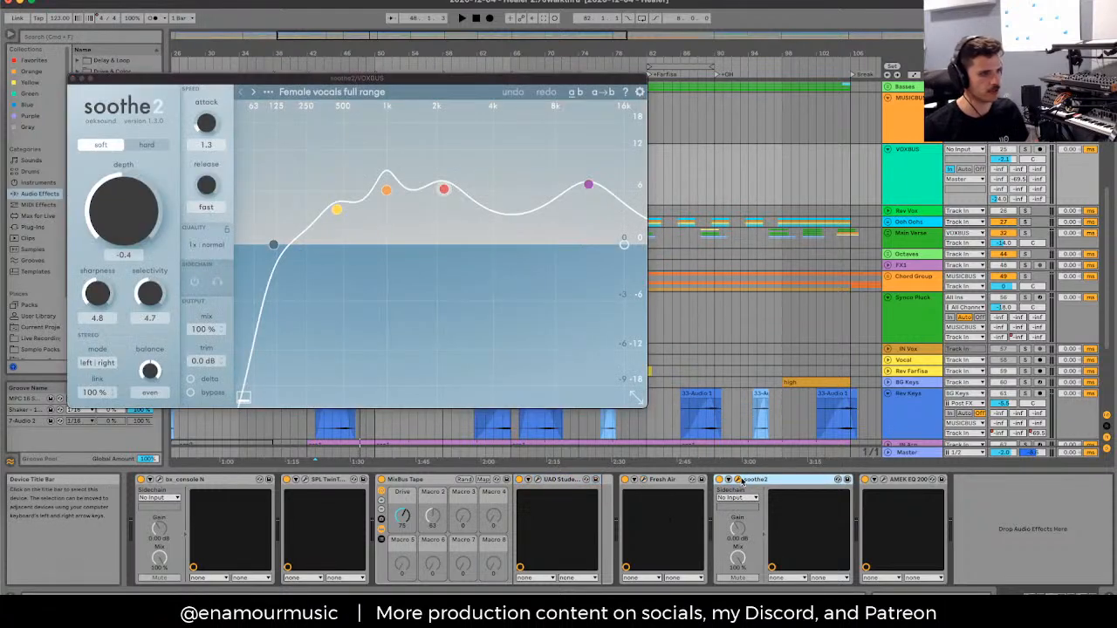
pyautogui.click(740, 480)
pyautogui.click(884, 480)
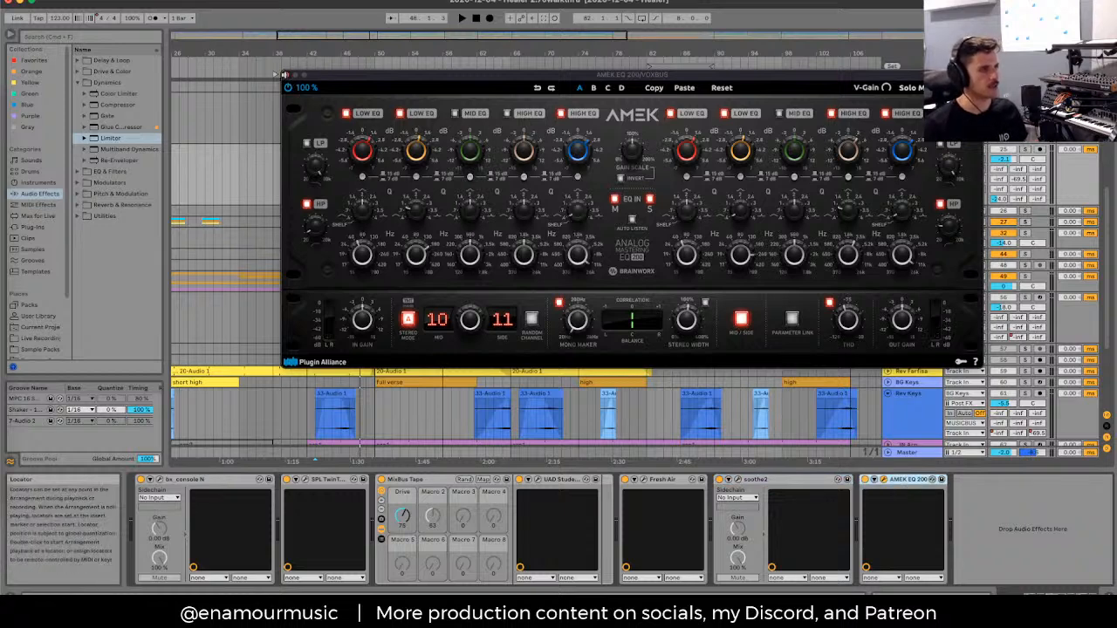
pyautogui.click(284, 75)
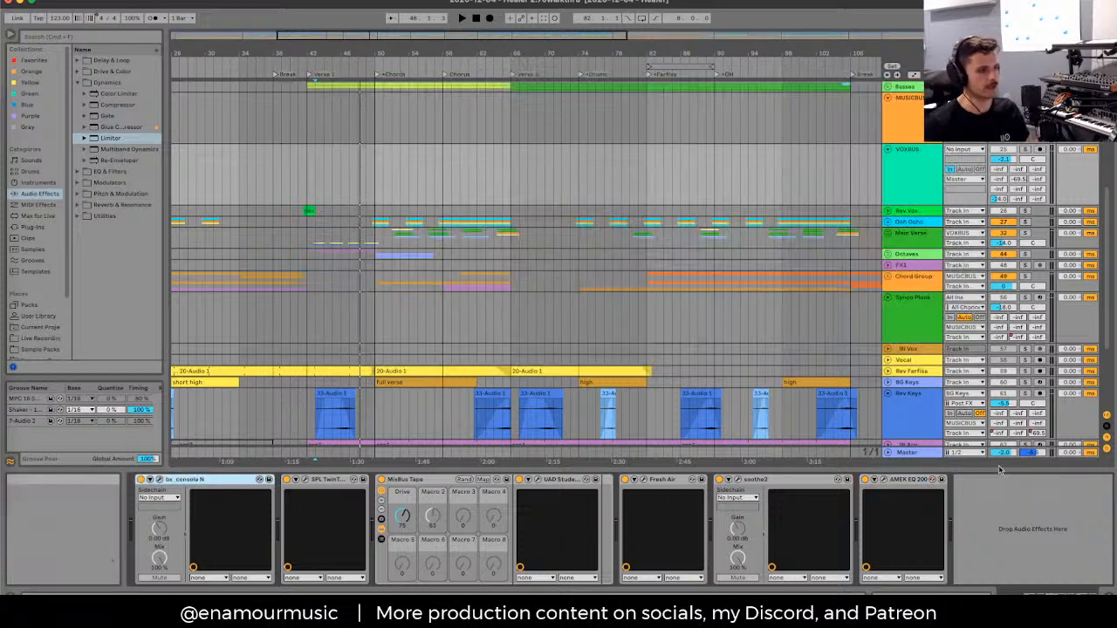
# Step: Review the VOXBUS chain again, focusing on the AMEK EQ 200, SPL TwinTube and Fresh Air devices
pyautogui.click(923, 481)
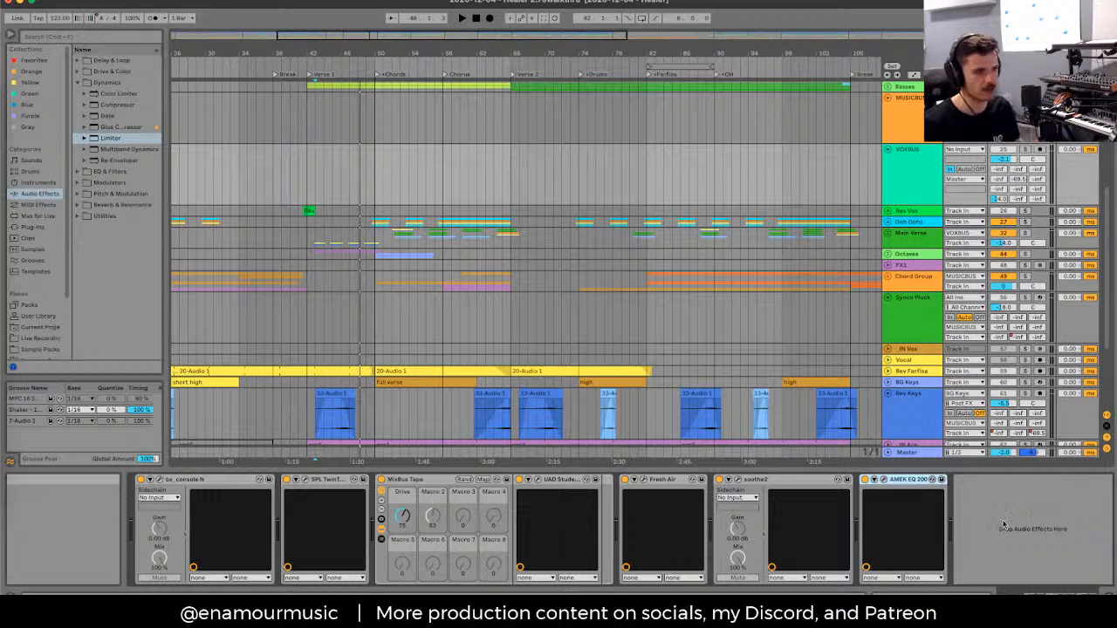
pyautogui.click(815, 197)
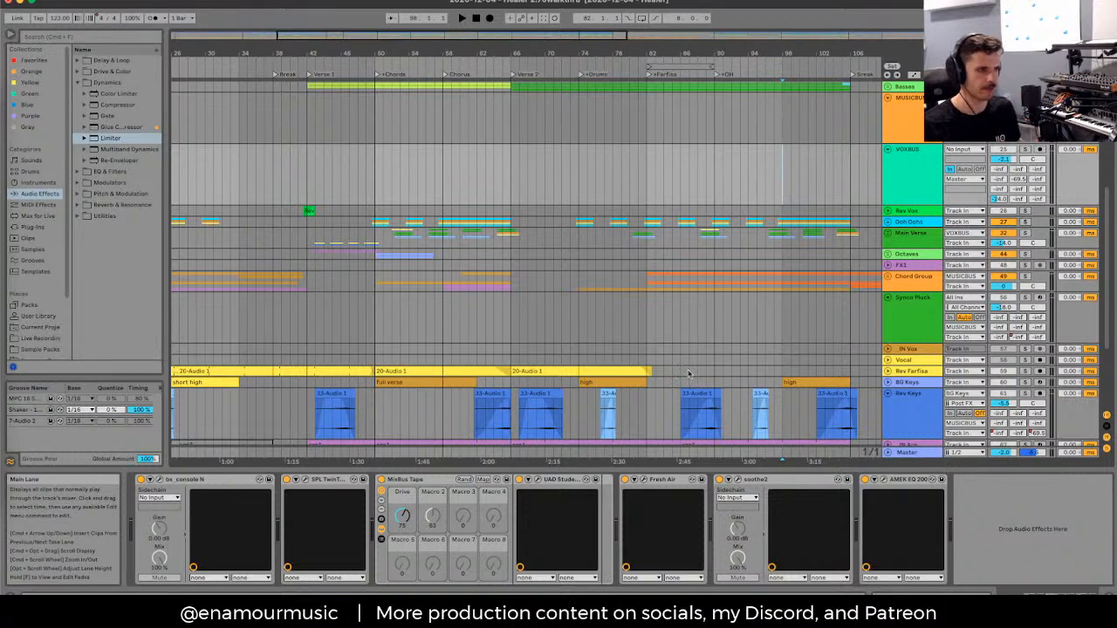
pyautogui.click(327, 482)
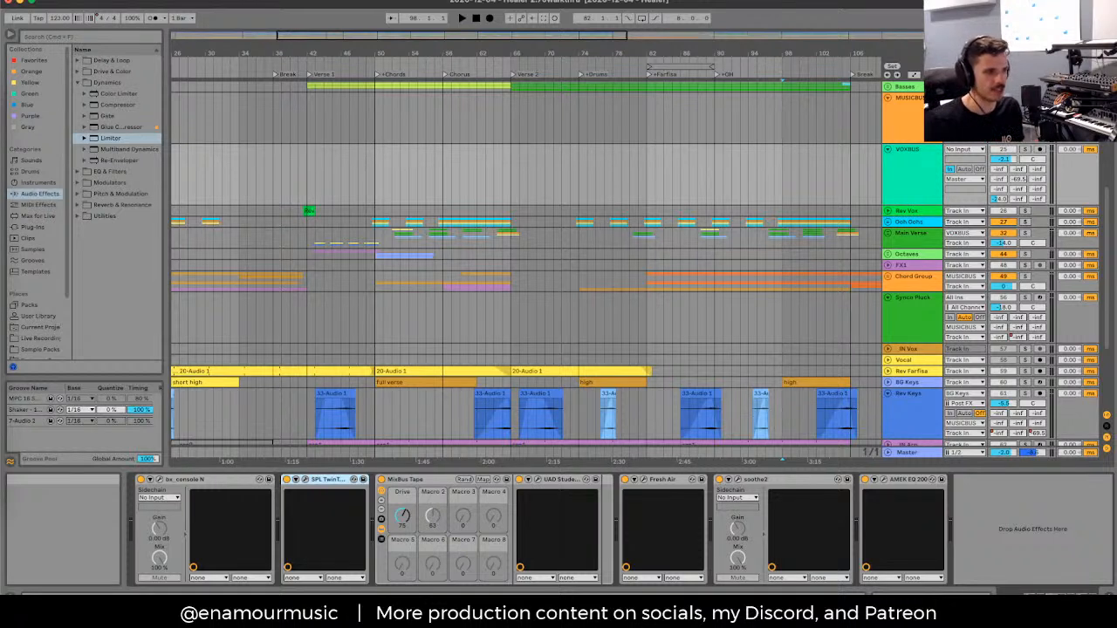
pyautogui.click(669, 482)
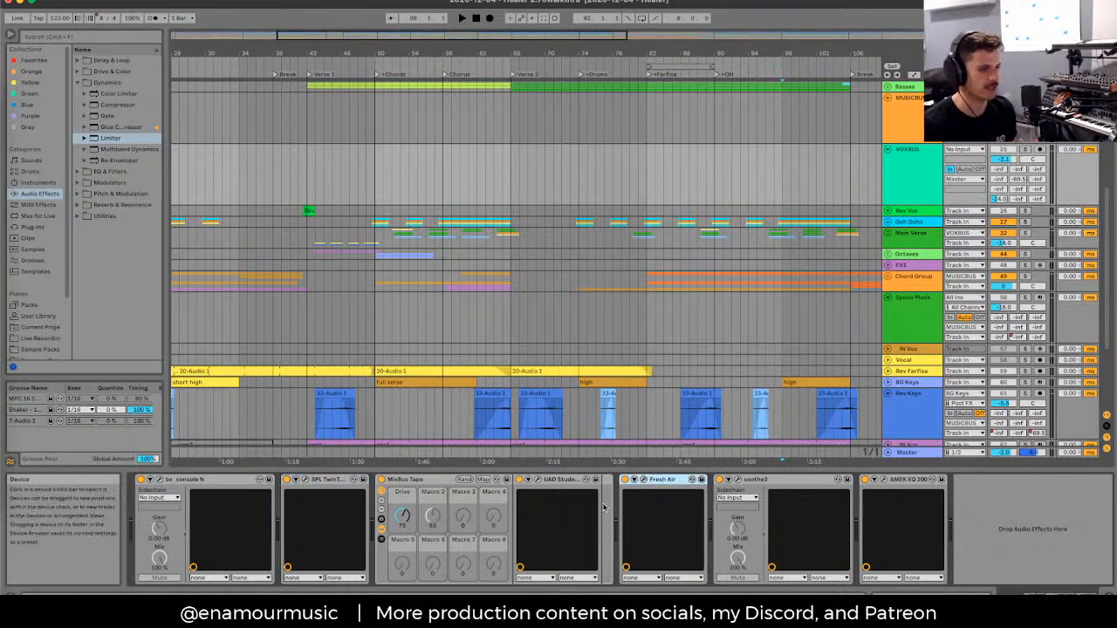
# Step: Fold the VOXBUS, MUSICBUS and DRUMBUS tracks to compact the arrangement
pyautogui.click(888, 149)
pyautogui.click(902, 121)
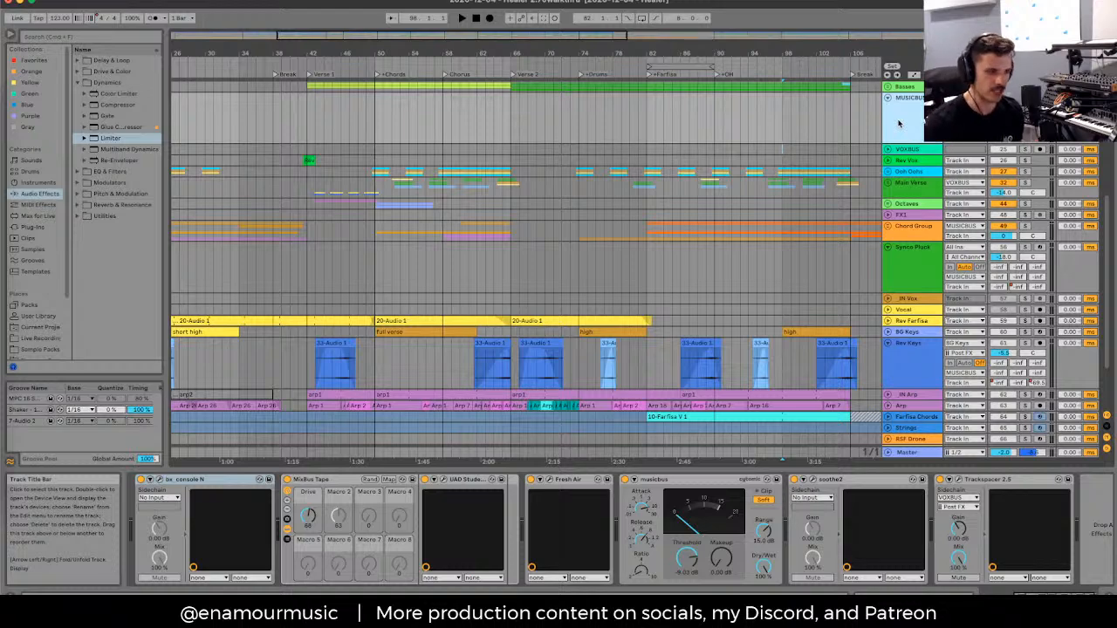
pyautogui.scroll(3, 884, 92)
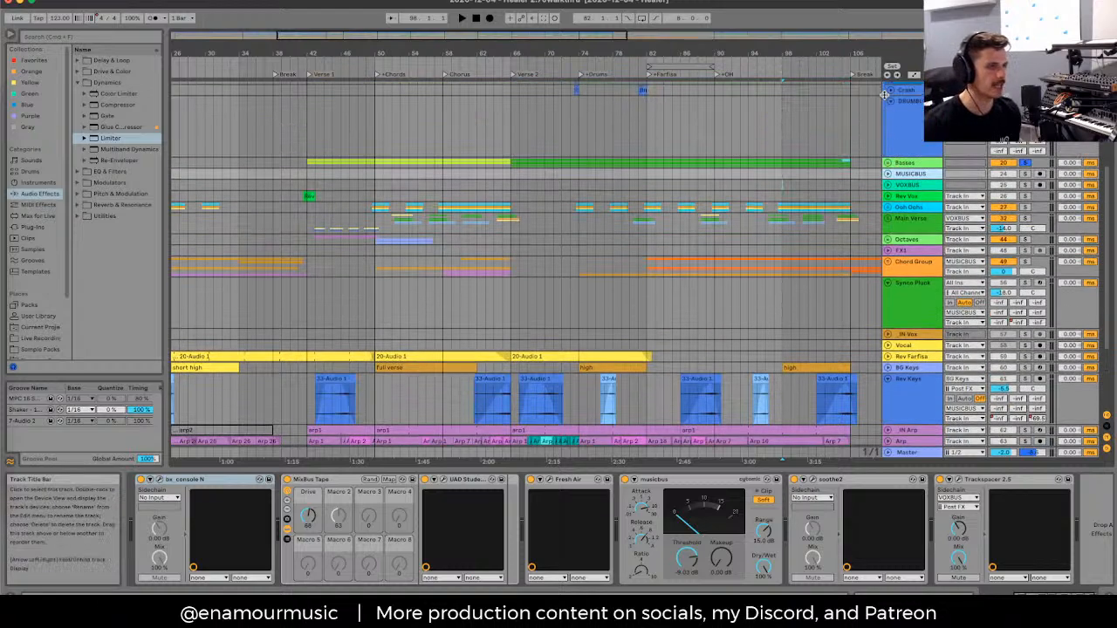
pyautogui.click(899, 106)
pyautogui.click(890, 102)
pyautogui.scroll(2, 890, 124)
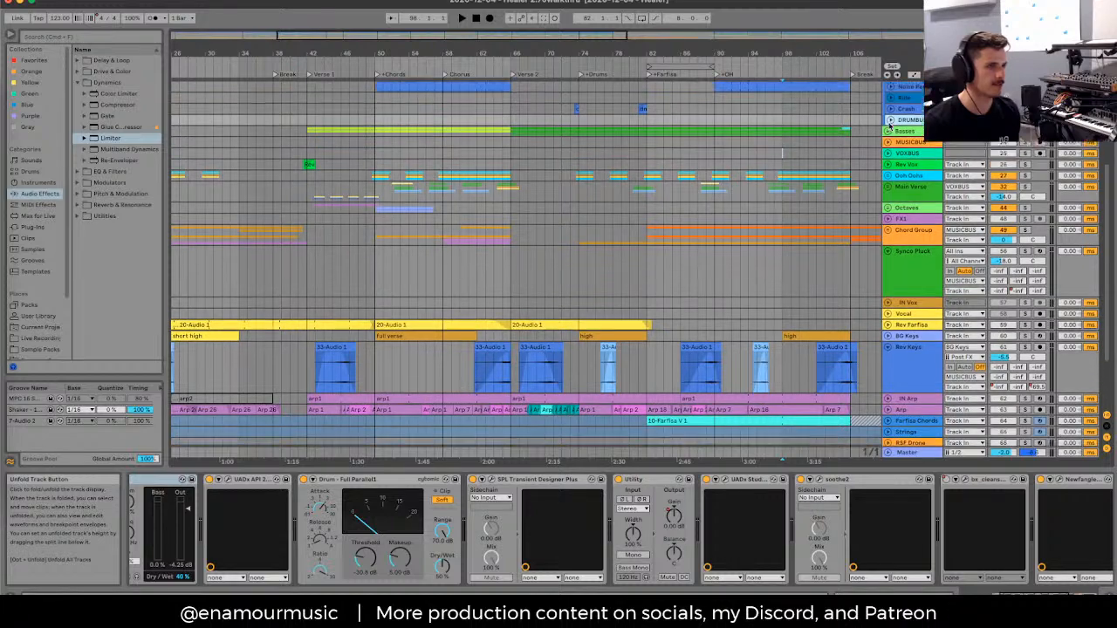
pyautogui.scroll(1, 889, 127)
pyautogui.click(888, 139)
pyautogui.click(888, 140)
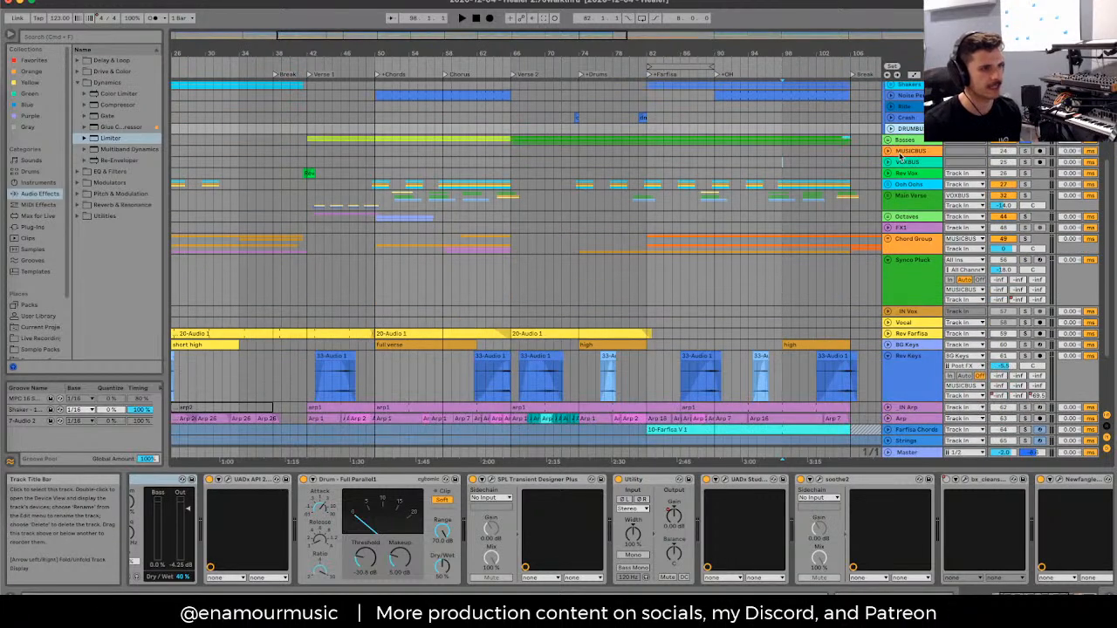
# Step: Look through the MUSICBUS chain and the Synco Pluck track's devices, including its UAD Cooper plug-in
pyautogui.click(900, 154)
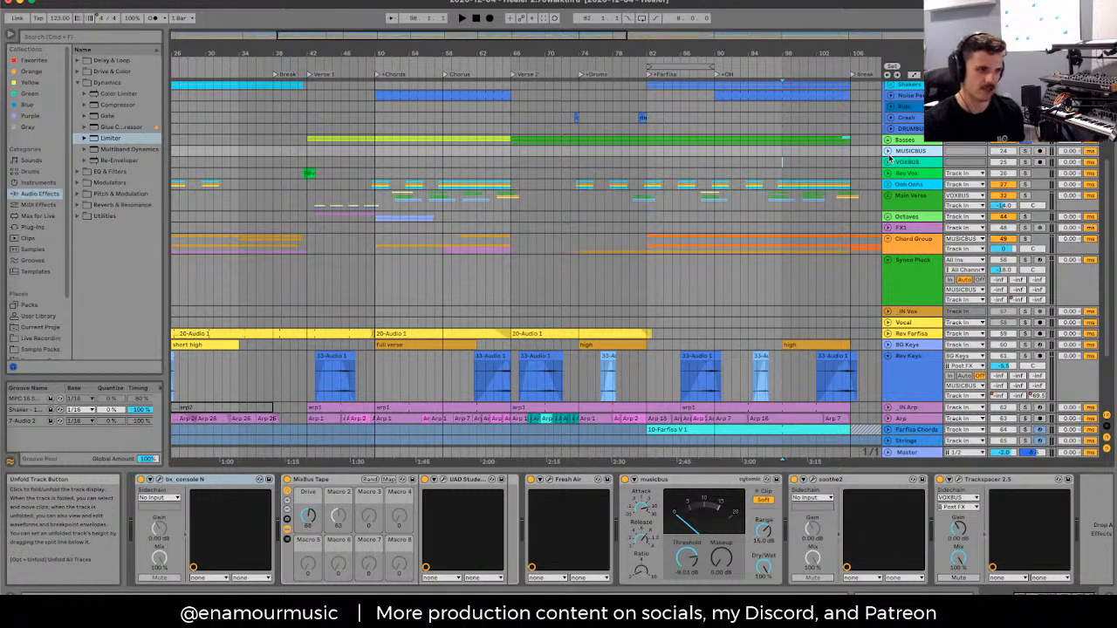
pyautogui.click(910, 295)
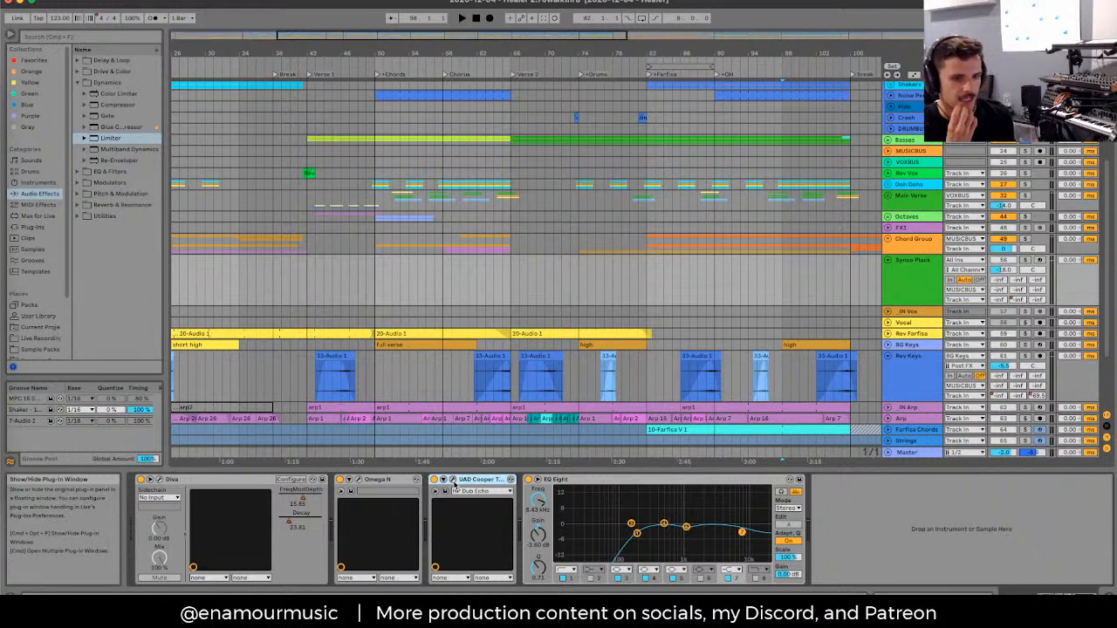
pyautogui.click(453, 480)
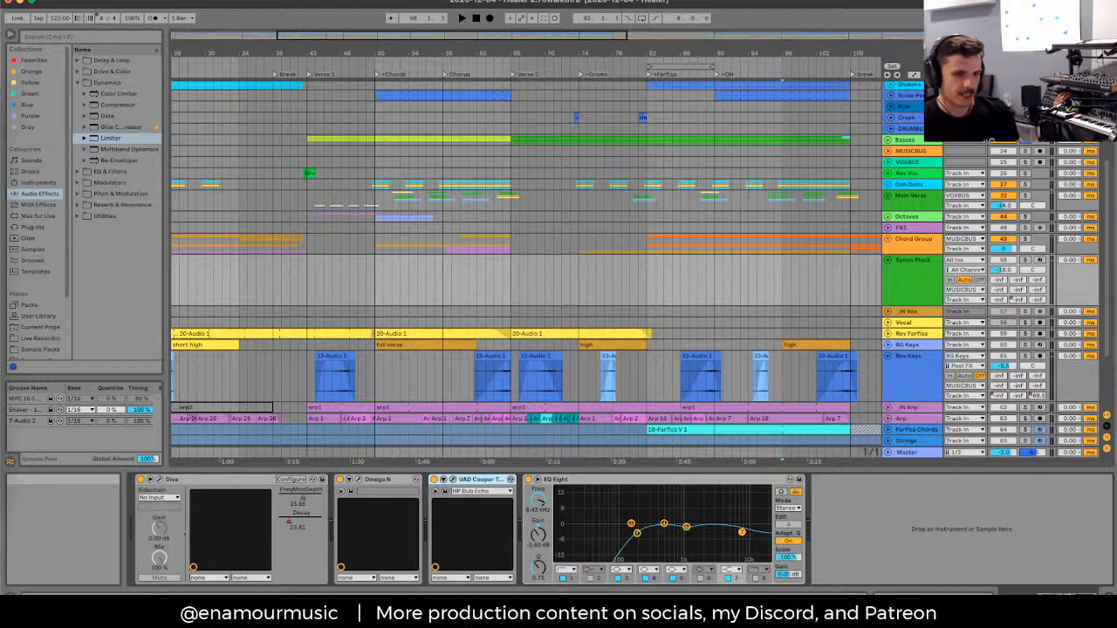
# Step: Unfold the Kick track to check its routing, volume and sends, and fold it again
pyautogui.scroll(5, 908, 218)
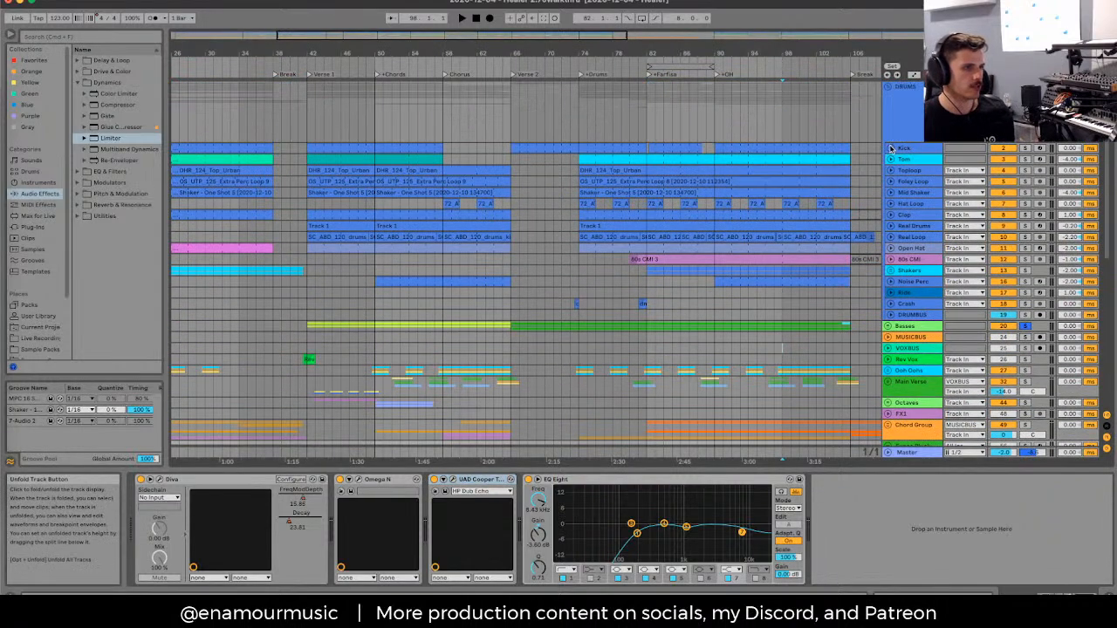
pyautogui.scroll(1, 892, 149)
pyautogui.click(892, 149)
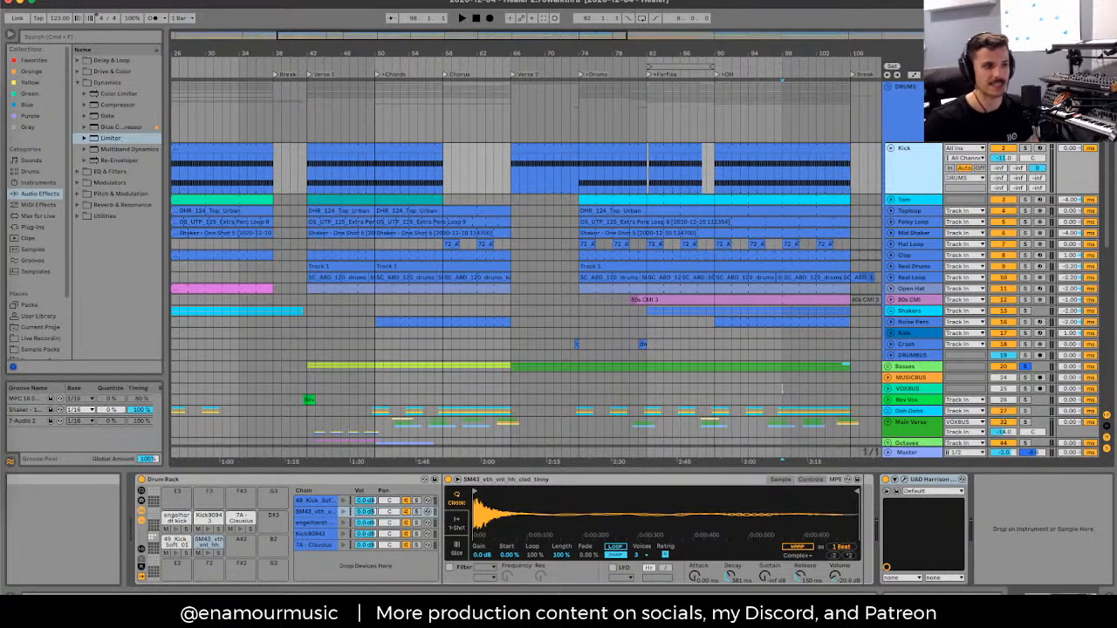
pyautogui.click(890, 149)
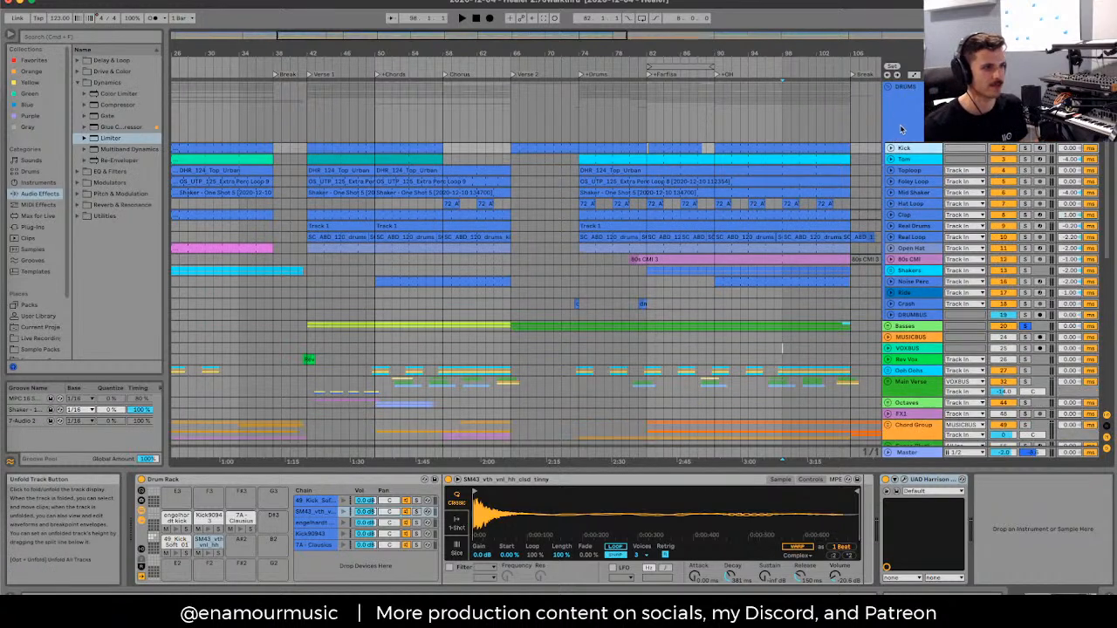
# Step: Compare the device chains of the Kick, MUSICBUS and DRUMBUS tracks, ending on the DRUMS group's Fairchild
pyautogui.click(902, 130)
pyautogui.click(905, 150)
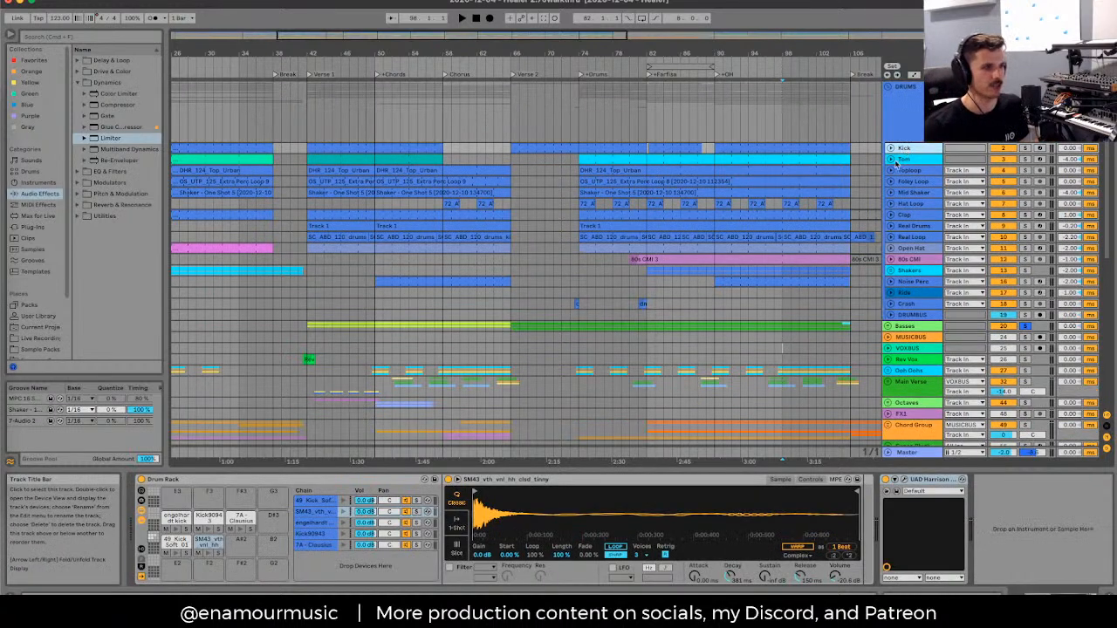
pyautogui.click(916, 182)
pyautogui.click(921, 336)
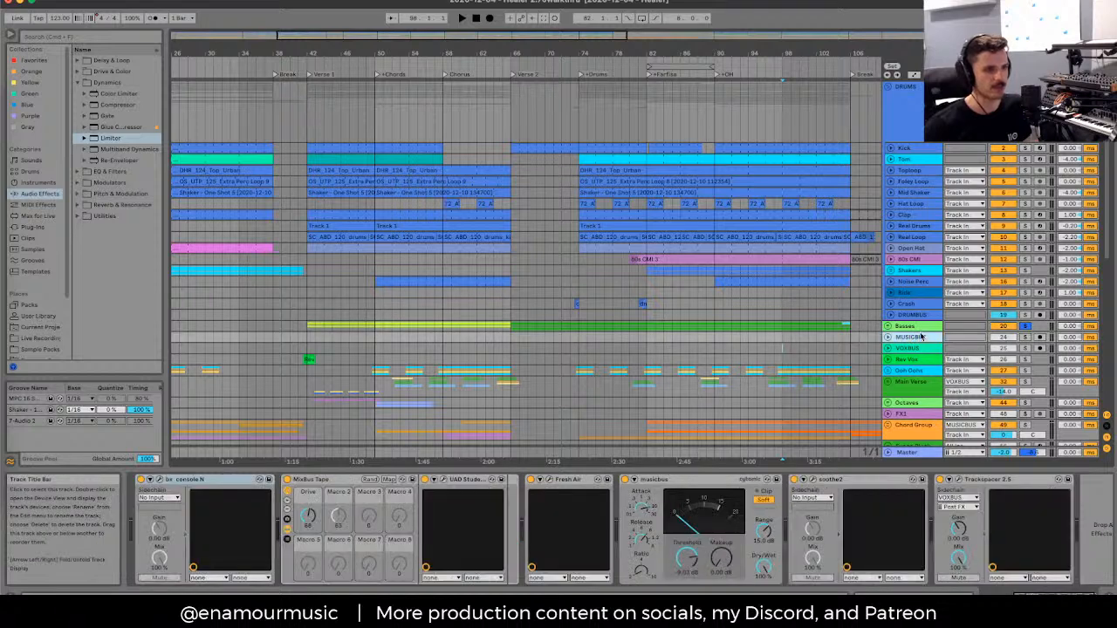
pyautogui.click(923, 315)
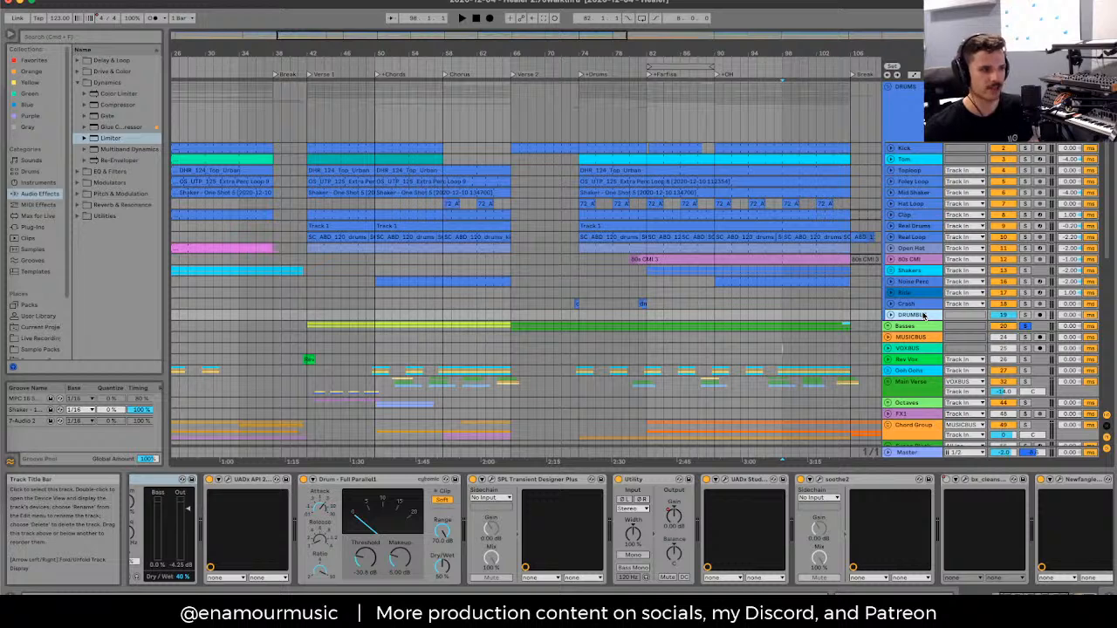
pyautogui.click(919, 305)
pyautogui.click(915, 317)
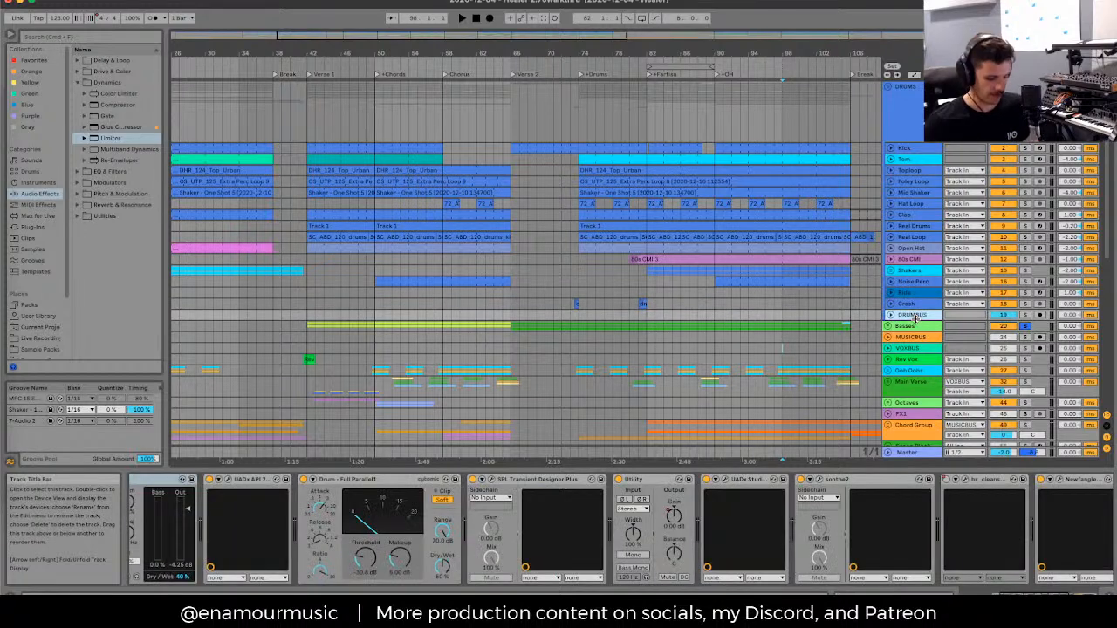
pyautogui.click(904, 106)
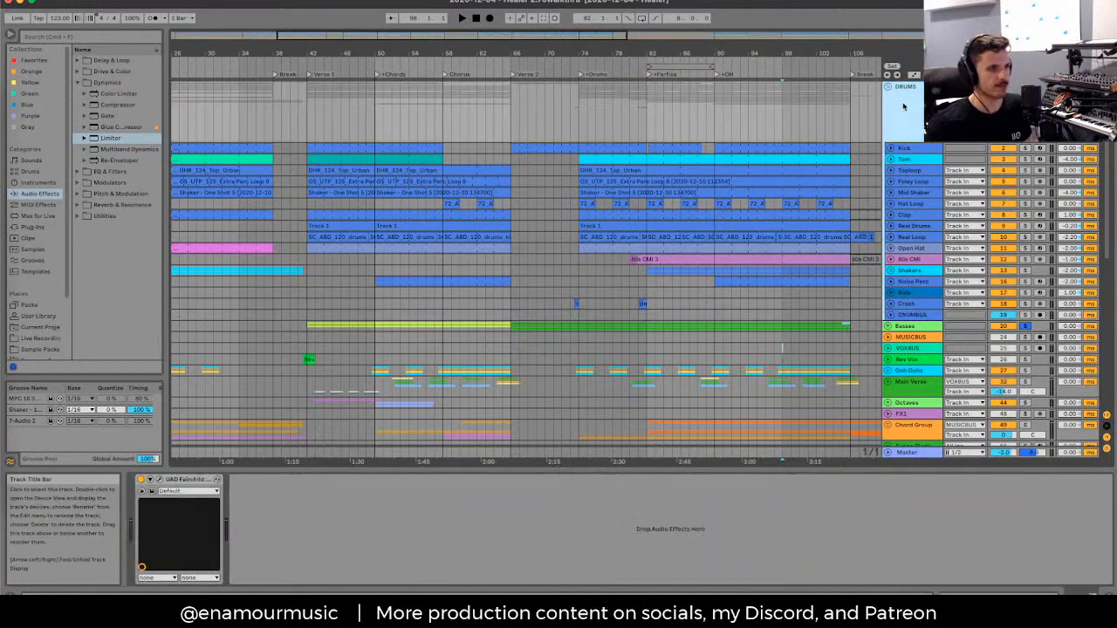